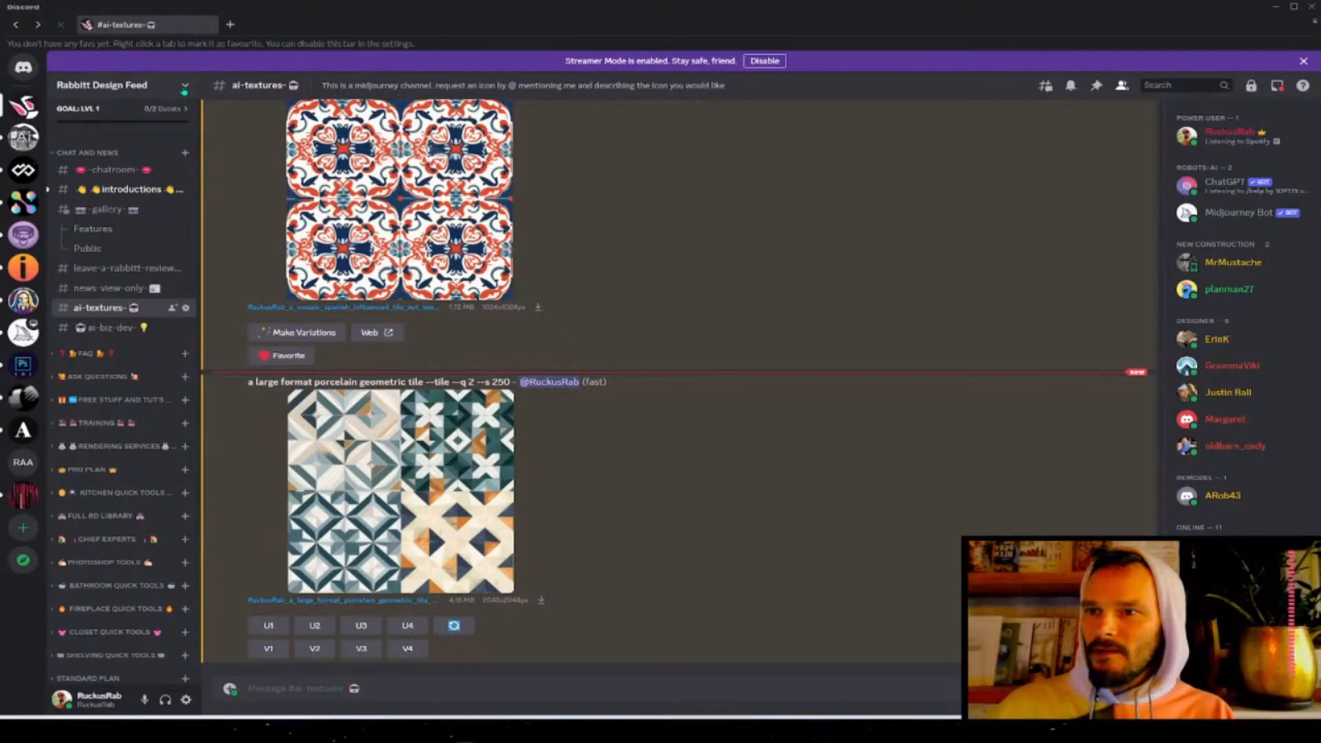
- Copy an invite link for the Rabbitt Design Feed server and close the invite dialog
click(144, 84)
click(143, 144)
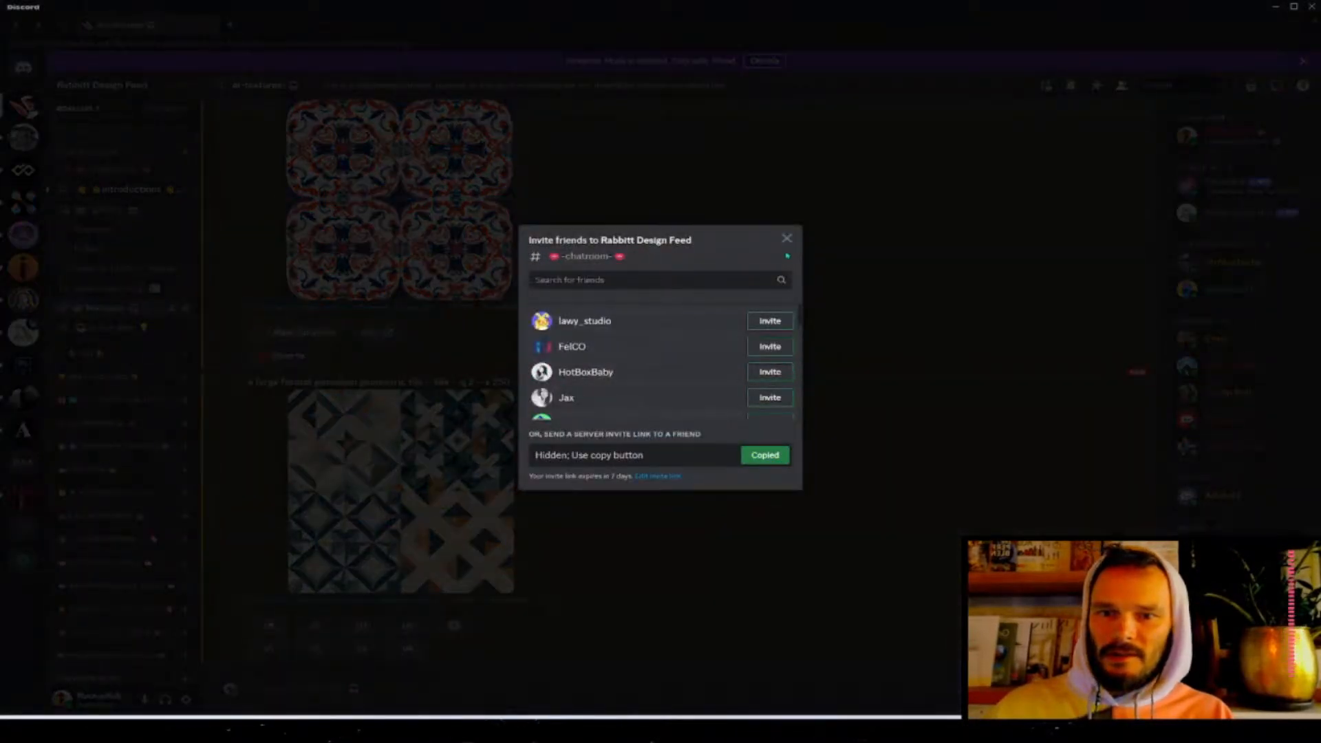
click(787, 238)
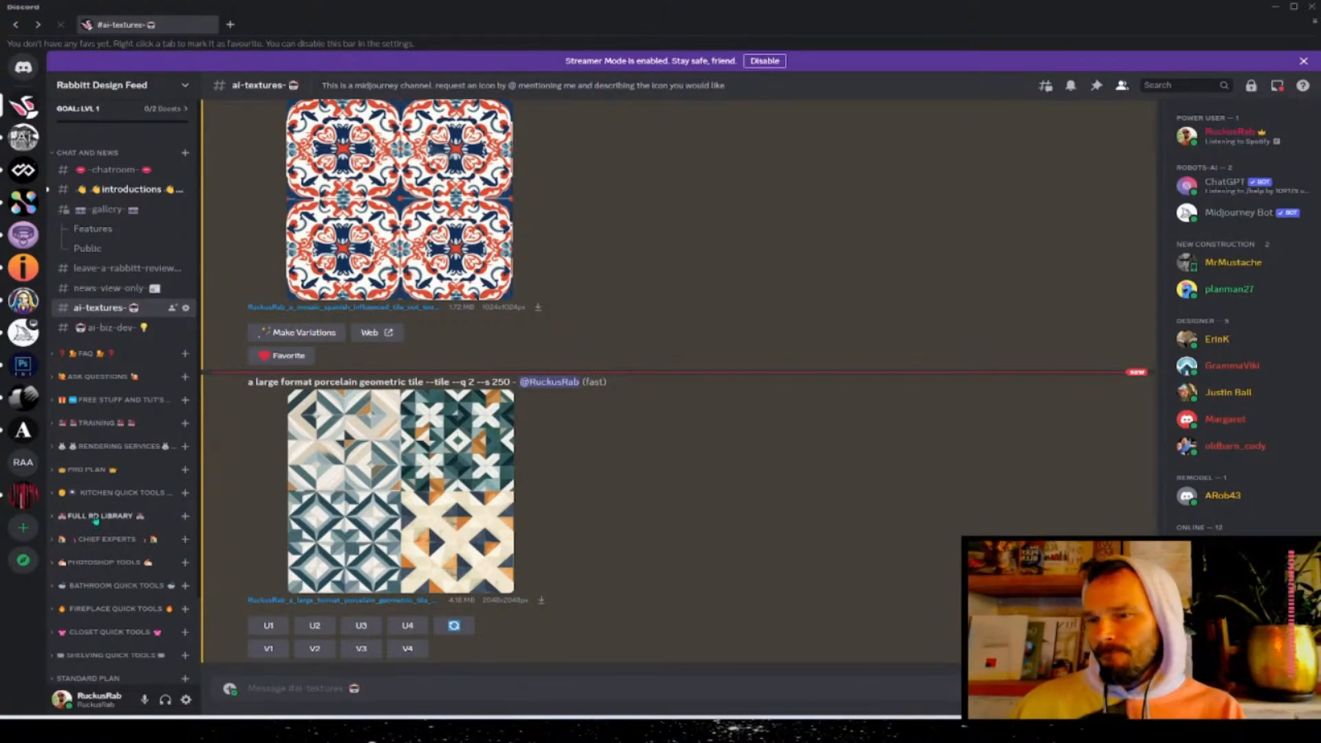
- Open the tips-and-tricks channel under Pro Plan and view the New Stackable Details image full size before closing it
scroll(103, 413, down, 2)
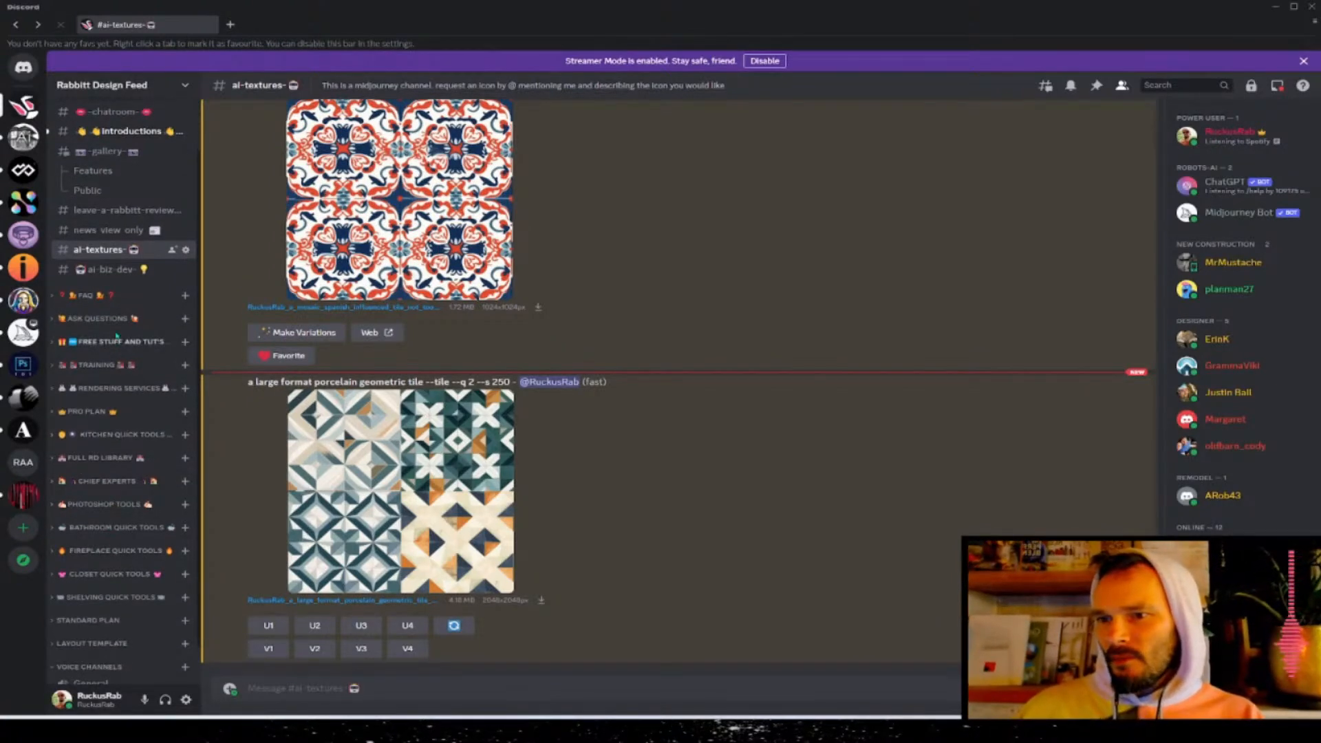
click(94, 411)
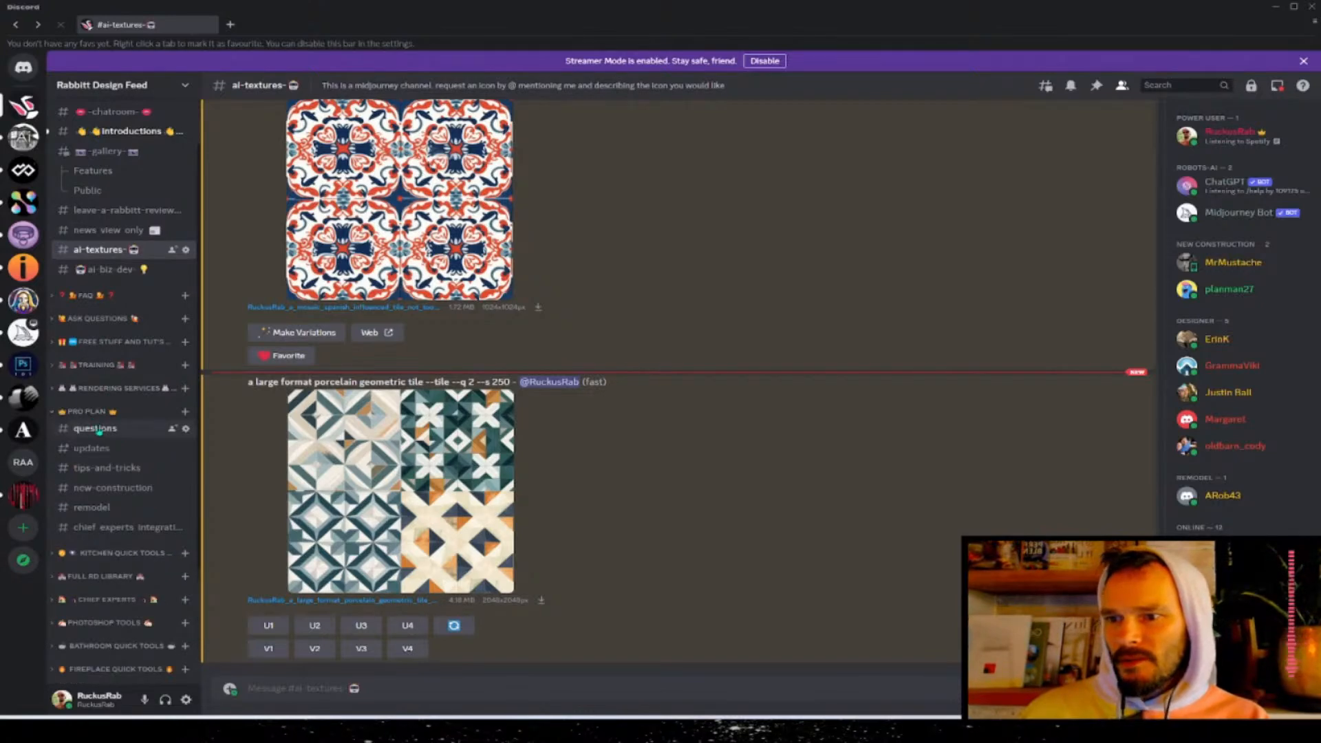
click(107, 467)
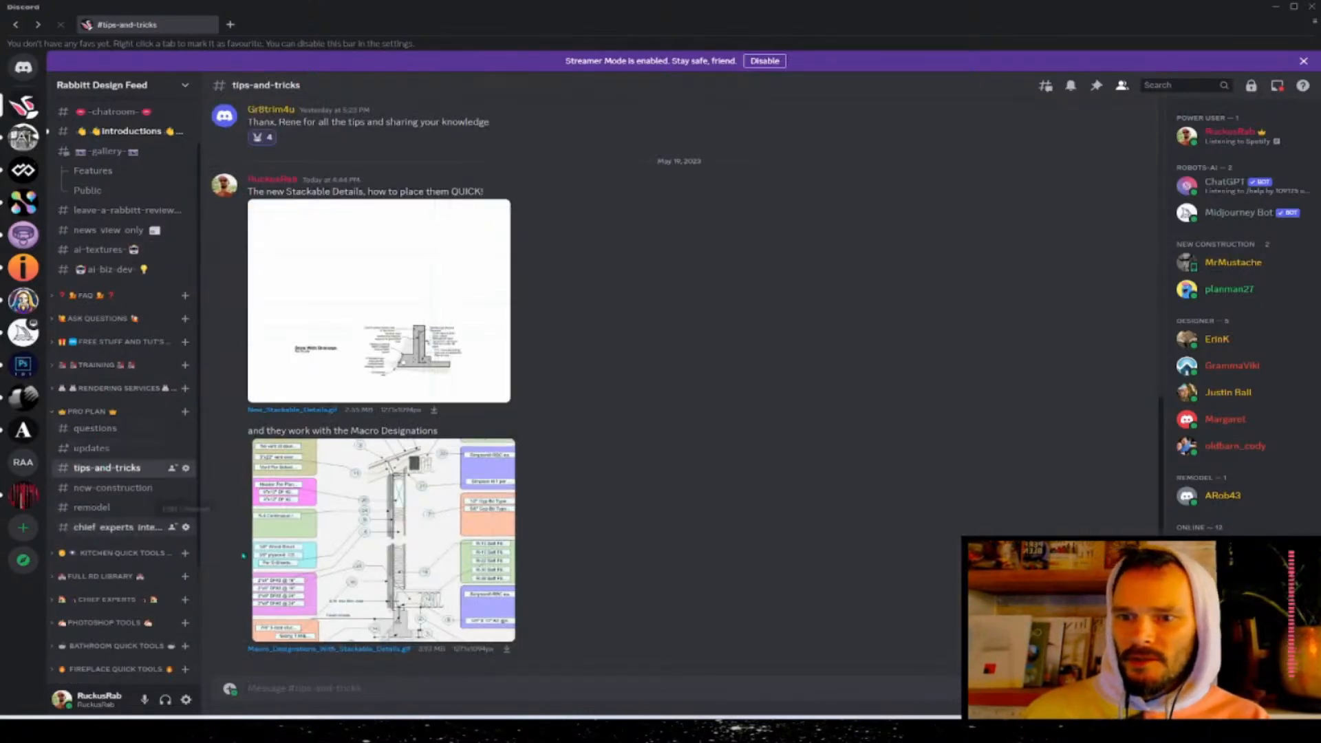
click(404, 380)
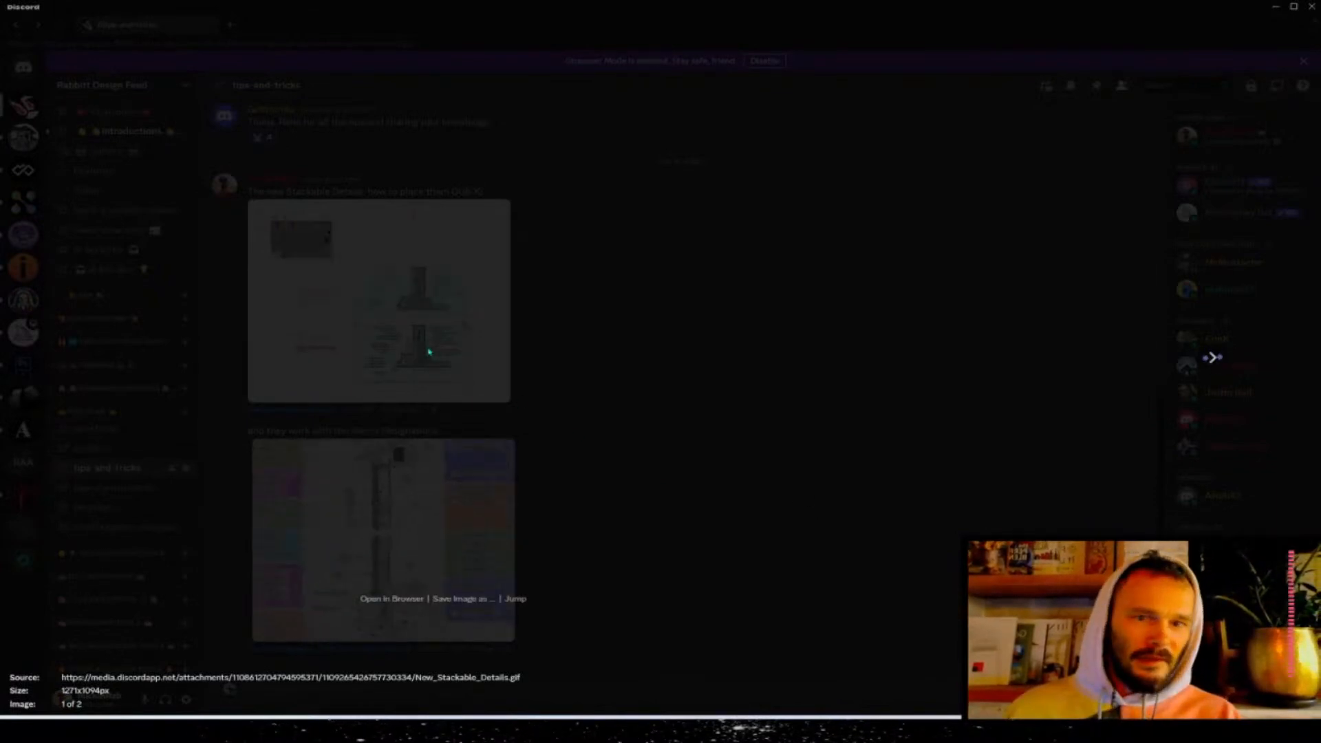
click(1040, 381)
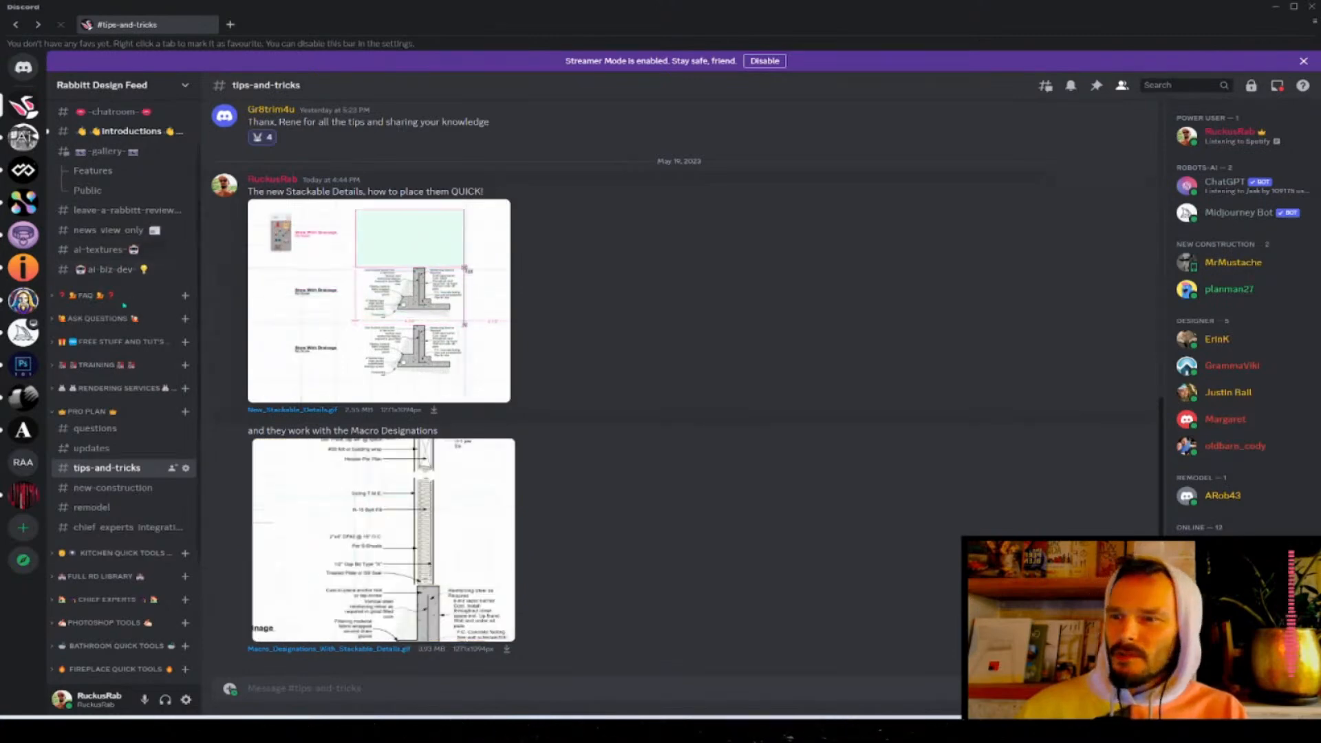
- Glance at the ai-biz-dev channel and examine the Midjourney tile images generated in the ai-textures channel
scroll(131, 320, up, 2)
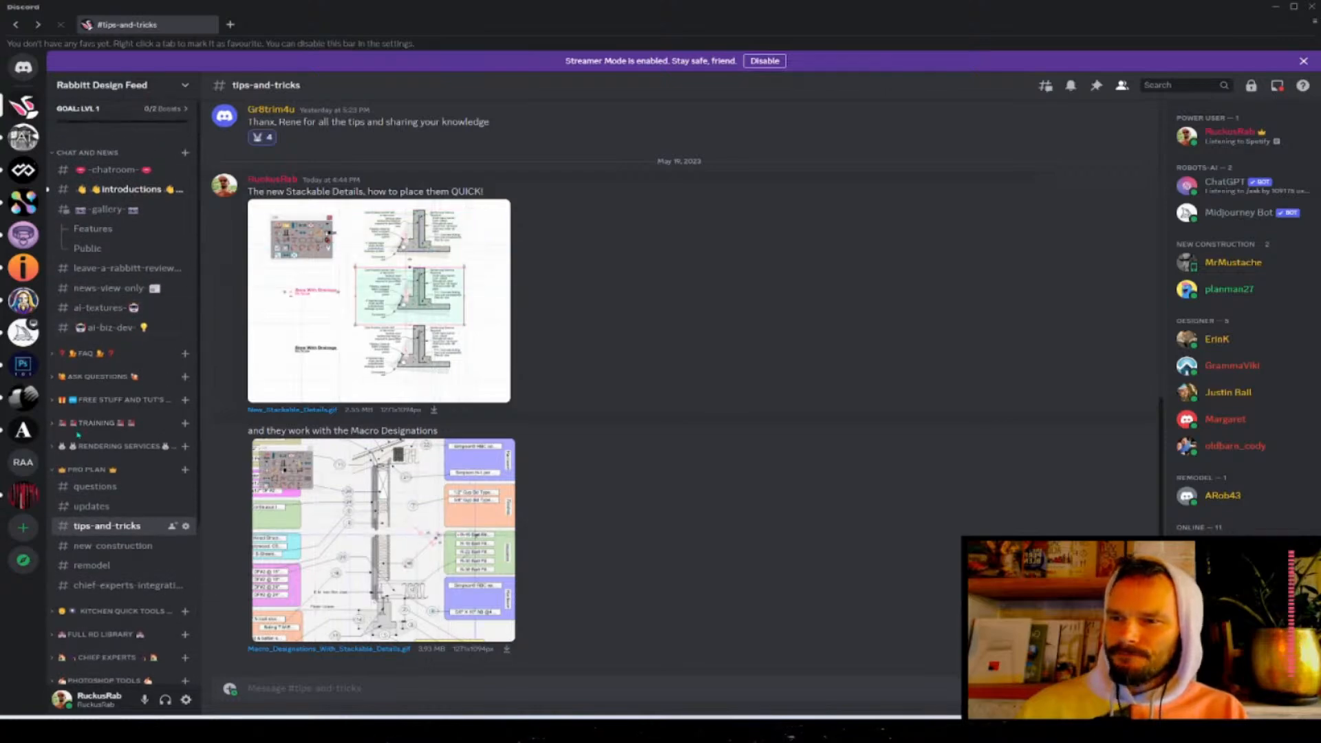
click(112, 329)
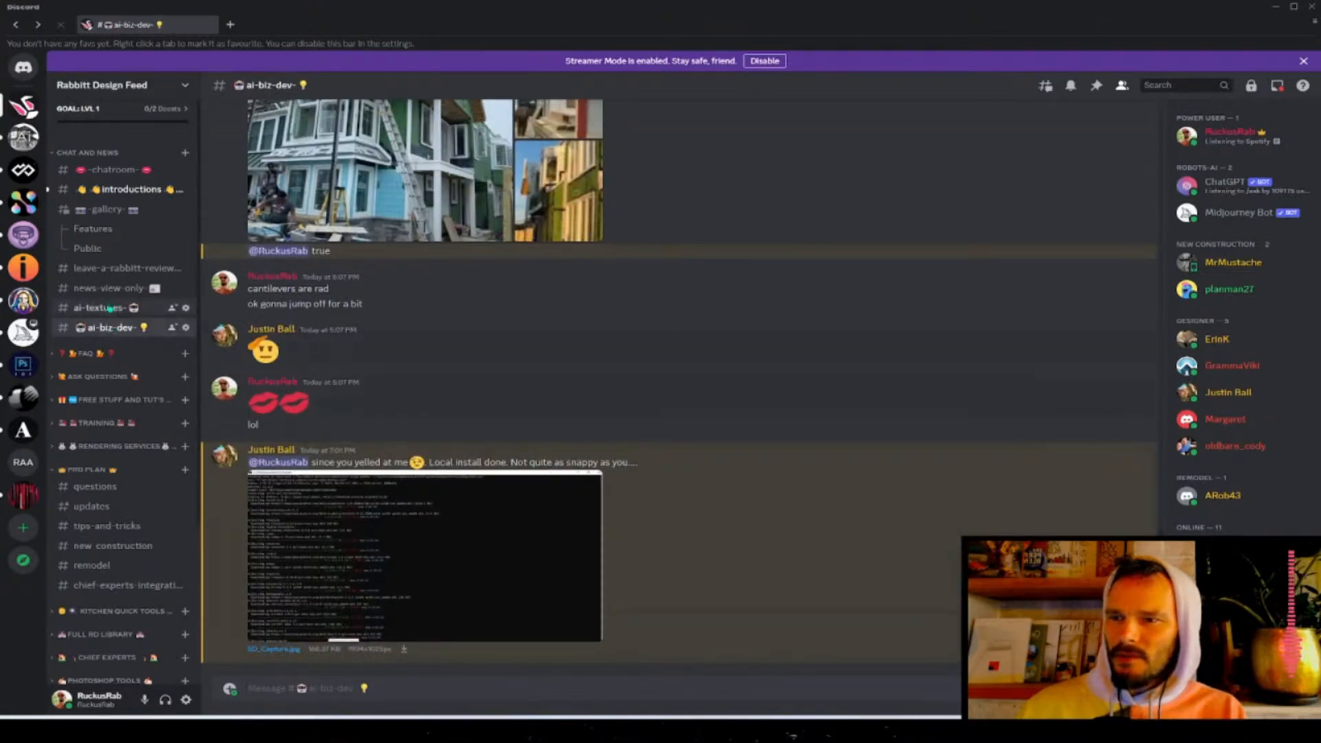
click(103, 307)
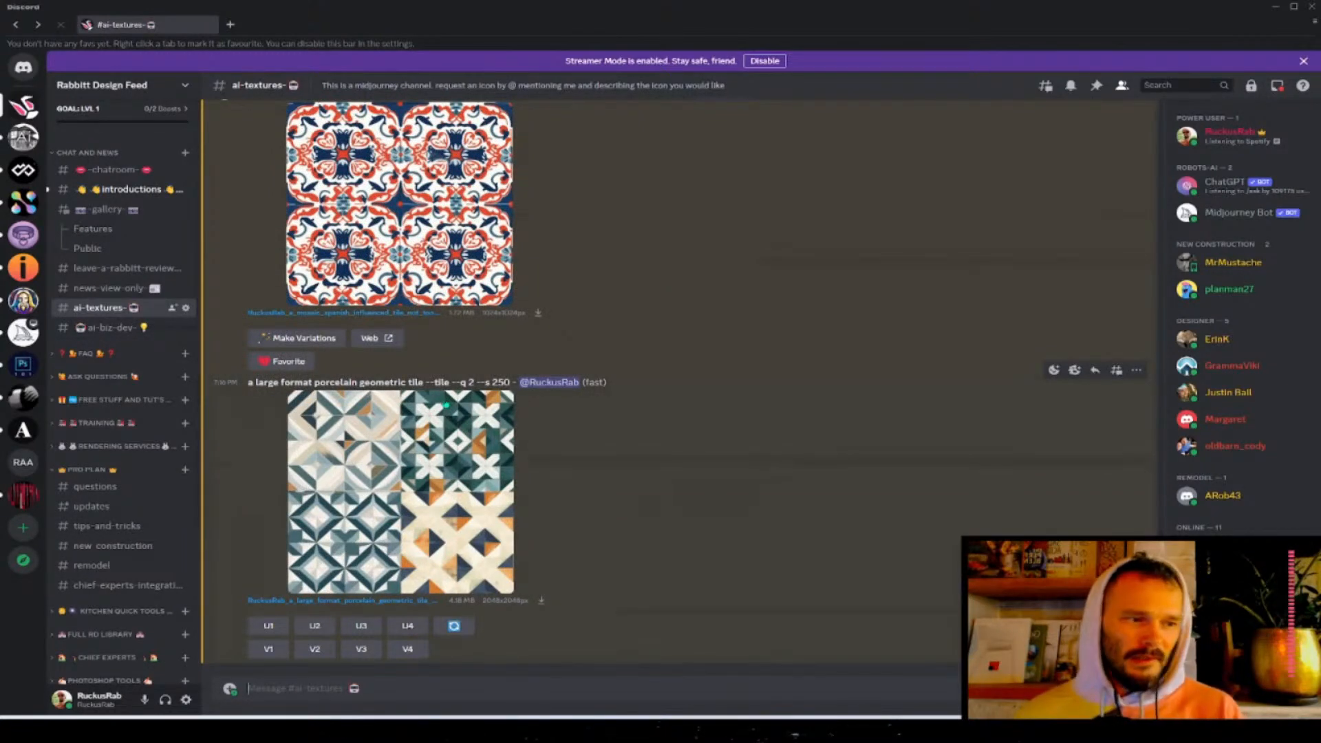
scroll(447, 405, up, 16)
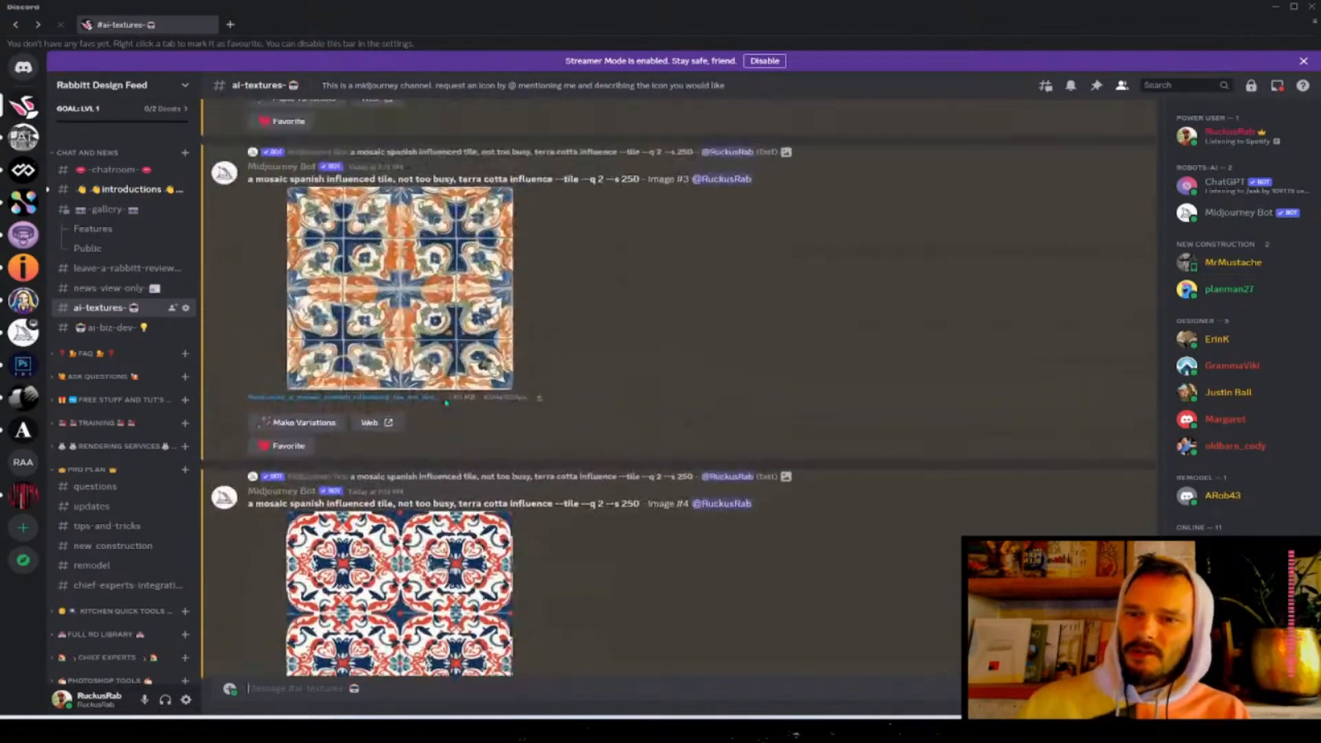
scroll(447, 405, up, 15)
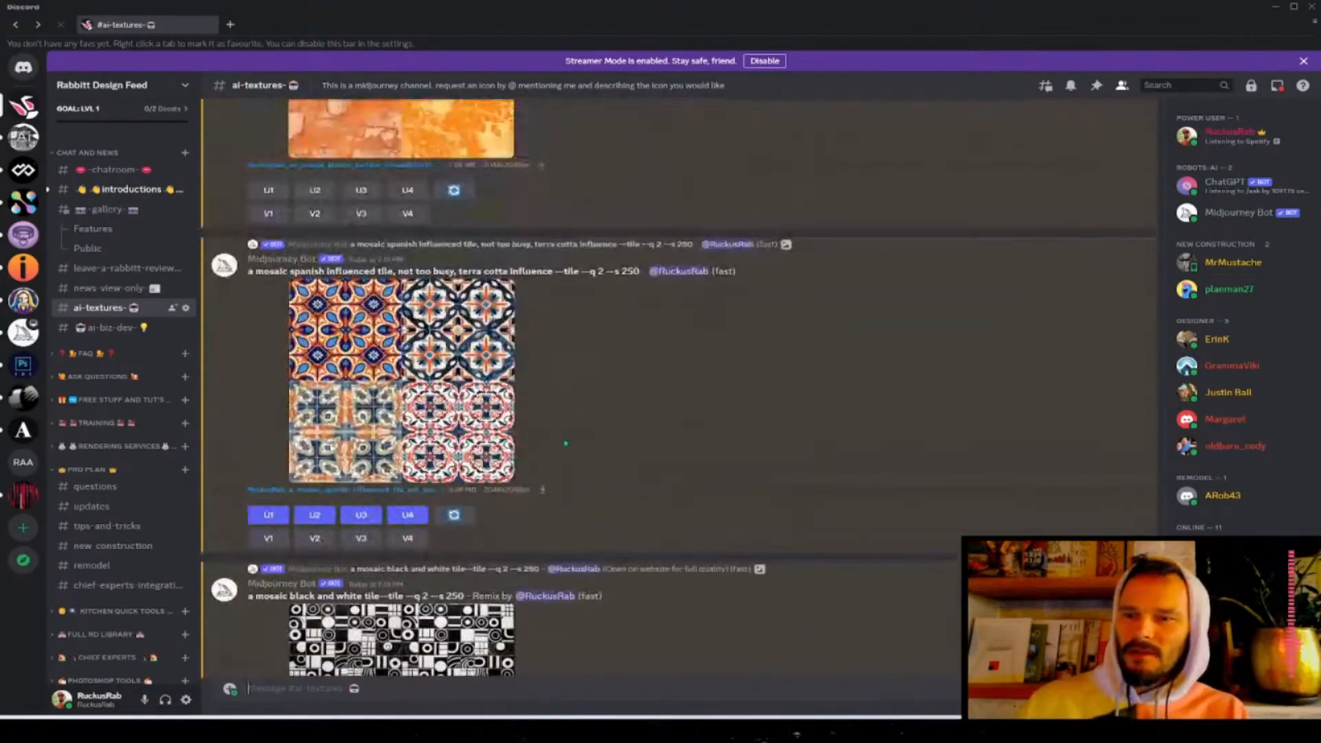
scroll(551, 469, up, 15)
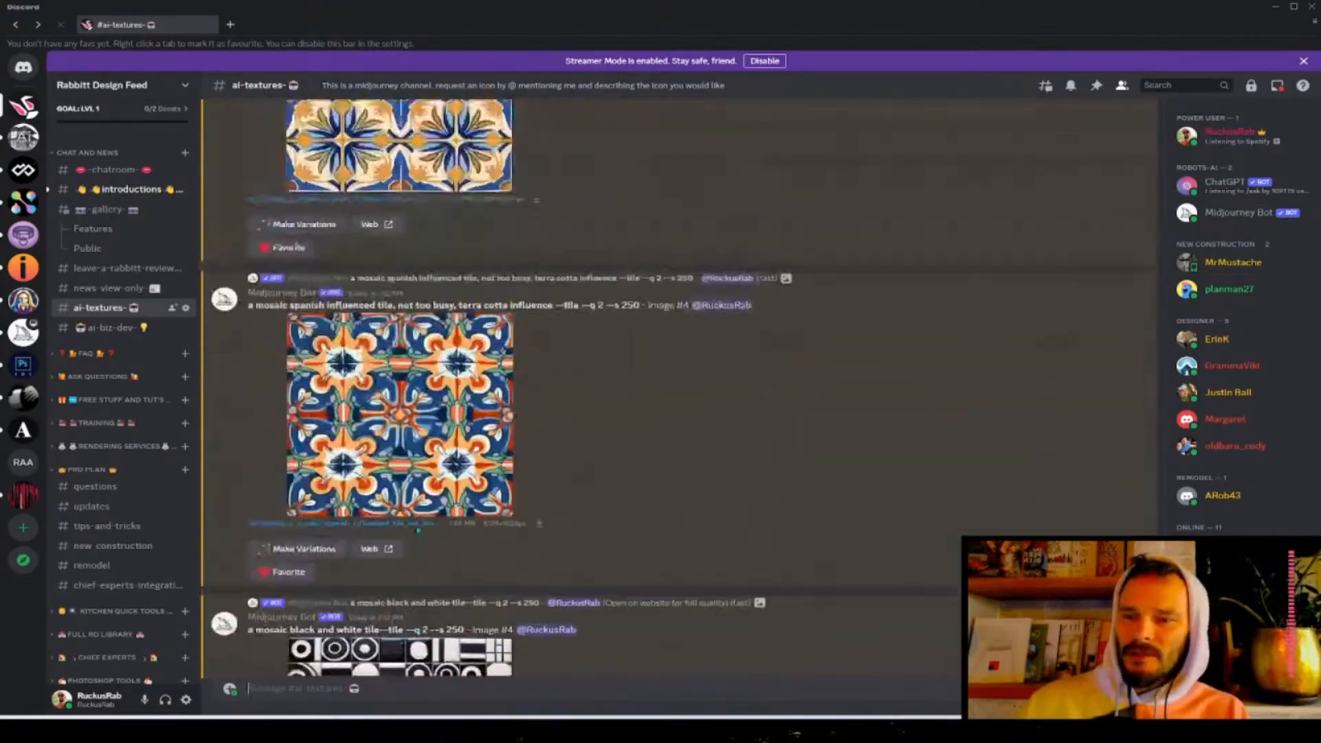
scroll(551, 470, up, 15)
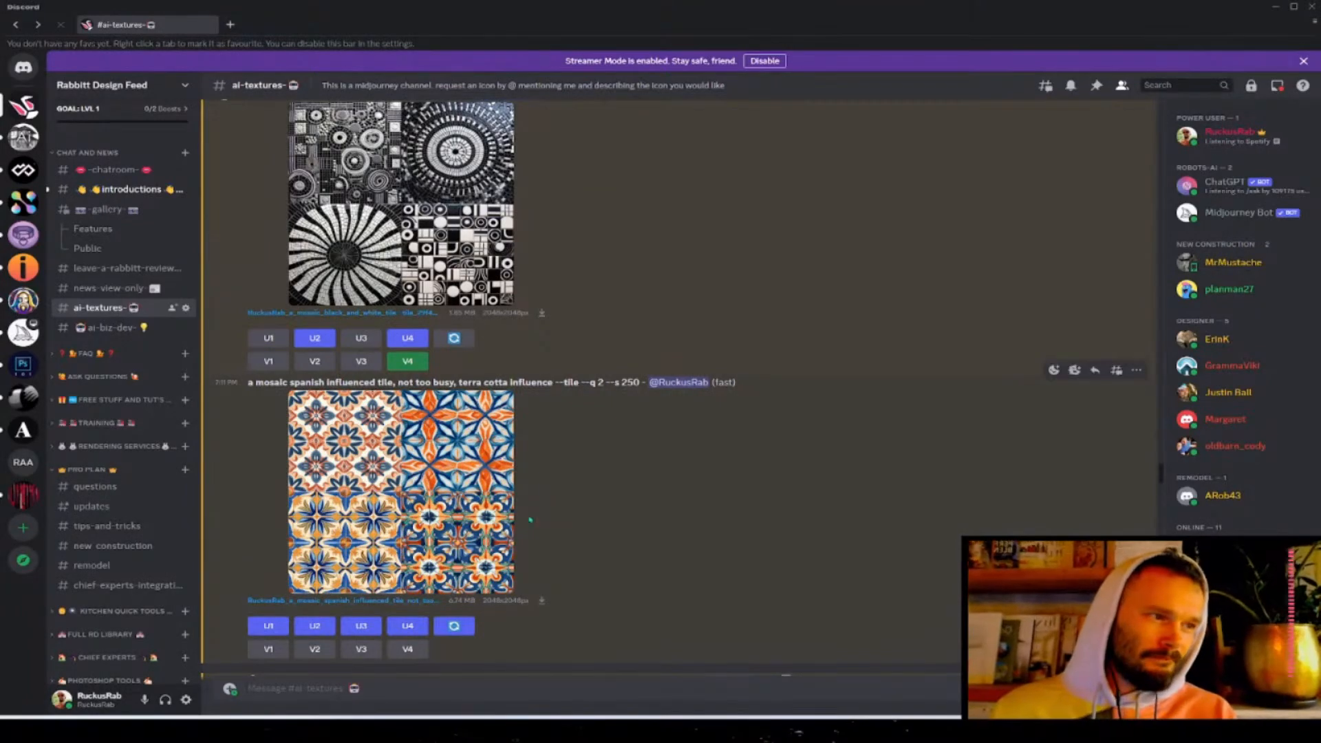
scroll(983, 510, down, 10)
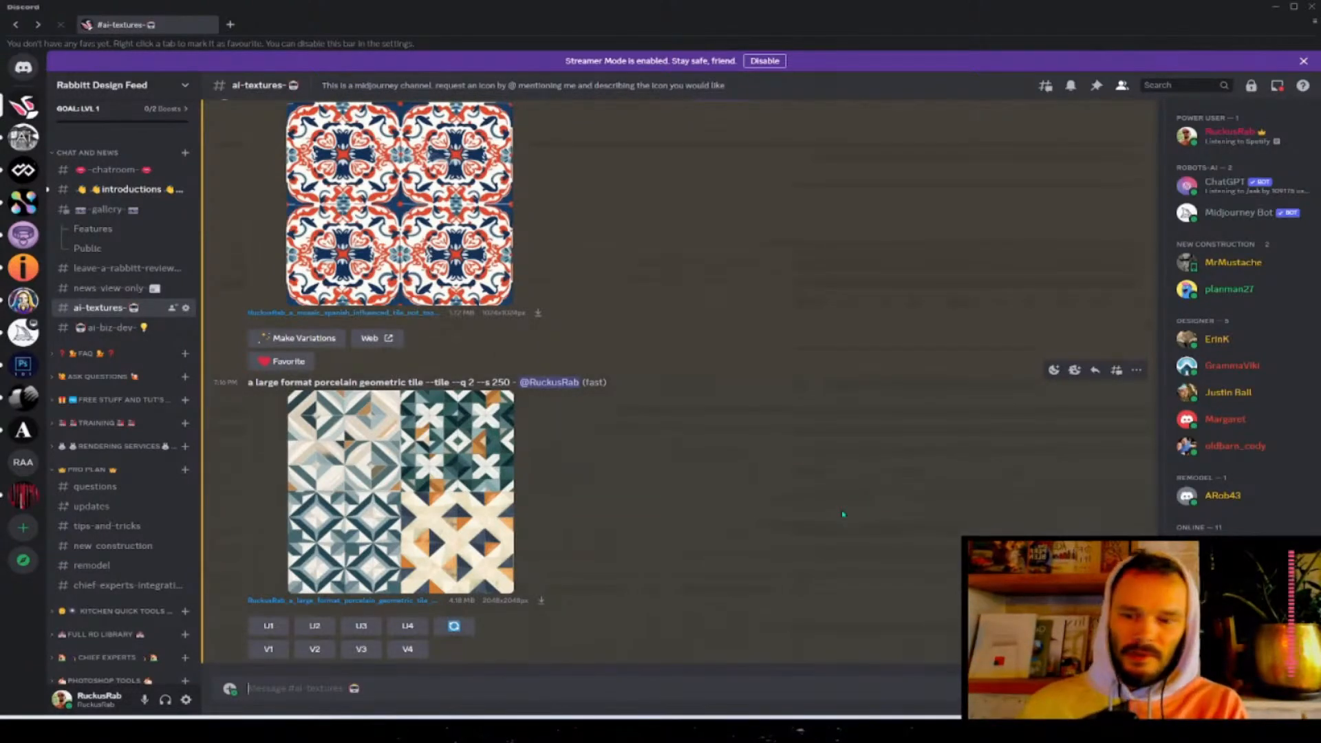
key(alt+Left)
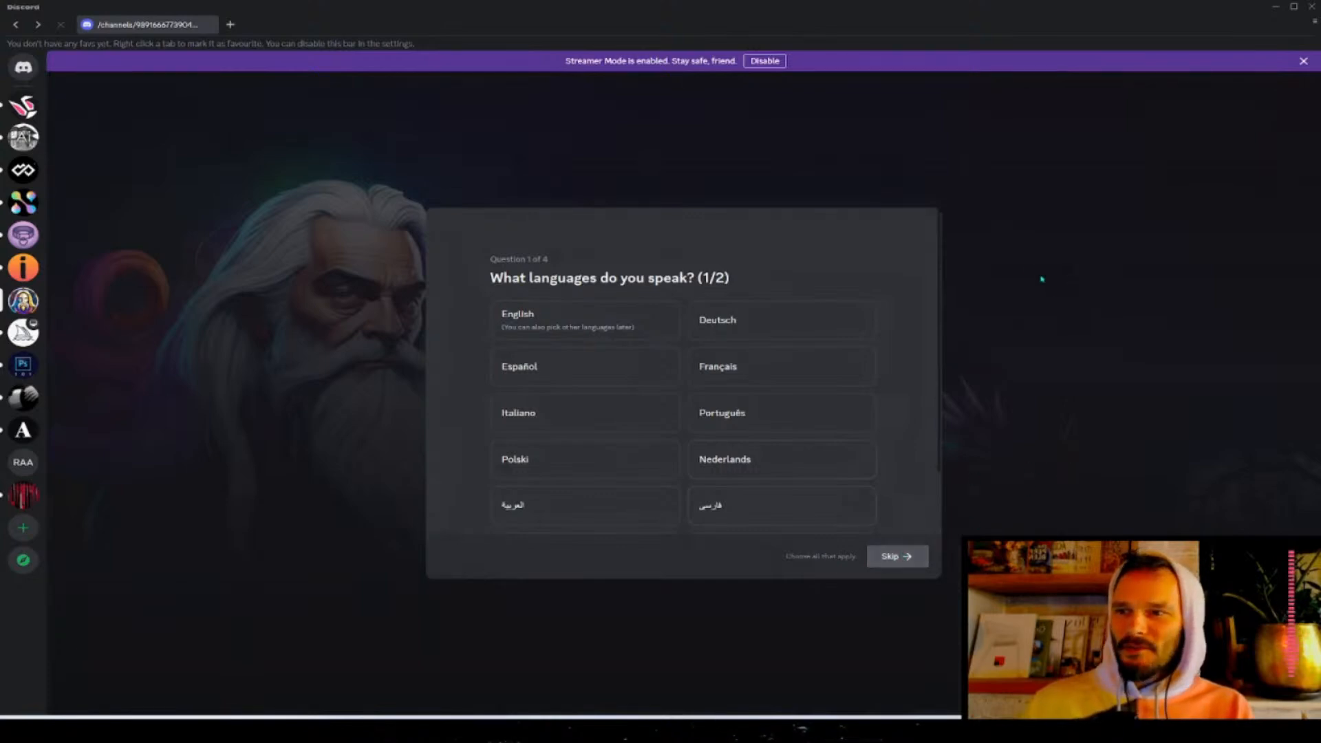
click(887, 556)
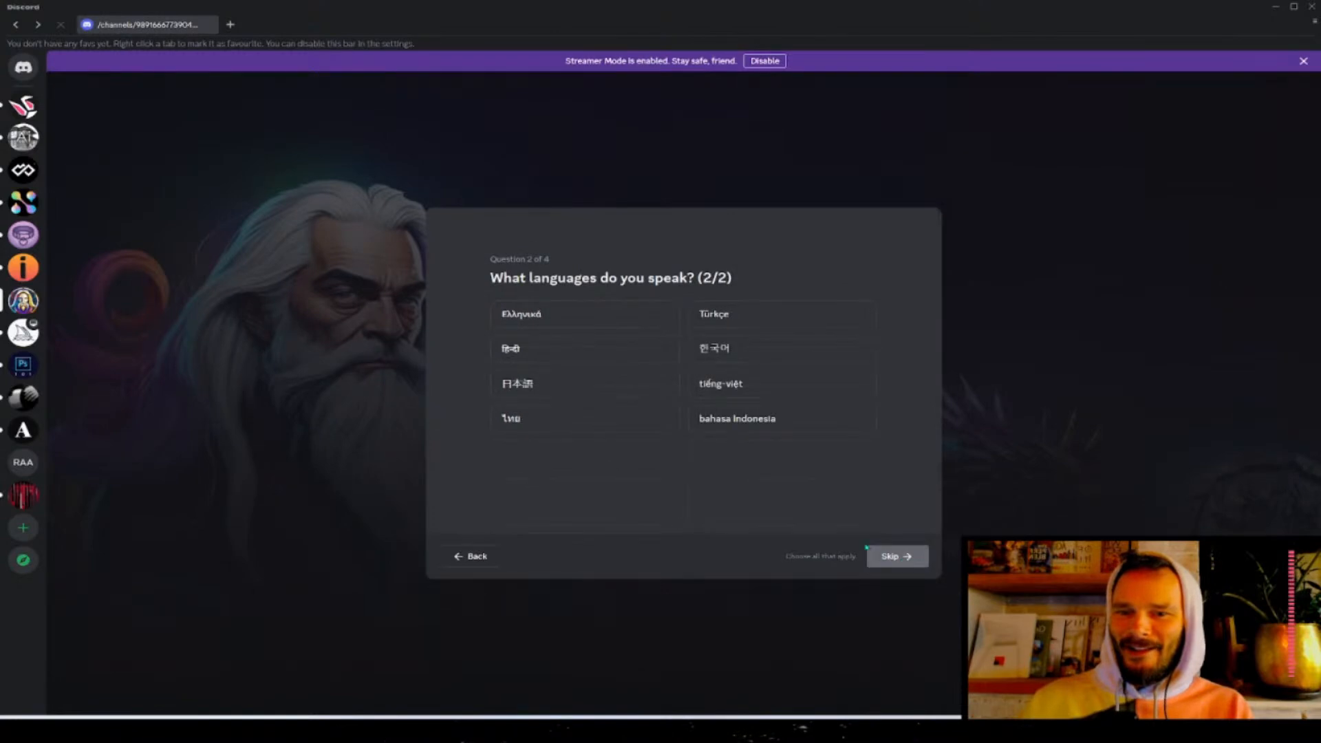
click(458, 556)
click(891, 556)
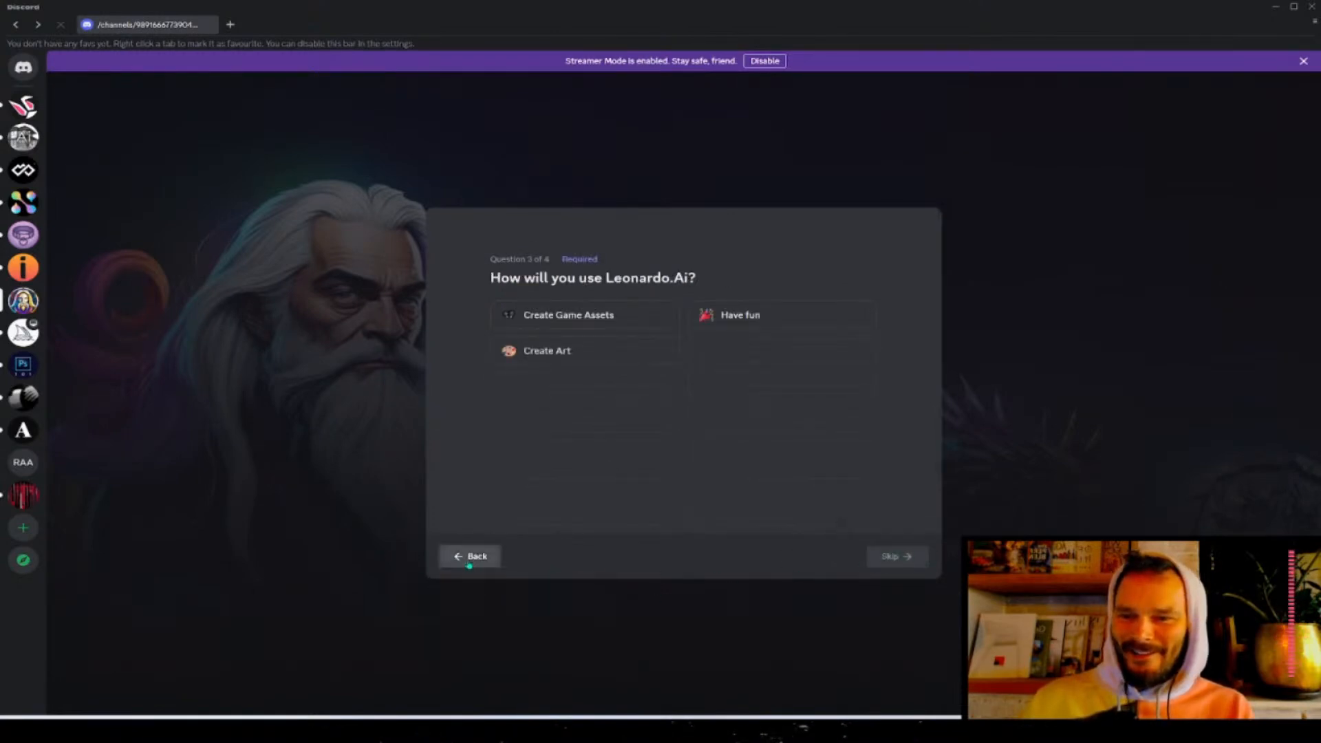
click(471, 558)
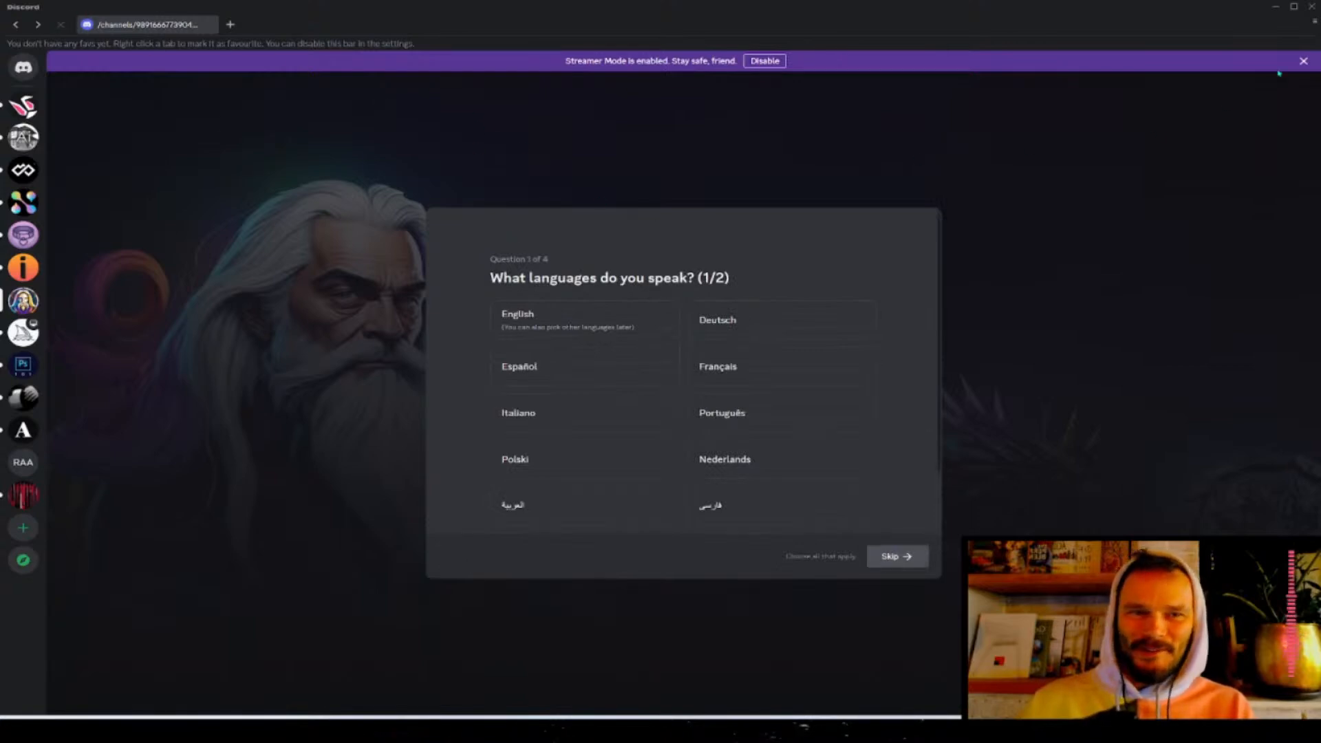
- Dismiss the Streamer Mode notice and leave the Leonardo.Ai questionnaire for the Rabbitt Design Feed server
click(1302, 61)
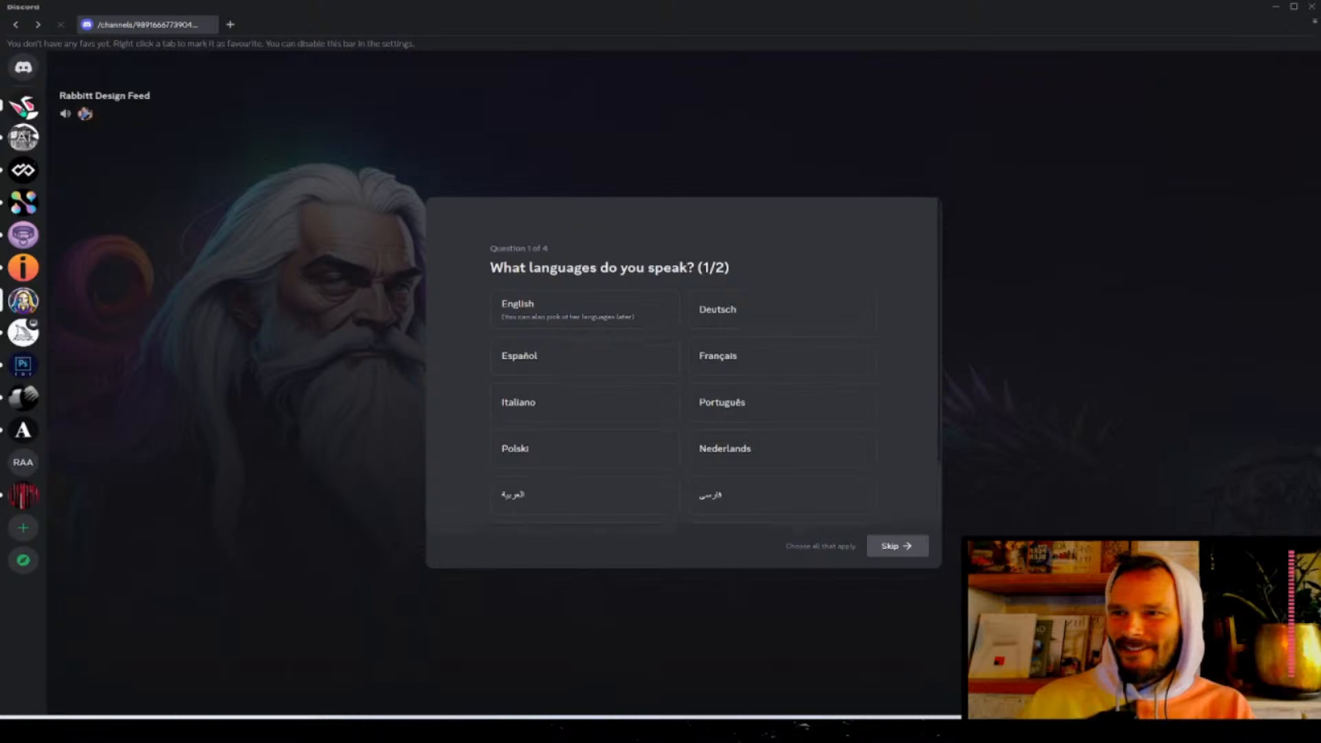
click(24, 108)
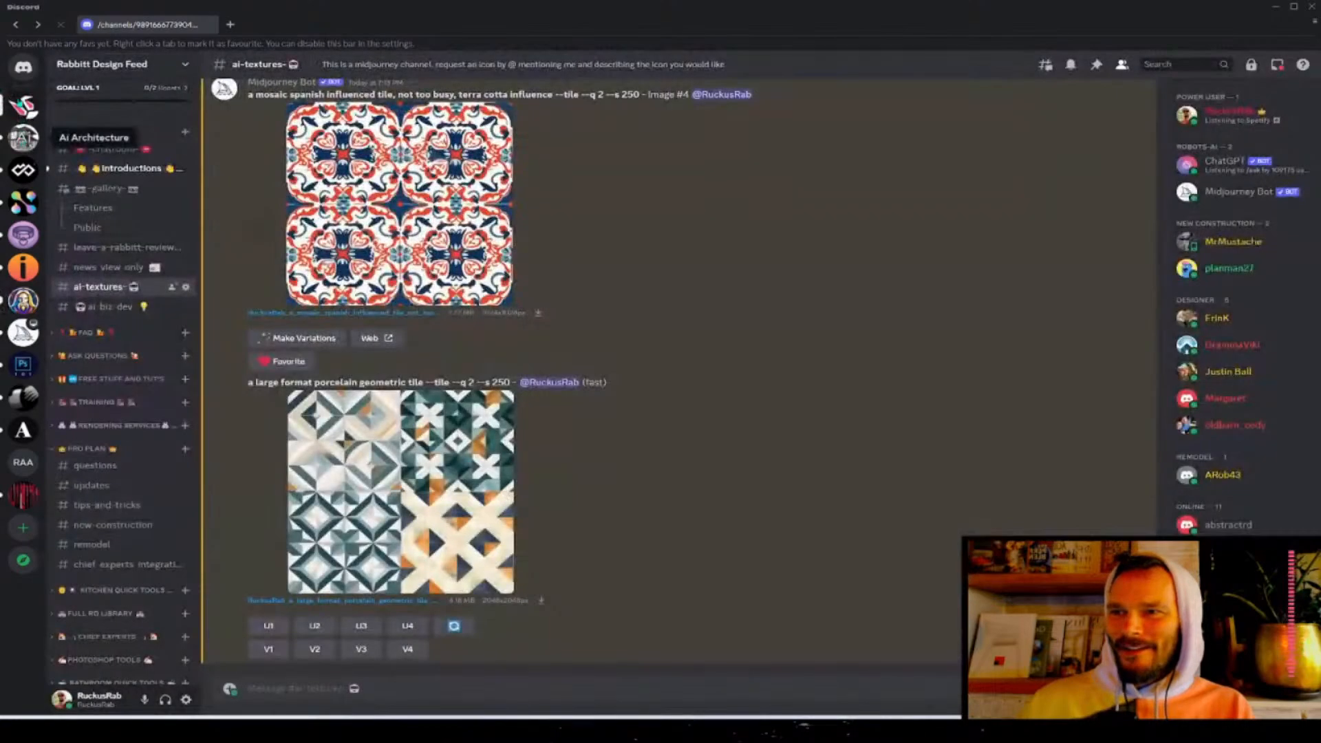
click(25, 138)
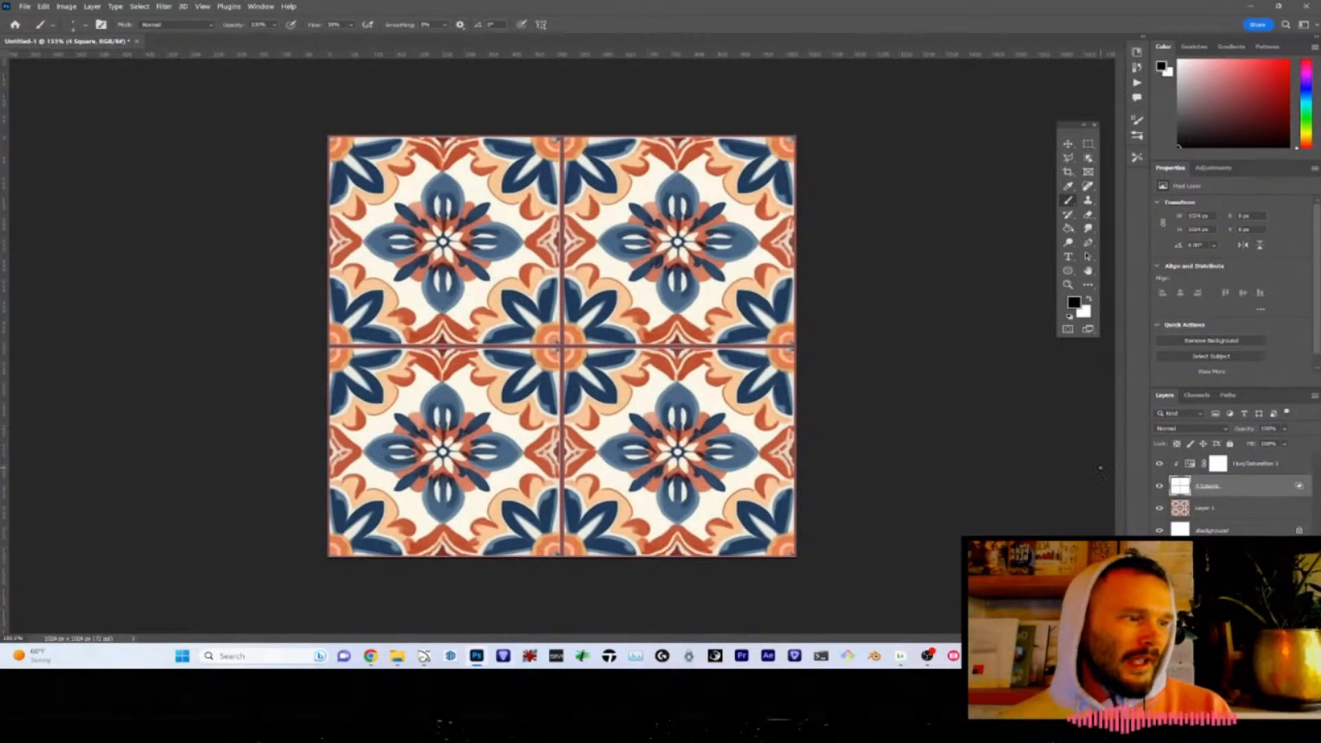
- Hide the tile pattern on Layer 1 in Photoshop and float the Layers panel beside the canvas, lengthened downward
click(1159, 509)
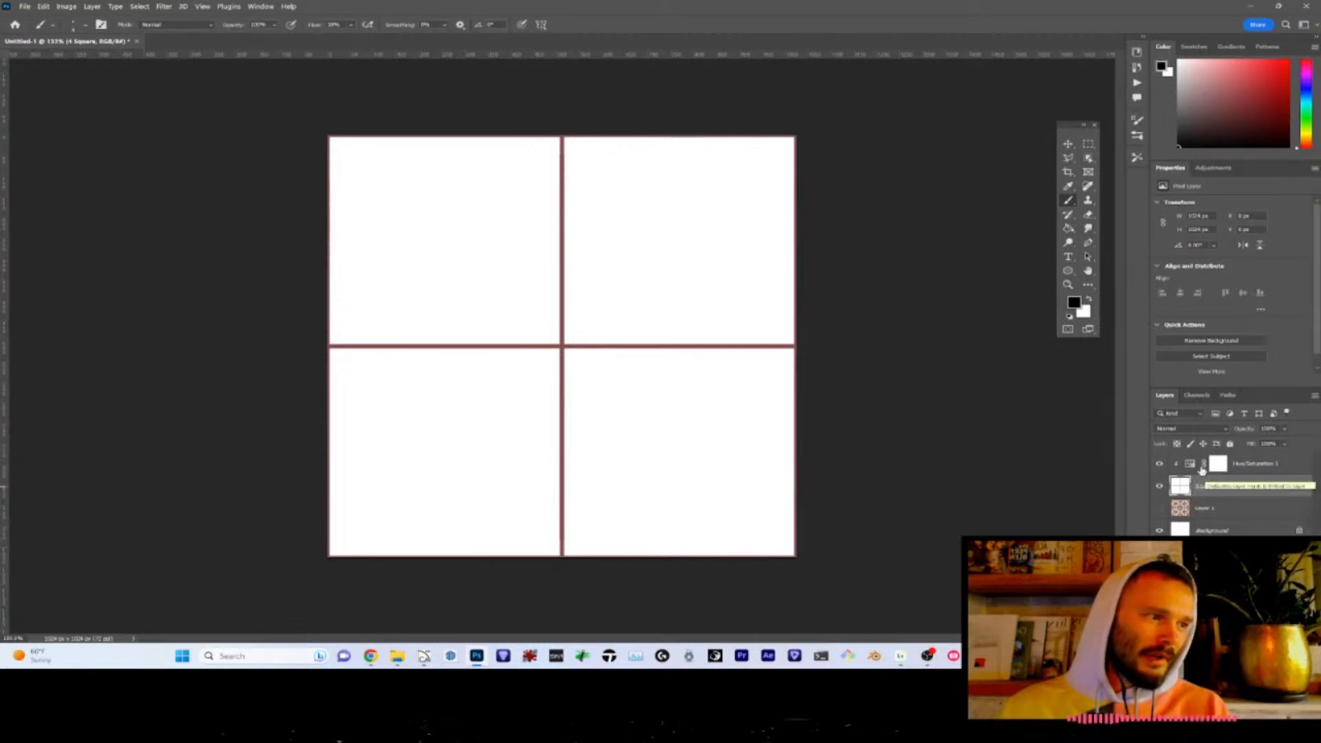
drag(1253, 389, 1026, 174)
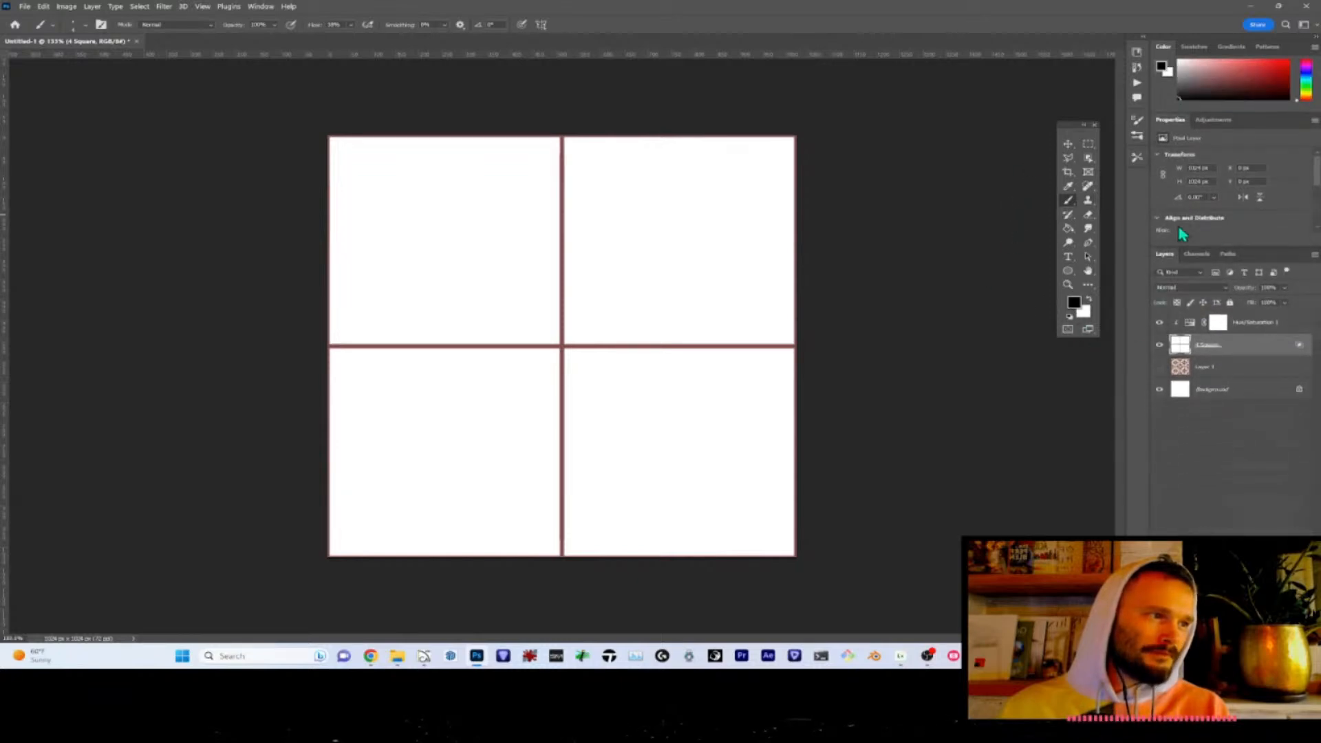
drag(1259, 253, 971, 121)
drag(940, 229, 937, 417)
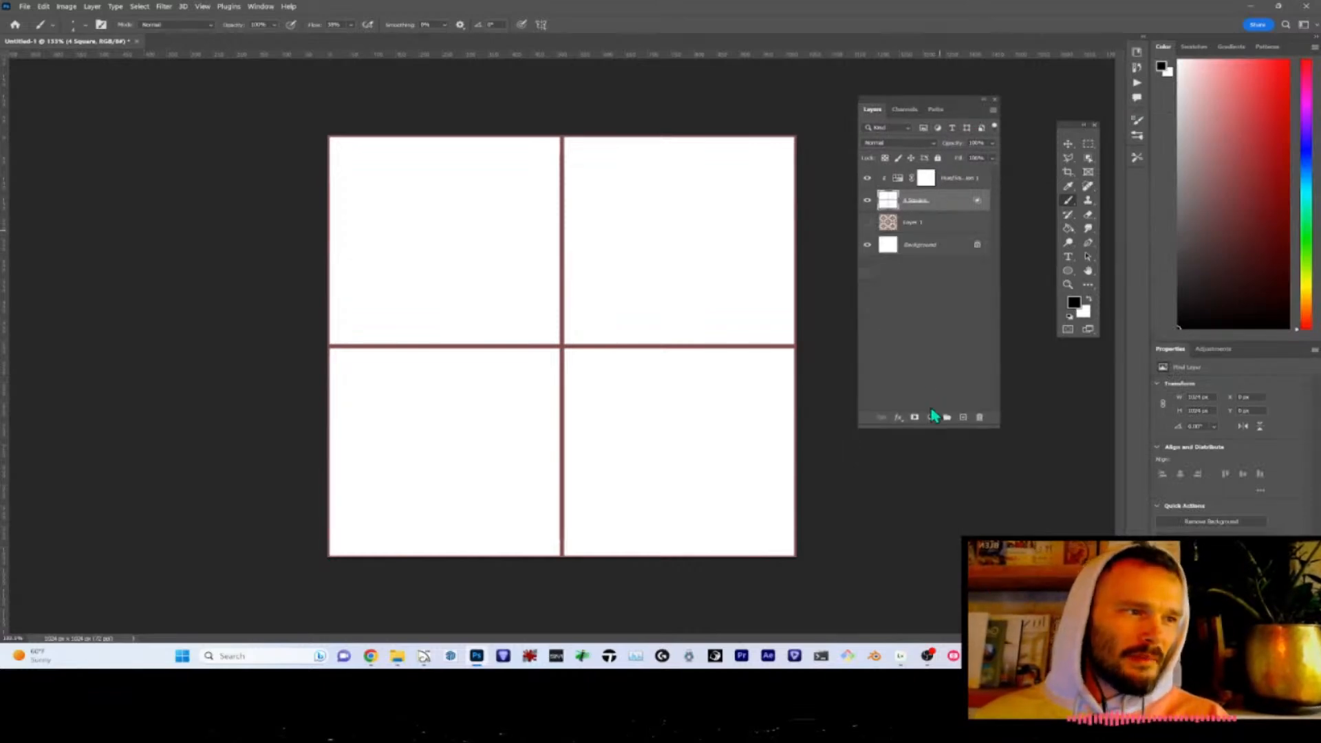
- Set the grout lines' Hue/Saturation adjustment to a saturation of 24 and show the tile pattern on Layer 1 again
click(898, 184)
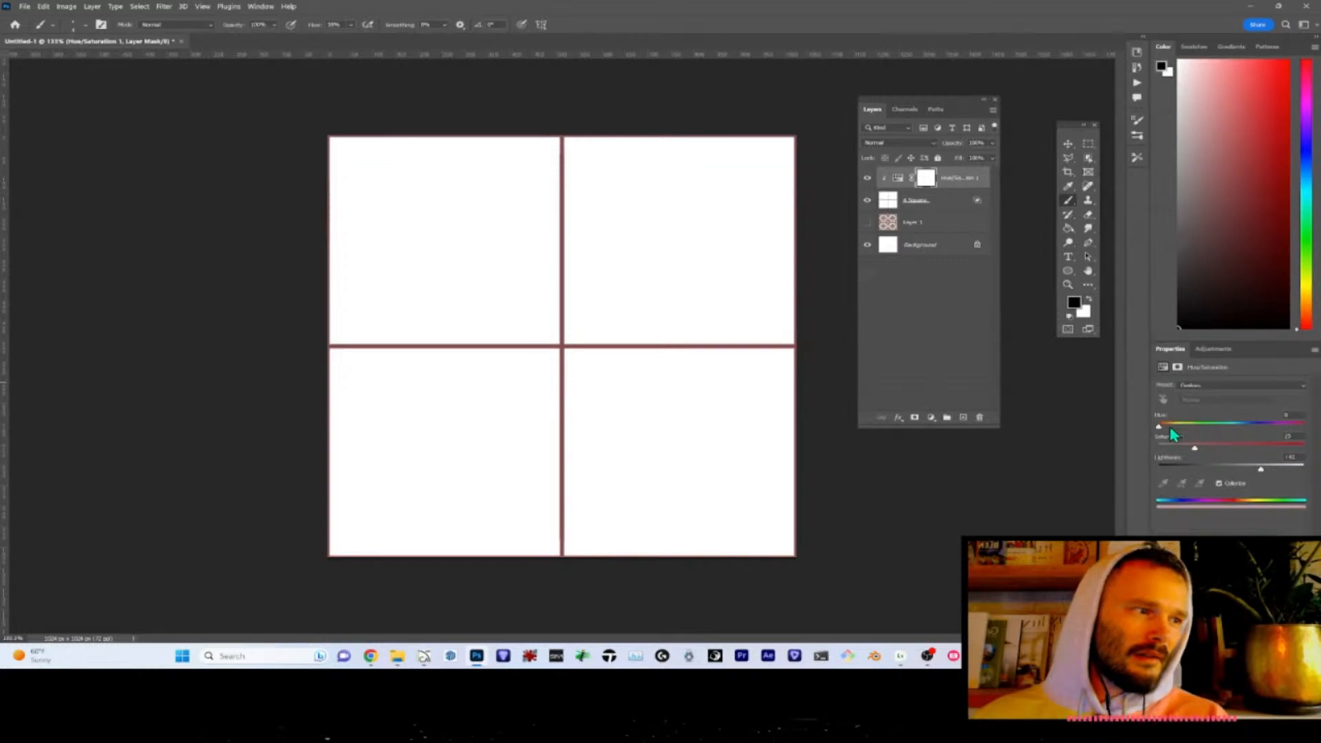
mouse_move(1195, 448)
mouse_down()
mouse_move(1230, 452)
mouse_move(1192, 448)
mouse_up()
click(868, 223)
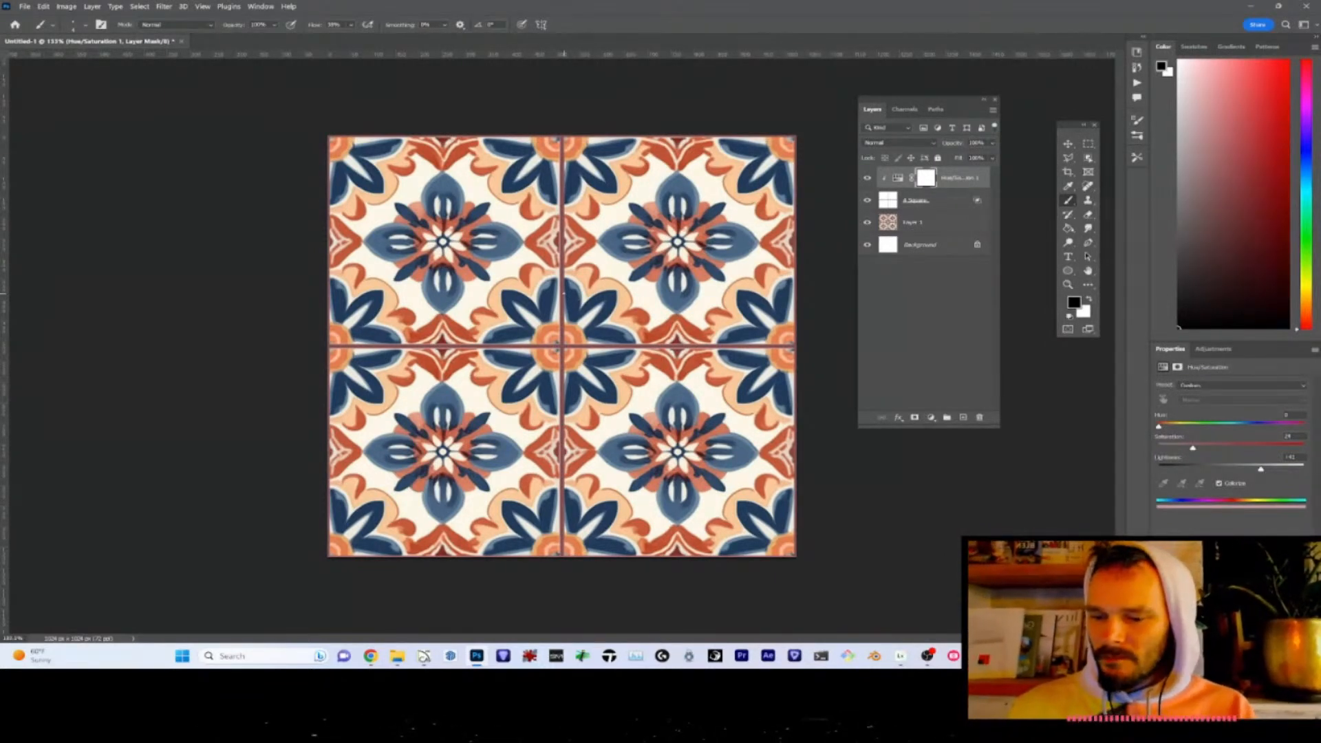
- Export the tile as a JPG at 1024 x 1024 px and choose the Materials > Tile > SPANISH TILE folder as destination
key(ctrl+alt+shift+w)
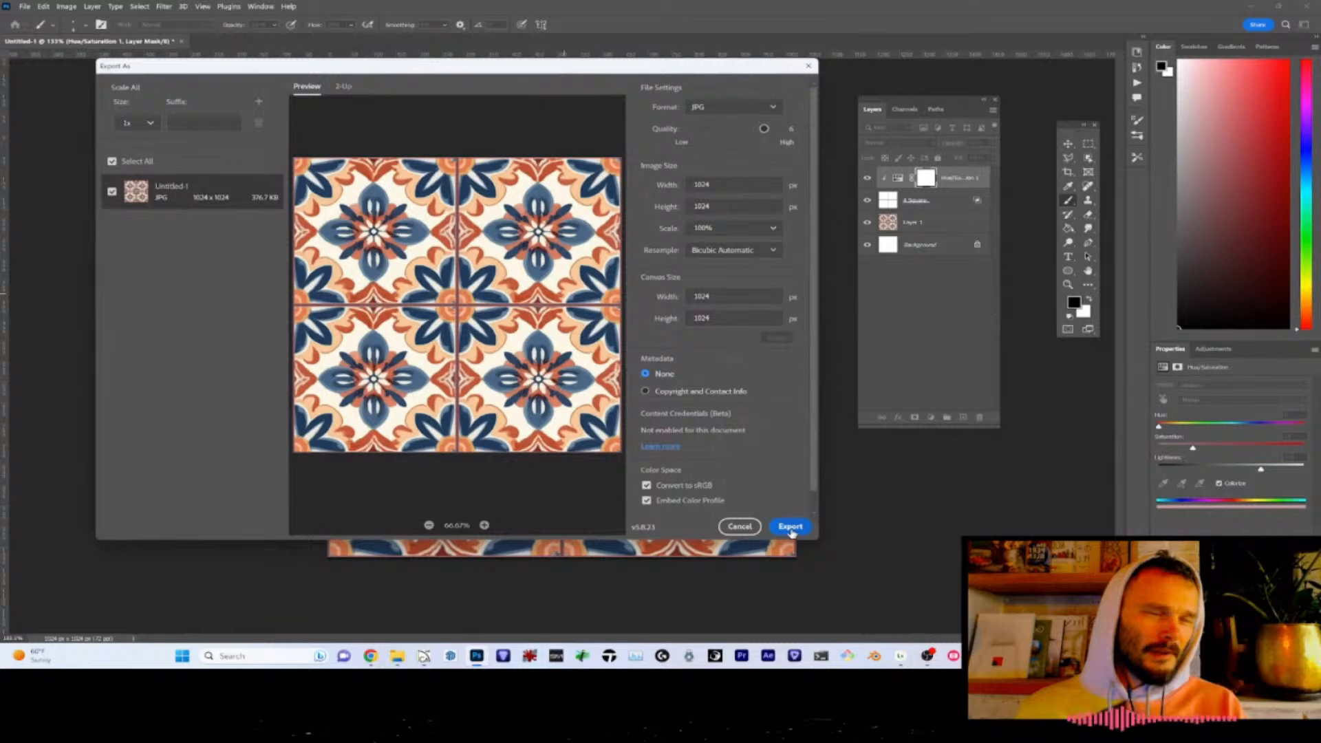
click(790, 527)
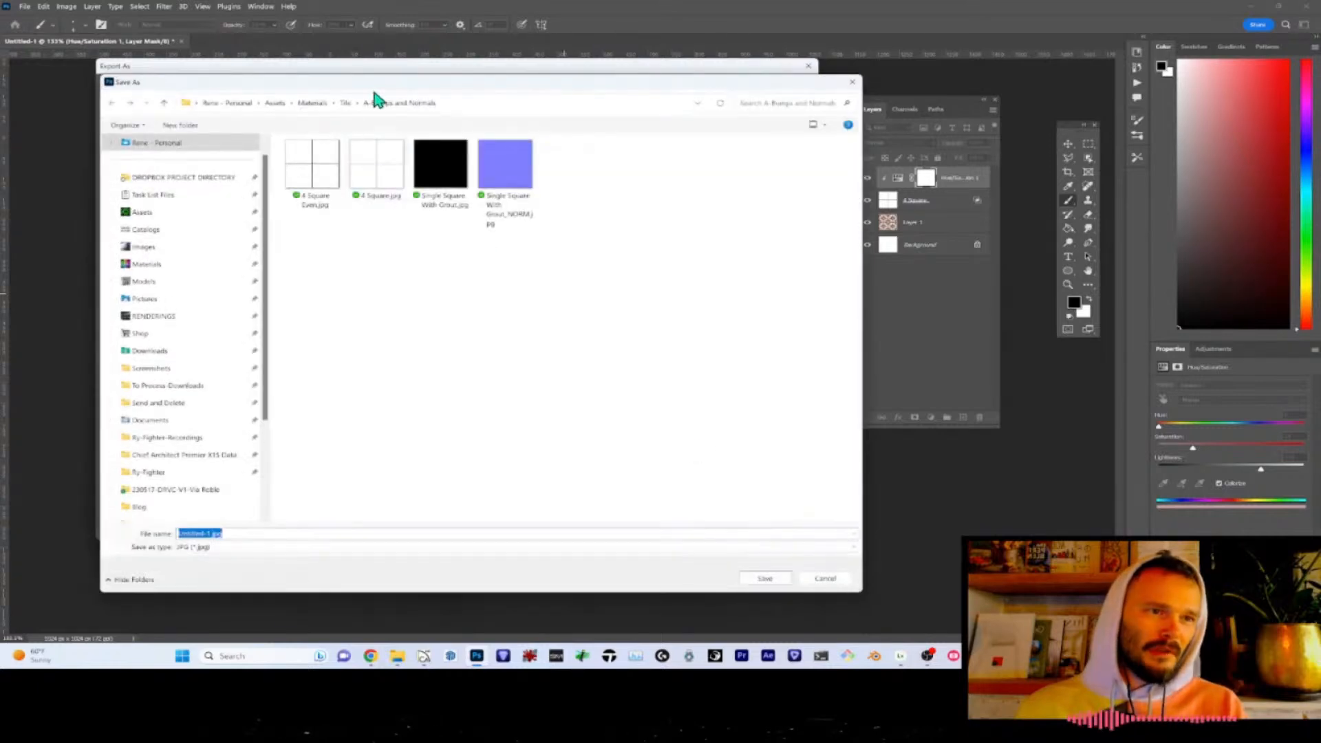
click(433, 114)
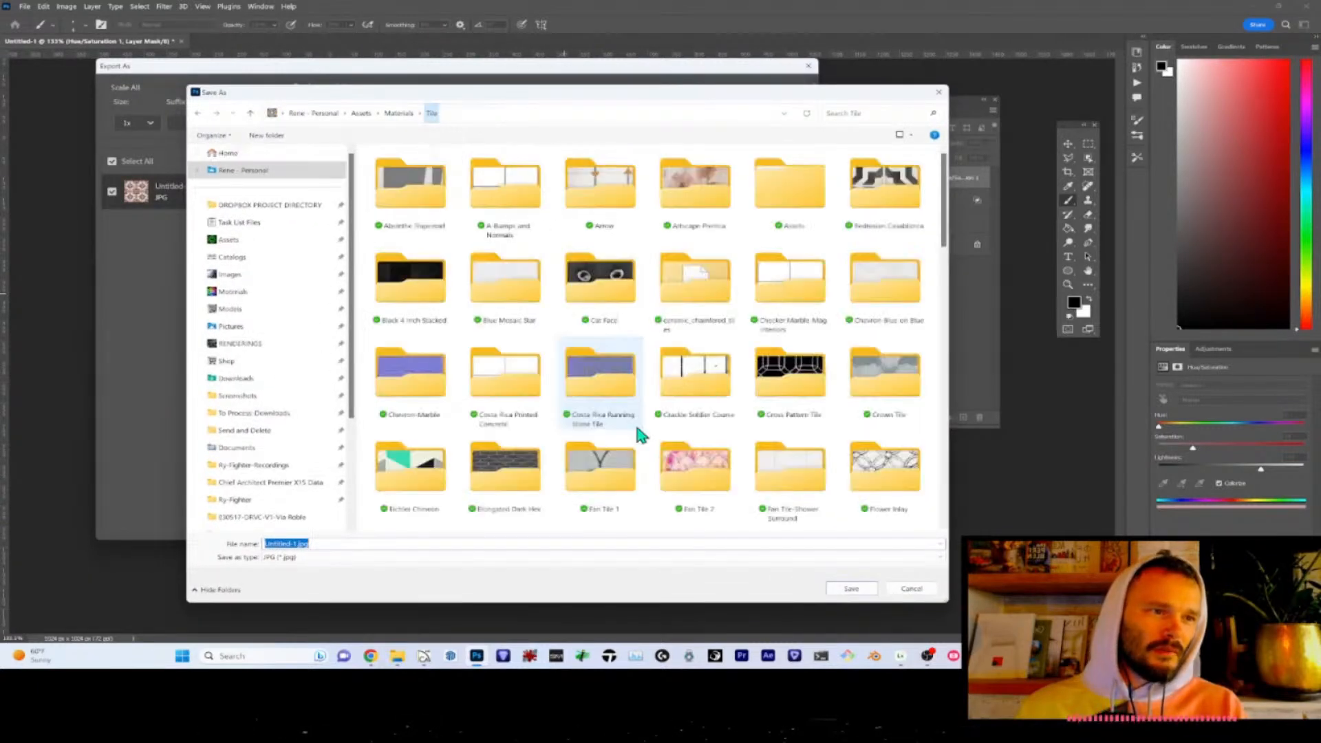
scroll(745, 448, down, 10)
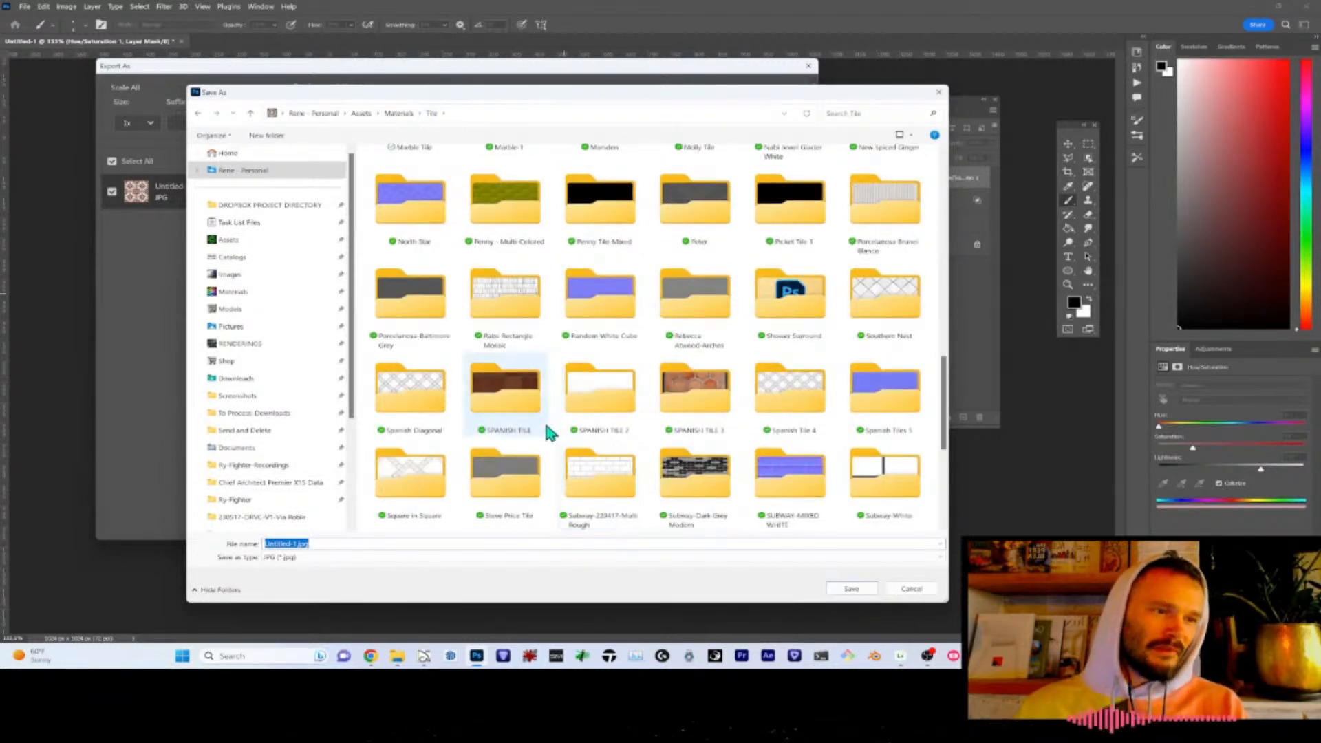
double_click(516, 399)
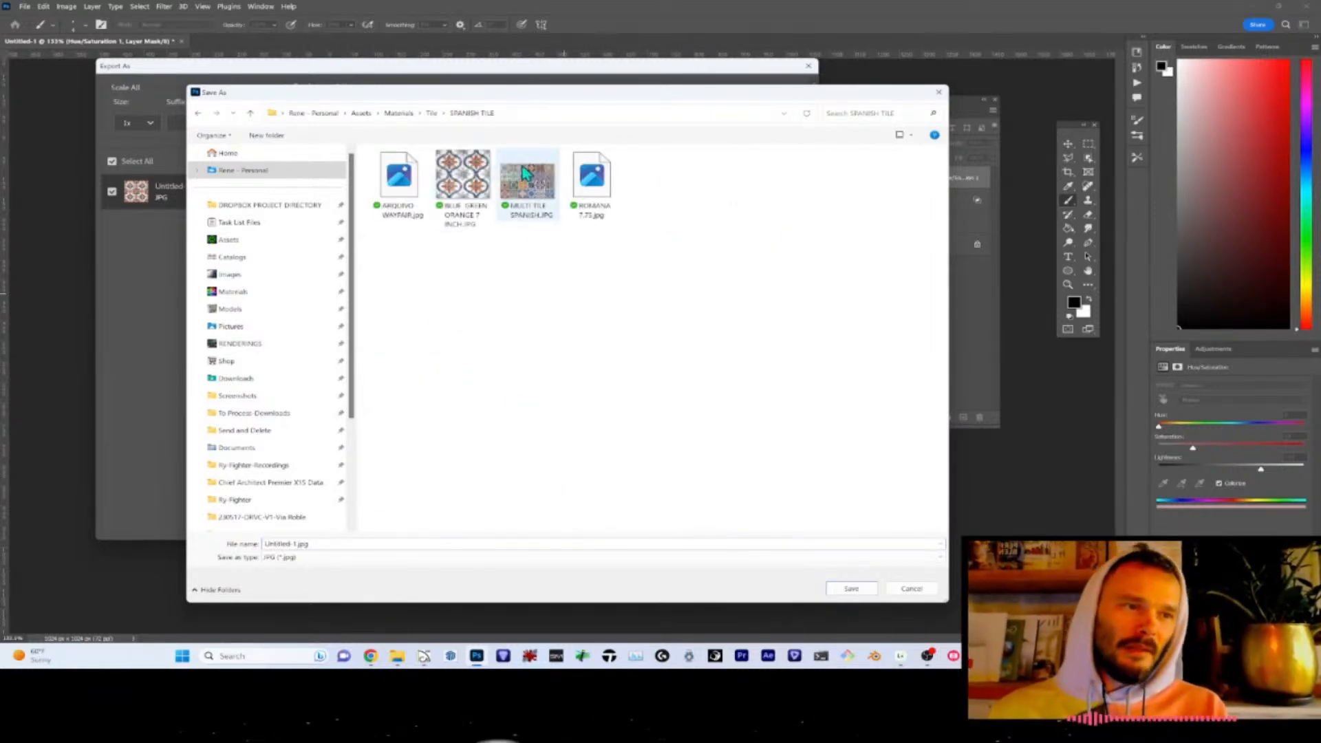
- Replace the default file name with one starting with Spanish Tile and save the exported JPG
double_click(371, 546)
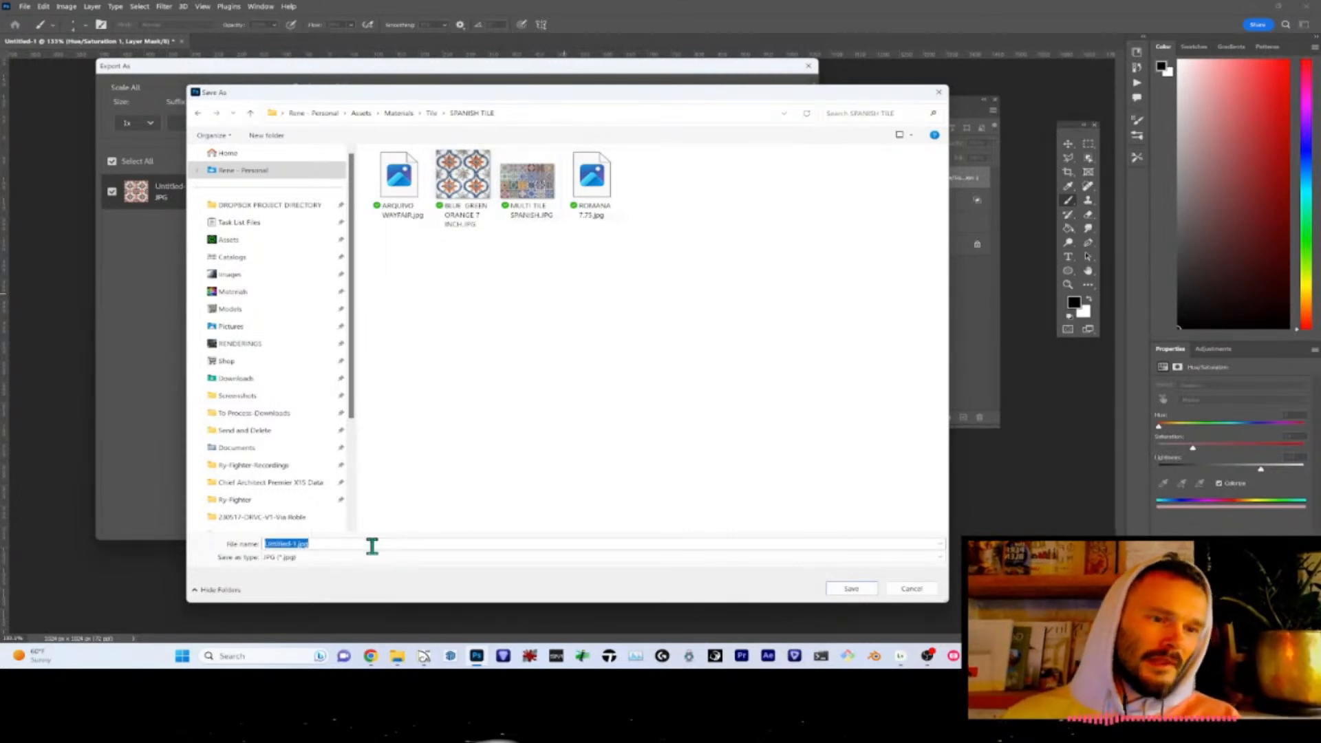
key(BackSpace)
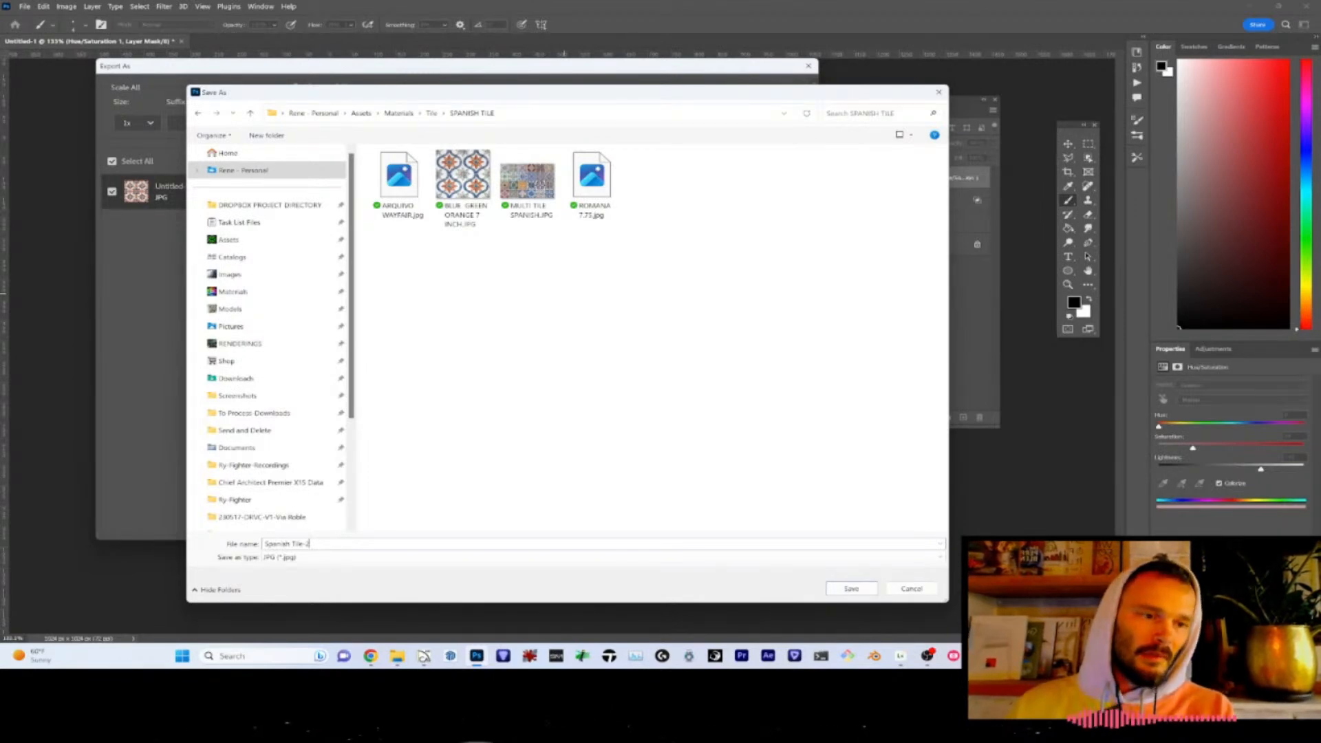
key(Return)
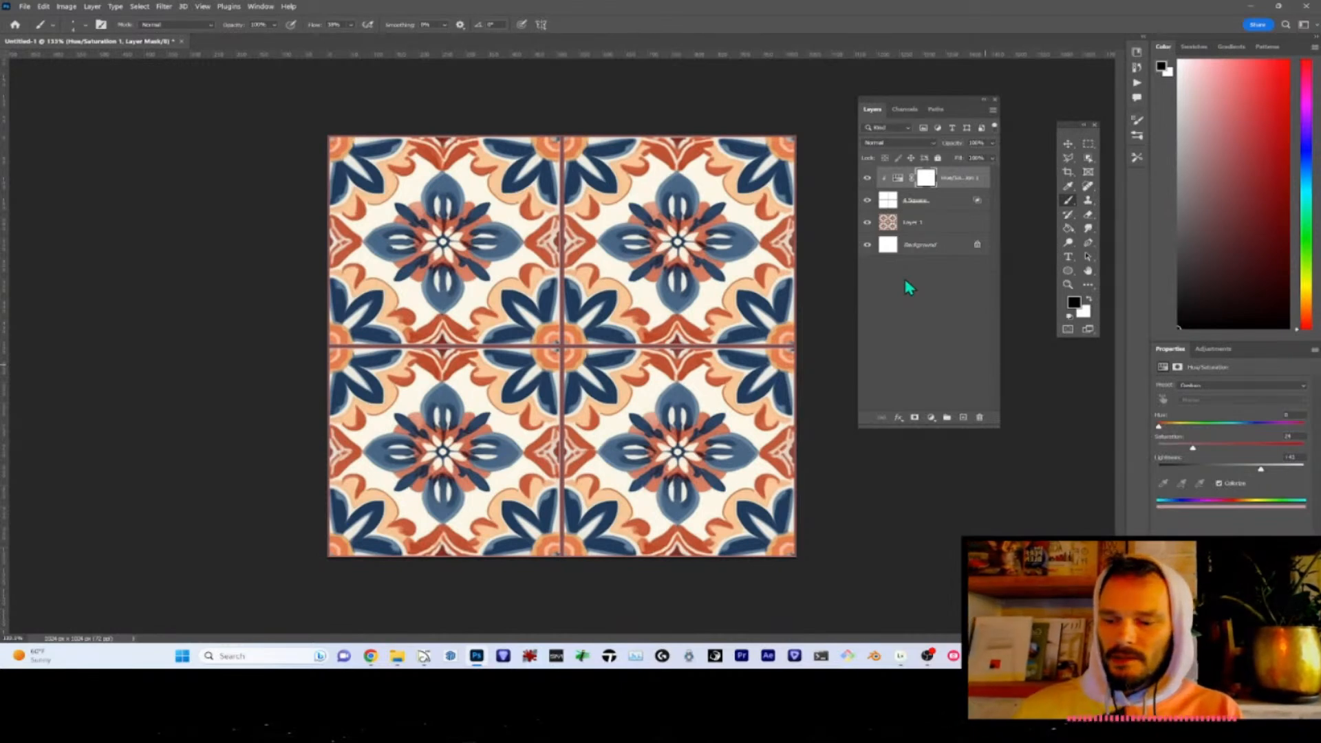
- Stamp all visible layers into a new top layer, enlarge the layer thumbnails, and widen and lengthen the Layers panel
key(ctrl+alt+shift+e)
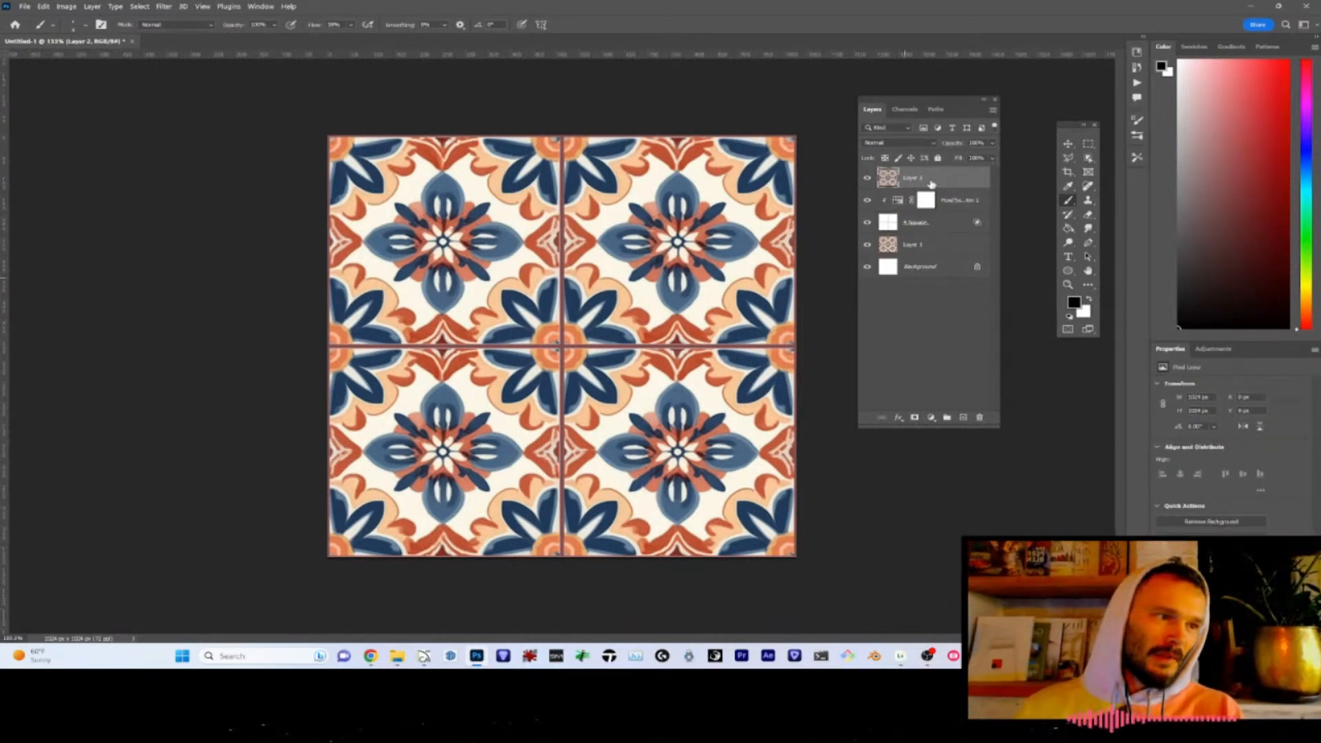
right_click(937, 320)
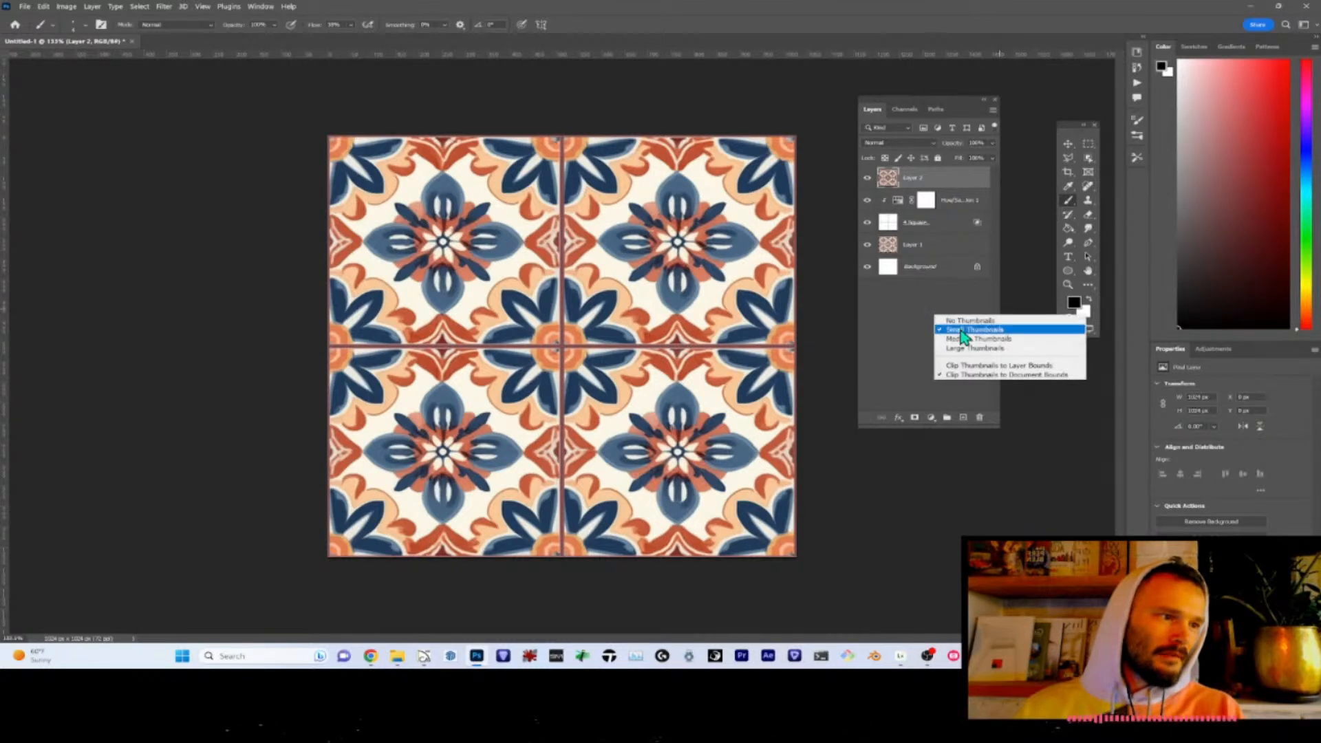
click(1013, 354)
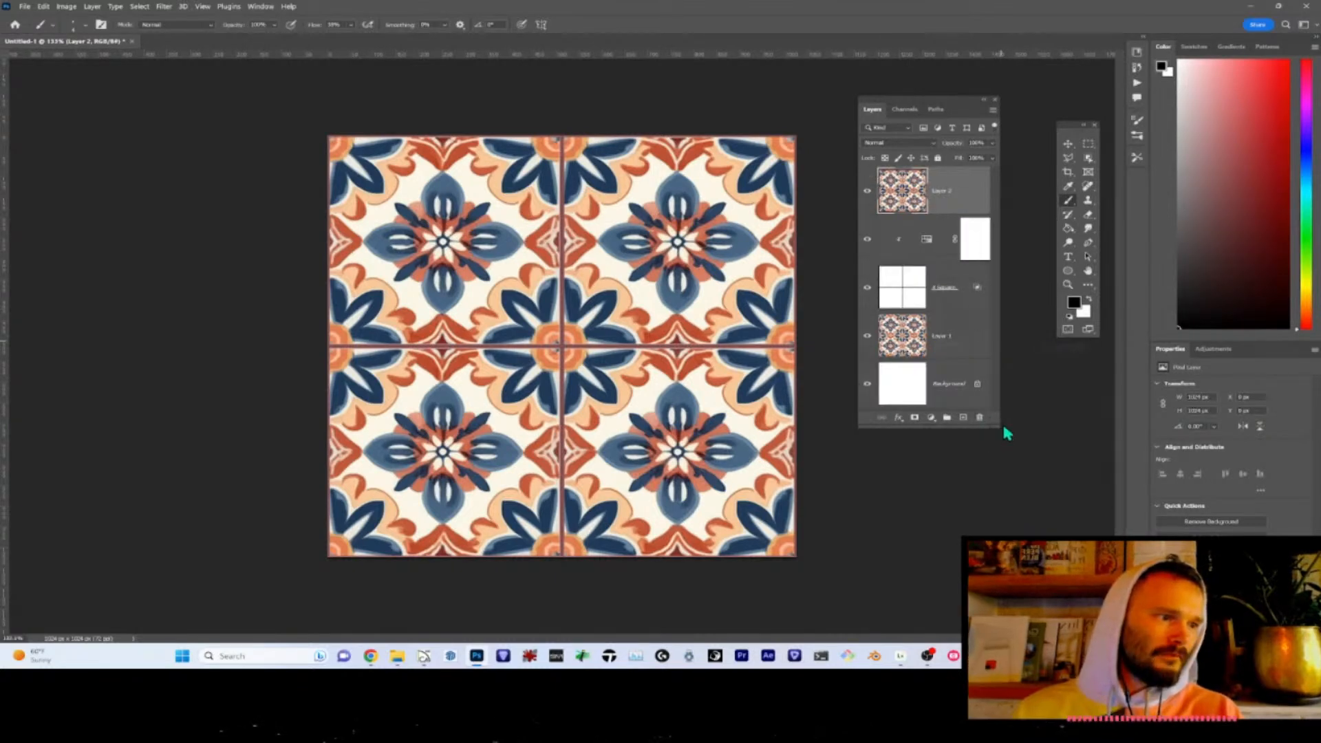
drag(1001, 427, 1121, 431)
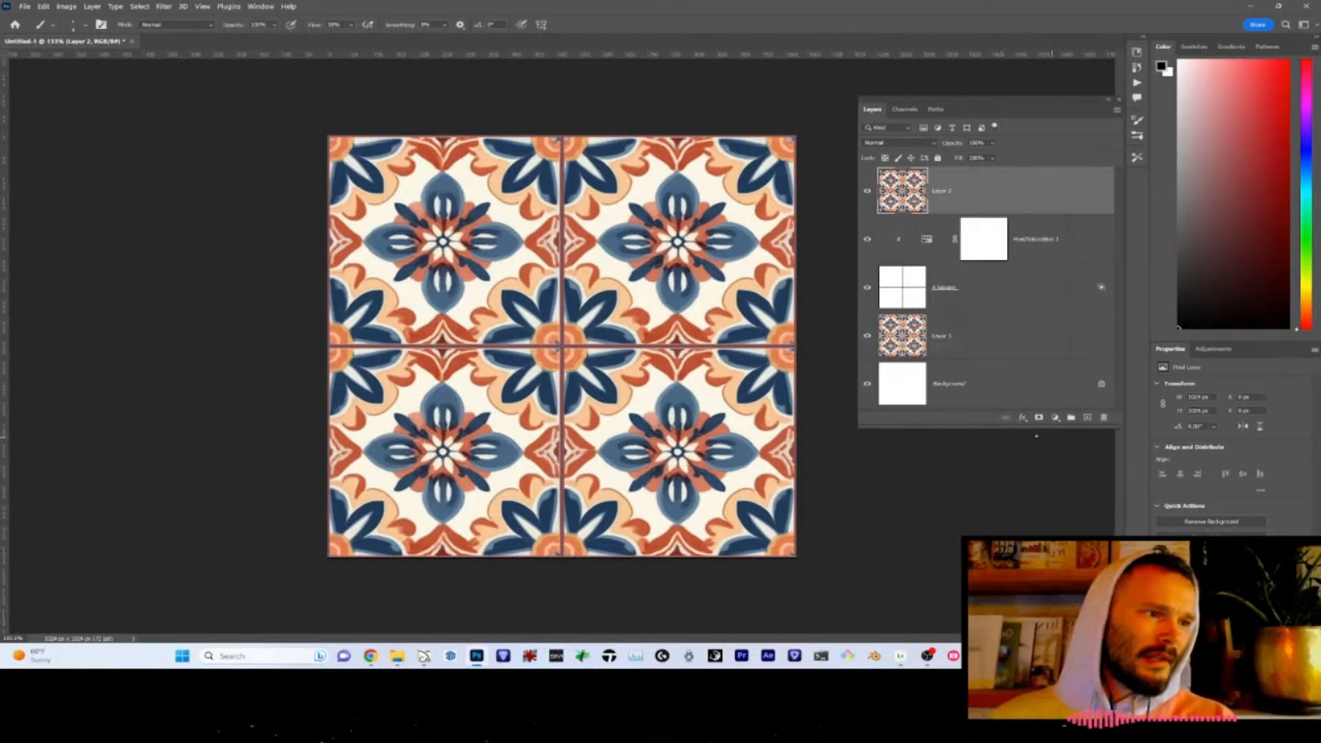
drag(1007, 428, 1005, 472)
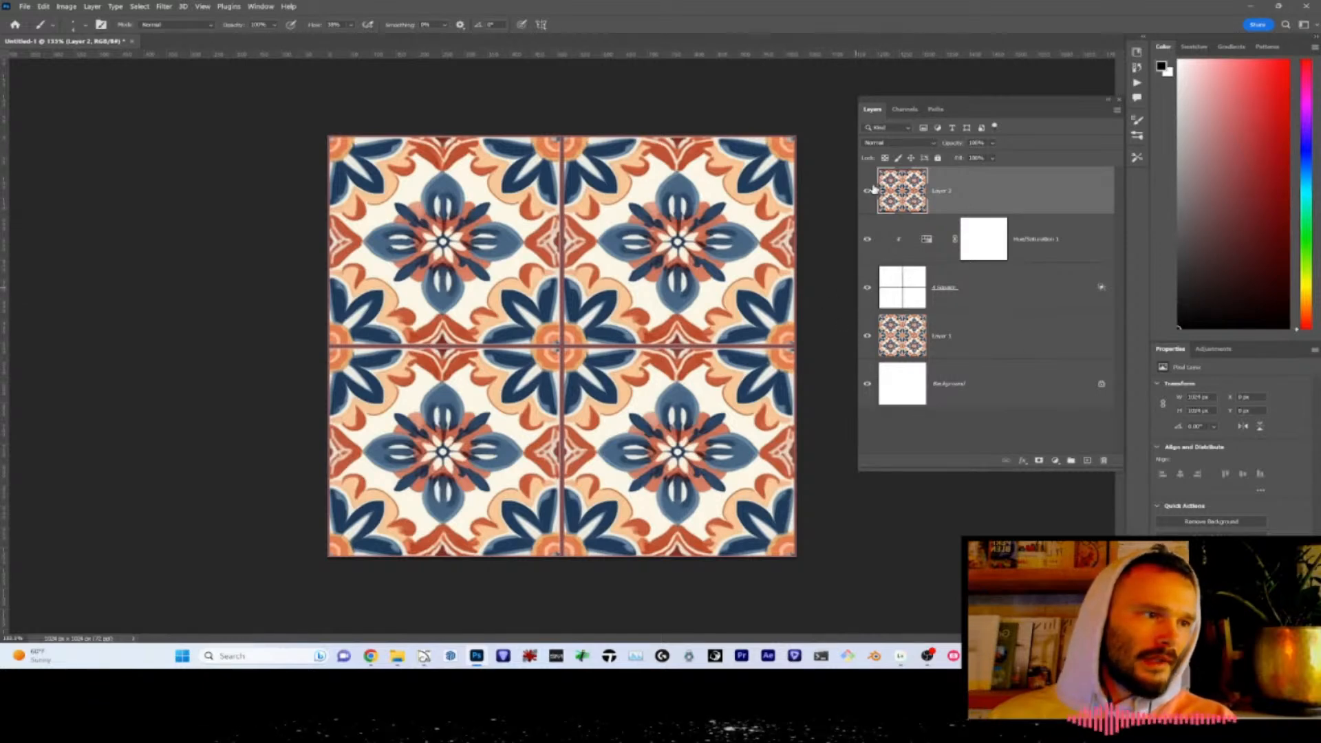
- Leave only Layer 1 and the merged Layer 2 visible, and apply a High Pass filter to Layer 2 with the offered radius
alt+click(867, 344)
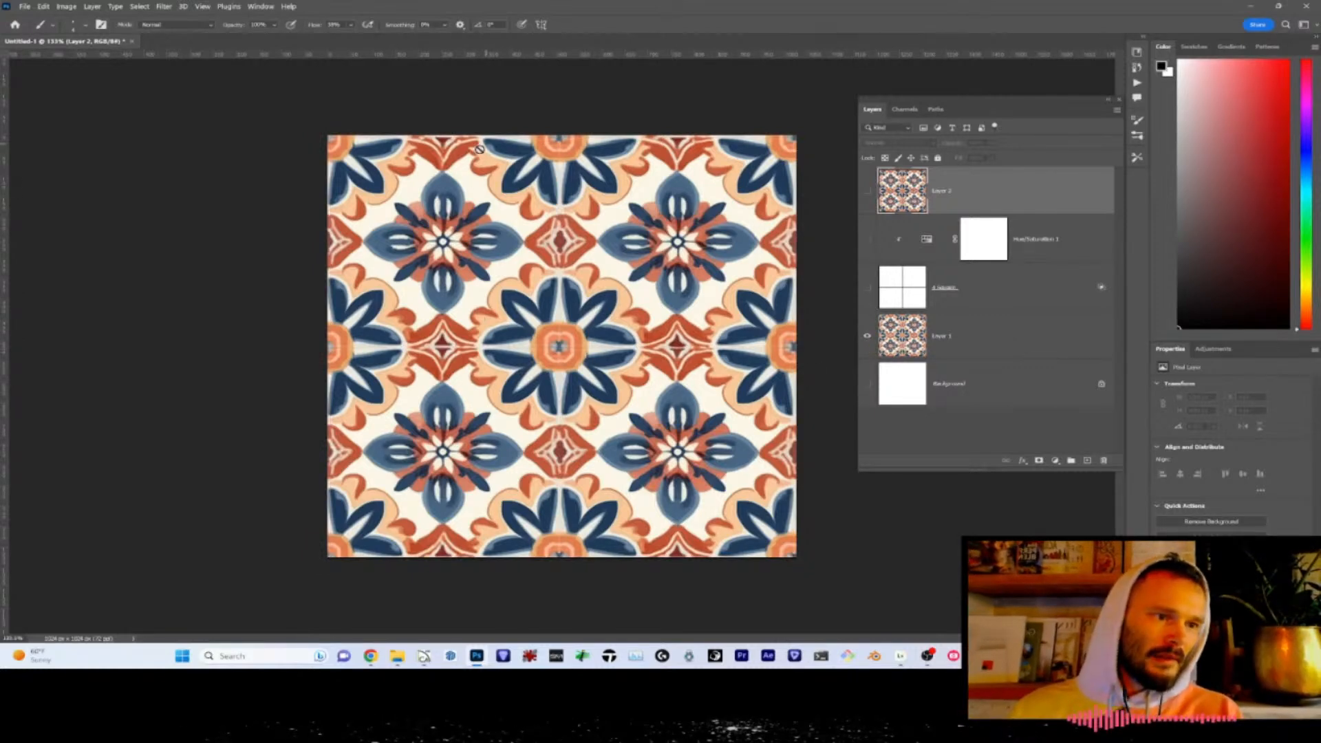
click(867, 192)
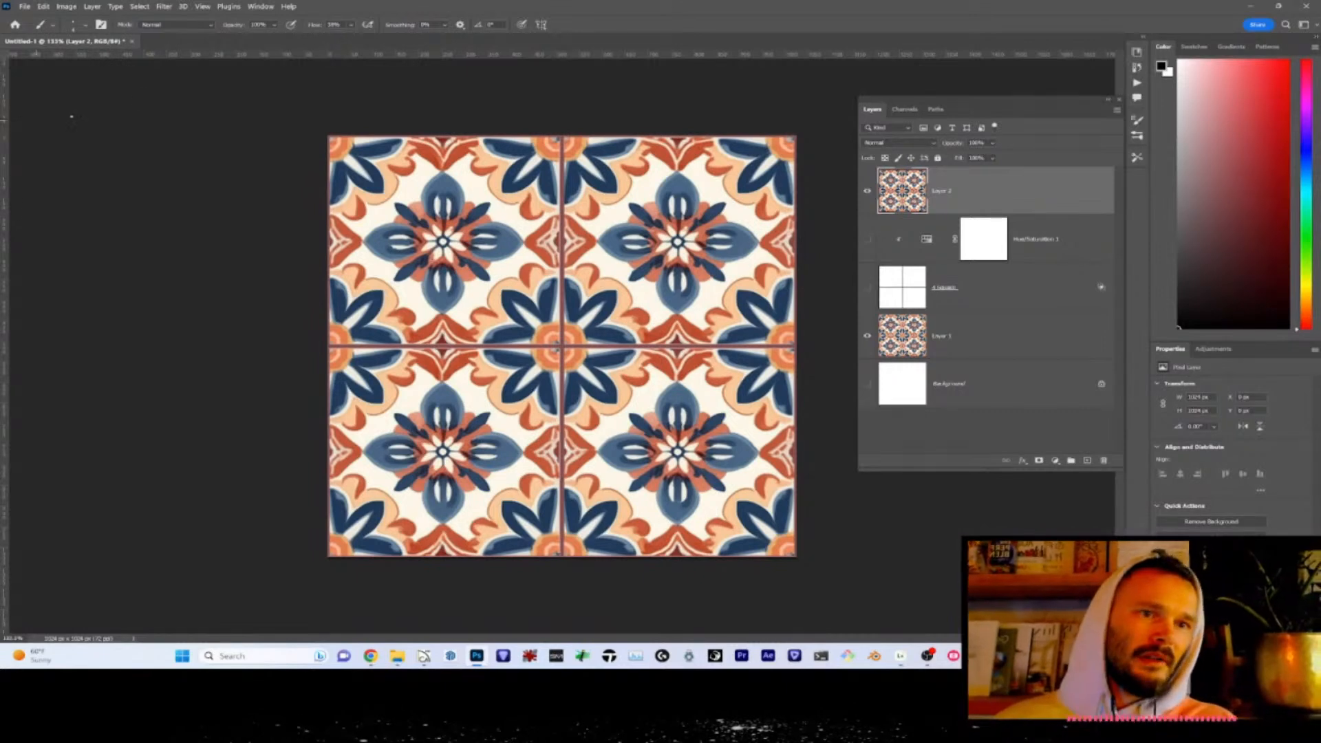
click(163, 6)
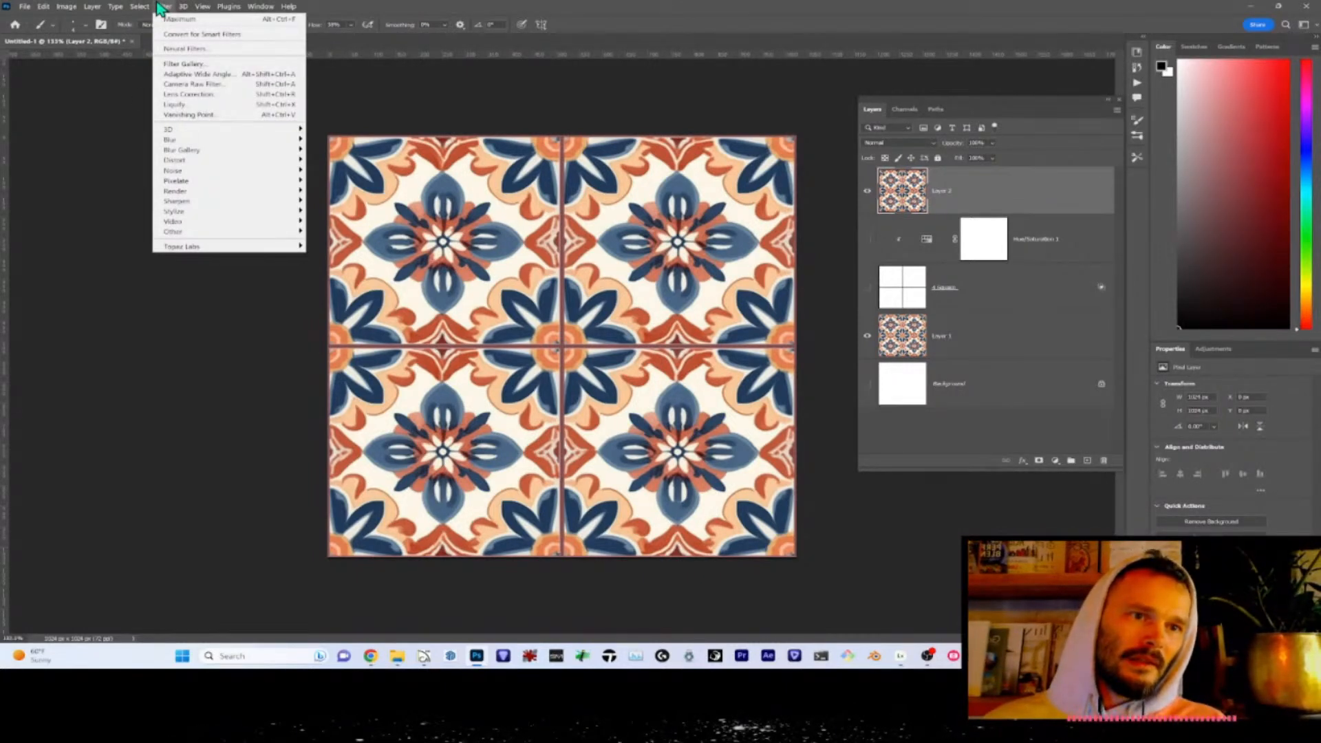
mouse_move(220, 234)
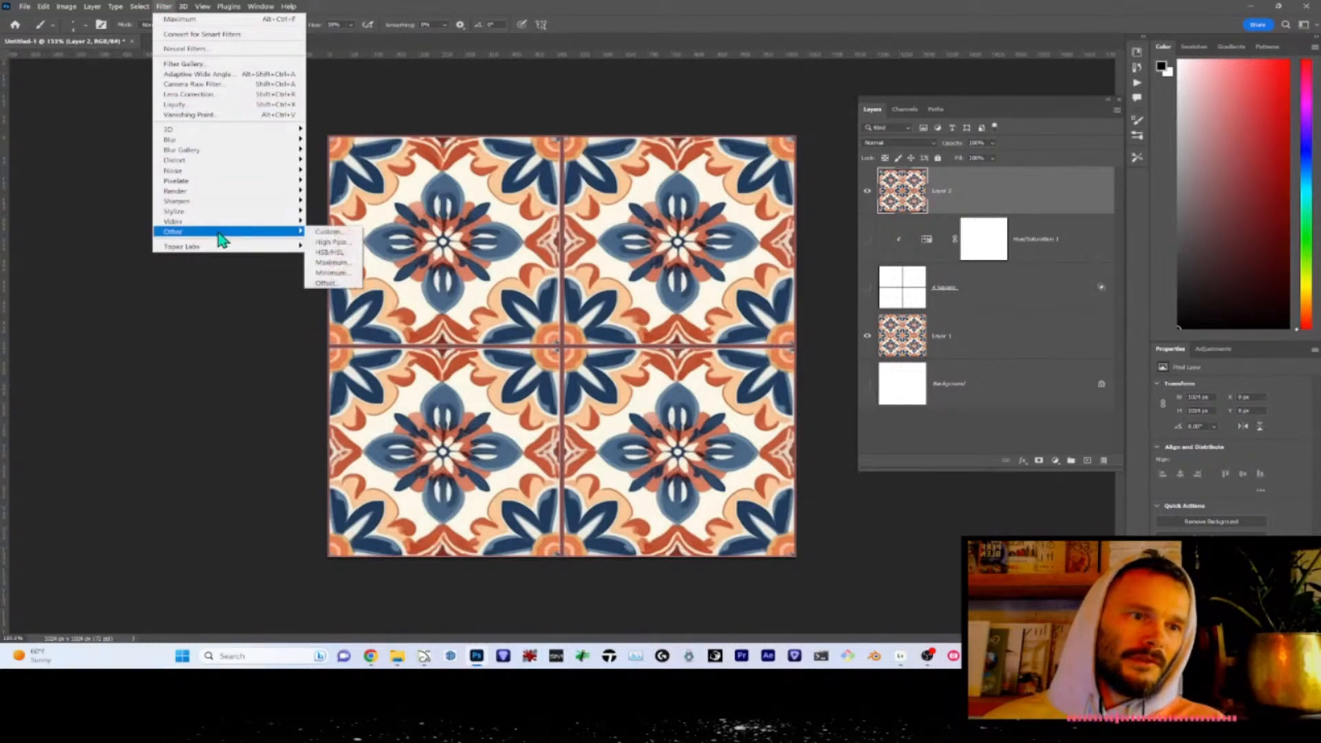
click(331, 242)
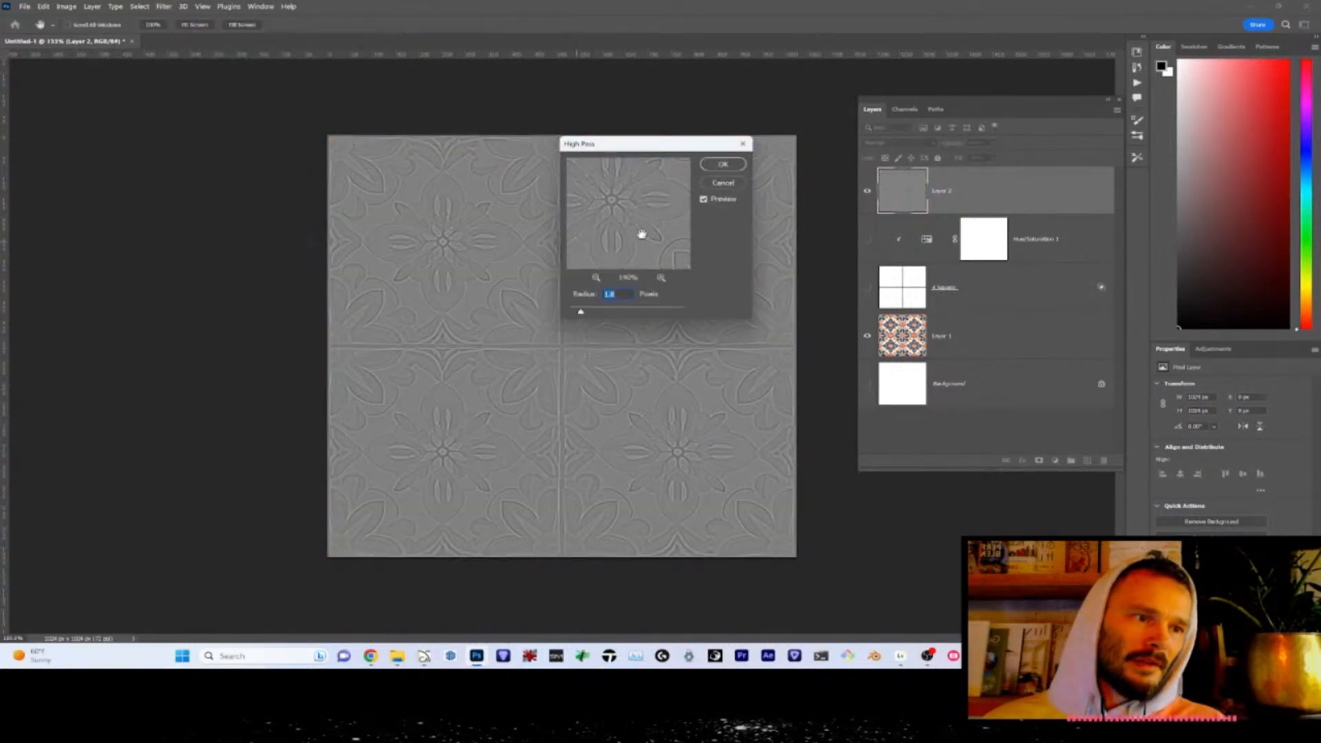
drag(668, 147, 182, 186)
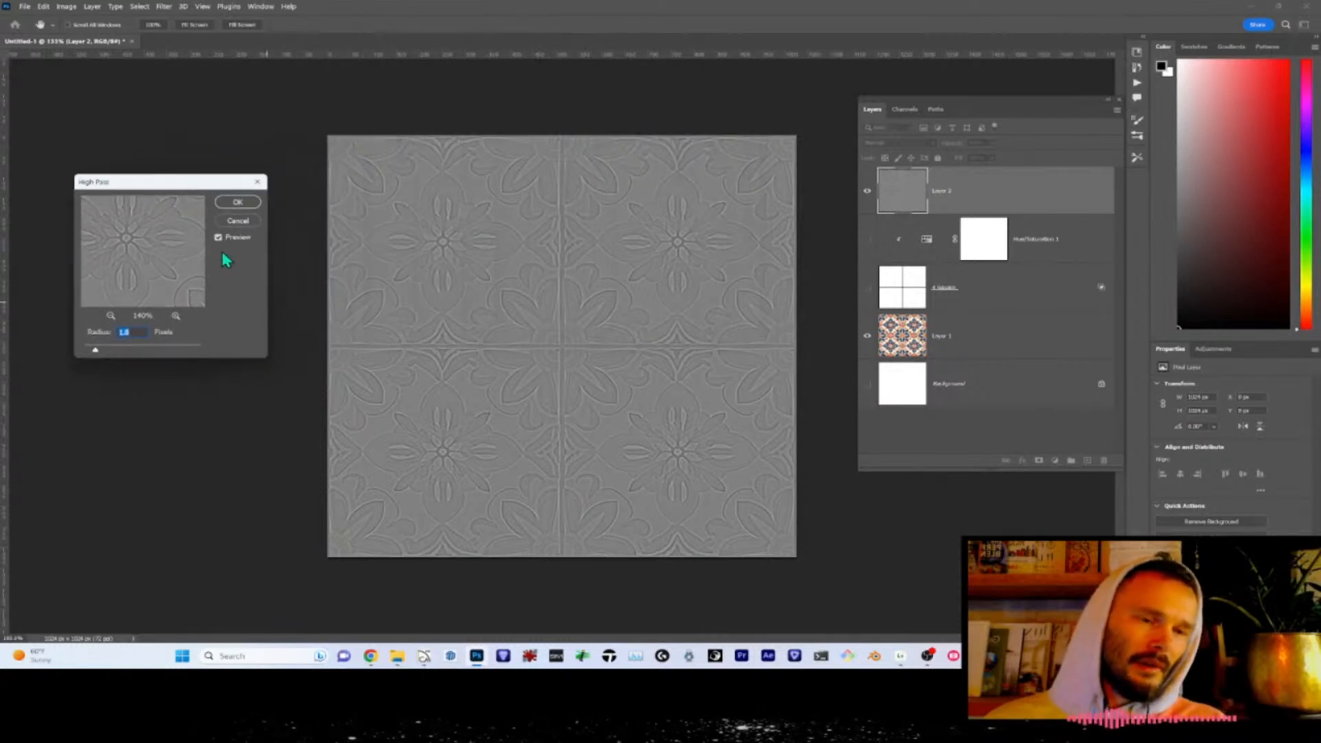
click(241, 204)
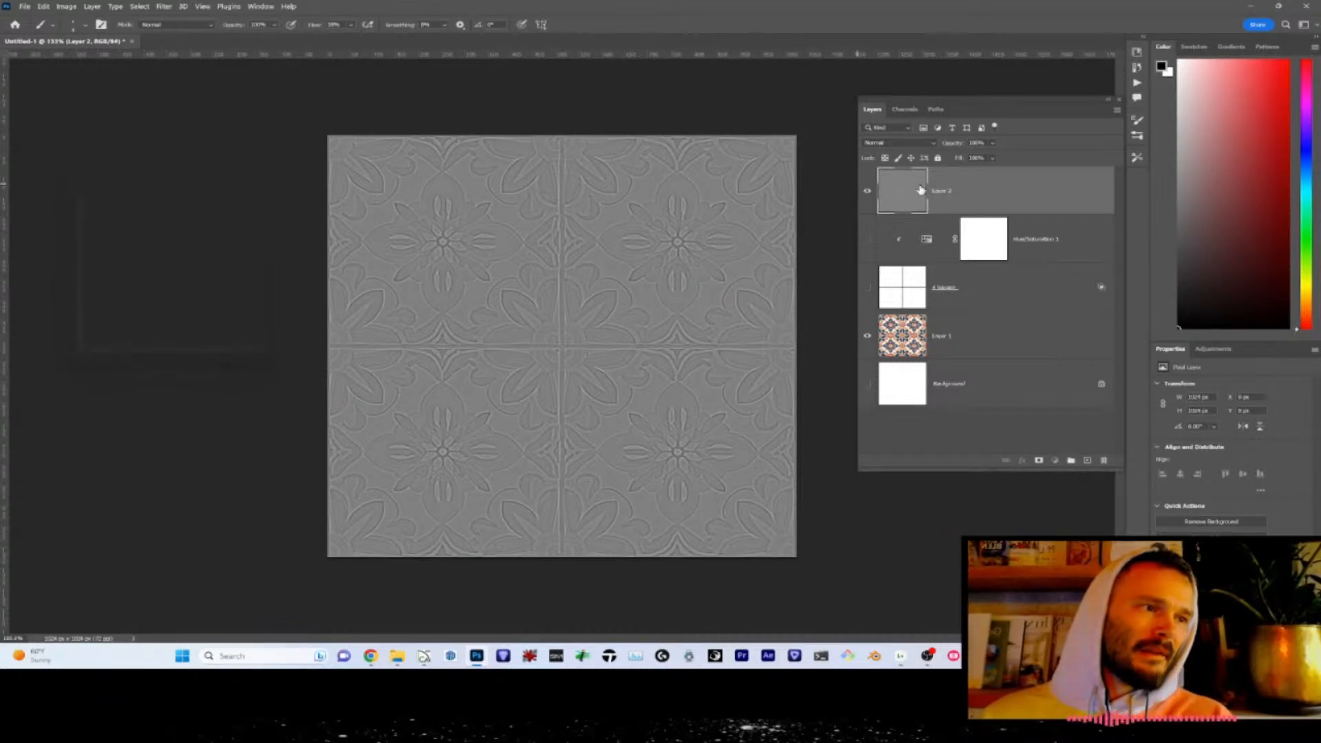
- Duplicate the Hue/Saturation 1 adjustment, place the copy above Layer 2, clip it to that layer and show it
click(967, 254)
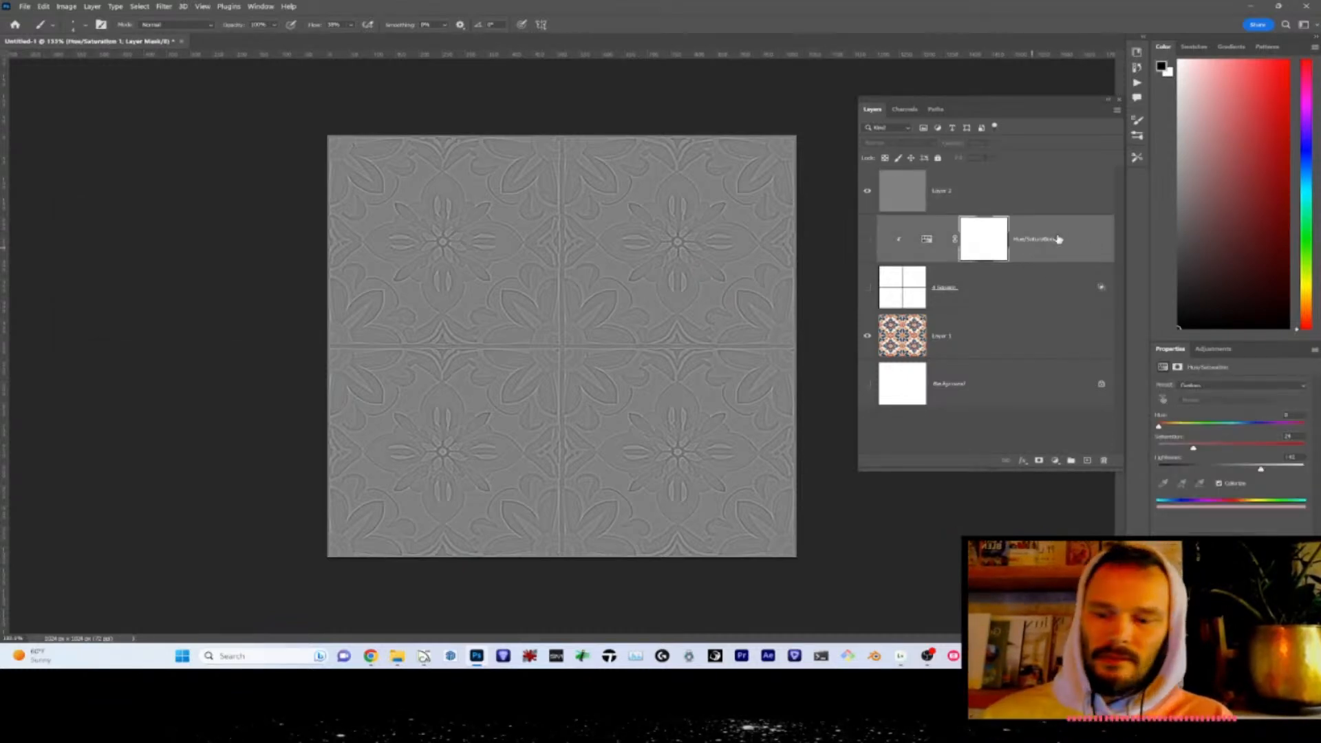
key(ctrl+j)
drag(953, 248, 964, 173)
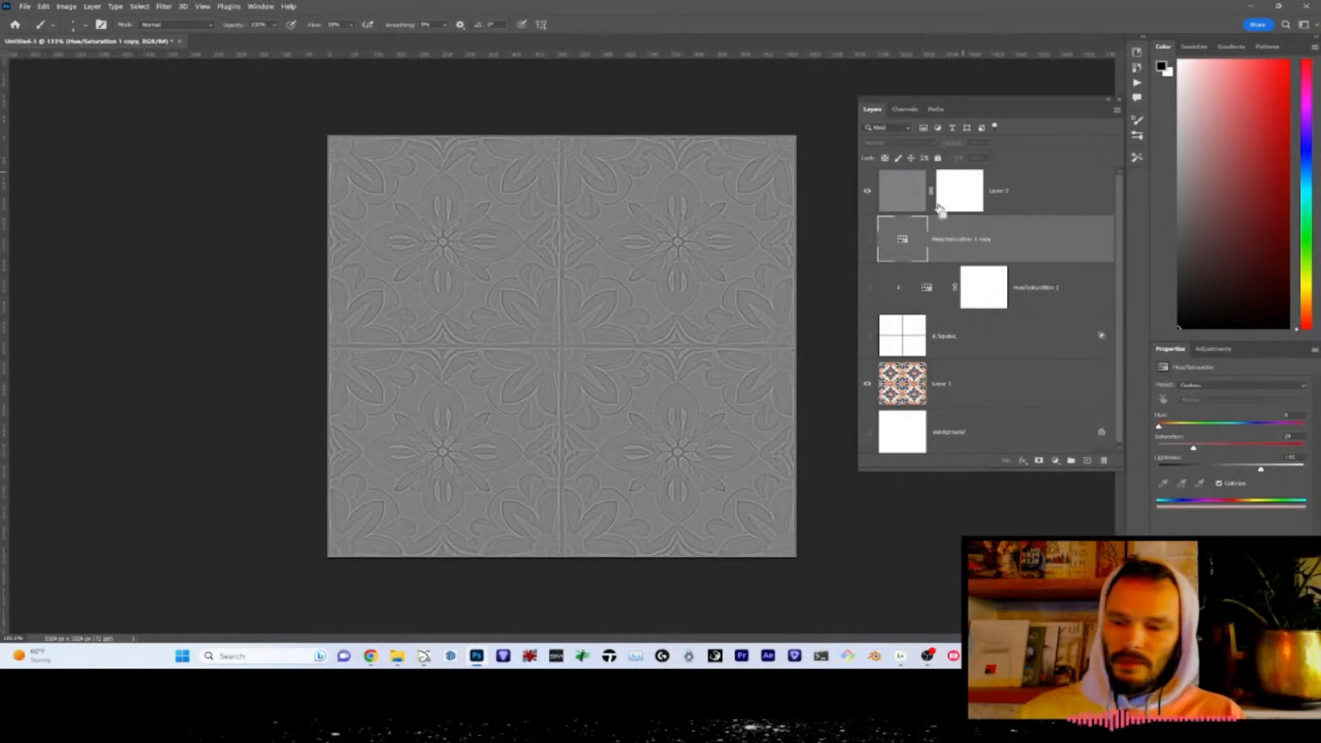
key(ctrl+z)
drag(919, 248, 919, 171)
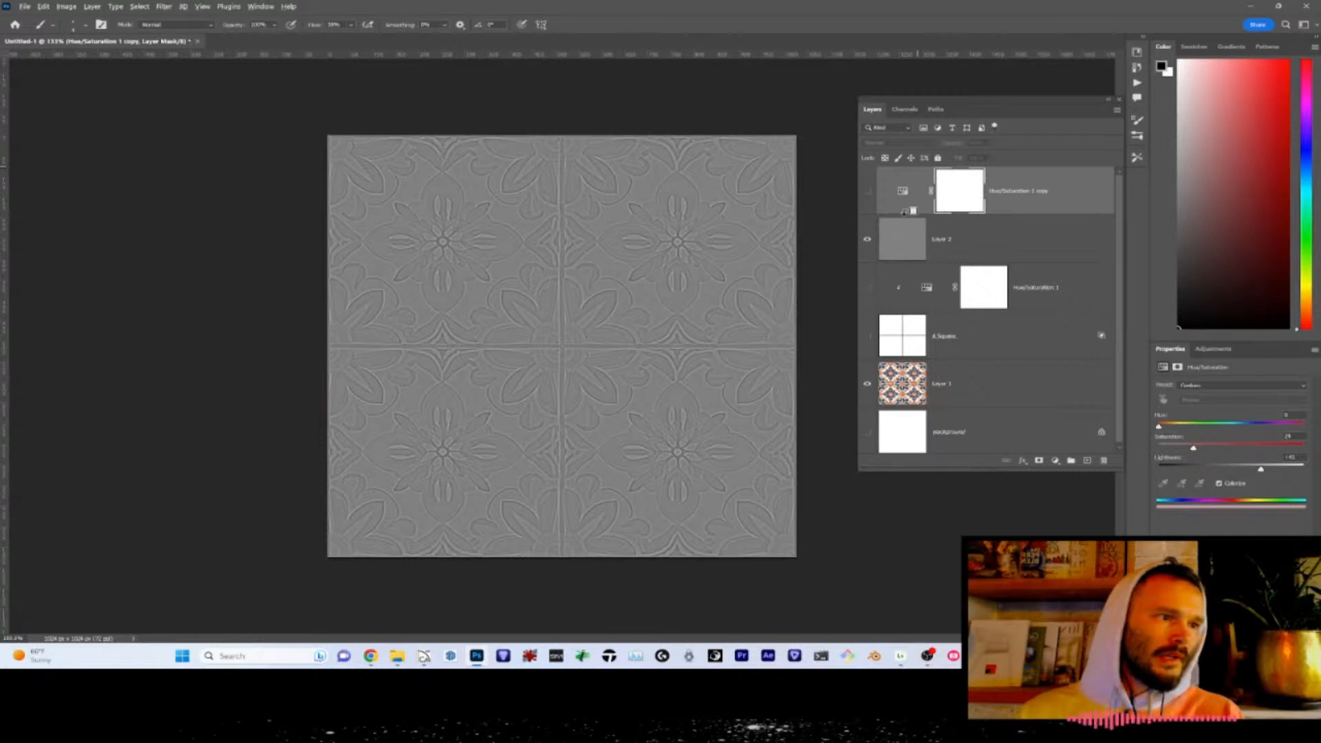
alt+click(905, 212)
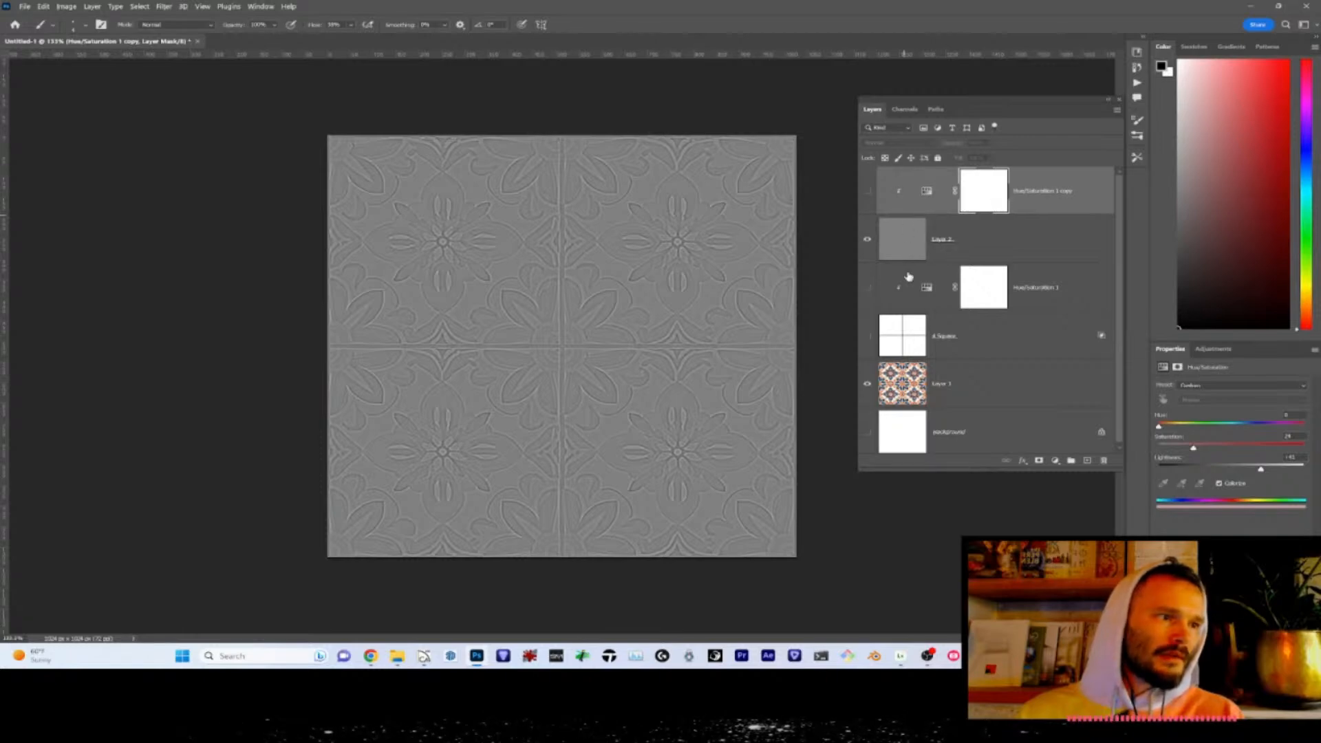
click(867, 193)
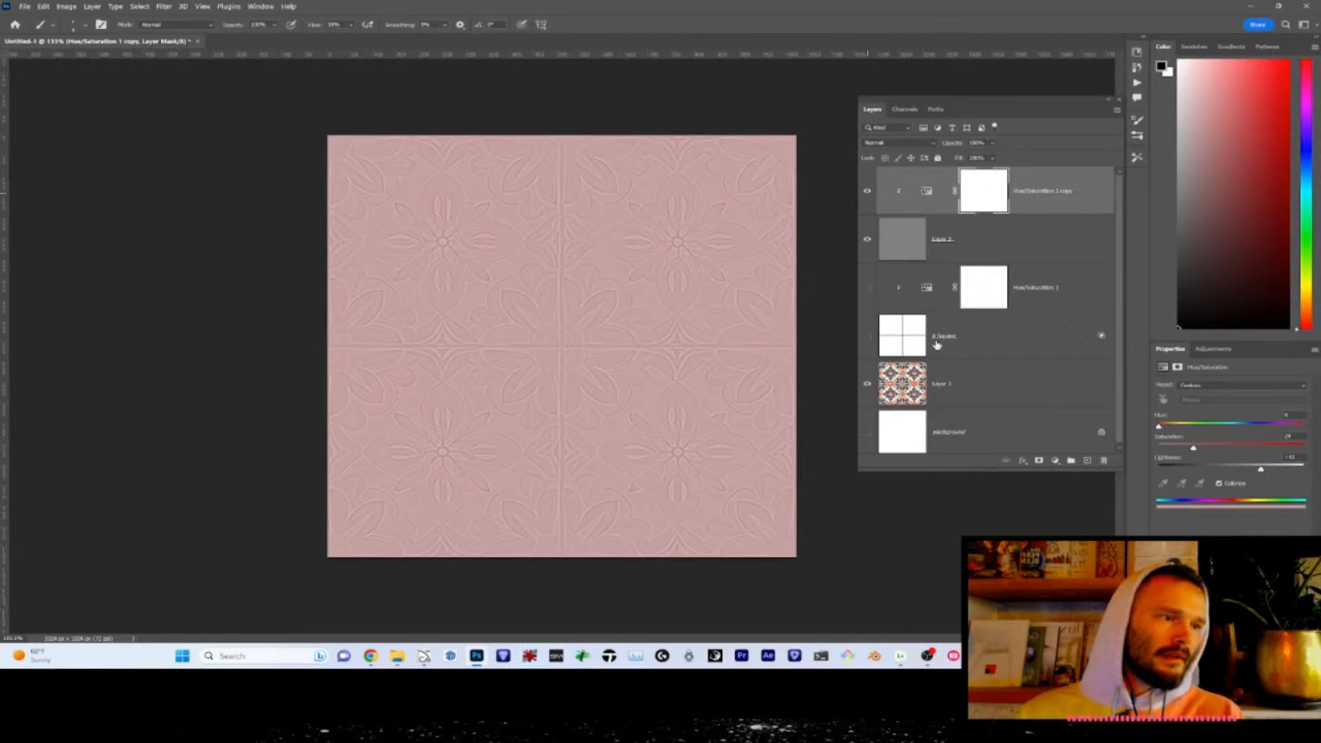
- Copy the 4 Square grout layer to between Layer 2 and the Hue/Saturation copy, and show the copy
drag(906, 336, 916, 222)
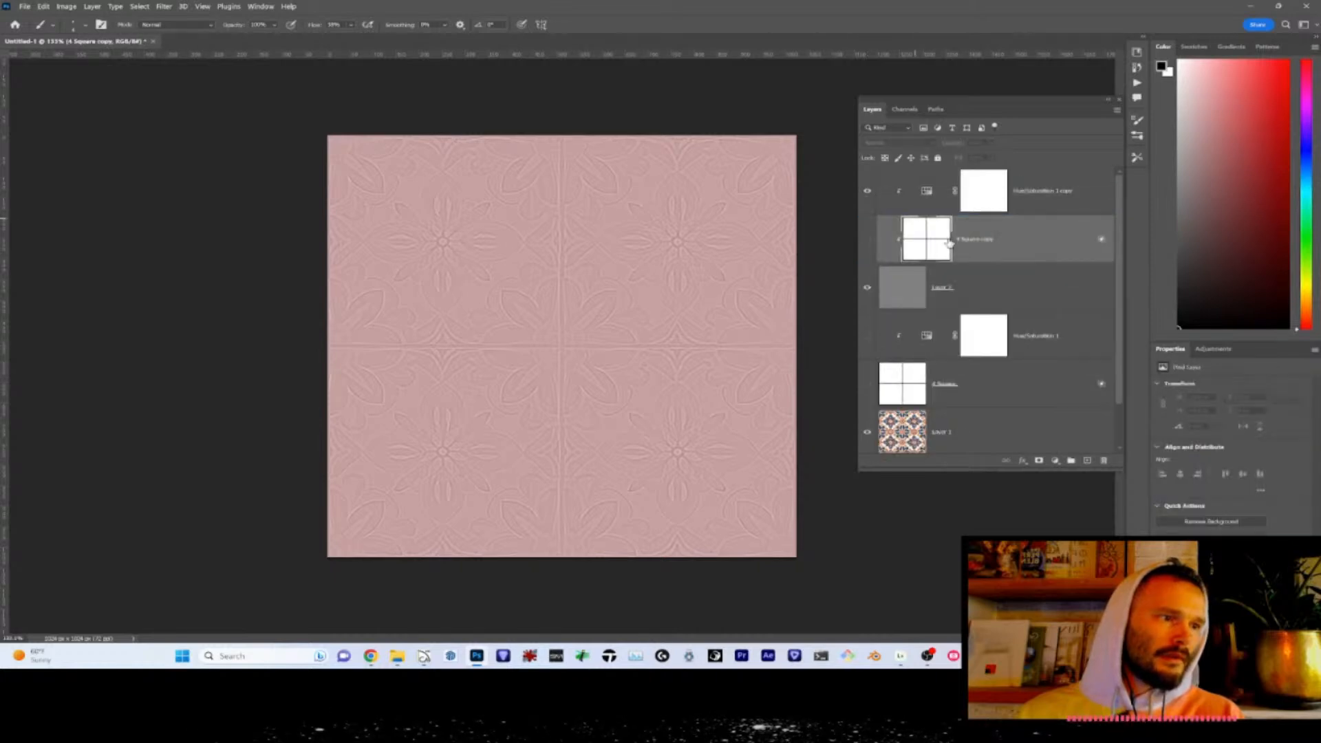
click(868, 240)
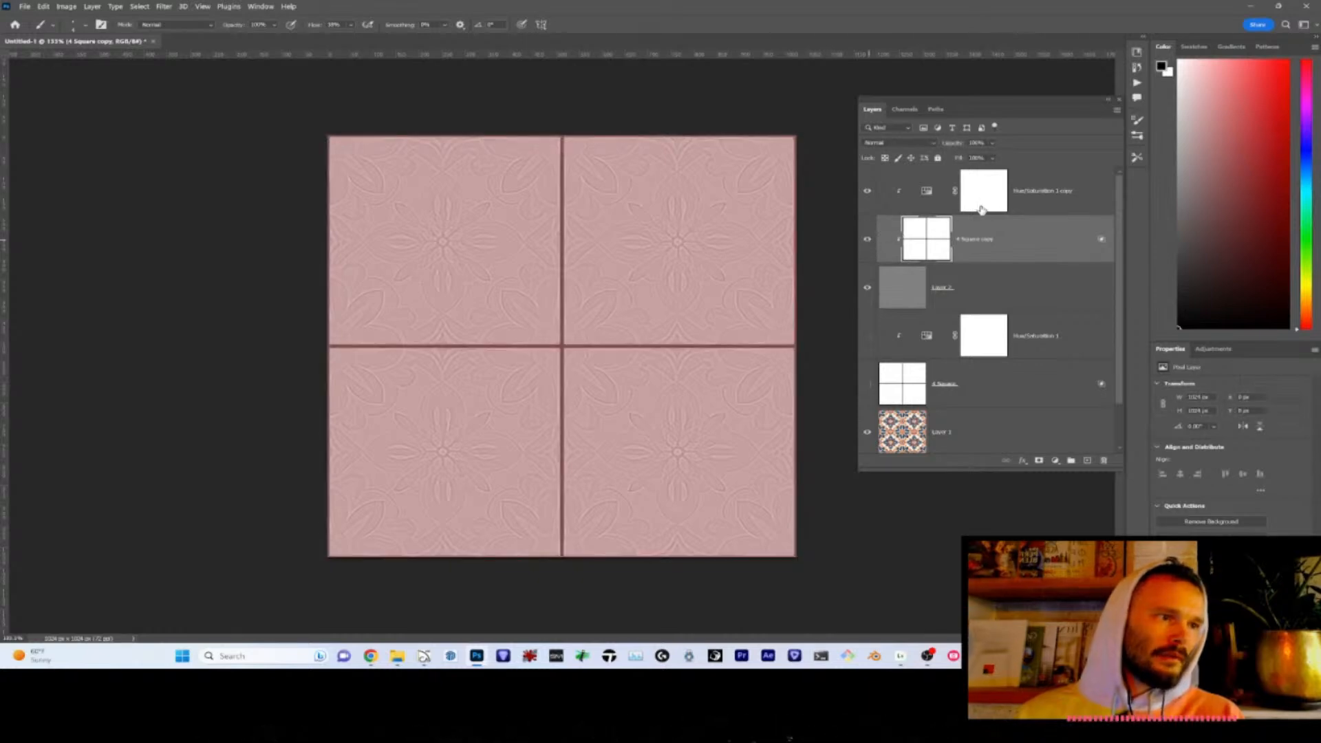
shift+click(985, 195)
shift+click(985, 195)
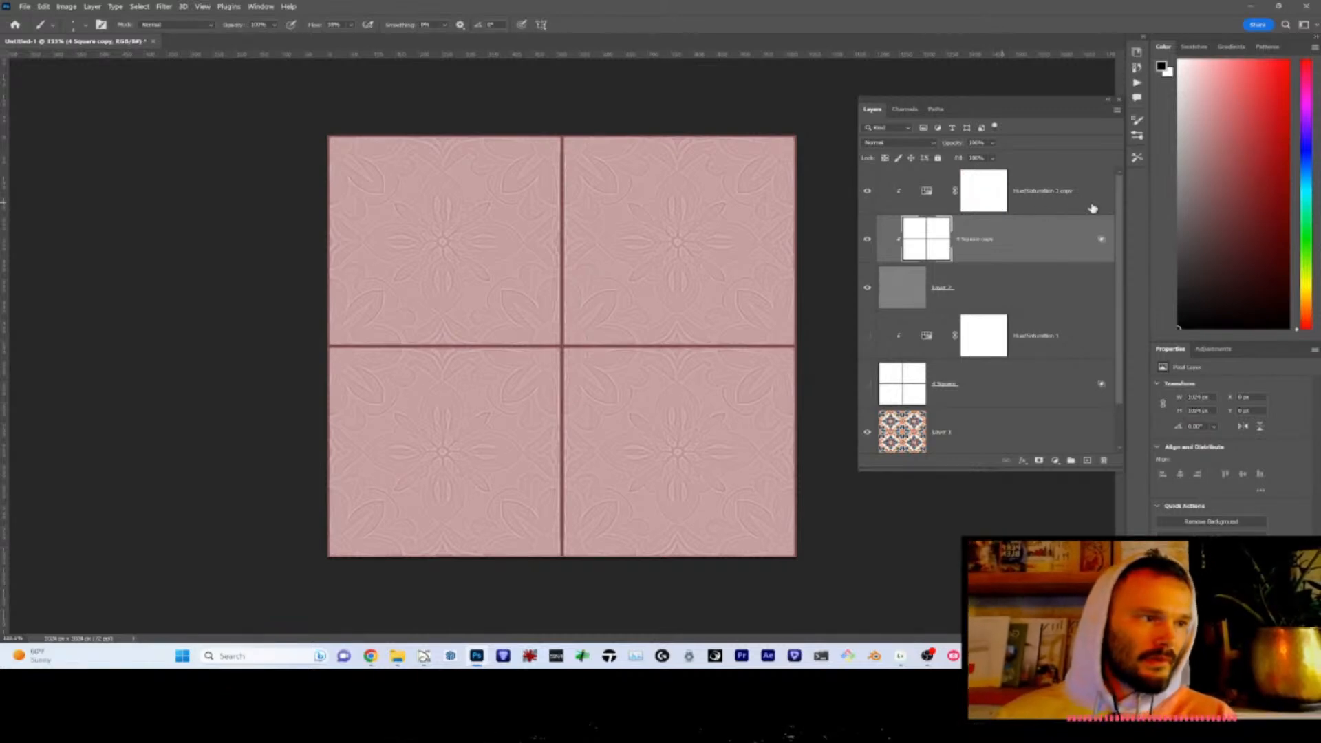
- Group the 4 Square copy with the Hue/Saturation copy and clip the adjustment to the 4 Square copy inside the group
shift+click(1019, 207)
key(ctrl+g)
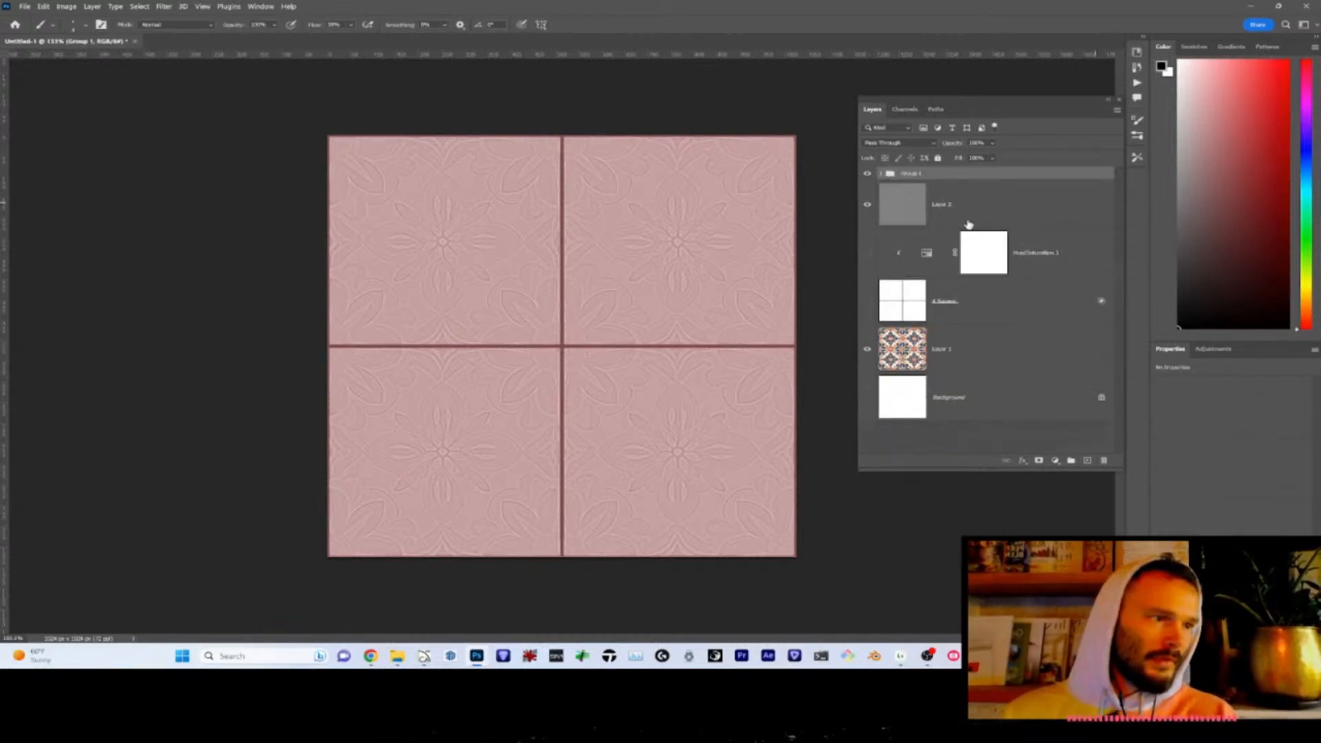
click(880, 174)
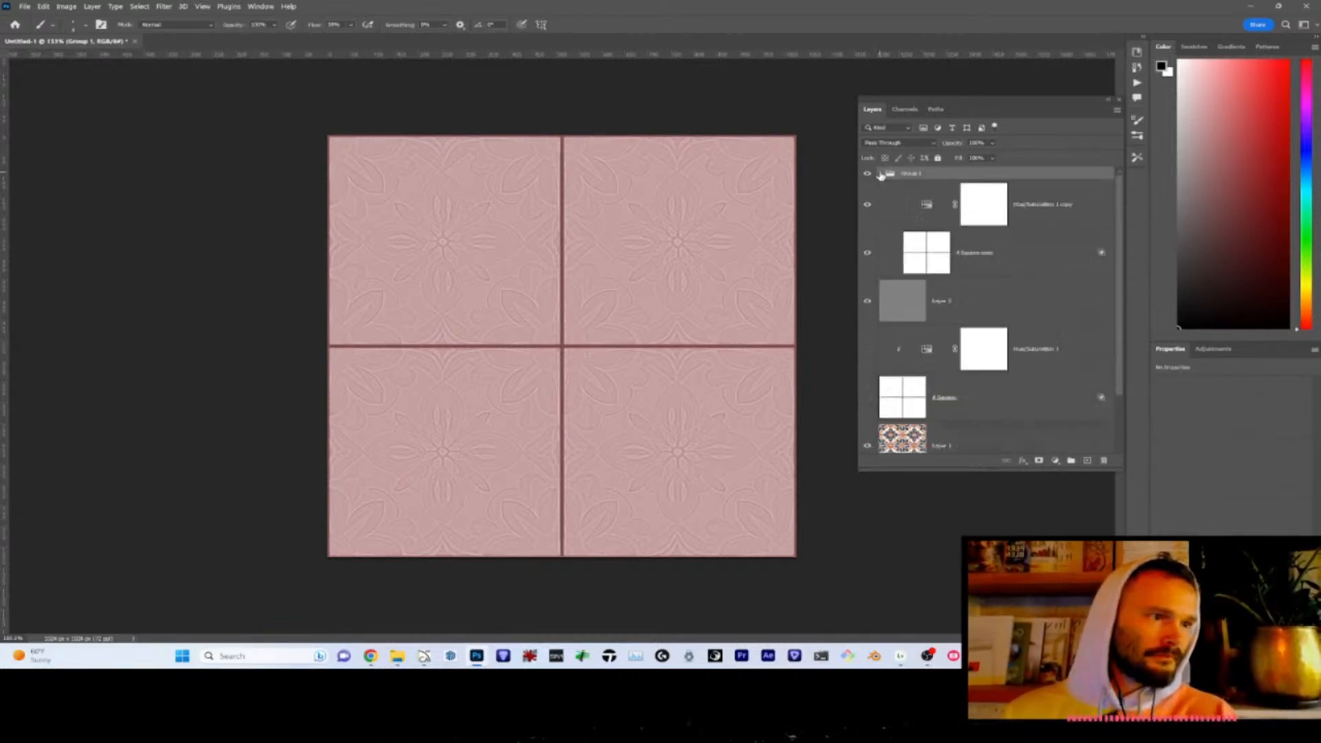
alt+click(940, 226)
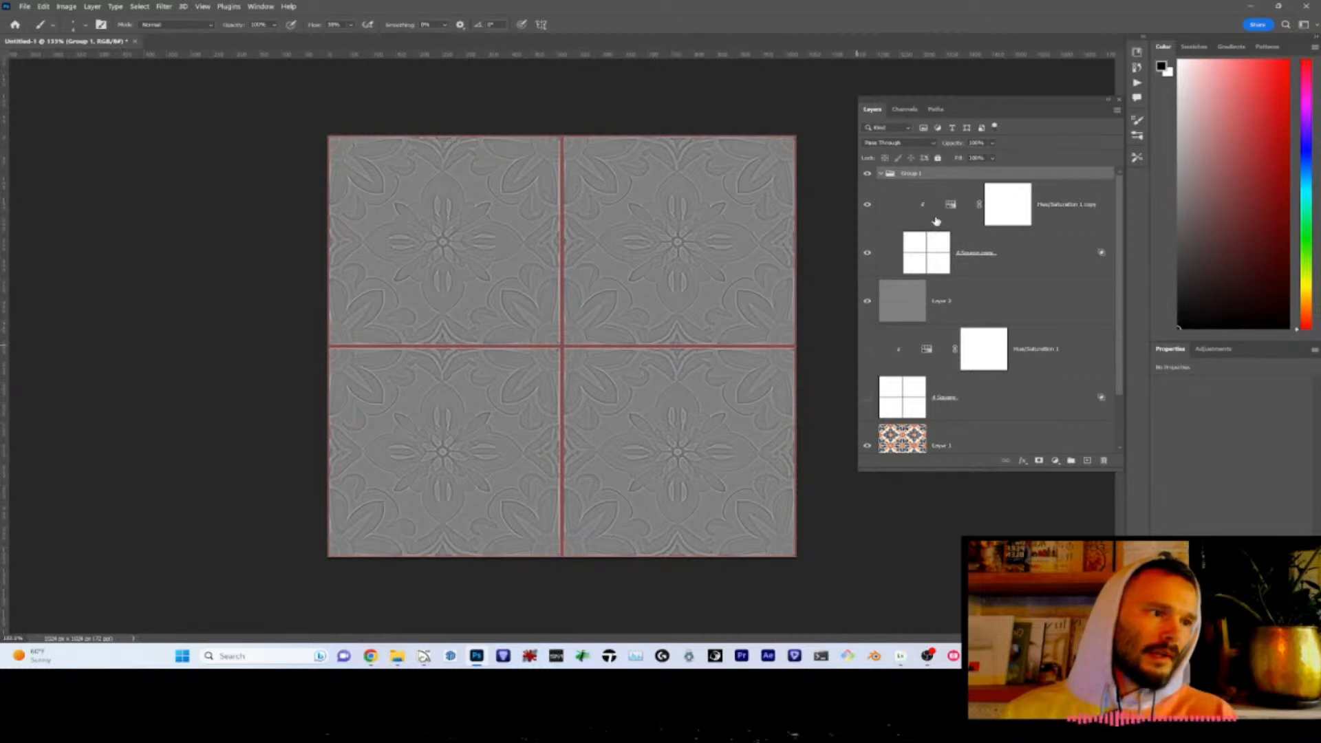
- Set the Hue/Saturation copy's saturation to 0 and raise its lightness to about +70 to make the grout lines light grey
click(959, 209)
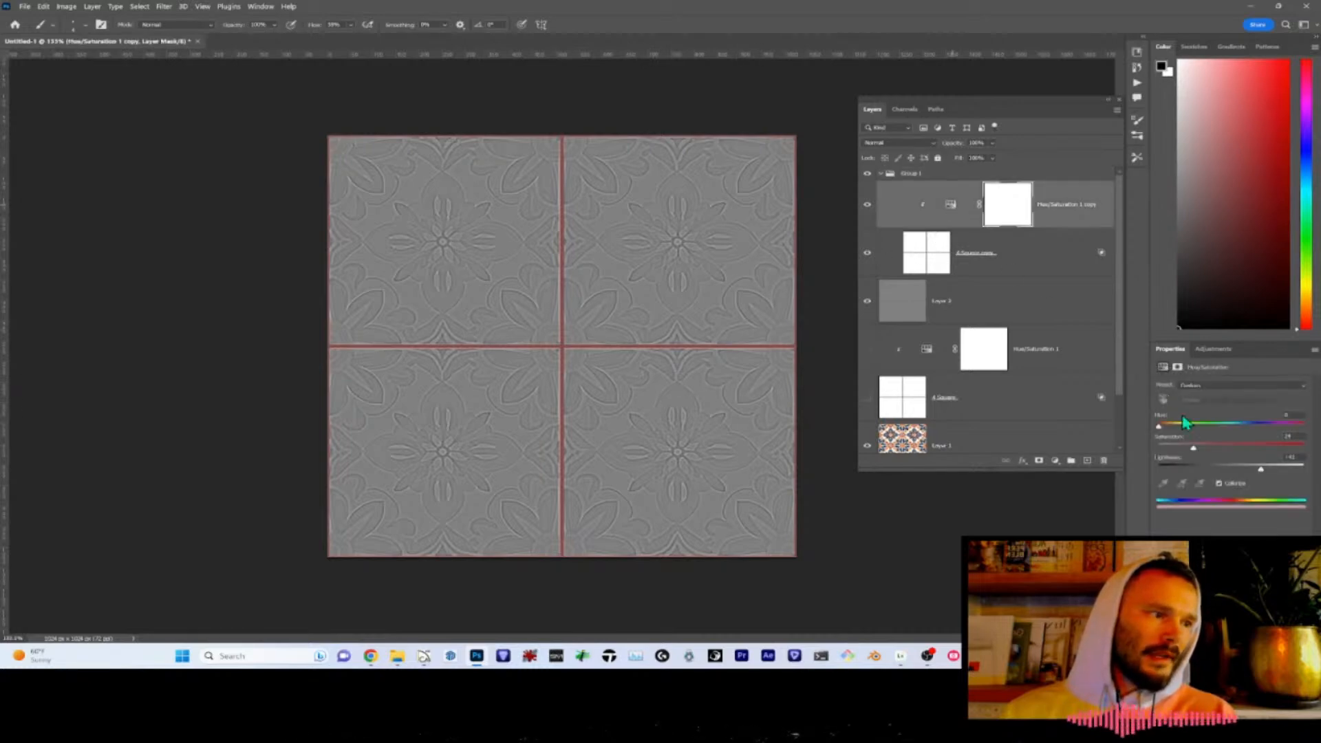
drag(1197, 448, 1116, 461)
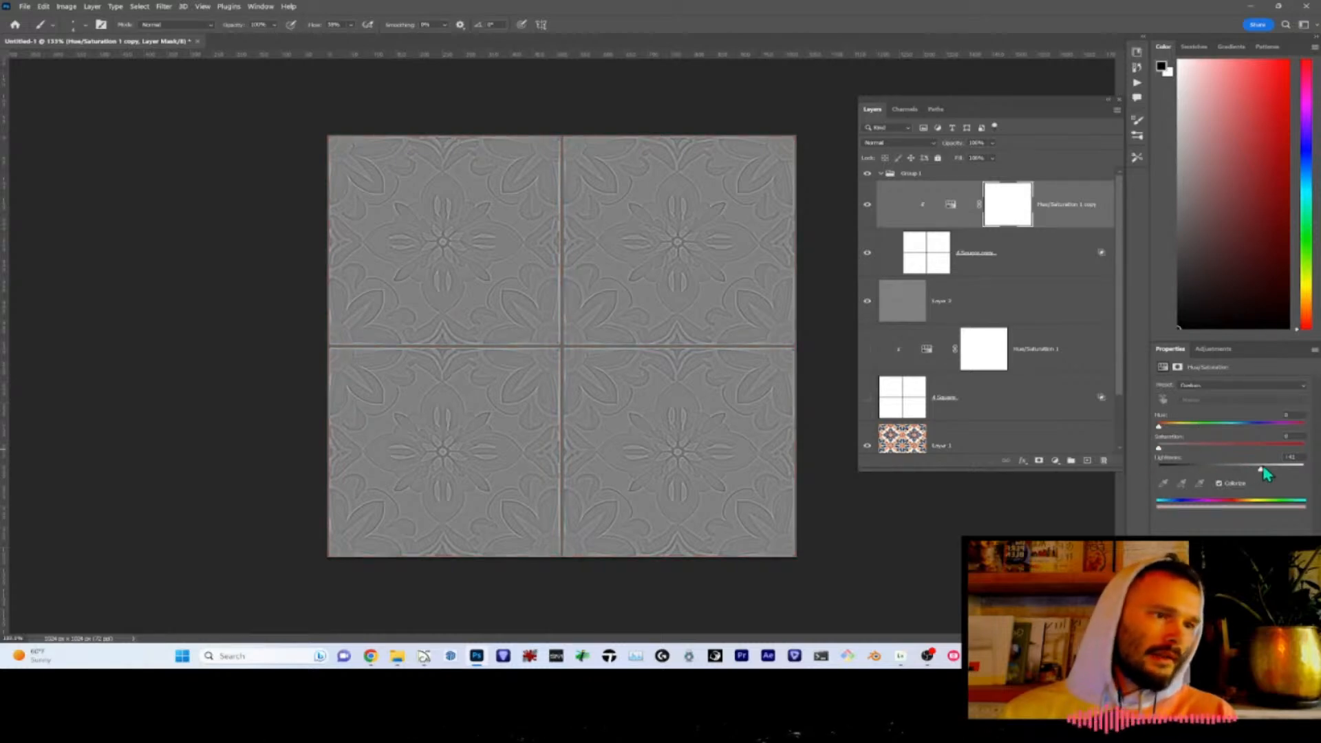
mouse_move(1261, 472)
mouse_down()
mouse_move(1240, 476)
mouse_move(1281, 468)
mouse_up()
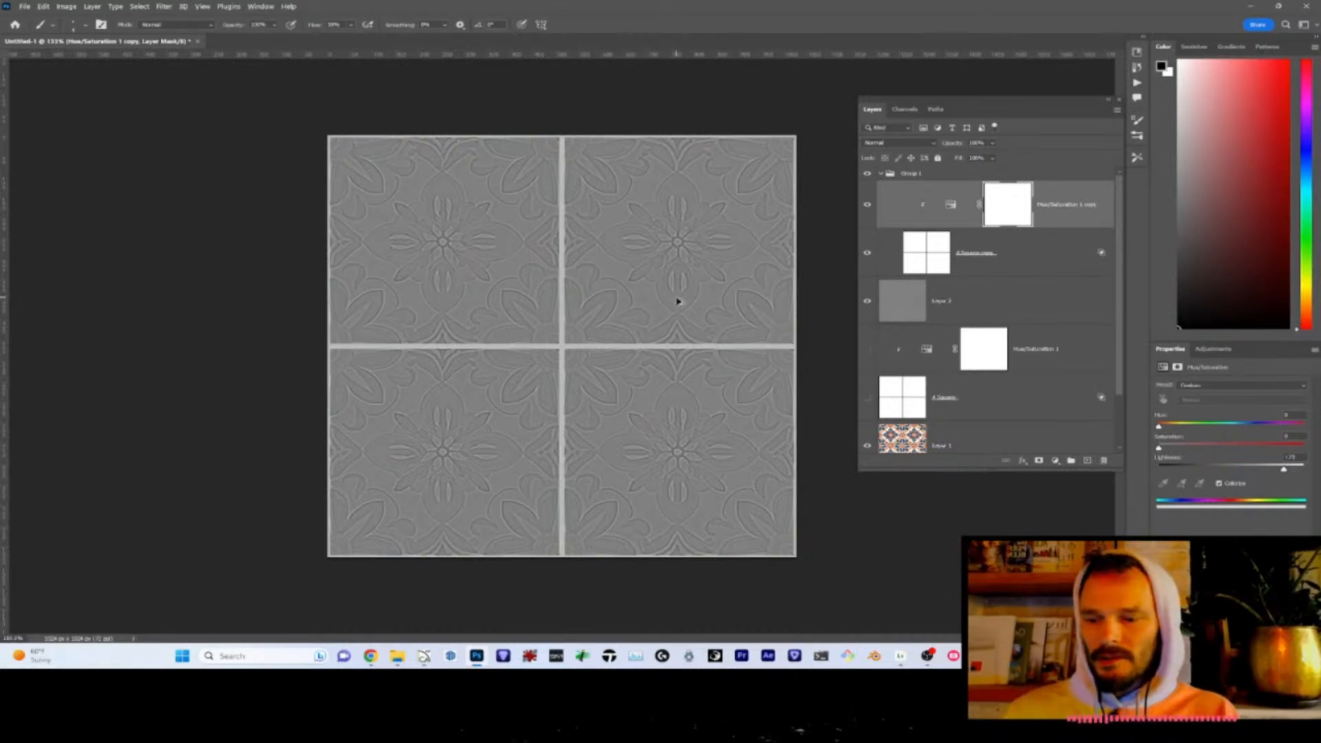
- Export the grey relief tile as a JPG at 768 x 768 px, proceeding to the save destination
key(ctrl+alt+shift+w)
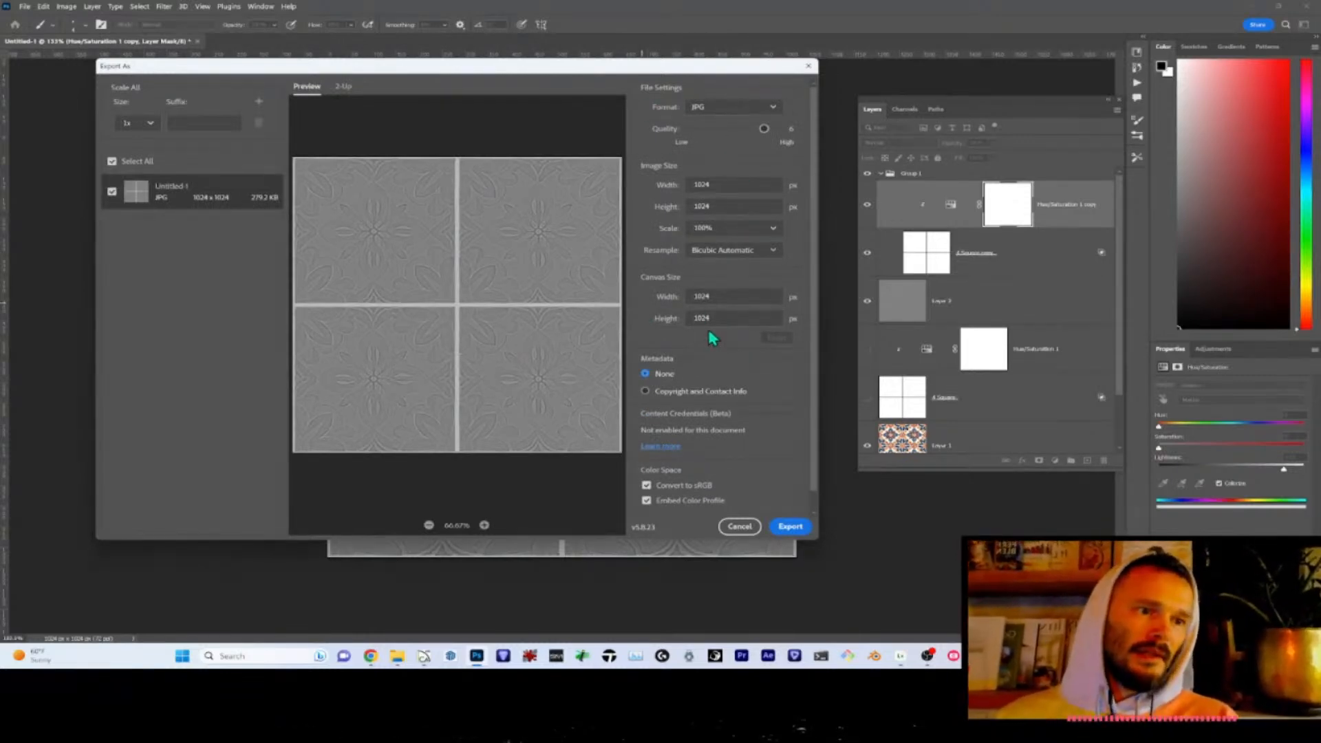
drag(731, 188, 644, 186)
click(558, 249)
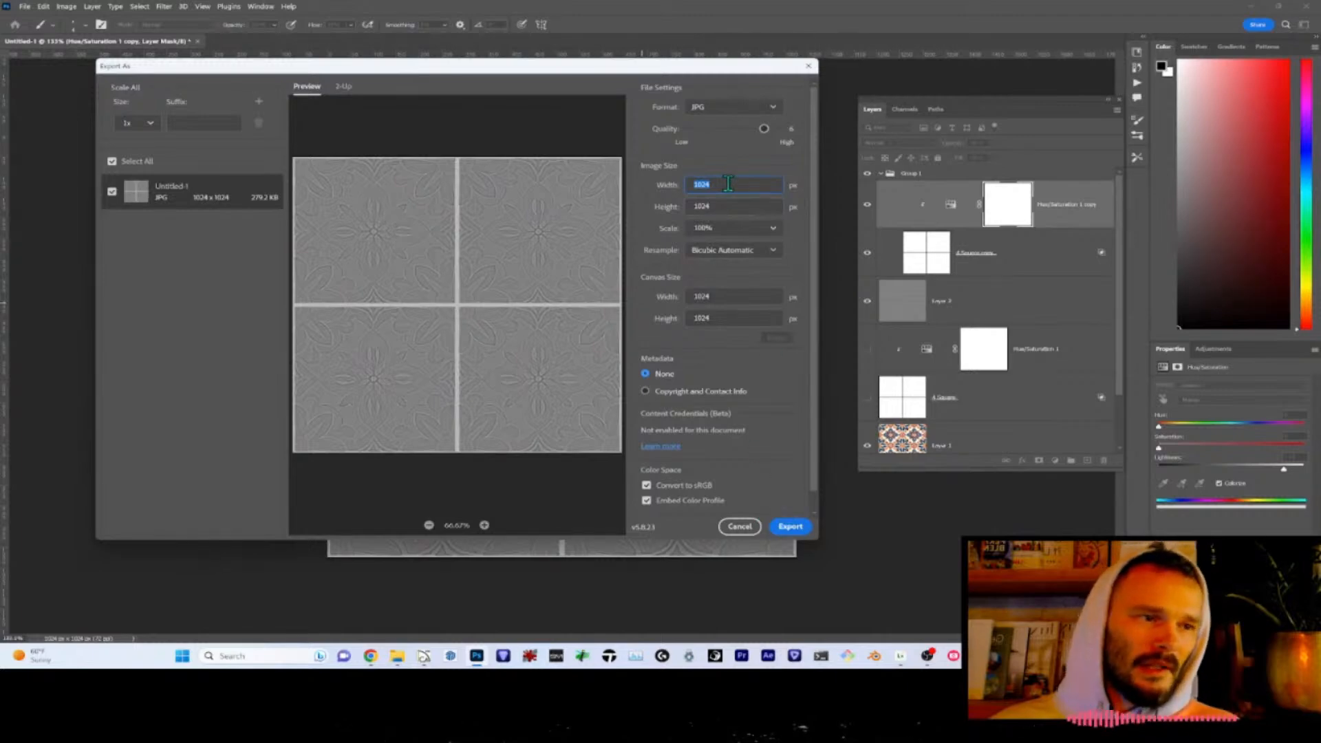
text(768)
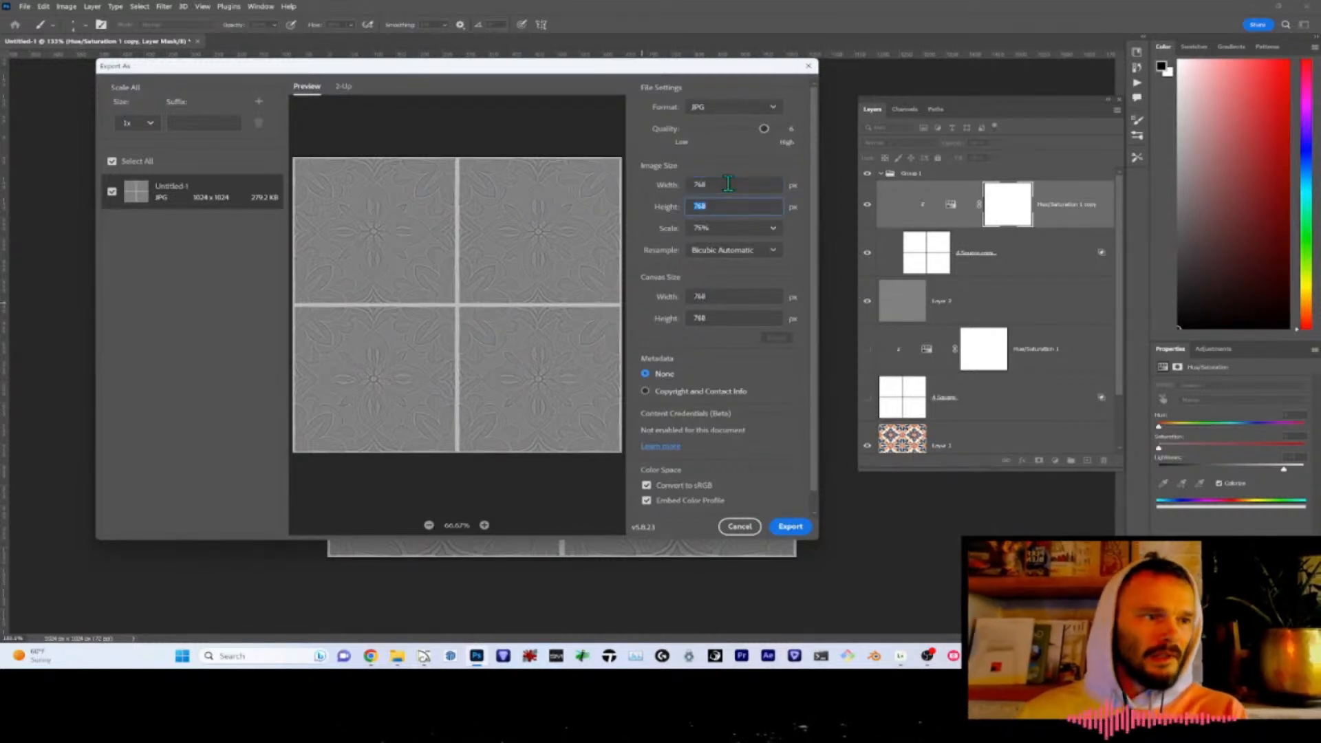
key(Tab)
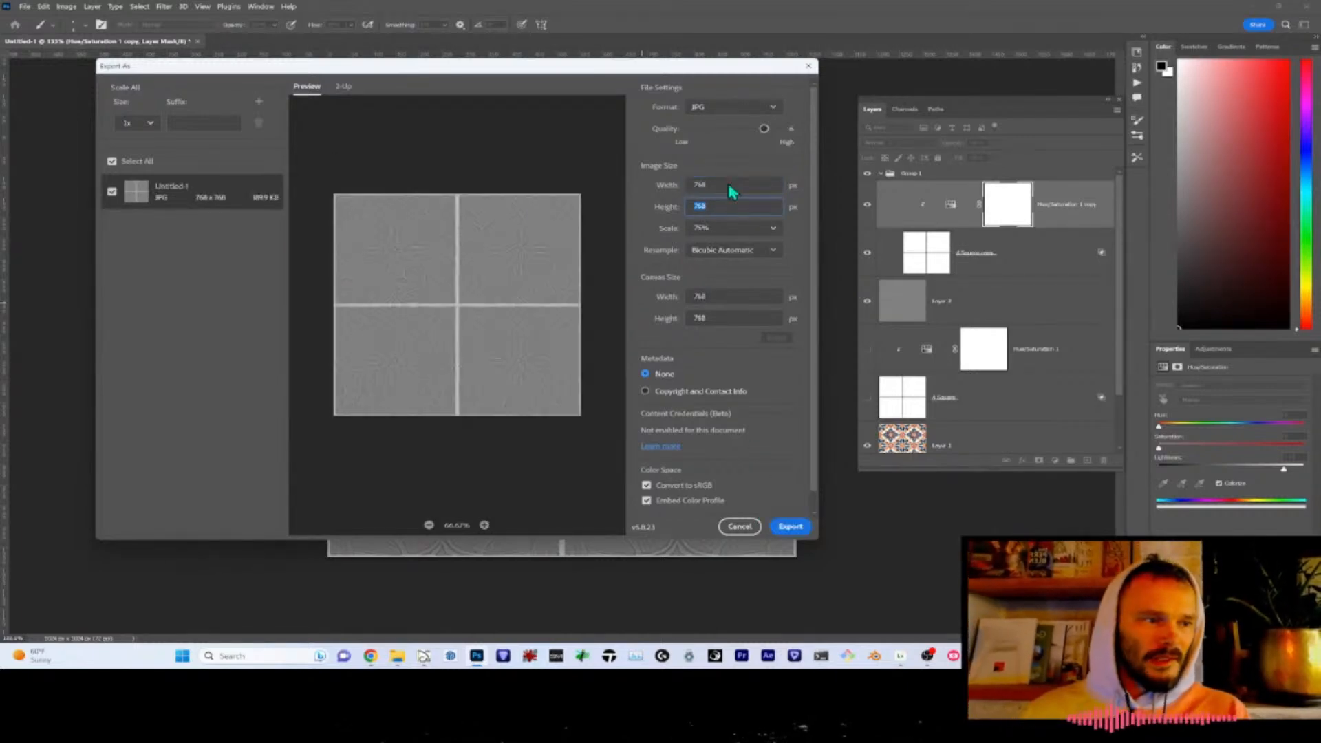
click(788, 527)
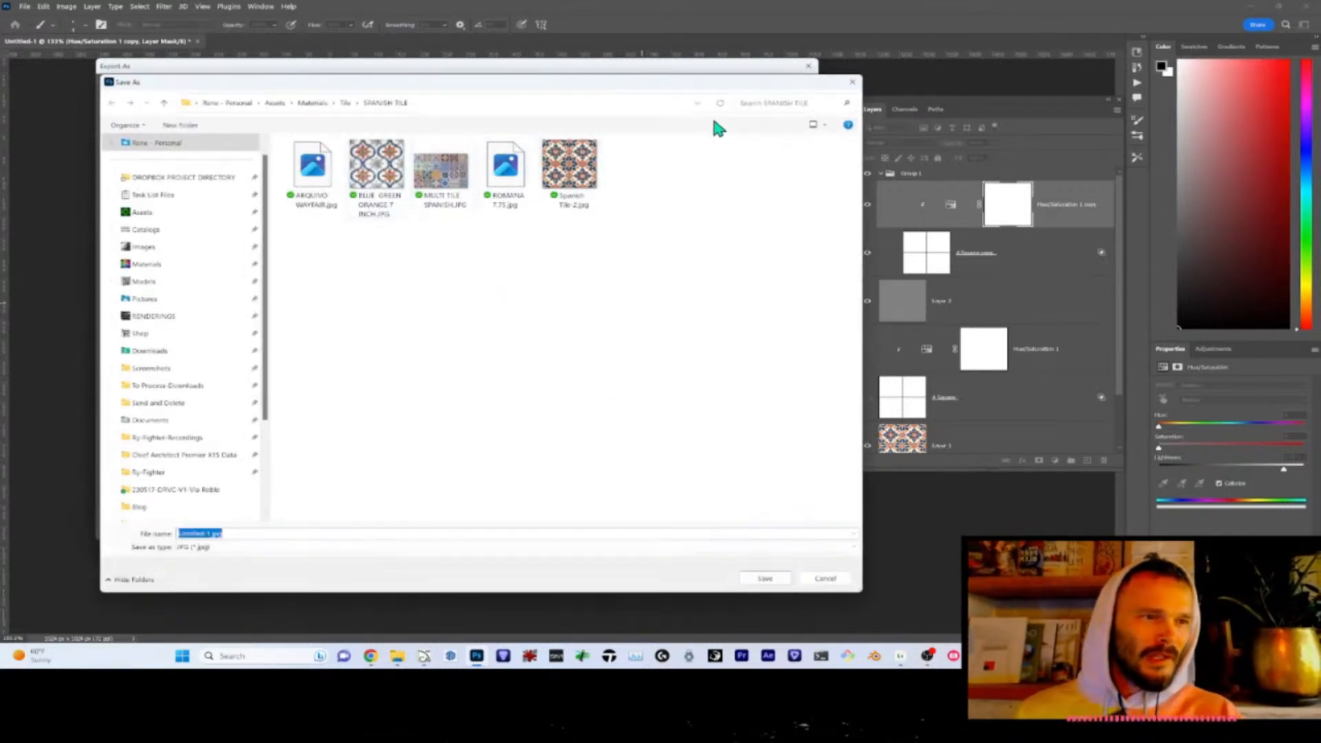
- Save the relief tile JPG in the SPANISH TILE folder, basing its name on Spanish Tile-2 with a -Rough suffix
click(578, 183)
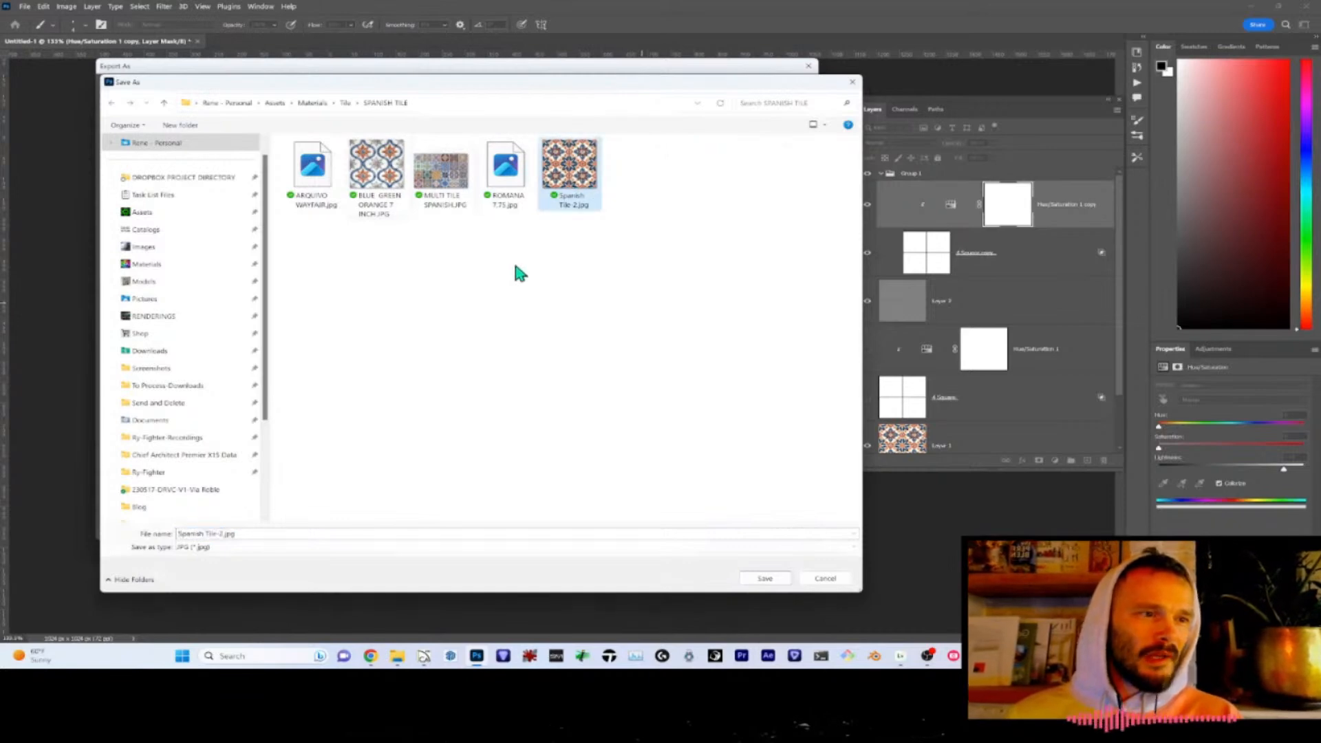
click(221, 533)
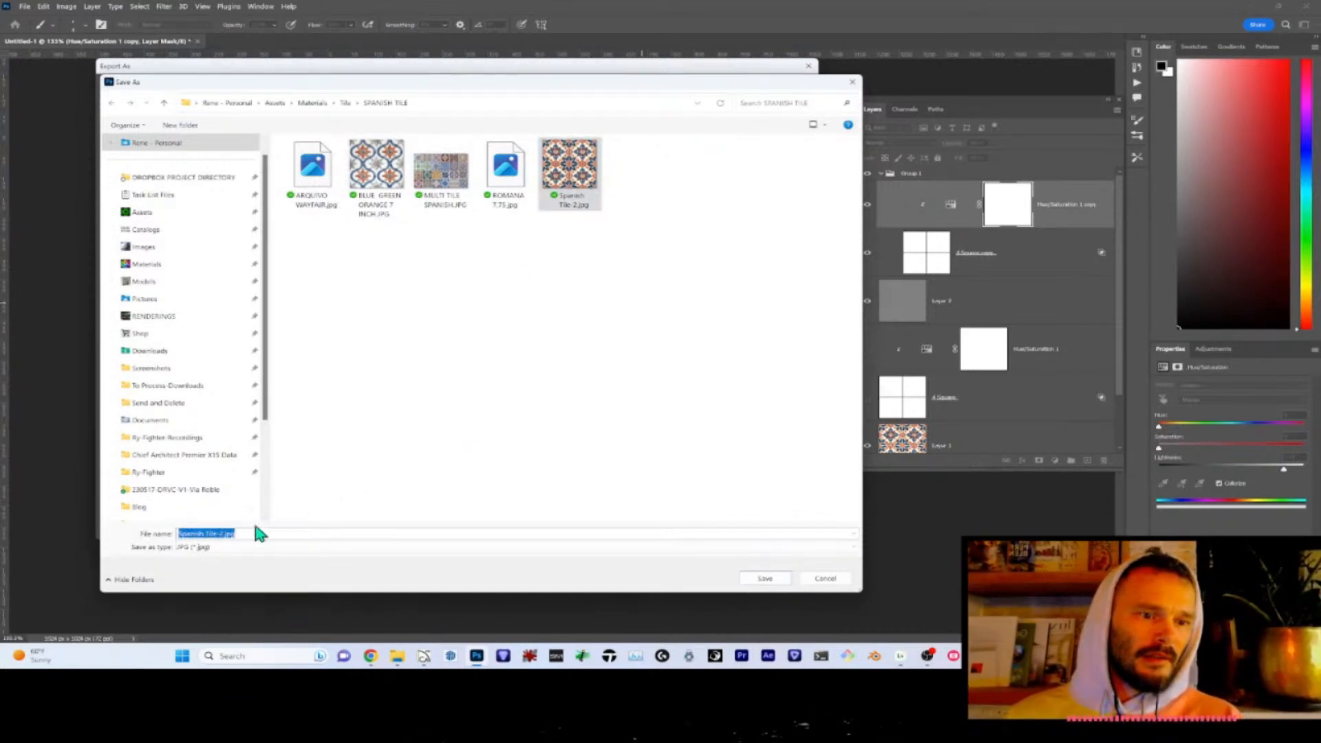
click(221, 534)
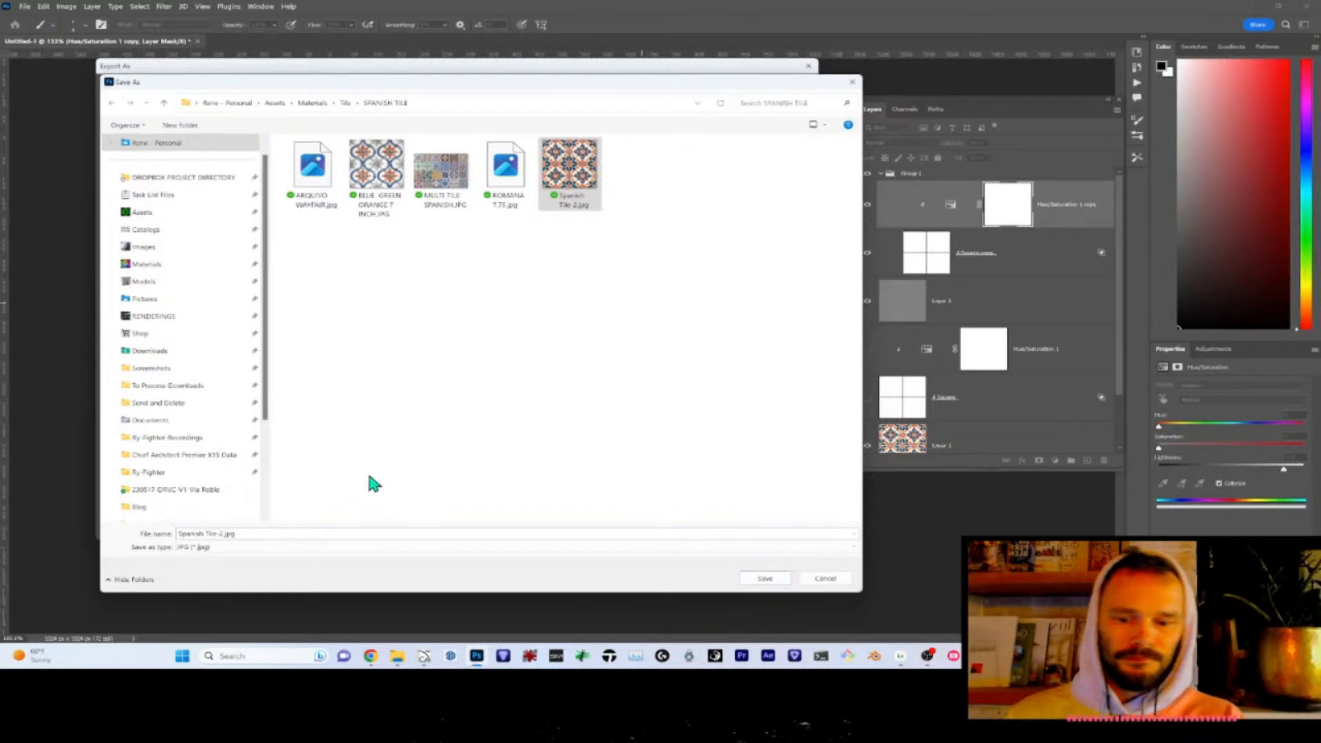
text(-)
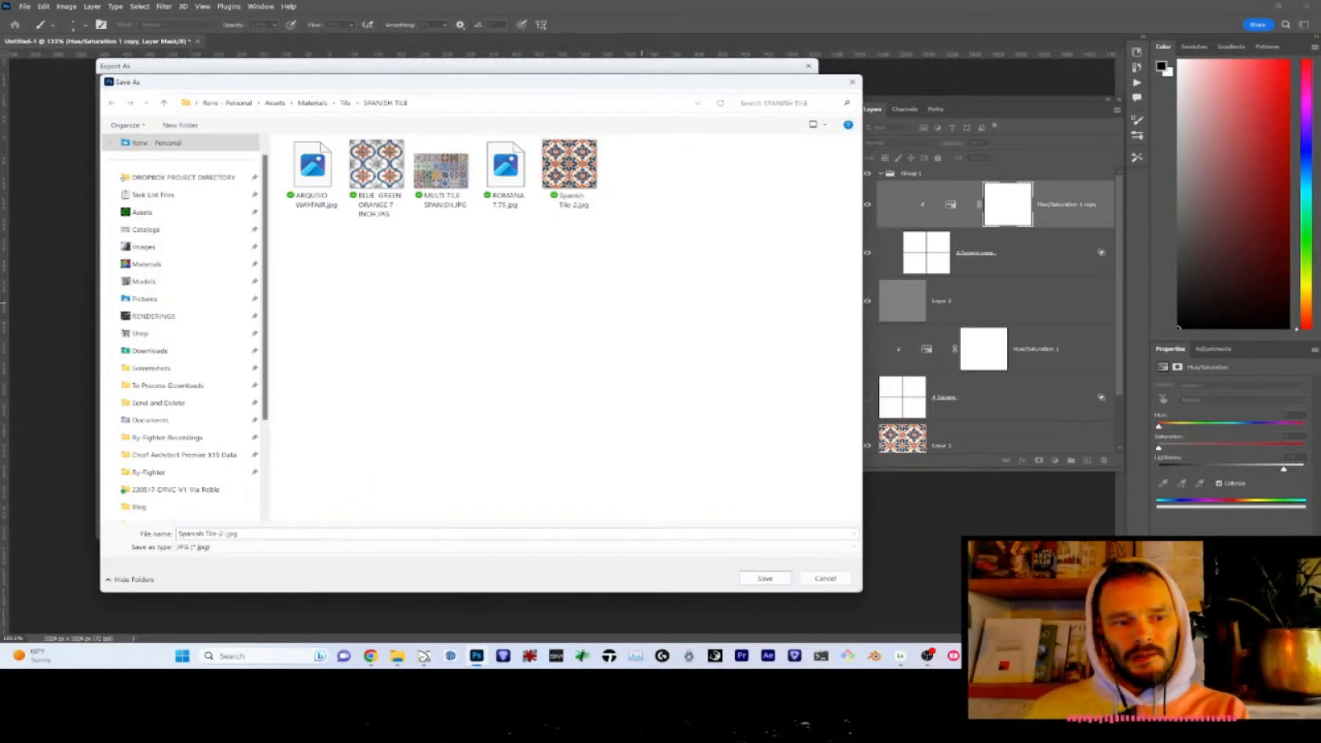
text(BUMP)
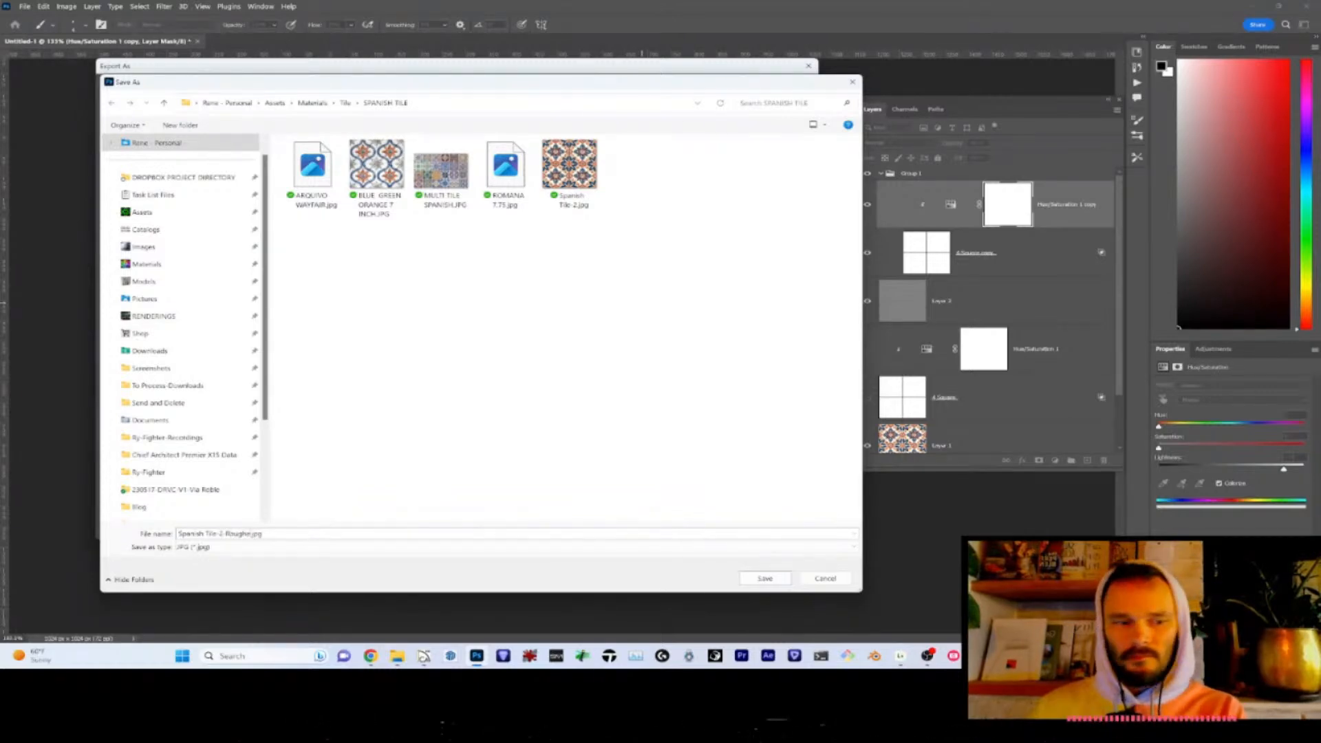
key(Return)
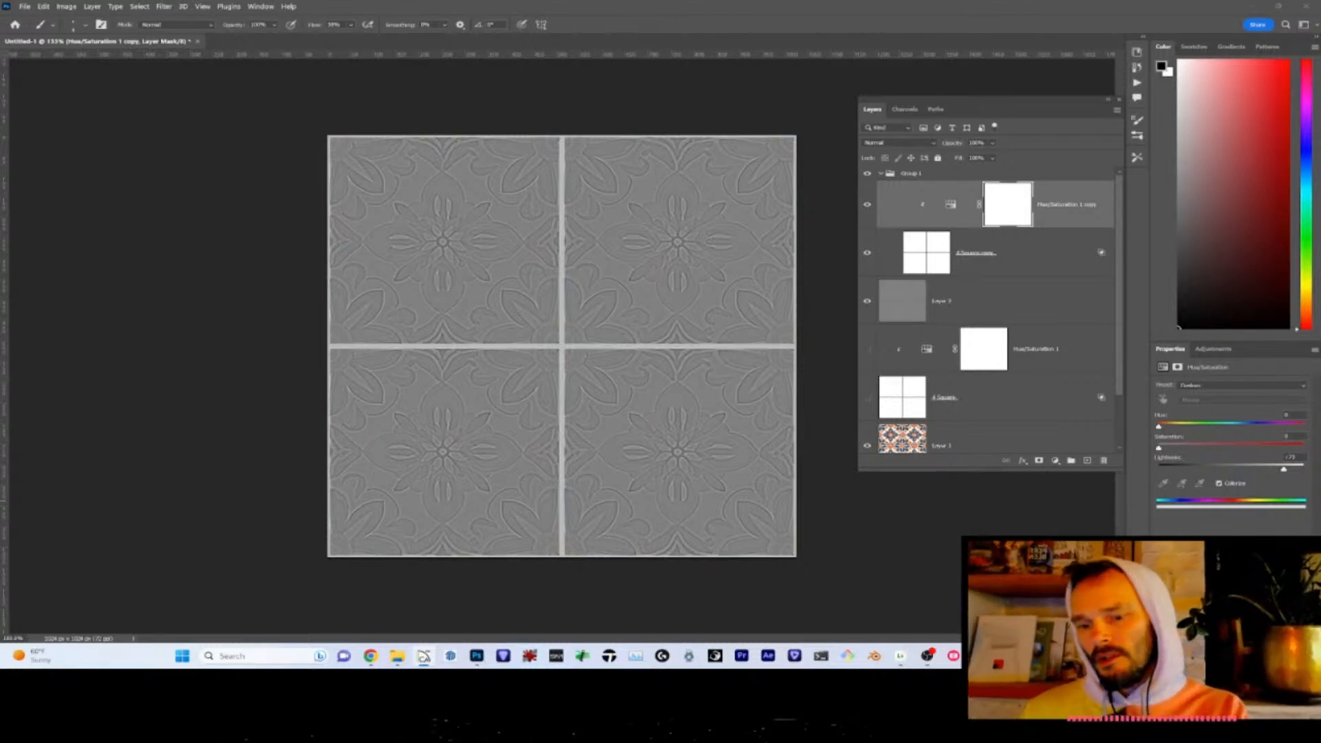
- Switch to Chief Architect and place a sliding window on each of the two visible room walls
key(alt+Tab)
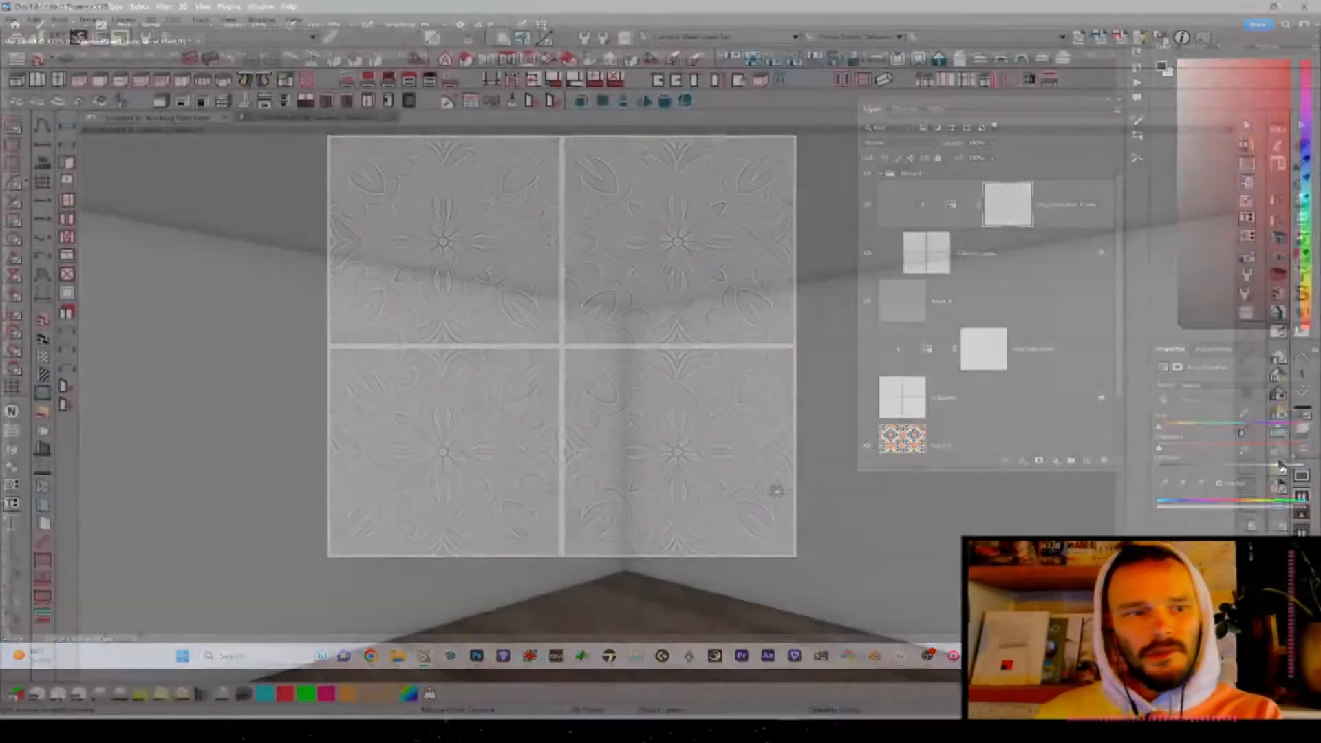
key(alt+Tab)
key(alt+Tab)
key(alt+Tab)
key(Escape)
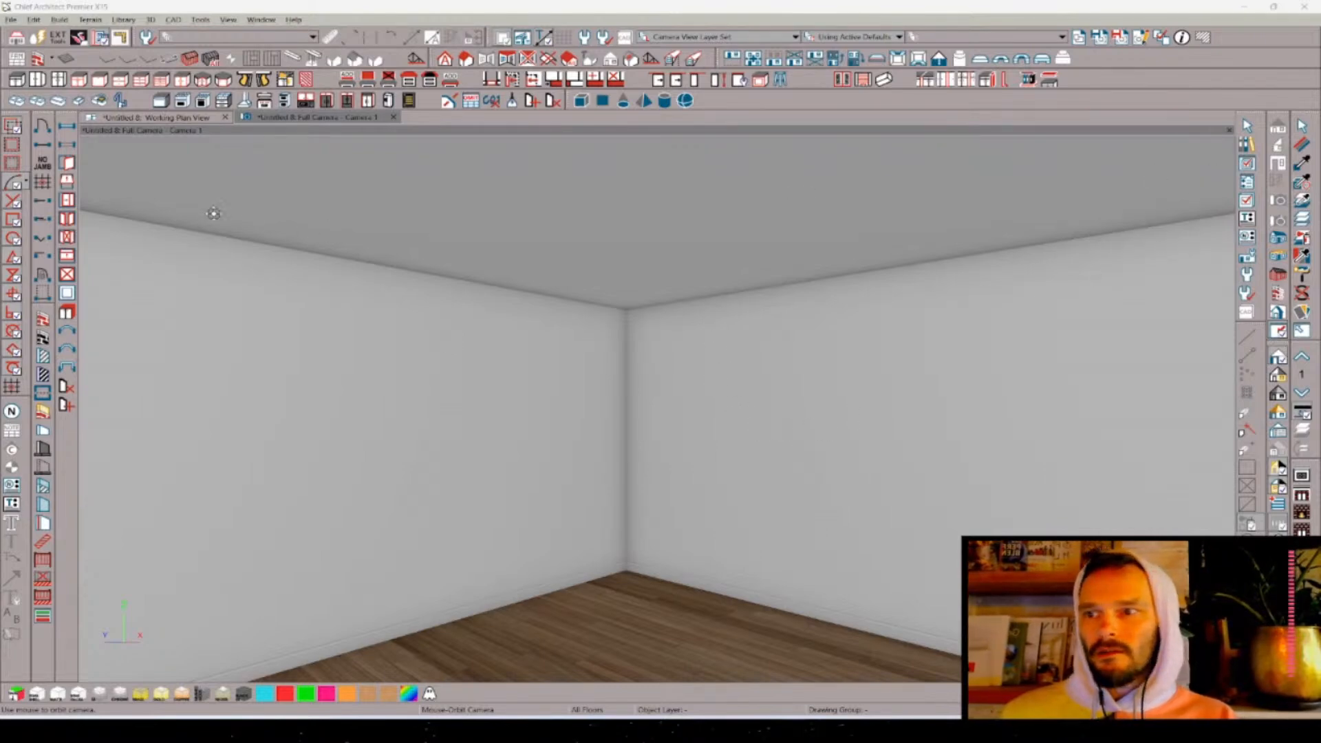
click(67, 127)
click(833, 416)
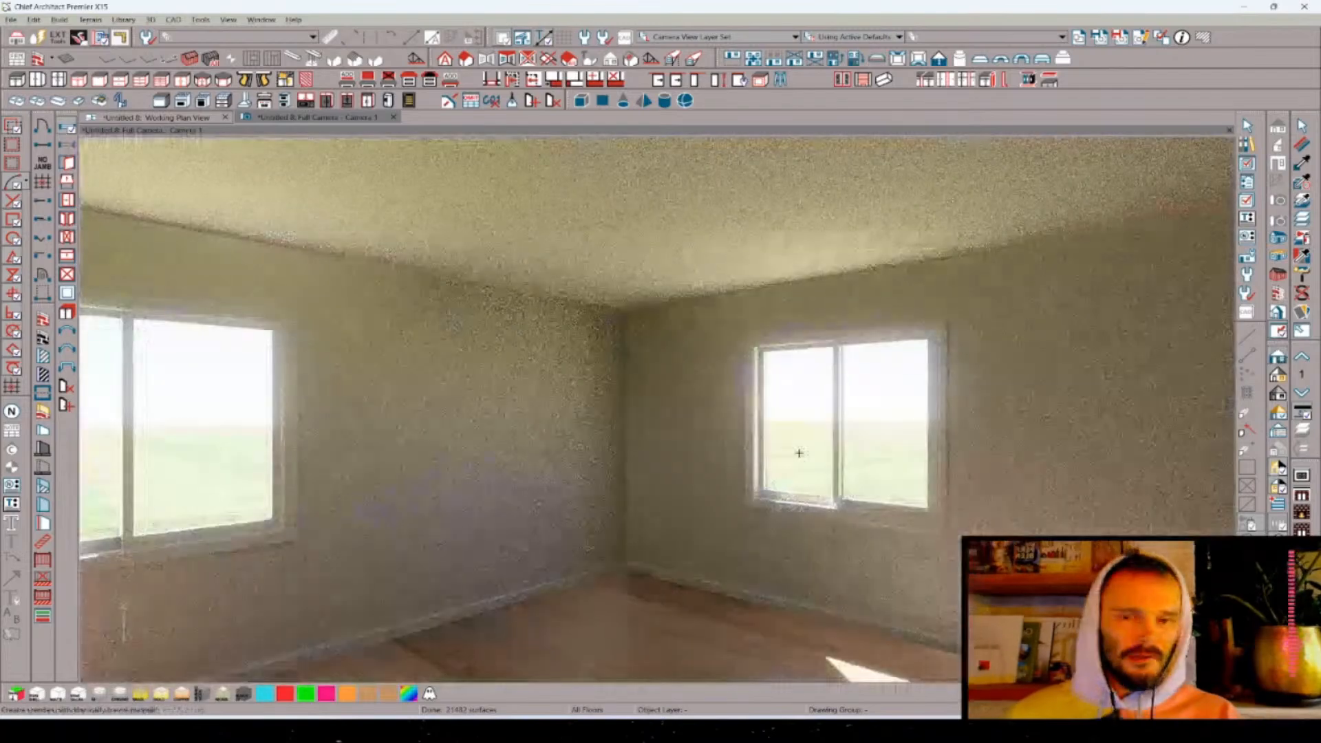
drag(798, 451, 799, 452)
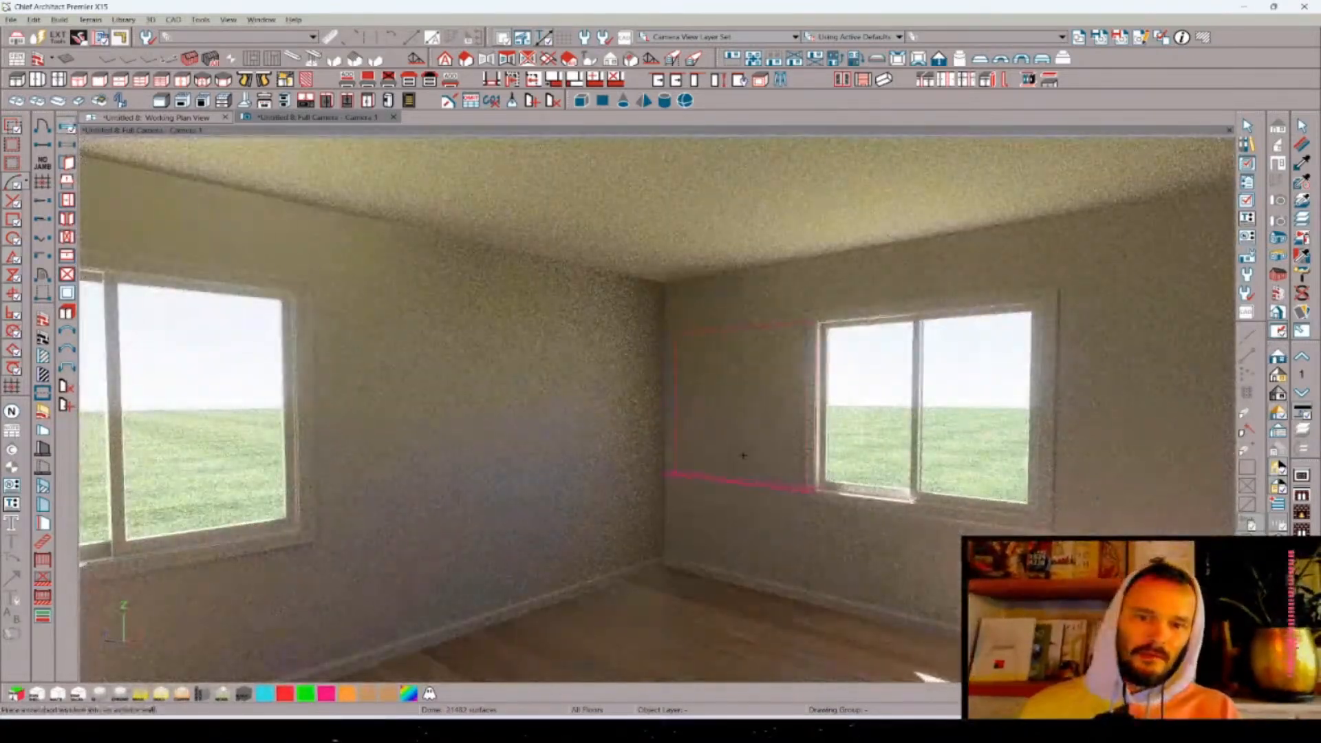
key(space)
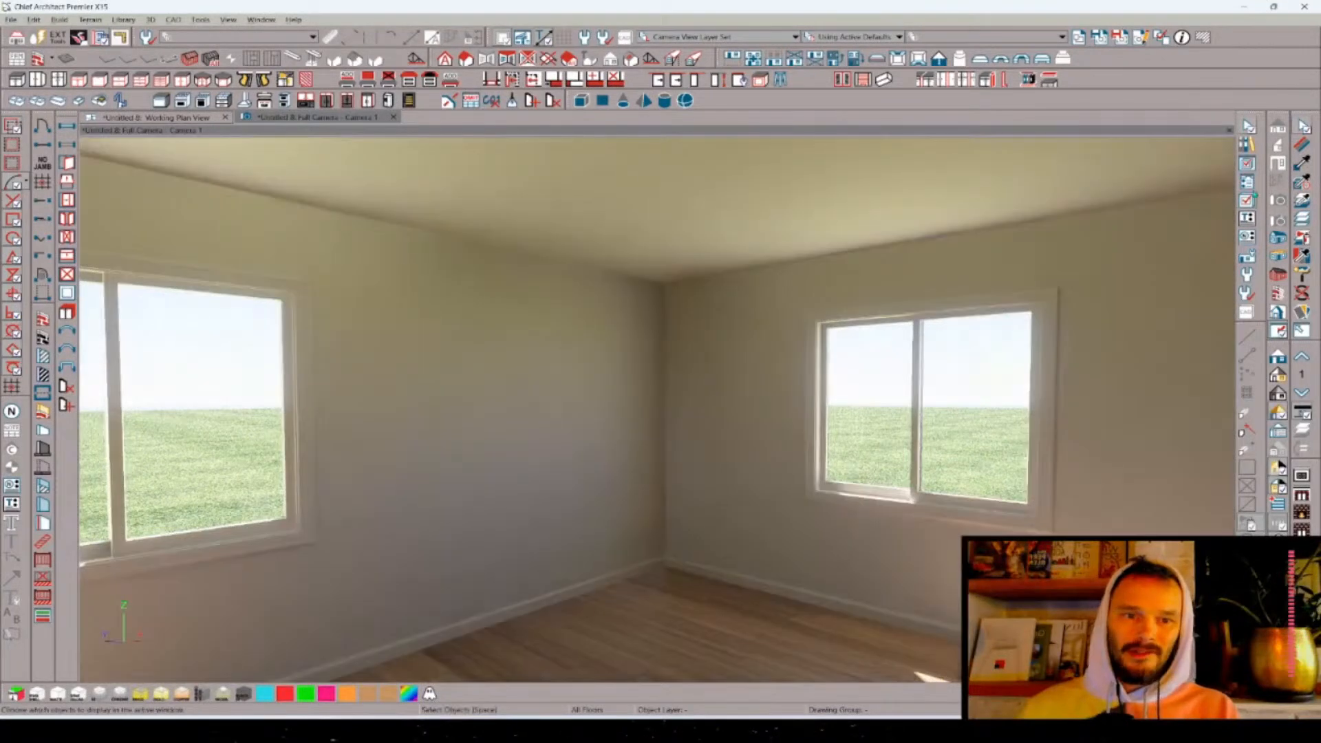
click(1301, 144)
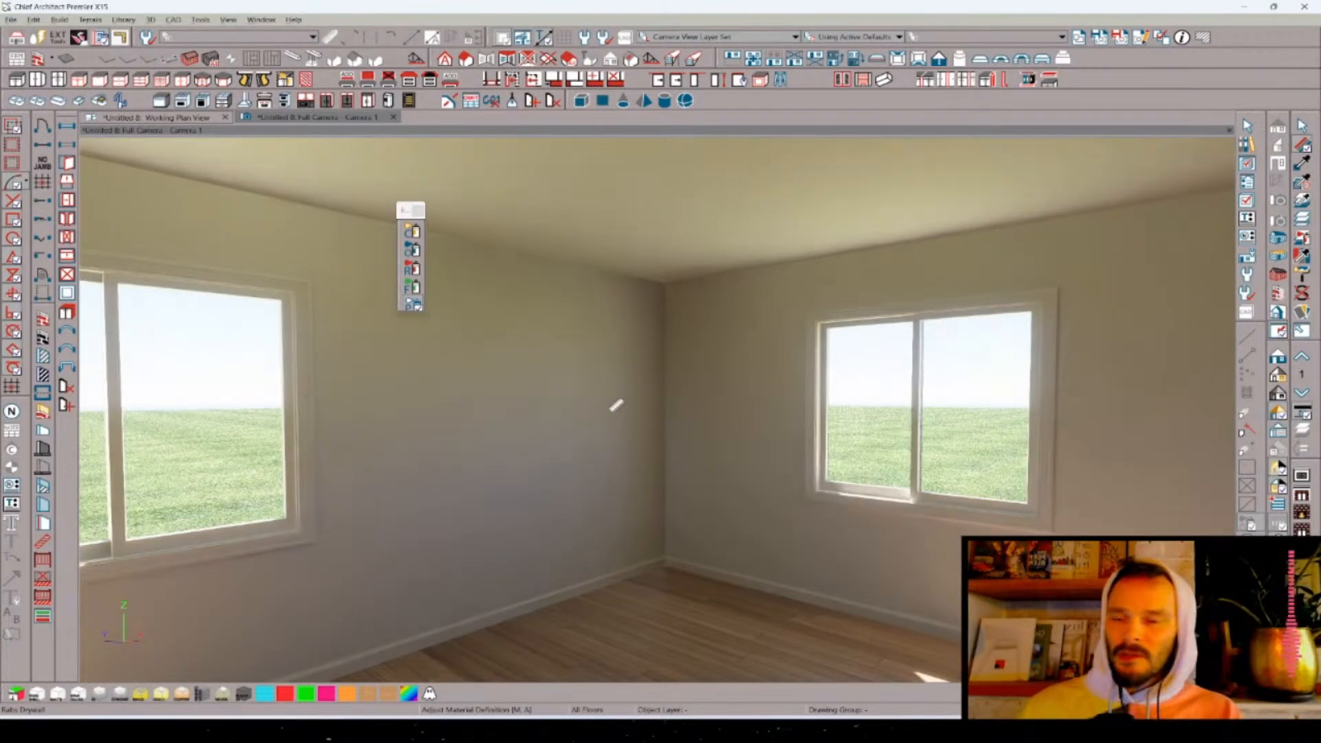
click(613, 407)
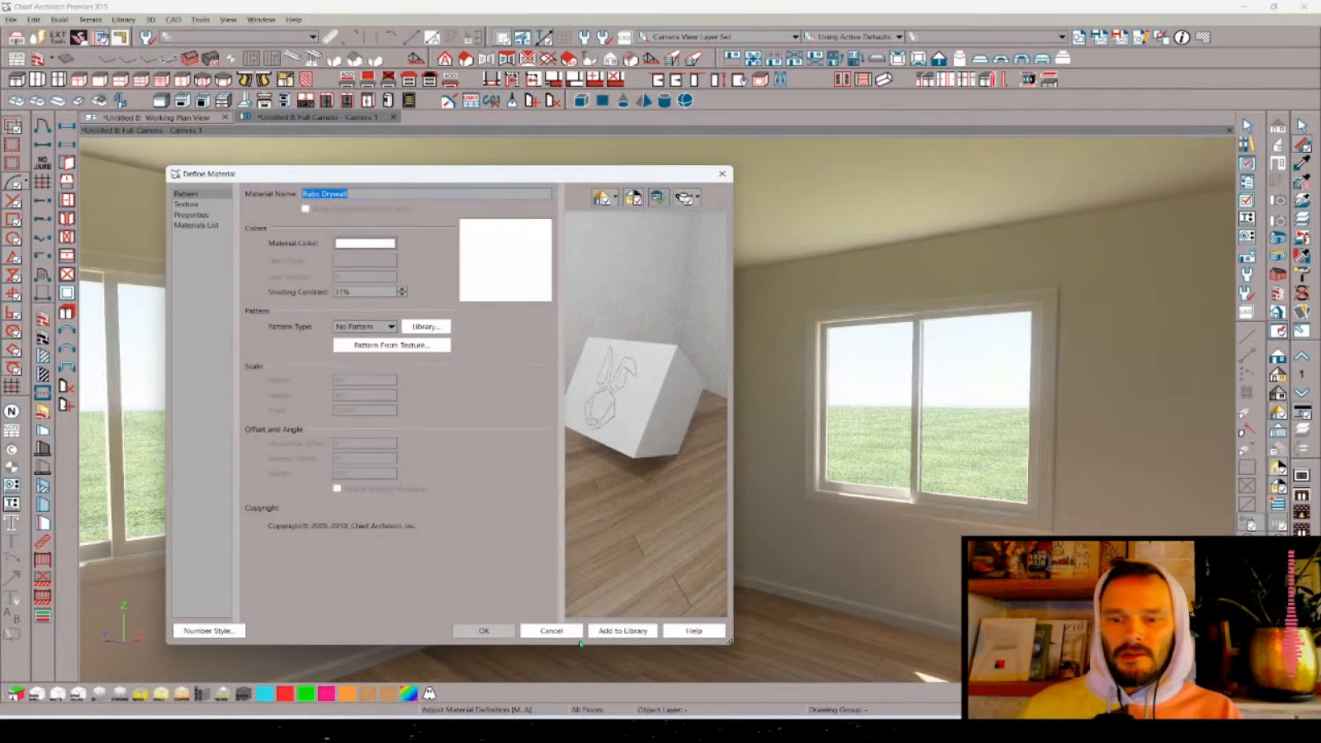
click(552, 631)
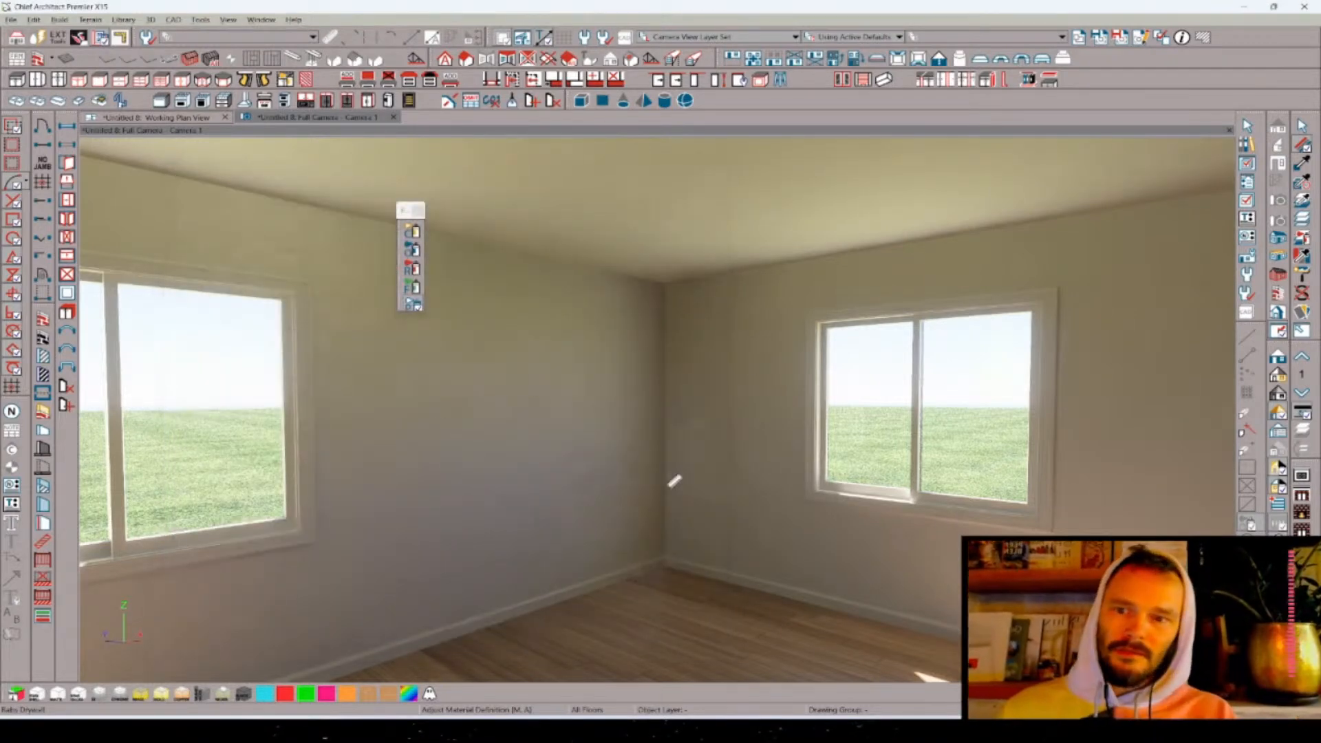
- Draw a narrow floor-to-ceiling custom backsplash panel on the wall beside the room corner
right_click(671, 478)
click(717, 476)
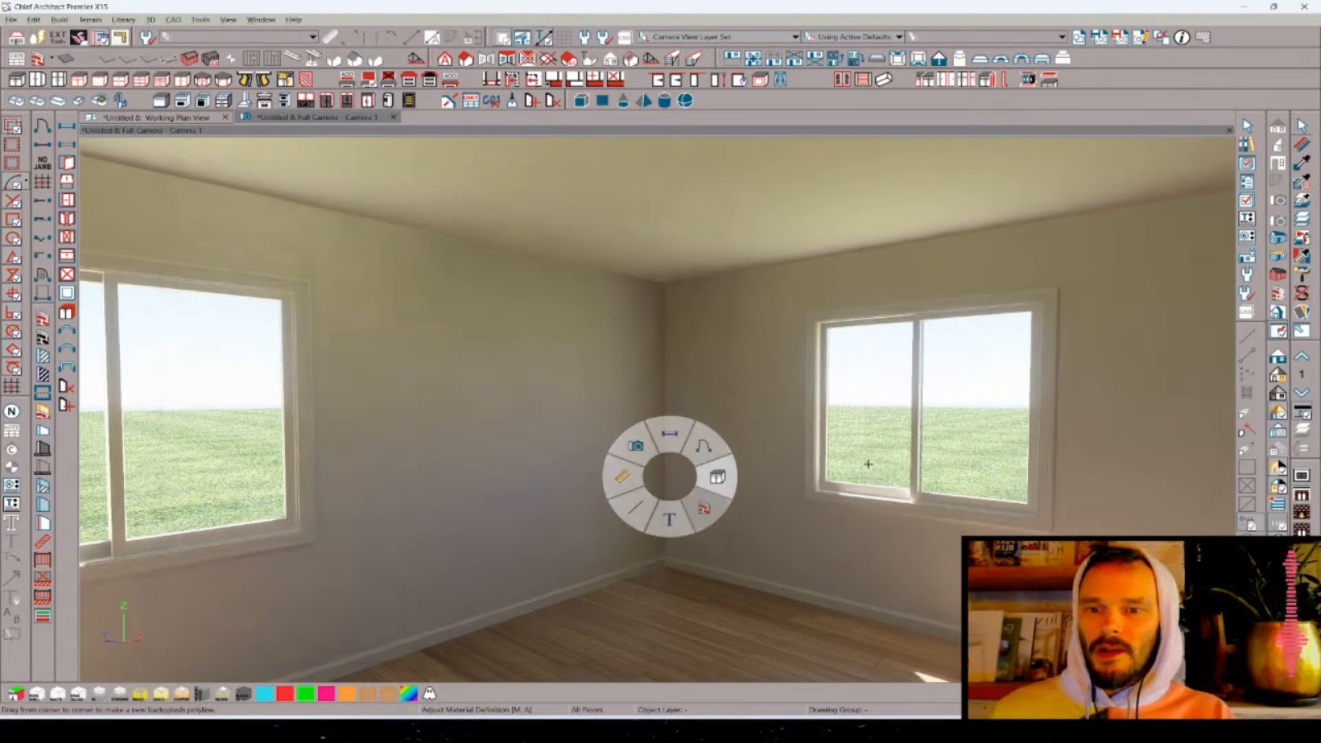
drag(828, 468, 889, 579)
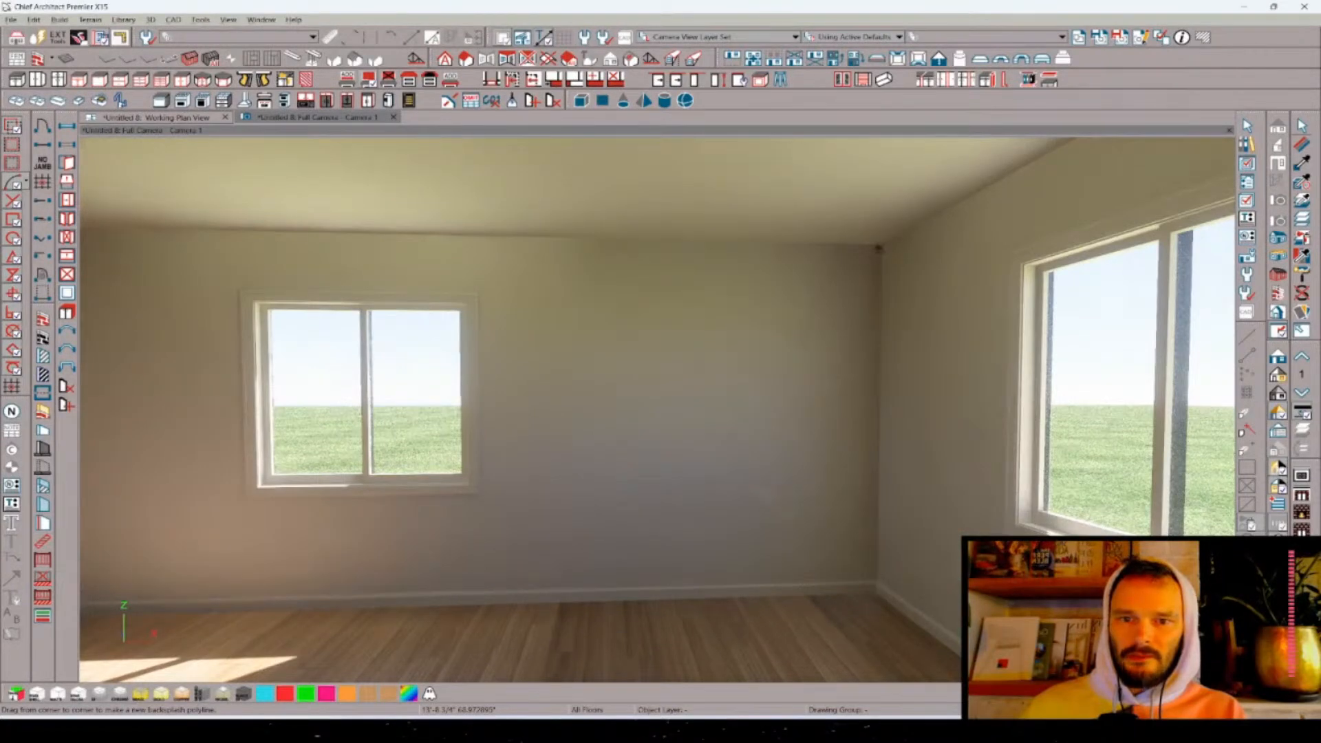
drag(884, 243, 781, 582)
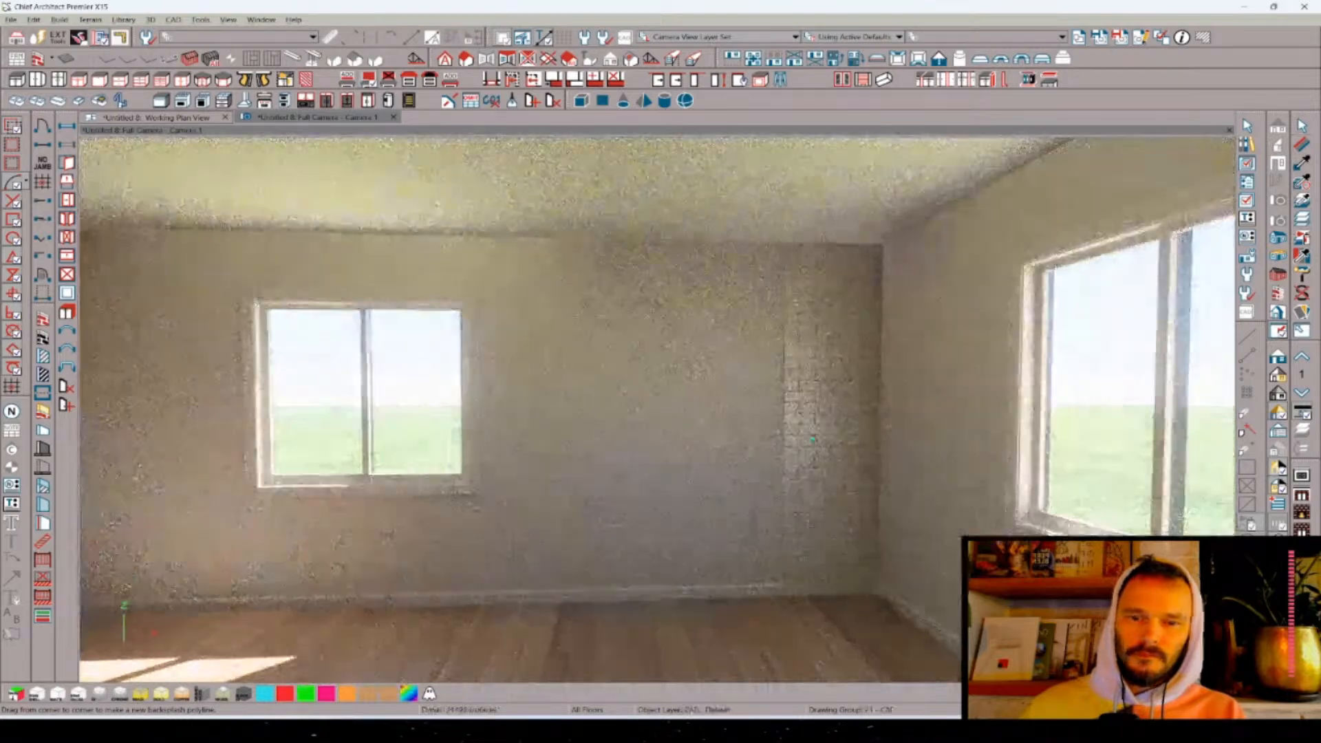
- Adjust the width of the backsplash panel by moving its free vertical edge an exact distance
click(808, 439)
drag(785, 415, 883, 396)
key(Tab)
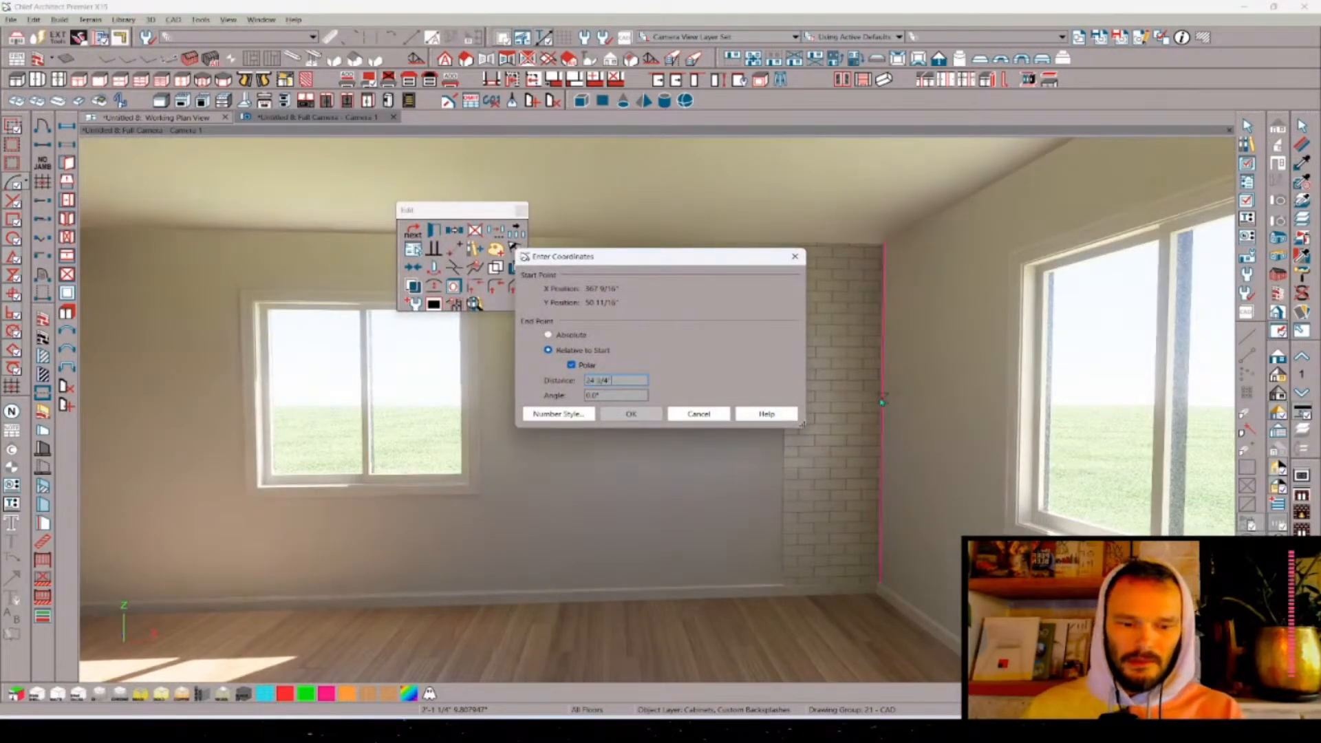
key(Return)
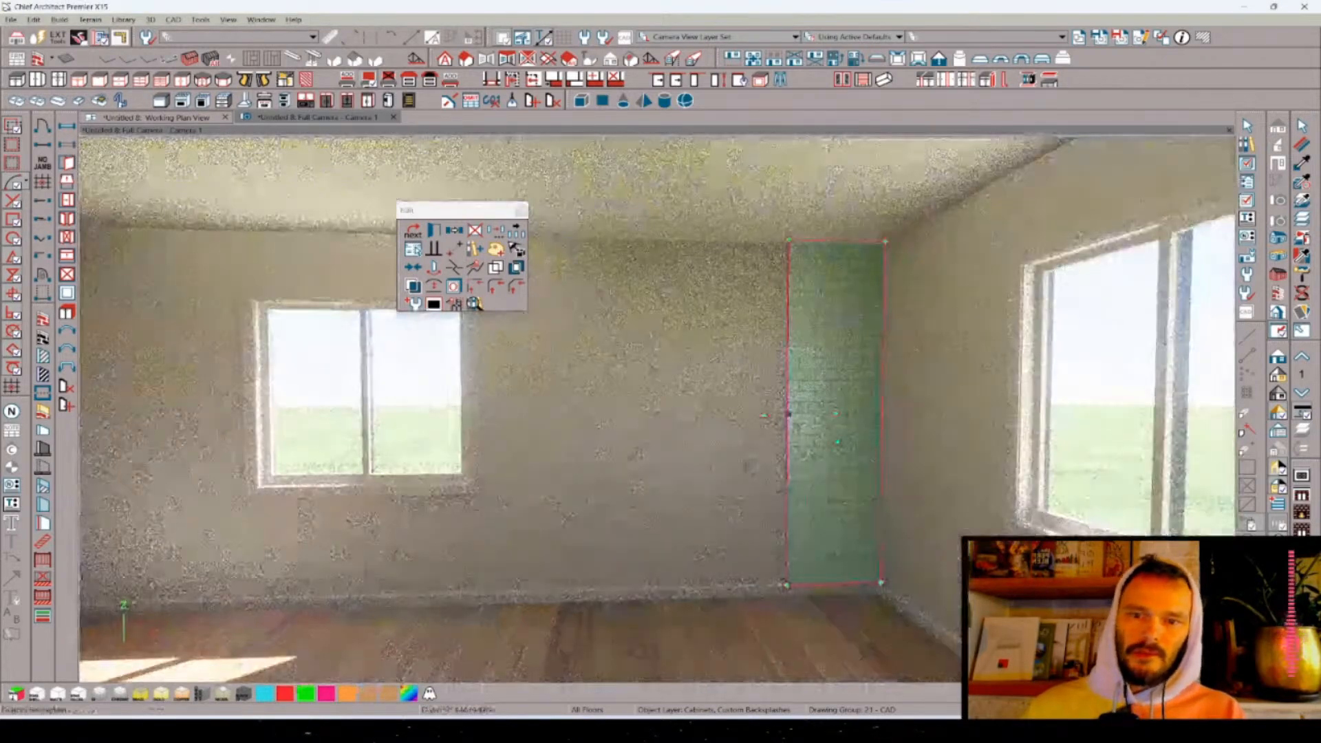
- Multiple-copy the backsplash panel with offset spacing, adding three adjoining panels along the wall up to the window
middle_click(837, 439)
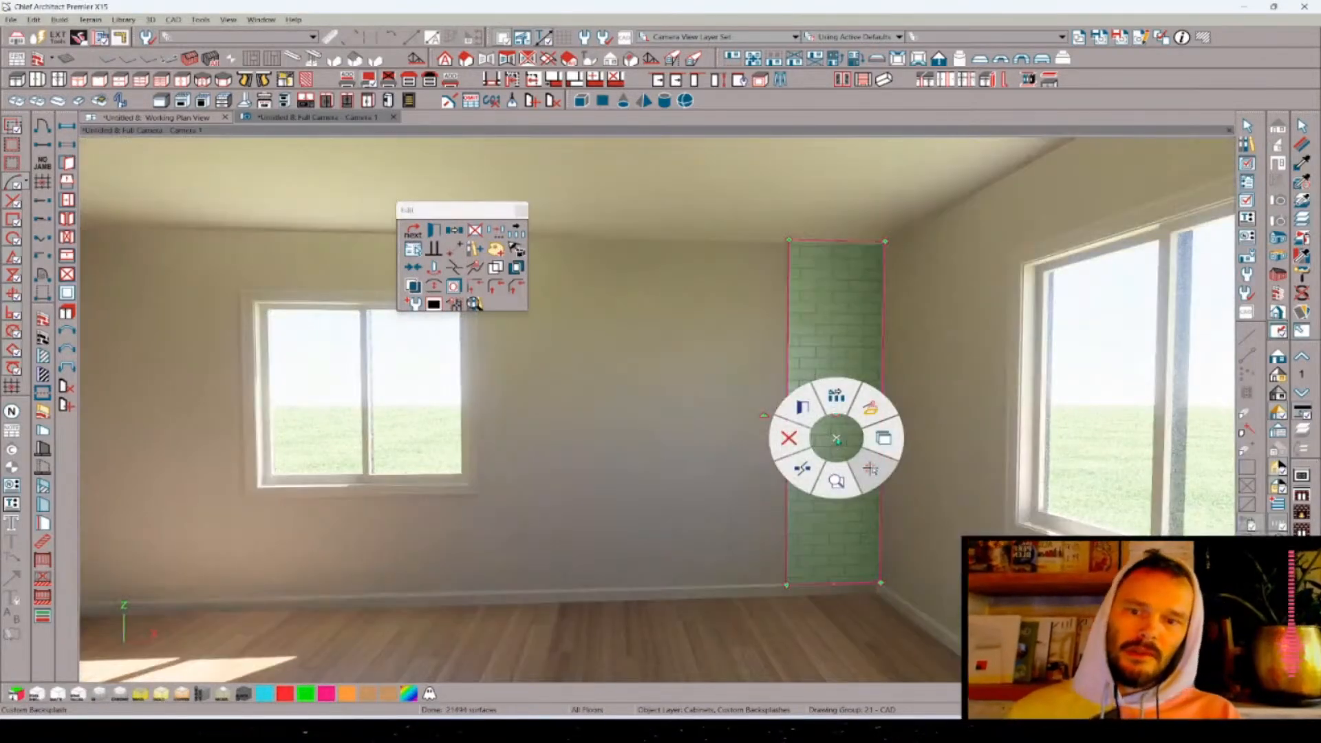
click(836, 395)
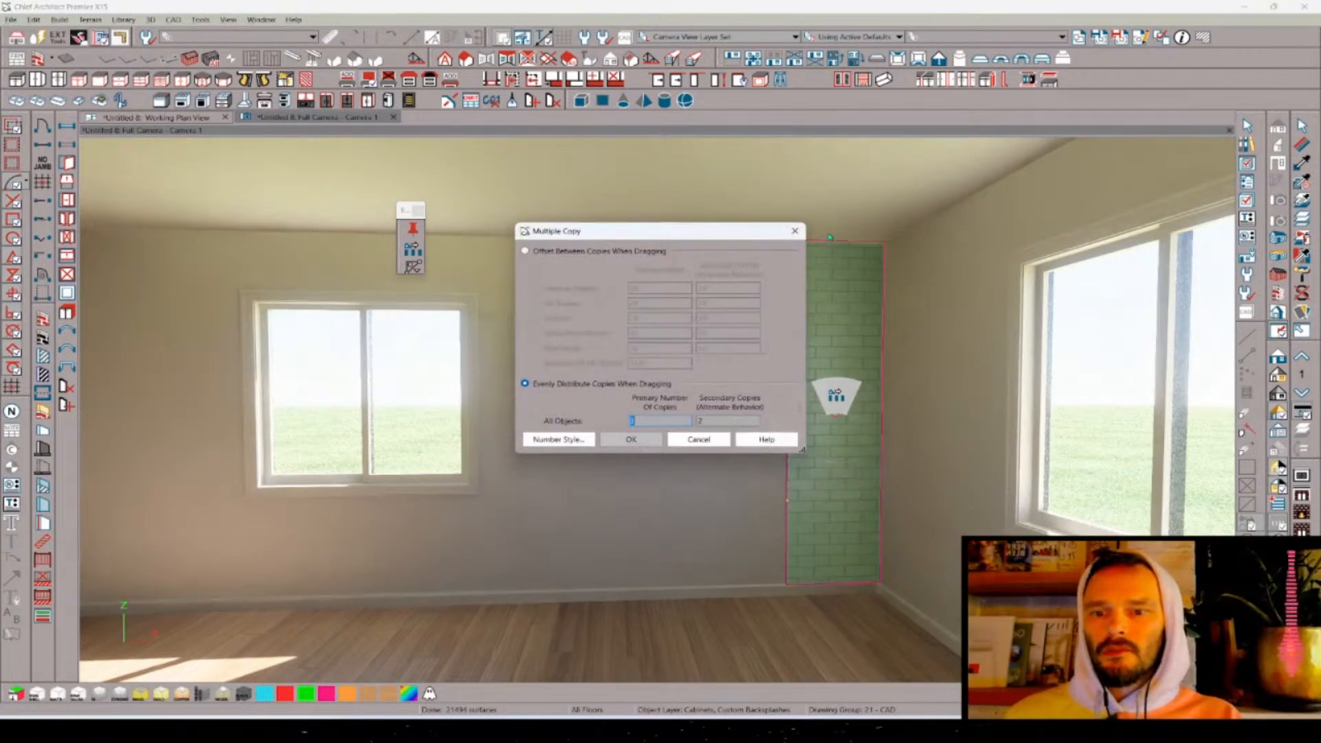
click(622, 250)
key(Return)
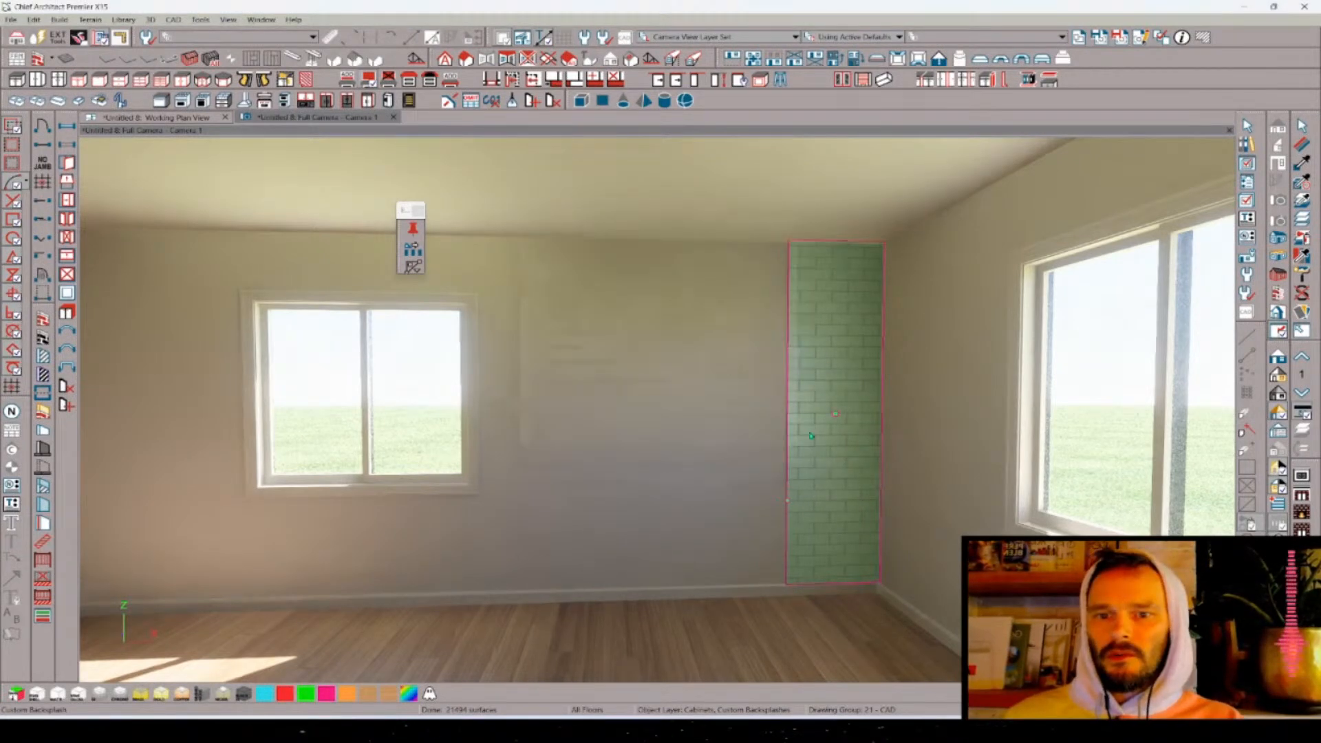
drag(836, 418, 515, 406)
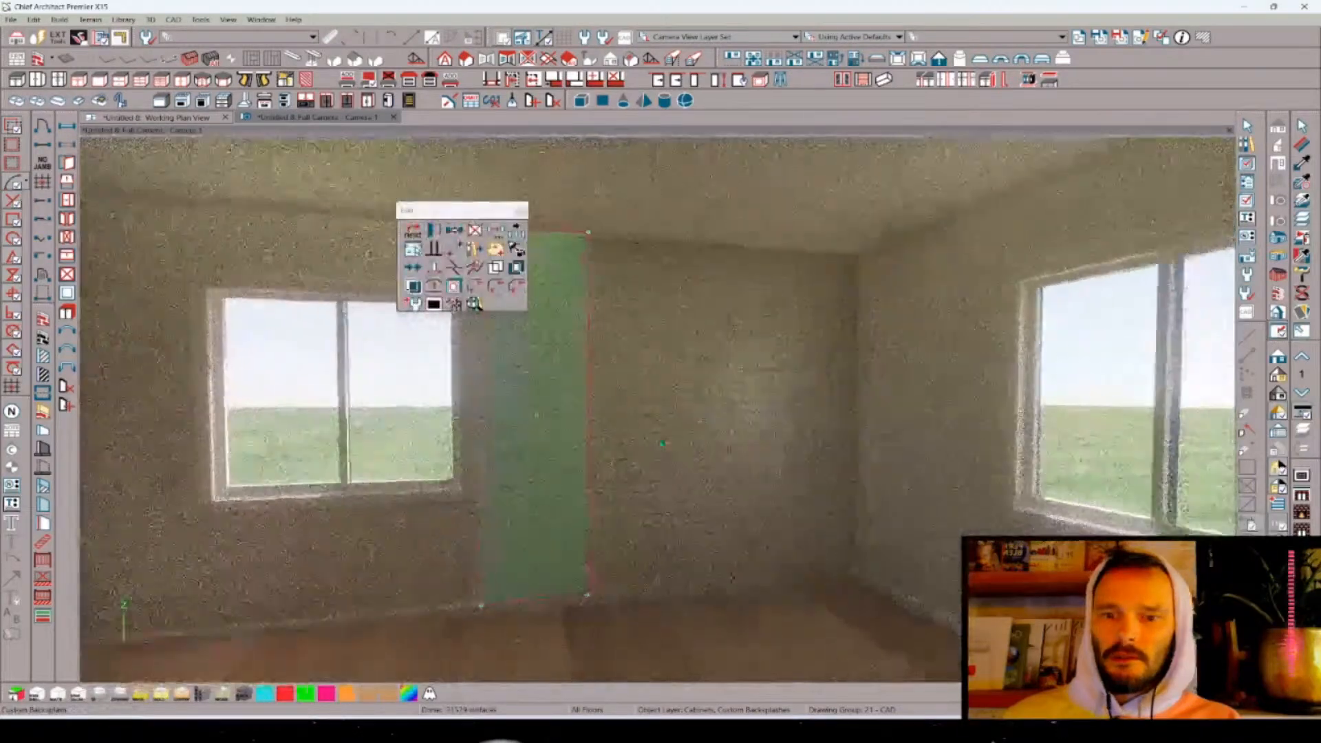
- Place a small box in the room corner between the two walls as a reference object
key(Escape)
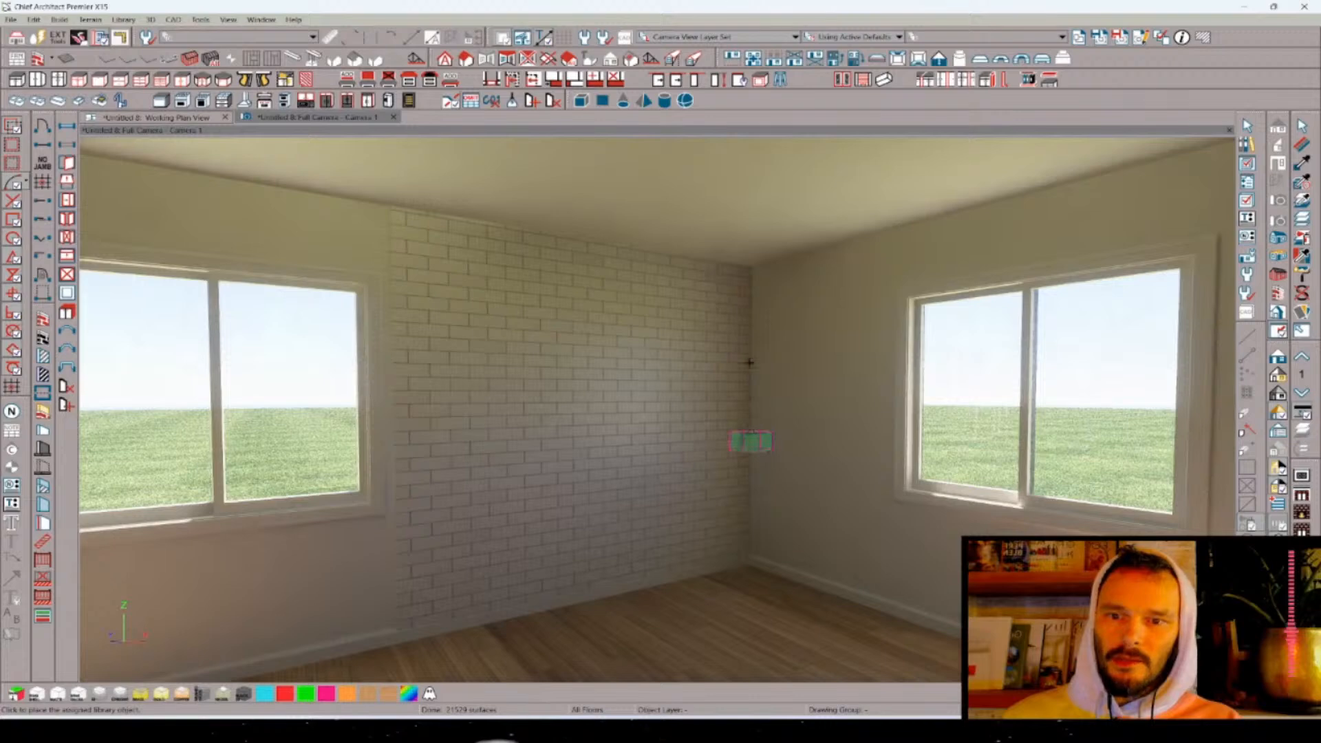
click(749, 442)
key(Escape)
- Copy all four backsplash panels onto the adjoining window wall, using the small corner box as the reference
click(716, 441)
shift+click(644, 441)
shift+click(561, 440)
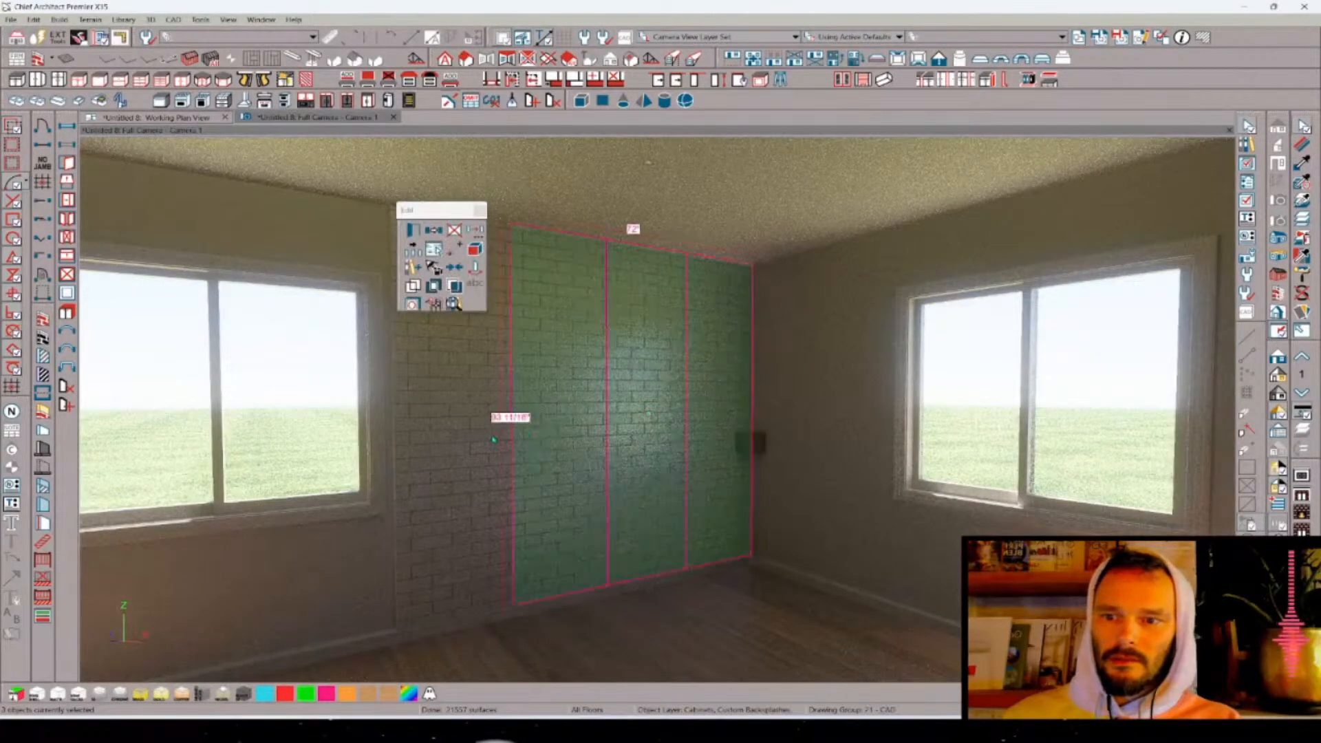
shift+click(463, 437)
key(ctrl+c)
key(ctrl+v)
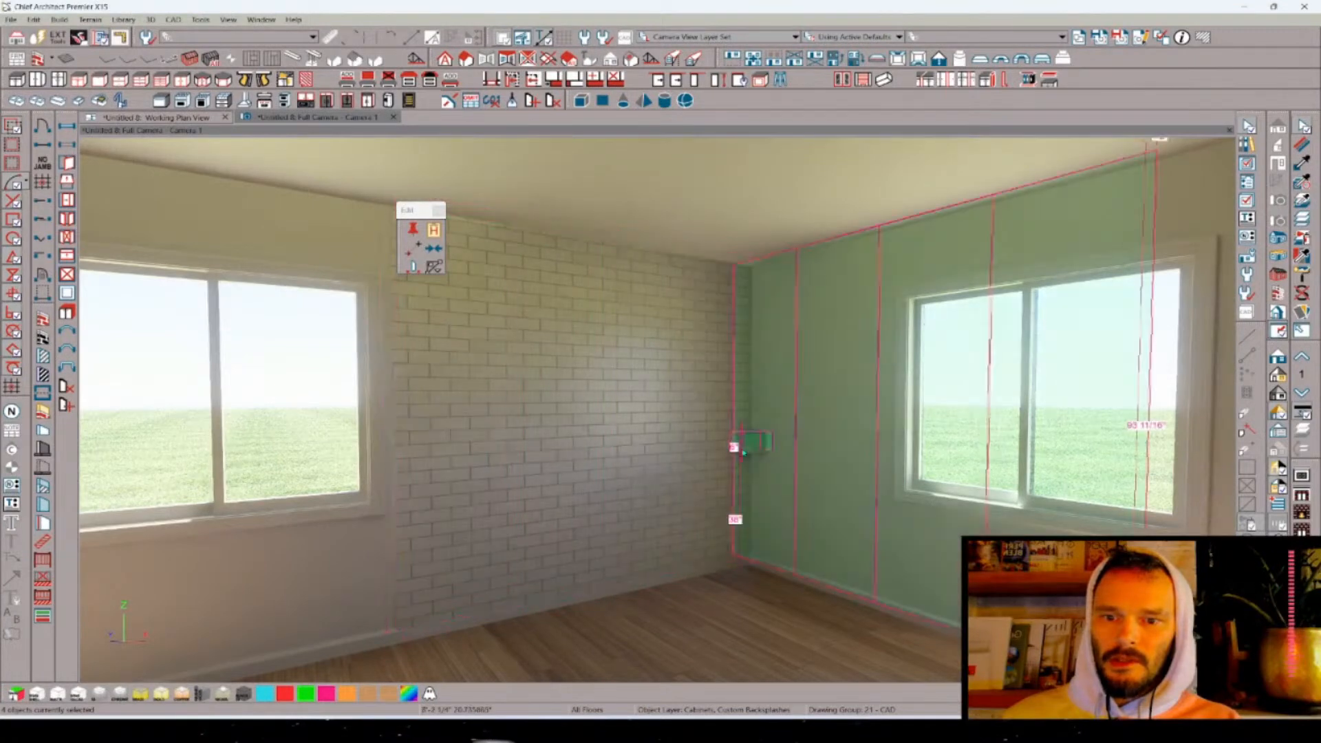
click(749, 446)
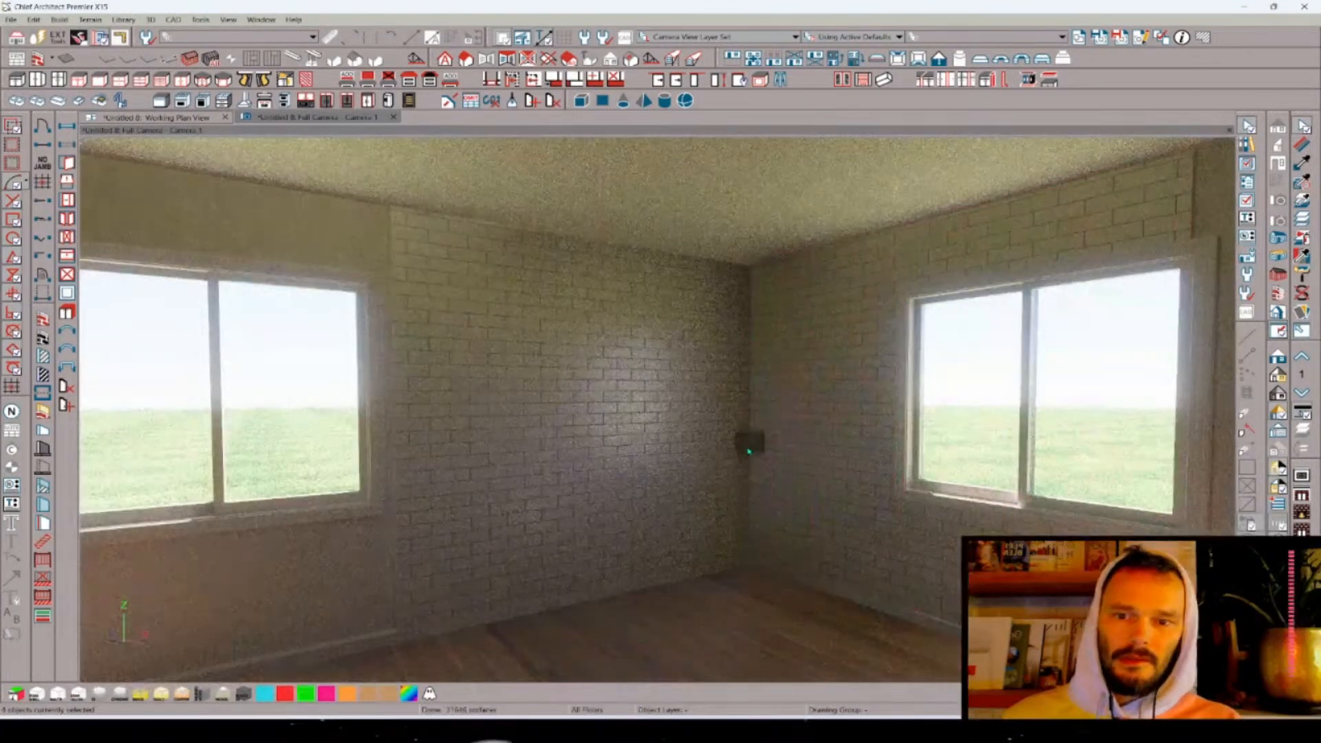
- Delete the small reference box from the room corner
right_click(665, 450)
click(615, 449)
drag(807, 599, 807, 599)
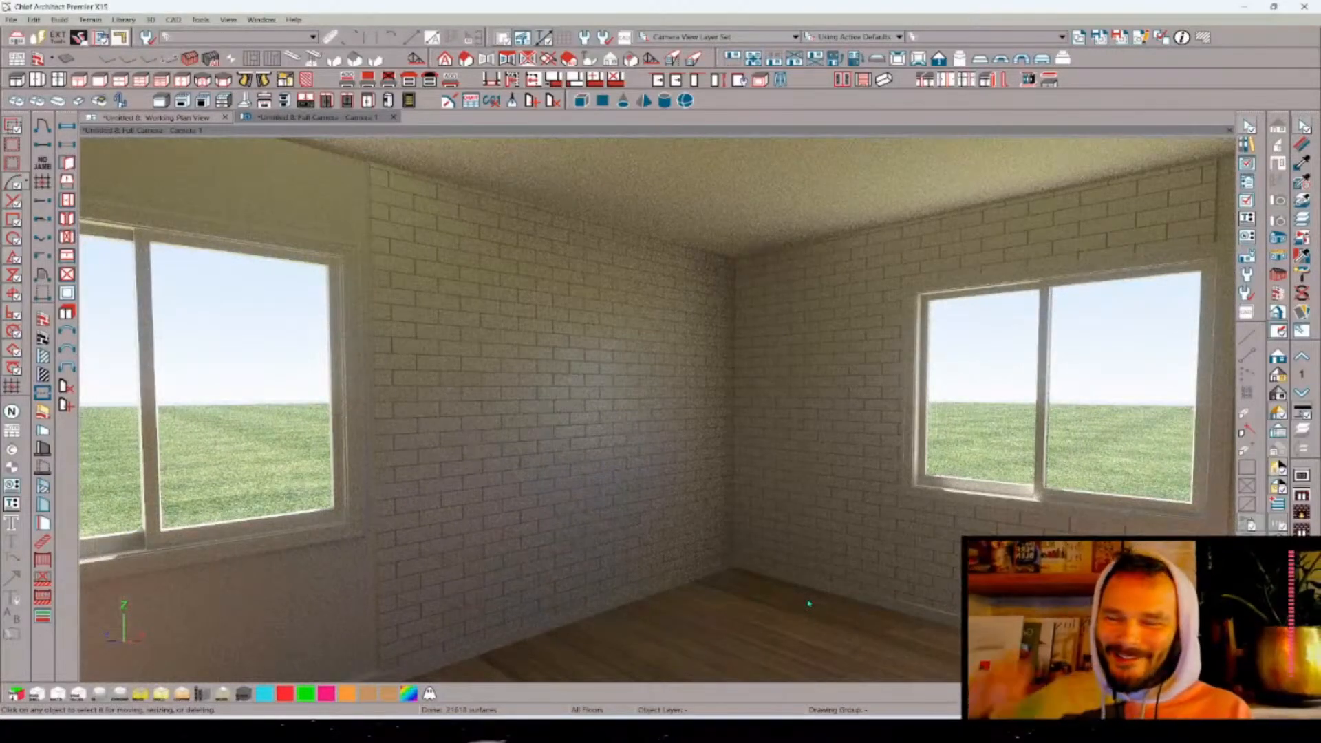
- Create a copy of the backsplash's subway tile material named Rabs-Subway-2022_2 and open its texture settings
key(m)
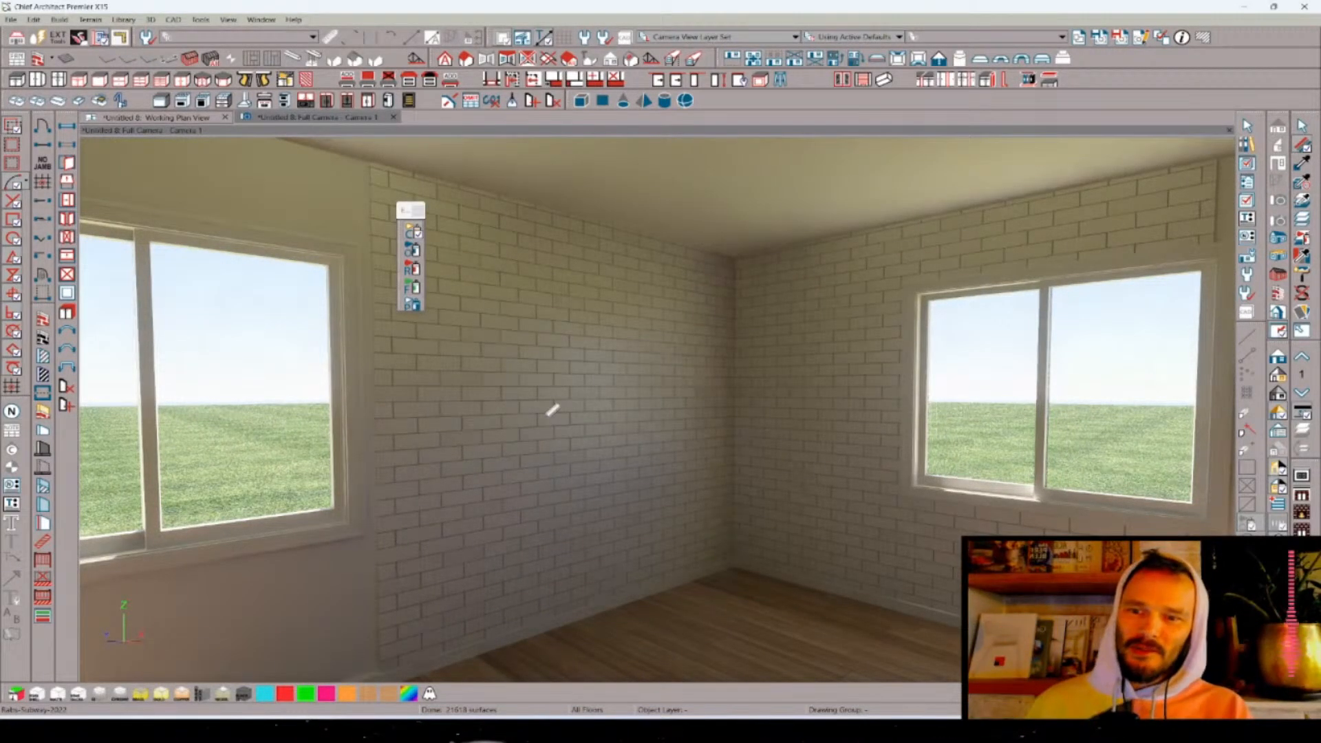
click(446, 410)
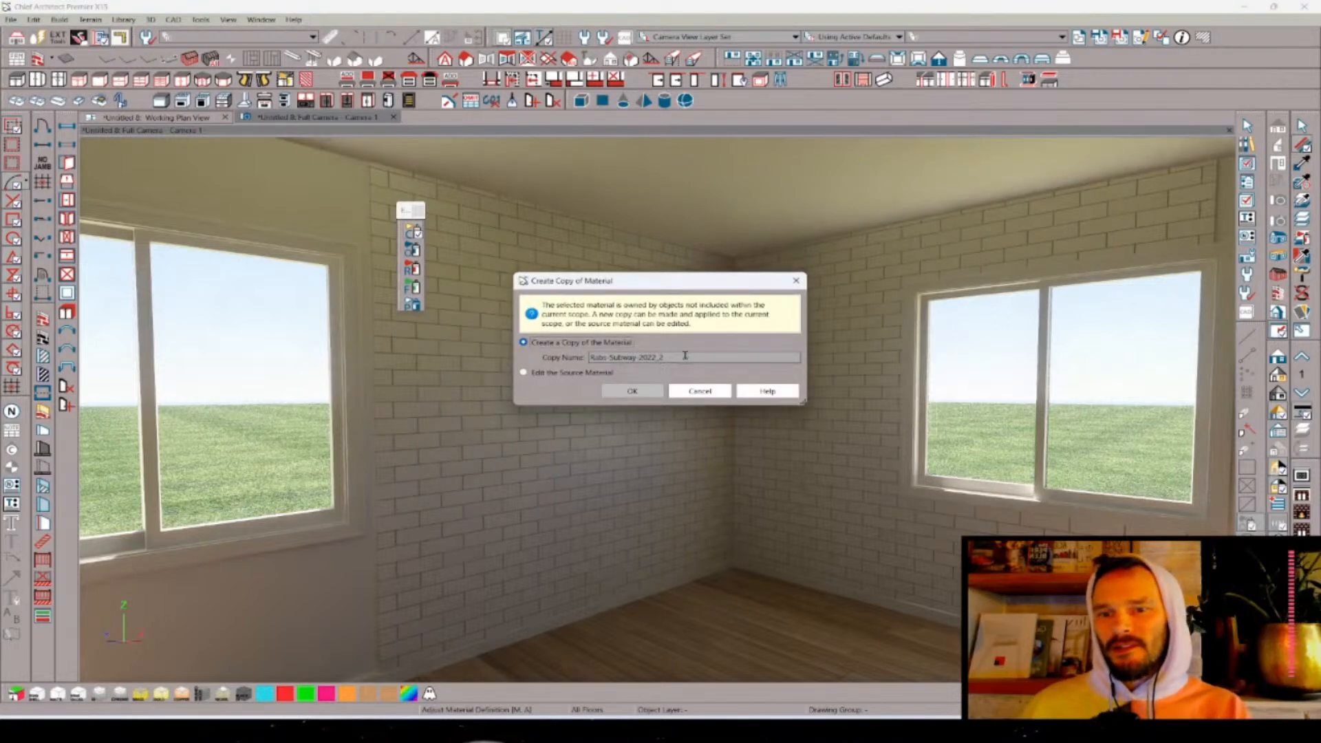
click(632, 390)
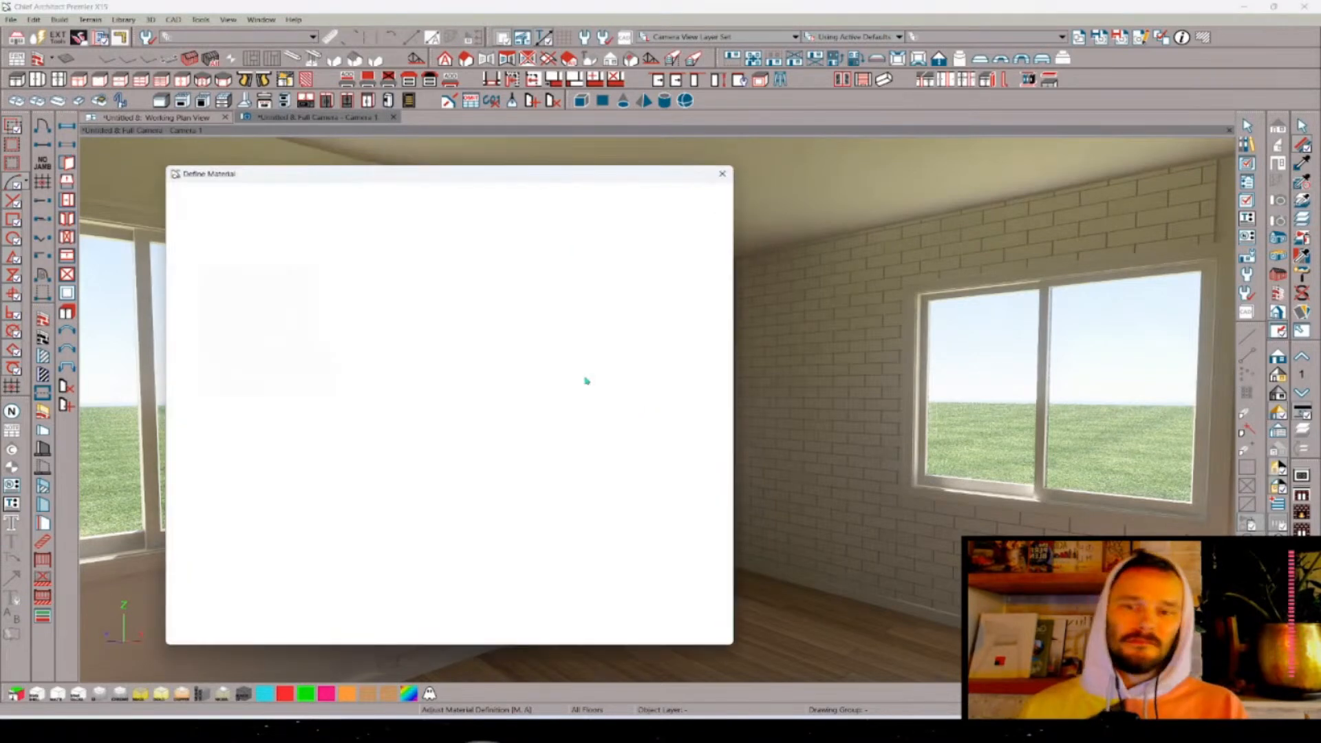
drag(348, 178, 583, 163)
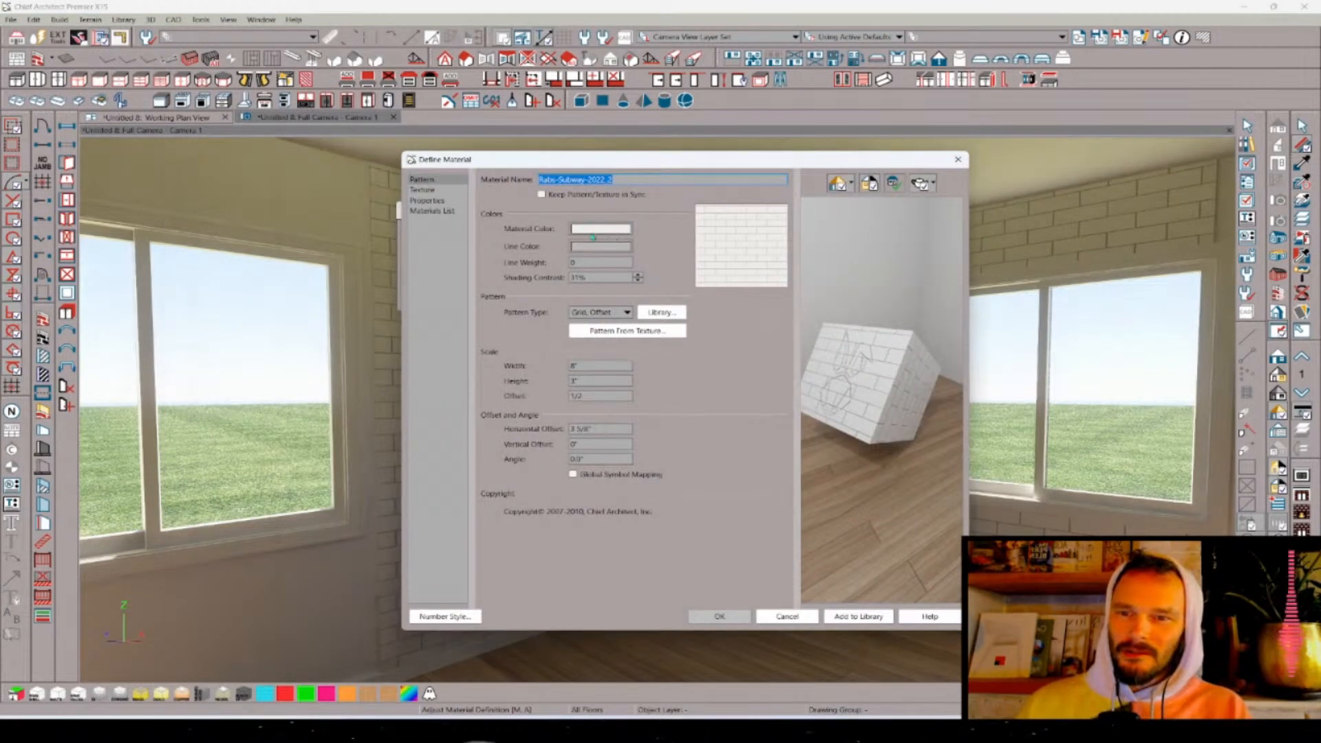
click(422, 190)
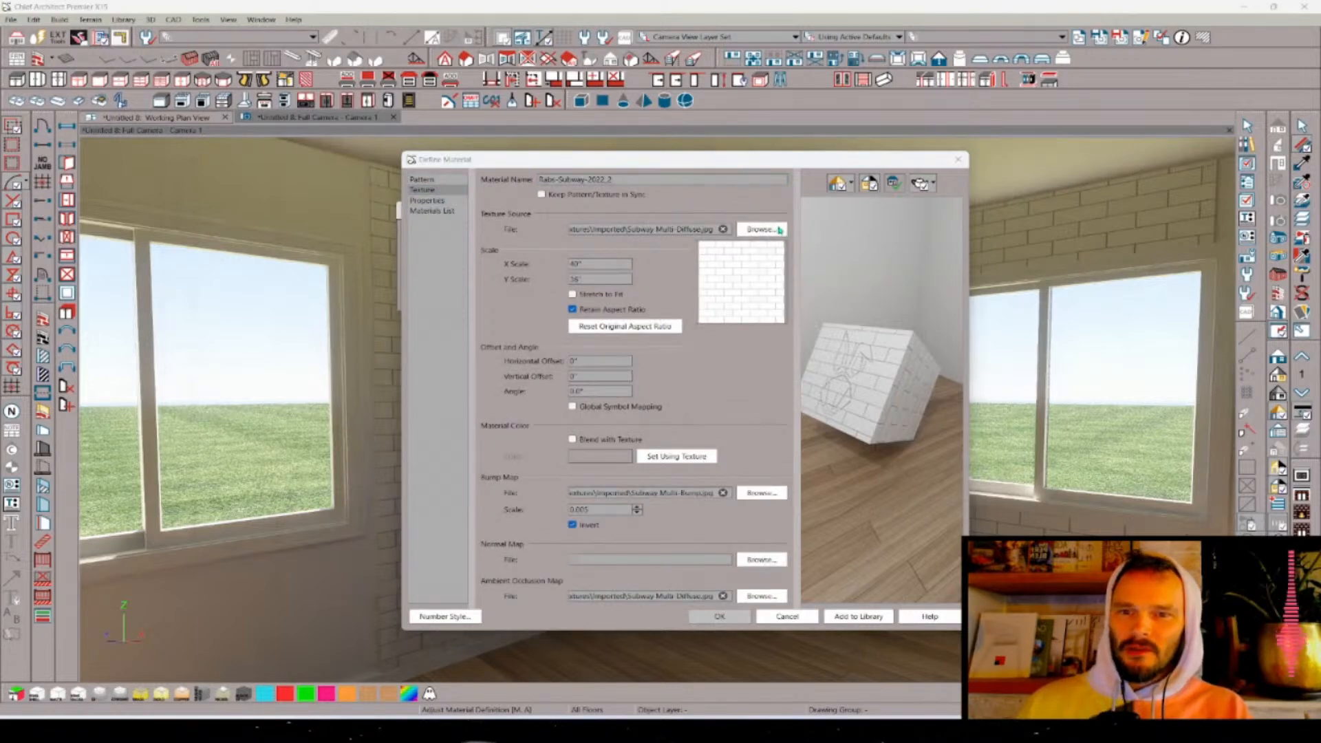
click(779, 229)
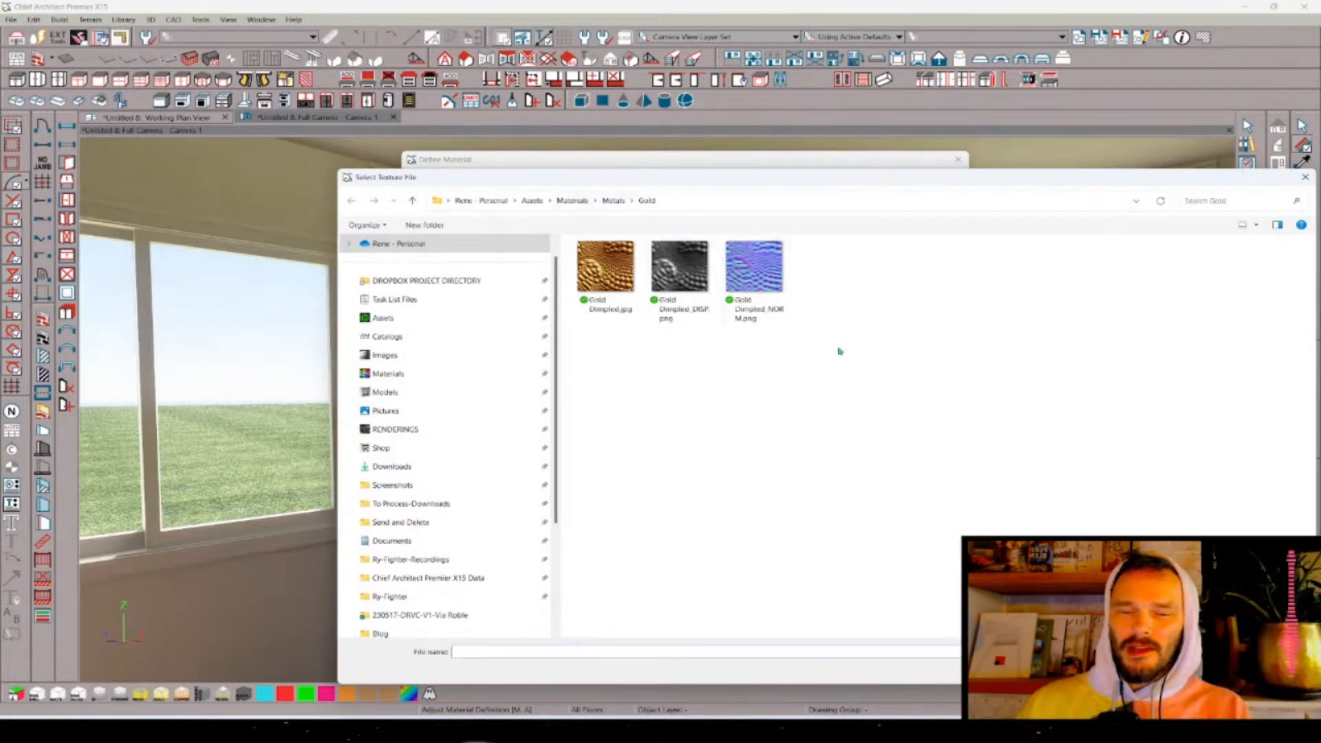
key(Escape)
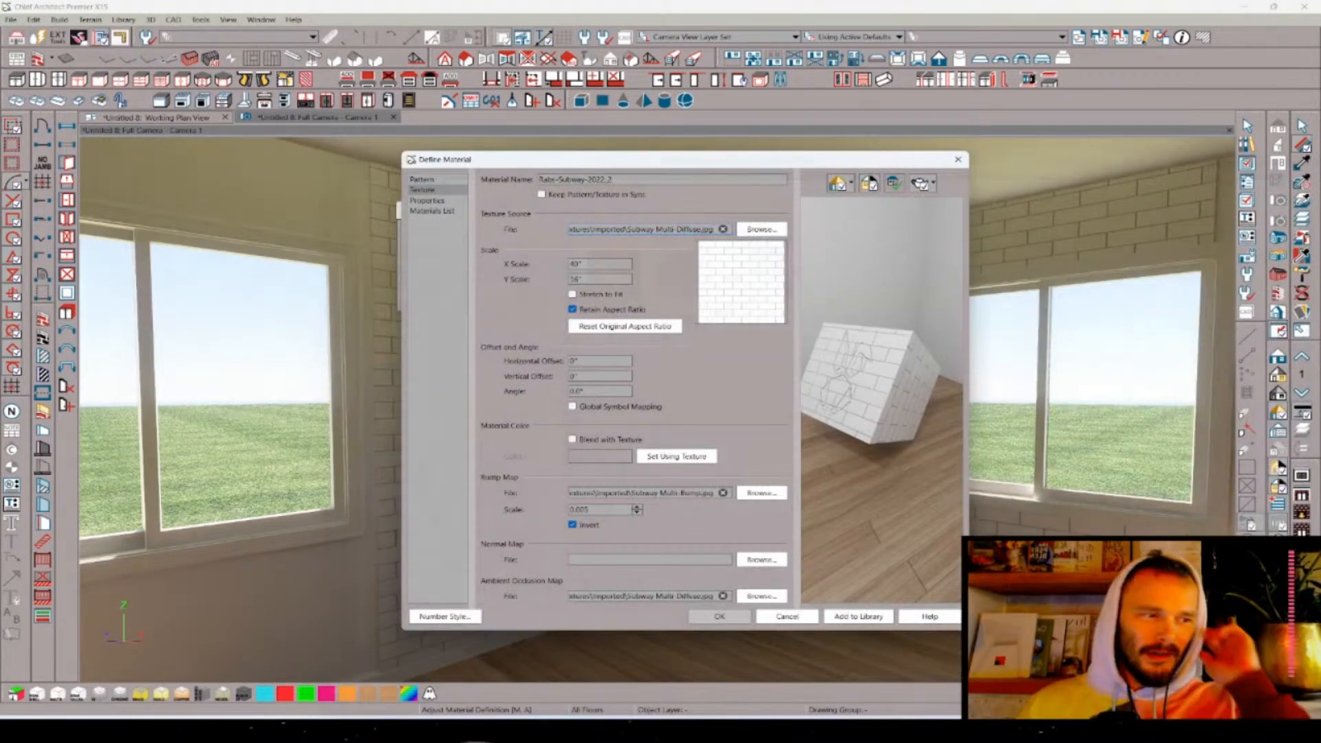
- Set the material's texture source to Spanish Tile-2.jpg from the SPANISH TILE folder
key(alt+Tab)
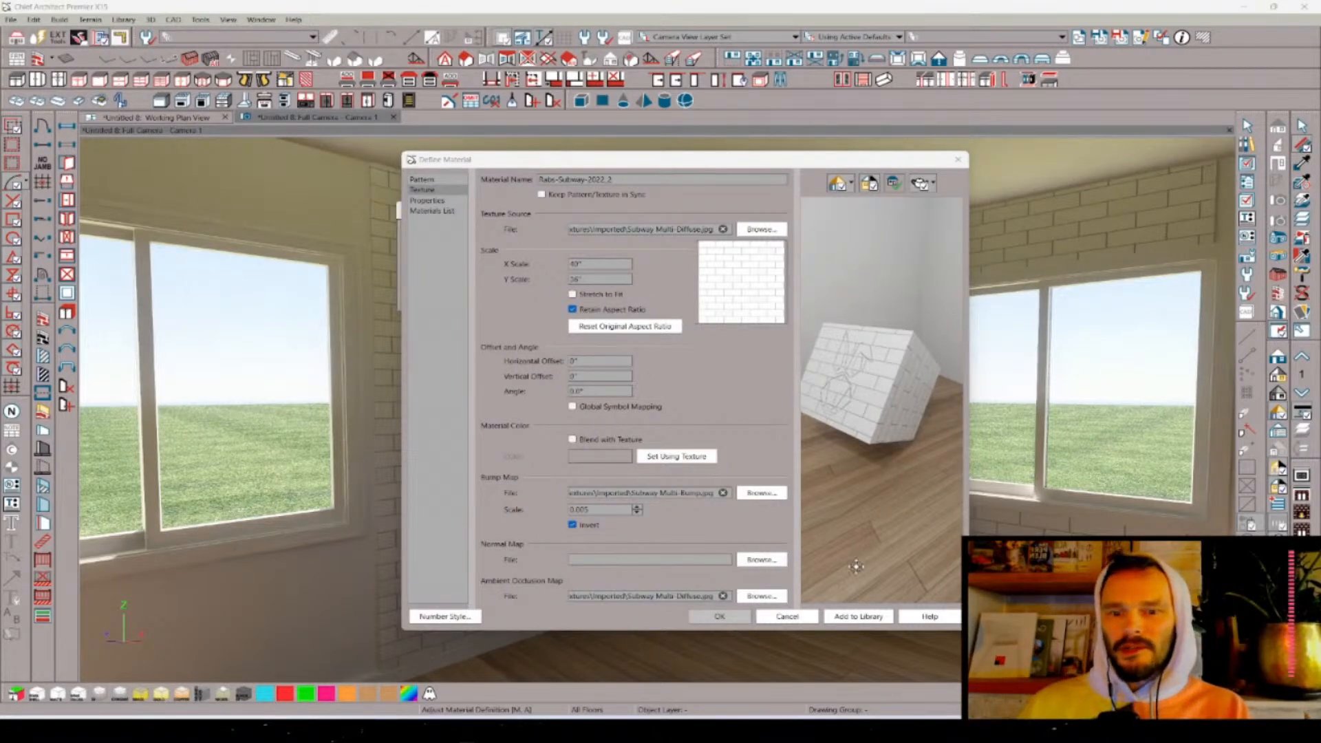
click(741, 230)
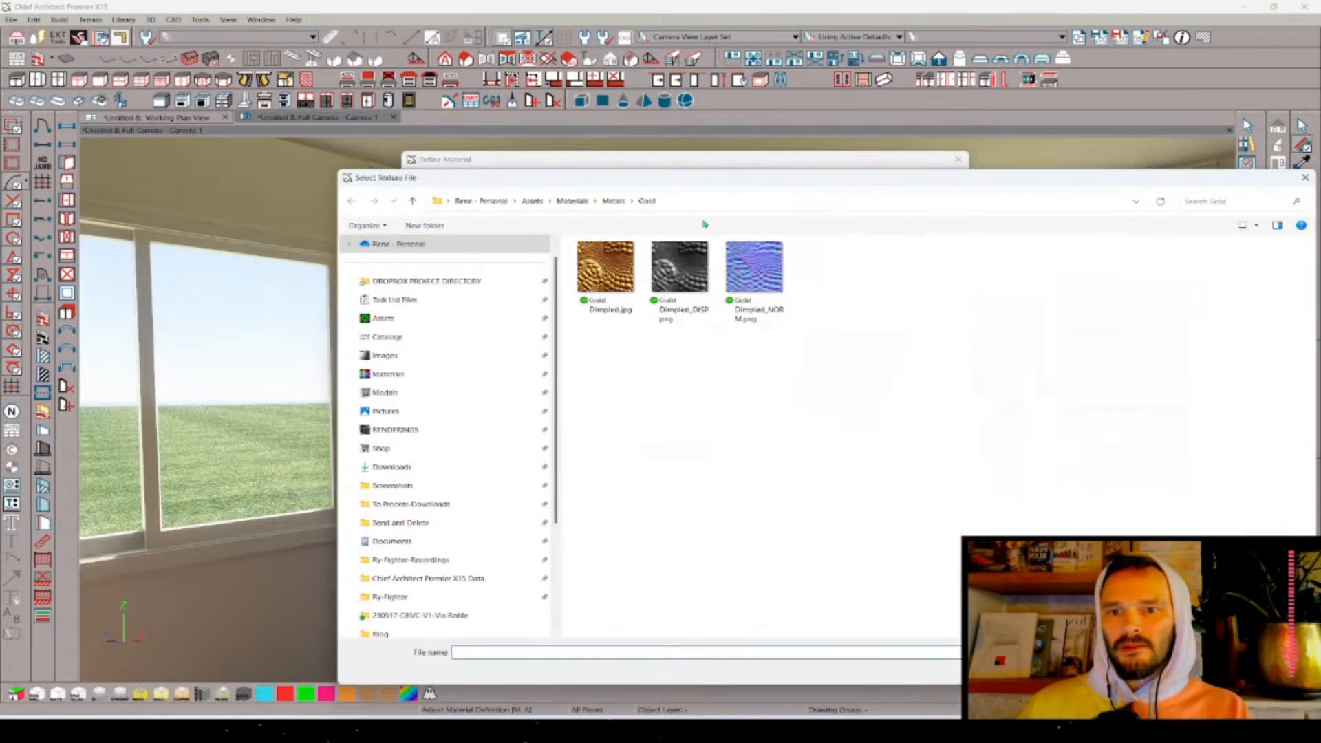
click(689, 202)
key(ctrl+v)
key(Return)
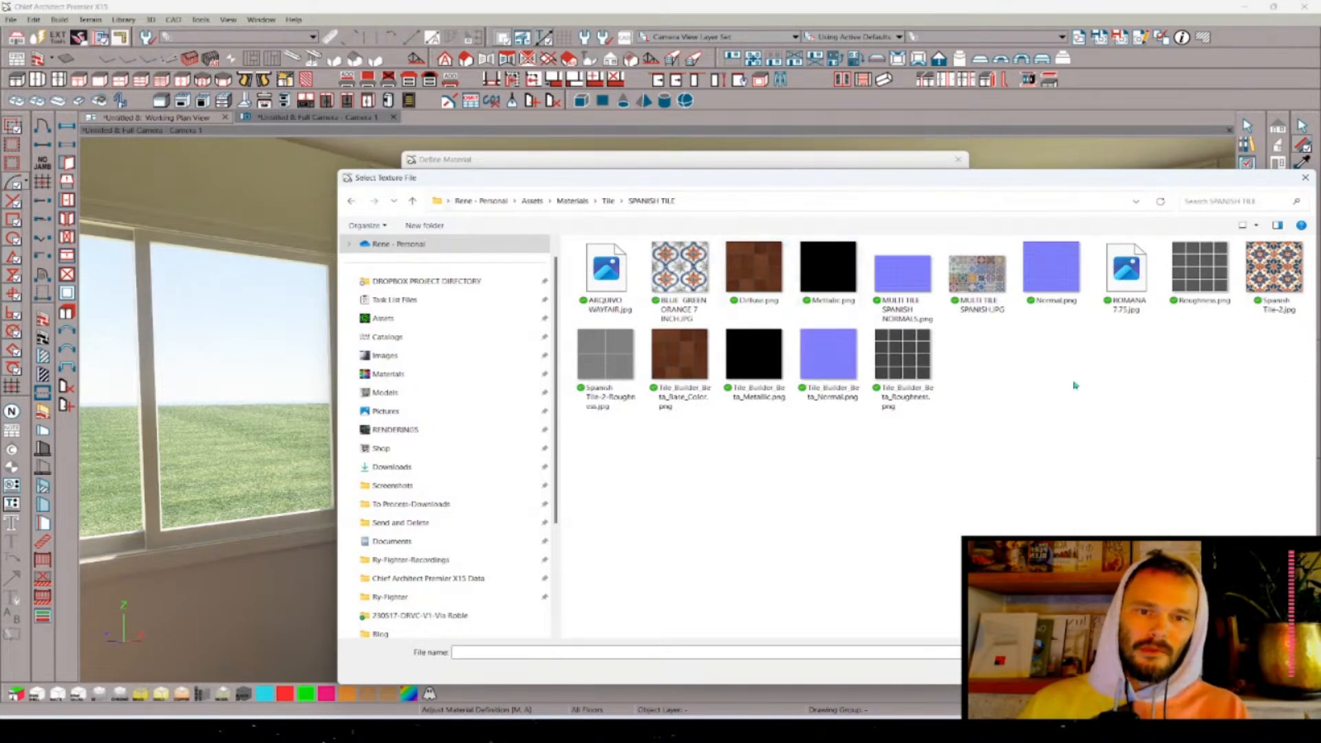
double_click(1278, 273)
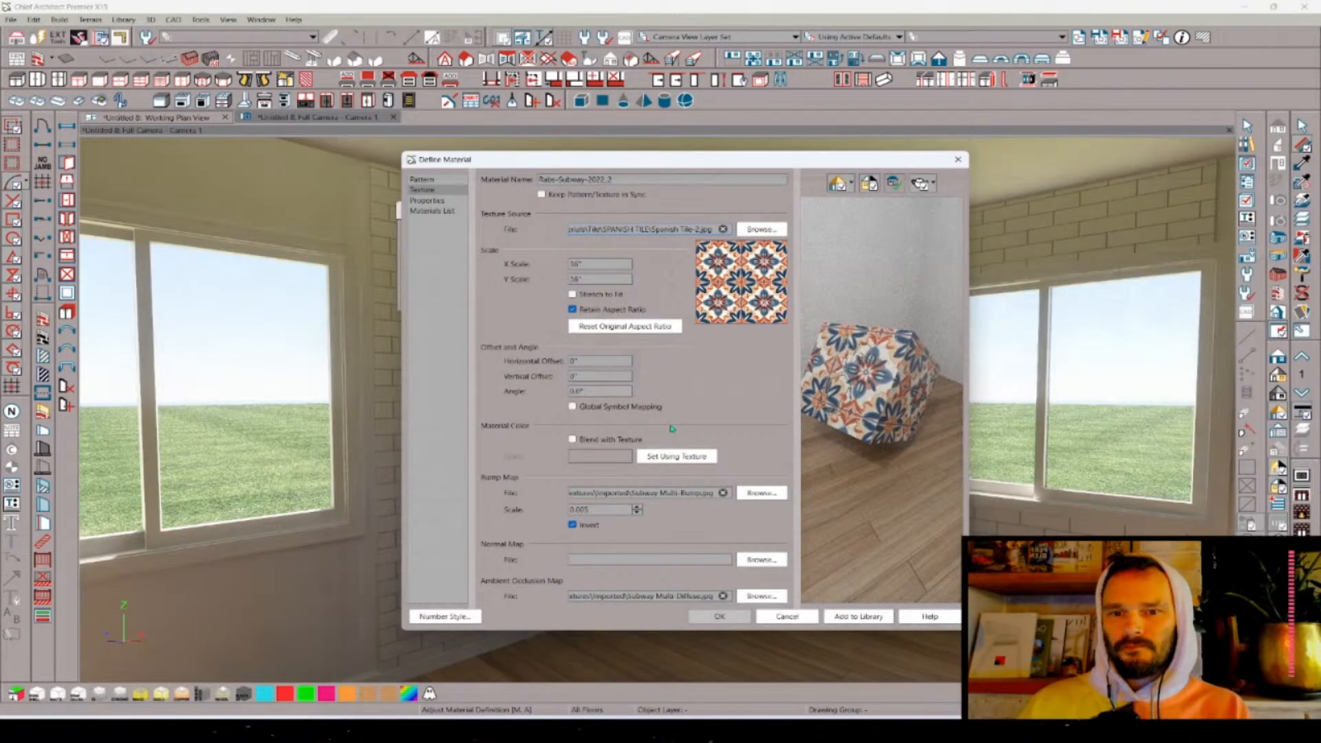
- Set the bump map to 4 Square Even.jpg from the A-Bumps and Normals folder
click(759, 493)
click(608, 201)
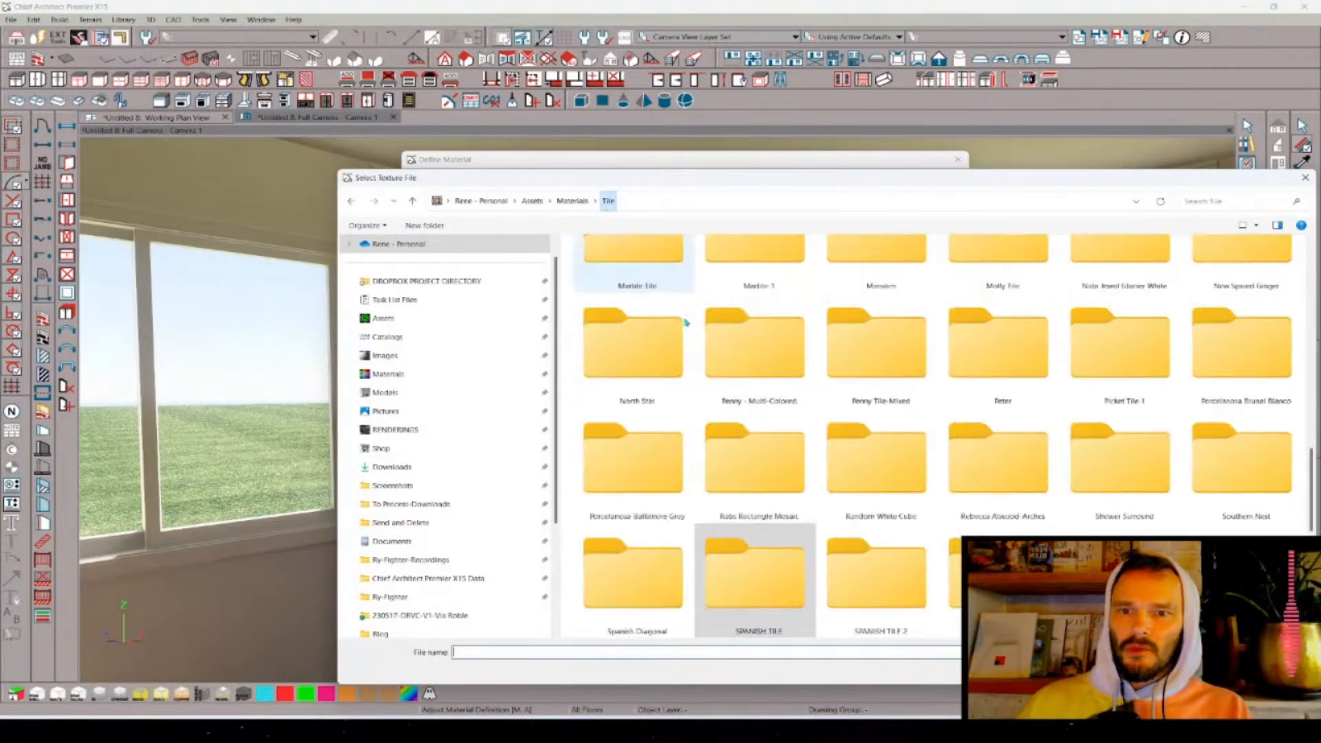
scroll(713, 310, up, 5)
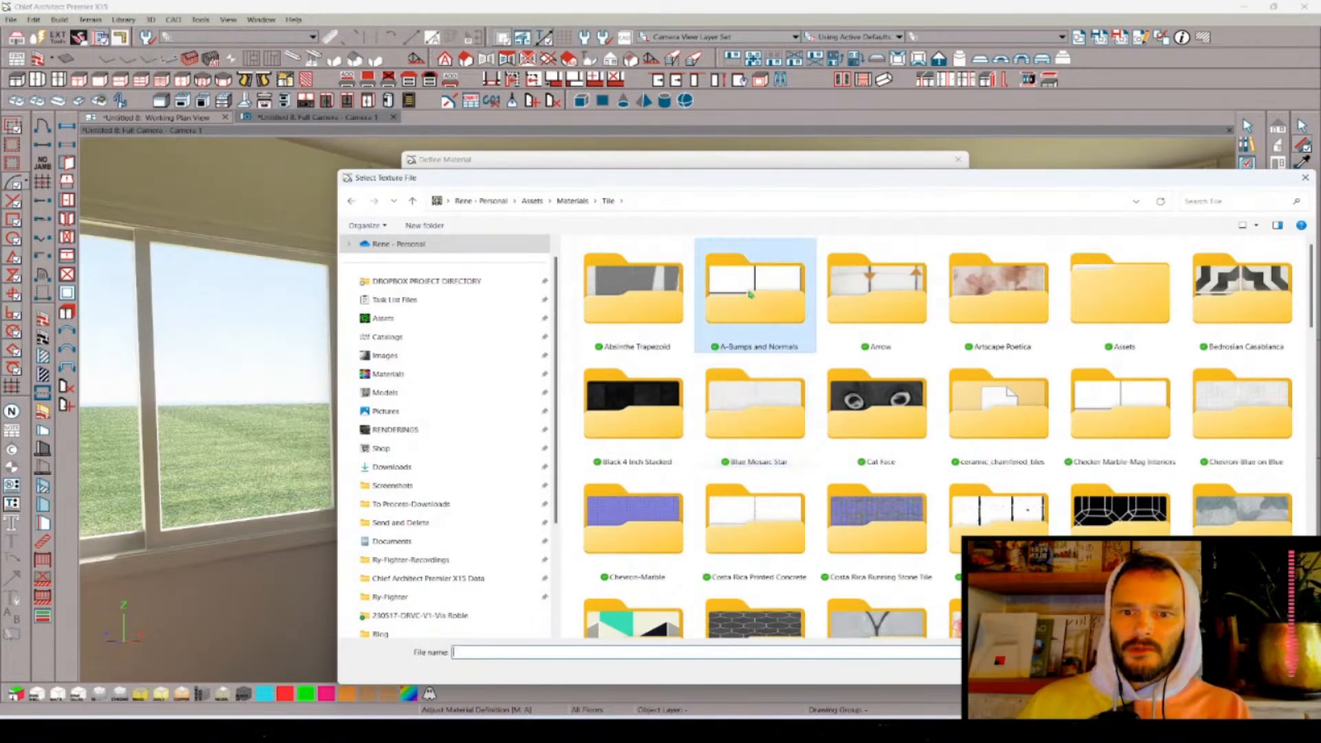
double_click(750, 292)
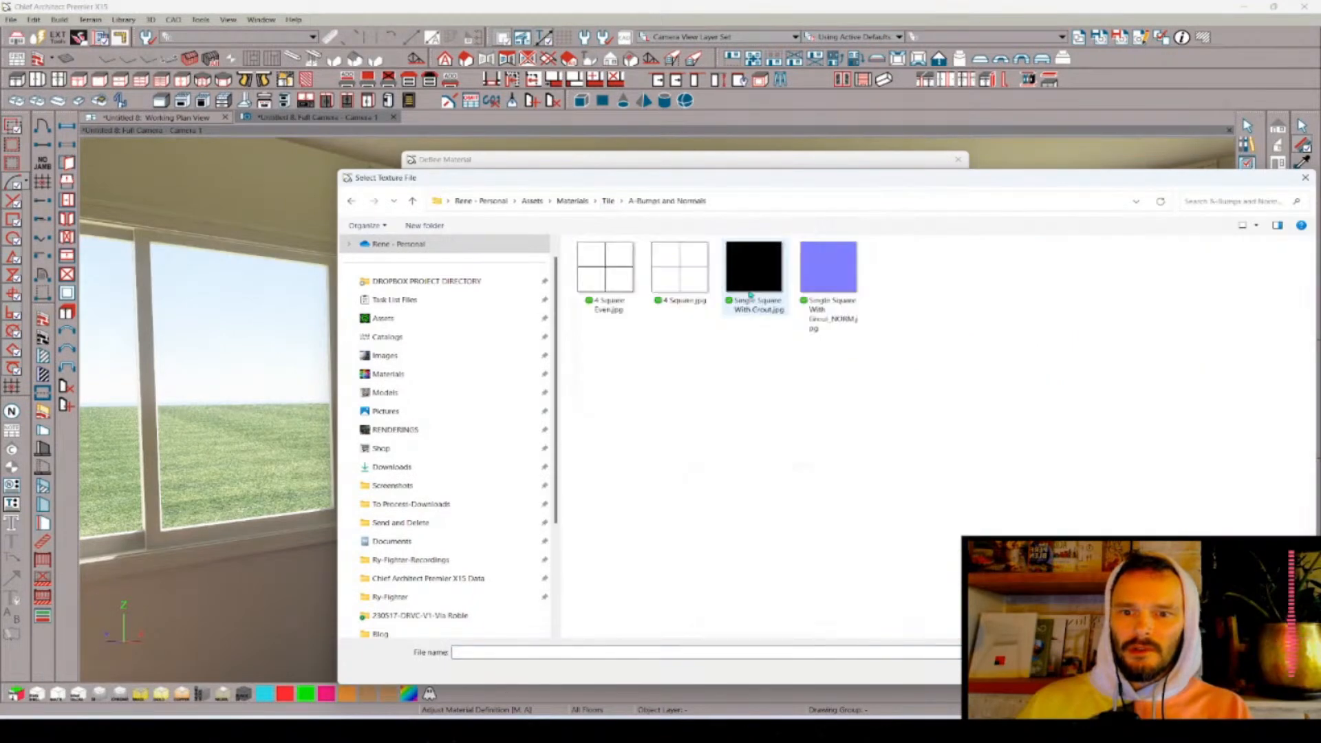
double_click(611, 268)
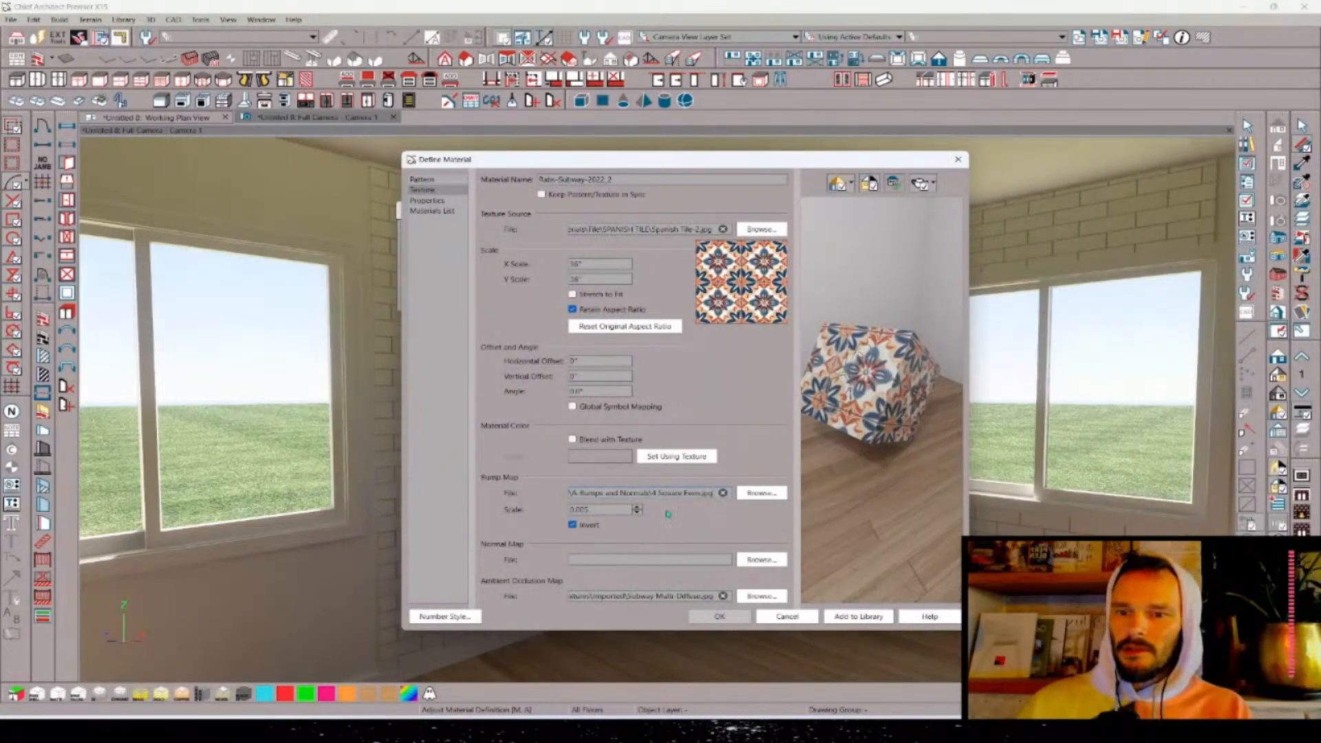
- Check the relief in an enlarged material preview, turning off bump map inversion and clearing the ambient occlusion map
scroll(852, 343, up, 3)
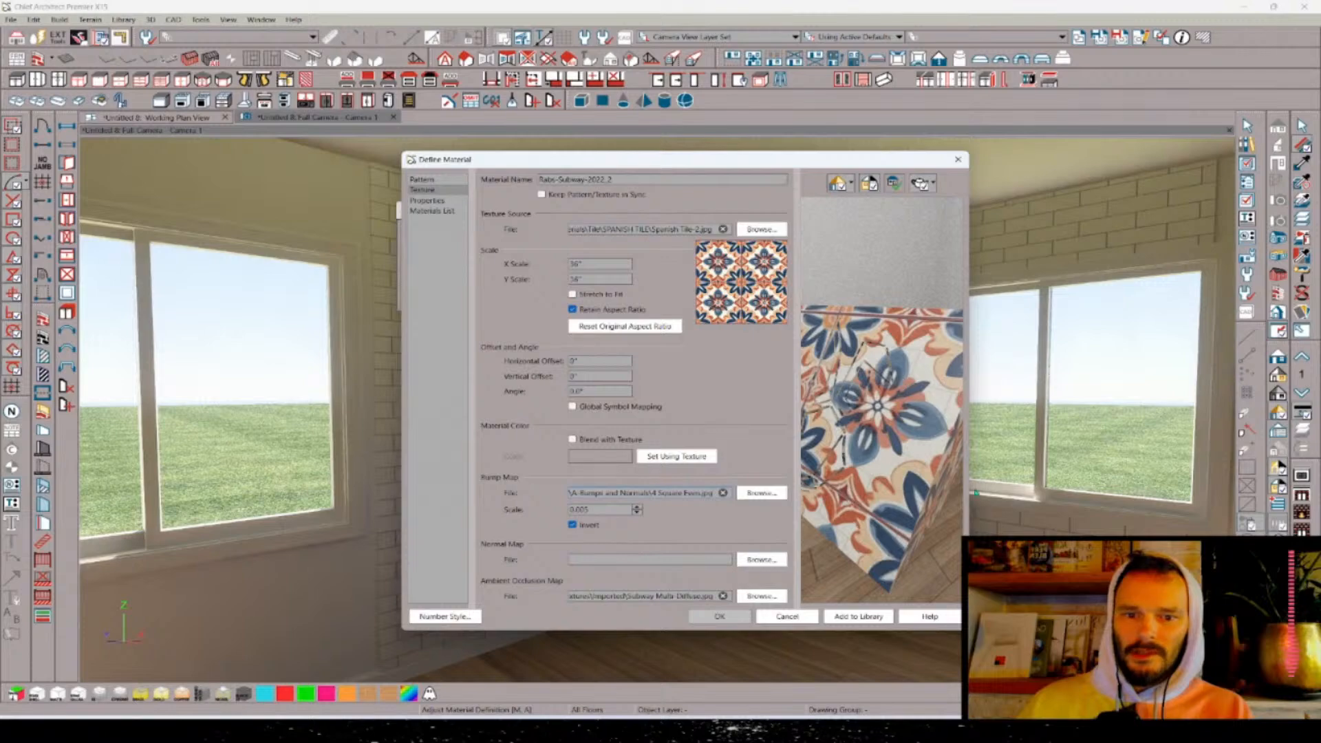
drag(971, 444, 1173, 423)
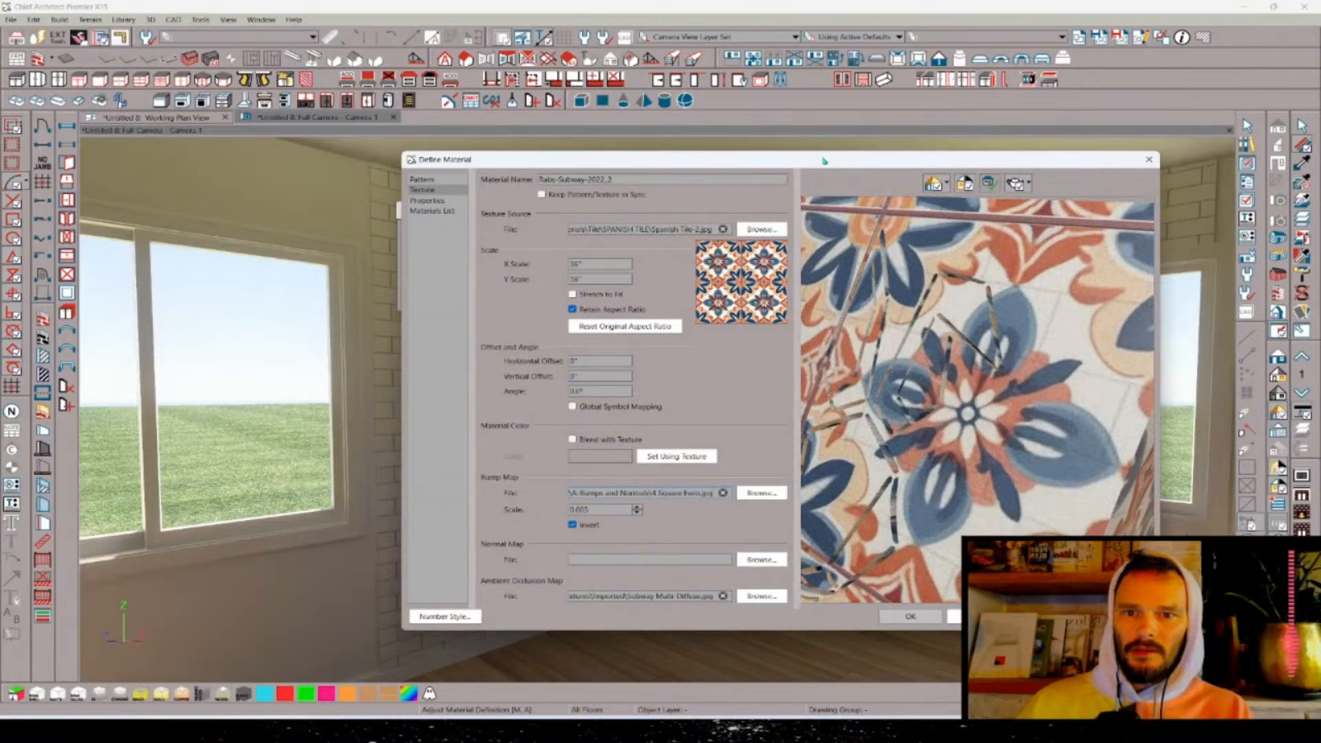
drag(826, 160, 702, 148)
scroll(853, 352, down, 4)
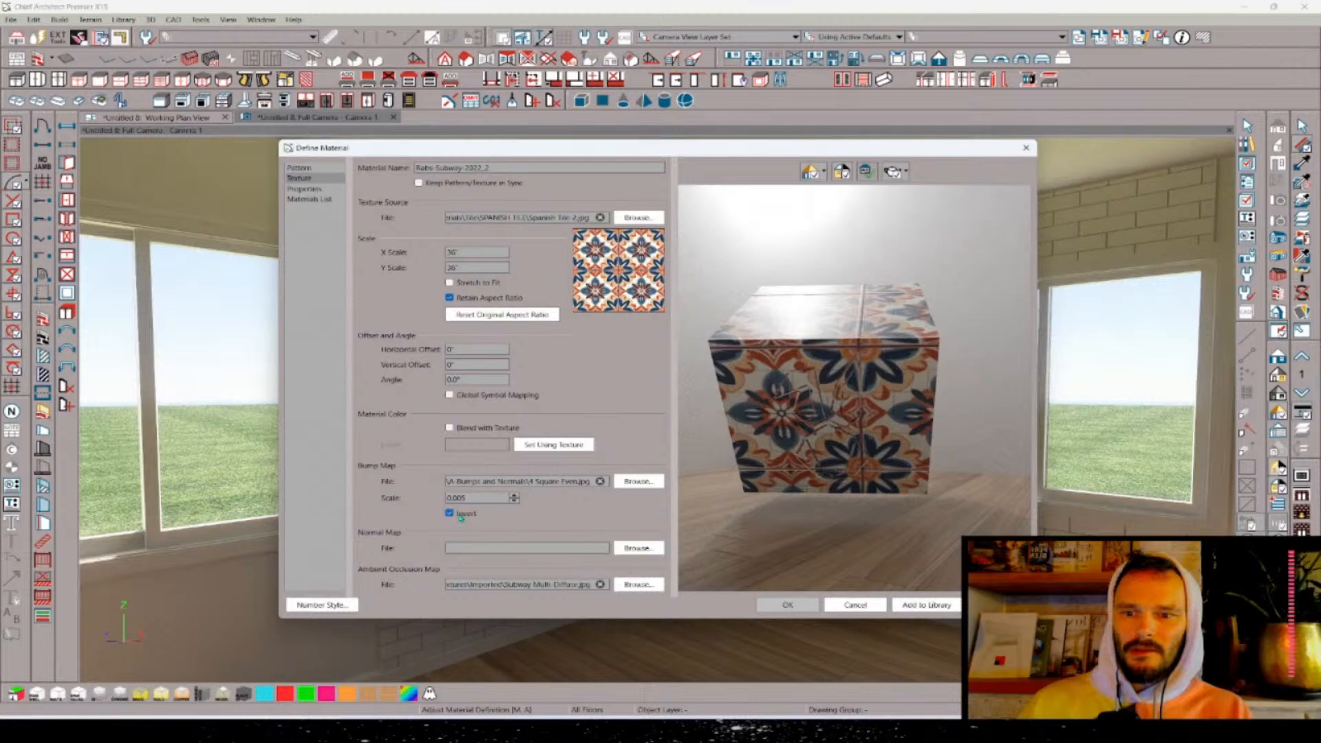
drag(861, 331, 815, 303)
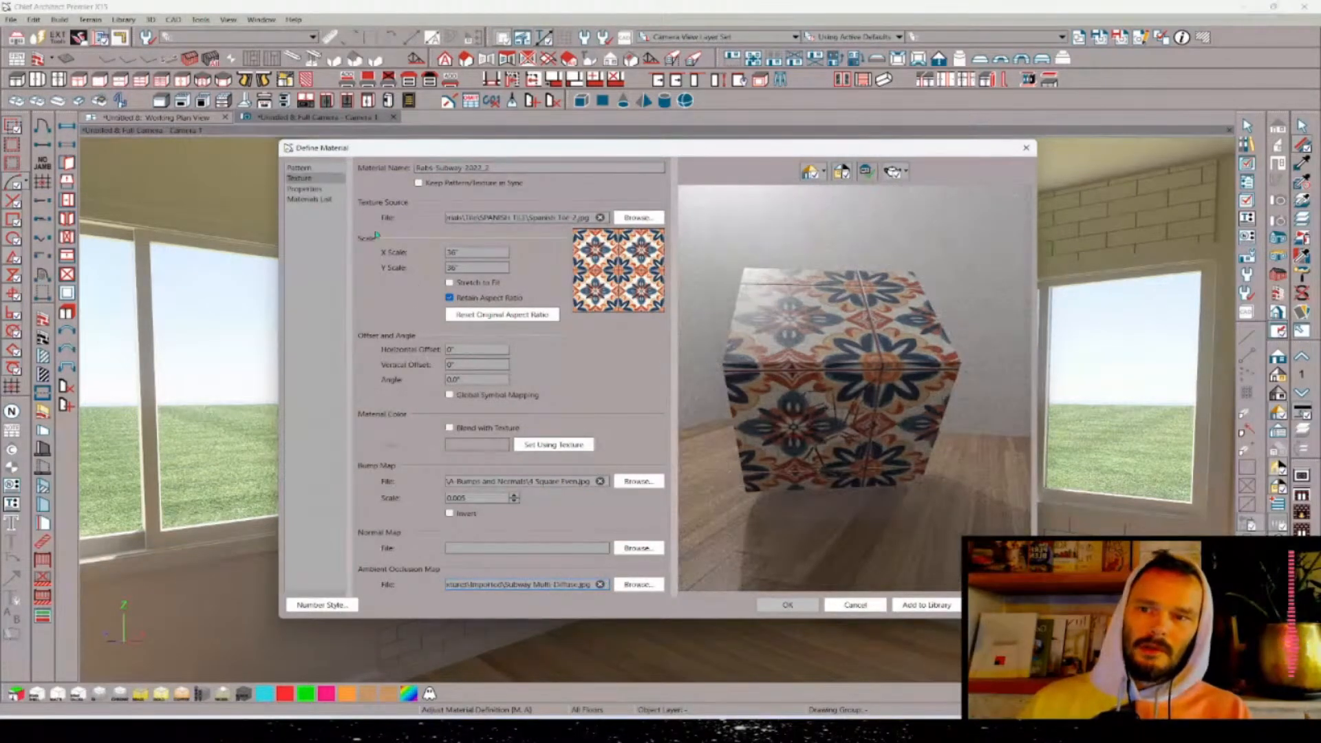
- Set the roughness map to Spanish Tile-2-Roughness.jpg from the SPANISH TILE folder and accept the material
click(303, 189)
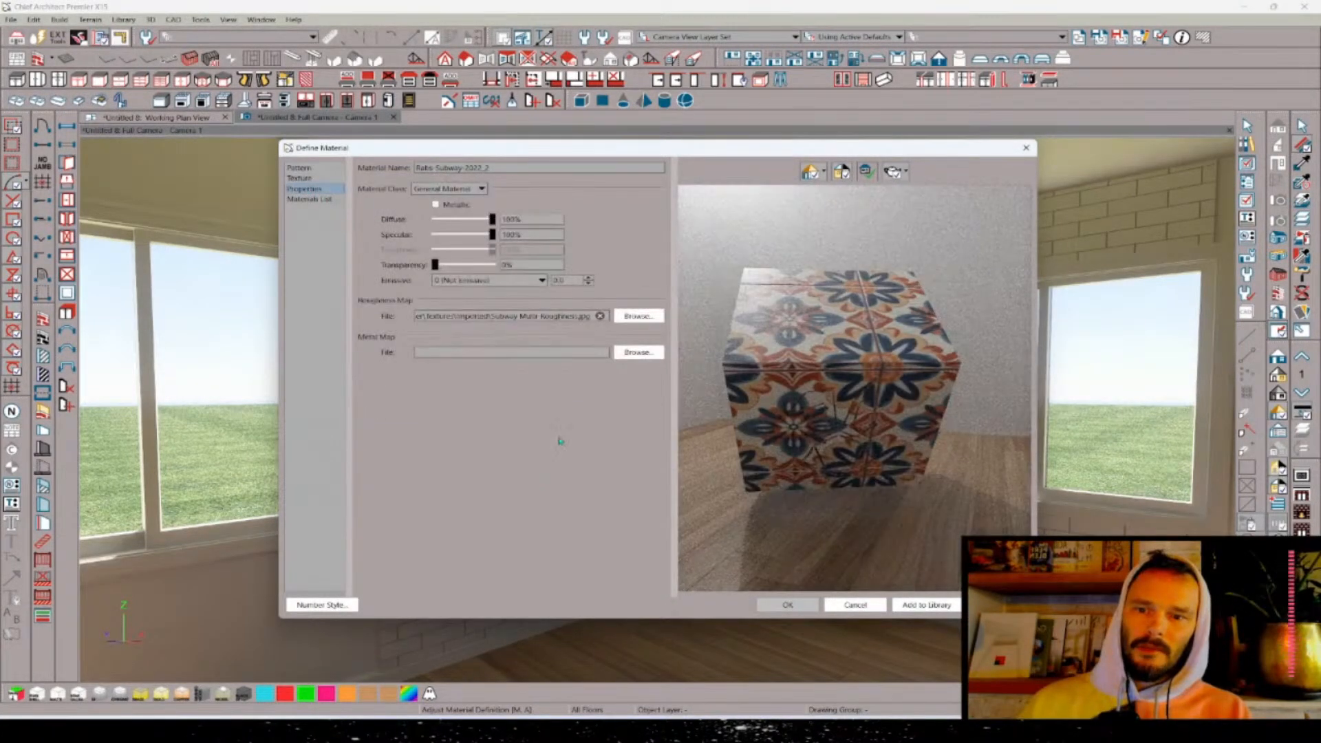
click(635, 316)
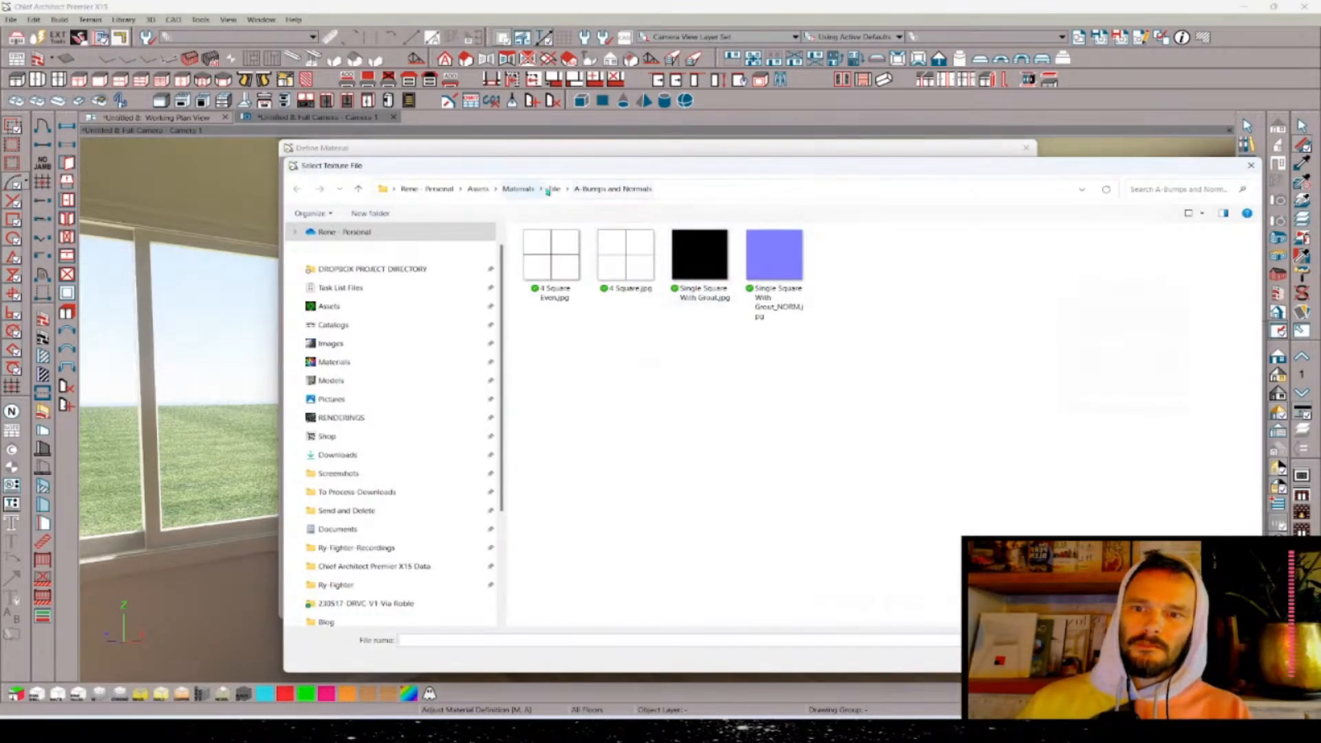
click(678, 186)
key(ctrl+v)
key(Return)
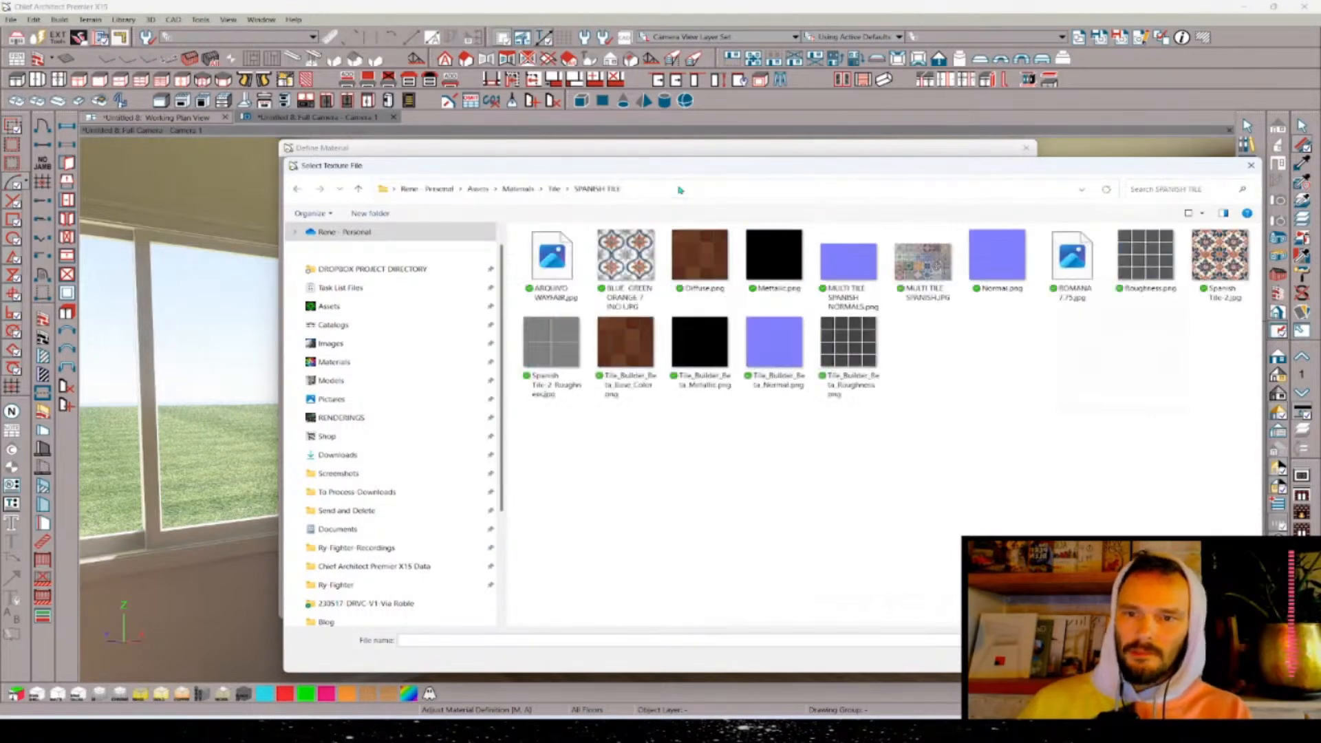
double_click(550, 344)
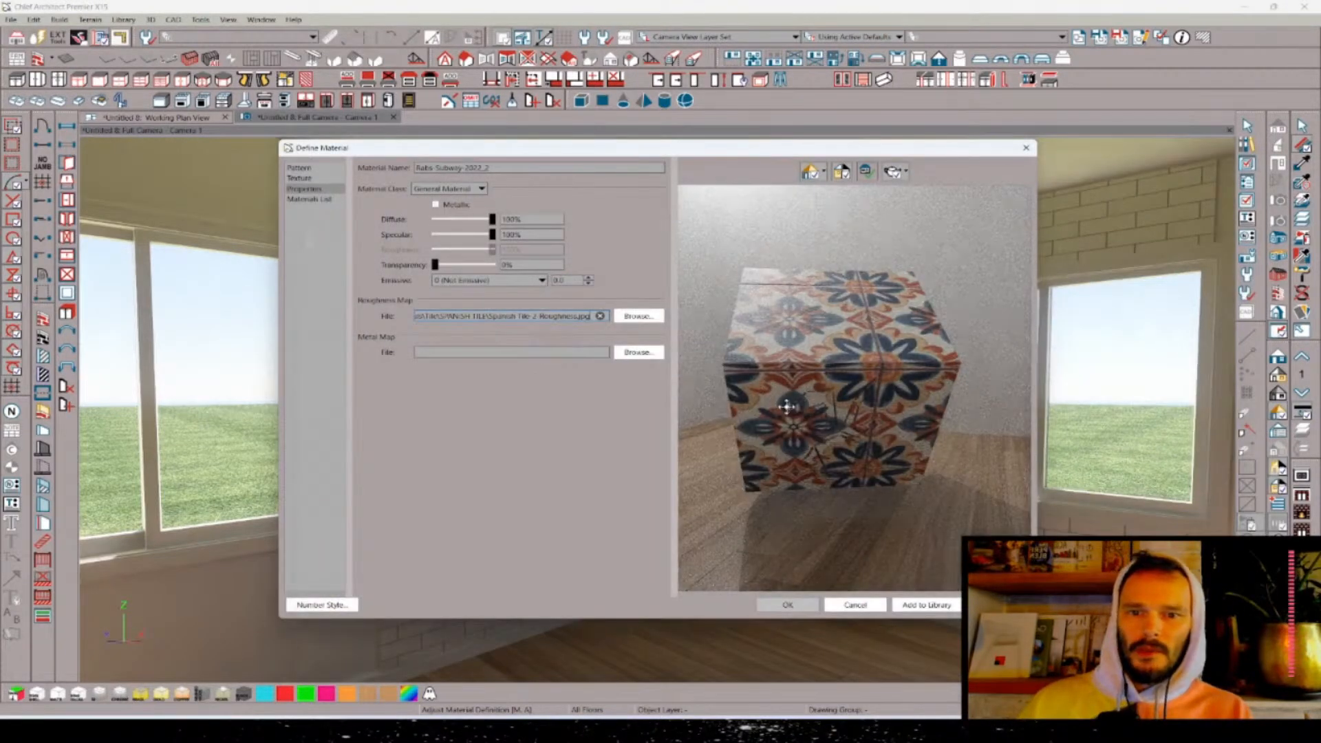
drag(799, 345, 821, 326)
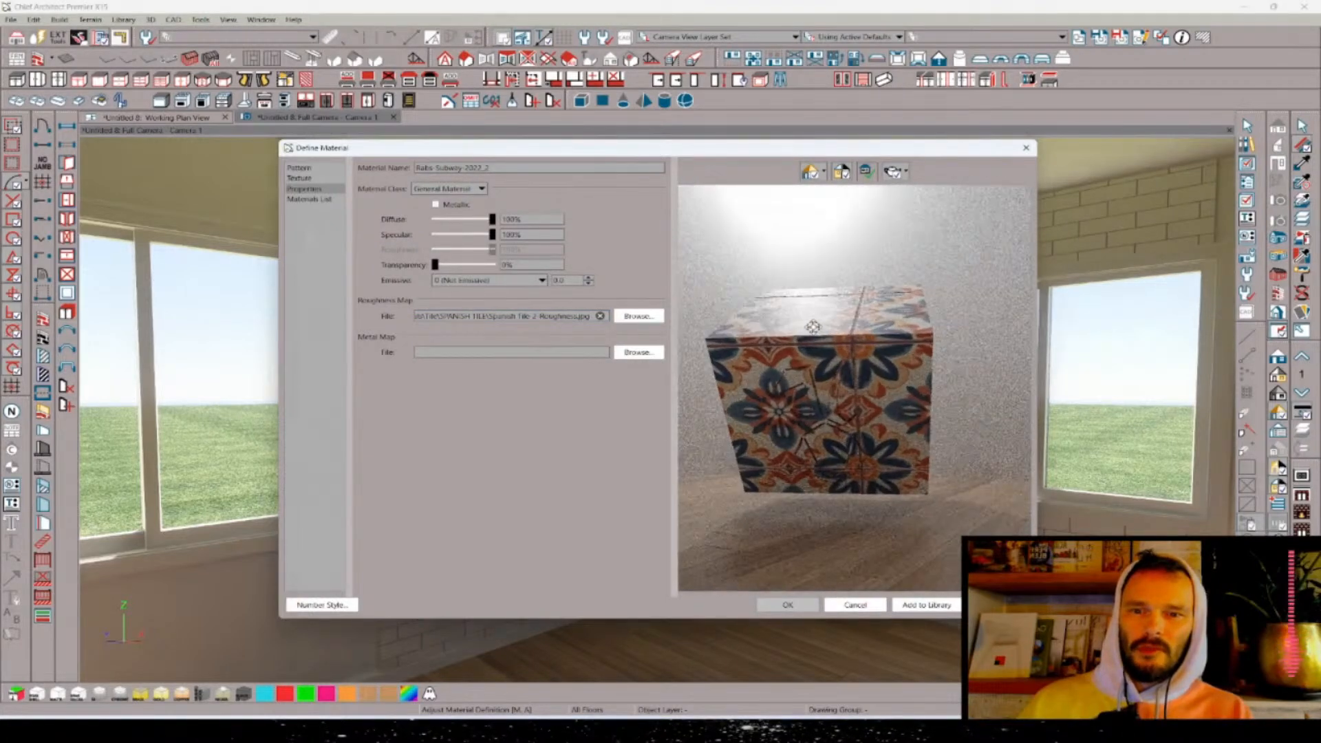
click(787, 605)
- Set the Spanish tile material's texture scale to 12" in X and Y and accept it
key(alt+Tab)
key(alt+Tab)
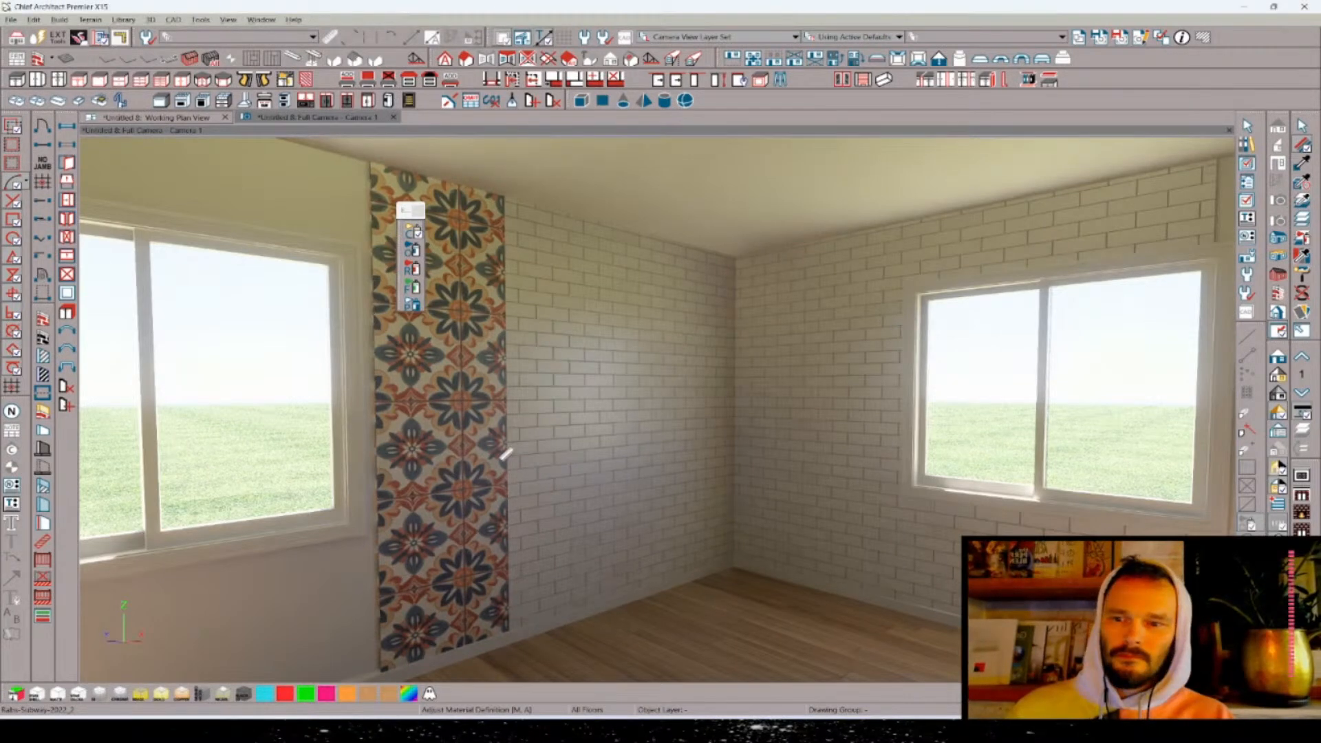
click(634, 397)
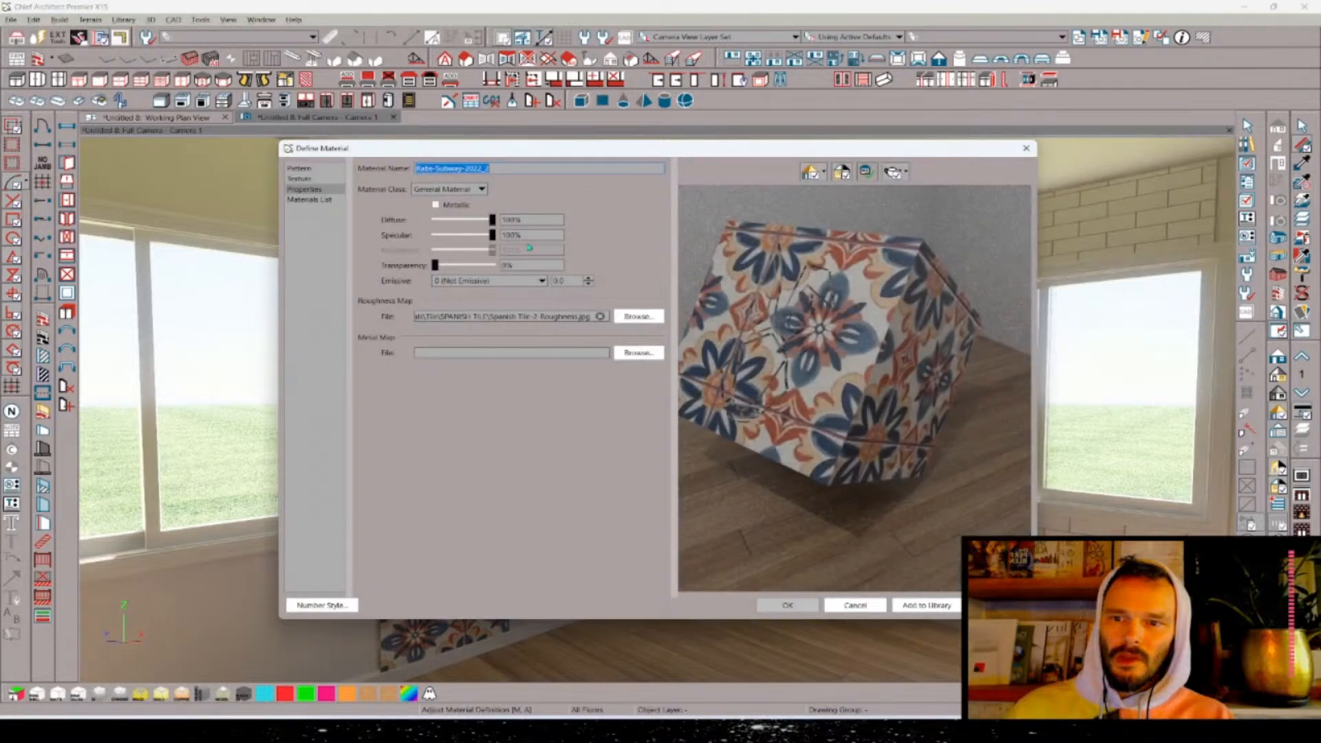
click(300, 178)
double_click(499, 254)
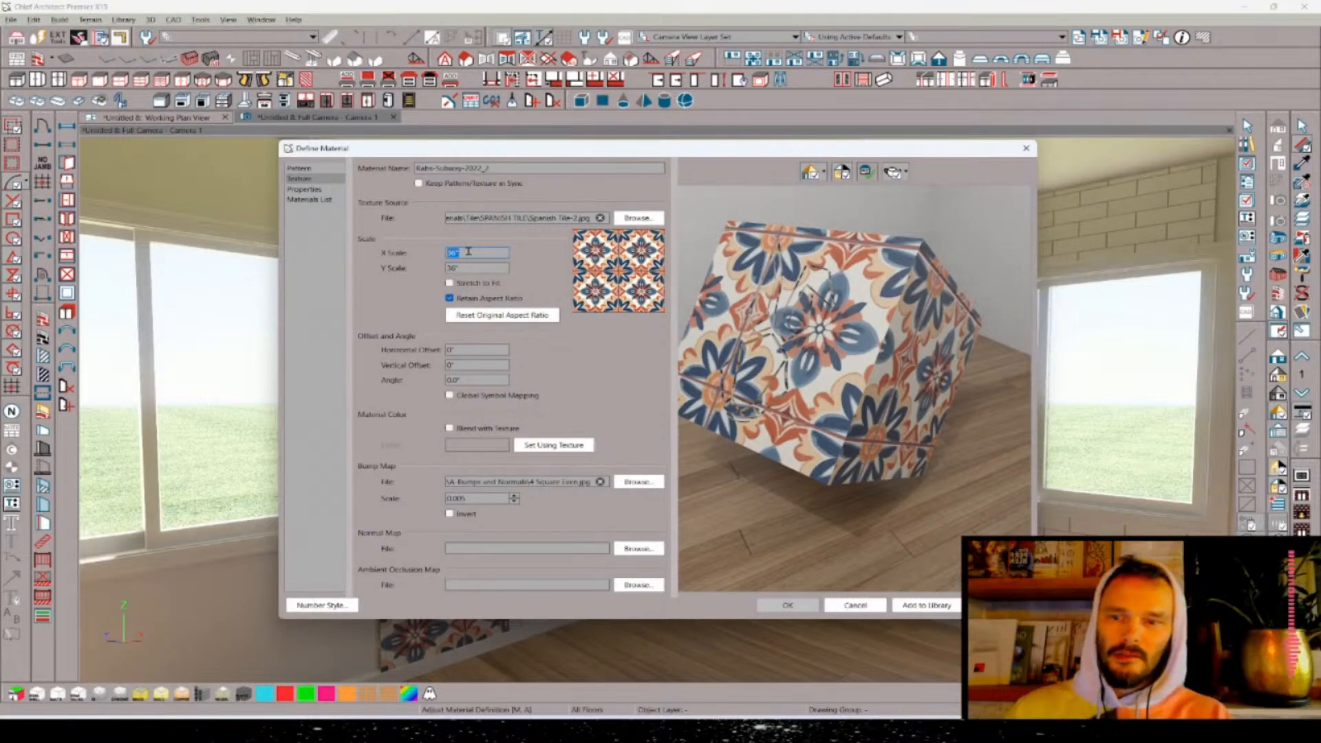
text(12)
key(Tab)
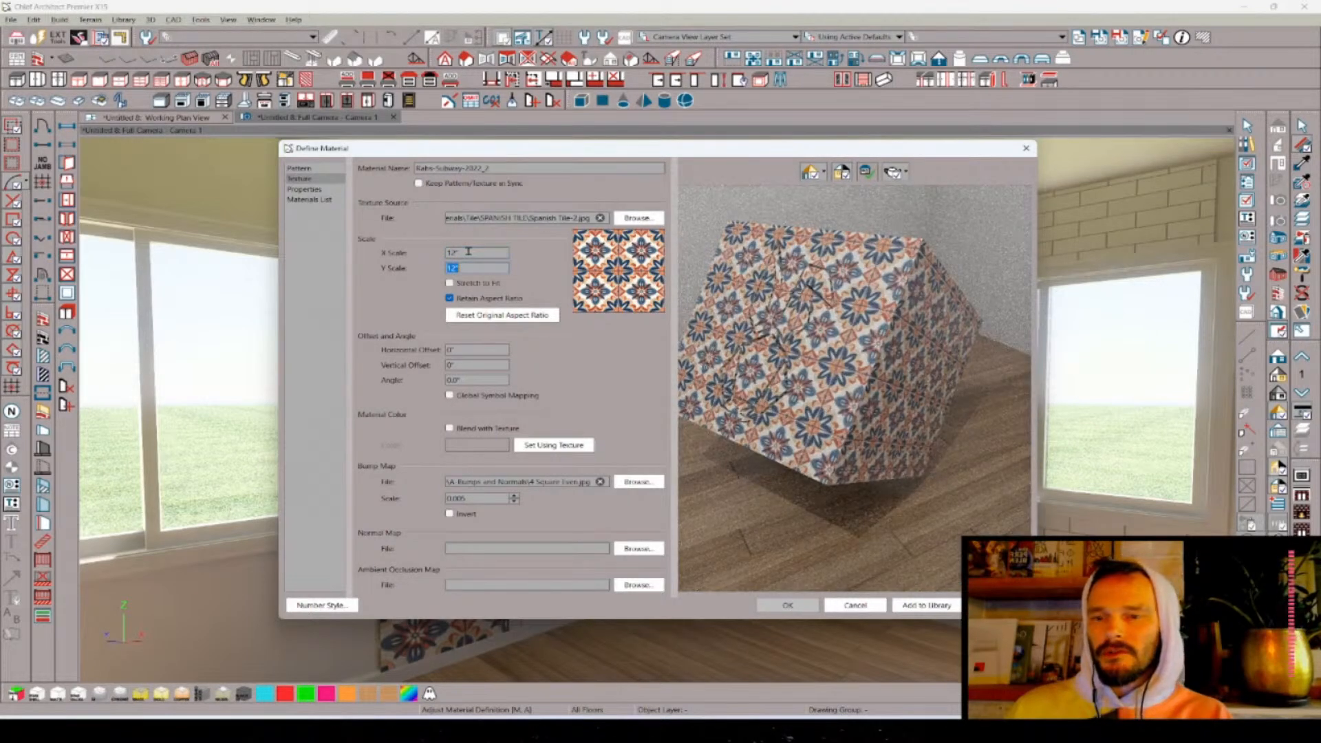
click(803, 609)
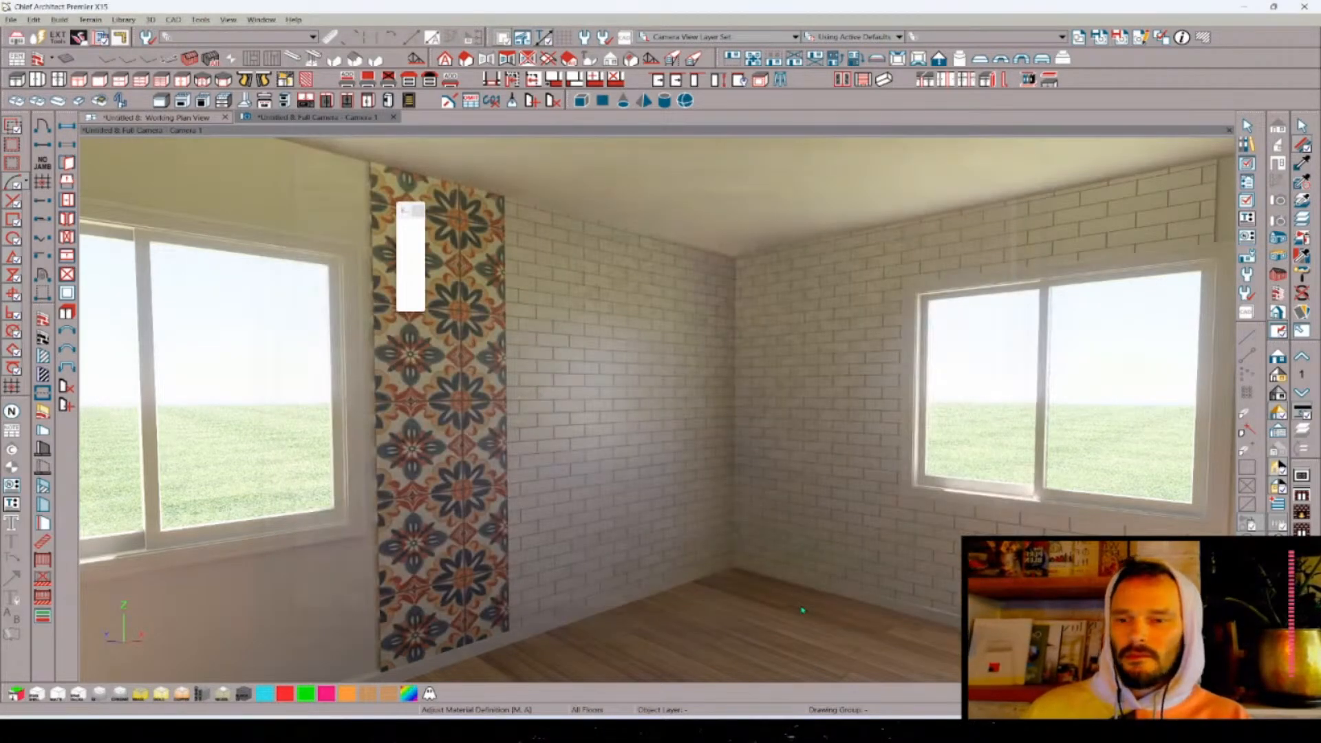
- Check the tile size on the narrow backsplash panel and increase the material's texture scale
drag(801, 609, 803, 611)
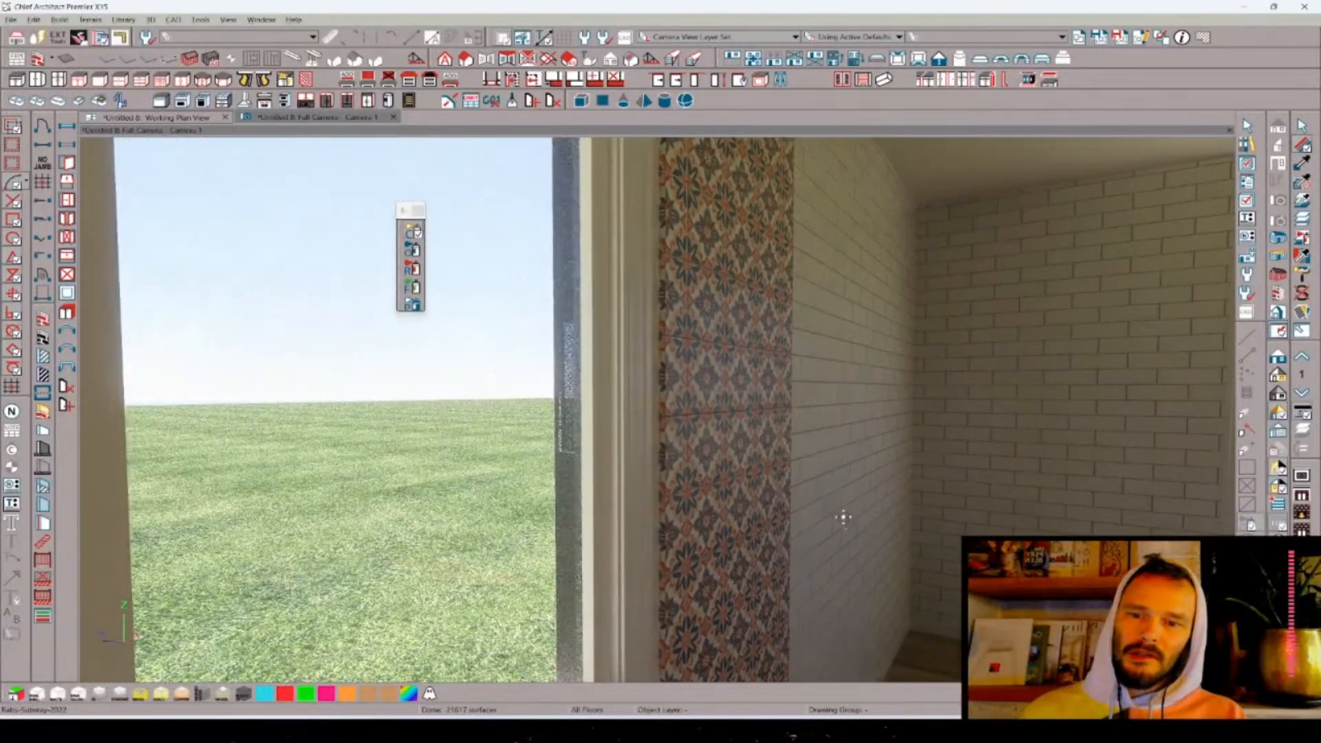
drag(844, 518, 843, 519)
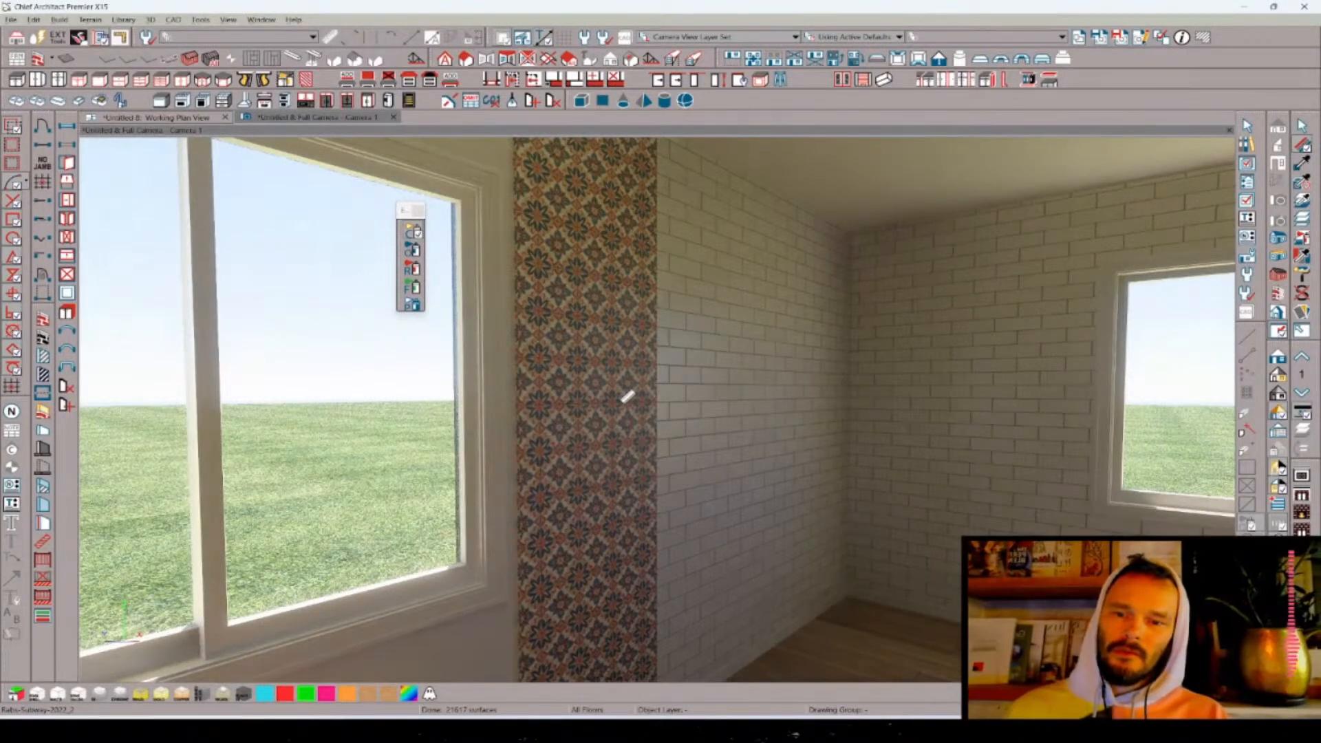
click(626, 397)
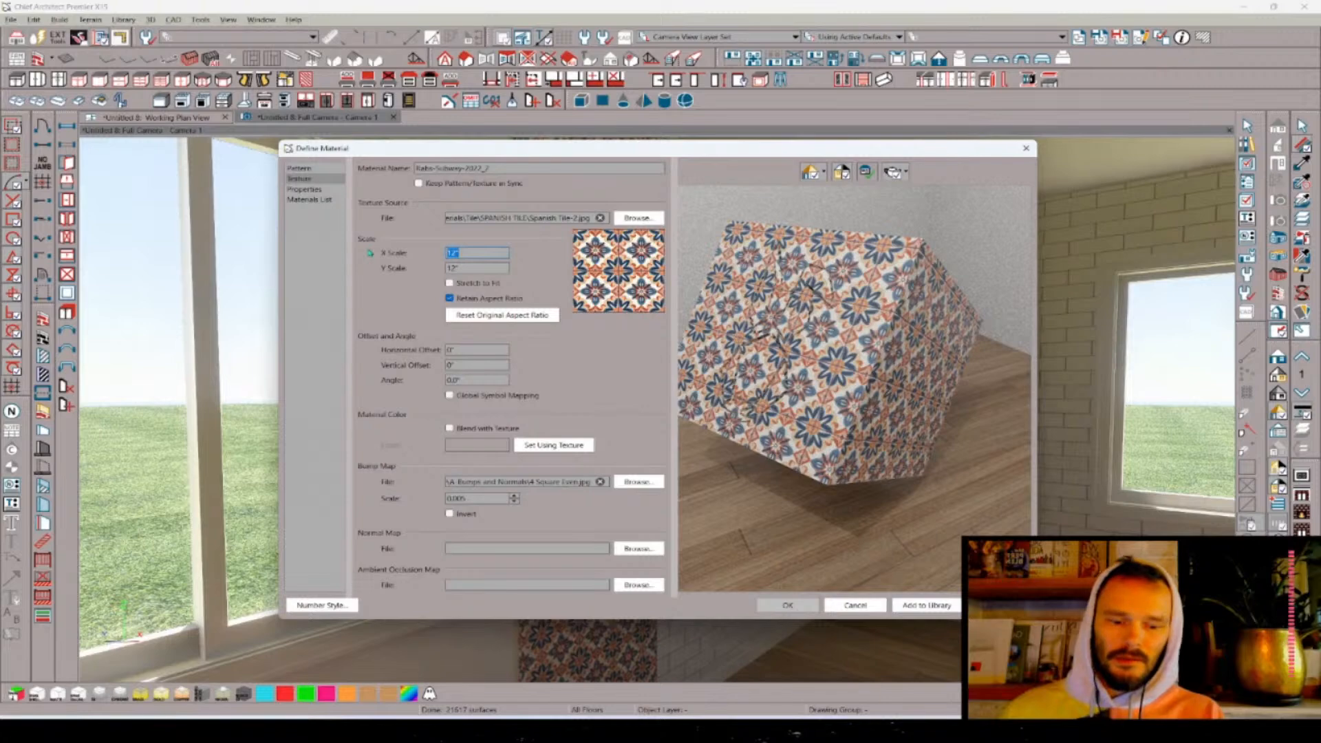
key(Return)
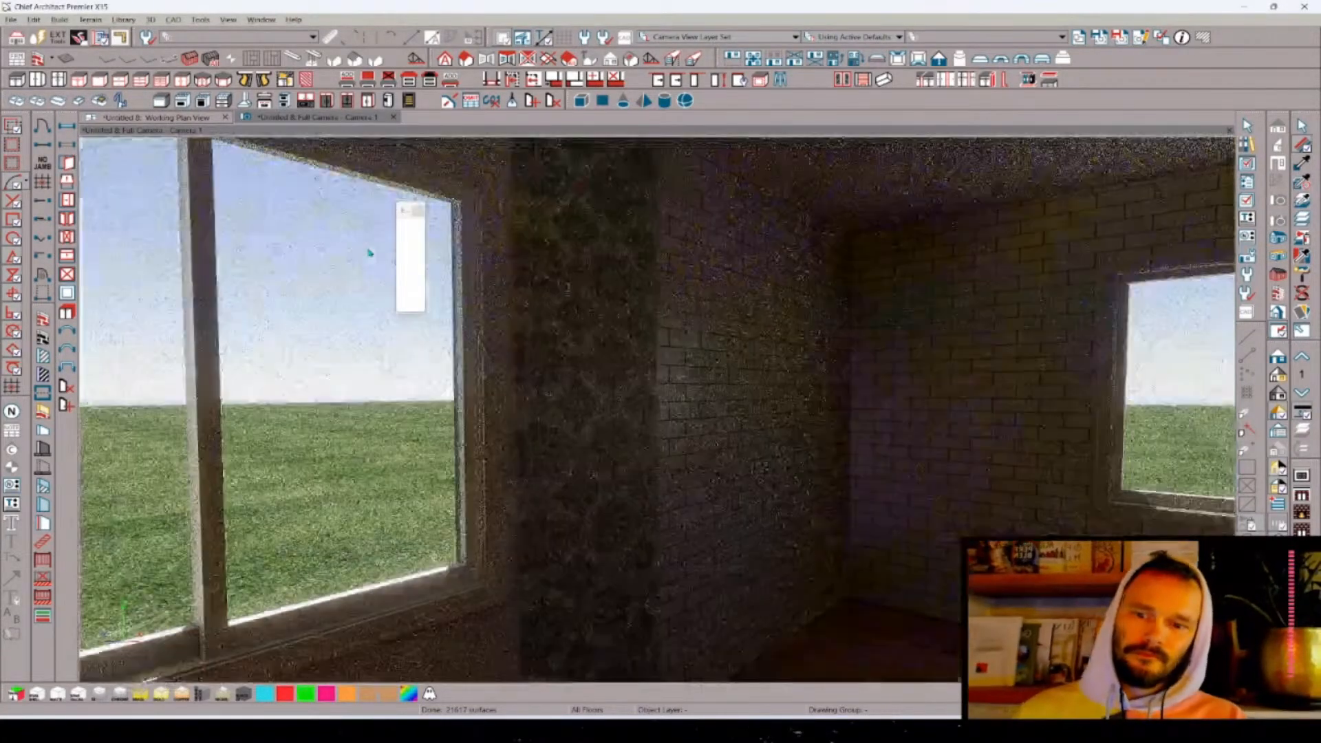
- Apply the backsplash panel's Spanish tile material to the wood floor with the material painter
key(space)
drag(368, 248, 593, 413)
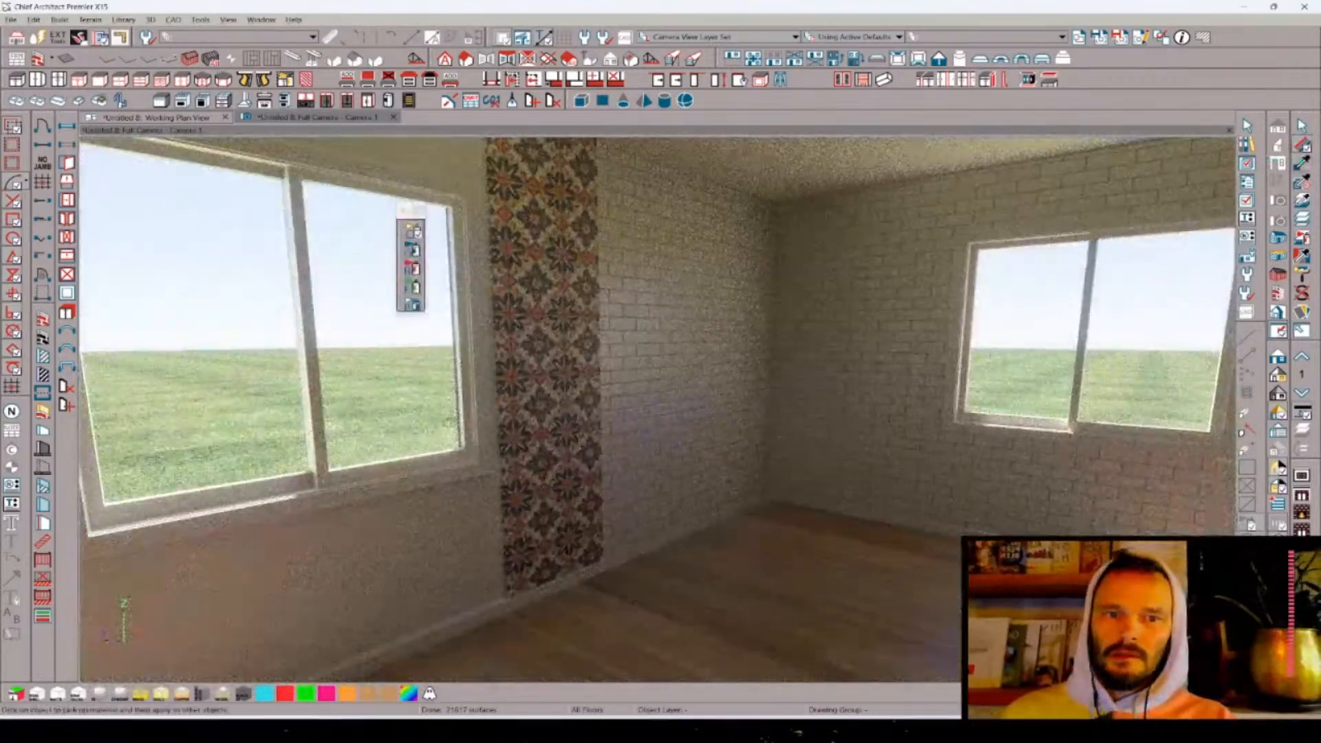
click(1302, 164)
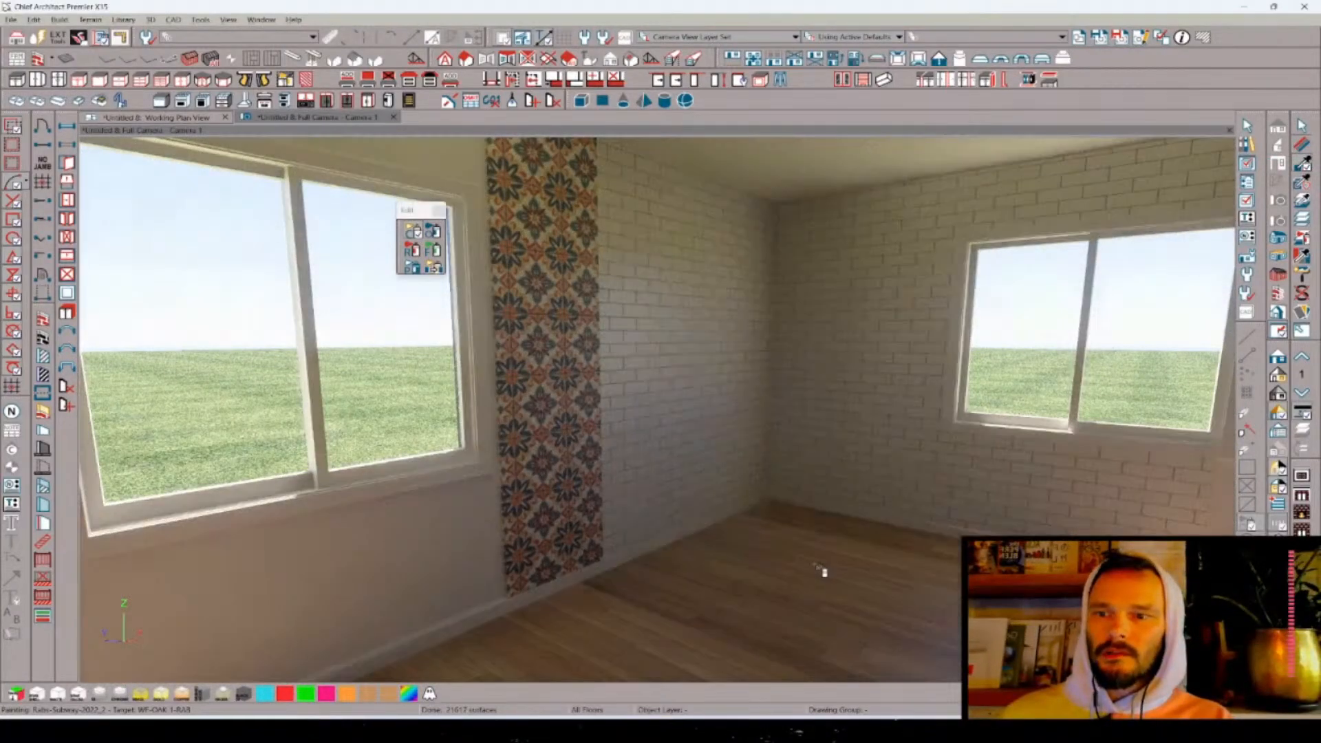
click(589, 666)
- Examine the pattern, grout lines and reflections of the tiled floor from several angles and distances around the room
key(space)
key(Right)
key(Right)
key(Right)
key(Right)
key(Right)
key(Right)
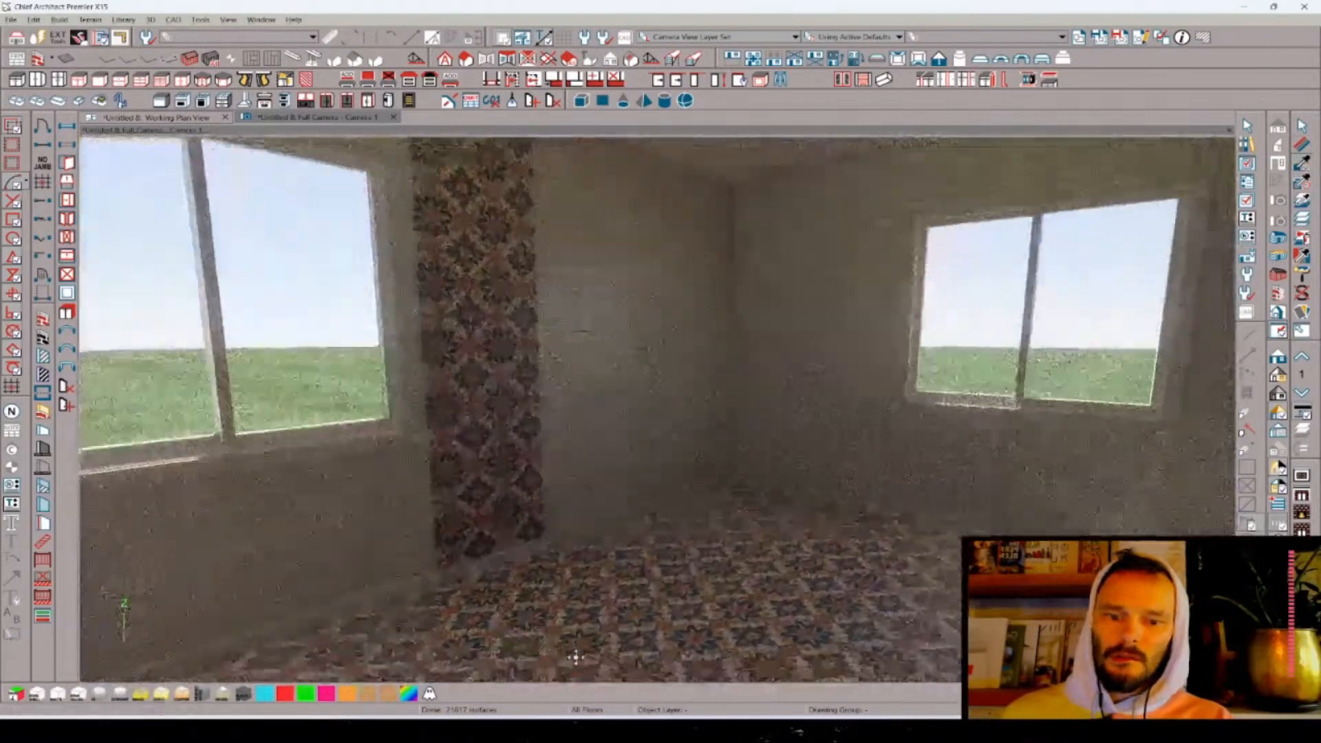
key(Right)
key(Right)
key(Right)
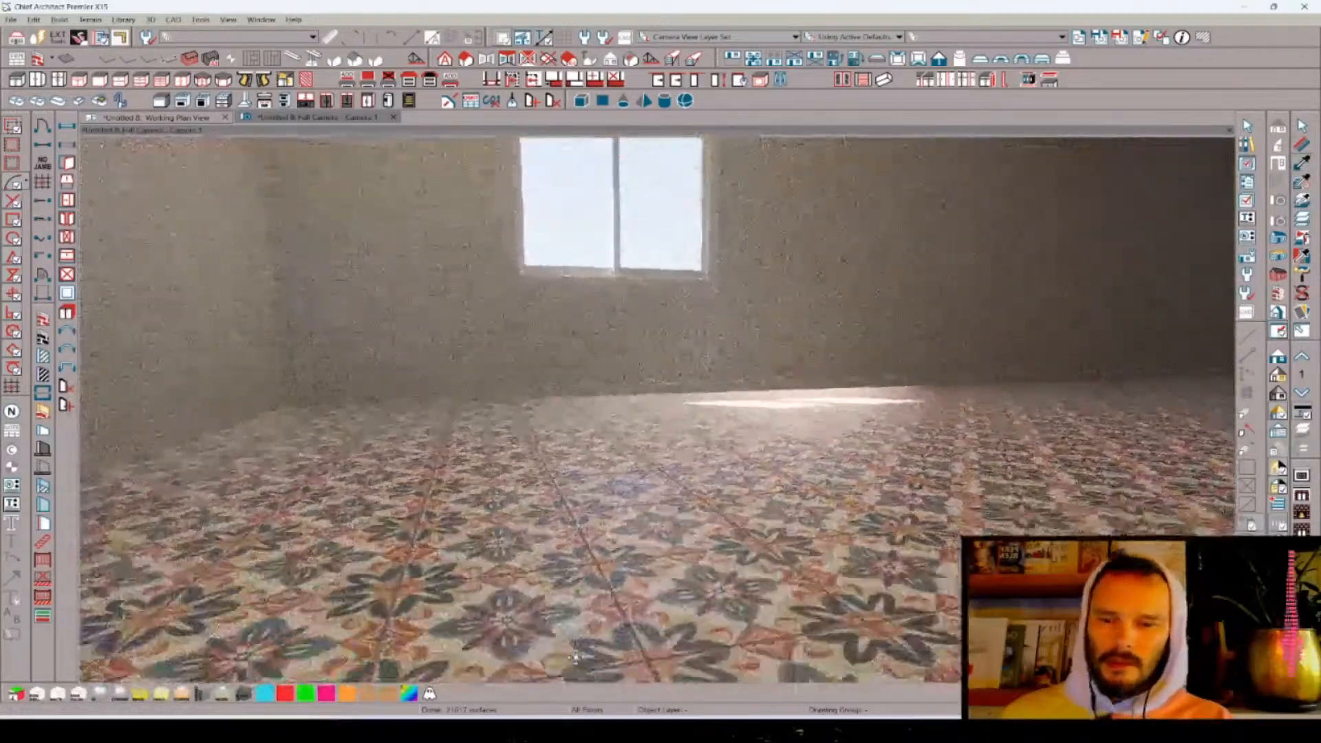
key(Left)
key(Left)
key(Left)
key(Left)
key(Left)
key(Left)
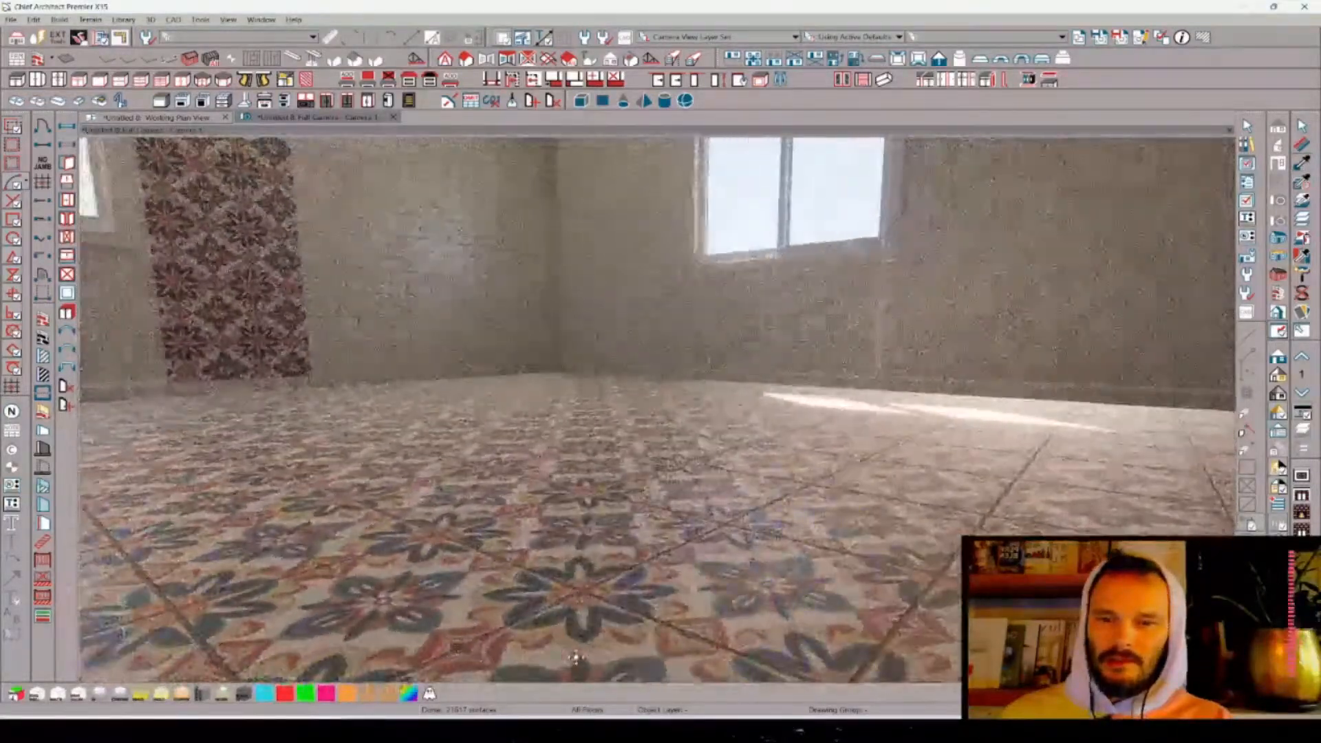
mouse_move(584, 665)
mouse_down()
mouse_move(575, 657)
mouse_move(586, 666)
mouse_up()
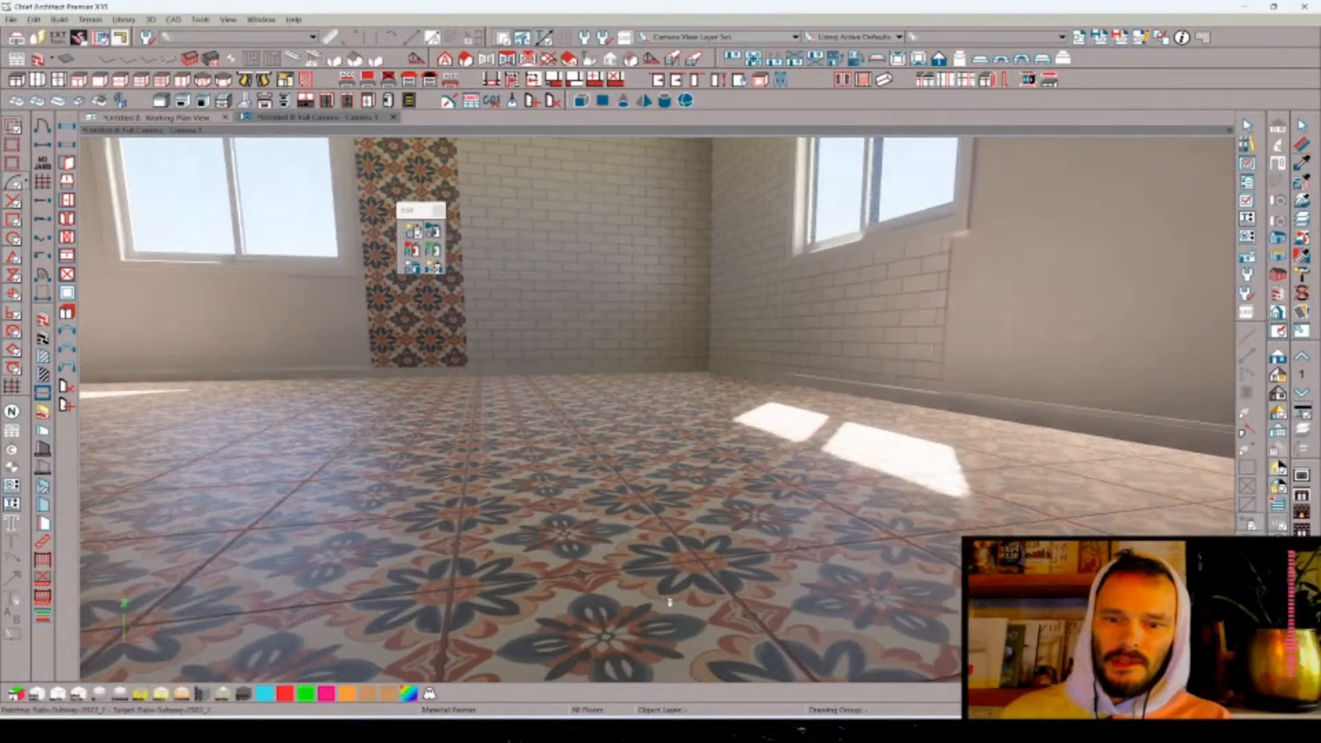
scroll(609, 514, up, 3)
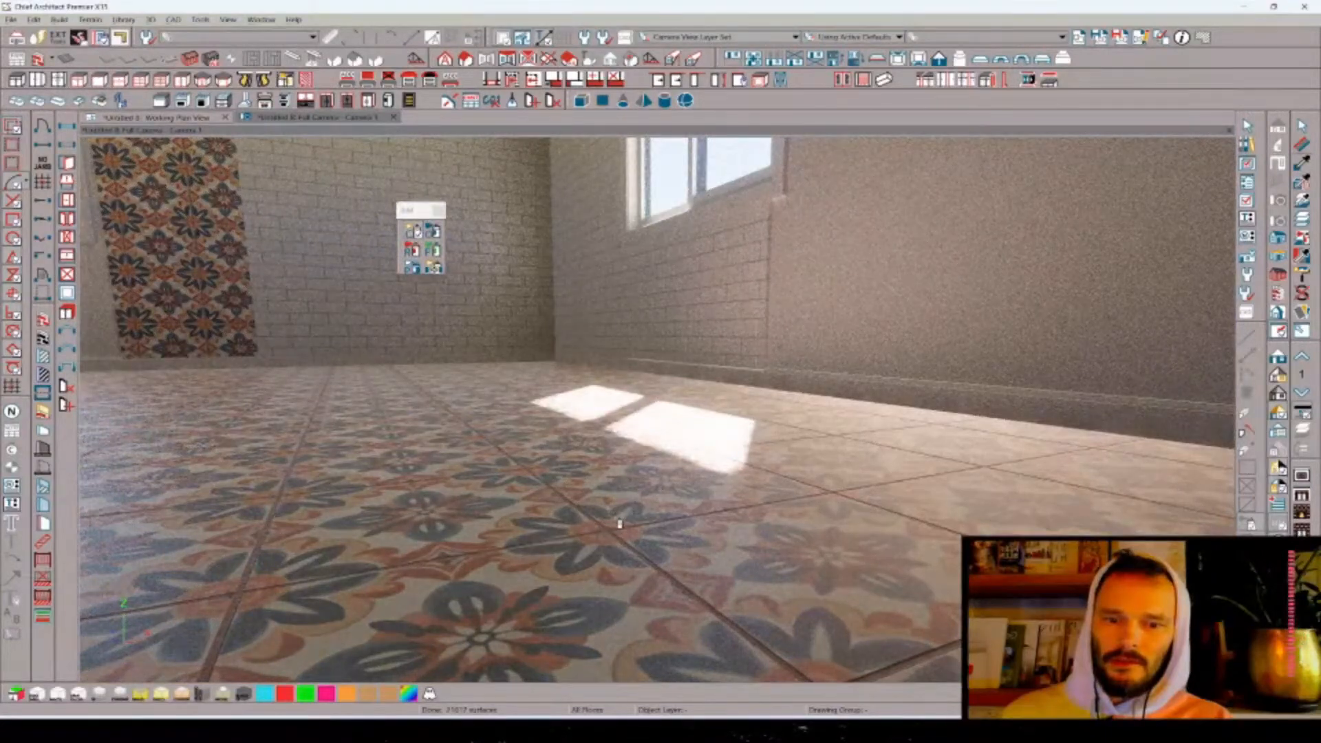
scroll(619, 524, down, 5)
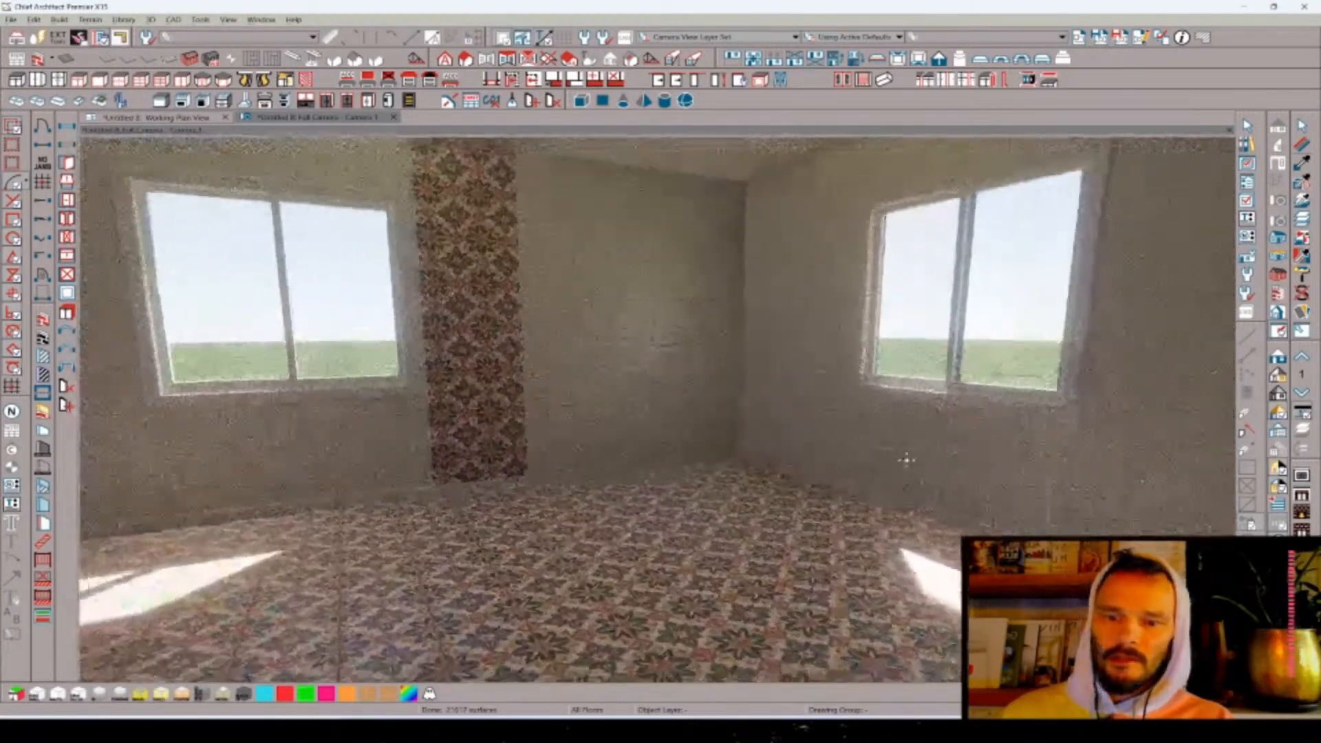
drag(906, 460, 1129, 501)
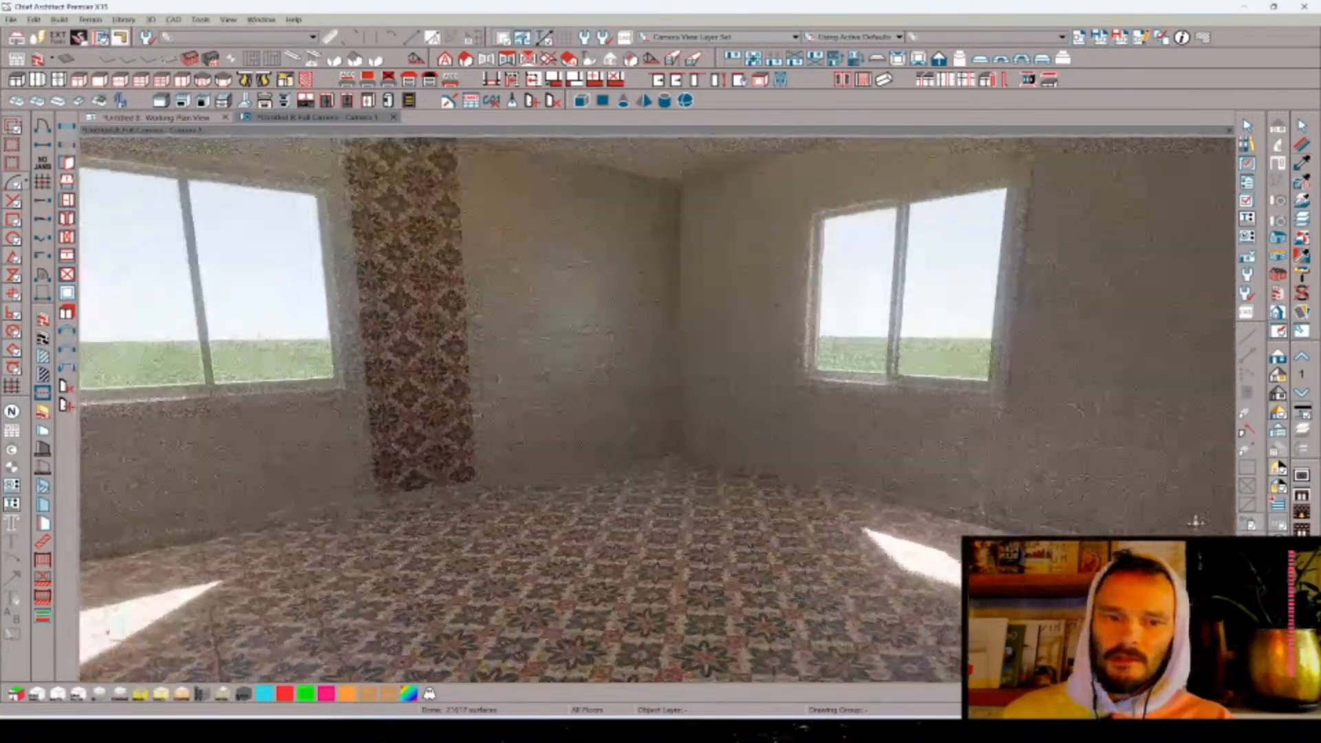
- Reposition the sun so daylight falls across the narrow Spanish tile panel, the adjoining subway tile wall and the floor
key(s)
drag(960, 362, 245, 444)
drag(235, 504, 796, 423)
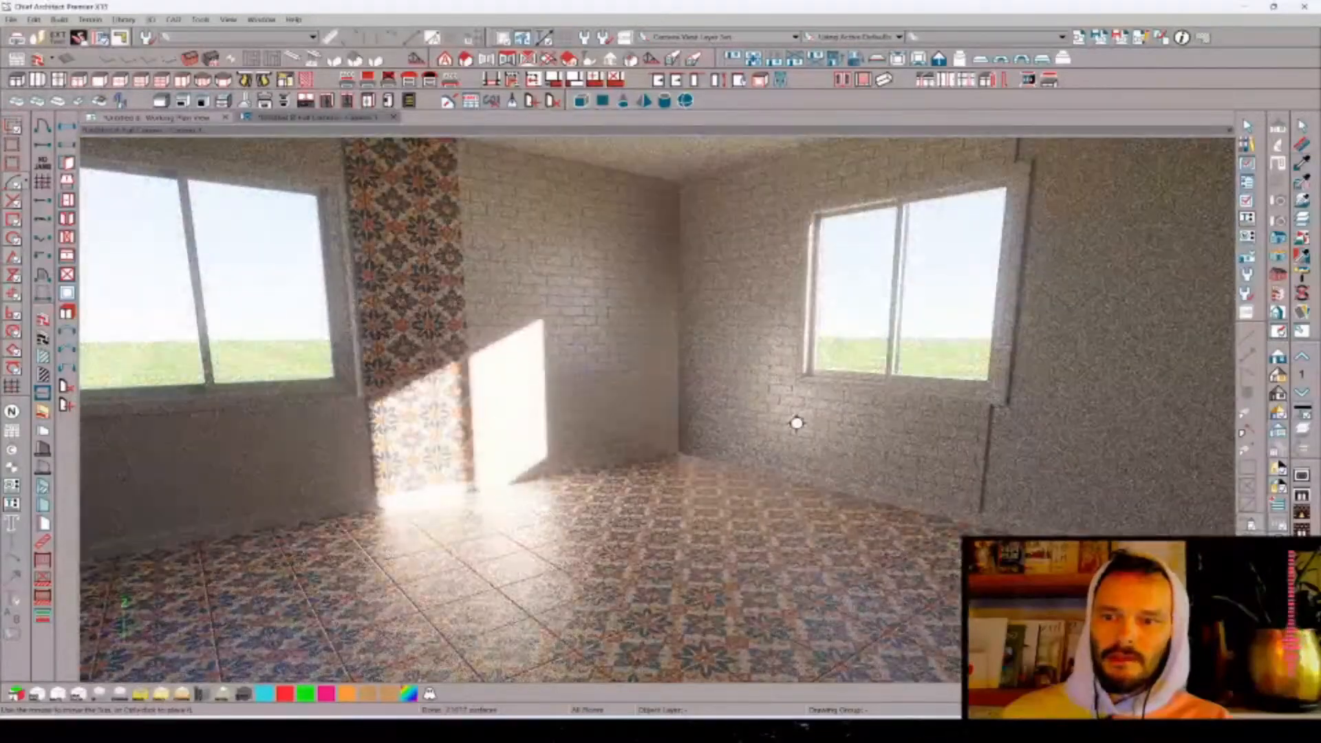
scroll(796, 423, up, 5)
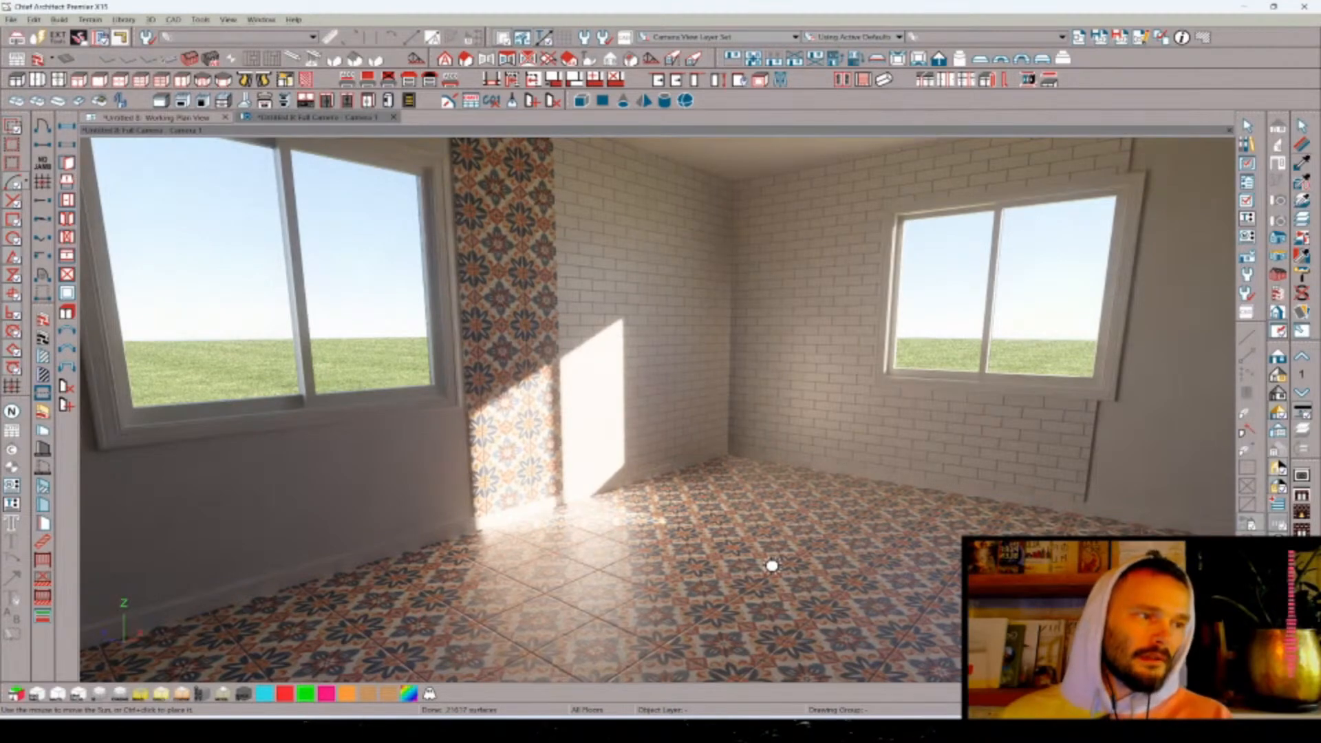
drag(772, 566, 772, 566)
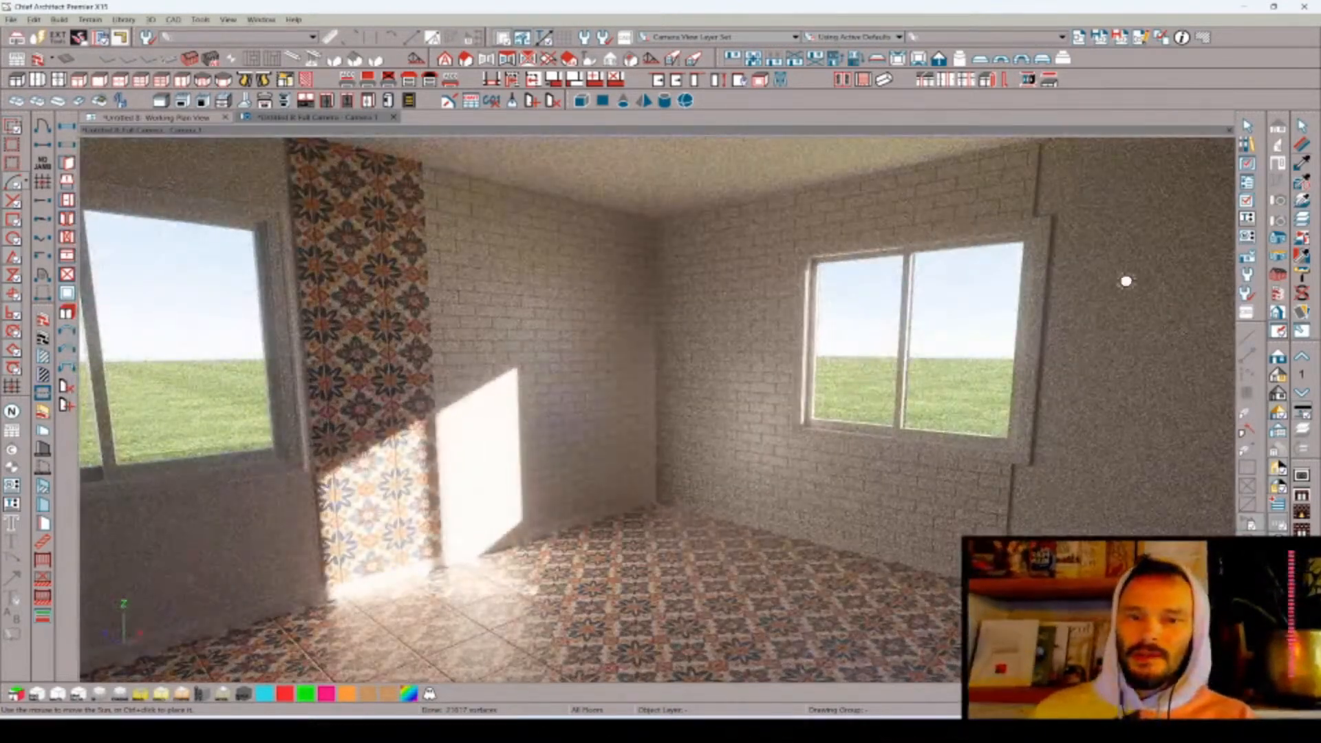
click(484, 302)
click(361, 356)
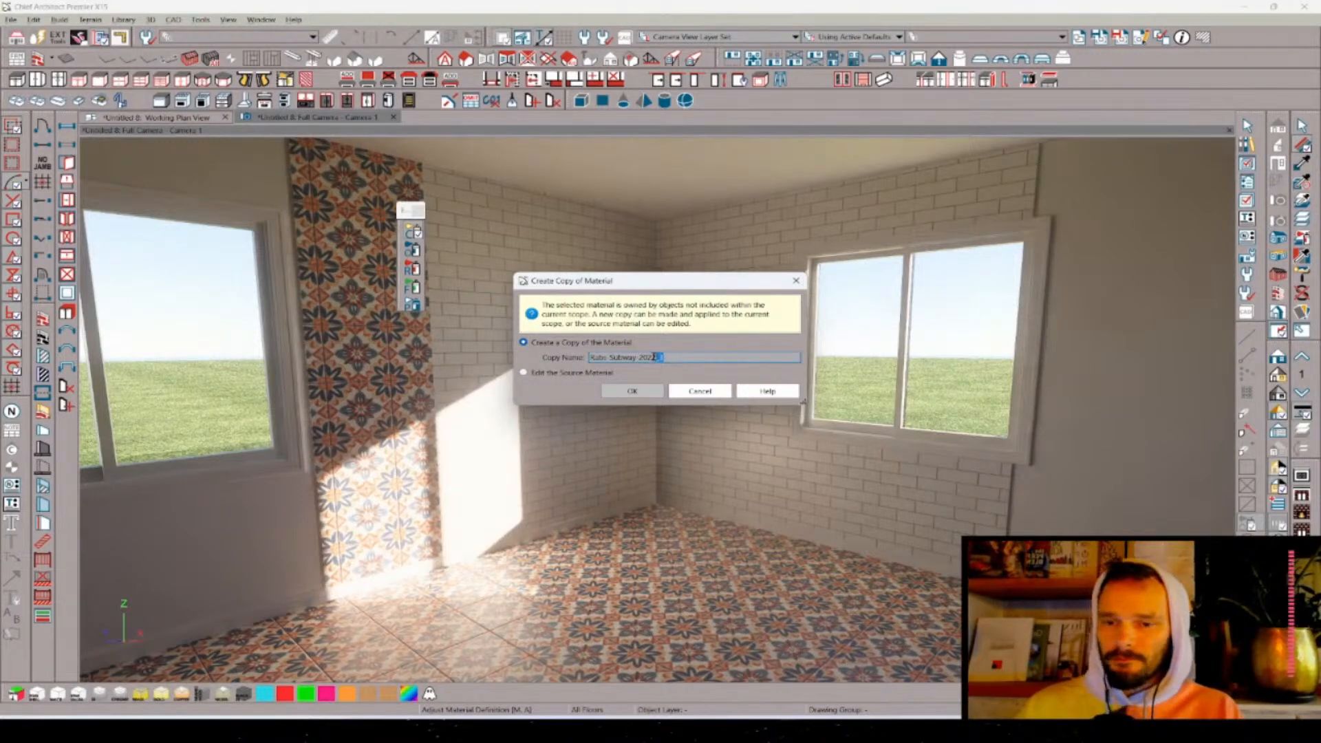
right_click(737, 352)
click(711, 391)
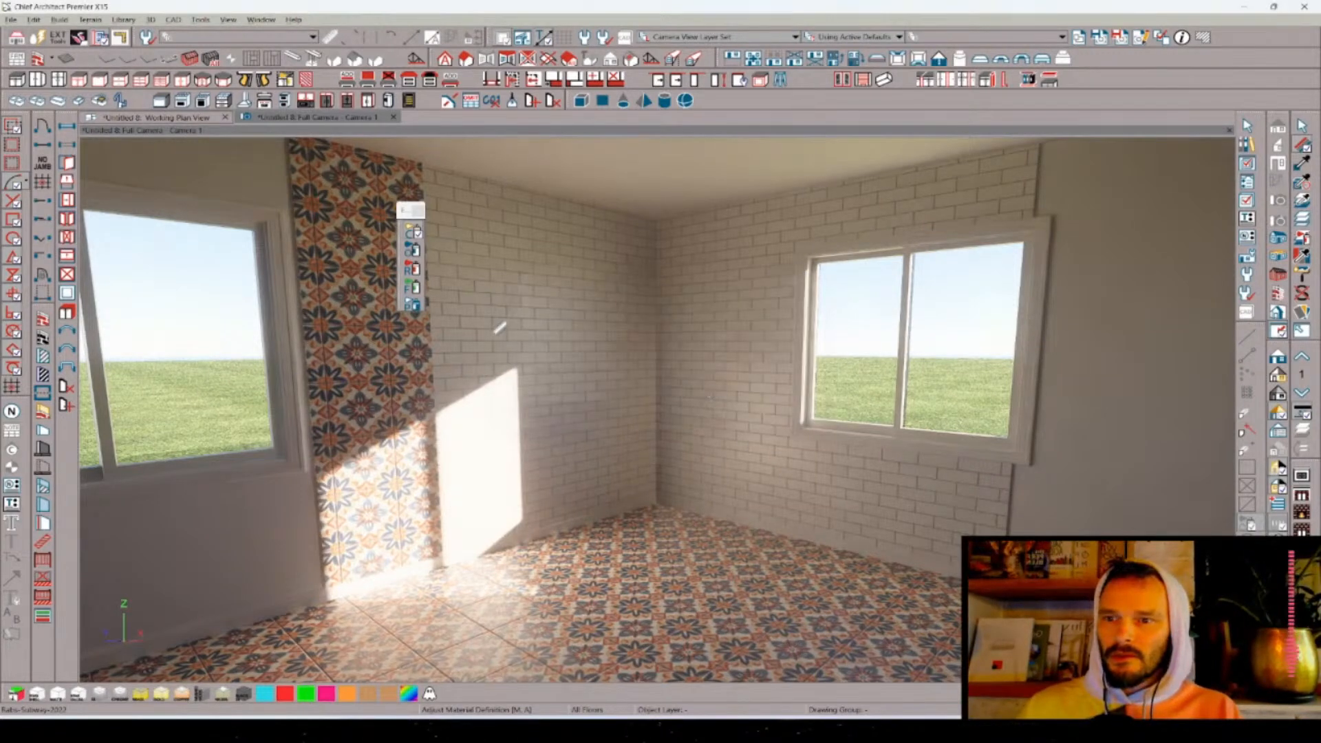
- Rename the Spanish tile material The Branco Spanish Tile and define its pattern as a Grid 12" wide and 12" high
click(839, 316)
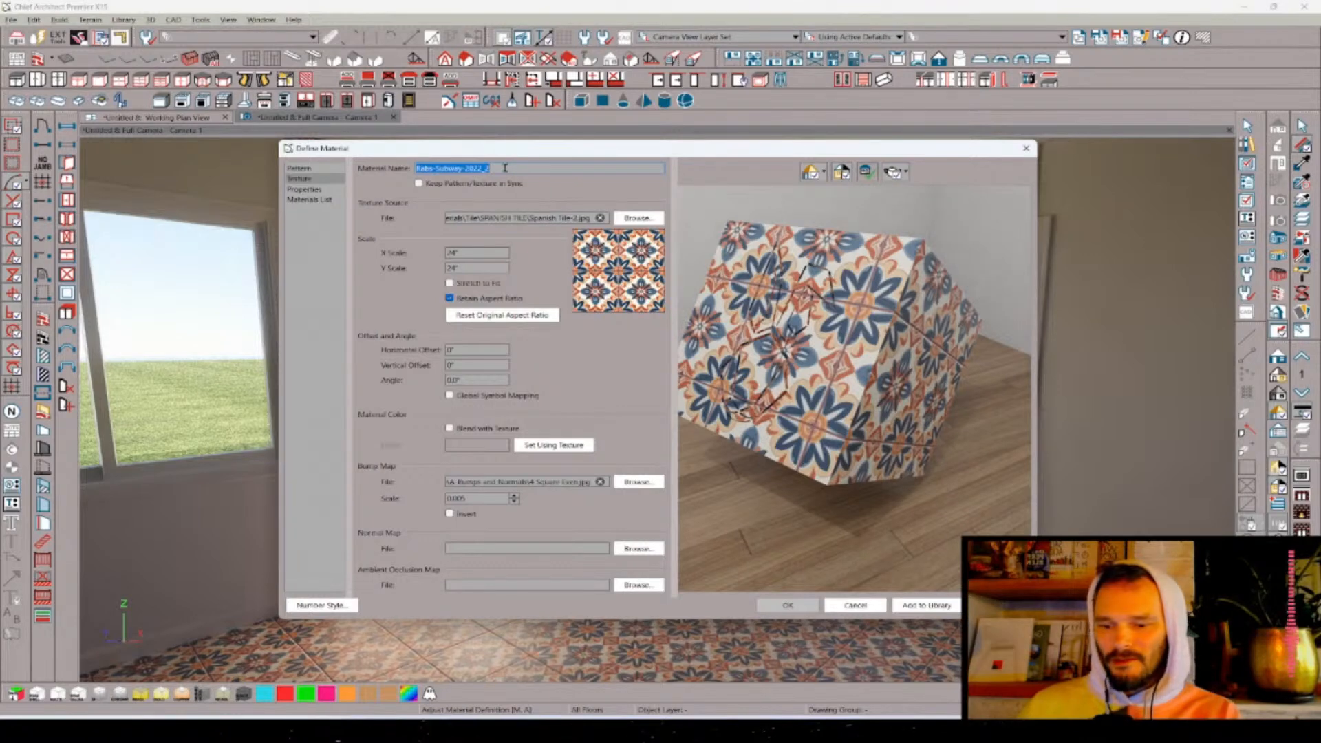
text(Spanish Tile)
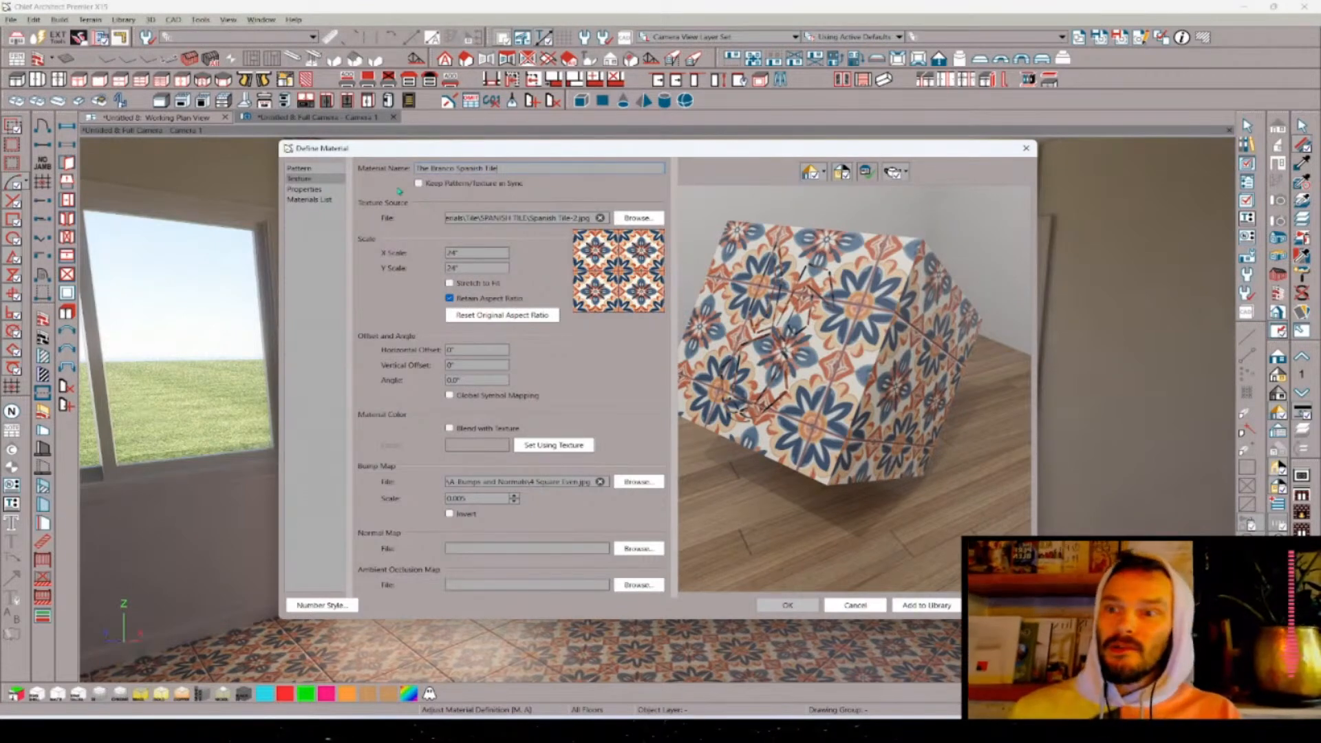
click(300, 169)
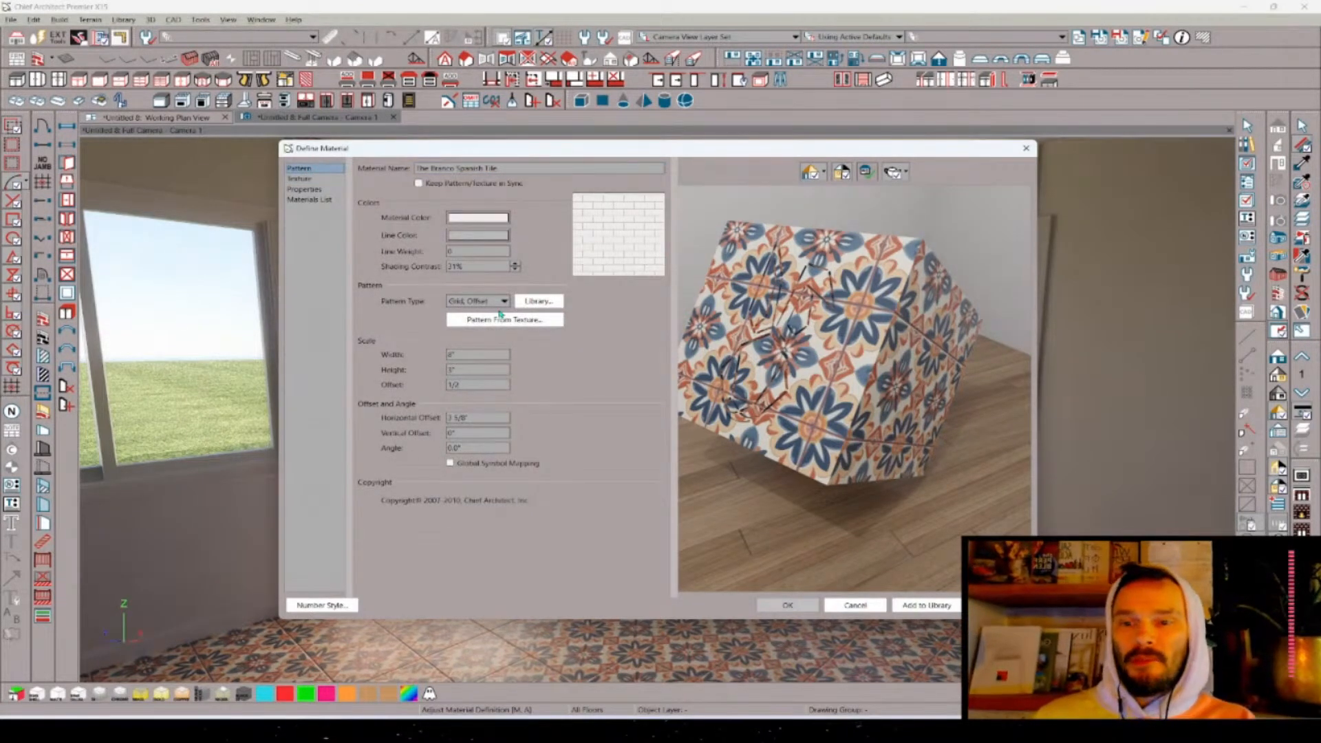
drag(478, 355, 402, 355)
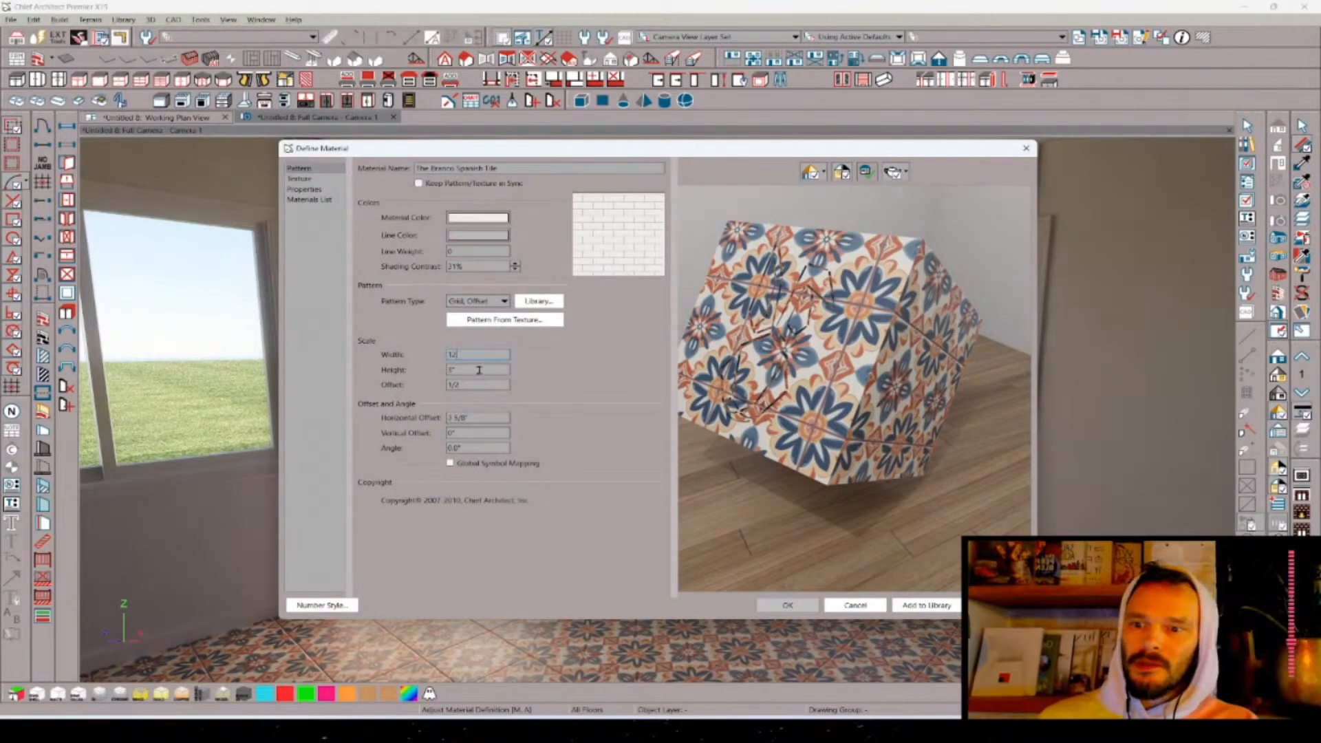
click(488, 301)
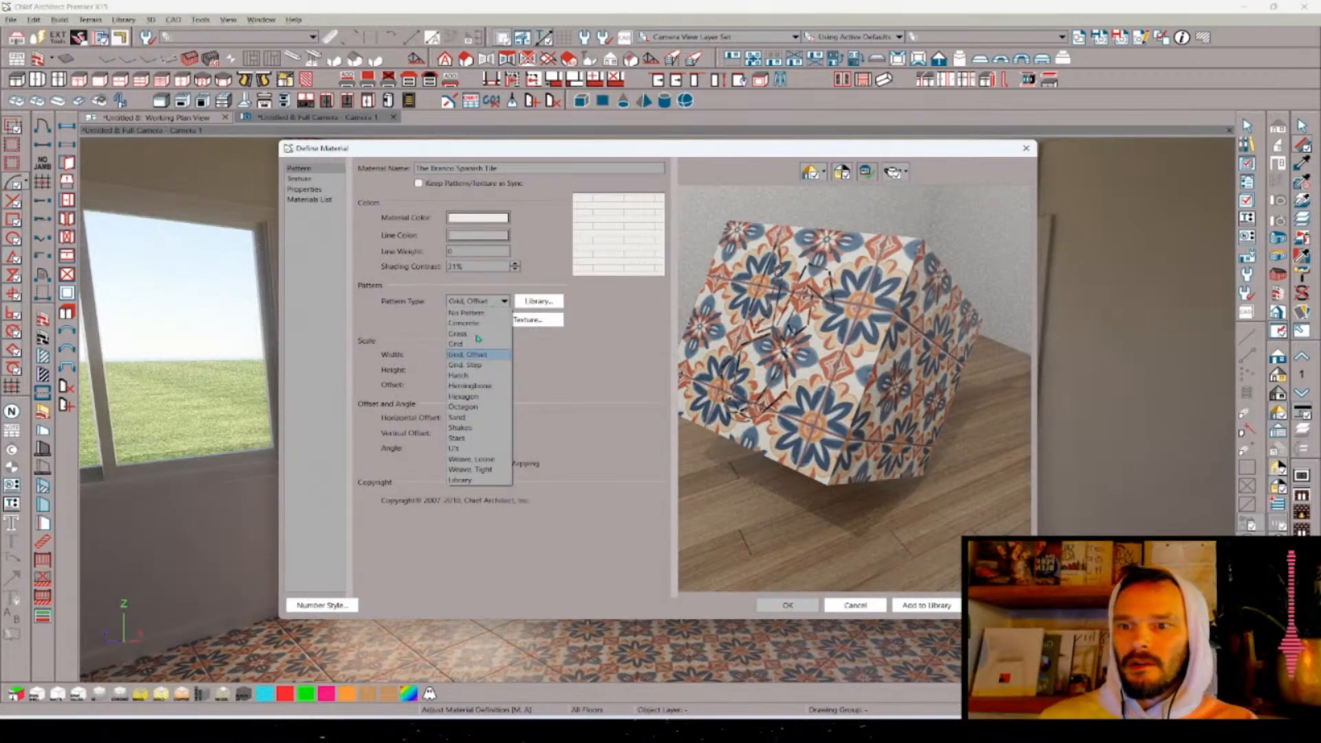
click(475, 351)
click(496, 303)
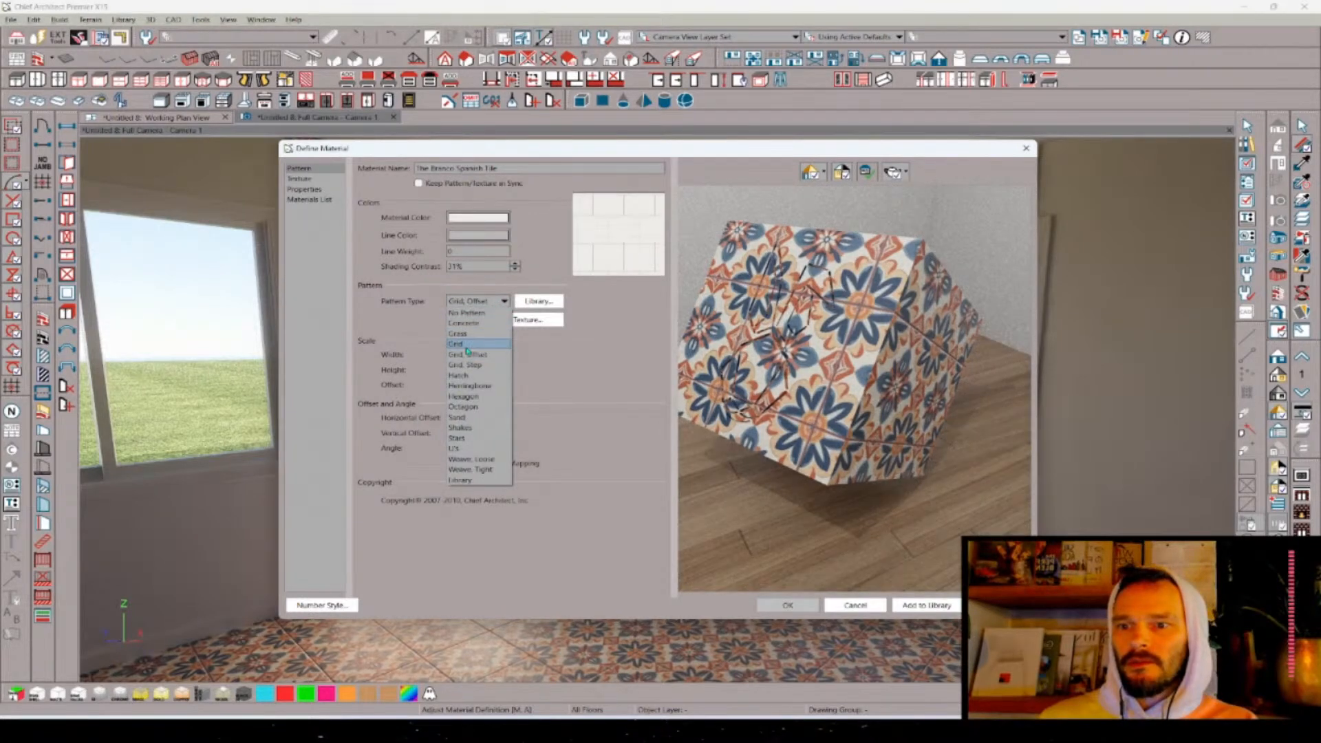
click(468, 351)
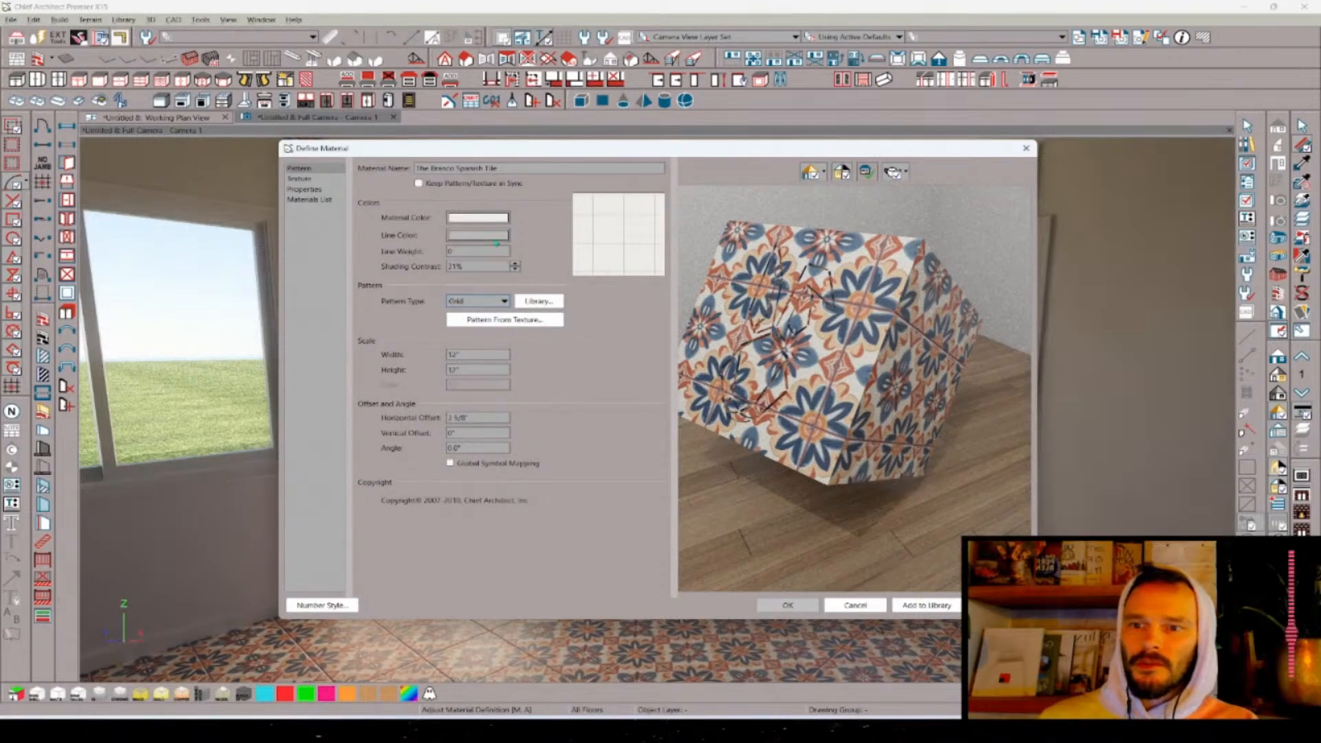
- Set the grid pattern's line color to black and its horizontal offset to 0"
click(493, 235)
click(513, 381)
click(645, 476)
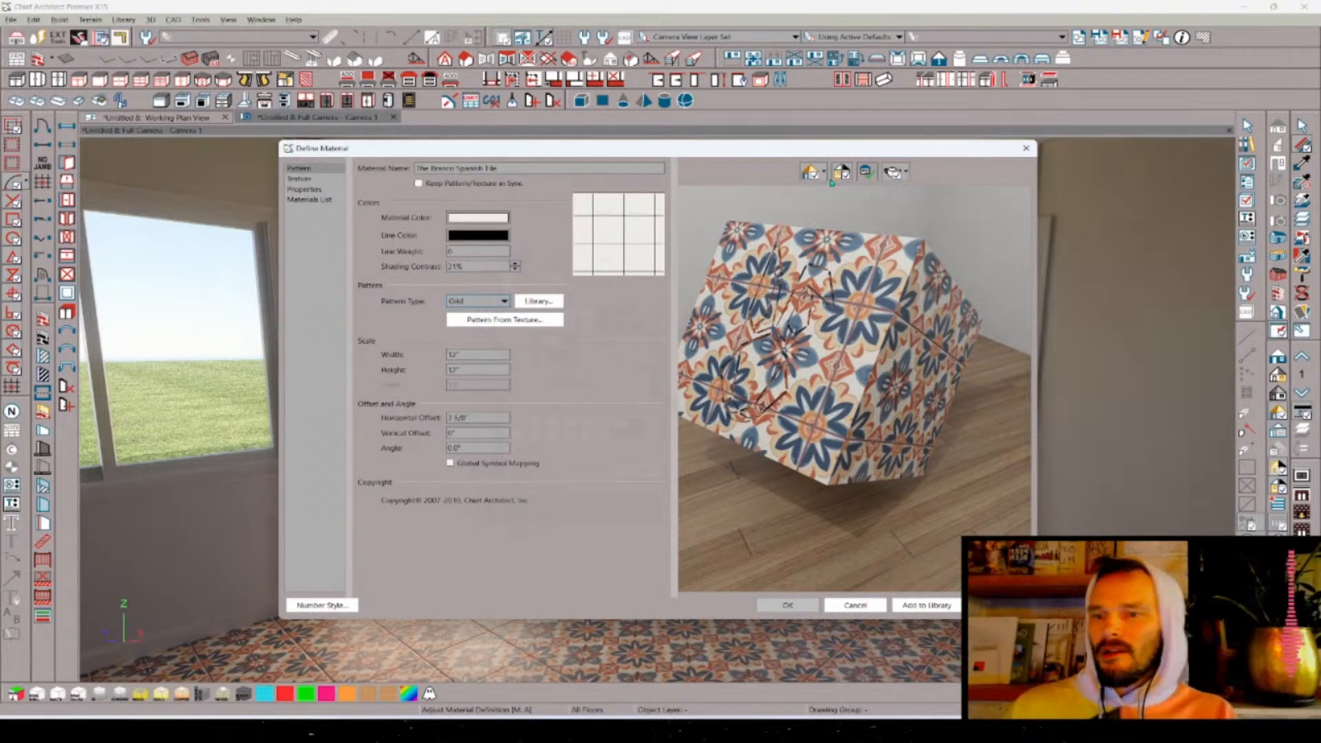
drag(483, 418, 333, 421)
key(BackSpace)
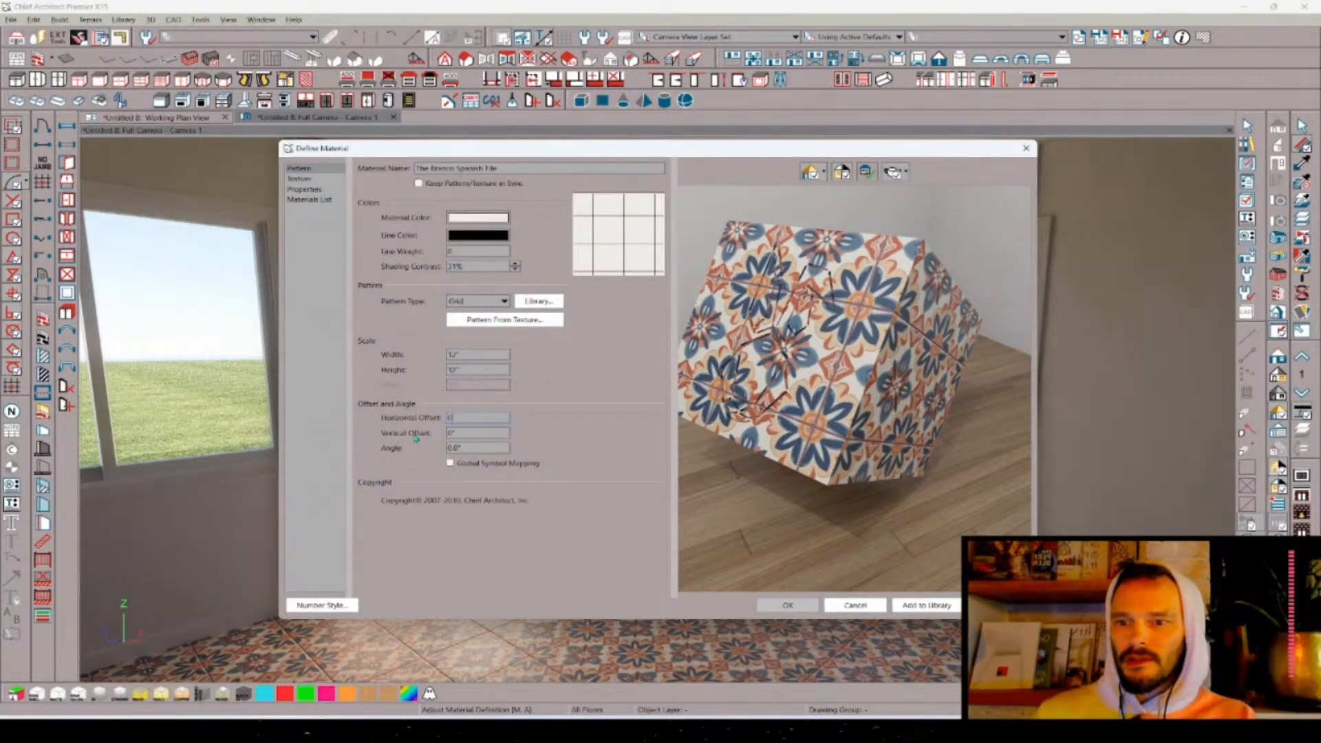
text(0)
key(Tab)
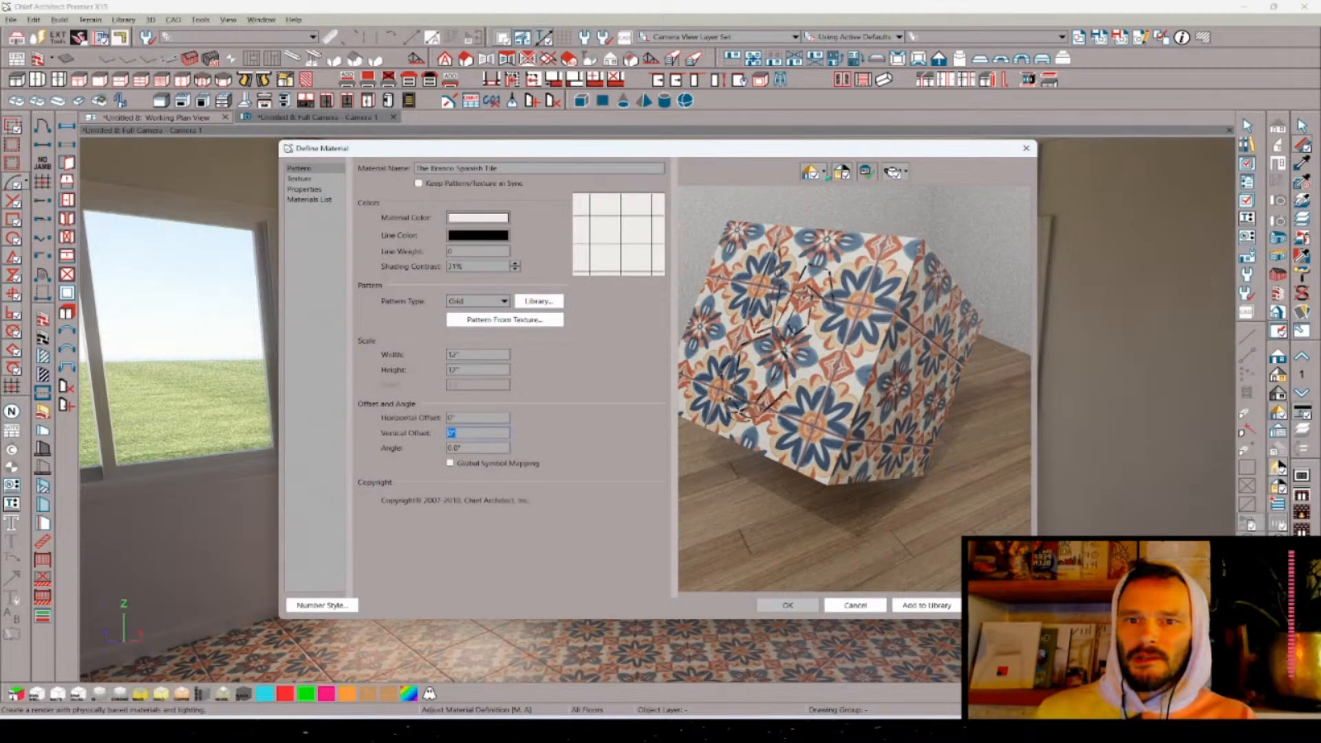
- Check the grid lines in the material preview with Vector View, and return the preview to Standard rendering
click(821, 175)
click(831, 215)
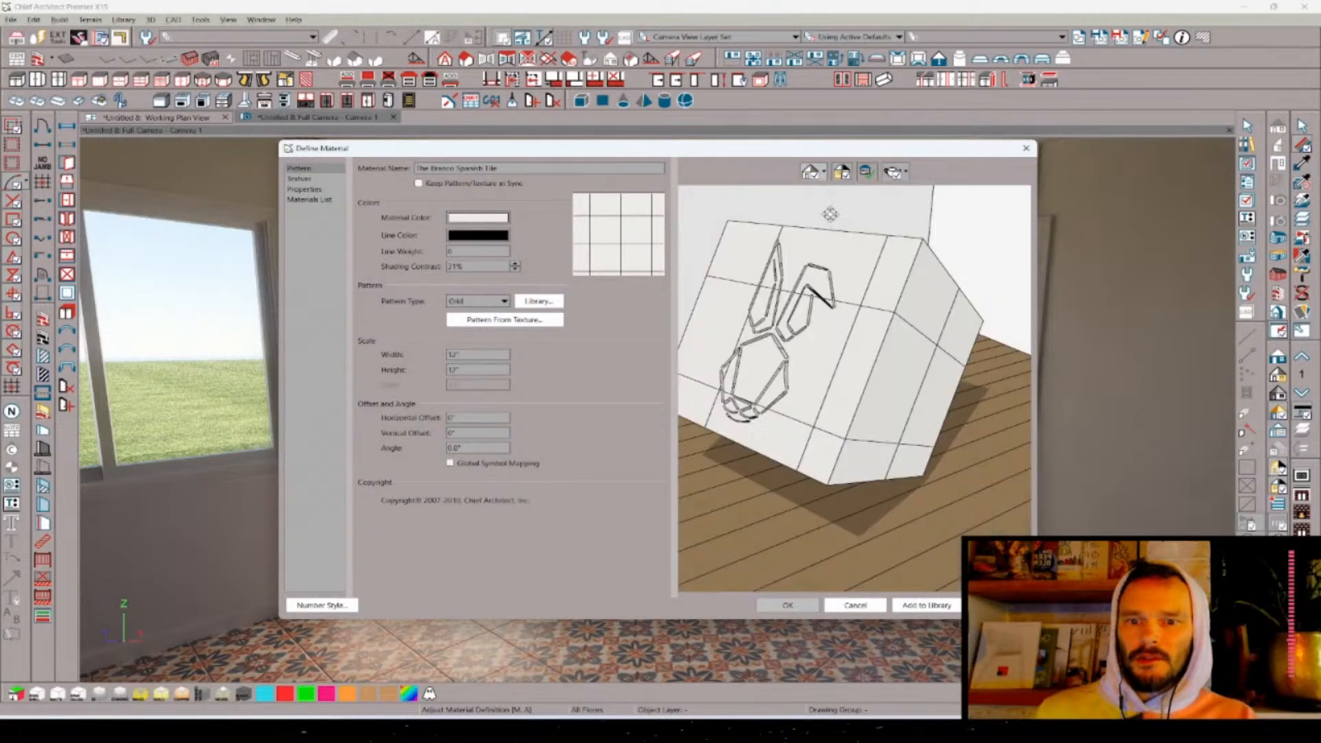
click(825, 175)
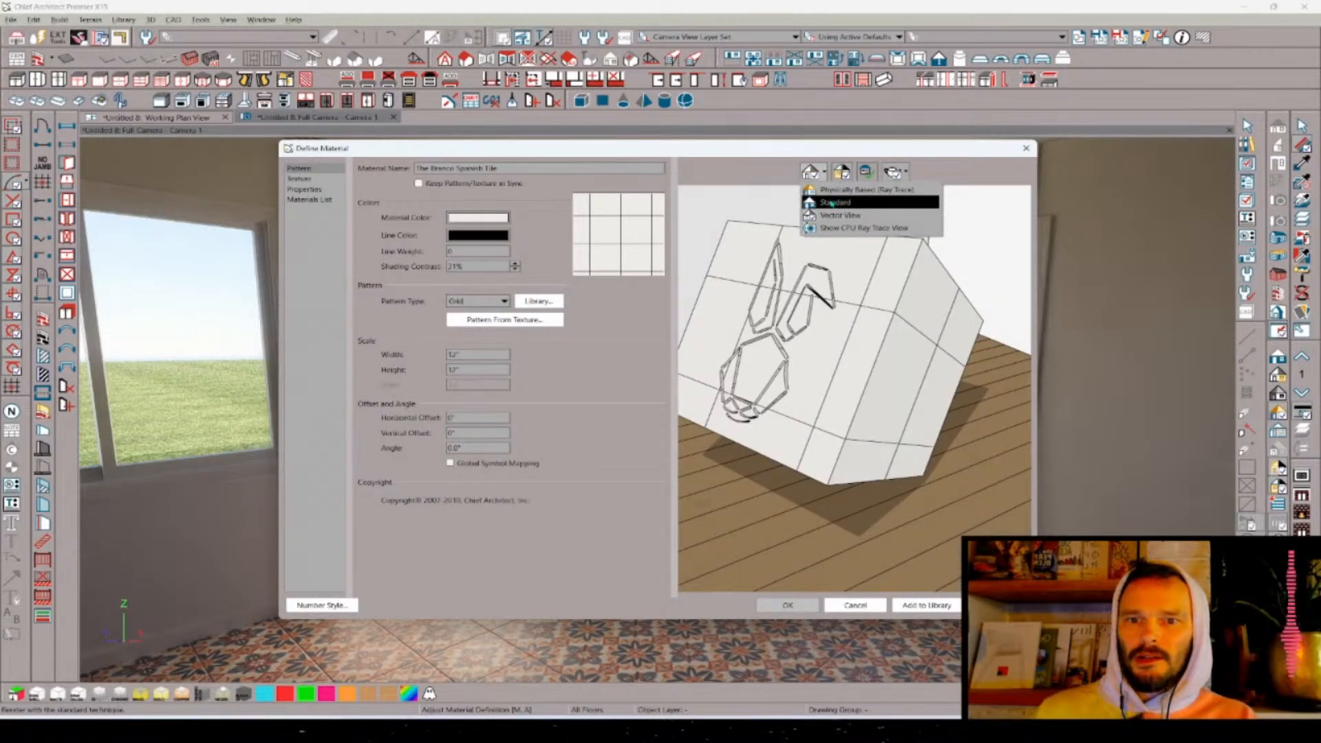
click(834, 202)
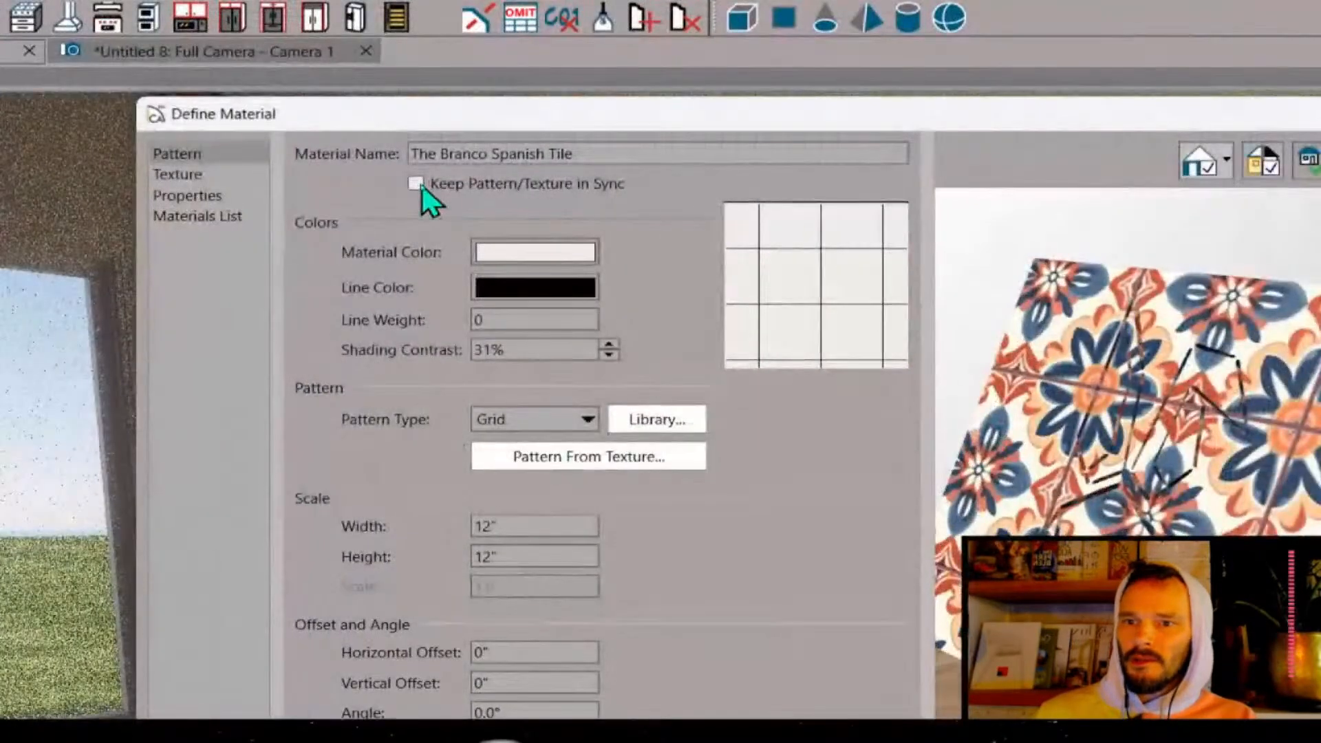
- Keep the material's pattern and texture in sync, add it to the library, and close the material definition and Library Browser
click(419, 184)
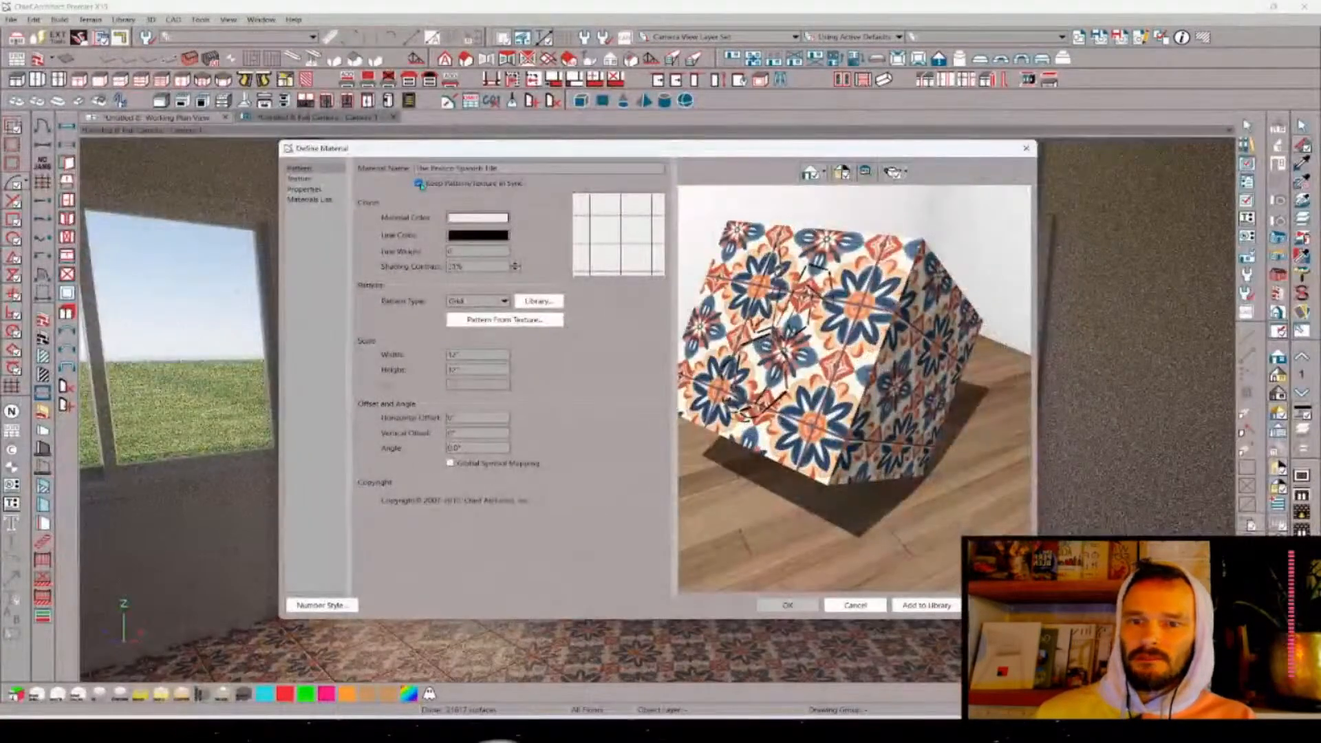
click(926, 604)
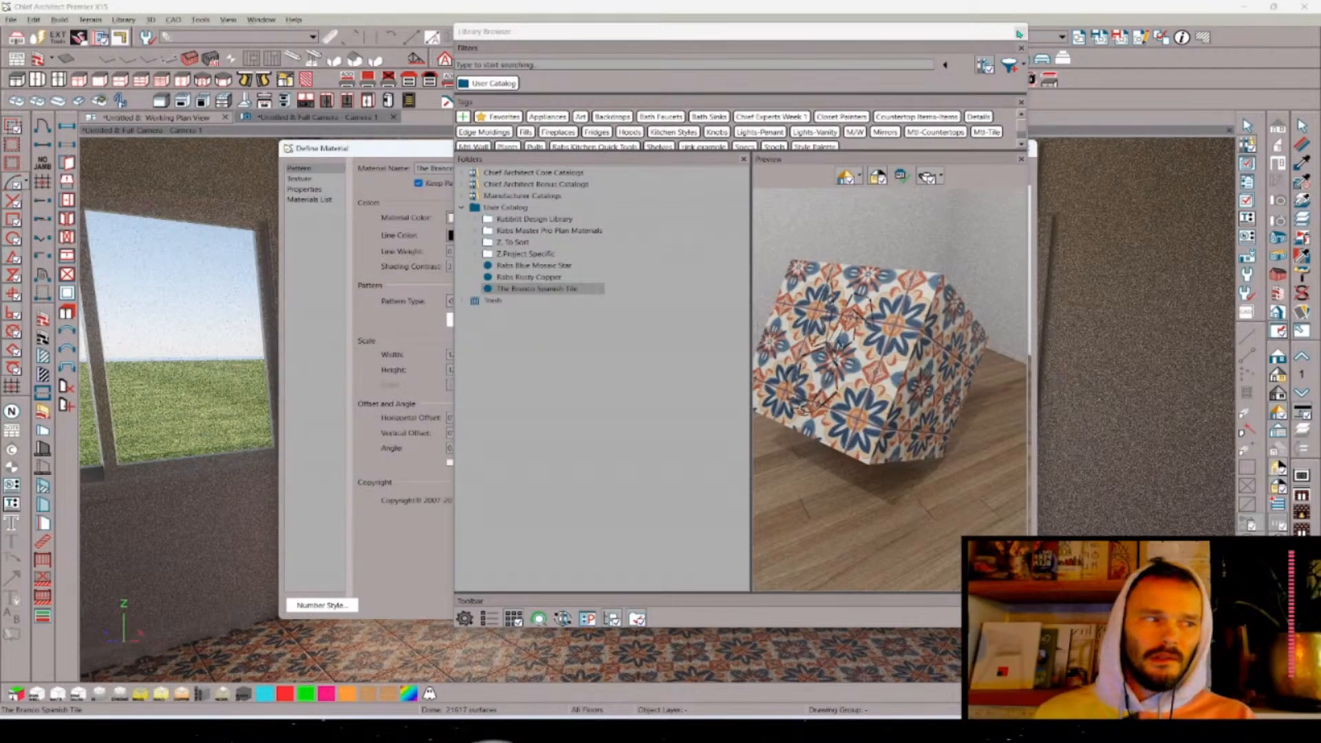
click(430, 153)
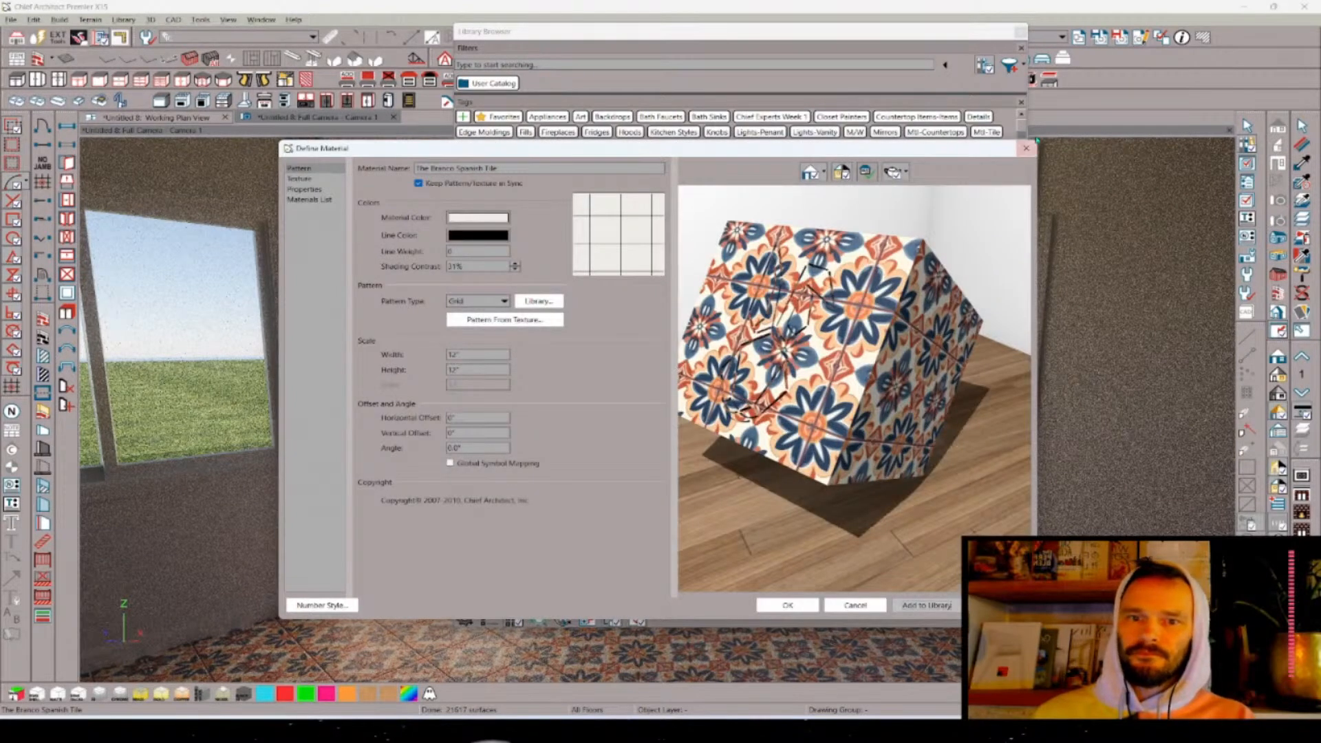
click(1029, 148)
click(1021, 32)
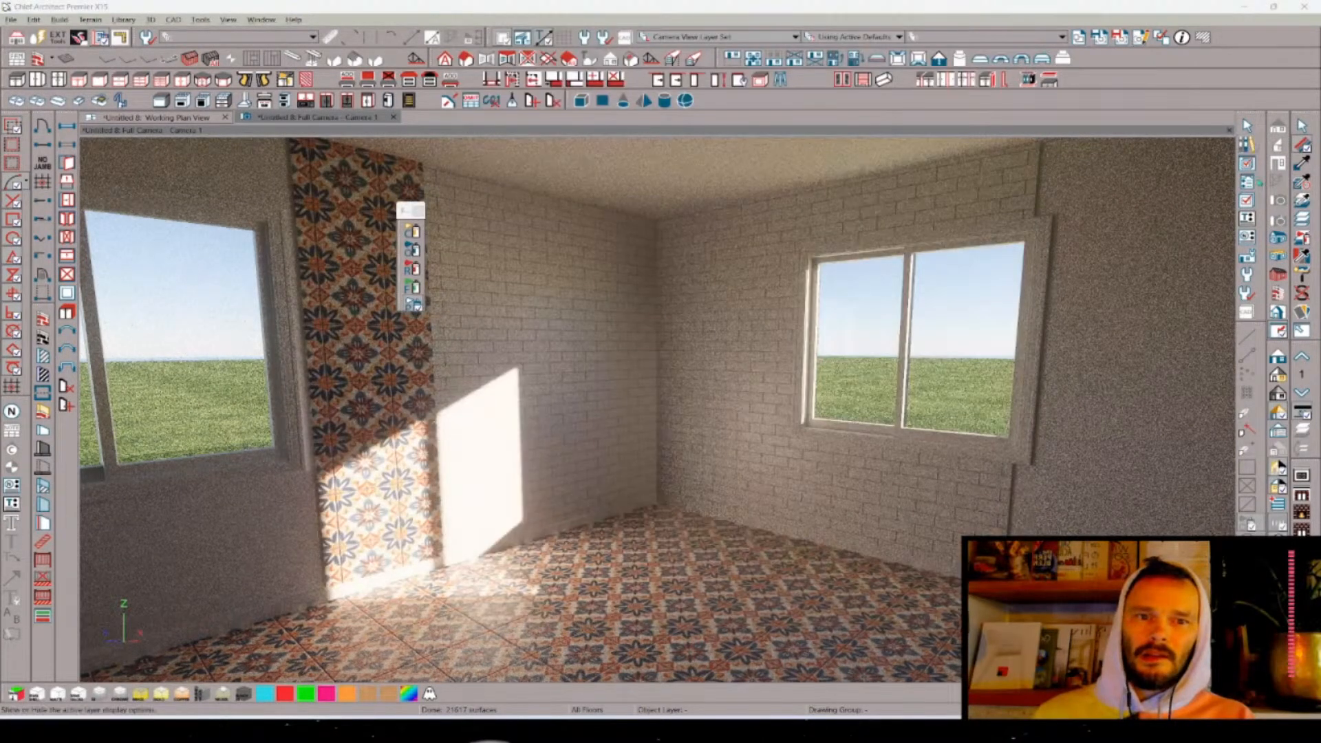
- Sample the Spanish tile from the narrow panel with the Material Eyedropper and apply it to both subway tile wall areas
click(1302, 164)
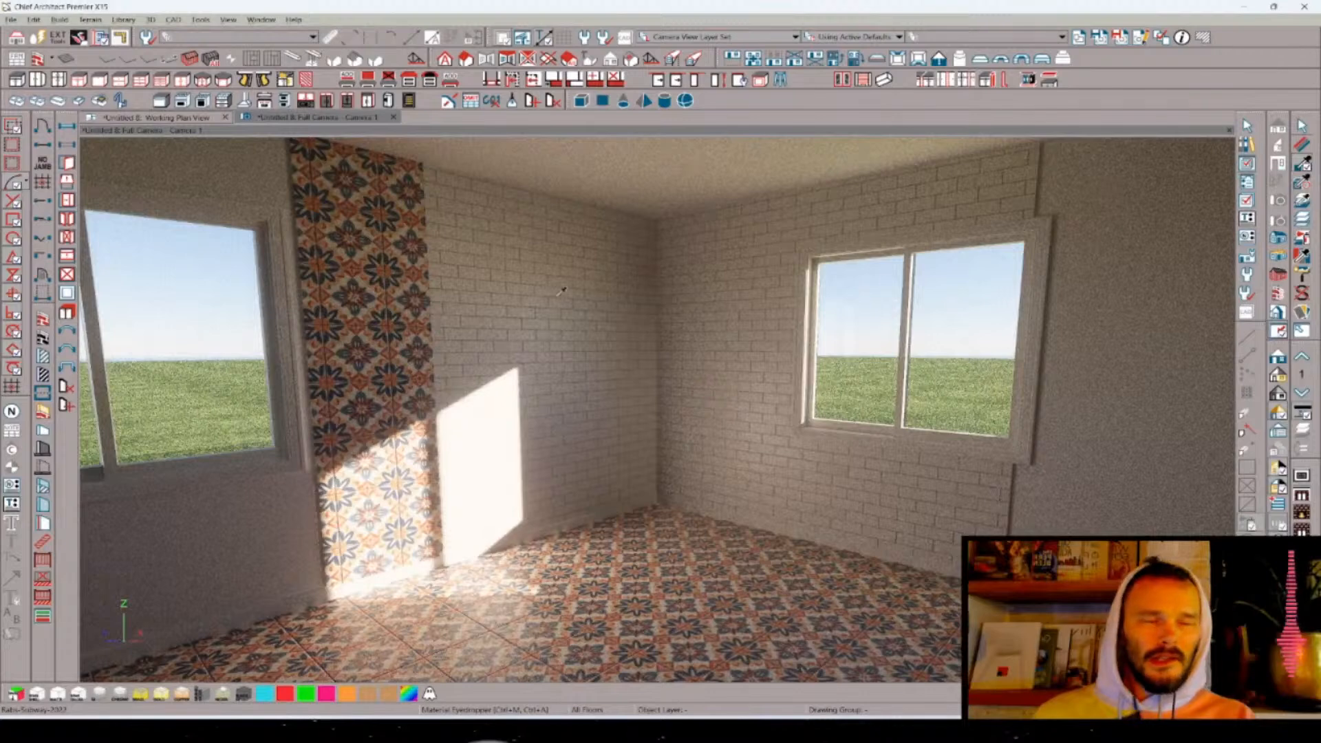
click(380, 286)
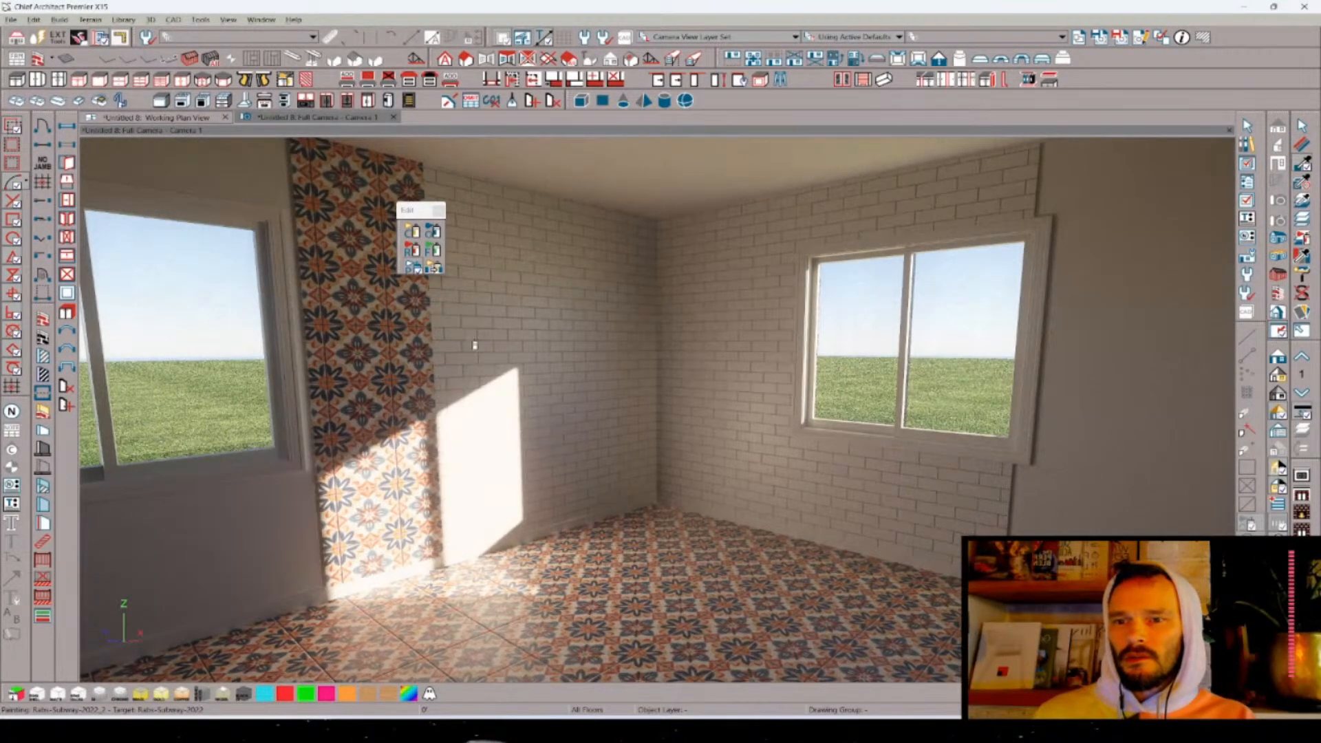
click(512, 385)
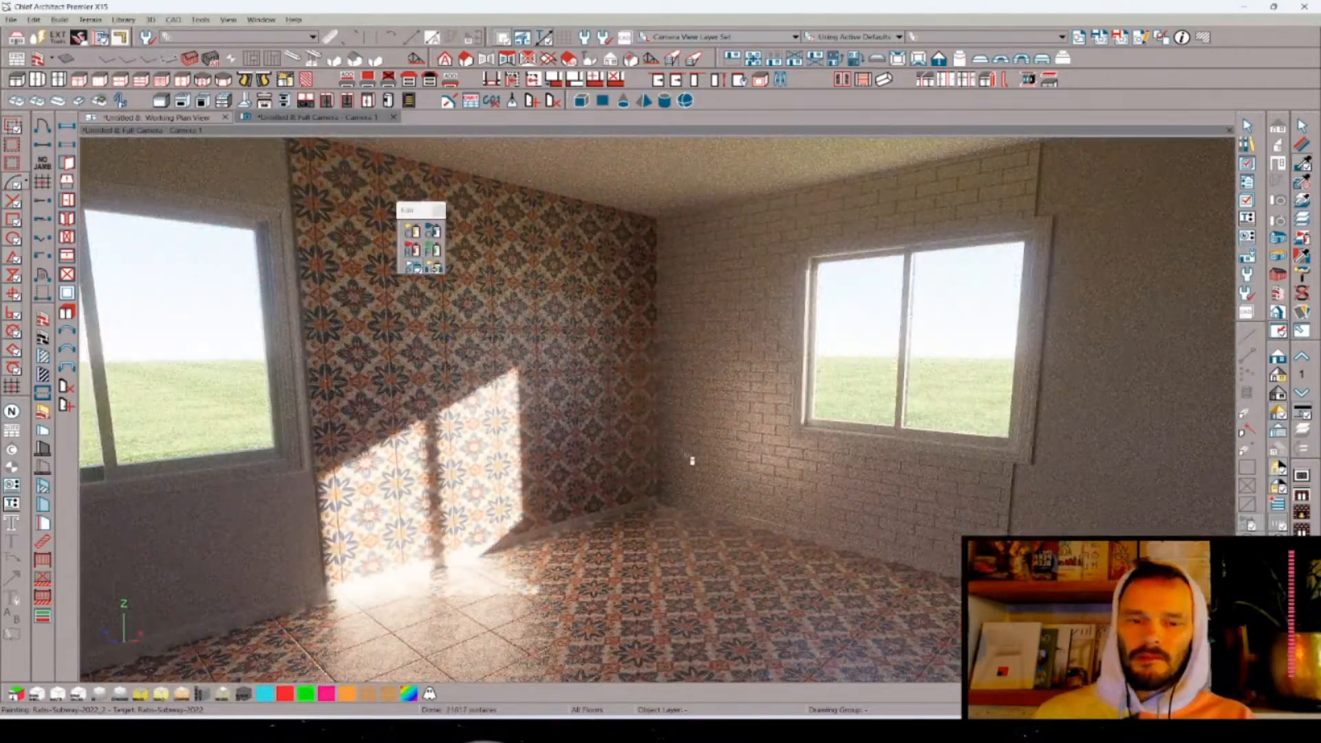
click(692, 460)
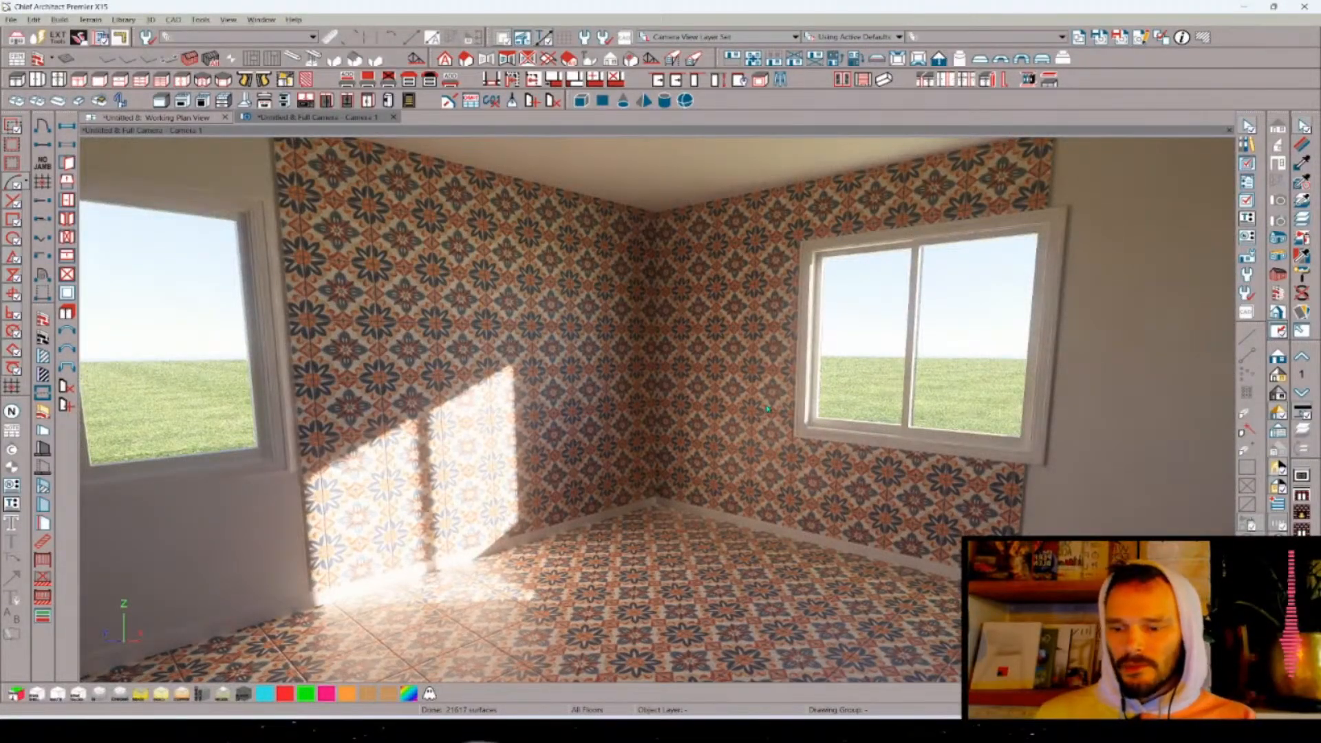
- Switch to Photoshop and dismiss the open Export As dialog without exporting the bump map
key(alt+Tab)
key(alt+Tab)
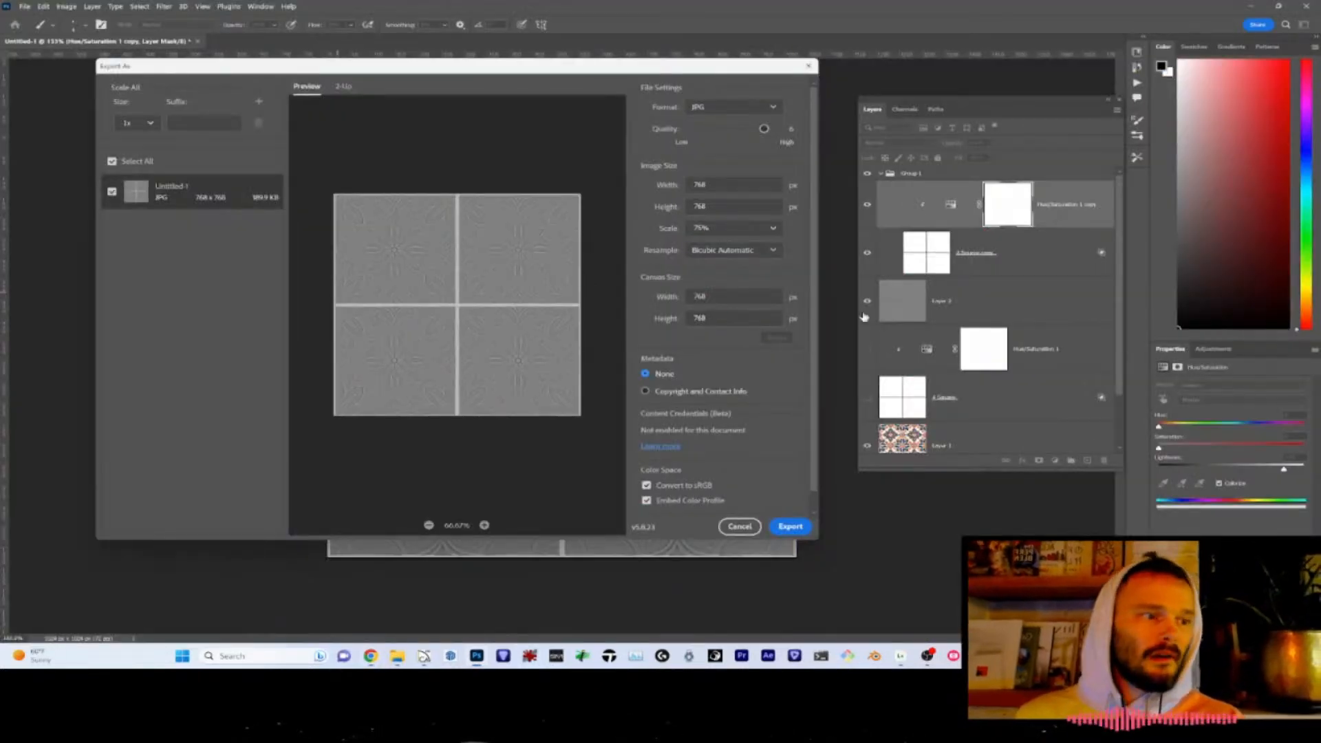
click(749, 526)
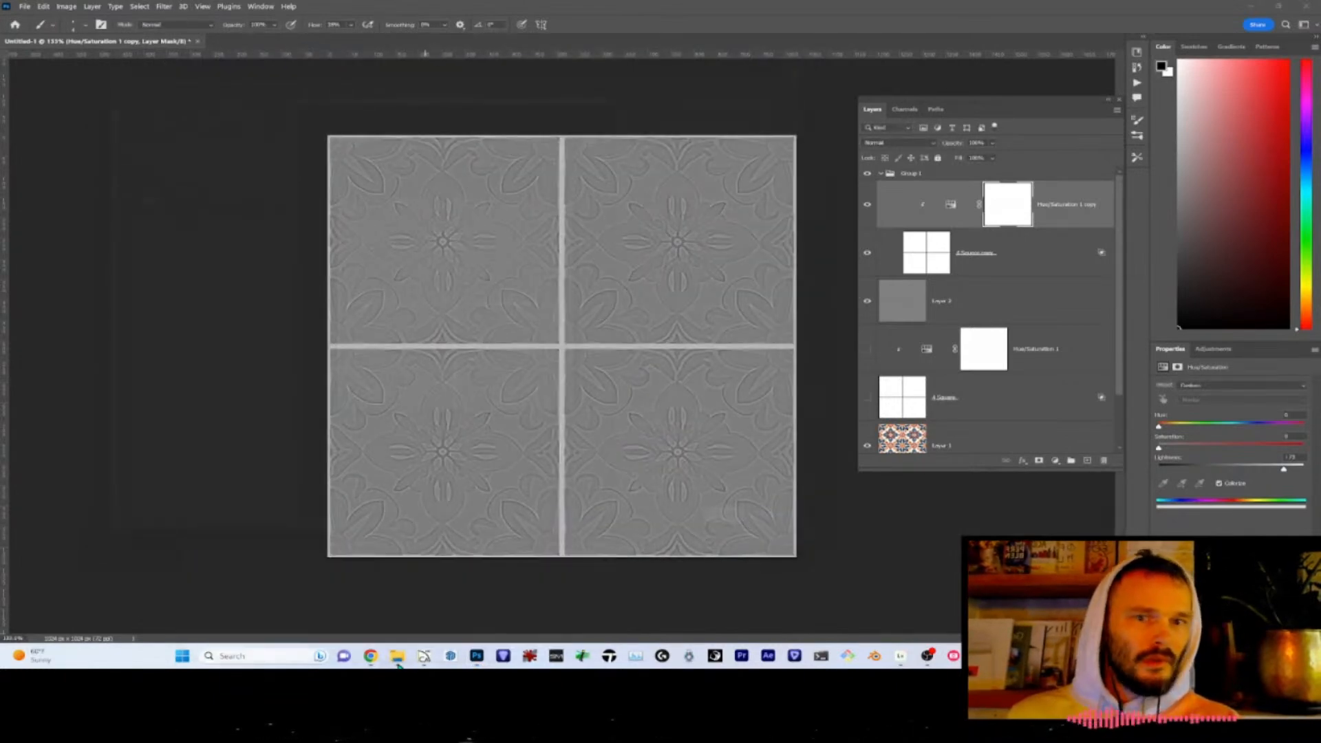
key(alt+Tab)
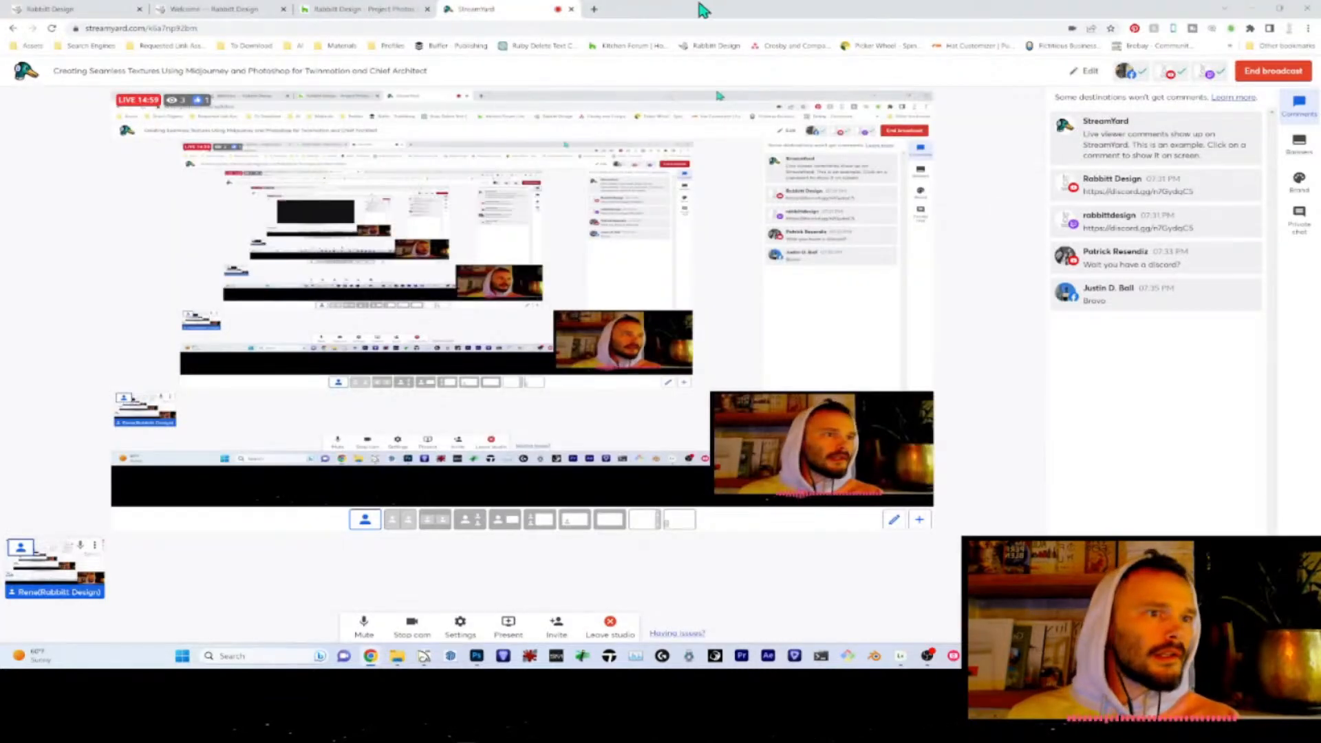
click(370, 7)
click(220, 8)
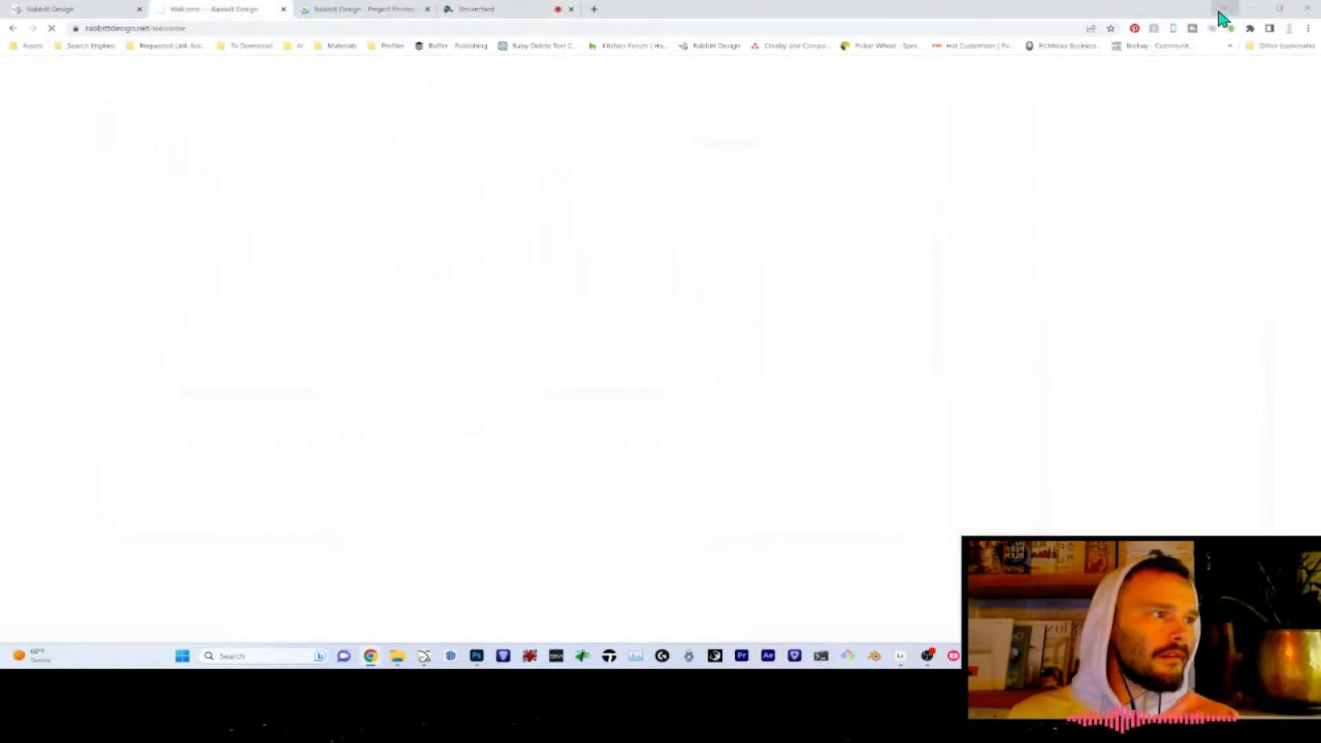
click(1224, 8)
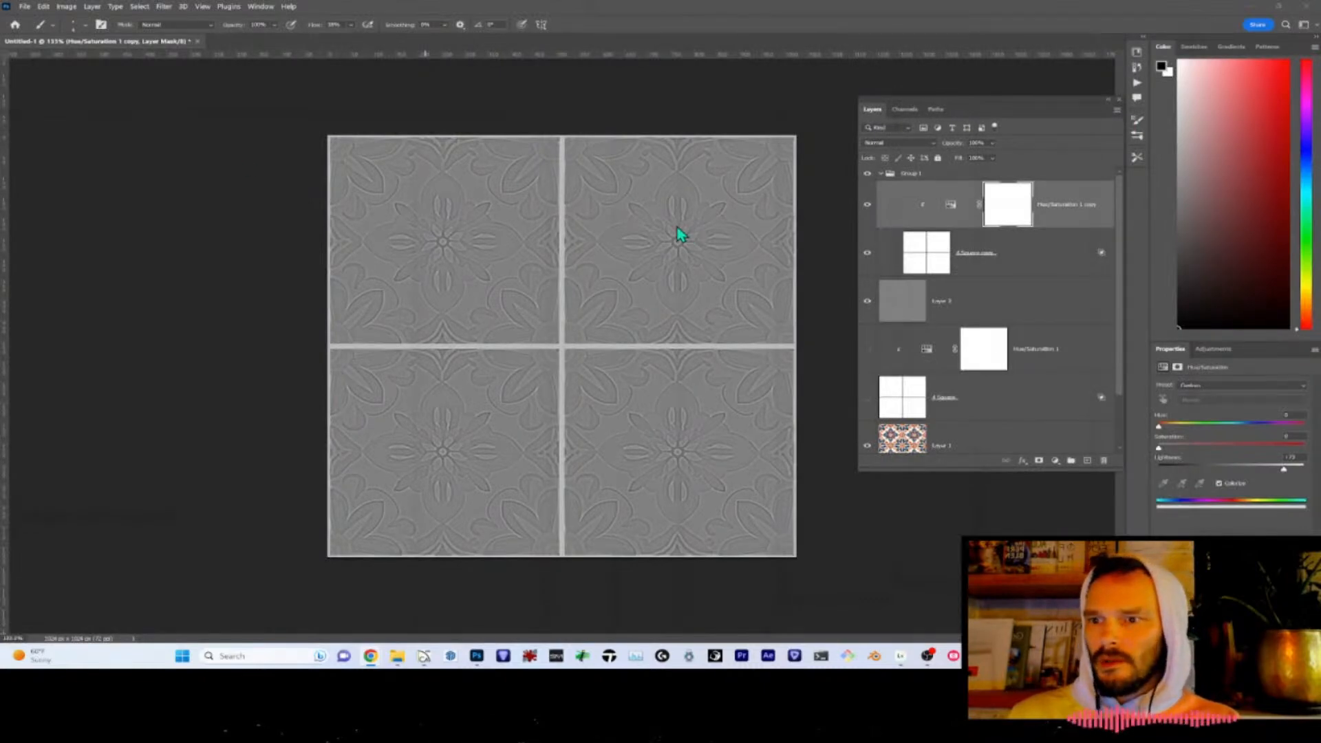
- Switch to the browser with the Midjourney images and copy the orange and blue Spanish mosaic image
key(alt+Tab)
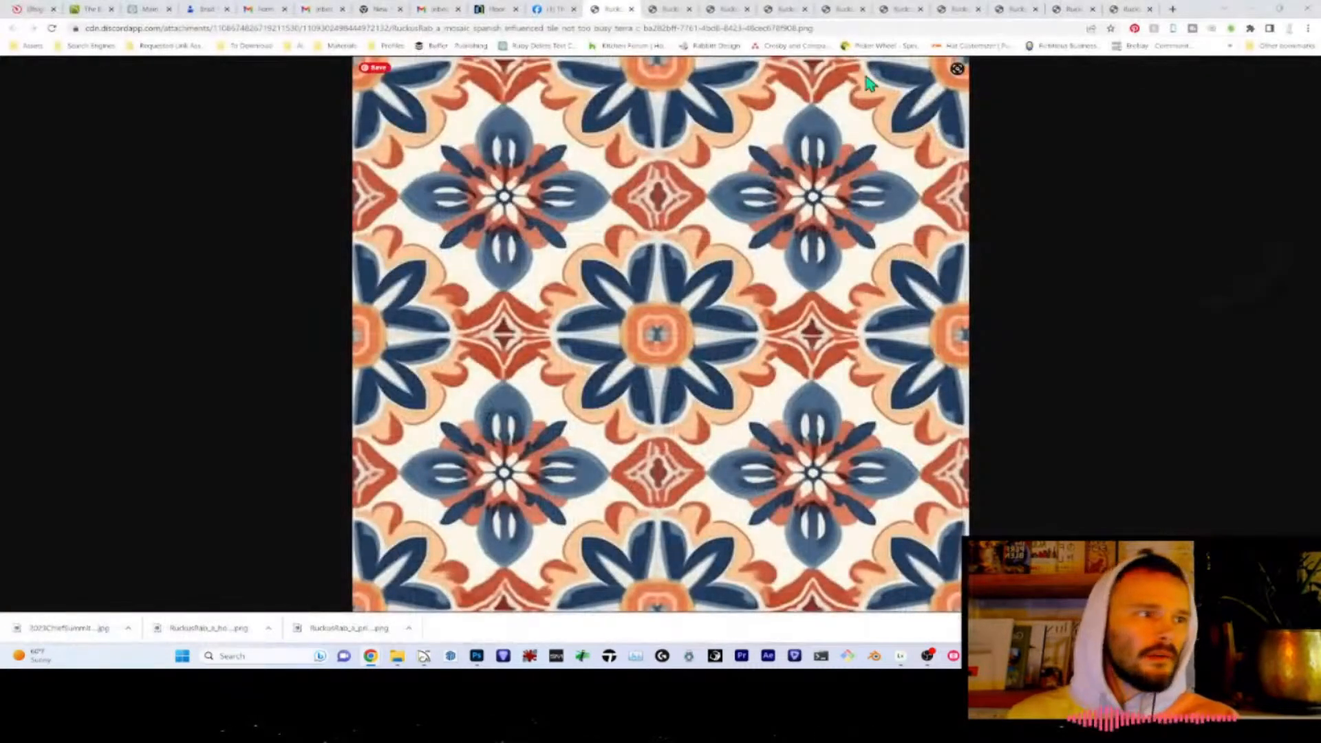
key(ctrl+Tab)
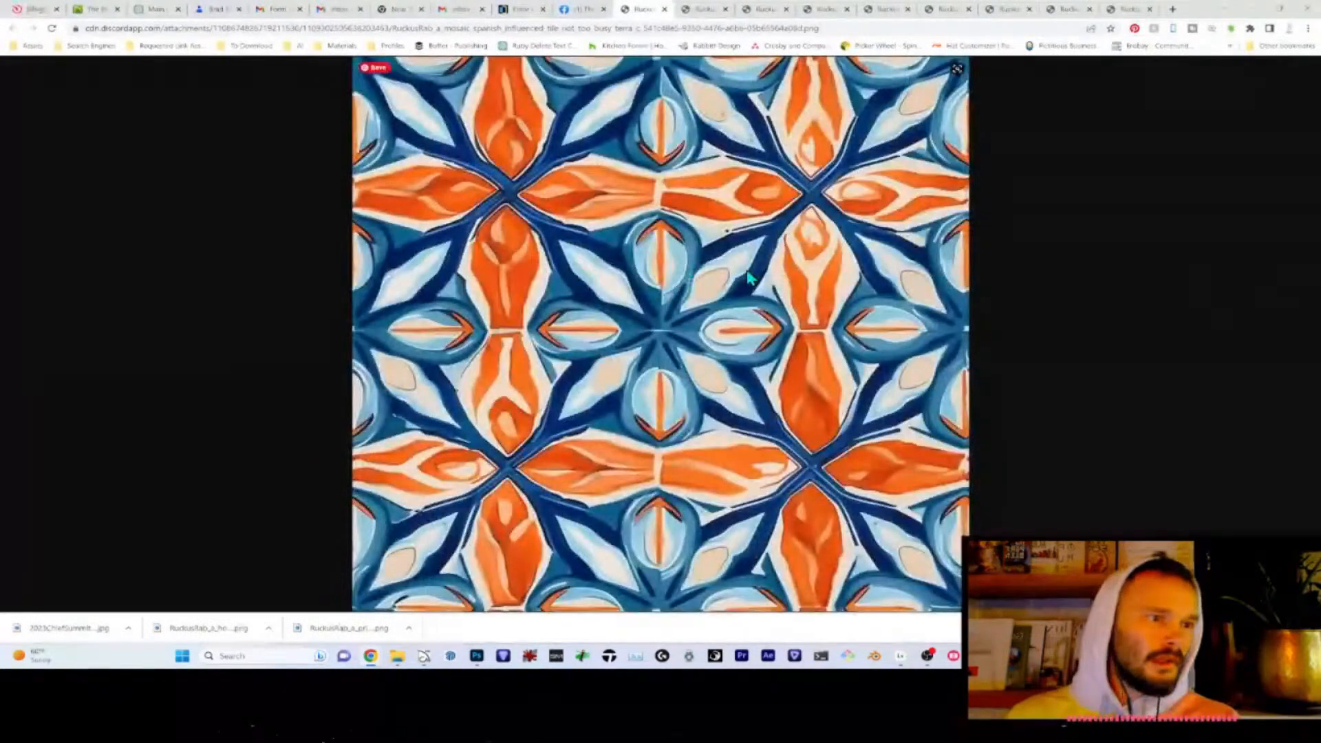
right_click(706, 274)
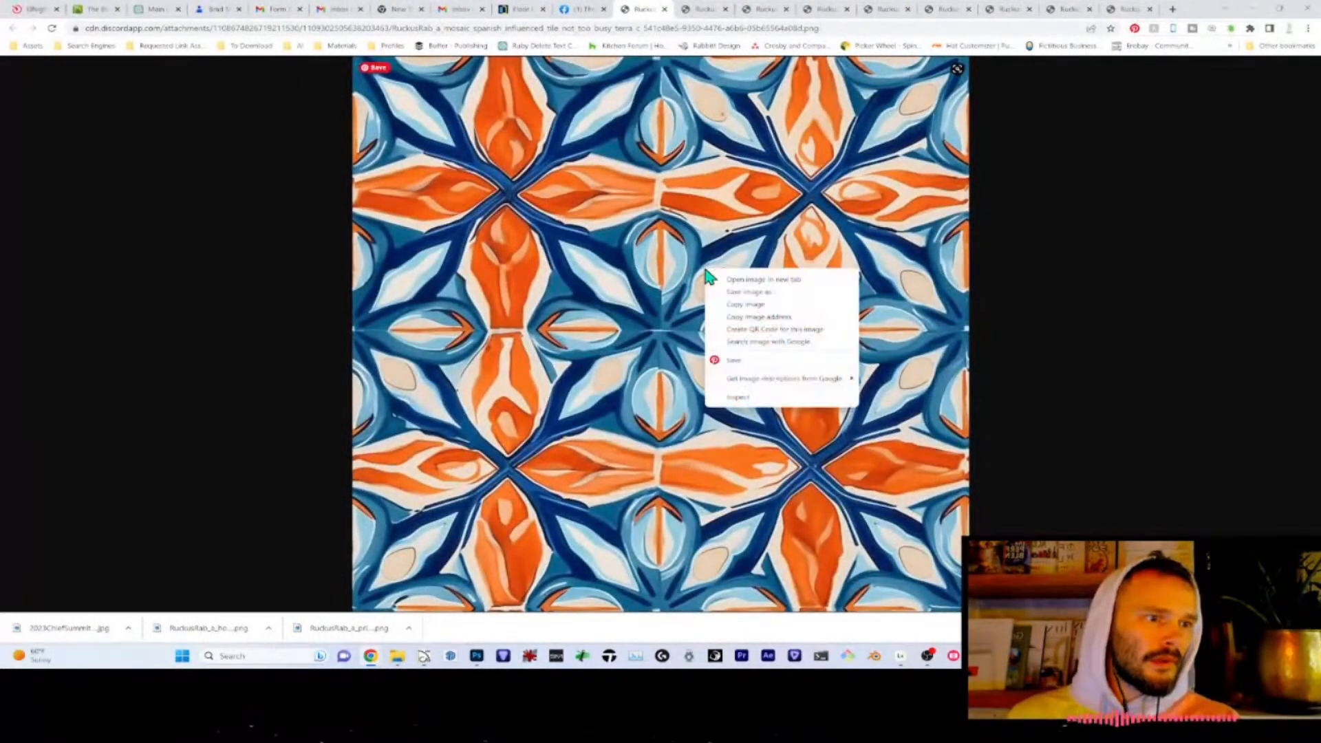
click(768, 304)
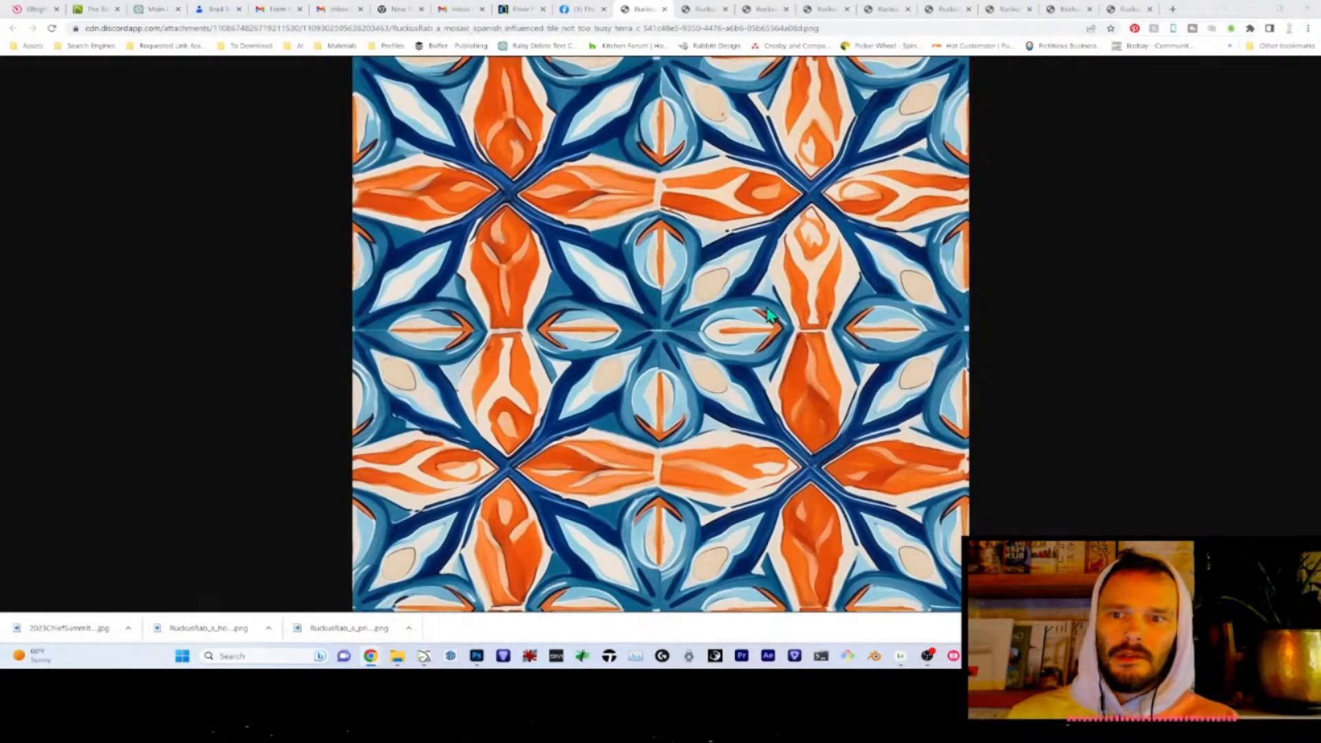
- Switch to Photoshop and paste the orange and blue mosaic as a layer directly above Layer 1
key(alt+Tab)
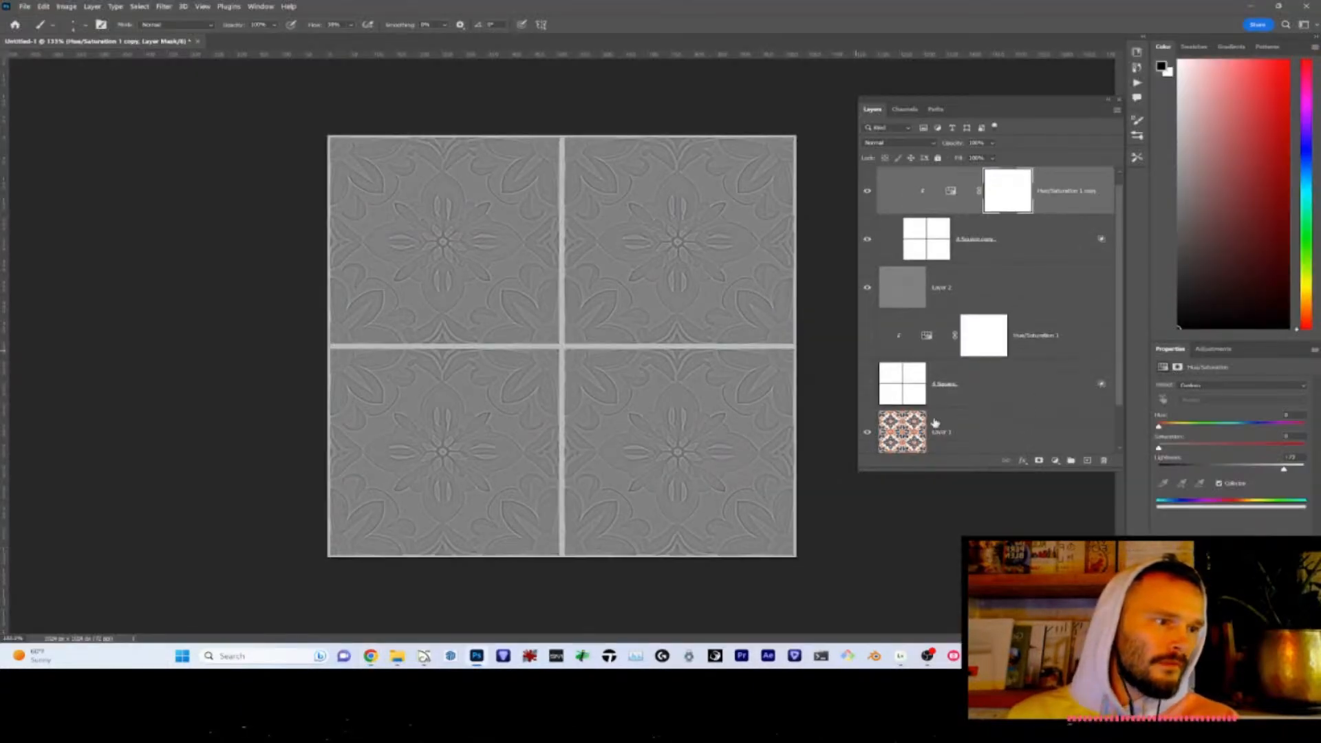
click(967, 432)
scroll(973, 421, down, 1)
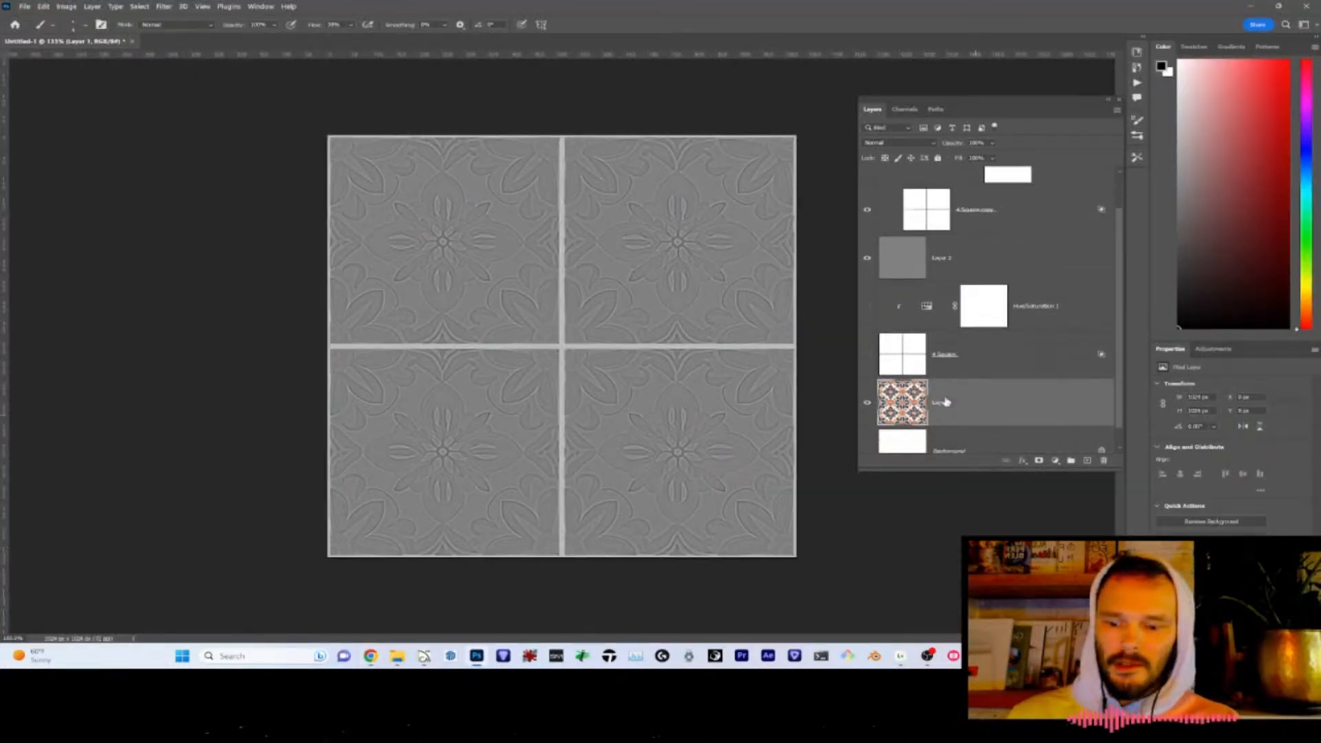
key(ctrl+v)
scroll(947, 409, down, 2)
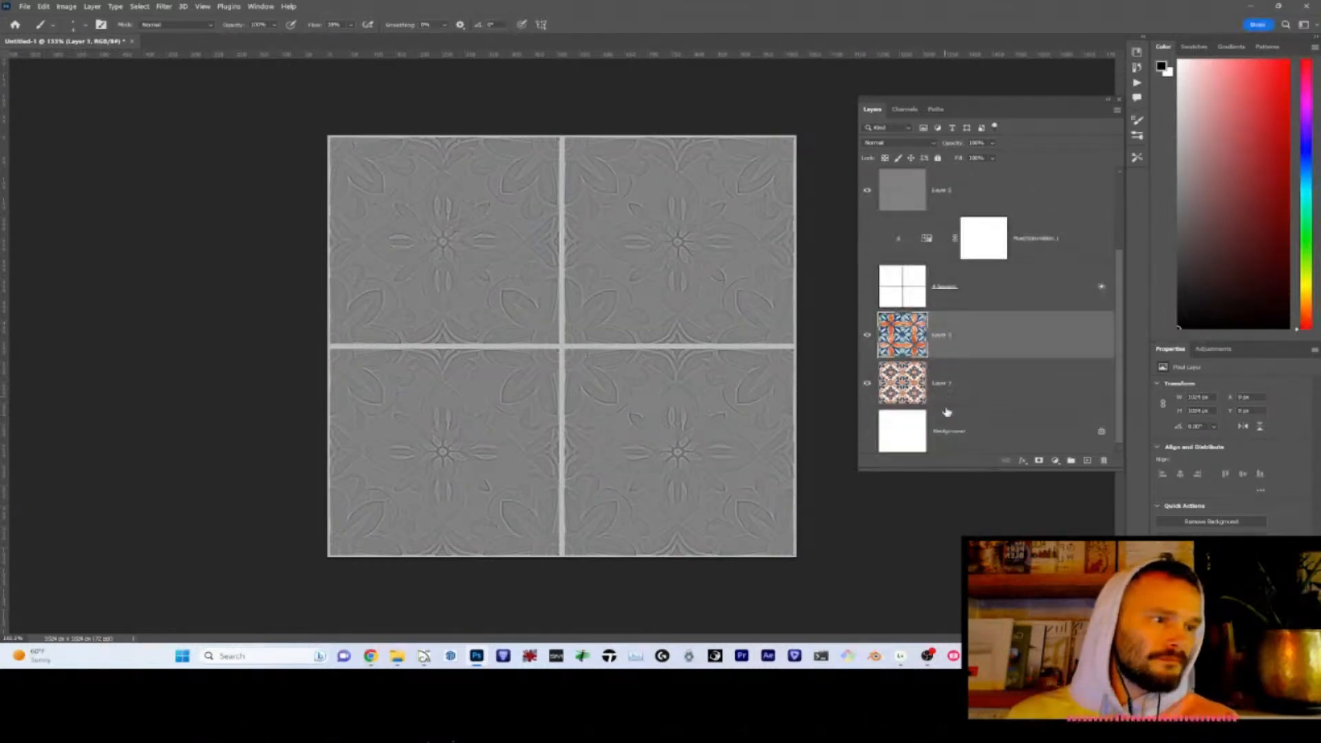
scroll(947, 412, up, 1)
scroll(912, 332, up, 1)
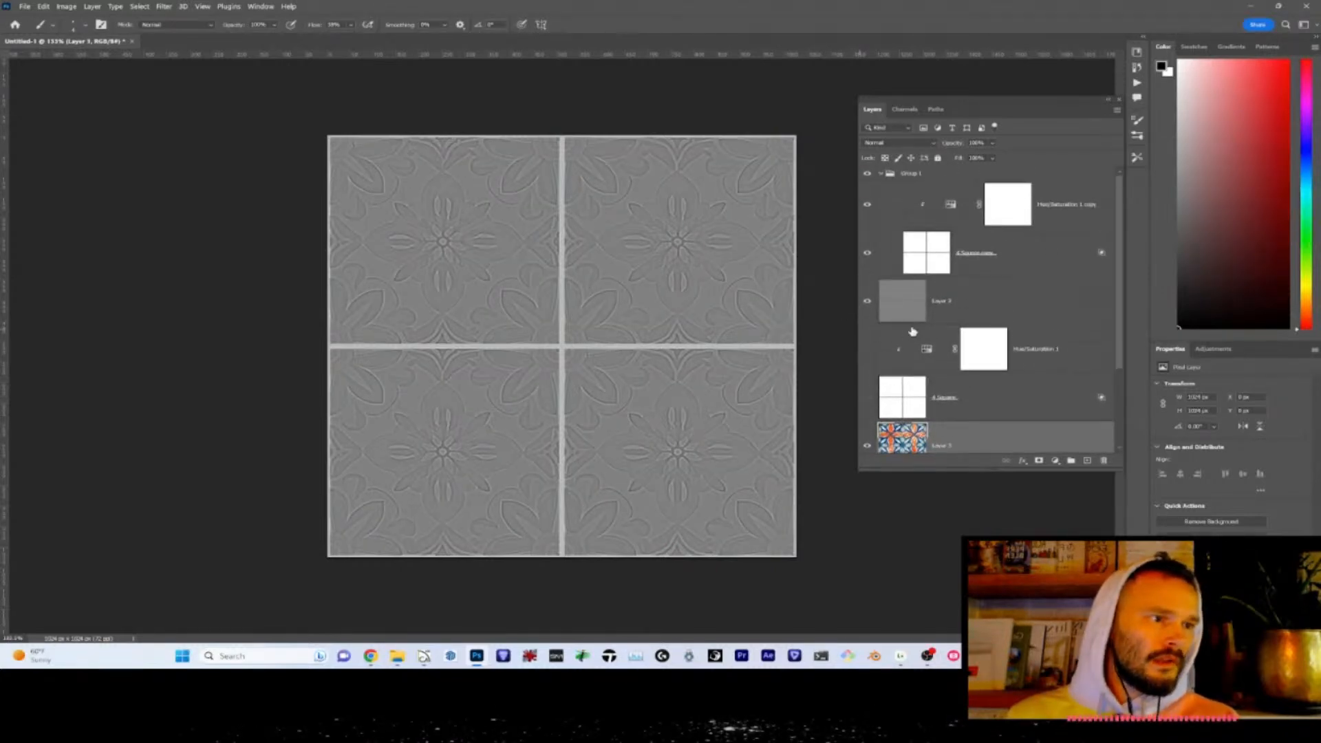
- Collapse the group holding the bump grout layers and rename it Bump Grout Adjuster
click(880, 174)
double_click(909, 174)
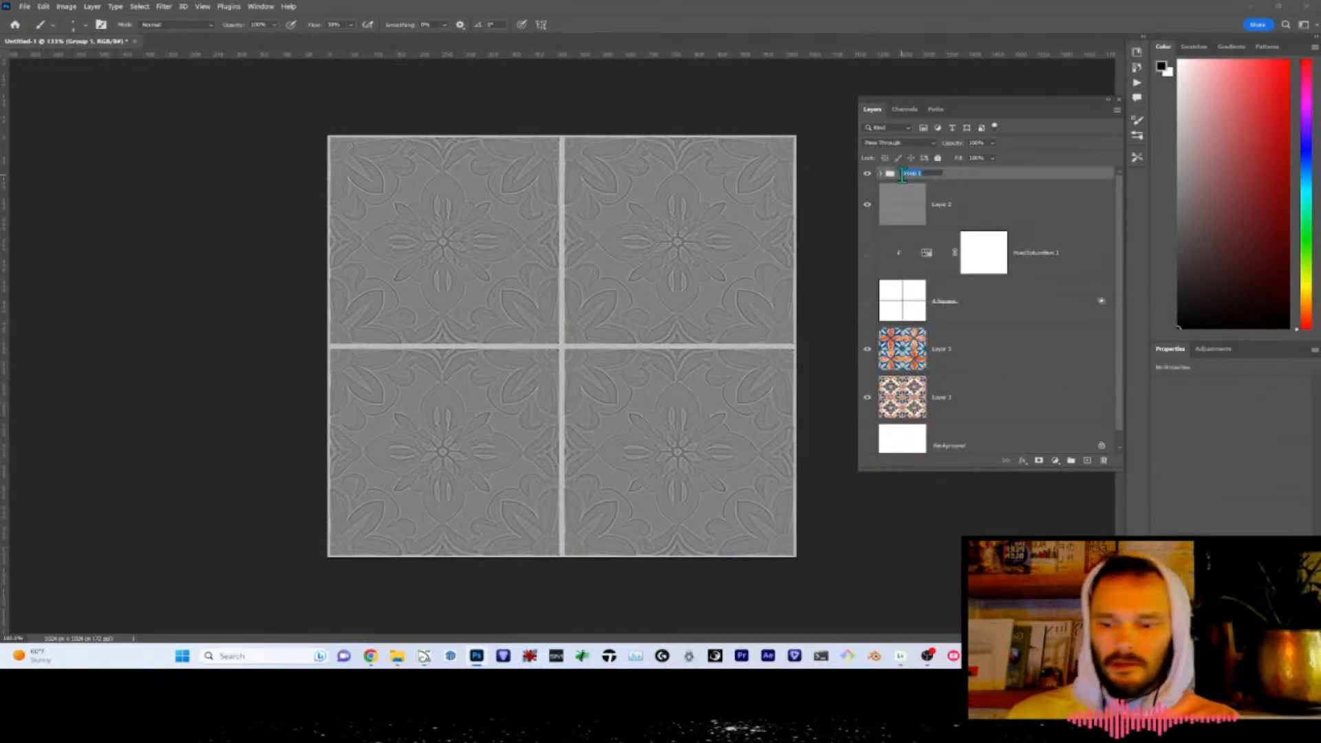
text(Grout)
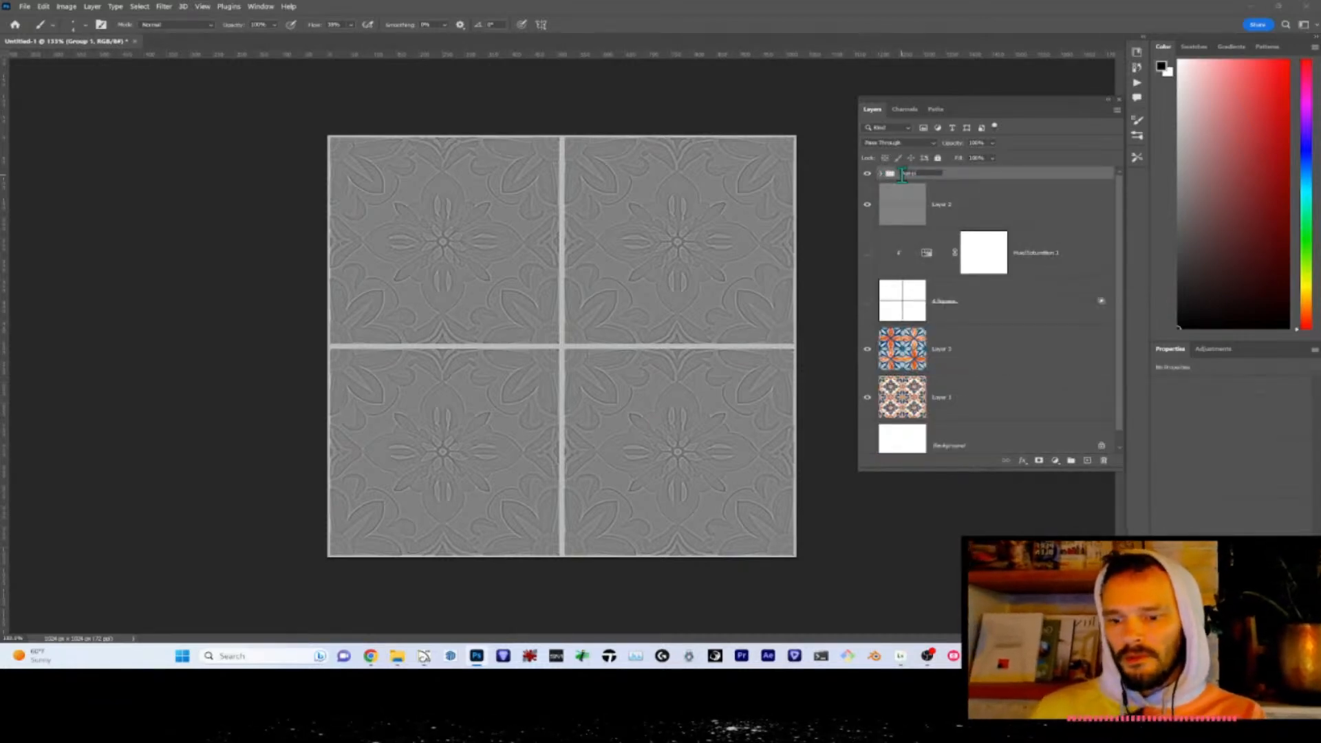
text( Steel)
text( Adj)
text(uster)
key(Return)
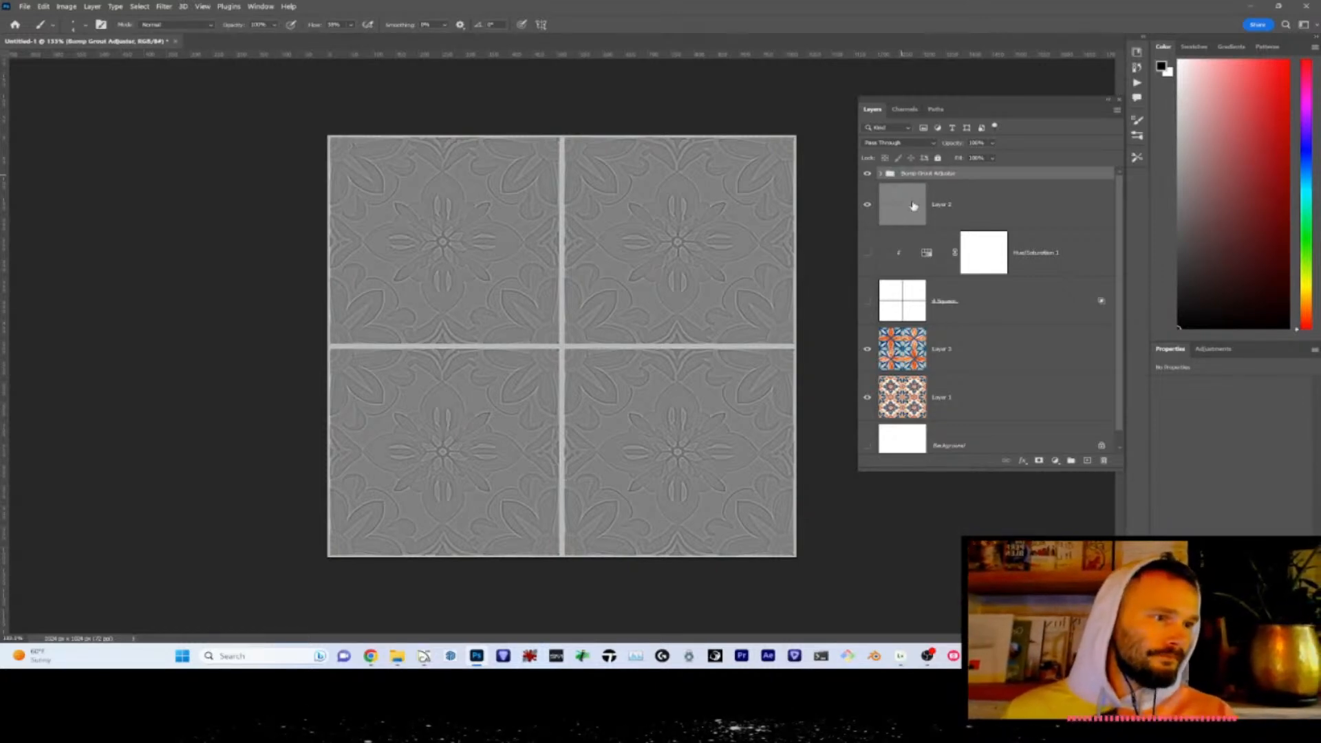
- Delete the grey embossed Layer 2, show the original grout with its Hue/Saturation adjustment, and hide the Bump Grout Adjuster group
click(868, 207)
click(868, 205)
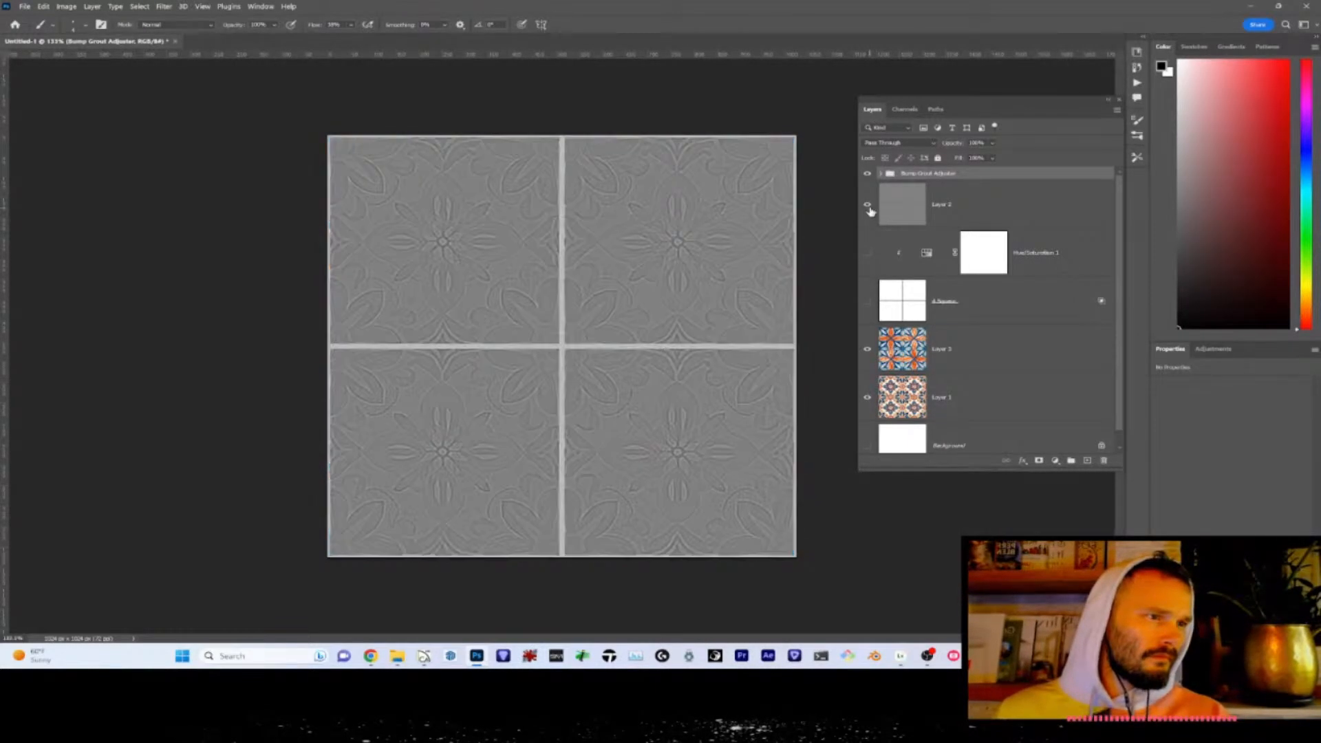
drag(903, 213, 1106, 461)
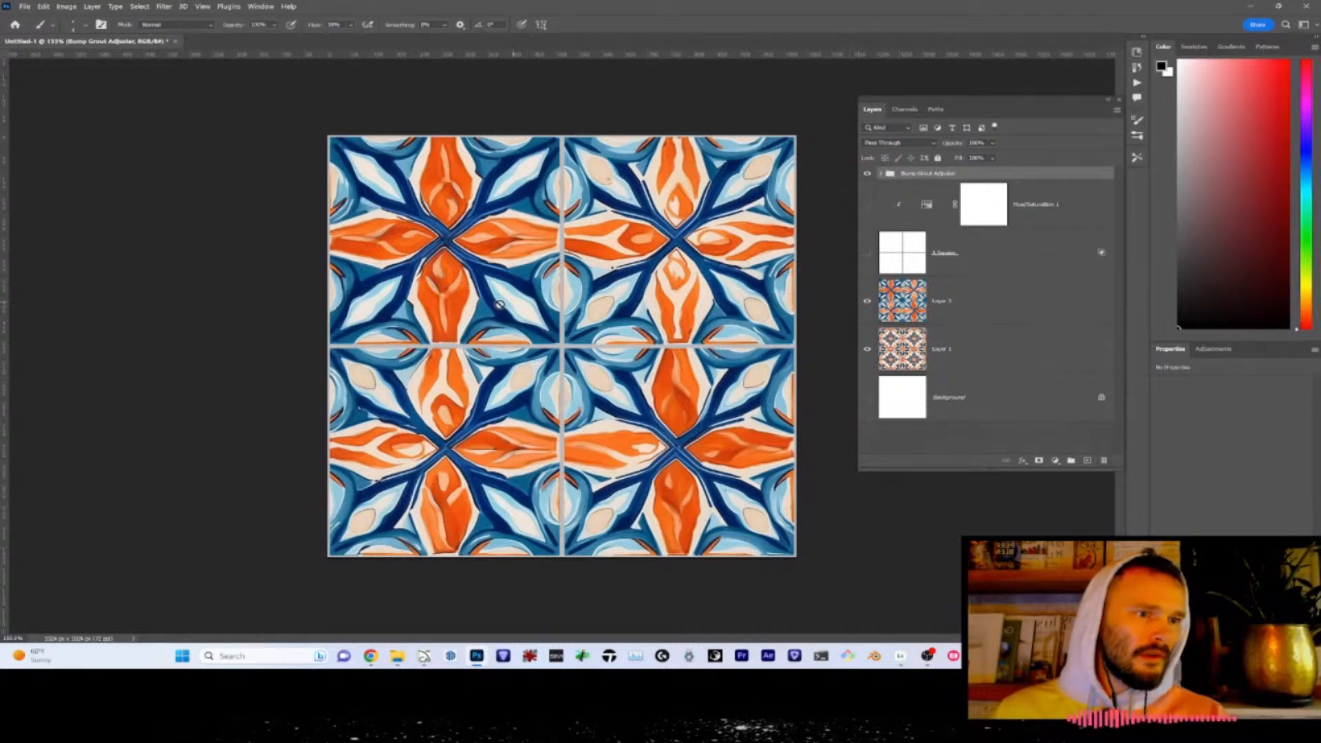
click(867, 206)
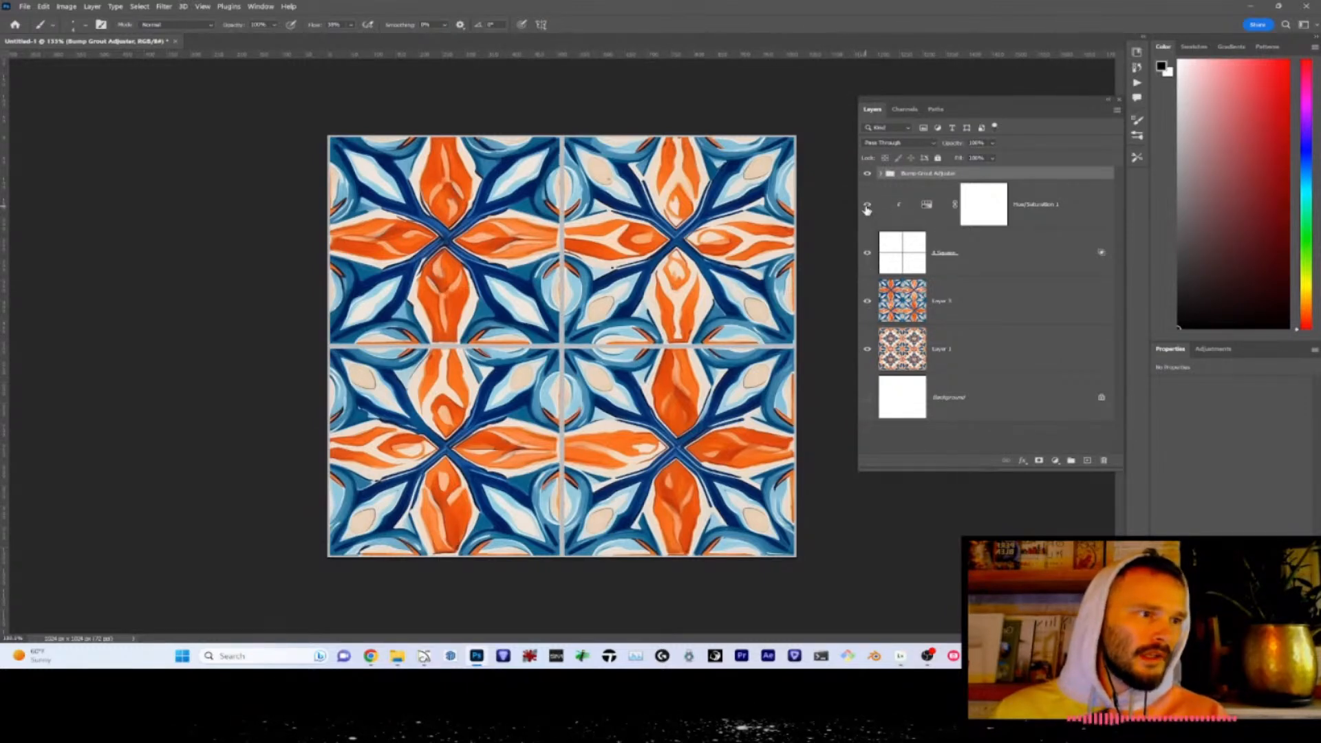
click(867, 175)
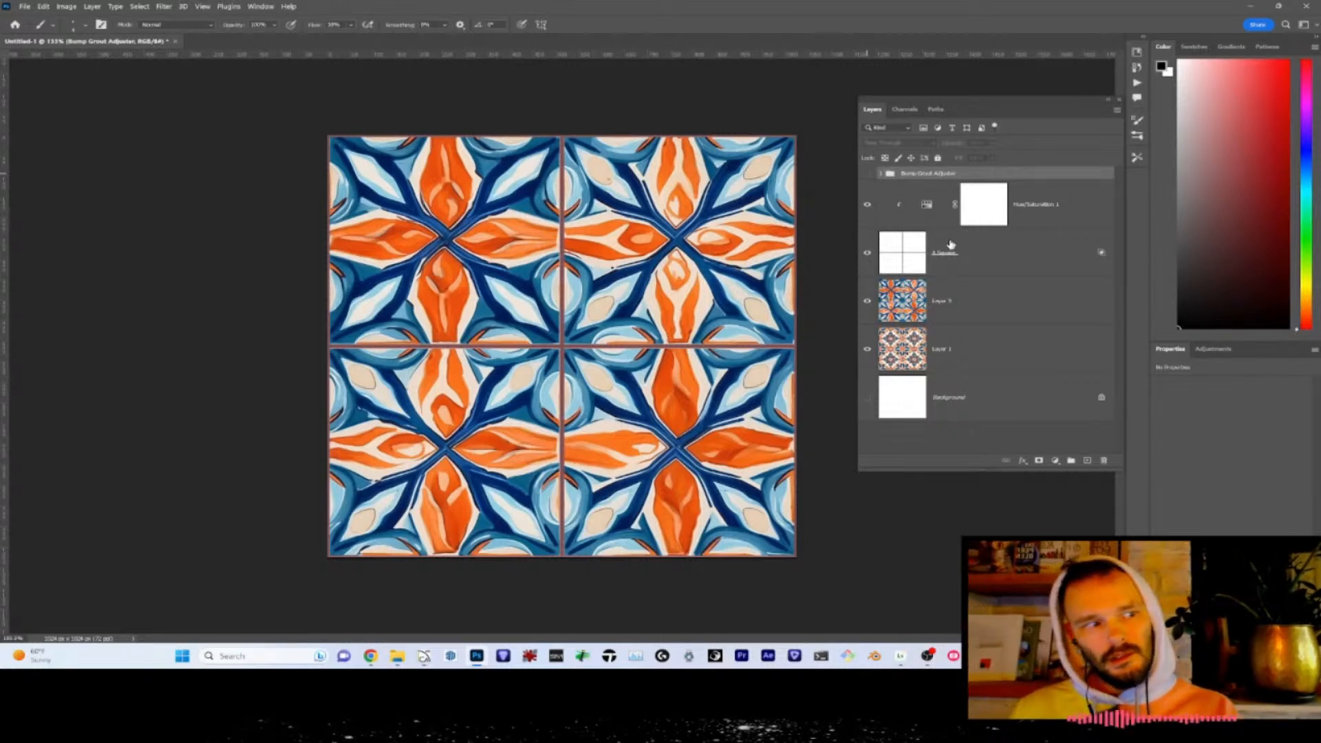
- Recolor the grout lines to a light blue by shifting the hue and raising the lightness of their Hue/Saturation adjustment
click(927, 205)
drag(1159, 426, 1169, 427)
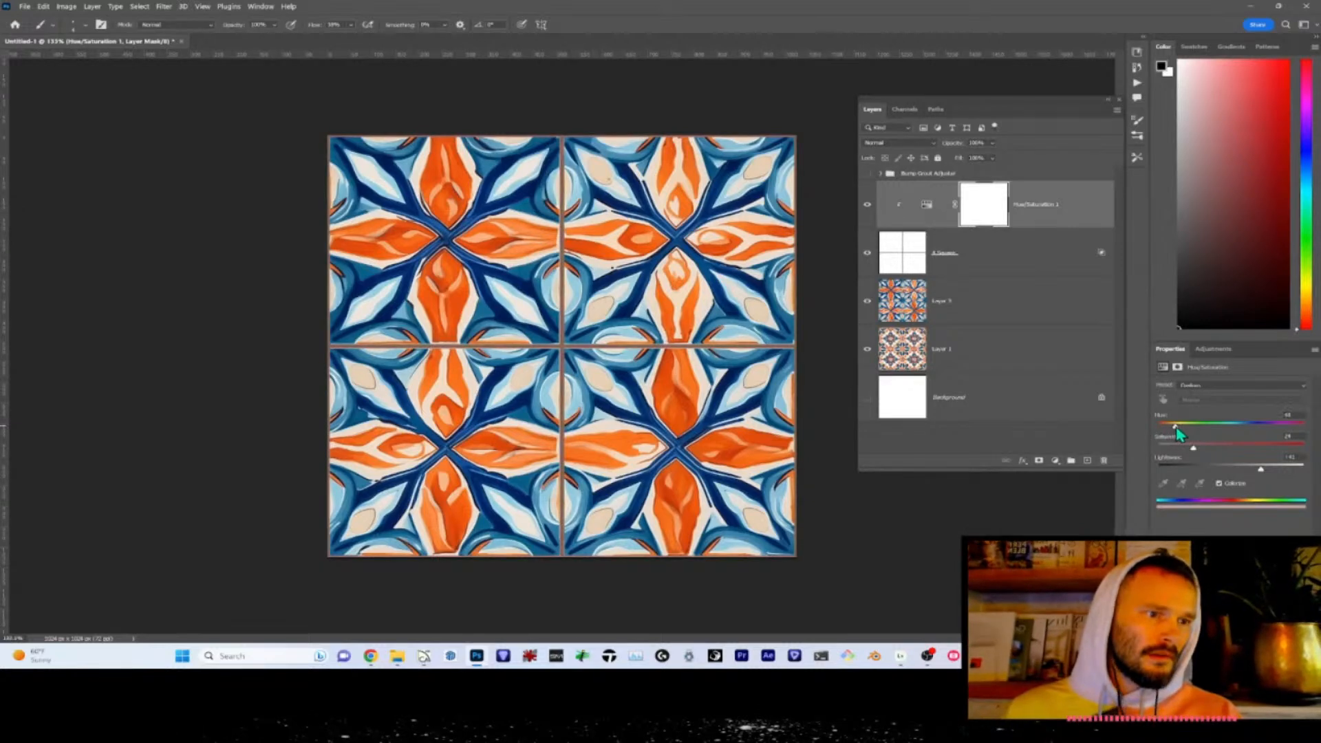
drag(1168, 426, 1200, 428)
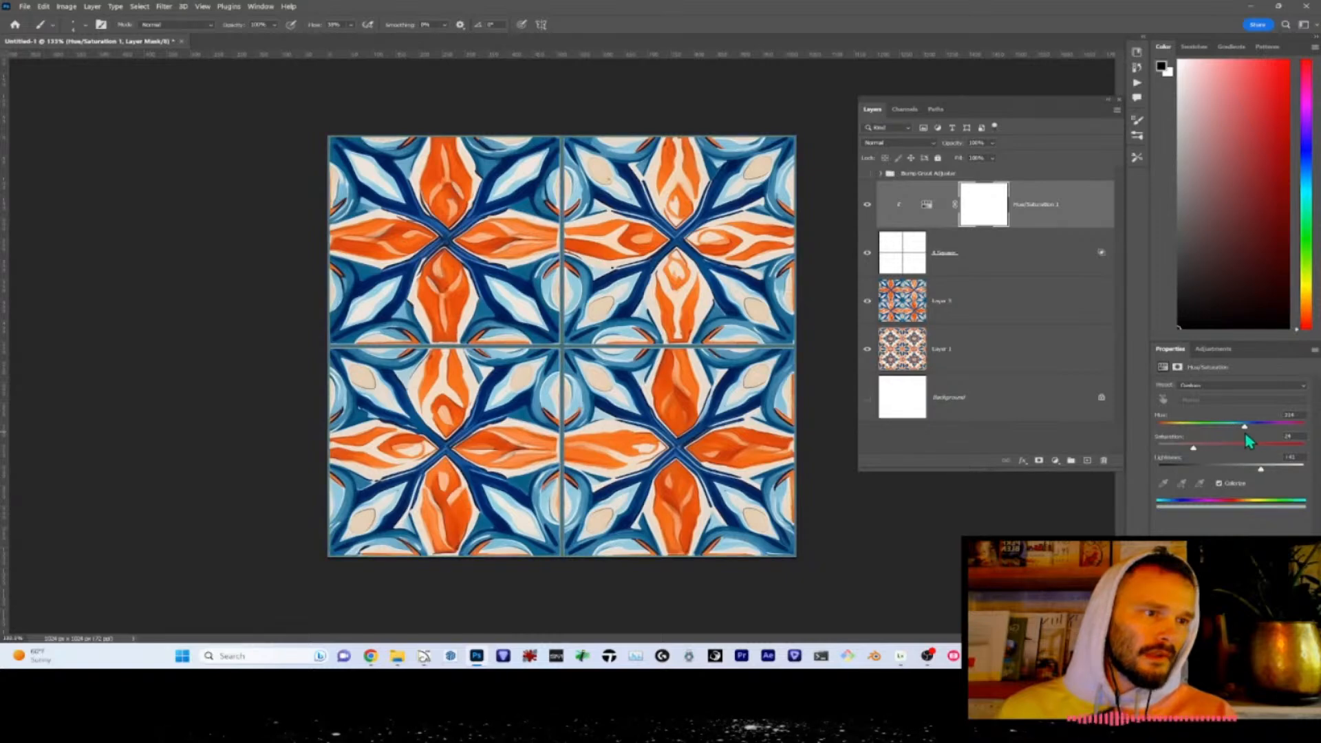
mouse_move(1245, 434)
mouse_down()
mouse_move(1313, 435)
mouse_move(1268, 435)
mouse_up()
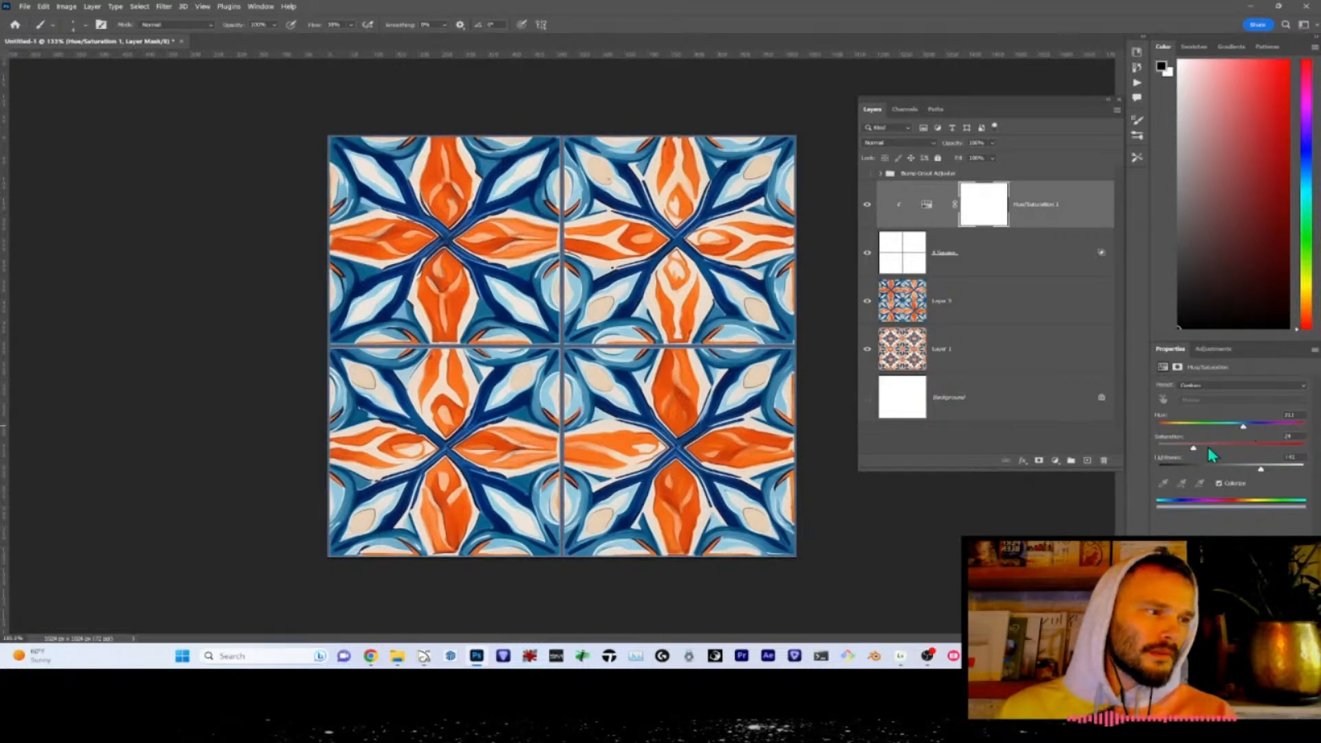
drag(1263, 471, 1279, 470)
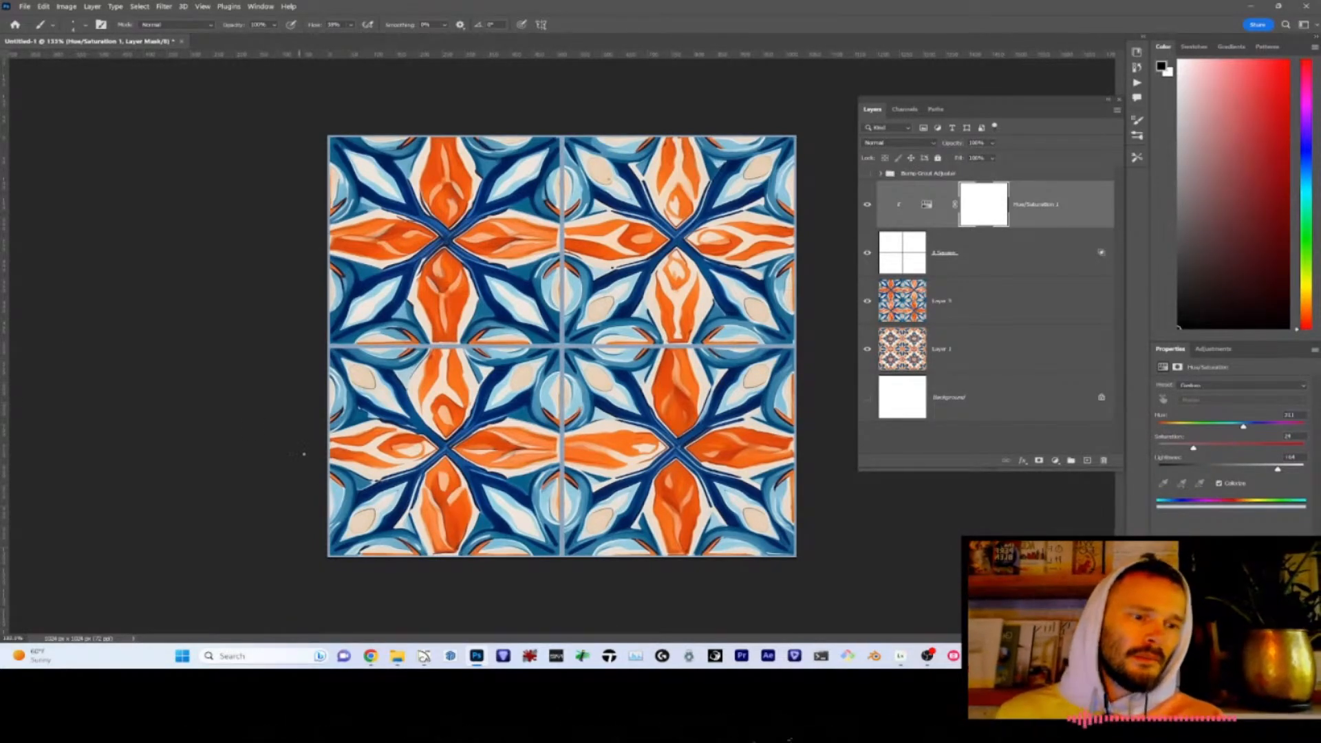
- Switch to the browser, search Google Images for sand, preview the Adobe Stock light sand background, and return to Photoshop
mouse_move(370, 656)
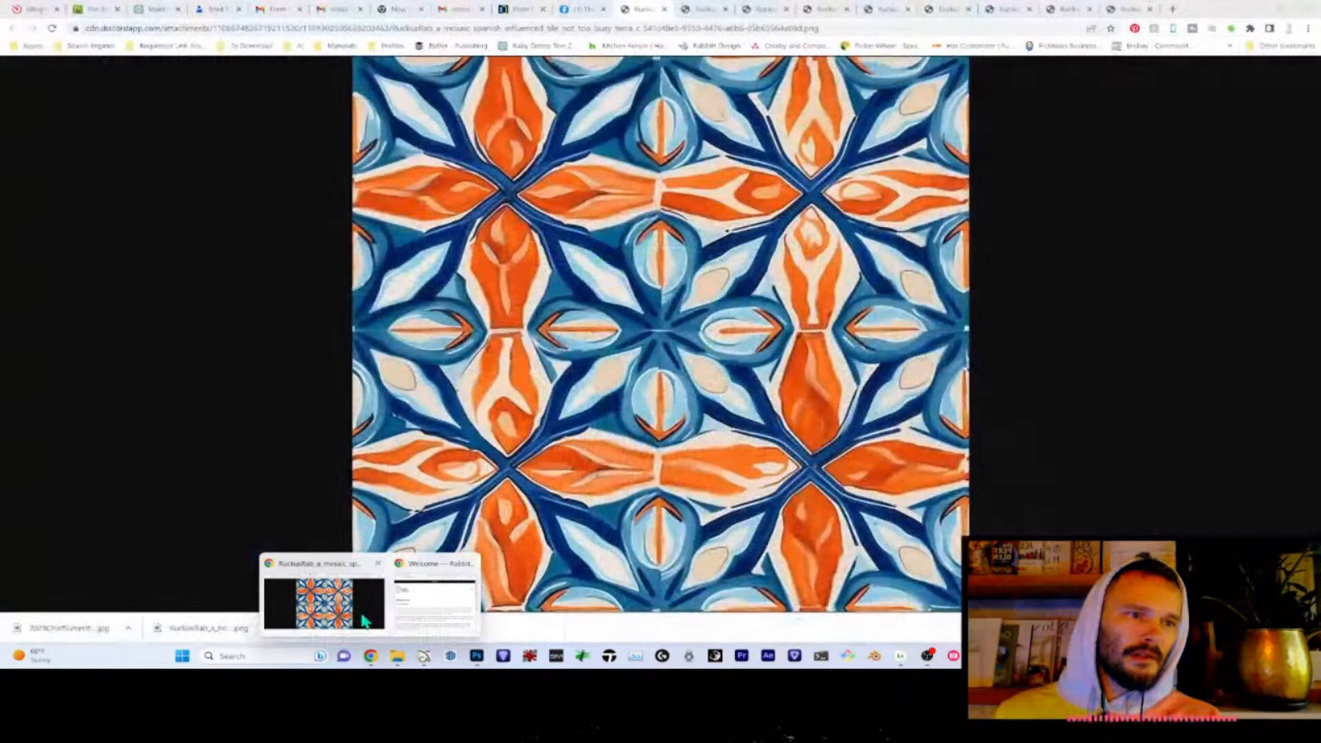
click(323, 604)
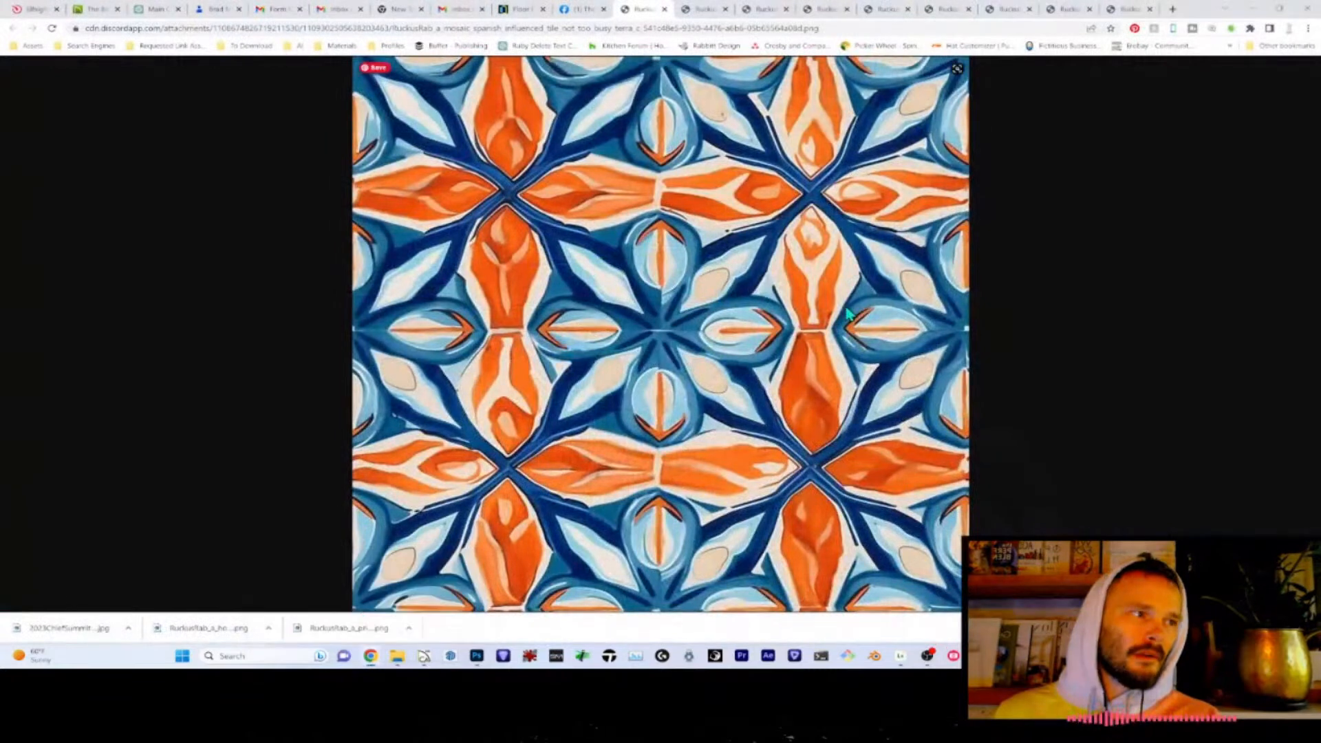
click(1173, 8)
text(sand)
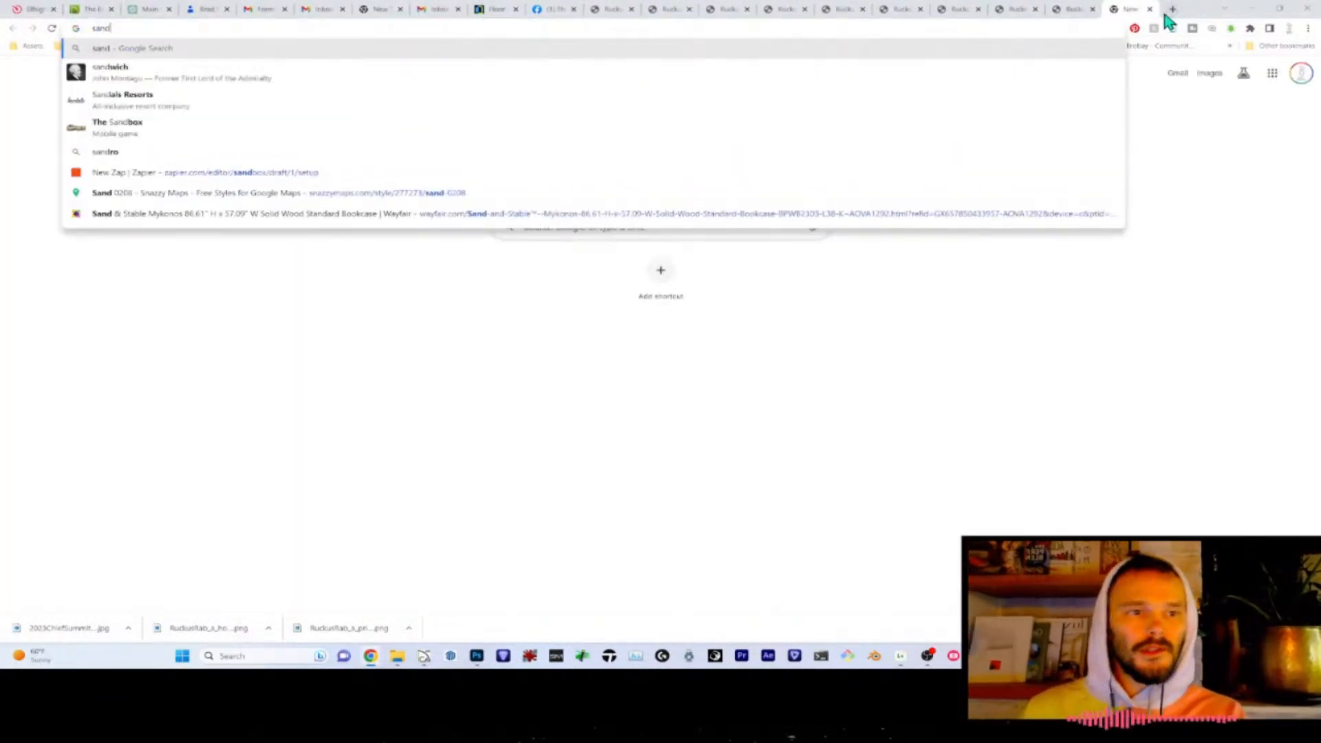
key(Return)
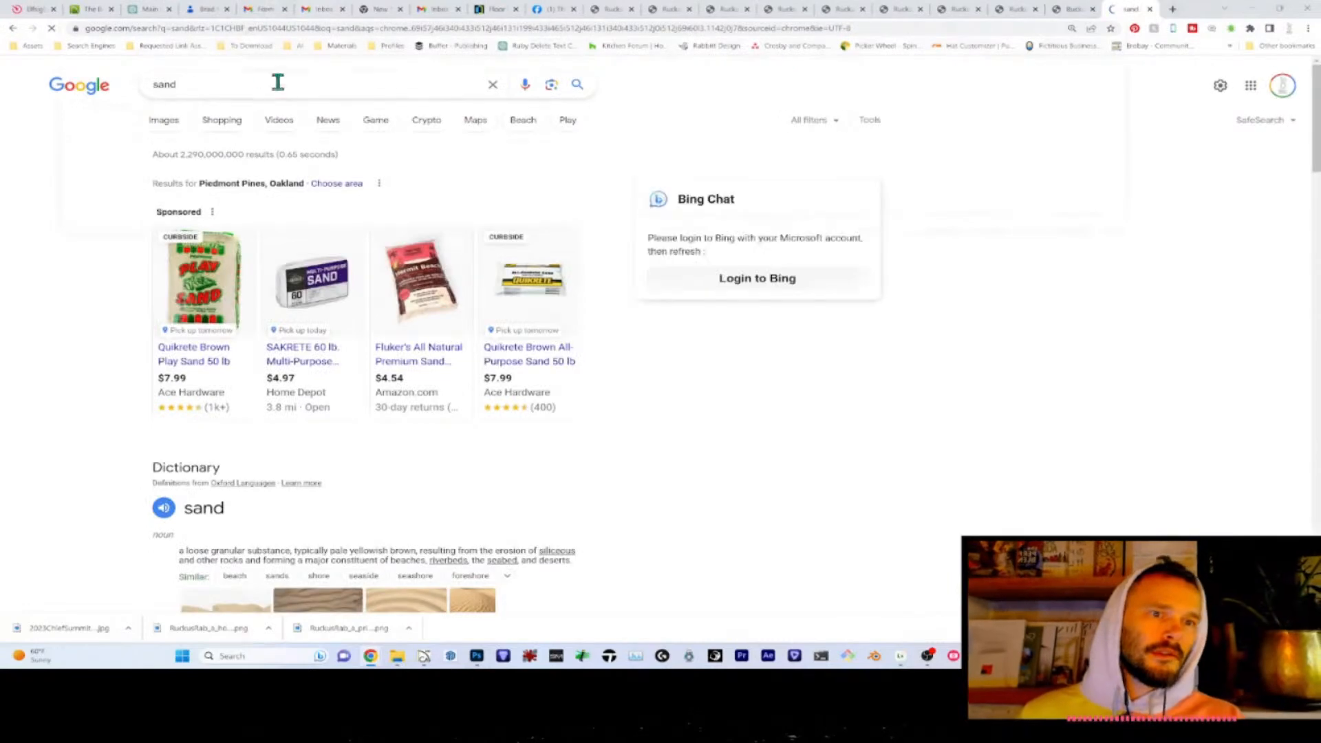
click(168, 122)
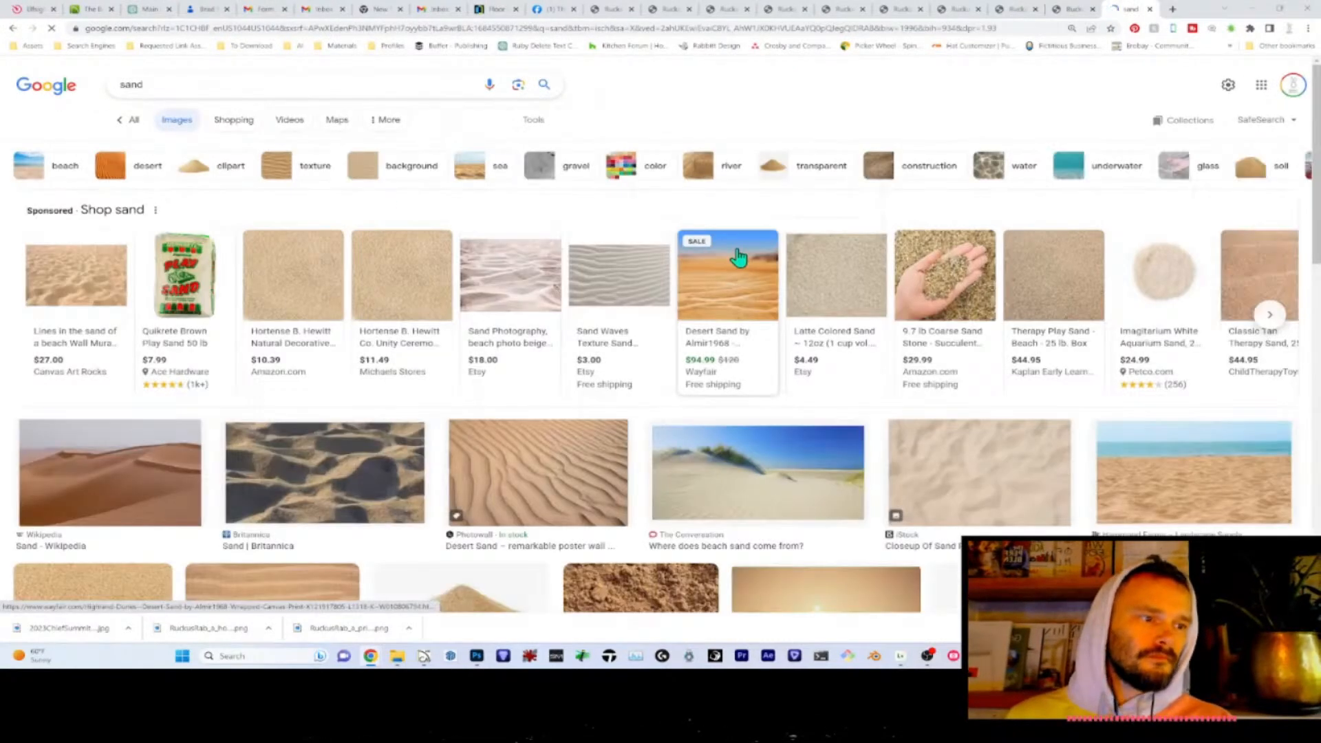
scroll(740, 265, down, 3)
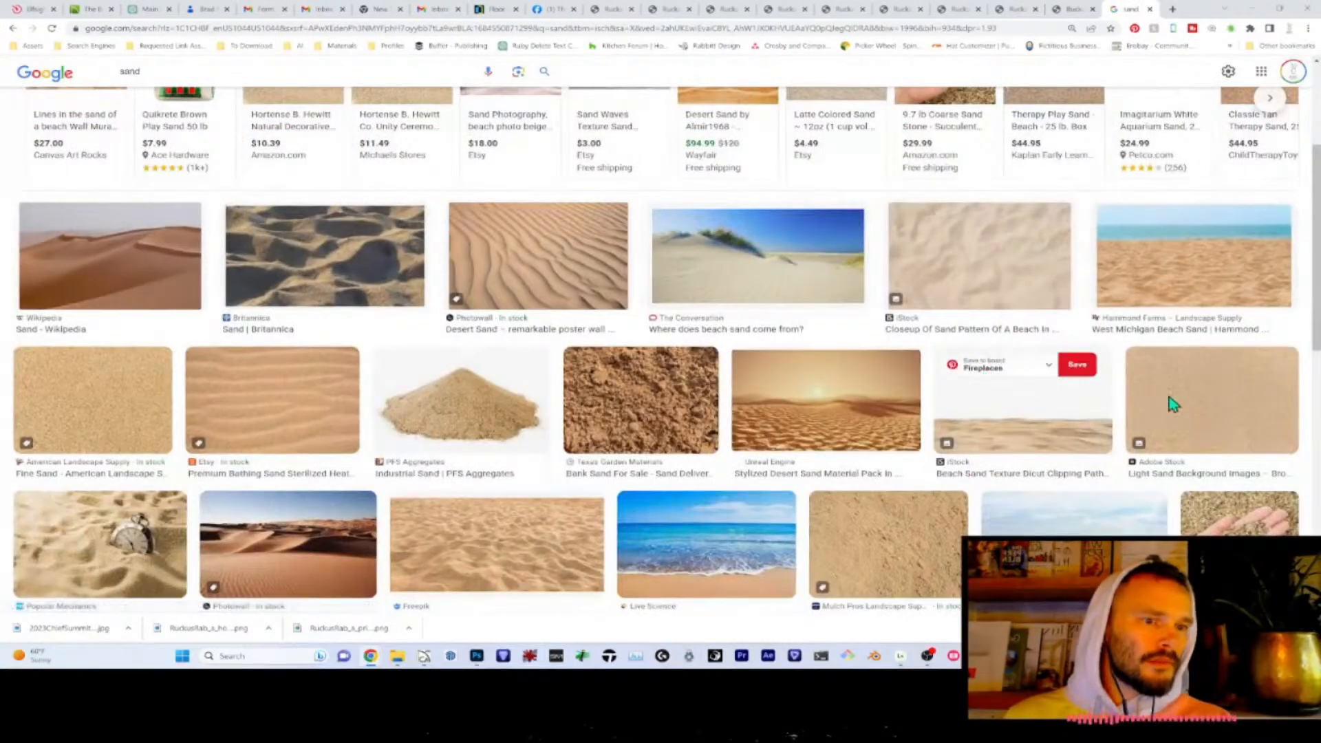
click(1227, 392)
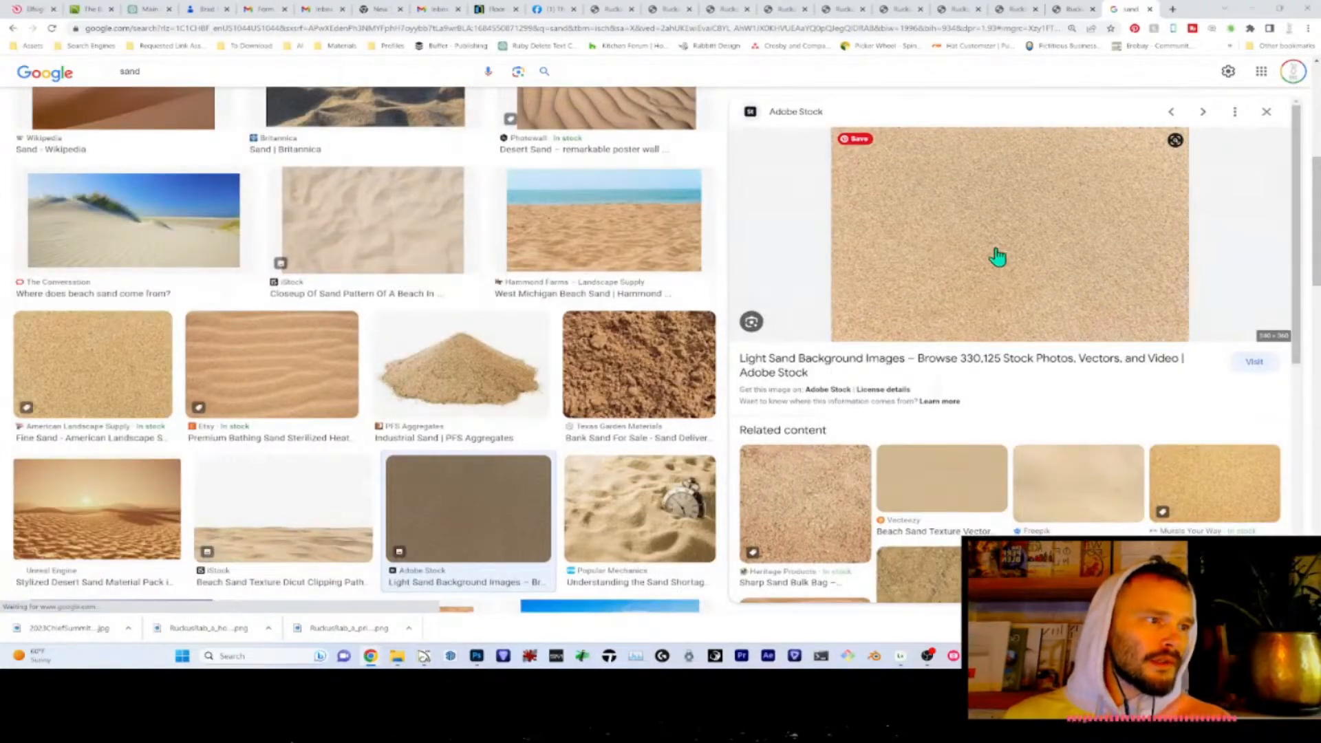
click(1254, 17)
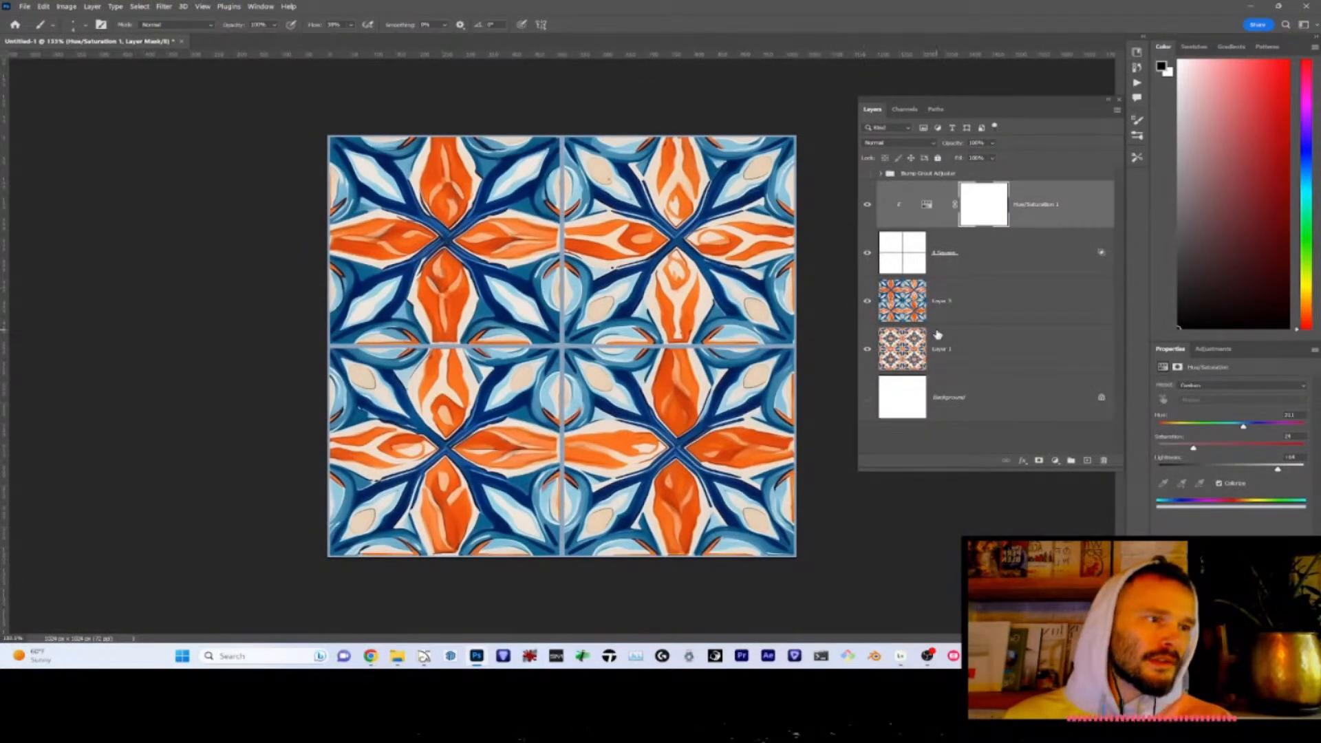
- Add a new layer clipped to the grout above the Hue/Saturation adjustment and hide both mosaic layers
click(1087, 461)
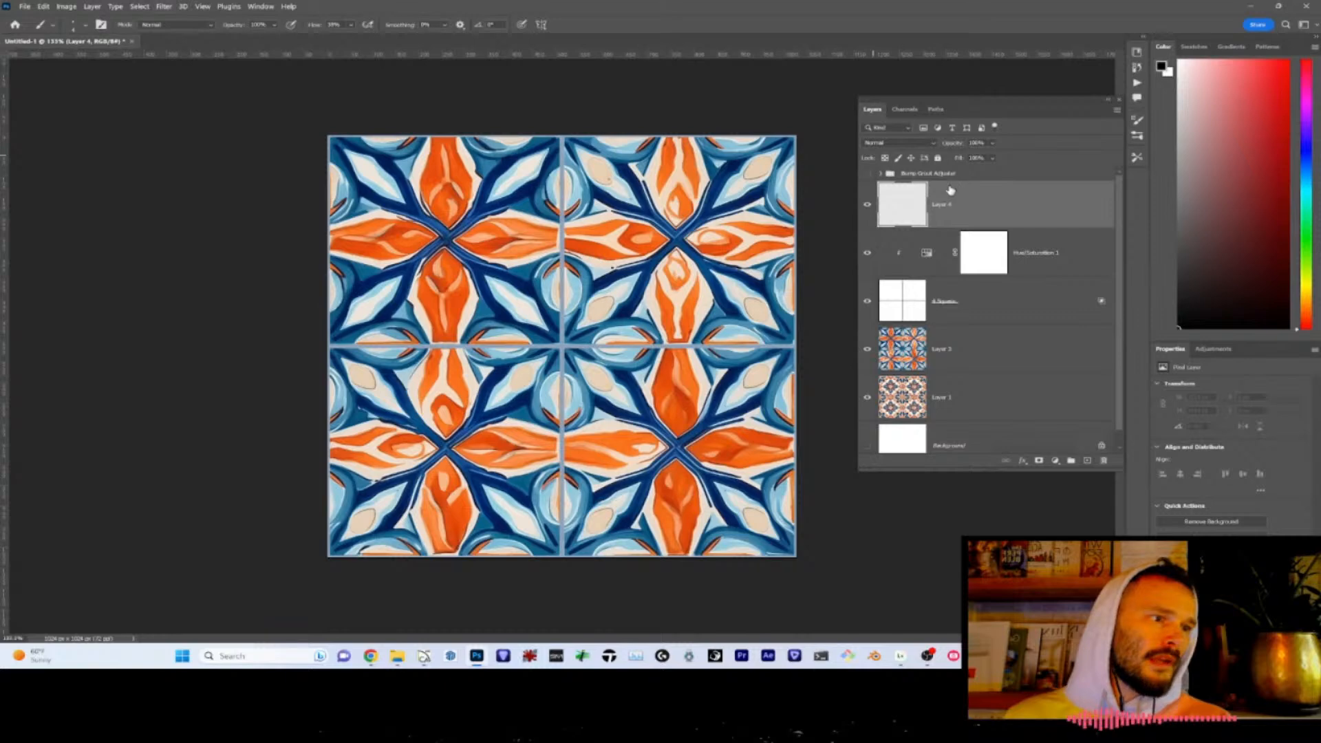
alt+click(909, 224)
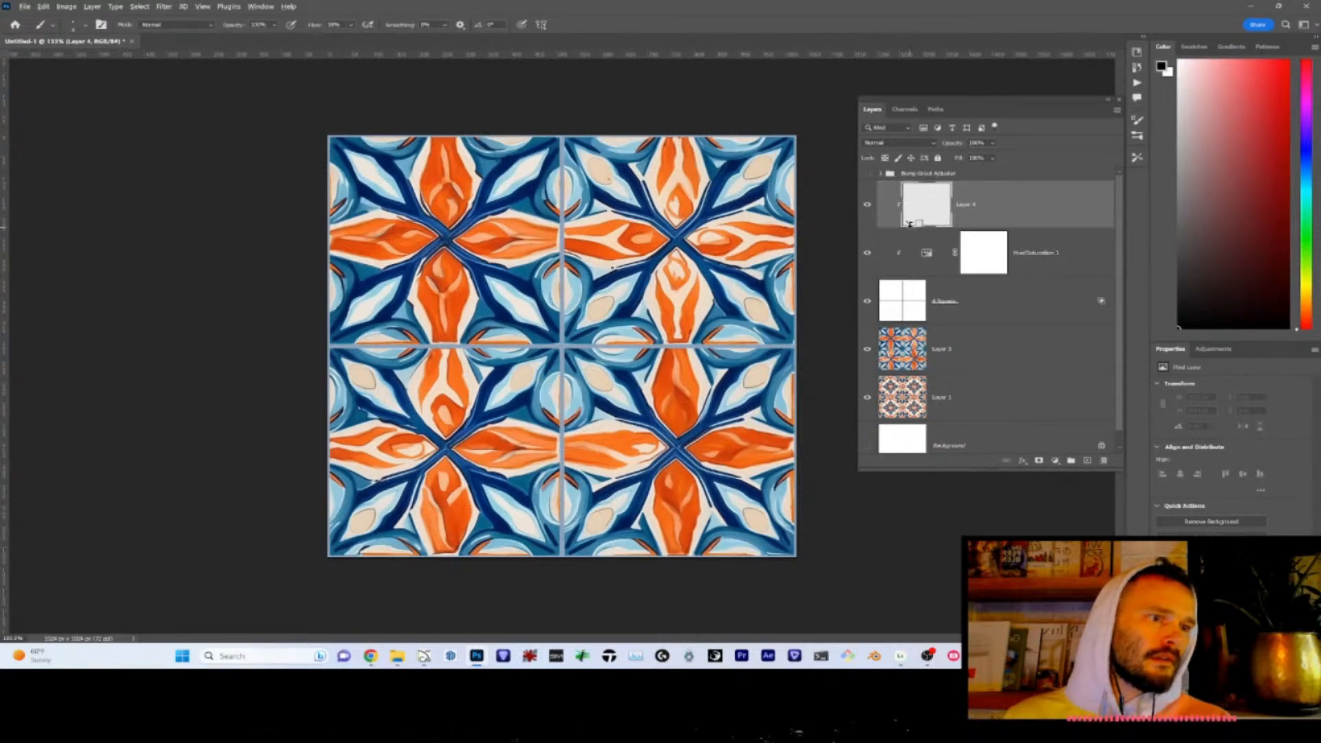
ctrl+click(909, 309)
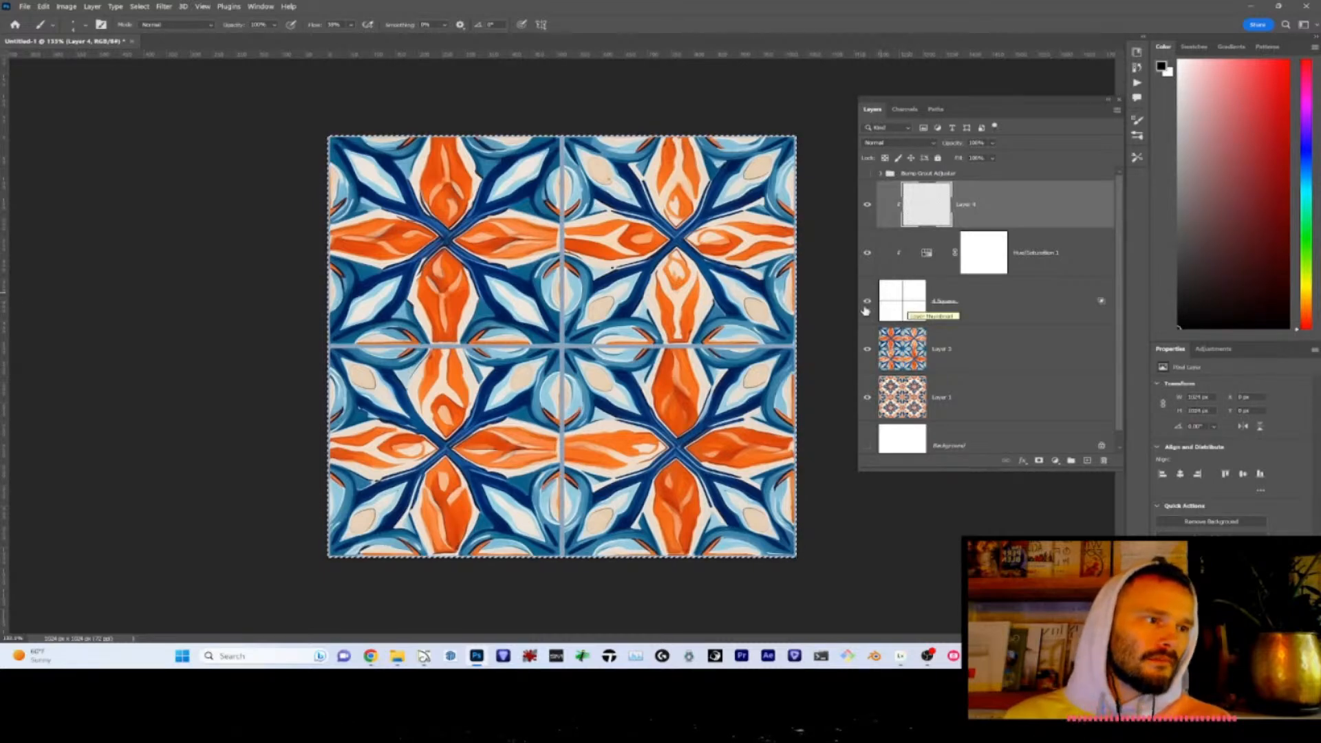
click(896, 307)
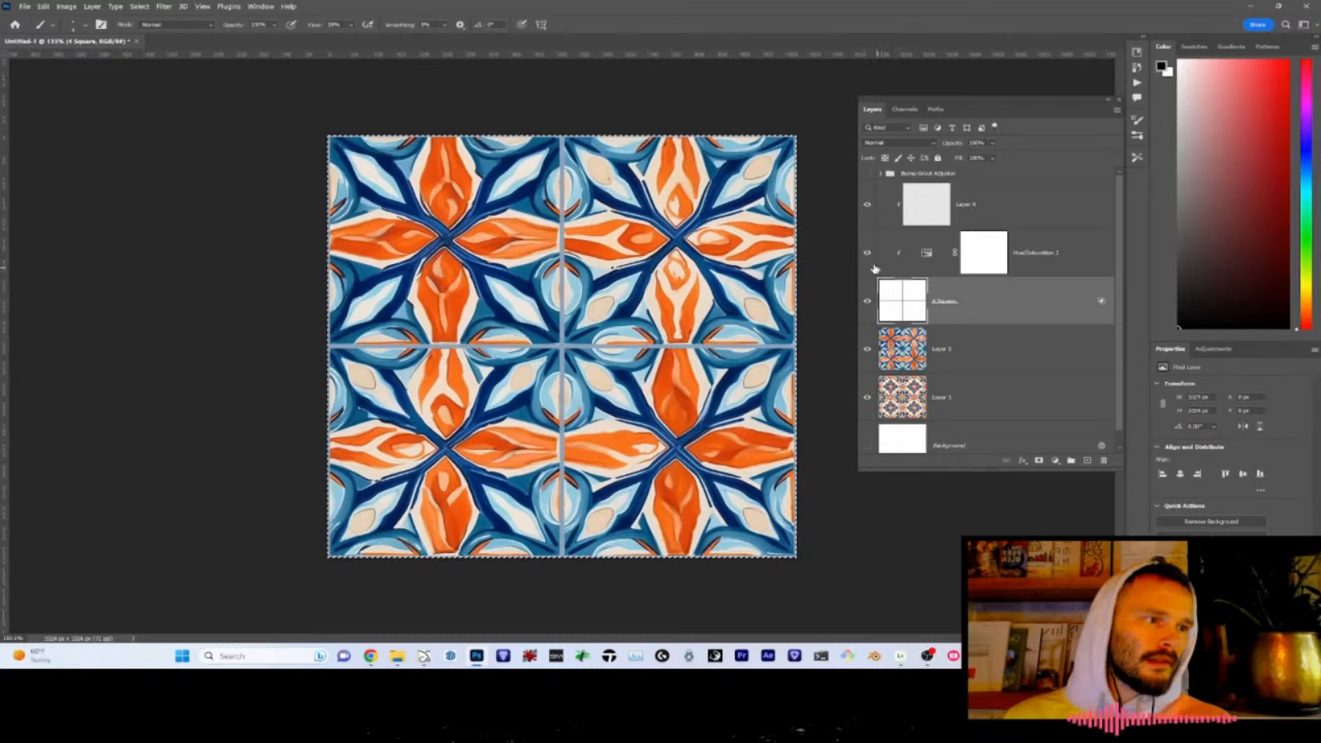
click(868, 385)
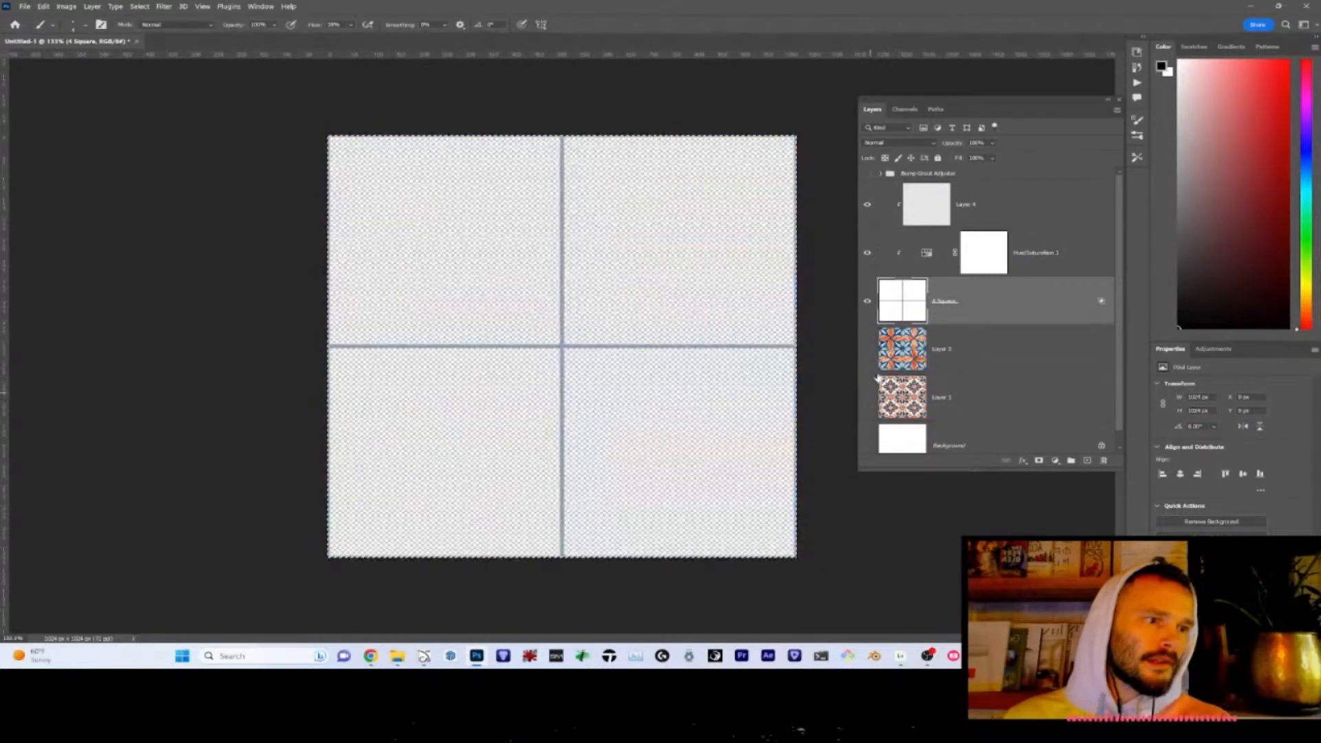
- Convert the 4 Square grout layer to a smart object and rasterize it, then clear the selection
right_click(1021, 315)
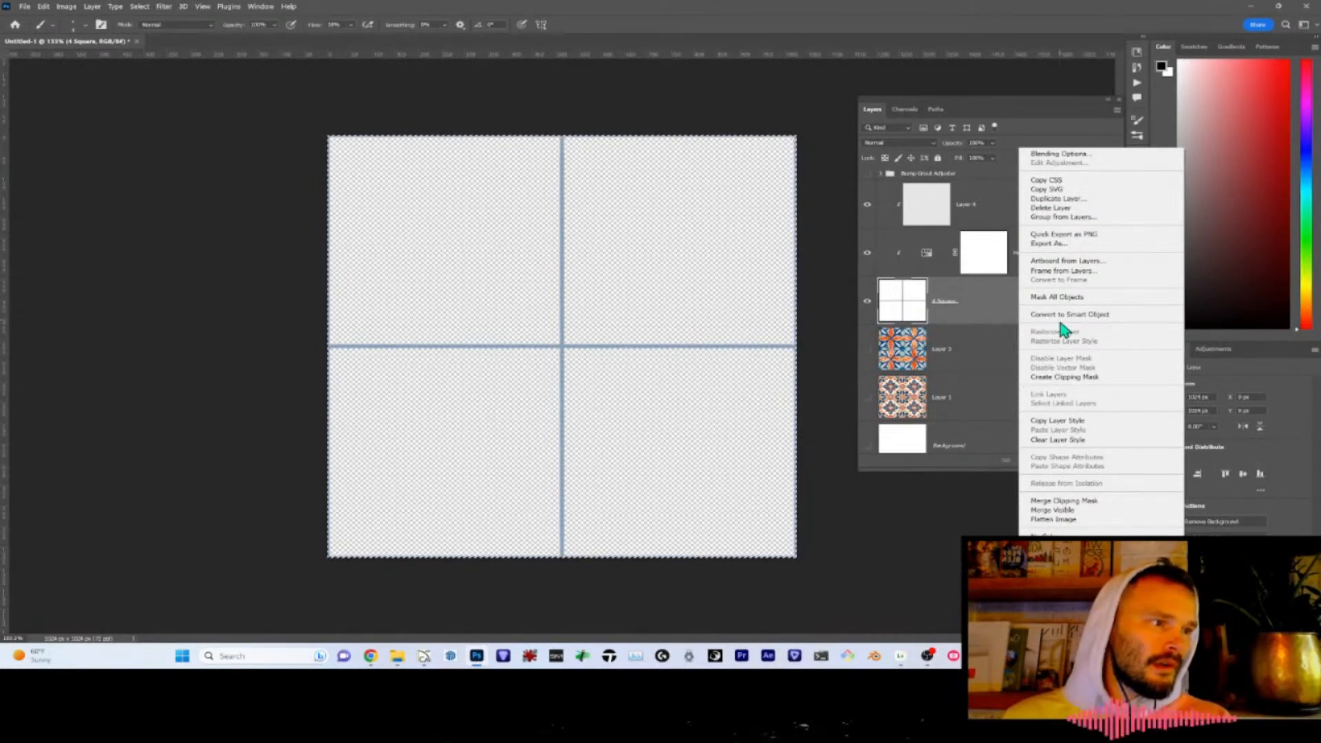
click(1032, 315)
right_click(997, 309)
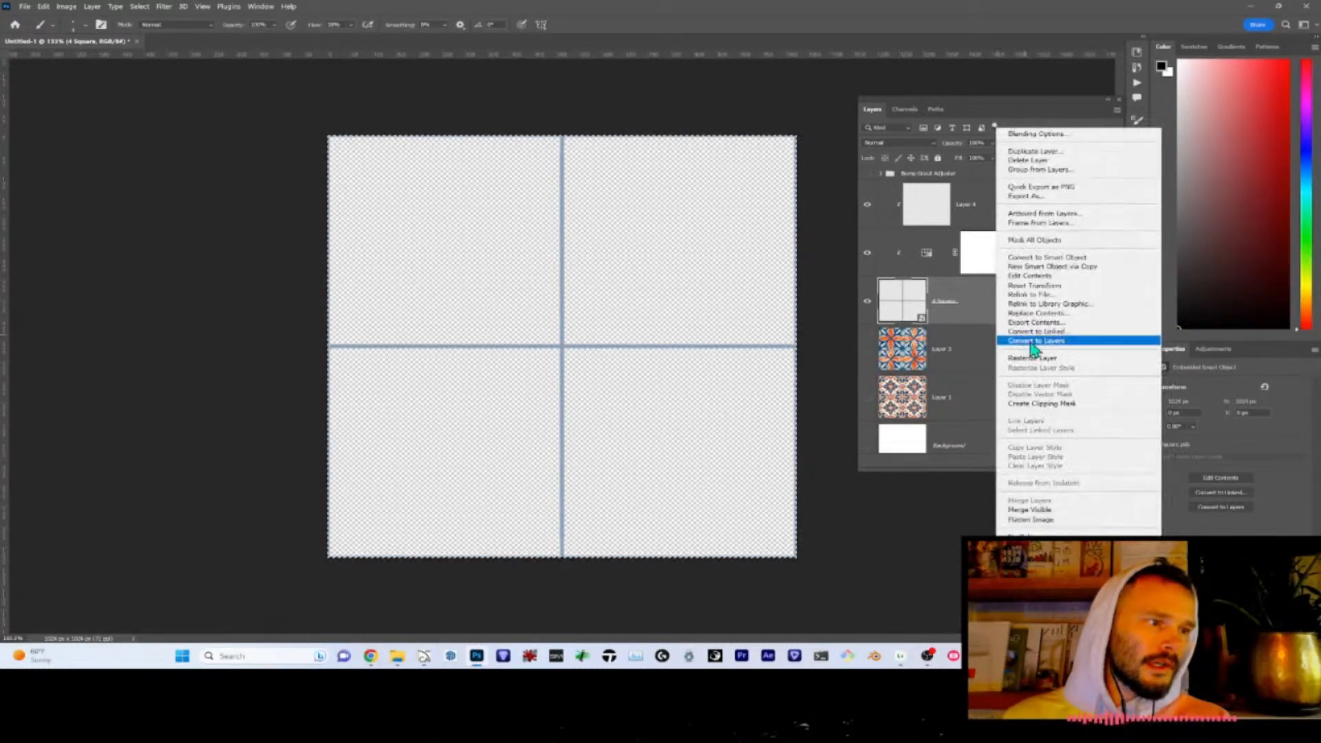
click(1052, 358)
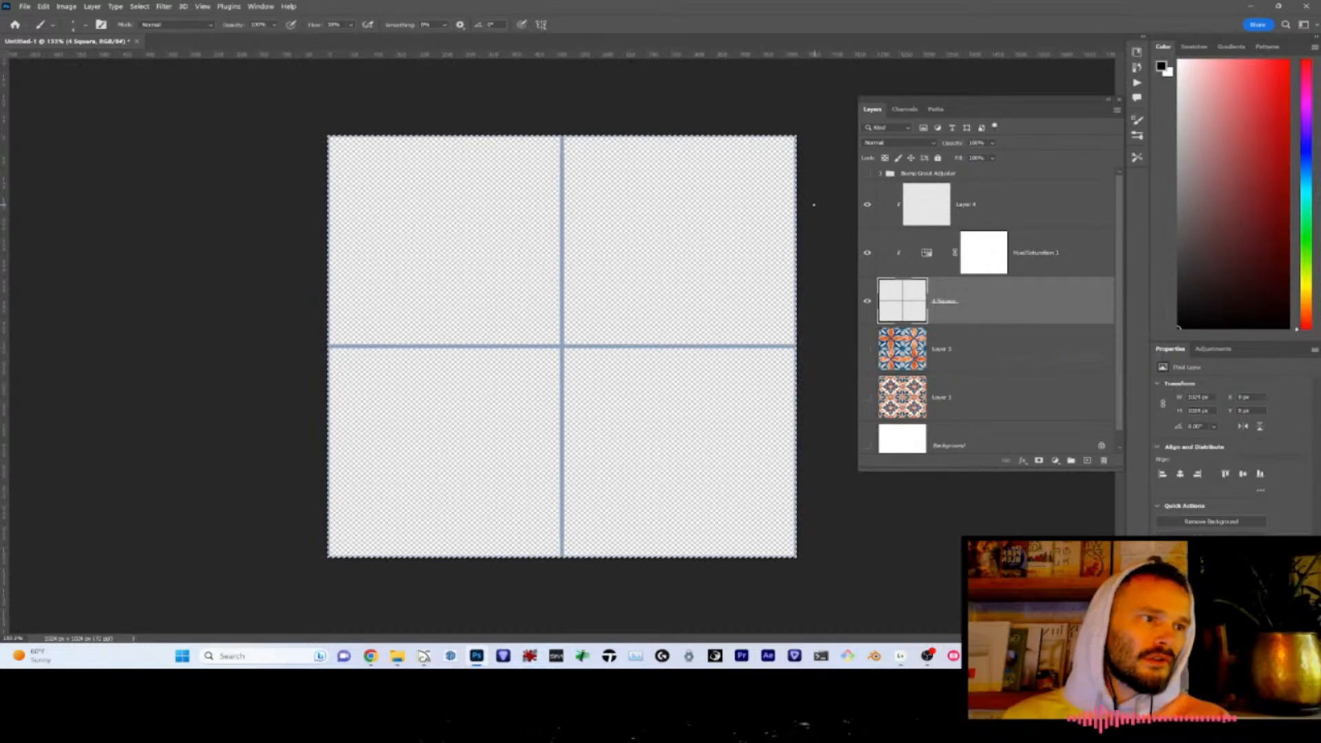
key(ctrl+d)
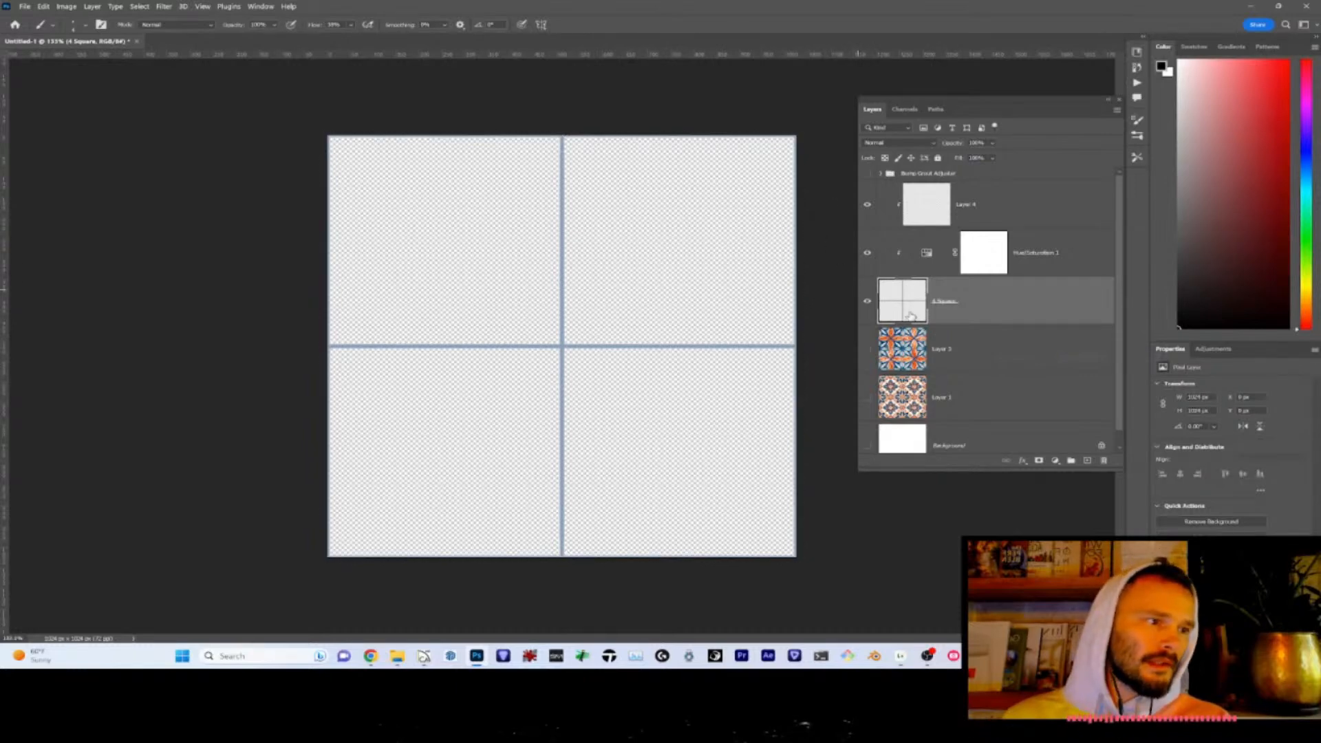
- Load the 4 Square grout lines as a selection and paint them medium gray on Layer 4
ctrl+click(908, 308)
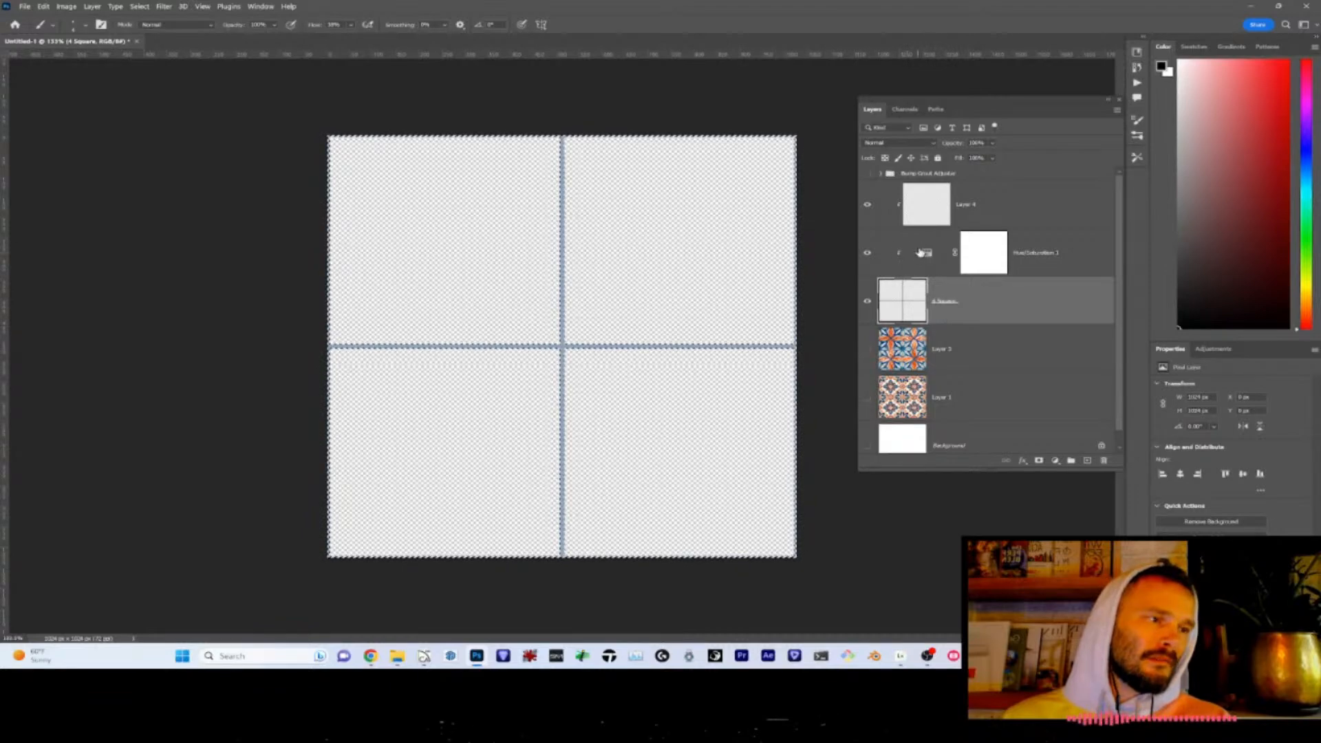
click(937, 218)
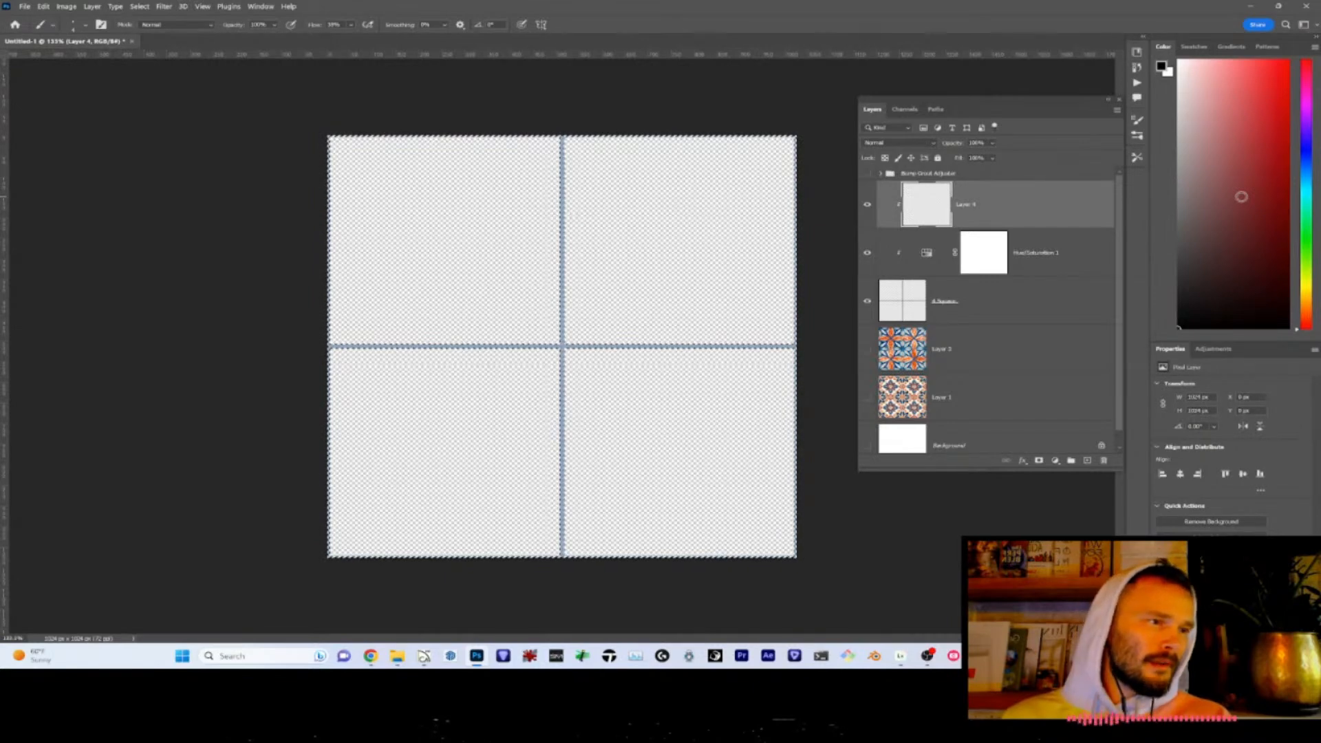
drag(1241, 197, 1111, 197)
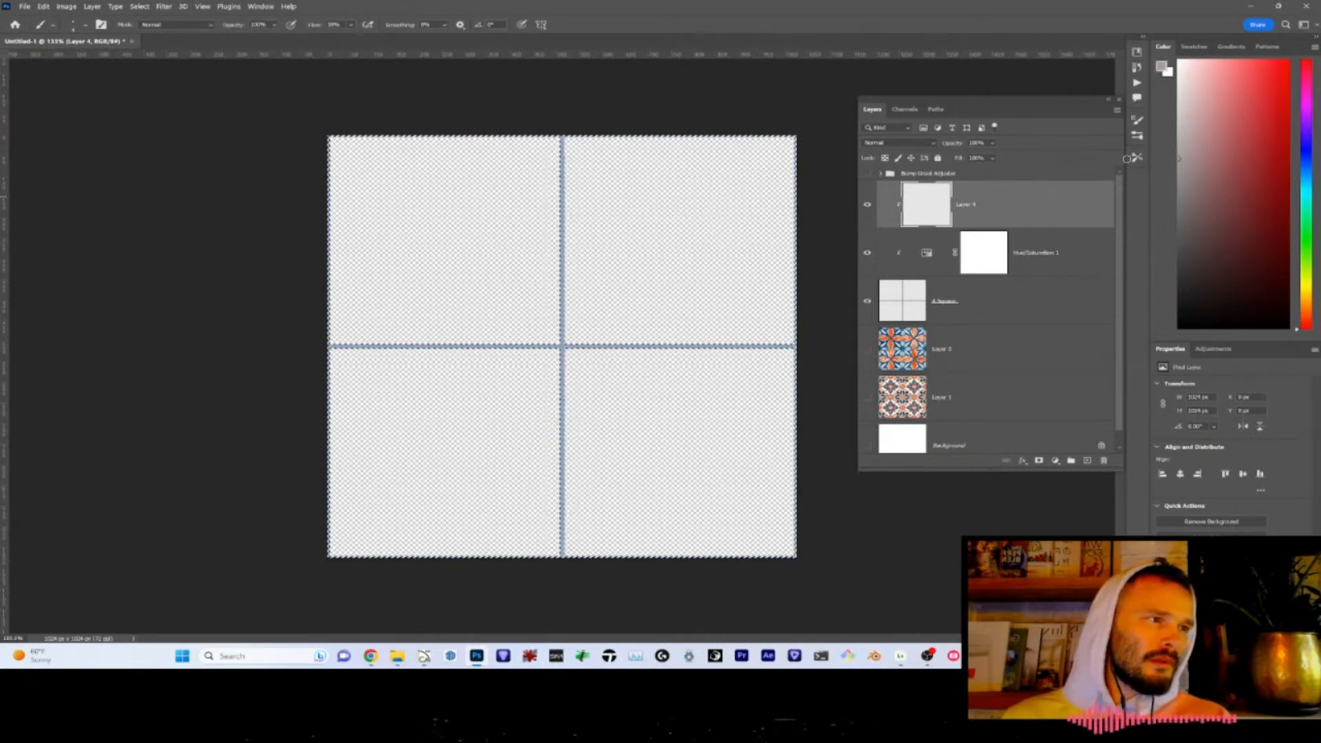
drag(530, 194, 625, 188)
mouse_move(574, 123)
mouse_down()
mouse_move(589, 666)
mouse_move(585, 640)
mouse_up()
drag(794, 347, 220, 283)
mouse_move(320, 147)
mouse_down()
mouse_move(305, 597)
mouse_move(433, 560)
mouse_move(814, 556)
mouse_move(796, 97)
mouse_move(626, 142)
mouse_up()
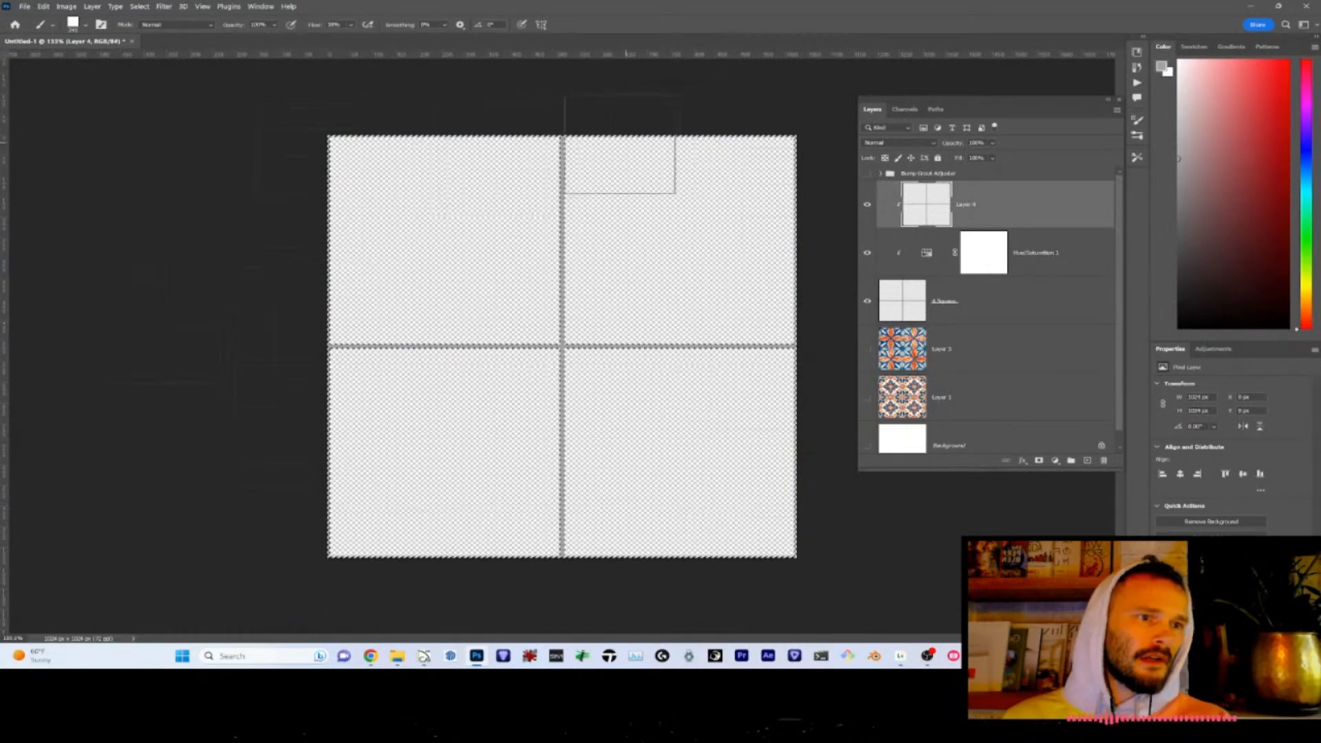
- Apply the Add Noise filter to the gray grout lines on Layer 4
scroll(556, 213, up, 3)
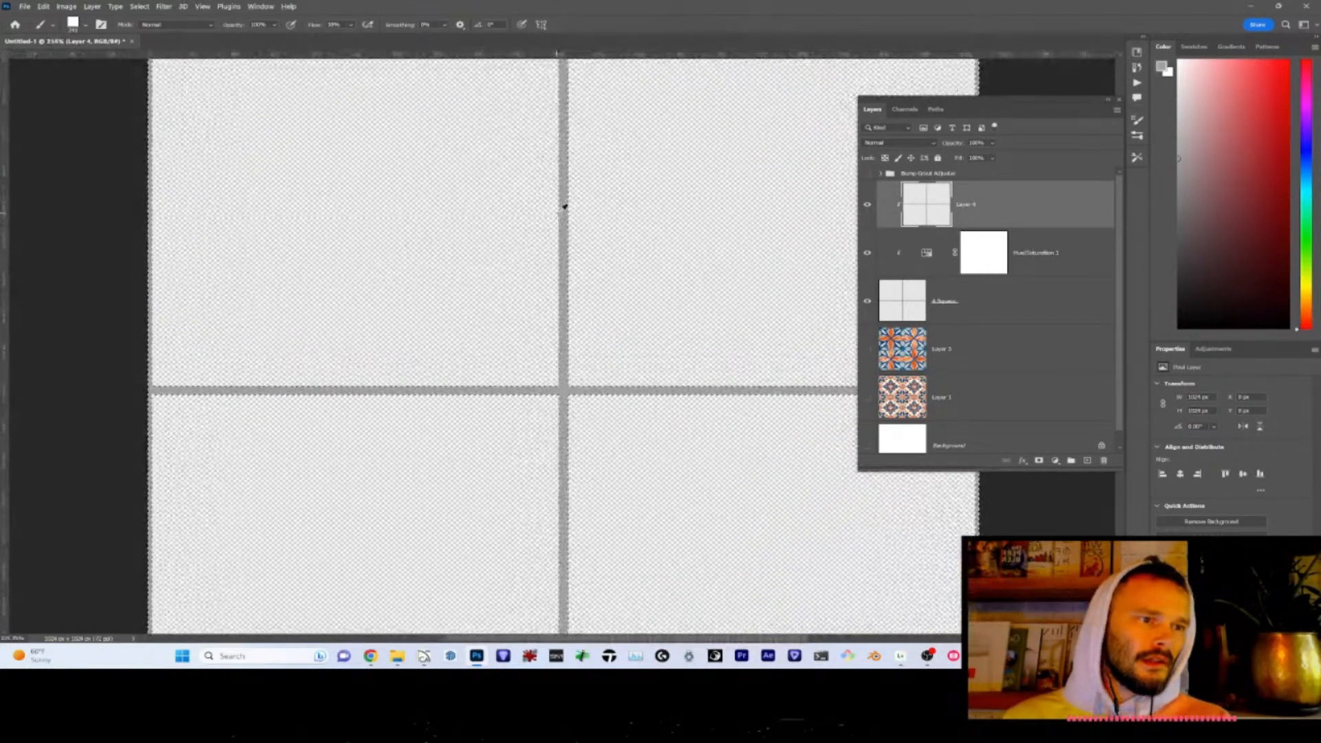
scroll(564, 206, up, 2)
click(164, 6)
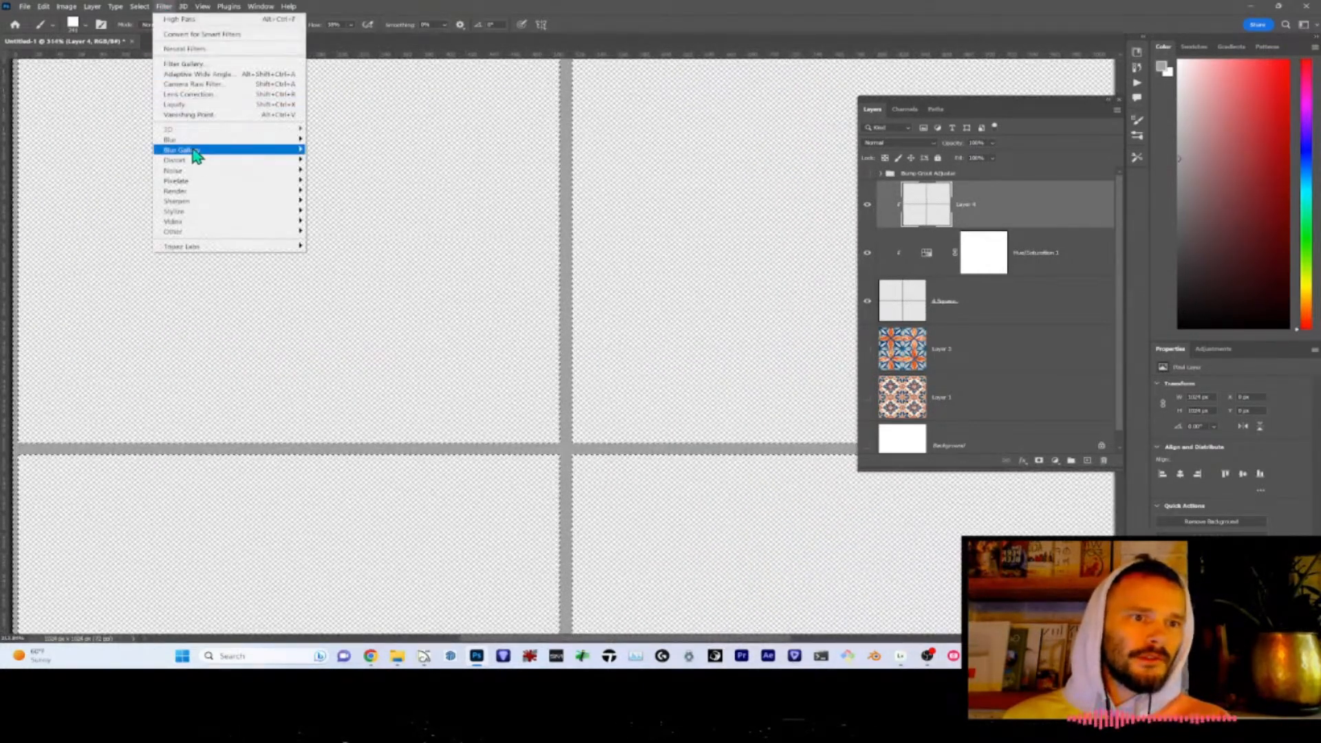
mouse_move(230, 170)
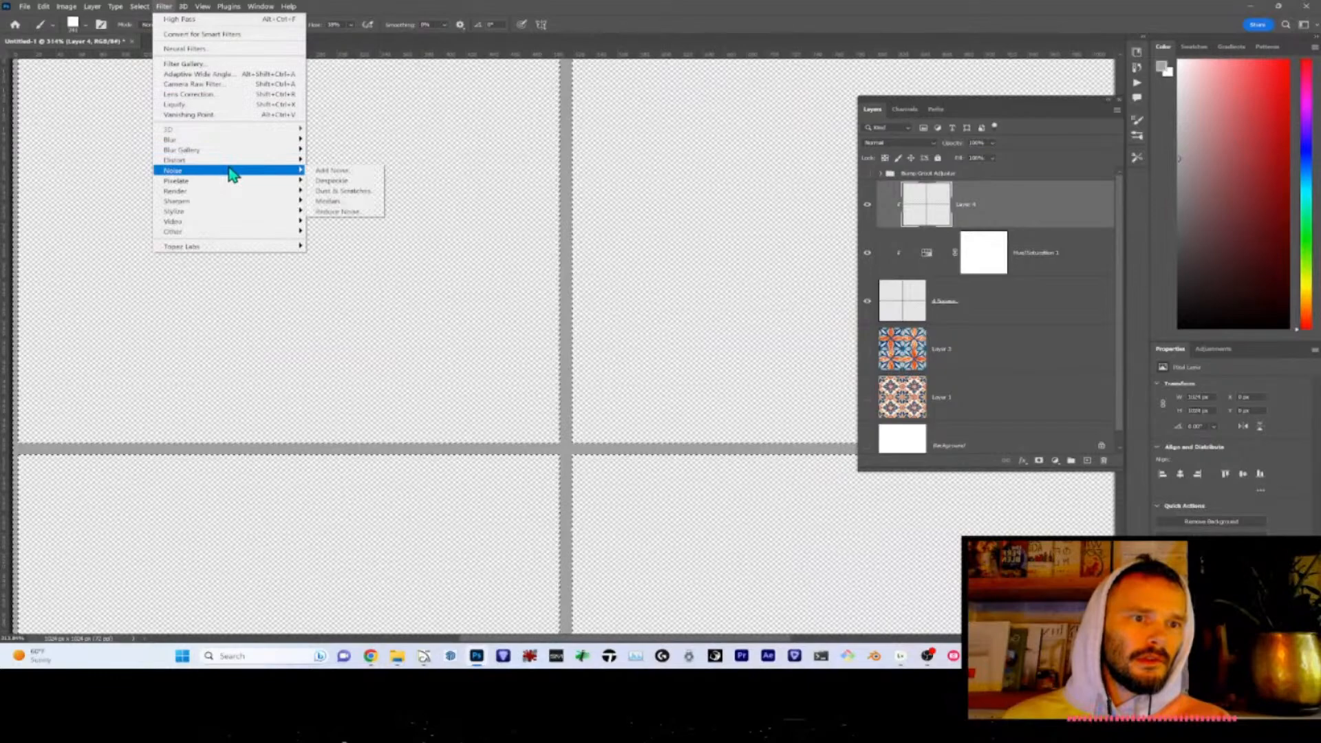
click(331, 170)
drag(607, 293, 609, 290)
click(717, 143)
- Desaturate the grout noise with Hue/Saturation at a saturation of -100 and clear the selection
key(ctrl+u)
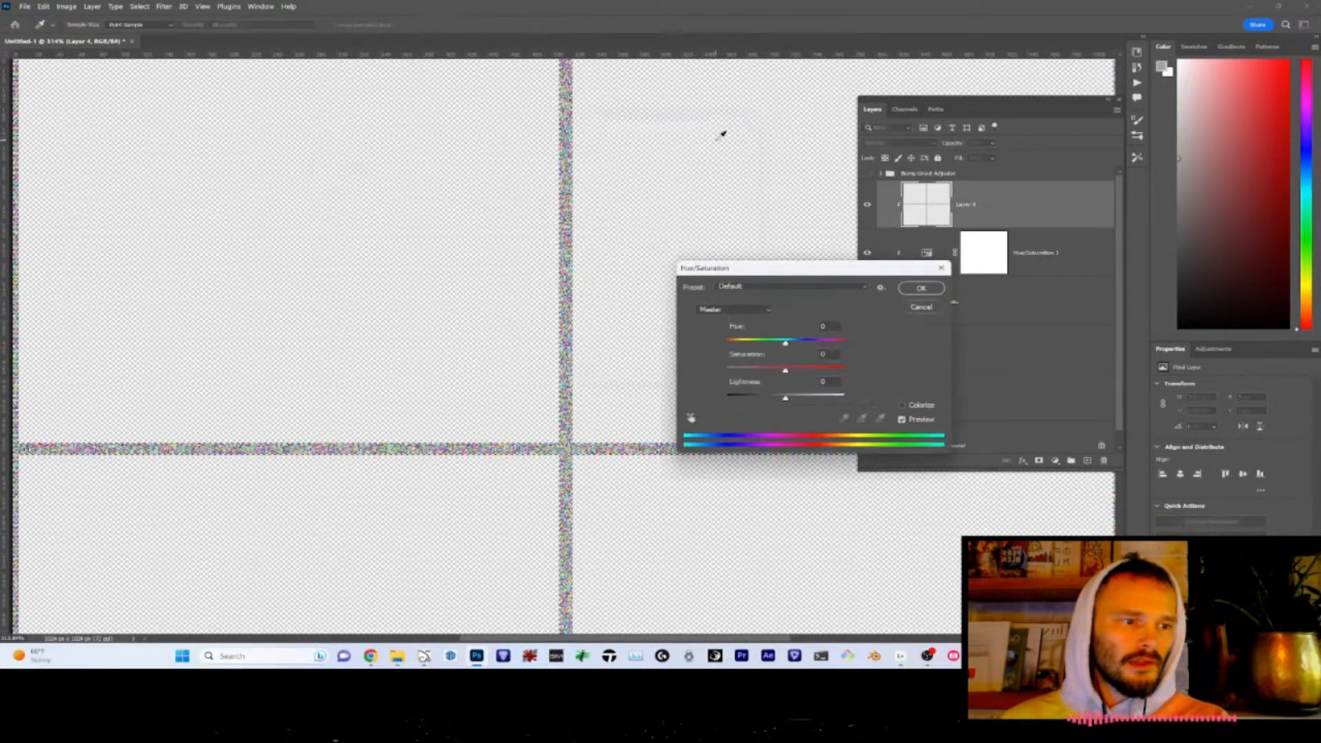
drag(755, 372, 680, 379)
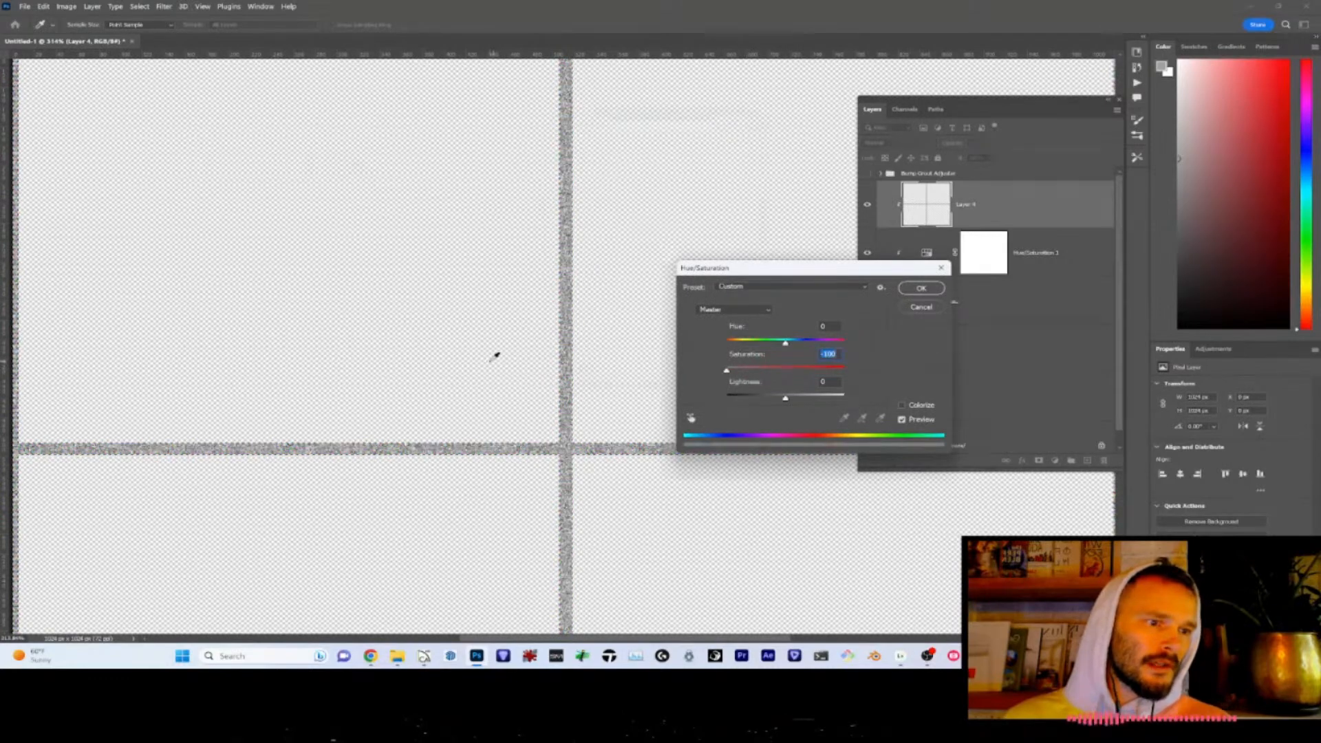
click(917, 295)
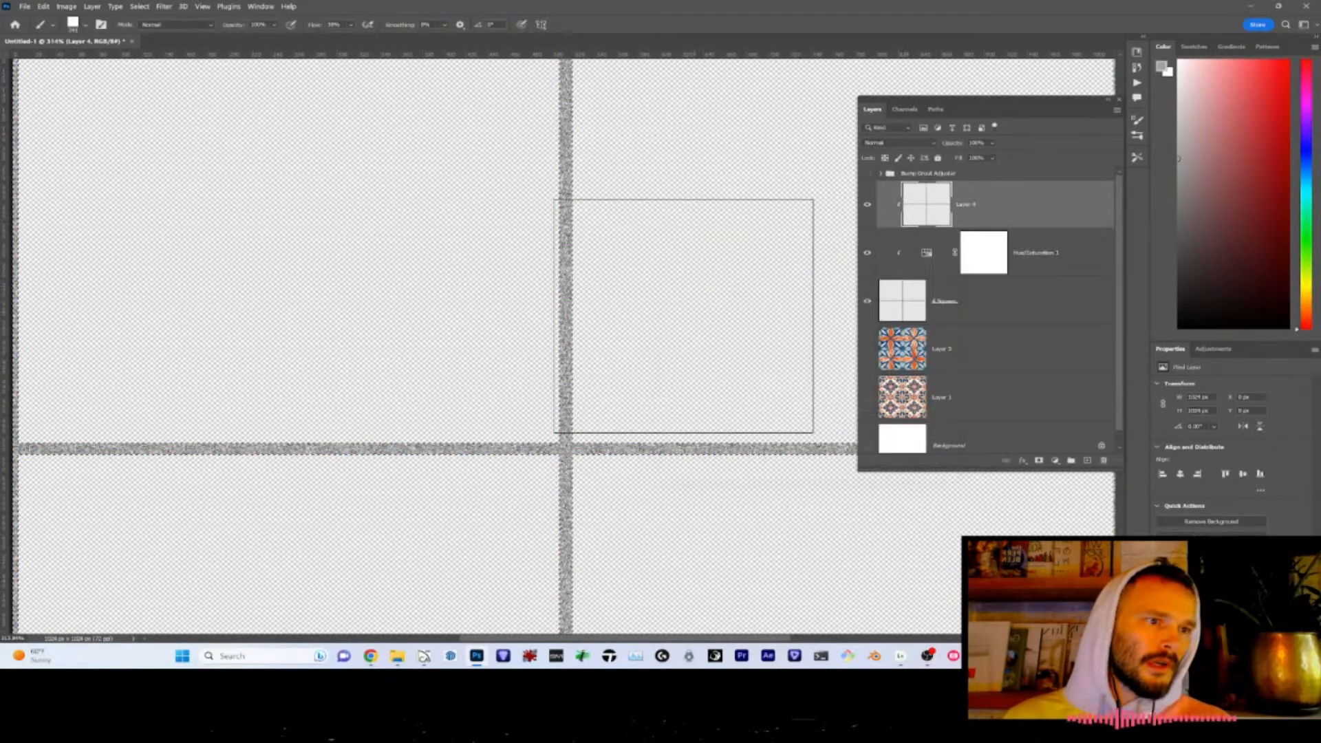
scroll(647, 323, down, 5)
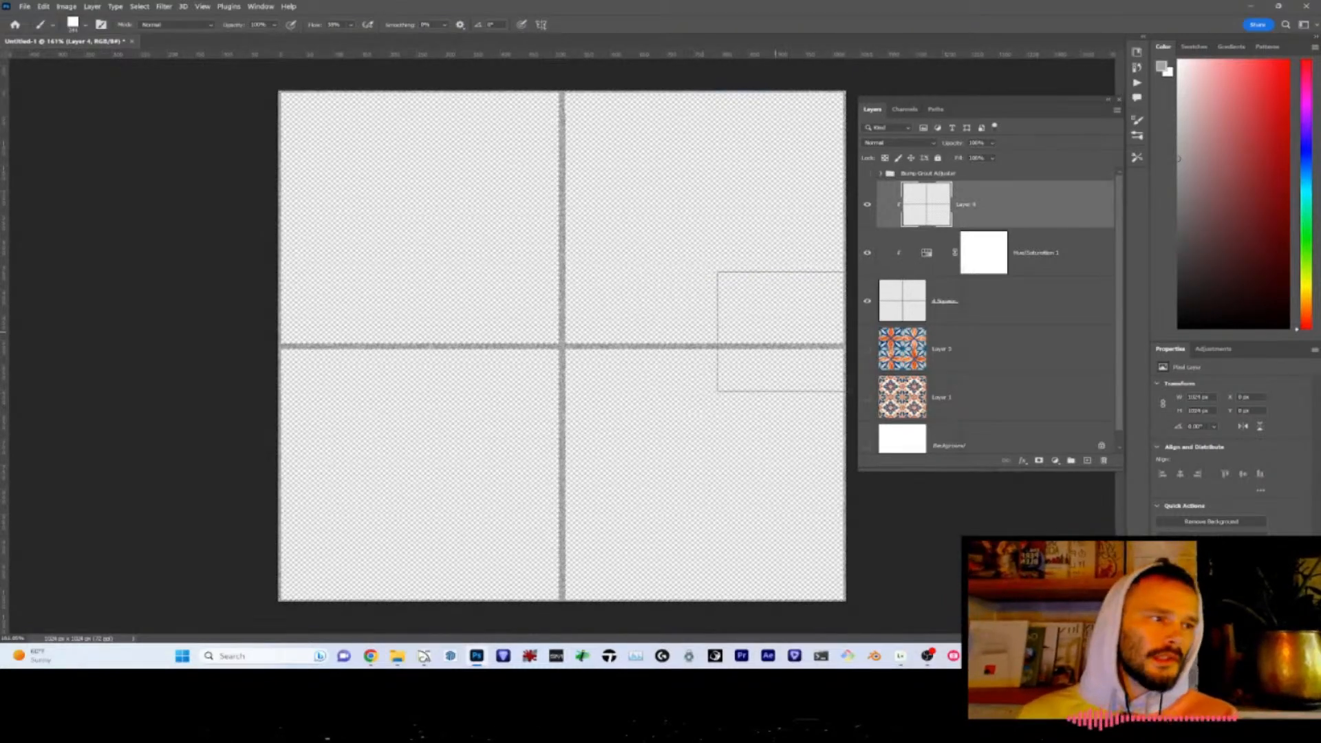
- Show the blue and orange mosaic layer and move the noise layer beneath the grout's Hue/Saturation adjustment
click(868, 349)
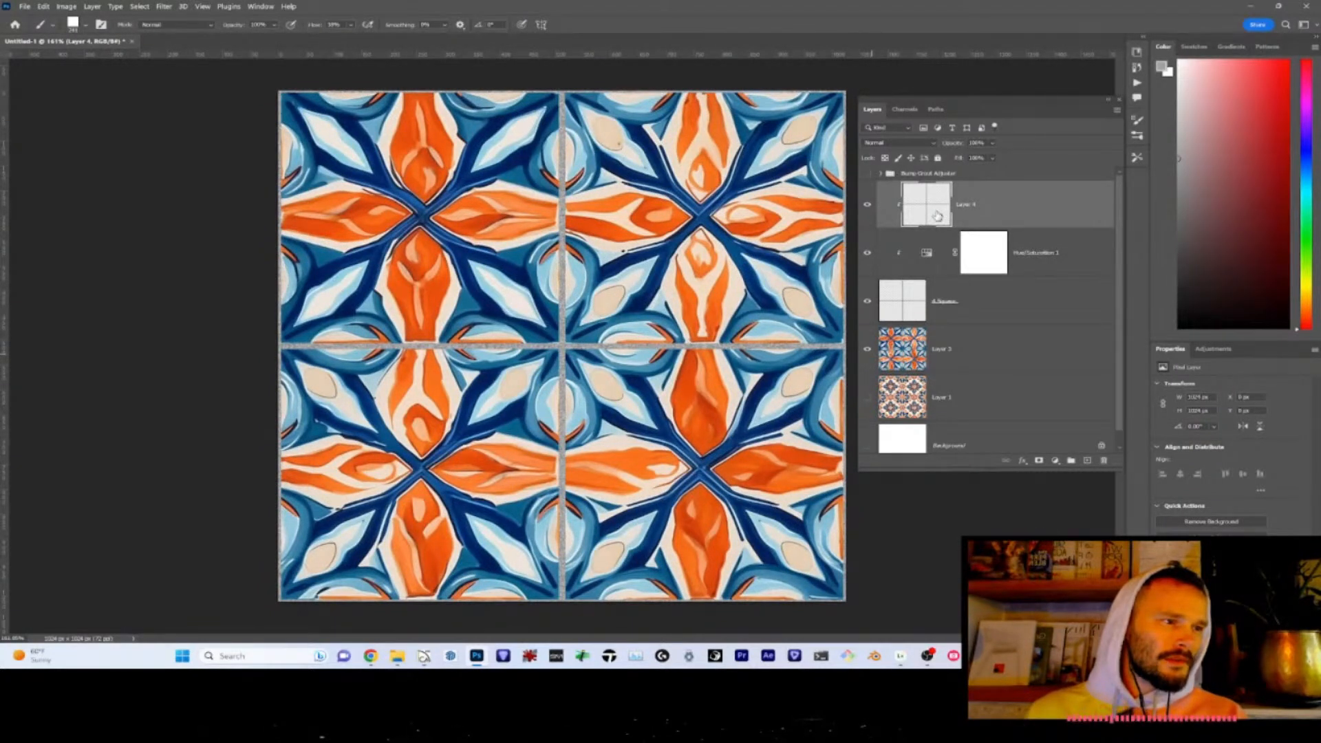
drag(937, 216, 928, 300)
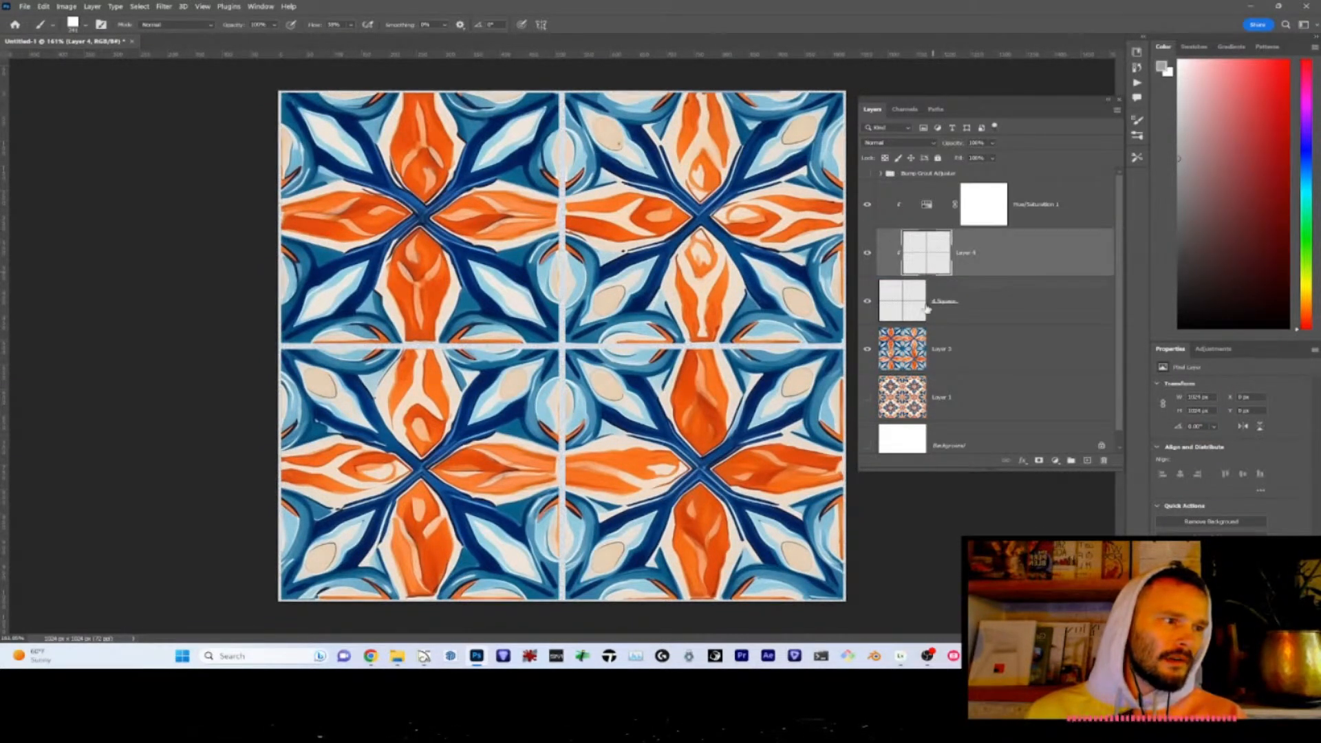
click(883, 311)
- Compare the tile with and without grout, and deepen the grout's blue by raising saturation and lowering lightness in its Hue/Saturation adjustment
click(867, 302)
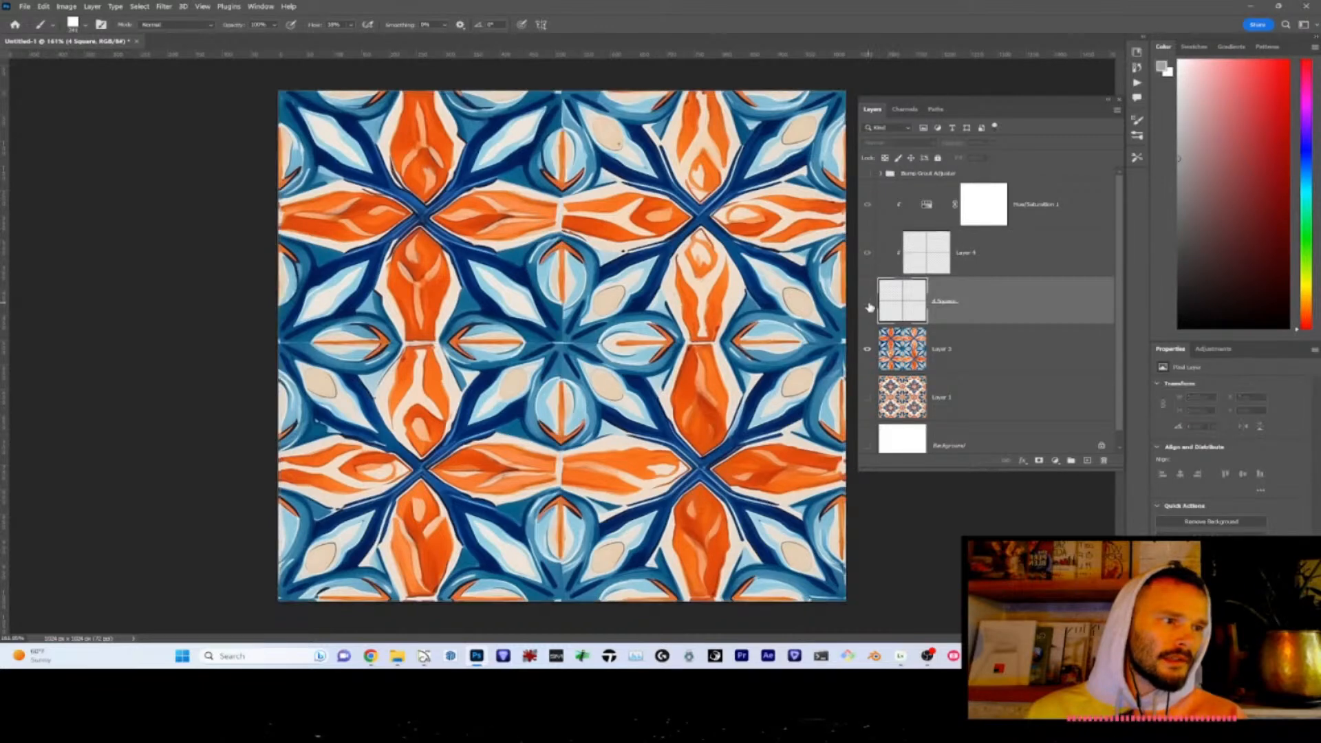
click(868, 303)
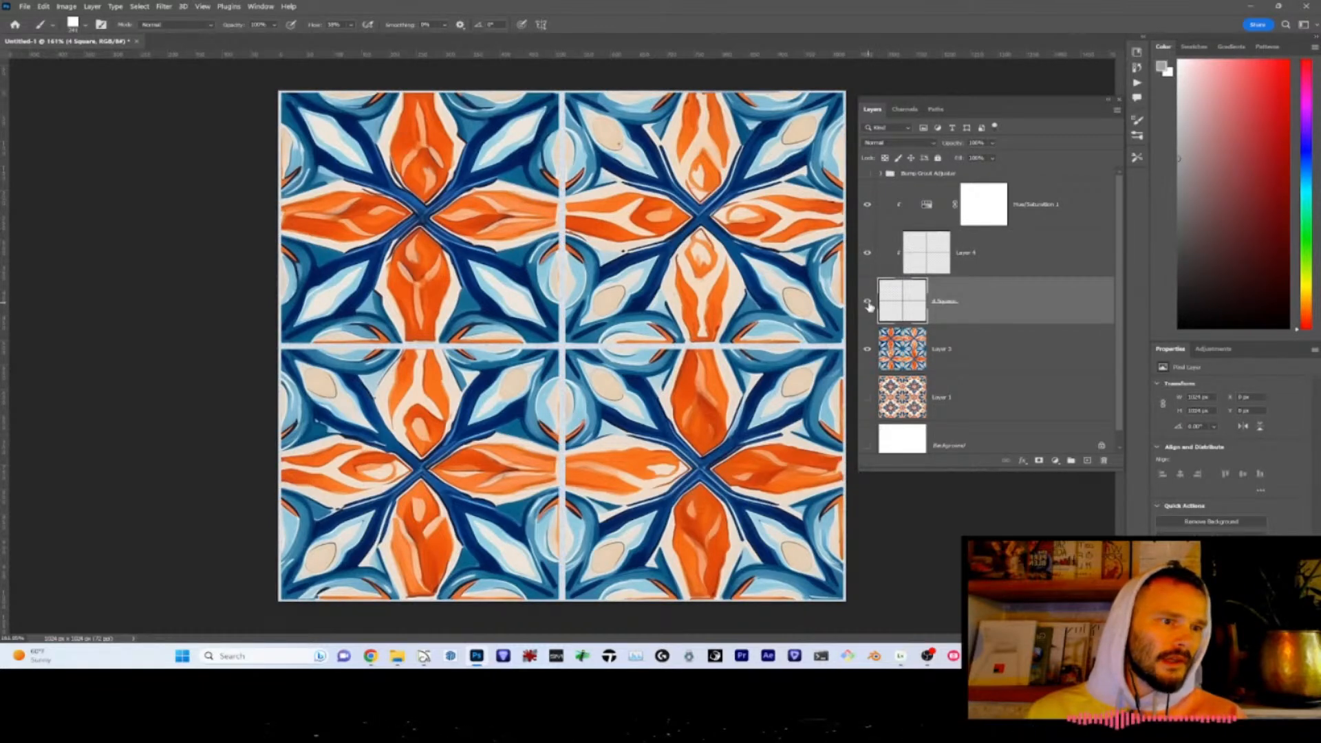
click(927, 206)
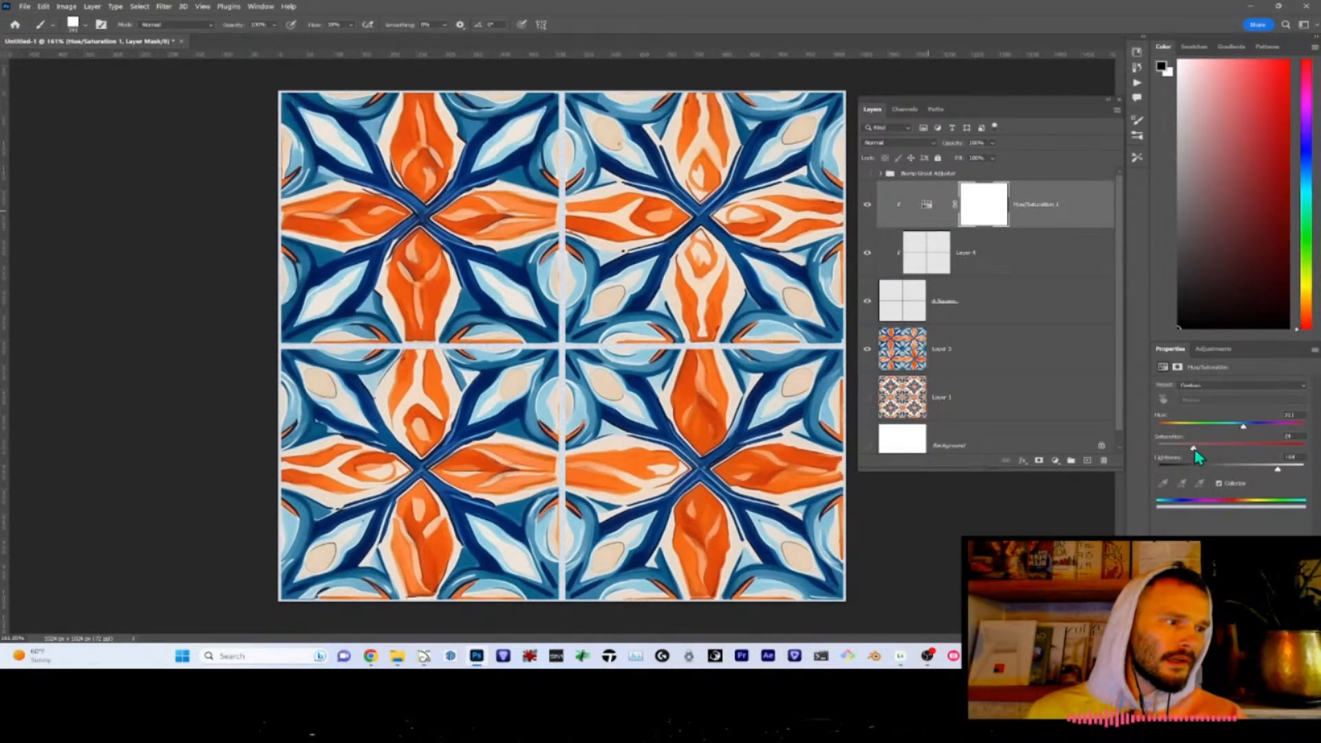
drag(1195, 451, 1231, 451)
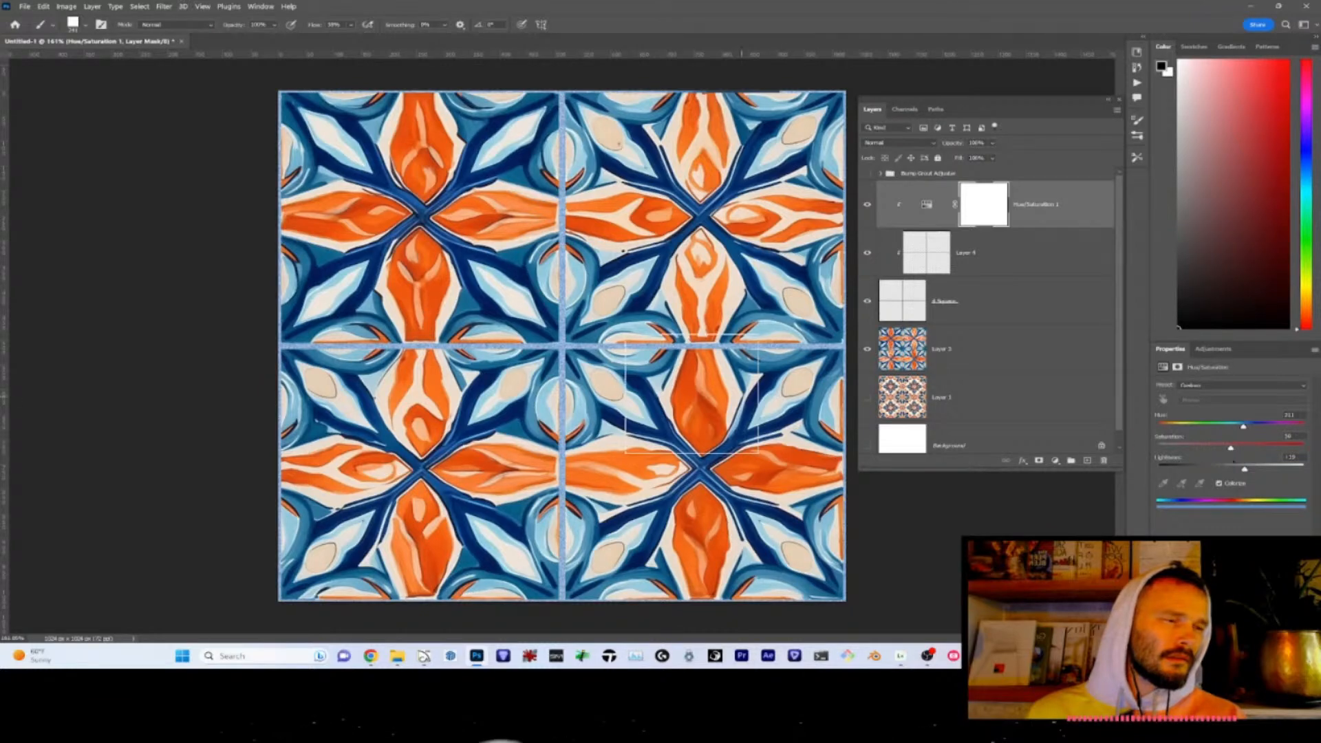
- Set up a JPG export of the grouted mosaic at 1024 × 1024 px
key(ctrl+alt+shift+w)
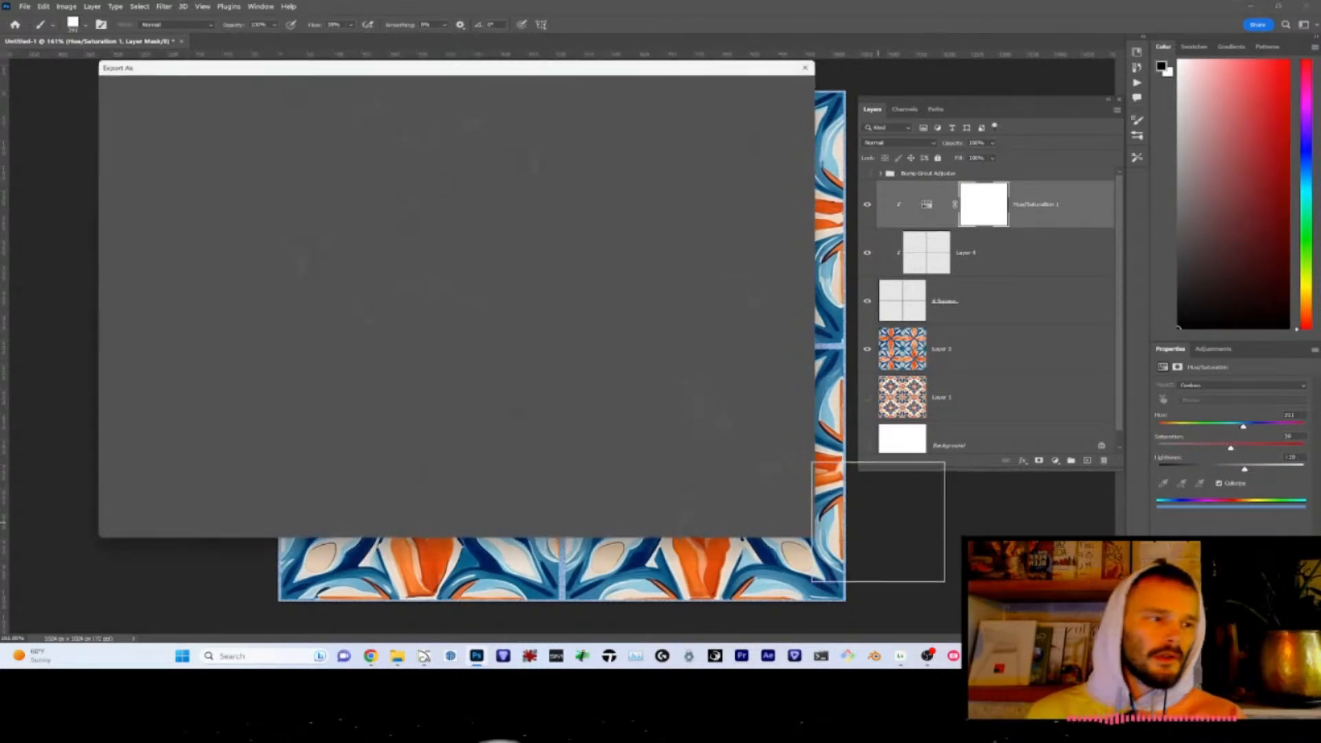
click(726, 184)
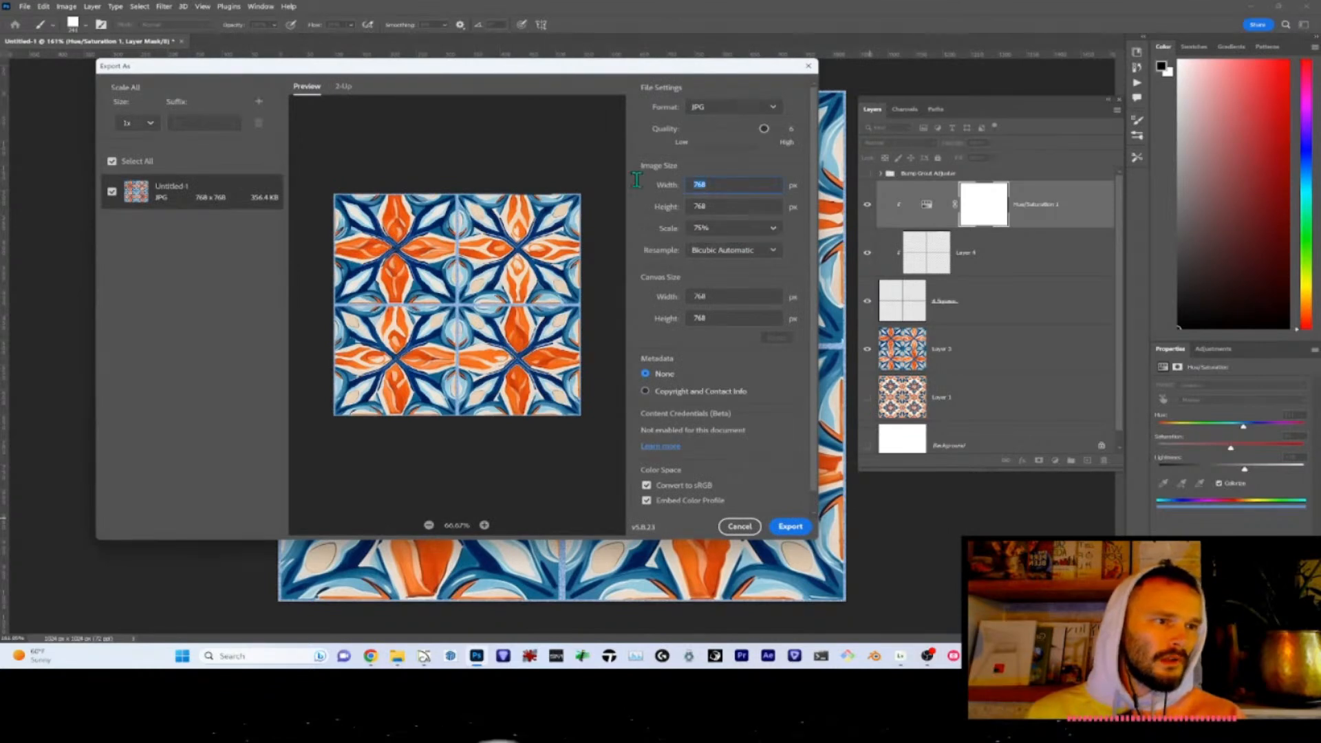
text(1024)
key(Tab)
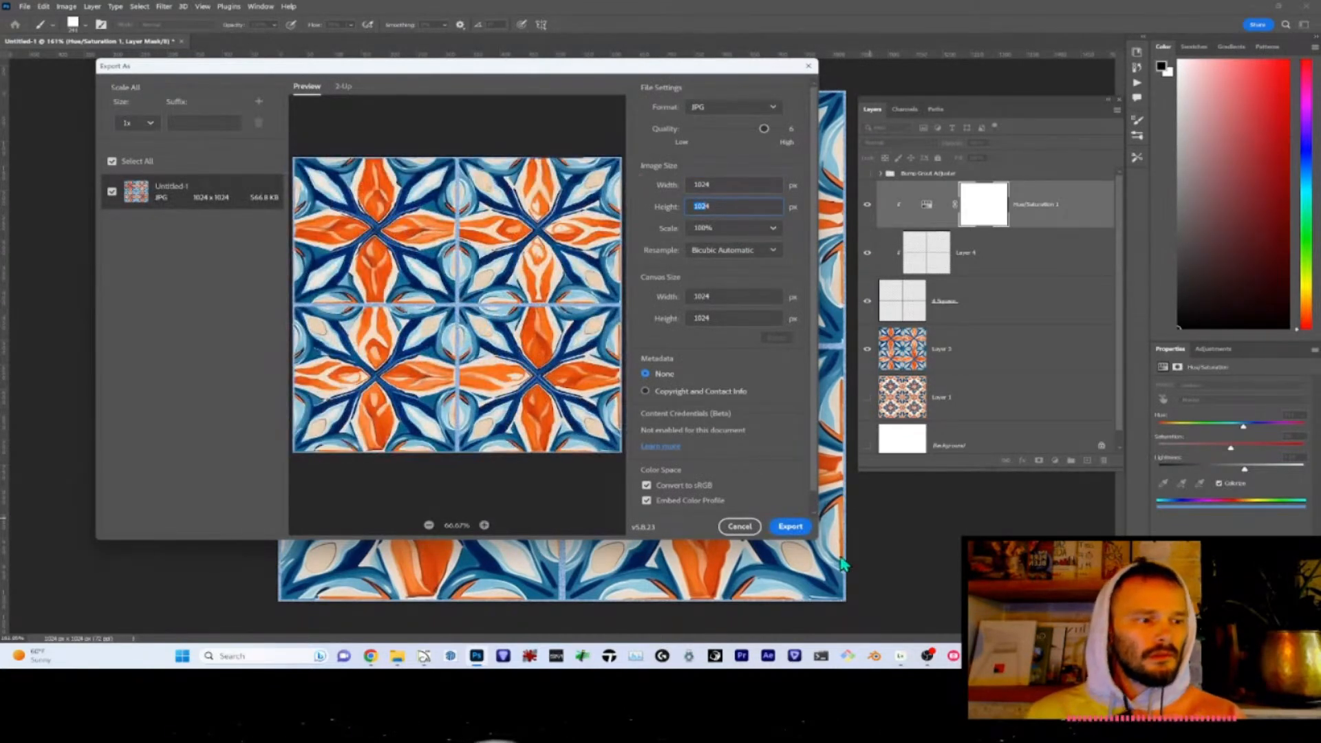
- Export the image into the SPANISH TILE folder as Spanish Tile-3.jpg
click(792, 526)
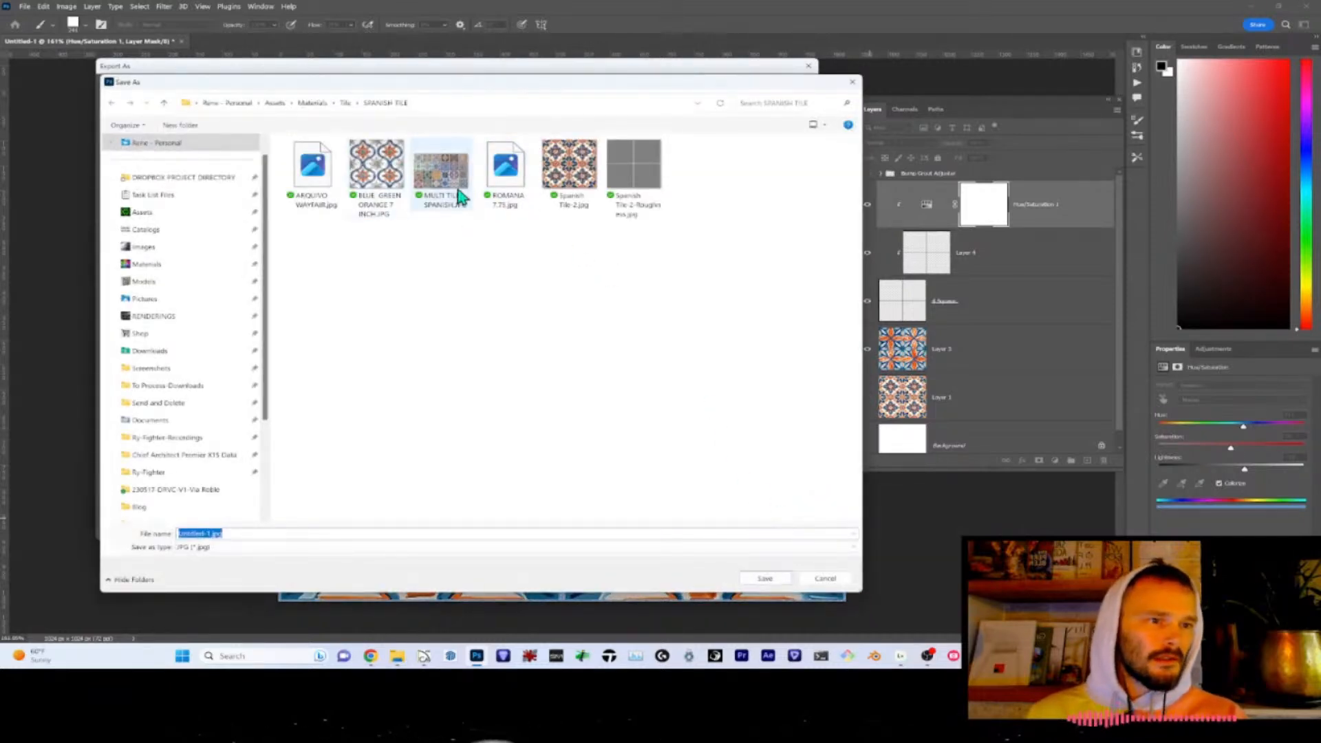
click(565, 198)
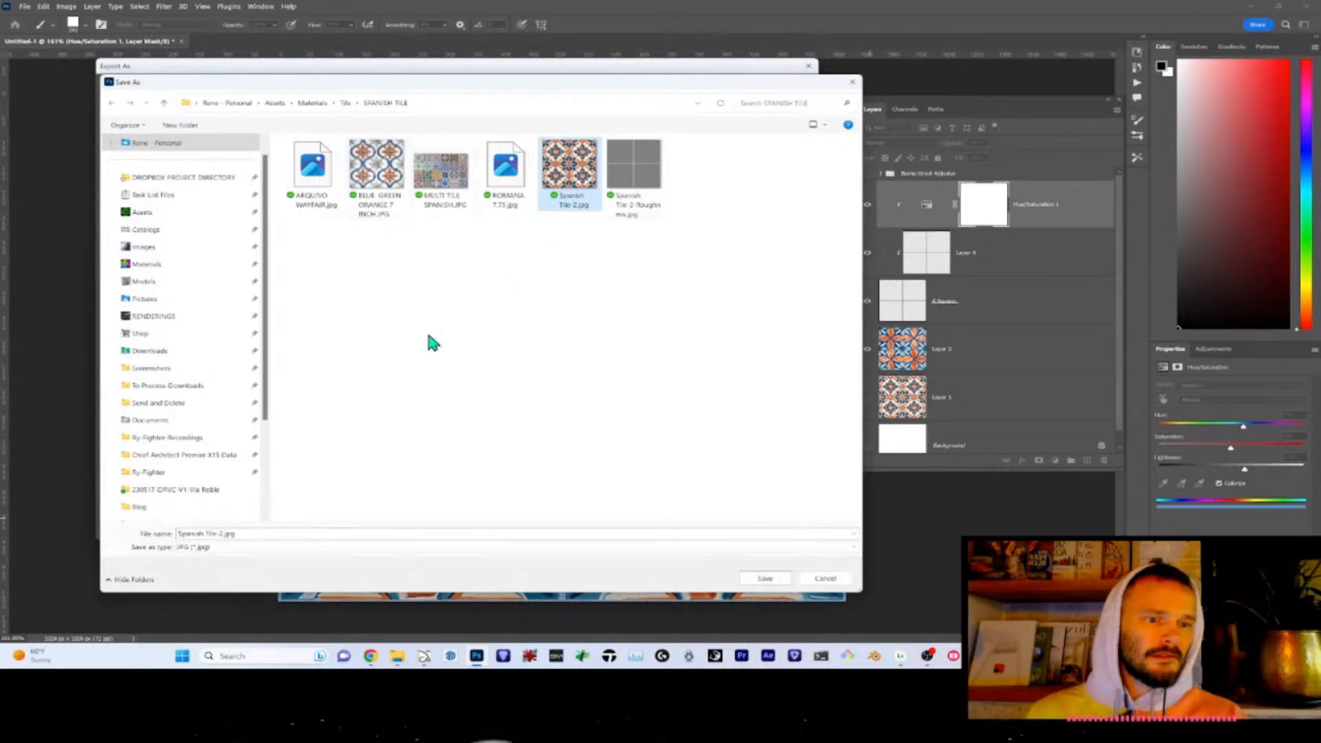
double_click(221, 533)
click(224, 533)
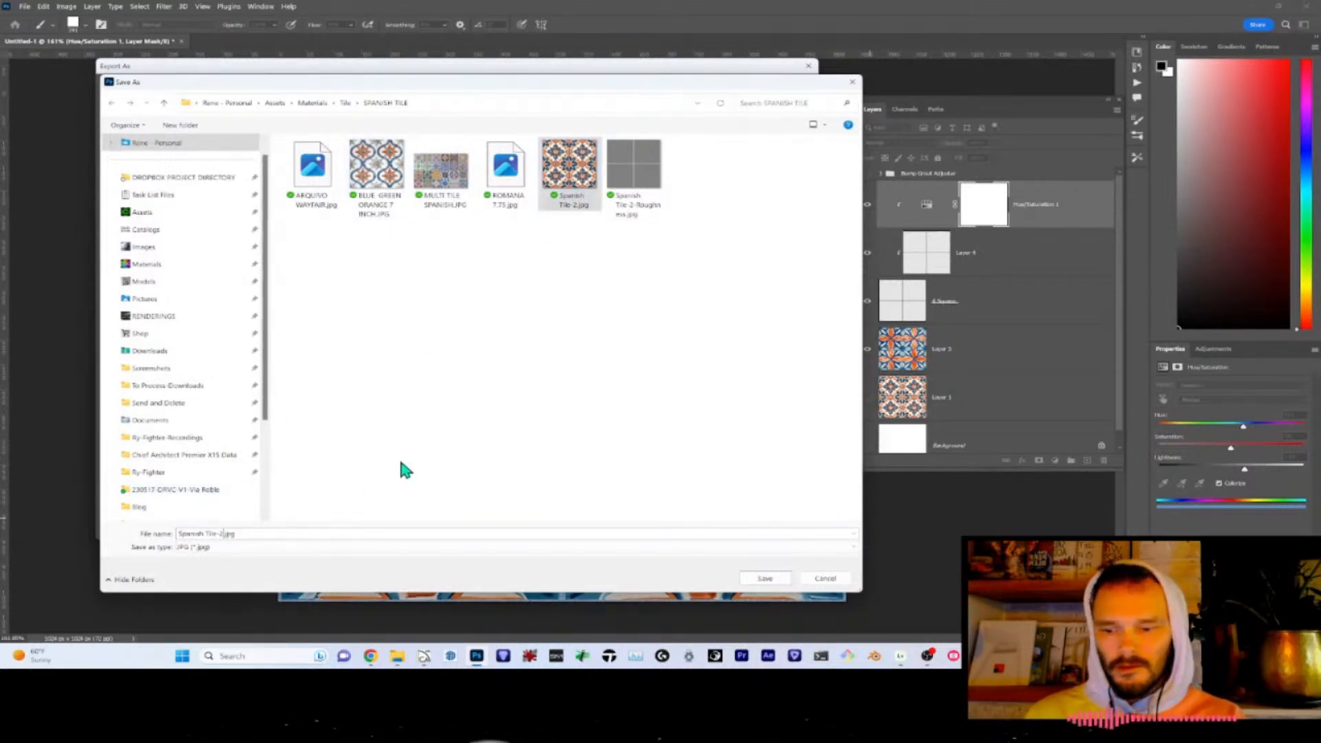
key(BackSpace)
text(3)
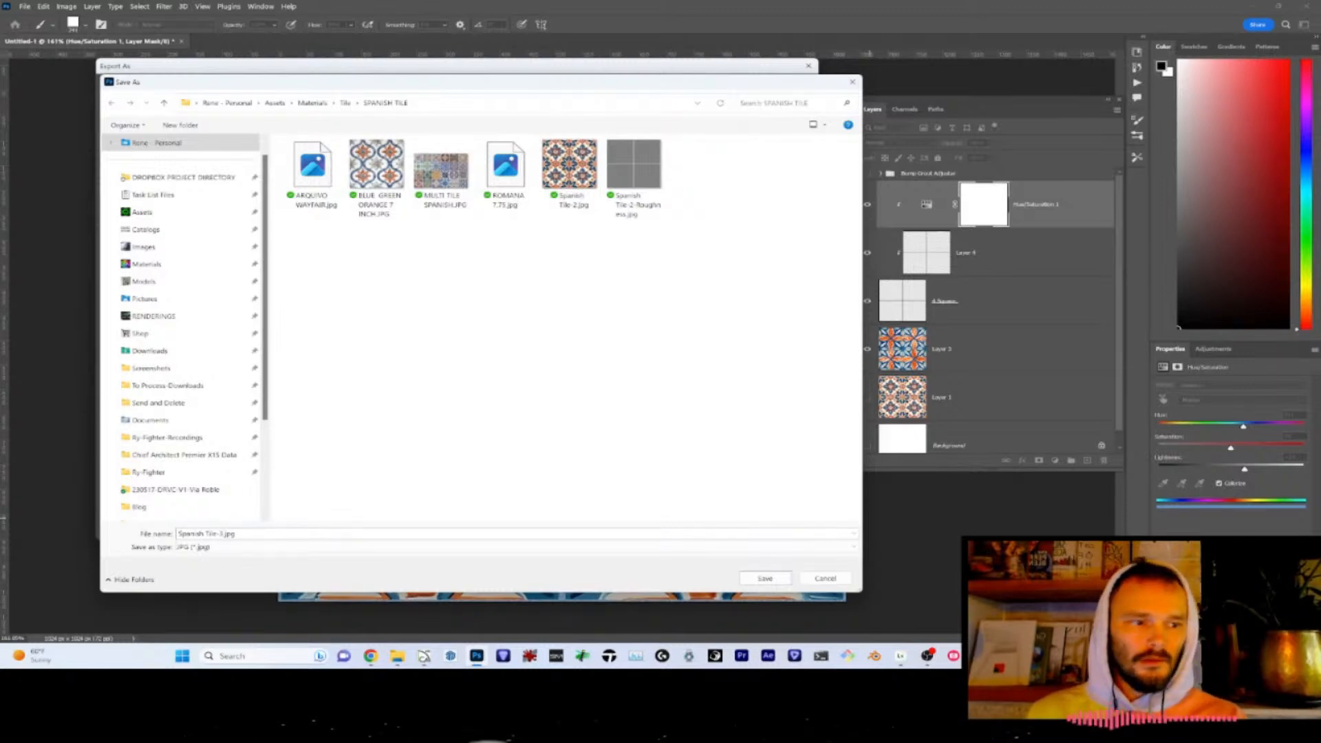
key(Return)
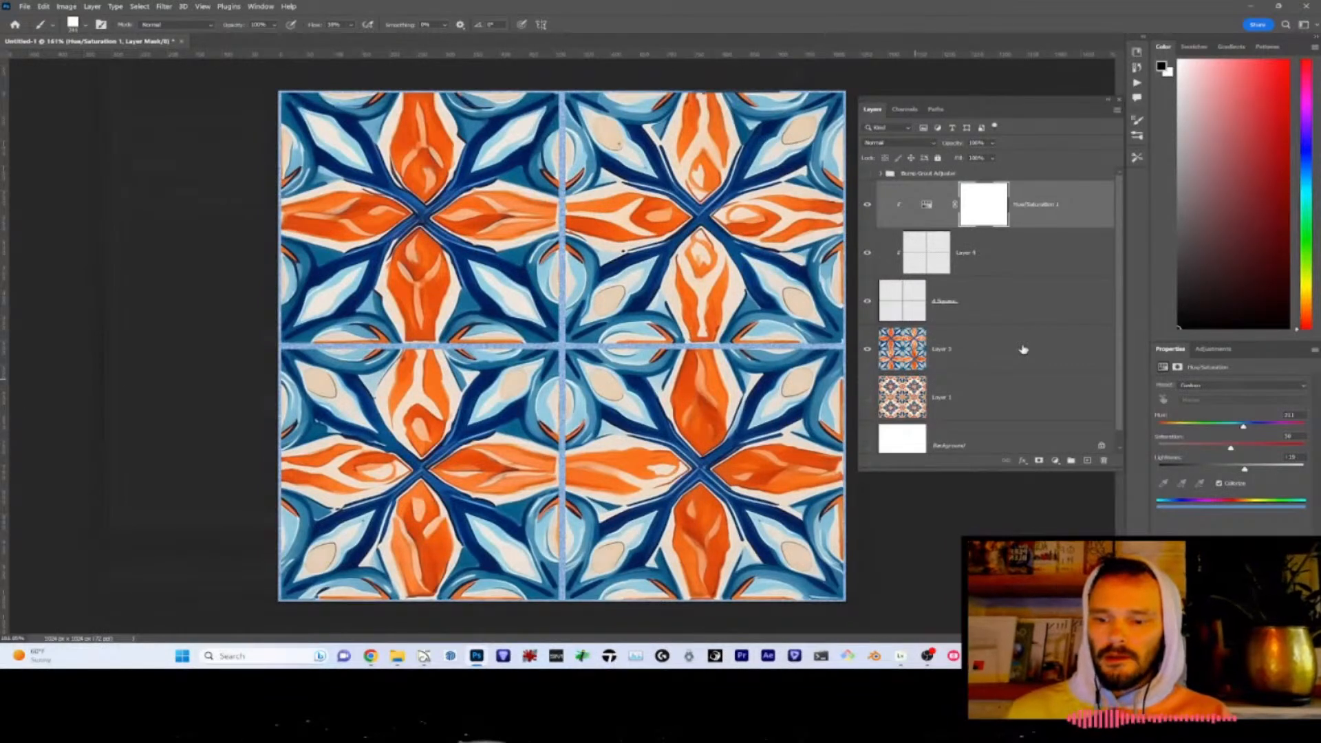
- Stamp all visible layers into a new top layer and apply a High Pass filter with a 1.8 pixel radius
key(ctrl+shift+alt+e)
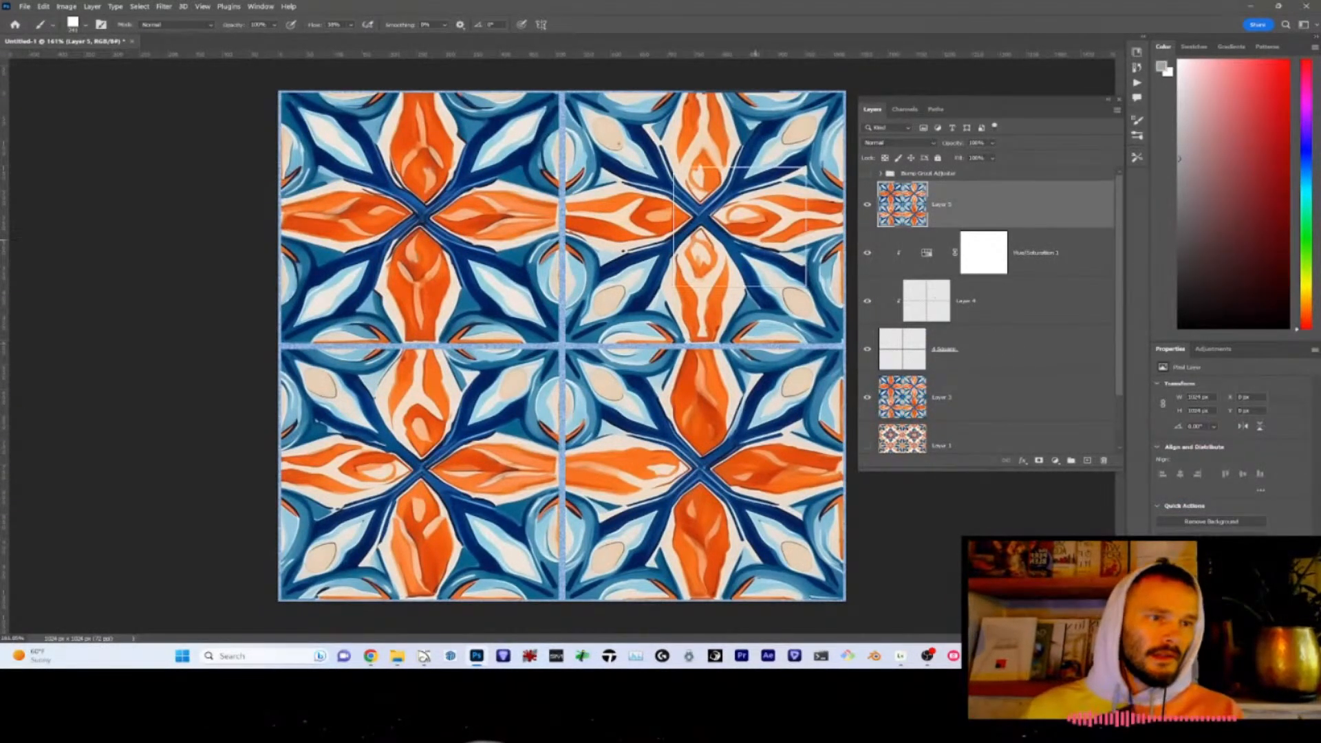
click(164, 6)
mouse_move(251, 233)
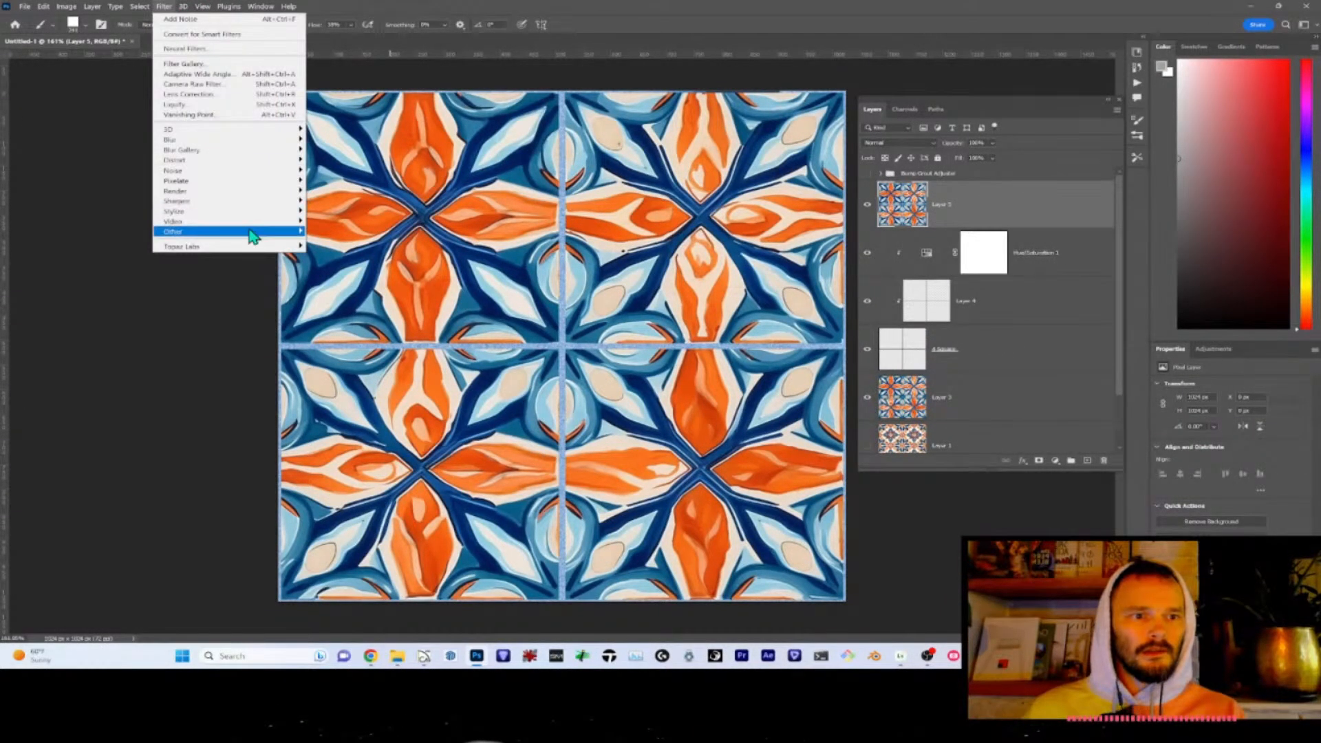
click(326, 237)
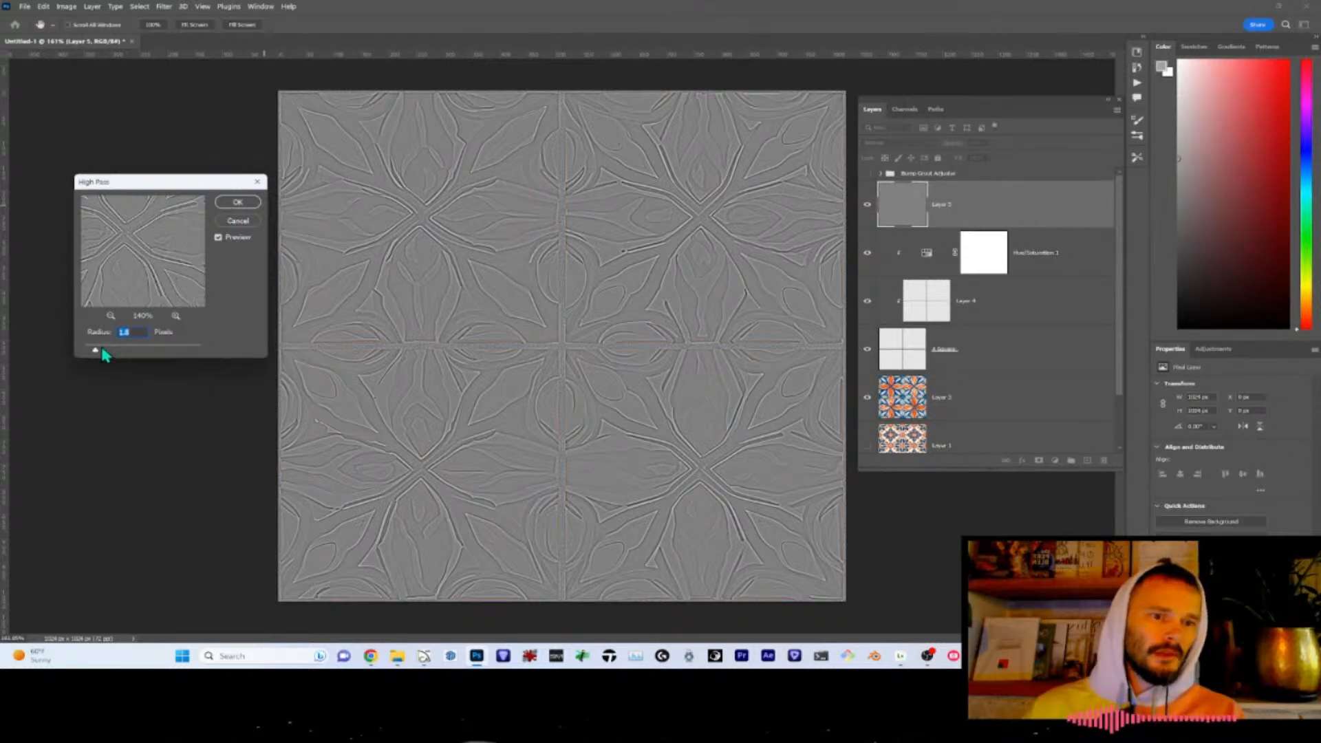
click(238, 202)
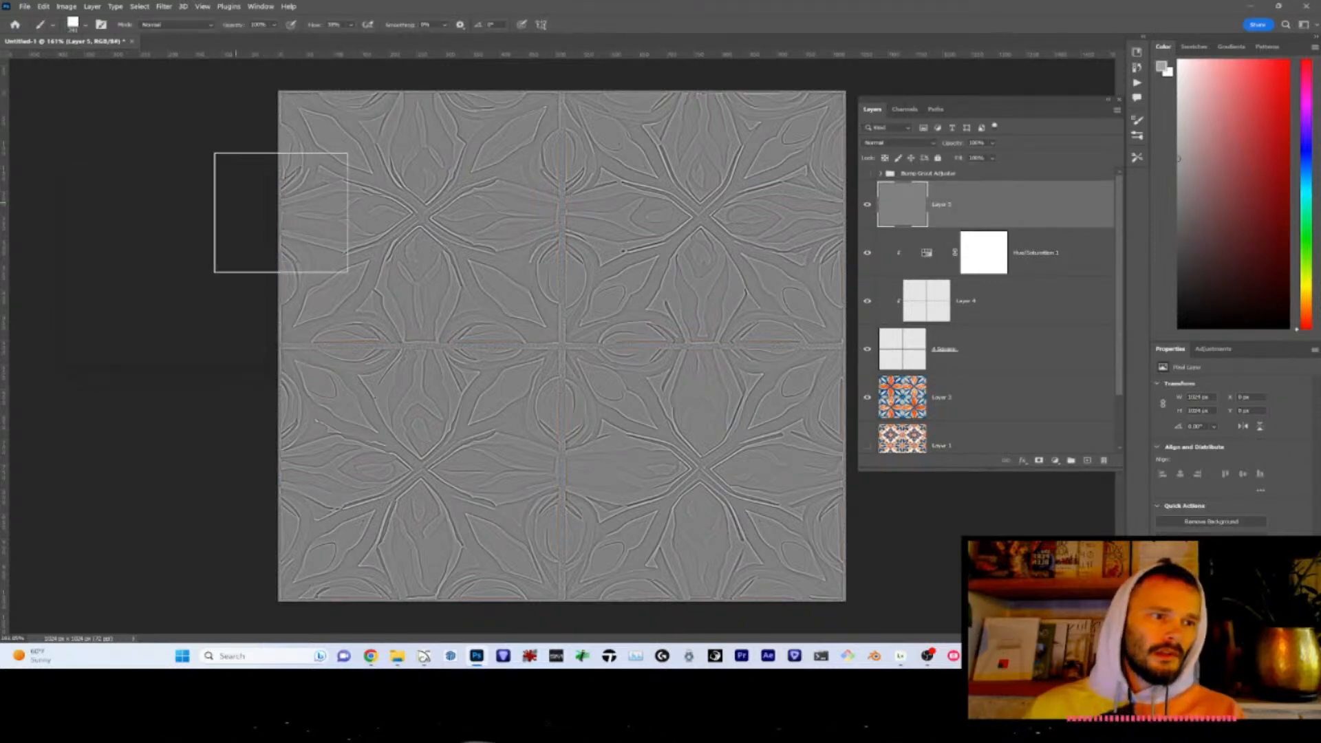
- Darken the High Pass layer with Curves by pulling down the shadows and midtones and lowering the white endpoint's output
key(ctrl+m)
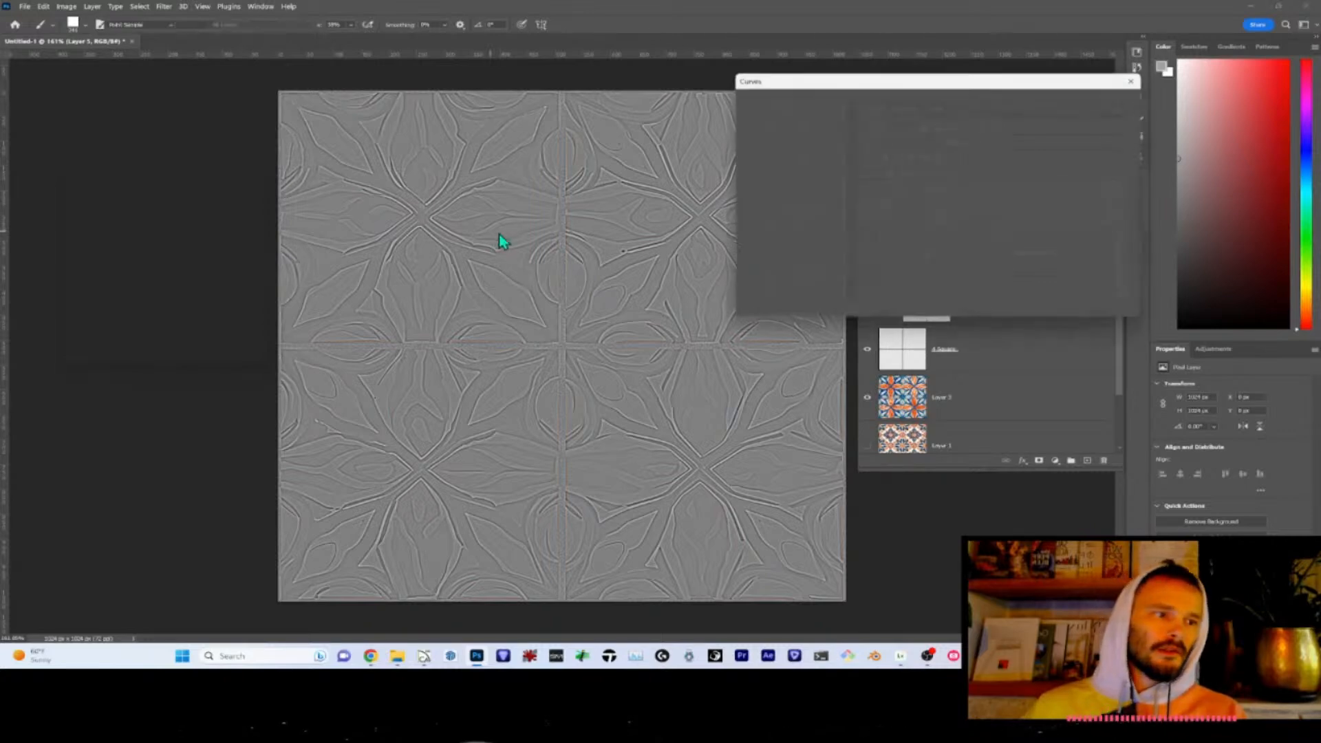
drag(905, 81, 545, 124)
drag(484, 258, 498, 275)
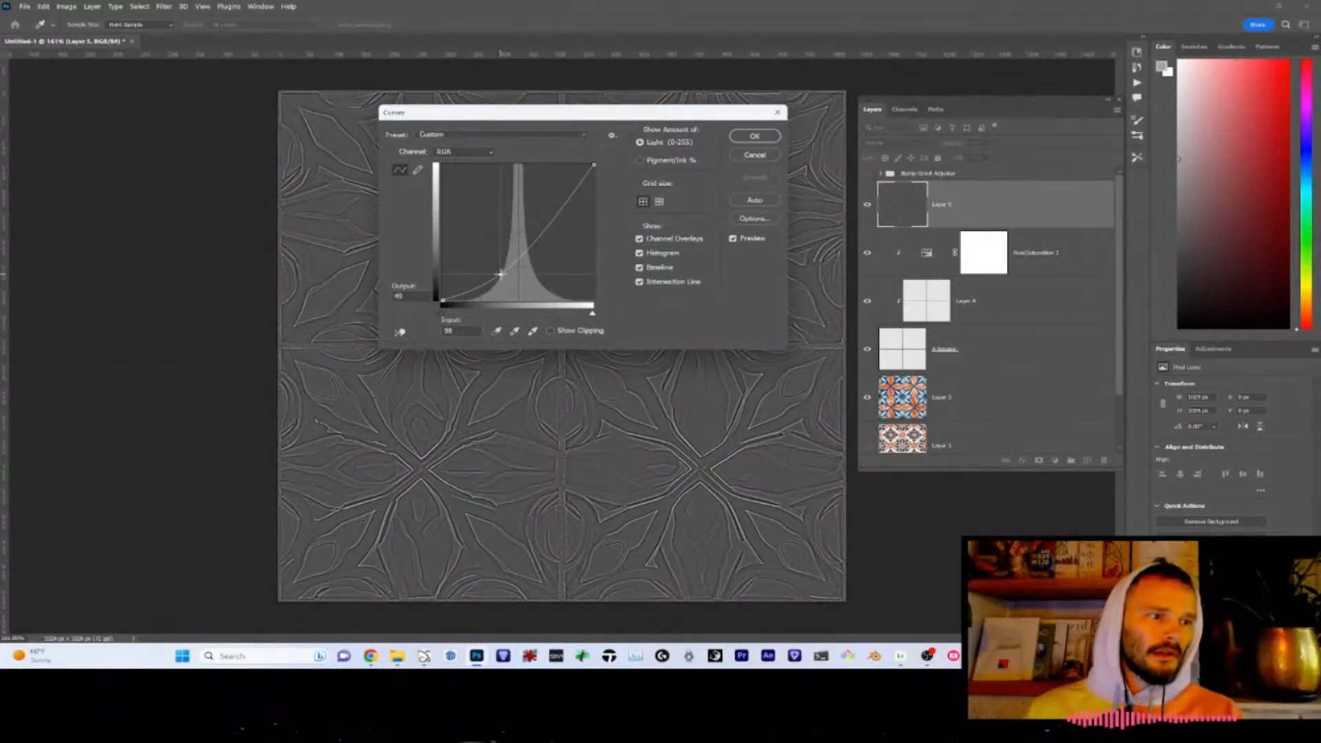
drag(535, 243, 528, 245)
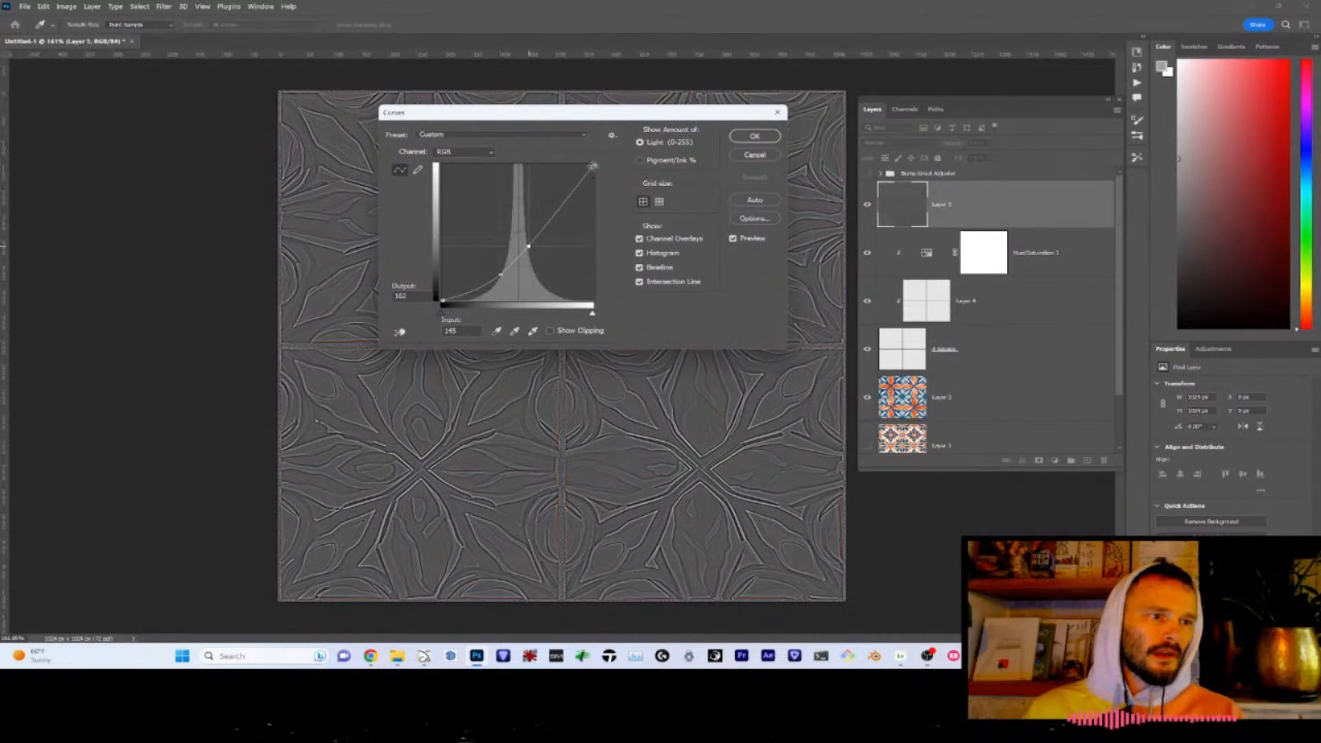
drag(596, 191, 604, 236)
drag(500, 276, 504, 280)
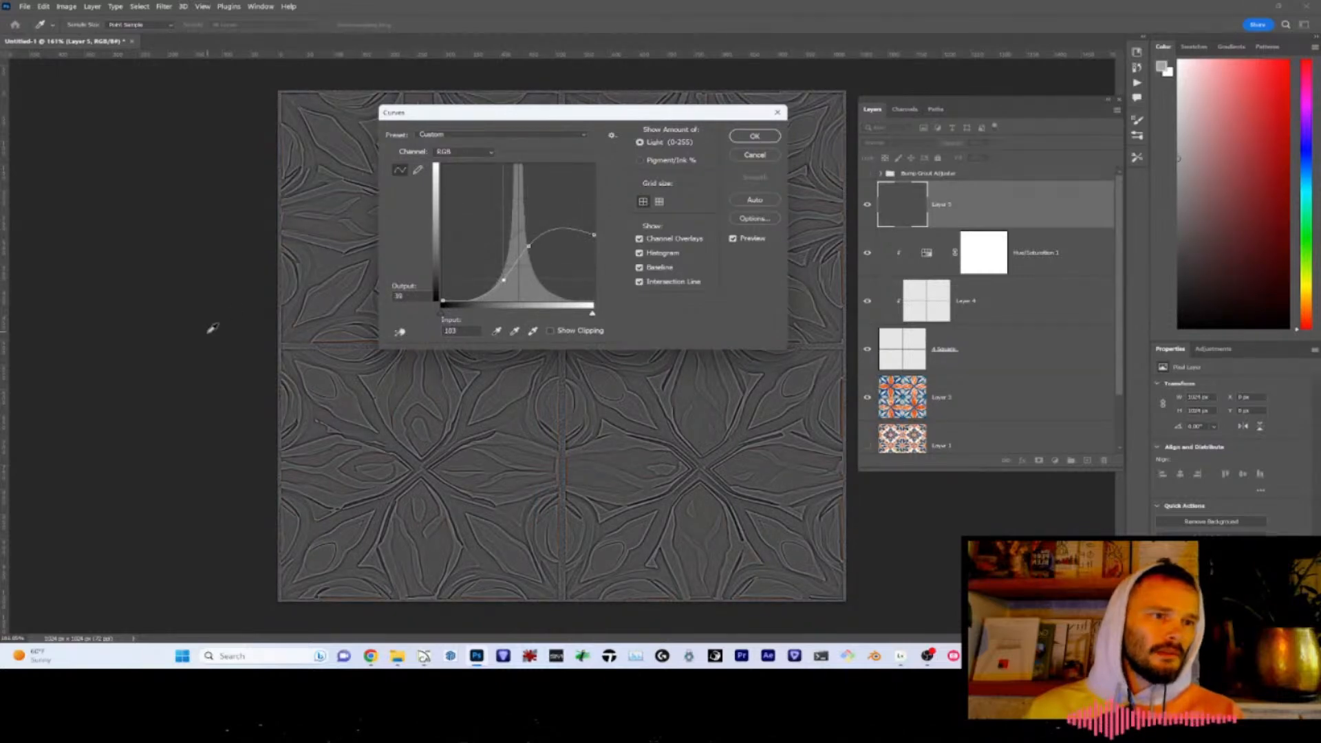
click(744, 139)
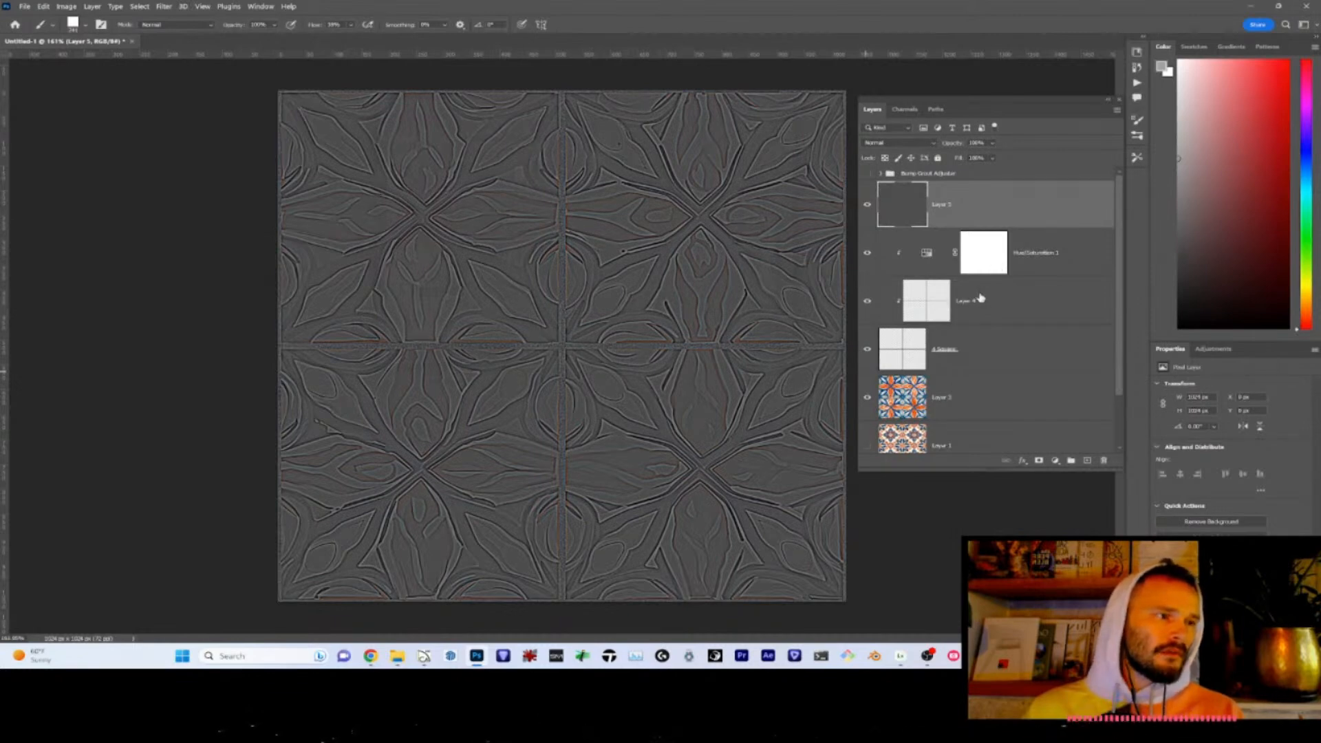
- Duplicate the noisy grout texture layer and place the copy above the High Pass layer
click(927, 317)
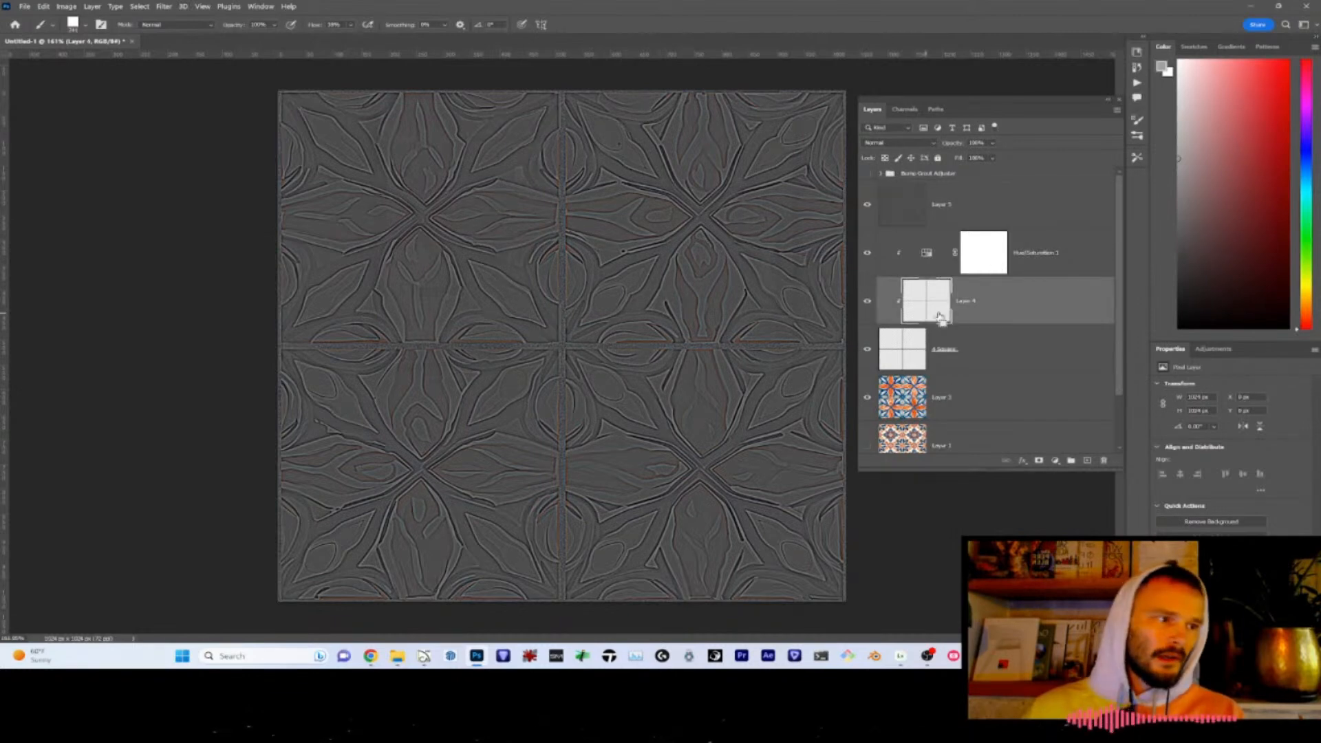
key(ctrl+j)
drag(919, 306, 910, 191)
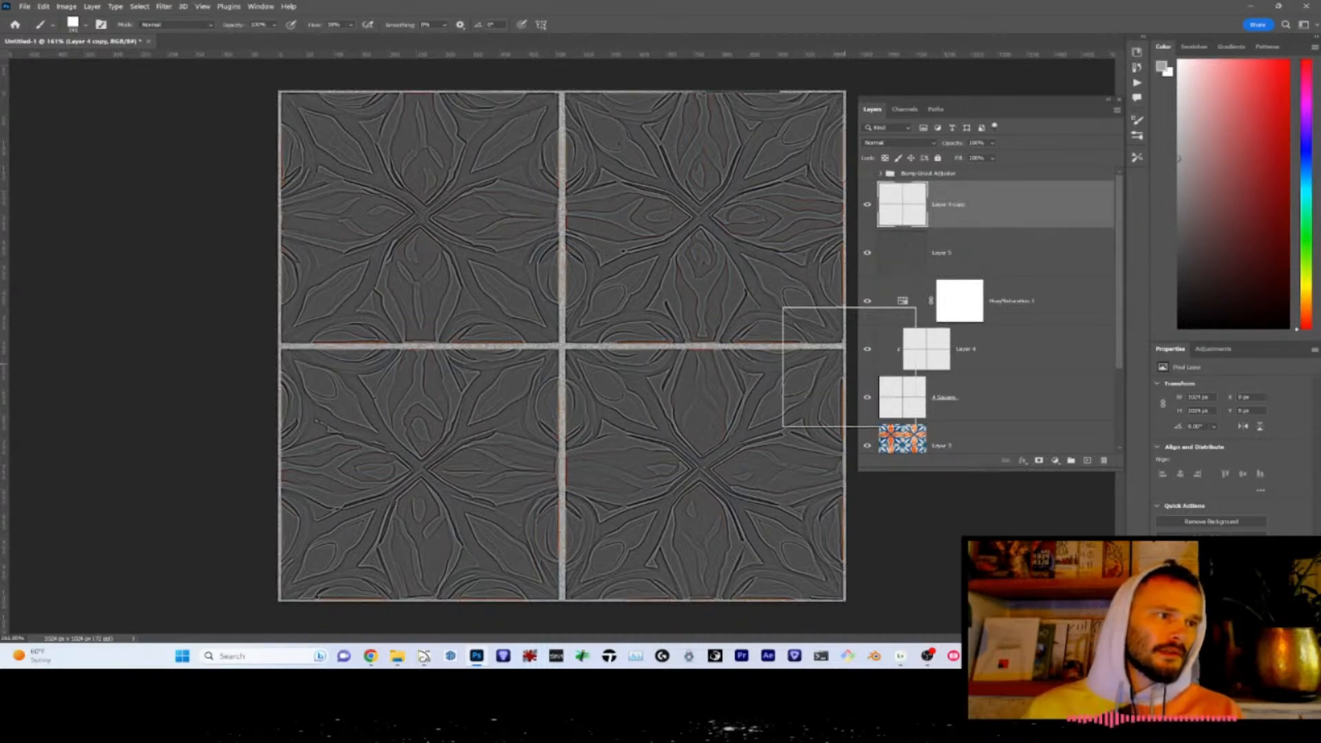
scroll(961, 318, down, 1)
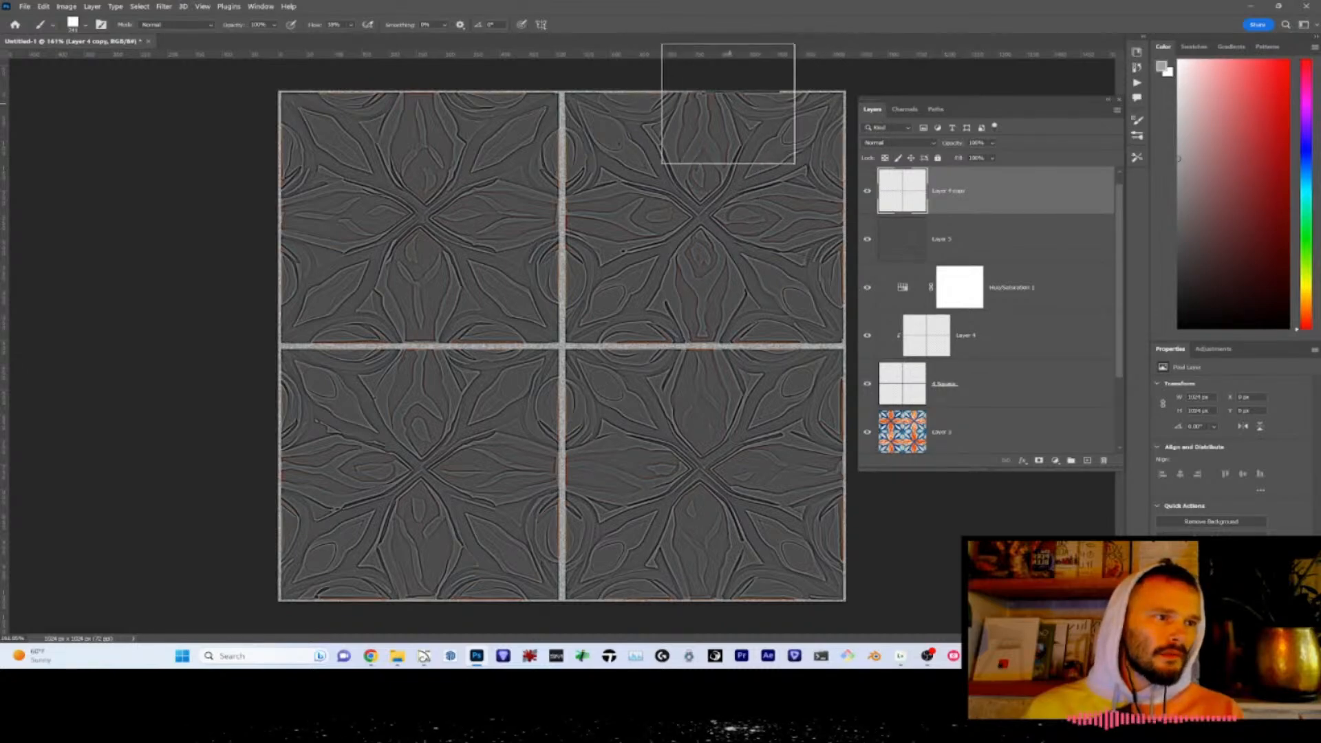
- Load the 4 Square layer's outline as a selection and clone grout noise over the gap along the mosaic's upper edge
scroll(778, 98, up, 5)
drag(718, 179, 649, 488)
key(s)
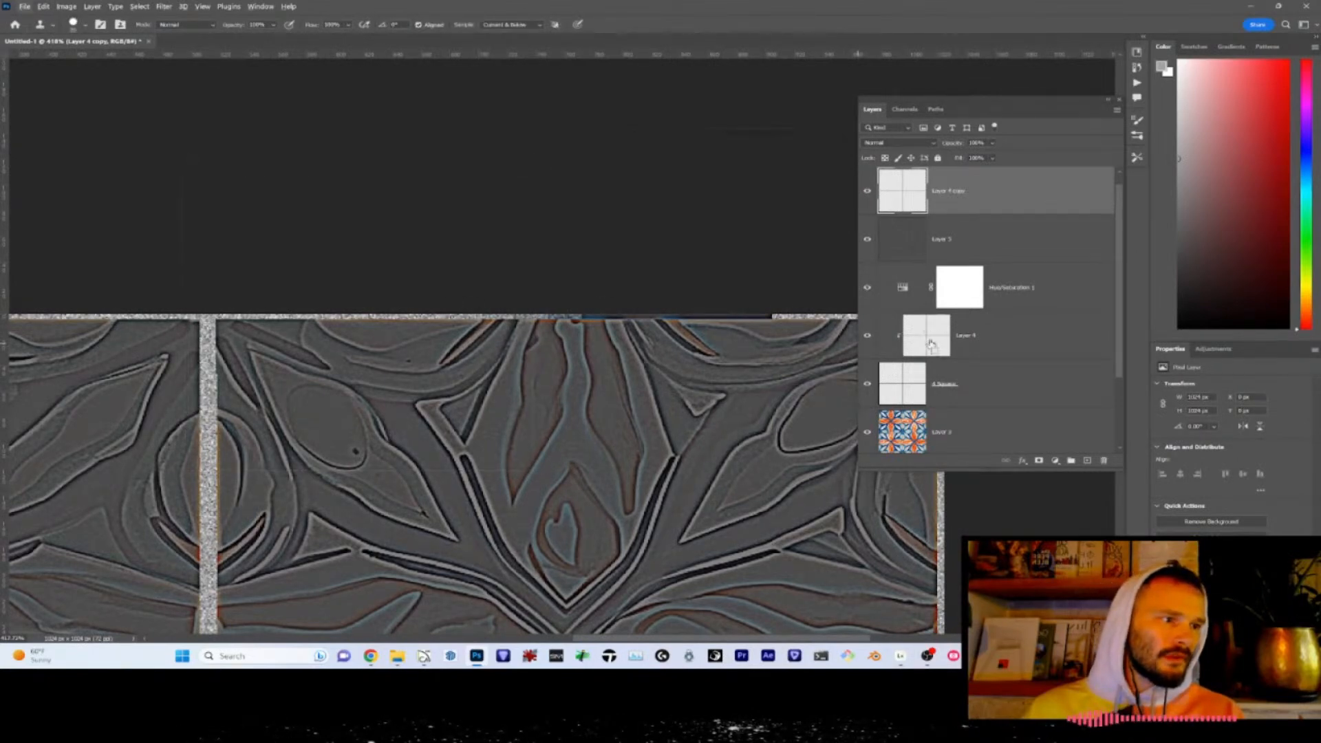
ctrl+click(909, 392)
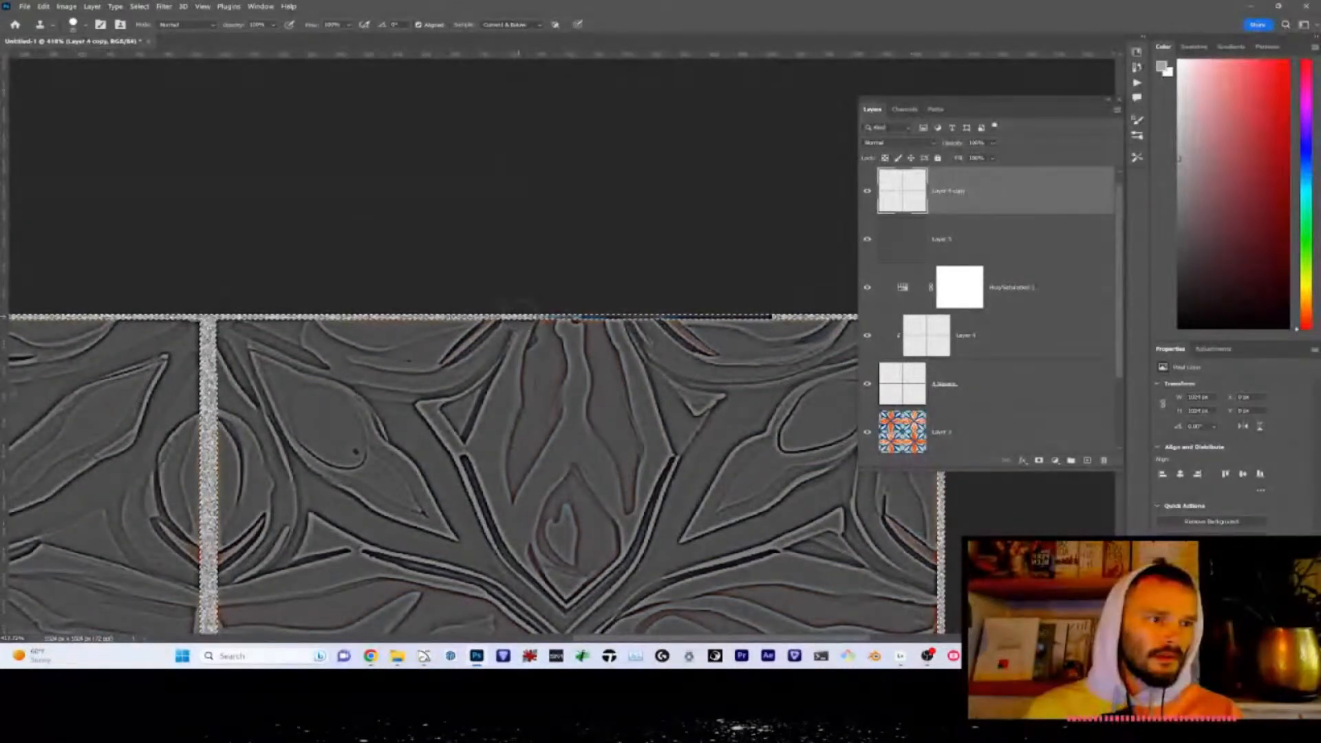
scroll(158, 318, down, 5)
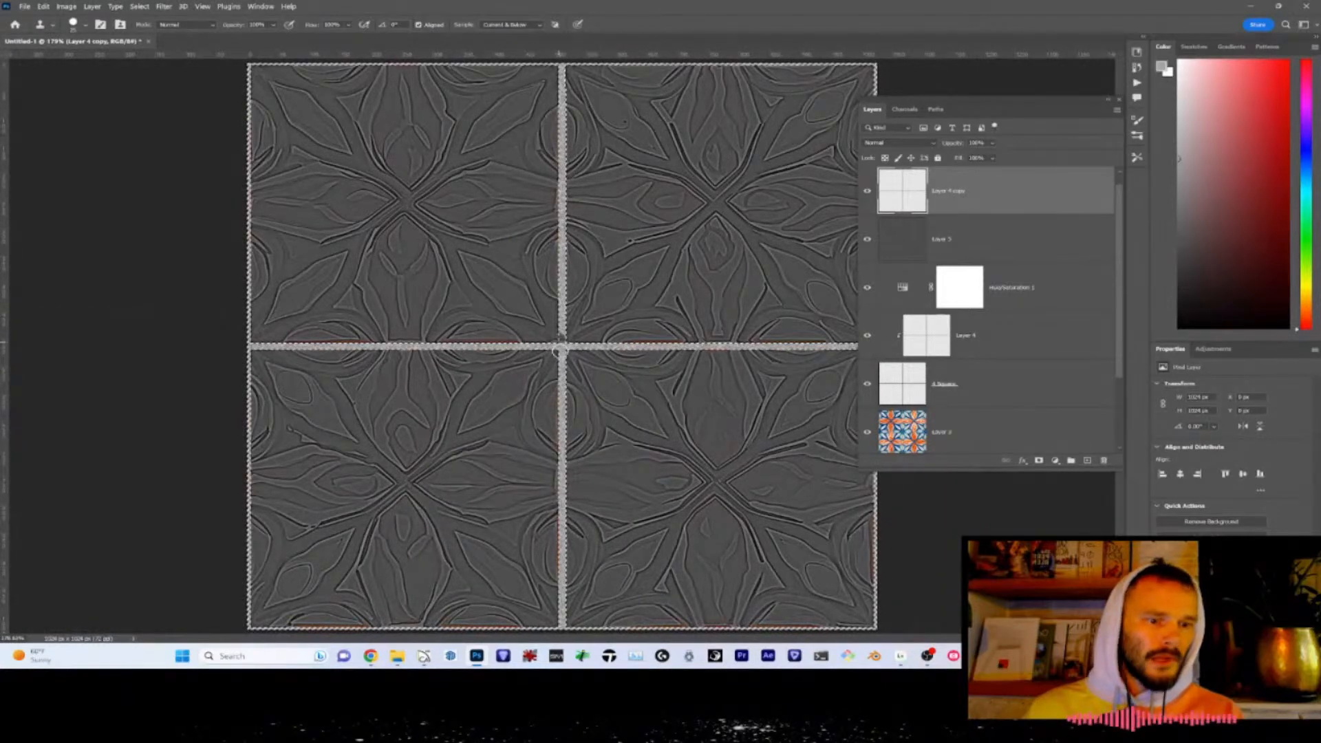
scroll(726, 319, down, 1)
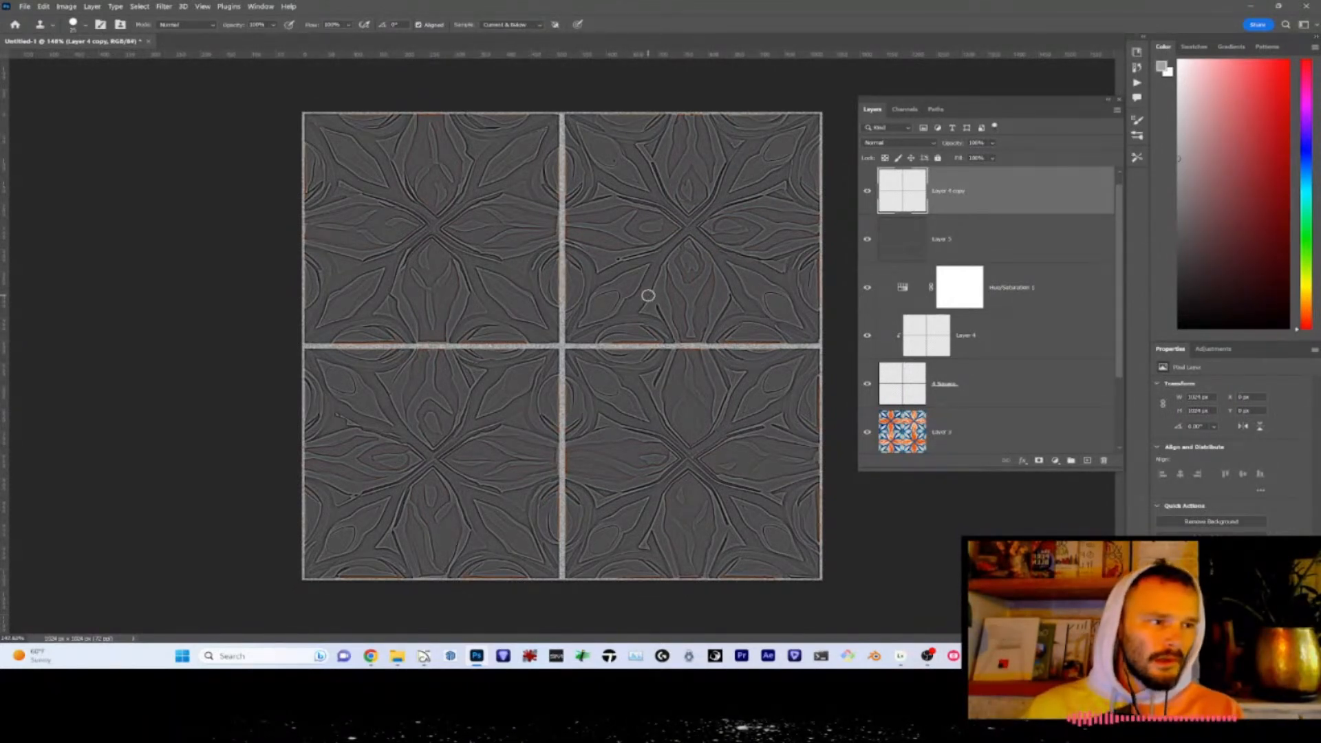
- Add a Hue/Saturation adjustment above the grout copy, and group the grout copy and High Pass layer as Bump Generator
click(1056, 461)
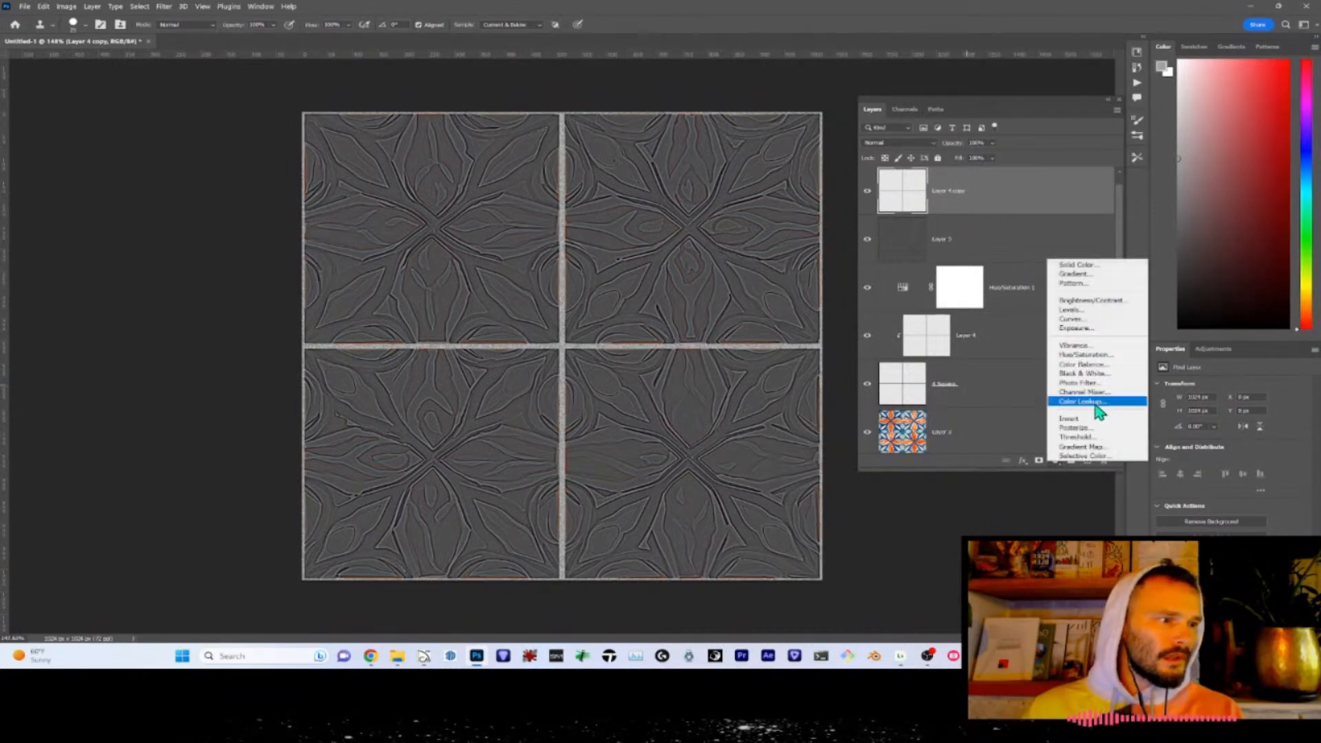
click(1087, 355)
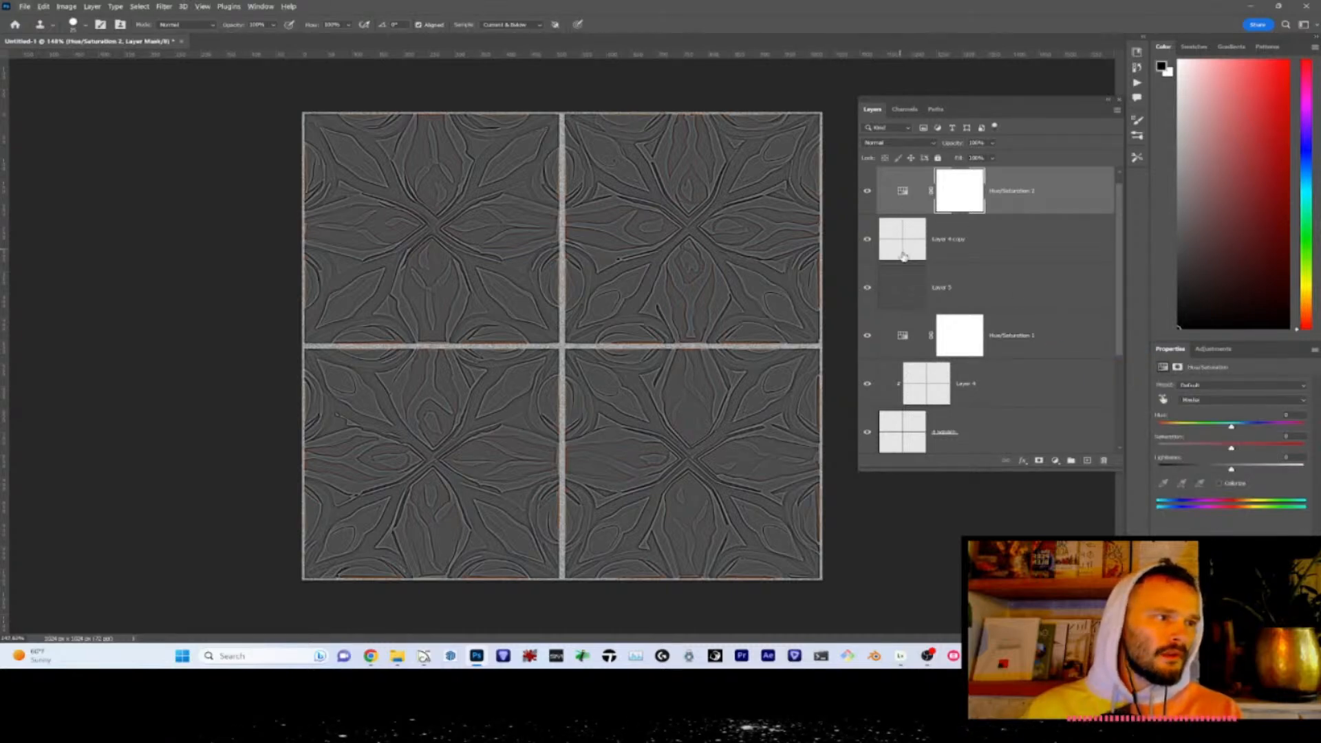
click(901, 252)
shift+click(908, 298)
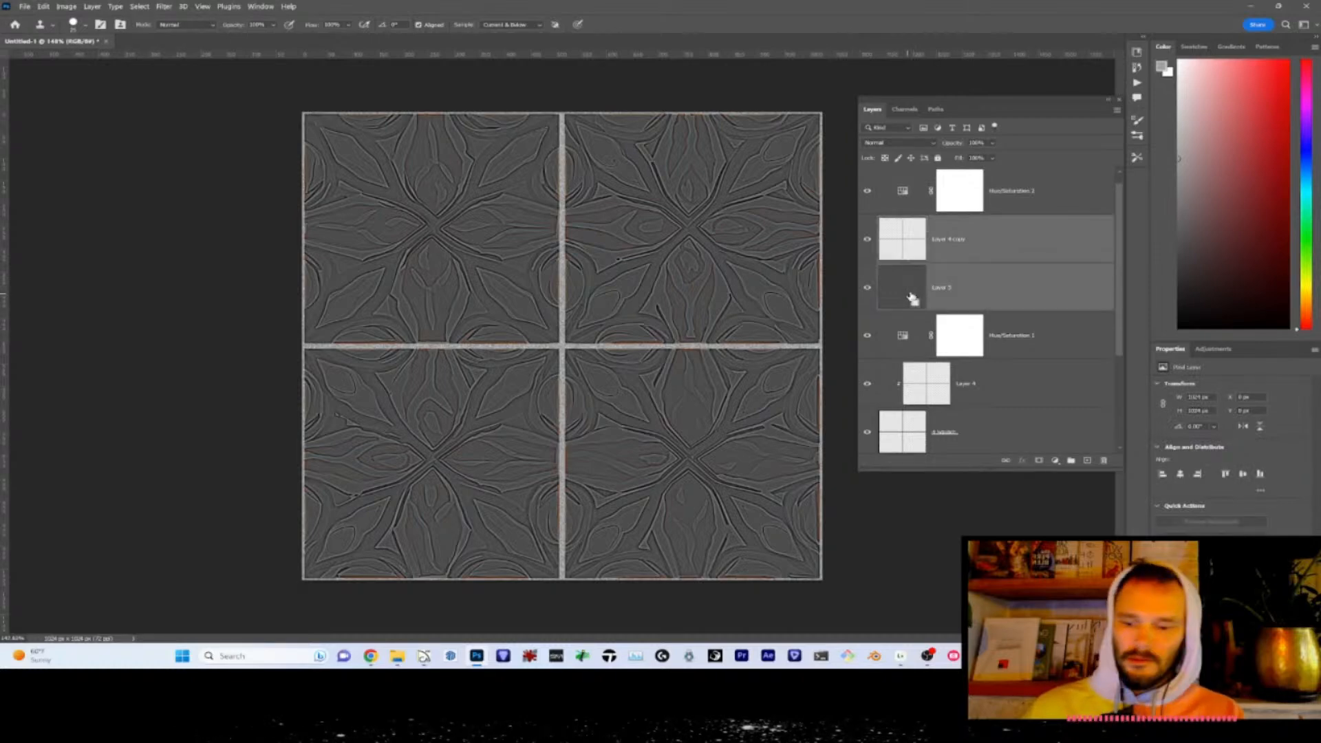
key(ctrl+g)
double_click(910, 221)
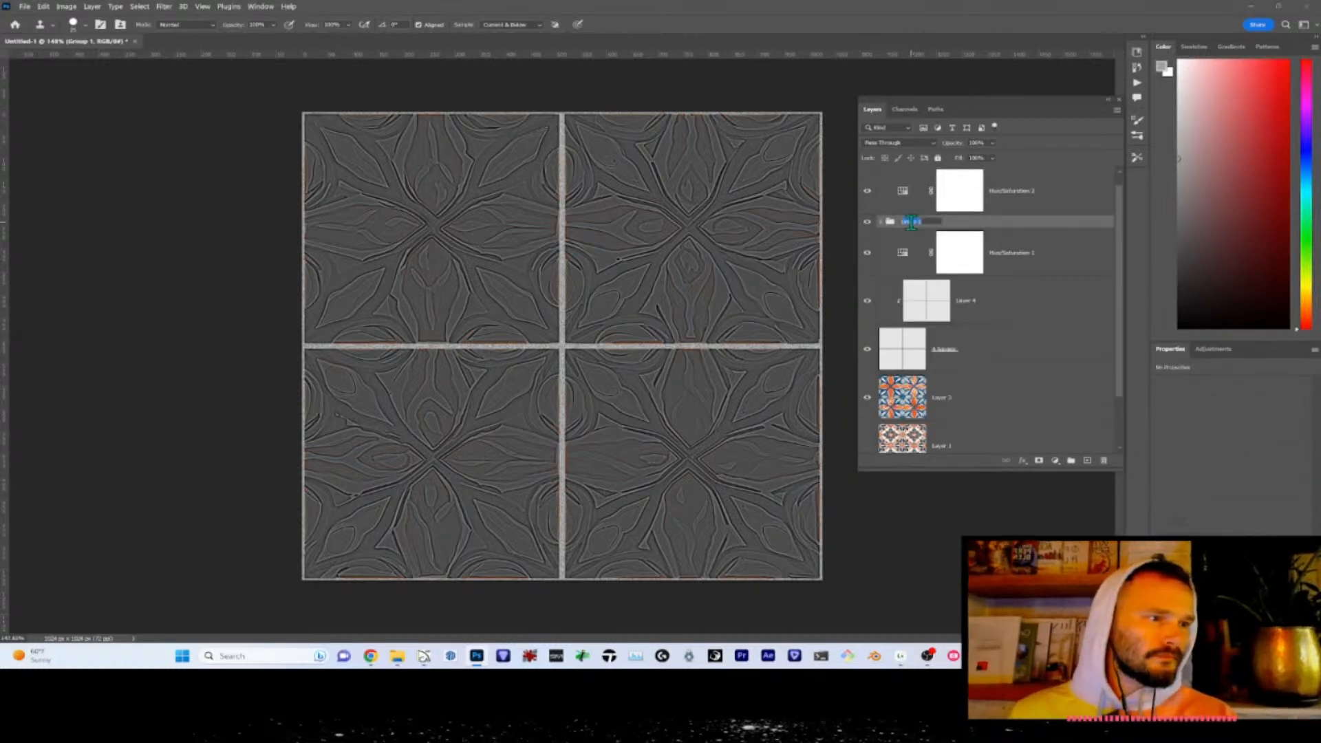
text(Bu)
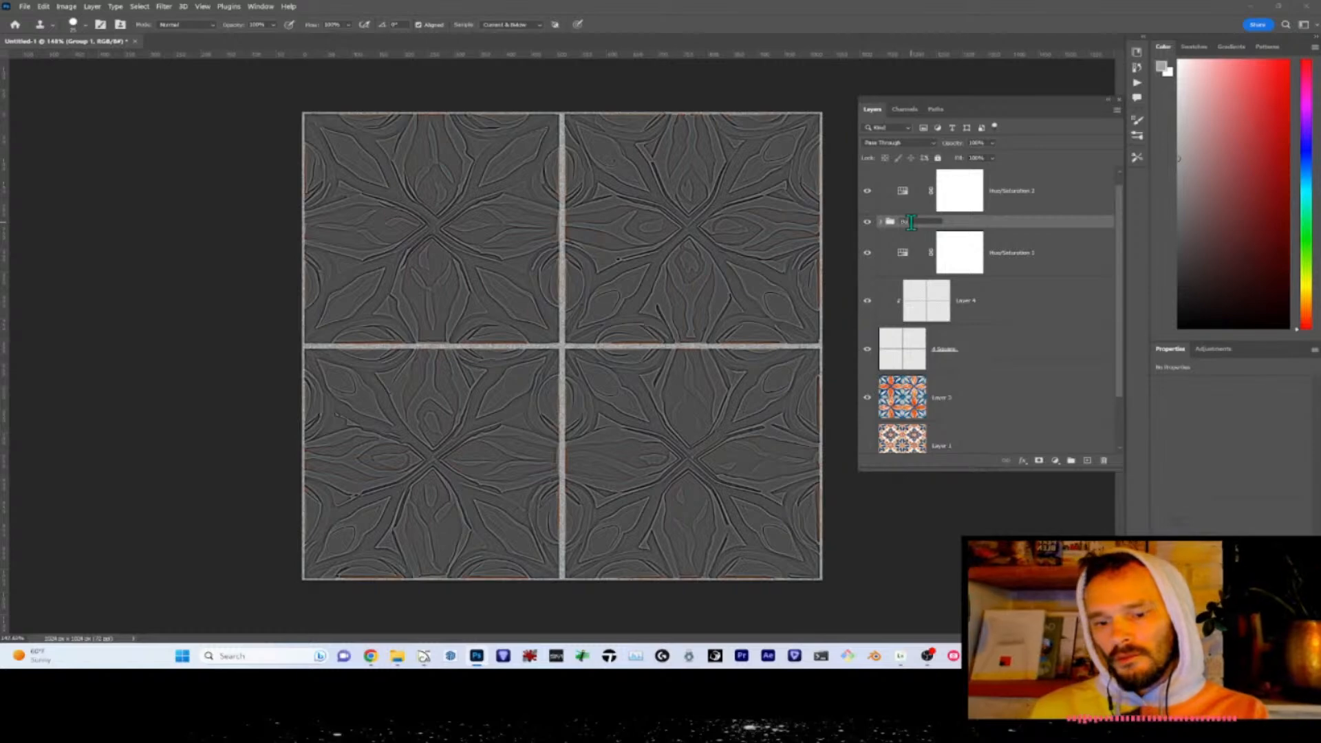
text(mp /)
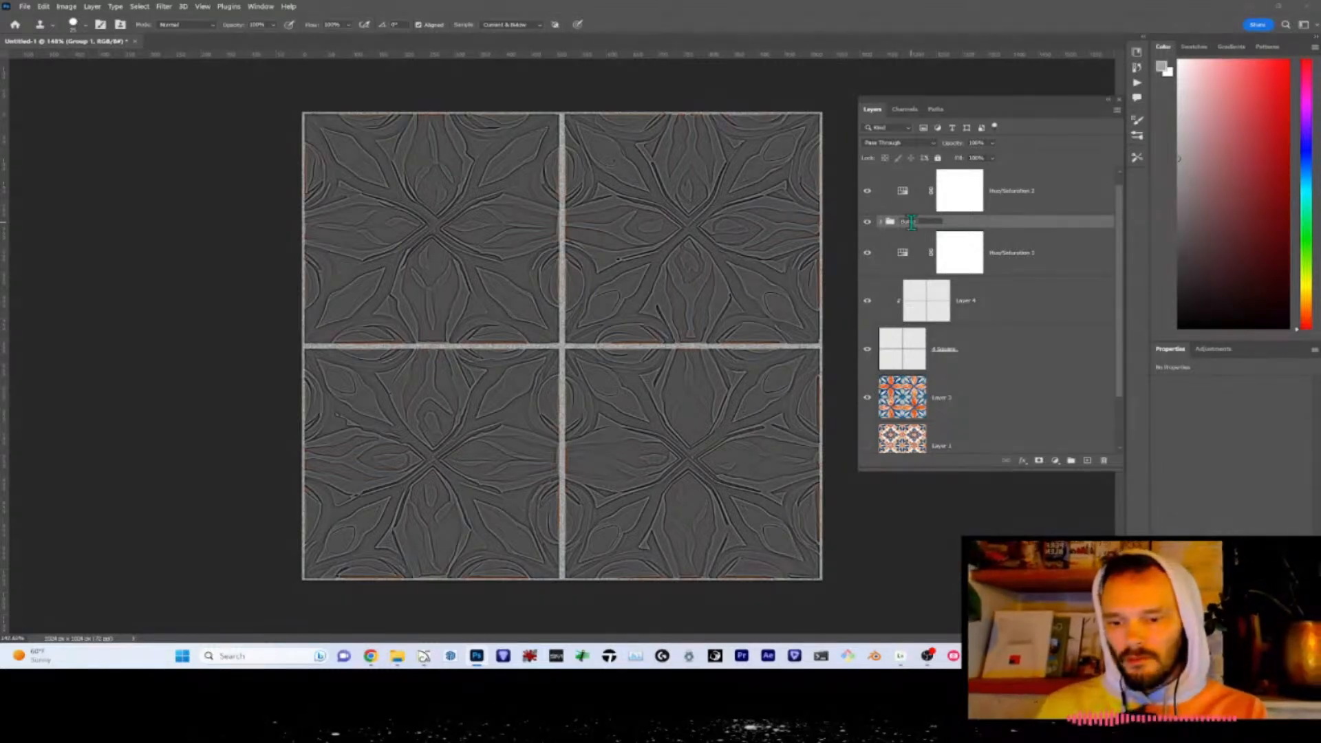
text(enerator)
key(Return)
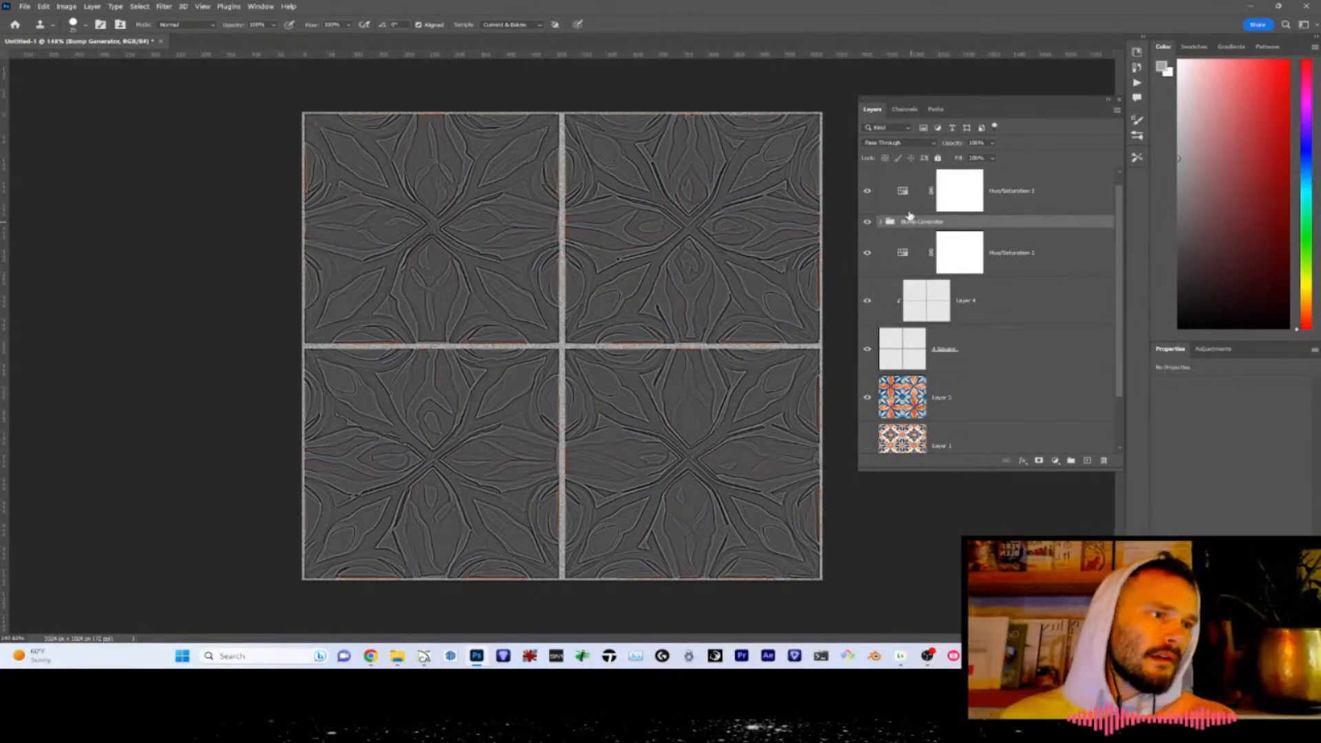
- Clip the new Hue/Saturation adjustment to the Bump Generator group and set its saturation to -100
click(906, 214)
alt+click(905, 214)
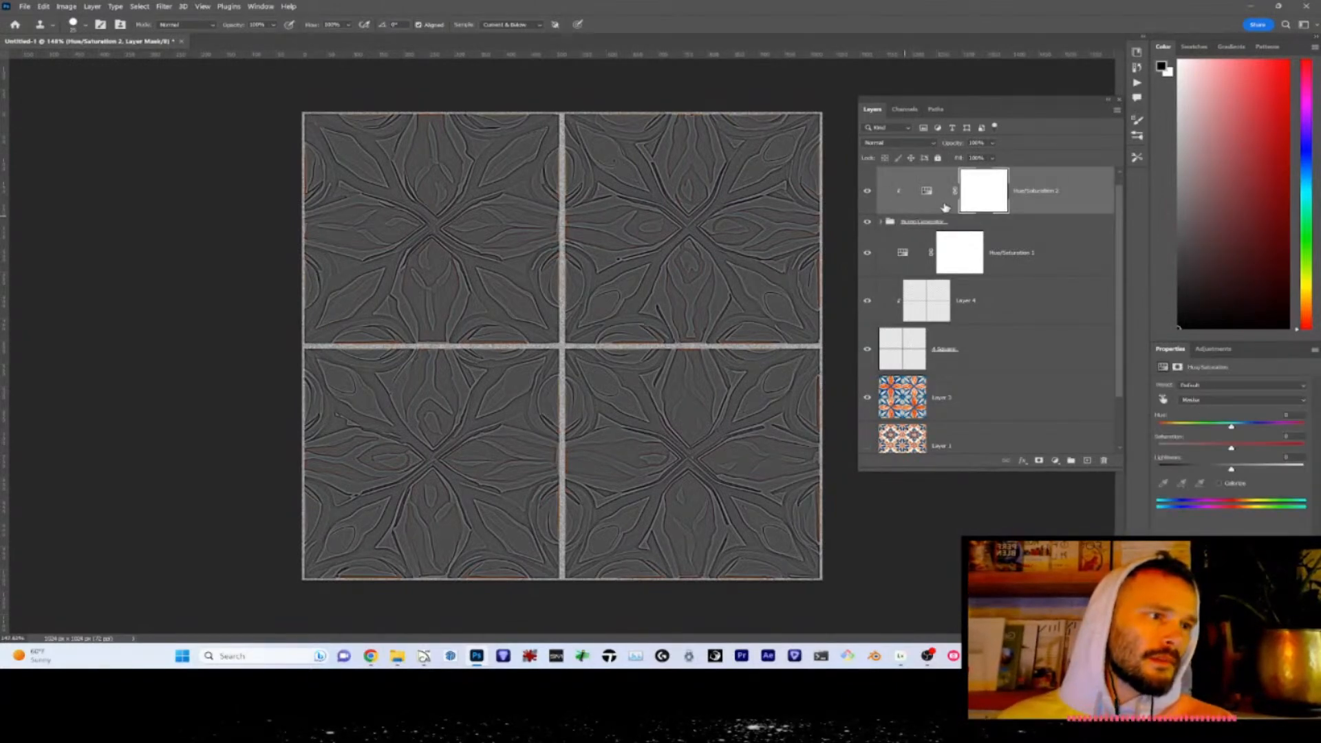
click(927, 197)
drag(1232, 448, 1077, 453)
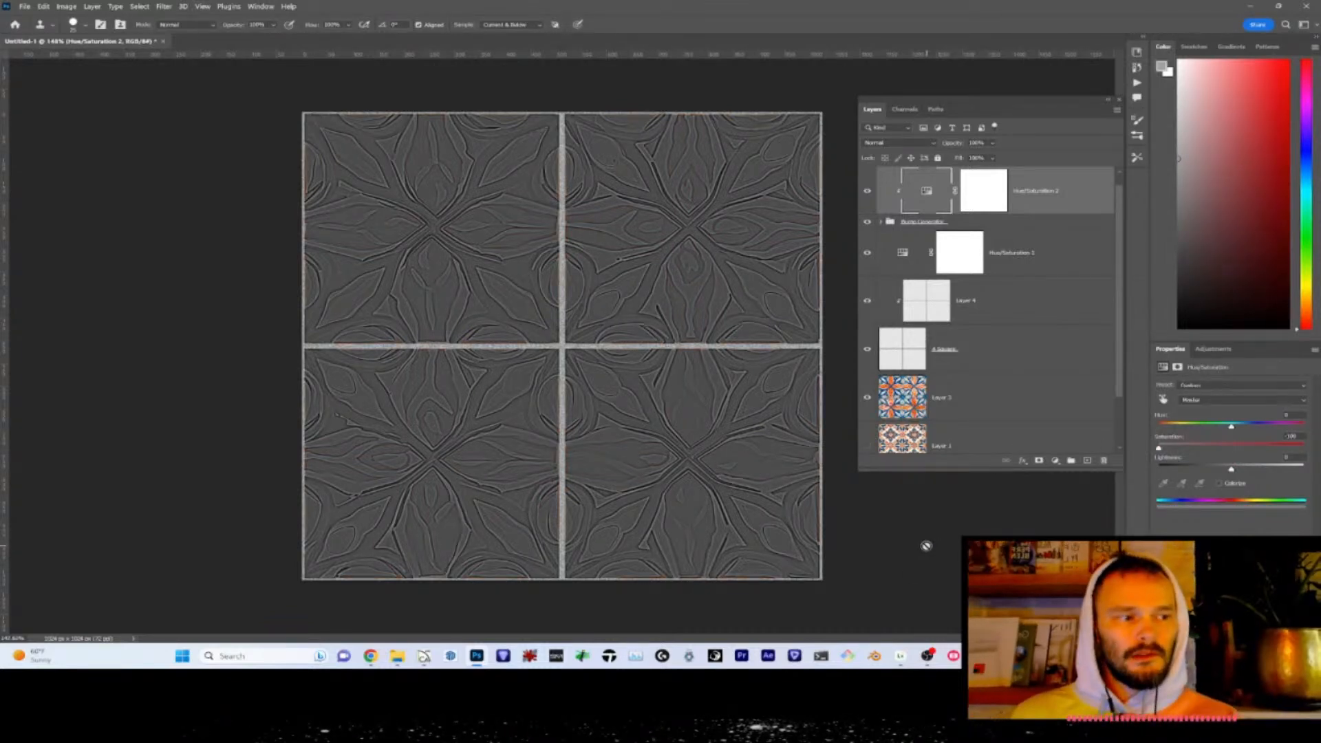
- Group the two mosaic image layers and name the group Base Color Maps
scroll(995, 377, down, 2)
scroll(995, 377, up, 1)
scroll(995, 377, down, 1)
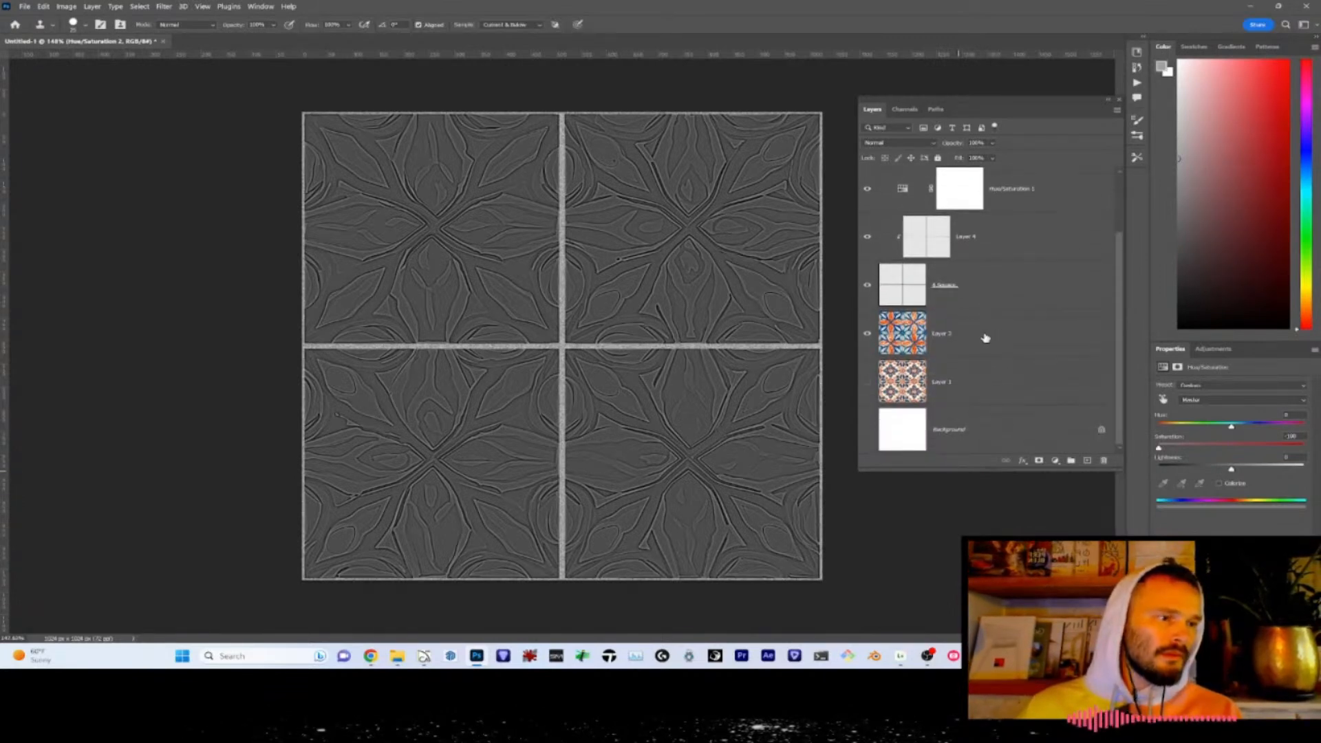
click(985, 337)
shift+click(983, 384)
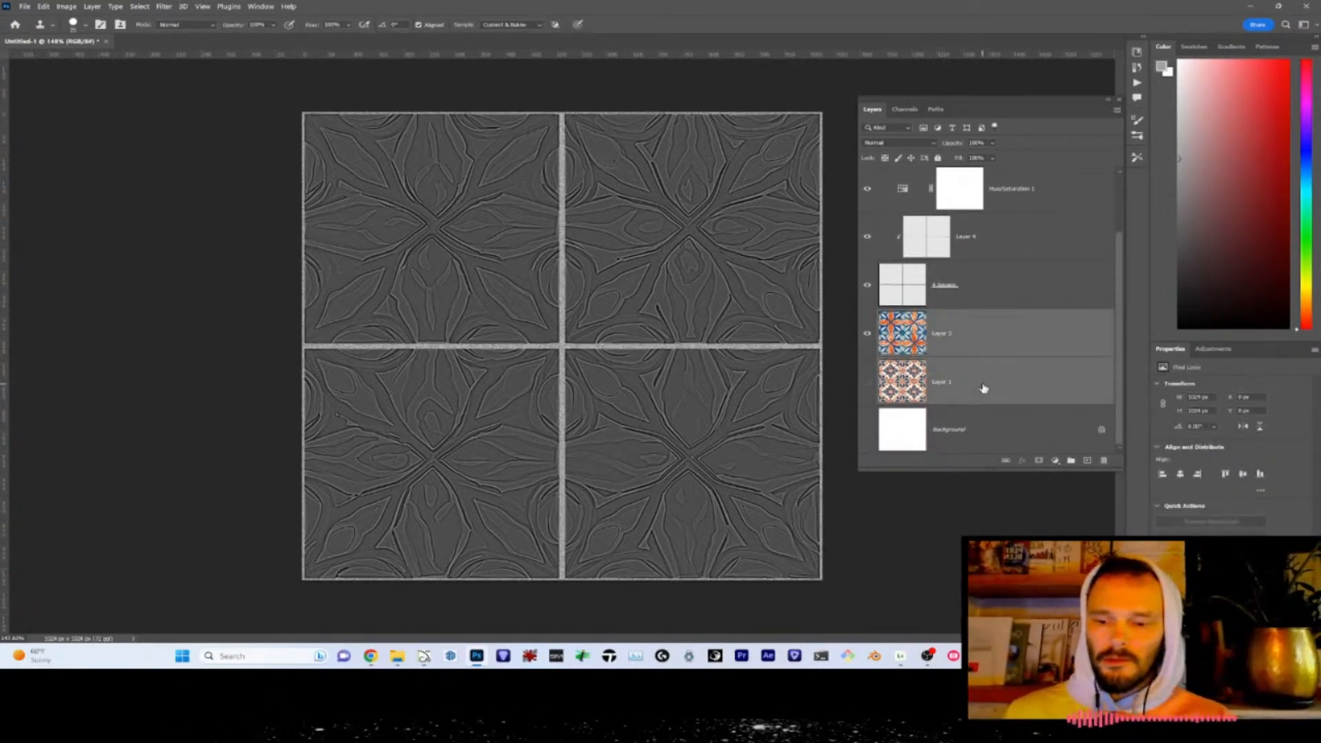
key(ctrl+g)
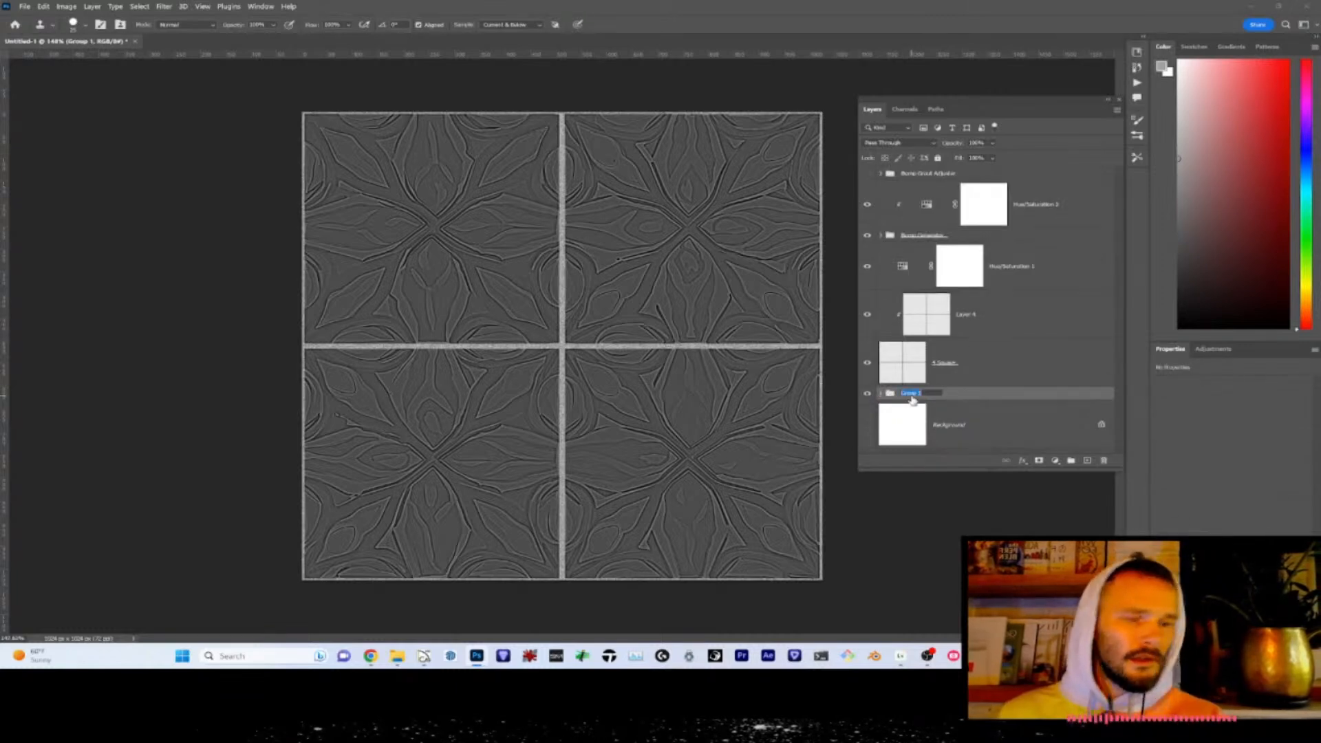
text(Base Color)
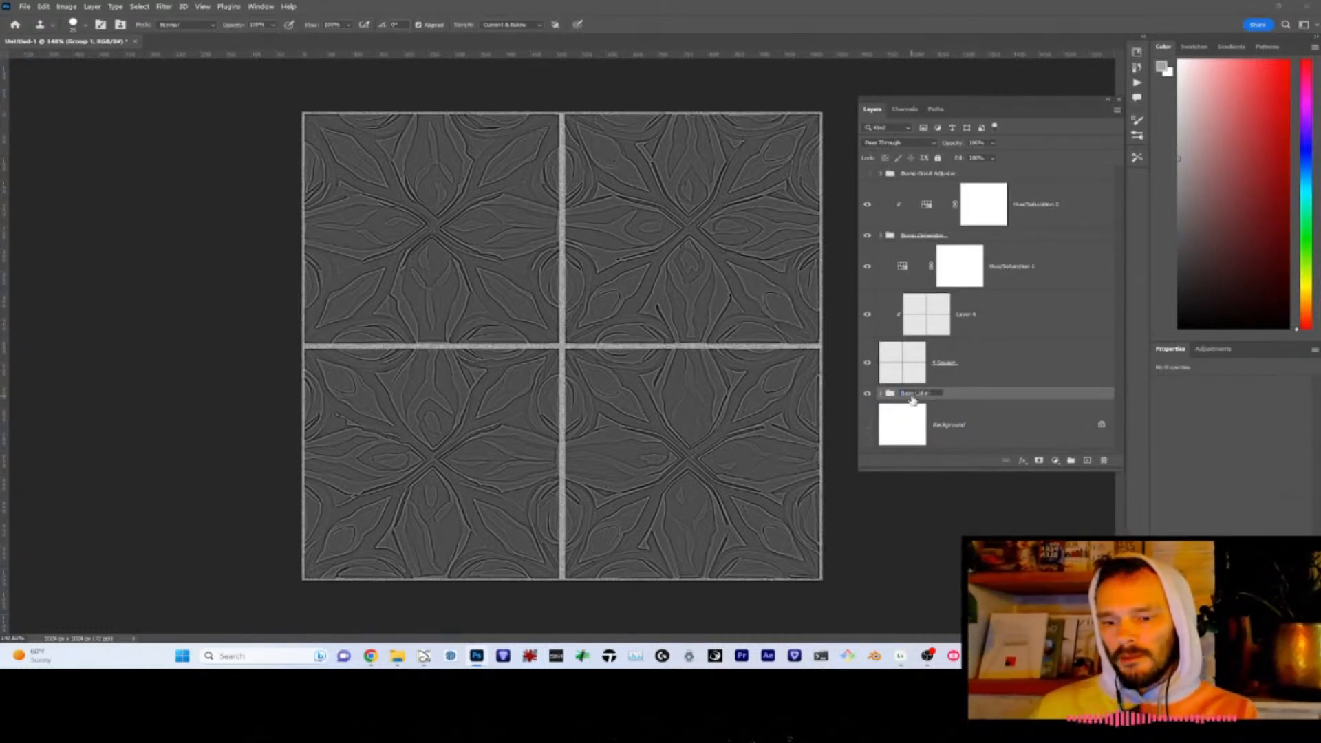
text( Mass)
key(Return)
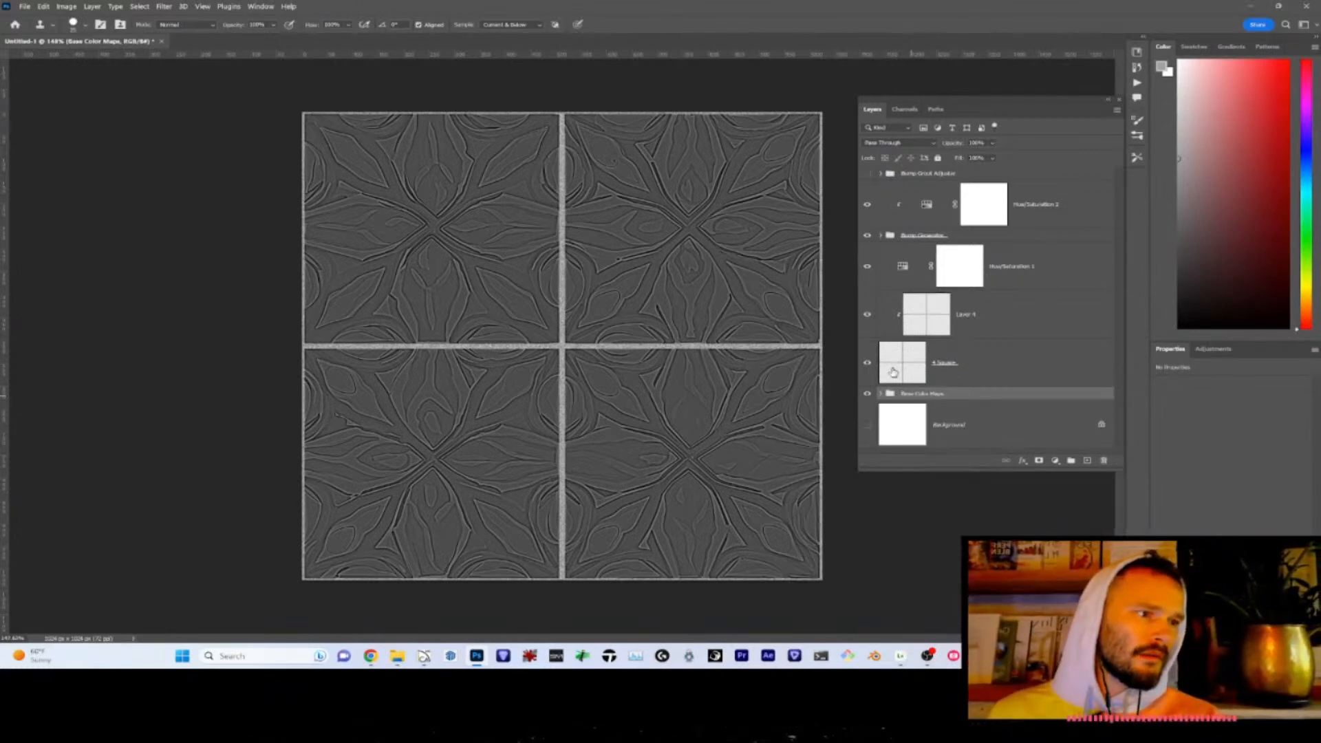
- Group the 4 Square, noisy grout and lower Hue/Saturation layers as Initial Grout Overlay, and delete the hidden Bump Grout Adjuster group
click(893, 372)
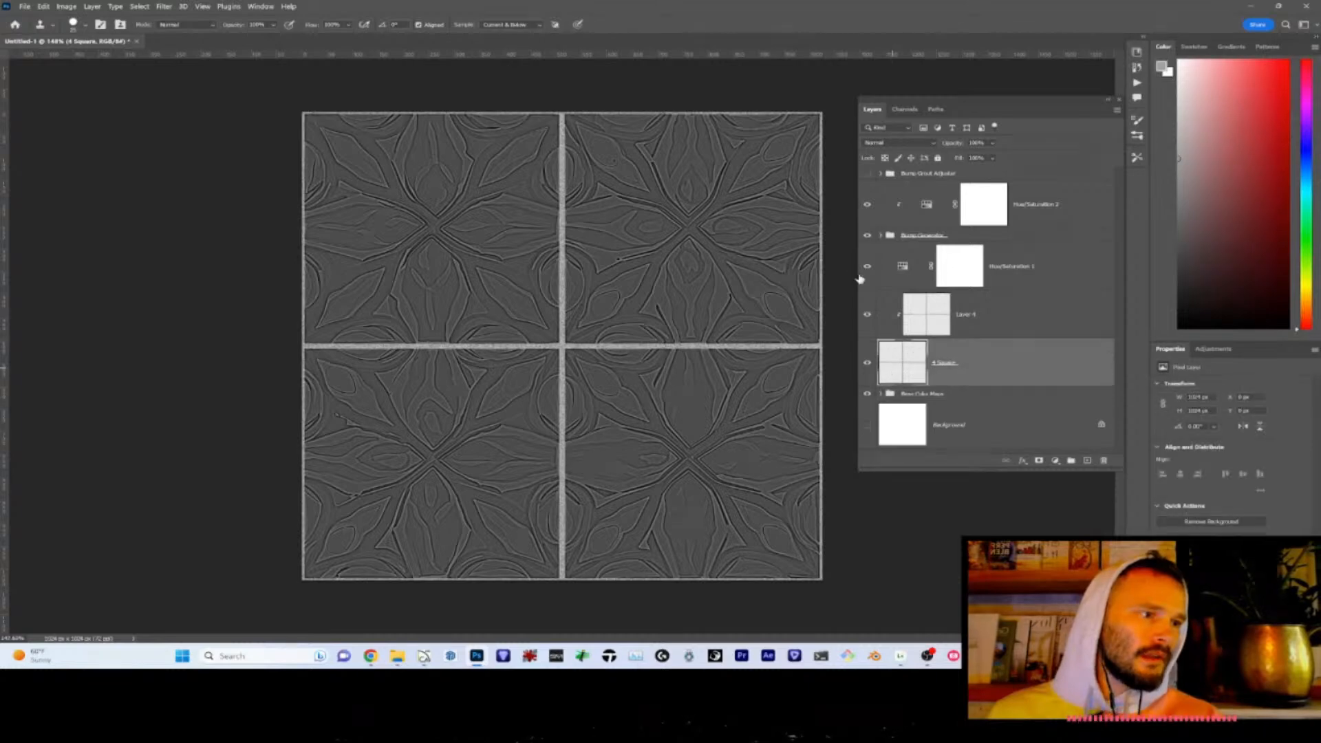
shift+click(966, 270)
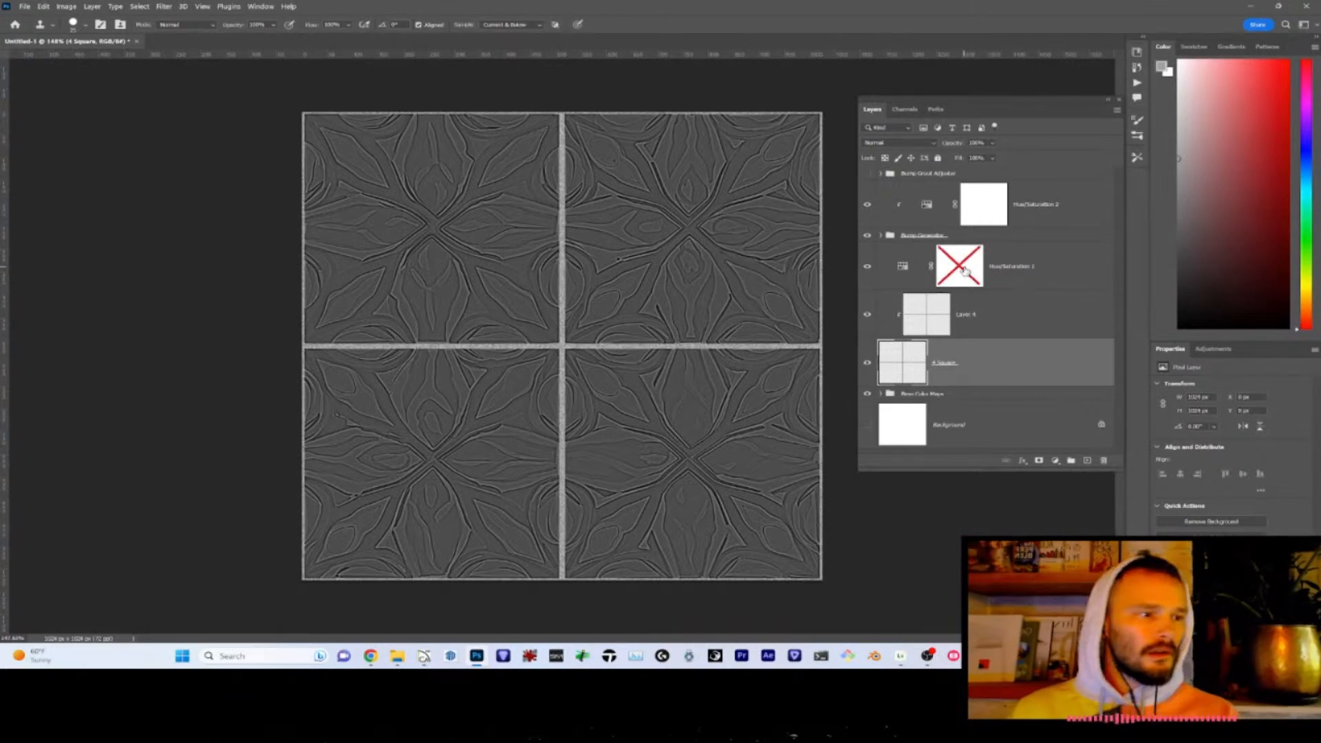
shift+click(980, 277)
shift+click(1081, 274)
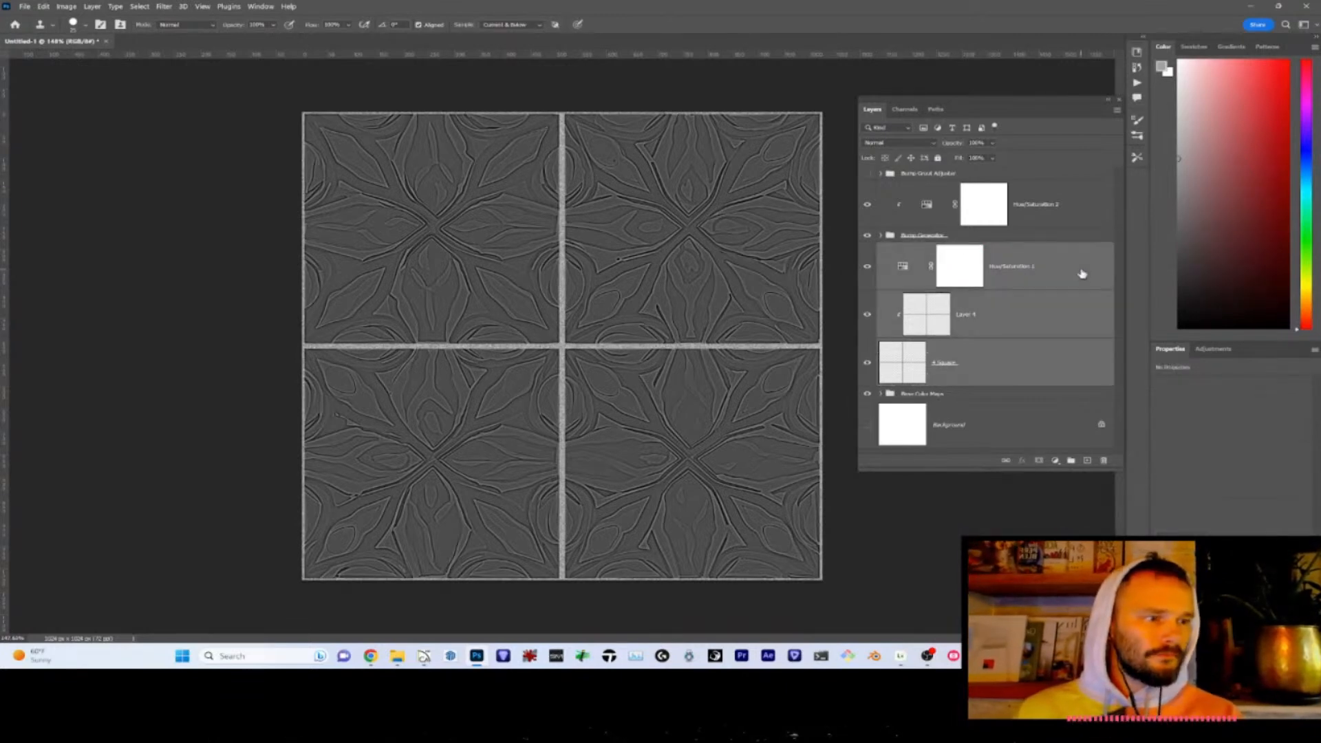
key(ctrl+g)
double_click(909, 248)
text(Art)
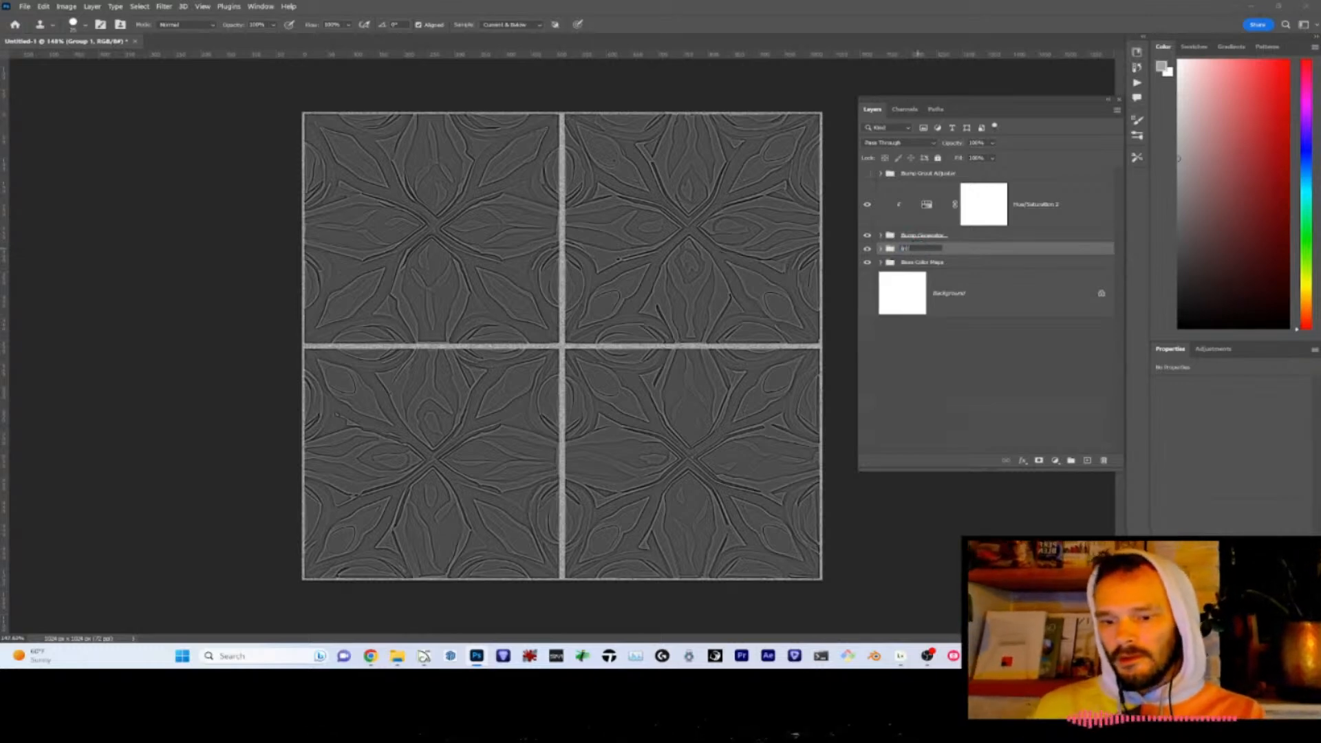
text(ial Level 1)
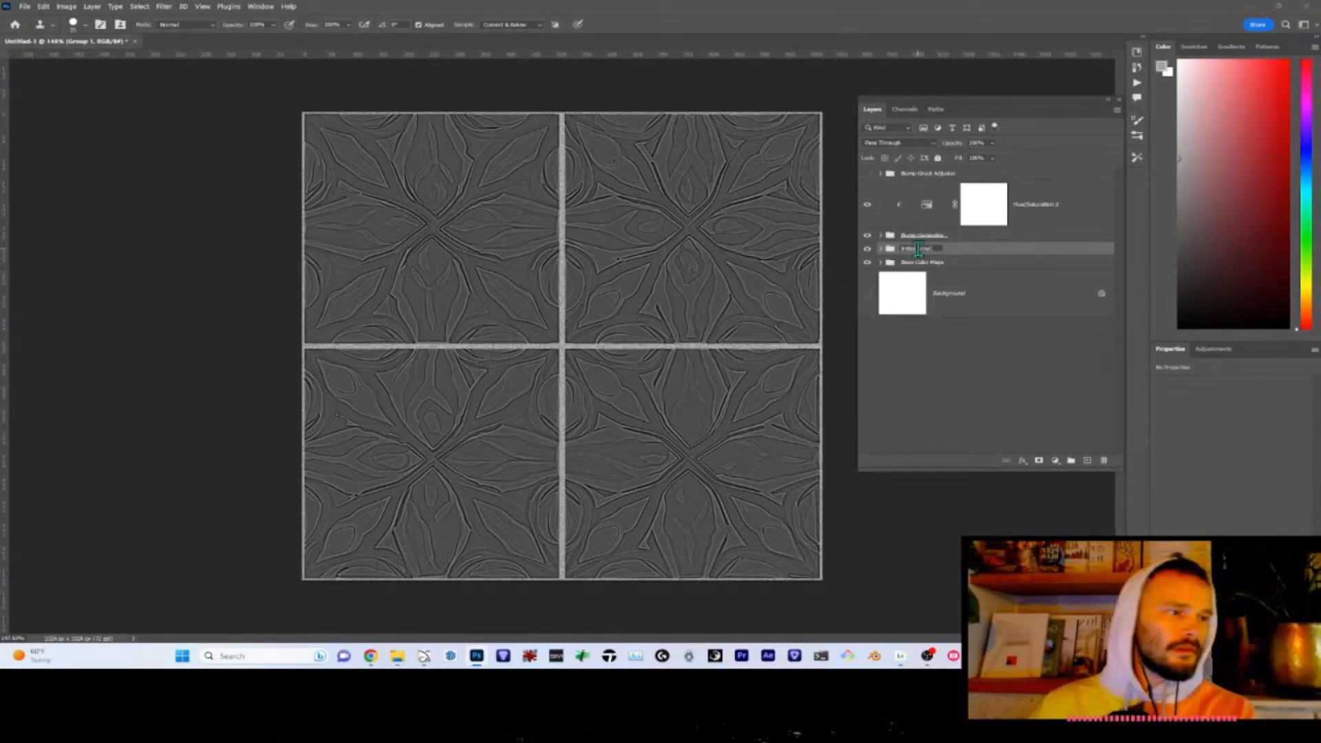
text(verlay)
key(Return)
drag(915, 178, 1104, 461)
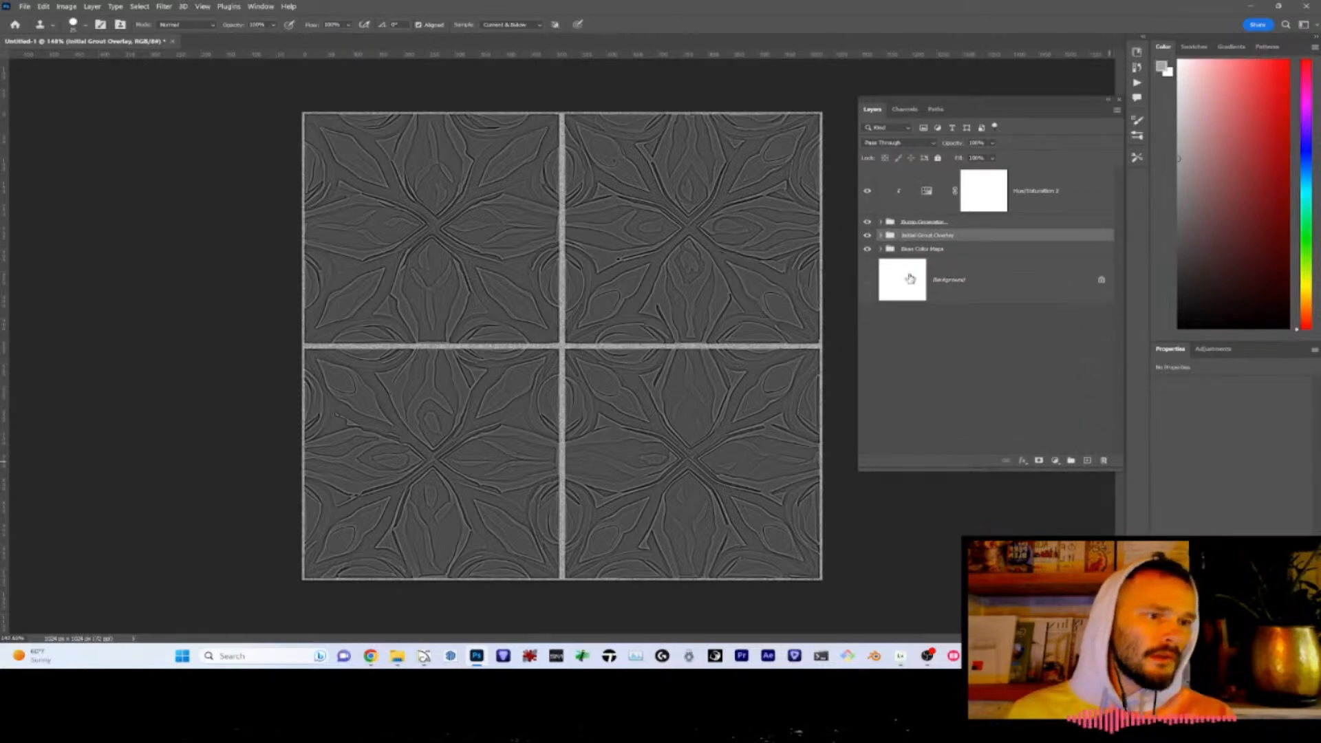
- Export the bump map as a JPG into the SPANISH TILE folder, named Spanish Tile-3-BUMP.jpg
key(ctrl+alt+shift+w)
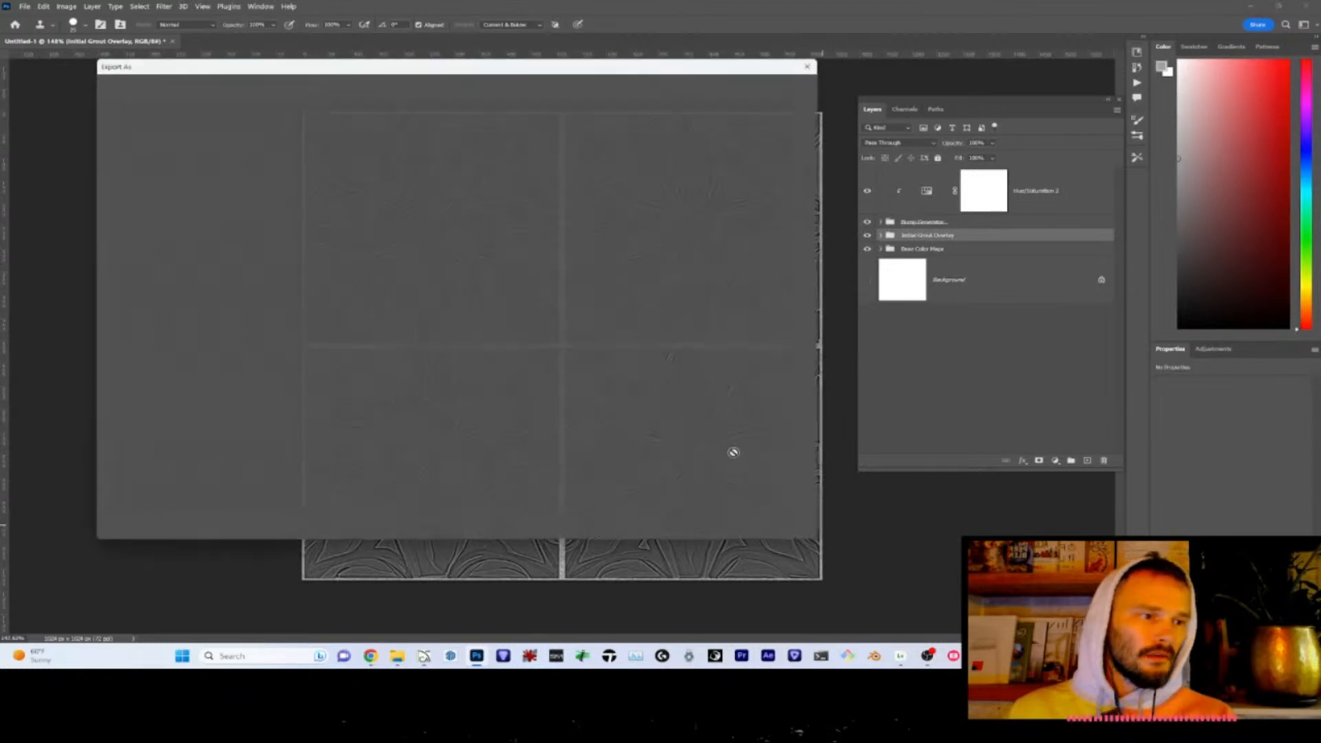
drag(732, 184, 651, 169)
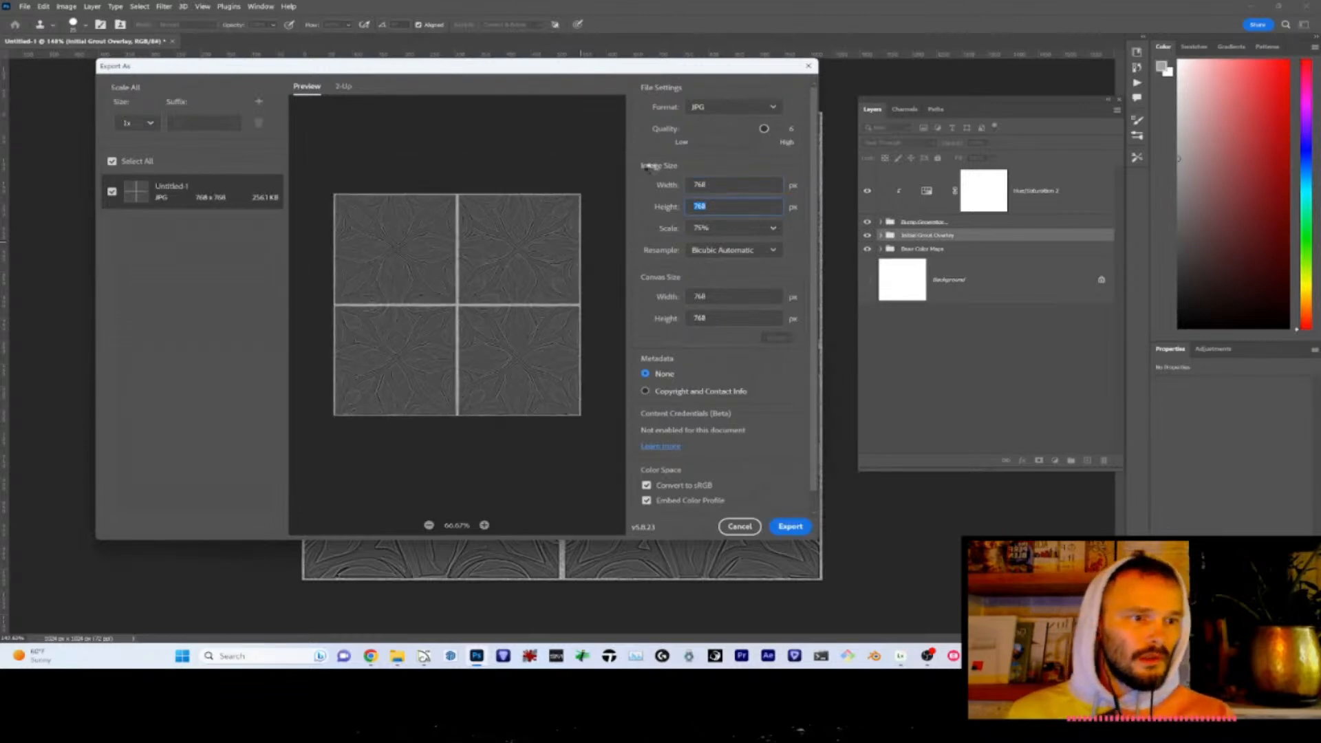
click(791, 525)
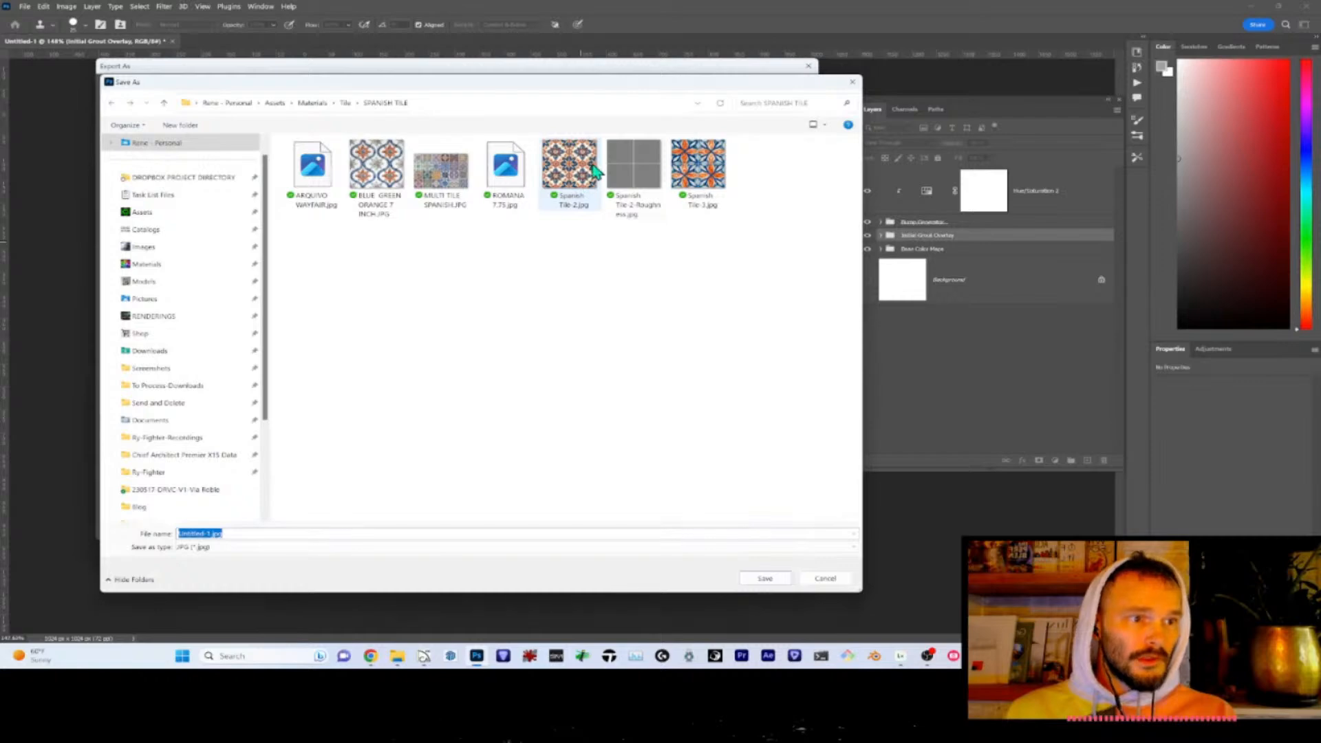
click(698, 172)
click(231, 534)
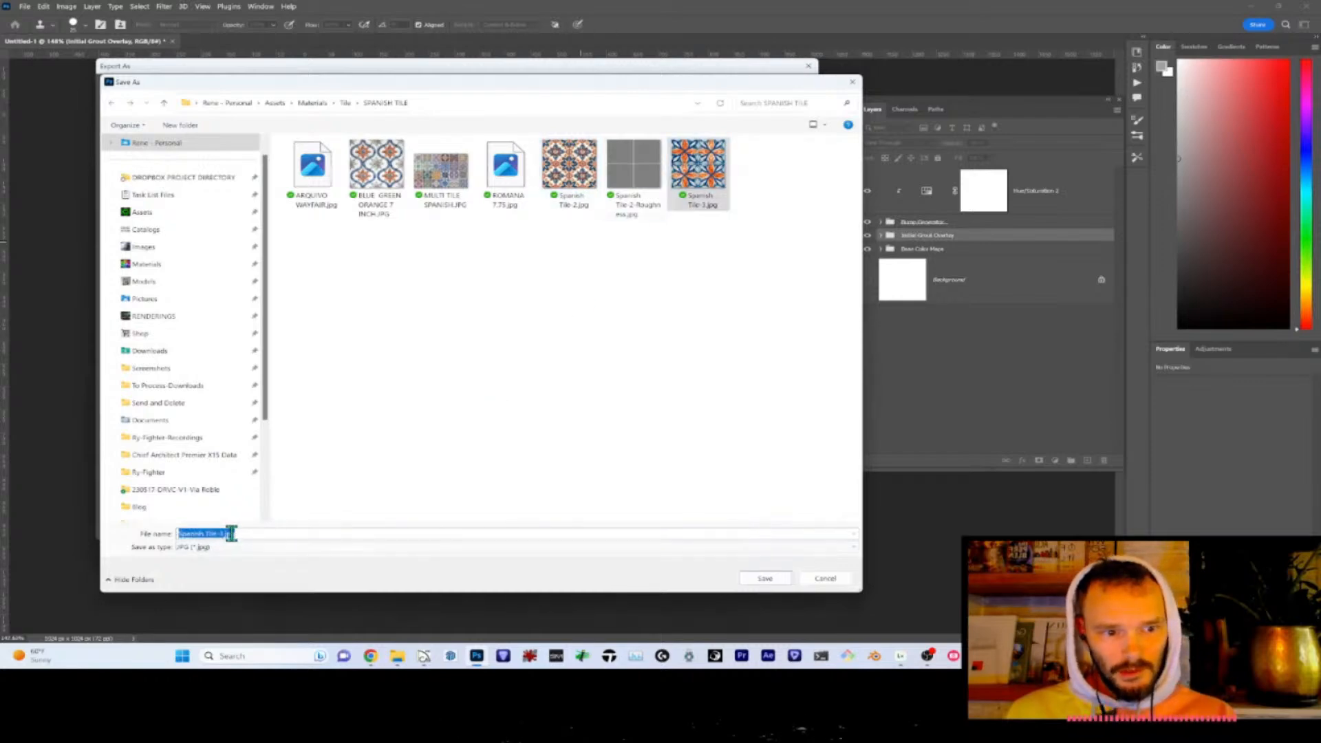
click(223, 533)
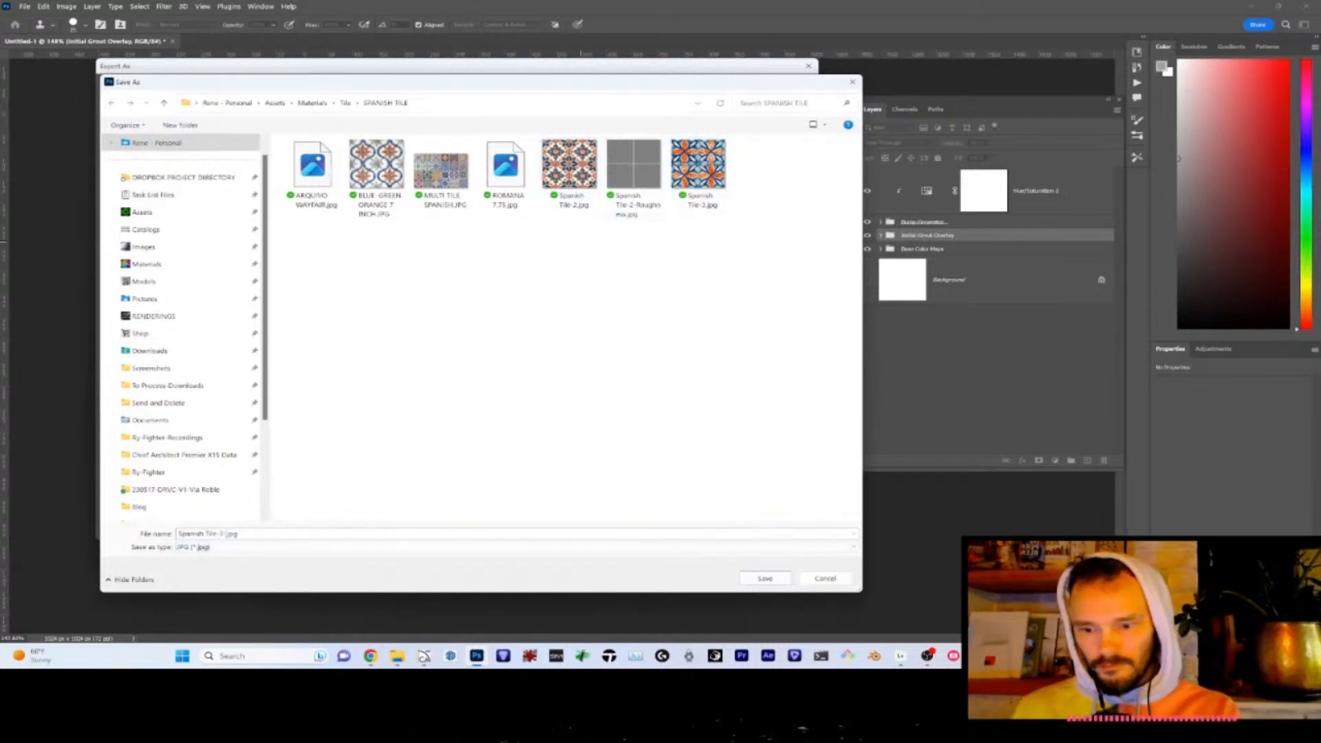
text(-BUMP)
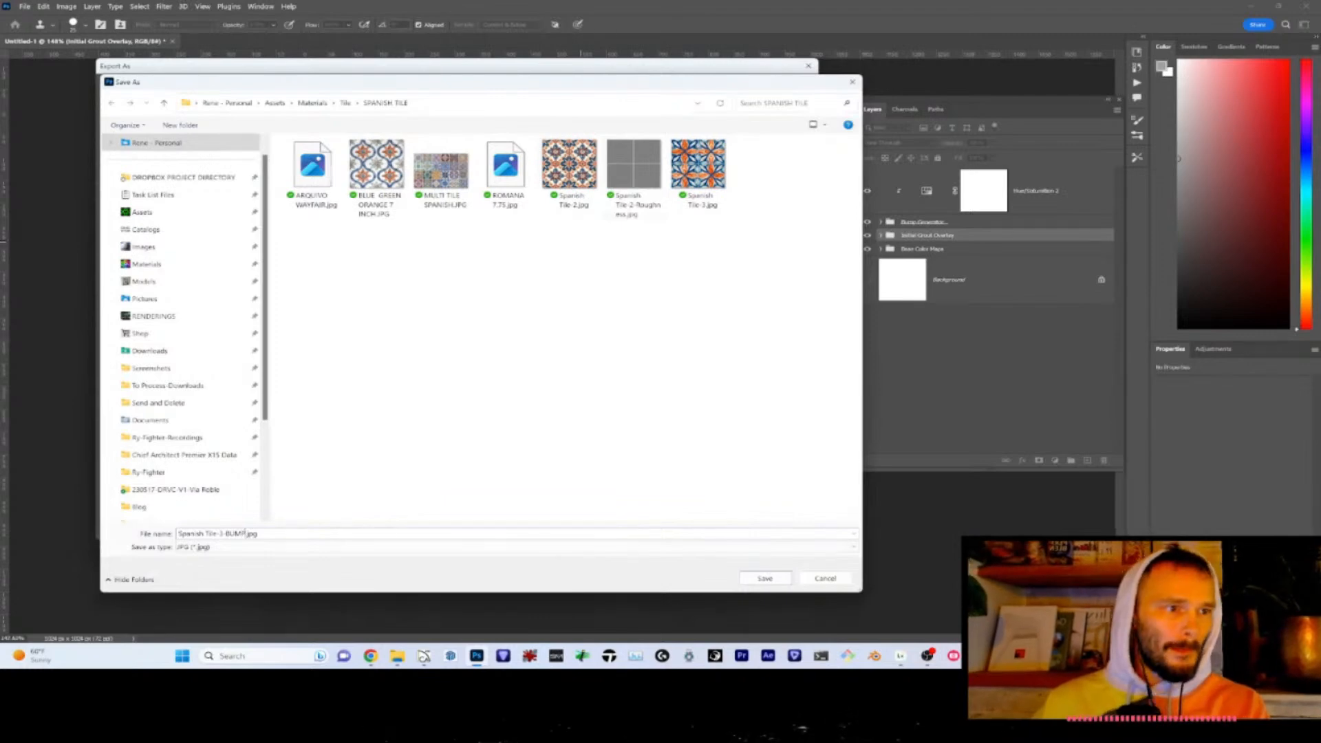
key(Return)
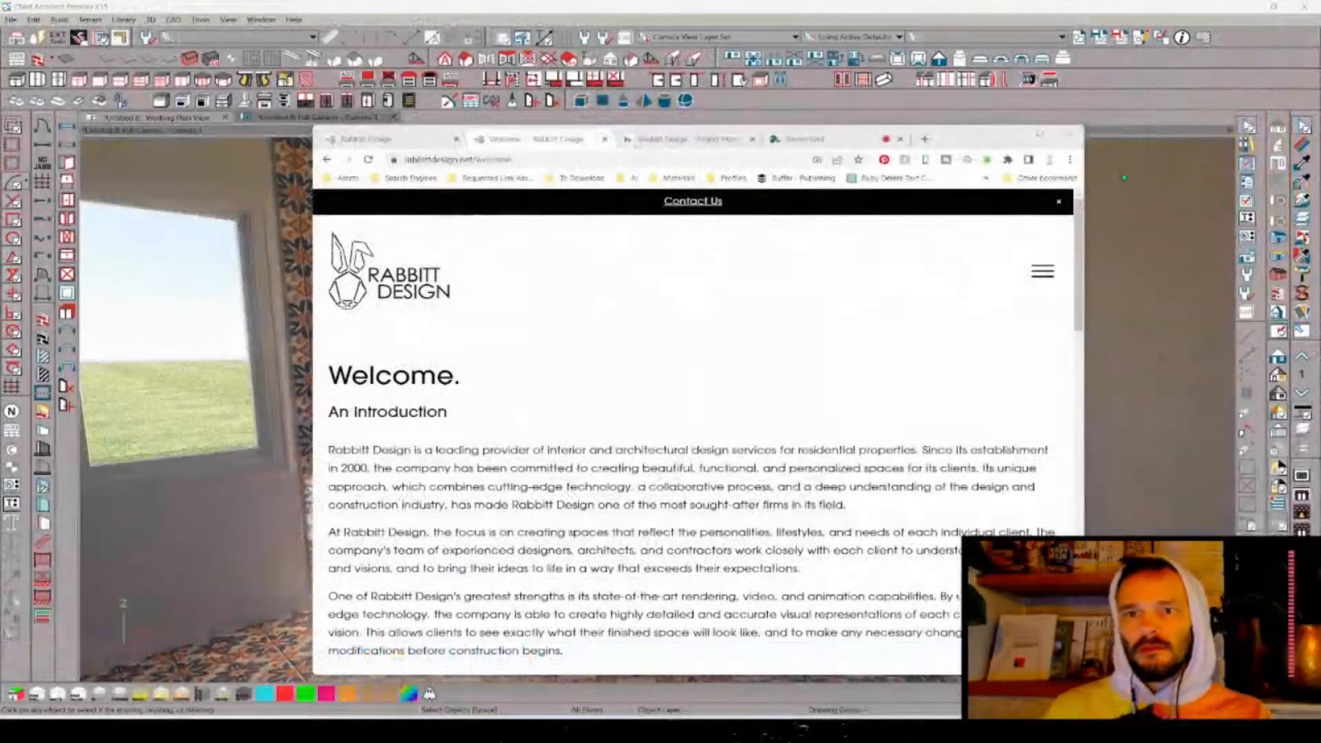
click(844, 10)
key(alt+Tab)
key(alt+Tab)
key(alt+Tab)
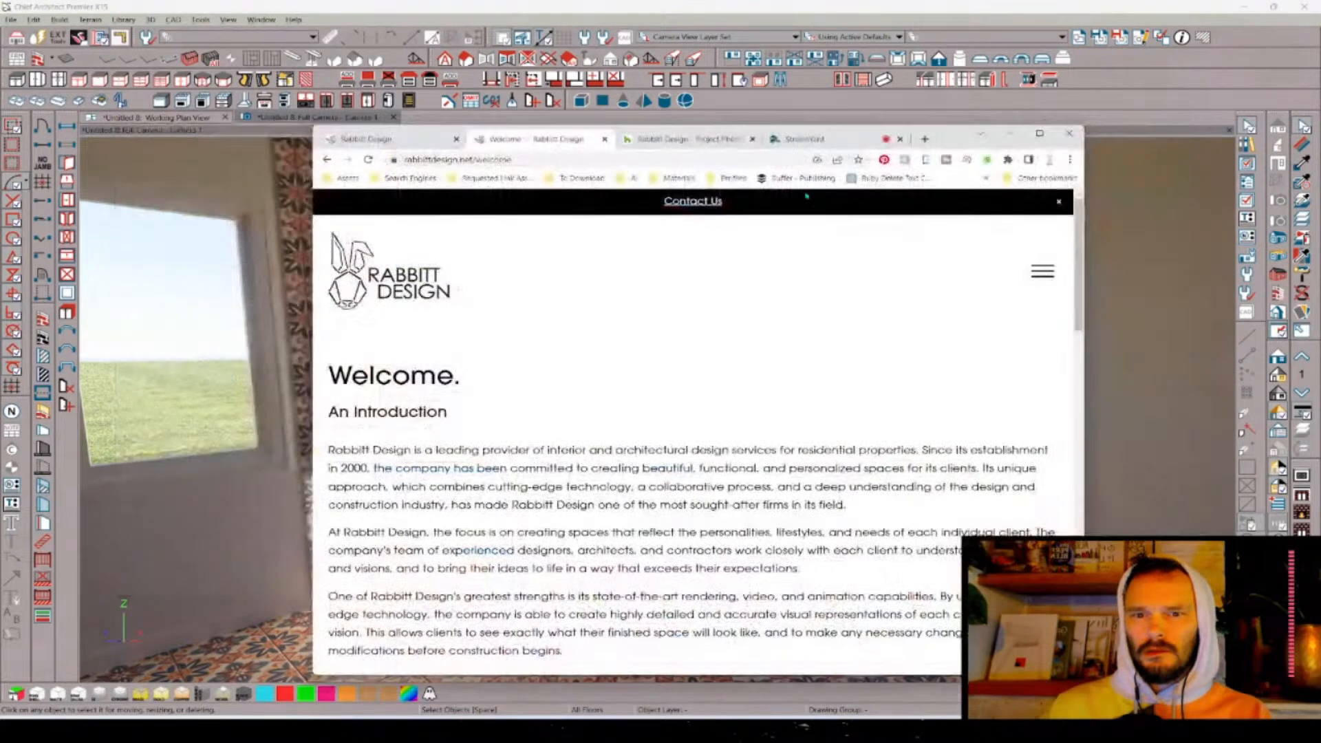
- Move the browser window out of the way and open the tiled wall's material for editing with Adjust Material Definition
click(835, 141)
drag(954, 138, 1320, 176)
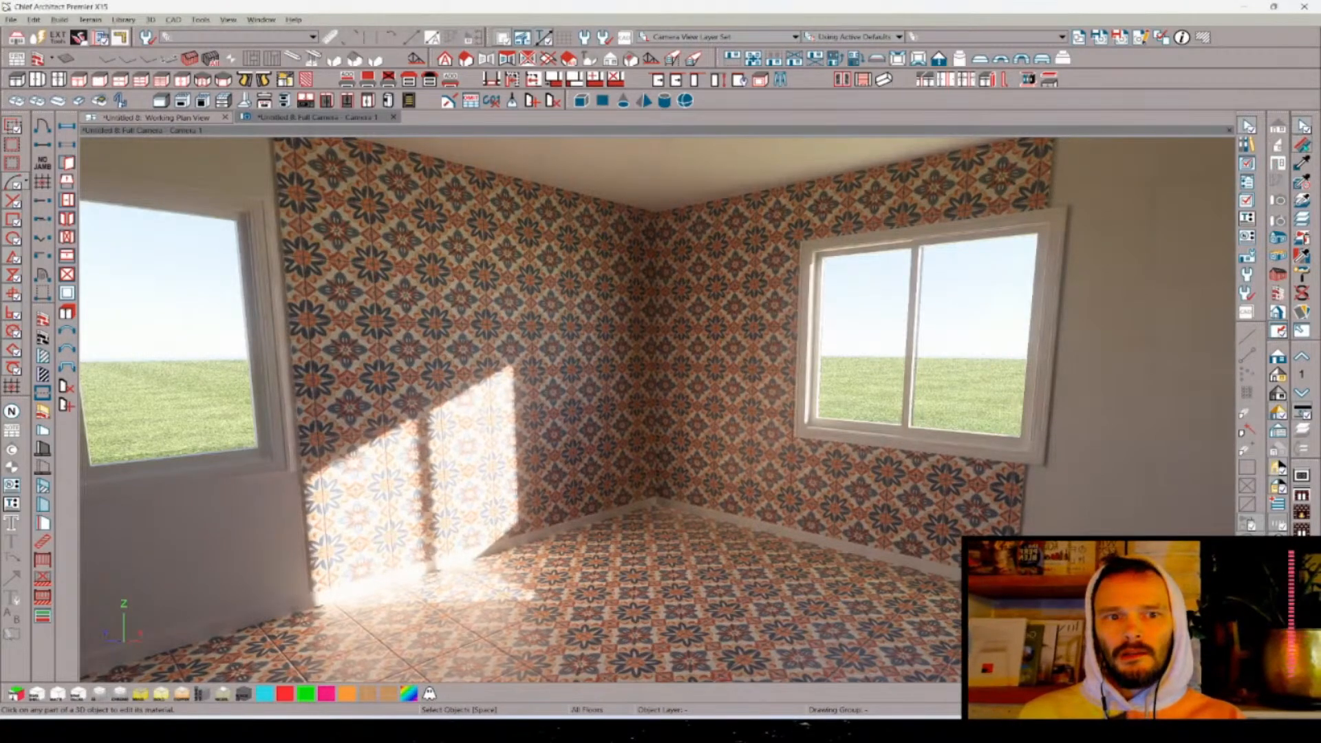
key(m)
key(a)
click(413, 231)
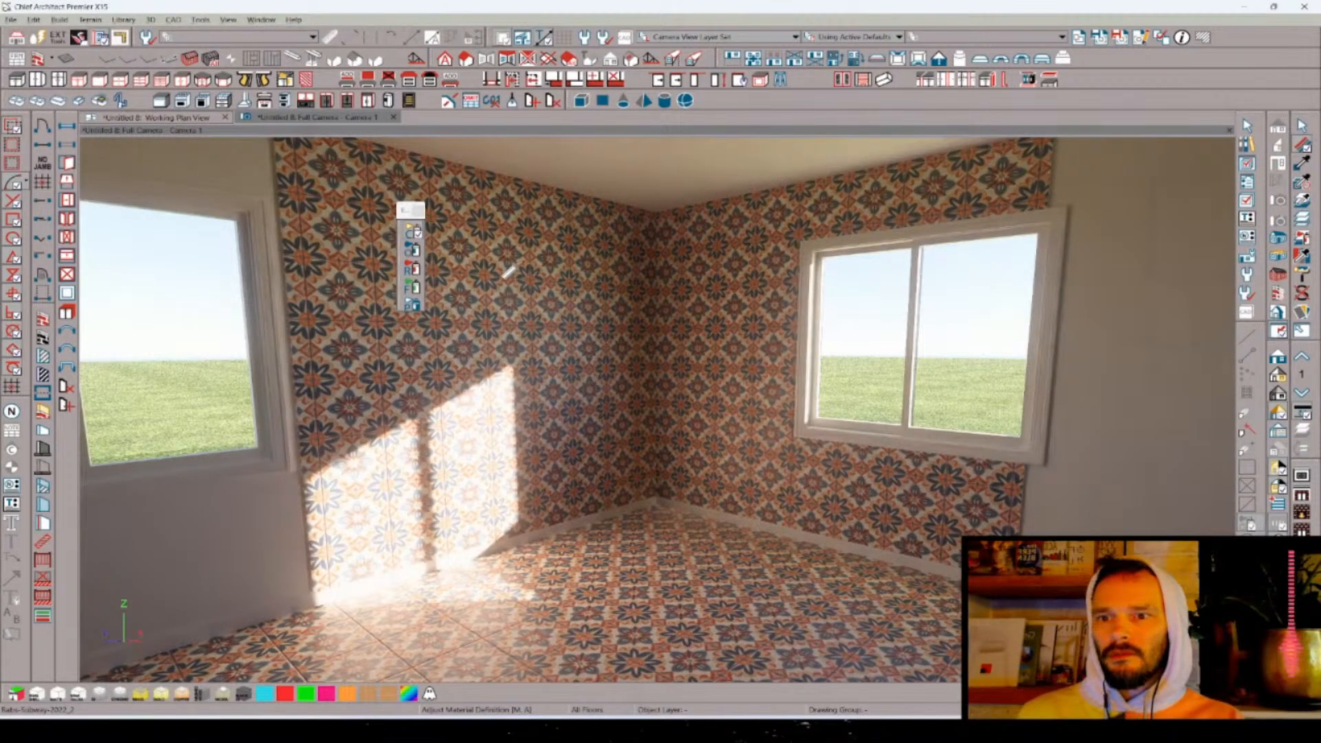
click(511, 272)
click(657, 397)
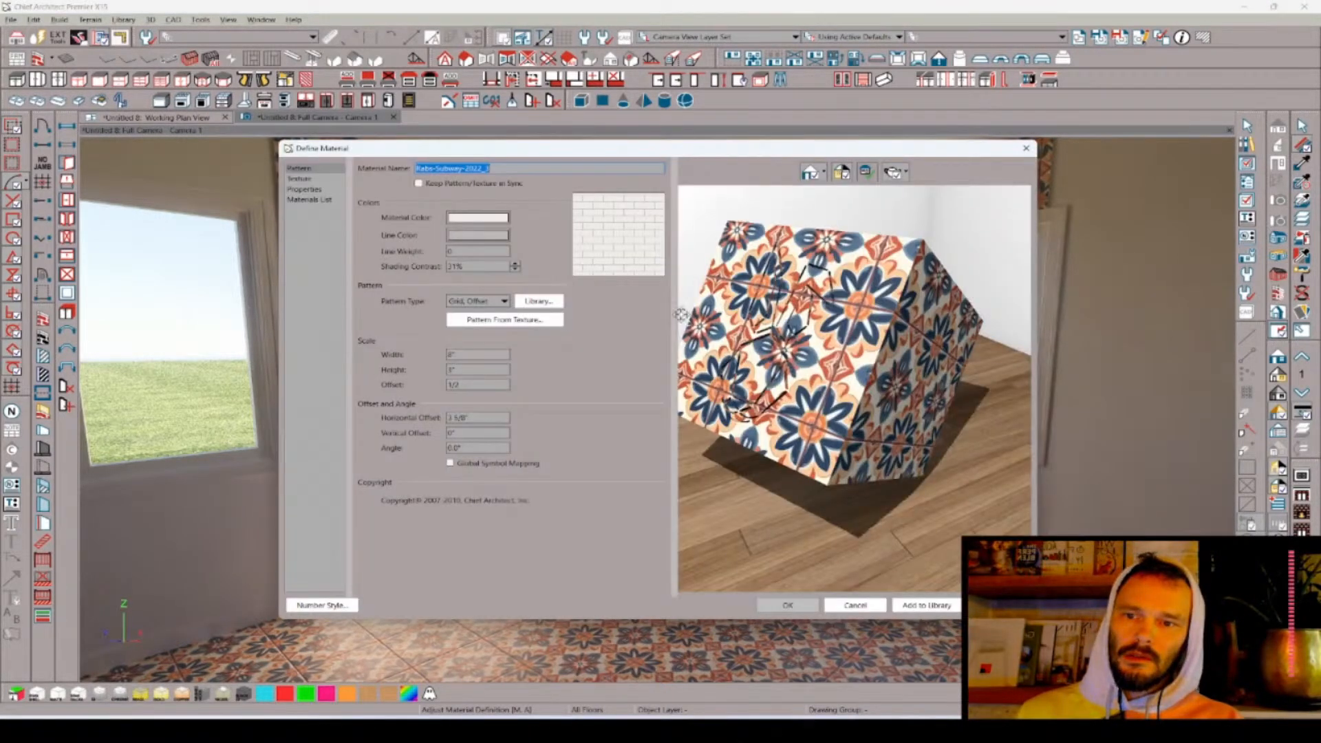
- Replace the material's texture source with Spanish Tile-3.jpg from the SPANISH TILE folder
click(299, 178)
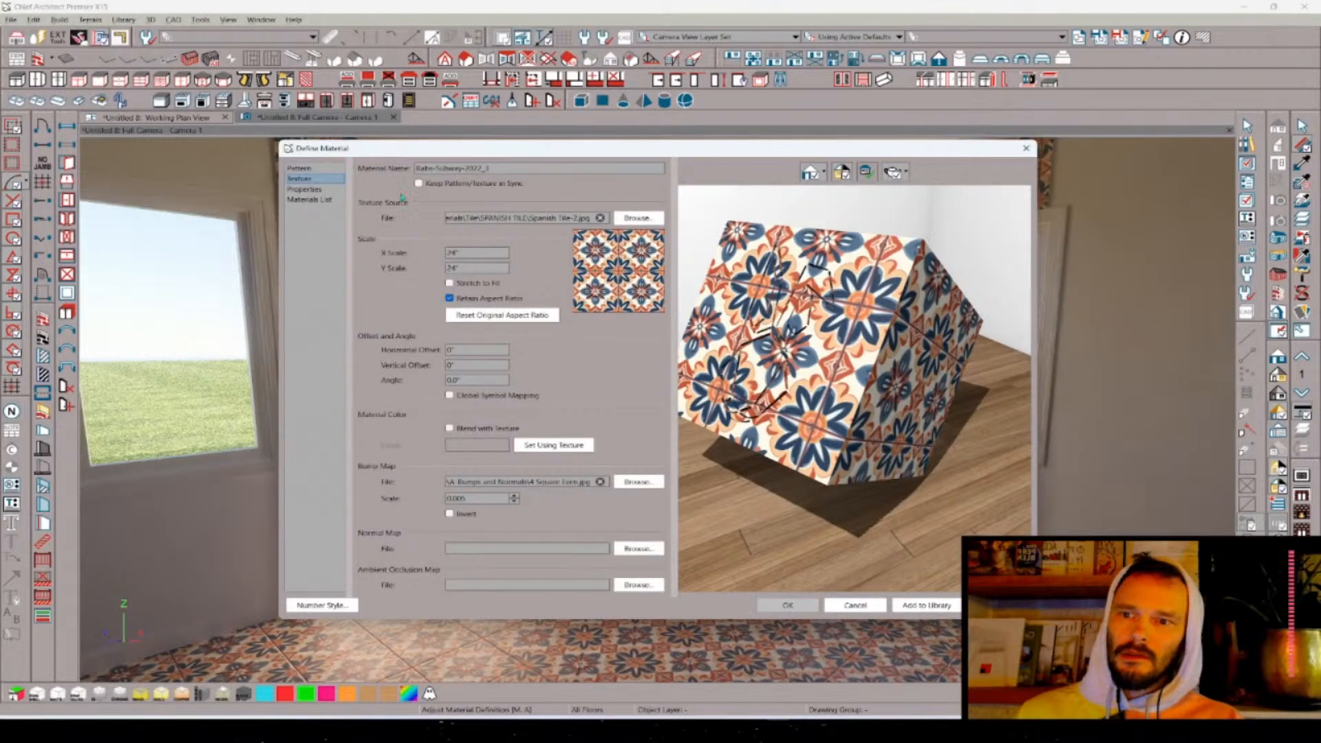
click(651, 219)
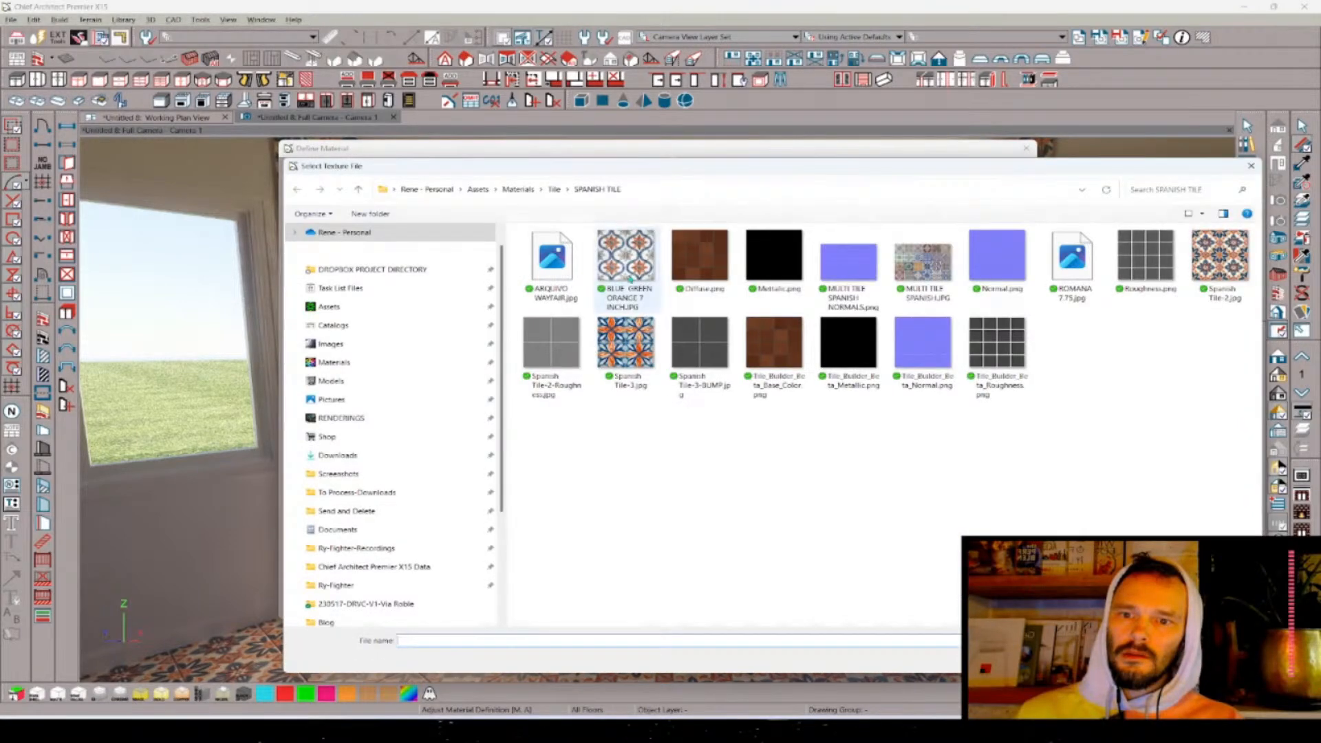
double_click(628, 357)
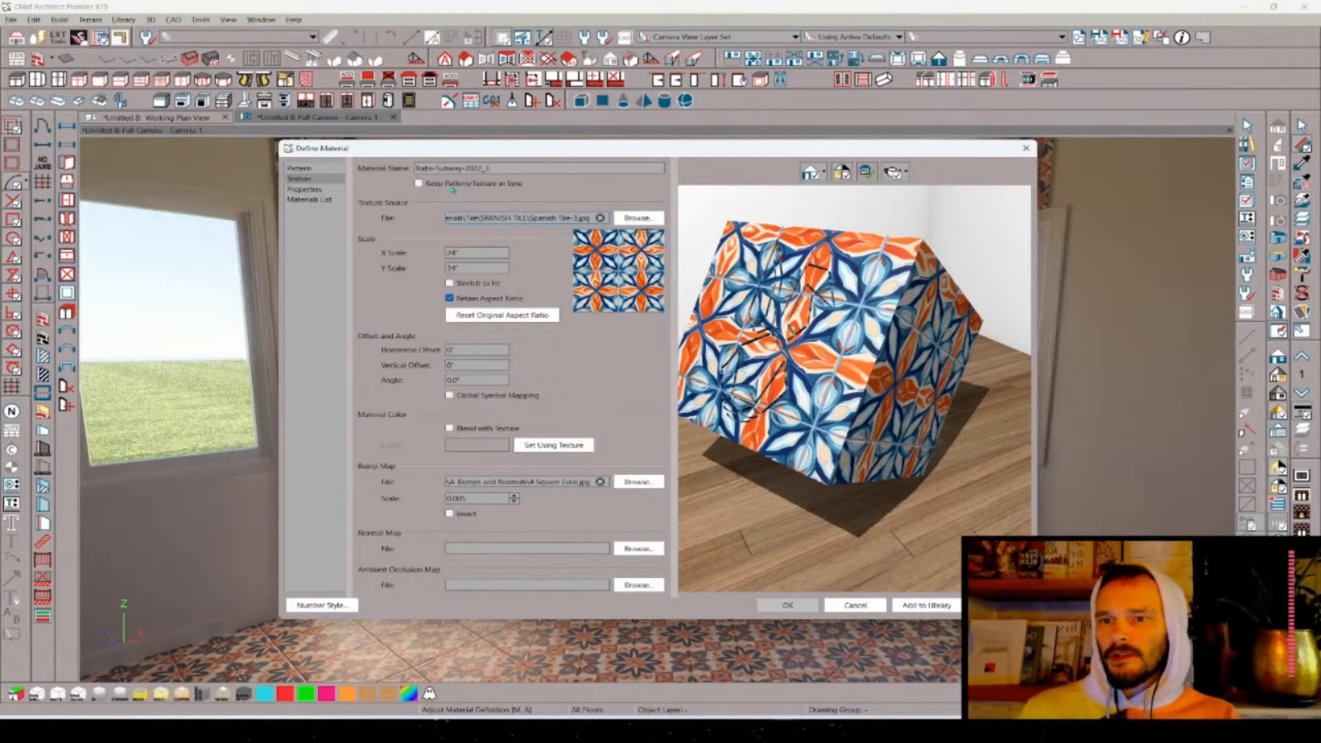
- Change the material's pattern type to Grid with width and height 12" and a horizontal offset of 0"
click(320, 169)
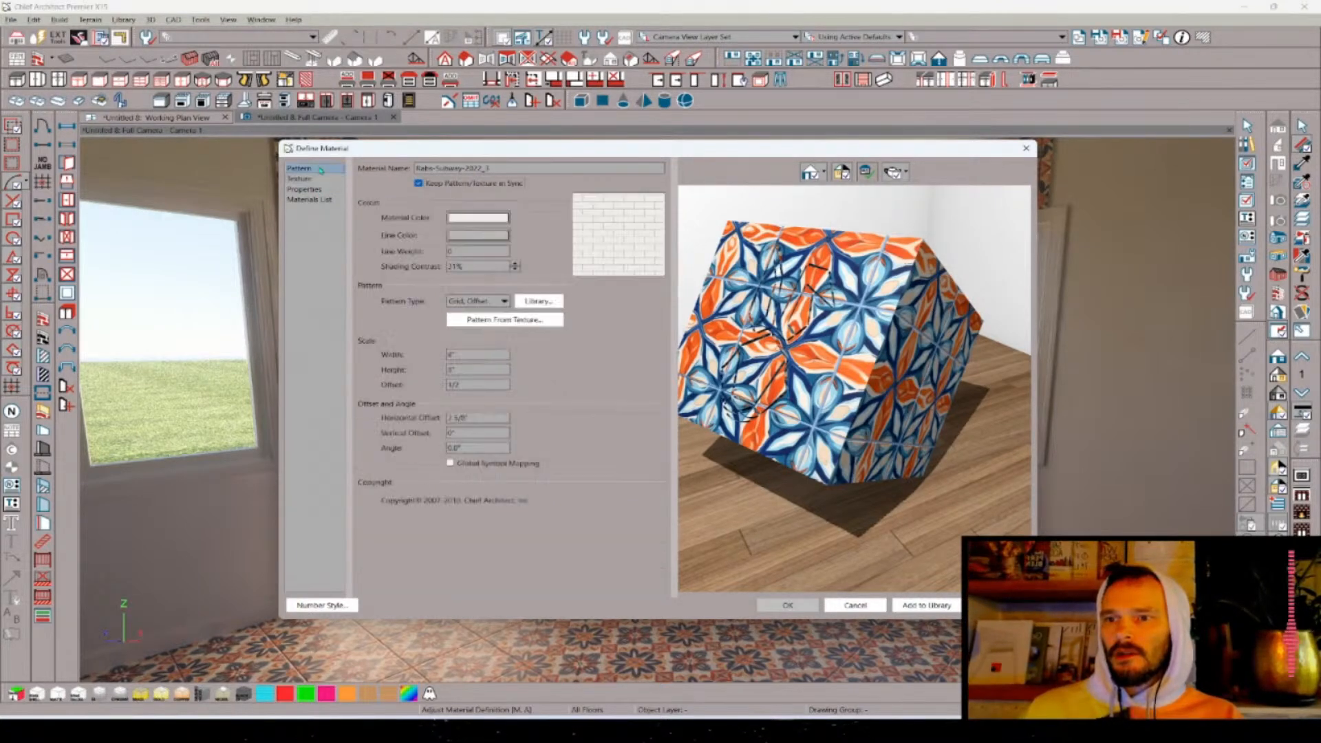
click(493, 302)
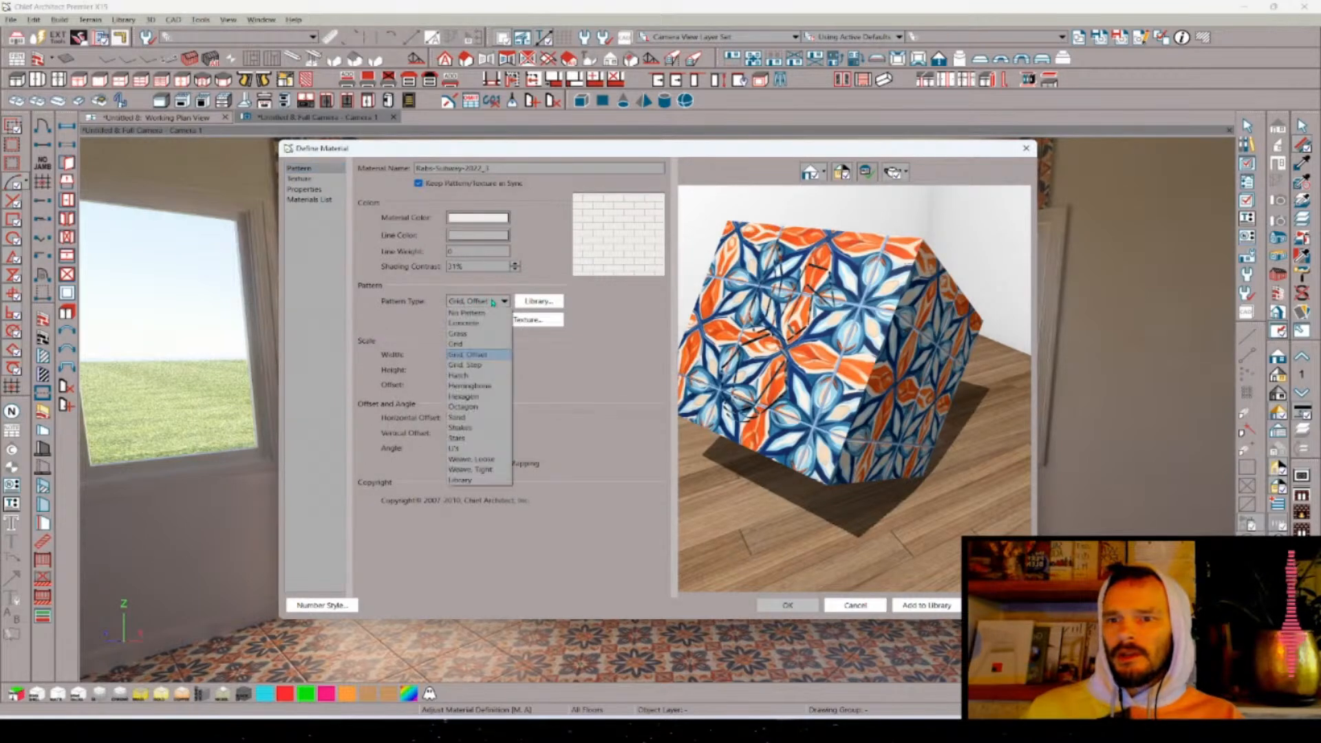
click(469, 344)
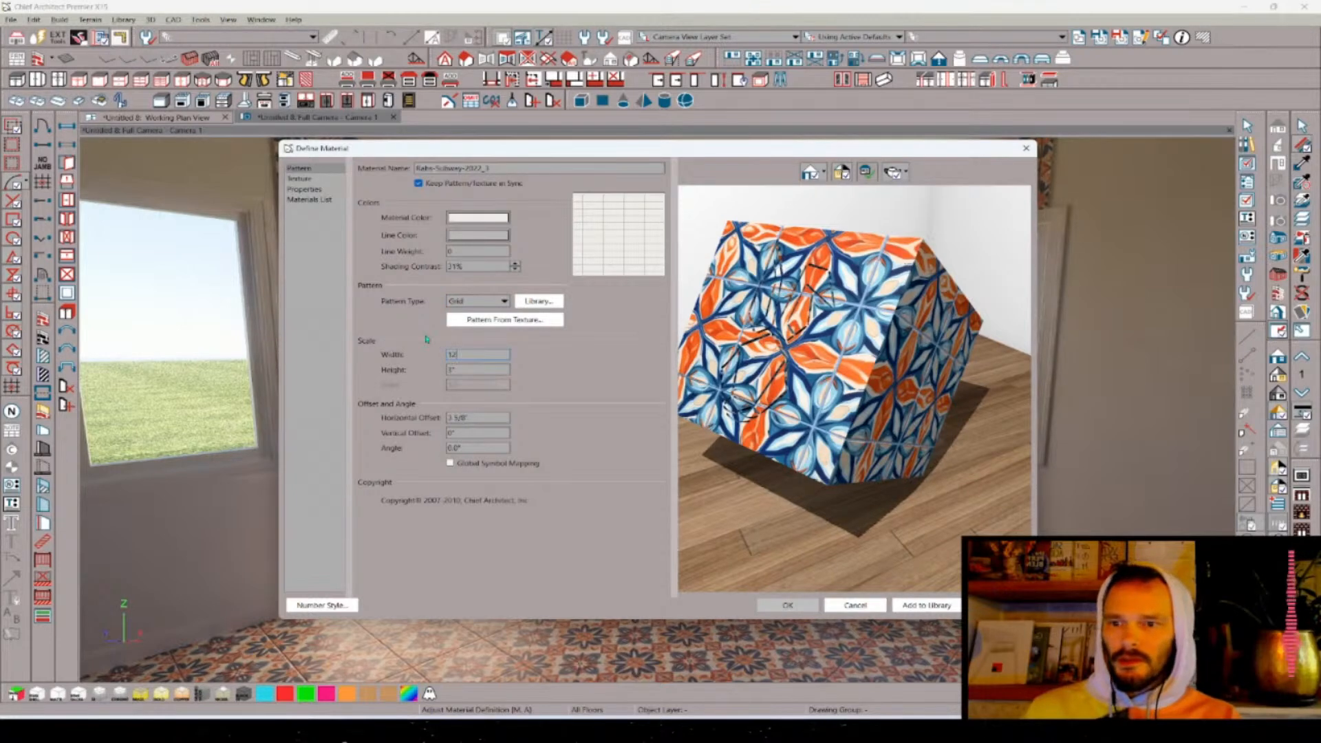
key(Tab)
text(12)
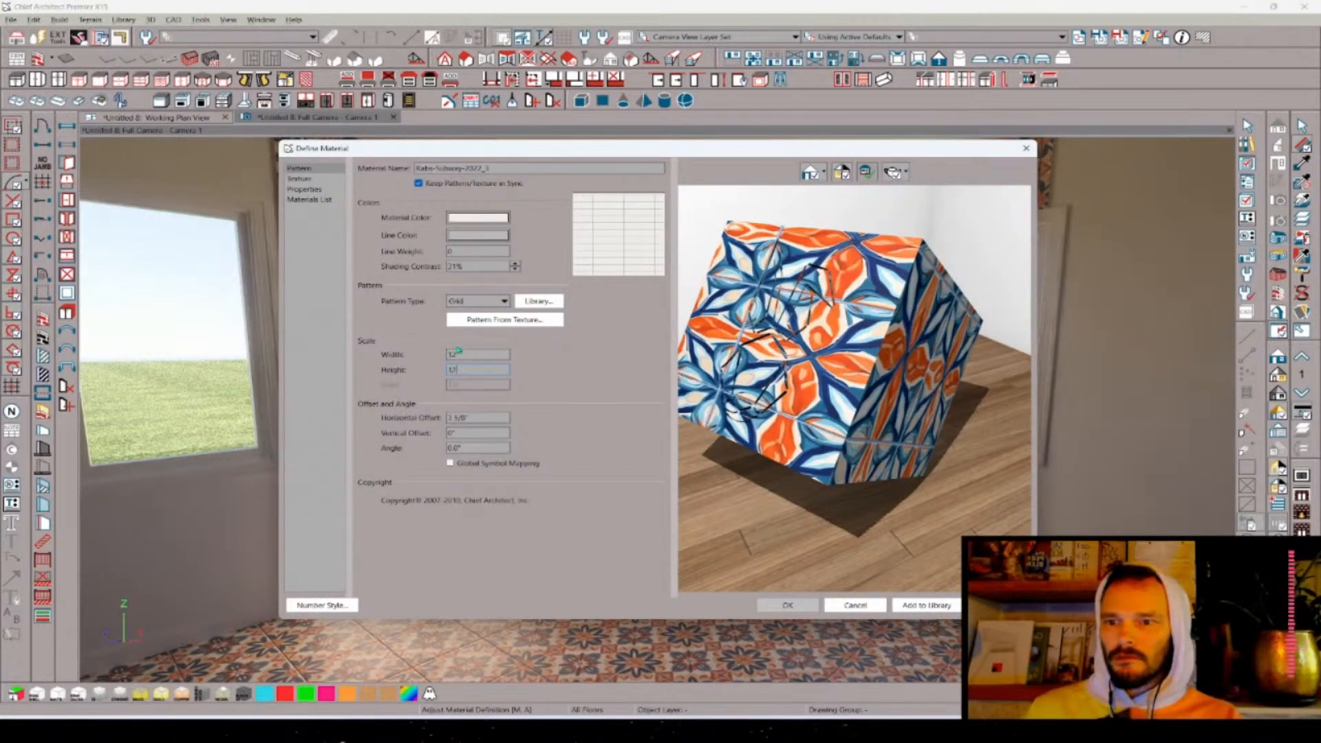
key(Tab)
text(0)
key(Tab)
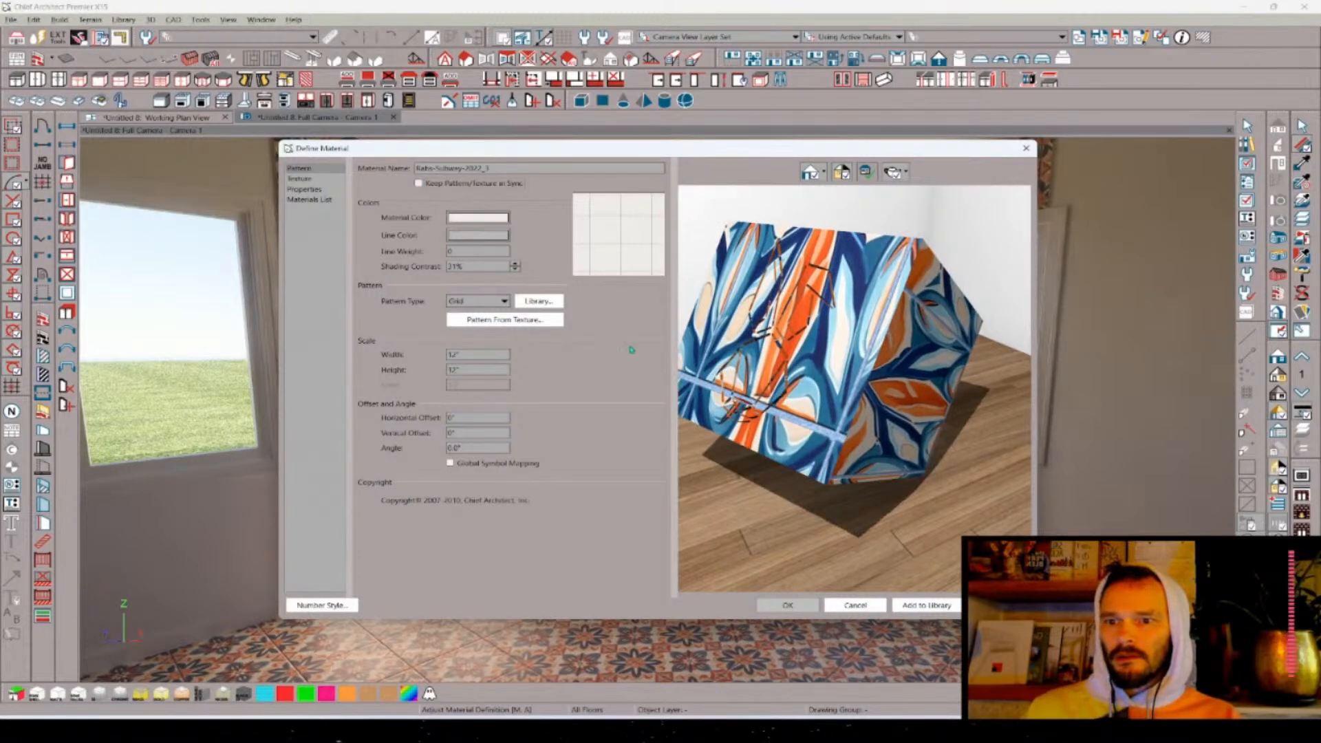
- Set the texture's horizontal offset to 0" and its X and Y scale to 12"
click(316, 181)
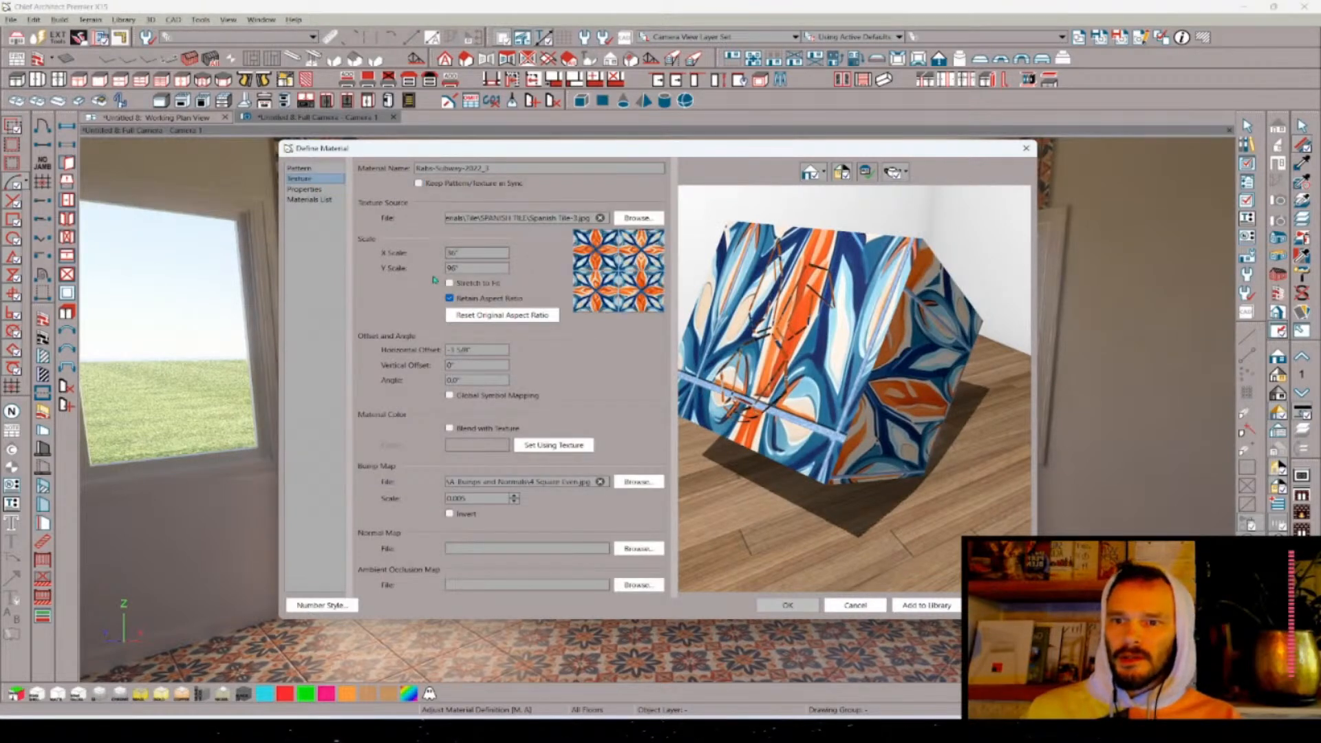
drag(476, 349, 368, 357)
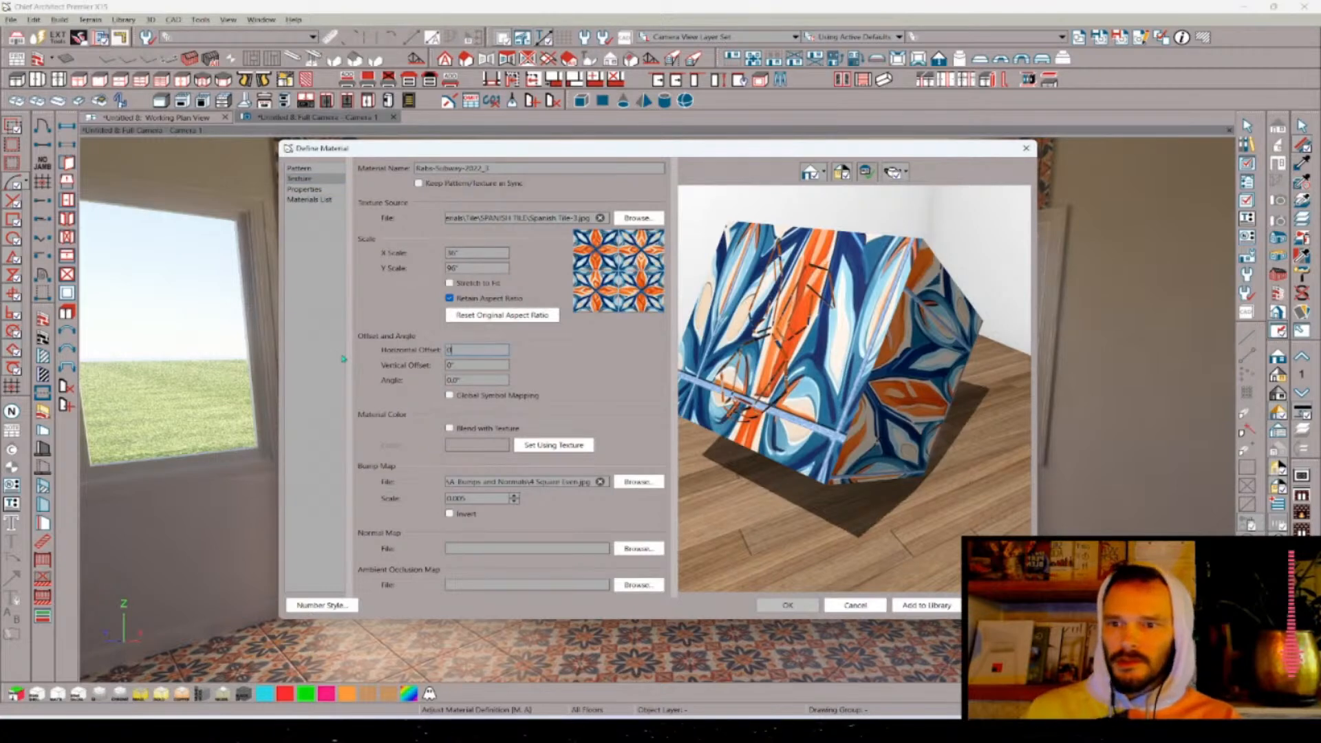
drag(479, 252, 424, 251)
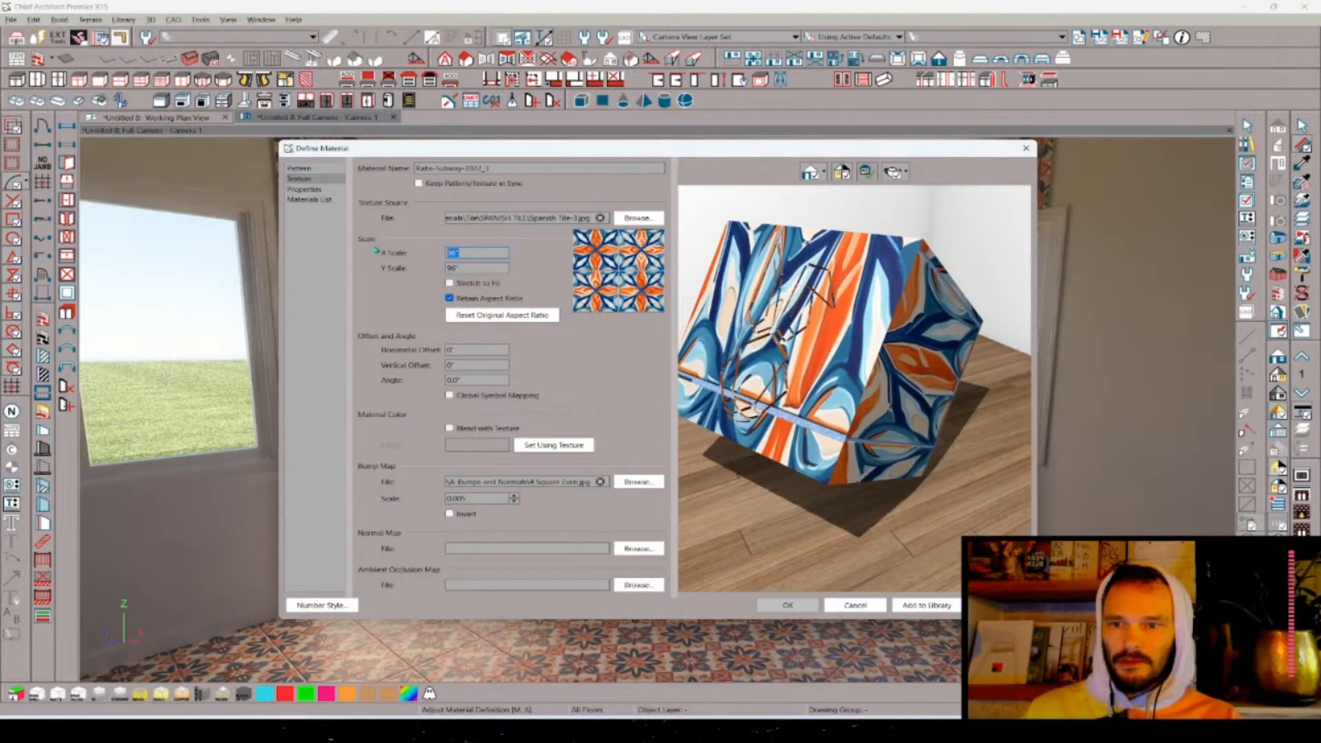
text(12)
key(Tab)
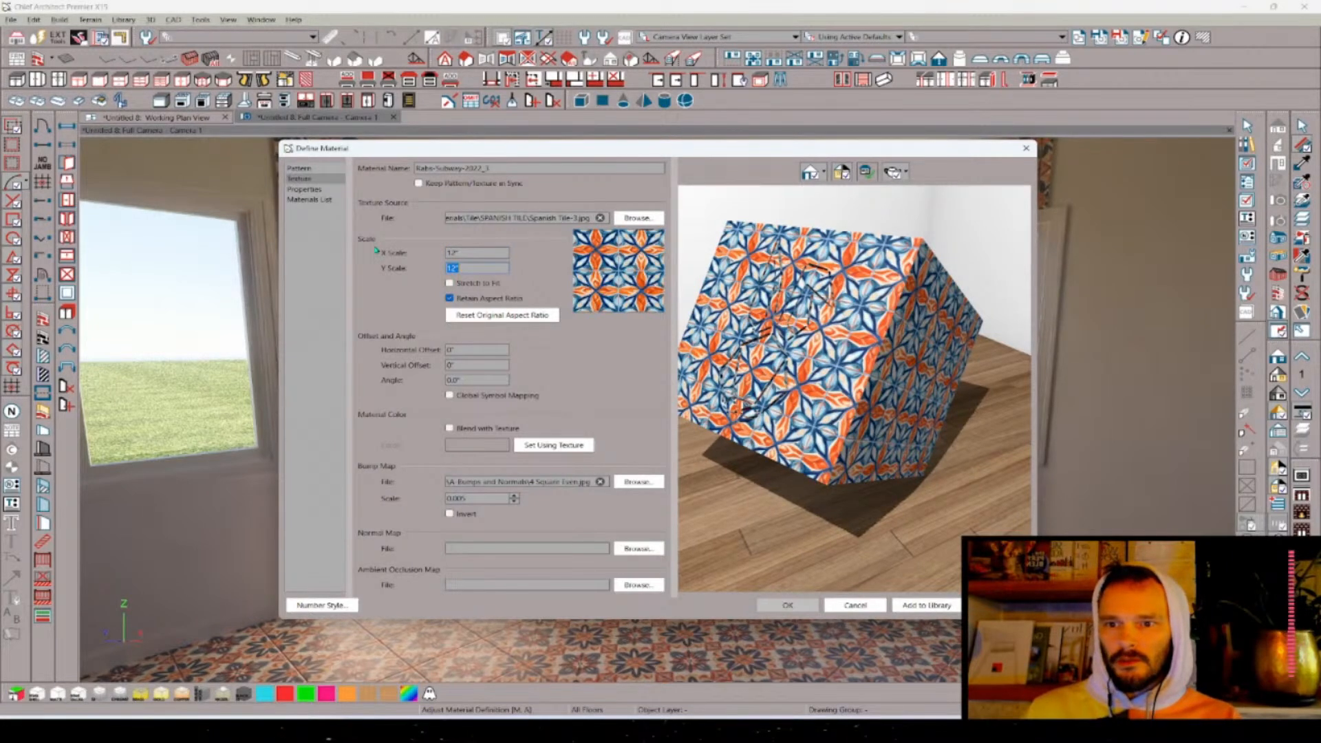
drag(919, 338, 666, 445)
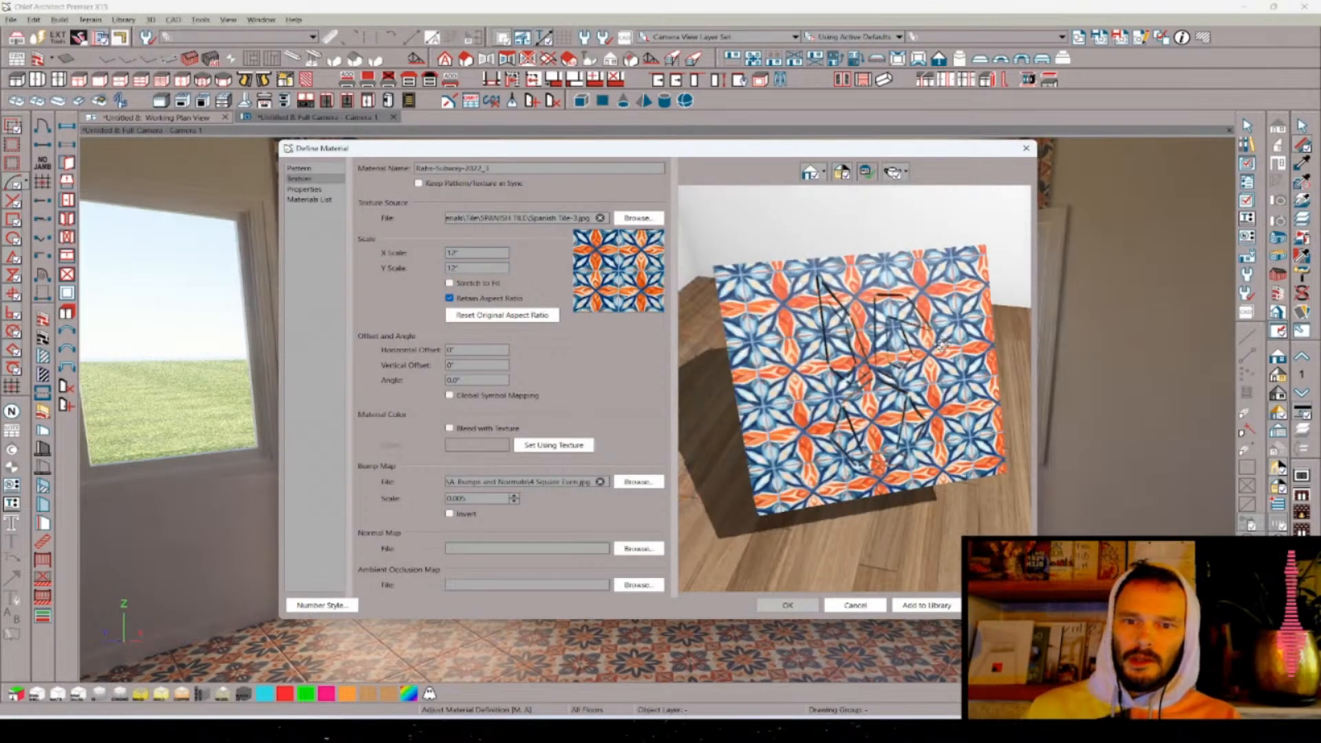
- Browse for a new bump map and select Spanish Tile-3-BUMP.jpg in the SPANISH TILE folder
click(638, 482)
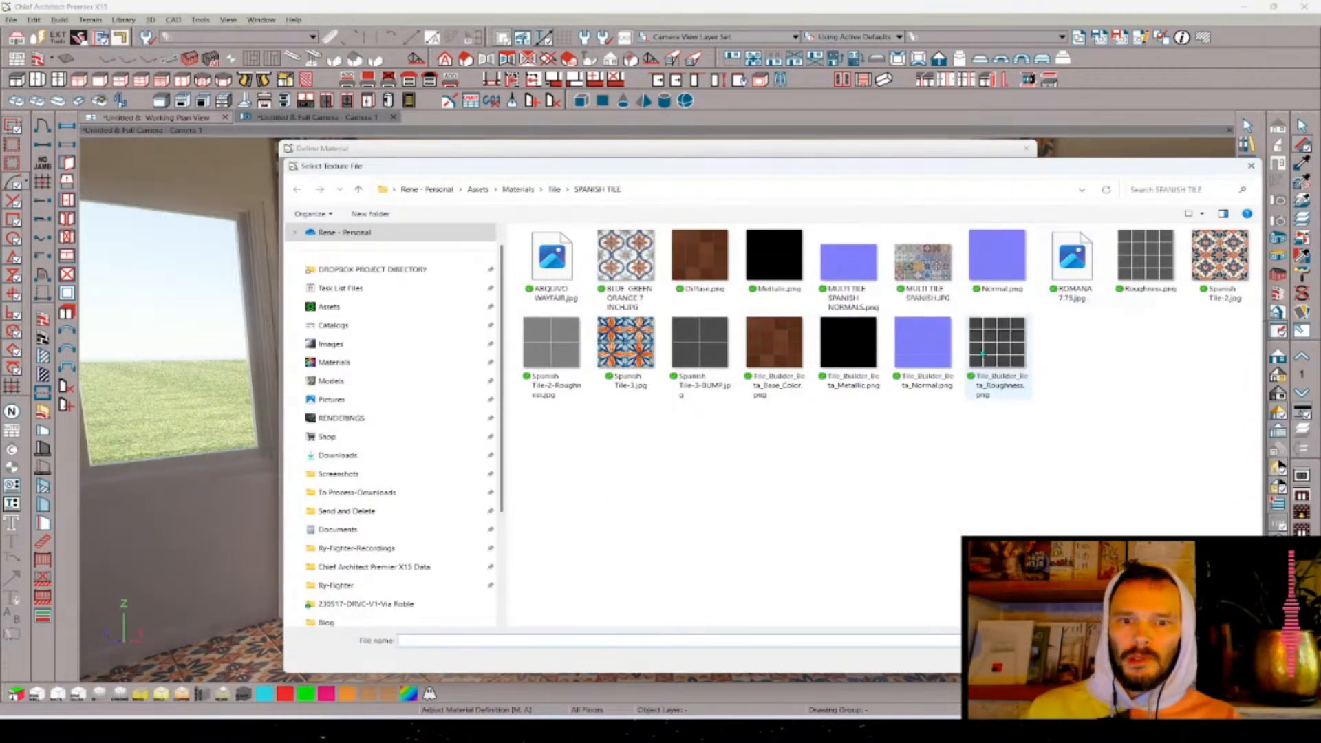
click(702, 351)
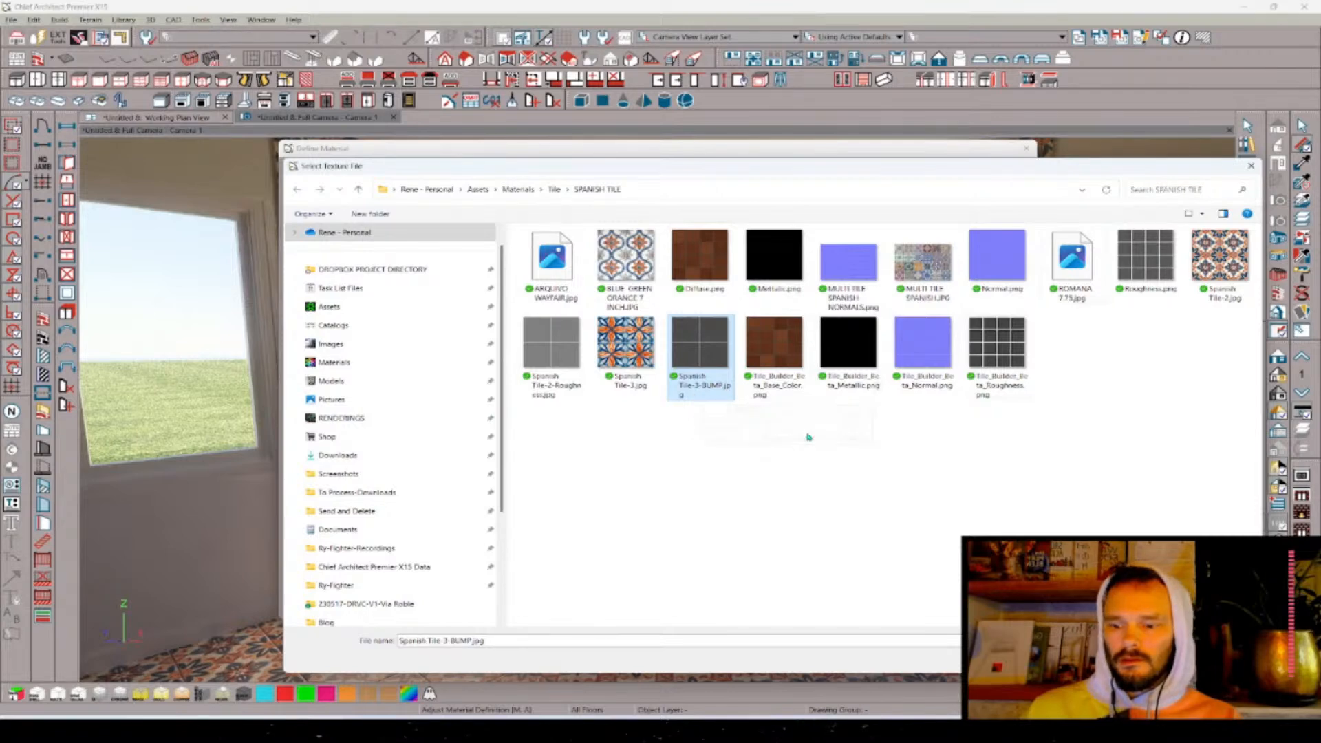
- Move Spanish Tile-3-BUMP.jpg into the A-Bumps and Normals folder and return it to the SPANISH TILE folder
click(555, 189)
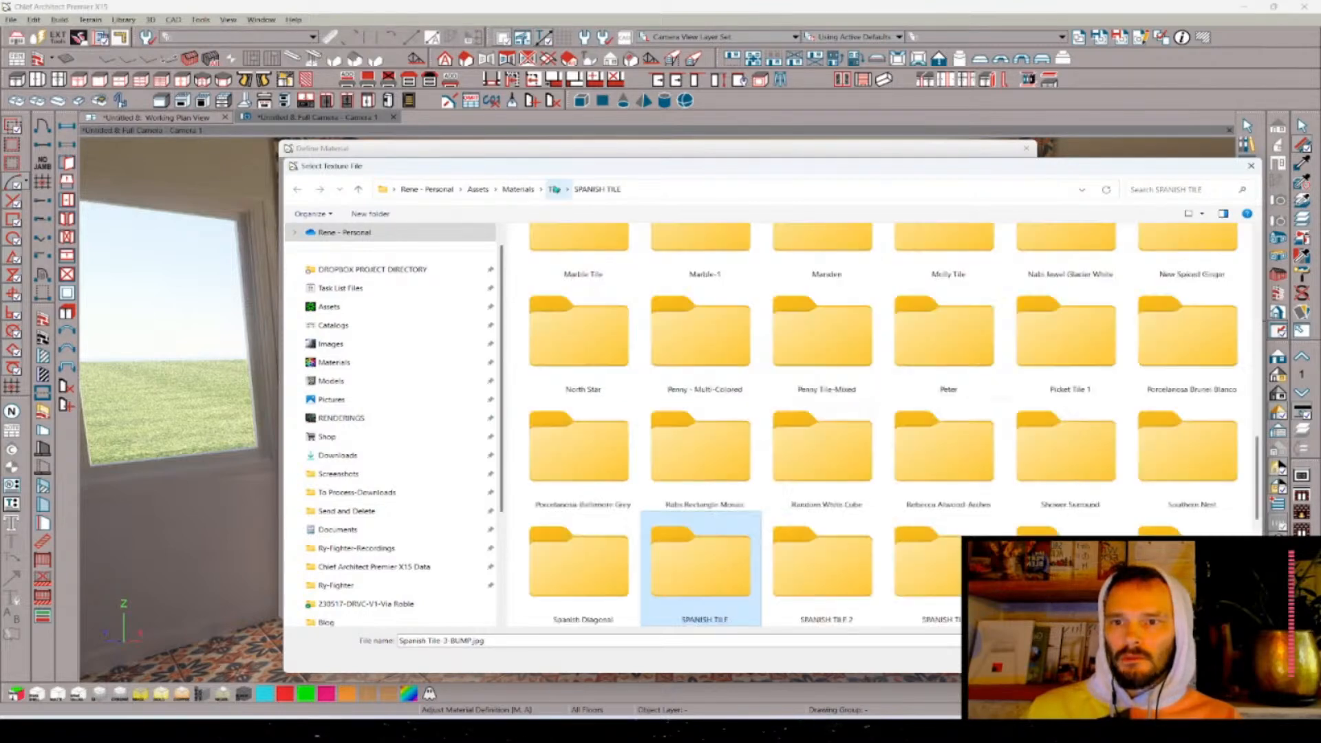
double_click(697, 315)
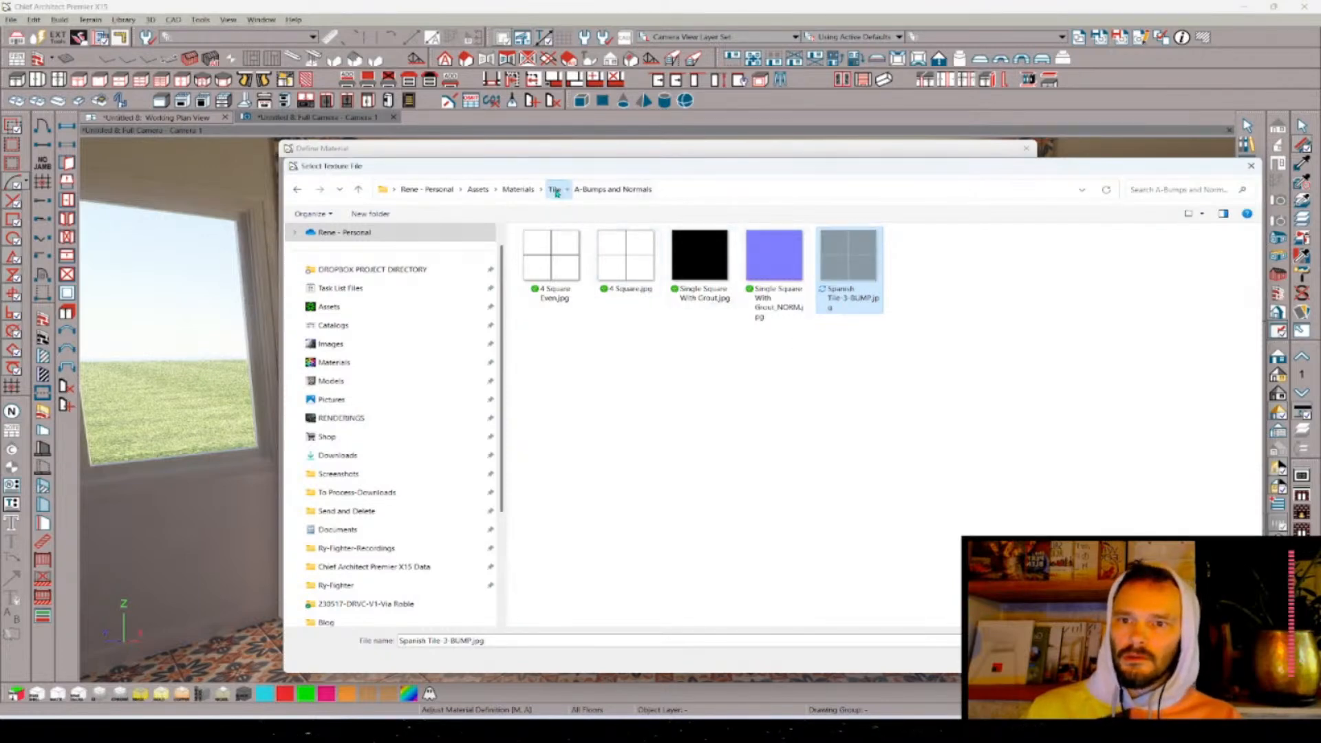
click(555, 189)
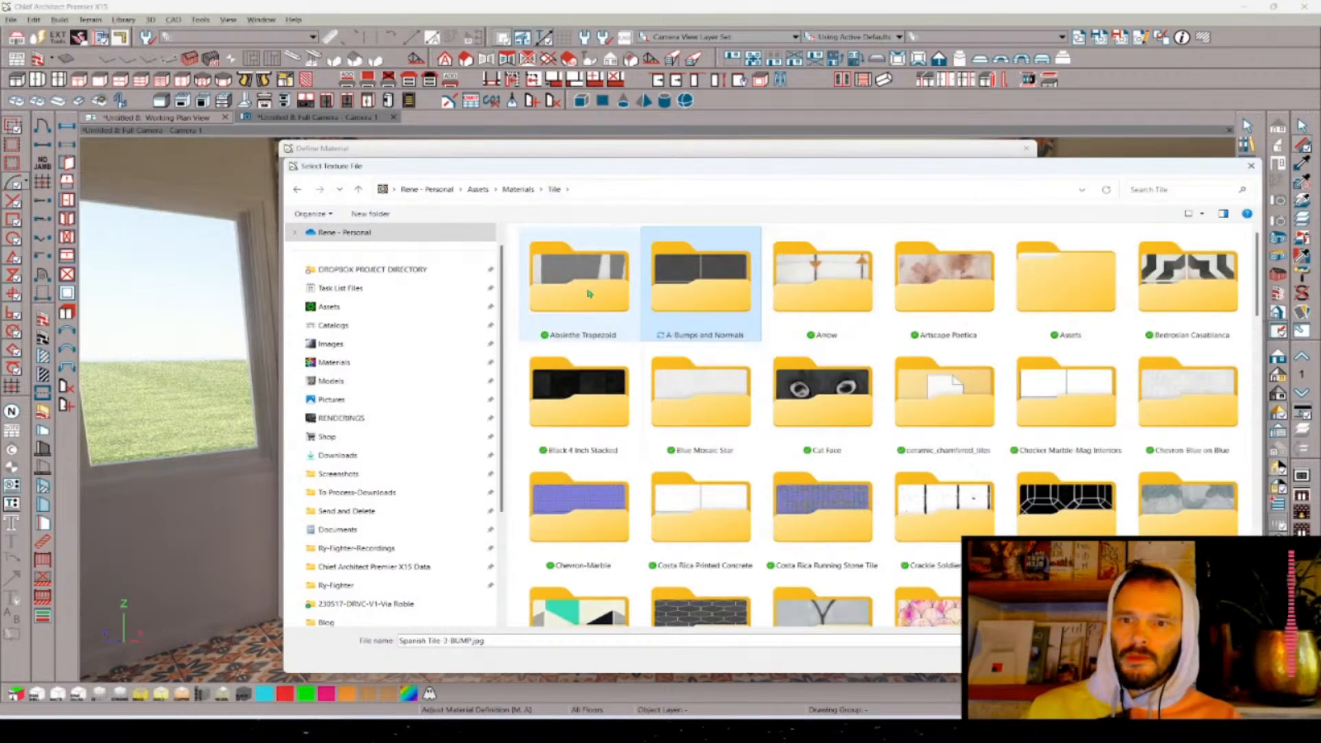
scroll(901, 427, down, 5)
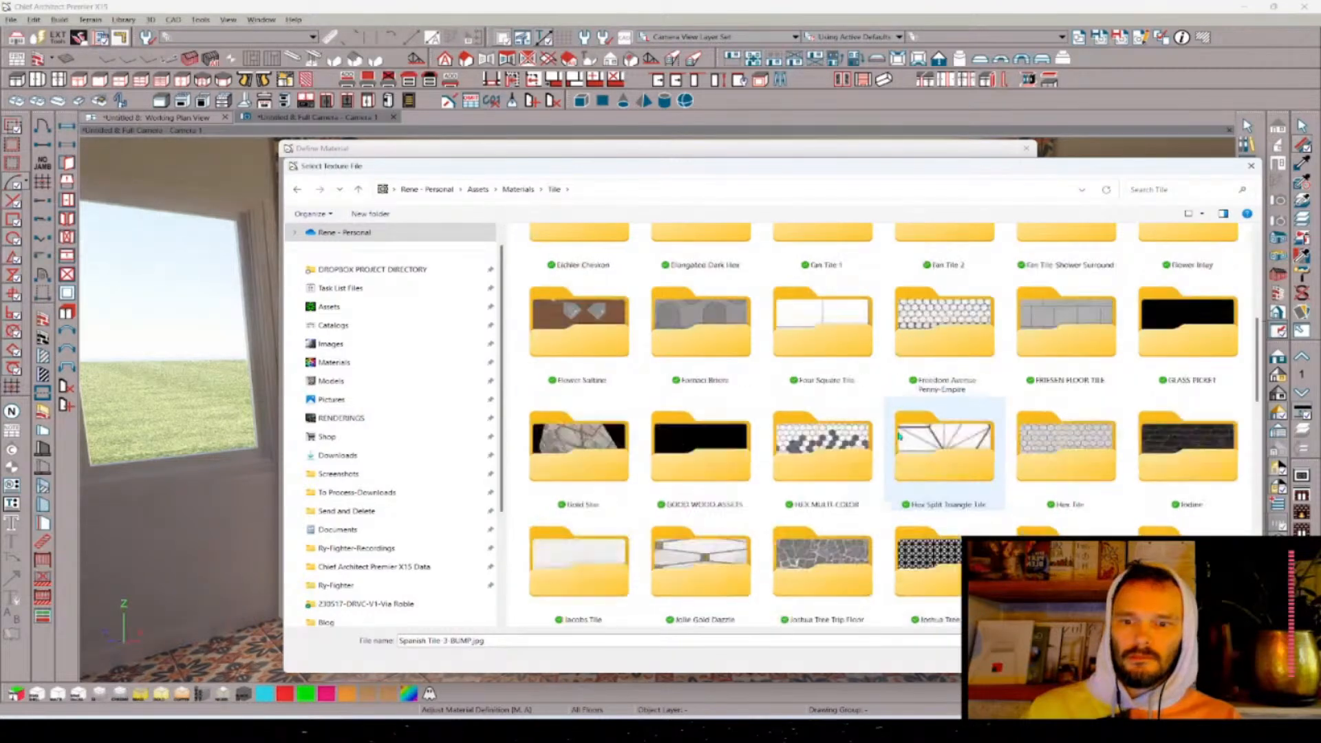
scroll(899, 435, down, 6)
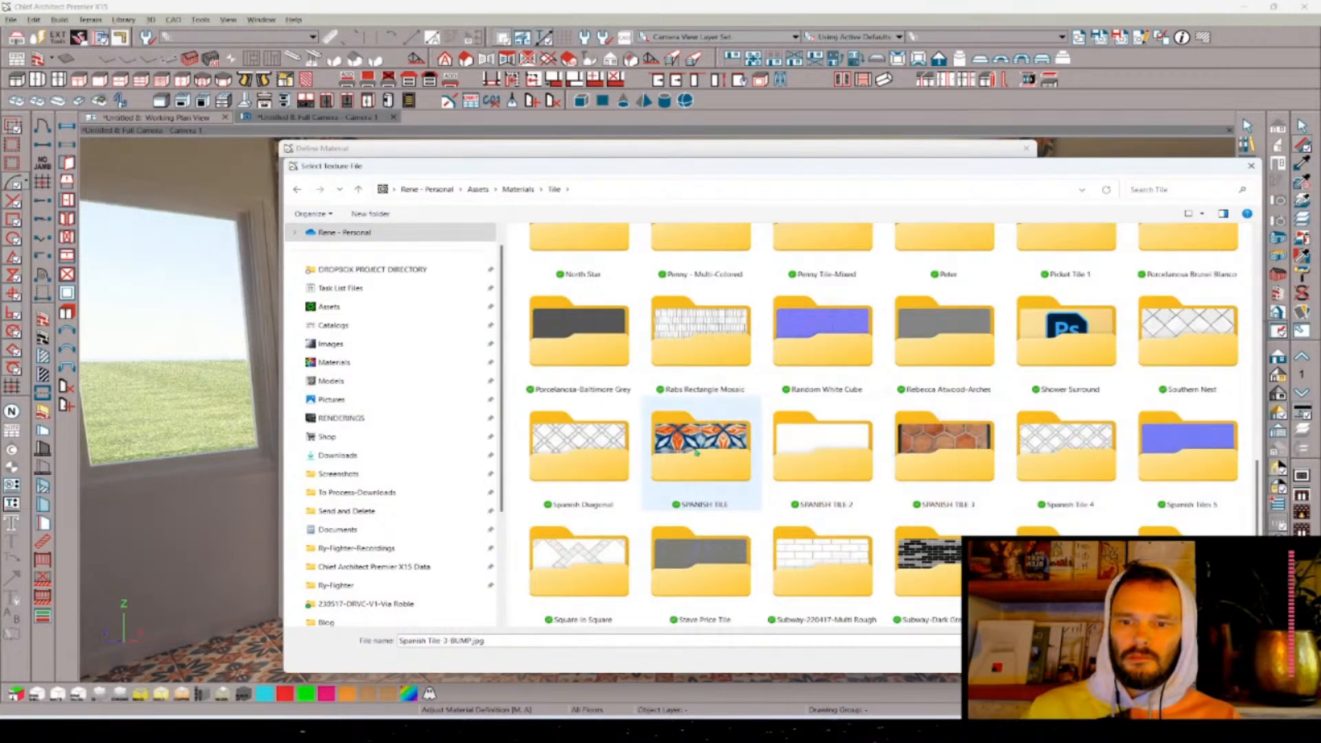
double_click(697, 452)
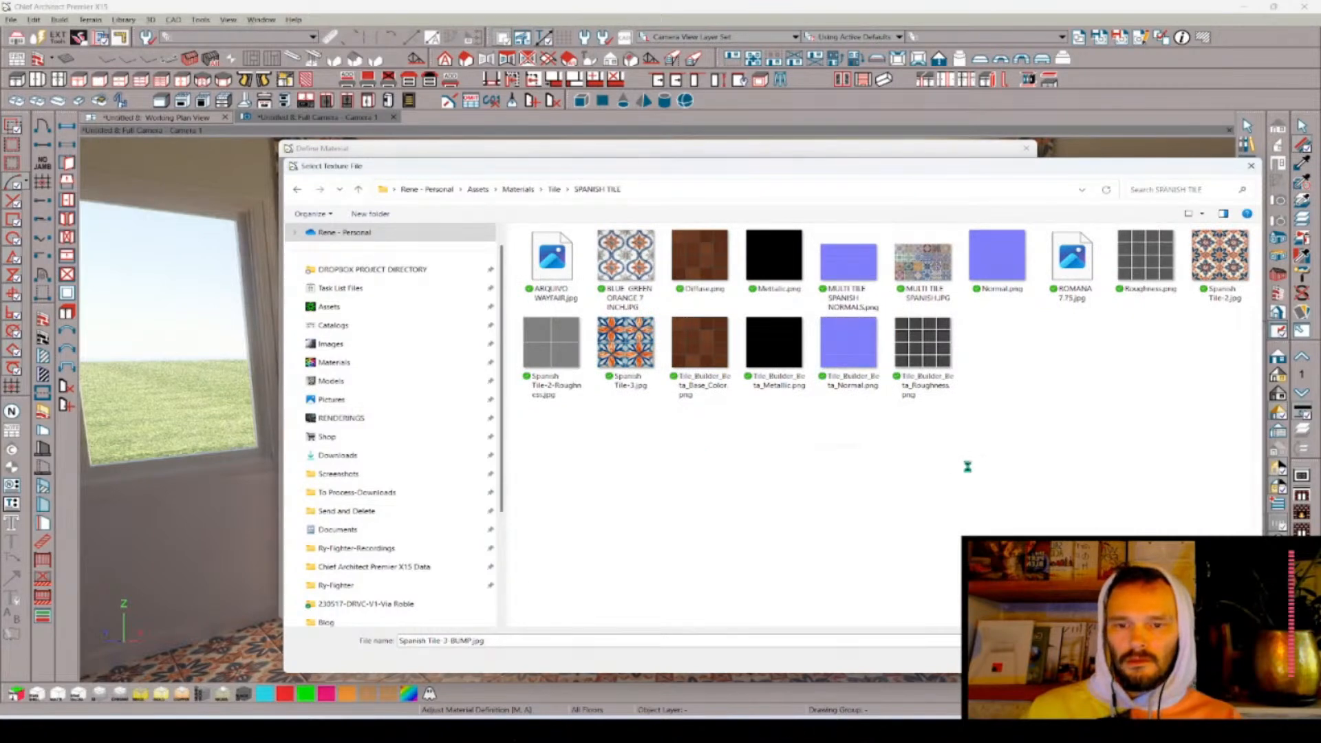
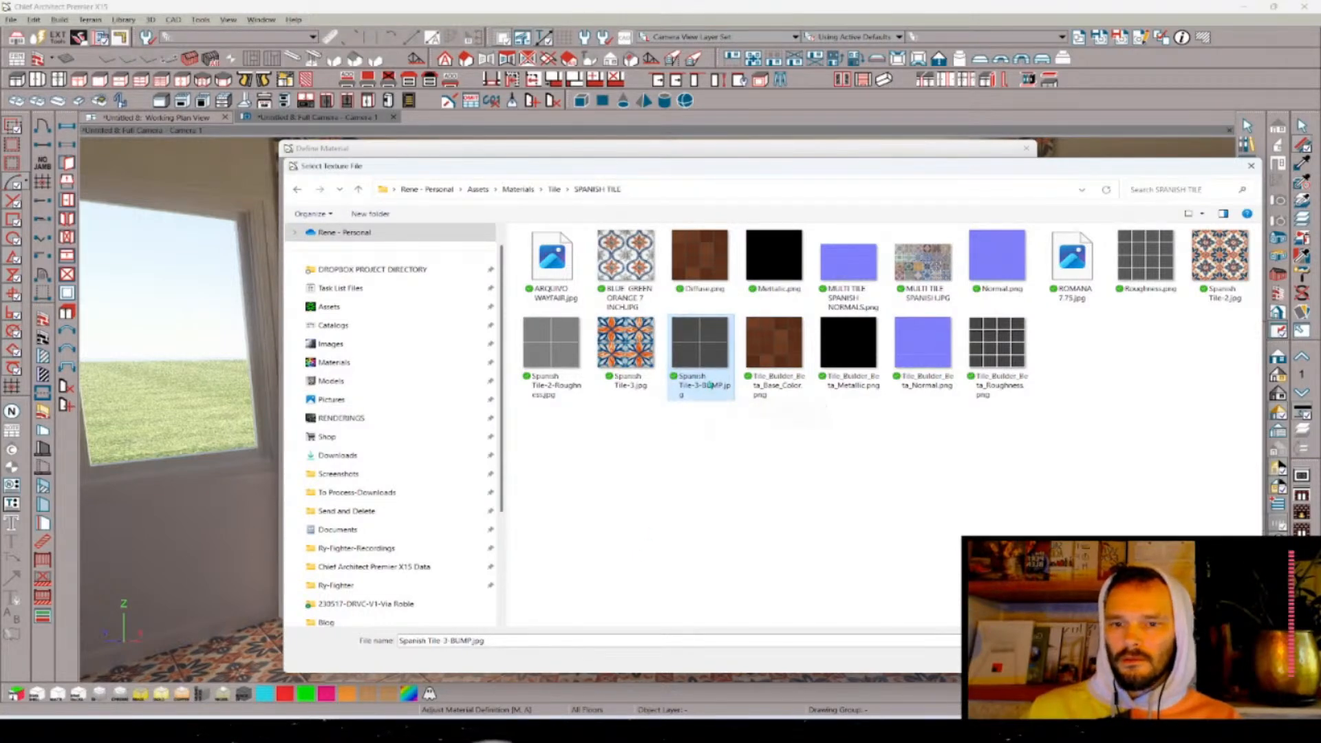
- Rename Spanish Tile-3-BUMP.jpg as Spanish Tile-3-Roughness.jpg and load it as the material's bump map
right_click(710, 378)
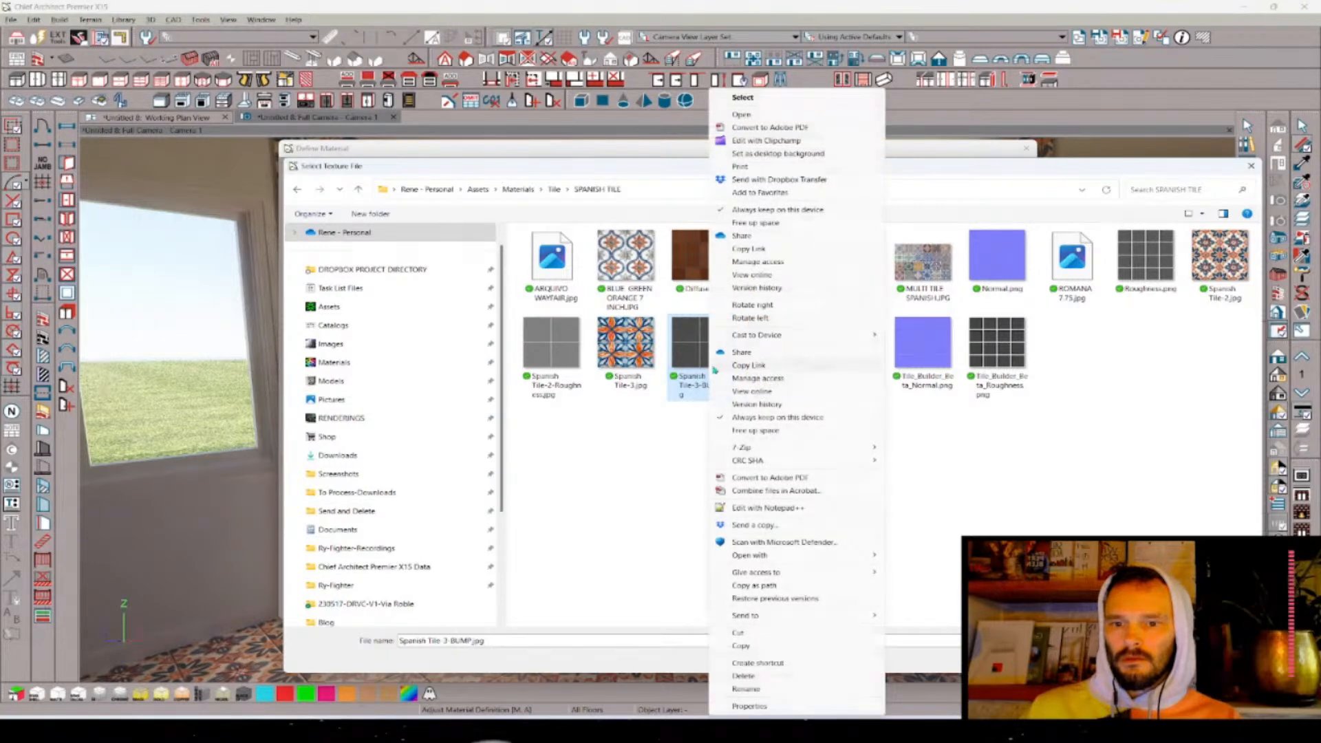
click(747, 688)
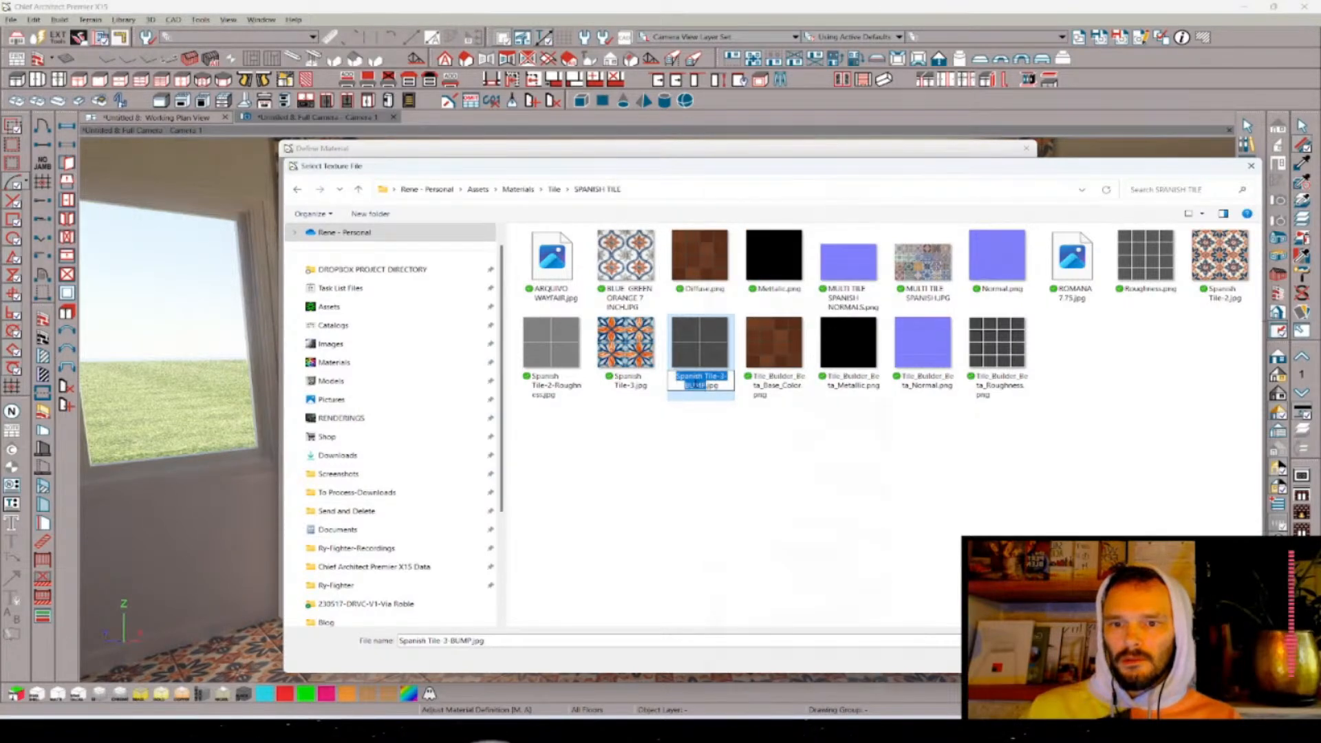
double_click(697, 384)
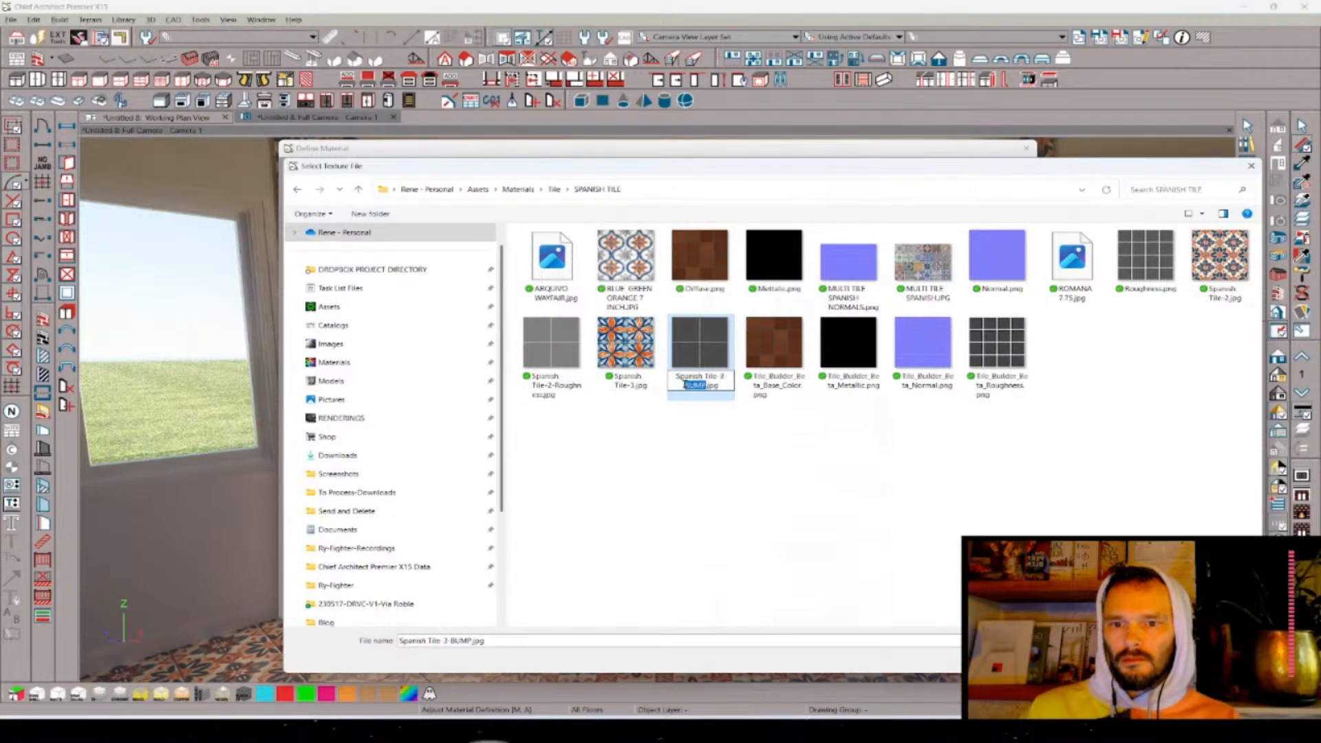
text(Roughness)
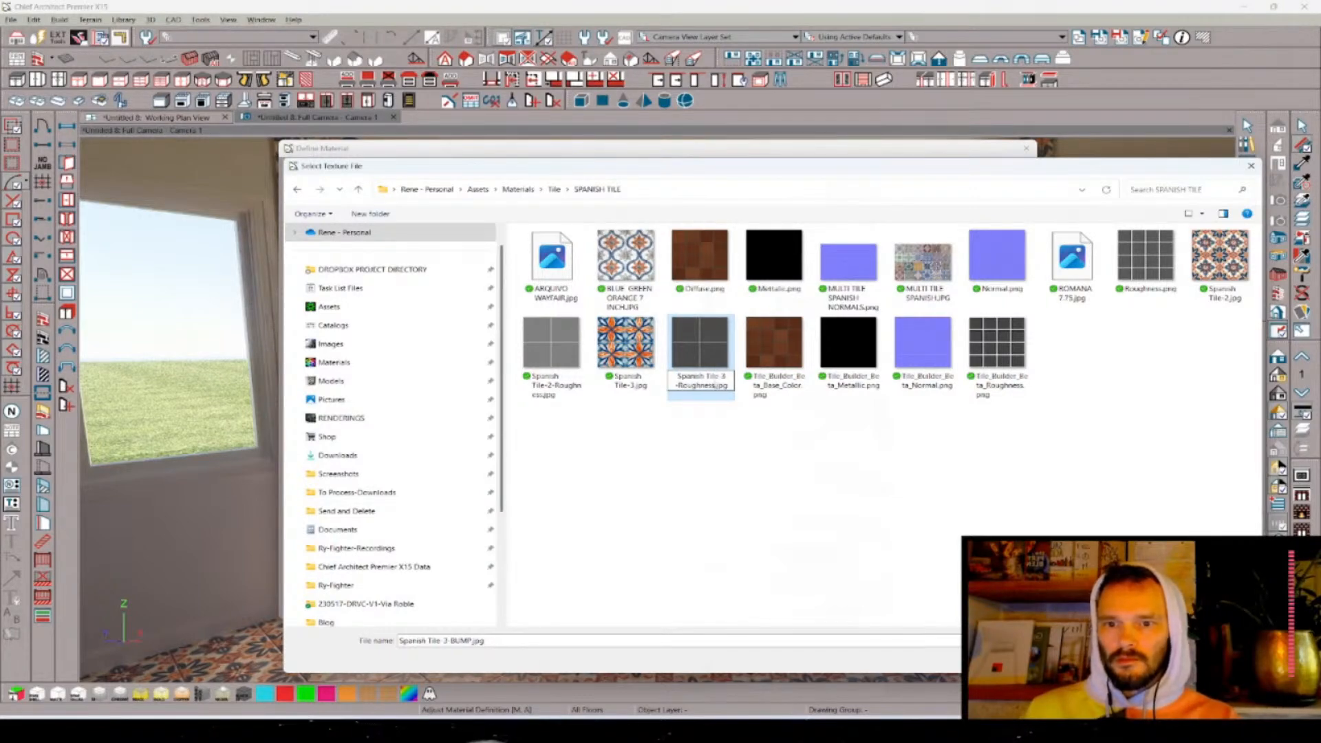
key(Return)
key(Return)
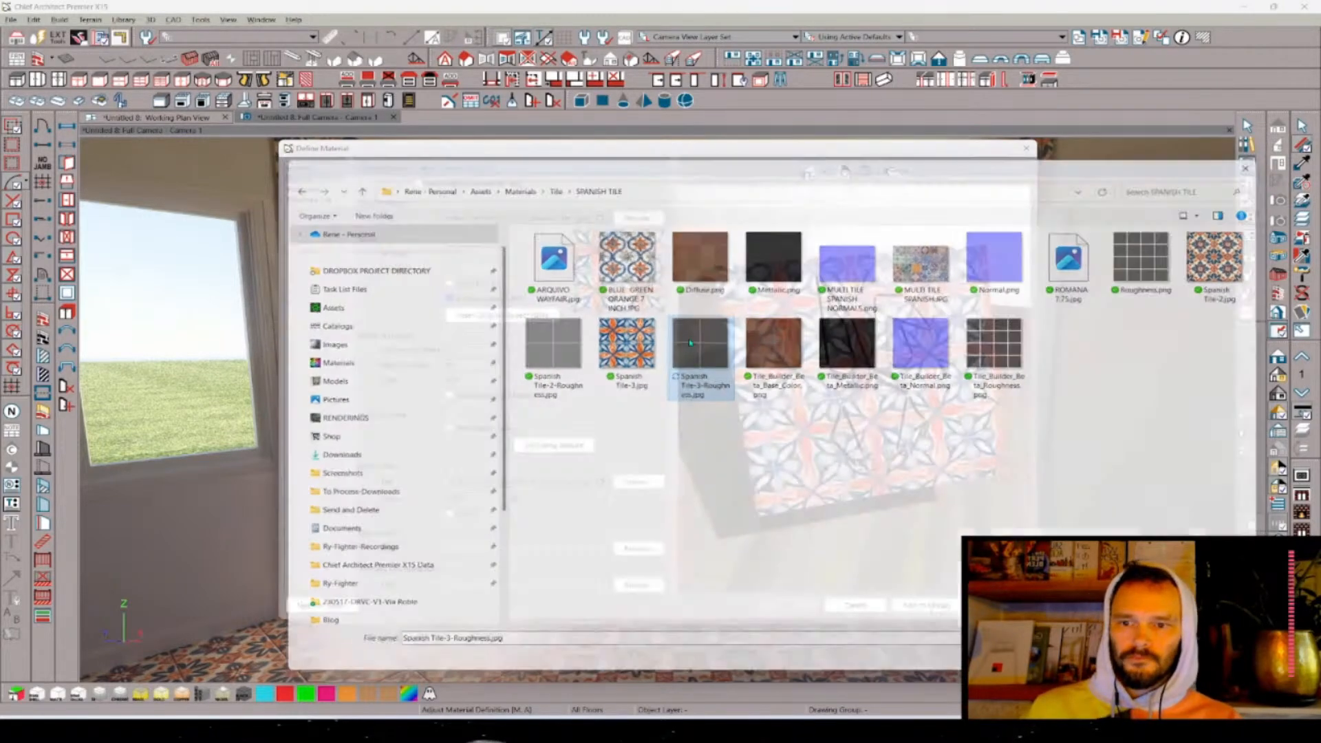
- Enlarge the texture's scale, set the grid pattern's width and height to 24", and keep pattern and texture in sync
drag(783, 315, 731, 432)
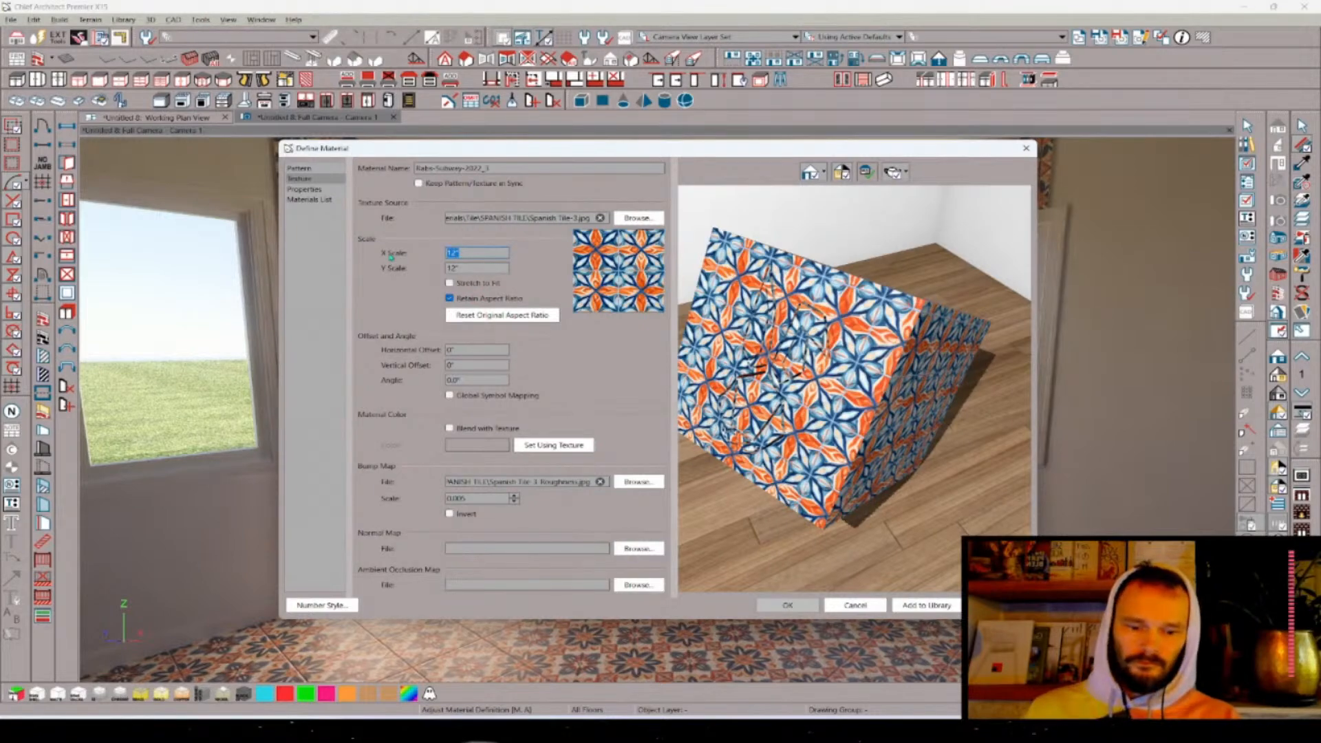
key(Tab)
click(302, 169)
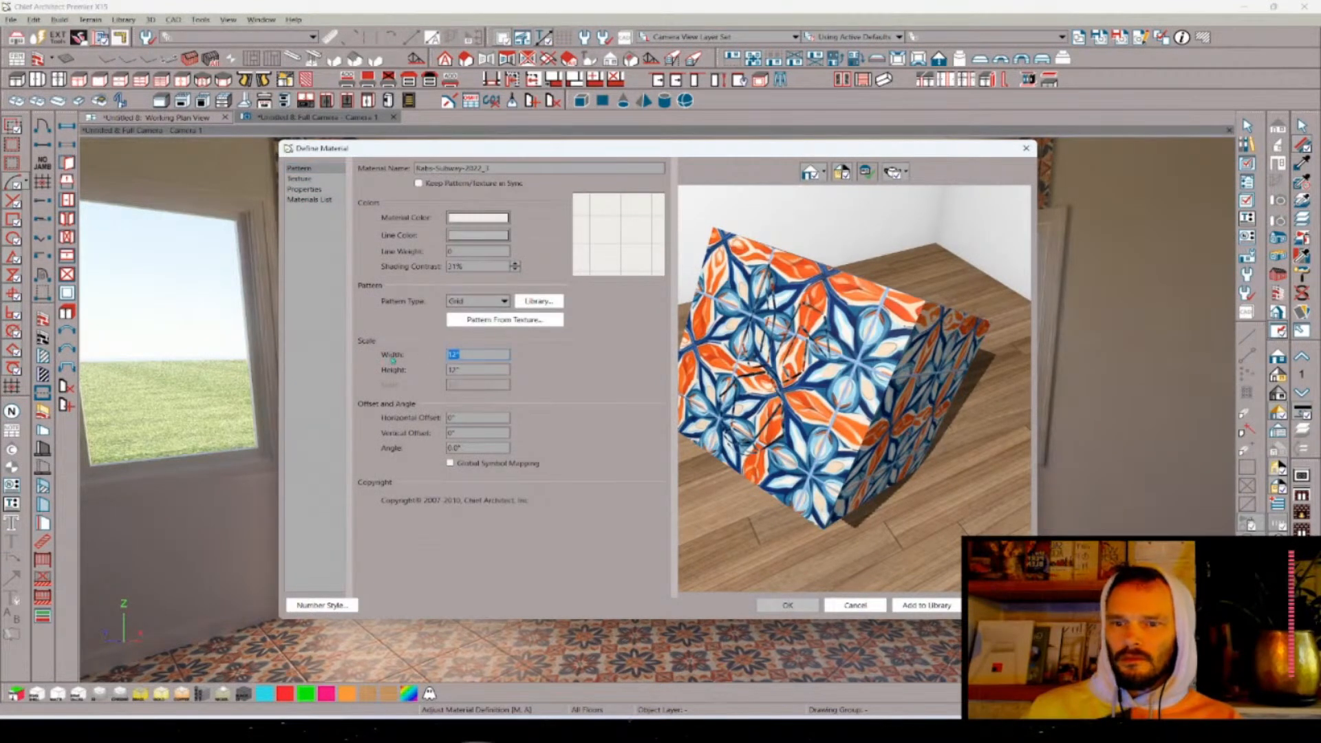
key(Tab)
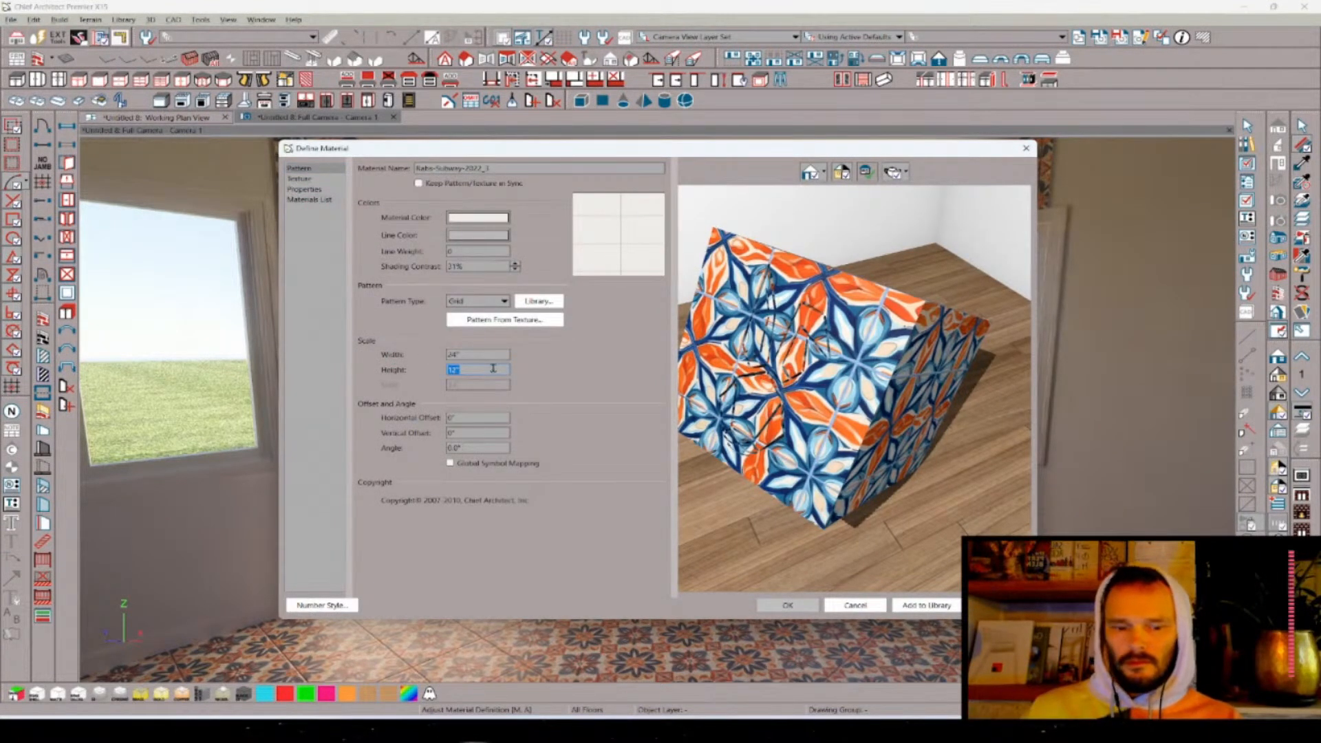
text(24)
key(Tab)
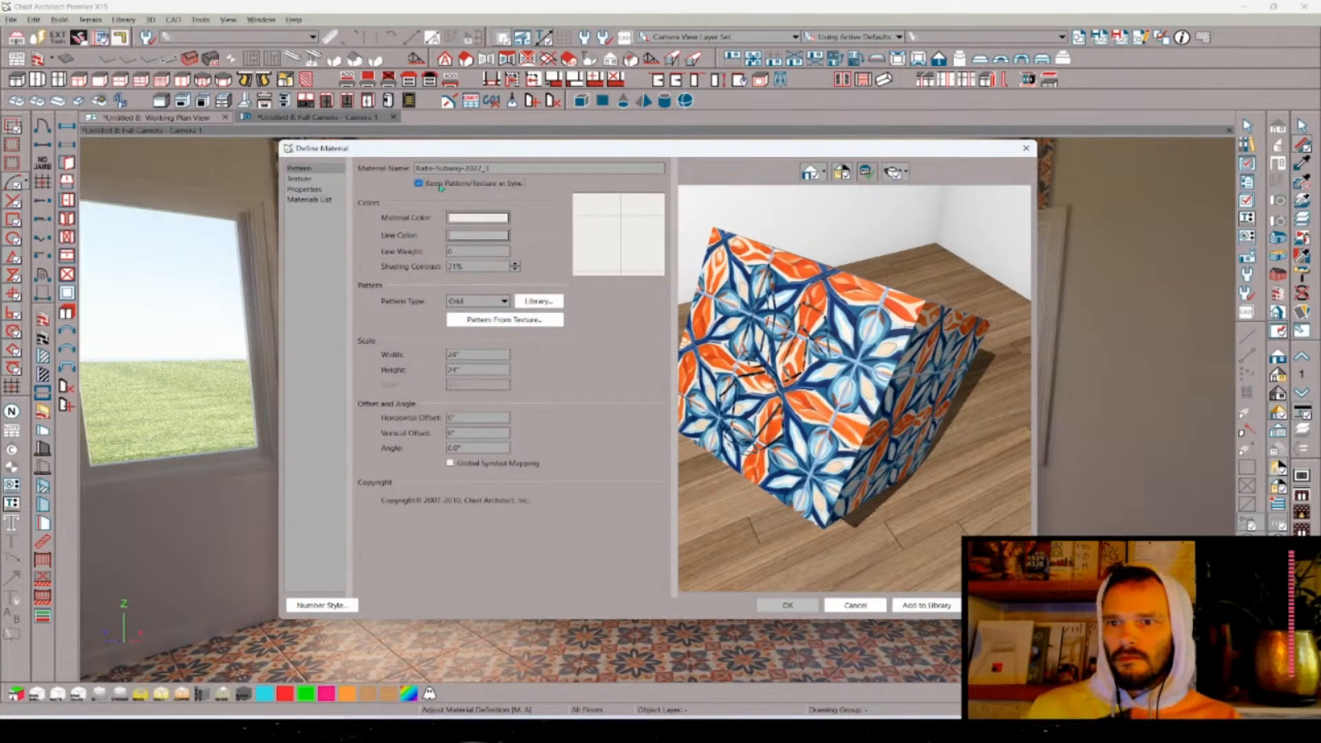
- Preview the material in vector view and, with pattern and texture out of sync, set the grid's width and height to 12"
click(813, 172)
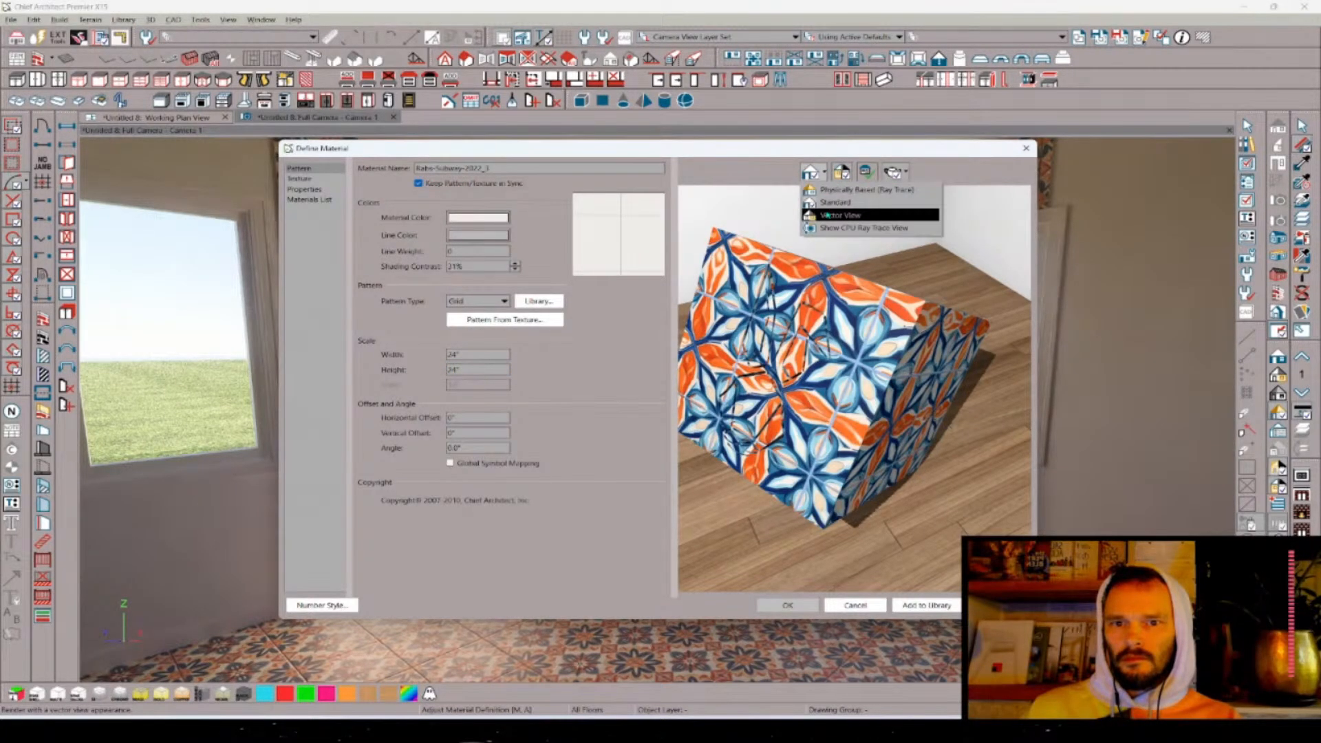
click(833, 216)
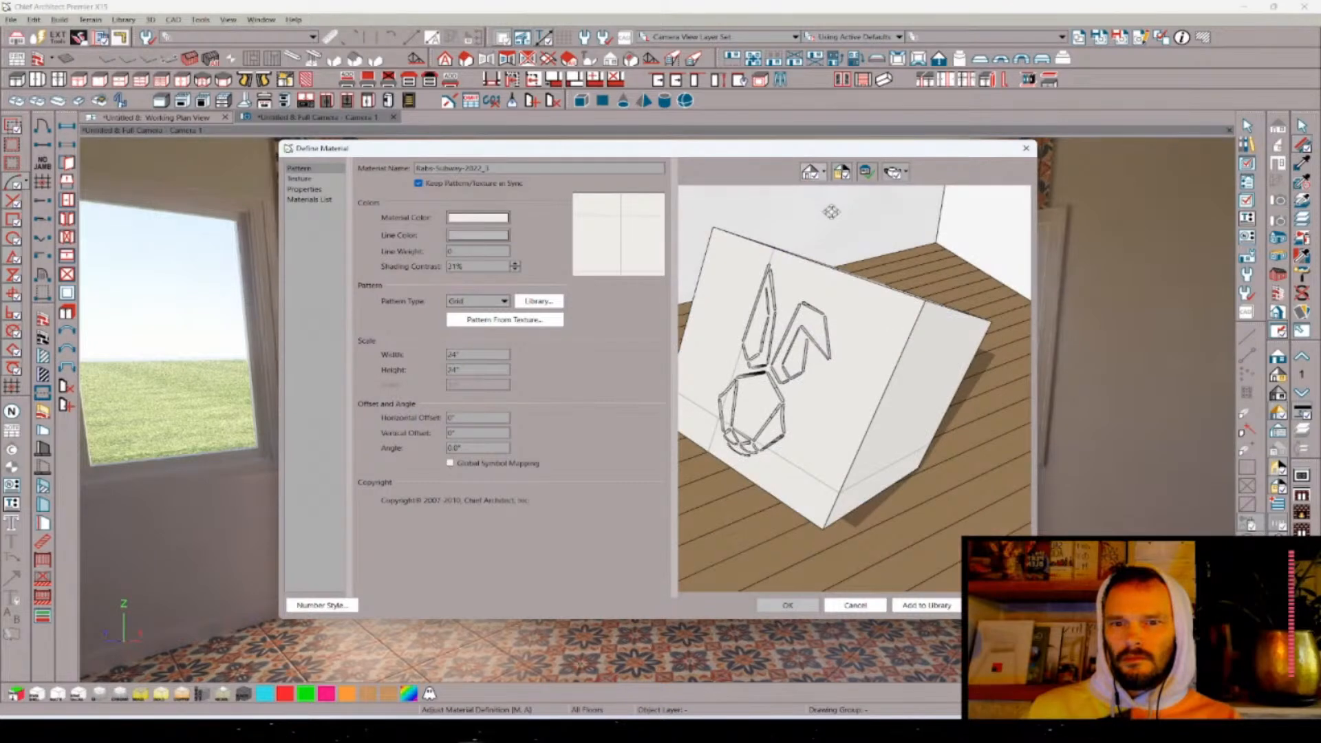
click(418, 183)
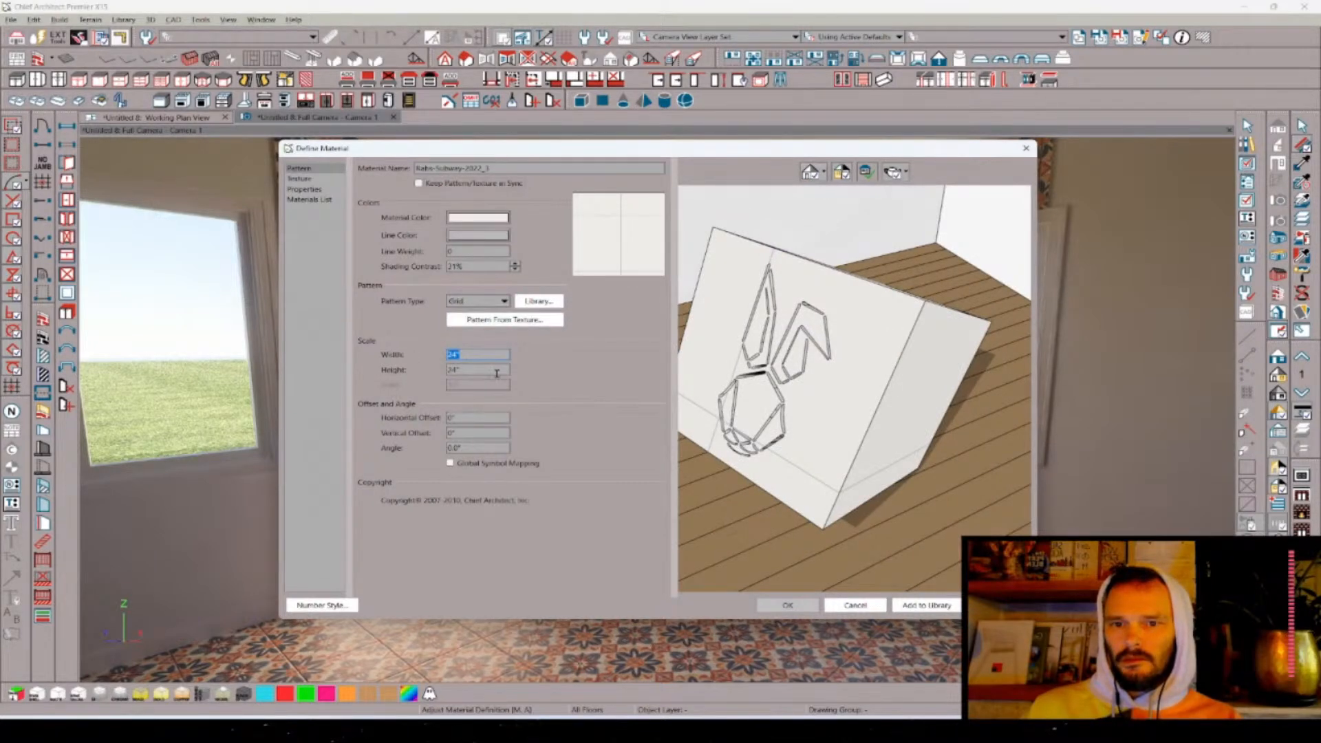
key(Tab)
text(12)
key(Tab)
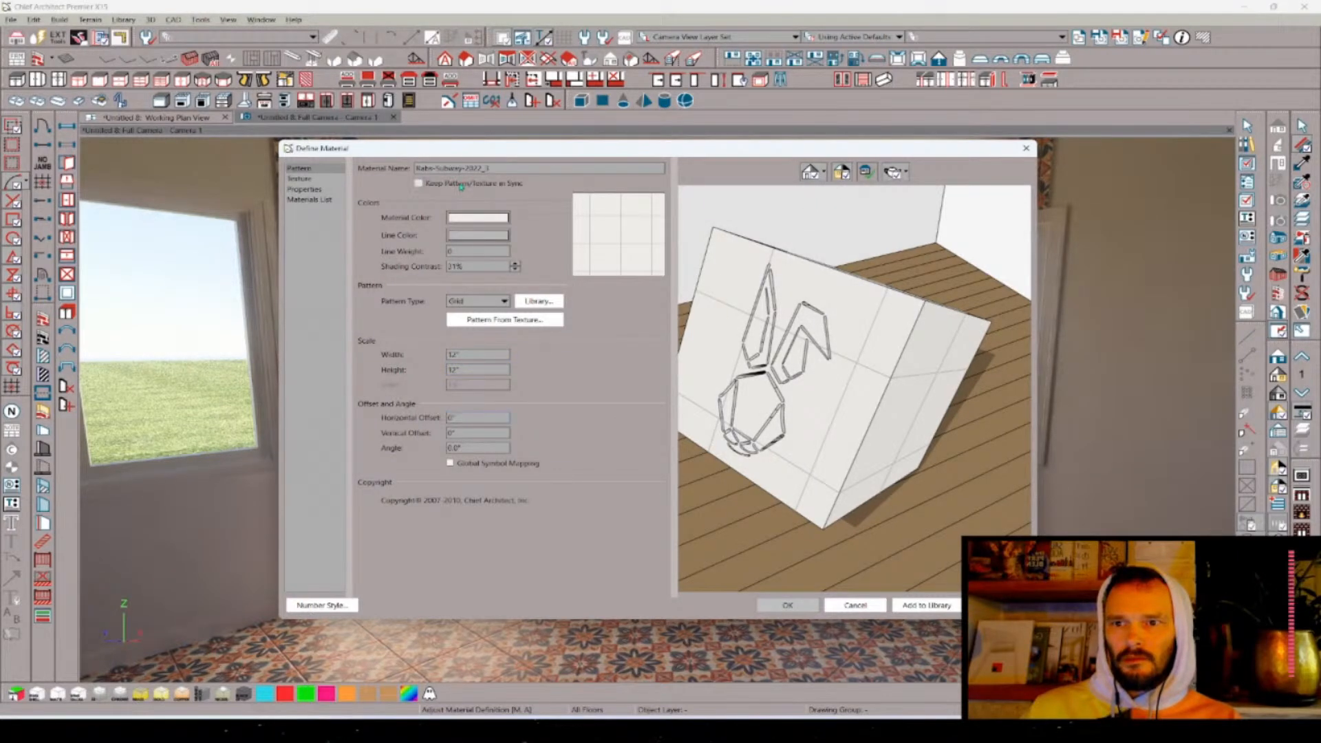
- Keep pattern and texture in sync again and compare the material preview in standard and vector view
click(895, 172)
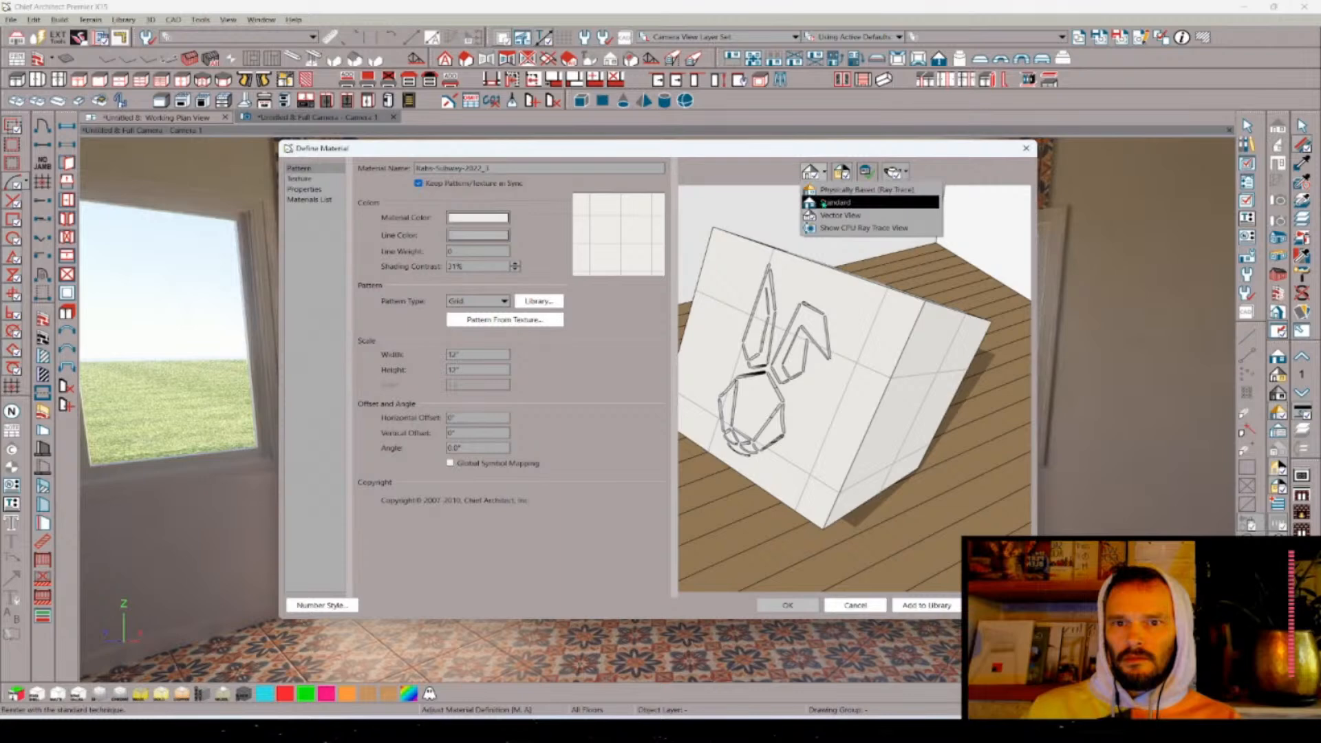
click(824, 203)
click(824, 174)
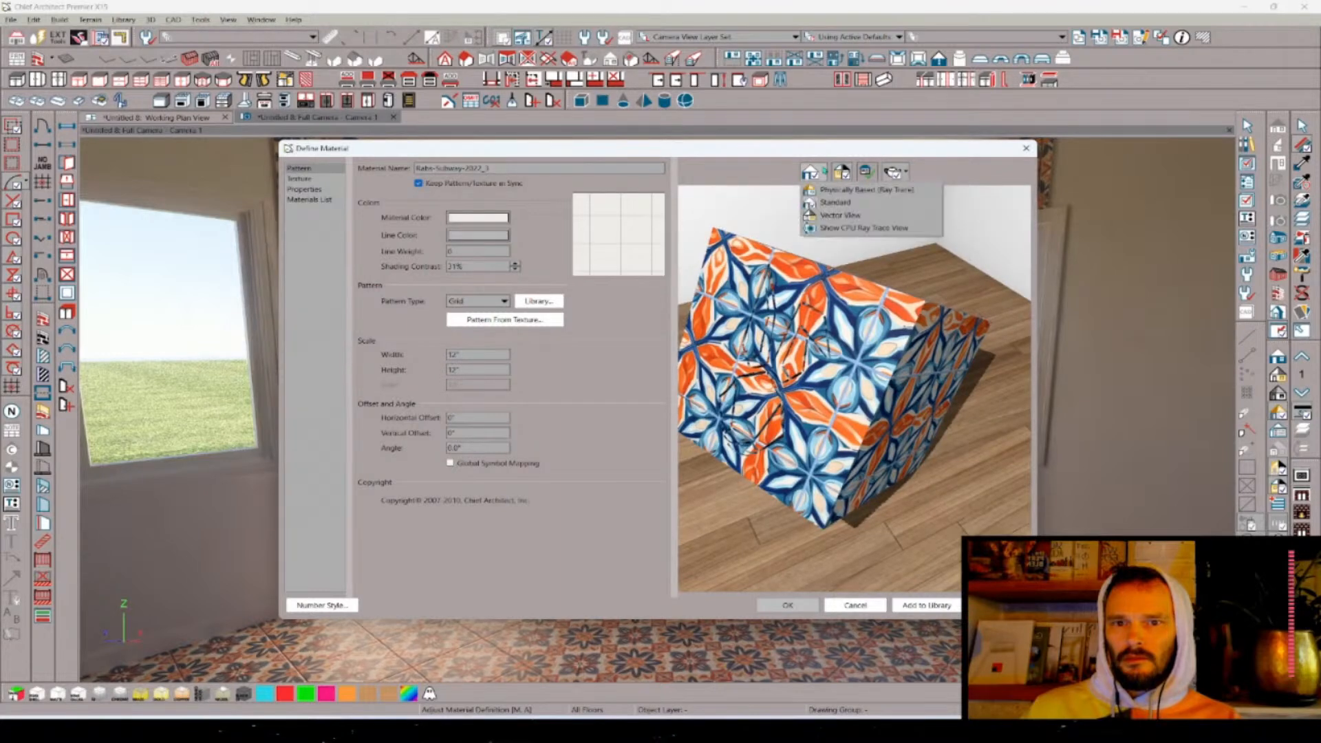
click(836, 215)
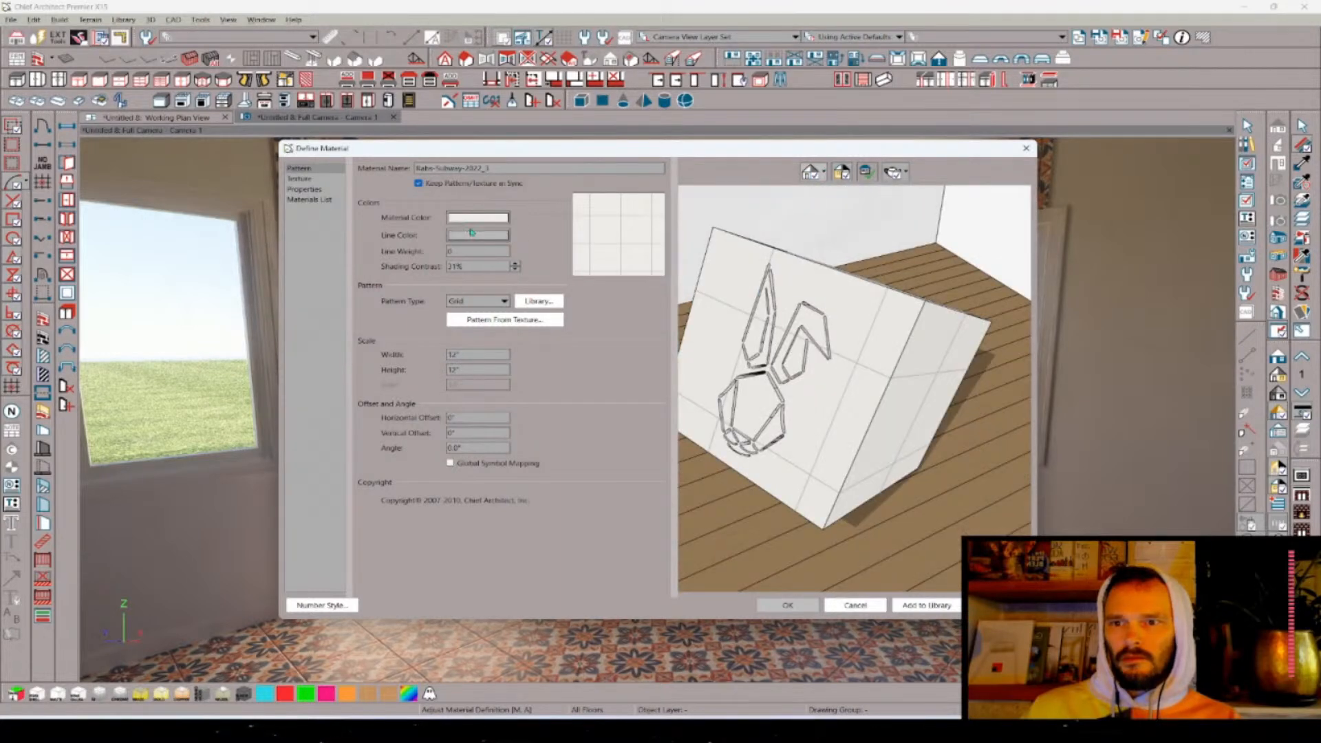
- Set the pattern's line color to black and its line weight to 1
click(477, 234)
drag(809, 326, 809, 415)
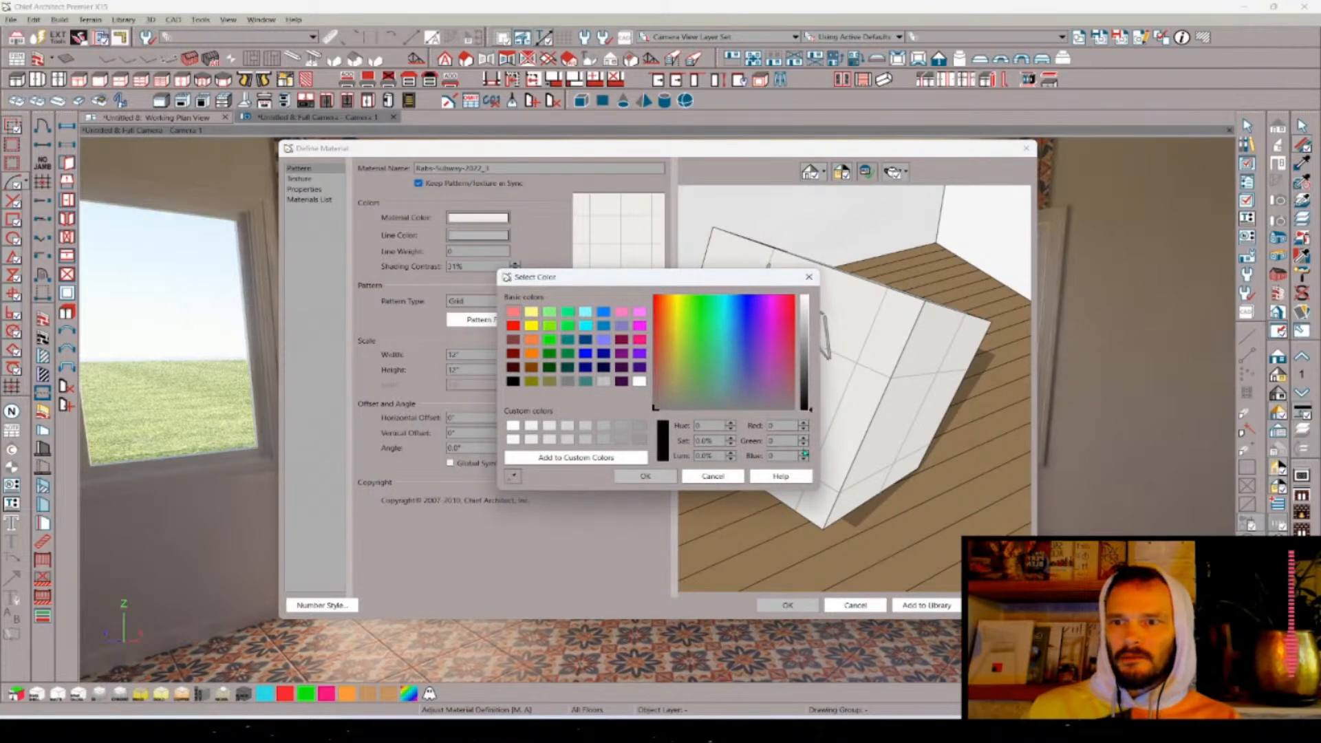
click(646, 476)
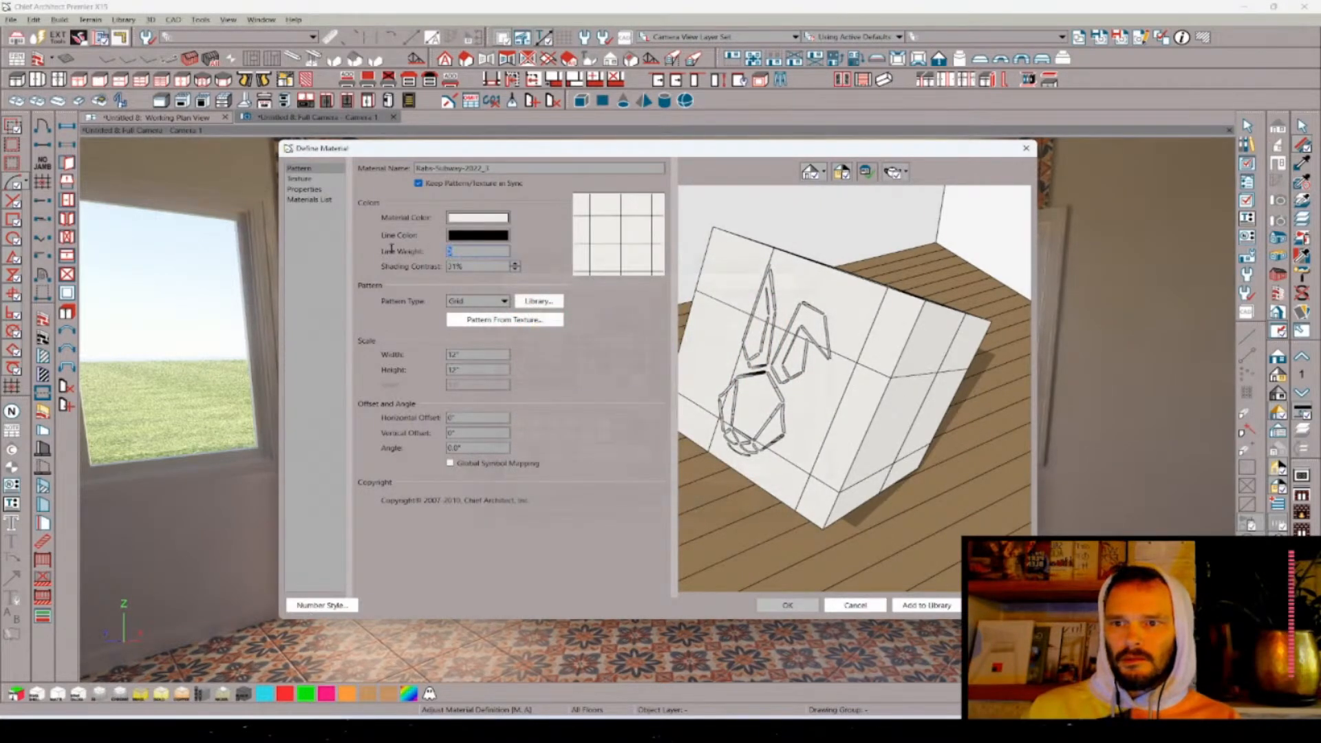
key(Tab)
- Load Spanish Tile-3-Roughness.jpg from the SPANISH TILE folder as the material's roughness map
click(309, 182)
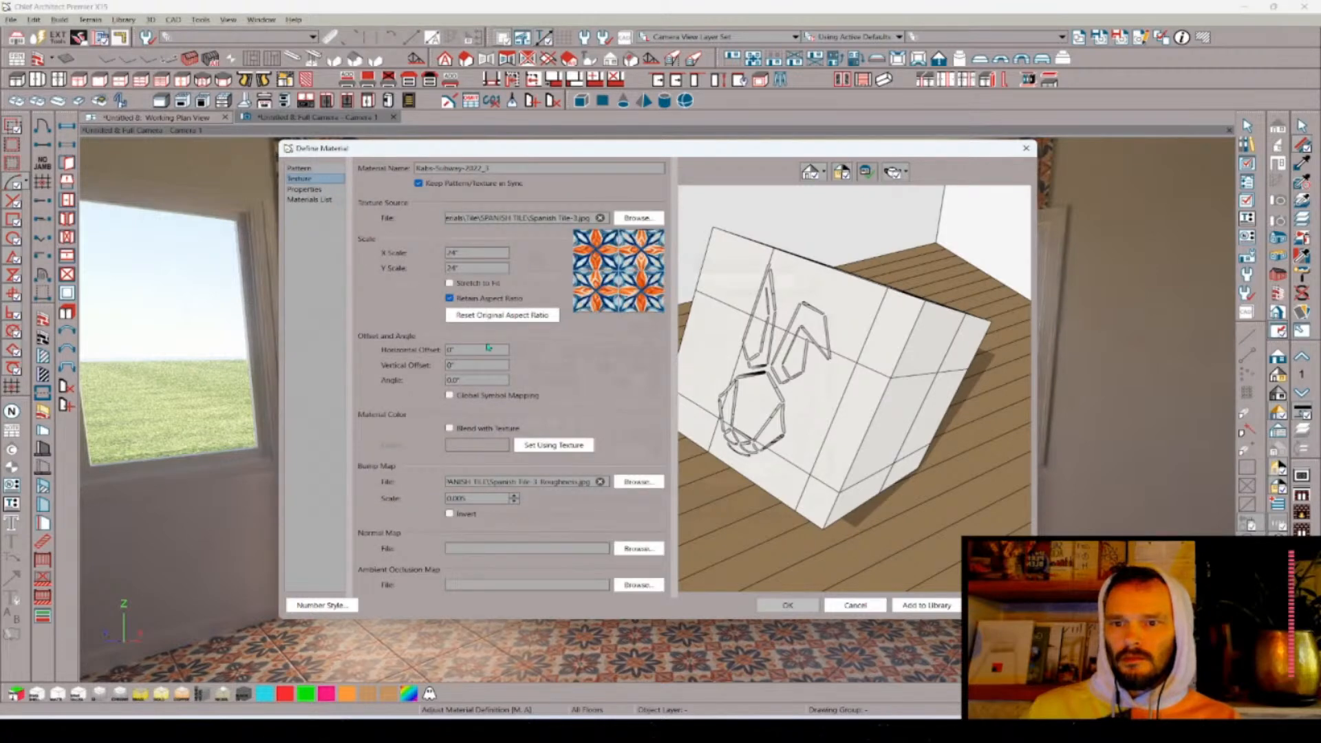
click(323, 190)
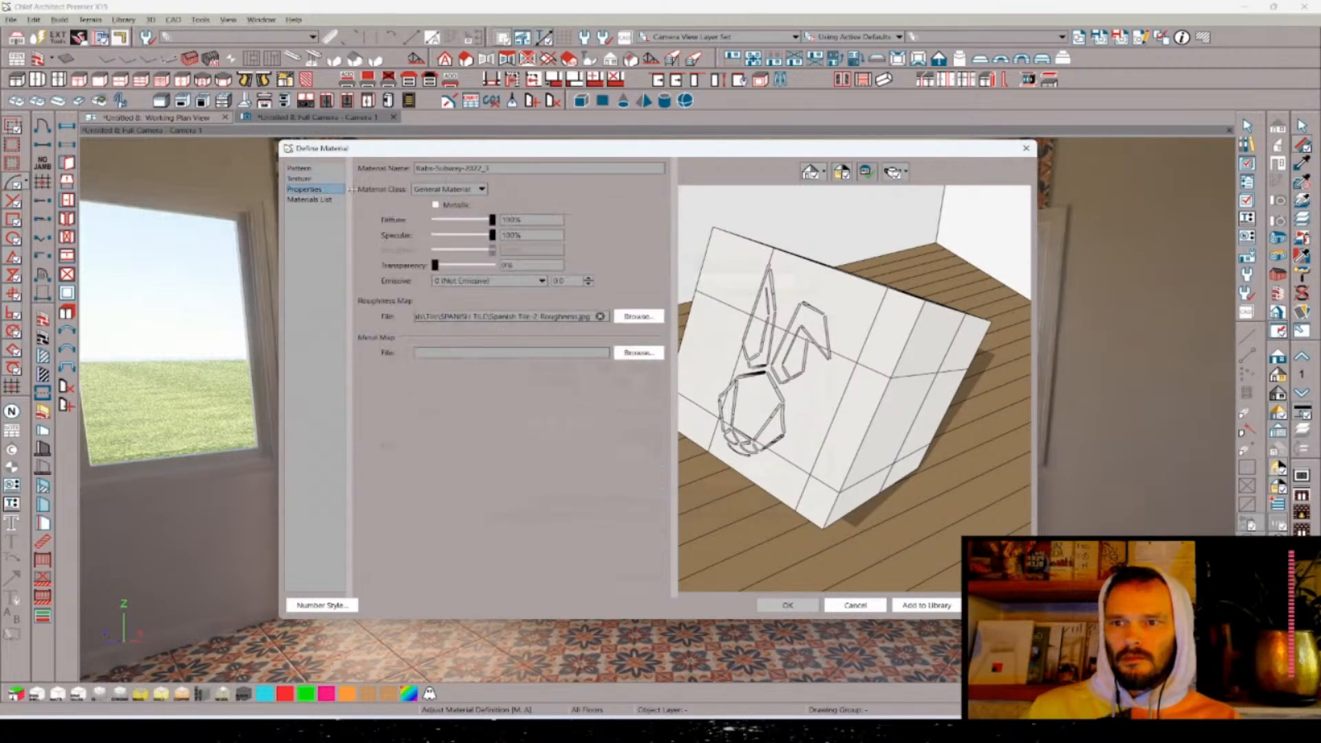
click(638, 321)
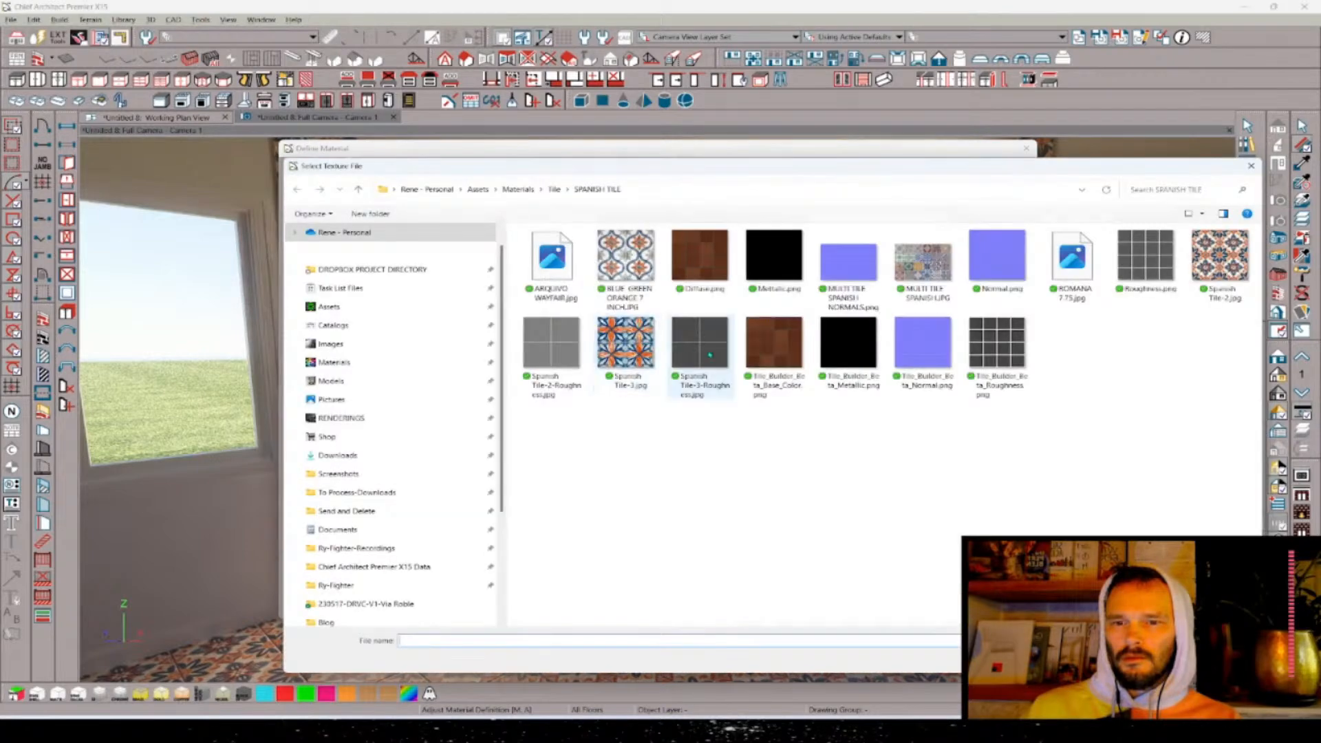
double_click(726, 355)
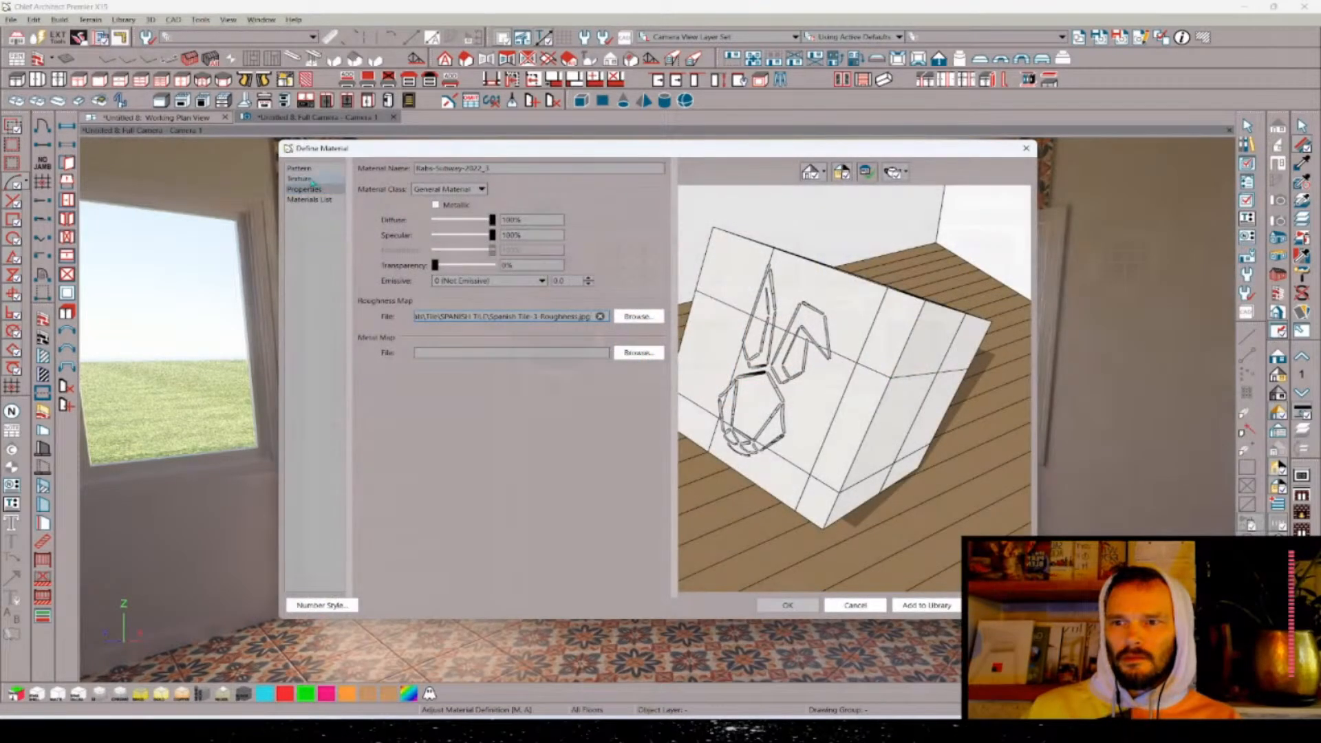
- Load 4 Square.jpg from the A-Bumps and Normals folder as the bump map and accept the material definition
click(637, 482)
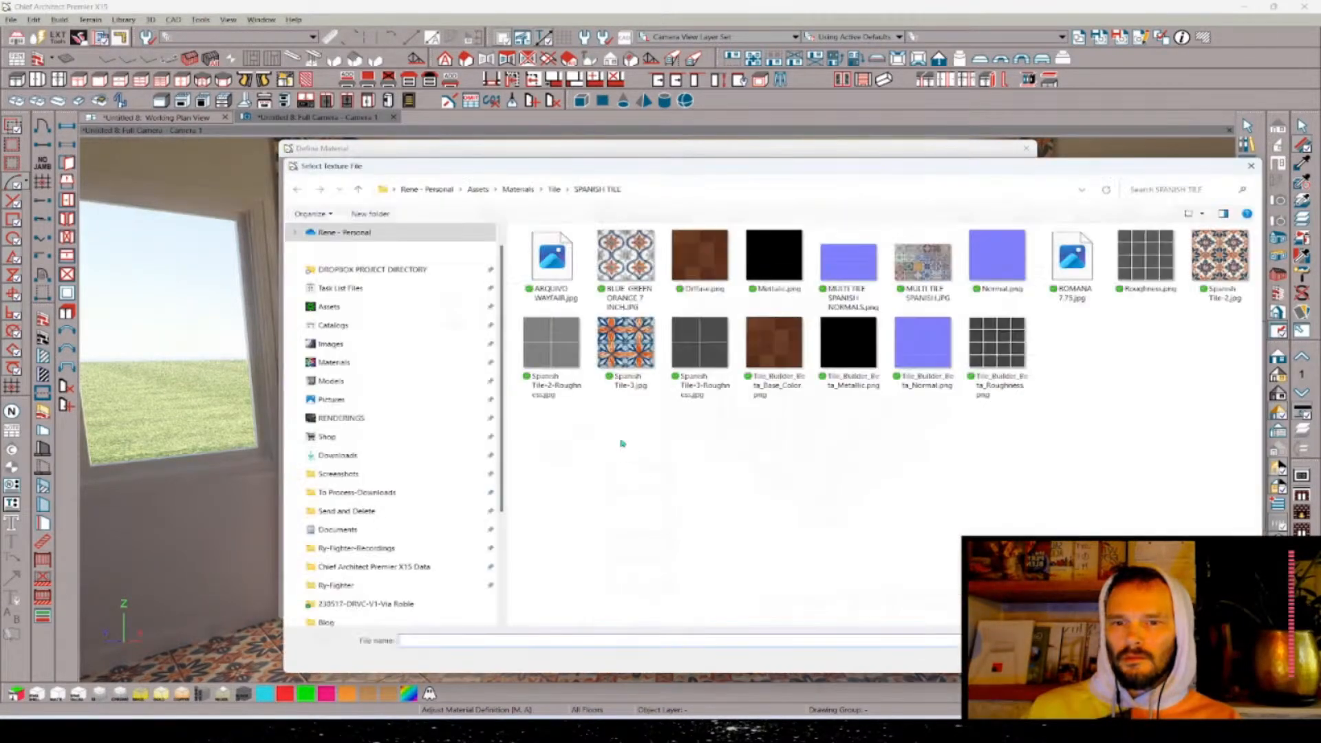
click(554, 189)
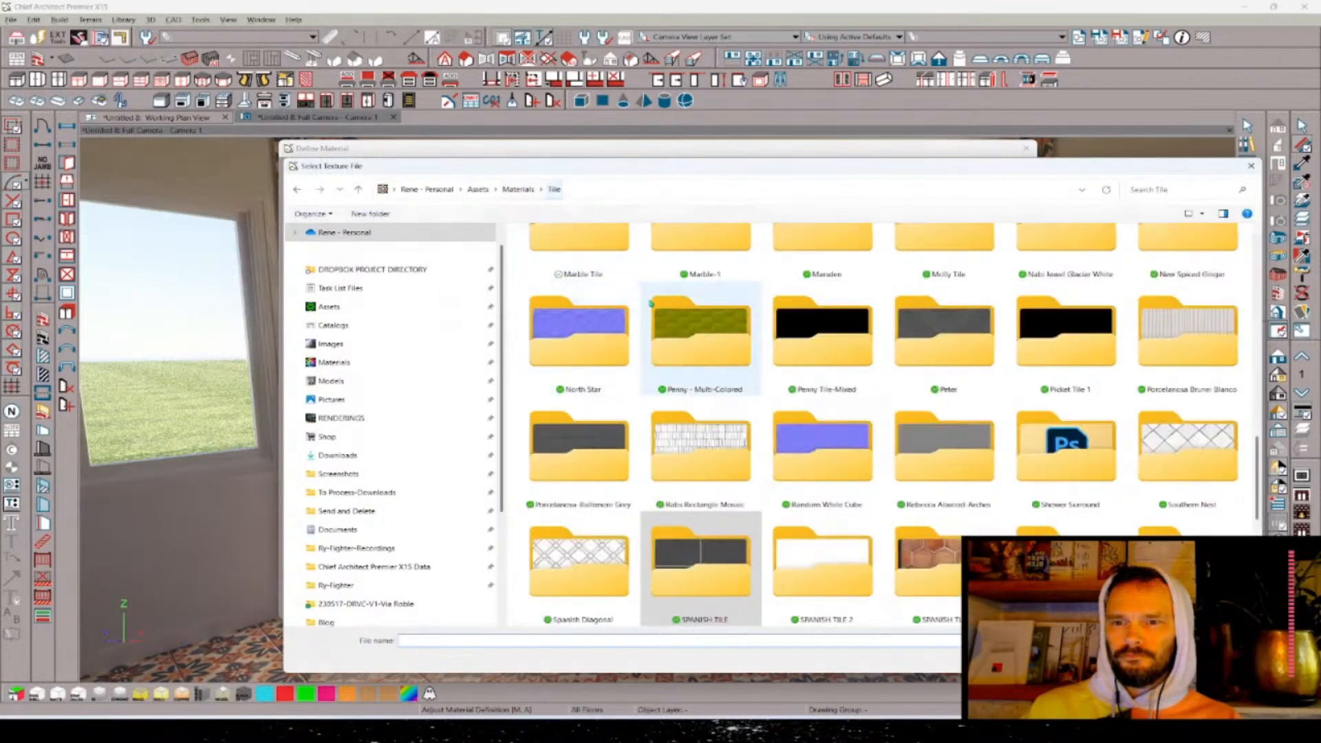
scroll(692, 308, up, 2)
double_click(692, 282)
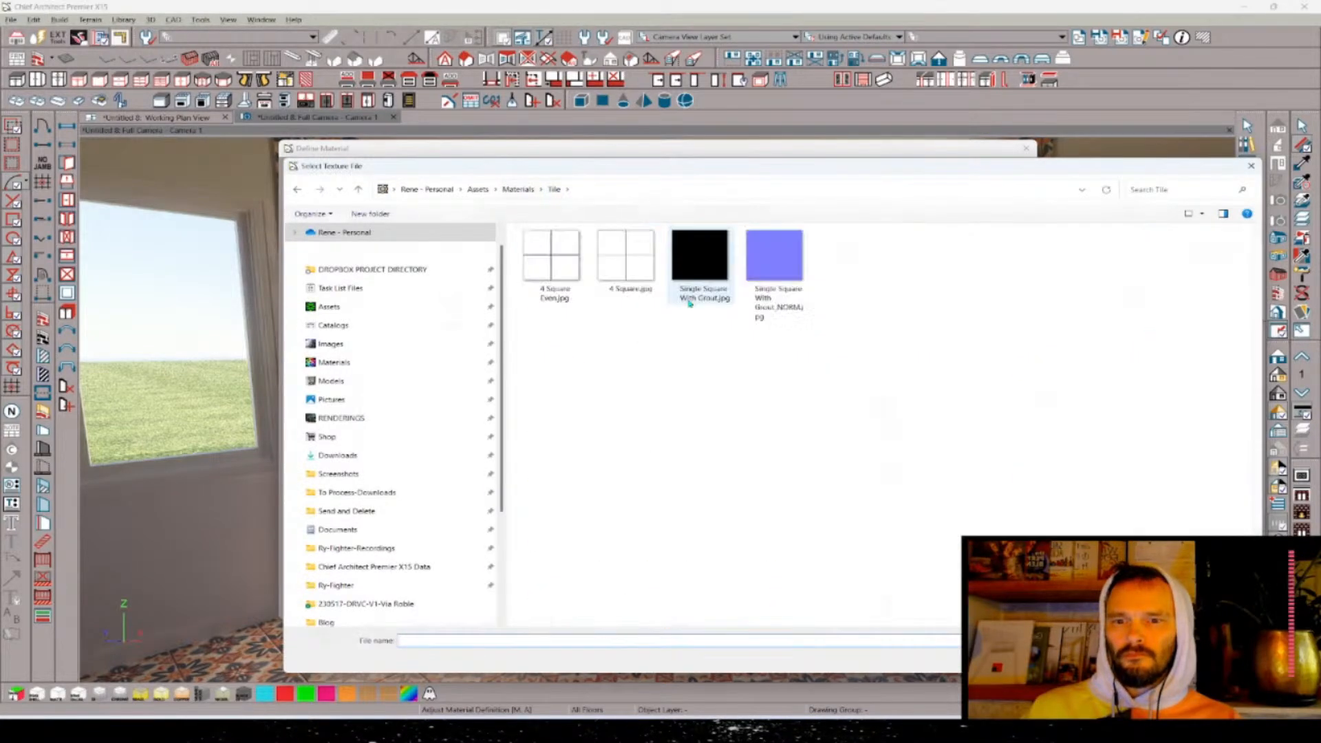
double_click(626, 258)
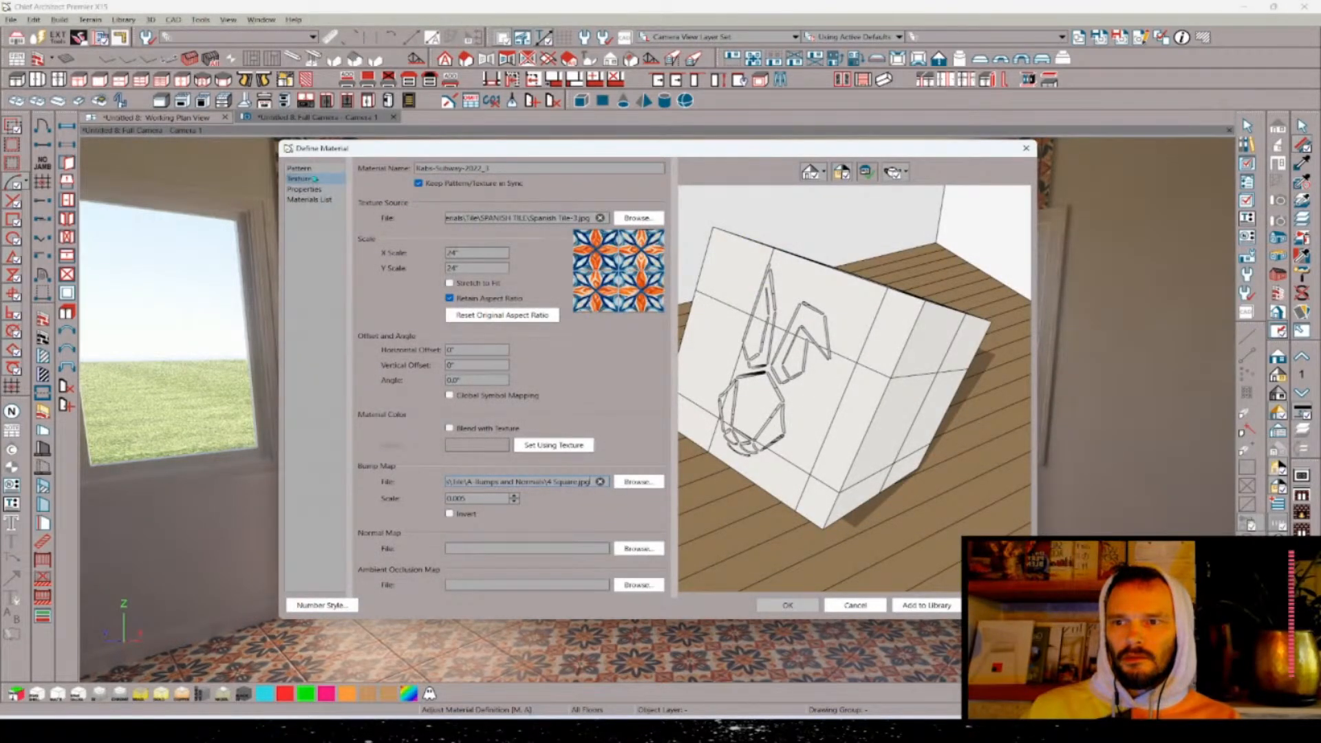
click(798, 608)
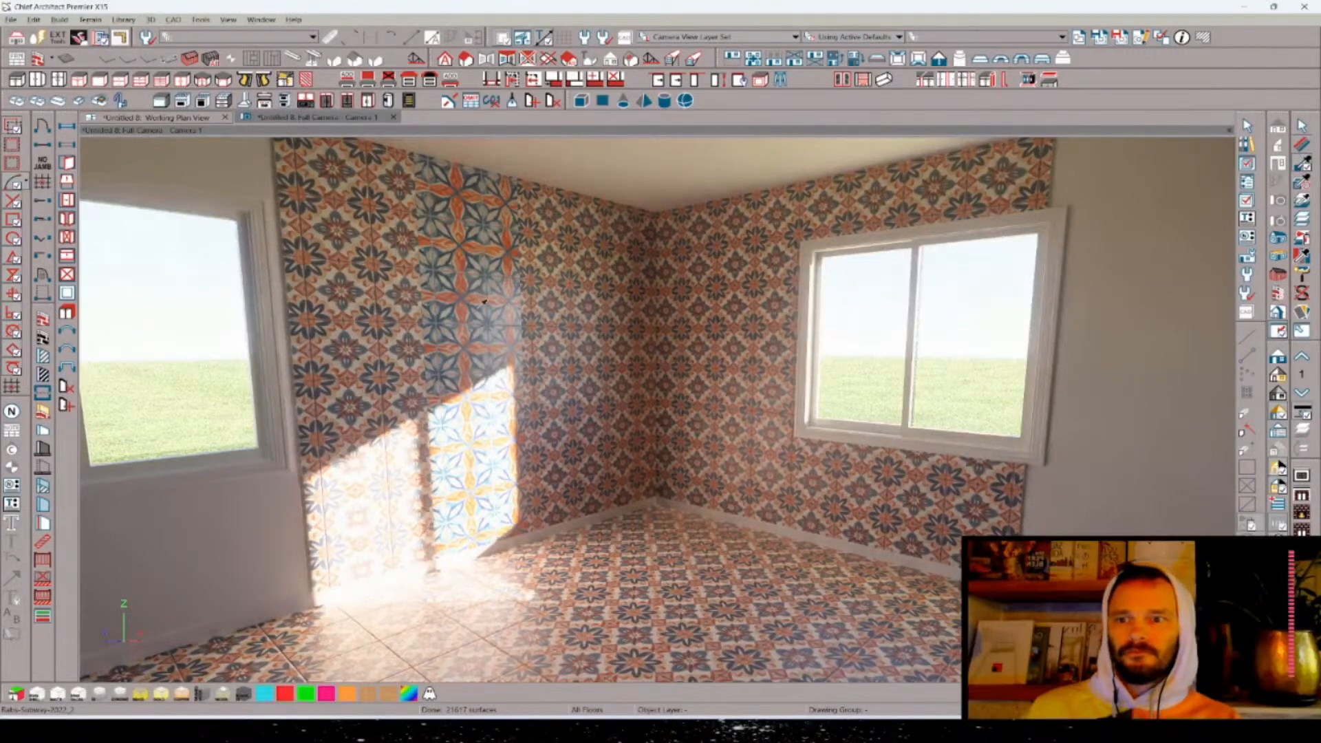
- Apply the blue and orange tile material from the wall to the floor and inspect it up close
click(506, 359)
click(414, 267)
click(665, 596)
click(673, 601)
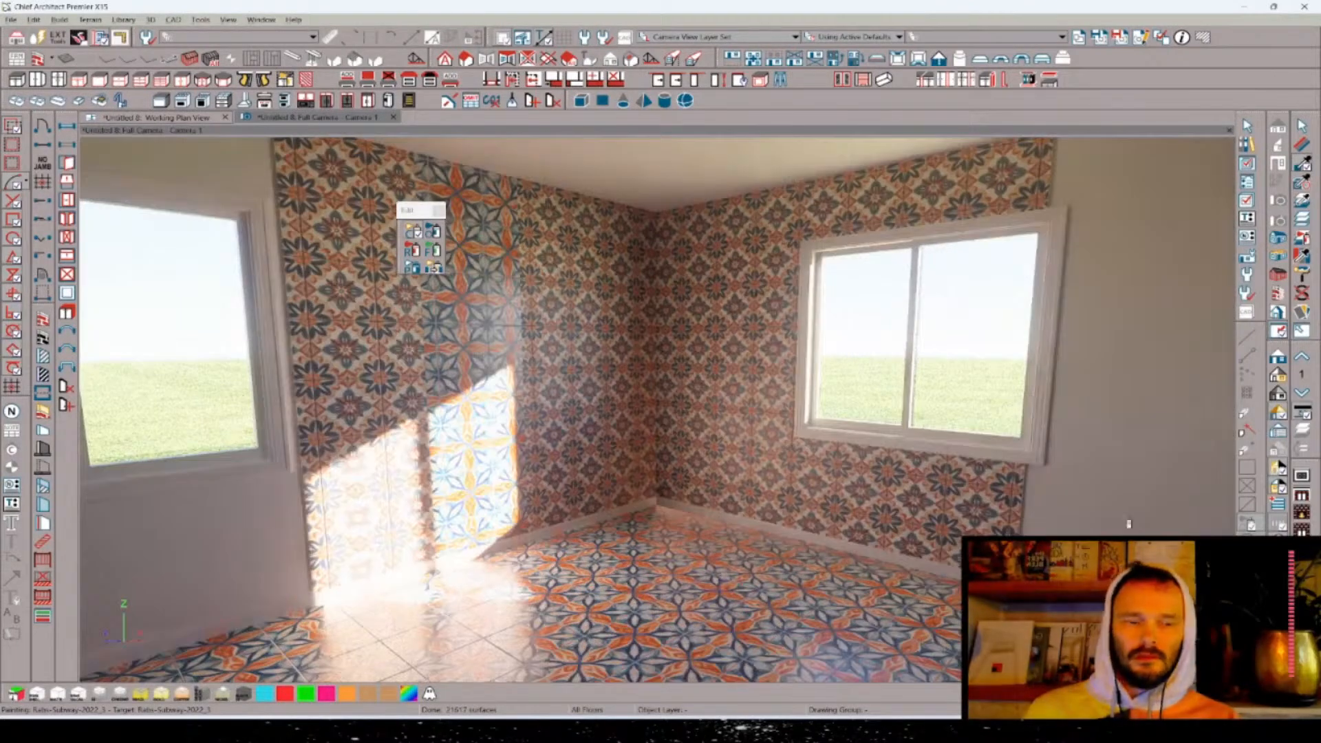
scroll(1043, 533, up, 5)
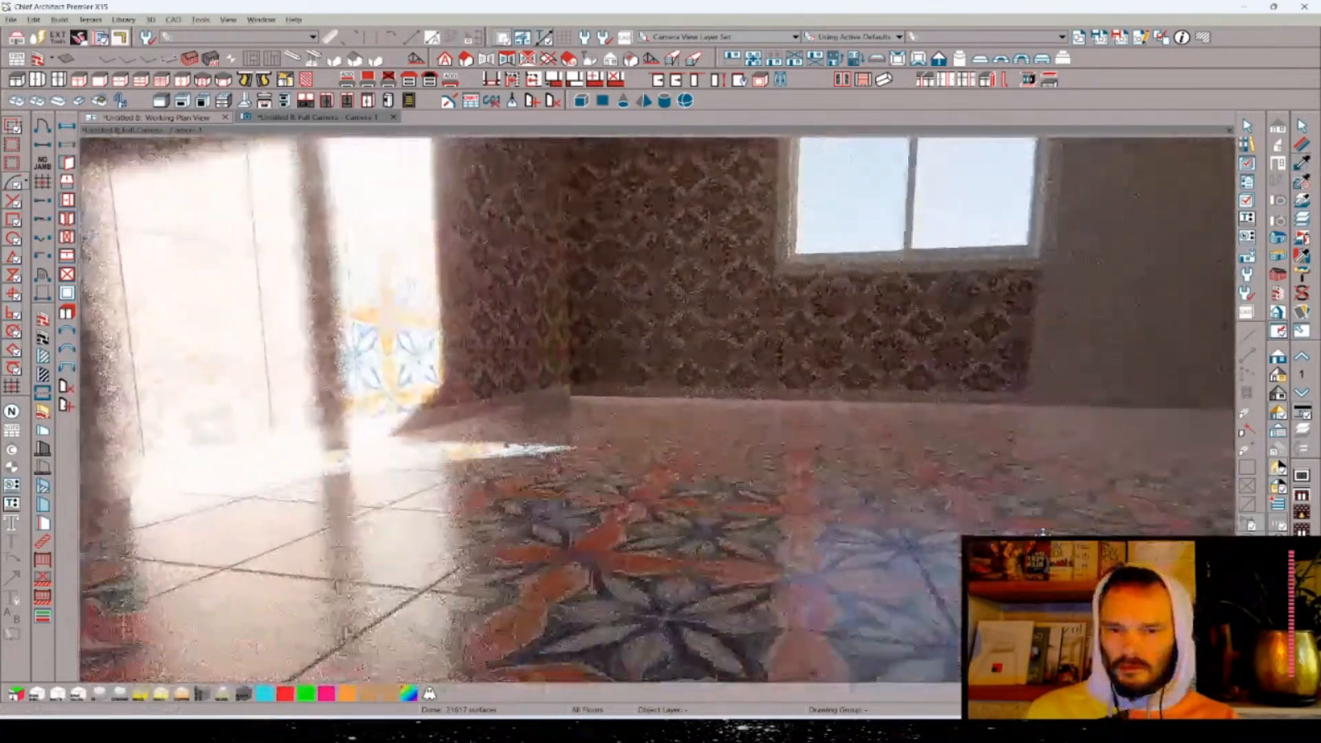
mouse_move(1043, 533)
mouse_down()
mouse_move(1101, 540)
mouse_move(1025, 532)
mouse_up()
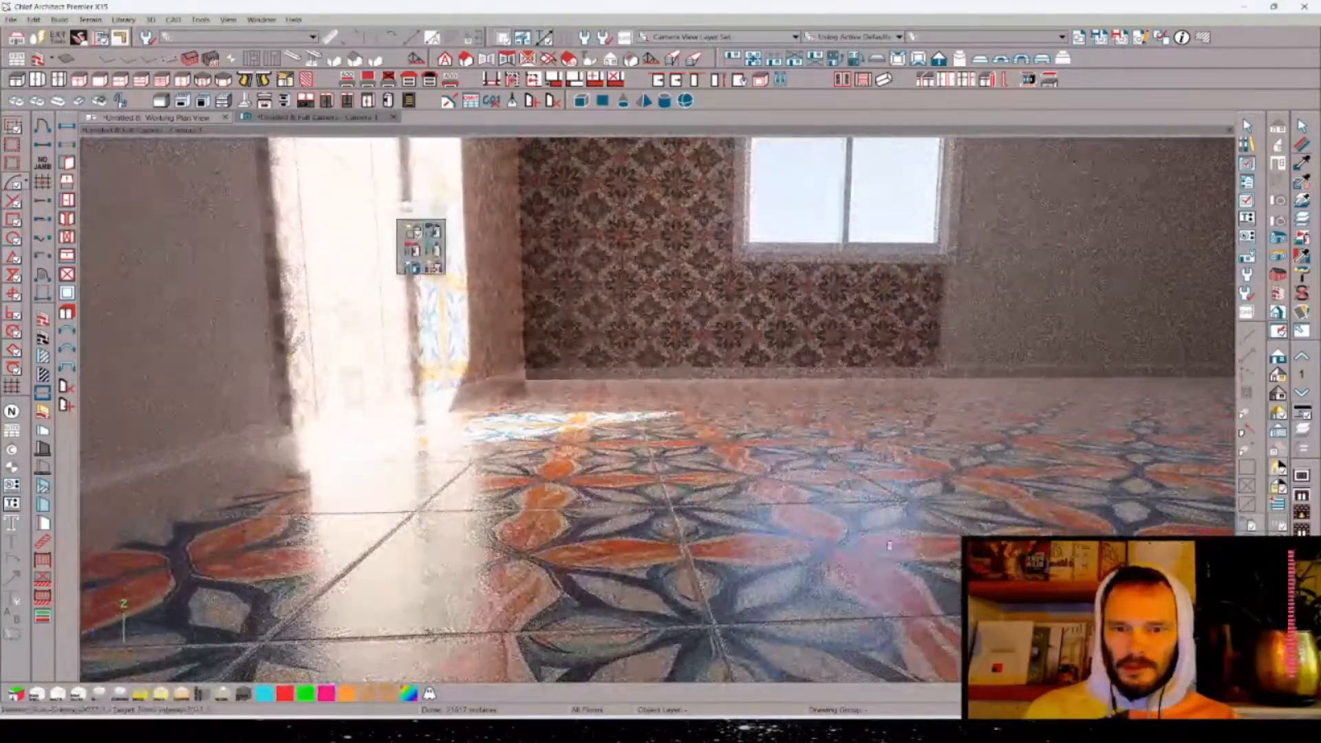
drag(864, 543, 796, 537)
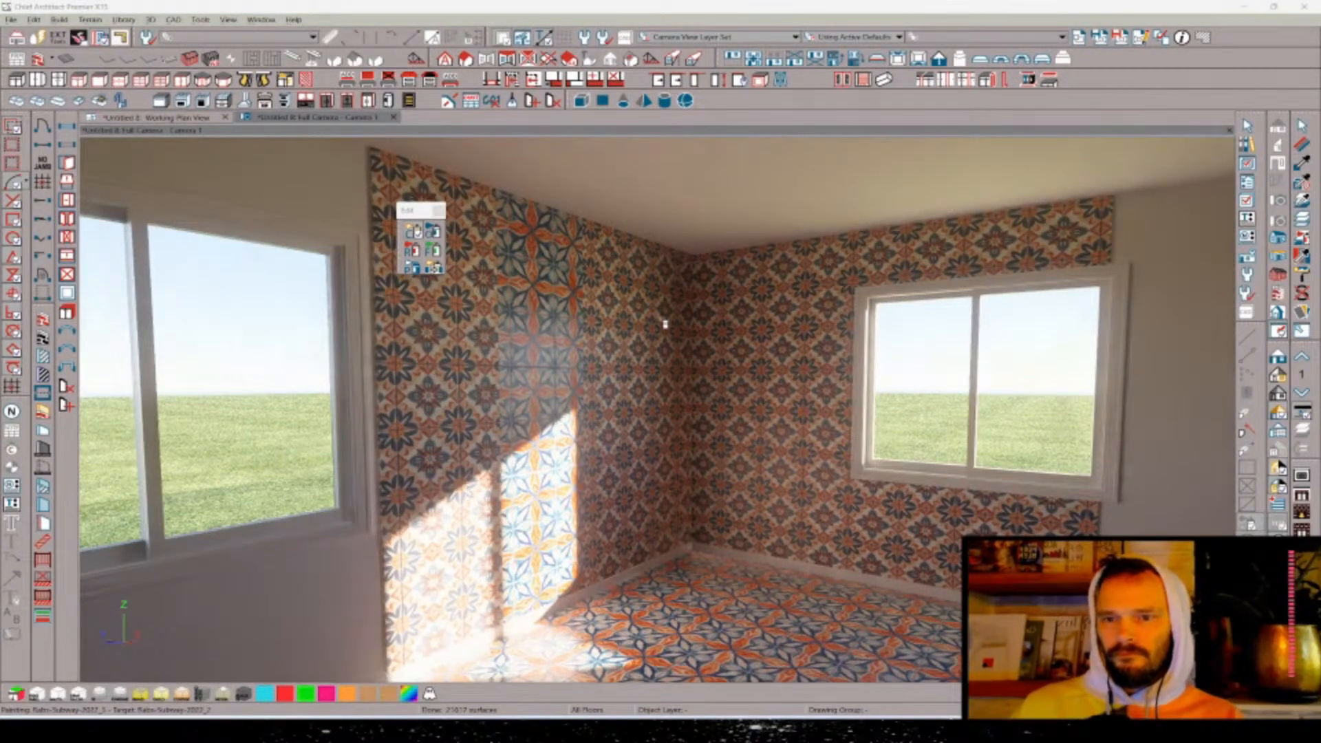
- Create a copy of the blue and orange wall tile's material and name it Rabs Kaleidoscope
click(1299, 143)
click(549, 298)
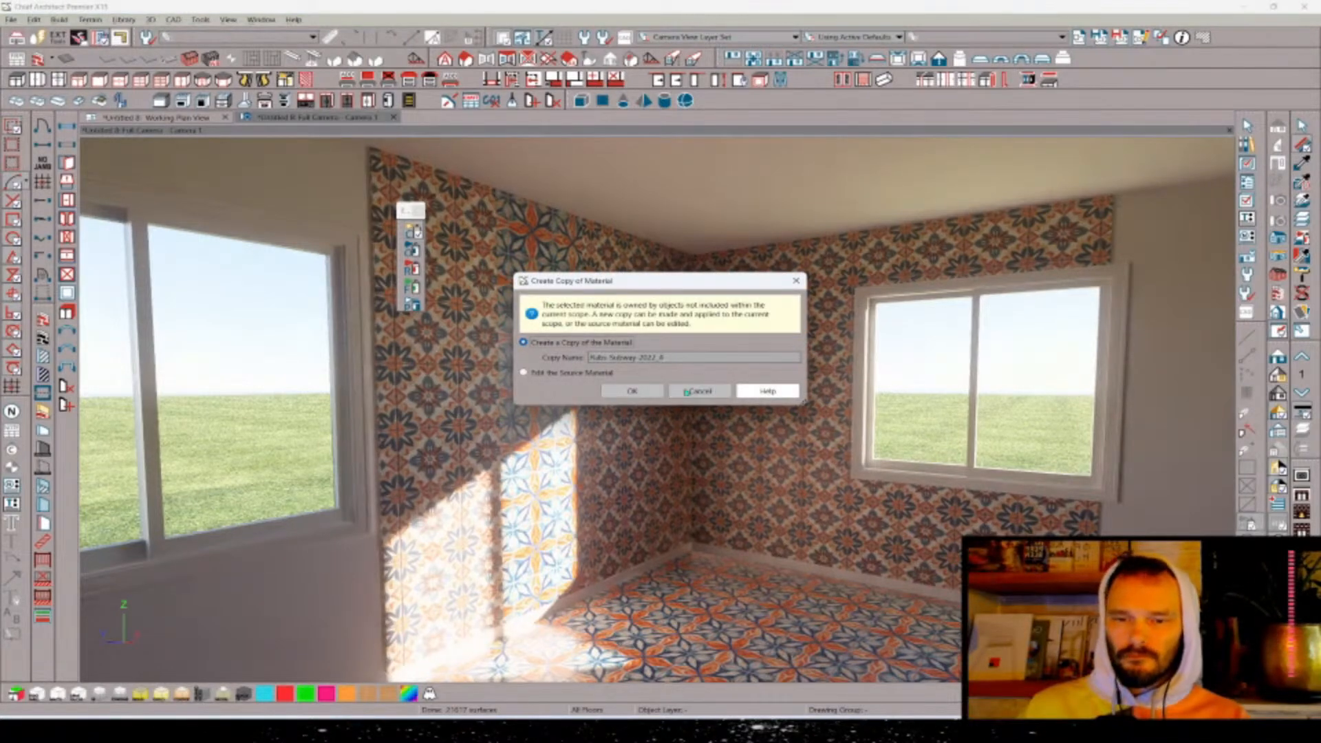
click(652, 391)
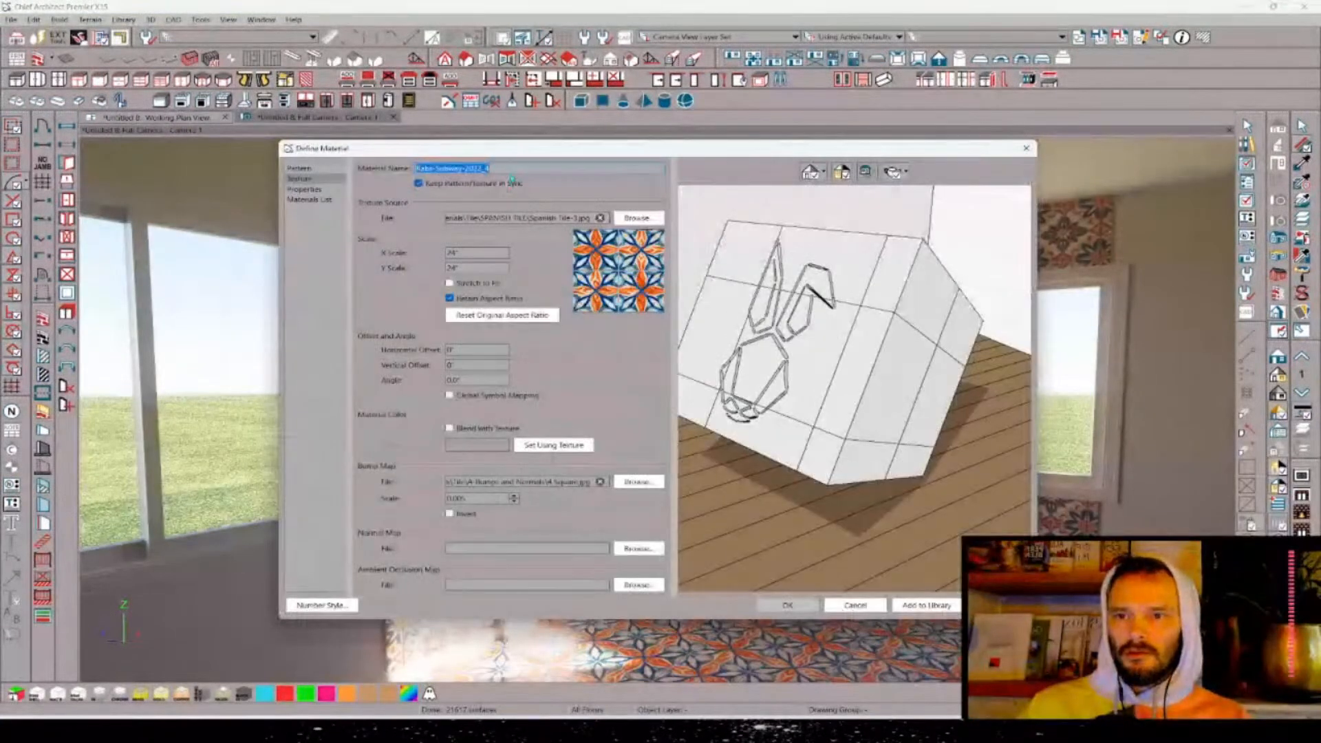
double_click(510, 167)
key(ctrl+a)
text(Rabs)
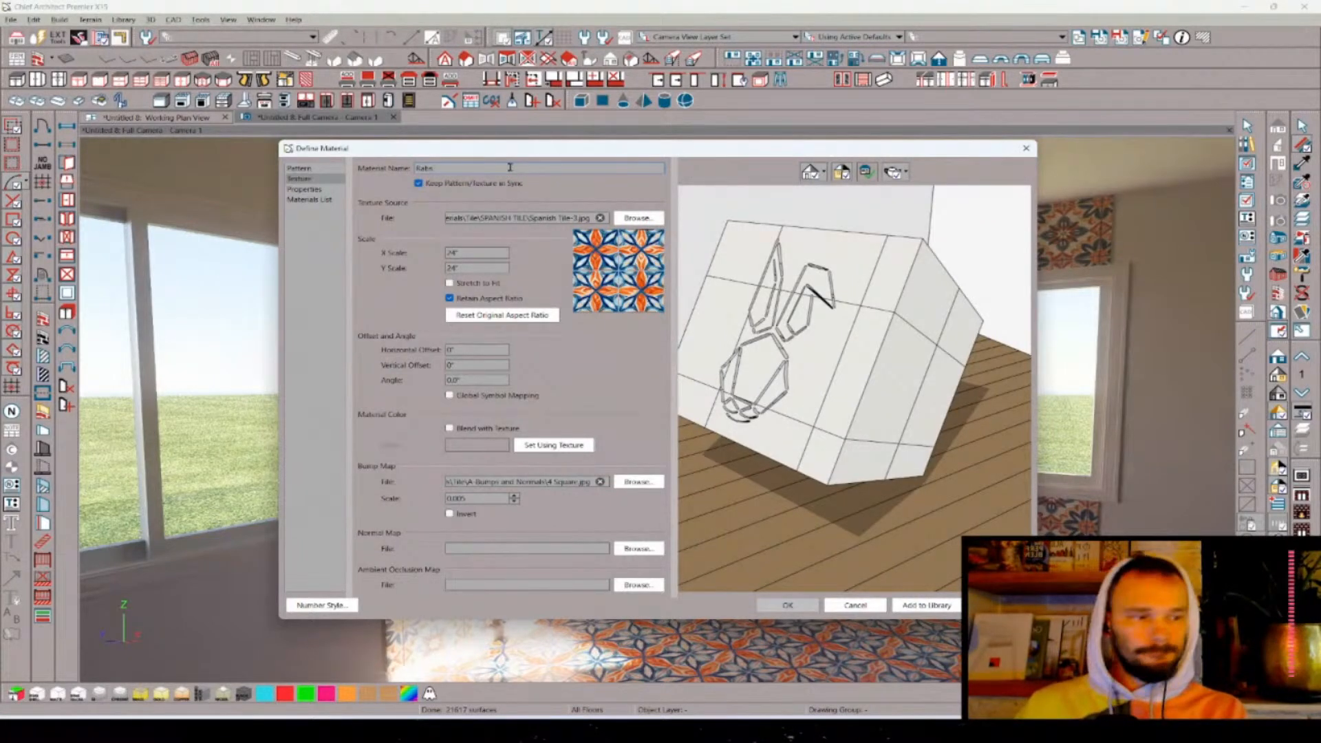
text( Kal)
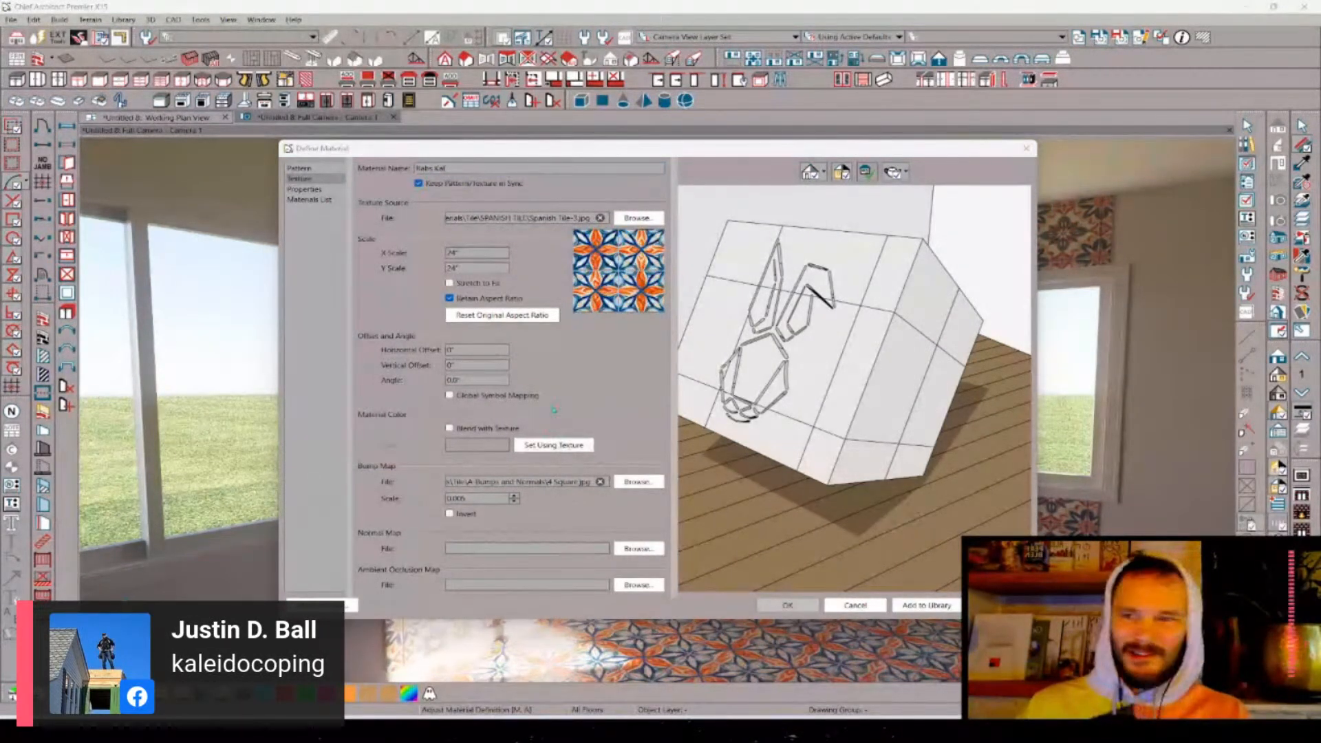
click(490, 170)
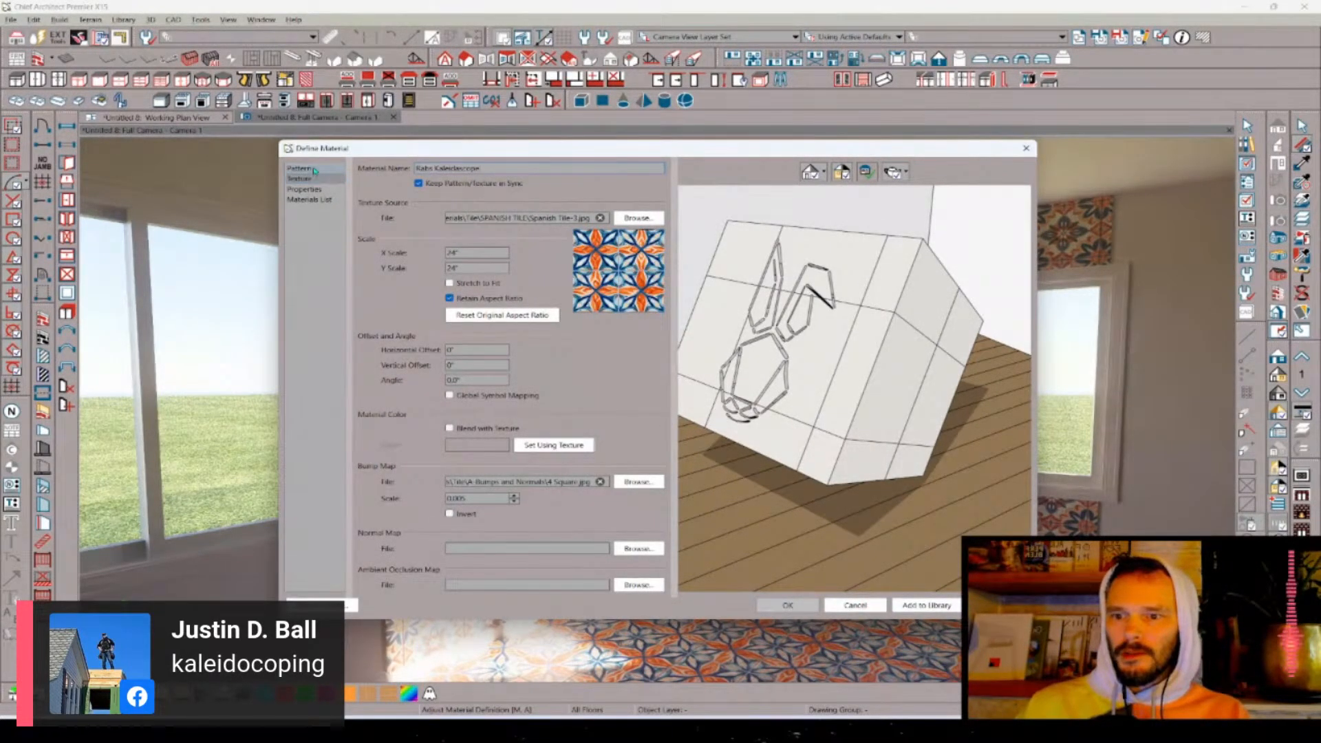
- Add the Rabs Kaleidoscope material to the user library and accept its definition
click(313, 170)
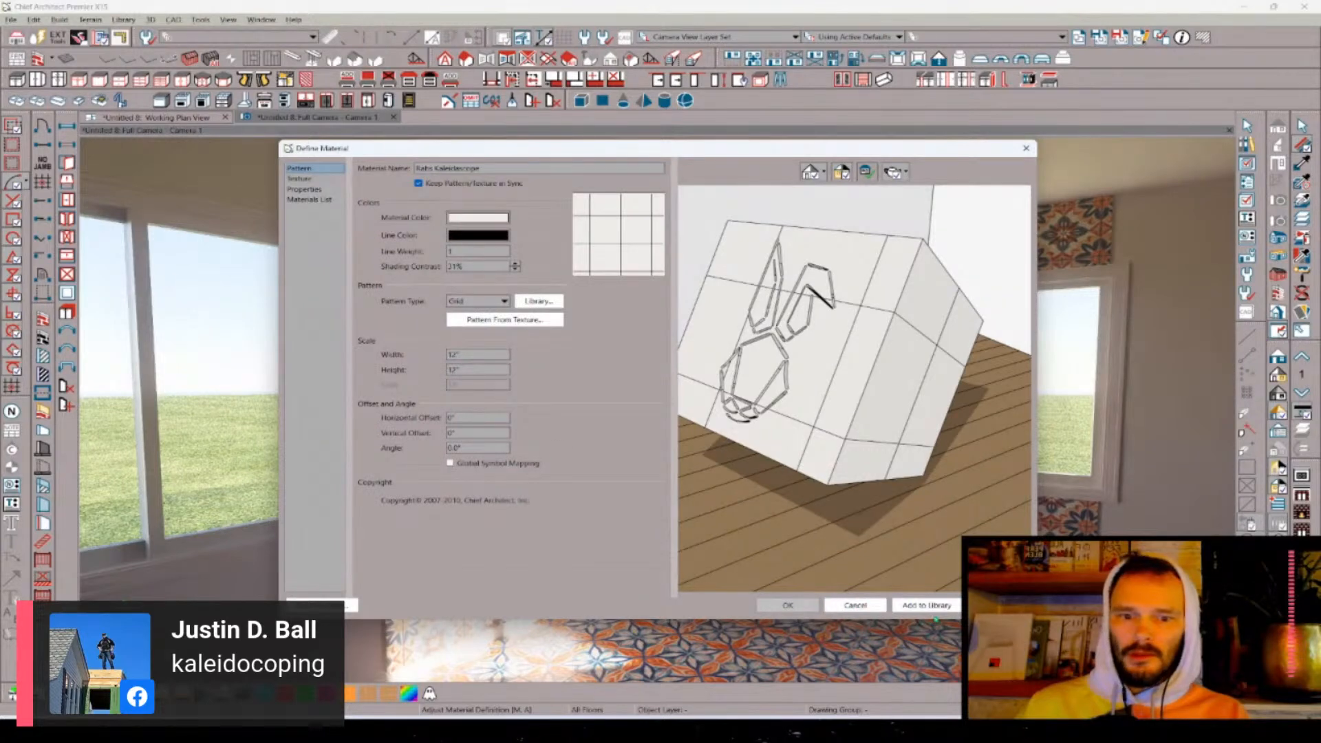
click(930, 606)
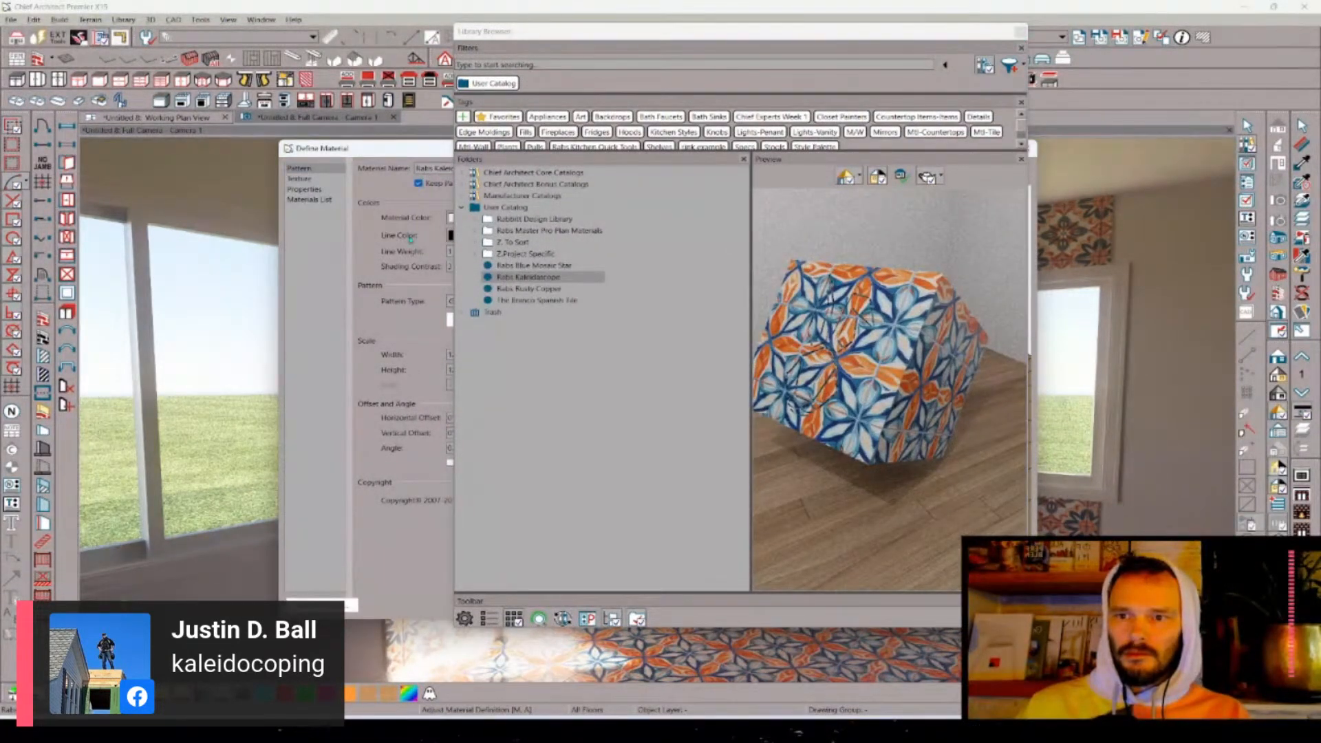
drag(402, 148, 323, 191)
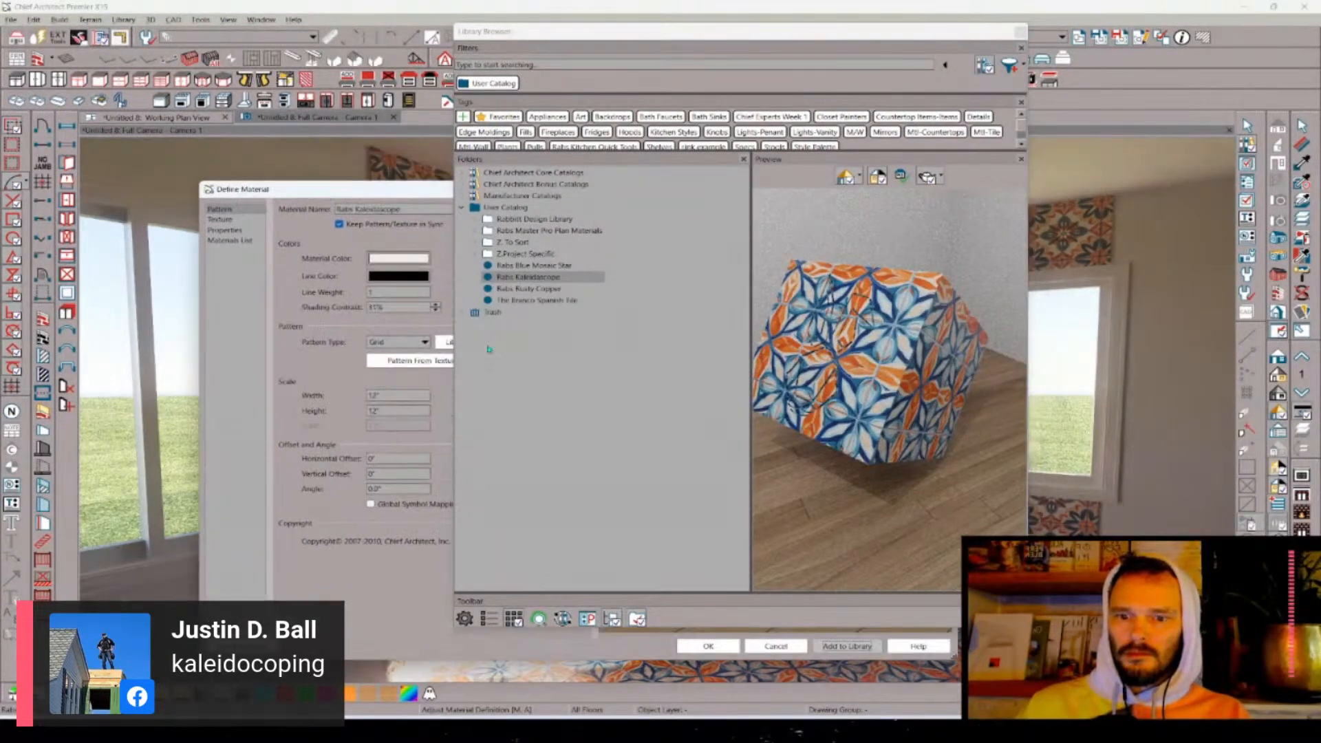
click(710, 645)
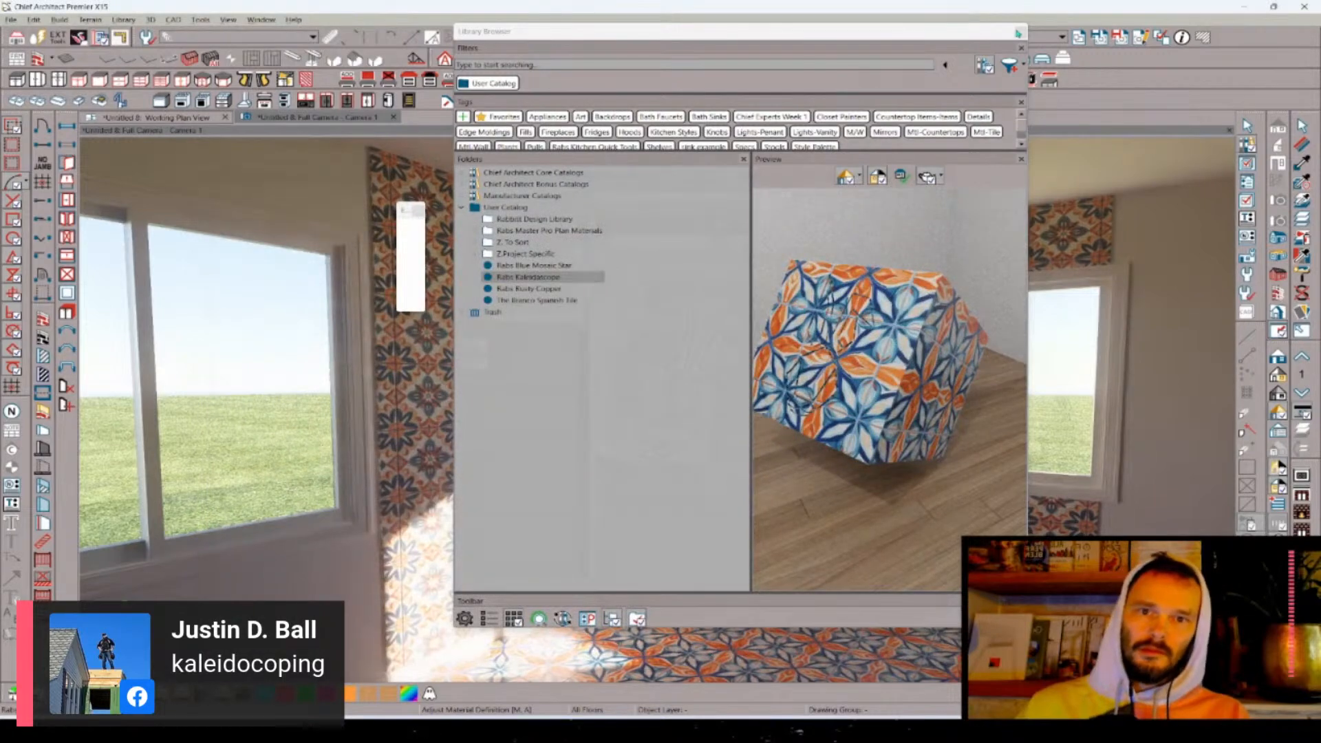
click(1021, 33)
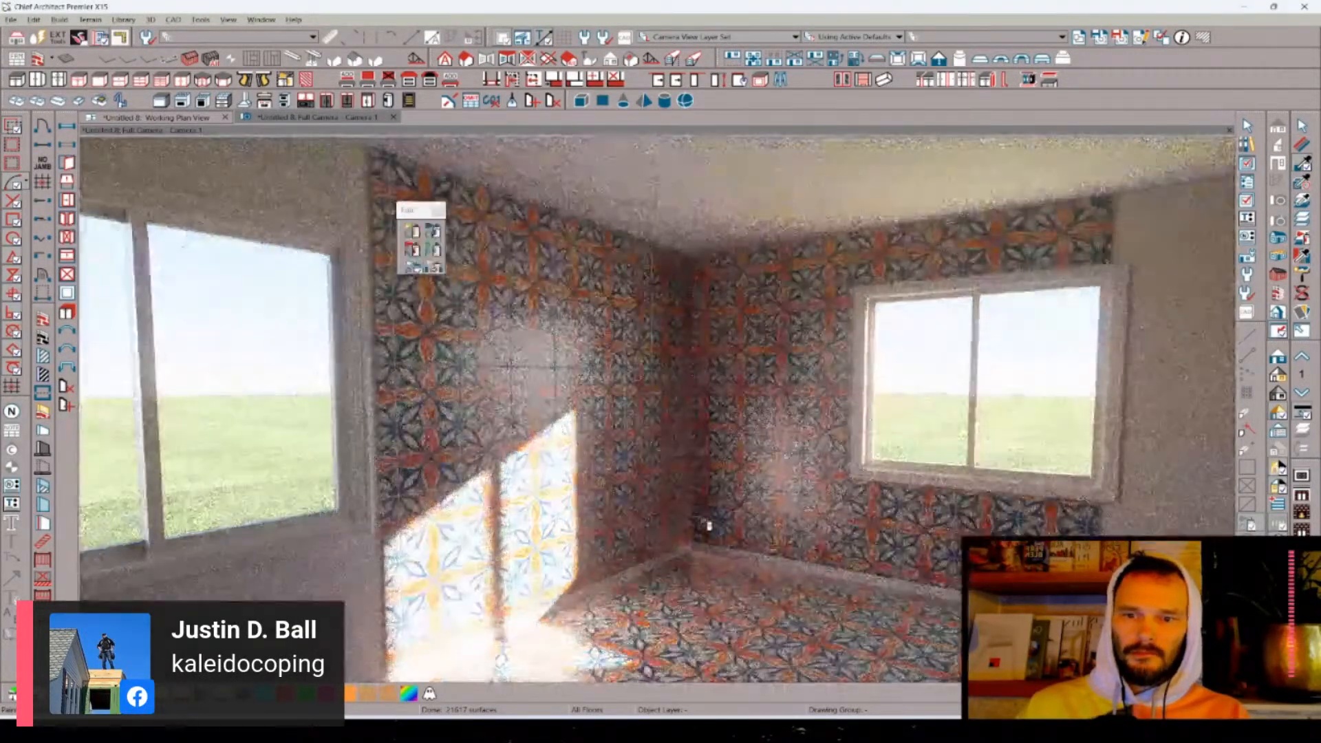
- Switch to Photoshop, expand the Base Color Maps group and select its blue and orange tile layer
key(space)
mouse_move(754, 498)
mouse_down()
mouse_move(740, 489)
mouse_move(881, 490)
mouse_up()
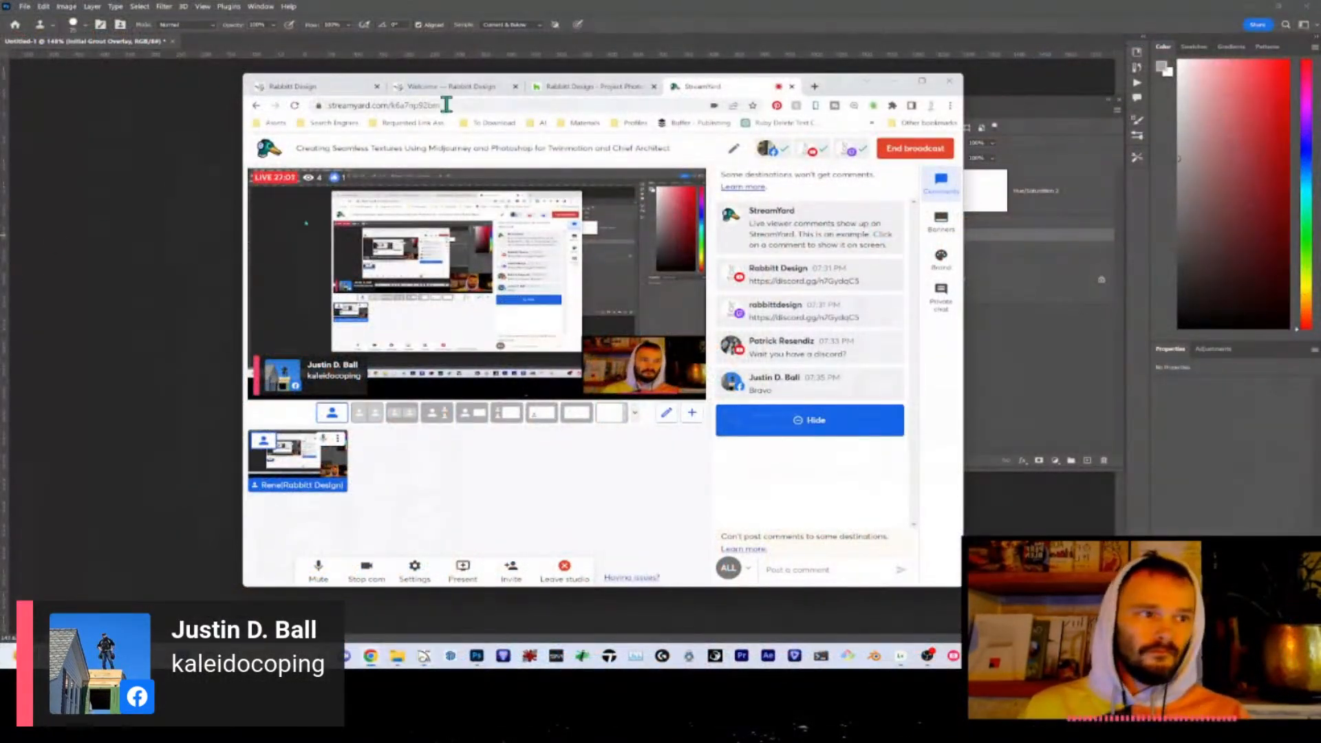
click(894, 81)
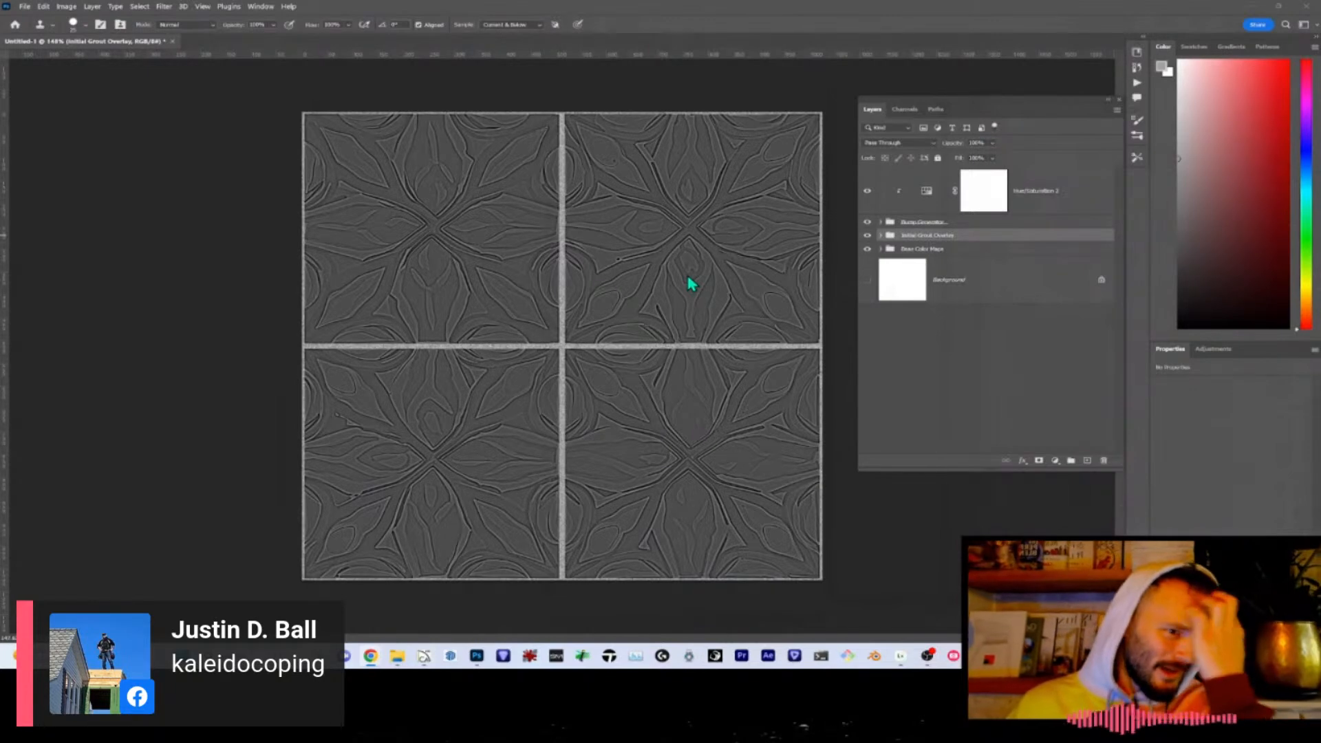
click(881, 250)
click(977, 298)
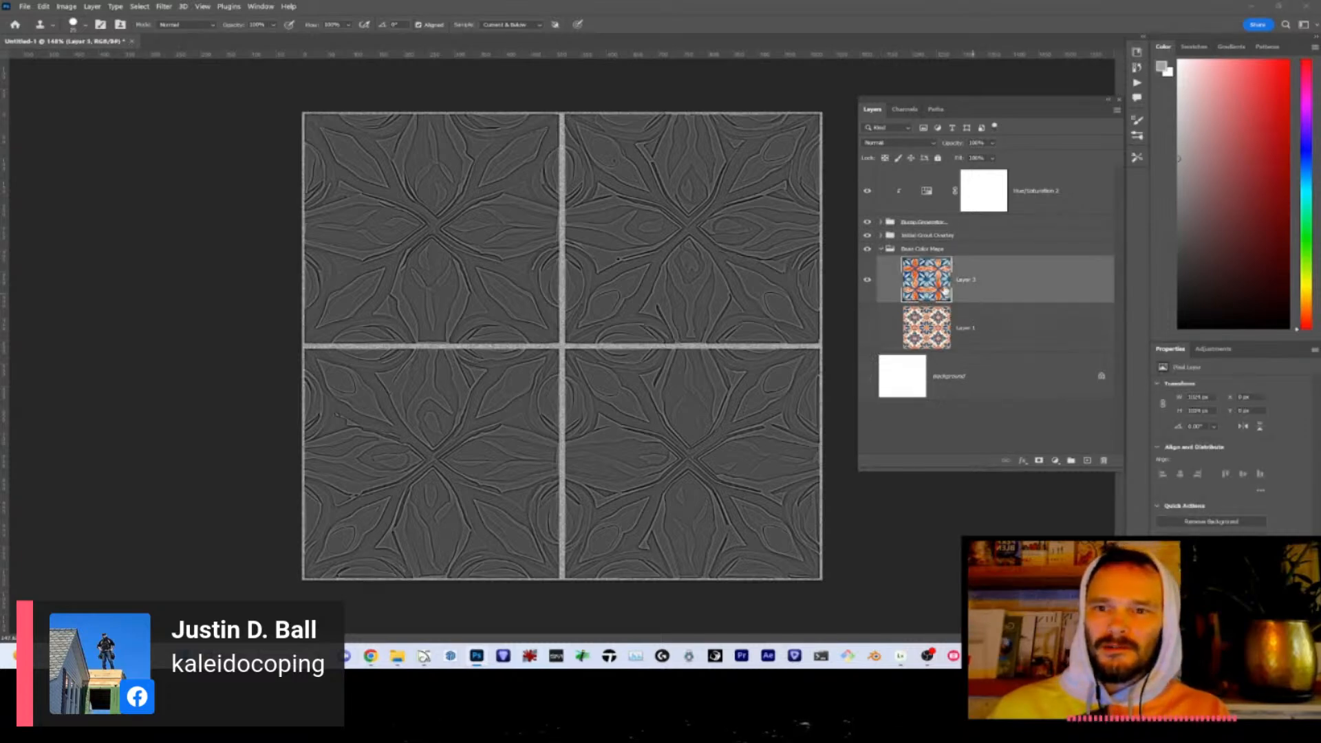
- Switch to Chrome, close the sand image search and bring up the generated mosaic images
key(alt+Tab)
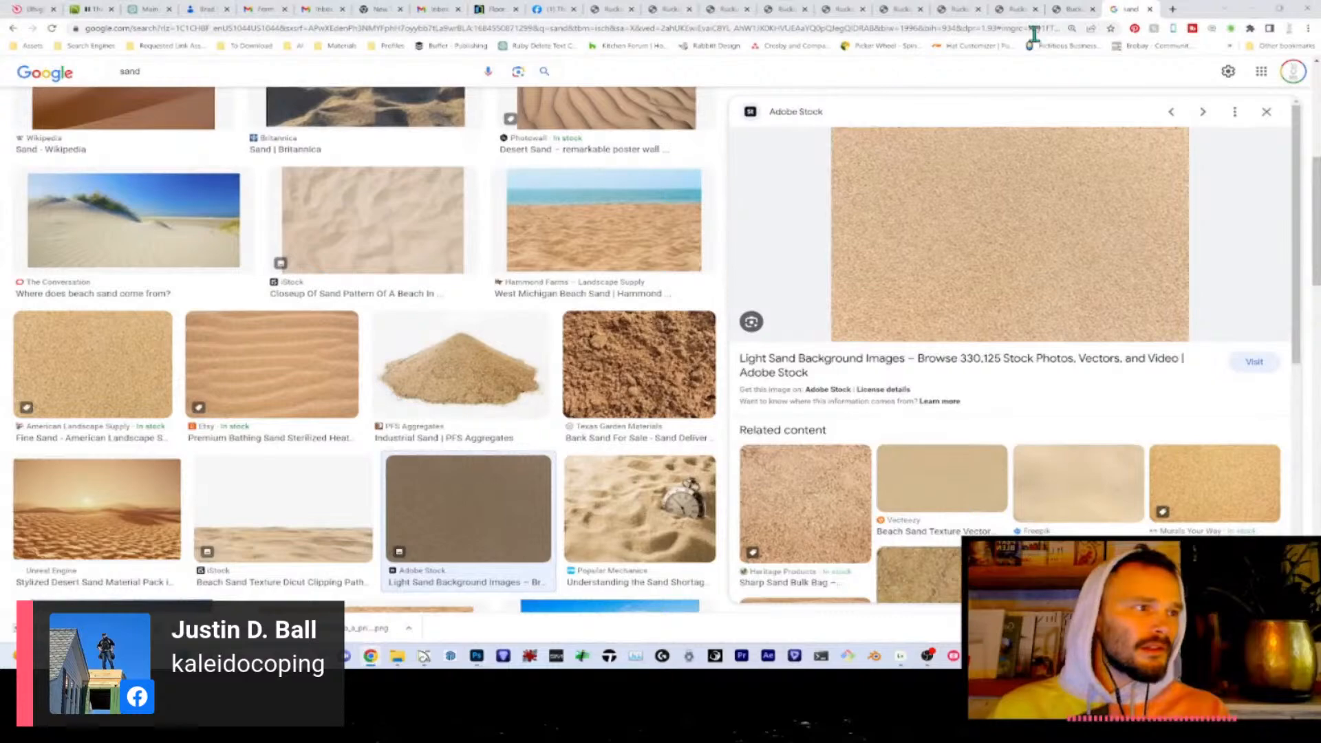
click(1150, 9)
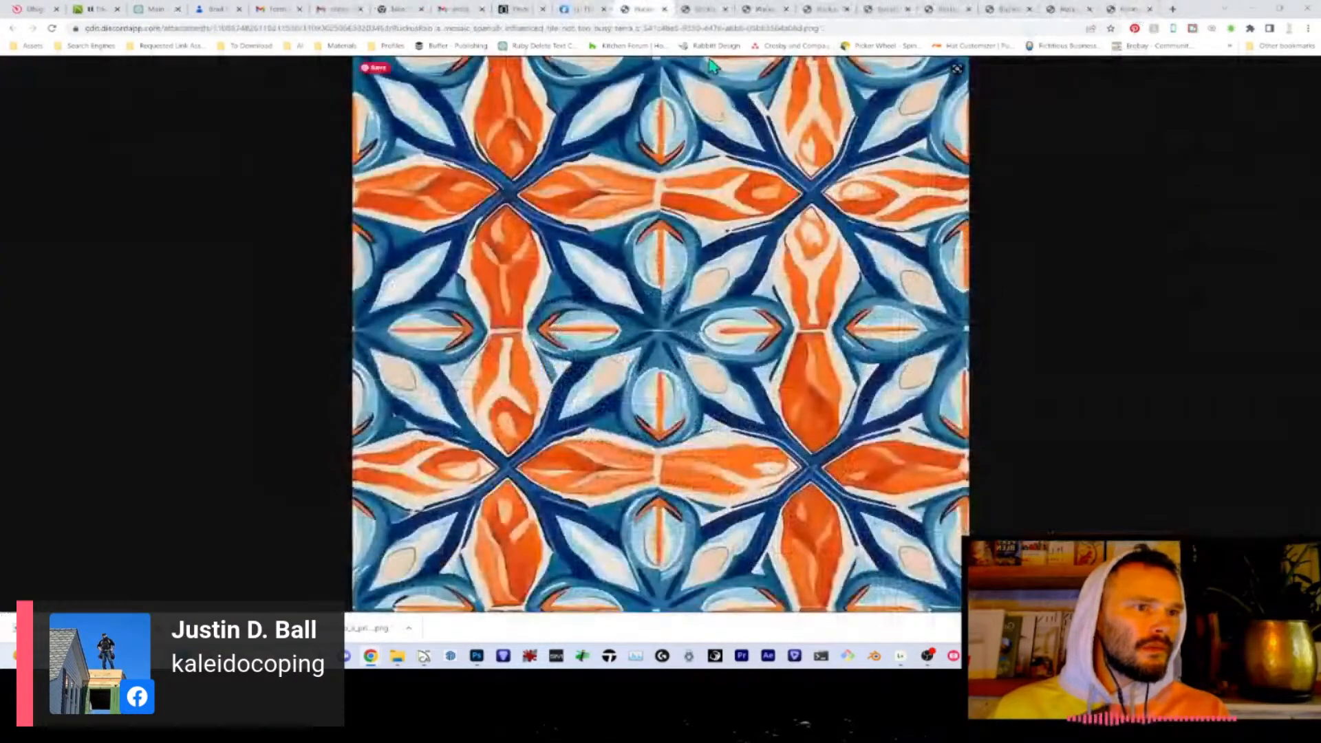
- Copy the blue, cream and orange Spanish tile image from the browser and paste it into the Photoshop document's Base Color Maps group
click(666, 9)
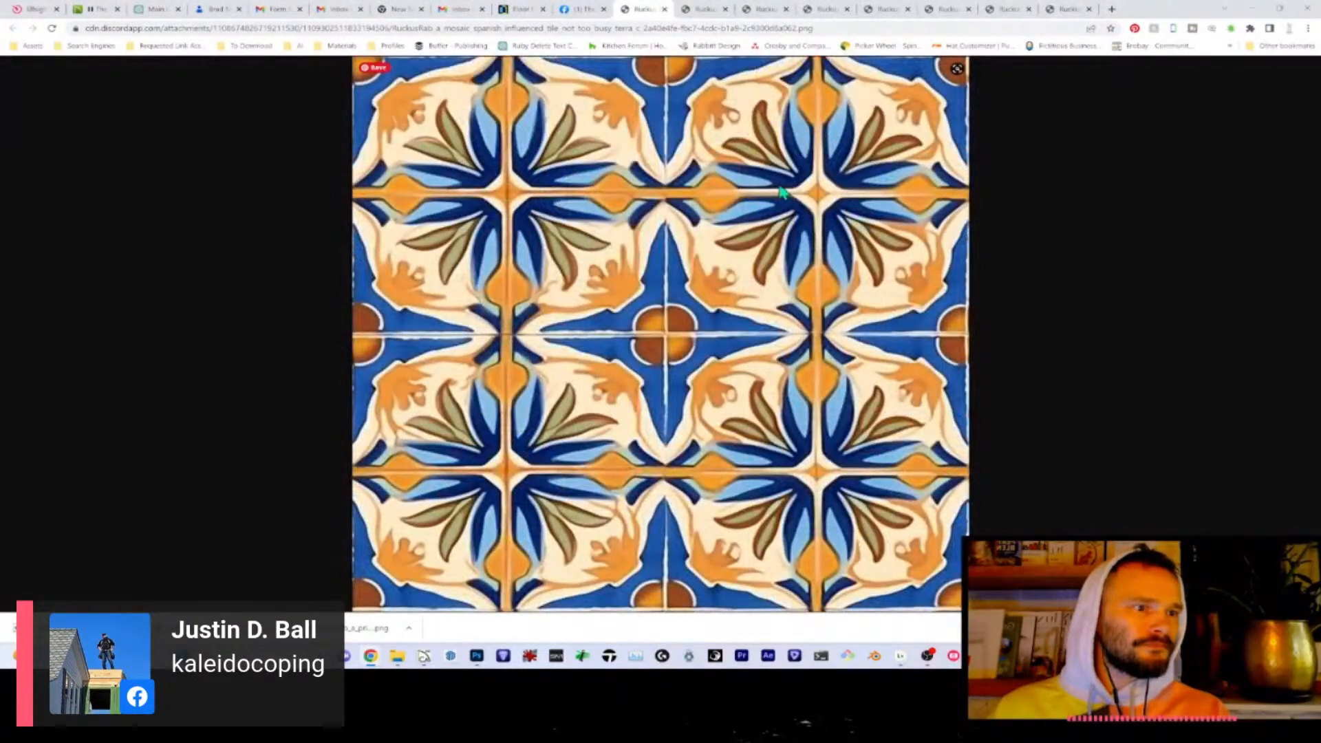
right_click(733, 304)
click(780, 333)
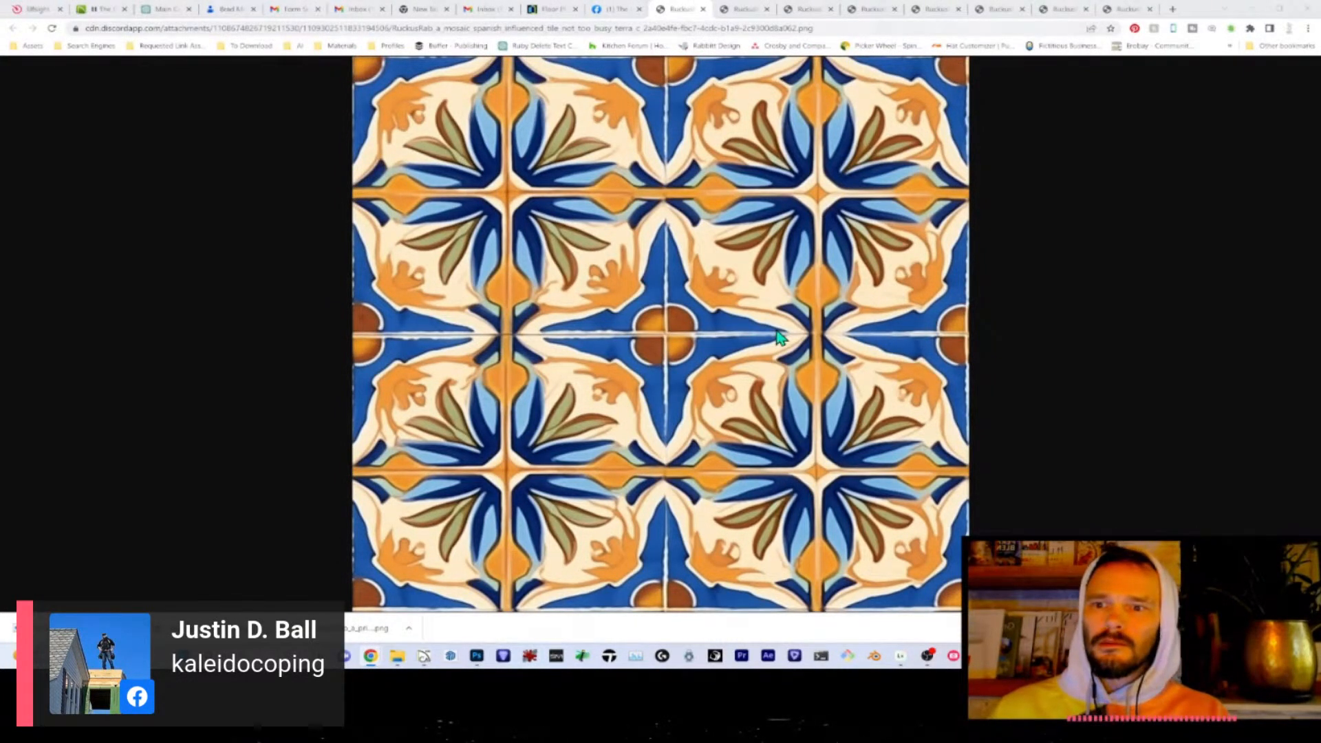
key(alt+Tab)
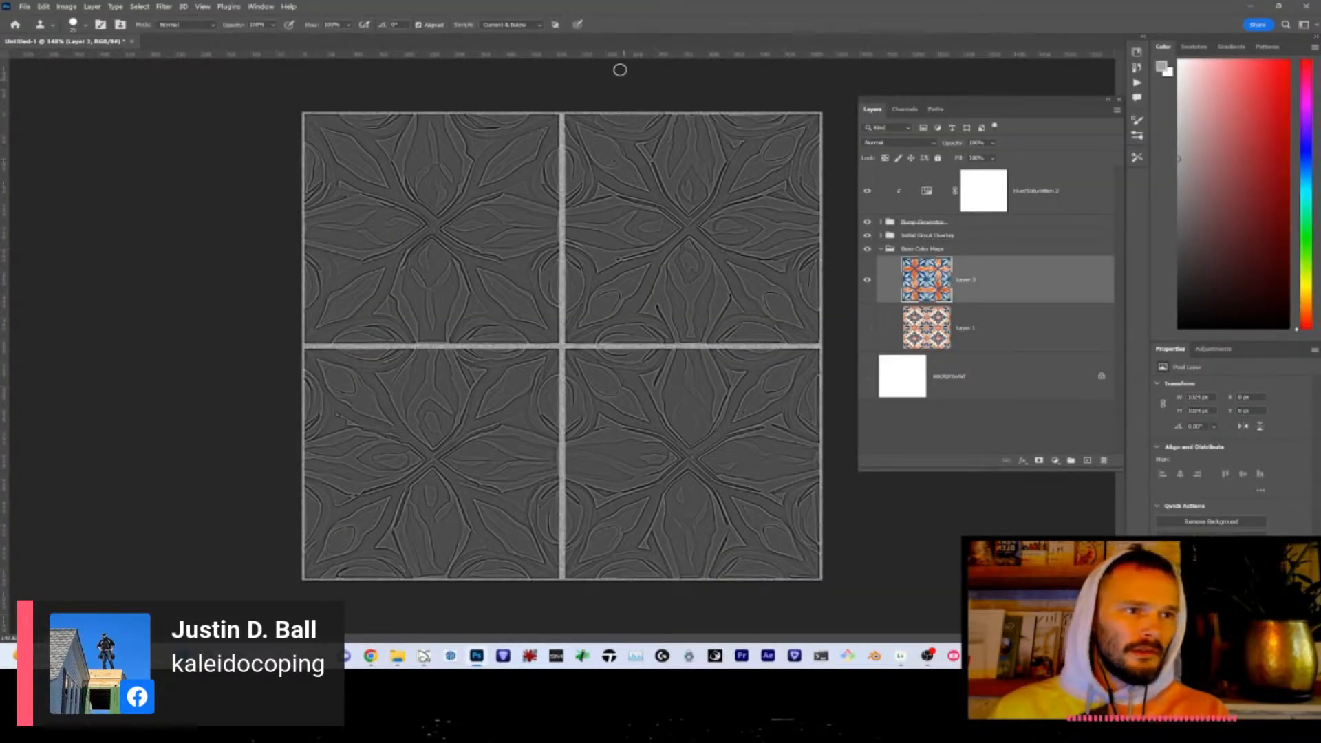
key(ctrl+v)
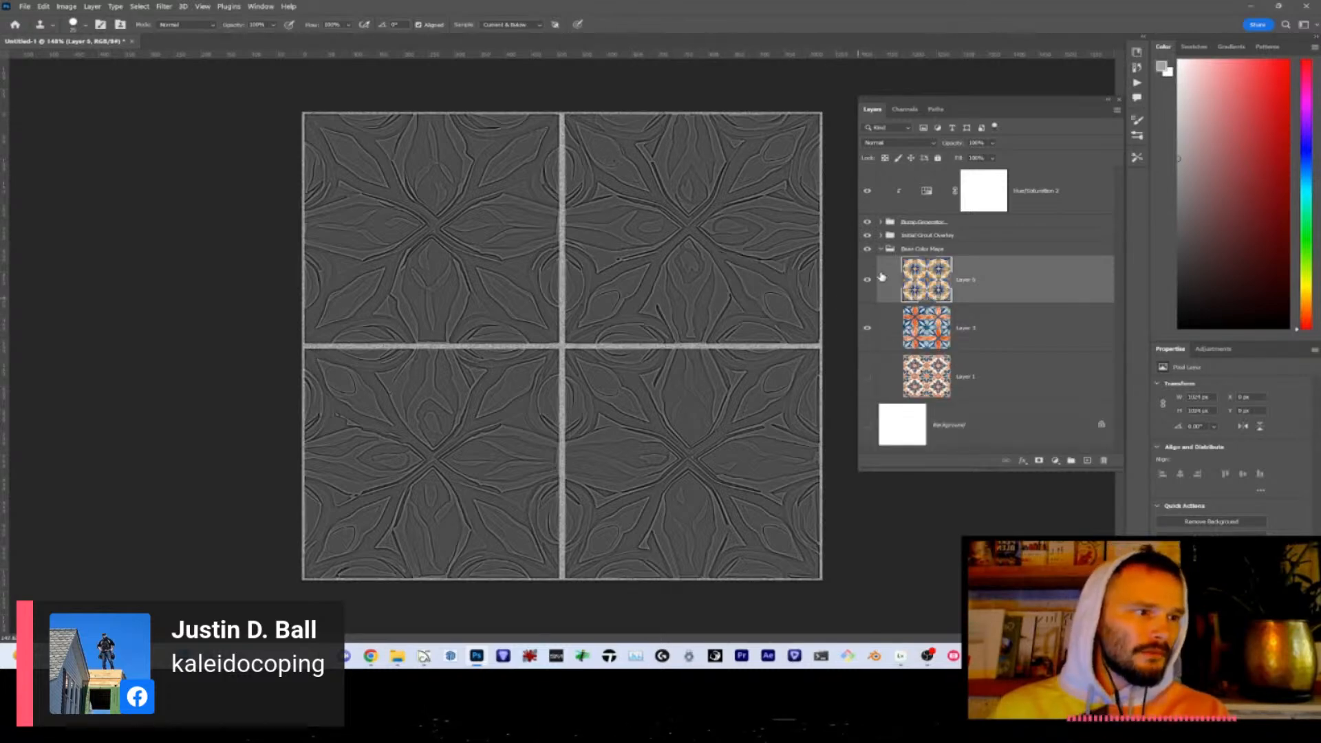
- Hide the Hue/Saturation 2 layer, the bump group and the Initial Grout Overlay group, and collapse the Base Color Maps group
click(870, 194)
click(868, 222)
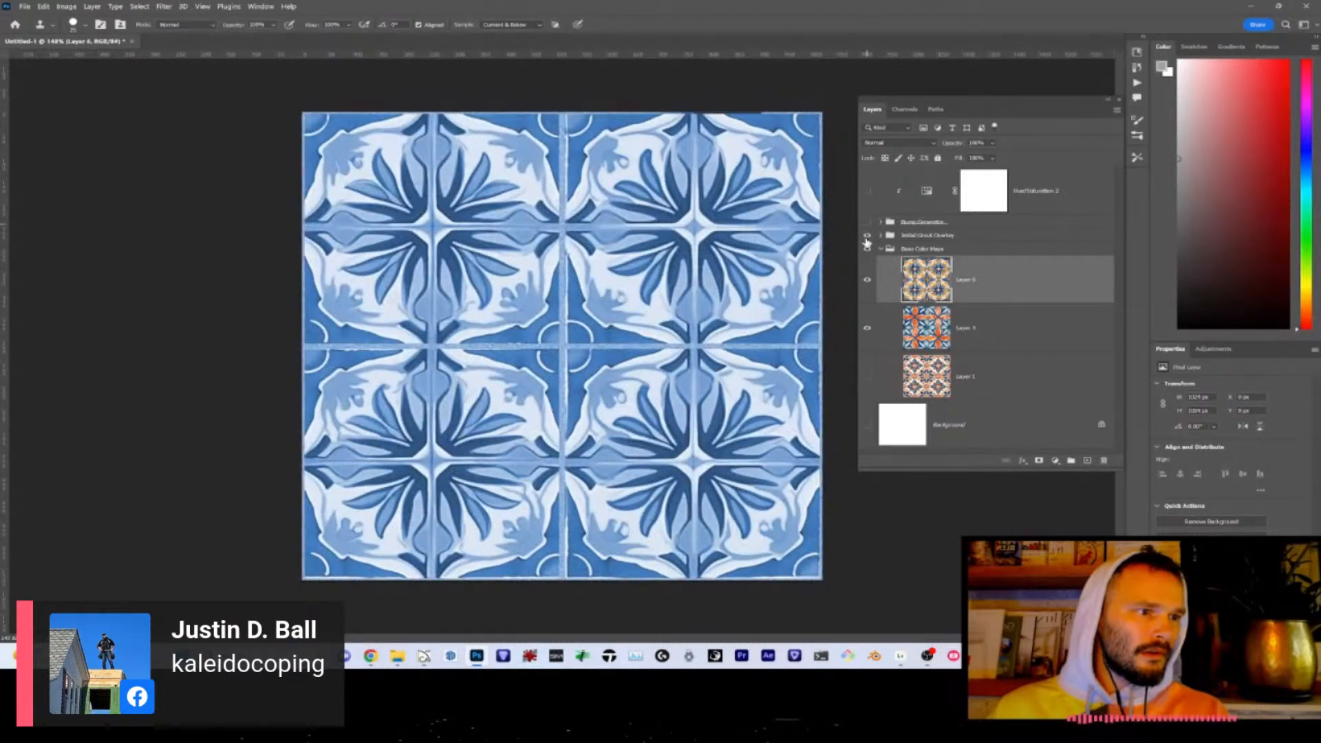
click(868, 236)
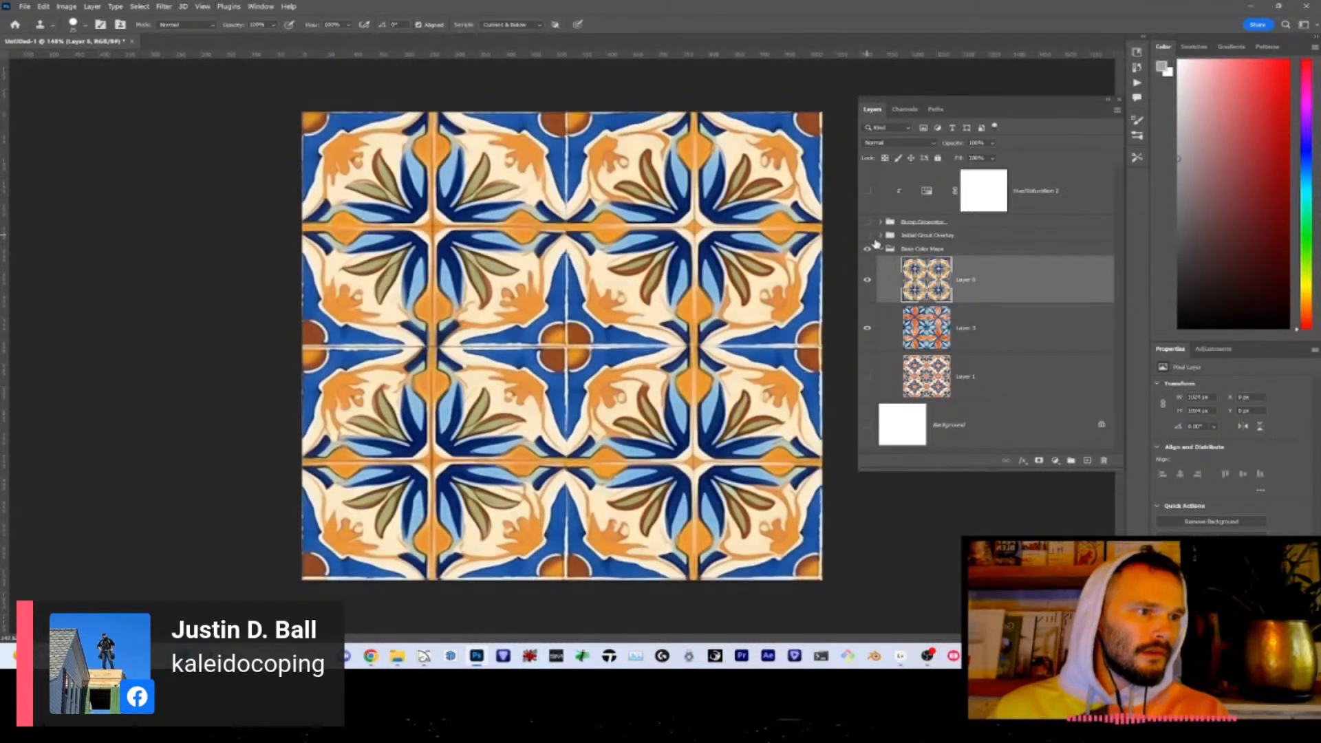
click(883, 250)
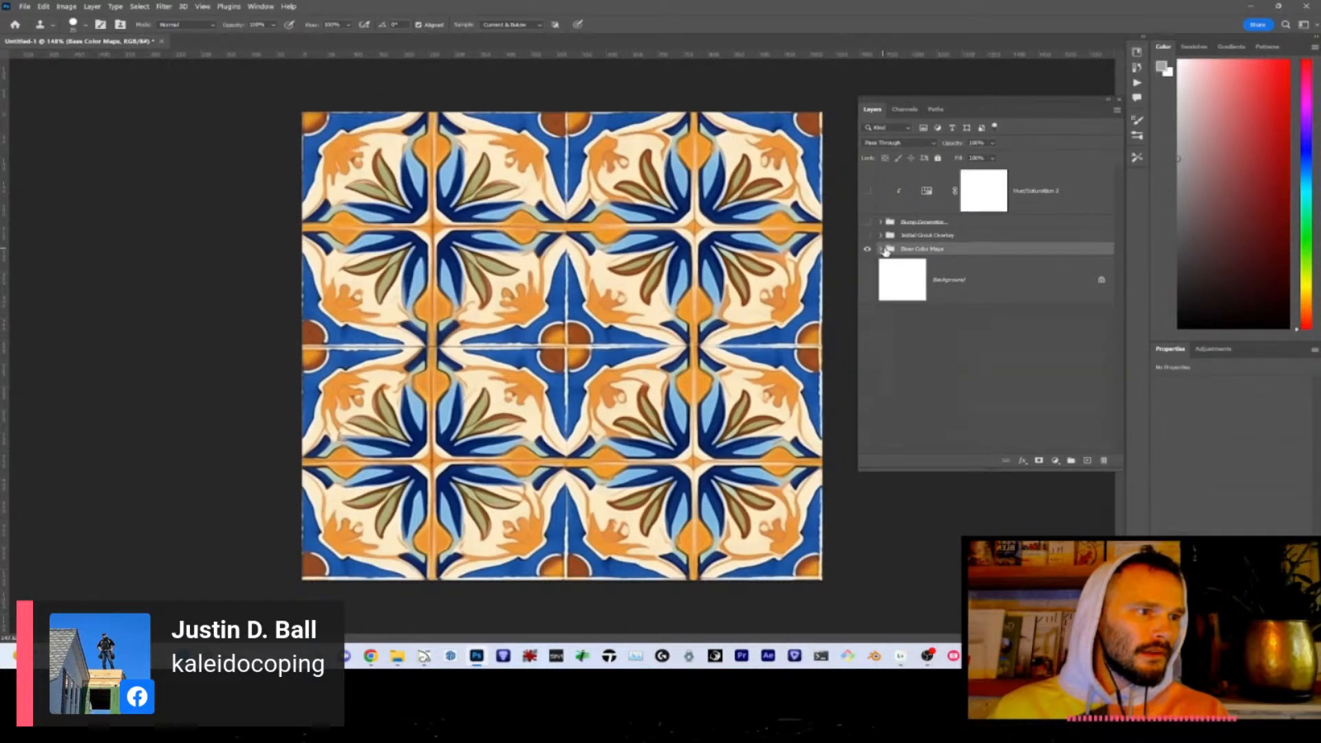
- Expand and show the Initial Grout Overlay group, and clip its Hue/Saturation 1 adjustment to the grout layer below
click(880, 236)
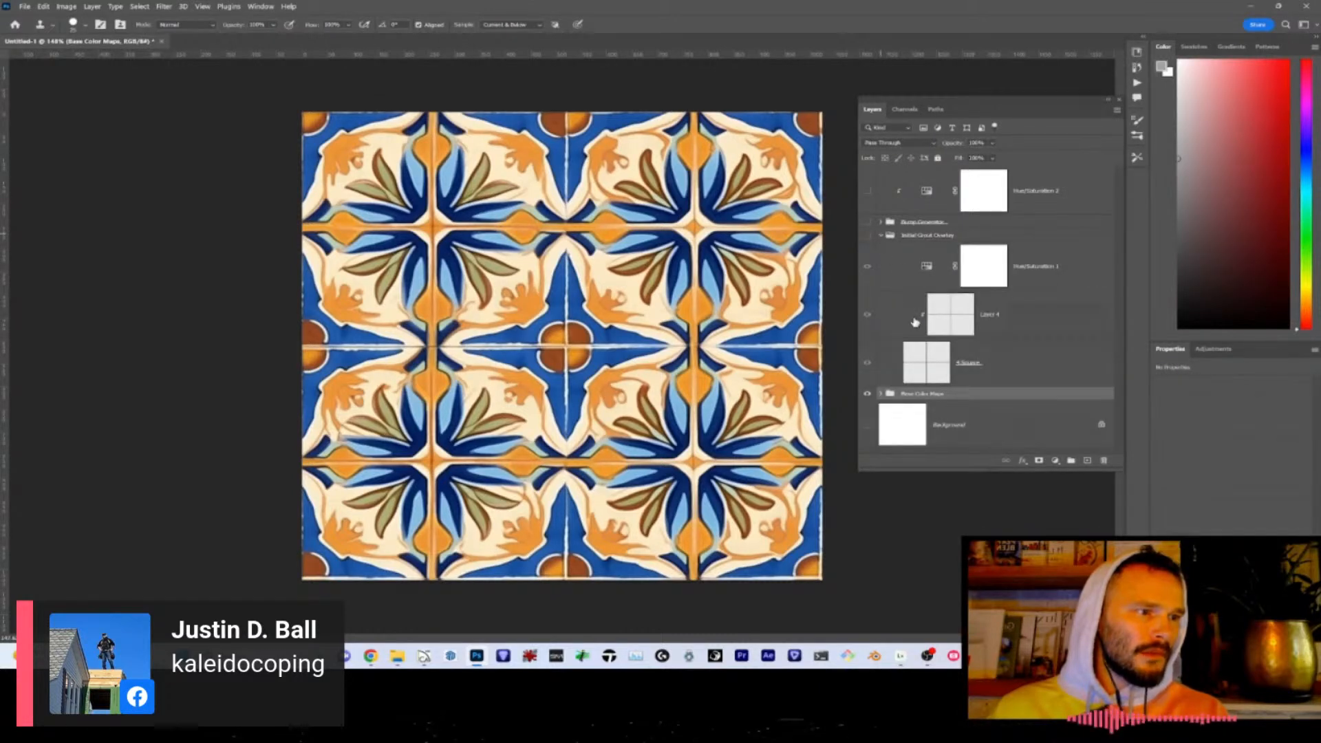
click(867, 236)
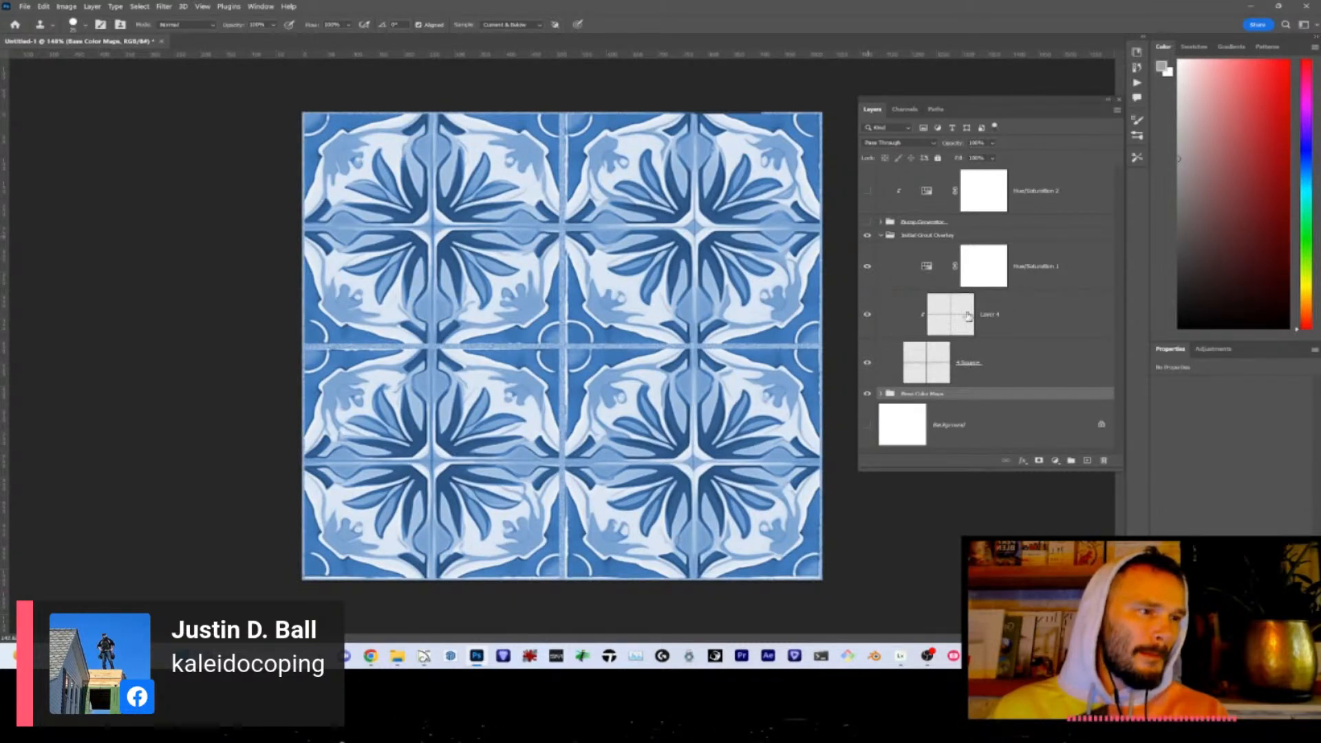
alt+click(955, 287)
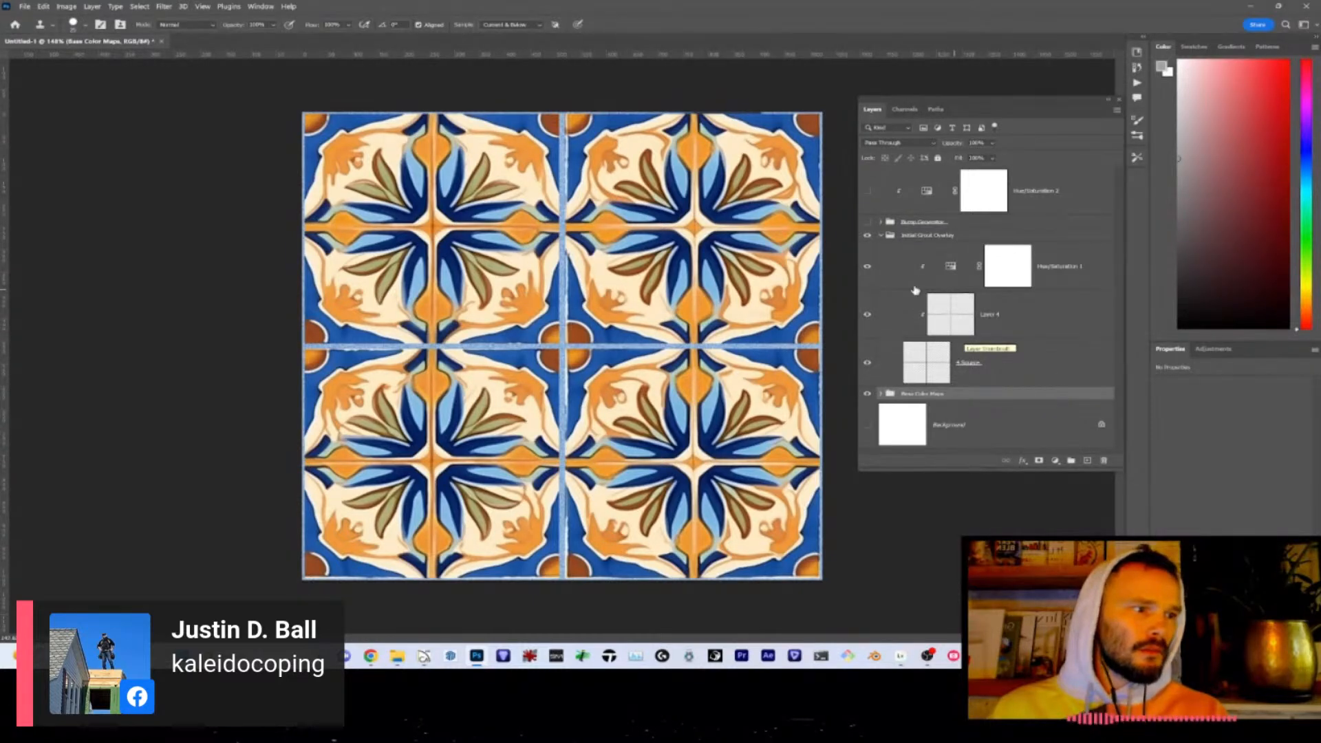
- Shift the Hue/Saturation 1 hue to a warm orange-tan and lower its lightness to recolour the grout
click(953, 269)
click(954, 271)
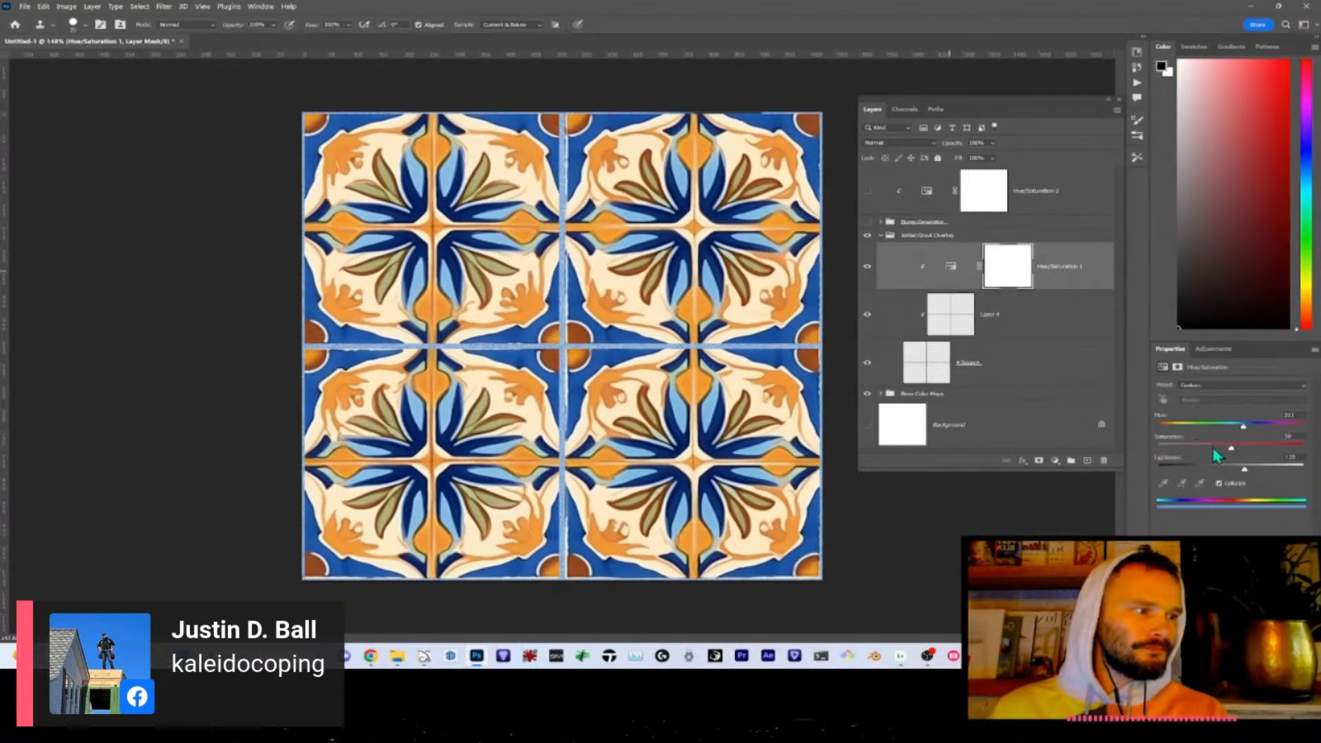
drag(1241, 427, 1175, 428)
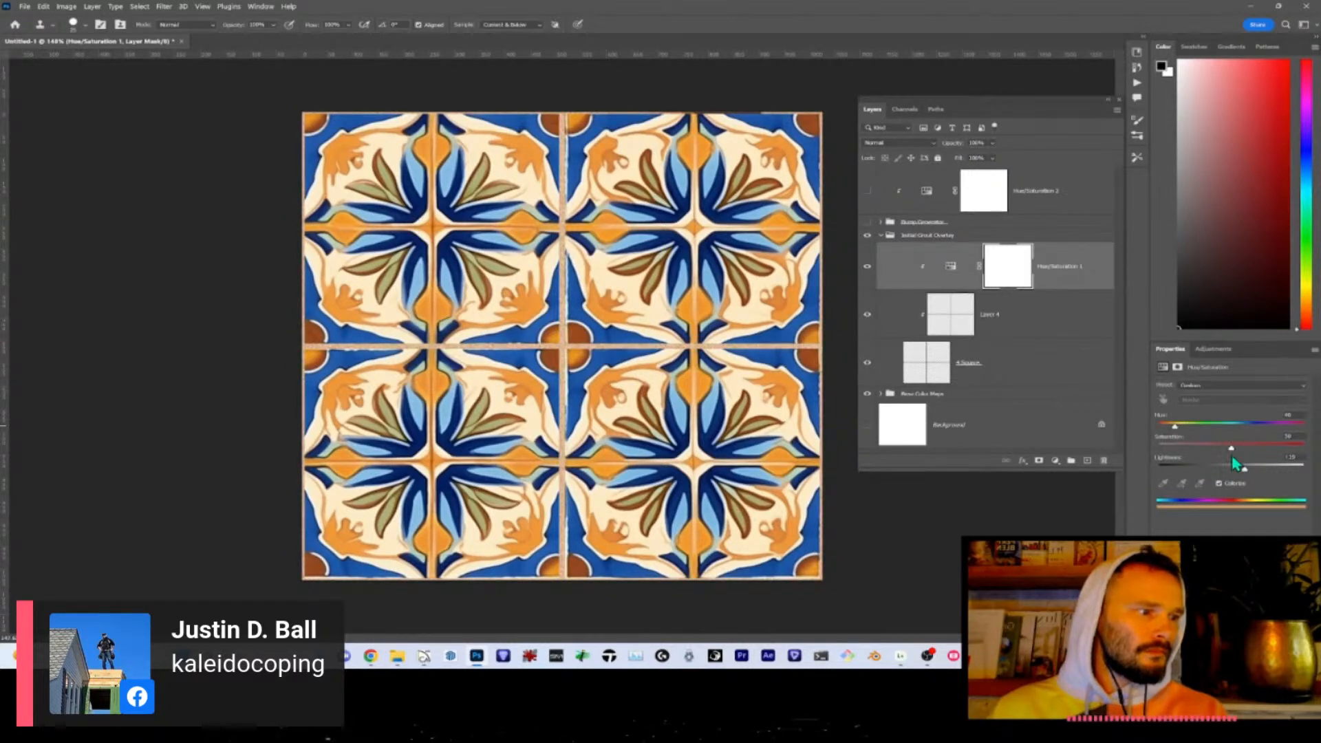
mouse_move(1247, 475)
mouse_down()
mouse_move(1186, 477)
mouse_move(1236, 476)
mouse_up()
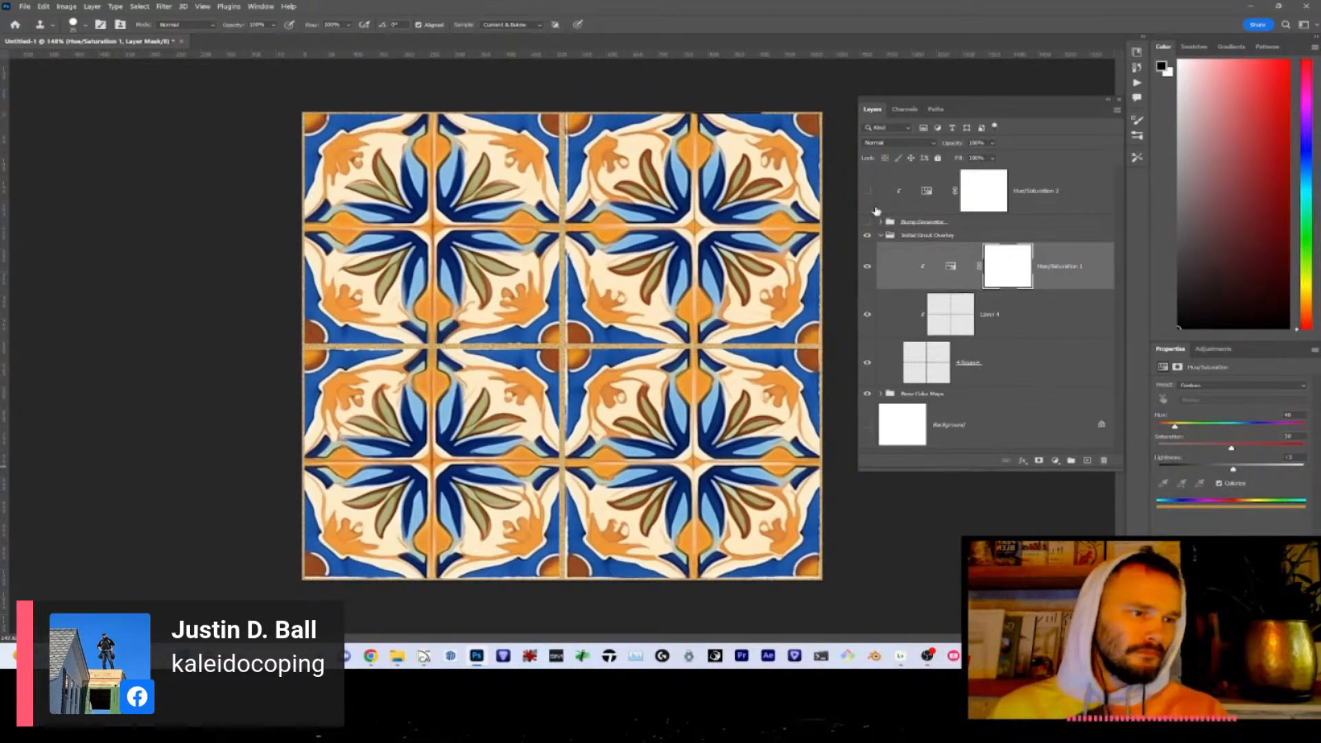
- Export the tile image as a JPG with a width of 1024 px
key(ctrl+alt+shift+w)
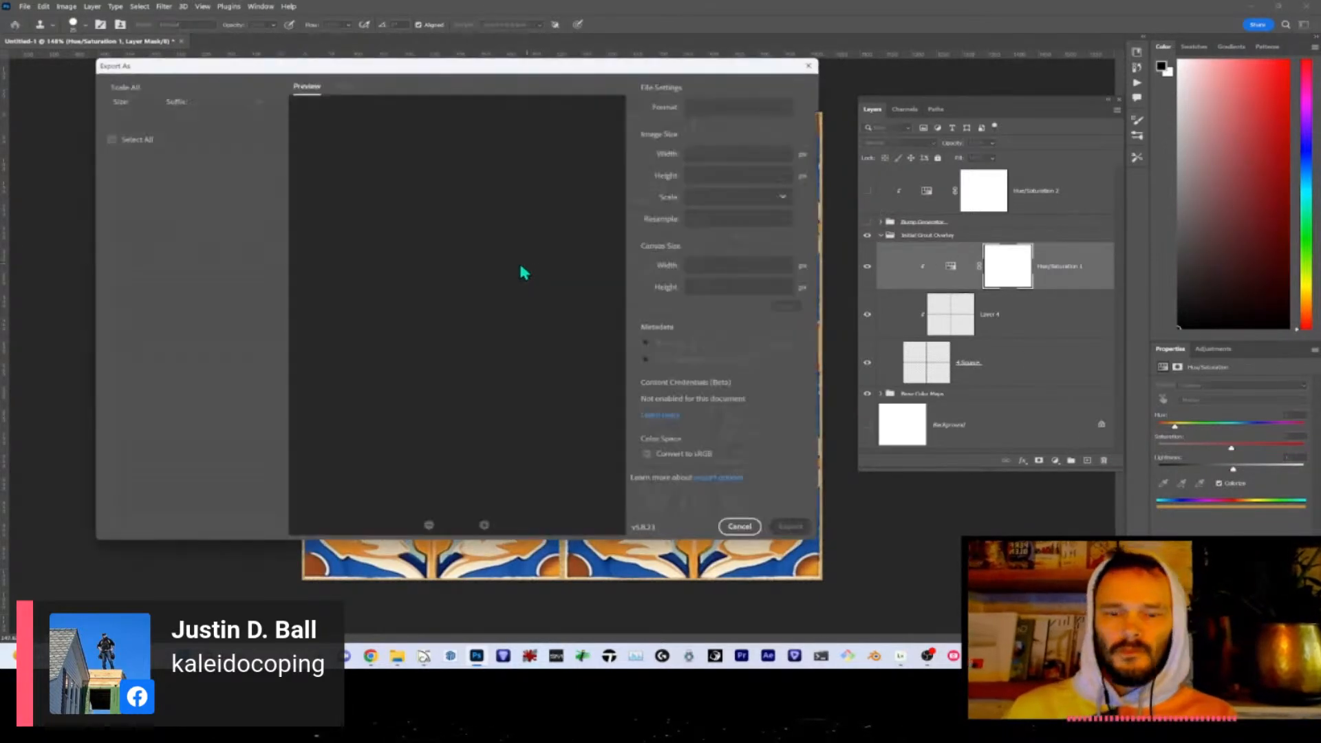
click(738, 187)
text(1024)
key(Tab)
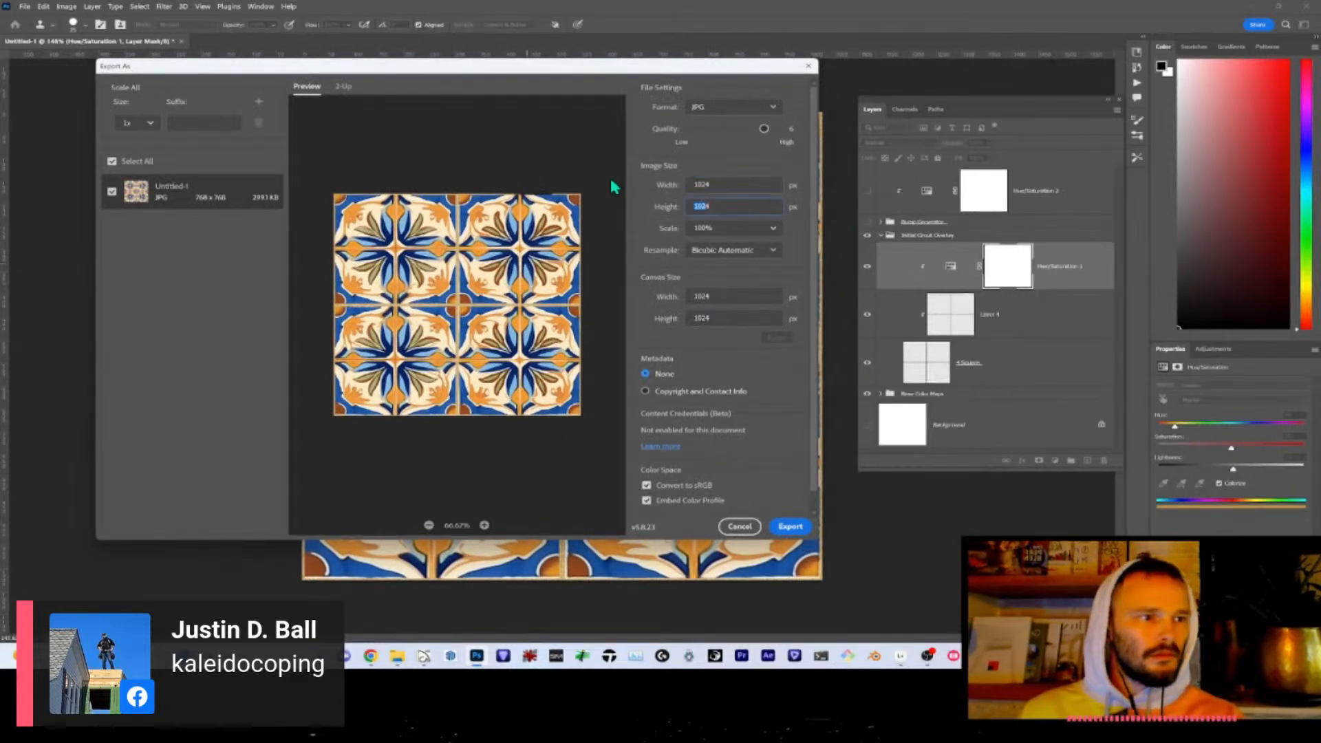
click(797, 525)
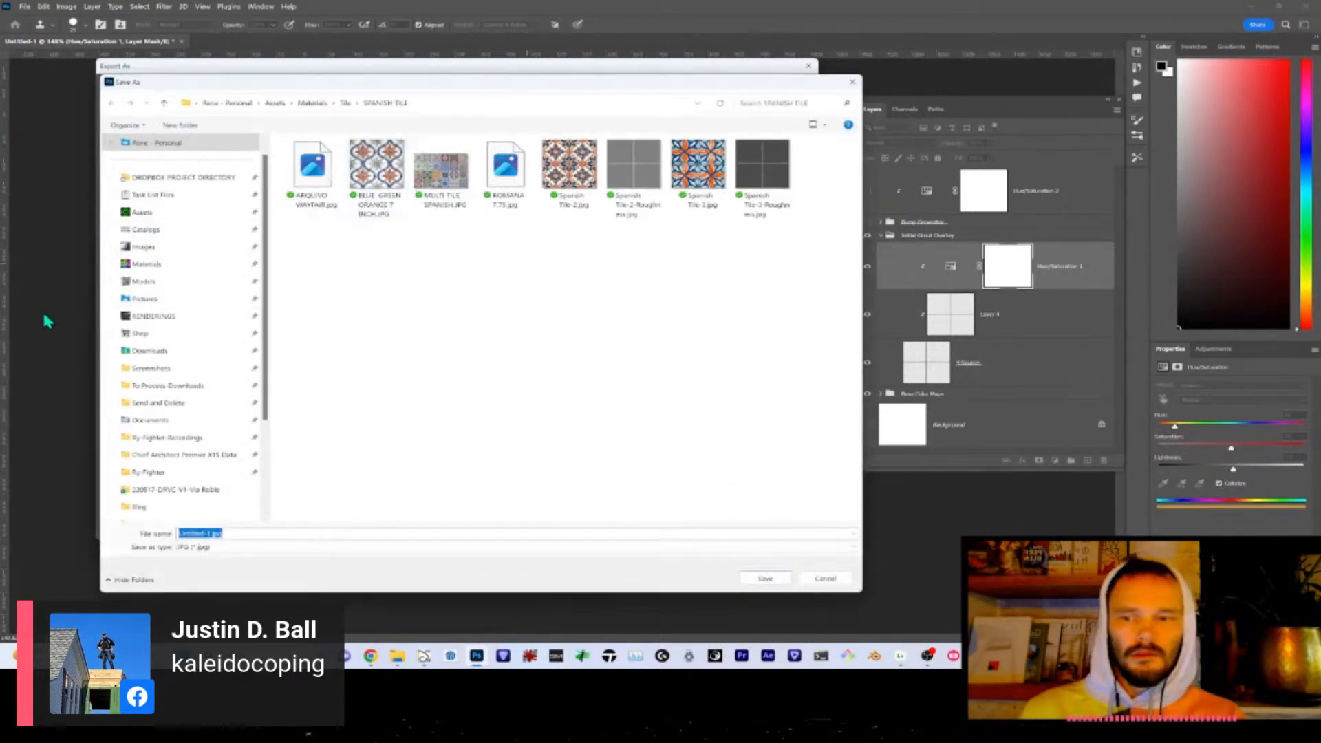
- Save the exported image in the SPANISH TILE folder as Spanish Tile-4.jpg, basing the name on the existing Spanish Tile-3.jpg
click(303, 536)
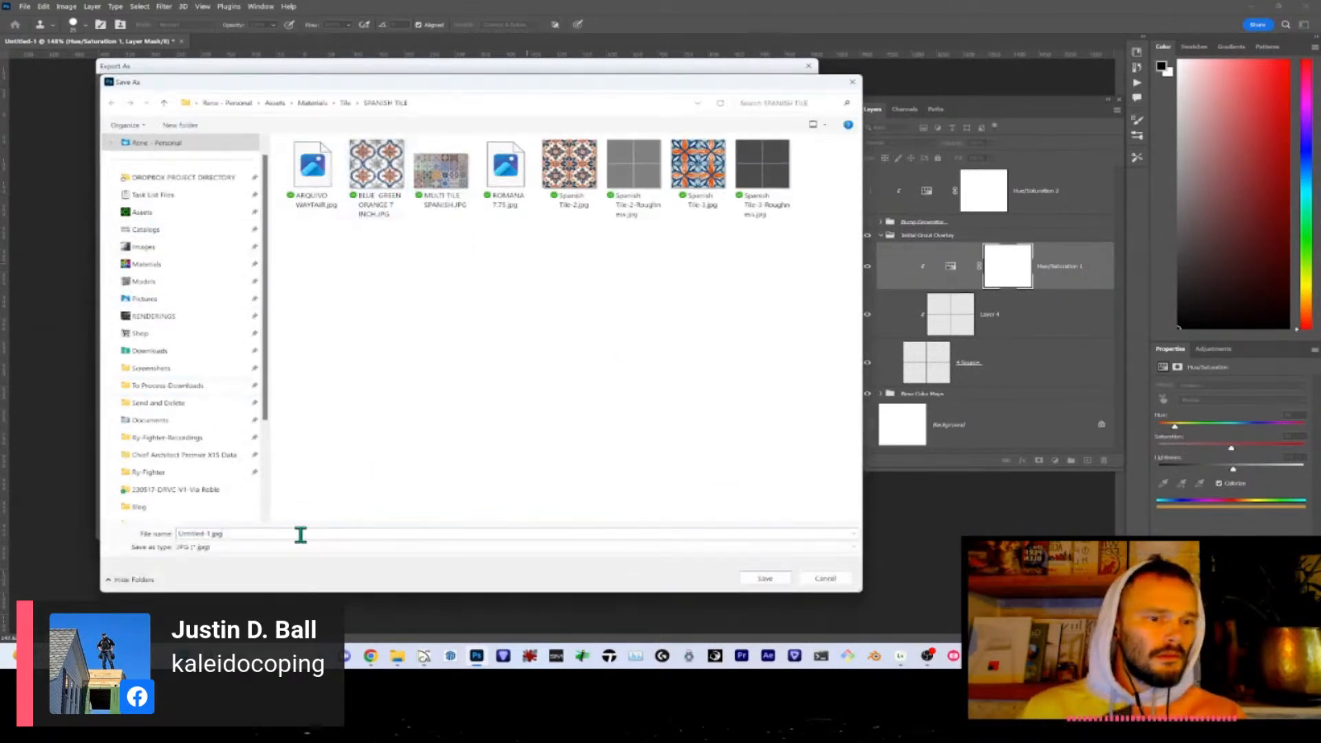
double_click(301, 535)
click(696, 183)
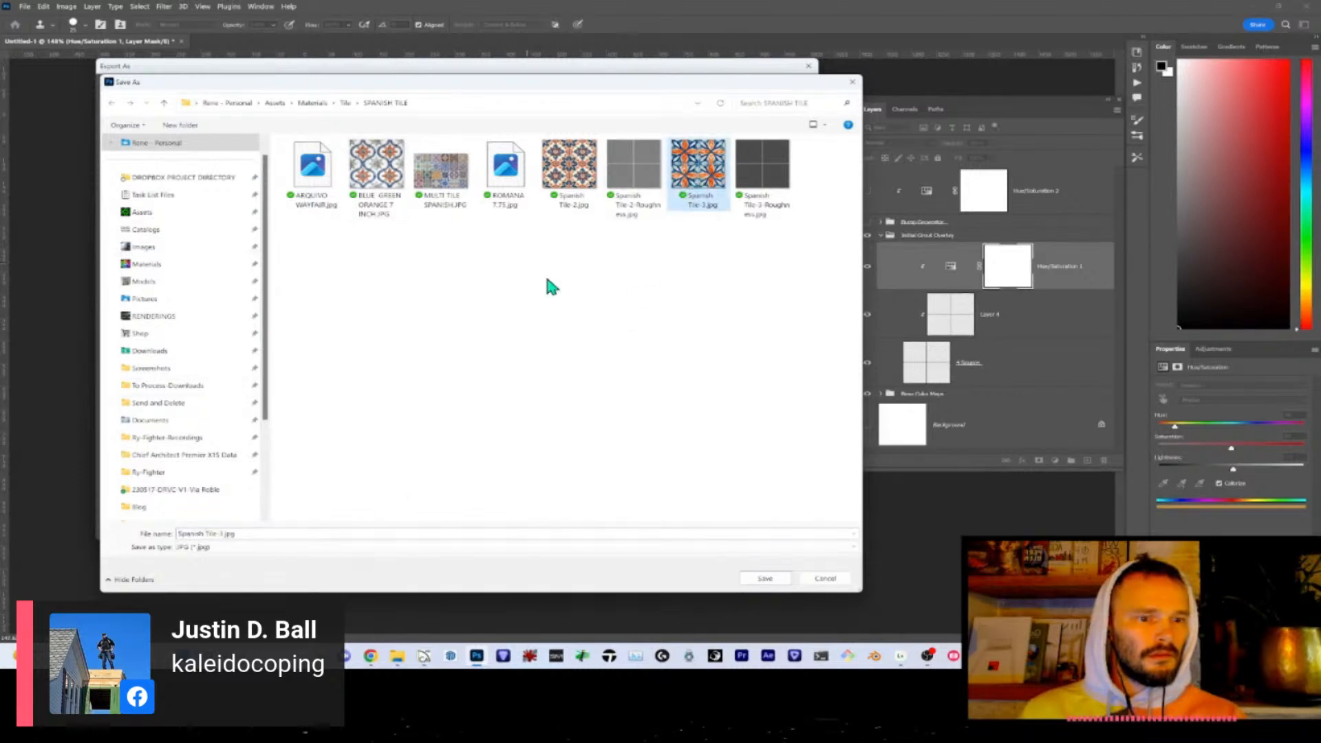
click(212, 536)
click(221, 536)
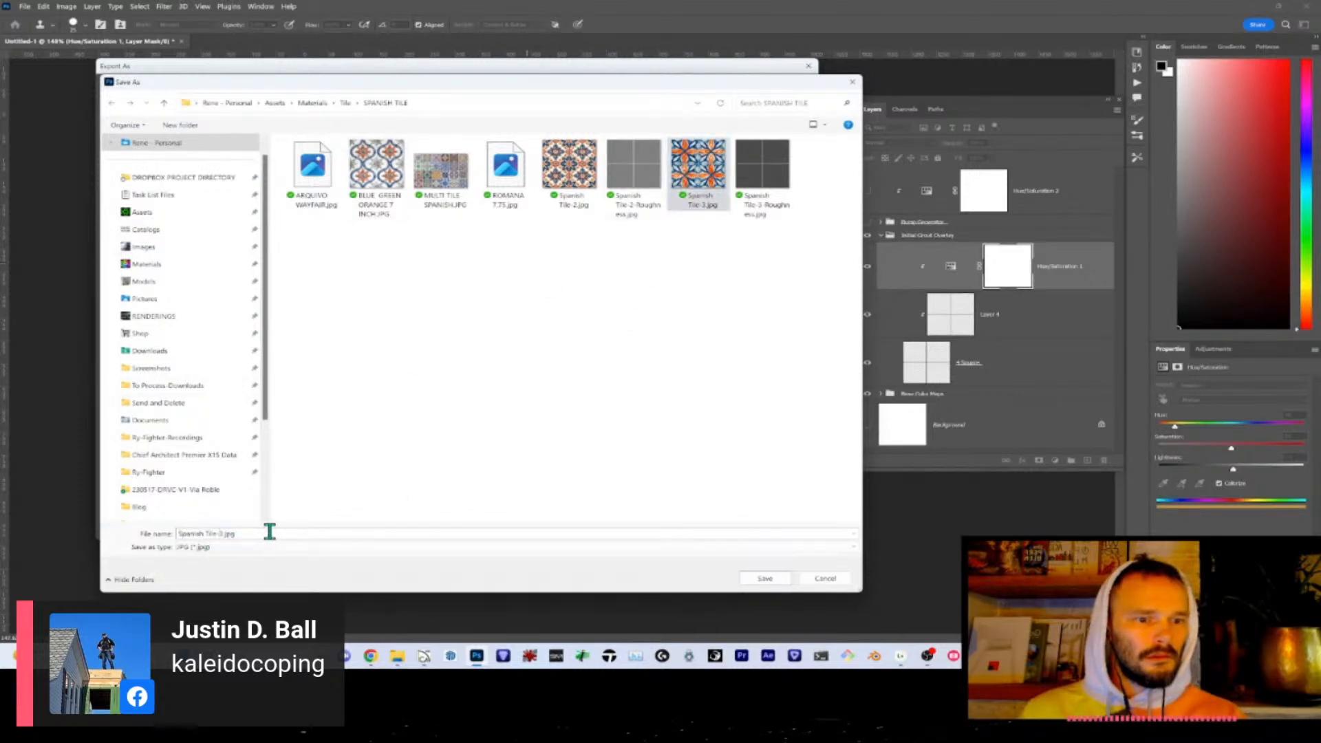
key(BackSpace)
text(4)
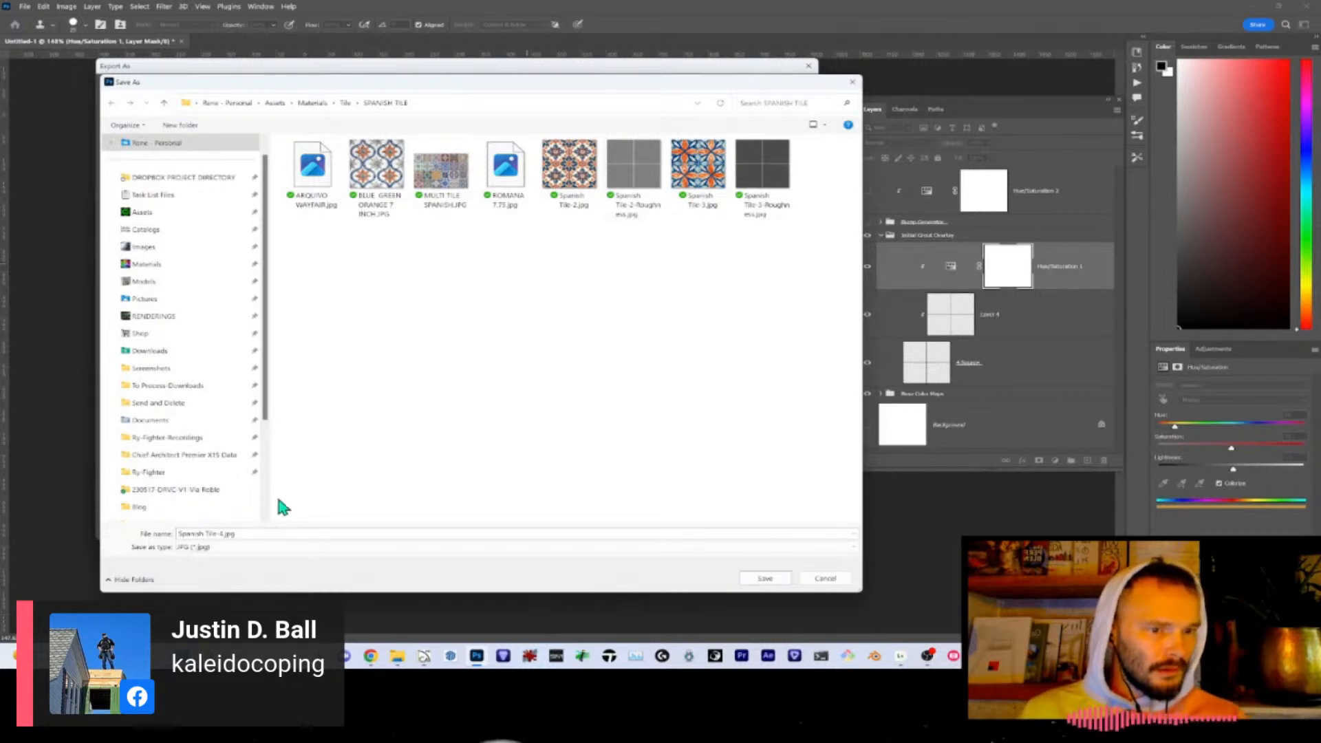
click(769, 581)
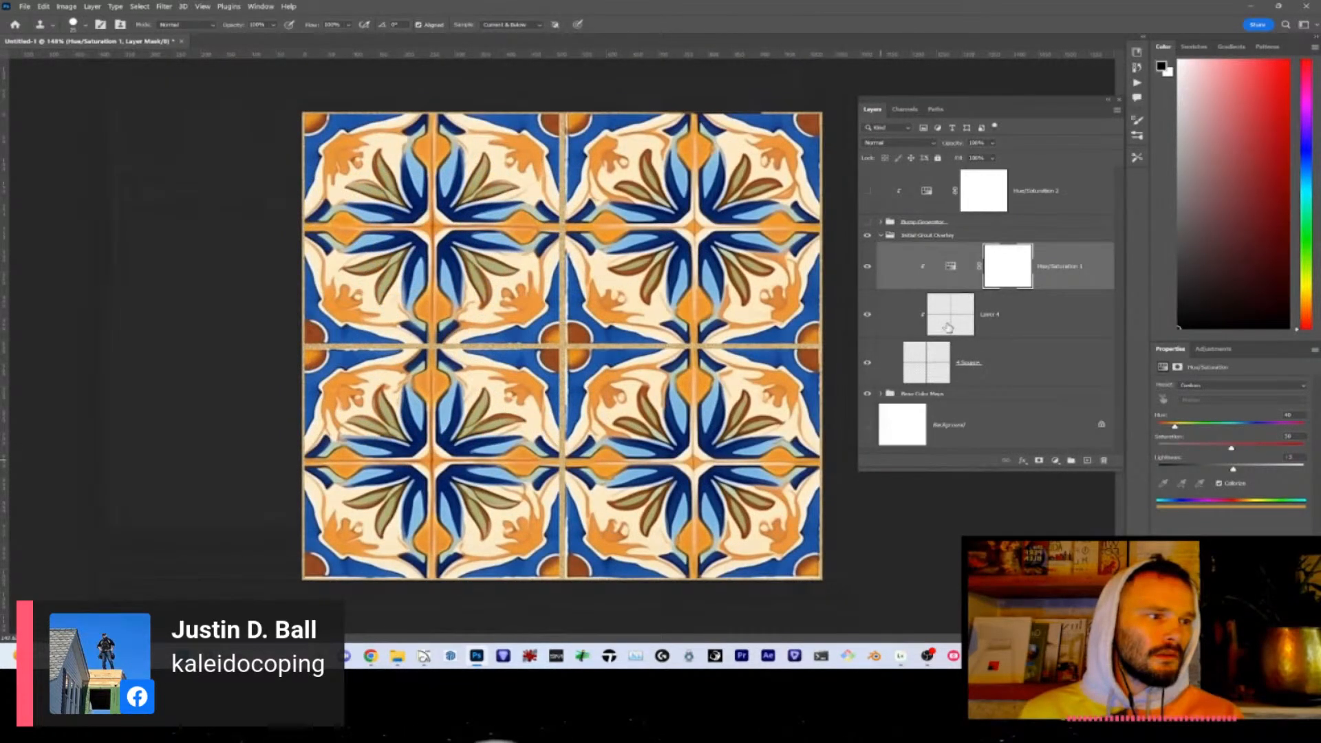
- Stamp all visible layers into a new layer directly above Layer 5 inside the bump group
click(925, 236)
click(881, 223)
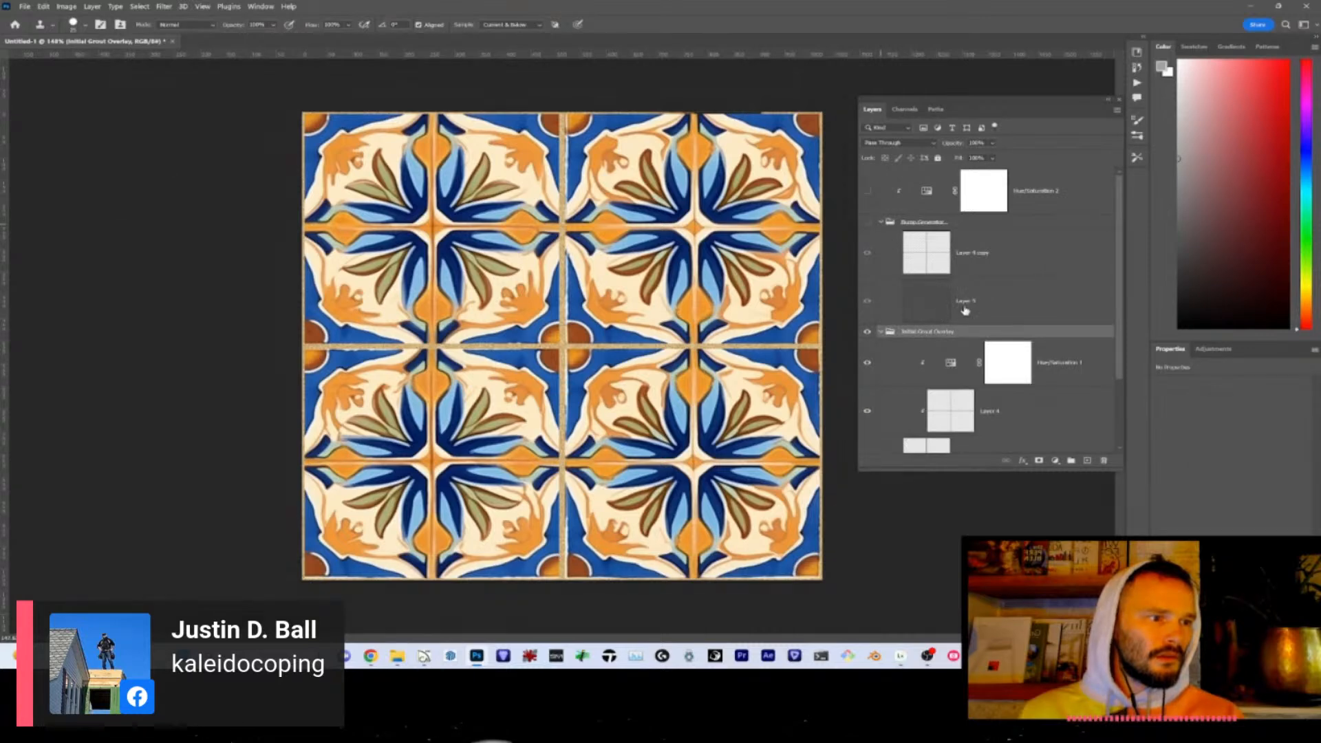
click(1019, 295)
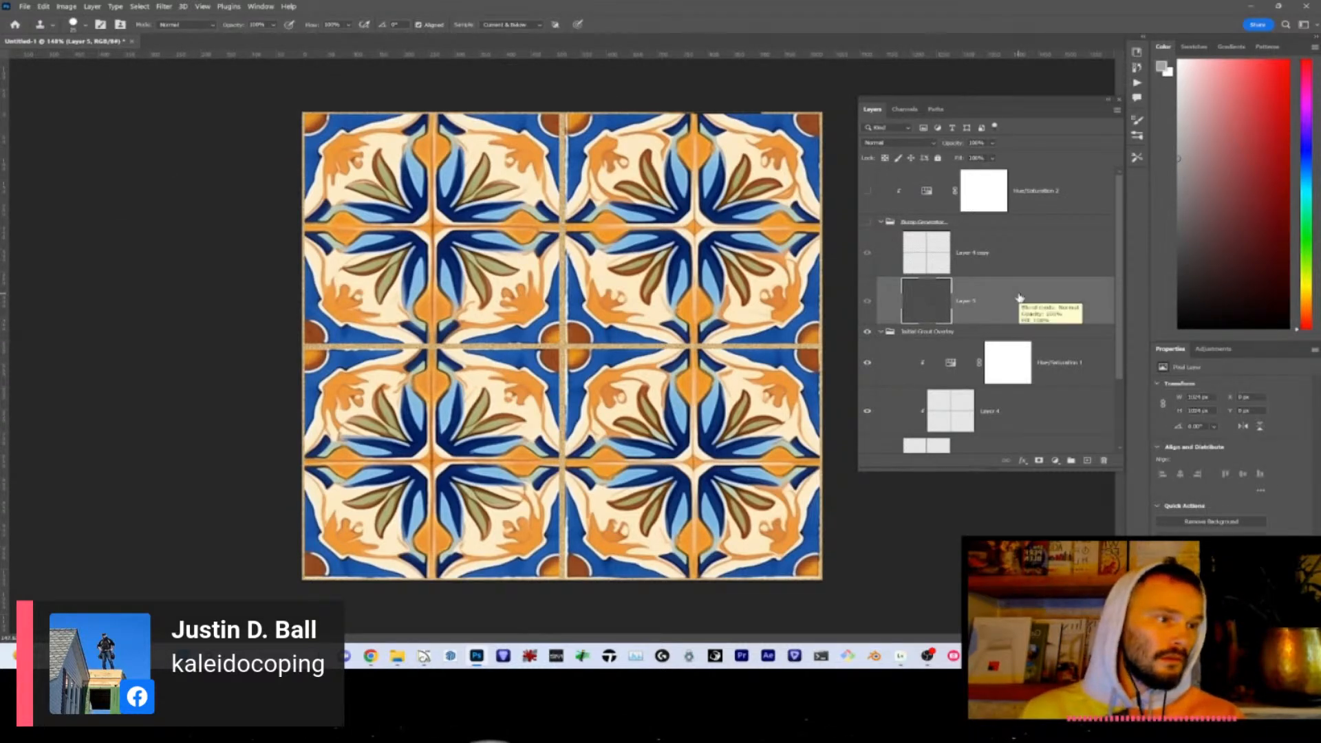
key(ctrl+alt+shift+w)
click(812, 68)
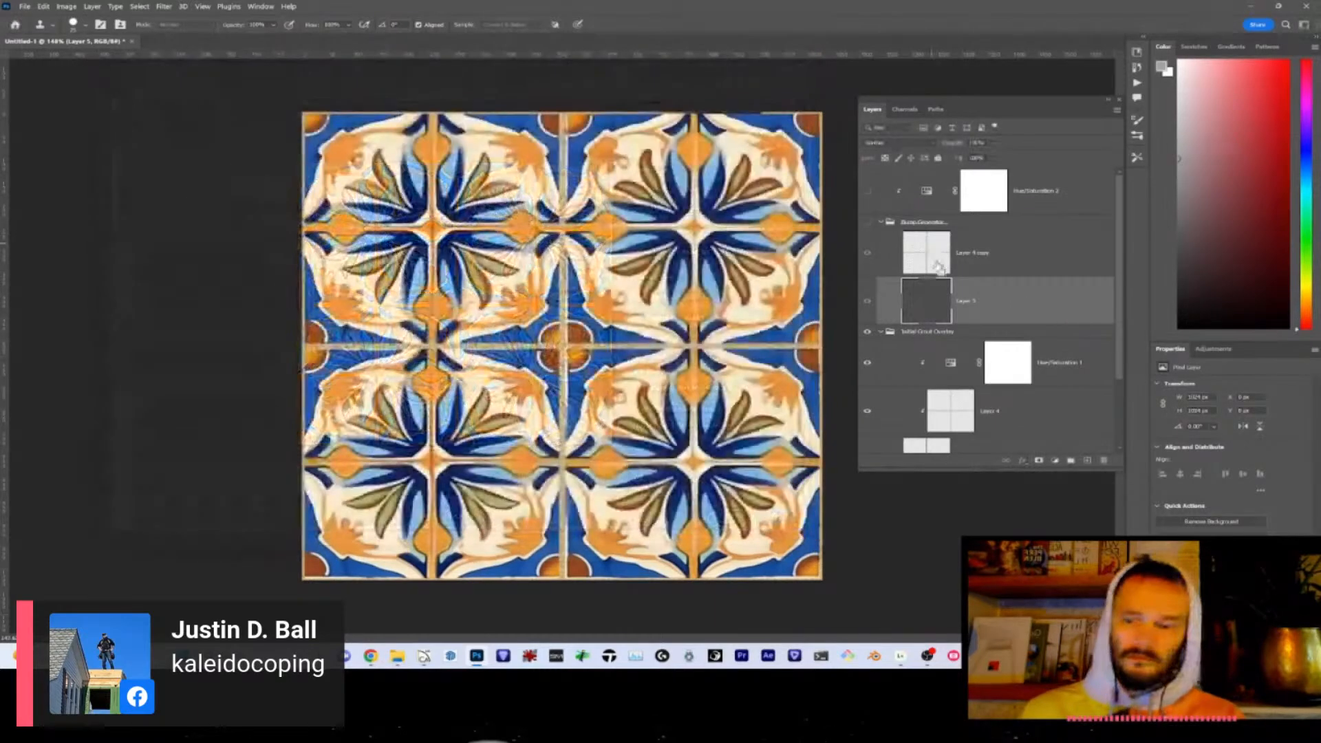
key(ctrl+alt+shift+e)
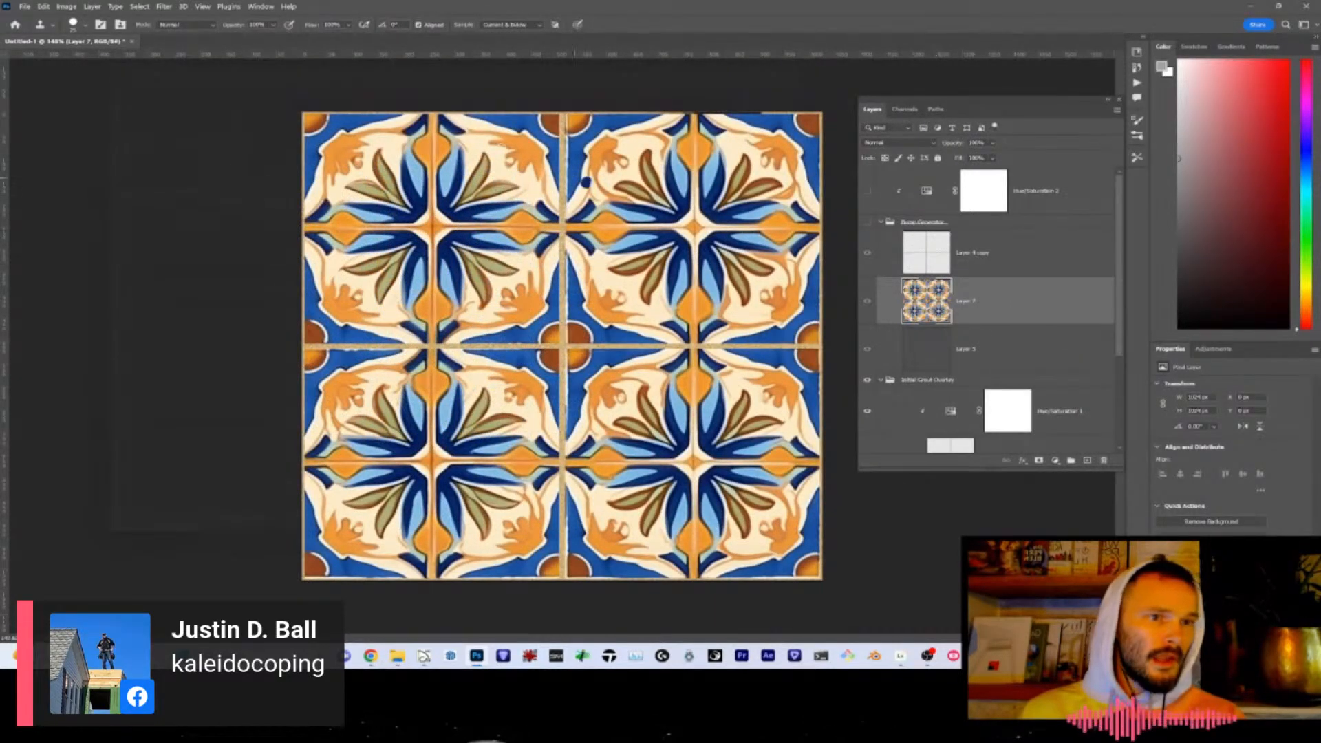
click(164, 7)
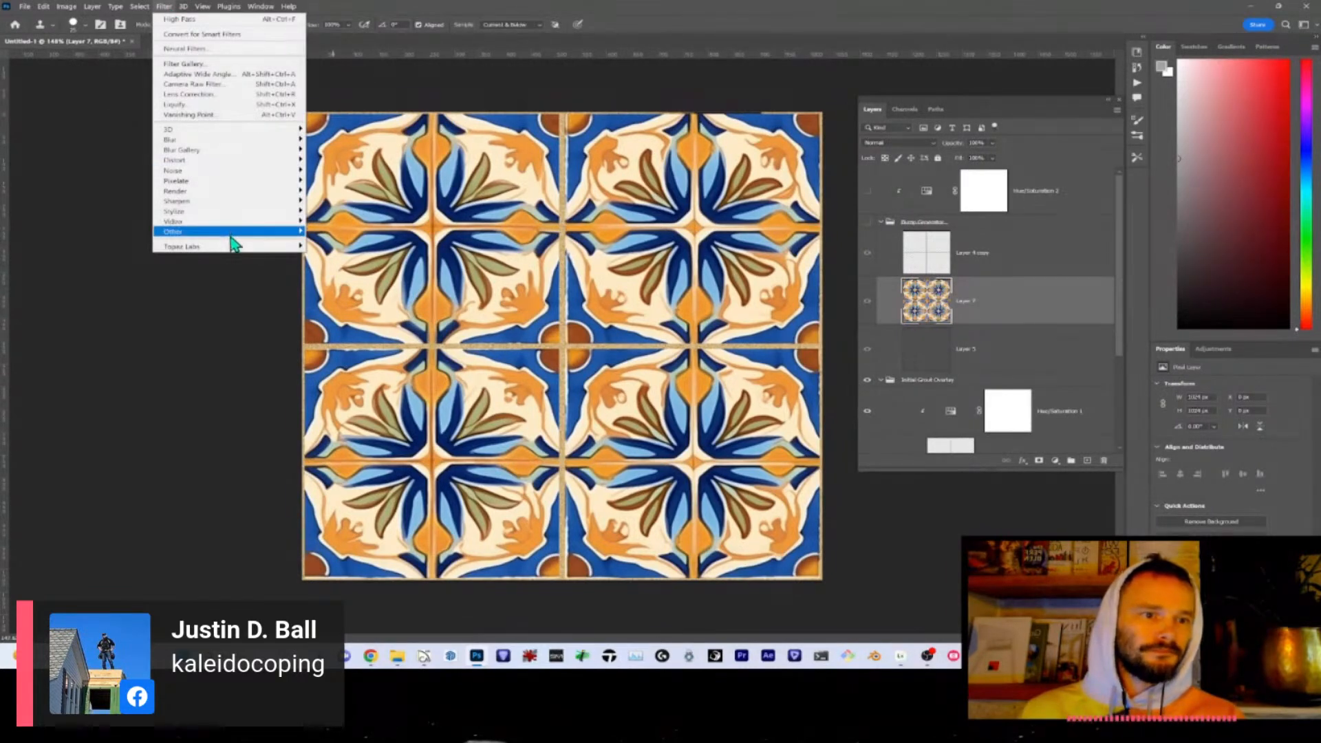
mouse_move(231, 234)
click(421, 11)
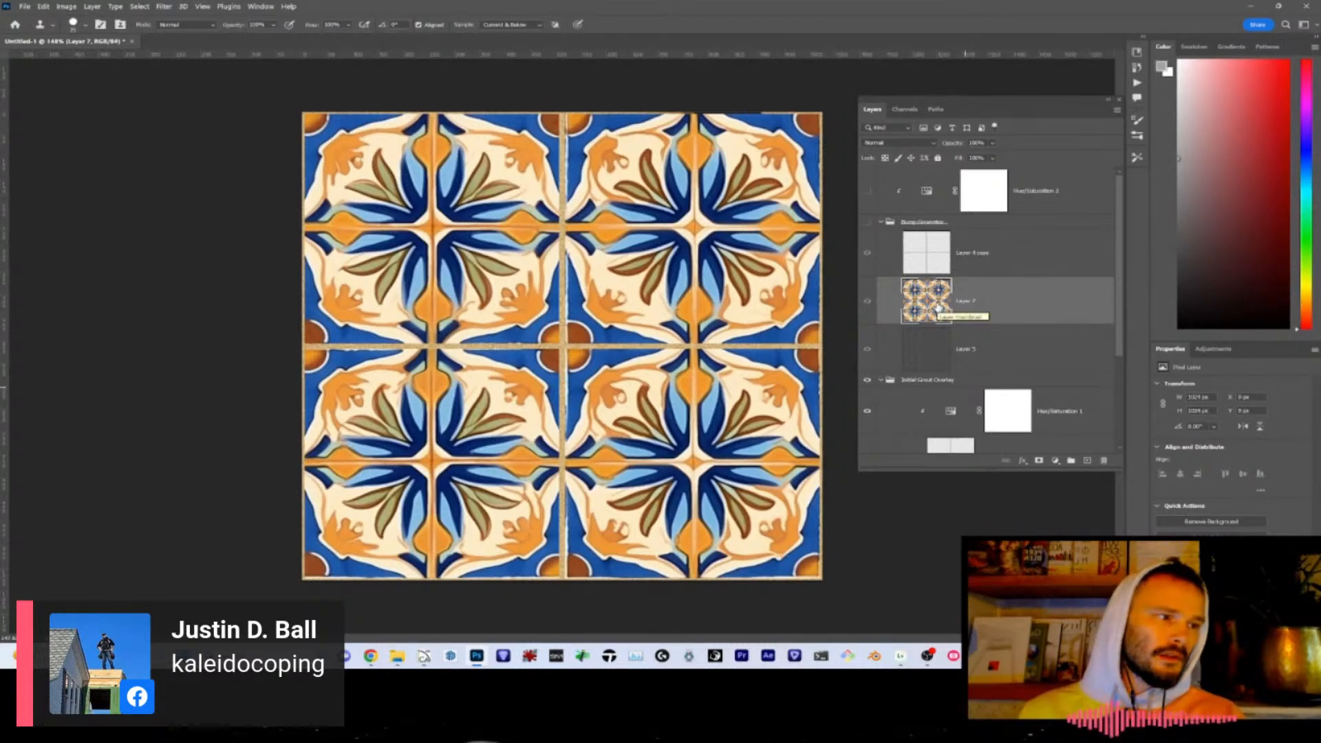
- Open the Actions panel, undock it and place it in the empty area beside the canvas
click(1137, 83)
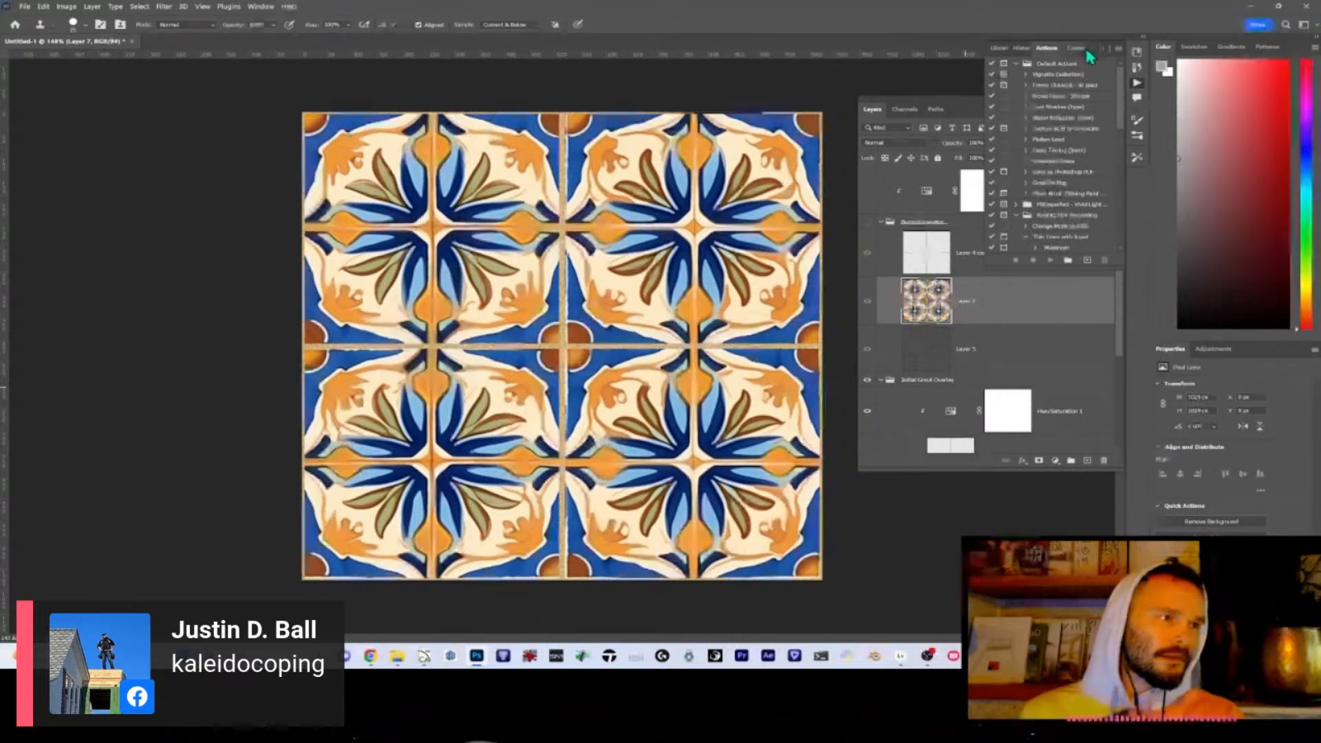
click(1117, 48)
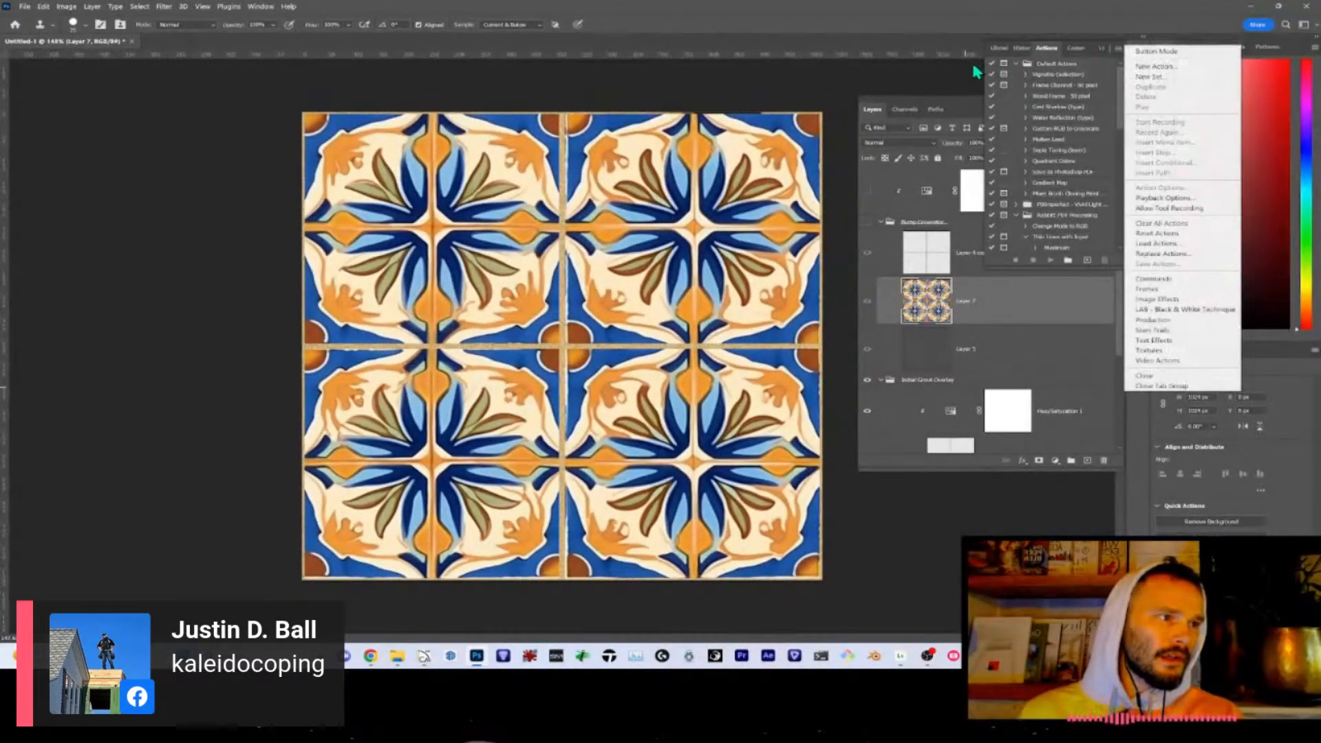
click(1100, 49)
drag(1048, 55, 494, 104)
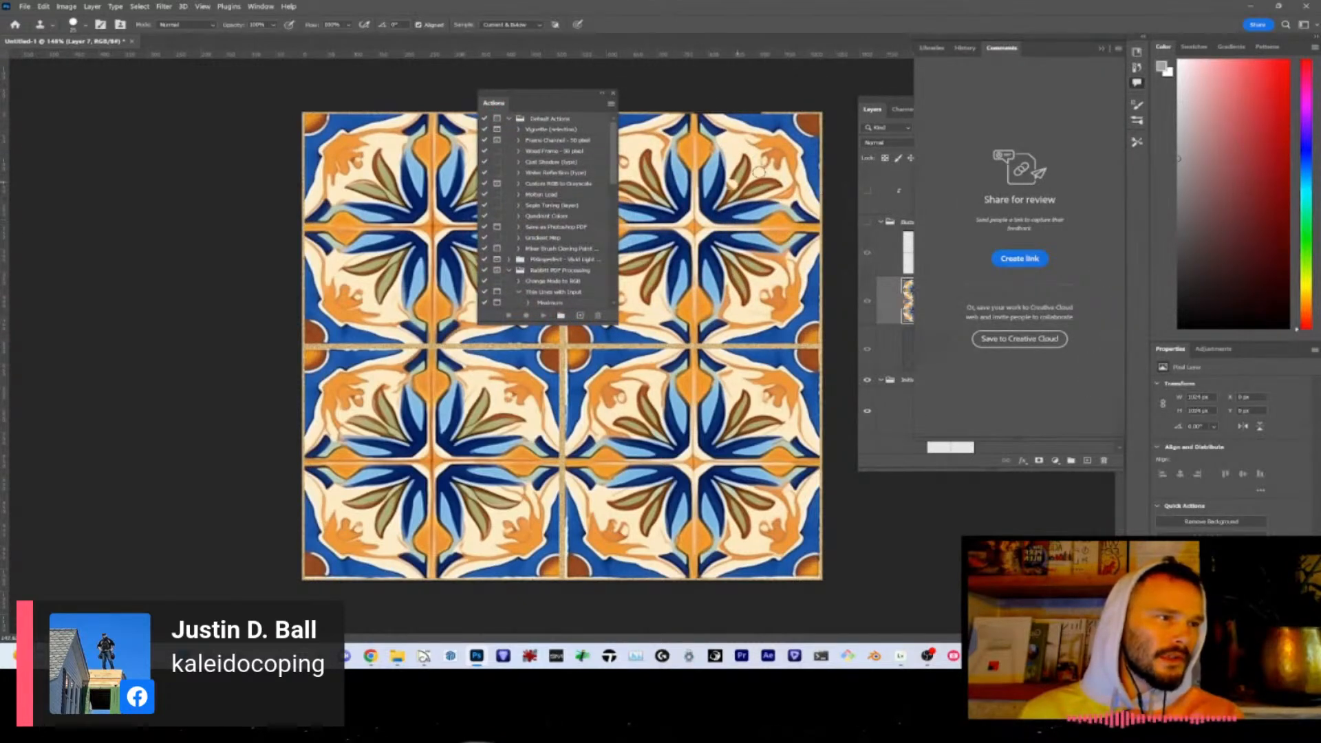
click(1136, 82)
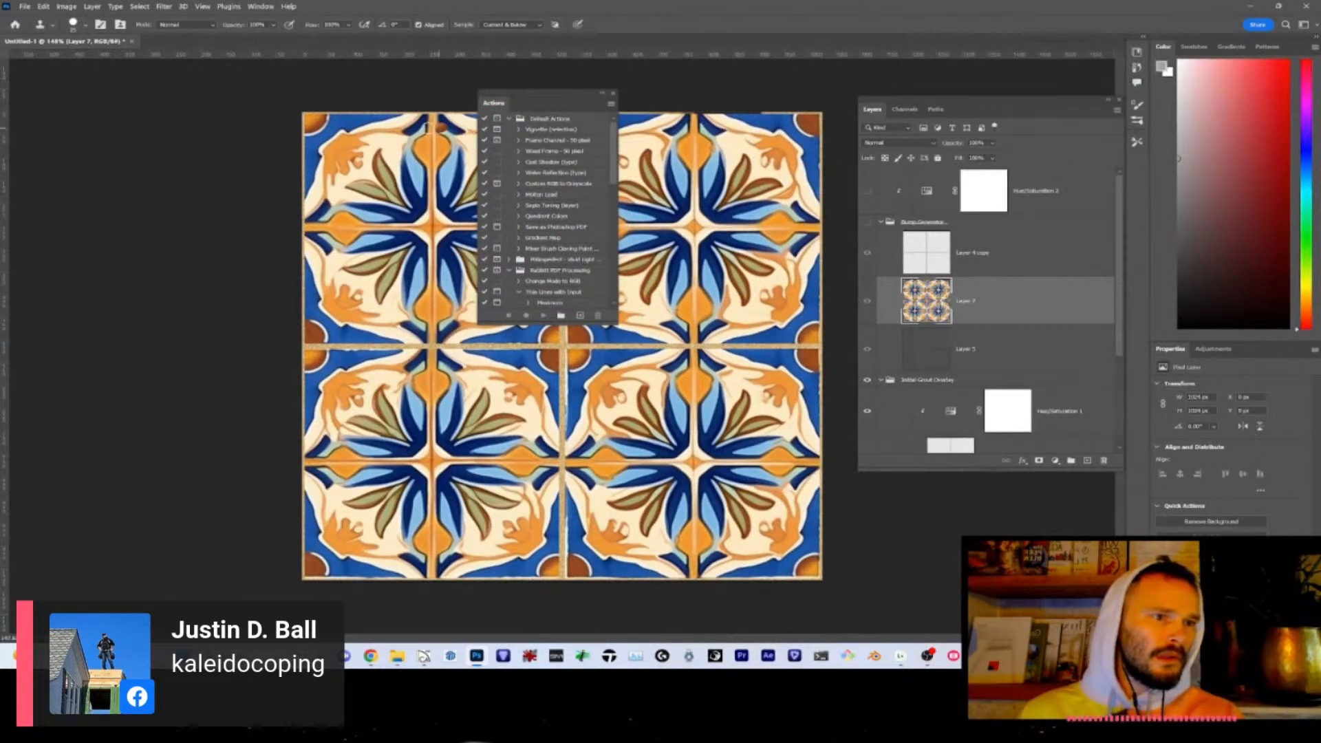
drag(541, 92, 195, 135)
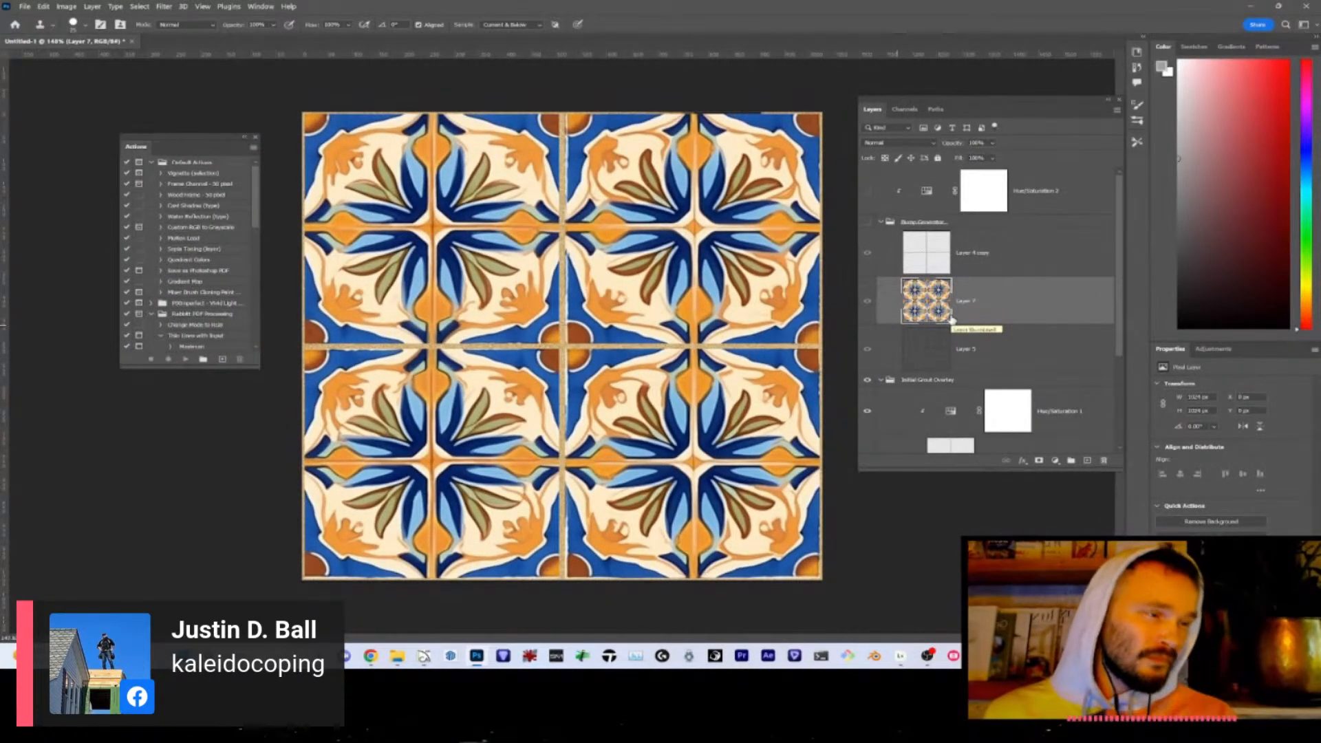
- Select Layer 5 and start recording a new action named Roughness Generator in the Generators set
click(1033, 353)
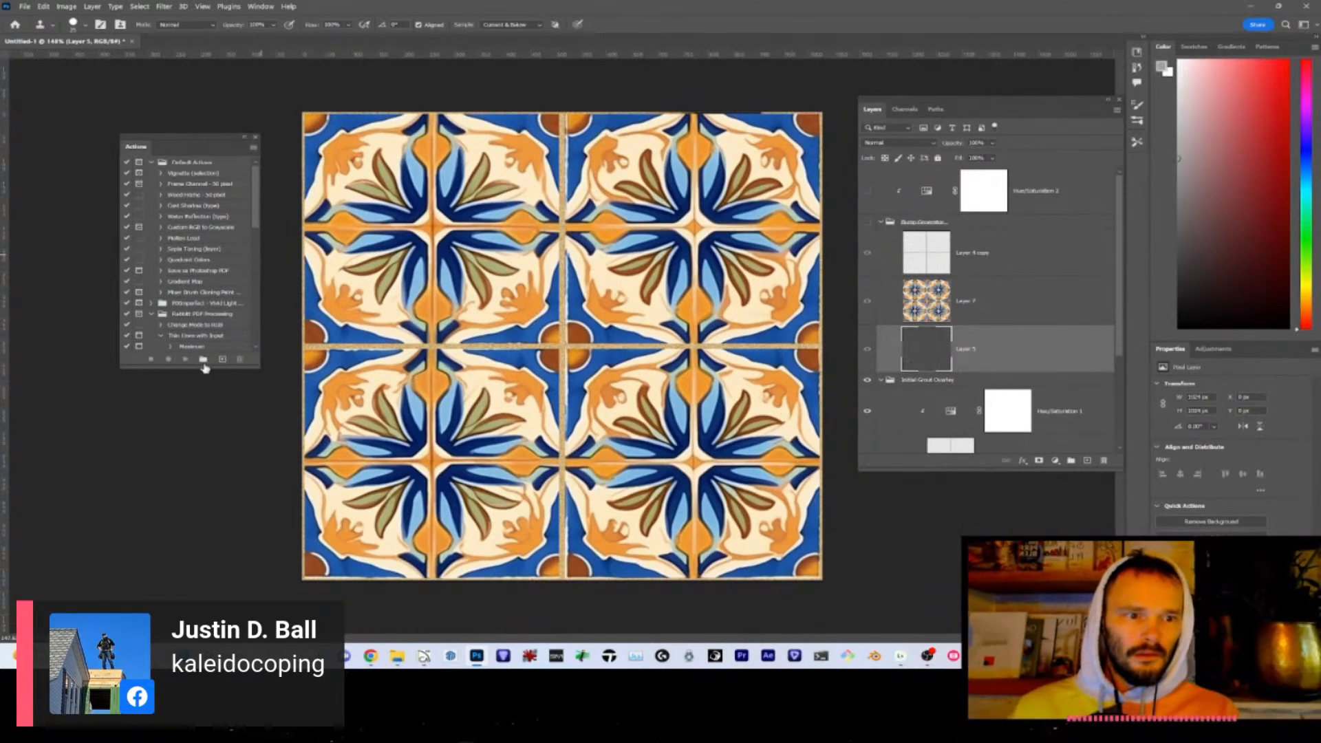
click(152, 315)
click(165, 325)
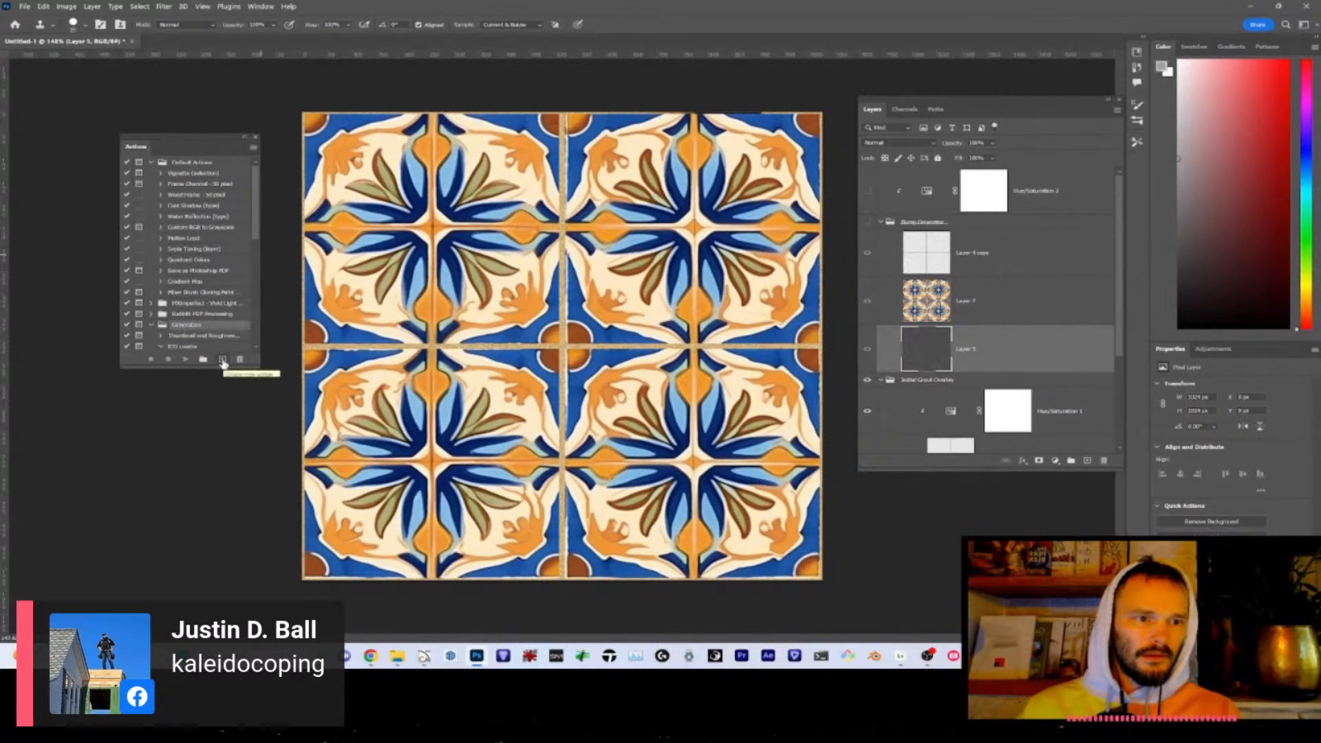
click(223, 360)
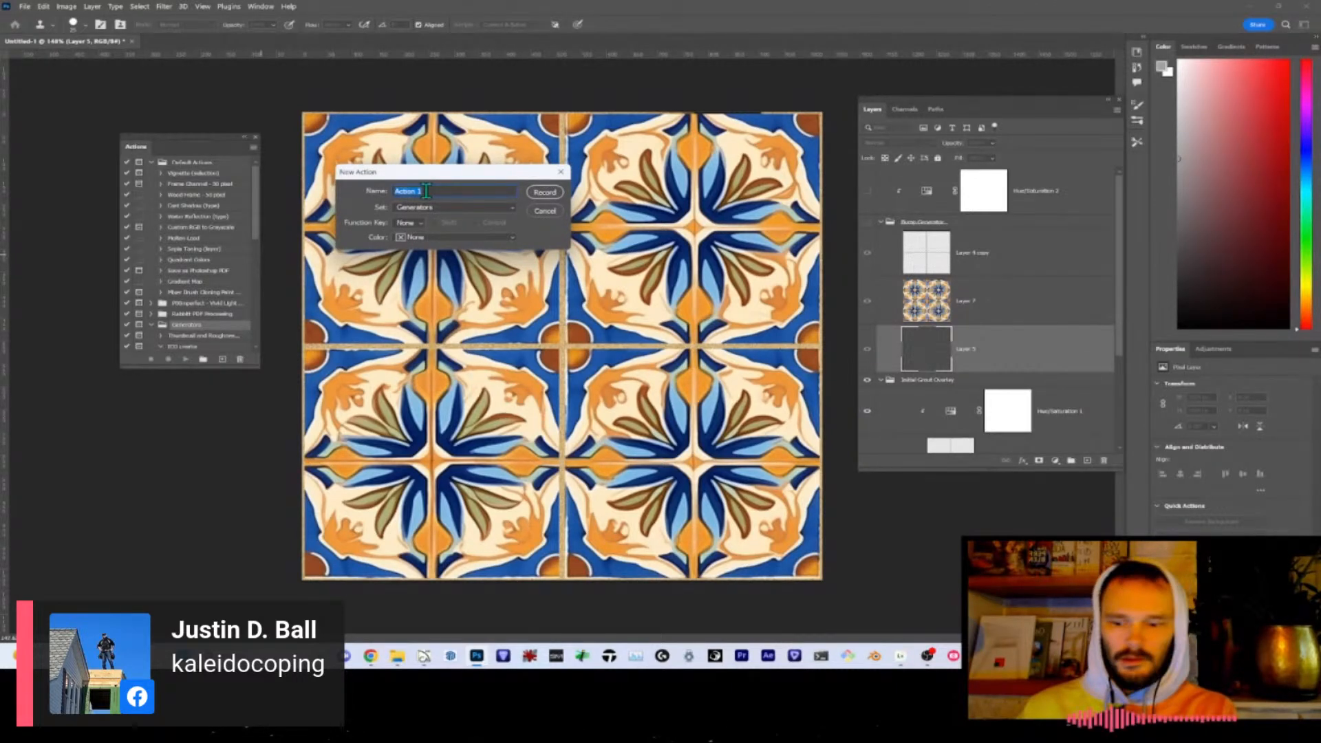
text(H)
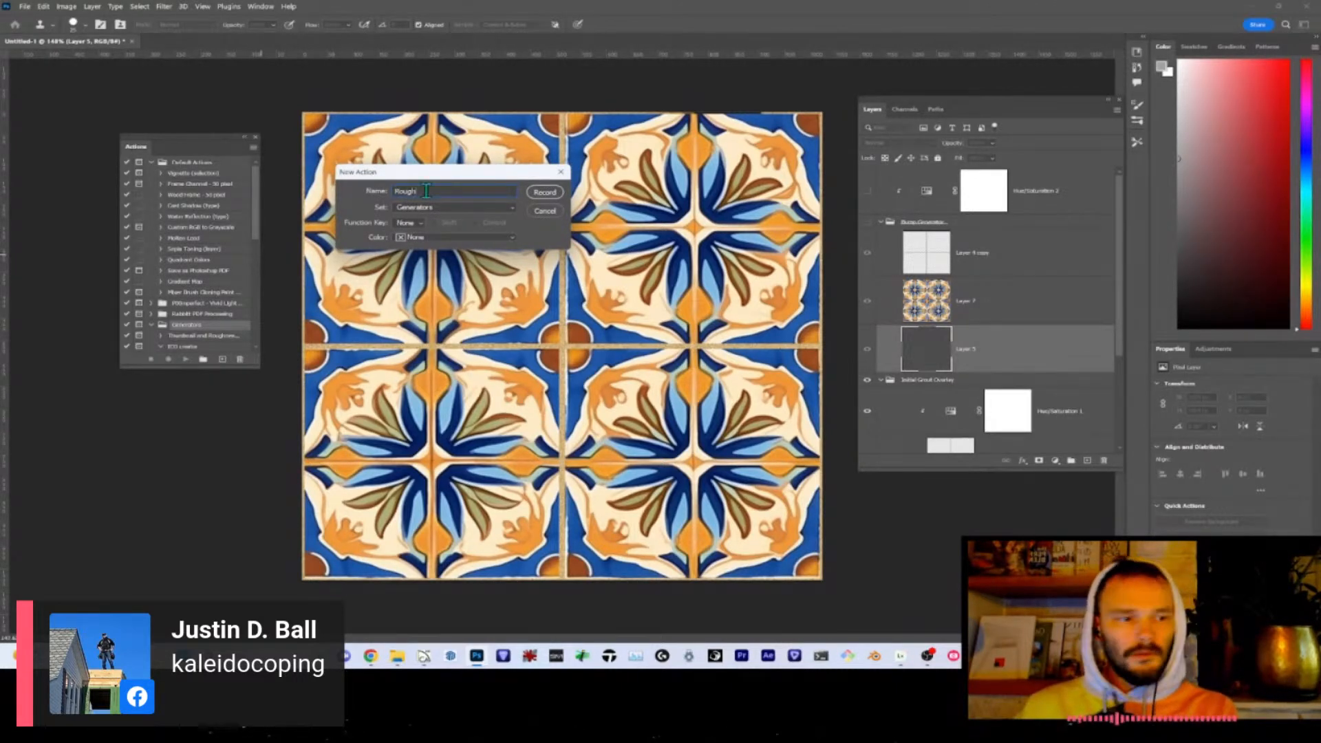
text(oughness Generator)
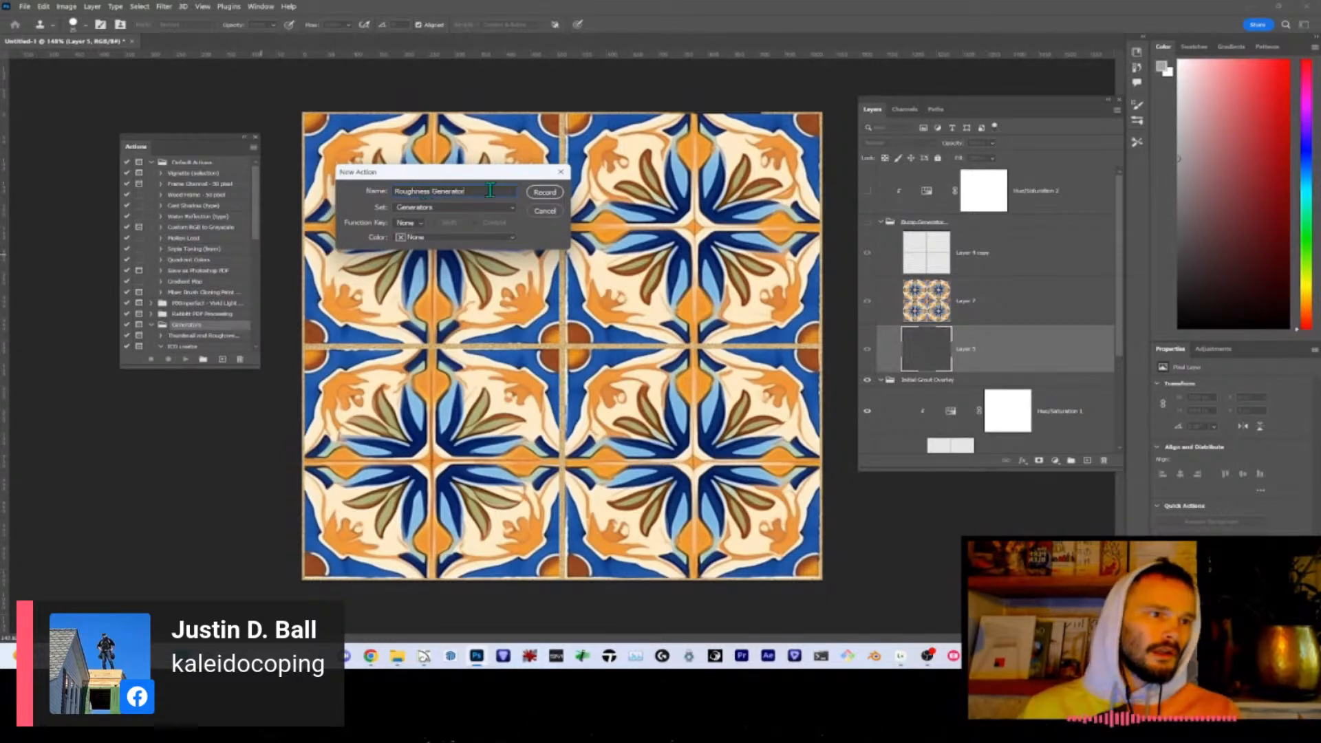
click(554, 195)
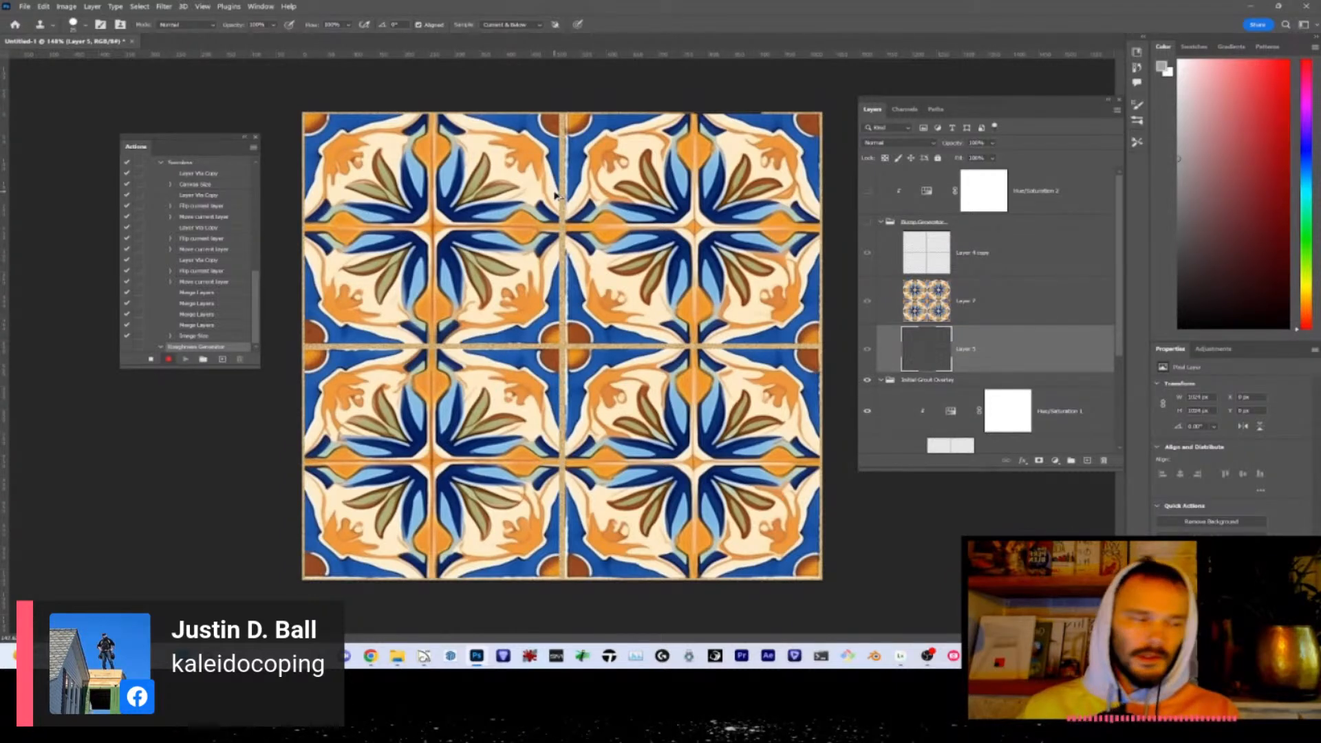
- Record stamping all visible layers into a new layer above Layer 5 and applying a High Pass filter to it
key(ctrl+shift+alt+e)
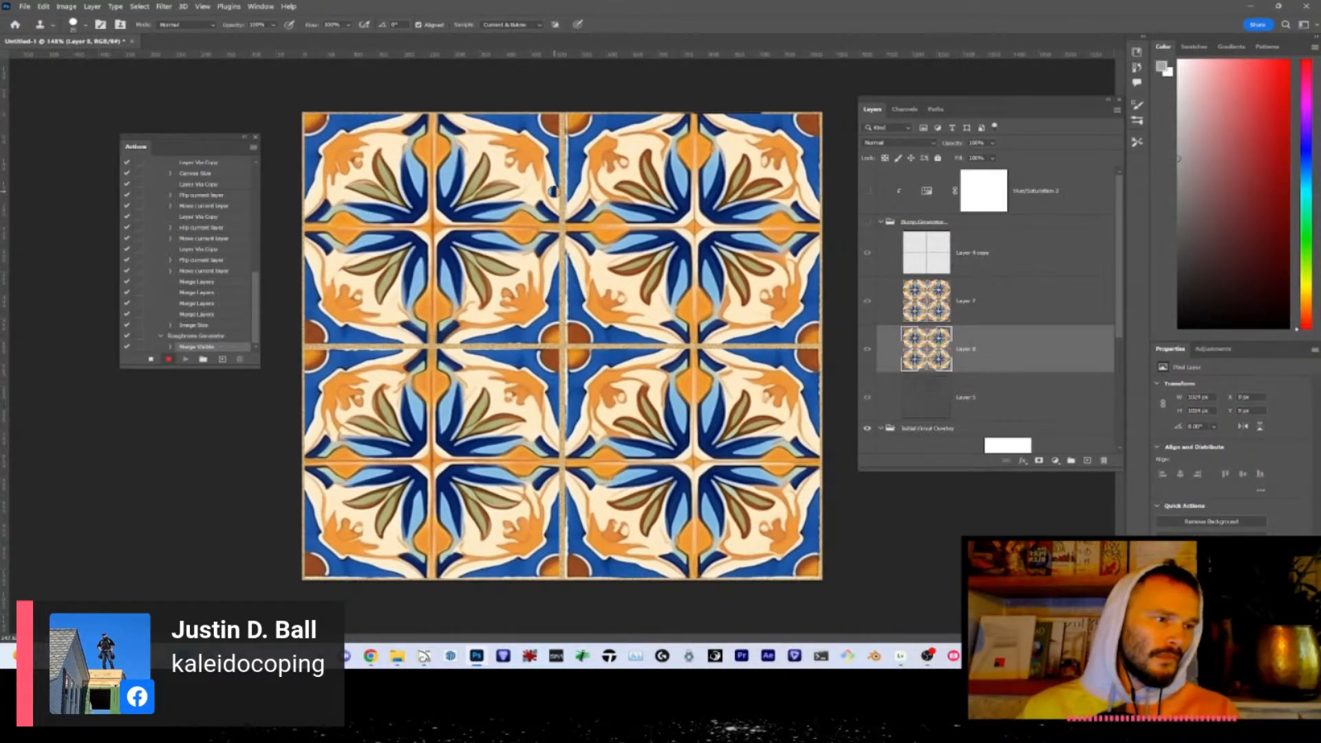
click(164, 6)
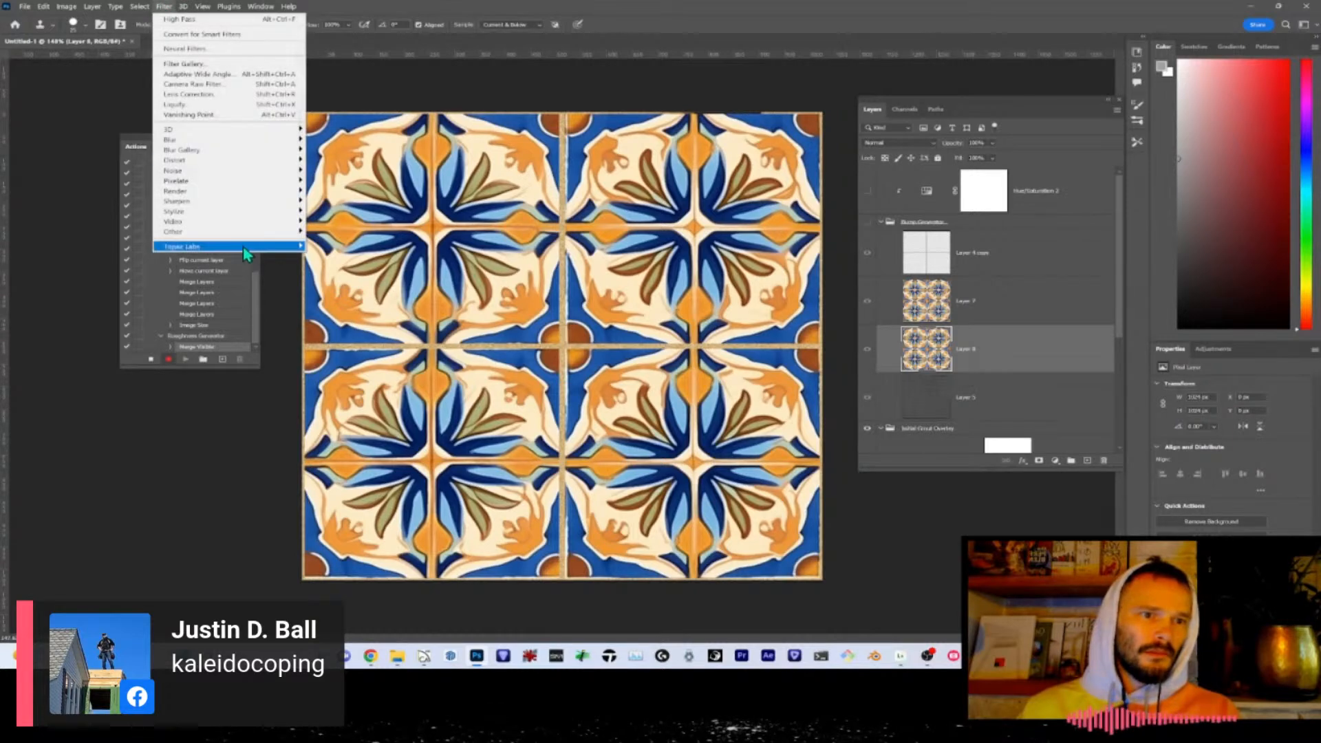
mouse_move(268, 233)
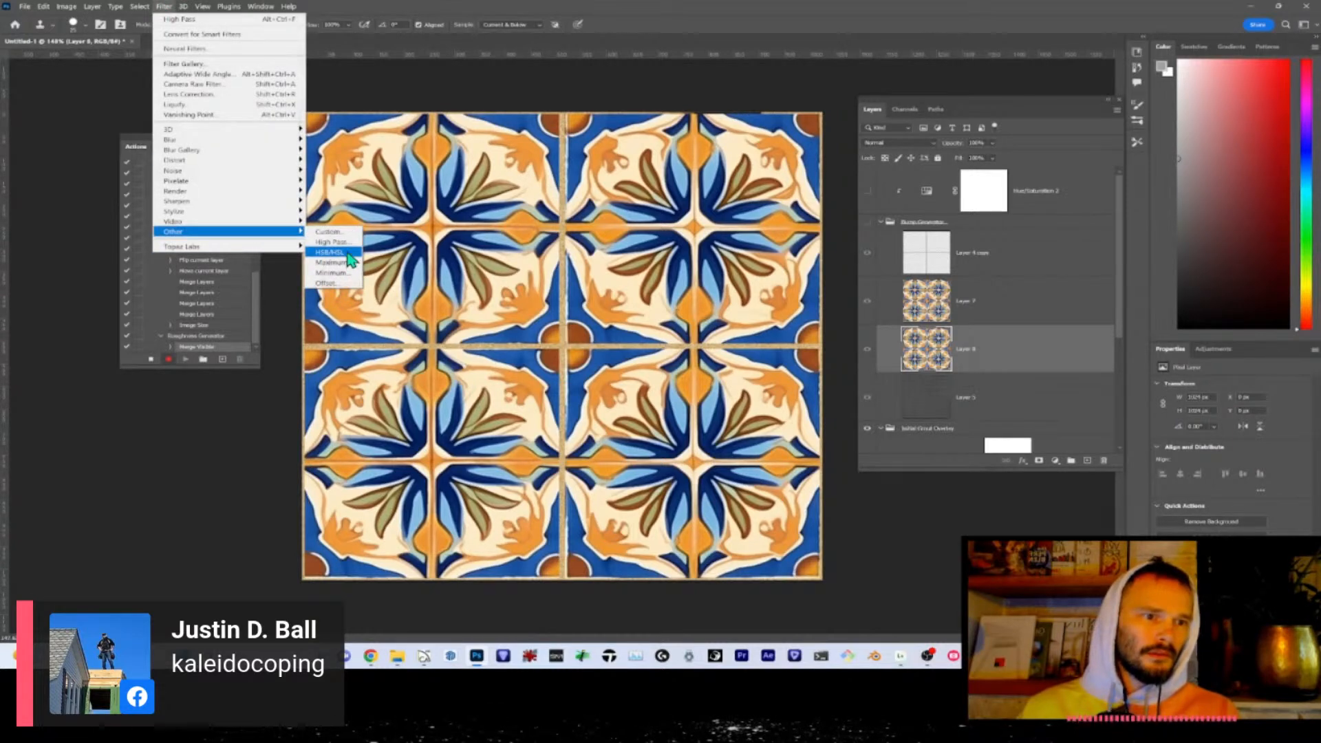
click(331, 241)
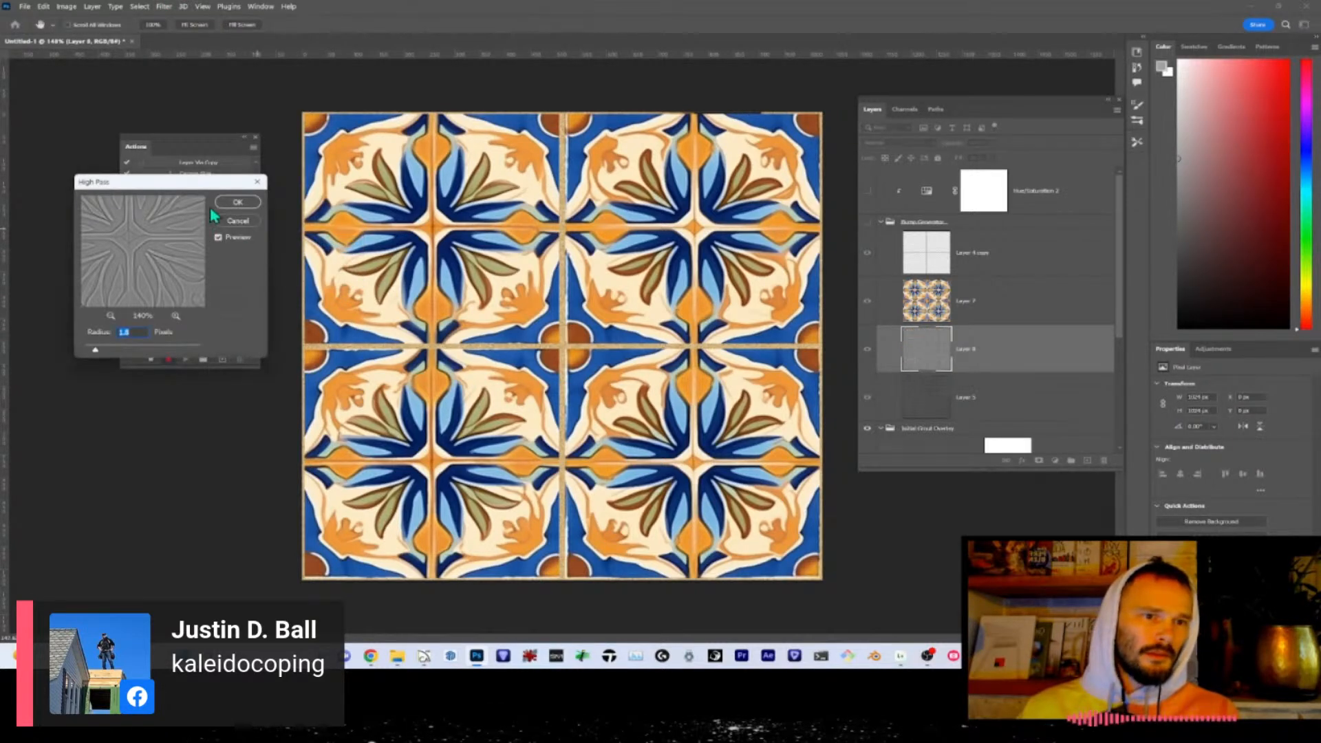
click(239, 204)
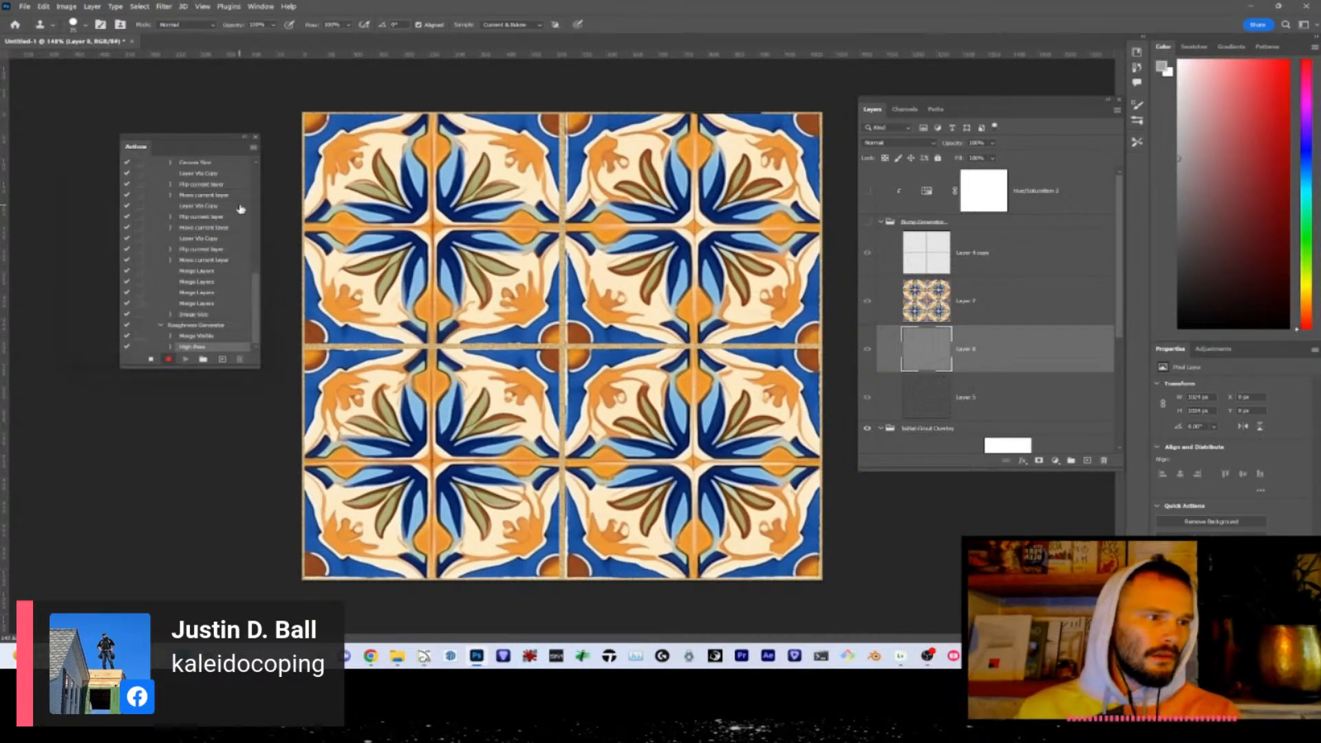
- Apply a Curves adjustment to the high-pass layer, darkening the shadows and lowering the white point to output 172
key(ctrl+m)
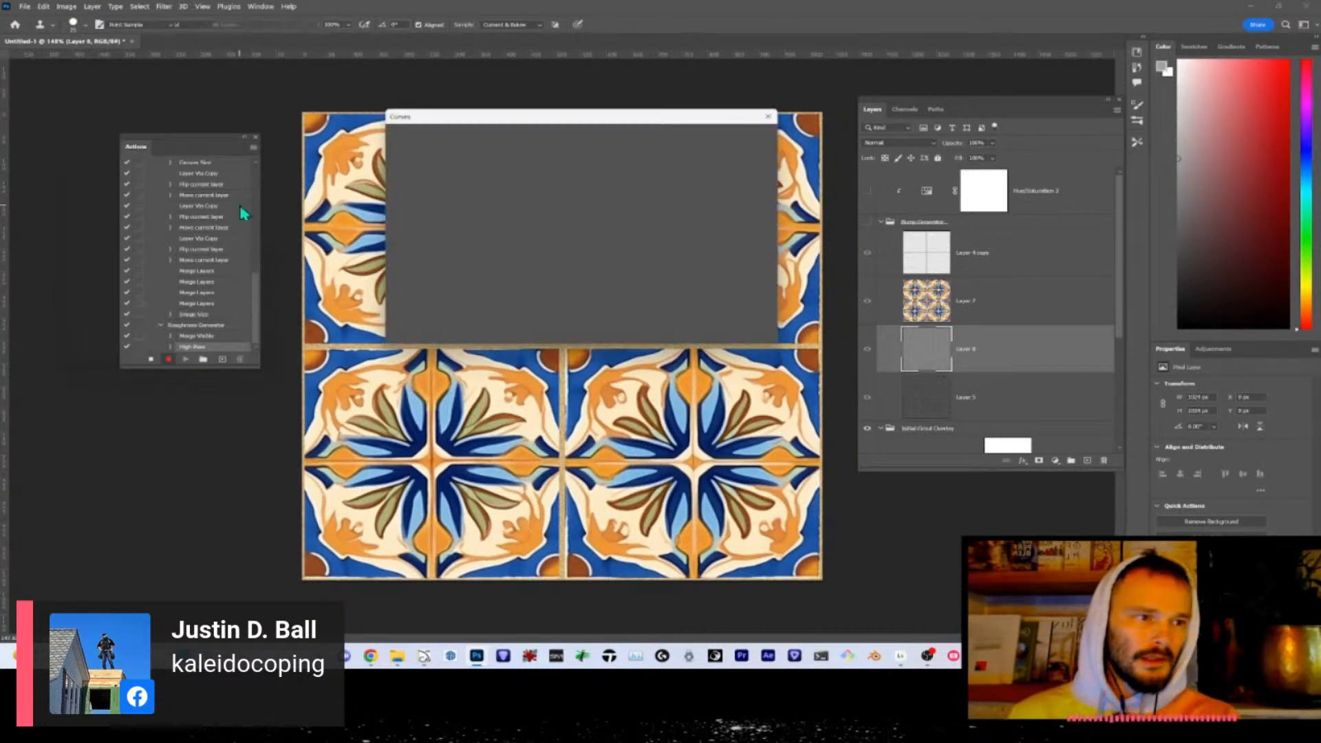
drag(491, 258, 505, 269)
click(557, 218)
drag(596, 182, 595, 208)
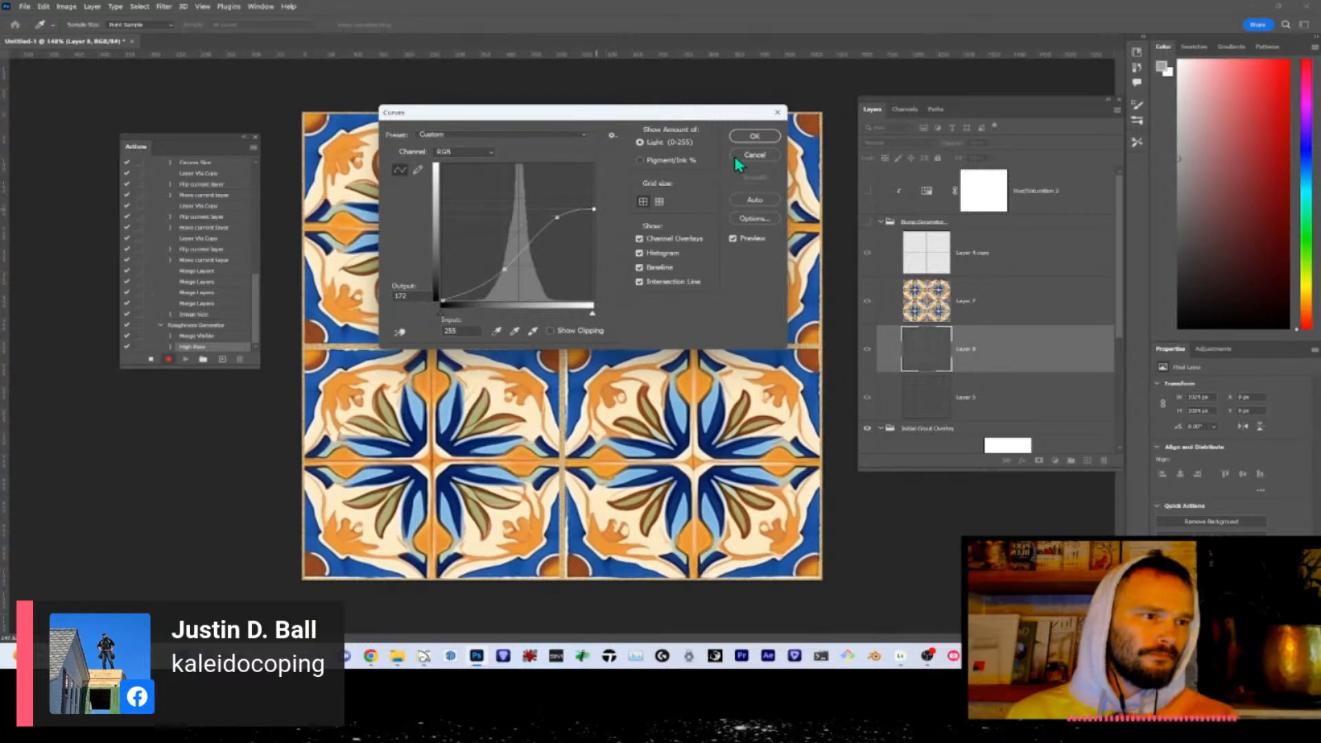
click(755, 136)
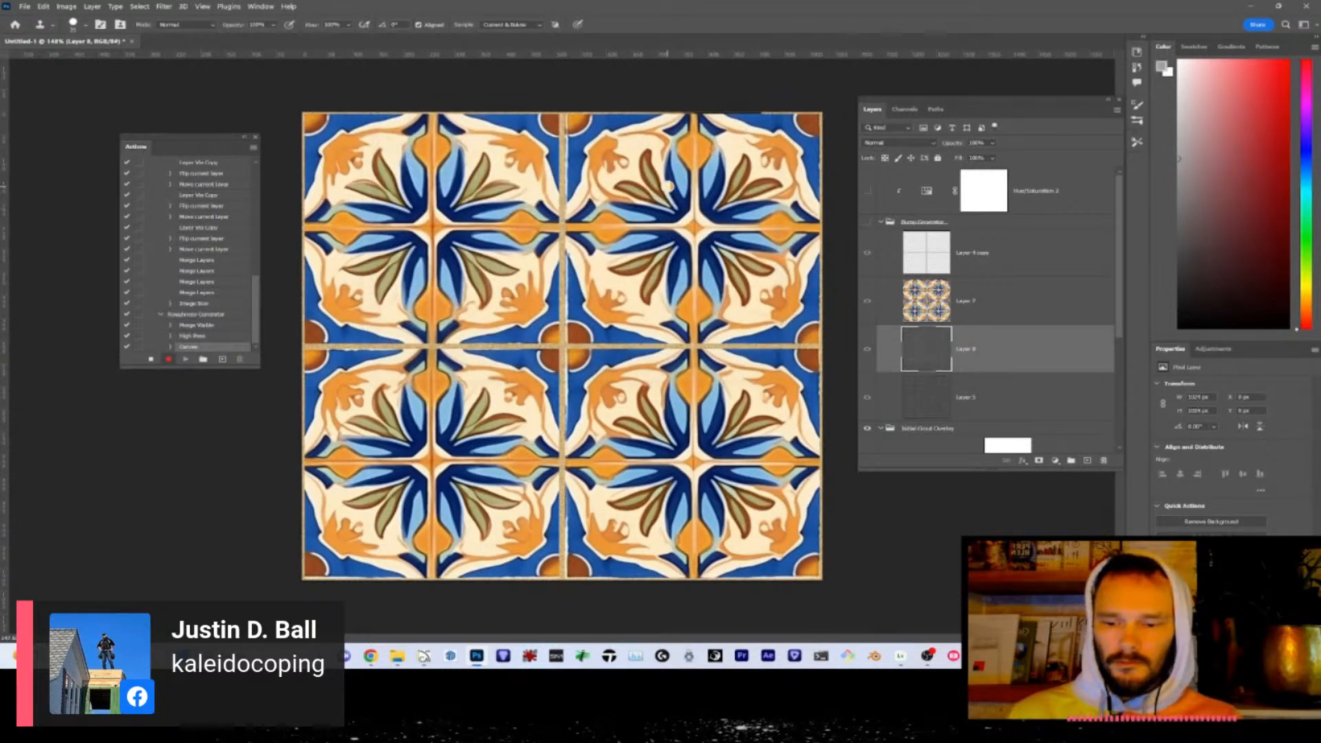
- Desaturate the high-pass layer with Hue/Saturation and stop recording the Roughness Generator action
key(ctrl+u)
drag(785, 372, 727, 372)
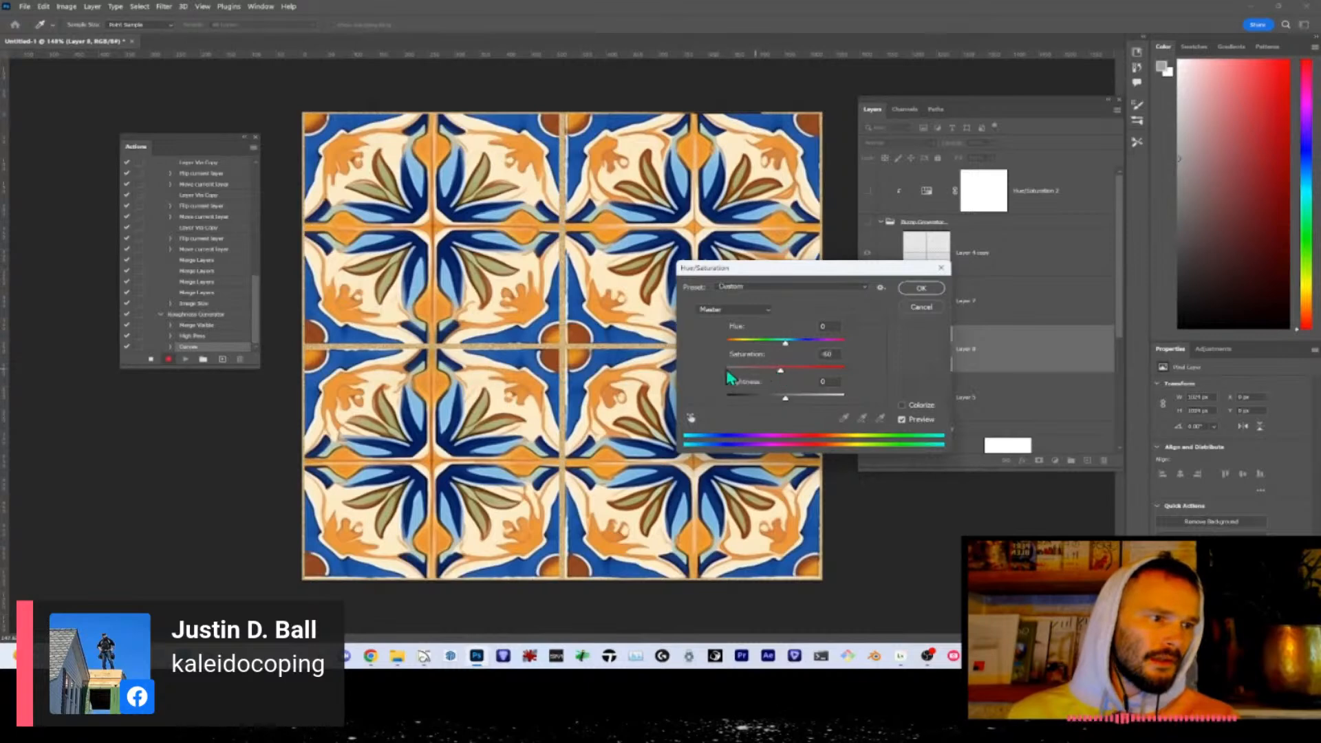
click(921, 289)
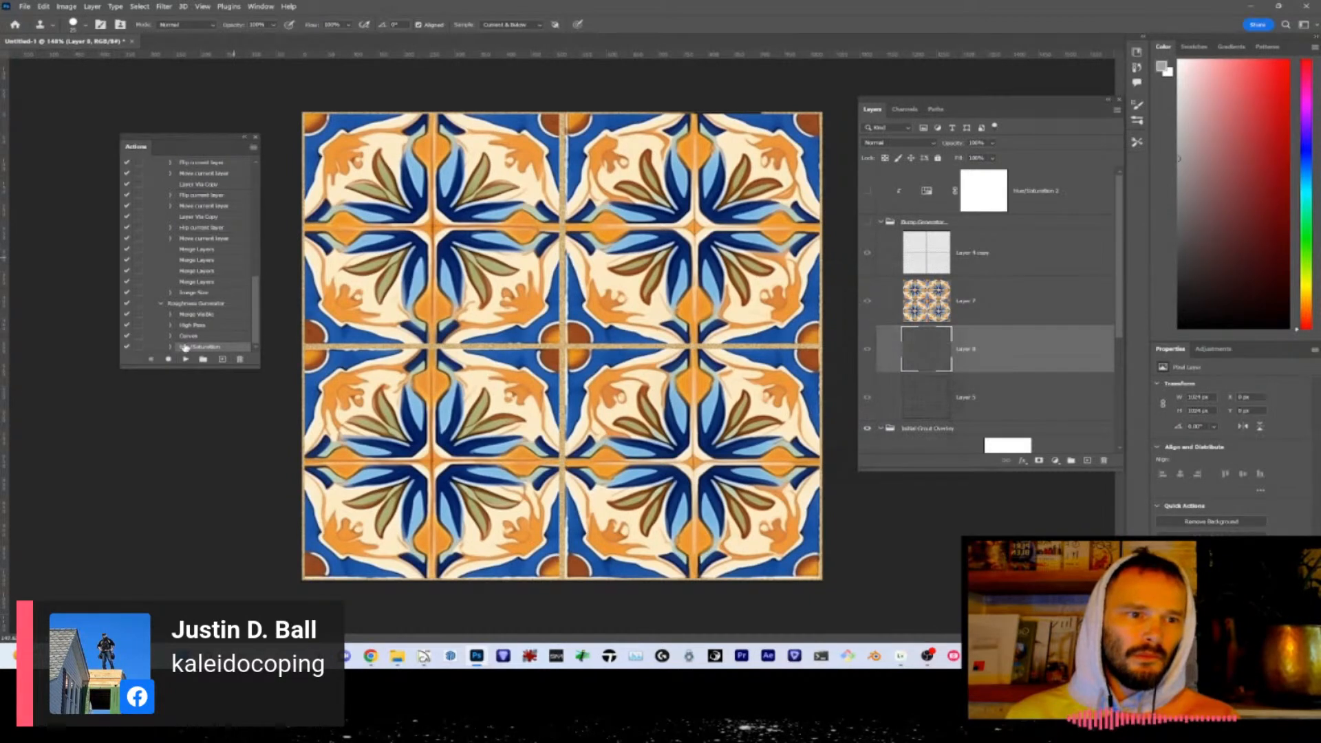
click(193, 305)
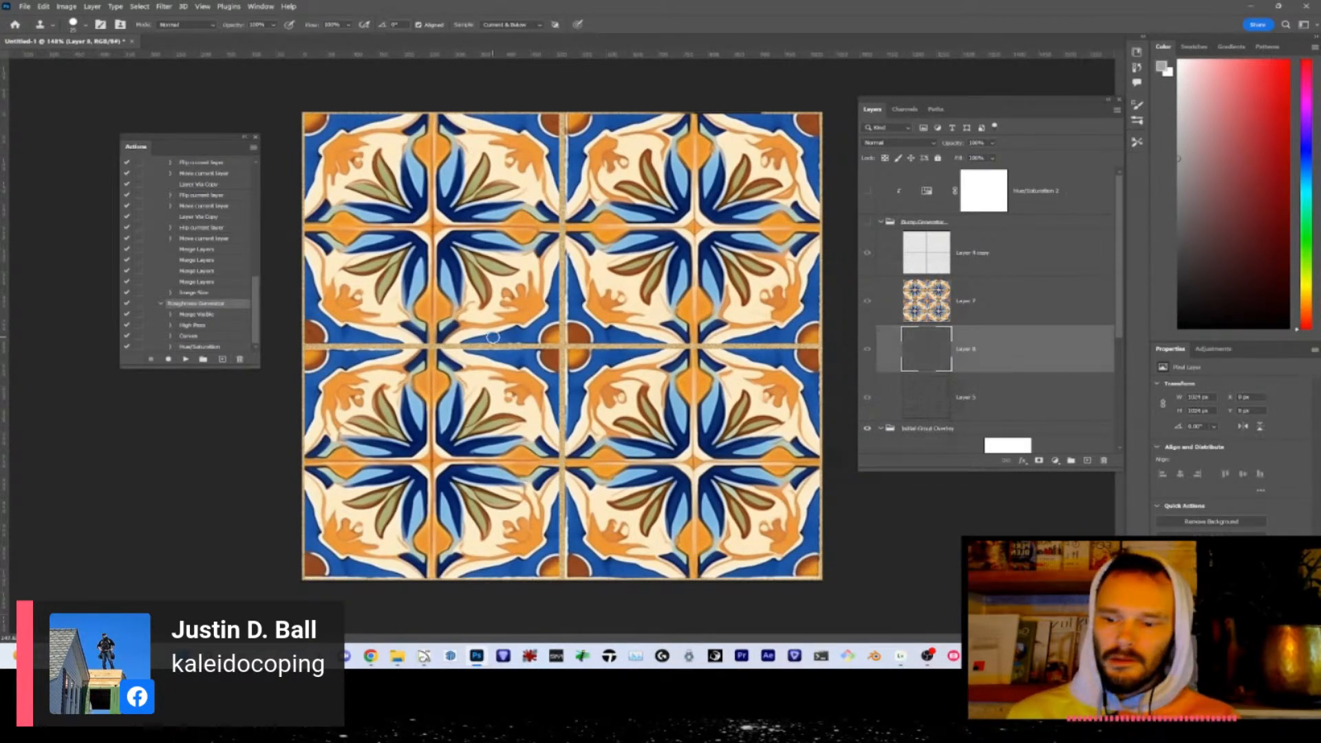
- Undo the recorded layer edits and the creation of both stamped tile layers
key(ctrl+z)
key(ctrl+z)
key(ctrl+z)
key(ctrl+z)
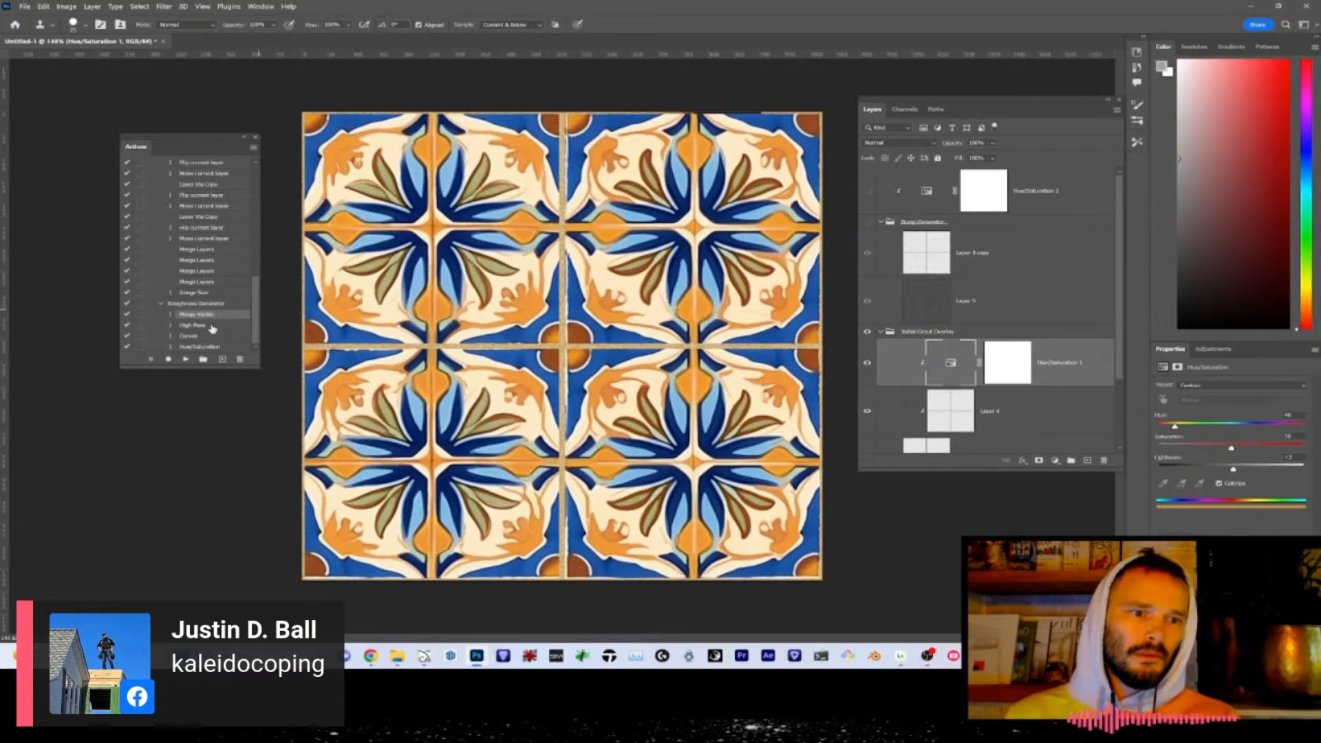
- Delete the Hue/Saturation, Curves, High Pass and Merge Visible commands from the Roughness Generator action
click(205, 347)
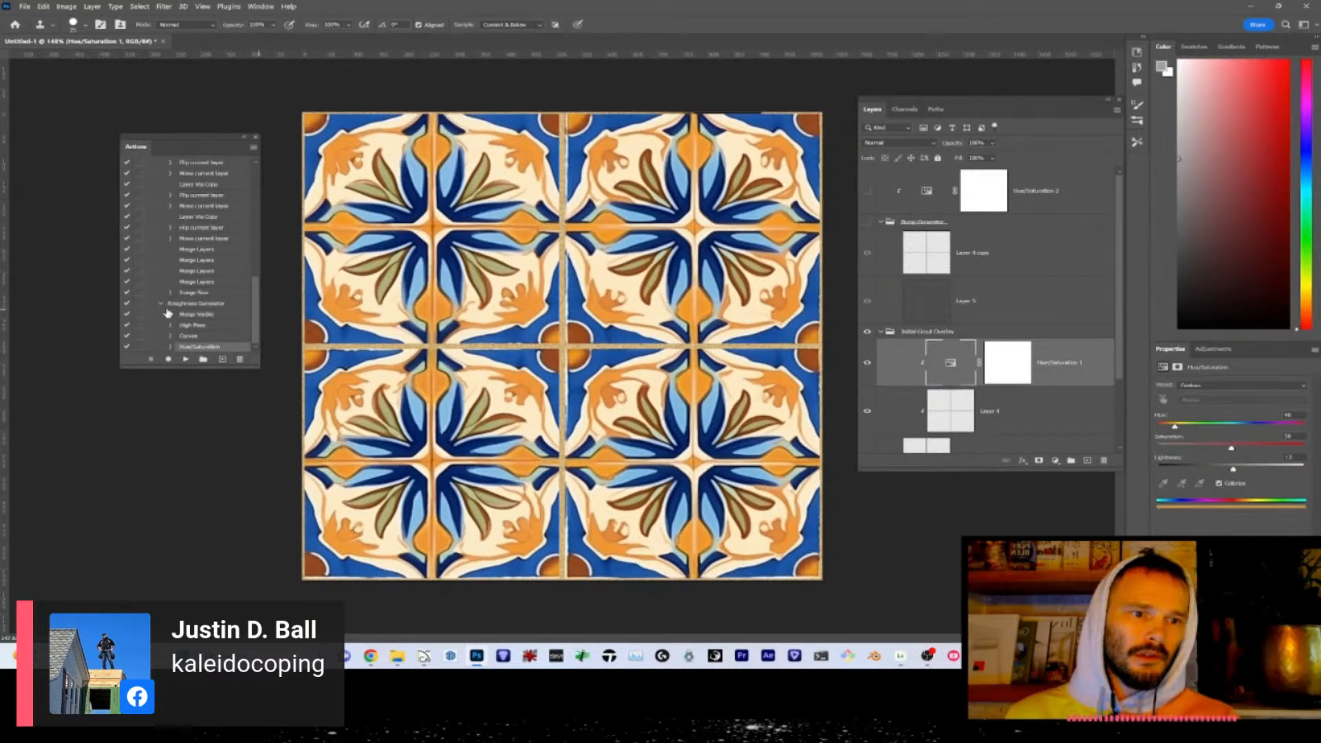
click(240, 361)
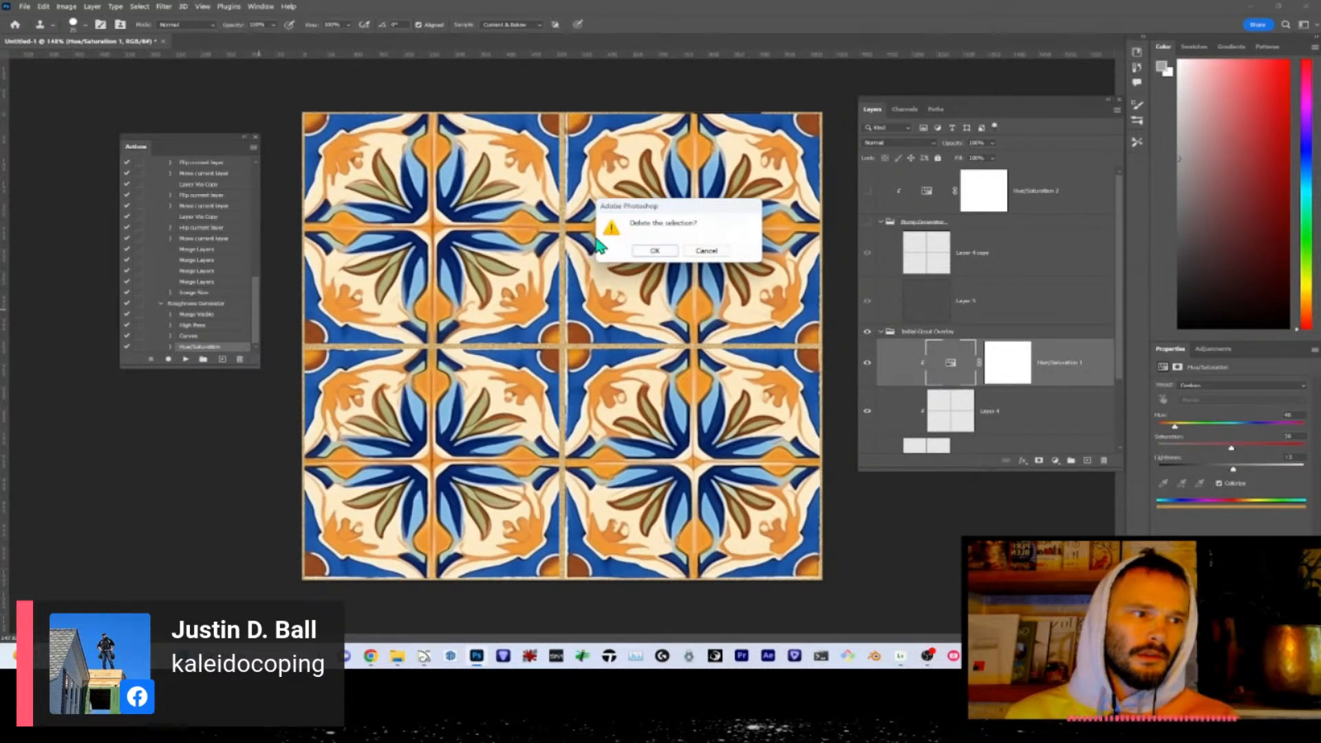
click(643, 249)
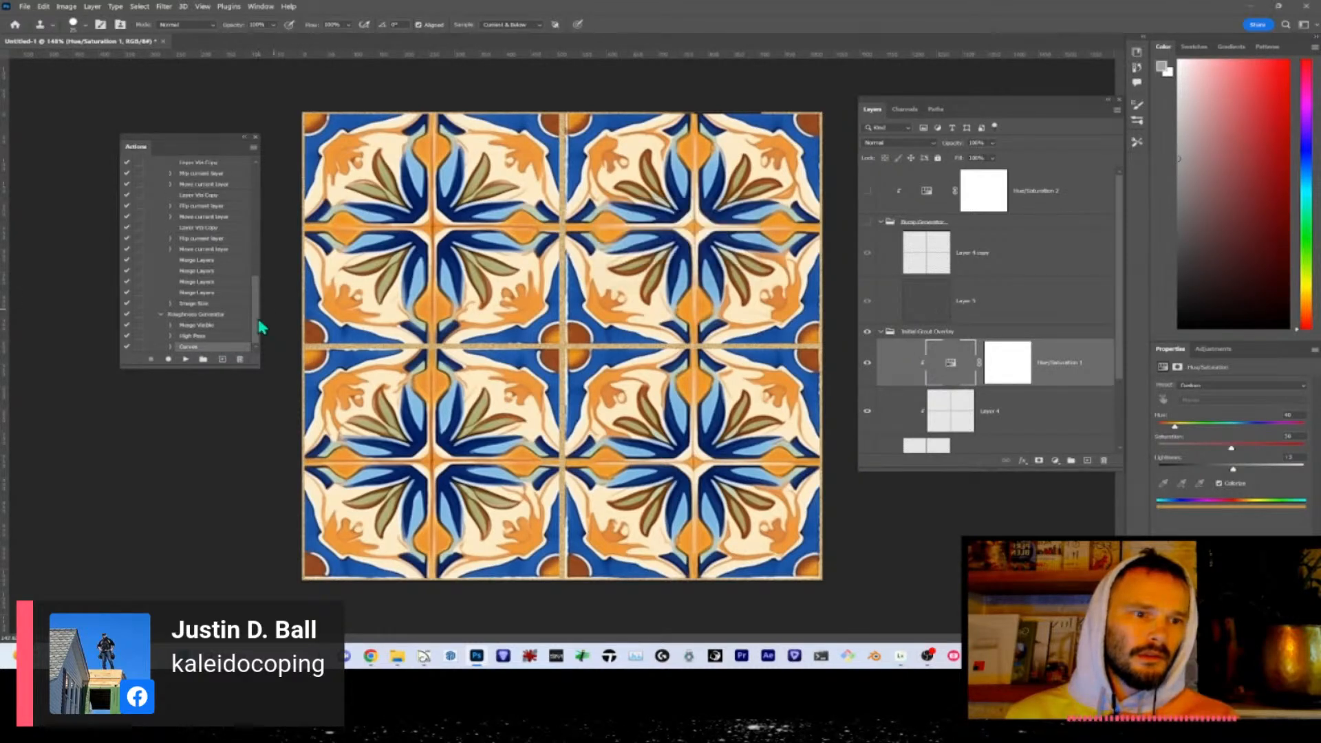
click(240, 361)
click(641, 259)
click(239, 360)
click(641, 259)
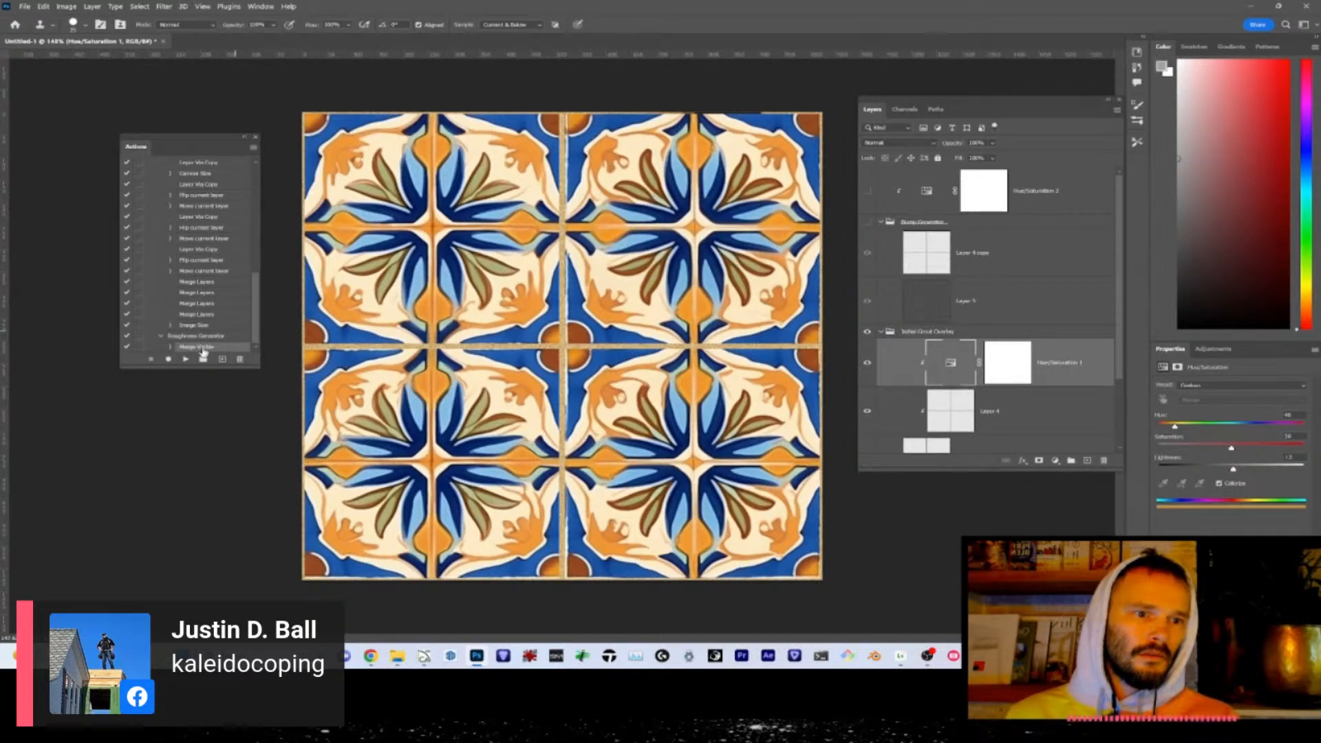
click(241, 360)
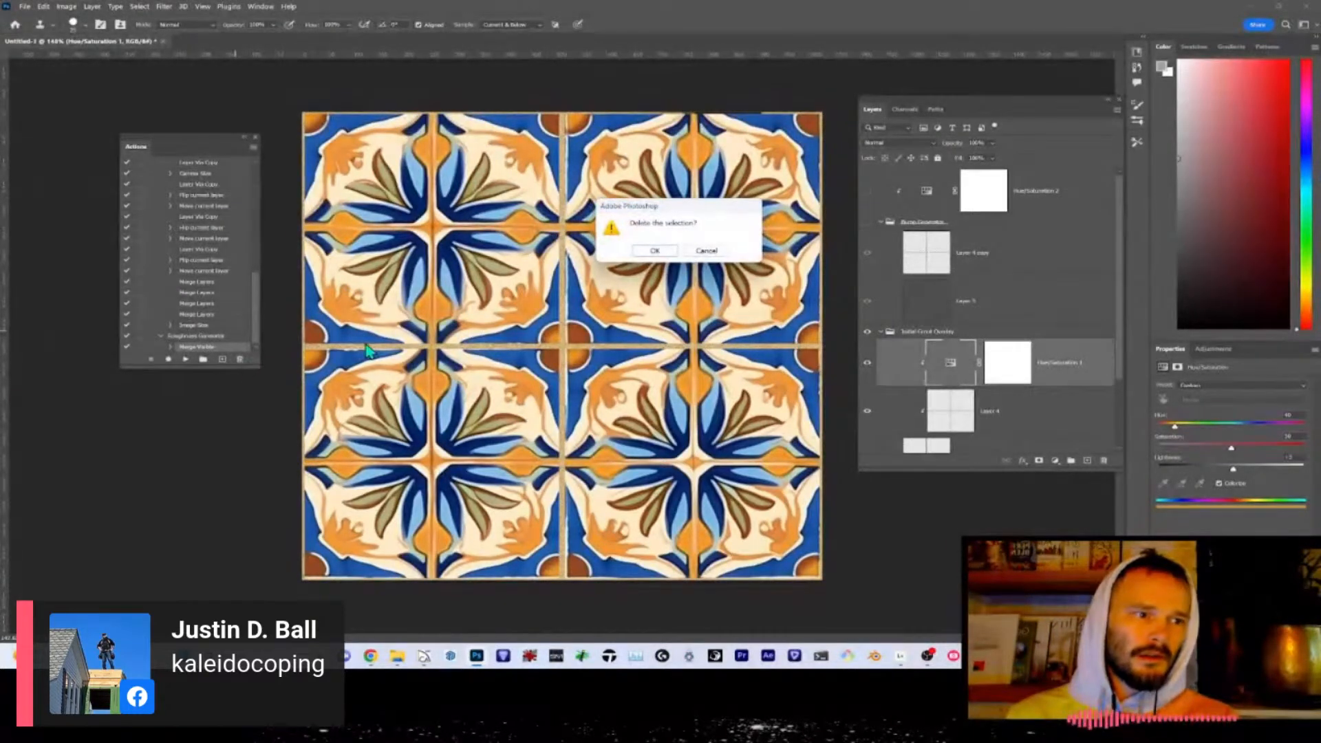
click(644, 258)
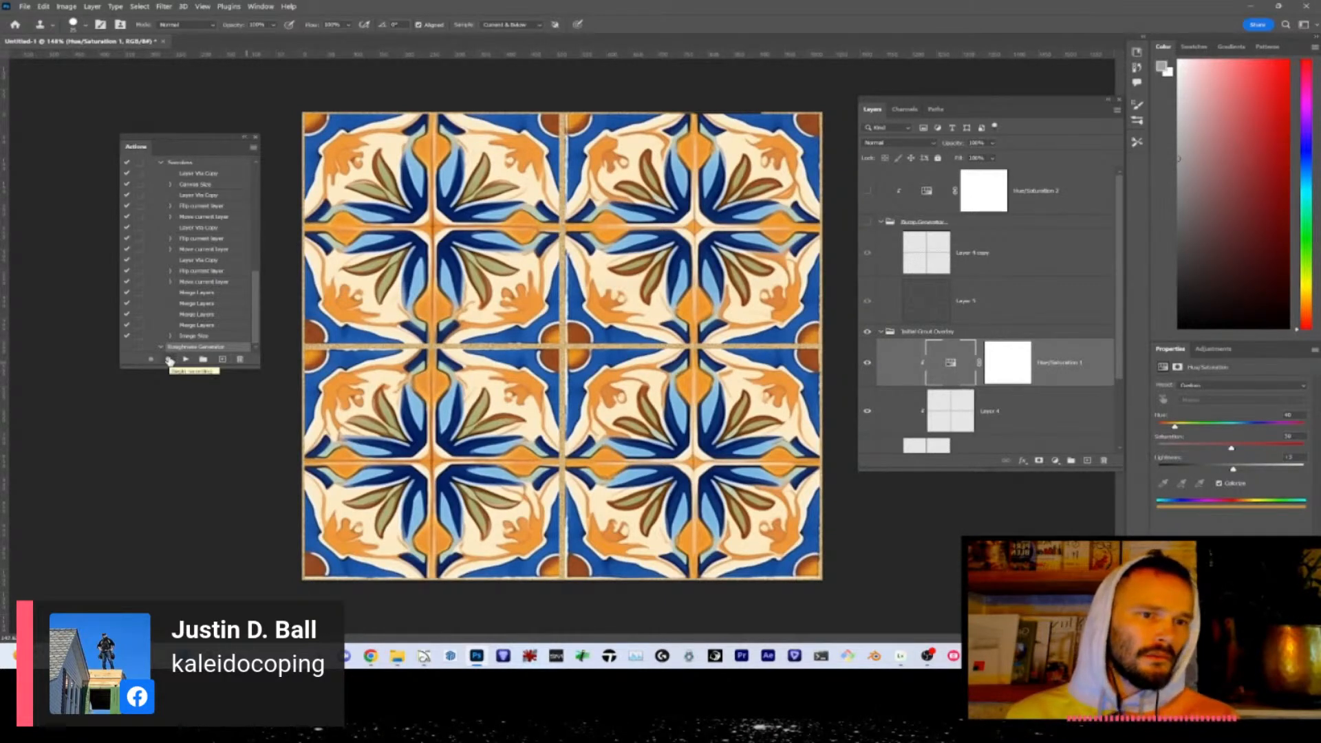
- Resume recording from Layer 5, stamp all visible layers into a new layer and convert it to a smart object
click(948, 320)
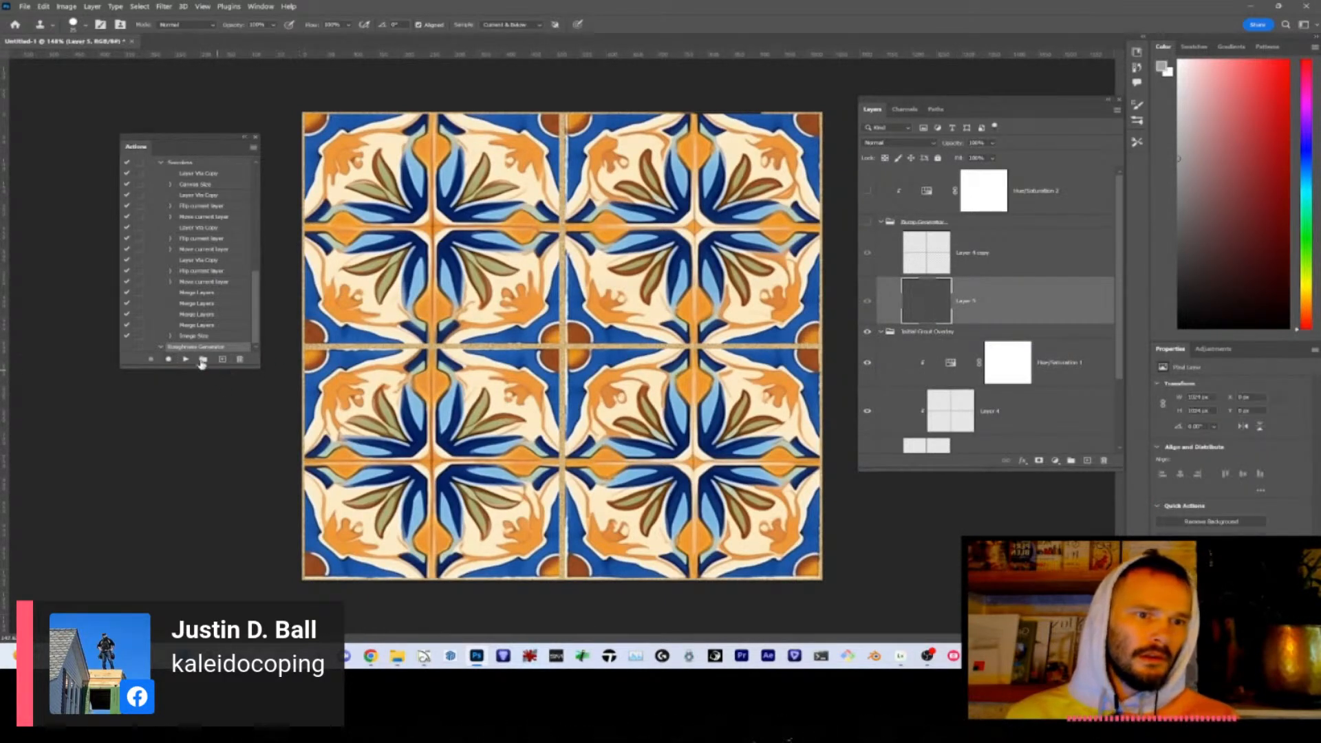
click(169, 359)
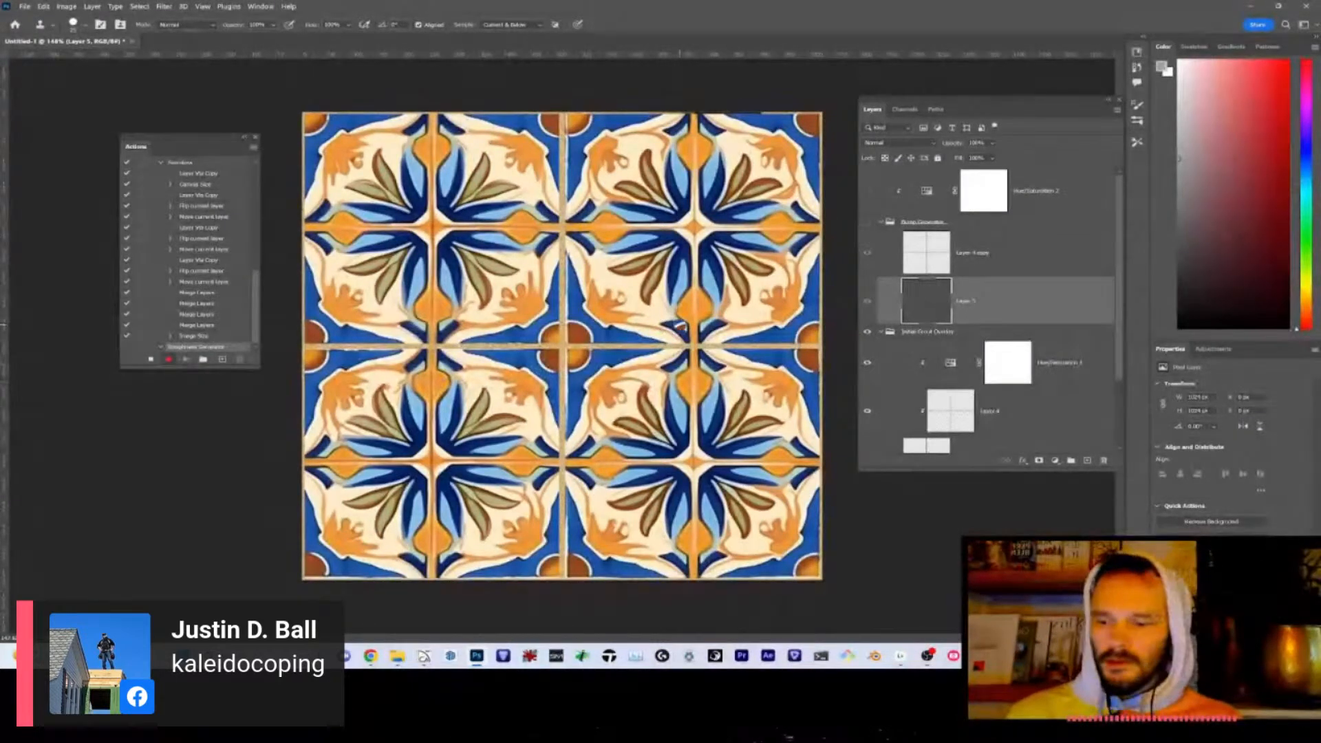
key(ctrl+shift+alt+e)
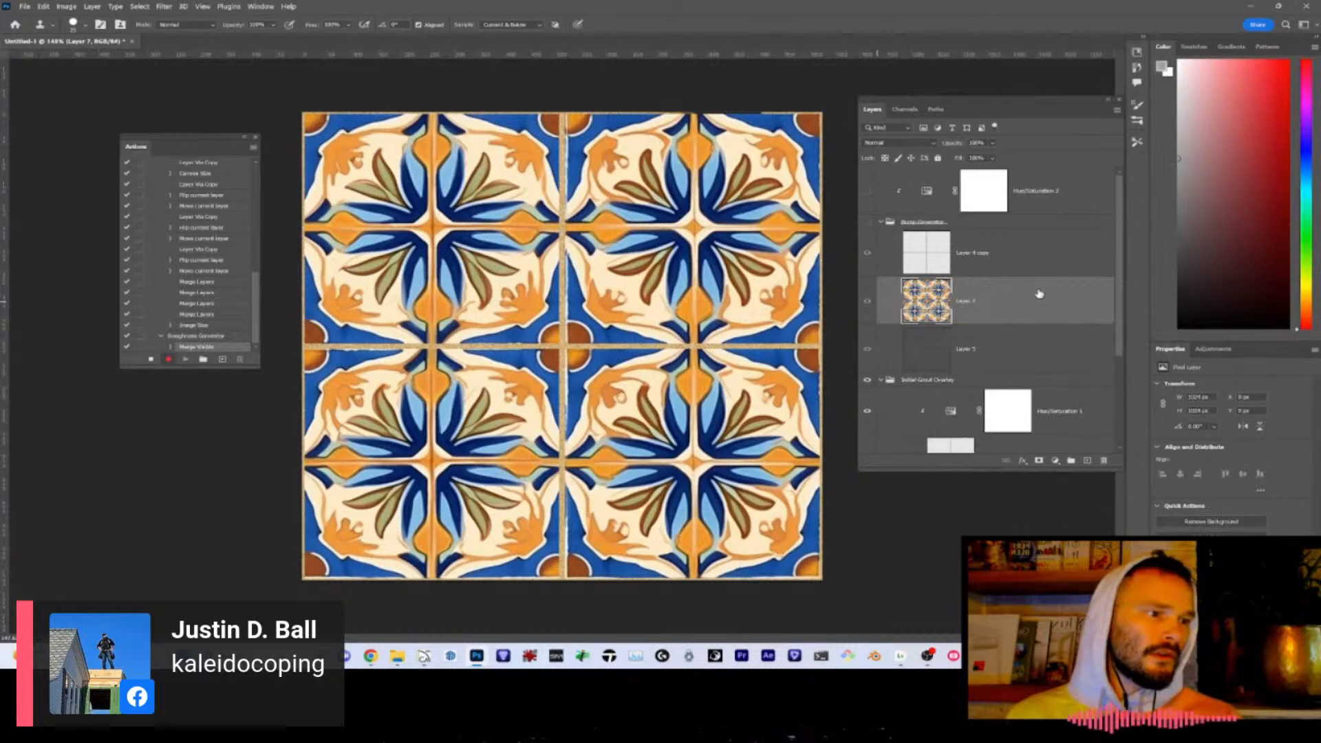
right_click(1030, 312)
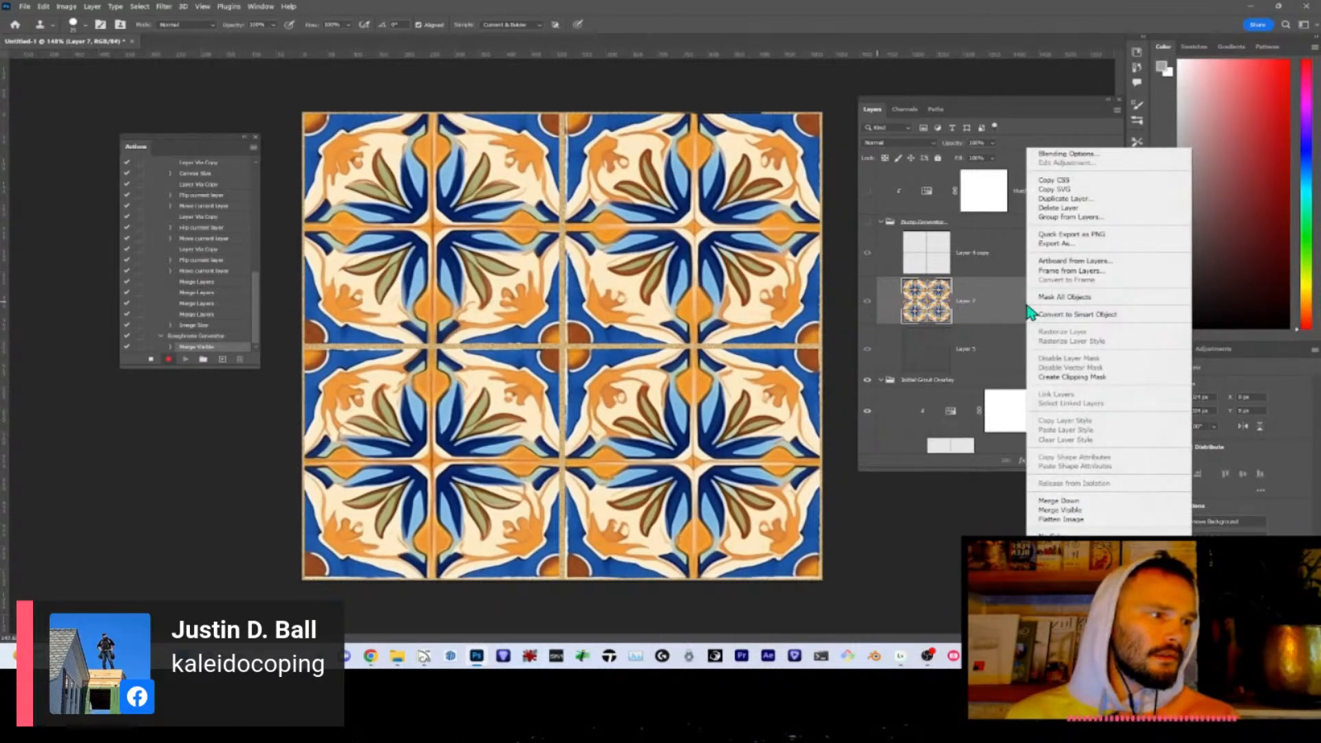
click(1056, 313)
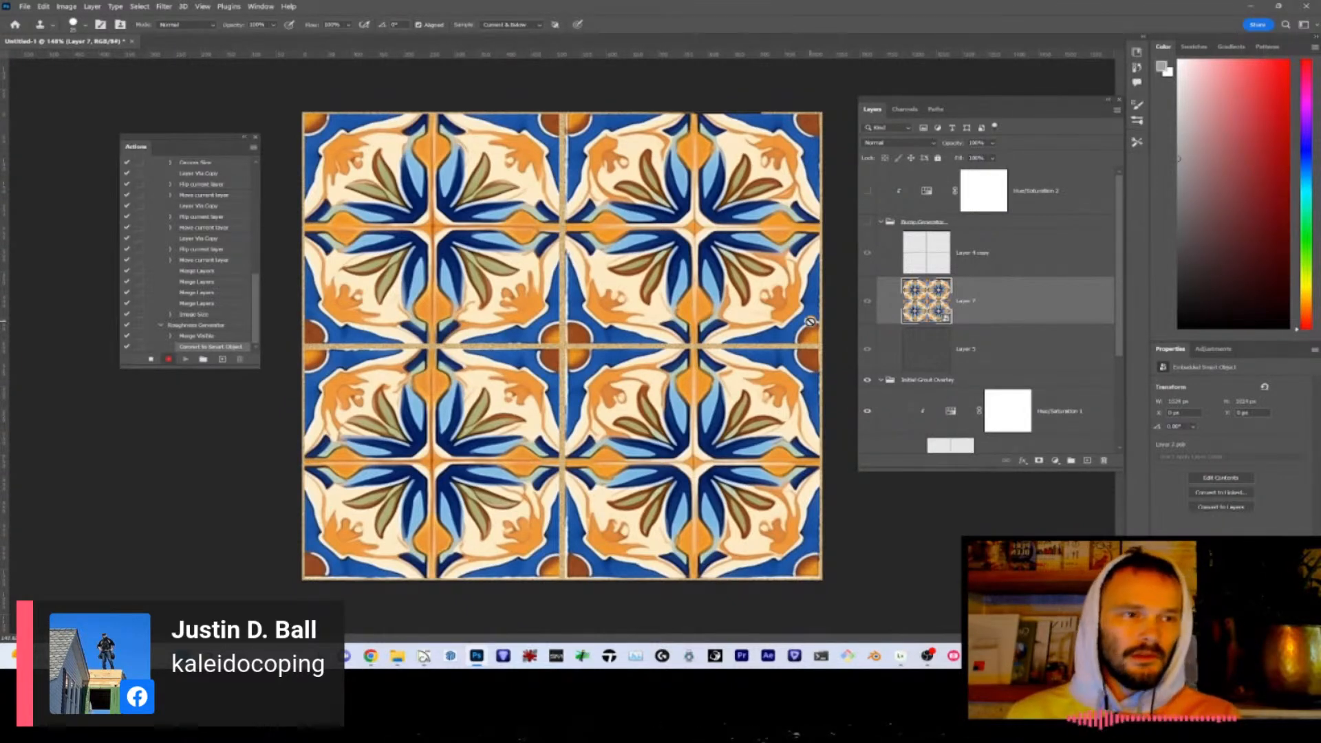
- Apply a High Pass smart filter to the stamped tile layer while recording the action
click(164, 6)
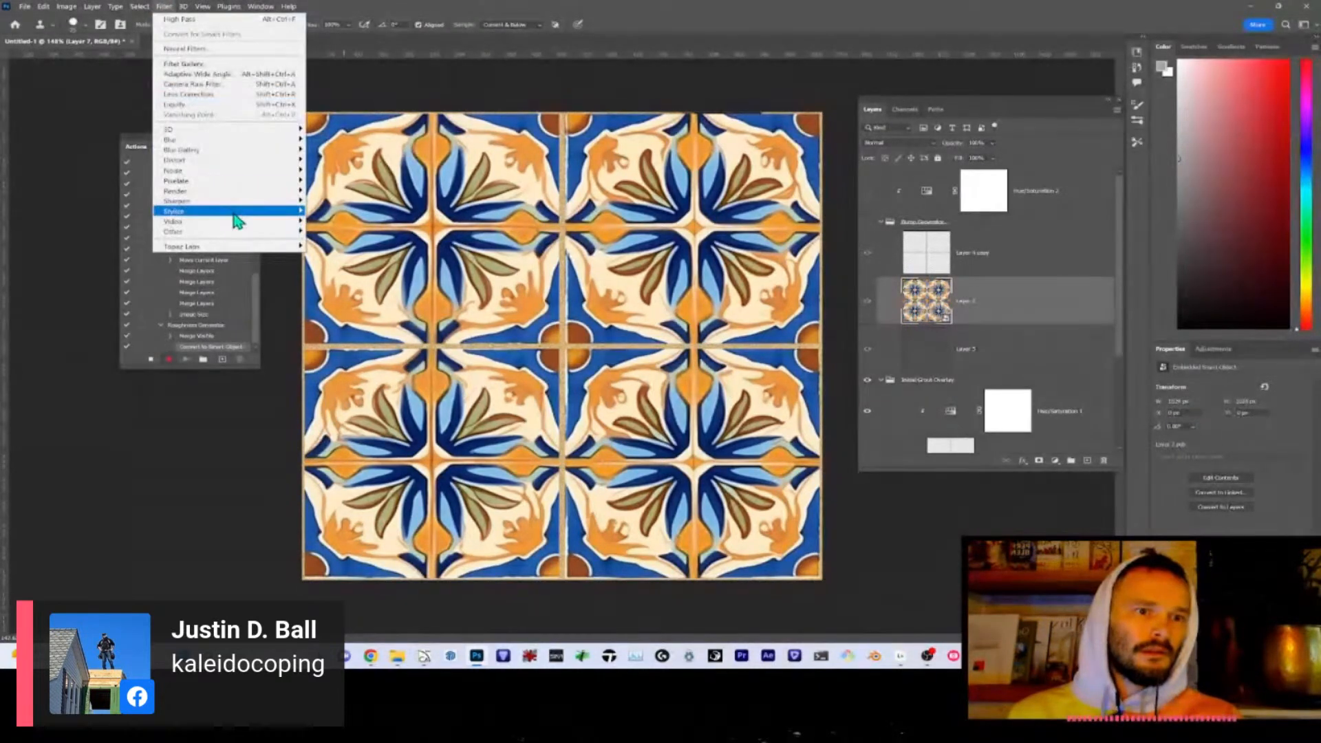
mouse_move(247, 232)
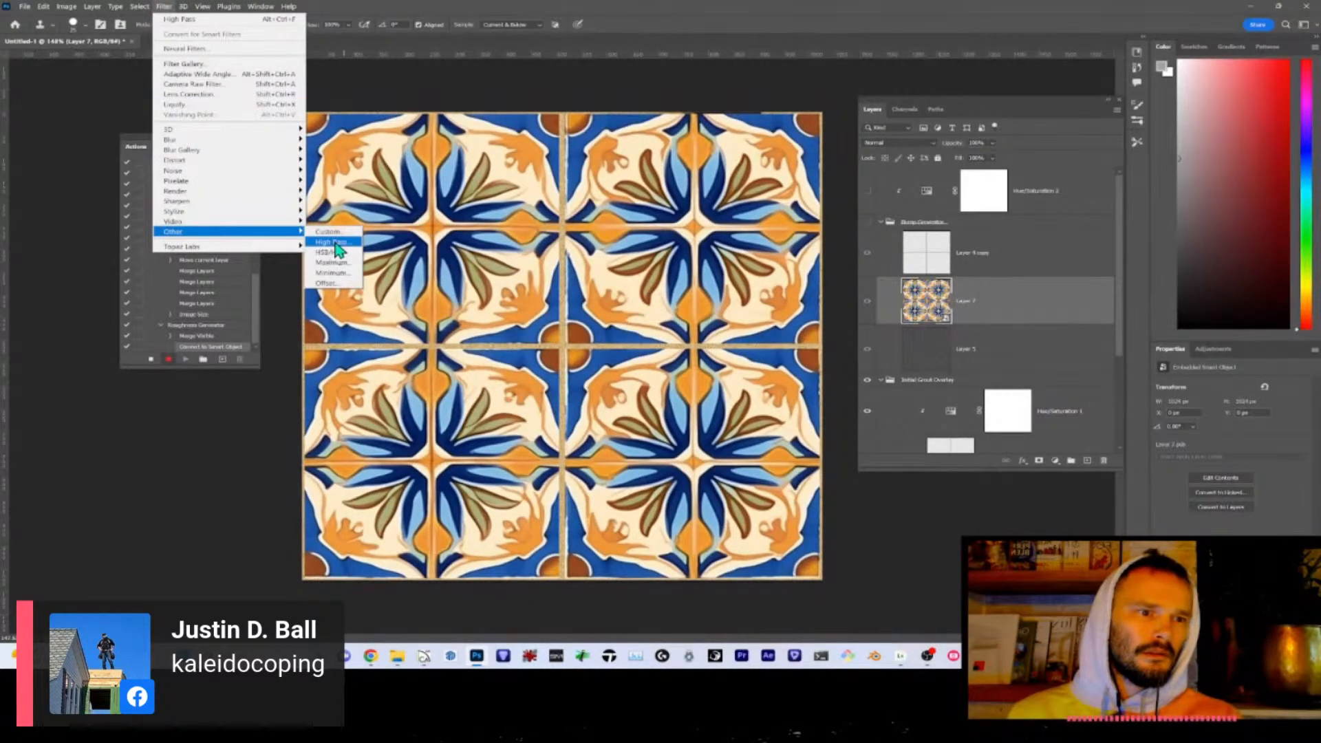
click(333, 243)
click(236, 205)
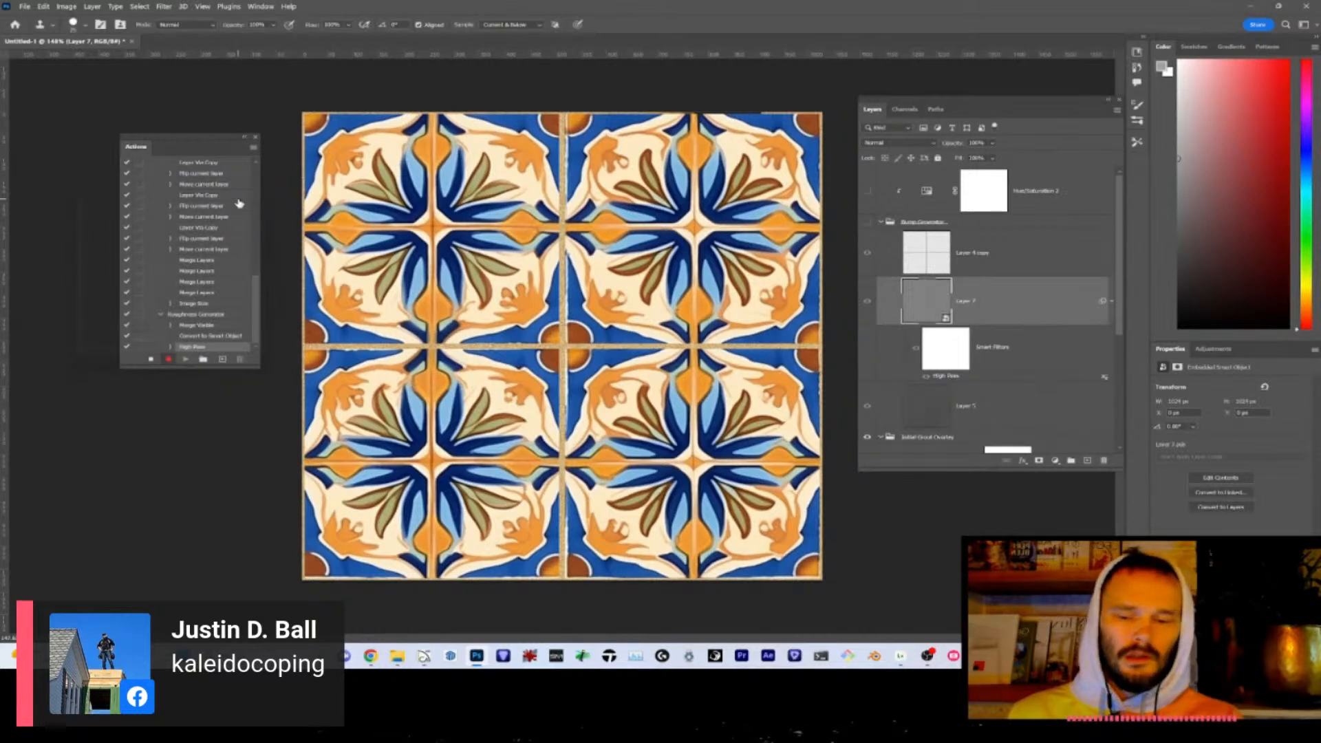
- Add a Curves smart filter to Layer 7, lowering the midtones and highlights with a point mapping input 152 to output 103
key(ctrl+m)
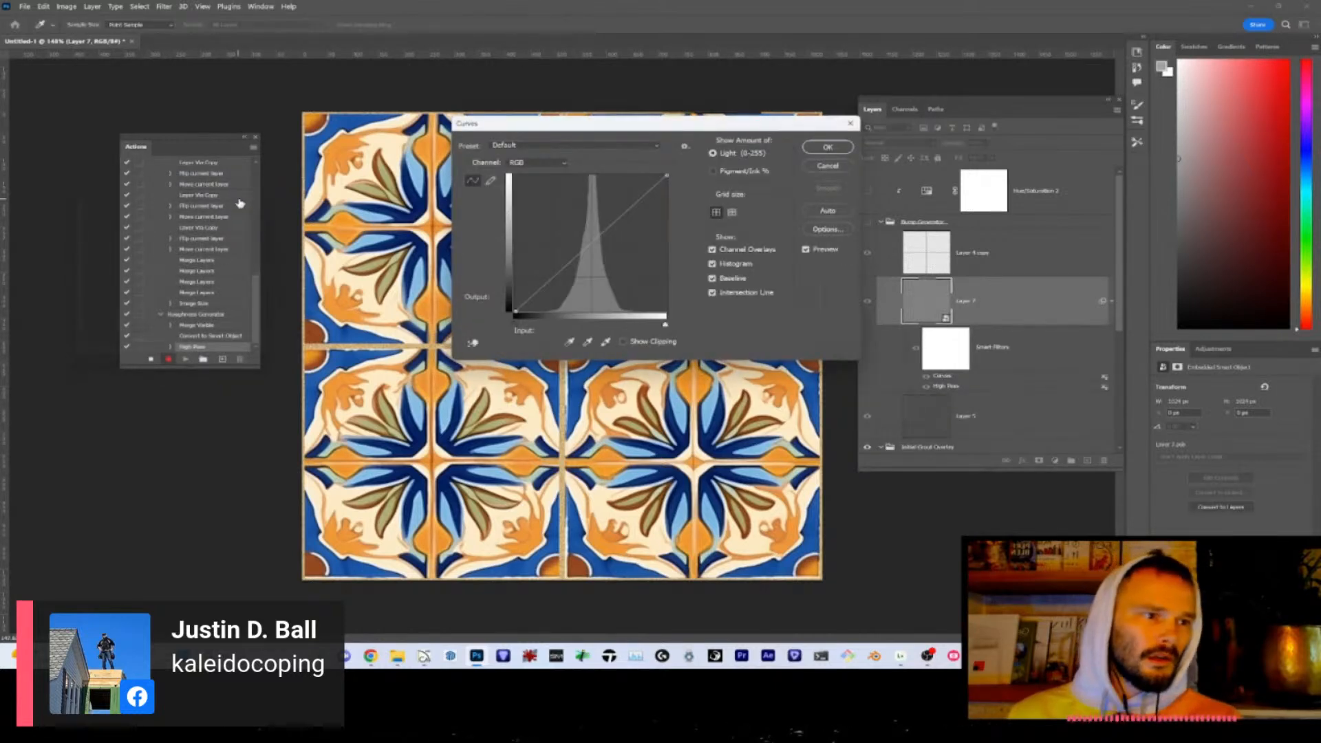
drag(574, 252, 575, 281)
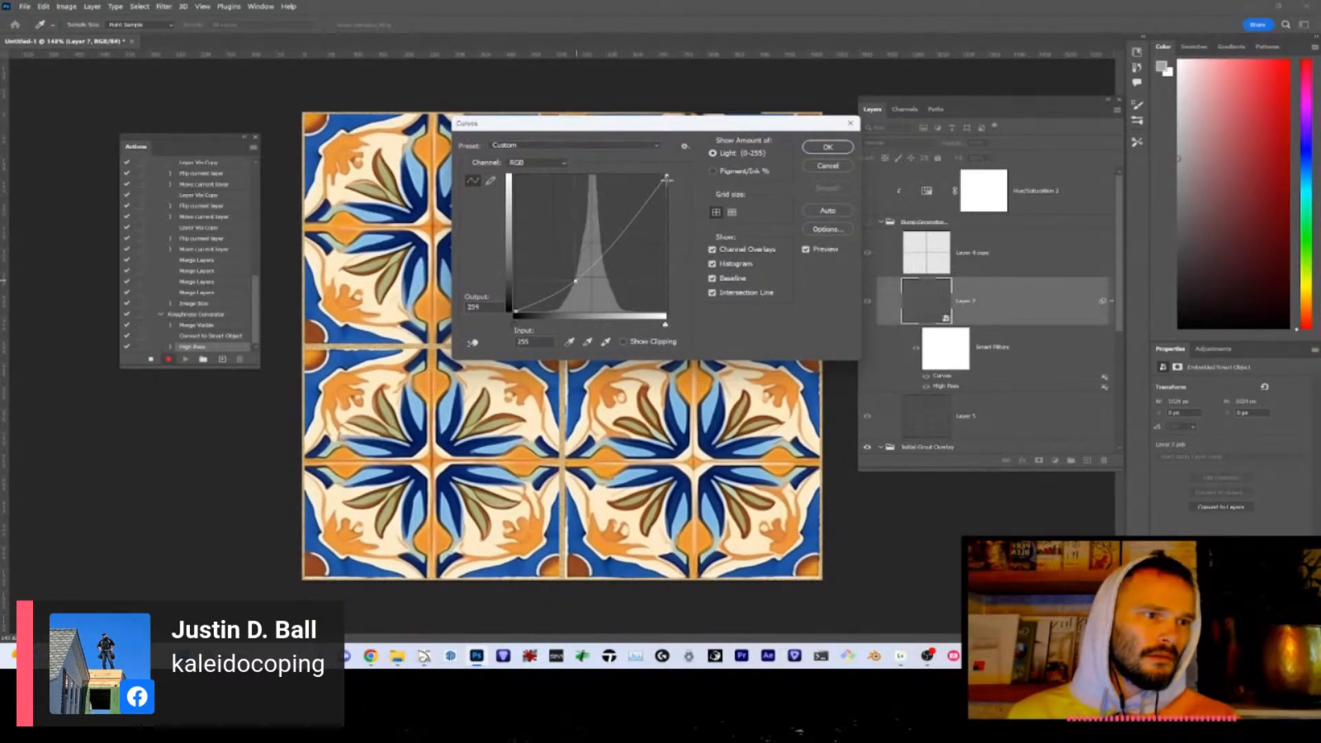
drag(666, 176, 606, 254)
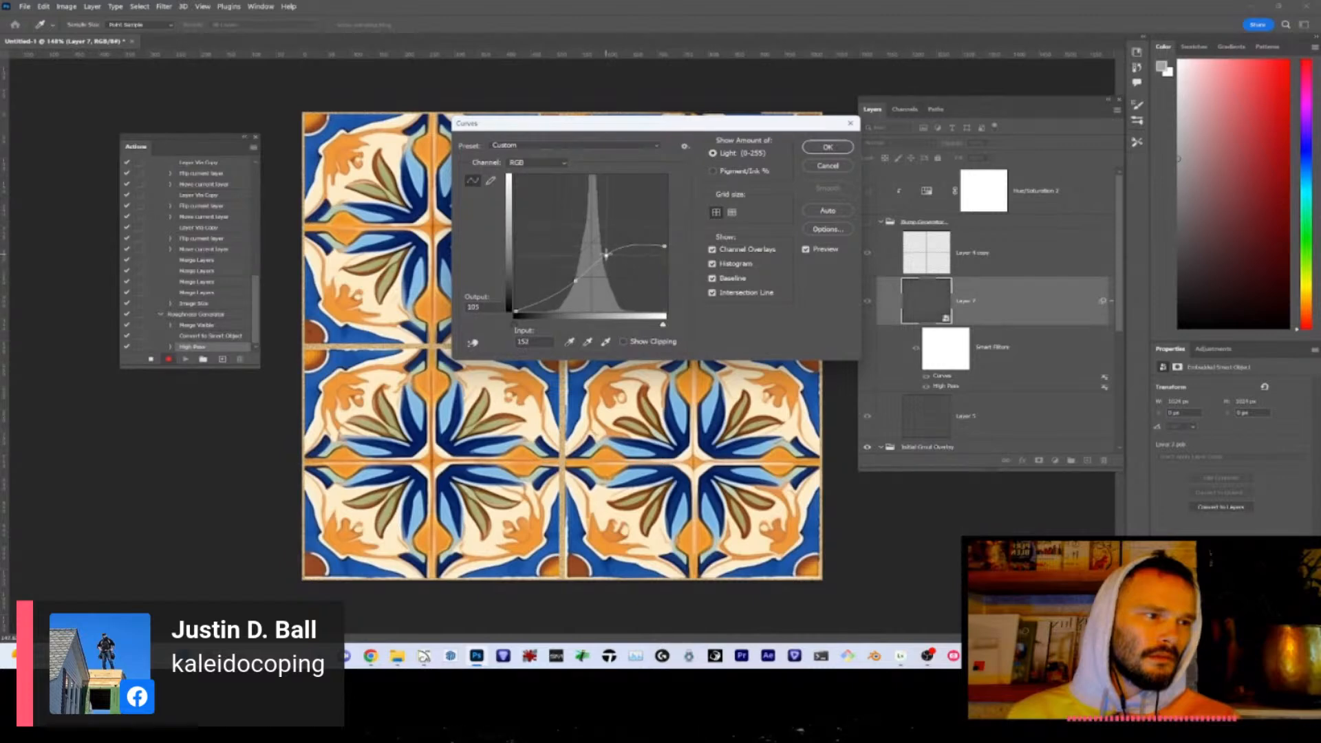
click(821, 147)
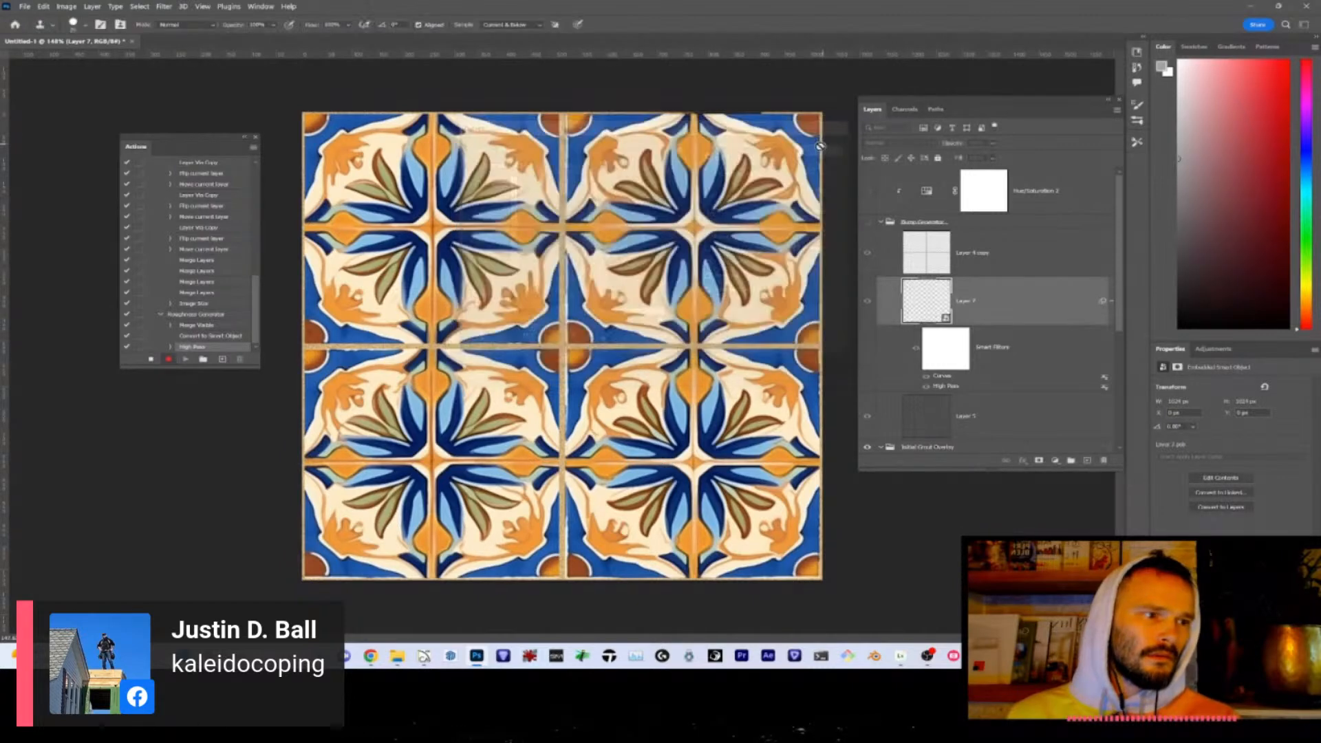
- Desaturate Layer 7 with a Hue/Saturation smart filter at Saturation -100 and stop recording the Roughness Generator action
key(ctrl+u)
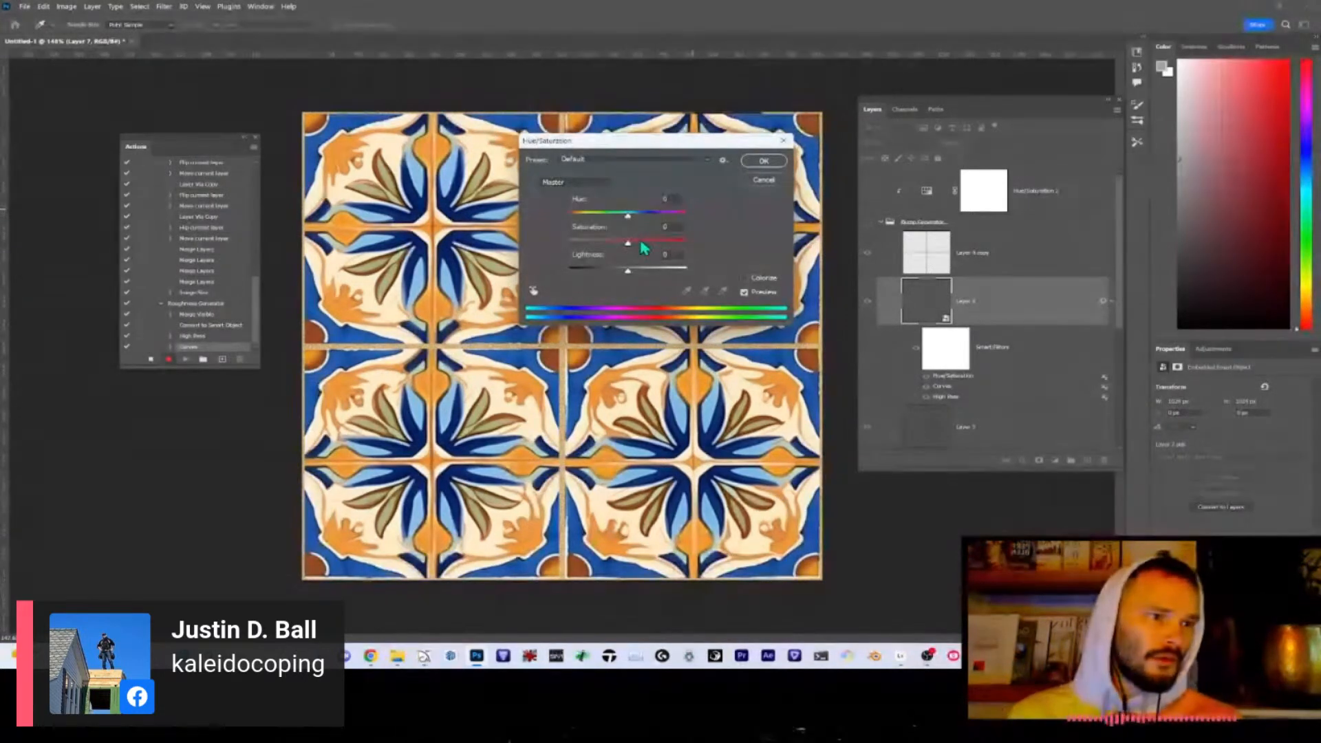
drag(628, 245, 499, 229)
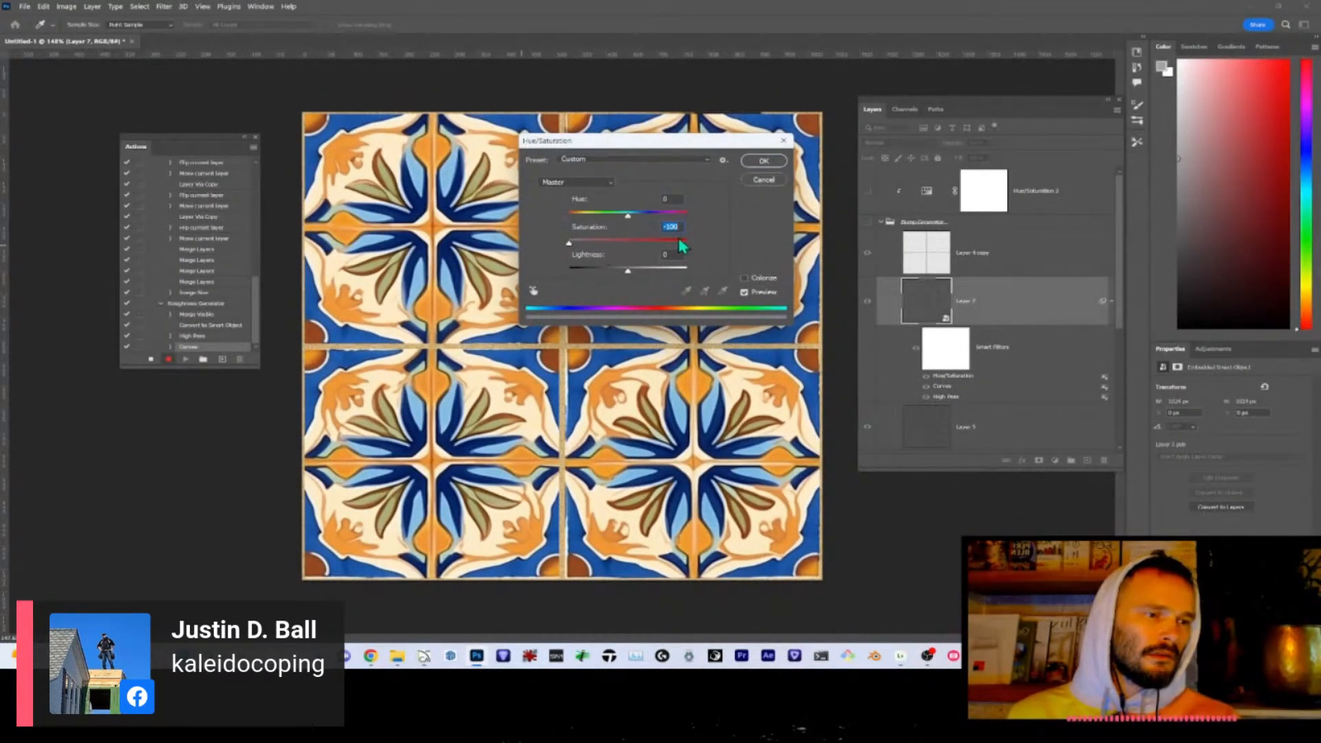
click(758, 159)
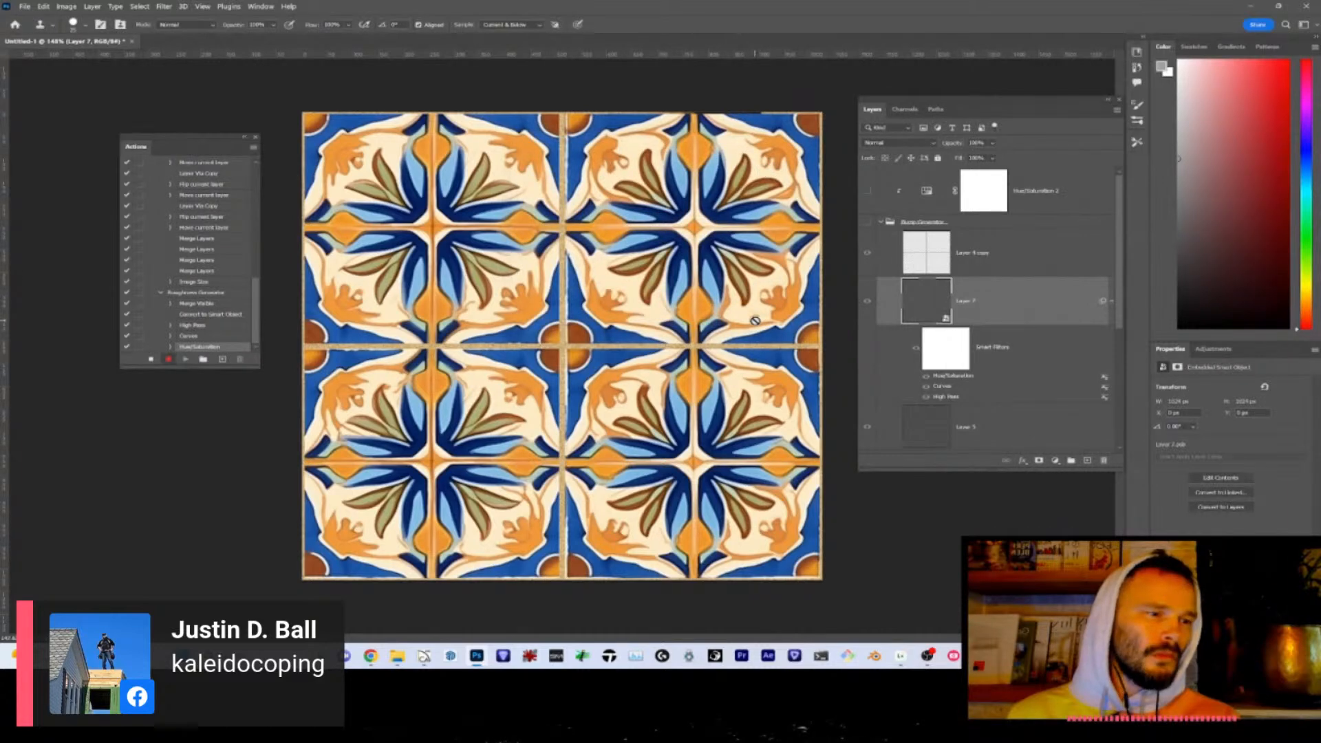
click(151, 359)
scroll(969, 312, down, 3)
scroll(969, 312, up, 3)
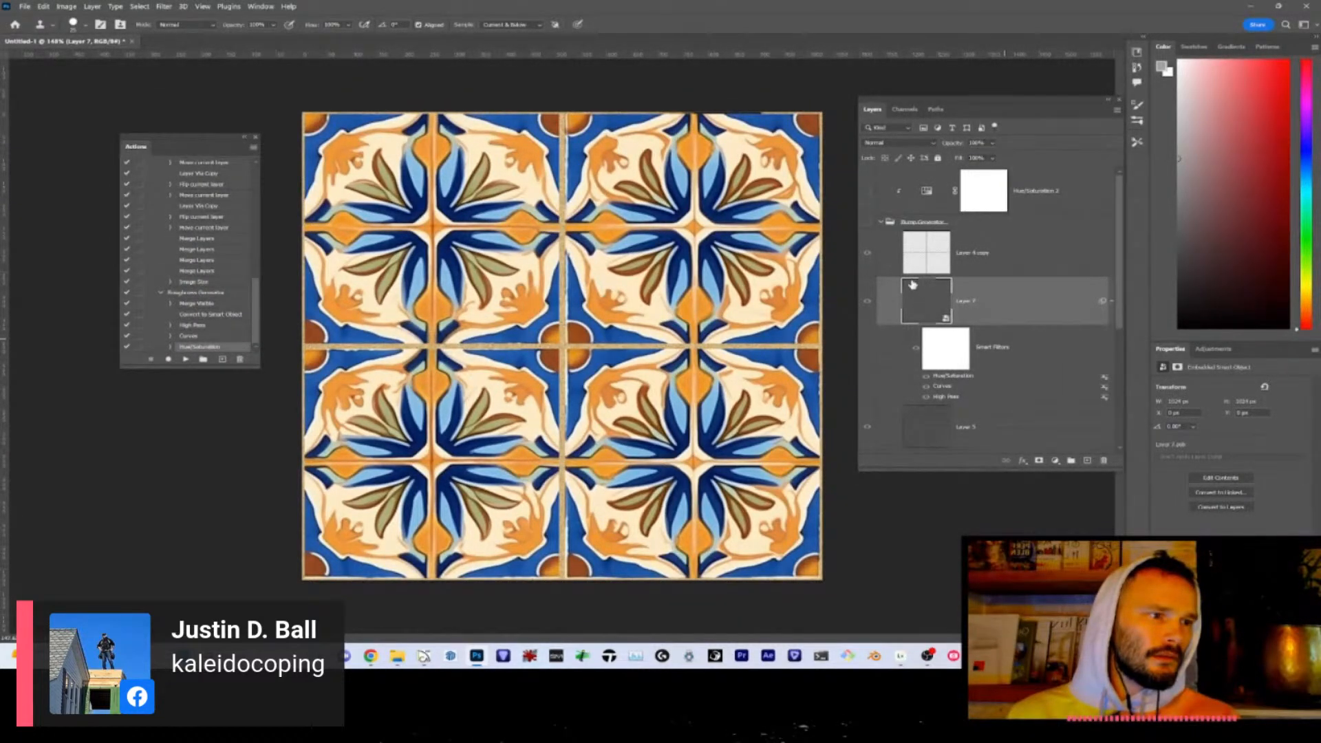
- Show the Bump Generator group and look through its layers
click(867, 223)
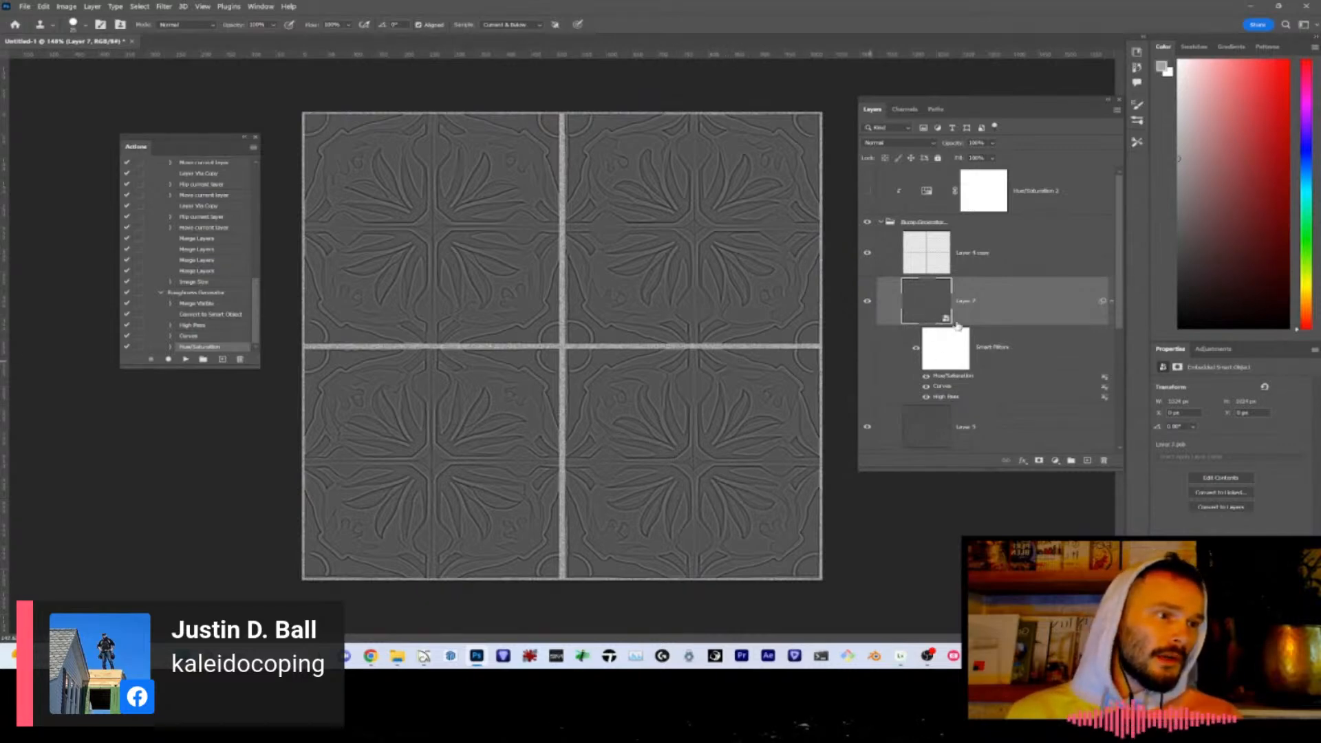
scroll(961, 395, down, 2)
scroll(961, 395, down, 2)
scroll(943, 383, up, 2)
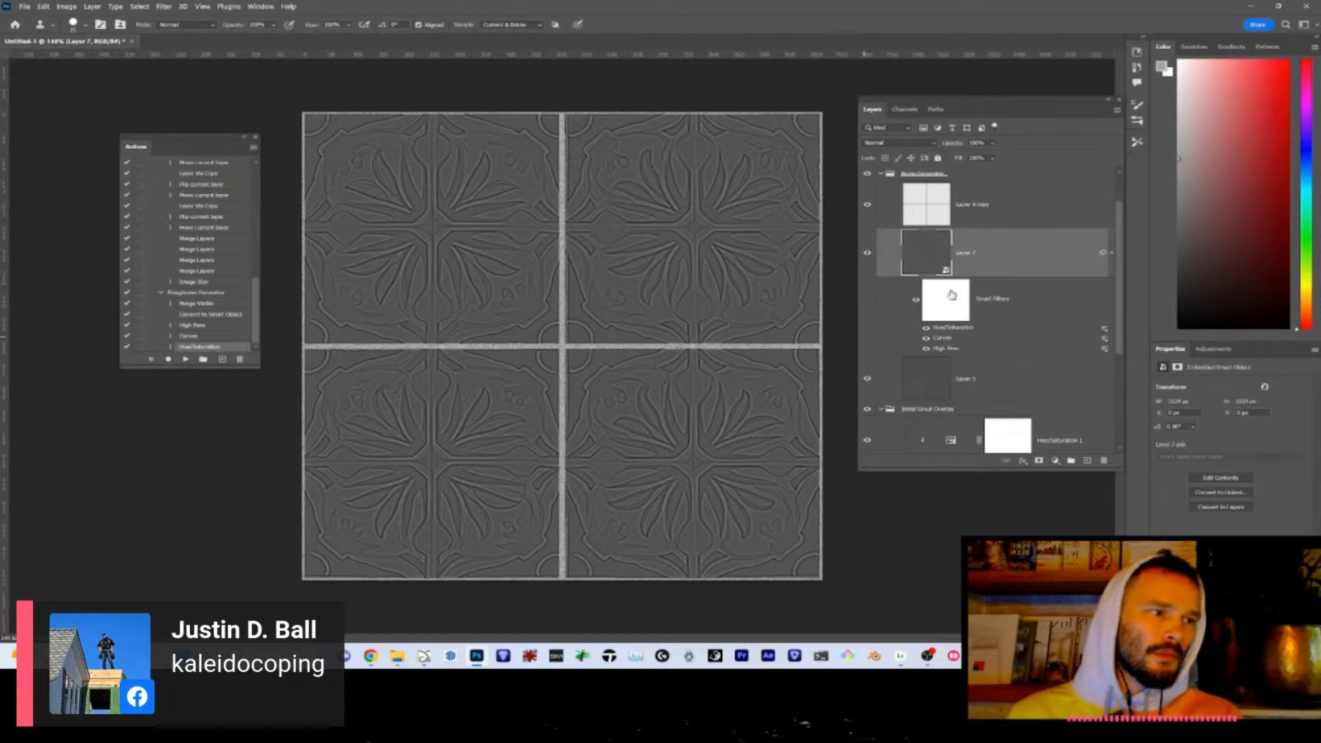
scroll(954, 295, up, 2)
scroll(959, 380, down, 4)
scroll(959, 380, up, 4)
- Hide Layer 7 and Layer 5 inside the Bump Generator group
click(870, 302)
scroll(888, 318, down, 2)
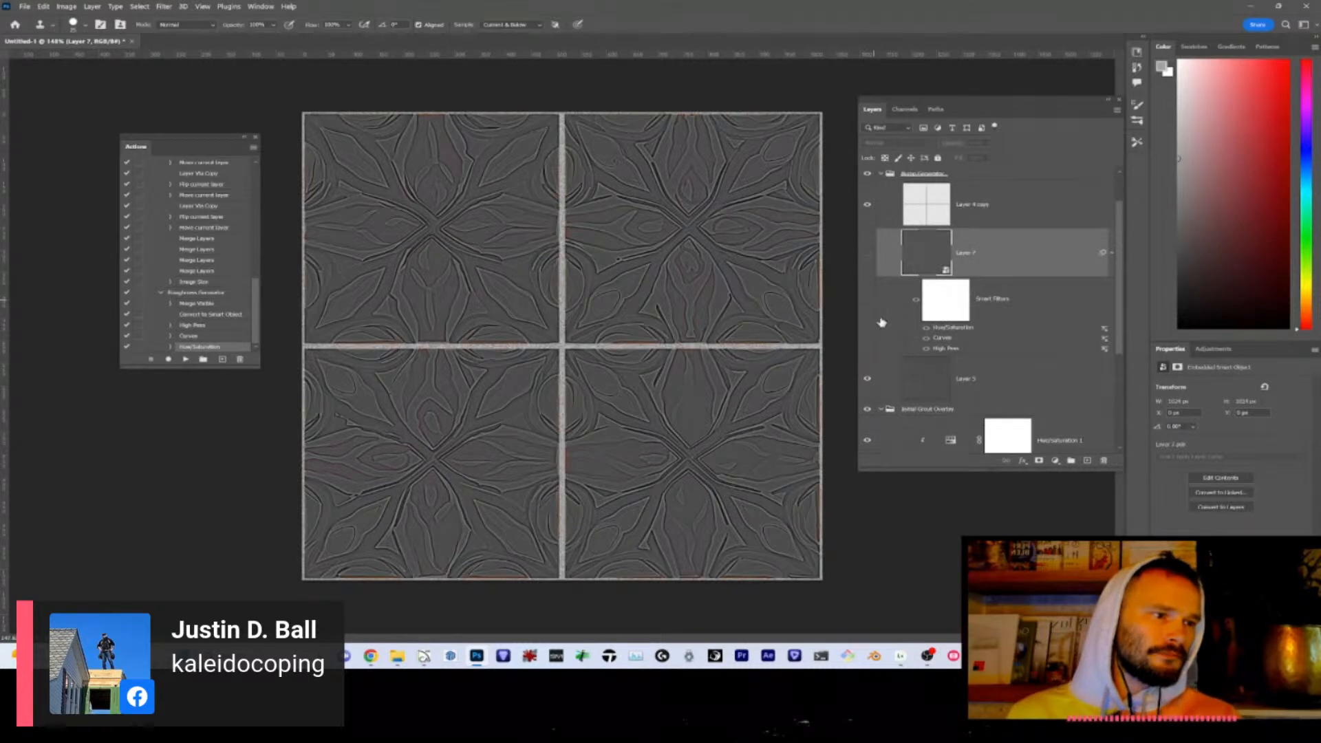
click(868, 380)
scroll(963, 362, down, 2)
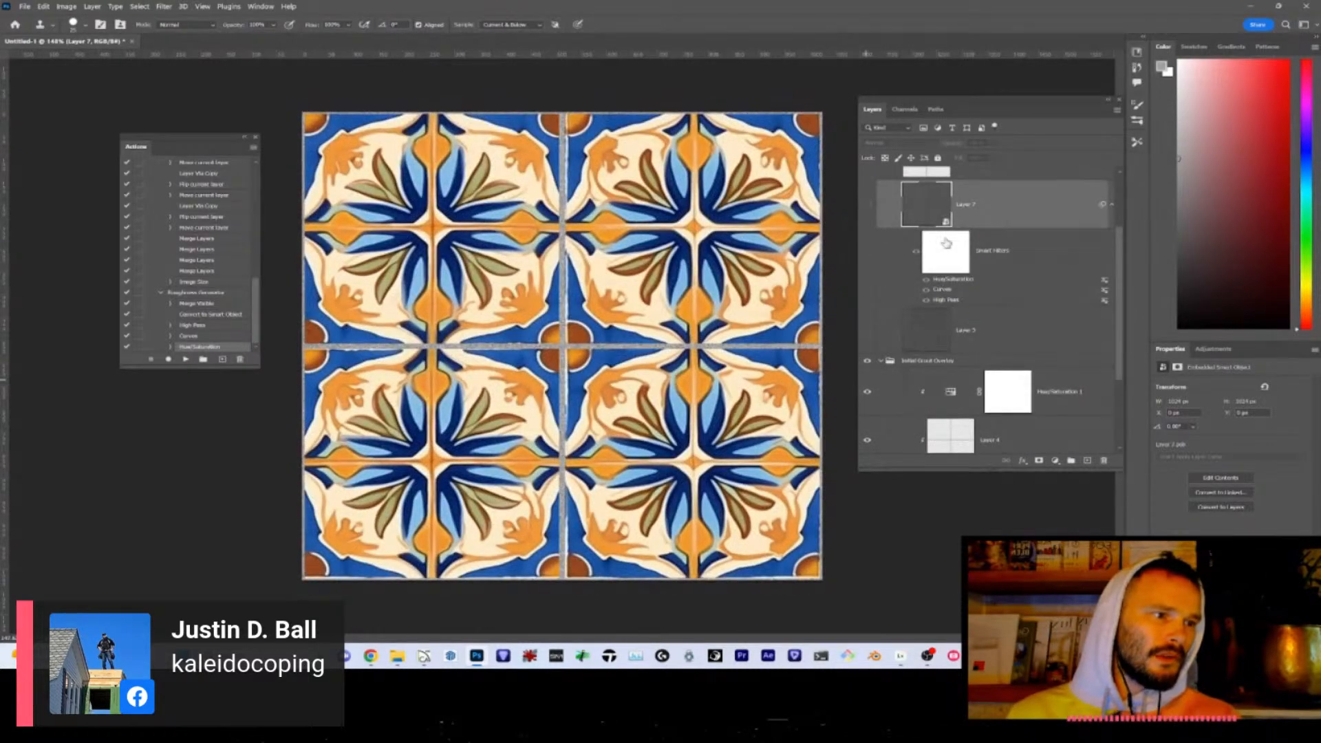
scroll(935, 250, up, 2)
scroll(935, 251, up, 2)
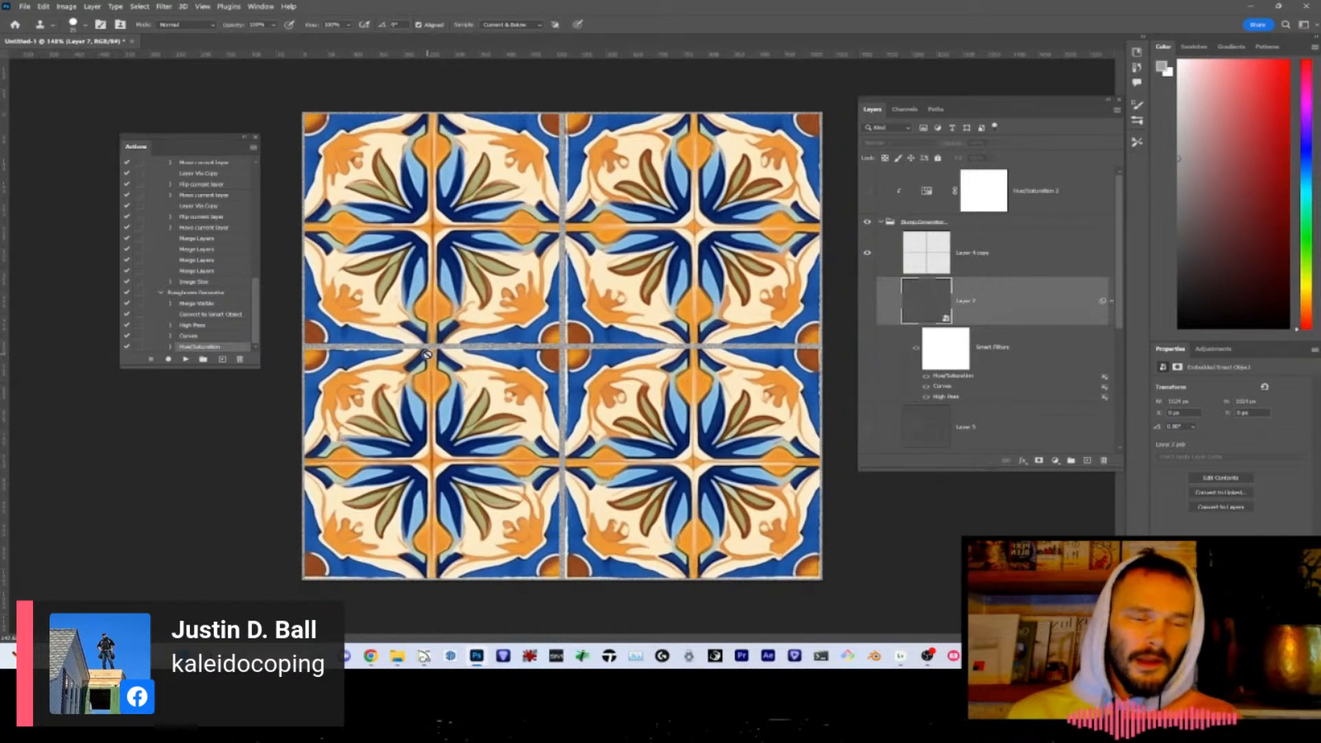
- Turn on the dialog pause for the High Pass command and select the whole Roughness Generator action
click(186, 294)
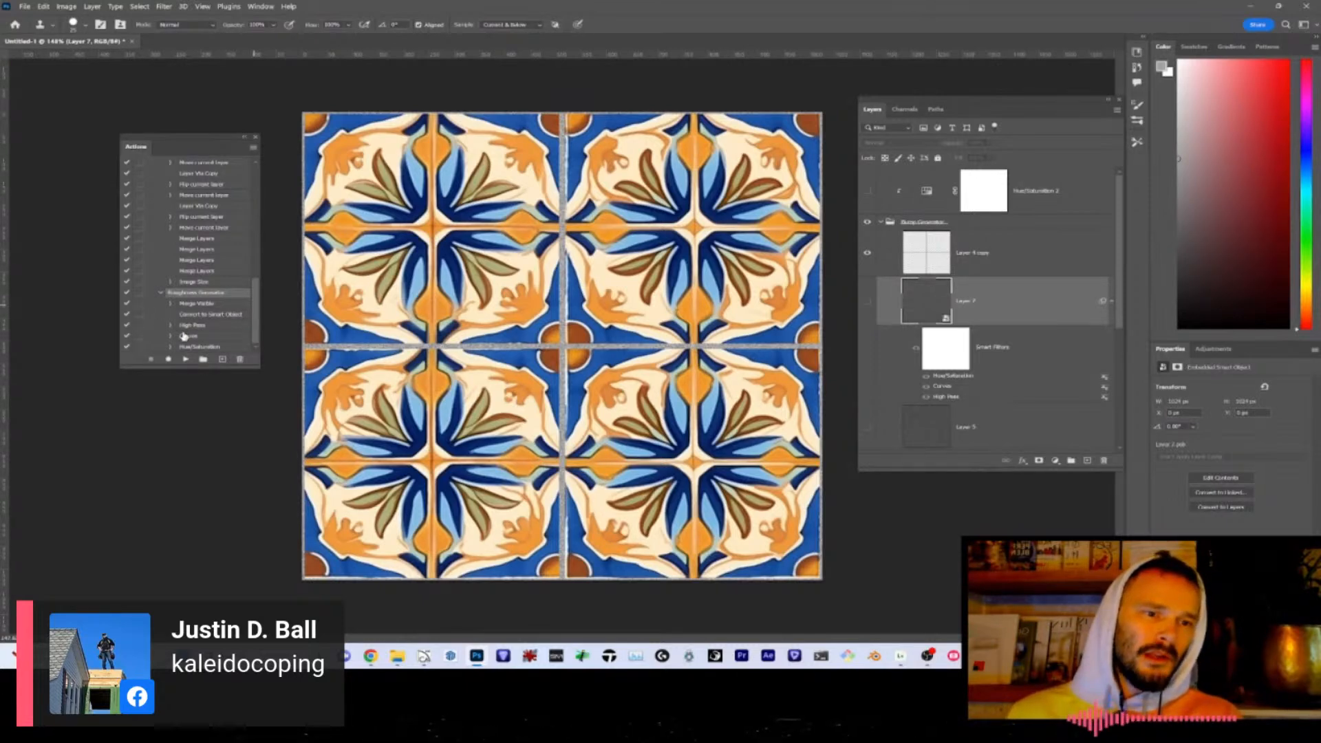
click(139, 325)
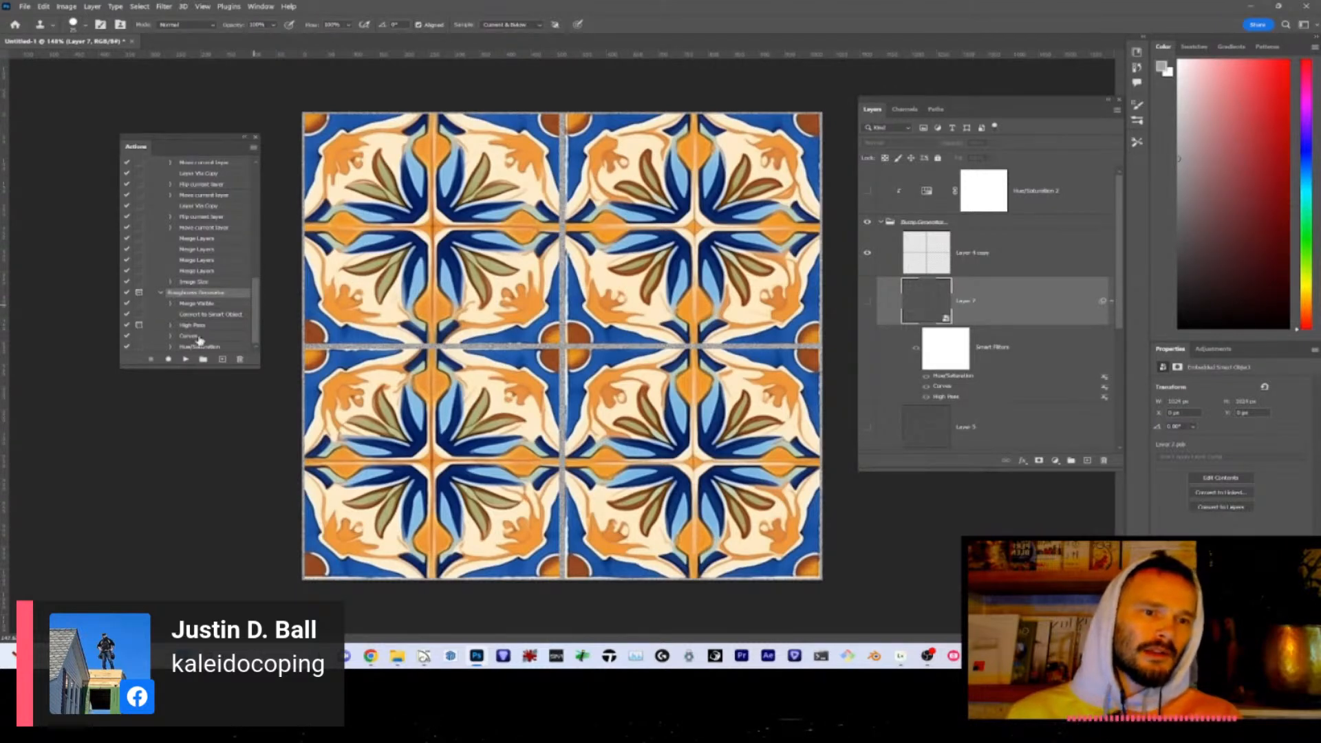
click(200, 305)
click(202, 294)
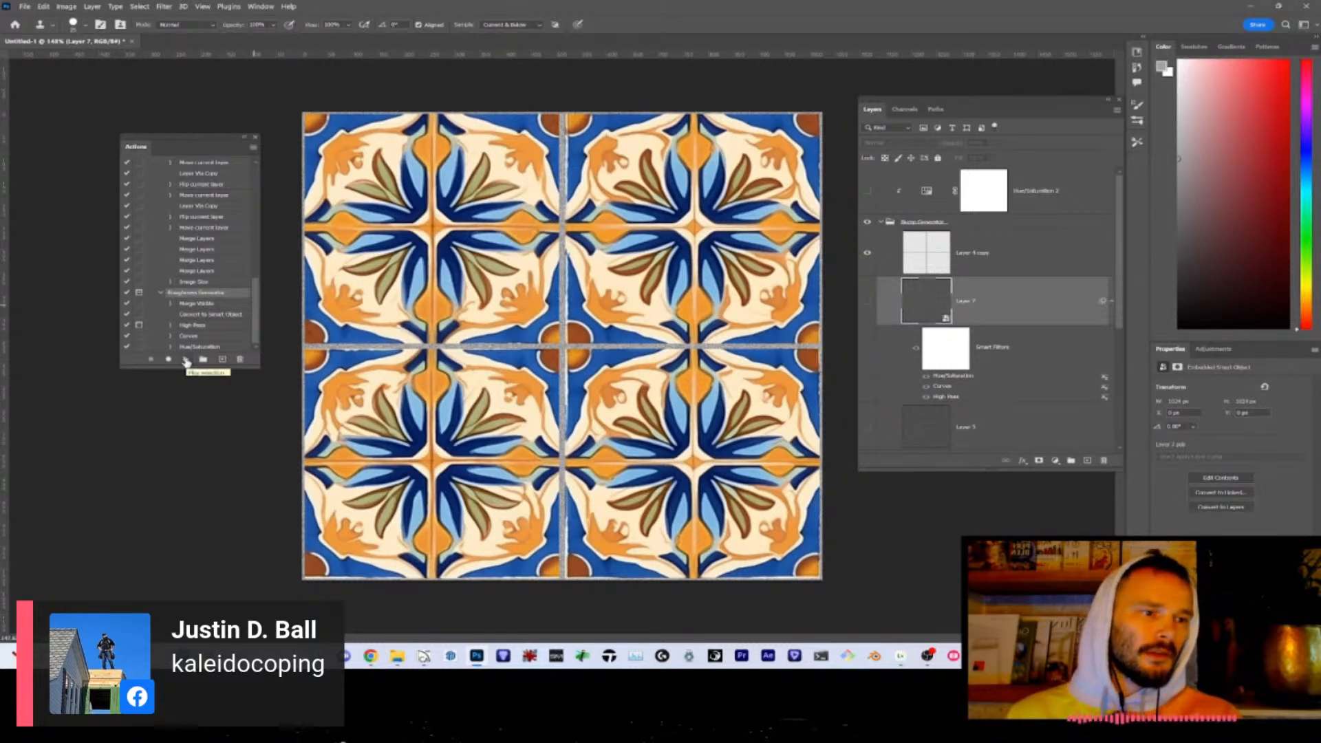
- Try to play the Roughness Generator action with the hidden Layer 7 selected
click(186, 361)
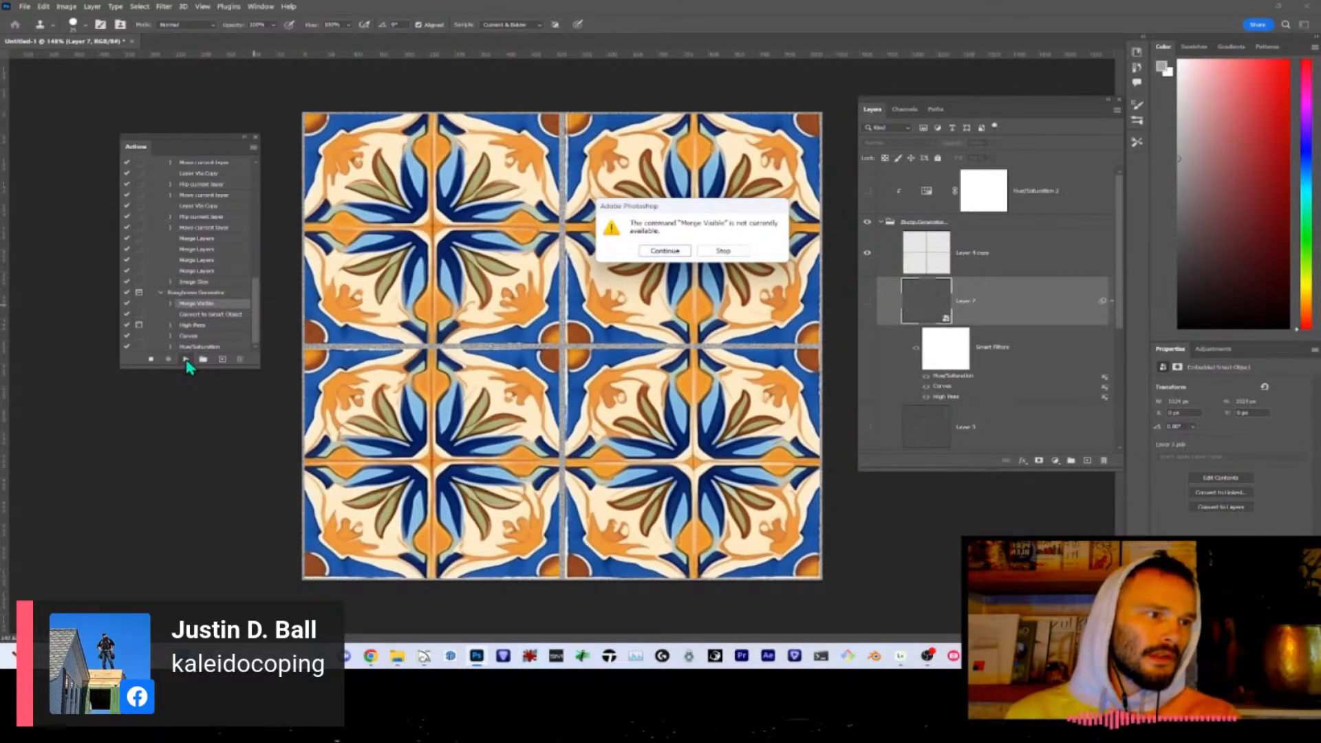
key(Return)
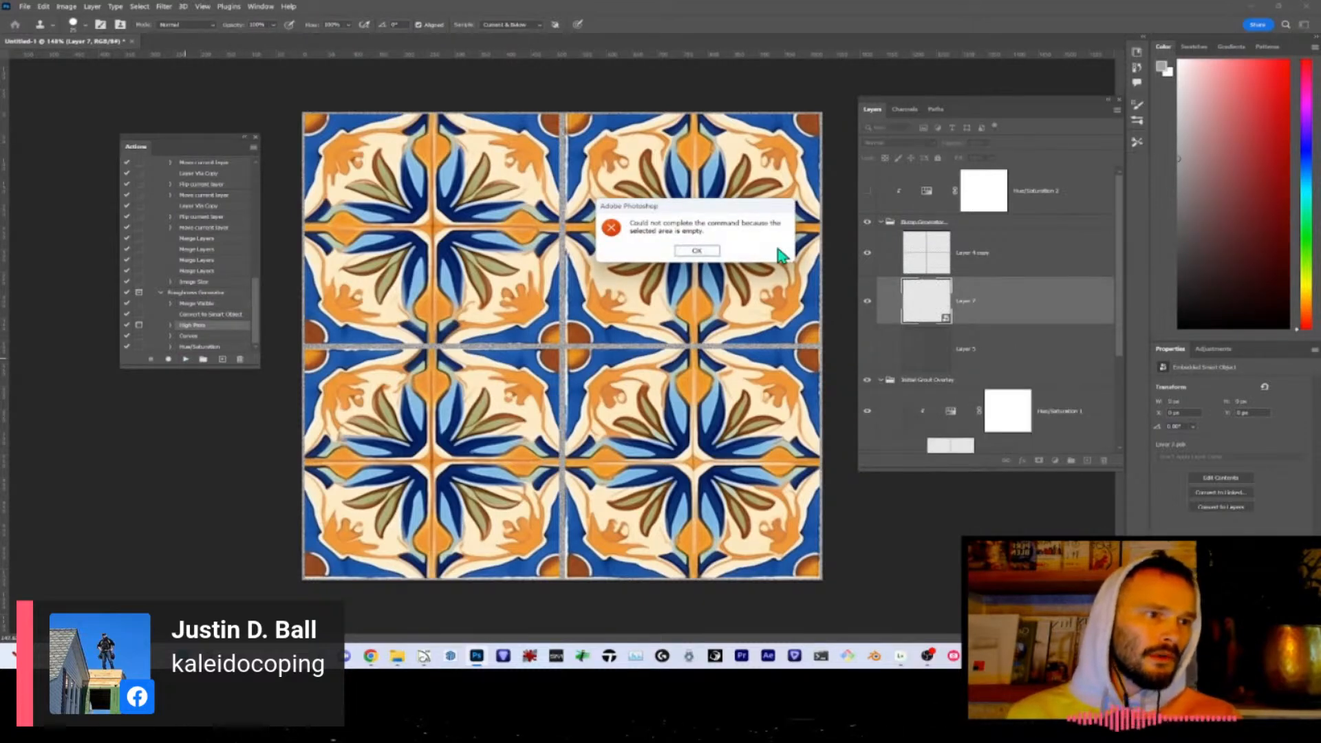
click(697, 250)
- Delete the Layer 7 smart object and toggle Layer 5 on and off, leaving it hidden
drag(922, 306, 1105, 461)
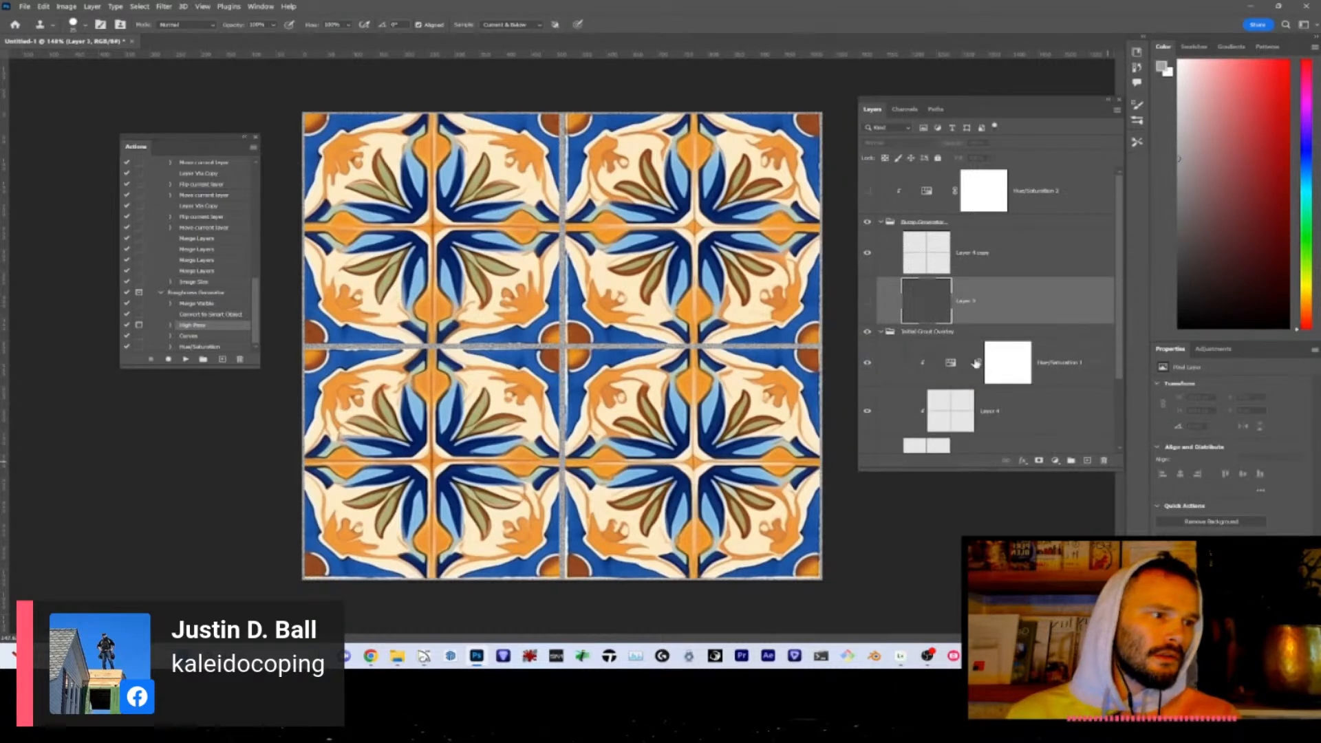
scroll(894, 304, down, 1)
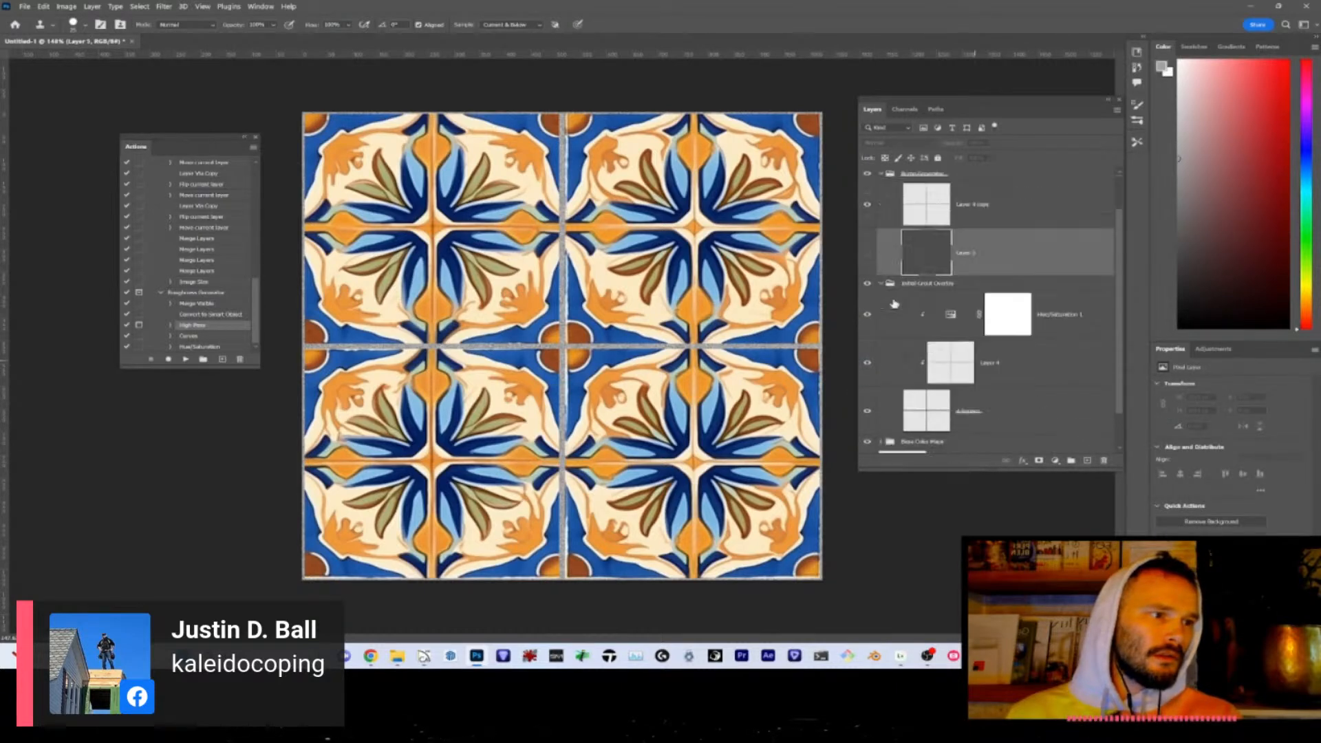
click(868, 253)
click(868, 254)
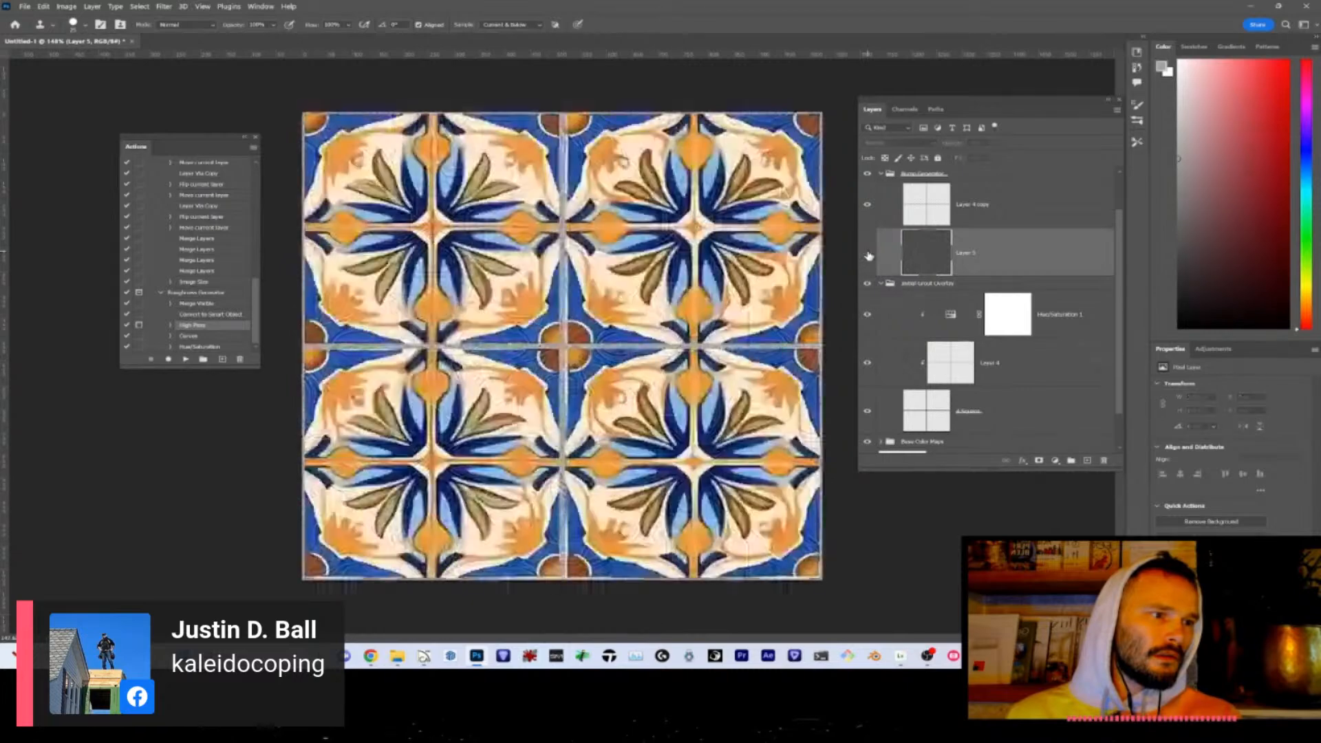
- Play the Roughness Generator action with the Initial Grout Overlay group selected
scroll(963, 289, down, 1)
click(998, 241)
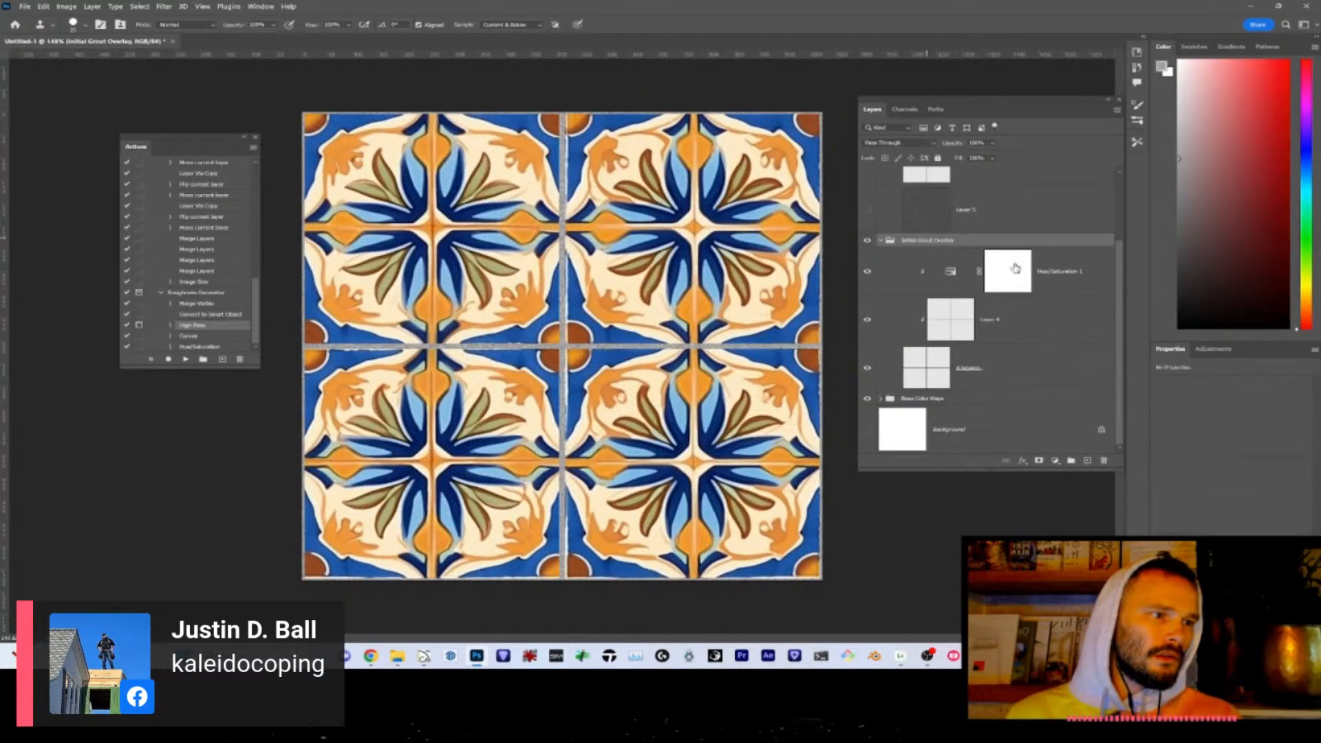
scroll(1015, 268, up, 2)
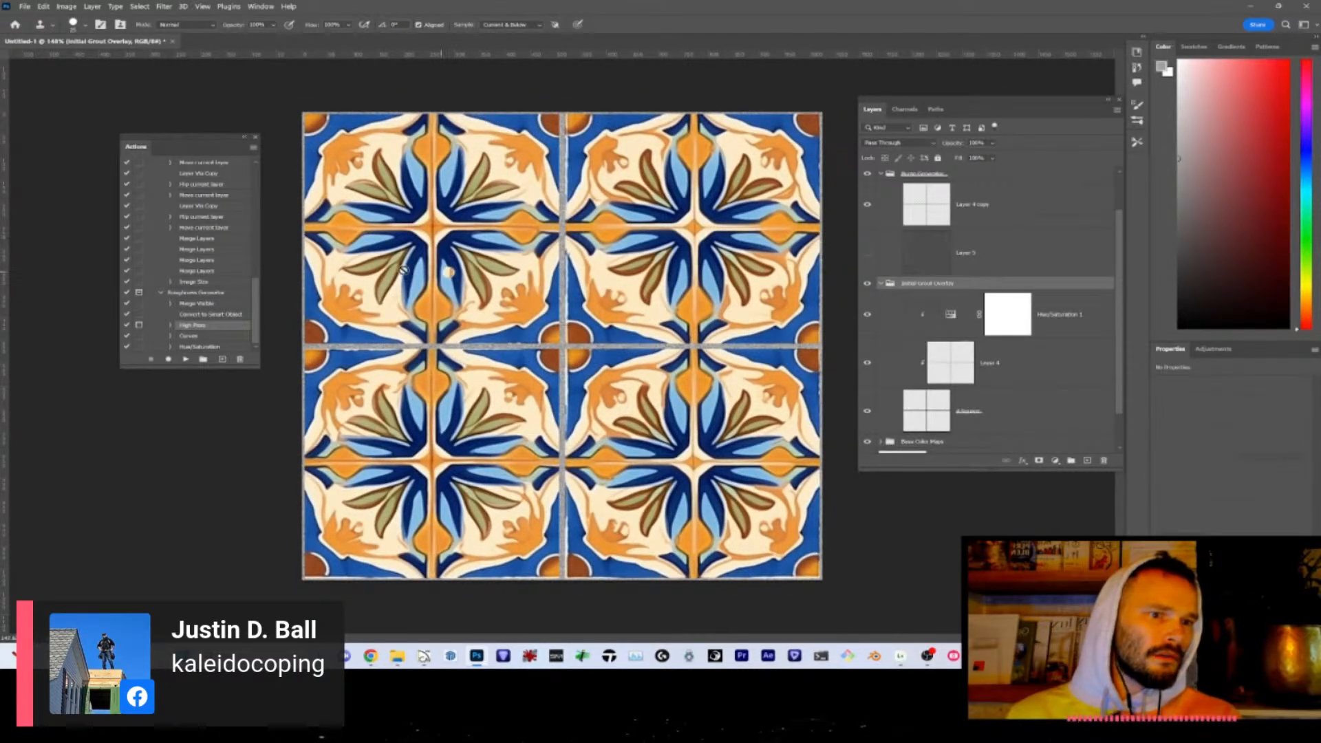
click(193, 294)
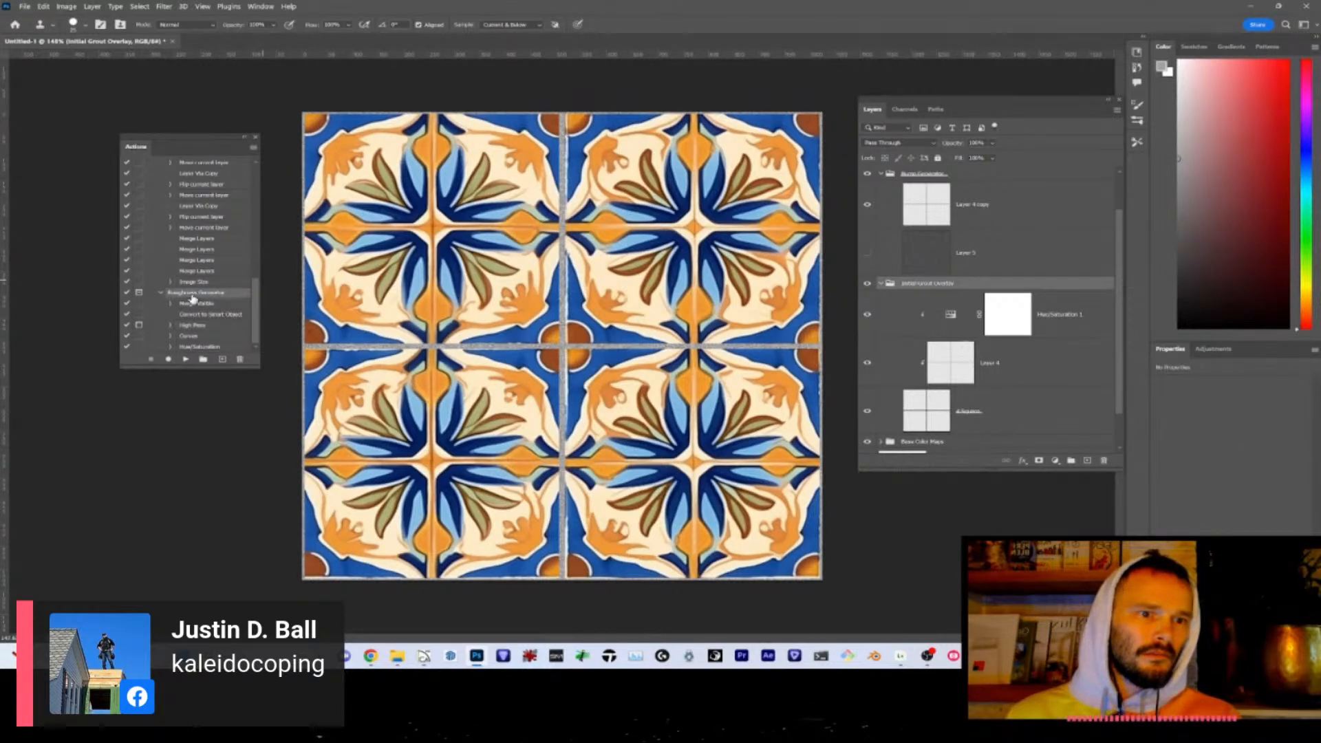
click(186, 359)
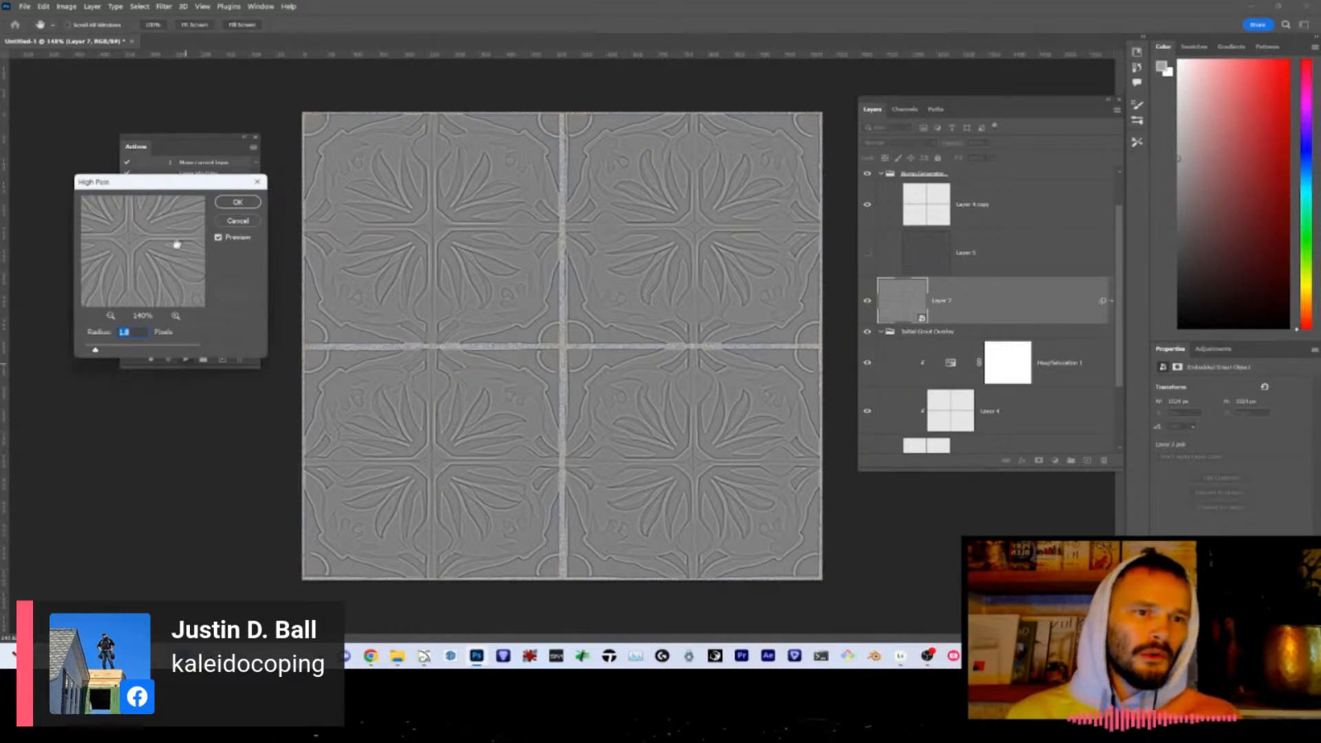
- Set the High Pass radius to 2.1 pixels and let the action finish
drag(175, 185, 544, 195)
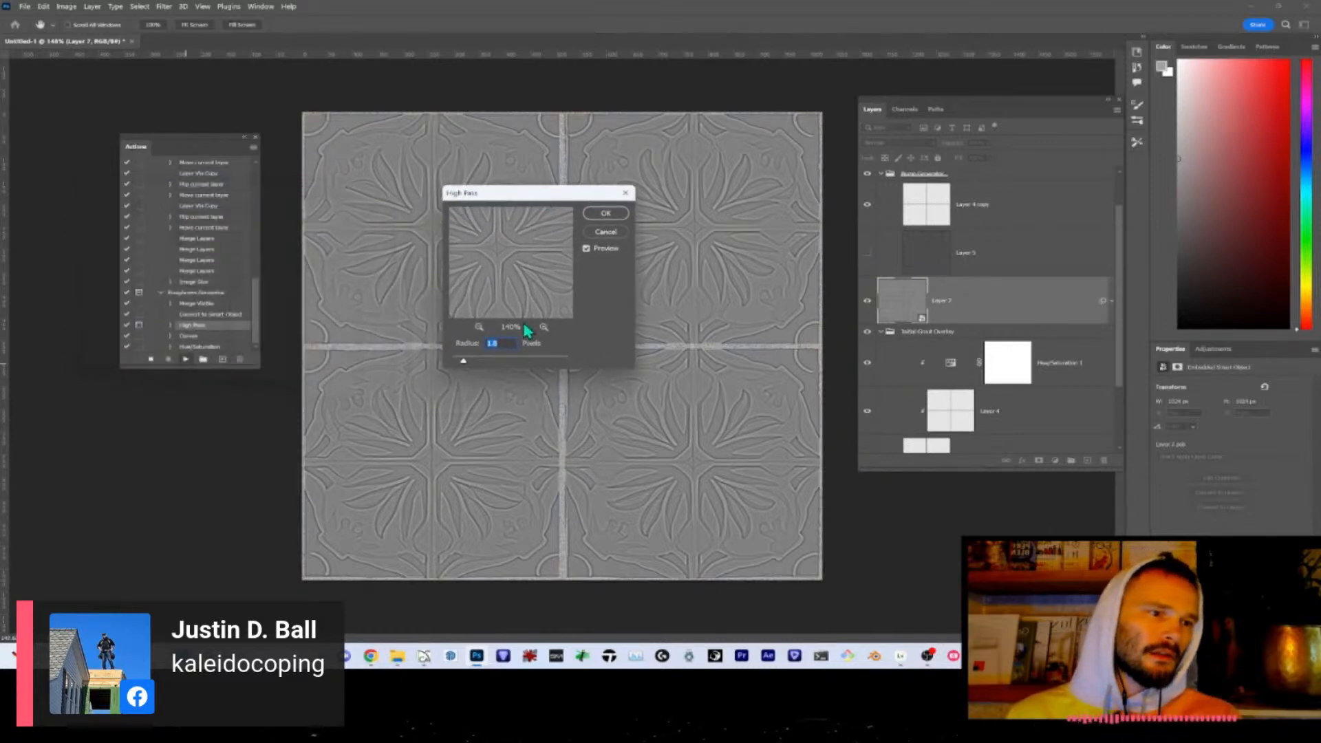
mouse_move(463, 361)
mouse_down()
mouse_move(485, 361)
mouse_move(460, 361)
mouse_up()
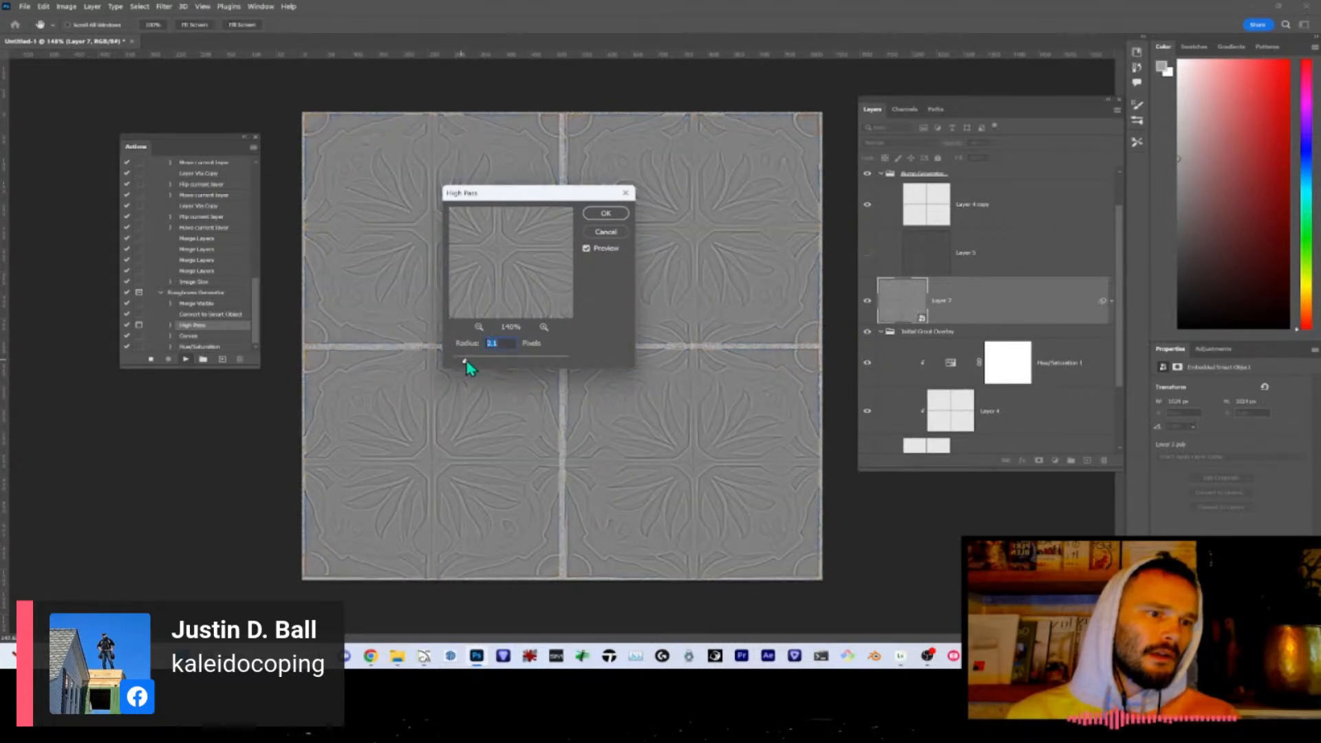
click(606, 214)
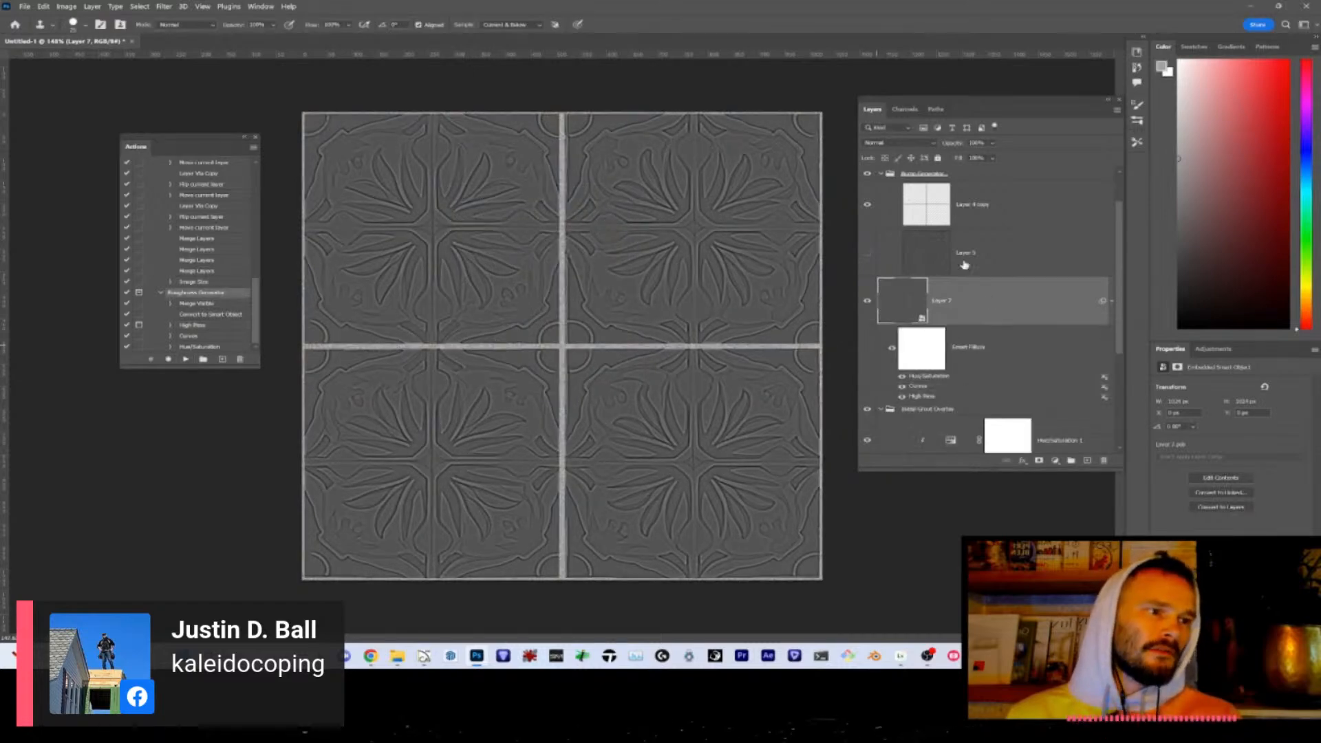
- Review the Curves smart filter settings on the new Layer 7 without changing them
double_click(918, 386)
click(718, 261)
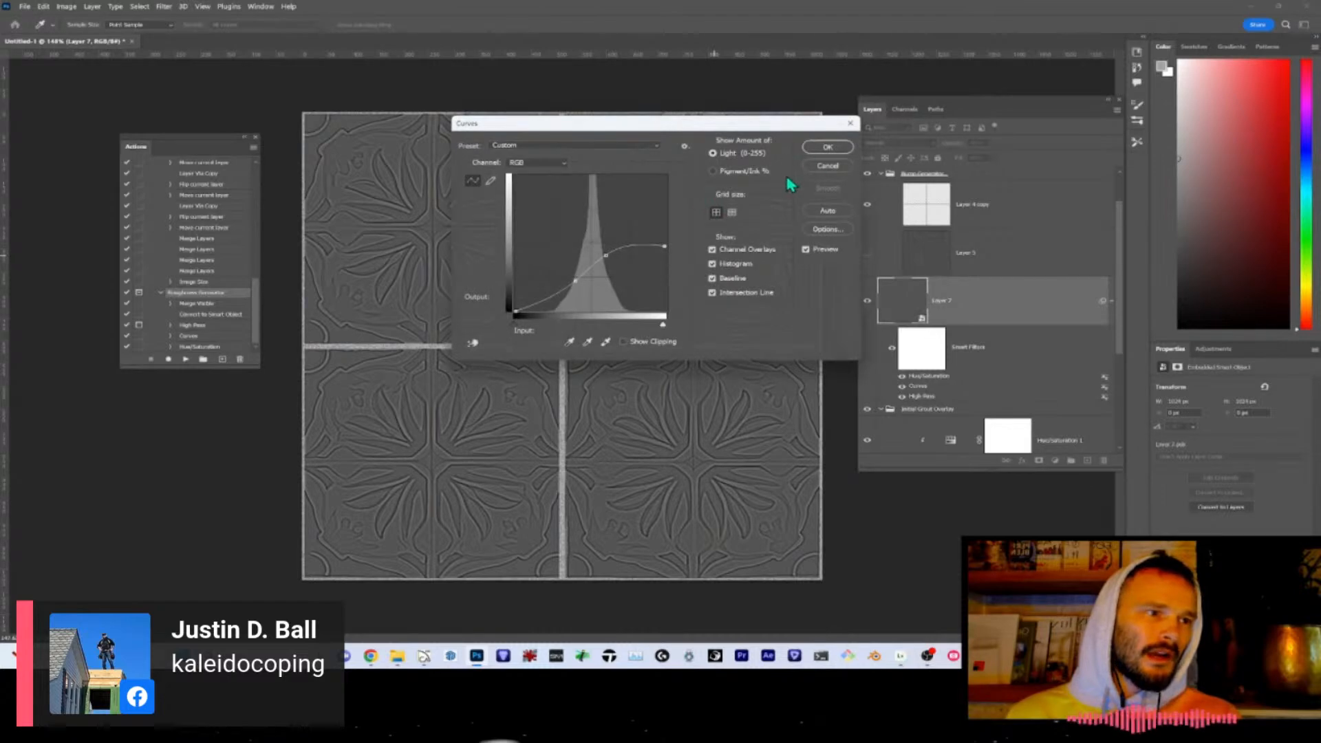
click(829, 166)
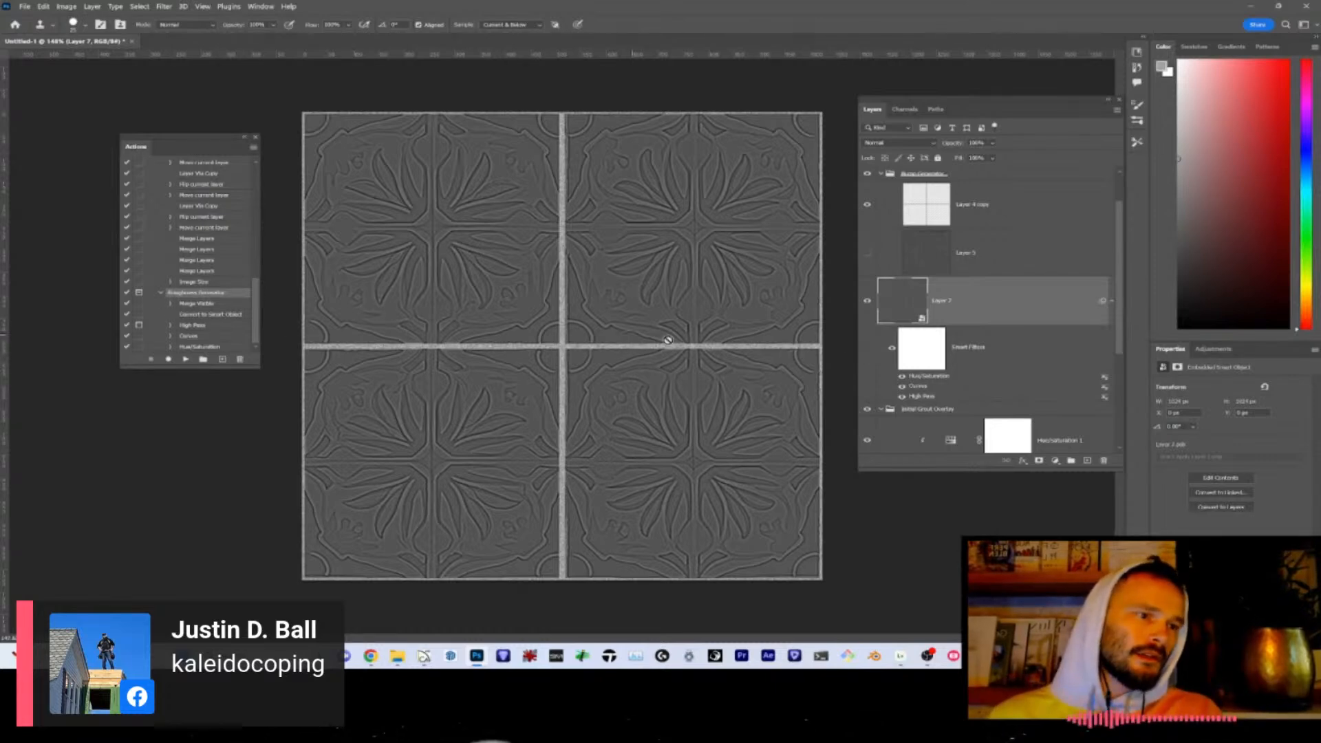
scroll(894, 295, up, 1)
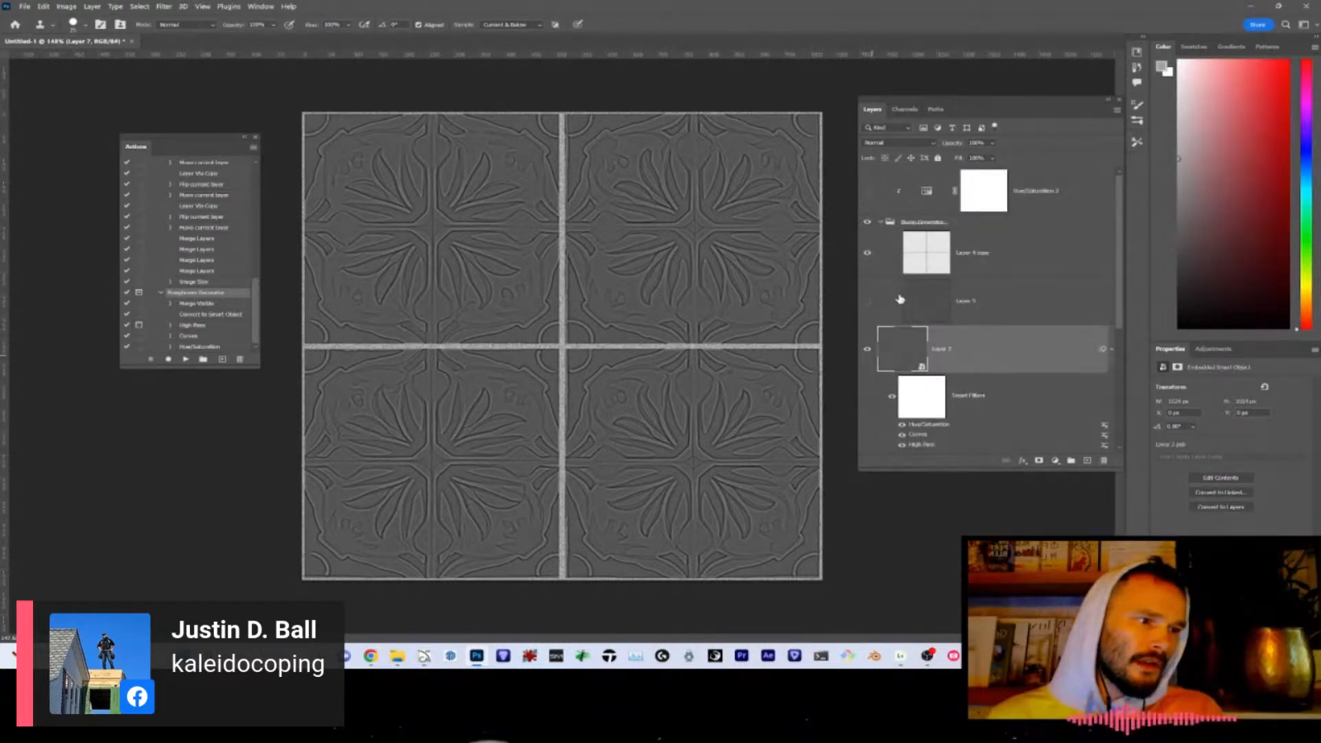
scroll(902, 297, down, 2)
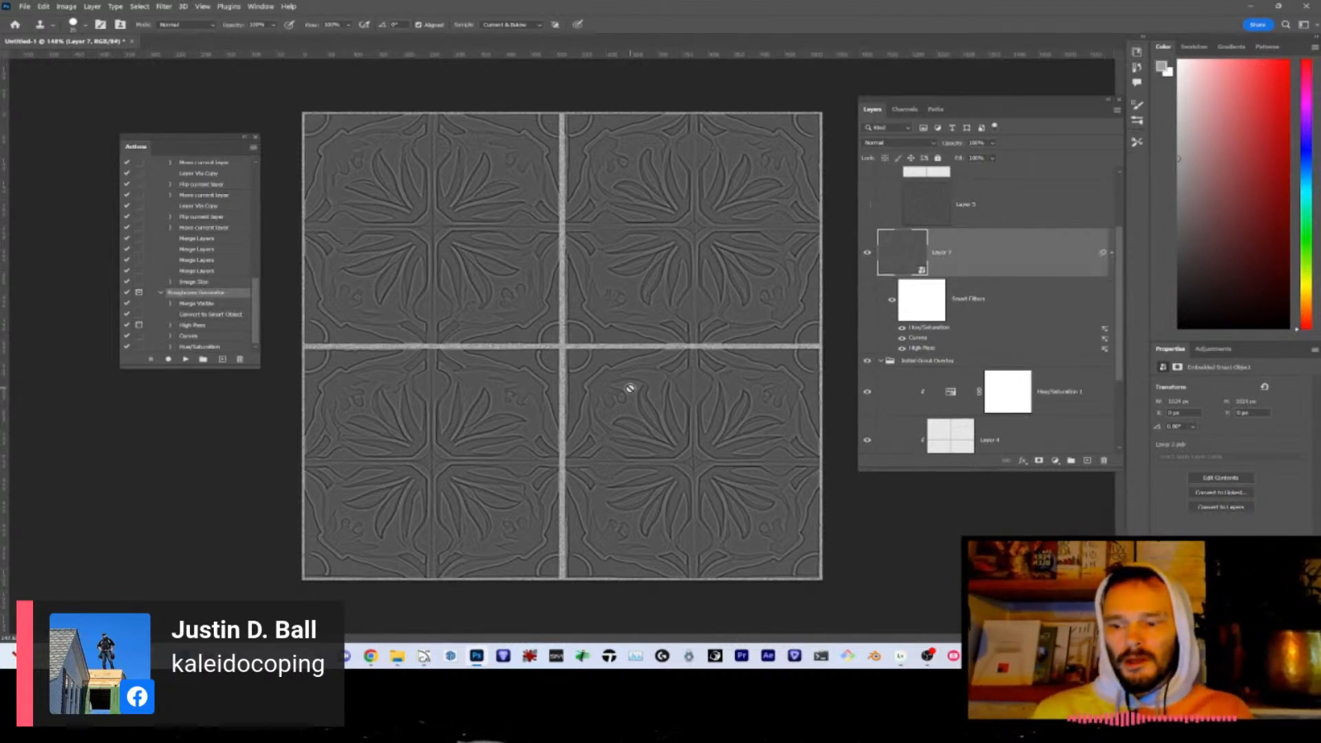
- Export the roughness map as a 768 px wide JPG named Spanish Tile-4-Roughness.jpg in the SPANISH TILE folder
key(ctrl+alt+shift+w)
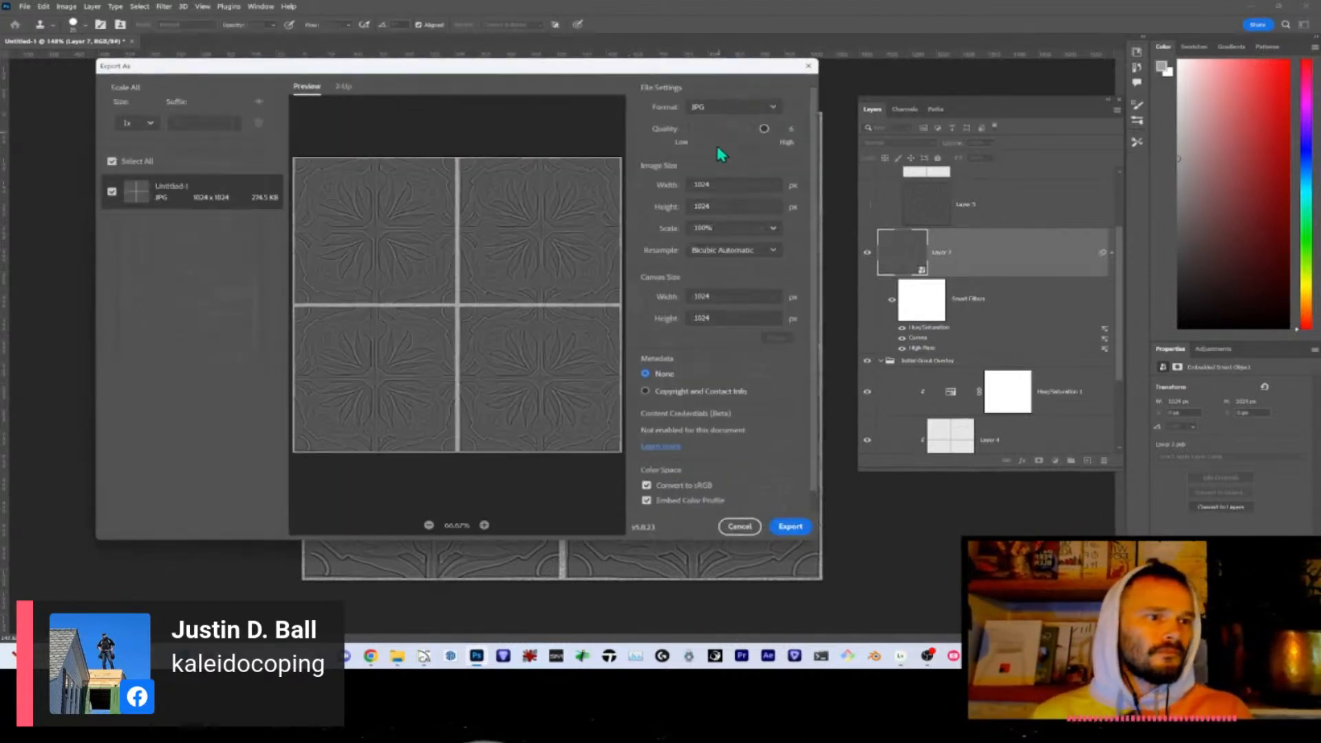
text(768)
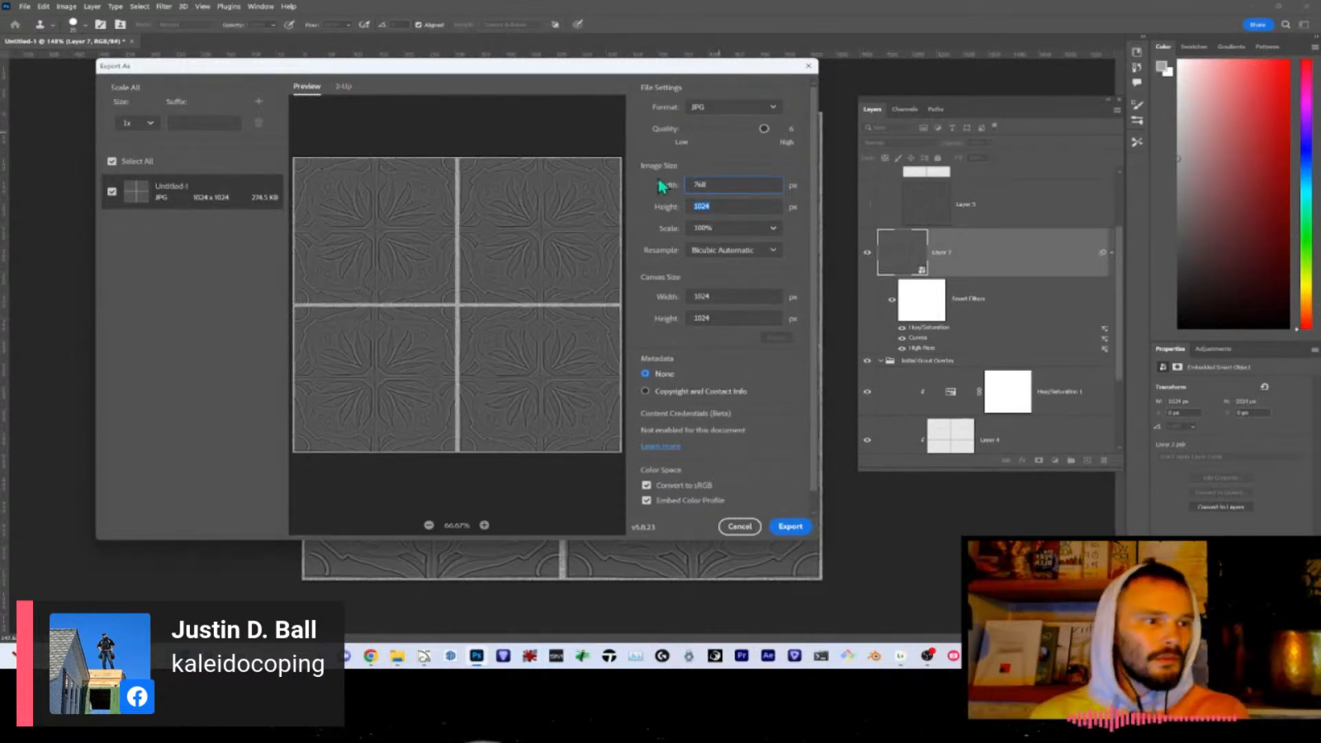
click(788, 529)
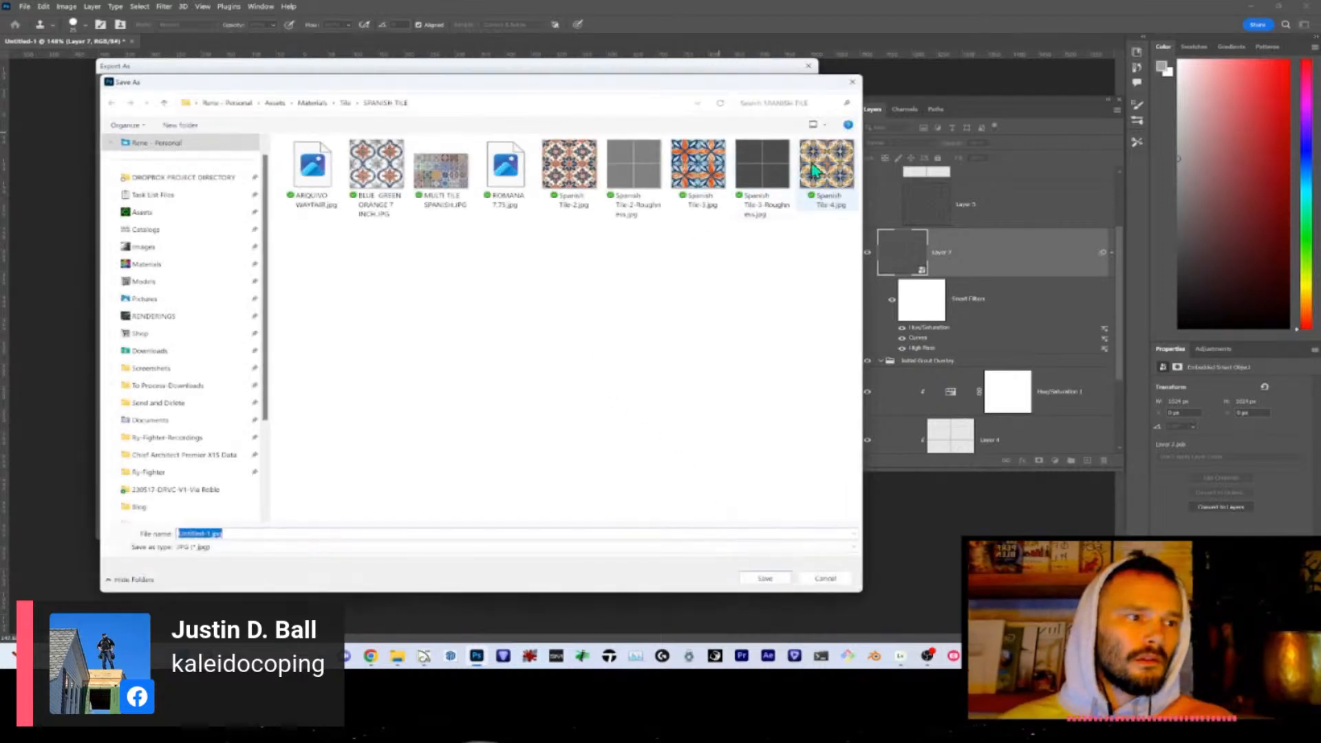
click(815, 171)
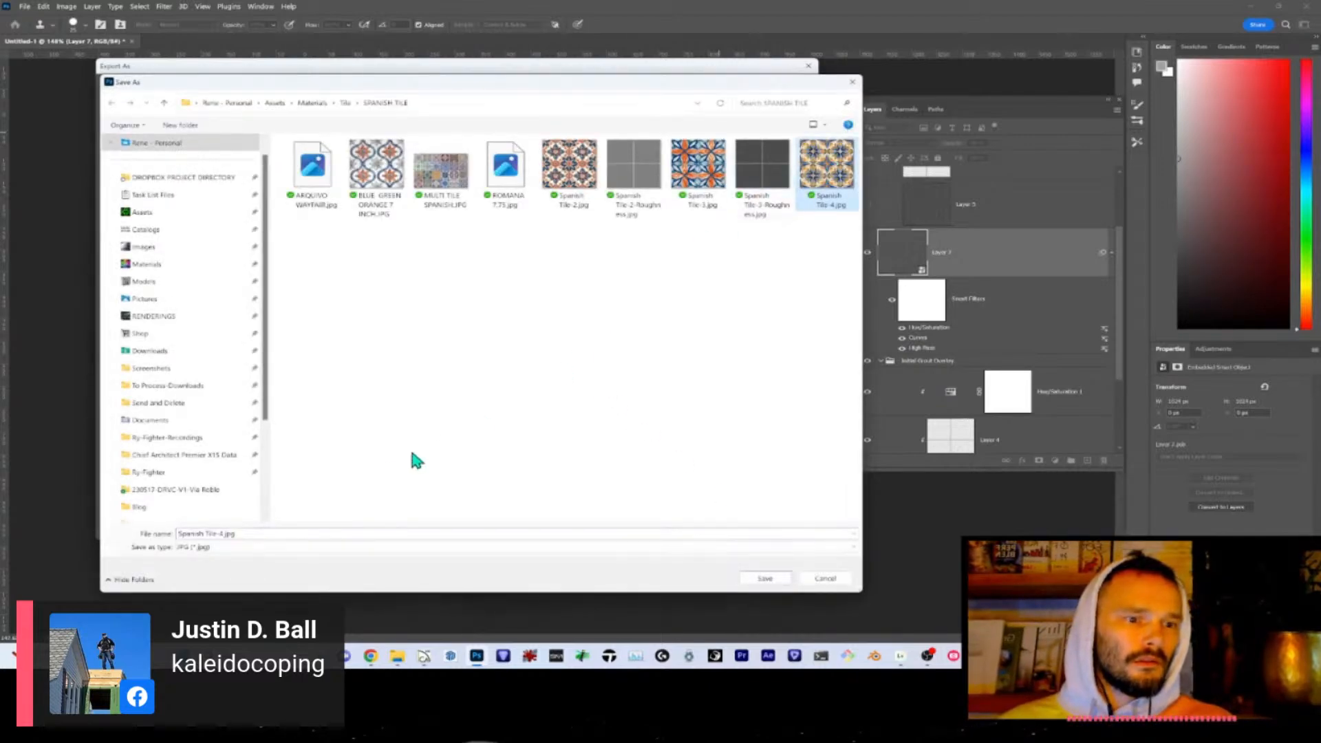
click(223, 533)
click(223, 533)
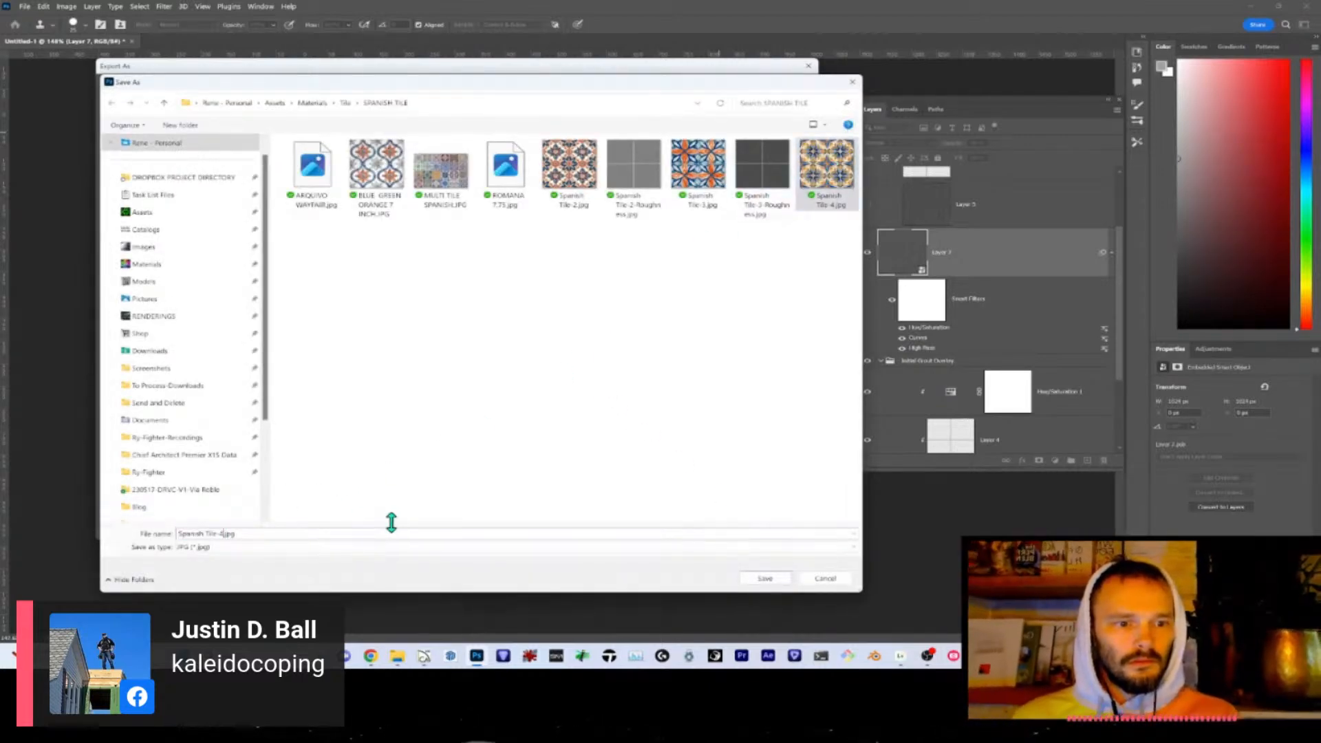
text(-Roughness)
key(Return)
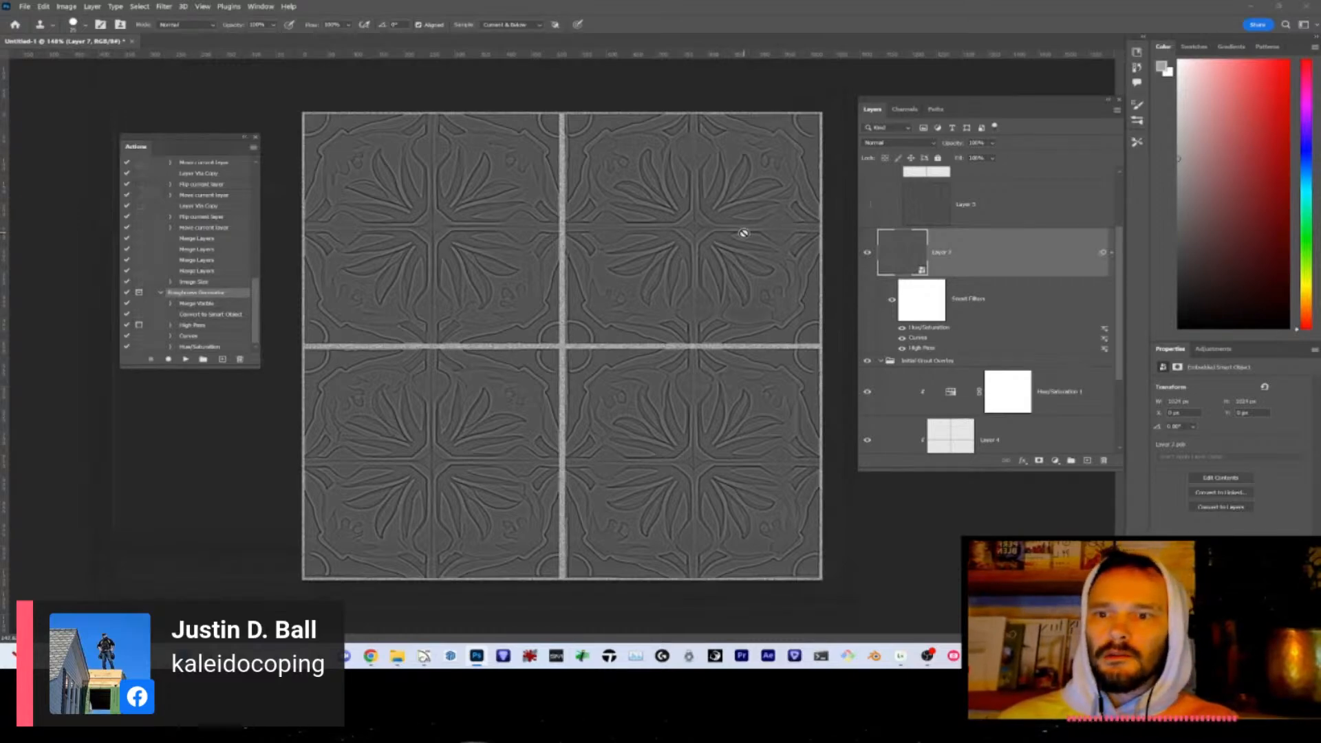
- Switch to Chrome, close the previous tile's page and copy the blue and orange tile image
key(alt+Tab)
key(ctrl+w)
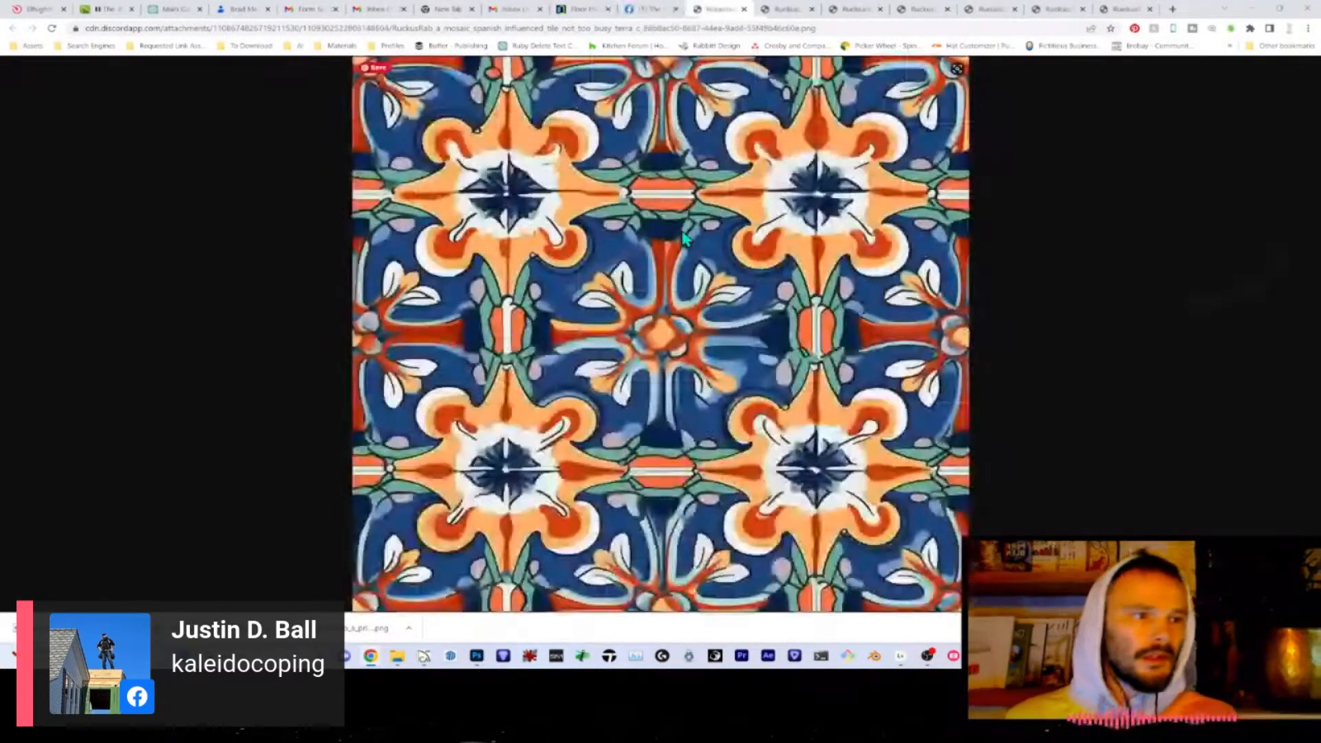
right_click(703, 309)
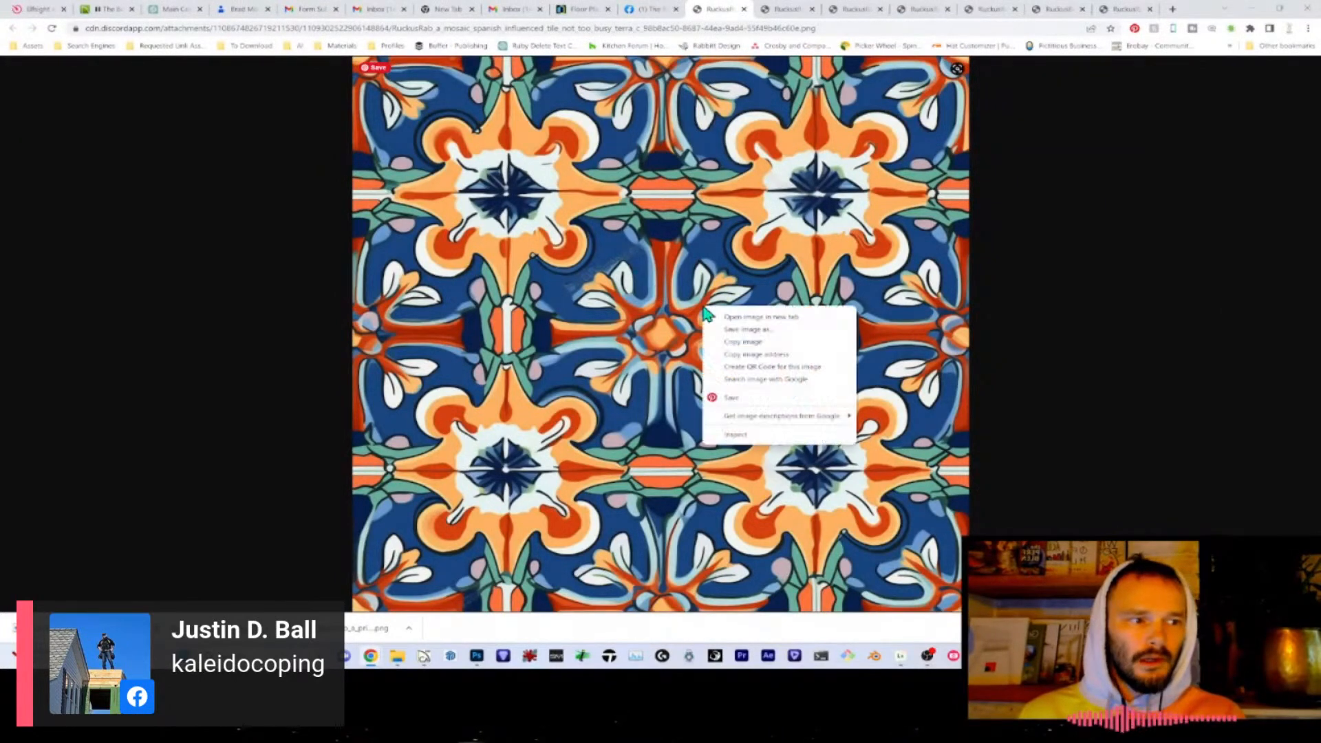
click(778, 342)
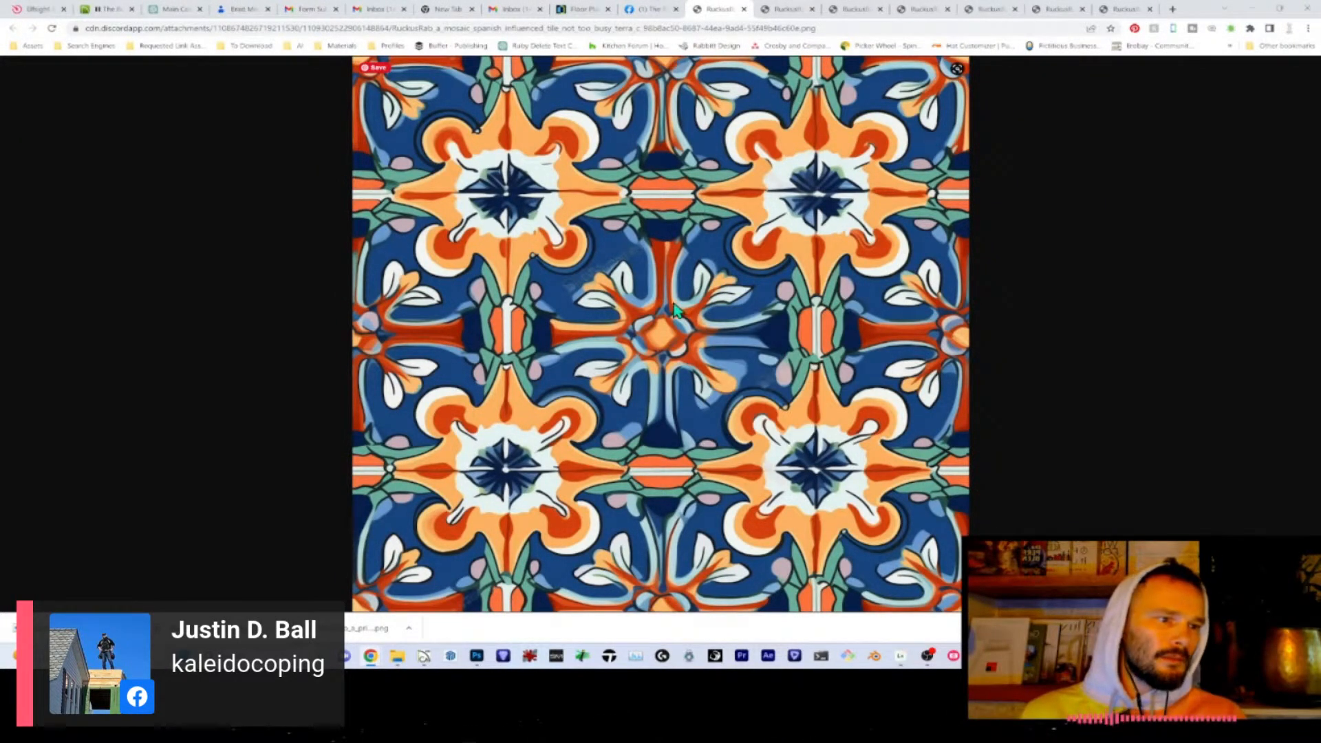
- Switch back to Photoshop and paste the copied tile above Layer 6 in the Base Color Maps group
key(alt+Tab)
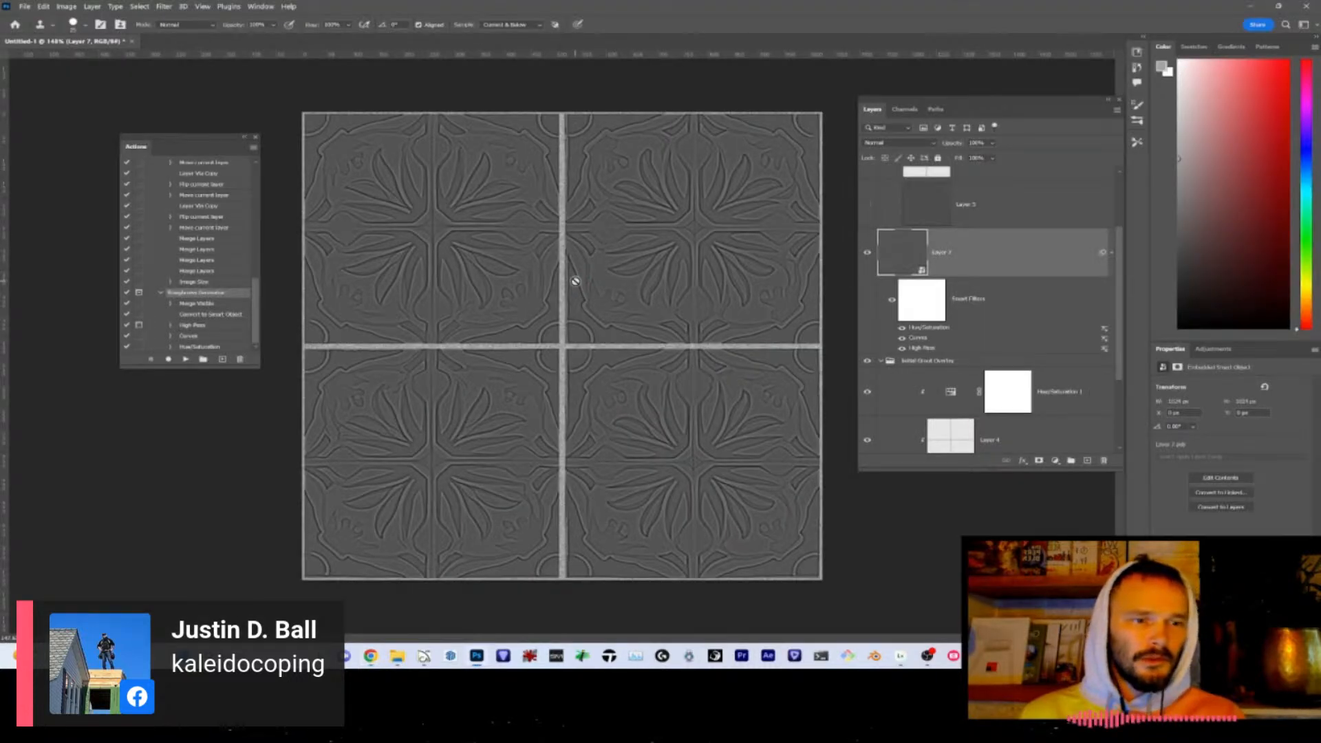
scroll(946, 324, down, 3)
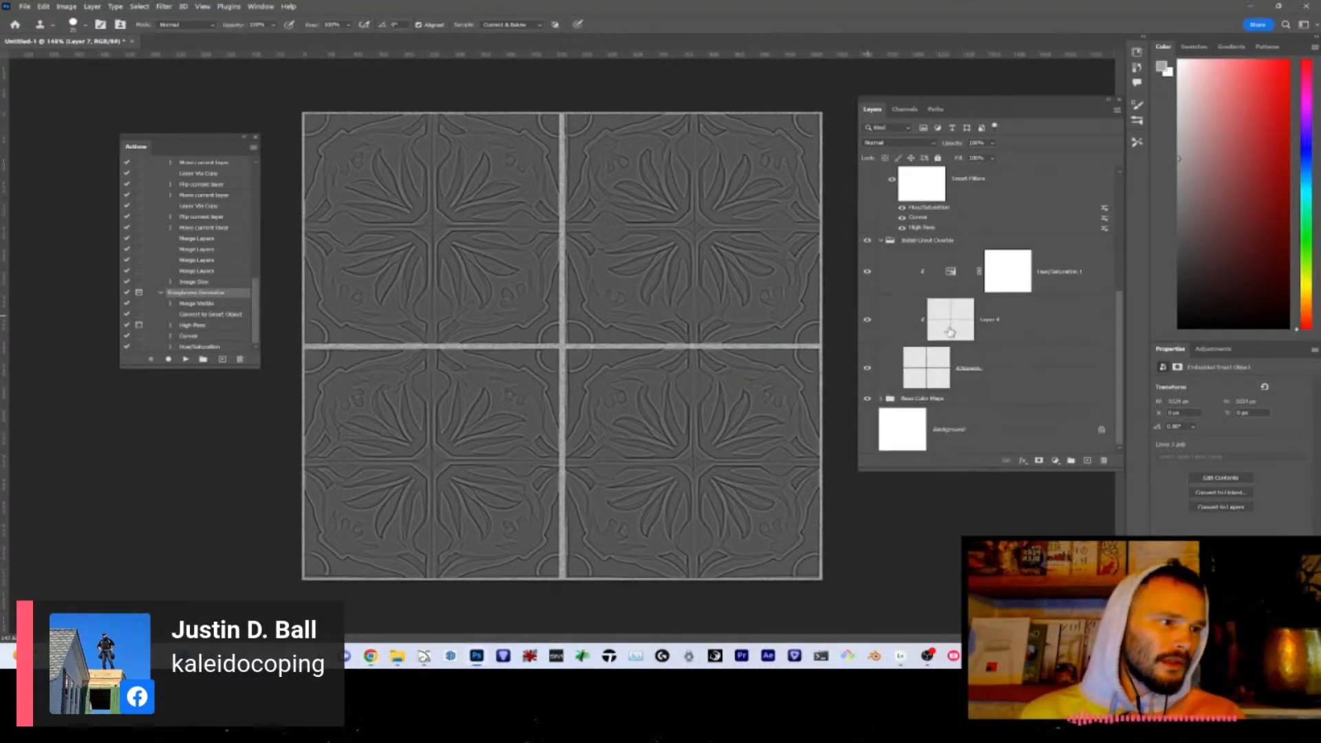
click(882, 401)
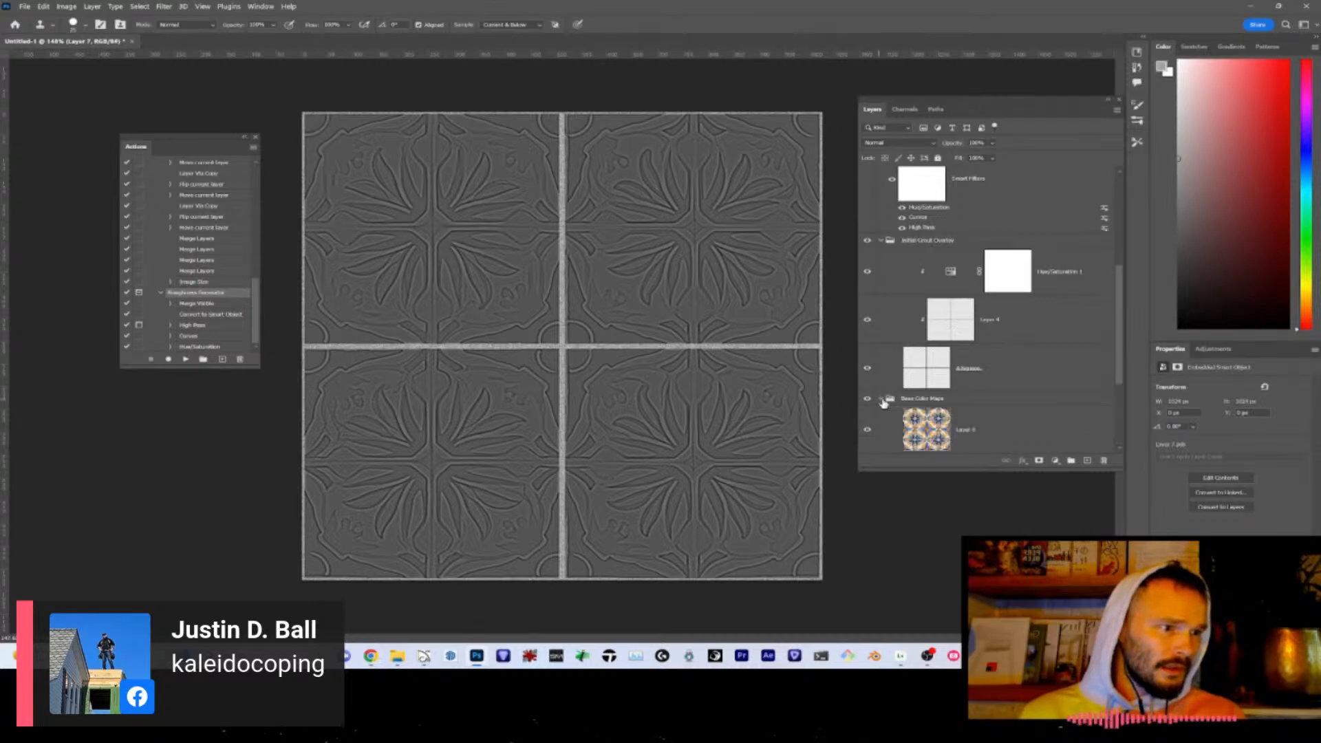
scroll(917, 407, down, 2)
click(923, 335)
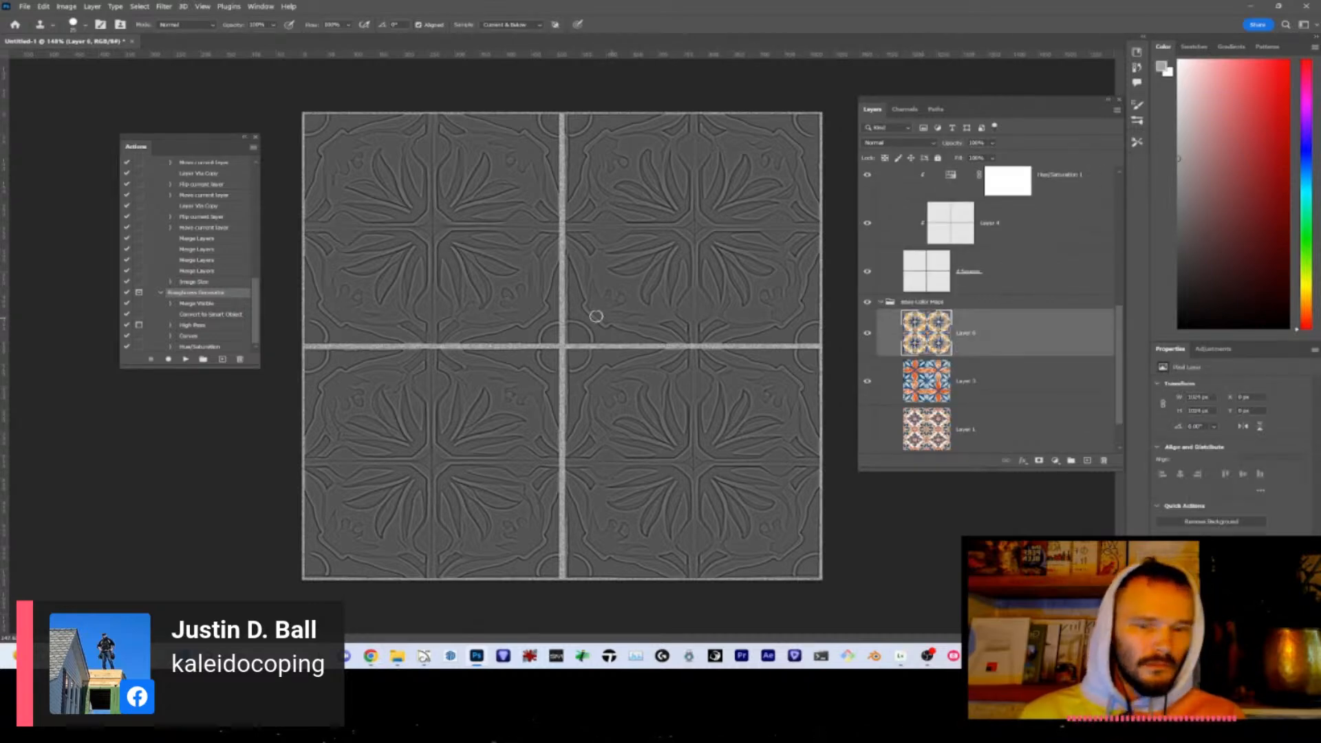
- Hide the bump group containing Layer 4 copy, and hide the Layer 7 smart object
scroll(871, 312, up, 3)
click(867, 198)
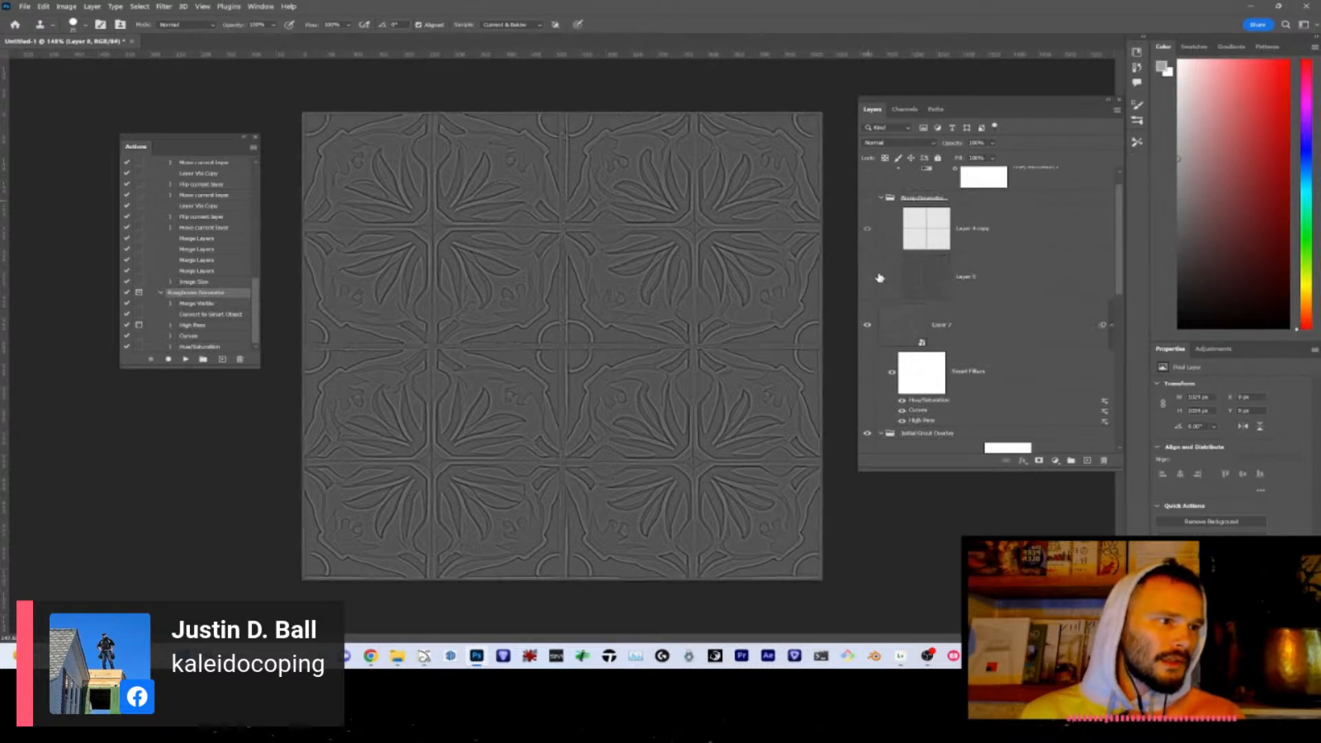
scroll(868, 206, down, 3)
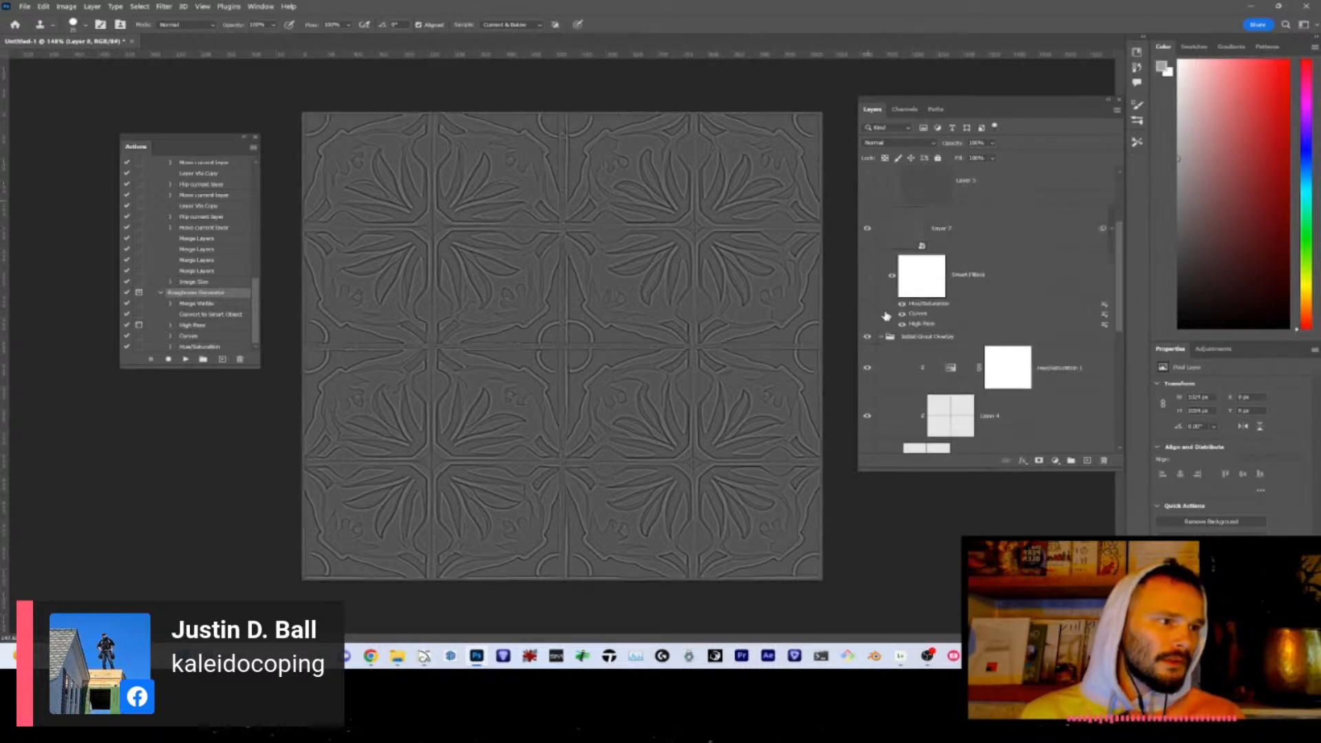
click(869, 231)
scroll(888, 269, up, 1)
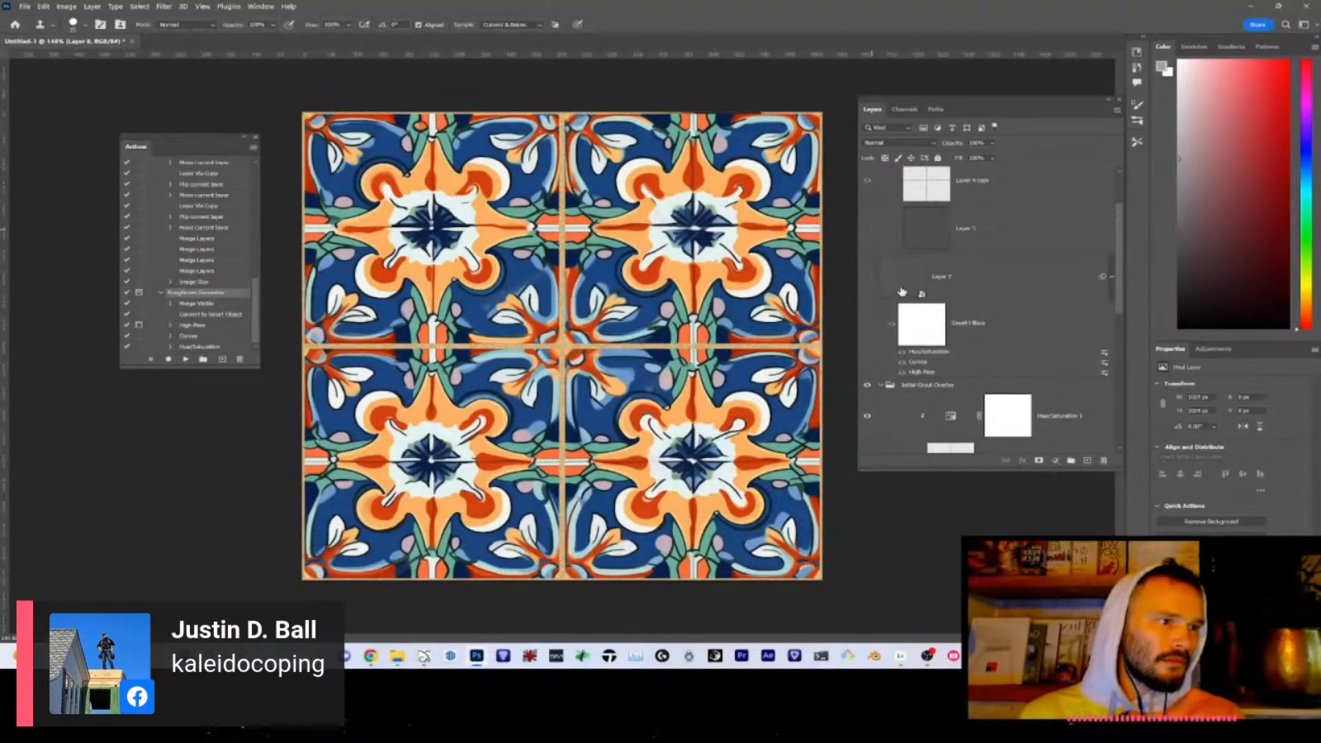
- Delete the old Layer 7 smart object with its smart filters
click(902, 291)
scroll(915, 296, up, 1)
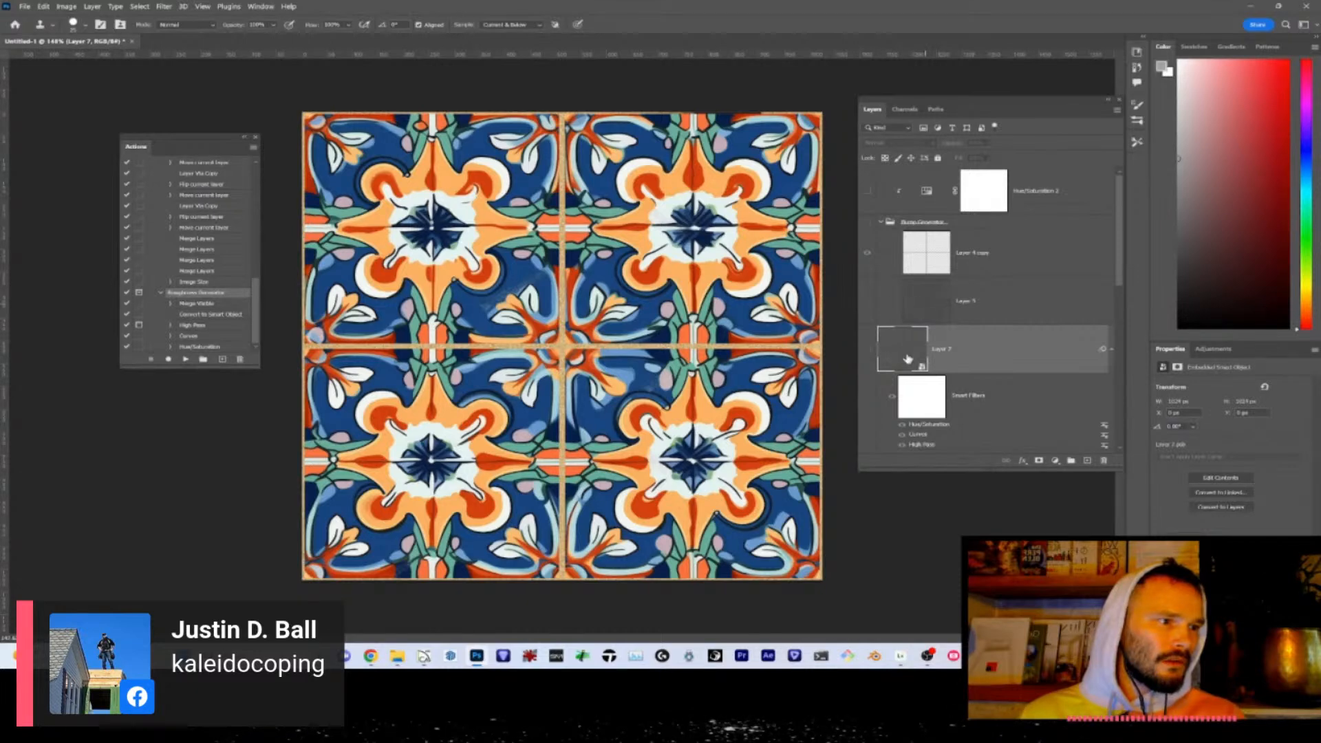
drag(908, 358, 1105, 461)
scroll(953, 282, up, 2)
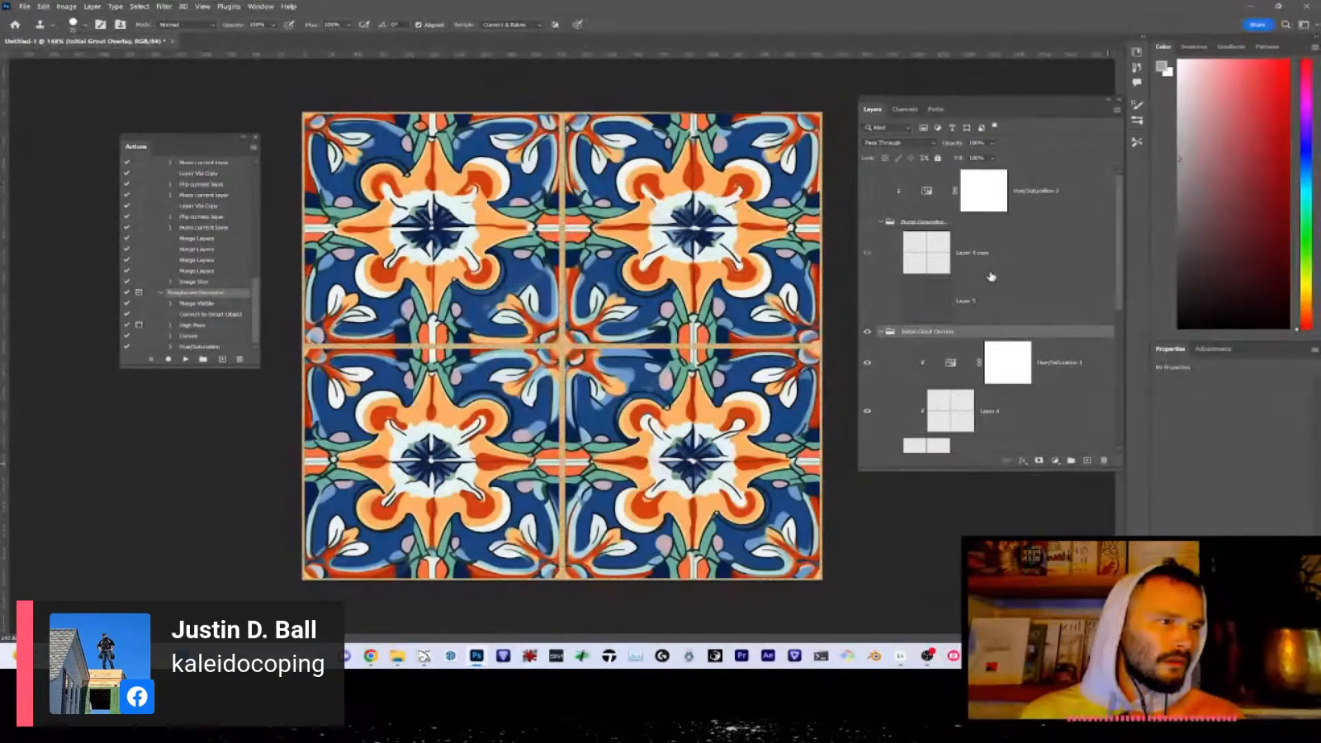
- Select Layer 8 in Base Color Maps and size the Spot Healing Brush to about 20 px over the upper-left tile's watermark
scroll(991, 276, down, 3)
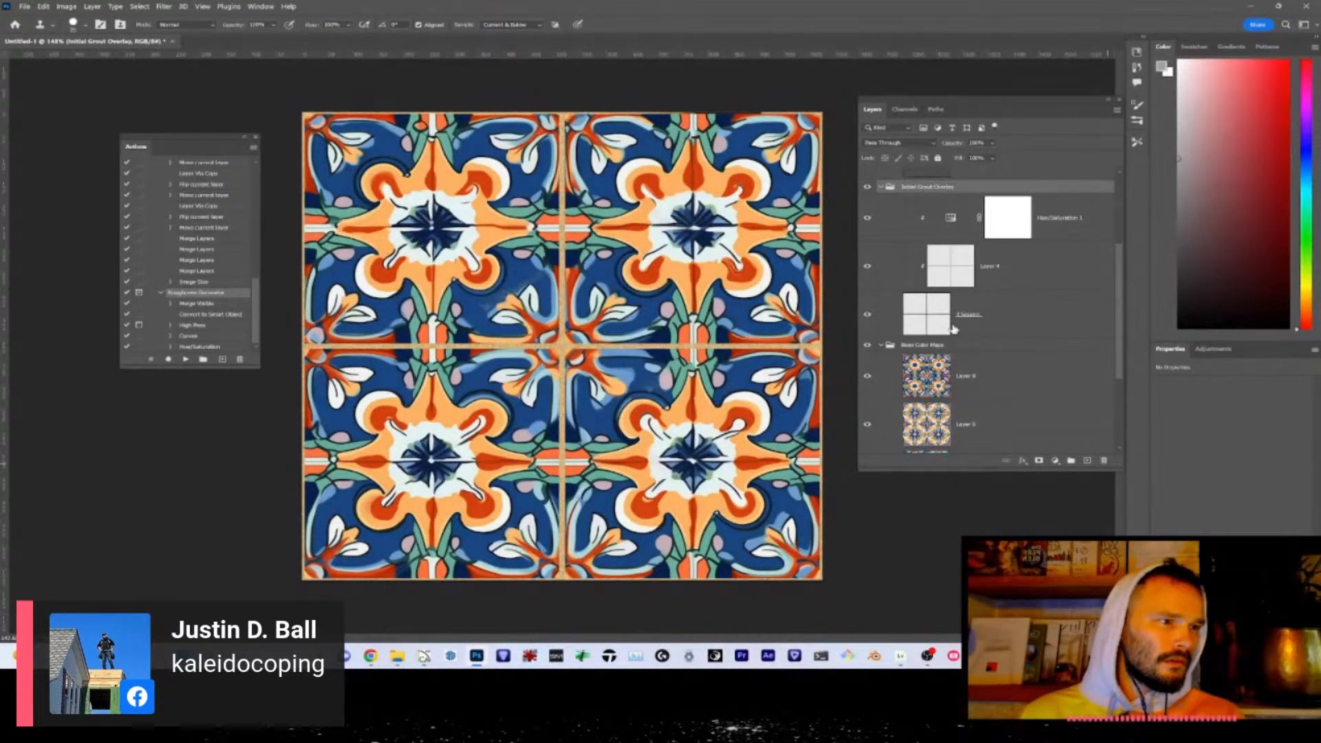
scroll(954, 330, down, 1)
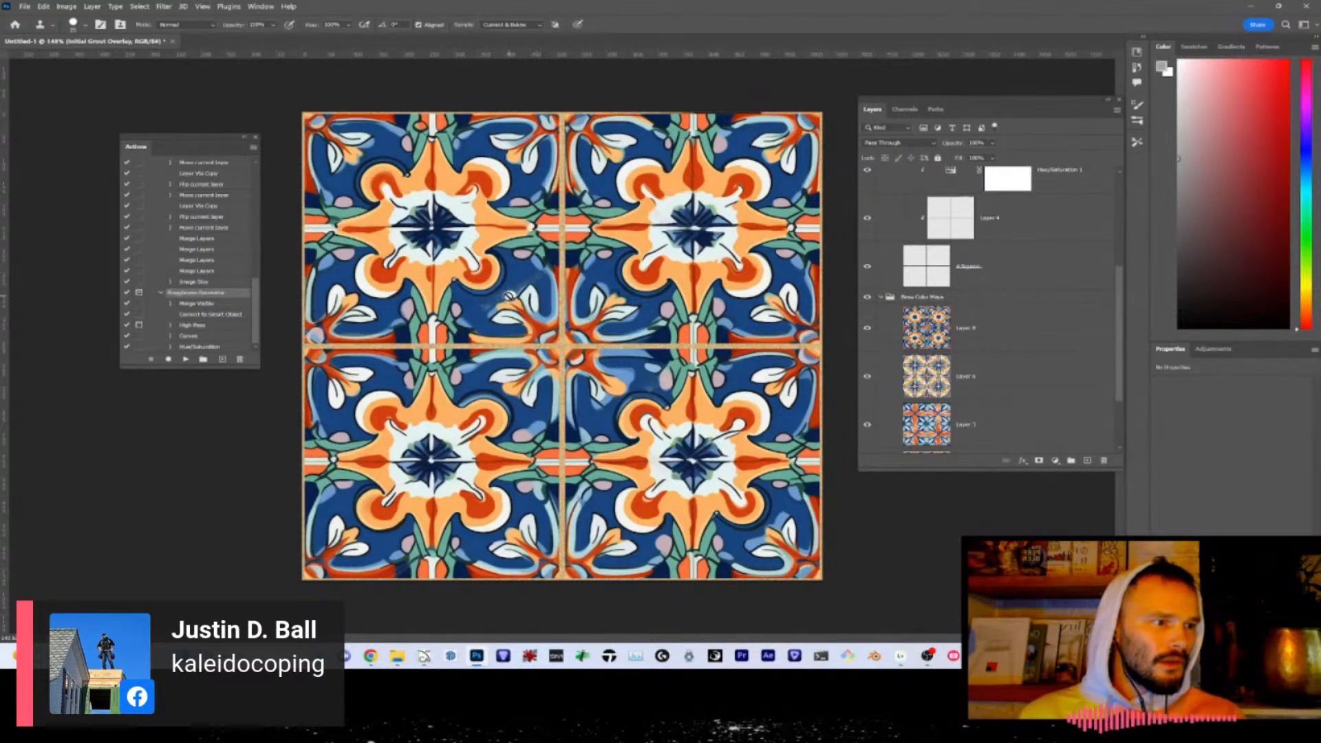
click(945, 339)
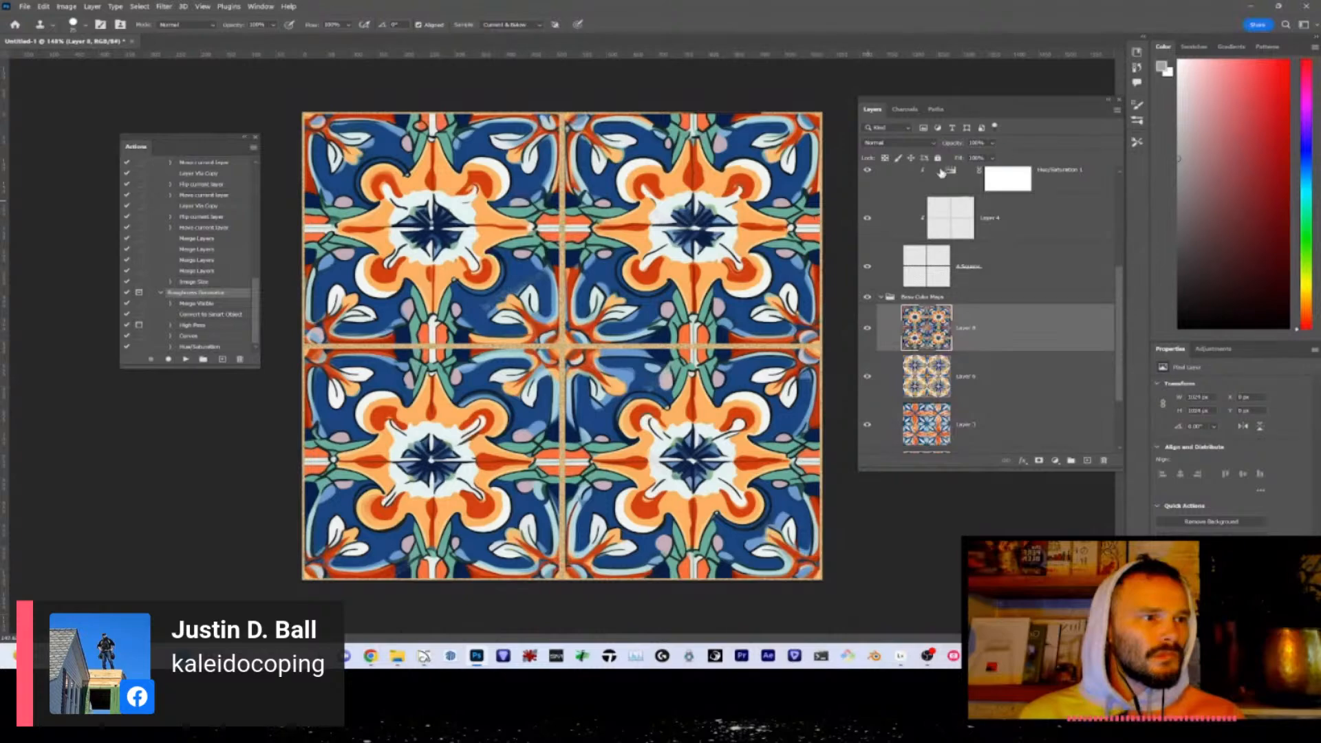
drag(1089, 112, 1011, 110)
click(1087, 186)
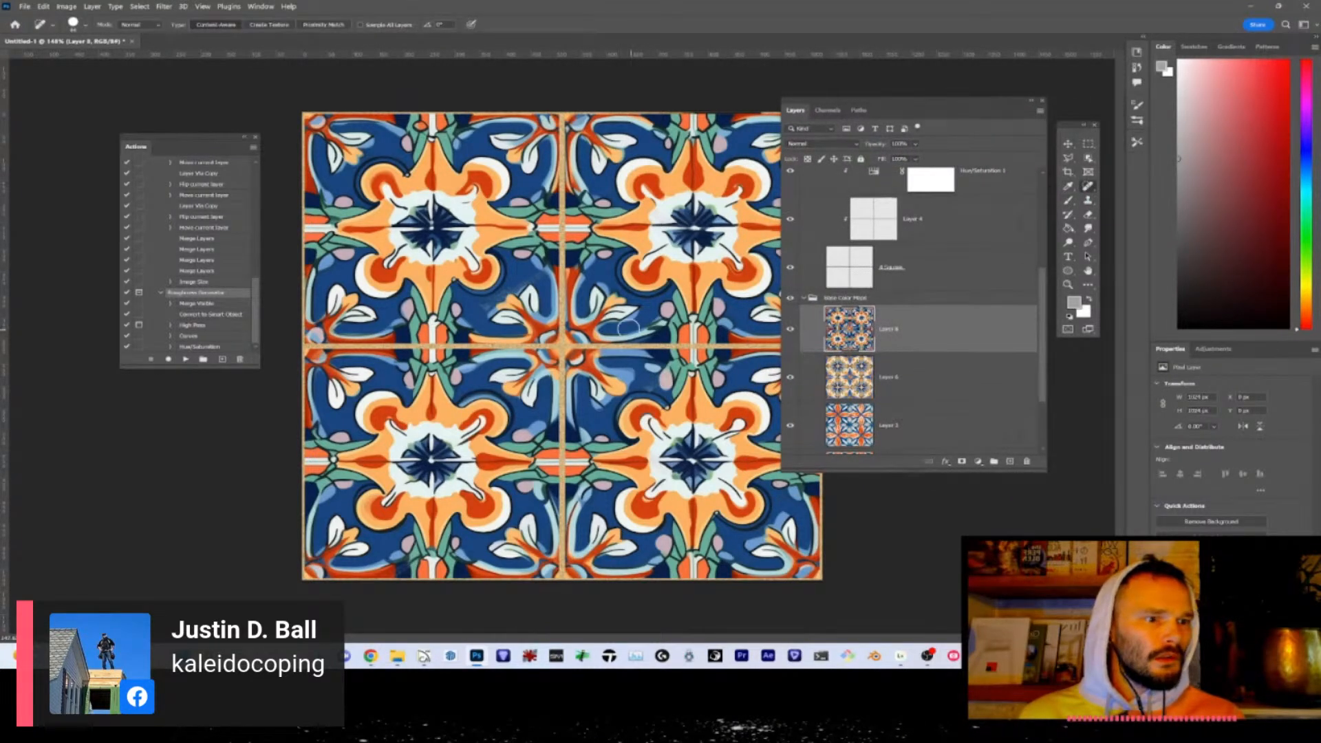
scroll(554, 321, up, 3)
scroll(492, 251, up, 3)
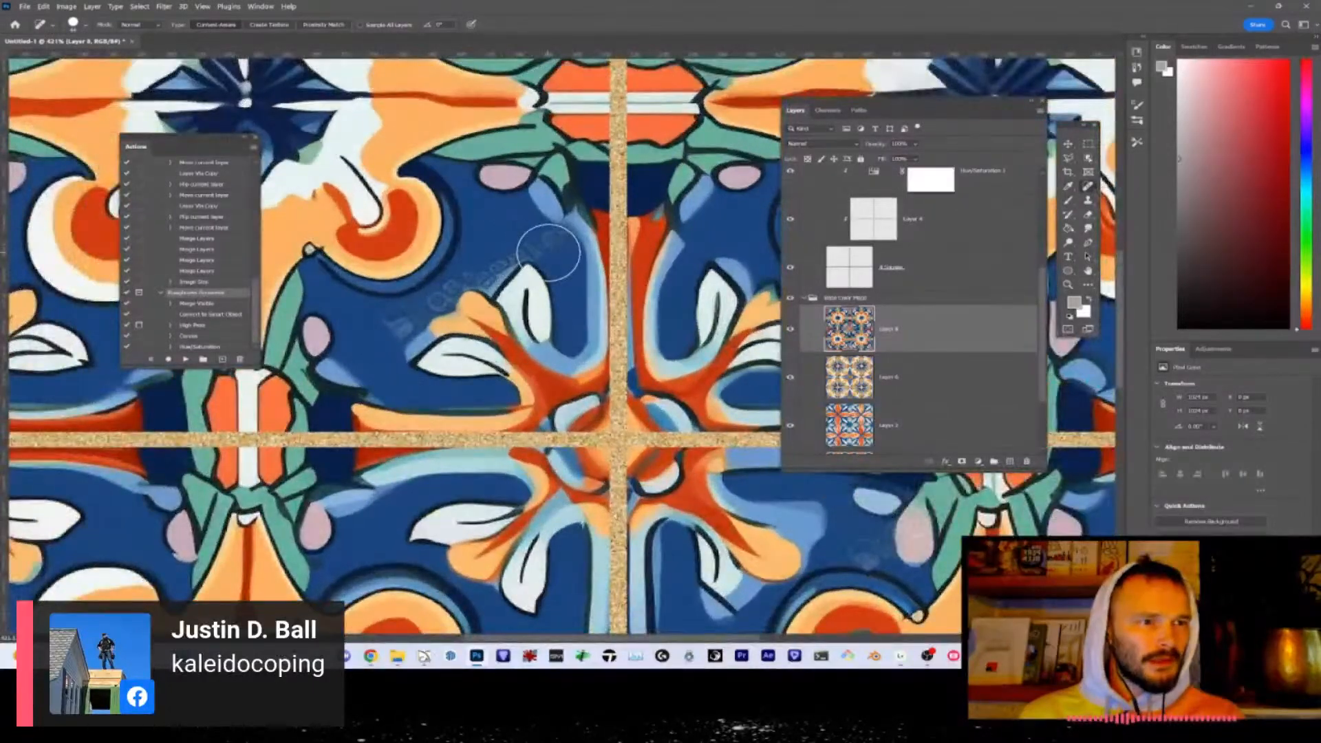
mouse_move(547, 246)
mouse_down()
mouse_move(527, 248)
mouse_move(540, 256)
mouse_up()
scroll(546, 249, down, 2)
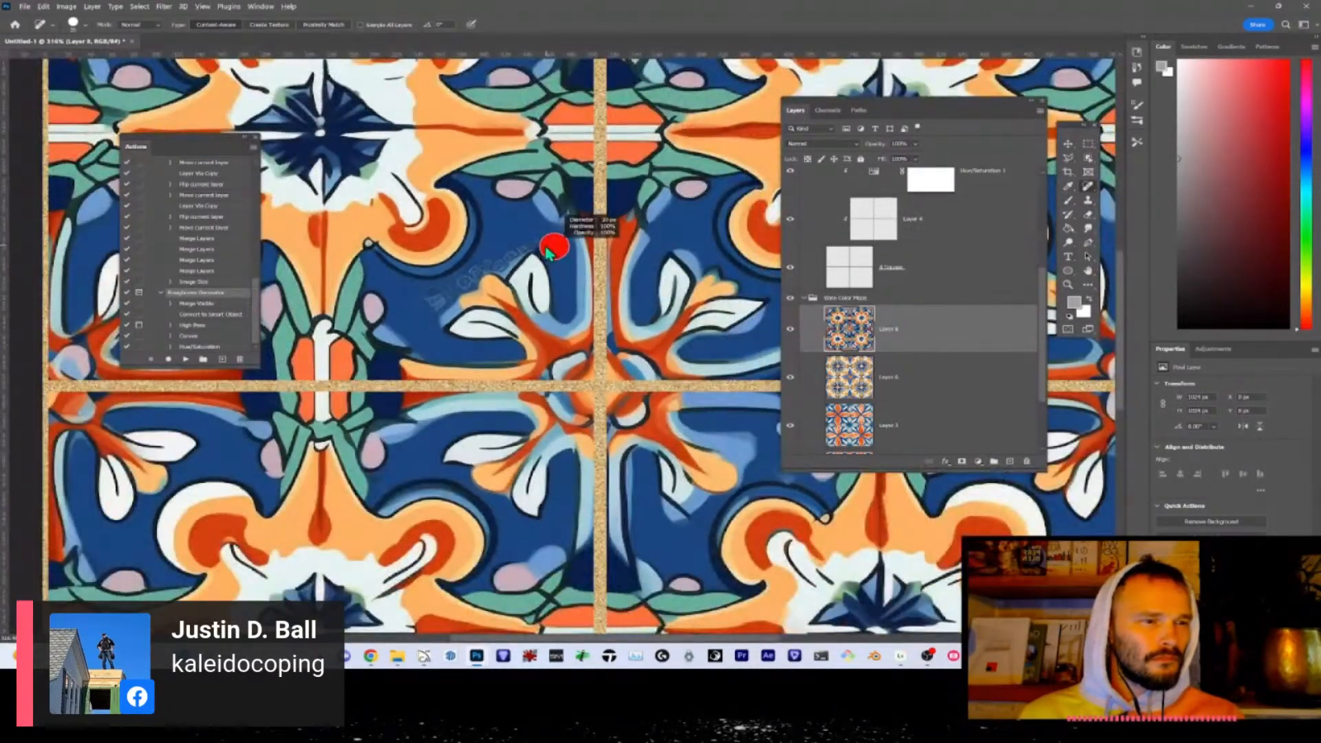
- Sample the surrounding blue and paint over the watermark above the leaves in the upper-left tile with the Brush tool
key(b)
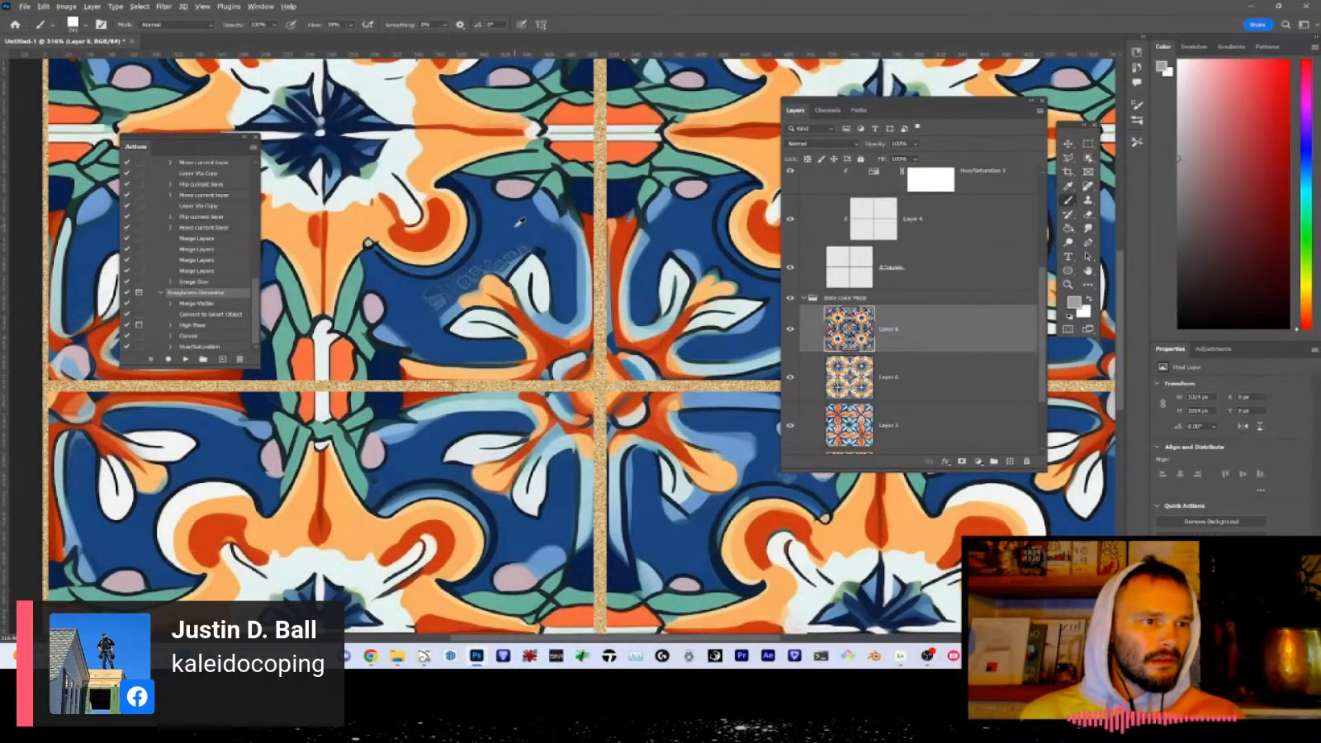
alt+click(523, 219)
right_click(509, 240)
click(565, 322)
drag(453, 244, 277, 270)
drag(509, 248, 425, 297)
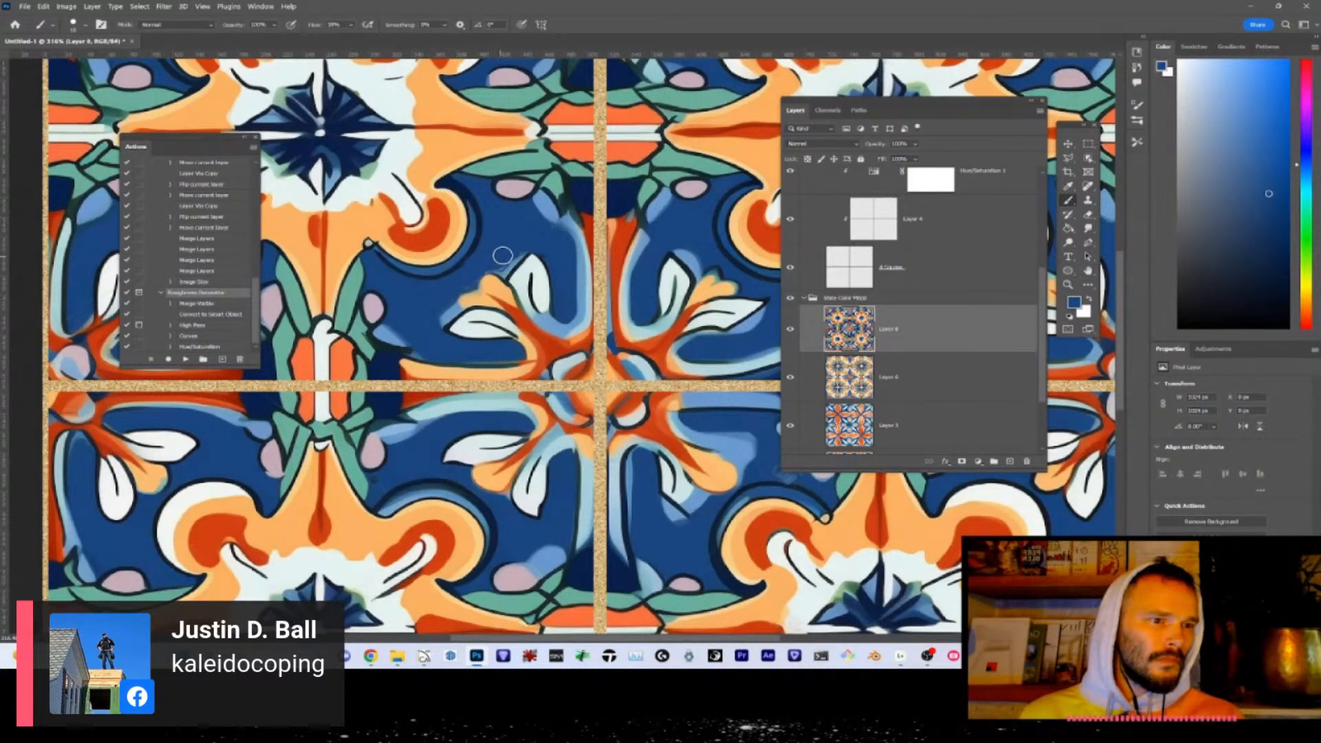
scroll(505, 251, down, 1)
scroll(506, 269, down, 5)
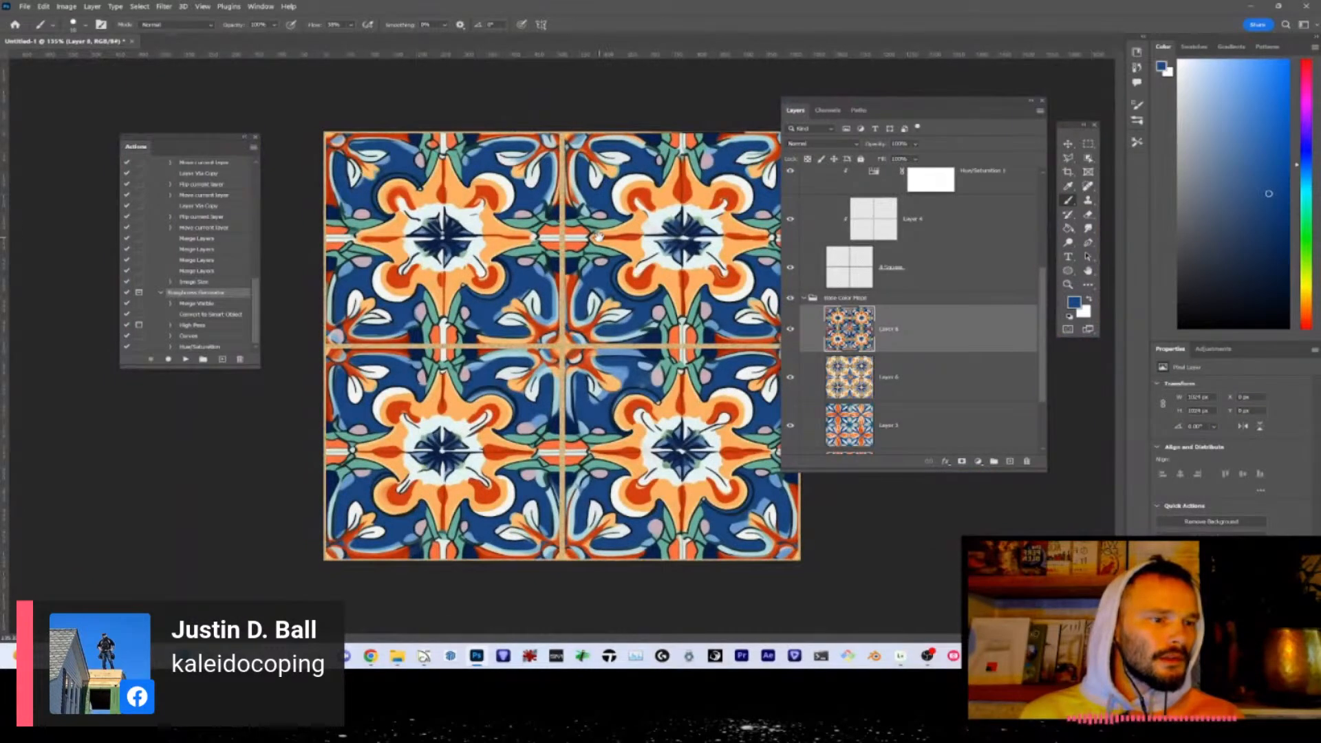
scroll(563, 339, up, 1)
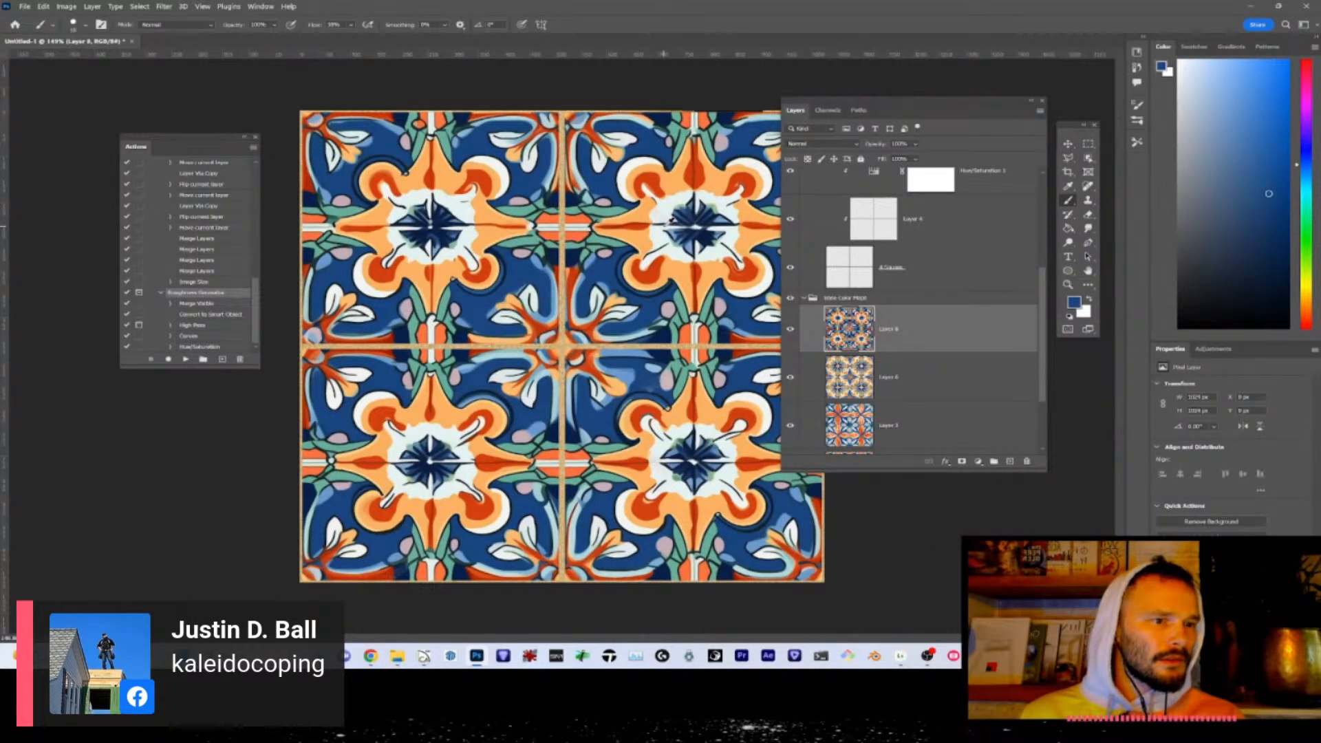
- Shift the hue of the grout's Hue/Saturation 1 adjustment to green
scroll(558, 347, up, 1)
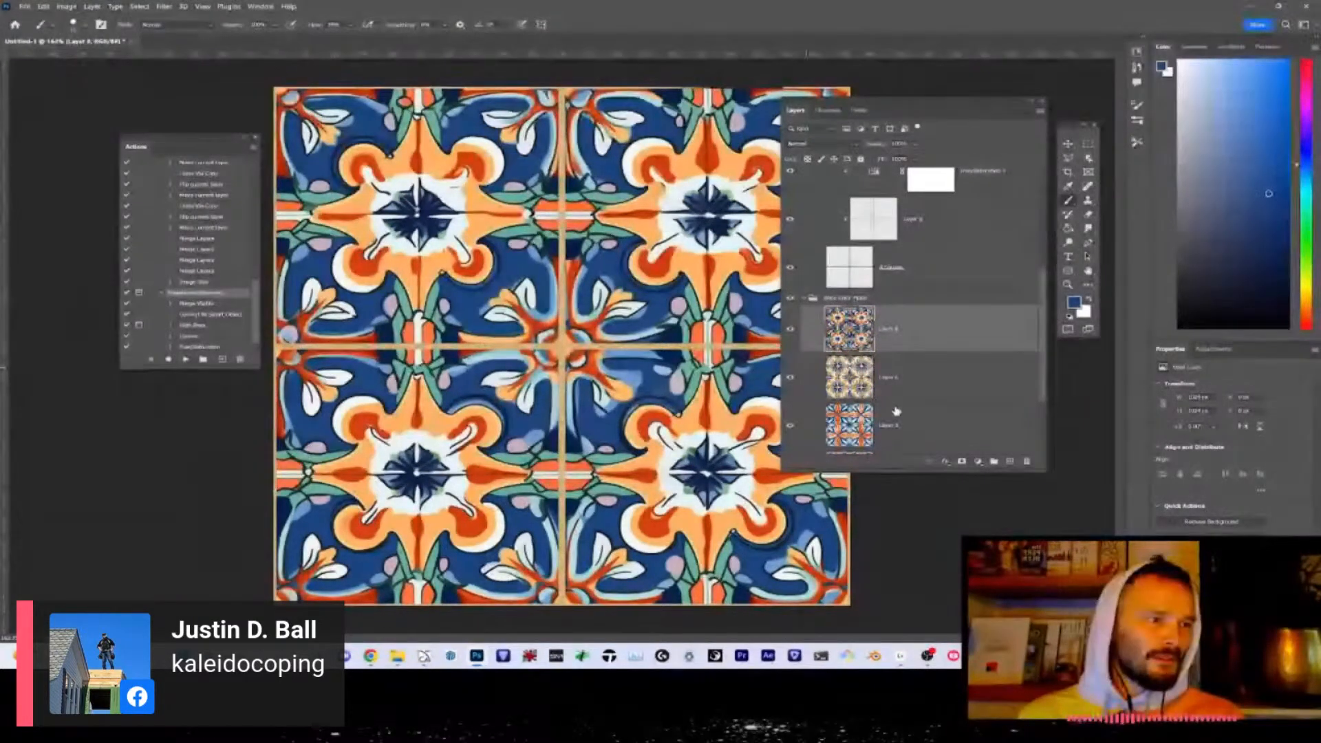
scroll(846, 254, up, 2)
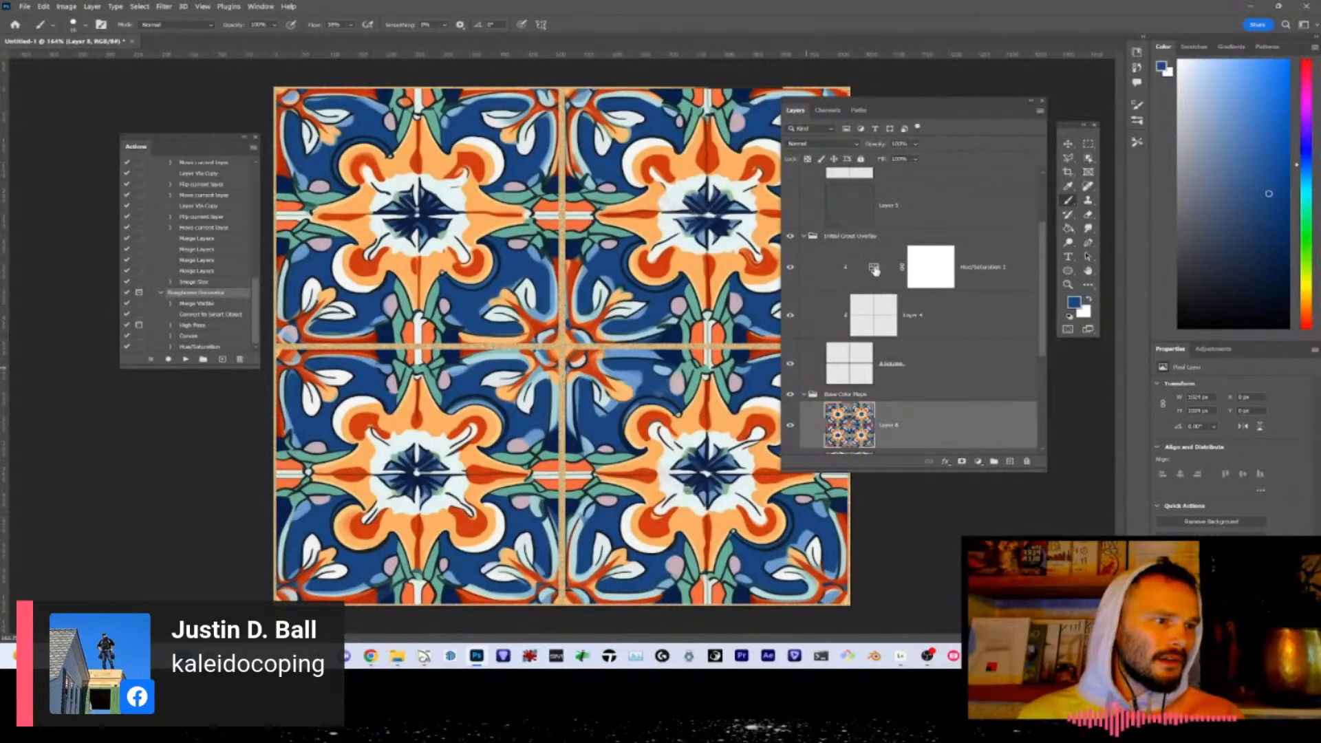
click(868, 278)
drag(1180, 431, 1222, 426)
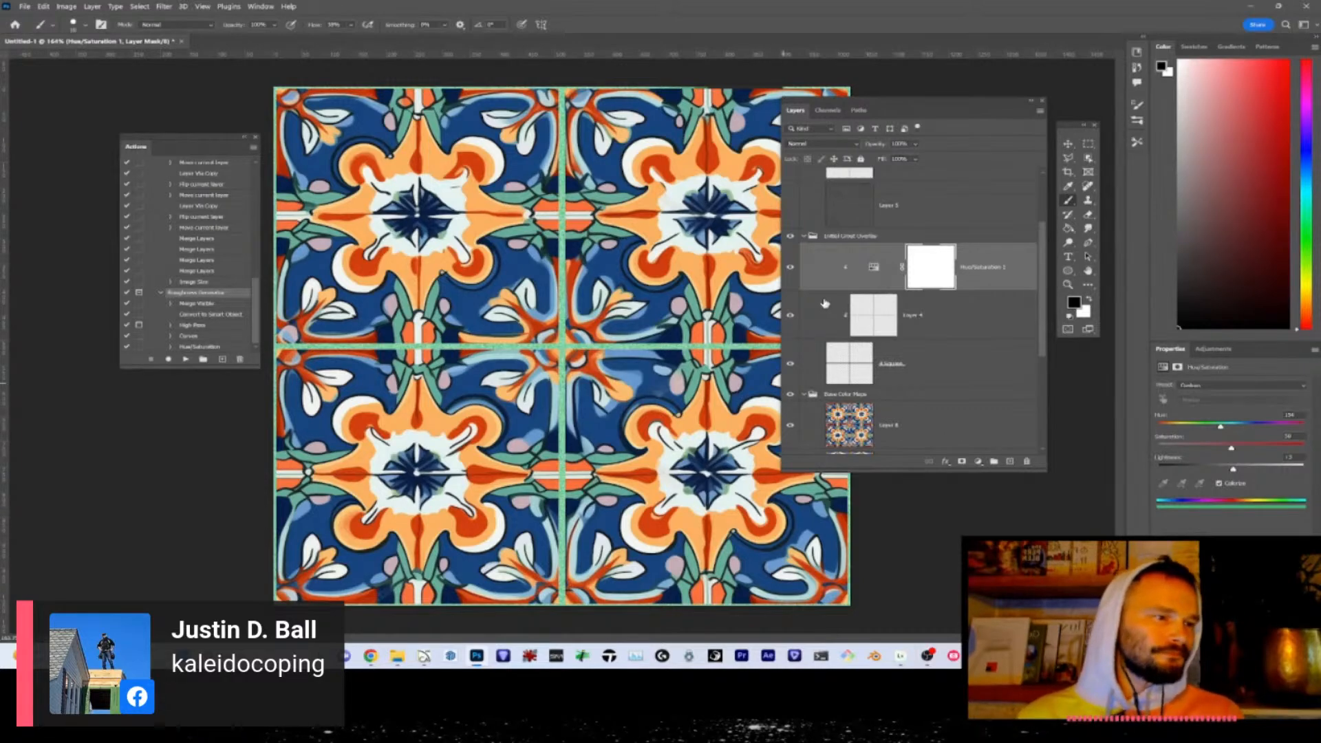
scroll(817, 349, up, 3)
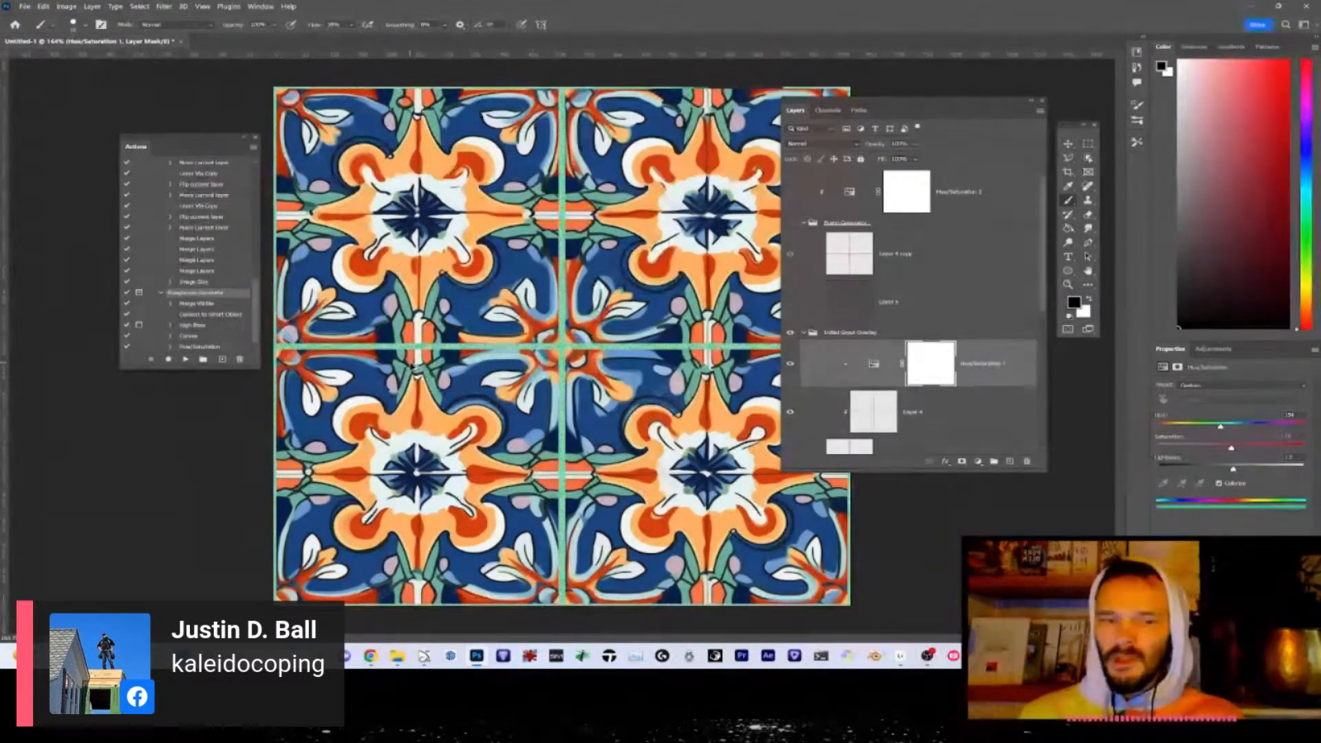
- Export the color map as a 1024 px JPG named Spanish Tile-5.jpg in the SPANISH TILE folder
key(ctrl+alt+shift+w)
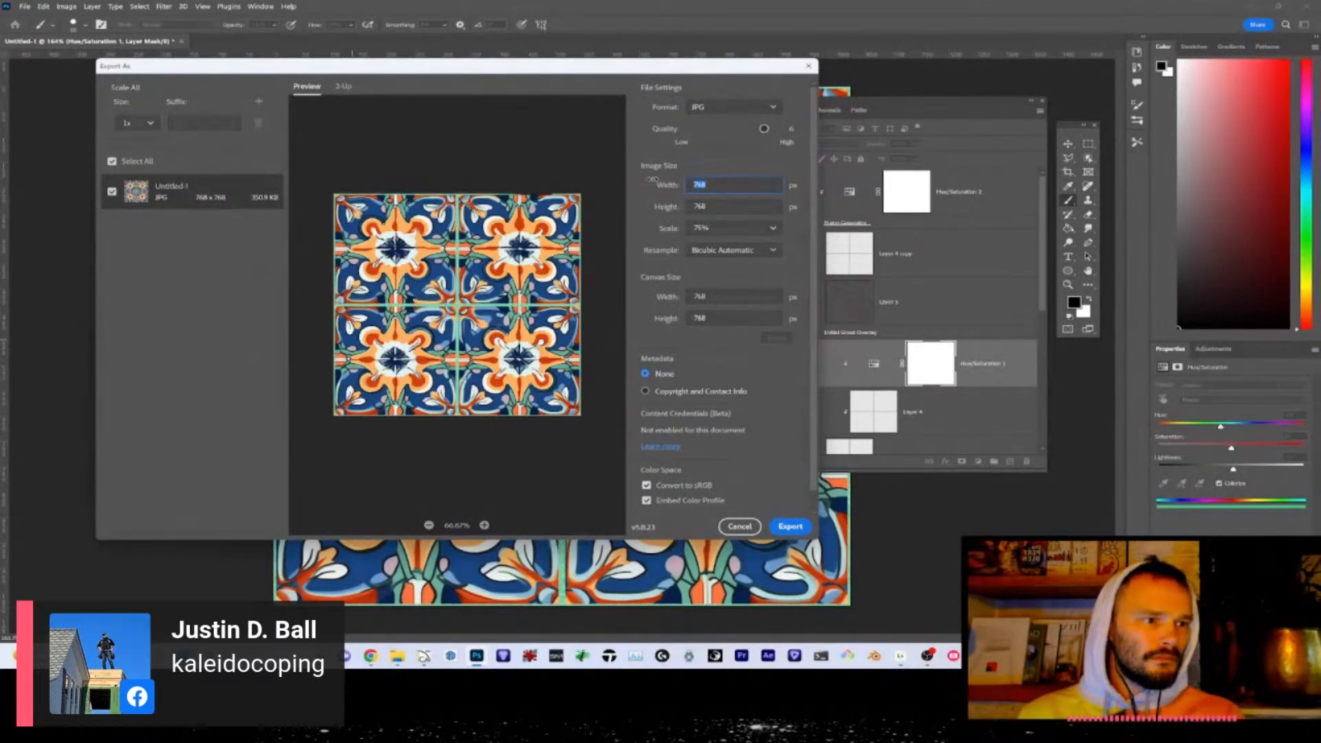
key(Tab)
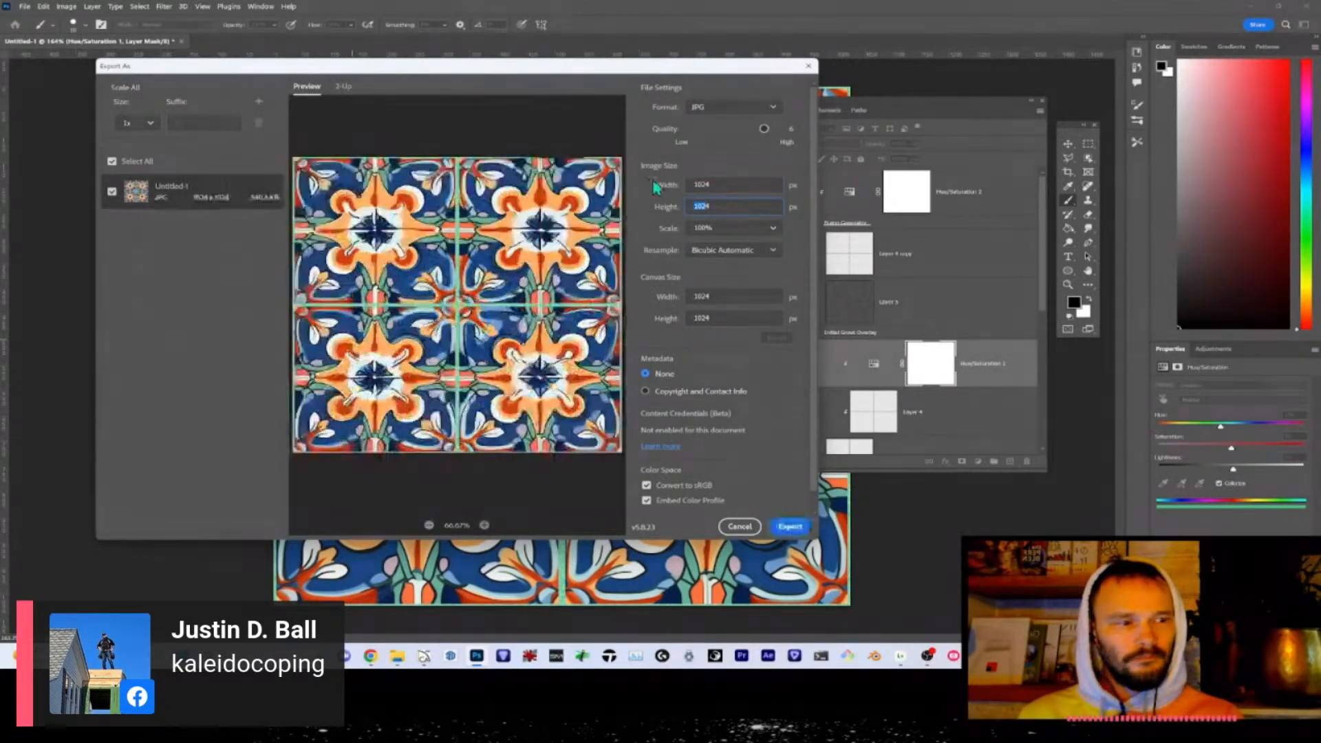
click(788, 527)
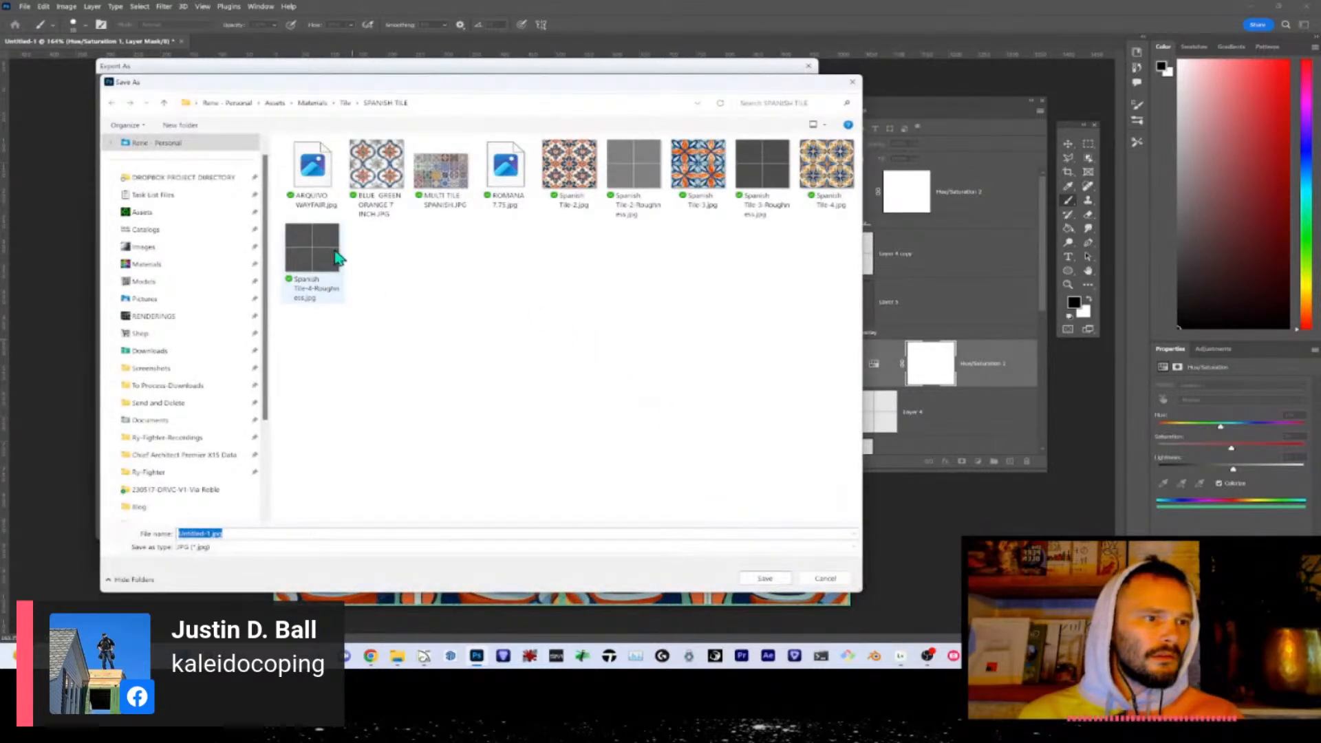
click(829, 163)
click(221, 534)
click(296, 533)
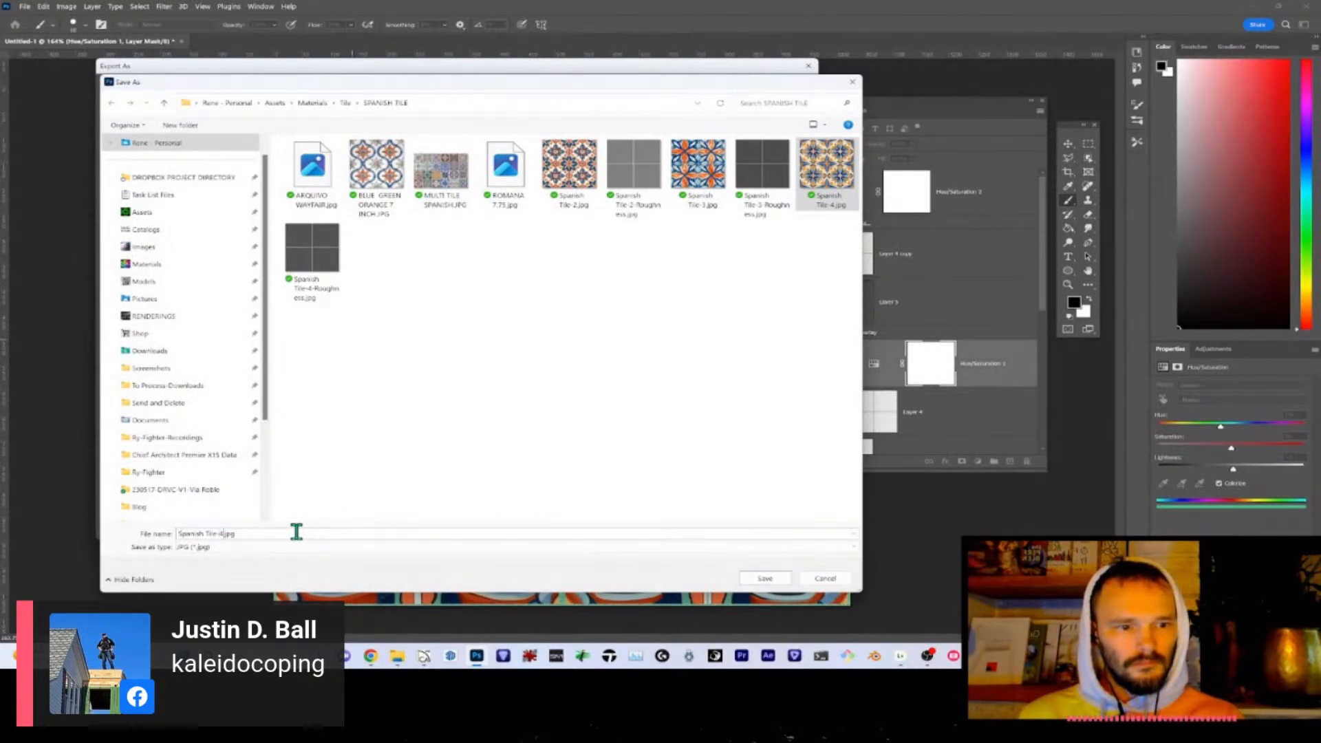
key(BackSpace)
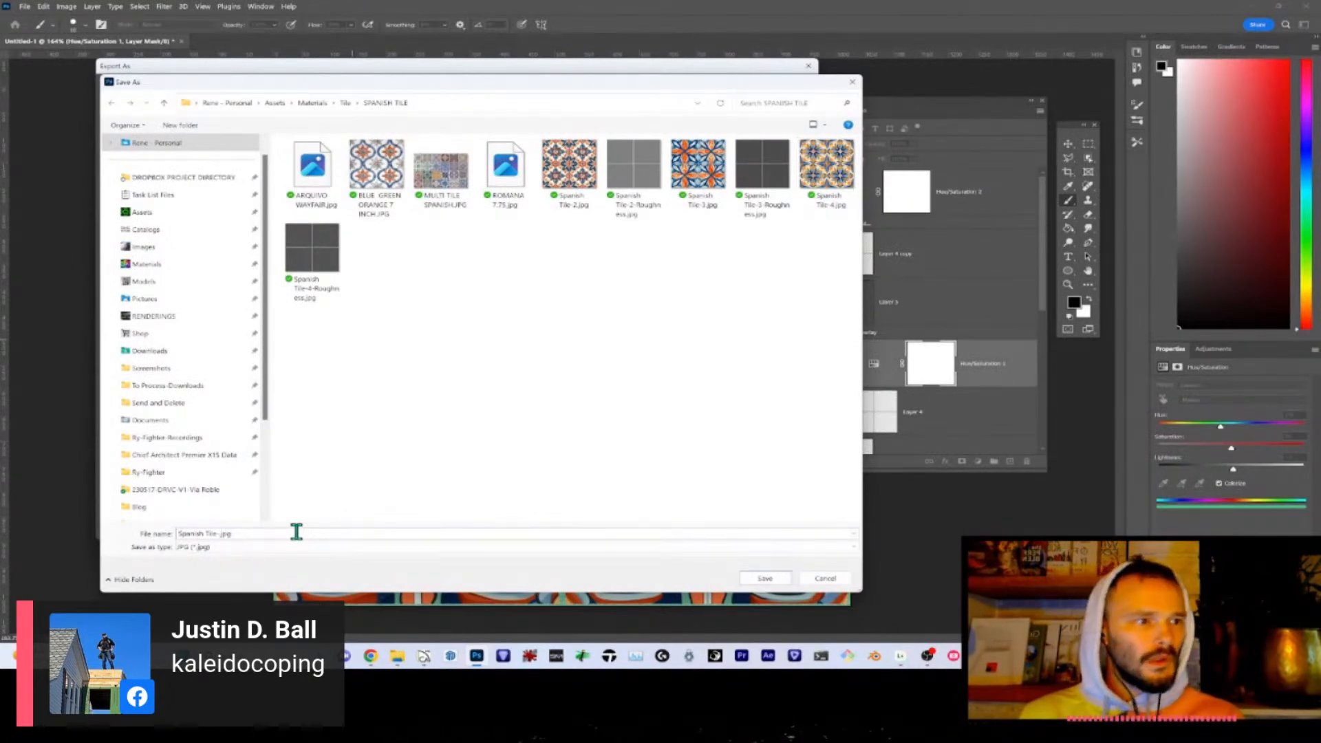
click(777, 579)
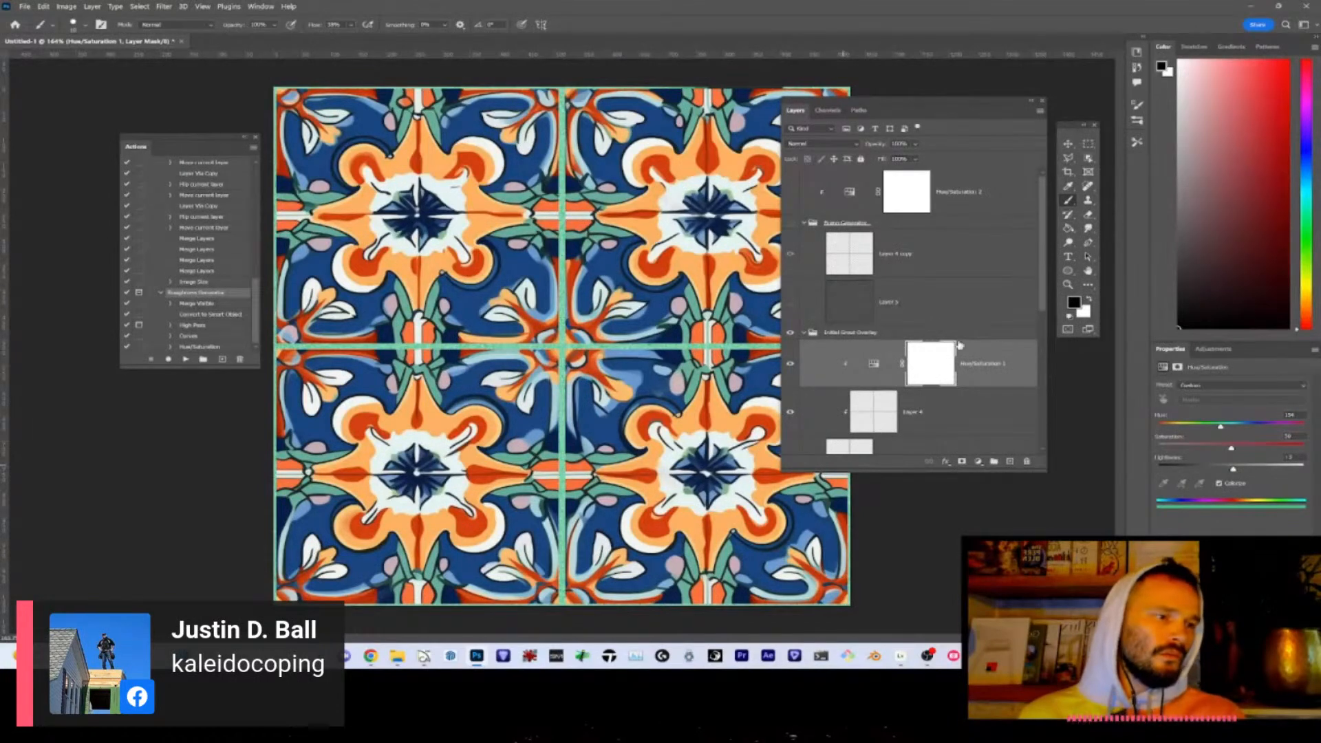
- Run the Roughness Generator action with the Initial Grout Overlay group selected, and show the roughness group containing the Layer 4 copy grout lines
click(848, 336)
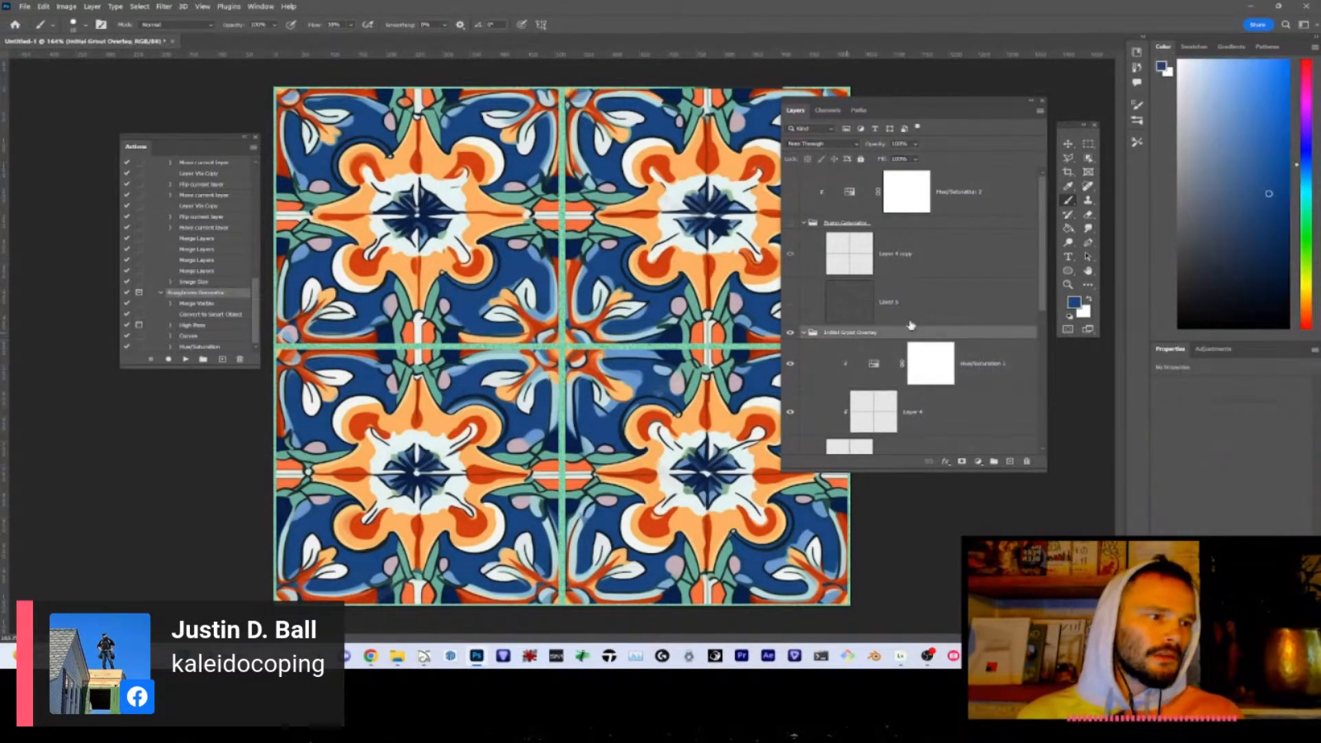
click(139, 326)
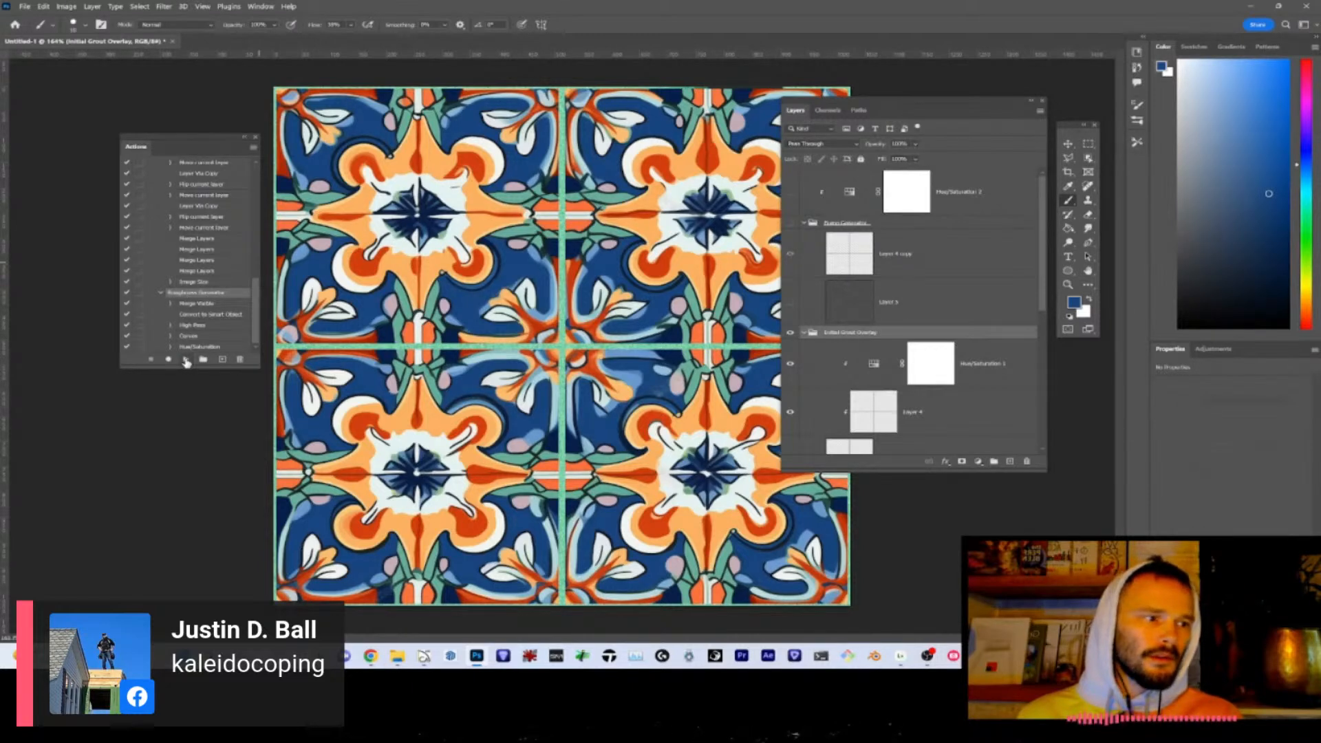
click(186, 359)
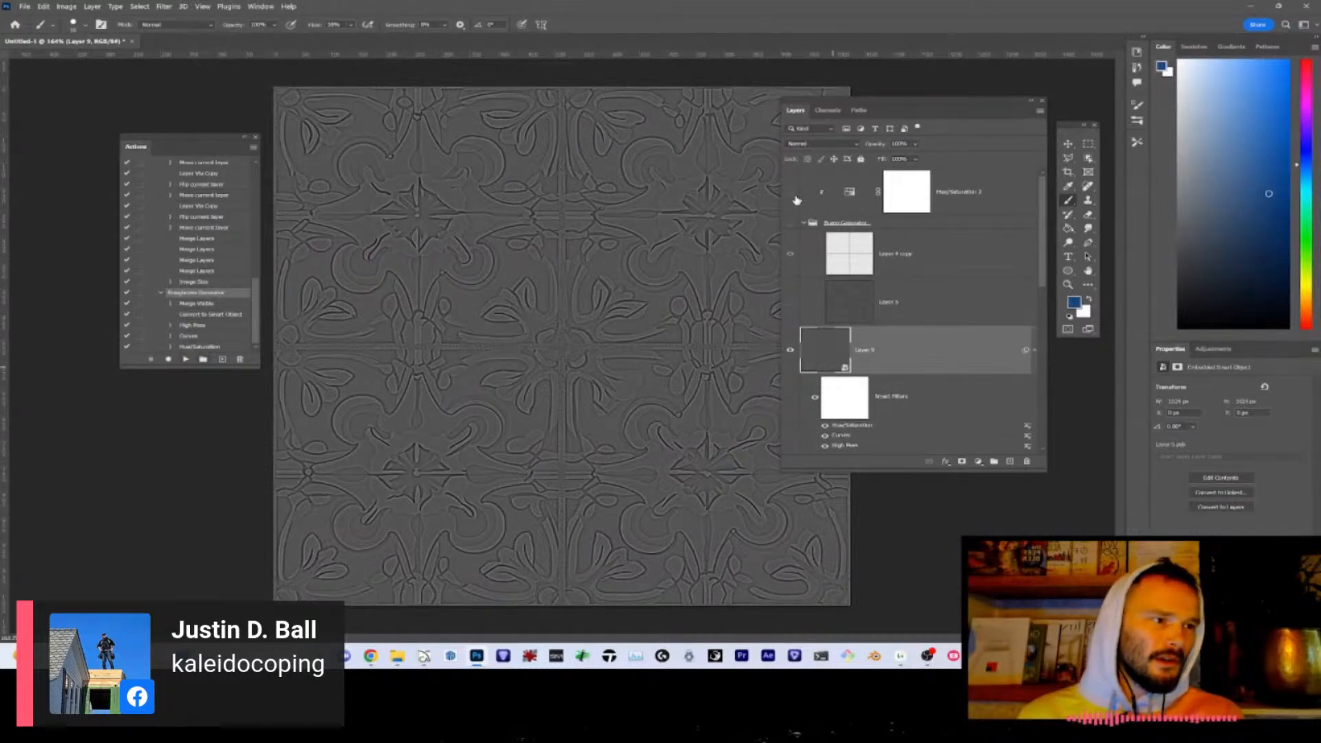
click(790, 223)
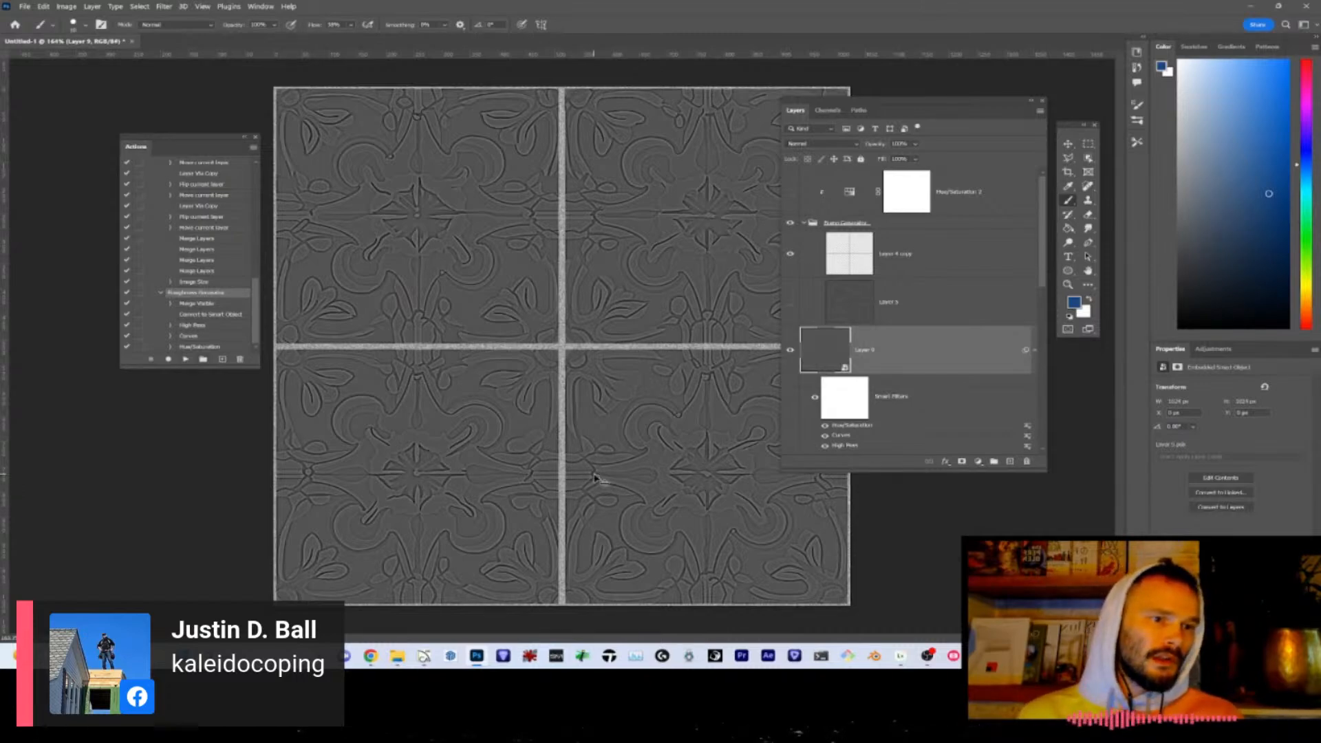
- Edit the Curves smart filter on Layer 9, lowering the curve's darker midtone point to darken the roughness map
double_click(845, 445)
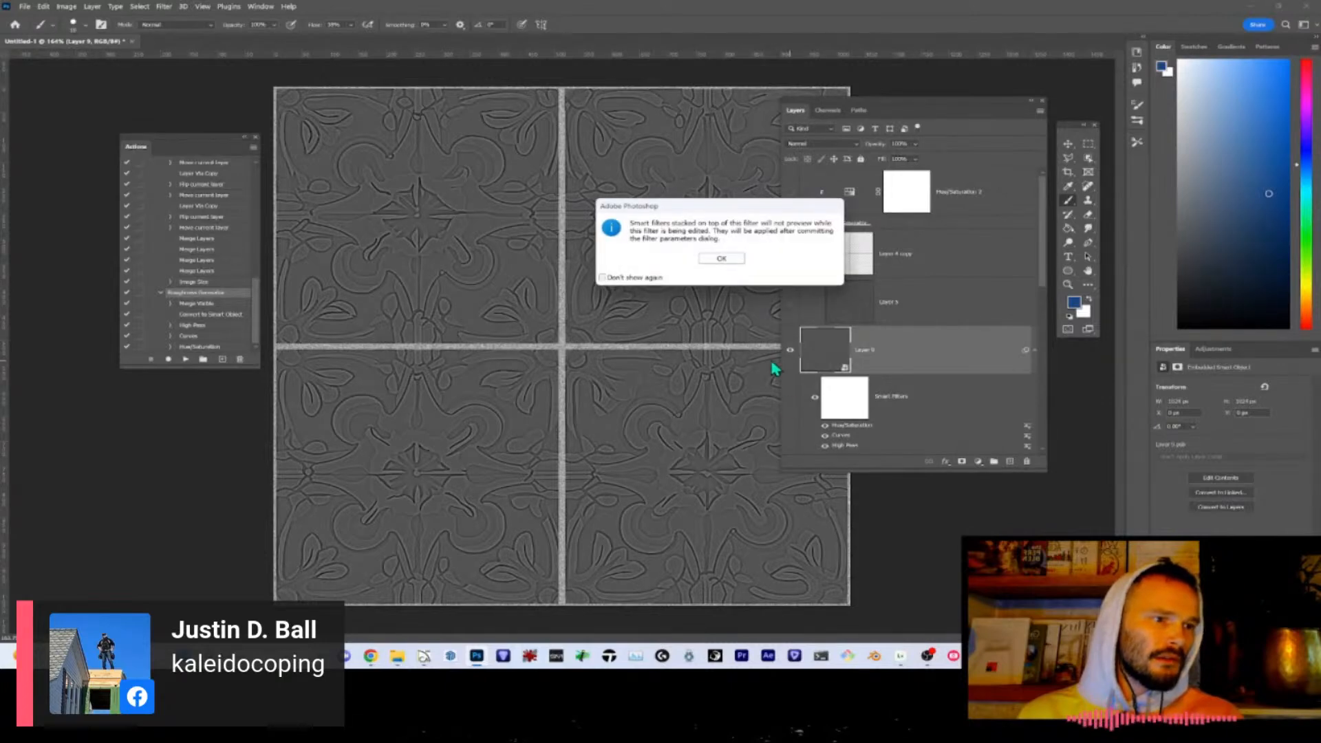
click(719, 258)
drag(572, 283, 581, 291)
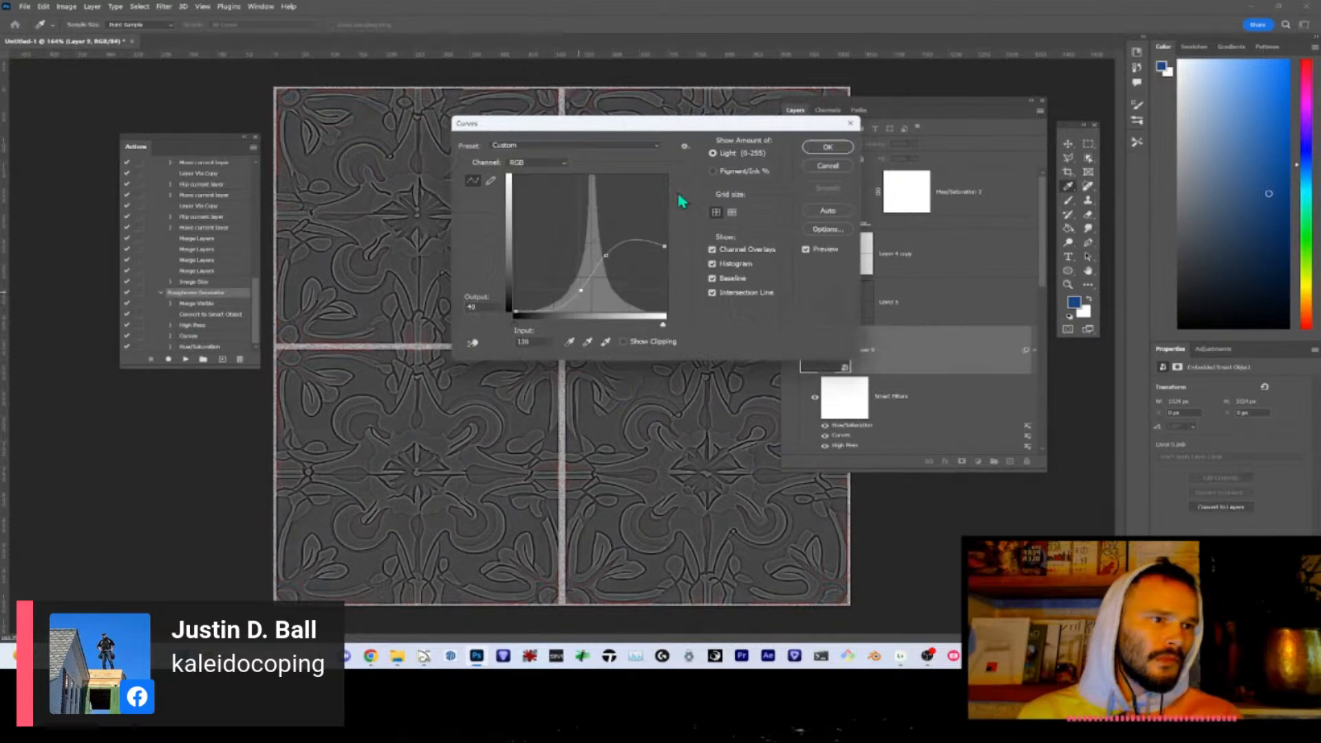
click(828, 147)
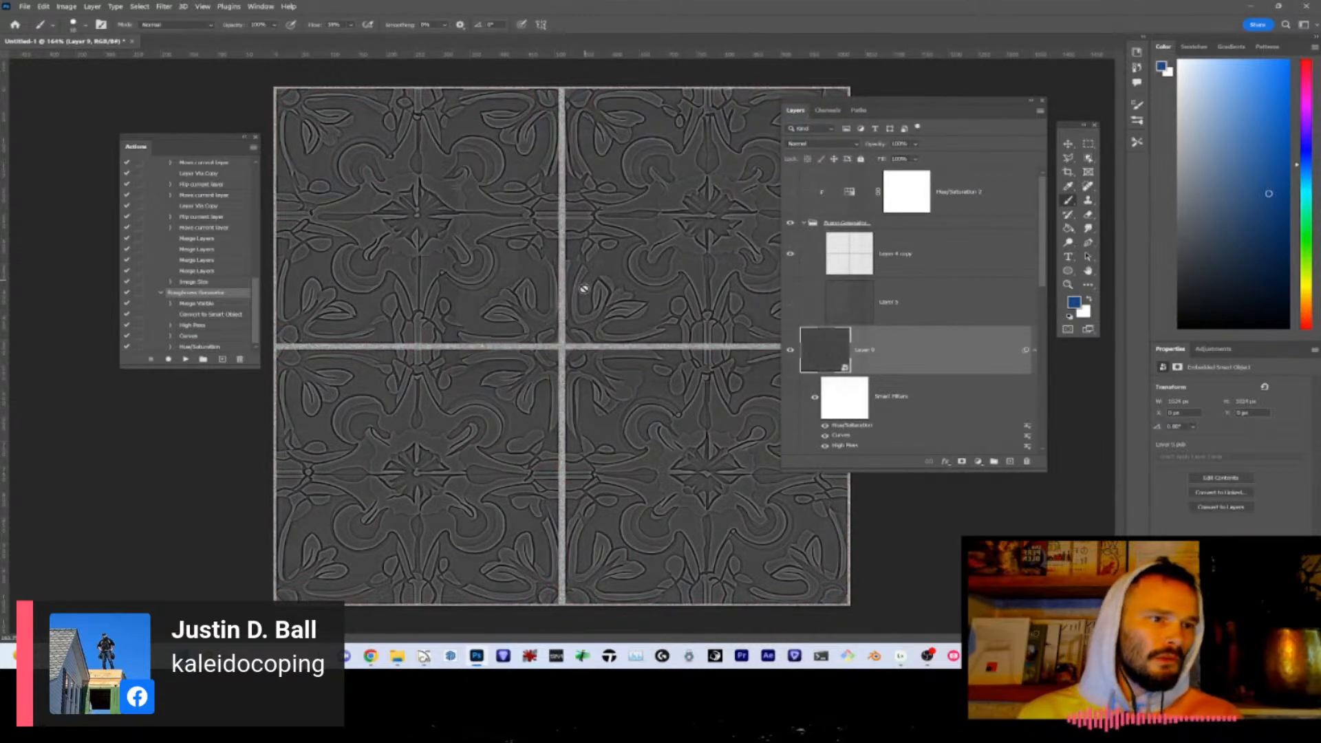
- Export the roughness map as a 768 px wide JPG named Spanish Tile-5-Roughness.jpg in the SPANISH TILE folder
key(alt+shift+ctrl+w)
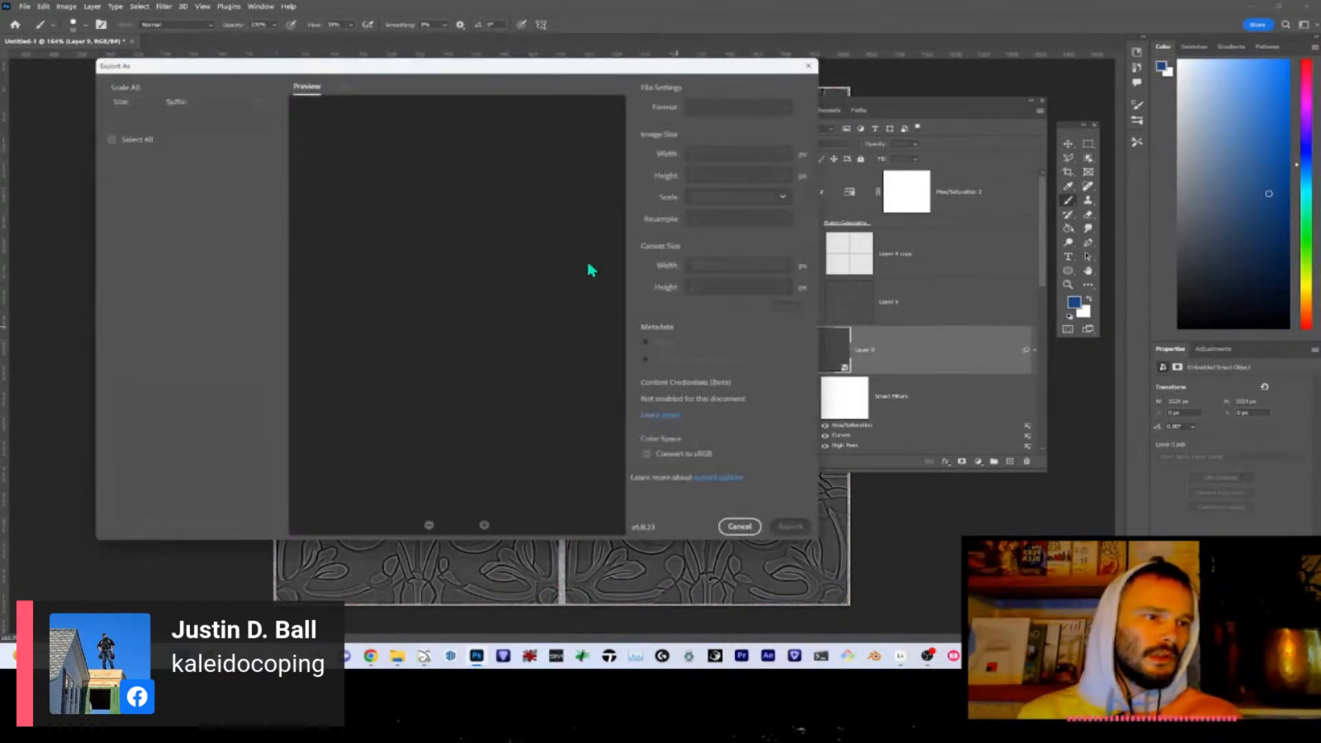
text(768)
key(Tab)
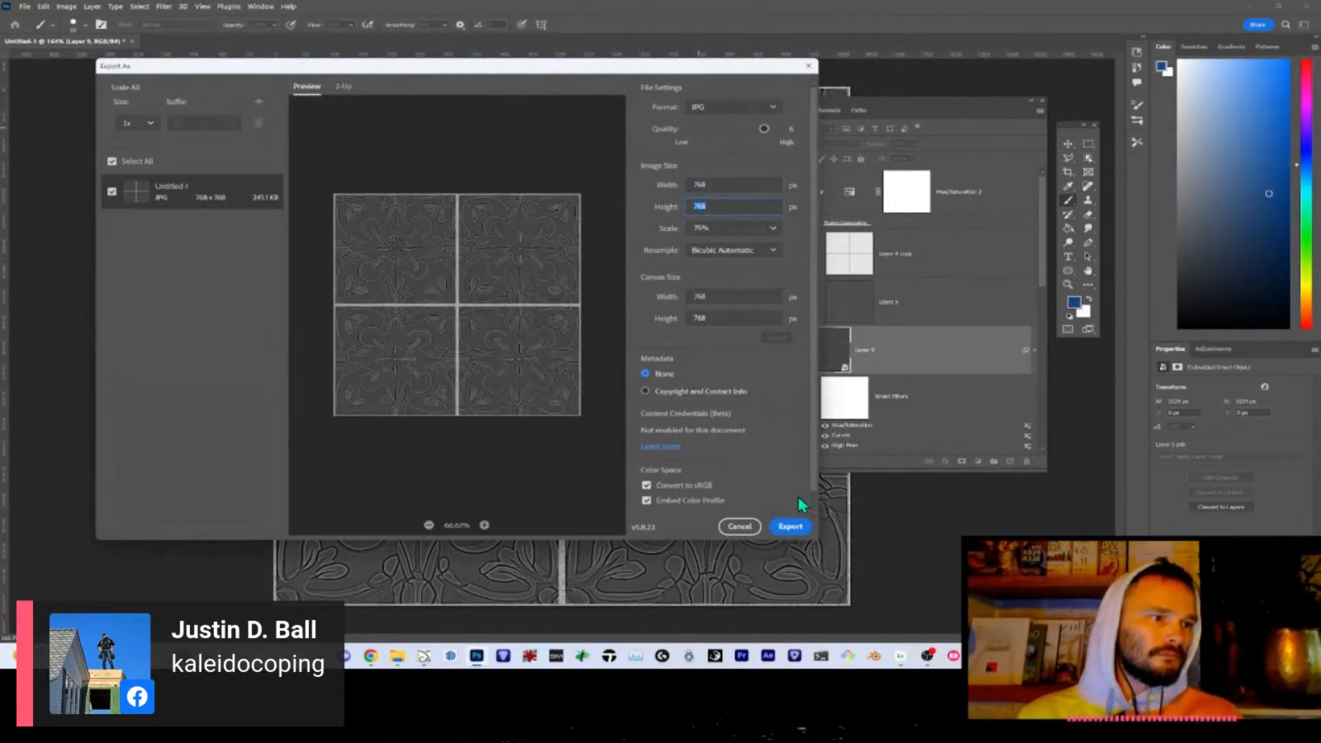
click(790, 526)
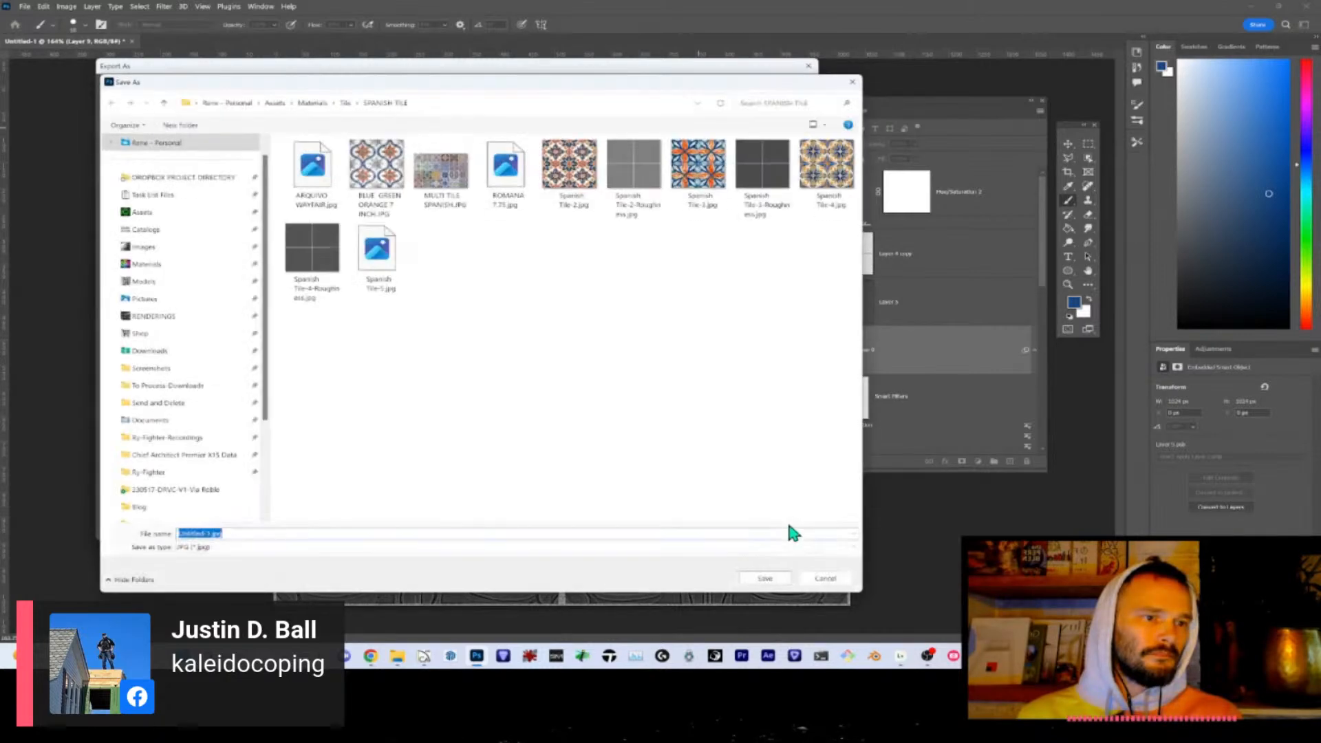
click(372, 265)
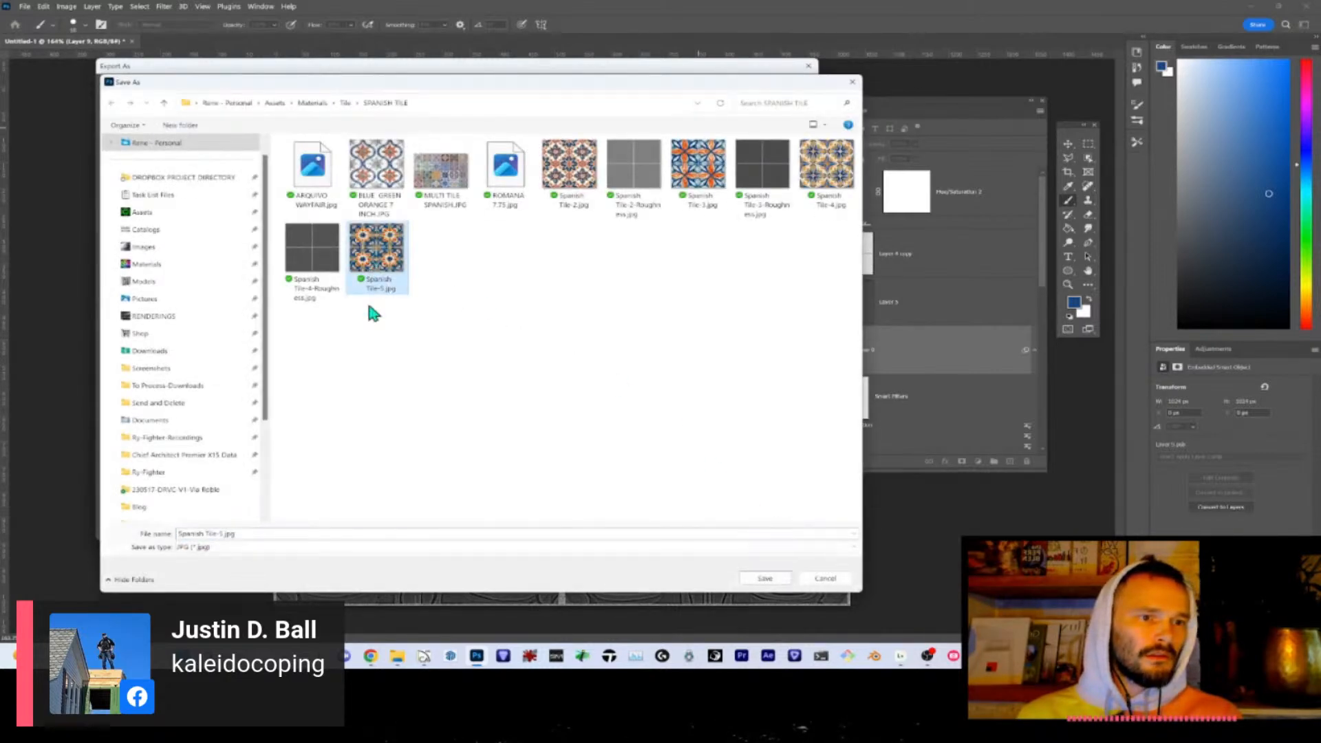
click(227, 533)
click(233, 533)
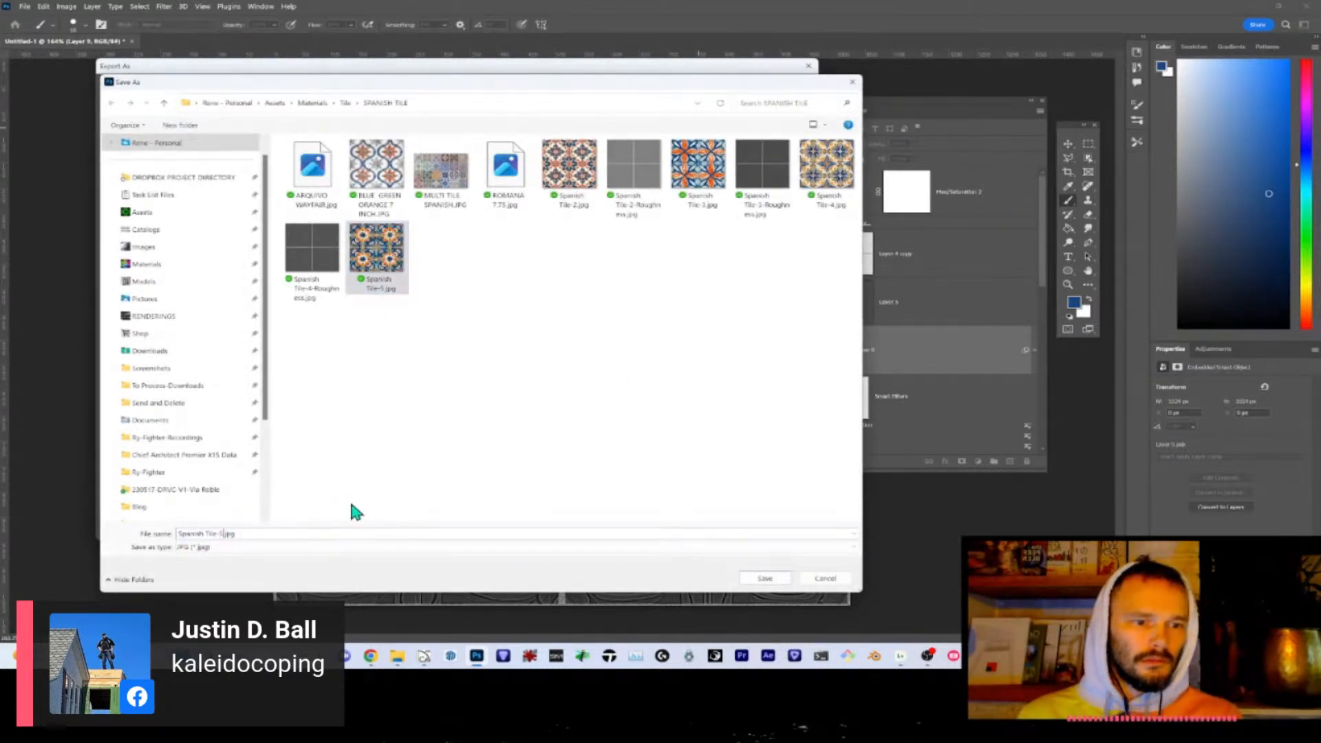
text(-Roughness)
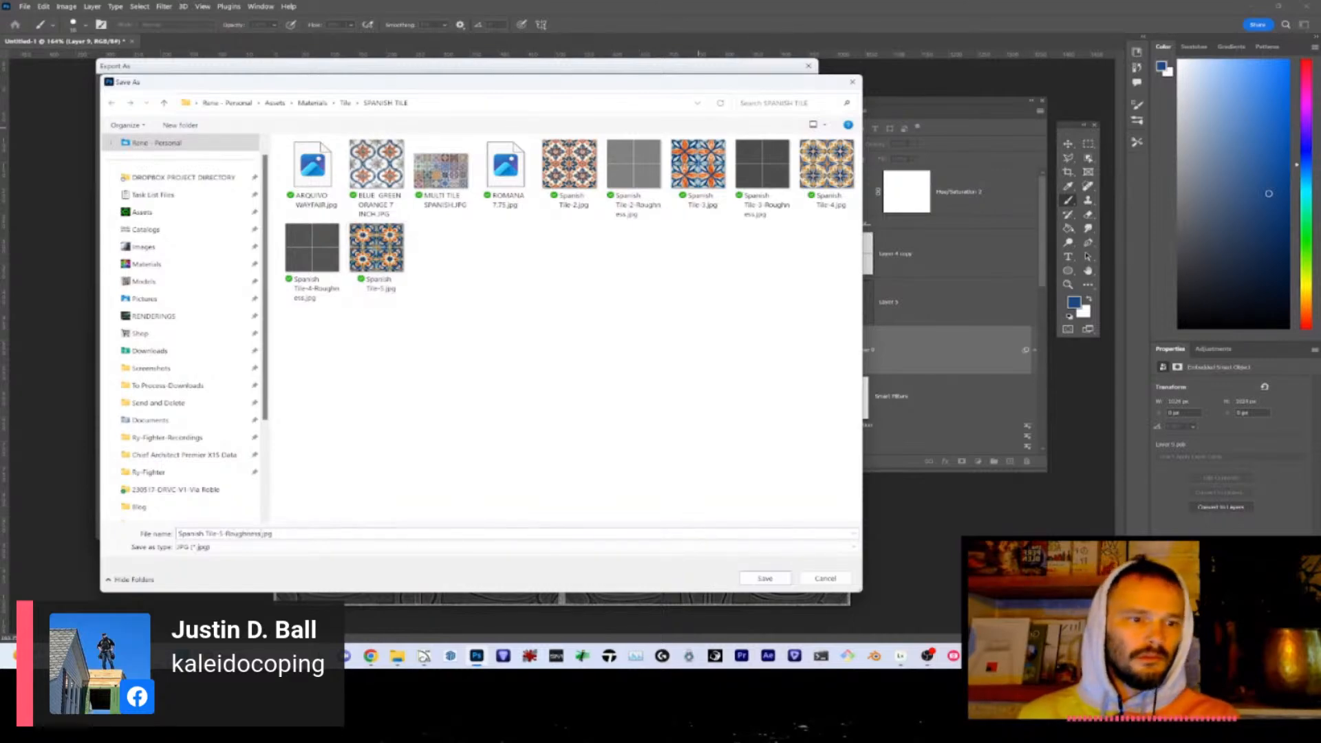
key(Return)
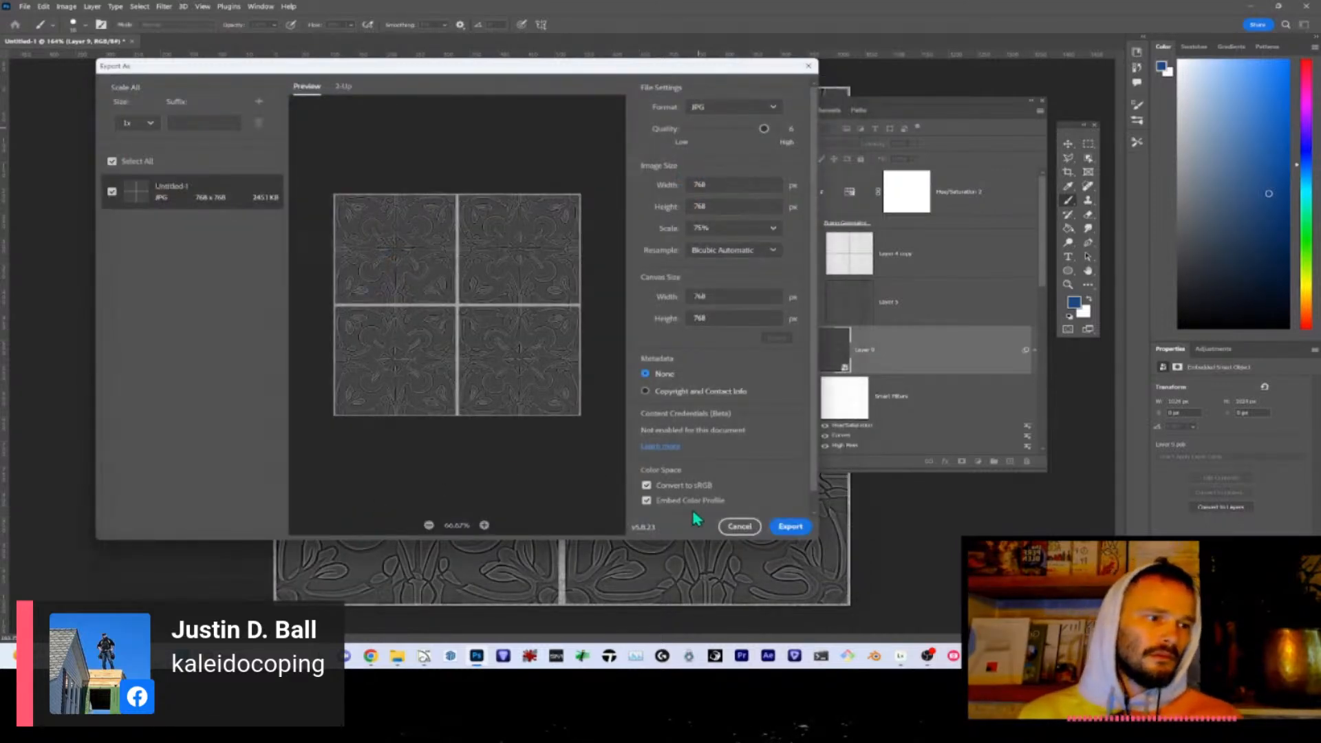
- Delete the Layer 9 roughness smart object and hide the roughness group, leaving Layer 8 in Base Color Maps selected
drag(870, 371, 1030, 468)
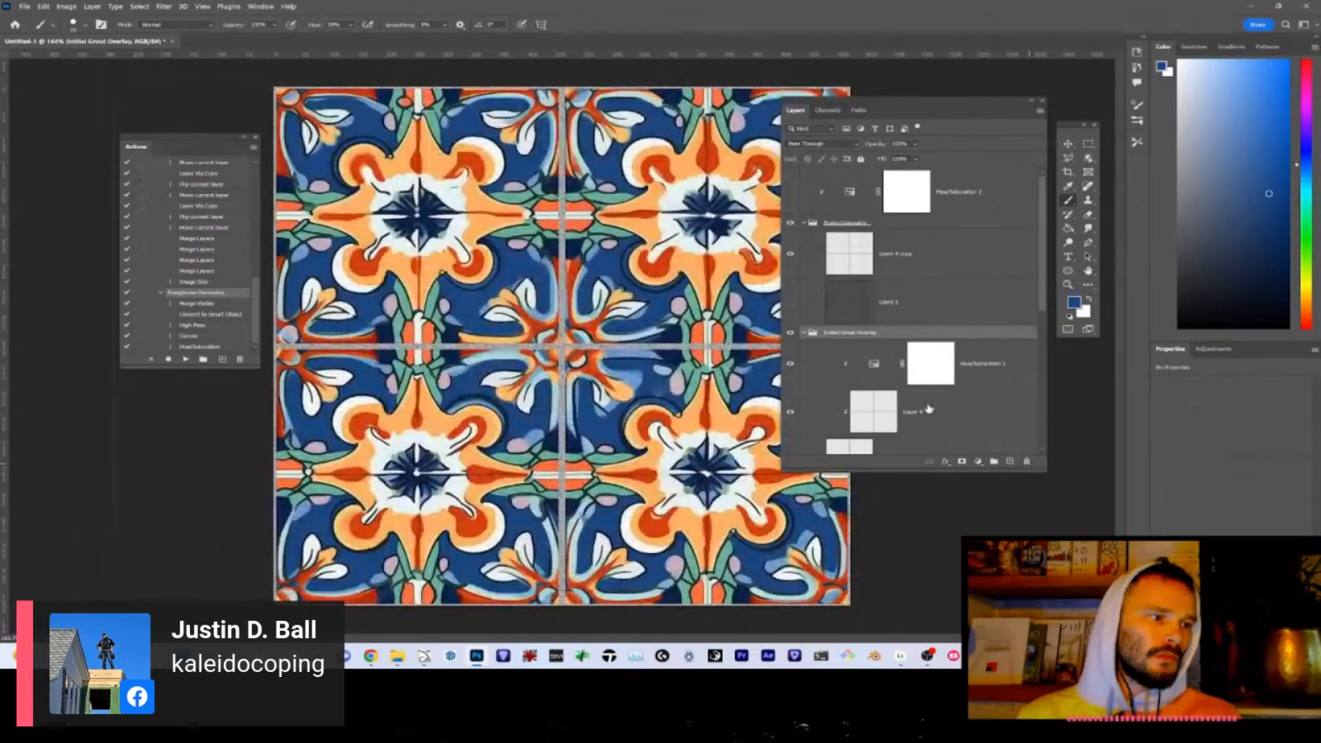
scroll(868, 289, down, 5)
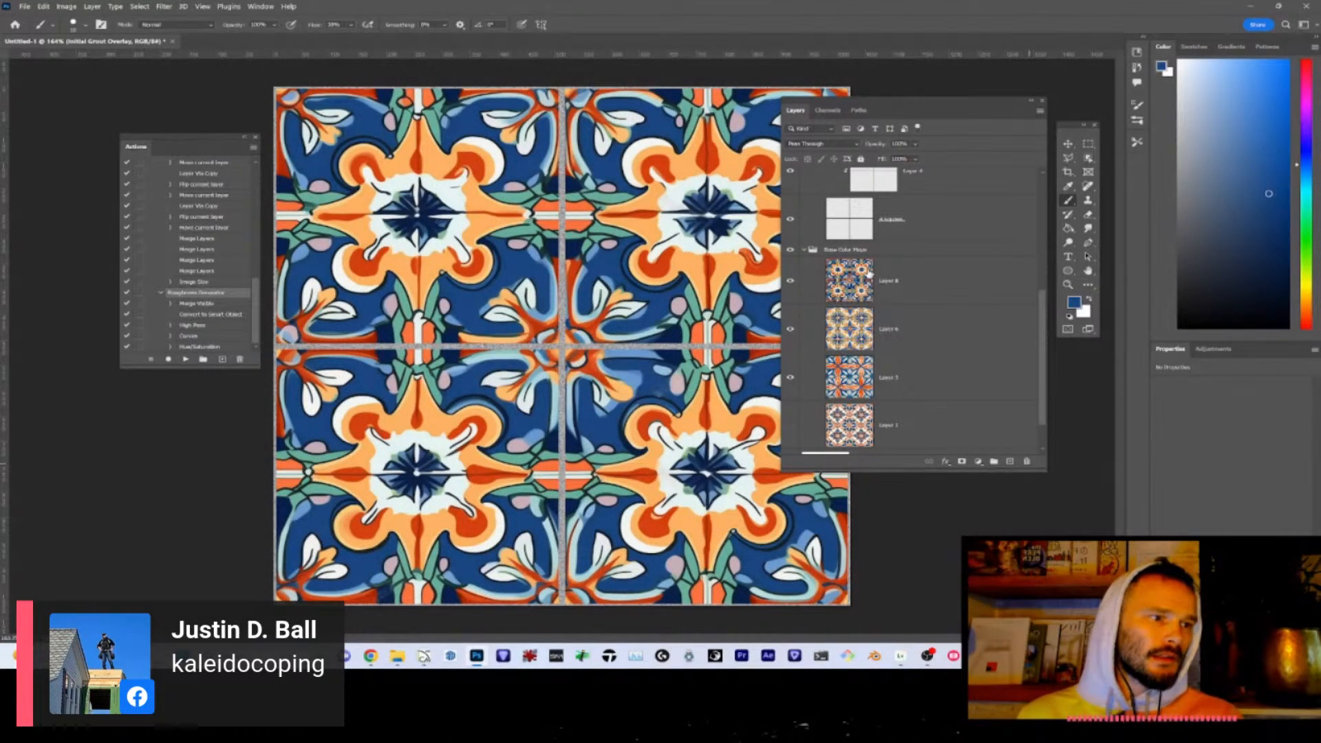
scroll(866, 289, up, 1)
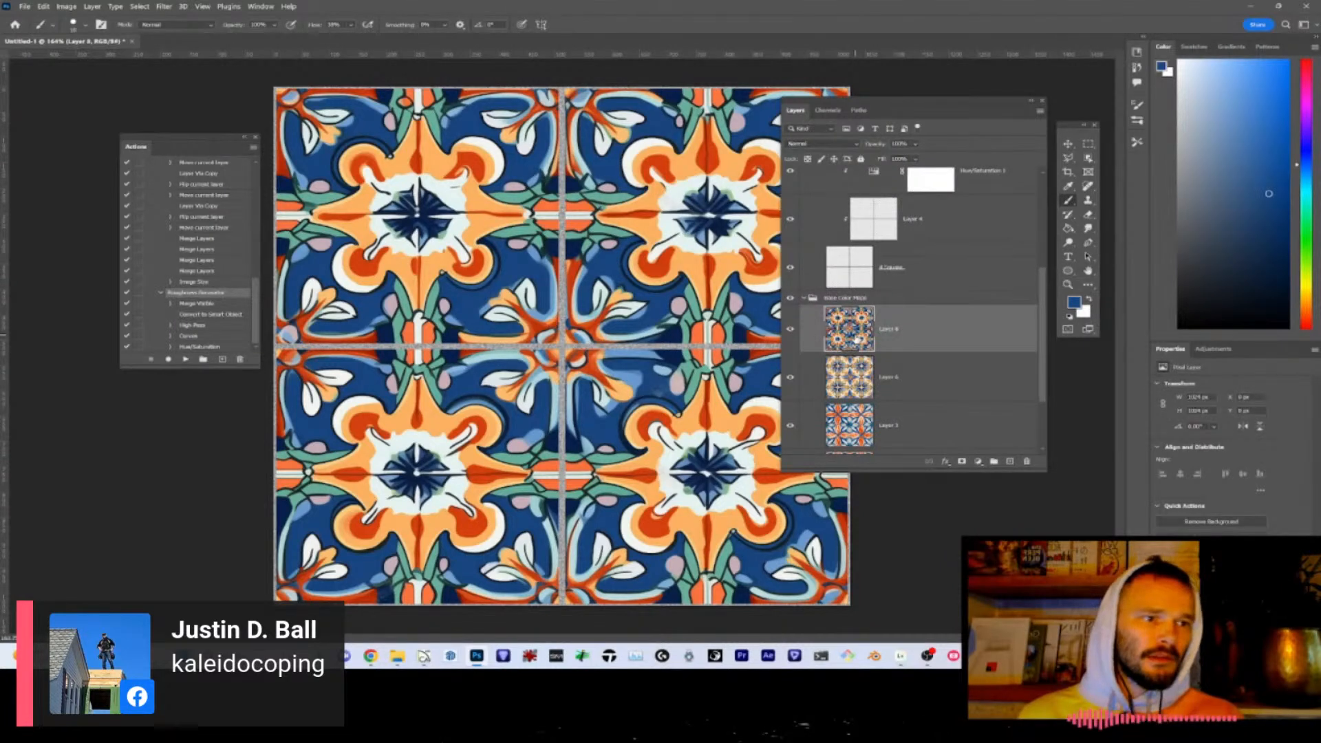
scroll(857, 341, up, 3)
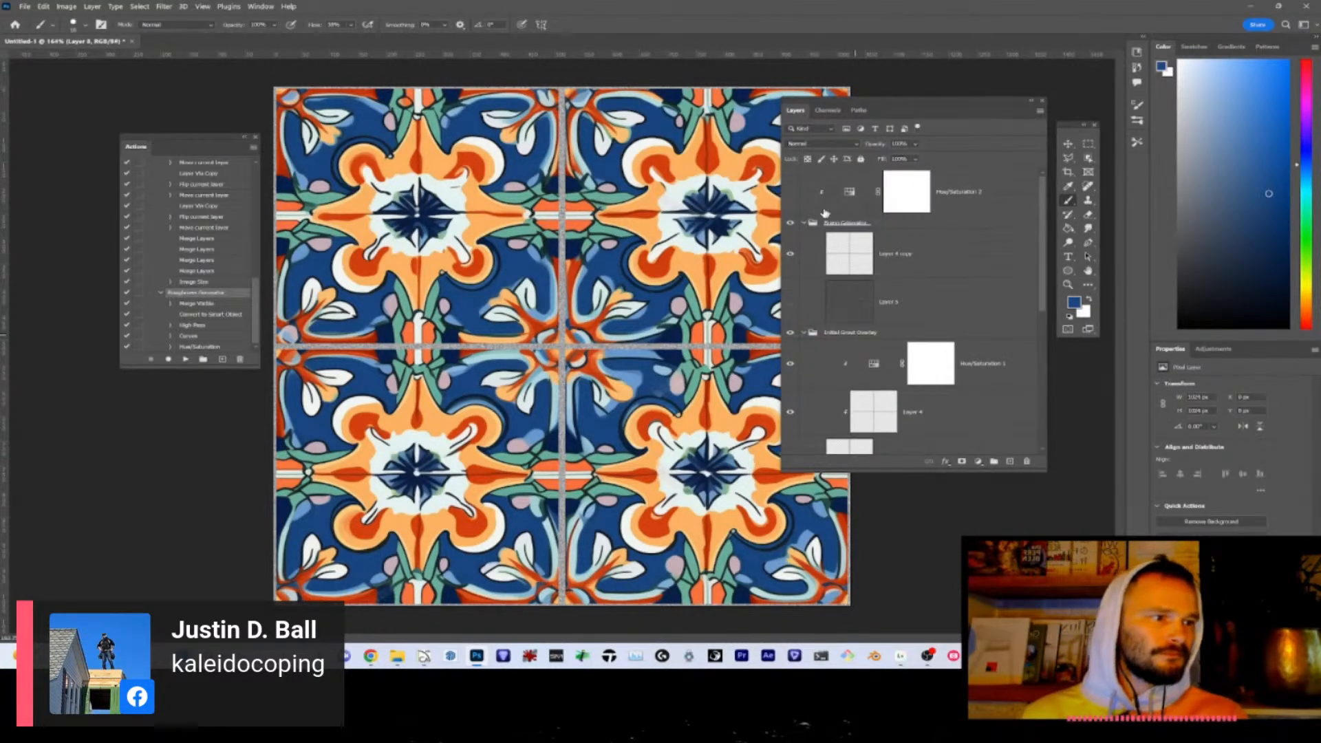
click(792, 224)
scroll(825, 289, down, 5)
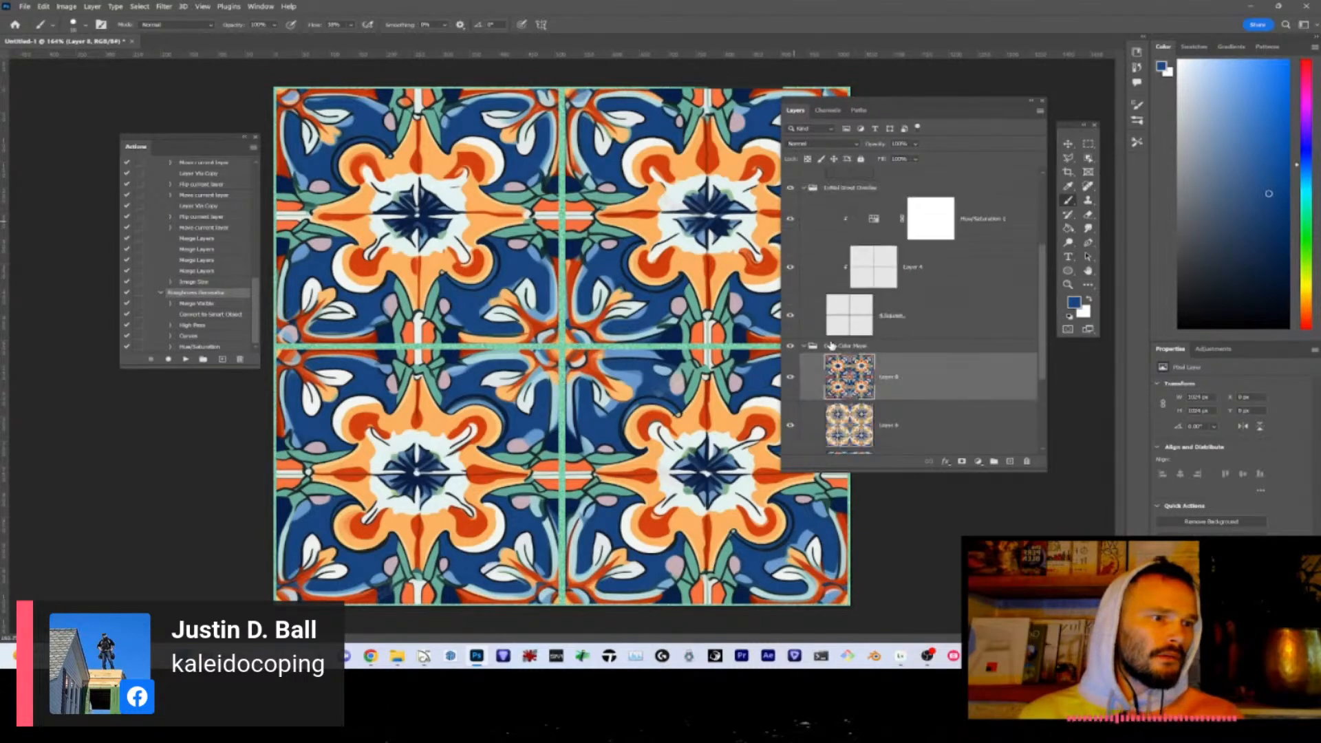
- Switch to Chrome, close the used tile image, and open the orange and blue Spanish tile with white flowers
key(alt+Tab)
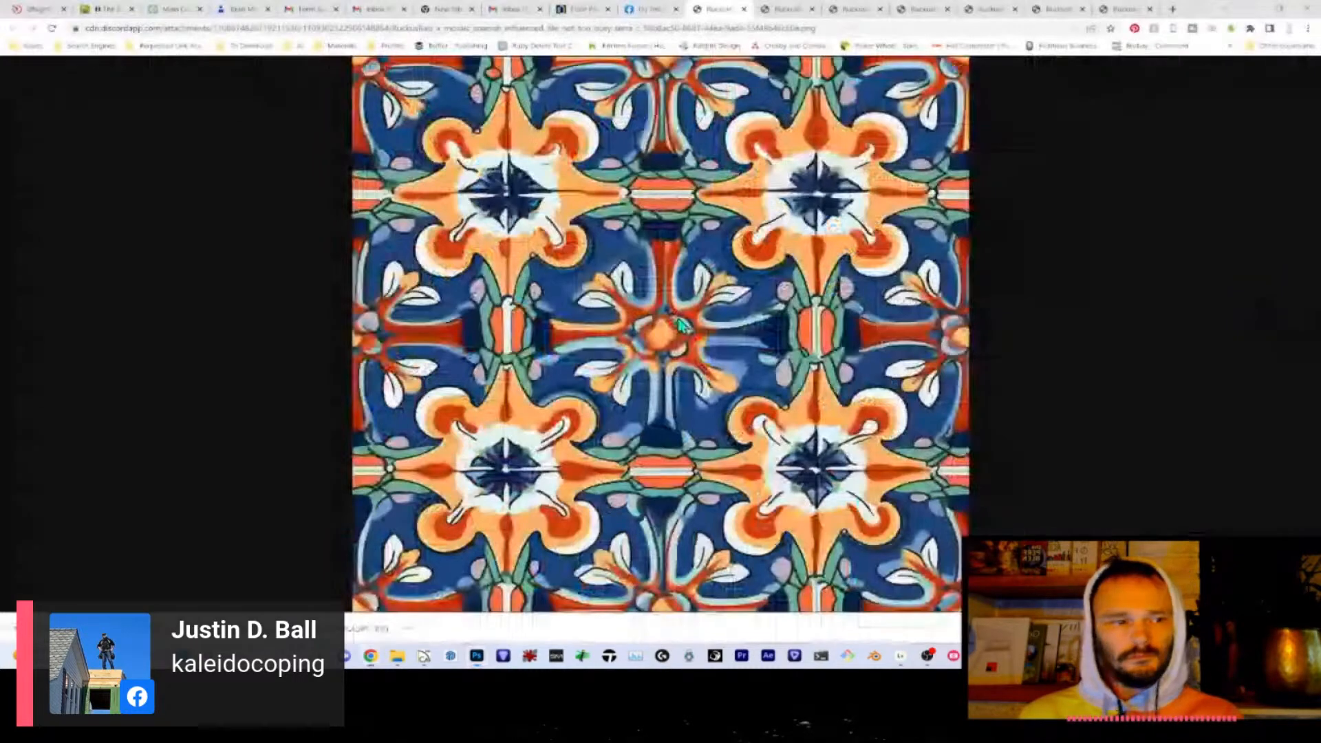
key(ctrl+w)
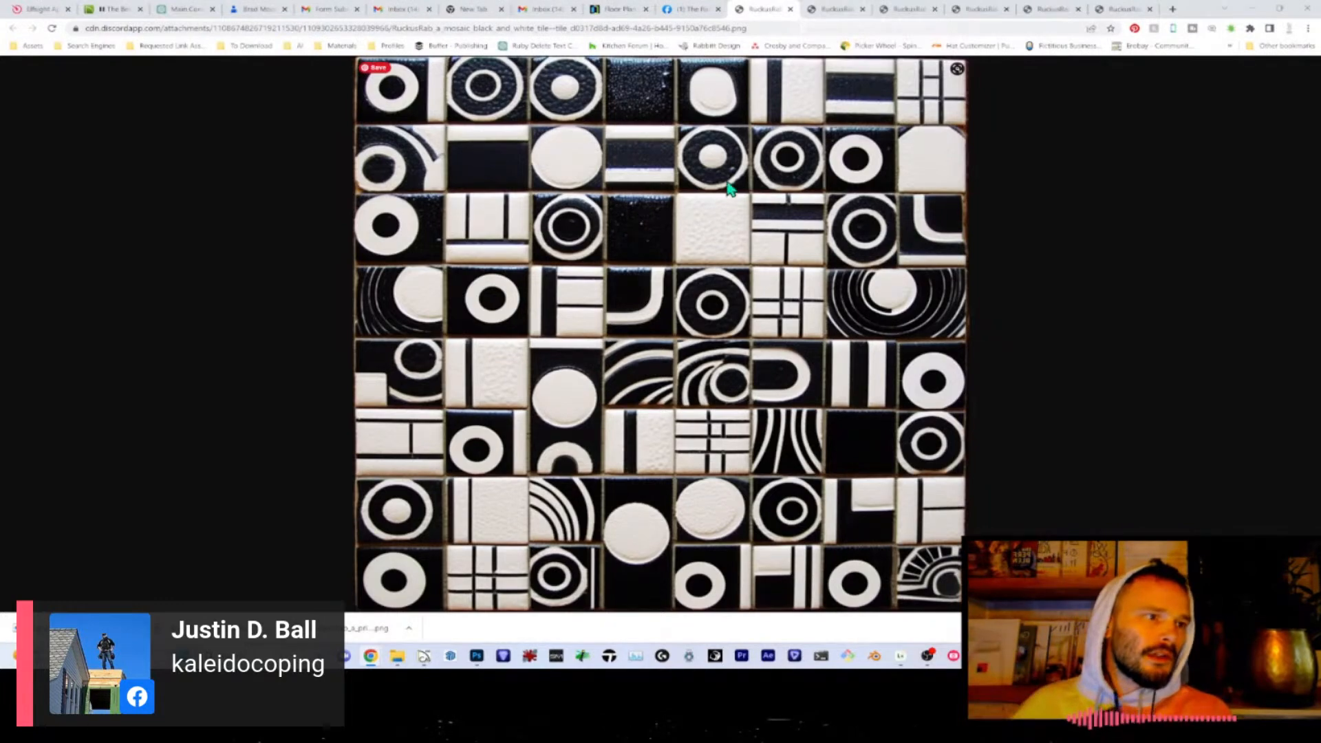
click(838, 13)
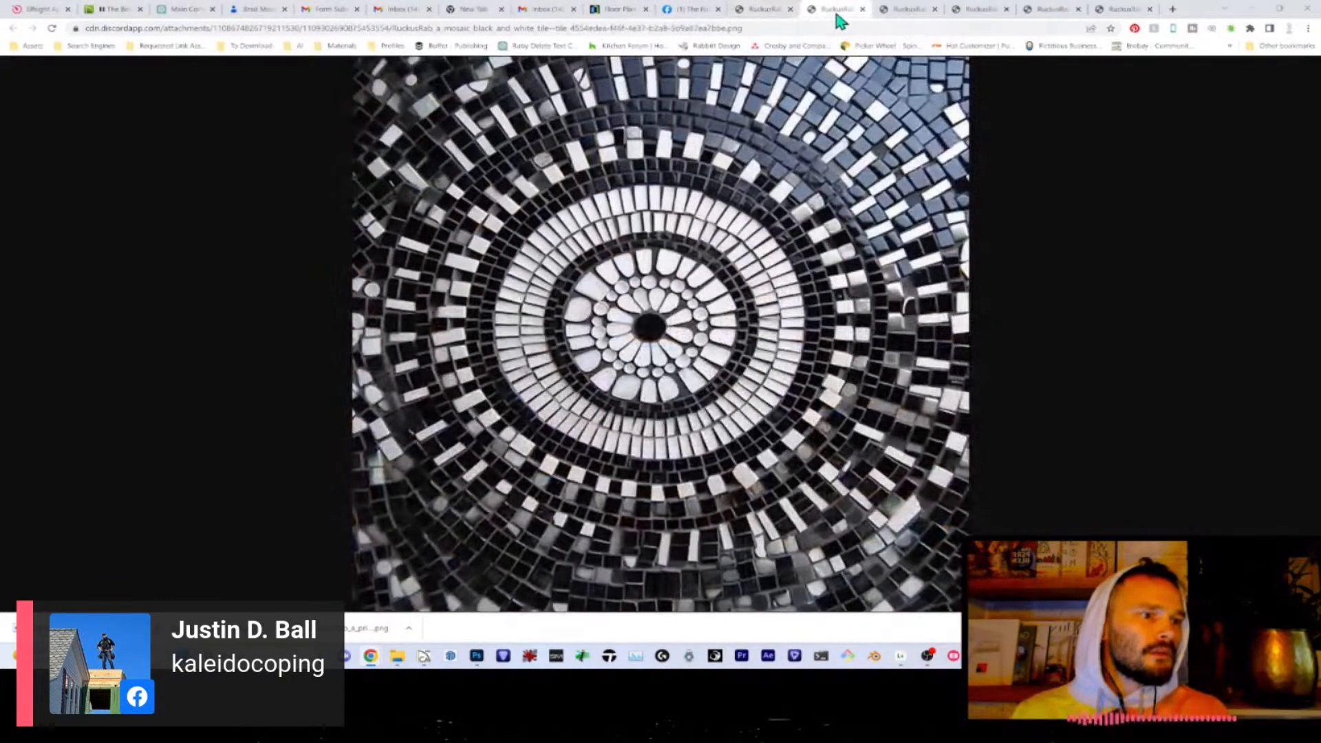
click(910, 9)
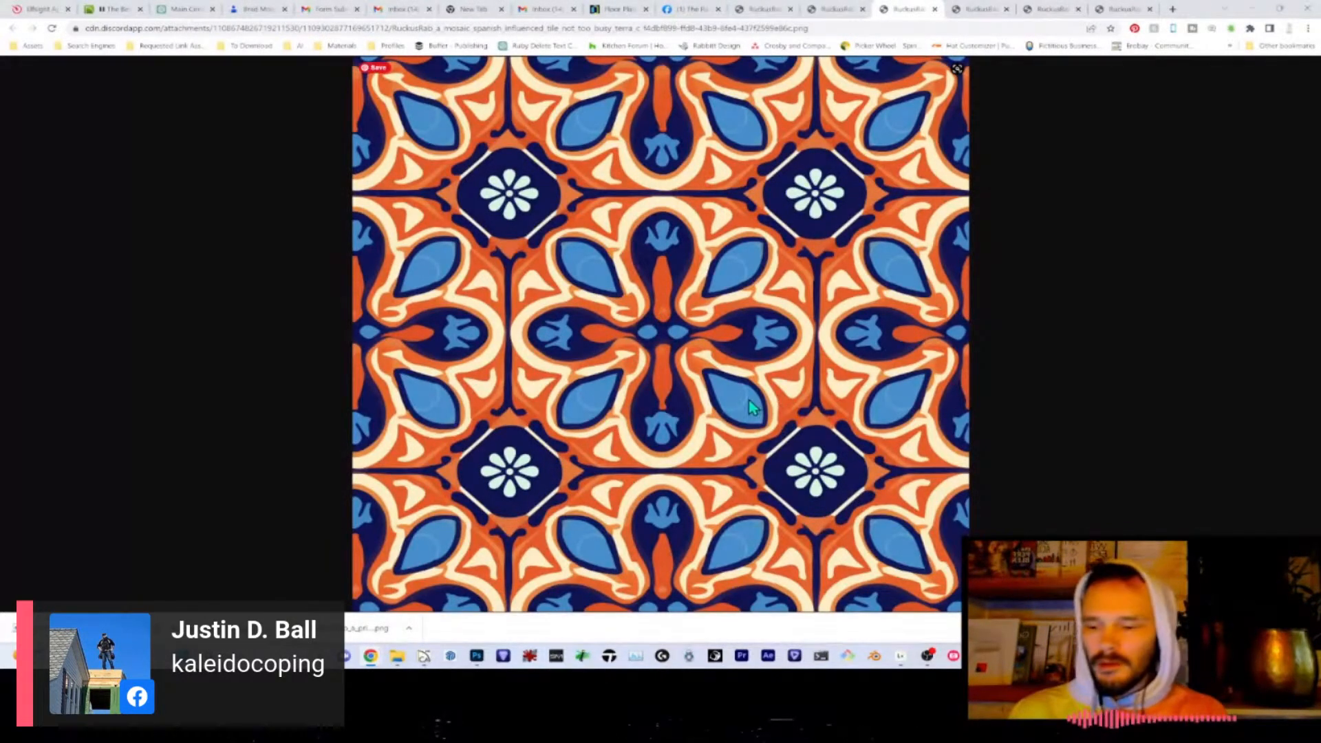
- Copy the orange and blue Spanish tile image and paste it above Layer 8 in Photoshop's Base Color Maps group
right_click(706, 394)
click(772, 434)
key(alt+Tab)
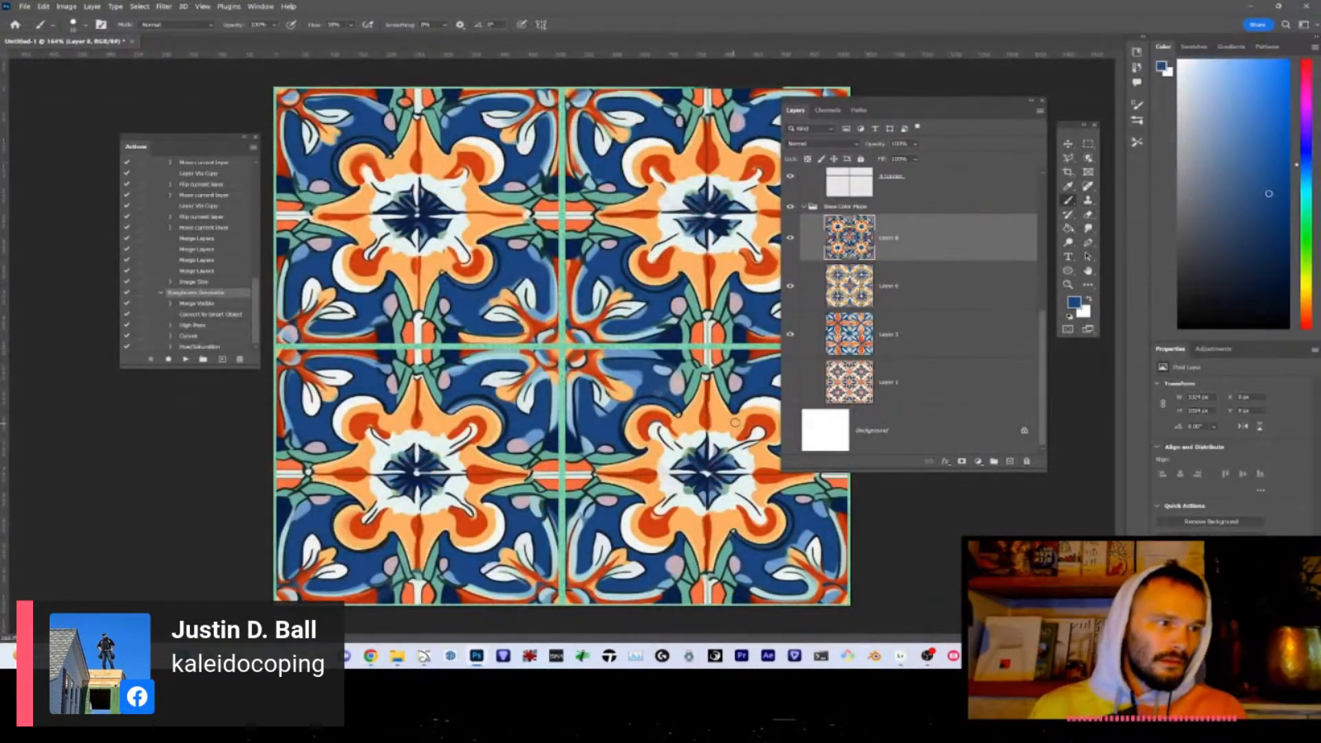
key(ctrl+v)
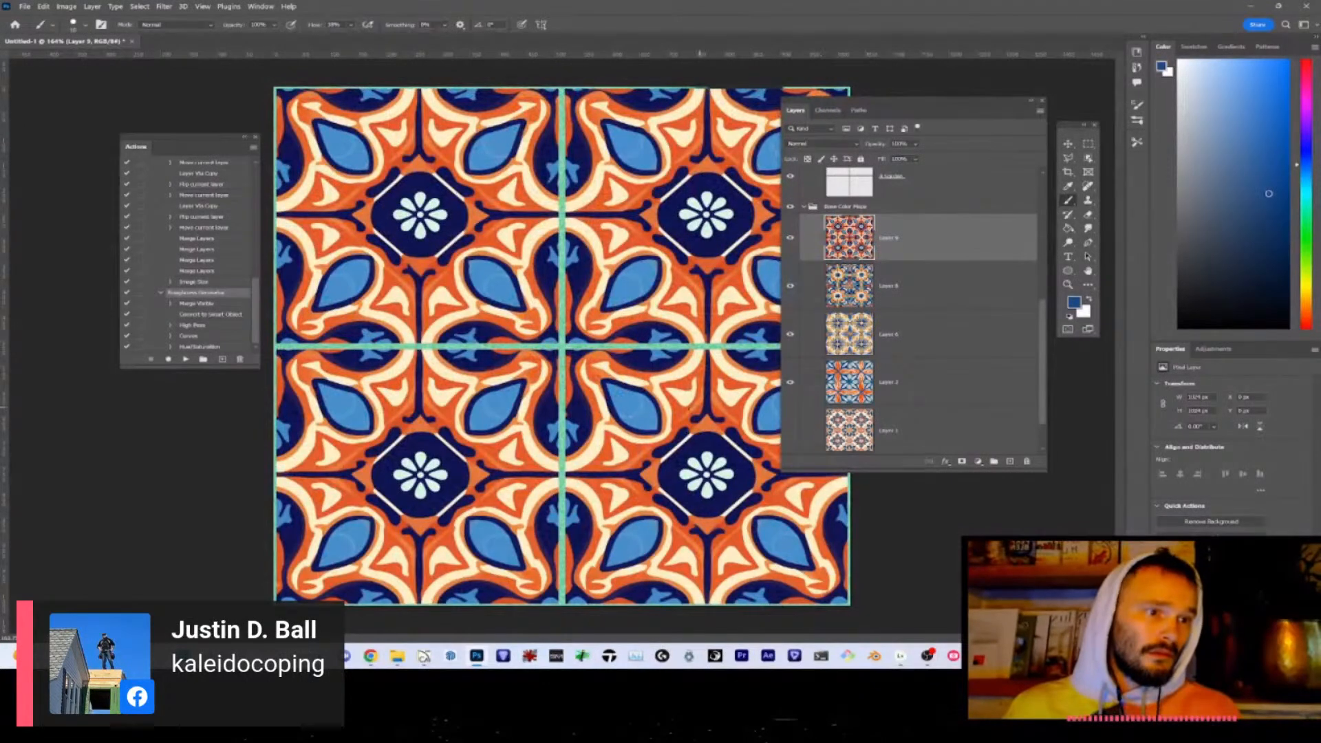
- Recolor the grout to a pale blue-violet in Hue/Saturation 1, shifting the hue, reducing the saturation and raising the lightness
scroll(891, 323, up, 3)
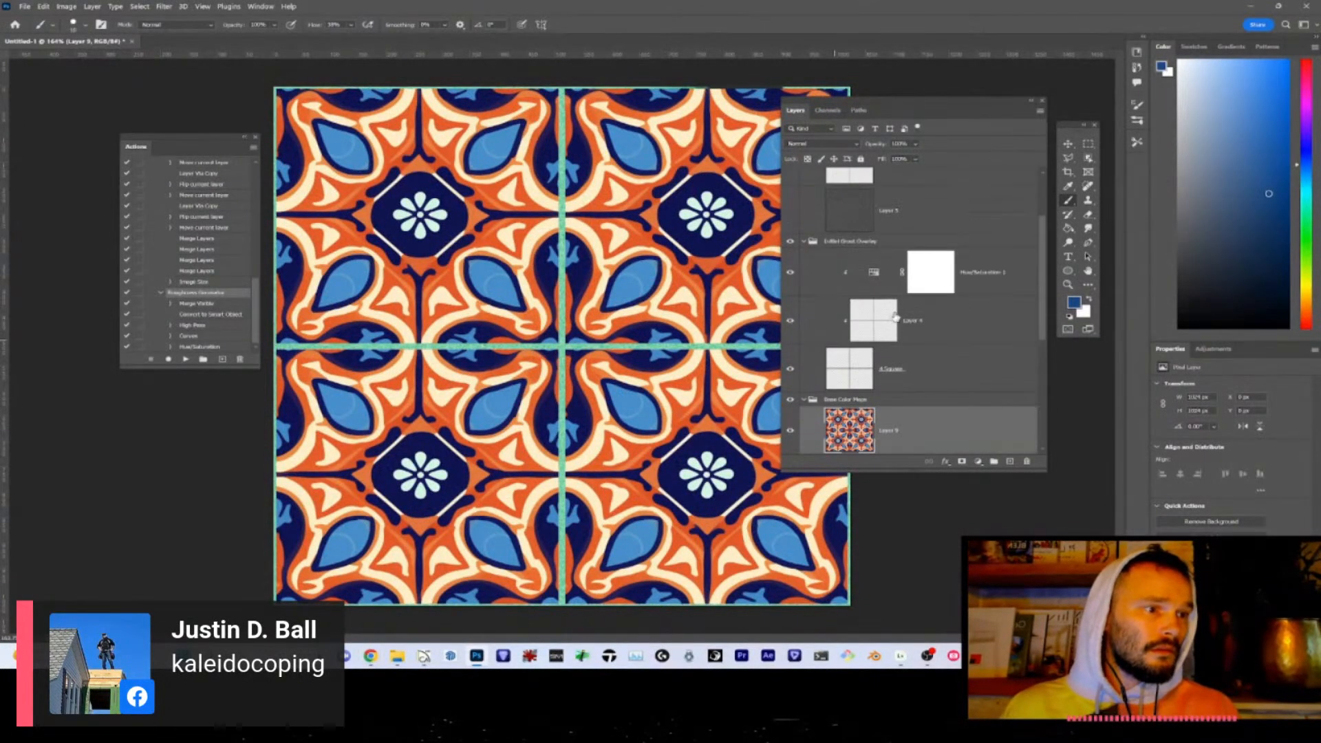
click(875, 276)
drag(1224, 426, 1190, 439)
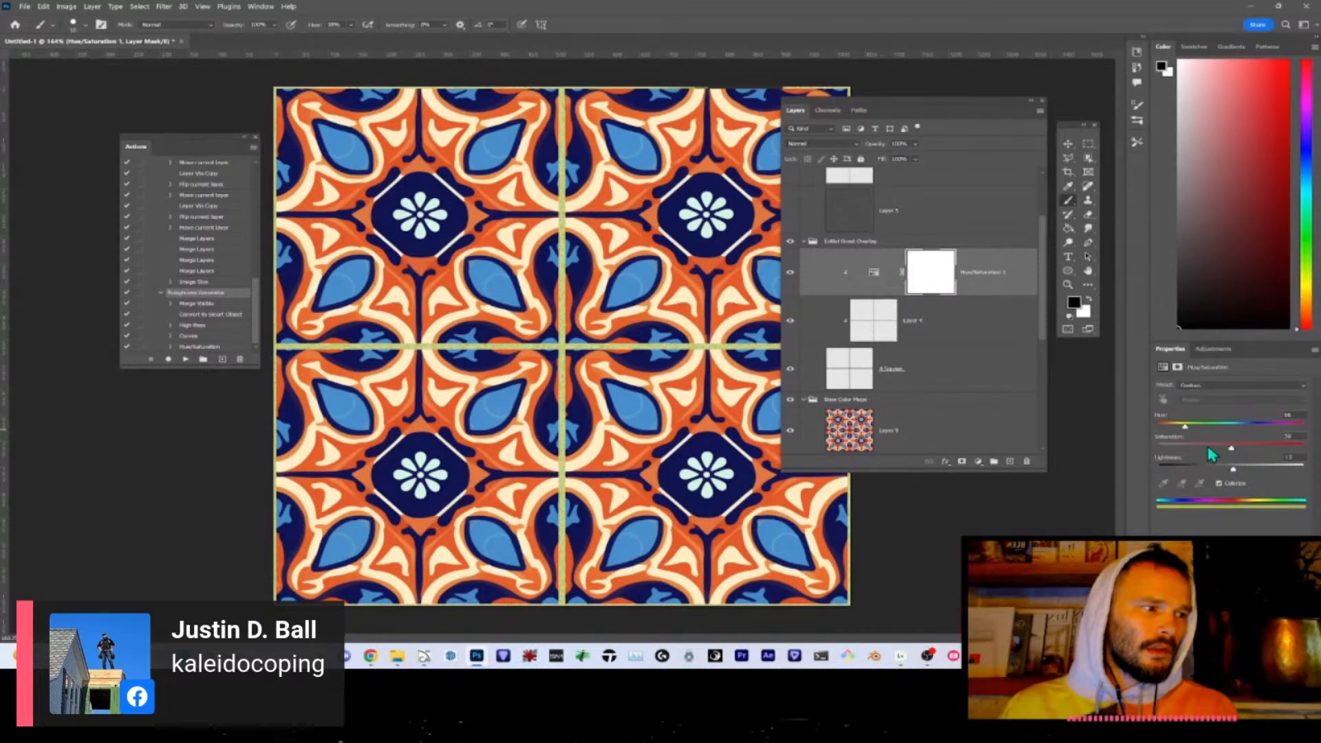
drag(1246, 465, 1252, 467)
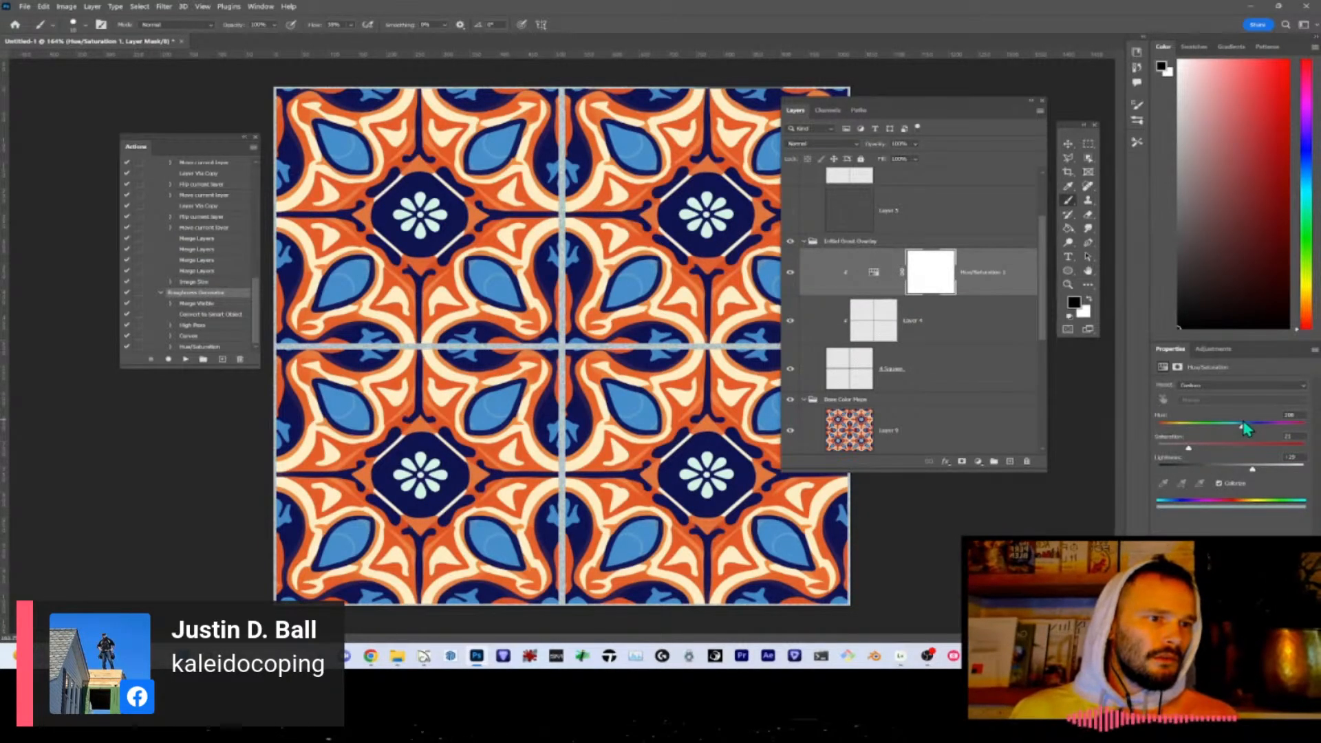
drag(1213, 426, 1259, 426)
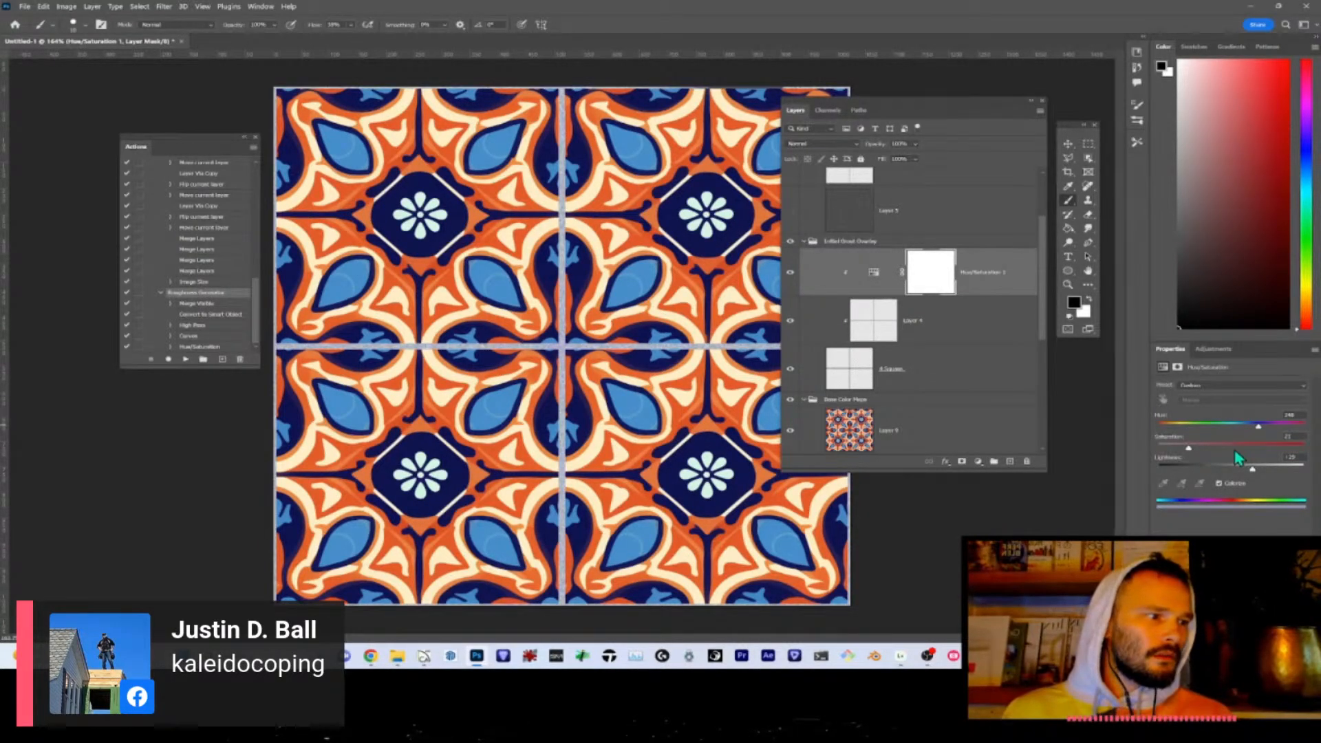
drag(1229, 469, 1188, 469)
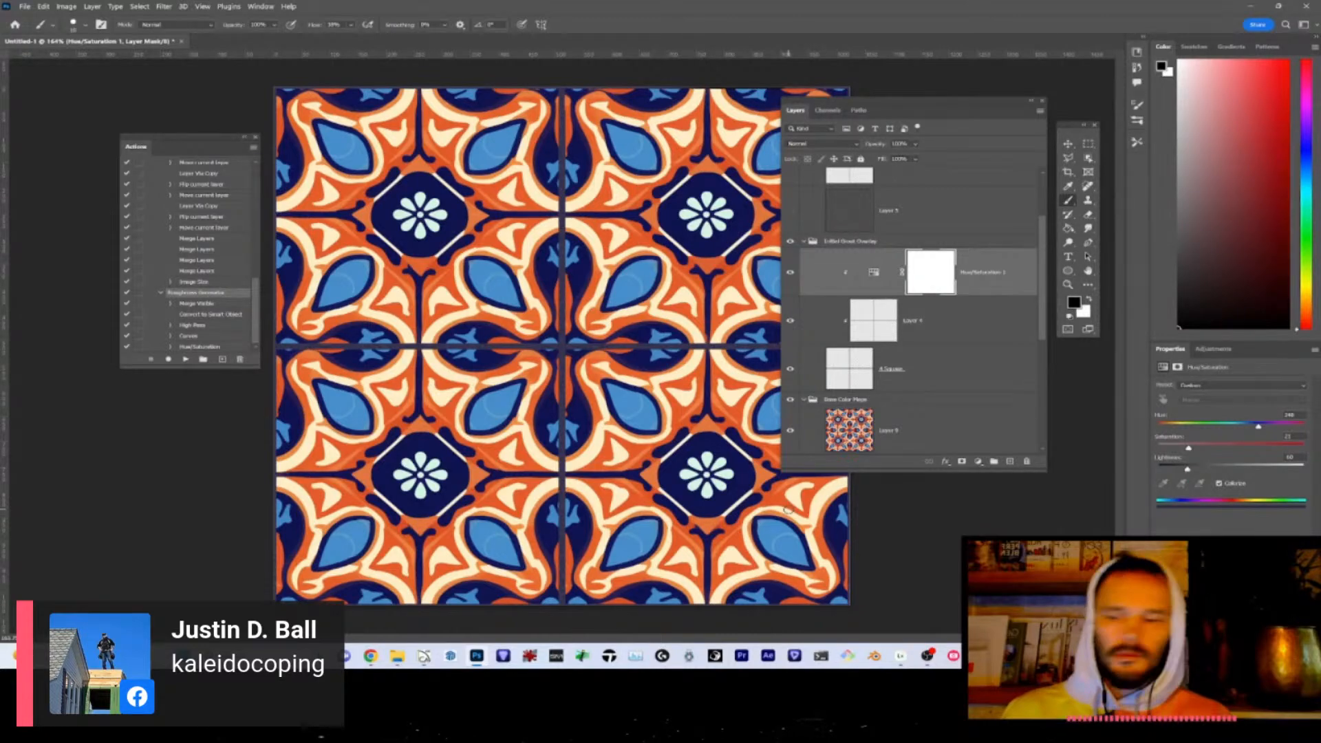
key(ctrl+shift+alt+w)
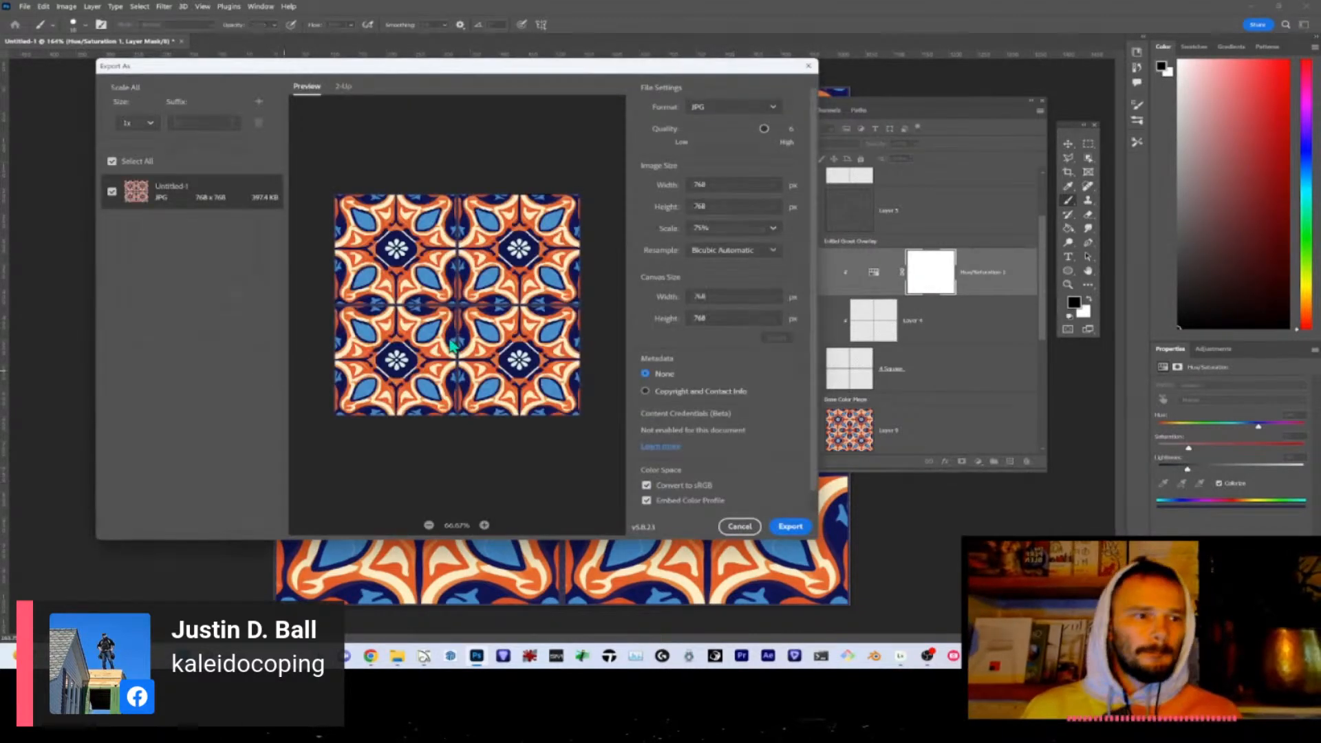
drag(729, 185, 626, 187)
text(1024)
key(Tab)
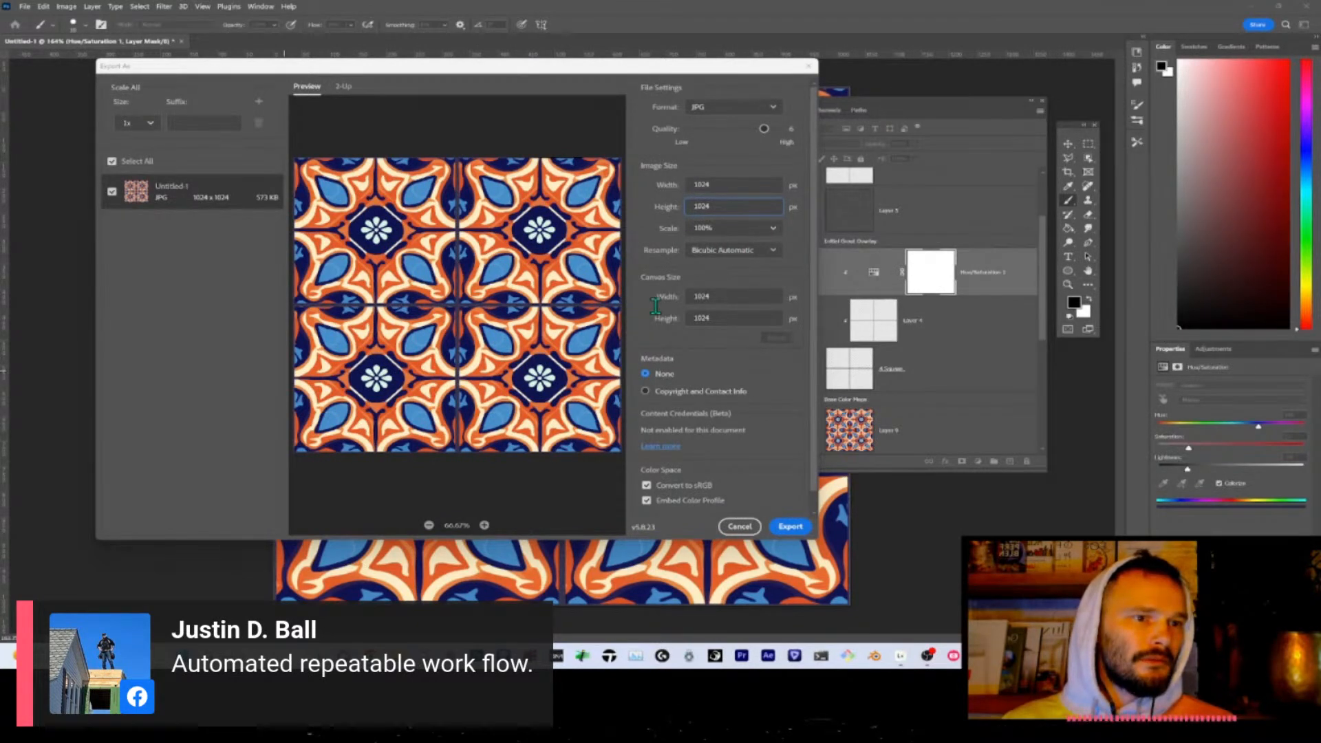
click(745, 529)
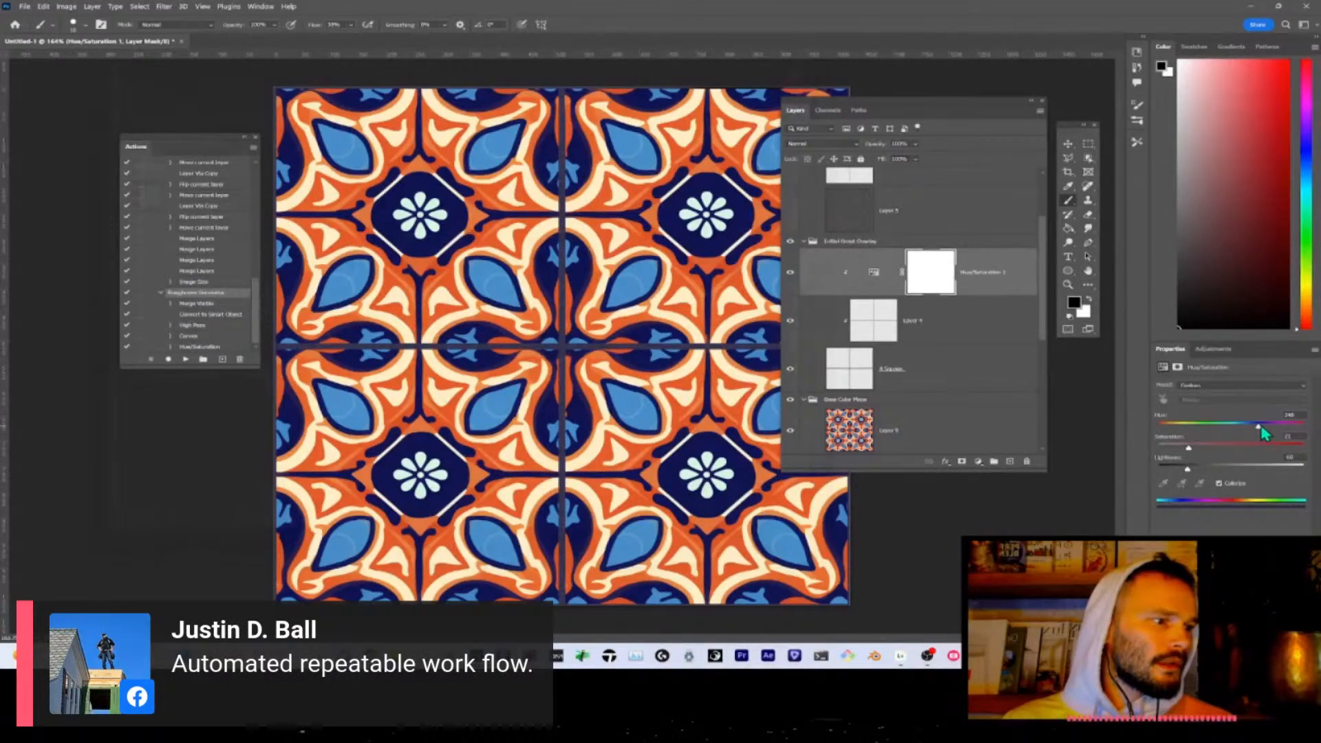
- Recolor the grout to a muted orange-red in Hue/Saturation 1 and set the JPG export size to 1024 x 1024 px
drag(1258, 426, 1242, 450)
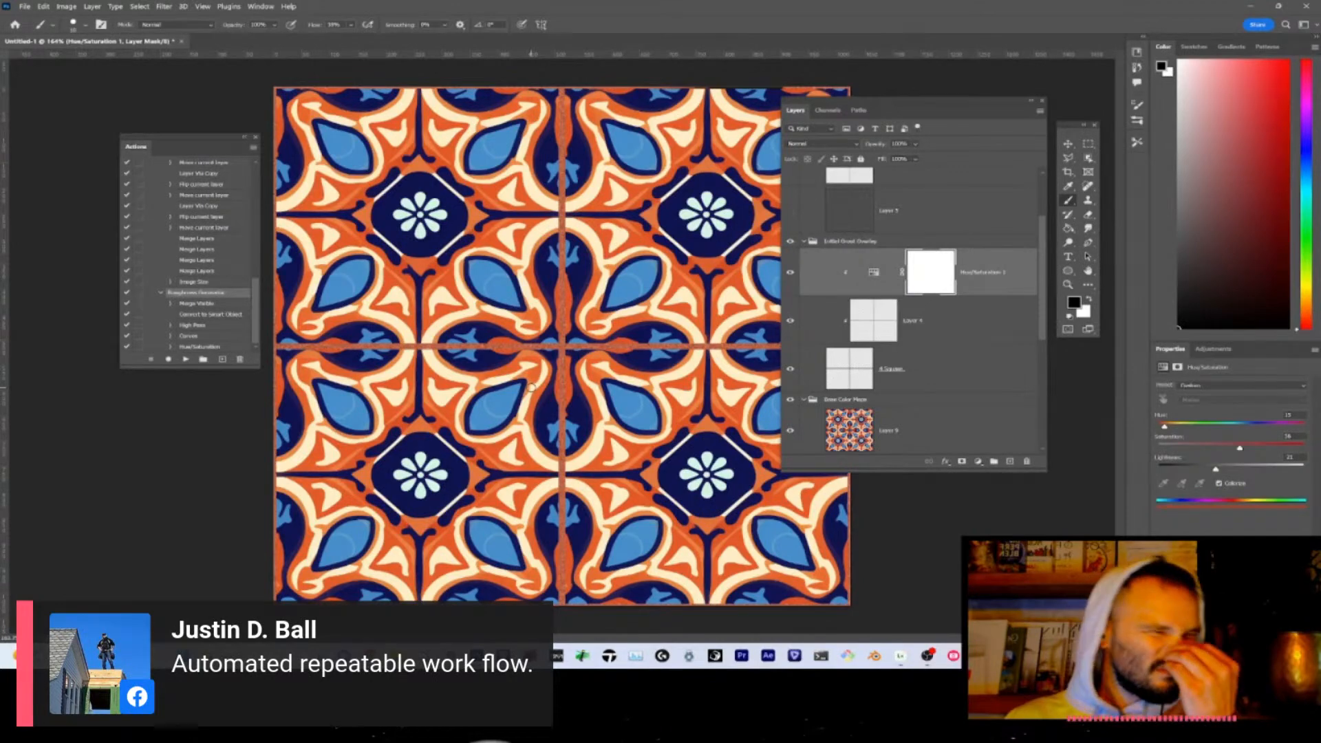
key(ctrl+alt+shift+w)
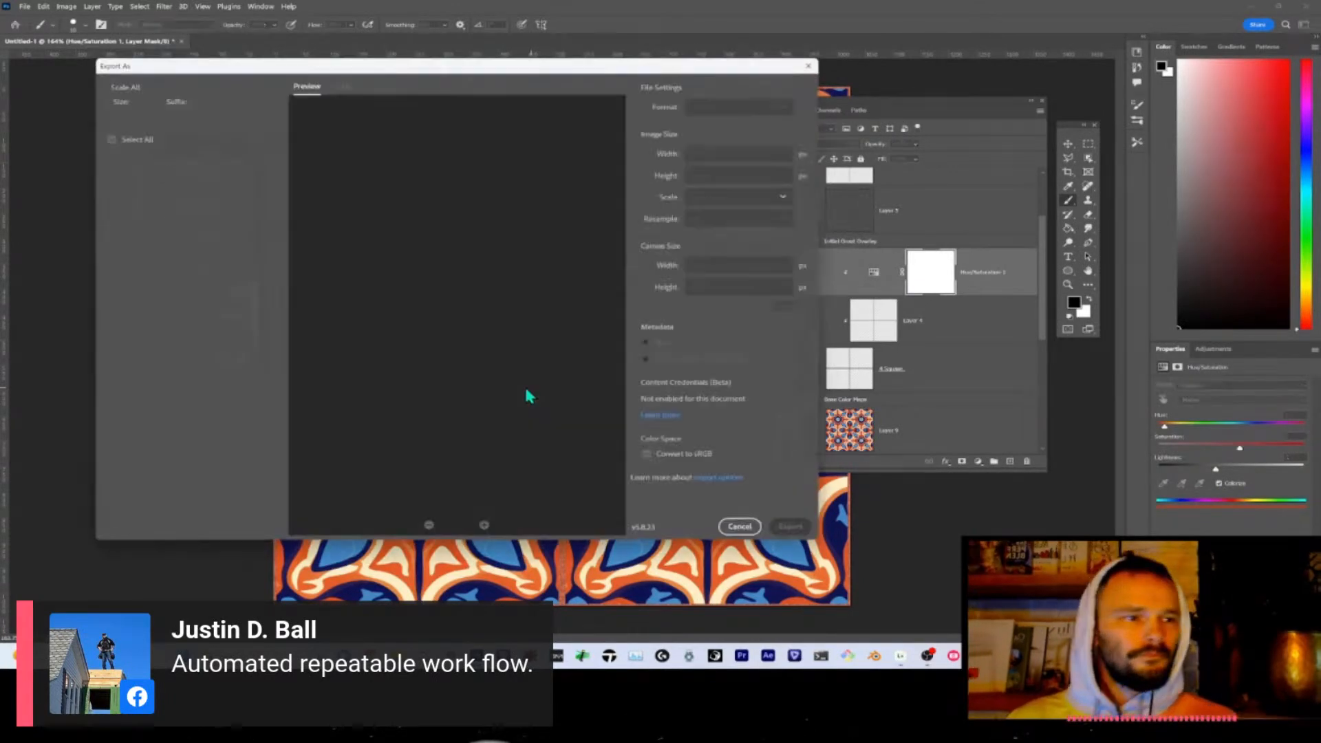
double_click(731, 191)
text(1024)
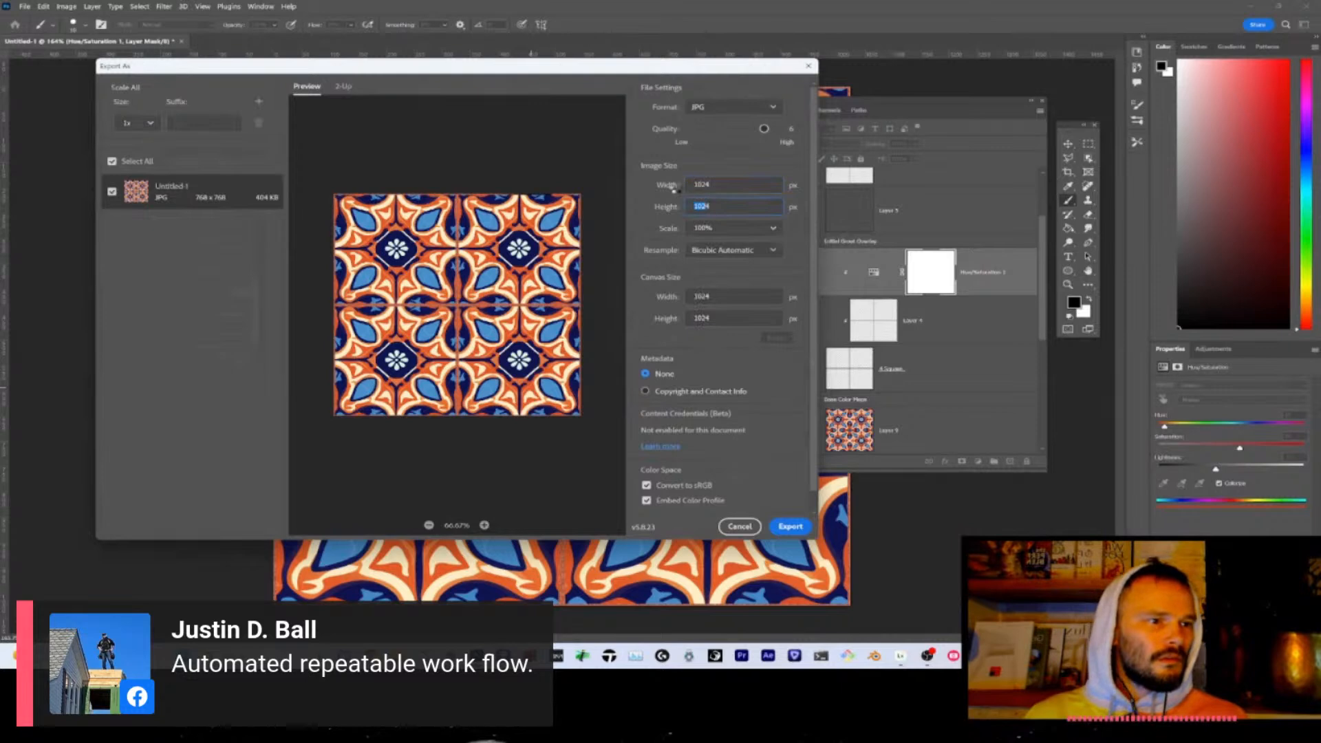
- Export the color map to the SPANISH TILE folder as Spanish Tile-6.jpg
click(790, 527)
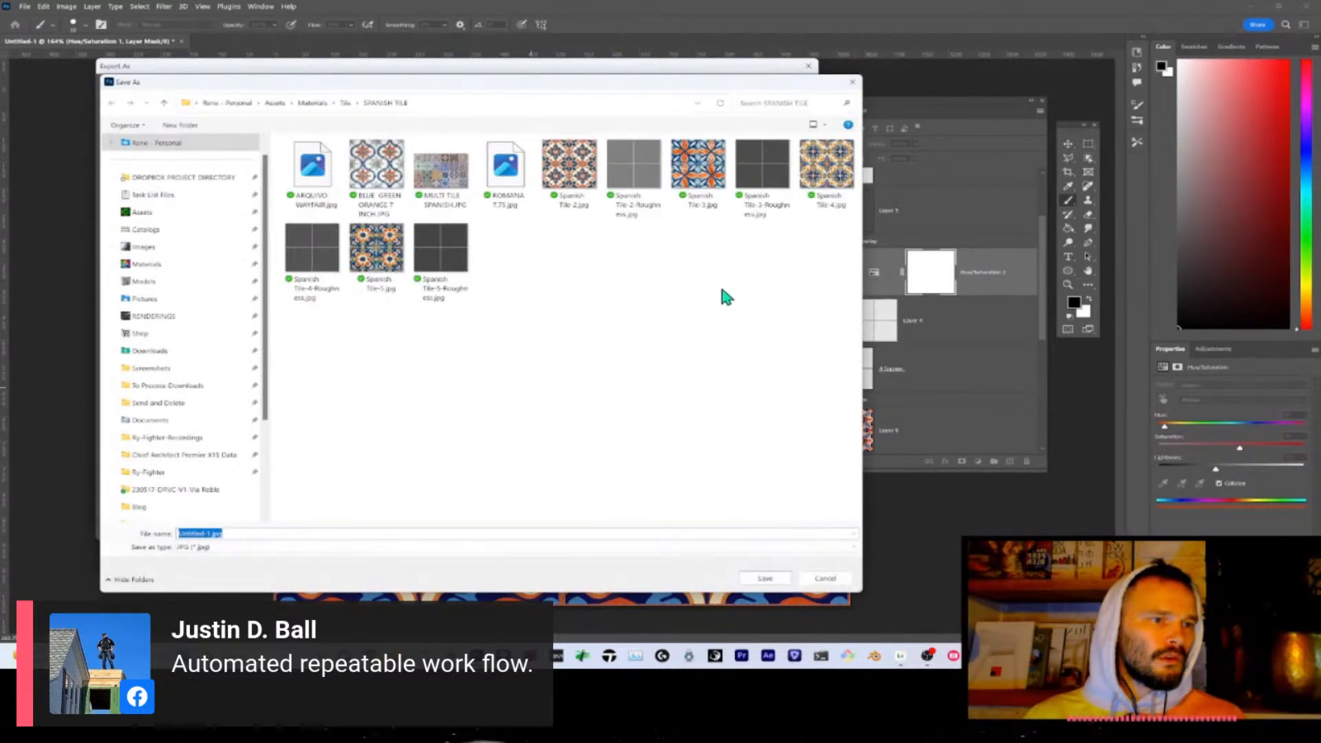
click(716, 187)
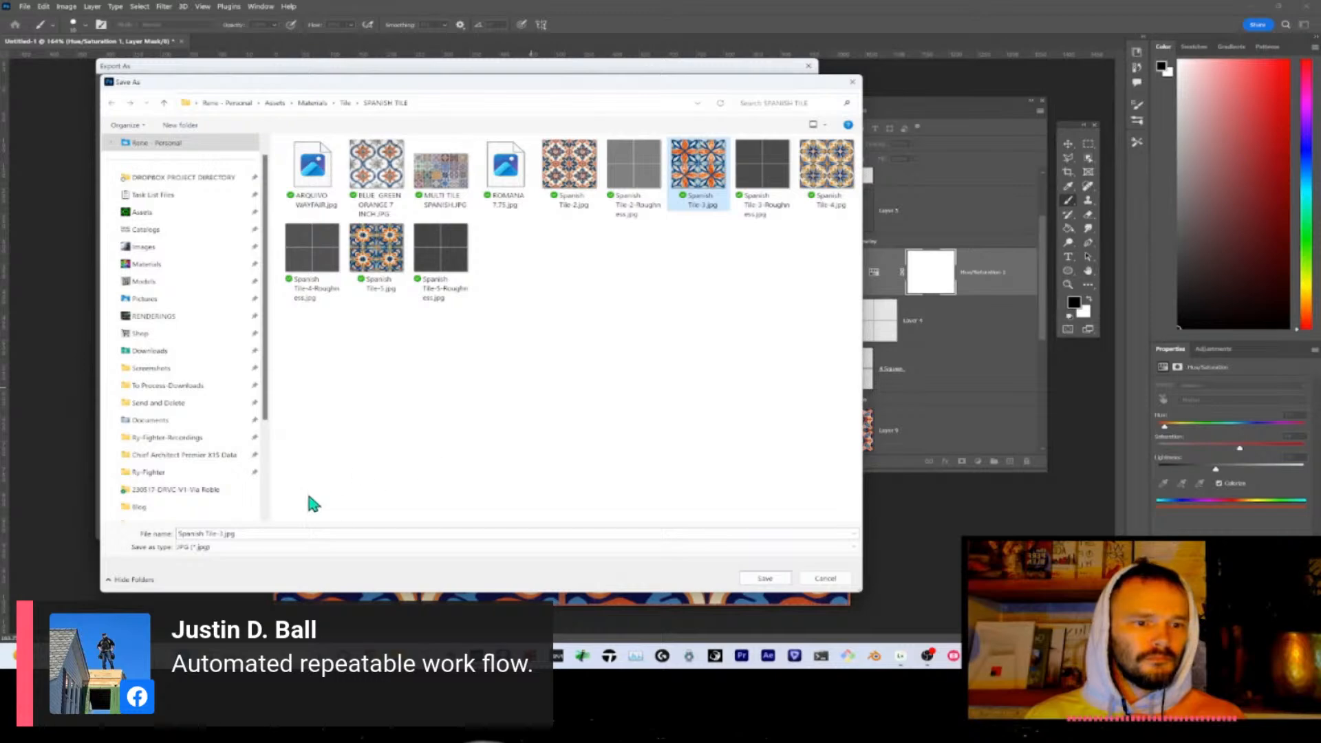
click(221, 534)
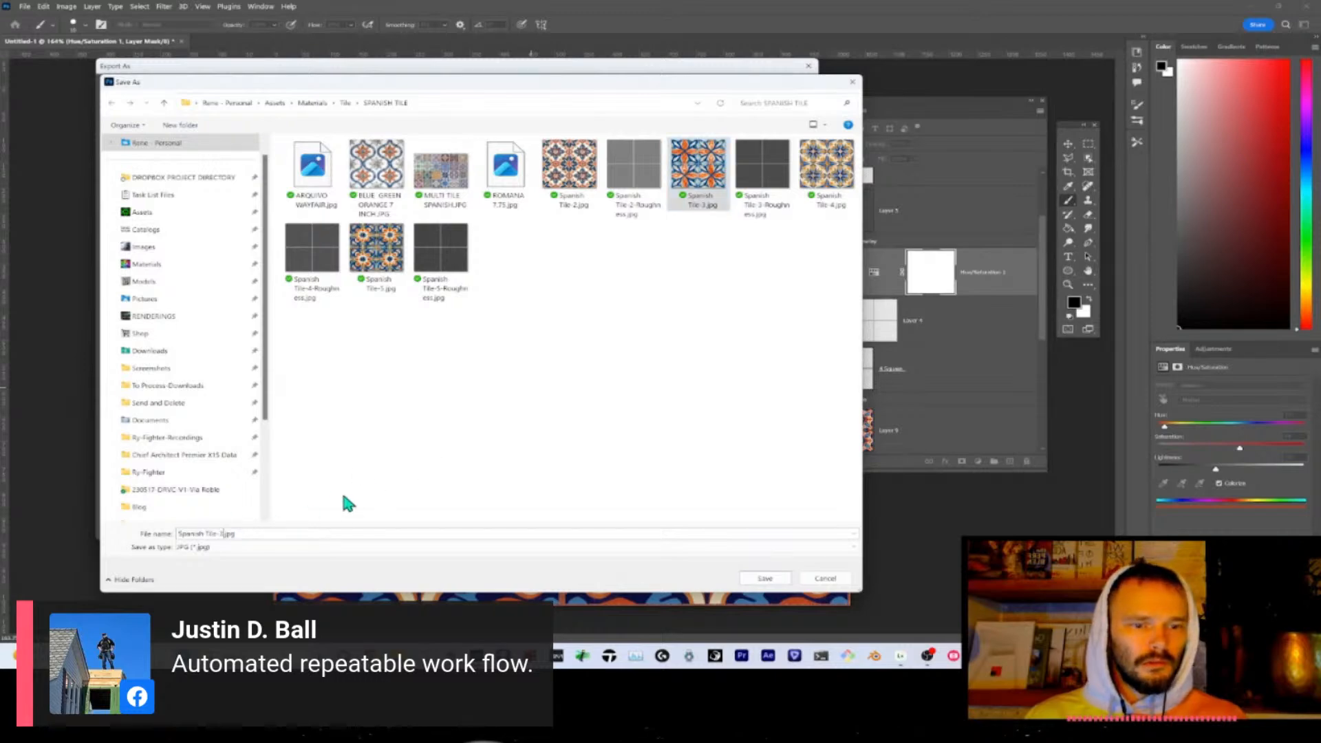
key(BackSpace)
text(6)
key(Return)
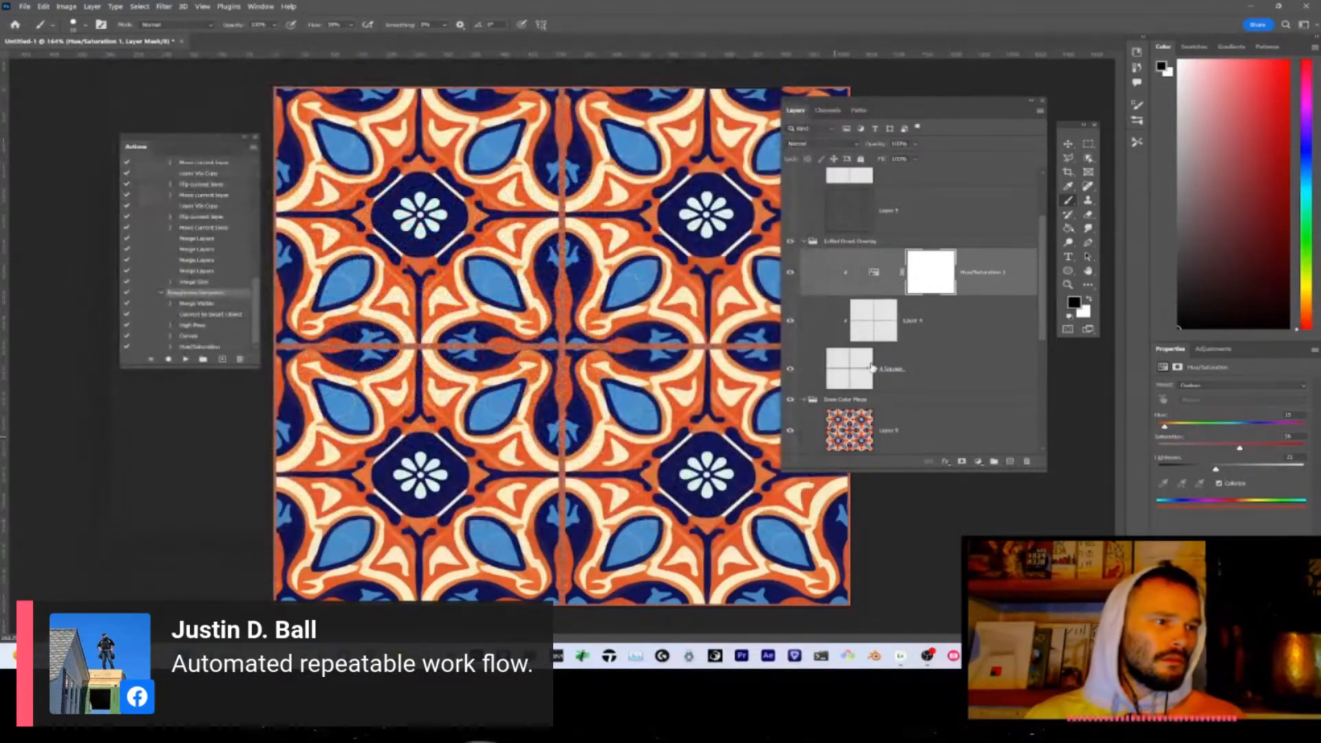
- Select the Initial Grout Overlay group and run the roughness generation action above it
scroll(874, 322, up, 1)
scroll(875, 347, down, 1)
scroll(874, 344, up, 2)
click(859, 334)
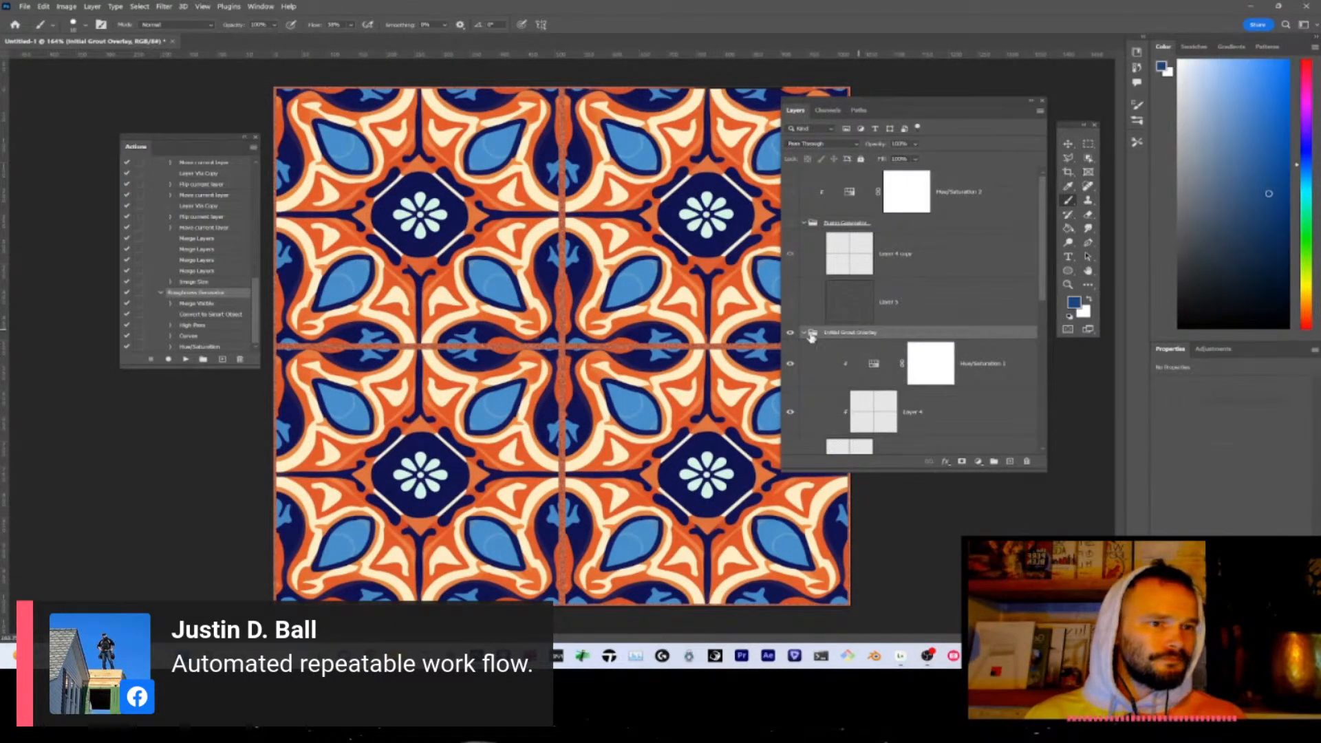
click(187, 359)
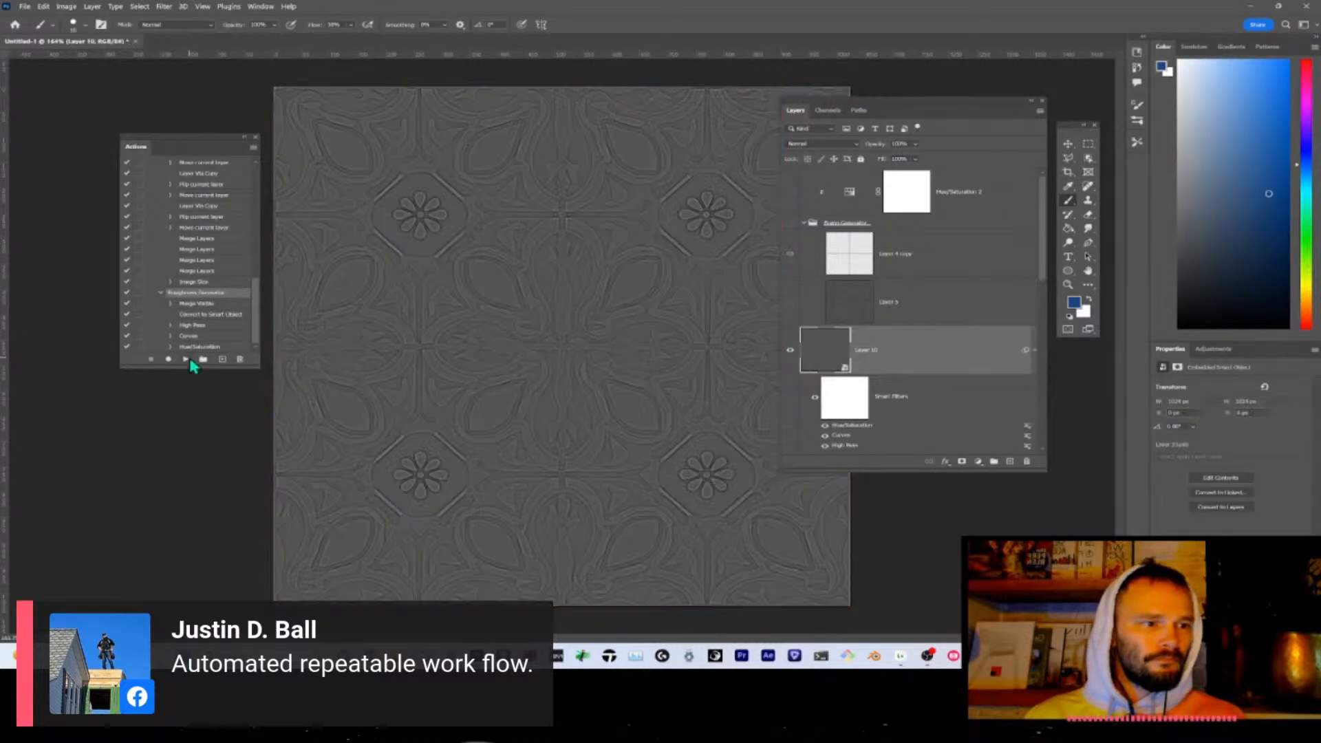
- Edit the Curves smart filter on Layer 10, lowering the curve slightly to darken the roughness map
double_click(850, 445)
click(721, 259)
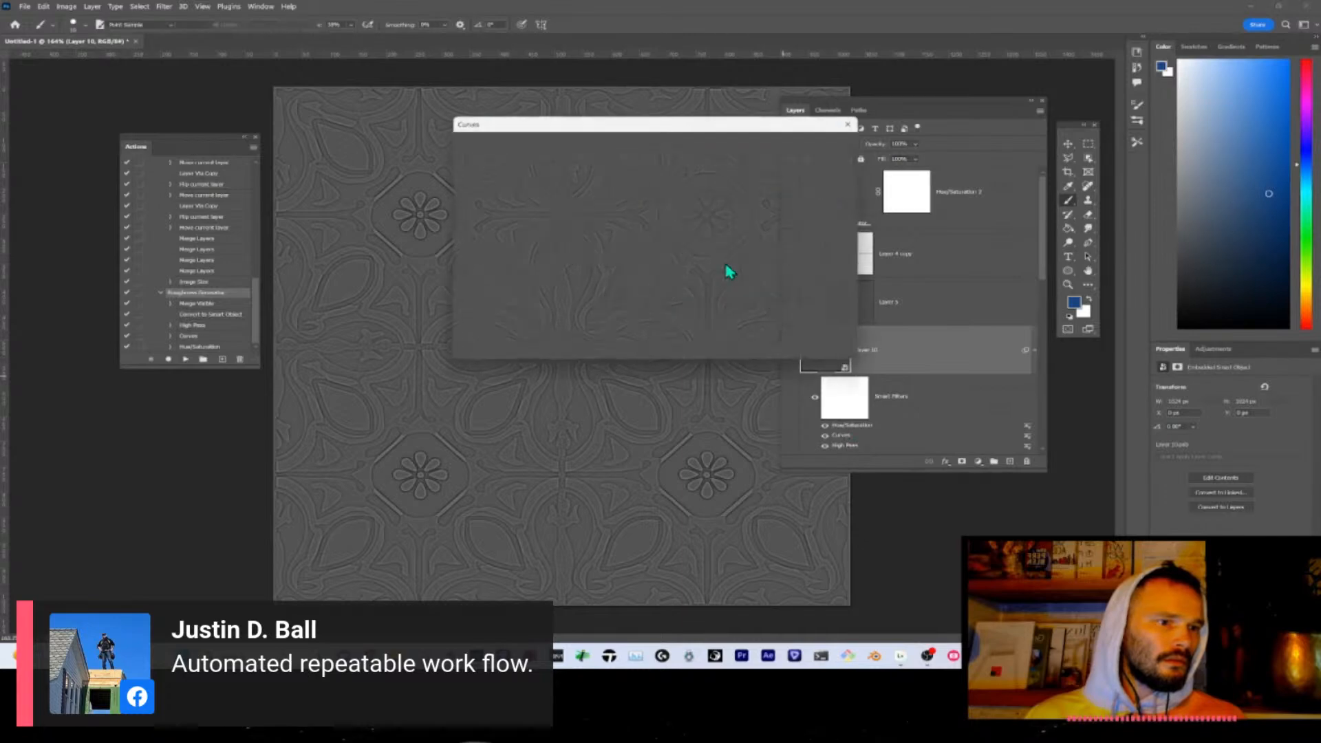
drag(580, 283, 581, 292)
click(827, 147)
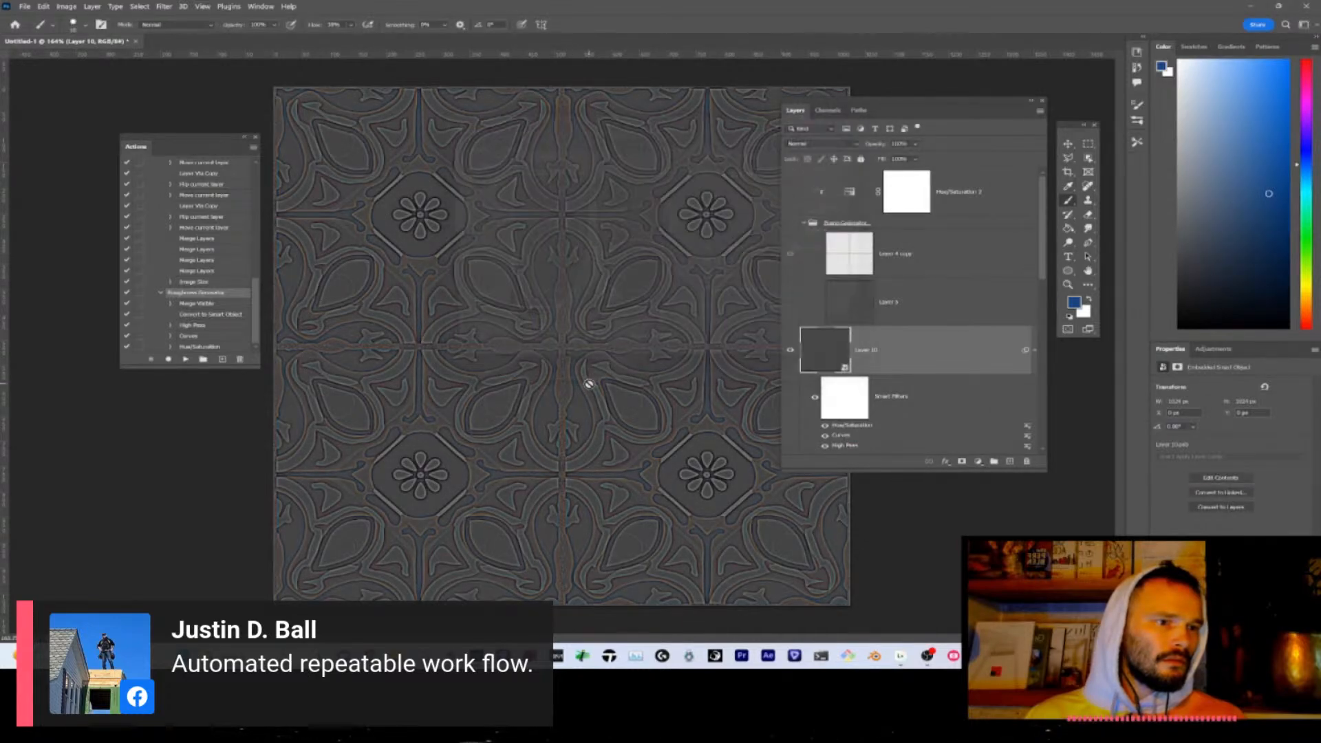
- Show the roughness group's grout lines and export the map as Spanish Tile-6-Roughness.jpg in the SPANISH TILE folder
click(791, 223)
key(ctrl+shift+alt+w)
click(791, 527)
click(479, 271)
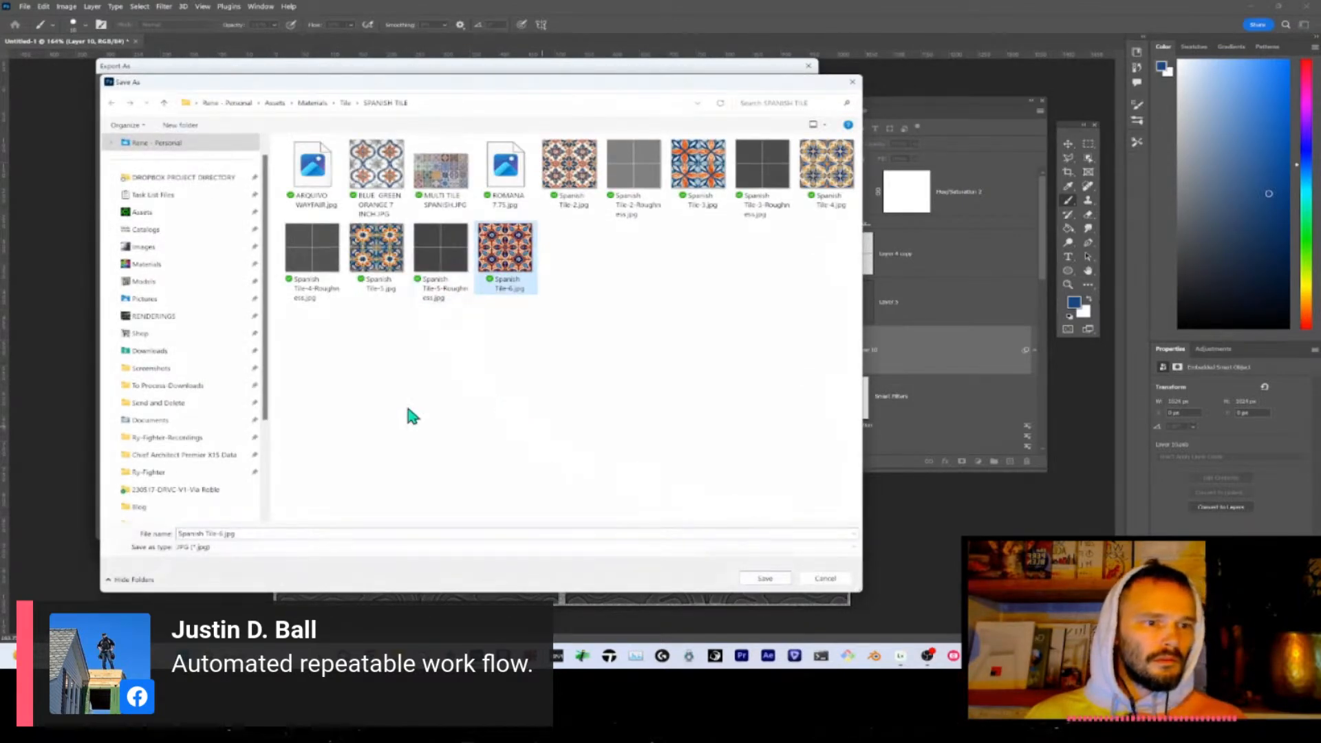
click(224, 534)
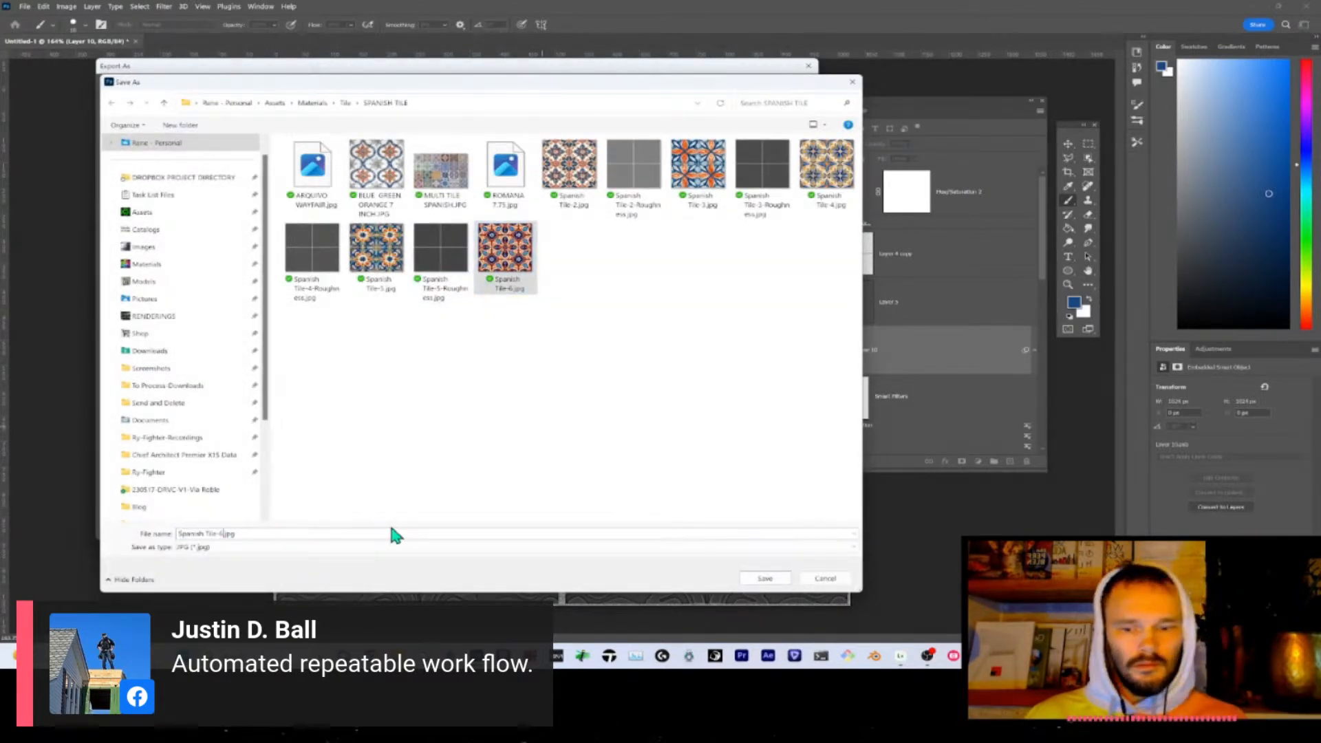
text(-Roughness)
key(Return)
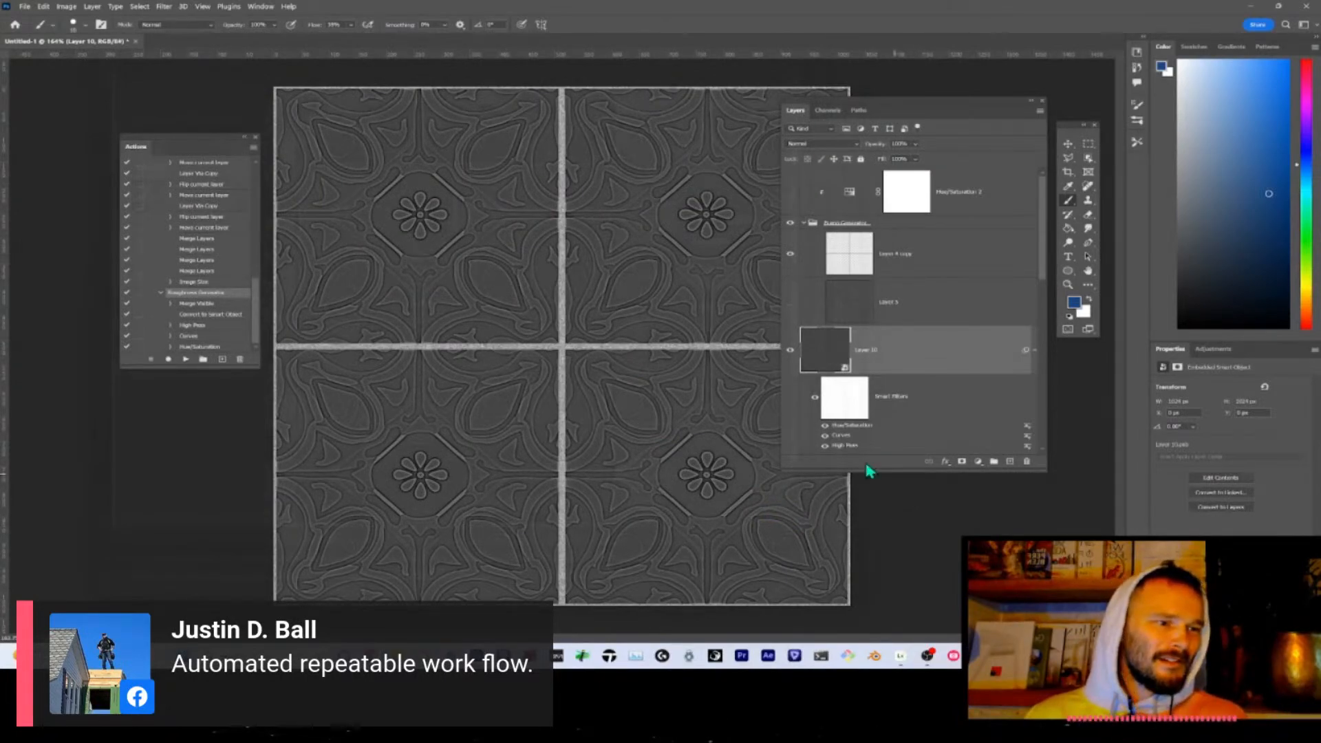
- Switch to Chrome, close the used tile image, and copy the navy and orange diamond-patterned Spanish tile image
key(alt+Tab)
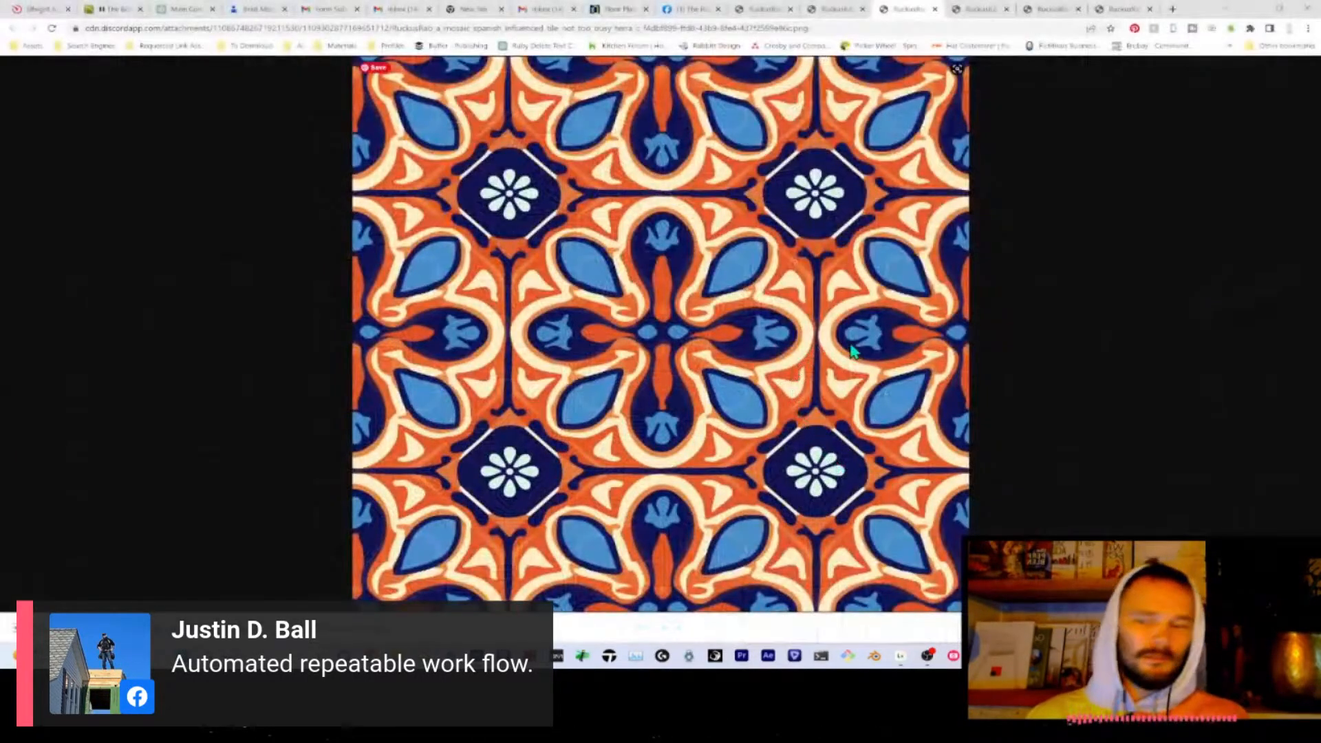
key(ctrl+w)
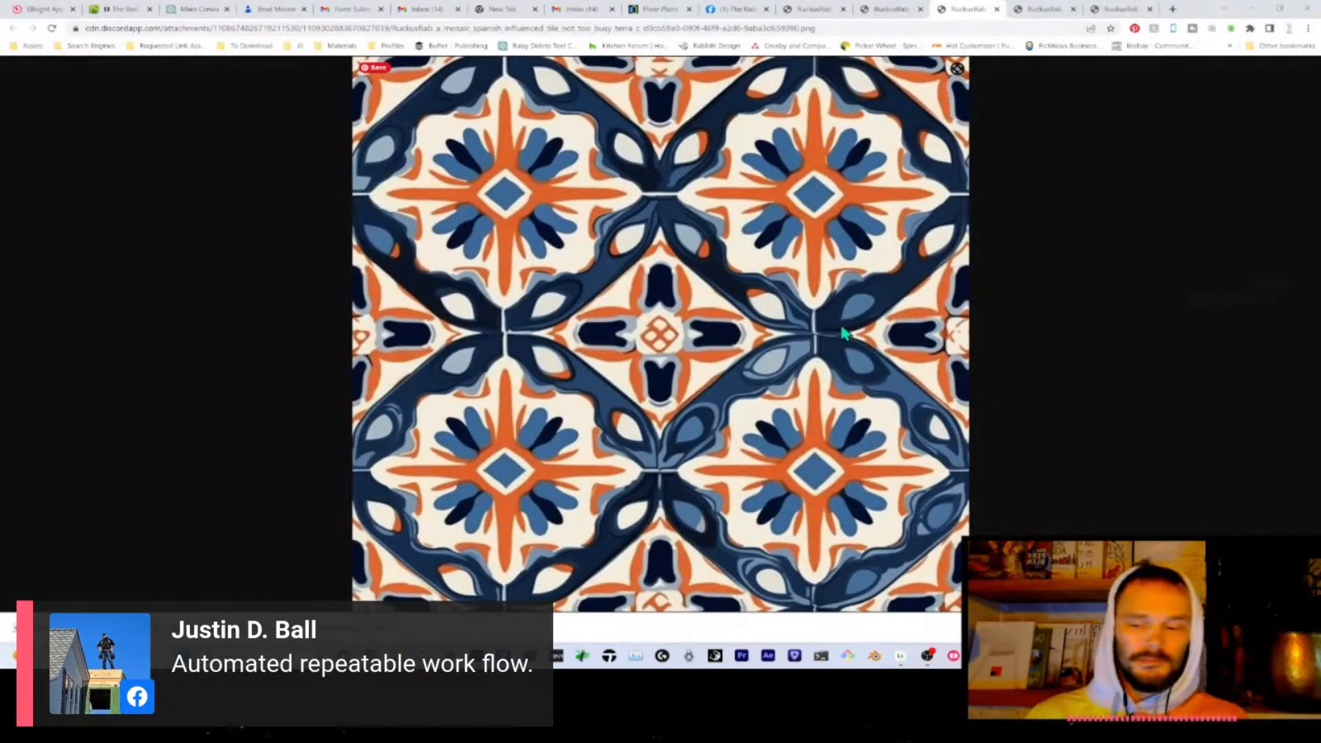
right_click(823, 282)
click(886, 326)
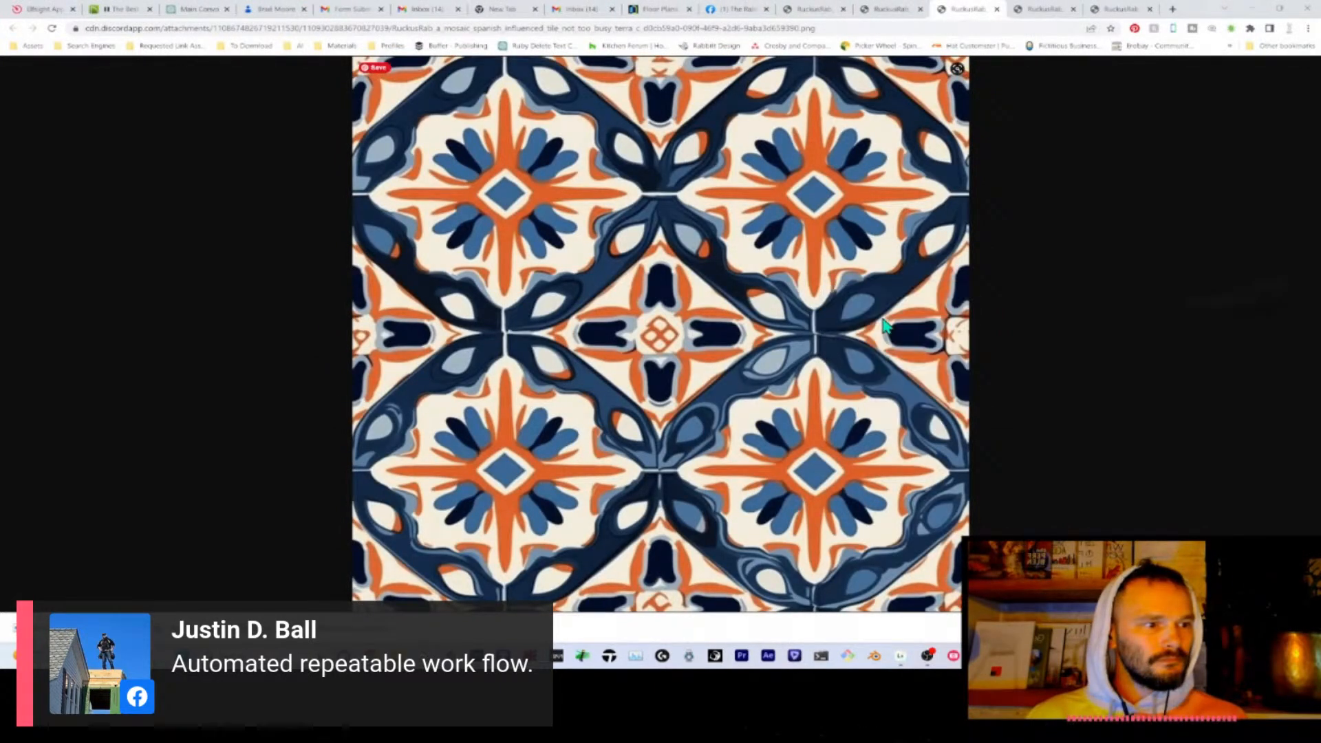
- Switch to Photoshop, delete the Layer 10 roughness smart object and hide the roughness group
key(alt+Tab)
scroll(900, 417, down, 2)
scroll(901, 417, up, 1)
click(791, 225)
- Paste the copied navy and orange tile image above Layer 9 in the Base Color Maps group
scroll(812, 310, down, 2)
scroll(819, 319, down, 3)
scroll(845, 366, up, 4)
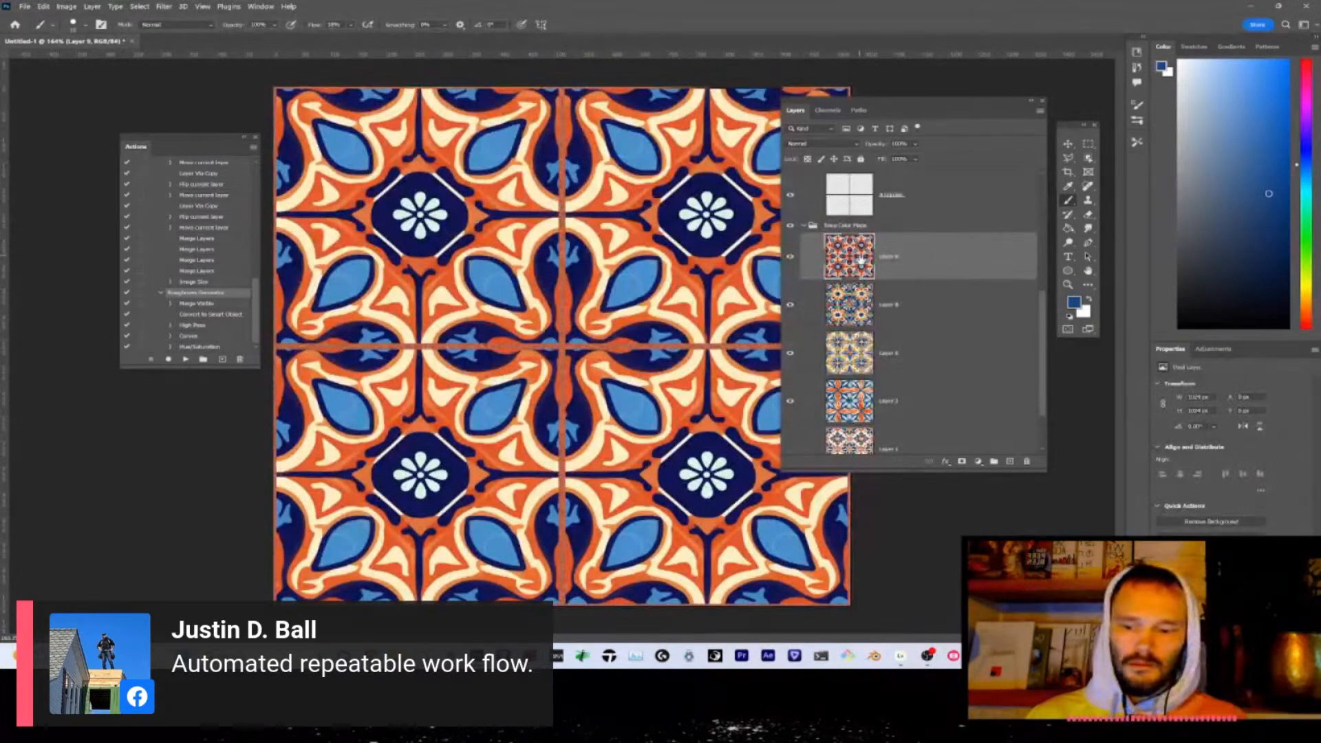
key(ctrl+v)
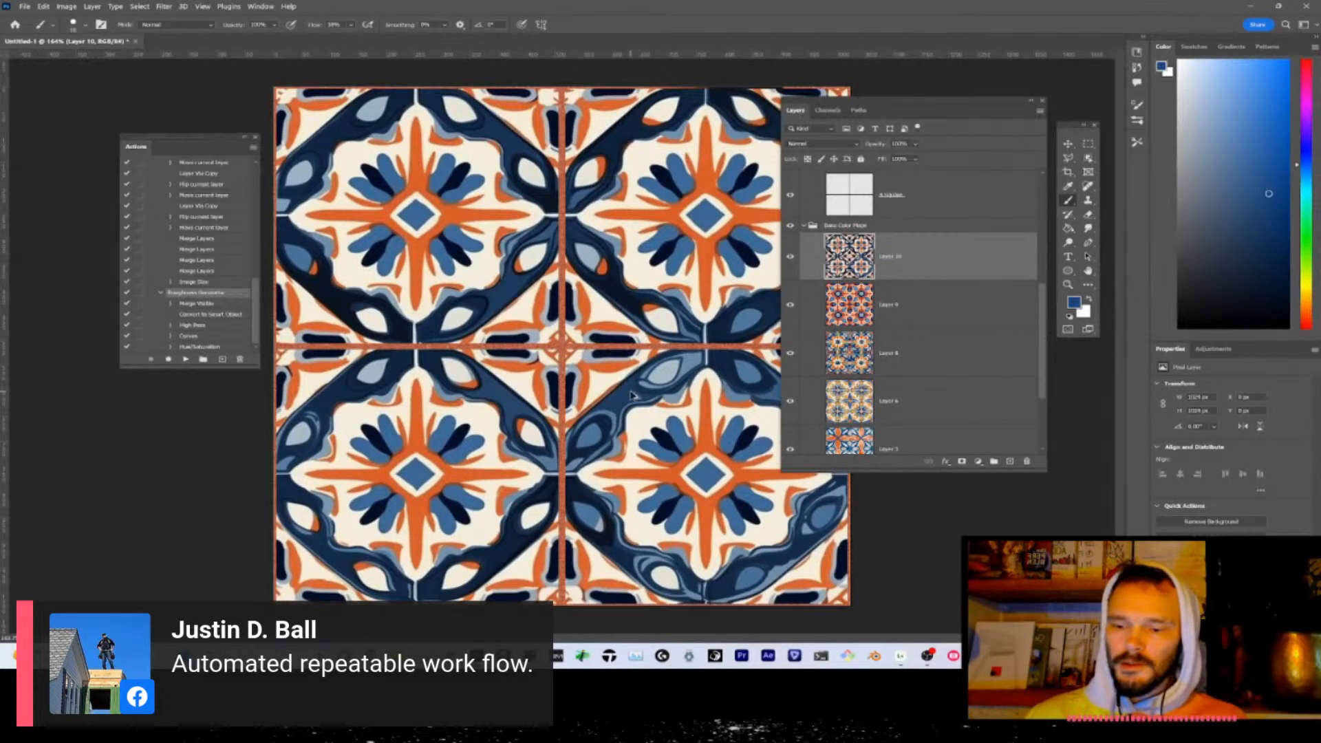
- Export the navy and orange color map as a 1024 px JPG named Spanish Tile-7.jpg in the SPANISH TILE folder
key(ctrl+alt+shift+w)
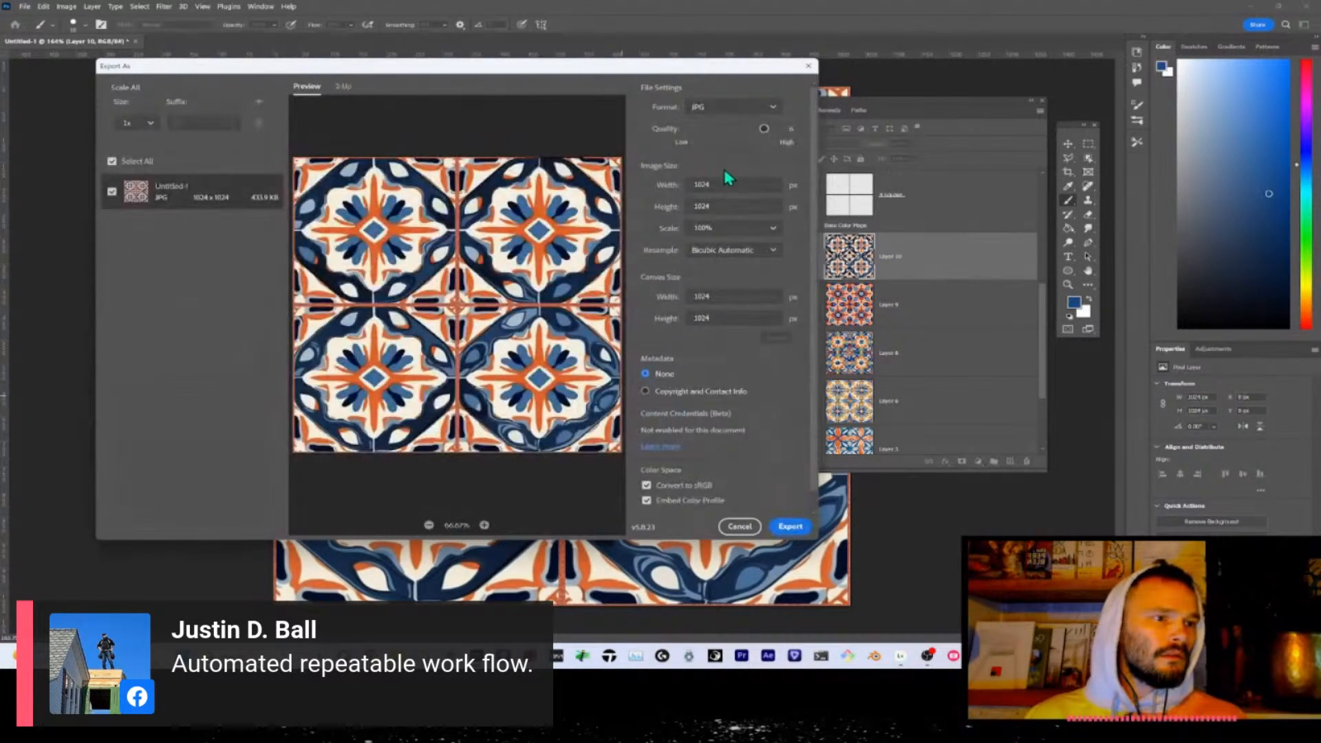
click(788, 527)
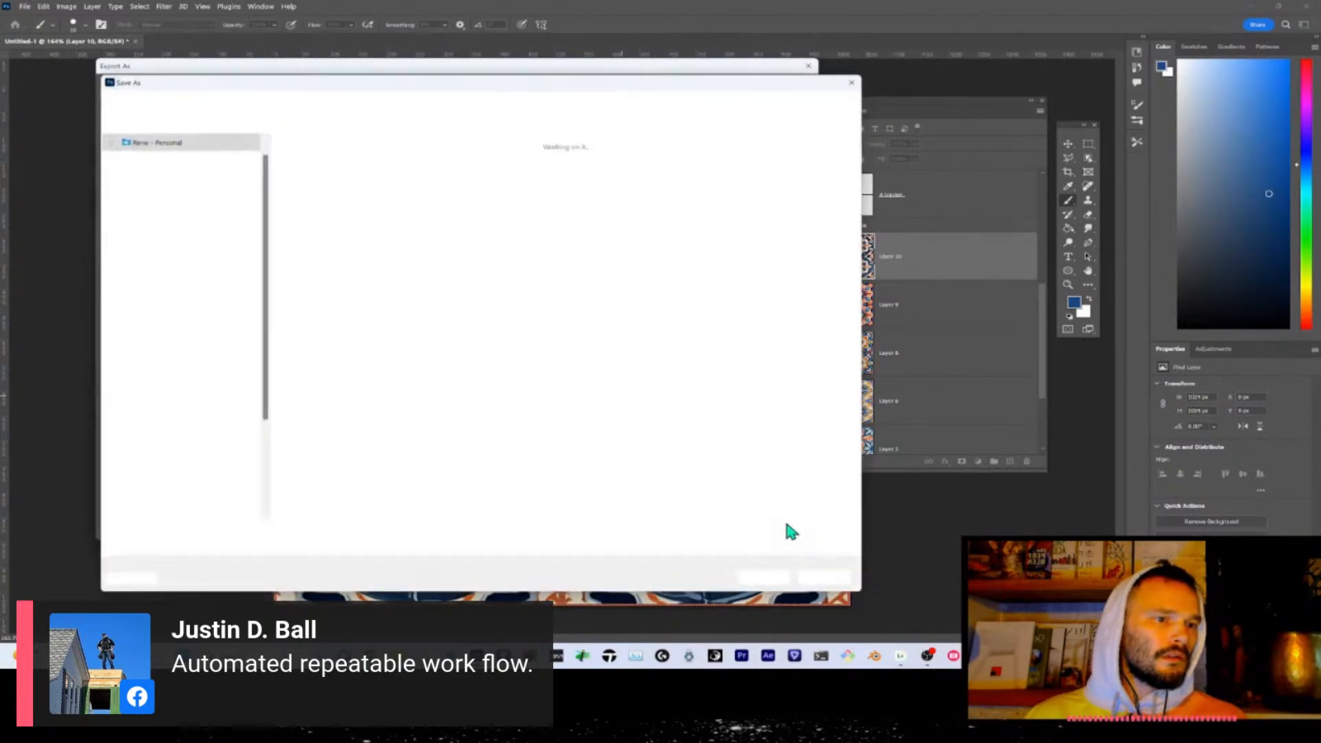
click(507, 259)
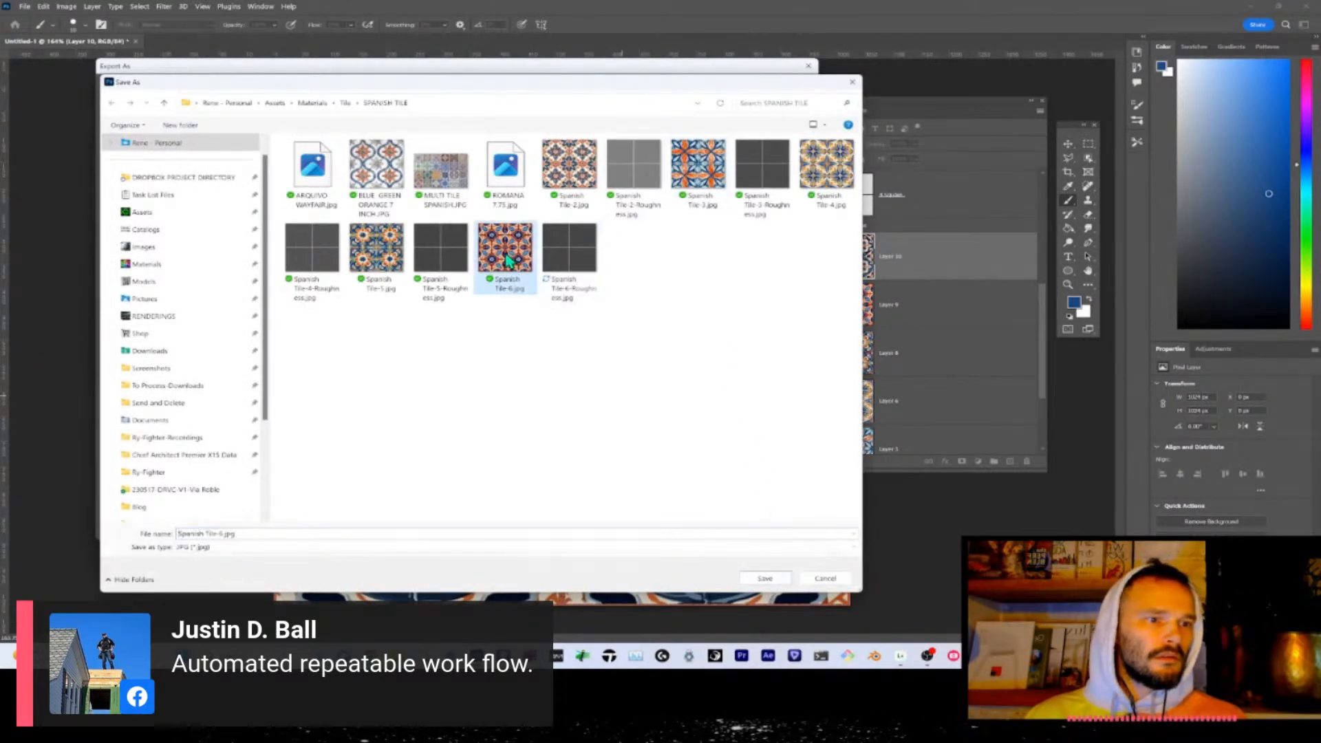
click(222, 534)
click(221, 534)
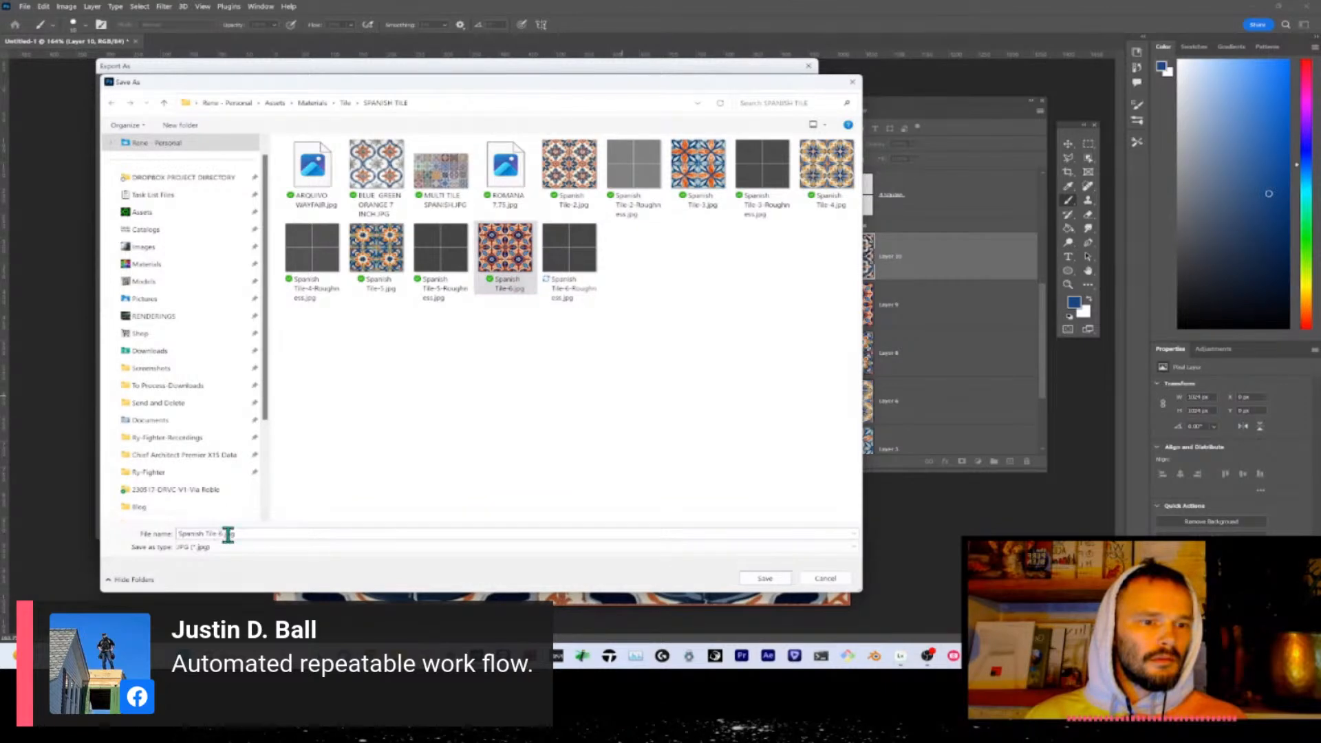
key(BackSpace)
text(7)
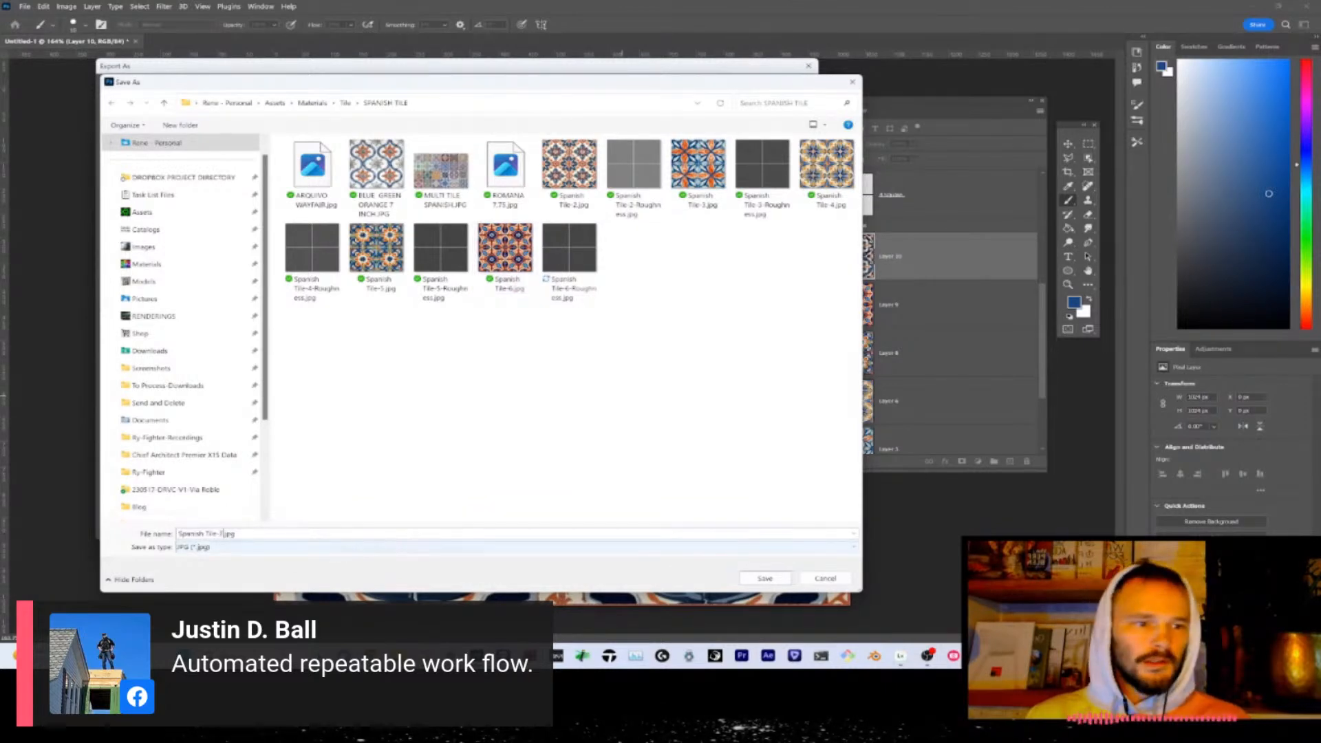
click(782, 581)
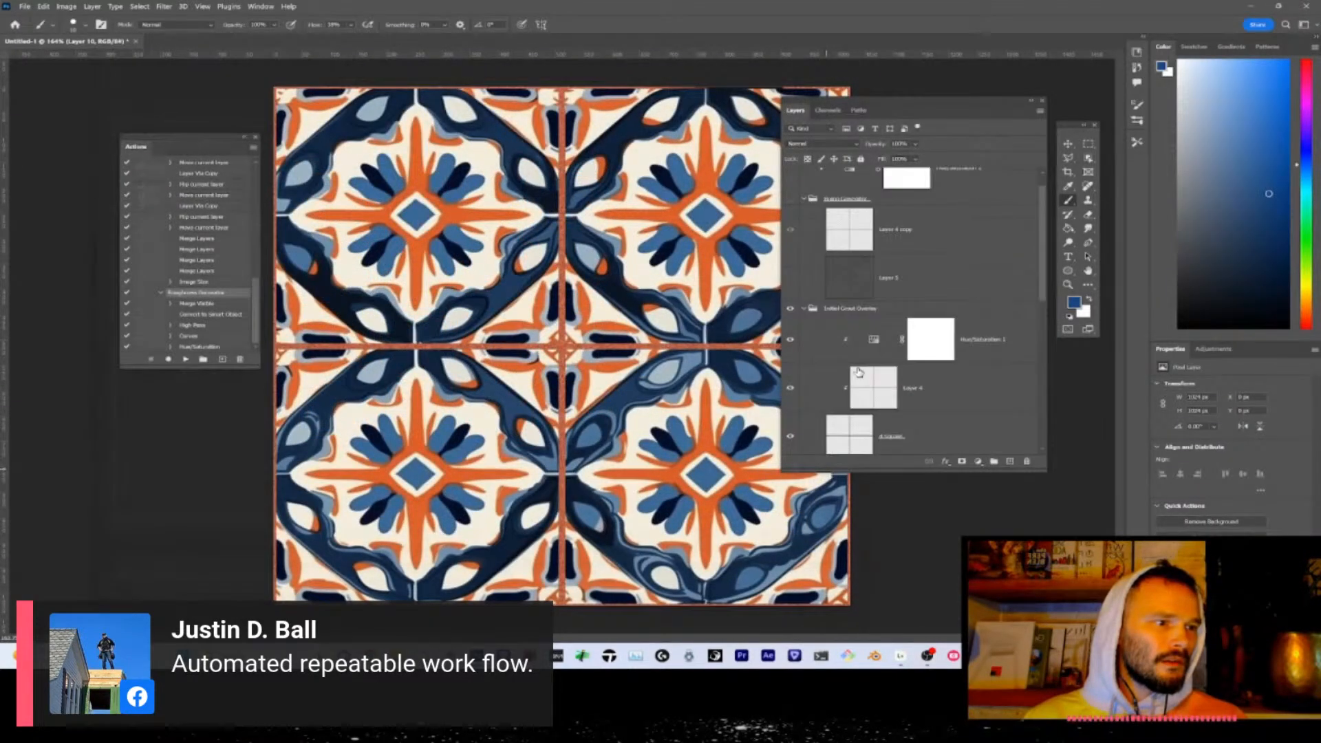
- Run the roughness generation action above the Initial Grout Overlay group and show the roughness group's grout lines
click(852, 310)
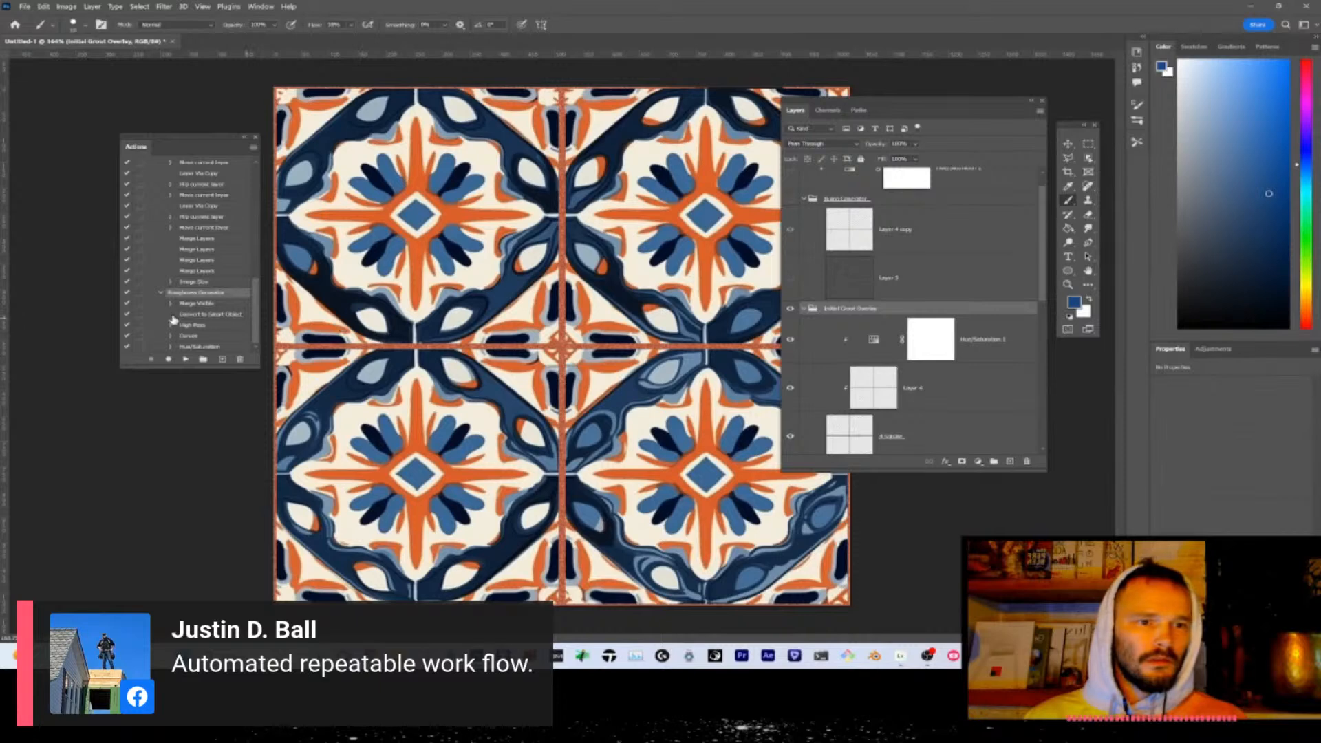
click(186, 359)
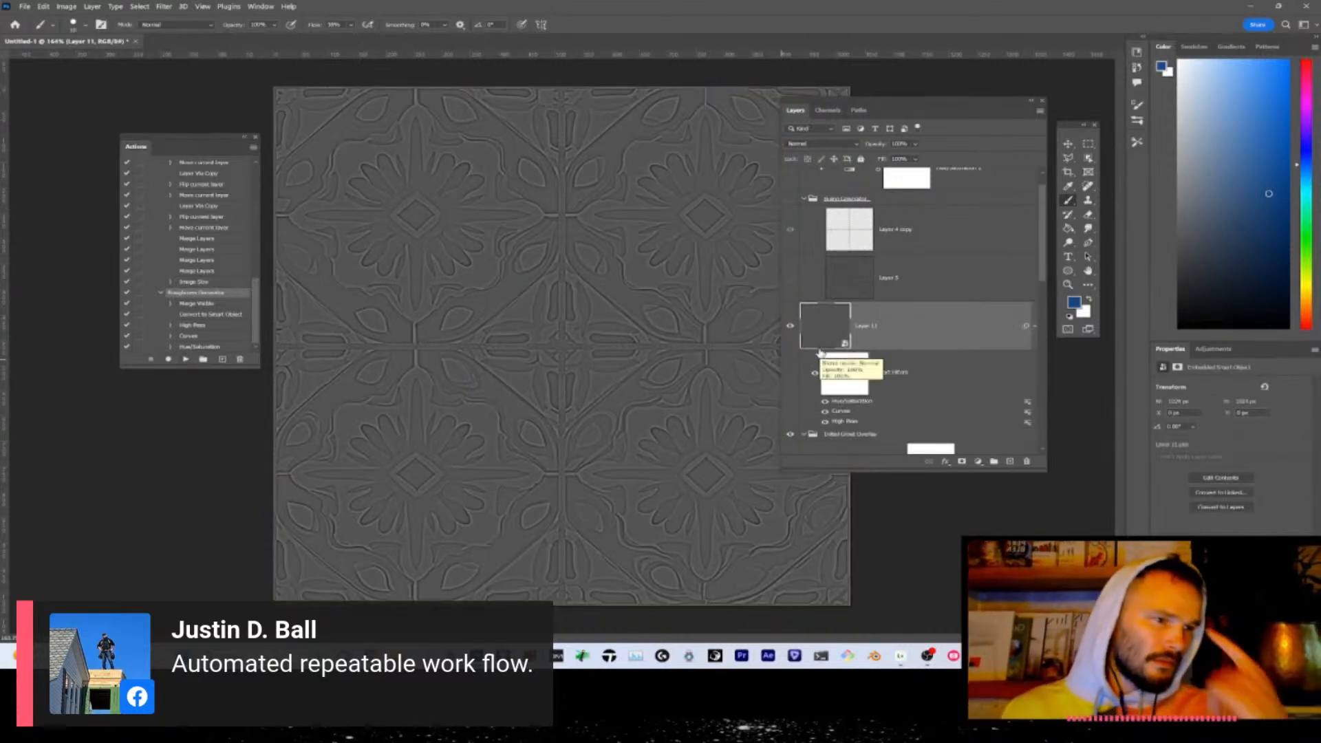
click(791, 199)
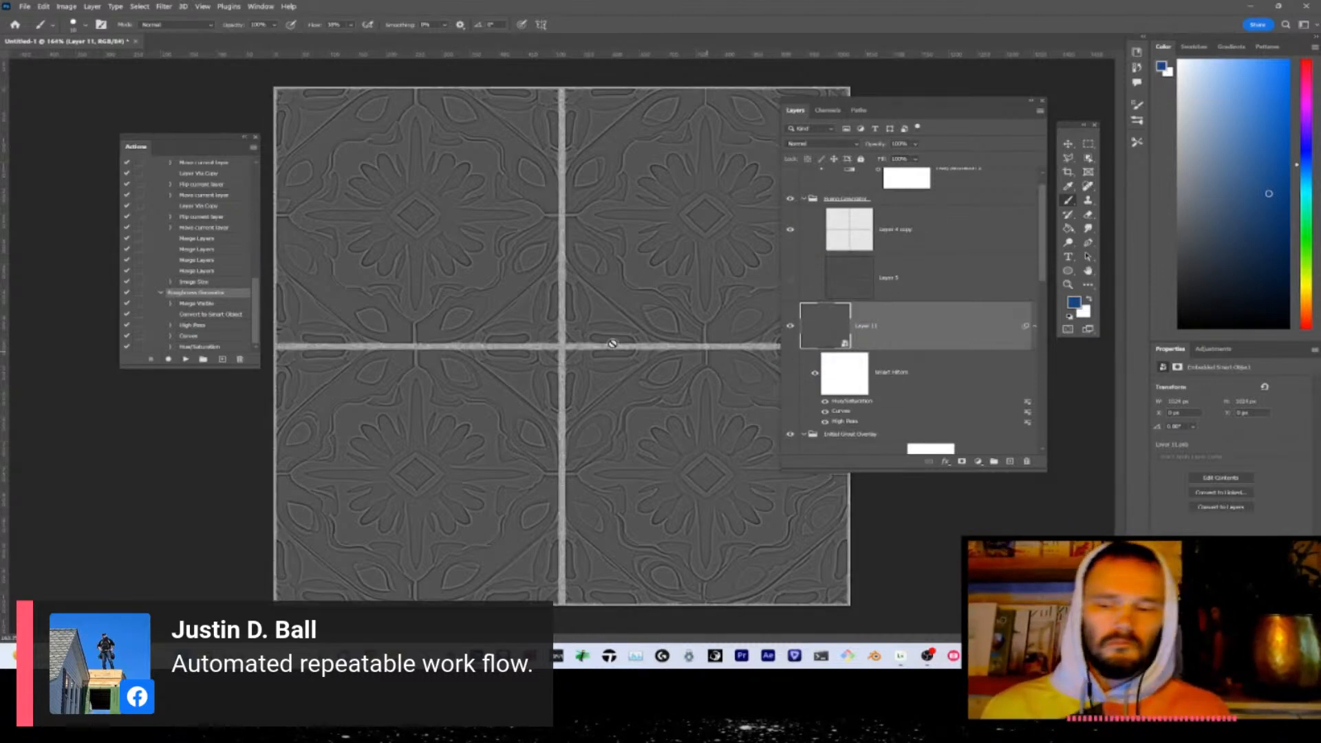
- Export the roughness map as a 768 px JPG named Spanish Tile-7-Roughness.jpg in the SPANISH TILE folder
key(ctrl+shift+alt+w)
double_click(702, 184)
text(768)
key(Tab)
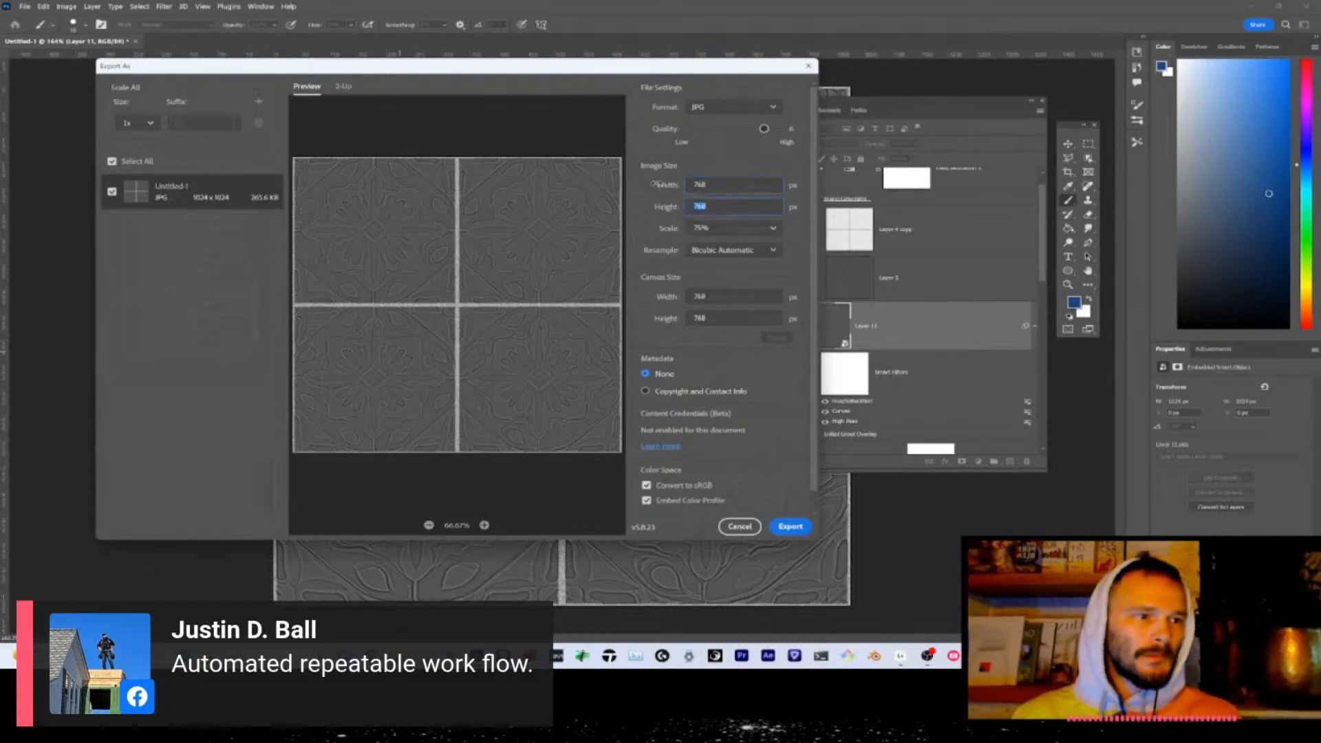
click(790, 527)
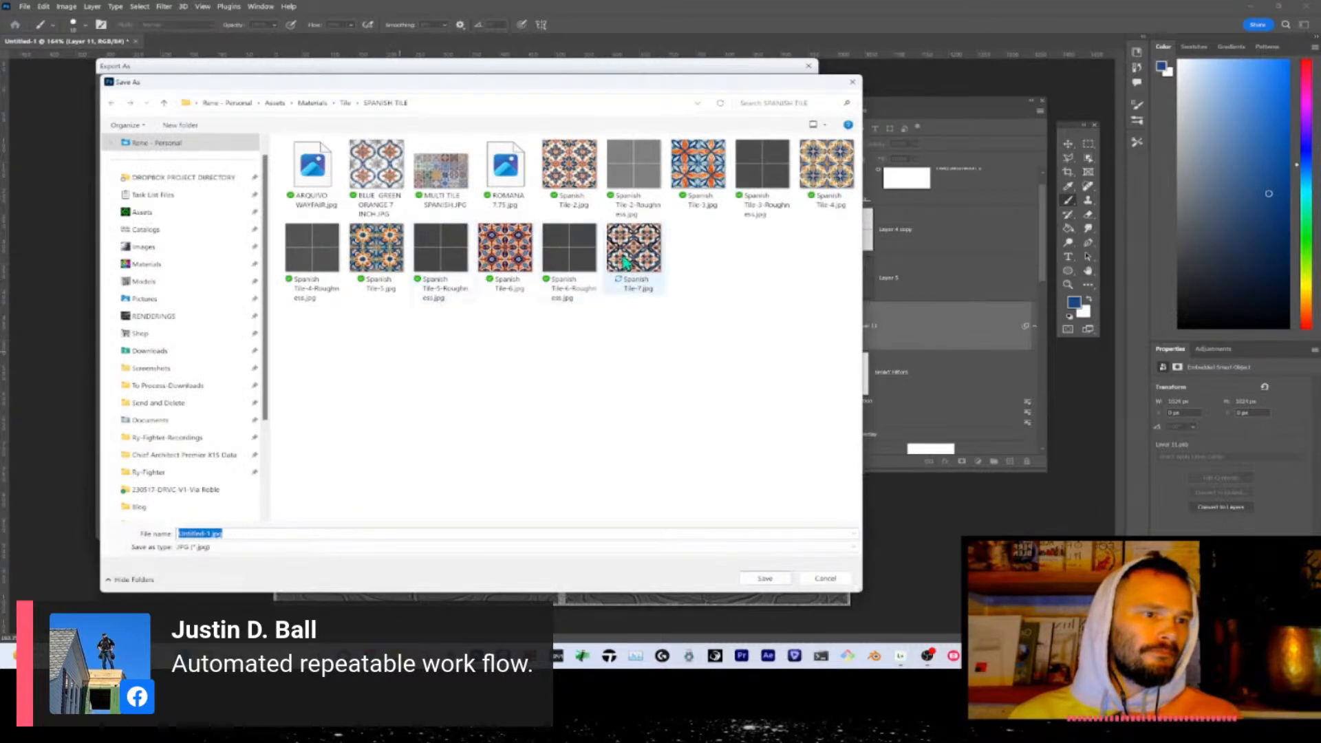
click(614, 267)
click(222, 533)
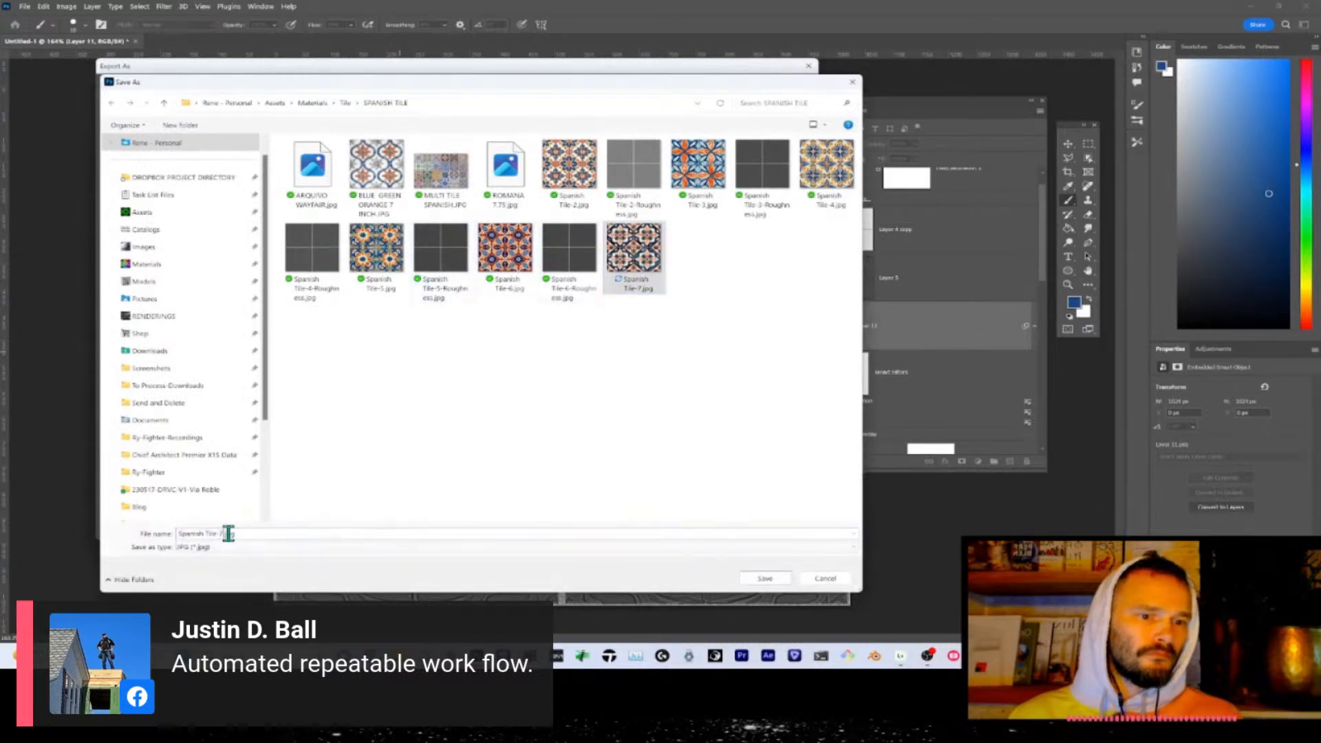
text(-Roughness)
key(Return)
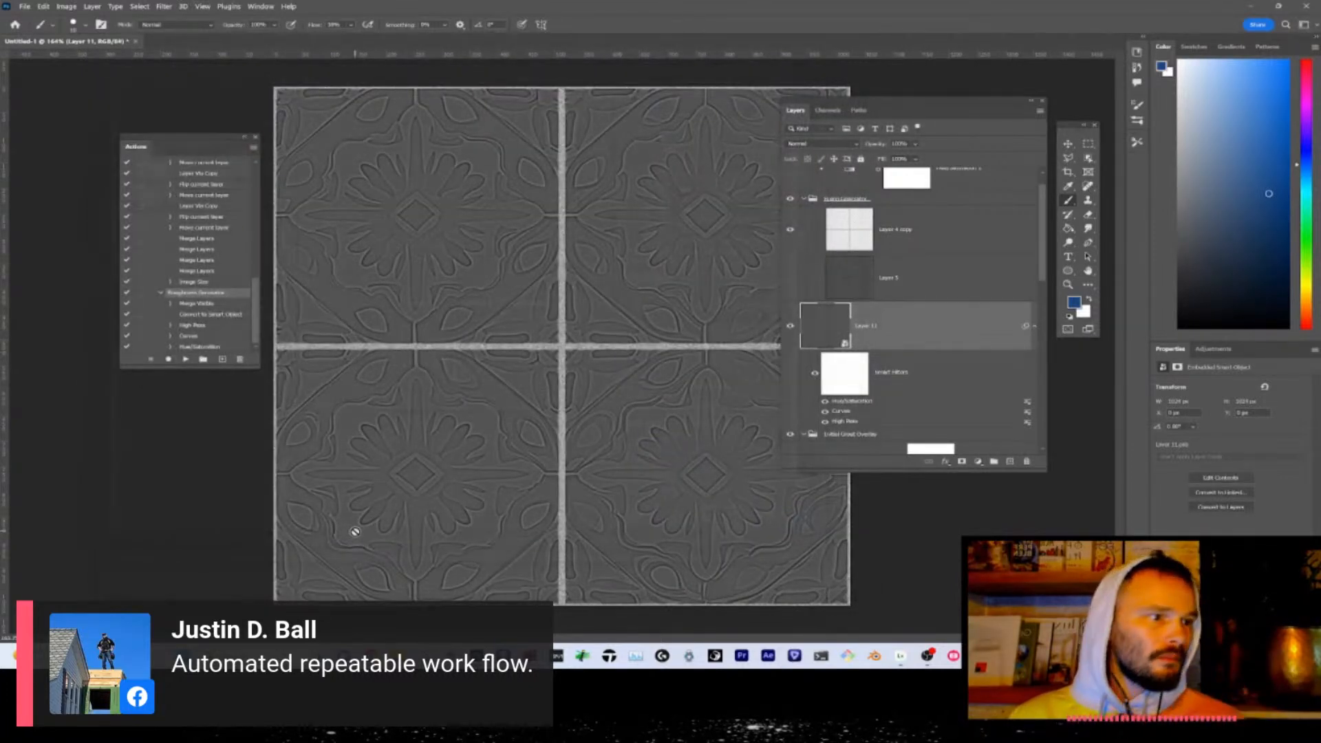
- Delete the Layer 11 roughness smart object above the Initial Grout Overlay group
scroll(913, 421, down, 3)
scroll(913, 413, up, 4)
drag(833, 359, 968, 419)
drag(1026, 461, 1025, 460)
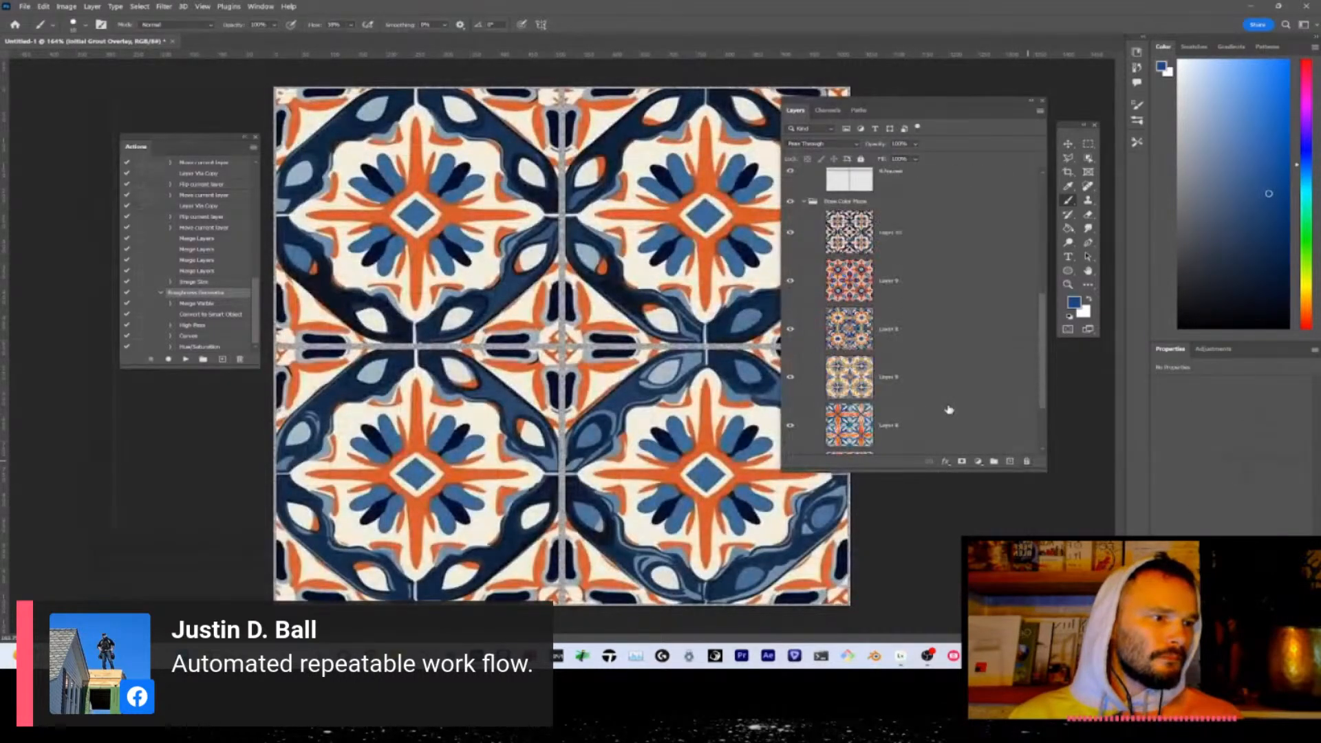
scroll(856, 344, up, 3)
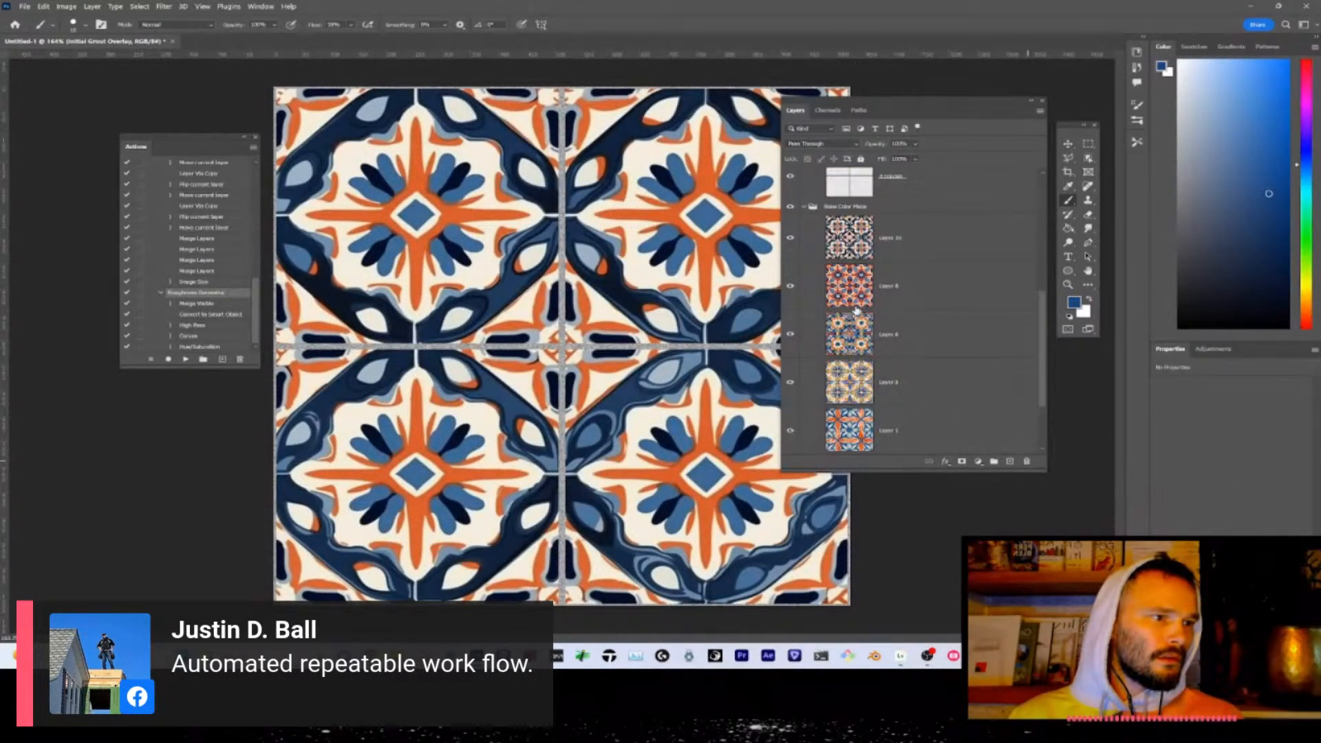
- Switch to Chrome, close the navy and orange tile image and copy the blue, orange and green floral tile image
key(alt+Tab)
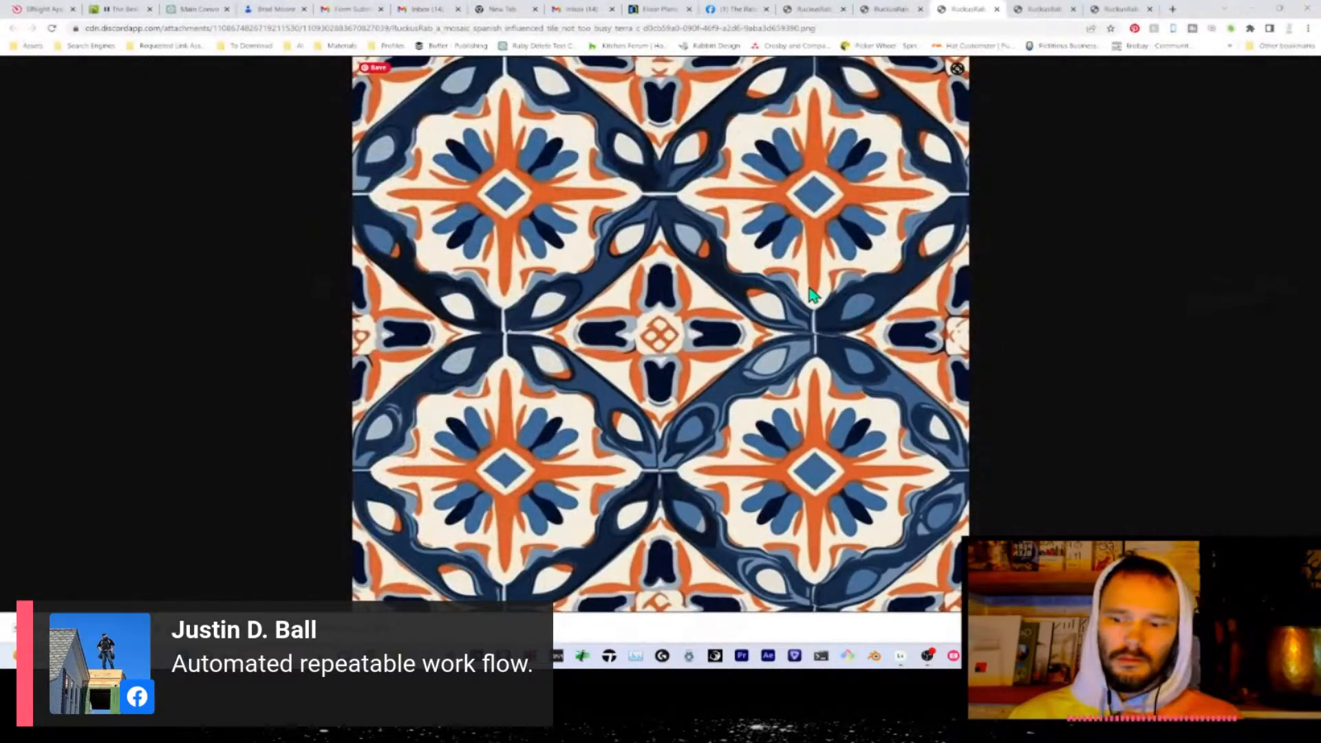
key(ctrl+w)
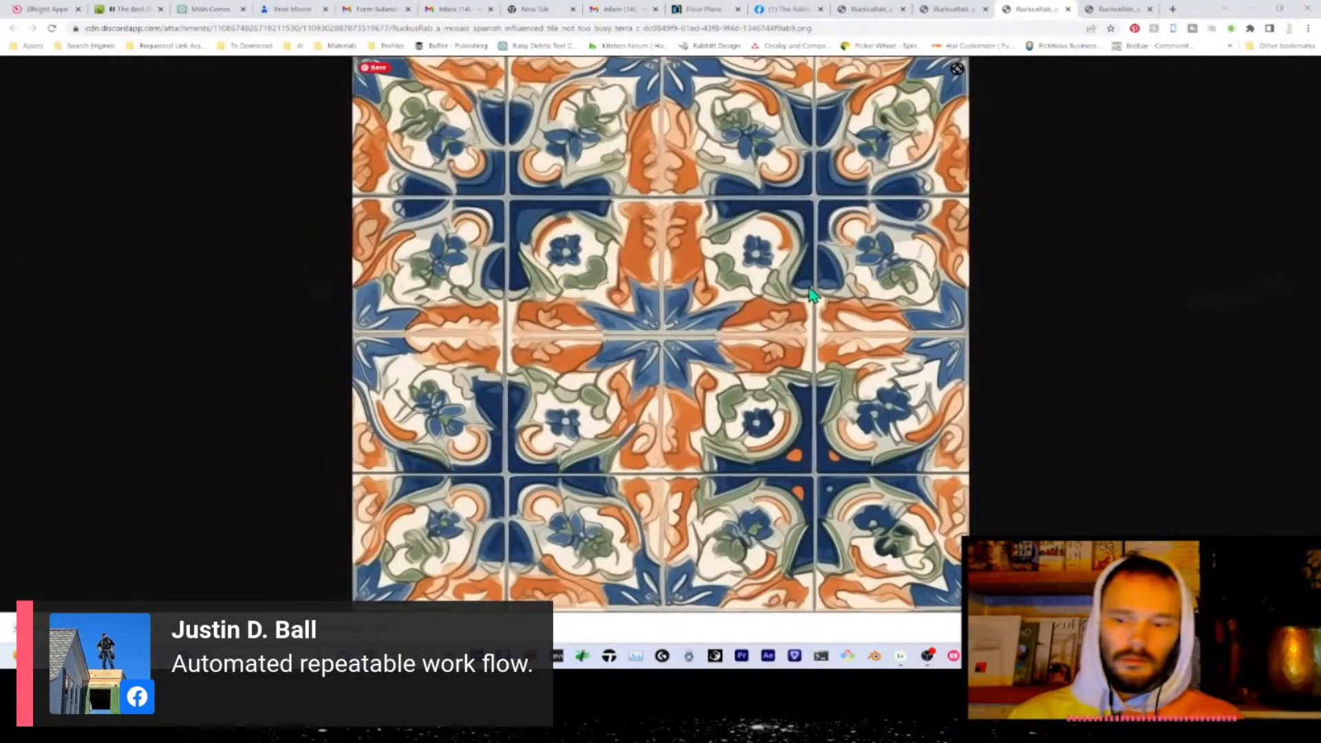
right_click(810, 295)
click(875, 334)
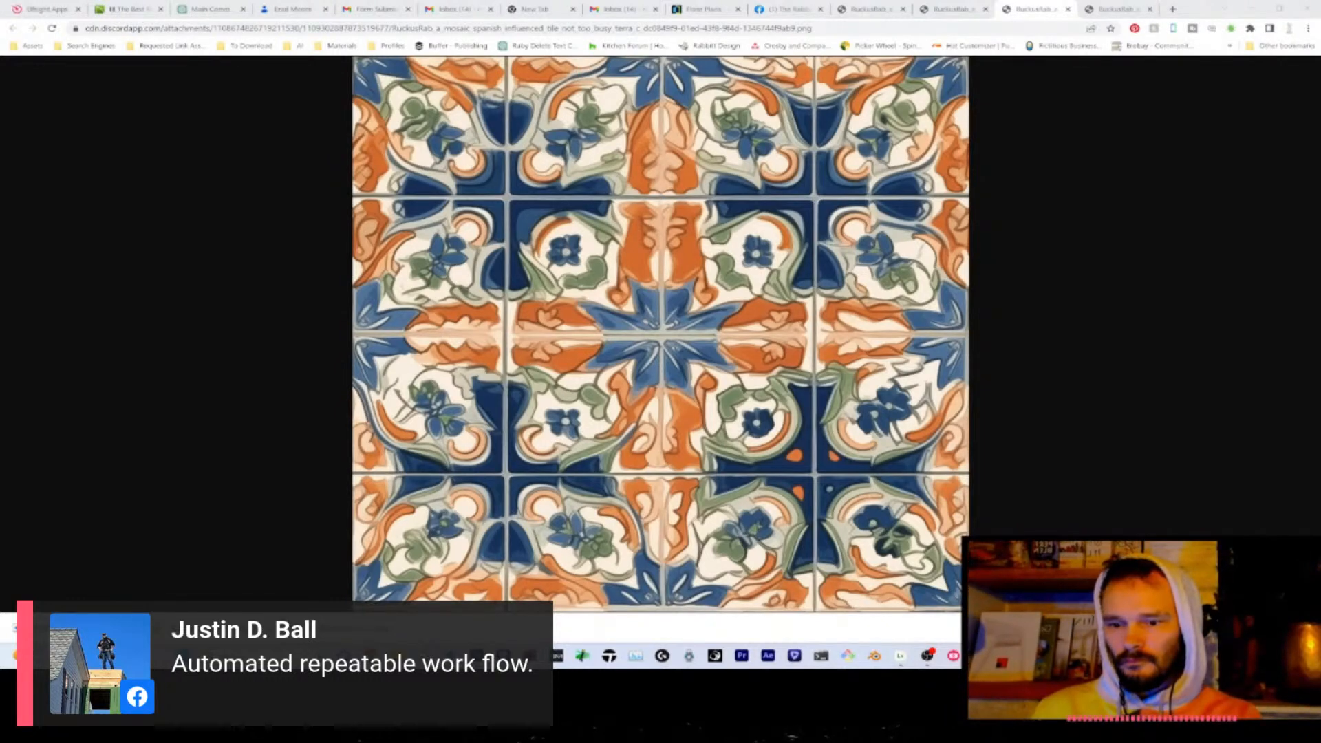
- Switch to Discord and review the Spanish mosaic tile prompts and images in the ai-textures channel
key(alt+Tab)
key(alt+Tab)
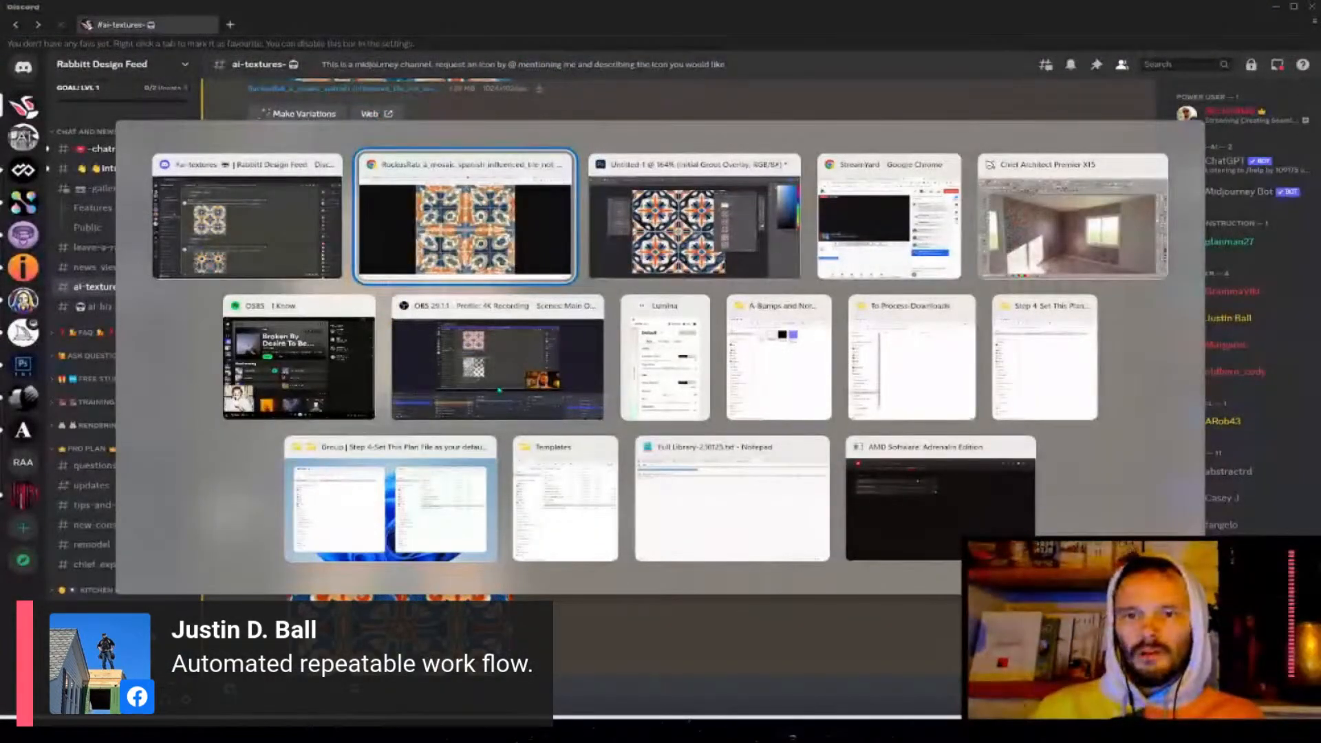
key(alt+Tab)
key(alt+Tab)
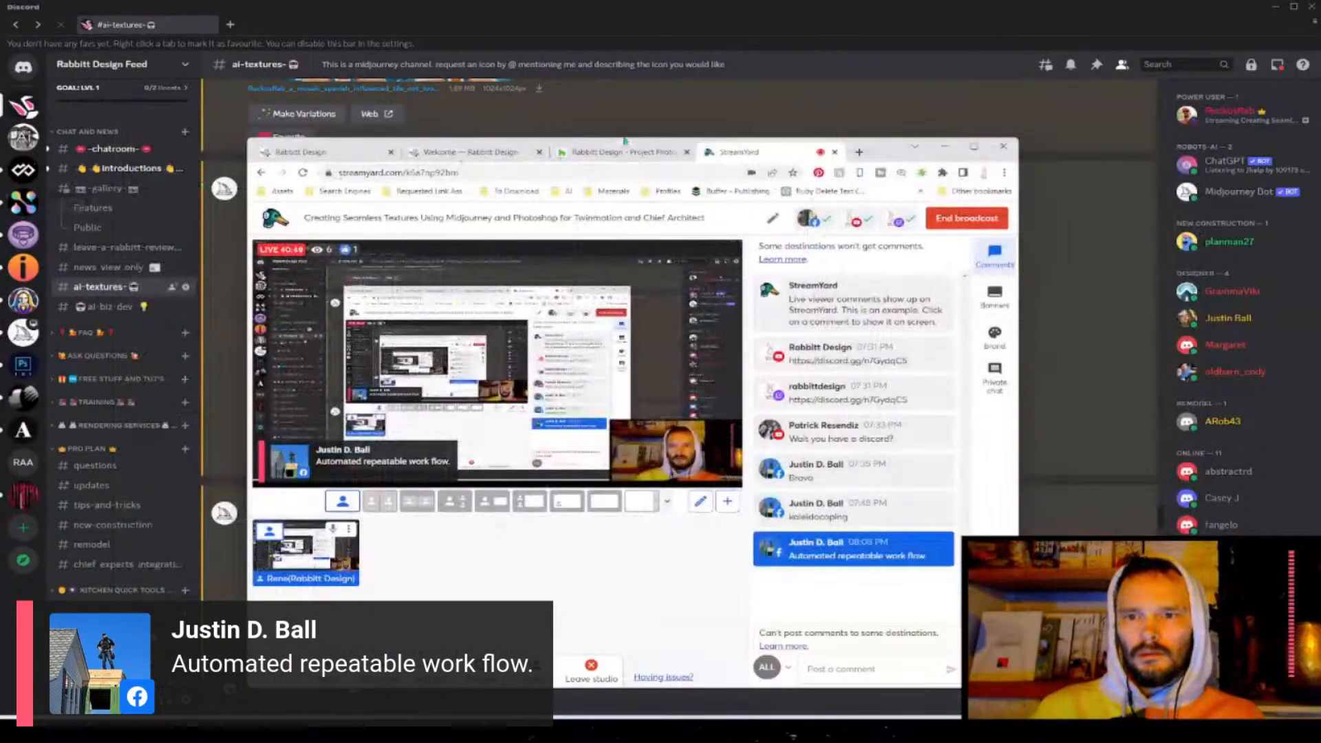
key(alt+Tab)
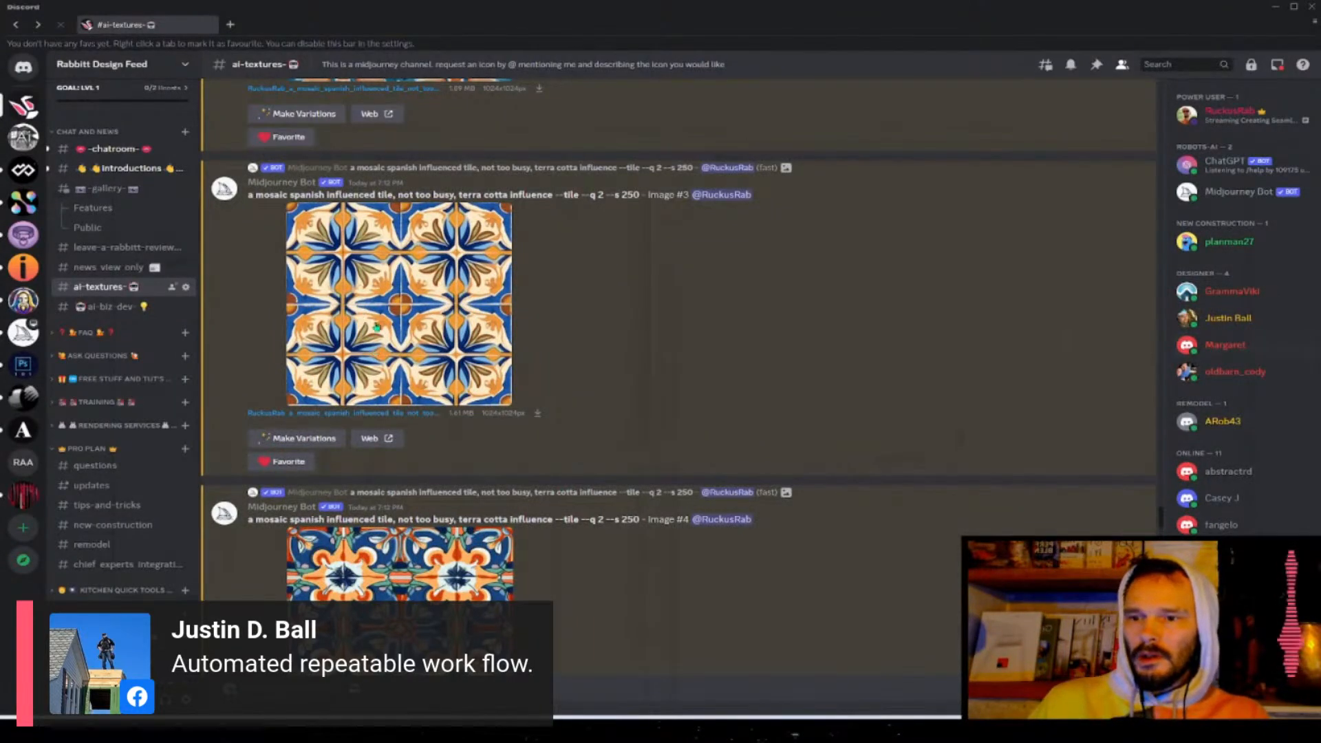
scroll(415, 290, up, 3)
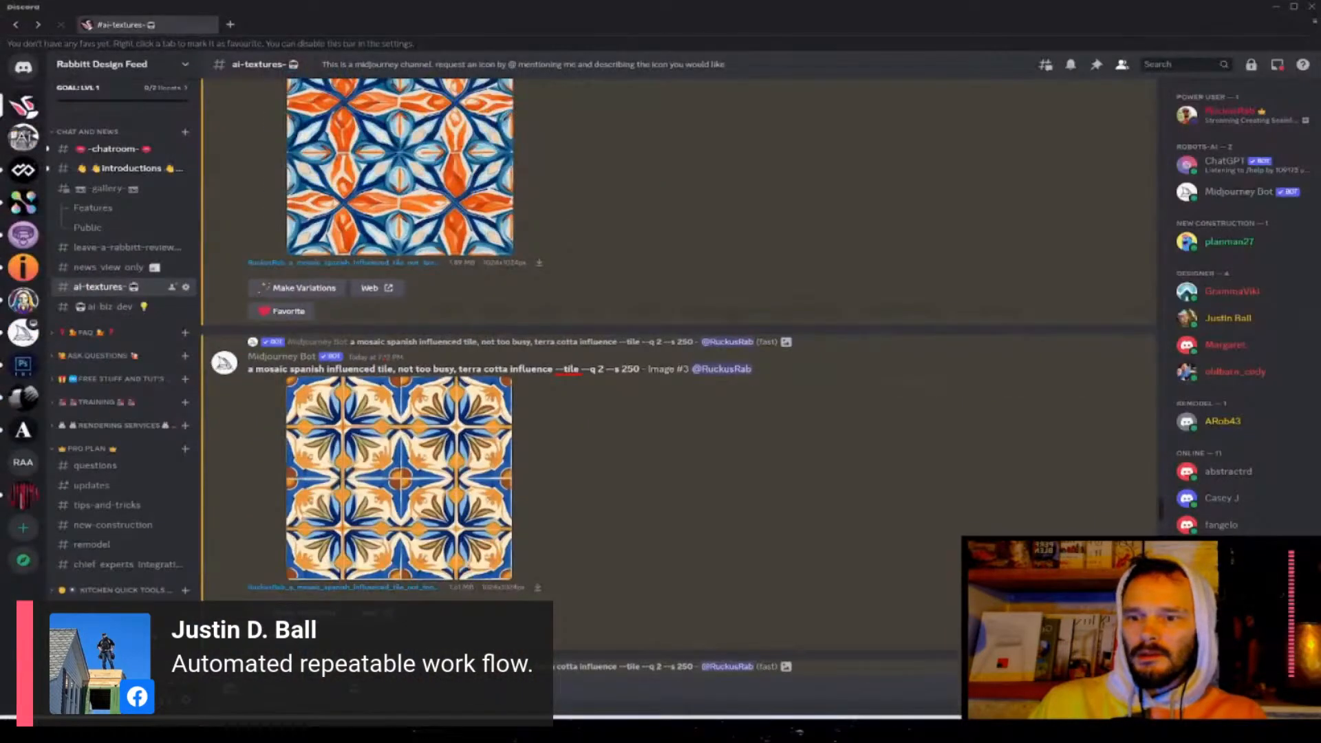
scroll(441, 294, up, 4)
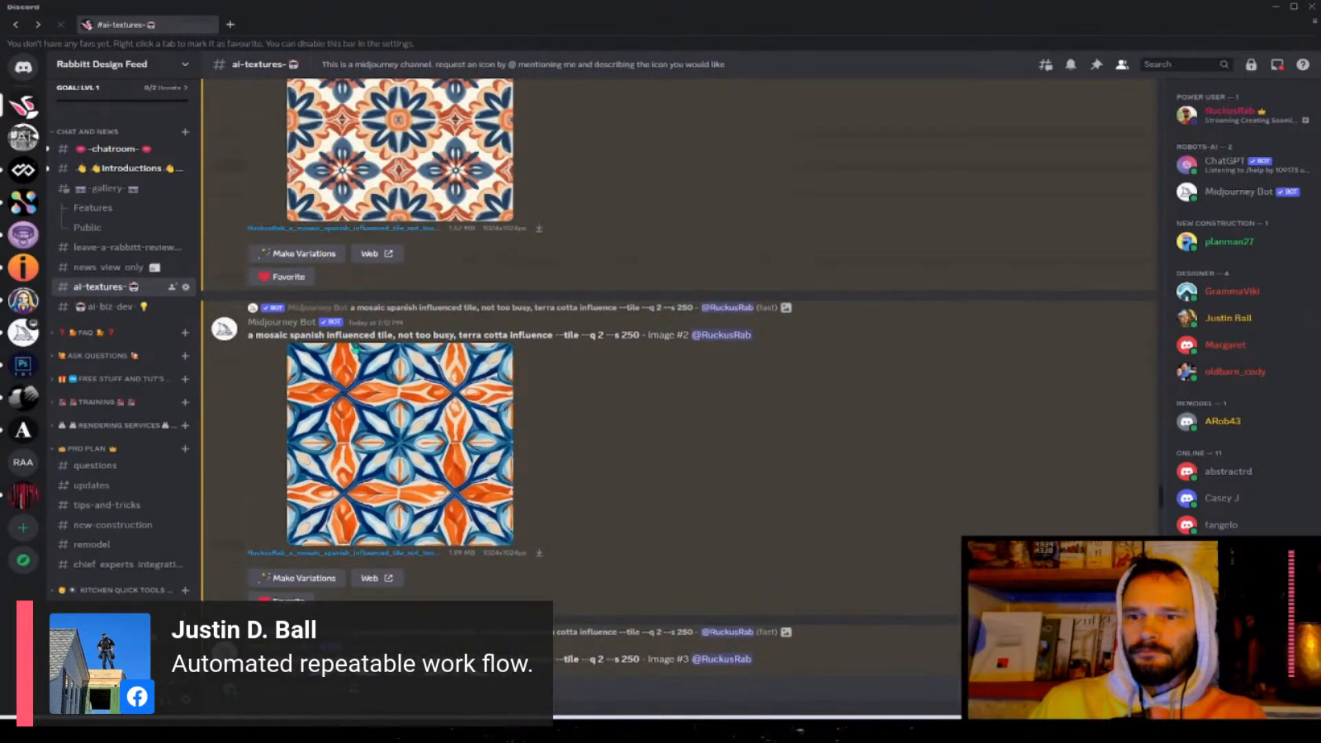
scroll(677, 366, up, 10)
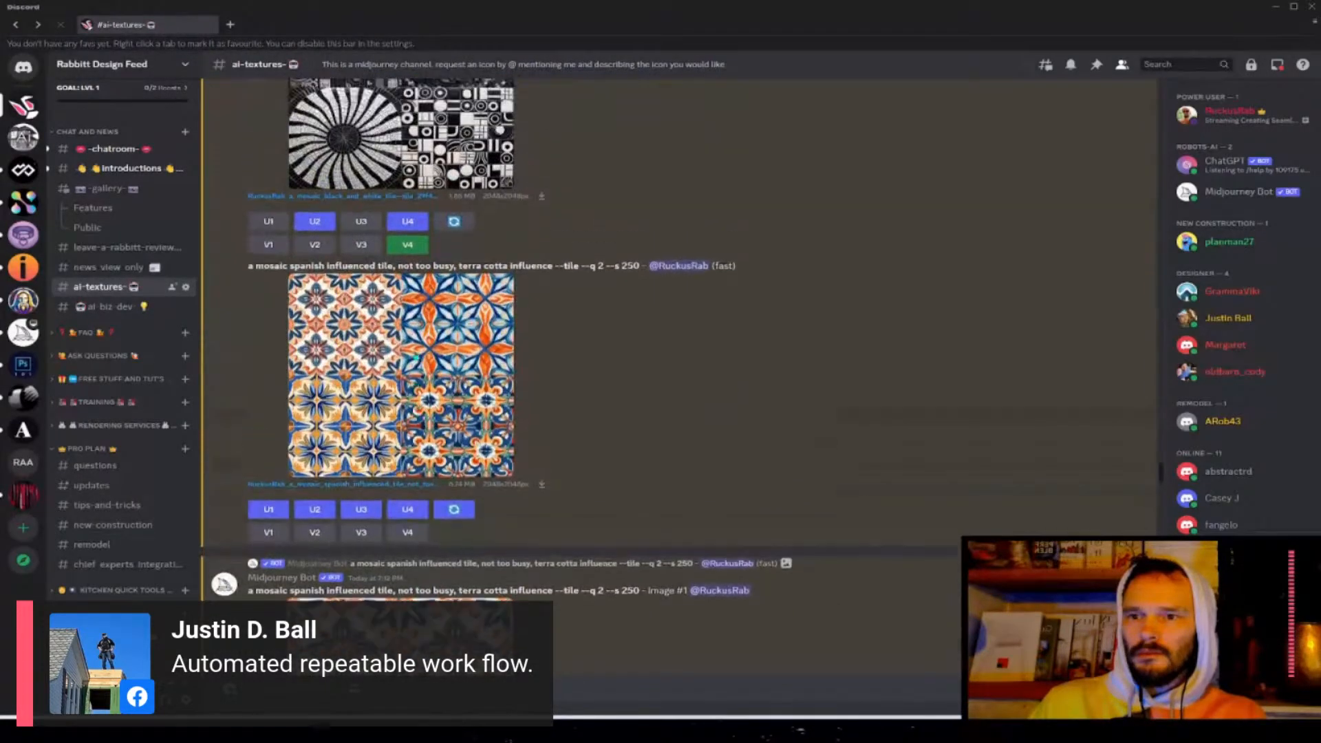
scroll(678, 344, up, 3)
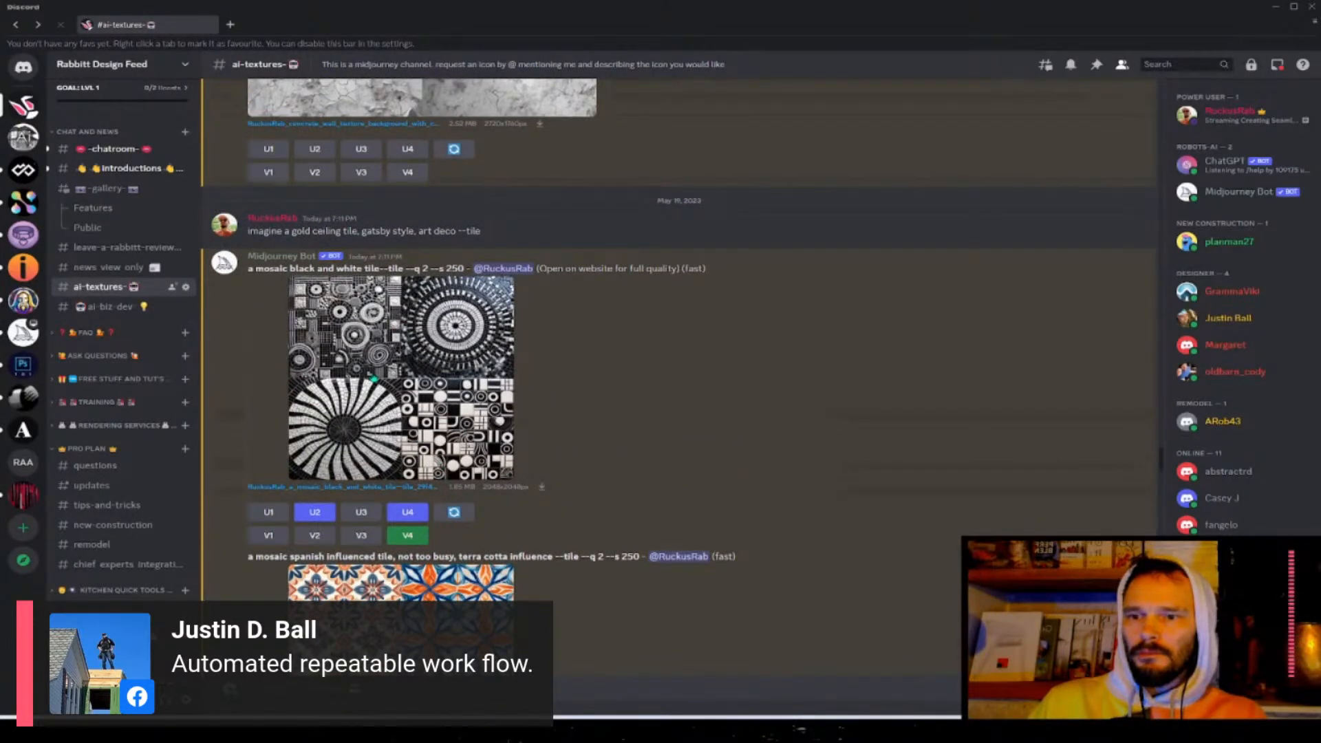
- Look through the earlier tile textures and room renderings back to the start of the ai-textures channel
scroll(374, 379, down, 10)
scroll(374, 378, down, 15)
scroll(374, 378, down, 15)
scroll(374, 379, down, 20)
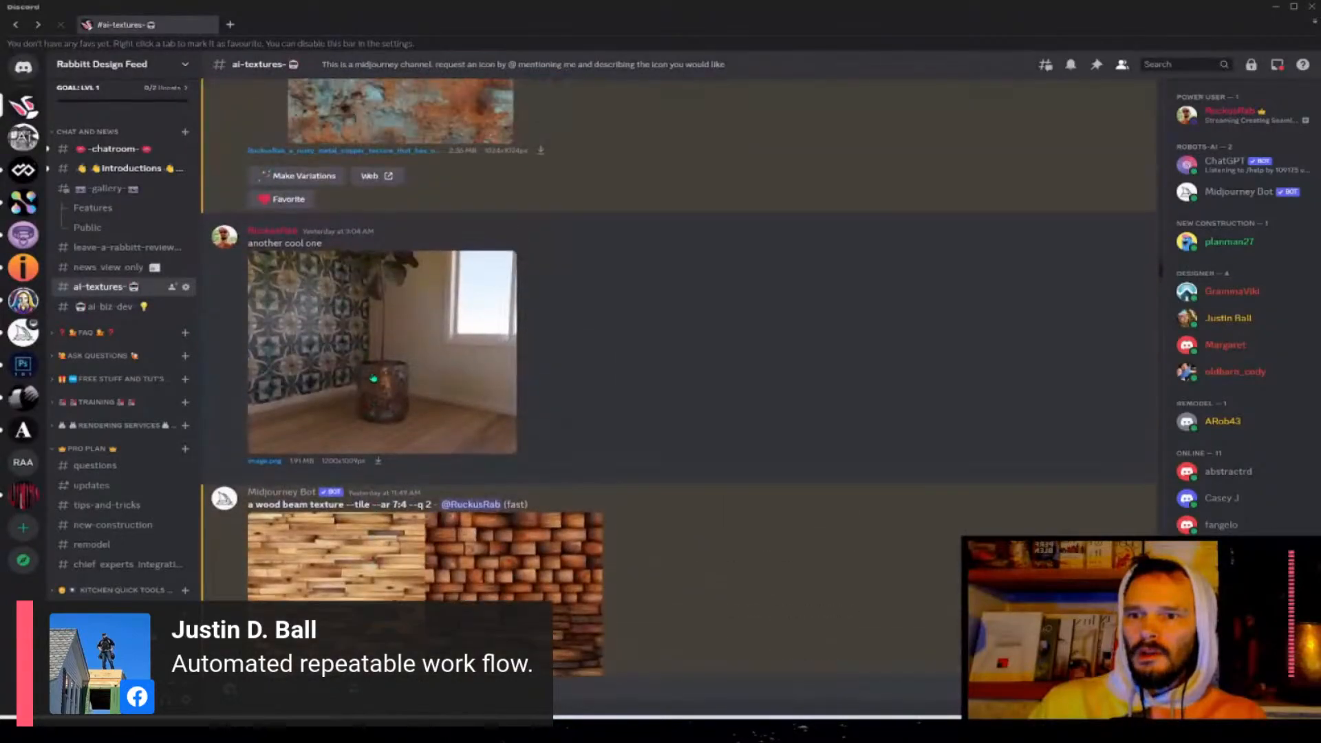
scroll(373, 379, up, 15)
scroll(374, 379, up, 15)
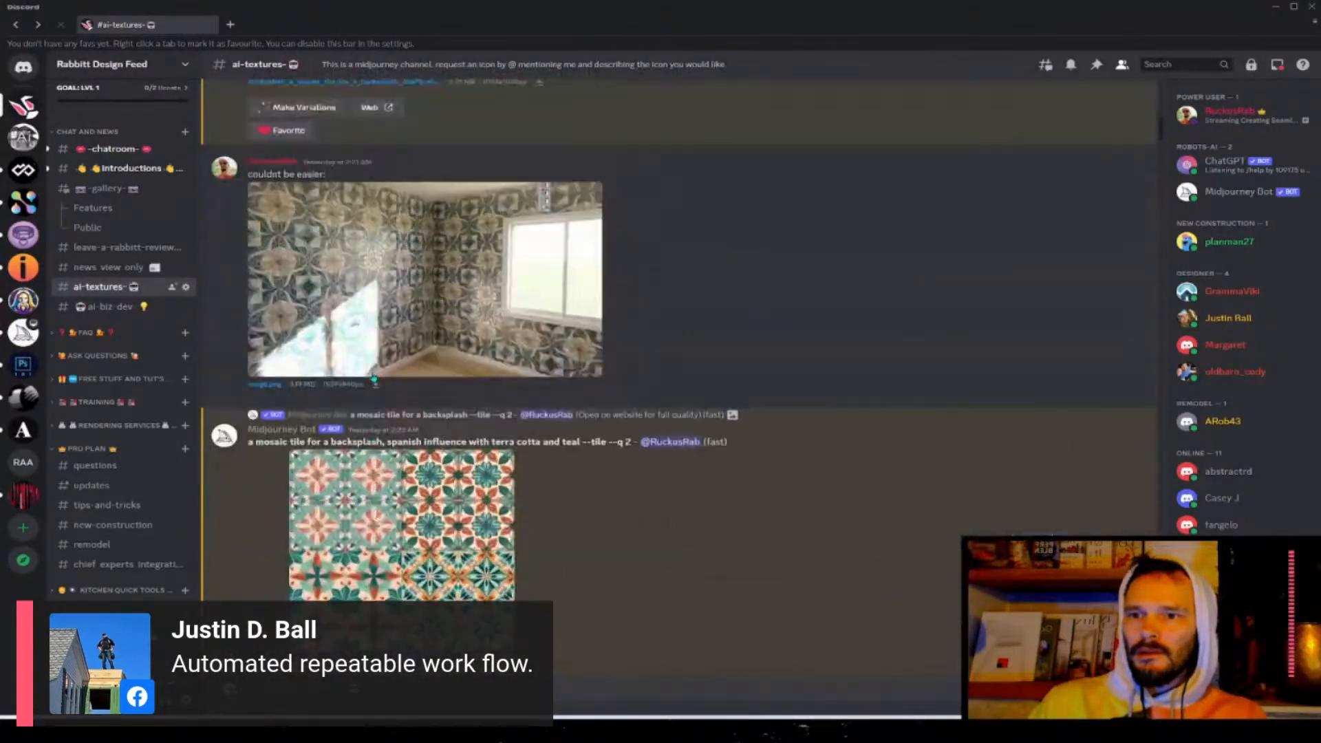
scroll(374, 379, up, 15)
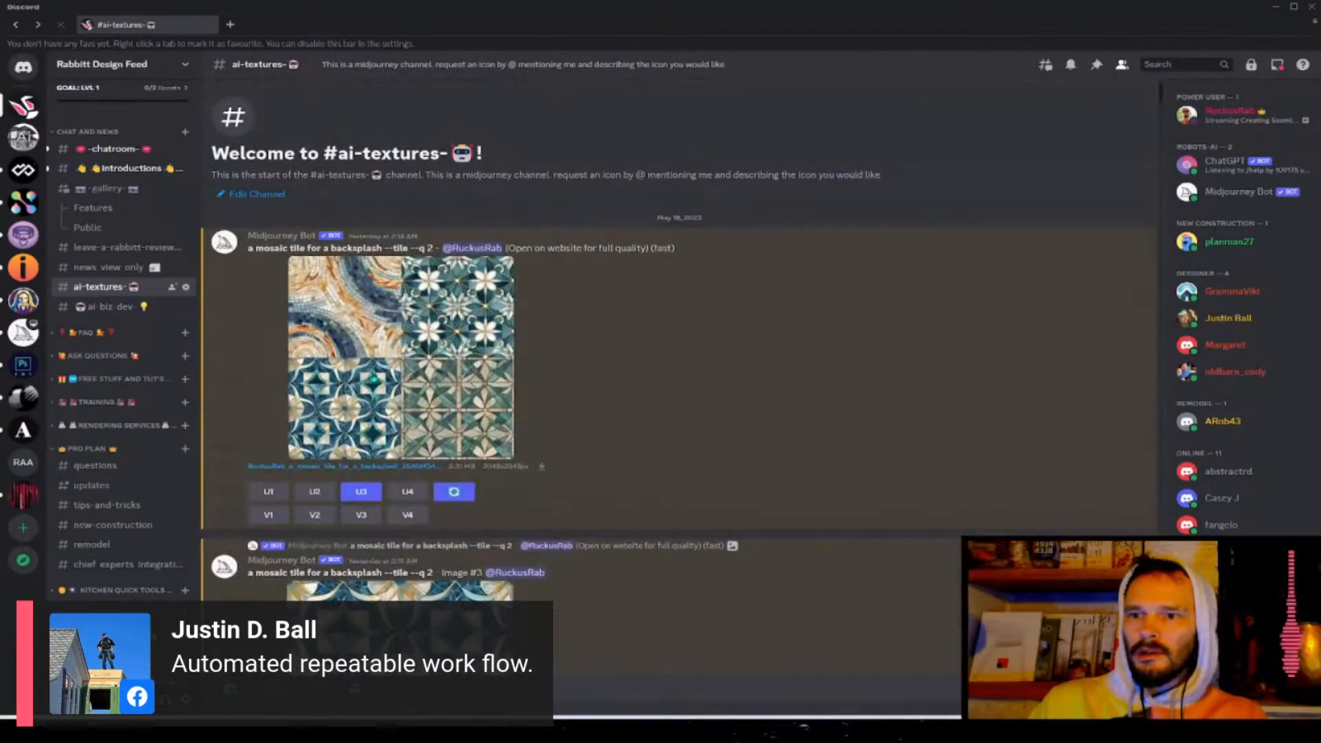
- Examine the shou sugi ban texture and the exterior wall rendering posted below it
scroll(374, 378, down, 15)
scroll(374, 378, down, 15)
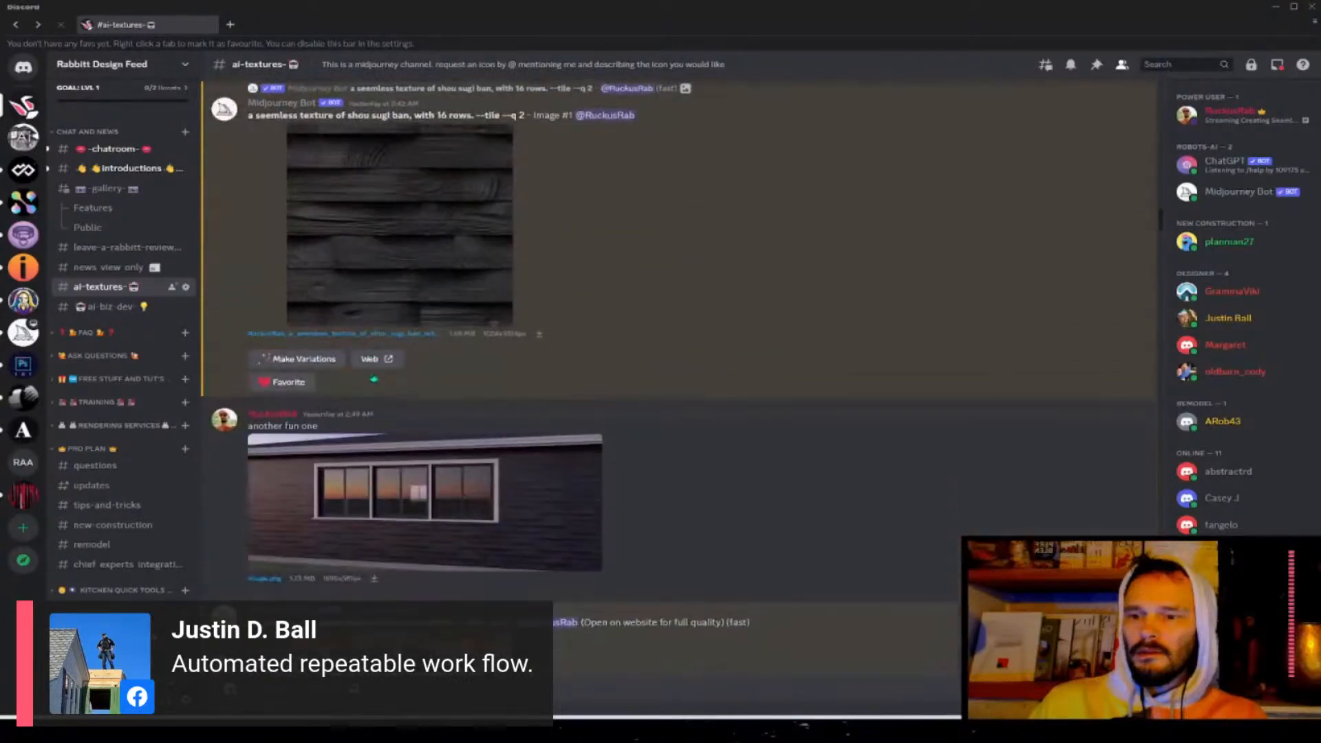
scroll(374, 379, down, 2)
scroll(373, 378, up, 5)
scroll(374, 378, down, 1)
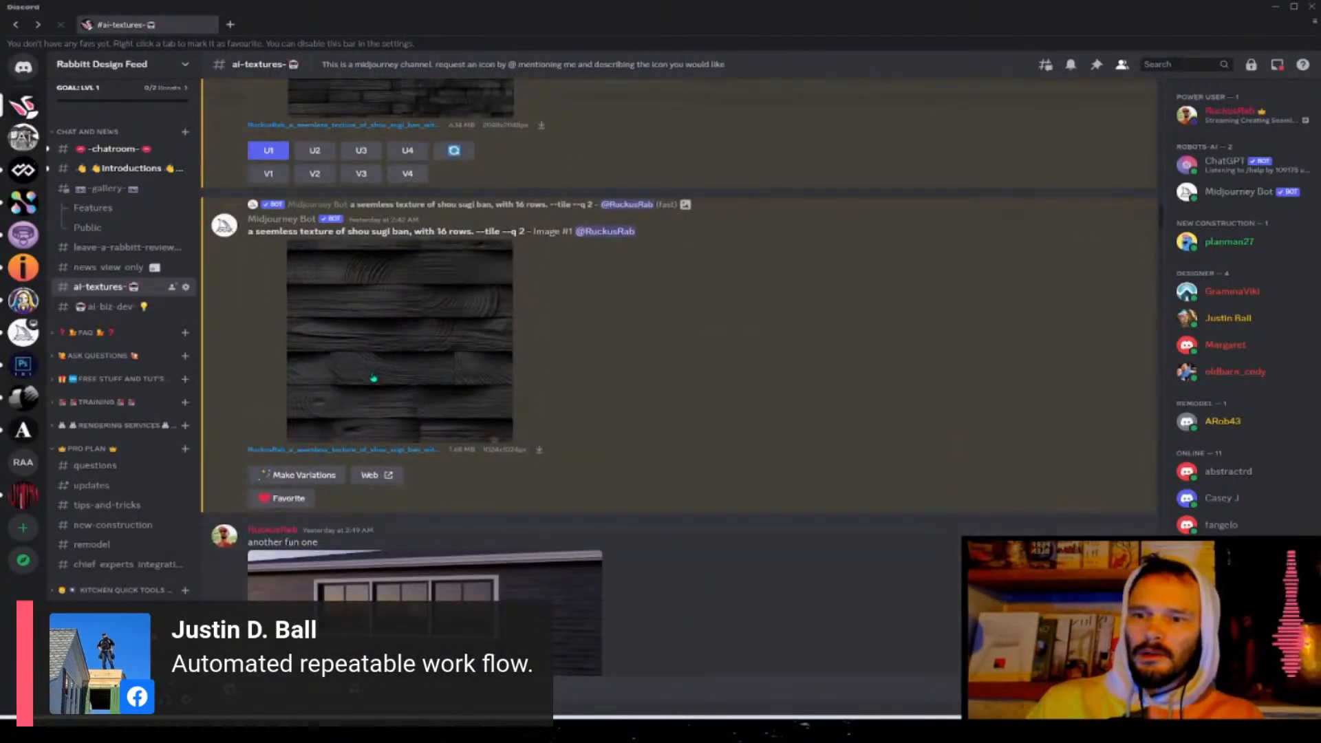
scroll(373, 379, down, 5)
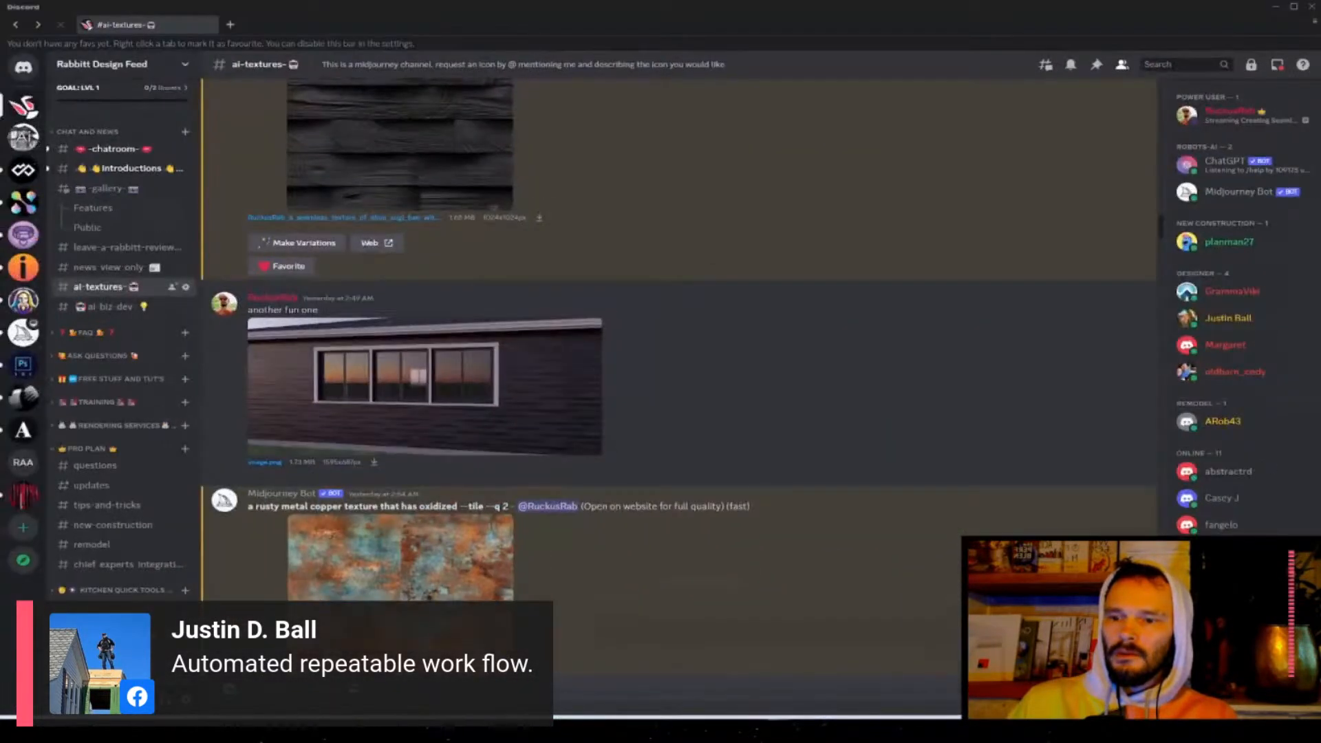
- Look through the copper, wall art, concrete and mosaic tile generations towards the channel's recent posts
scroll(661, 371, down, 6)
scroll(431, 546, down, 7)
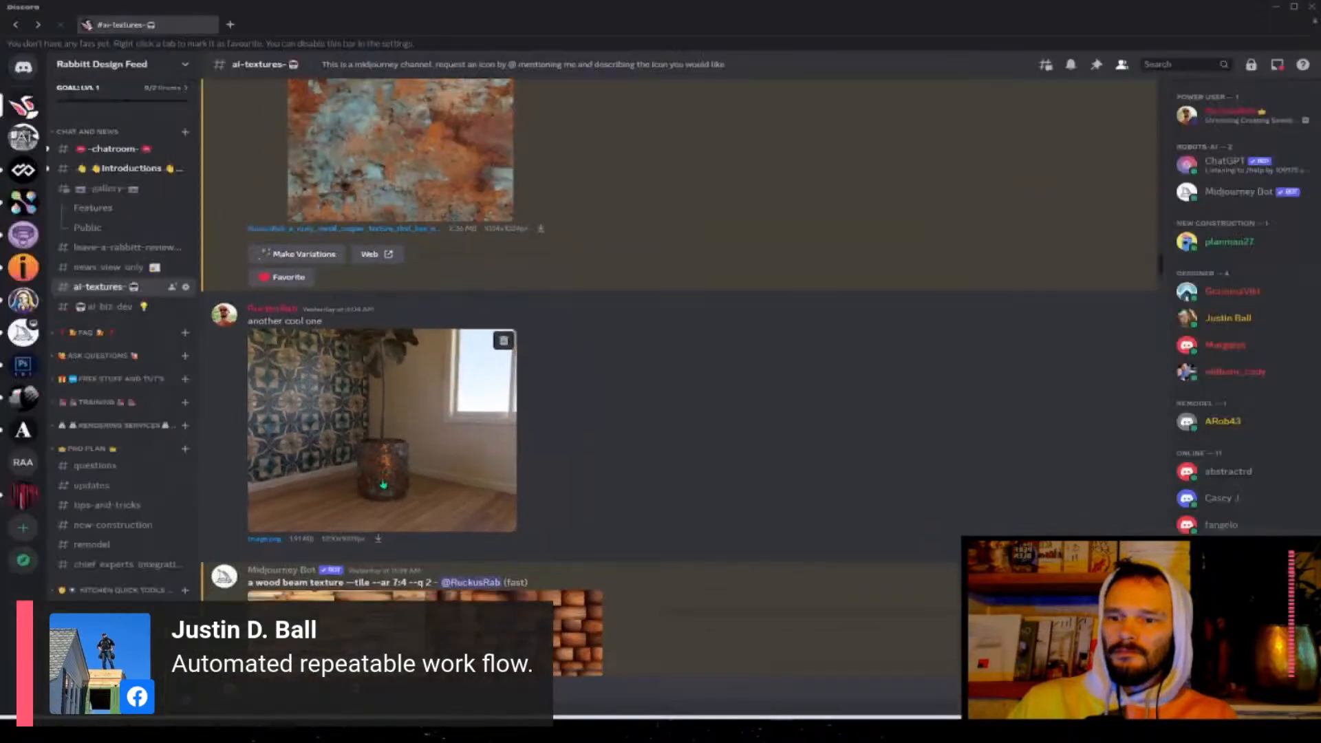
scroll(384, 483, down, 10)
scroll(383, 484, down, 5)
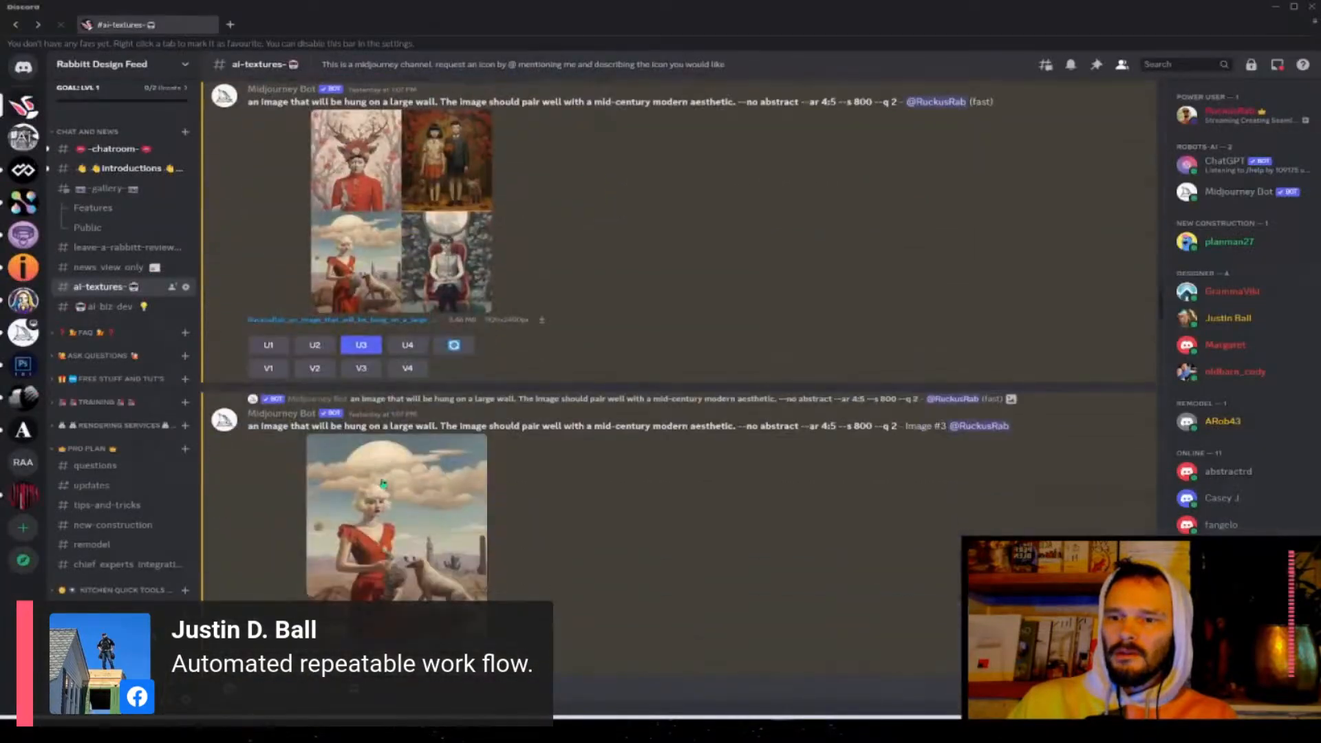
scroll(368, 449, down, 7)
scroll(410, 441, down, 15)
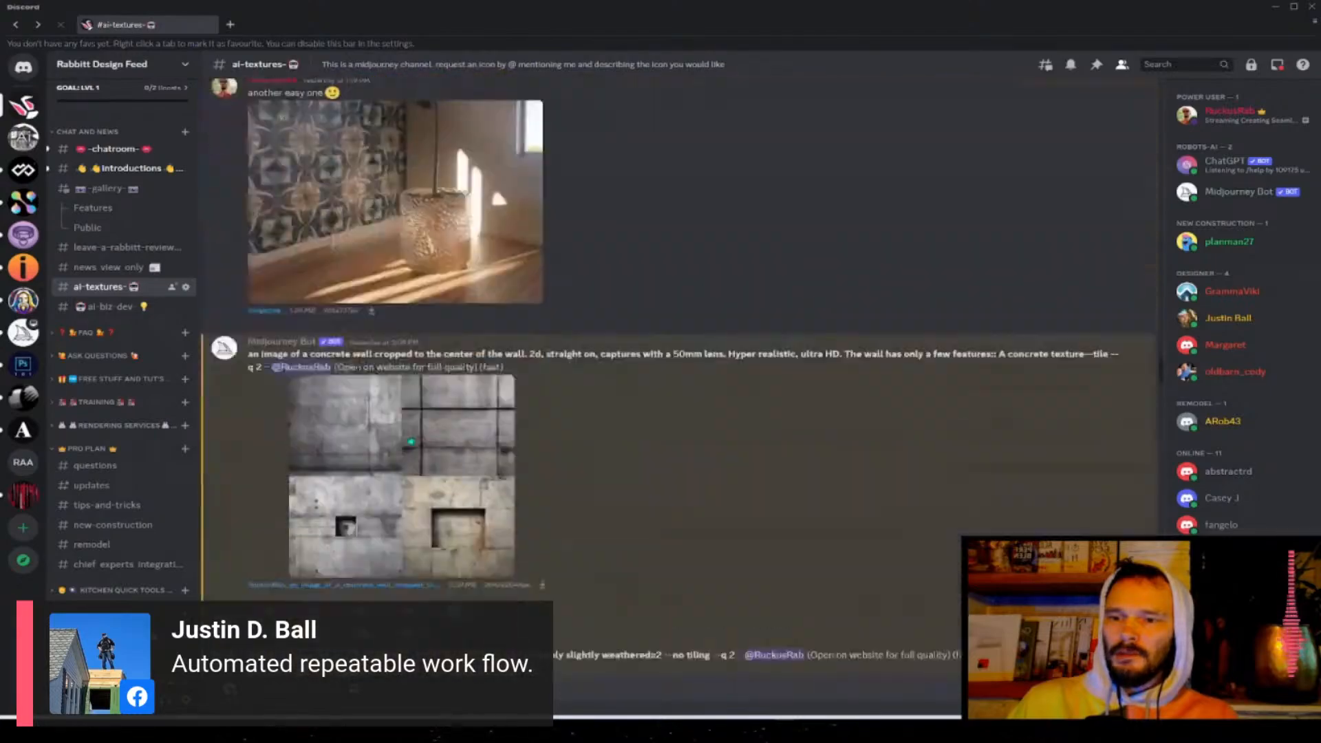
scroll(411, 440, down, 15)
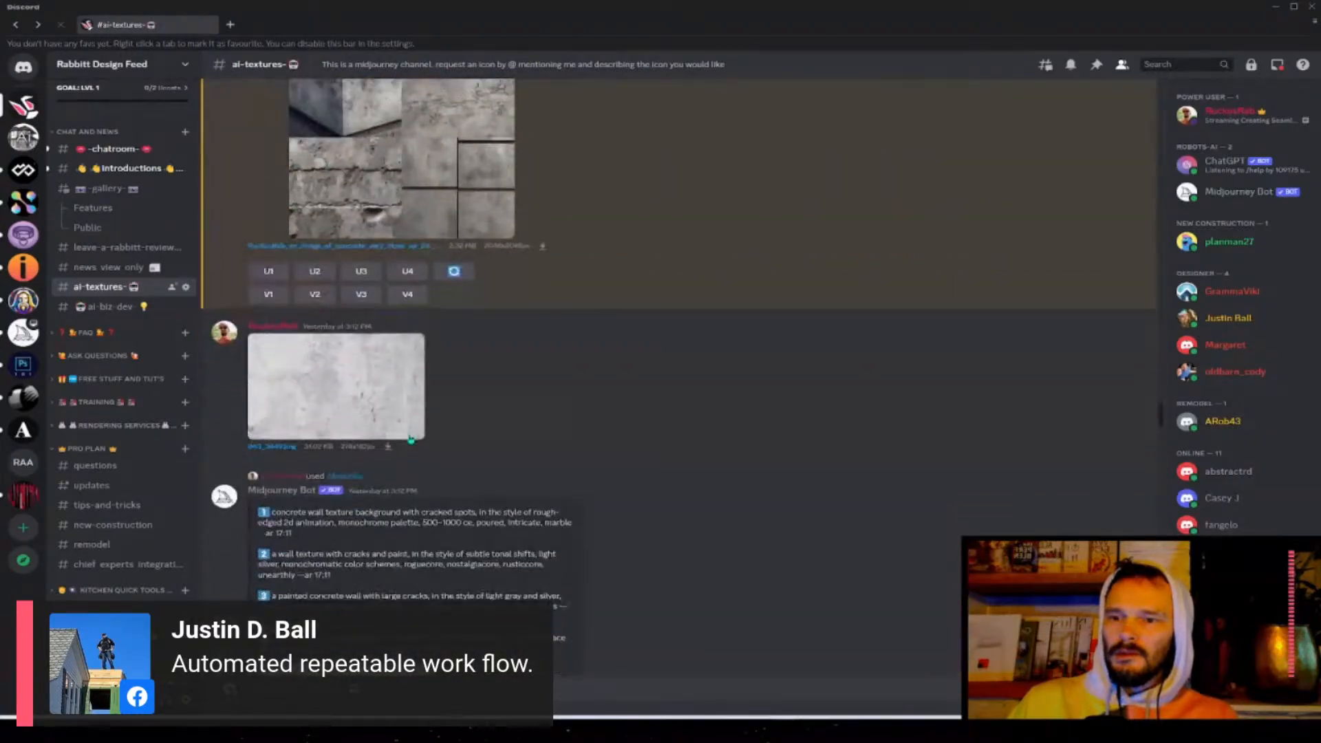
scroll(411, 441, down, 5)
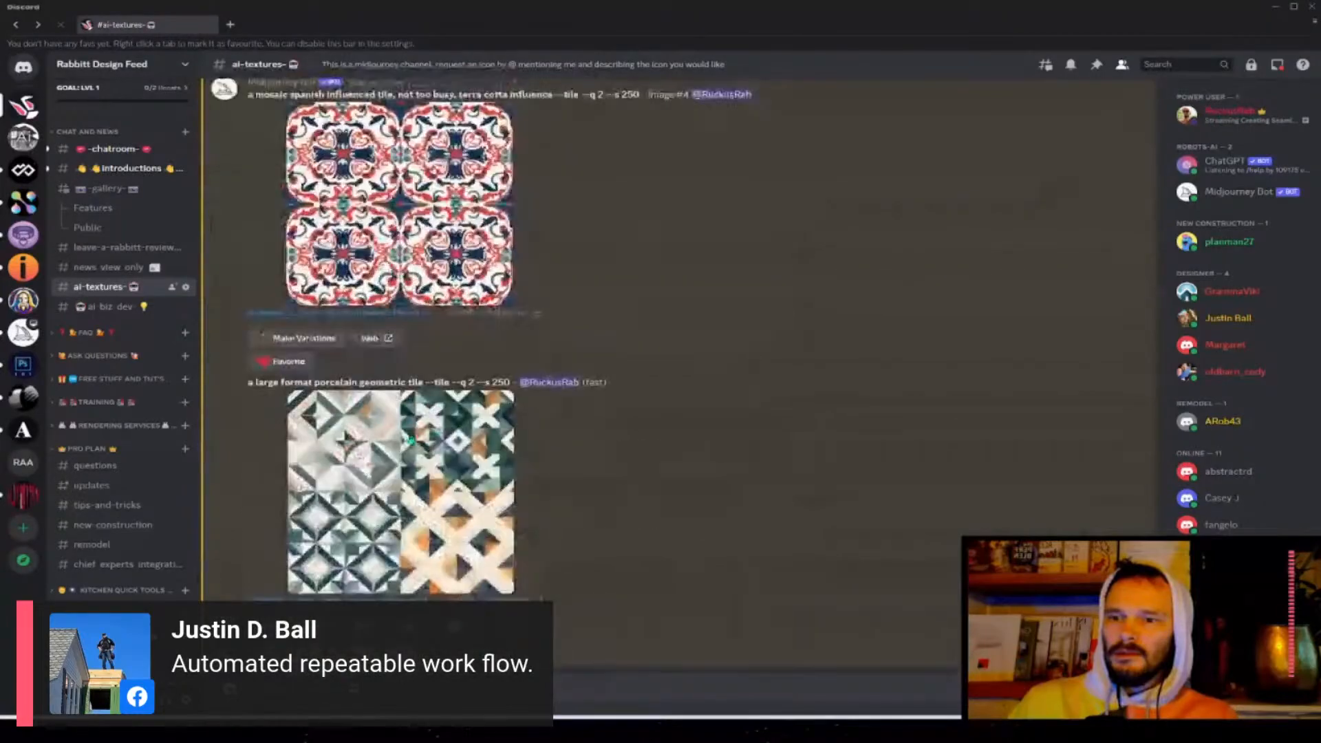
scroll(411, 440, up, 12)
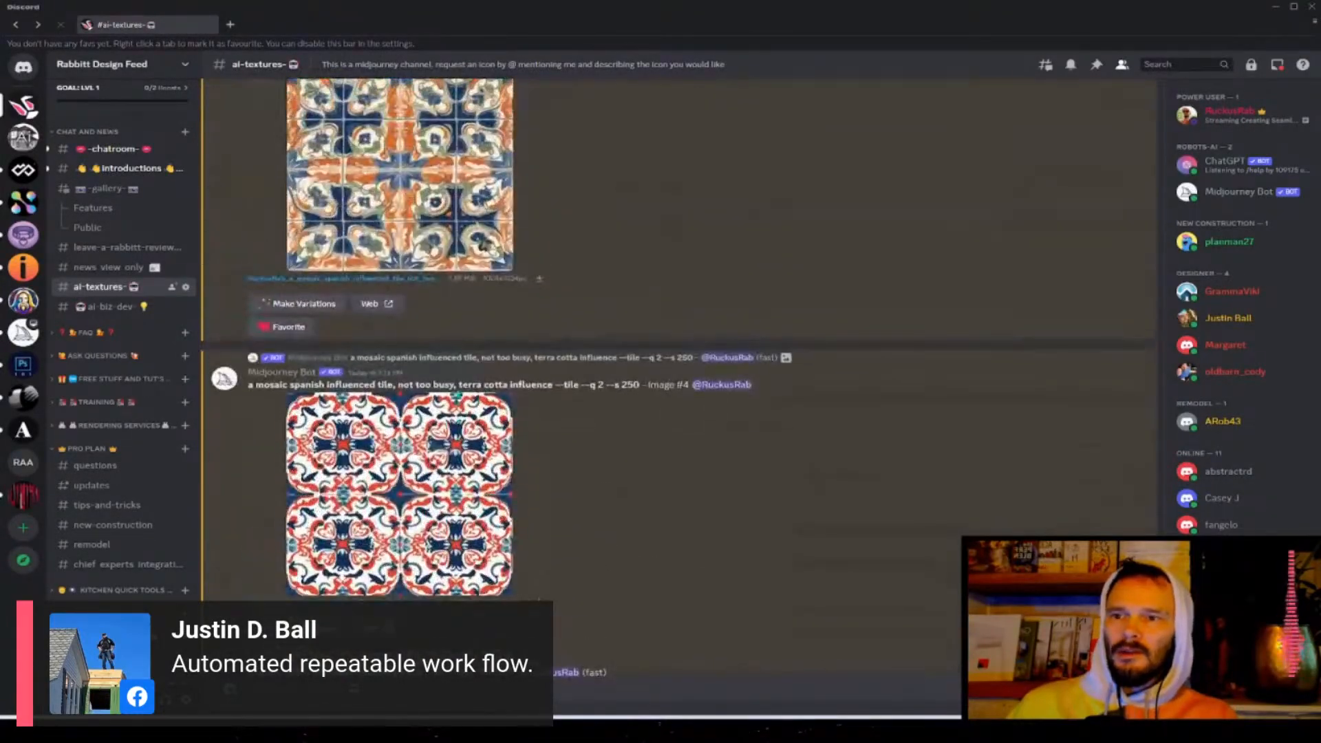
scroll(411, 441, up, 5)
scroll(411, 440, down, 8)
scroll(410, 441, up, 8)
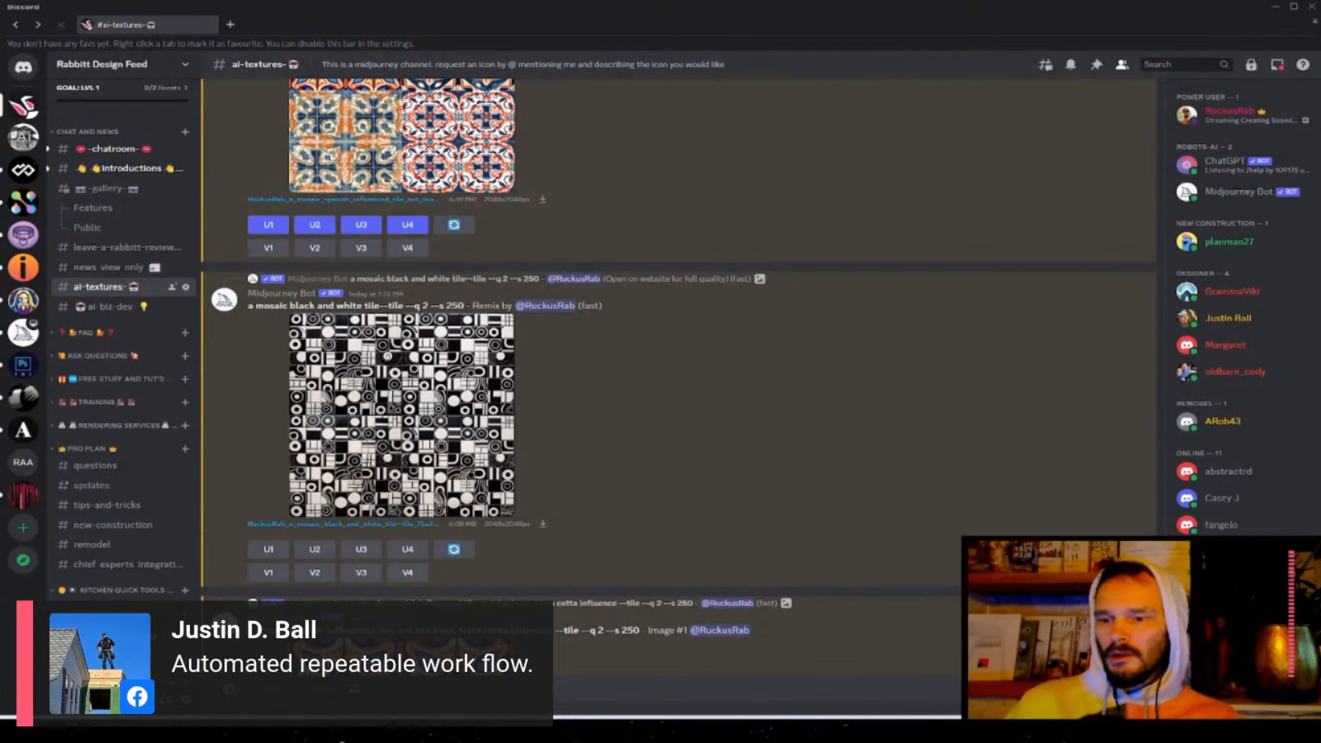
- Switch to Chief Architect and open the material definition of the orange and blue tile on the left wall
key(alt+Tab)
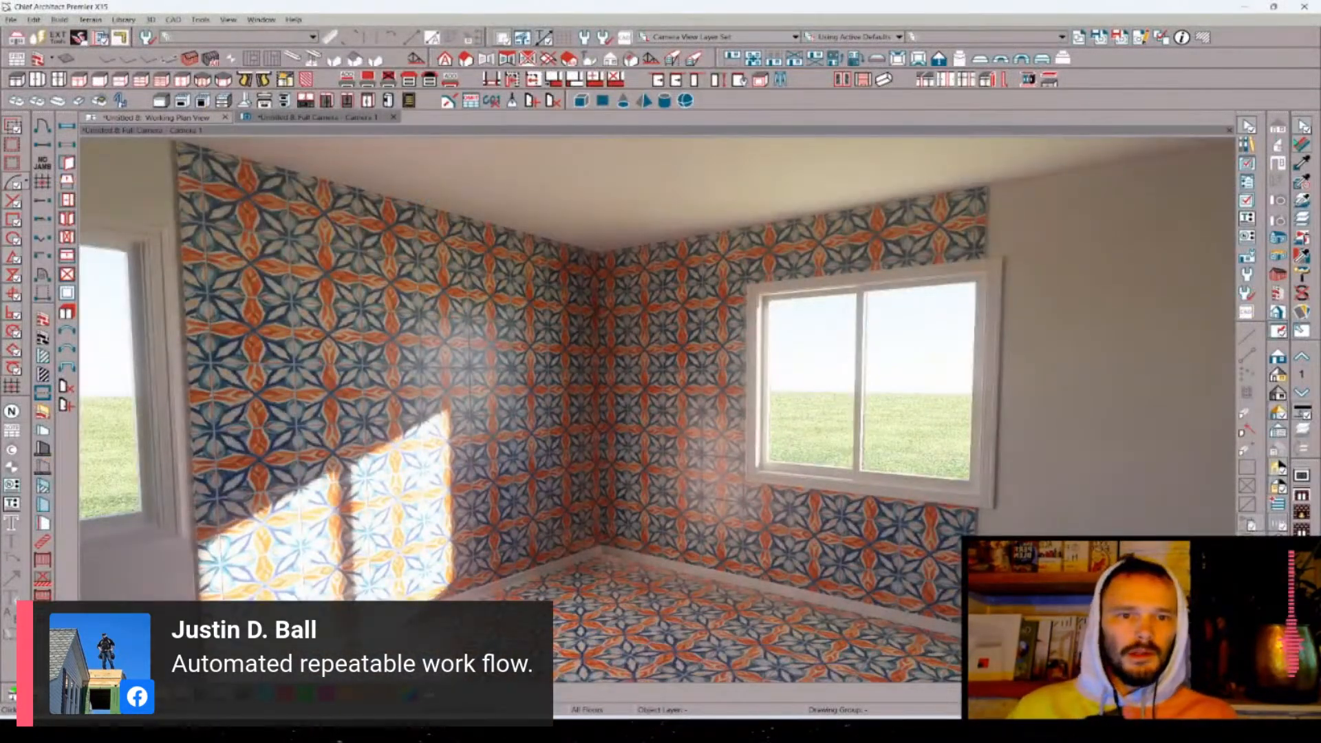
click(1299, 143)
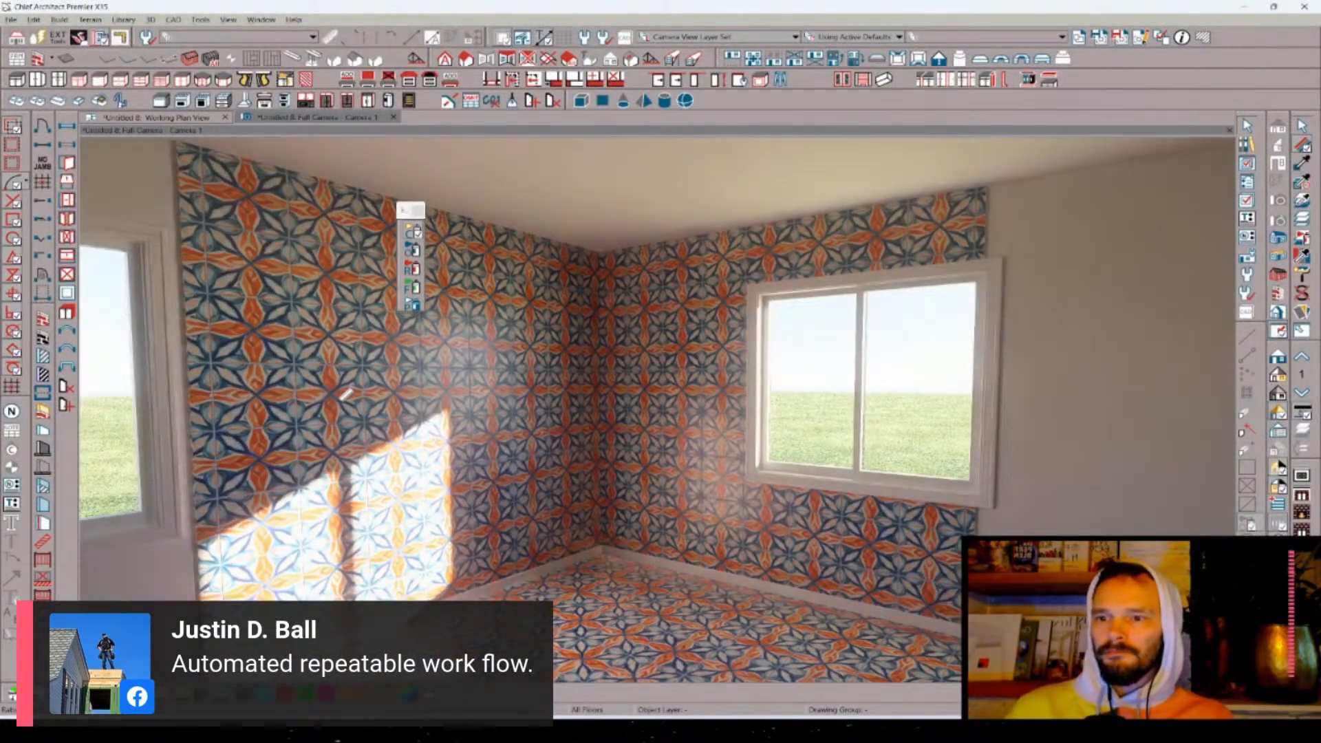
click(344, 394)
click(639, 393)
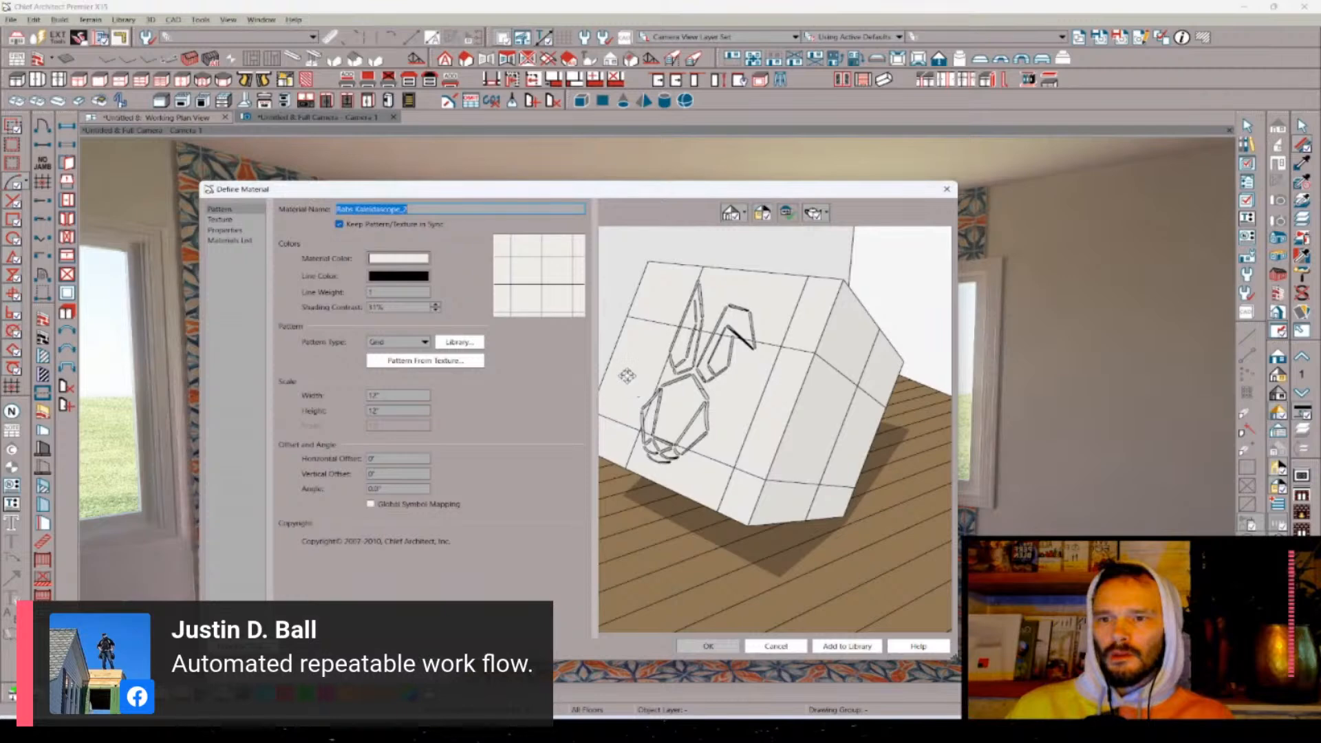
- Load Spanish Tile-4.jpg from the SPANISH TILE folder as the material's texture source
click(248, 221)
click(556, 260)
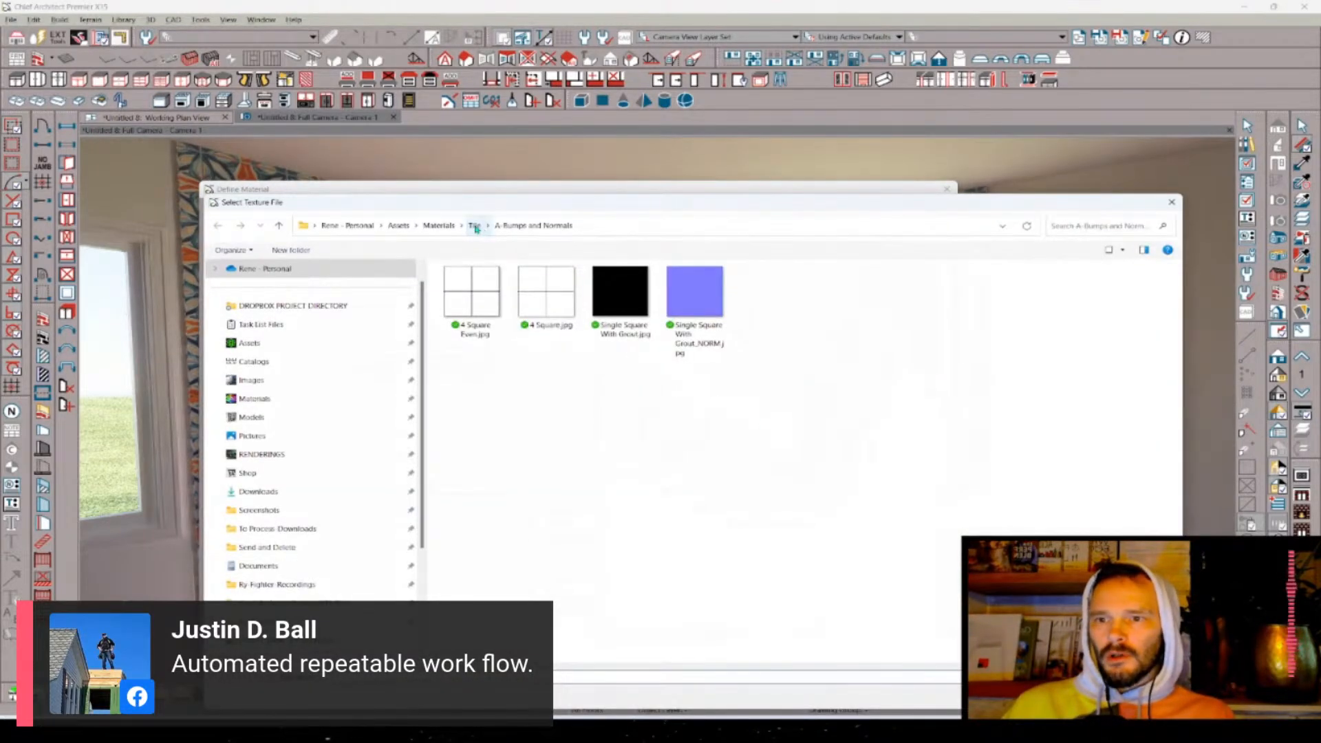
click(475, 225)
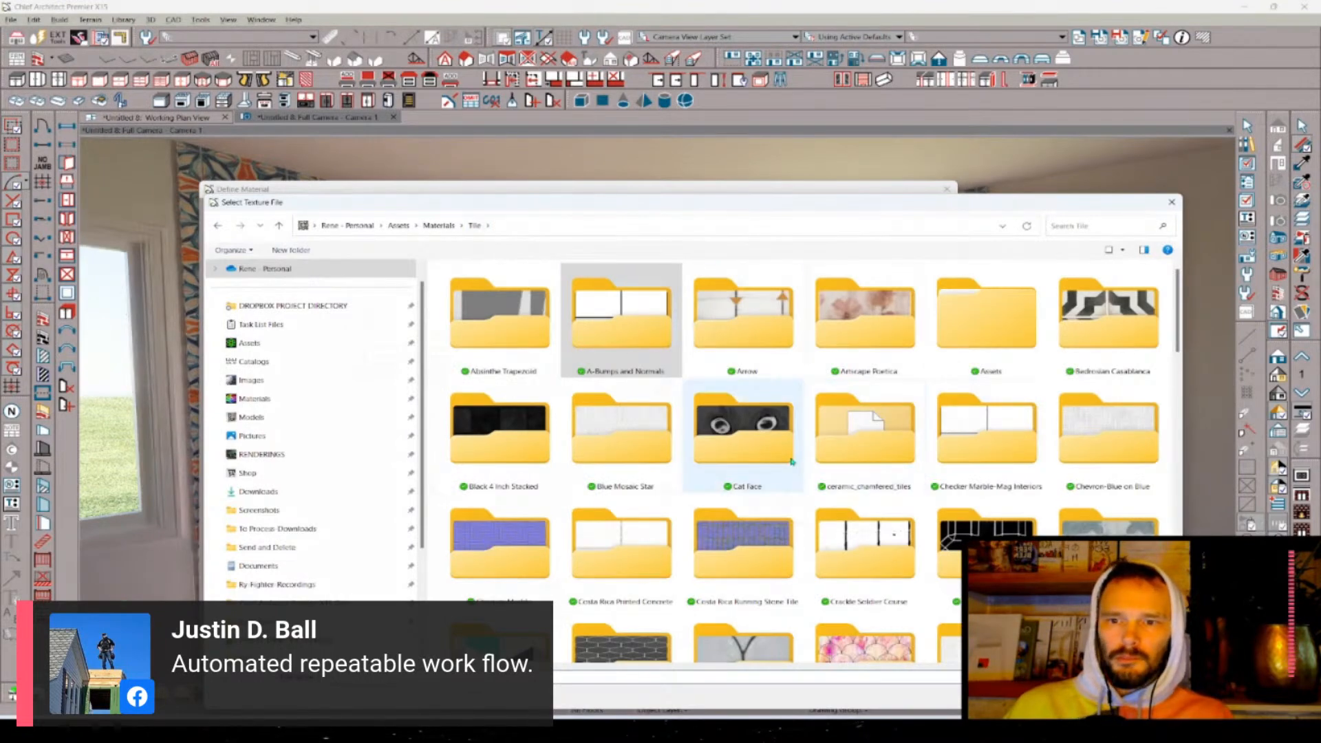
scroll(785, 462, down, 5)
scroll(798, 481, down, 5)
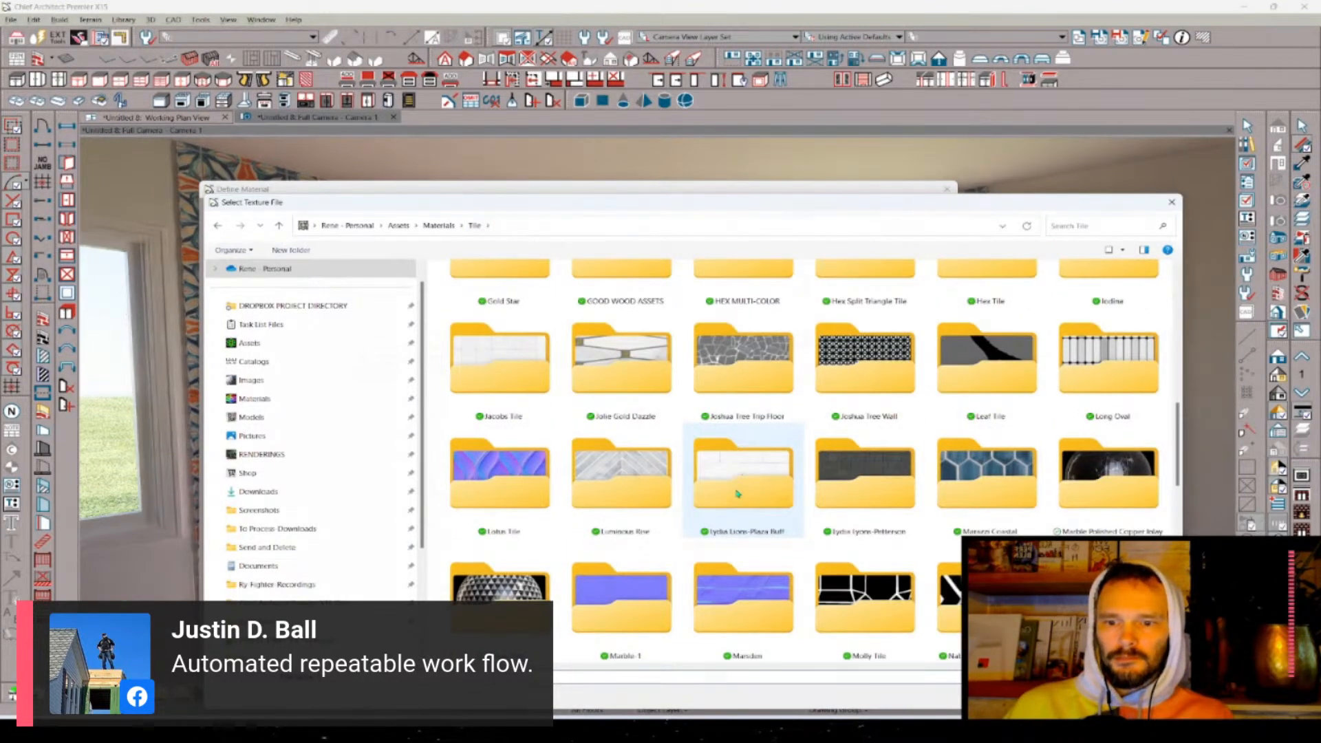
scroll(814, 506, down, 6)
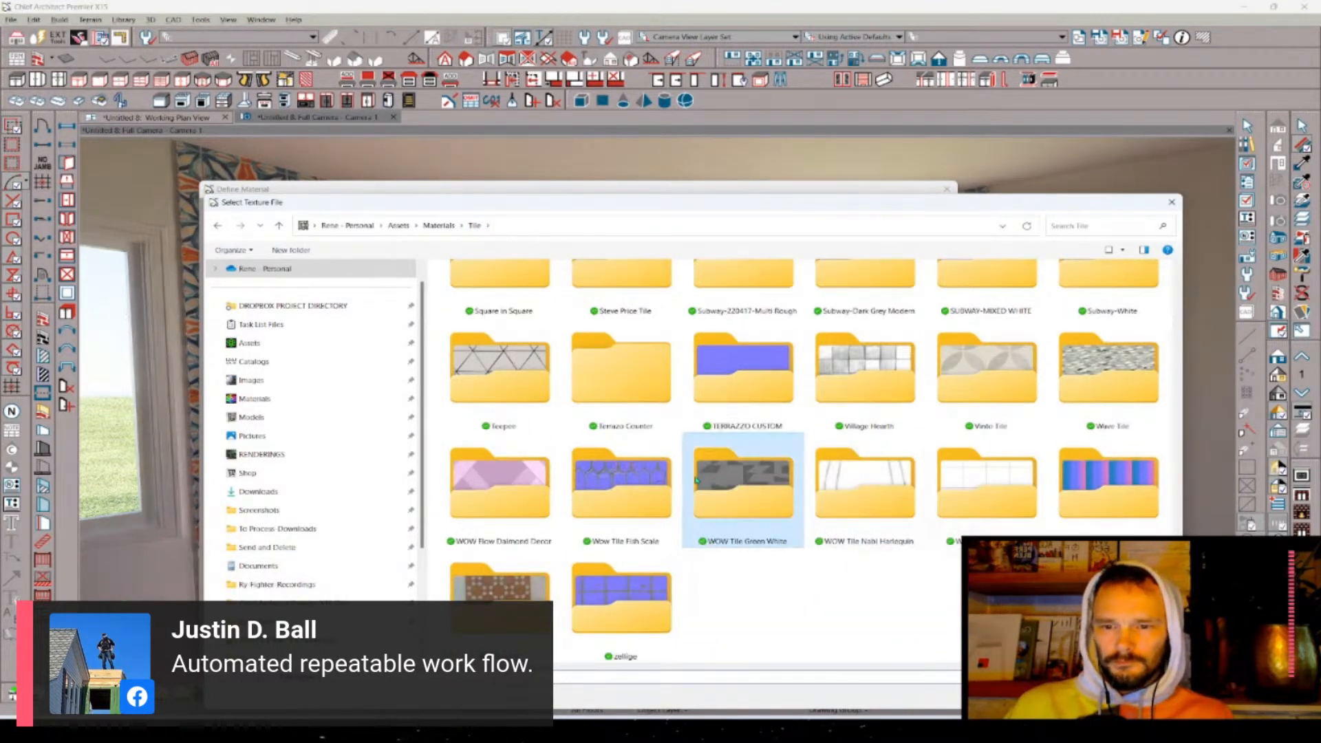
scroll(696, 481, up, 3)
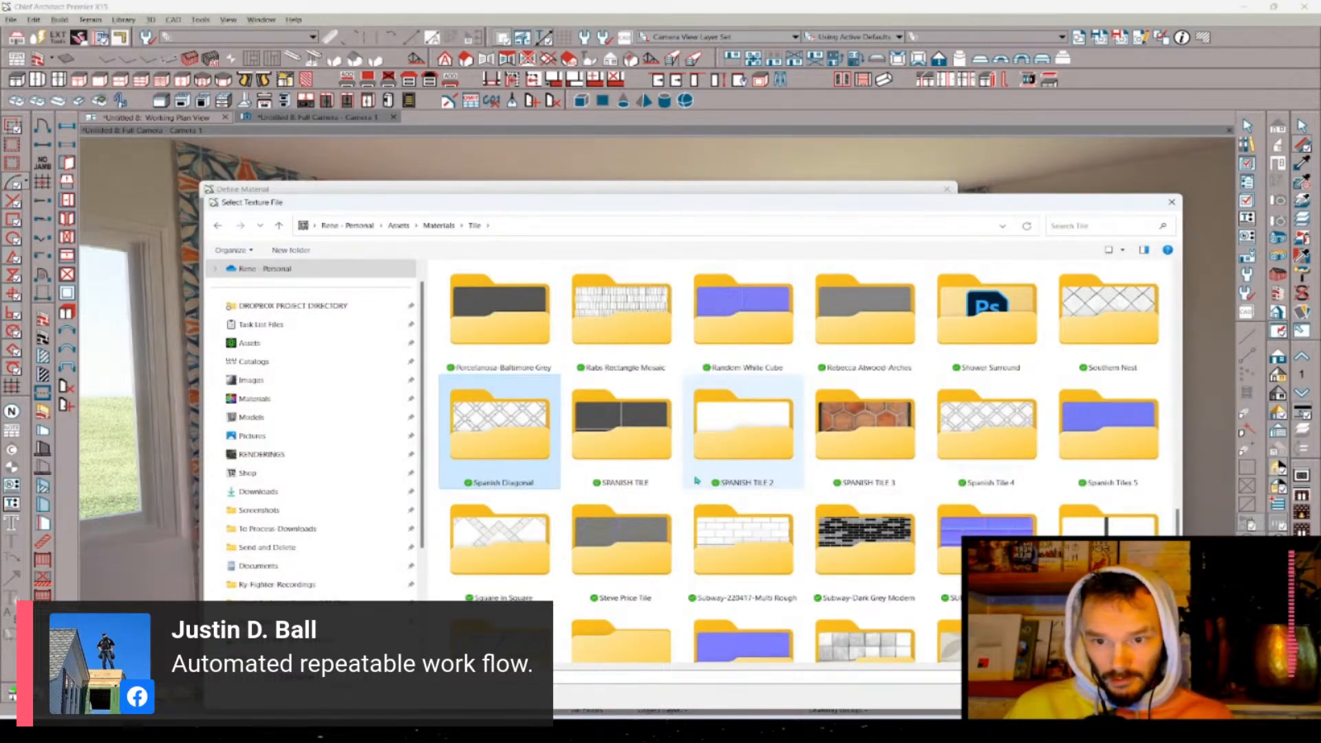
key(Left)
key(Right)
key(Right)
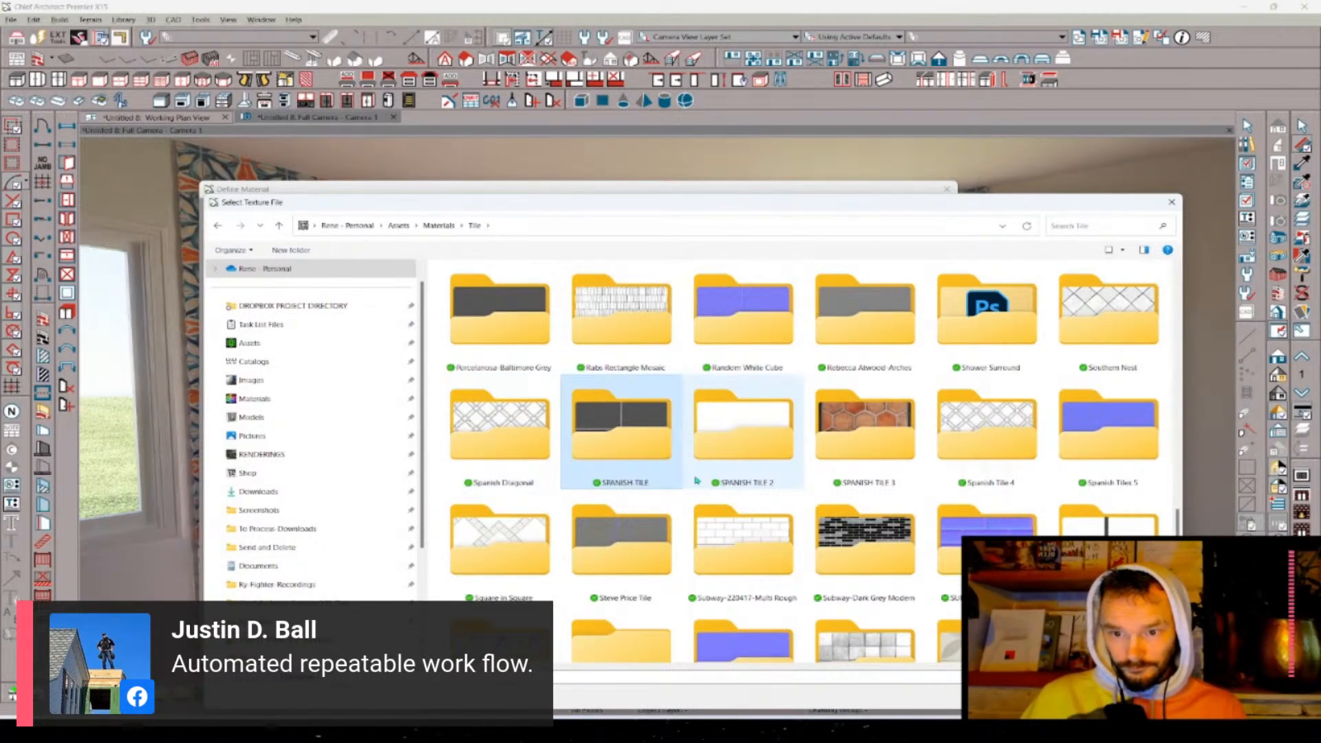
key(Return)
double_click(640, 398)
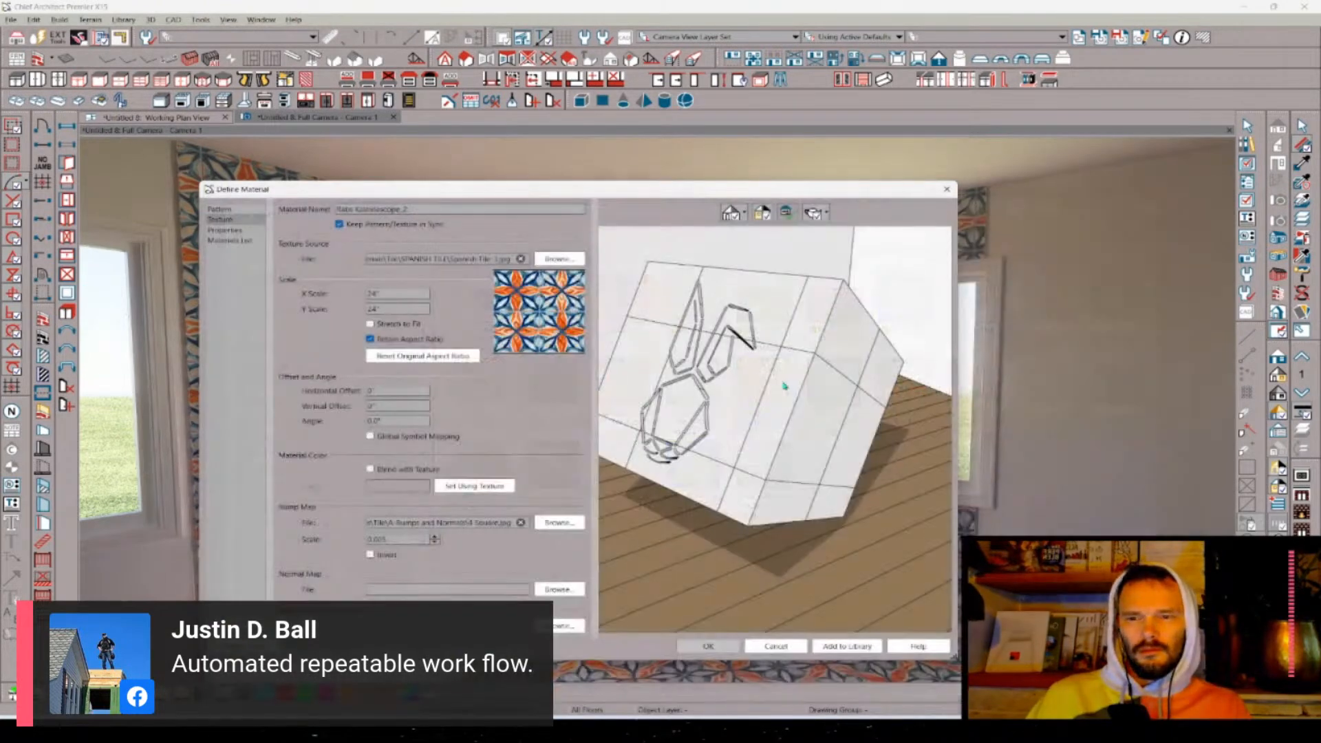
- Point the roughness map to Spanish Tile-4 Roughness.jpg and switch the material preview to a realistic rendered view
click(242, 232)
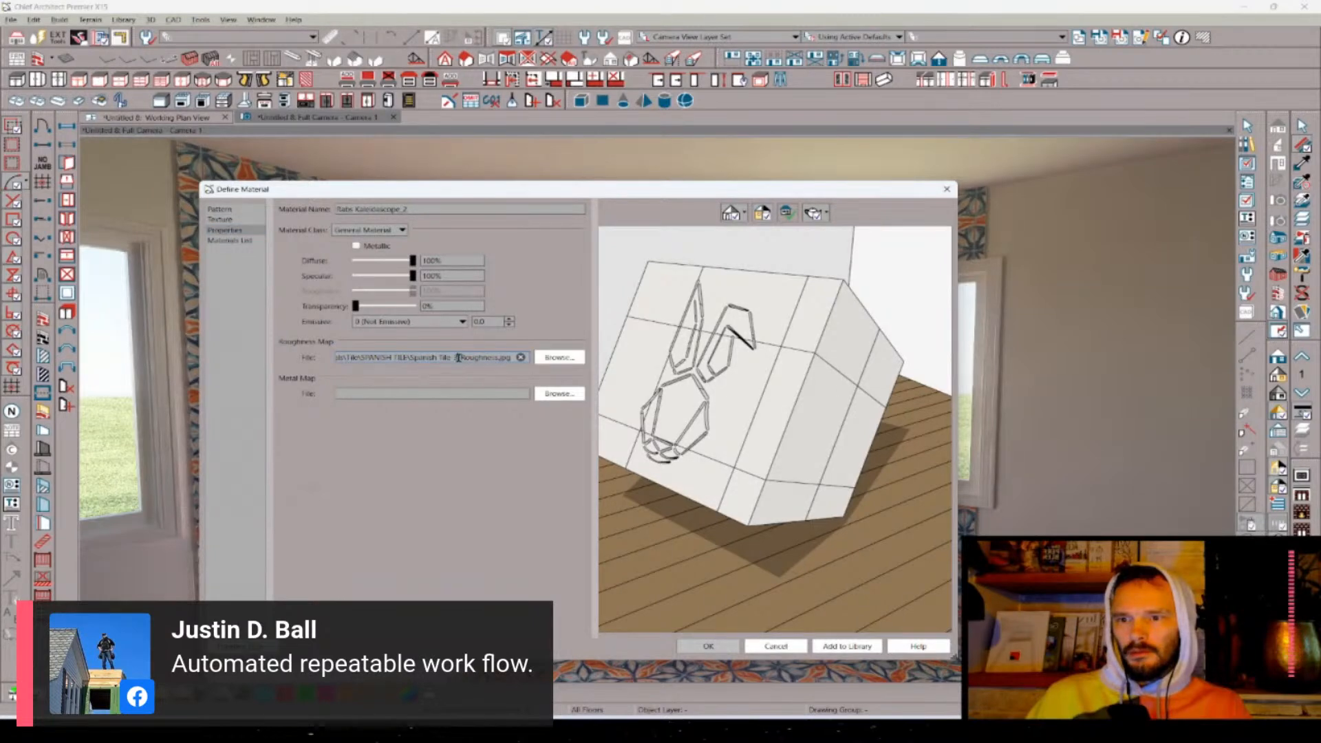
text(4)
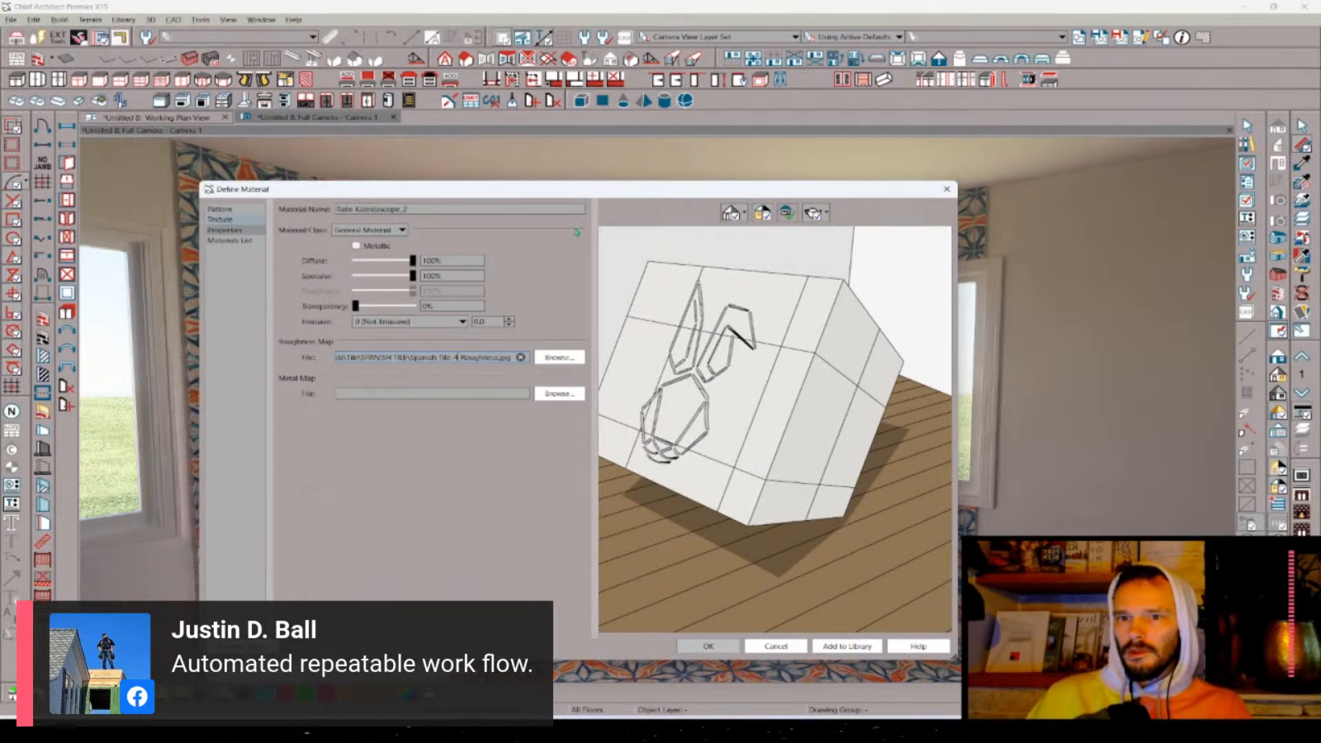
click(220, 220)
click(743, 213)
click(754, 232)
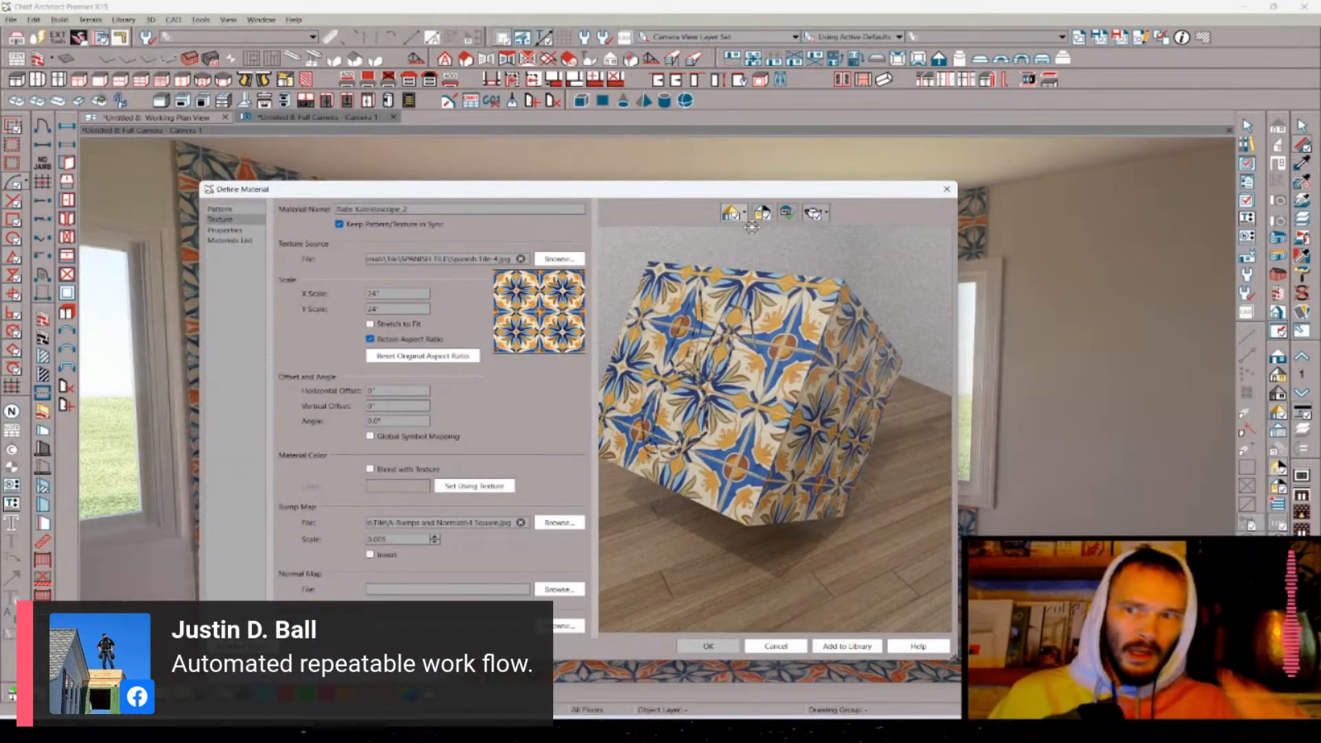
- Rename the material as Rabs Spanish Yellow Flower and add it to the library
drag(418, 209, 359, 225)
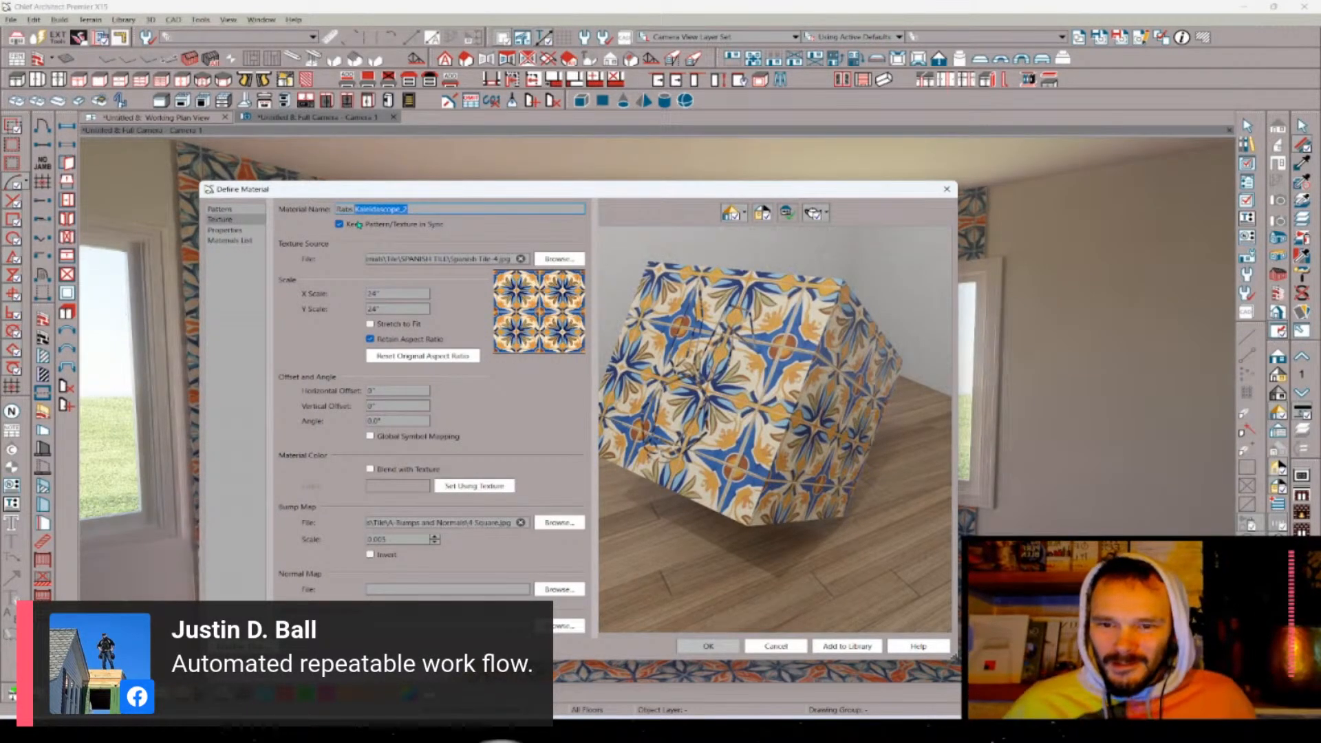
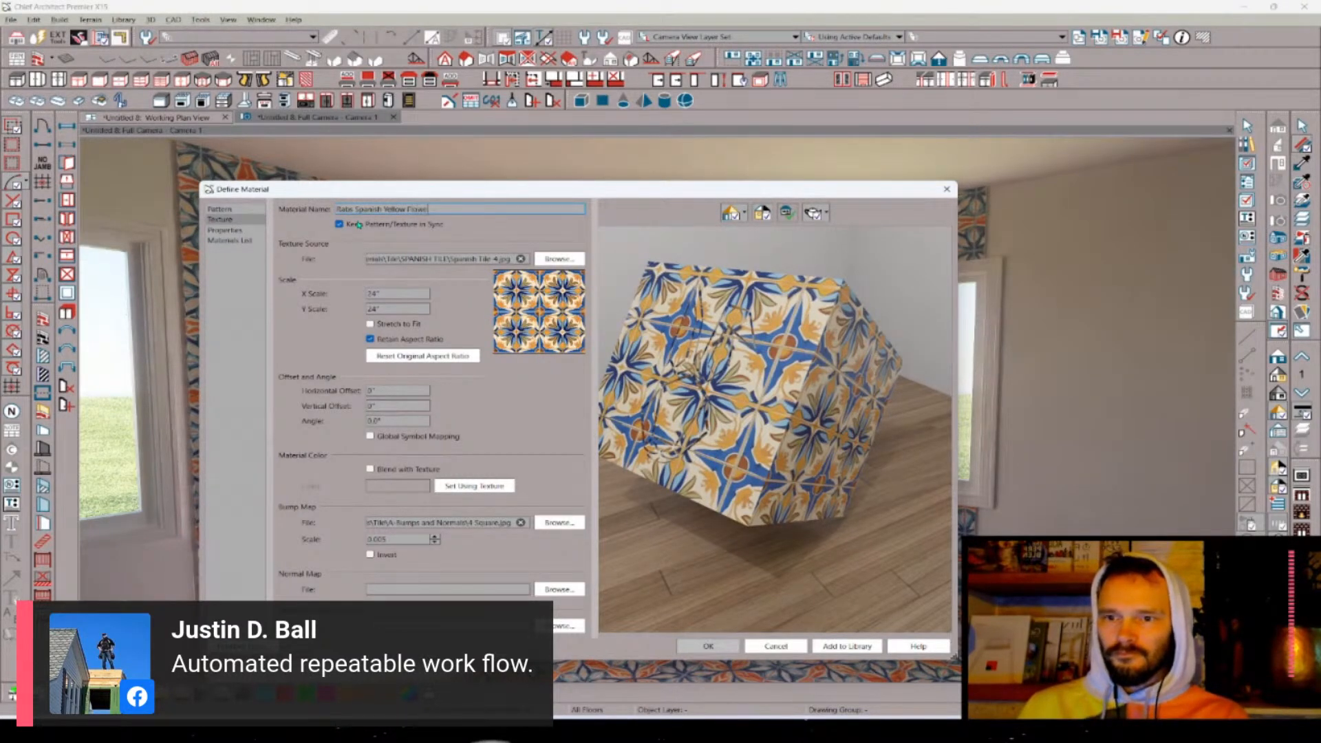
click(857, 647)
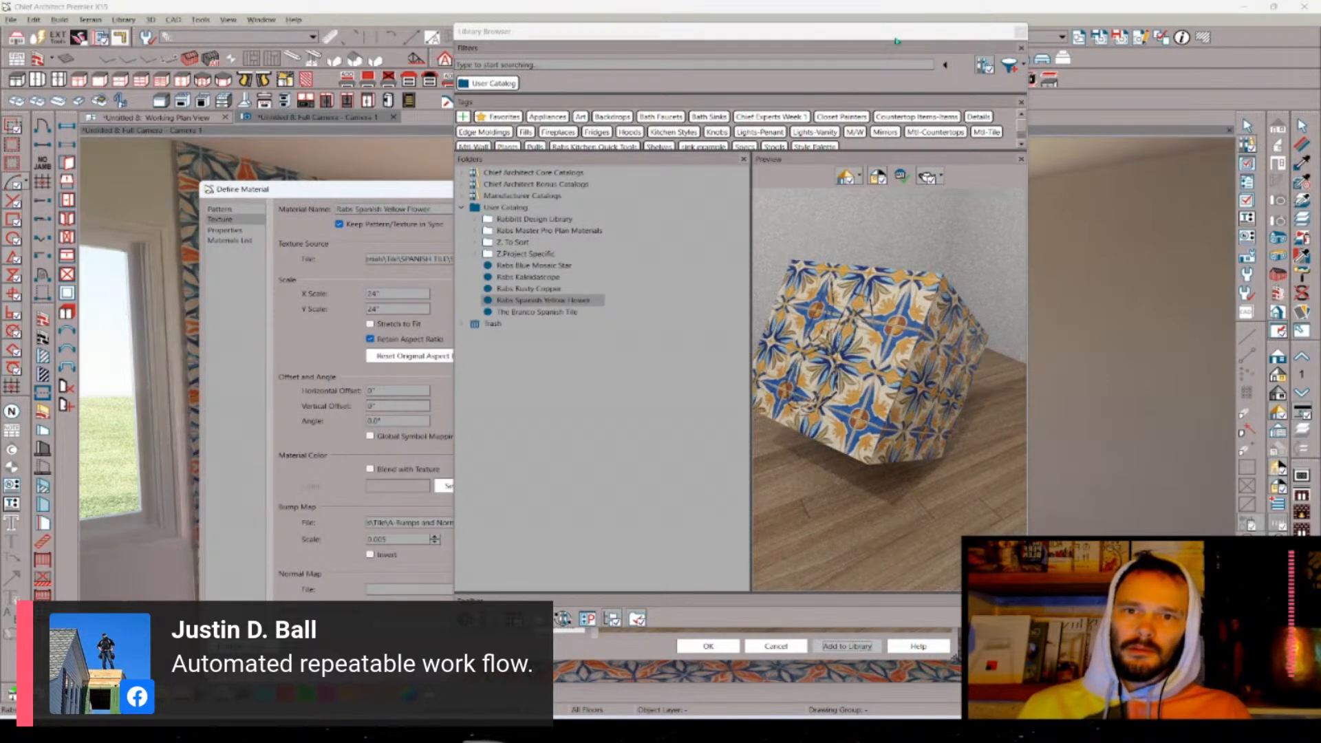
- Change the material's texture to Spanish Tile-5.jpg and its roughness map to Spanish Tile-5 Roughness.jpg
click(409, 190)
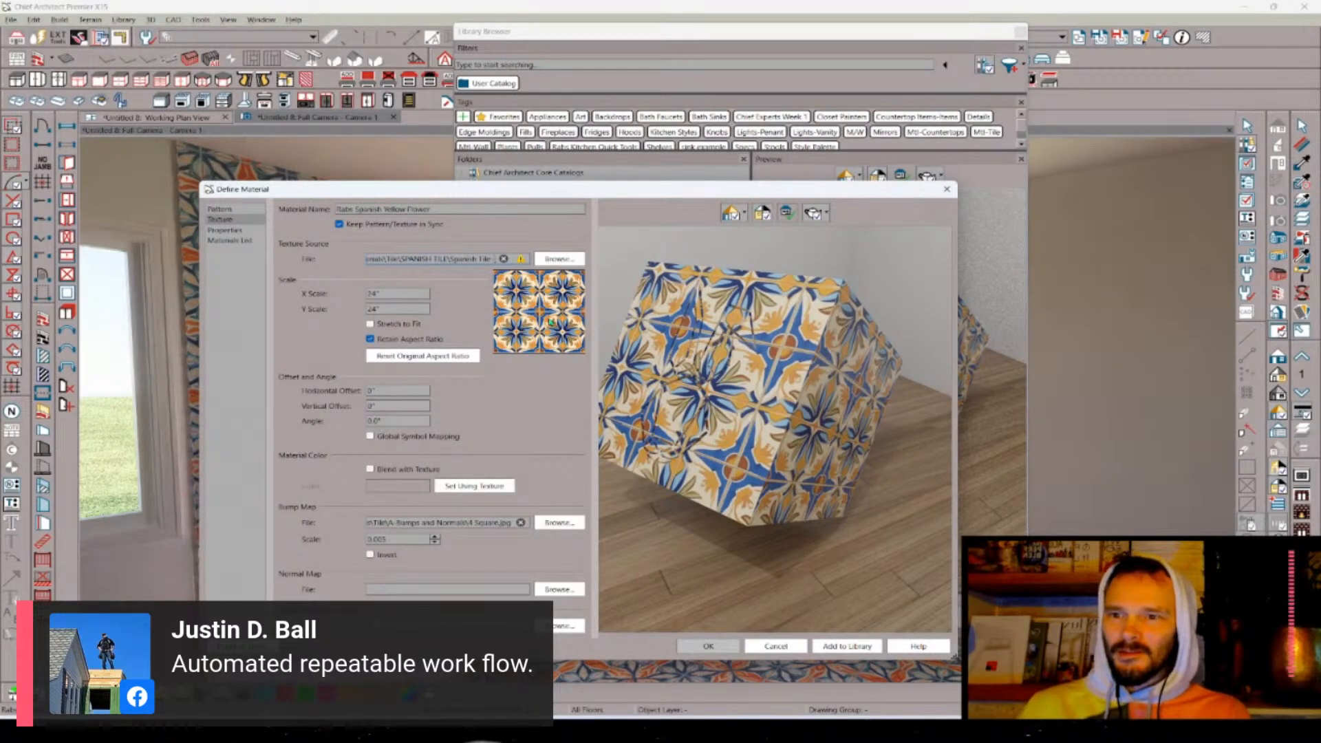
text(5.jpg)
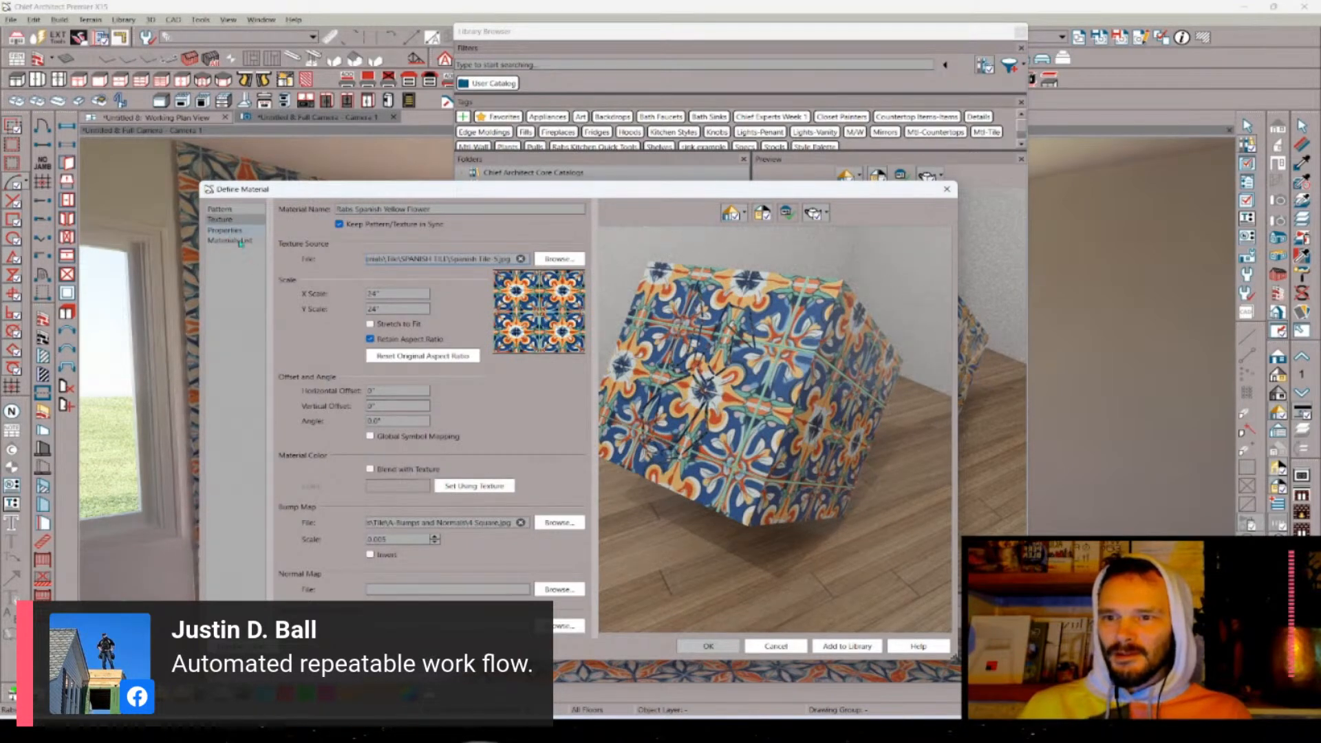
click(229, 233)
click(459, 357)
key(BackSpace)
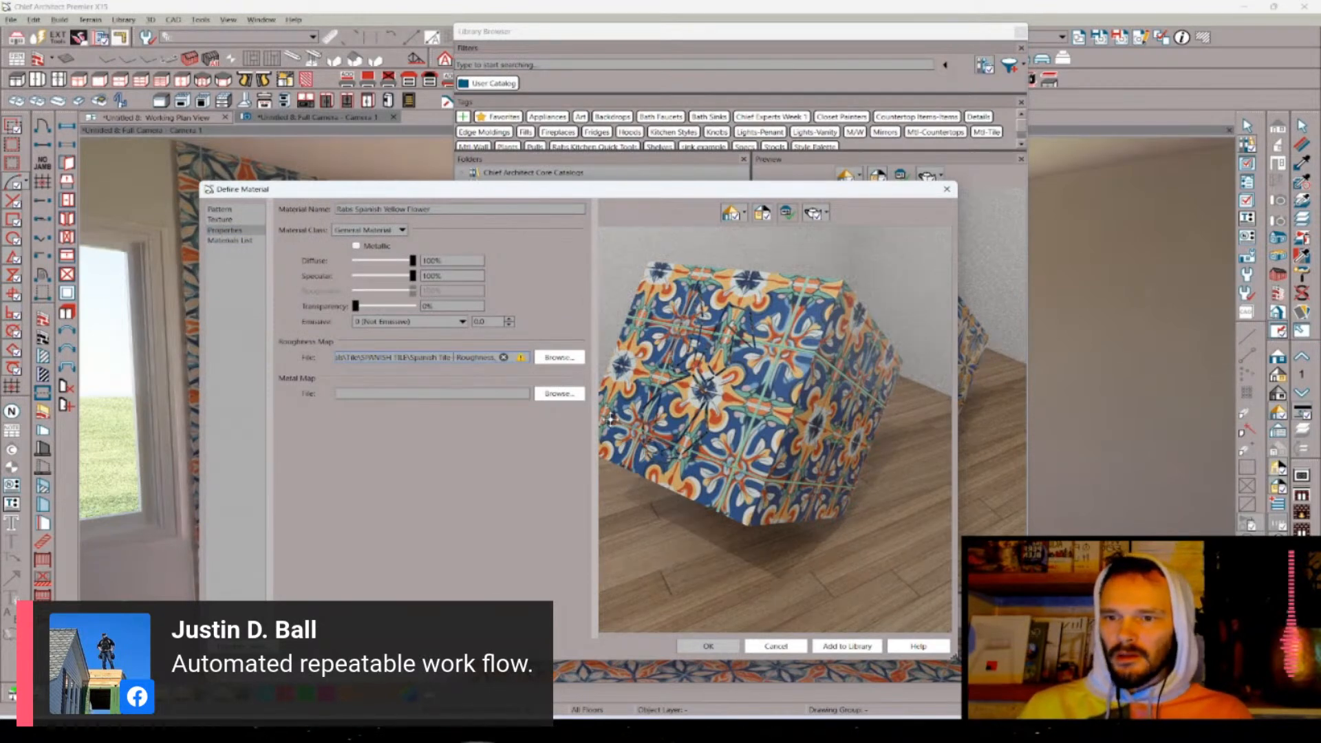
text(5)
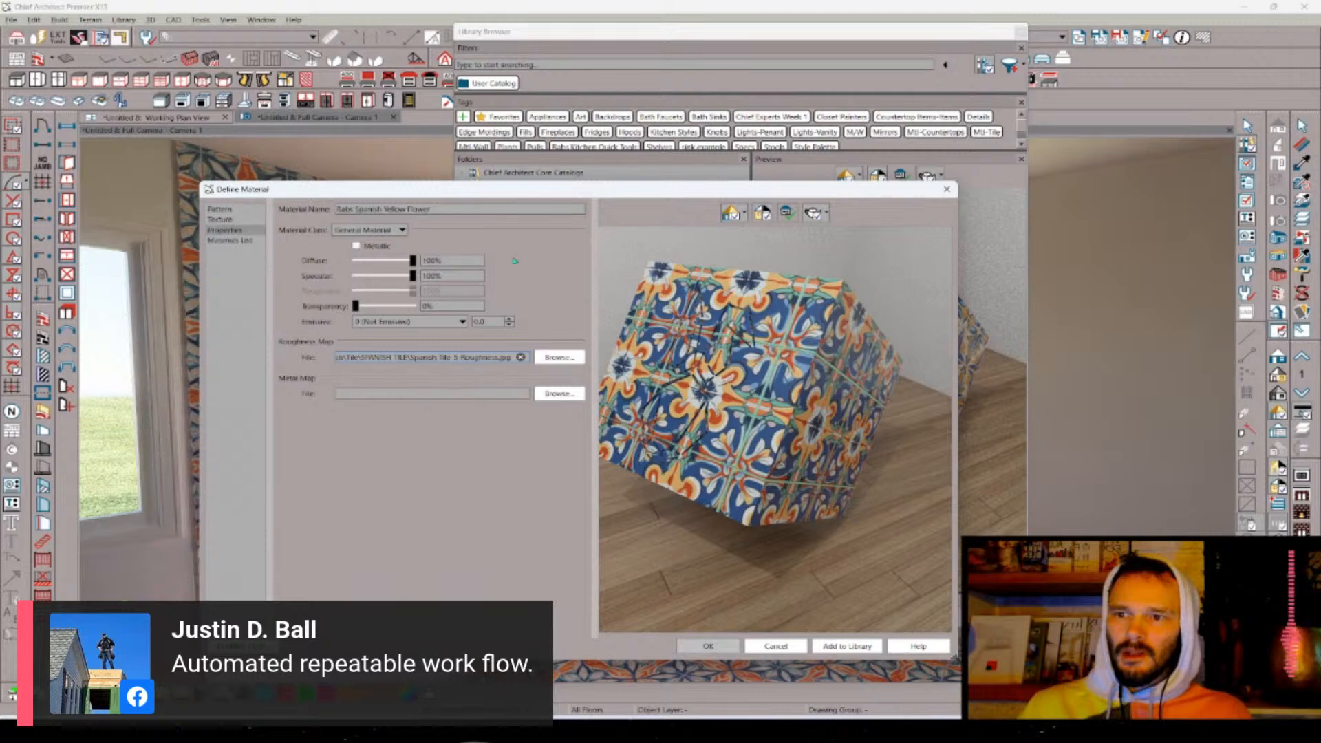
- Rename the material as Rabs Spanish Orange and add it to the library
drag(432, 209, 386, 213)
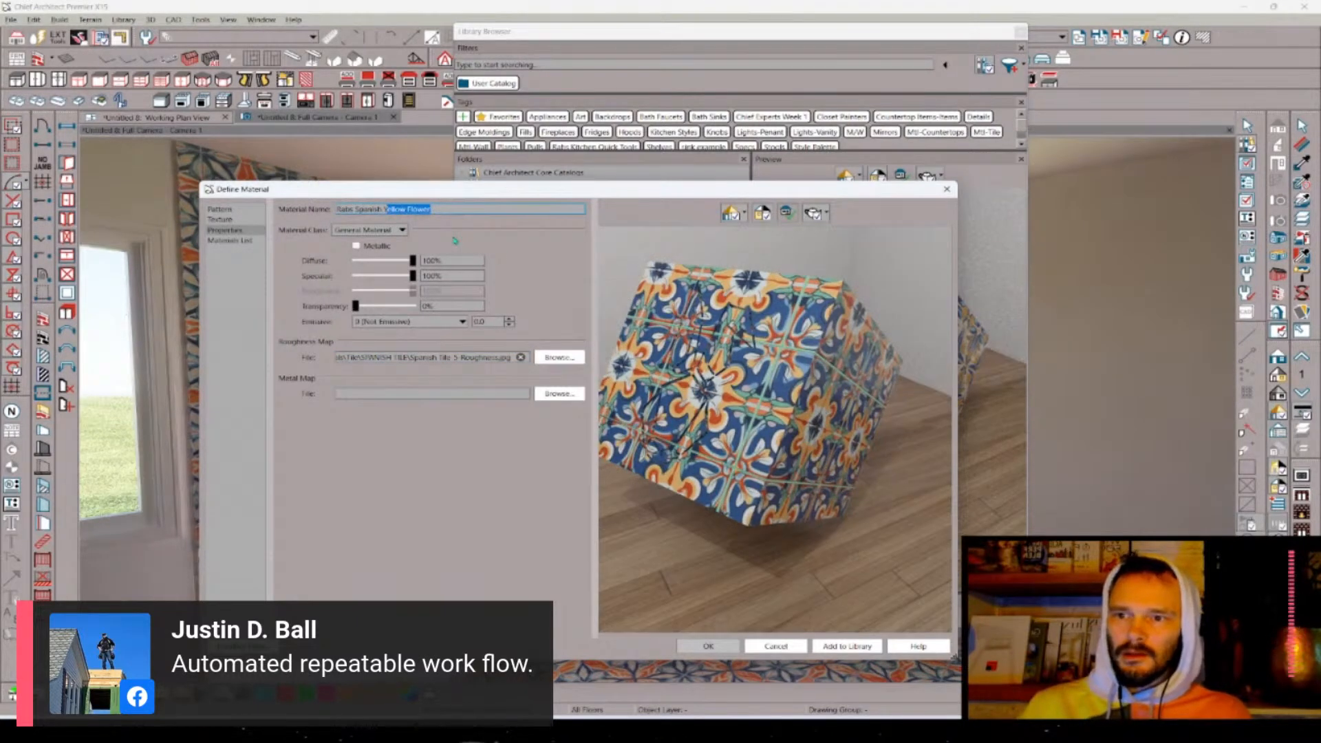
key(BackSpace)
text(Orange)
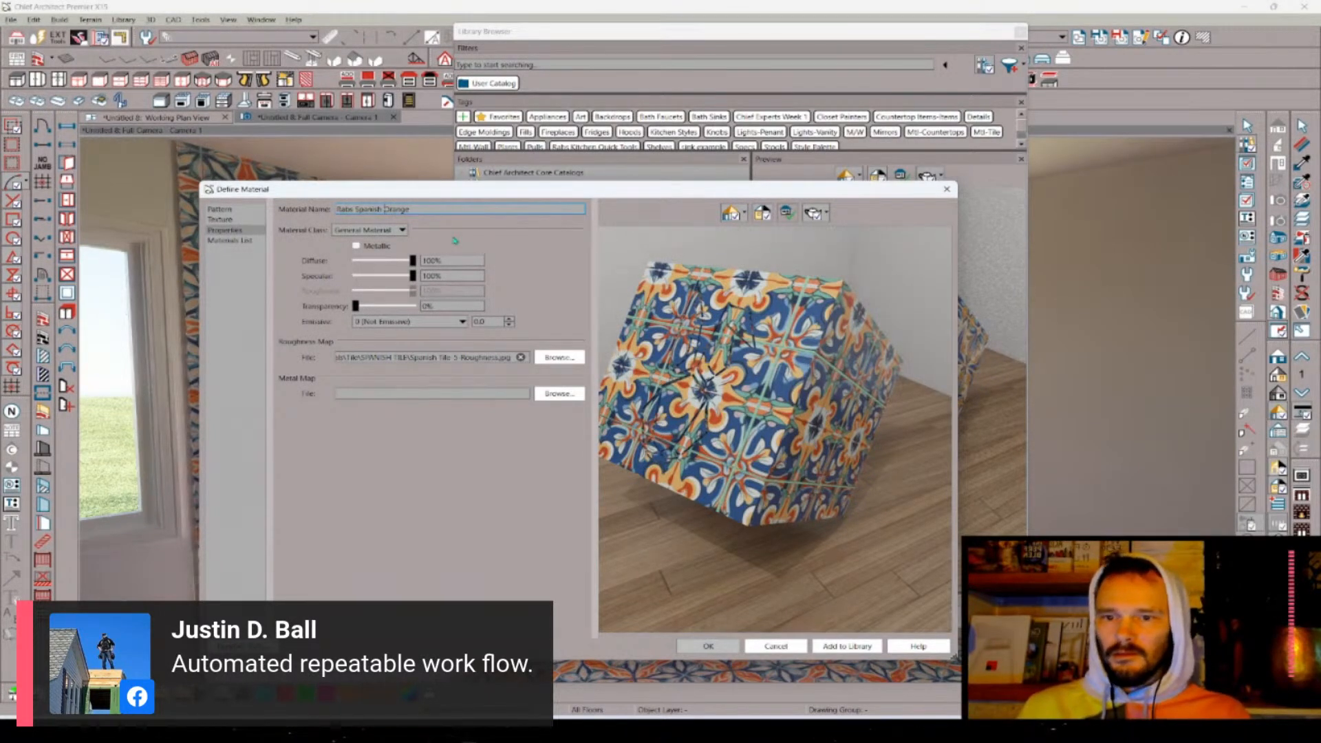
click(853, 646)
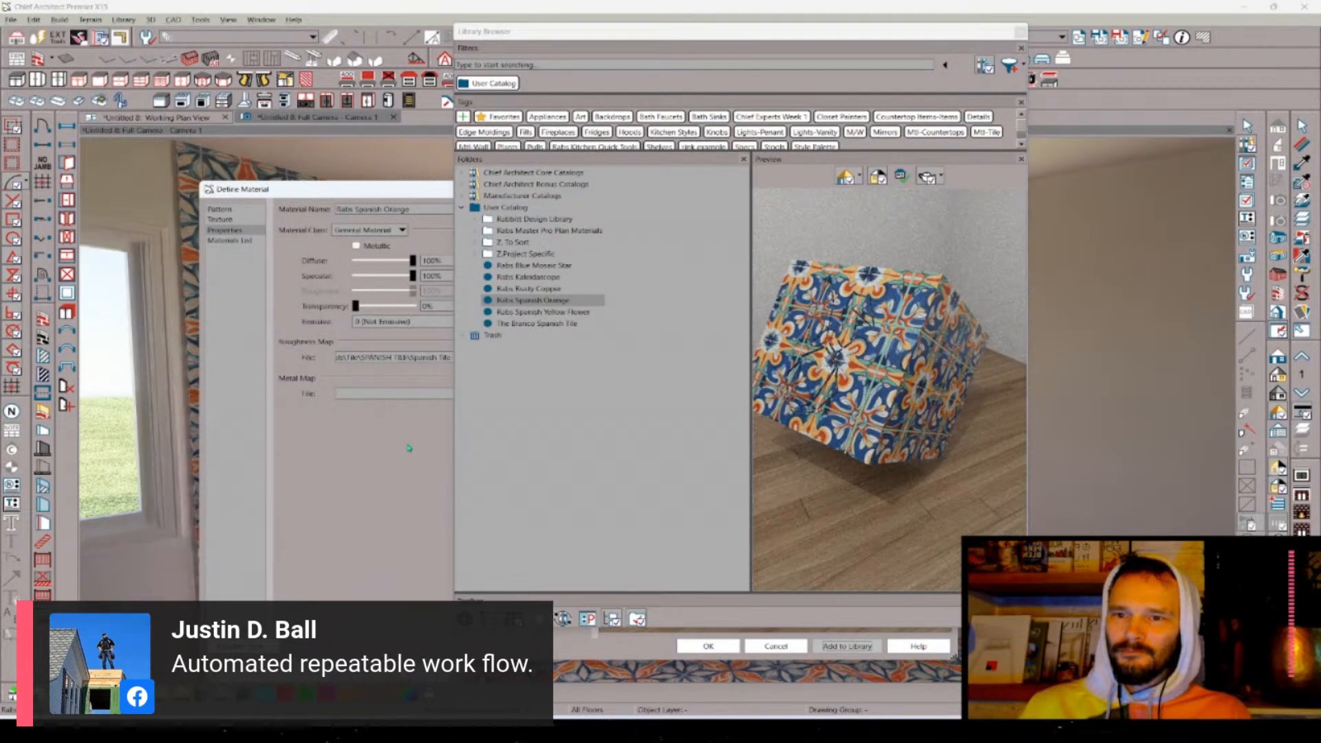
- Change the material's roughness map to Spanish Tile-6 Roughness.jpg and its texture to Spanish Tile-6.jpg
click(417, 197)
click(459, 358)
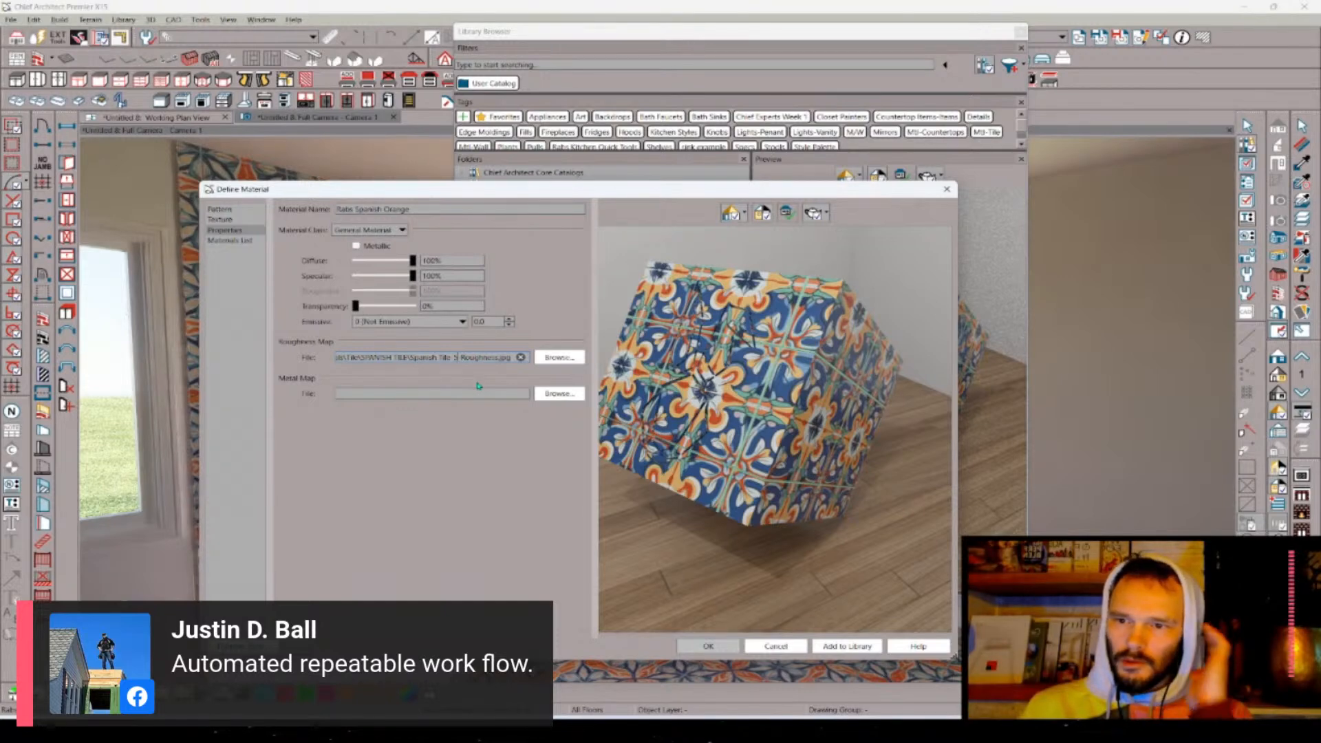
key(BackSpace)
text(6)
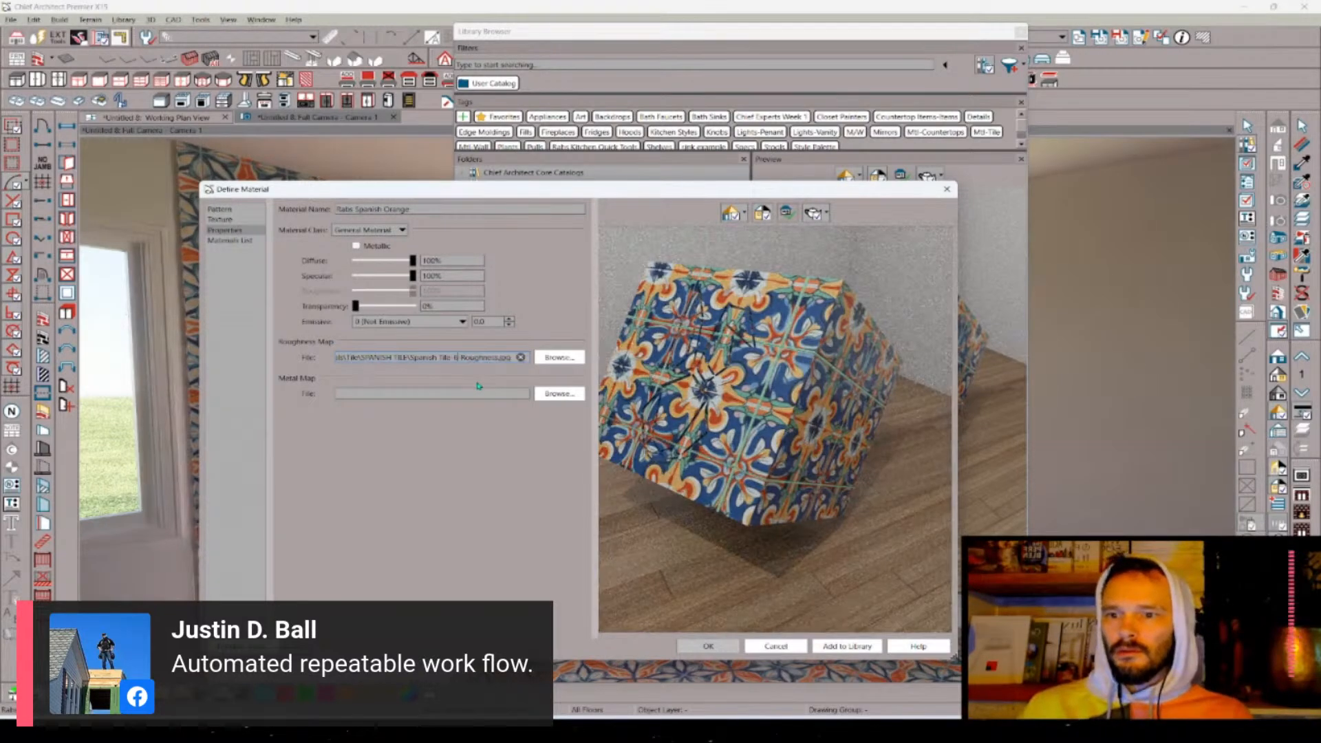
click(220, 219)
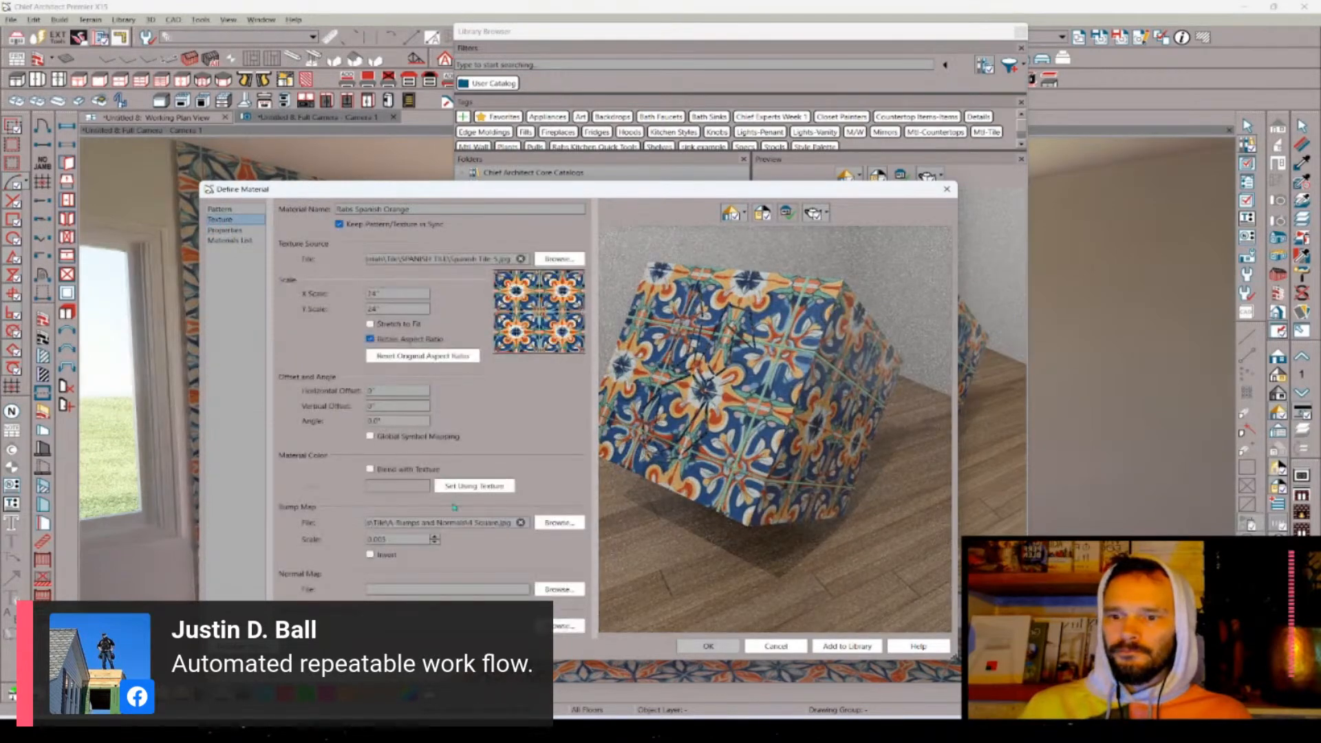
click(496, 259)
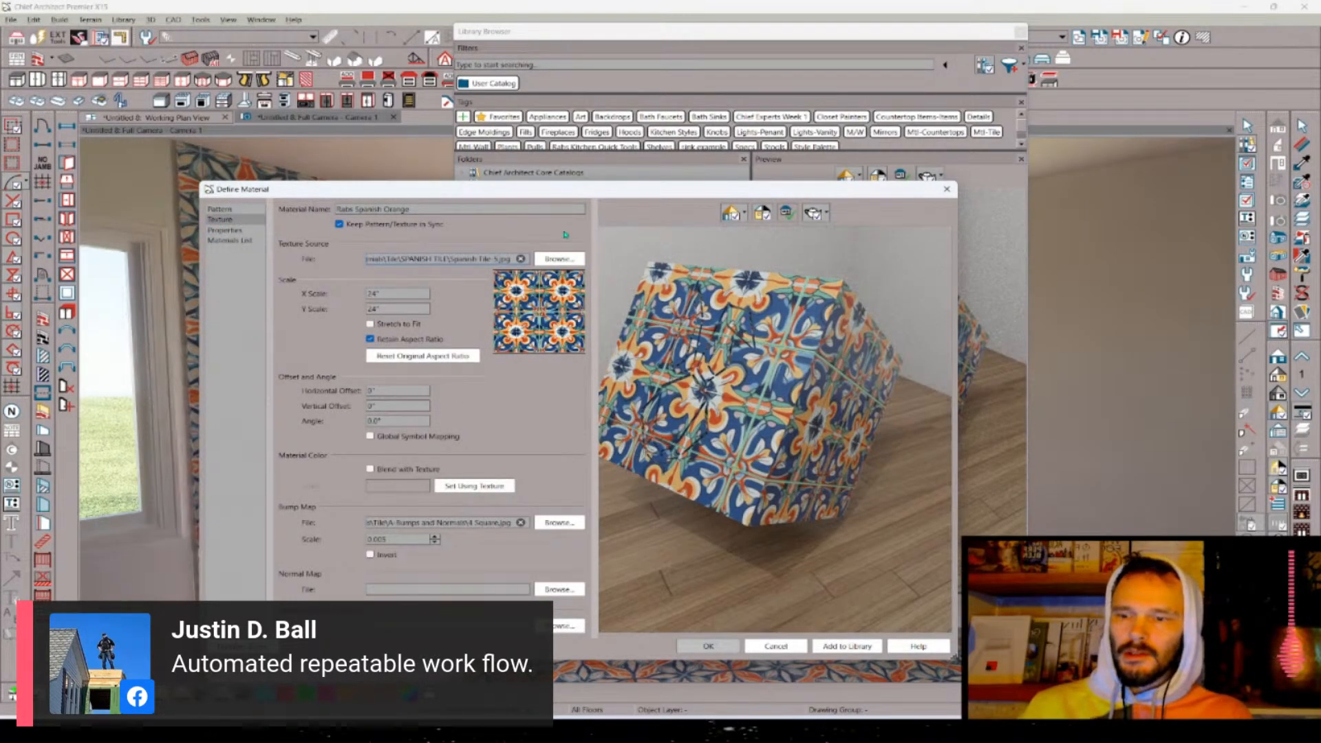
key(BackSpace)
text(6)
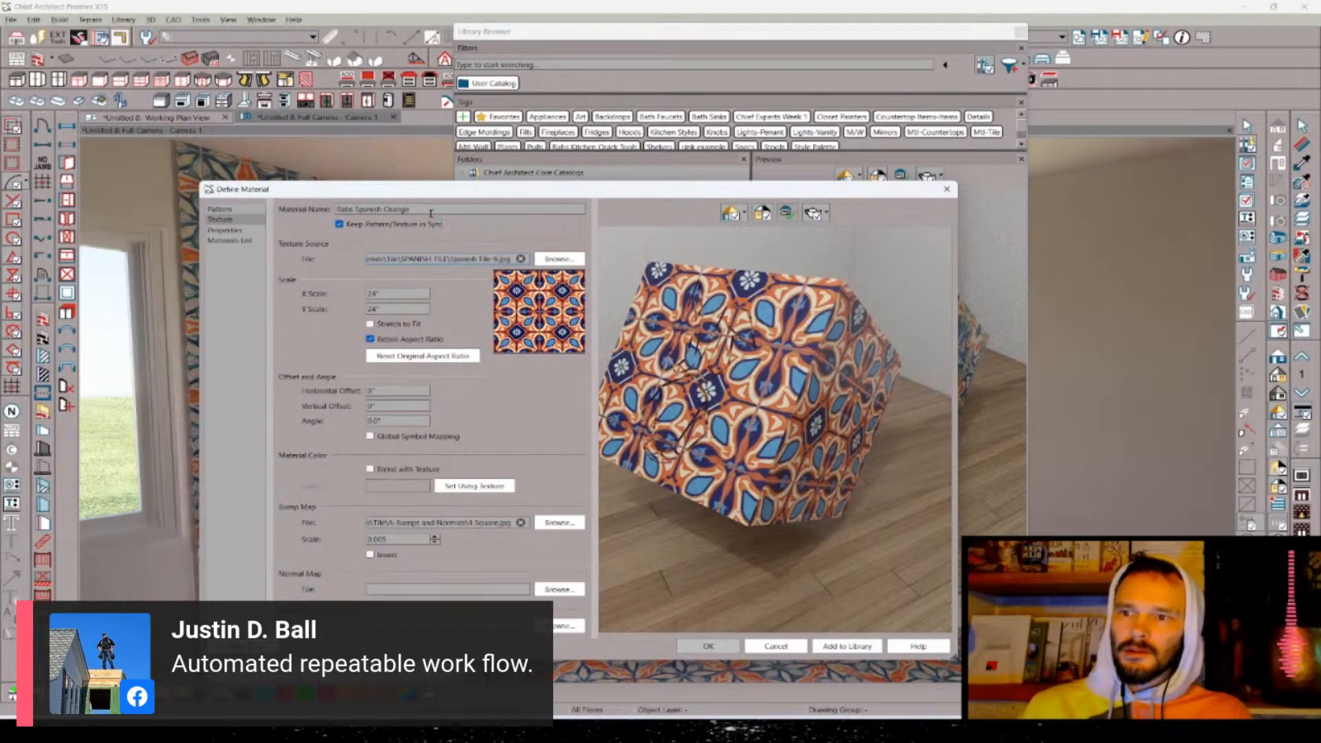
- Rename the material as Rabs Spanish Provincial and add it to the library
drag(410, 209, 385, 216)
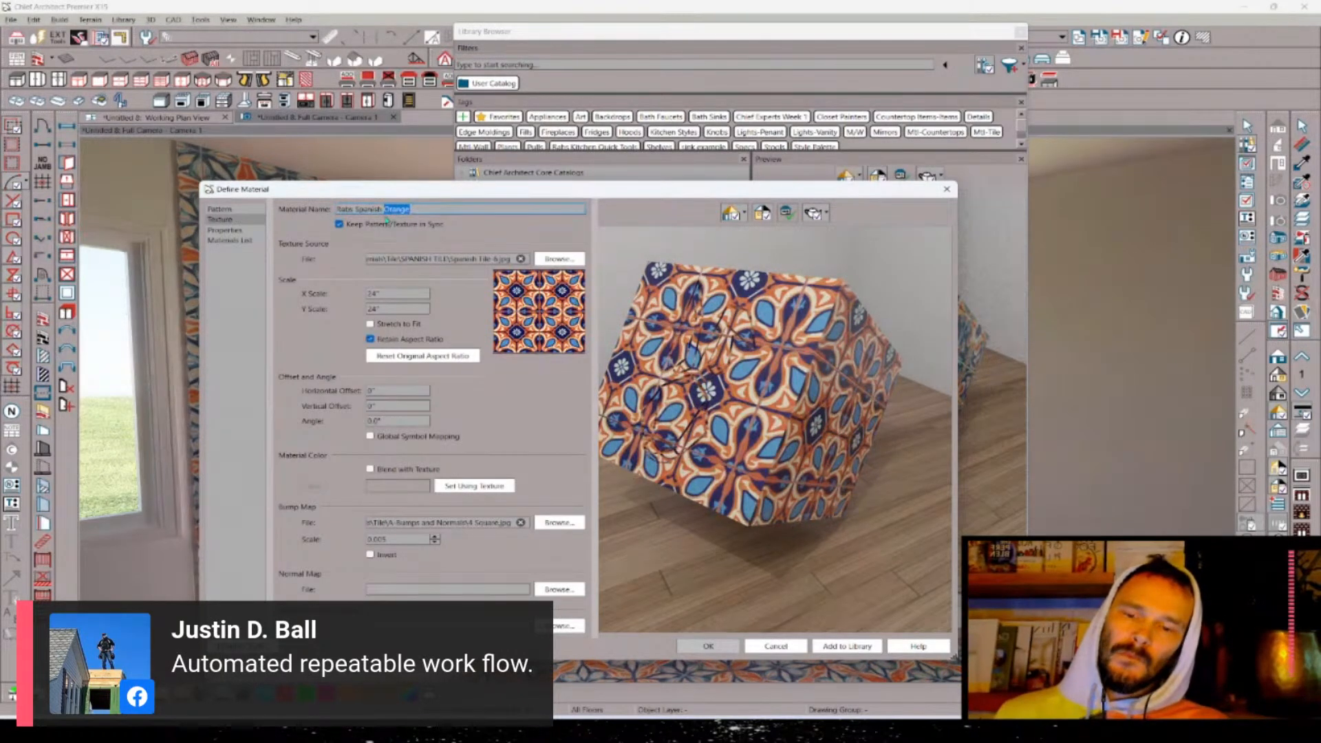
text(Provincial)
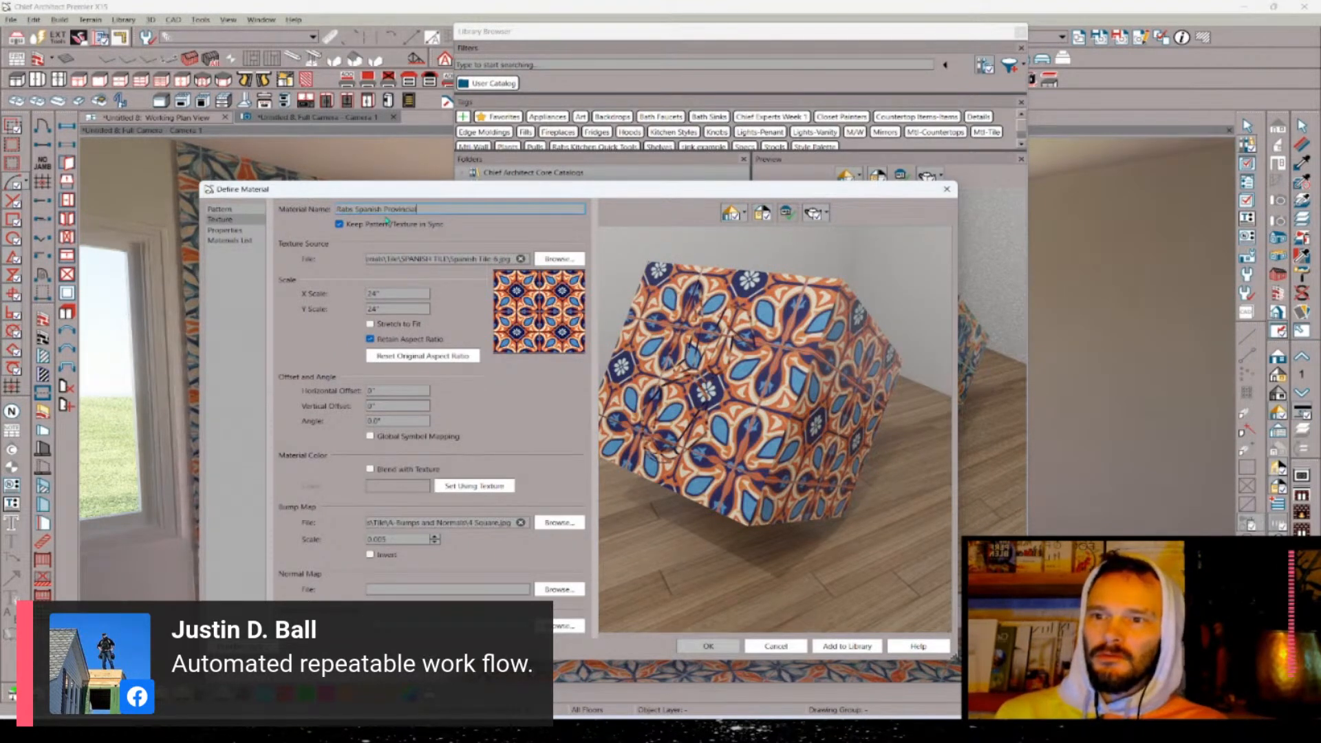
click(856, 647)
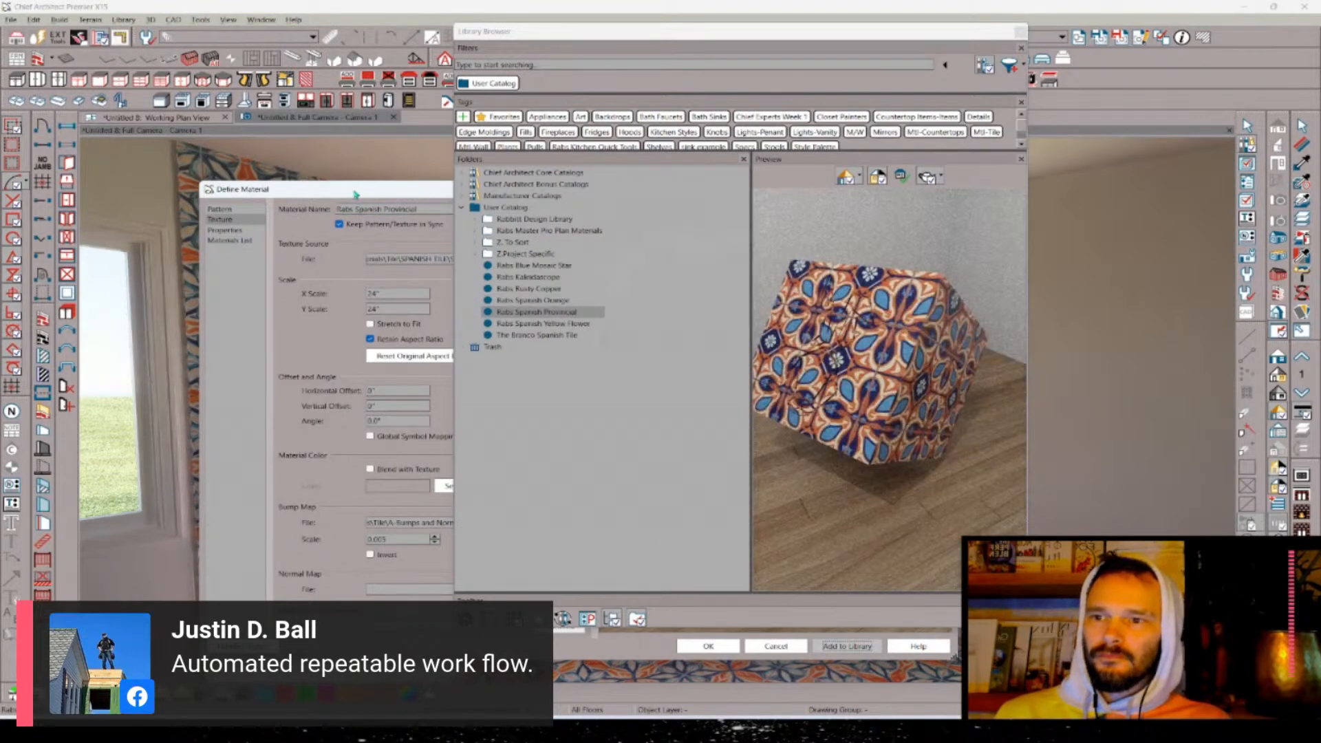
- Change the material's texture source to Spanish Tile-7.jpg
click(356, 192)
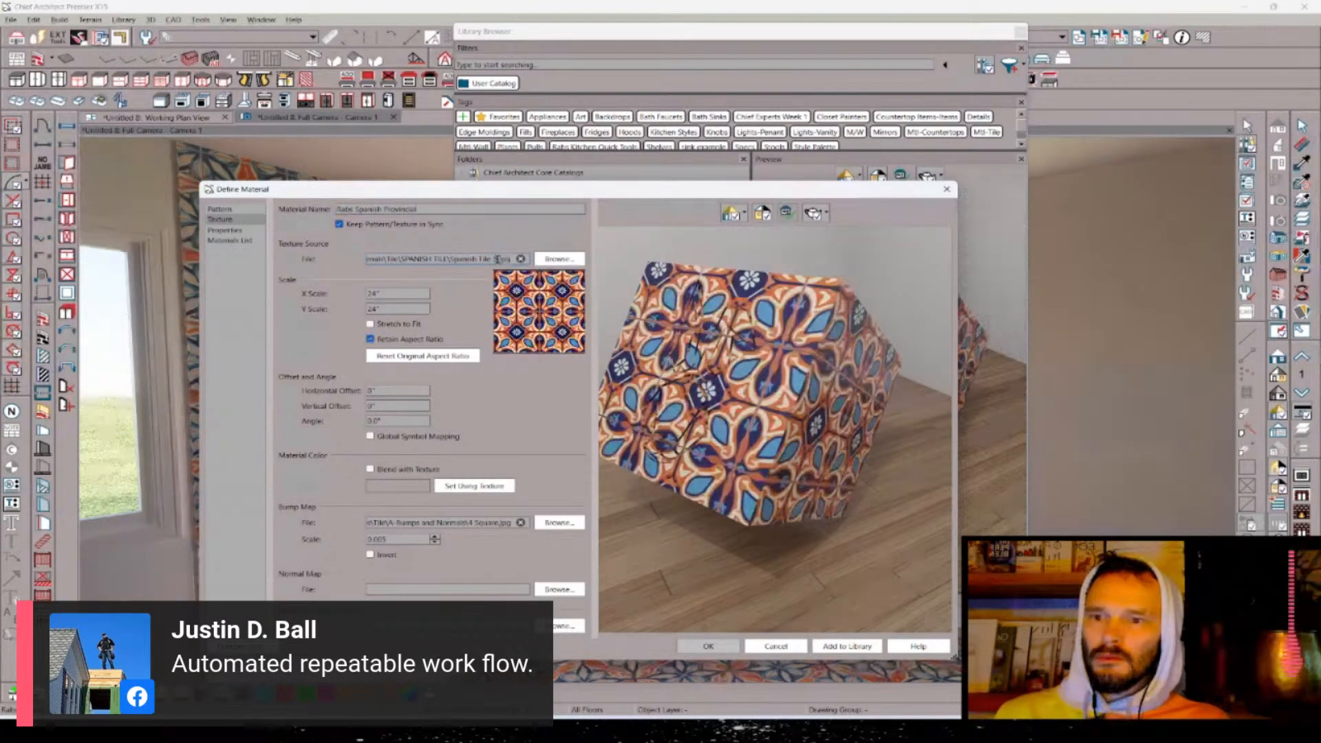
key(BackSpace)
text(7)
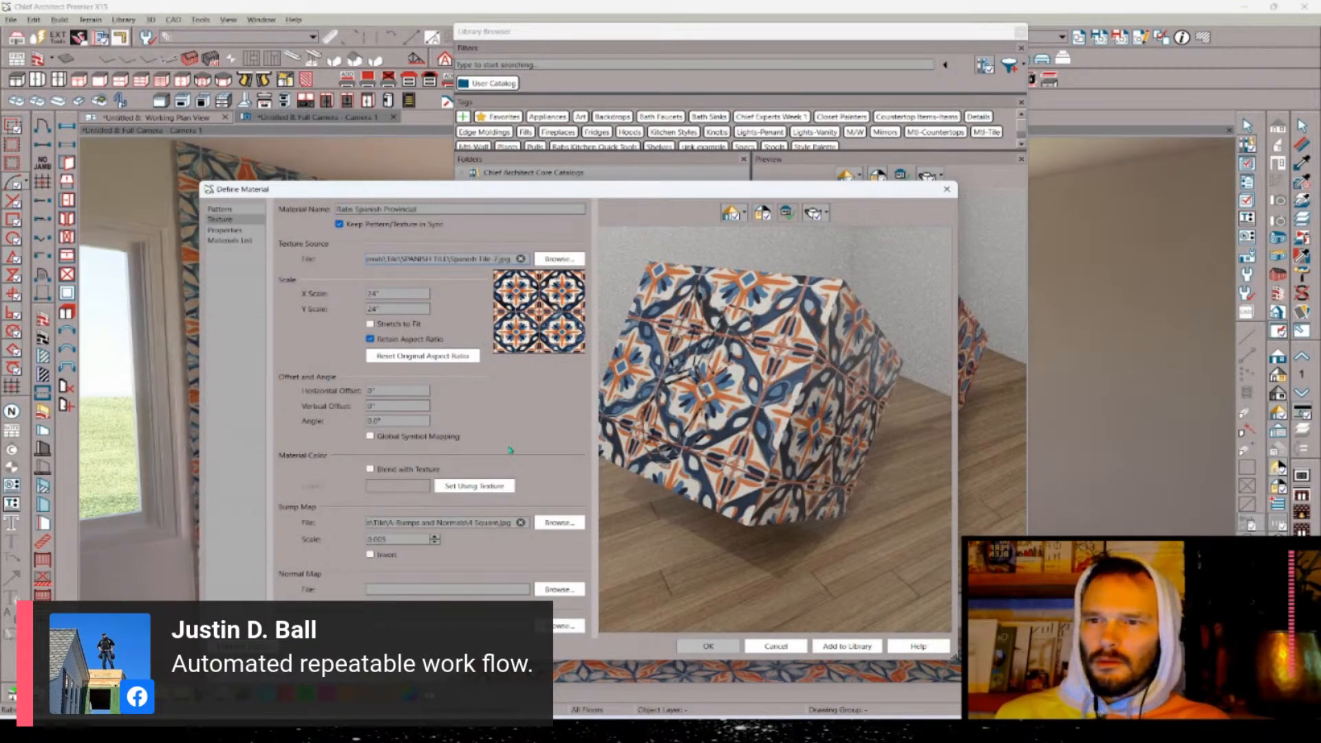
- Try Spanish Tile-7 Roughness.jpg as the material's roughness map and clear the roughness map file
click(231, 231)
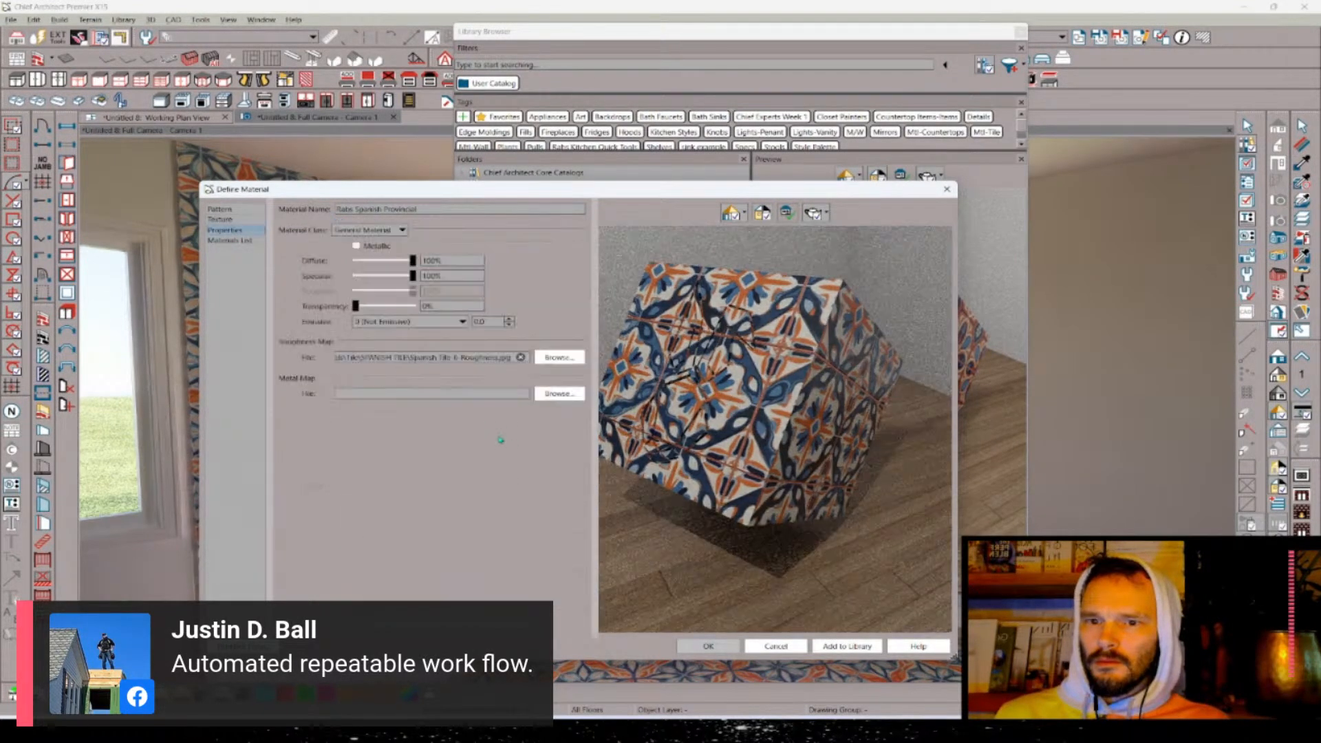
click(457, 358)
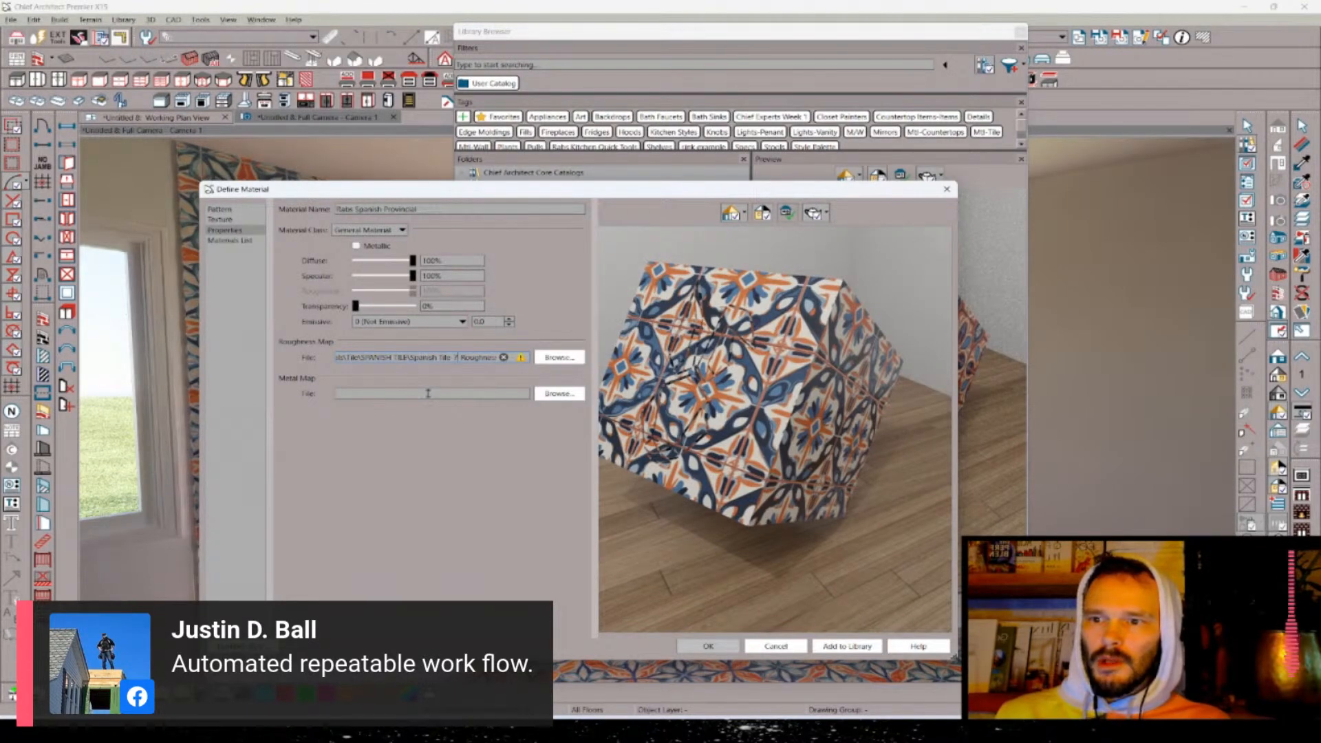
click(503, 357)
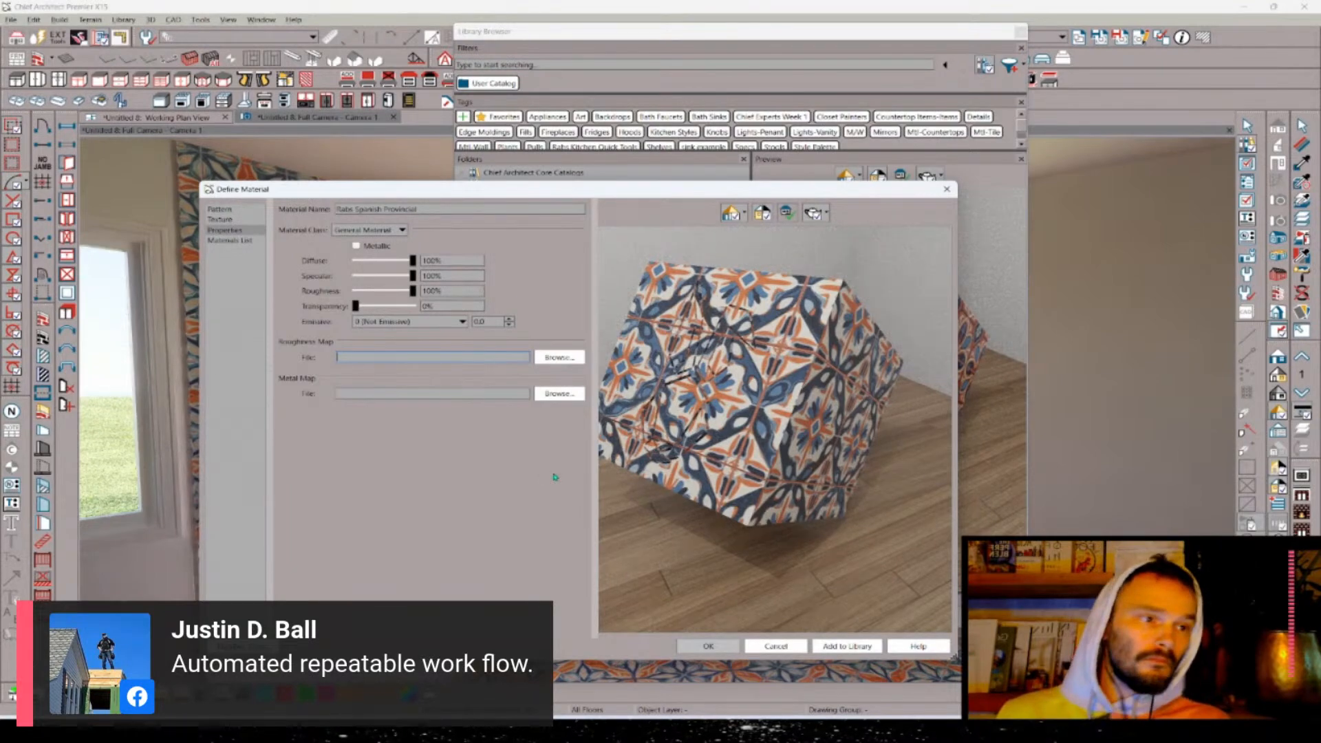
key(alt+Tab)
key(alt+Tab)
key(alt+Tab)
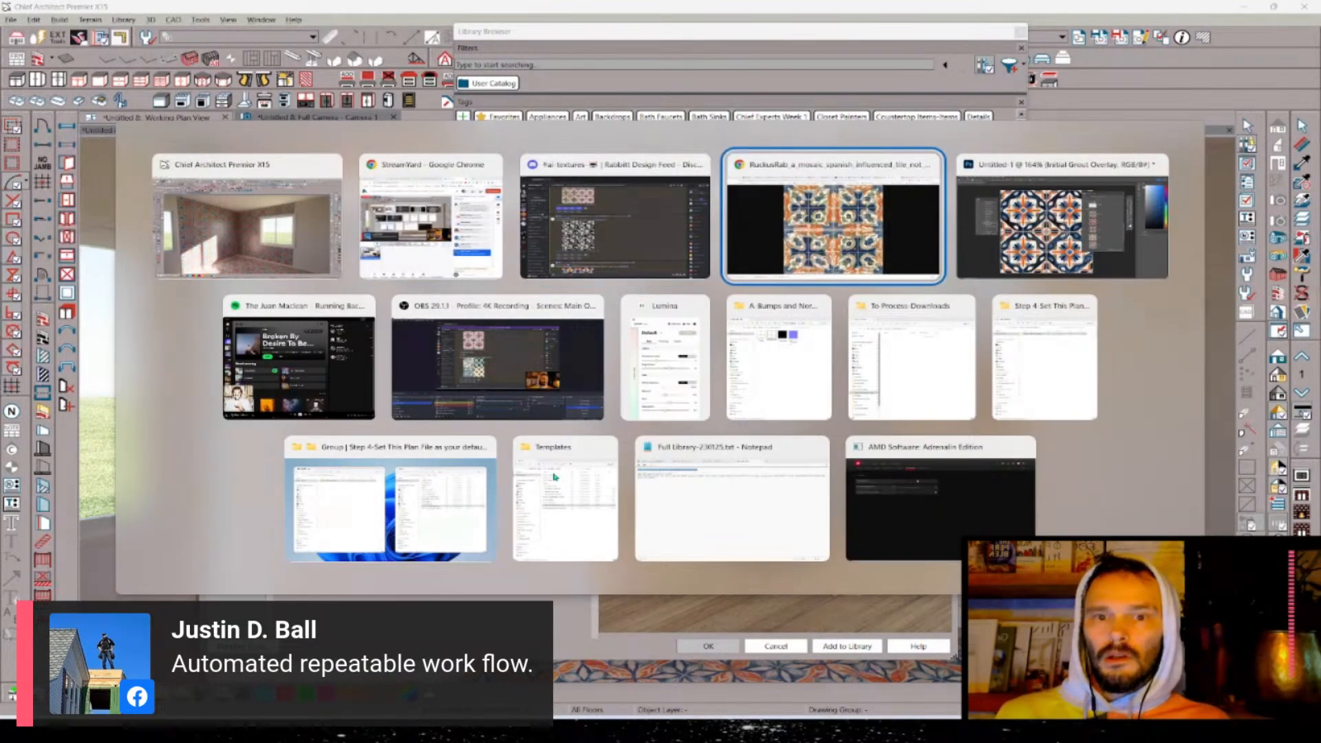
key(Escape)
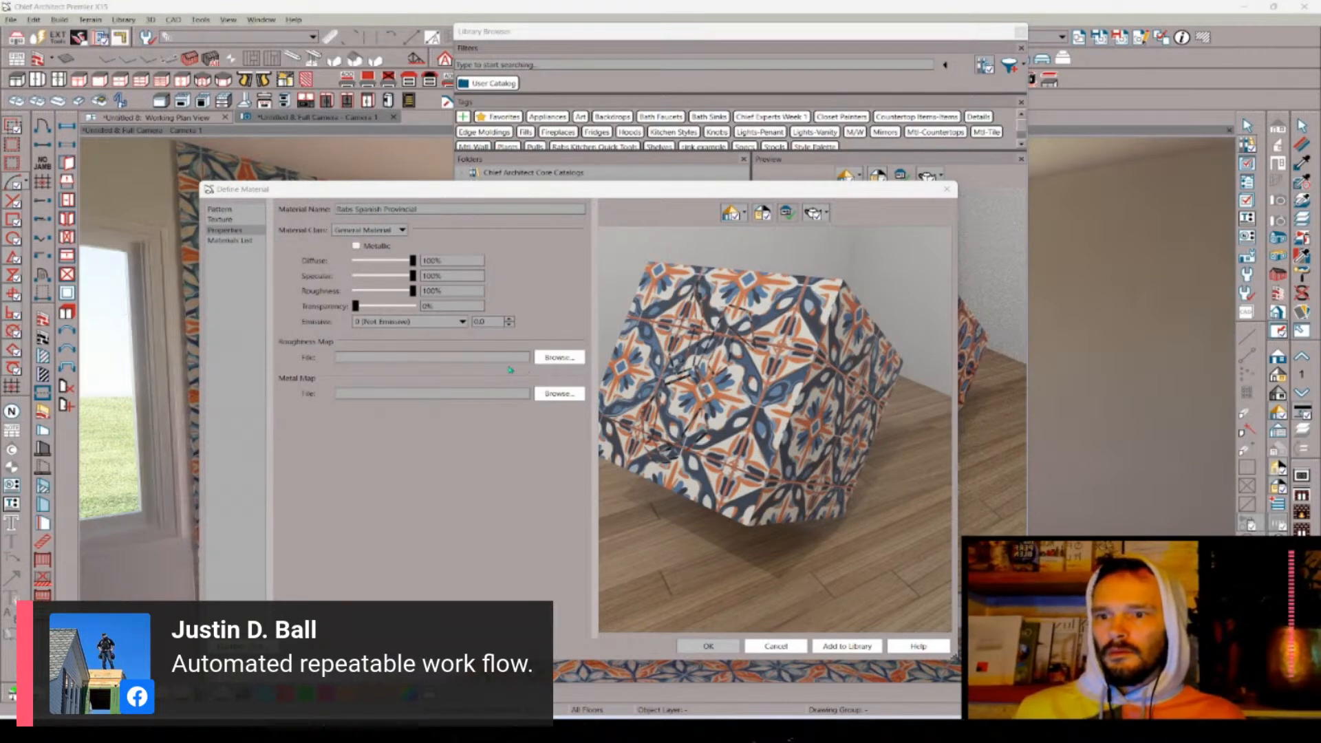
- Assign Spanish Tile-7 Roughness.jpg as the material's roughness map and rename the material Rabs Spanish Lace
click(558, 357)
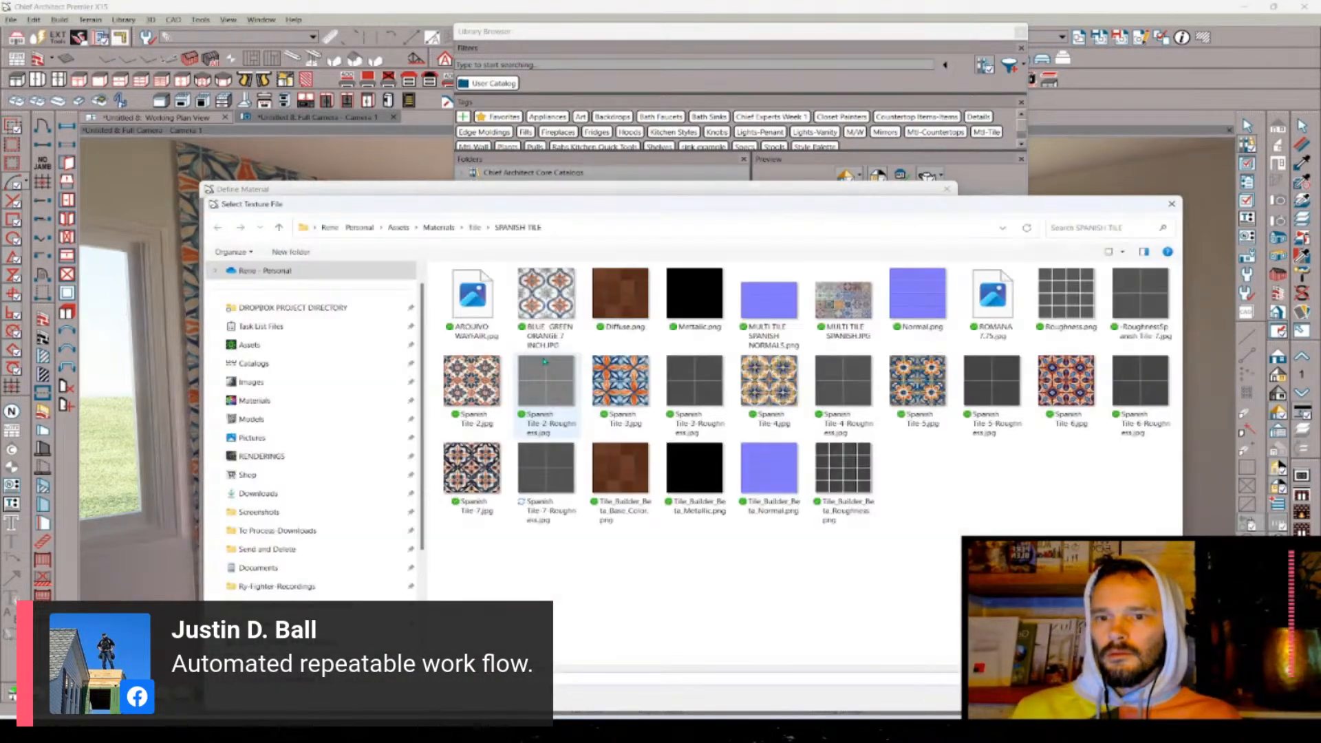
double_click(550, 471)
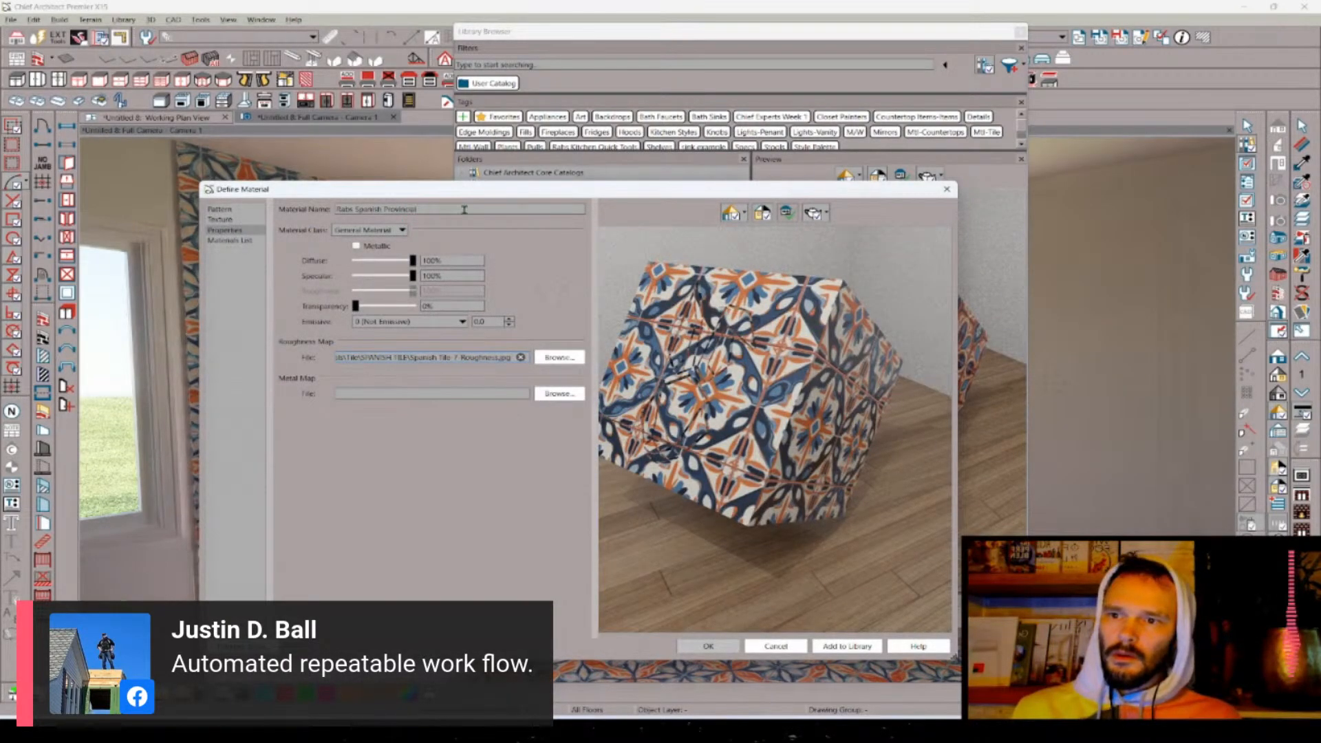
double_click(437, 209)
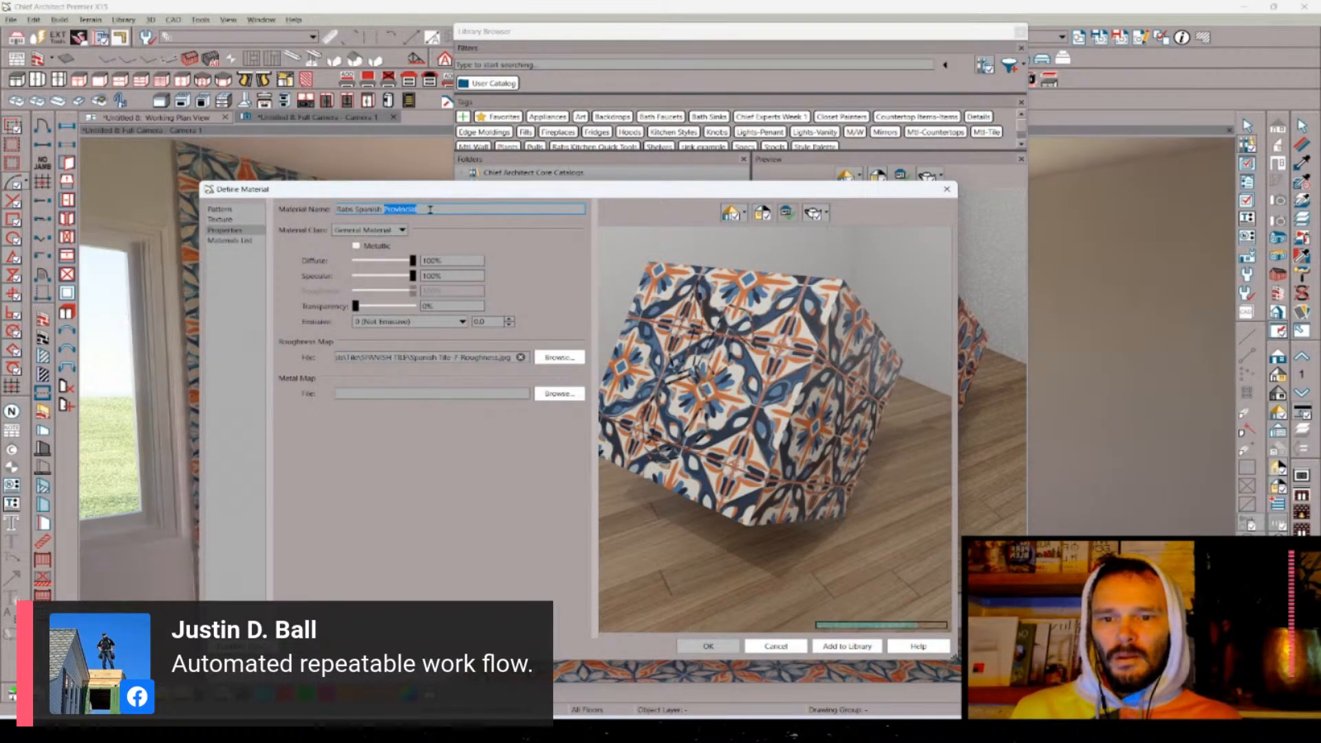
text(La)
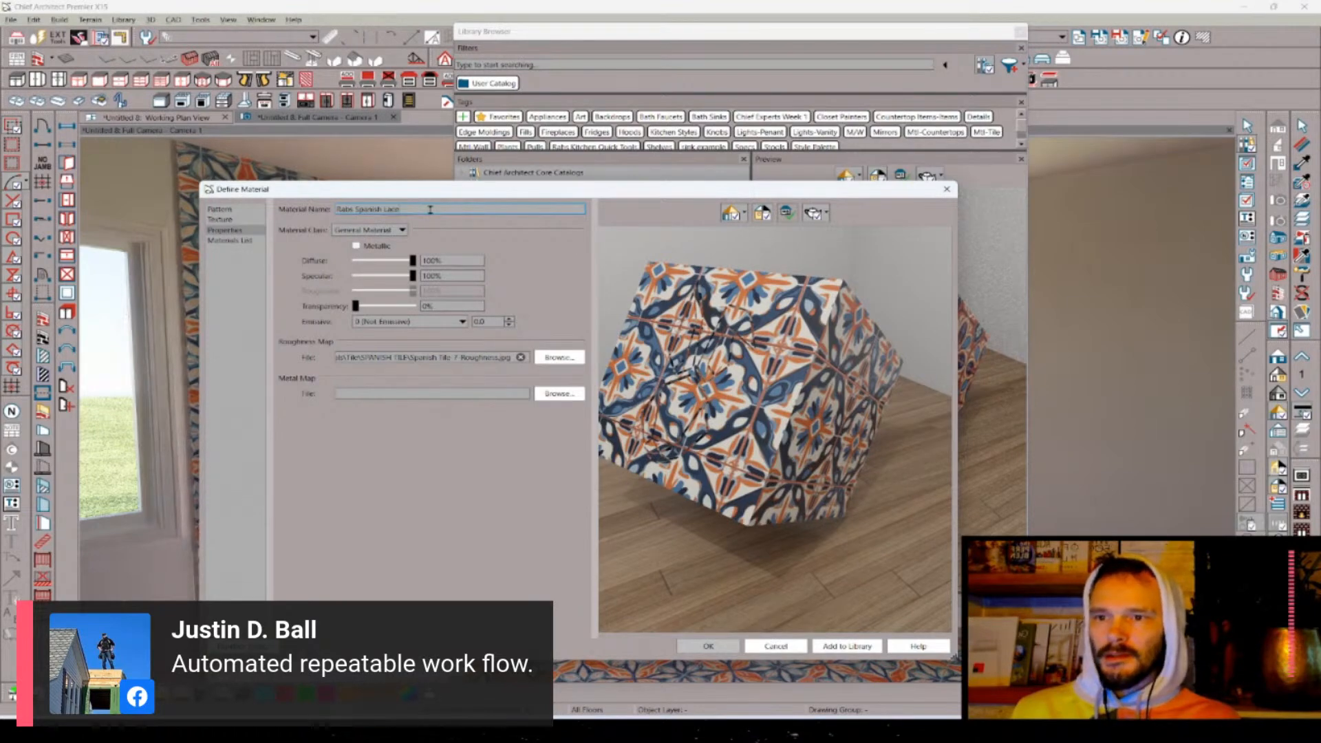
text(ce)
- Add the Rabs Spanish Lace material to the library and accept the material definition
click(846, 646)
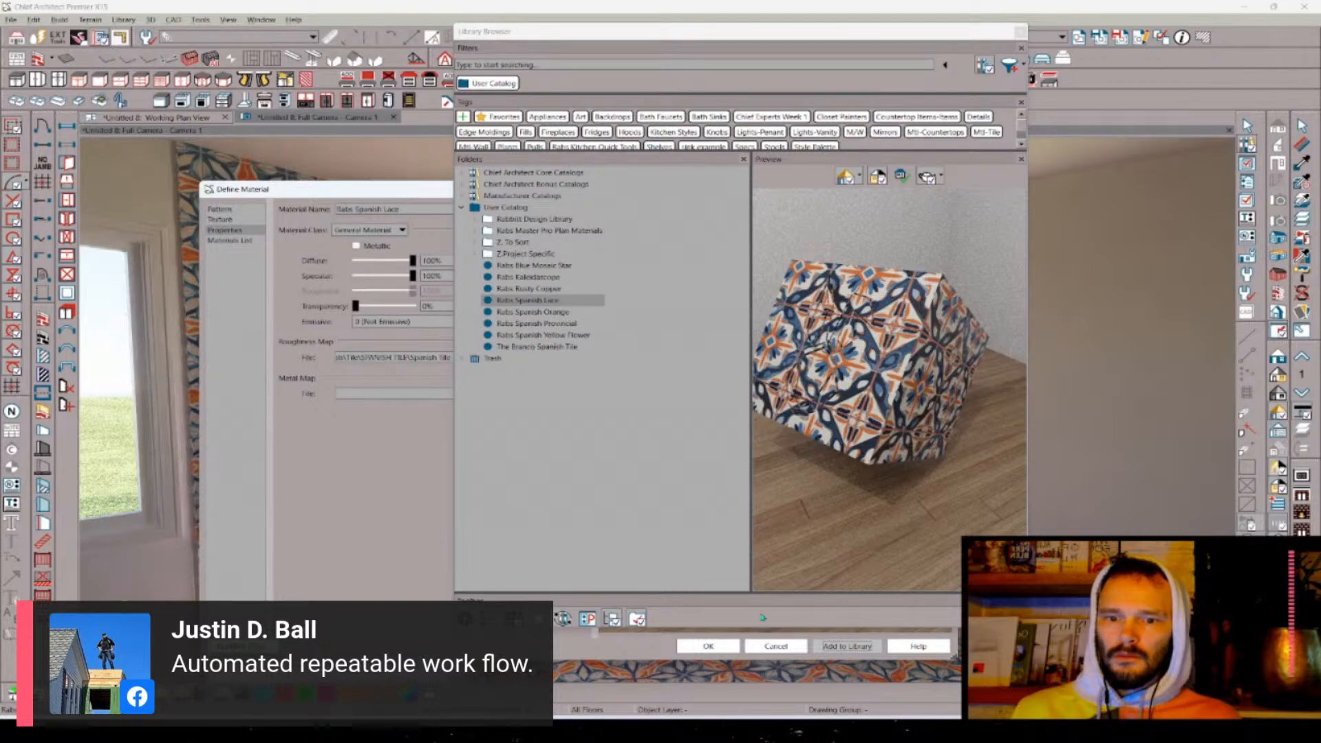
click(397, 192)
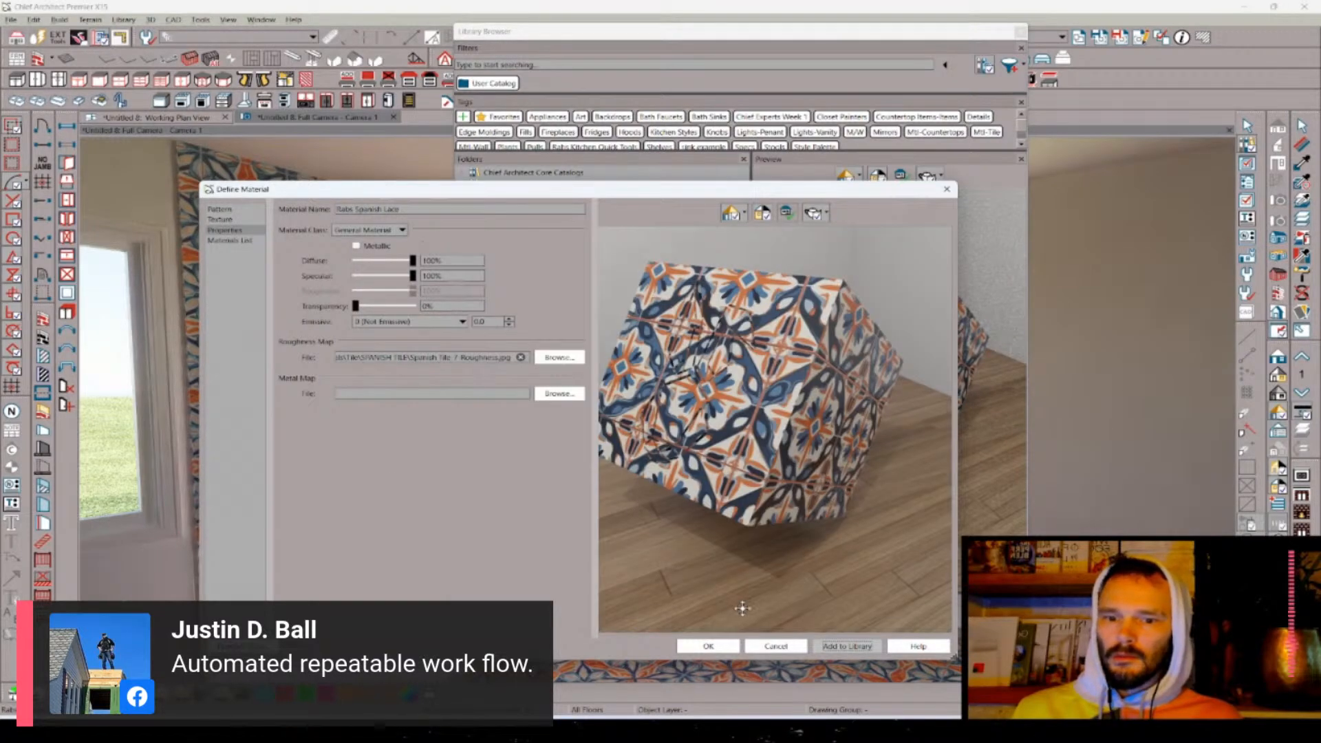
click(708, 646)
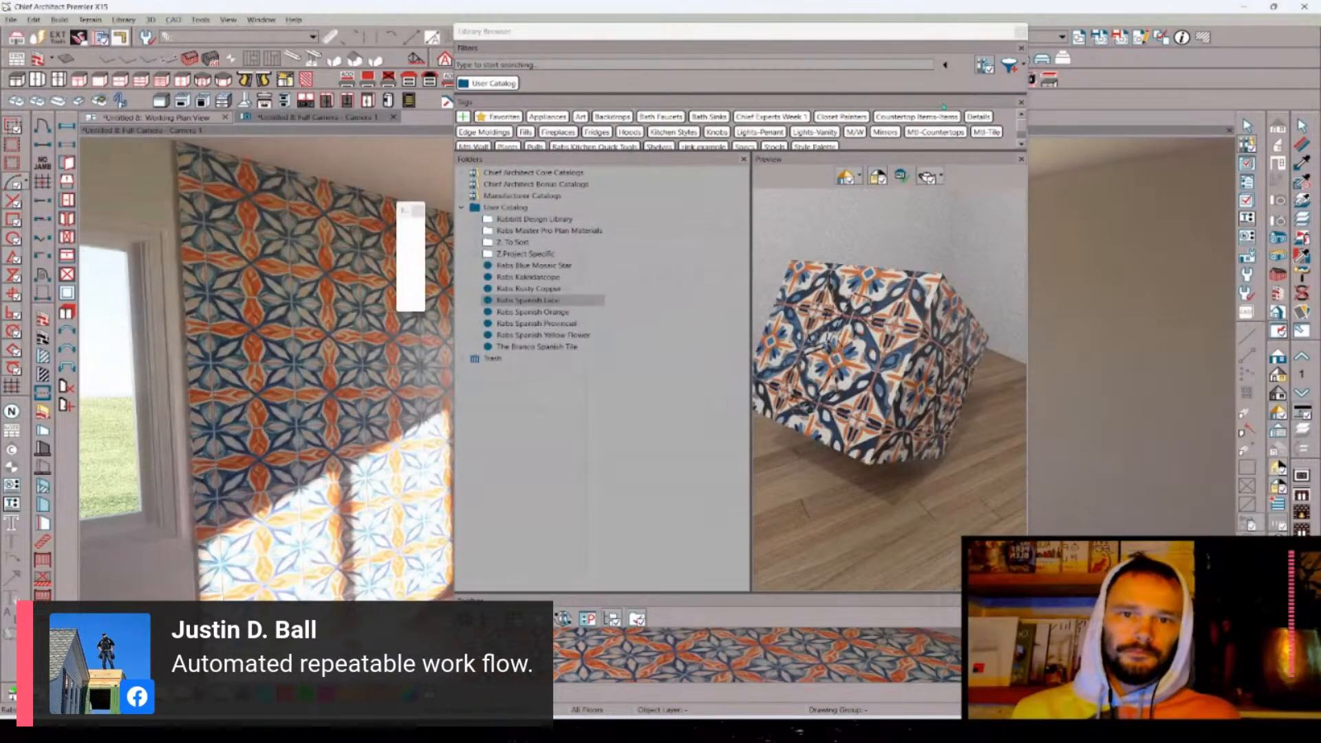
- Rename the last Spanish tile material in the user catalog to Rabs Spanish Branco
drag(954, 40, 1103, 55)
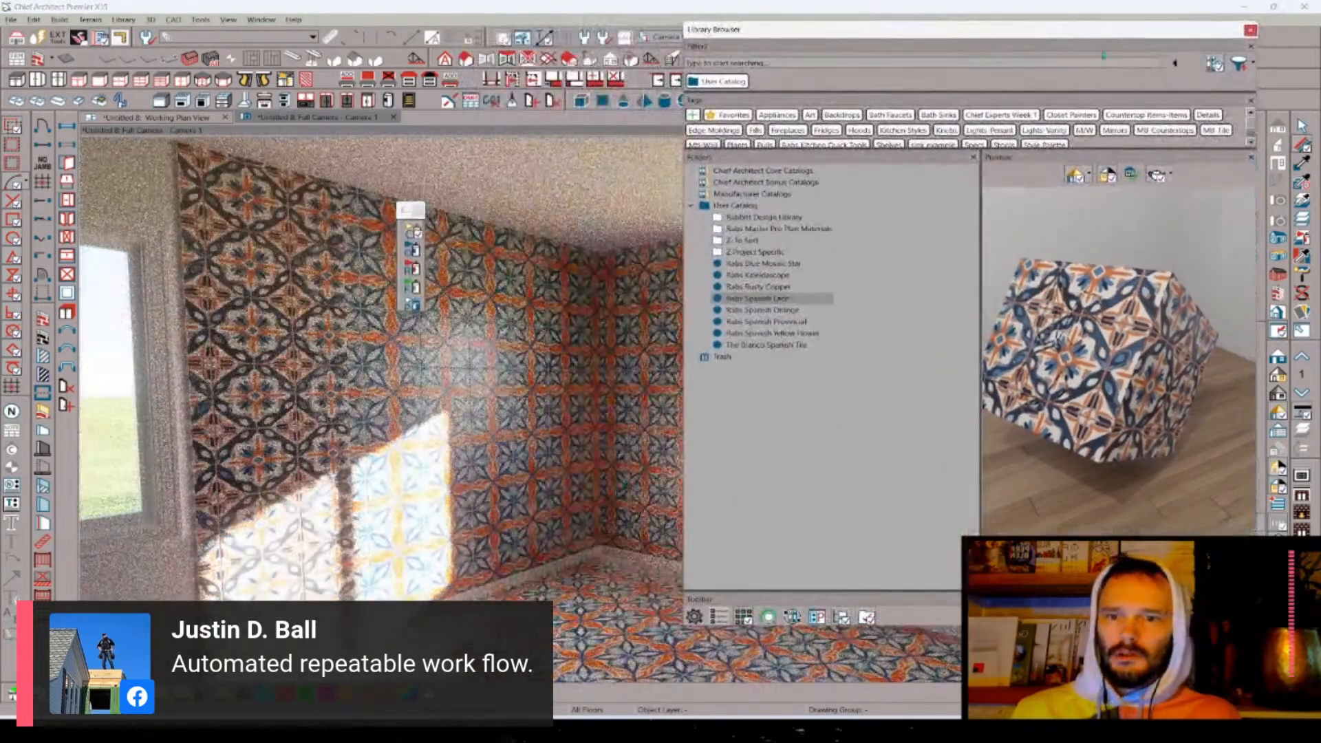
click(749, 346)
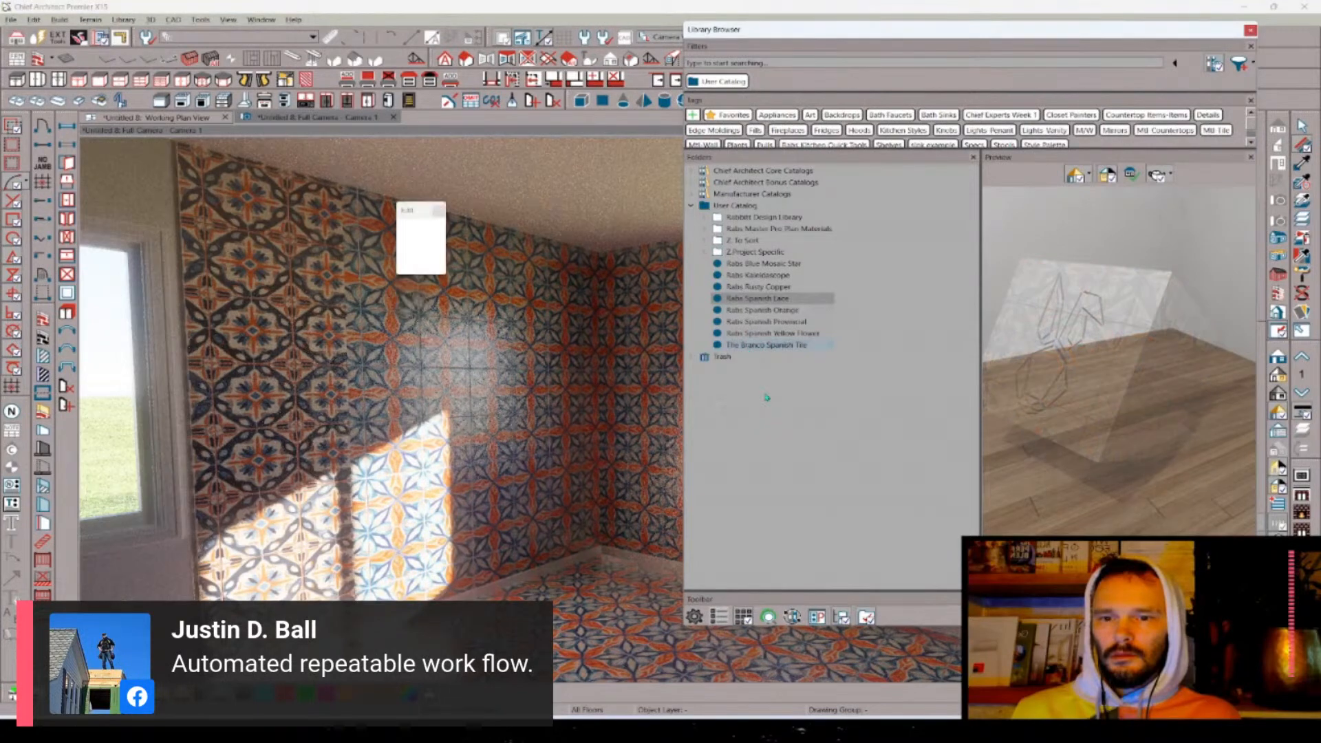
click(749, 346)
text(Rabs Spanish Bronco)
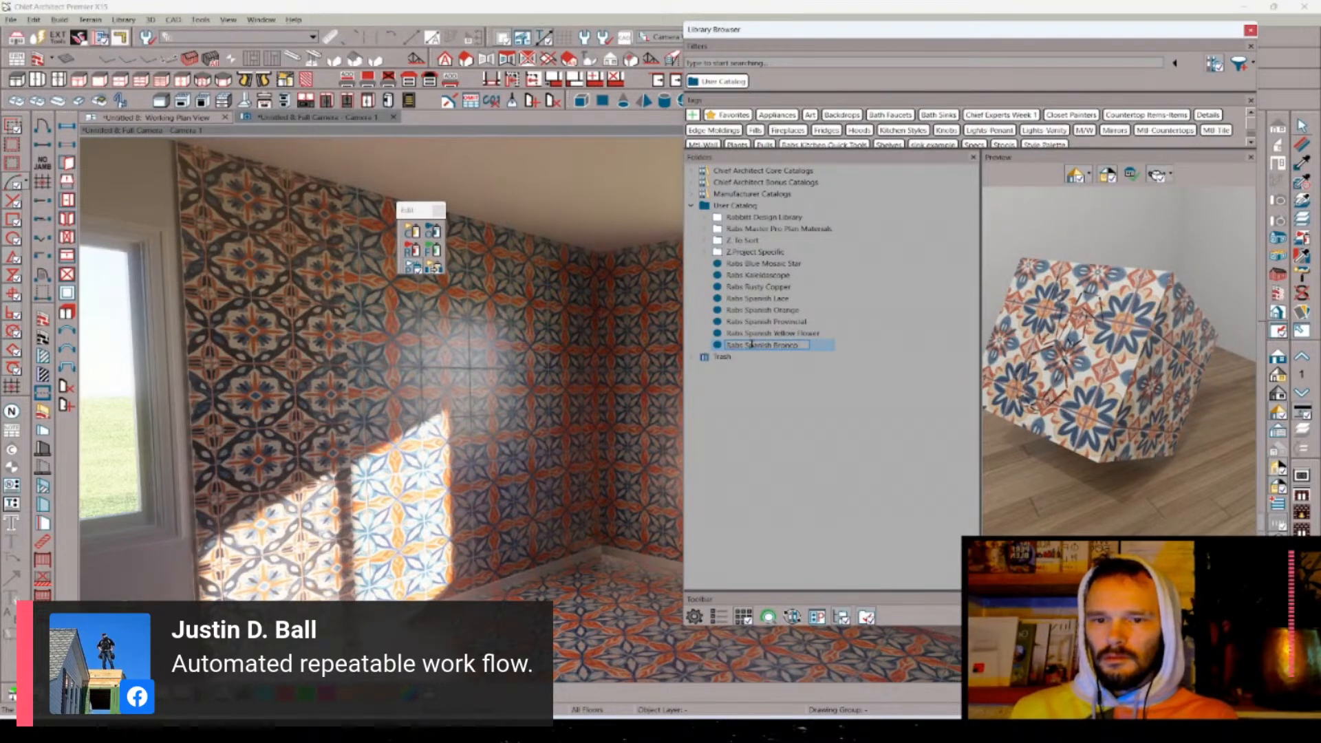
text( T)
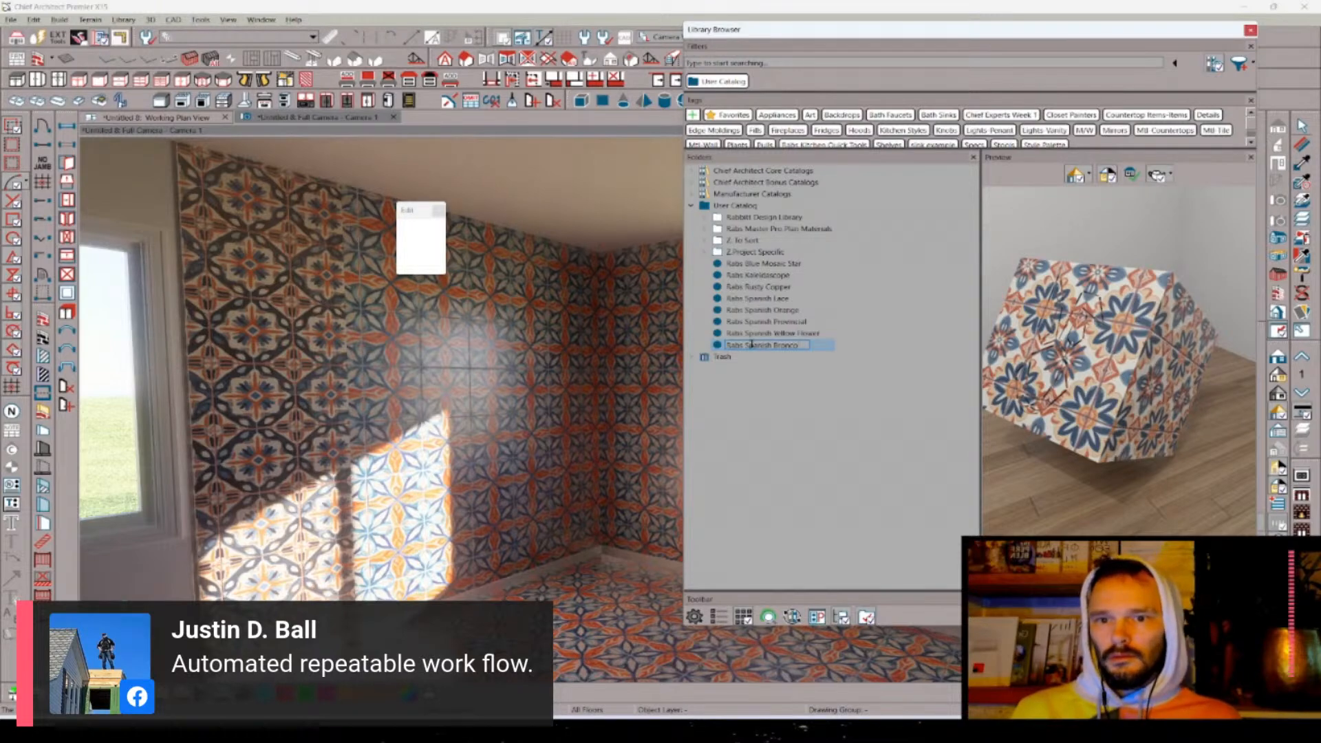
key(Return)
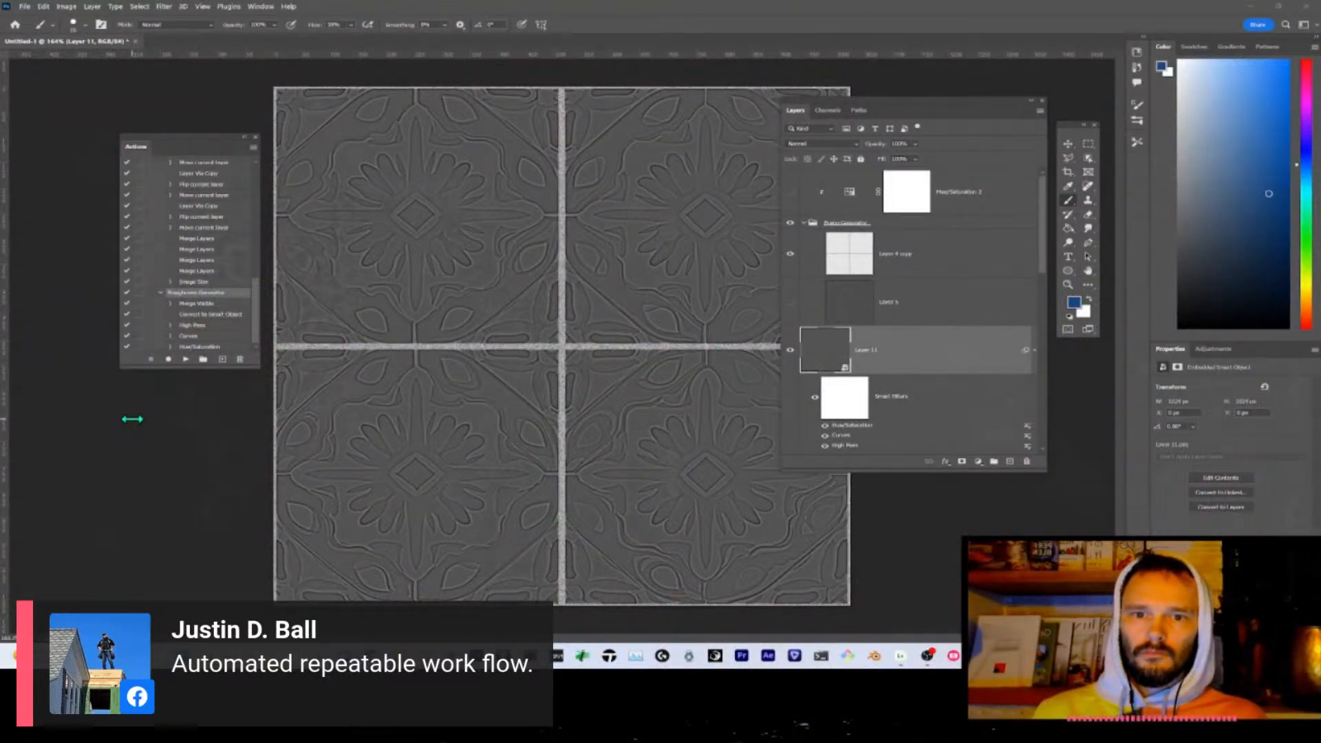
- Switch to the browser, find the black-and-white circular mosaic tile image and copy it
key(alt+Tab)
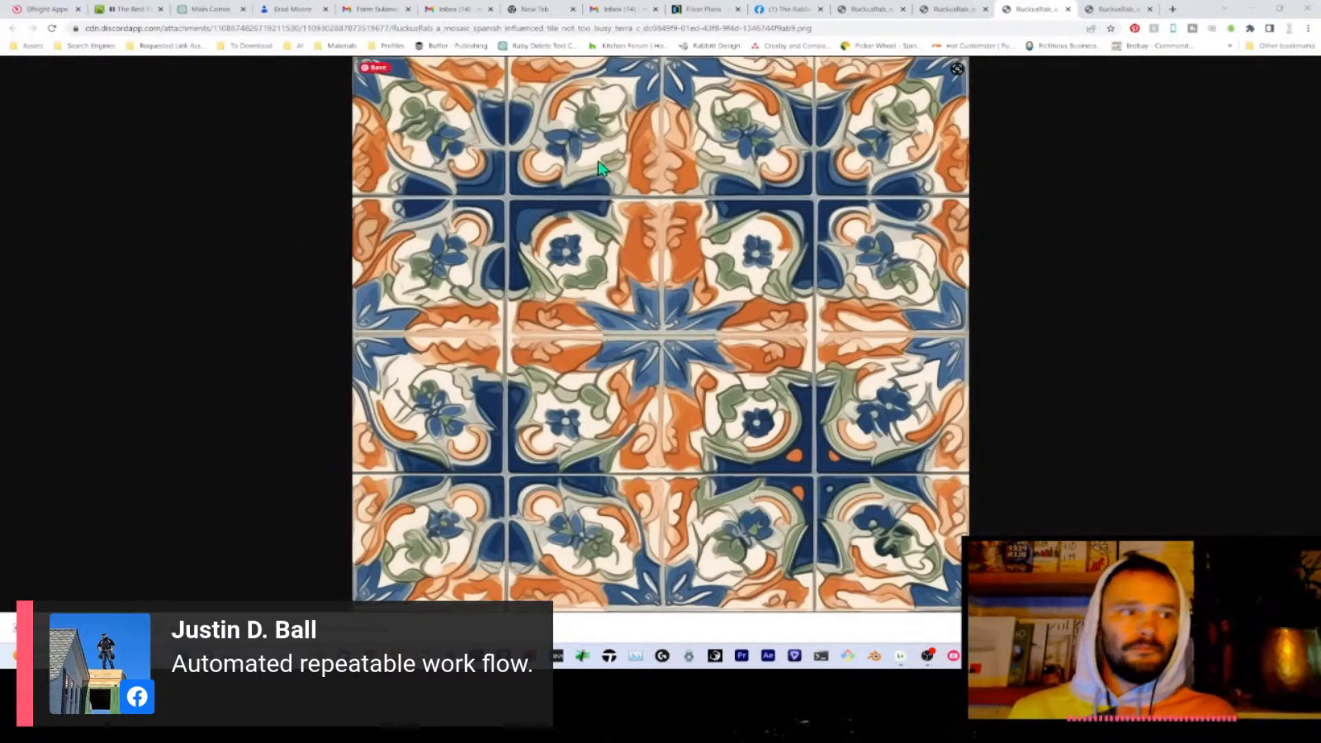
click(1109, 9)
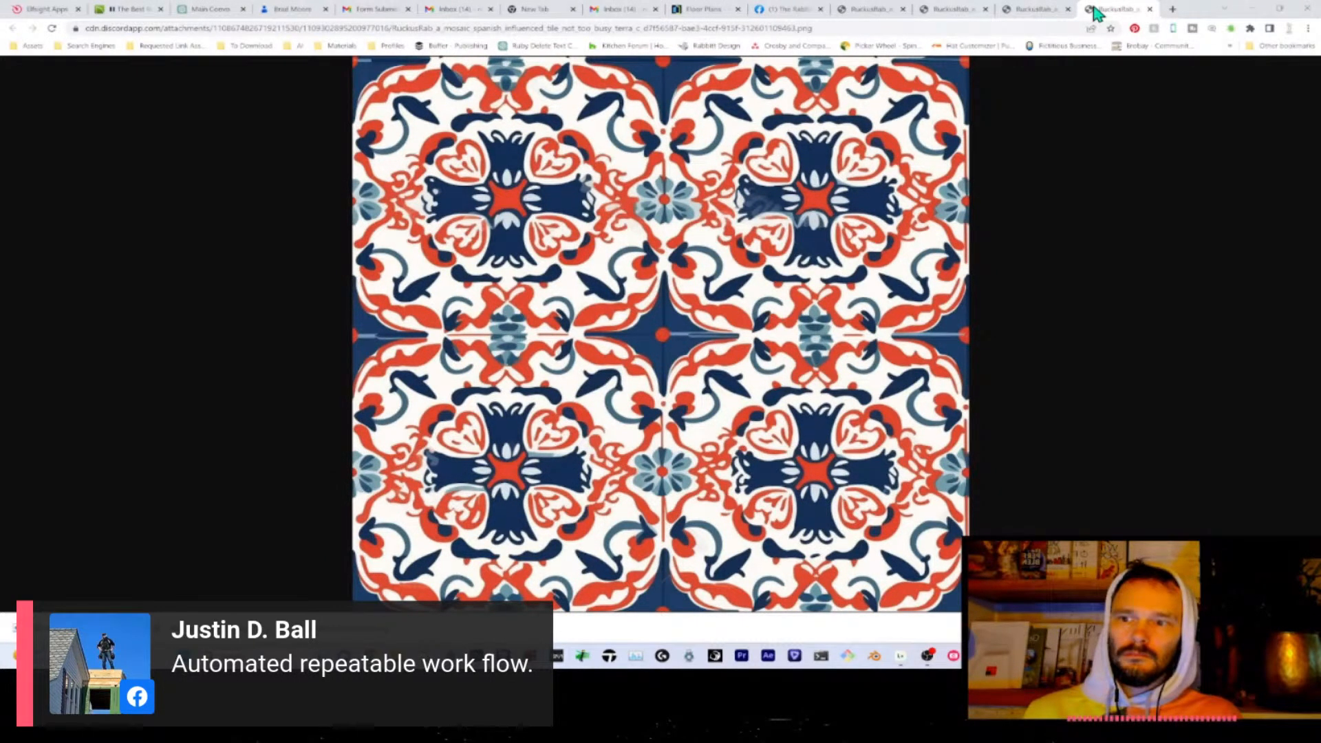
click(930, 15)
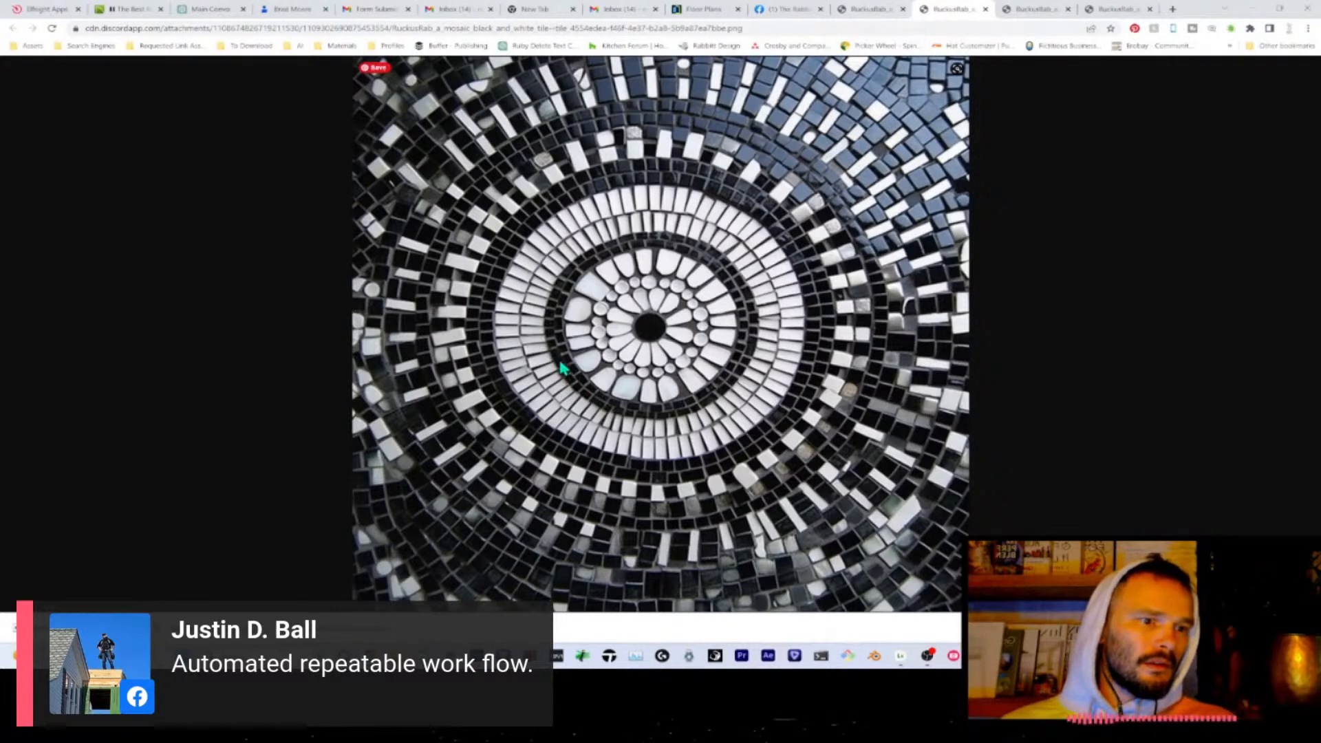
right_click(657, 285)
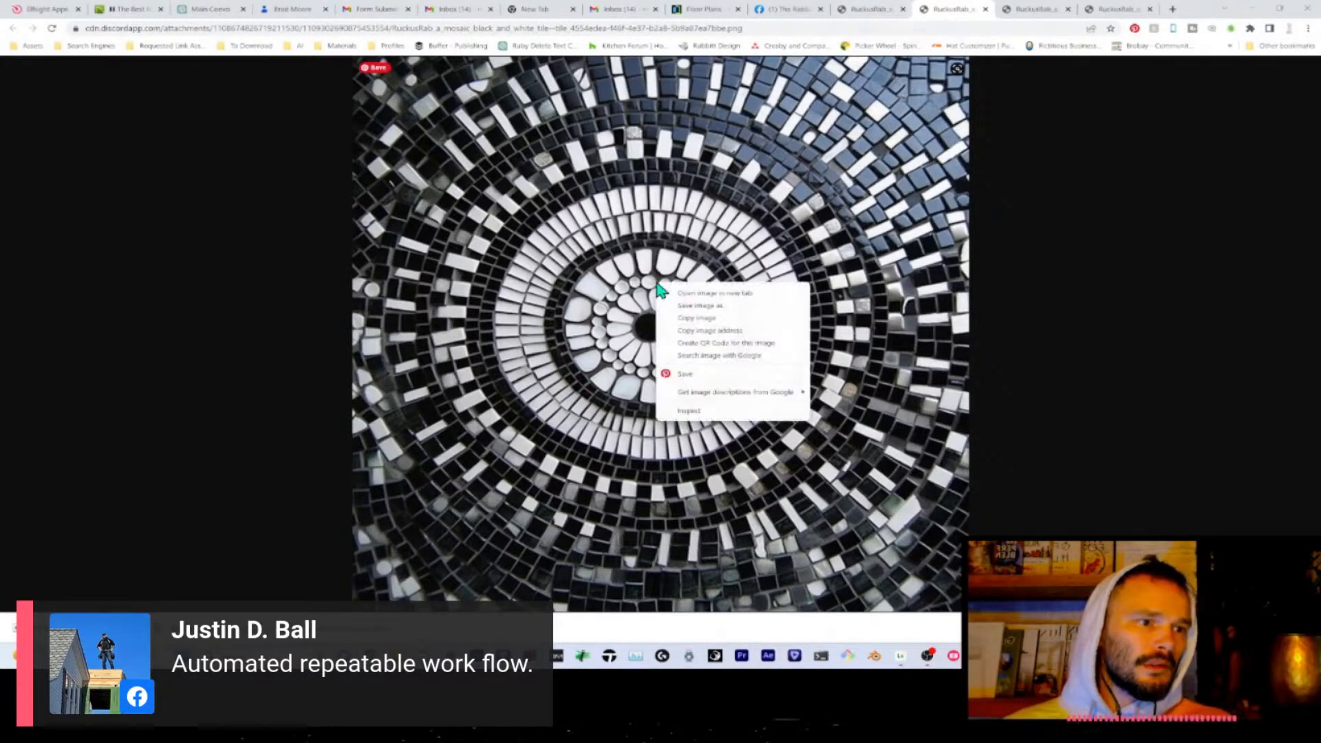
click(704, 317)
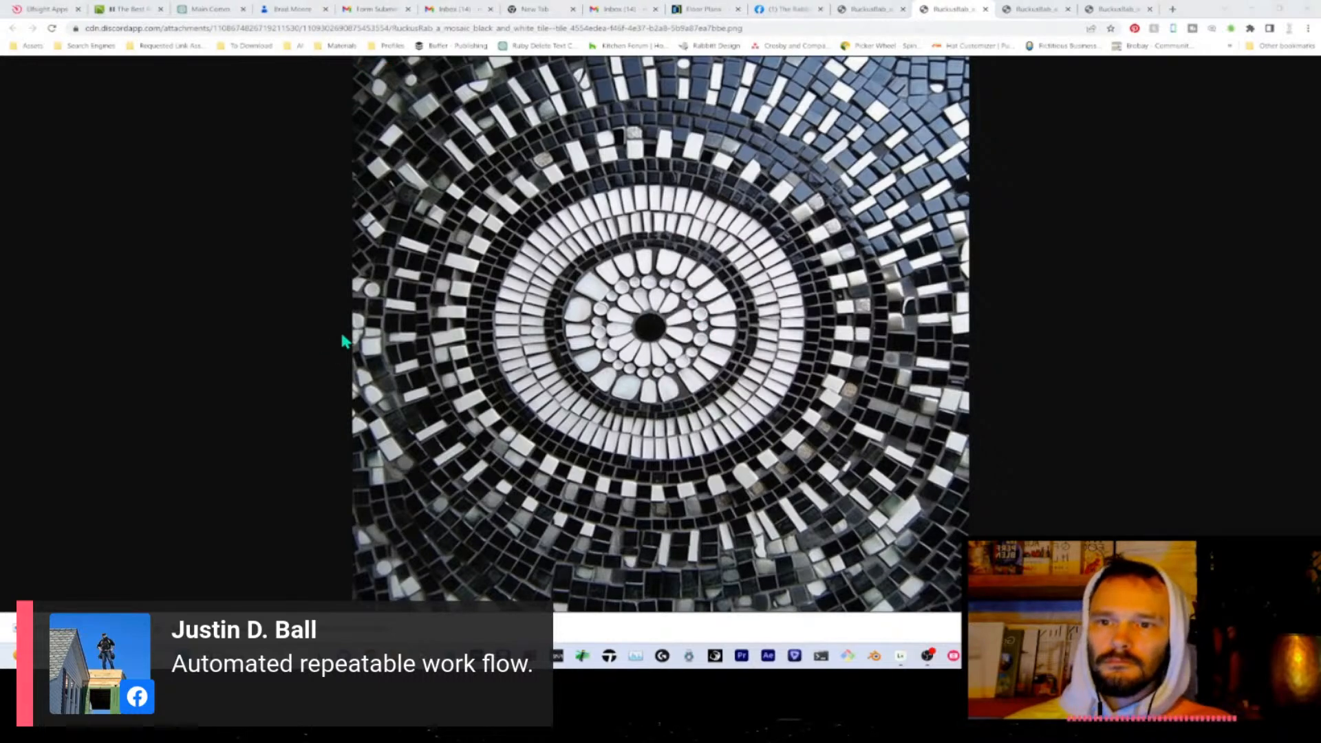
key(alt+Tab)
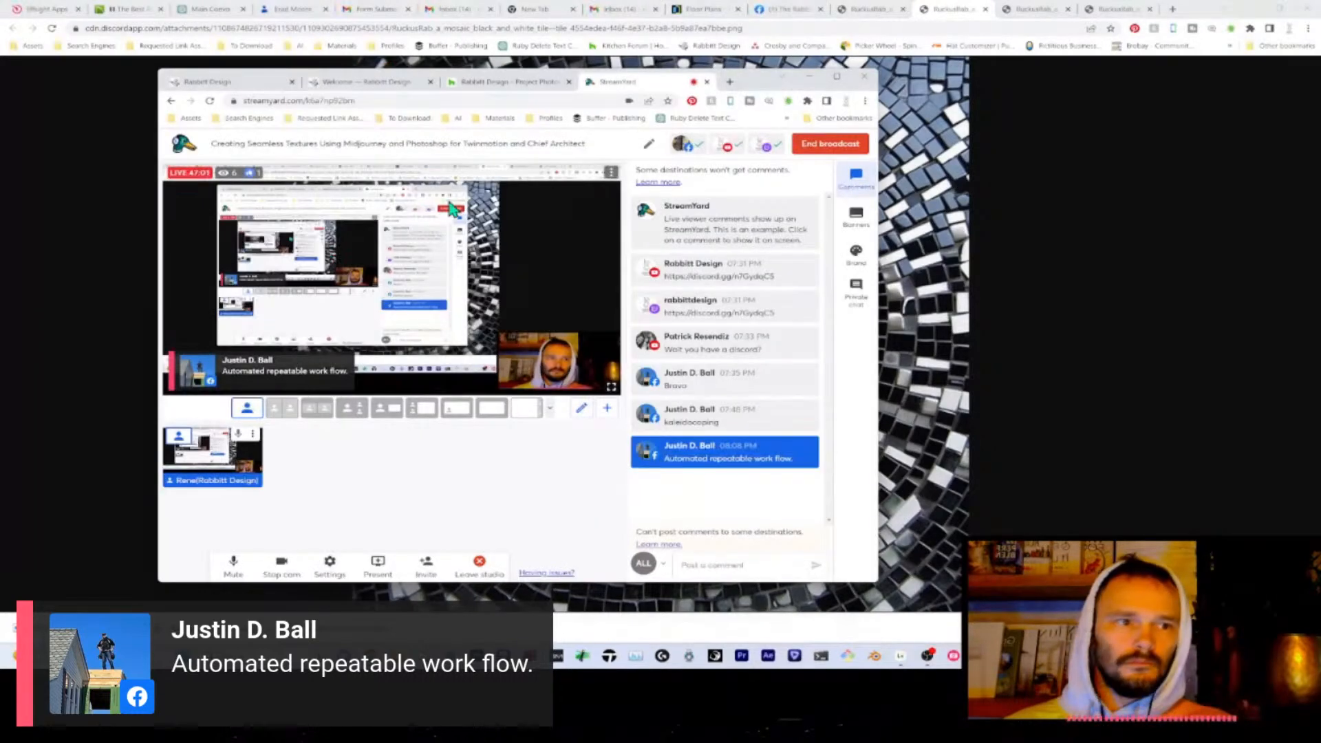
drag(750, 83, 0, 103)
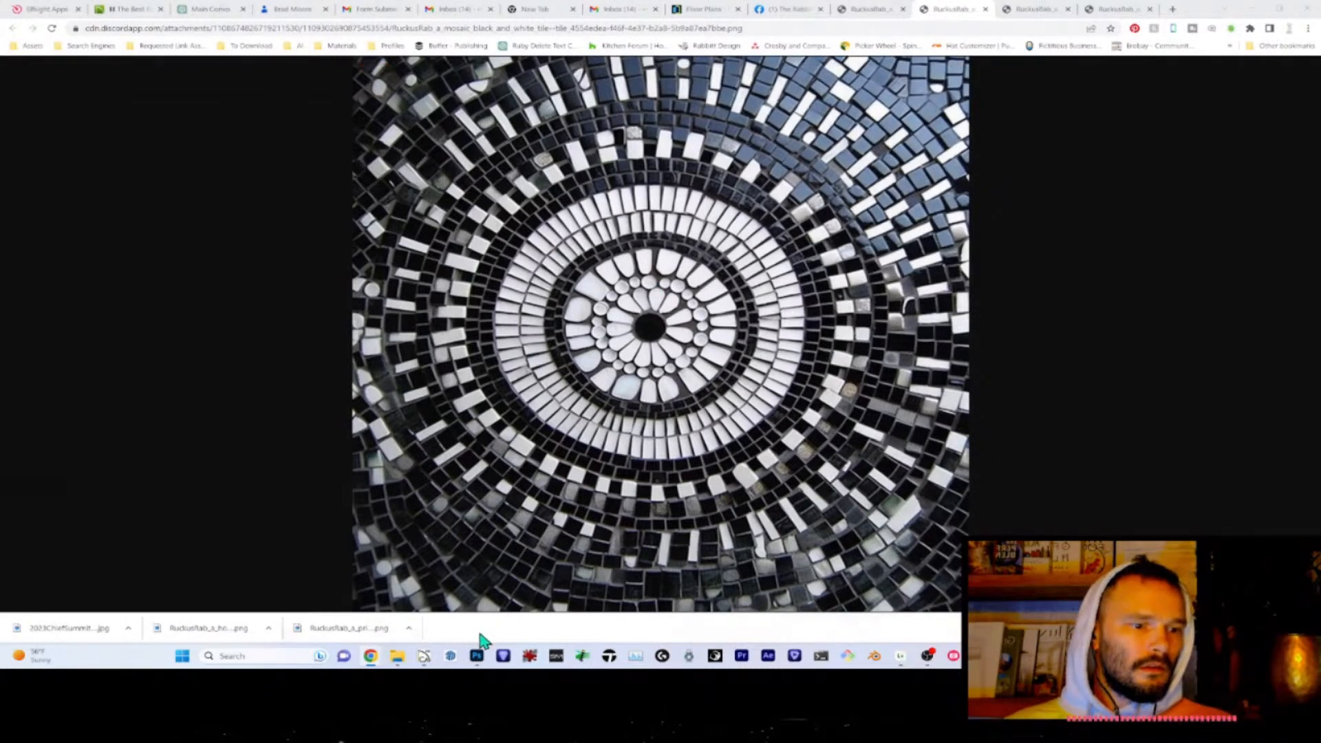
- In Photoshop, paste the mosaic image as a layer in the Base Color Maps group and delete Layer 11
click(476, 656)
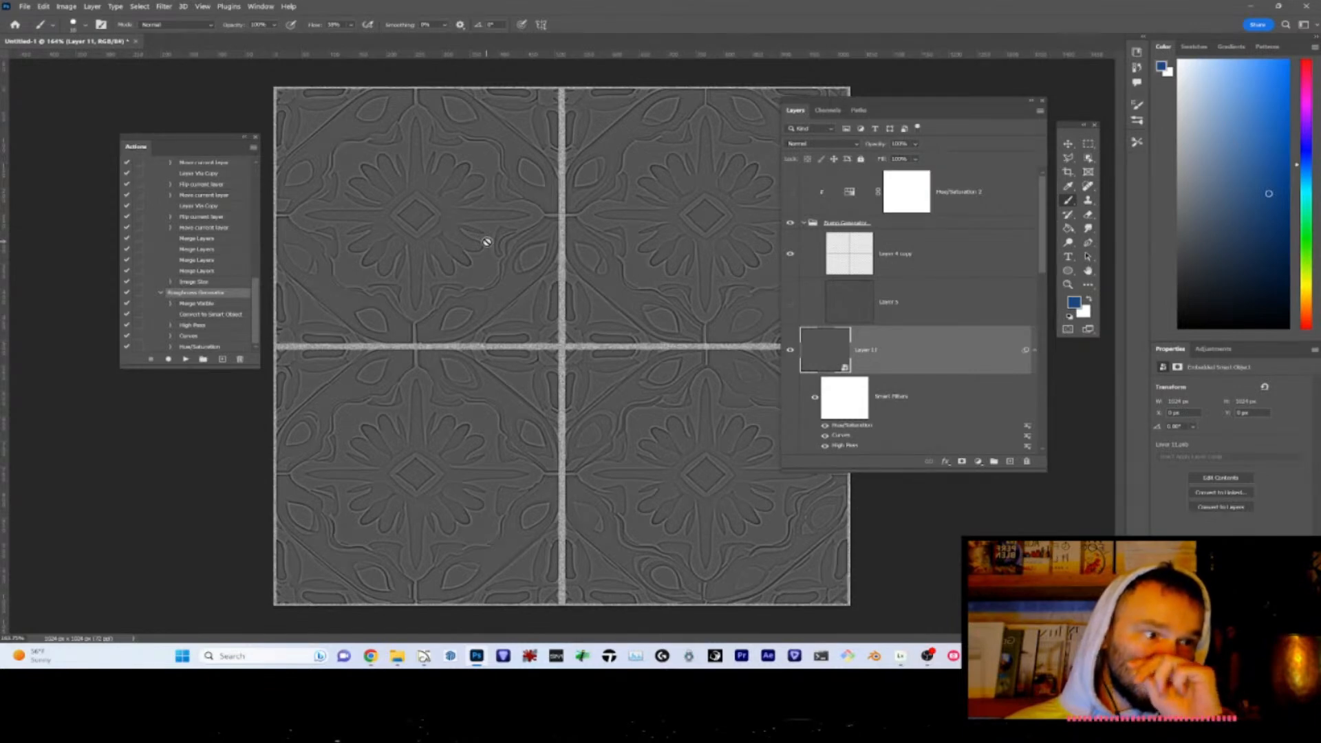
scroll(994, 388, down, 4)
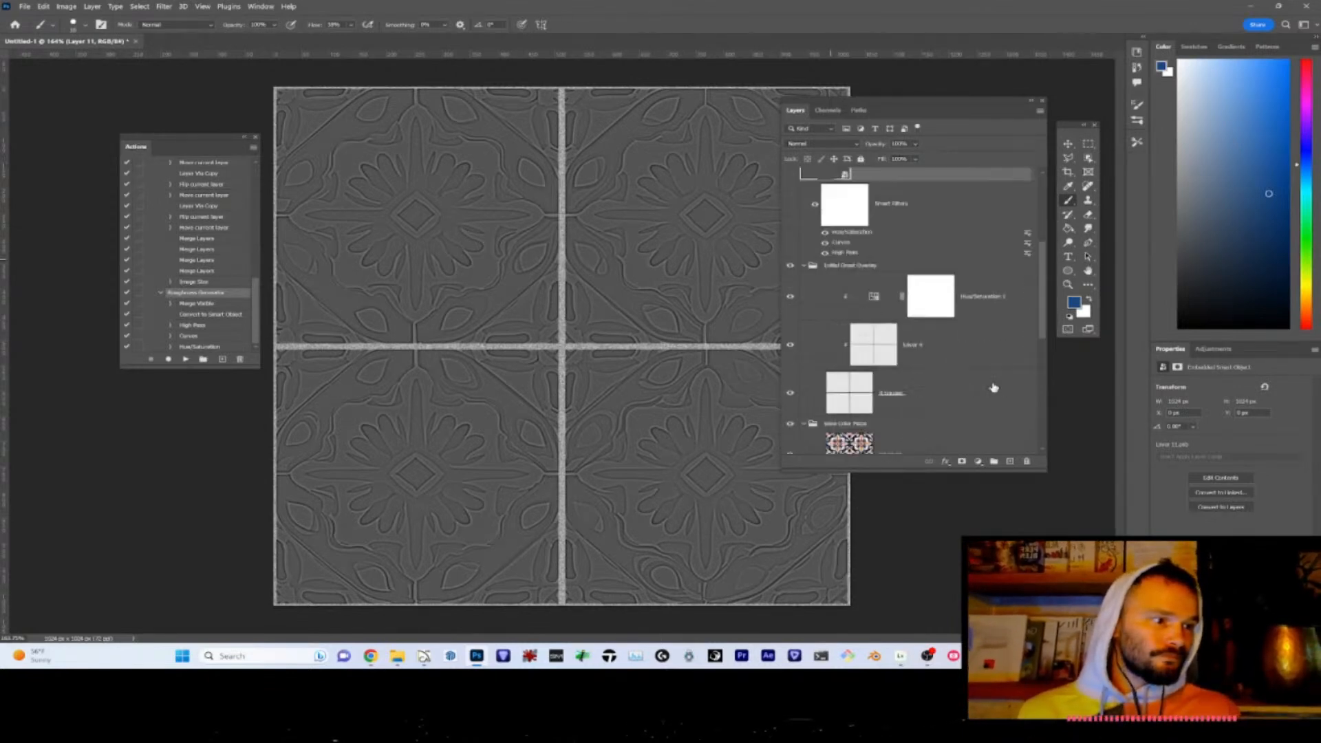
scroll(993, 387, down, 2)
click(888, 367)
key(ctrl+v)
scroll(888, 367, up, 6)
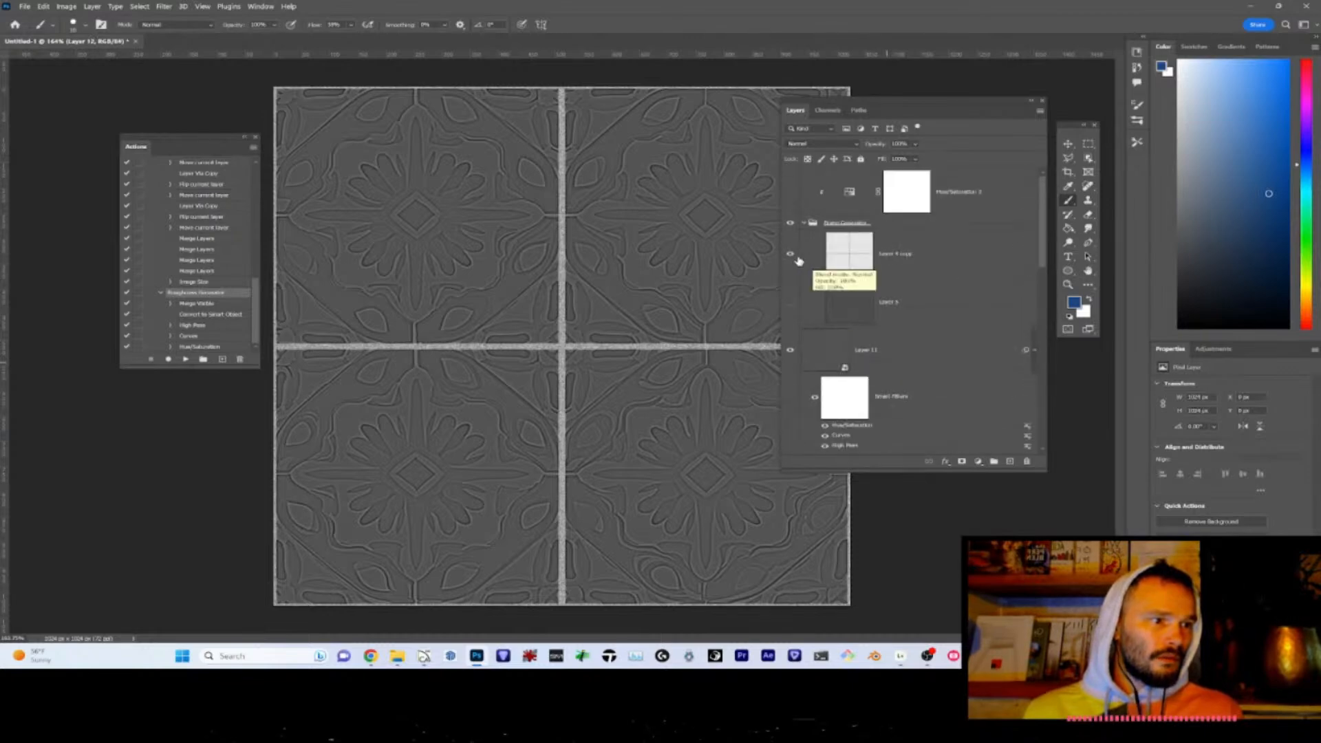
drag(820, 345, 1029, 464)
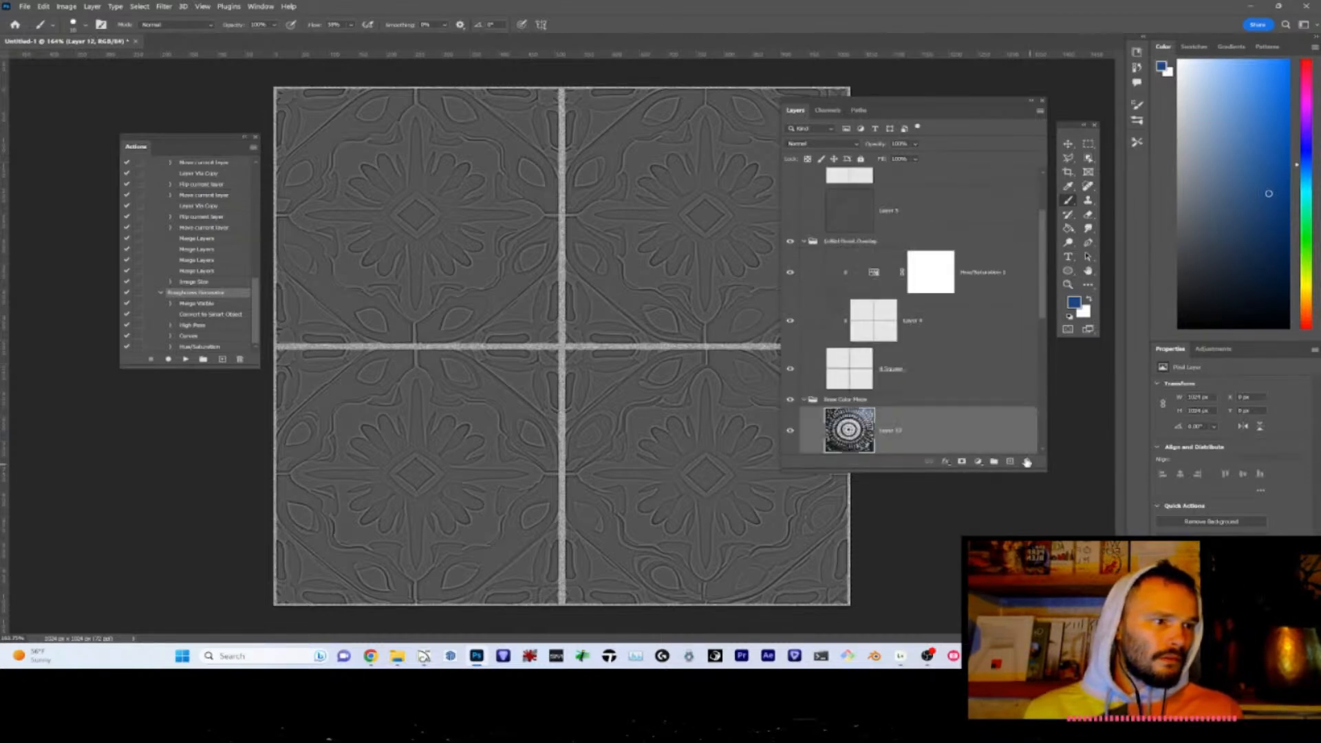
- Hide the group containing Layer 4 copy and the grout overlay group so only the mosaic base color shows
scroll(813, 284, up, 2)
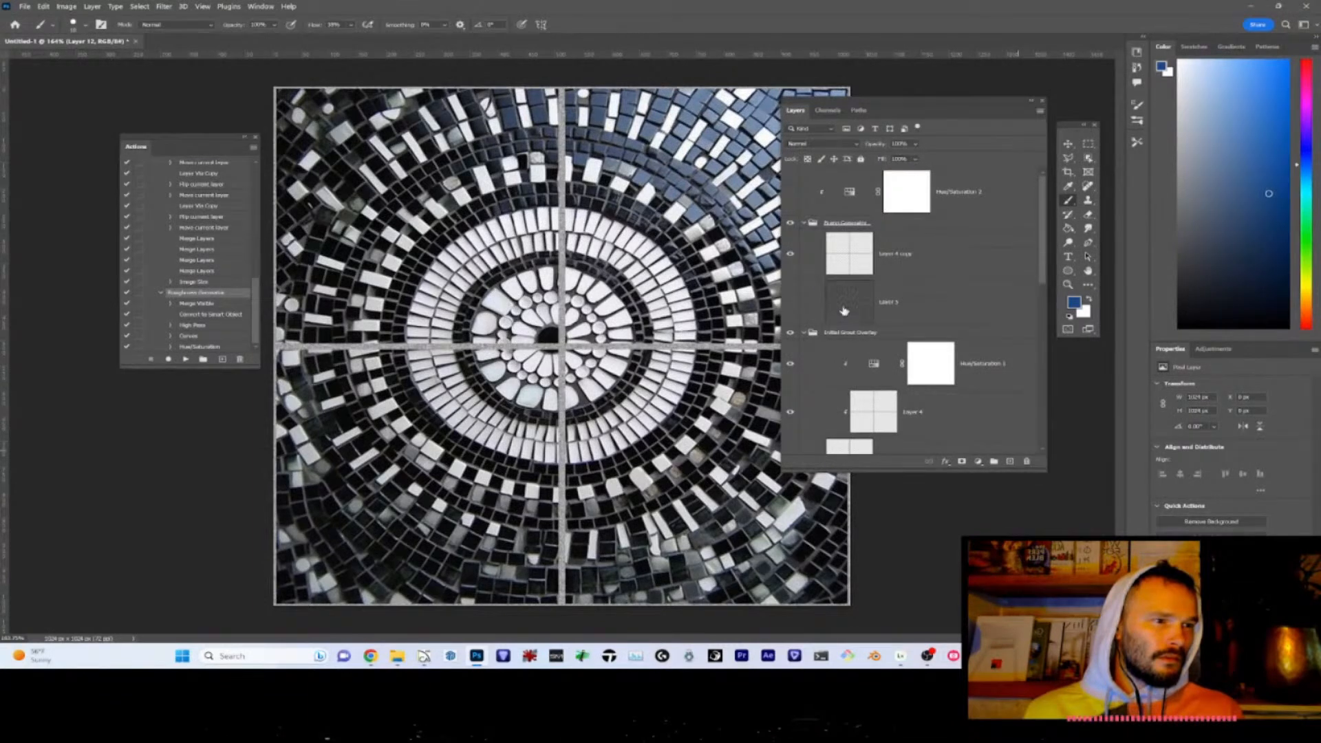
scroll(843, 313, down, 1)
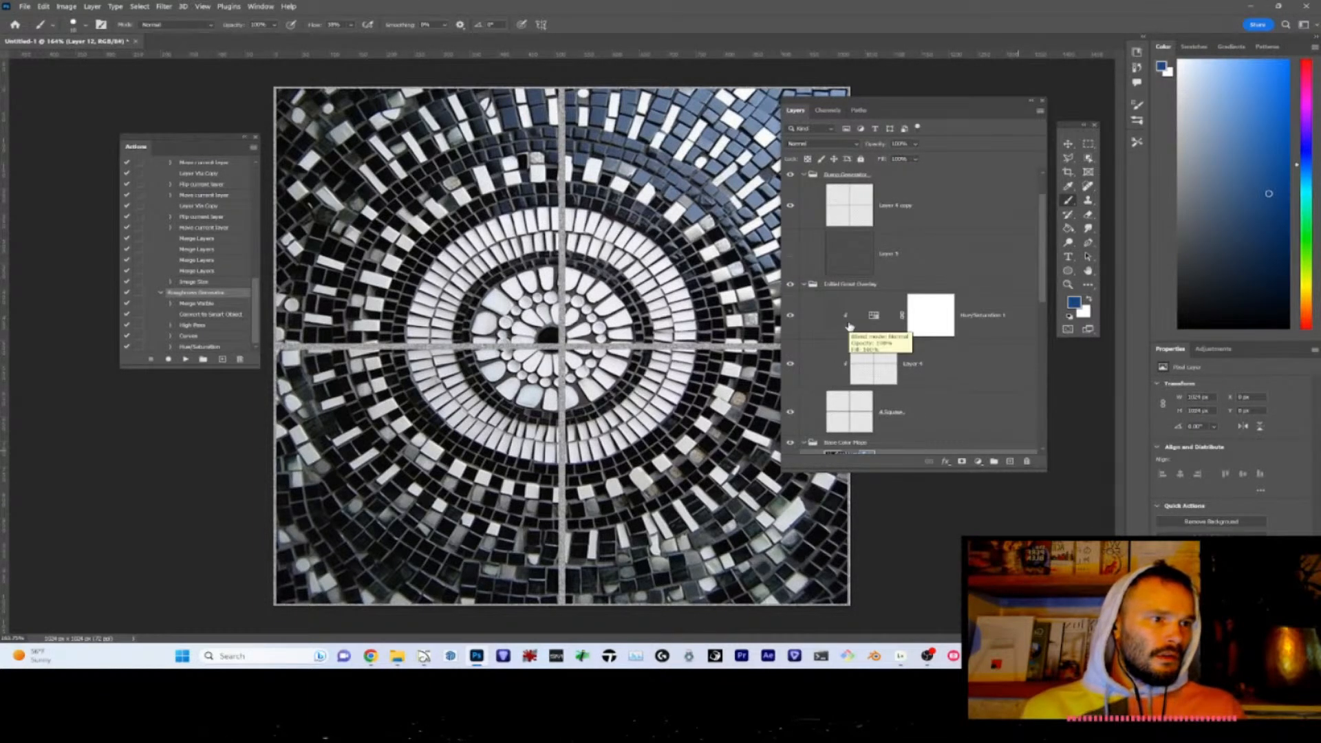
scroll(850, 326, down, 1)
scroll(847, 330, up, 2)
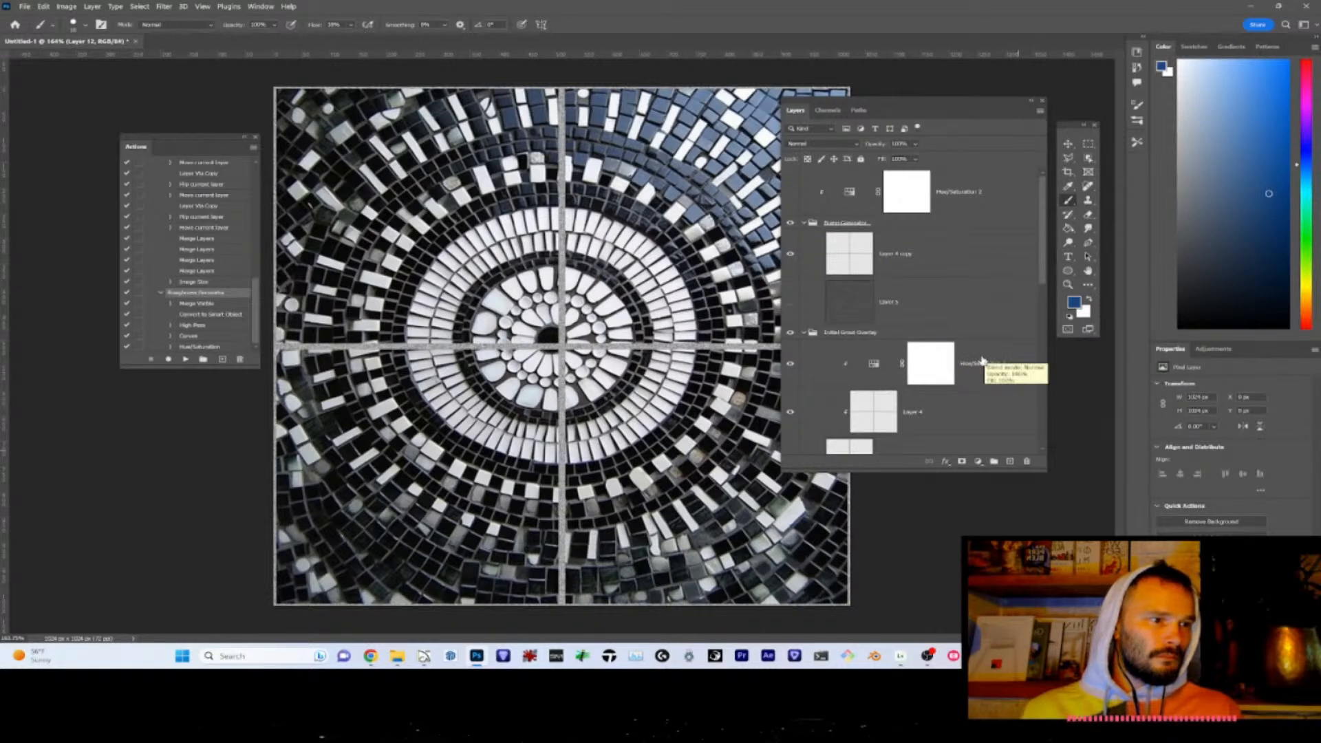
scroll(983, 360, down, 1)
scroll(982, 361, up, 1)
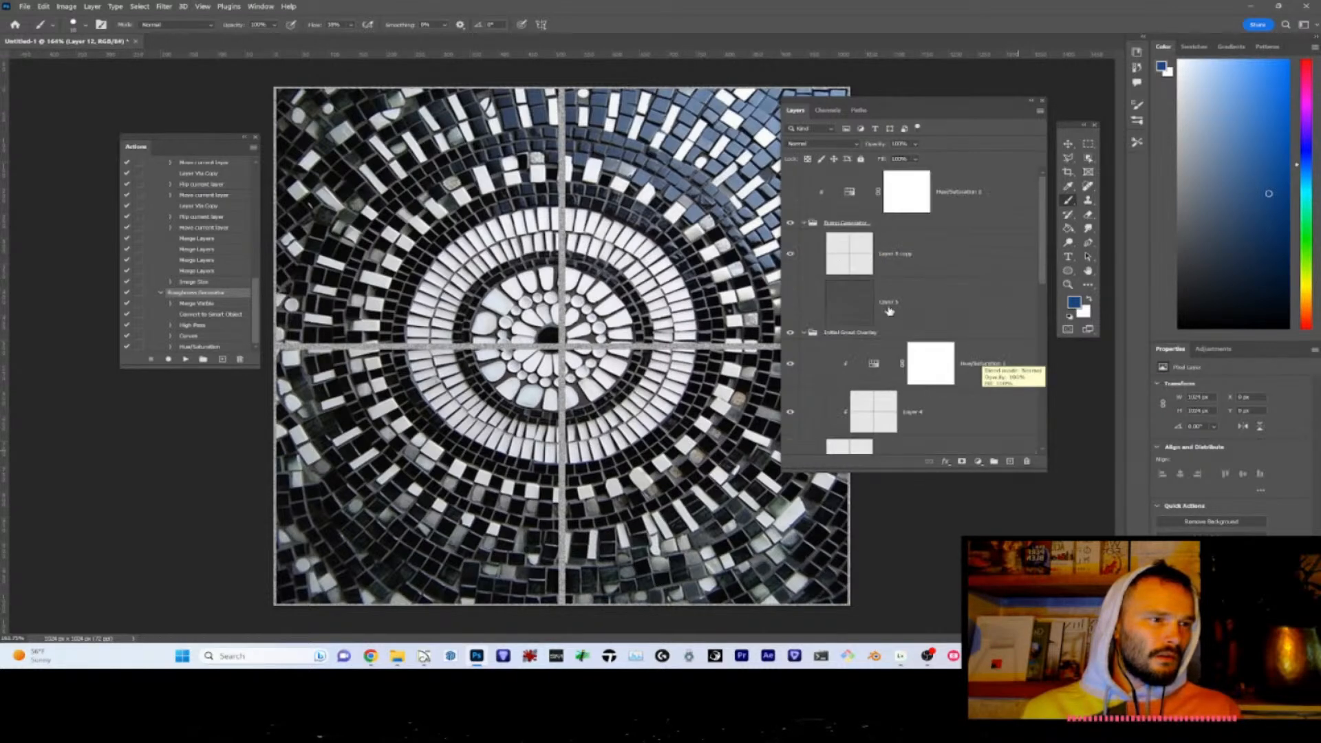
click(790, 223)
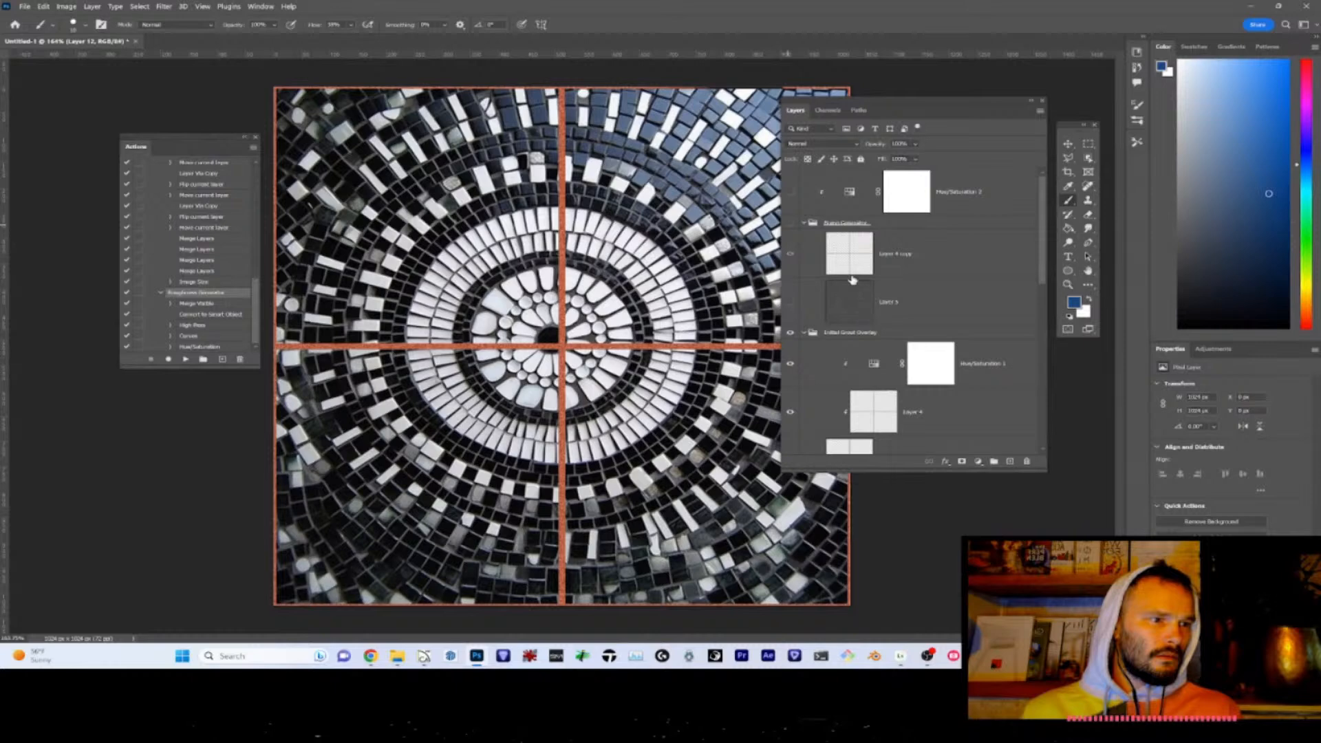
scroll(922, 341, down, 2)
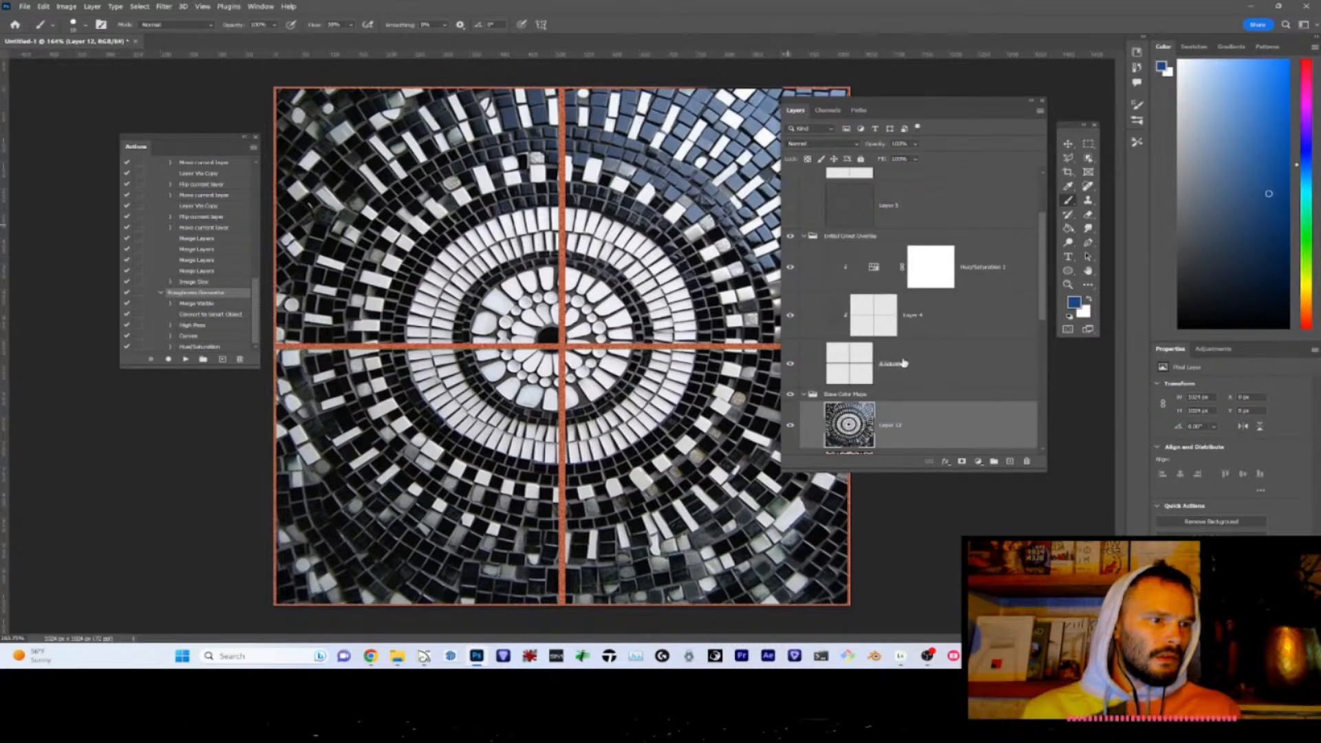
click(794, 238)
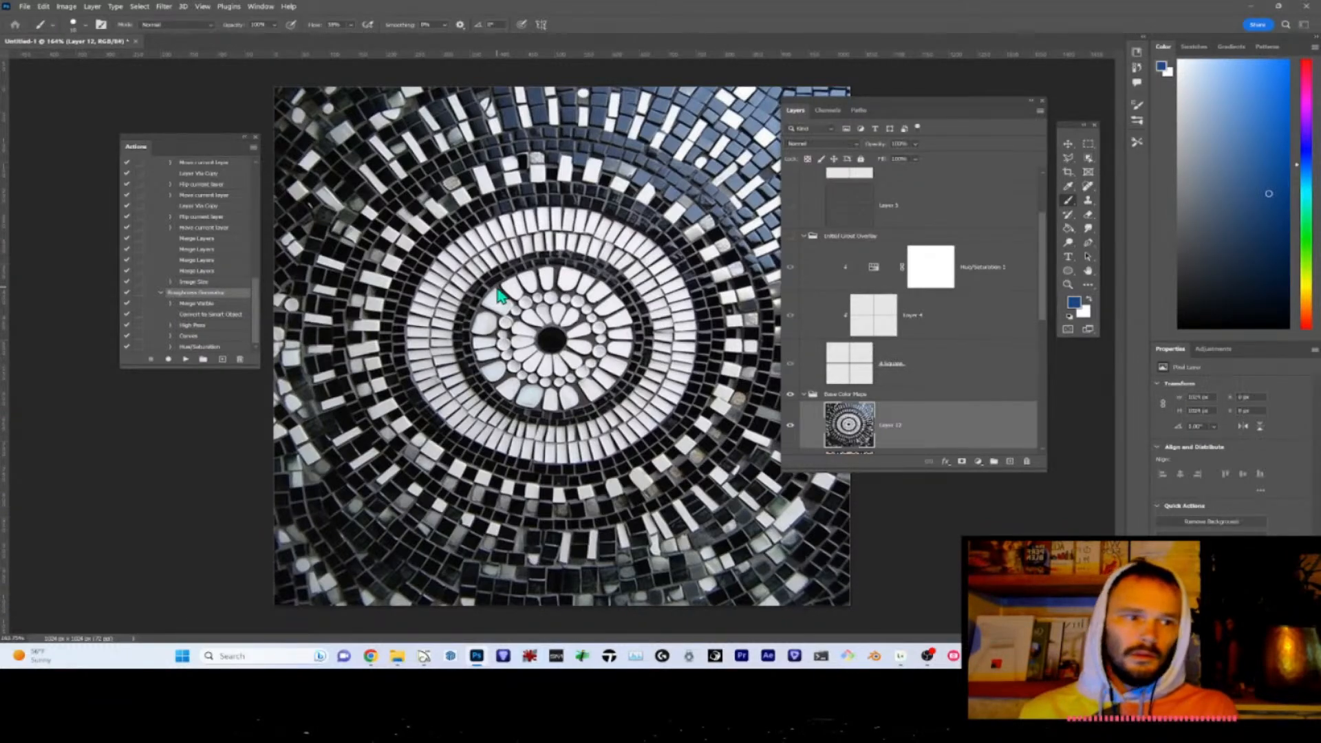
- Create a new 1024 by 1024 px document and paste the mosaic image into it as a layer
key(Return)
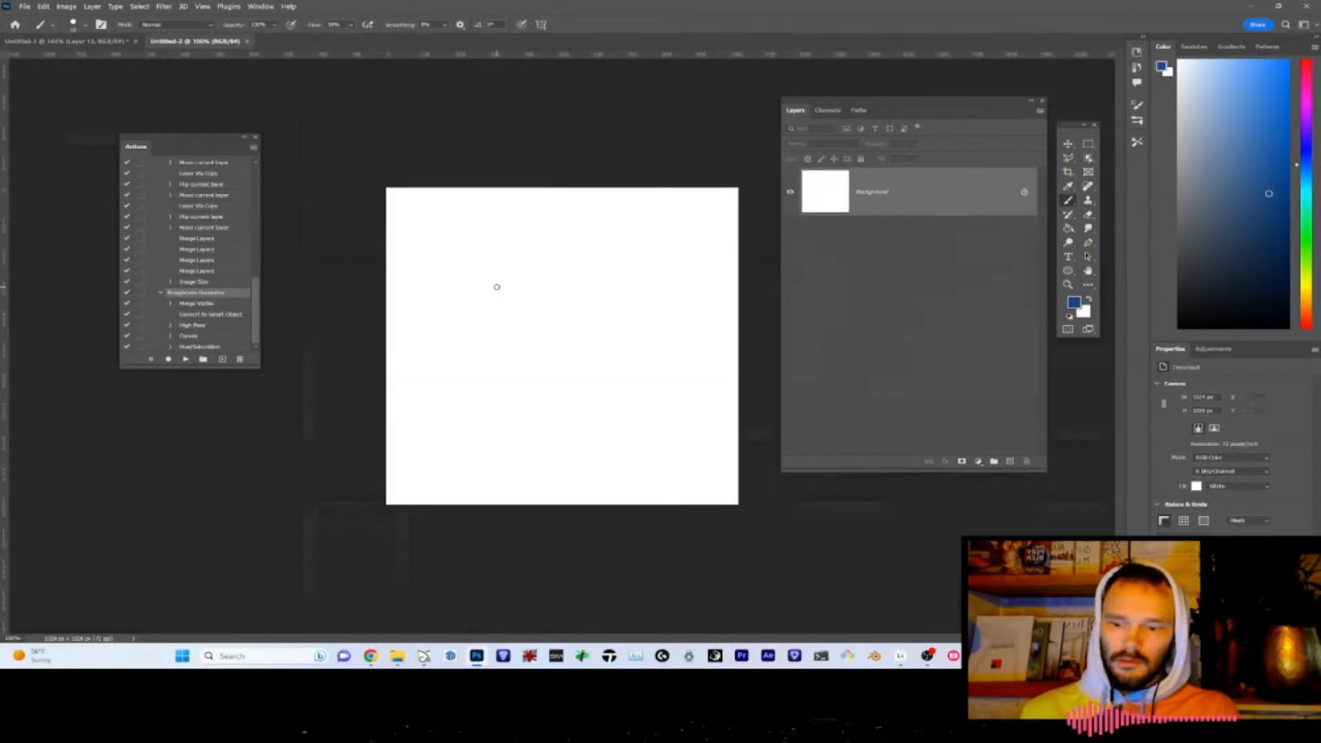
key(ctrl+v)
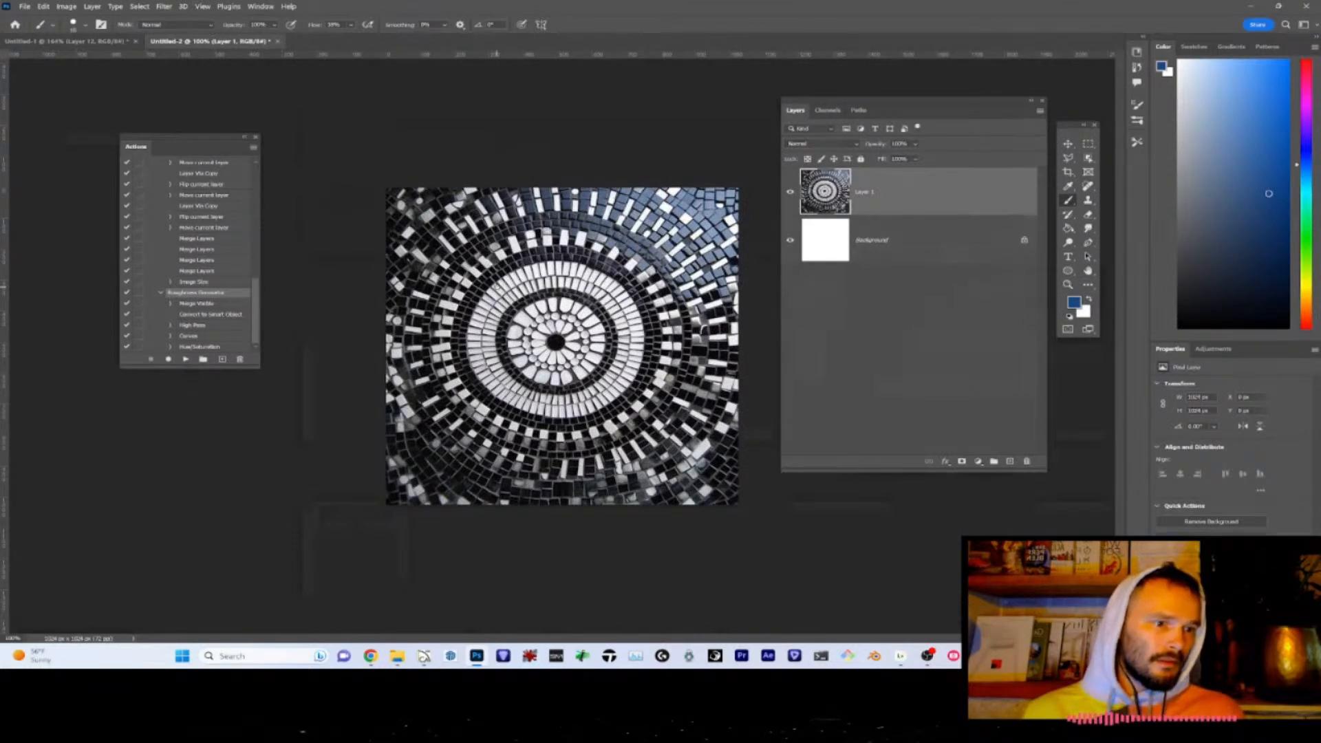
scroll(640, 346, up, 2)
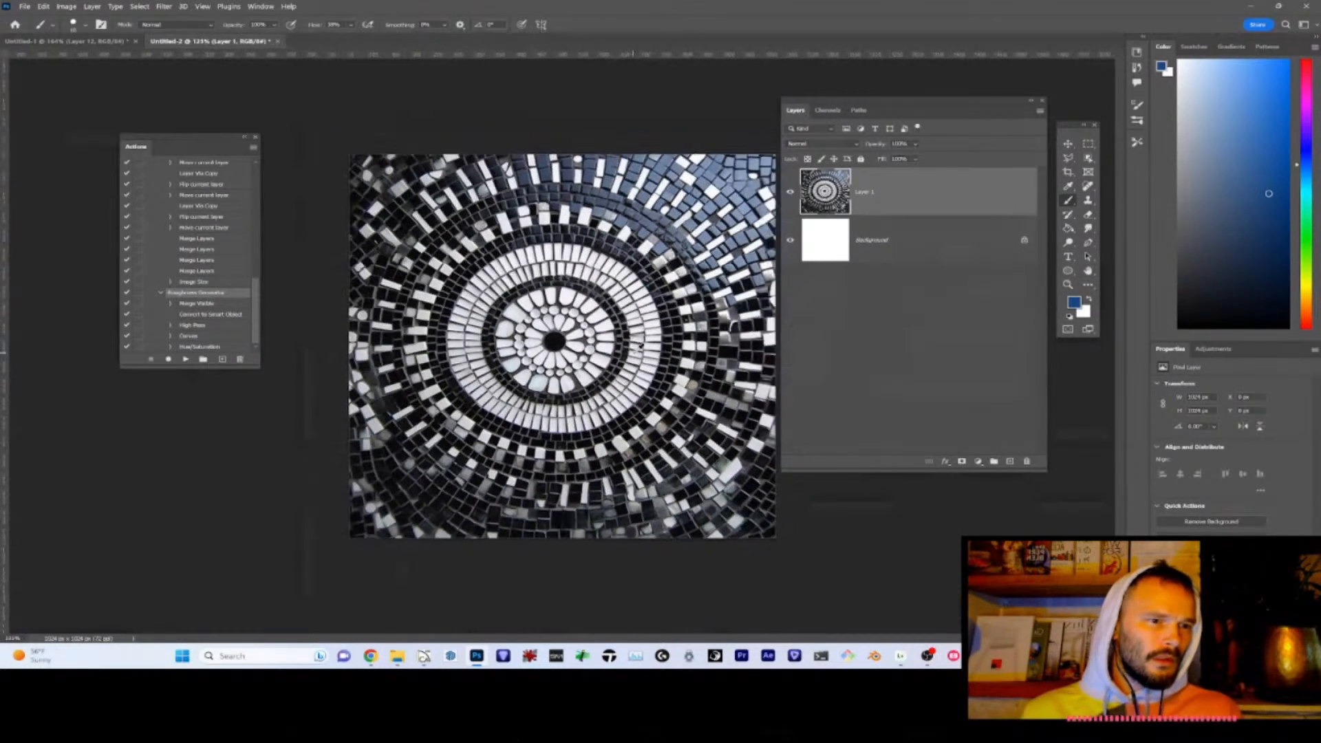
click(66, 6)
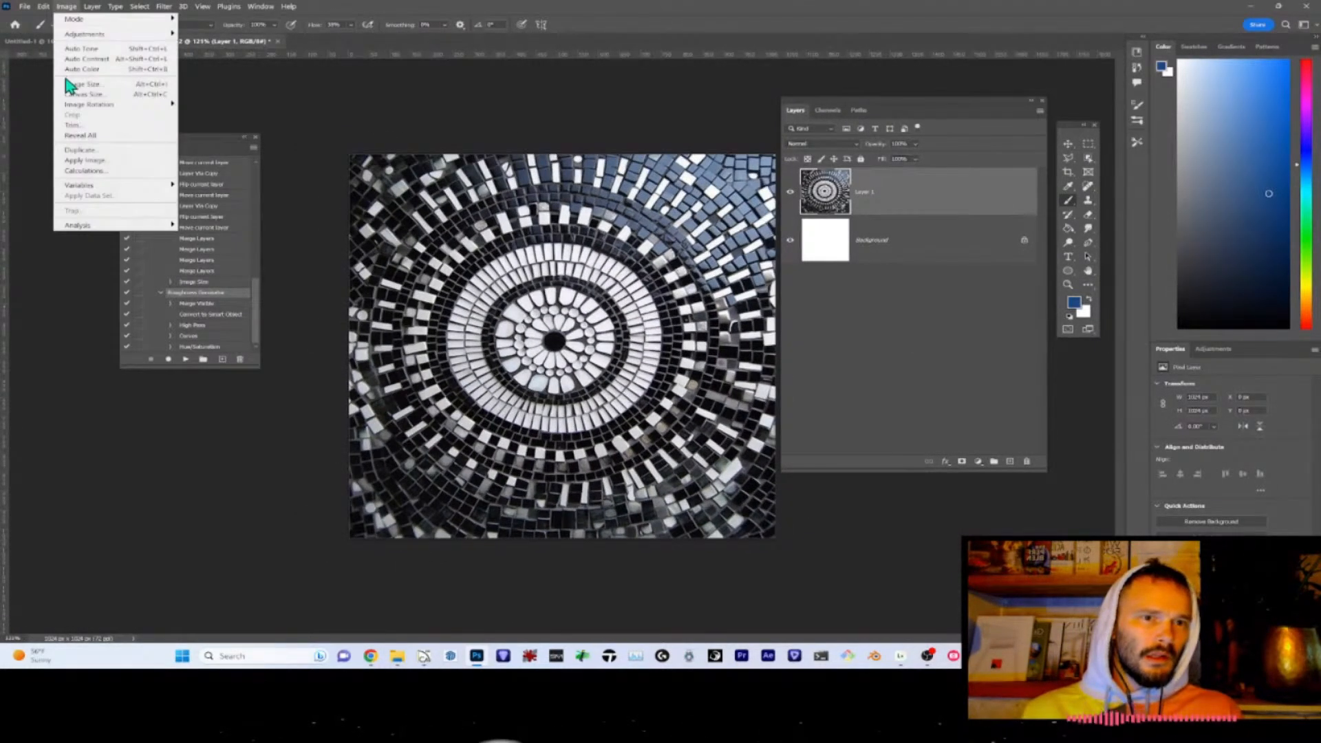
click(645, 224)
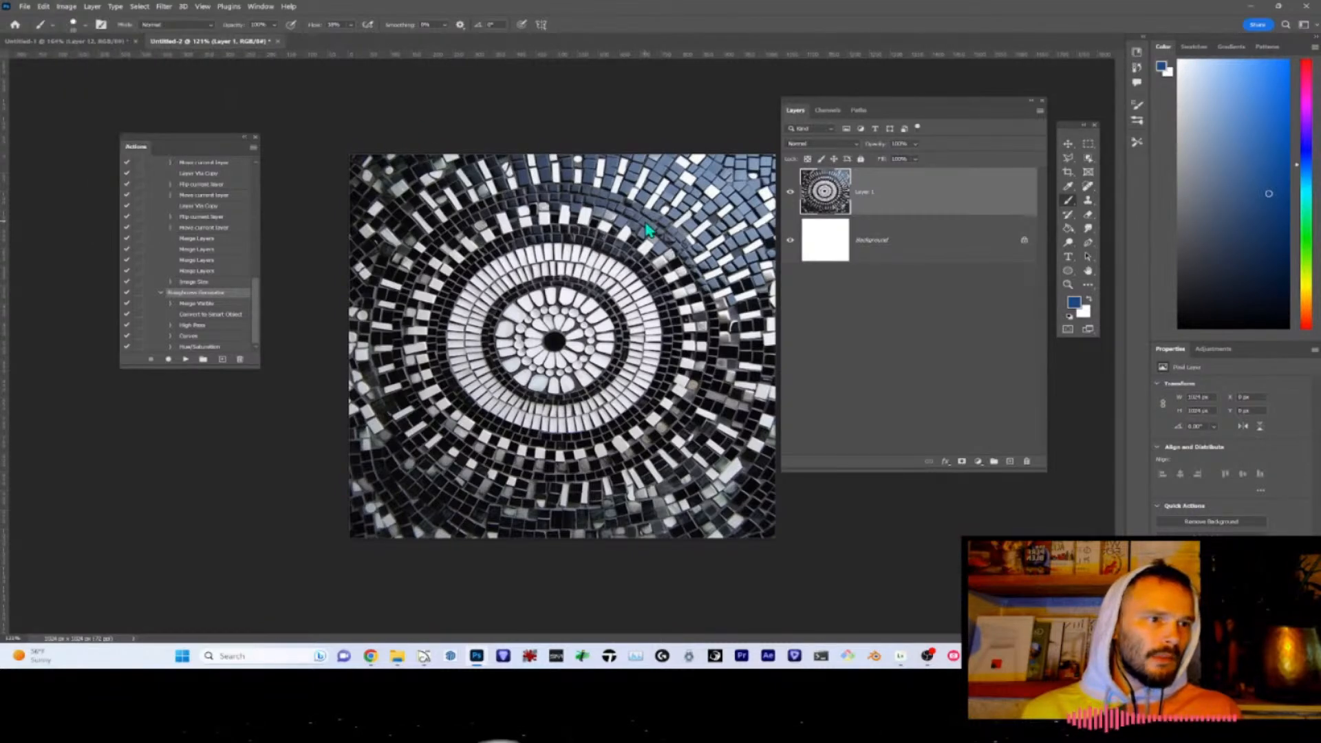
- Duplicate Layer 1 and enlarge the canvas to 2048 by 2048 px, anchored at the upper-left corner
key(ctrl+j)
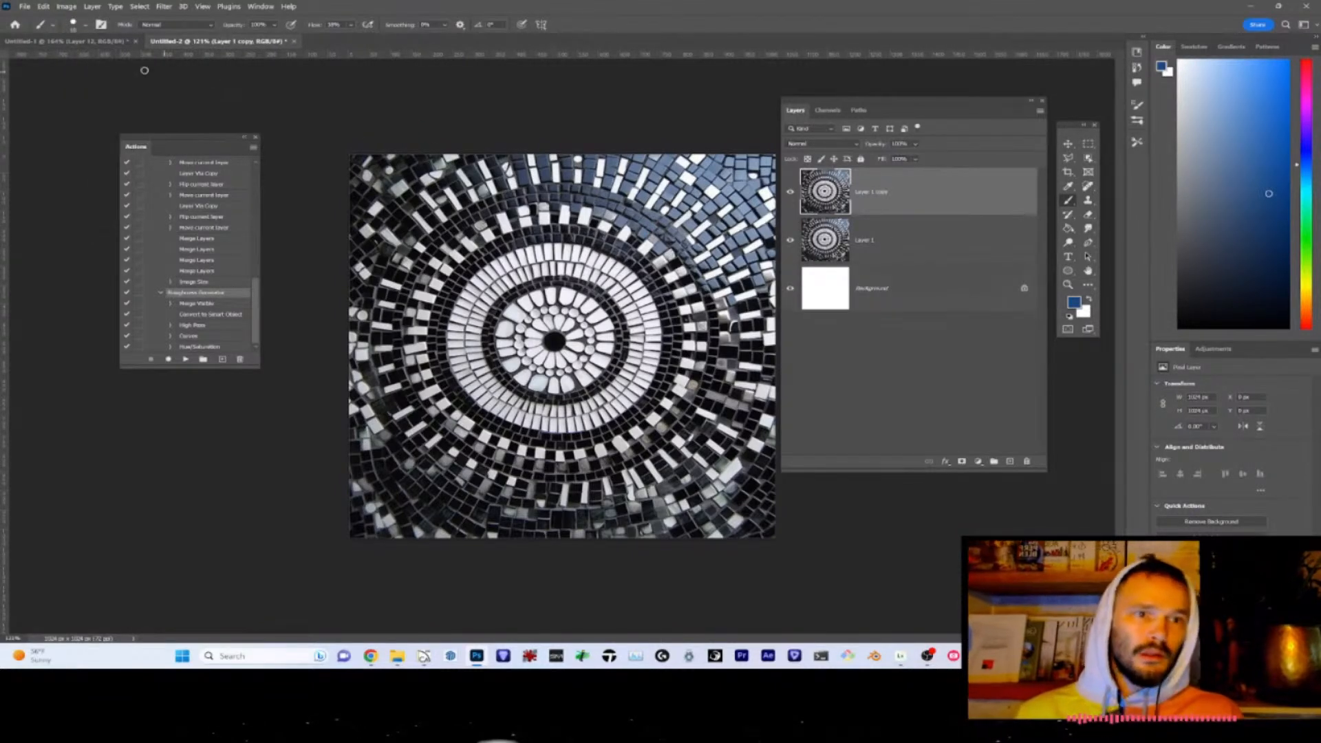
click(48, 6)
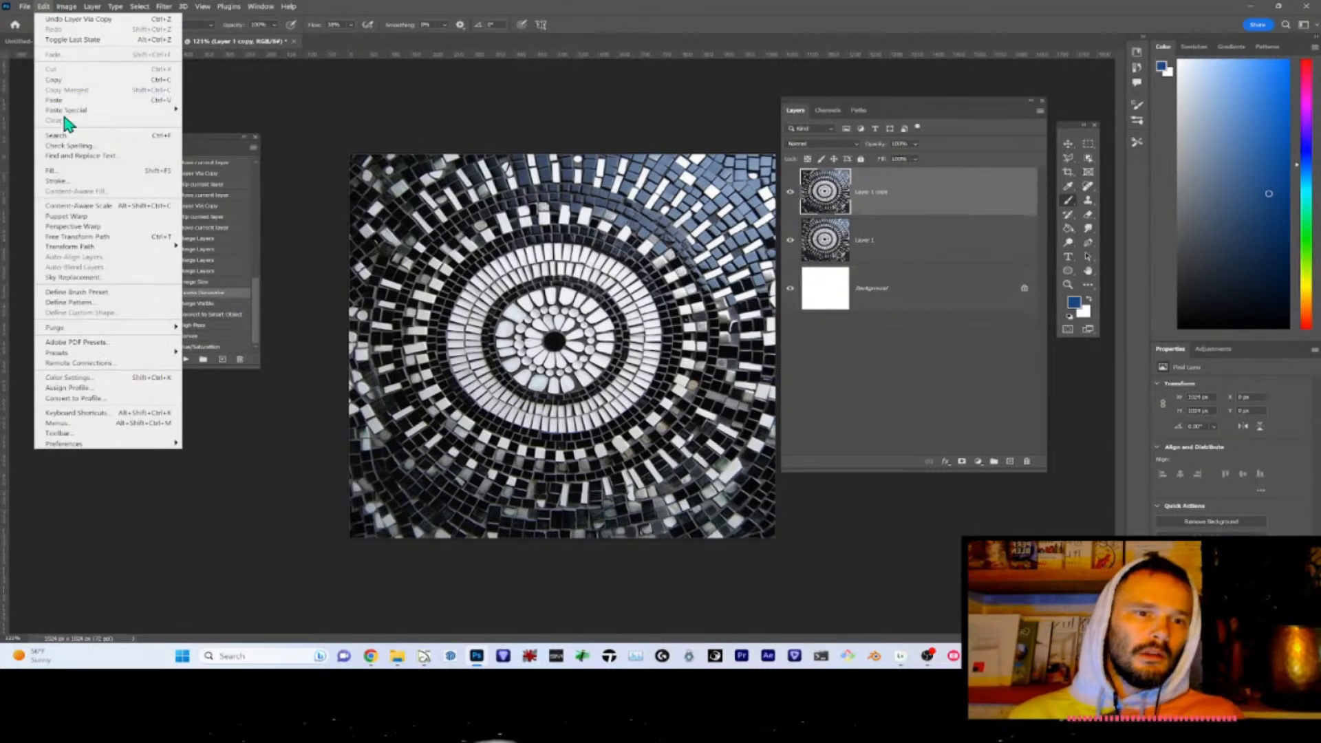
mouse_move(66, 7)
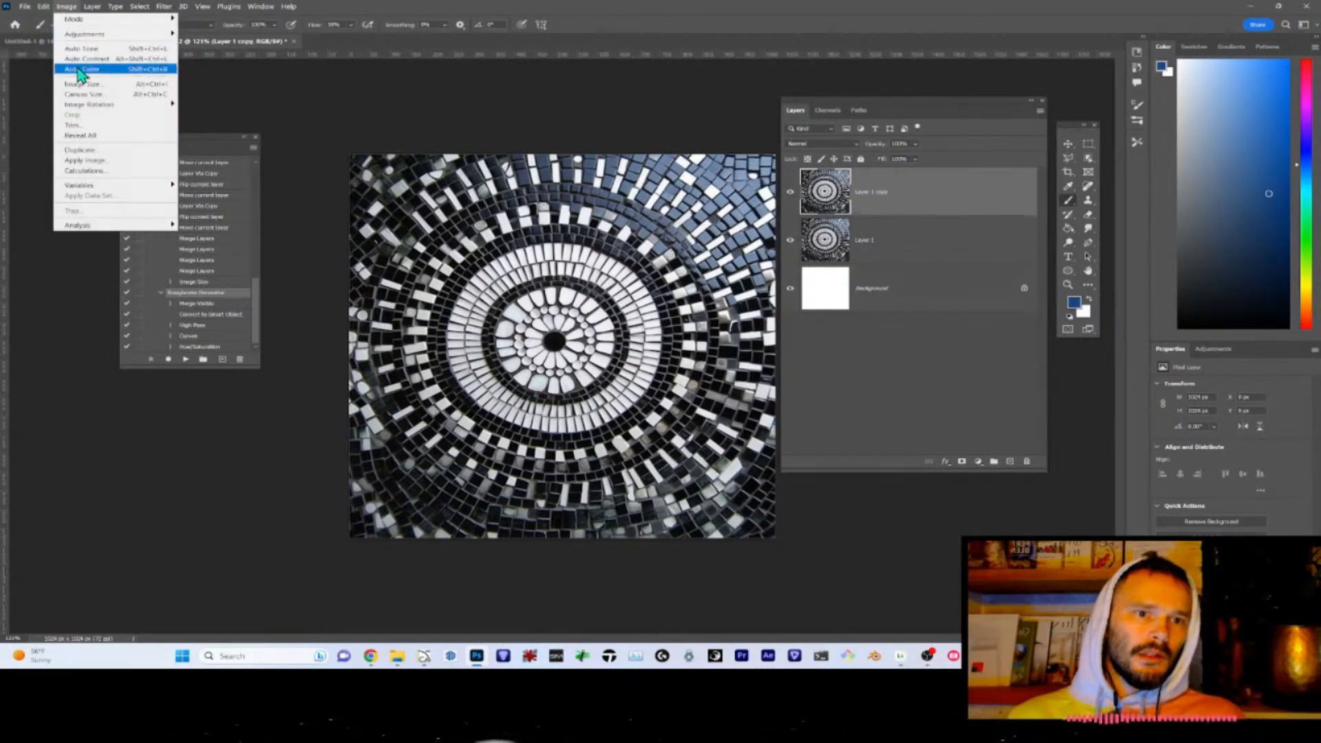
click(85, 95)
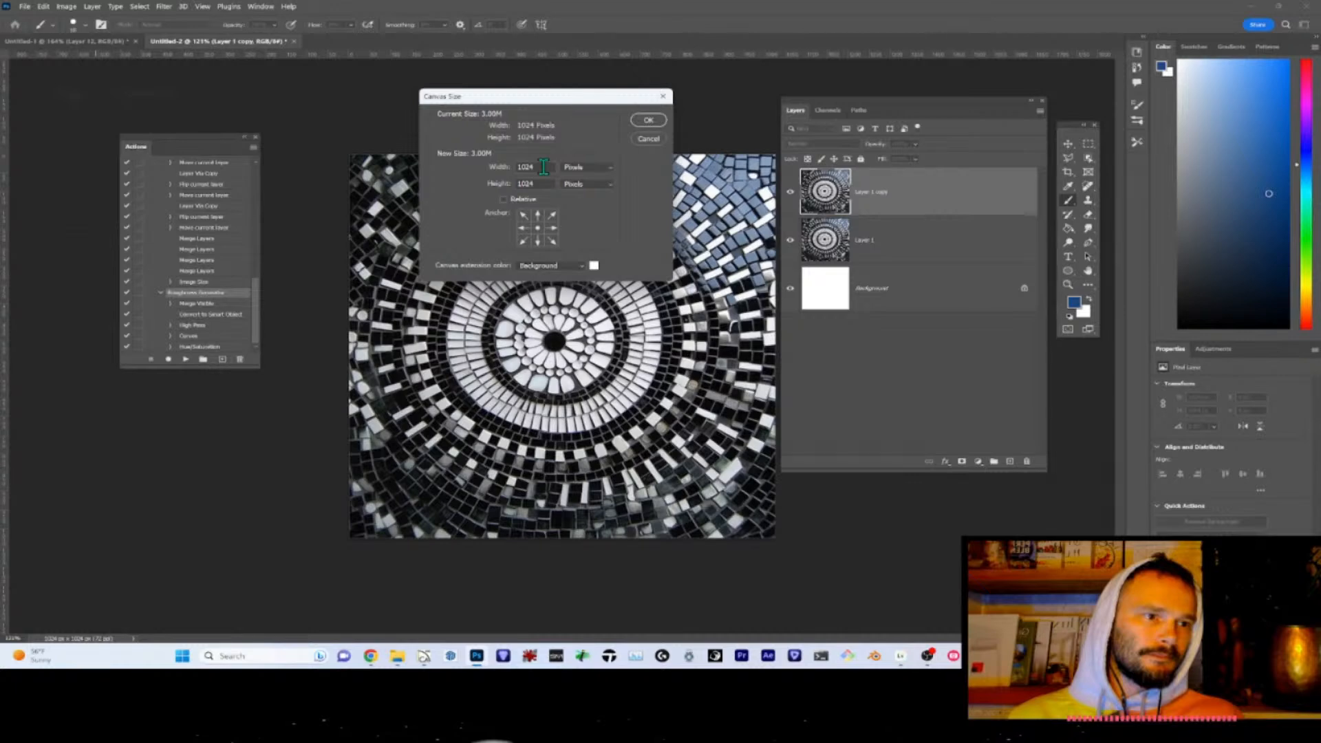
click(523, 216)
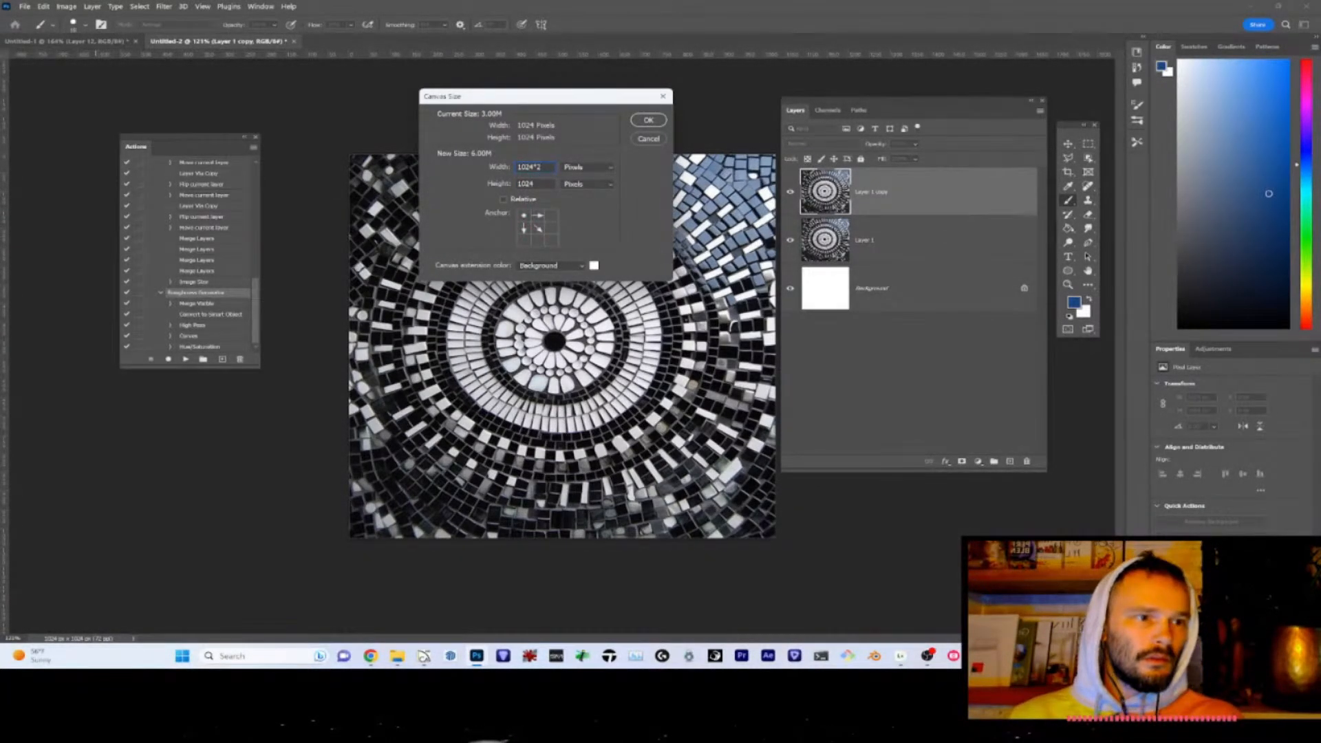
text(2048)
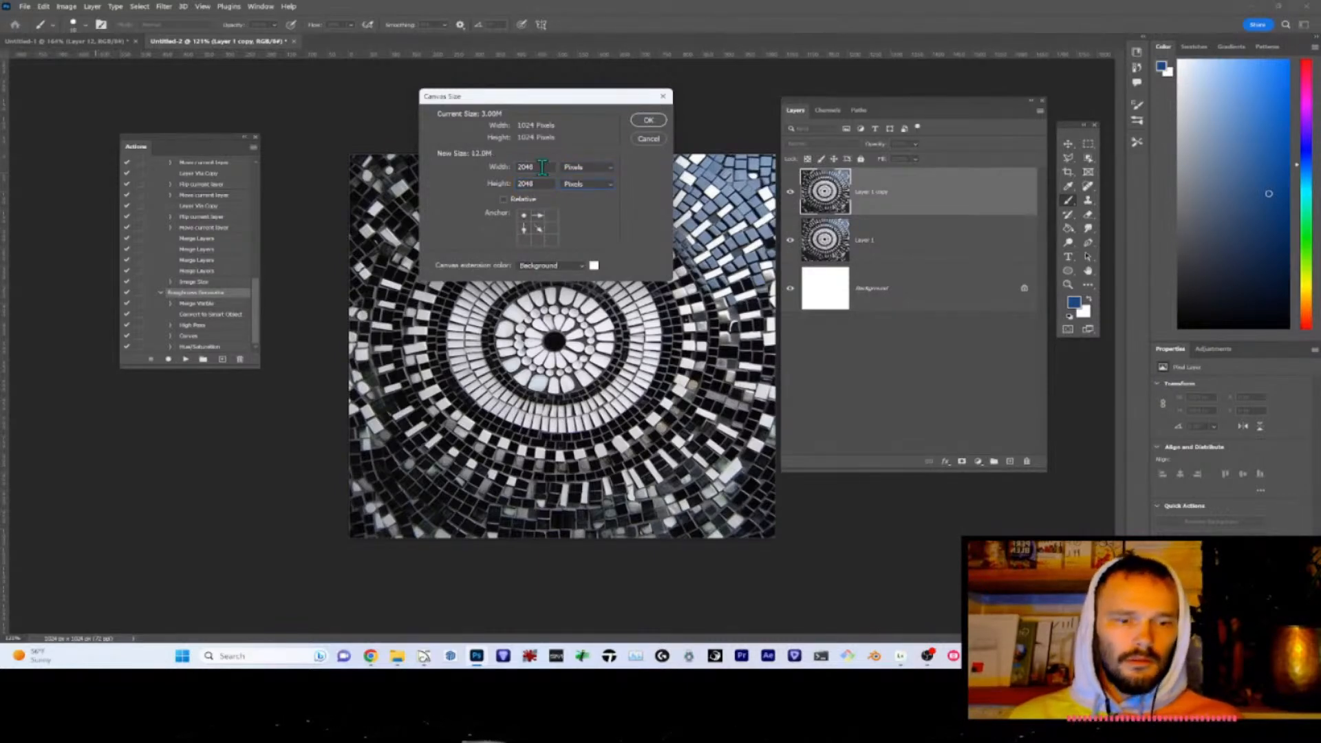
key(Return)
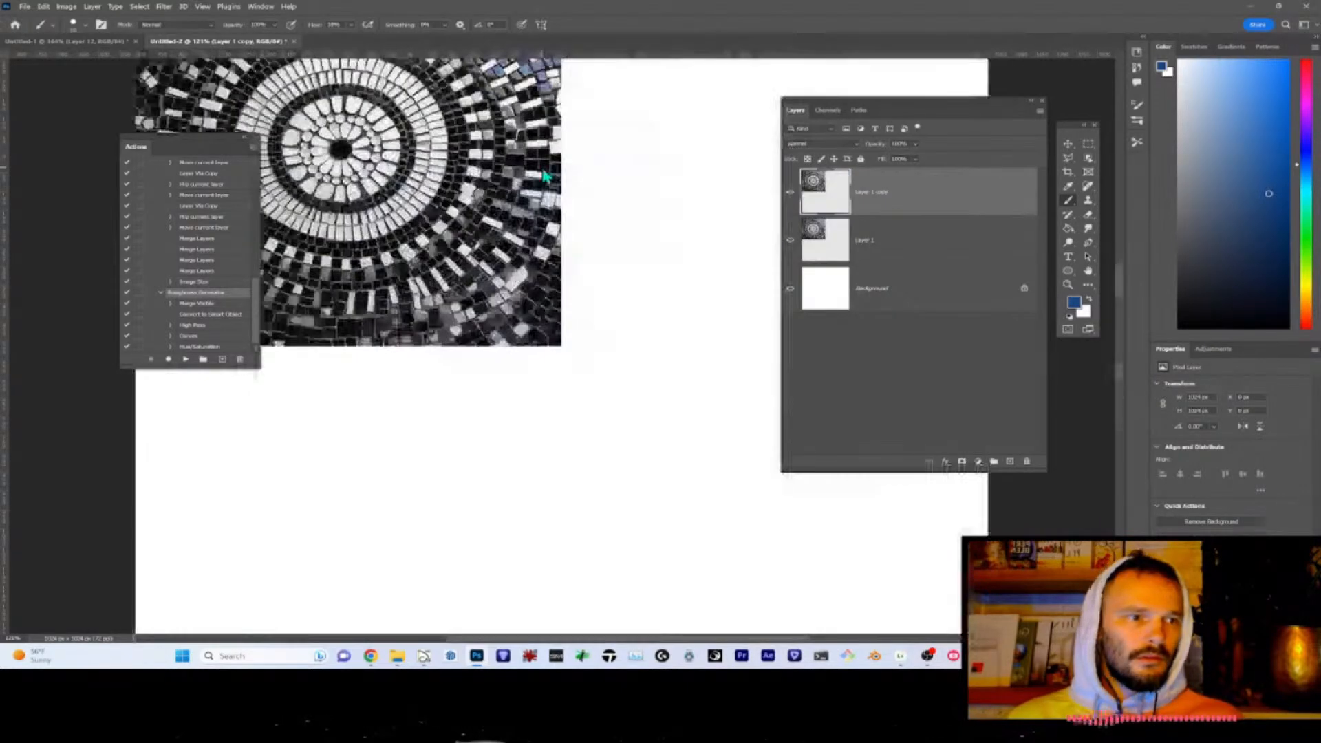
- Copy the mosaic into the canvas's upper-right quarter, mirrored horizontally, and merge that copy with Layer 1 copy
scroll(536, 264, down, 1)
scroll(536, 264, down, 2)
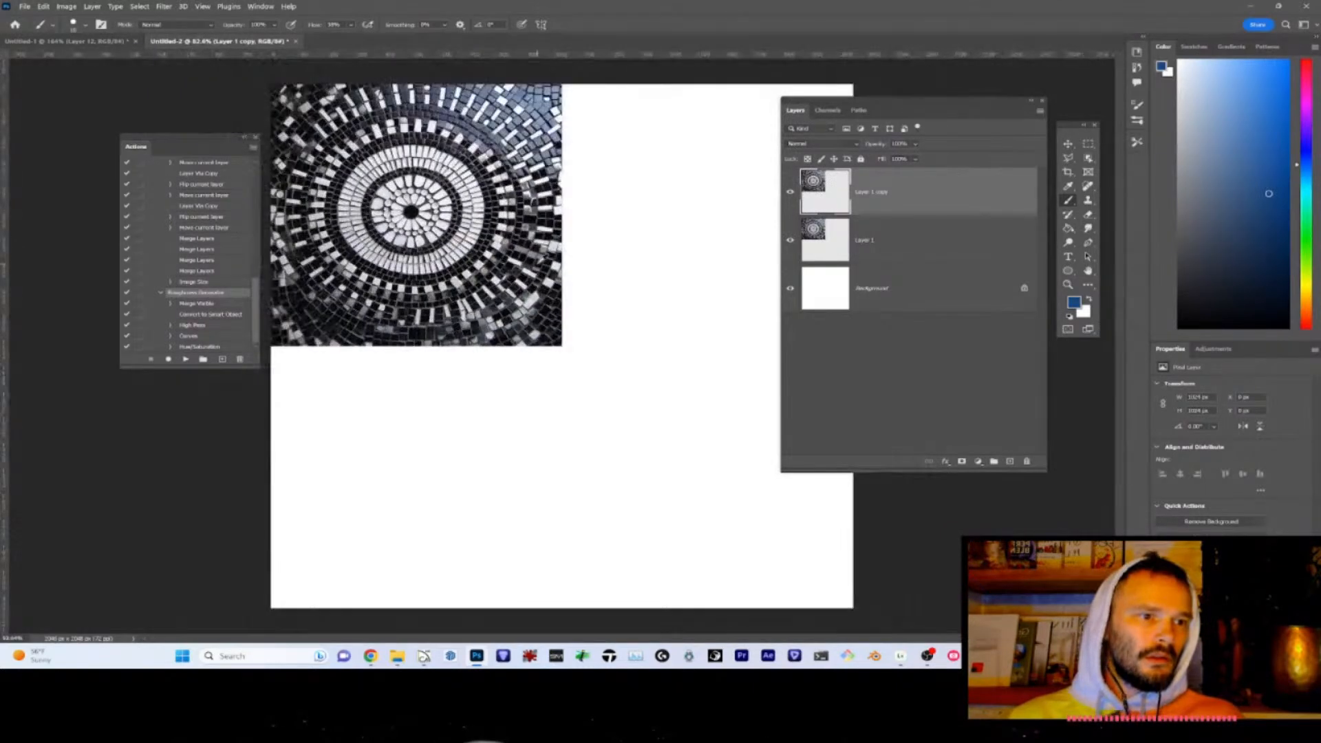
key(v)
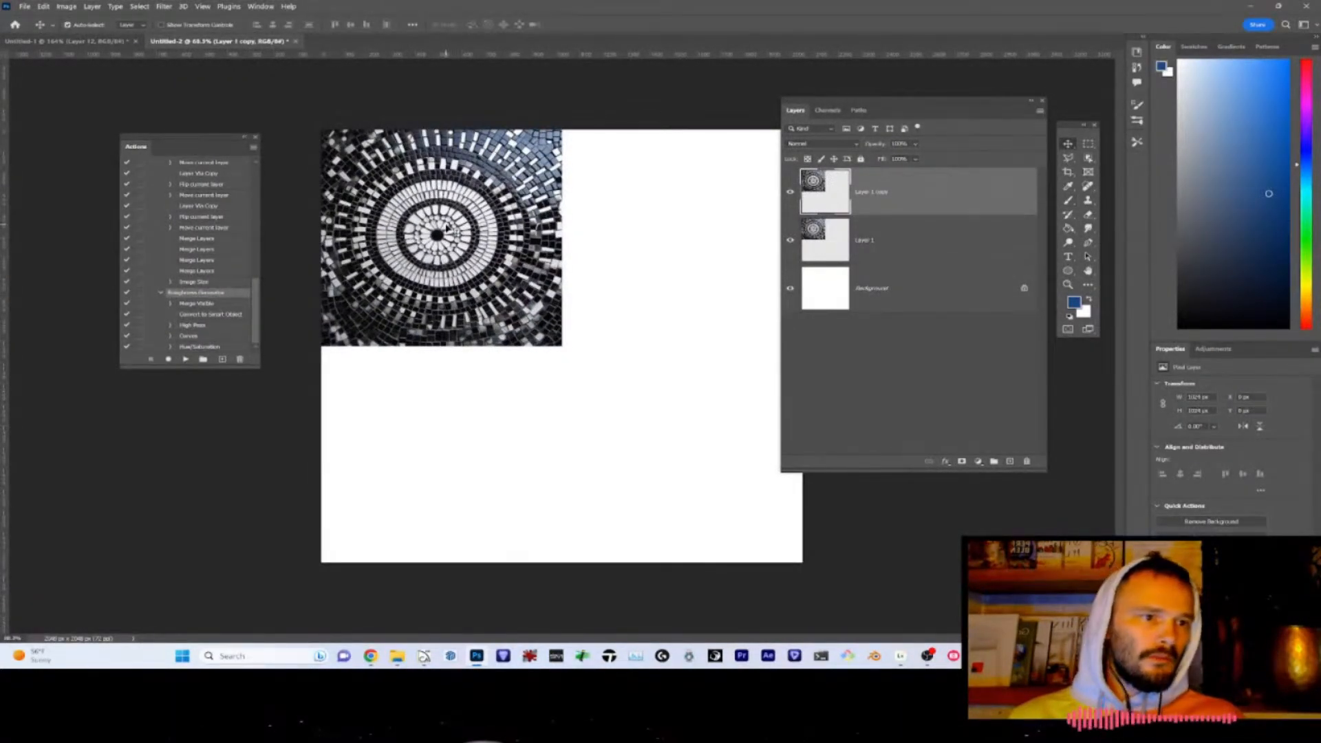
drag(447, 229, 688, 234)
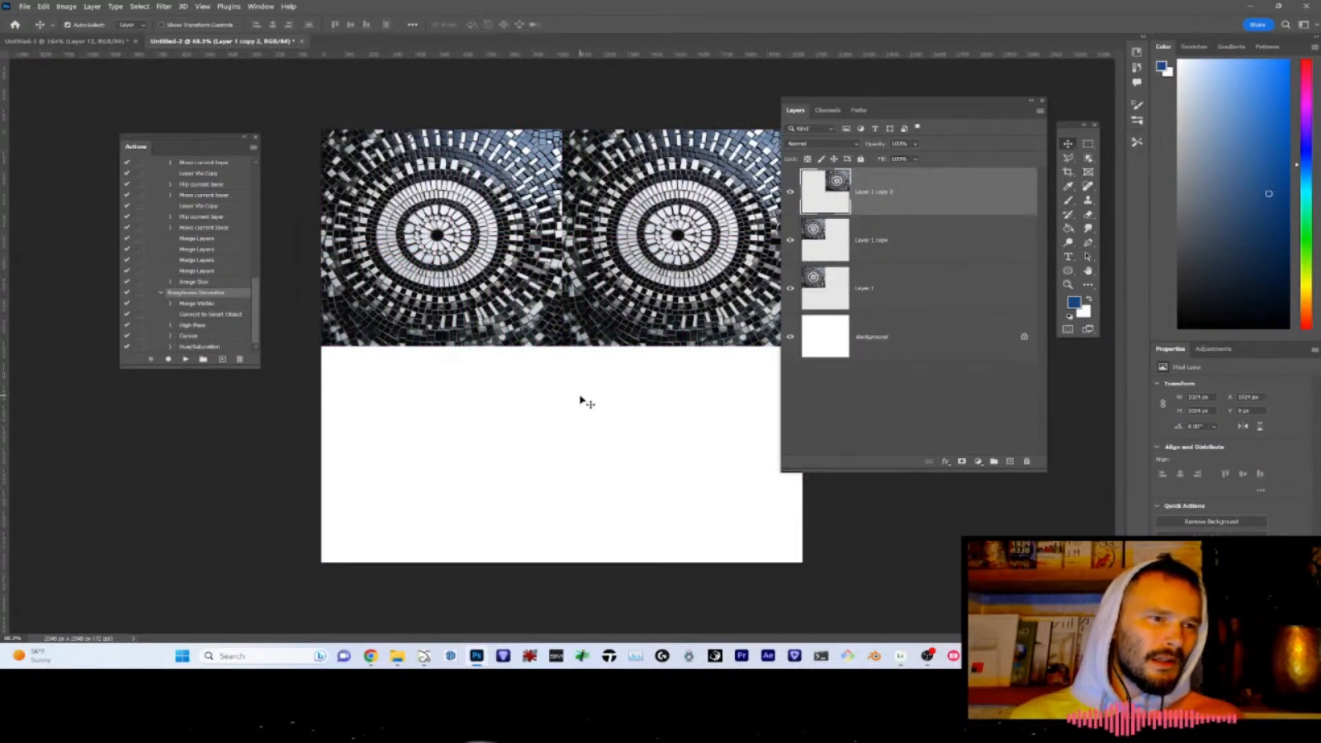
click(1211, 349)
click(1168, 349)
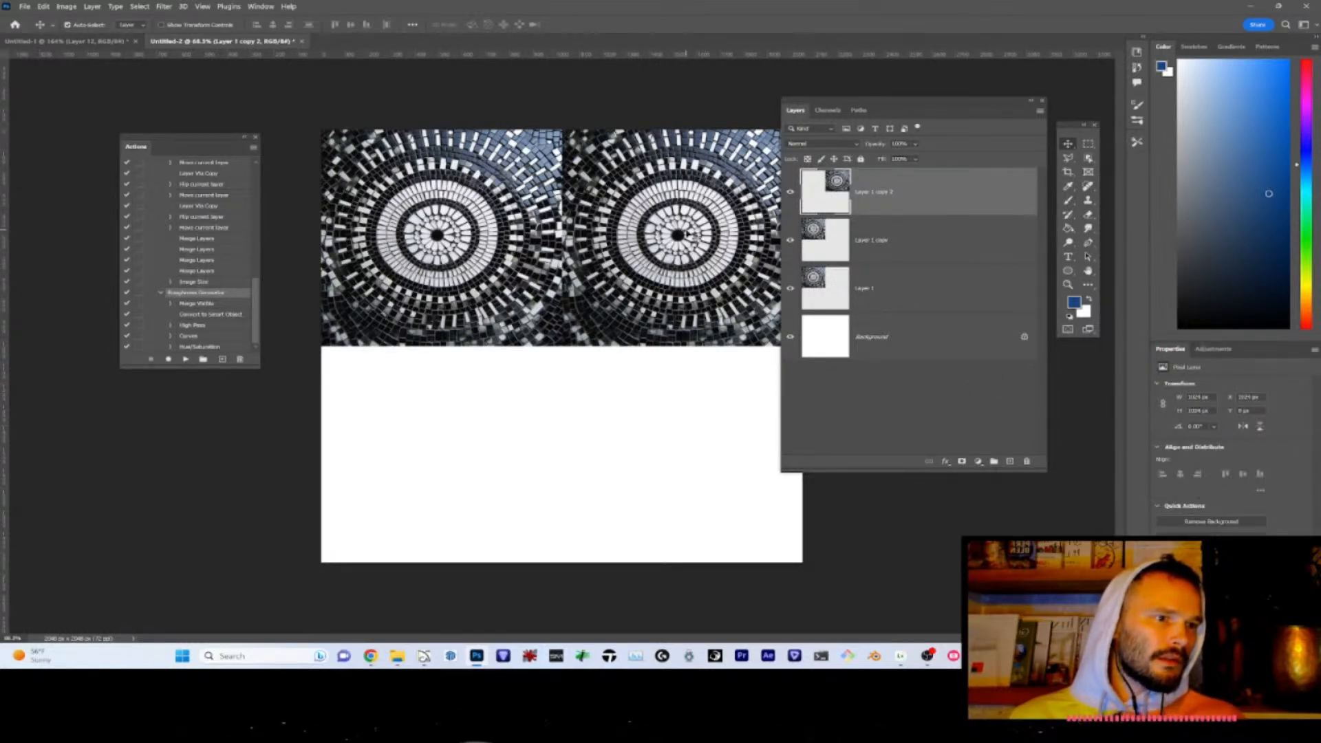
click(1242, 427)
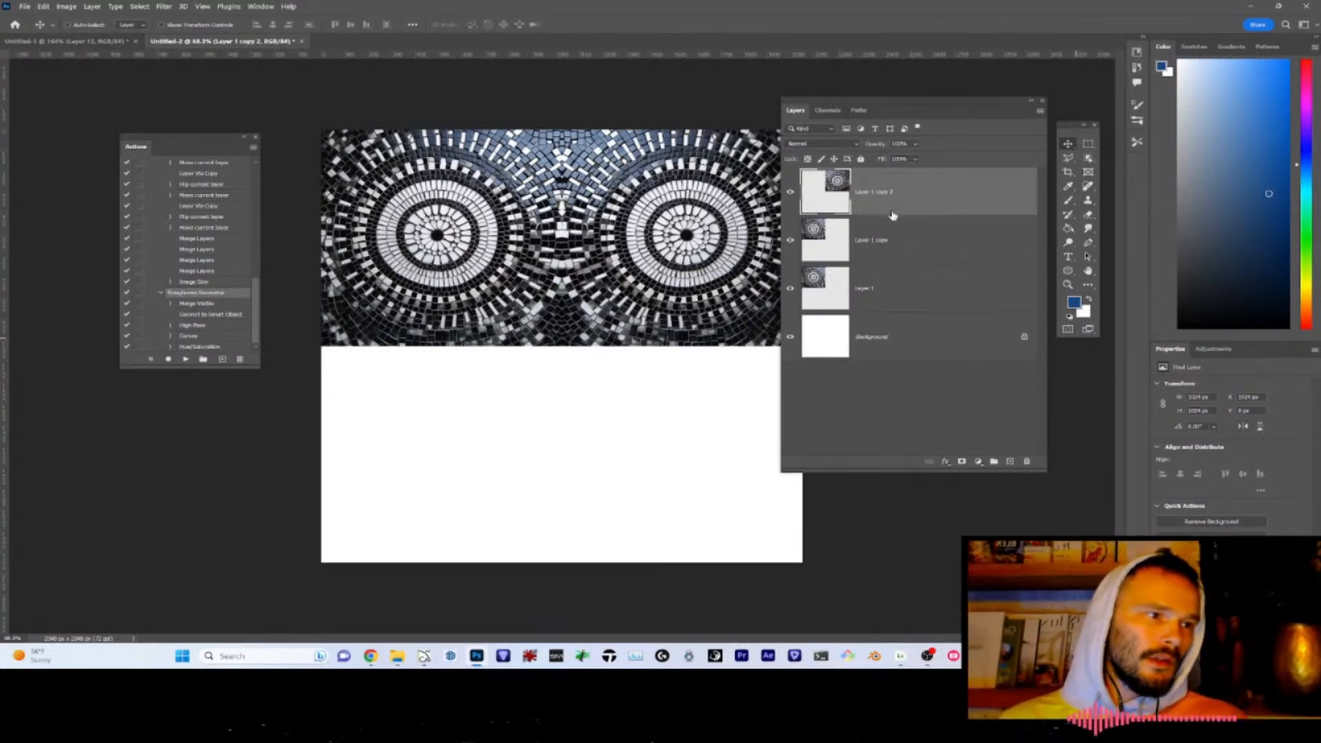
key(ctrl+e)
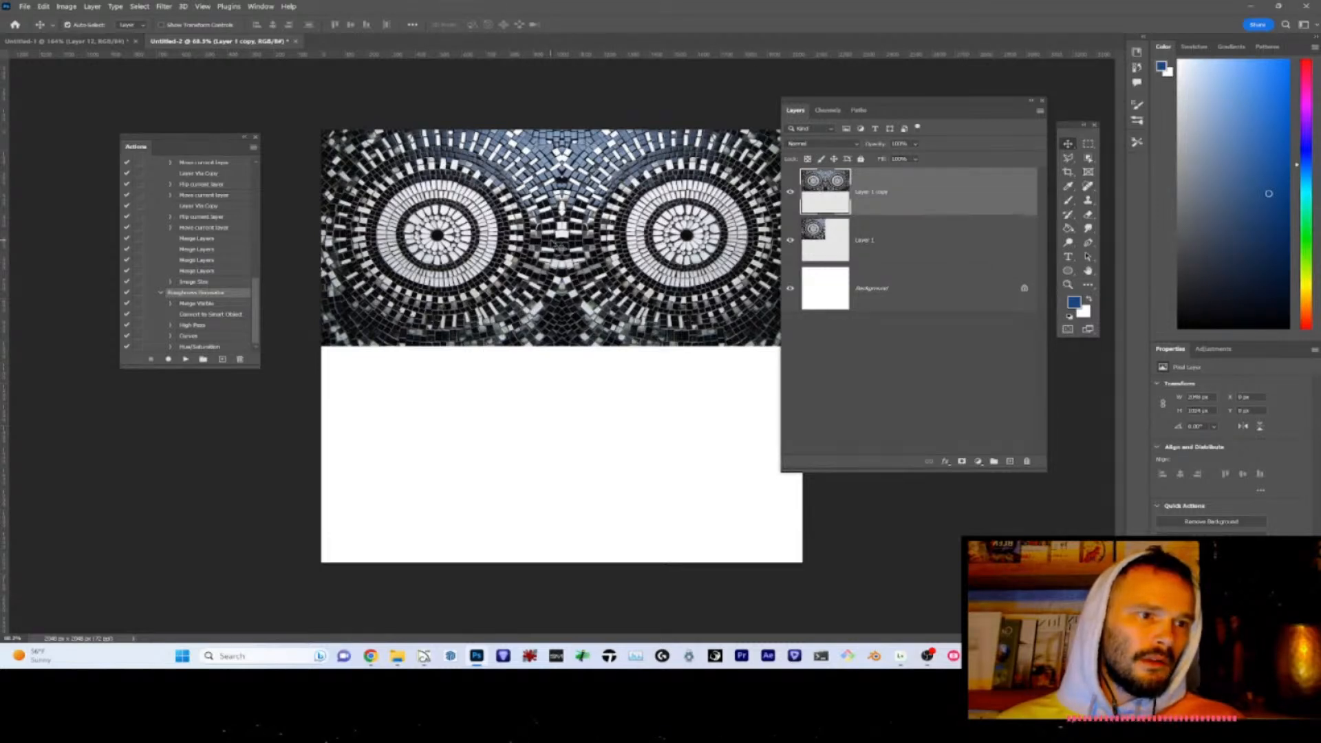
- Copy the merged mosaic row into the lower half of the canvas and flip the copy vertically
drag(559, 242, 565, 410)
key(ctrl+z)
drag(569, 241, 571, 460)
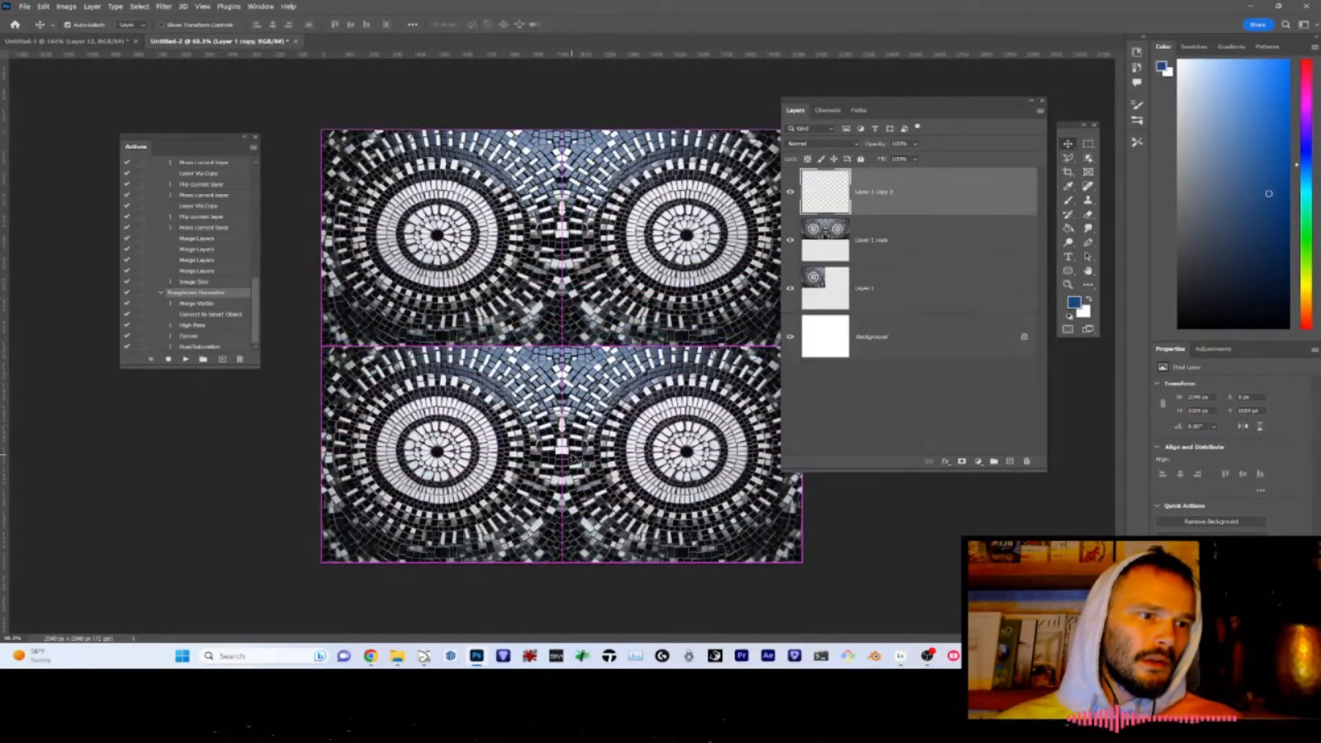
click(1260, 427)
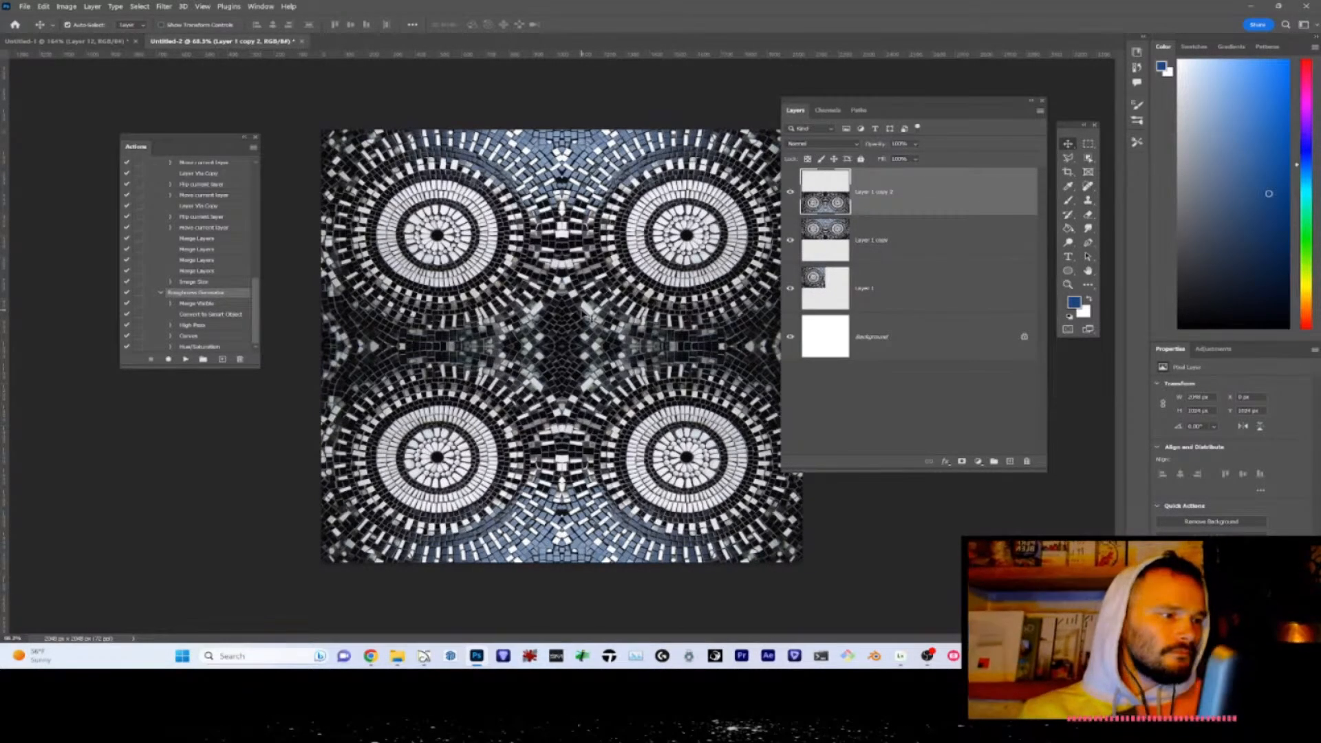
- Lasso the bluish tile areas along the lower and upper edges of the mosaic into one selection
click(1069, 160)
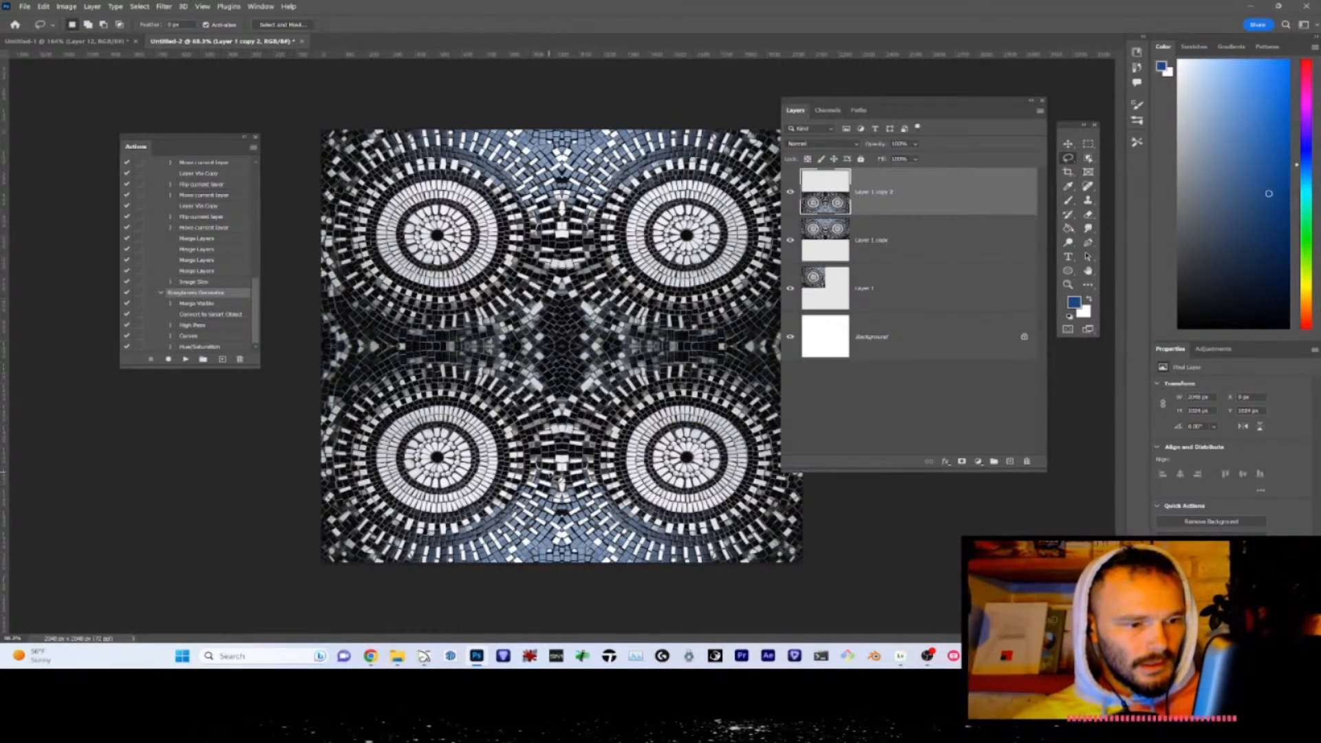
mouse_move(422, 531)
mouse_down()
mouse_move(384, 576)
mouse_move(737, 589)
mouse_move(742, 551)
mouse_move(550, 473)
mouse_move(422, 531)
mouse_up()
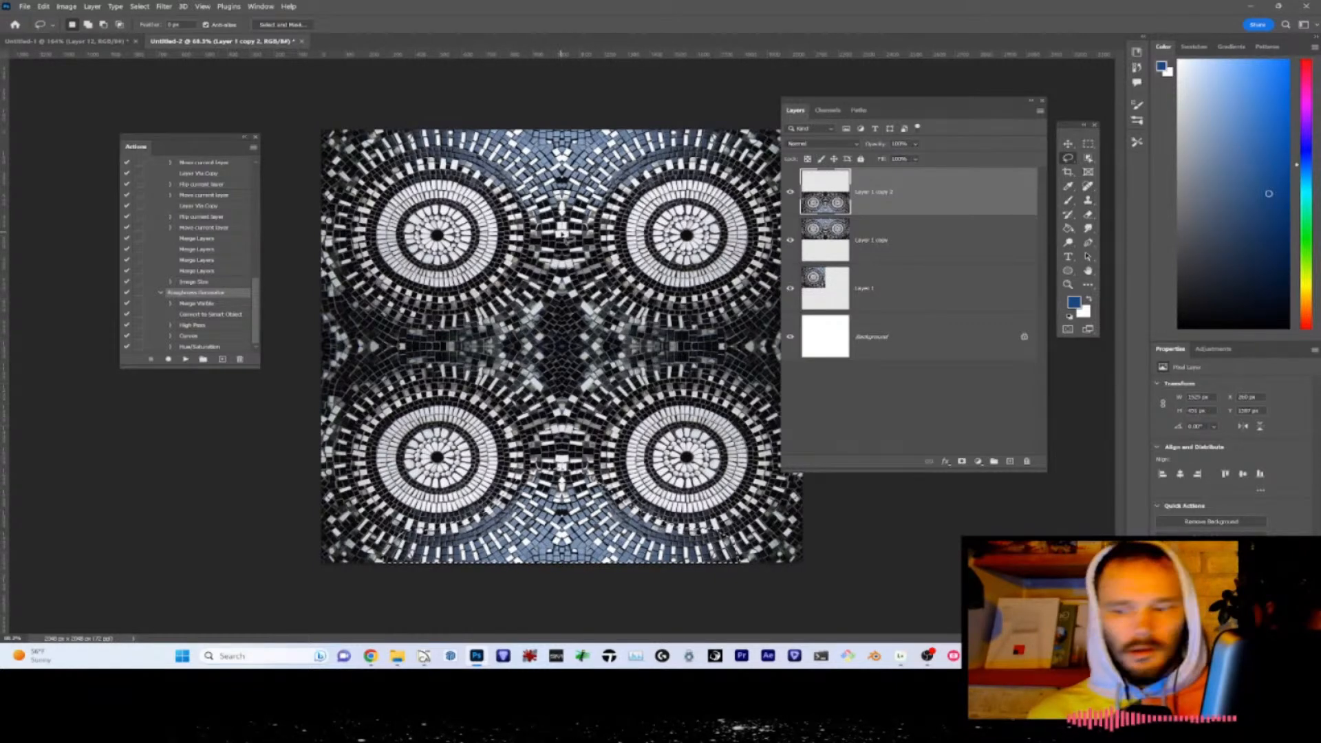
mouse_move(563, 232)
shift+mouse_down()
mouse_move(651, 180)
mouse_move(721, 168)
mouse_move(683, 104)
mouse_move(542, 105)
mouse_move(394, 137)
mouse_move(568, 231)
shift+mouse_up()
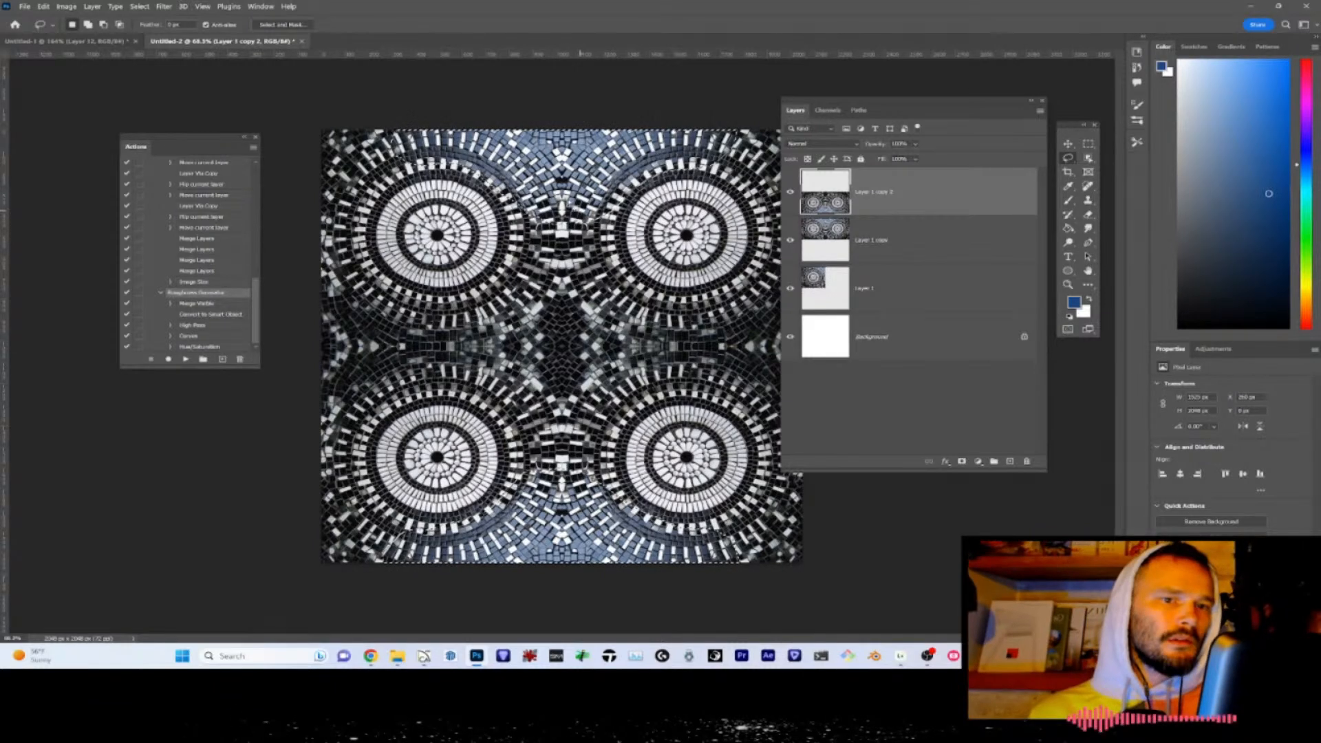
click(66, 6)
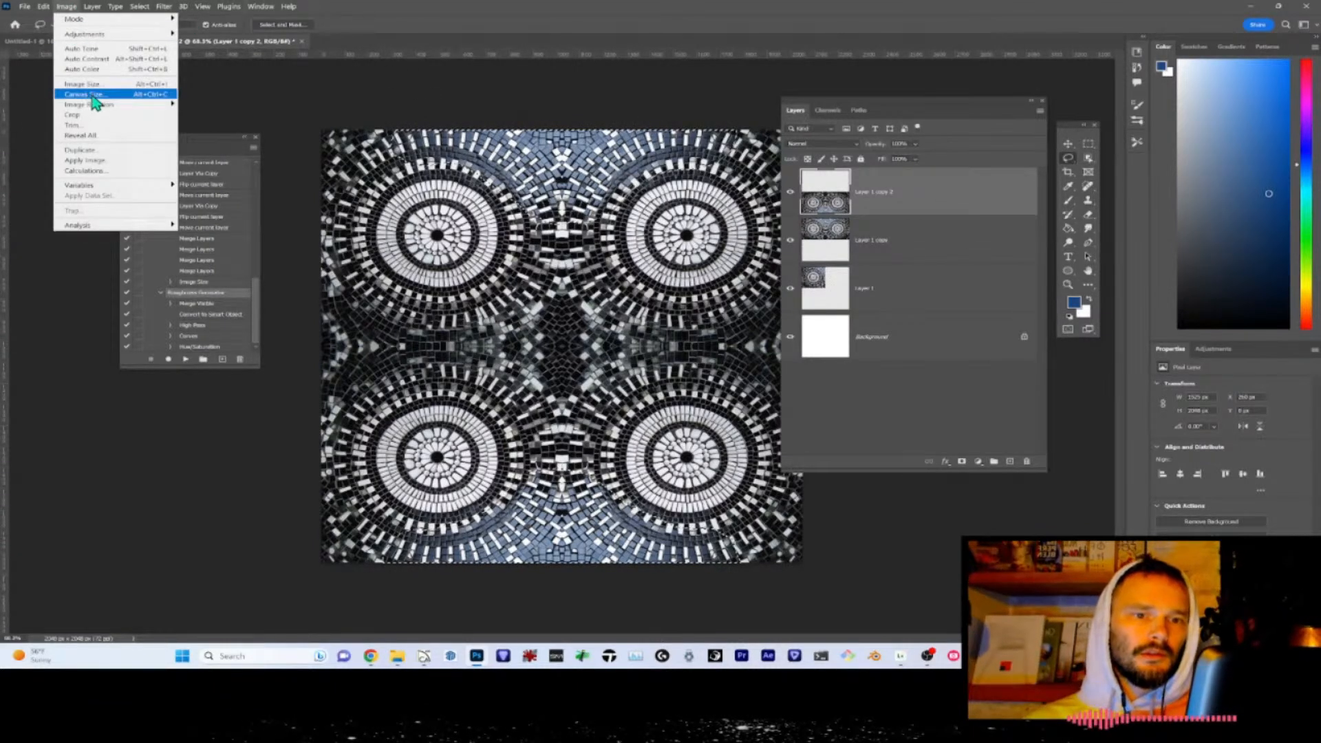
mouse_move(114, 34)
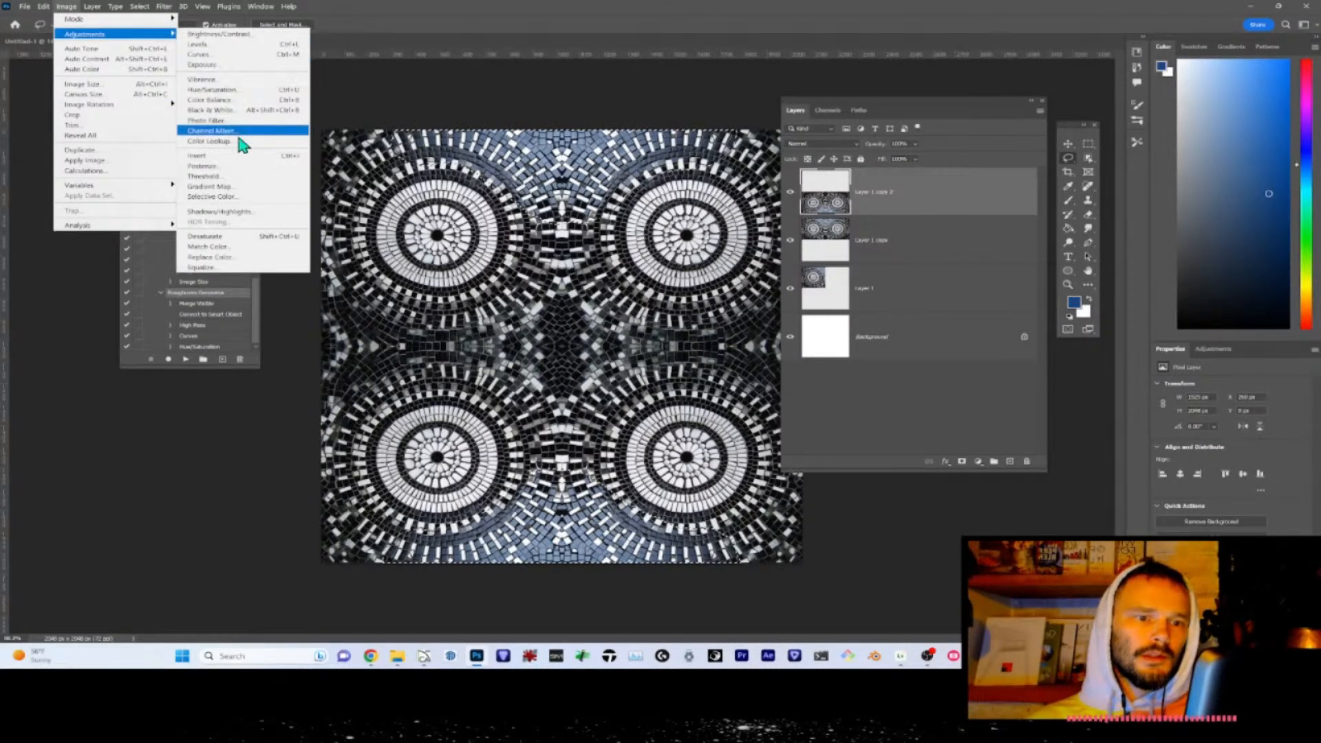
click(213, 256)
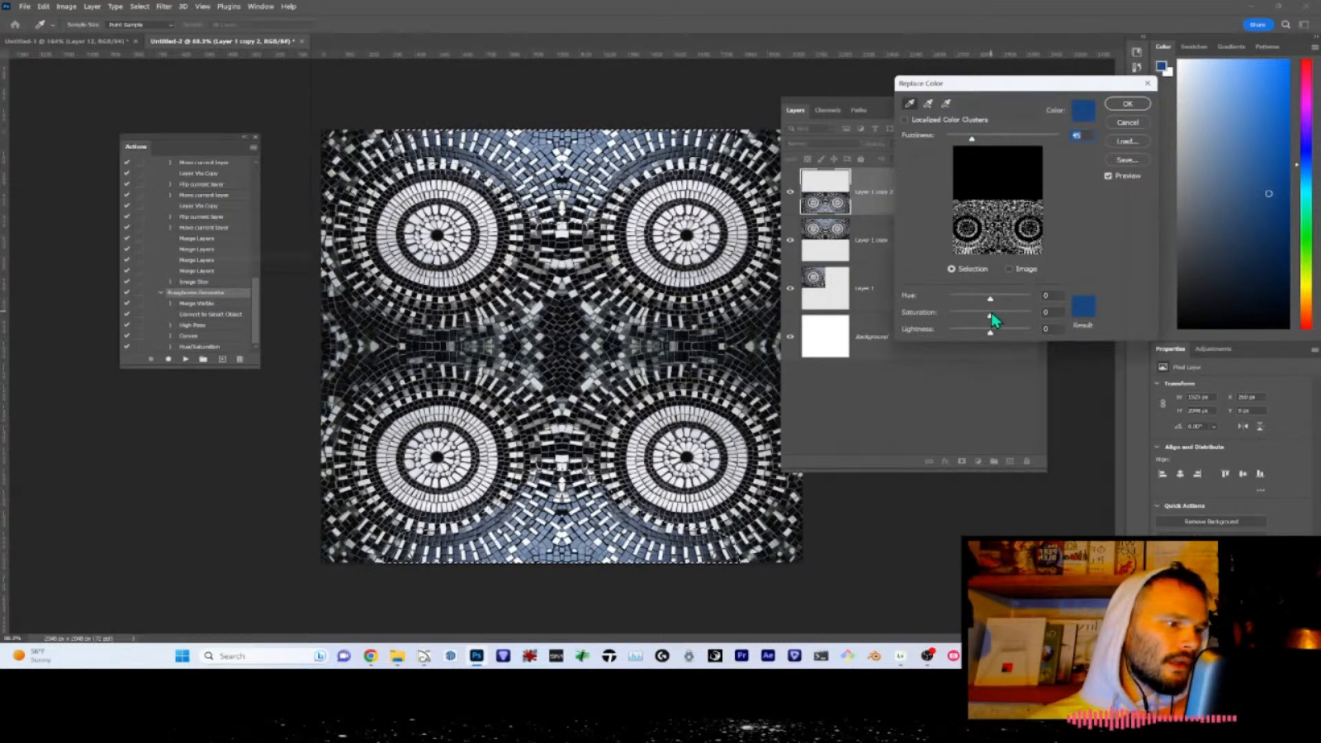
drag(991, 316, 950, 318)
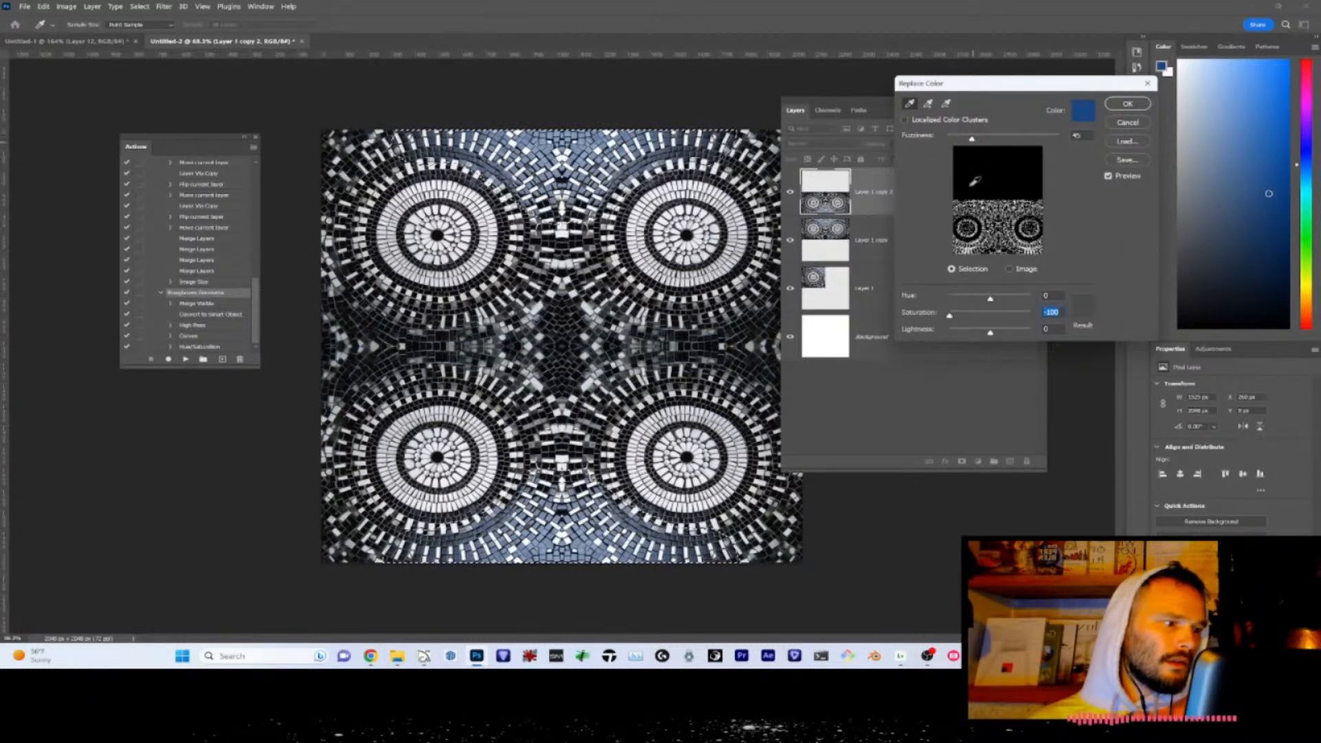
click(1130, 124)
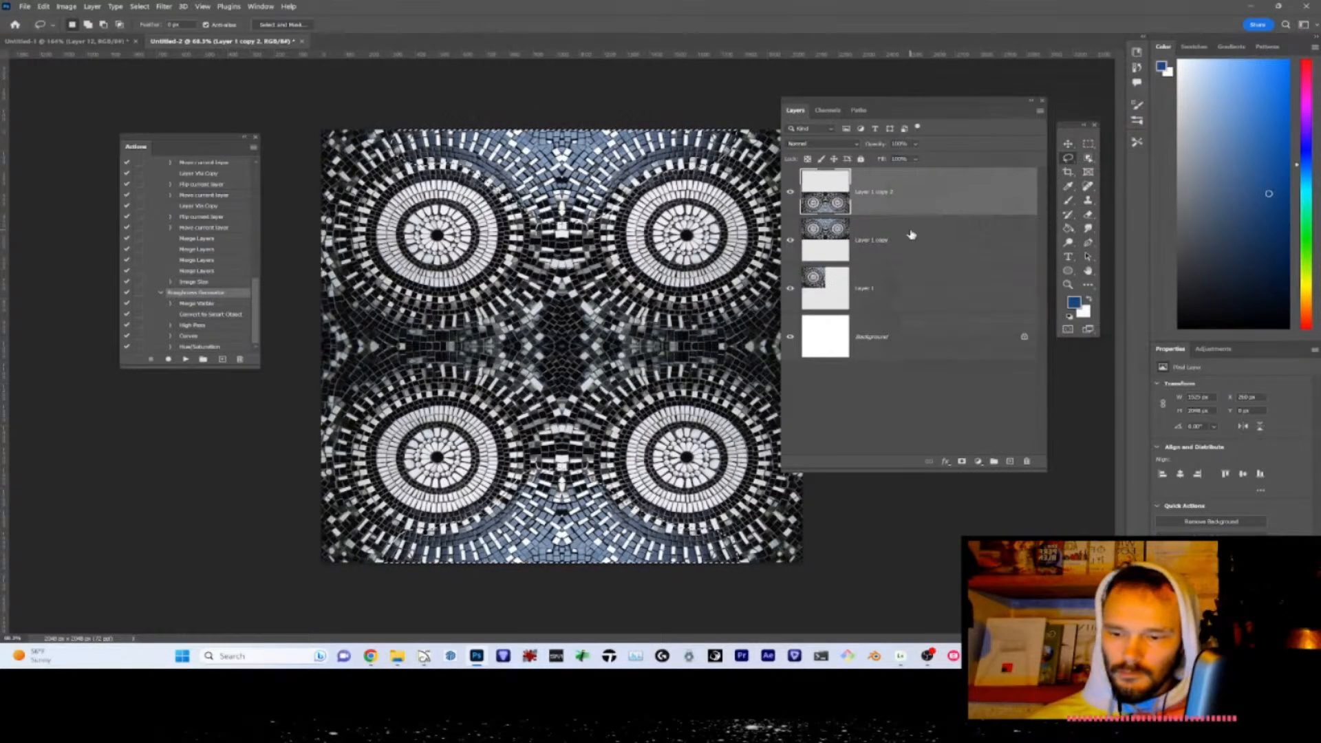
- Merge the two mosaic rows and use Replace Color on the sampled light blue tiles with saturation -100 and fuzziness 90
key(ctrl+e)
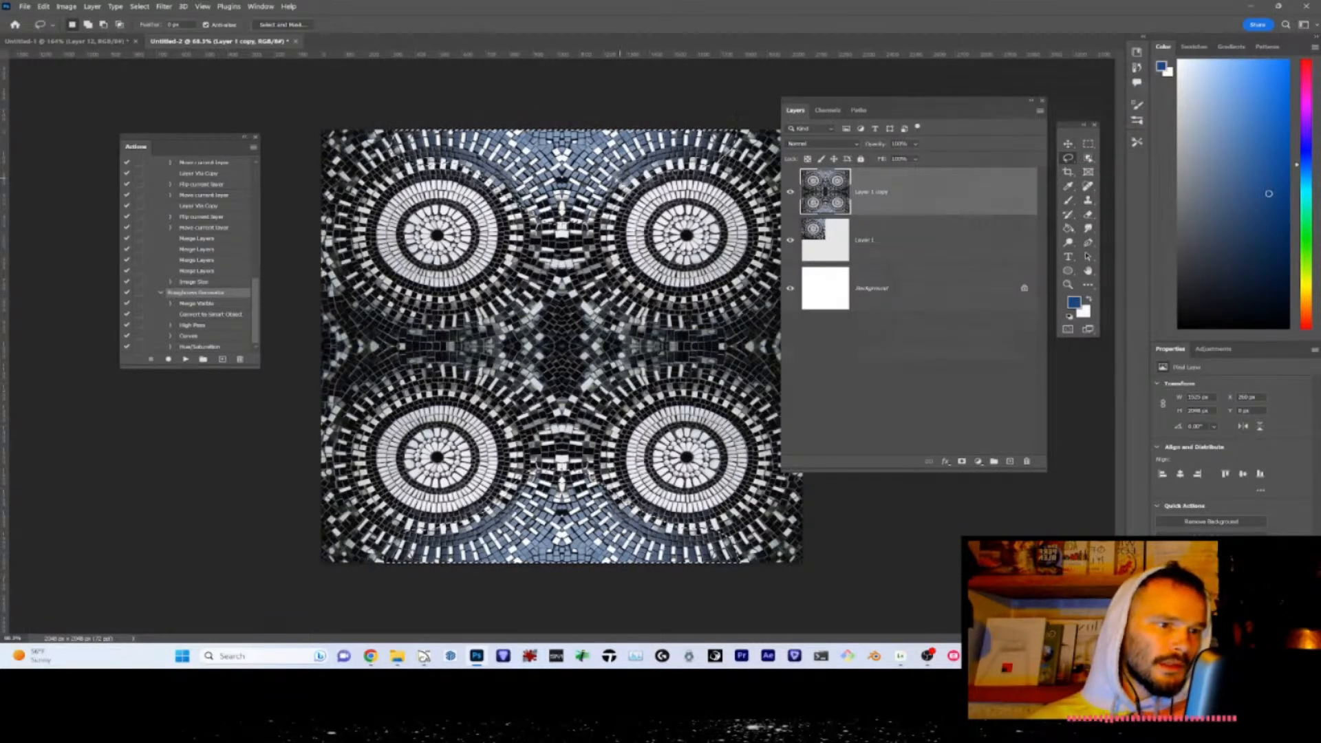
click(66, 7)
mouse_move(88, 33)
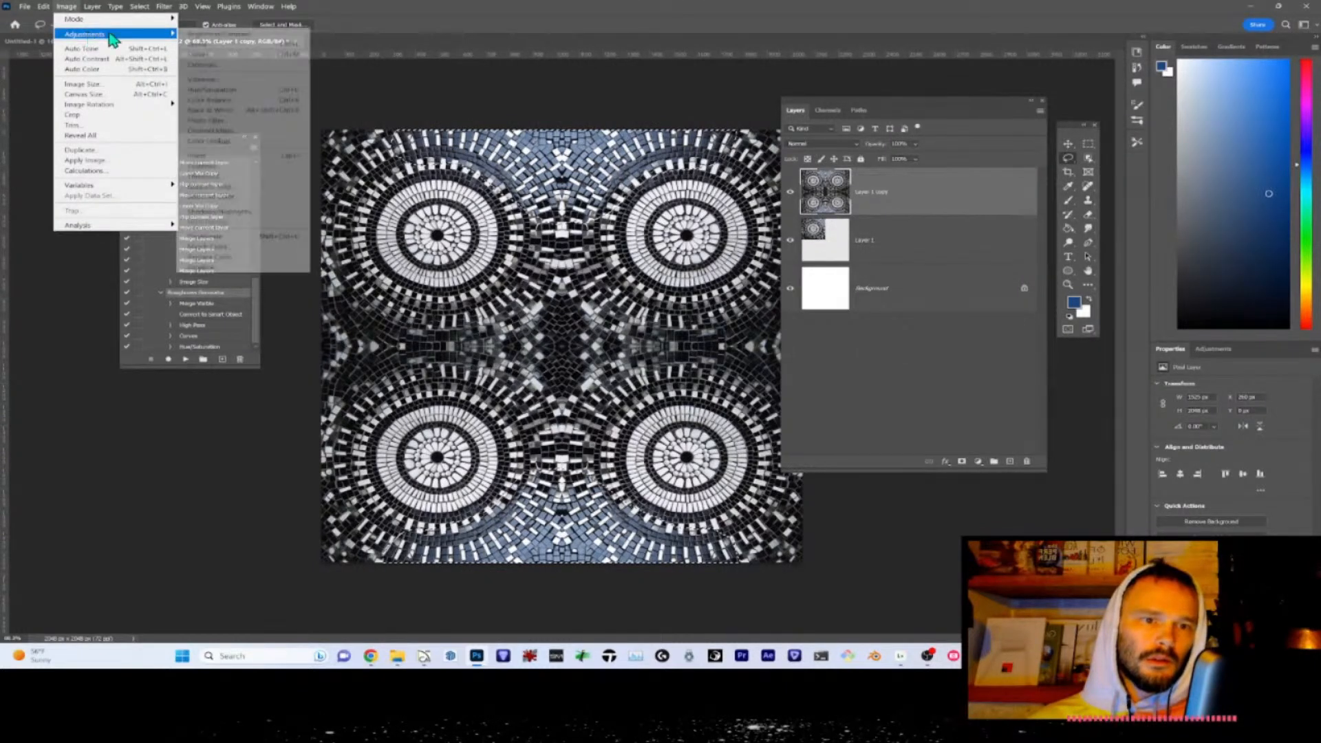
click(210, 257)
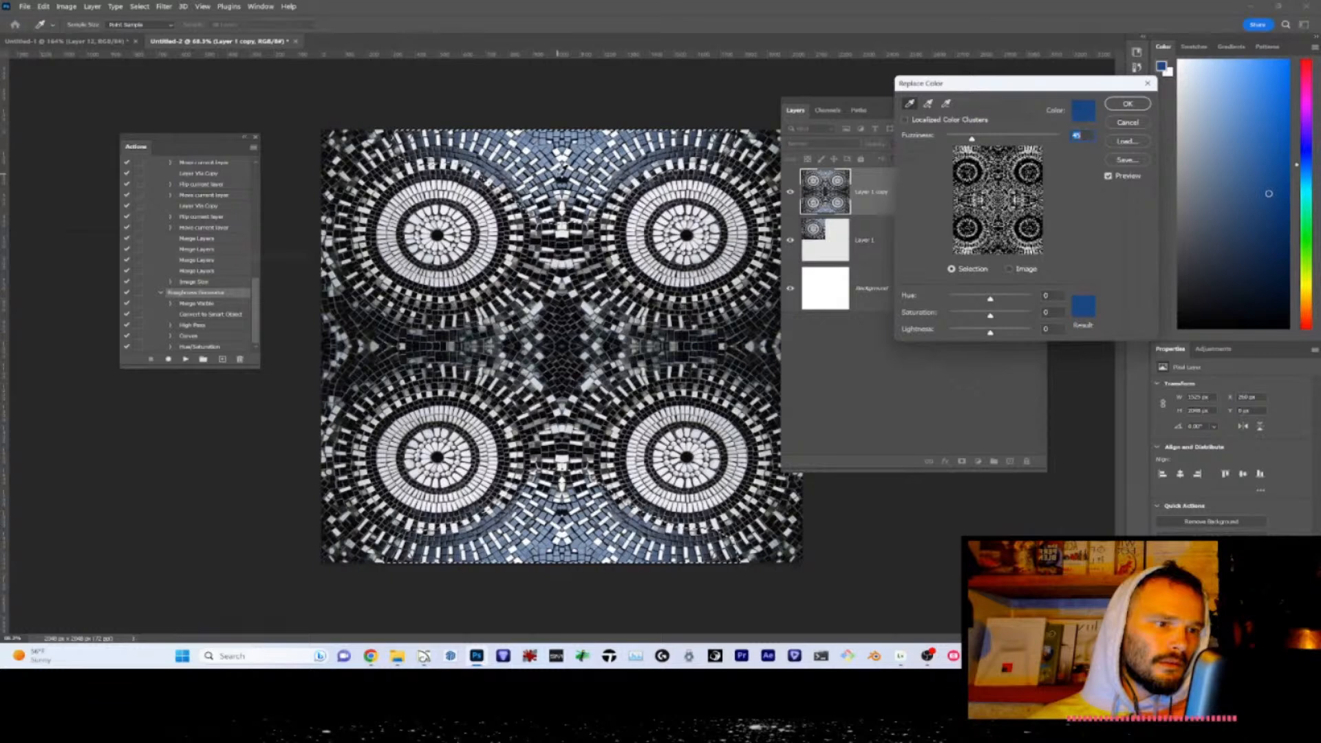
click(558, 174)
drag(989, 316, 879, 315)
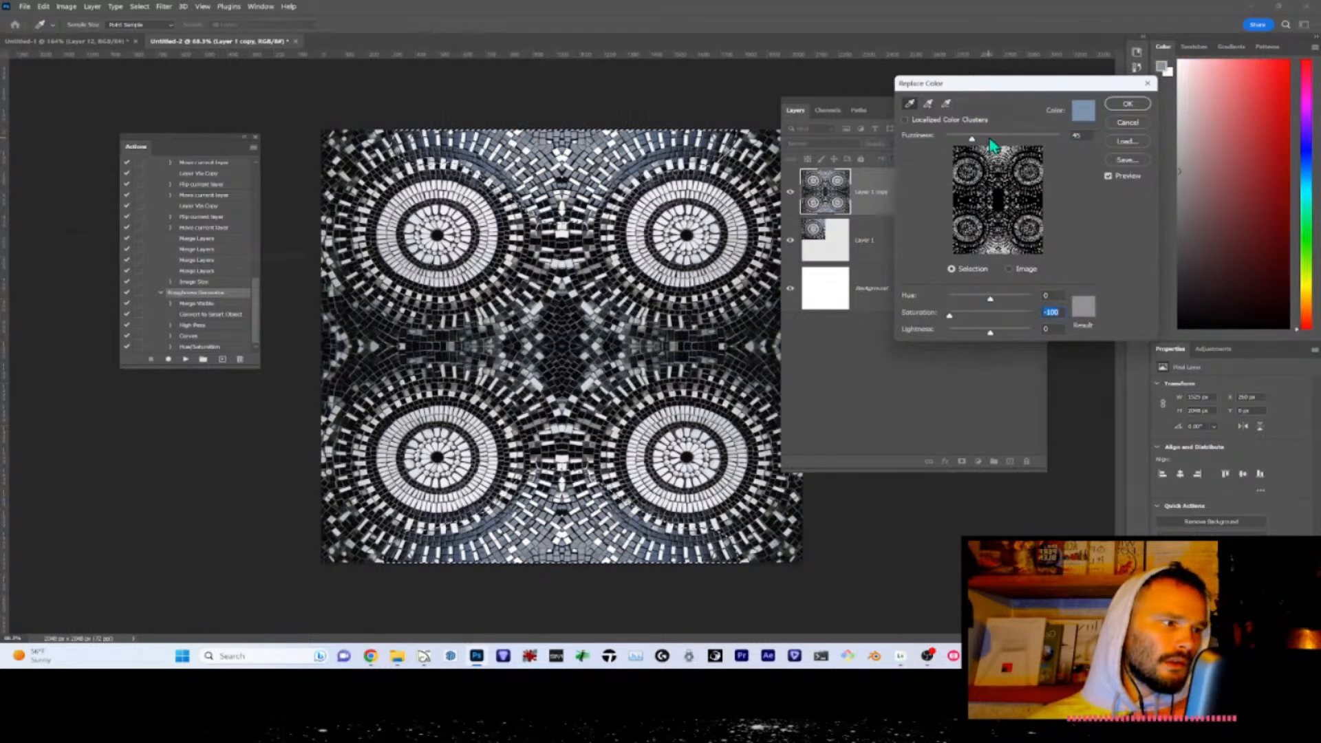
drag(999, 144, 1016, 145)
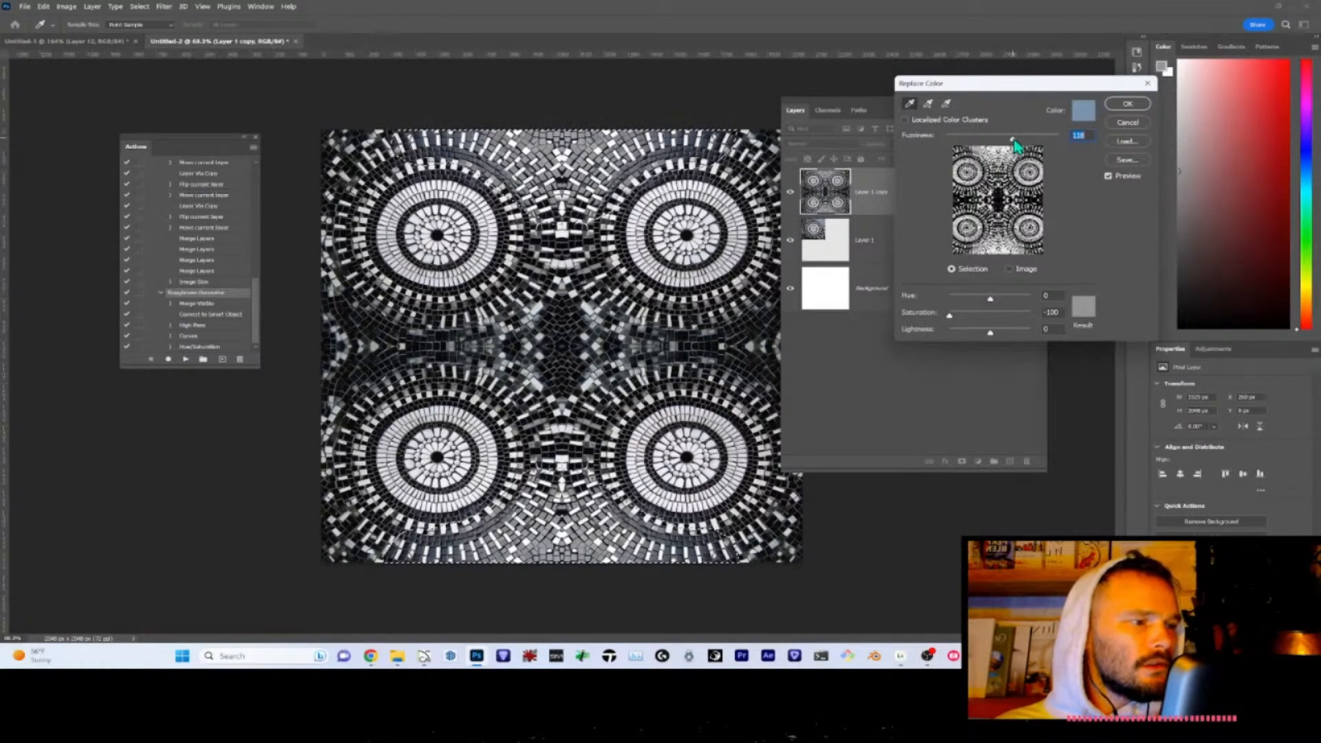
mouse_move(1014, 139)
mouse_down()
mouse_move(1032, 145)
mouse_move(996, 142)
mouse_up()
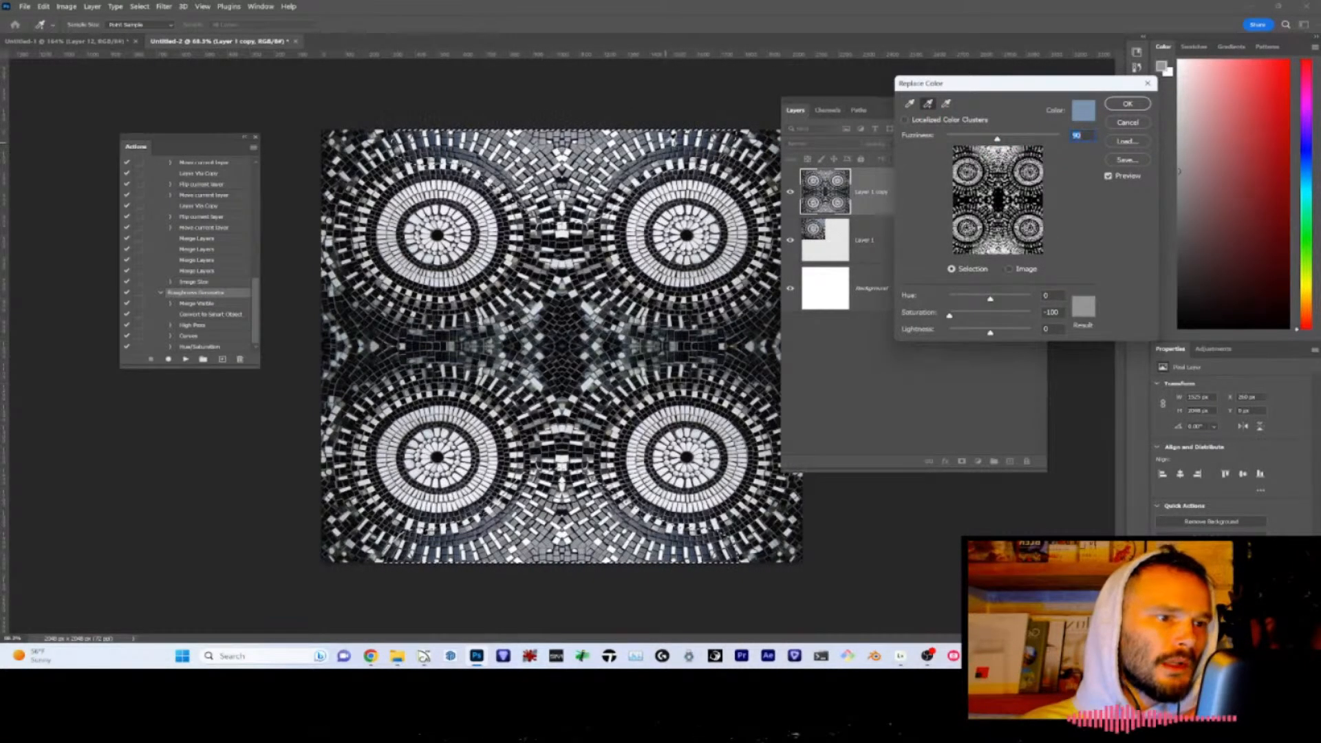
- Add the darker blue tiles to the Replace Color sample, set saturation to -48 and lightness to about -56, and apply it
click(788, 173)
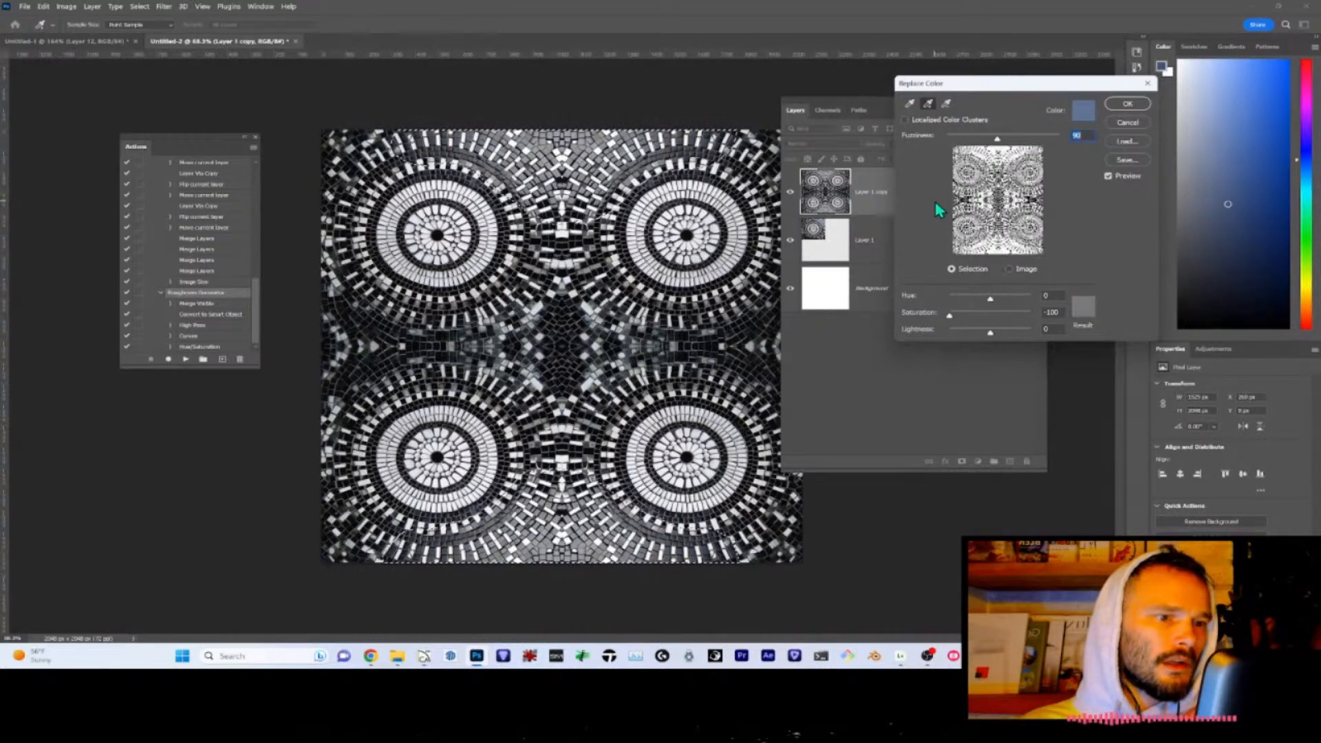
drag(957, 311, 969, 315)
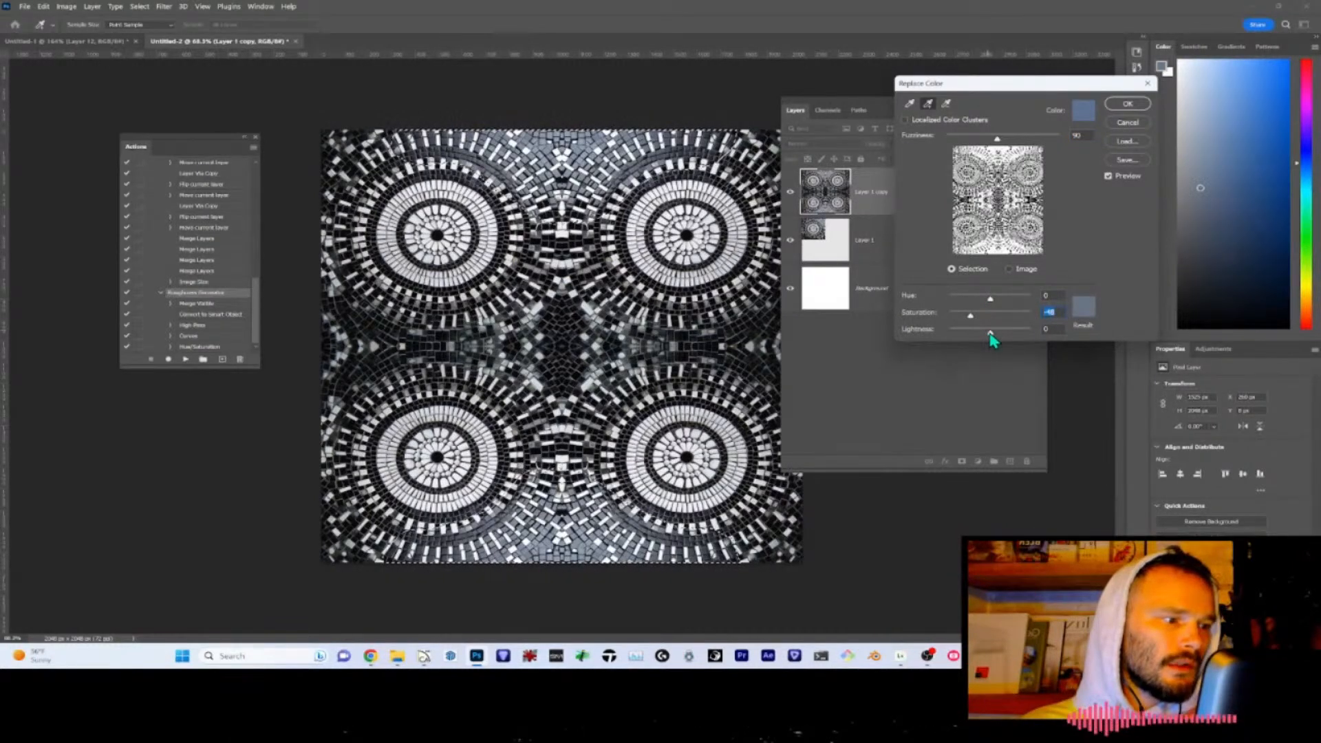
drag(988, 334, 973, 333)
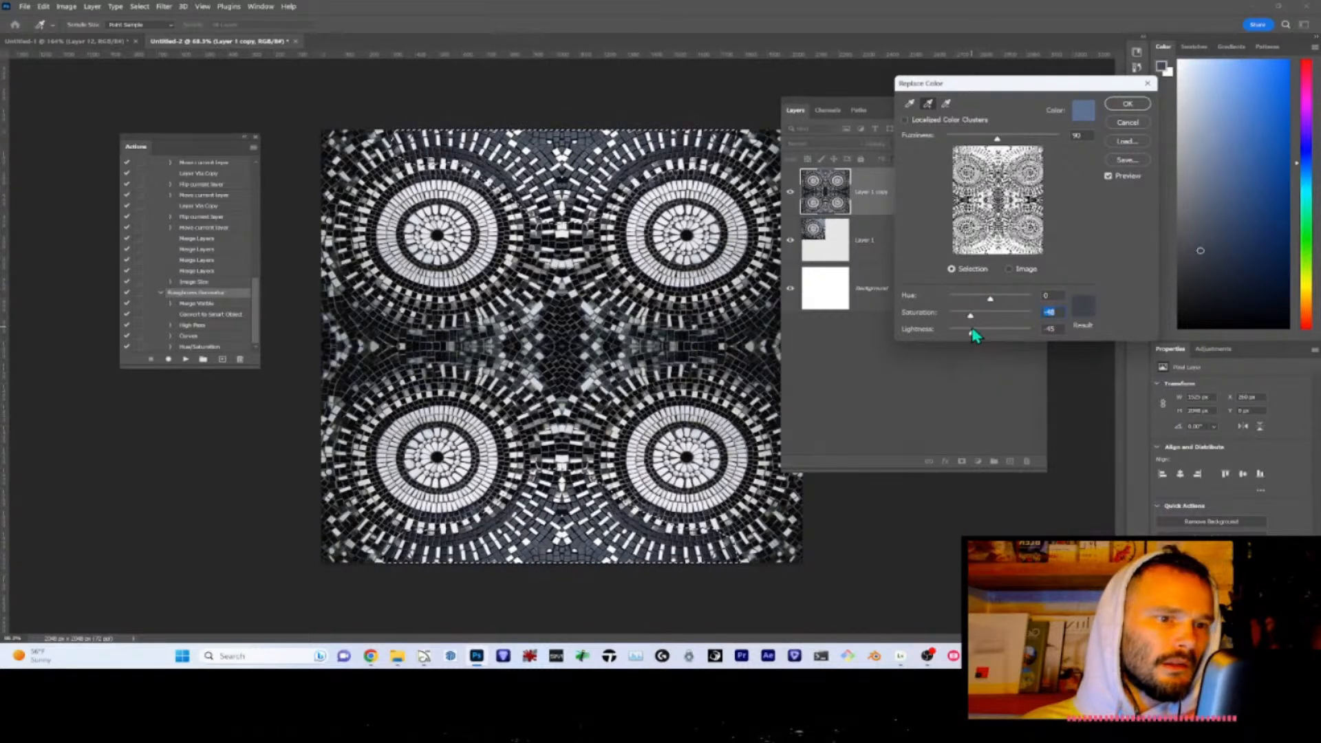
drag(972, 335, 968, 328)
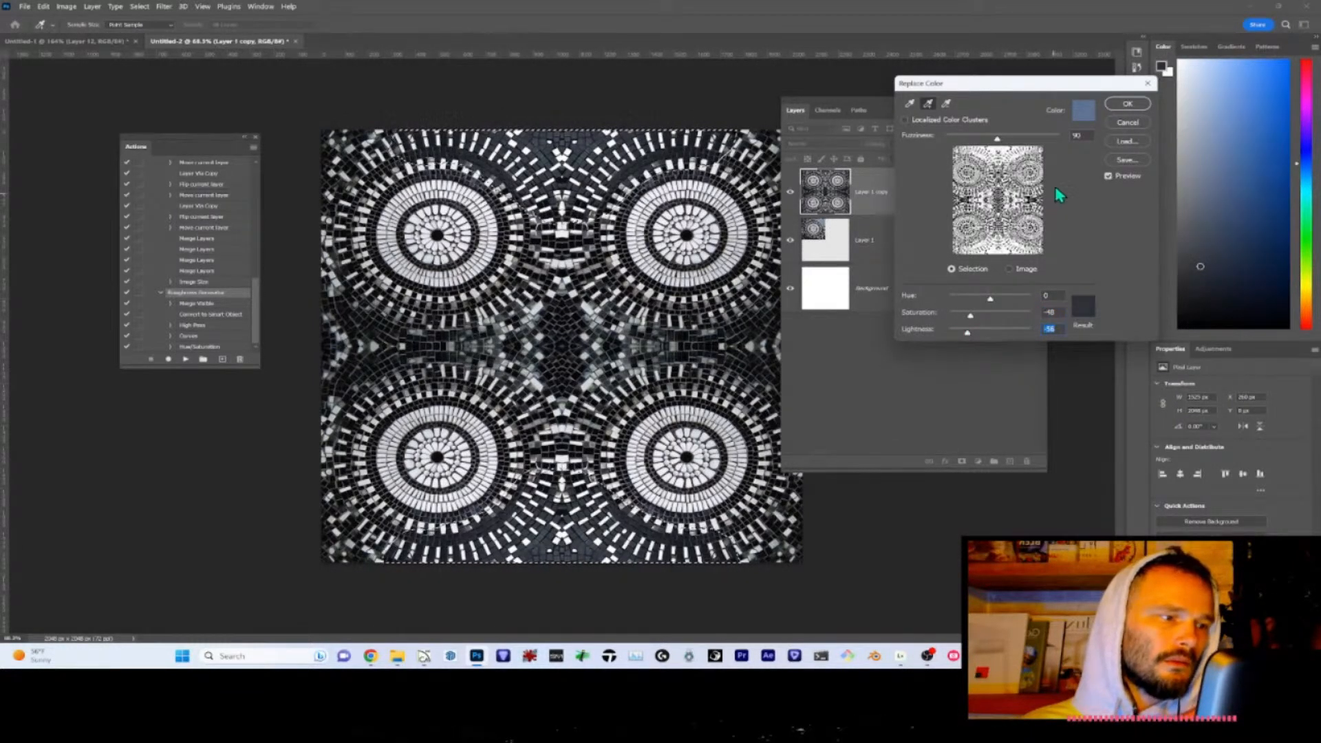
click(1131, 104)
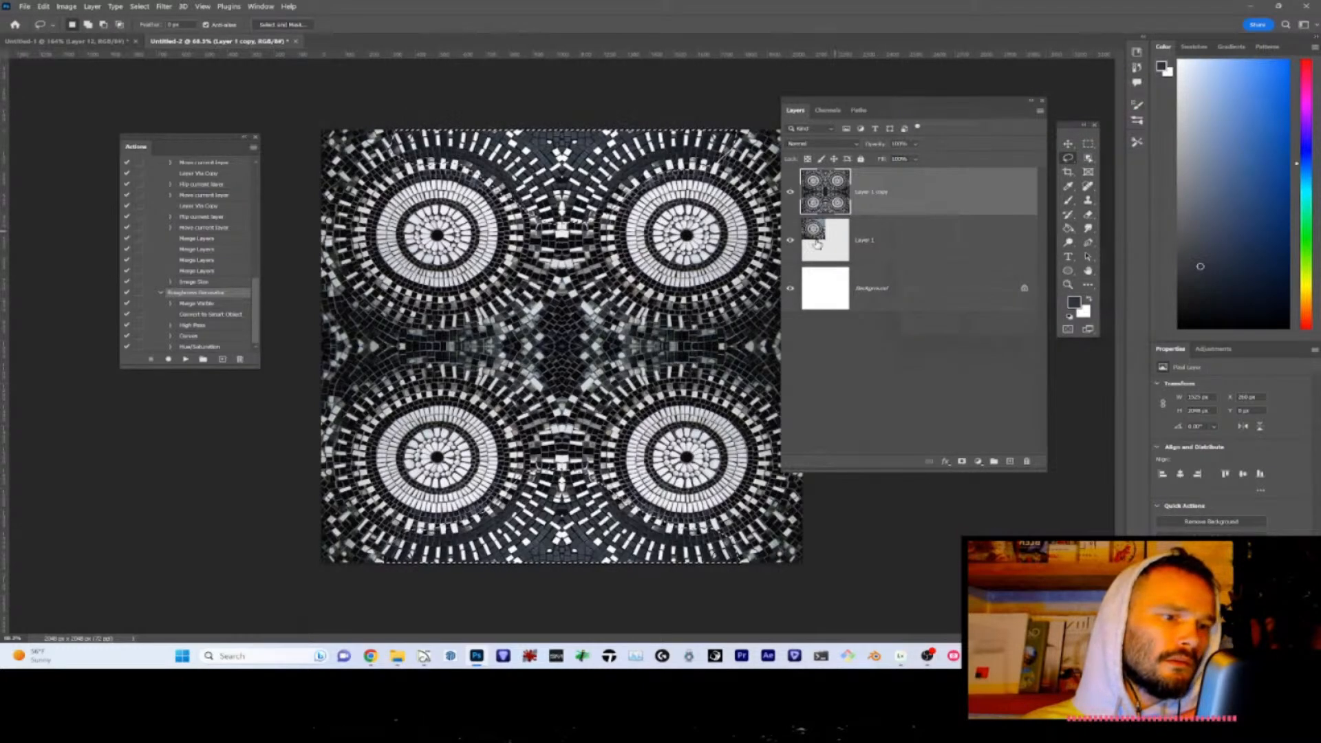
scroll(562, 259, down, 4)
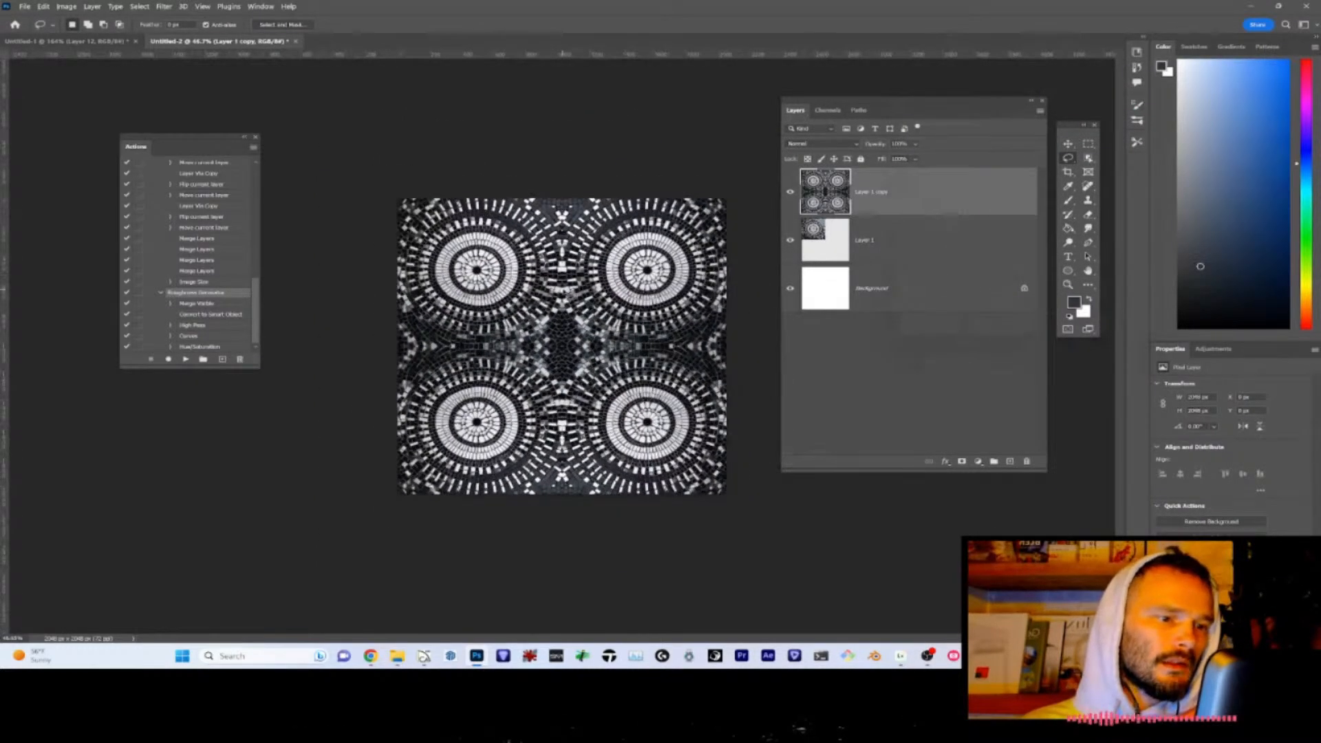
- Run the recorded roughness action on the mirrored mosaic and toggle the generated layer's visibility to compare it with the original
scroll(570, 296, up, 2)
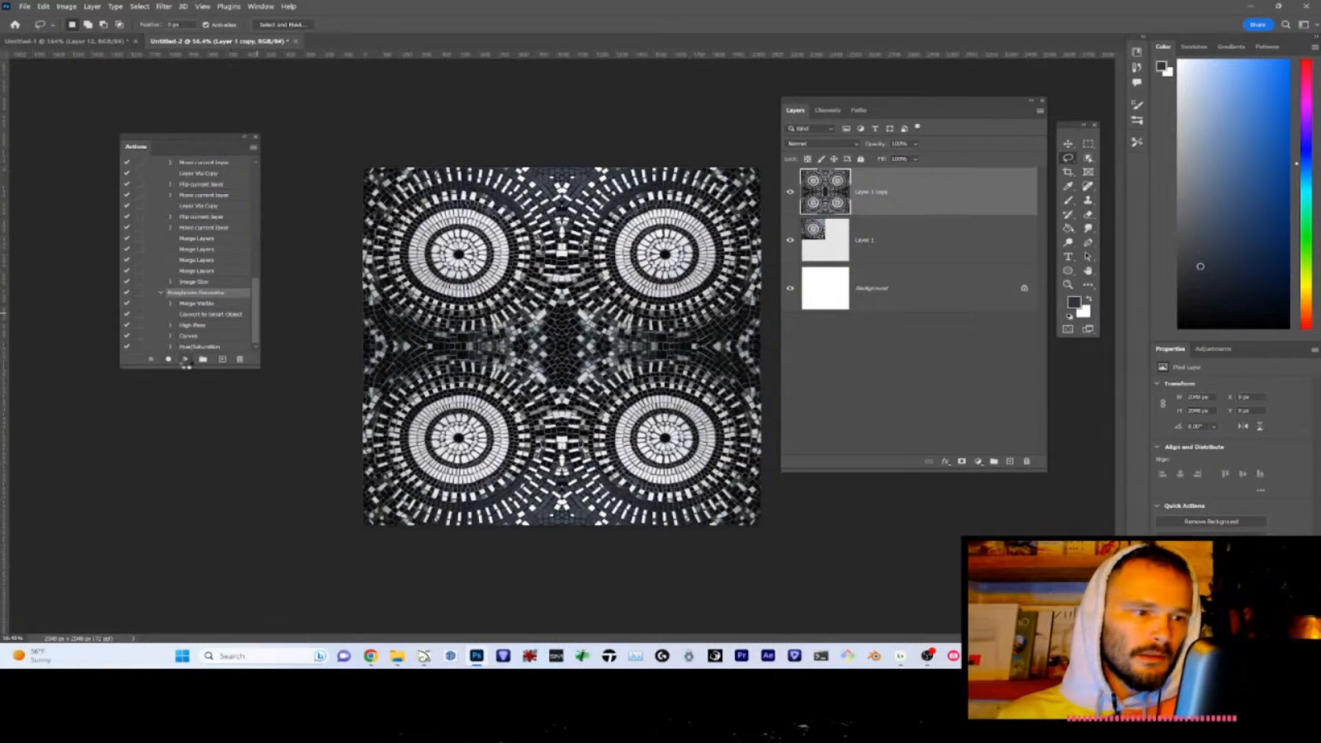
click(185, 359)
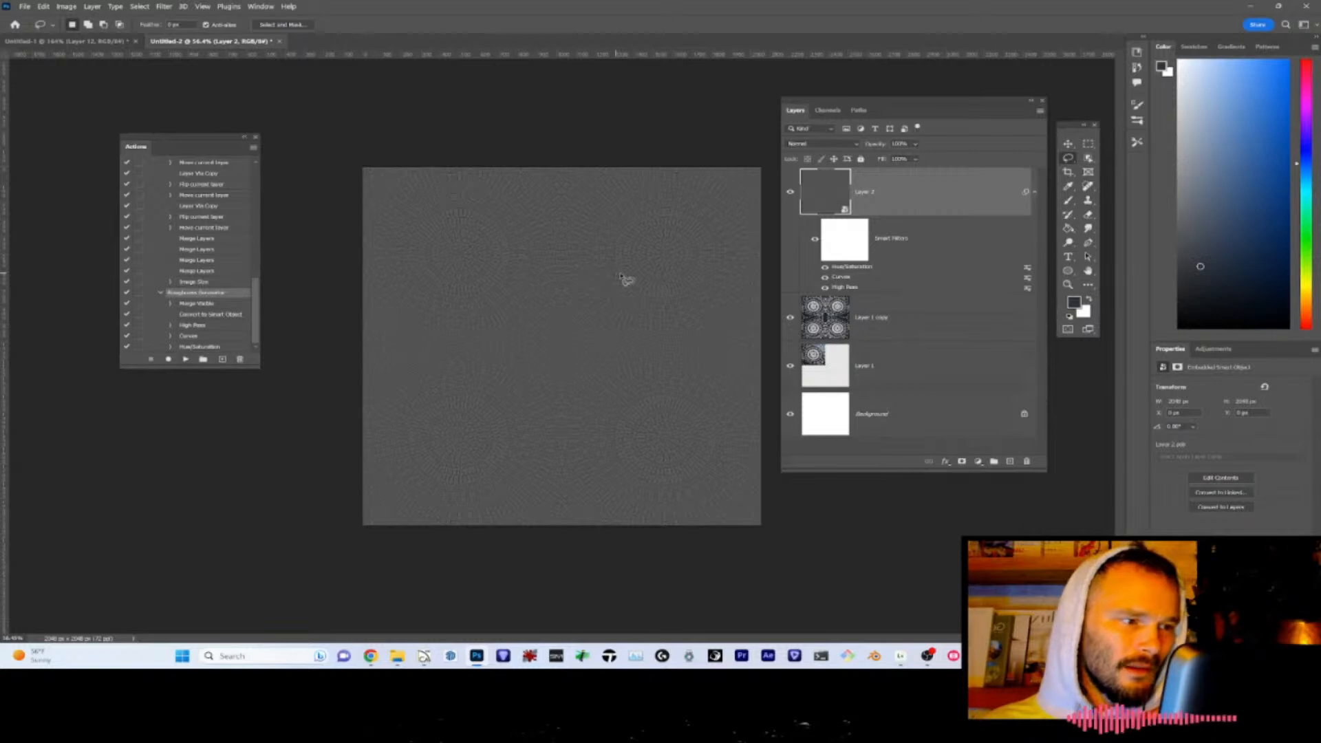
click(789, 193)
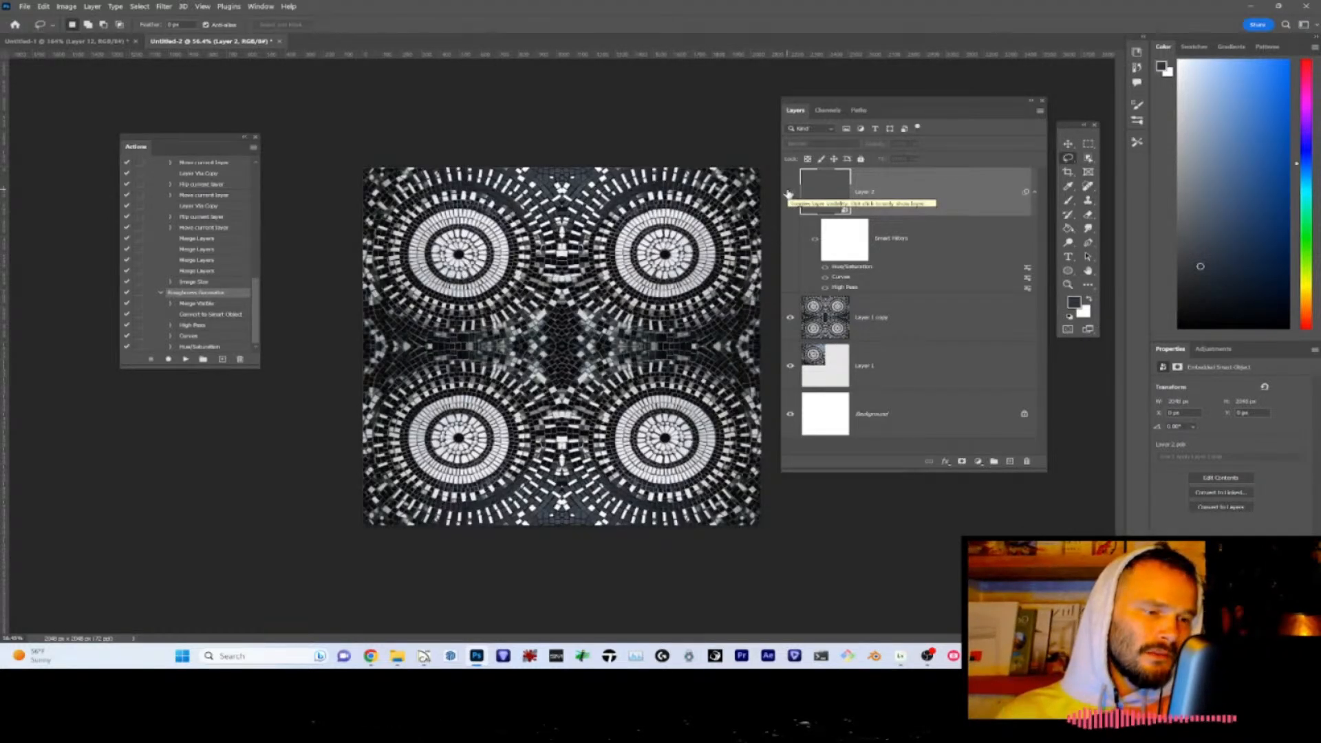
click(789, 193)
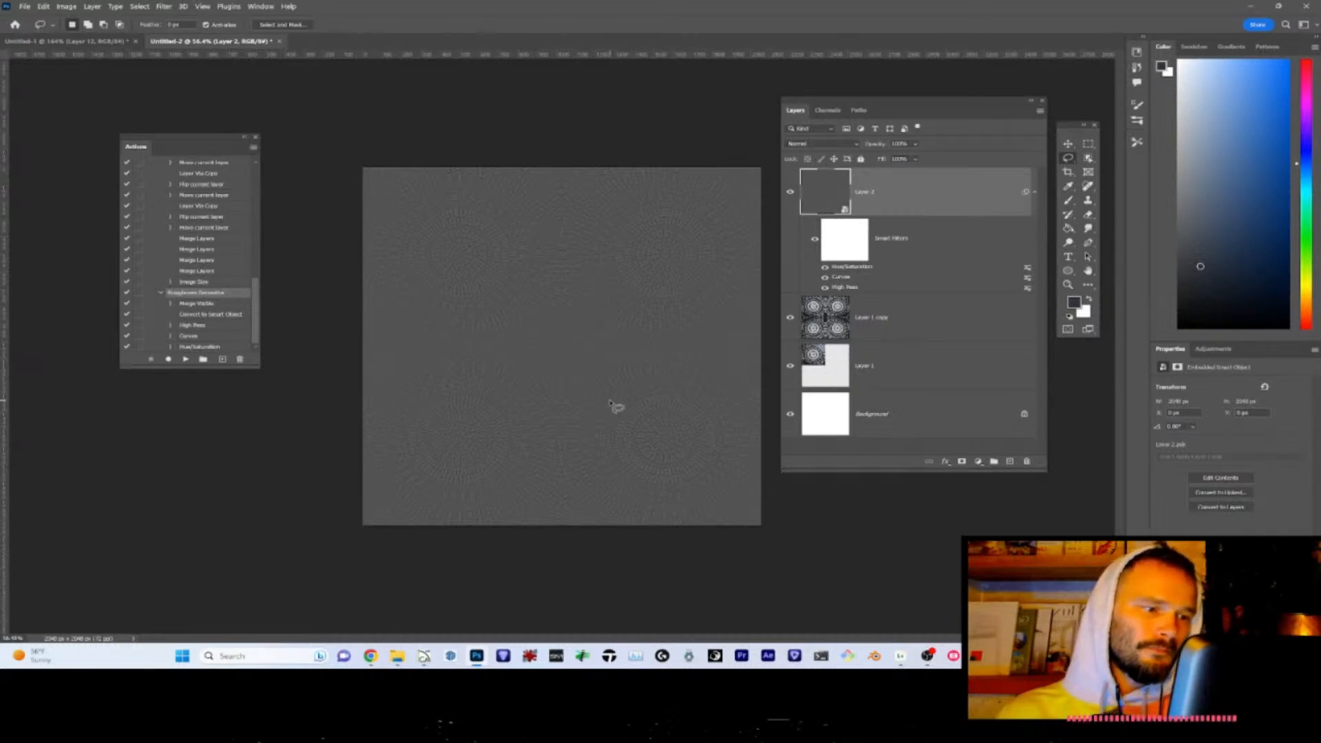
scroll(612, 402, up, 3)
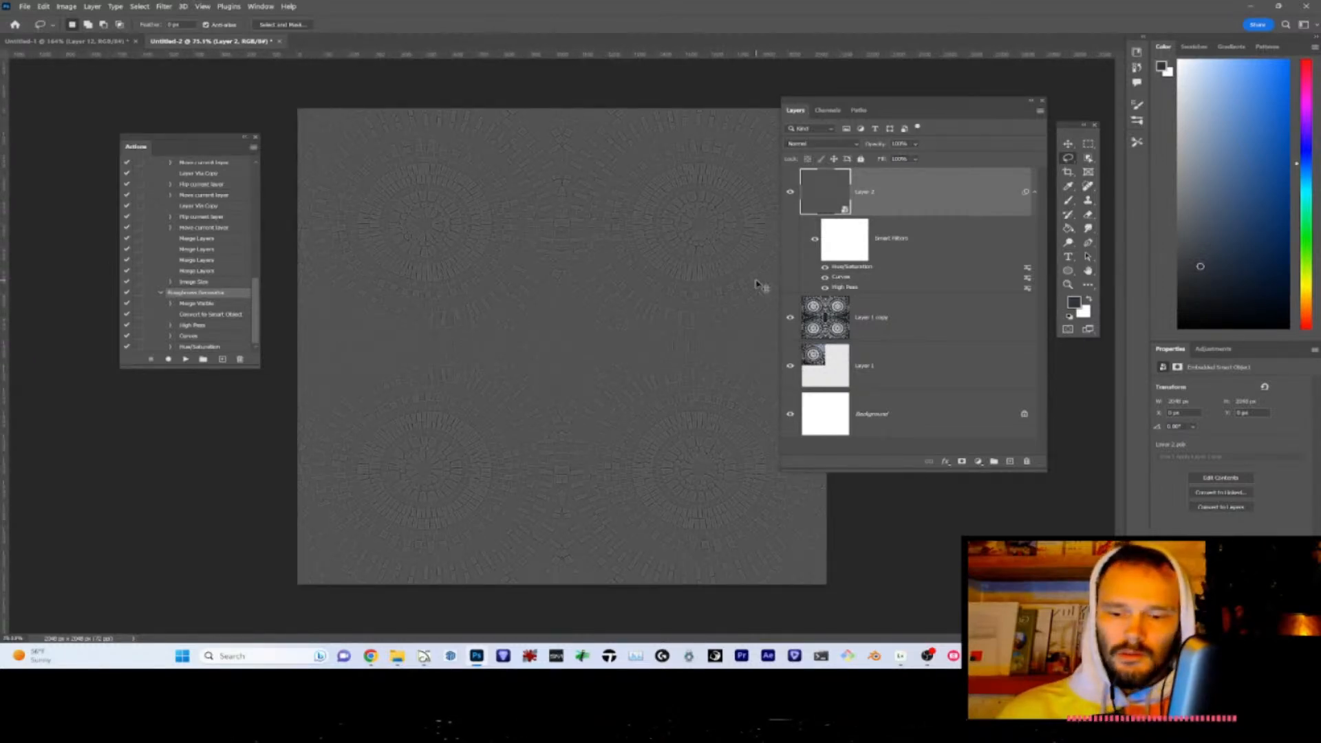
- Duplicate the roughness layer, keeping the copy hidden, and cycle the lower one's blend mode through Darken, Color Burn and Screen to Color Dodge
key(ctrl+j)
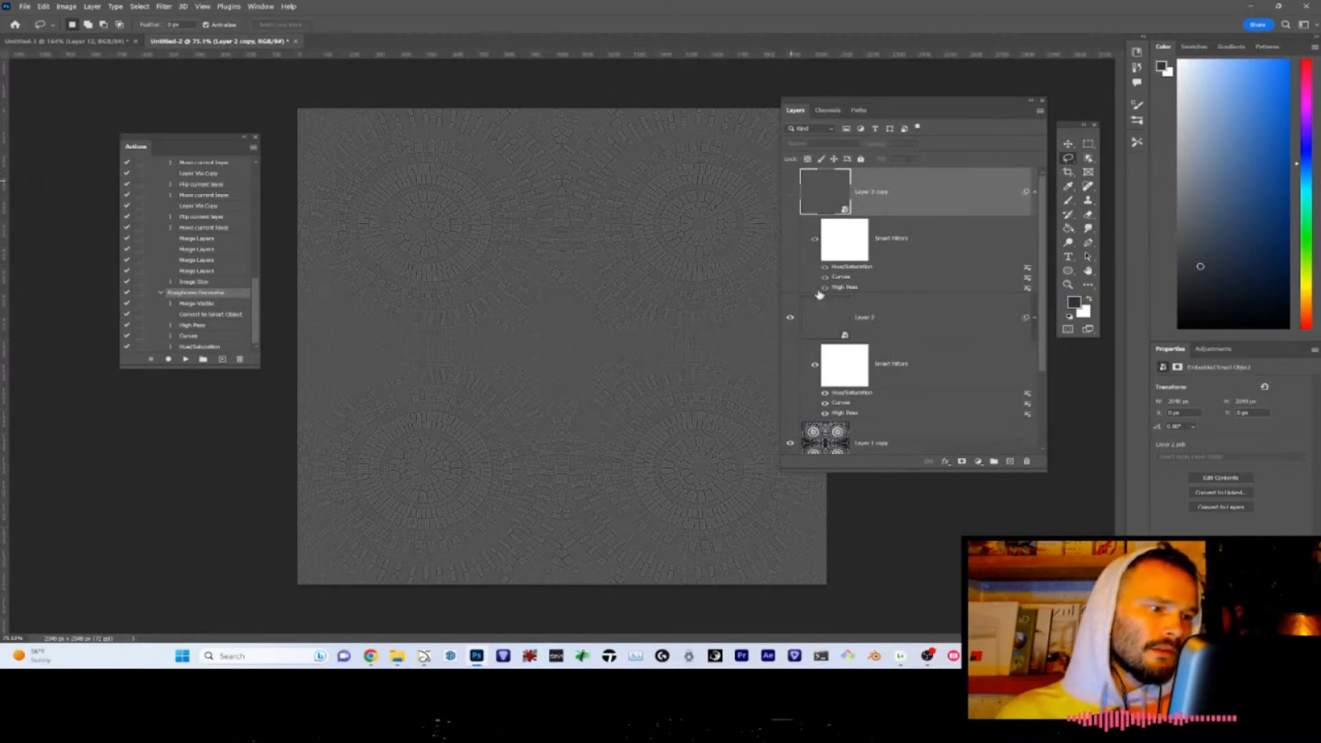
click(824, 335)
click(823, 144)
click(826, 150)
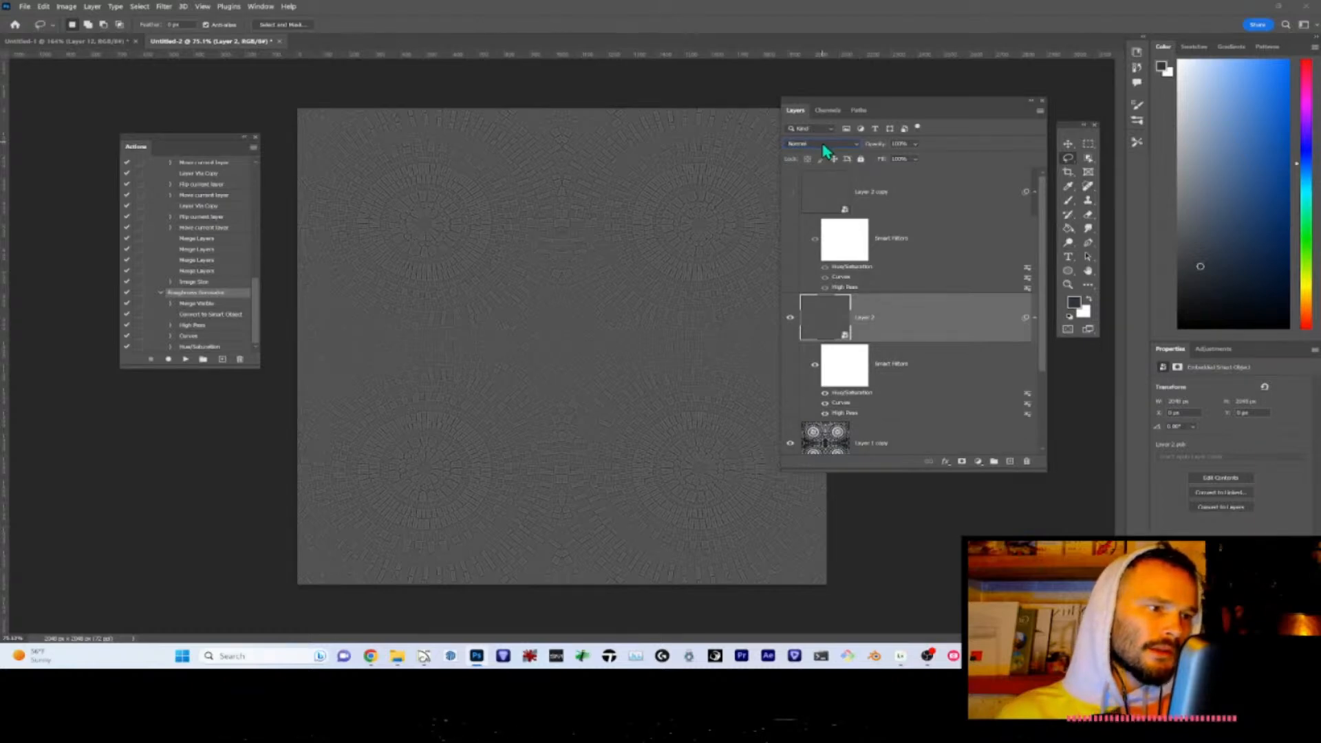
scroll(826, 150, down, 2)
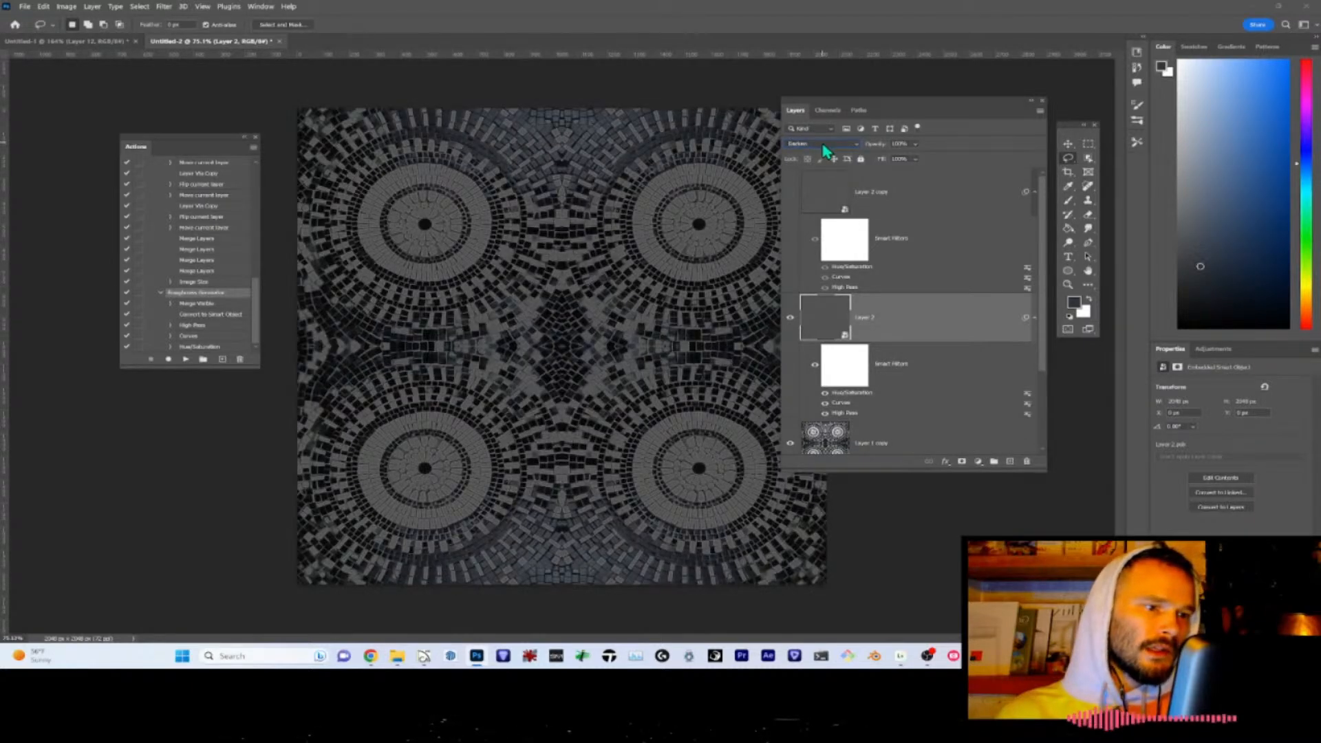
scroll(825, 151, down, 1)
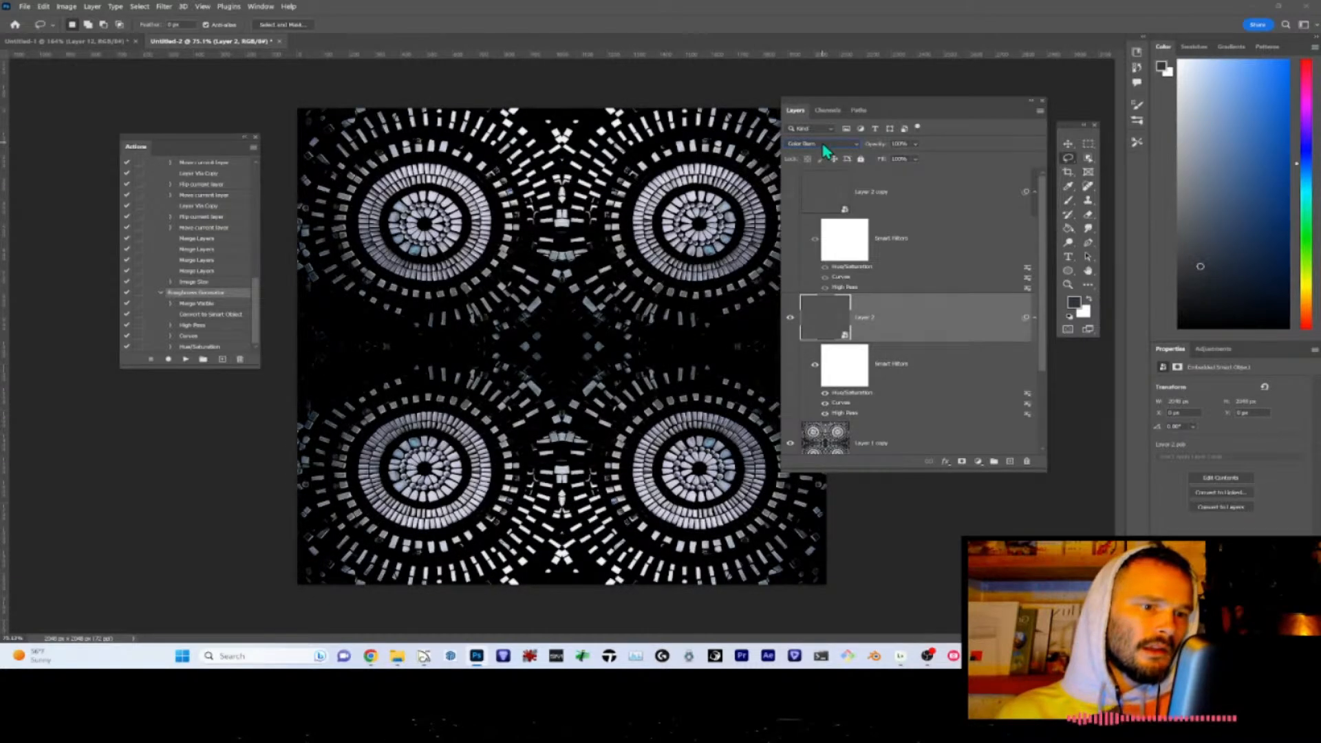
scroll(826, 151, down, 2)
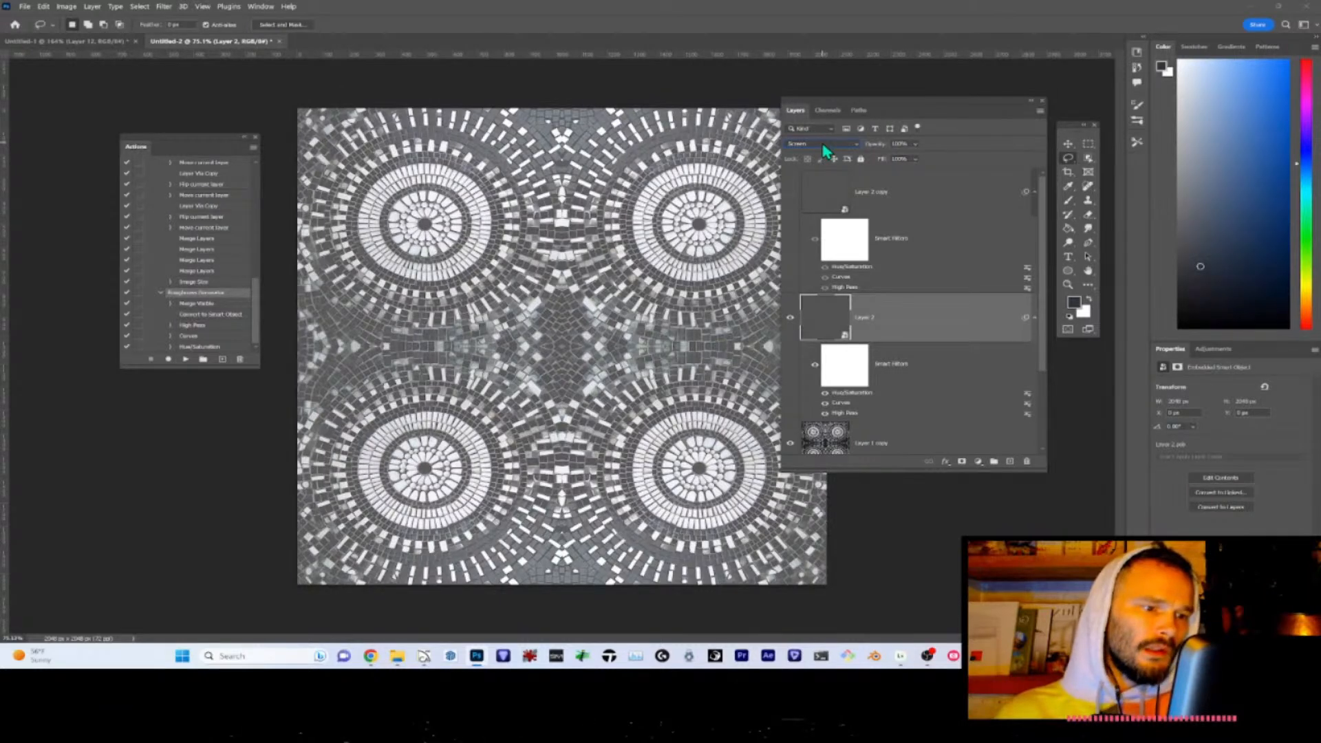
scroll(825, 150, down, 1)
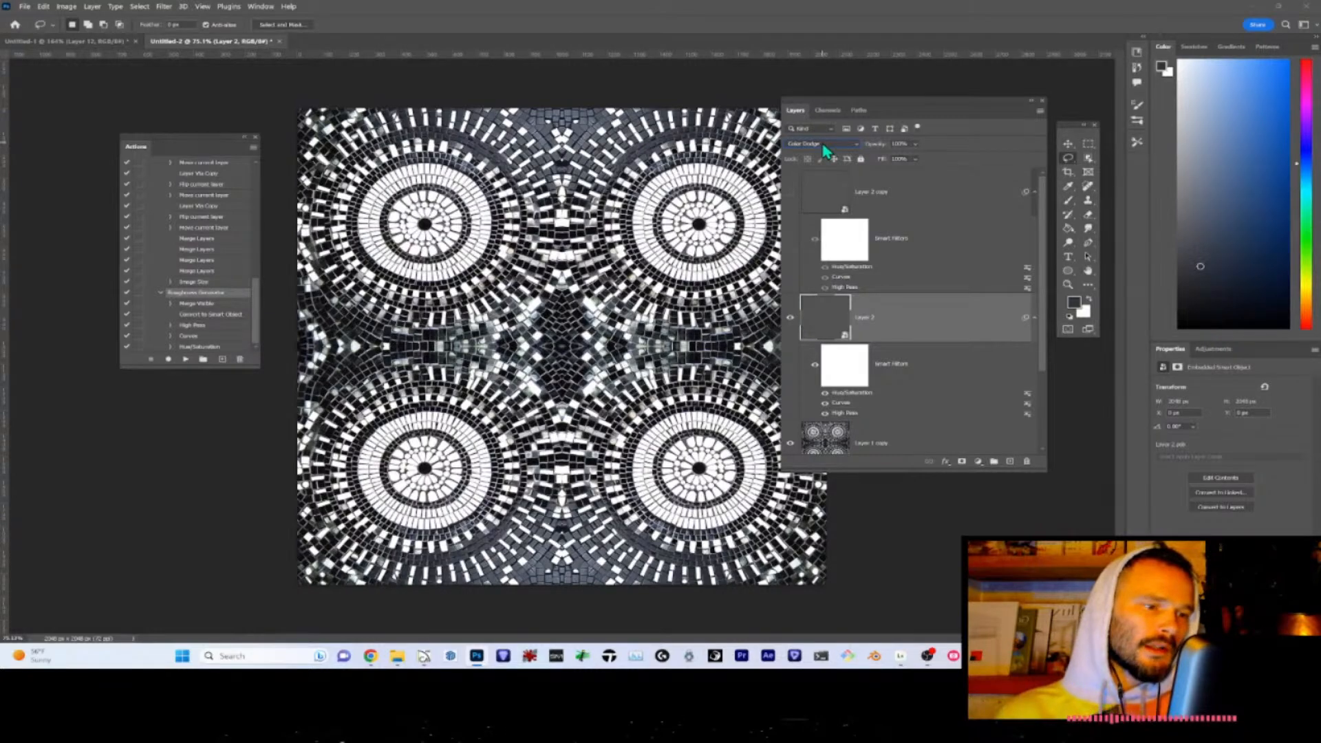
- Set the blend mode of the filtered Layer 2 to Exclusion and stamp all visible layers into a new layer
scroll(825, 151, down, 1)
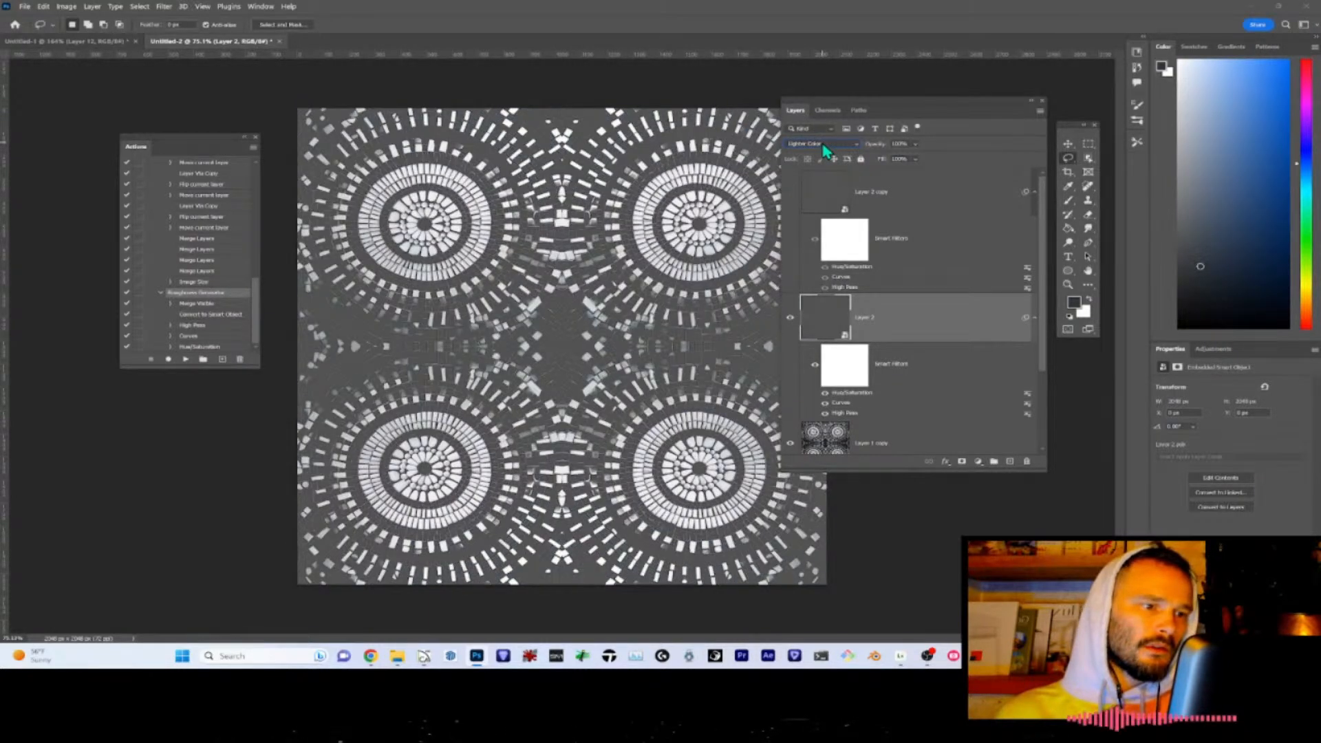
scroll(825, 150, down, 1)
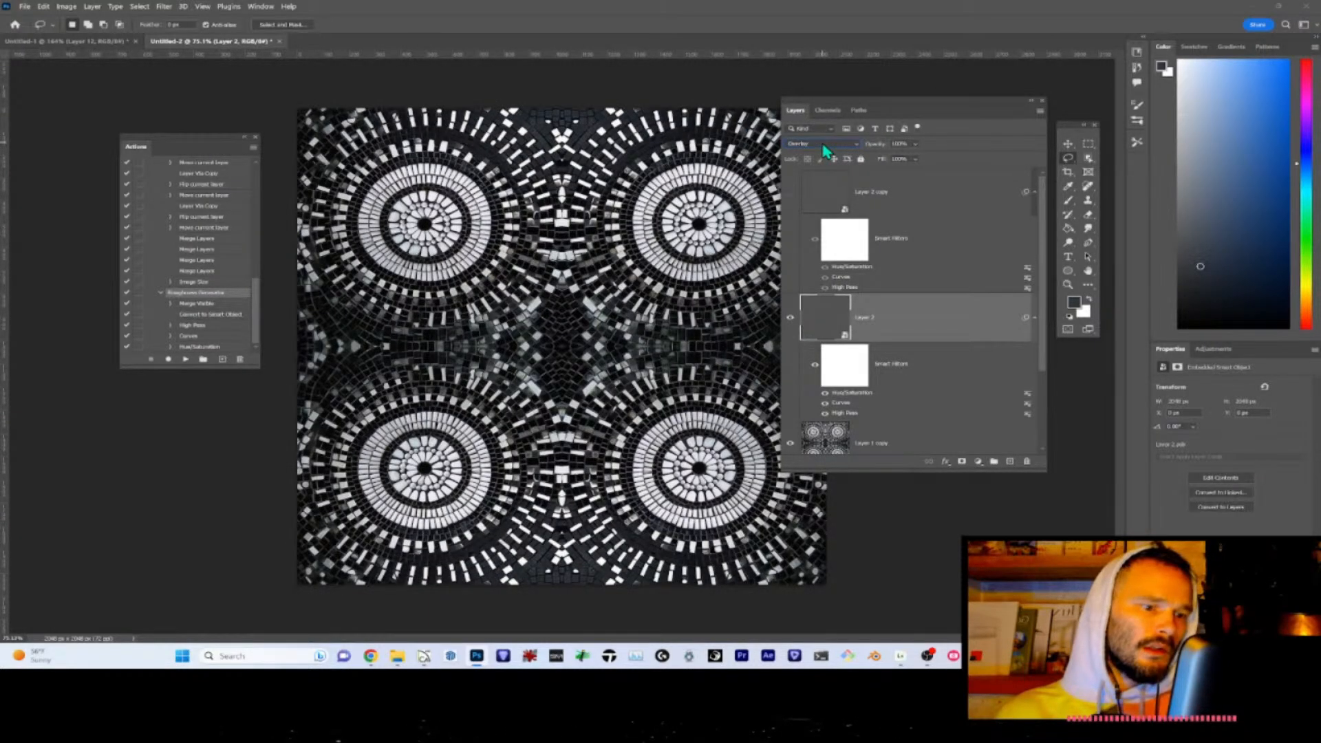
scroll(825, 151, down, 2)
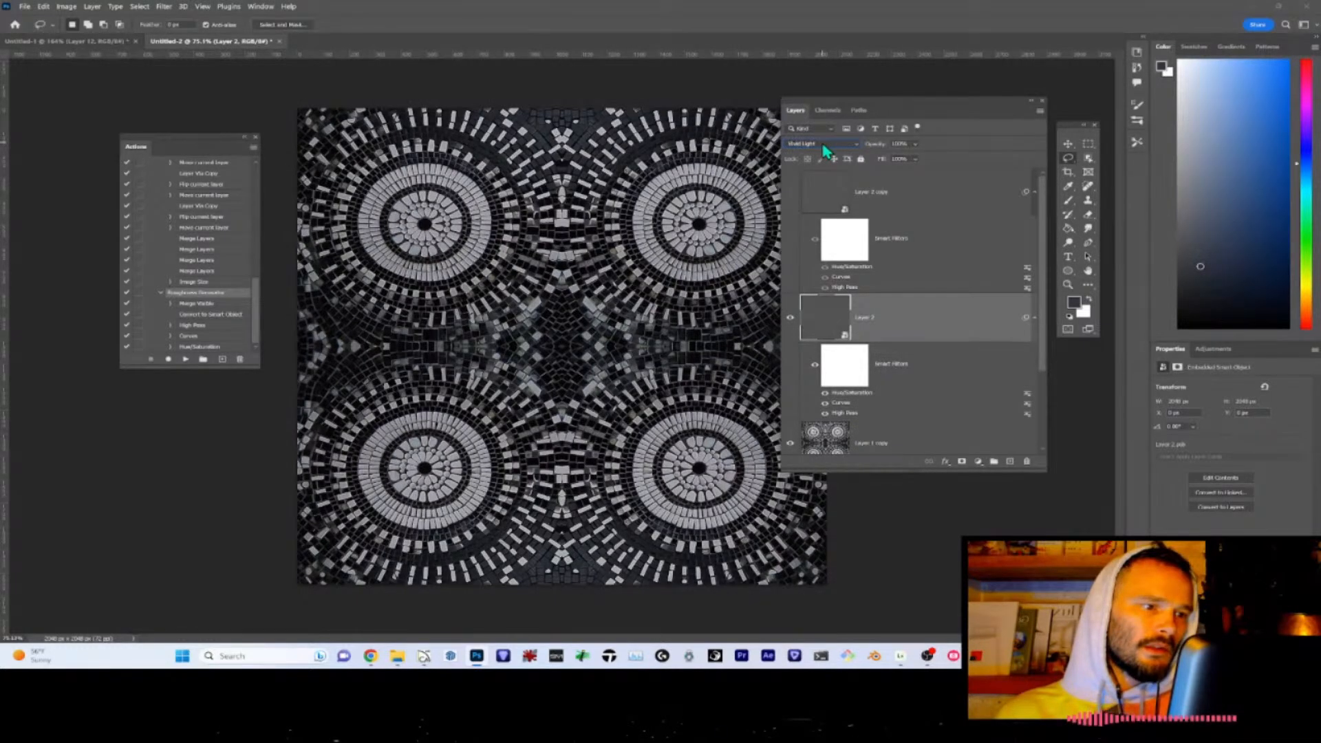
scroll(825, 151, down, 2)
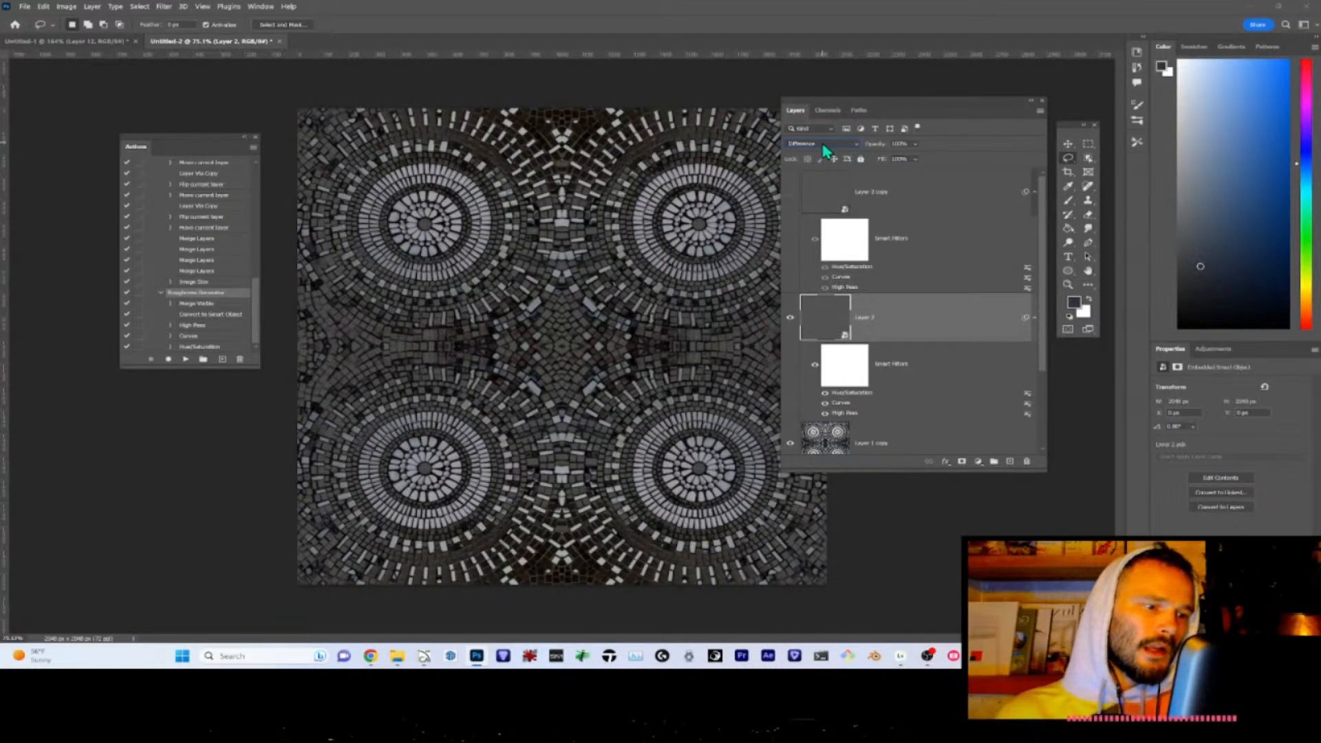
scroll(825, 150, down, 1)
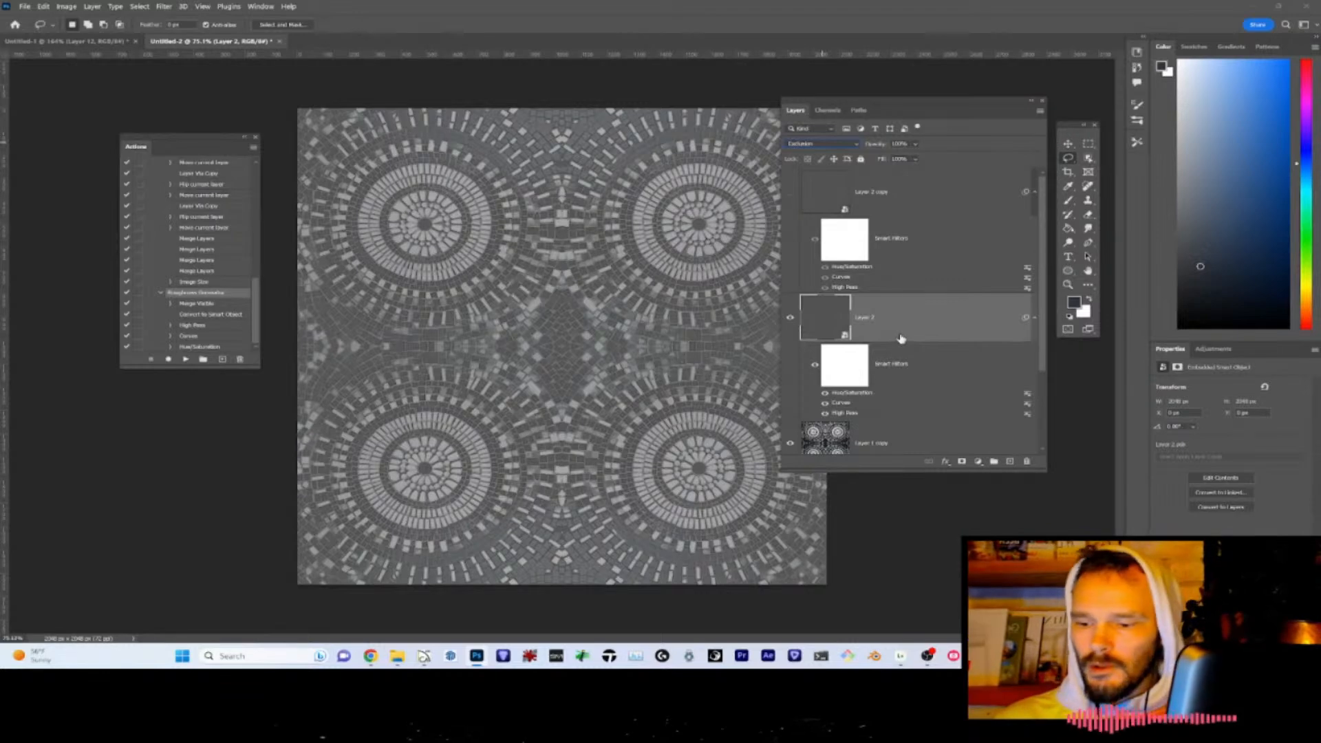
key(ctrl+alt+shift+e)
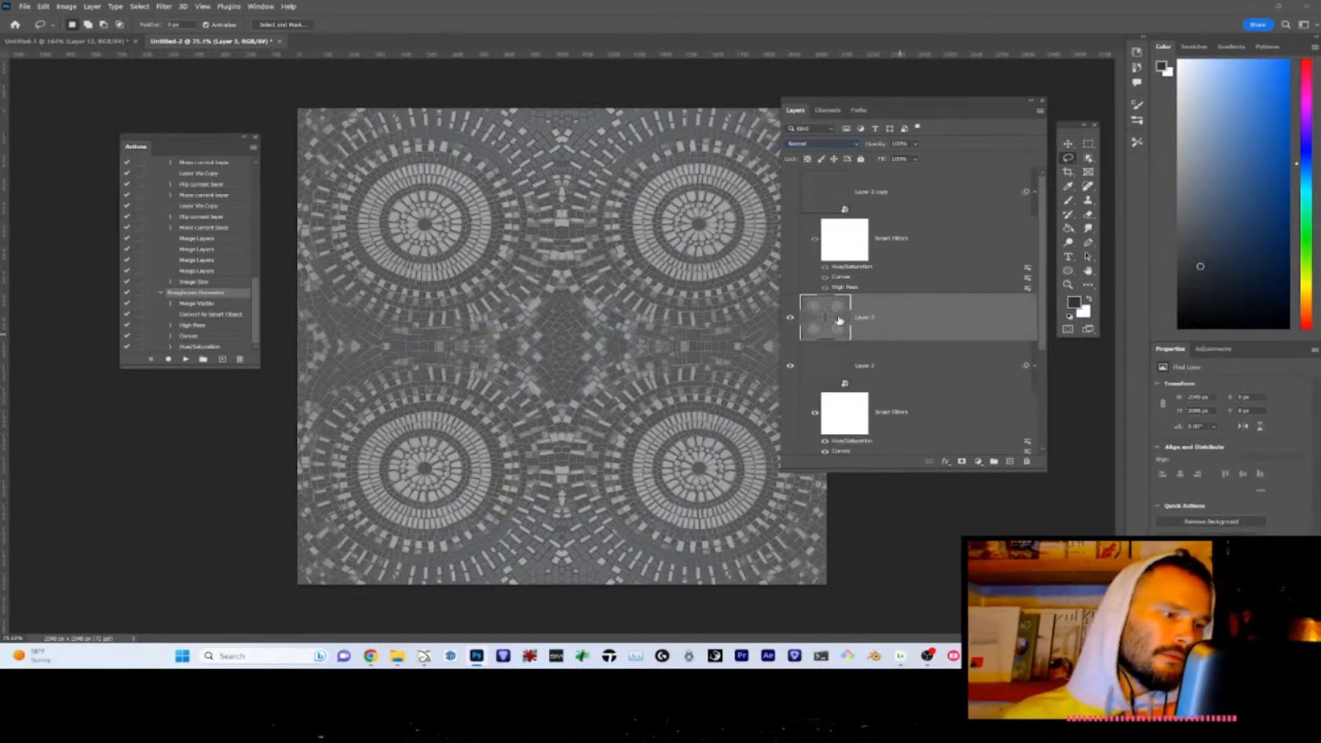
- Apply Replace Color to the stamped layer, sampling the light grey tiles with Lightness -47 and Fuzziness 71
click(66, 7)
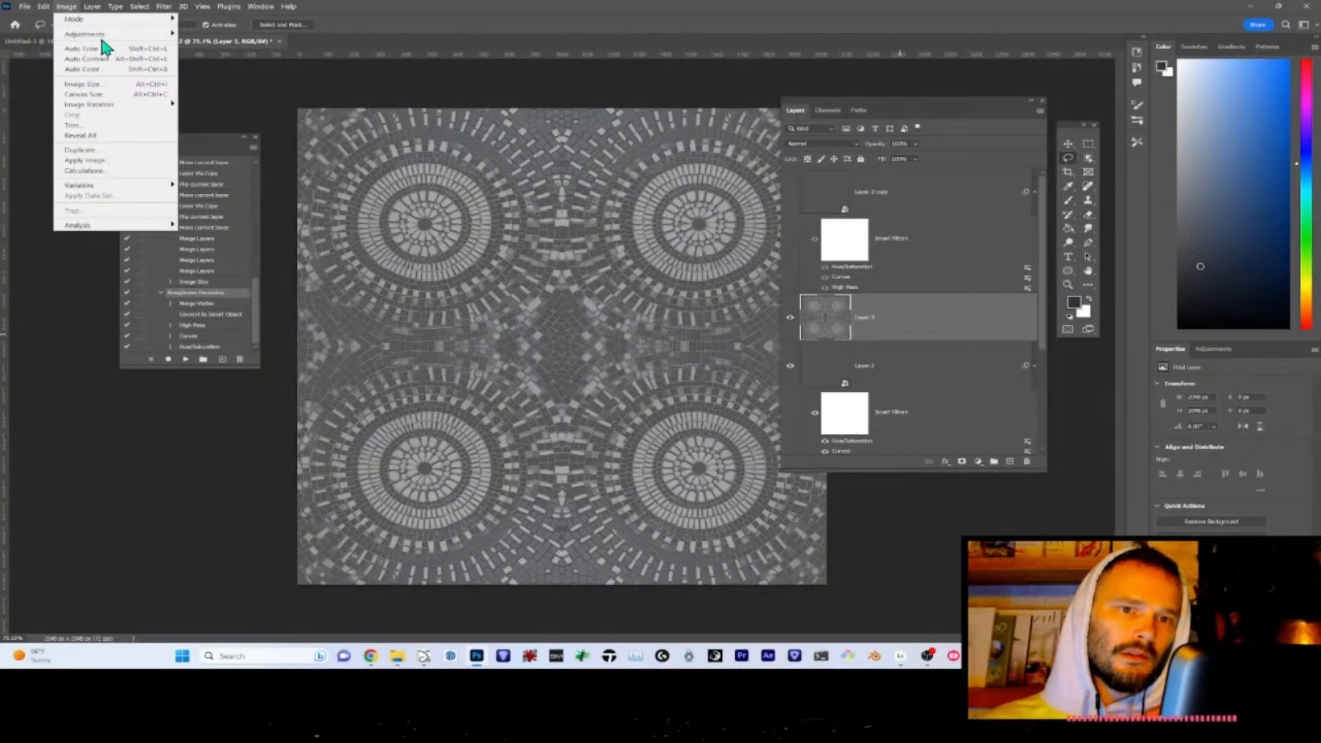
mouse_move(121, 34)
click(216, 261)
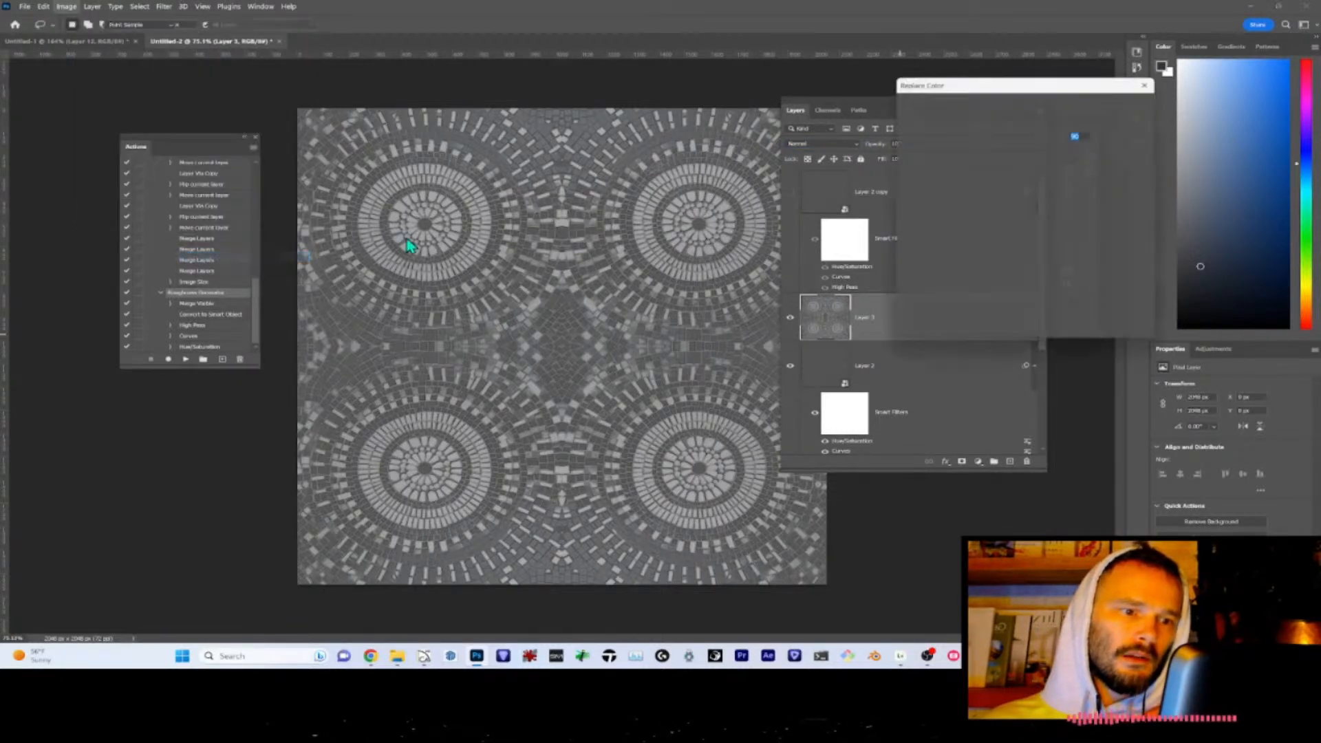
click(449, 241)
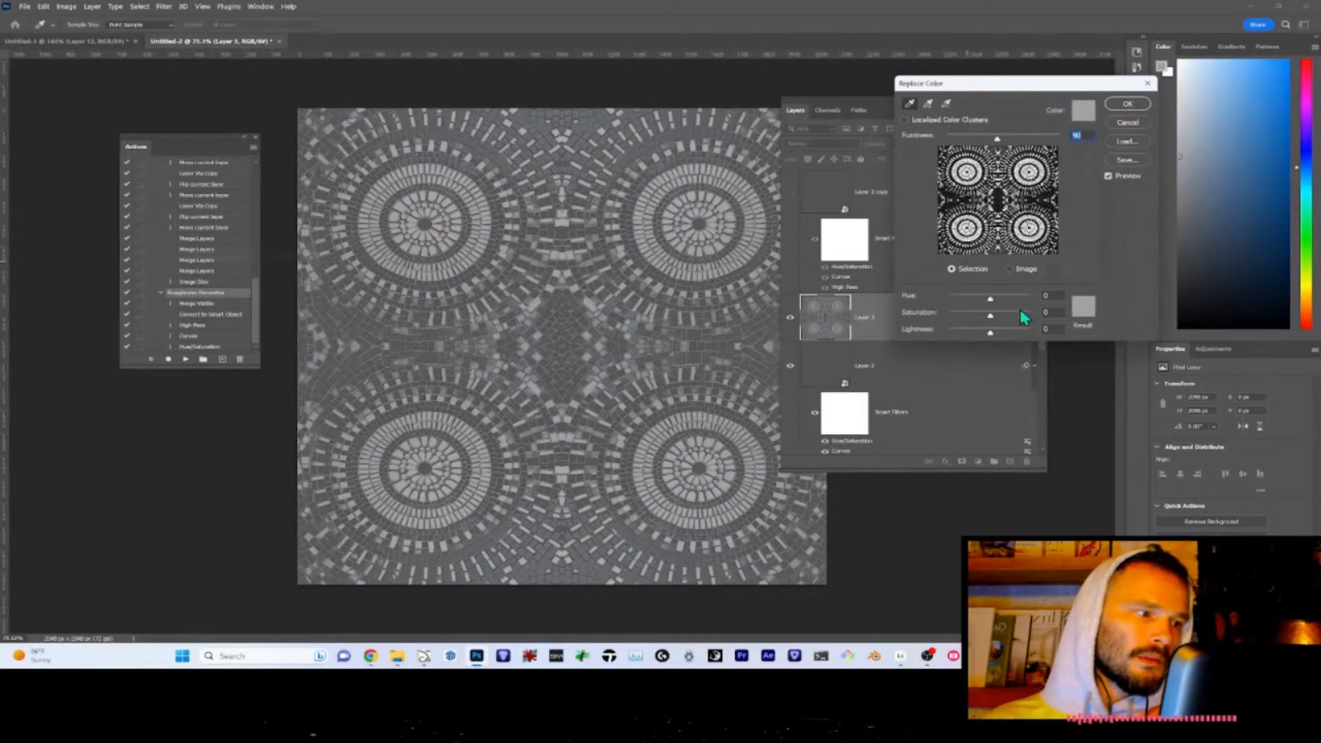
drag(990, 333, 971, 333)
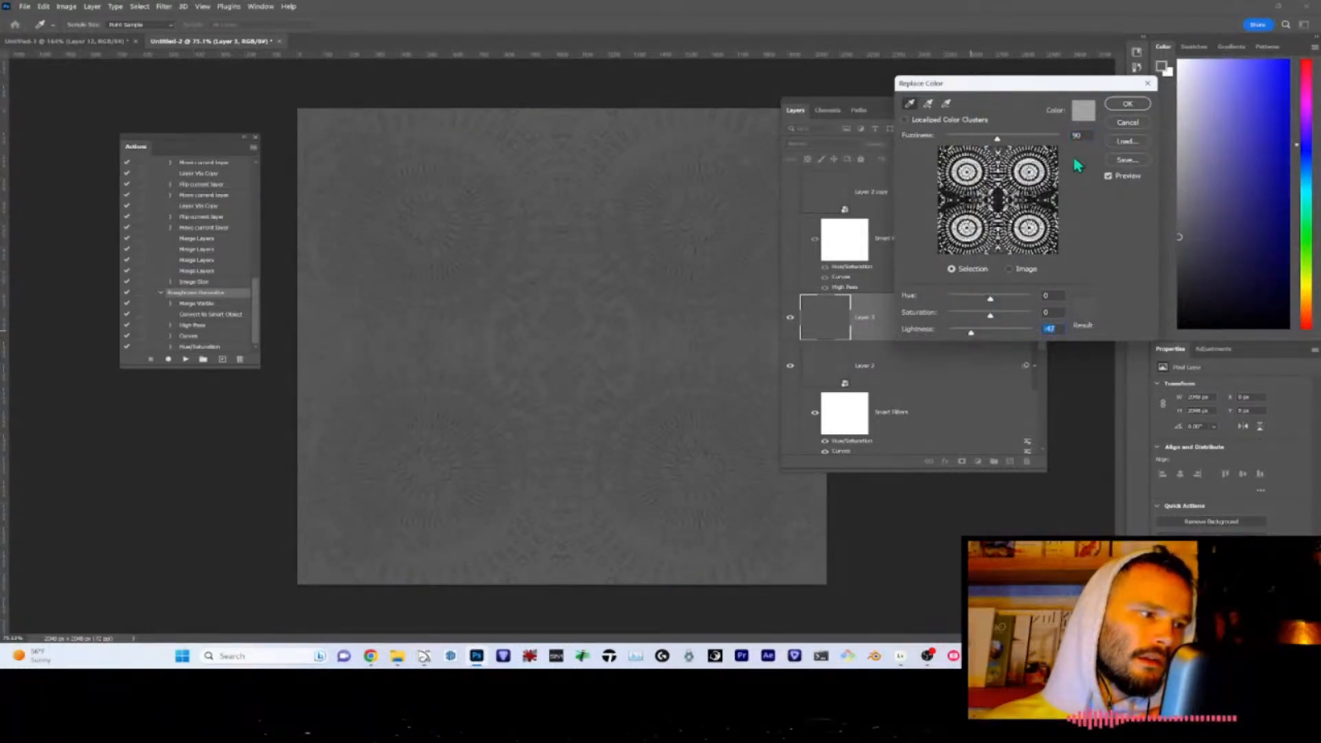
drag(997, 138, 985, 142)
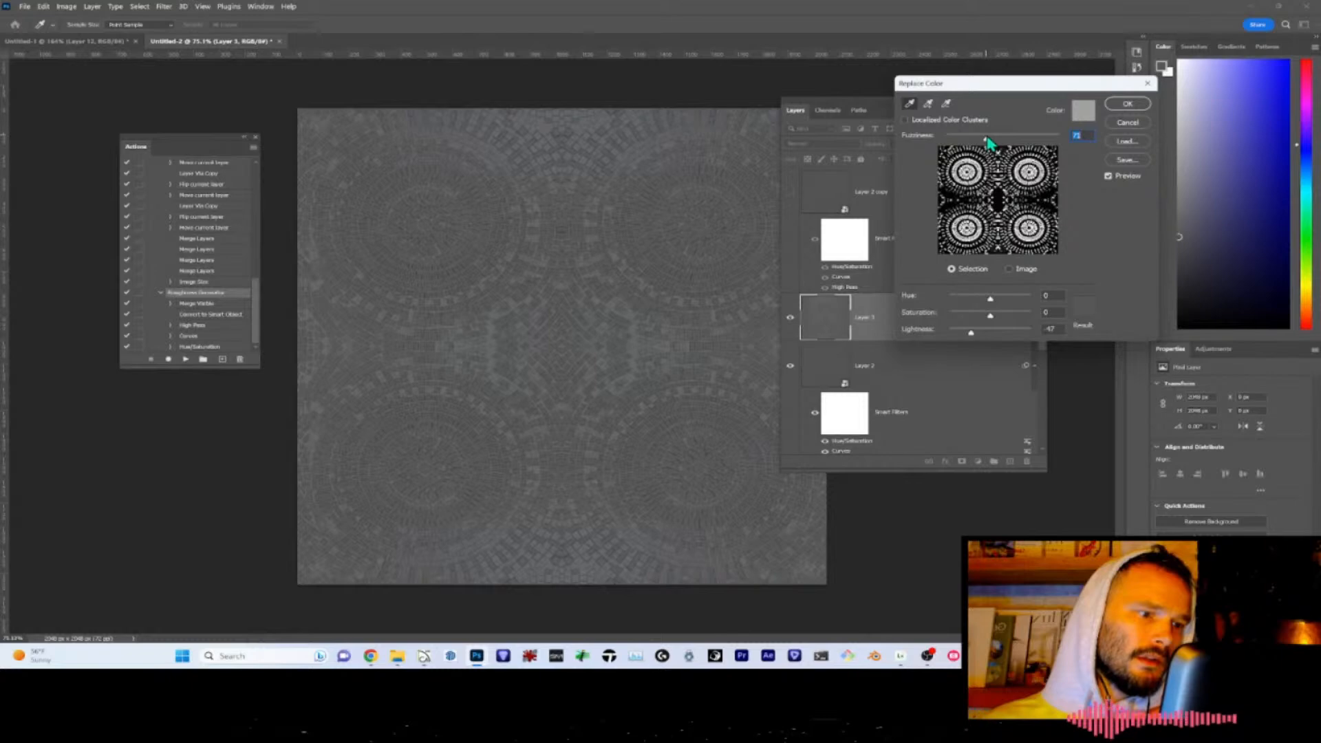
click(1128, 104)
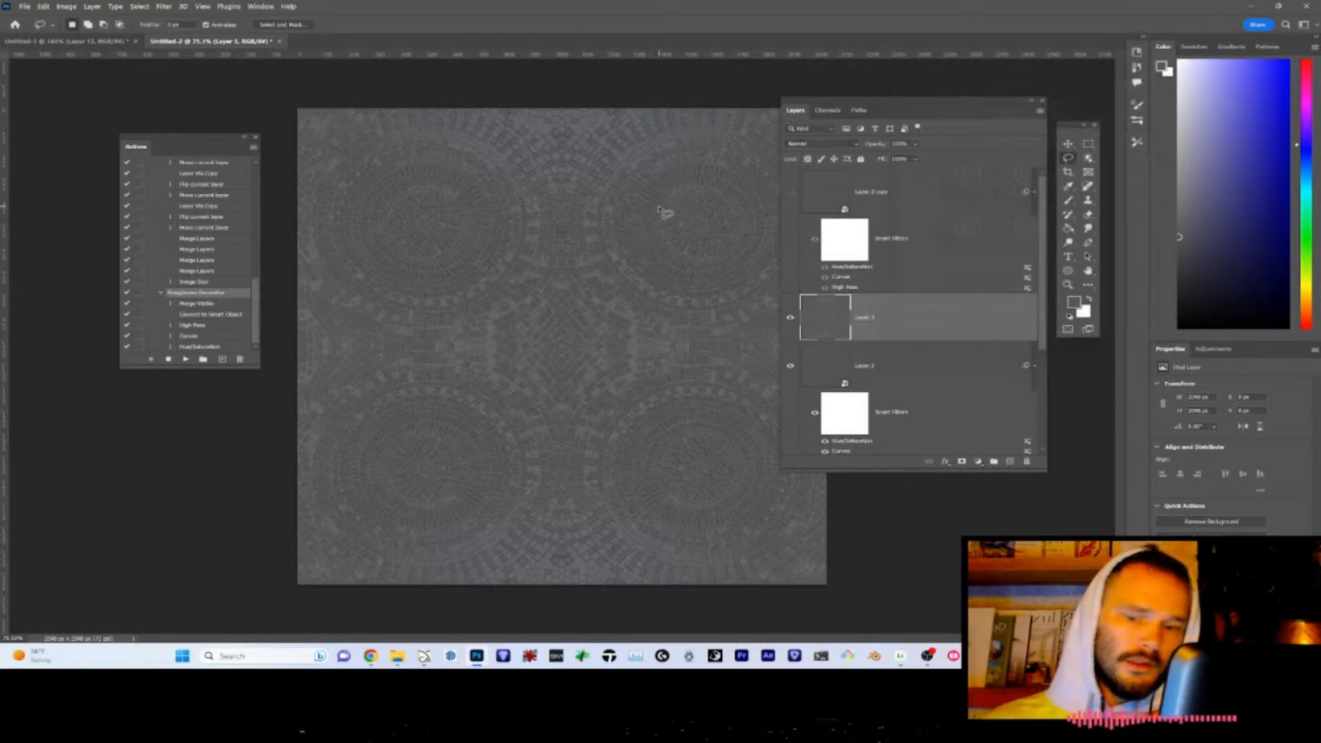
- Darken the stamped layer with a Curves adjustment that pulls down both the shadows and the upper midtones
key(ctrl+m)
drag(482, 266, 506, 275)
drag(546, 226, 551, 229)
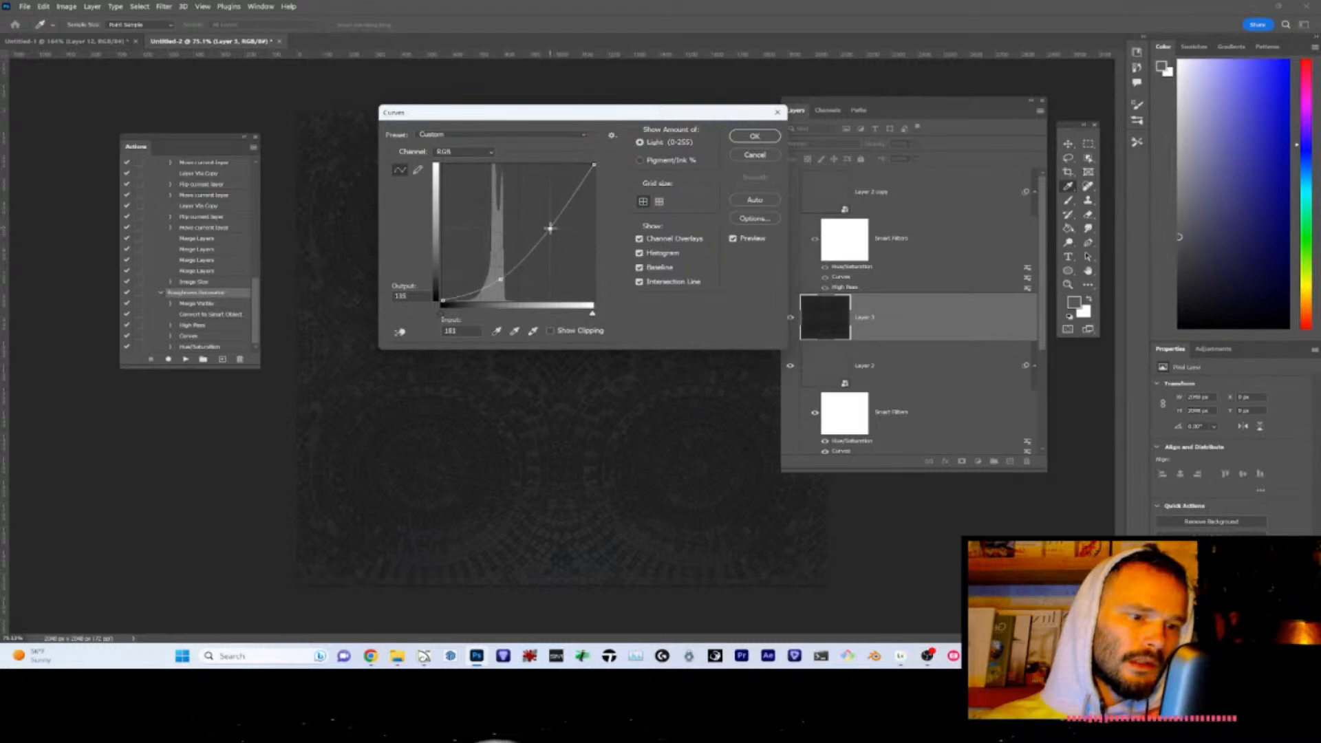
click(765, 141)
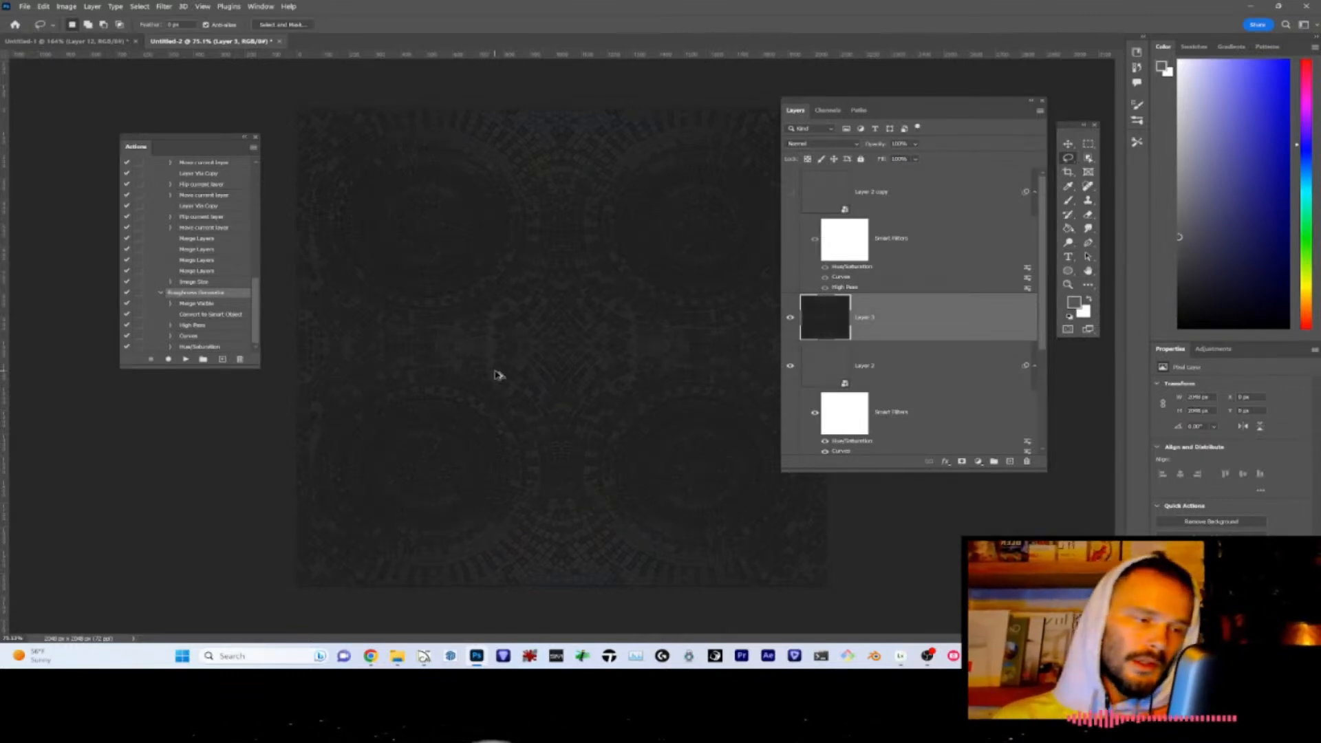
- Start exporting the dark map as a 2048 px JPG and create and open a Mosaic folder inside Materials > Tile
key(ctrl+alt+shift+w)
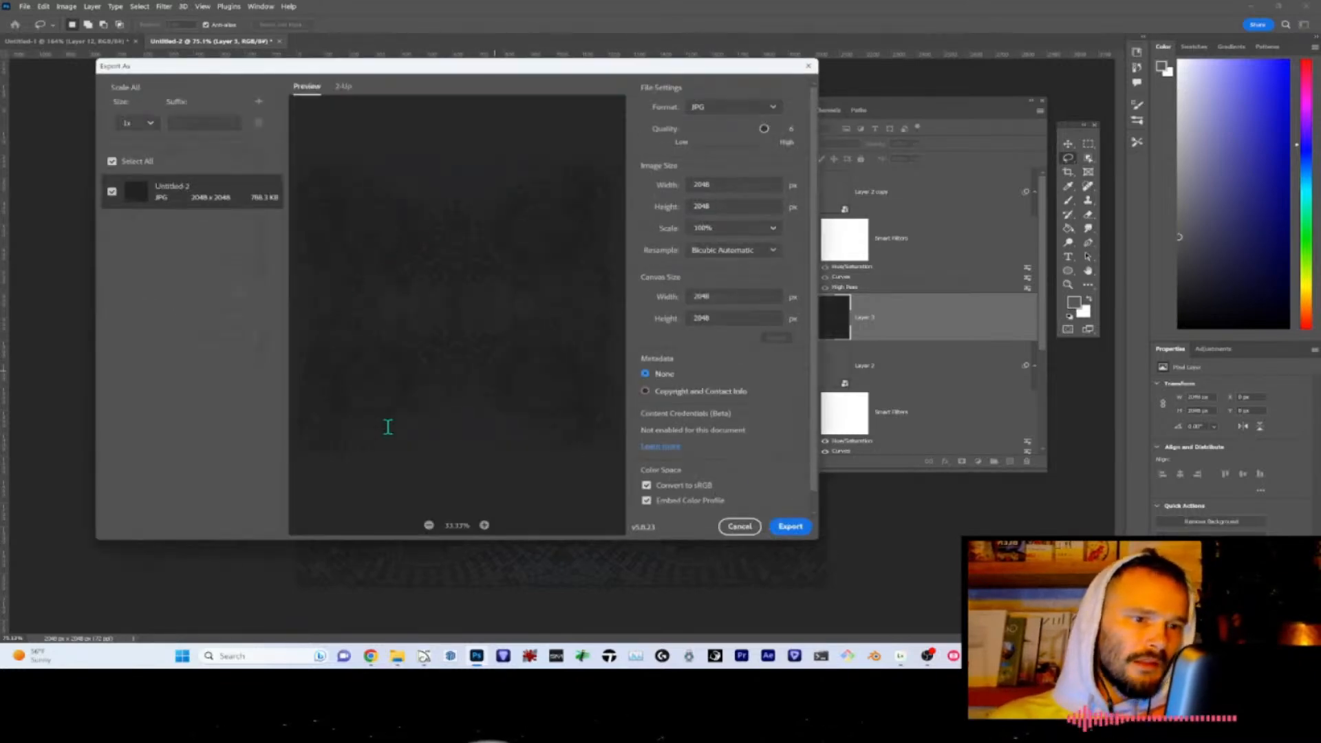
drag(749, 187, 561, 188)
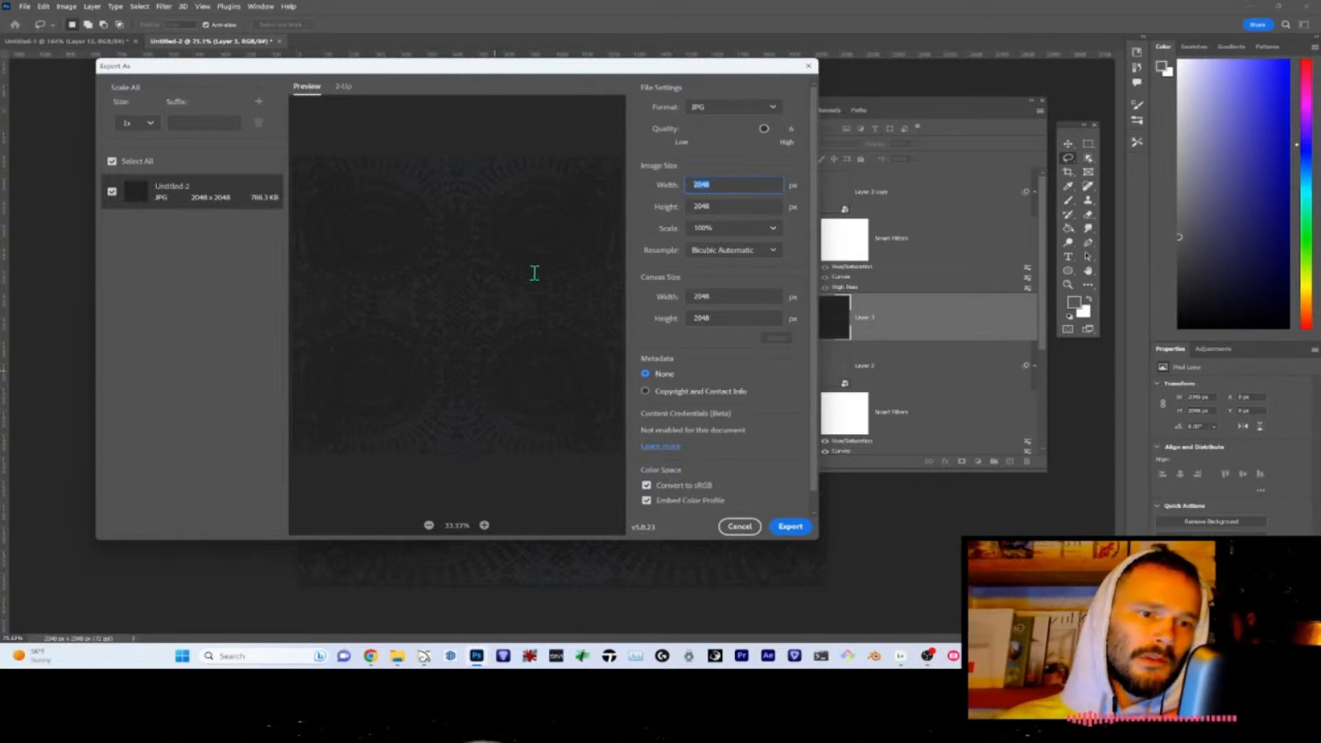
click(792, 527)
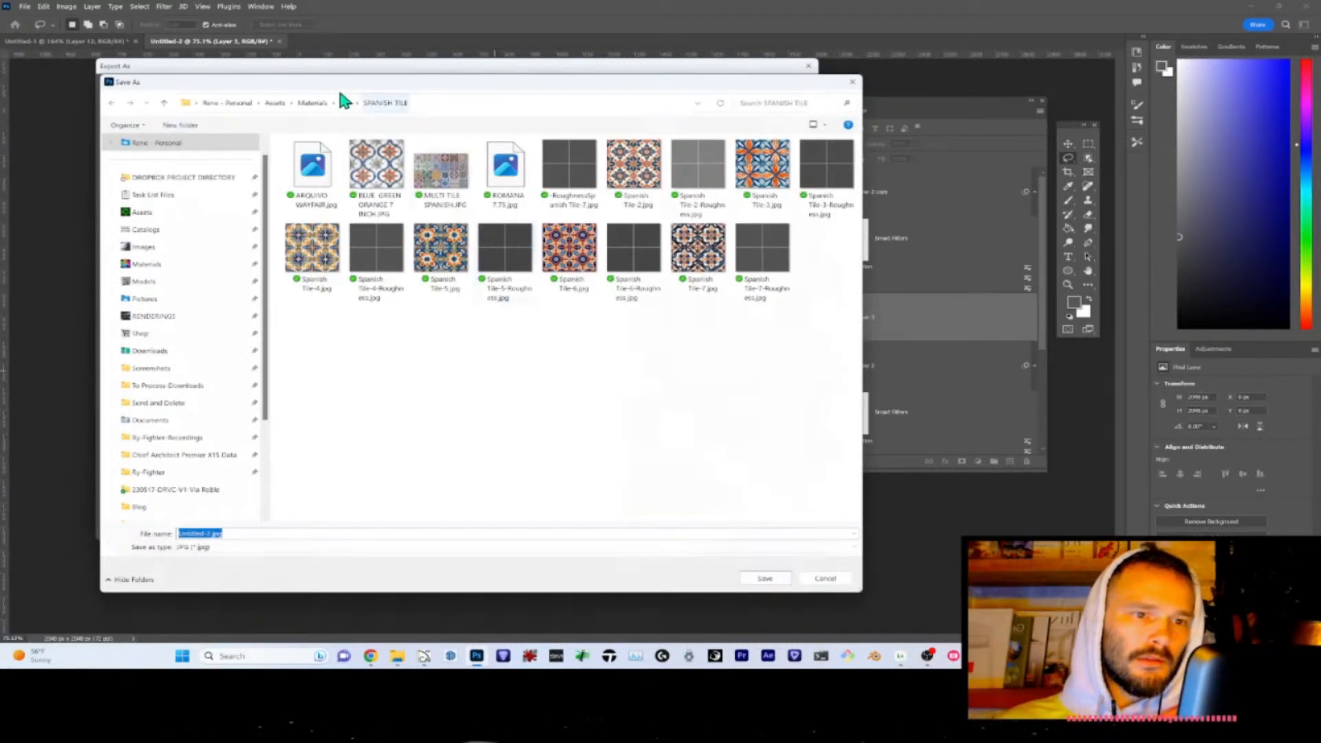
click(346, 104)
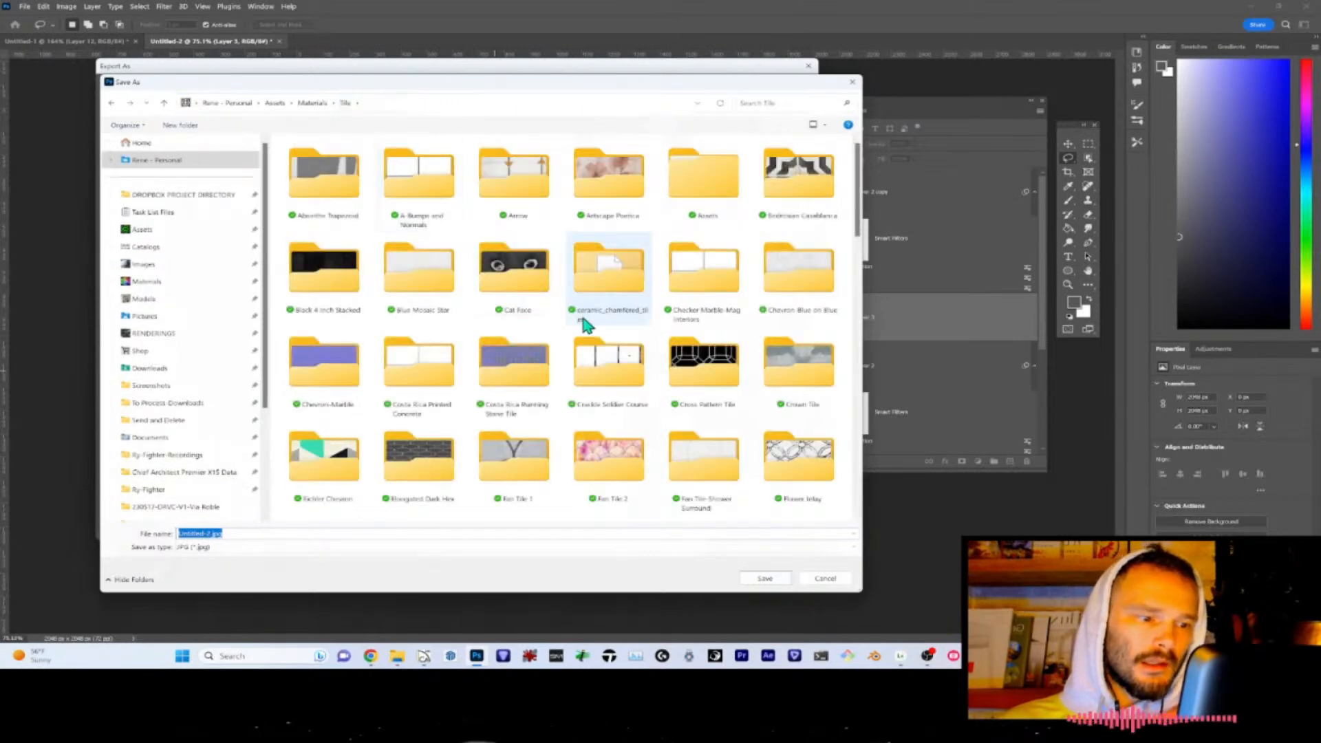
scroll(688, 372, down, 3)
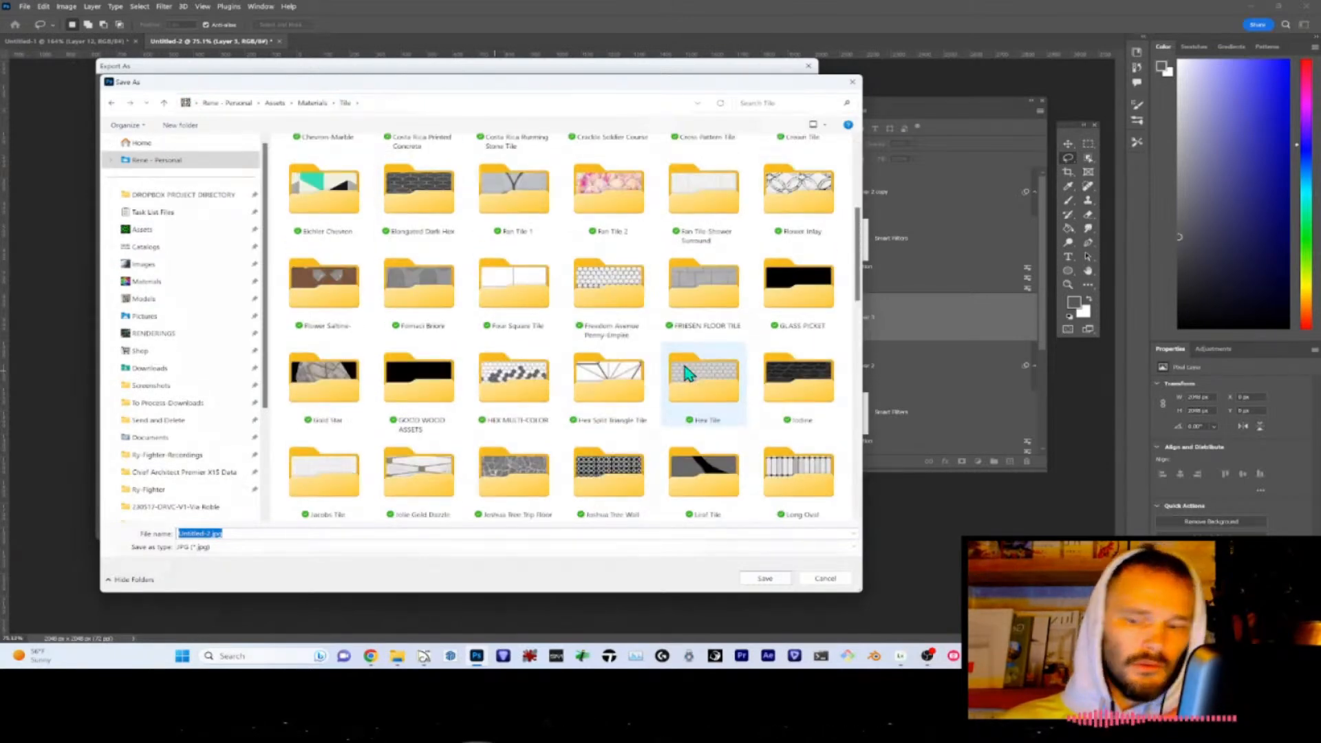
key(ctrl+shift+n)
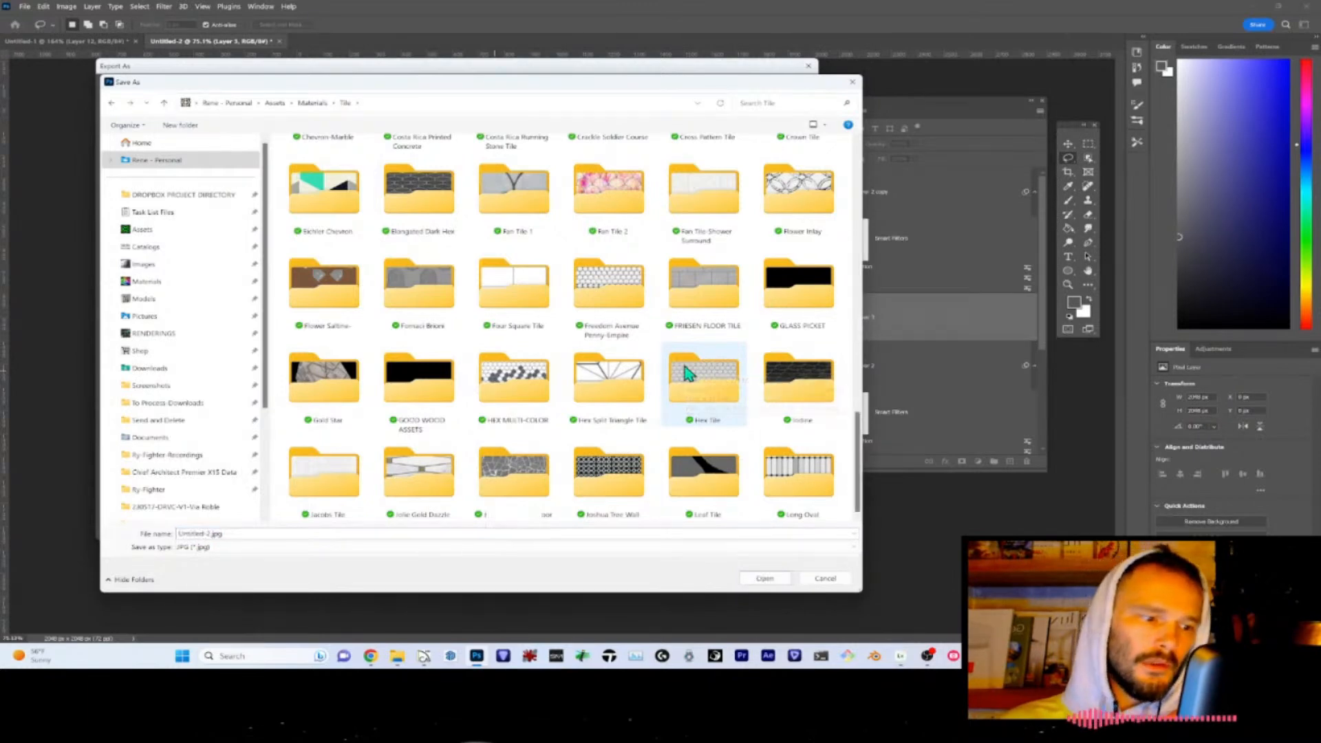
text(Mossaic)
key(Return)
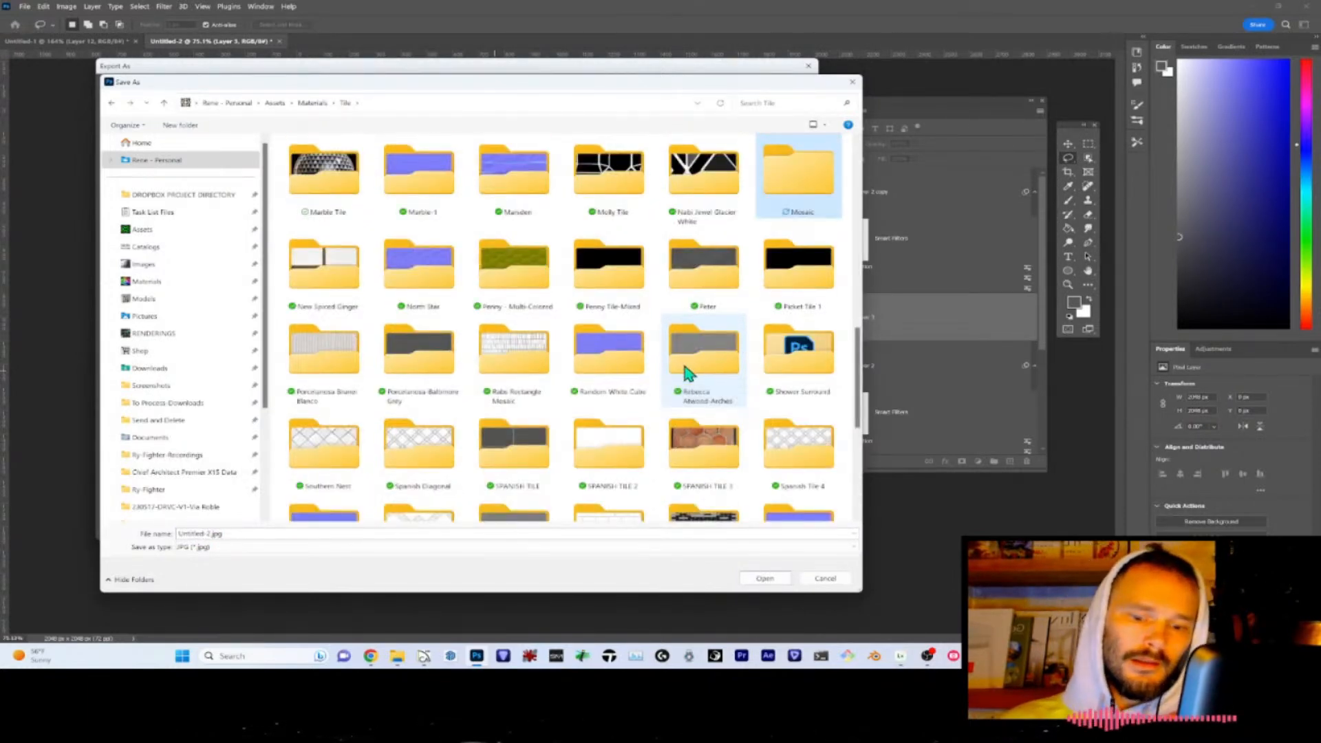
key(Return)
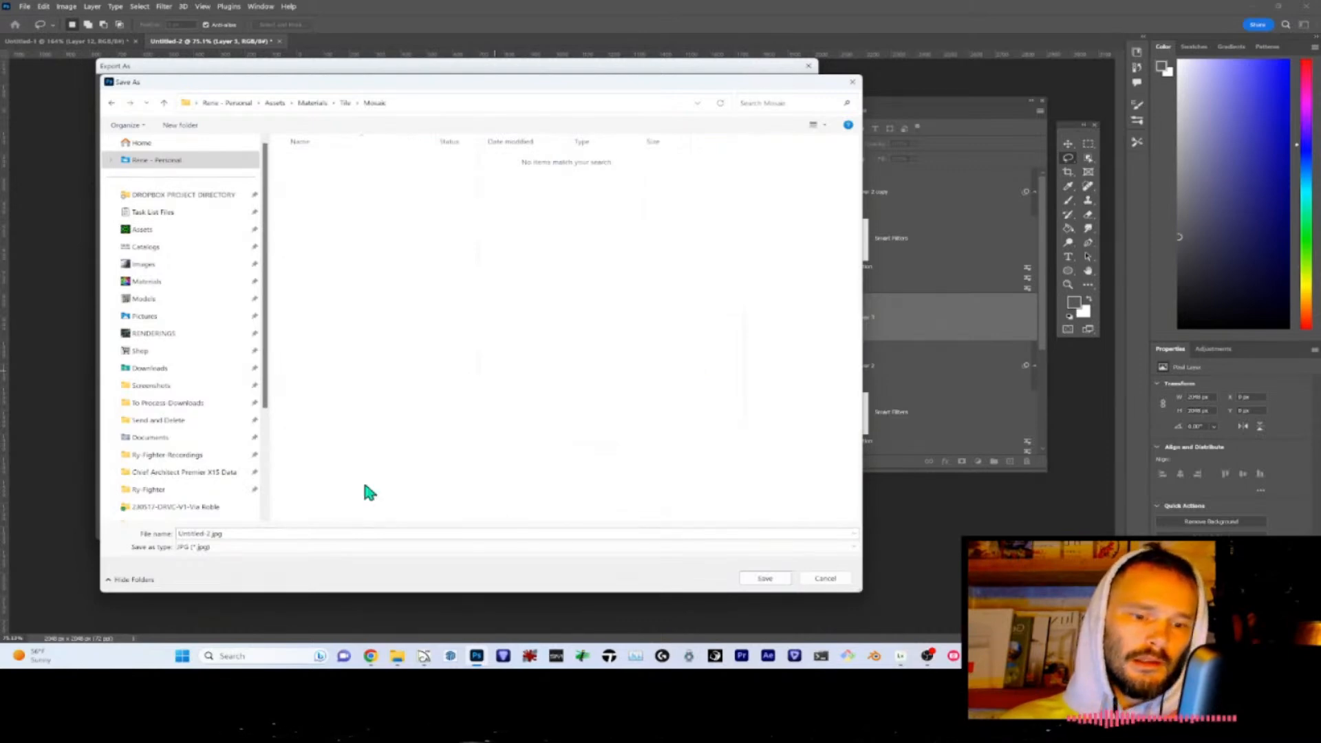
- Save the exported map in the Mosaic folder as Mosaic-1-Roughness
click(266, 534)
text(Mosaic-1-Roughness)
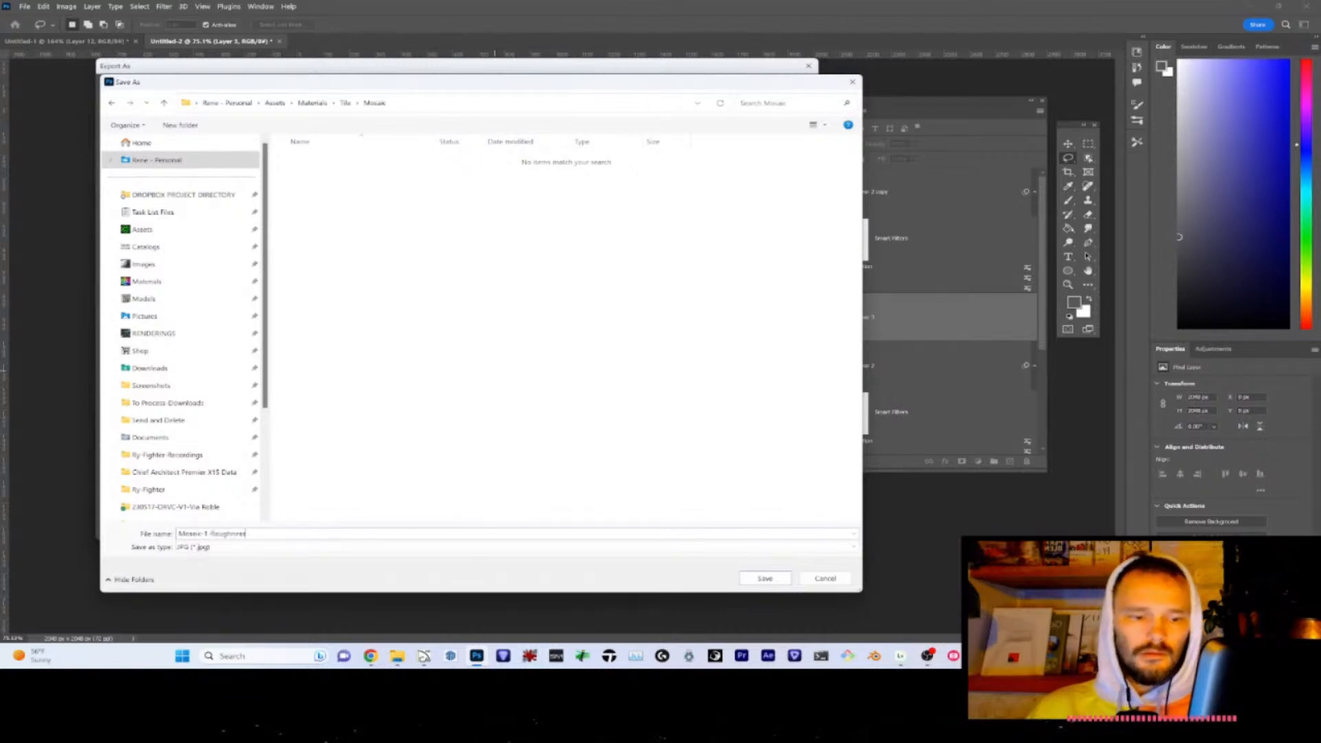
key(Return)
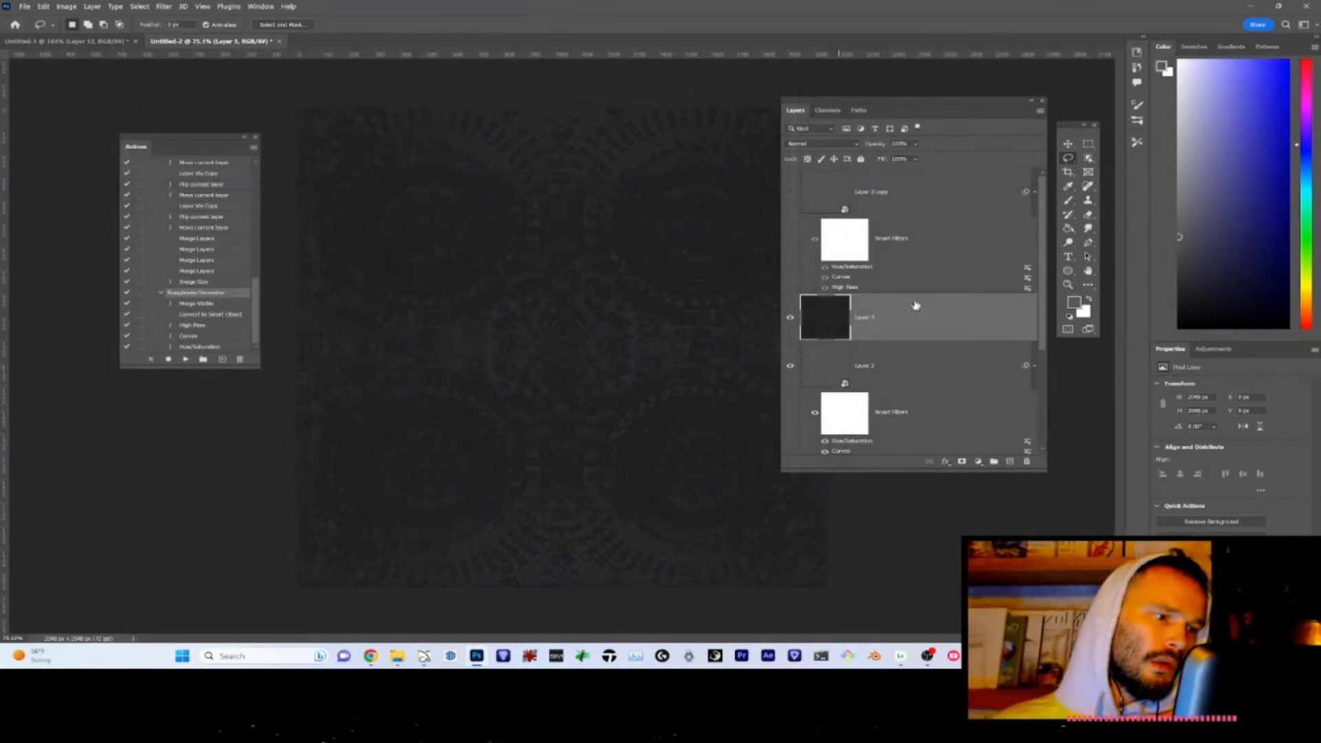
- Show the high-pass Layer 2 copy and export the image as Mosaic-1-Bump.jpg into the Mosaic folder
click(791, 191)
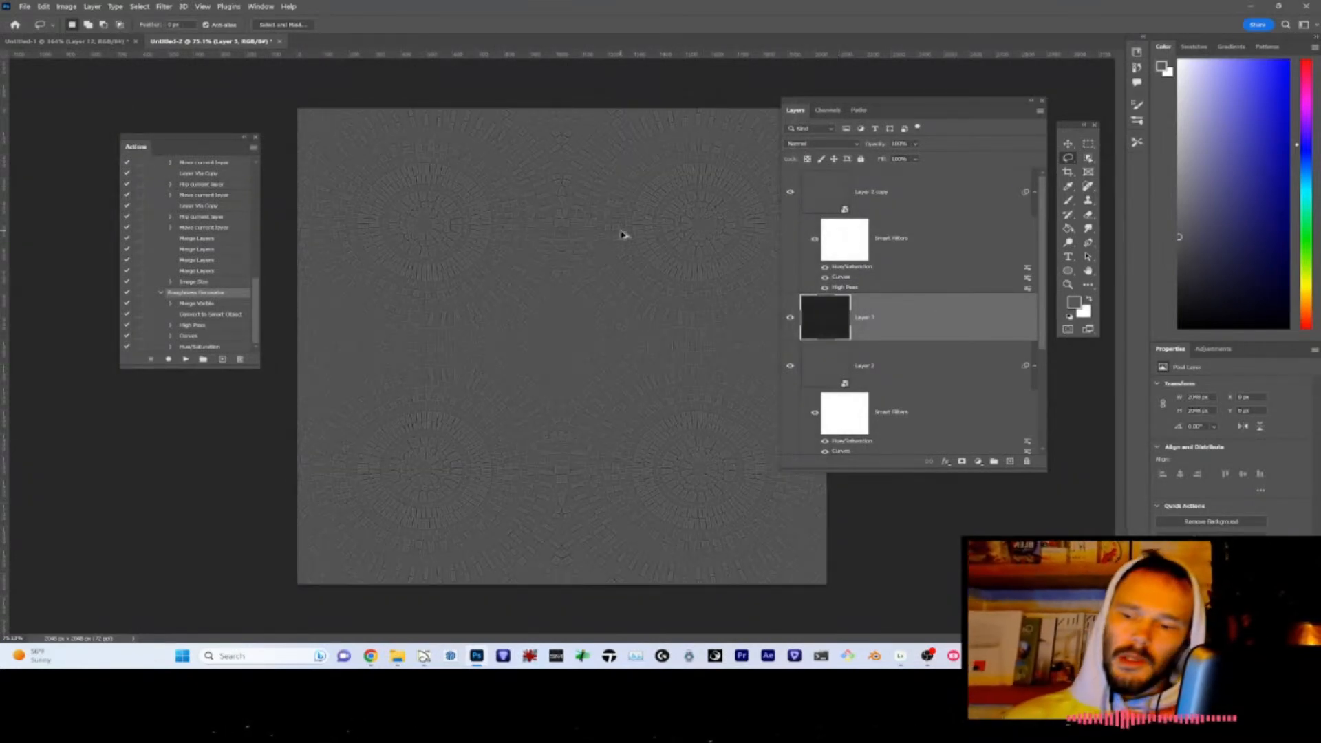
key(ctrl+alt+shift+w)
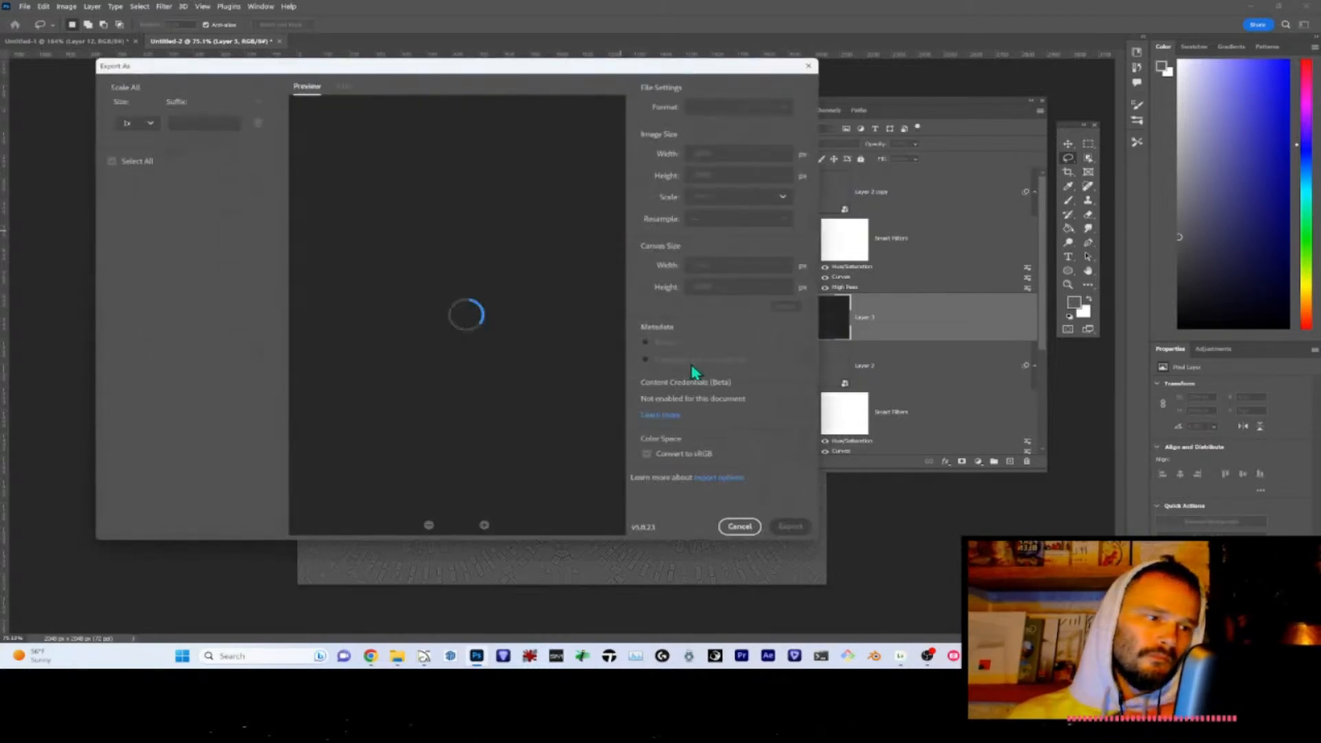
click(791, 527)
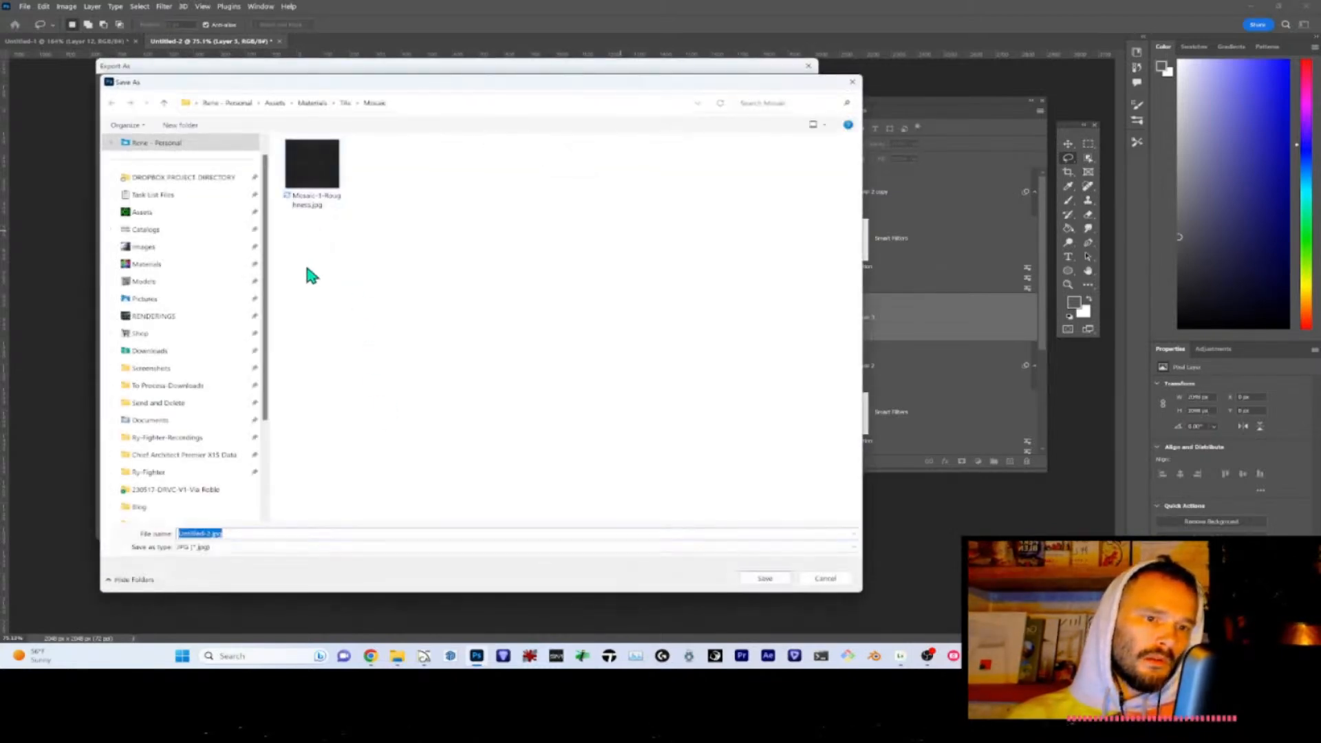
click(312, 169)
double_click(231, 533)
drag(244, 533, 220, 531)
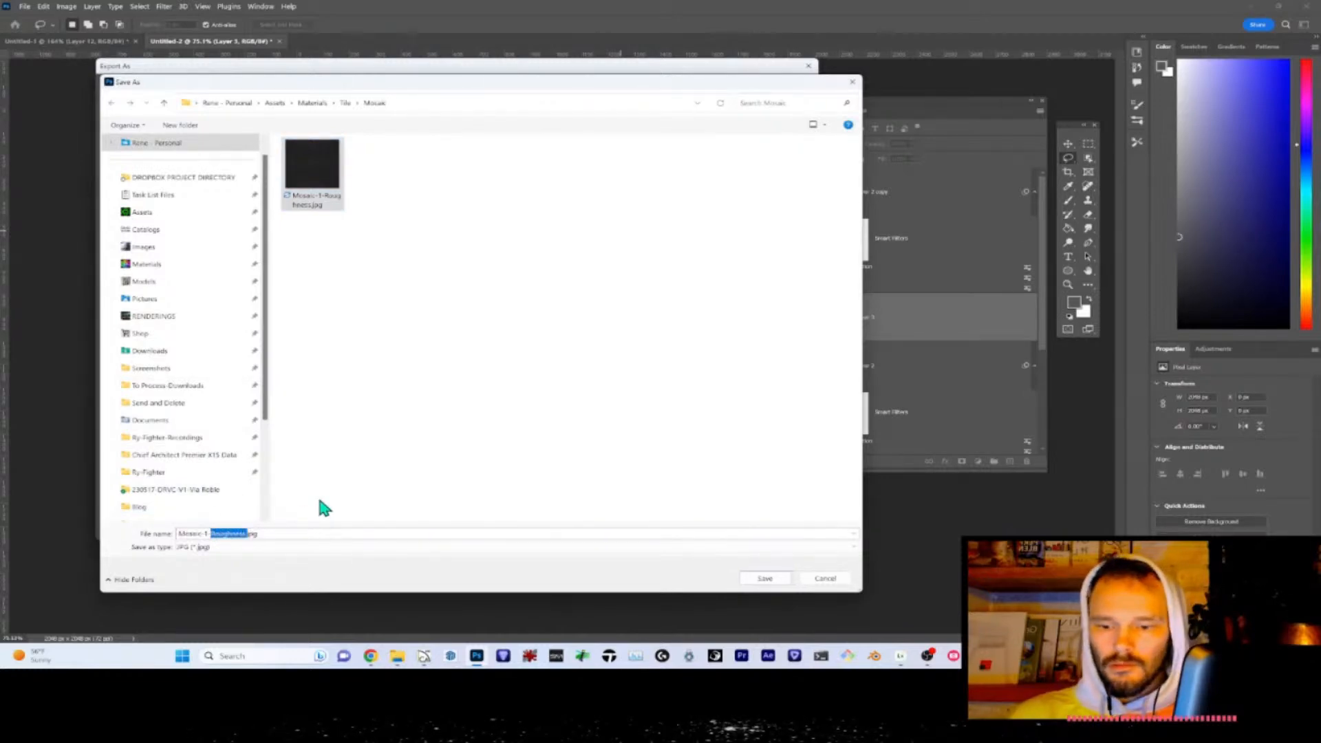
text(Bump)
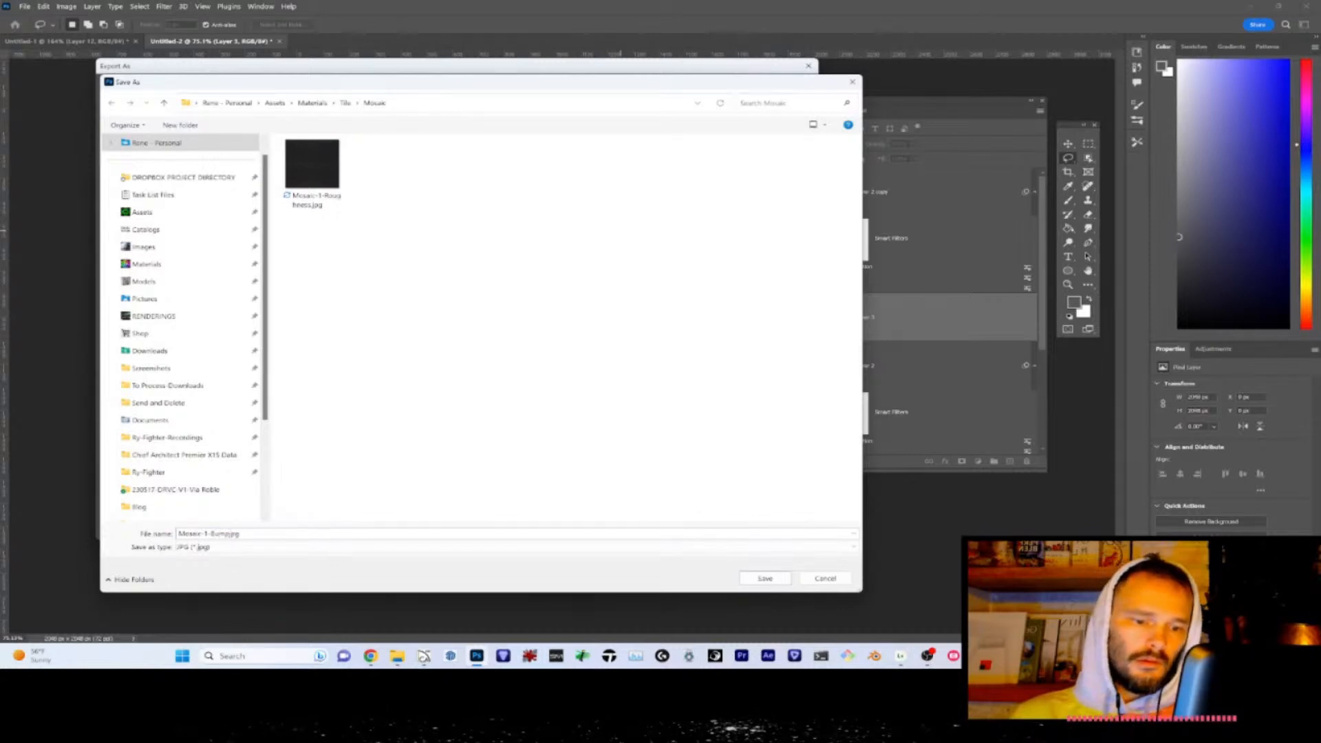
click(766, 580)
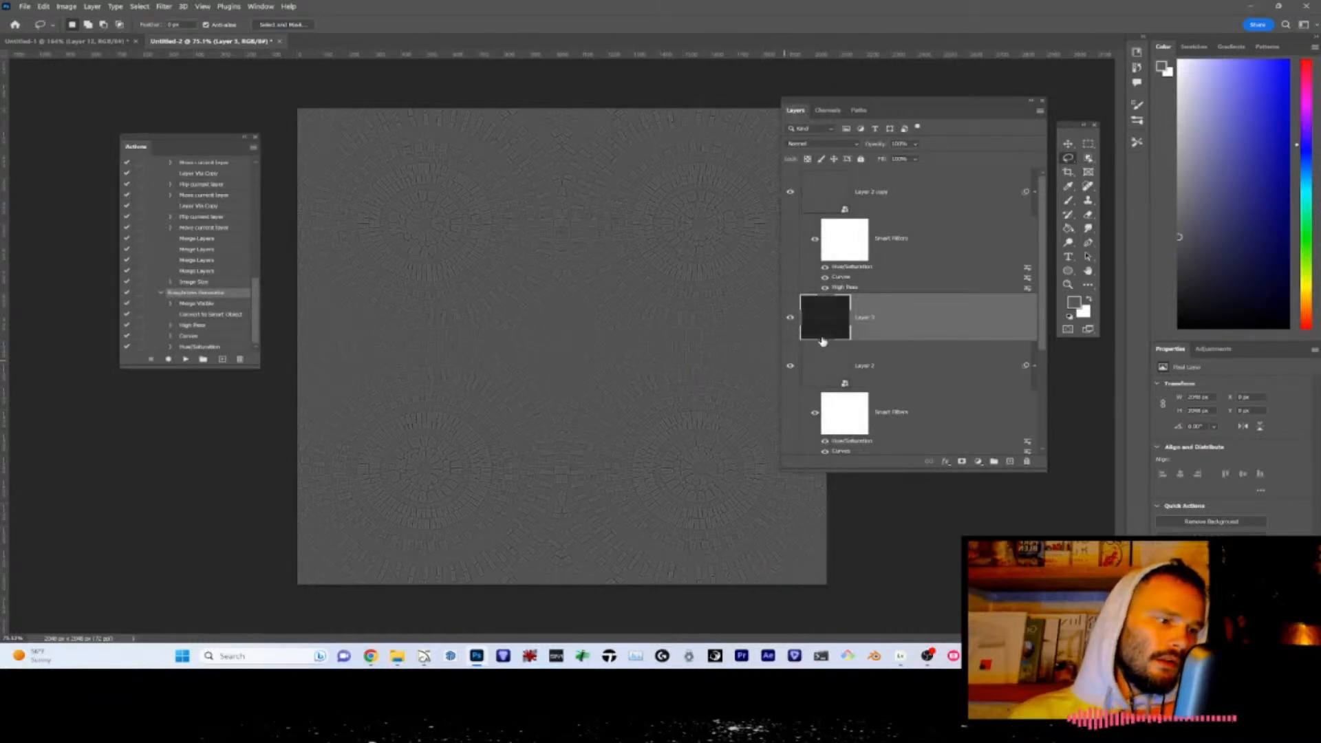
- Hide the dark roughness layer, Layer 2 and Layer 2 copy to leave only the original mosaic texture
click(791, 317)
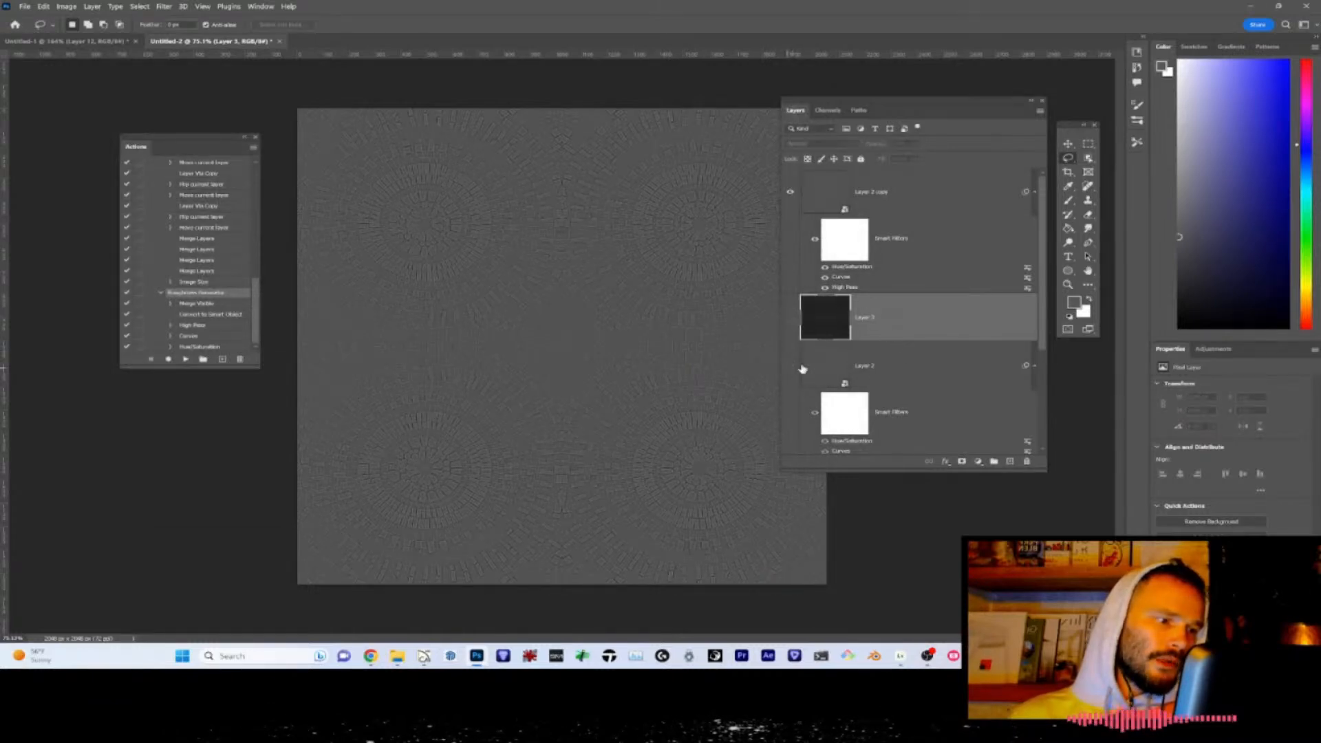
scroll(796, 370, down, 3)
scroll(814, 331, up, 3)
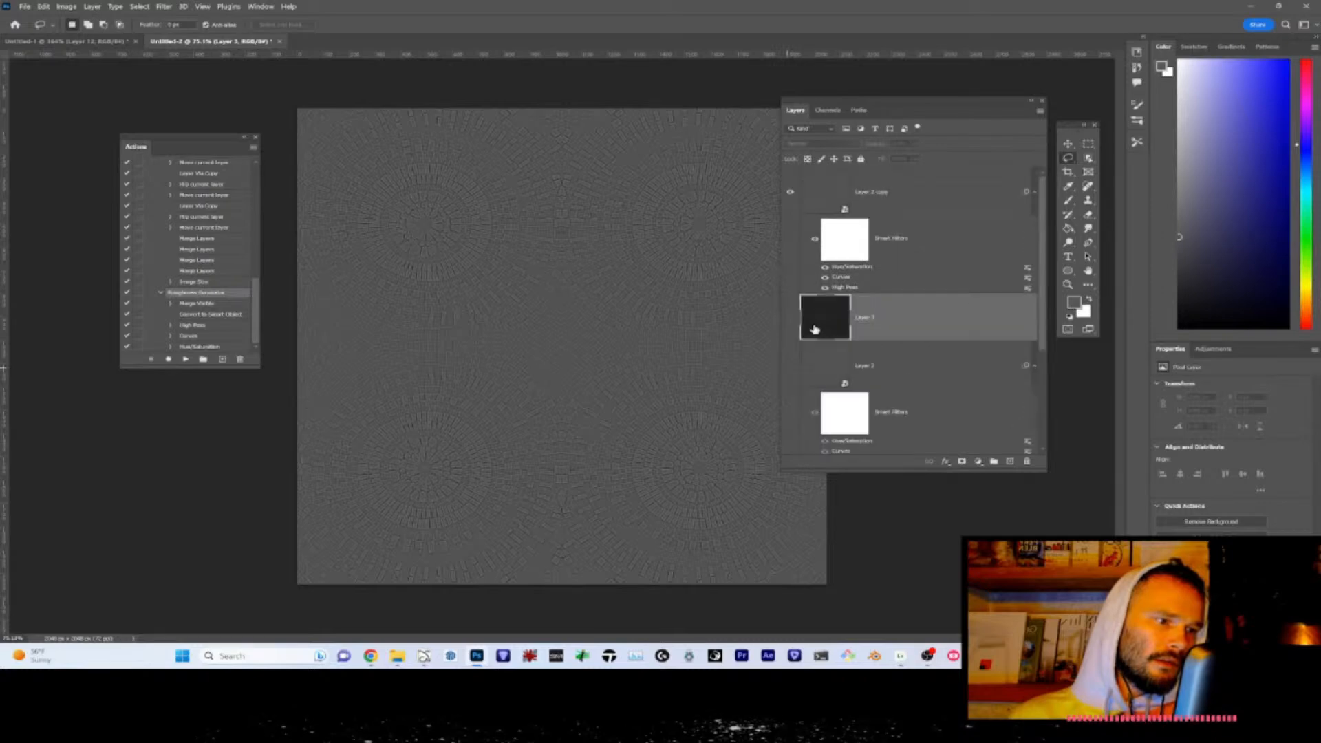
click(789, 194)
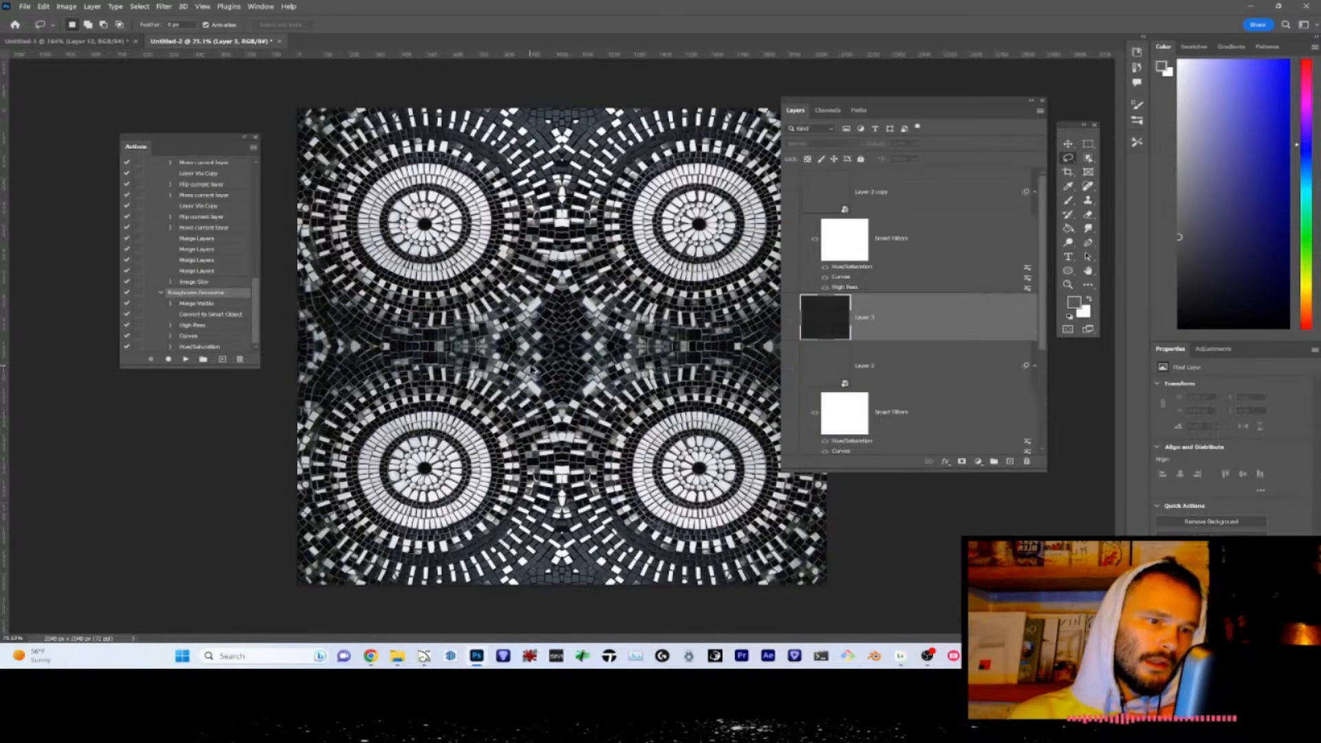
- Export the original mosaic texture as Mosaic-1.jpg into the Mosaic folder
key(ctrl+alt+shift+w)
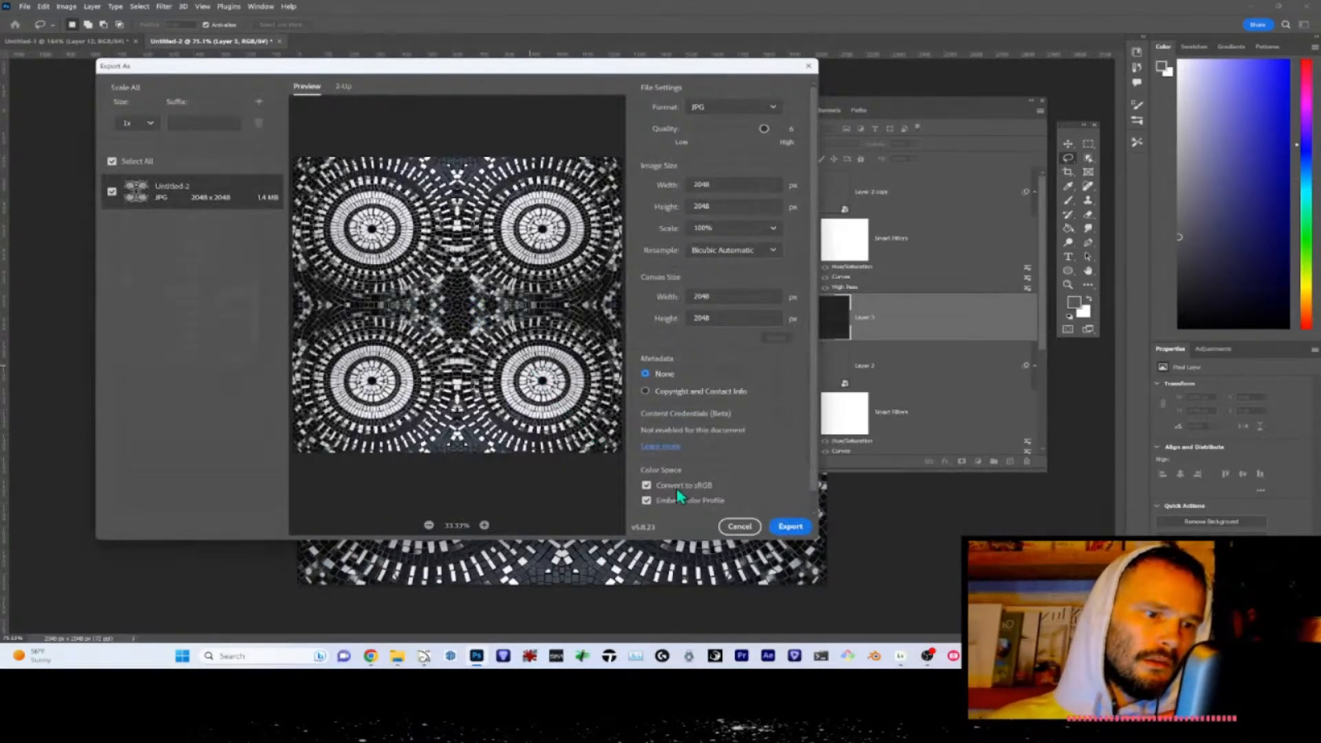
click(791, 524)
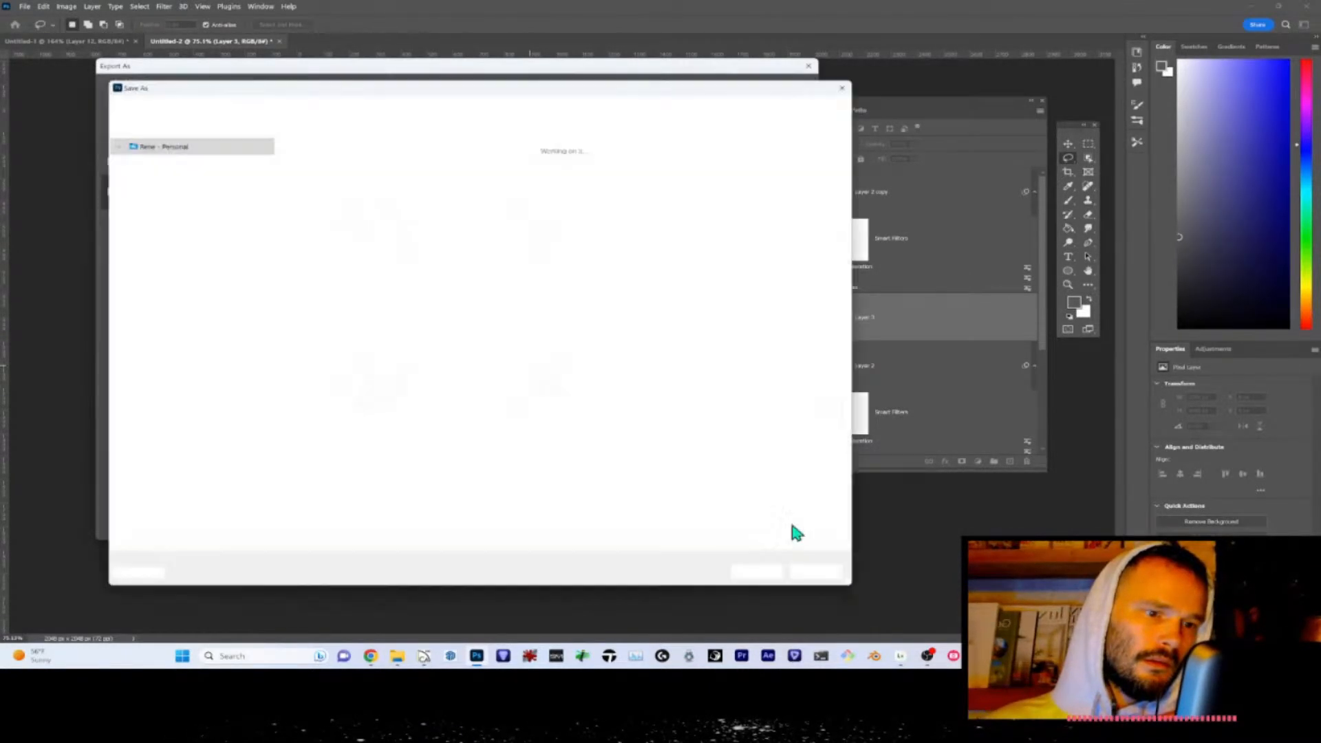
click(310, 165)
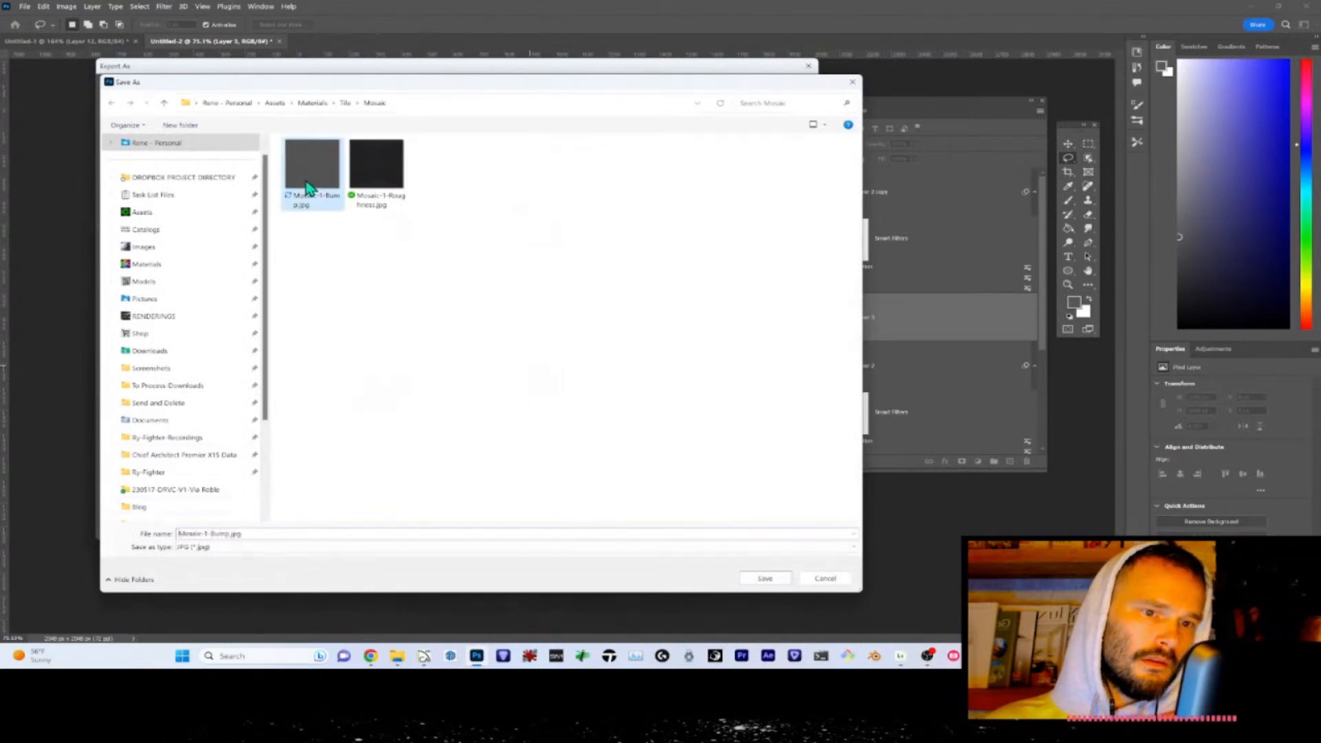
click(221, 533)
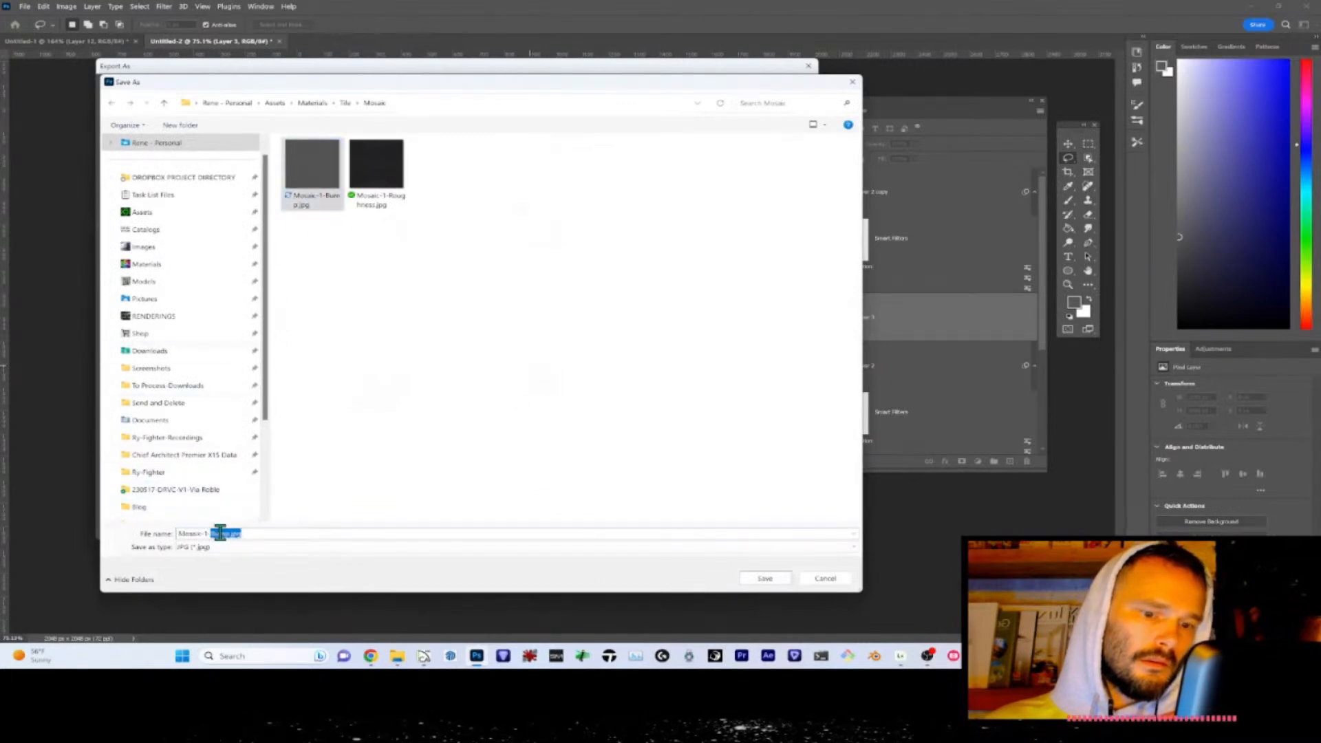
key(BackSpace)
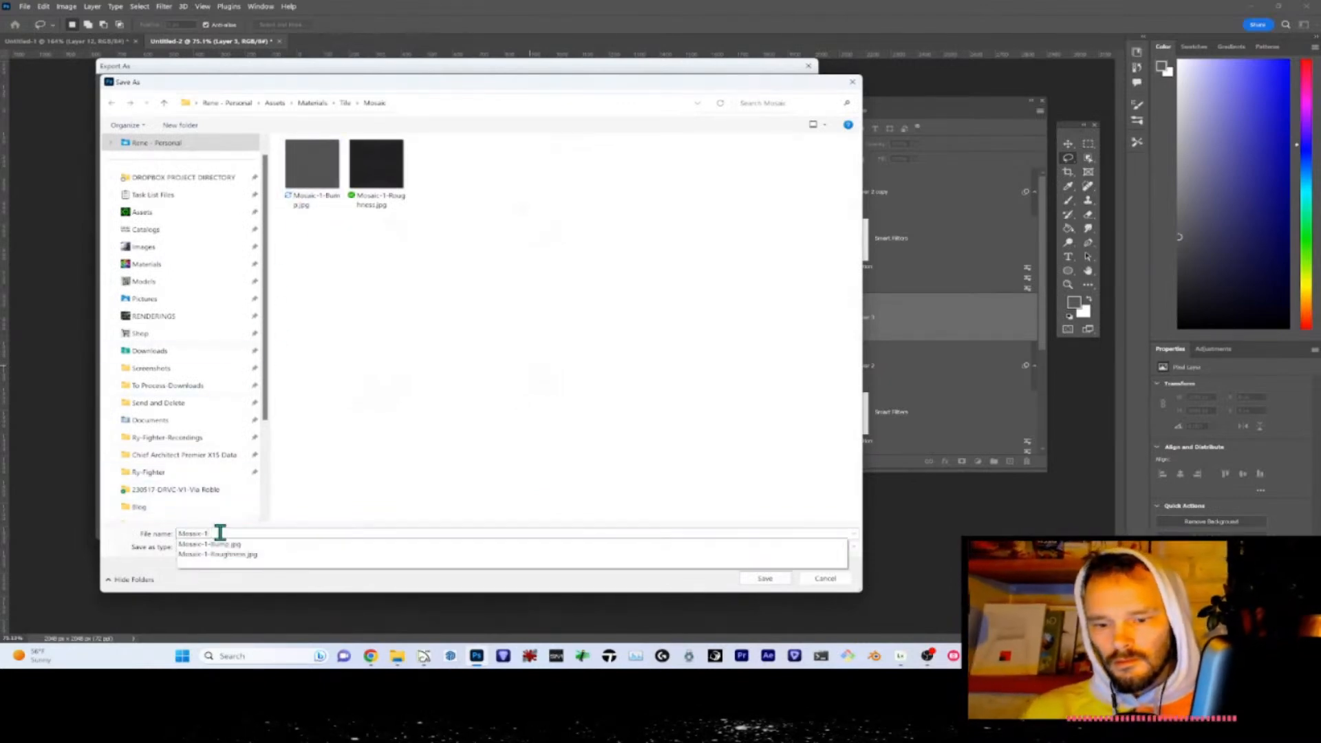
key(Escape)
text(.jpg)
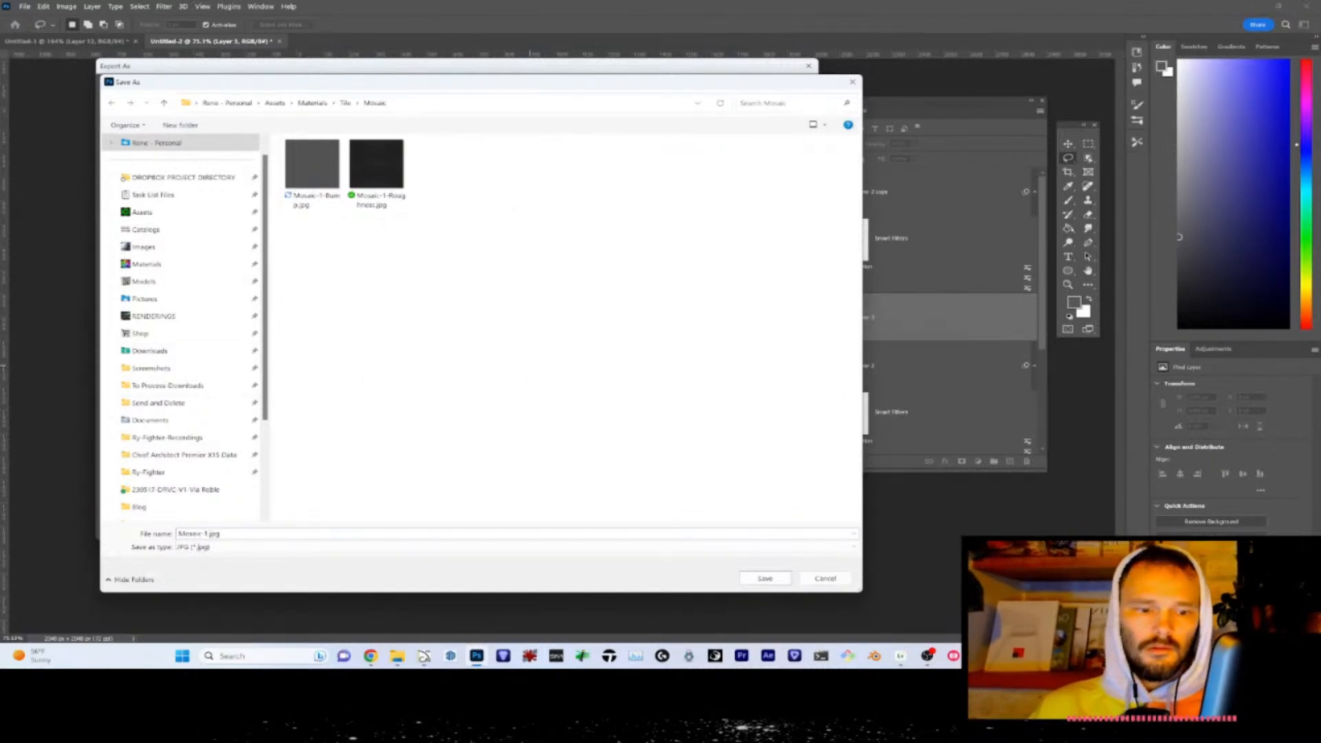
key(Return)
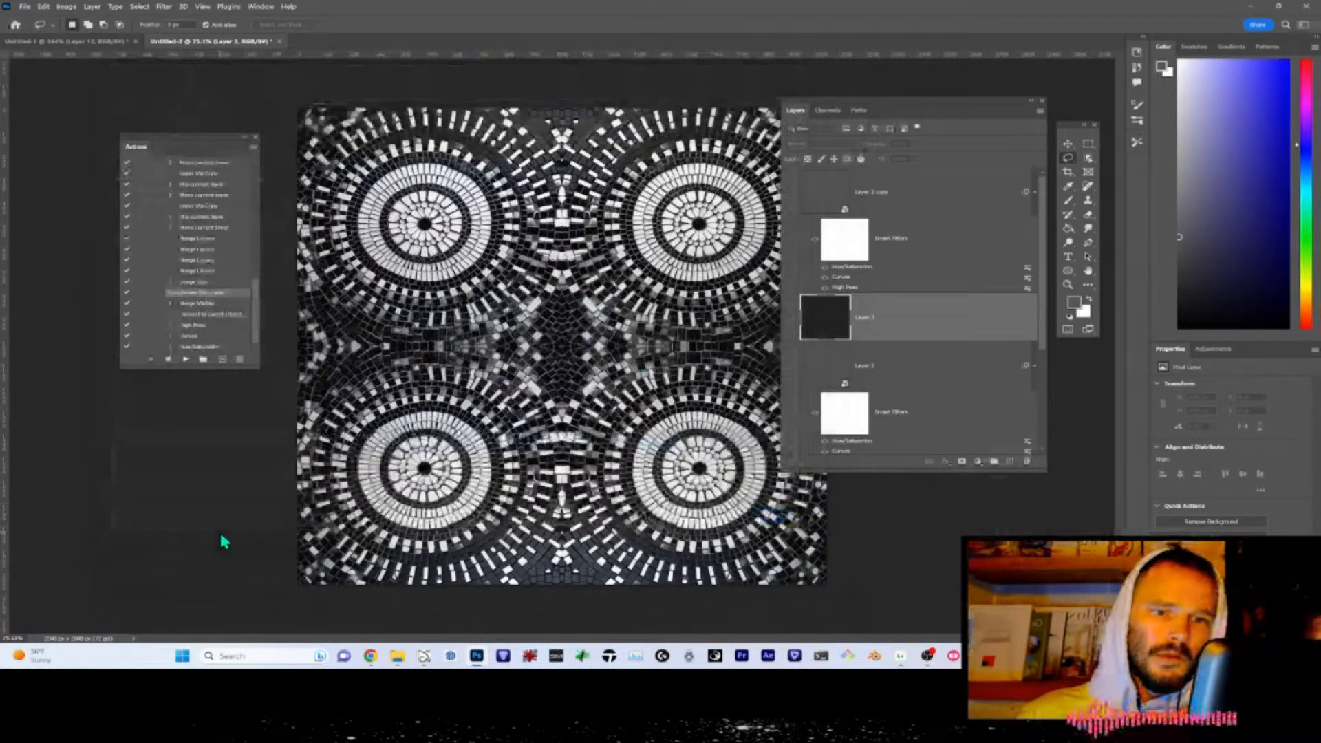
- Switch to Chief Architect, narrow the library browser and open the wall's tile material for editing as the copy Rabs Kaleidoscope_2
drag(0, 199, 865, 112)
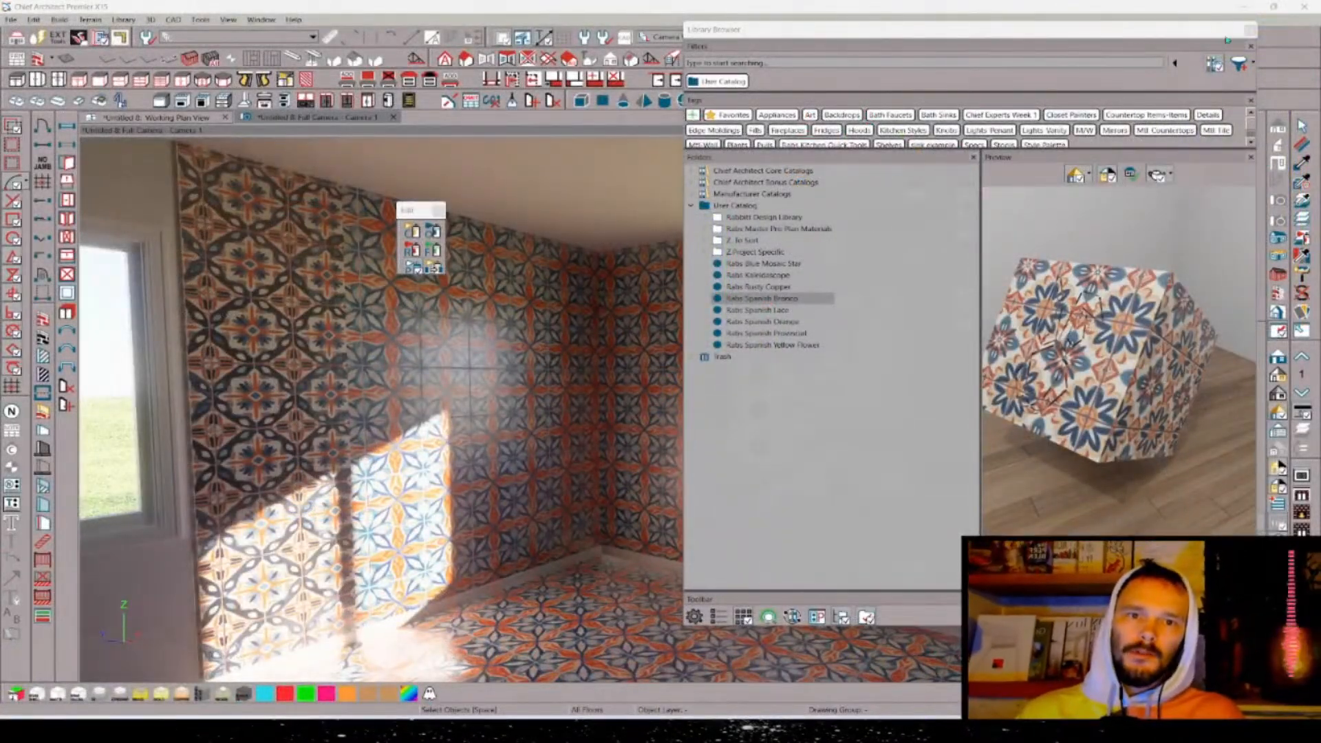
drag(681, 218, 923, 217)
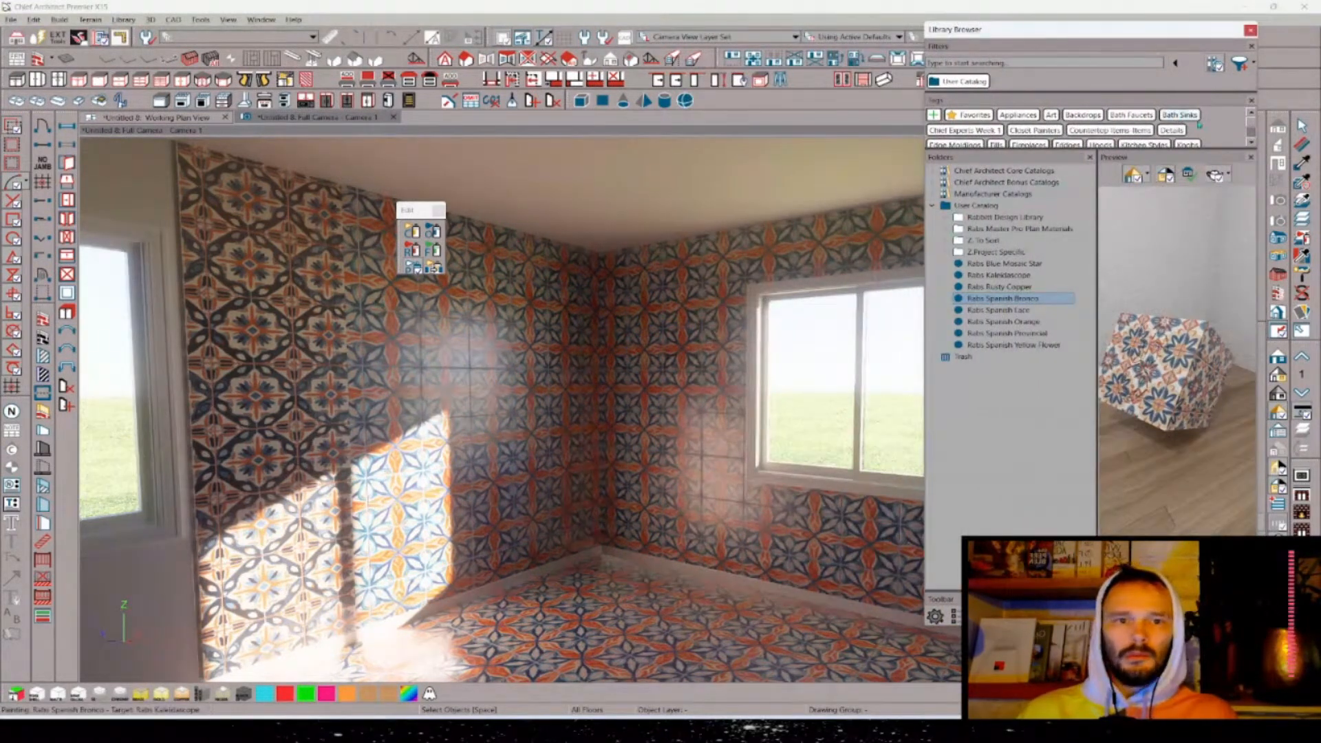
click(1302, 145)
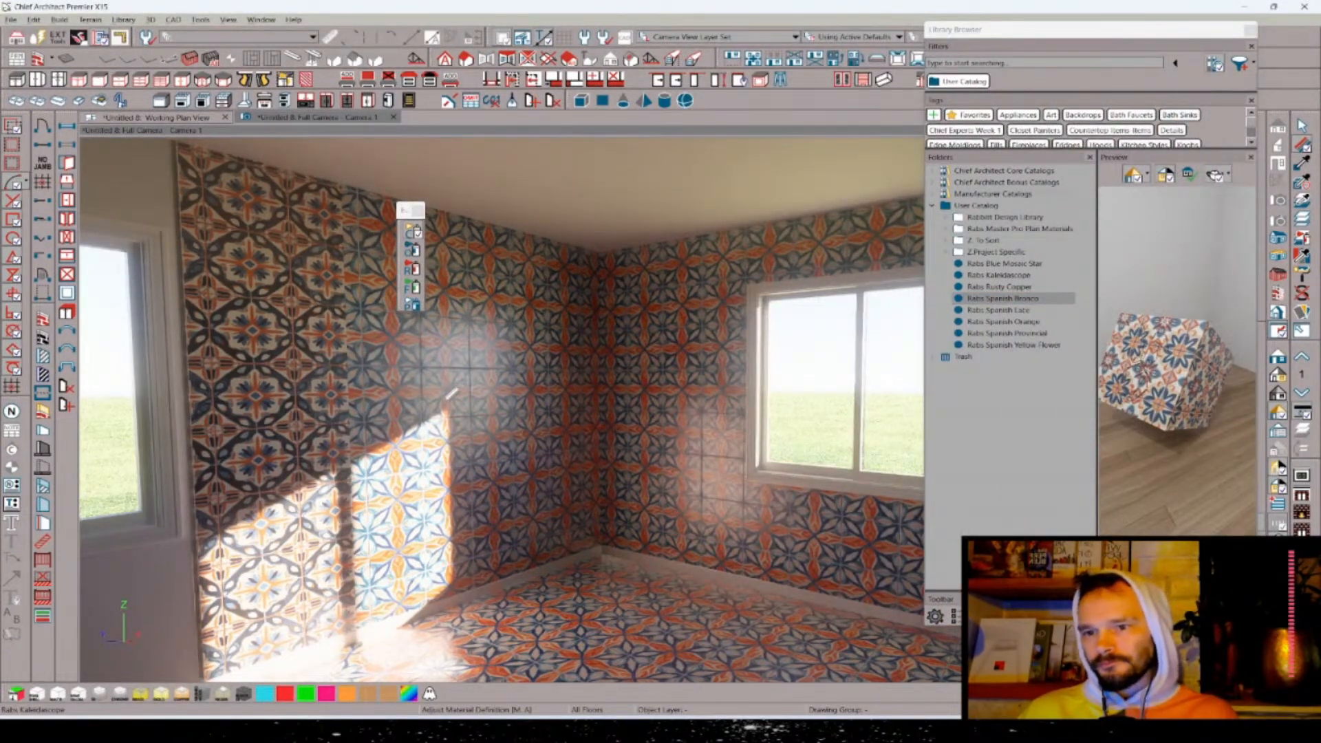
click(449, 393)
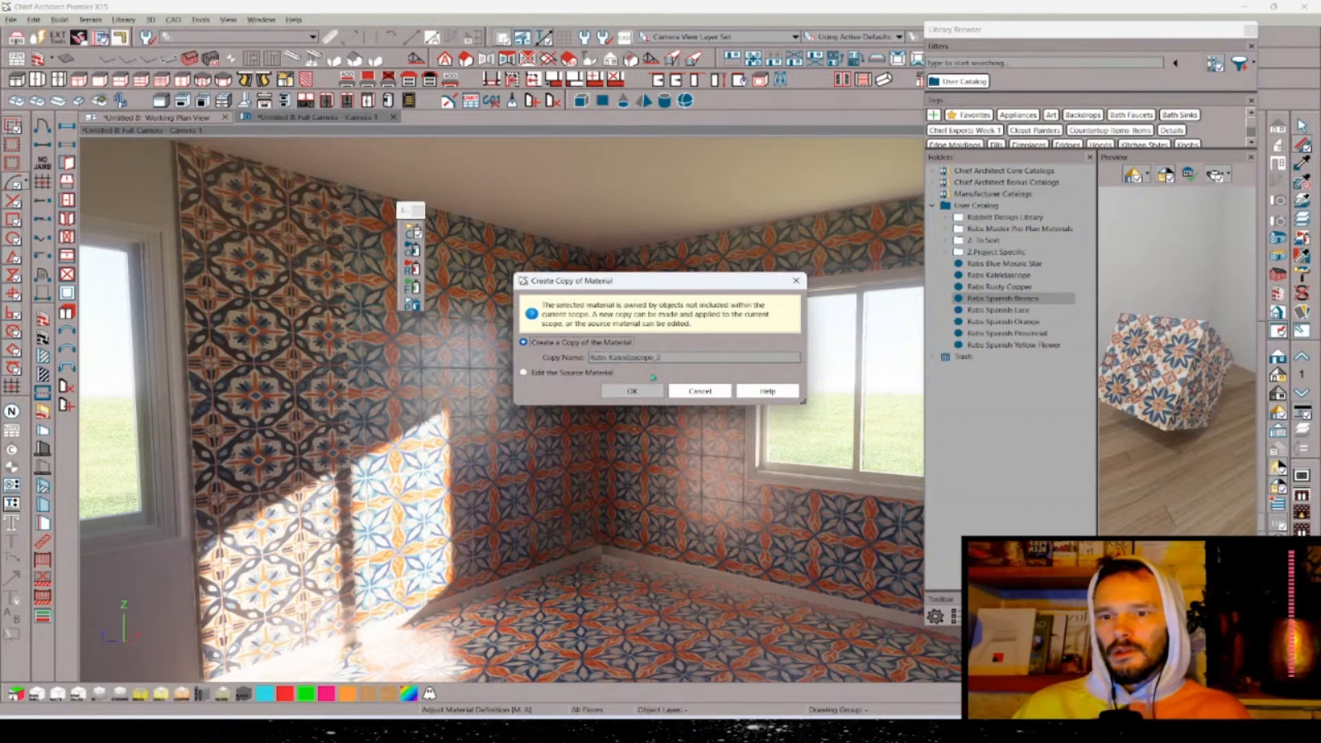
drag(683, 358, 584, 359)
click(664, 356)
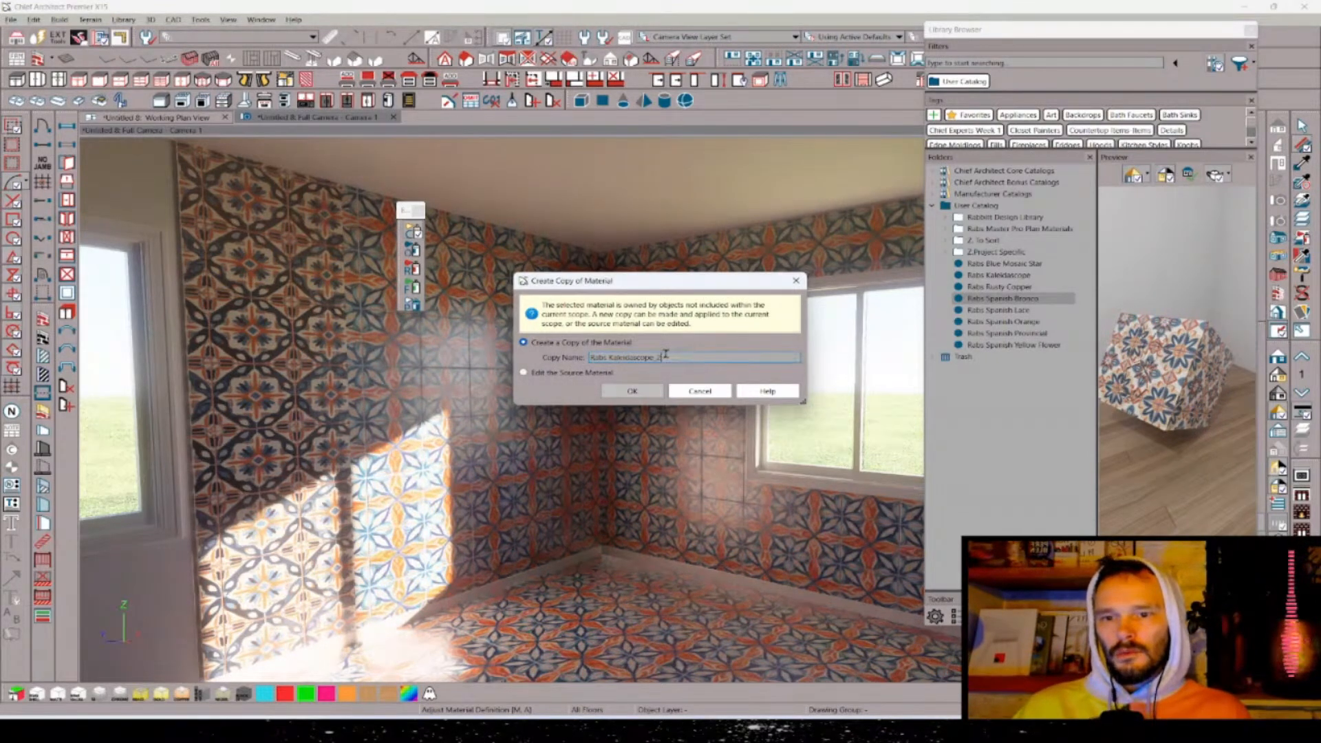
click(651, 391)
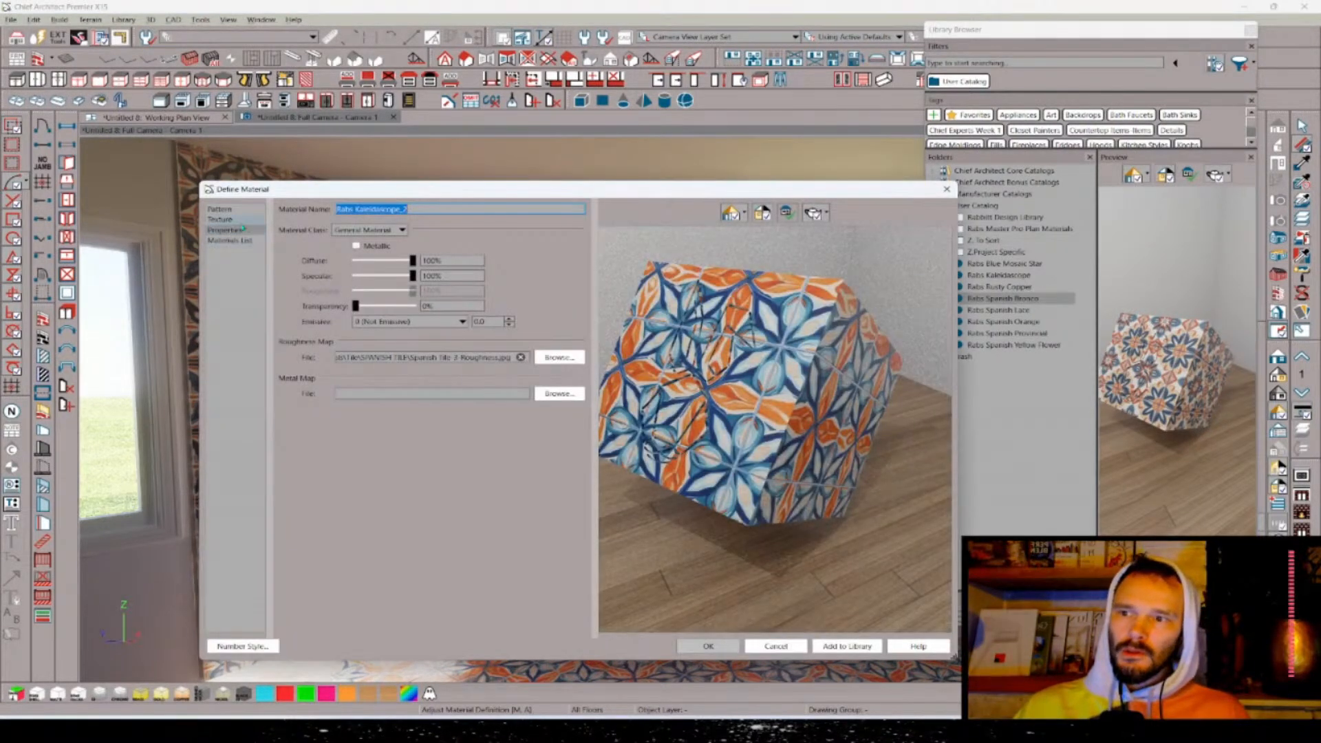
- Replace the material's texture source with Mosaic-1.jpg from the Tile > Mosaic folder
click(221, 219)
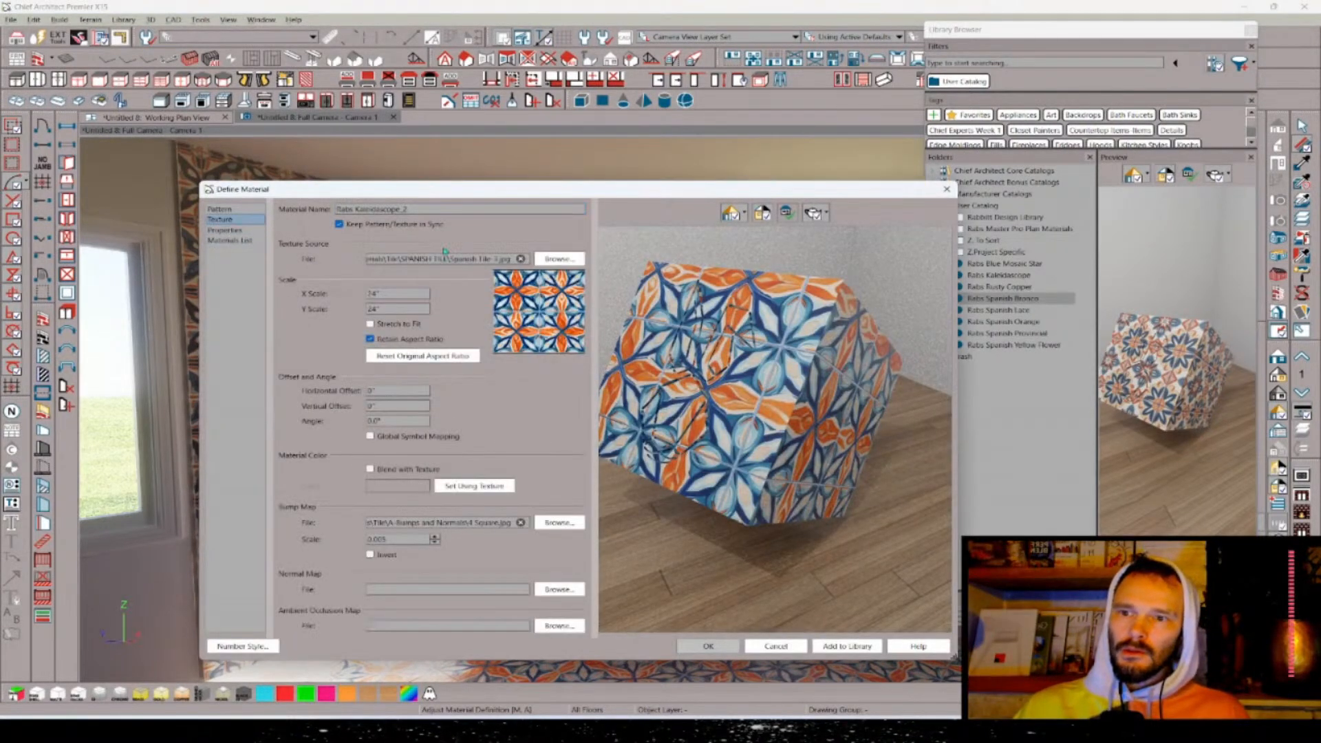
click(559, 259)
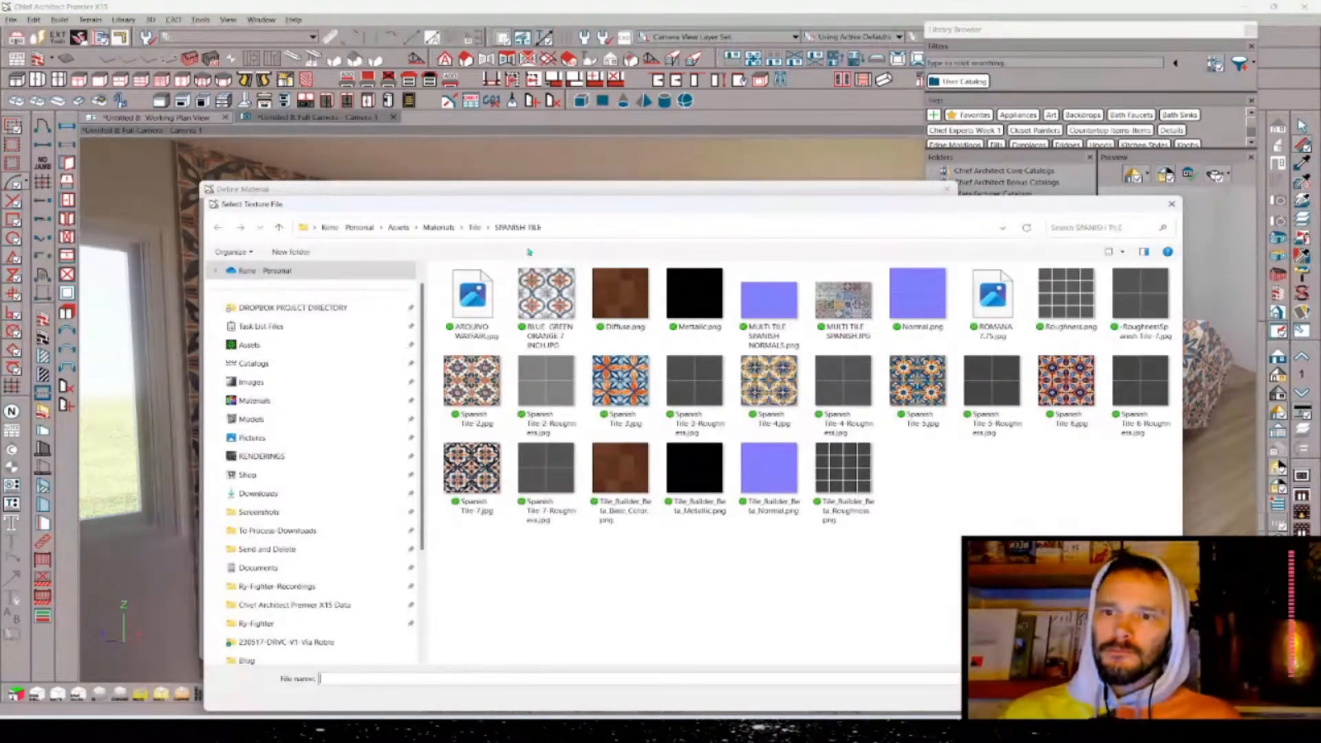
click(475, 227)
click(655, 425)
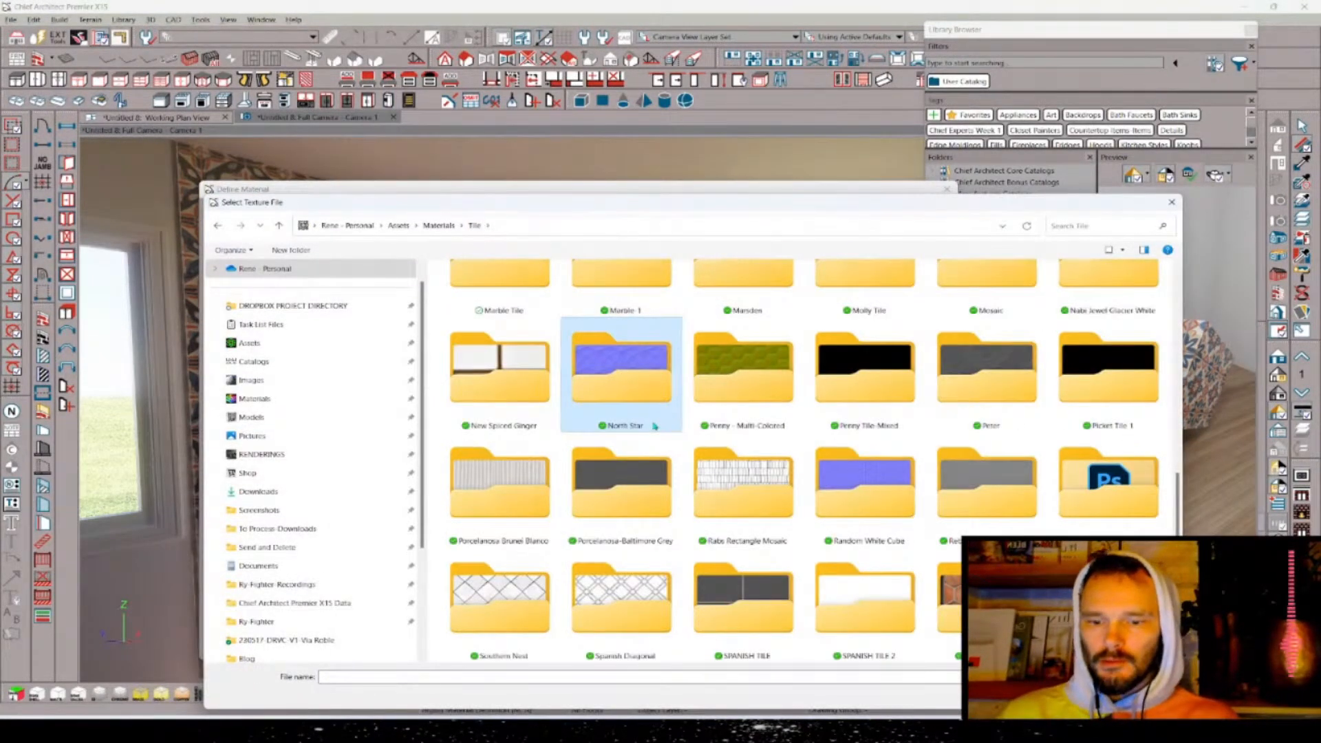
scroll(655, 425, up, 2)
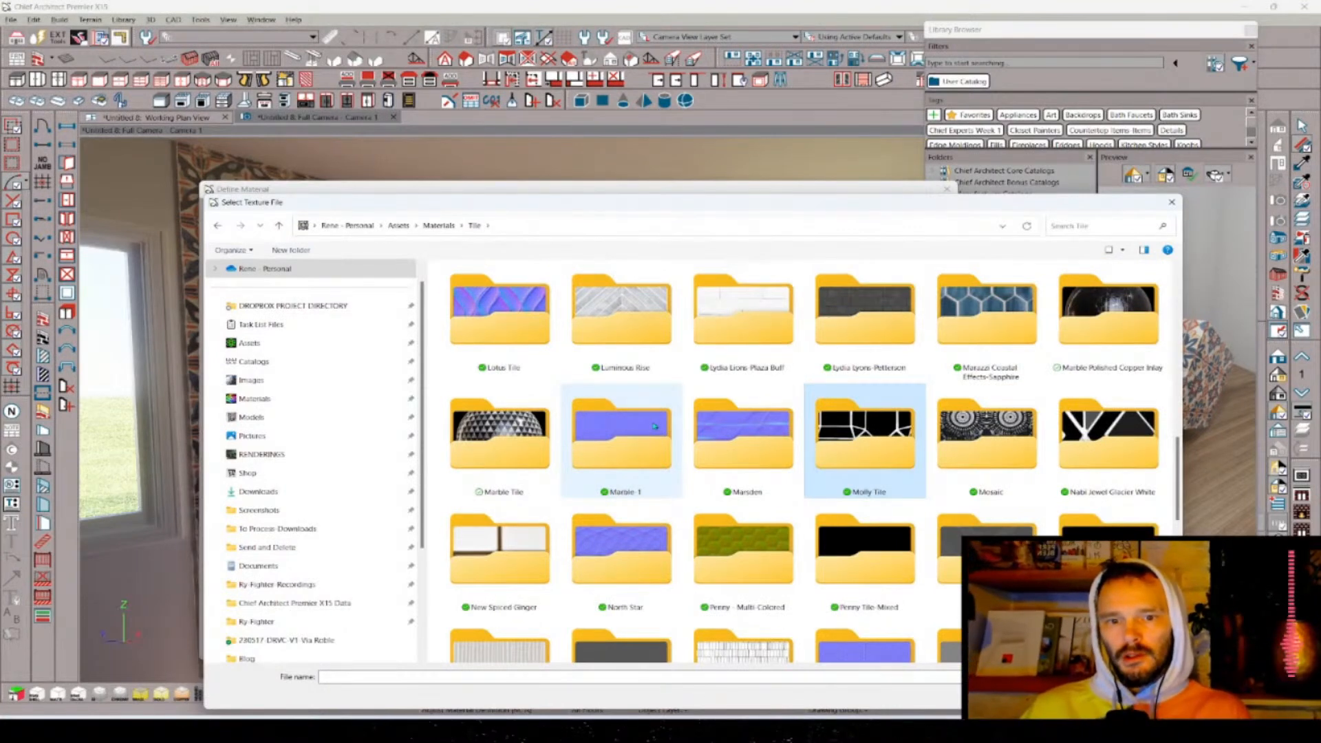
key(s)
key(Return)
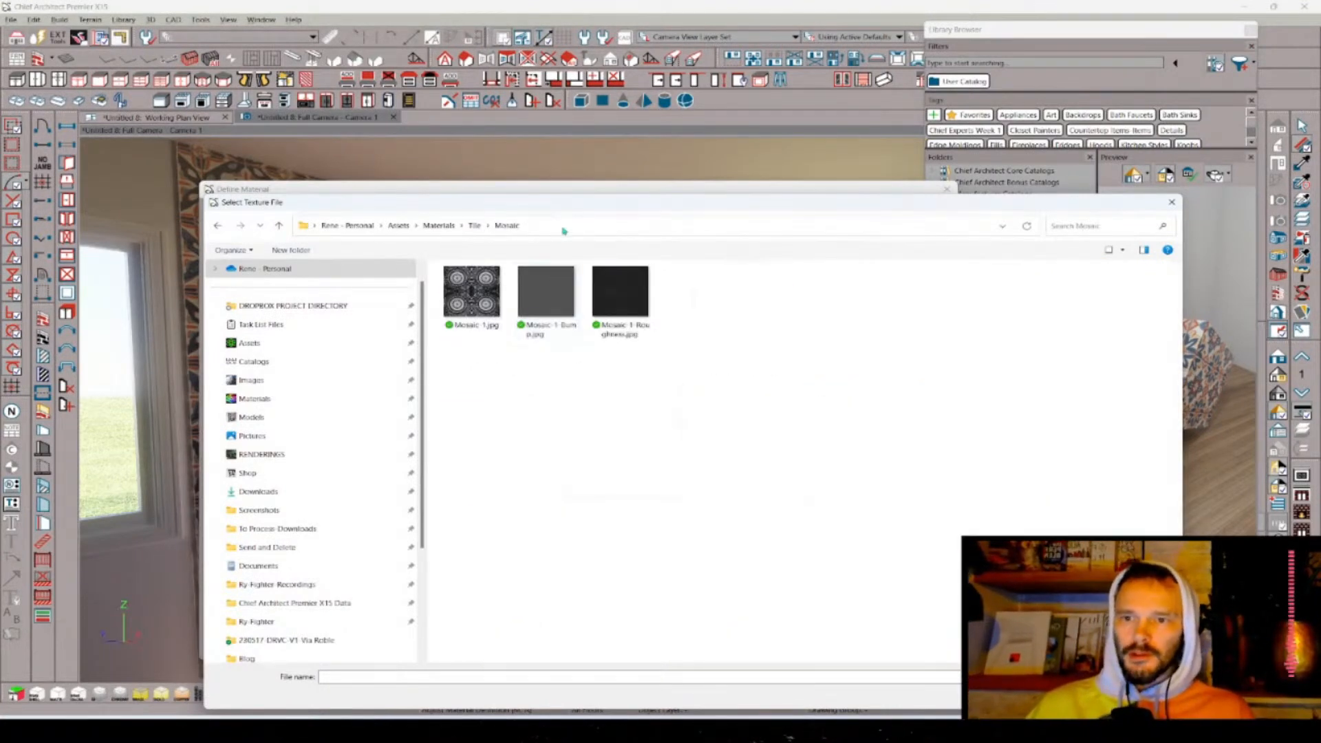
click(561, 225)
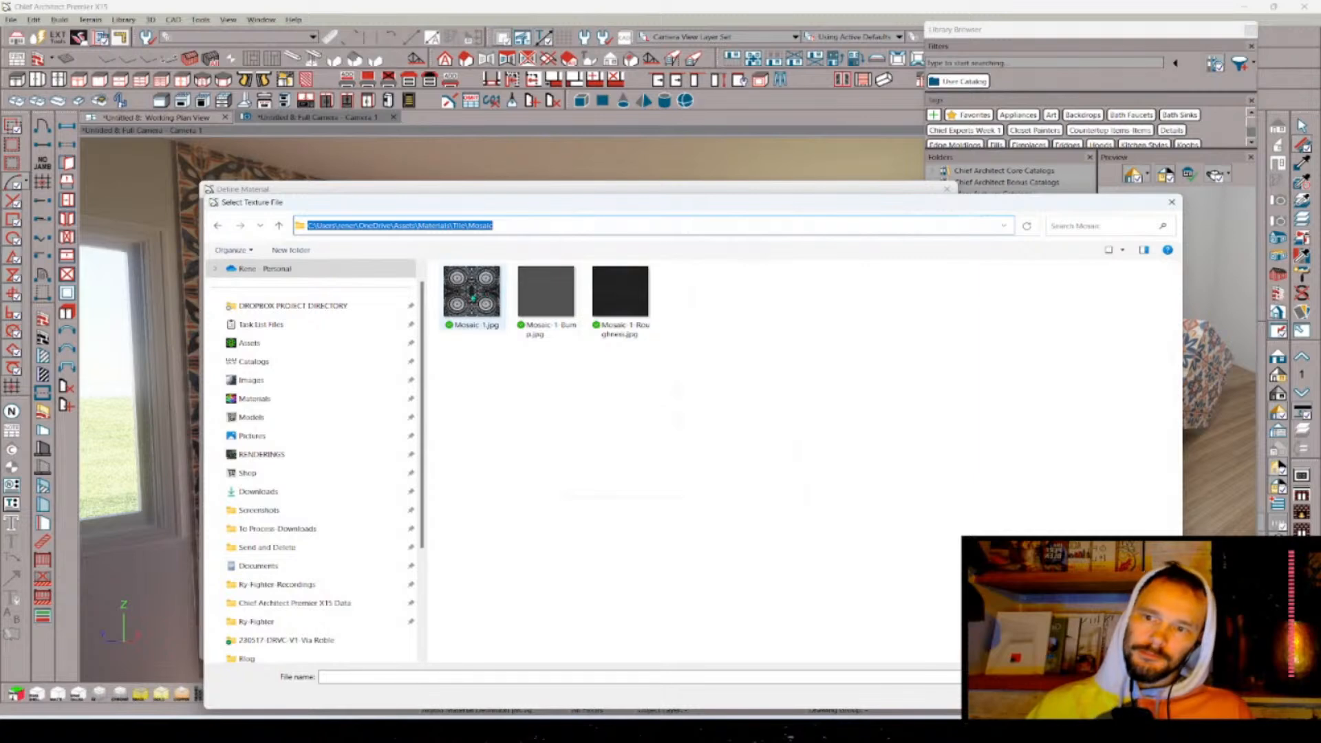
click(473, 297)
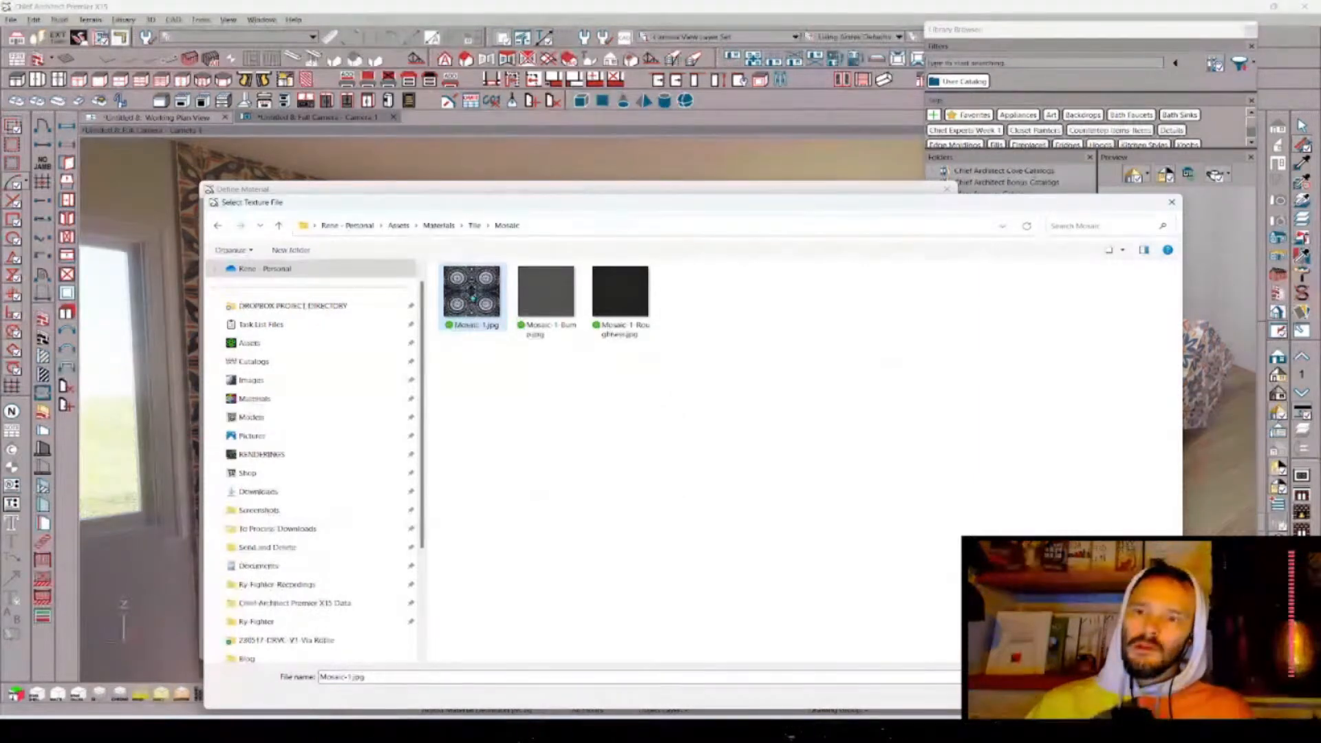
double_click(473, 297)
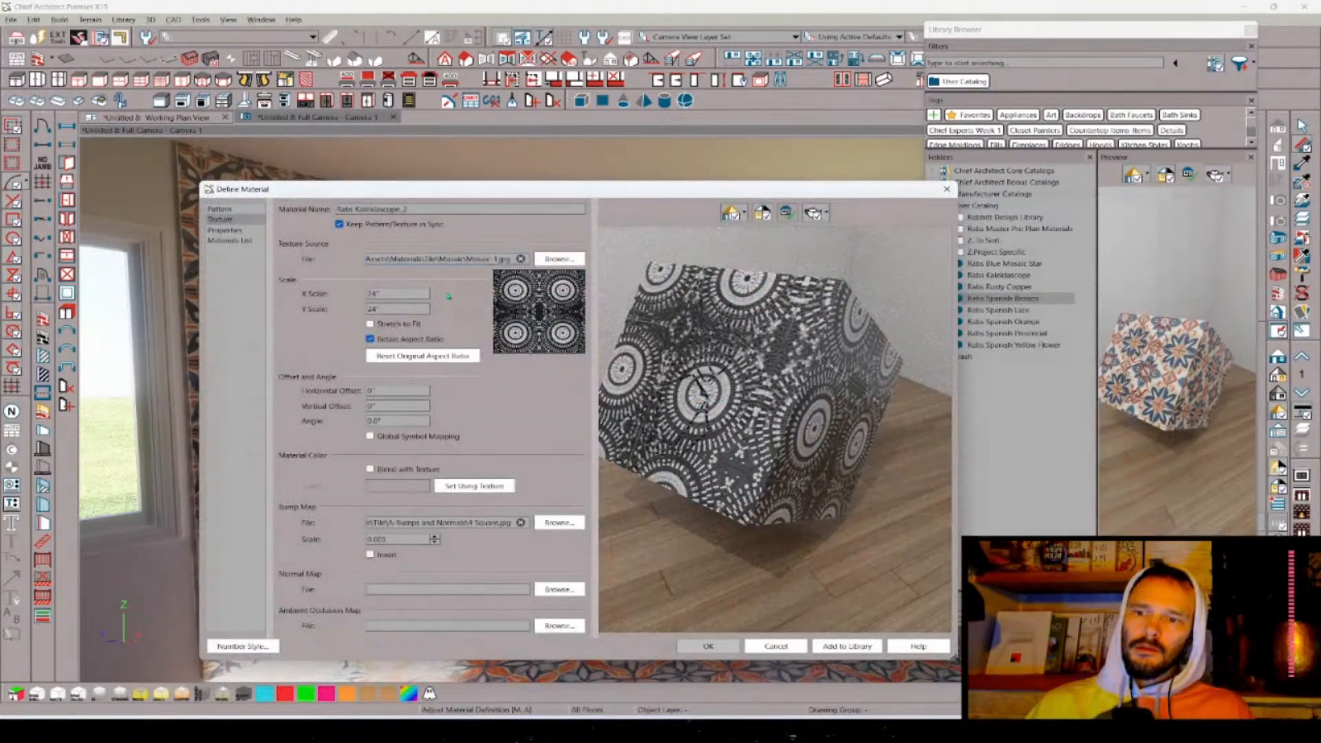
- Set the mosaic texture's X scale to 48 inches with the aspect ratio retained
drag(412, 290, 304, 291)
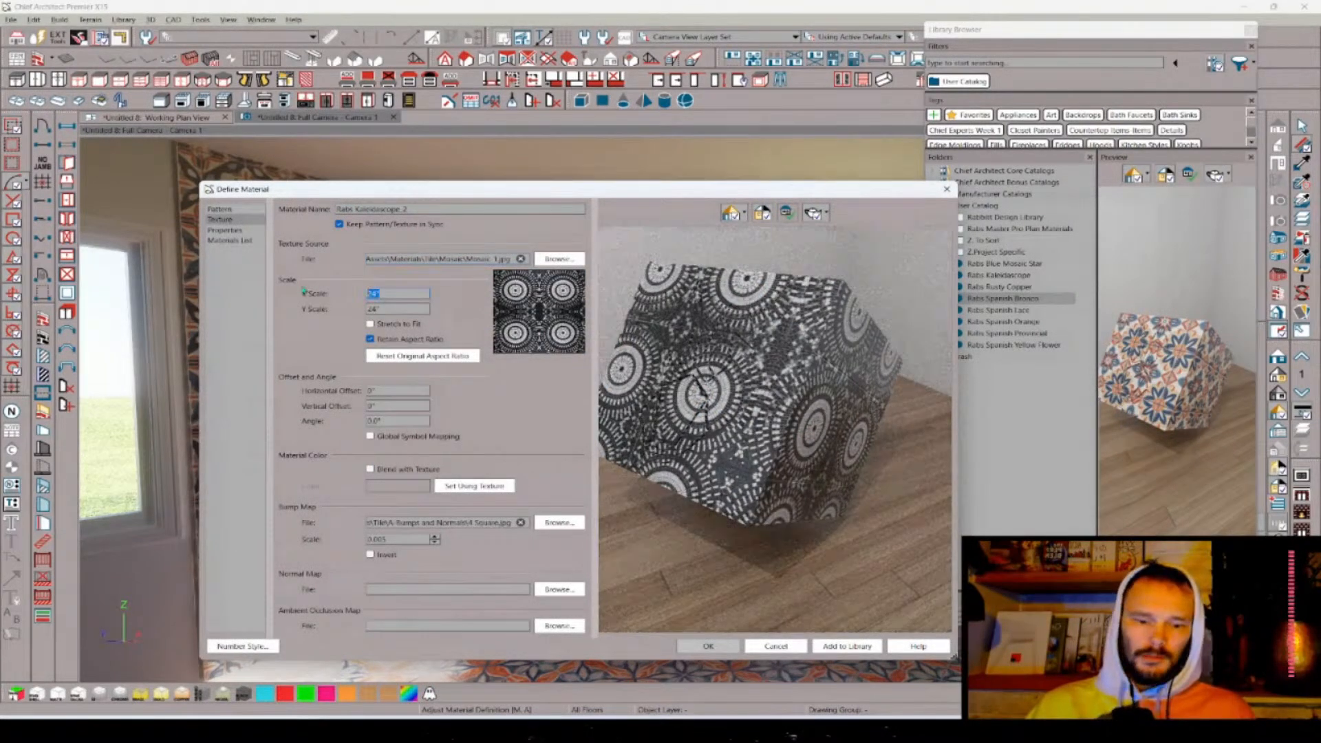
text(48)
key(Tab)
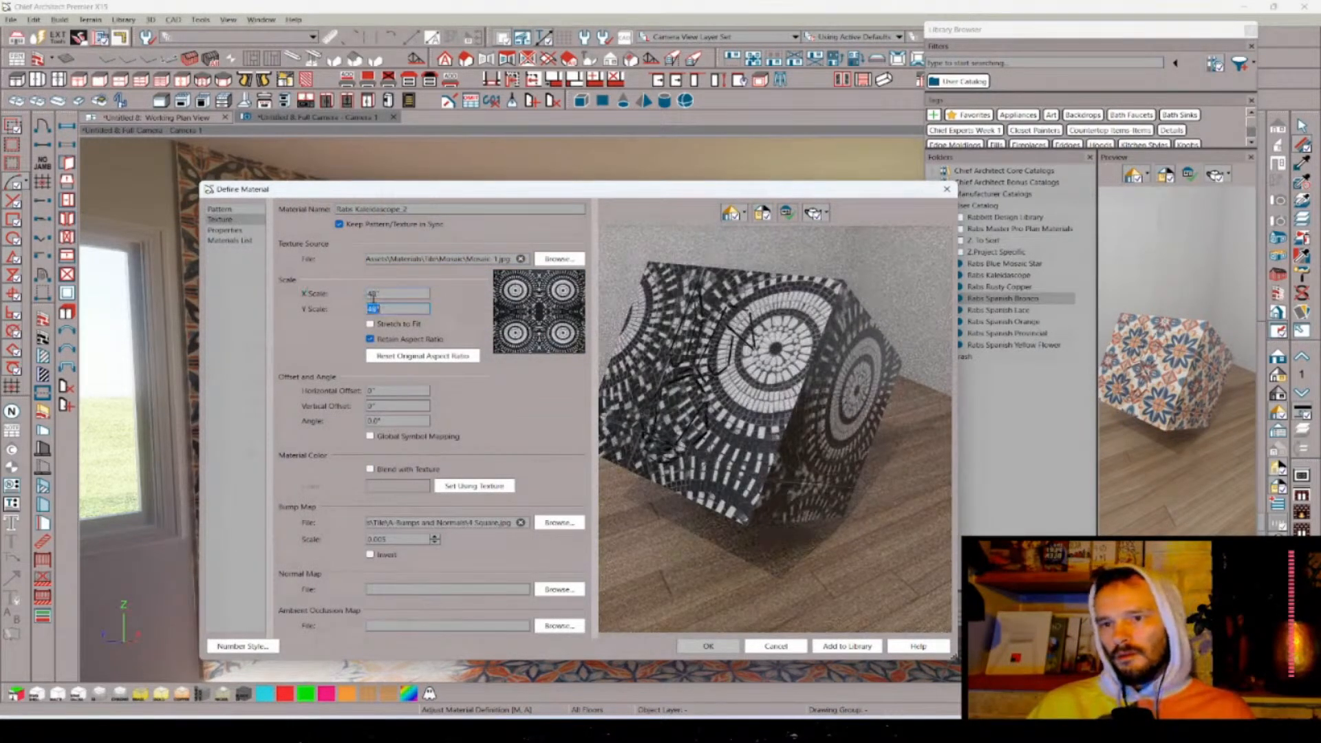
- Assign Mosaic-1-Bump.jpg as the bump map, try a bump scale of 0.1, and reduce it to 0.01
click(560, 523)
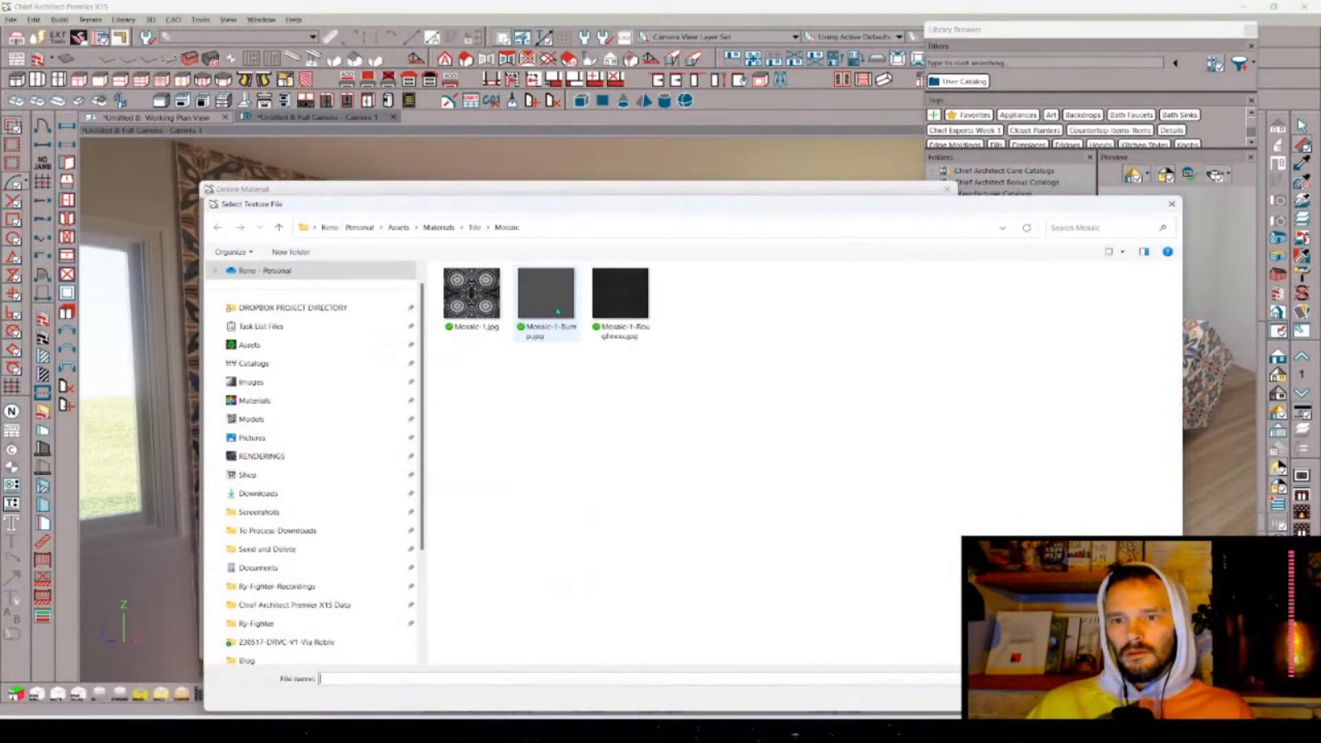
double_click(558, 311)
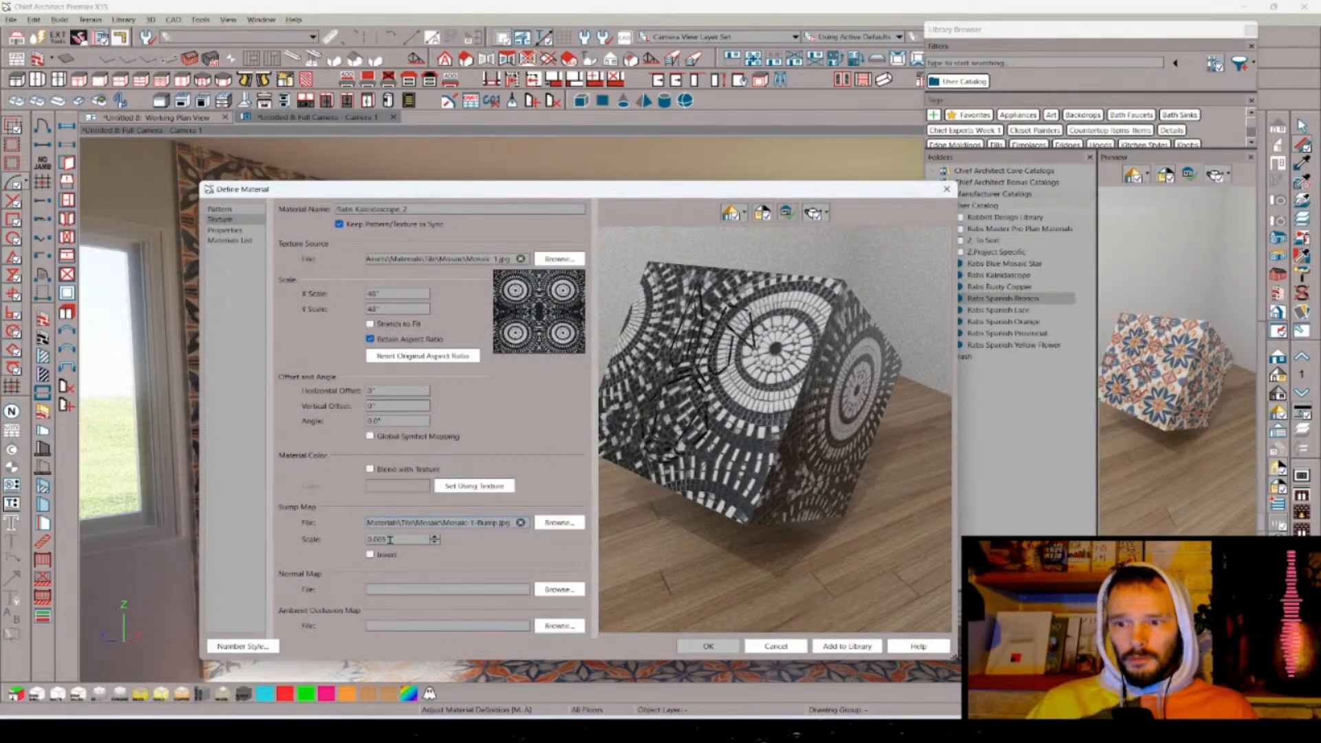
drag(389, 540, 316, 543)
text(1)
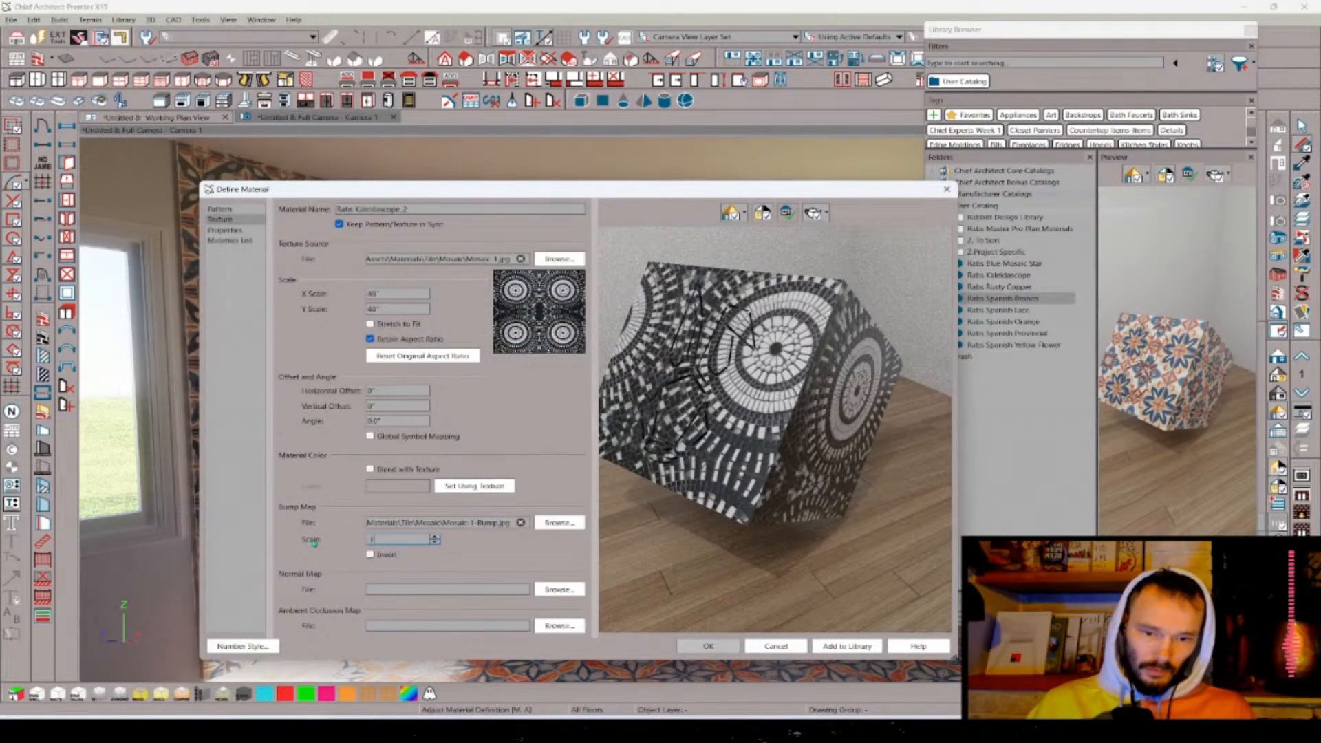
key(Tab)
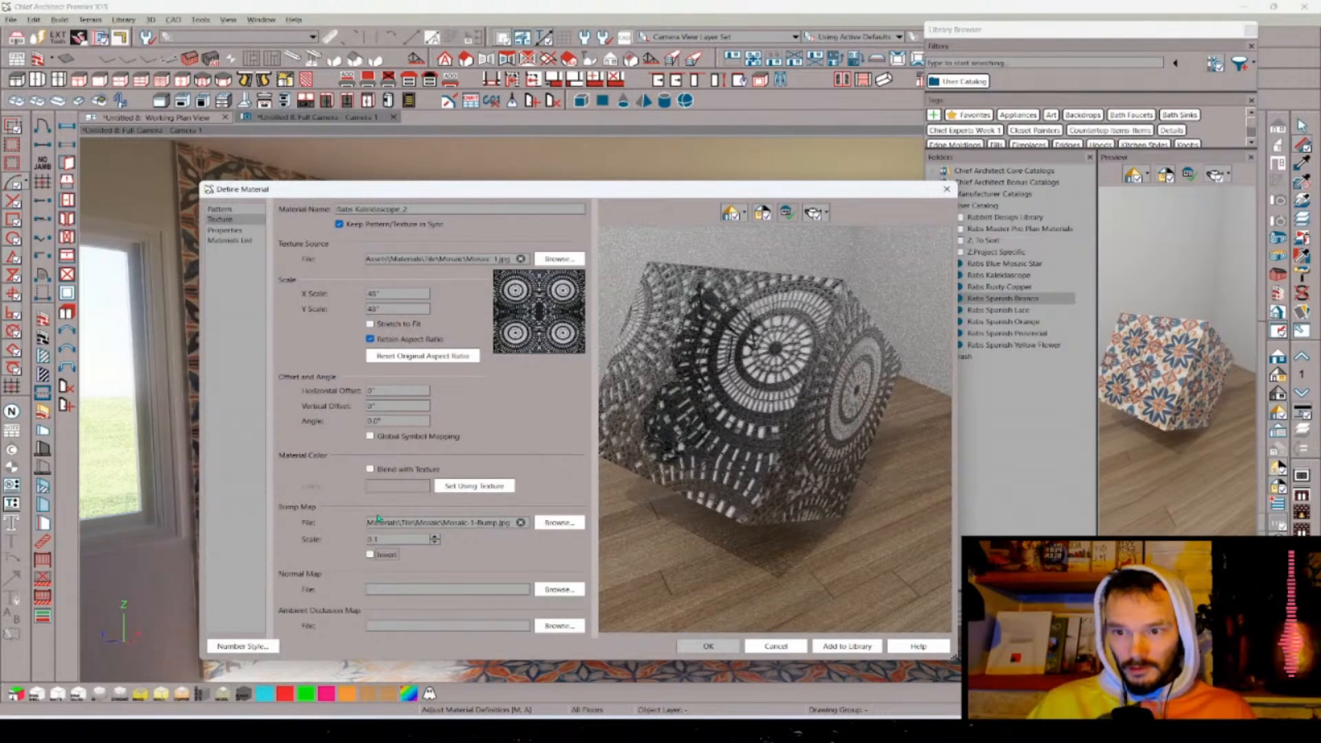
drag(396, 540, 341, 541)
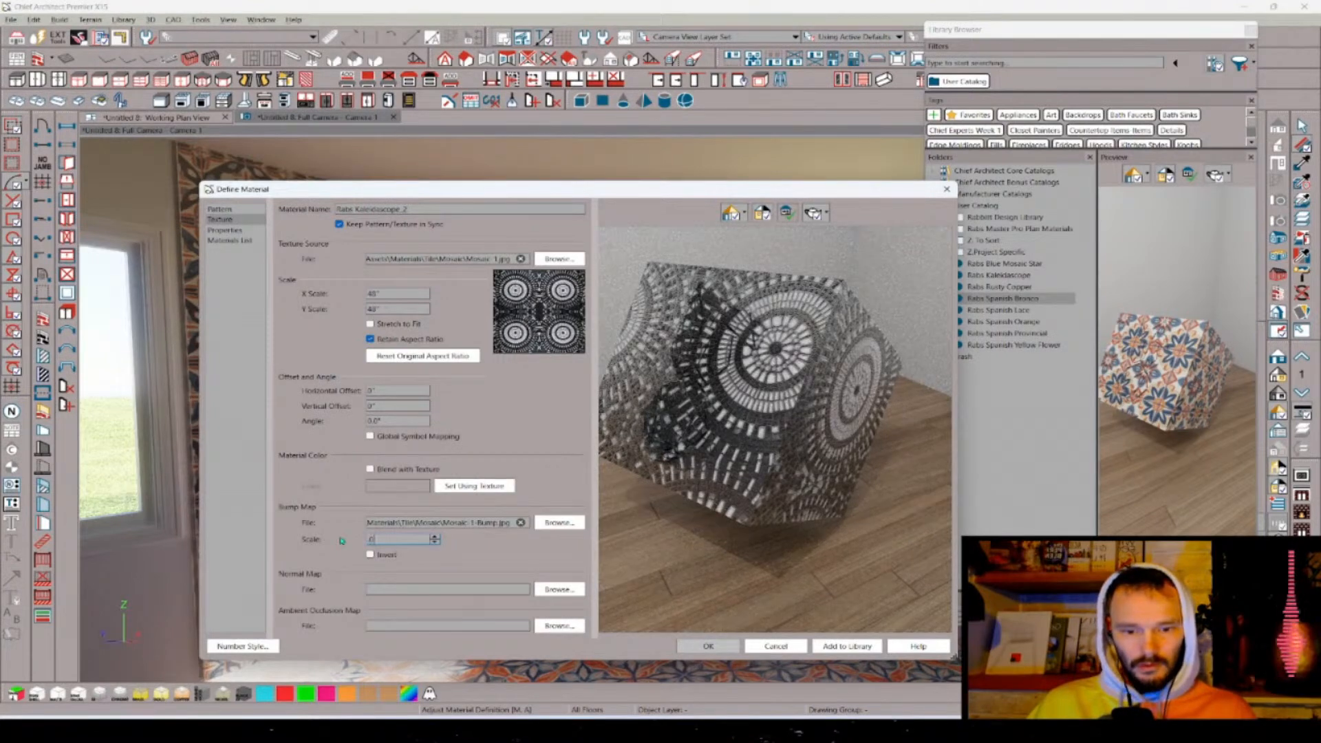
key(Tab)
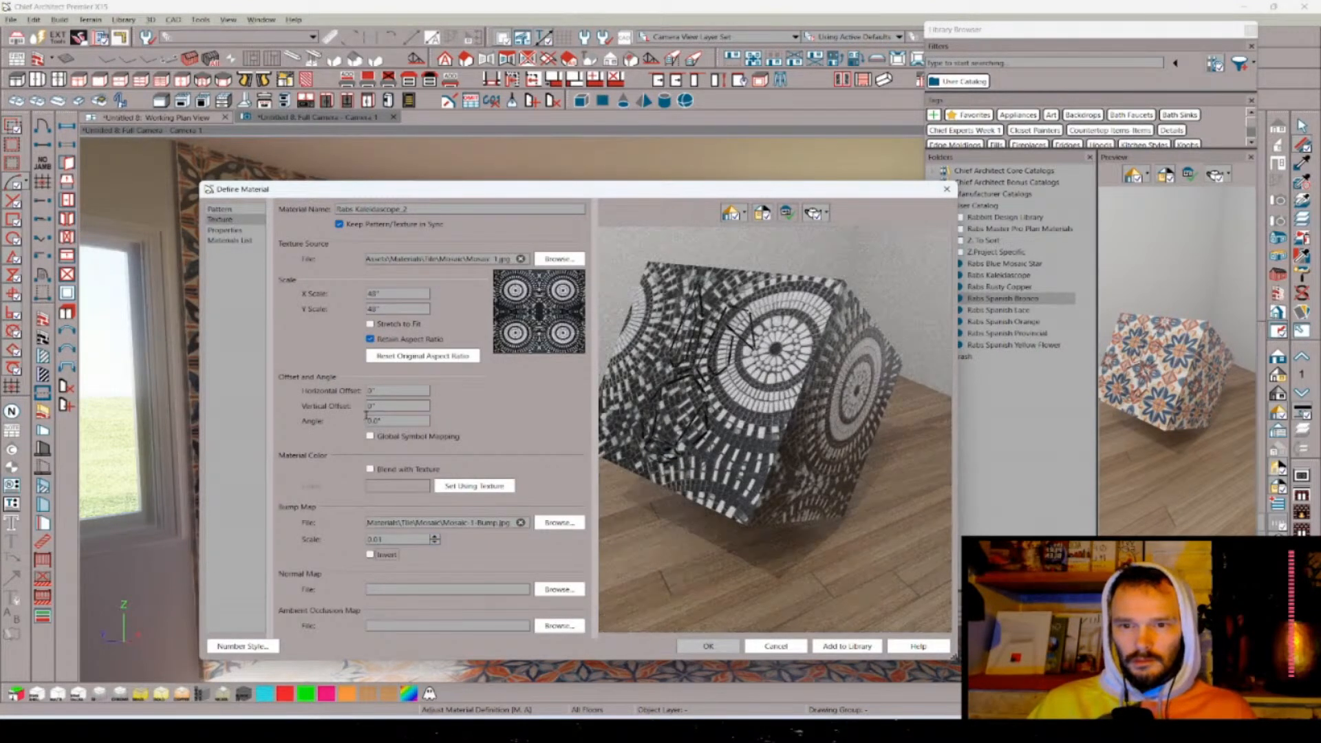
- Assign Mosaic-1-Roughness.jpg as the material's roughness map and accept the material definition
click(225, 230)
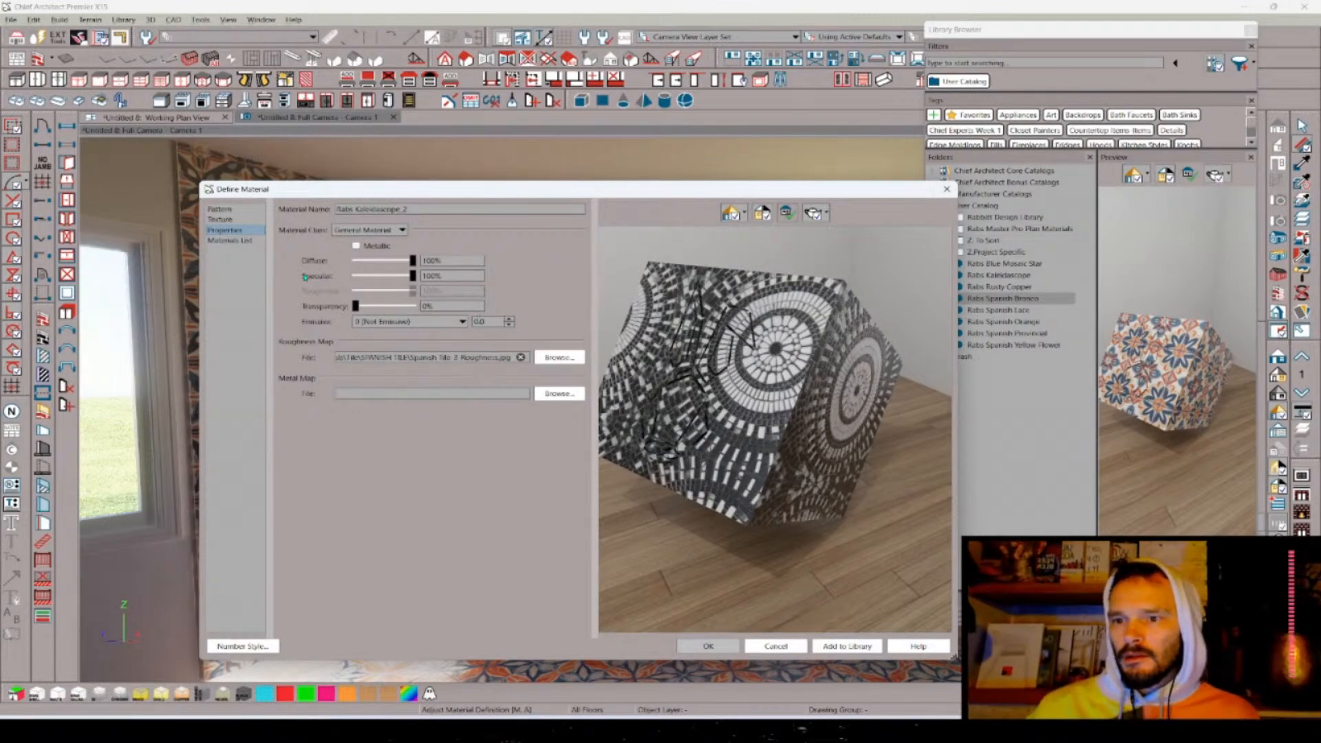
click(563, 358)
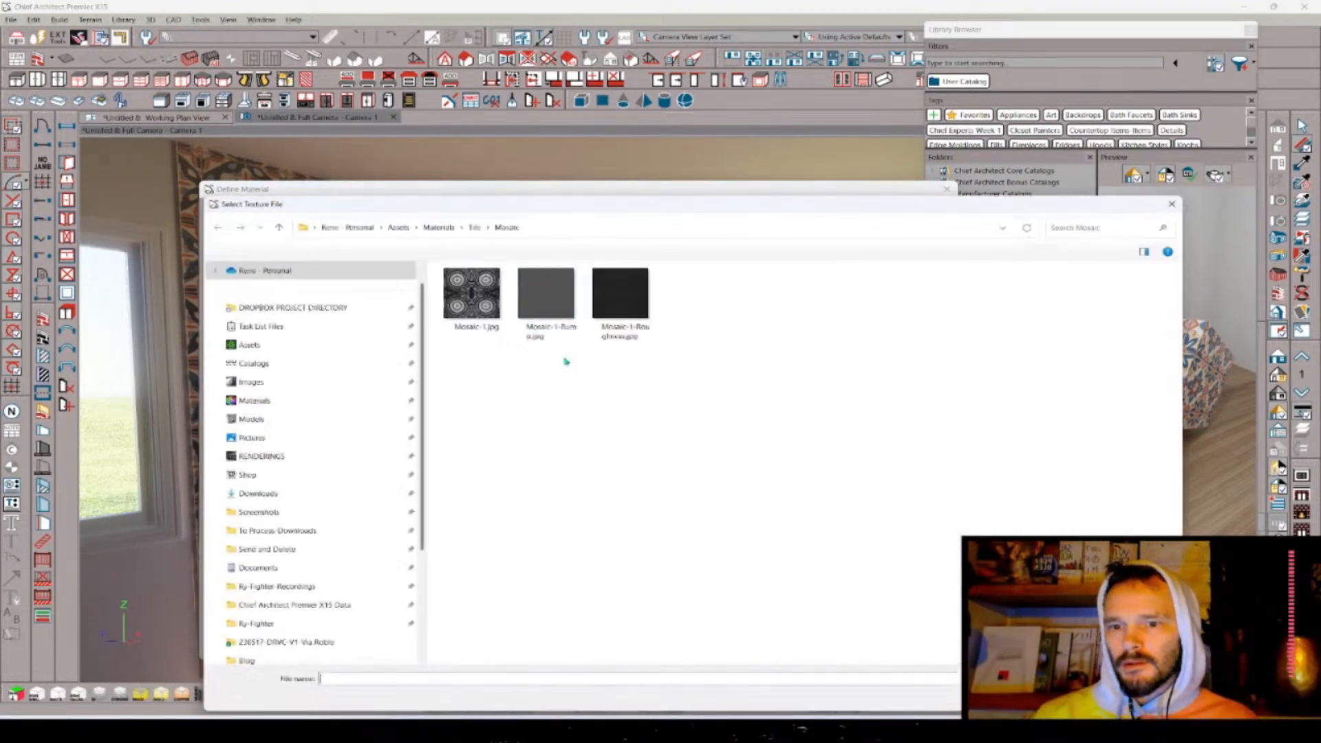
double_click(618, 301)
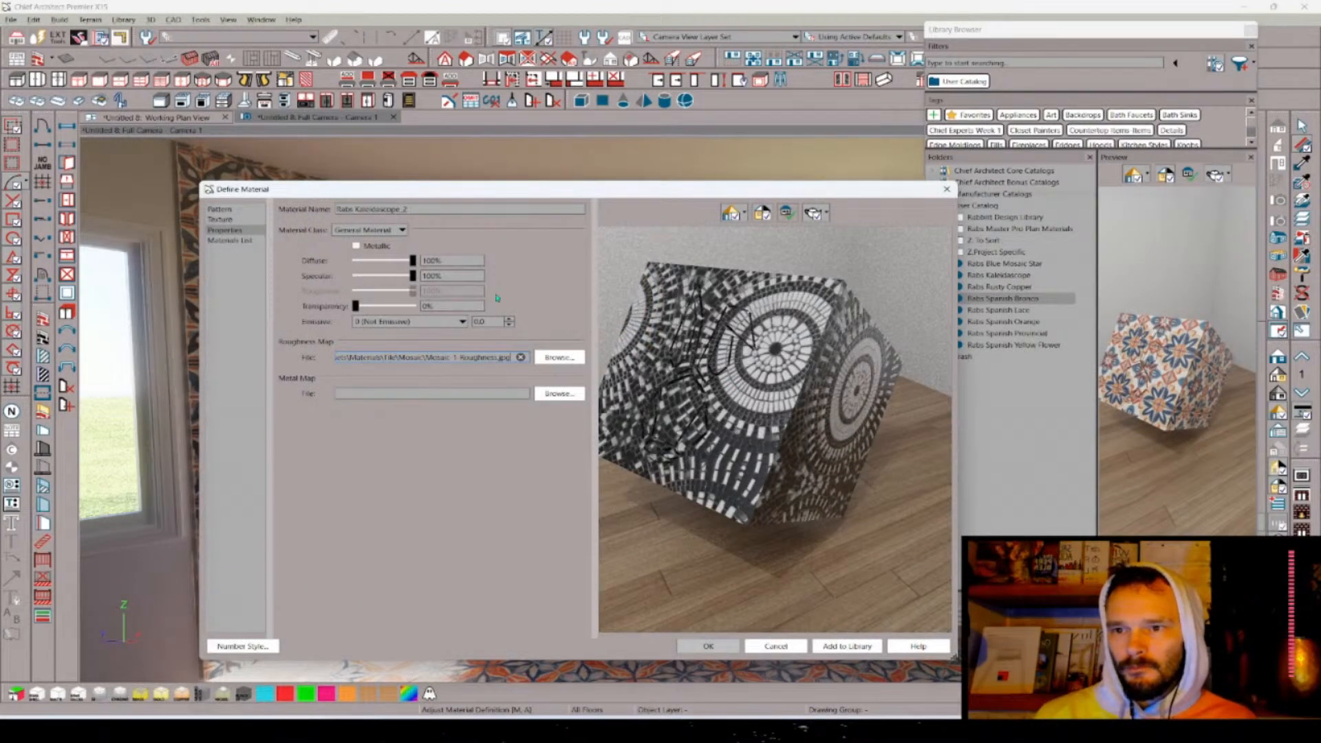
key(Return)
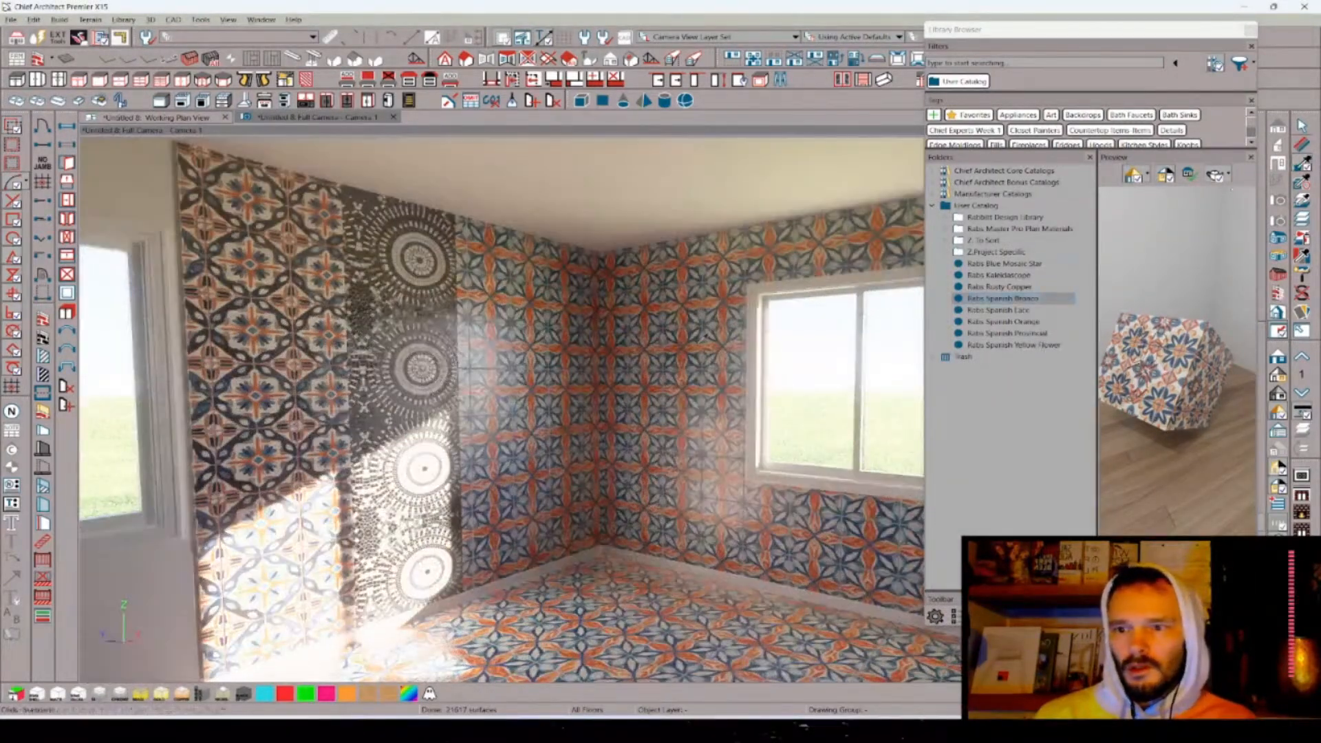
- Apply the mosaic material to the room's floor and set the physically based ray trace's maximum export samples to 10
click(593, 639)
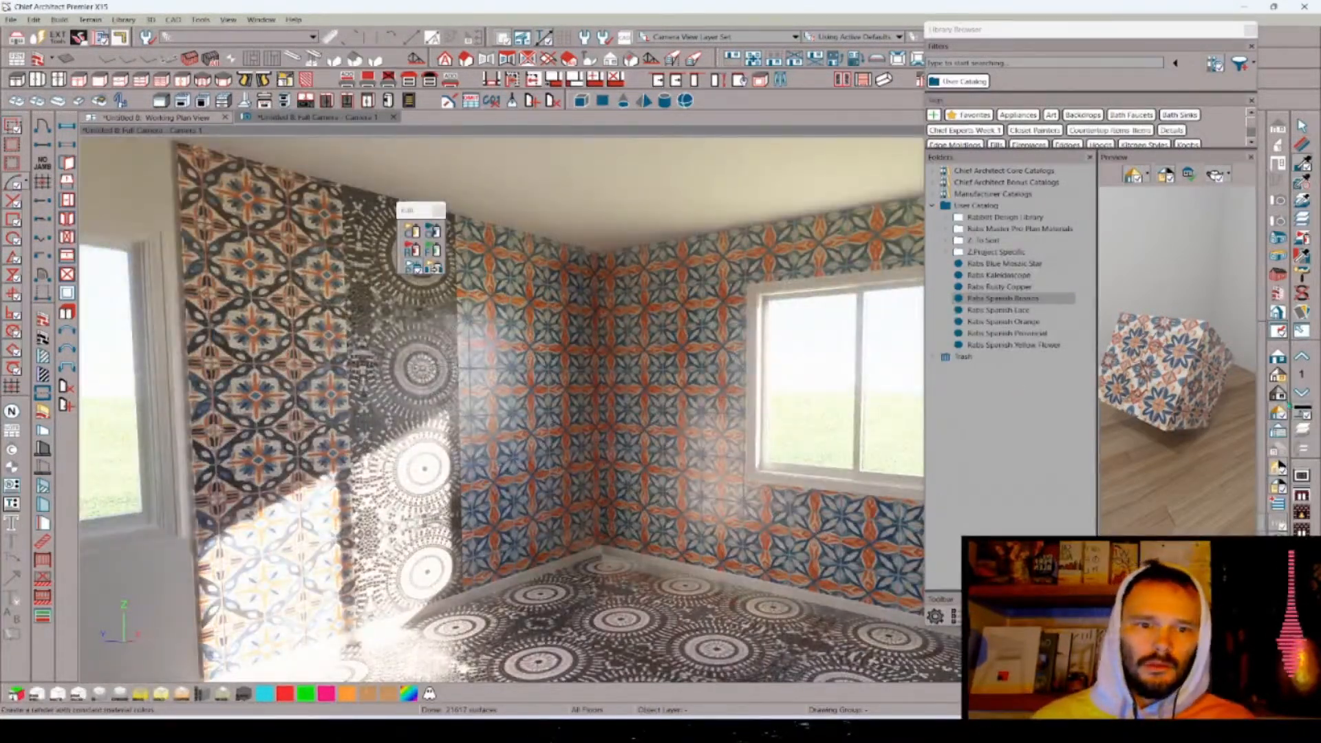
click(1279, 467)
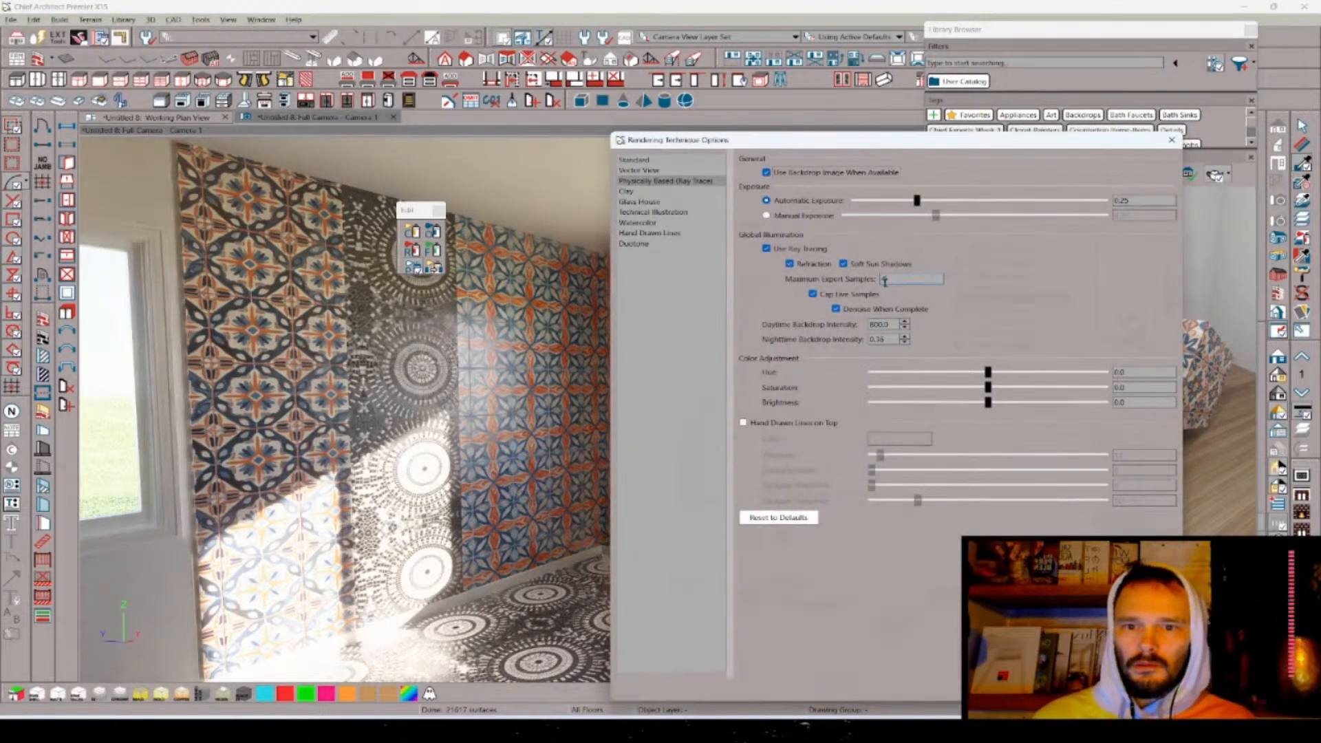
text(10)
key(Return)
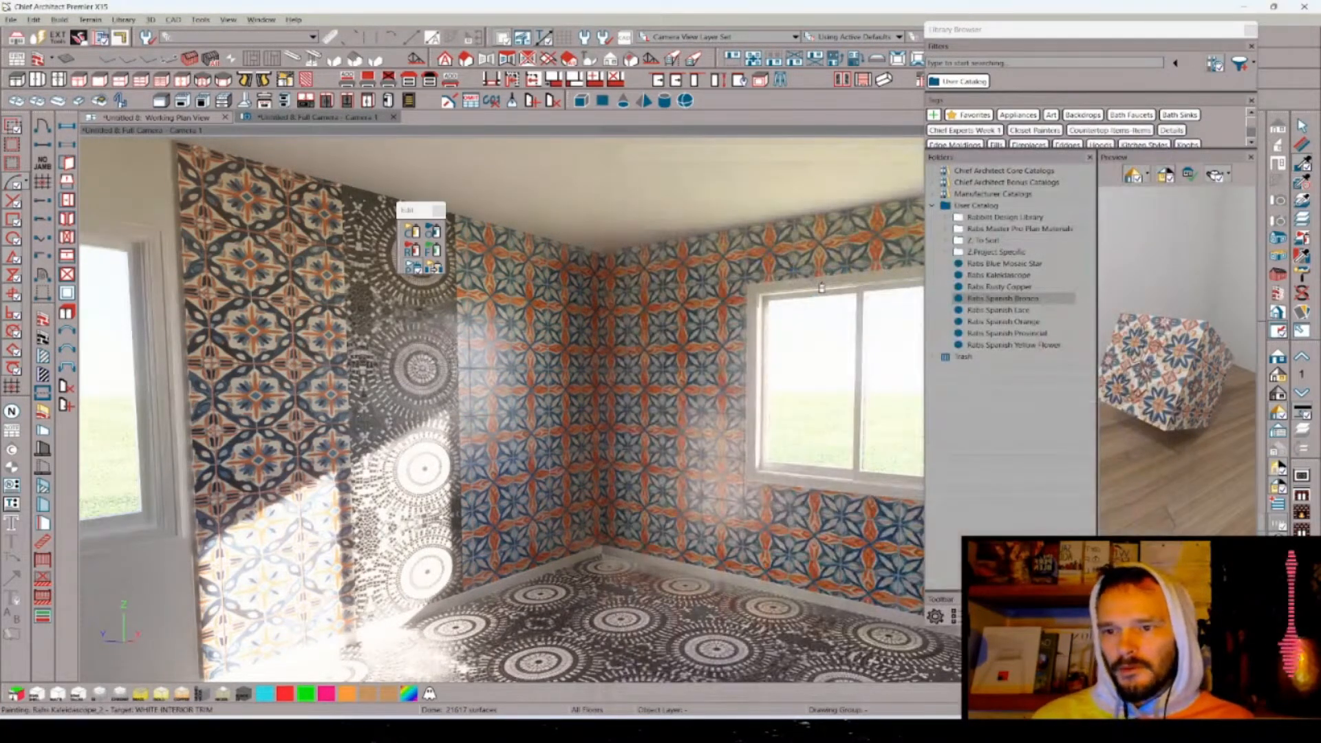
- Edit the floor's mosaic material definition, inverting its bump map and setting the bump scale to .007
scroll(820, 287, up, 10)
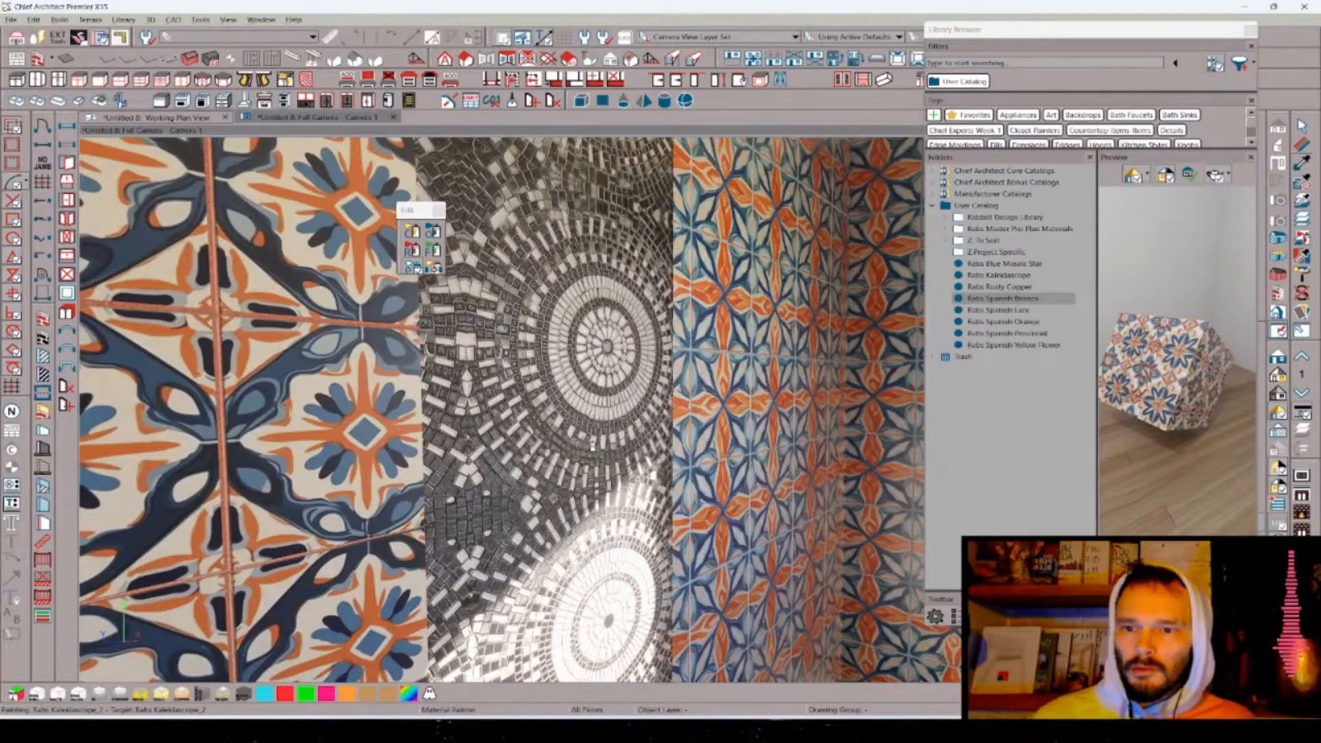
key(space)
scroll(581, 437, down, 10)
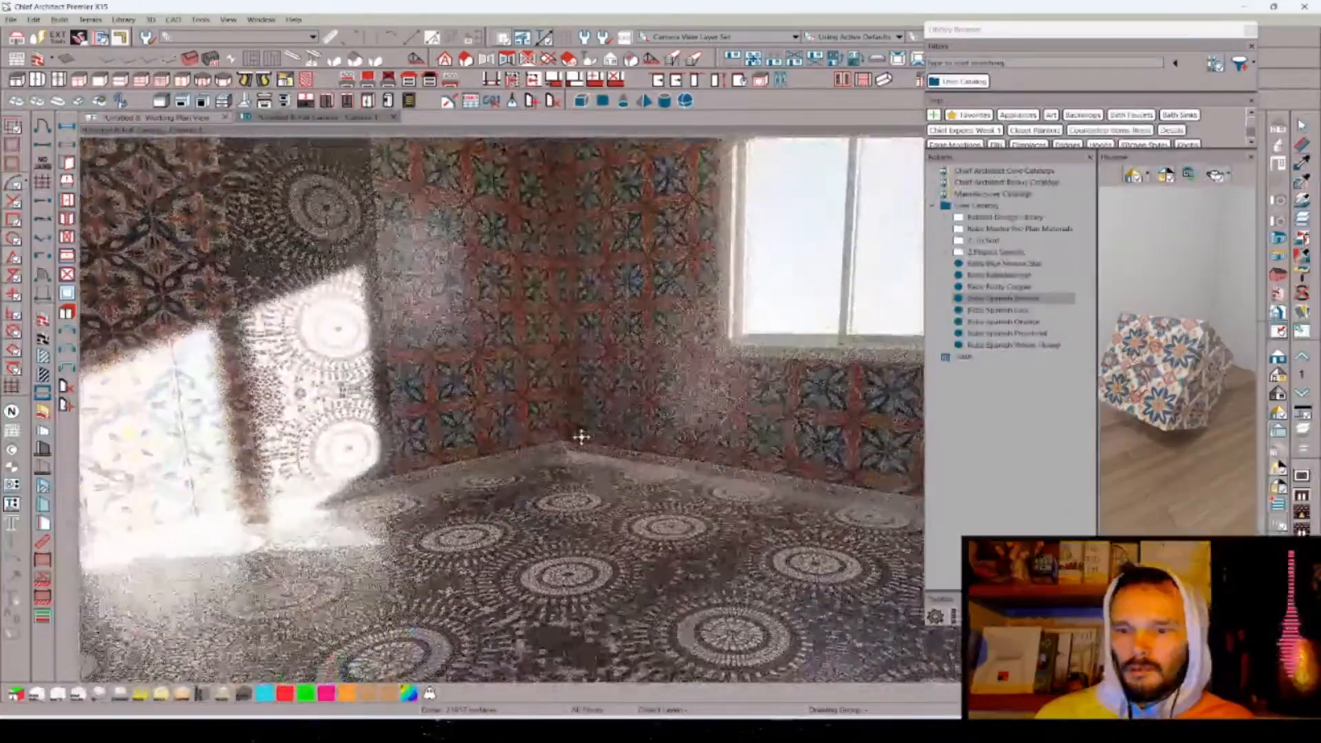
scroll(581, 436, up, 5)
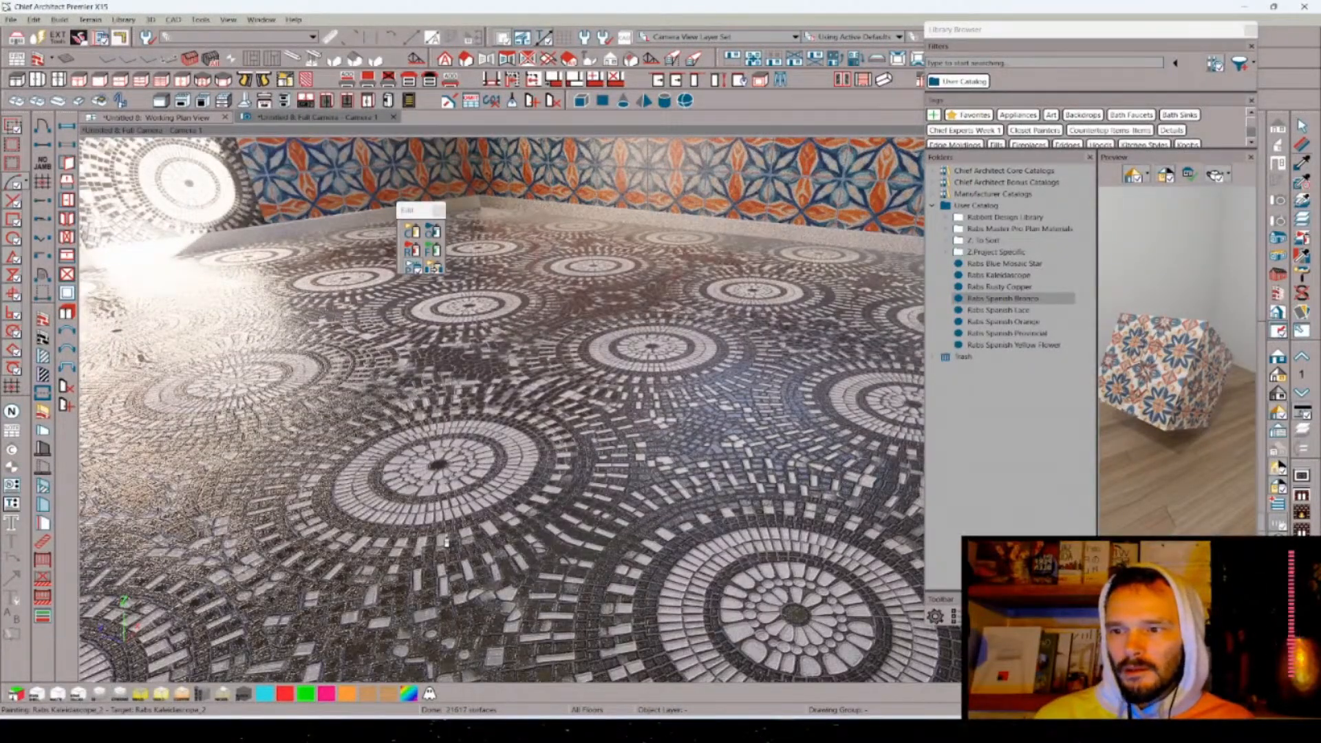
click(1301, 146)
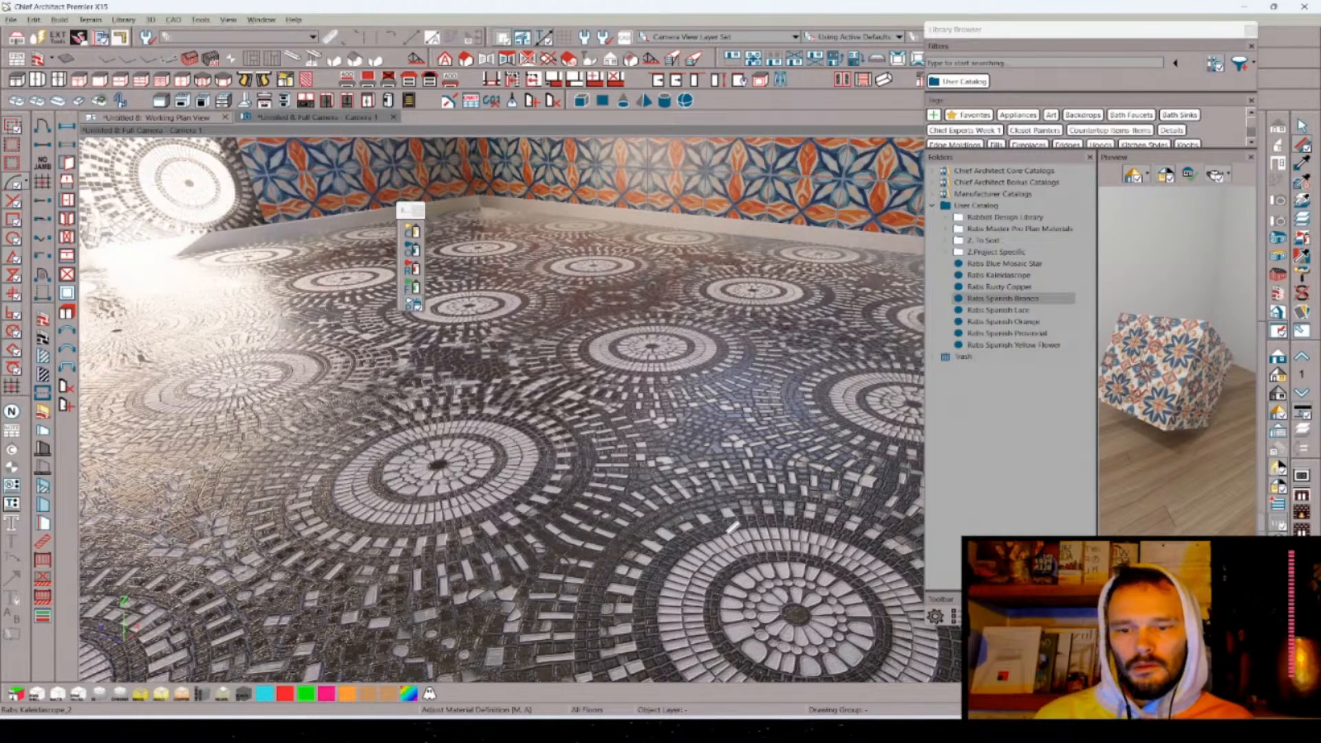
click(731, 527)
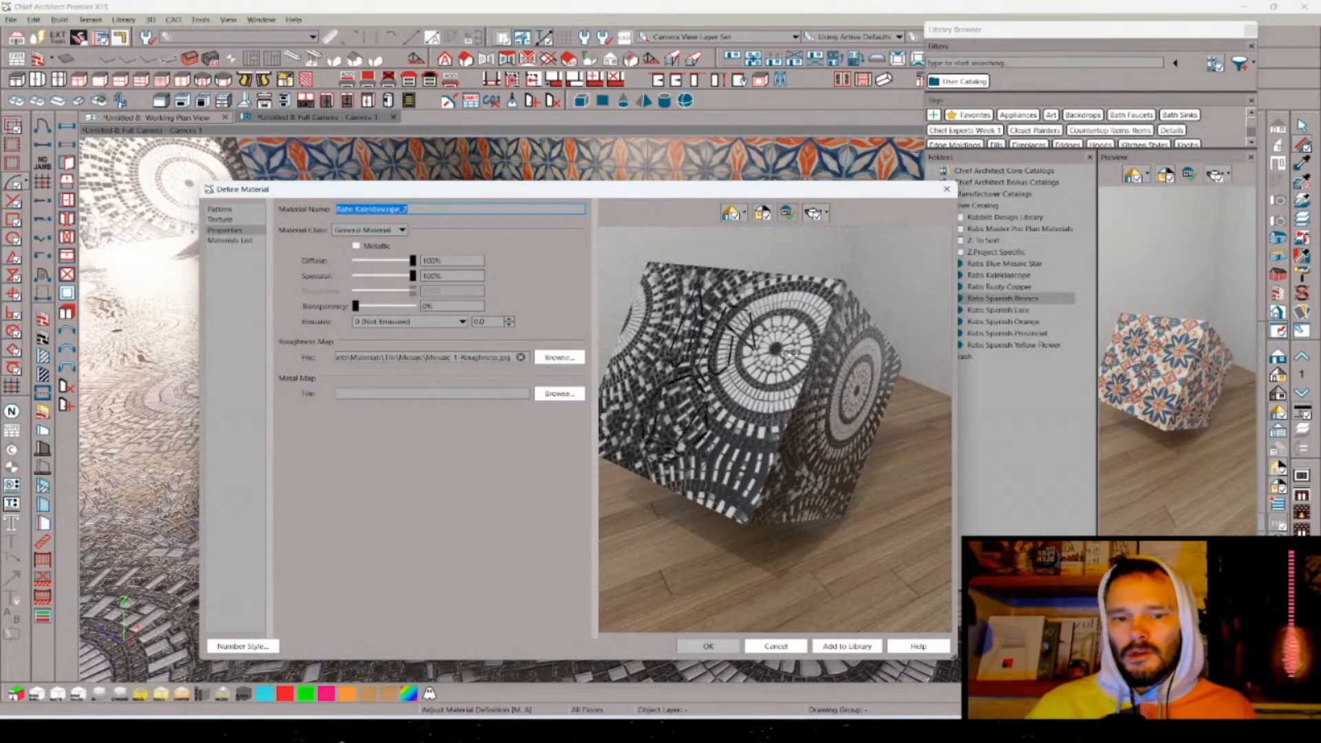
scroll(774, 349, up, 3)
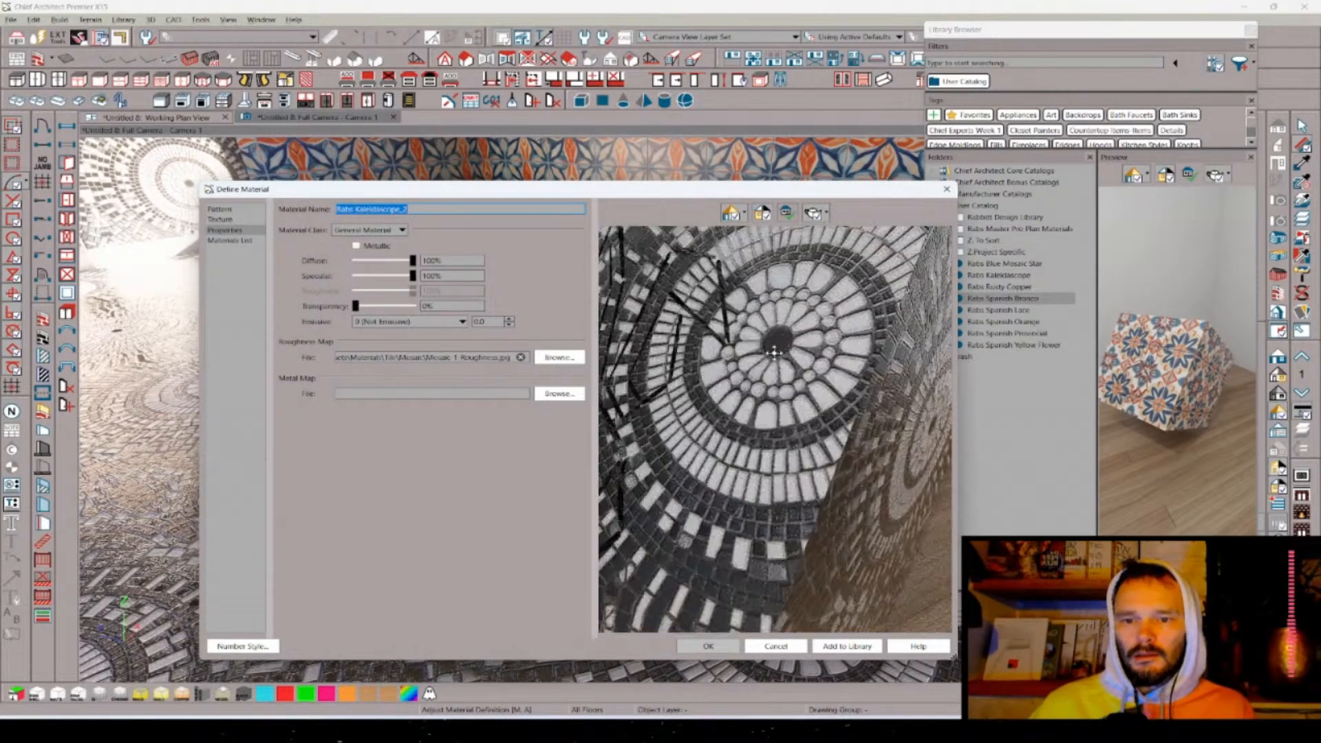
drag(792, 468, 743, 351)
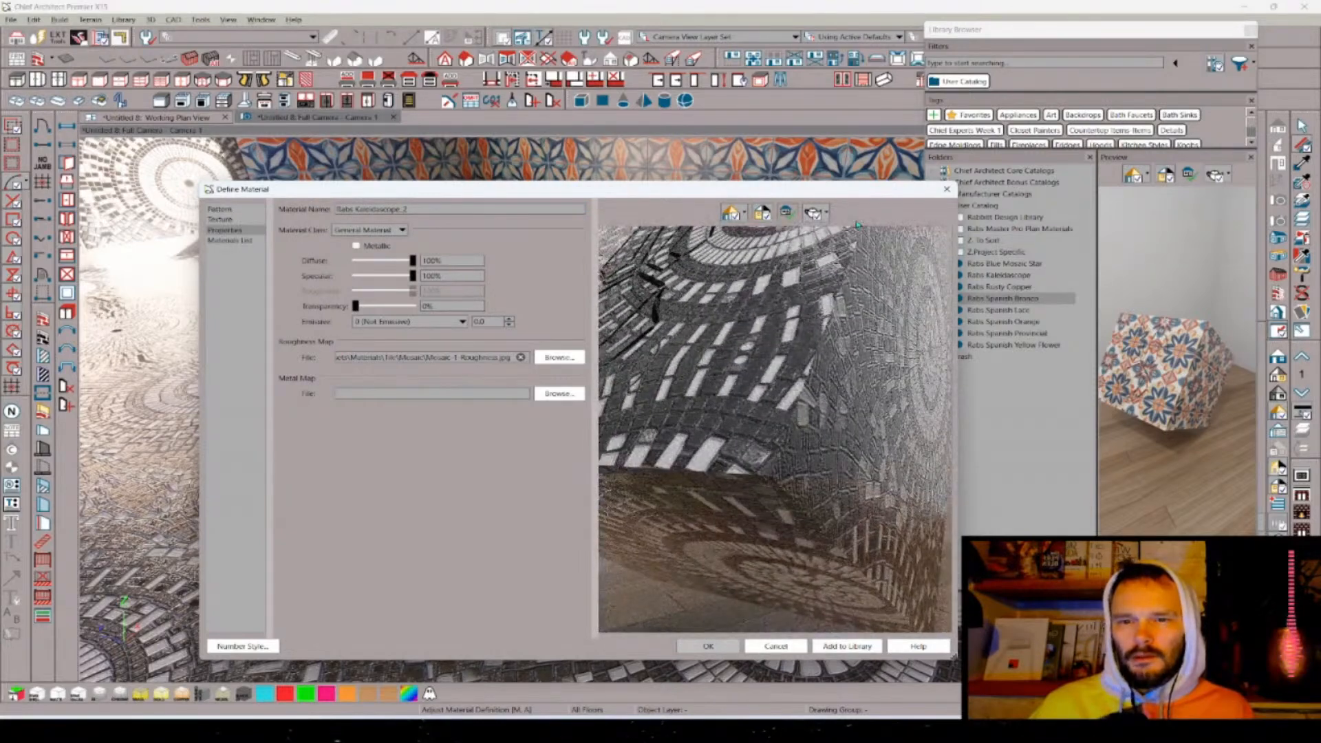
click(221, 219)
click(369, 554)
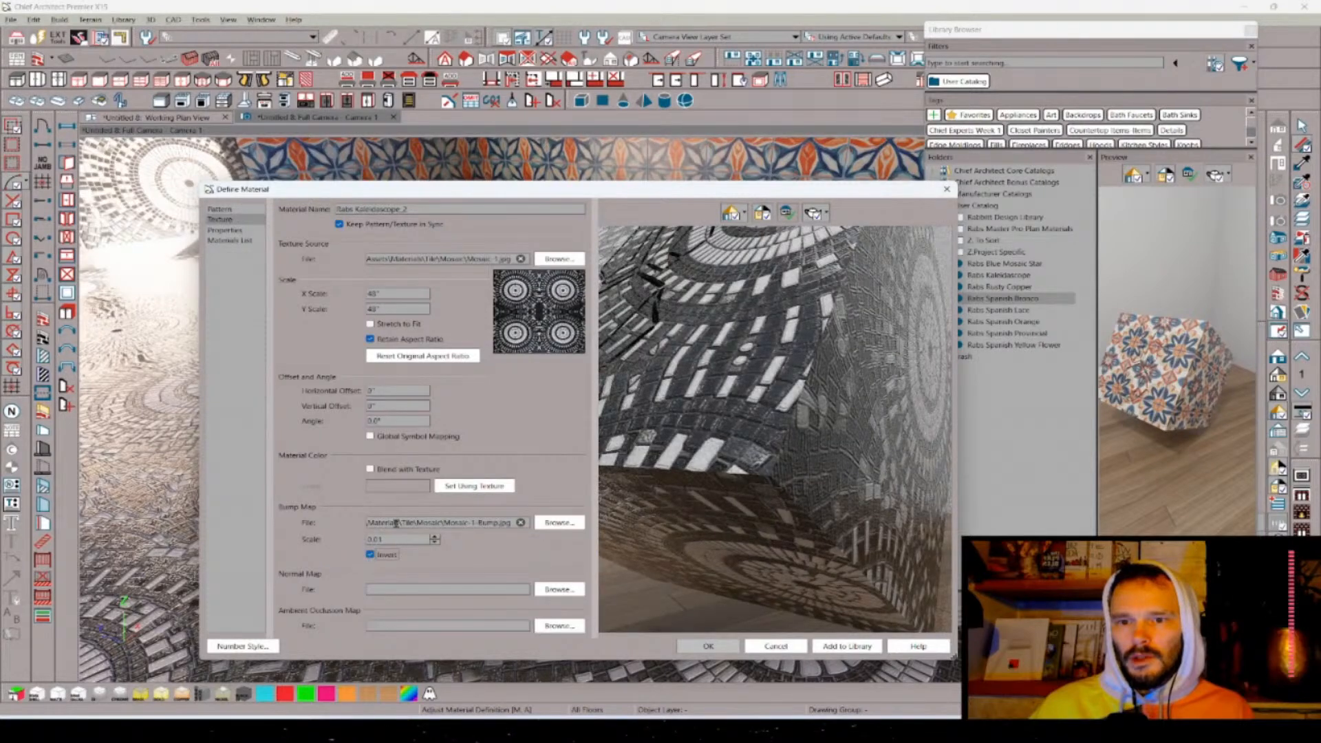
drag(391, 539, 360, 538)
text(.007)
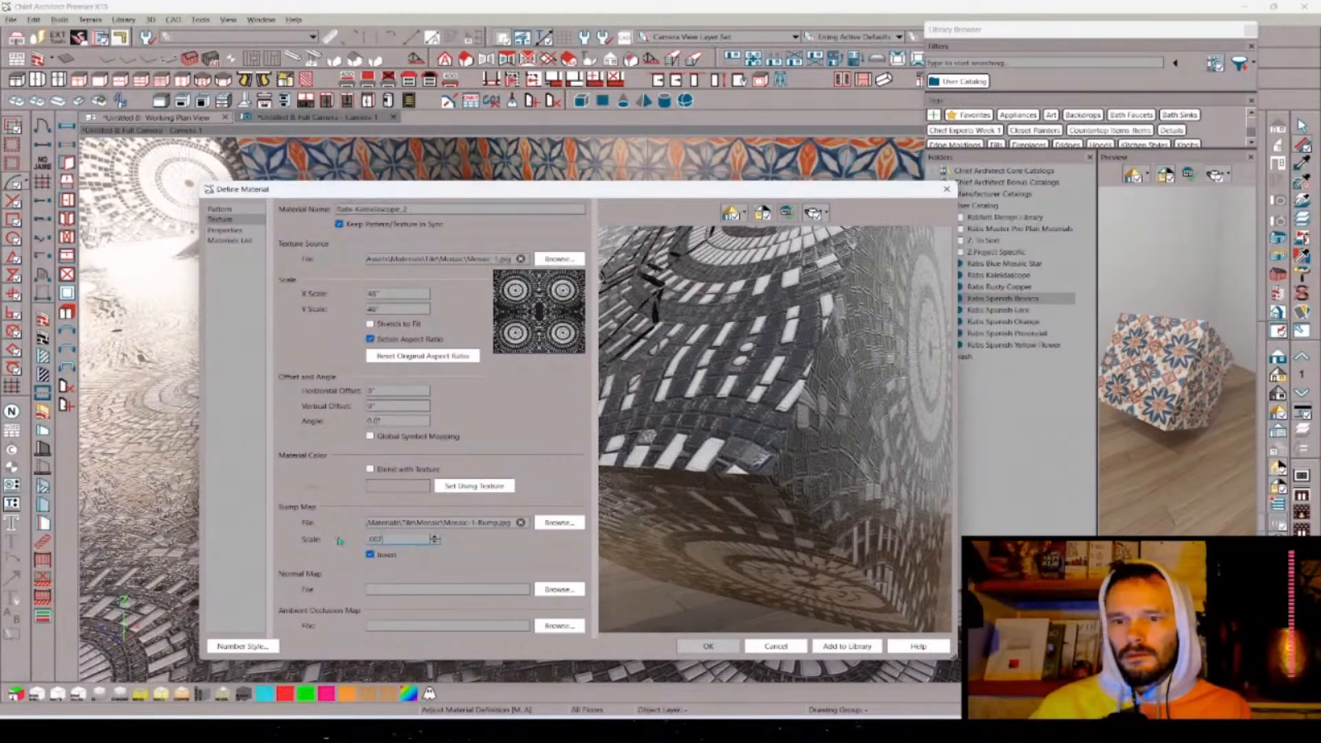
key(Return)
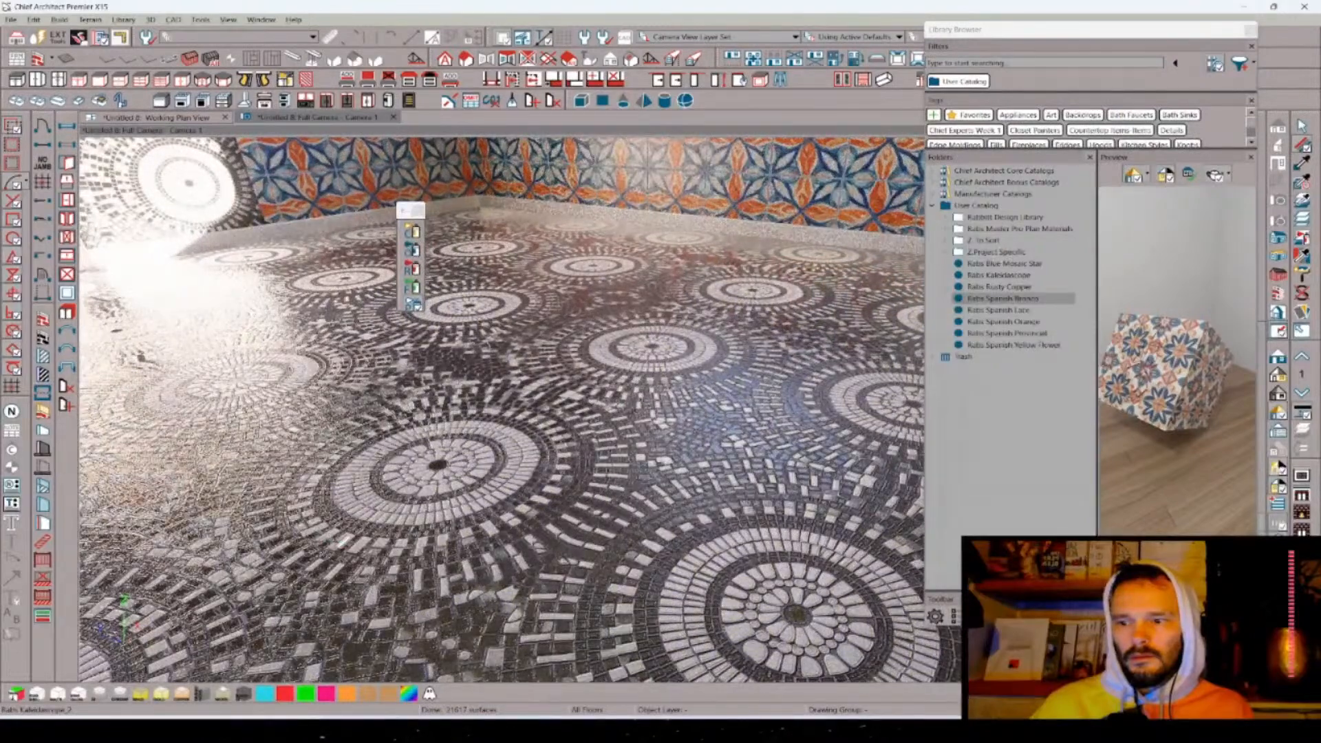
key(Escape)
- Switch to ShaderMap and load Mosaic-1-Bump.jpg from the Materials > Tile > Mosaic folder as the color texture source
drag(667, 505, 690, 477)
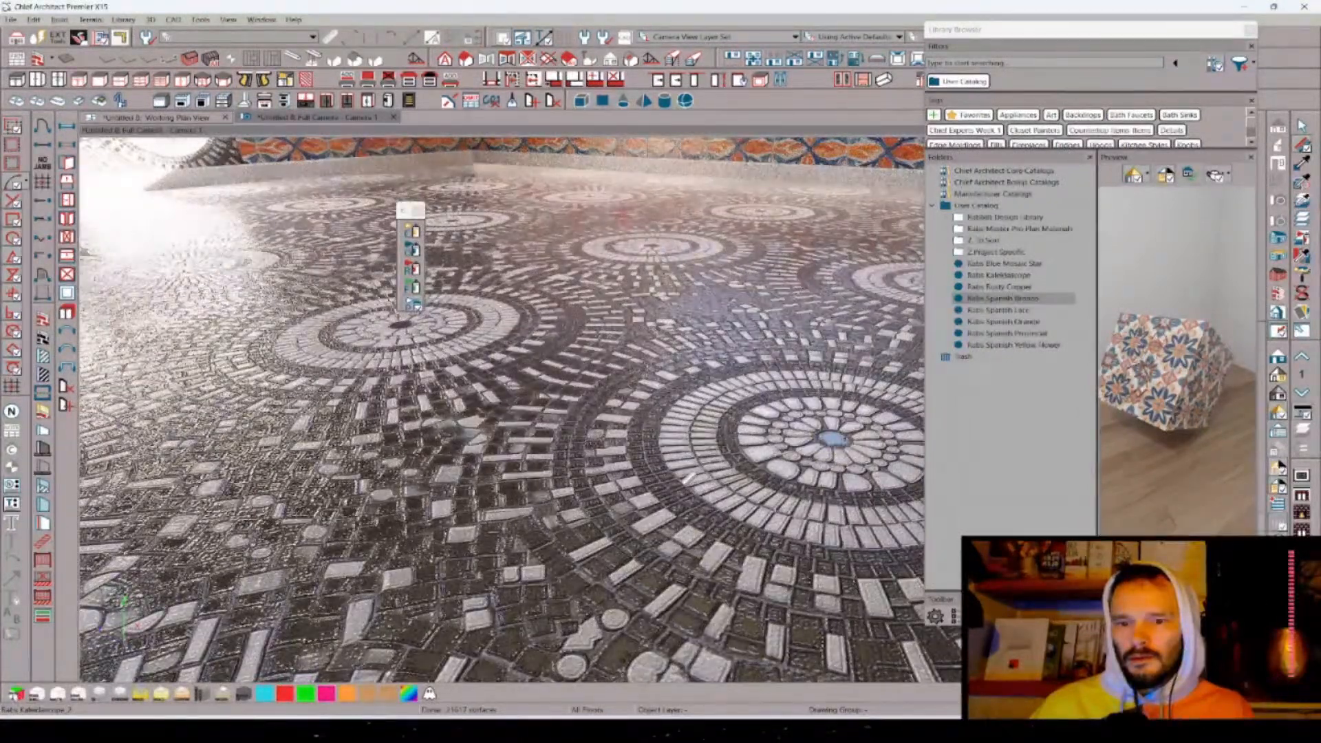
mouse_move(690, 477)
mouse_down()
mouse_move(682, 469)
mouse_move(793, 447)
mouse_move(727, 485)
mouse_move(743, 497)
mouse_up()
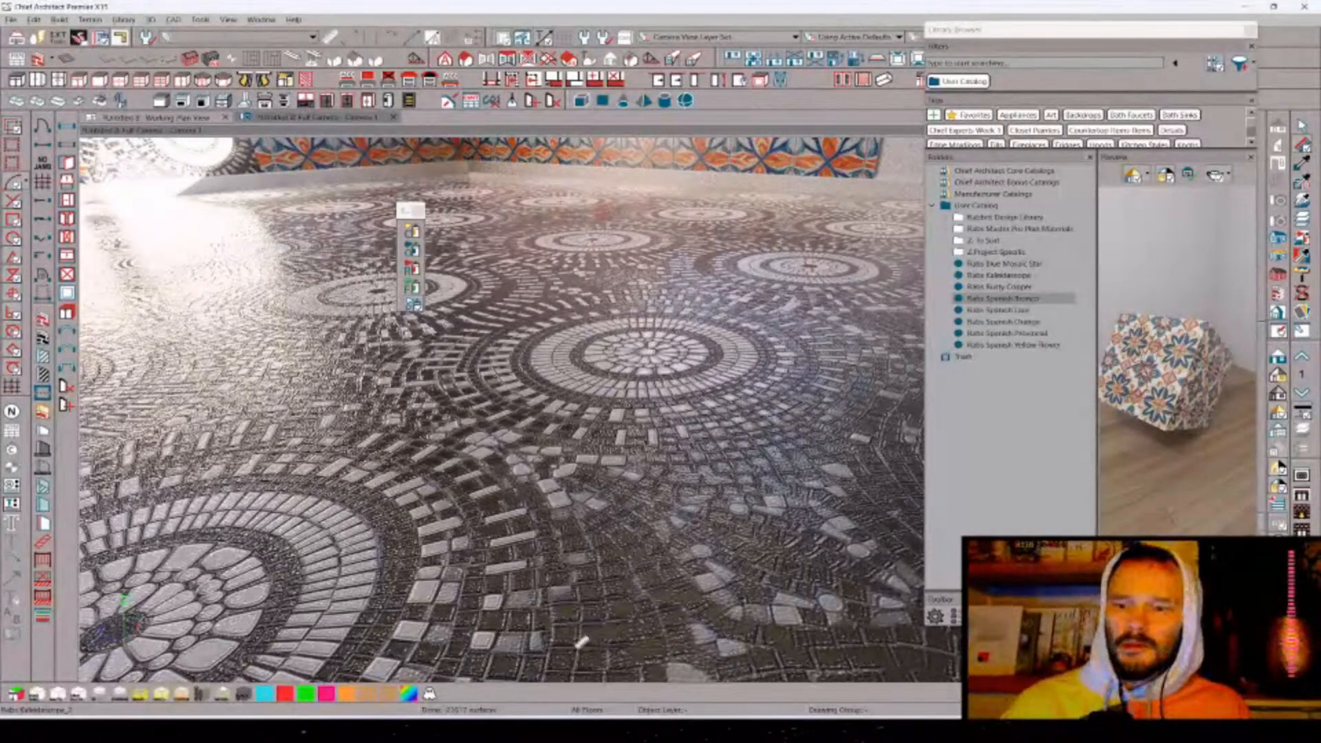
click(591, 635)
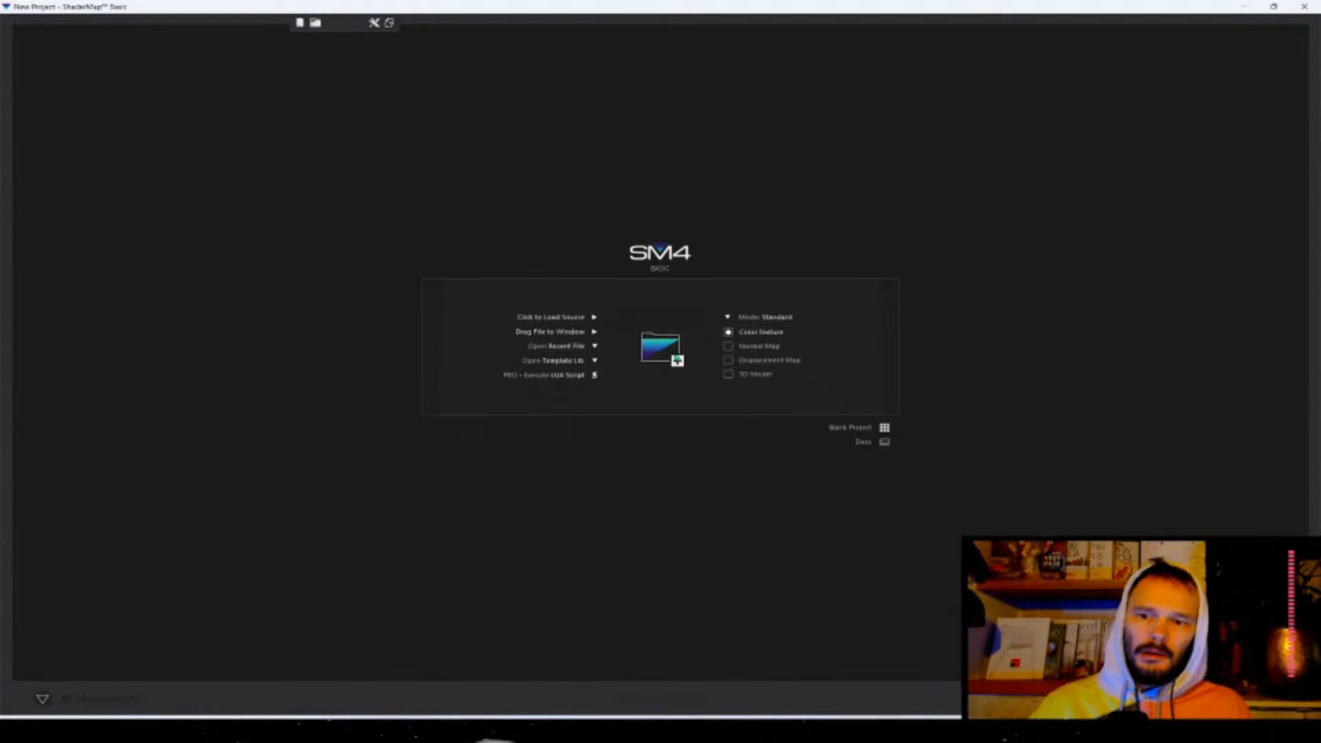
click(675, 359)
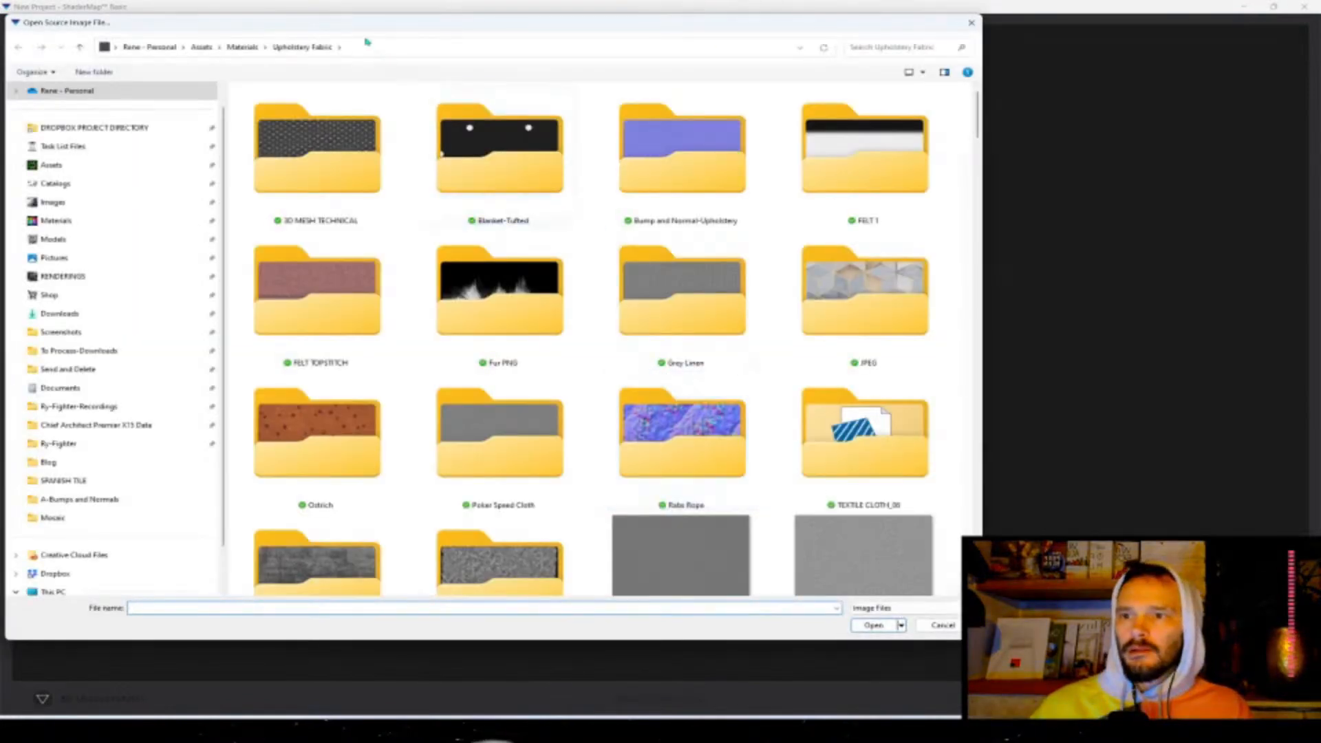
click(366, 48)
text(C:\Users\renet\OneDrive\Assets\Materials\Tile\Mosaic)
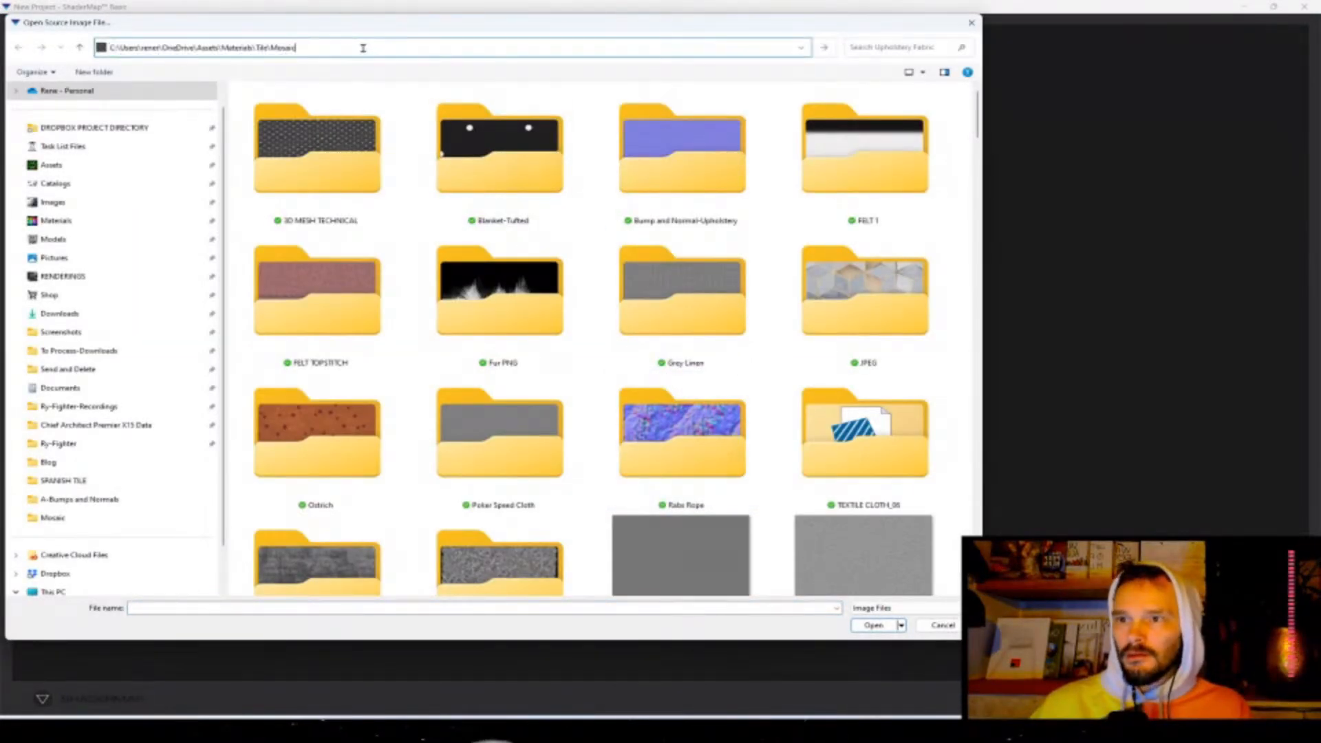
key(Return)
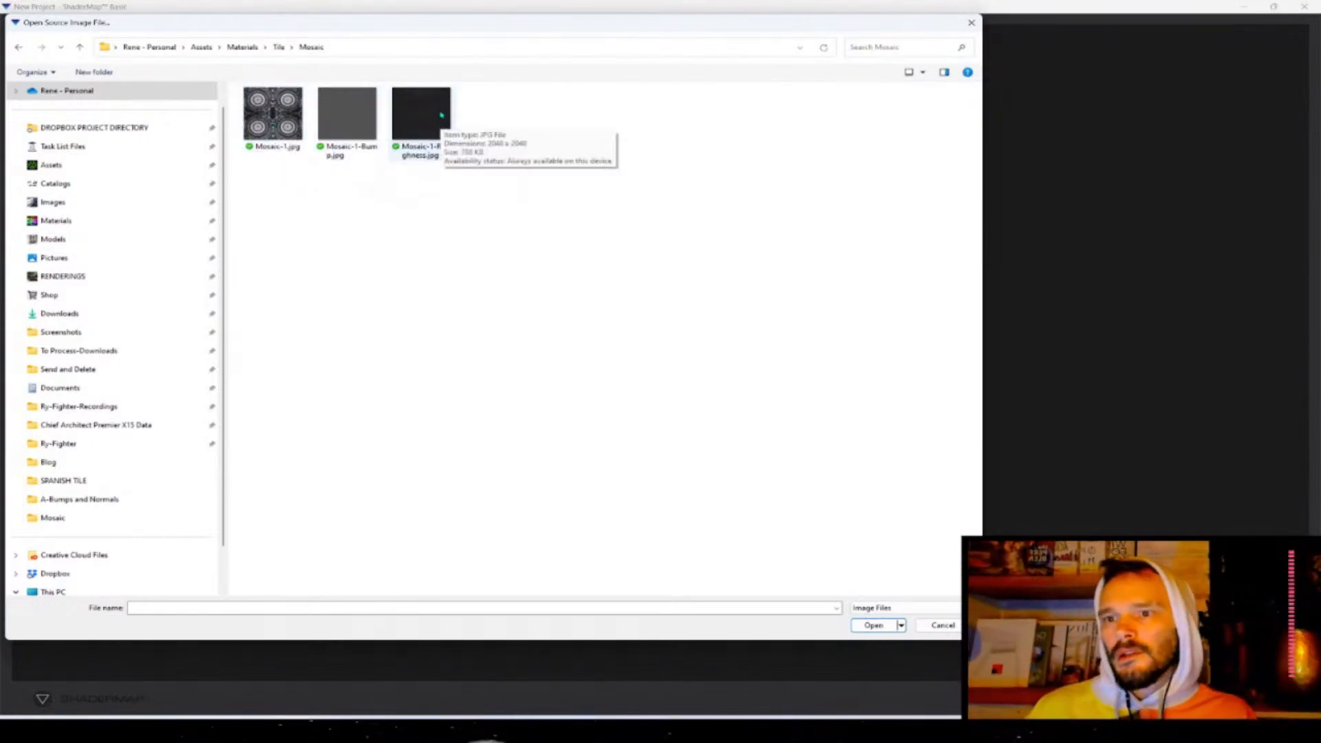
double_click(379, 116)
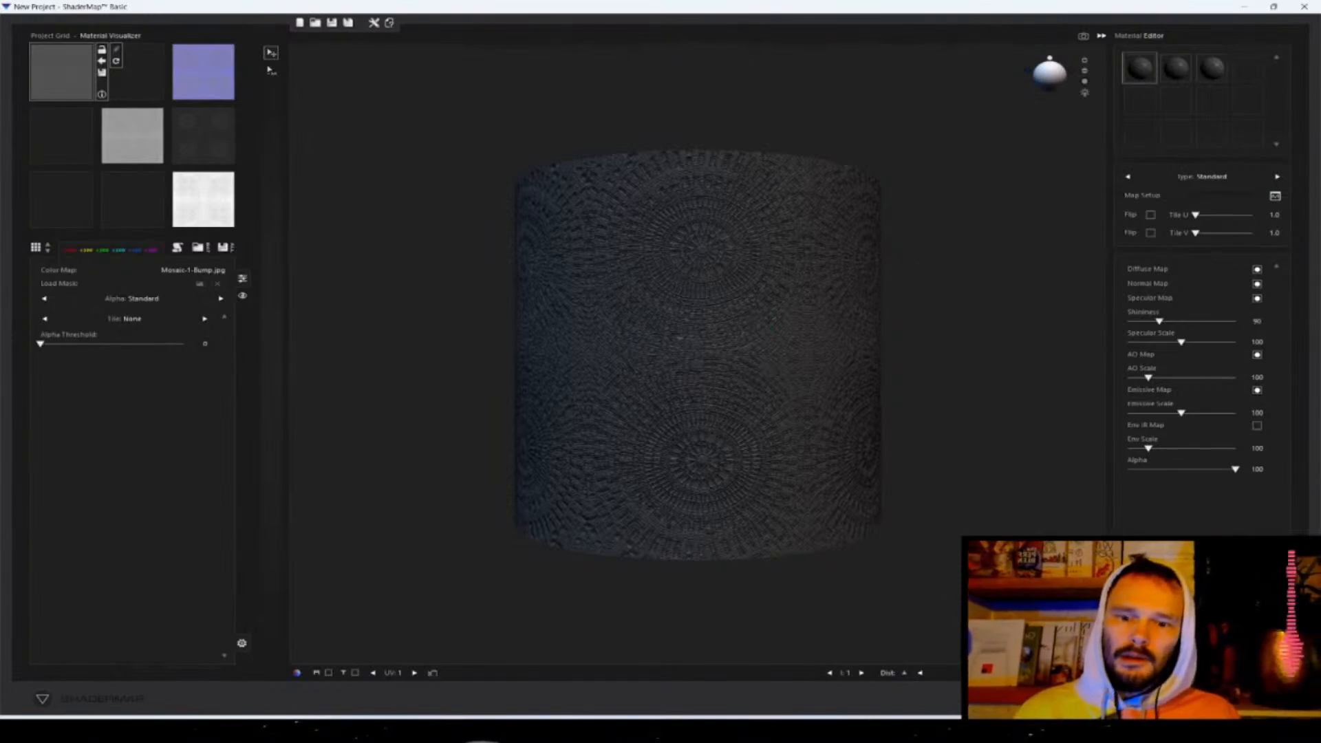
- Change the material visualizer's preview model to a cube
click(972, 673)
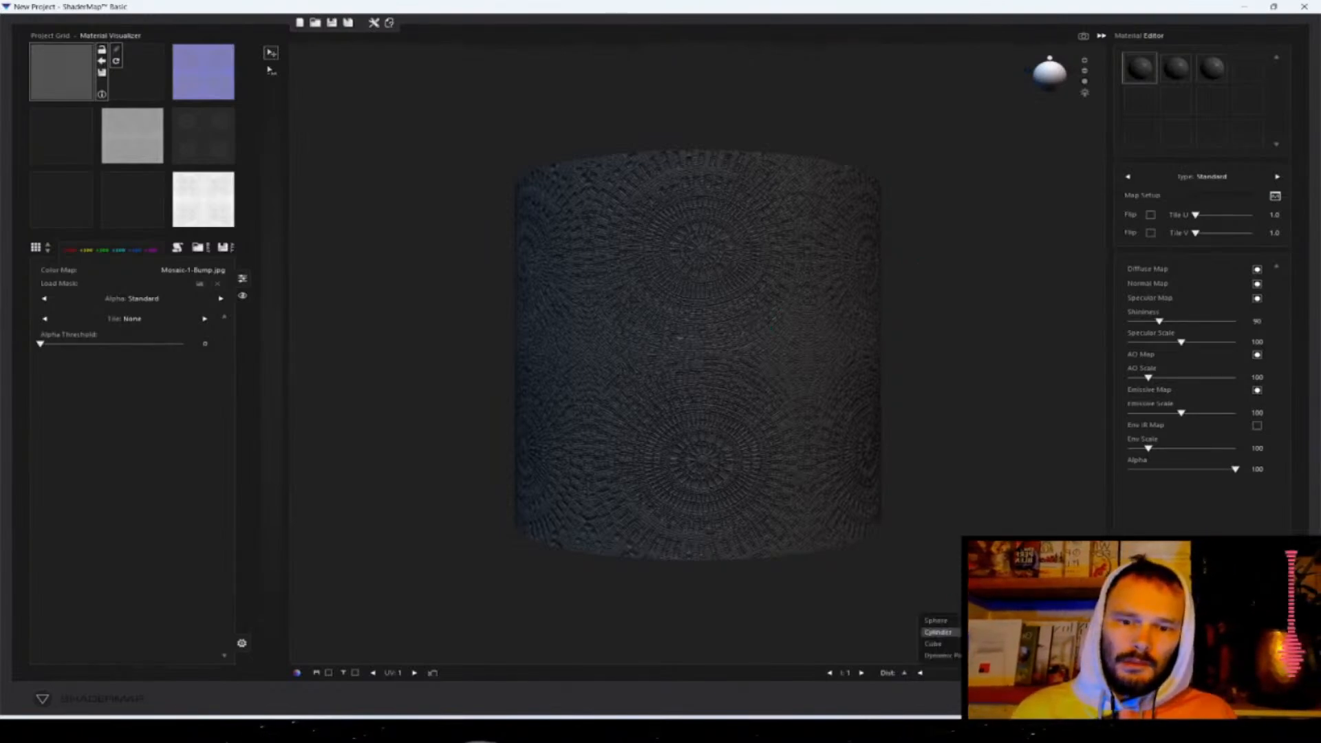
click(951, 644)
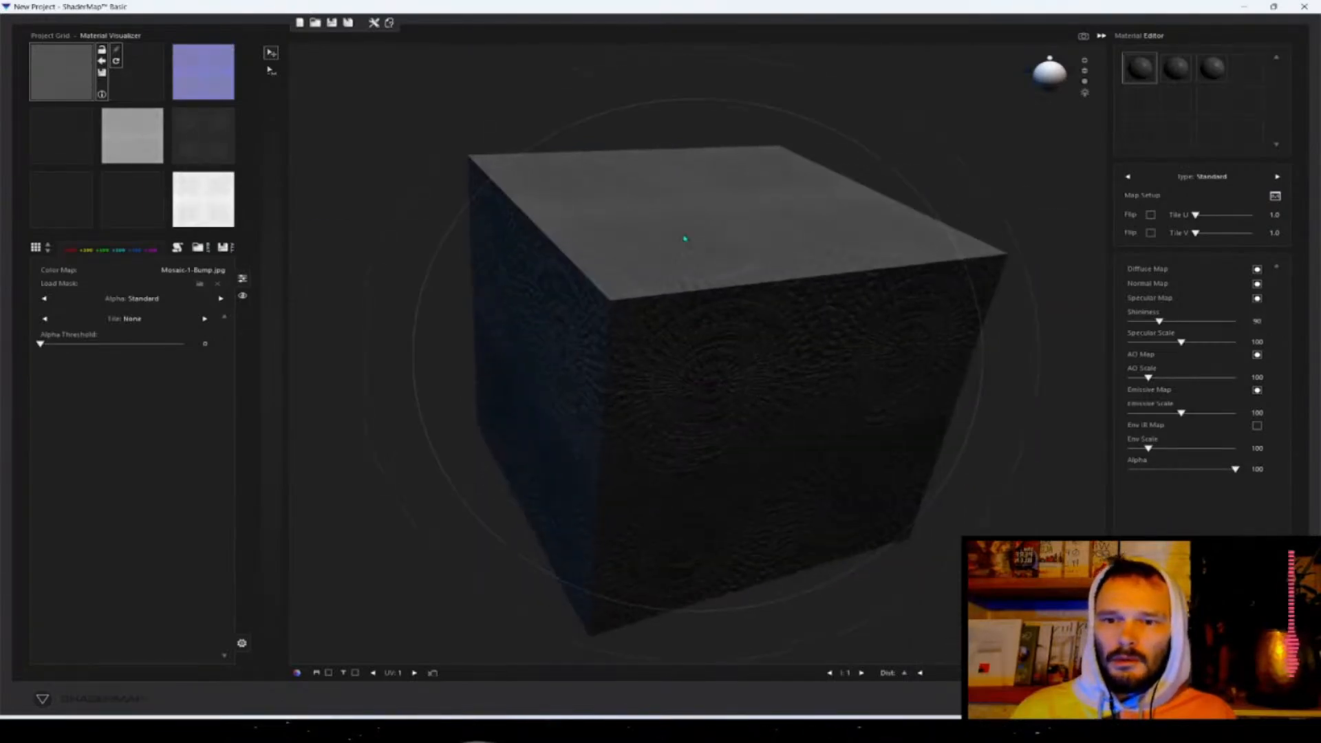
scroll(678, 233, up, 5)
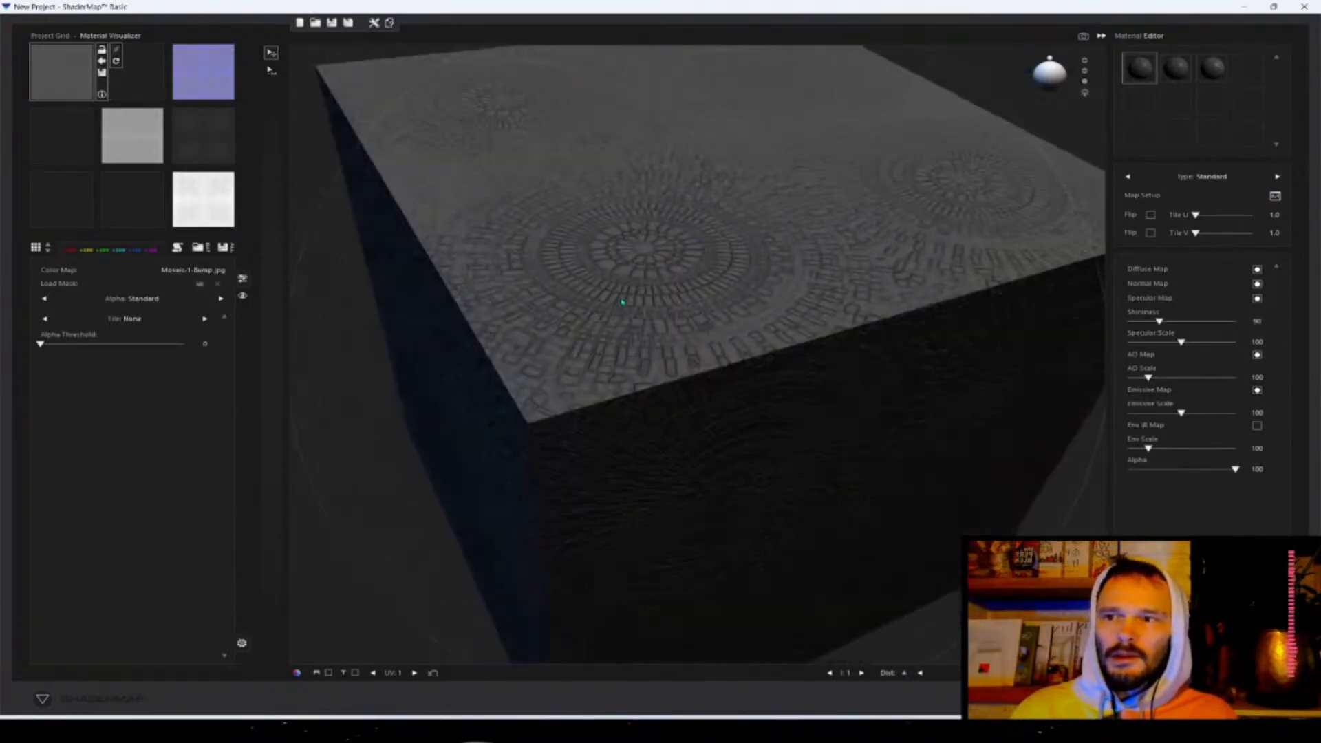
- Set the normal map's intensity to 383, high detail to -95, and both mid and low detail to -100
click(217, 76)
drag(709, 372, 702, 160)
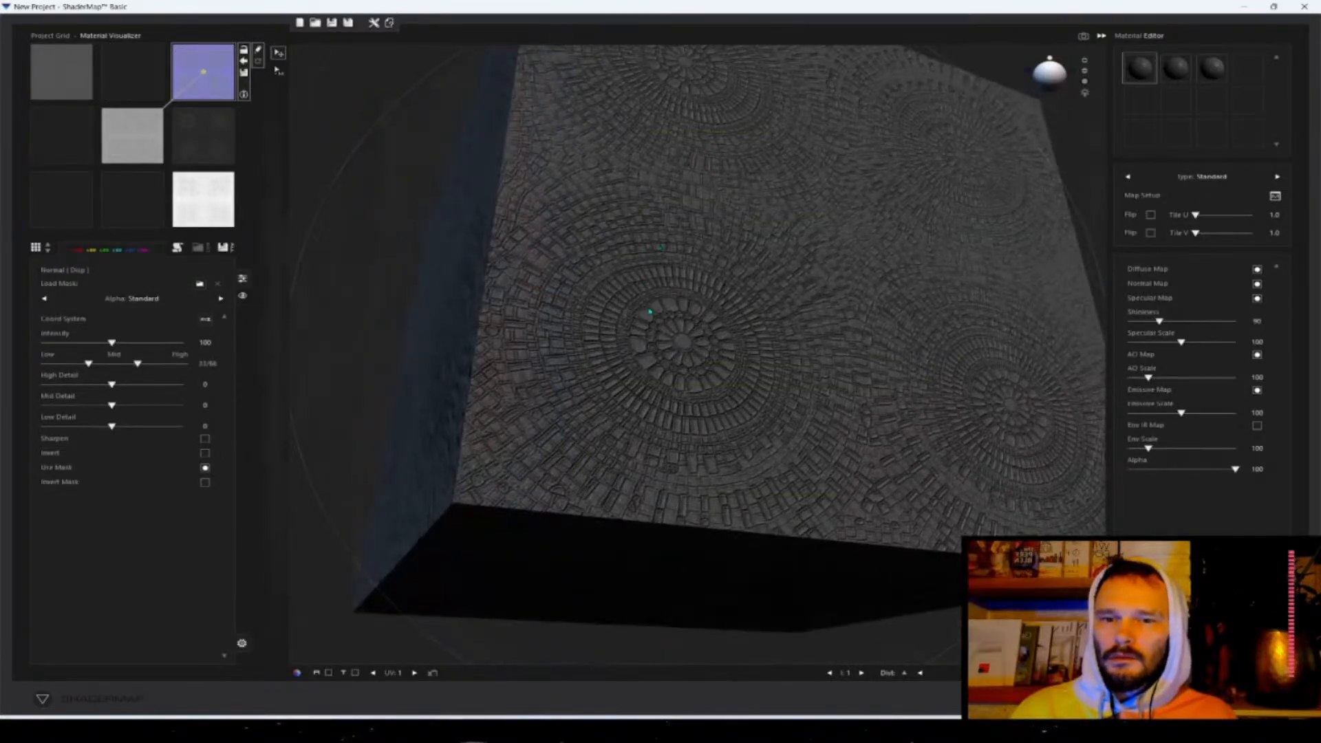
drag(766, 215, 737, 212)
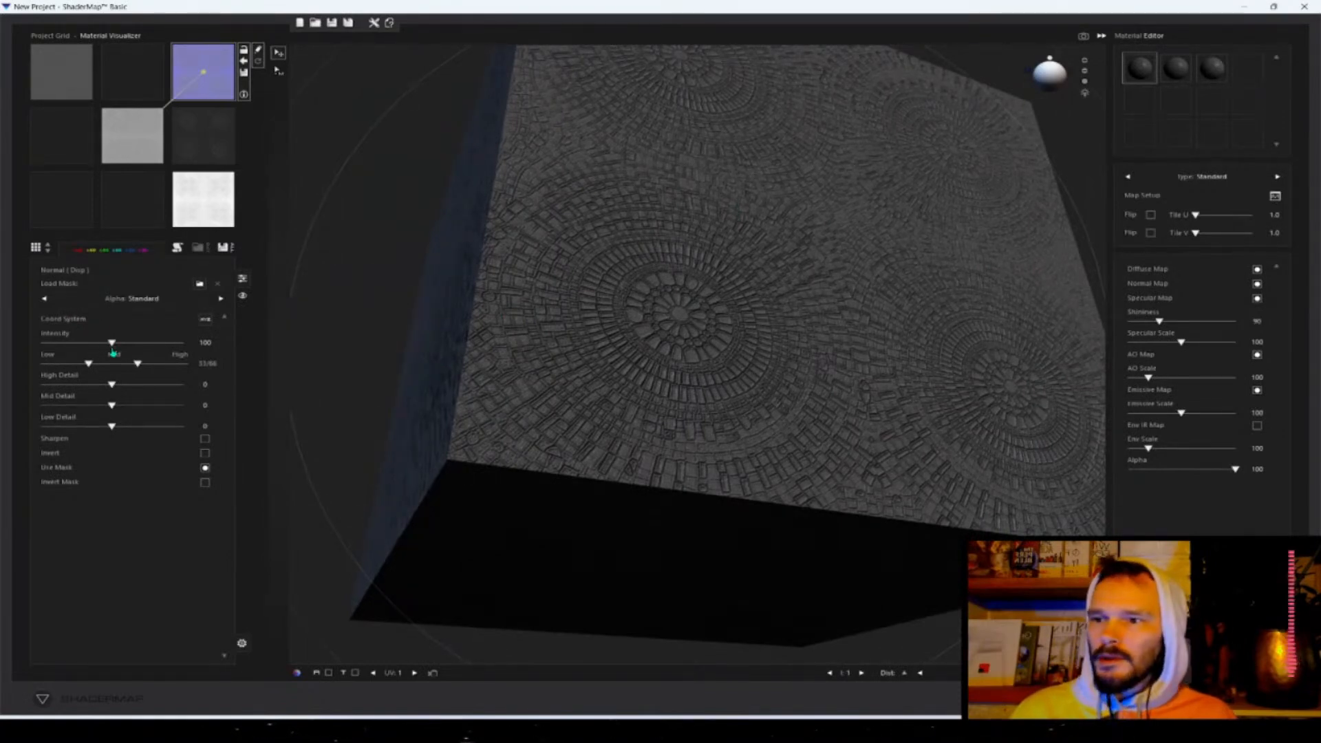
drag(113, 346, 132, 346)
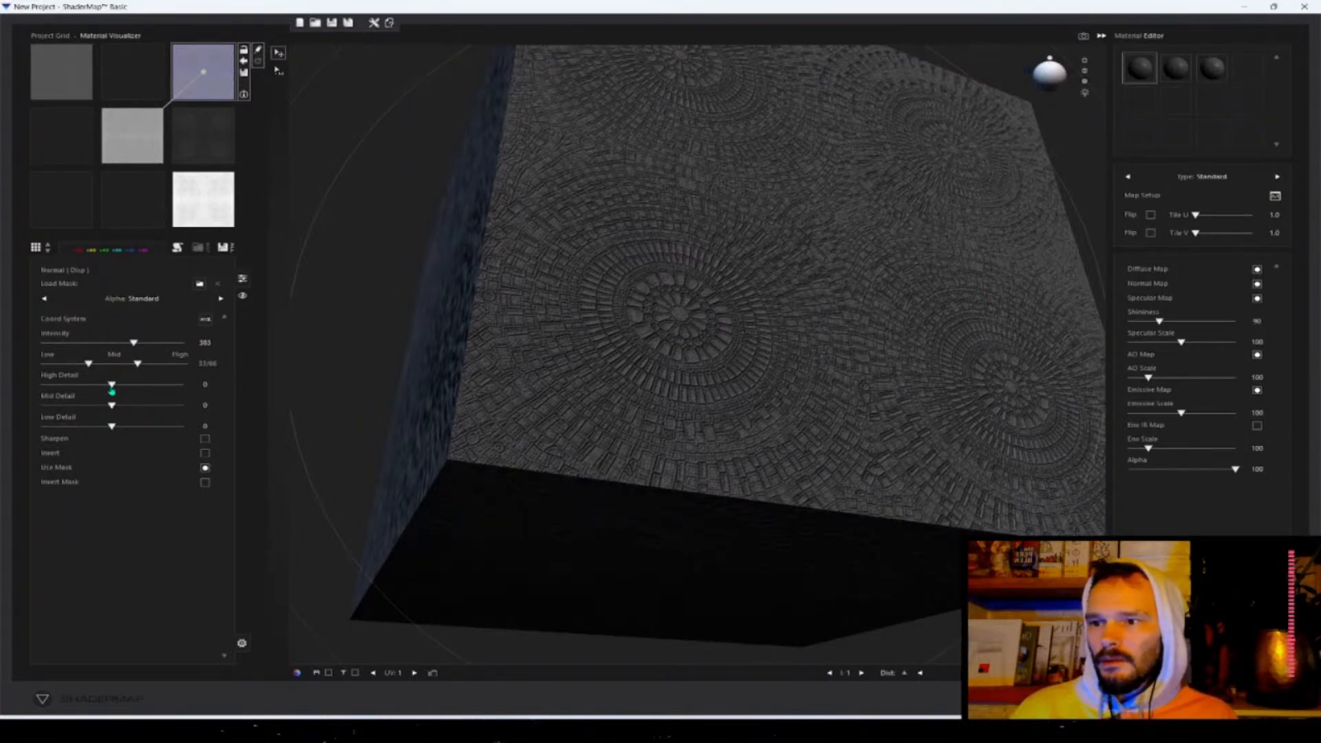
drag(112, 391, 44, 389)
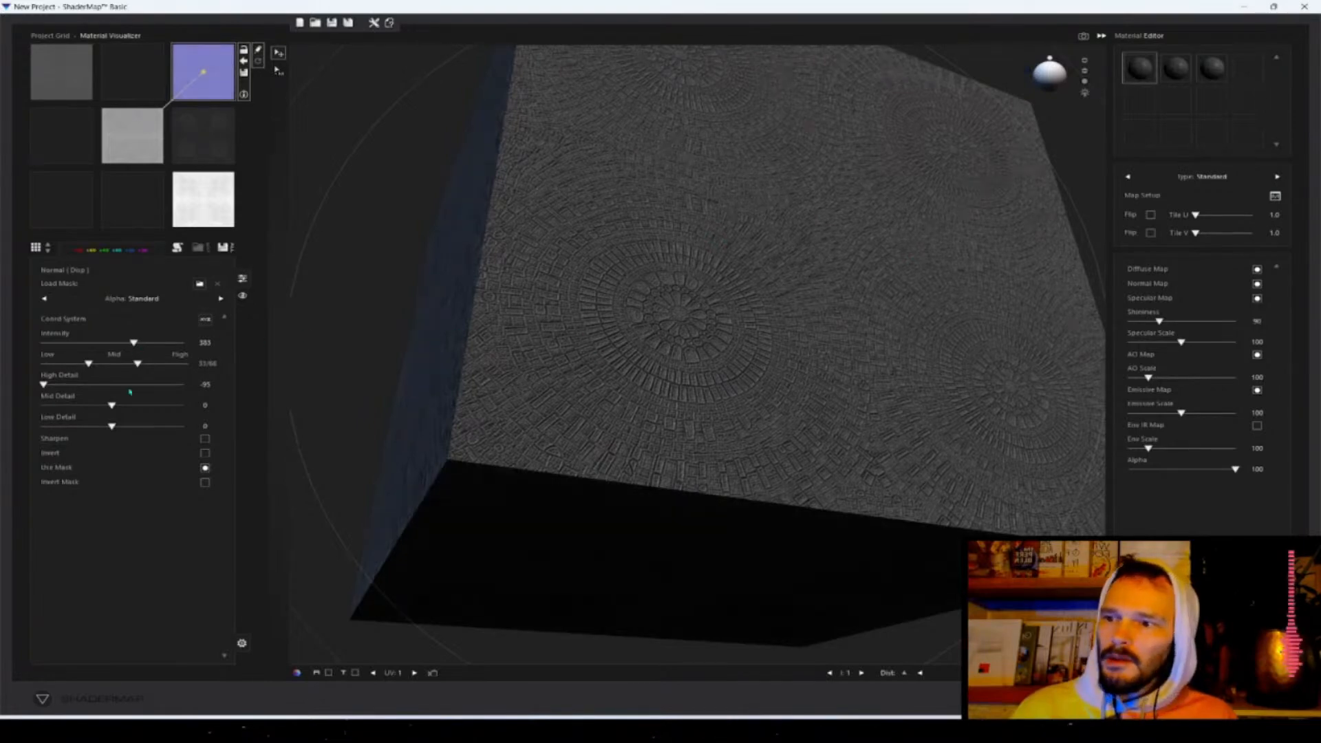
drag(113, 409, 27, 406)
drag(112, 426, 11, 430)
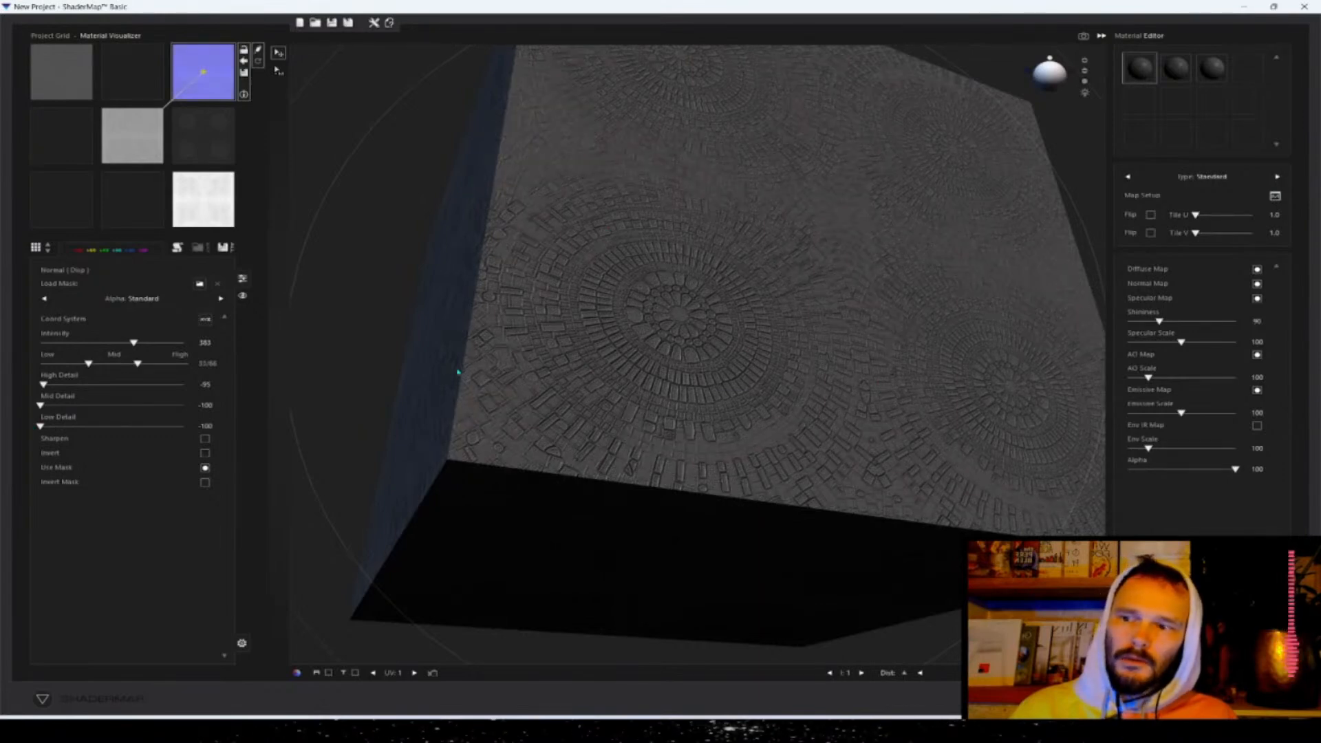
- Set the normal map's low detail to -92 and enable Sharpen
drag(39, 427, 48, 429)
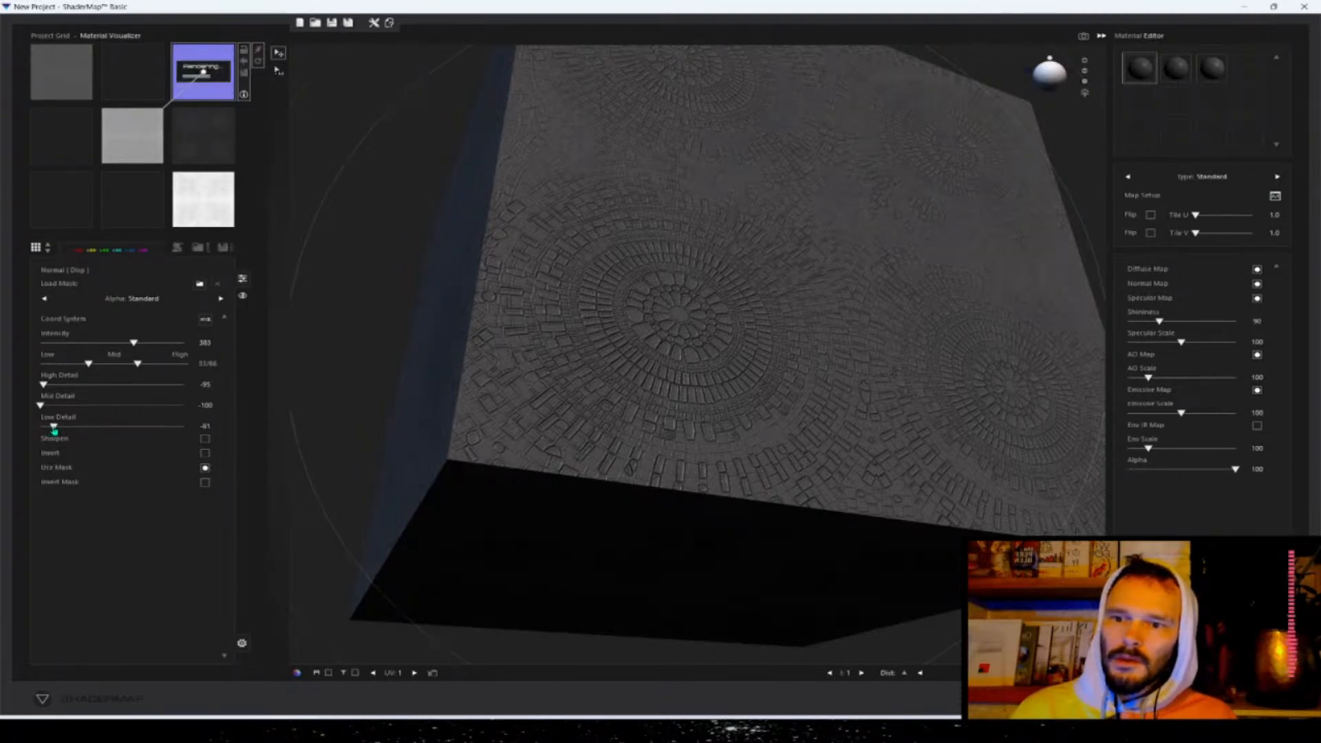
drag(49, 429, 48, 432)
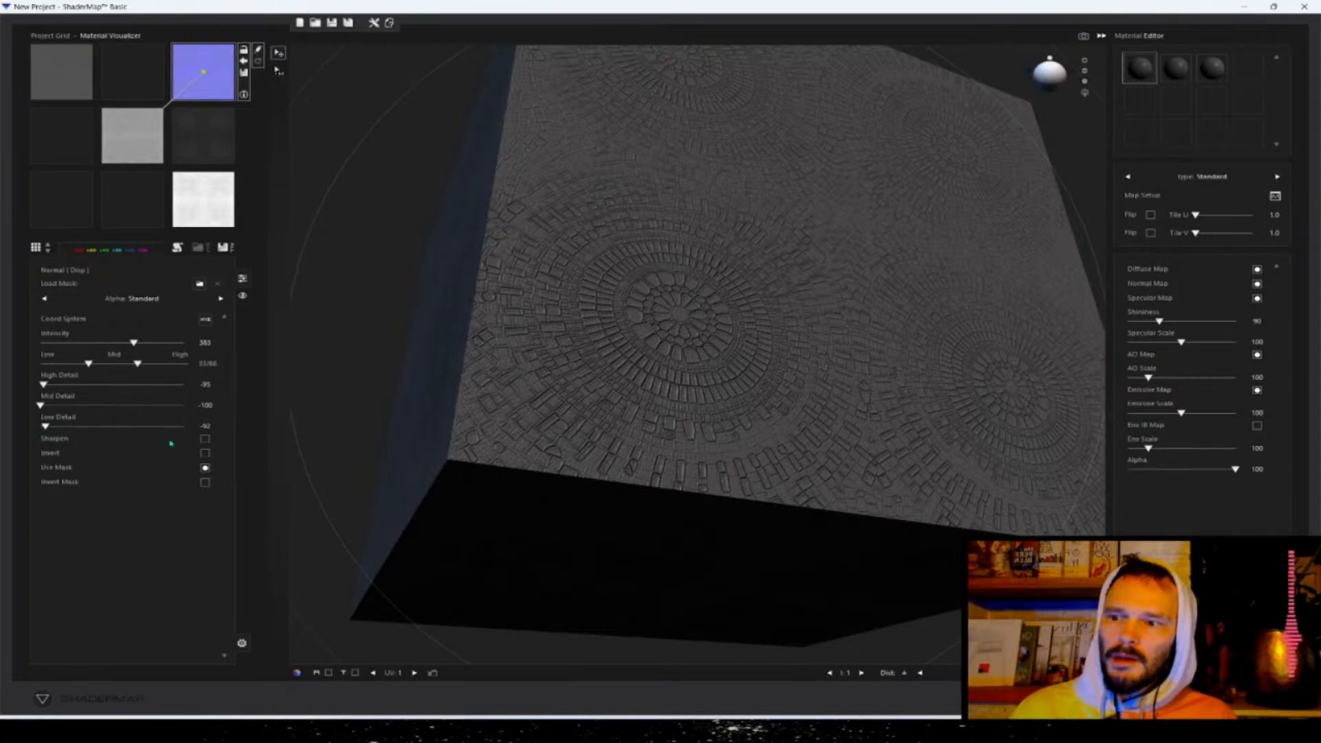
click(205, 438)
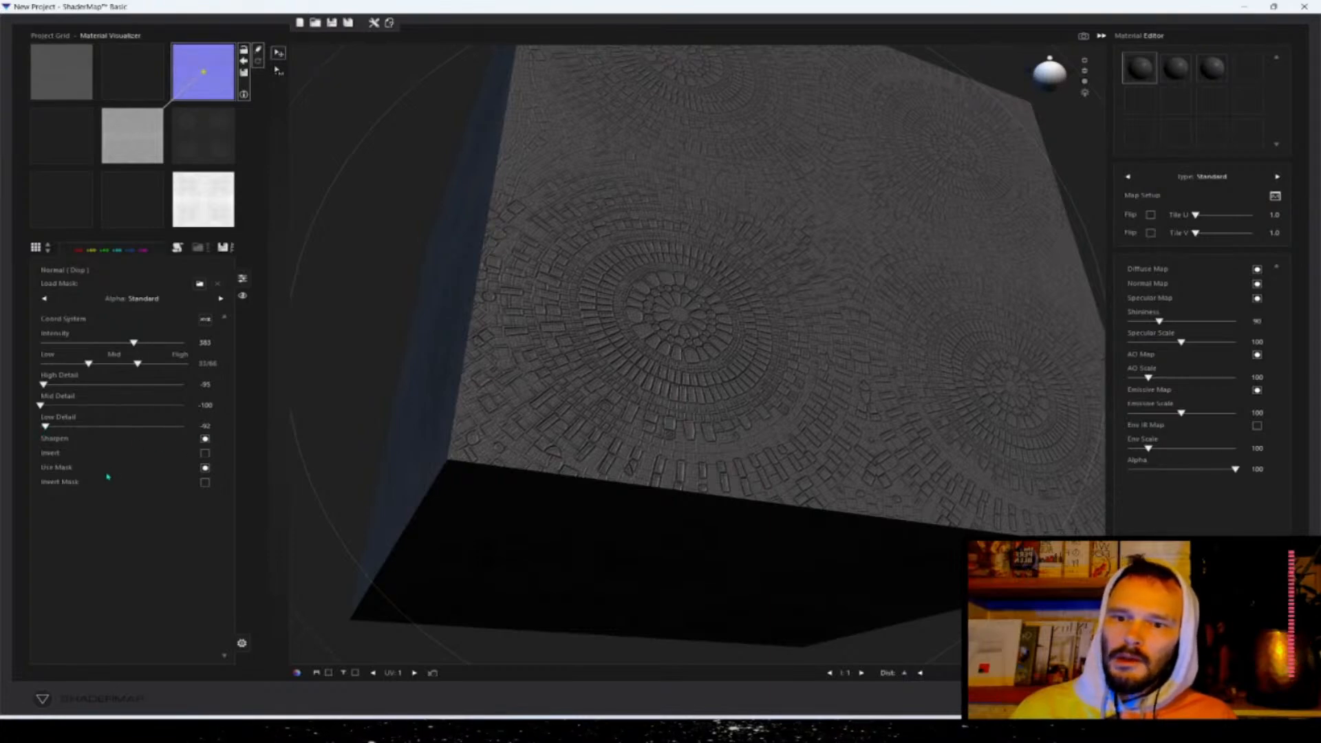
- Refine the normal map with intensity 772, low detail -100, and mid detail -64
drag(646, 339, 159, 348)
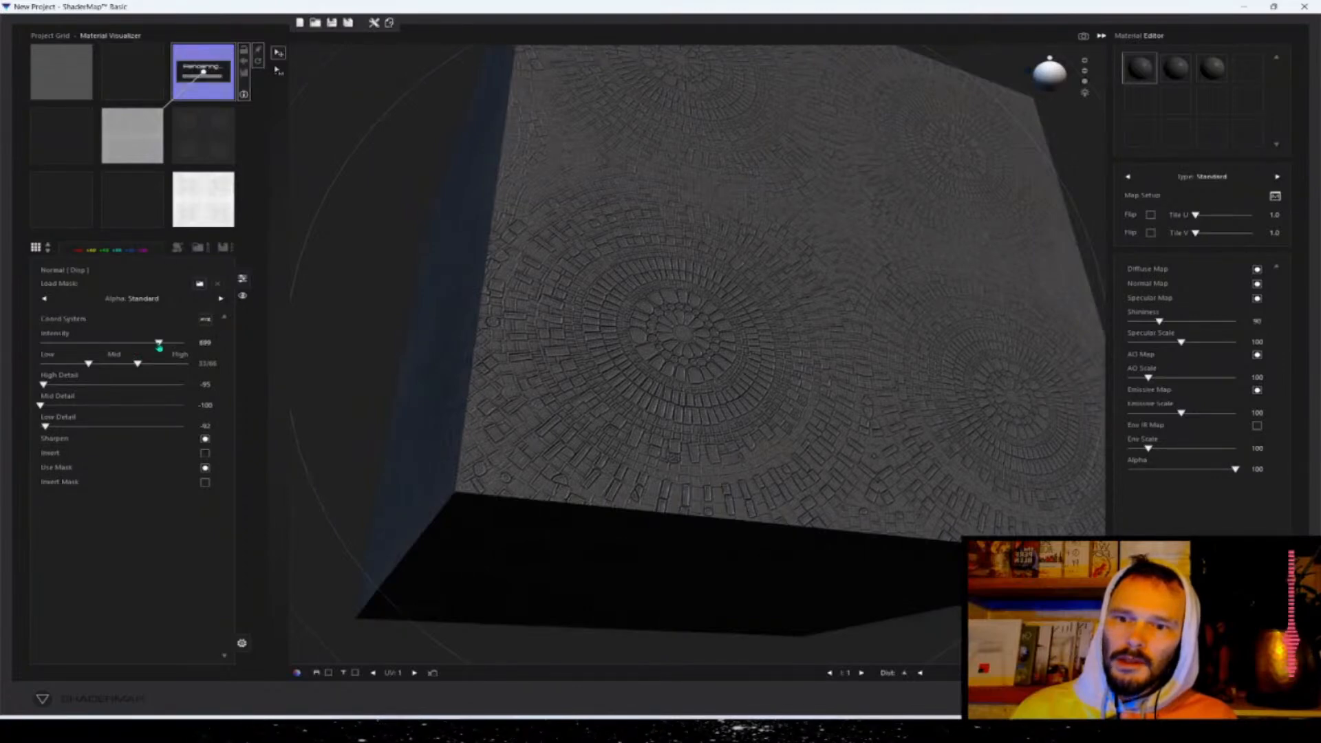
drag(47, 426, 18, 428)
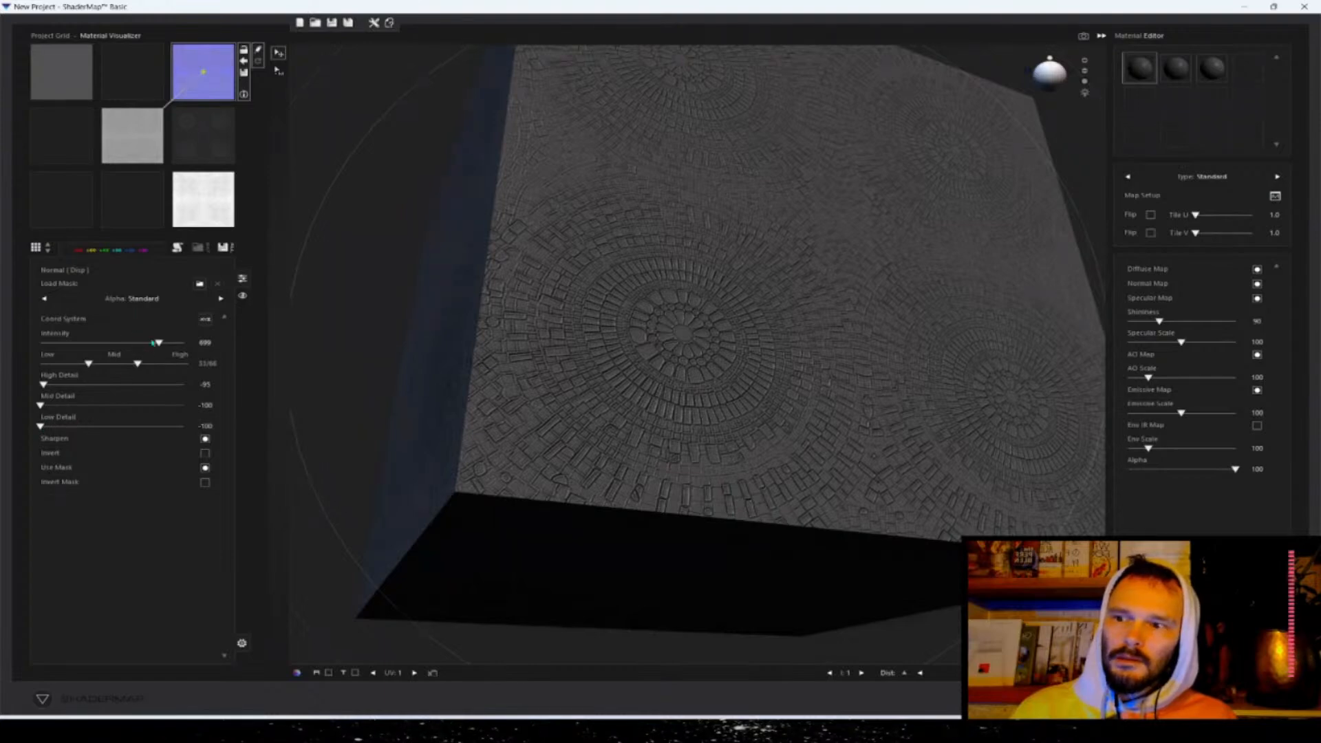
drag(159, 344, 164, 343)
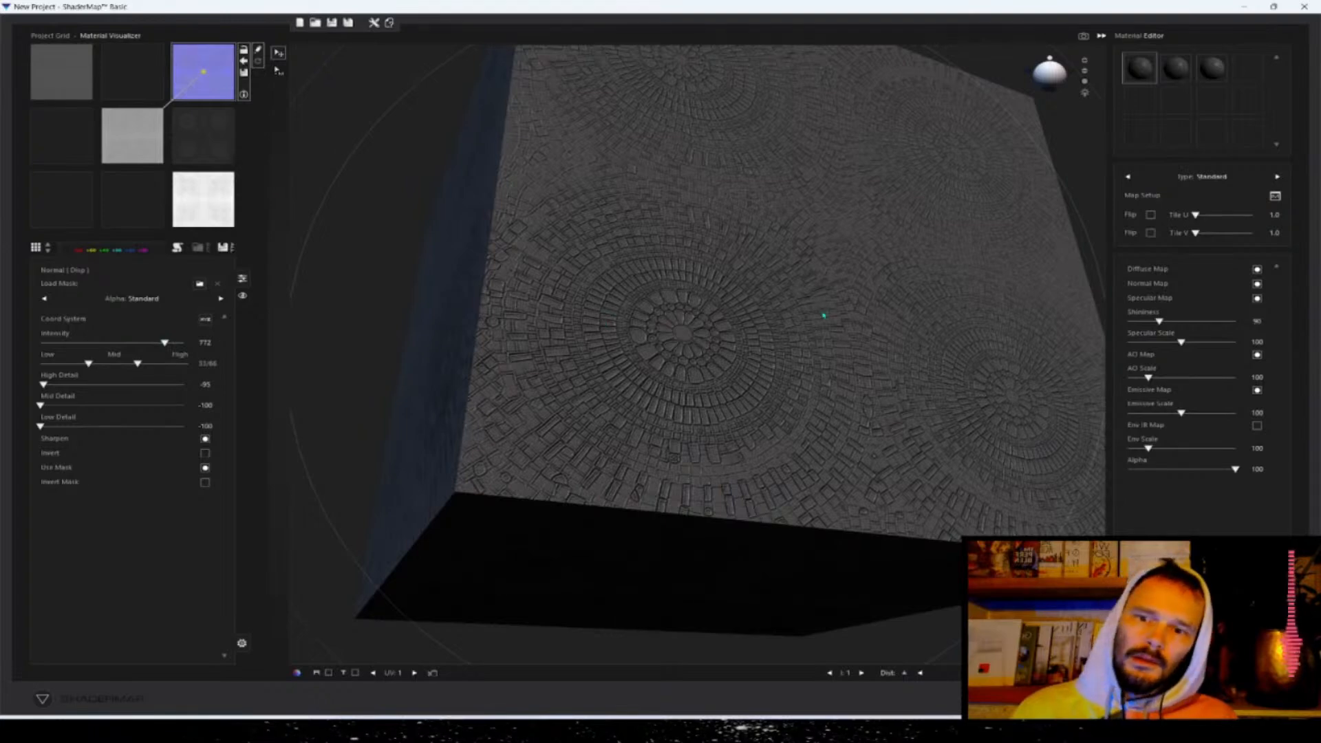
drag(41, 405, 65, 407)
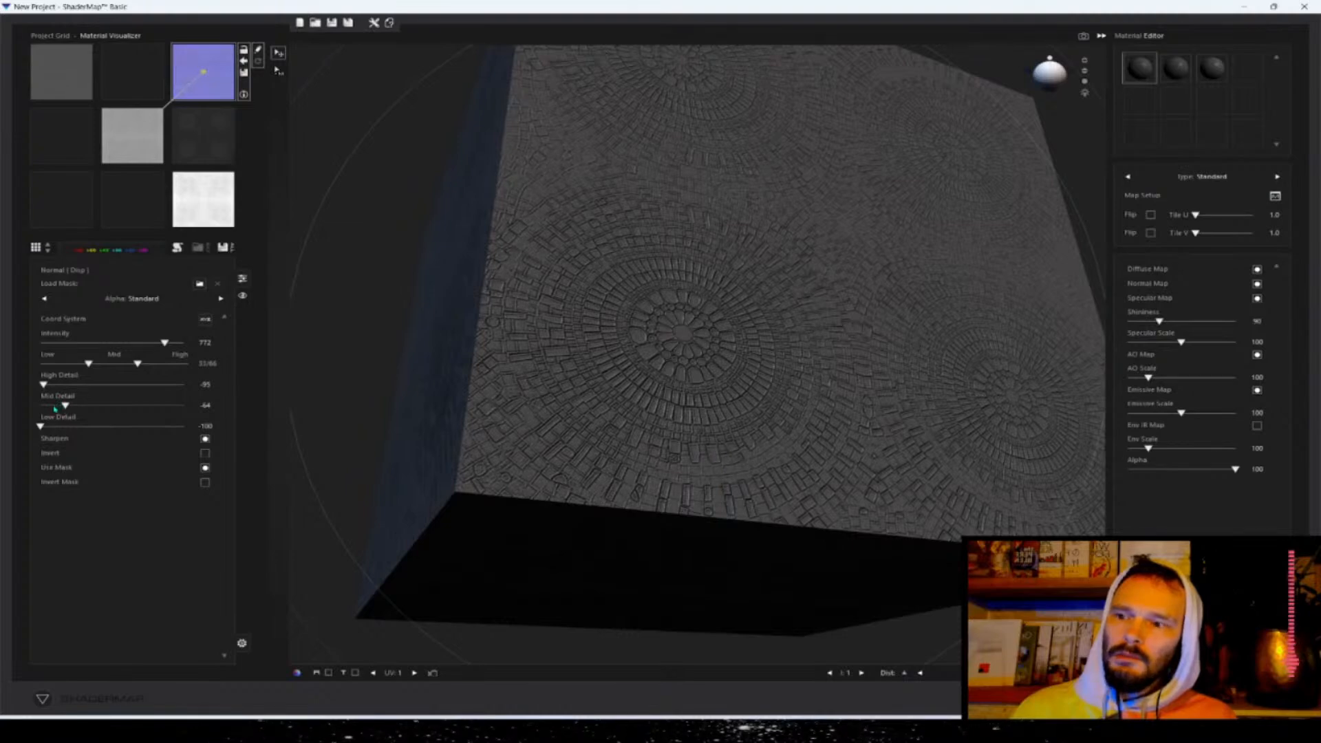
- Set the normal map's high detail to -88 and mid detail to -91
drag(65, 407, 50, 407)
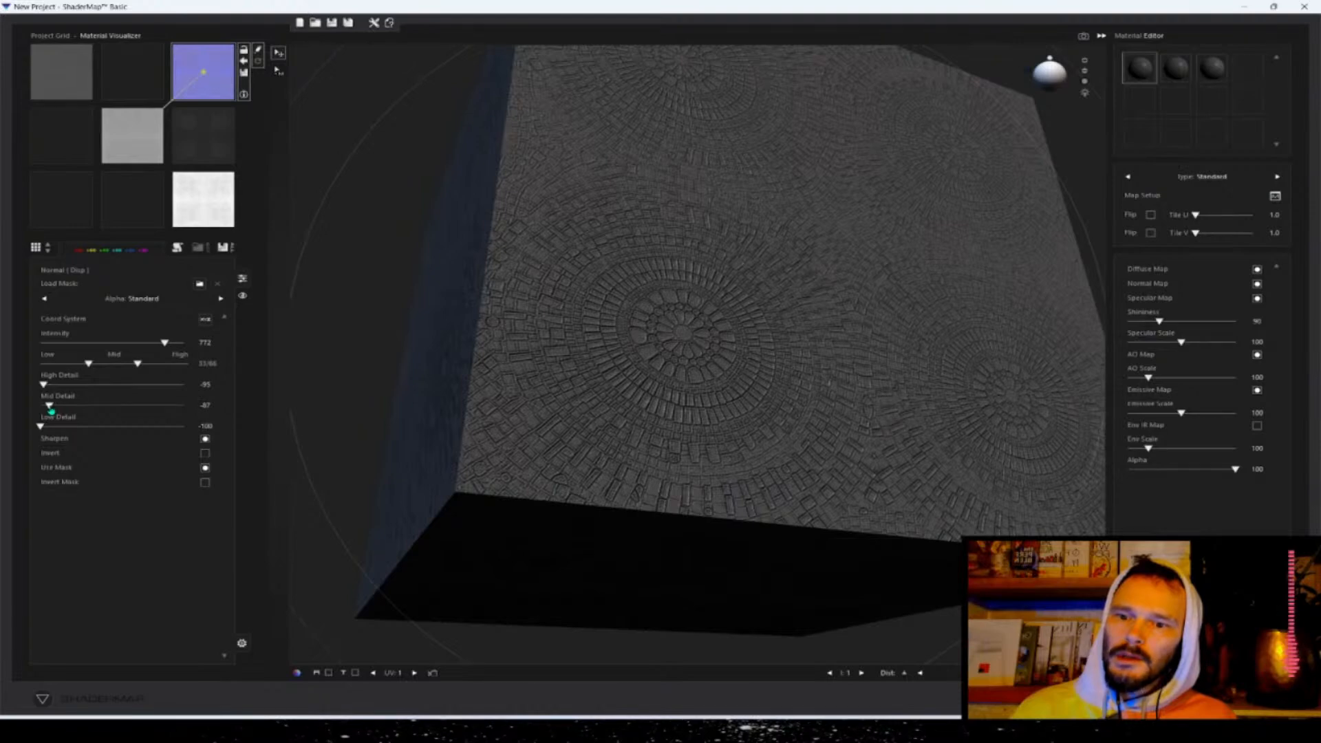
drag(50, 409, 48, 385)
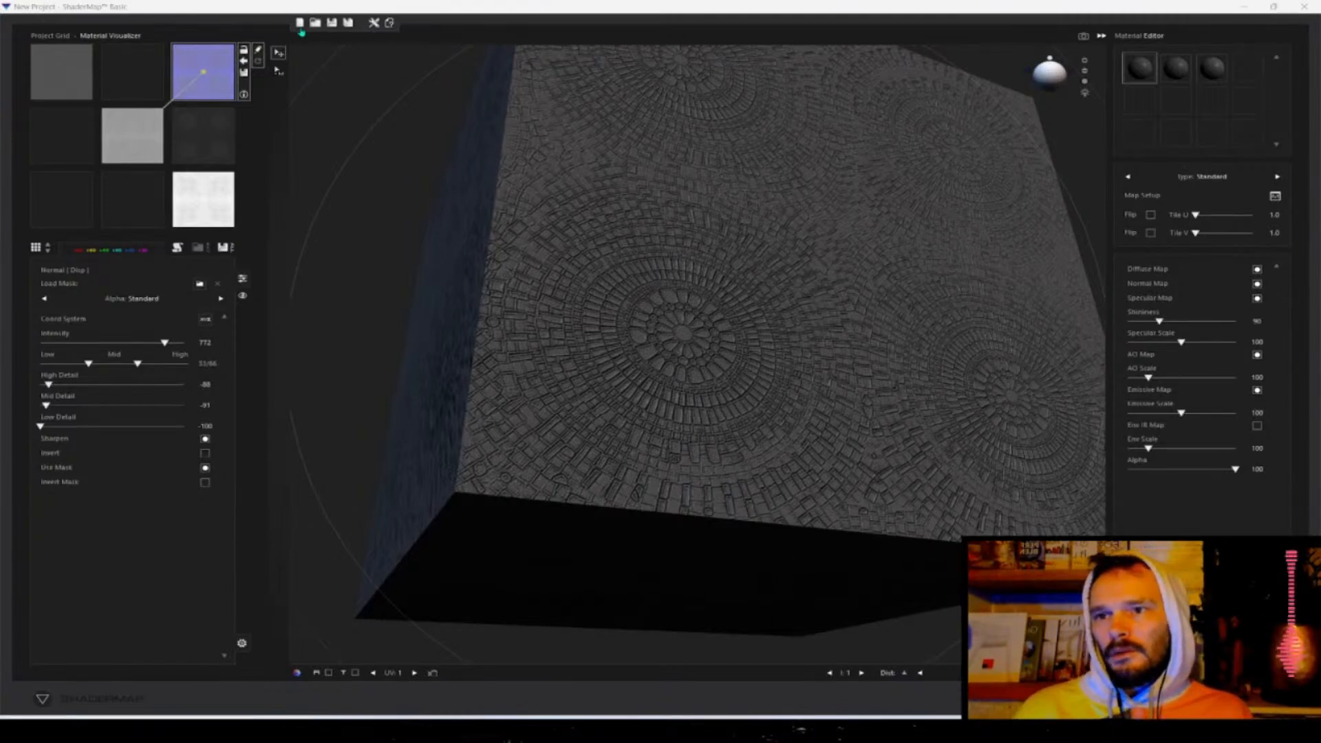
- Start a new project without saving the current one and load Mosaic-1-Bump-2.jpg as the color texture source
click(72, 78)
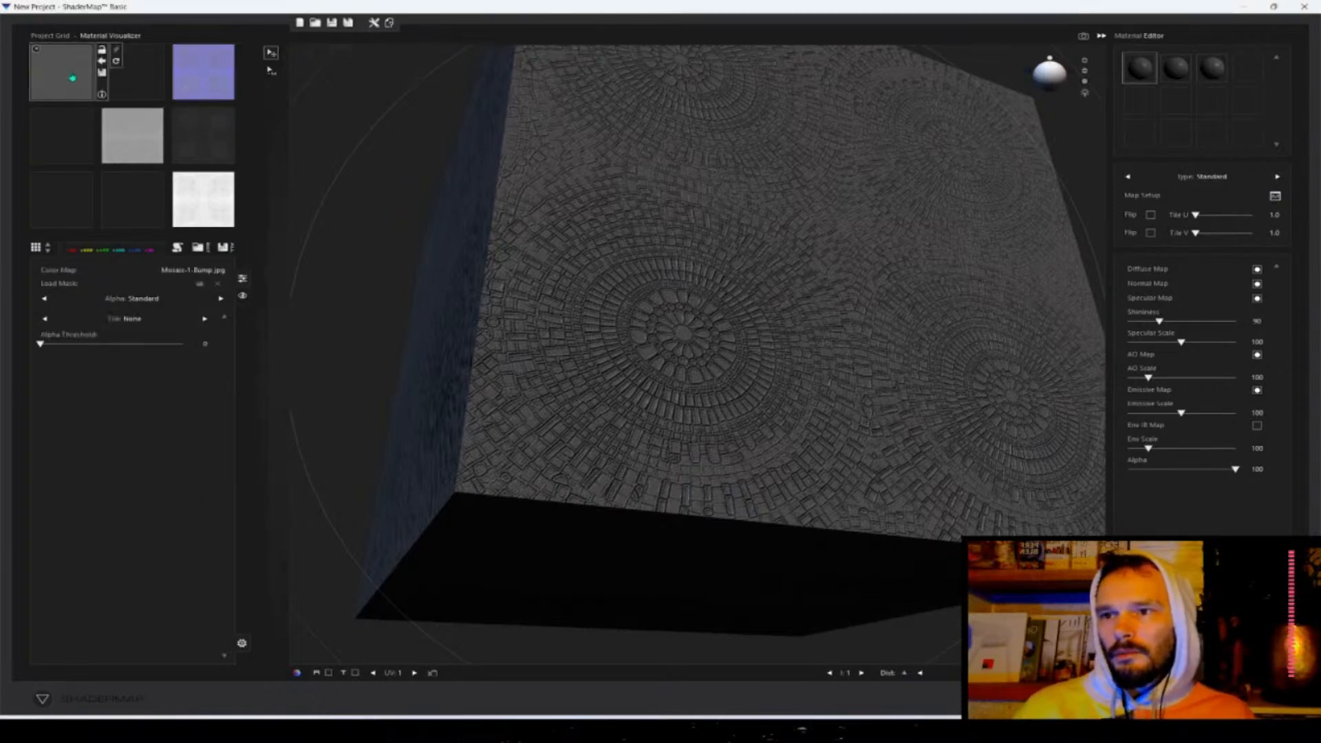
click(122, 150)
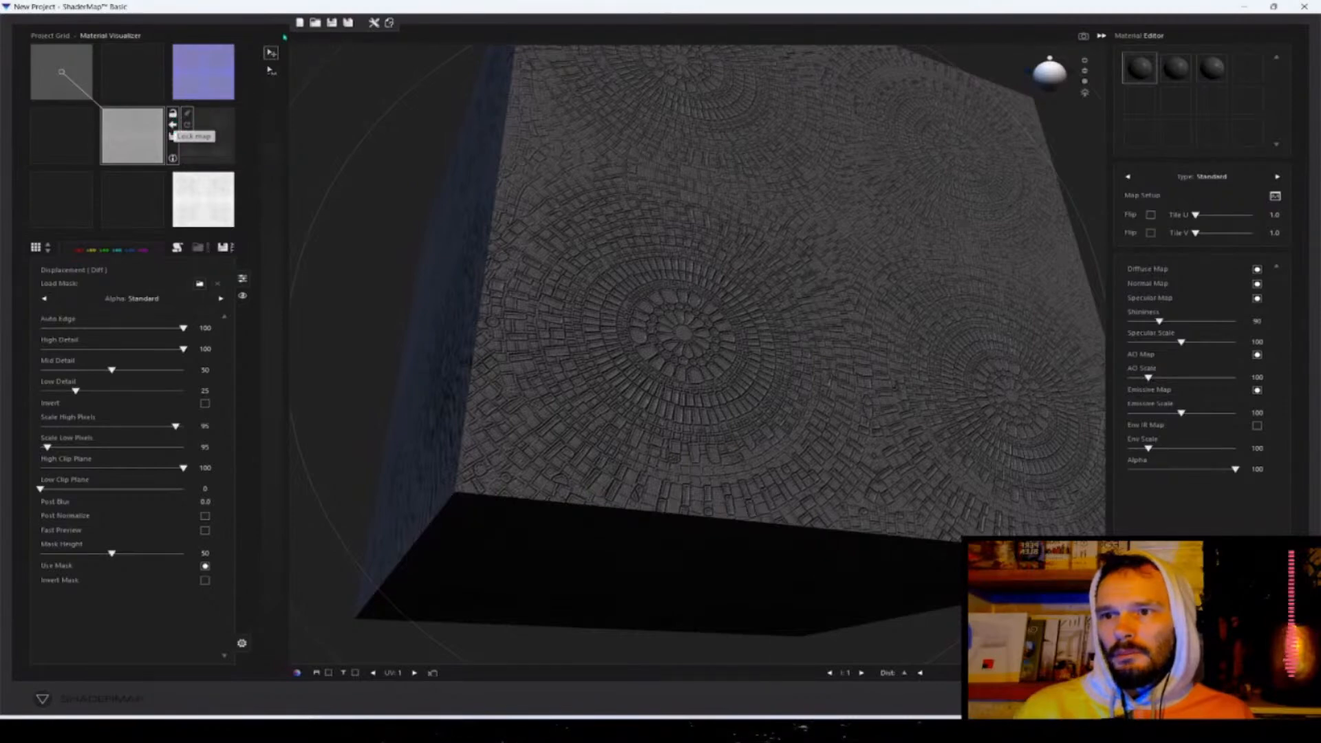
click(299, 22)
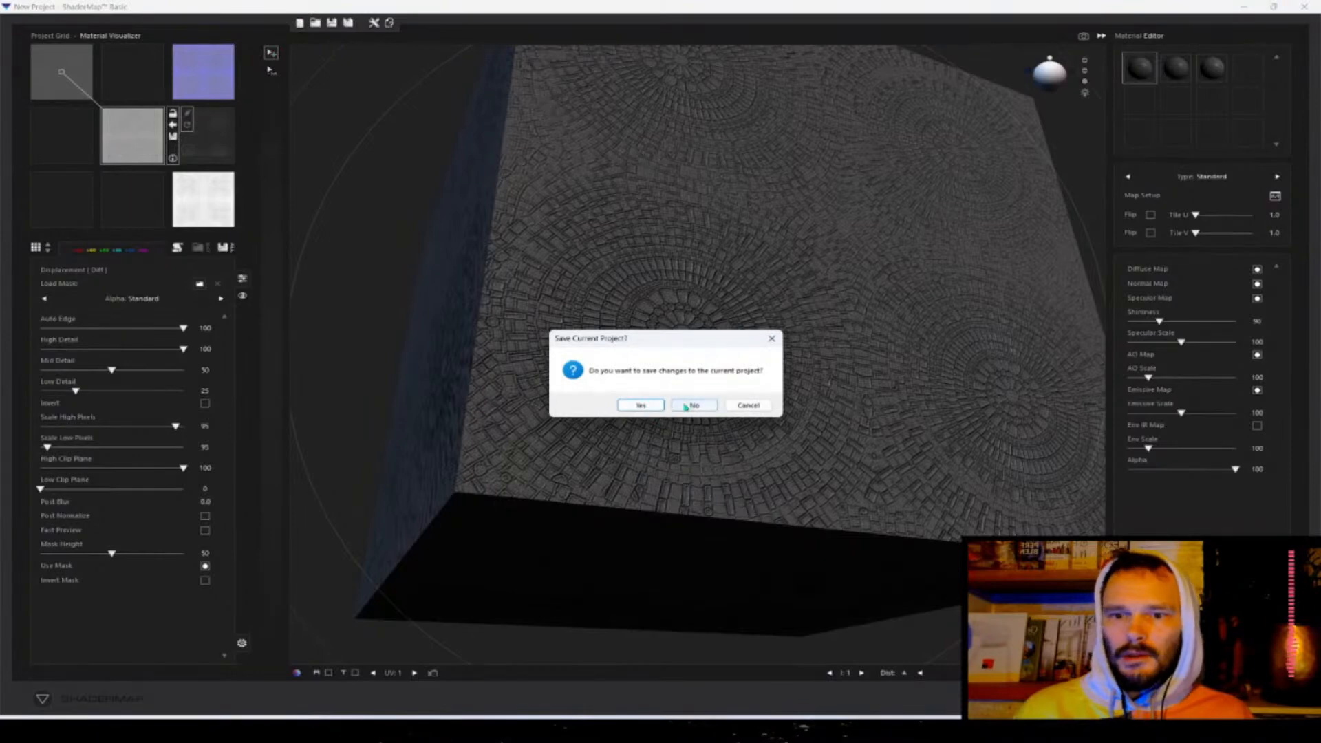
click(688, 405)
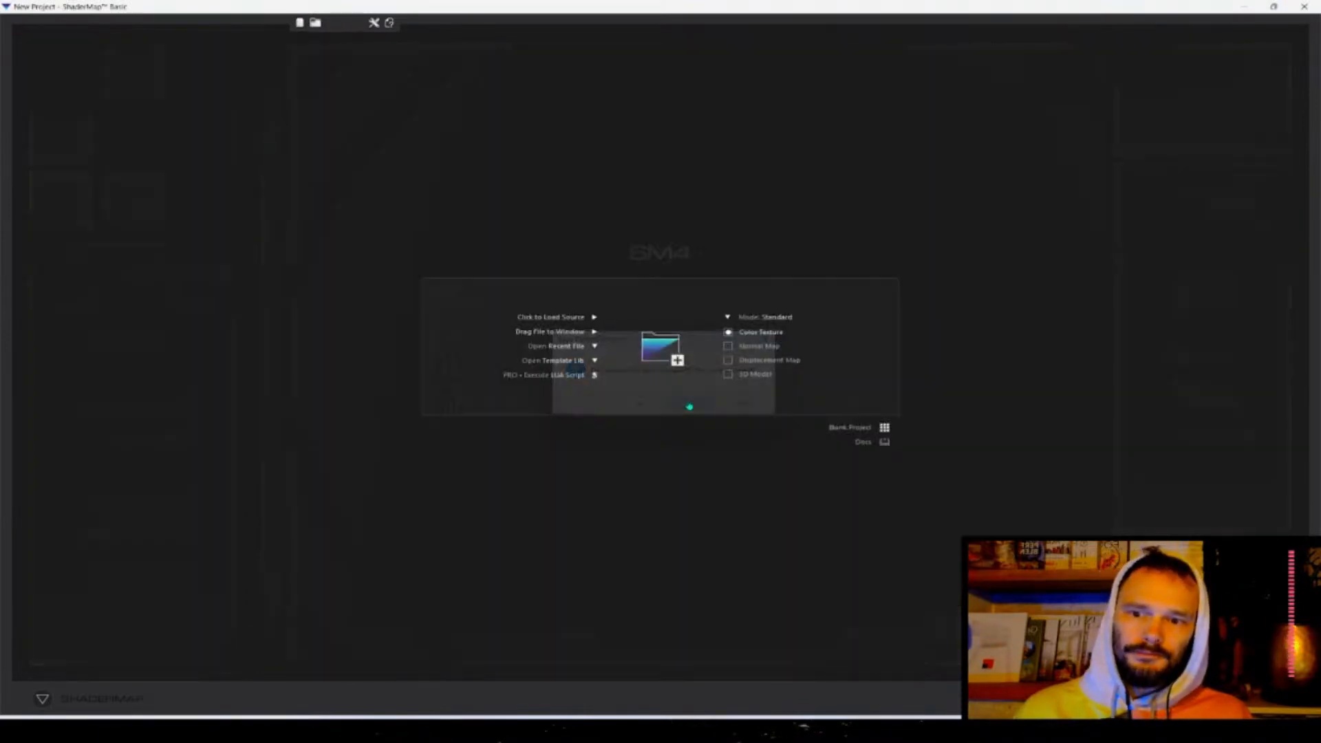
click(660, 347)
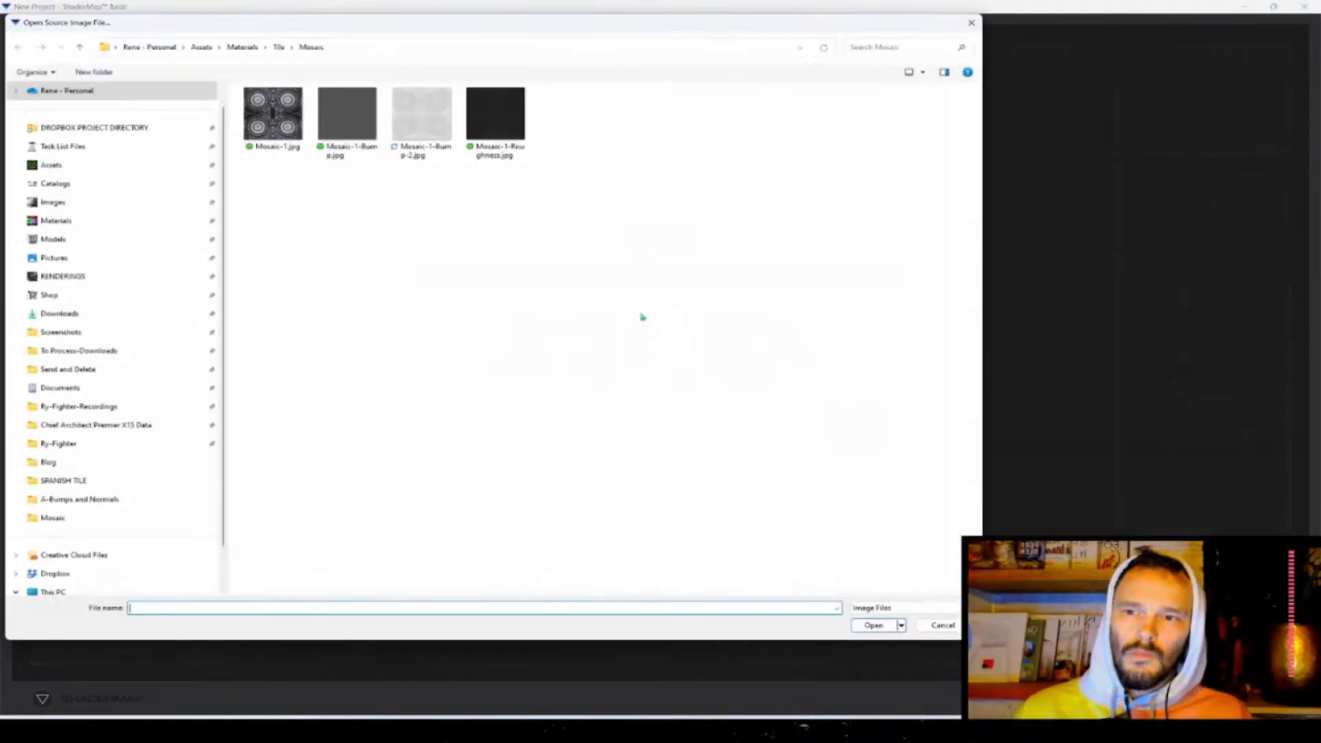
double_click(402, 110)
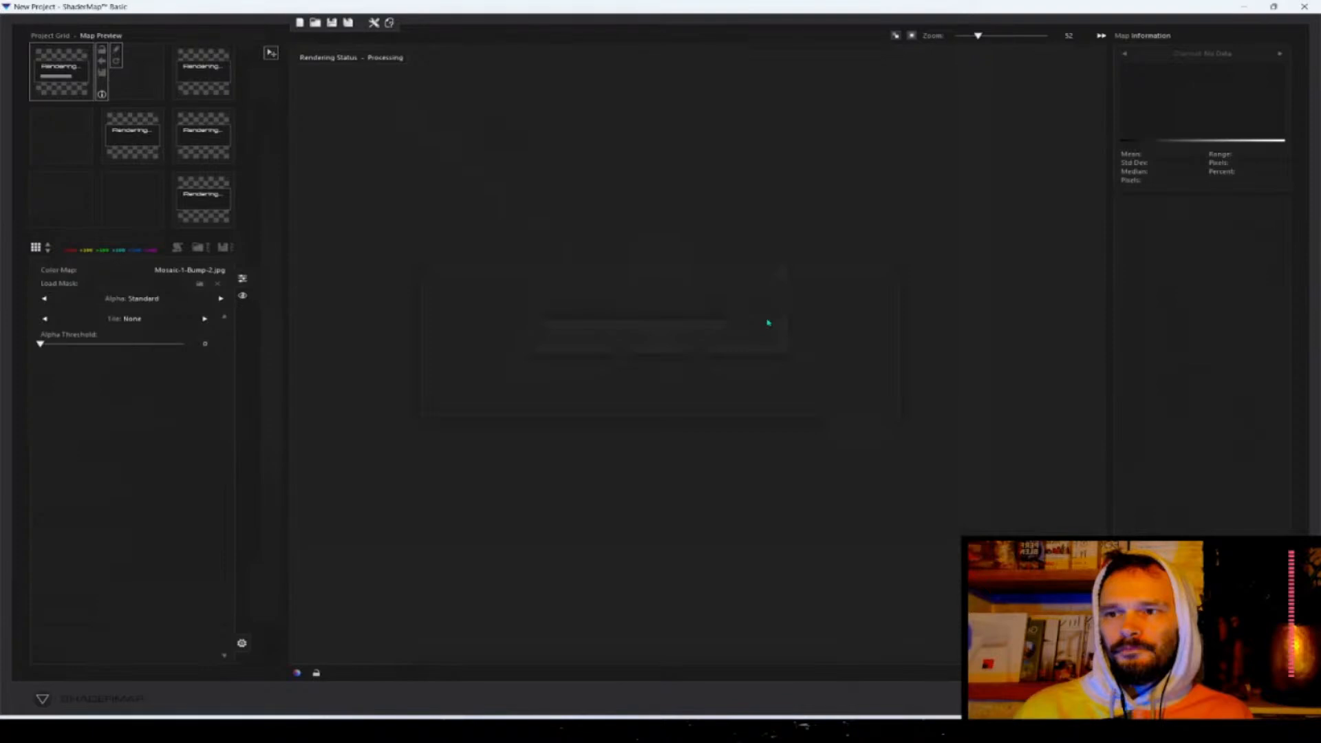
- Display the new mosaic material on a cube preview model and inspect its relief up close
click(920, 672)
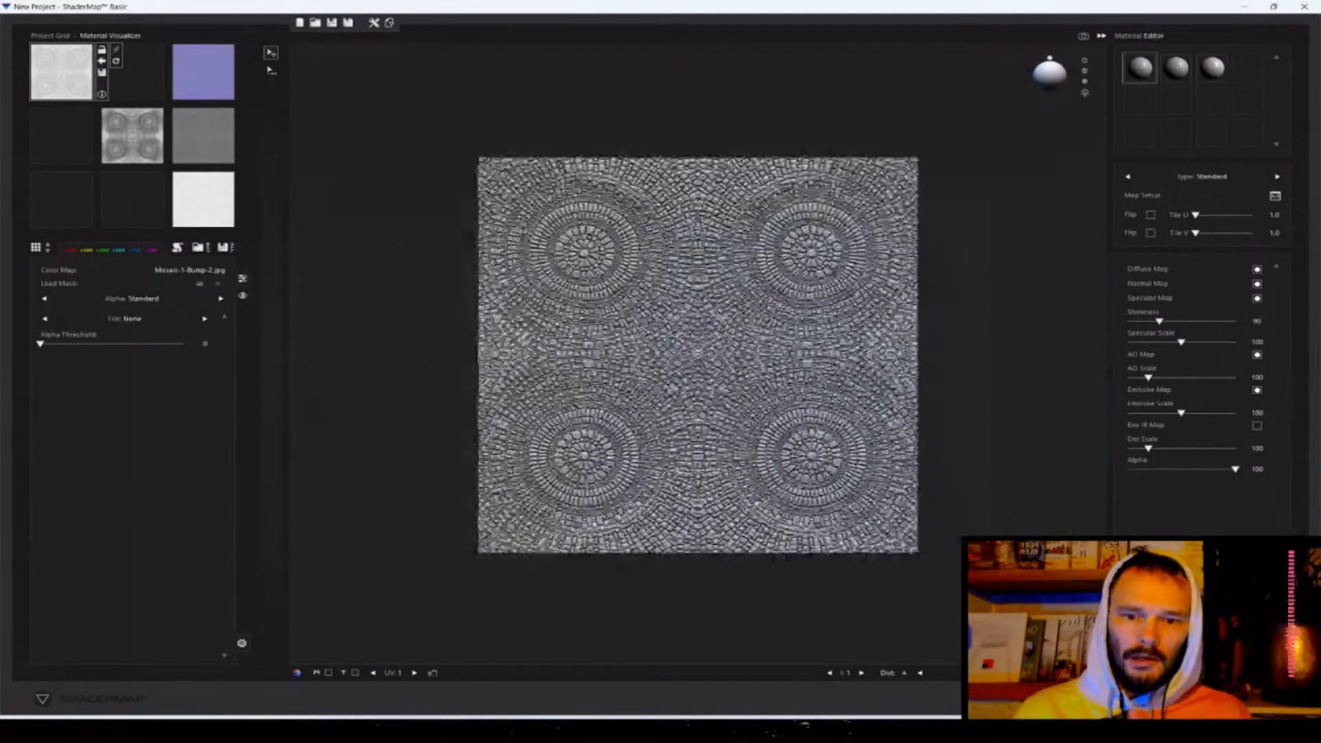
drag(695, 354, 794, 370)
scroll(795, 370, up, 5)
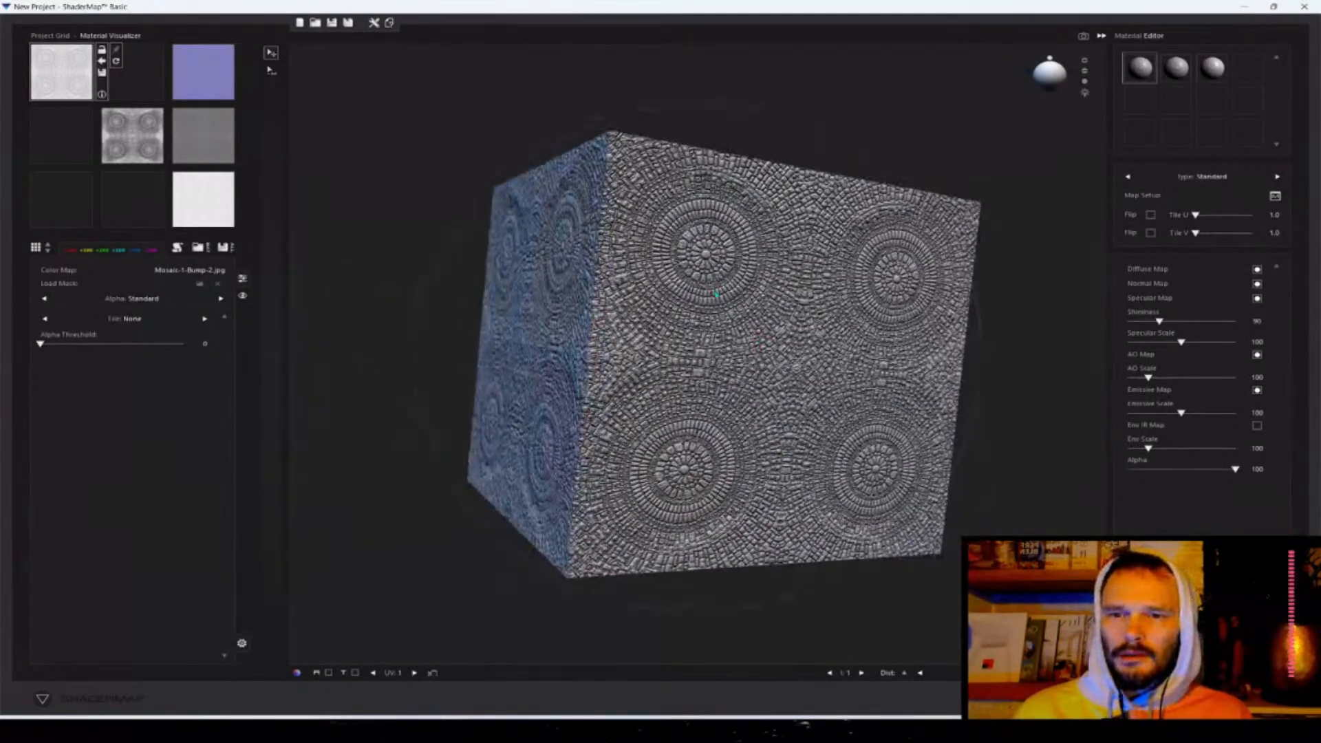
scroll(704, 338, up, 8)
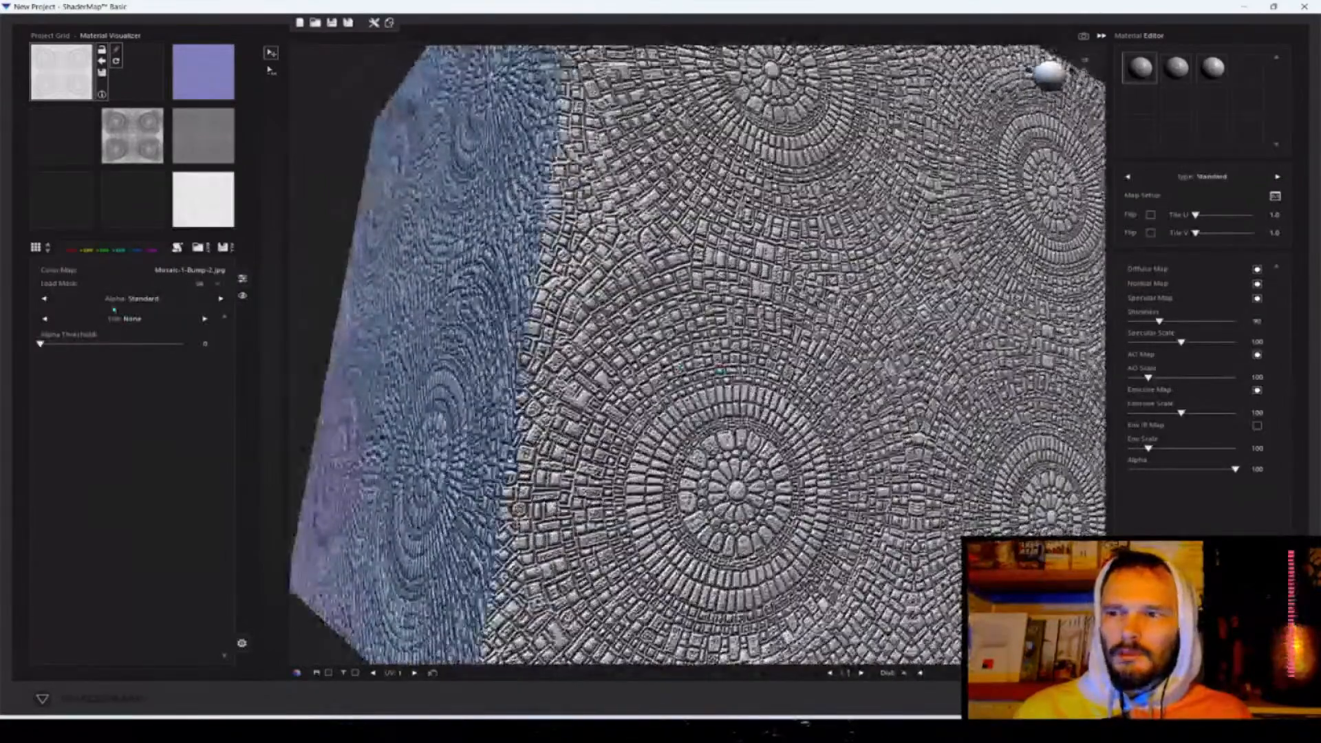
- Set the new normal map's low detail to -100 and mid detail to -22
click(203, 72)
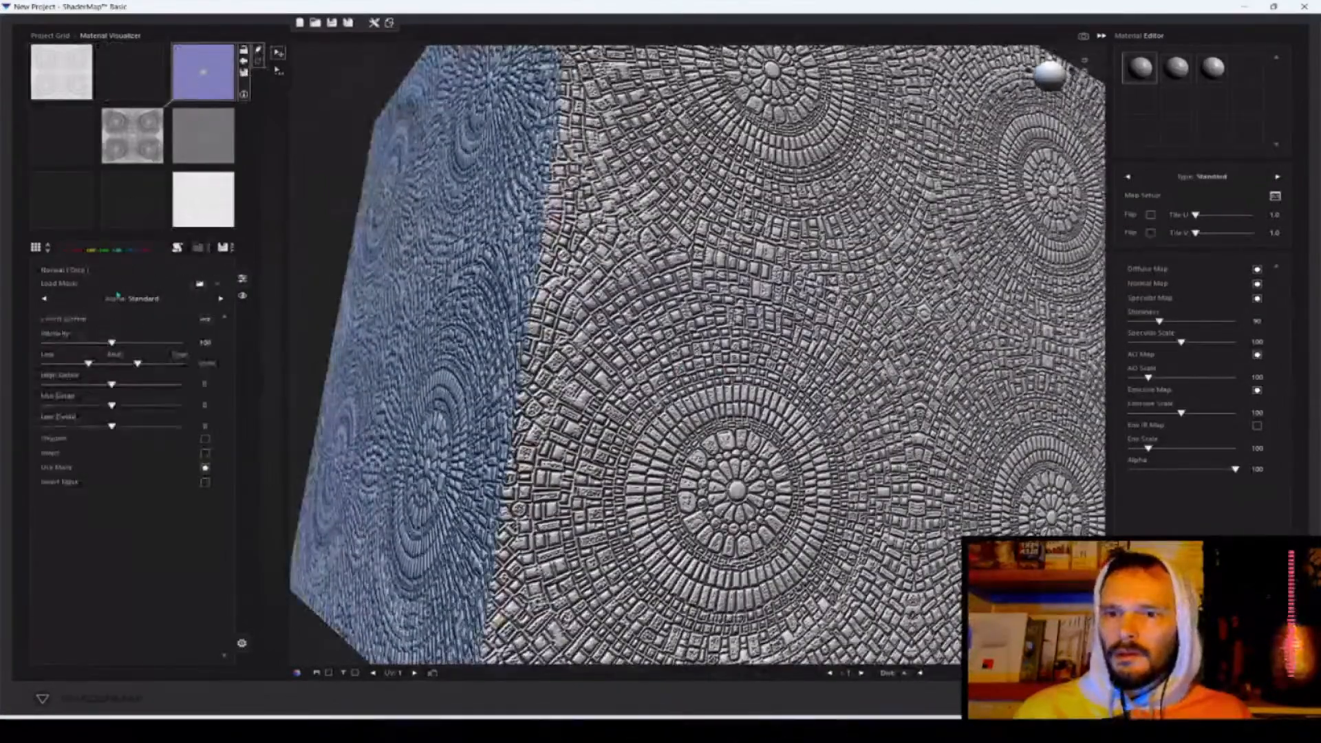
drag(111, 425, 14, 430)
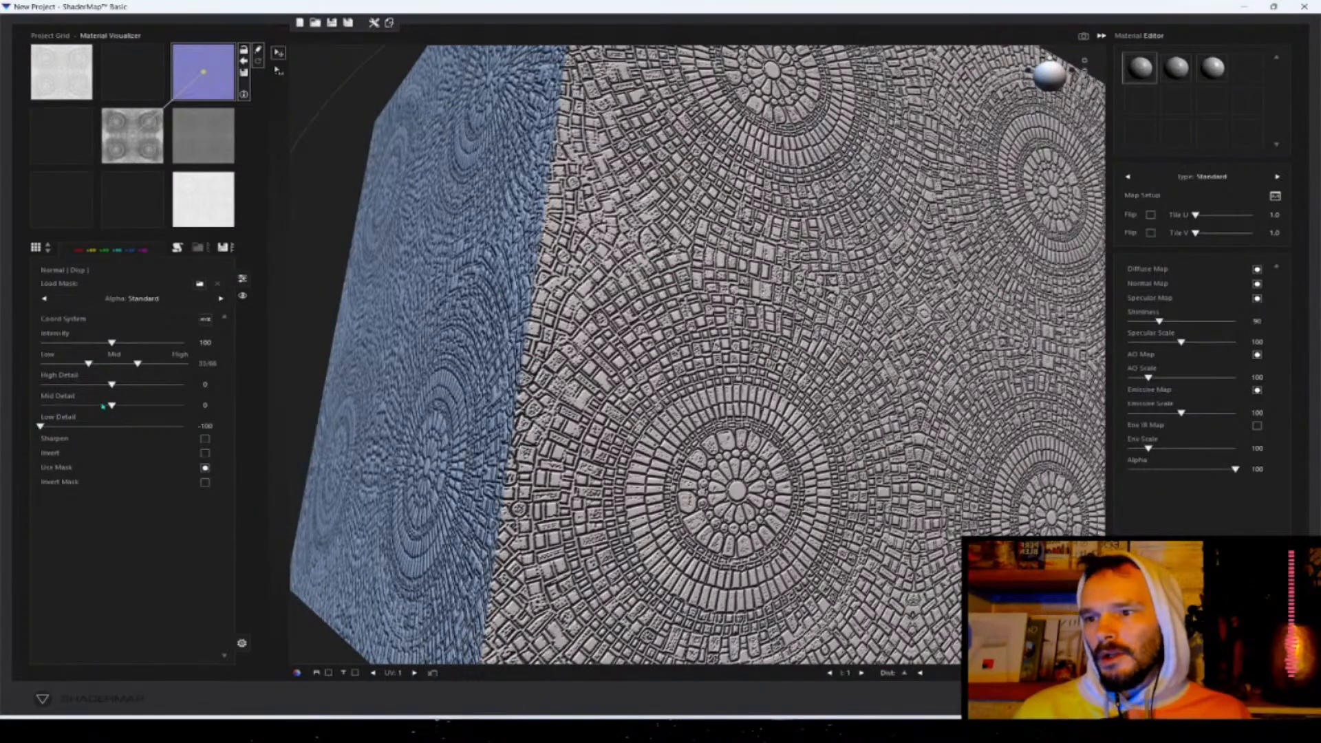
drag(110, 407, 96, 408)
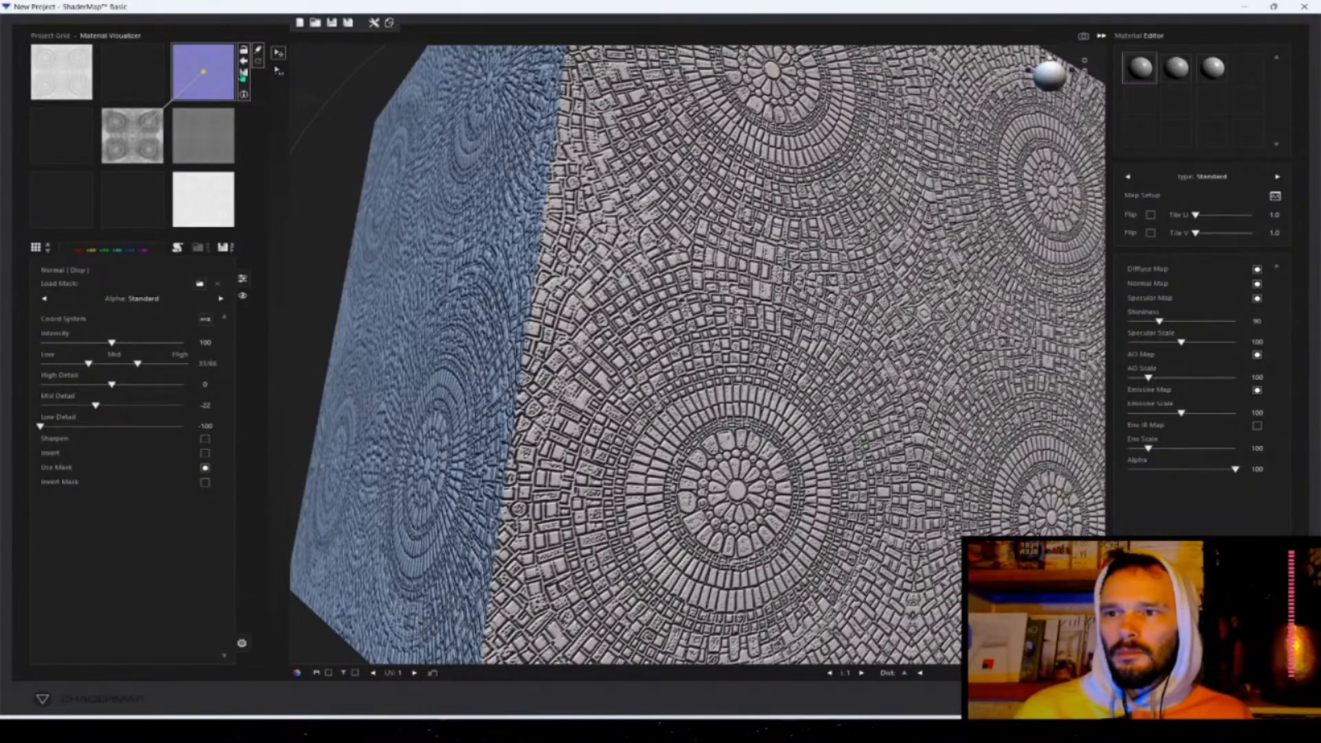
- Save the normal map as a JPEG named Mosaic-1-NORMAL in the Mosaic folder
click(245, 78)
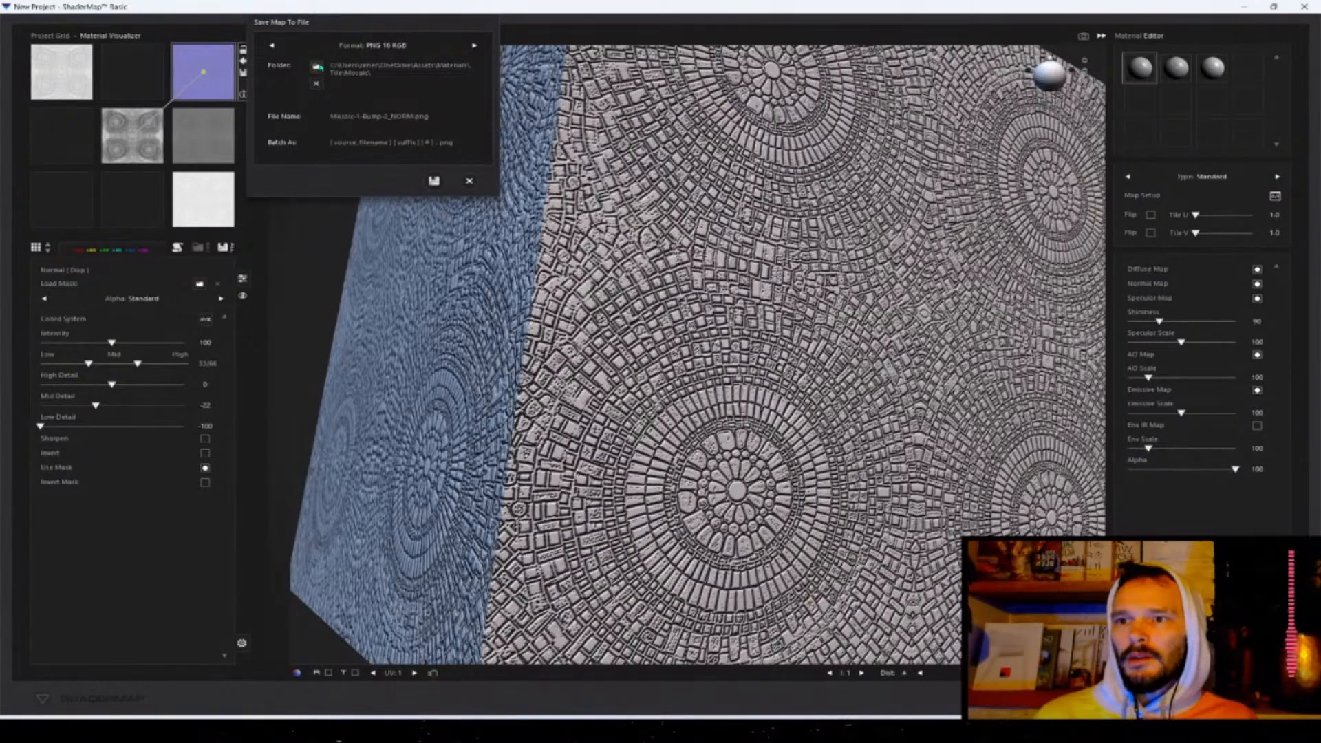
click(317, 66)
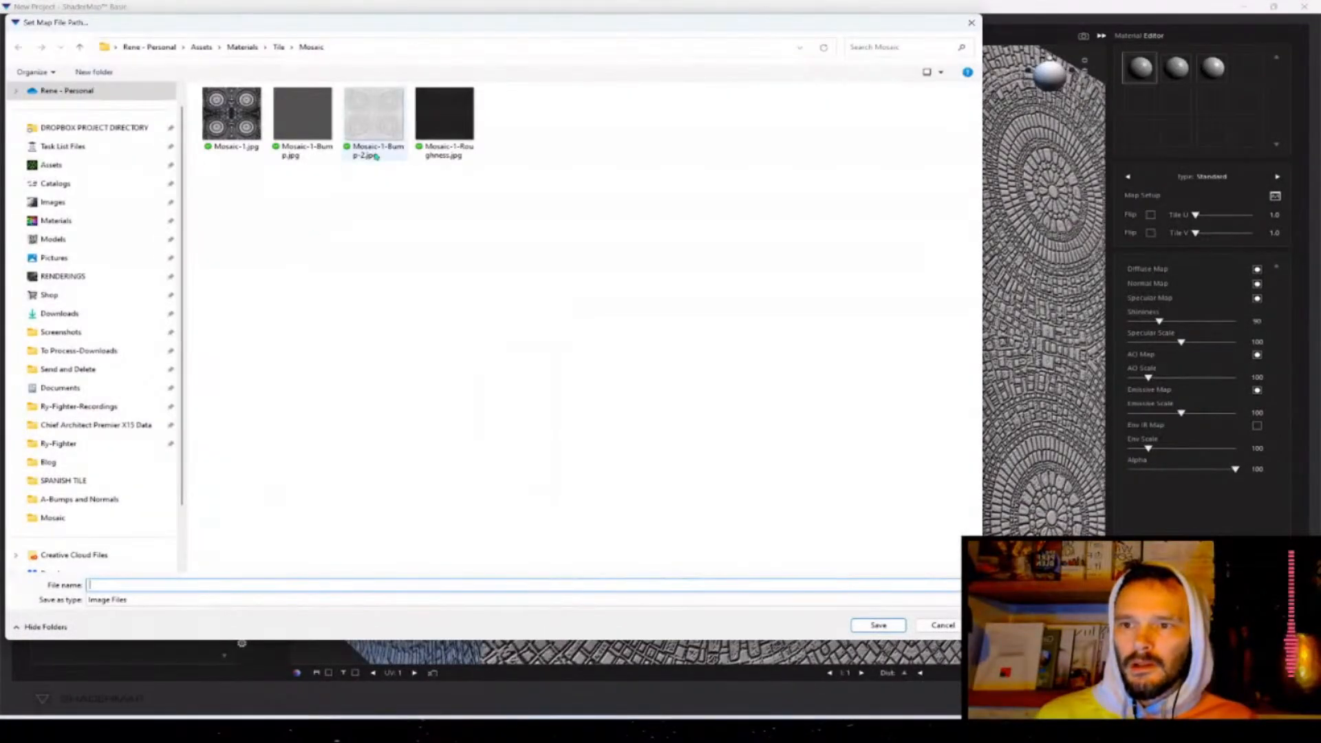
click(221, 144)
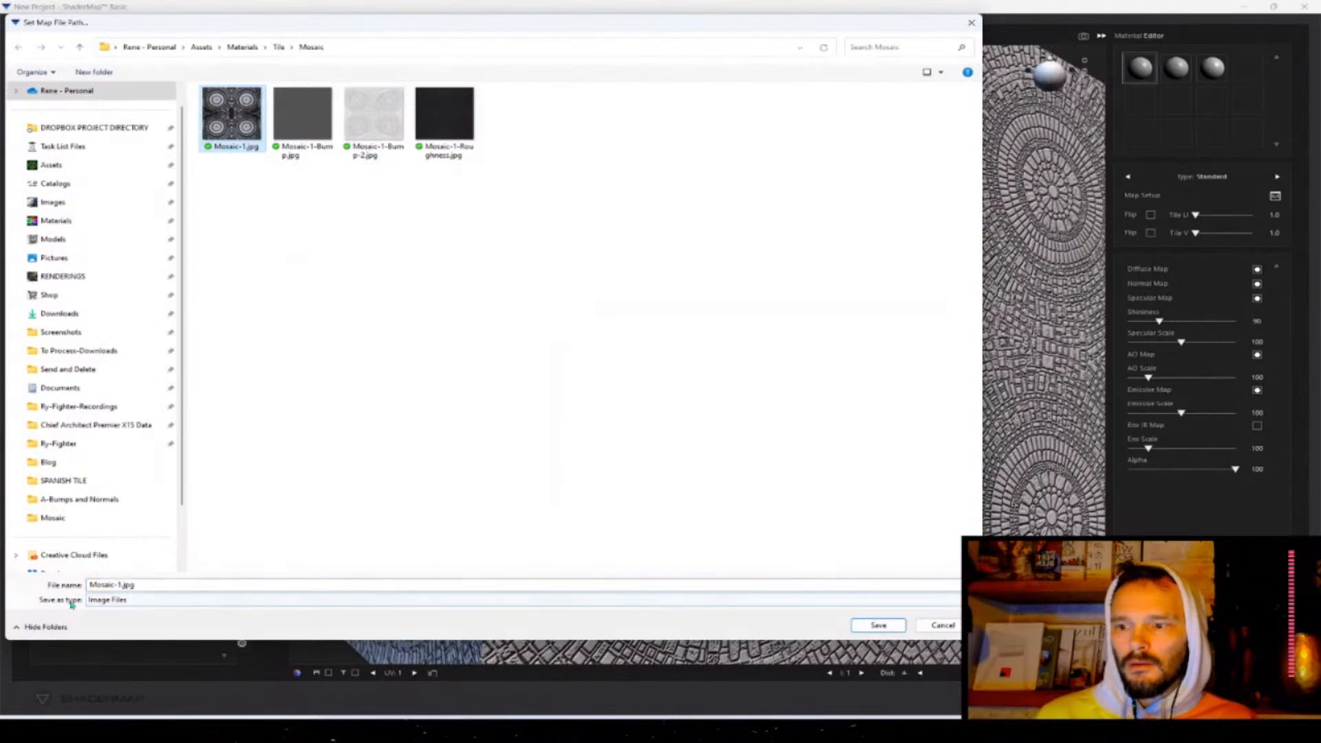
click(107, 583)
click(124, 586)
double_click(124, 584)
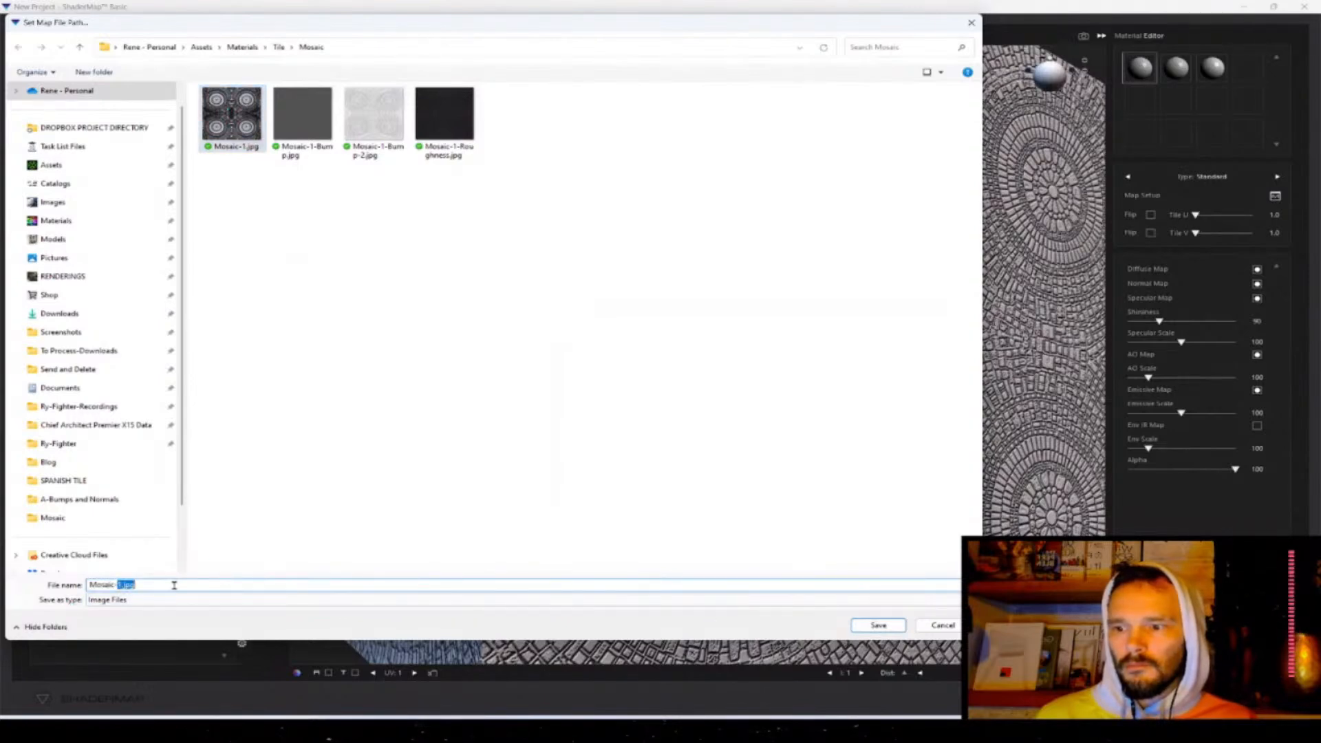
text(1-NORMAL)
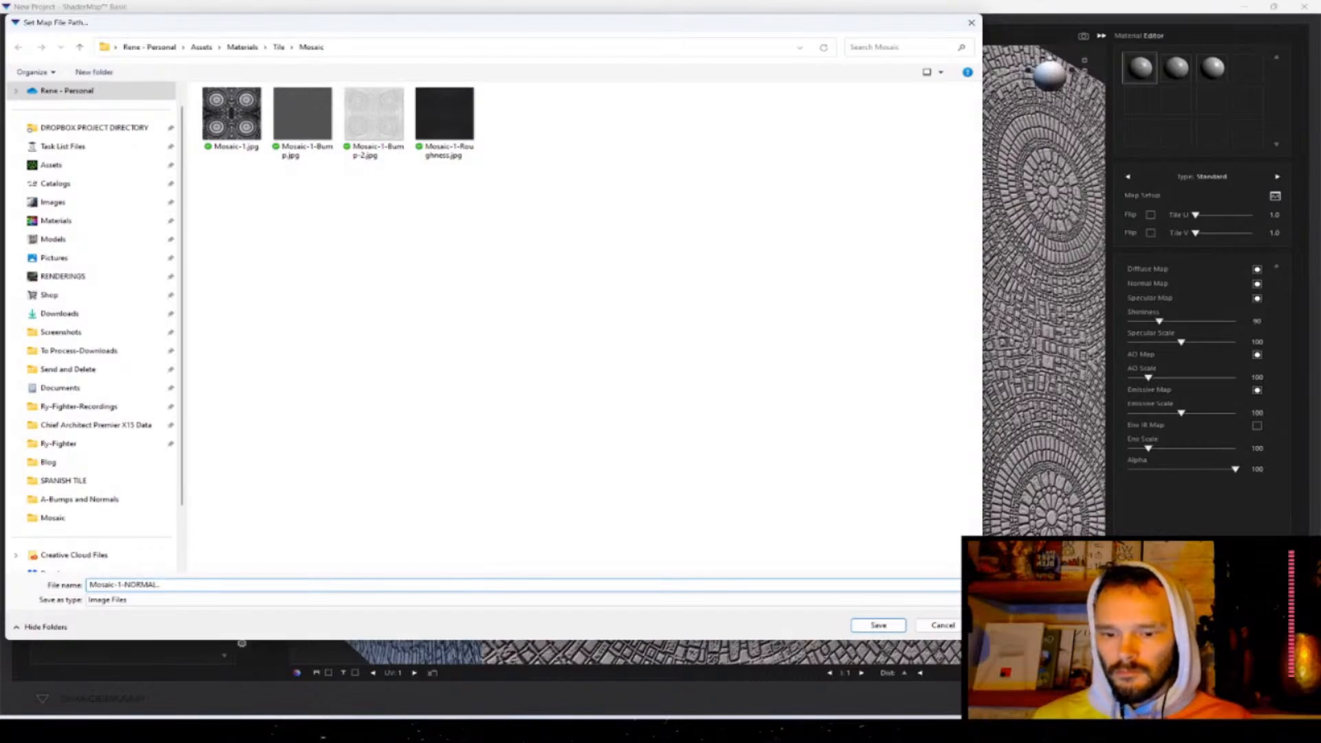
key(Return)
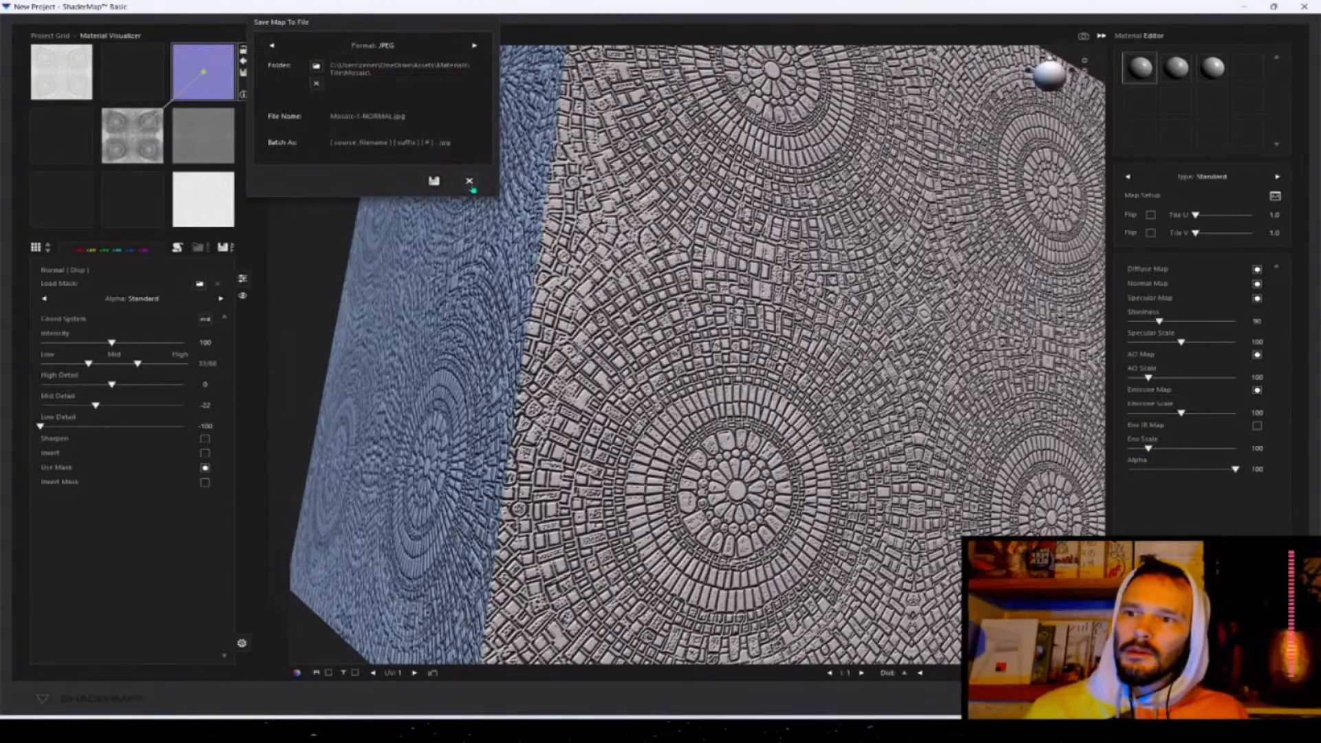
click(433, 183)
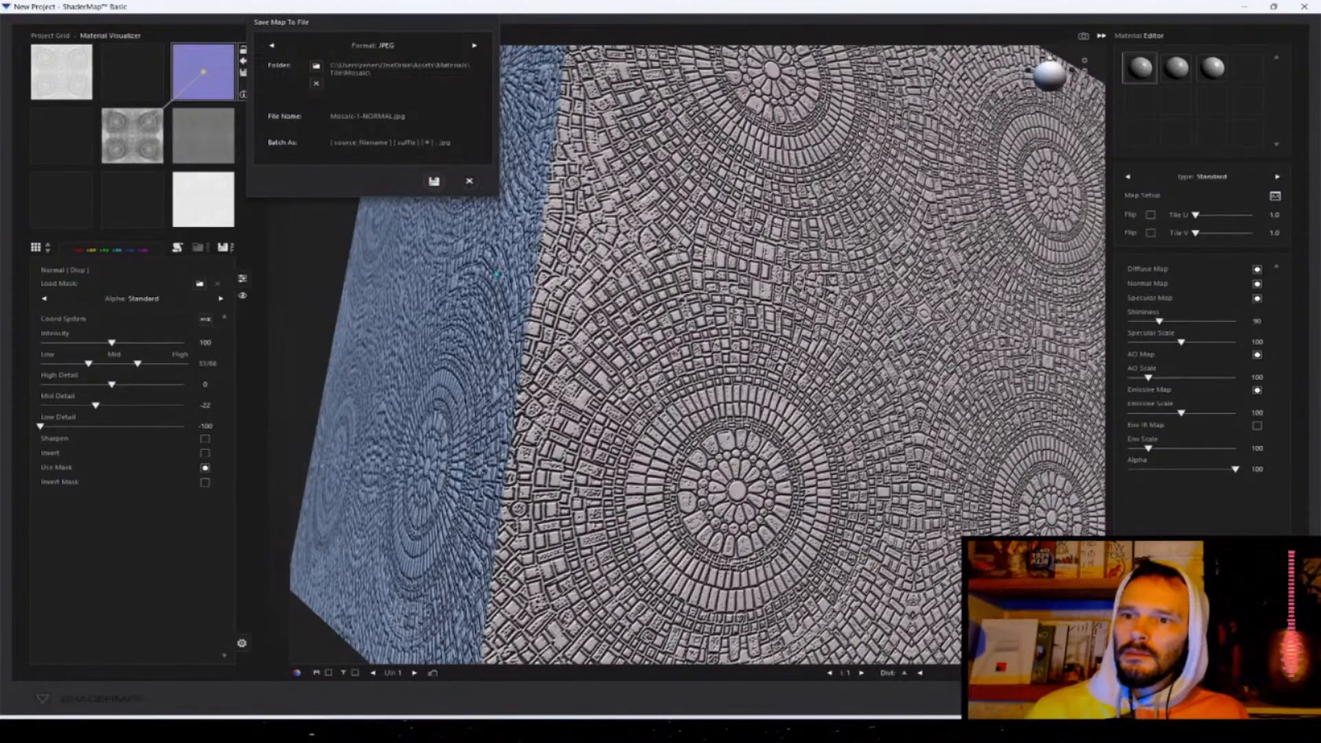
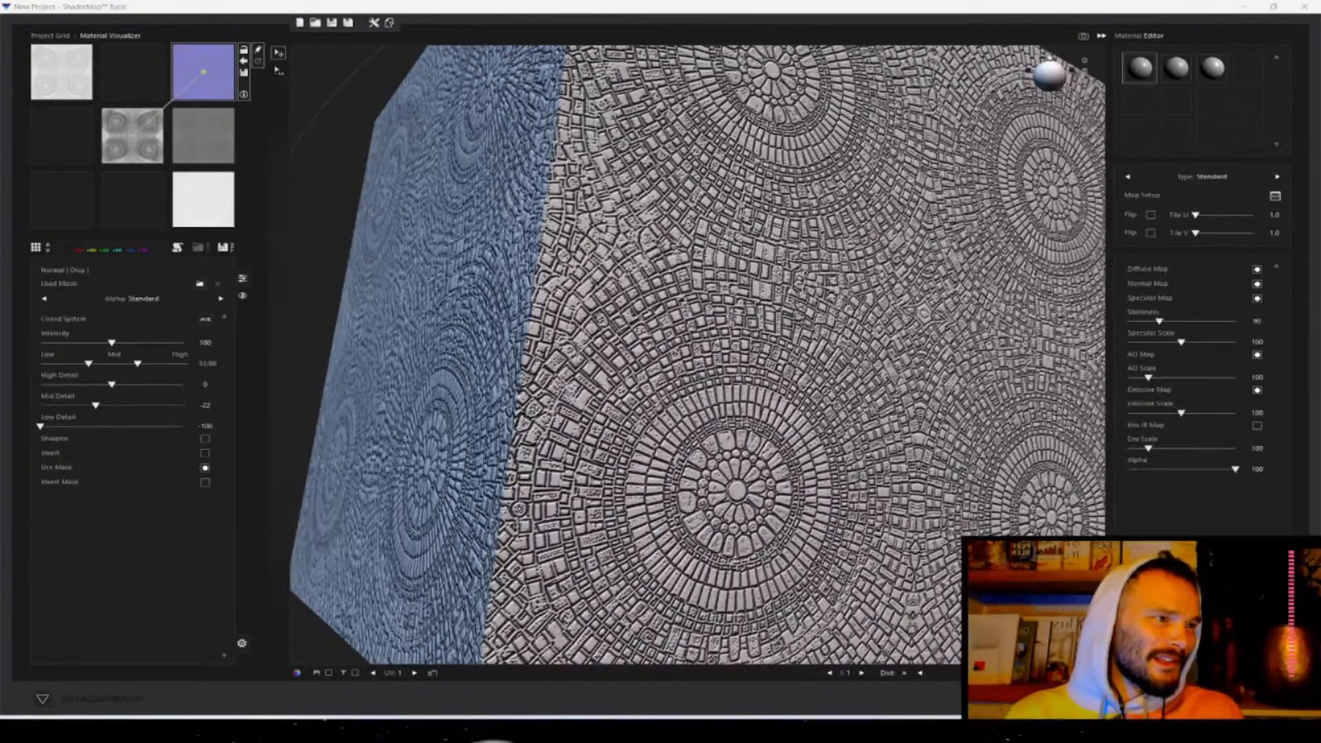
- Switch to Photoshop and bring up the Untitled-2 mosaic document
drag(1320, 155, 1320, 117)
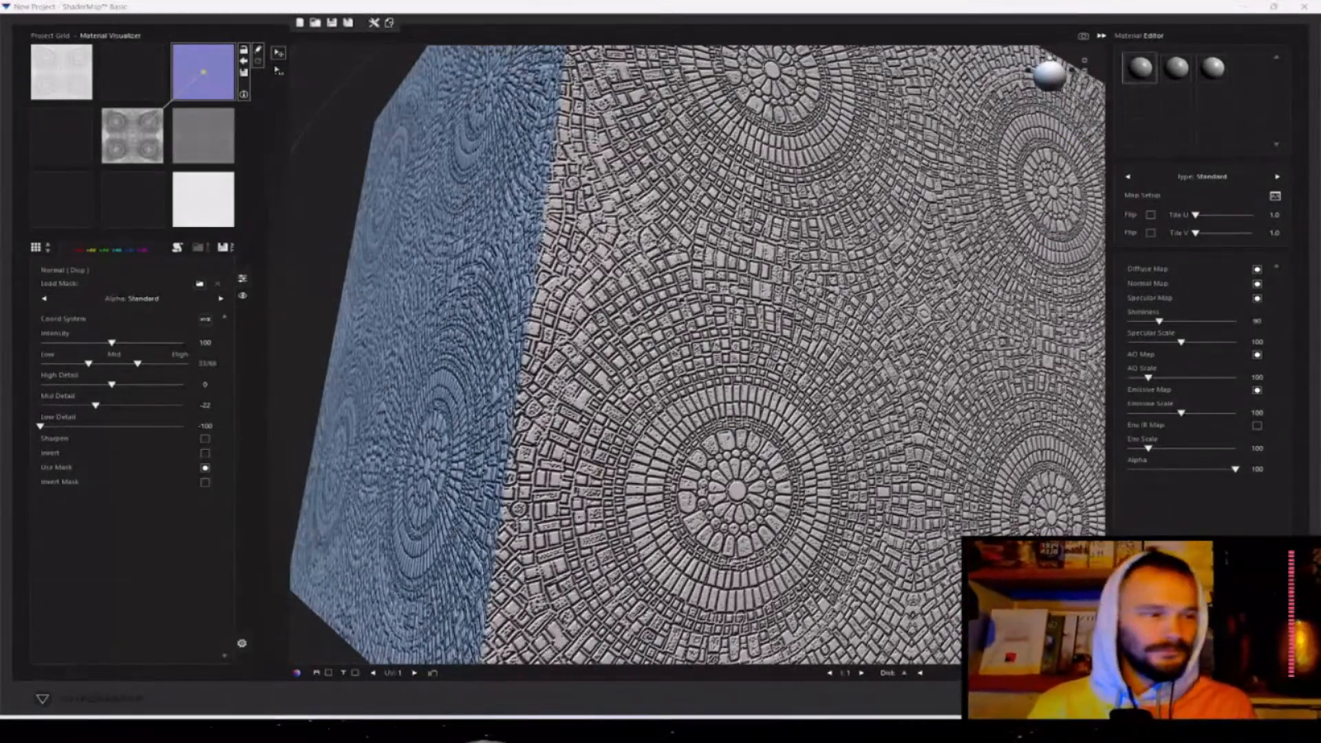
key(alt+Tab)
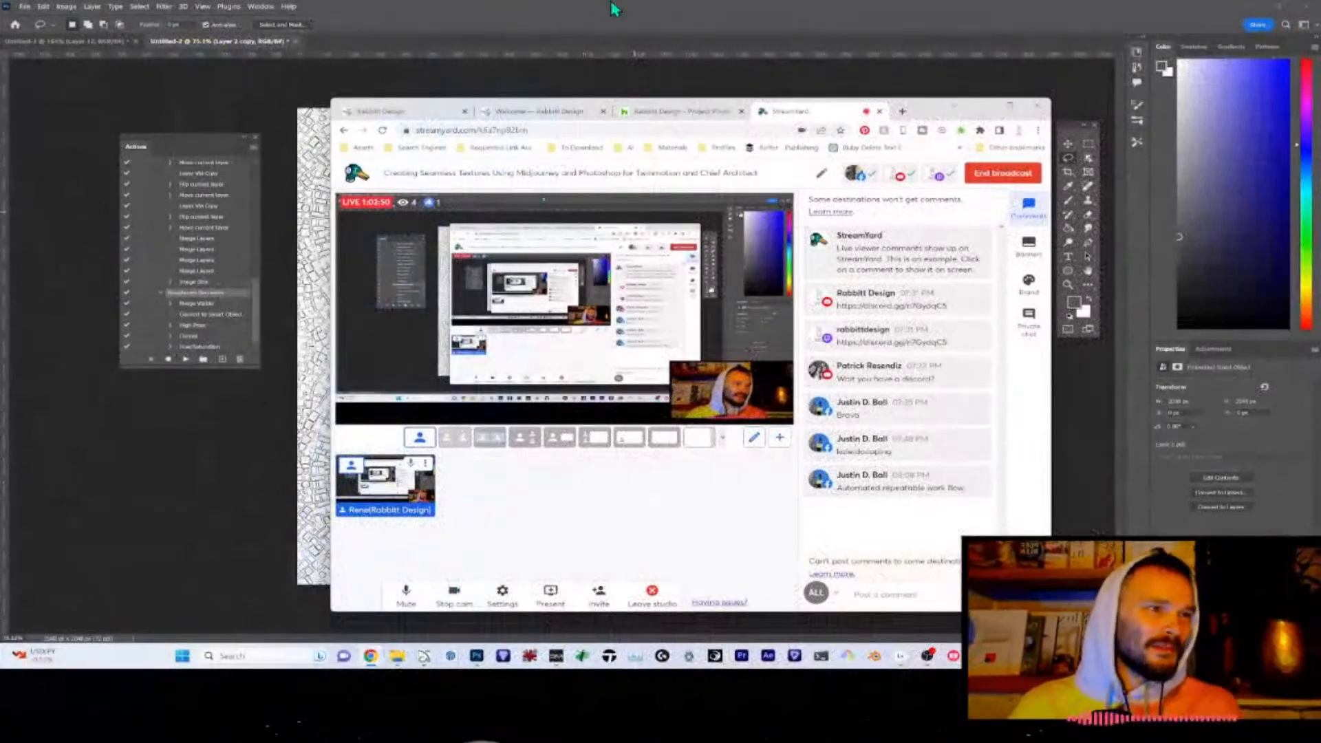
click(614, 7)
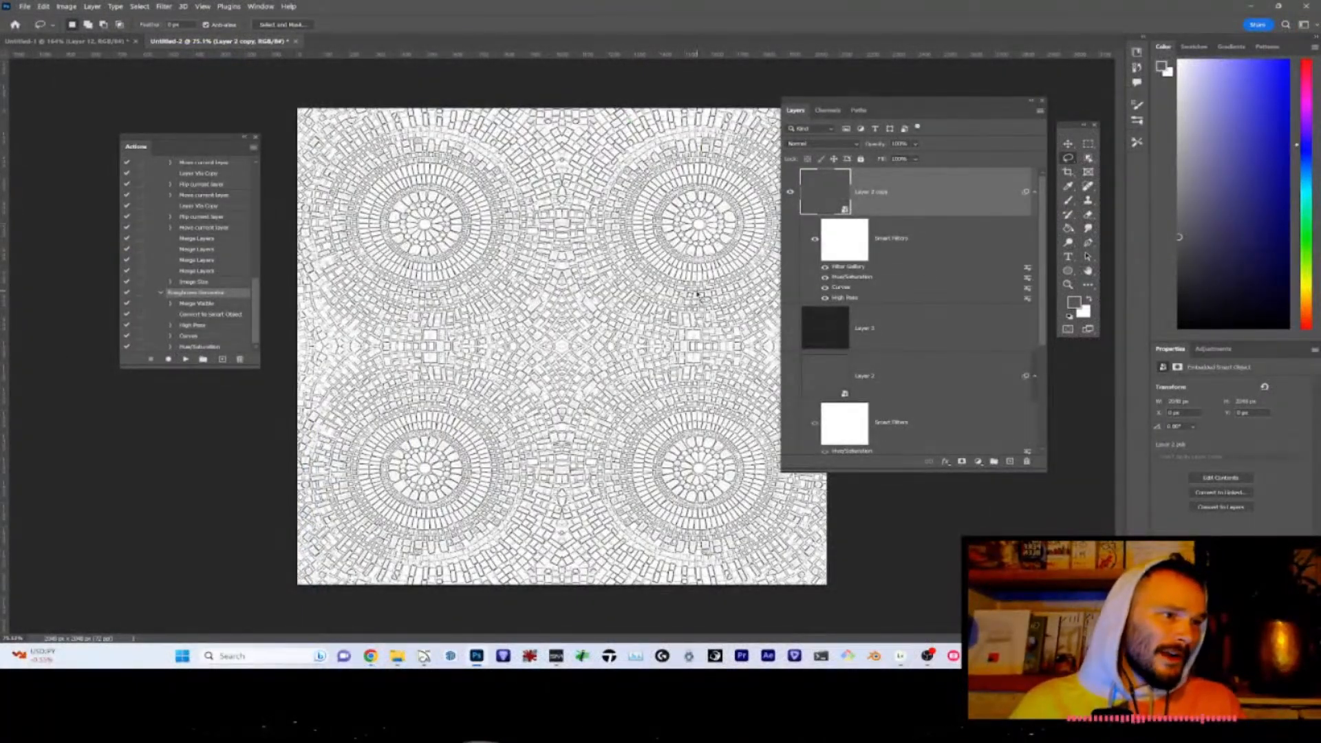
scroll(867, 315, down, 3)
scroll(867, 316, up, 3)
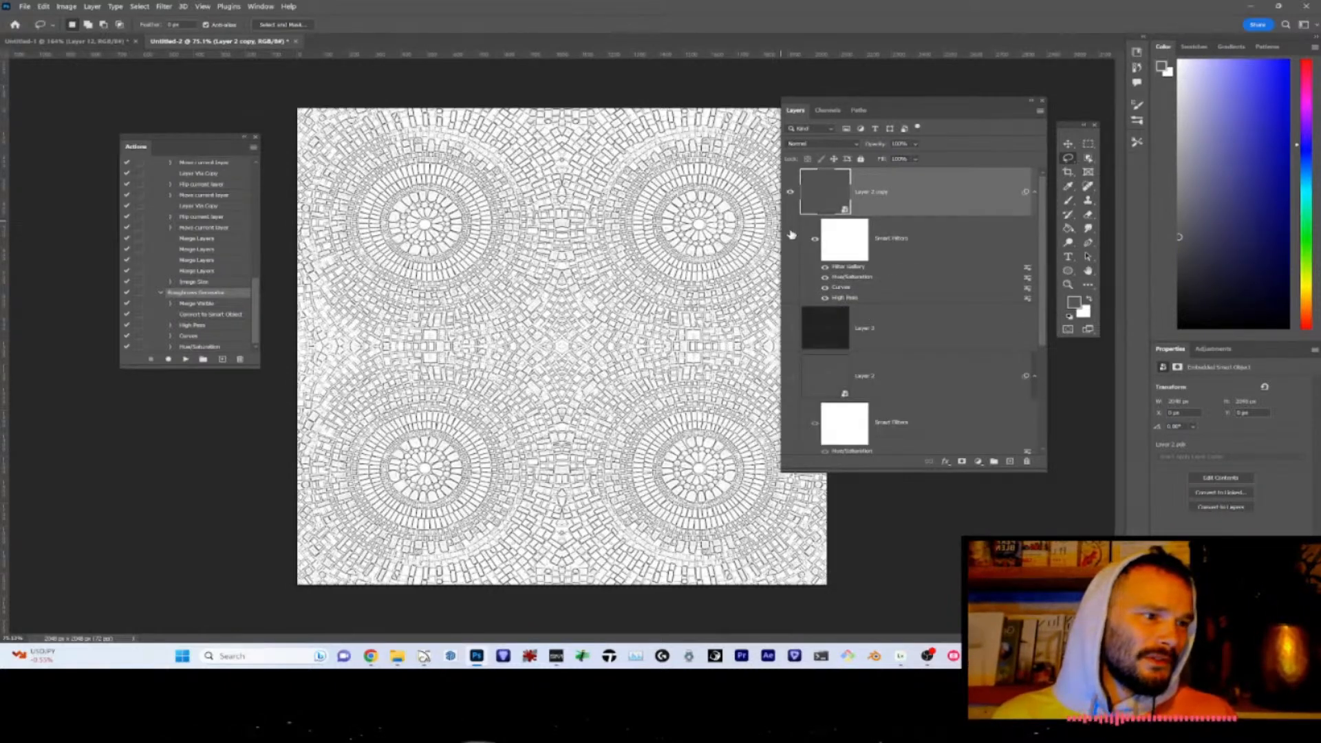
- Show Layer 3 and try the Multiply blend mode on Layer 2 copy above it
click(790, 329)
click(857, 150)
click(853, 154)
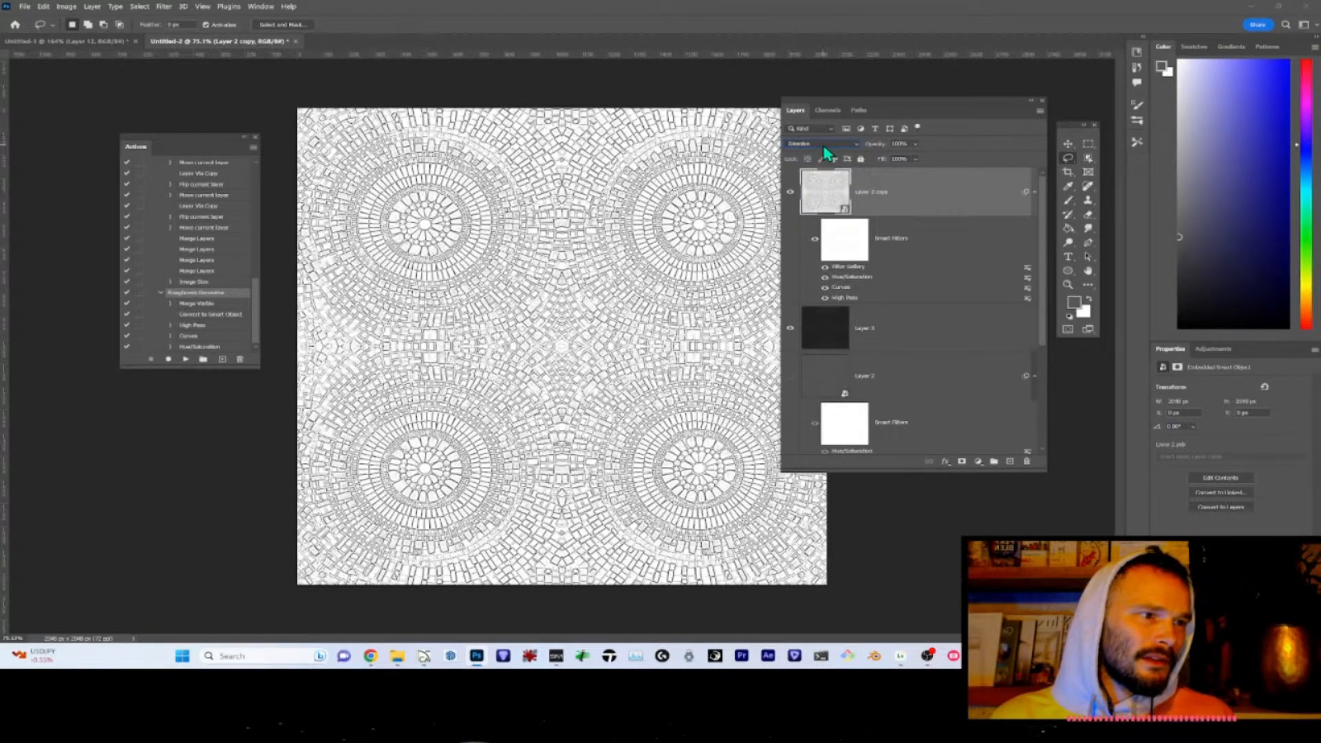
scroll(825, 152, down, 1)
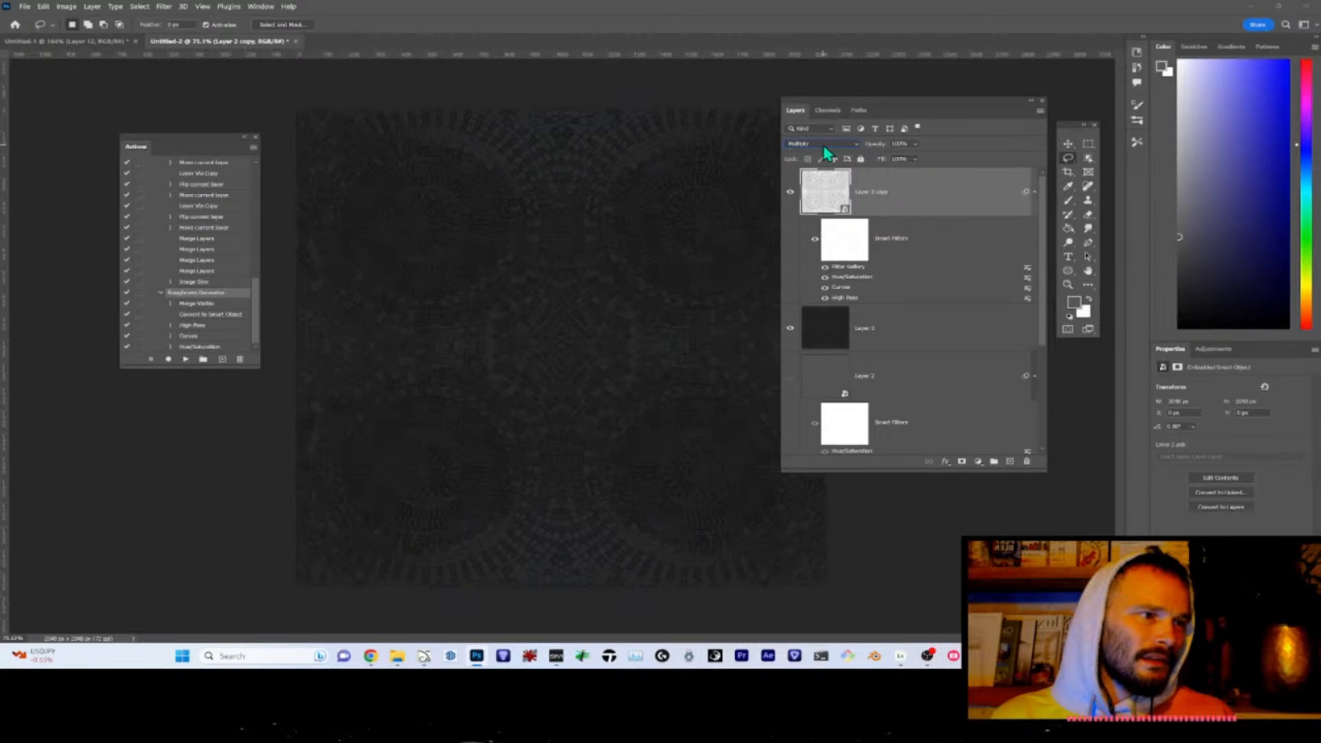
- Invert Layer 2 copy and set its blend mode to Lighten over Layer 3
key(ctrl+i)
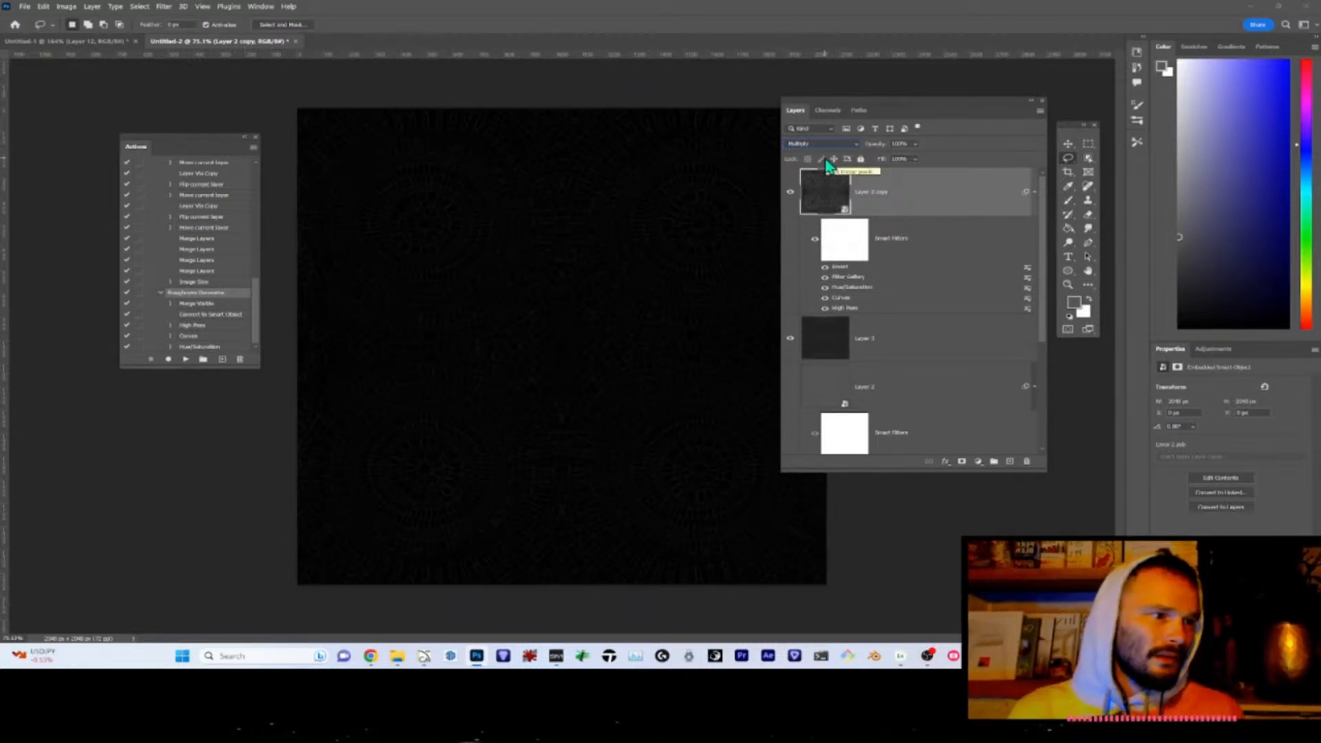
scroll(825, 150, down, 2)
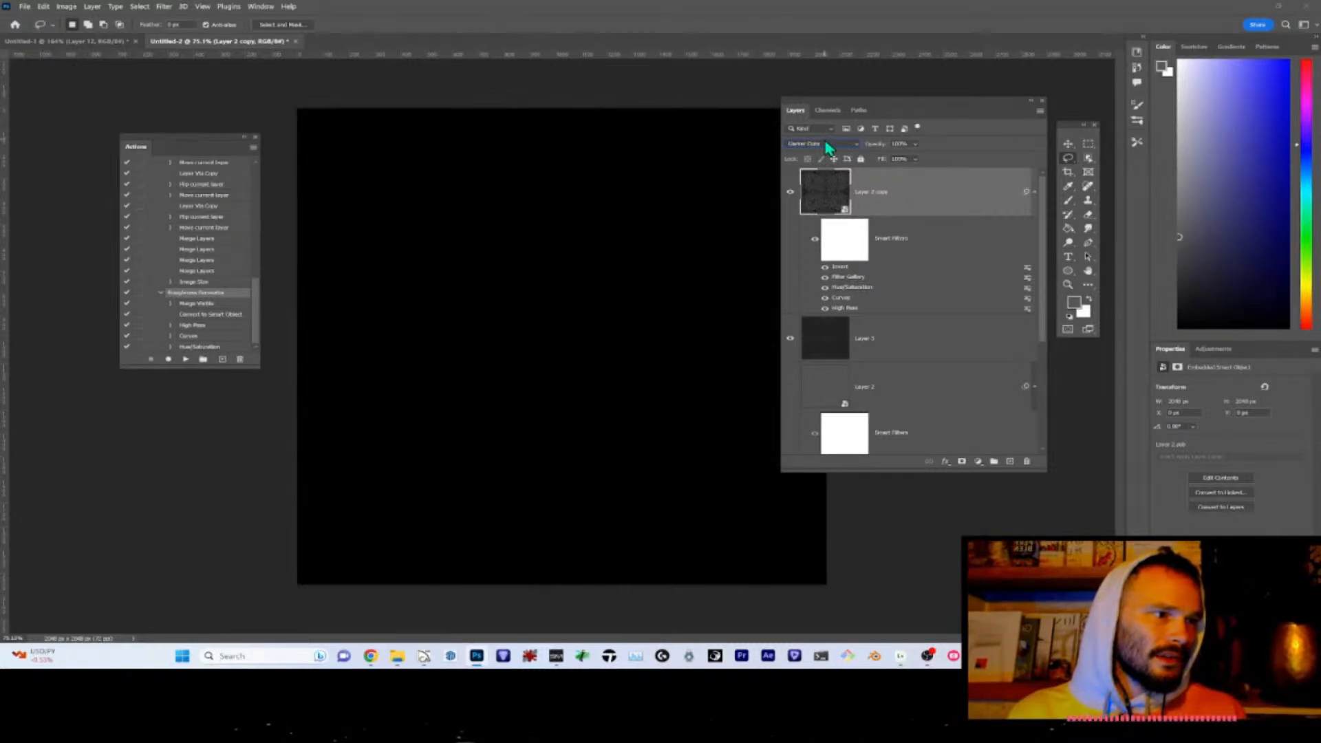
scroll(826, 147, down, 2)
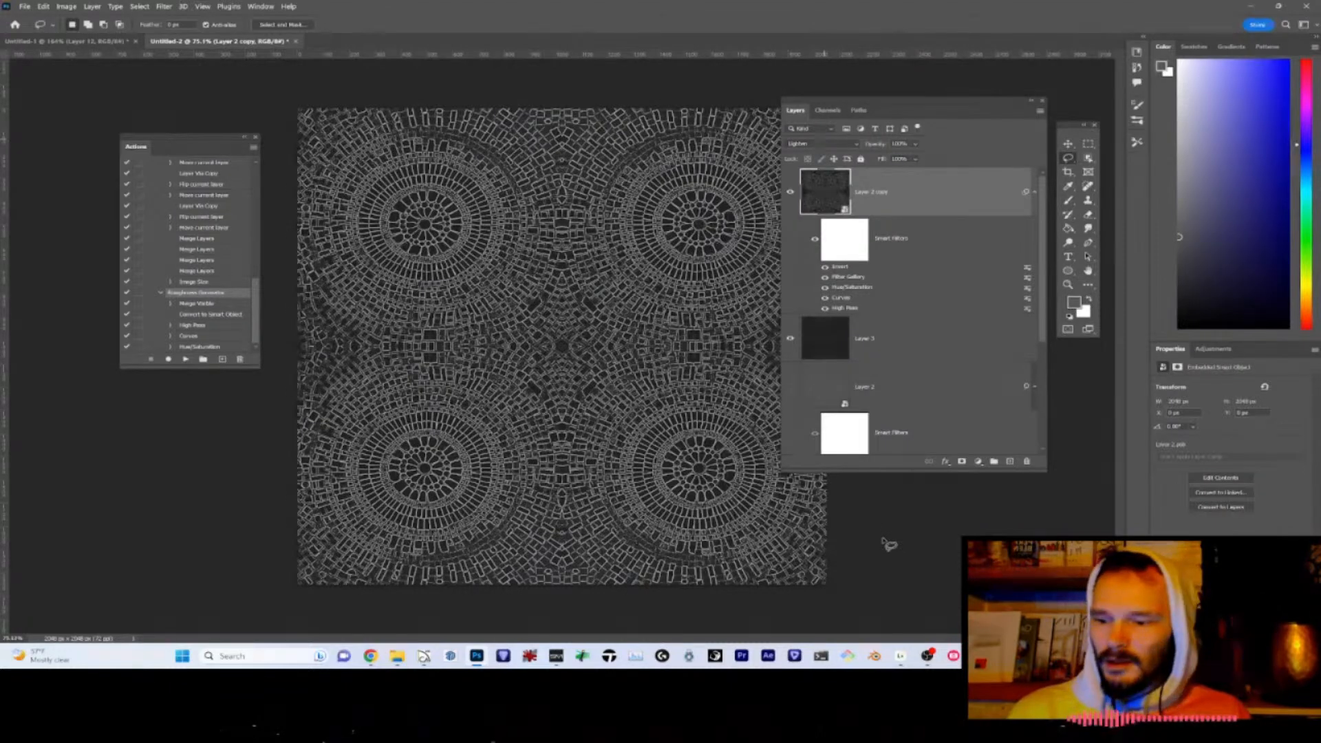
- Export the mosaic document as a JPG named Mosaic-1-Roughness-2 in the Mosaic folder
key(ctrl+alt+shift+w)
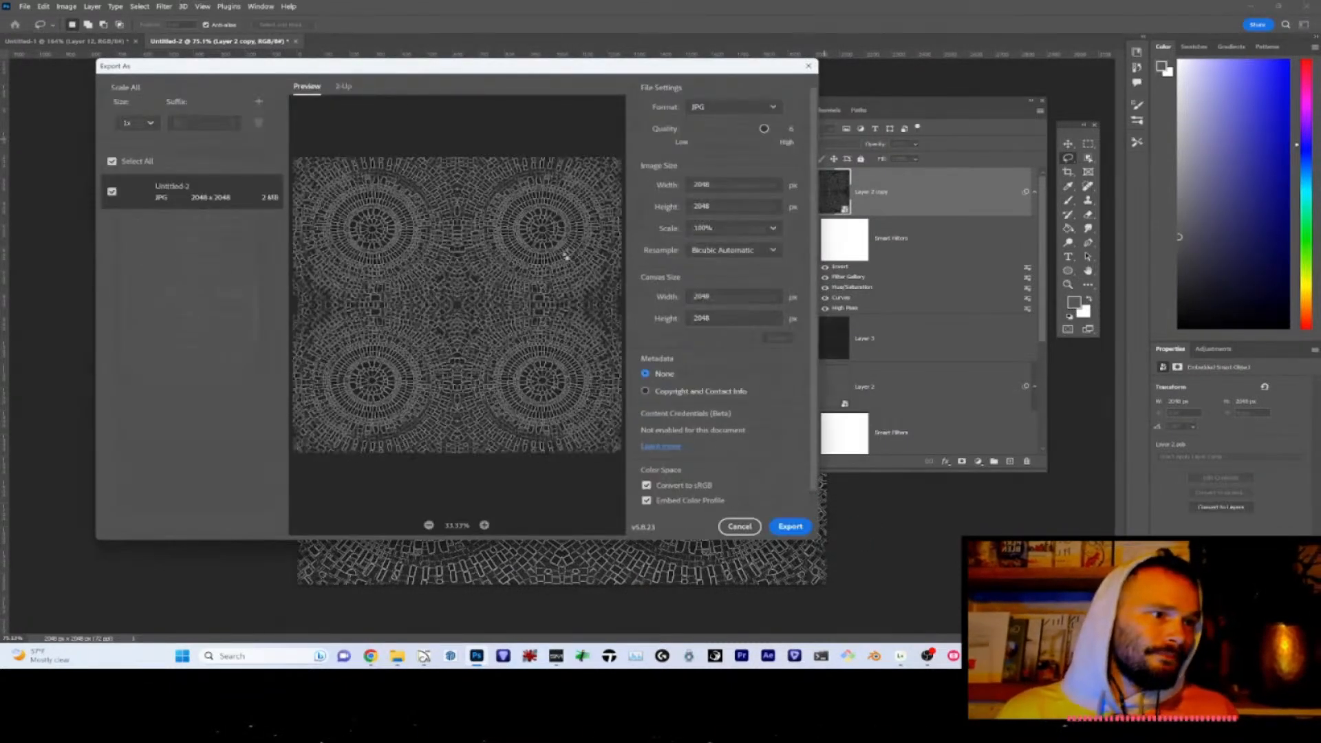
click(792, 525)
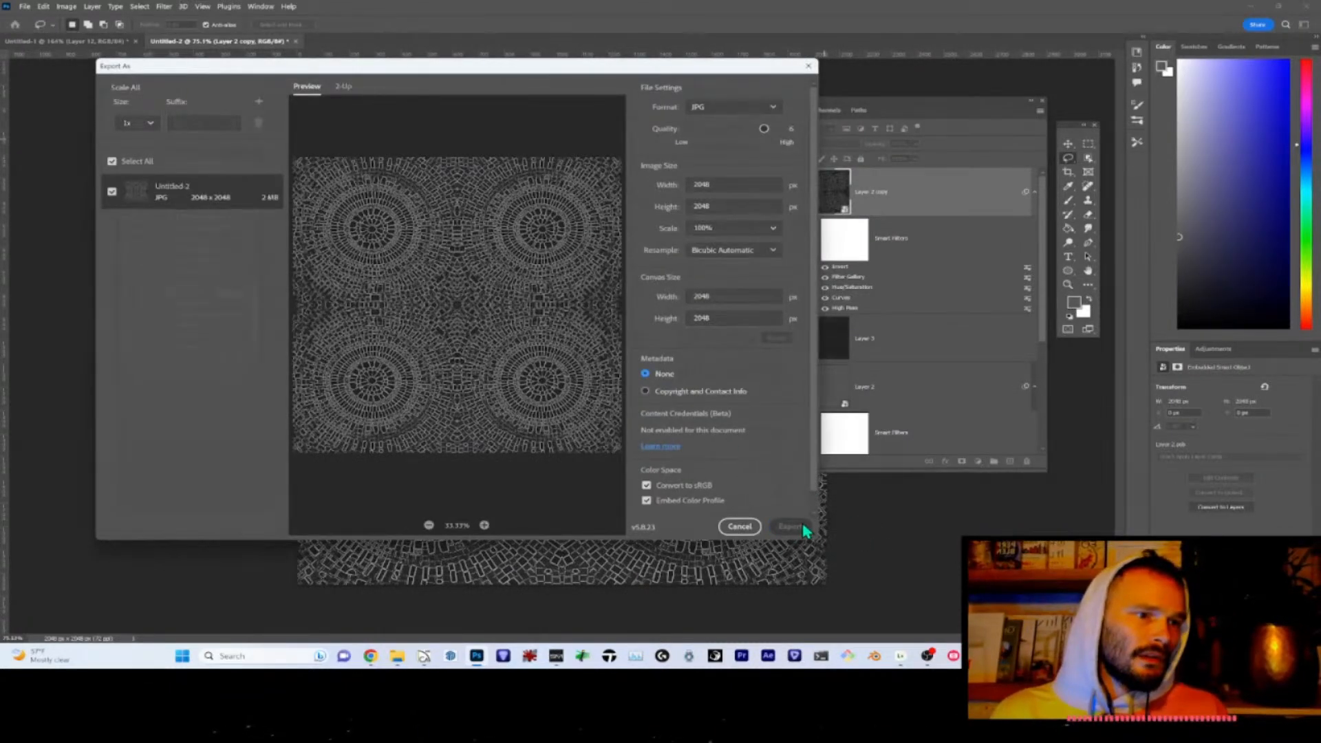
click(559, 181)
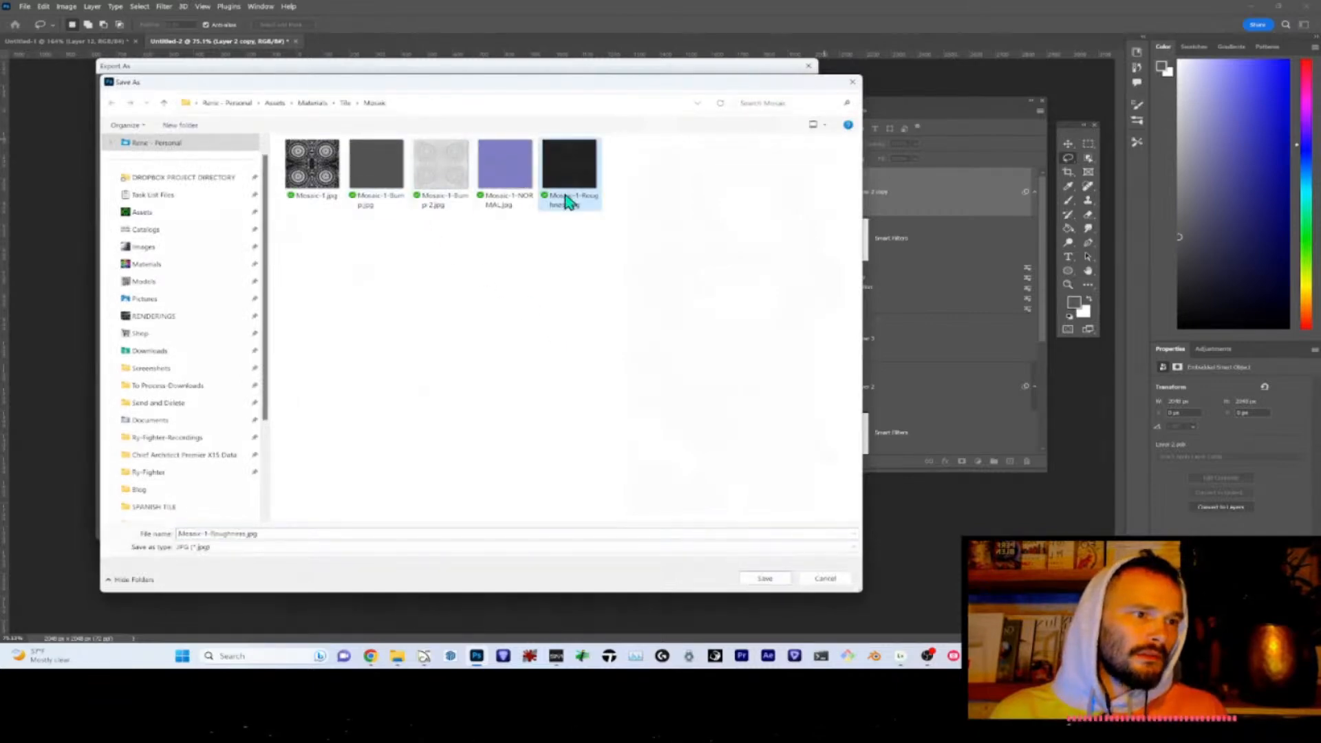
click(229, 534)
click(245, 534)
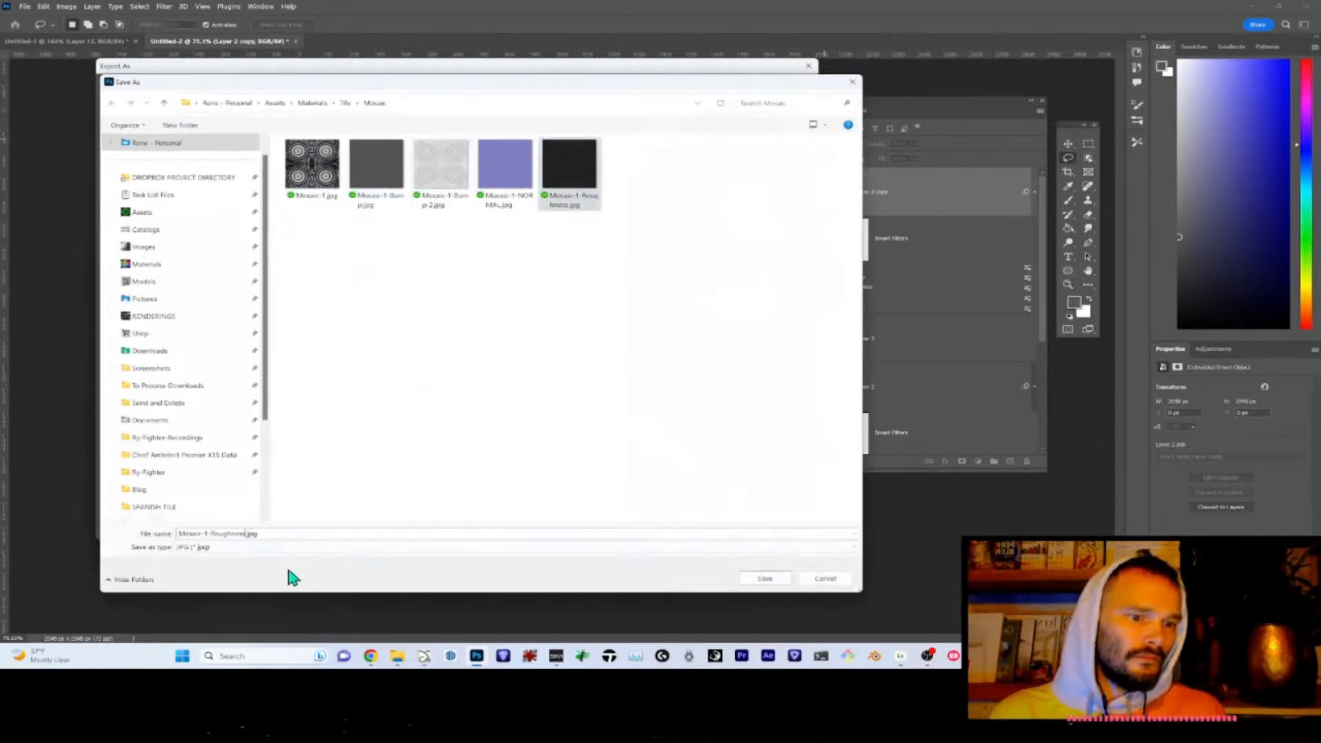
text(-2)
key(Return)
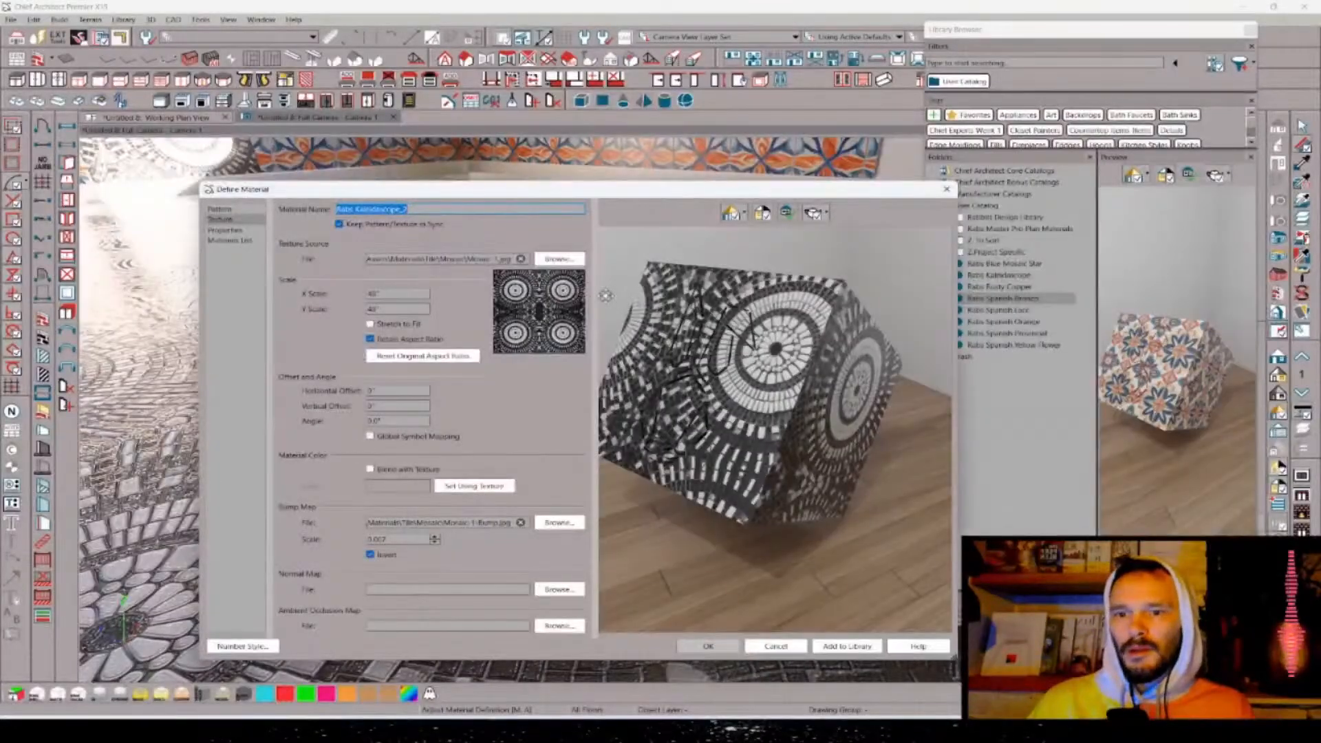
- Switch to Chief Architect and try replacing the mosaic material's bump map with Mosaic-1-NORMAL.jpg as its normal map
click(559, 522)
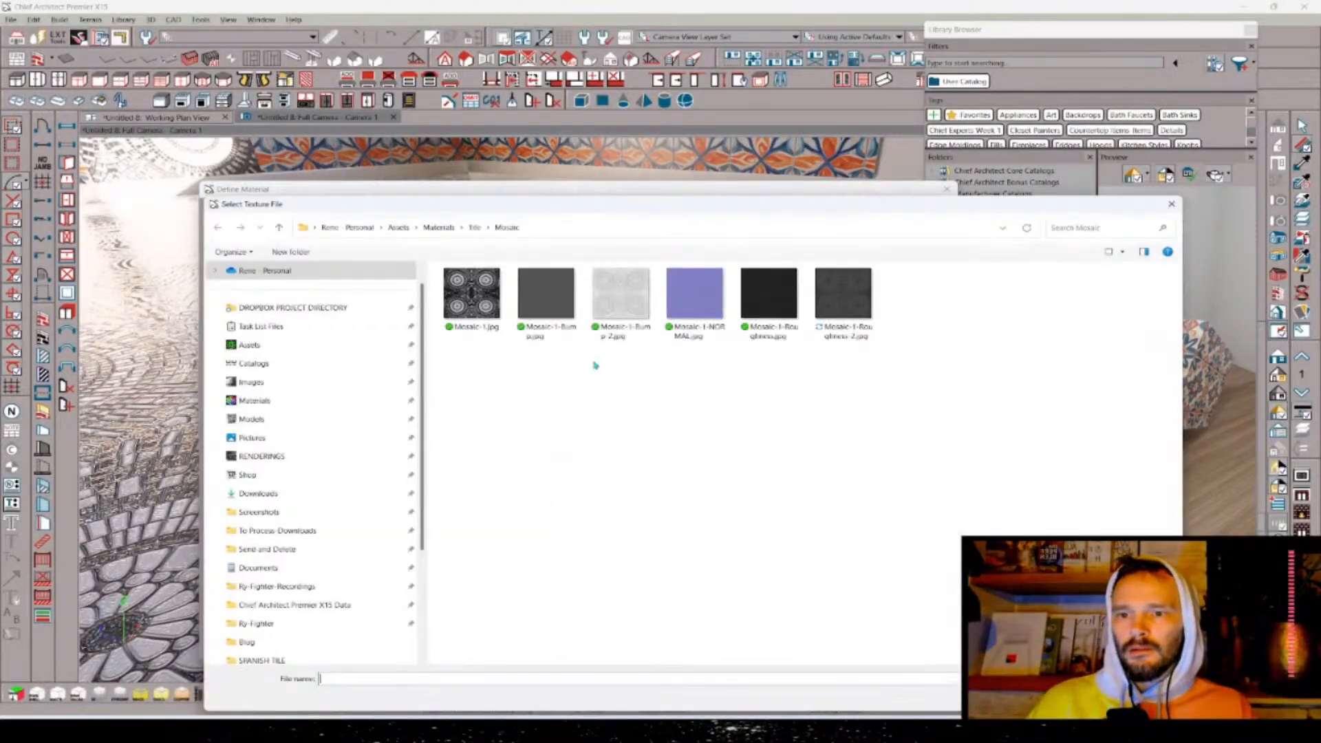
double_click(619, 292)
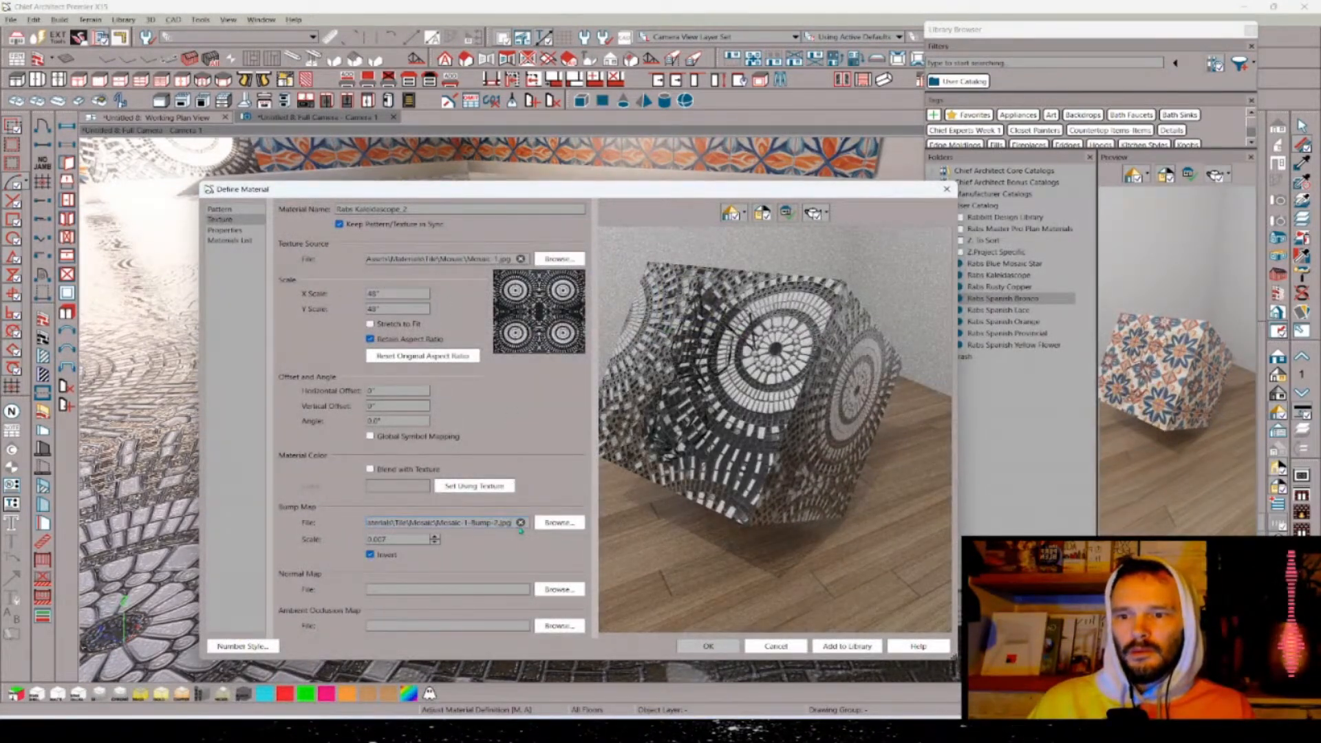
click(521, 523)
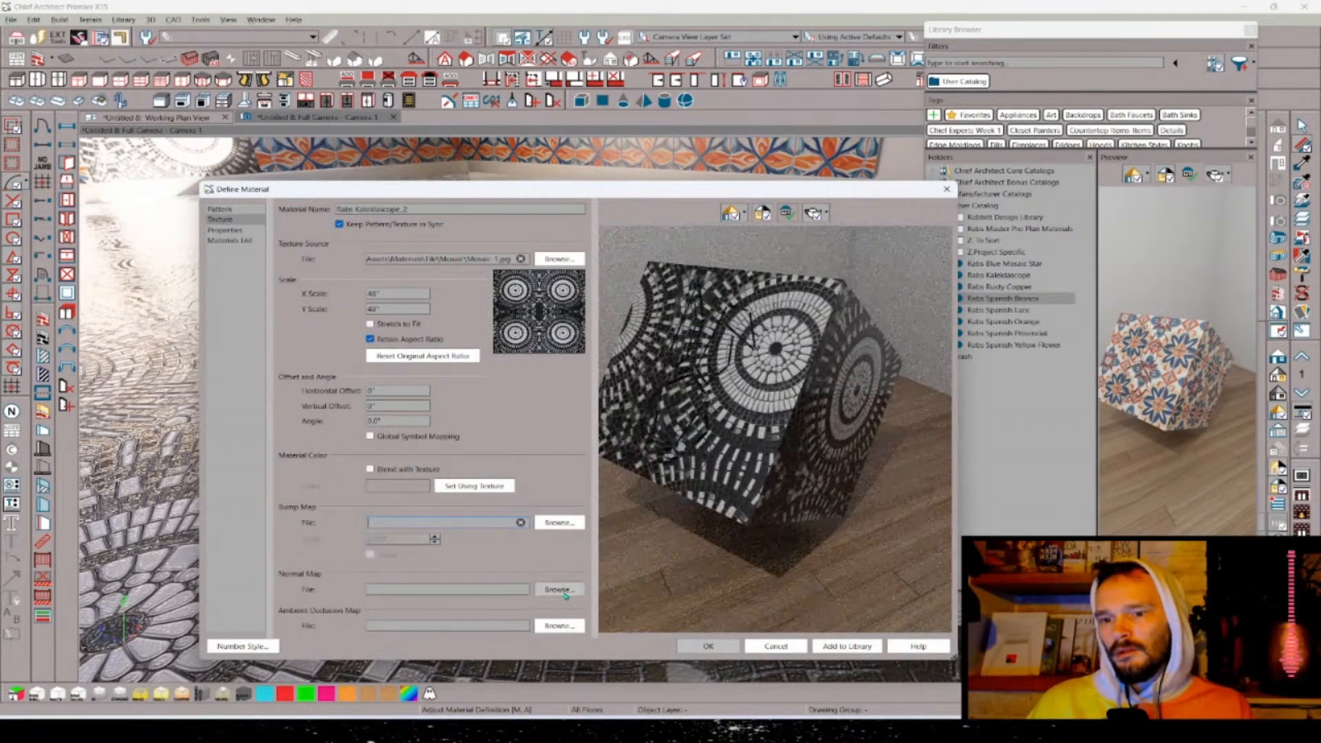
click(568, 587)
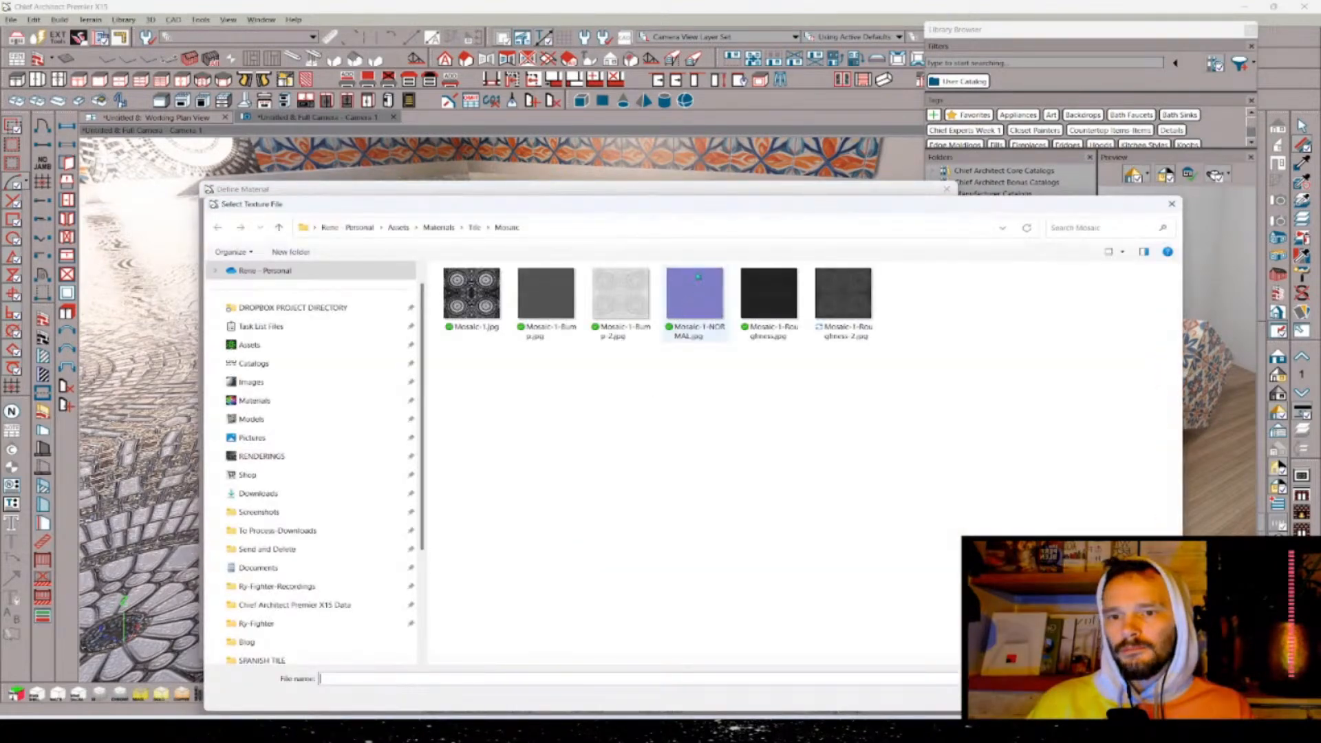
double_click(696, 294)
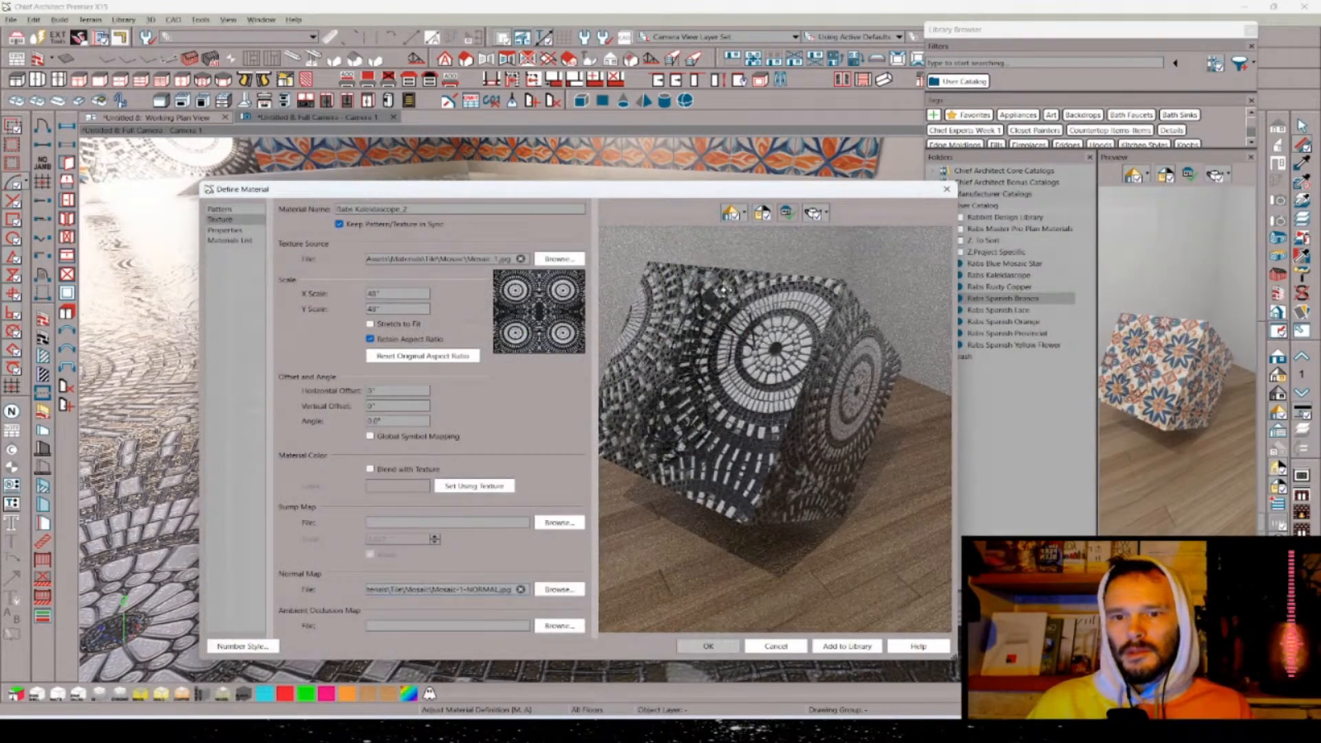
- Set the mosaic material's roughness map to Mosaic-1-Roughness-2.jpg and apply the material changes
click(225, 230)
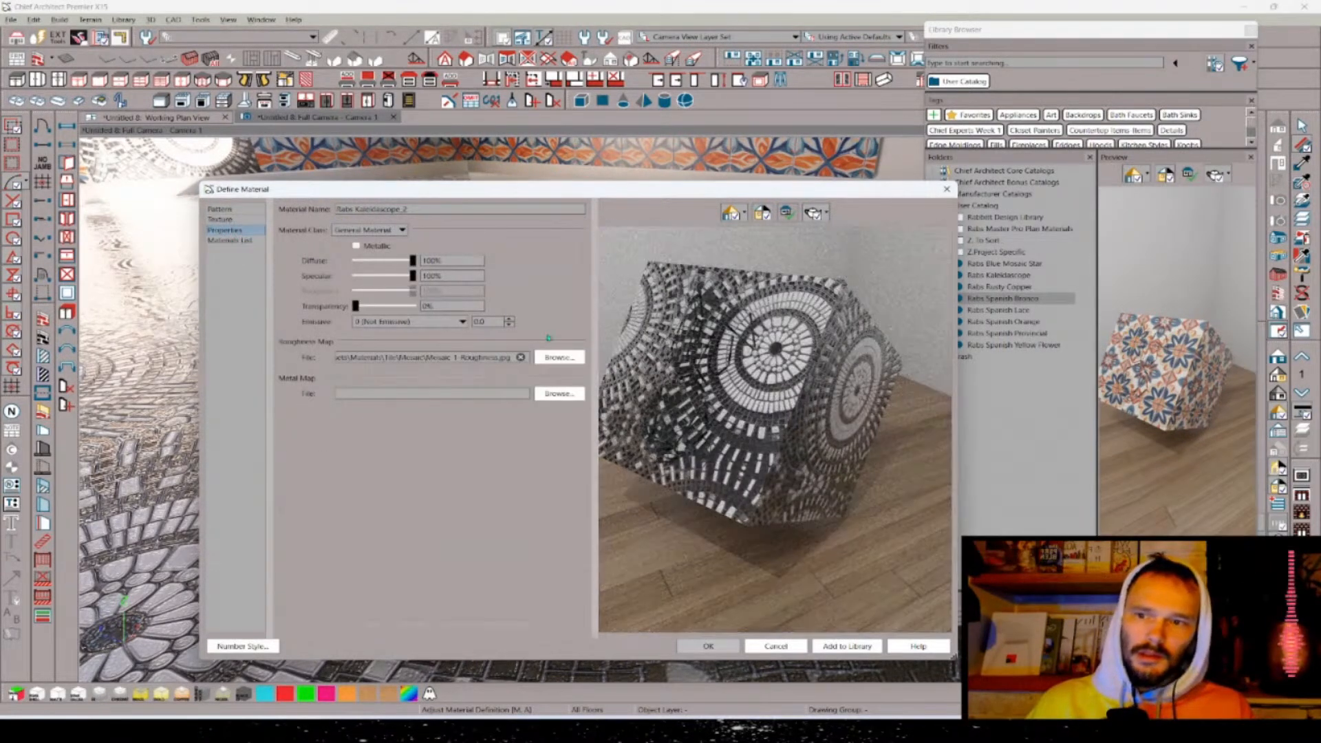
click(558, 357)
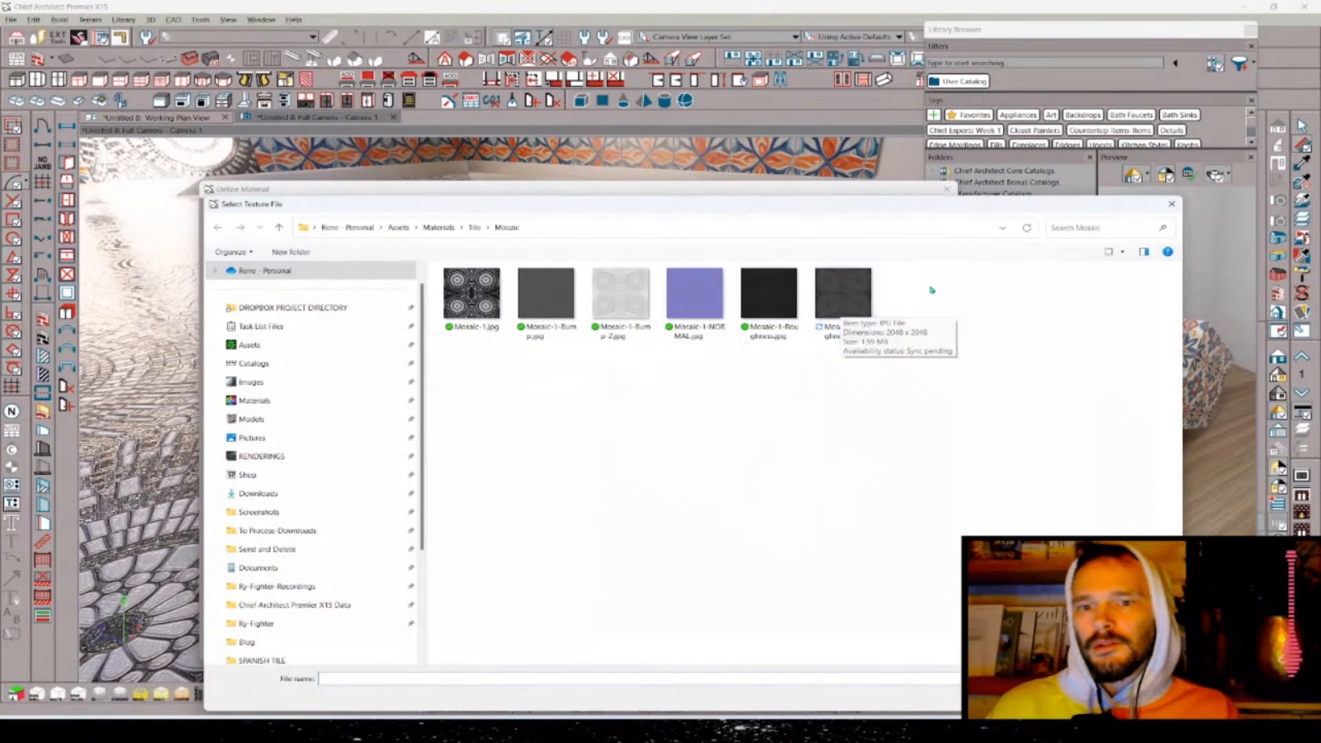
double_click(842, 293)
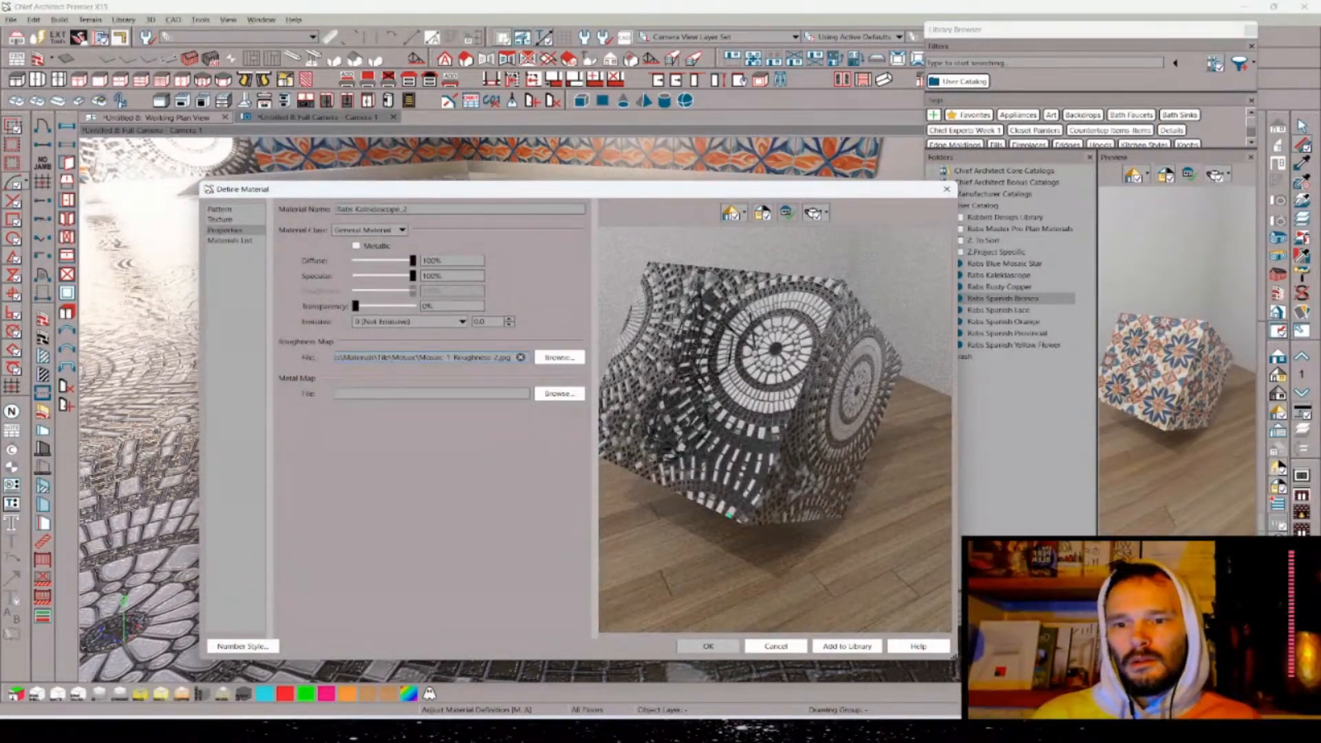
click(708, 646)
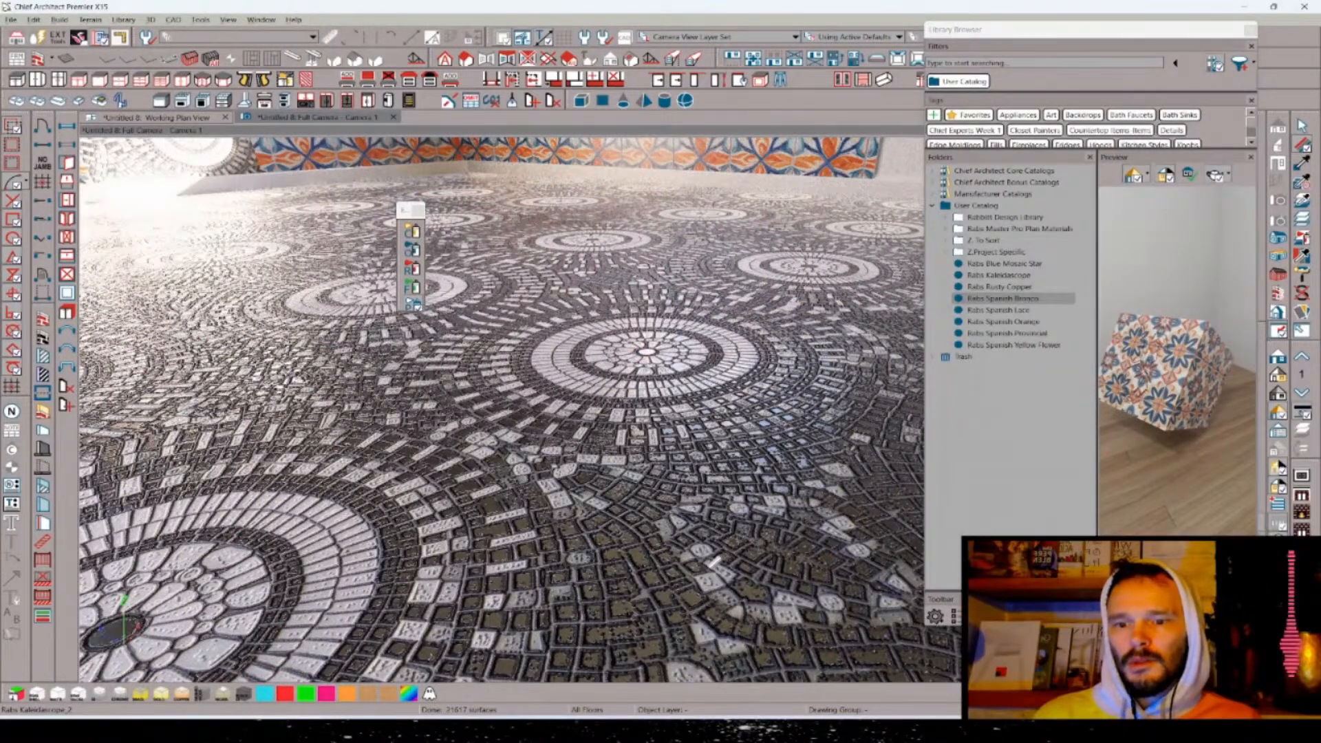
- Inspect the mosaic on the floor and wall, and assign Mosaic-1-Bump-2.jpg as the material's bump map
mouse_move(720, 375)
mouse_down()
mouse_move(640, 383)
mouse_move(720, 375)
mouse_up()
scroll(640, 383, down, 5)
scroll(720, 375, down, 5)
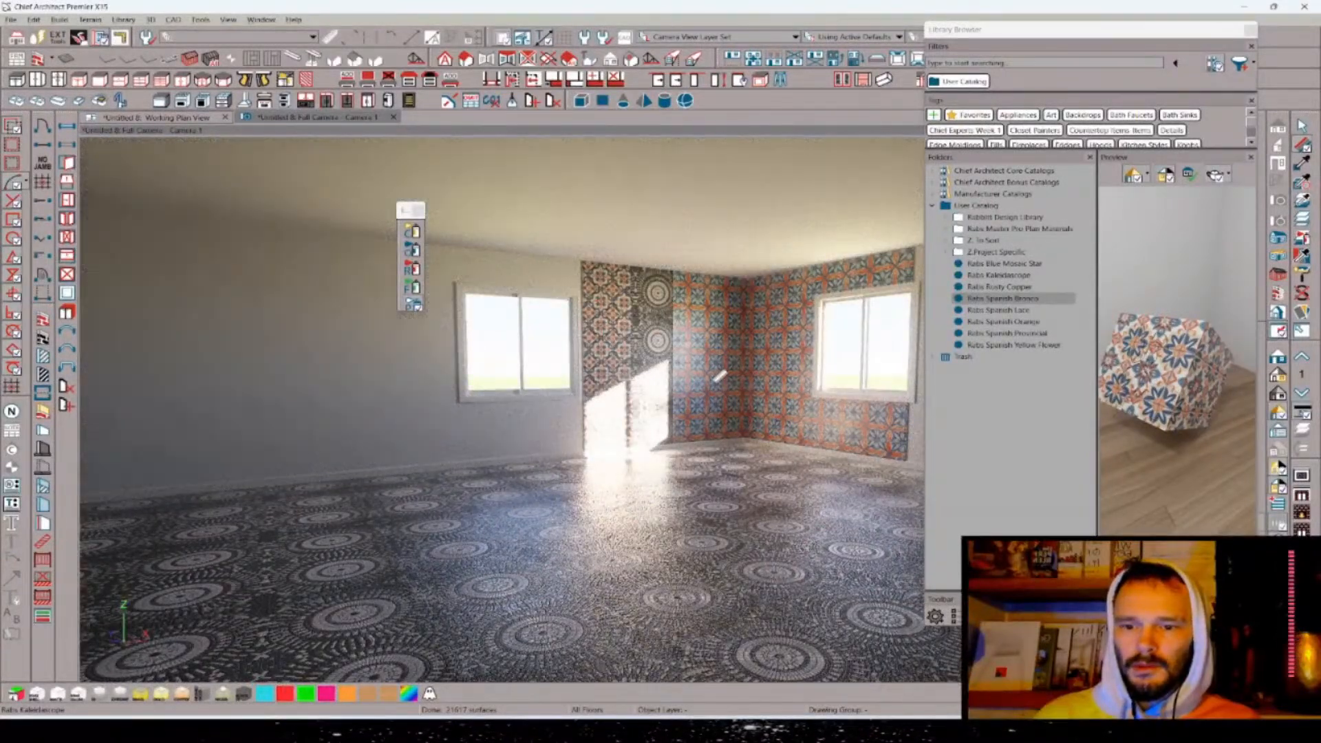
scroll(716, 371, up, 6)
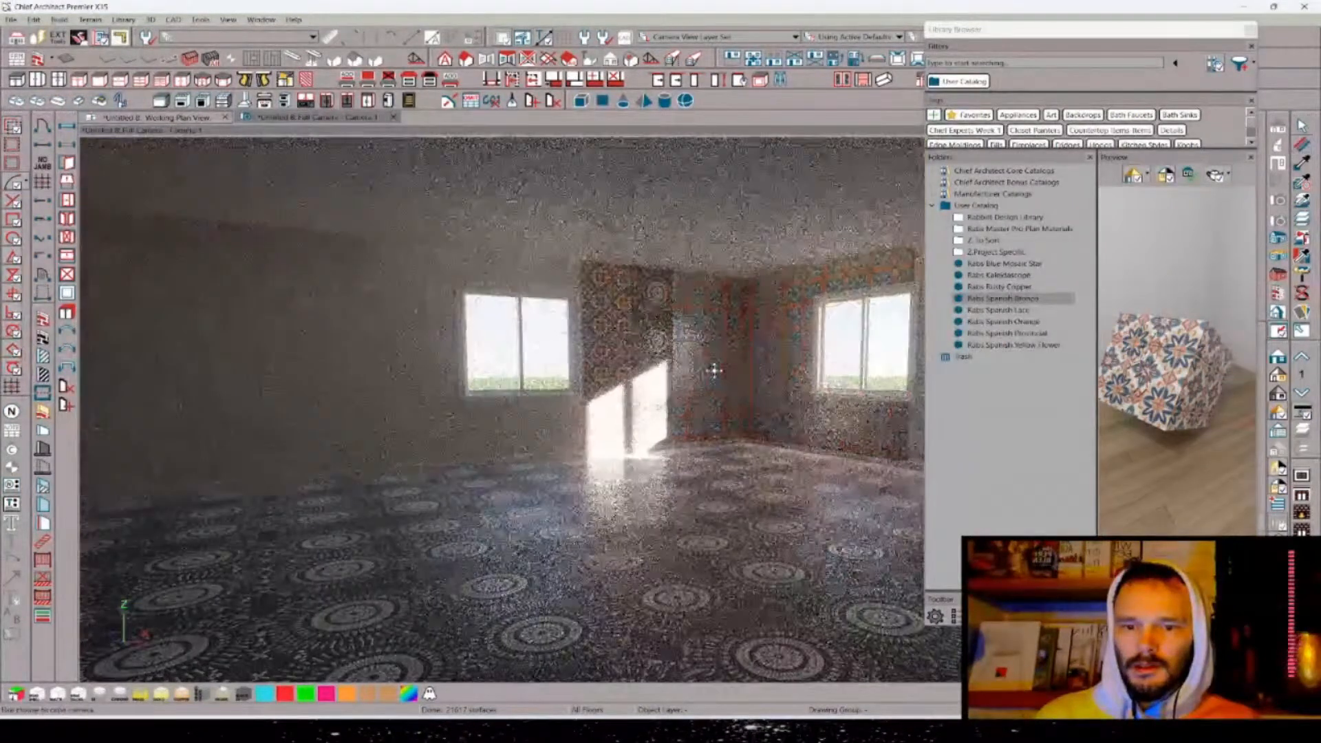
scroll(713, 371, up, 2)
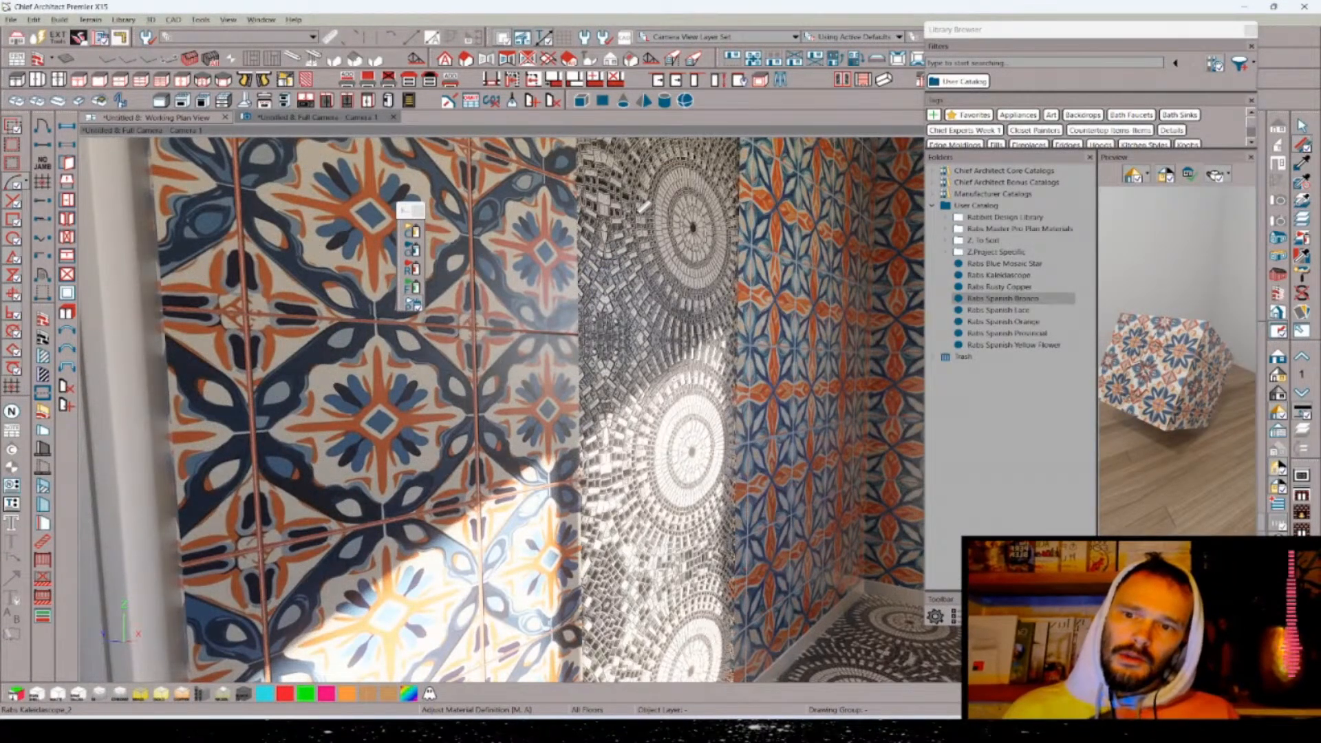
click(642, 205)
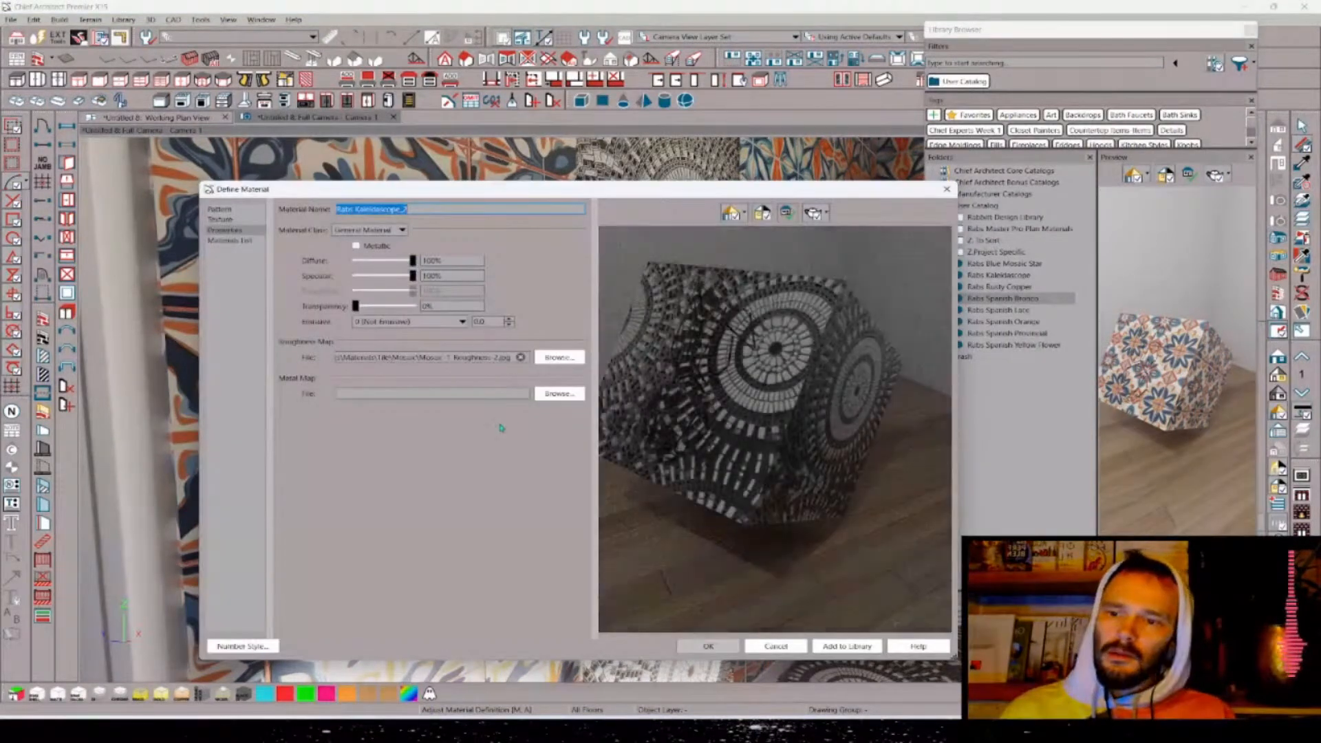
click(233, 220)
click(560, 524)
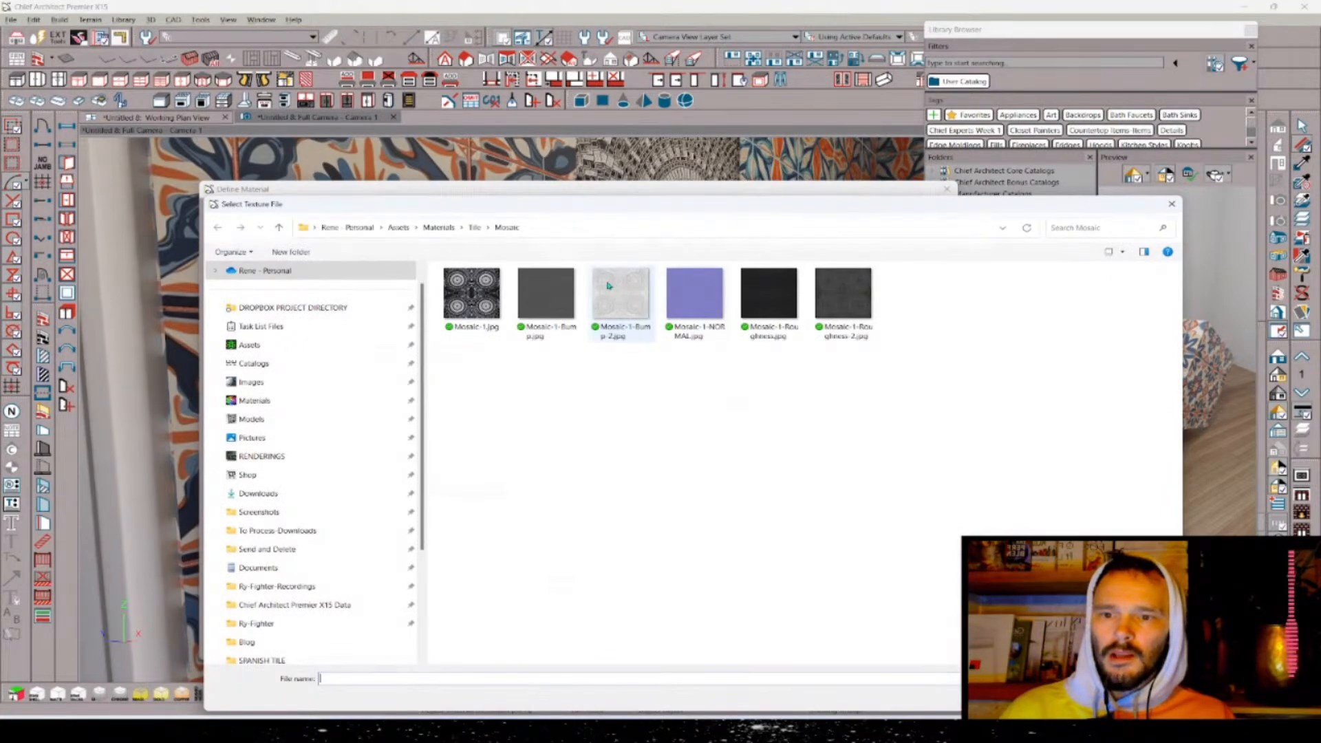
key(Escape)
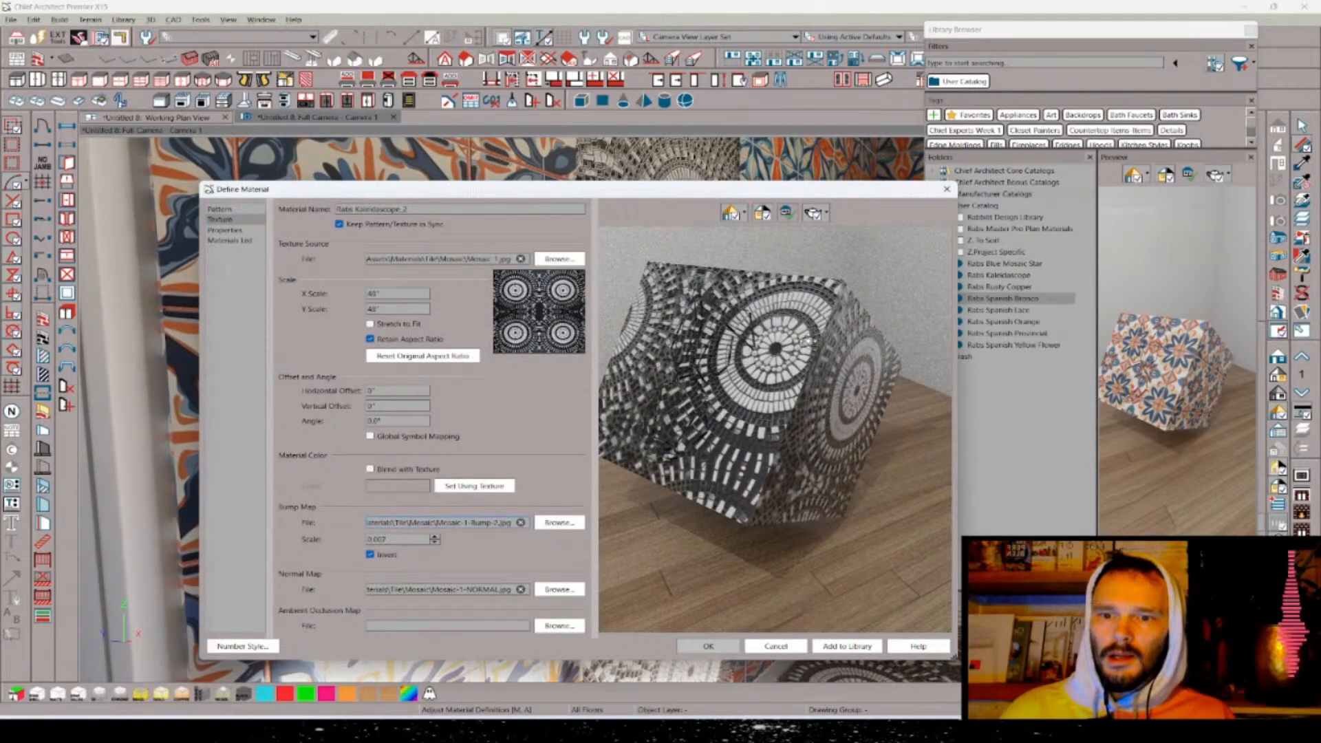
- Remove the mosaic material's normal map and apply the bump map at a scale of 0.004 with Invert off
scroll(803, 342, up, 8)
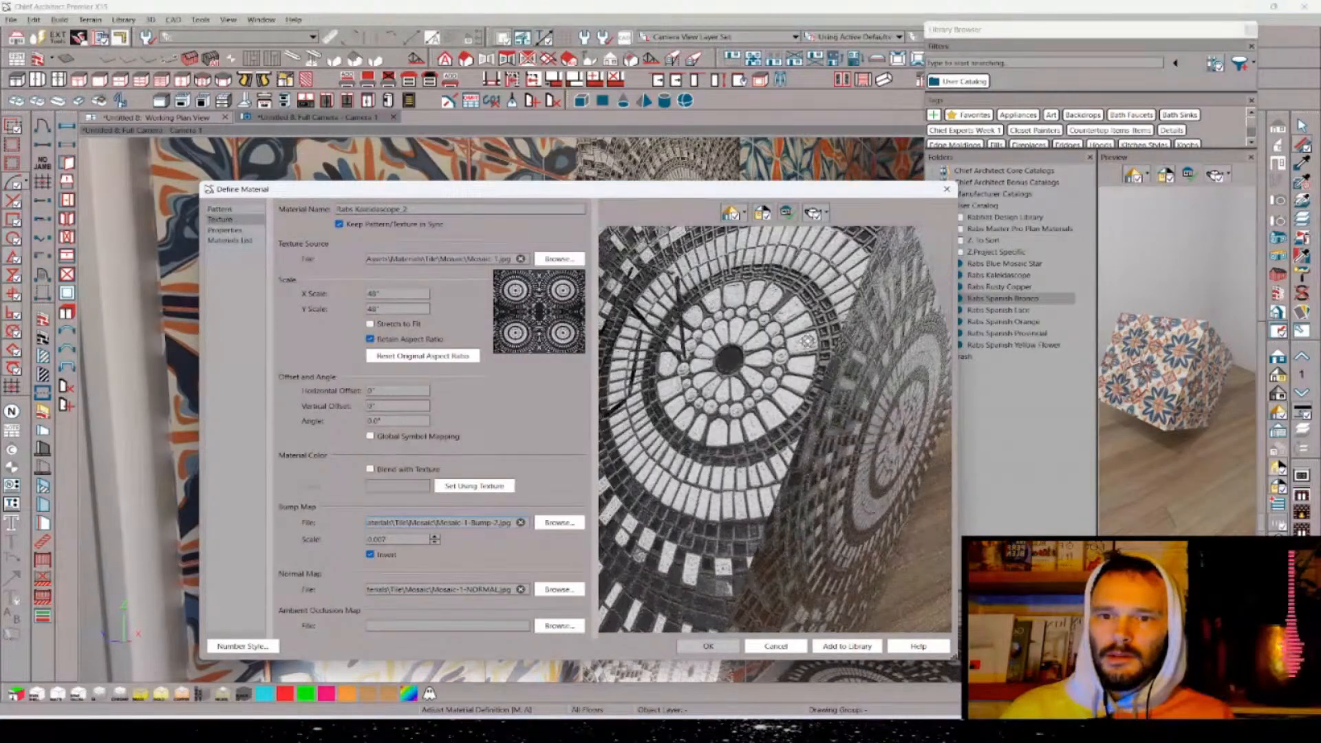
scroll(804, 342, down, 5)
scroll(804, 342, up, 5)
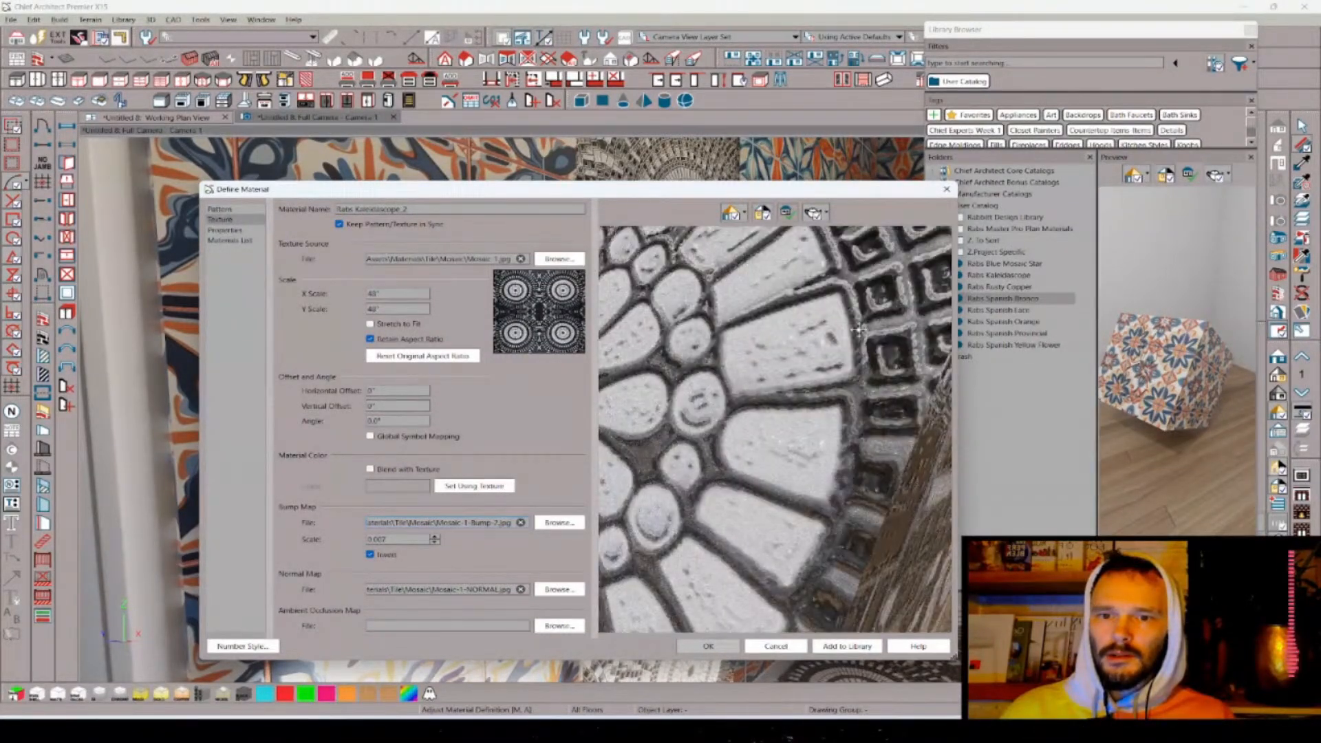
click(435, 543)
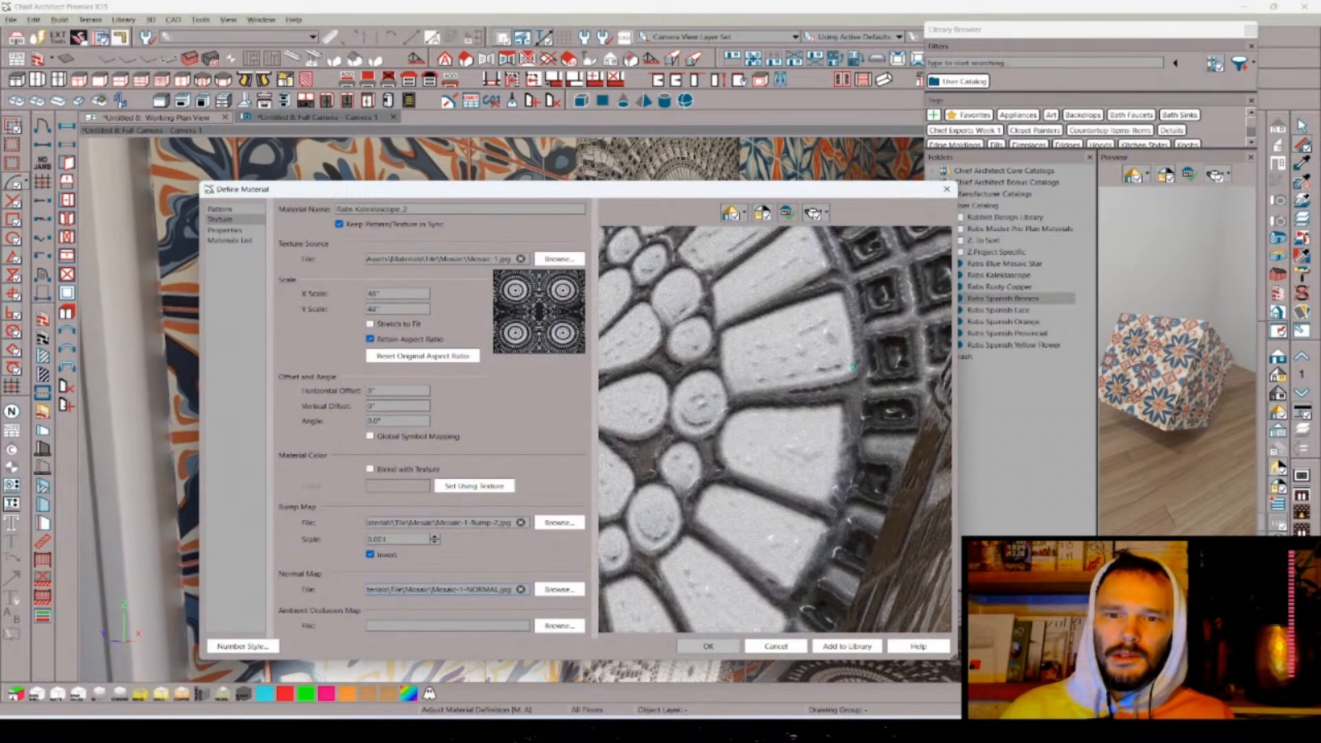
click(521, 589)
scroll(811, 424, down, 3)
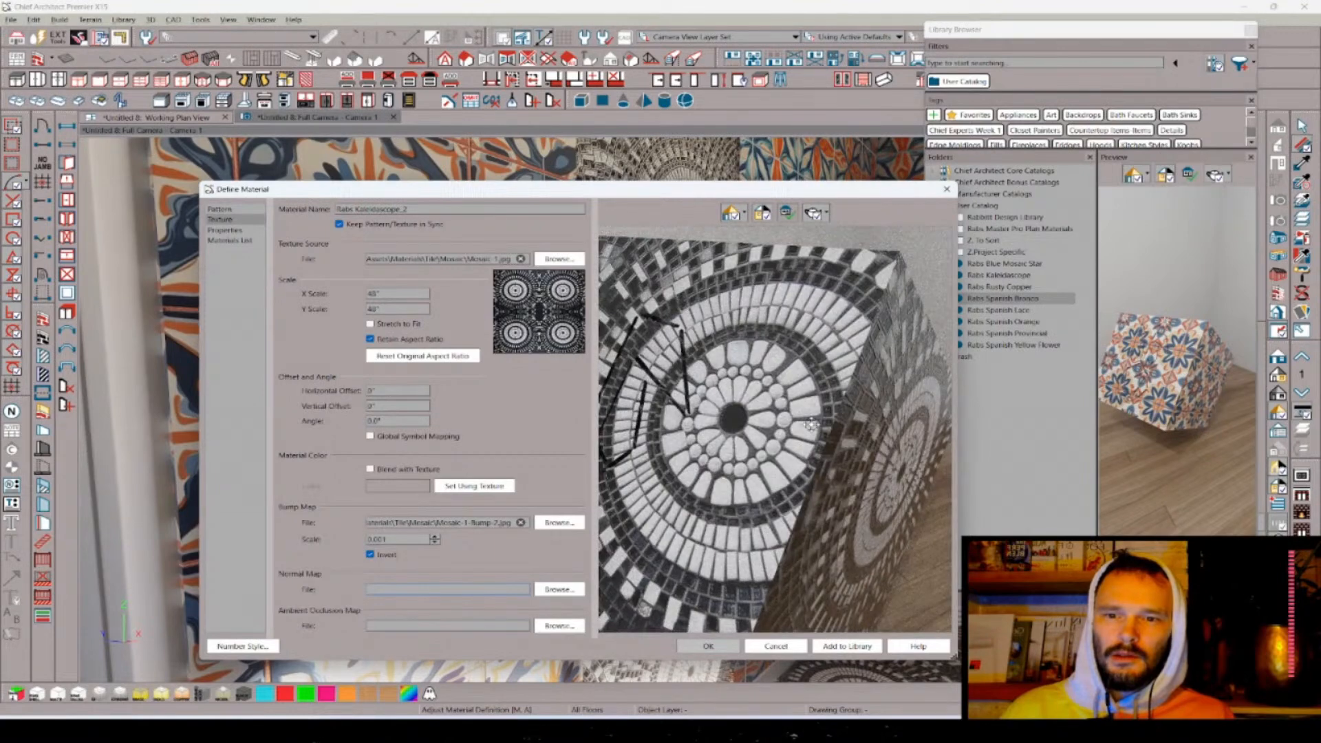
click(371, 554)
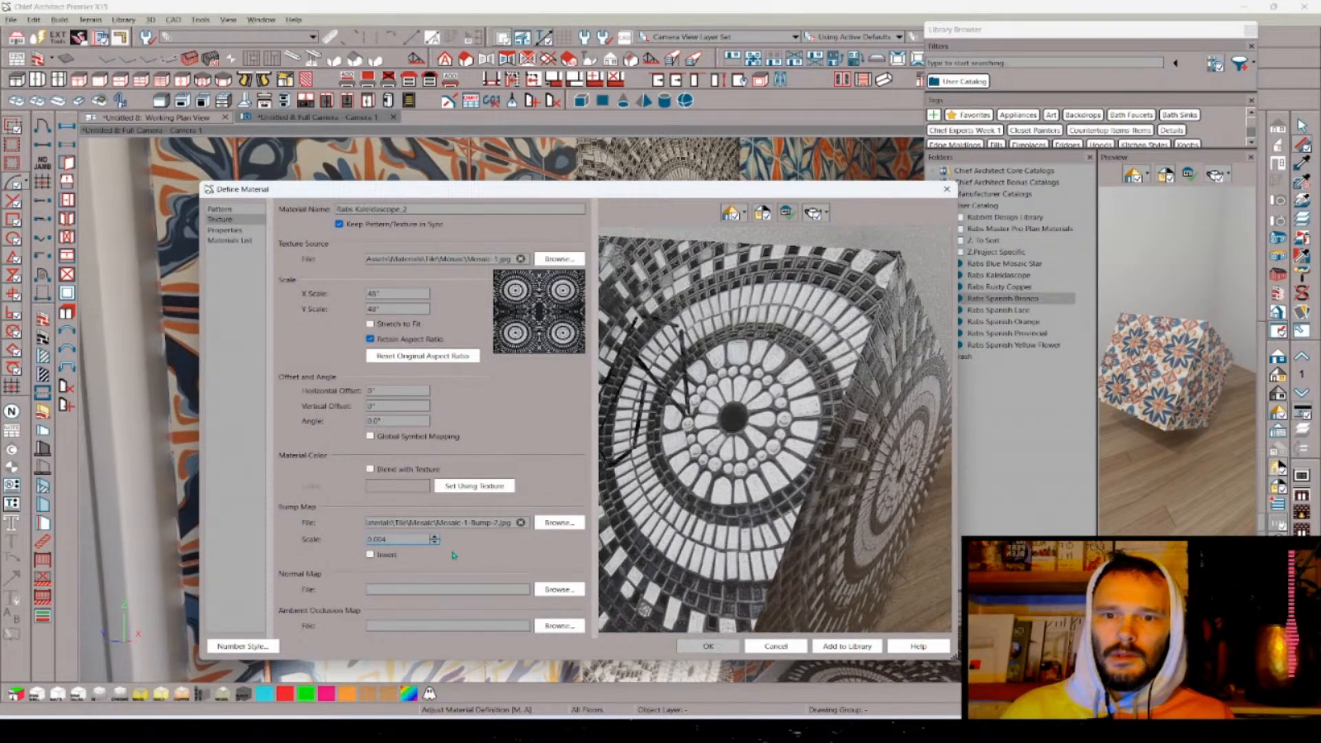
click(706, 648)
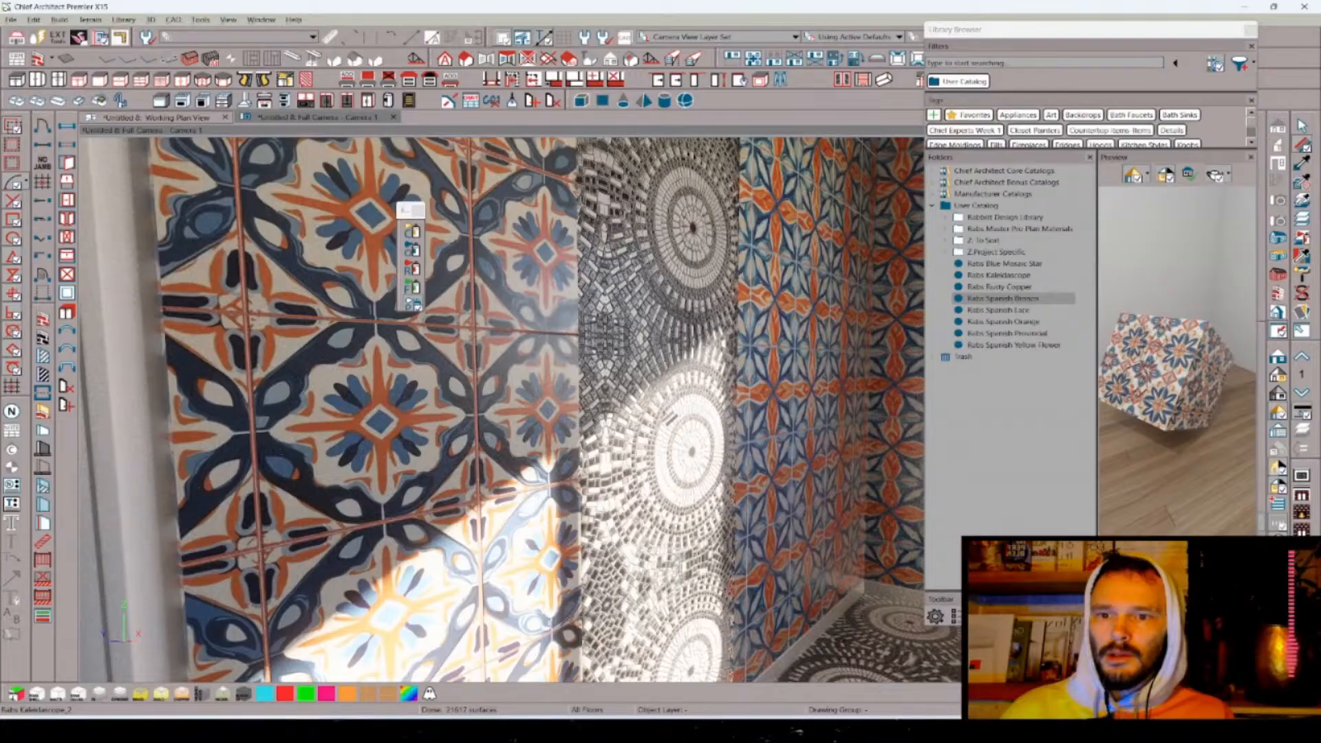
- Examine the mosaic floor and wall in the camera view and review the wall mosaic's texture settings
scroll(663, 413, down, 10)
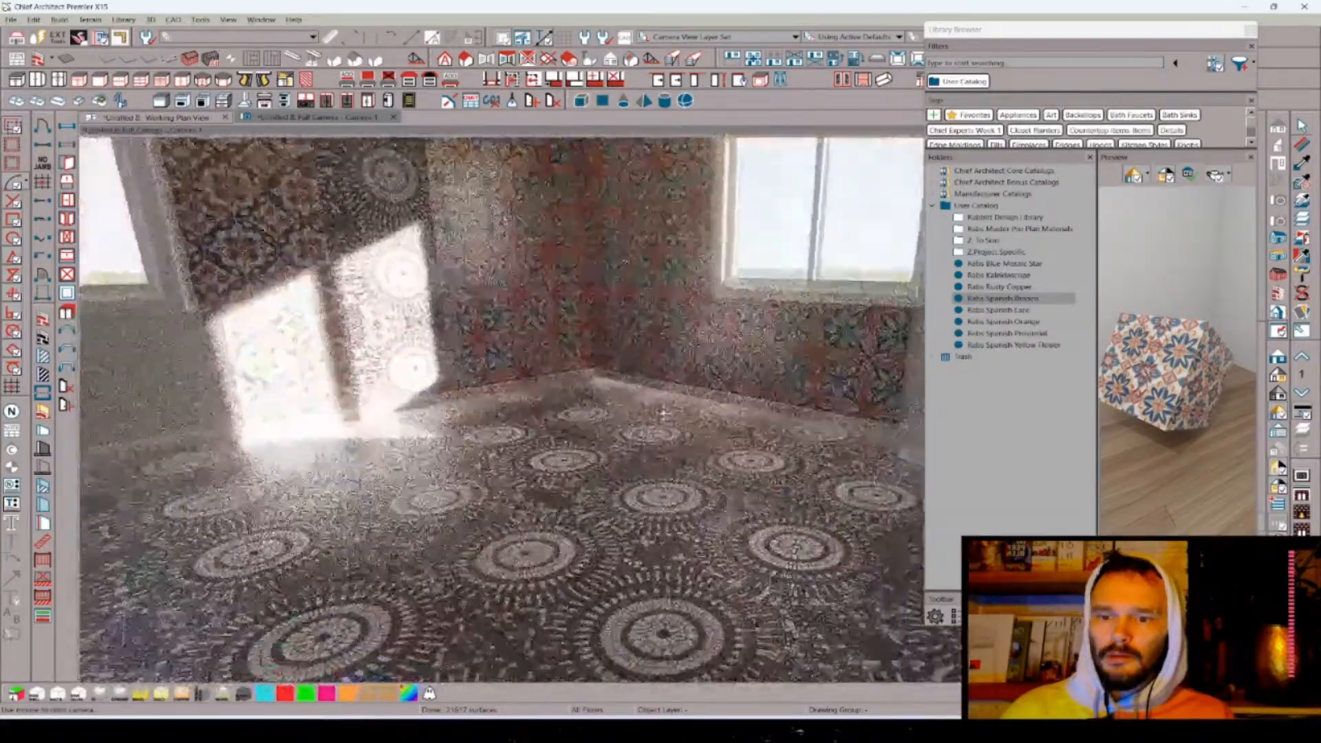
drag(663, 413, 663, 411)
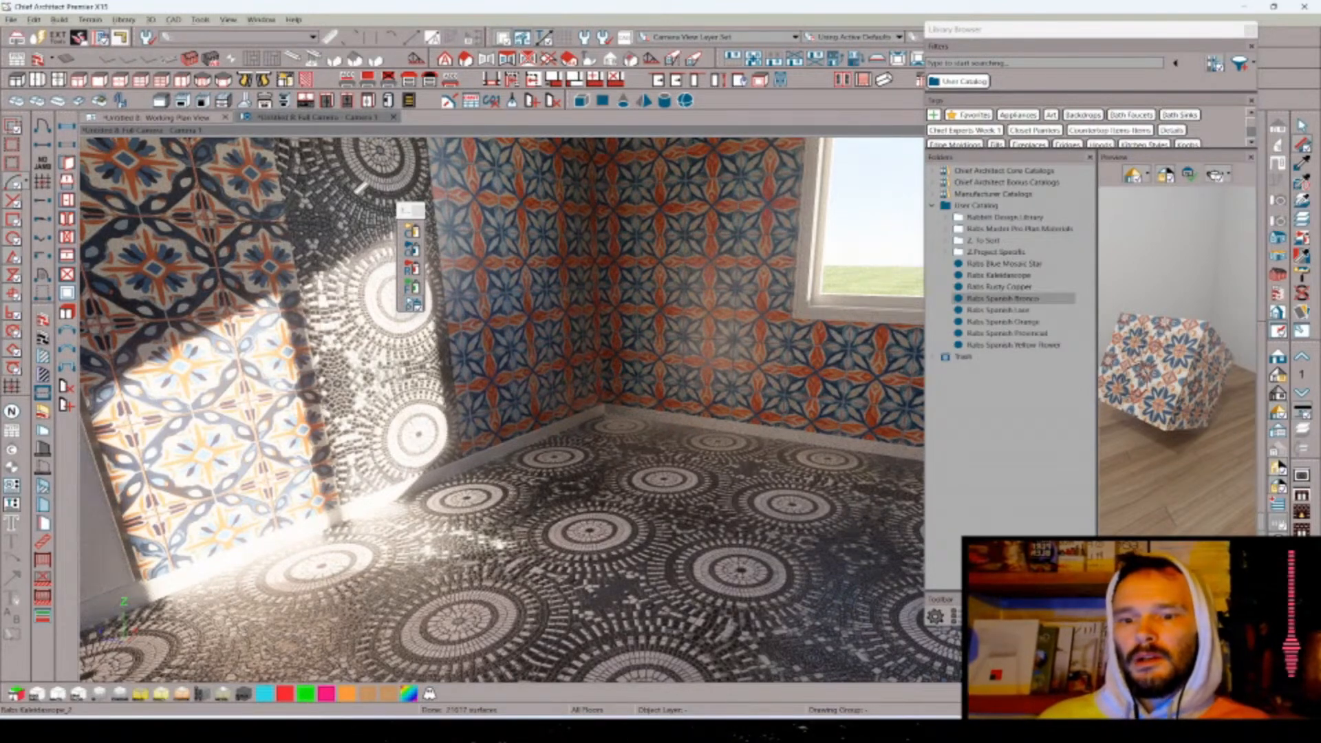
click(356, 193)
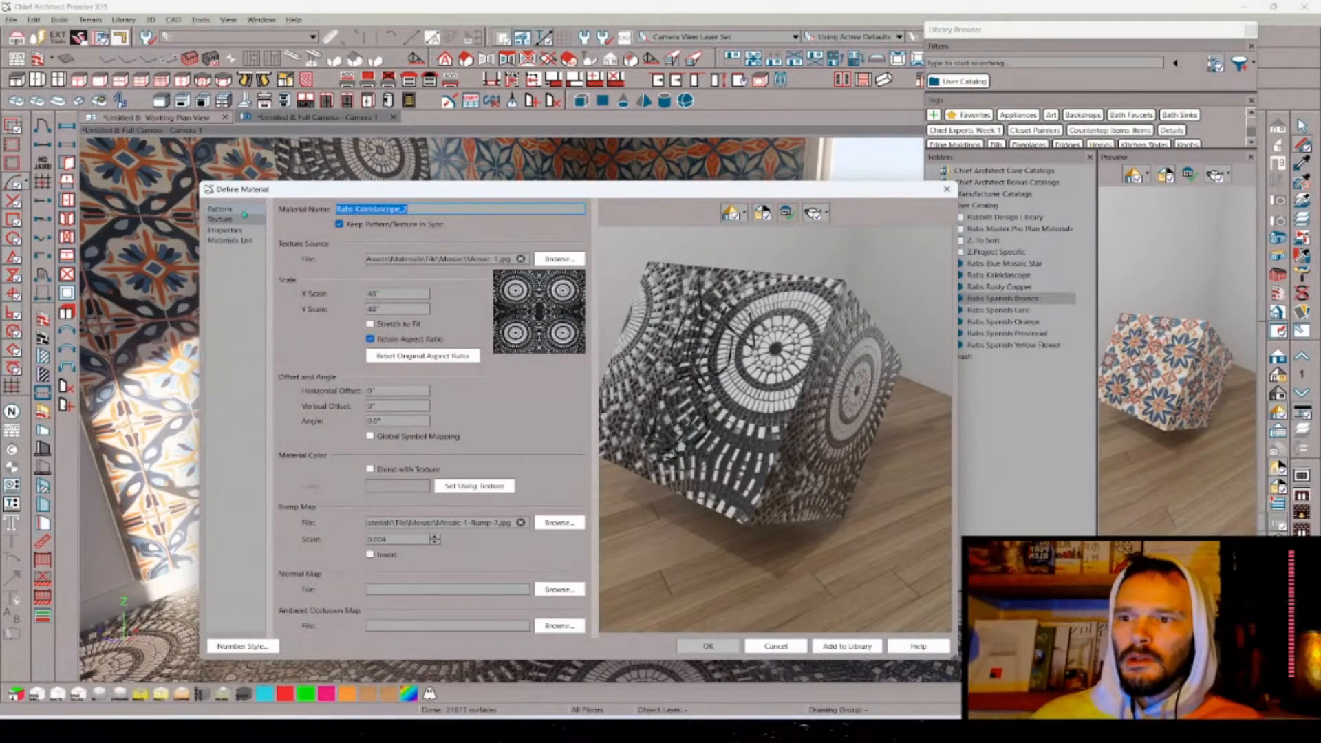
click(775, 646)
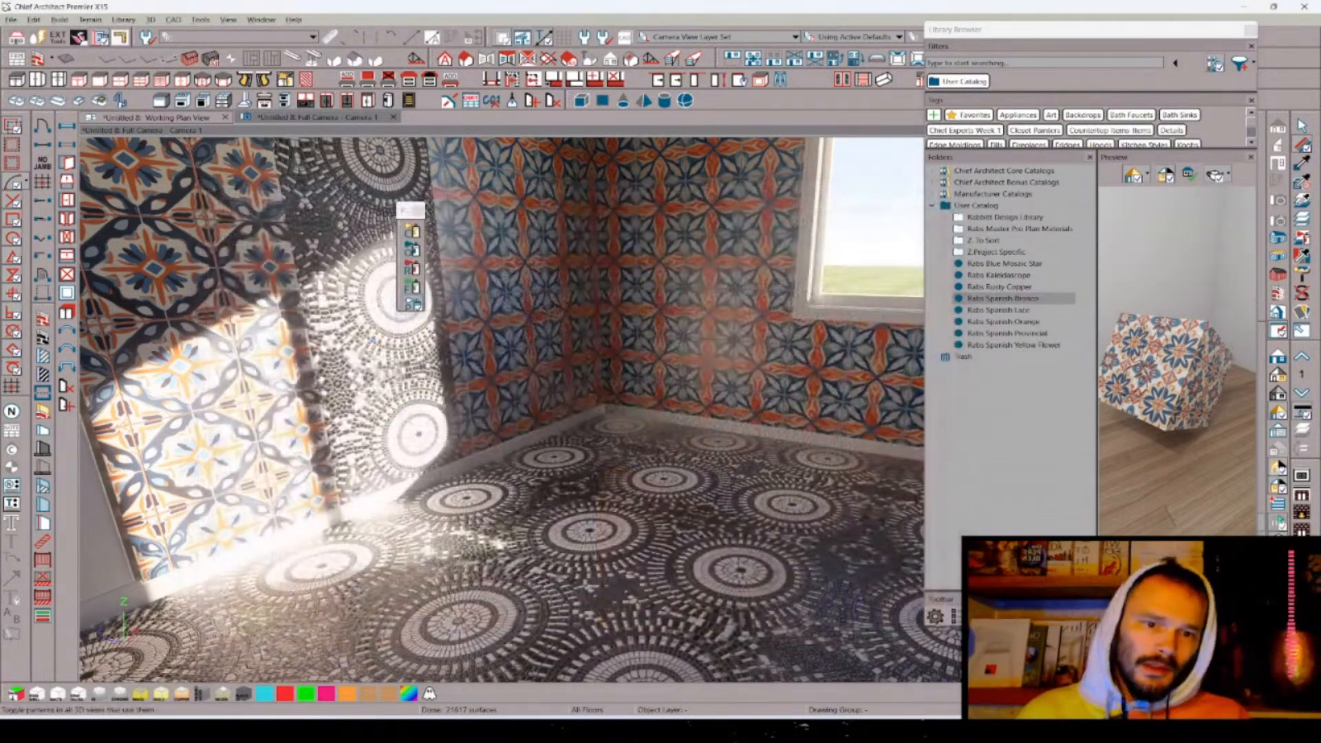
- Review the texture settings in the floor mosaic's material definition
click(411, 303)
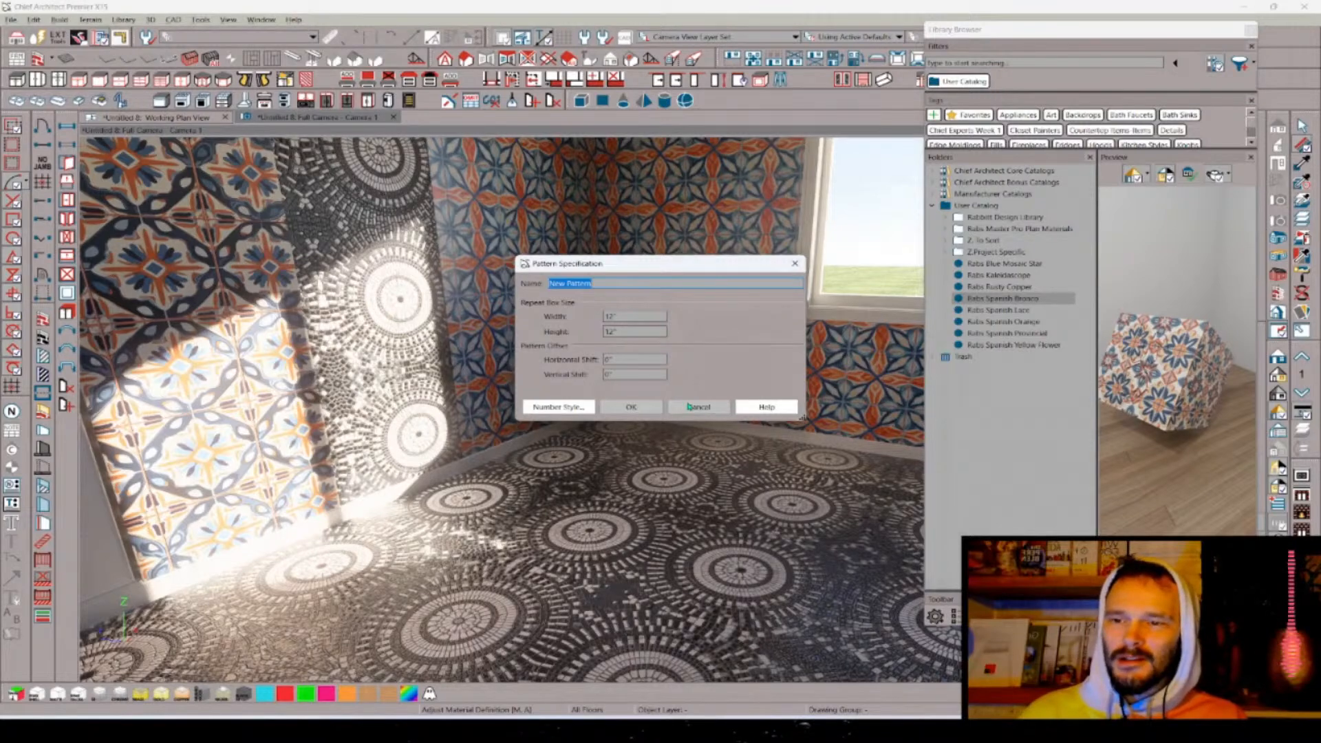
click(689, 406)
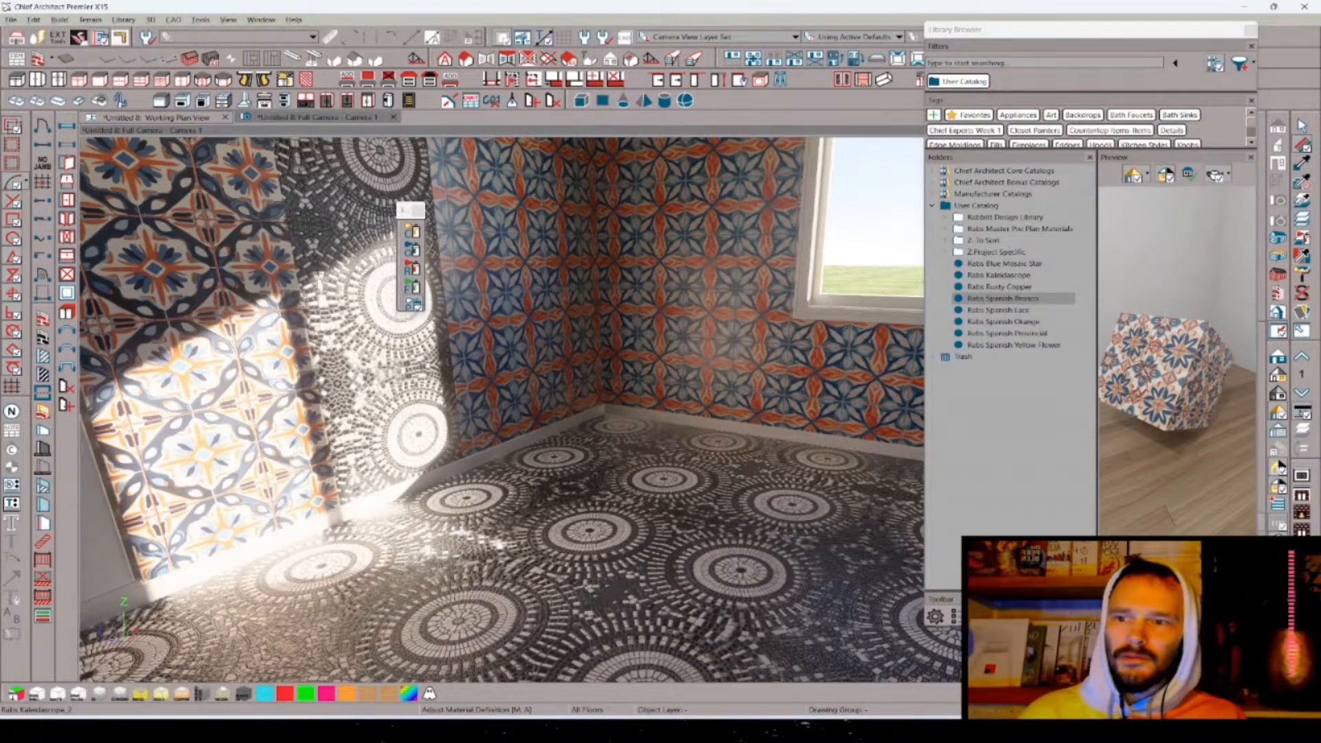
click(646, 603)
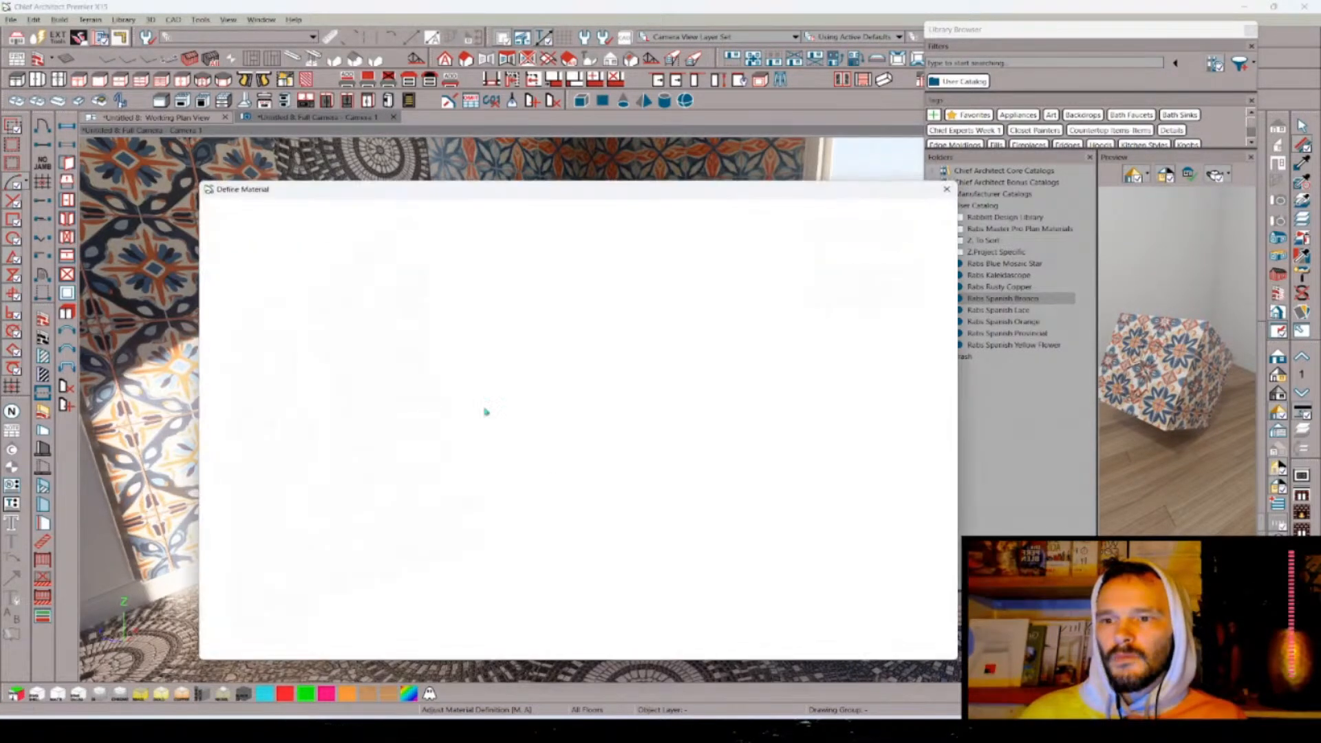
click(843, 646)
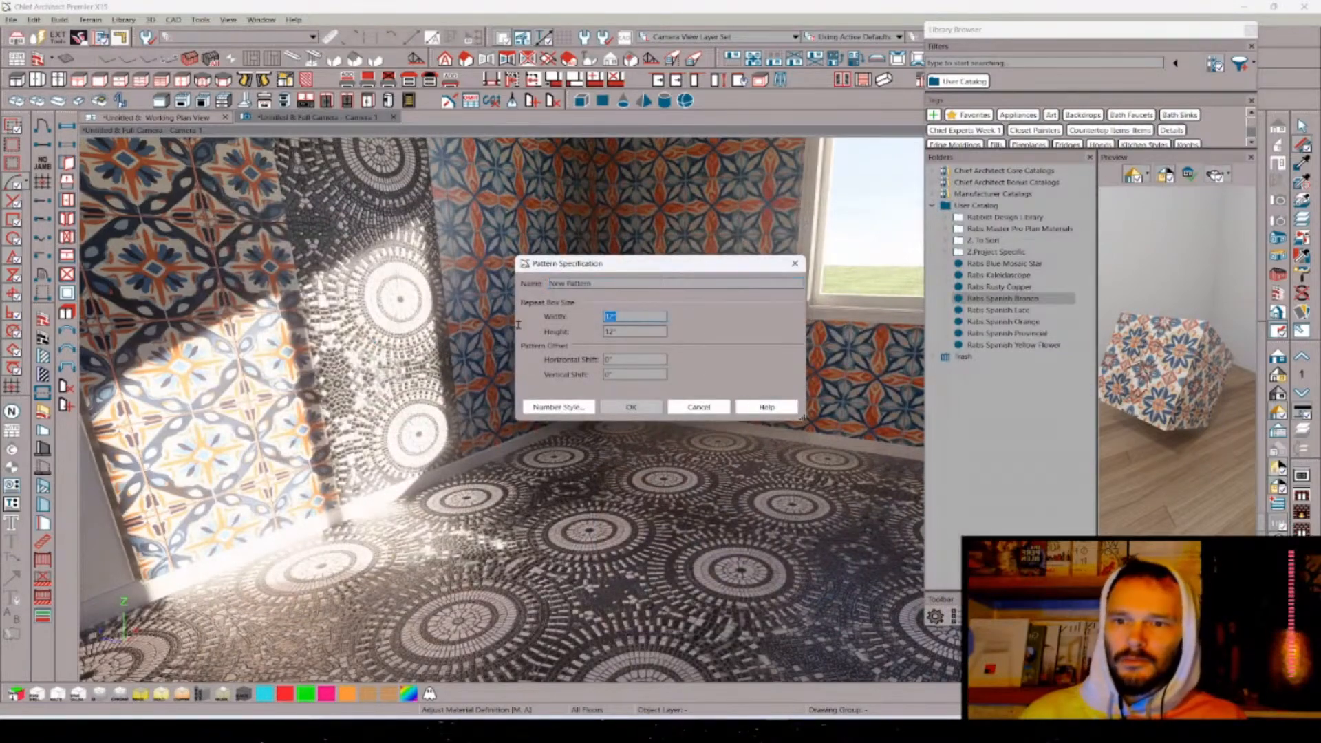
- Create a new pattern with a repeat box 48" wide and 48" high
text(48)
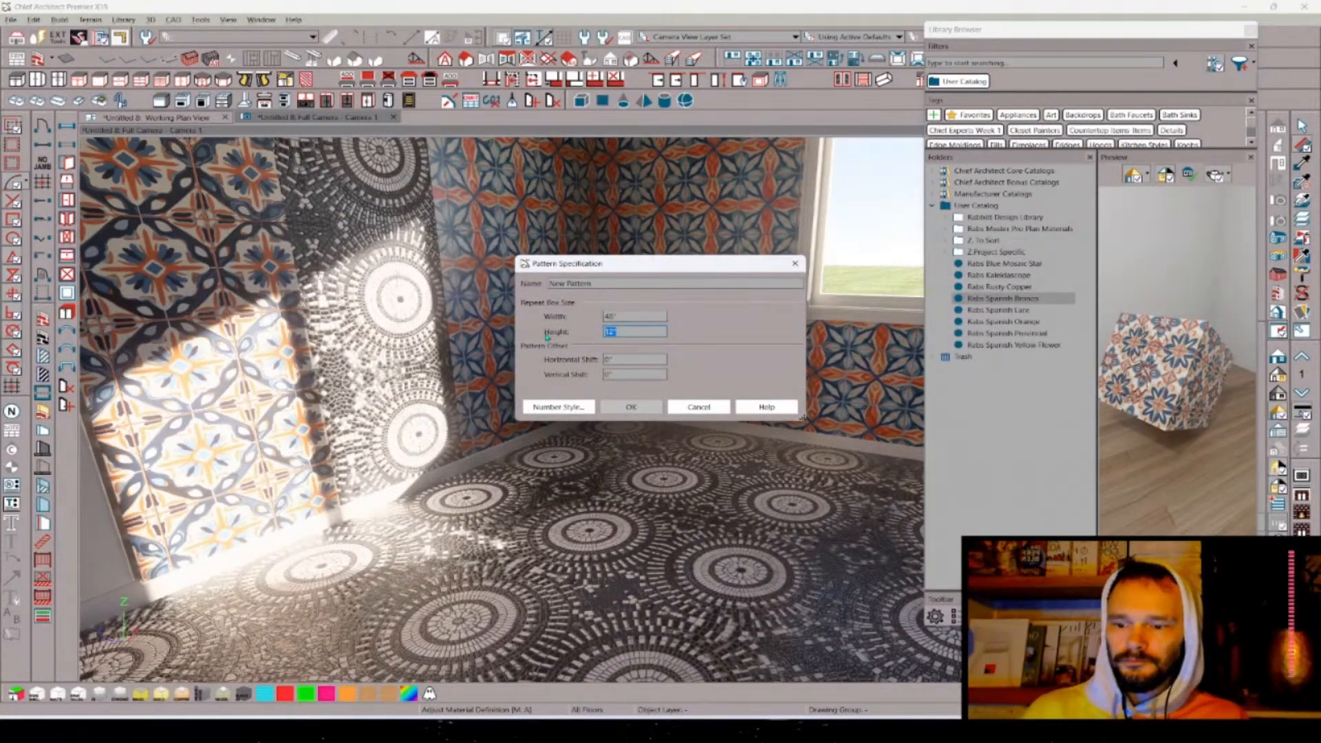
click(621, 408)
key(alt+Tab)
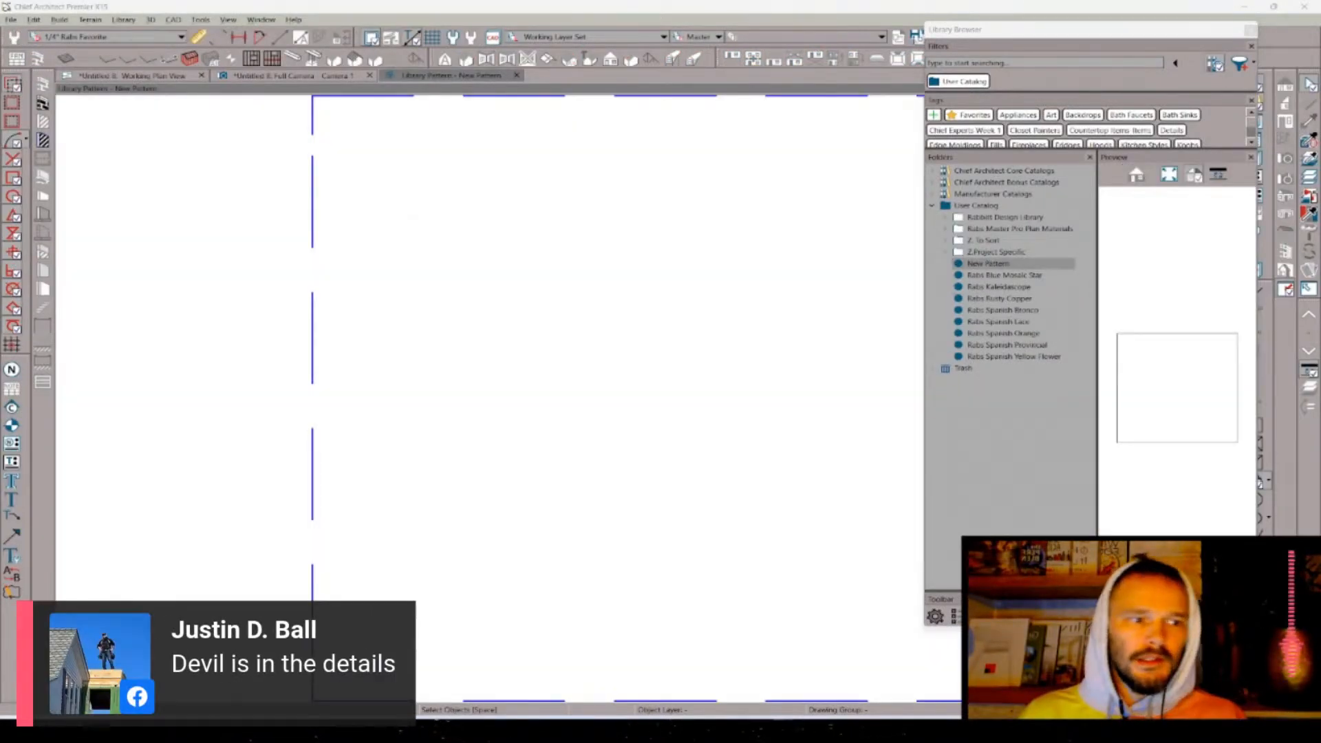
scroll(568, 342, down, 3)
scroll(831, 257, down, 1)
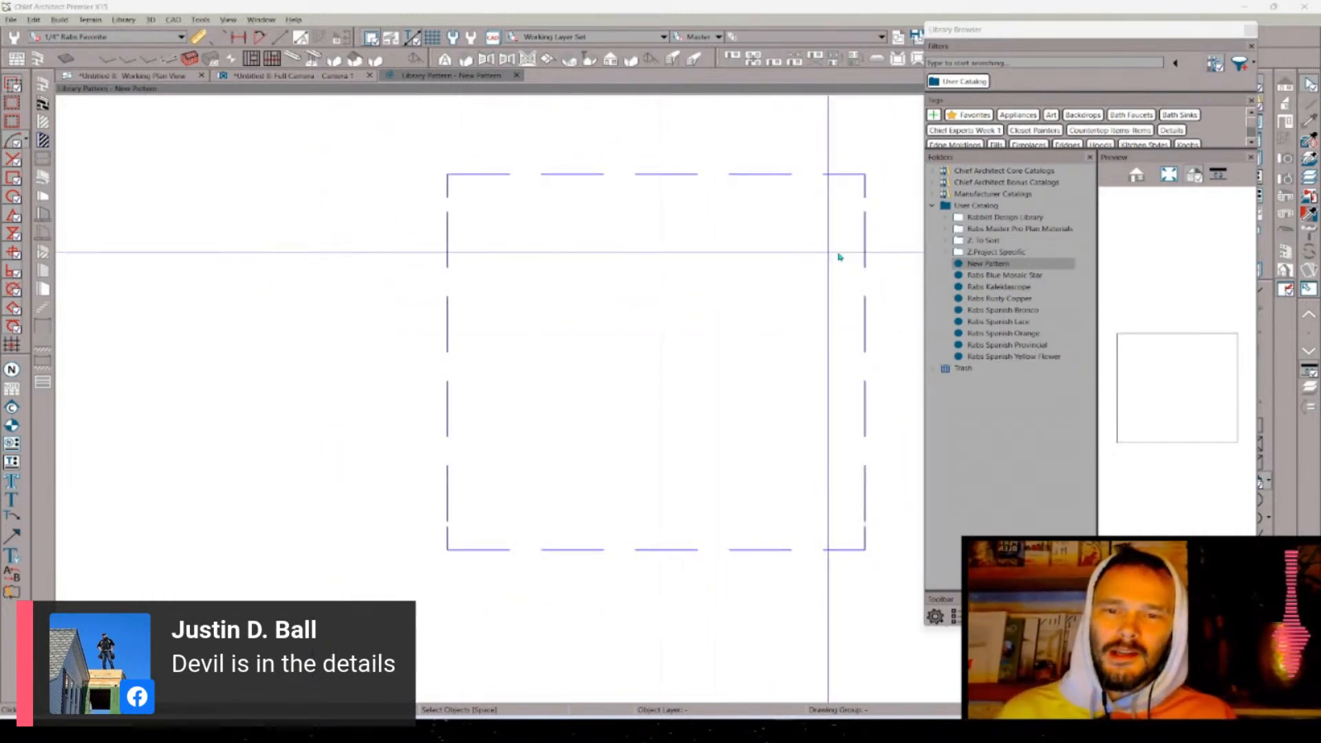
scroll(905, 227, up, 2)
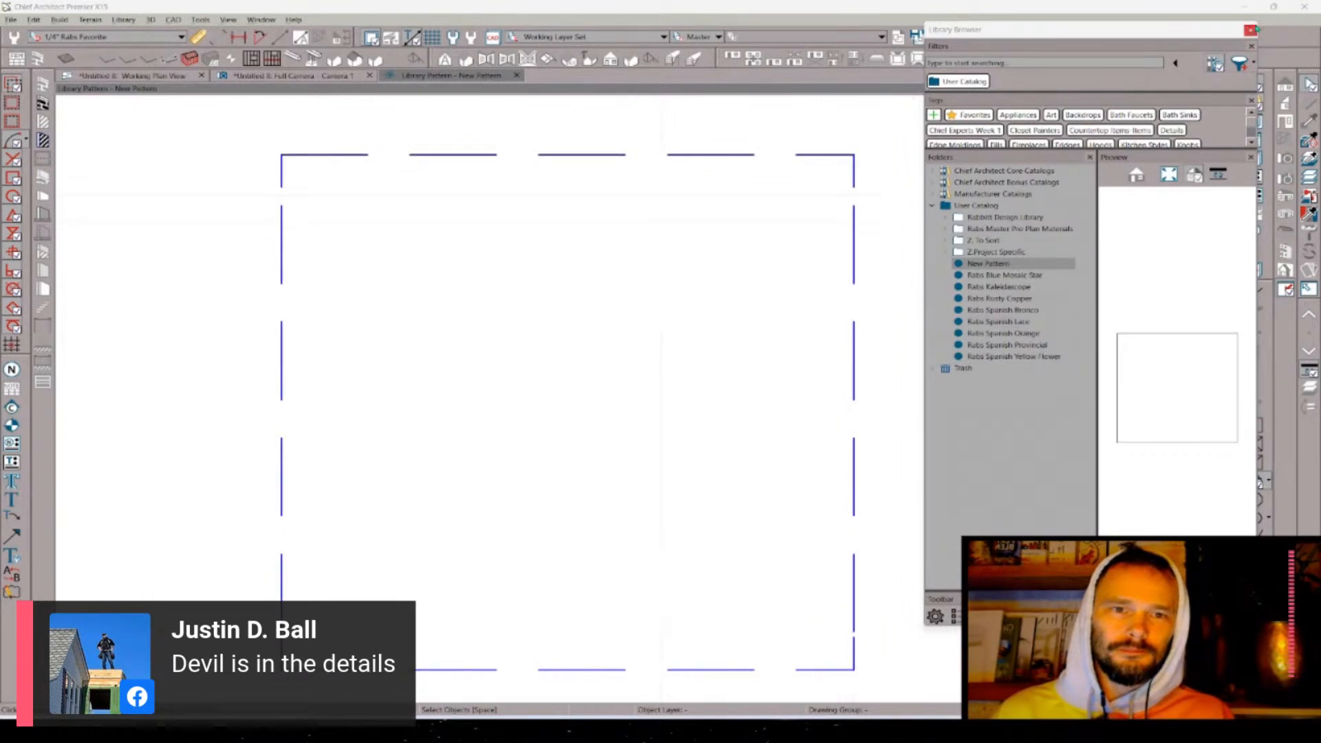
drag(1184, 34, 1145, 39)
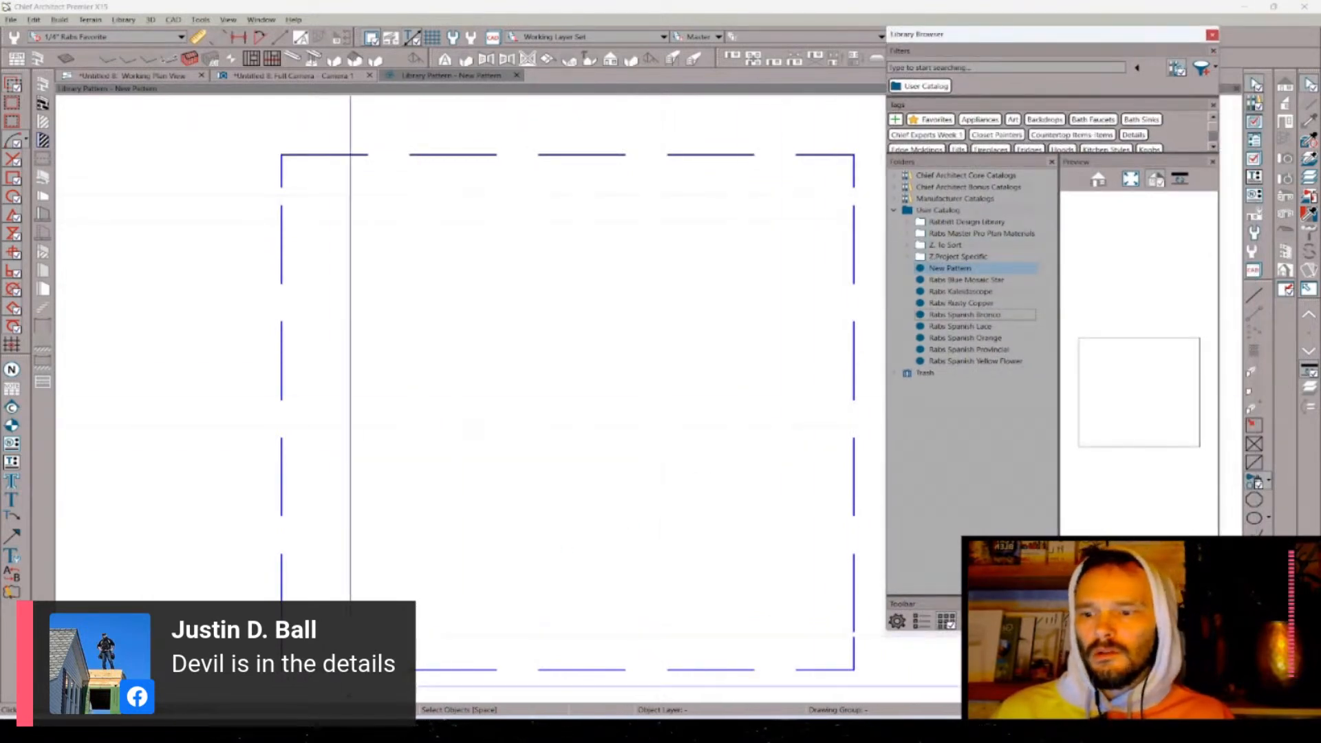
- Switch to File Explorer and open the Assets\Materials\Tile\Mosaic folder beside the pattern drawing
mouse_move(472, 731)
click(482, 668)
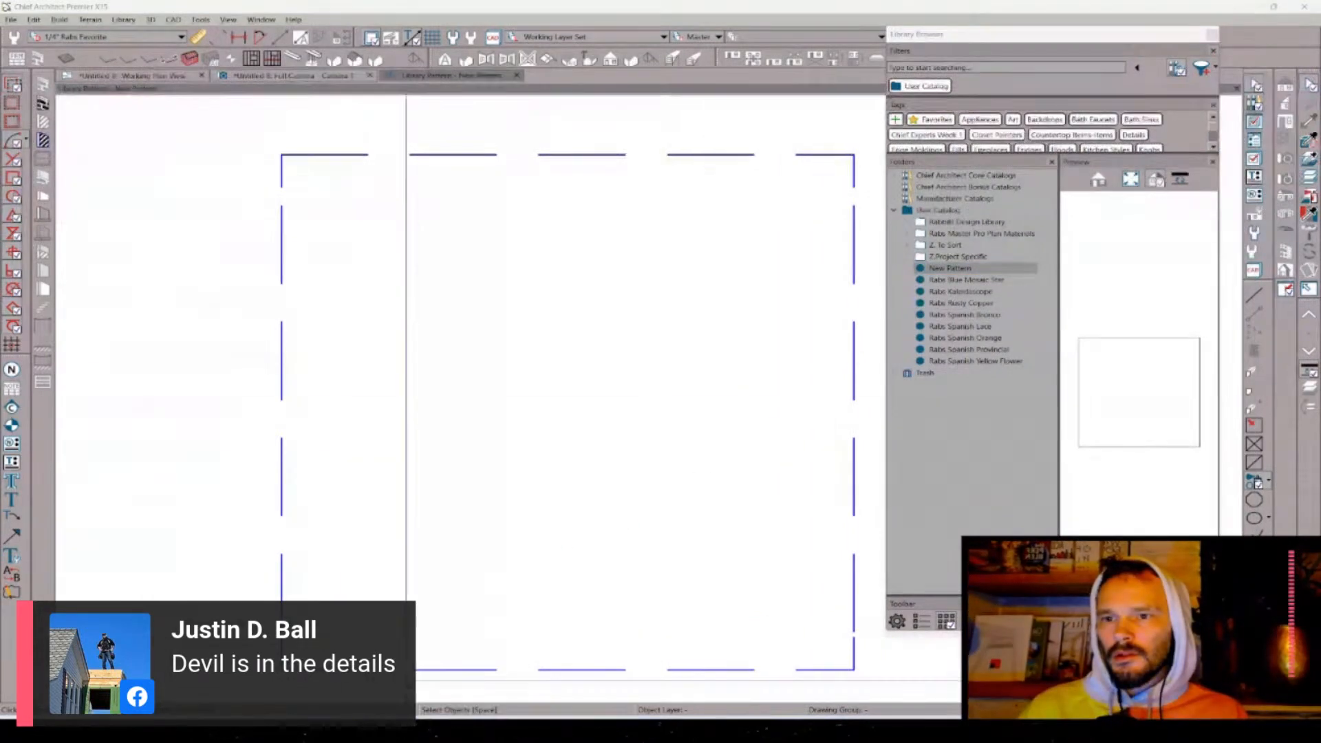
drag(1320, 103, 668, 81)
click(615, 130)
text(C:\Users\rene\OneDrive\Assets\Materials\Tile\Mosaic)
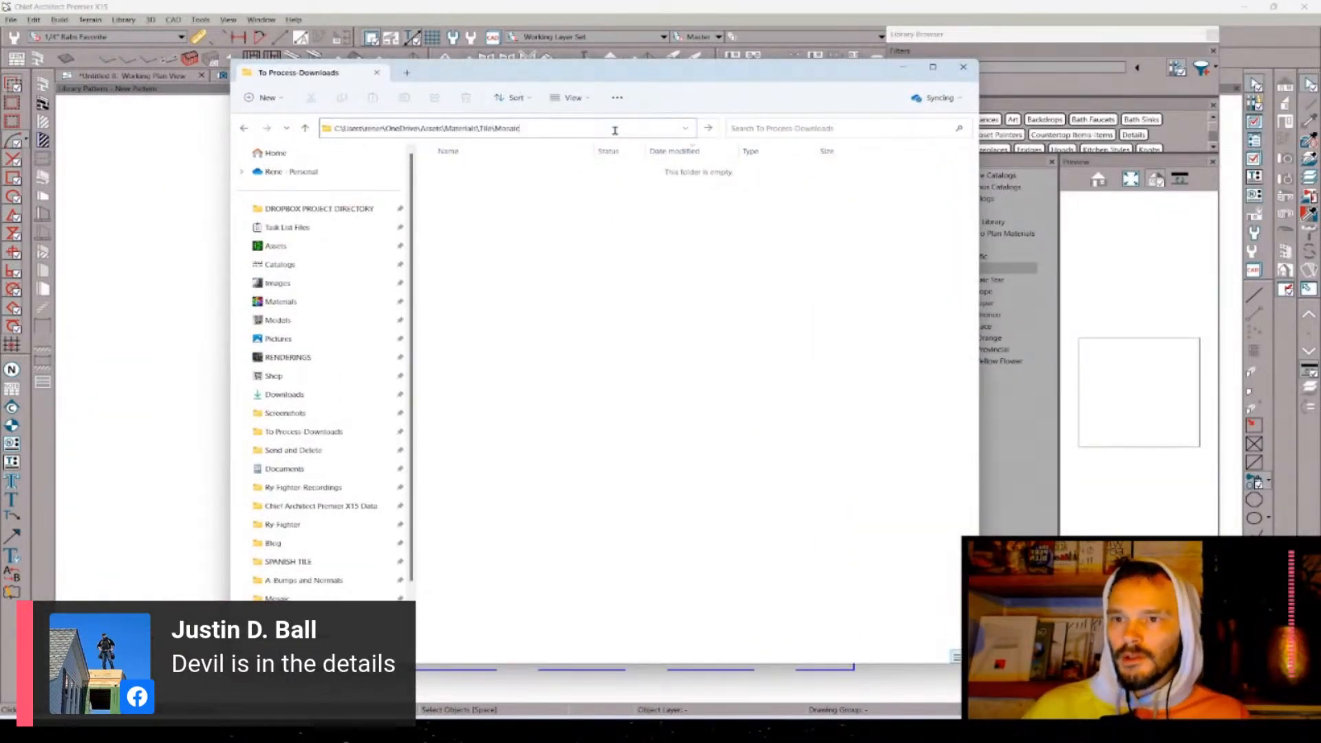
key(Return)
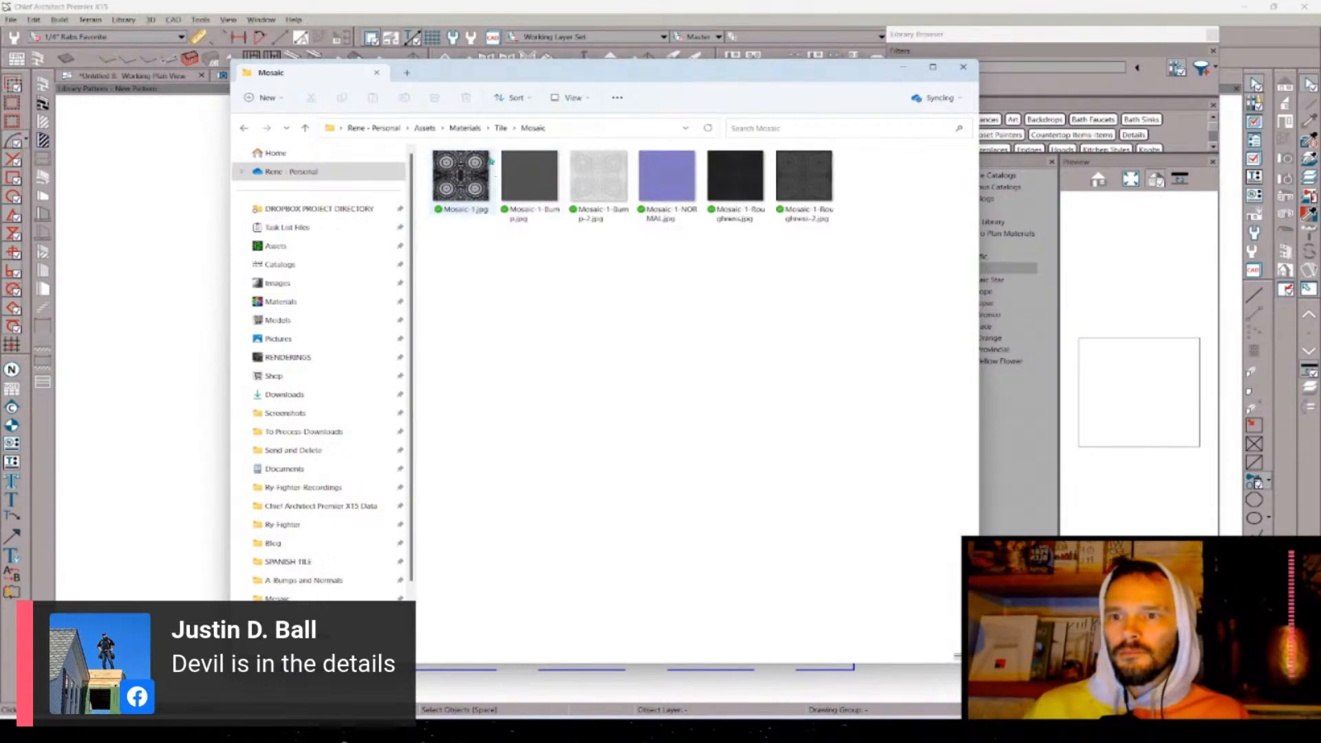
drag(580, 74, 1036, 126)
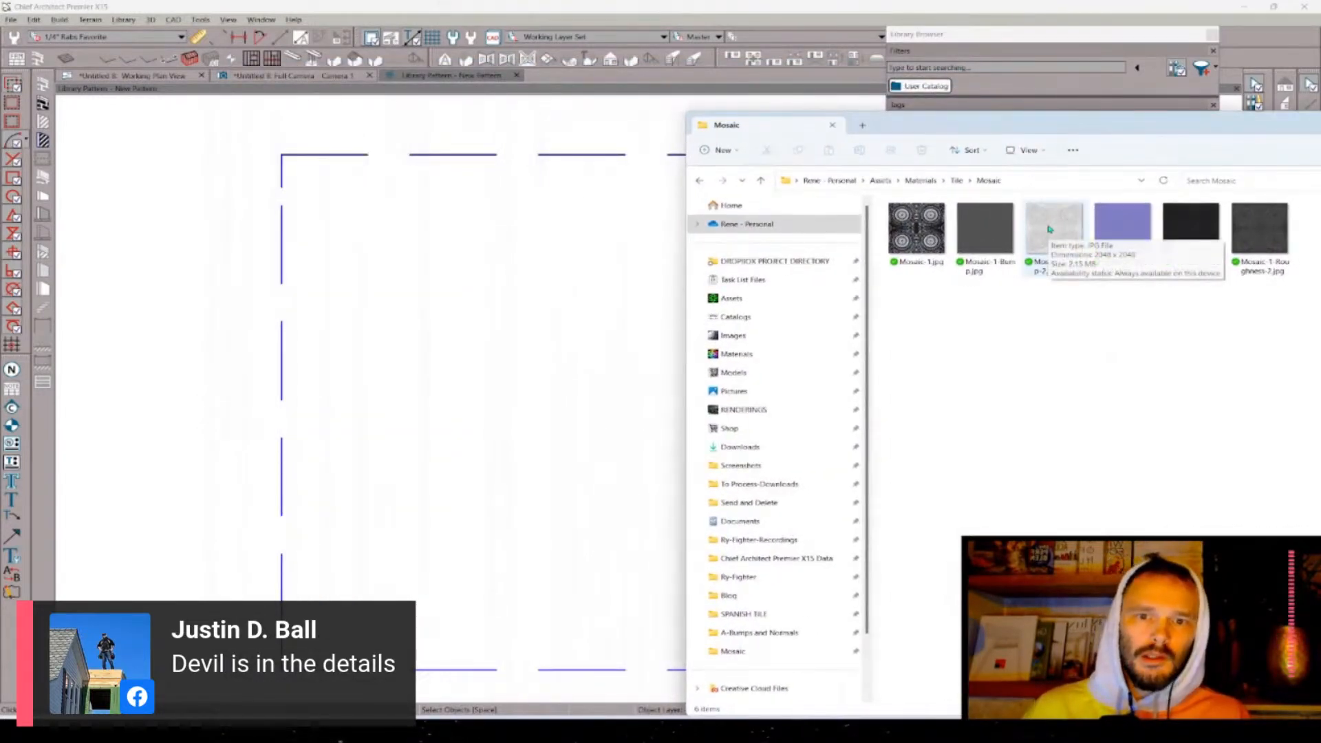
- Place Mosaic-1-Bump-2.jpg in the pattern drawing and move it by its lower-left corner onto the repeat box's matching corner
drag(1049, 229, 542, 436)
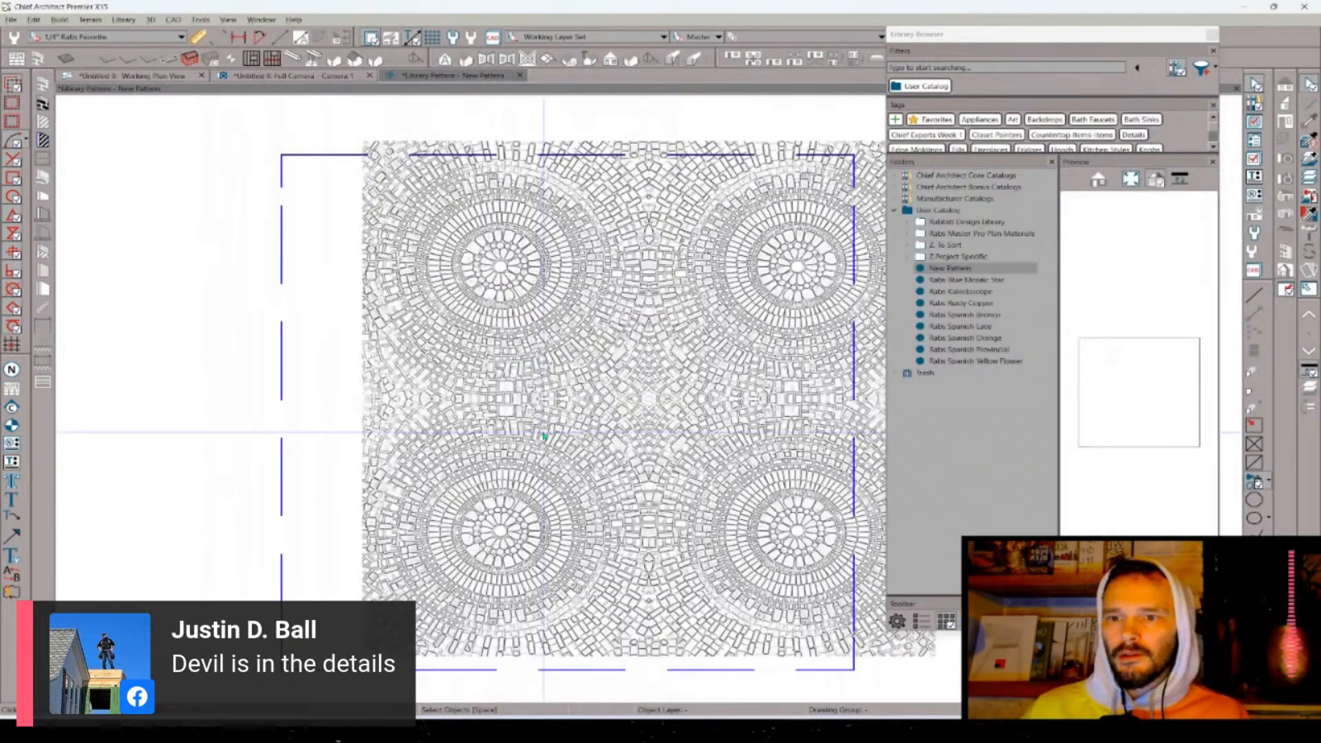
click(500, 198)
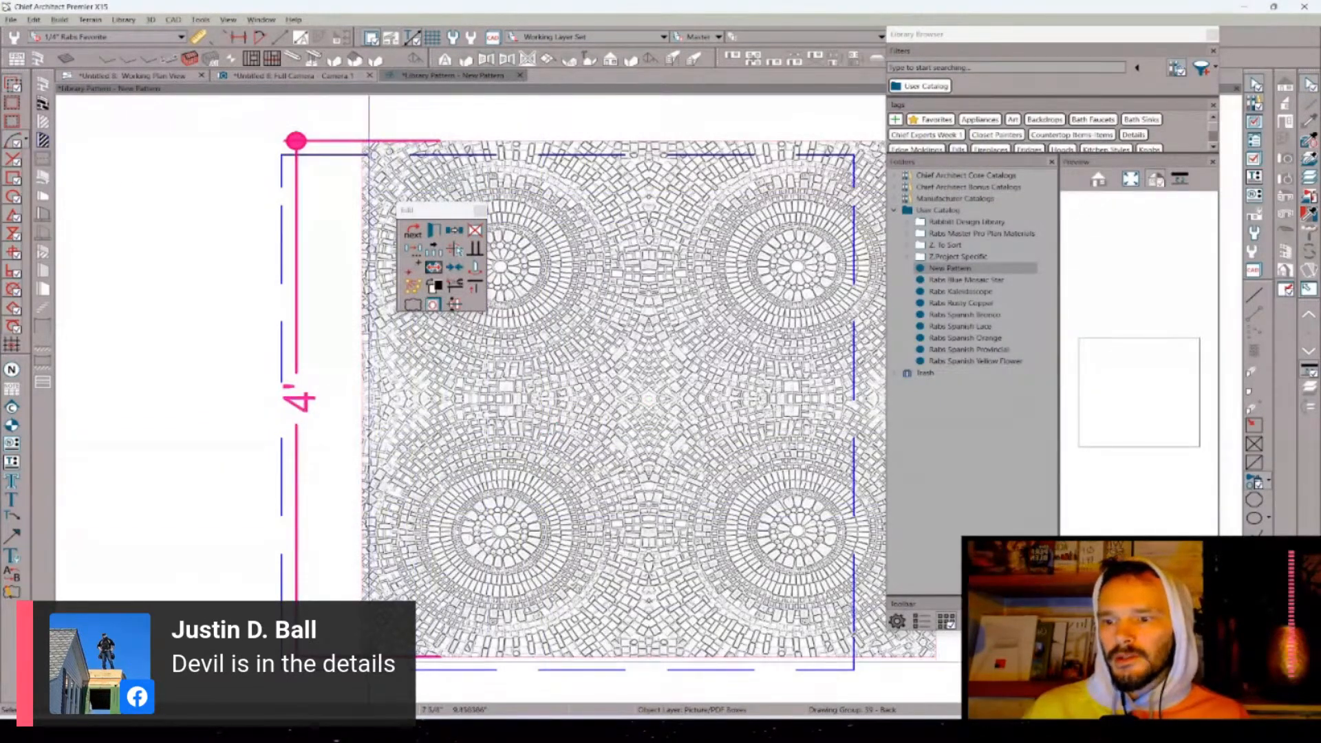
click(364, 658)
click(281, 669)
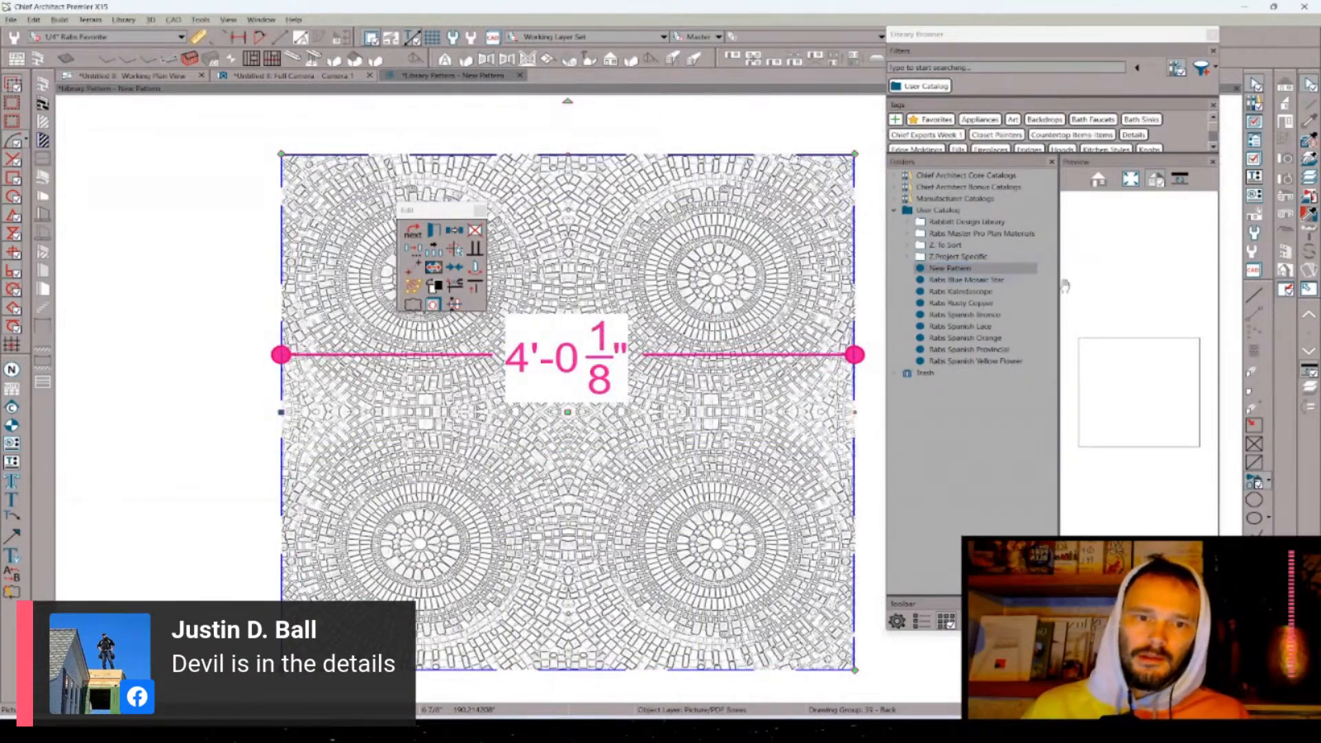
key(Escape)
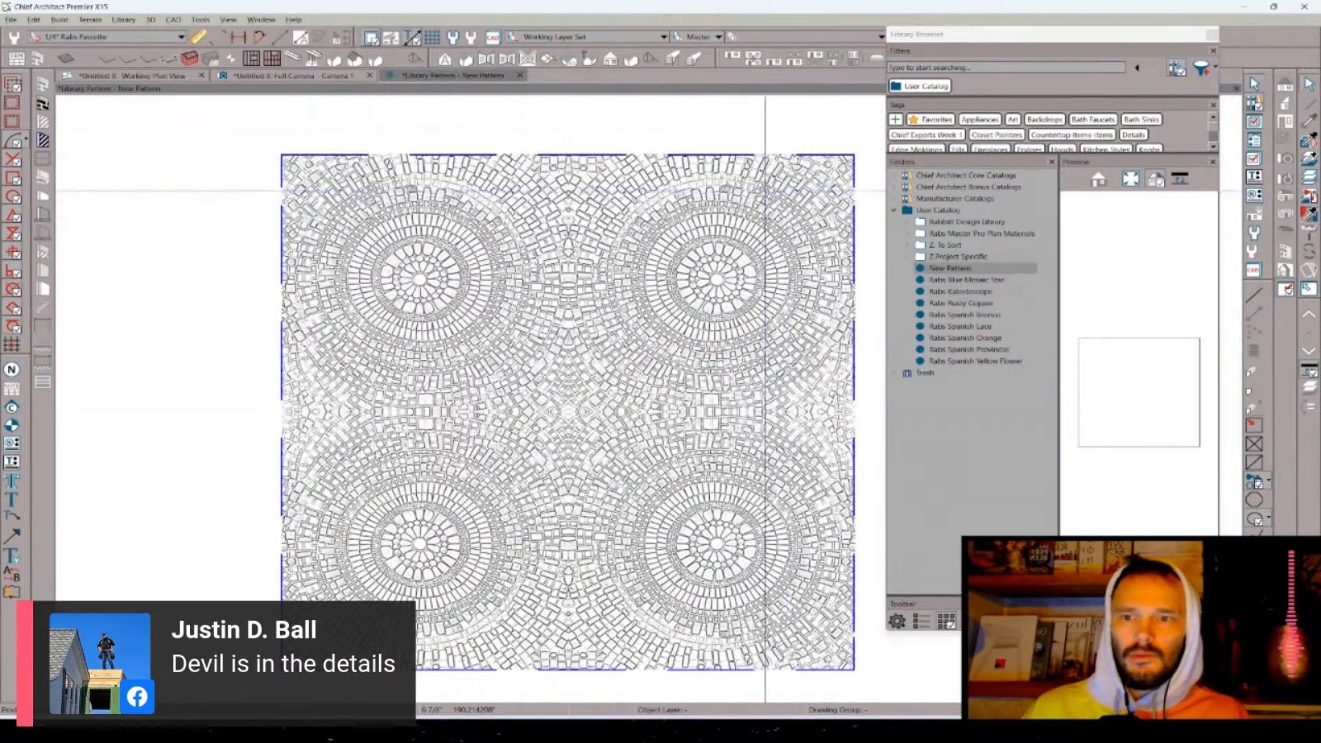
- Draw a circle about 11 1/2" in diameter around the upper-right medallion, outside its band of radial tiles
scroll(716, 211, up, 2)
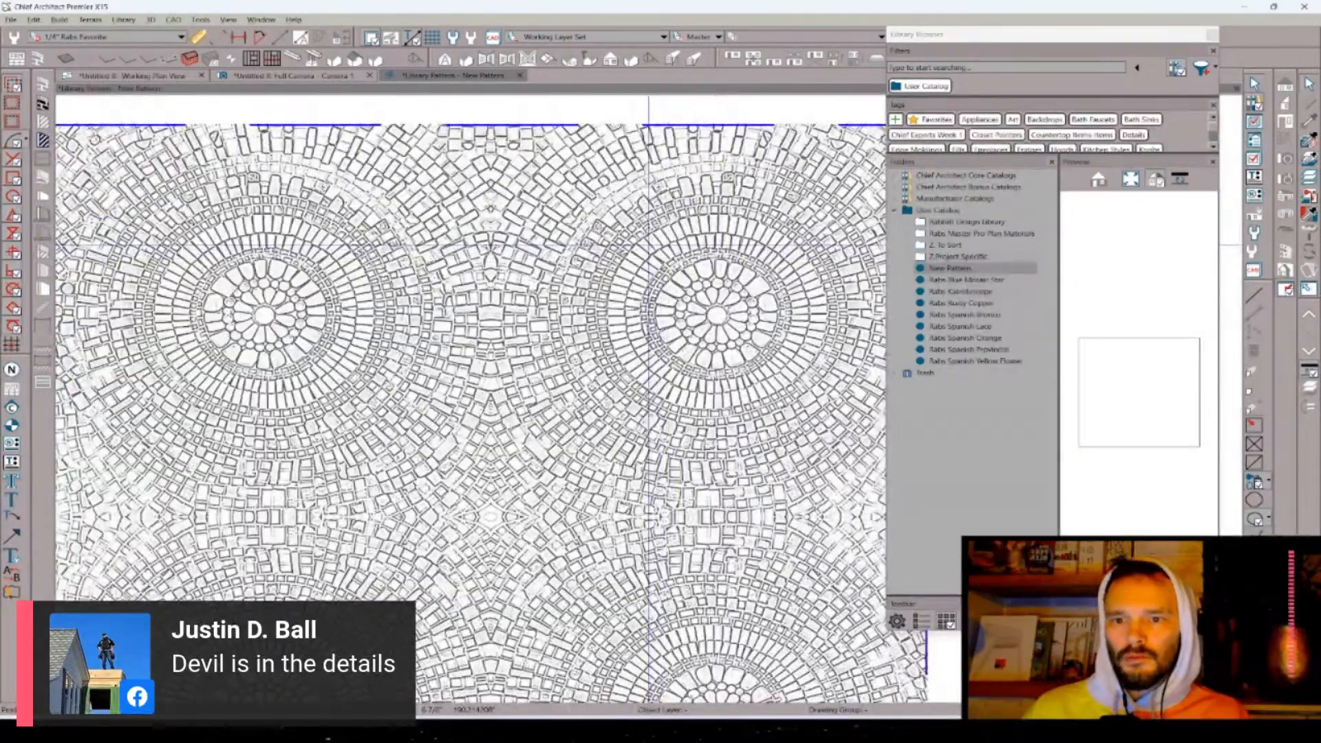
scroll(638, 245, up, 2)
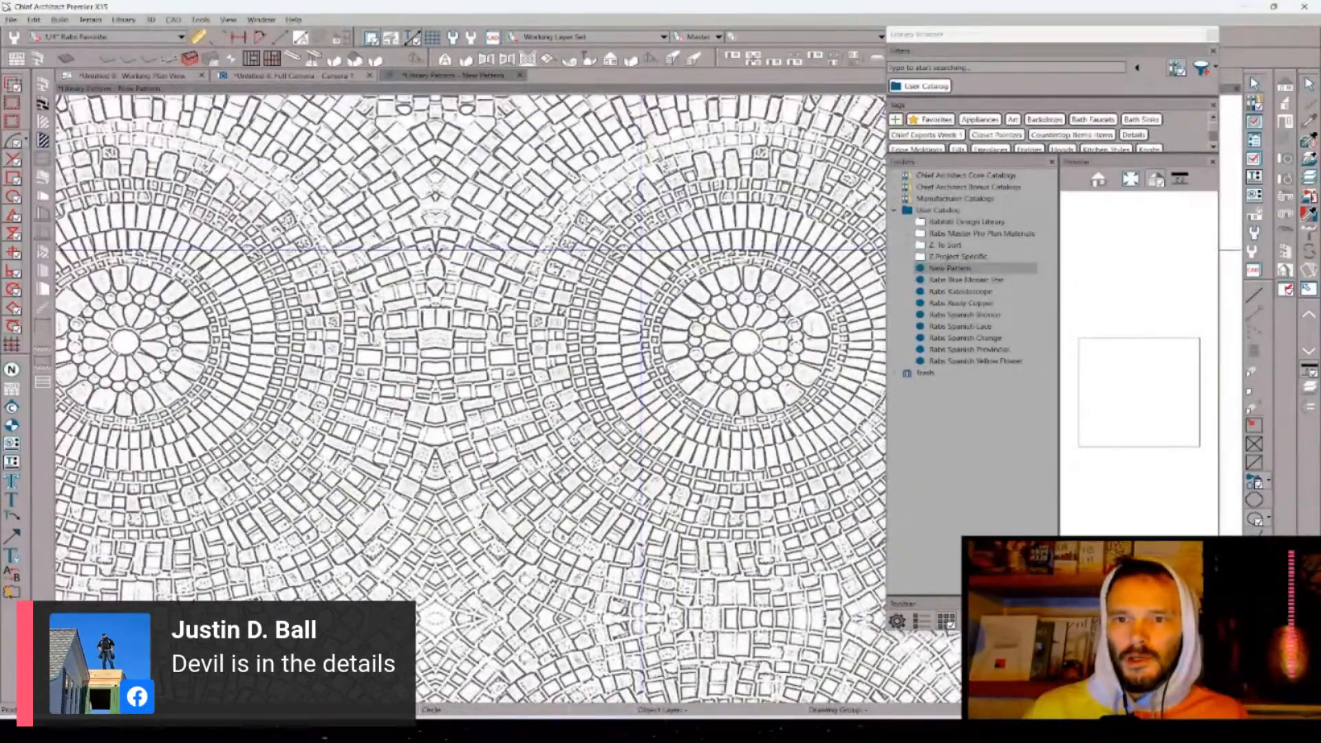
drag(652, 257, 849, 421)
scroll(790, 371, down, 5)
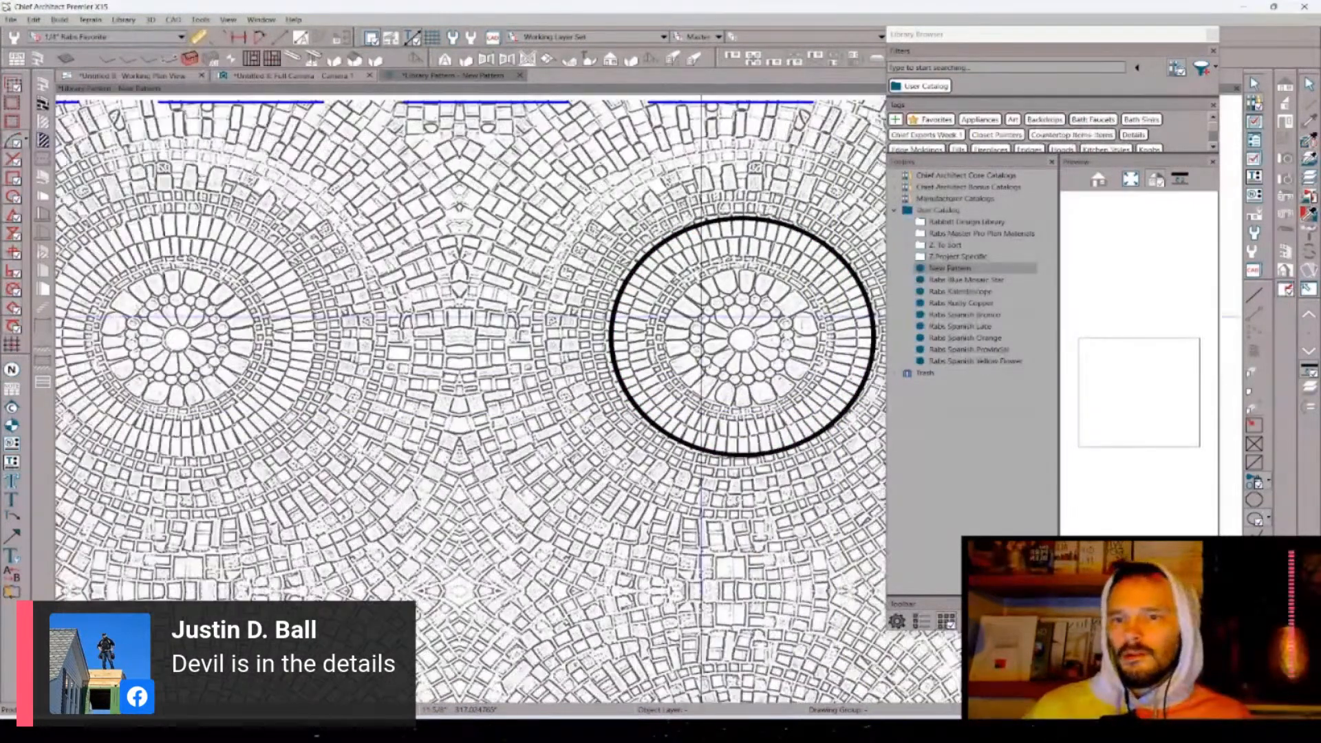
scroll(633, 350, down, 4)
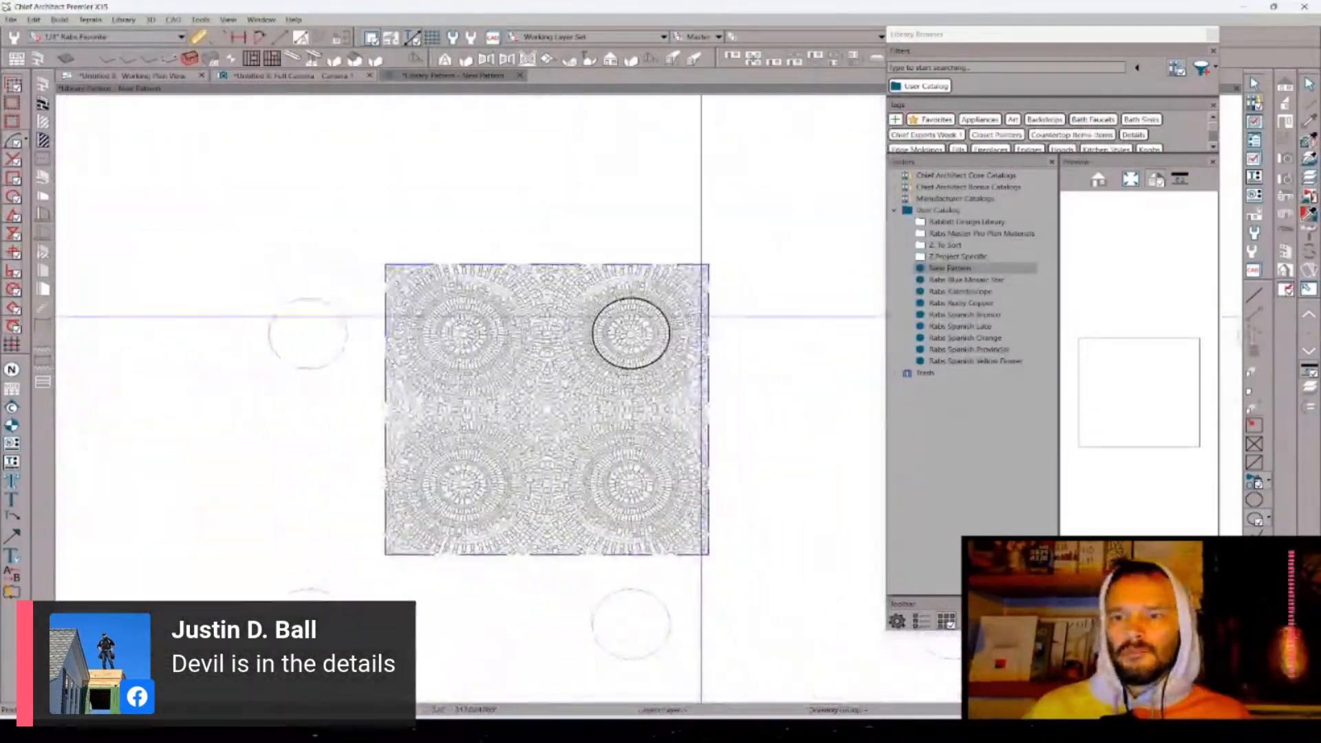
scroll(624, 339, up, 6)
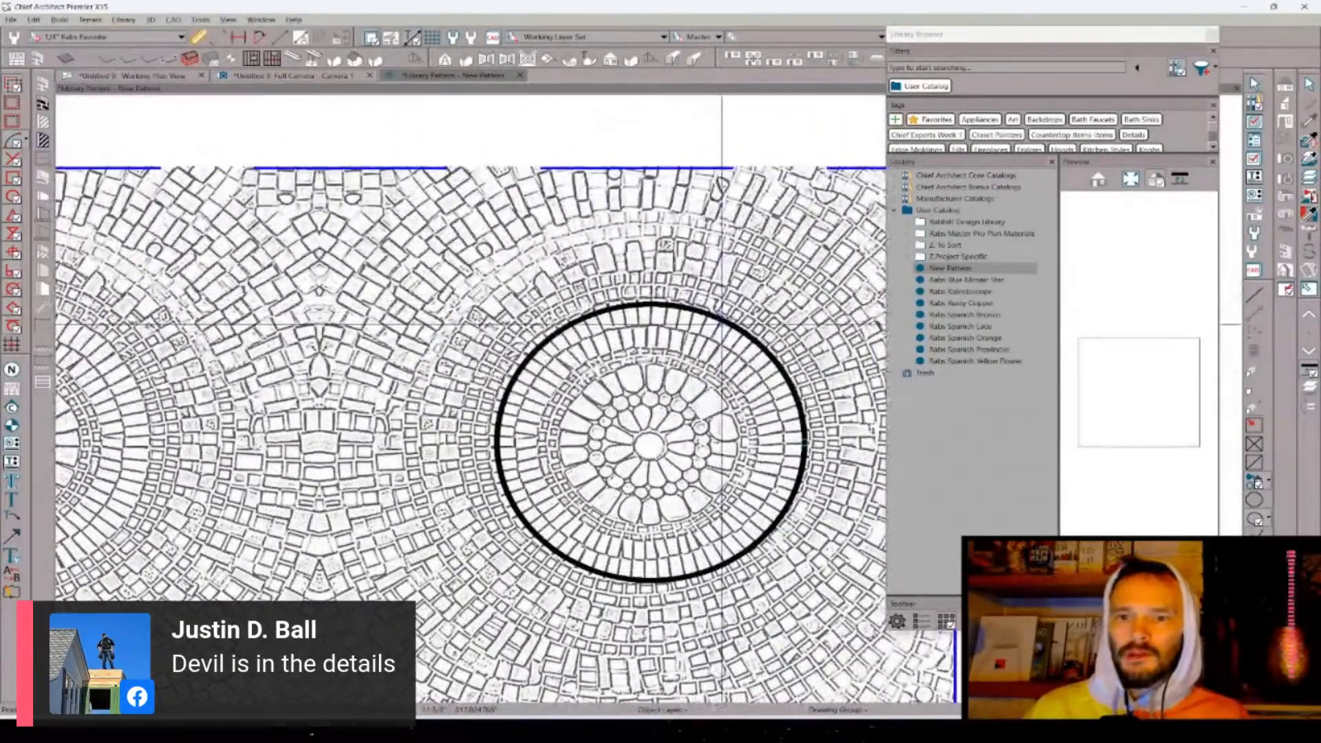
click(721, 306)
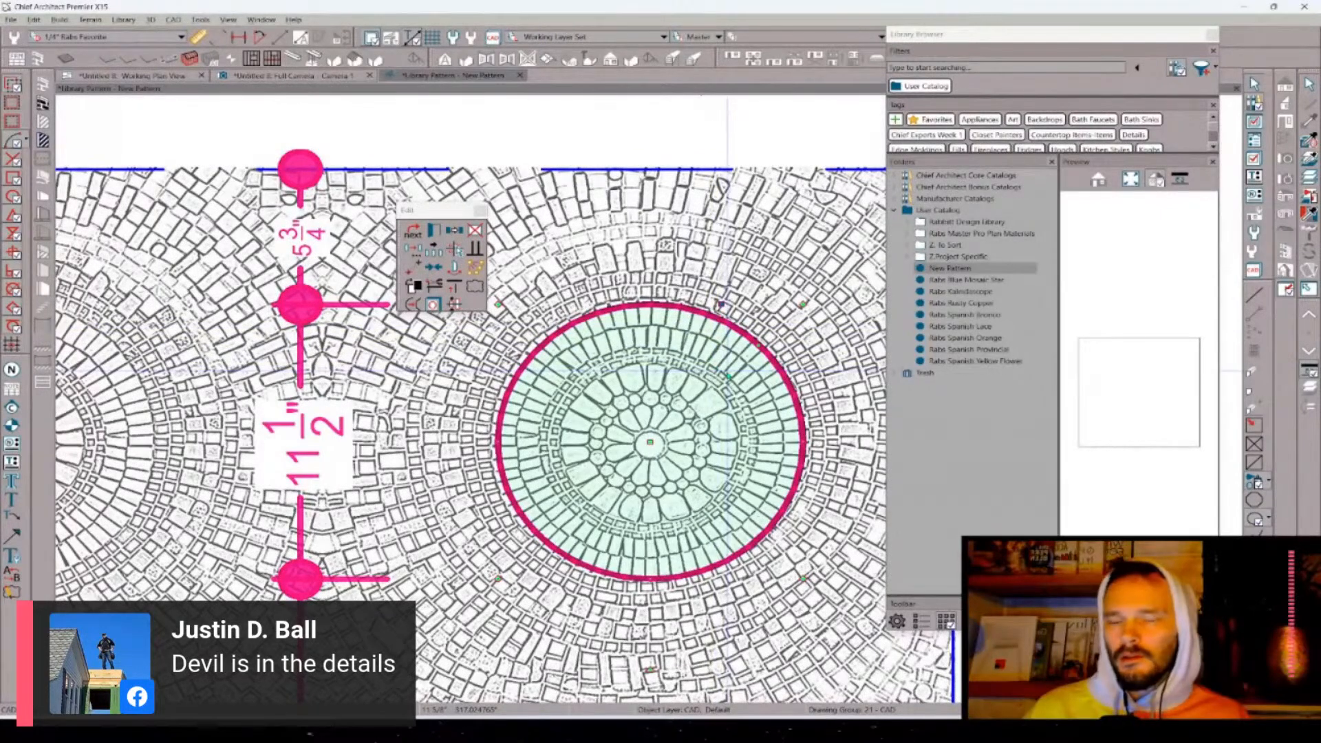
key(c)
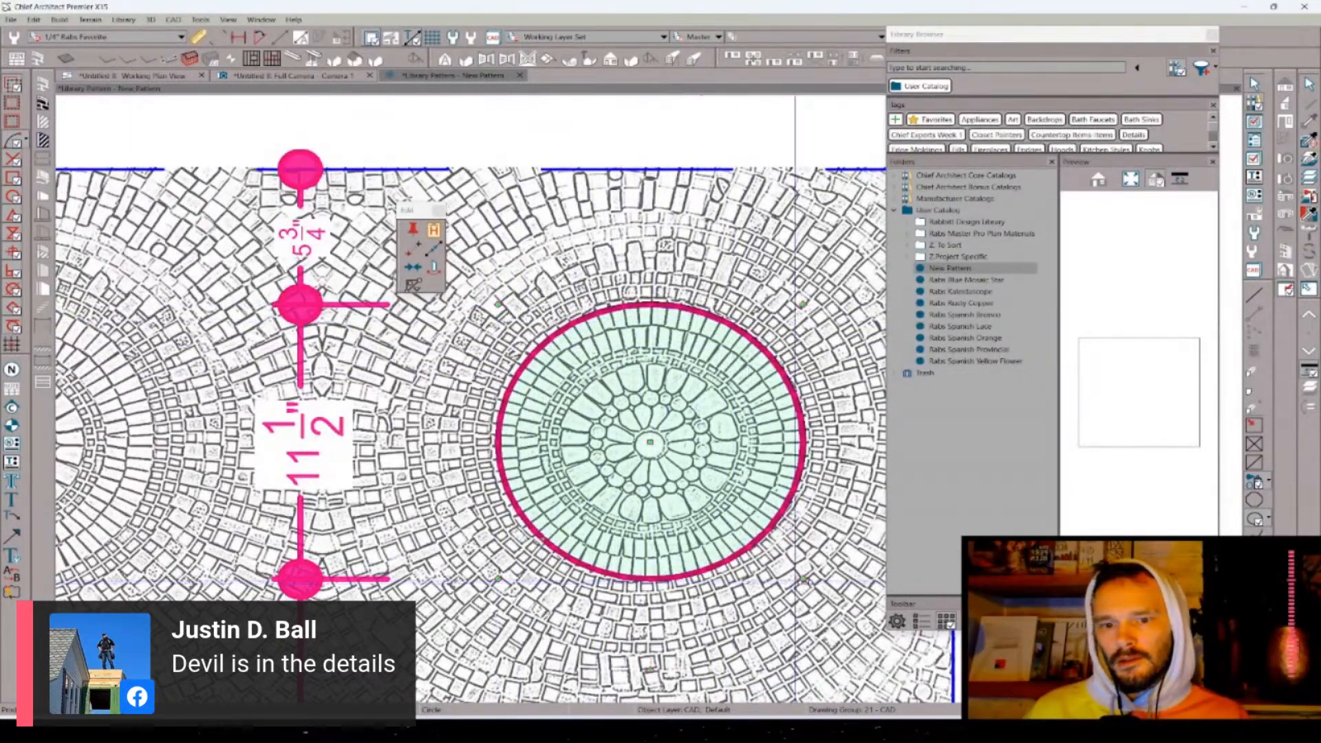
key(Escape)
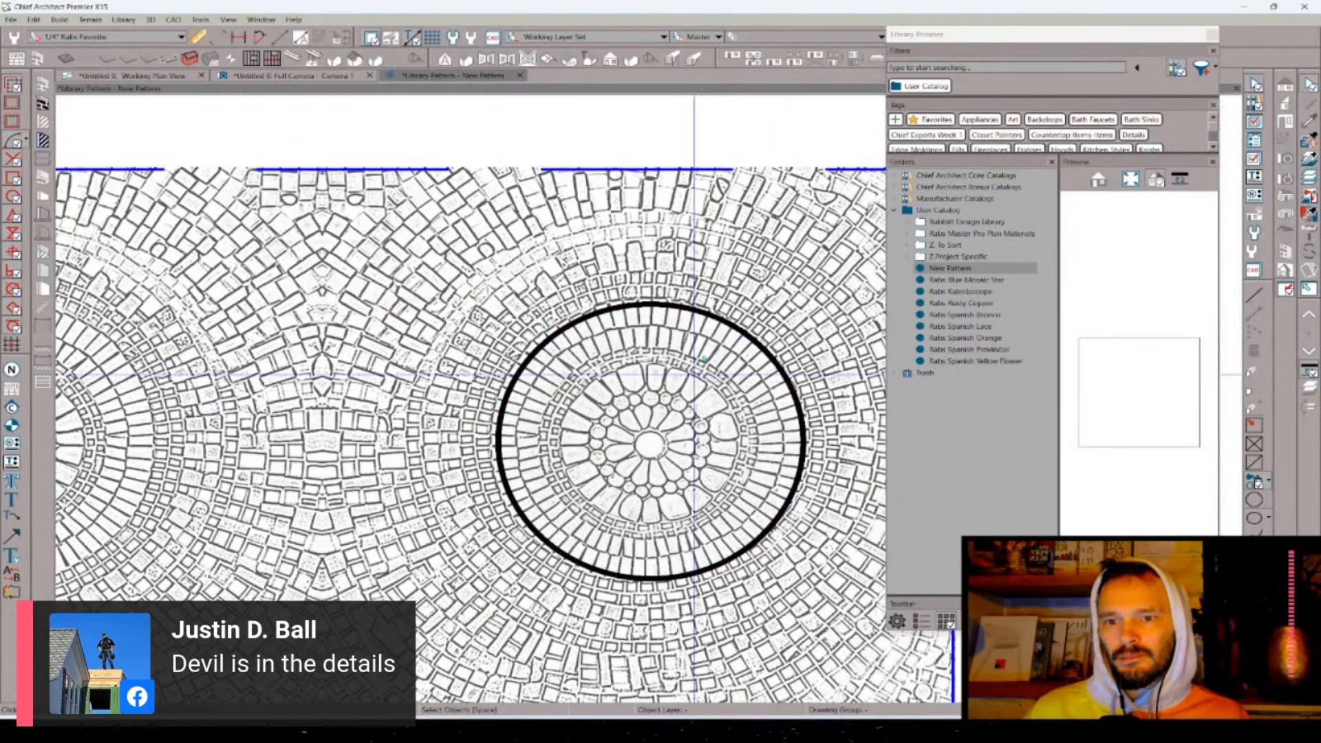
- Copy the medallion circle inward as a smaller concentric circle along the inner edge of the radial tile band
click(704, 310)
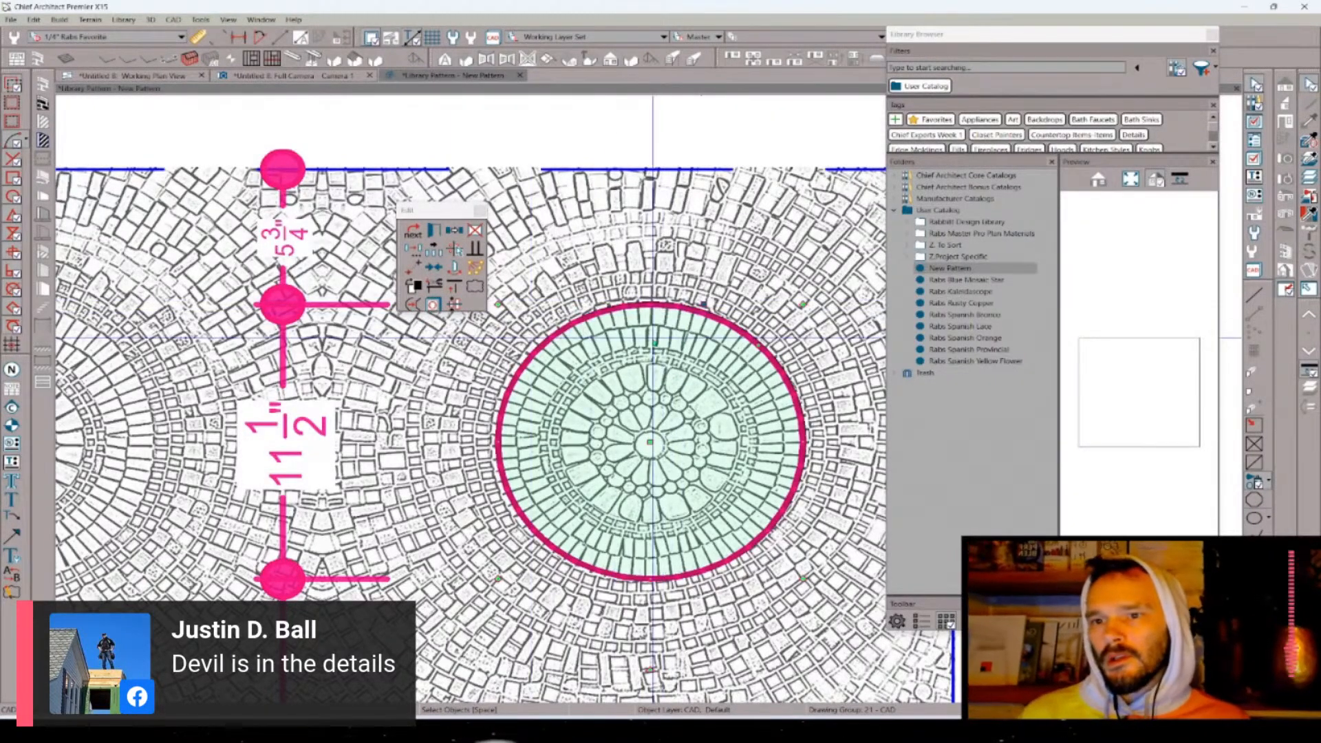
key(ctrl+c)
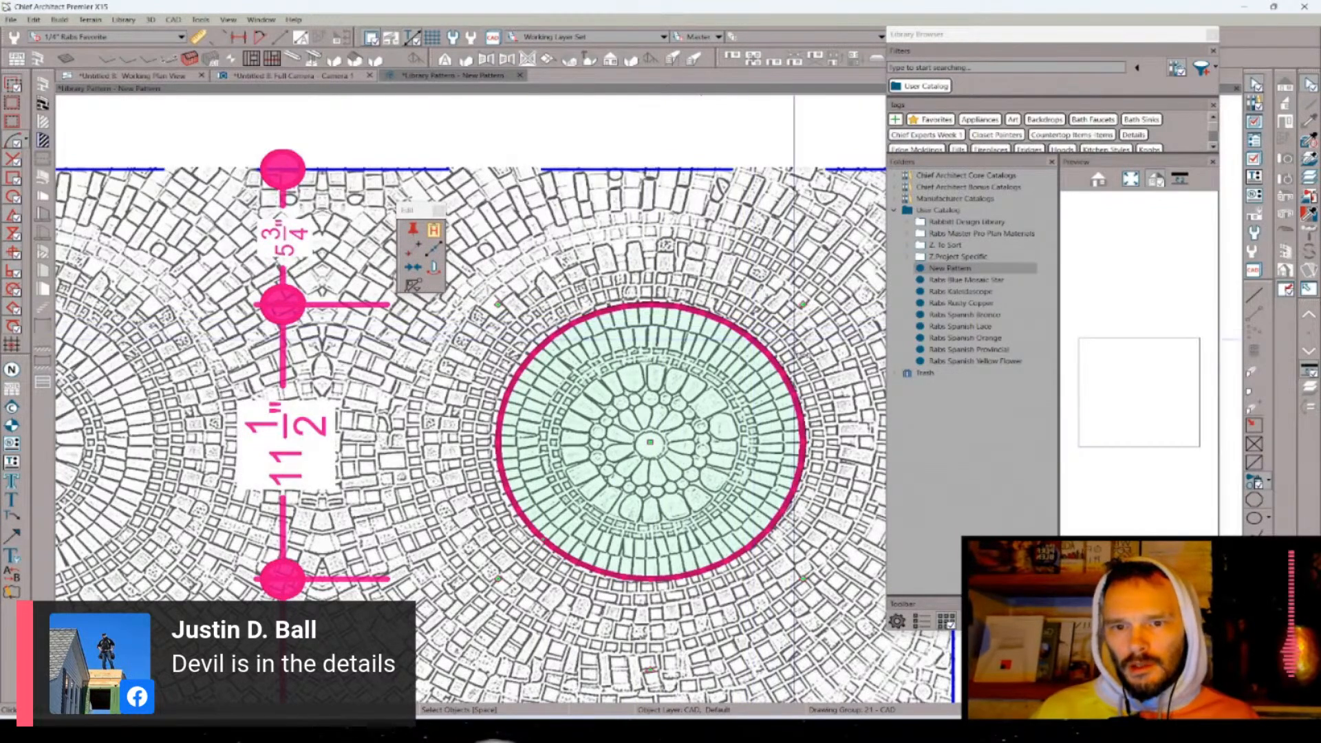
drag(802, 303, 762, 345)
key(Escape)
key(Escape)
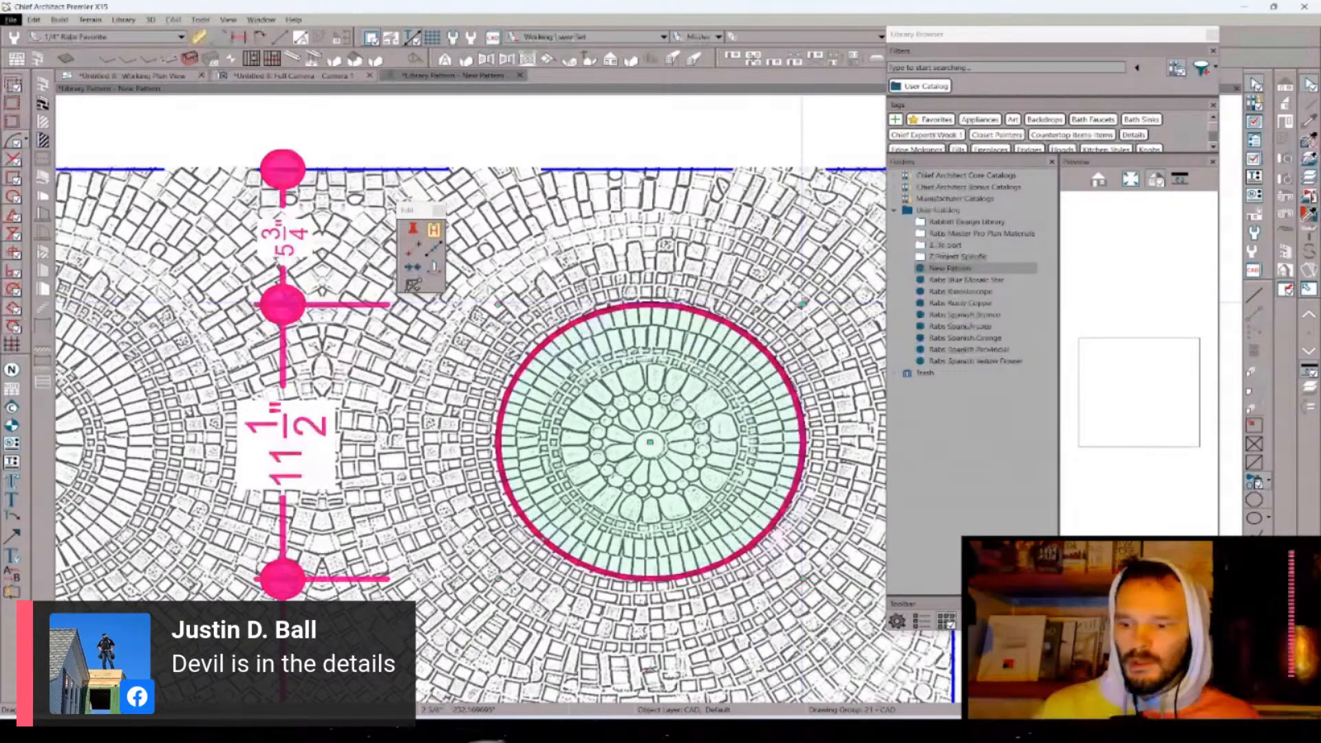
drag(802, 303, 761, 350)
key(Escape)
- Copy the outer medallion circle outward as four concentric circles using Multiple Copy with Evenly Distribute Copies When Dragging
click(780, 366)
scroll(647, 381, down, 3)
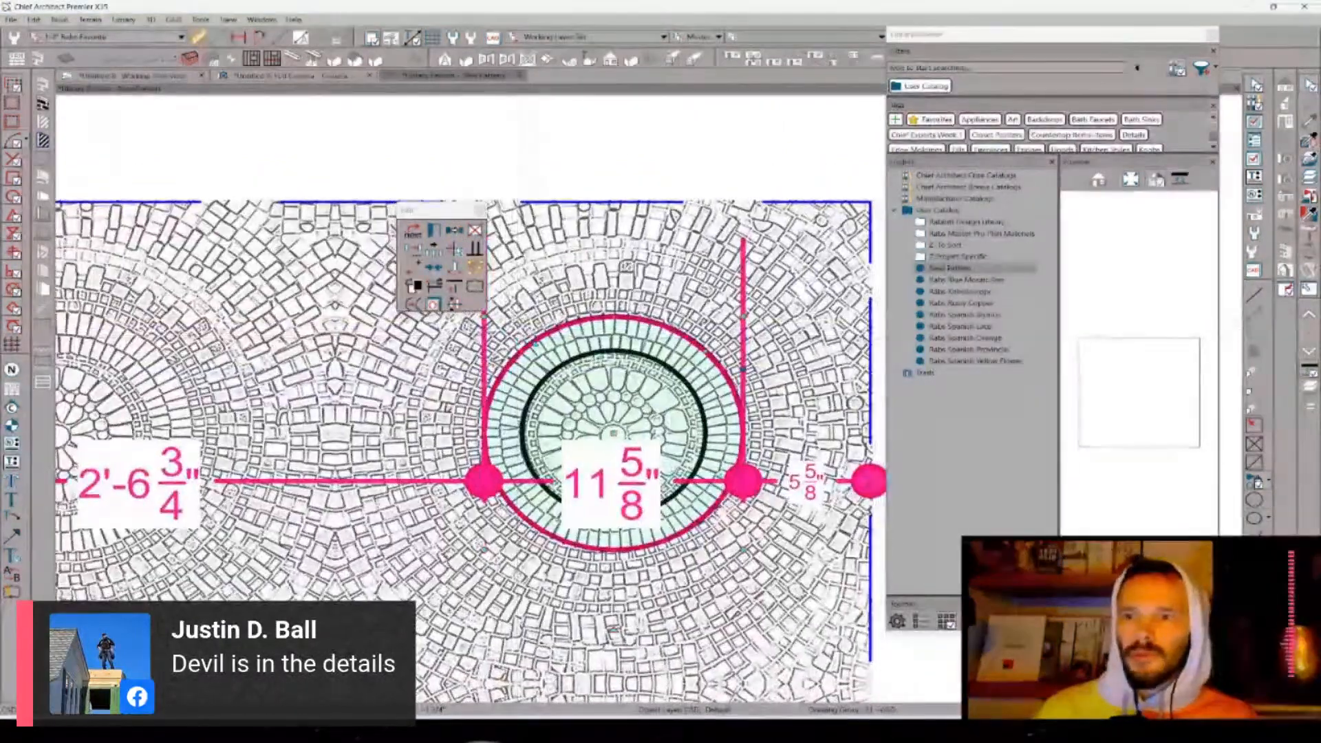
right_click(536, 342)
click(537, 303)
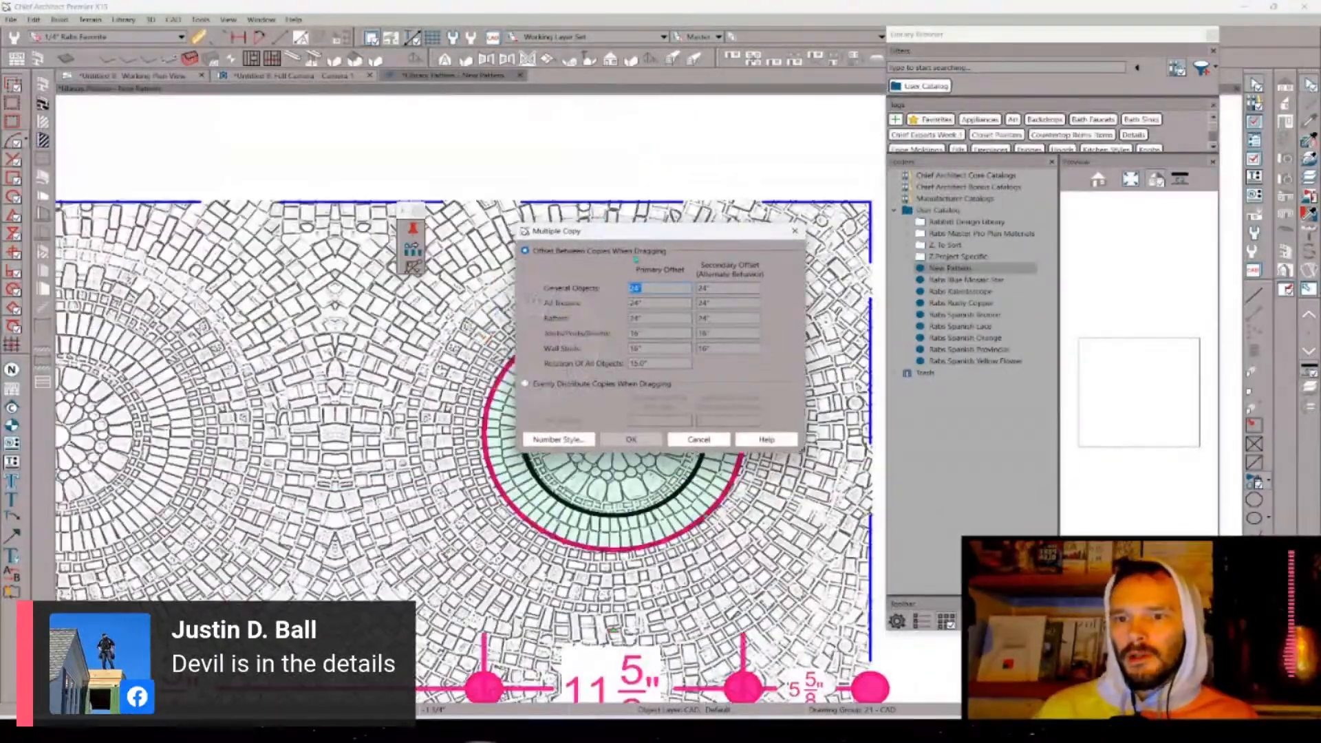
click(588, 385)
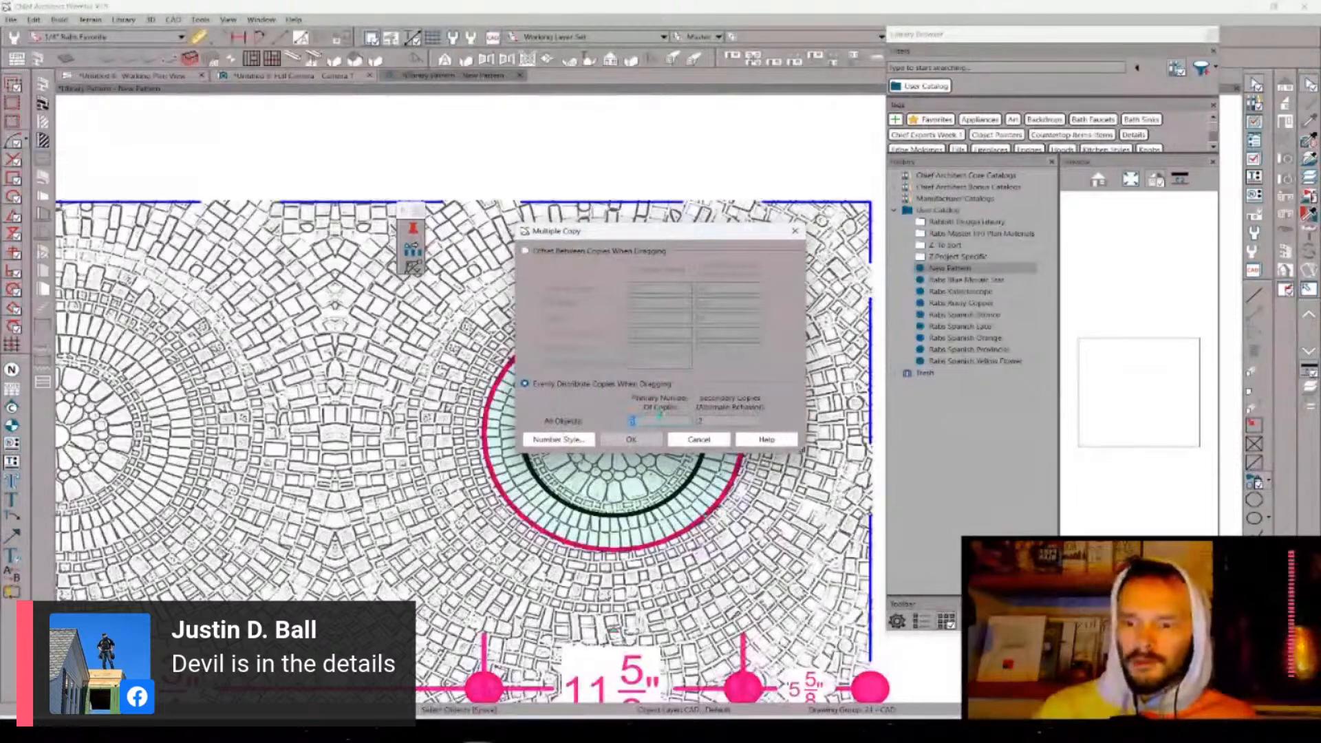
key(Return)
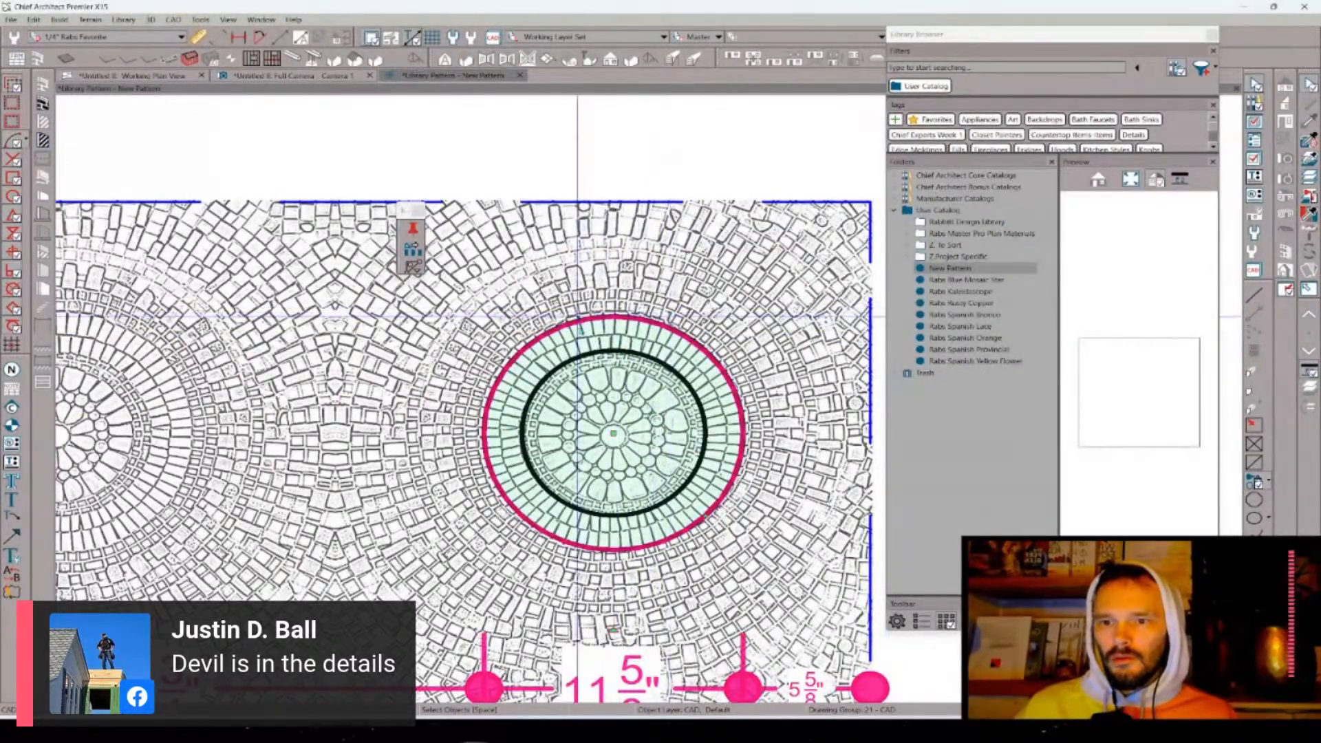
scroll(580, 315, down, 1)
scroll(590, 337, up, 1)
scroll(613, 427, down, 5)
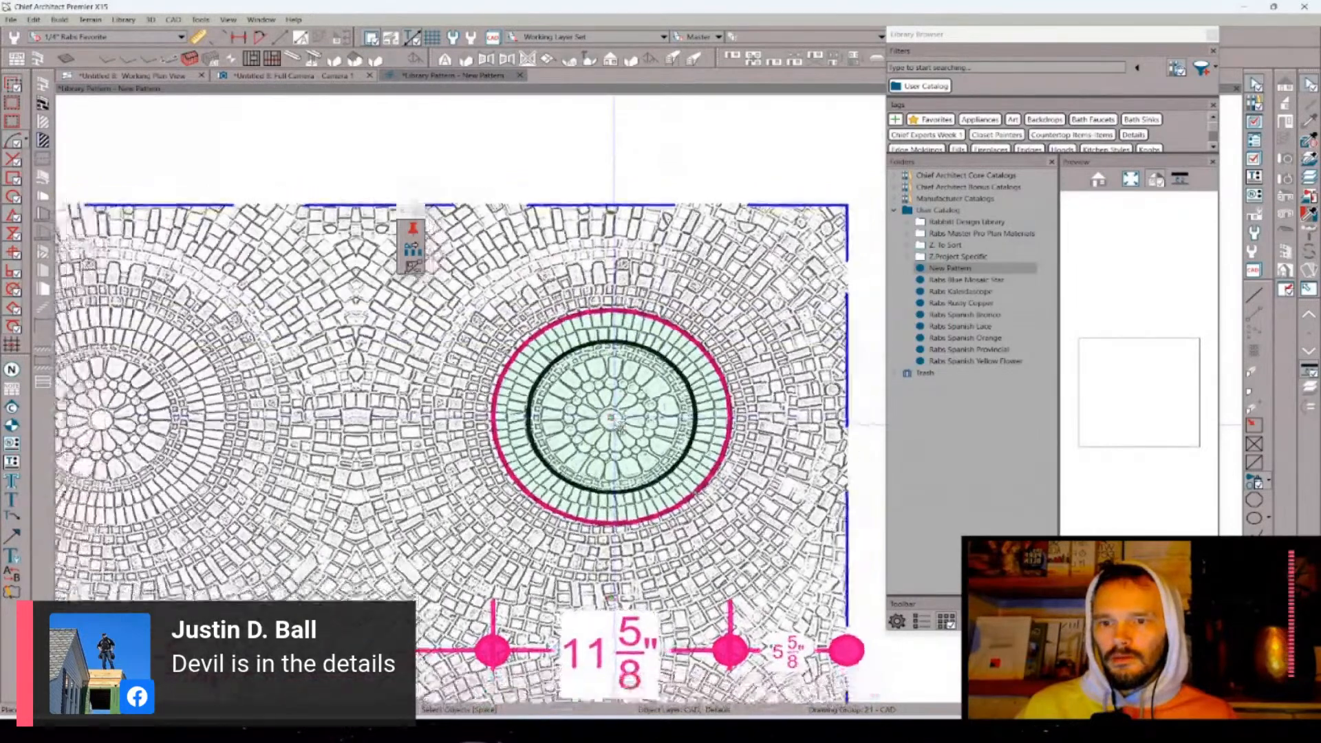
scroll(653, 392, down, 3)
scroll(646, 430, up, 8)
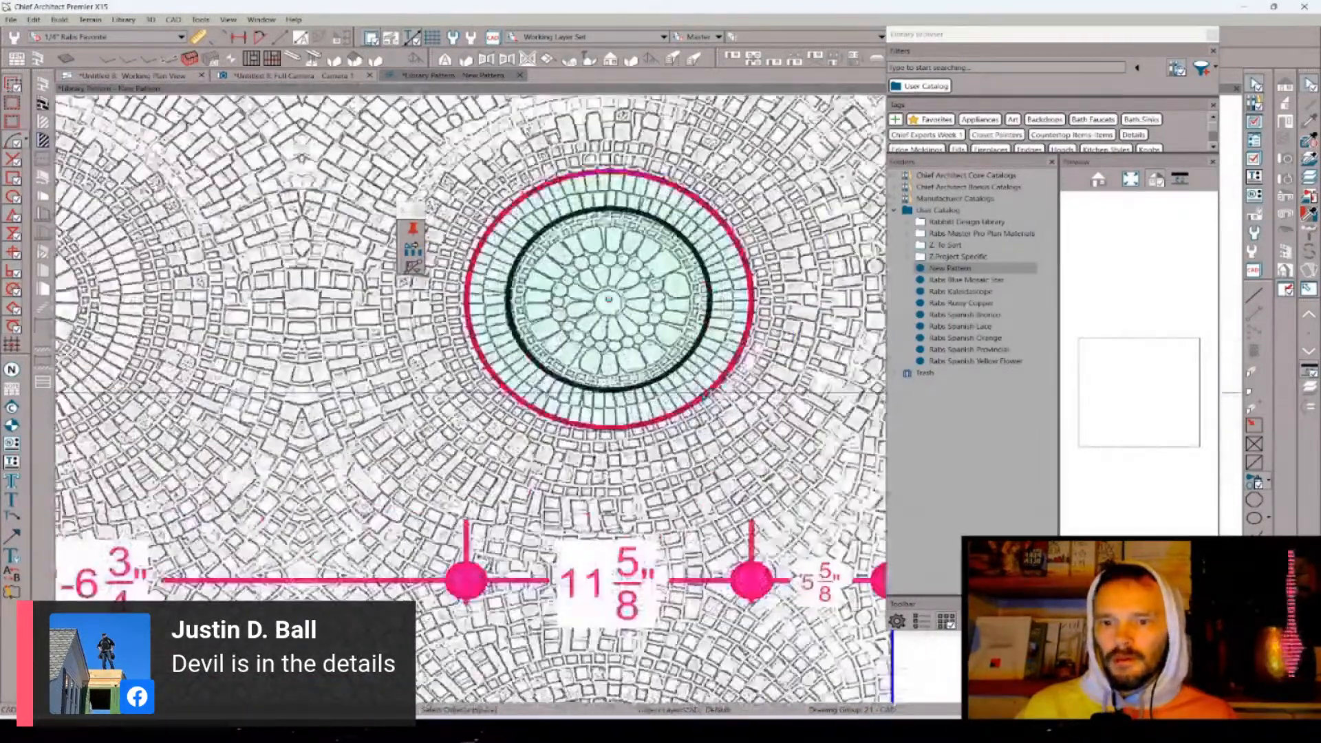
drag(705, 393, 807, 502)
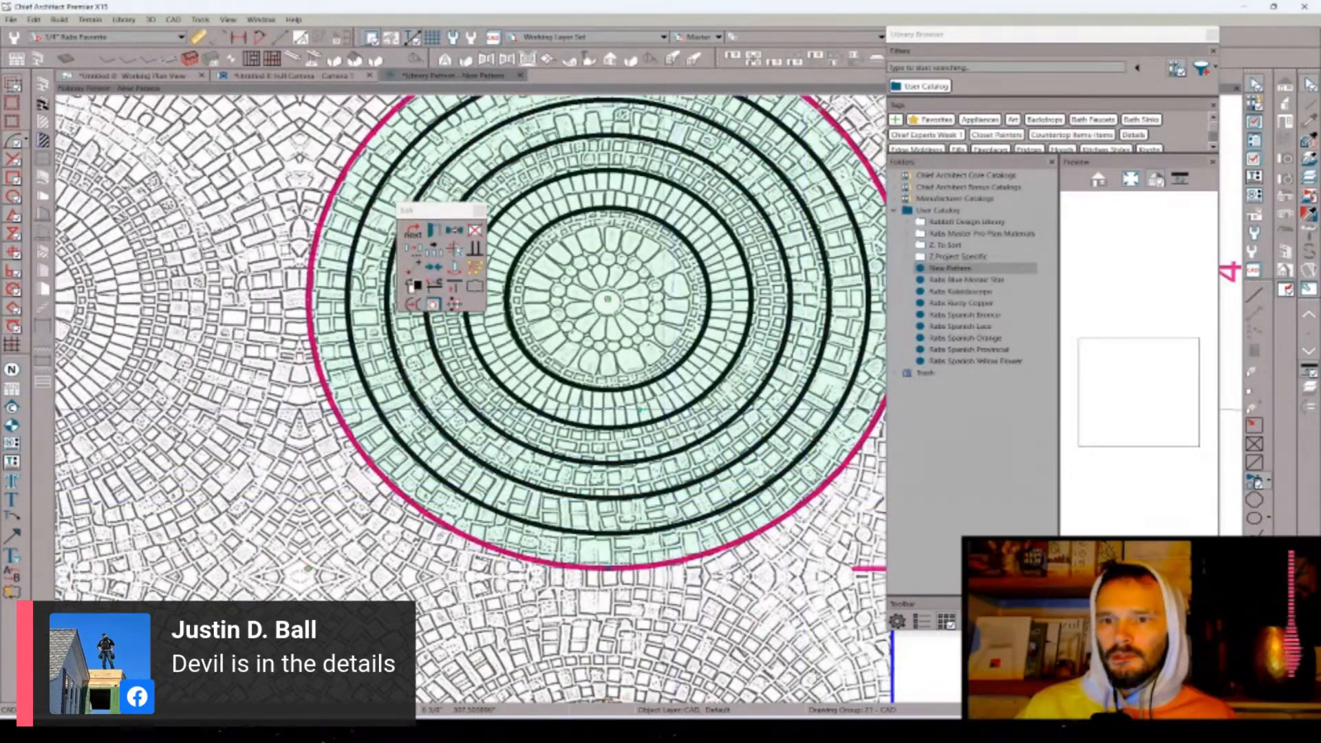
- Remove the four outer circle copies around the upper-right medallion, keeping only the two circles bordering the radial tile band
scroll(741, 314, down, 8)
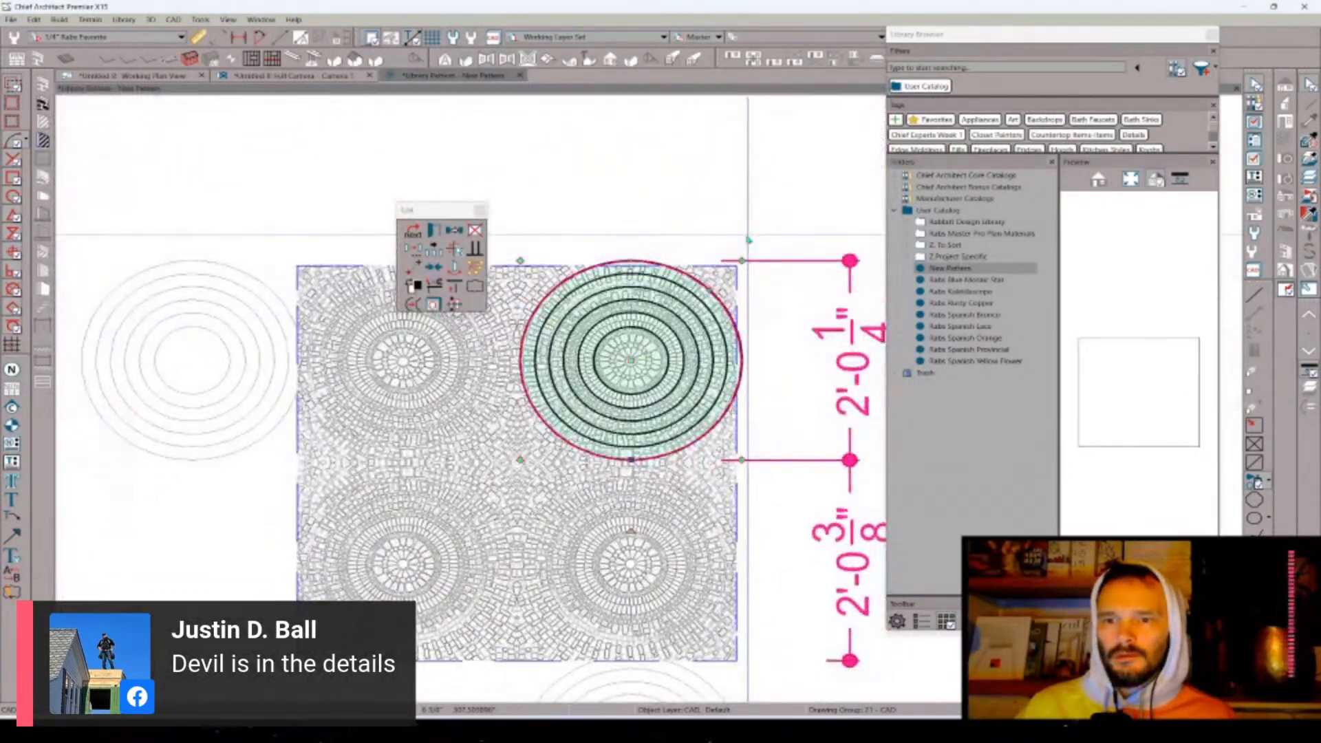
scroll(748, 237, up, 3)
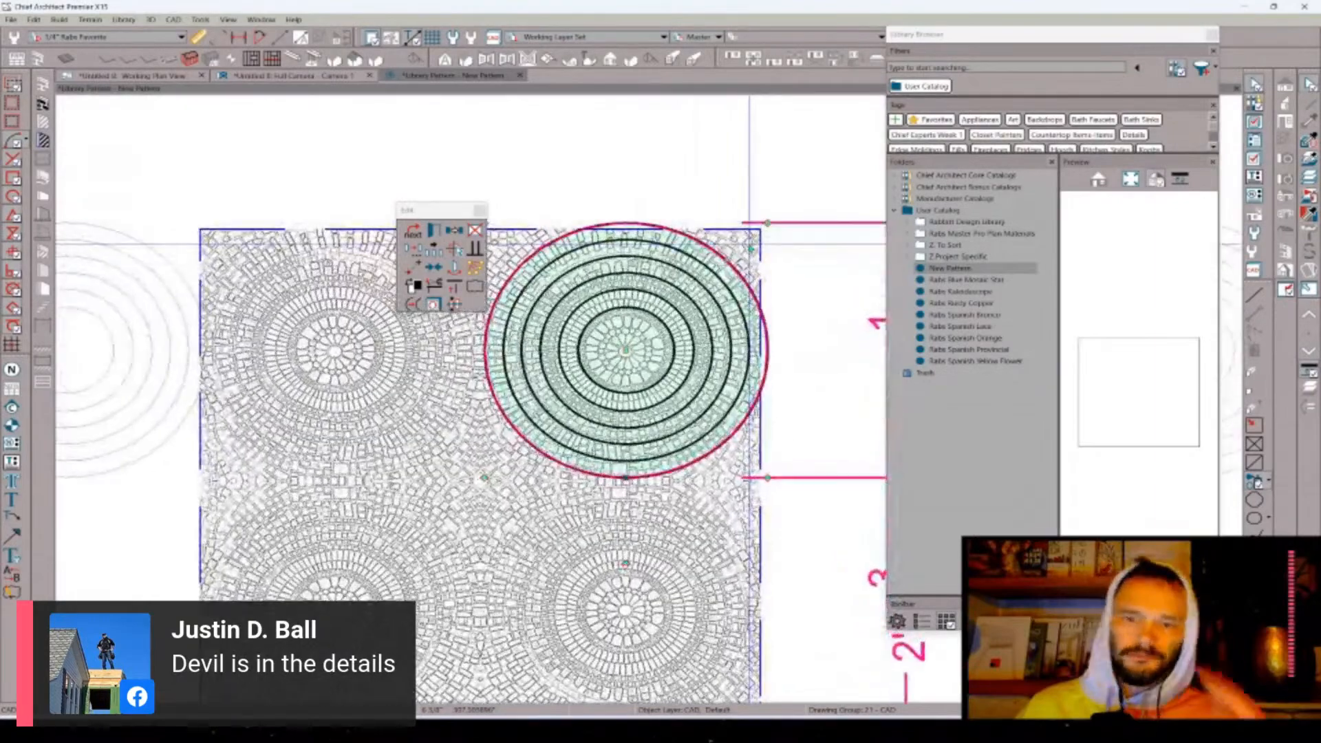
scroll(748, 242, up, 3)
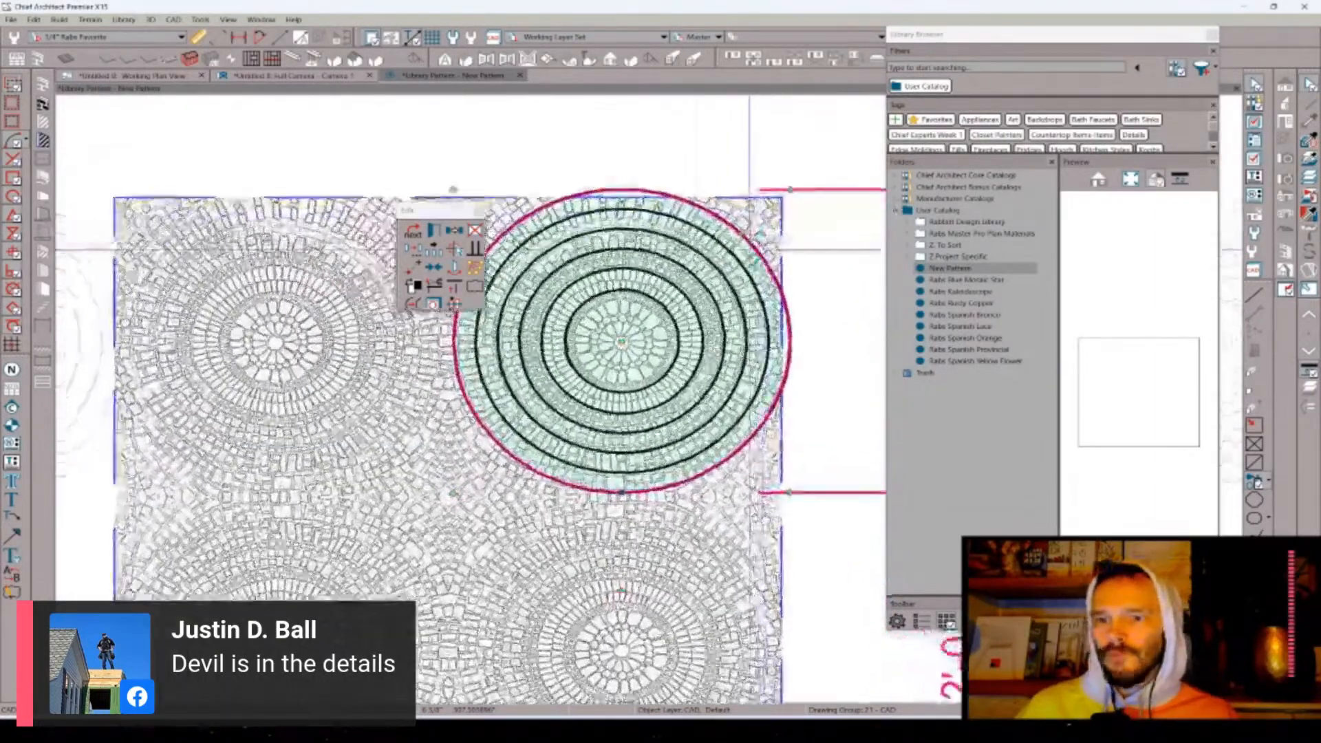
key(Delete)
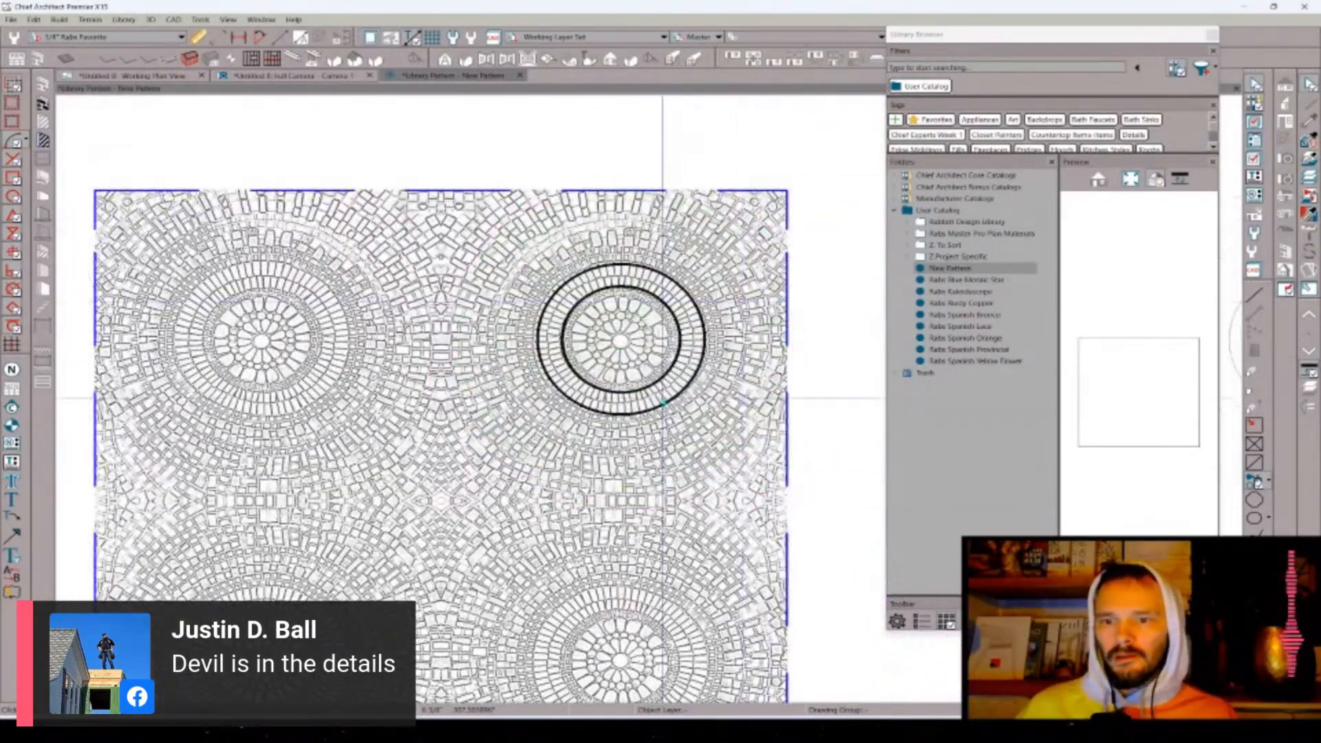
- Copy the radial band's outer circle outward as four evenly spaced circles, the outermost about 1'-10 1/8" across, just inside the repeat box
scroll(663, 403, up, 2)
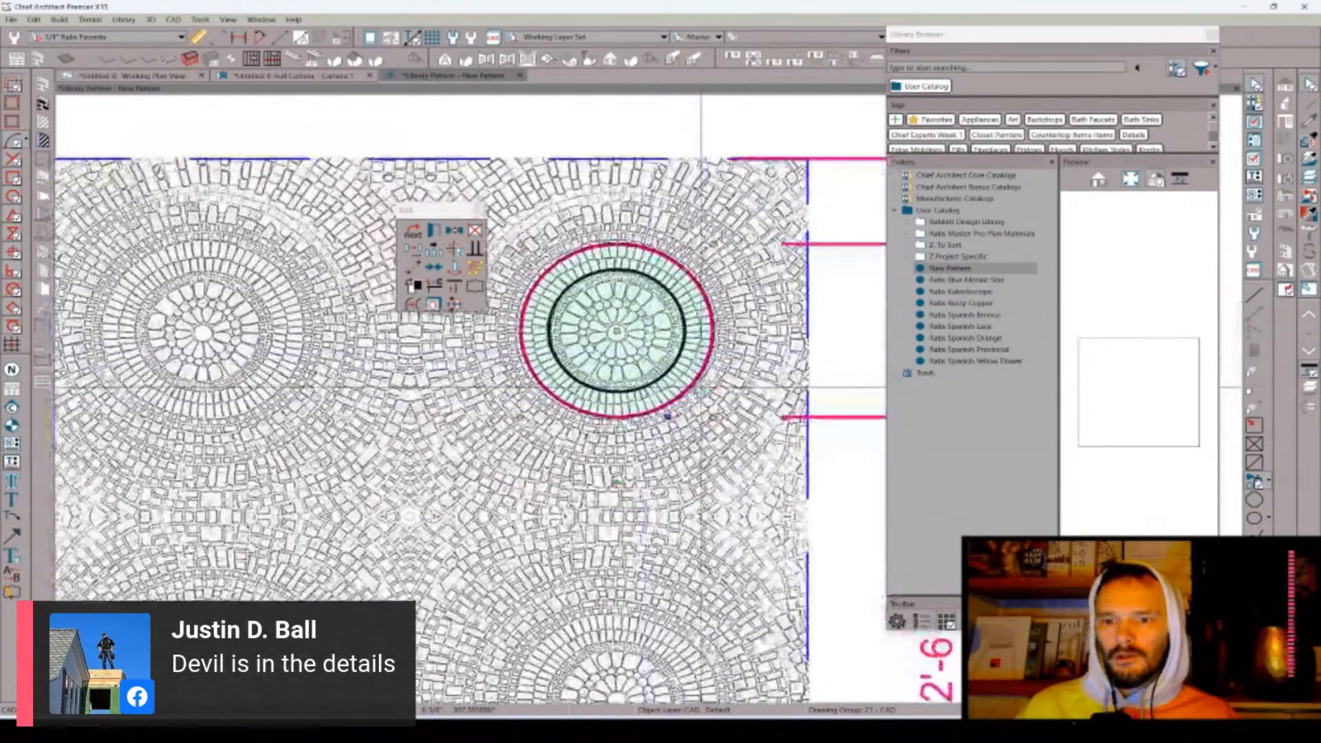
click(677, 344)
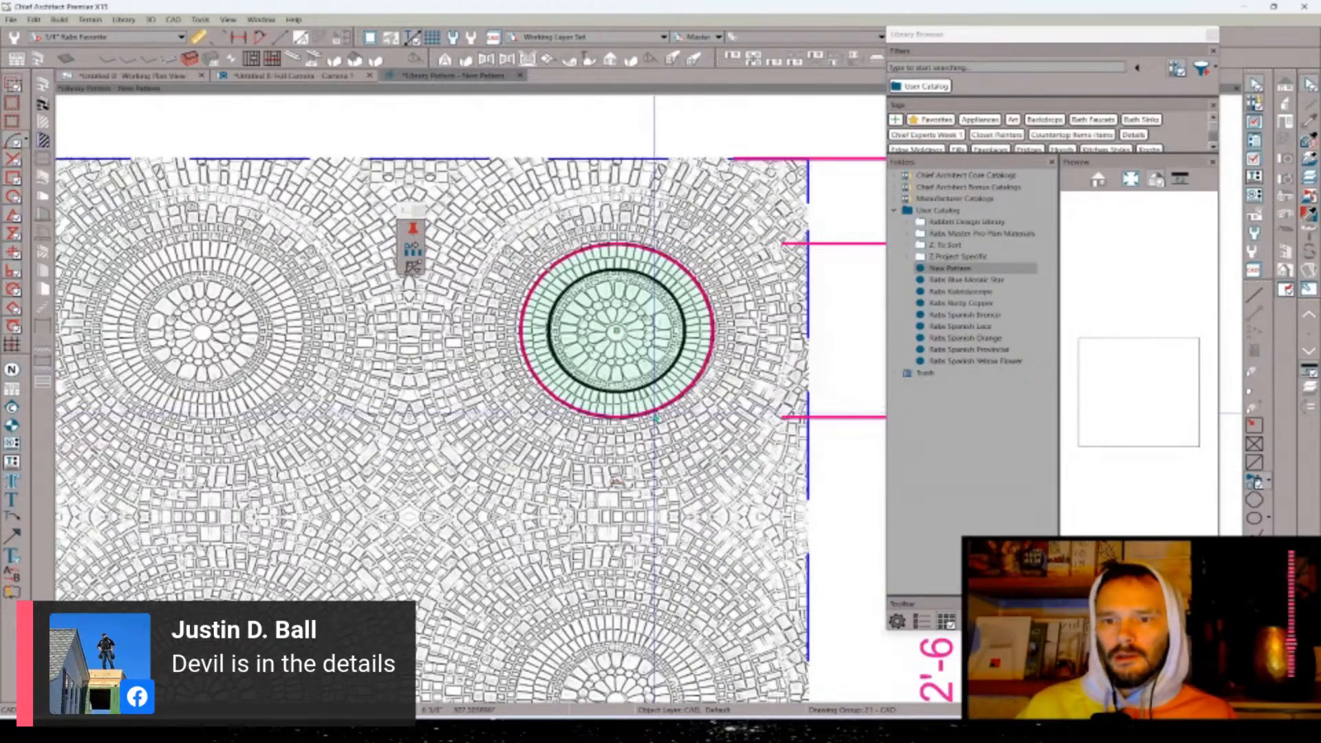
scroll(677, 406, up, 3)
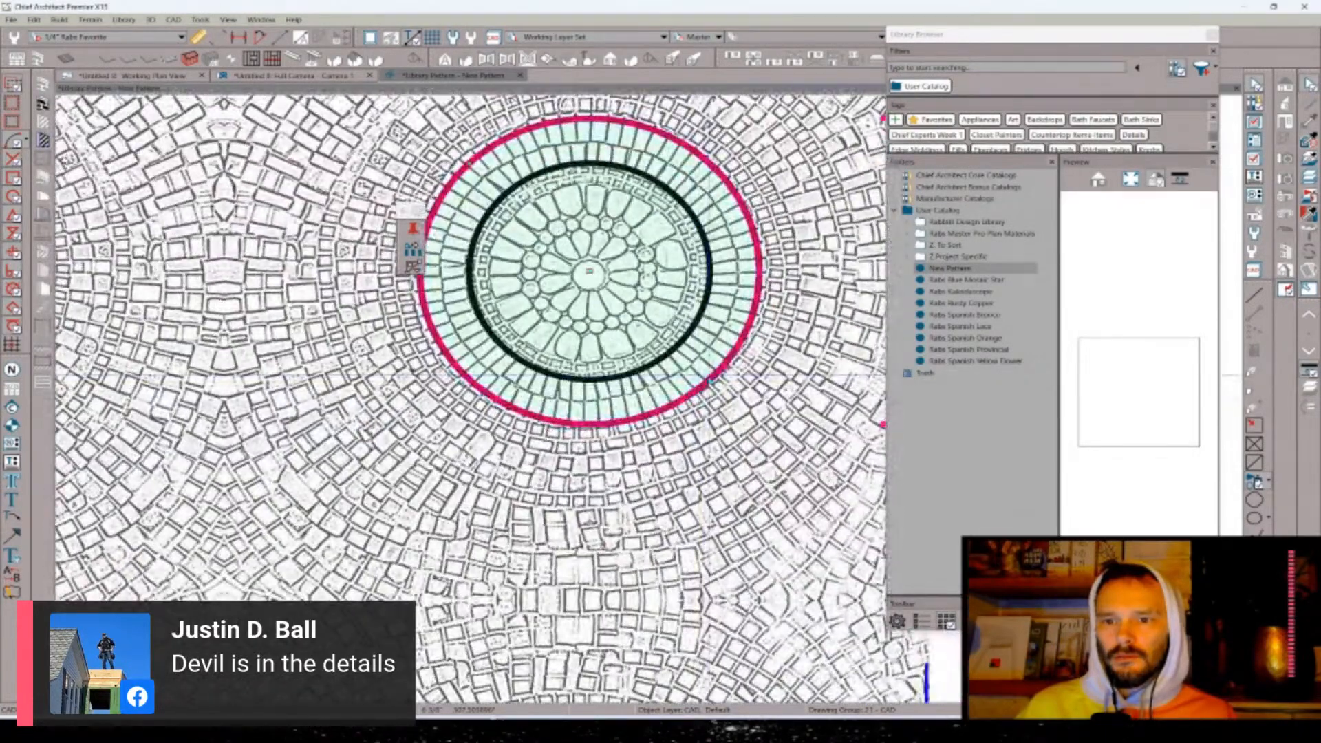
scroll(705, 379, down, 6)
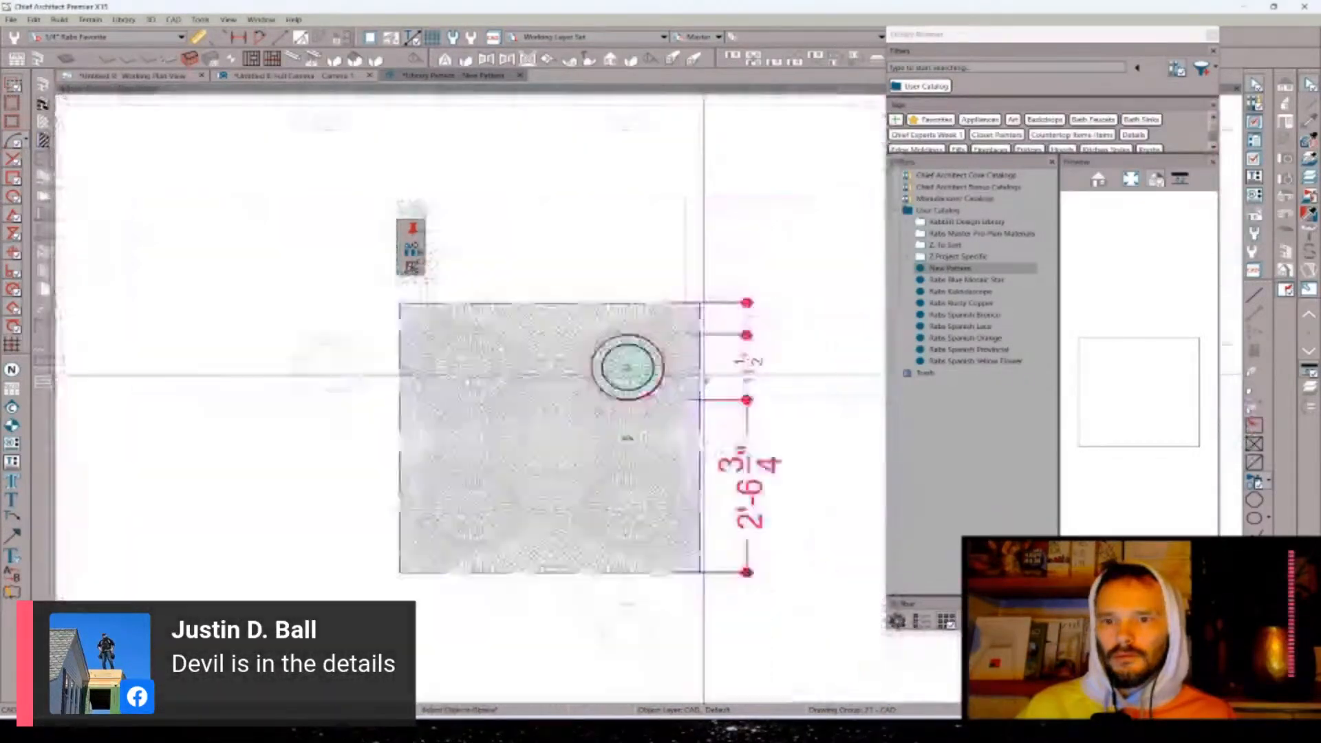
scroll(606, 360, up, 5)
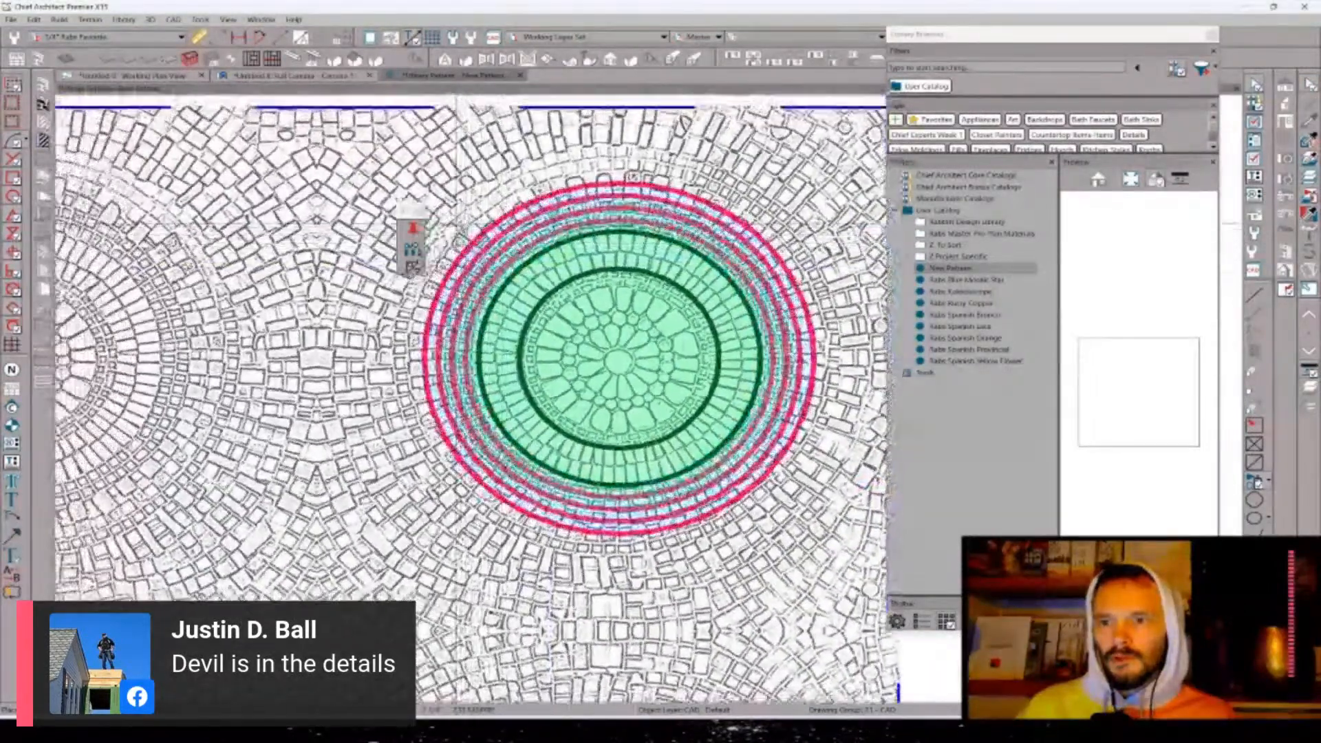
scroll(633, 177, down, 2)
drag(633, 178, 555, 177)
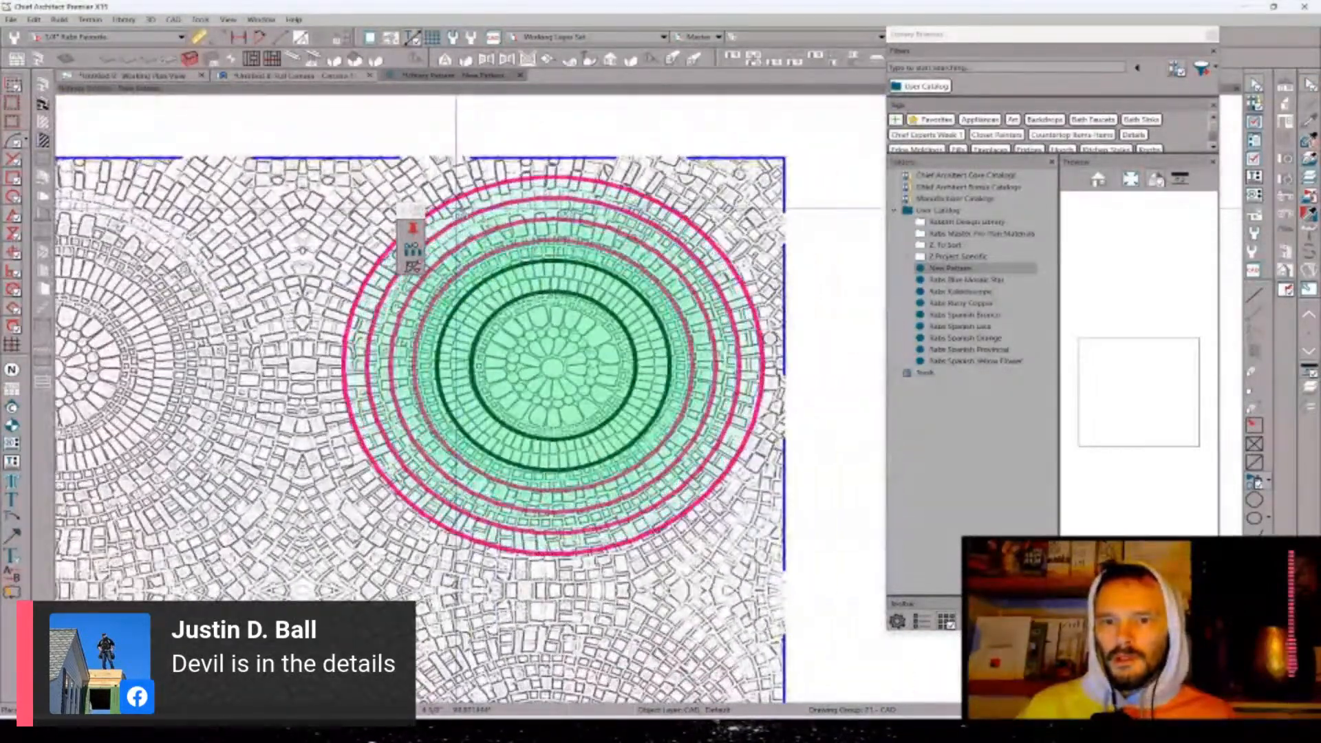
drag(449, 208, 438, 202)
scroll(761, 343, down, 3)
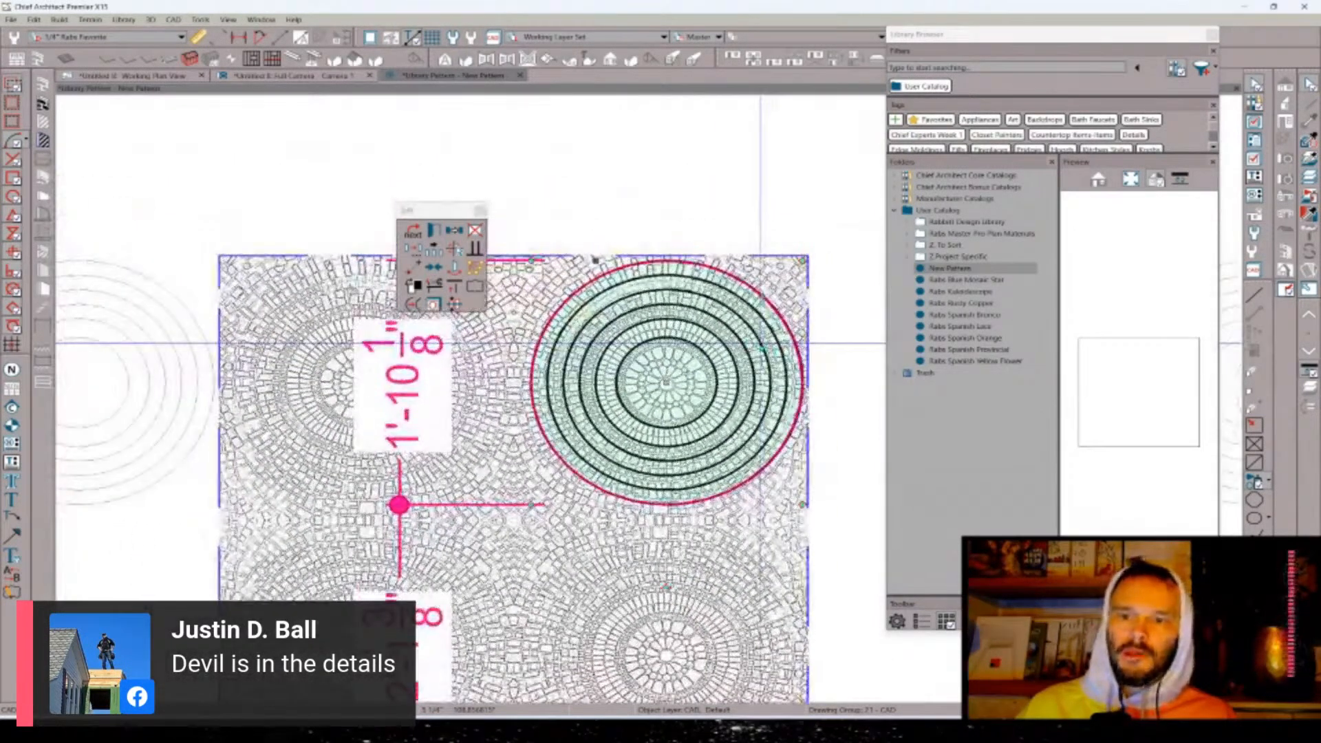
- Select all concentric circles of the upper-right medallion and mirror a copy onto the upper-left medallion
click(900, 540)
drag(850, 534, 398, 192)
drag(666, 378, 675, 387)
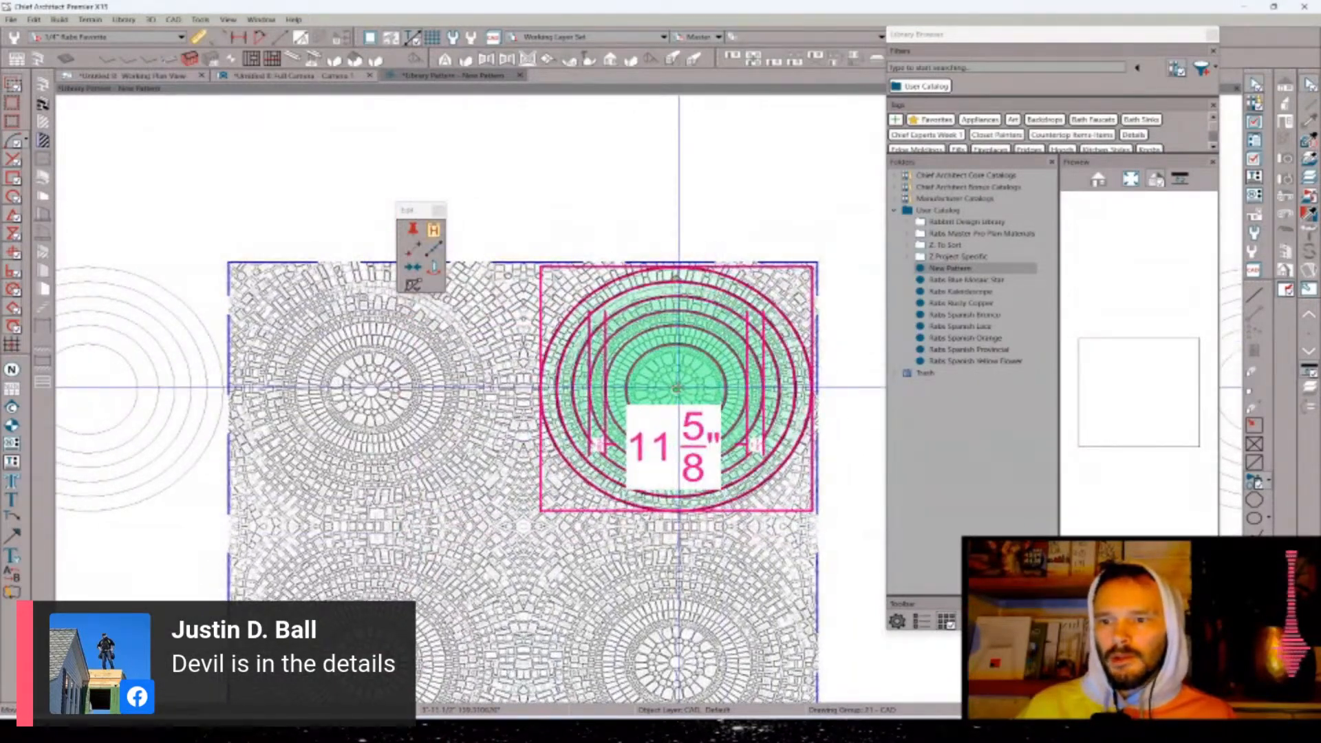
scroll(673, 389, down, 2)
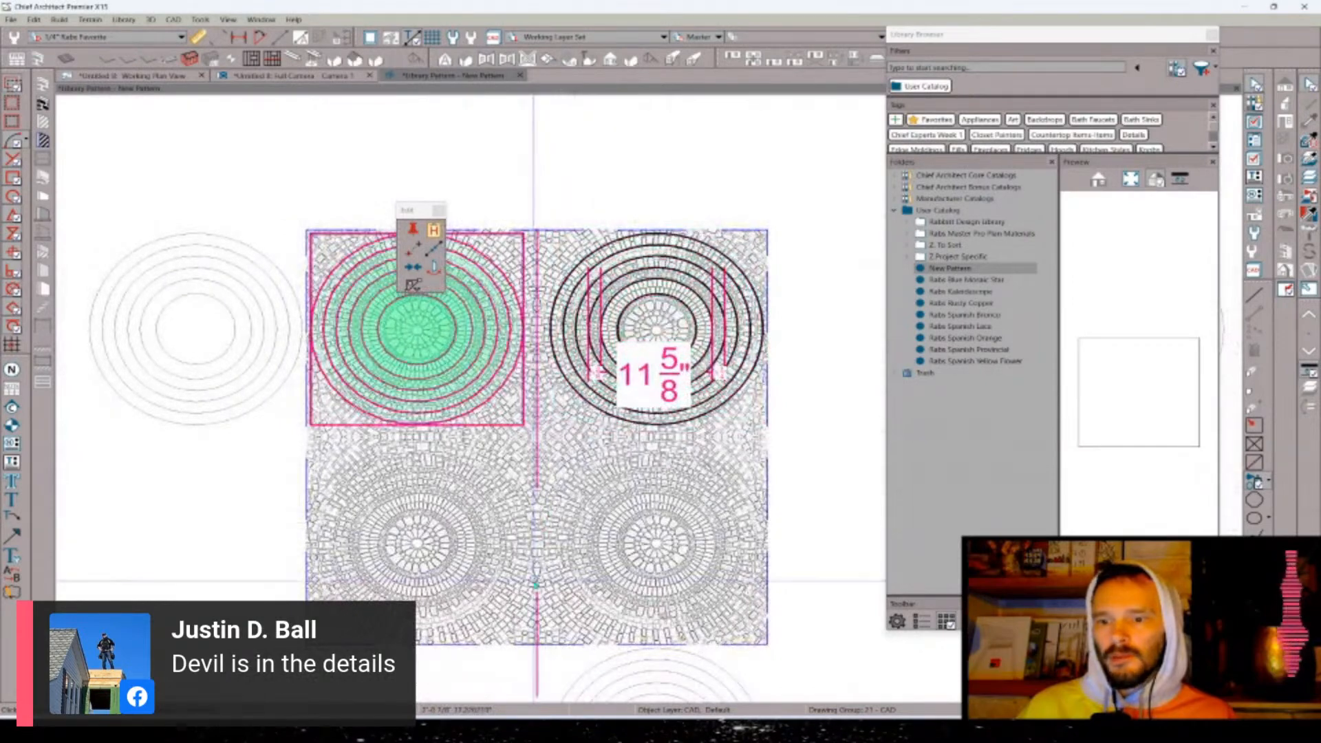
drag(659, 459, 689, 487)
scroll(654, 460, down, 1)
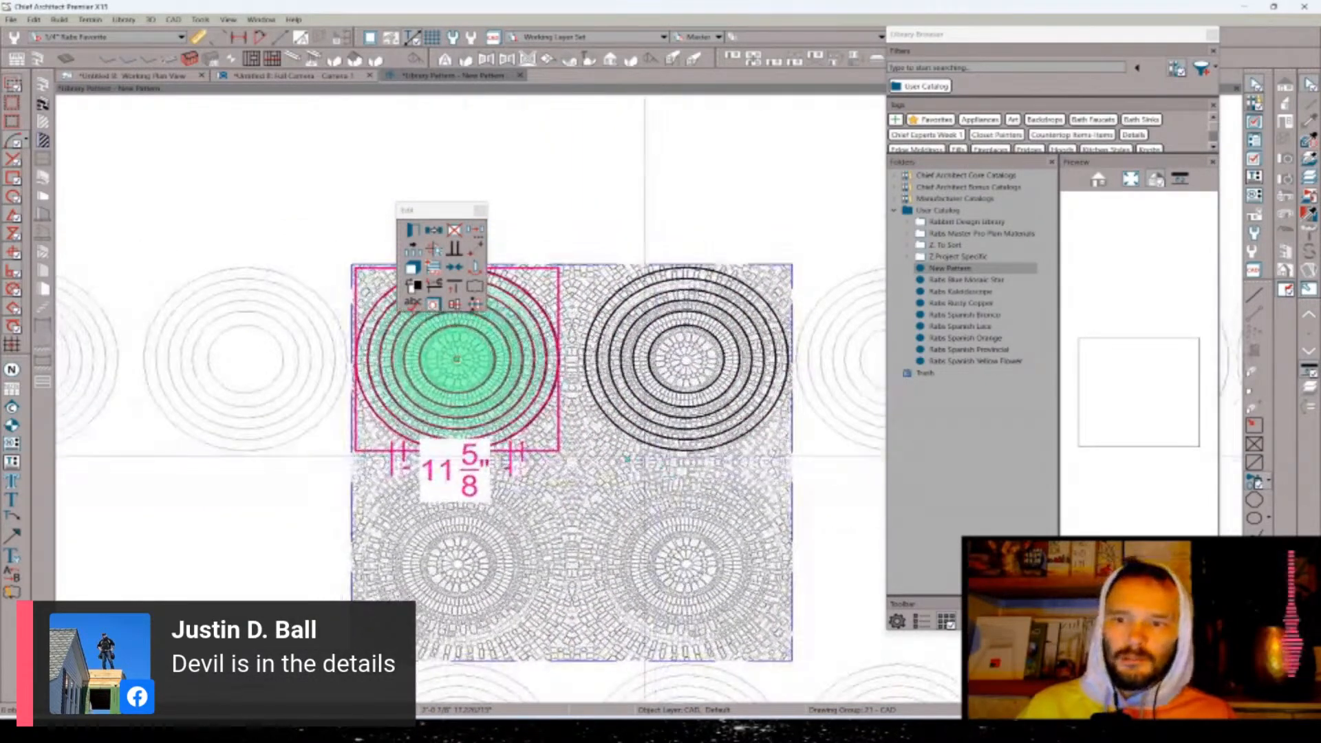
- Mirror a copy of the upper-left circles onto the lower-left medallion, and mirror that set onto the lower-right medallion
key(r)
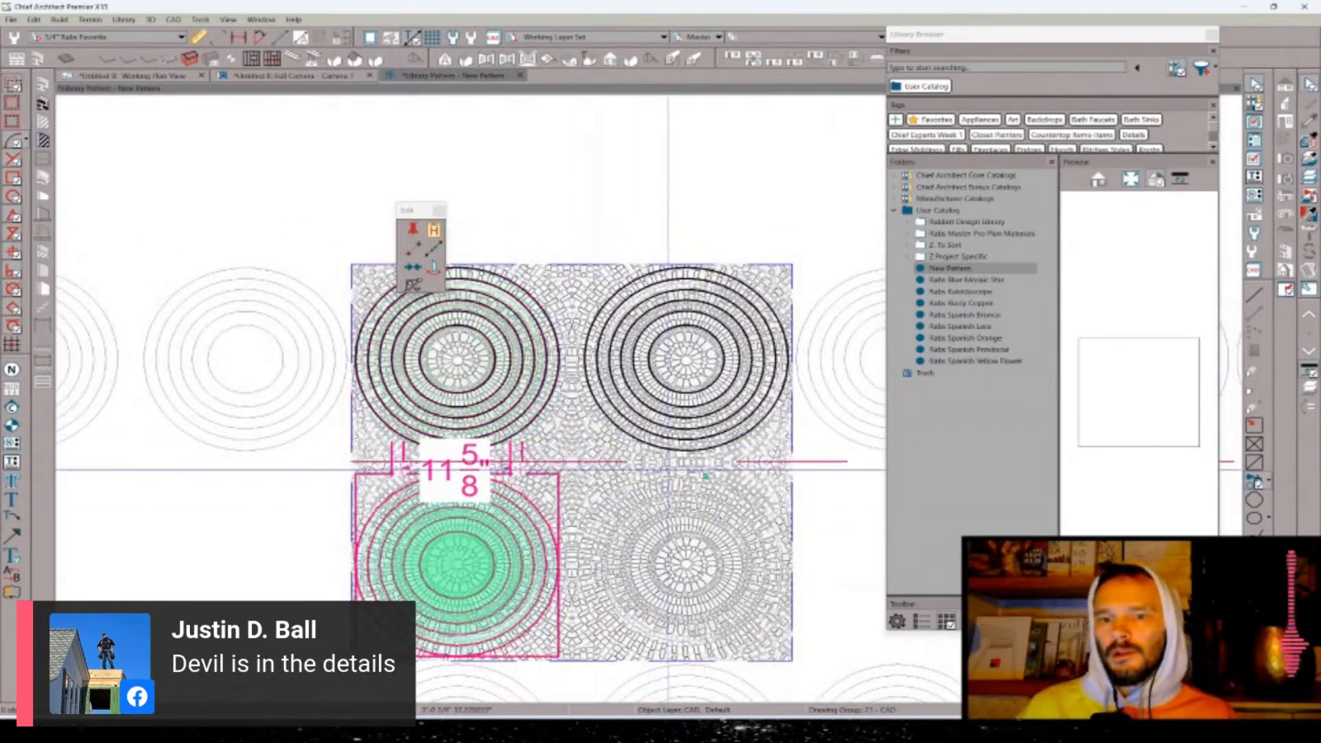
click(741, 467)
key(r)
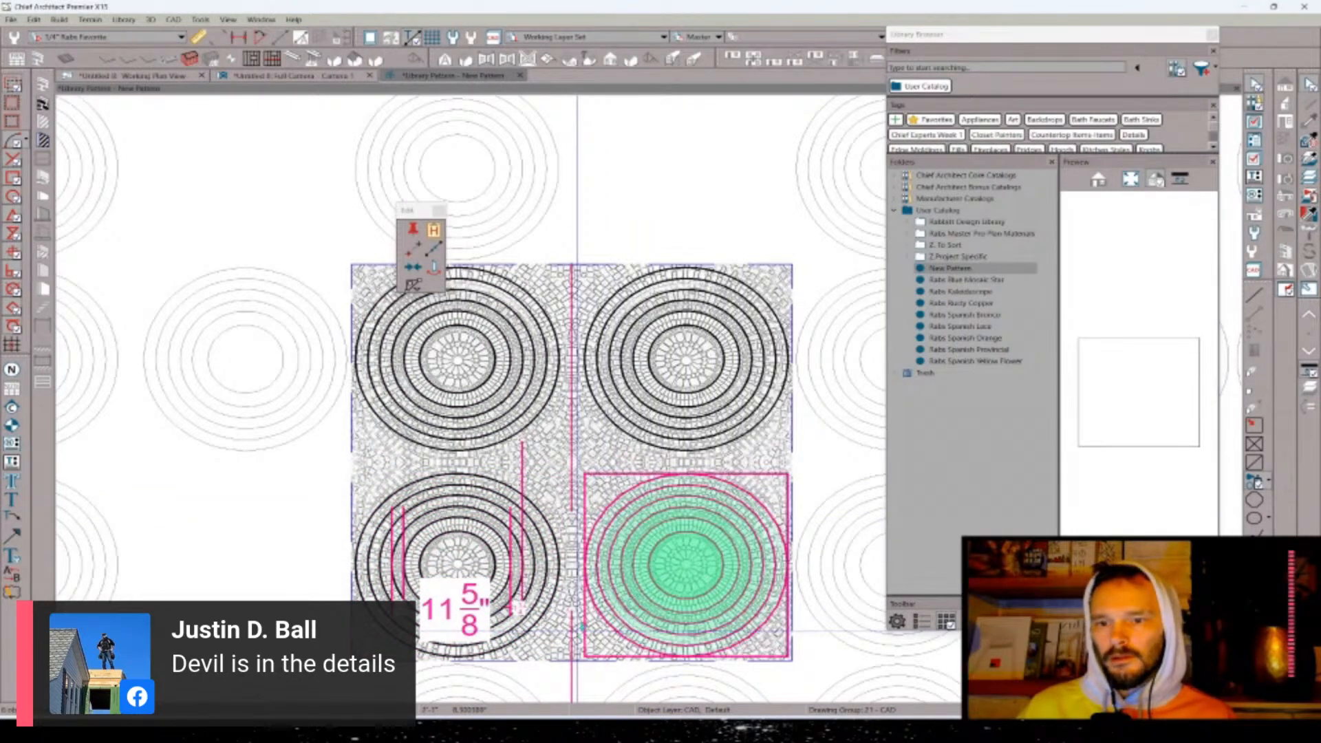
click(578, 633)
scroll(813, 453, down, 3)
scroll(729, 467, up, 2)
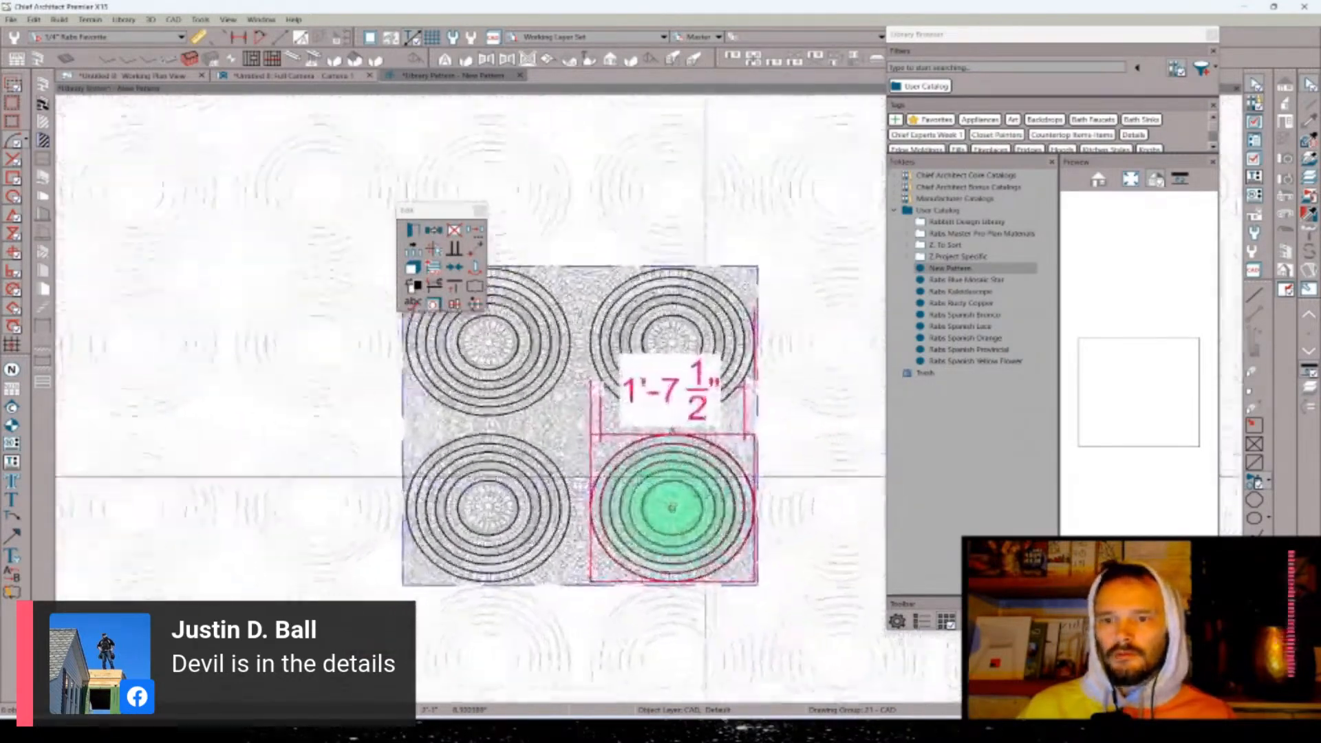
- Copy the lower-right medallion's outermost circle outward as a larger concentric circle about 2'-0 7/8" across, extending past the repeat box
scroll(585, 424, up, 4)
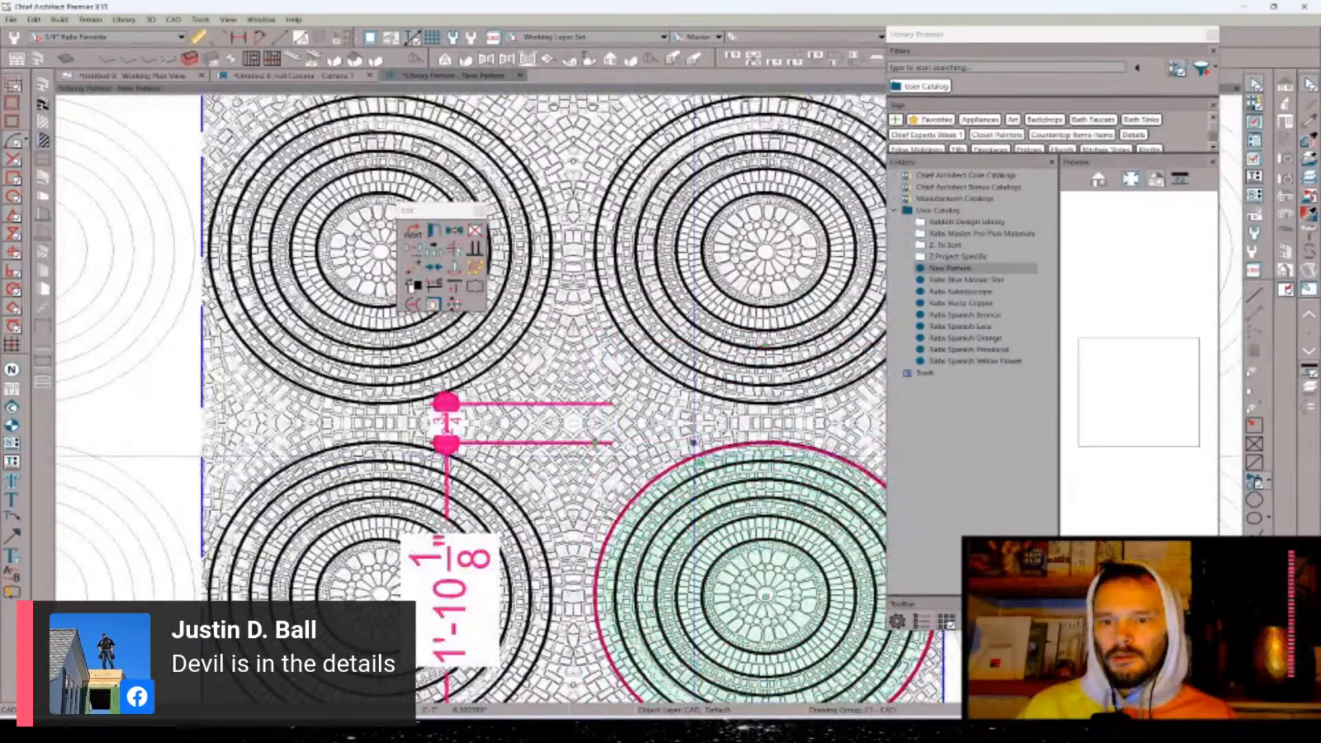
scroll(585, 424, down, 2)
key(r)
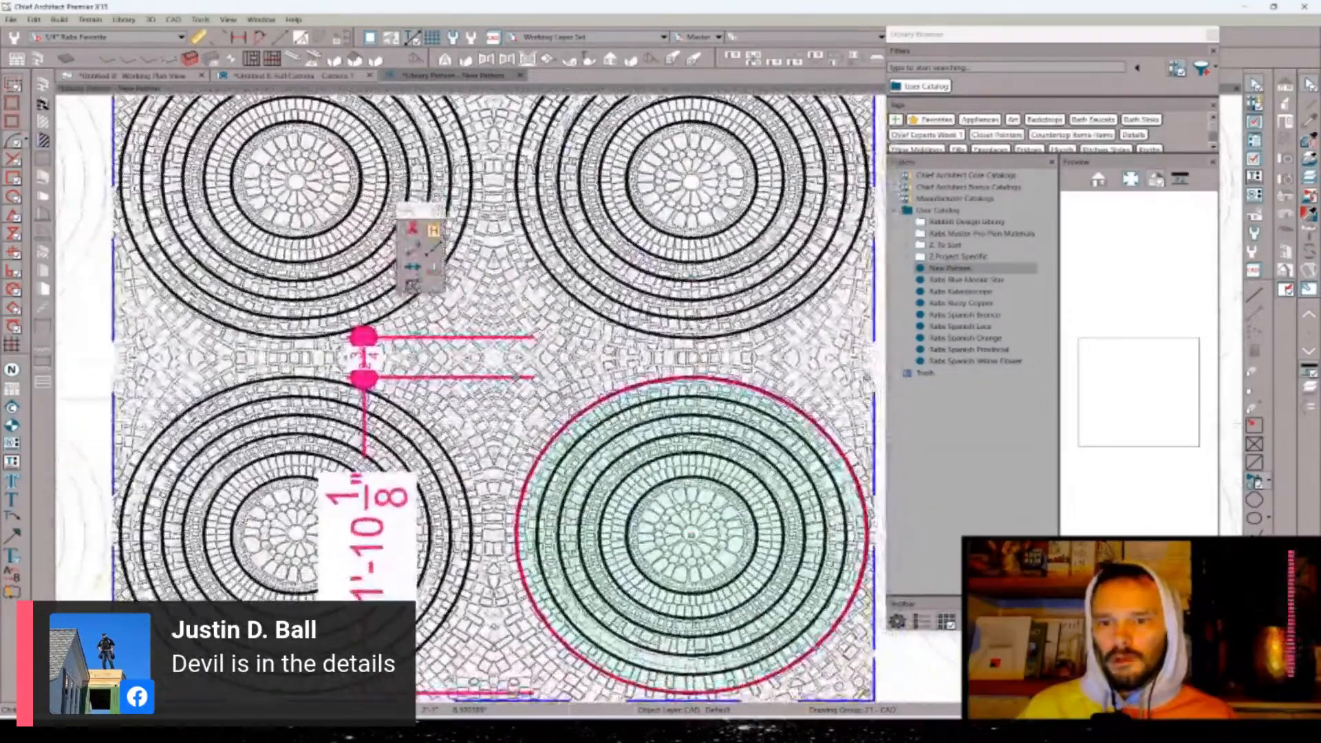
drag(517, 377, 495, 372)
drag(853, 440, 647, 372)
scroll(694, 404, up, 2)
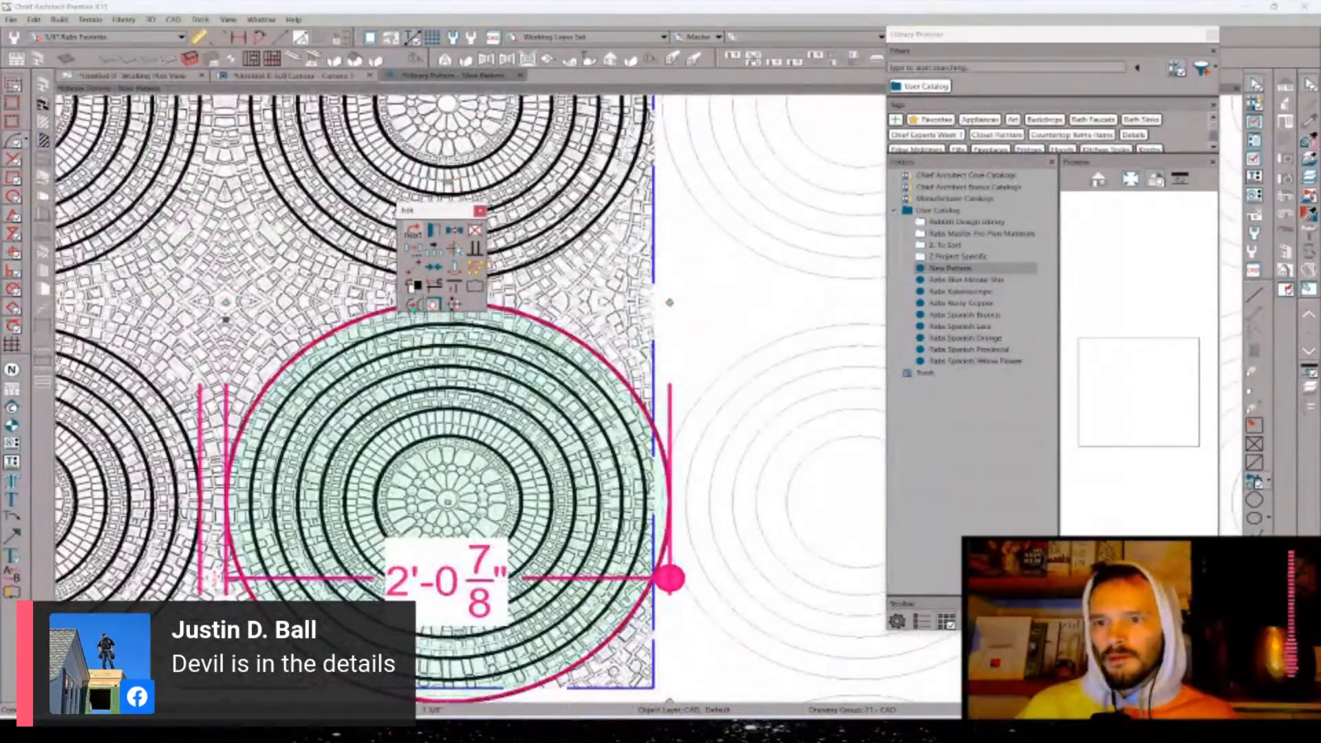
click(413, 230)
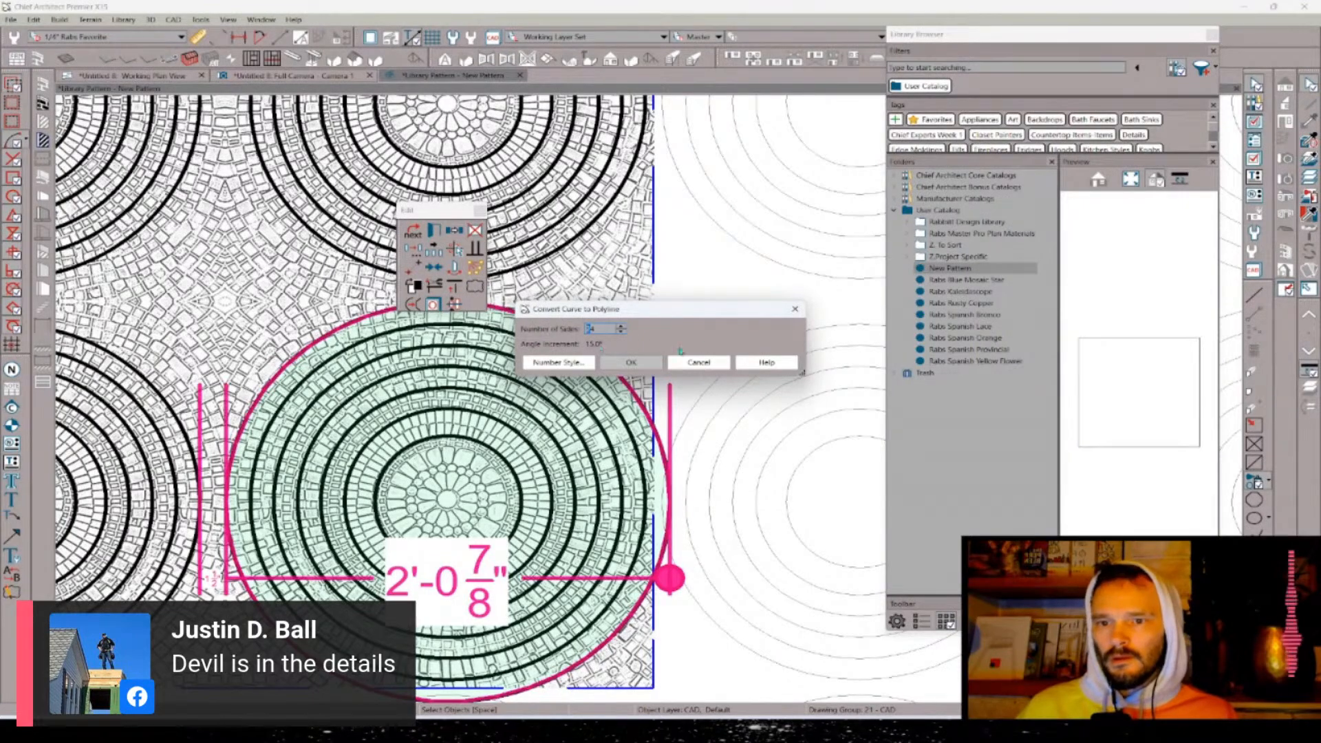
click(699, 362)
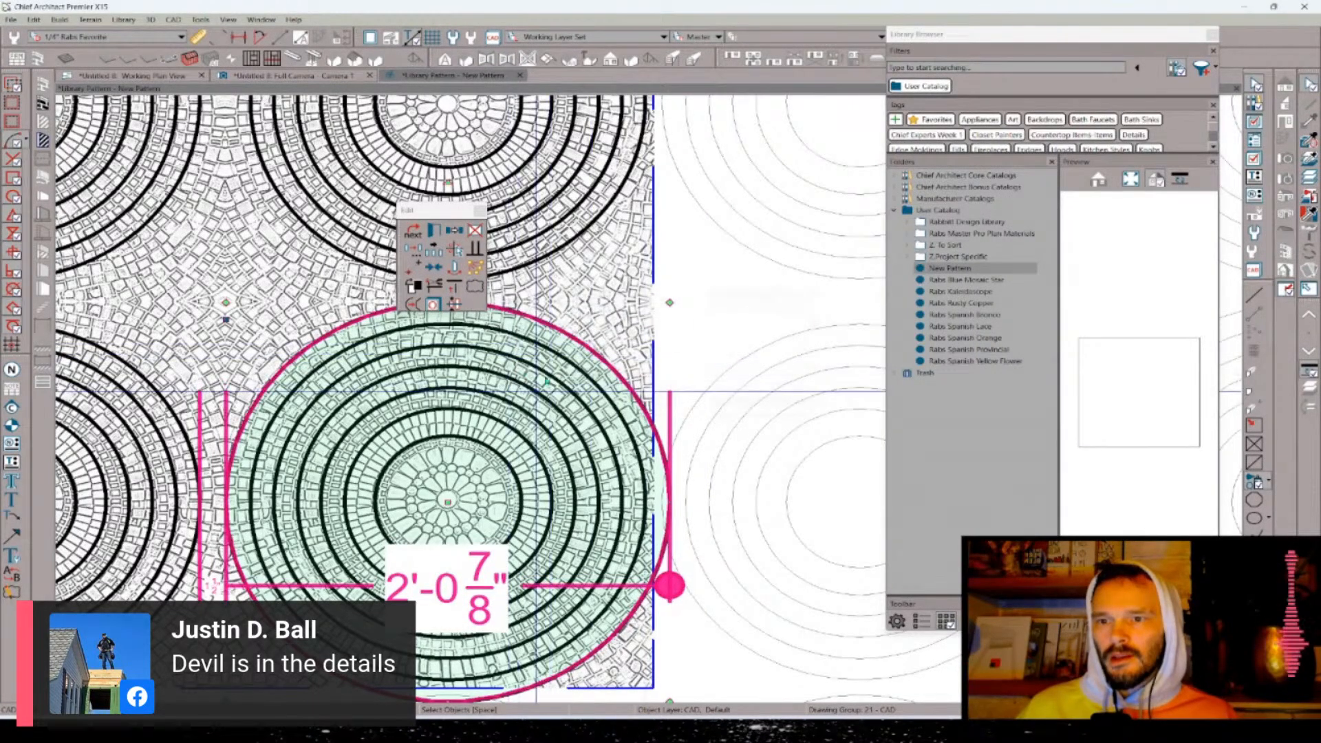
scroll(687, 378, down, 2)
key(ctrl+k)
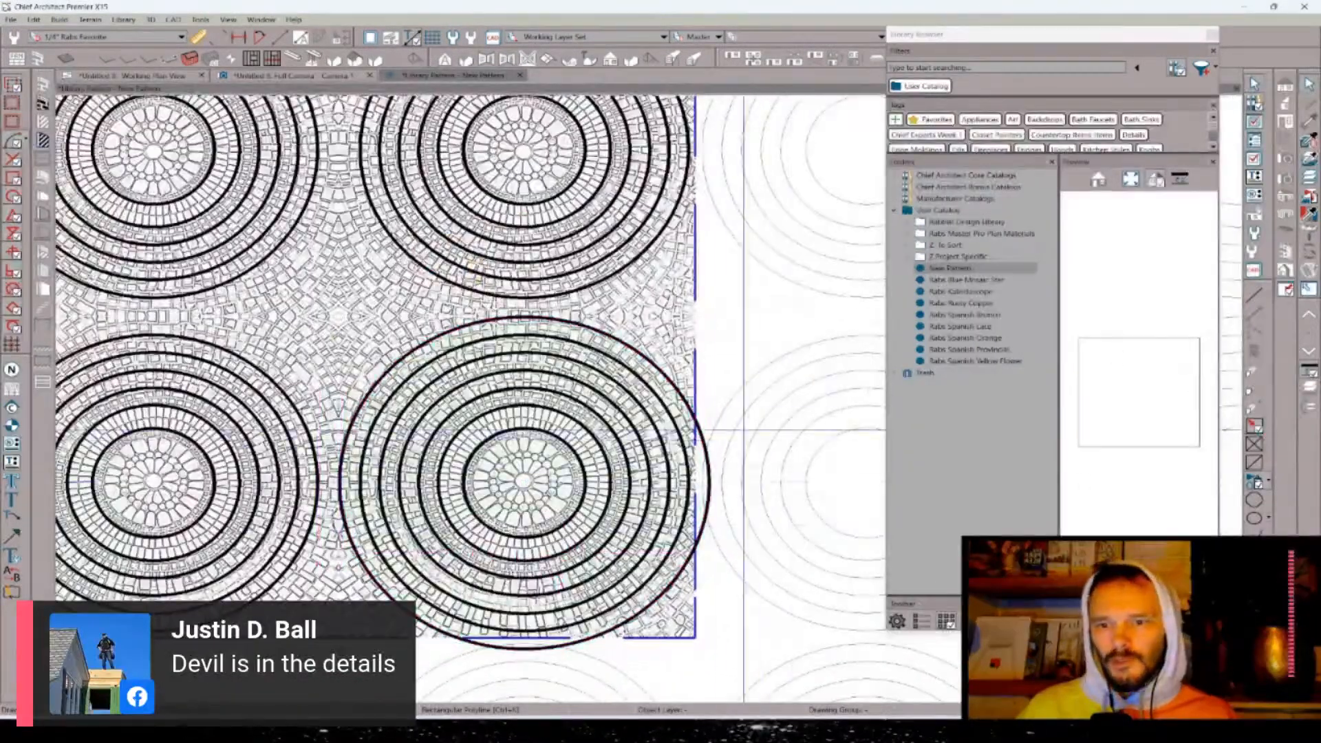
drag(694, 379, 823, 602)
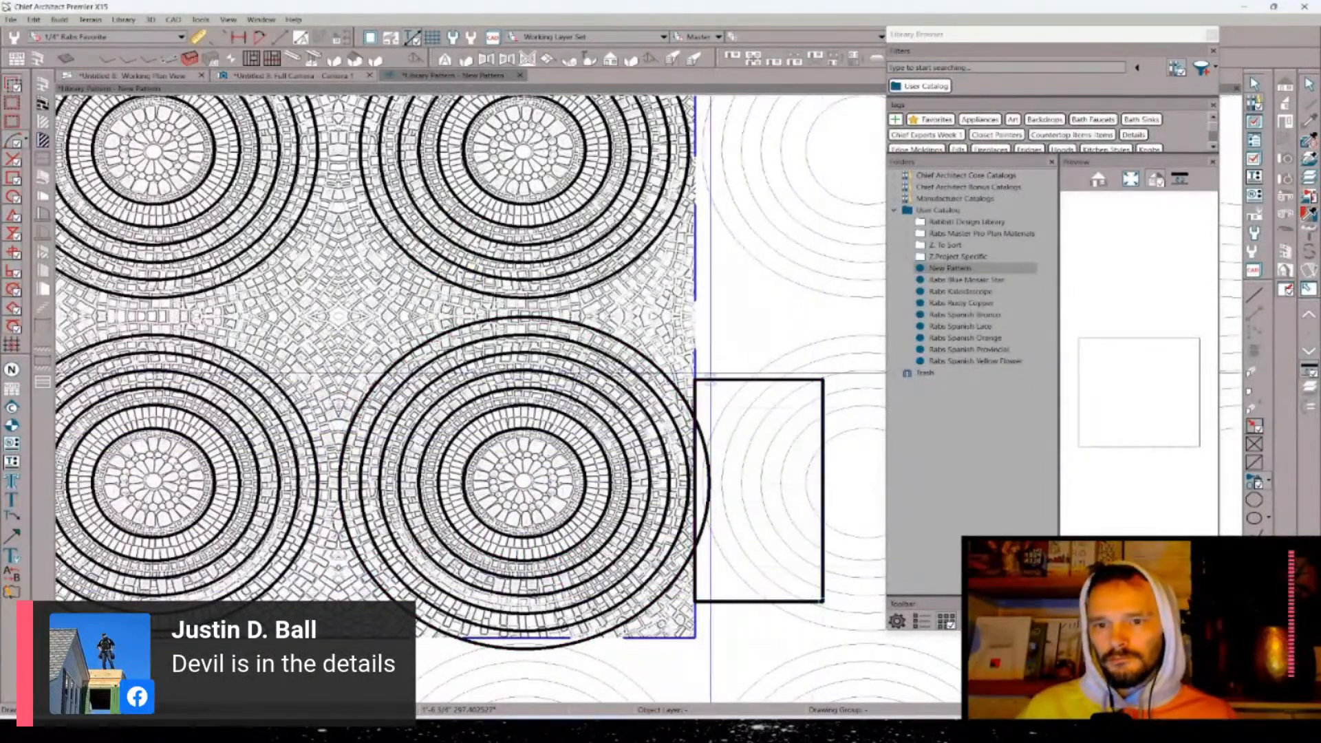
click(662, 369)
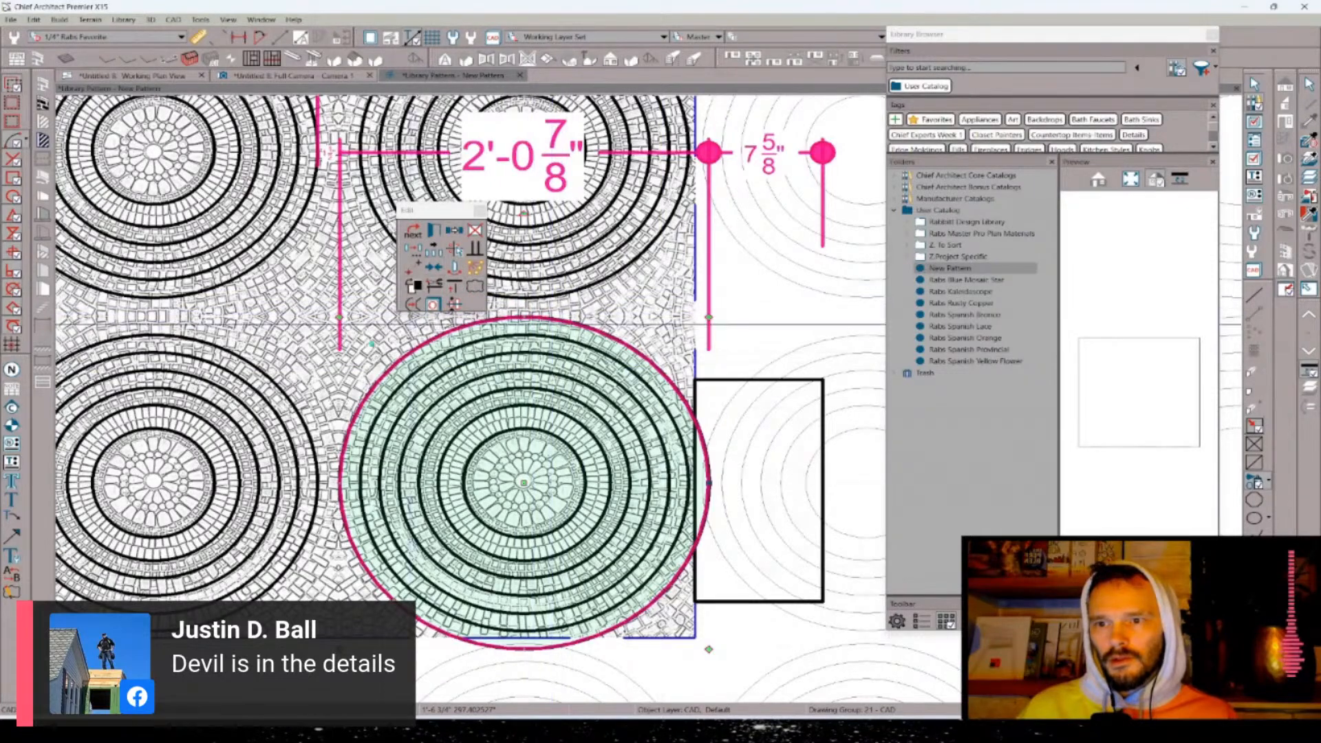
scroll(376, 310, up, 1)
scroll(406, 309, down, 1)
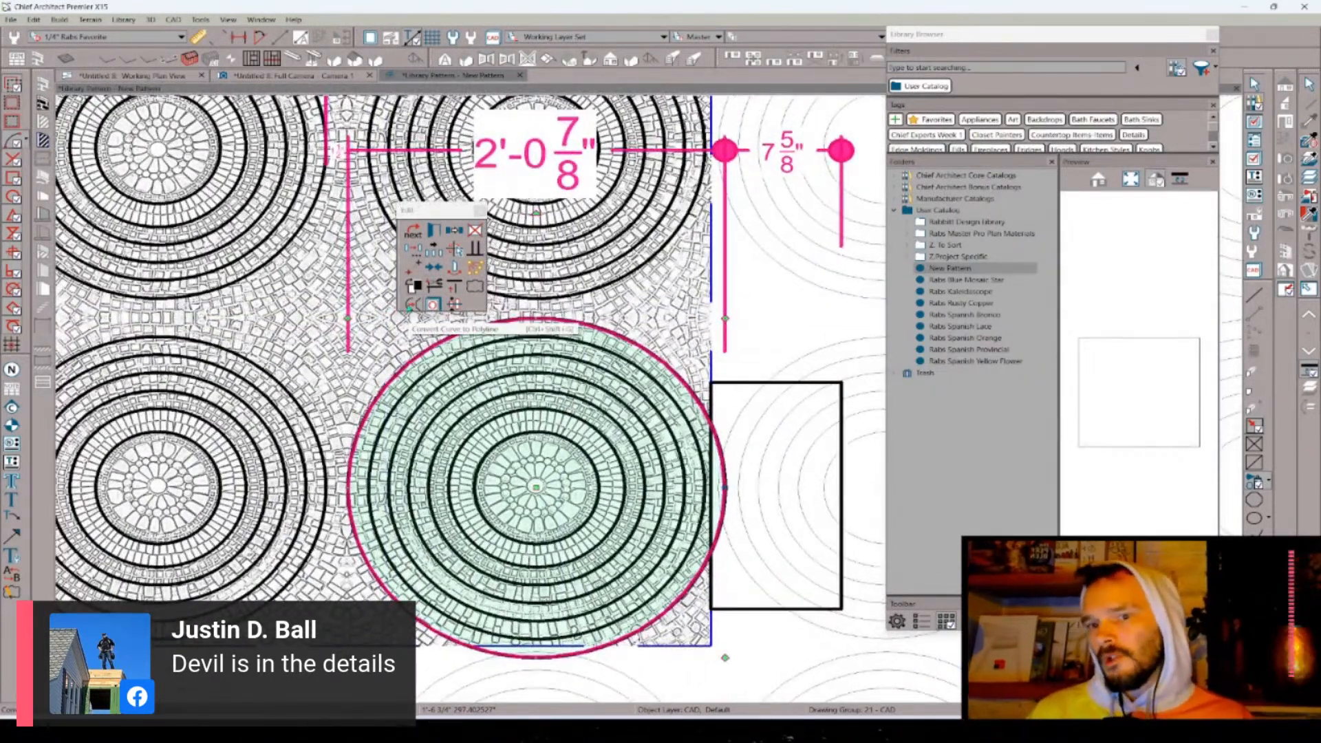
click(758, 383)
click(758, 382)
key(Delete)
- Draw a vertical line along the repeat box's right edge beside the lower-right medallion and trim the large circle's overhang to it
click(708, 377)
drag(714, 377, 718, 614)
click(712, 593)
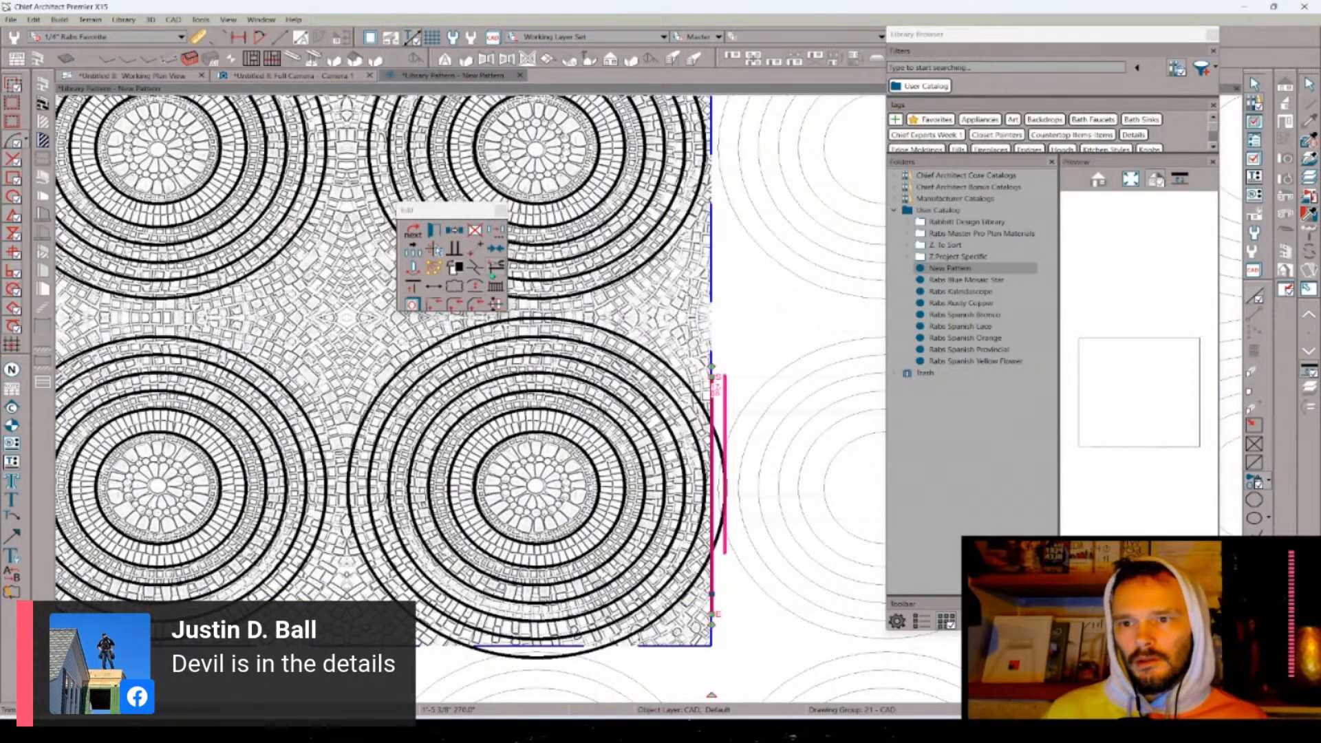
click(495, 269)
drag(724, 420, 723, 560)
key(Escape)
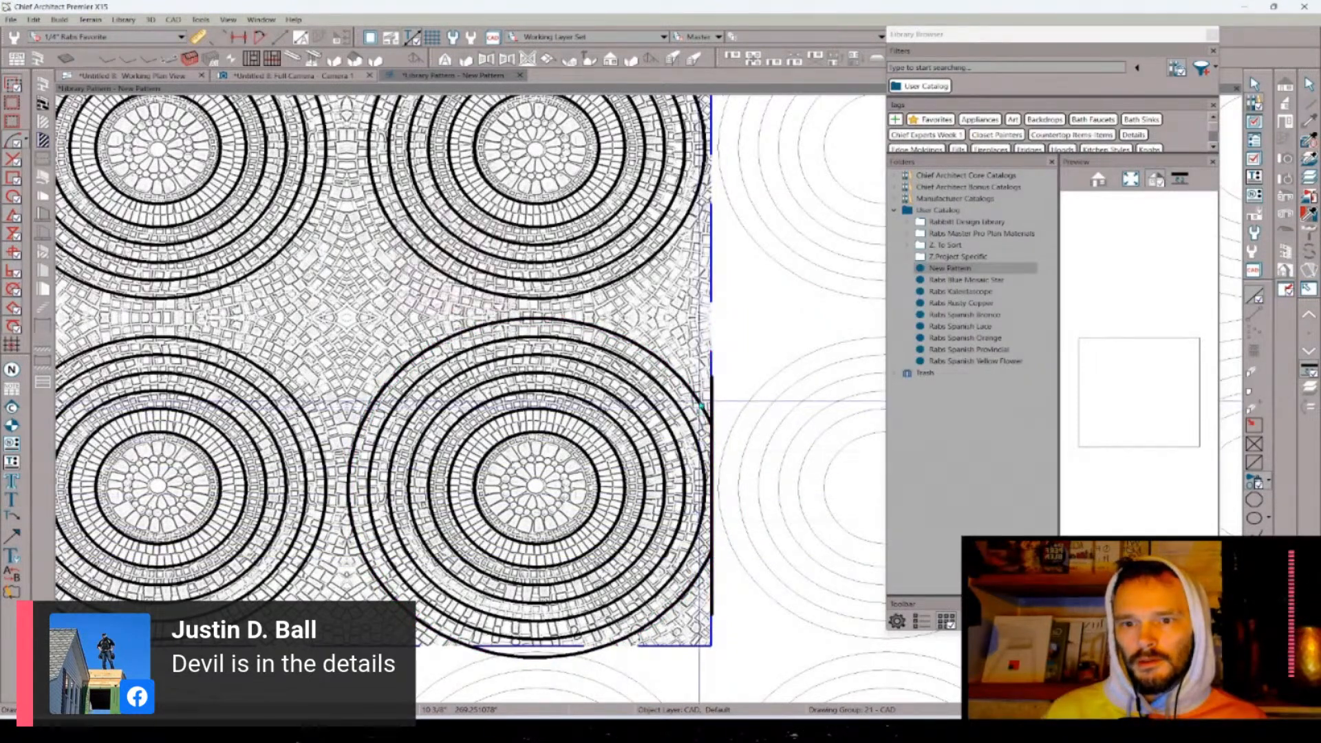
- Close the trimmed circle with a straight segment between its open ends along the box edge, and delete the vertical trim line
click(701, 406)
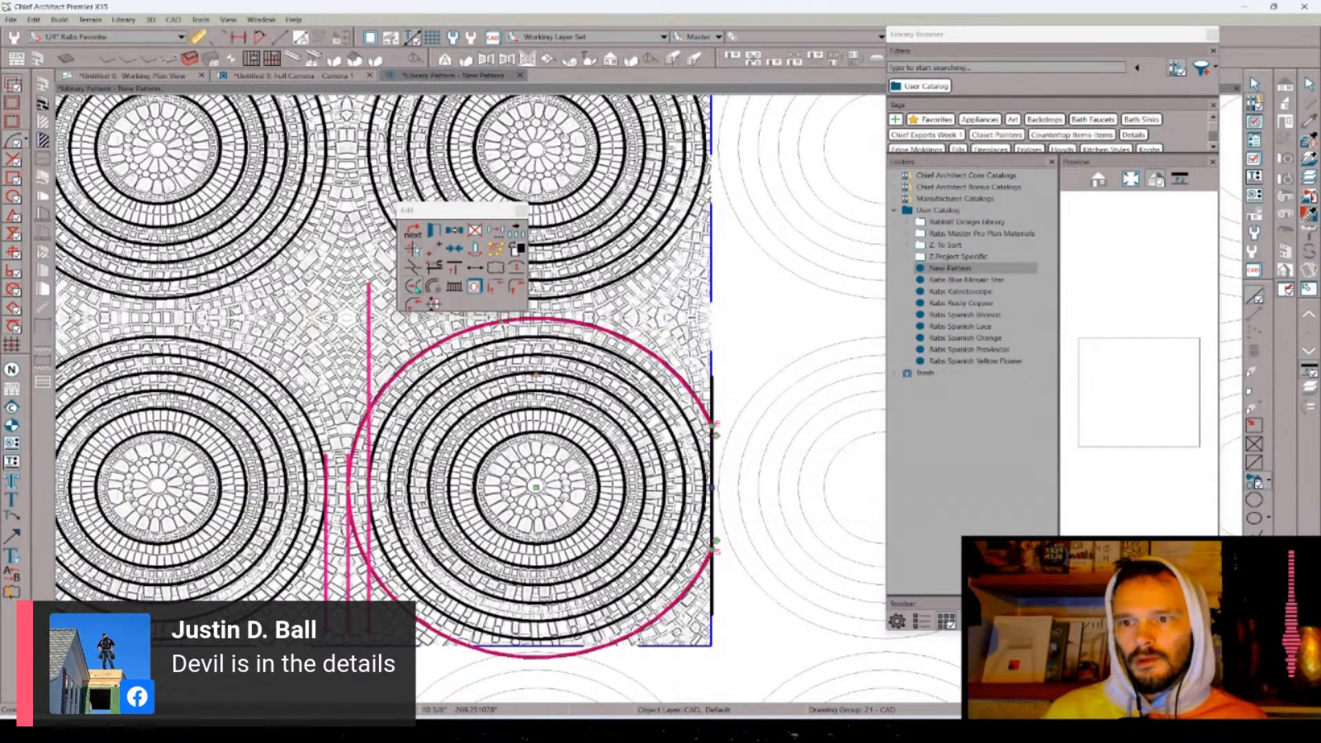
click(714, 430)
click(716, 551)
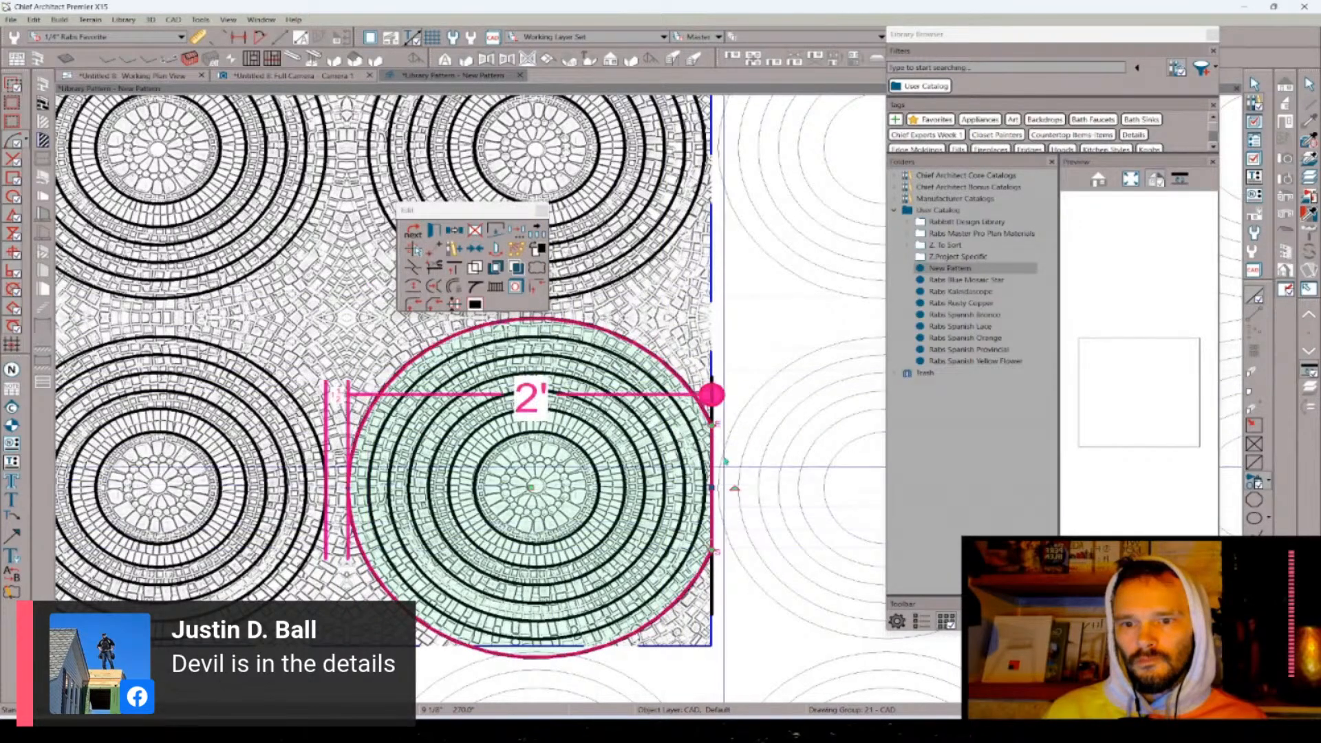
click(712, 378)
key(Tab)
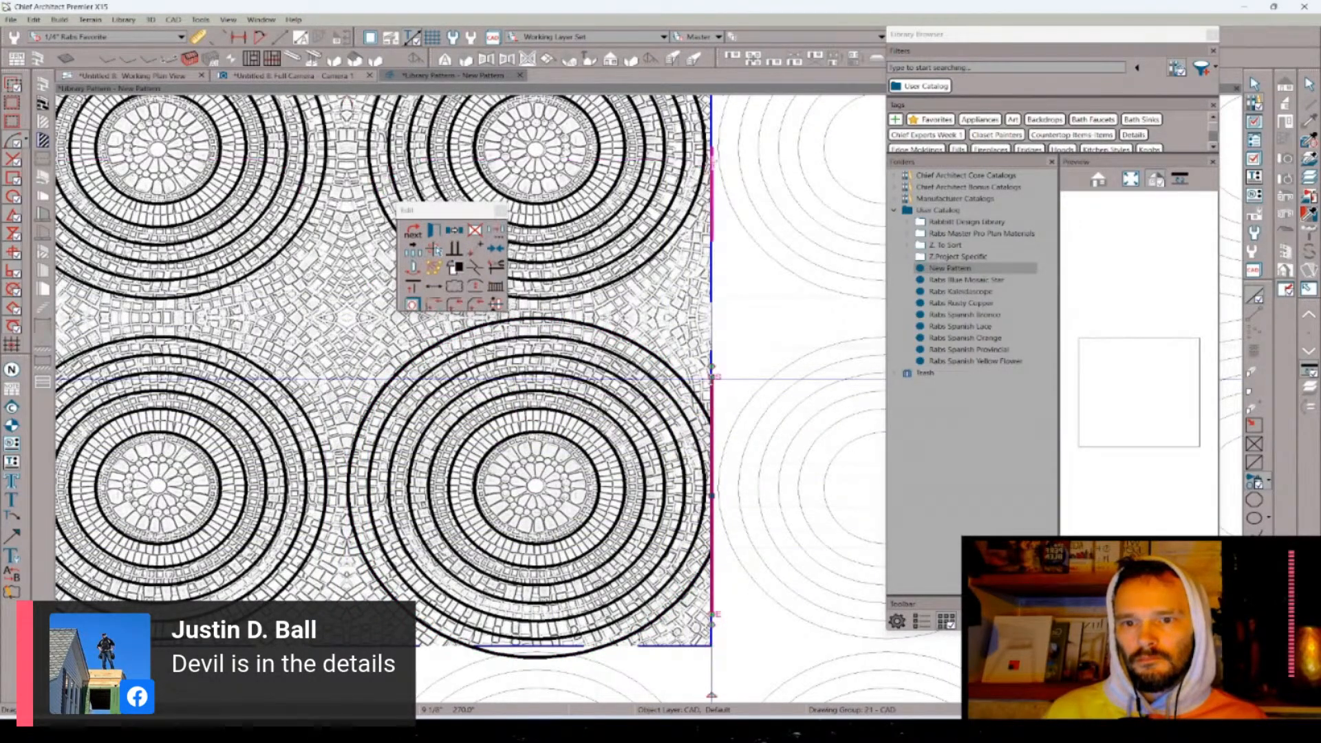
key(Delete)
- Draw a horizontal line along the repeat box's bottom edge below the lower-right medallion and trim the large circle's overhang to it
scroll(636, 386, down, 1)
scroll(630, 413, down, 2)
scroll(641, 508, up, 5)
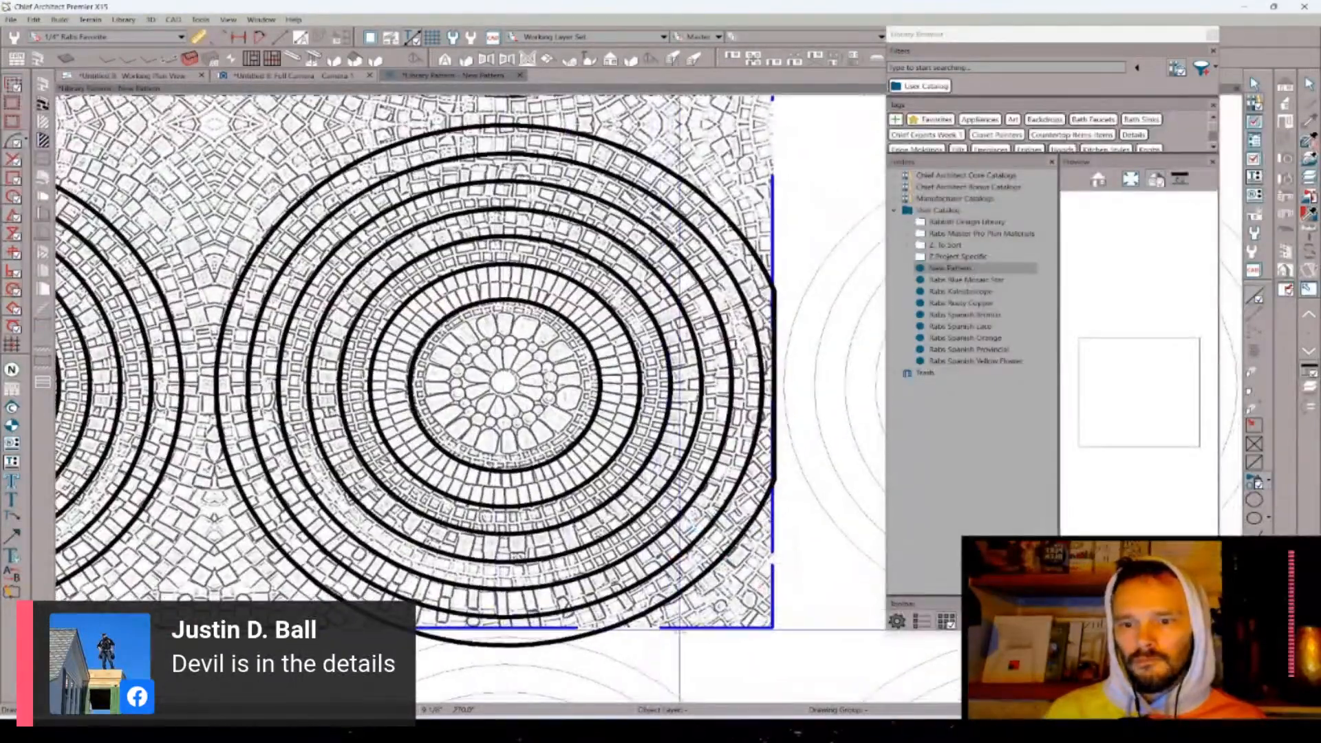
drag(679, 628, 214, 617)
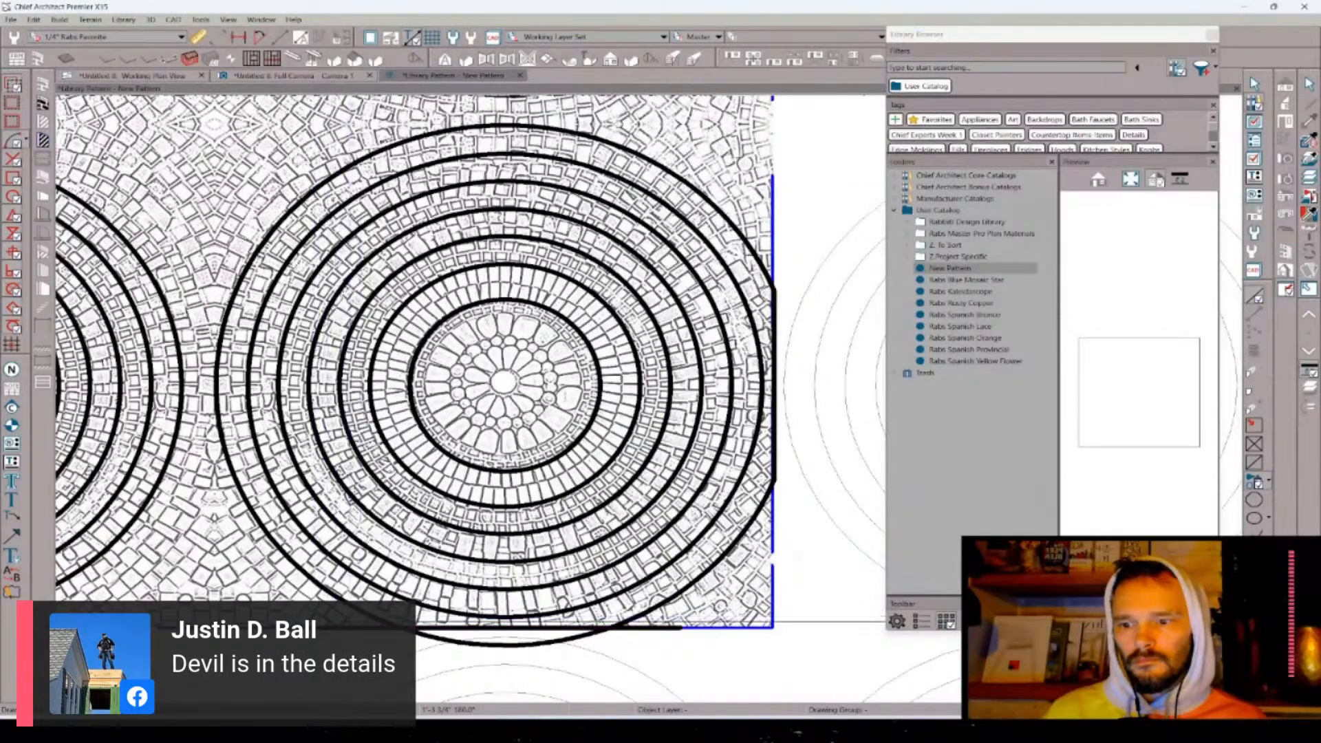
click(538, 589)
scroll(538, 590, down, 1)
right_click(538, 589)
click(583, 594)
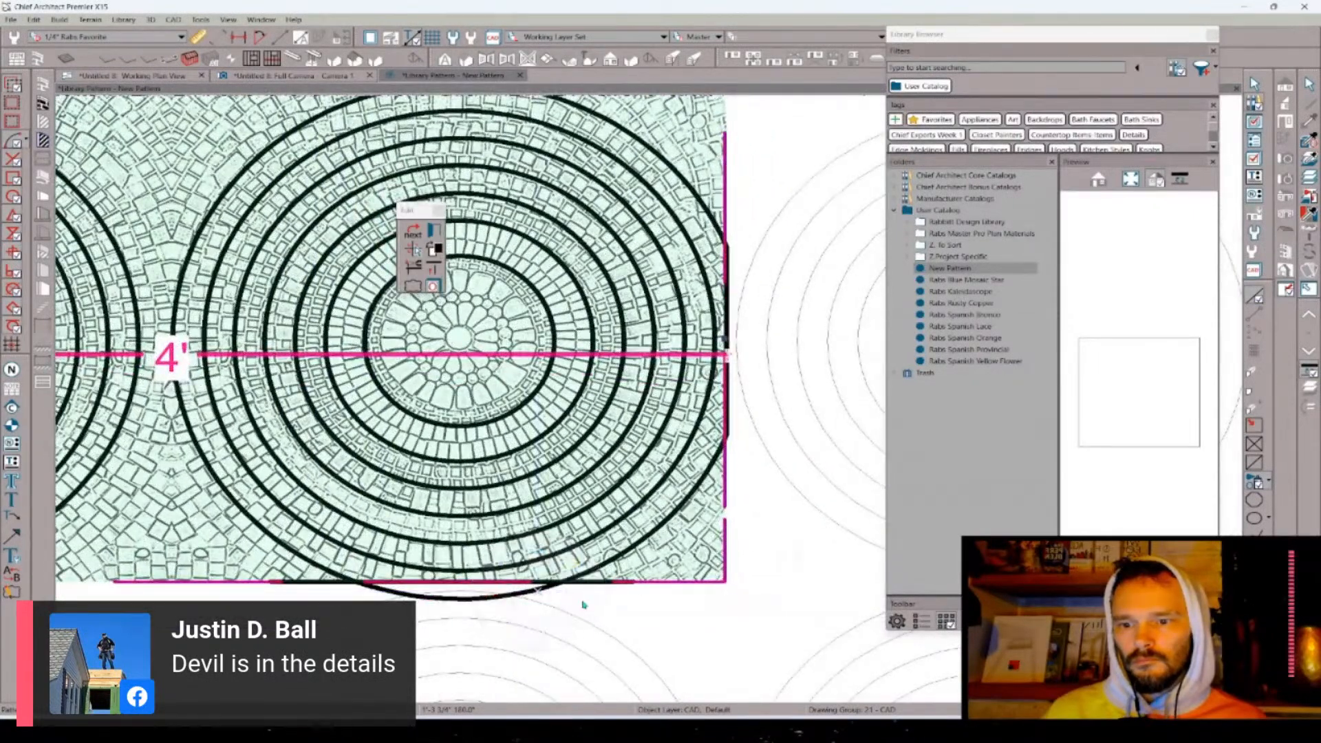
key(Tab)
right_click(582, 601)
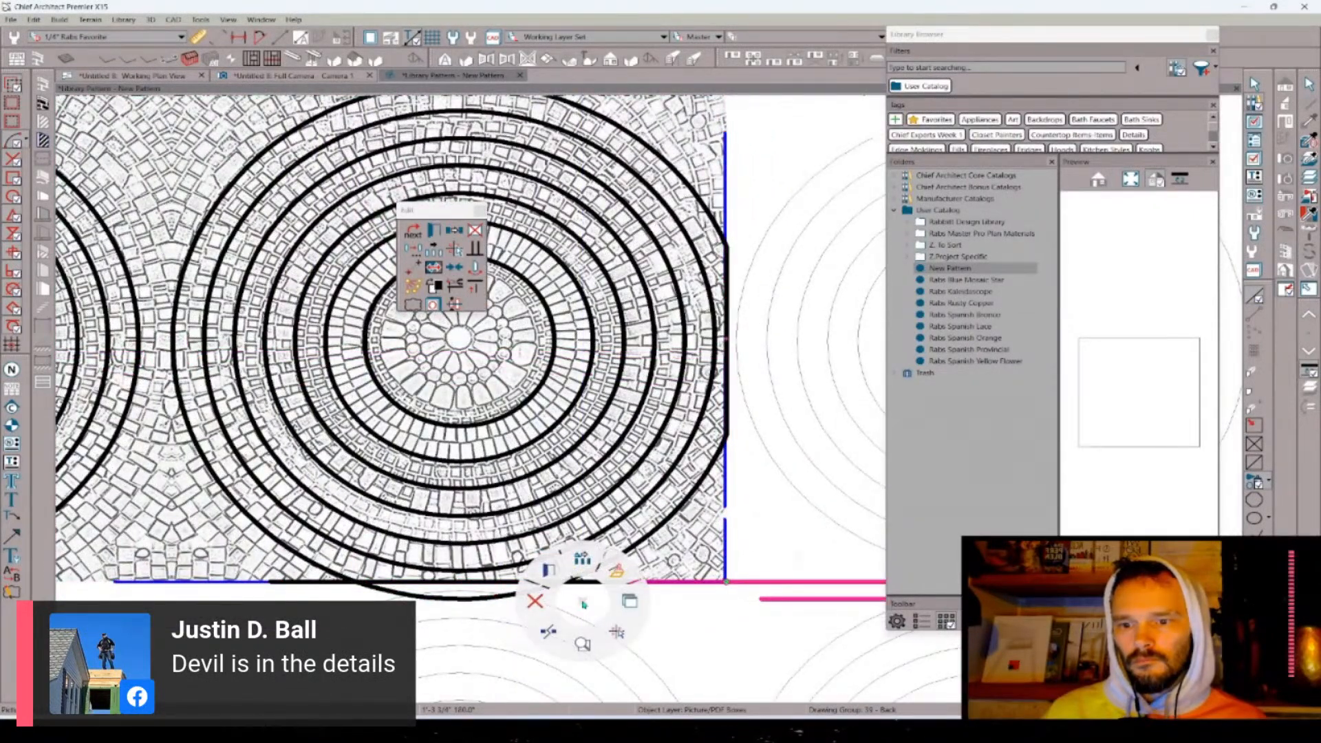
click(549, 631)
click(537, 593)
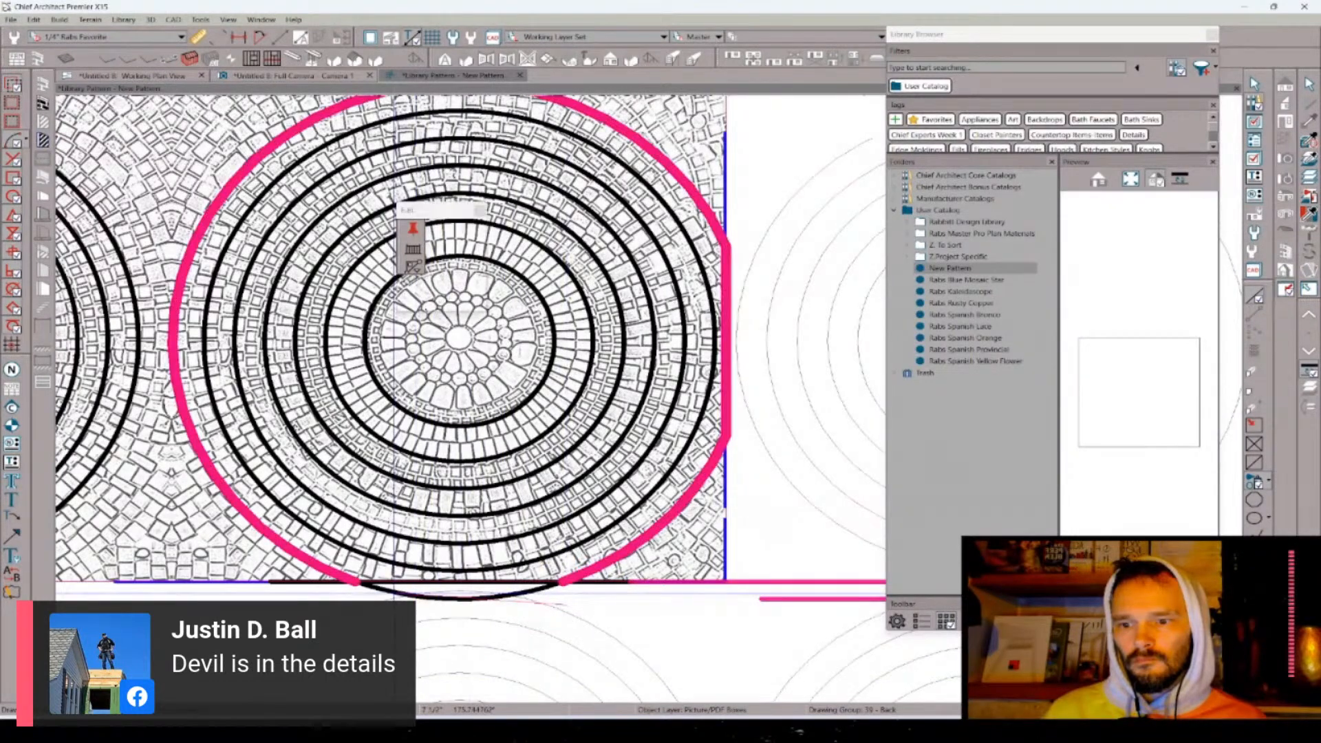
- Close the trimmed circle with a straight segment along the bottom box edge, and delete the horizontal trim line
click(580, 587)
click(365, 583)
click(595, 578)
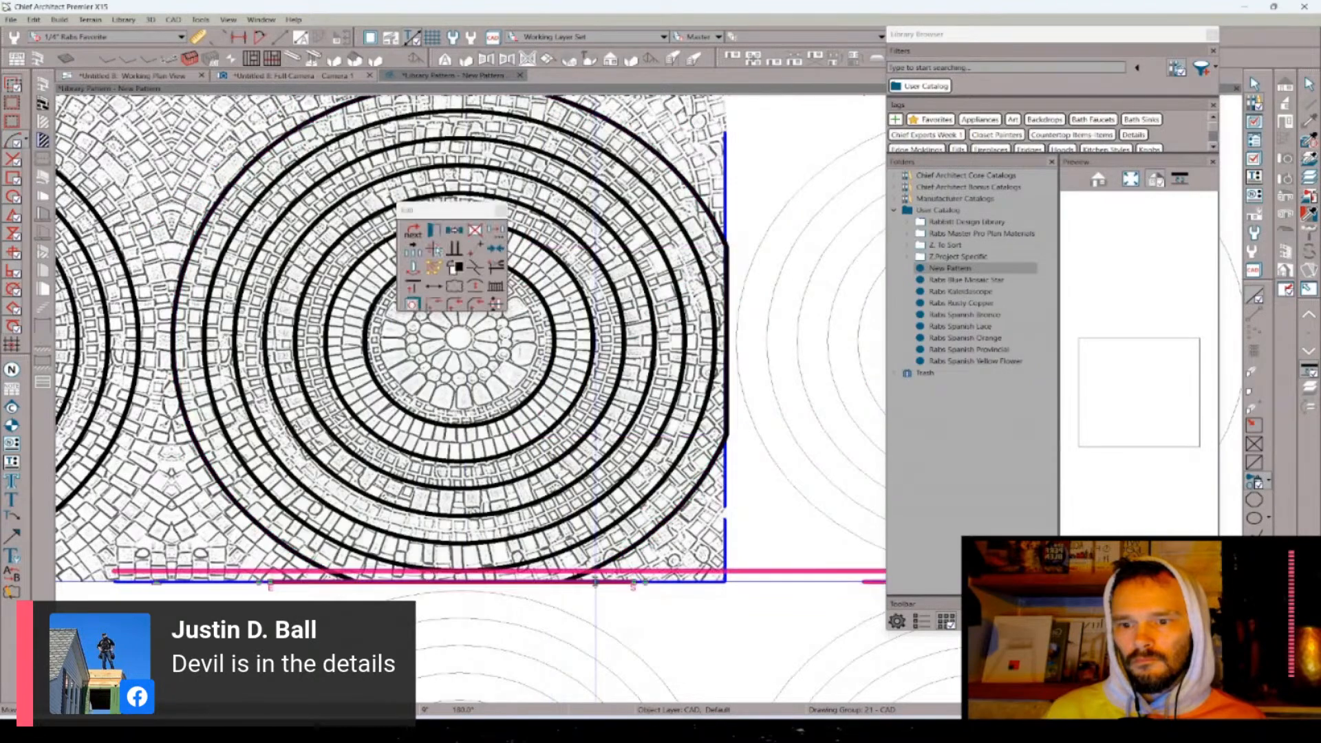
key(Escape)
- Mirror copies of the trimmed large circle onto the lower-left, upper-left and upper-right medallions
scroll(647, 427, down, 5)
click(652, 356)
drag(653, 354, 663, 465)
key(c)
key(r)
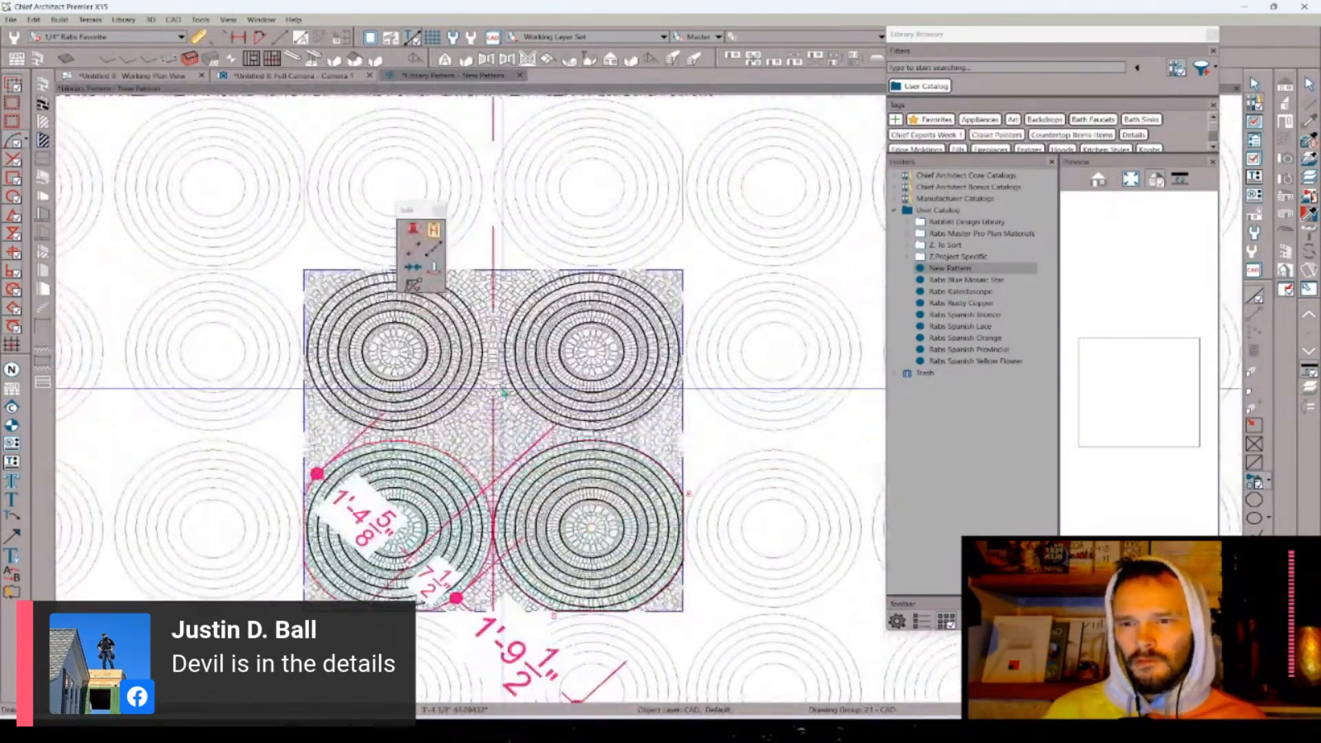
click(503, 391)
key(c)
key(r)
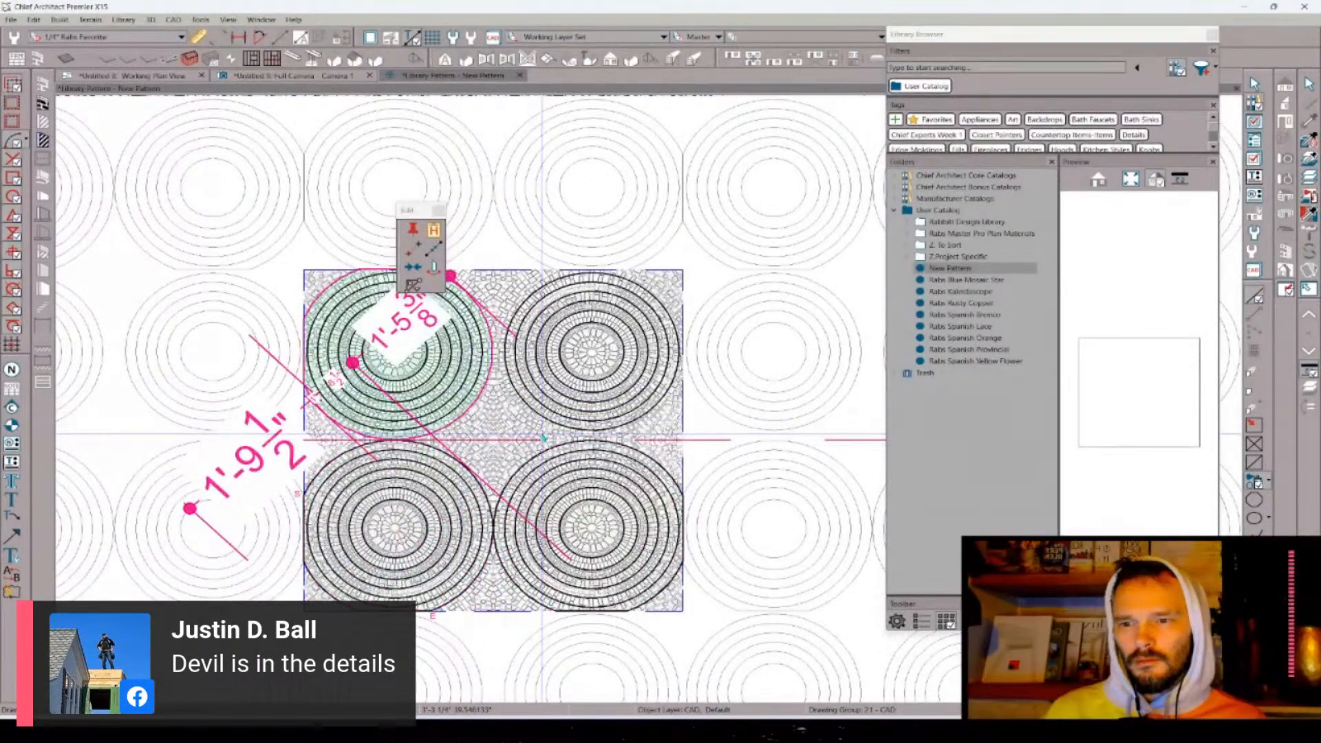
click(543, 436)
key(c)
key(r)
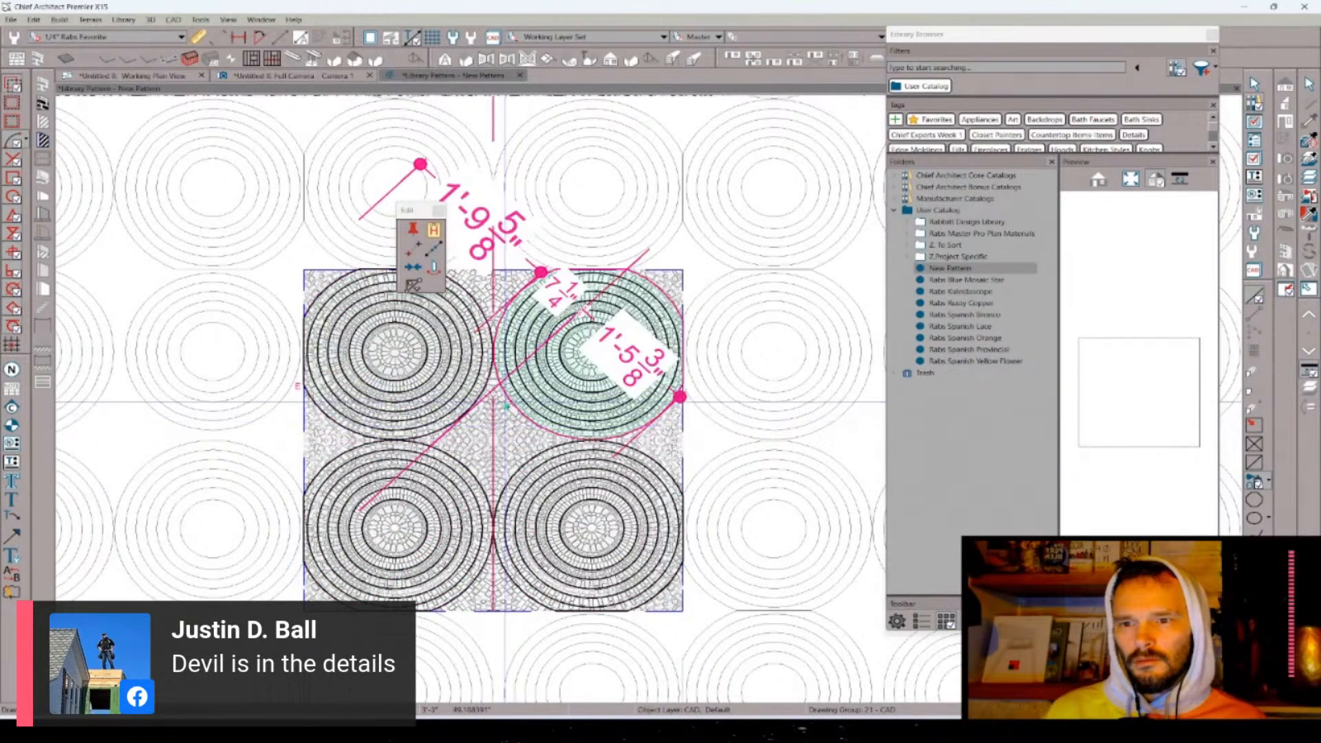
click(505, 403)
key(space)
scroll(752, 408, down, 3)
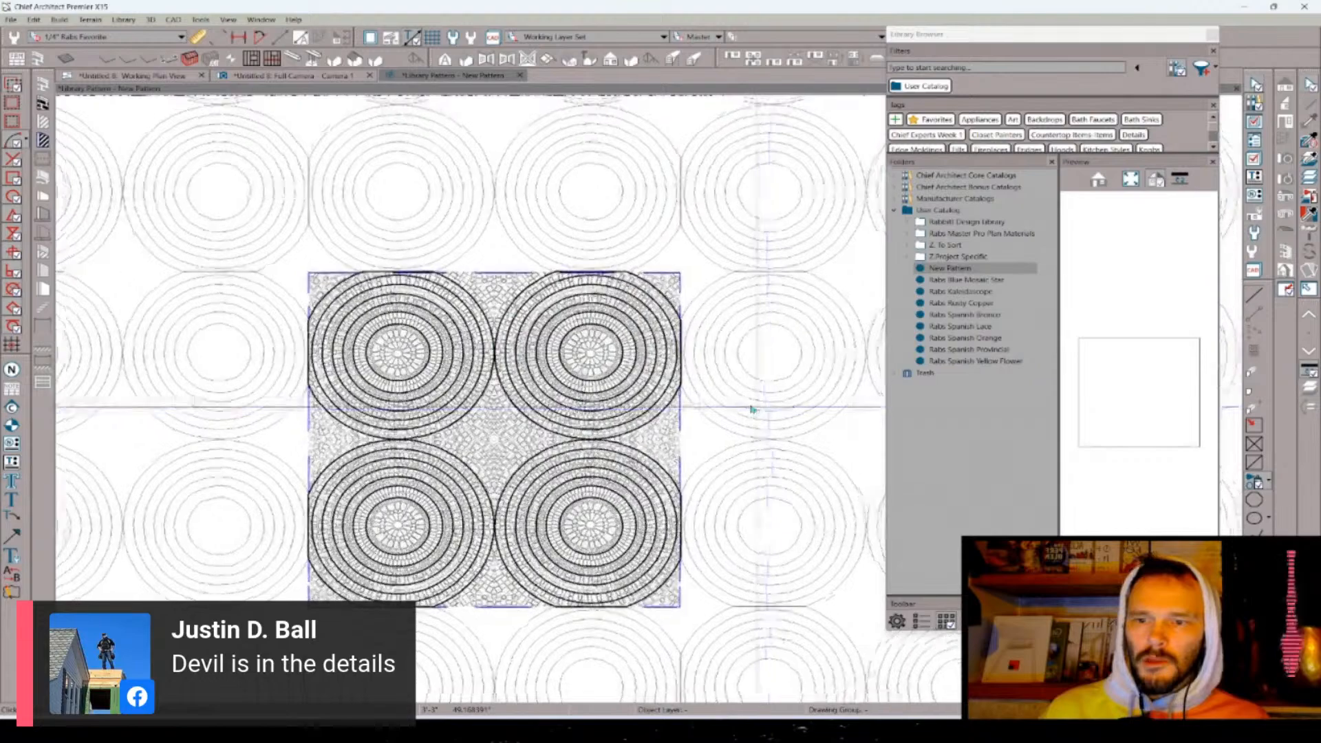
scroll(649, 440, up, 2)
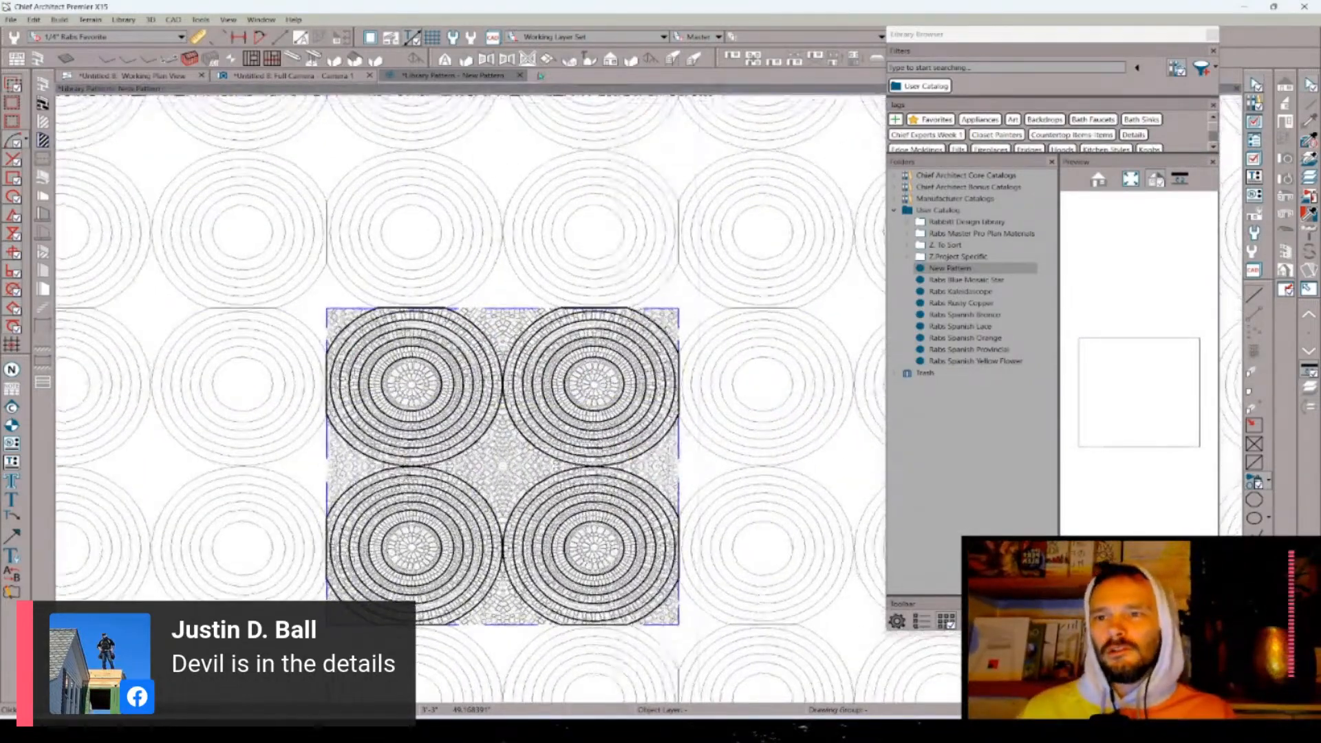
- Save and close the new pattern, and rename it in the user catalog as Rabs Mosaic Black White Circle
click(521, 75)
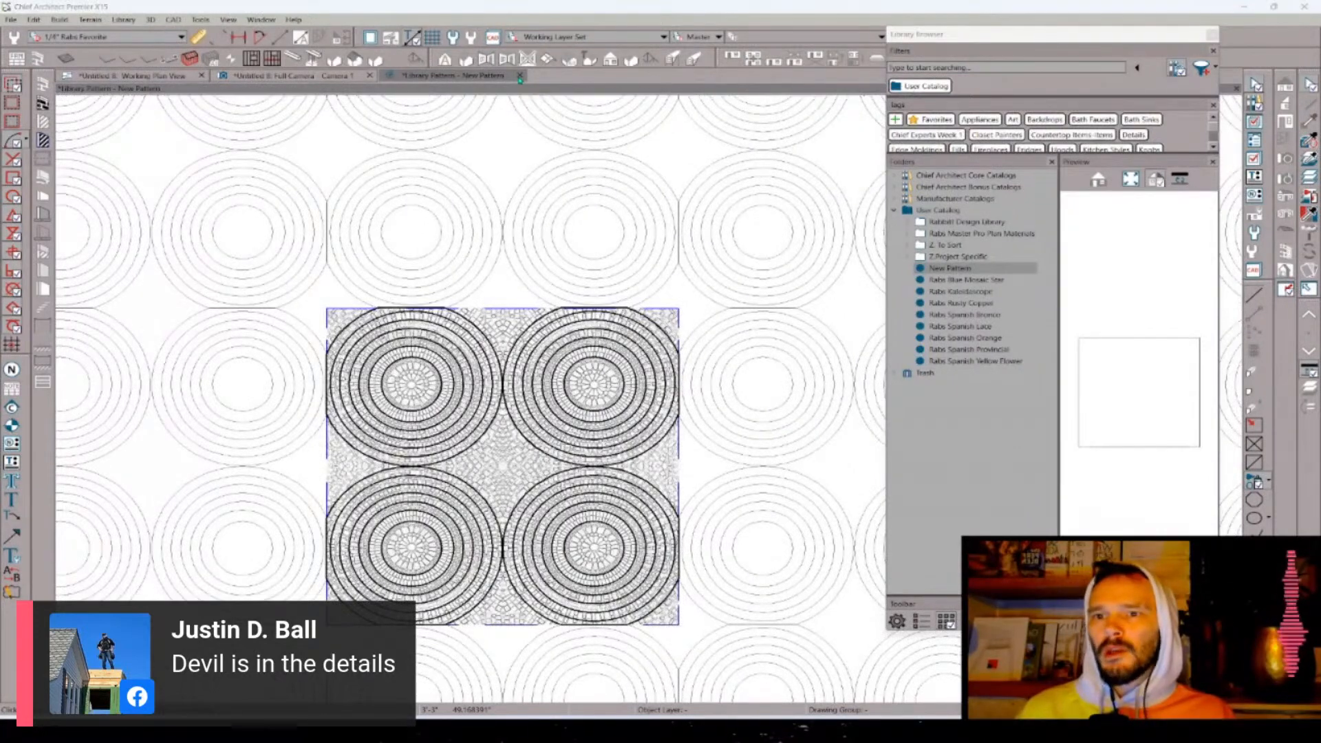
click(730, 377)
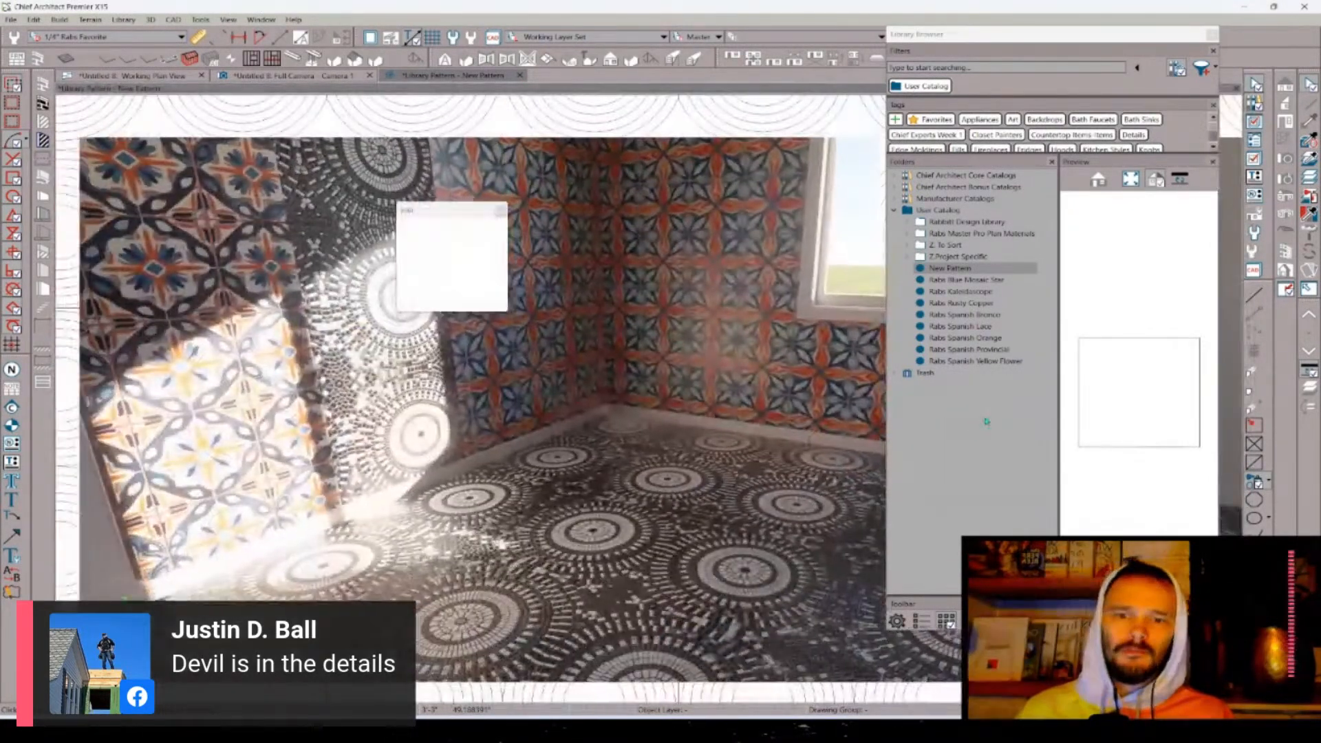
click(956, 268)
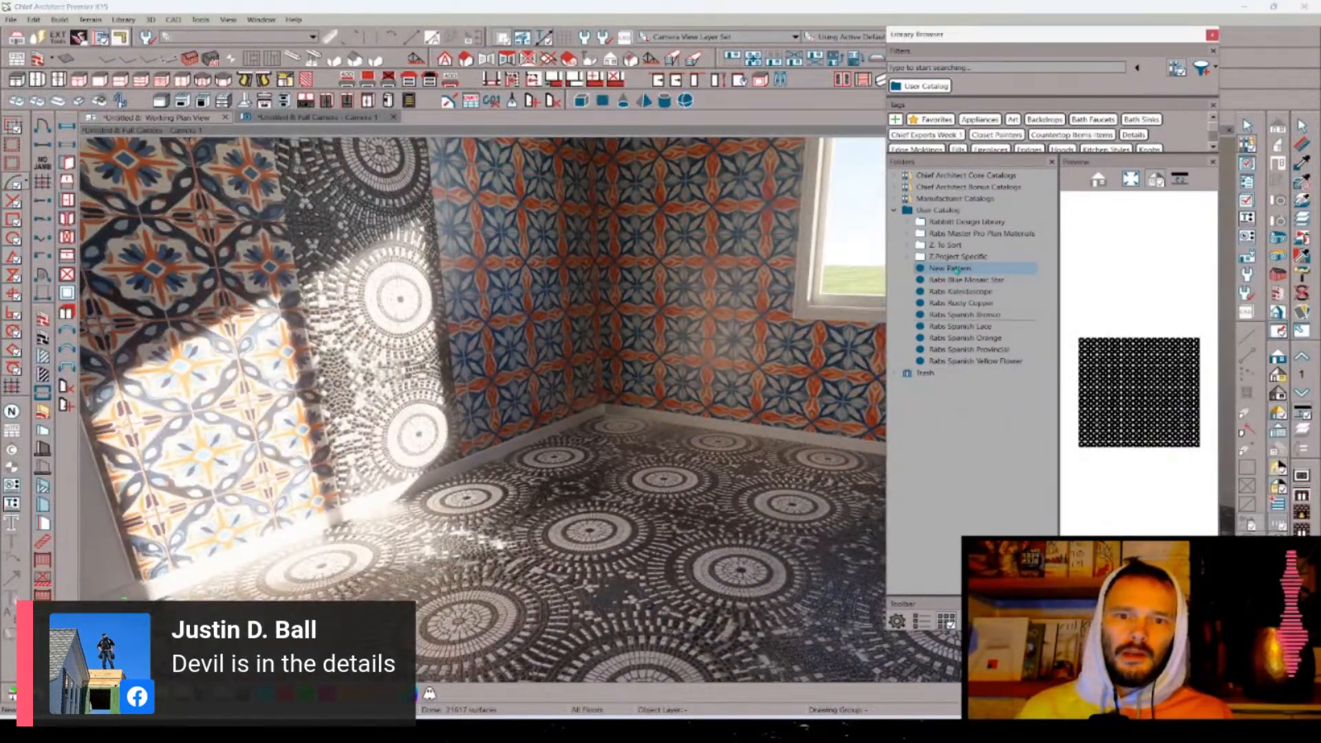
click(957, 269)
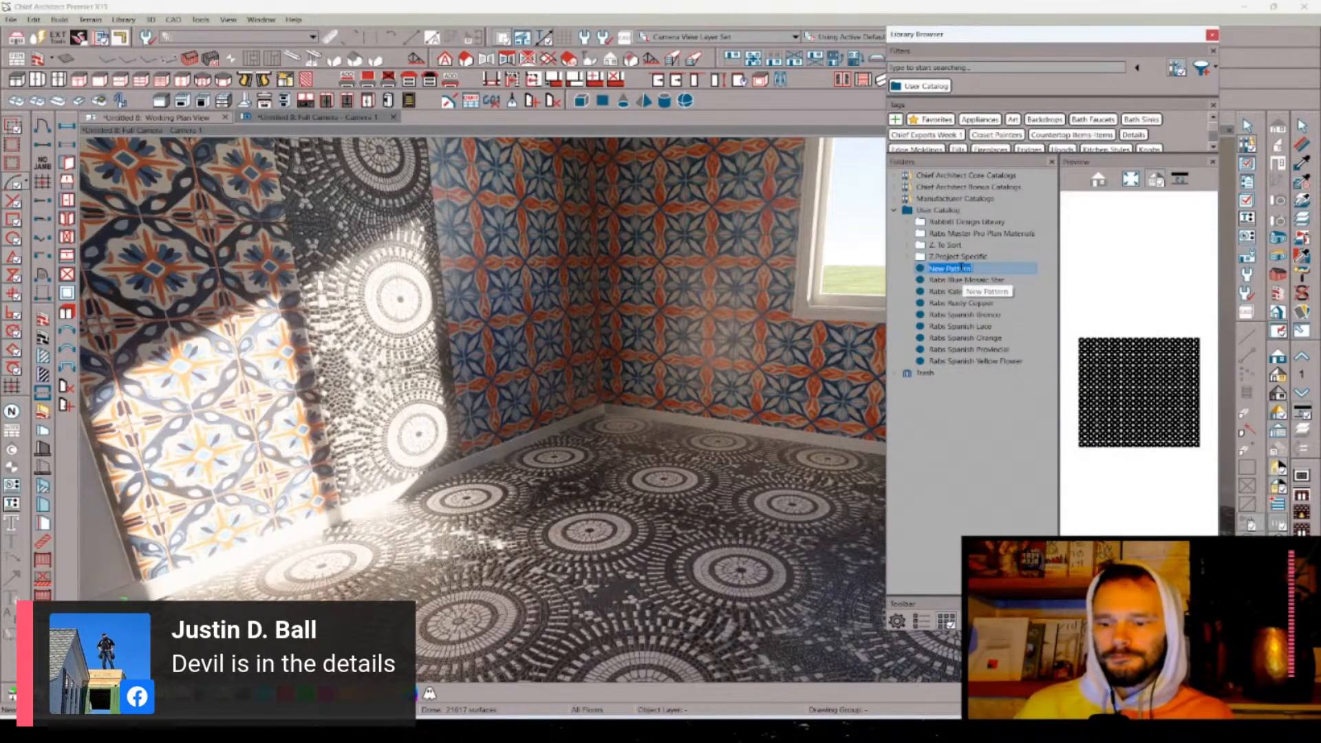
text(Rabs M)
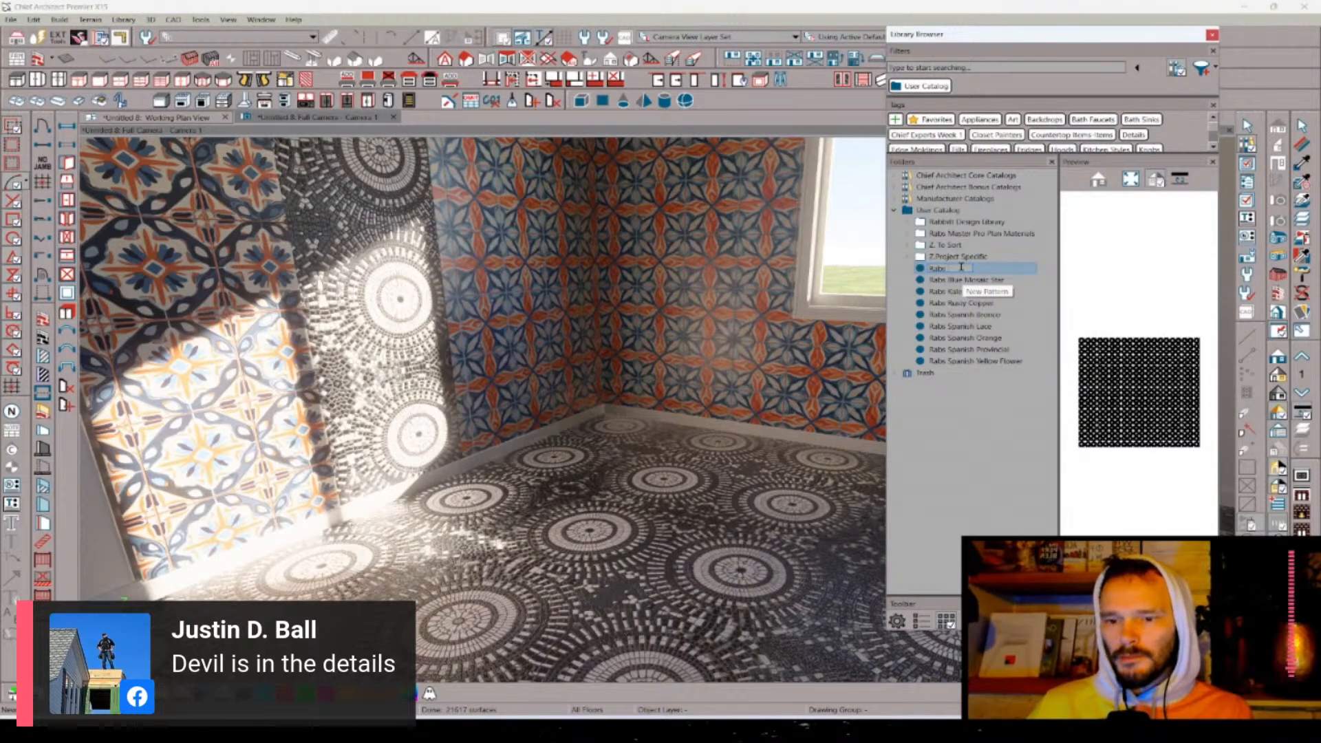
text(osaic)
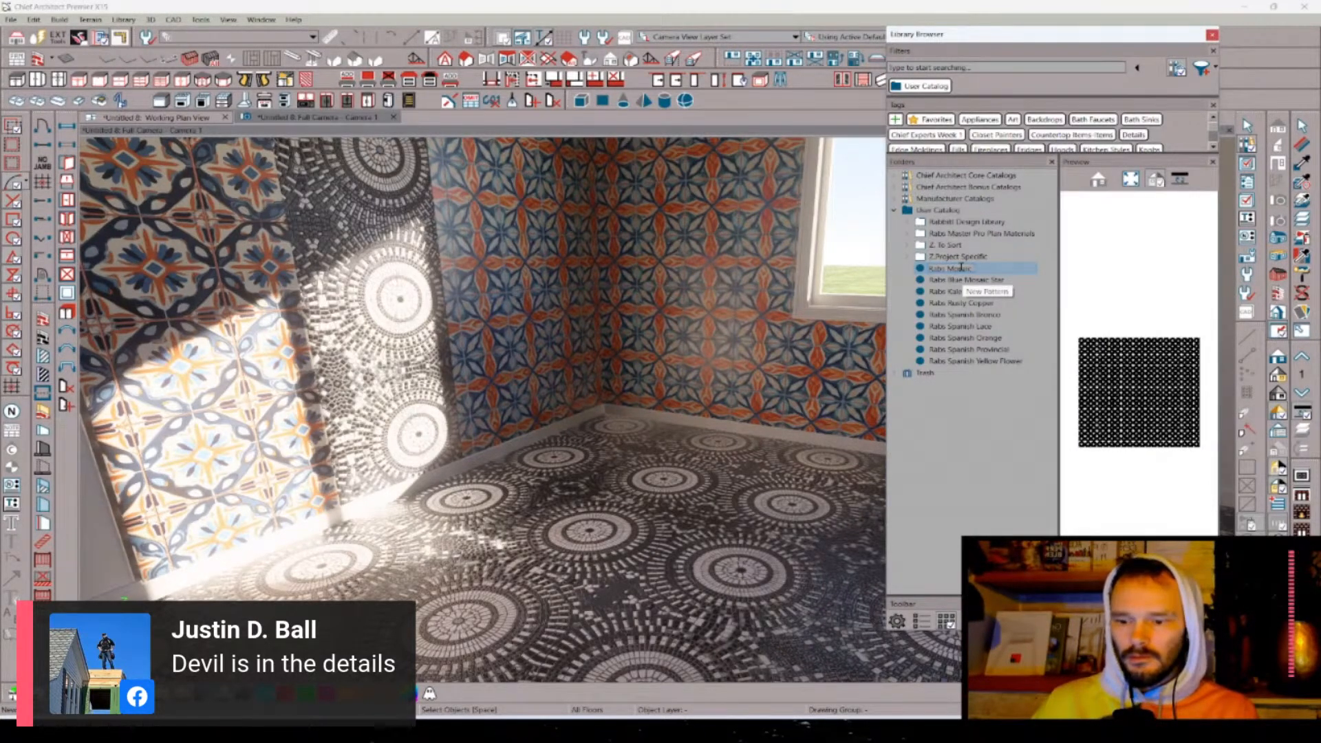
text( Black White Circl)
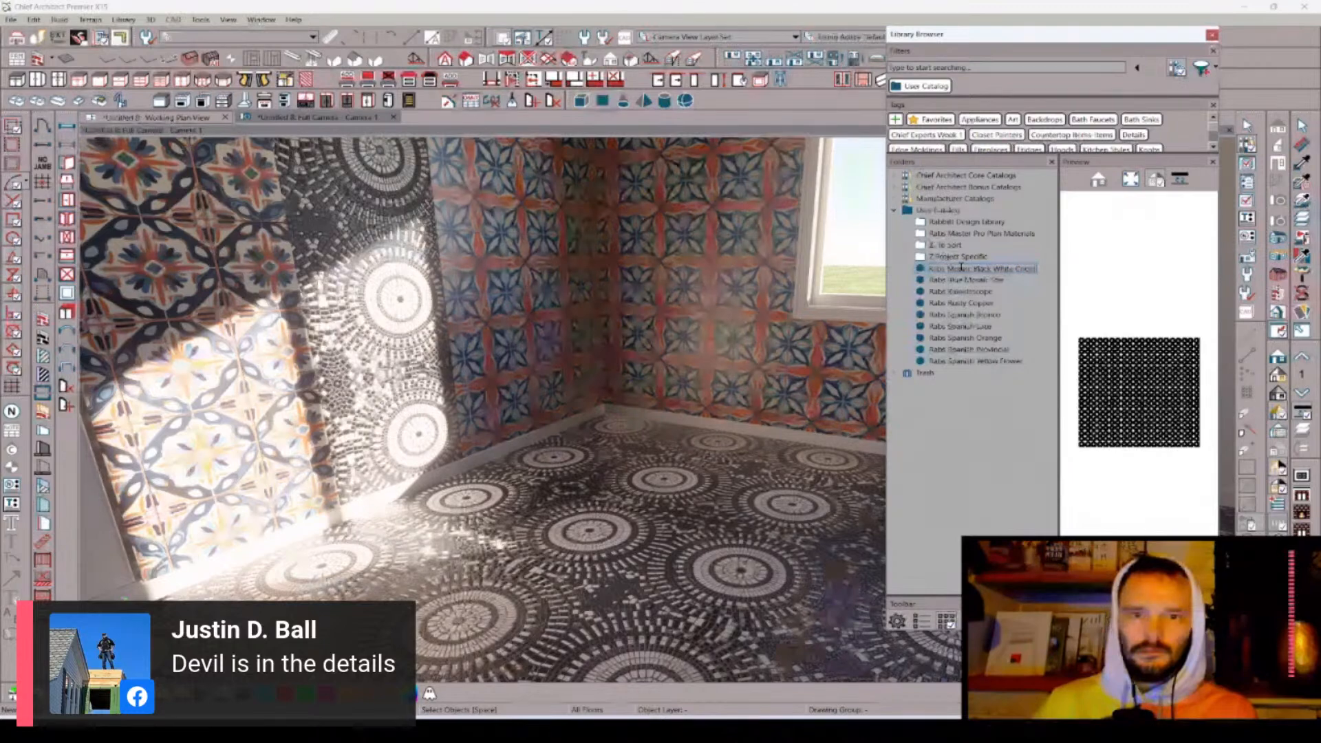
key(Return)
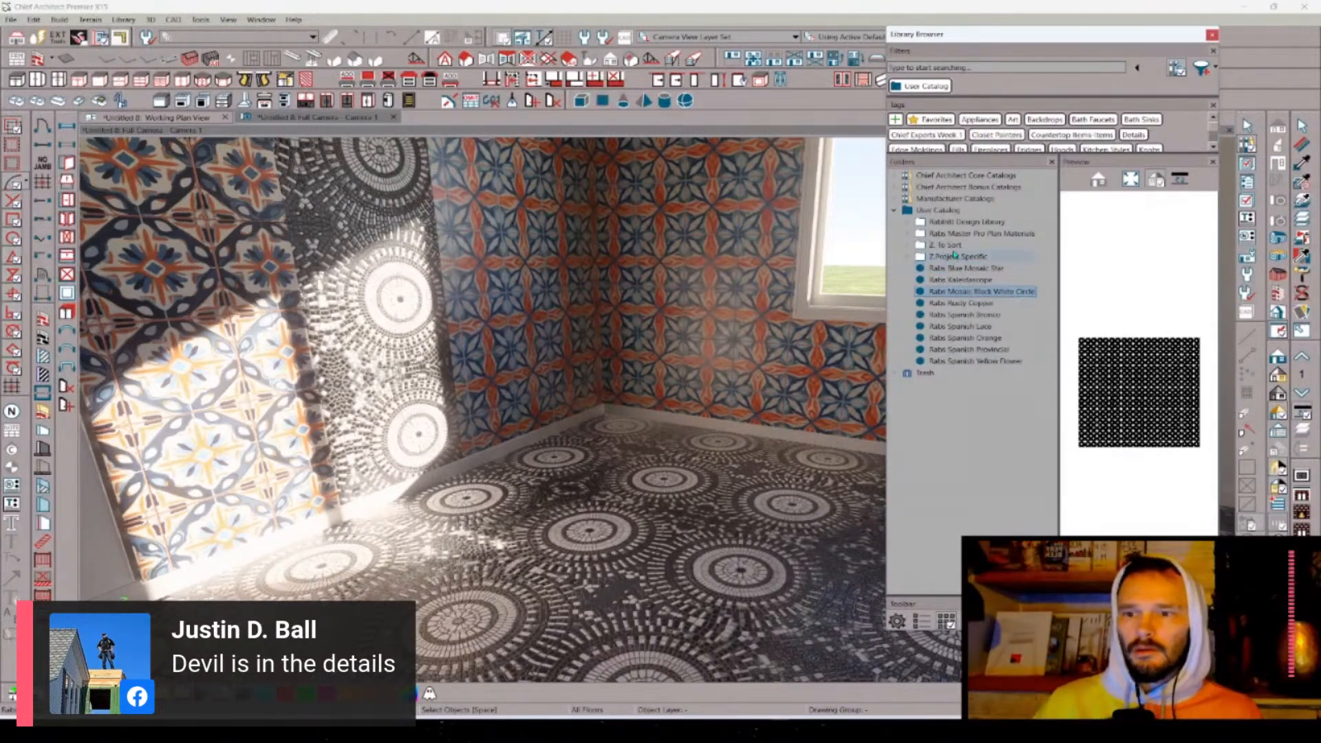
- Open the floor mosaic's material definition for adjustment and assign the Rabs Mosaic Black White Circle library pattern to it
click(1301, 144)
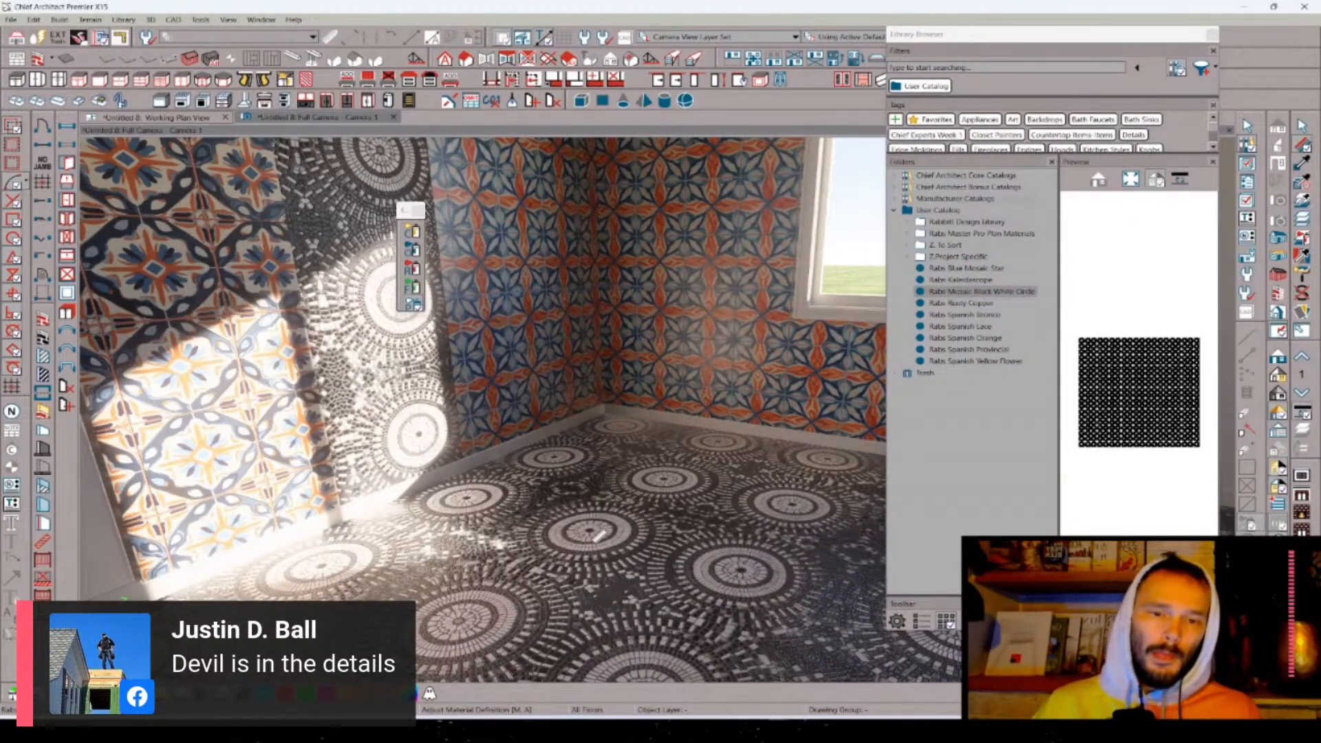
click(597, 536)
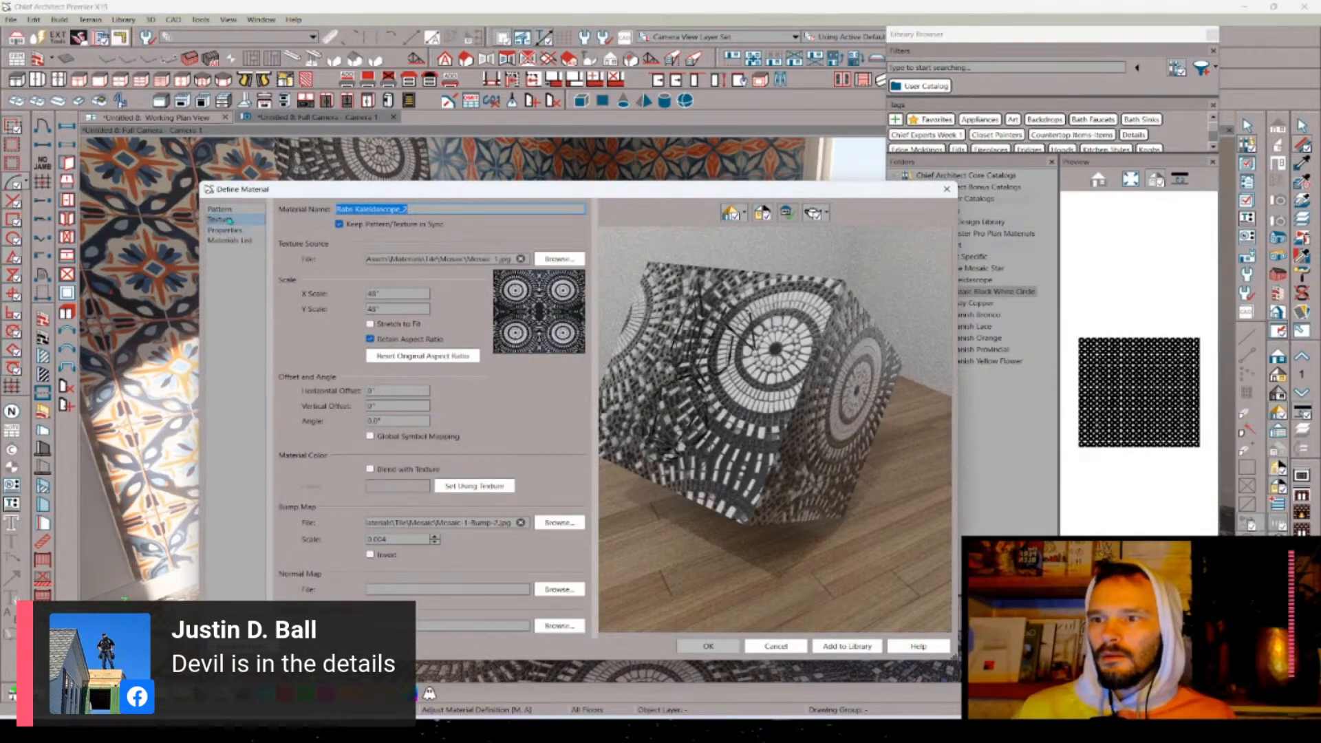
click(221, 209)
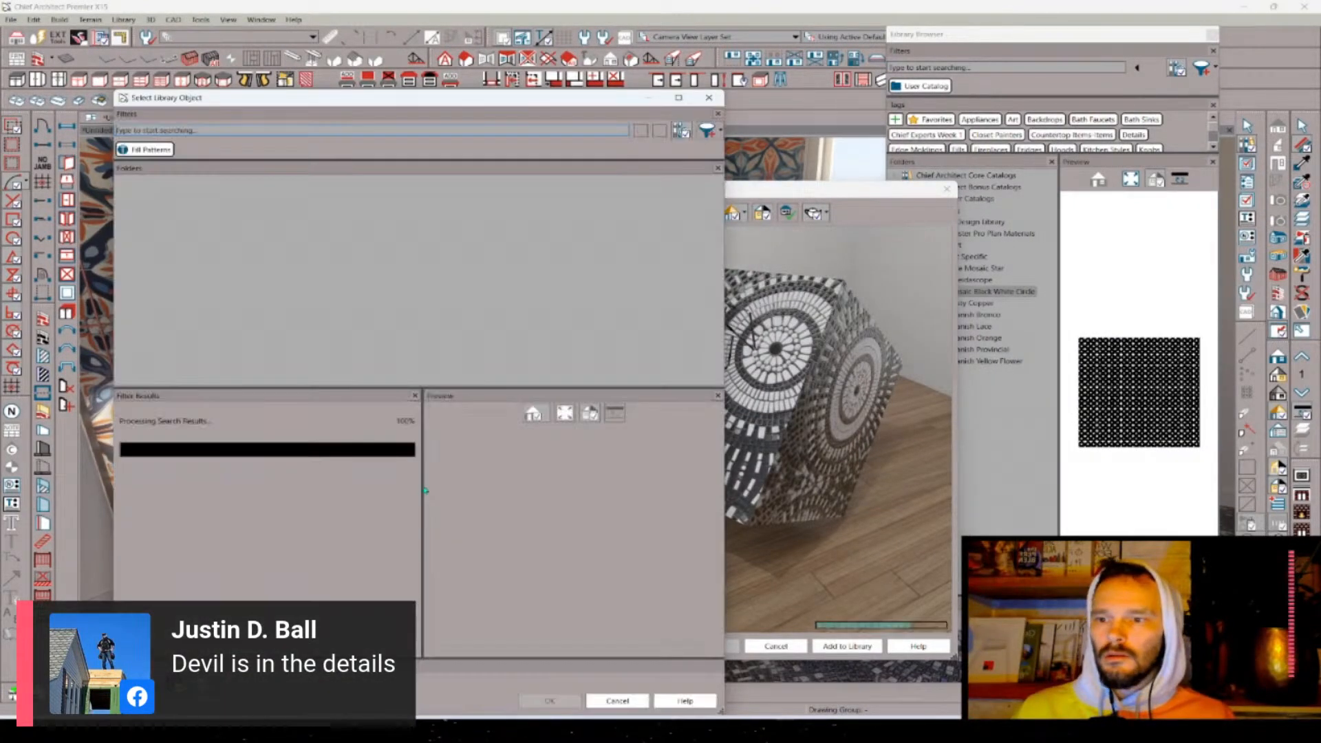
click(121, 195)
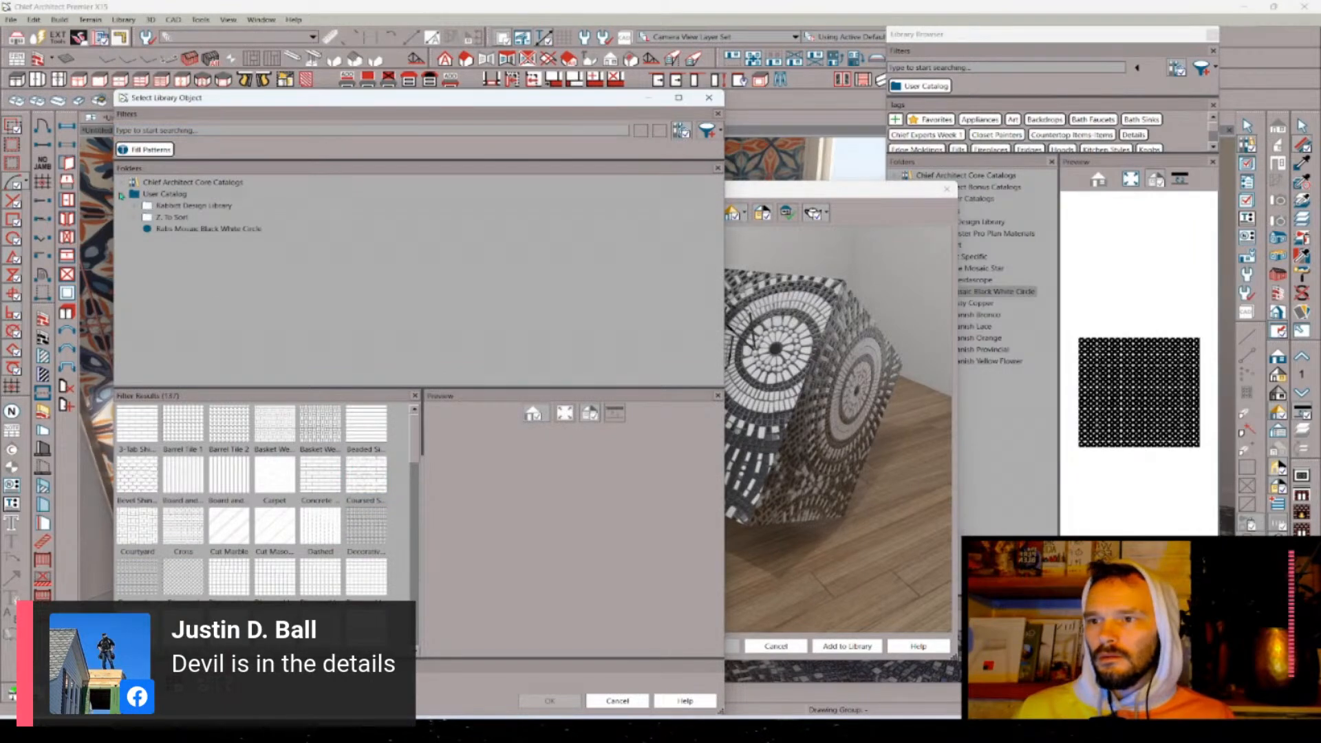
click(164, 230)
click(550, 701)
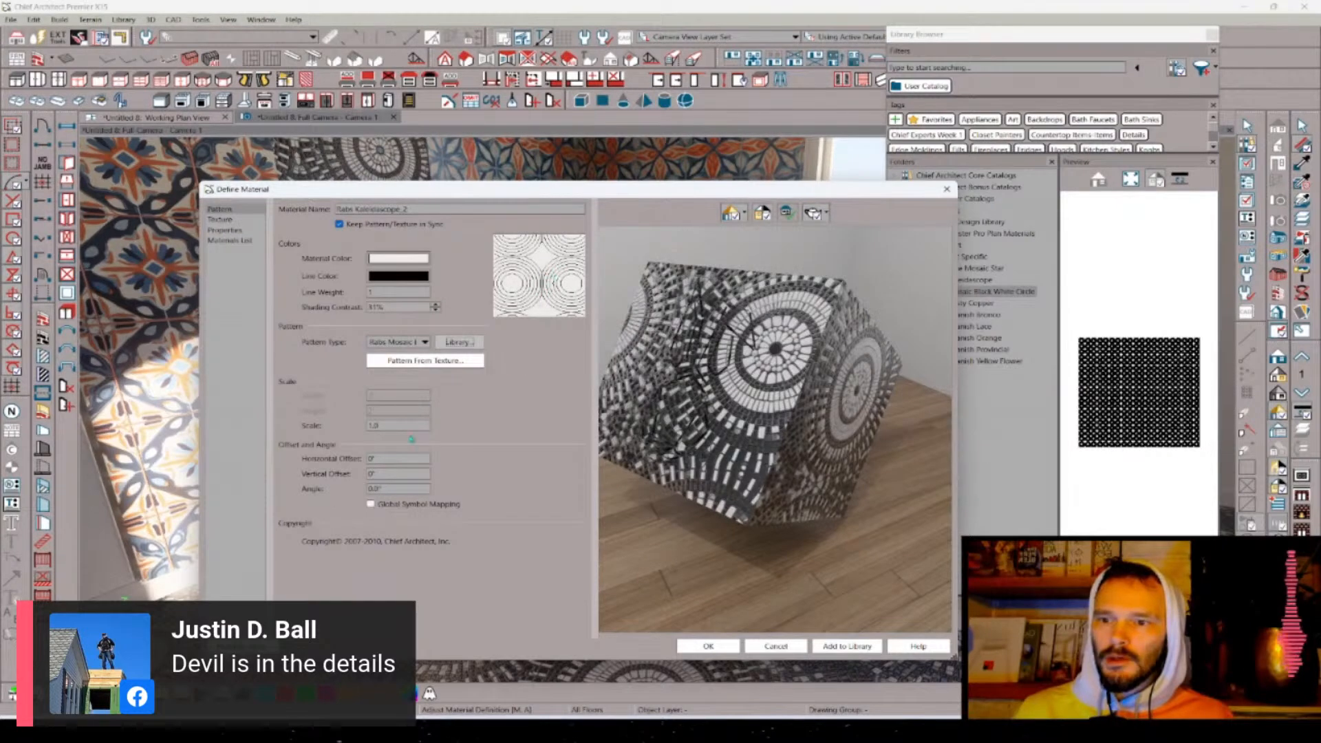
- Preview the material cube in standard and line-pattern rendering, and return the preview to realistic rendering
click(740, 215)
click(755, 245)
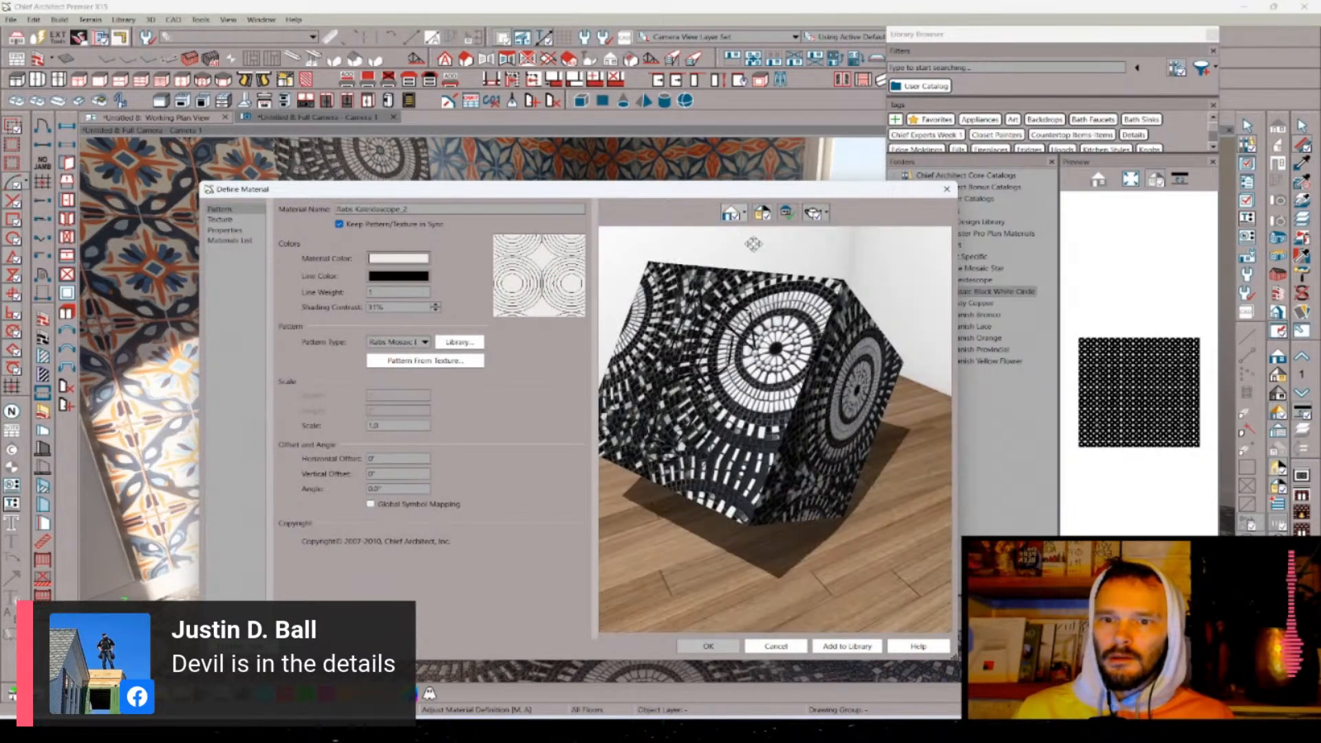
click(743, 213)
click(760, 256)
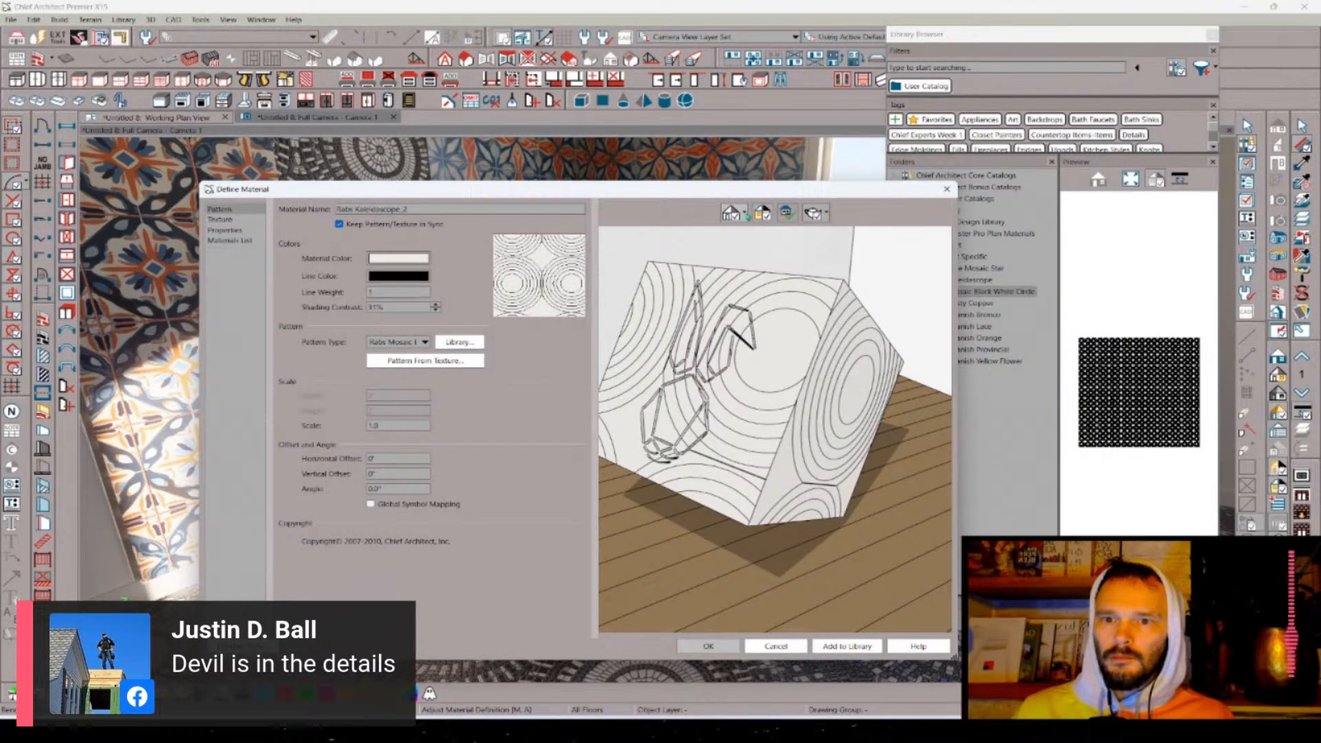
click(743, 213)
click(749, 232)
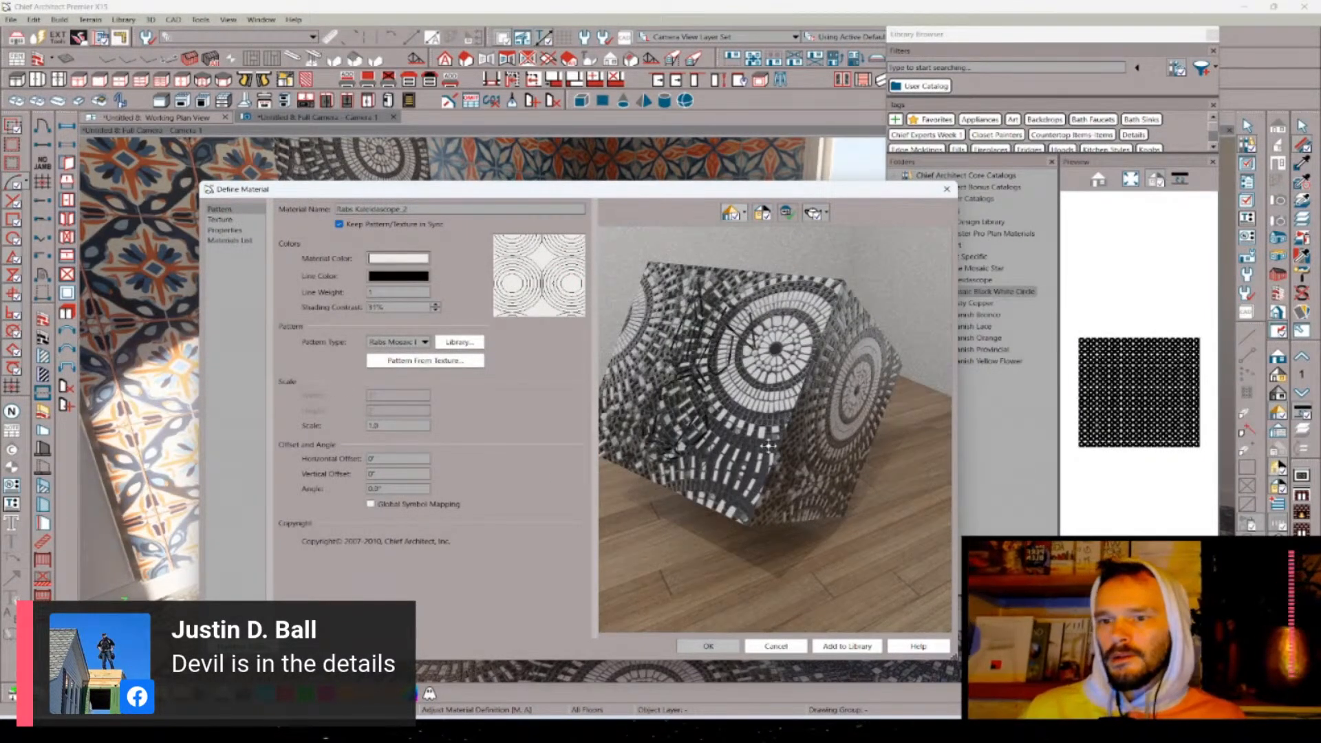
- Rename the material Rabs Owl Mosaic, add it to the library and apply the definition
click(237, 219)
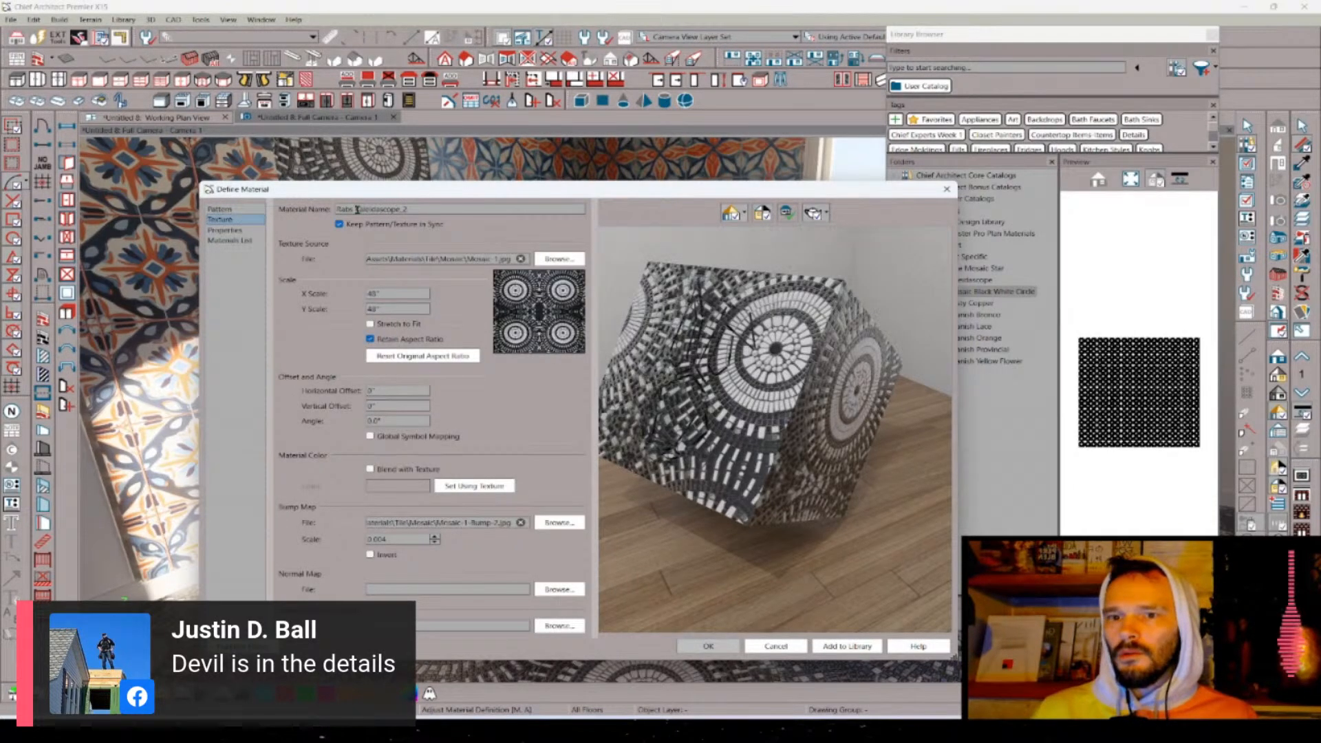
drag(355, 208, 468, 220)
text(Owl Mosaic)
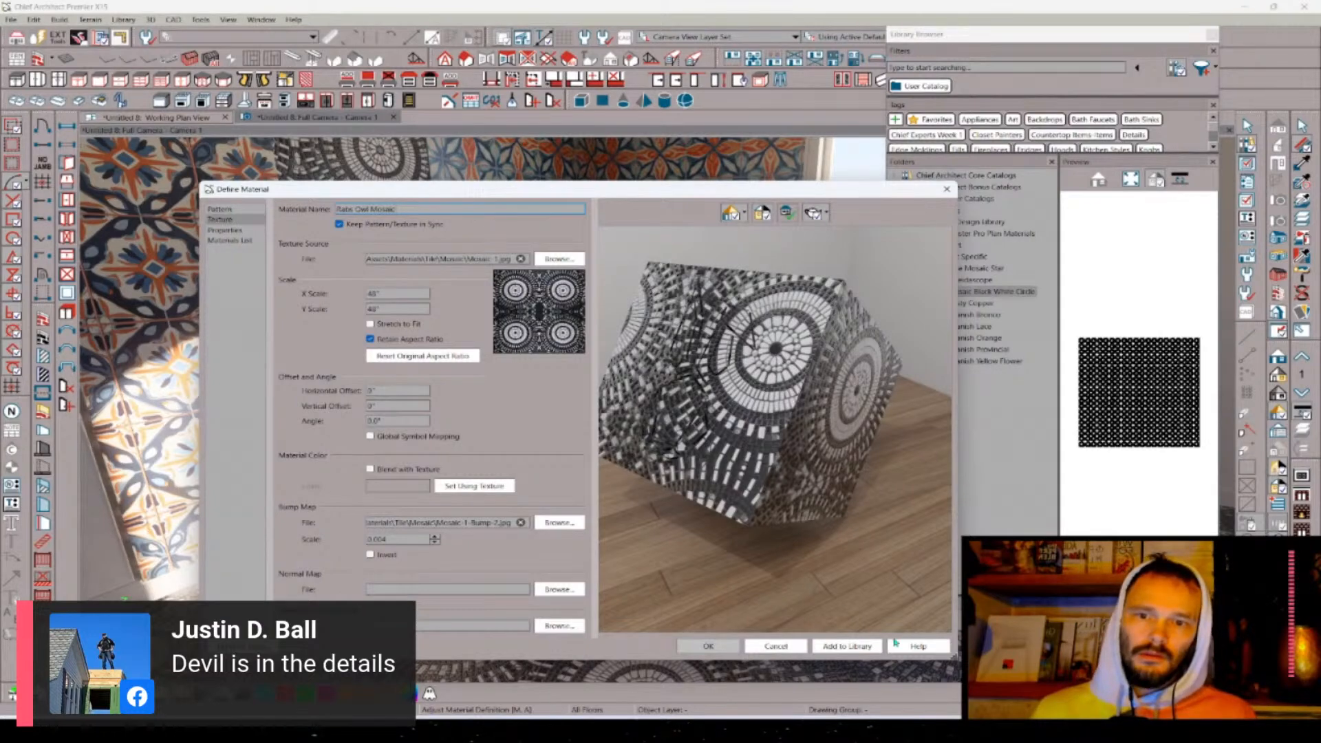
click(851, 653)
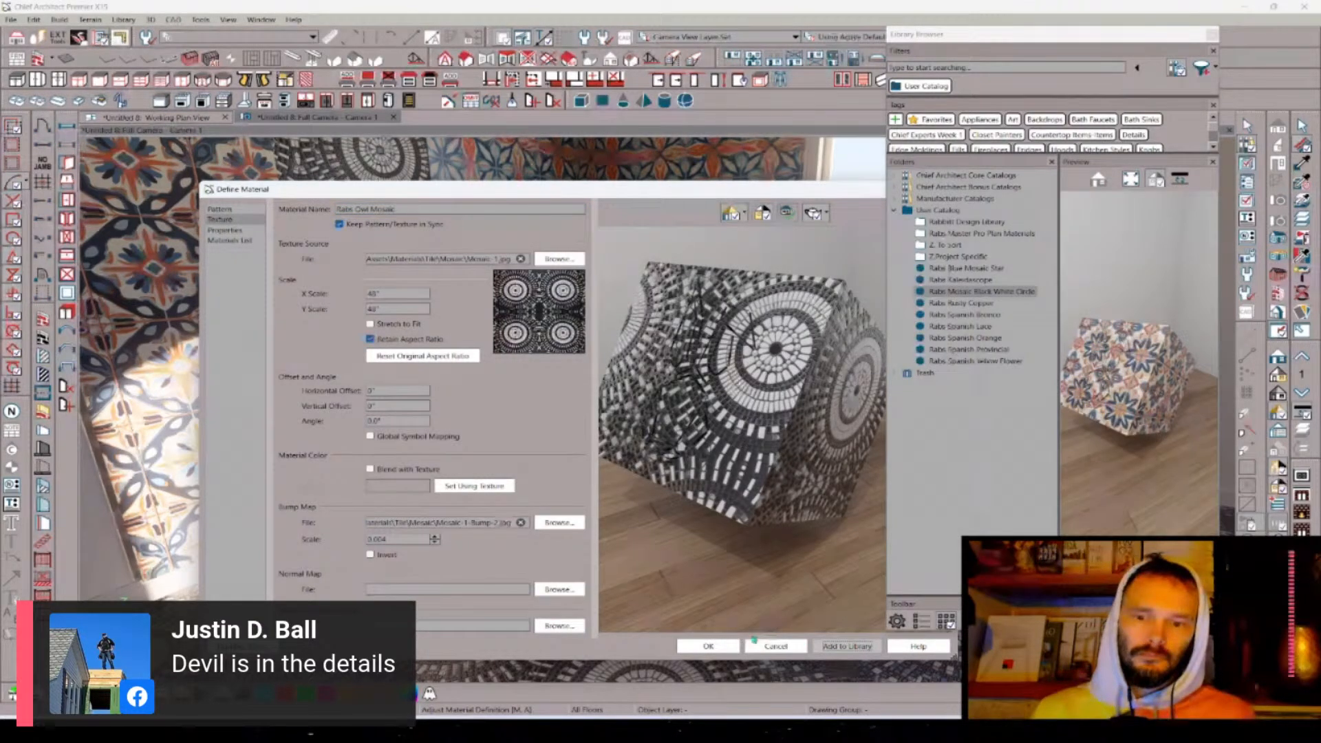
click(711, 647)
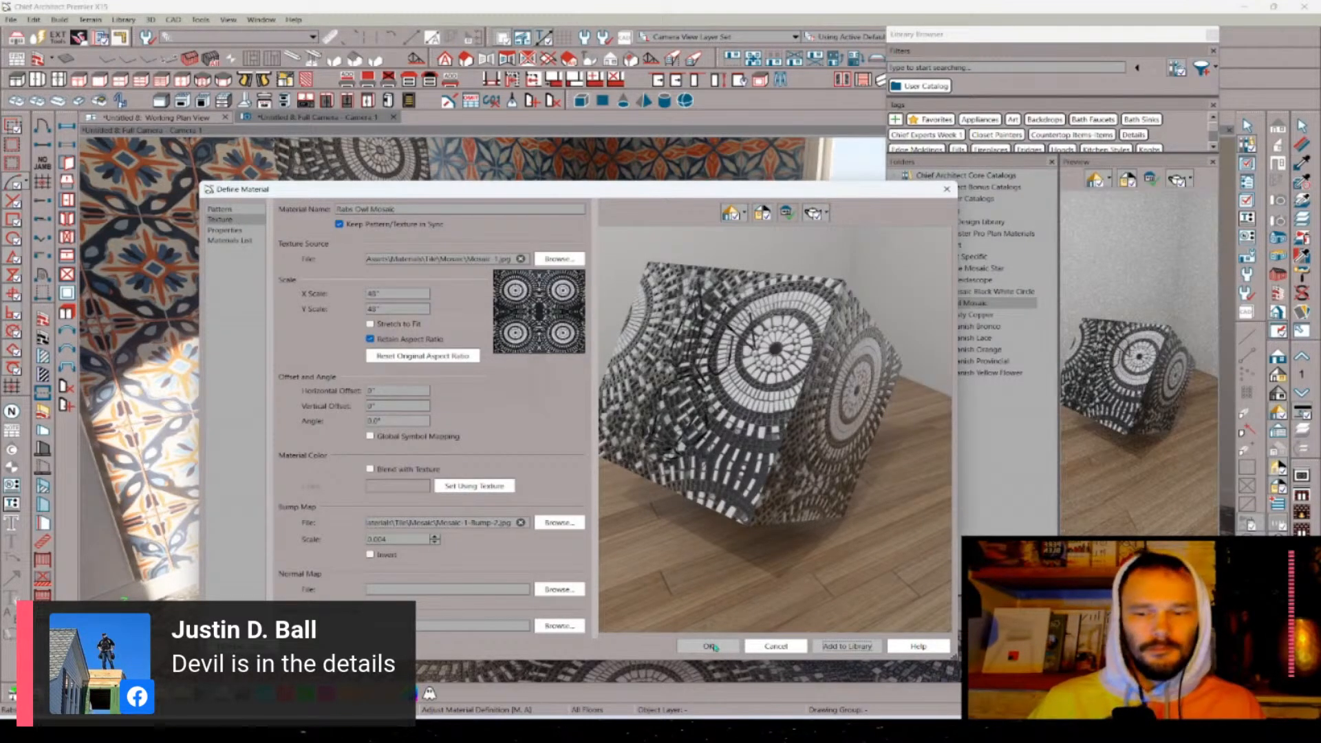
click(706, 646)
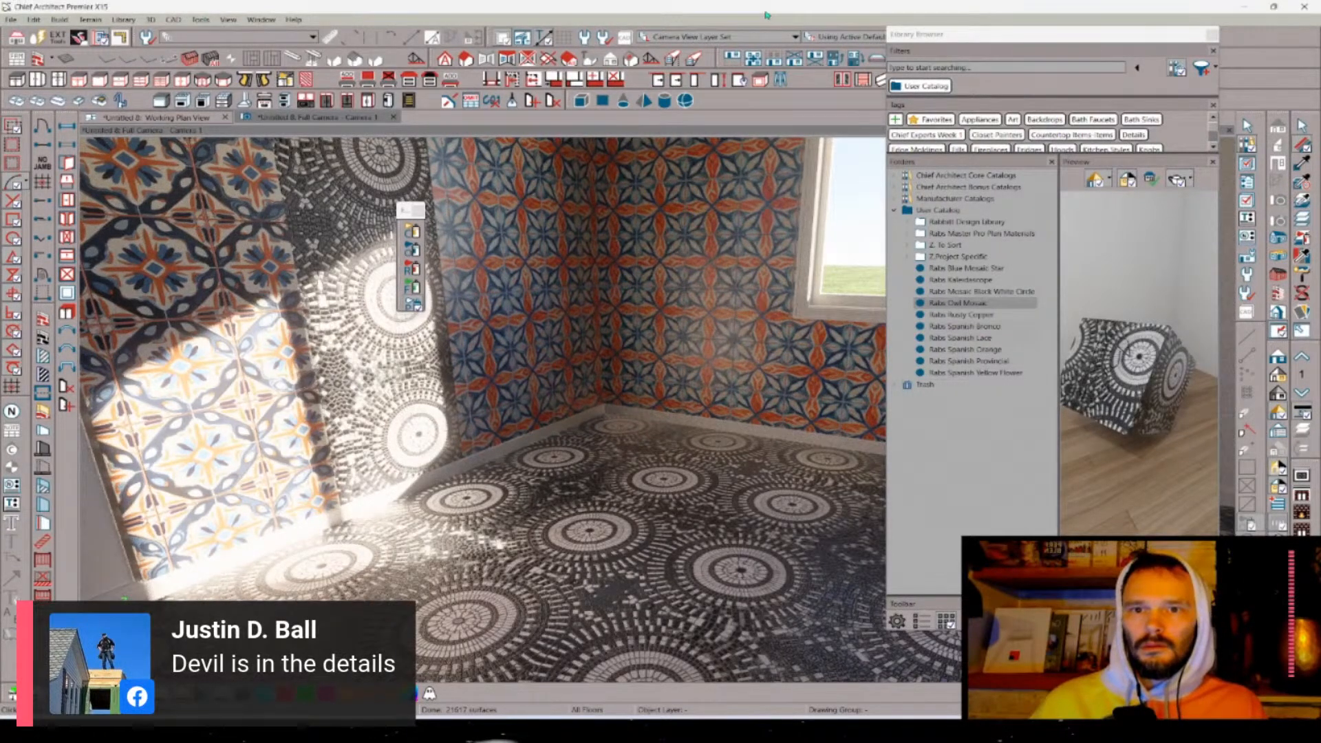
- Switch to the browser, close the black-and-white medallion mosaic image and bring up the black-and-white geometric tile image
mouse_move(784, 301)
mouse_down()
mouse_move(799, 391)
mouse_move(860, 397)
mouse_up()
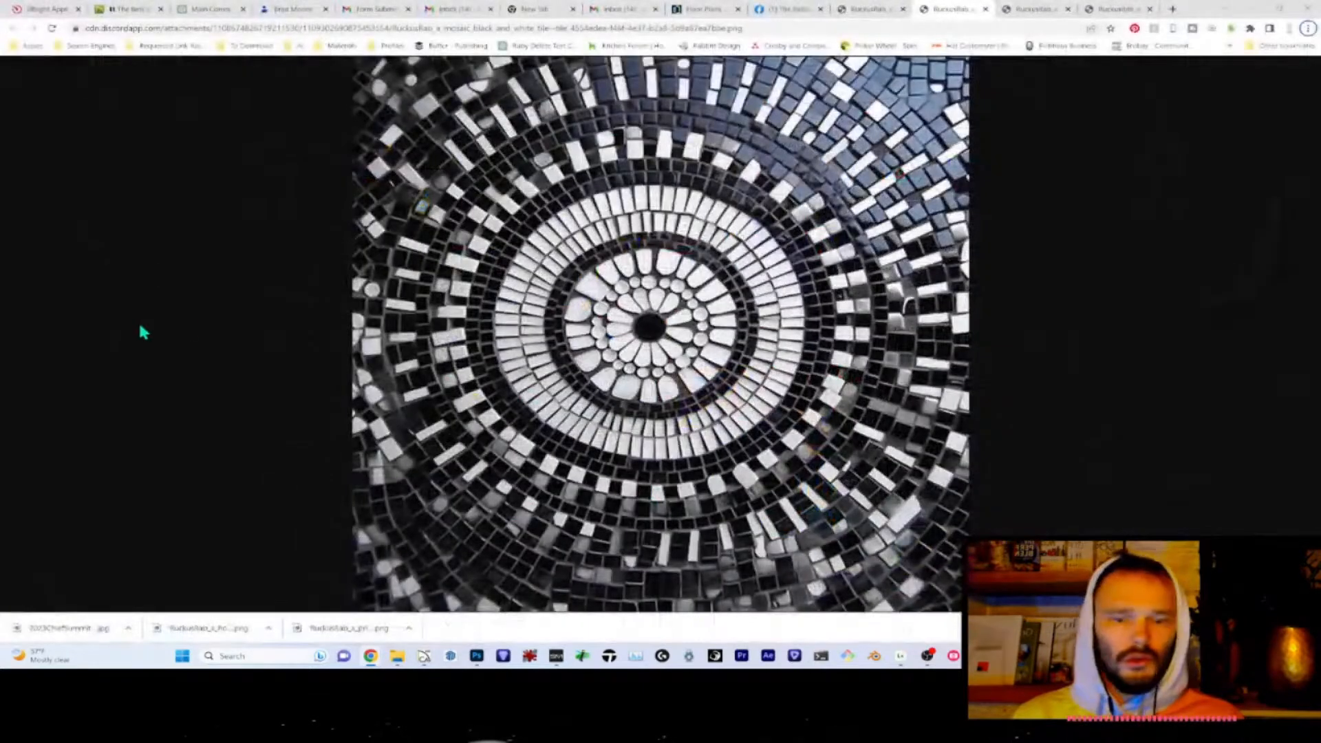
key(ctrl+w)
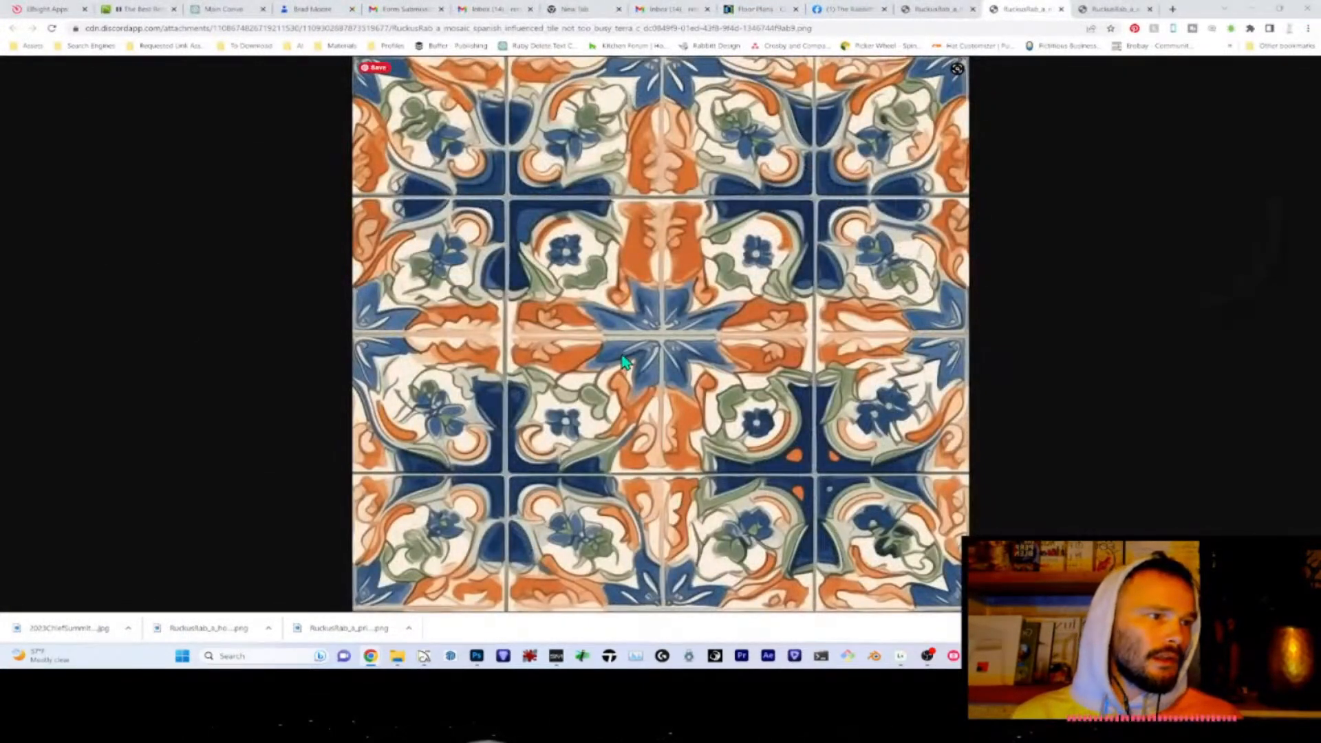
key(ctrl+shift+Tab)
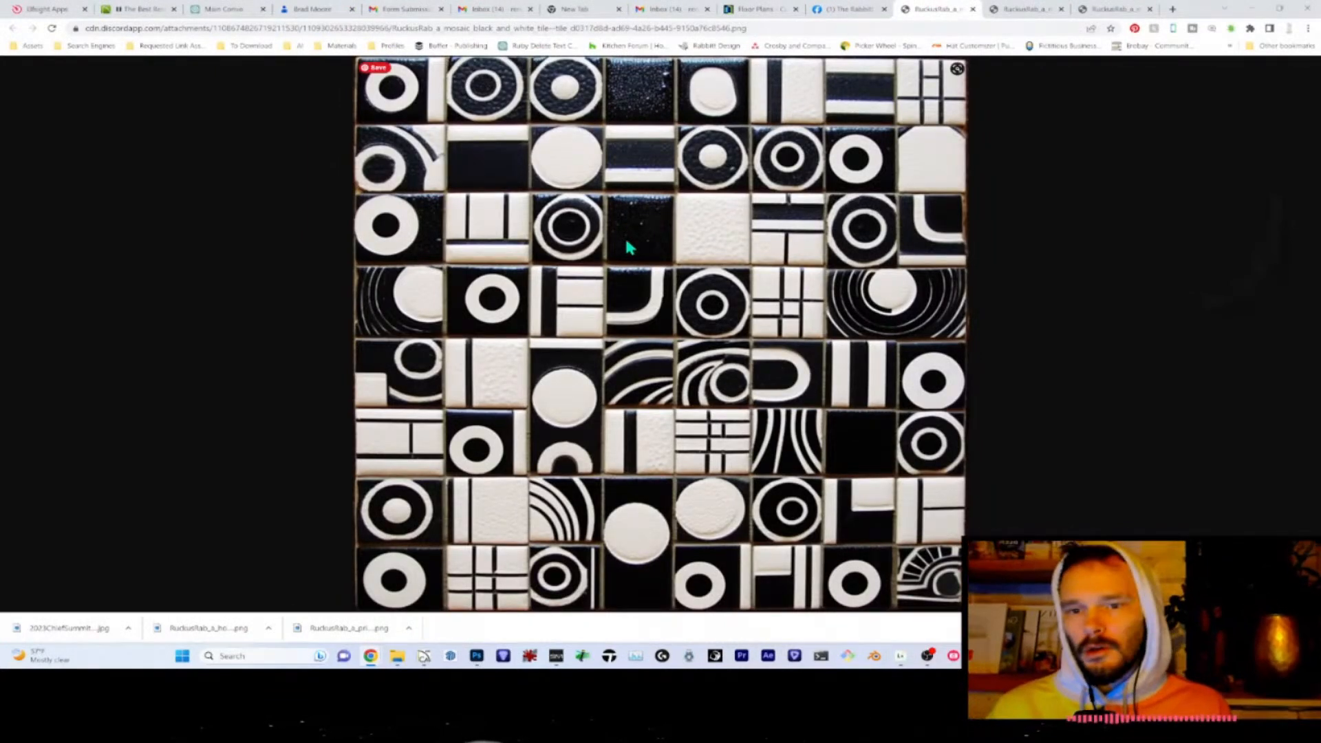
- Copy the black-and-white geometric tile image from the browser, switch to Photoshop and paste it into a new 1024 by 1024 px document
right_click(791, 275)
click(831, 310)
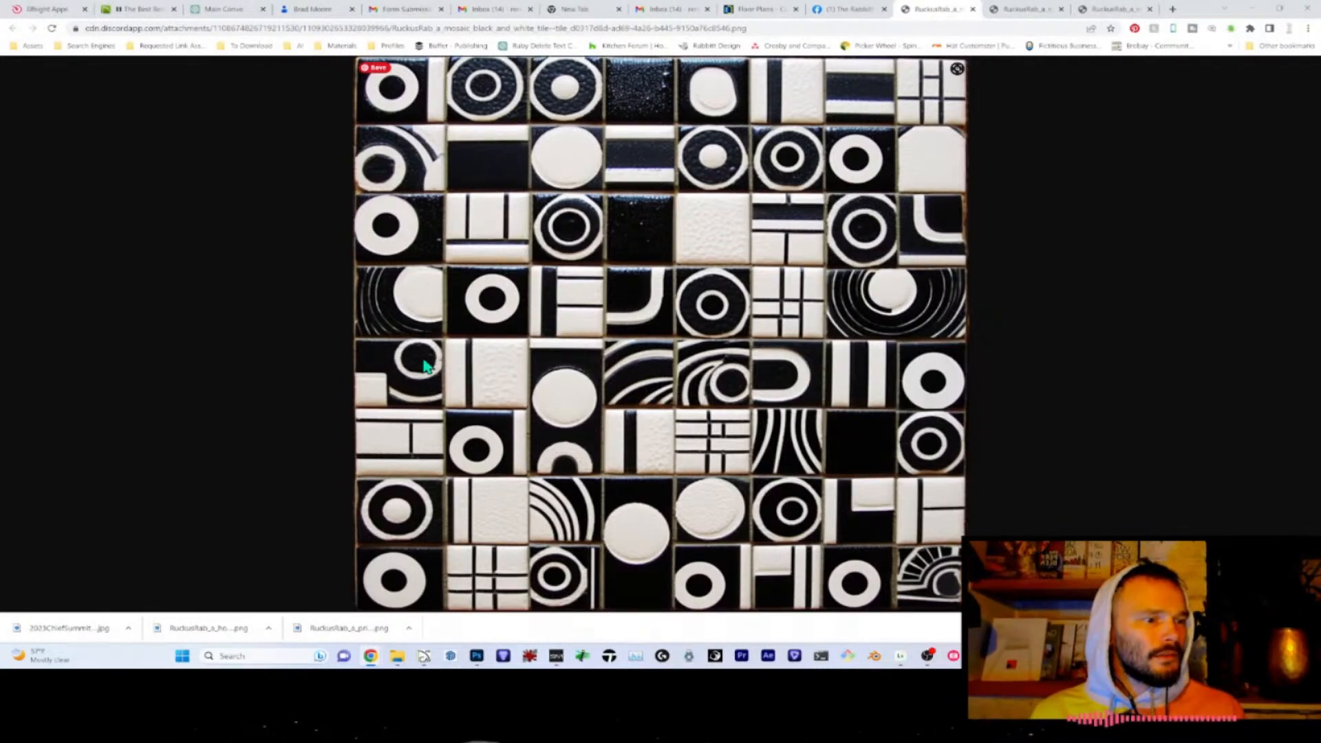
click(476, 656)
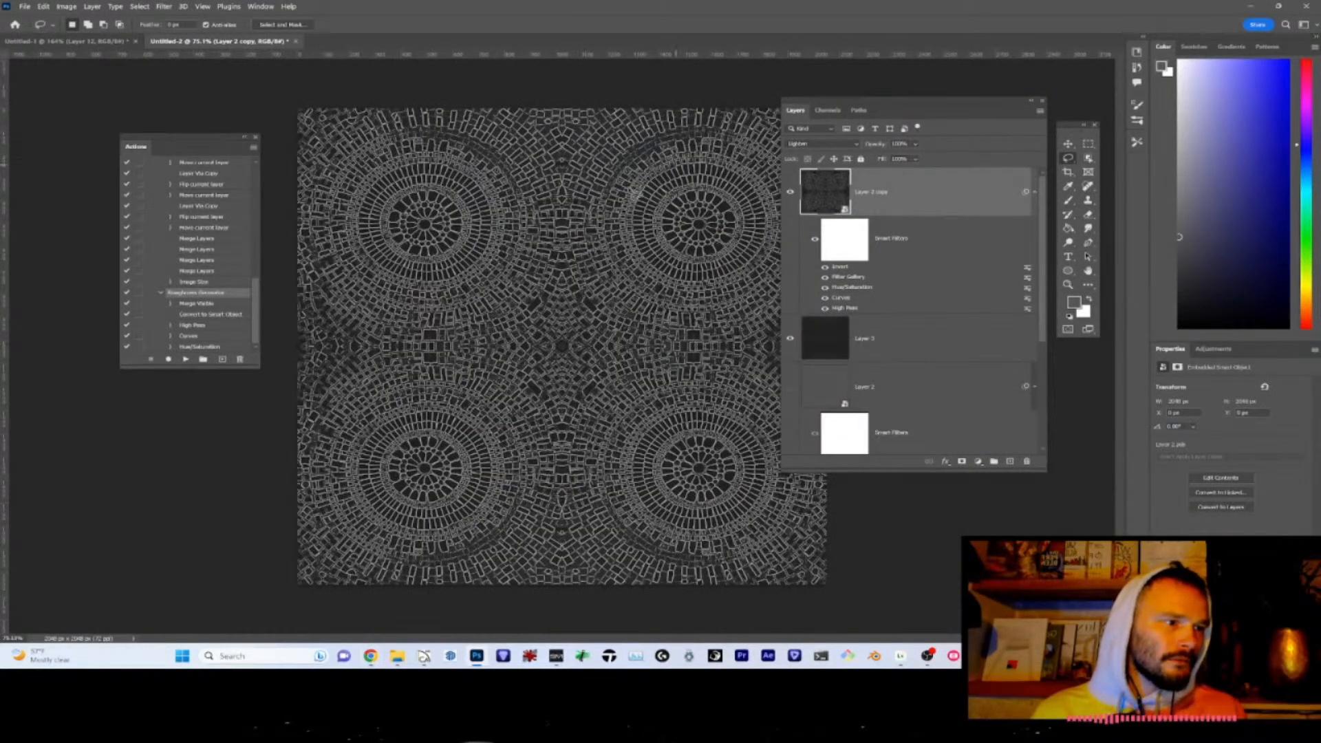
key(ctrl+shift+s)
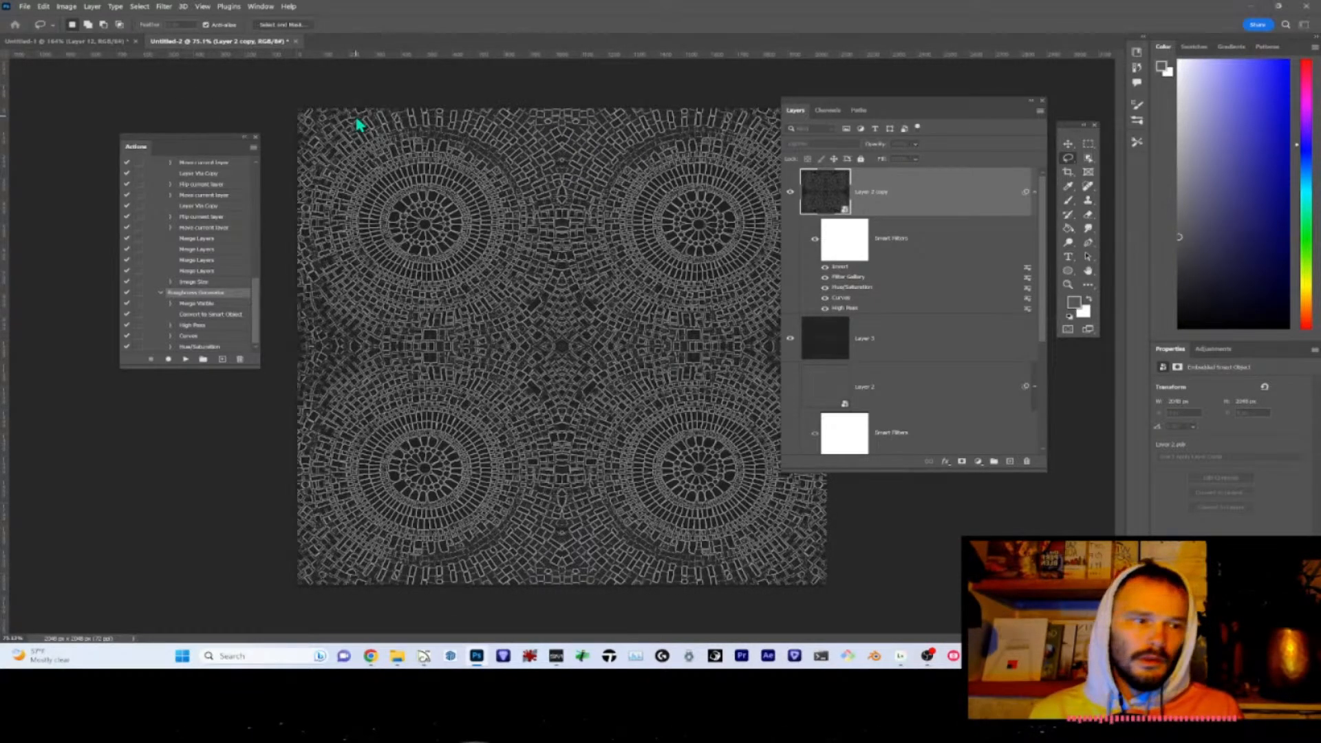
key(Return)
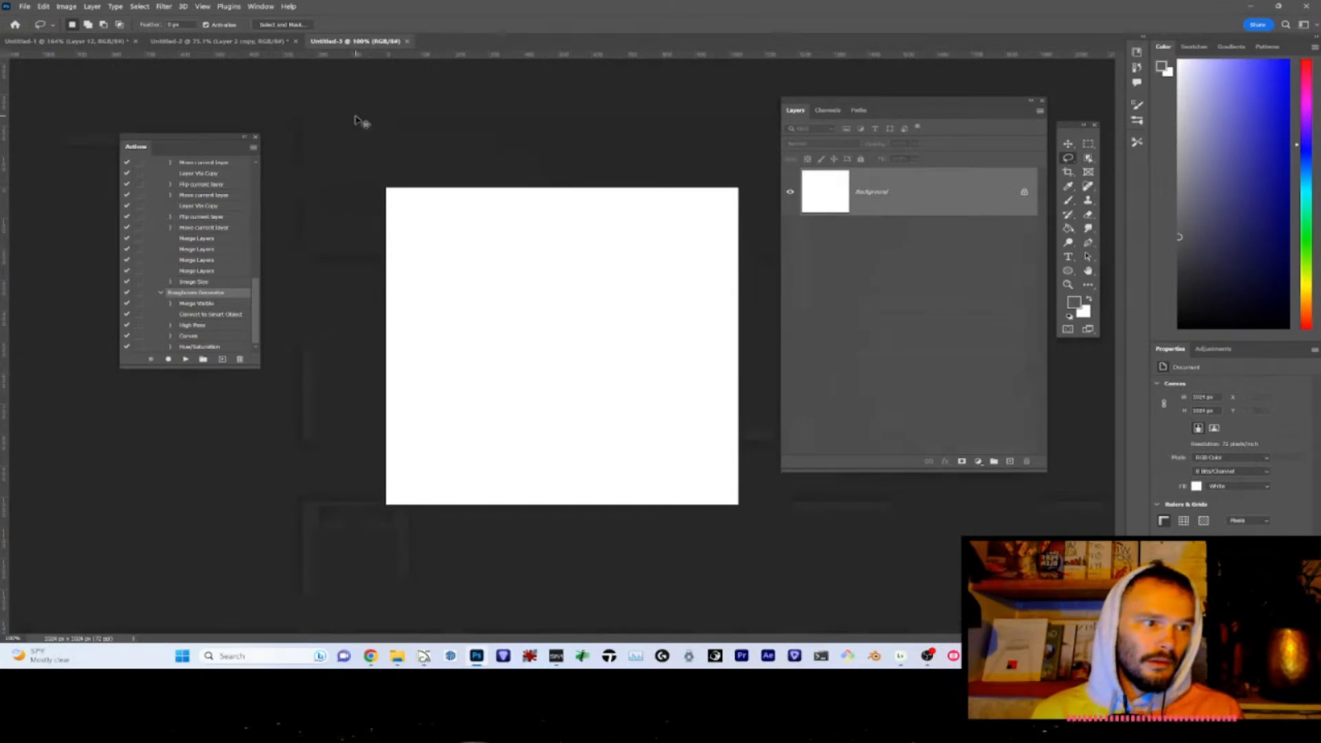
key(ctrl+v)
key(ctrl+plus)
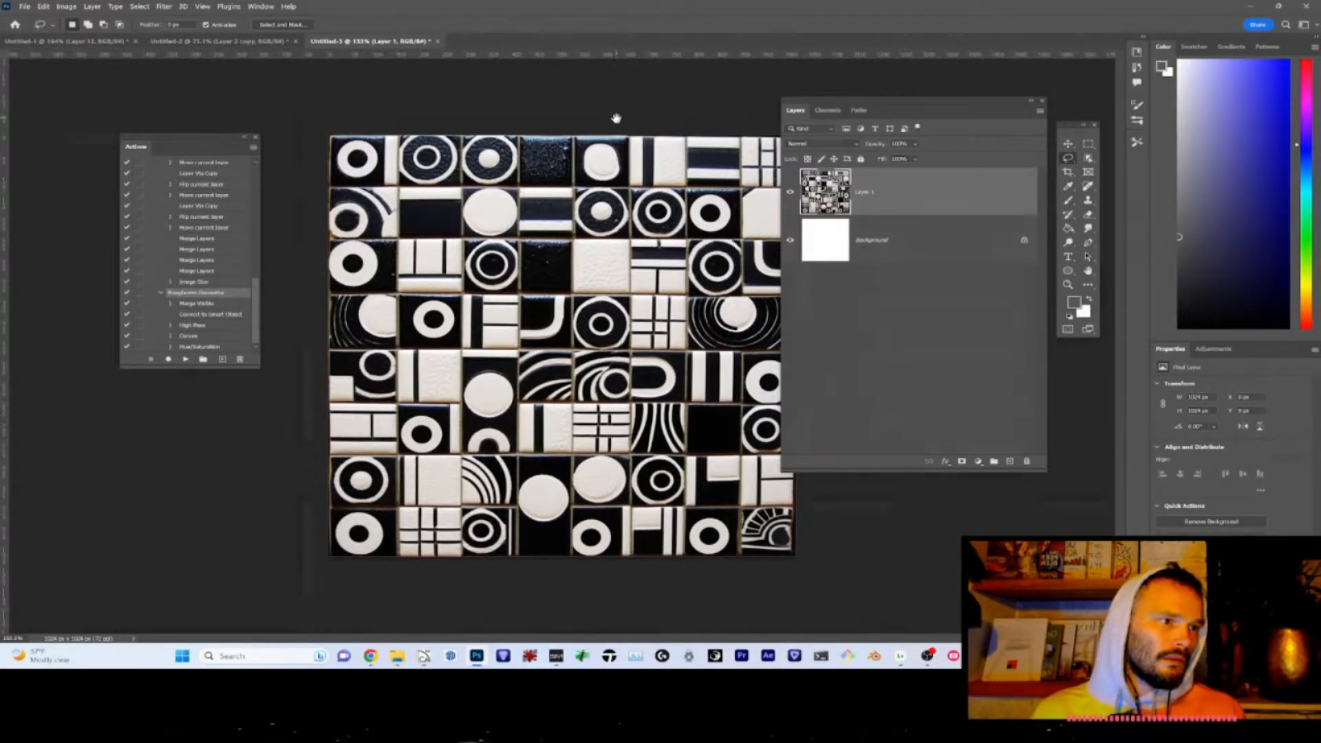
- Start a new guide layout over the pasted tile image and set its column gutter to 2 px
scroll(729, 218, down, 1)
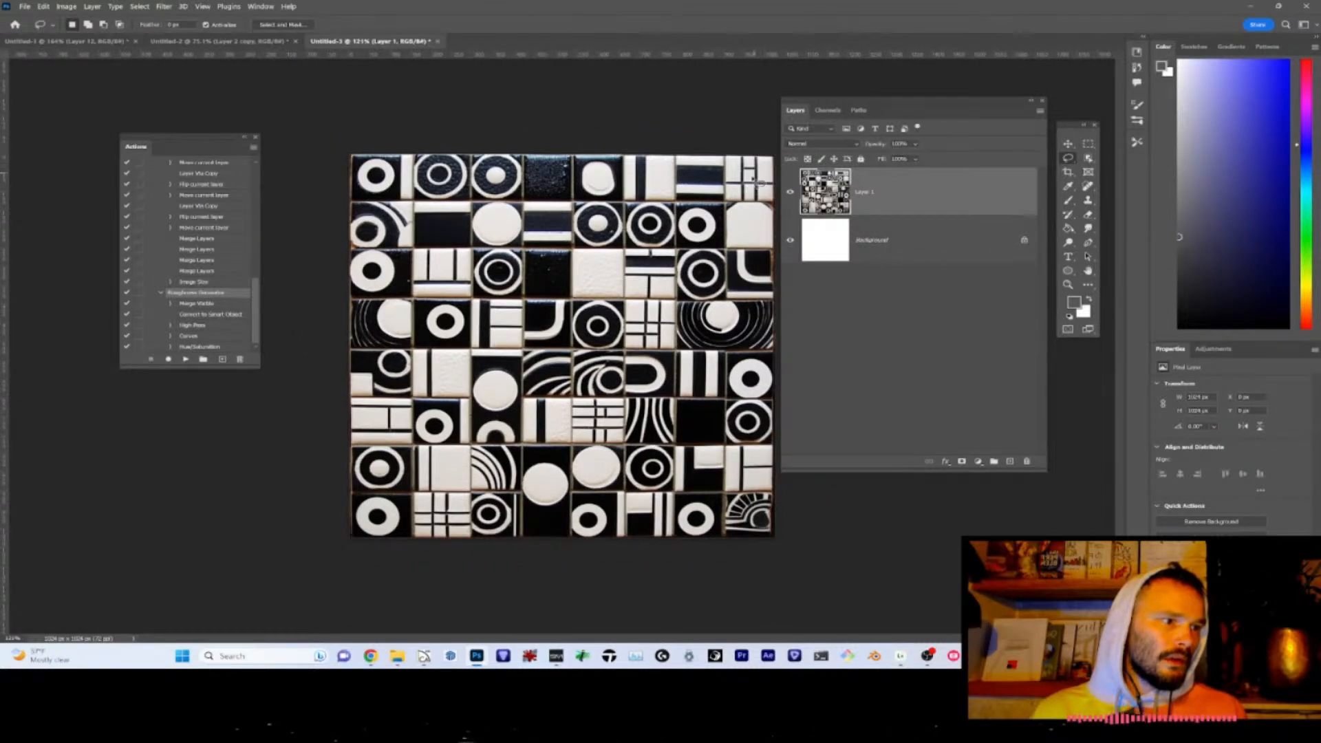
scroll(757, 182, down, 2)
scroll(787, 191, up, 5)
scroll(784, 193, down, 4)
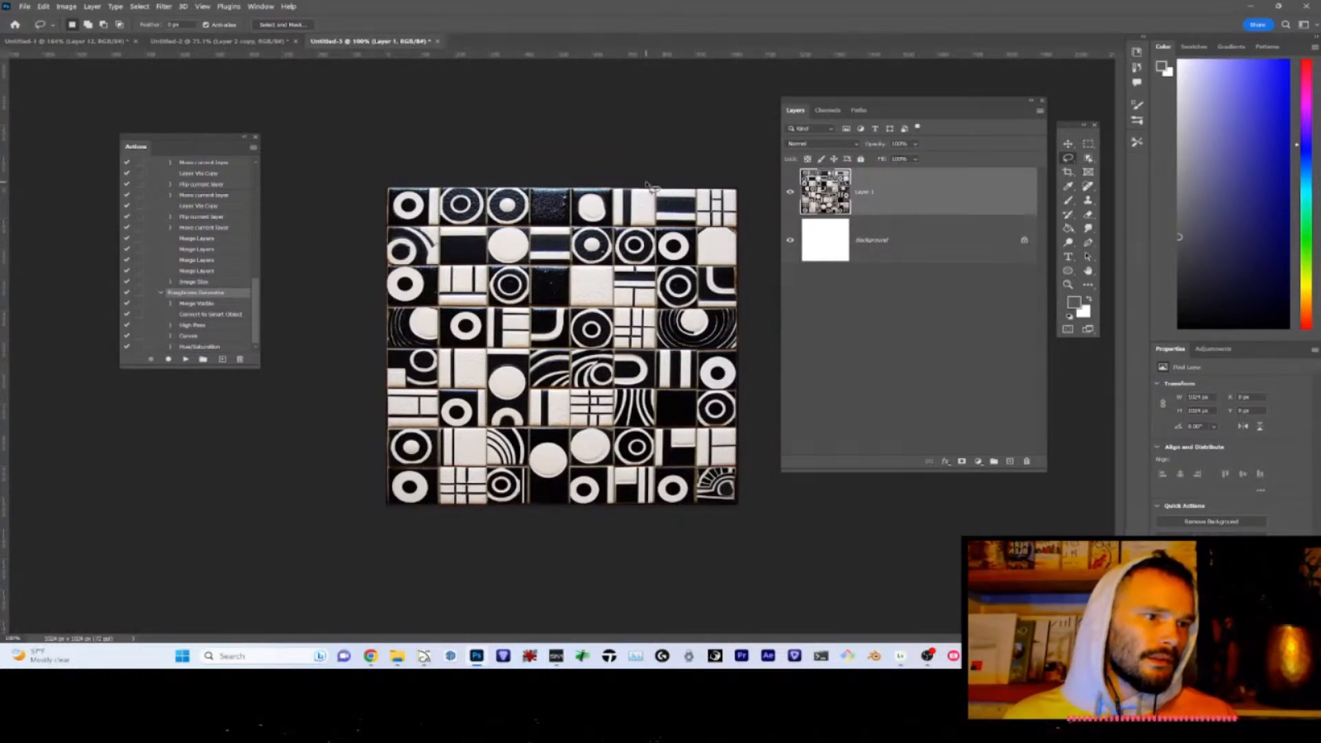
scroll(680, 177, up, 1)
scroll(685, 177, up, 1)
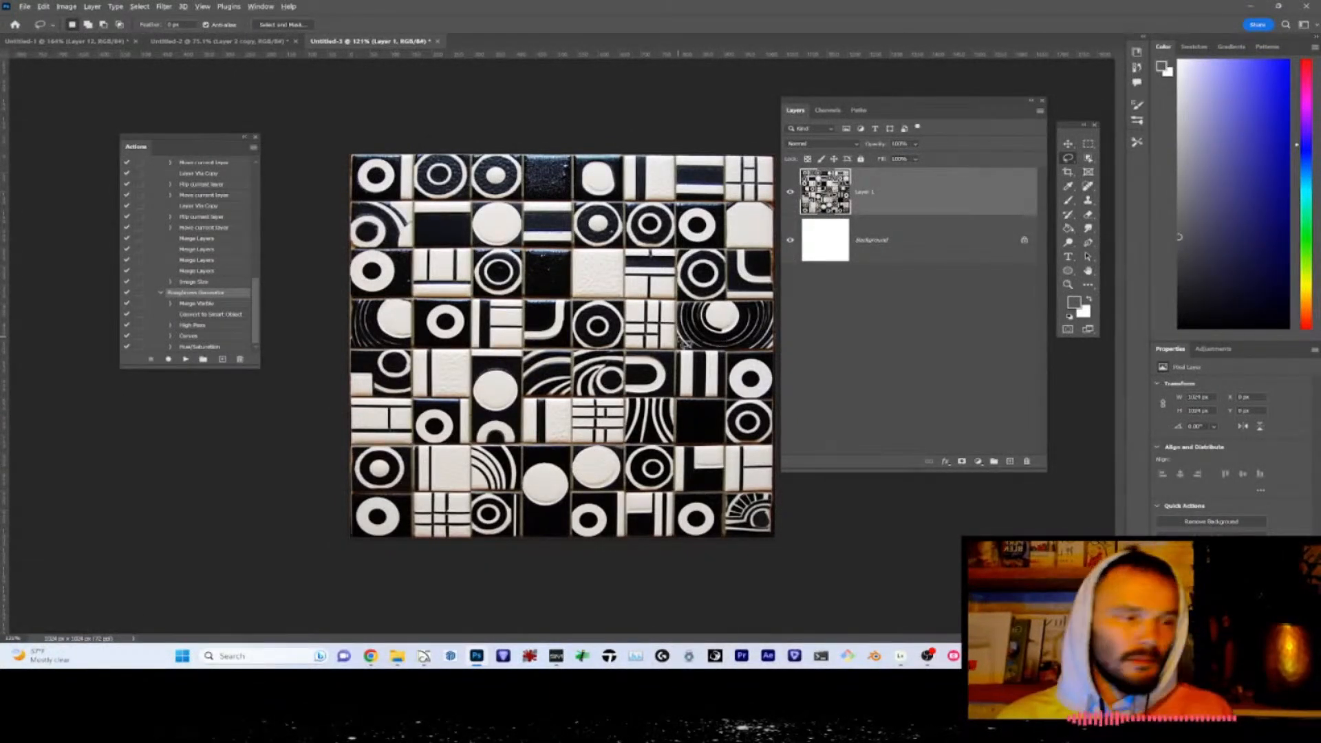
scroll(679, 338, up, 1)
scroll(685, 342, up, 3)
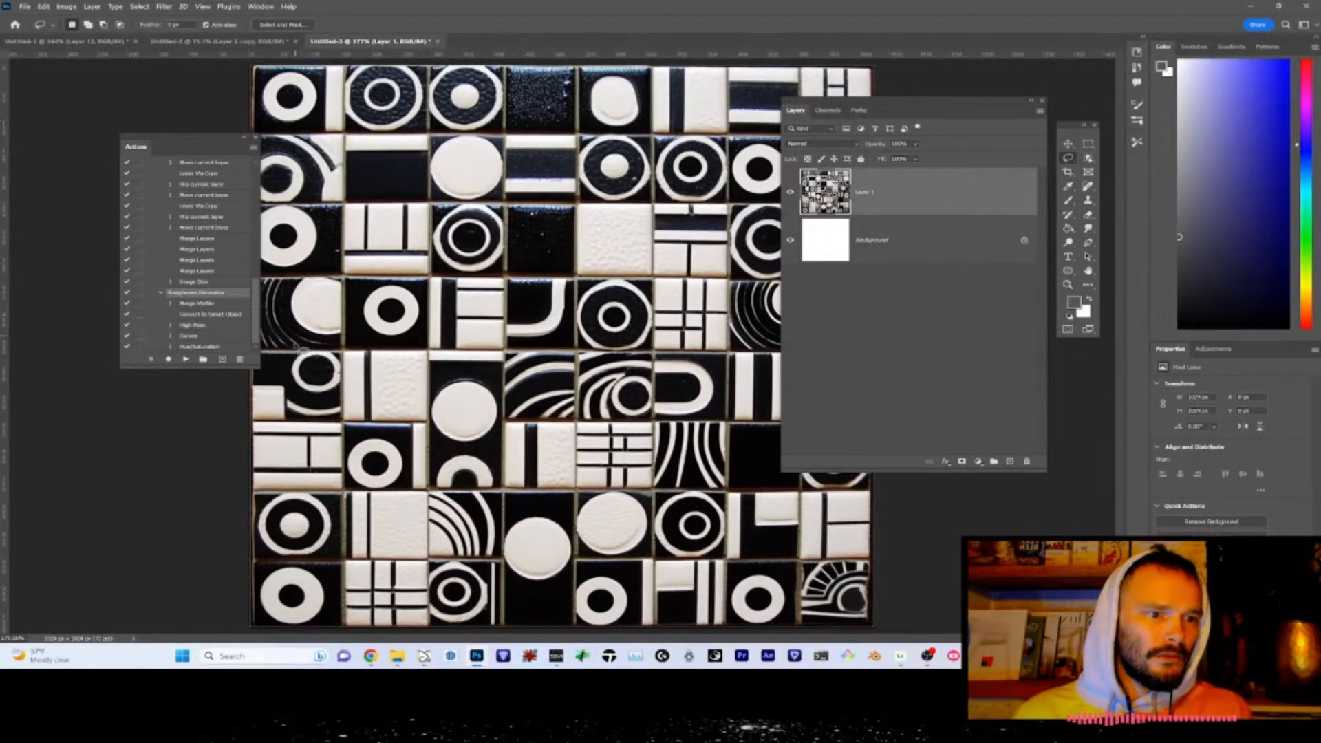
click(169, 8)
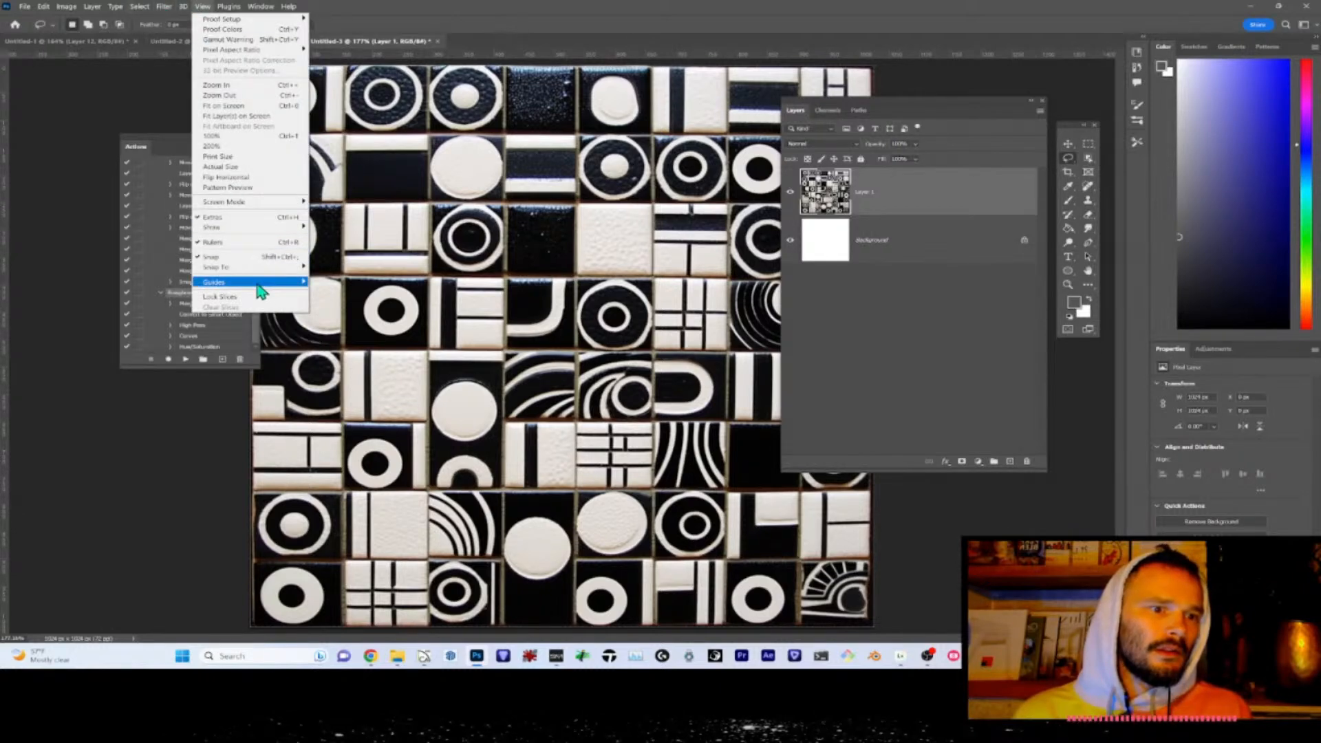
mouse_move(258, 282)
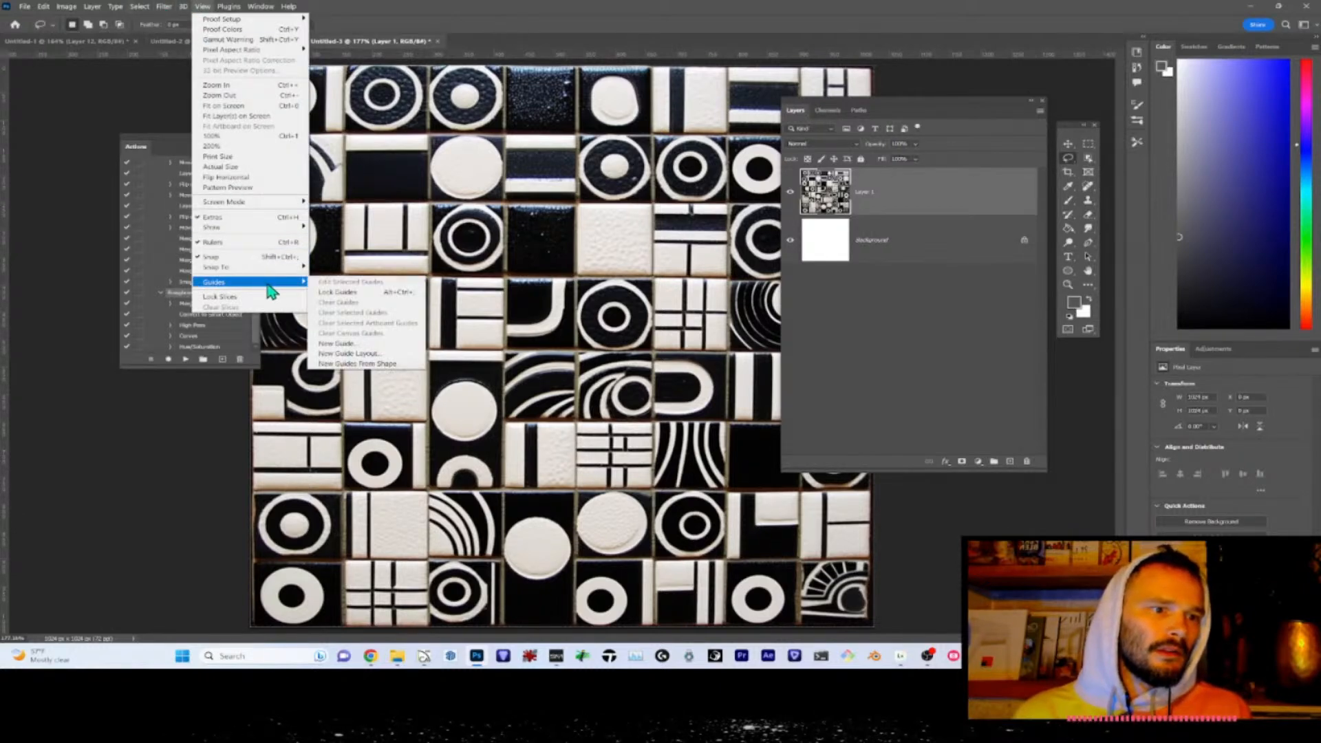
click(361, 353)
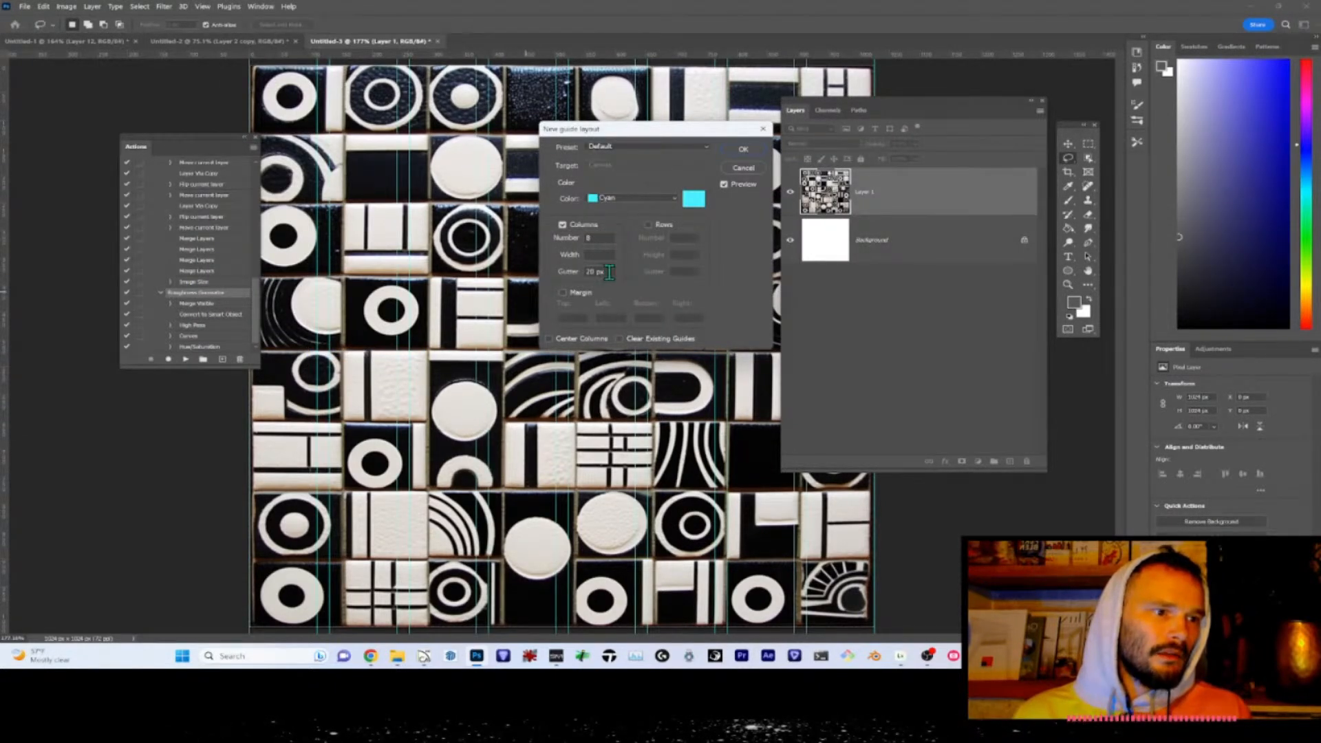
drag(609, 272, 565, 278)
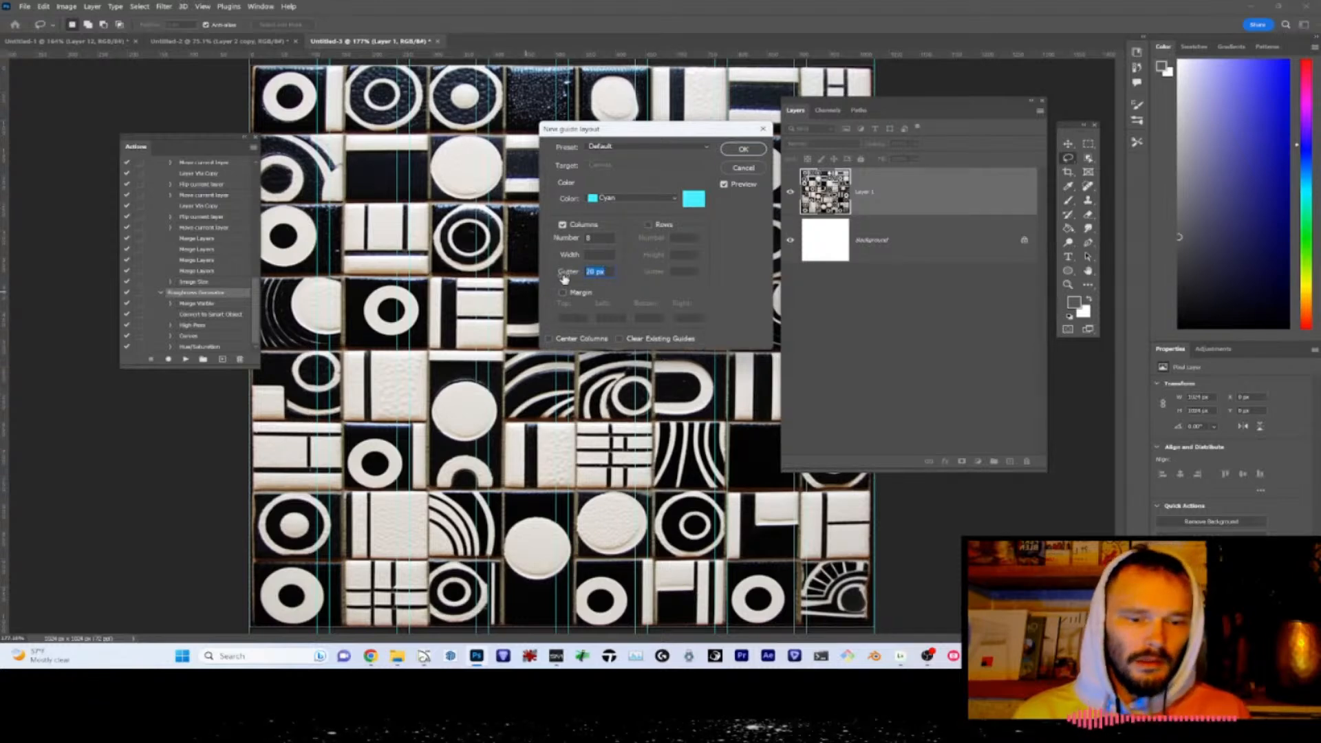
text(2)
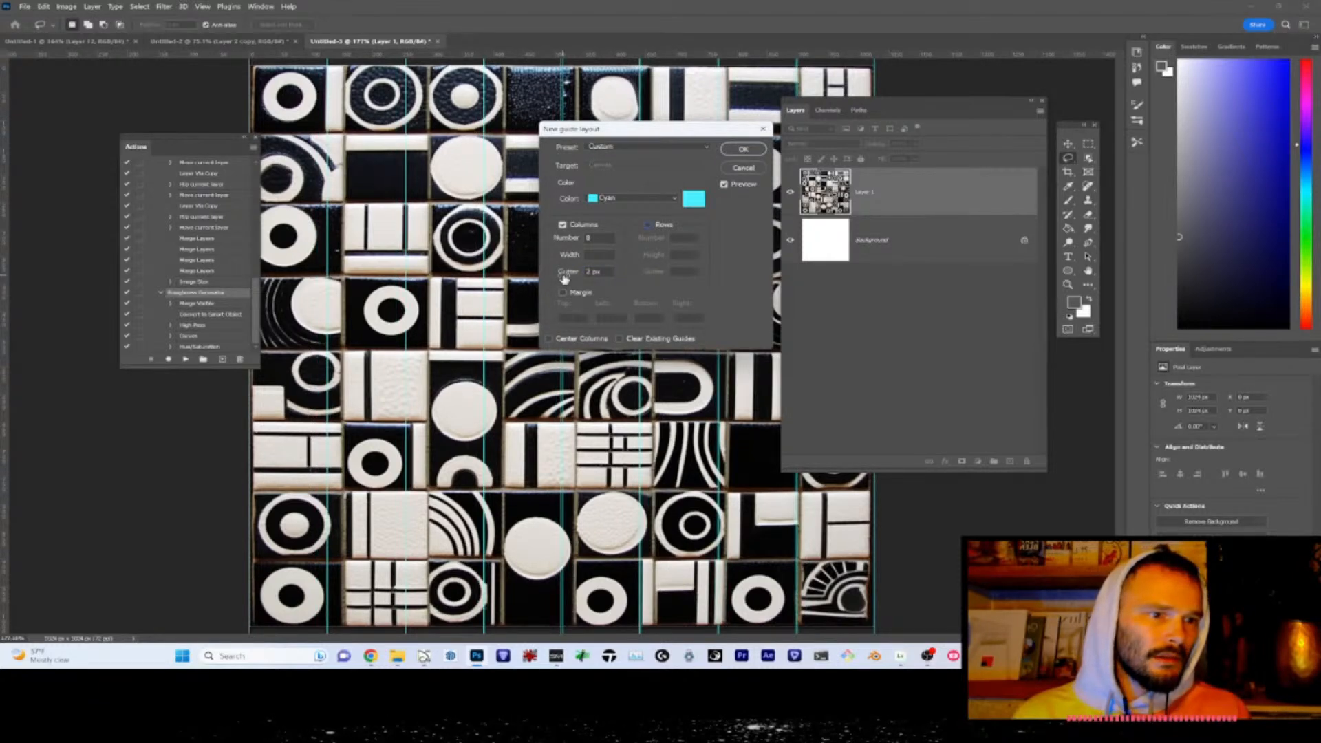
- Try 9 columns in the guide layout, and settle on 7 columns
double_click(597, 237)
text(9)
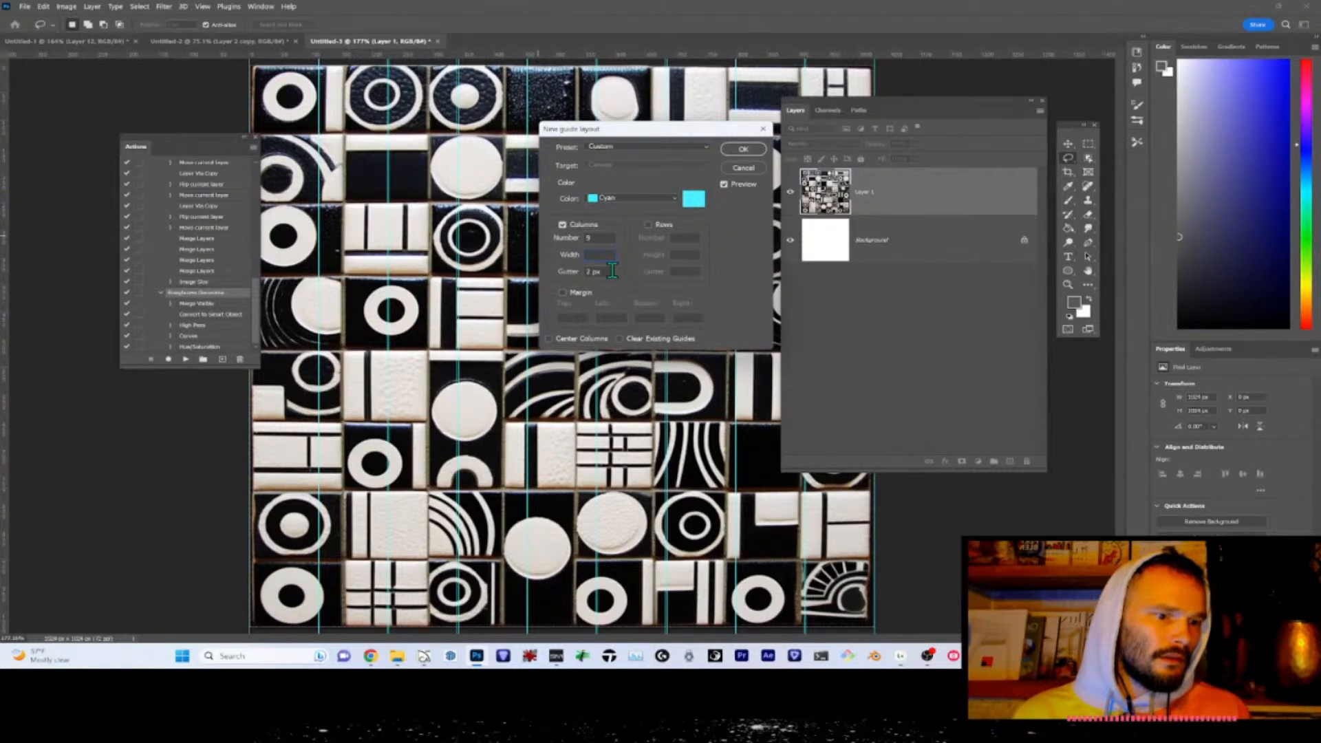
double_click(599, 238)
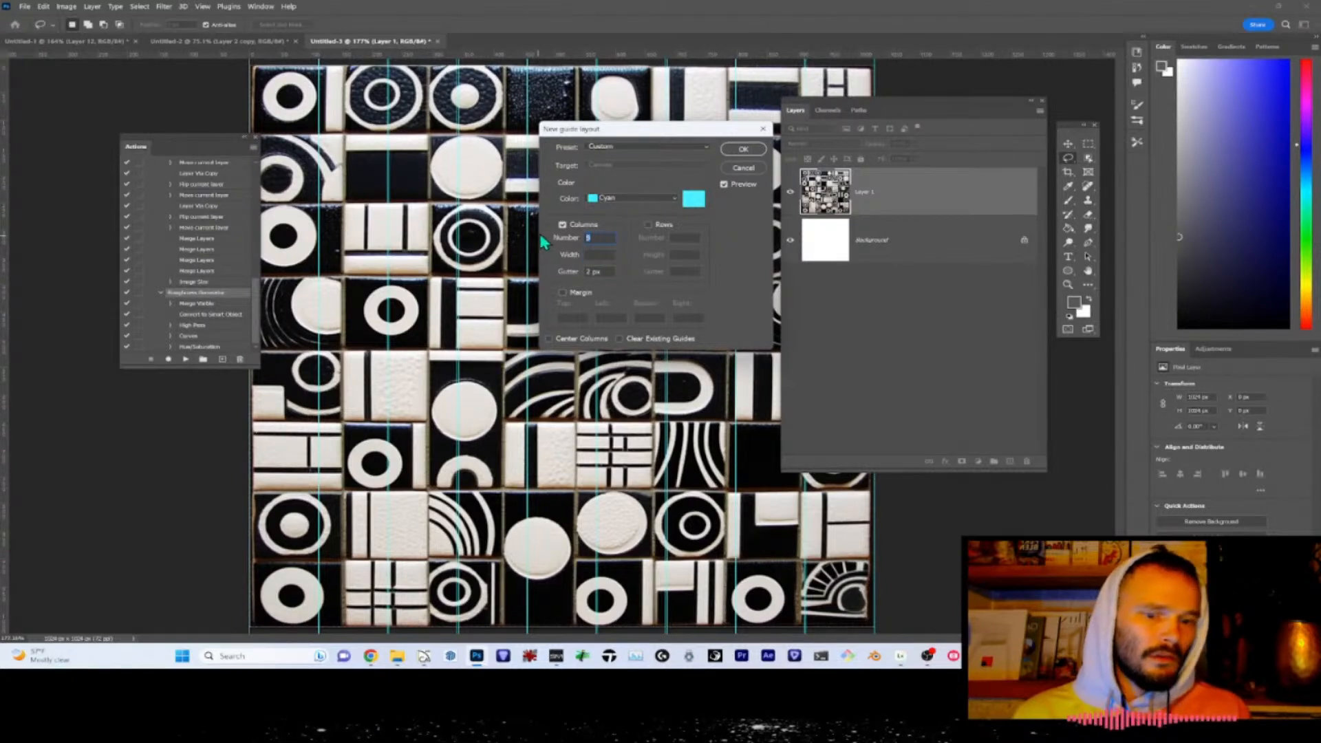
text(7)
key(Tab)
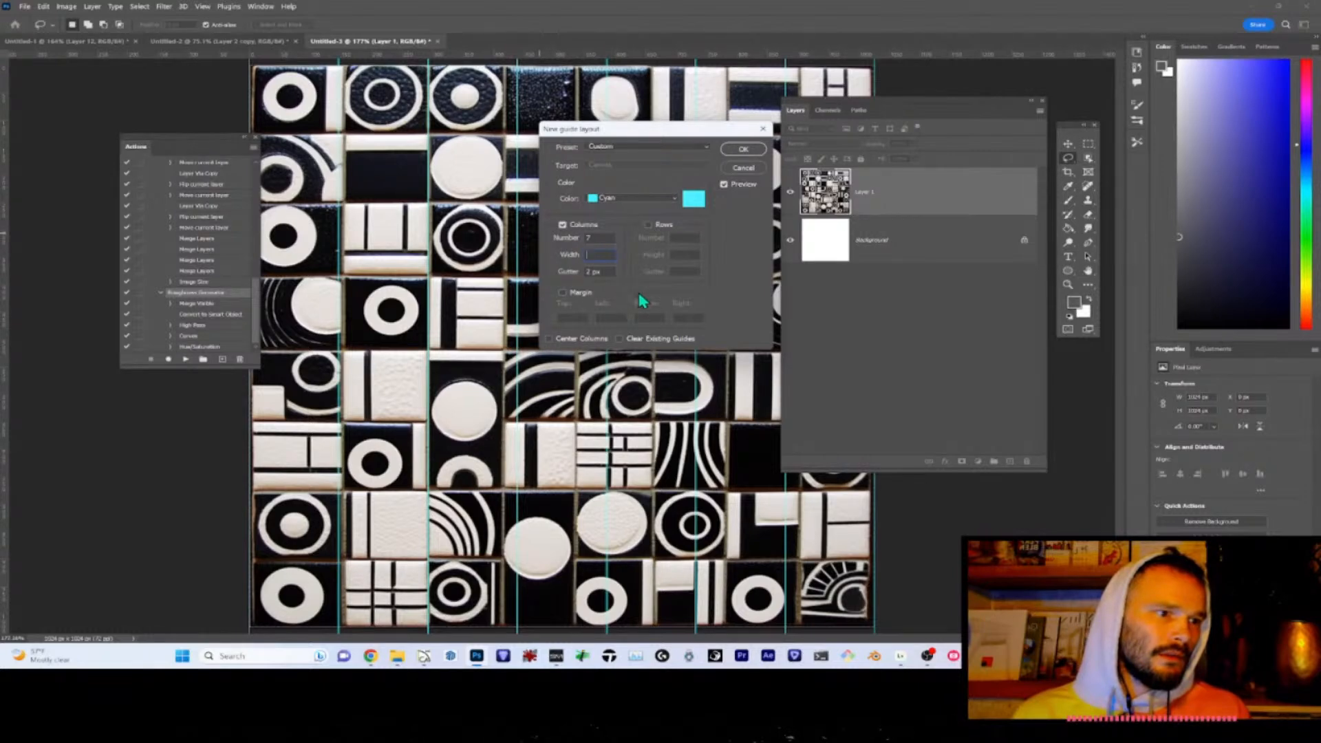
- Enable the guide layout's margins and set the top, left, bottom and right margins to 2 px each
click(562, 292)
drag(581, 319, 543, 320)
text(2)
key(Tab)
text(2)
key(Tab)
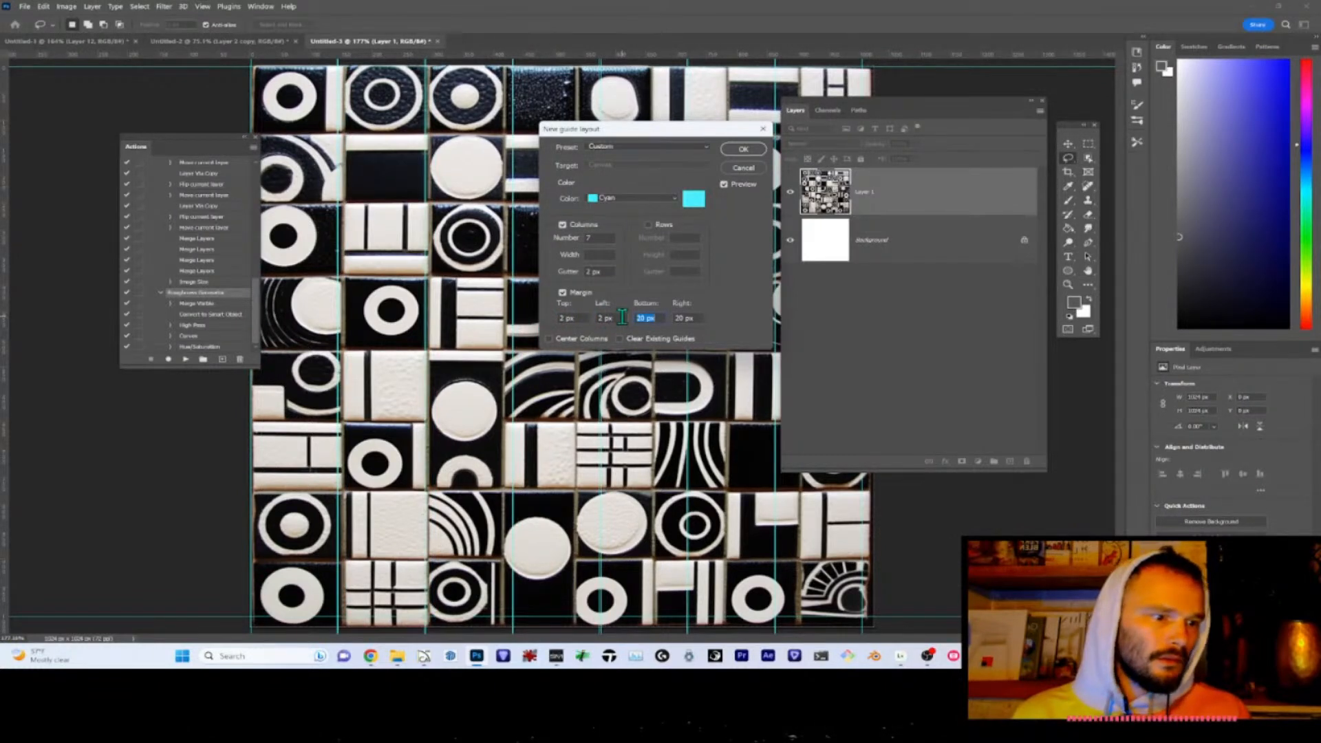
text(2)
key(Tab)
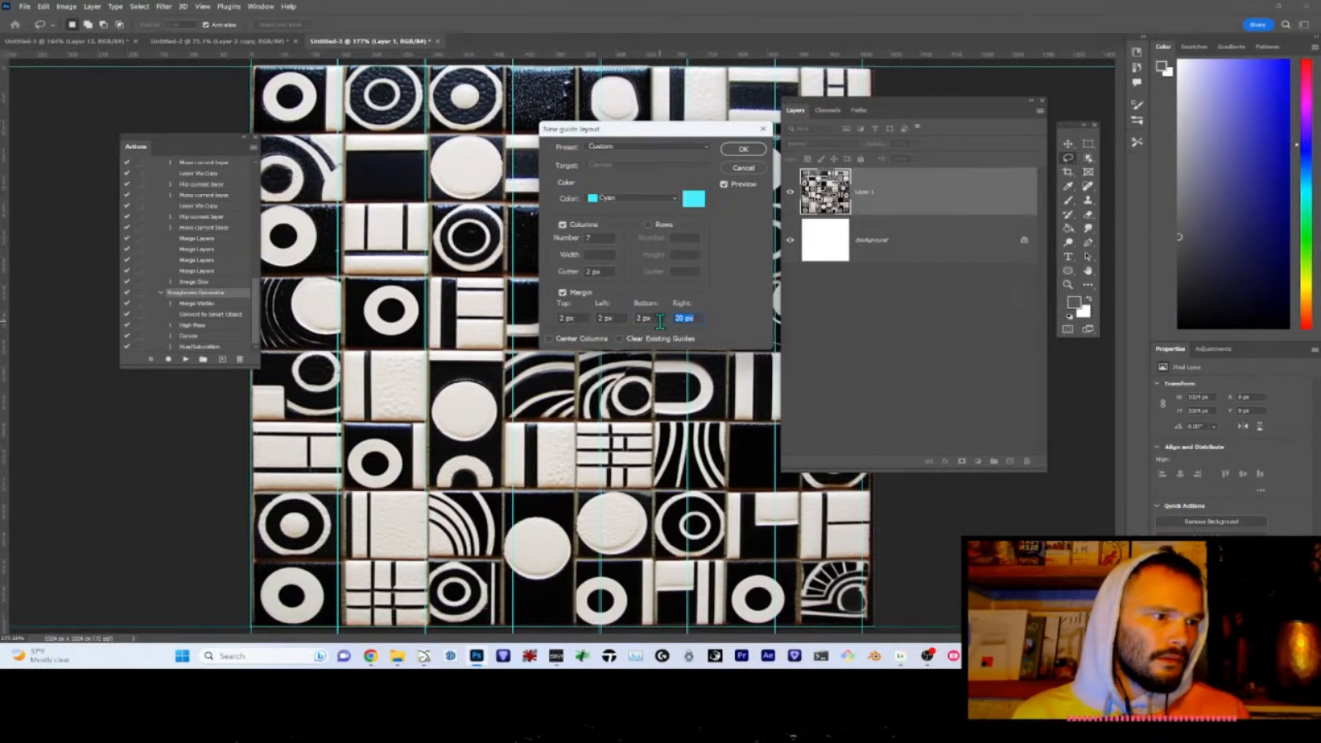
text(2)
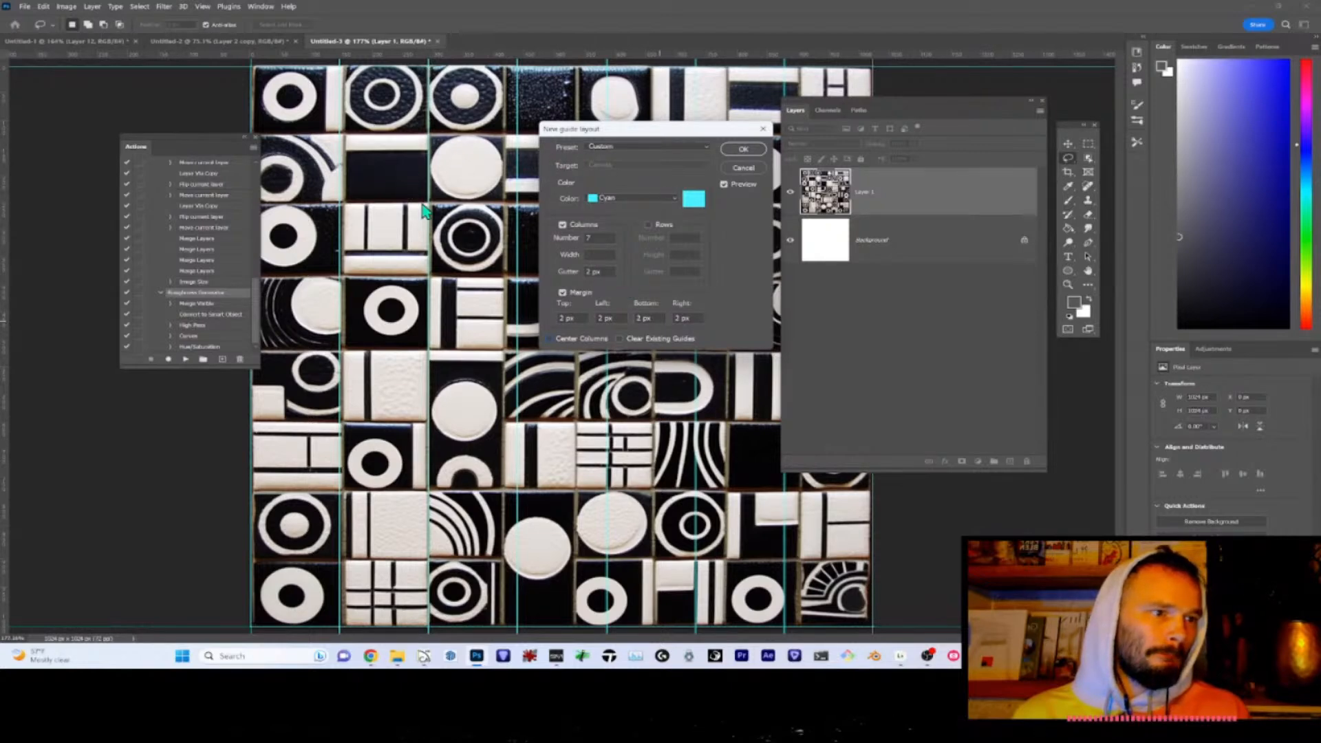
- Add 7 rows with a 2 px gutter to the guide layout and apply it to the tile image
click(647, 224)
text(7)
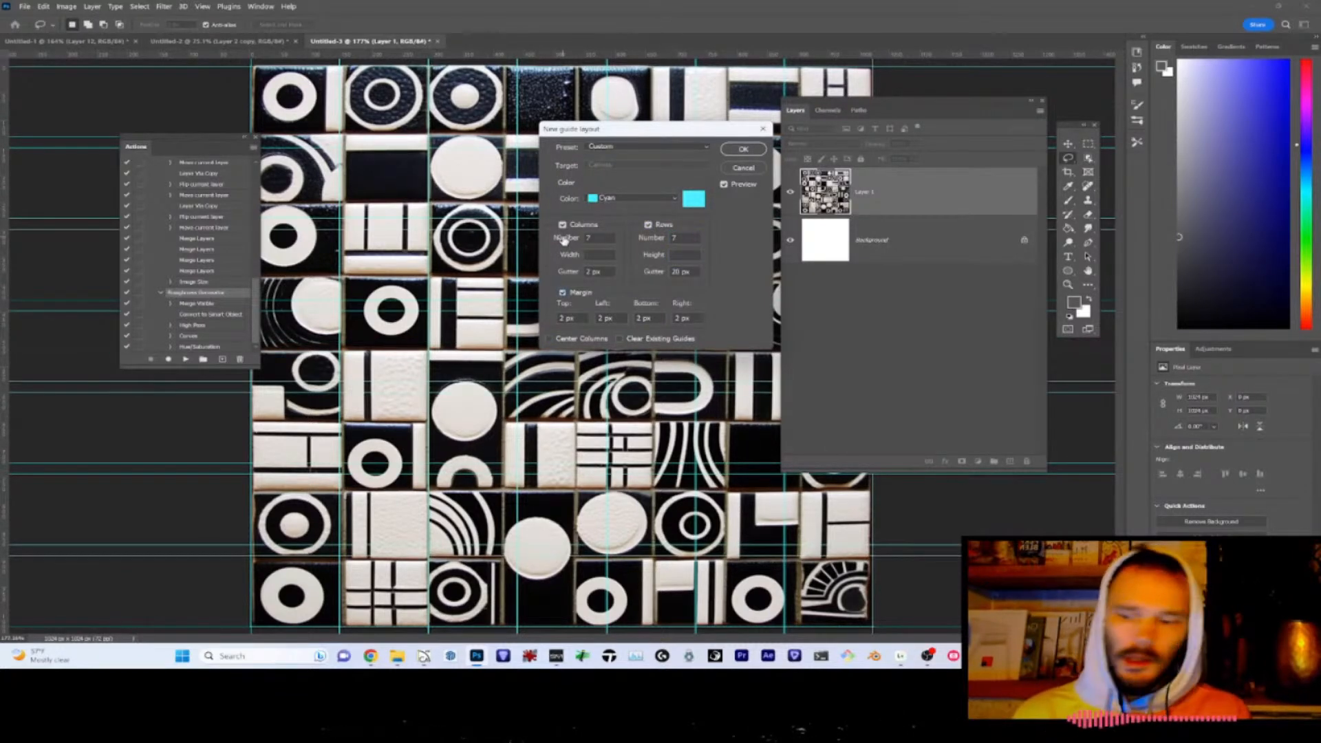
key(Tab)
text(2)
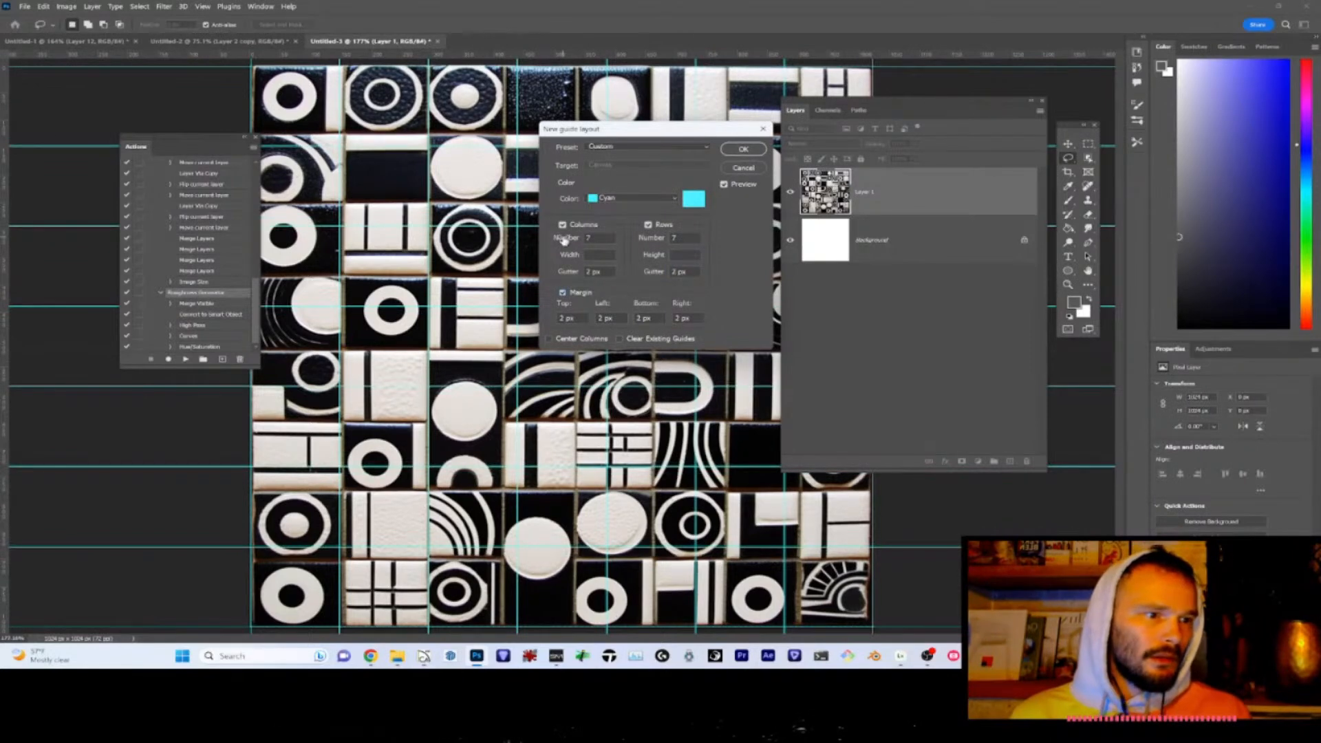
click(761, 153)
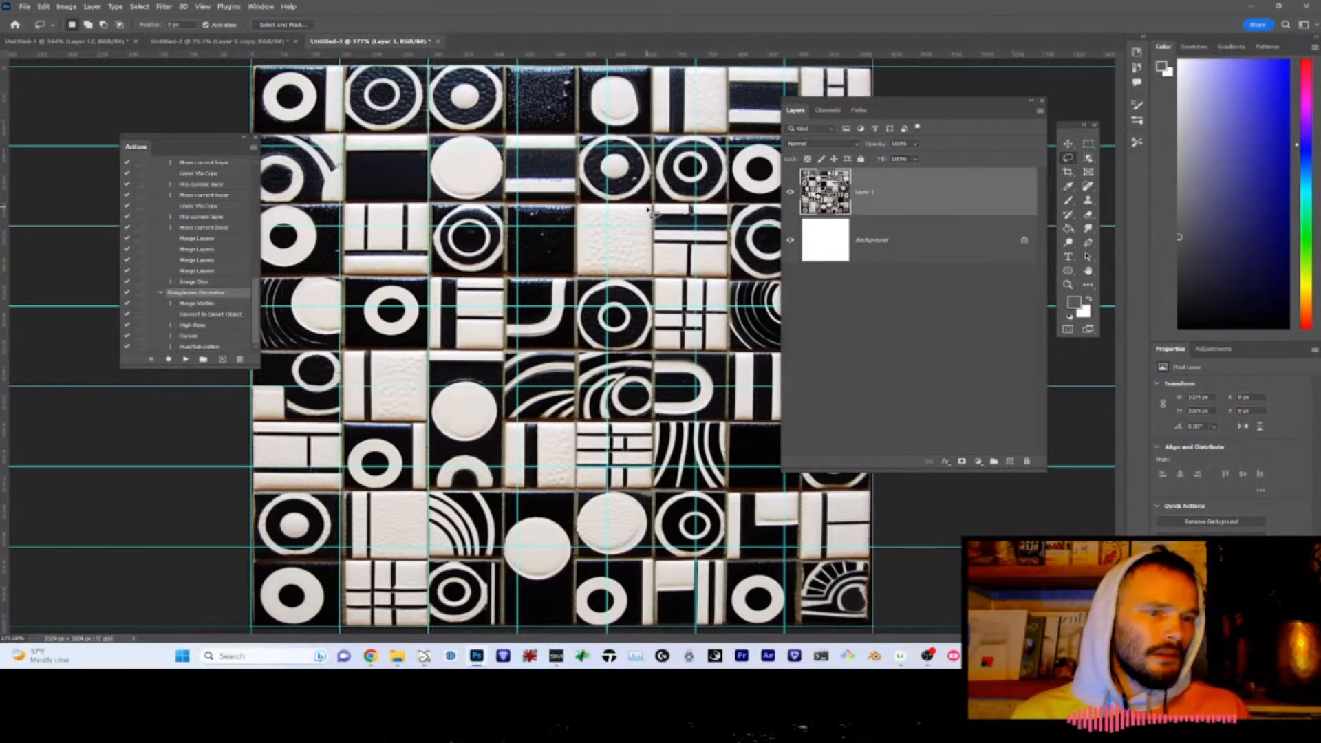
- Undo the applied guides and create a guide layout with 8 rows, keeping the other settings
scroll(648, 210, down, 4)
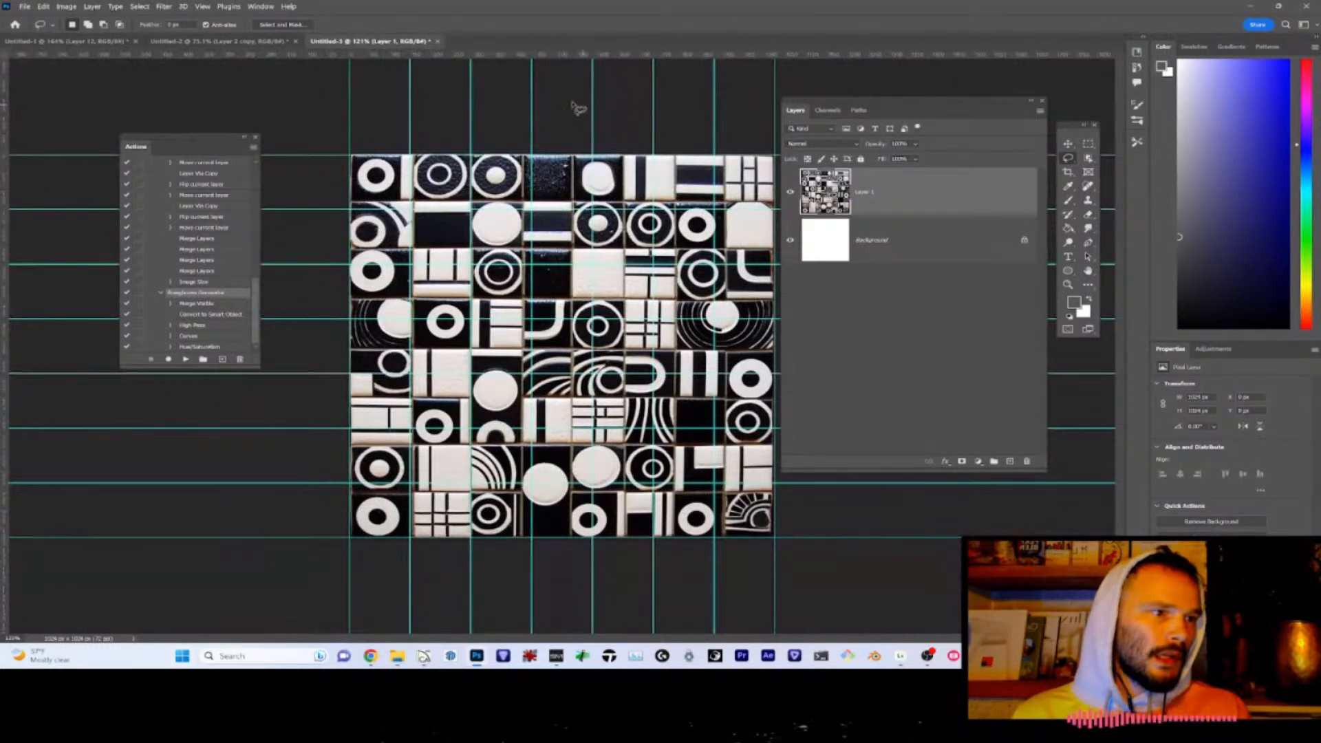
scroll(414, 102, up, 1)
scroll(433, 110, up, 2)
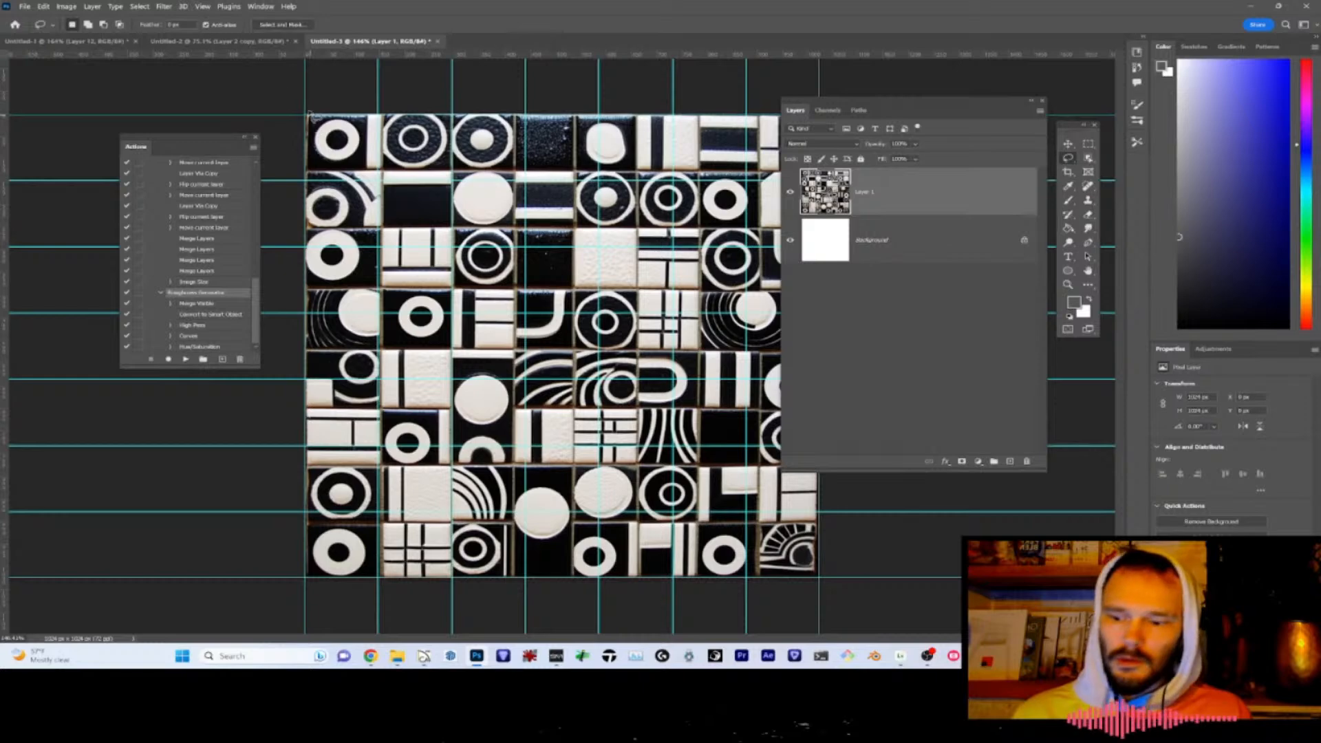
key(ctrl+semicolon)
click(203, 7)
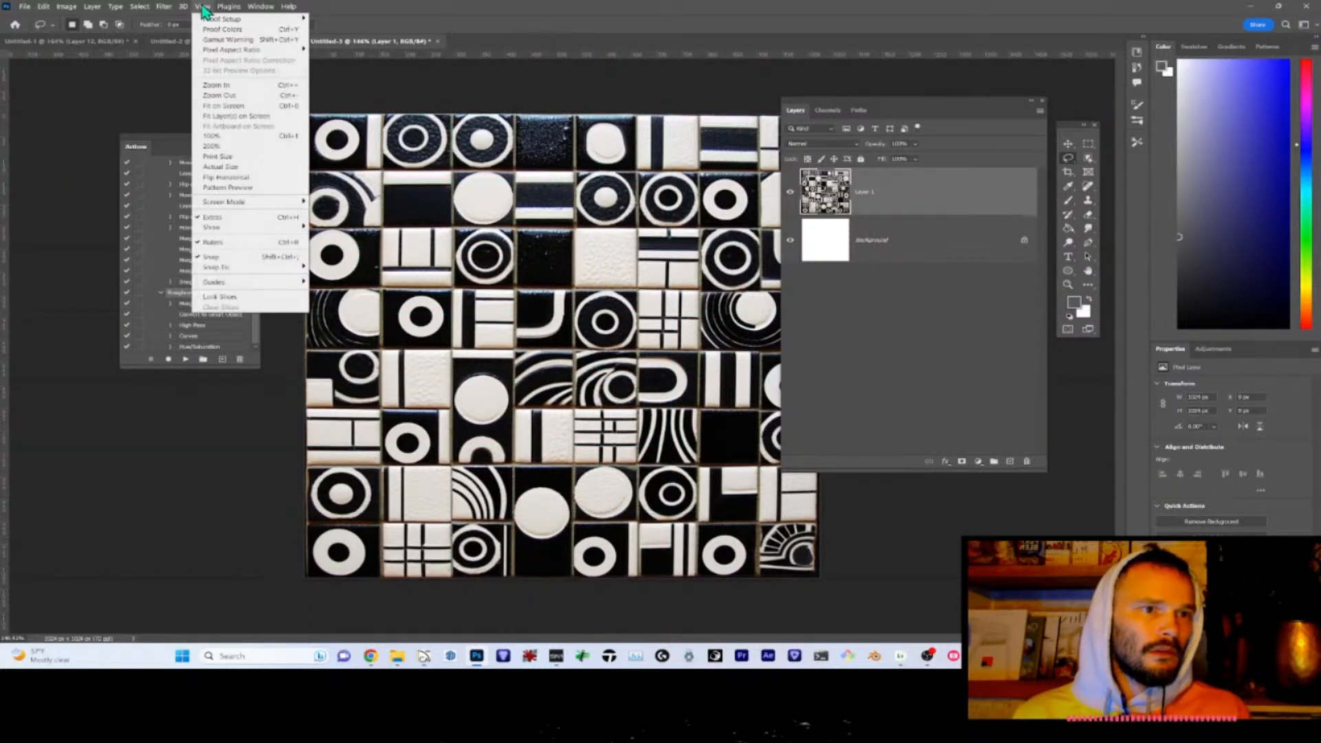
mouse_move(253, 282)
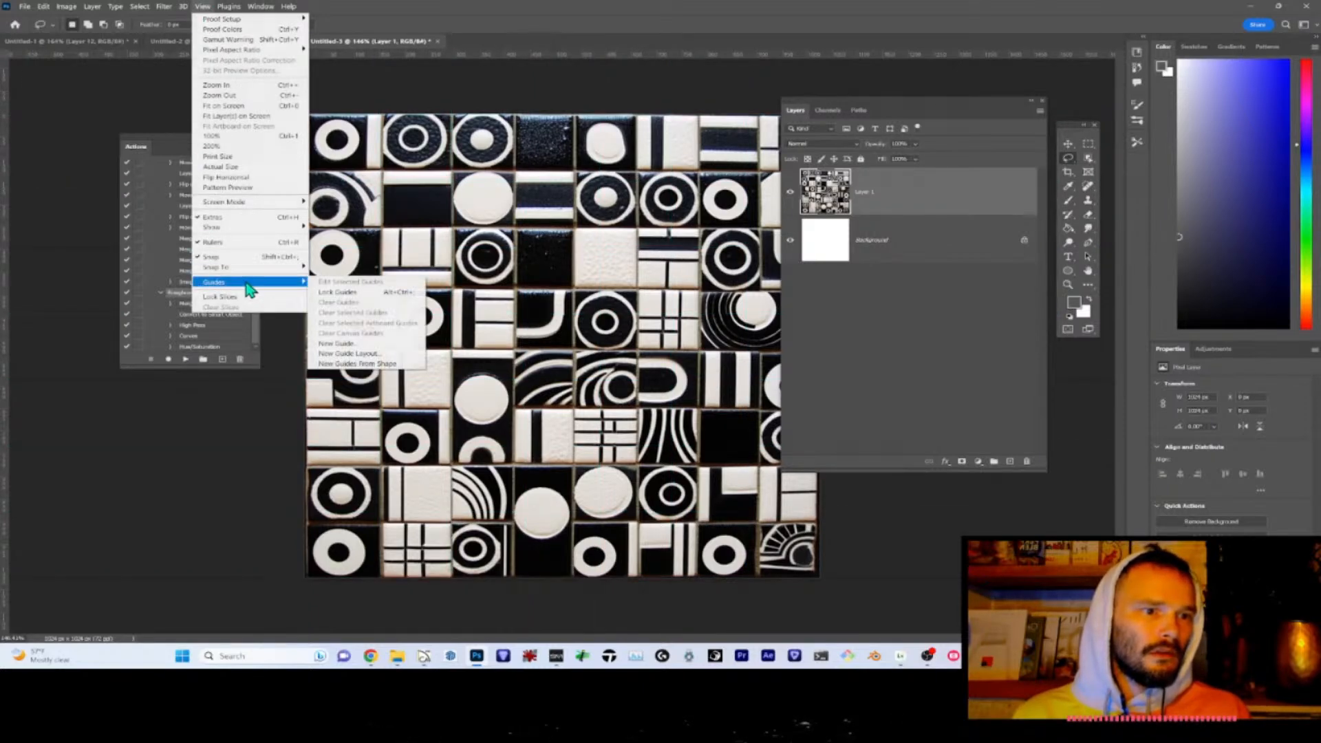
click(350, 353)
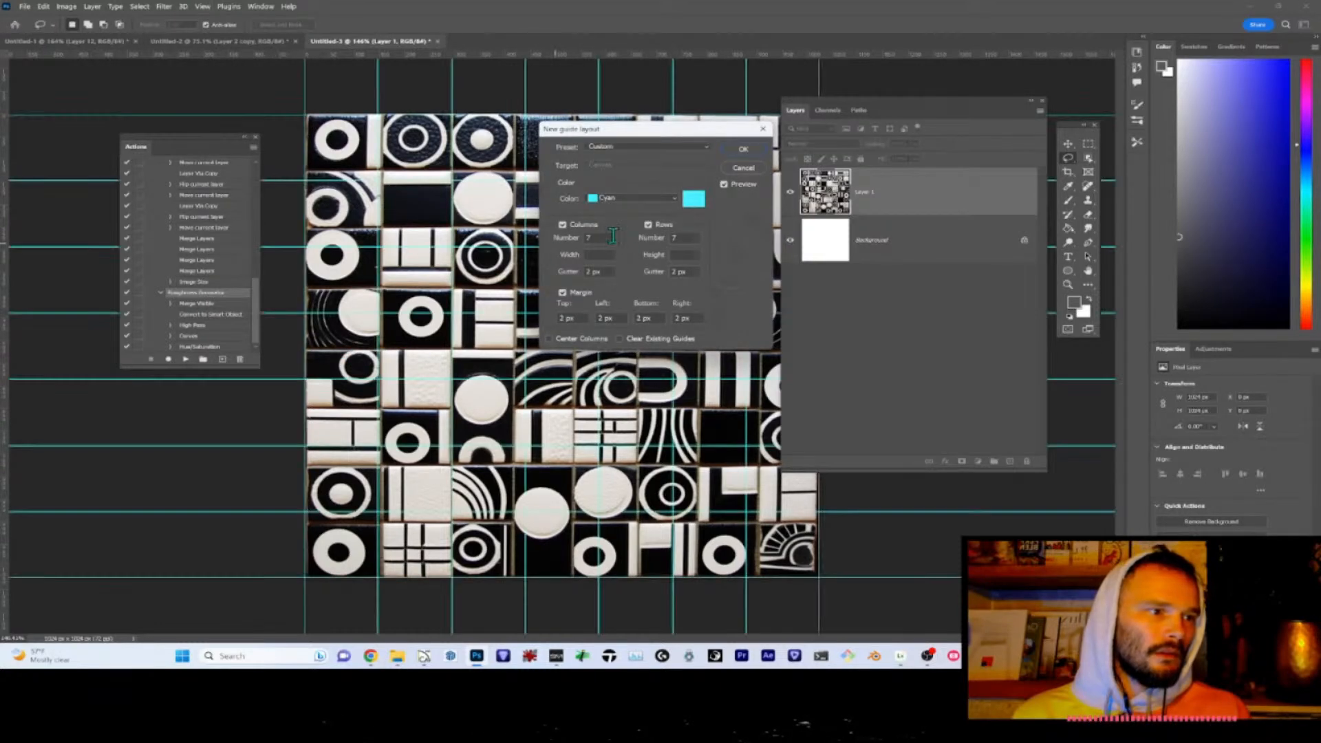
drag(684, 239, 667, 240)
text(8)
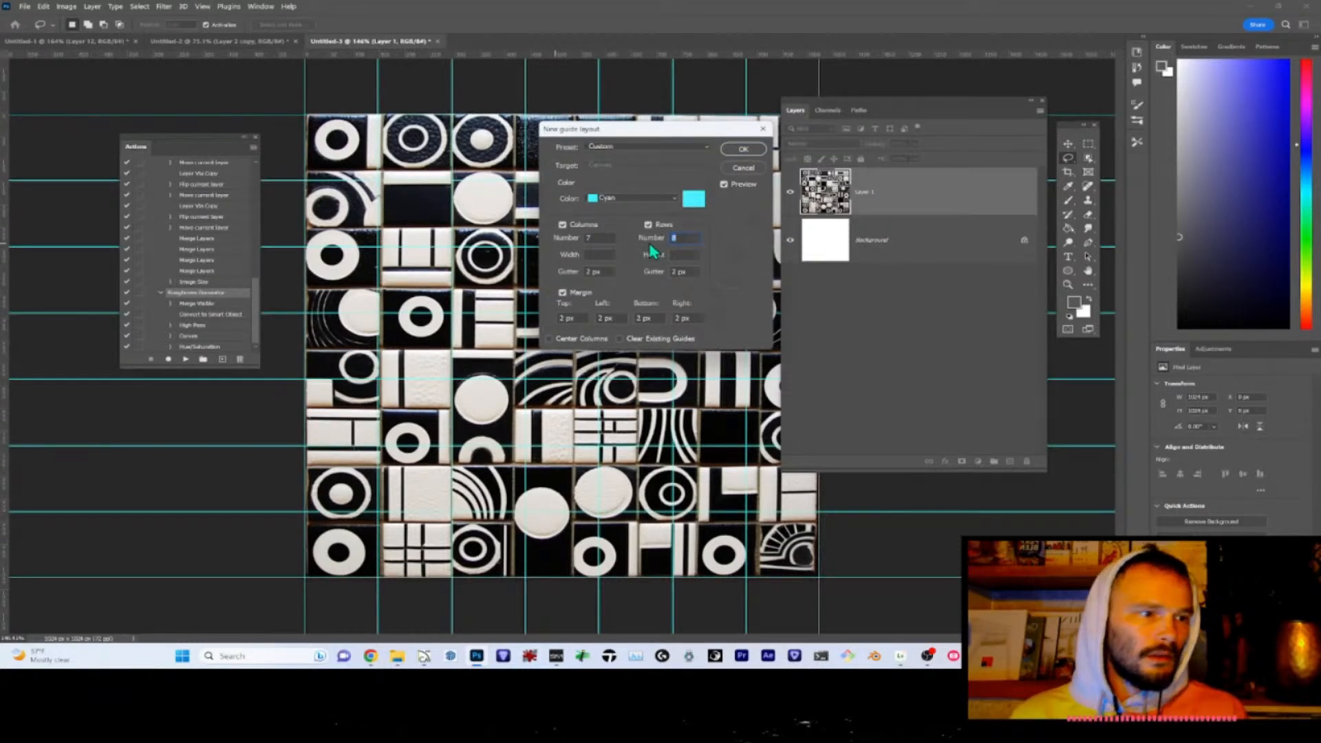
key(Tab)
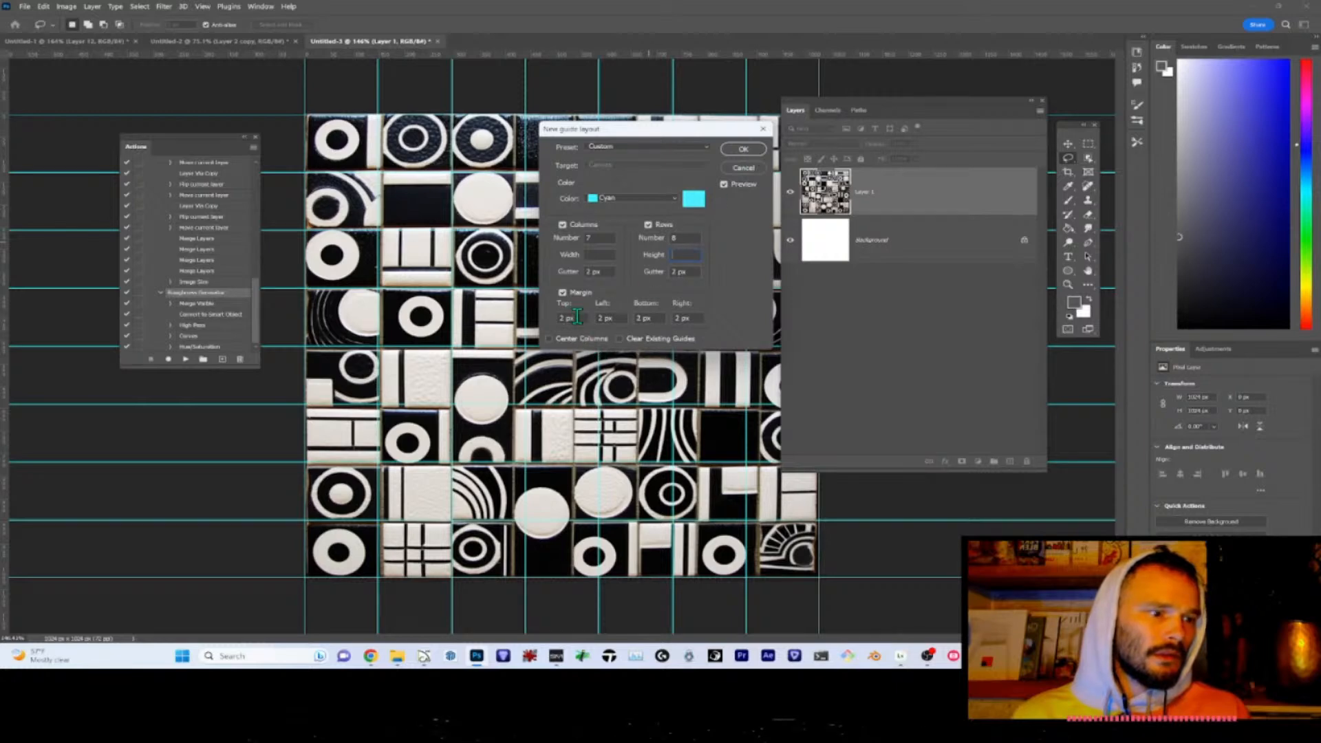
click(743, 149)
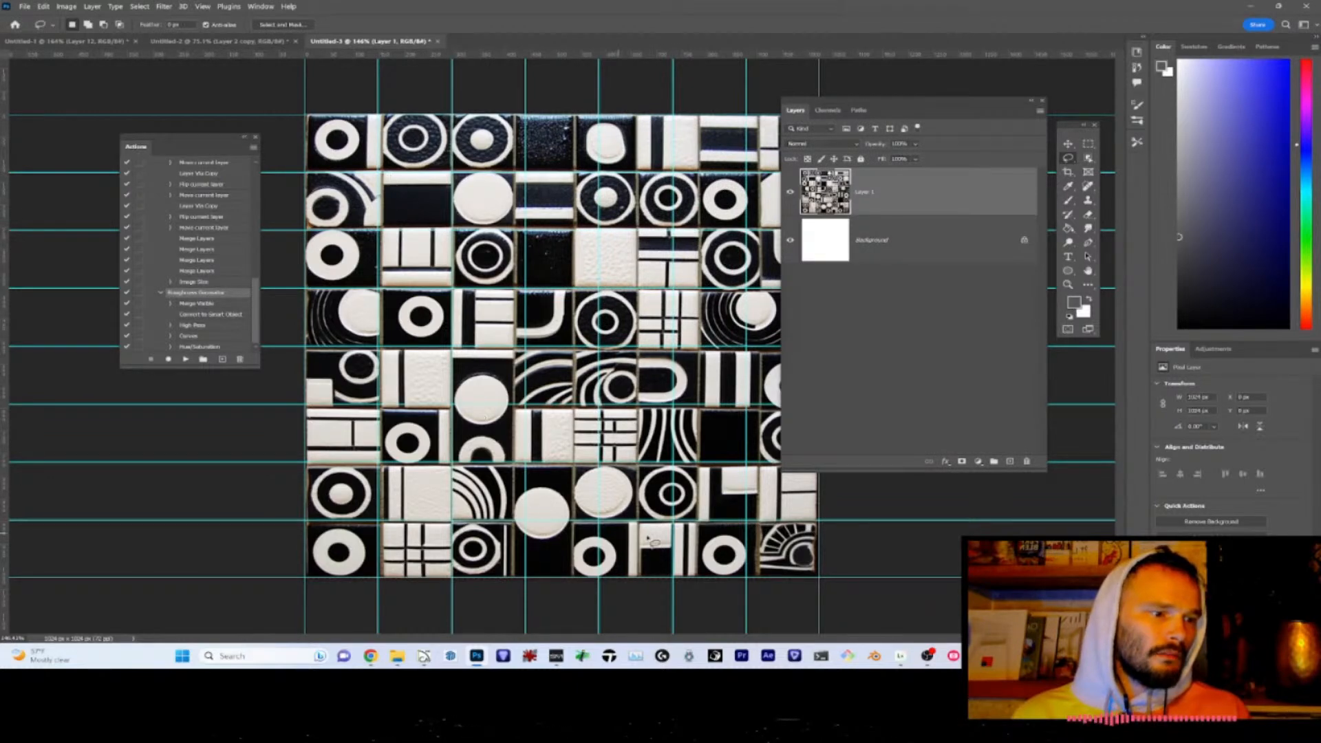
- Discard the current guides and create a new guide layout with 8 columns, keeping the other layout settings
key(ctrl+semicolon)
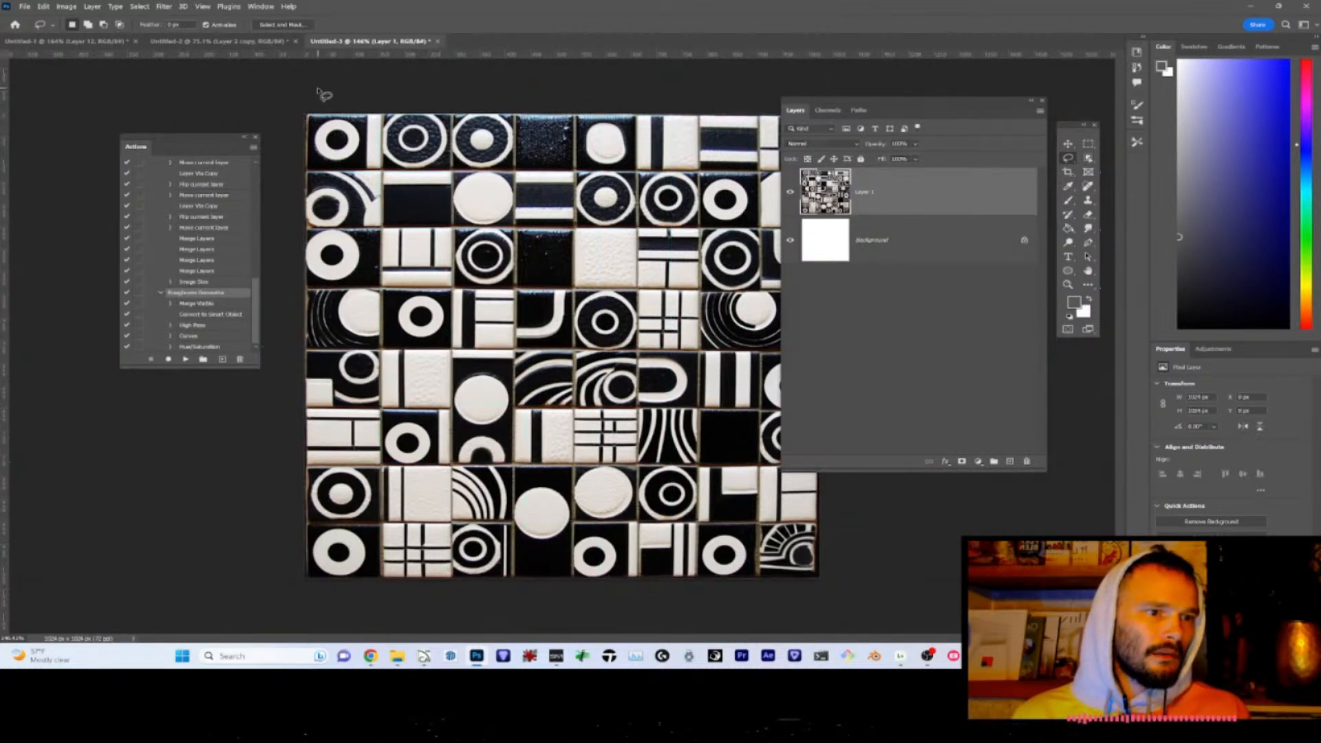
click(203, 6)
mouse_move(251, 282)
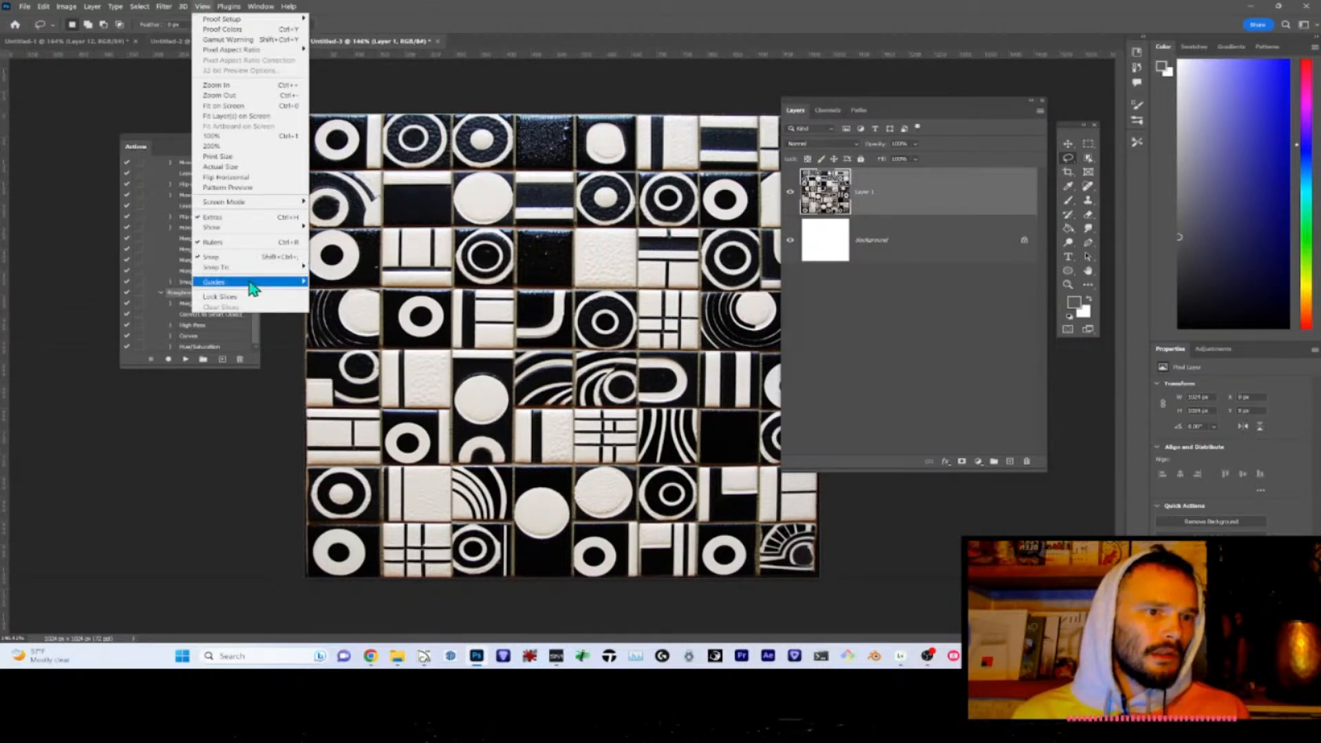
click(348, 354)
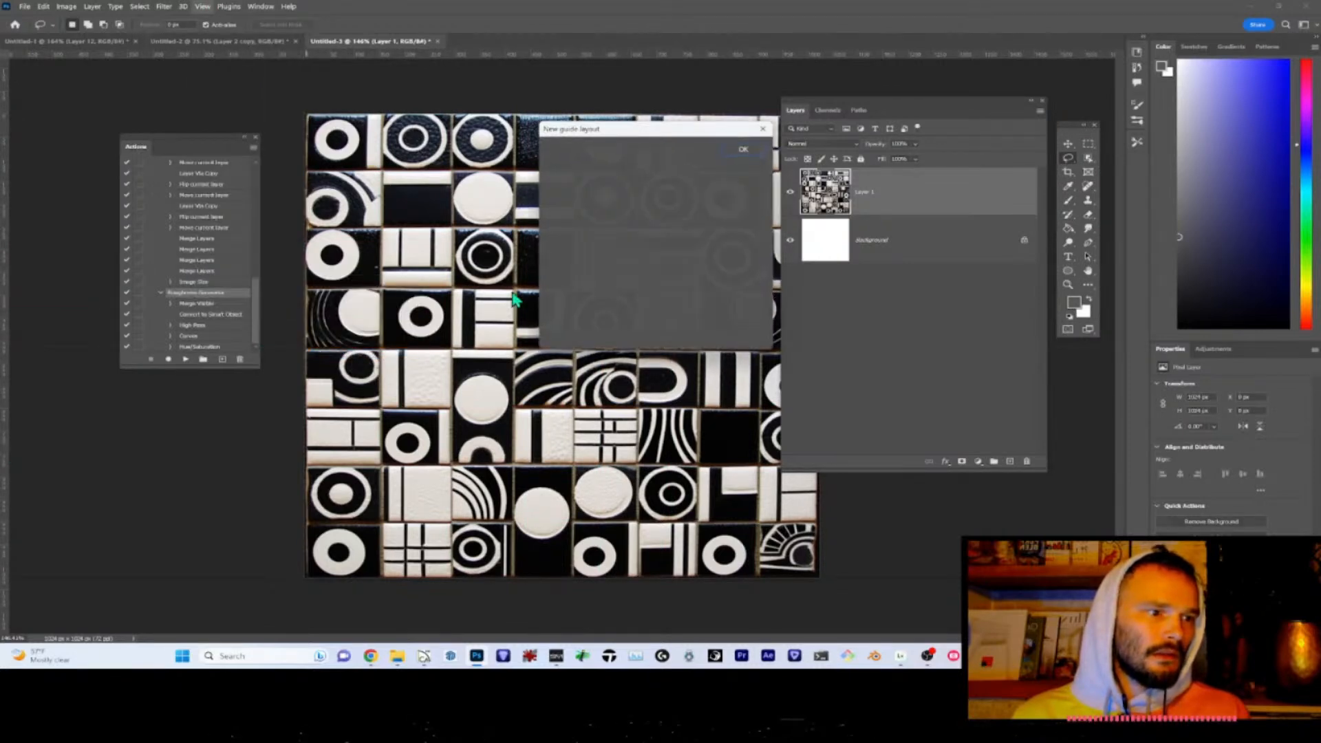
double_click(603, 237)
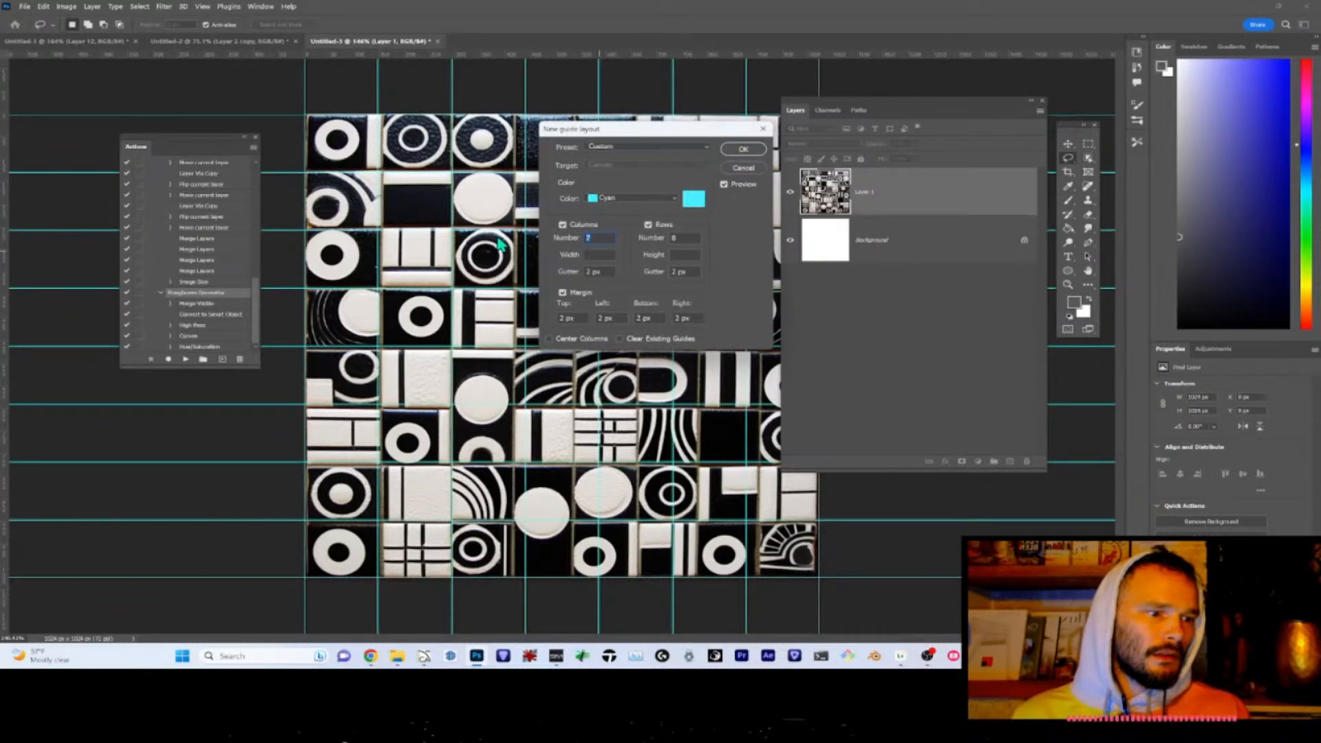
text(8)
key(Tab)
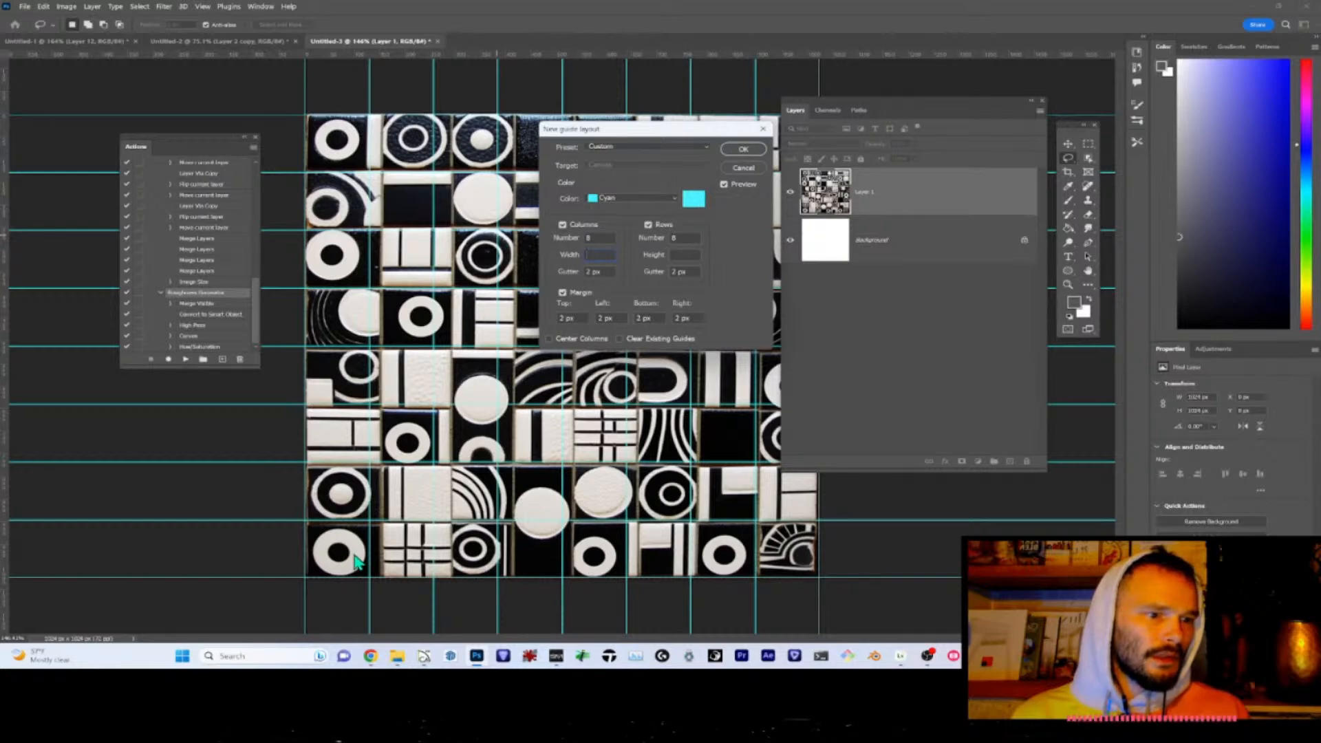
click(755, 153)
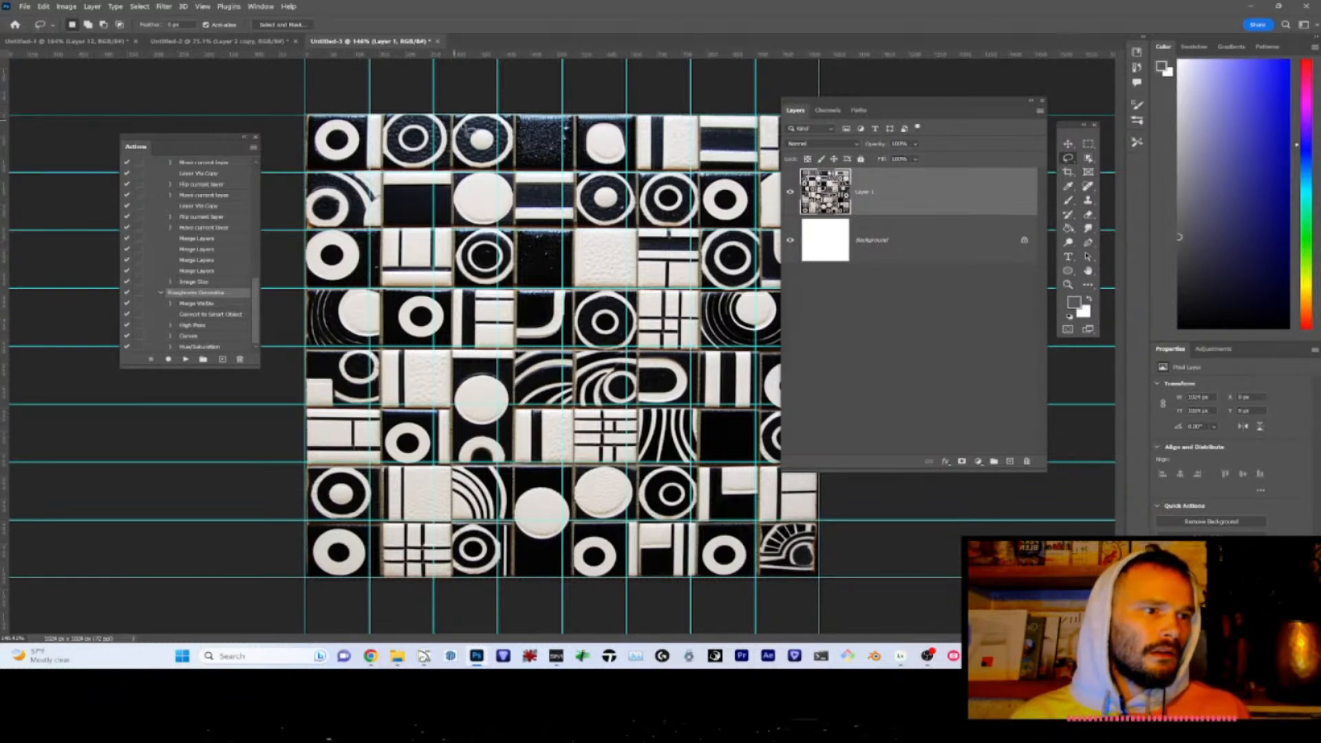
- Duplicate the tile layer and squeeze the copy to about 83% width and slightly shorter, fitting its first tile column to the guides
key(ctrl+j)
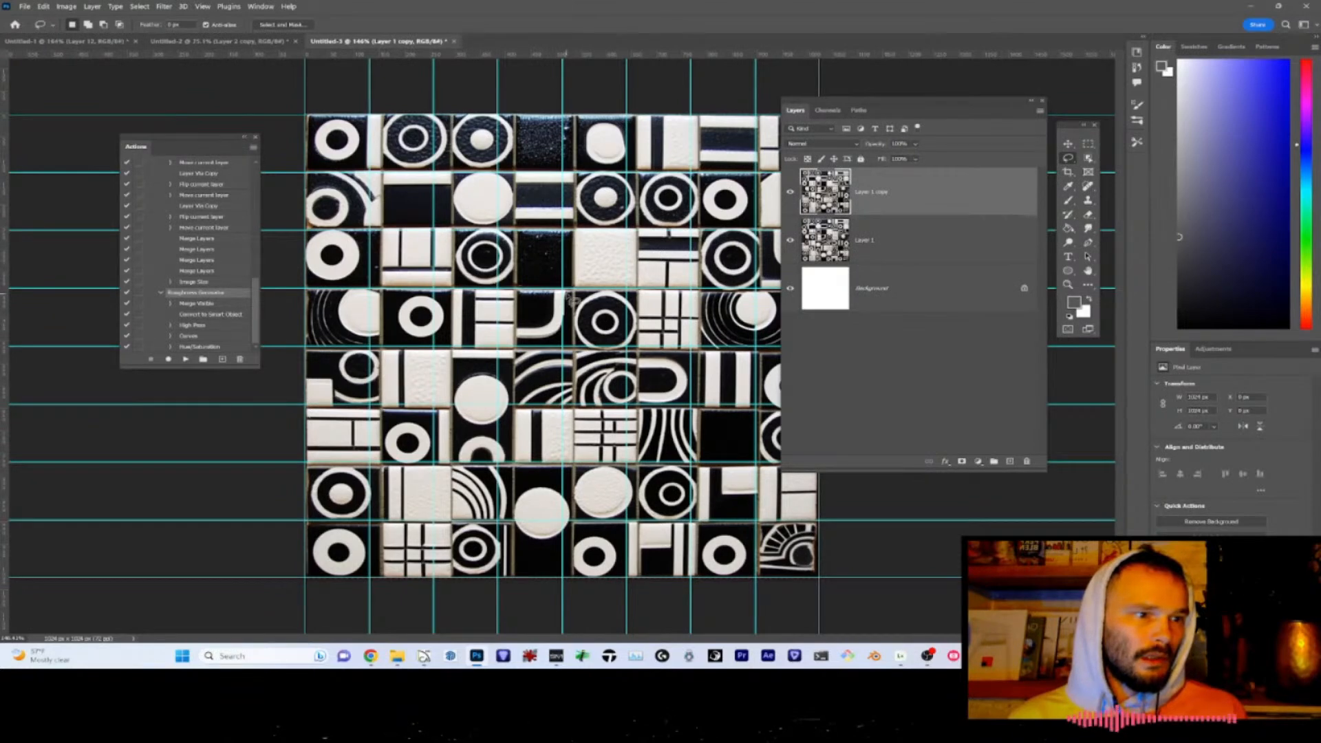
drag(935, 98, 1003, 105)
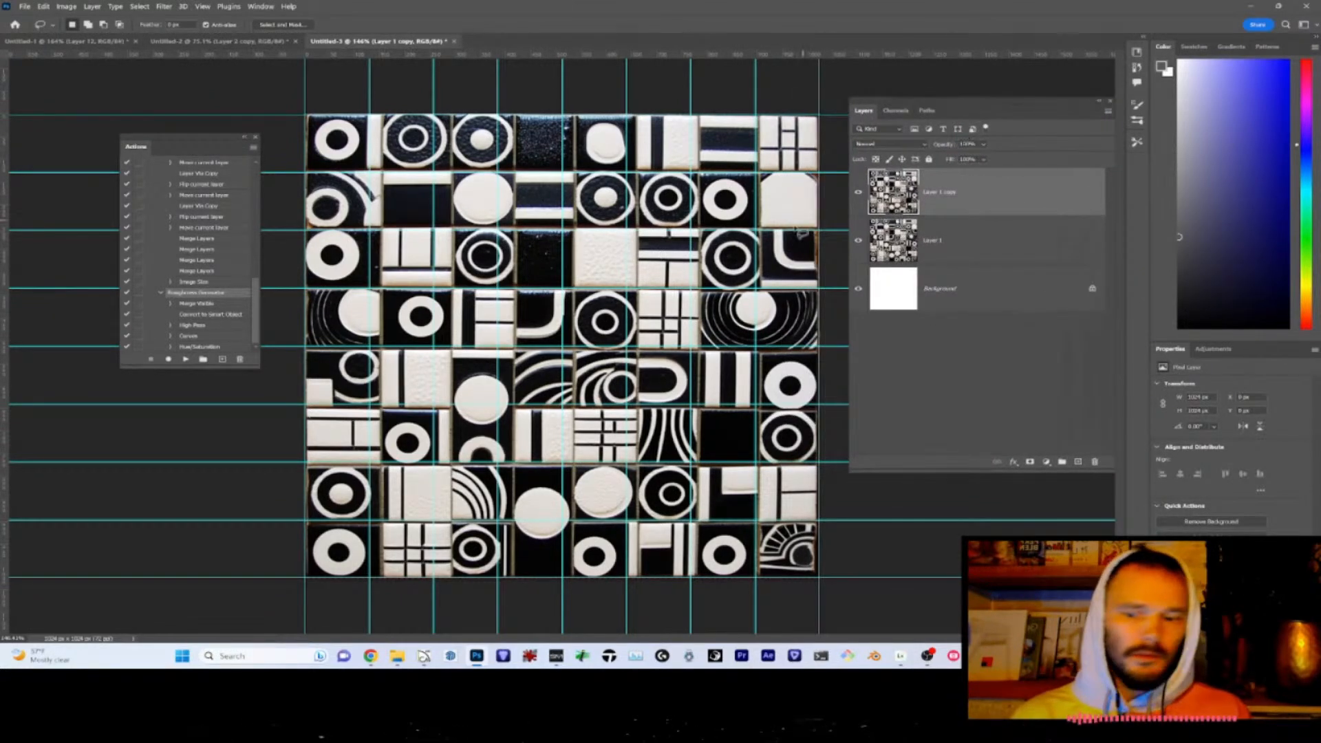
key(ctrl+t)
drag(822, 348, 734, 346)
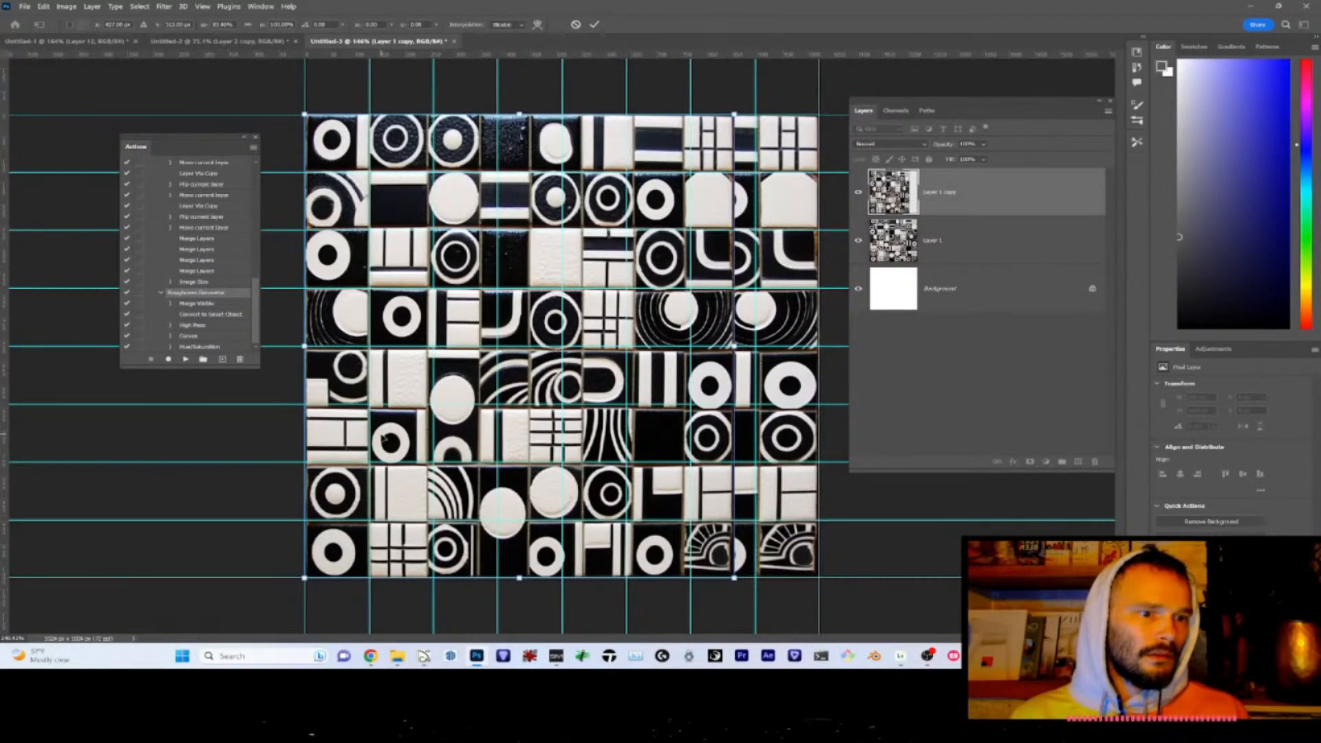
drag(522, 582, 521, 576)
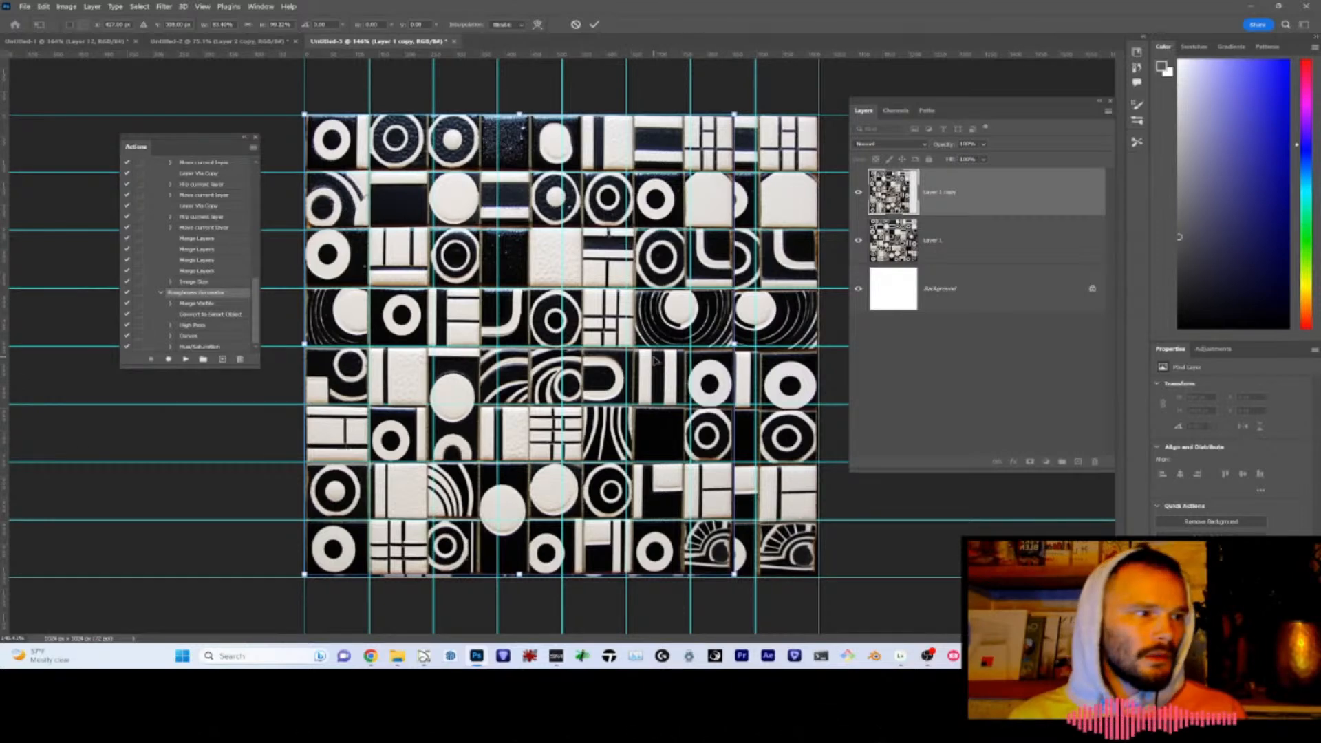
key(Return)
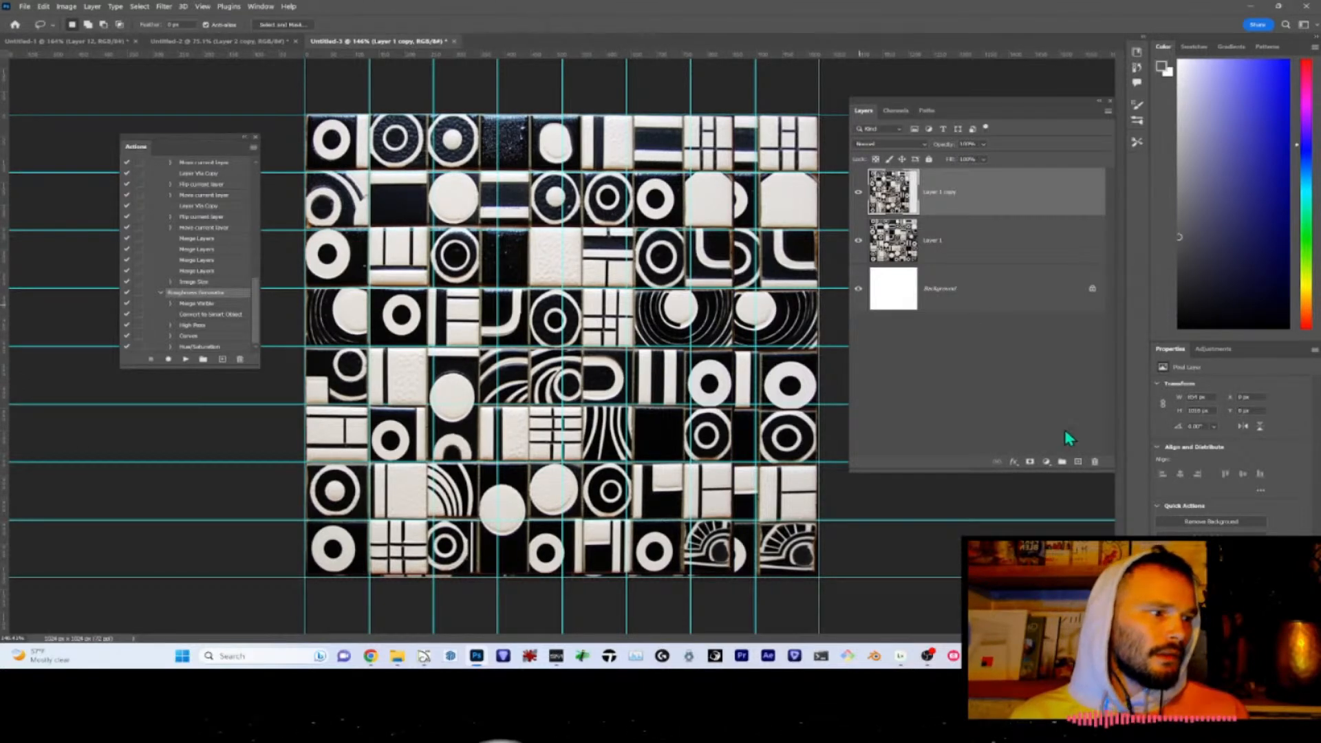
- Add a layer mask to the squeezed copy and paint it black everywhere except over the first column of tiles
click(1030, 461)
key(b)
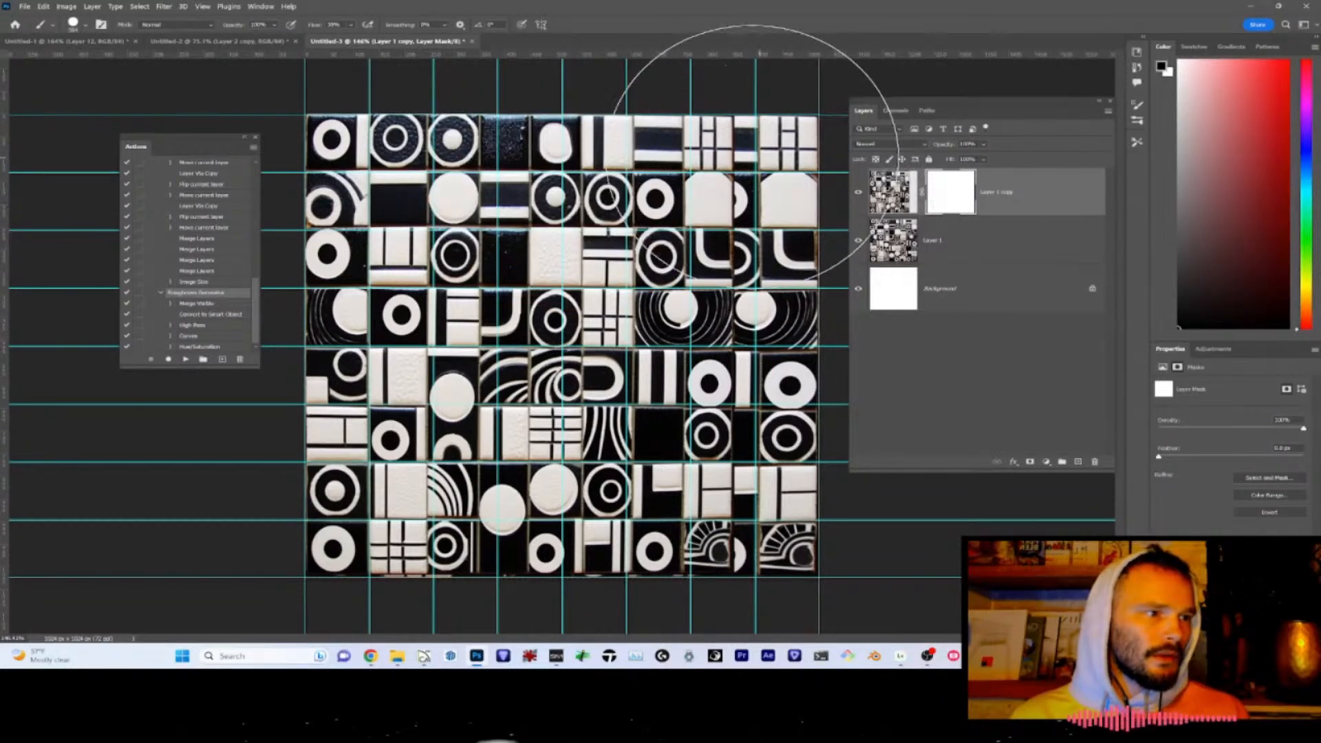
drag(723, 167, 703, 592)
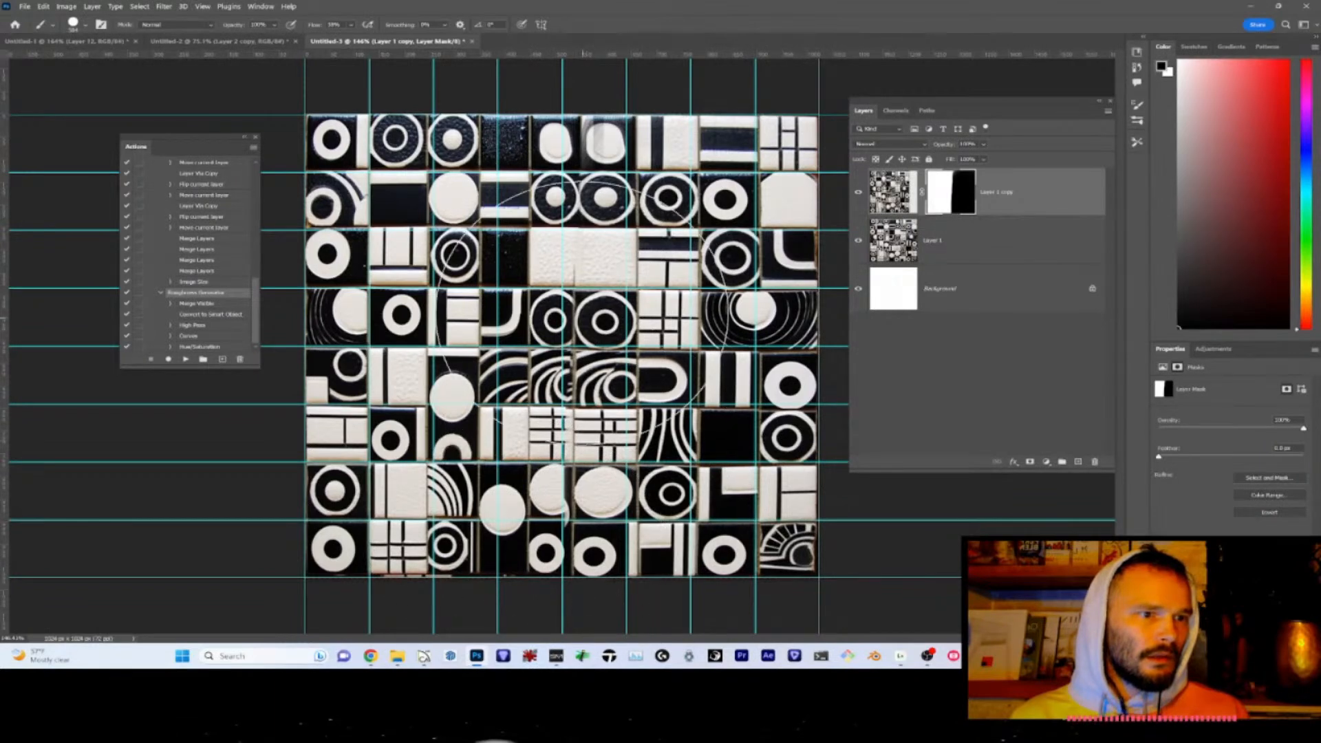
mouse_move(516, 564)
mouse_down()
mouse_move(513, 385)
mouse_move(540, 172)
mouse_move(523, 86)
mouse_up()
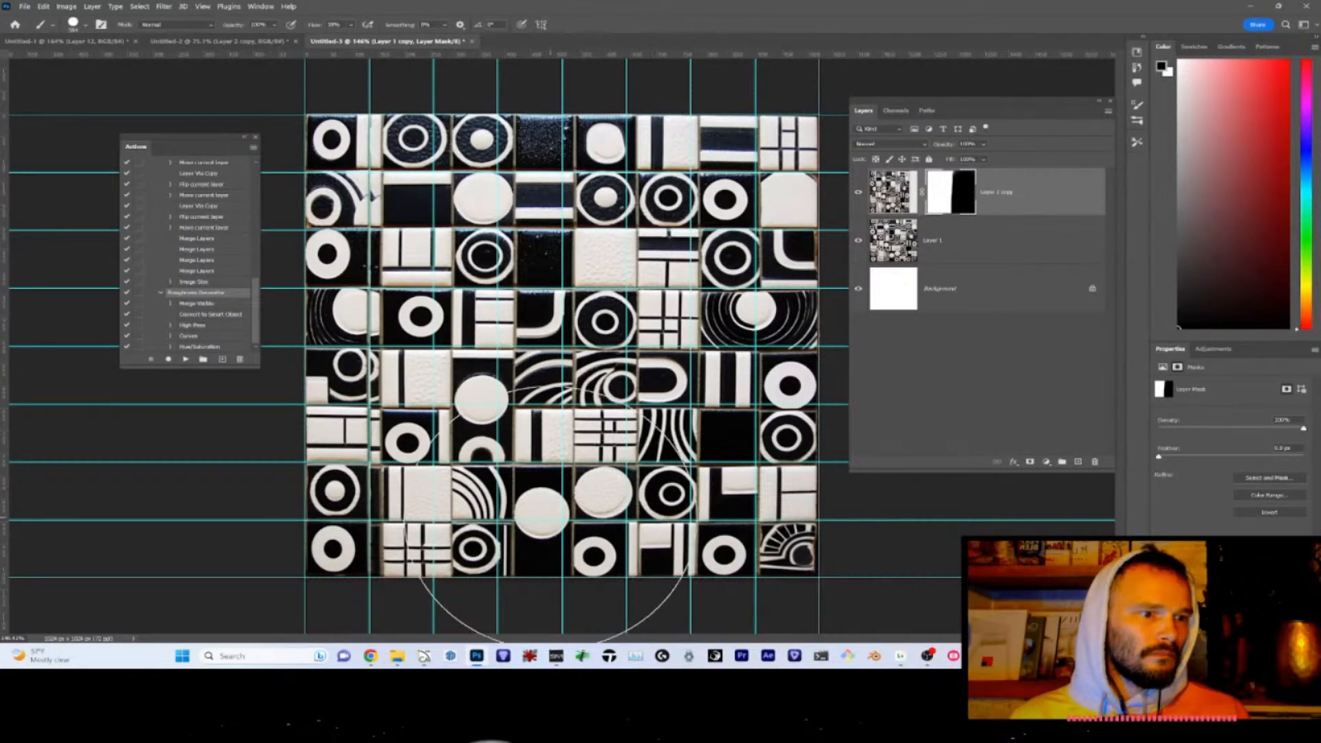
key(alt+BackSpace)
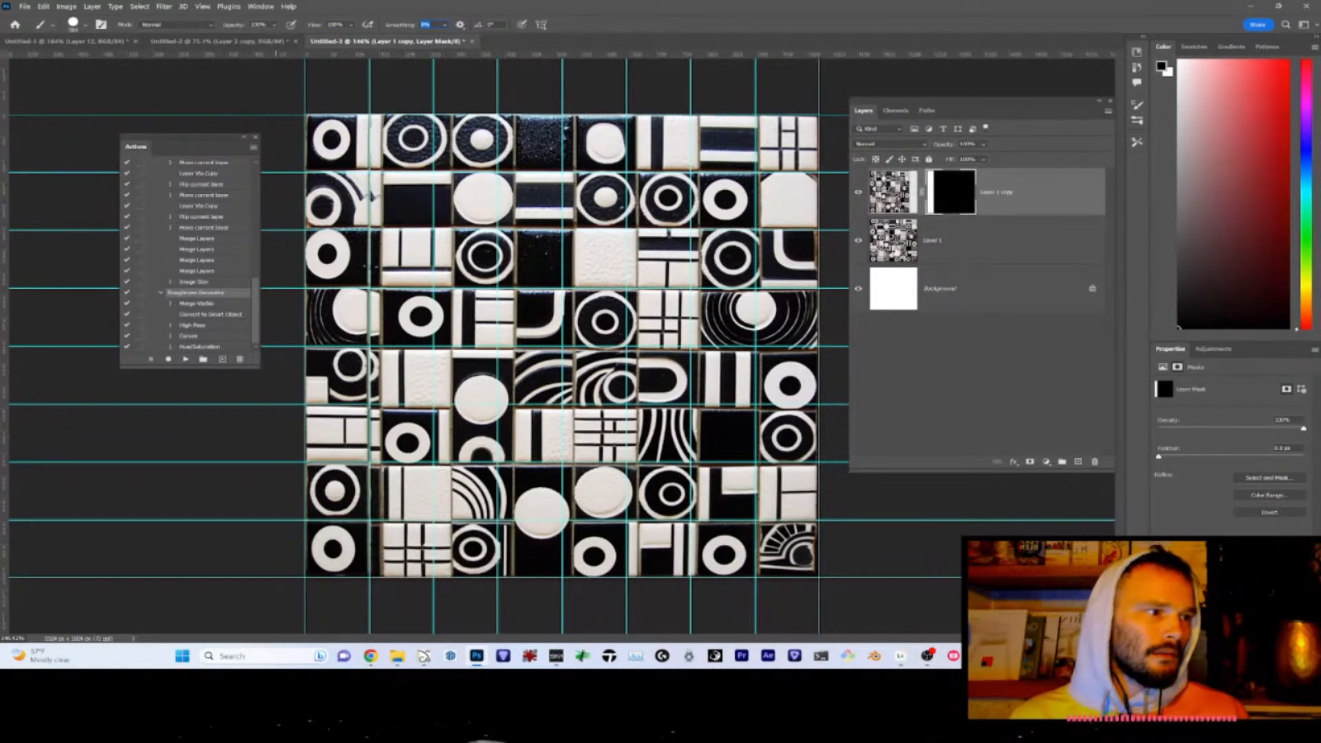
- Duplicate Layer 1 and transform the copy to about 98% width and slightly shorter, aligning its second tile column with the guides
click(894, 251)
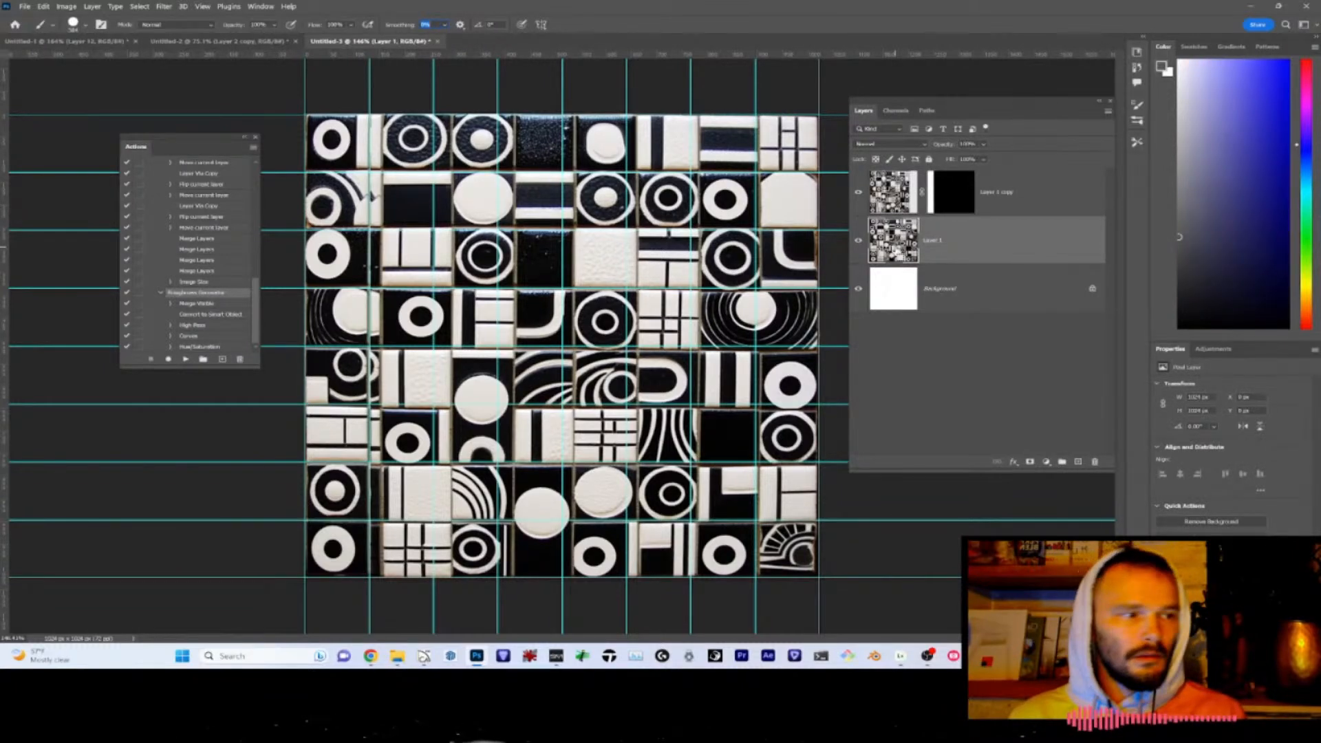
key(ctrl+j)
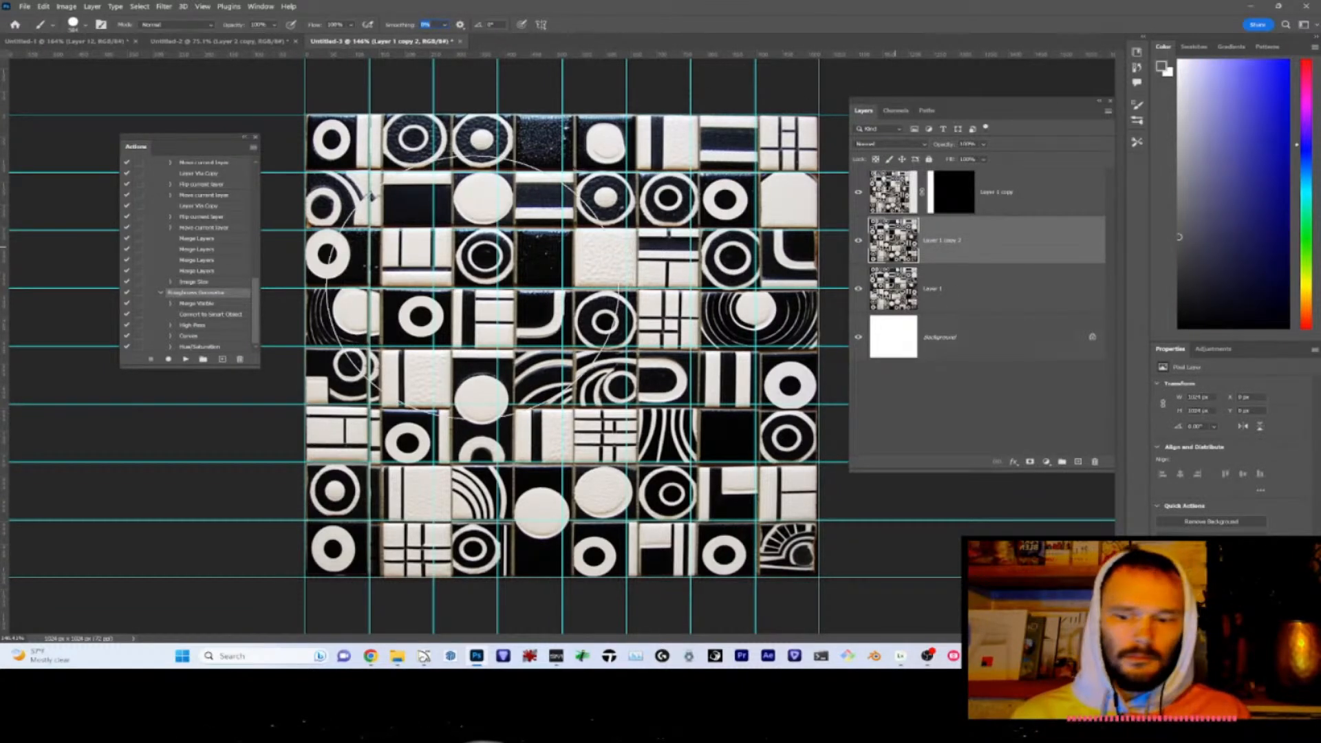
key(ctrl+t)
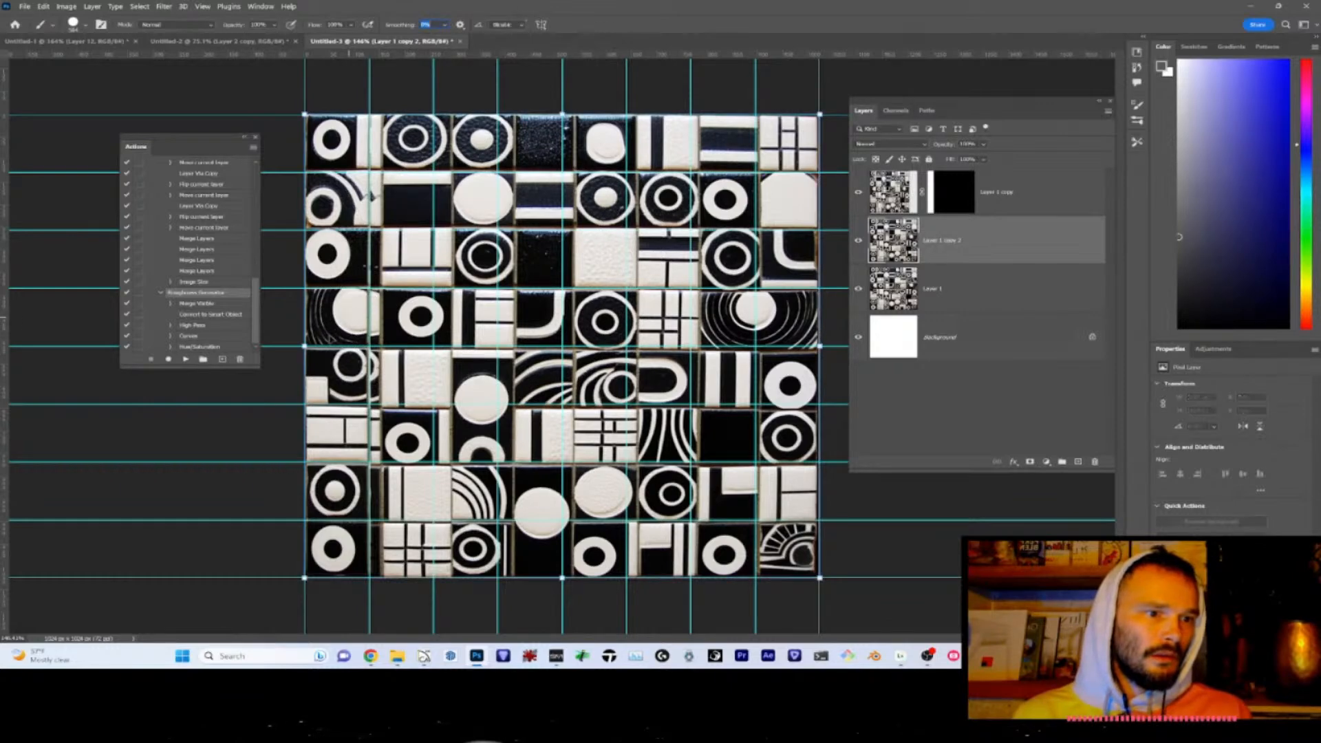
drag(304, 348, 292, 349)
drag(820, 346, 793, 346)
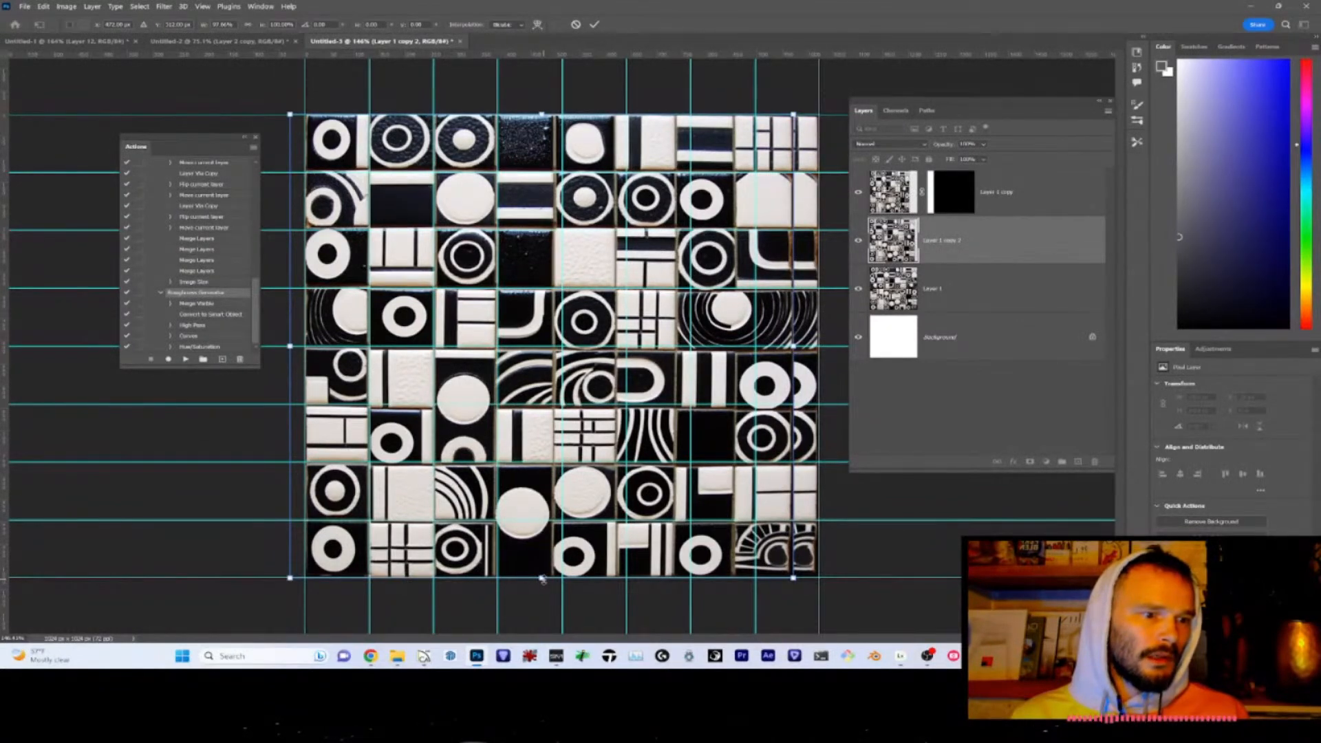
drag(542, 578, 542, 575)
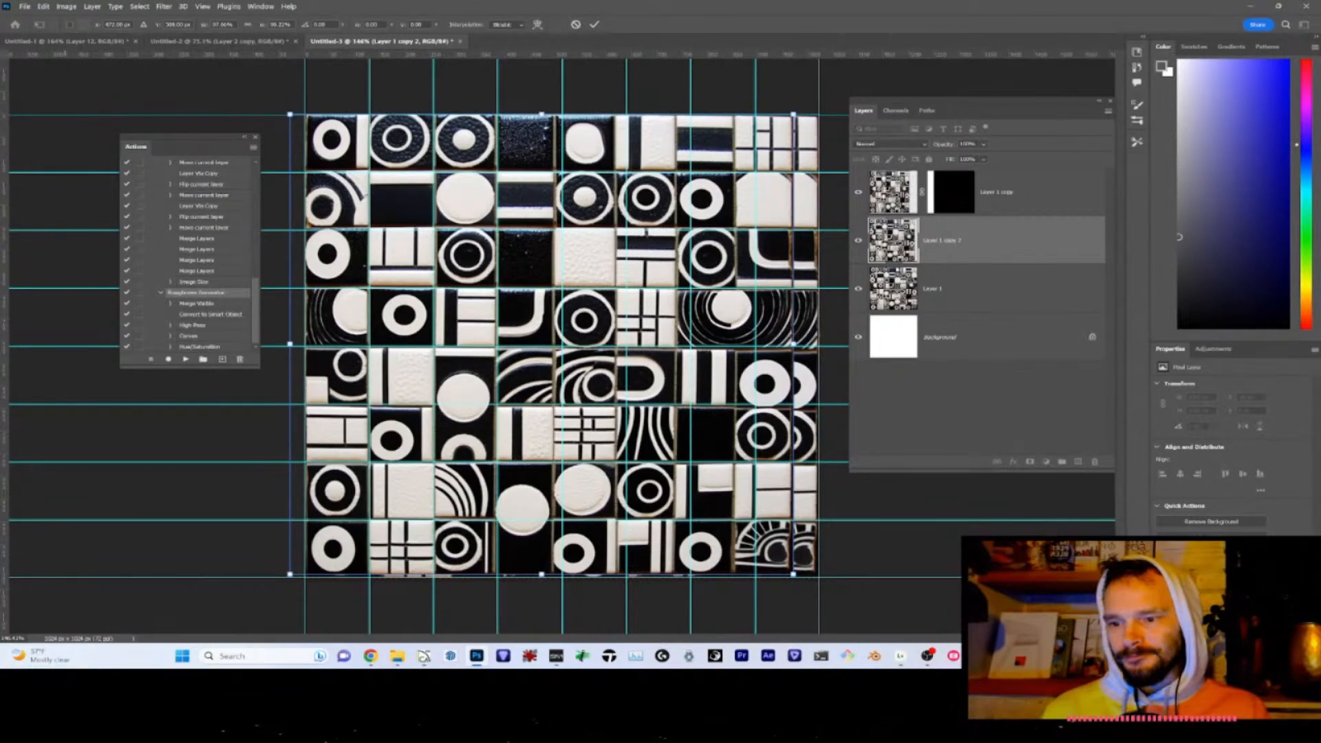
- Switch to the StreamYard studio in Chrome to check the viewer comments, and move its window off the image
key(alt+Tab)
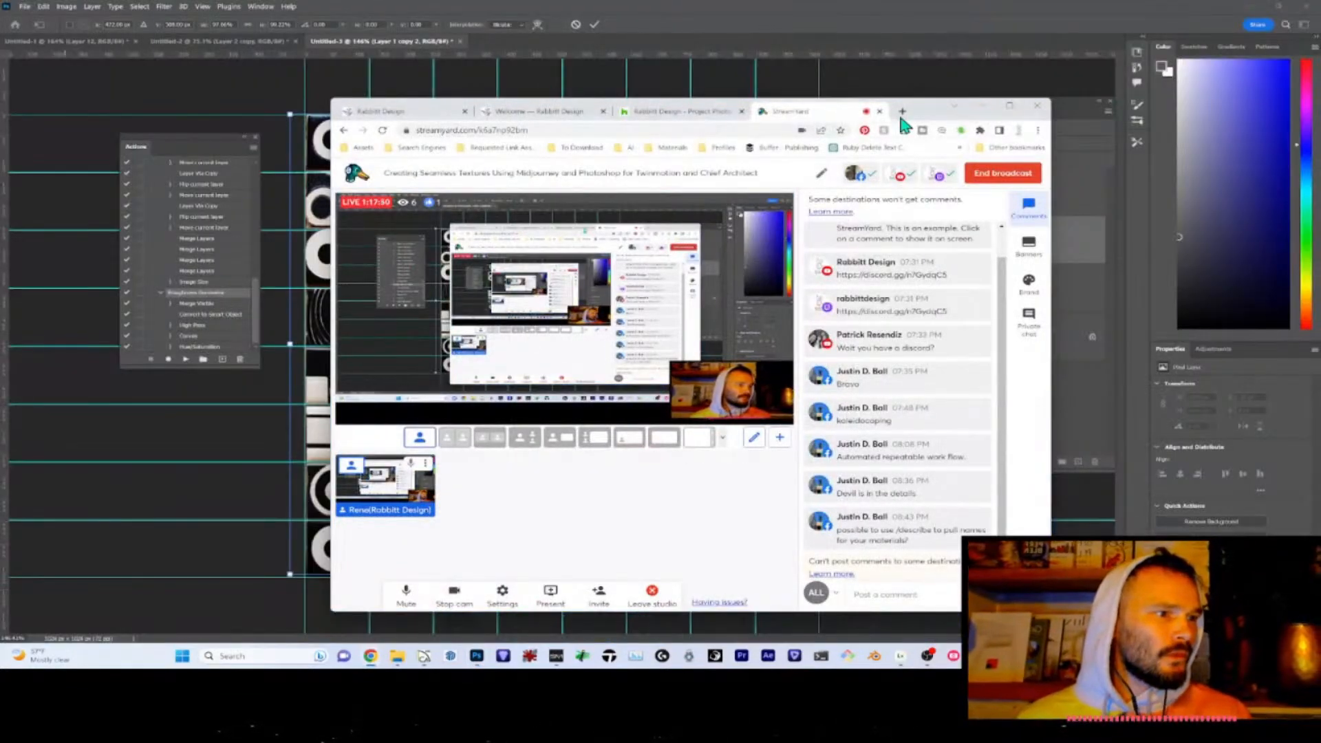
drag(933, 112, 0, 52)
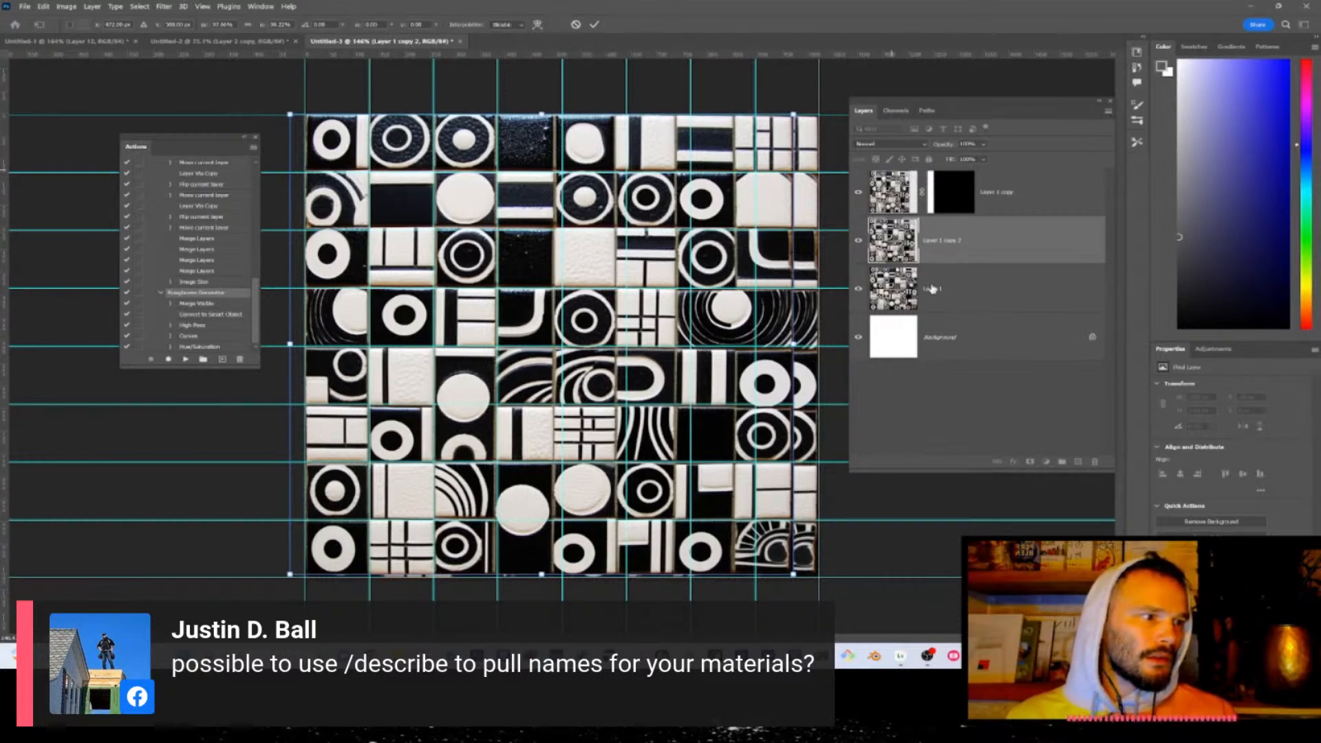
- Apply the second copy's transform and mask out its tiles beyond the second column with black brush strokes
key(Return)
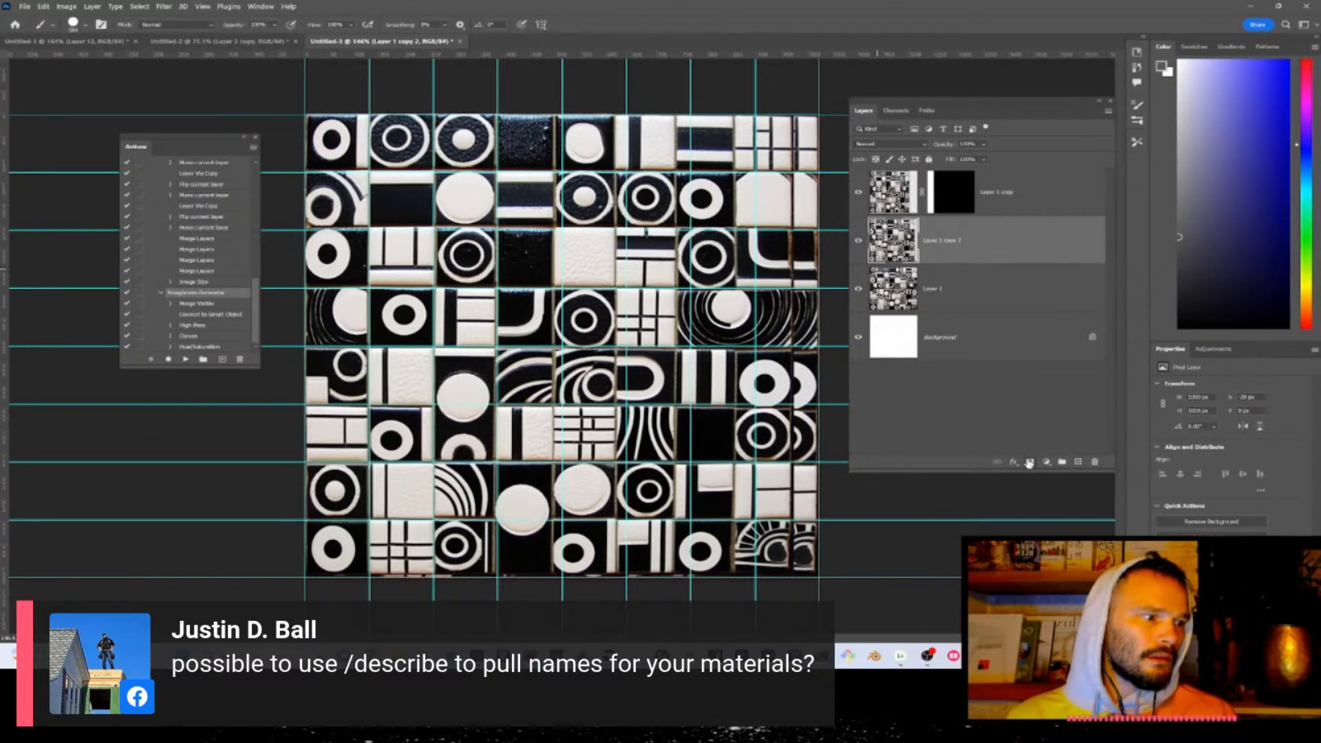
click(1030, 462)
drag(702, 507, 715, 141)
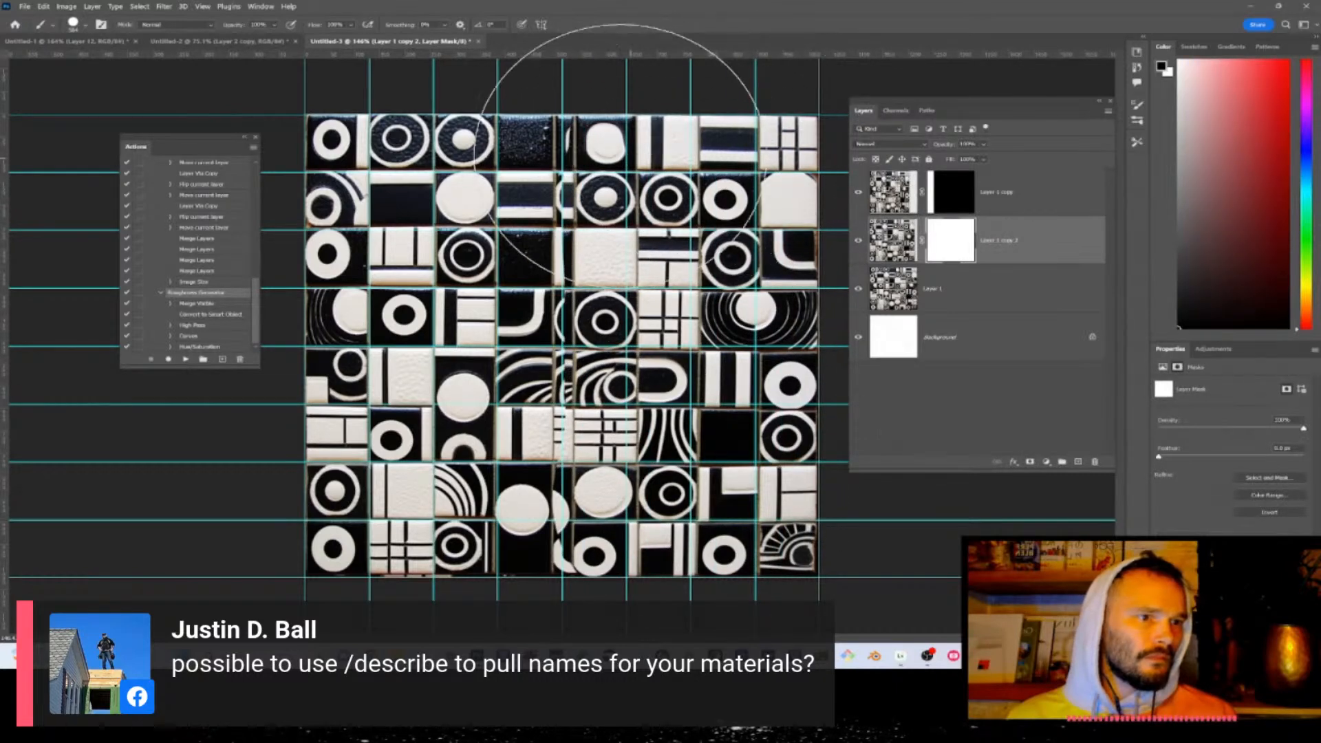
drag(582, 103, 581, 636)
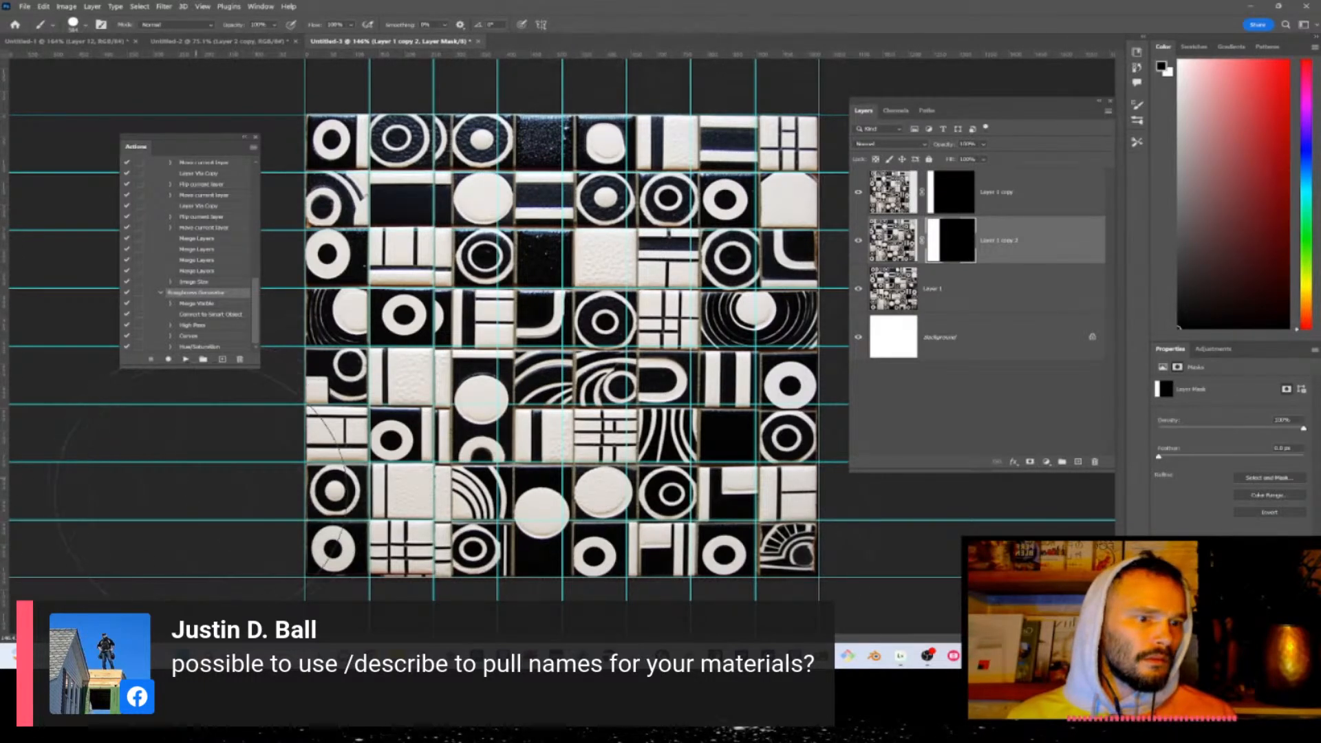
click(222, 571)
- Duplicate Layer 1 again, narrow the copy to about 95% width, and shift it toward the third column's guides
click(894, 292)
key(ctrl+j)
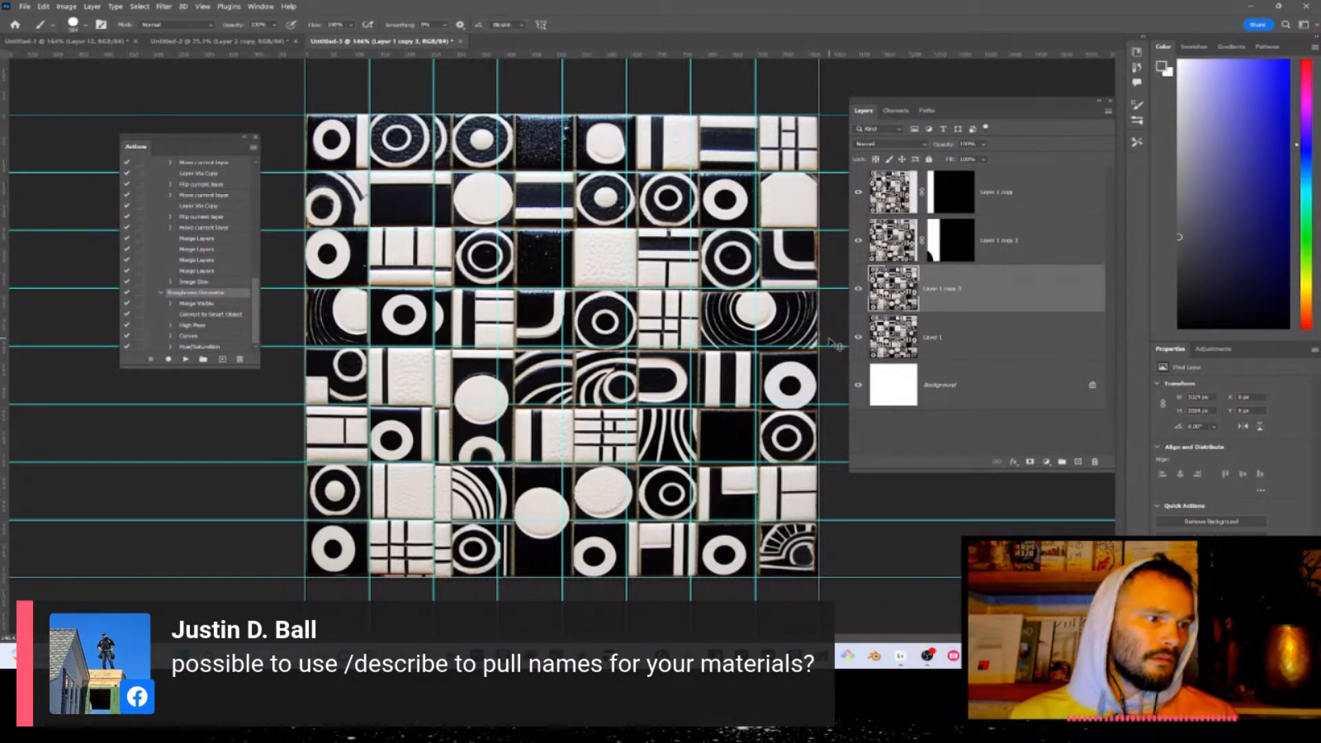
key(ctrl+t)
drag(819, 346, 773, 346)
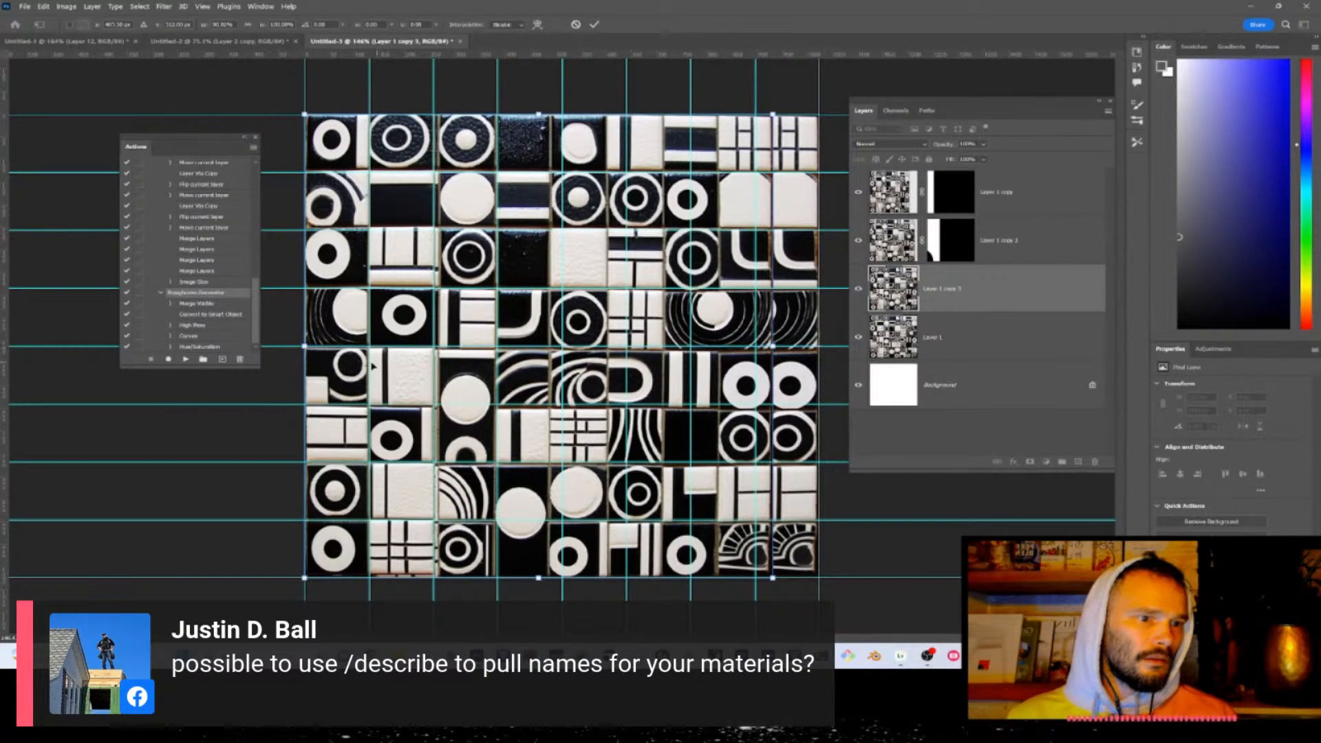
drag(300, 348, 282, 346)
drag(528, 338, 542, 337)
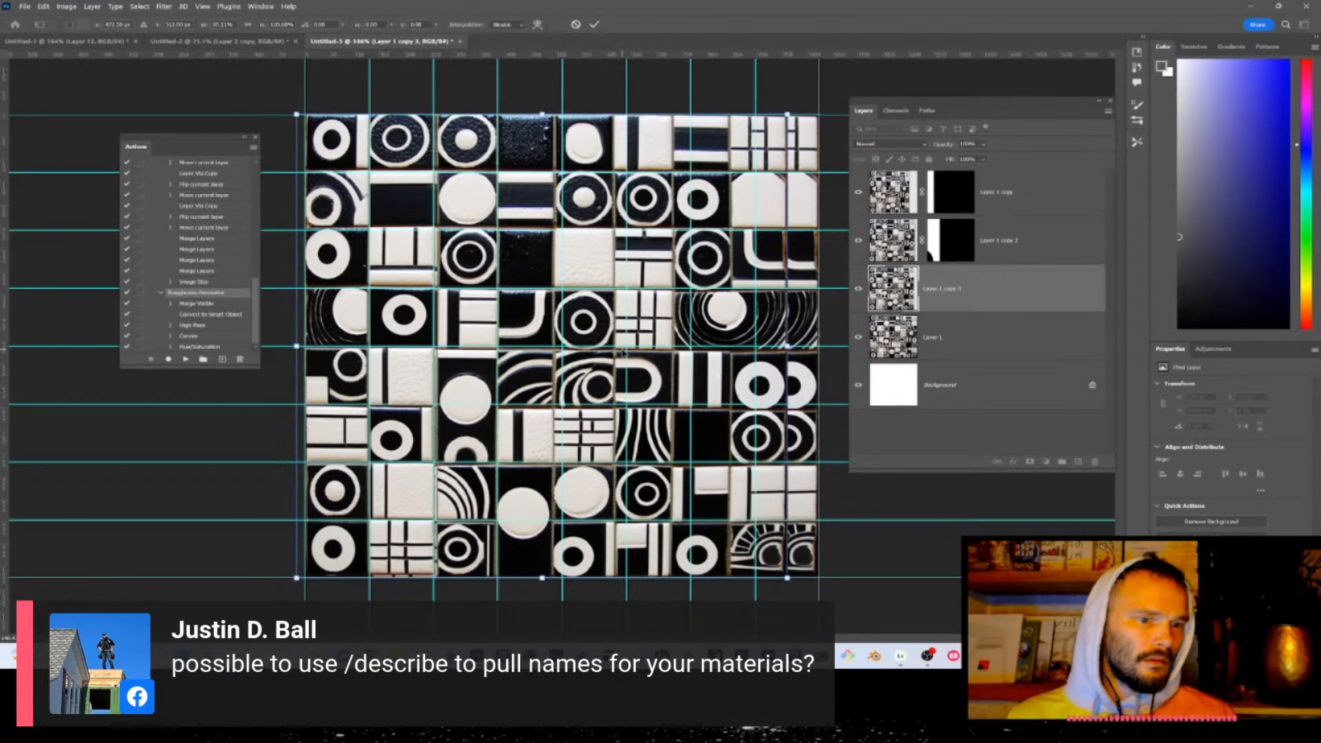
- Widen the third copy to about 99% and nudge it sideways until its third tile column fits the guides, applying the transform
key(Left)
key(Left)
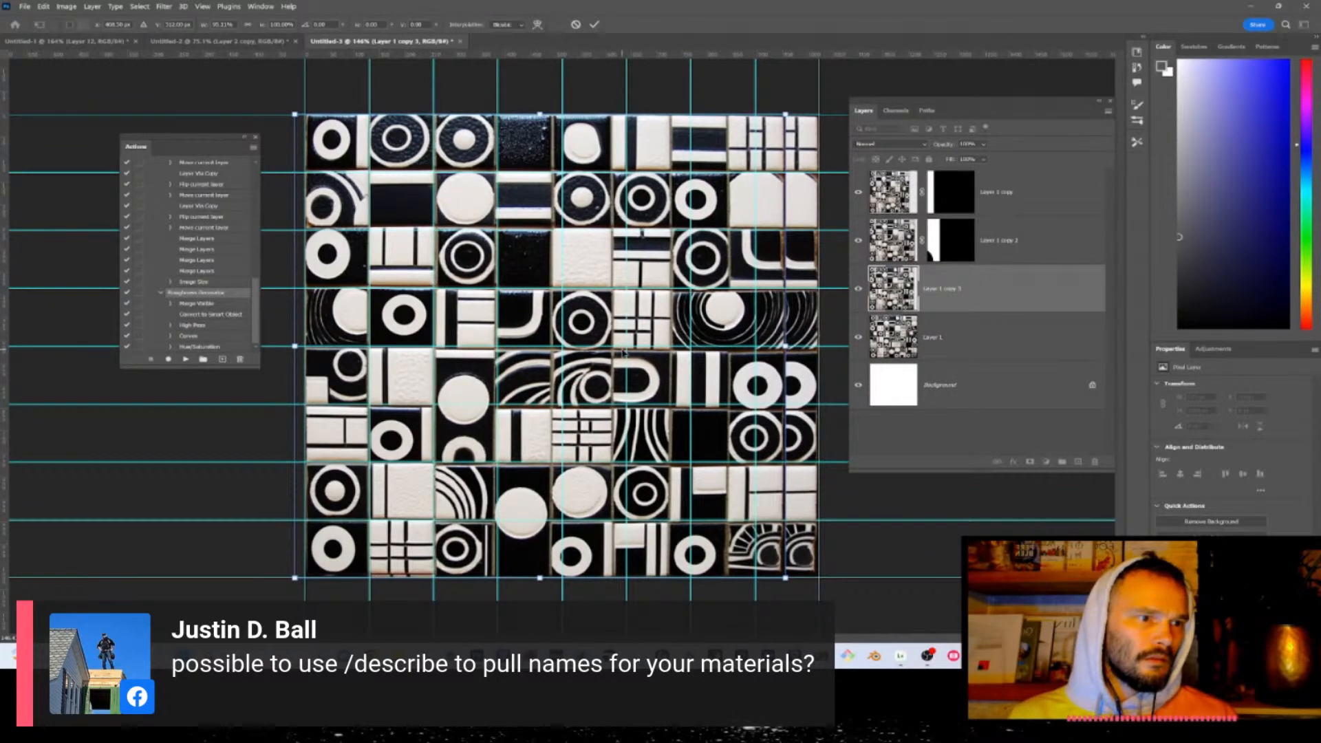
key(Left)
drag(788, 346, 796, 346)
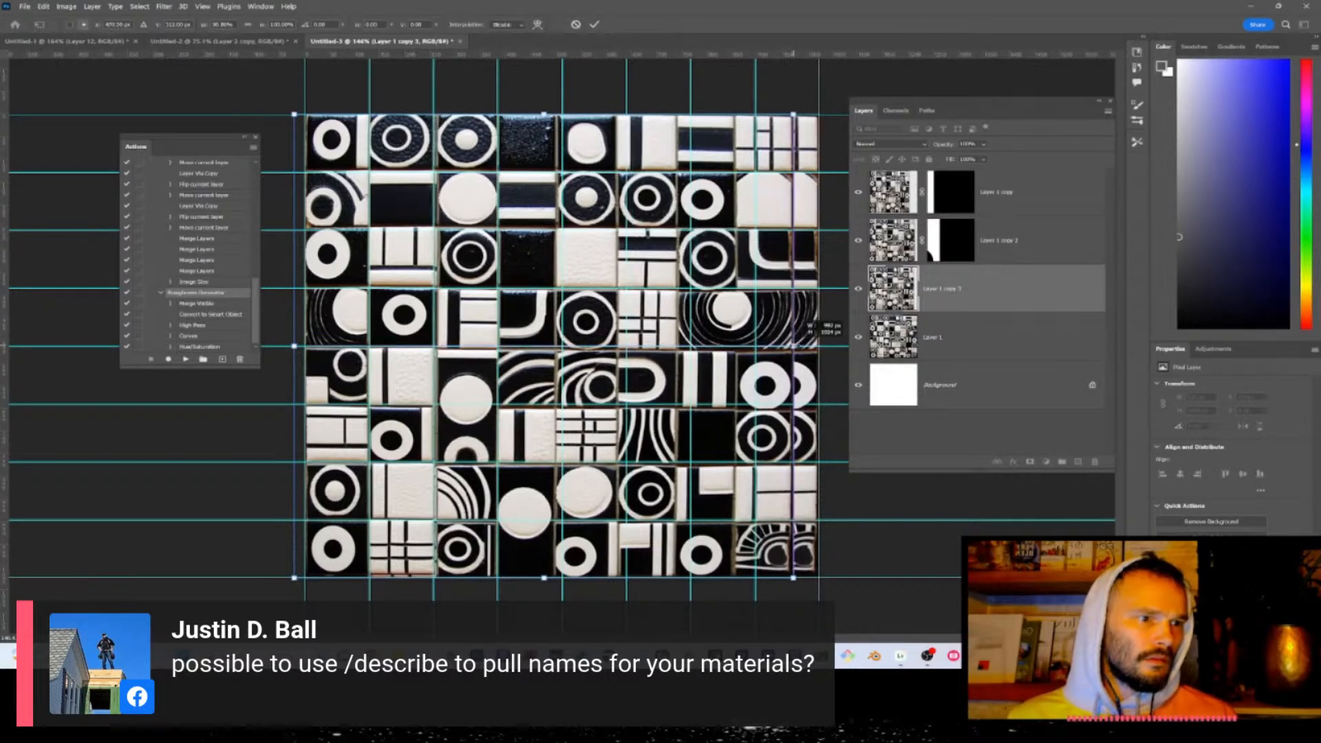
key(Left)
key(Left)
key(Left)
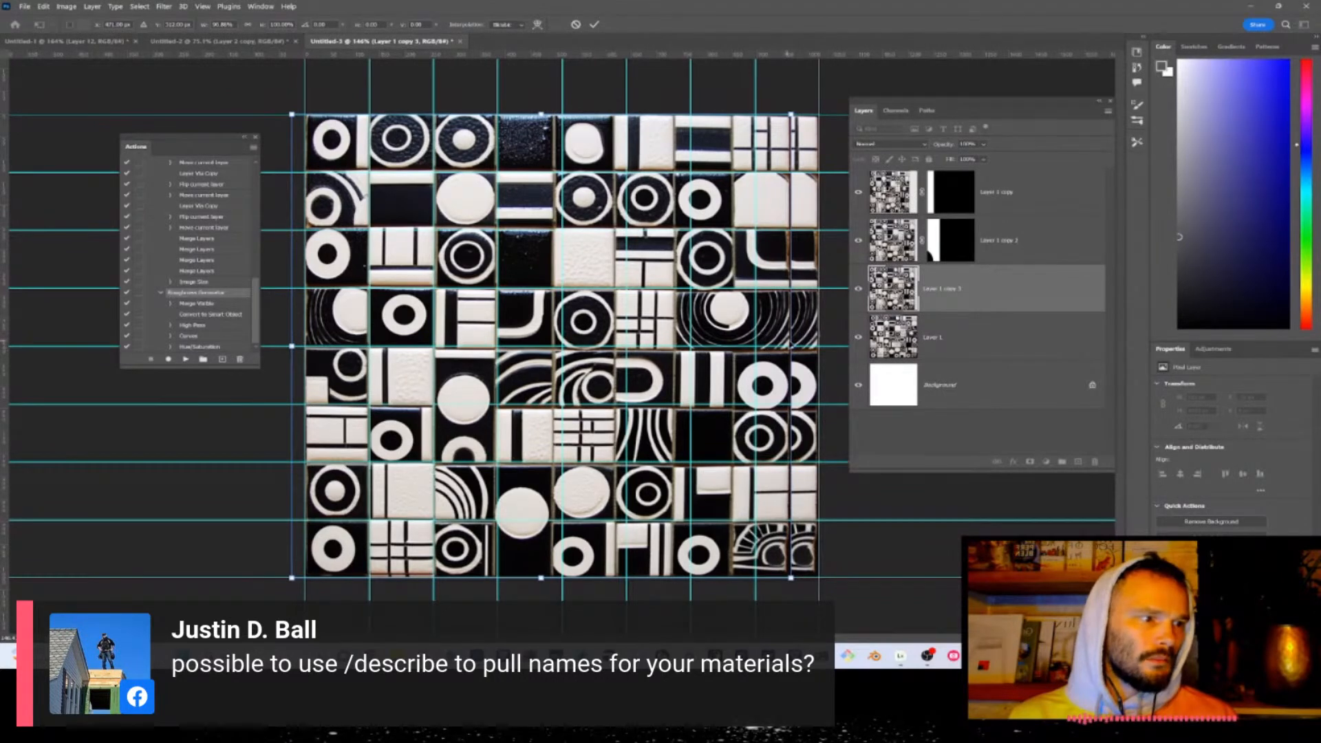
drag(790, 346, 800, 346)
key(Left)
key(Left)
key(Left)
key(Left)
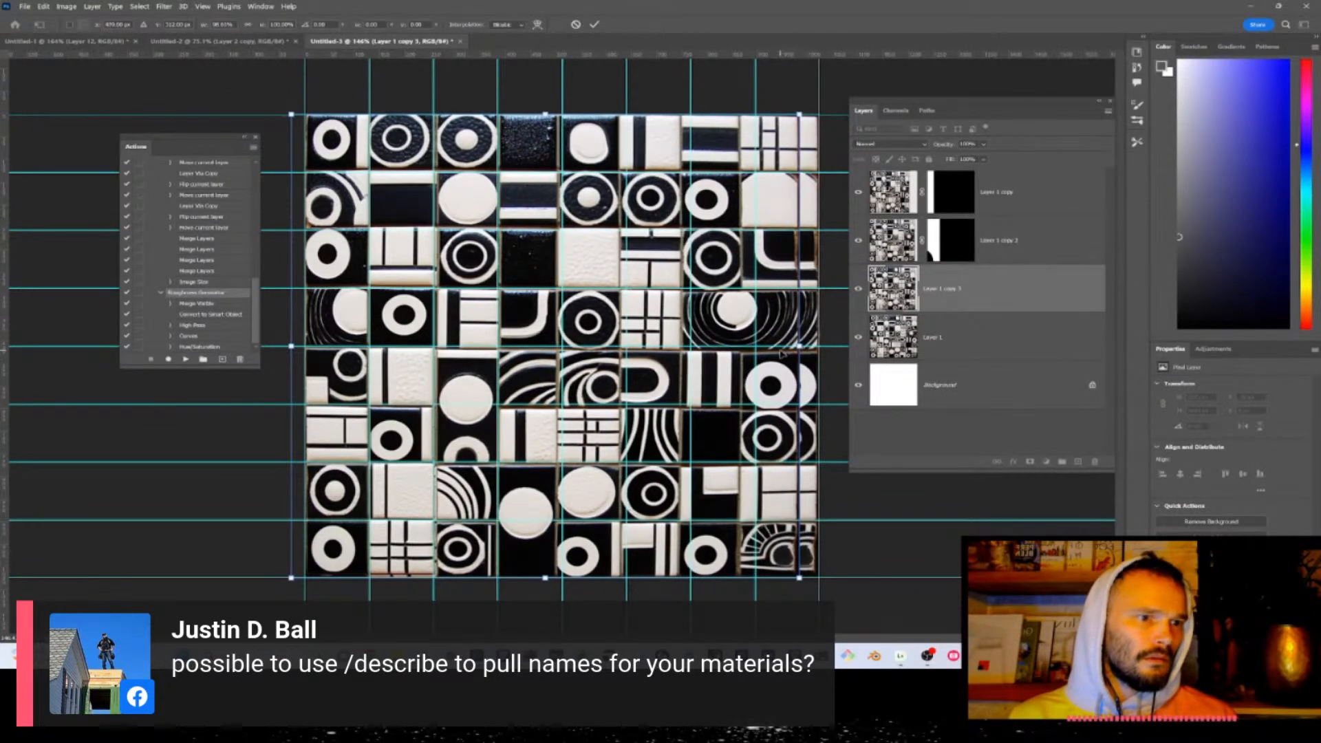
key(Left)
key(Right)
key(Right)
key(Right)
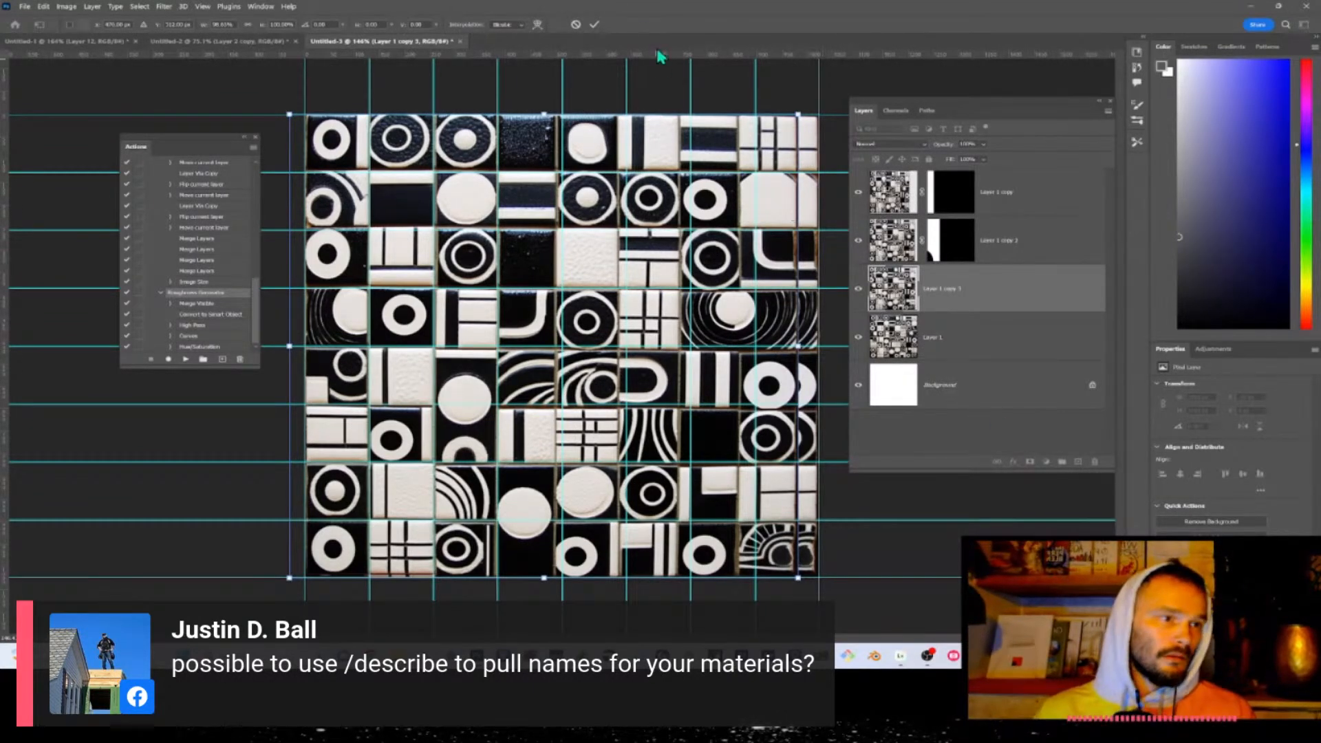
click(593, 27)
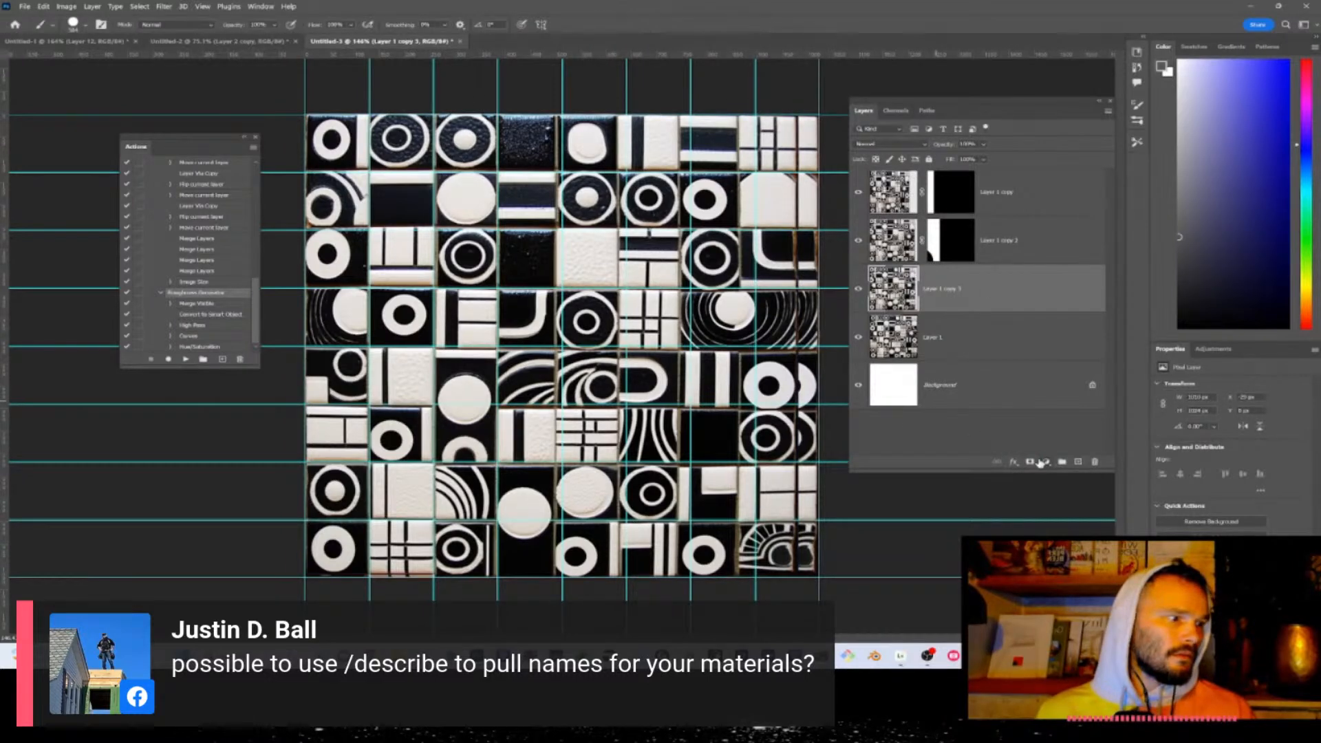
- Add a layer mask to the third copy and paint its tiles beyond the third column out in black
click(1031, 462)
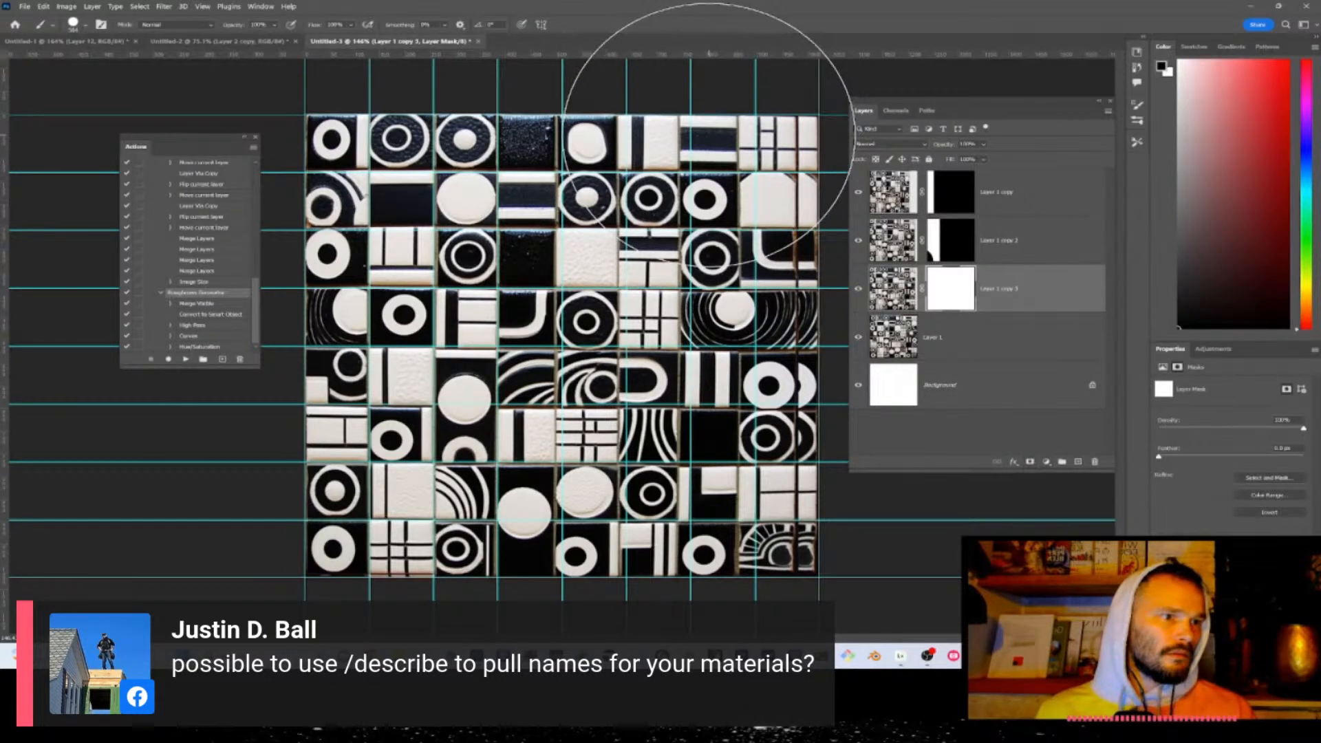
mouse_move(644, 111)
mouse_down()
mouse_move(657, 521)
mouse_move(645, 577)
mouse_up()
mouse_move(749, 550)
mouse_down()
mouse_move(714, 241)
mouse_move(687, 234)
mouse_move(707, 483)
mouse_up()
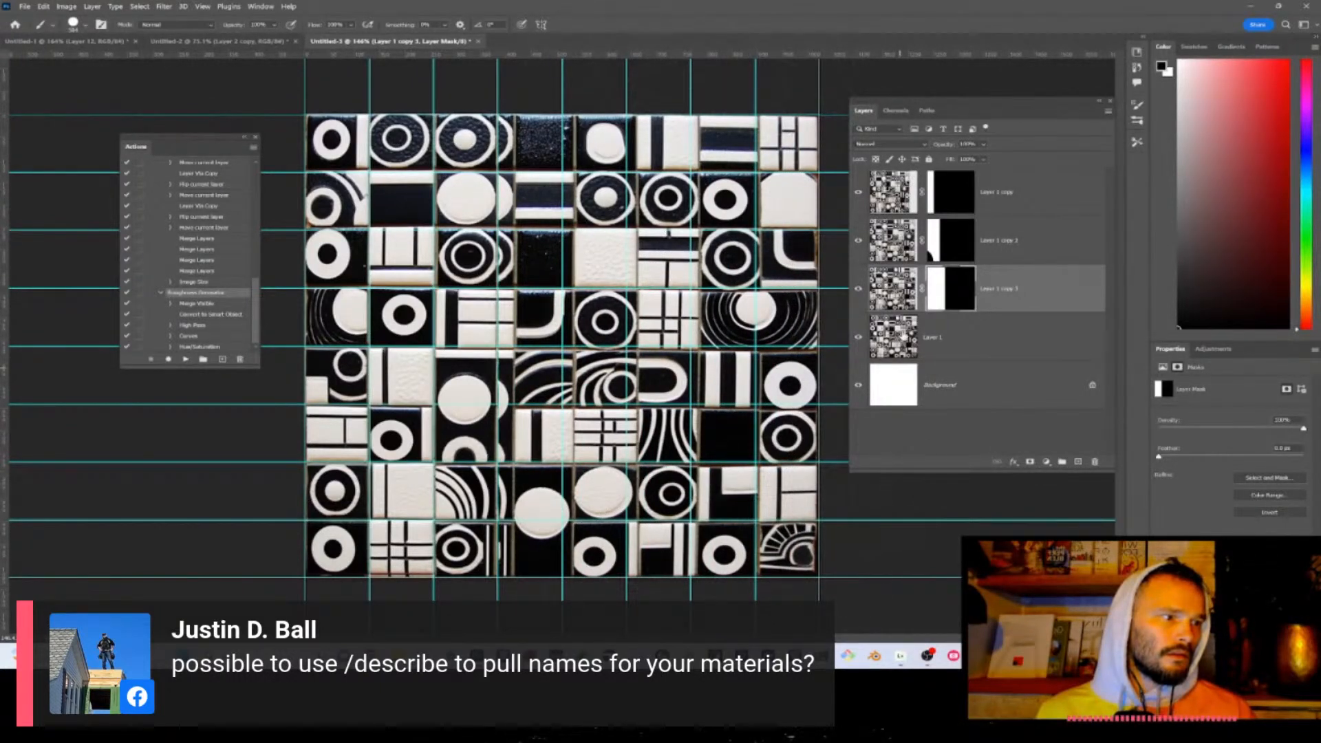
- Duplicate Layer 1 again and, in Free Transform, shift the fourth copy left toward the fourth column's guides
click(904, 336)
key(ctrl+j)
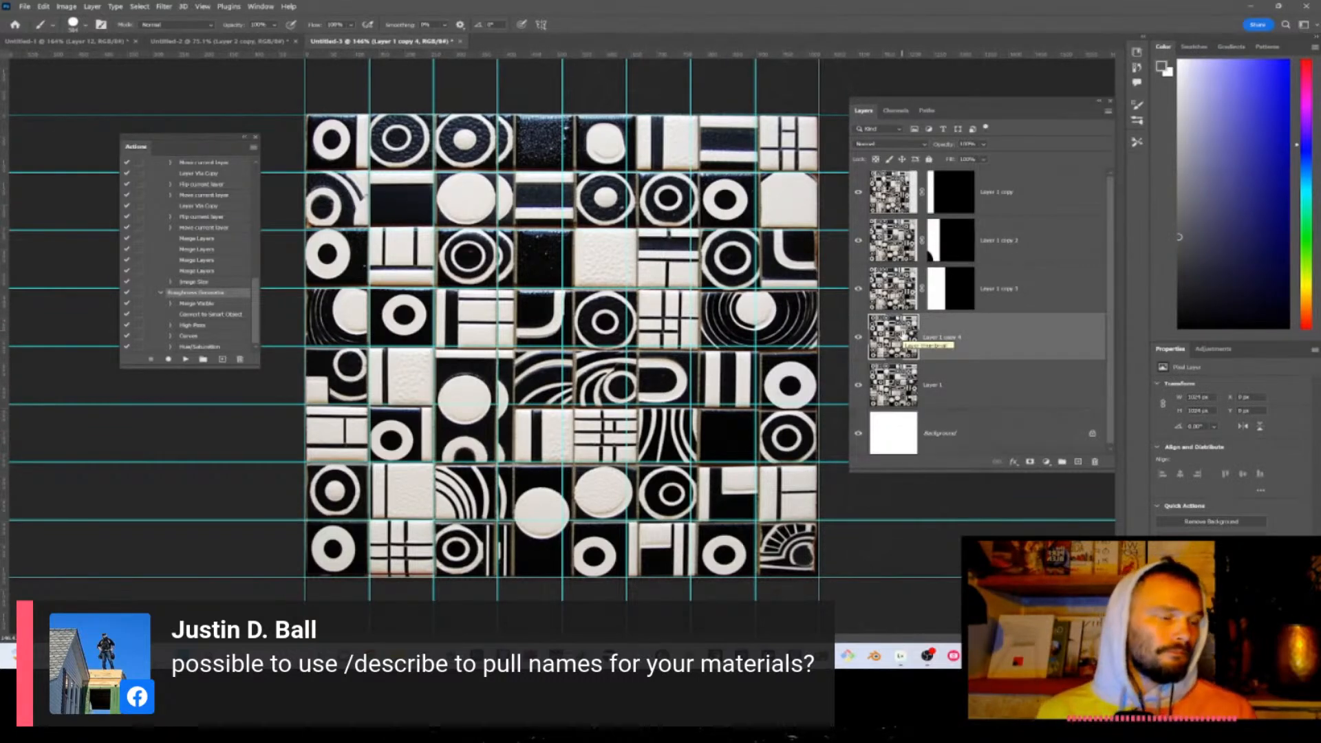
key(ctrl+t)
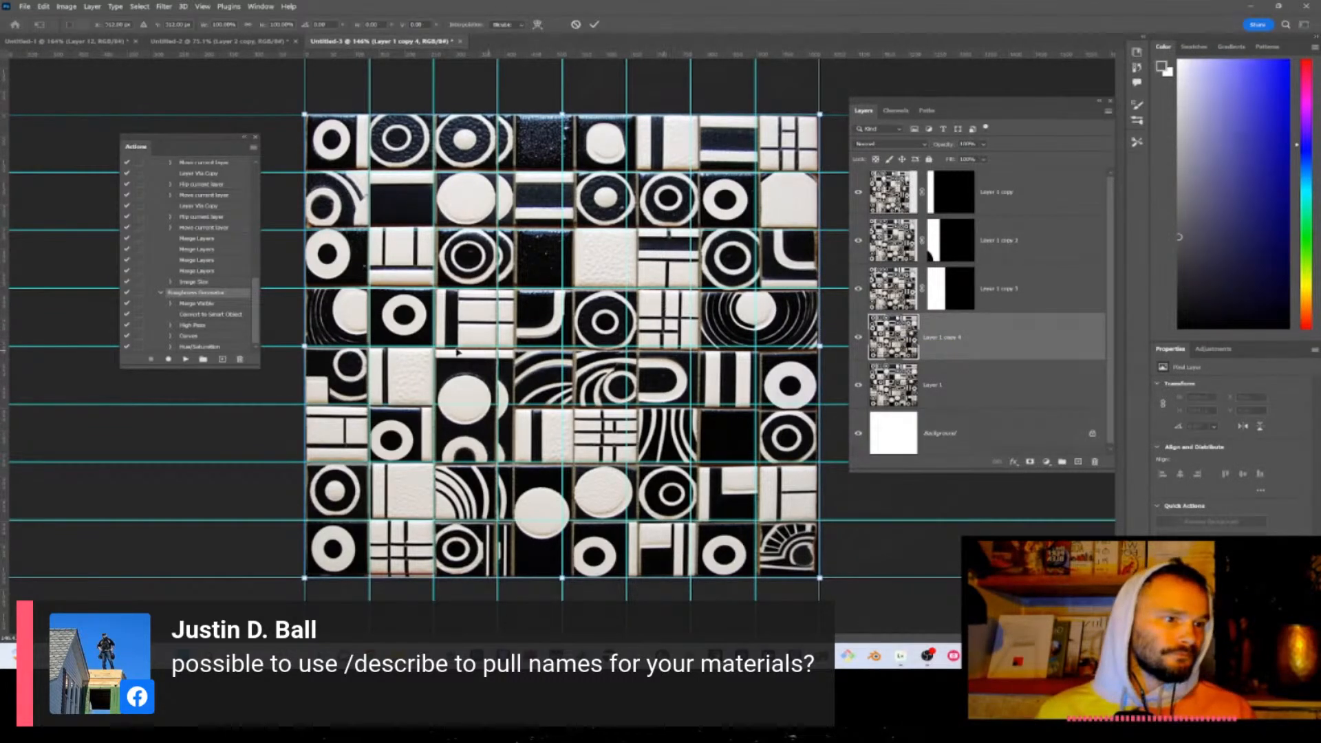
mouse_move(823, 346)
mouse_down()
mouse_move(790, 348)
mouse_move(825, 351)
mouse_up()
key(Left)
key(Left)
key(Left)
key(Left)
key(Left)
key(Left)
key(Left)
key(Left)
key(Left)
key(Left)
key(Left)
key(Left)
key(Left)
key(Left)
key(Left)
key(Left)
key(Left)
key(Left)
key(Left)
key(Left)
key(Left)
key(Left)
key(Left)
key(Left)
- Widen the fourth copy to about 104% and nudge it left until columns four to six fit the guides, applying the transform
drag(804, 347, 819, 348)
key(Left)
key(Left)
key(Left)
key(Left)
key(Left)
key(Left)
key(Left)
key(Left)
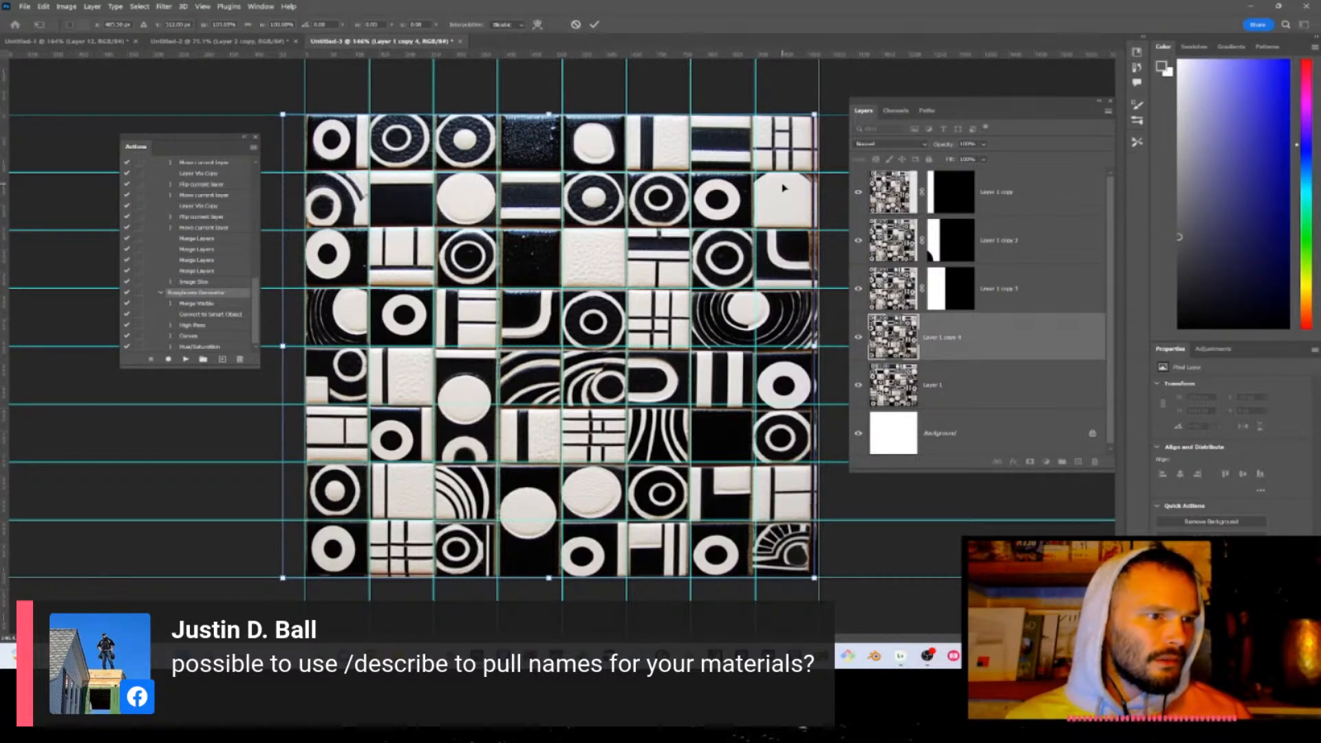
click(595, 26)
- Shrink the brush, add a layer mask to the fourth copy, and paint its last two tile columns out in black
key(b)
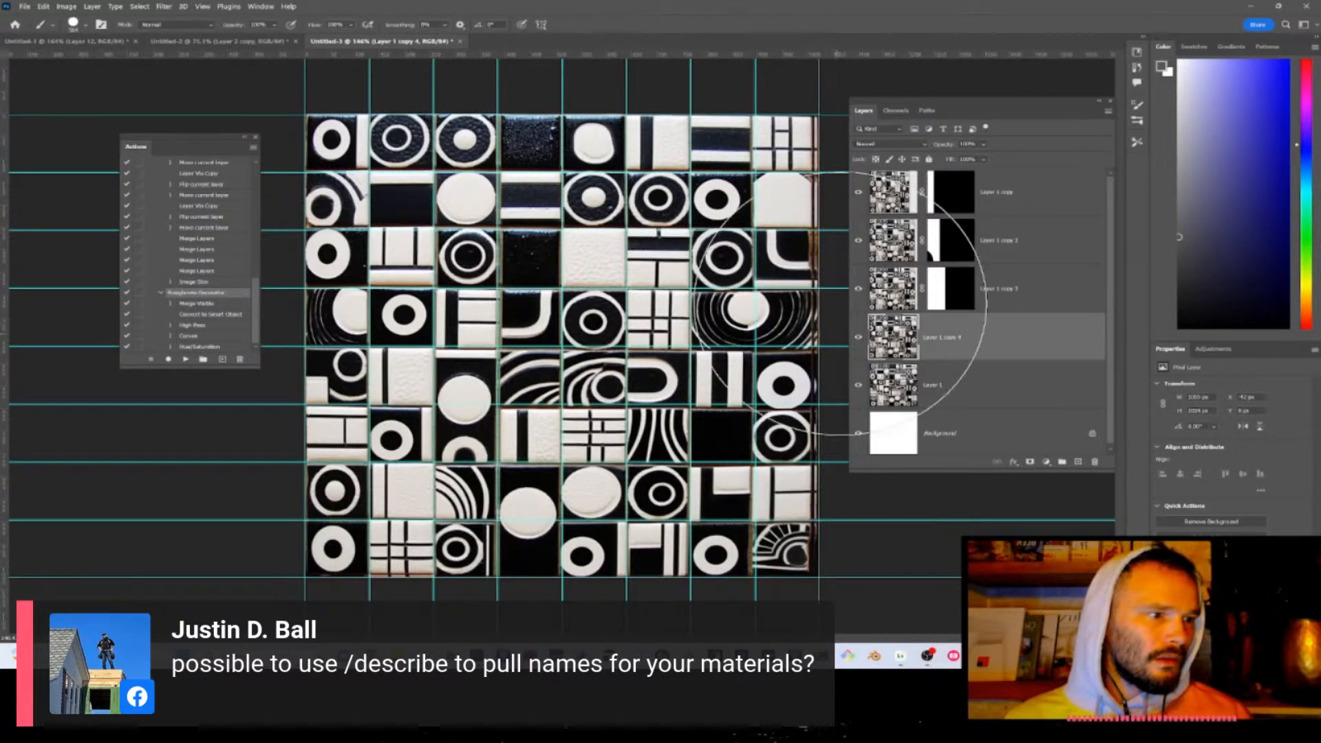
alt+right_click(798, 114)
mouse_move(786, 116)
mouse_down()
mouse_move(730, 114)
mouse_move(709, 93)
mouse_up()
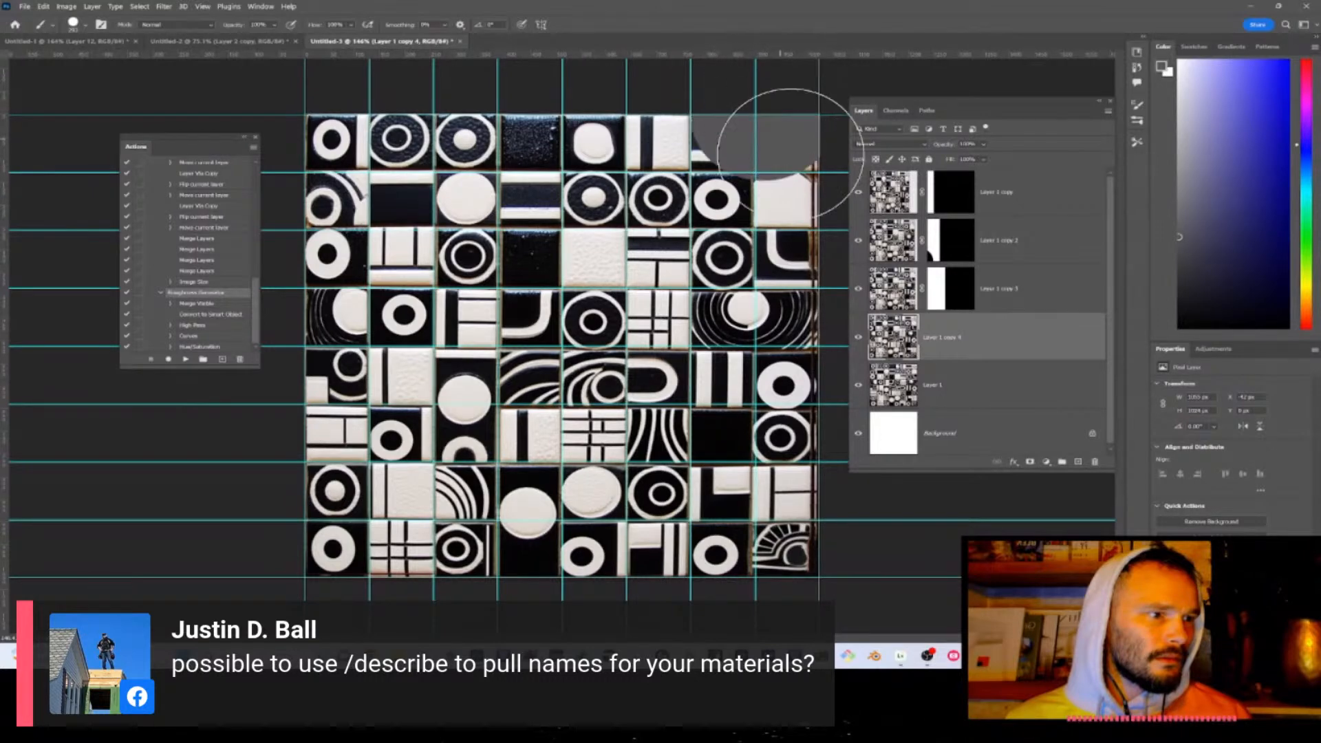
click(1030, 464)
drag(763, 107, 796, 560)
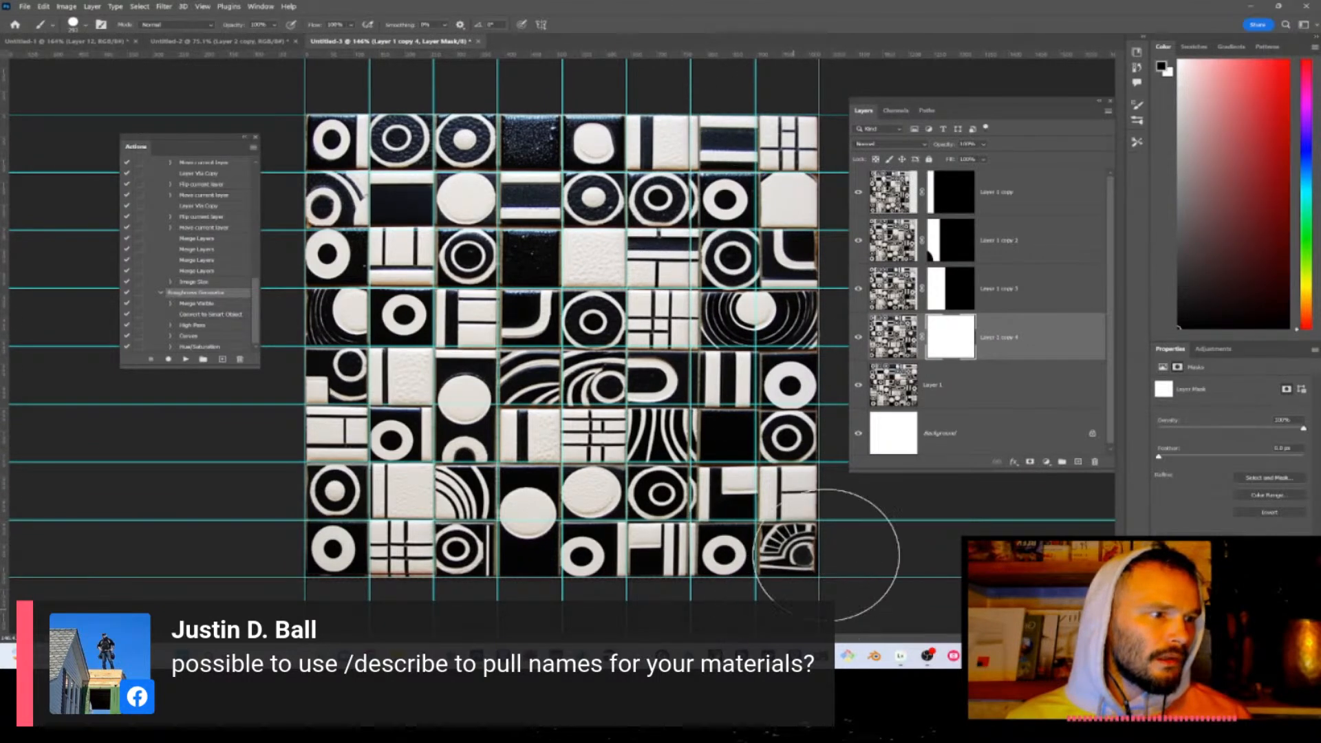
- Stretch the original Layer 1 leftward to about 107% width so its last two columns fit the guides, and apply the transform
click(894, 387)
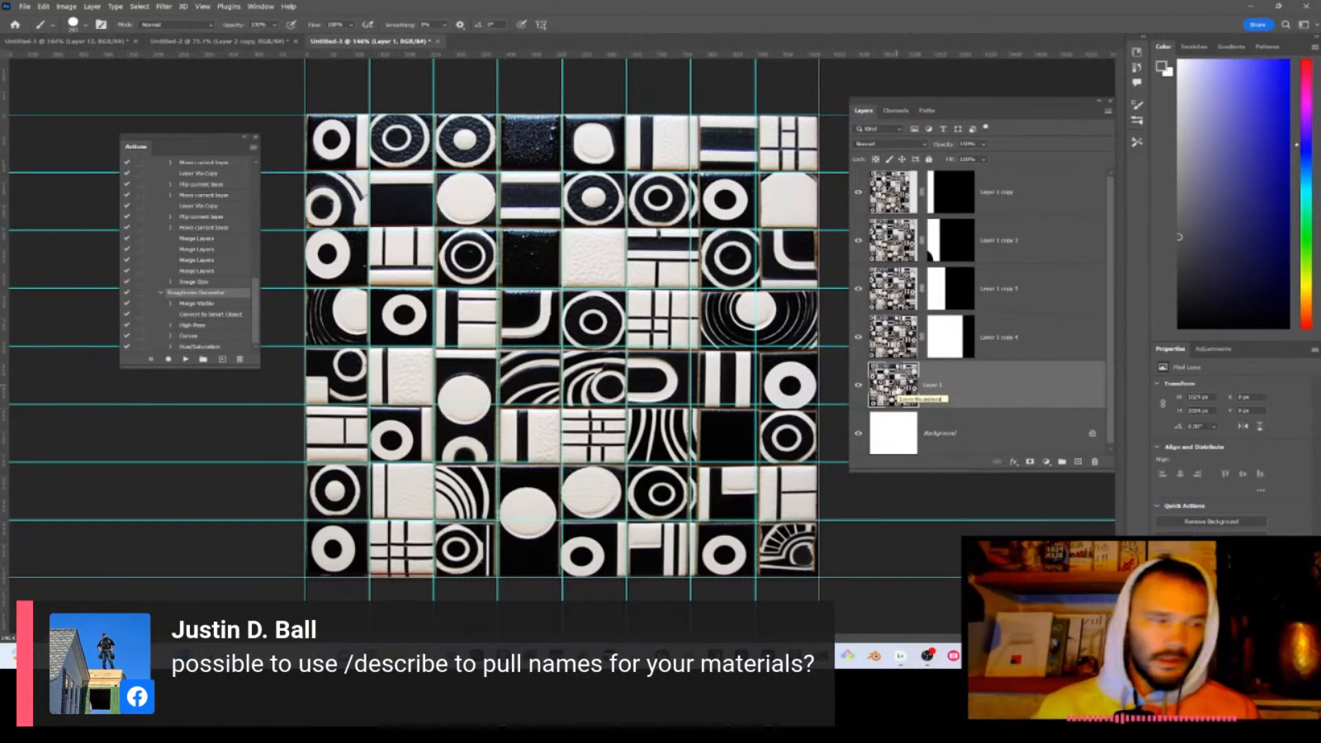
key(ctrl+t)
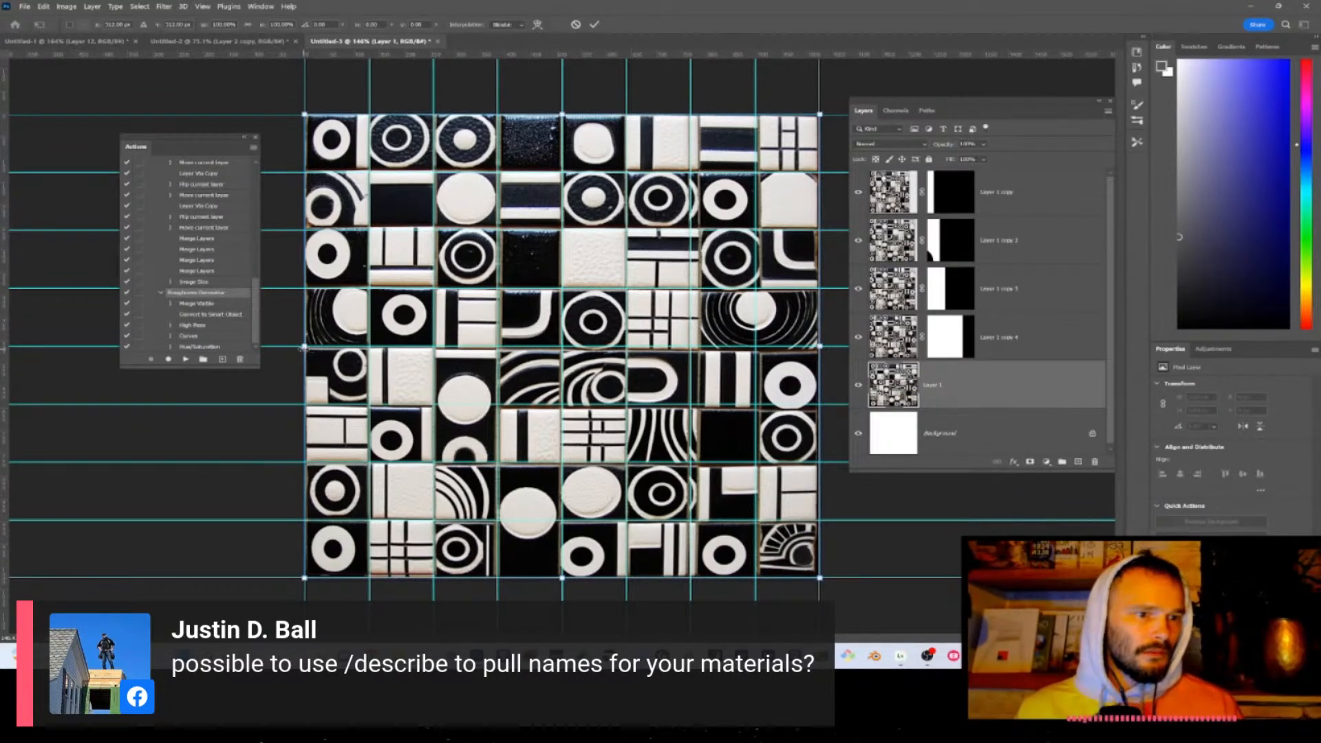
drag(302, 349, 265, 346)
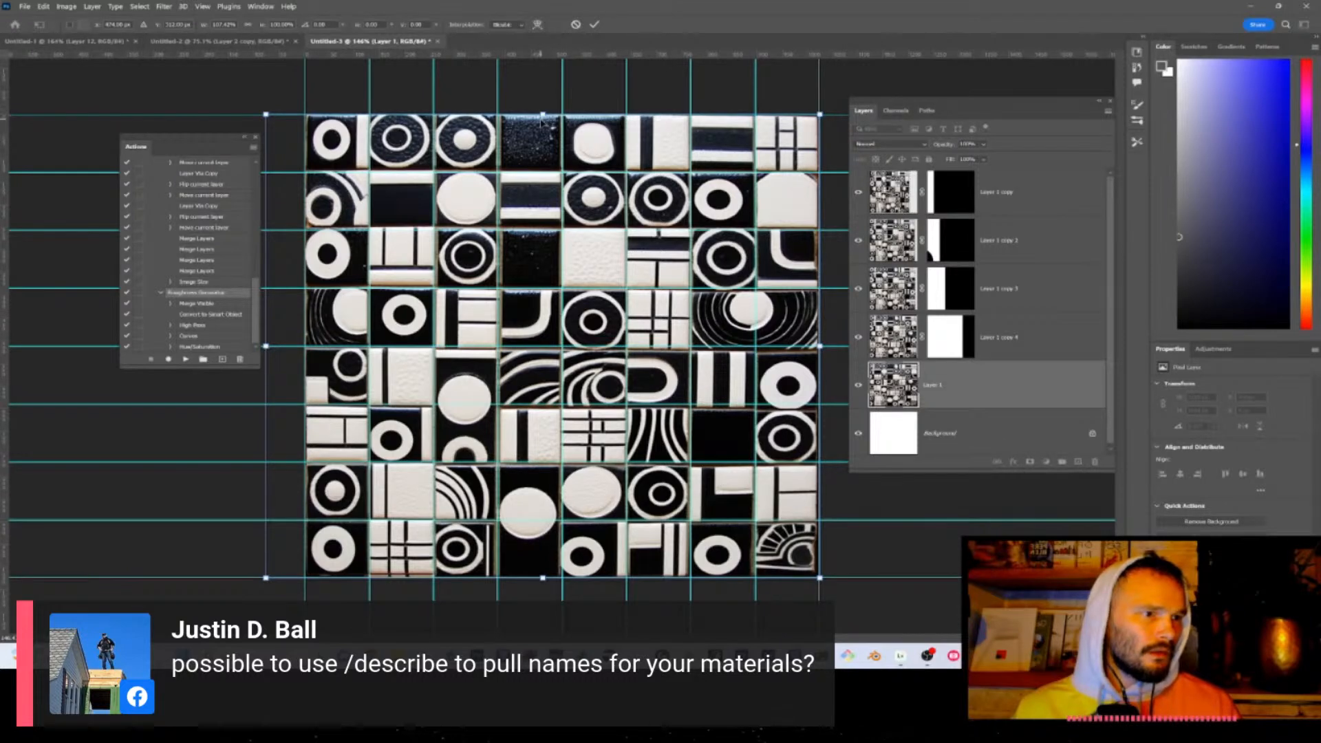
drag(543, 115, 543, 114)
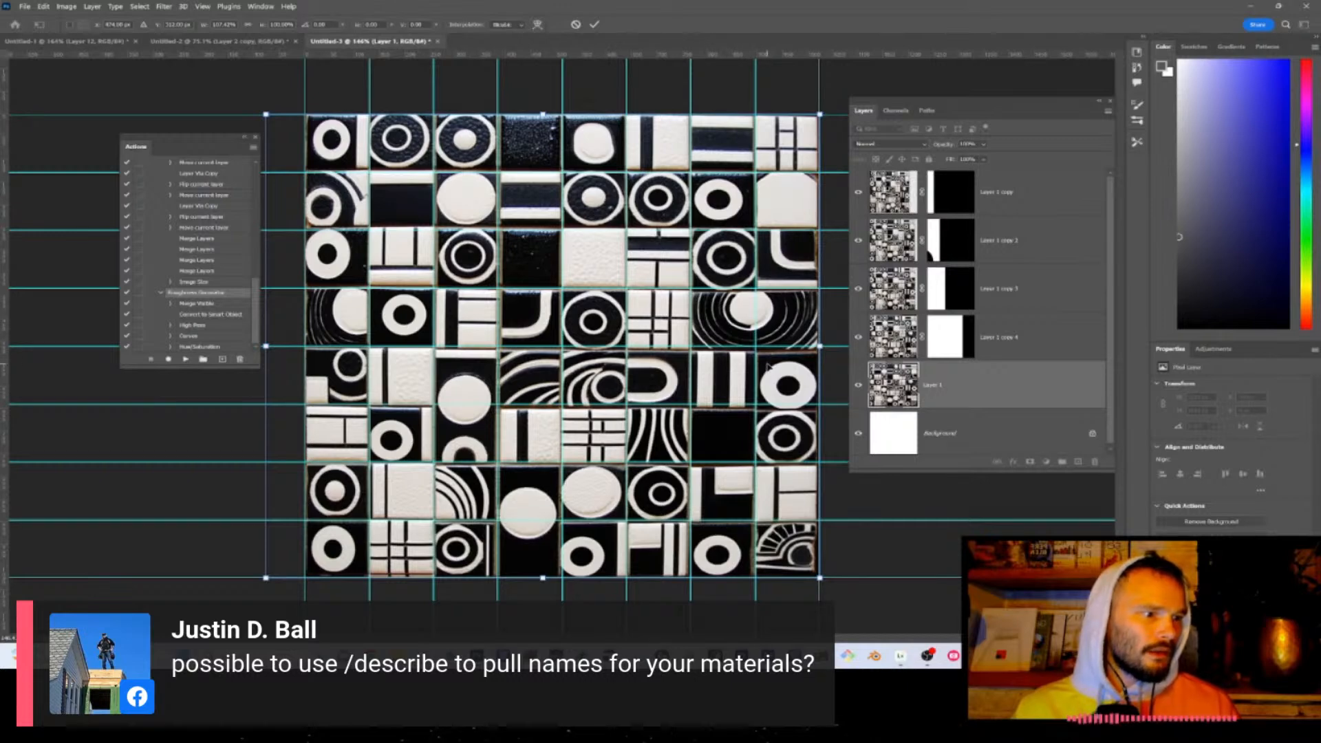
key(Return)
key(b)
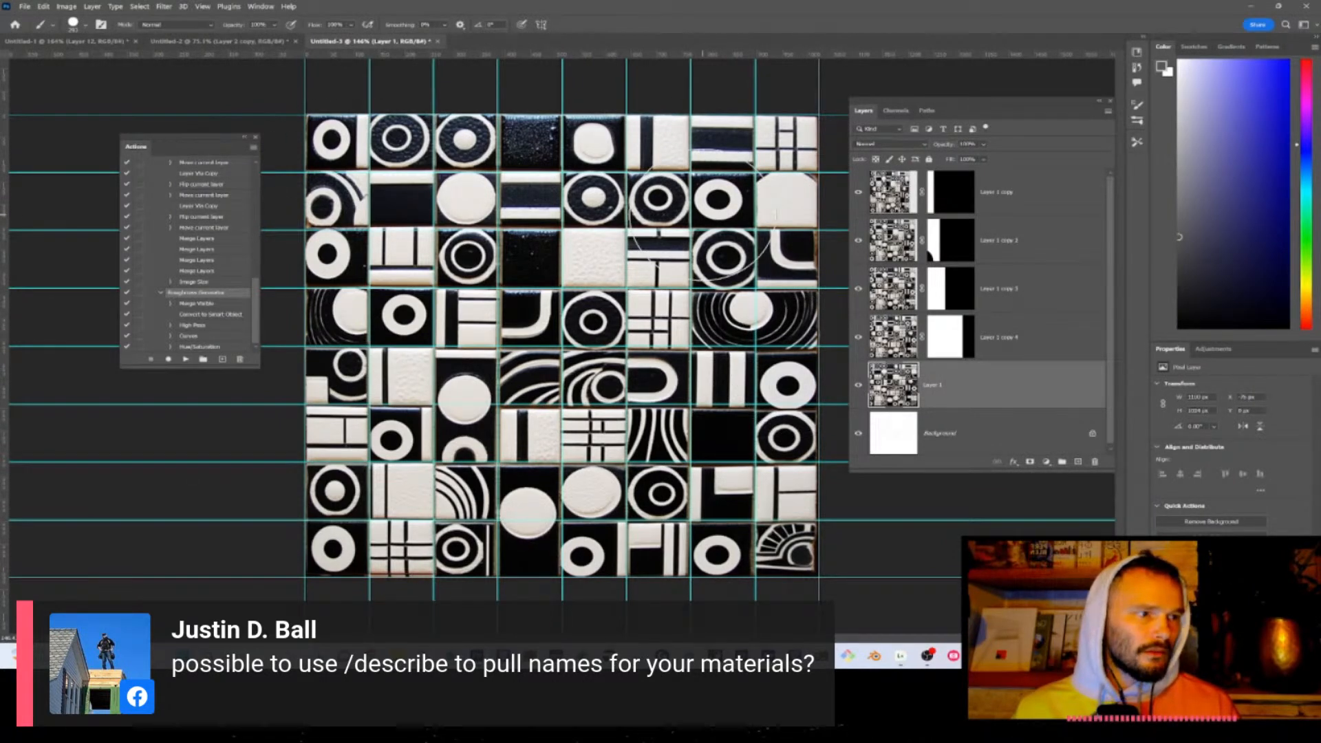
- Select rows three to eight of Layer 1's last two columns and compress the block upward to about 96% height
key(m)
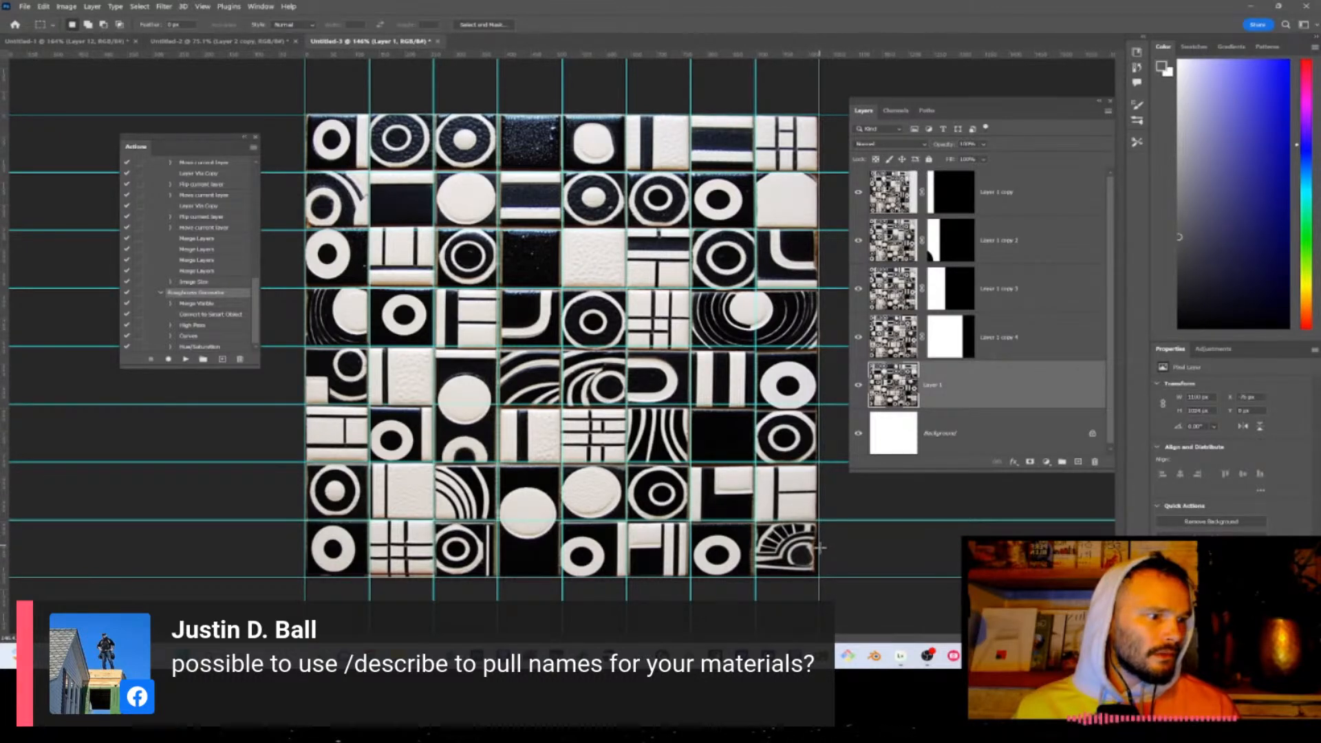
drag(820, 575, 820, 577)
drag(750, 385, 690, 228)
key(ctrl+t)
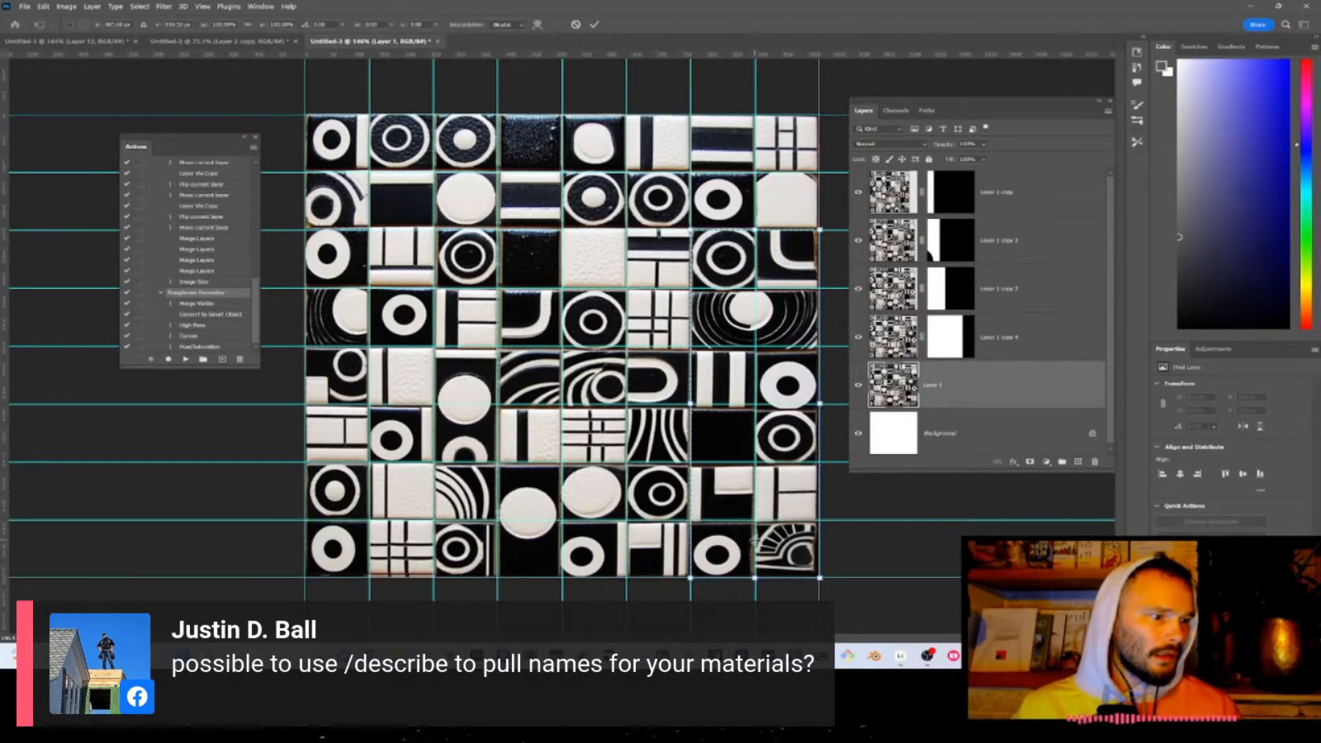
drag(755, 577, 754, 564)
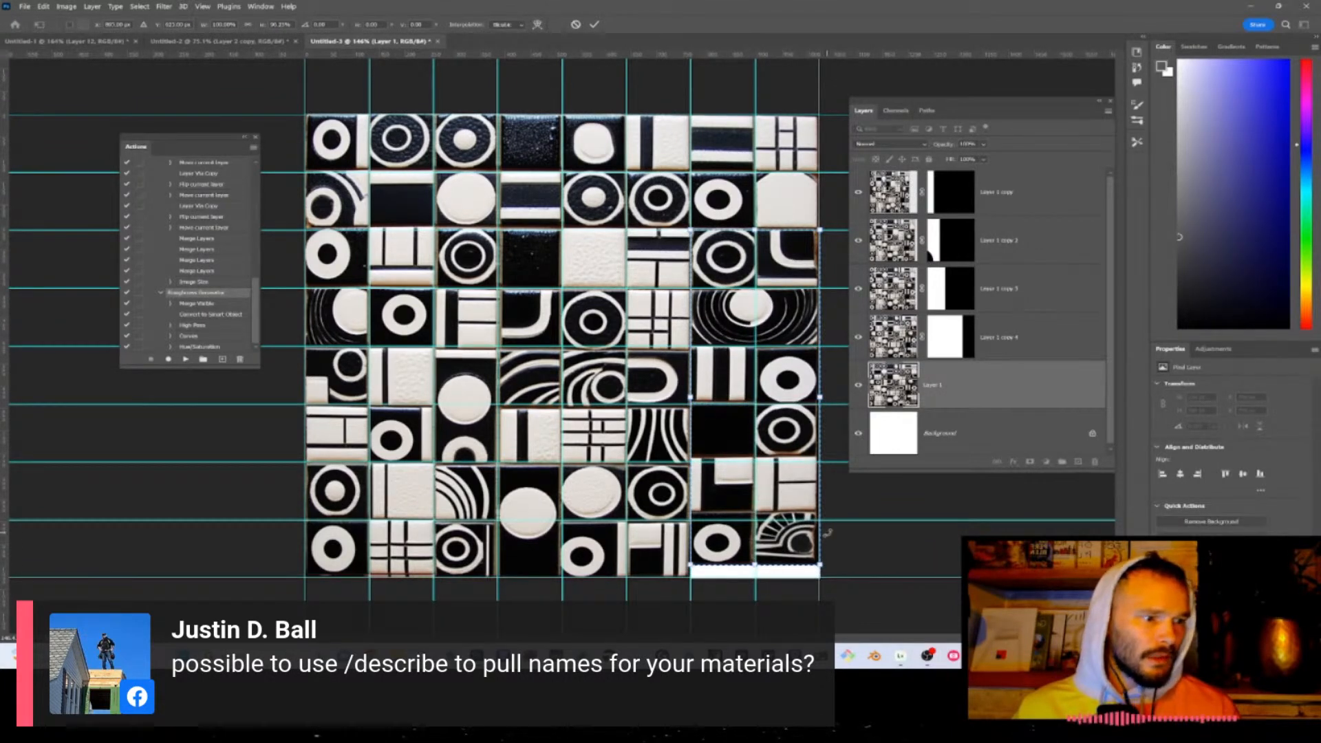
- Stretch the last three rows of the two rightmost tile columns on Layer 1 down to the canvas's bottom edge
key(Return)
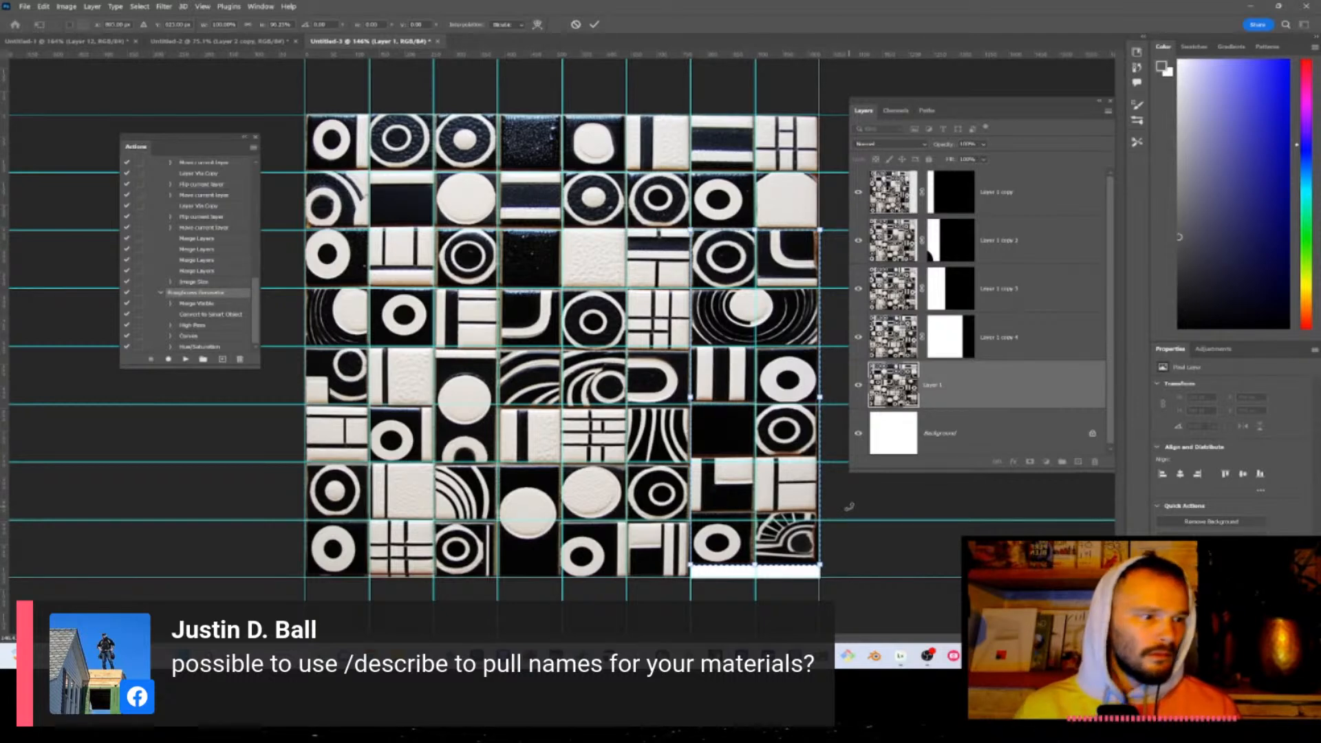
drag(818, 576, 691, 405)
key(ctrl+t)
drag(756, 579, 755, 592)
key(Escape)
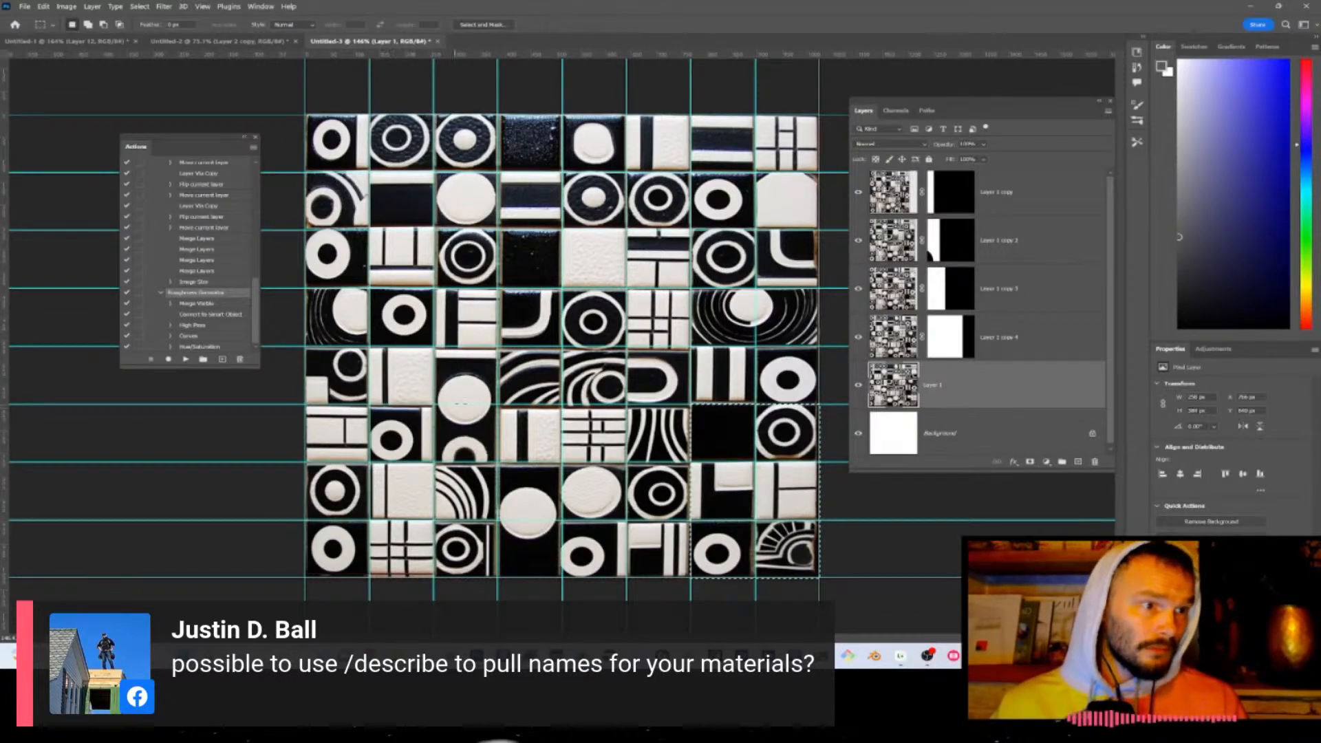
scroll(526, 521, down, 3)
scroll(526, 521, up, 2)
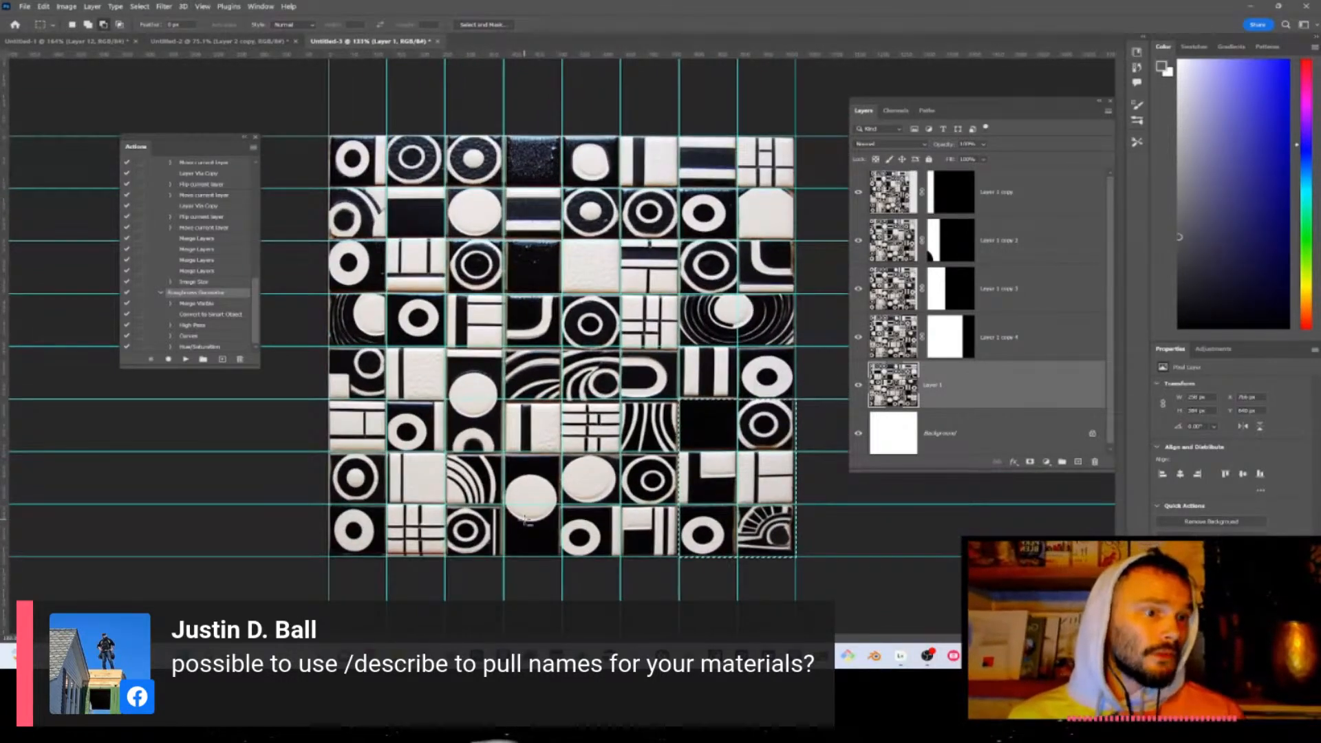
scroll(526, 520, up, 1)
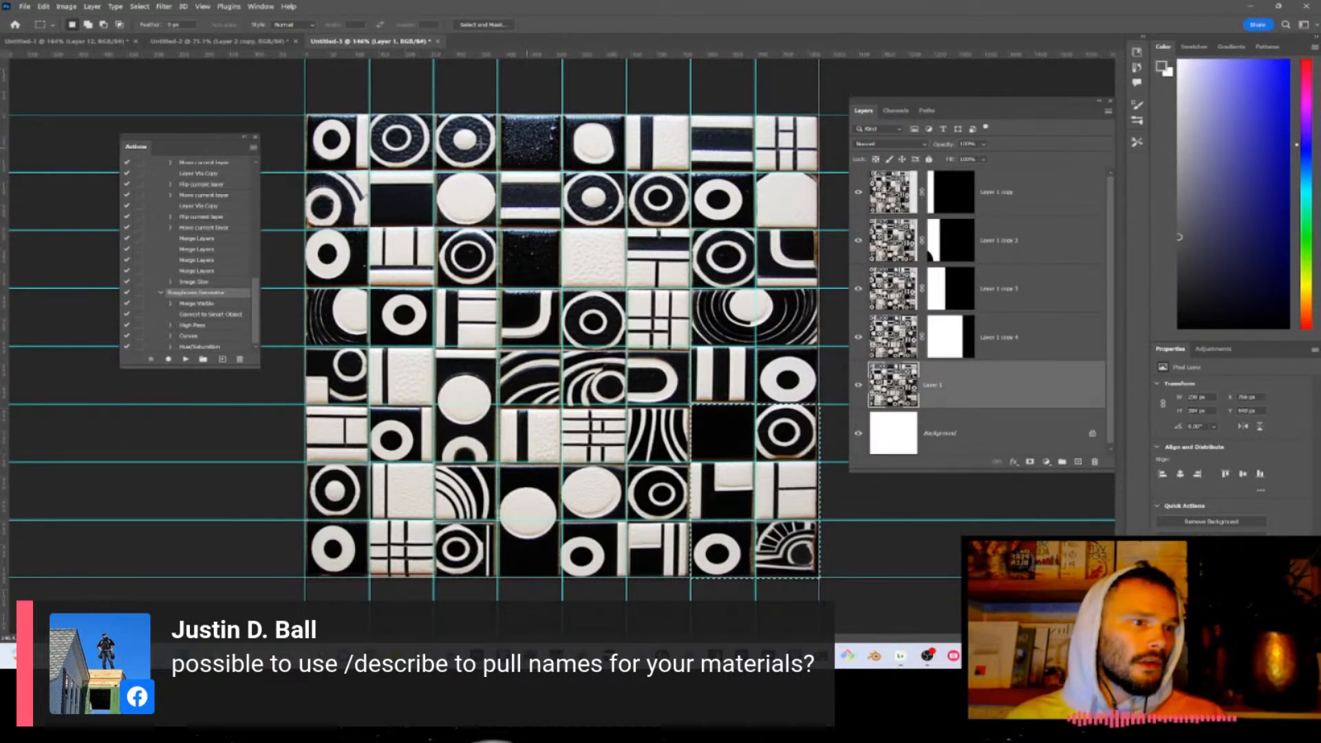
scroll(559, 349, up, 1)
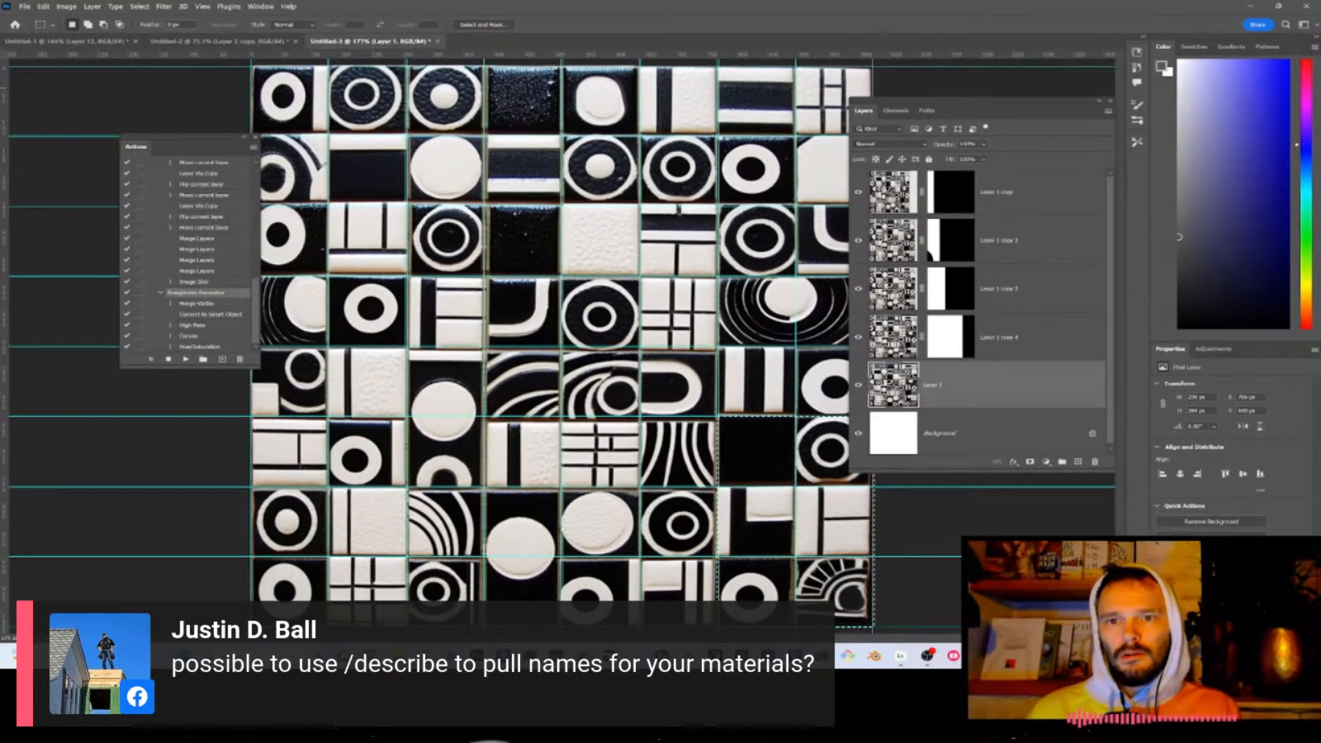
- Switch to the Chrome browser, search Google for "automatically select between gridlines photoshop", and move the browser window away
drag(0, 165, 391, 108)
click(452, 124)
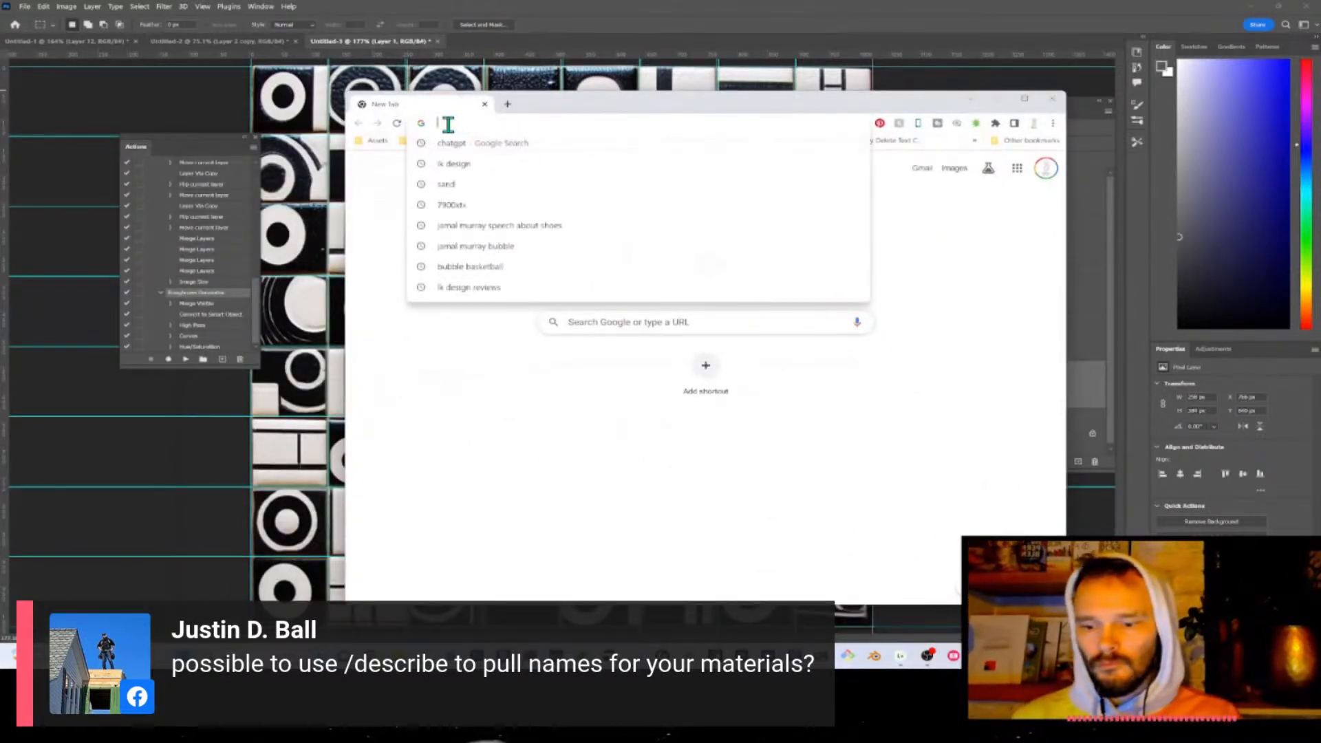
text(automatic)
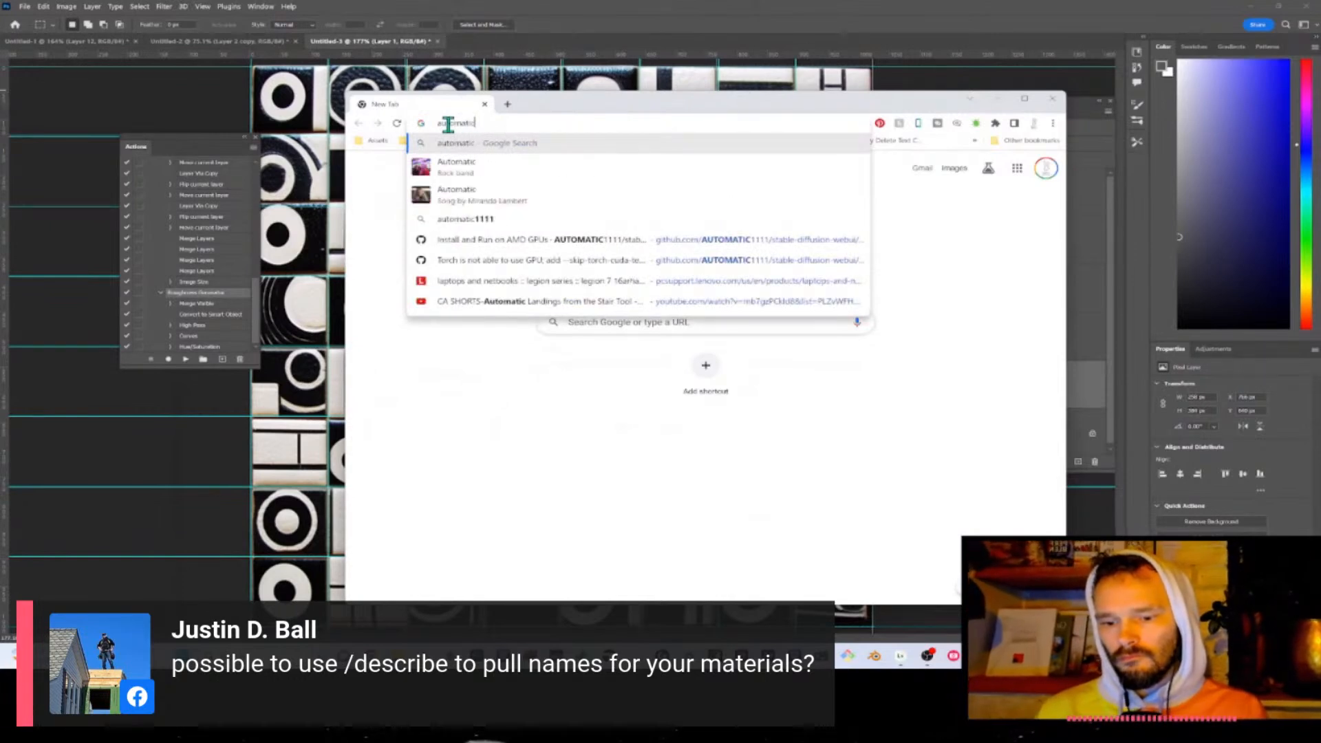
text(all)
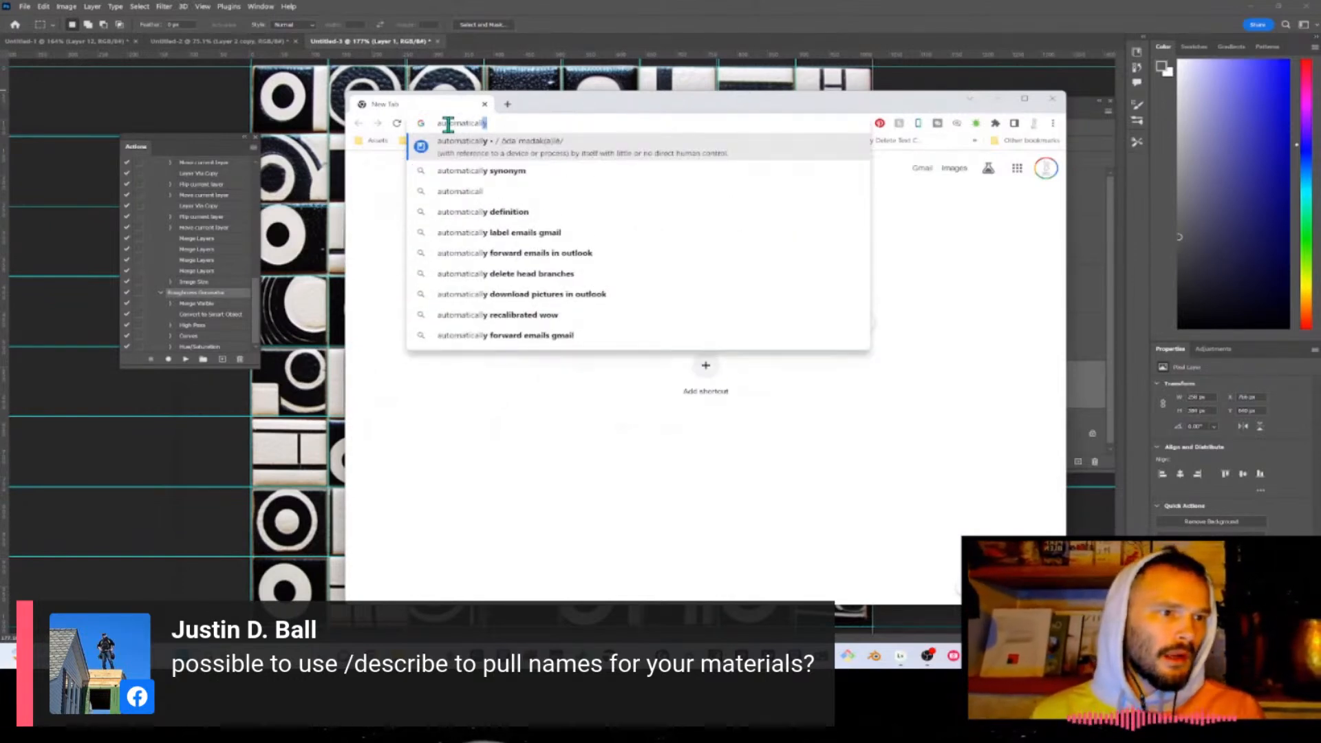
text(y selec)
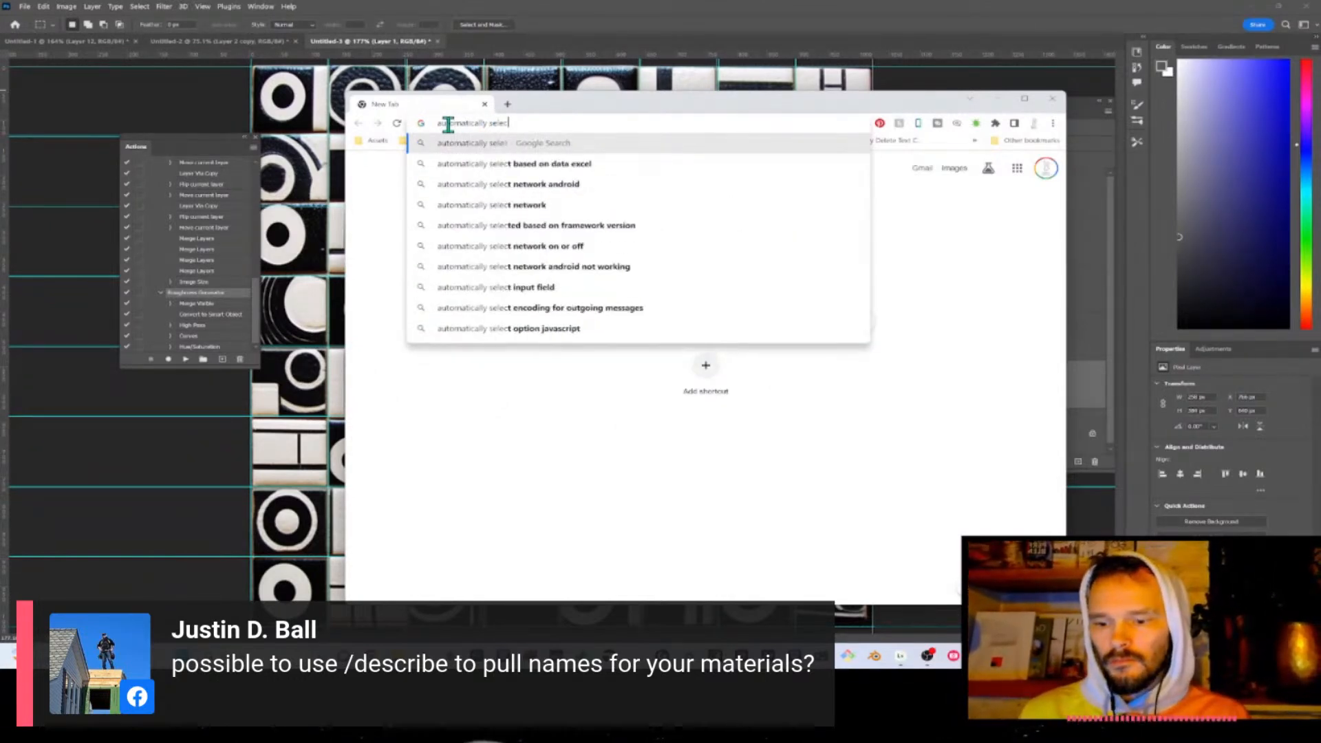
text(t between g)
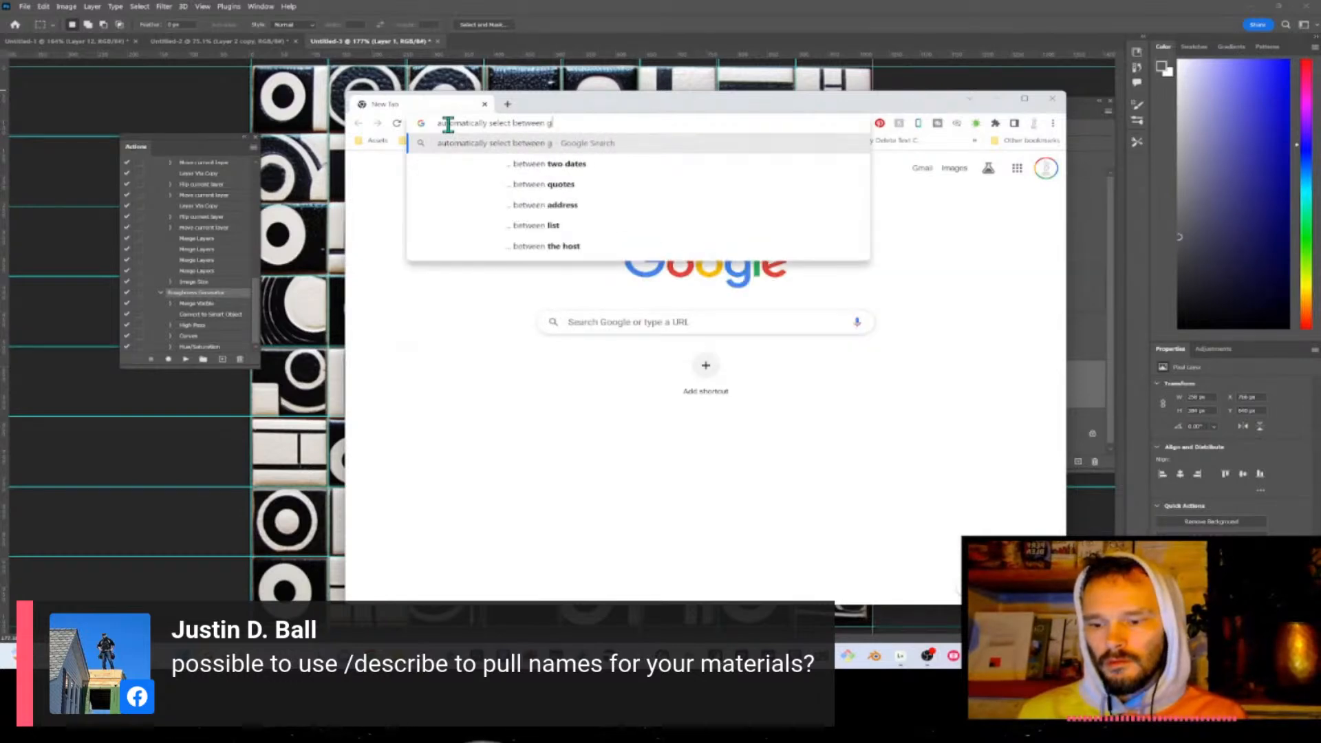
text(ridl)
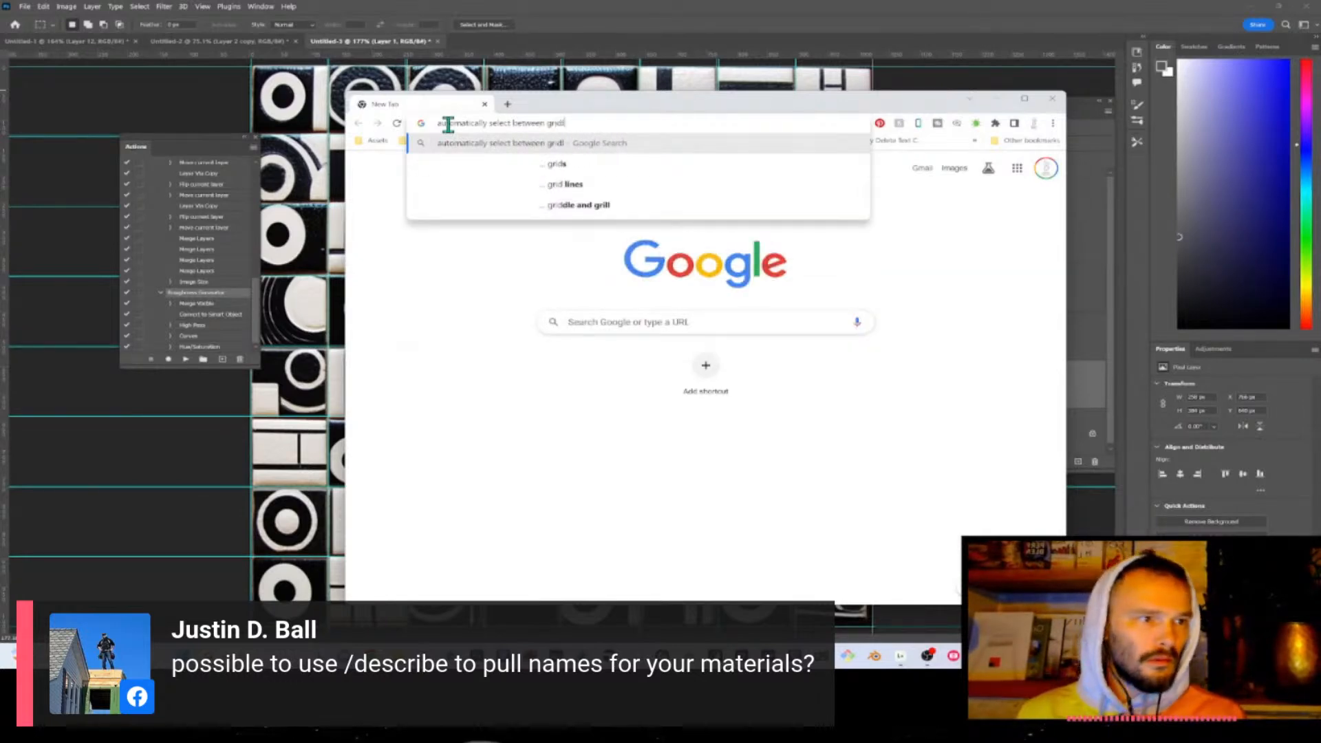
text(ines photoshop)
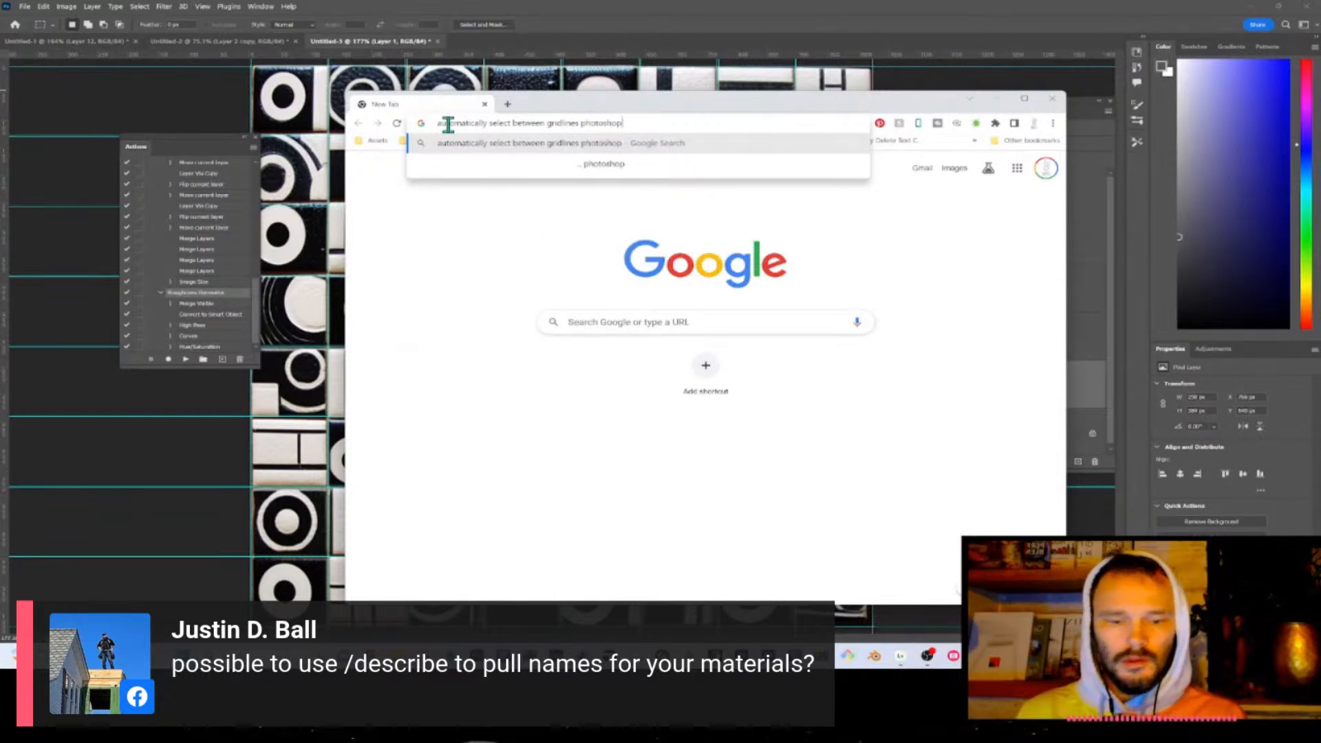
key(Return)
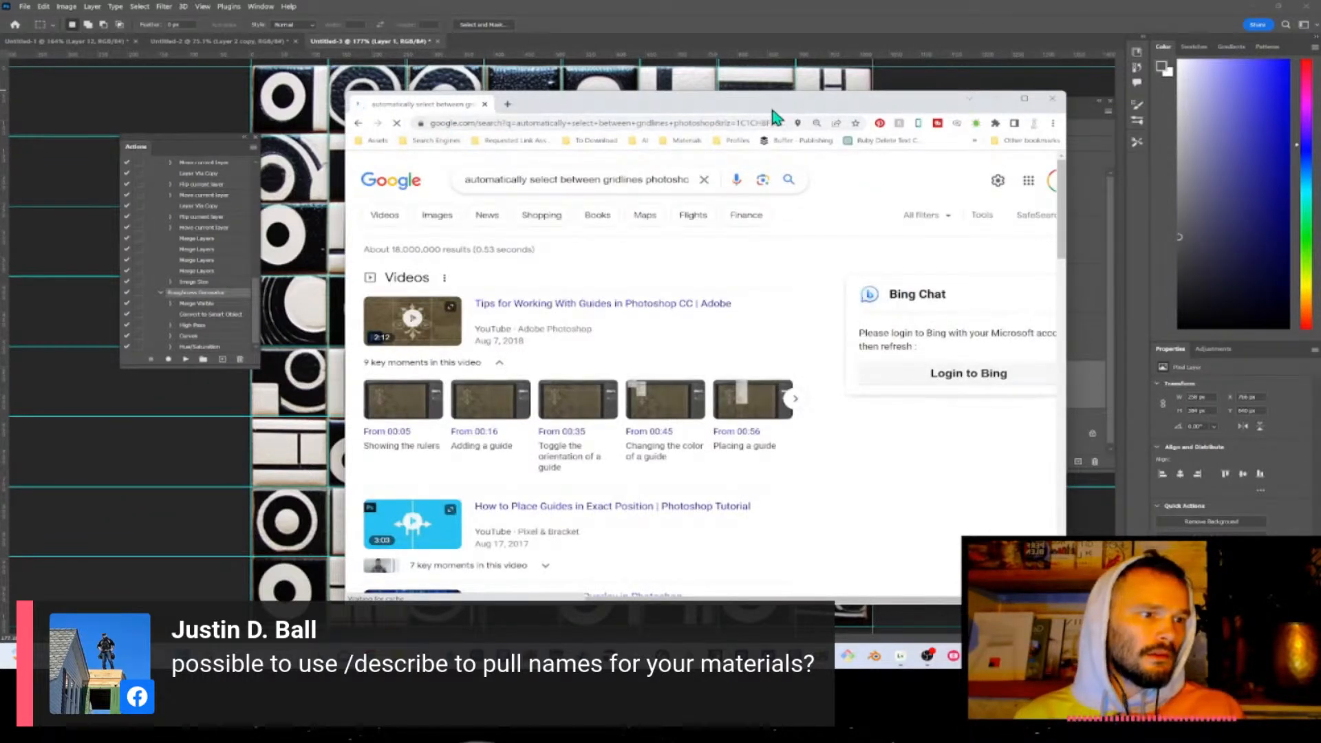
drag(757, 107, 0, 82)
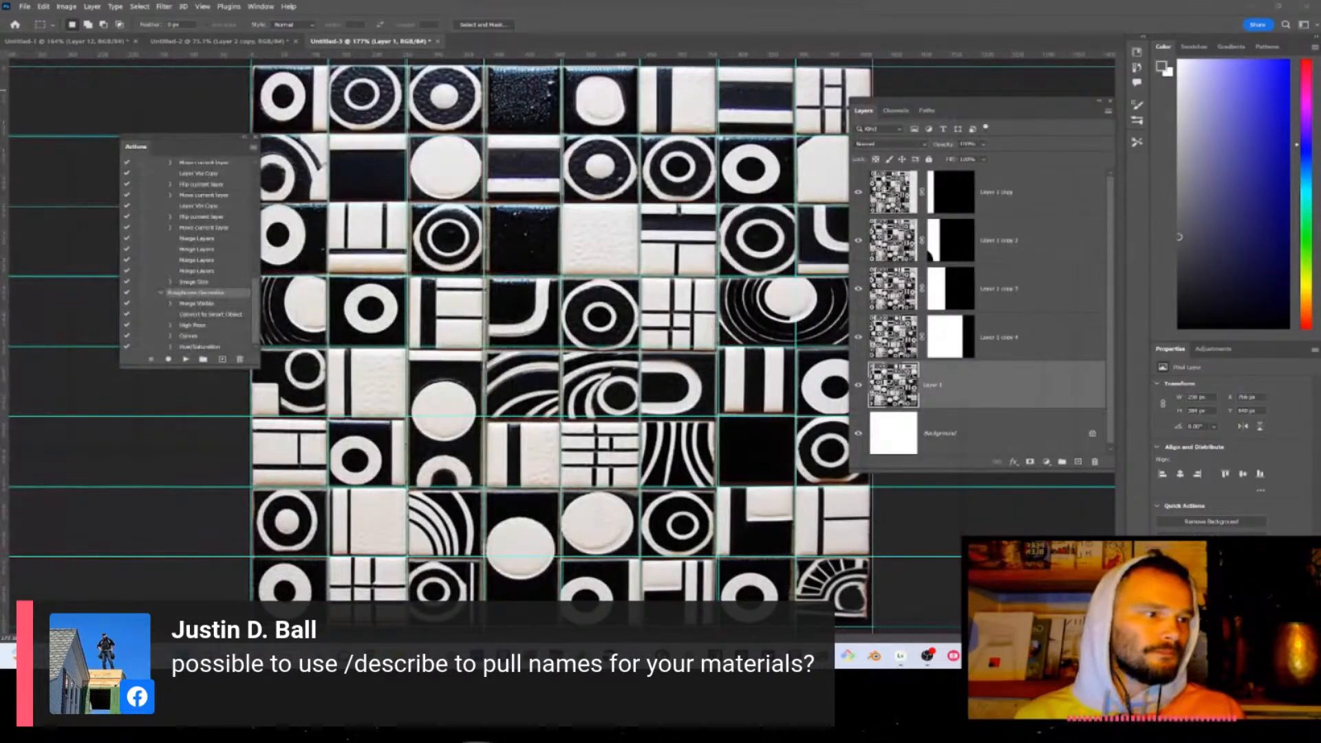
- Add a new empty layer above Layer 1 copy and set the foreground colour to bright green
scroll(795, 107, up, 3)
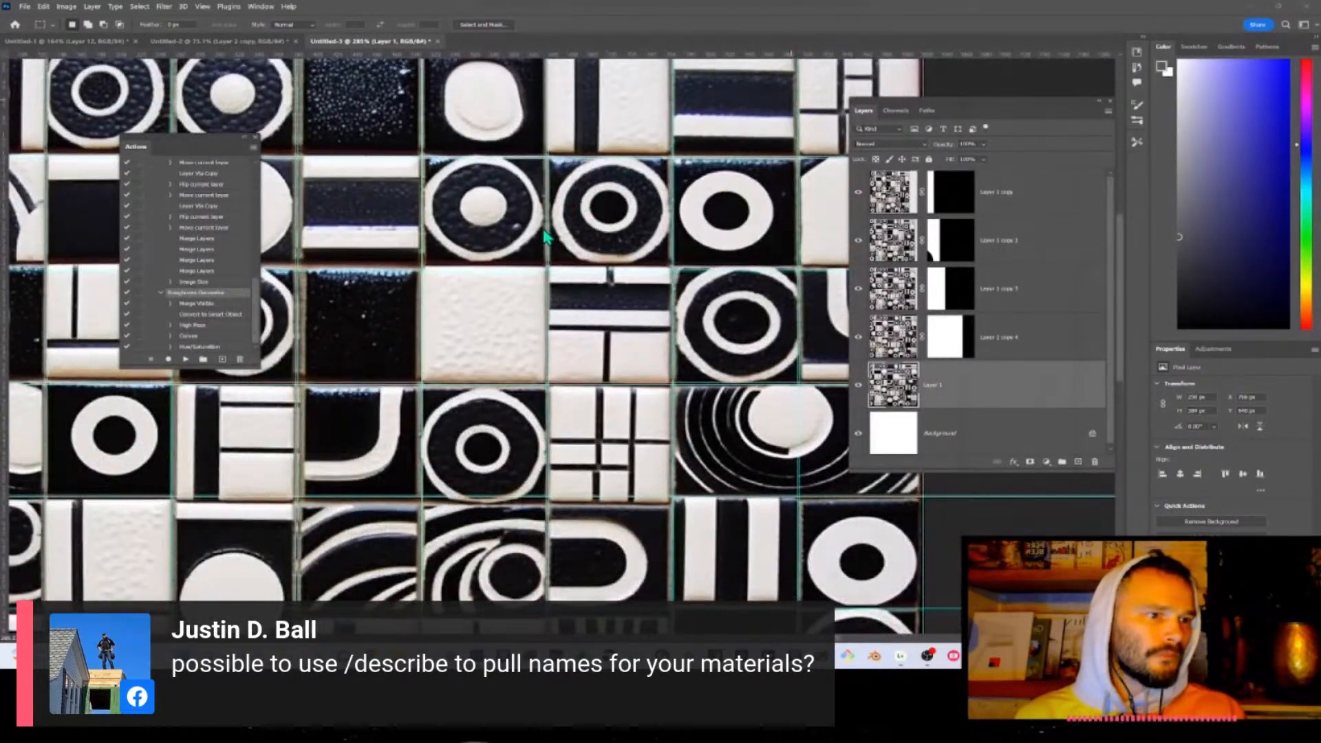
scroll(543, 236, down, 3)
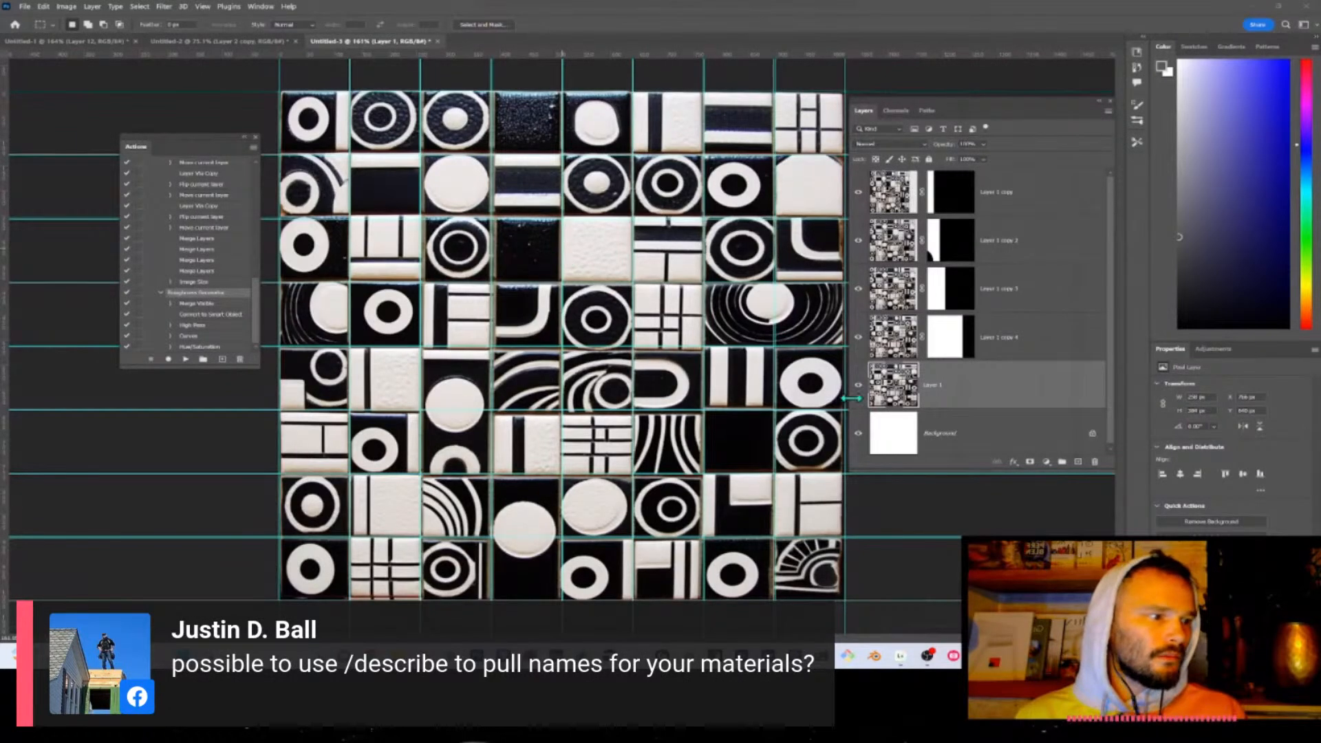
click(901, 196)
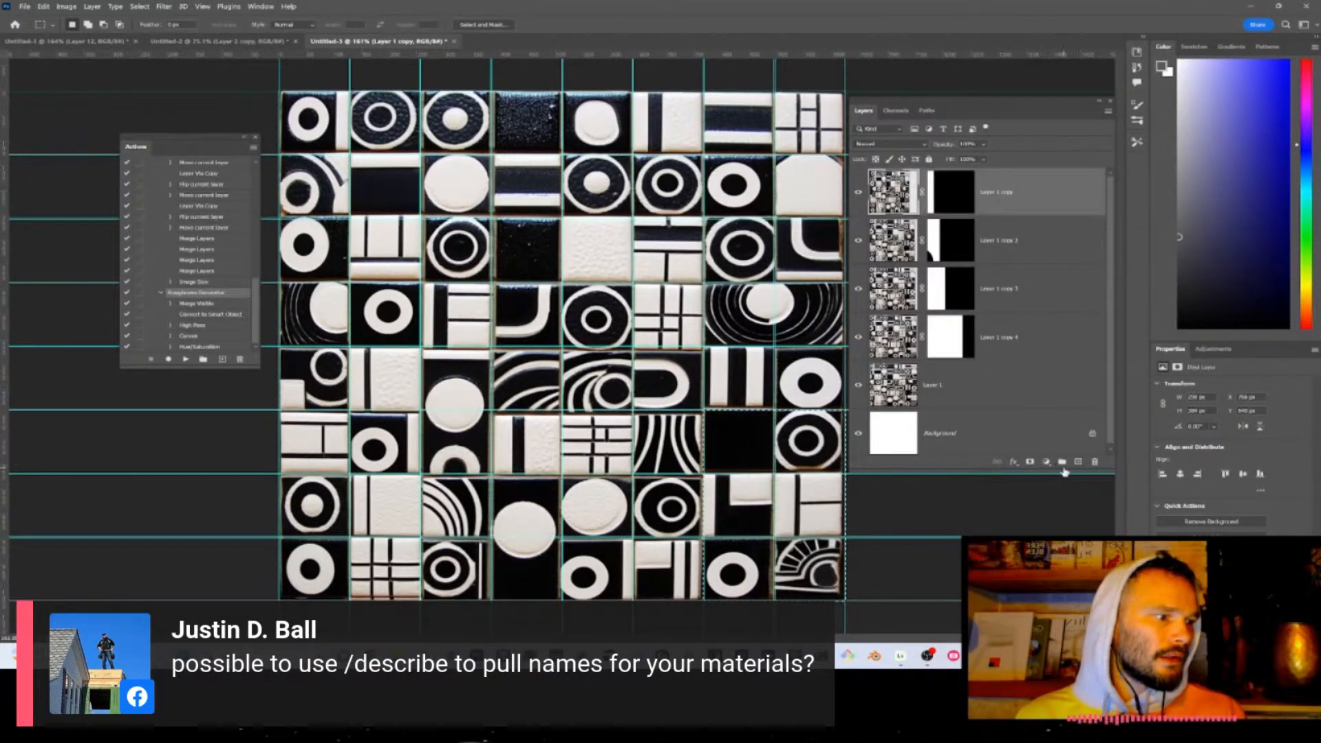
click(1078, 461)
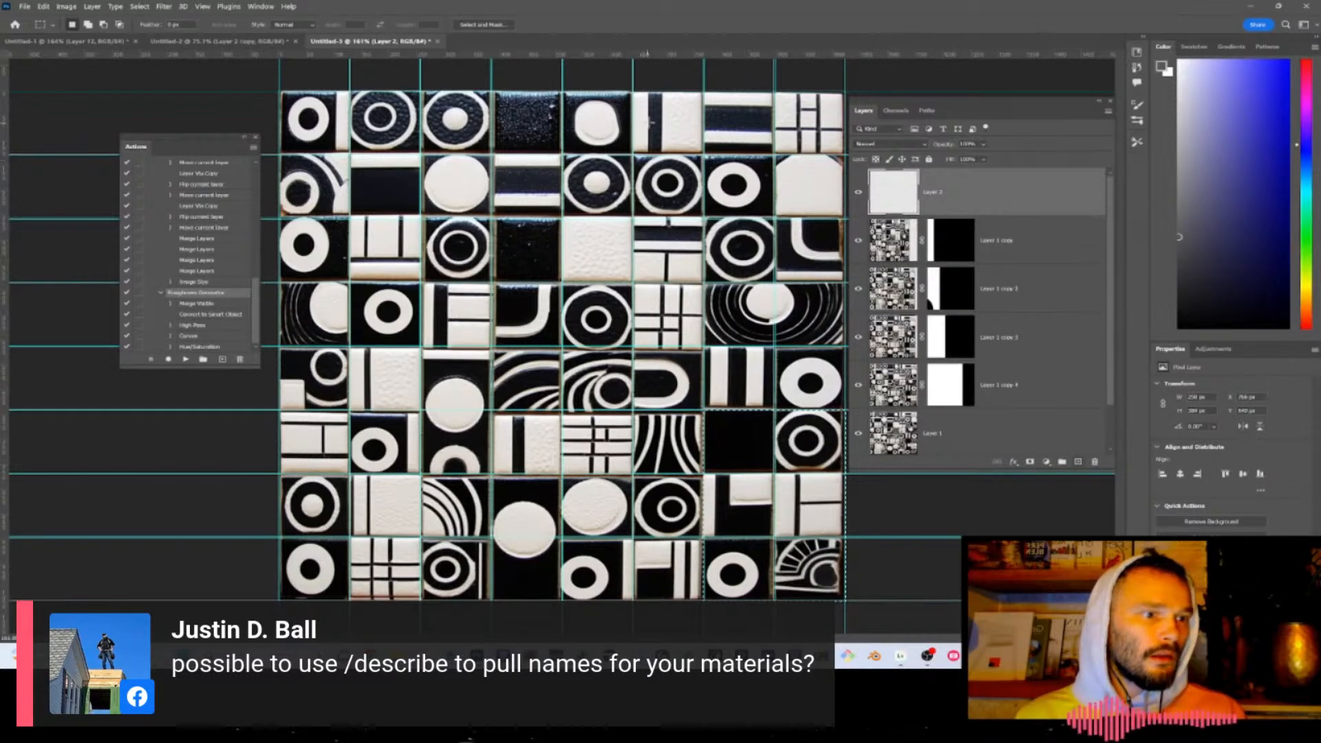
click(1305, 231)
drag(1235, 205, 1302, 69)
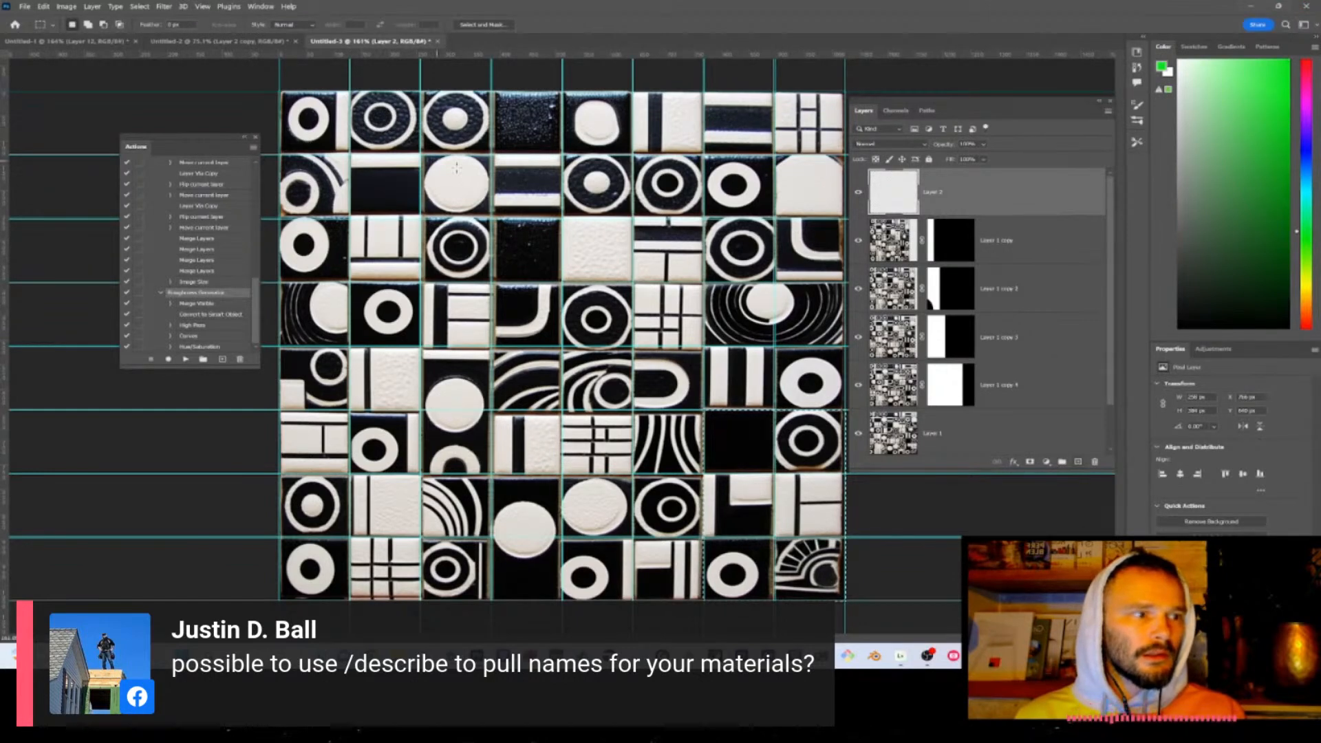
- Switch to the Brush tool and set its size to 2 px
key(b)
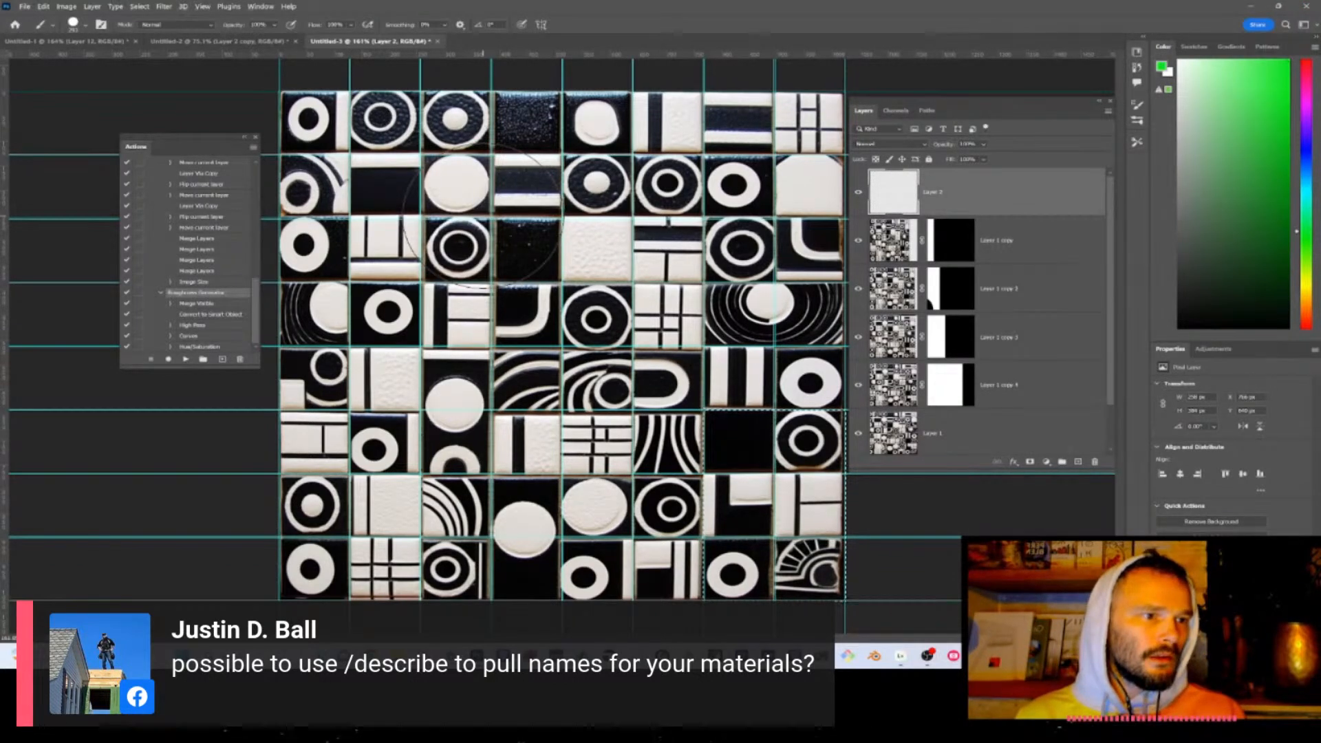
drag(499, 226, 478, 212)
right_click(423, 222)
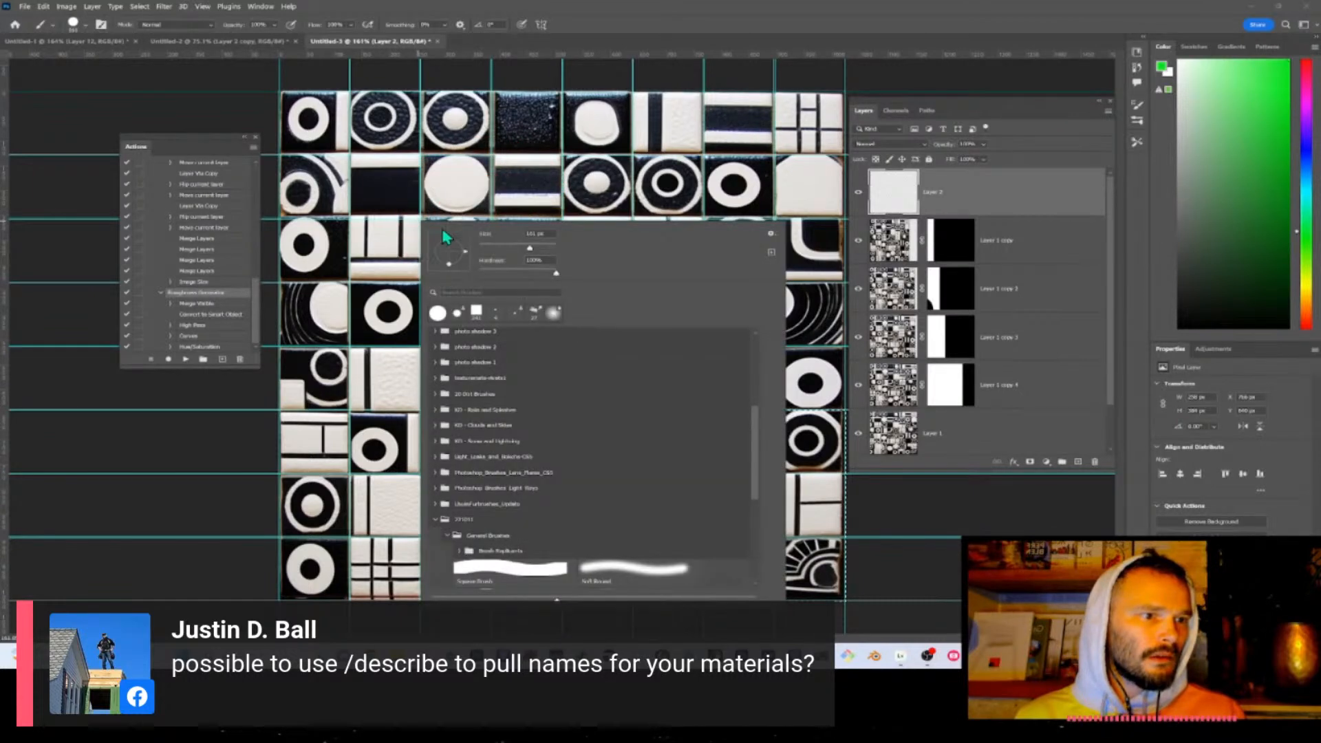
click(474, 234)
text(2)
key(Return)
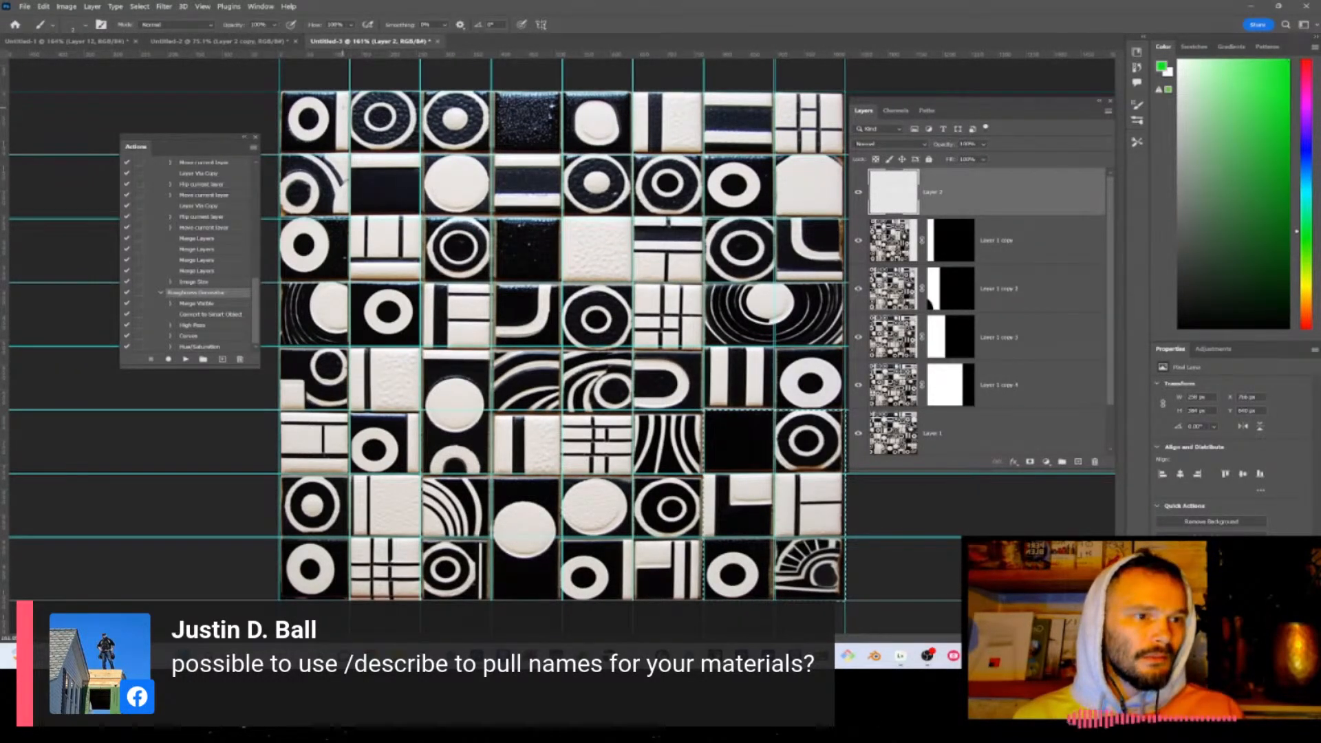
- Move the Layers panel aside to uncover the floating toolbox, keeping the first tile gutters of the upper row in view
scroll(341, 89, up, 8)
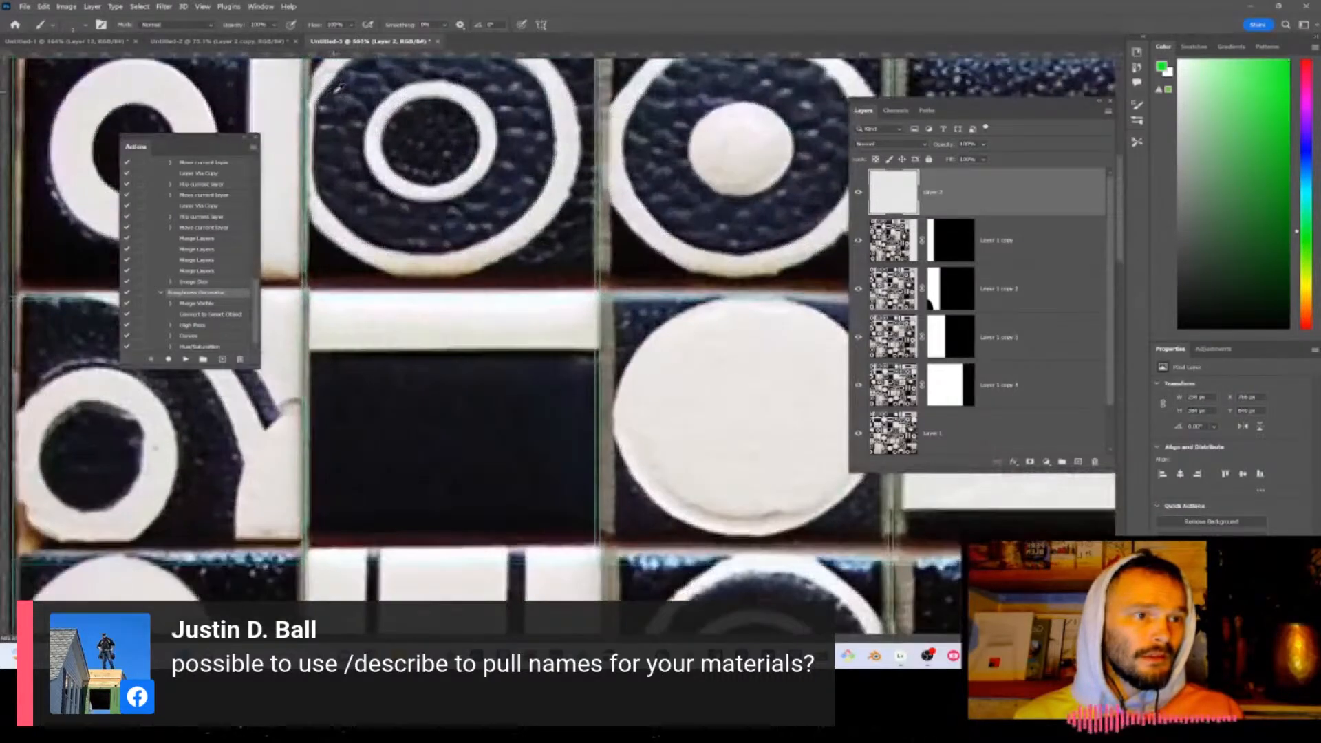
drag(359, 134, 447, 318)
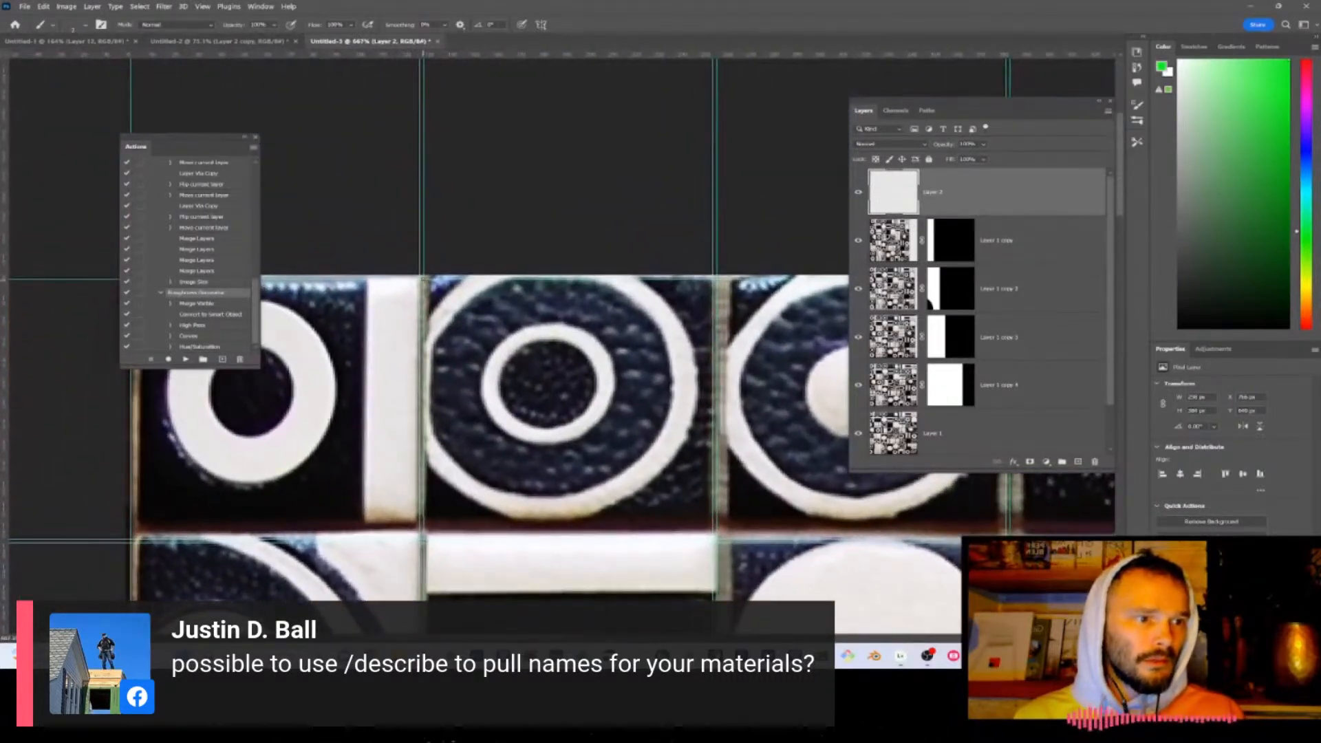
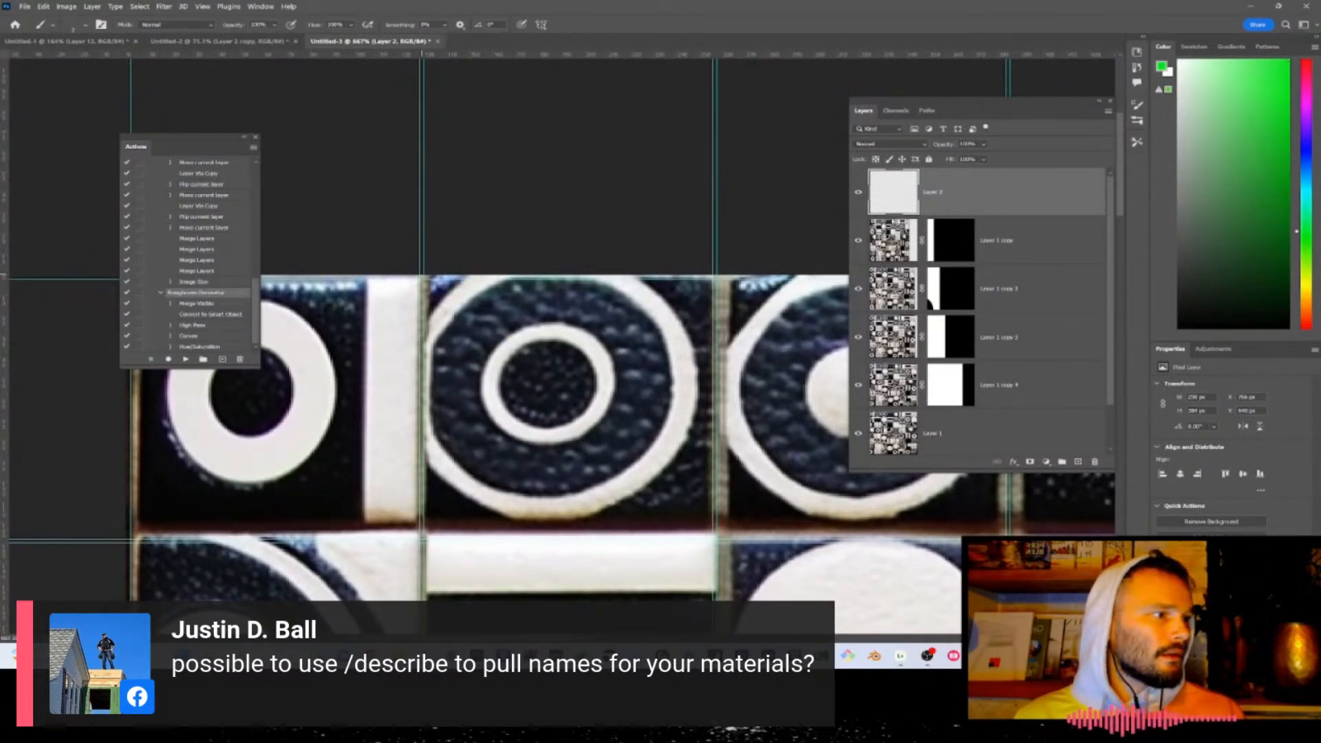
drag(1021, 115, 953, 93)
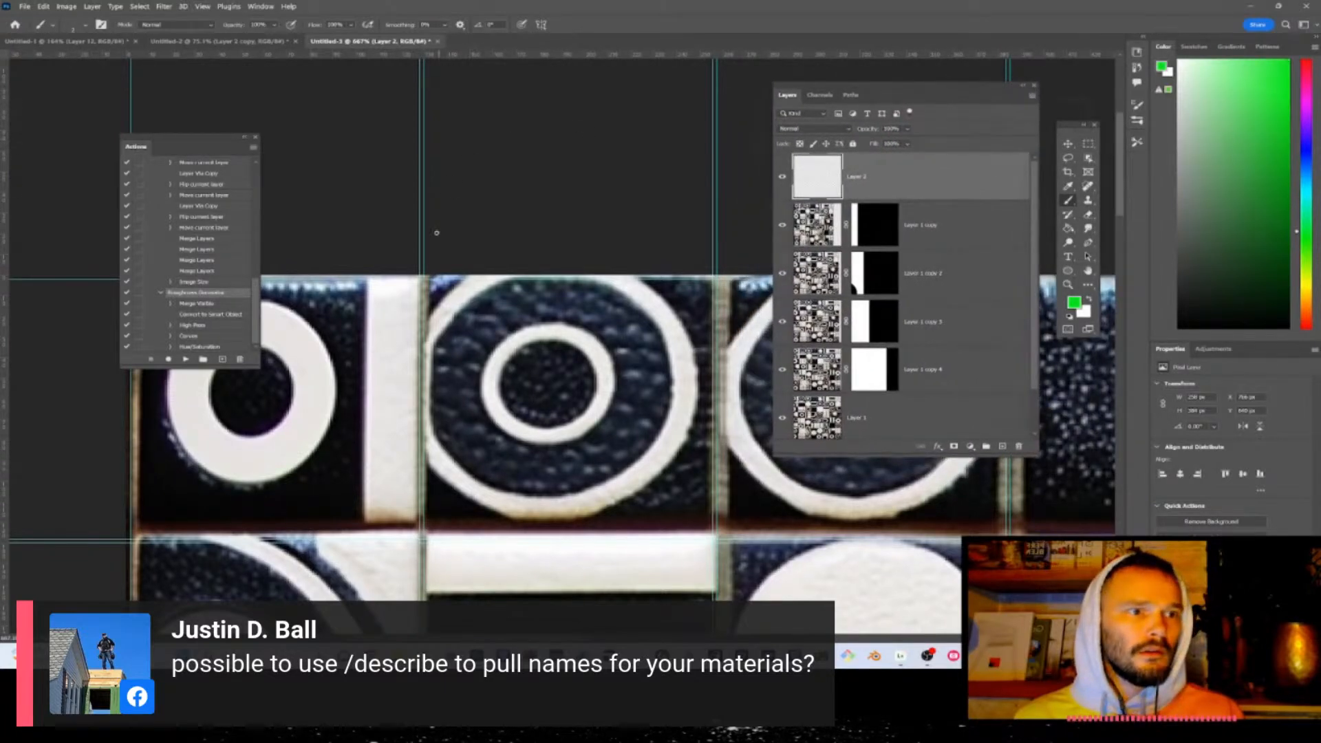
key(ctrl+z)
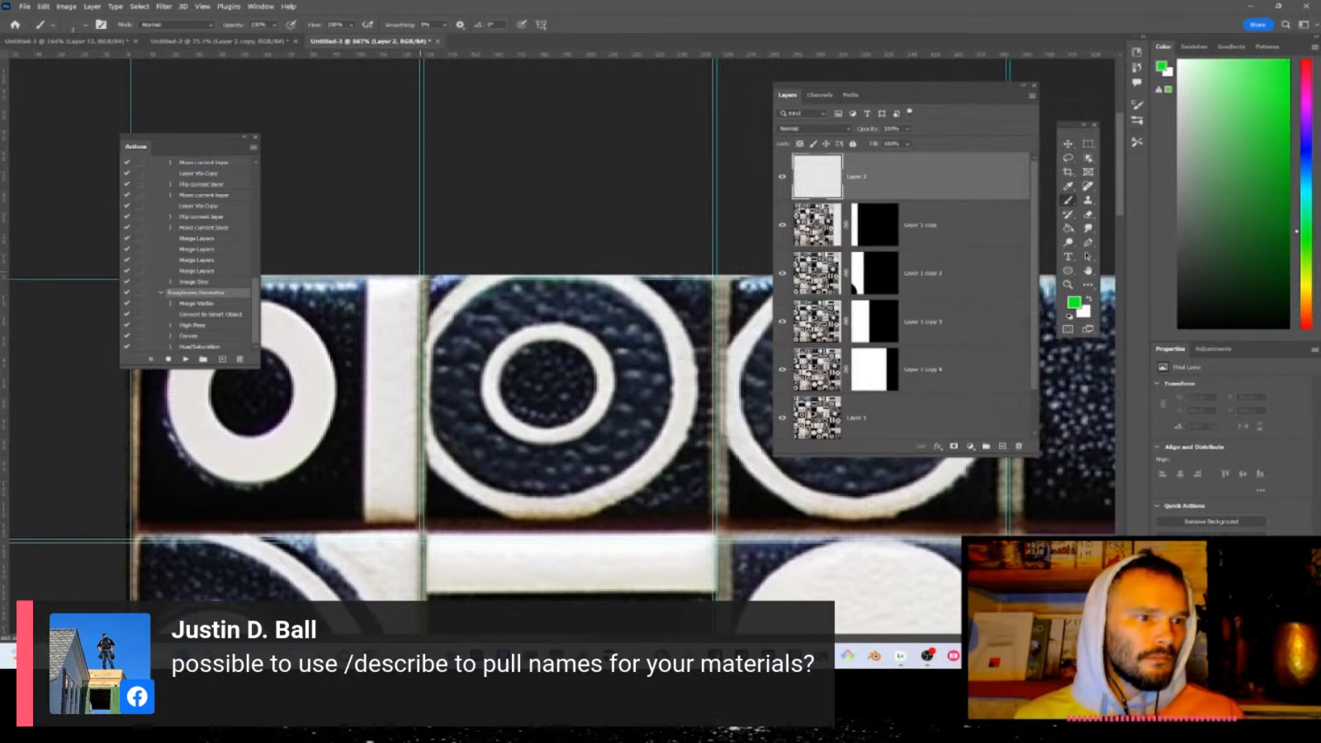
key(ctrl+z)
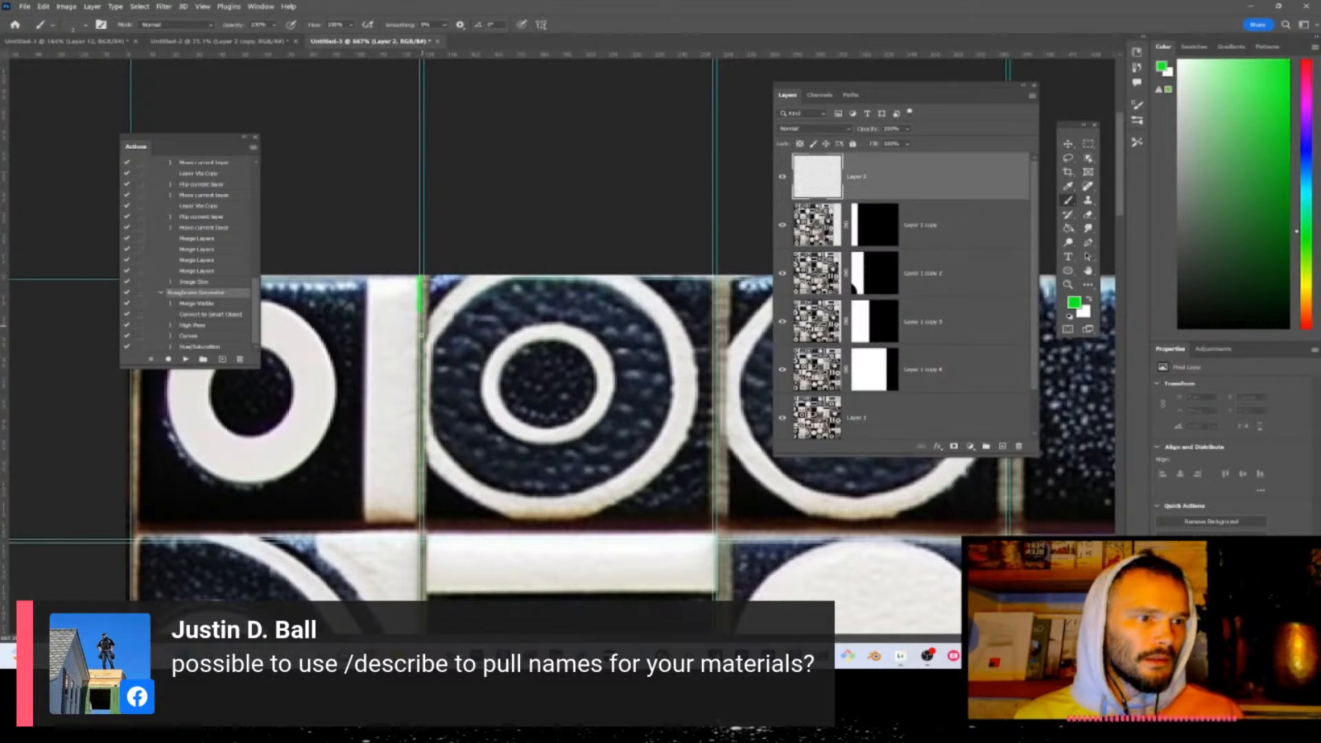
key(ctrl+z)
drag(424, 276, 417, 394)
key(ctrl+z)
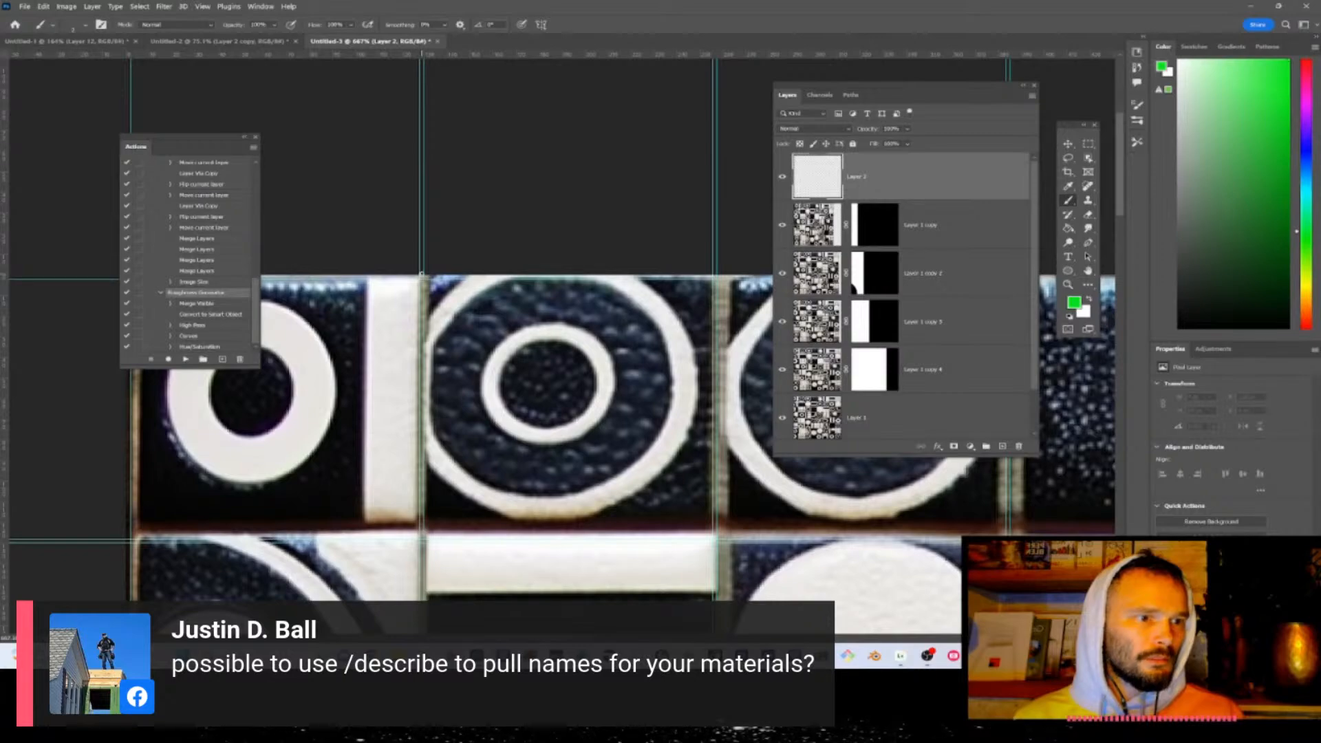
- Paint straight green lines down the full canvas height along the first two vertical gutters between the tile columns
mouse_move(413, 482)
mouse_down()
mouse_move(410, 636)
mouse_move(396, 640)
mouse_move(416, 569)
mouse_up()
key(ctrl+z)
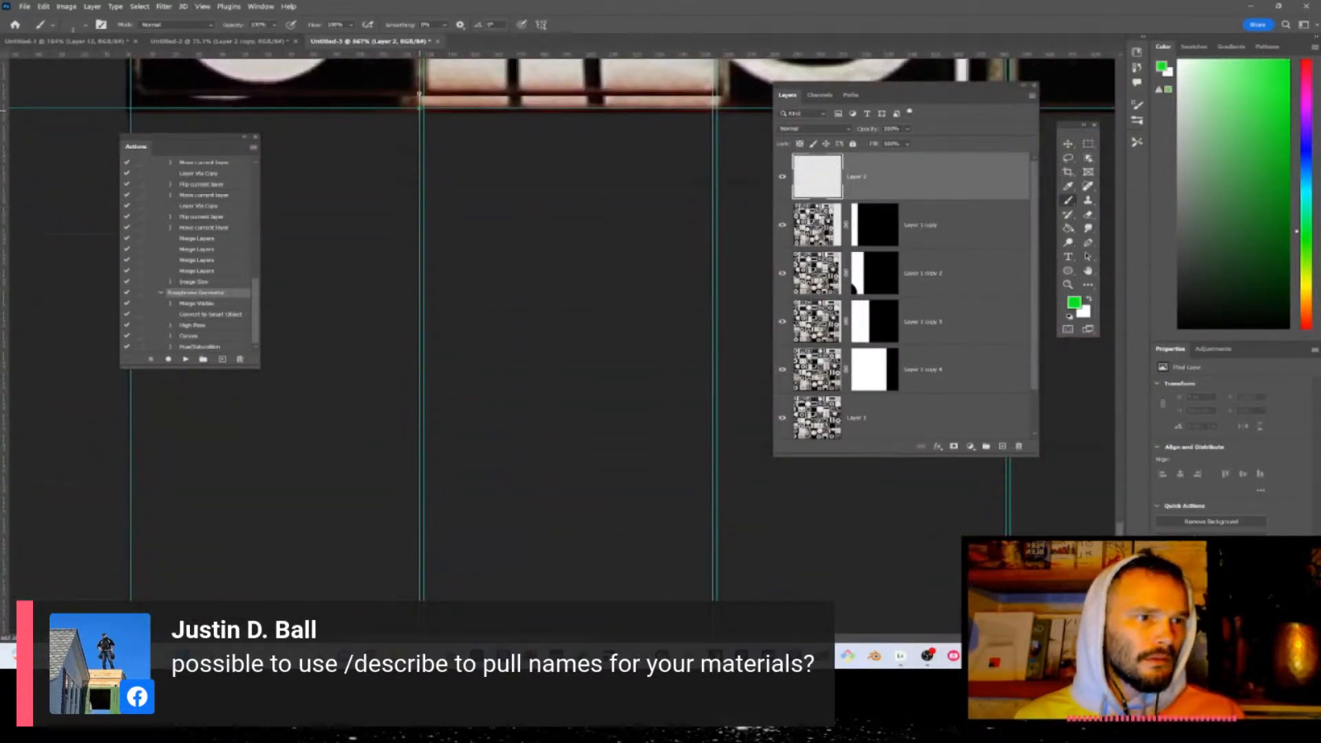
scroll(419, 102, up, 15)
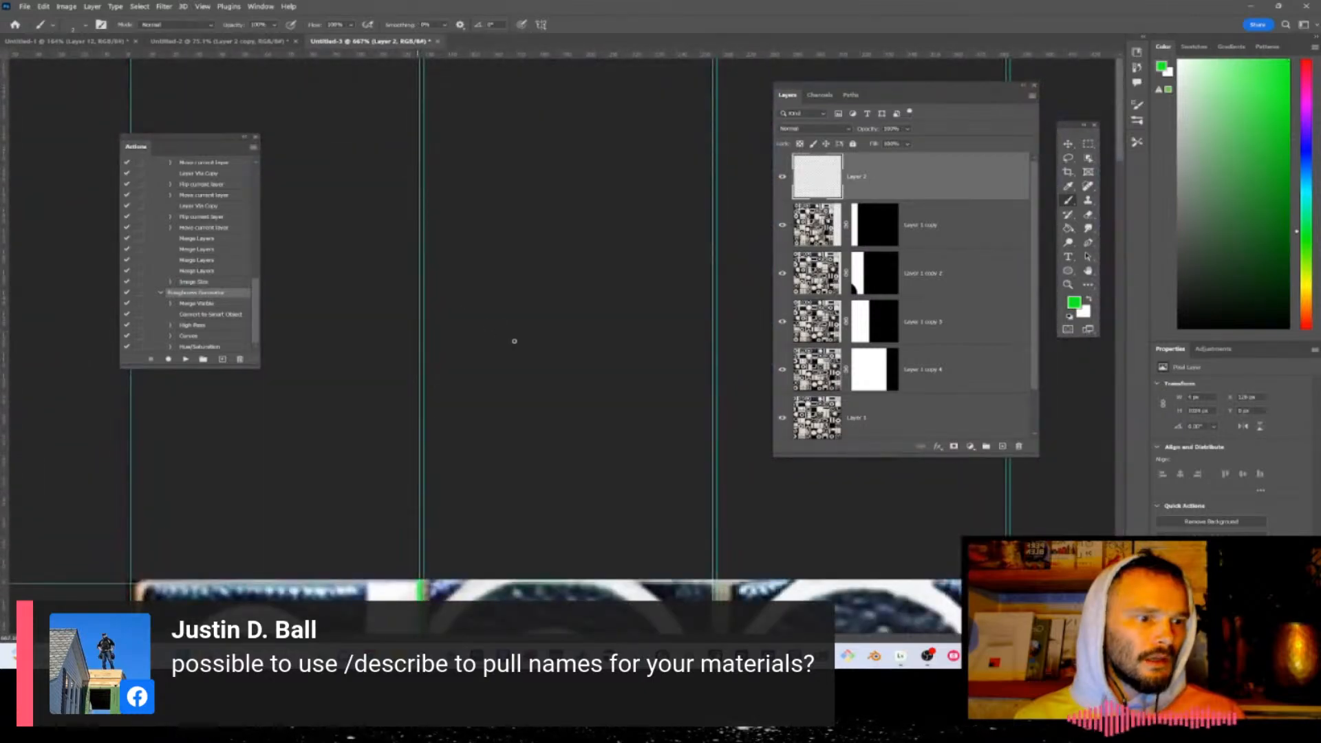
scroll(498, 331, down, 3)
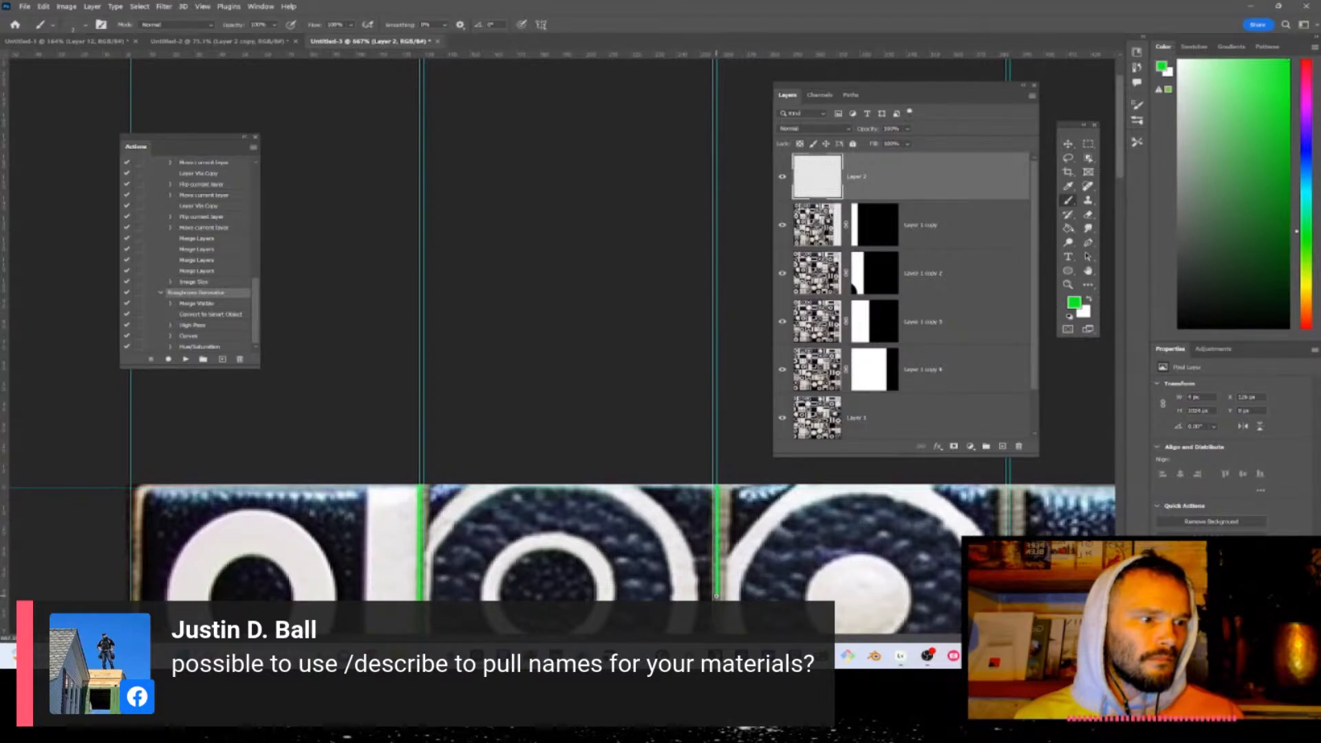
scroll(663, 472, down, 15)
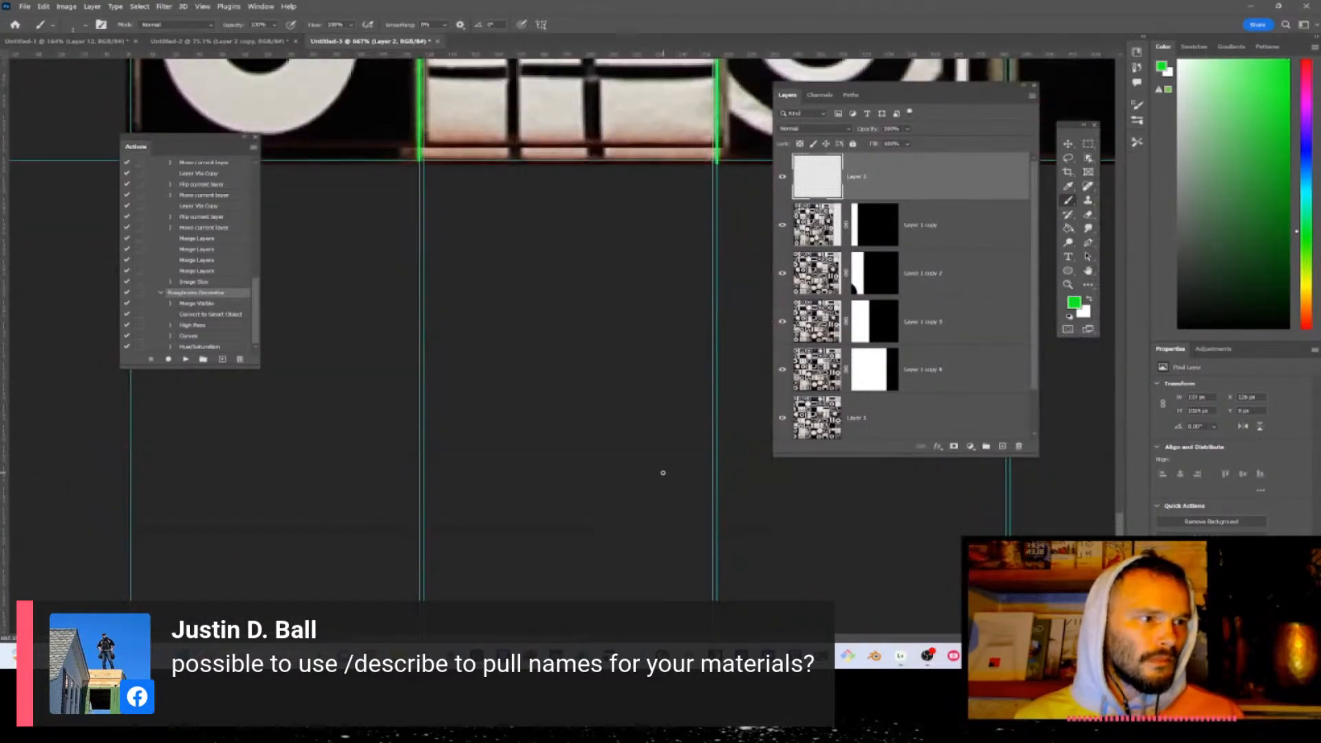
- Paint straight green lines down the full canvas height along the remaining five vertical gutters between the tile columns
scroll(662, 472, up, 5)
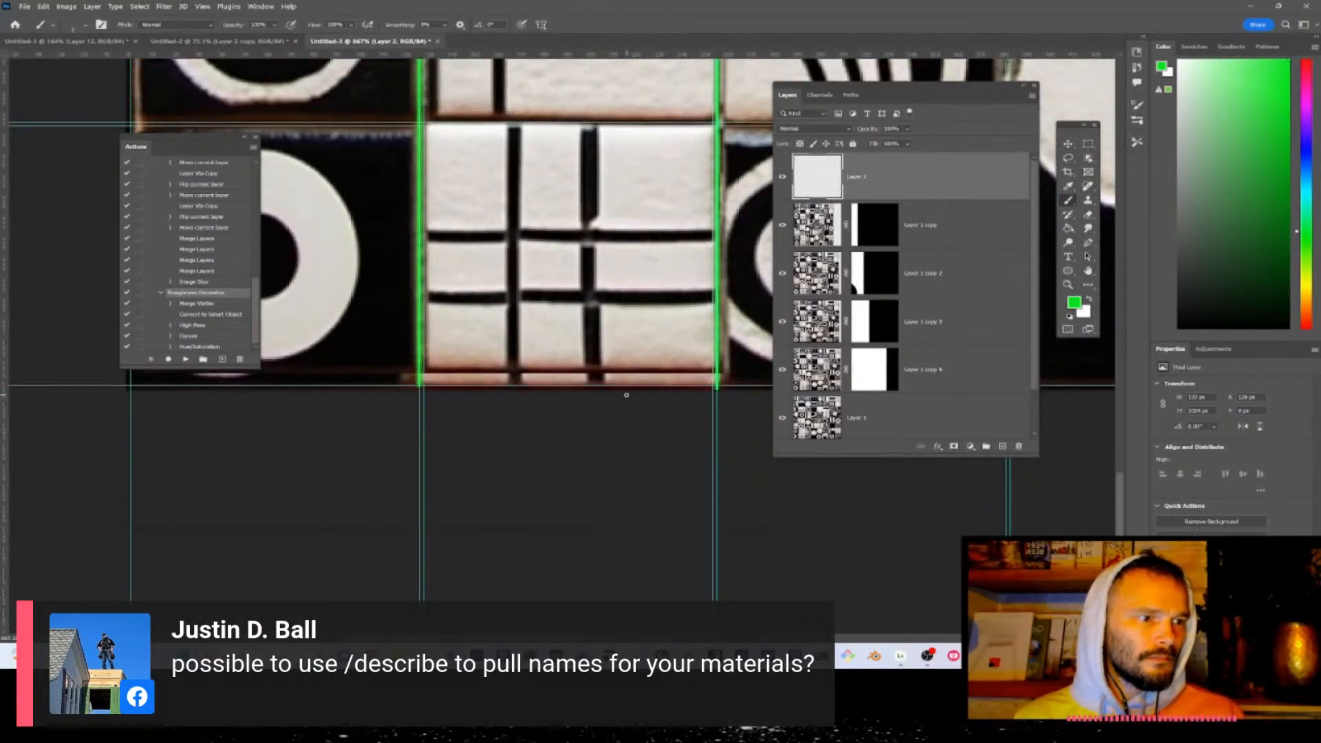
drag(646, 456, 330, 481)
drag(524, 449, 520, 13)
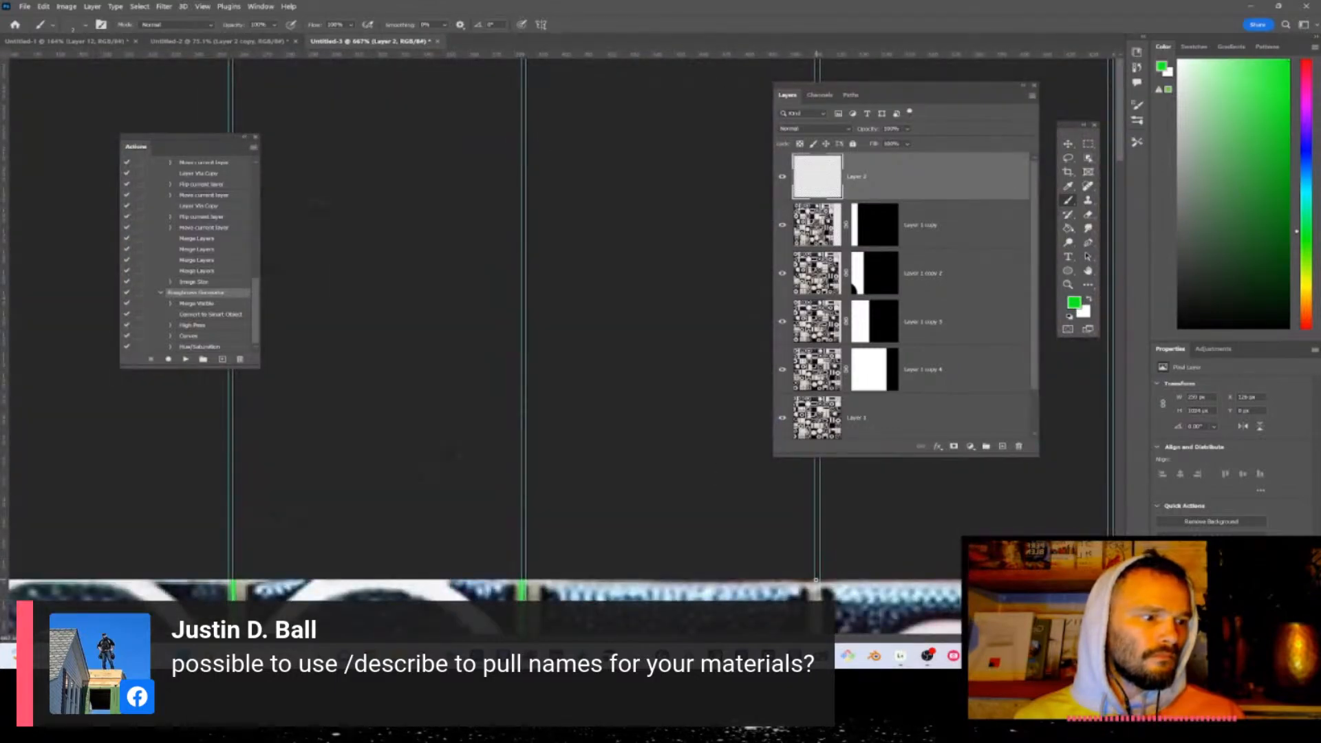
drag(816, 580, 810, 664)
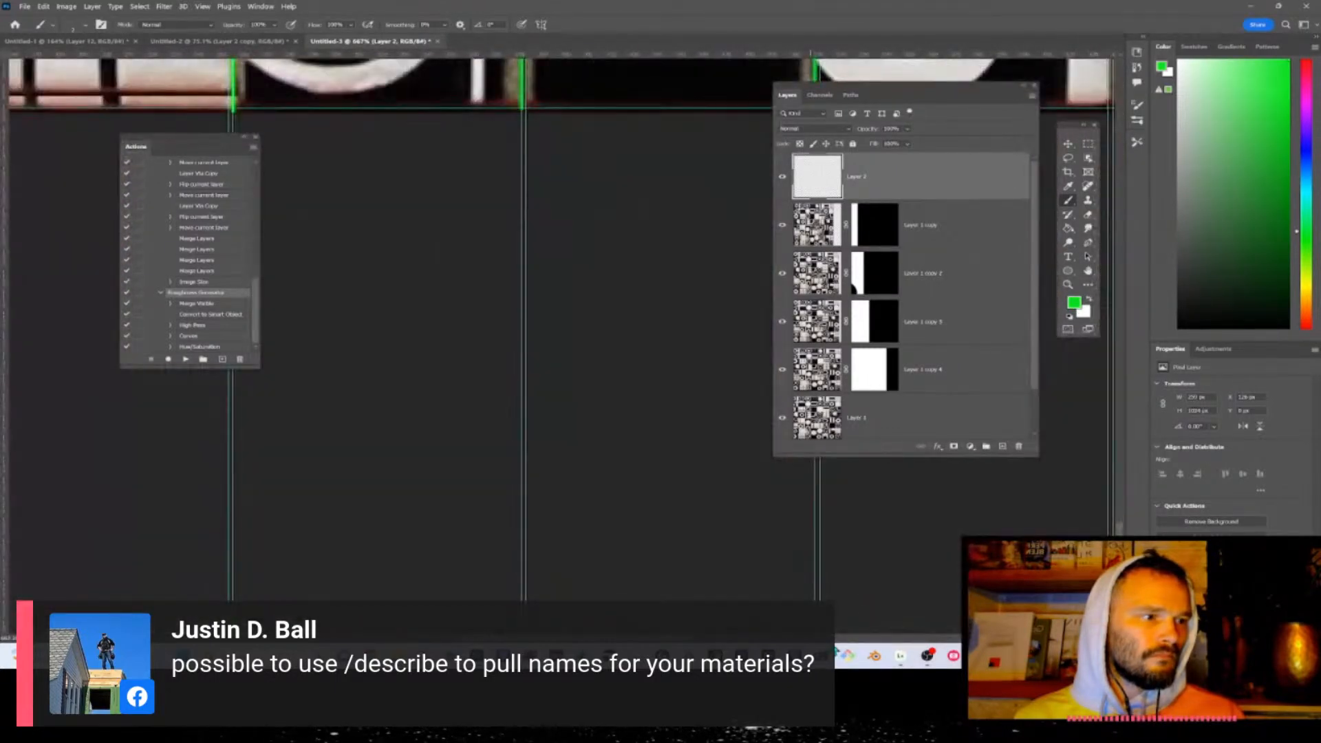
drag(701, 506, 179, 540)
mouse_move(578, 158)
mouse_down()
mouse_move(560, 410)
mouse_move(596, 451)
mouse_move(586, 21)
mouse_up()
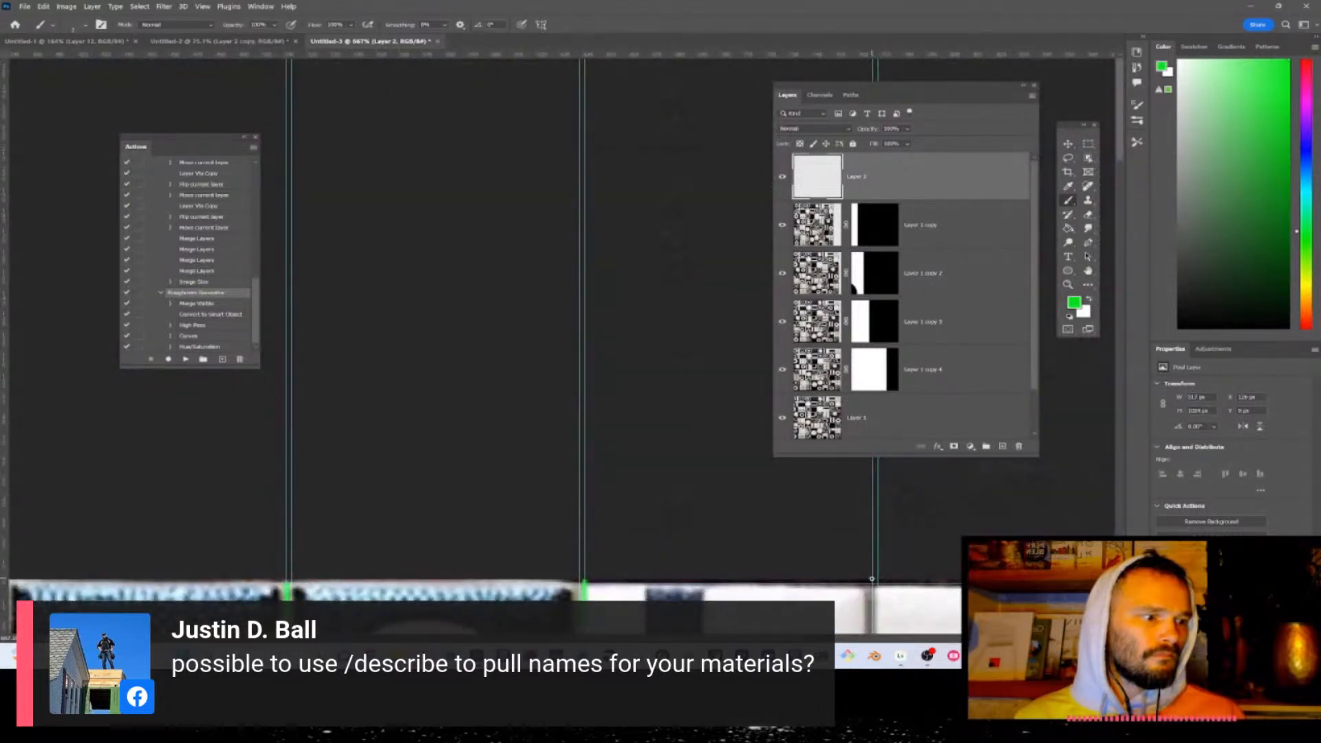
drag(872, 587, 872, 662)
drag(687, 566, 137, 646)
drag(477, 380, 447, 590)
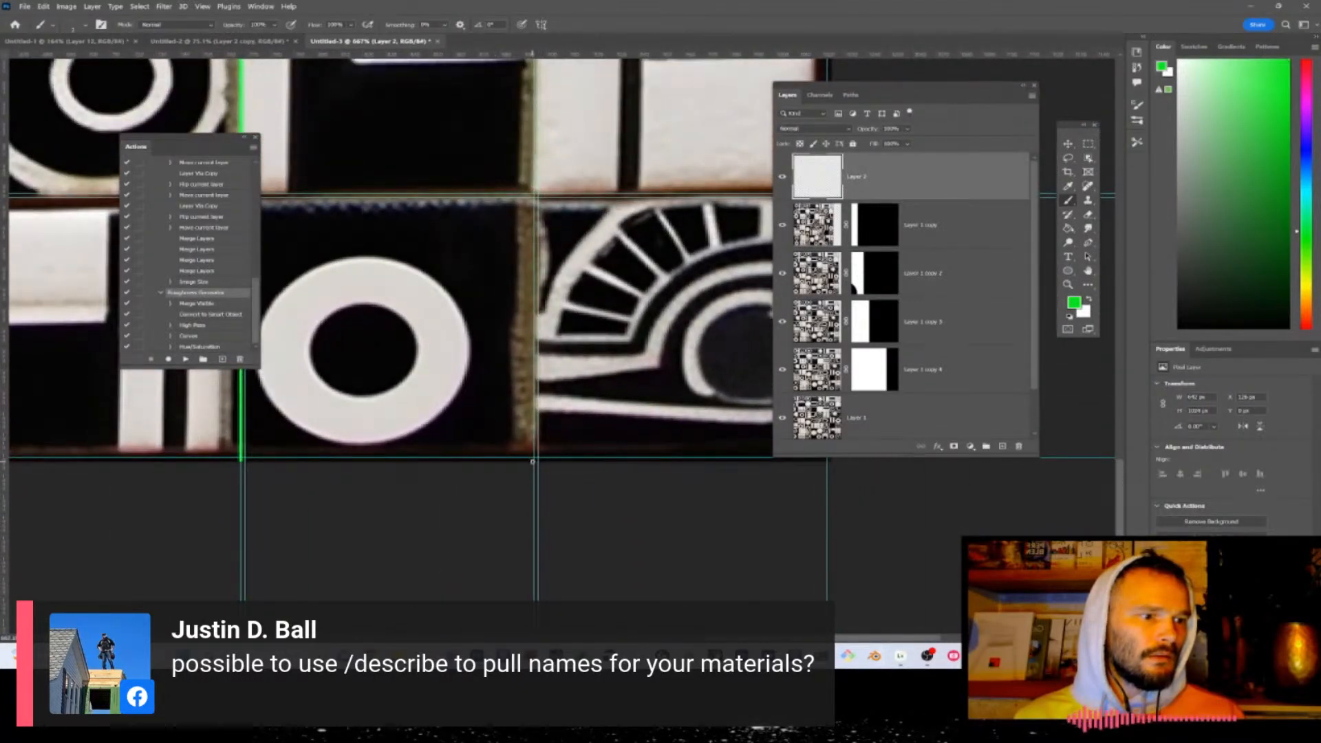
mouse_move(532, 458)
mouse_down()
mouse_move(534, 62)
mouse_move(551, 34)
mouse_up()
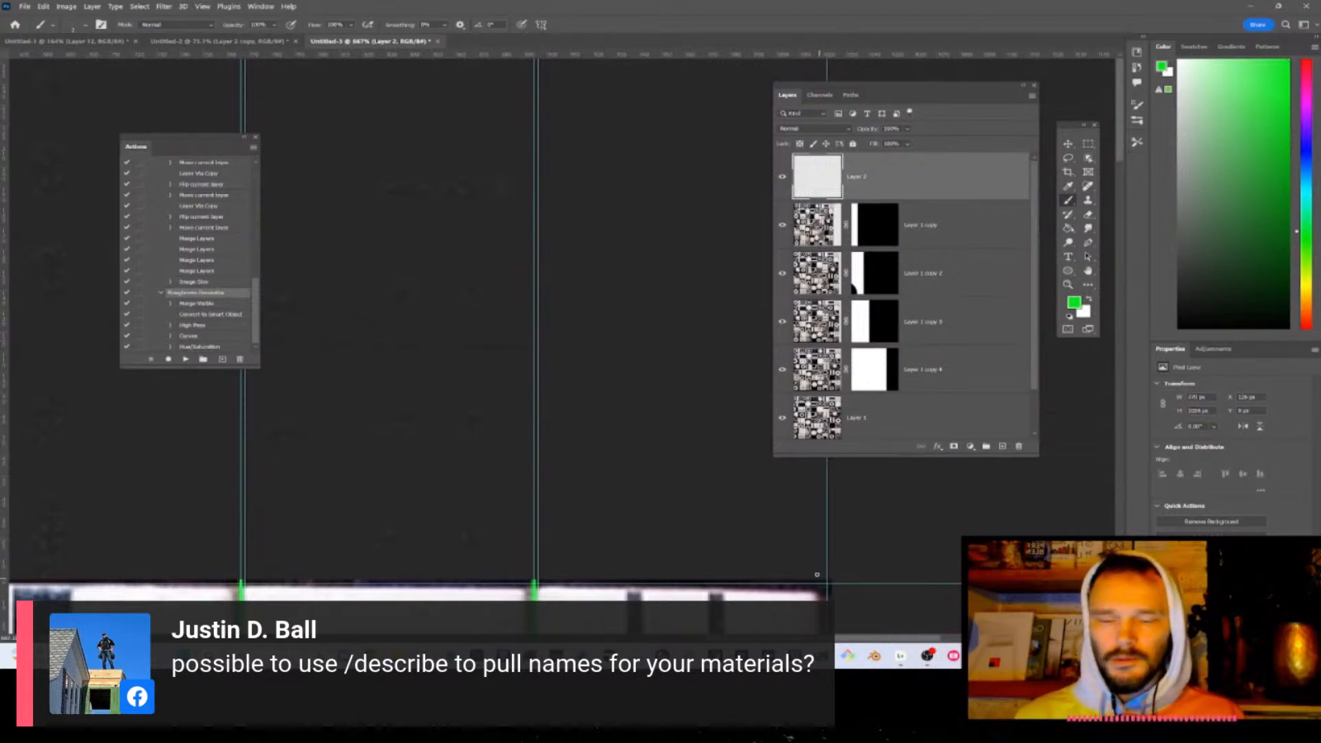
- Try to paint a straight 1 px green line down the outer right edge of the tile pattern
right_click(751, 546)
right_click(688, 596)
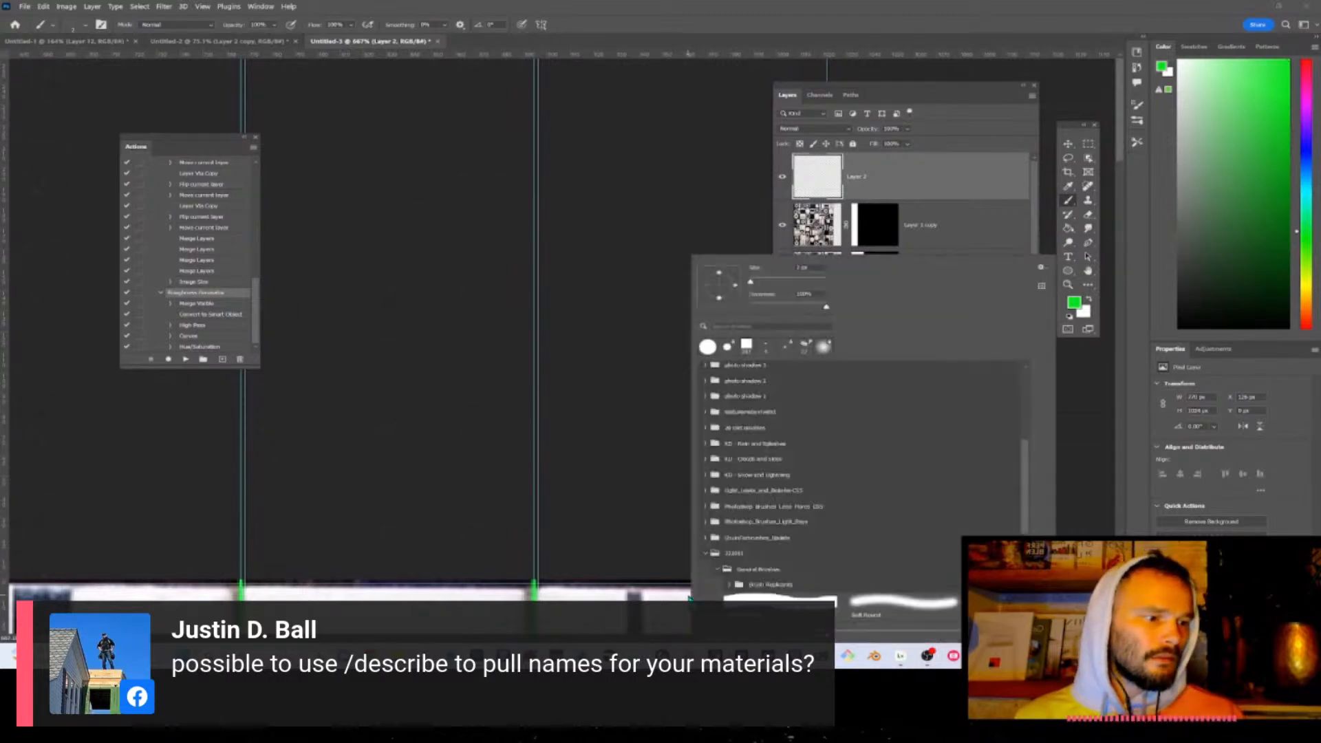
click(755, 267)
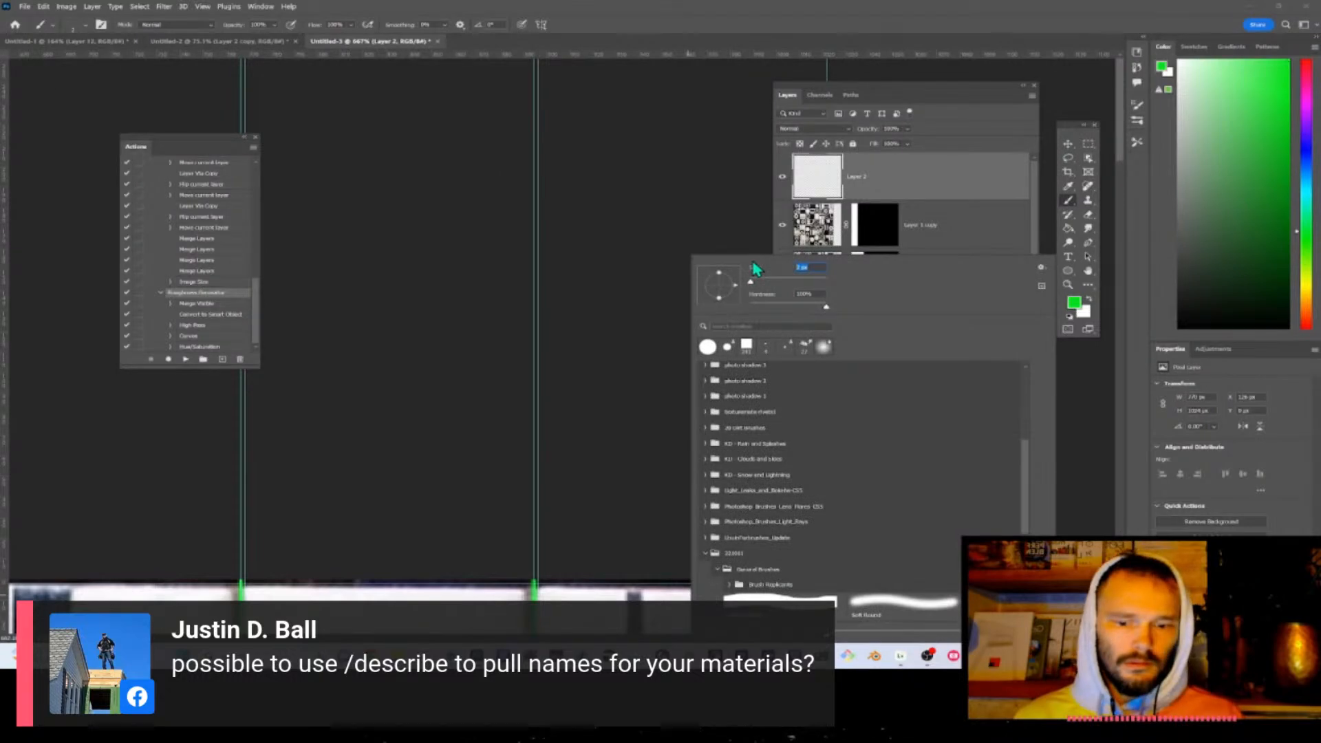
text(1)
key(Return)
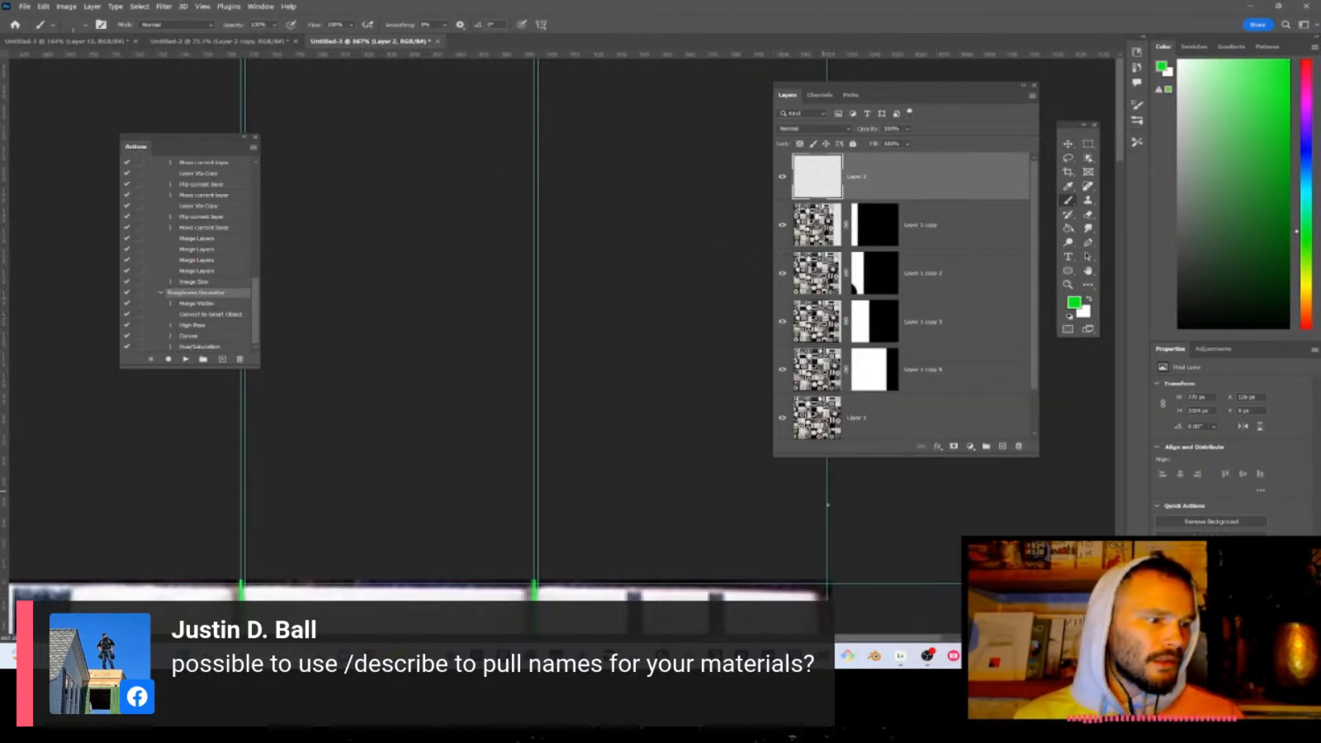
click(827, 588)
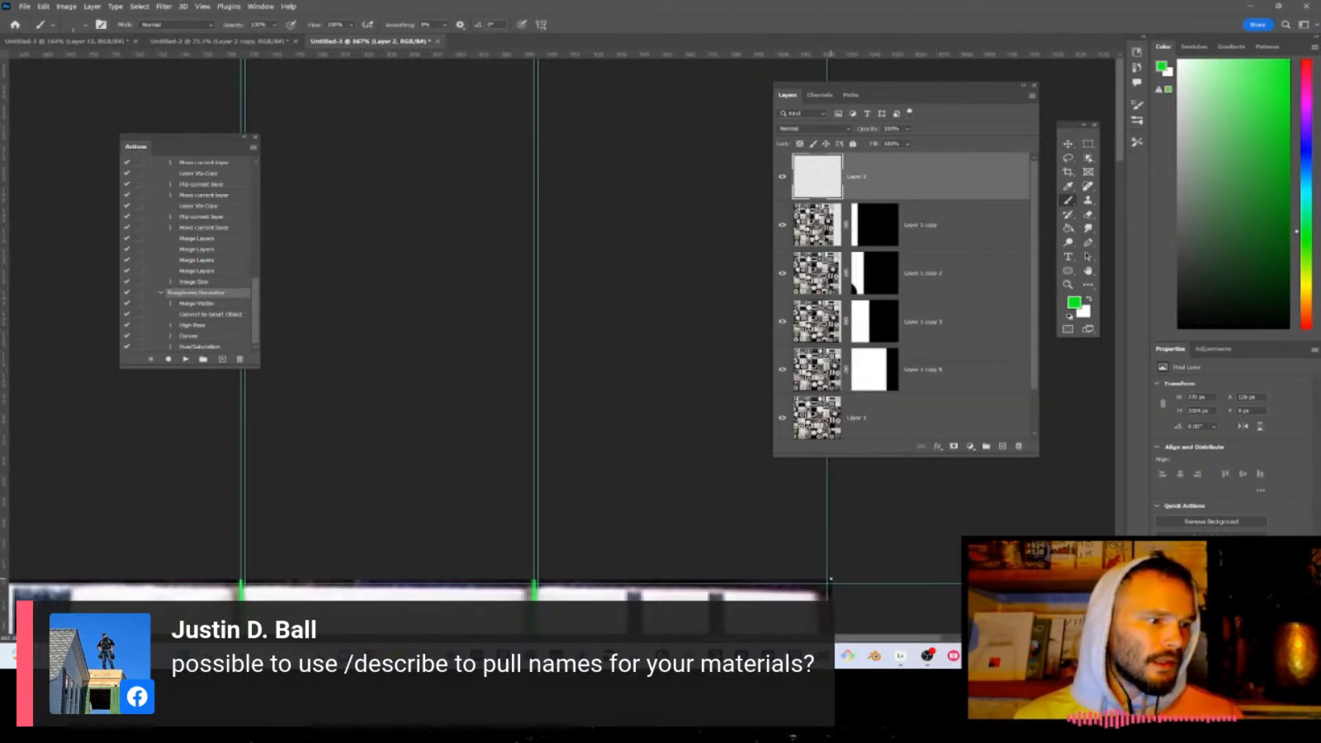
scroll(685, 500, down, 15)
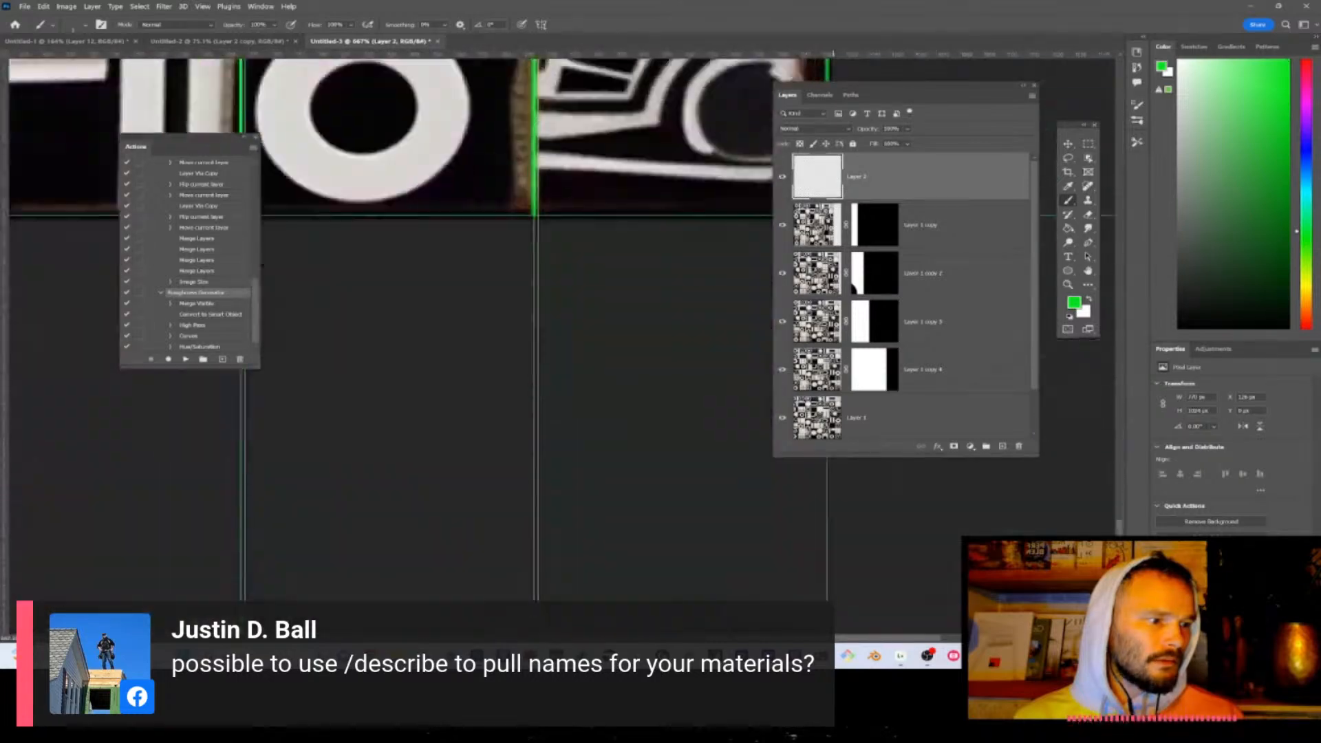
scroll(621, 462, down, 3)
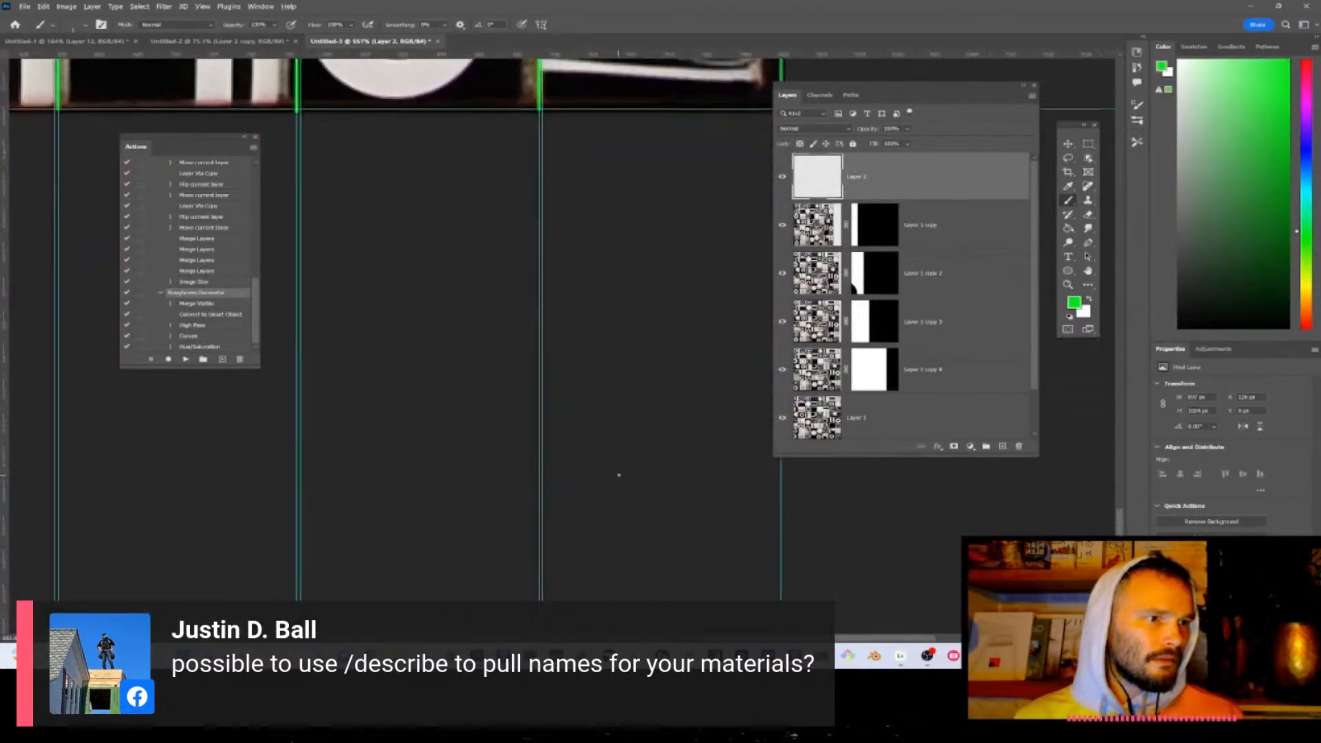
key(ctrl+z)
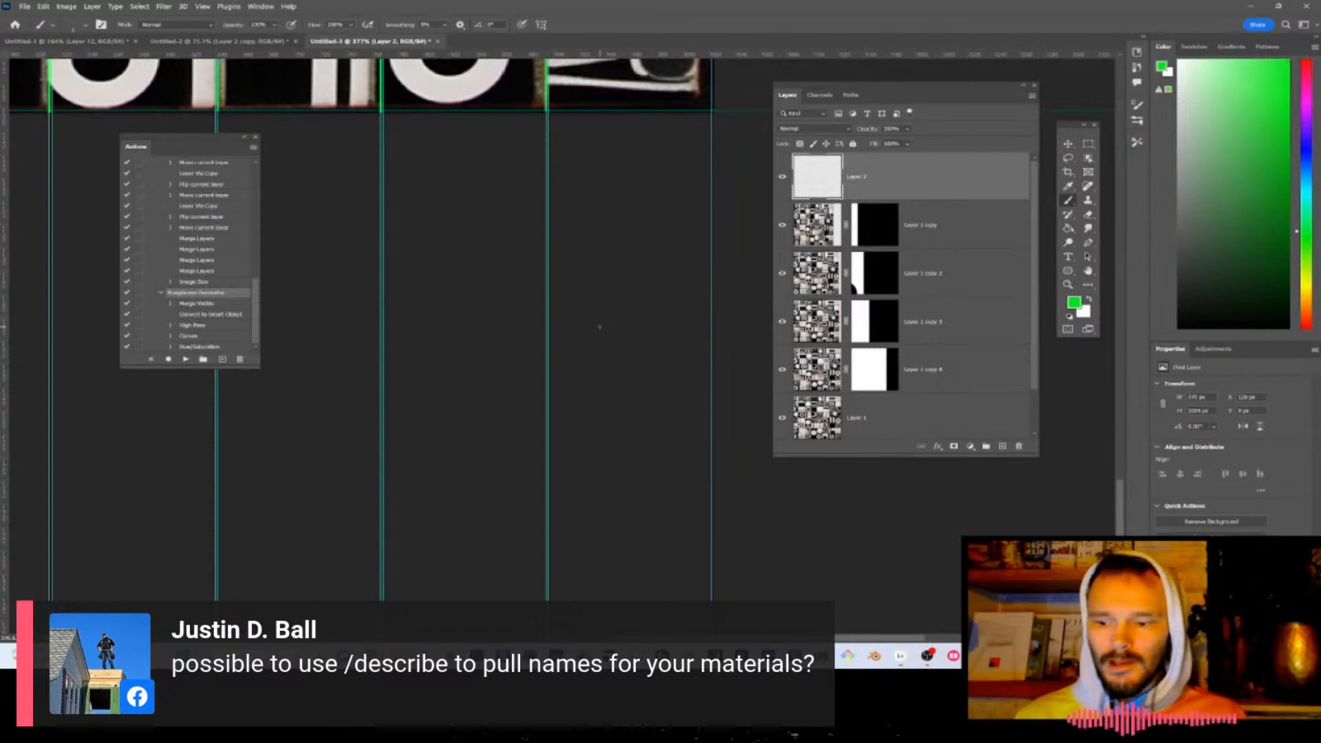
- Set the brush size back to 2 px for the horizontal gutters between the tile rows
mouse_move(617, 144)
mouse_down()
mouse_move(705, 435)
mouse_move(601, 539)
mouse_move(647, 609)
mouse_up()
right_click(660, 373)
drag(781, 268, 731, 269)
text(2)
key(Return)
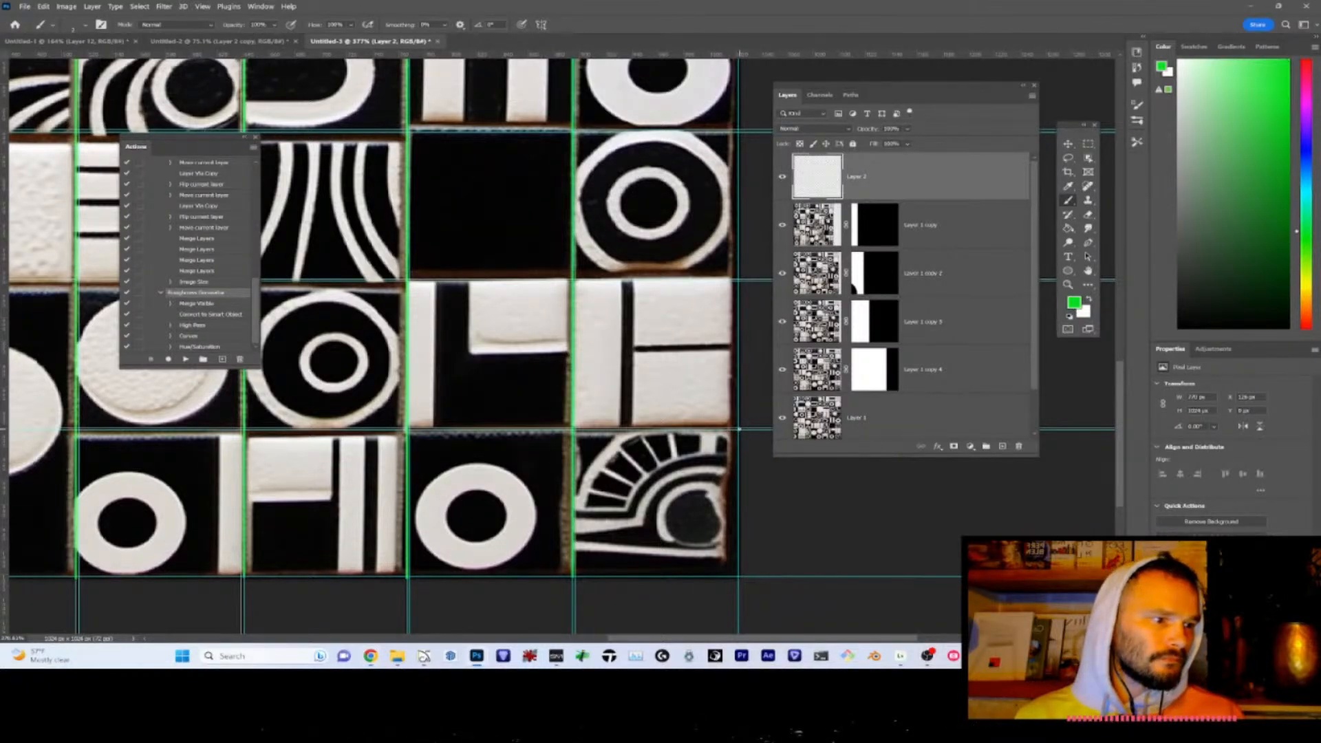
- Paint straight green lines across the full canvas width along the four lowest horizontal gutters
drag(709, 430, 11, 433)
drag(654, 353, 73, 525)
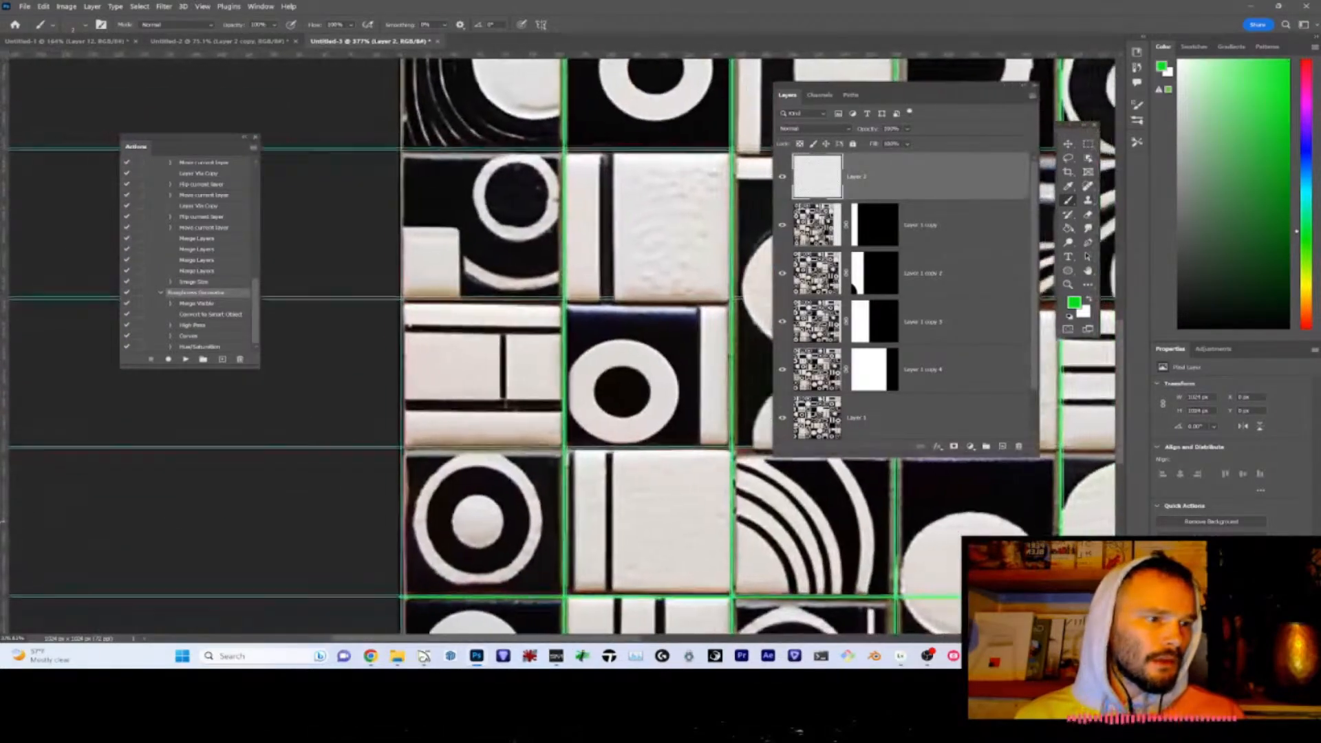
mouse_move(331, 456)
mouse_down()
mouse_move(24, 460)
mouse_move(798, 455)
mouse_up()
drag(1107, 467, 1134, 480)
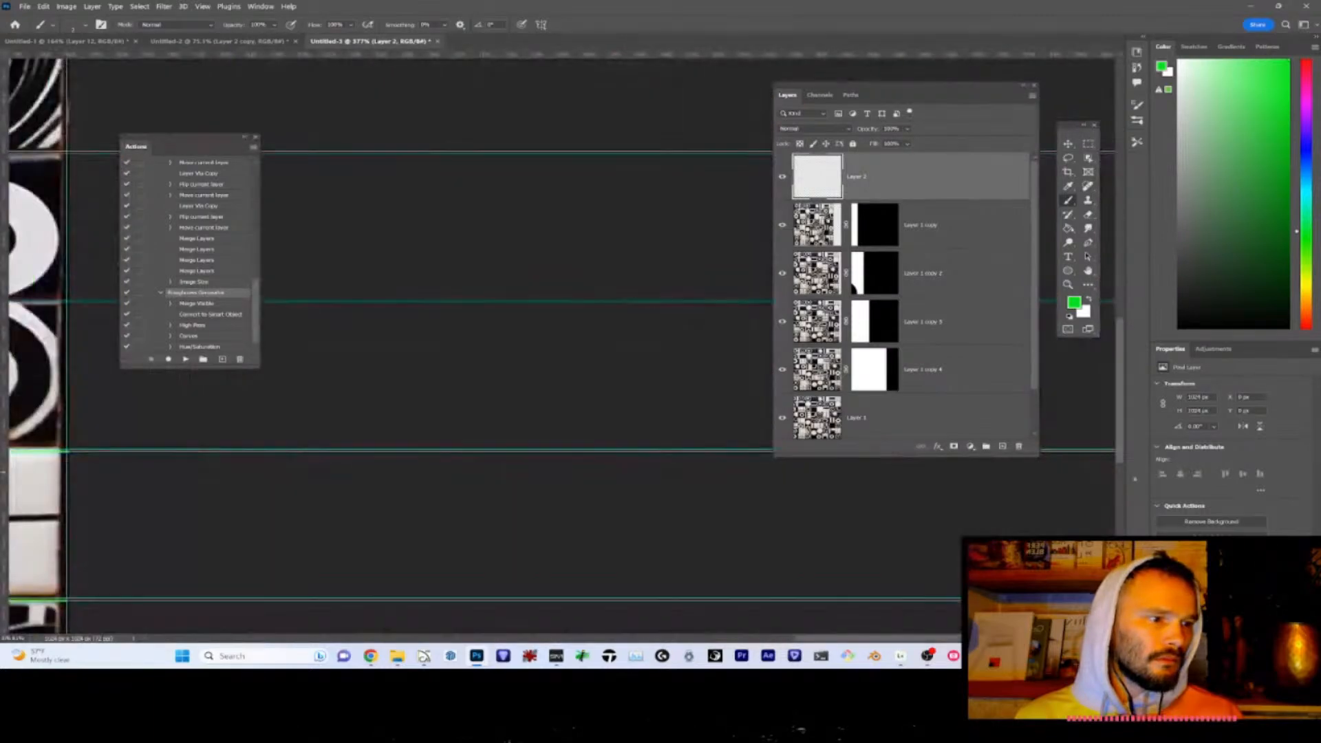
drag(324, 451, 699, 625)
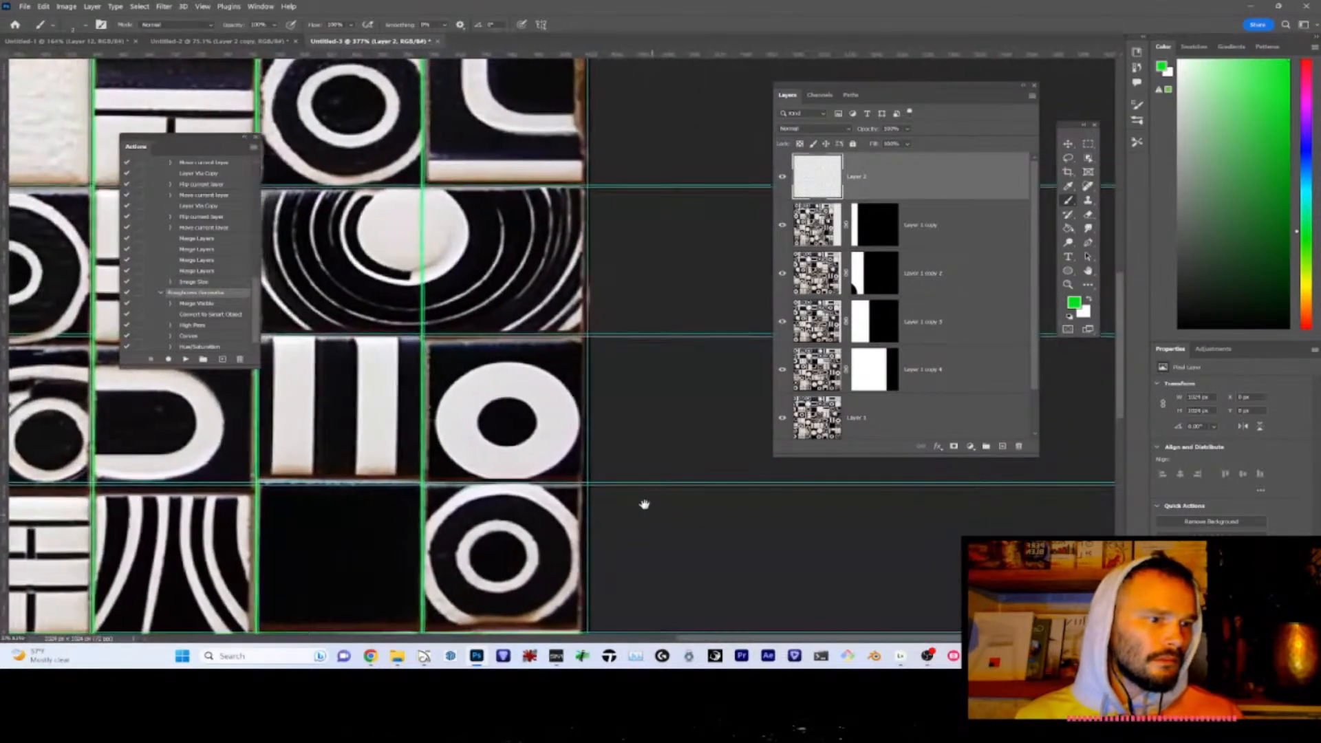
drag(604, 486, 7, 486)
drag(519, 439, 103, 540)
mouse_move(613, 435)
mouse_down()
mouse_move(461, 415)
mouse_move(393, 453)
mouse_move(774, 456)
mouse_up()
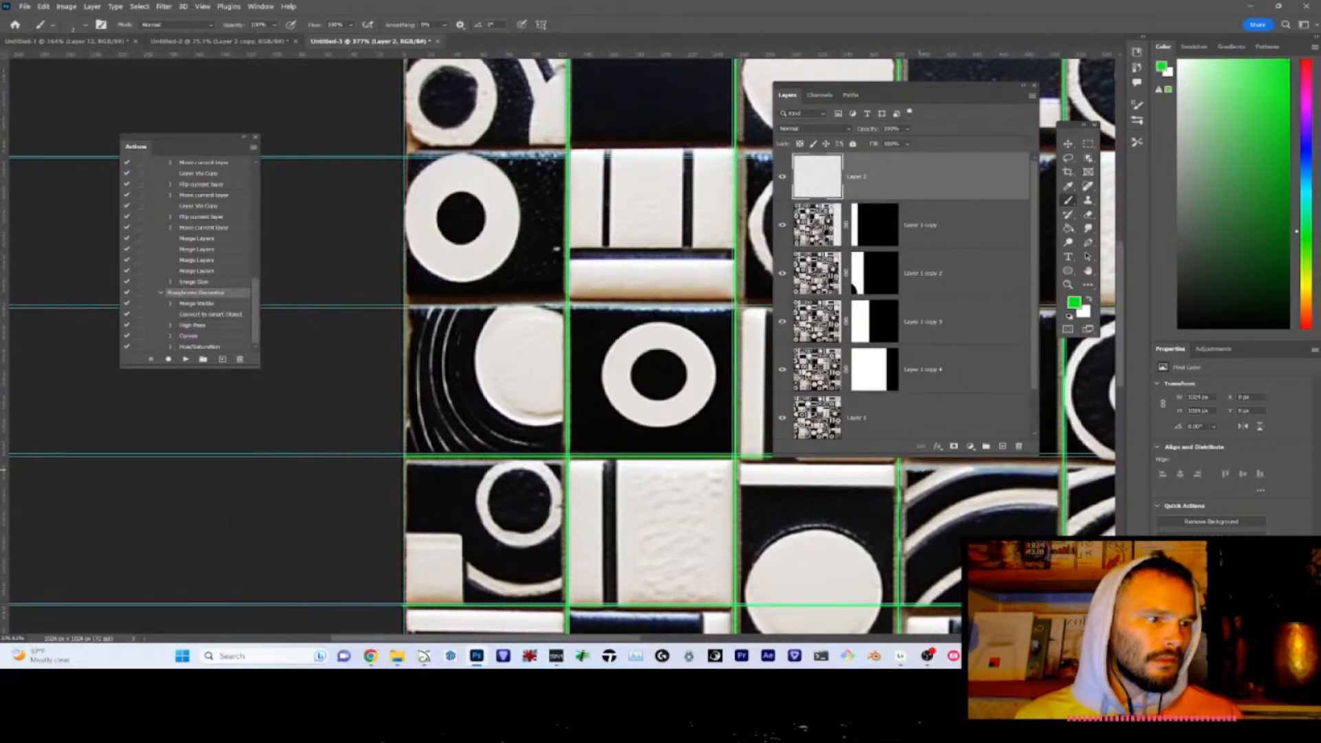
drag(1083, 457, 1142, 456)
- Paint straight green lines across the full canvas width along the three uppermost horizontal gutters
mouse_move(378, 439)
mouse_down()
mouse_move(729, 565)
mouse_move(766, 564)
mouse_up()
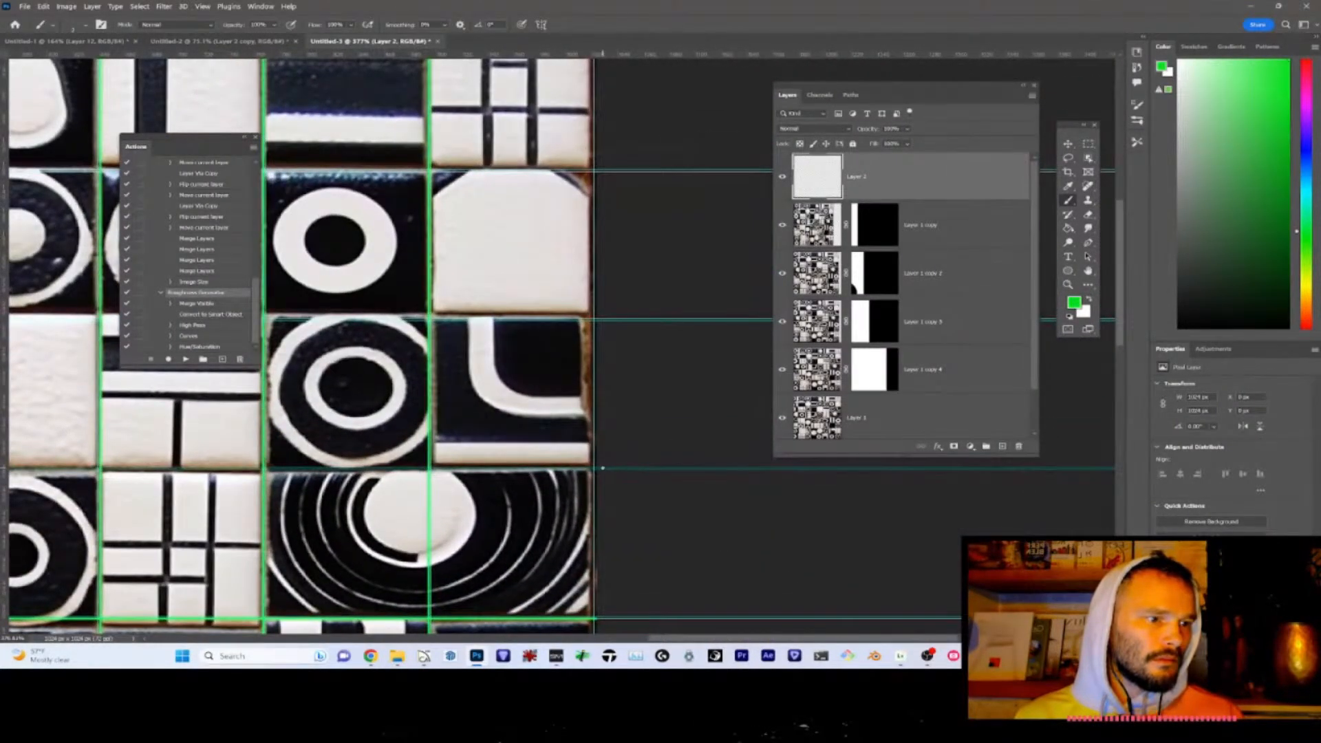
drag(597, 470, 2, 470)
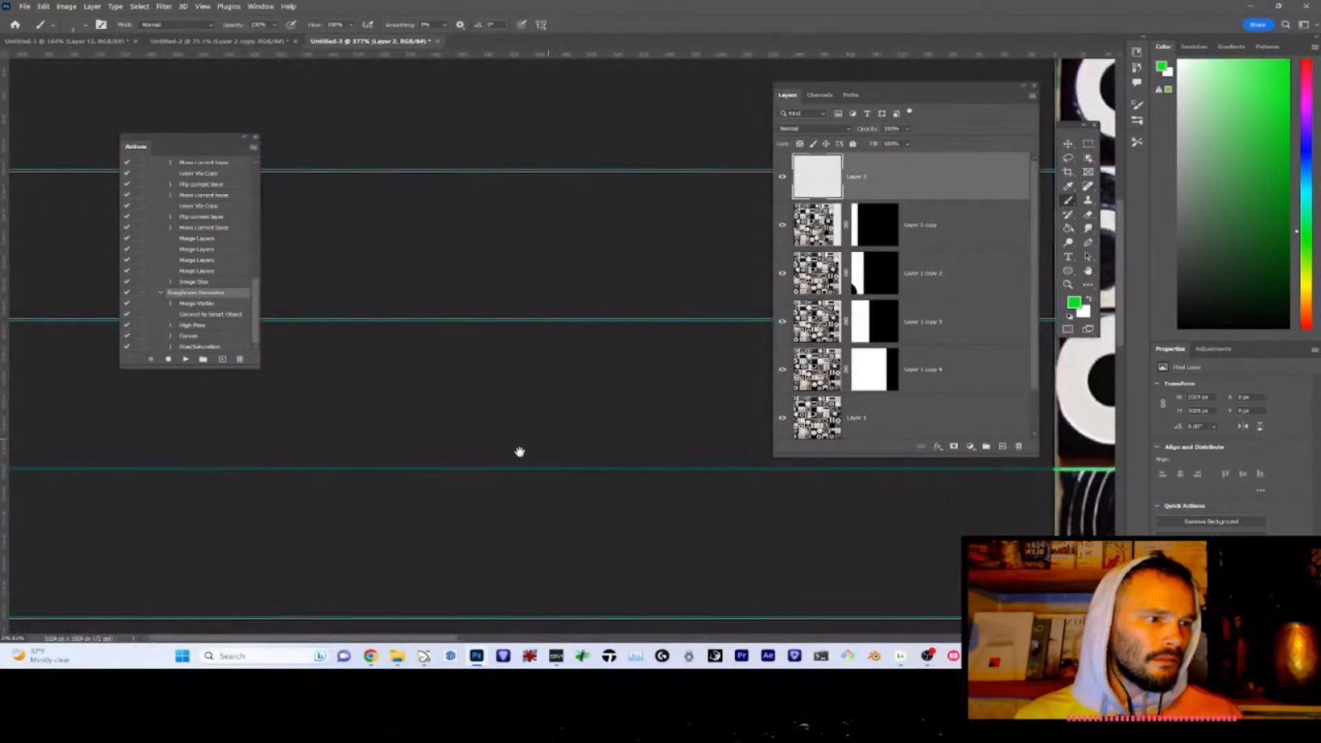
drag(544, 441, 2, 575)
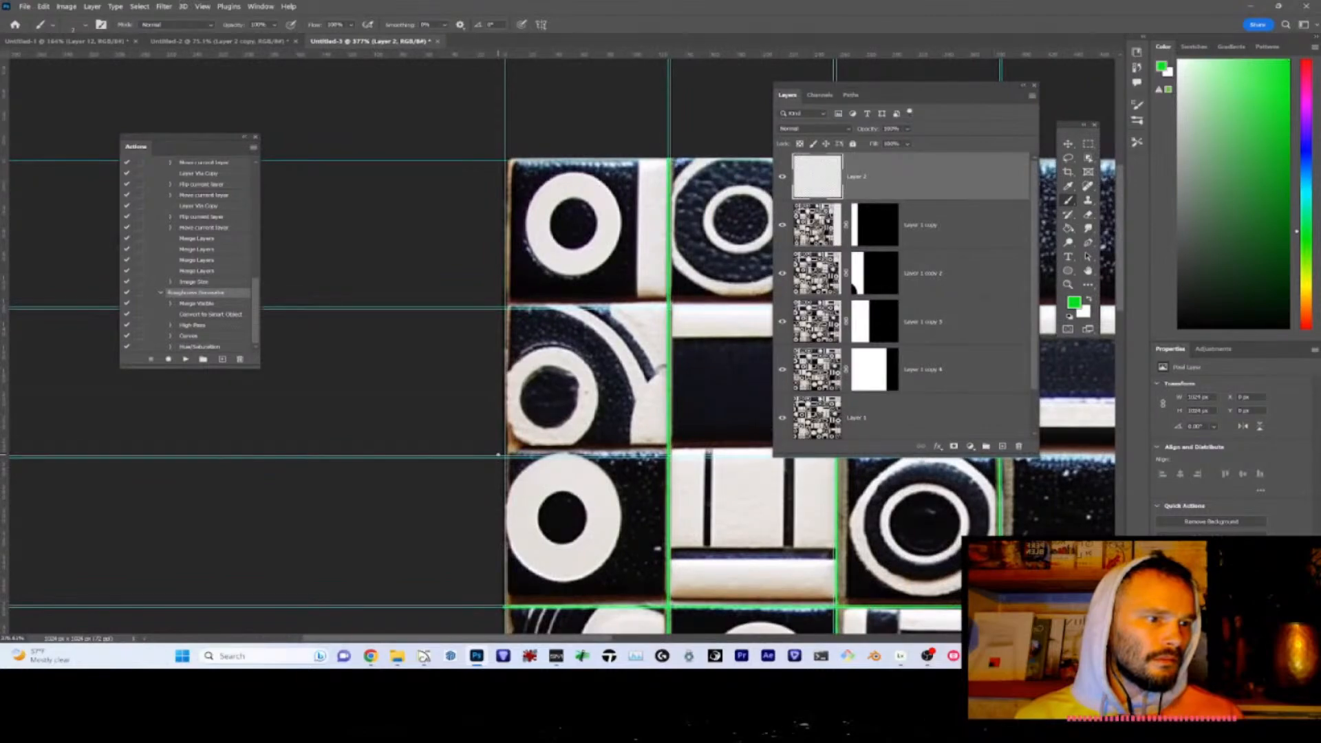
drag(1088, 517, 41, 510)
drag(365, 463, 660, 625)
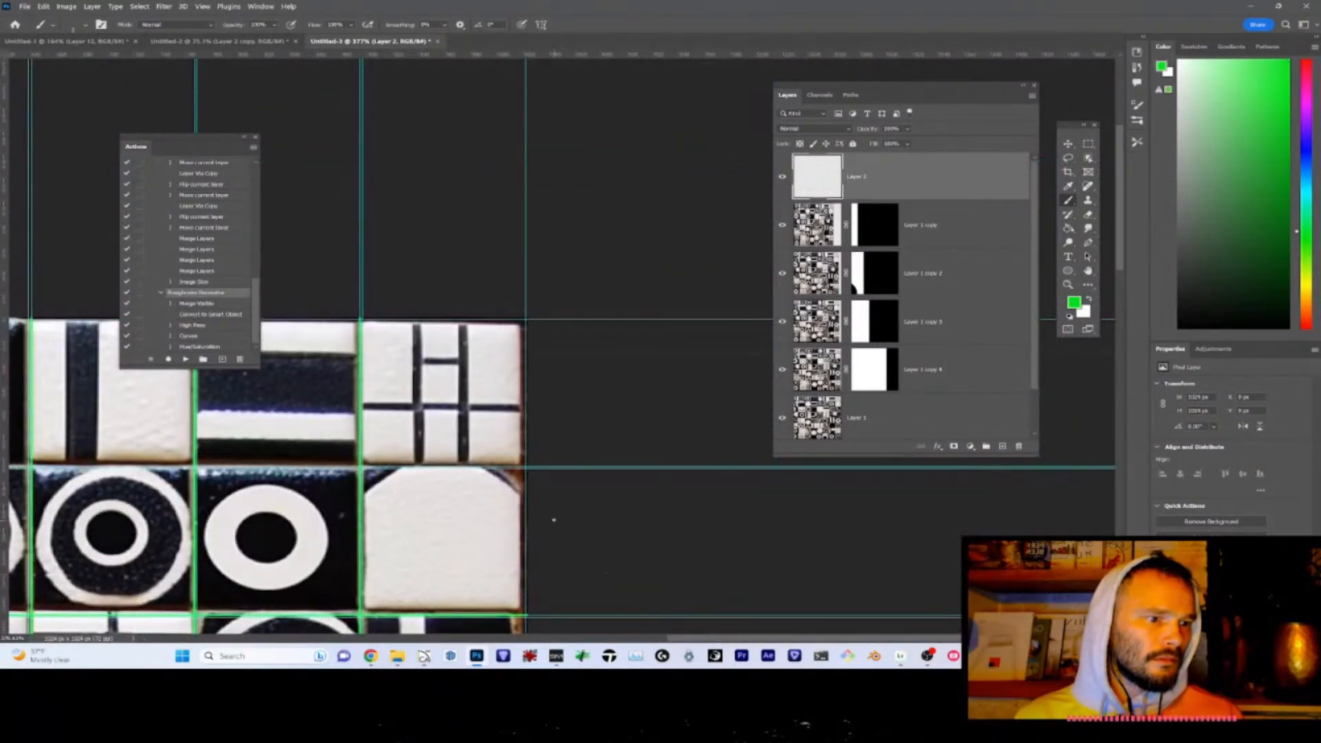
shift+click(532, 468)
scroll(533, 468, left, 15)
drag(533, 406, 266, 463)
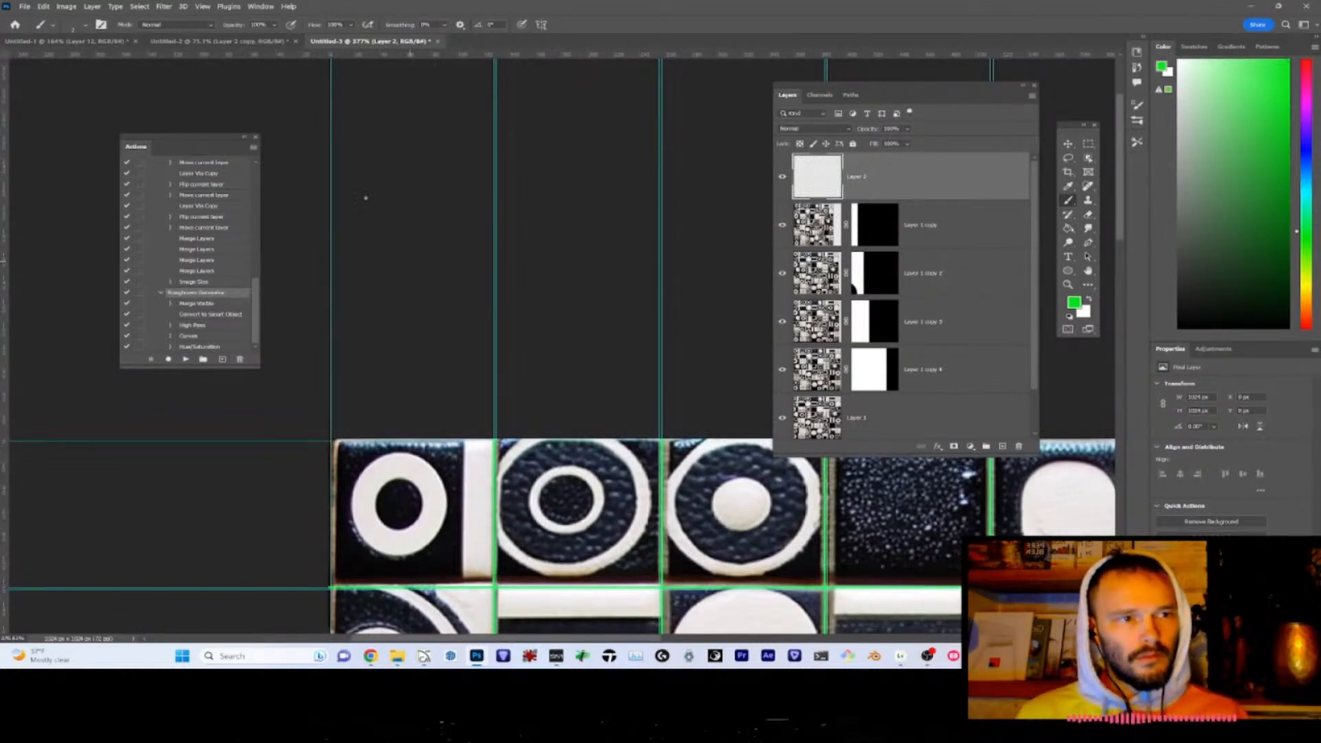
- Clear all guides from the document
scroll(562, 439, down, 3)
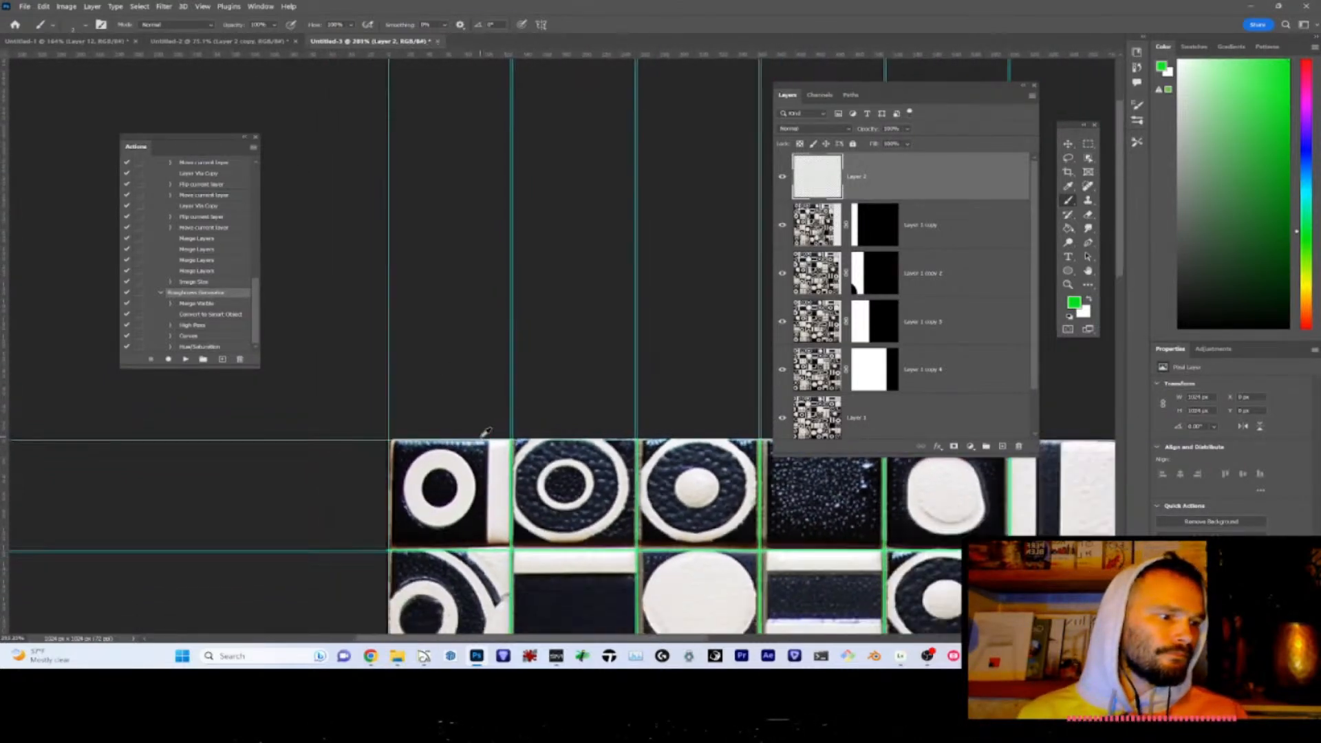
click(203, 7)
mouse_move(295, 291)
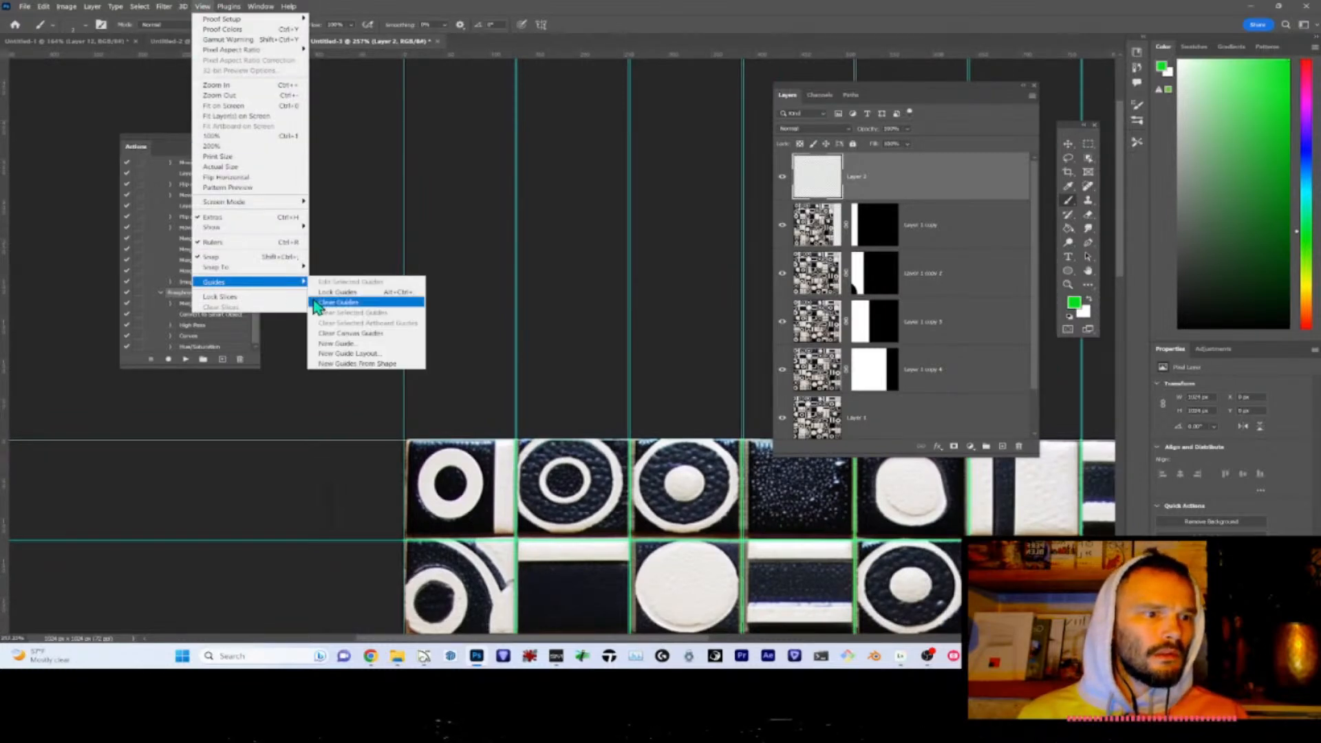
click(363, 304)
scroll(477, 438, down, 2)
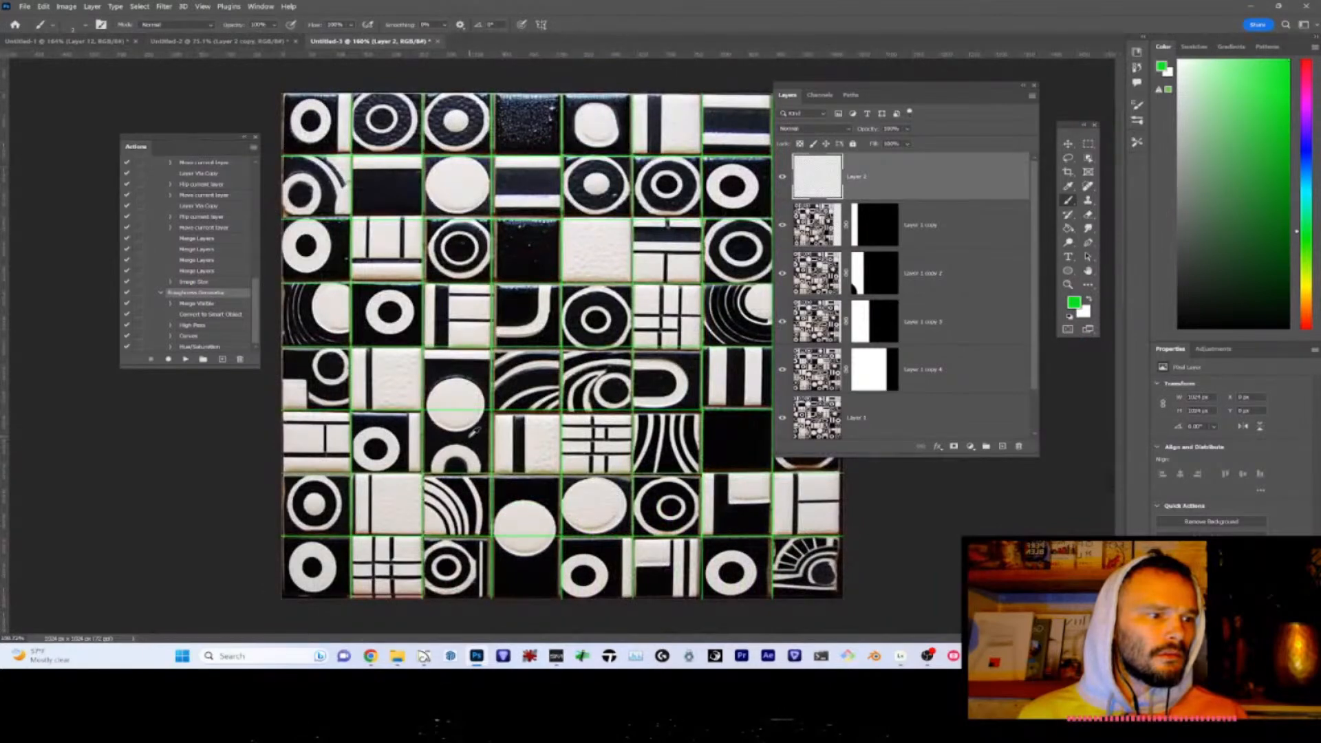
- Reduce the brush size and paint a straight green line down the left edge of the tile pattern
scroll(270, 107, up, 4)
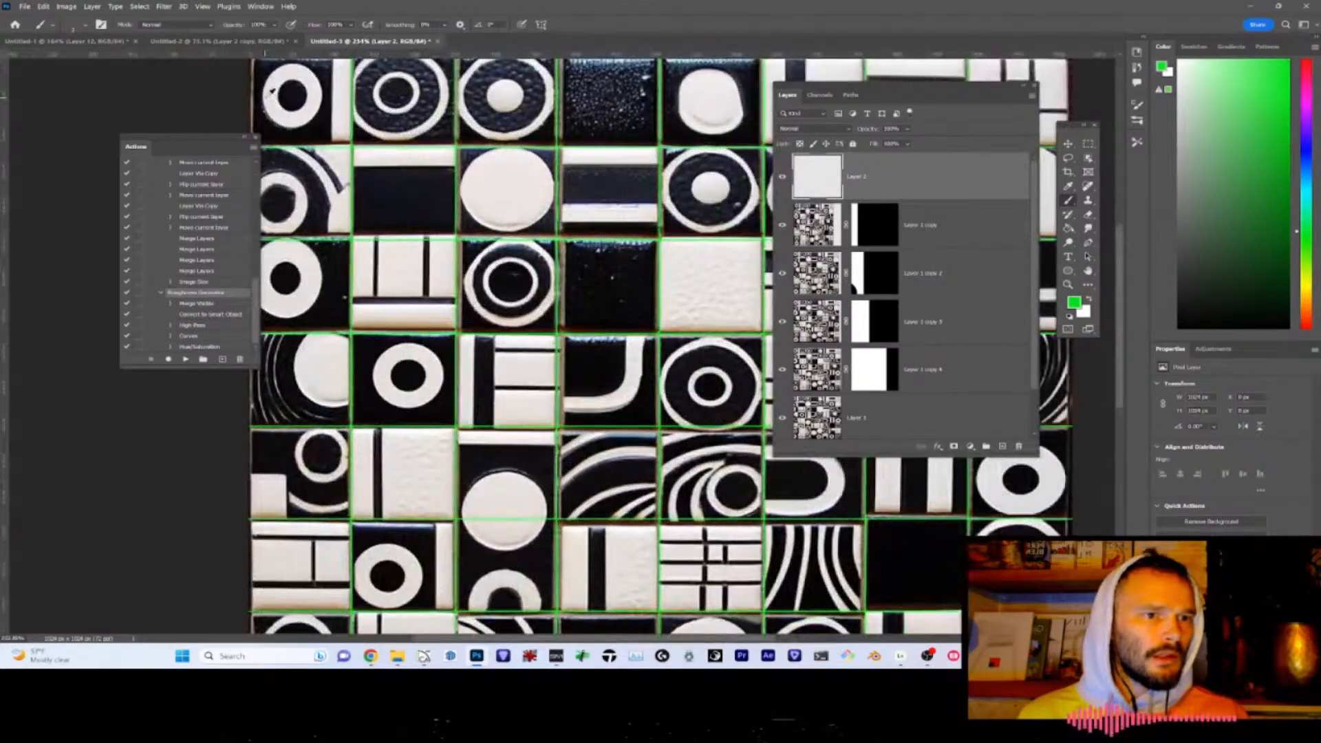
scroll(517, 284, up, 4)
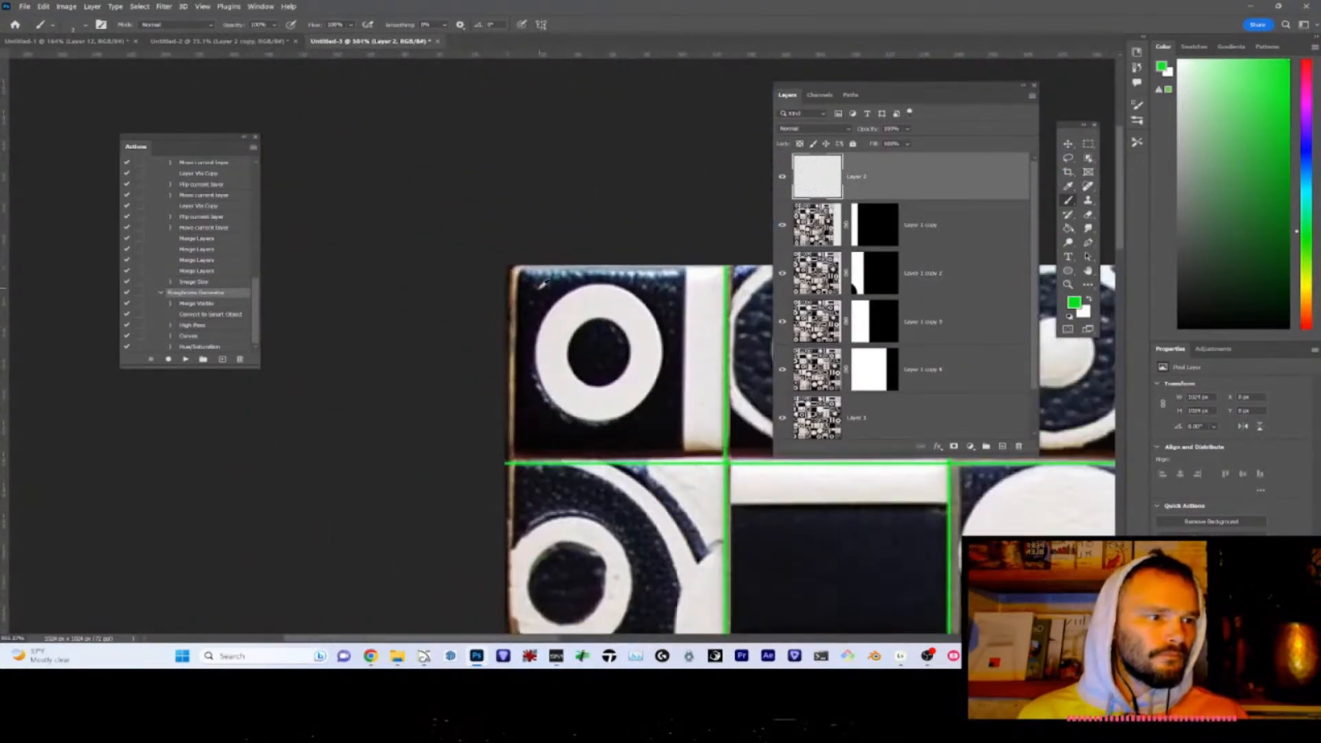
right_click(540, 288)
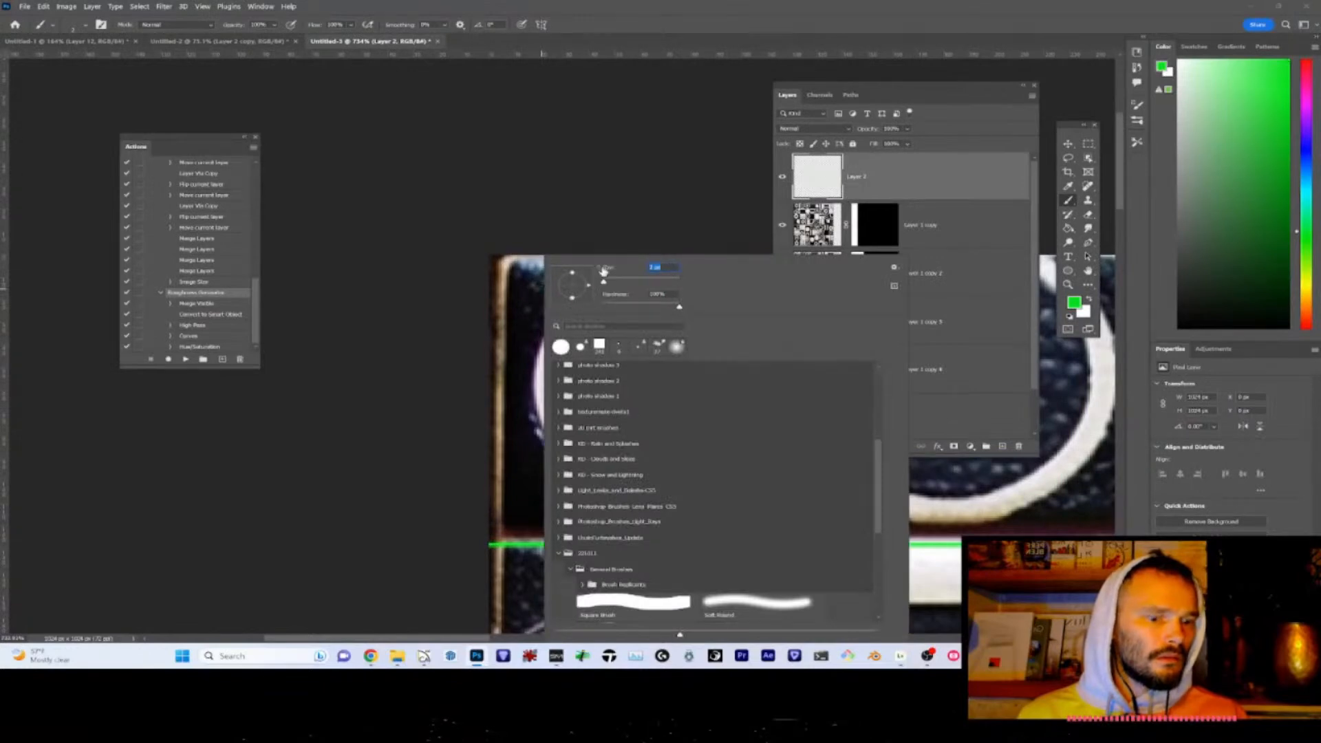
key(Return)
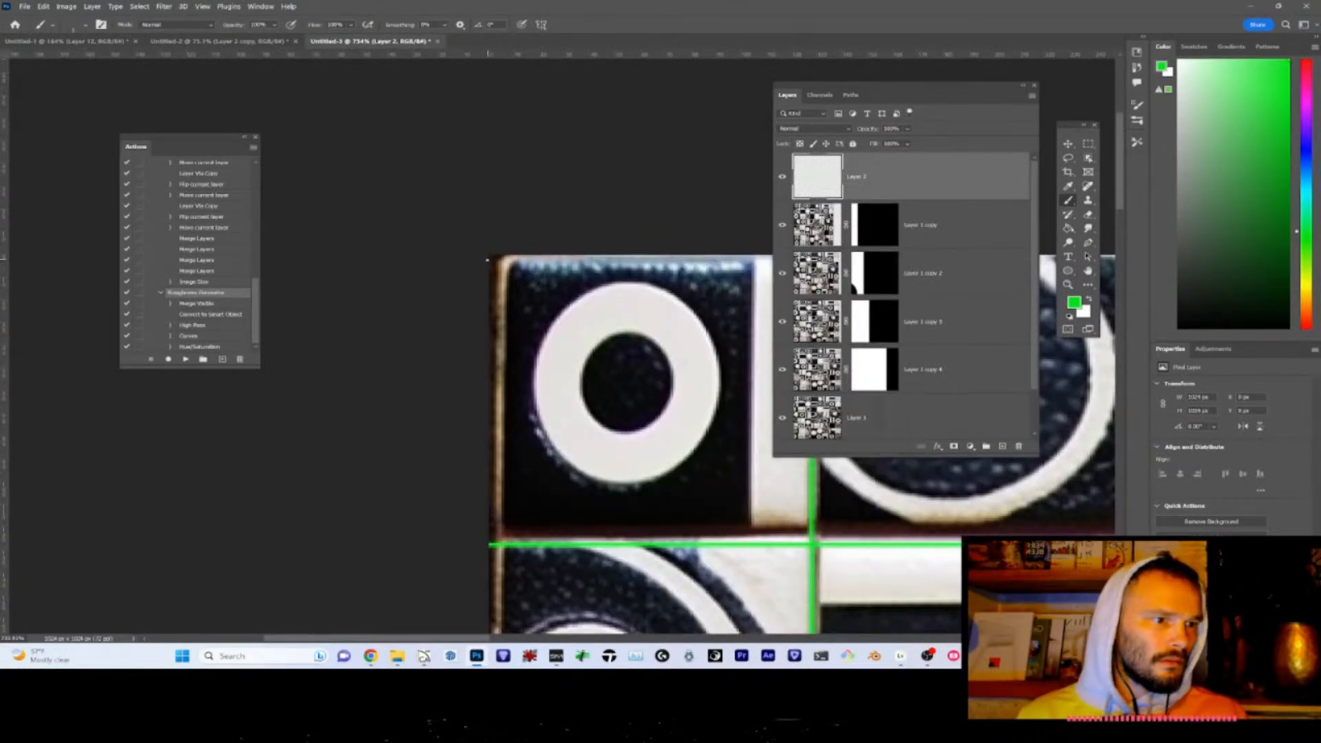
mouse_move(490, 254)
mouse_down()
mouse_move(485, 637)
mouse_move(448, 654)
mouse_up()
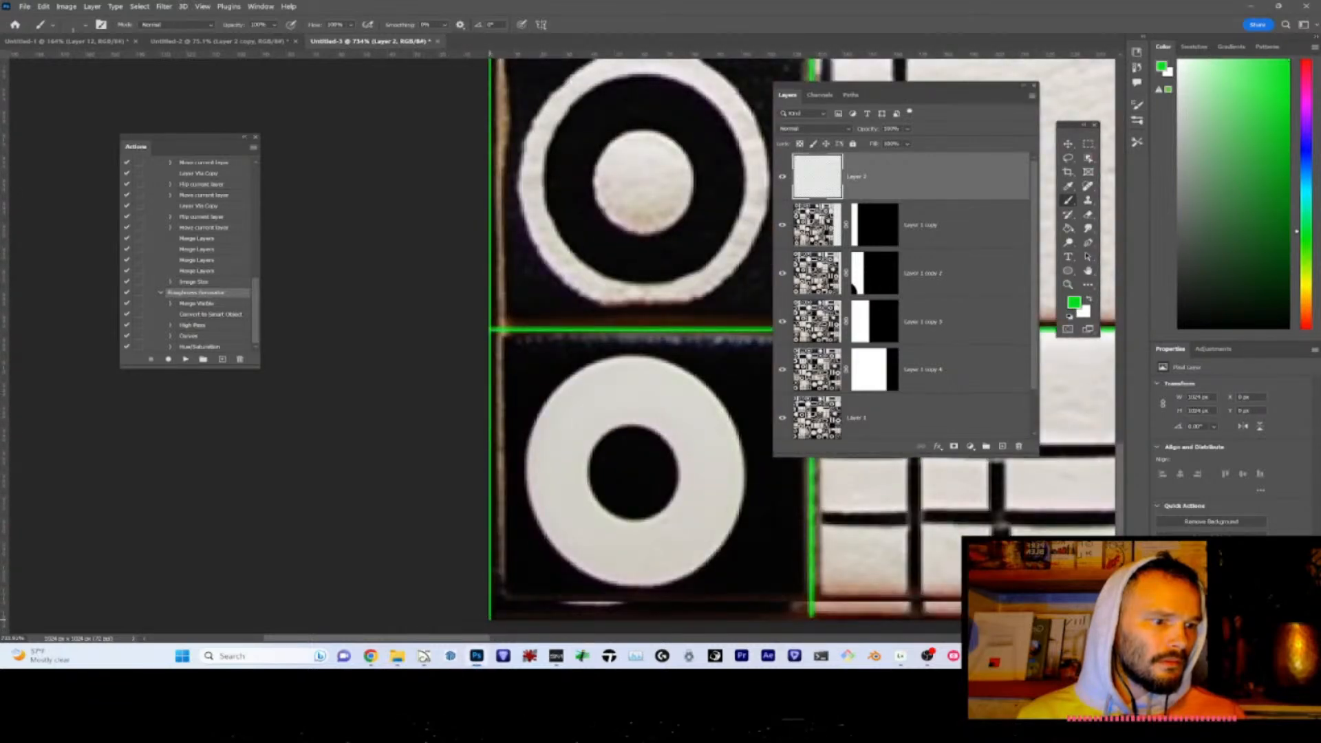
- Close the green border with straight lines along the bottom, right and top edges of the tile pattern
drag(490, 618, 906, 618)
mouse_move(1085, 585)
mouse_down()
mouse_move(1125, 592)
mouse_move(762, 593)
mouse_up()
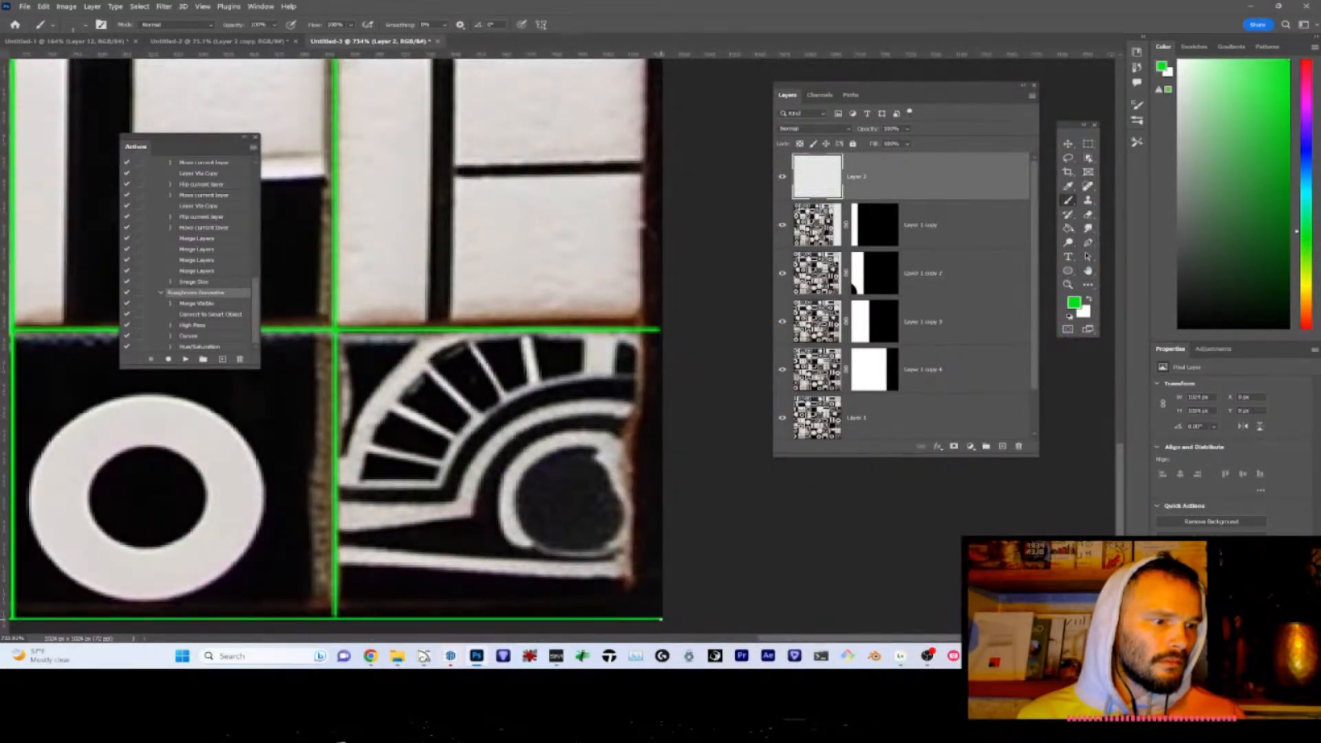
mouse_move(661, 619)
mouse_down()
mouse_move(660, 57)
mouse_move(712, 55)
mouse_up()
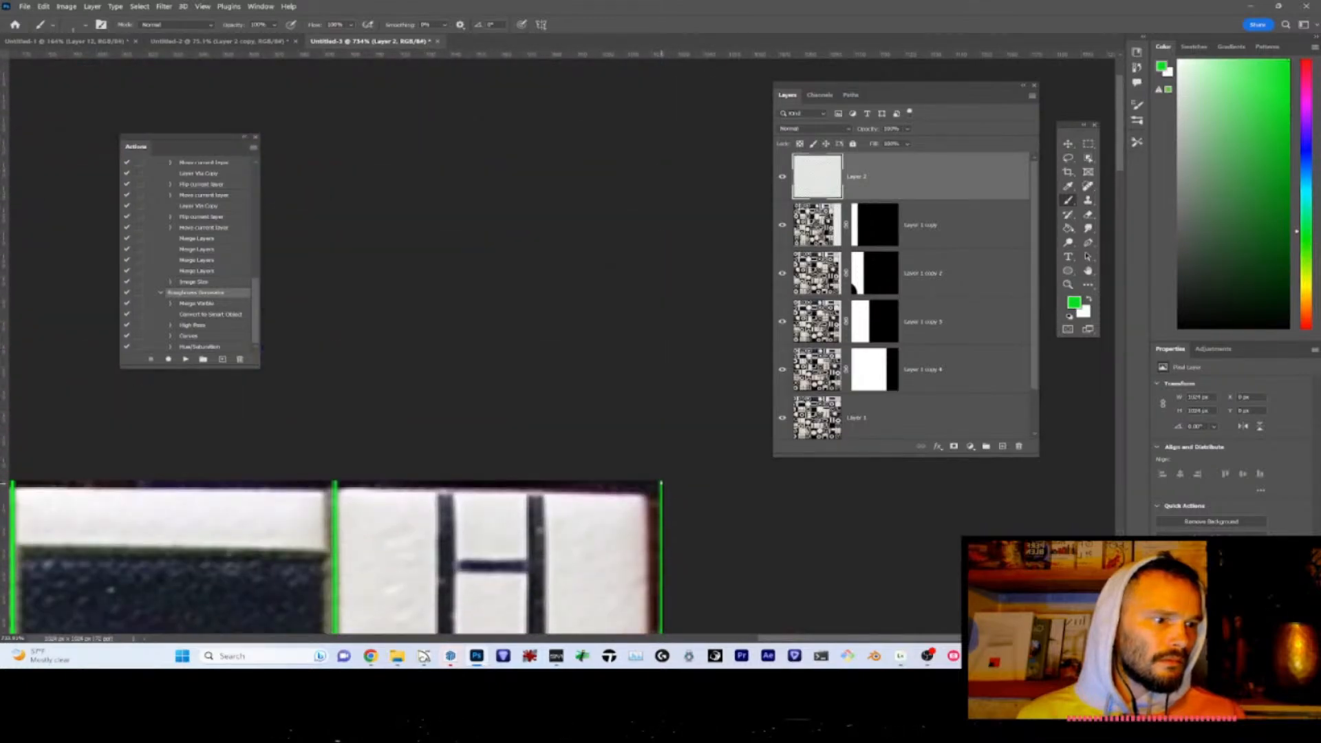
drag(657, 482, 8, 481)
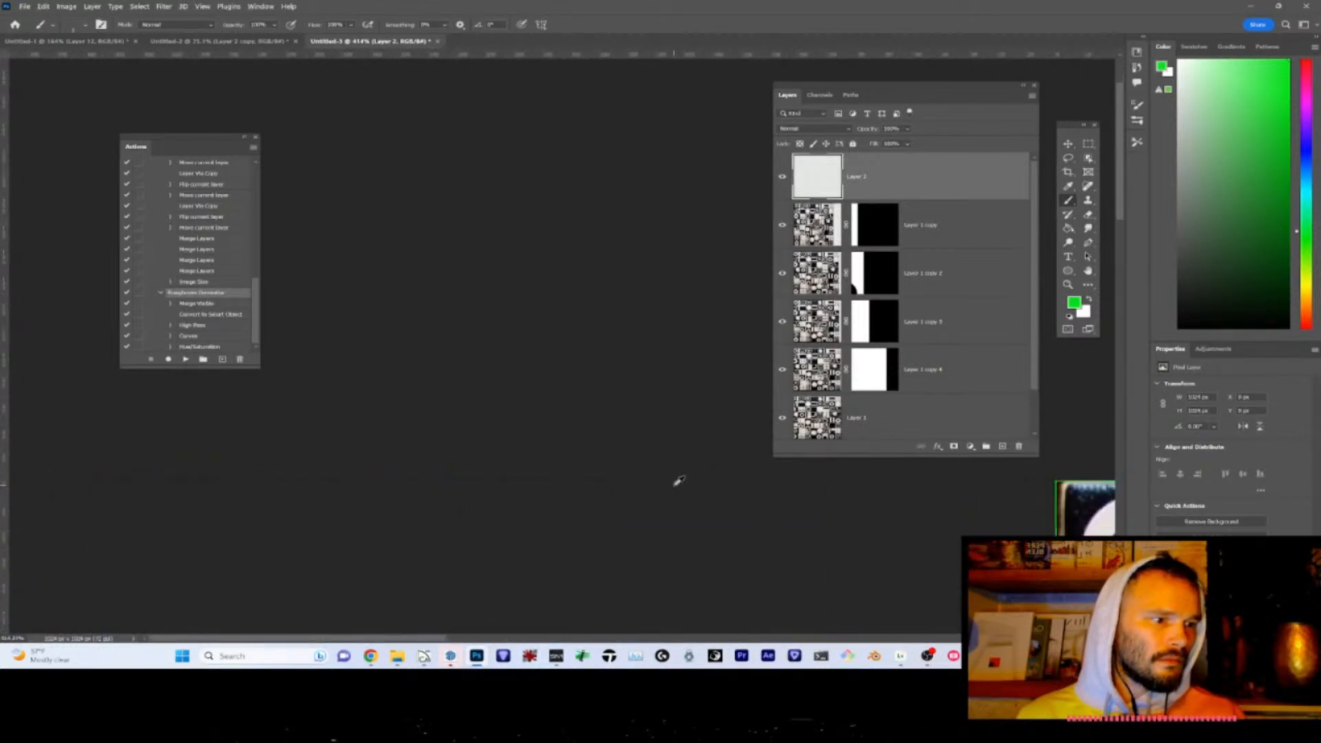
key(ctrl+0)
key(ctrl+plus)
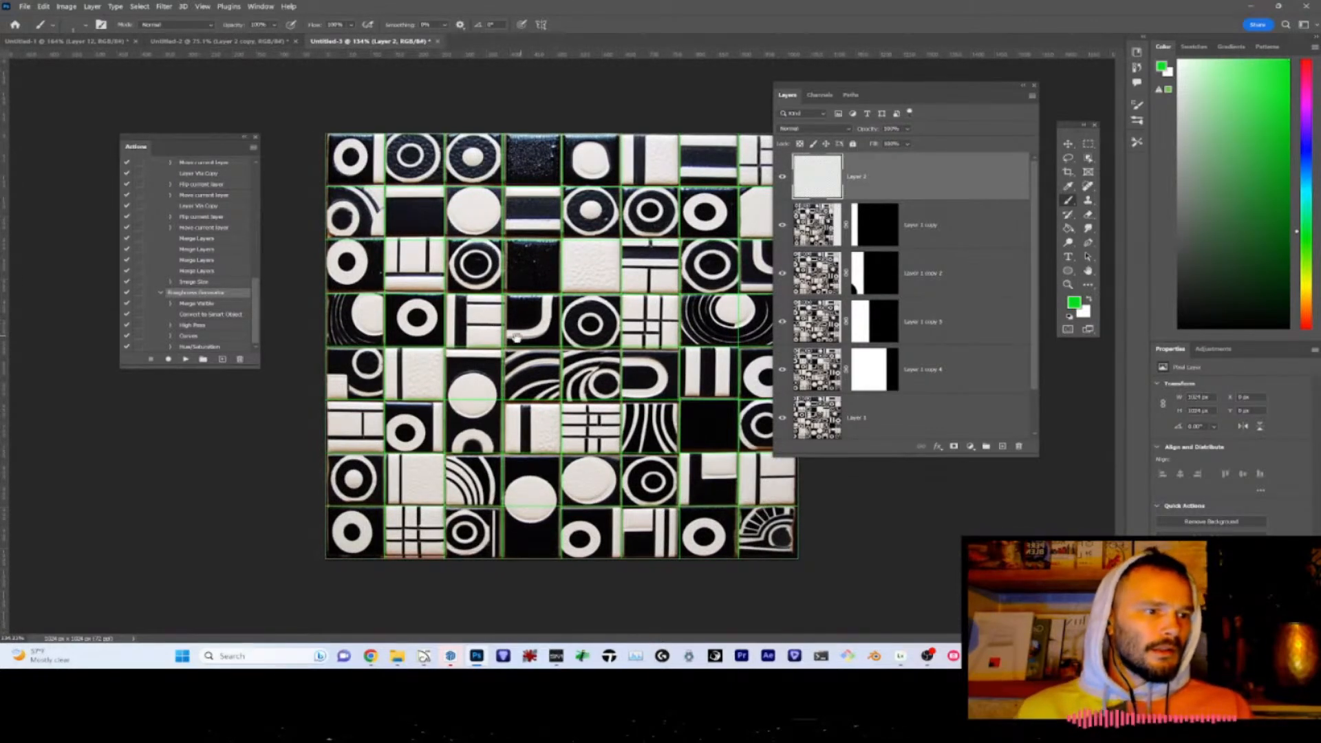
- Thicken the green grid lines with the Minimum filter at a radius of 1.4 pixels, preserving roundness
scroll(574, 327, down, 3)
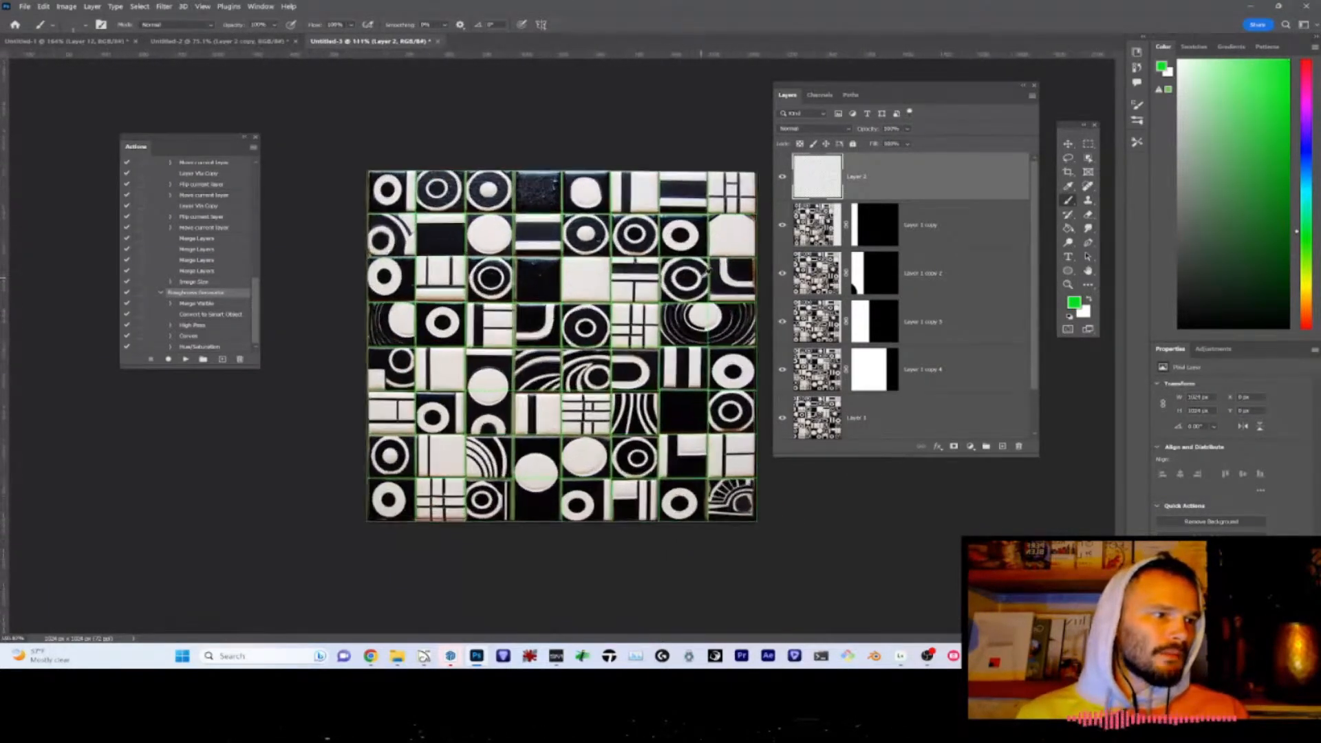
scroll(714, 266, up, 3)
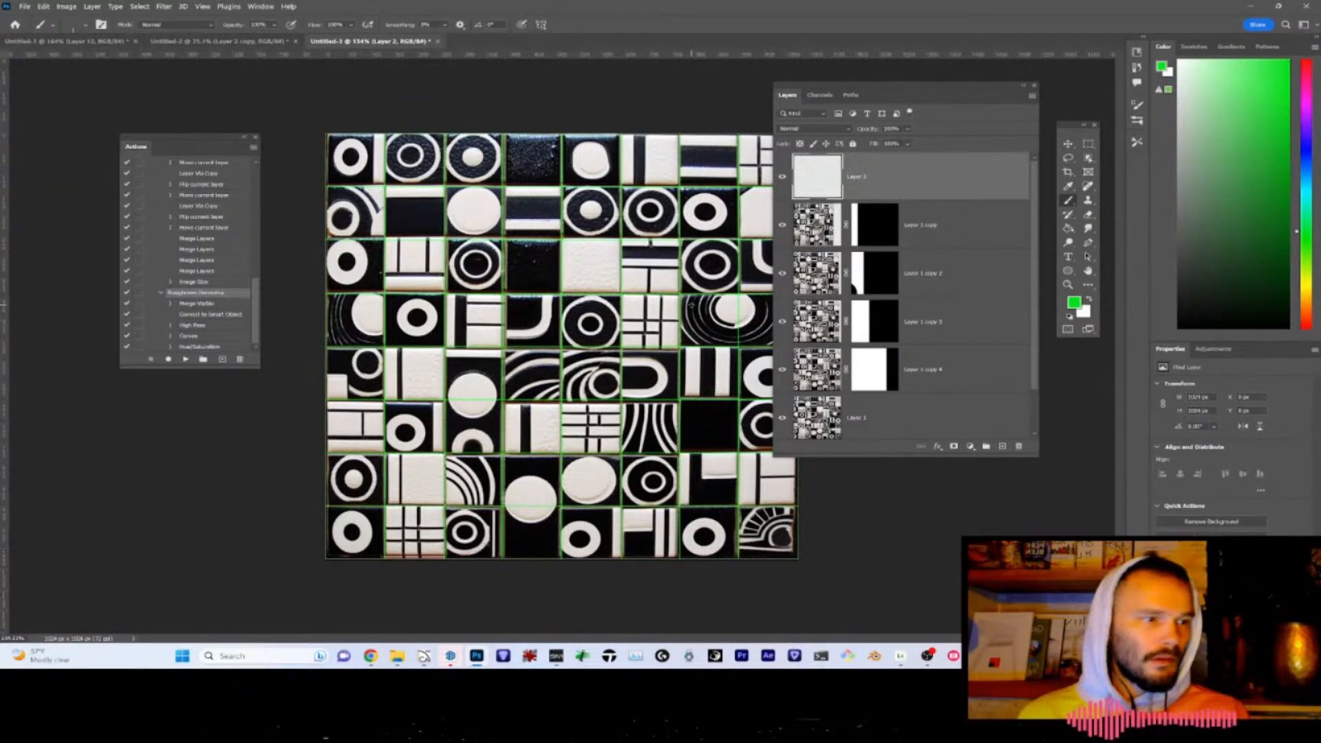
click(164, 6)
mouse_move(225, 239)
click(331, 273)
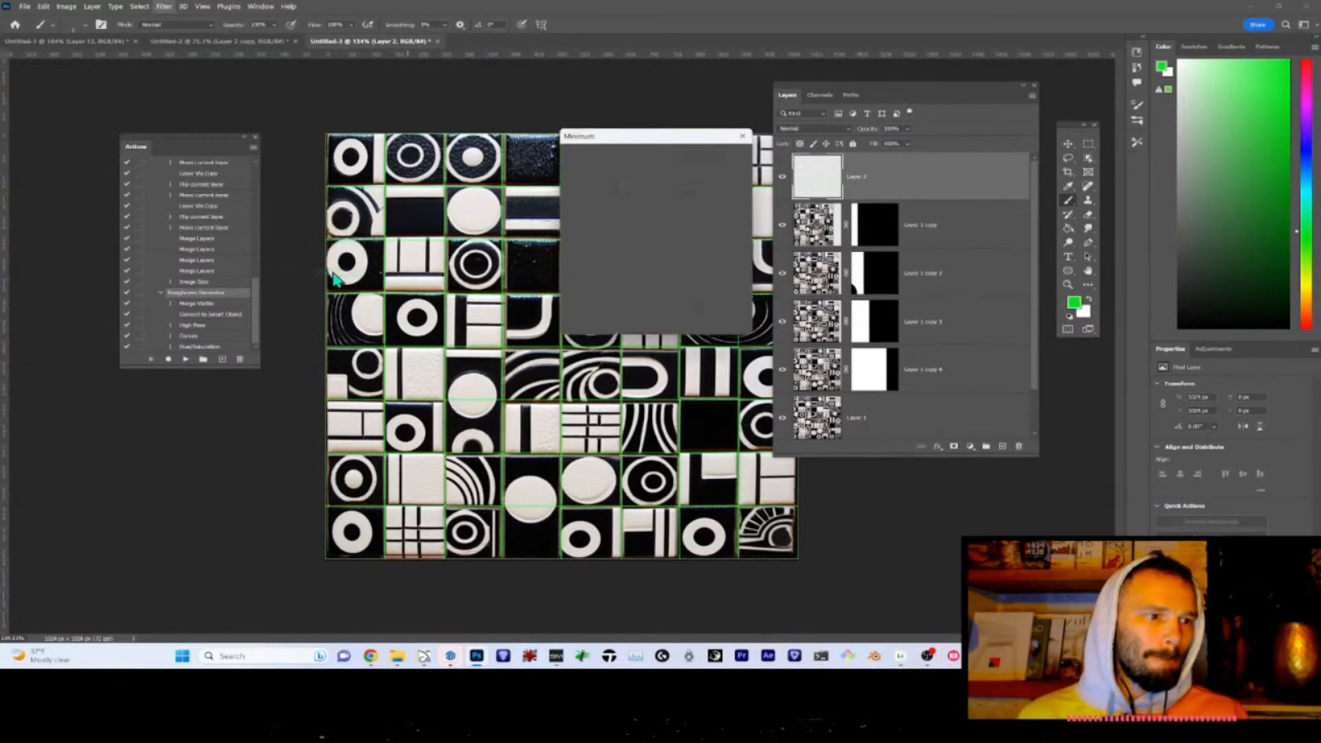
drag(577, 313, 579, 314)
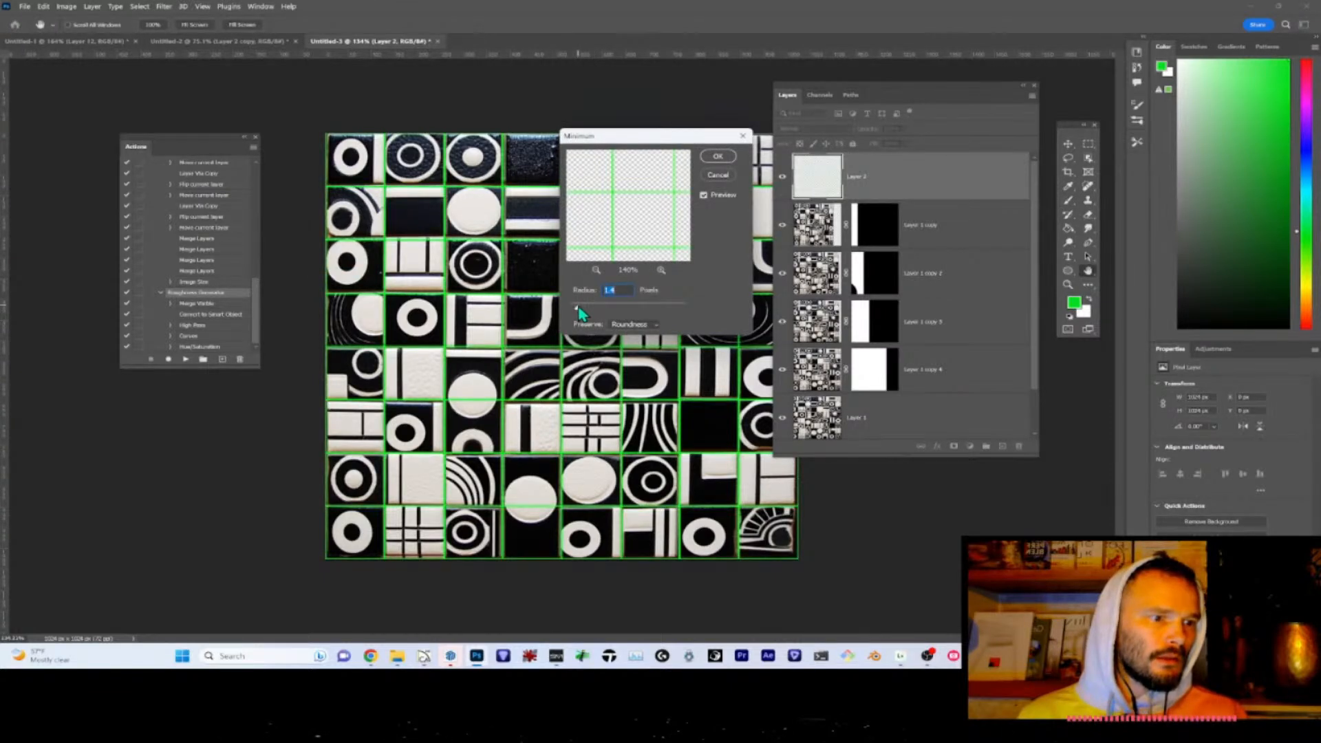
drag(576, 314, 580, 315)
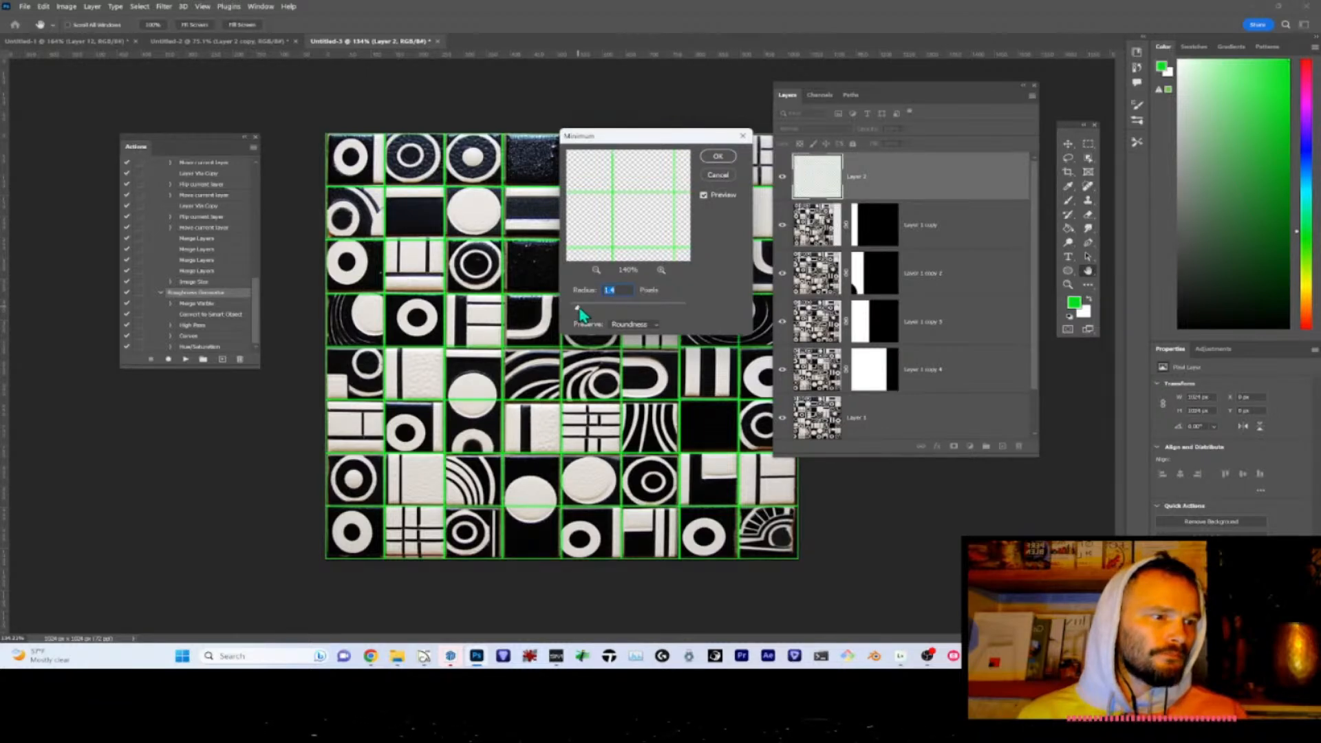
click(727, 156)
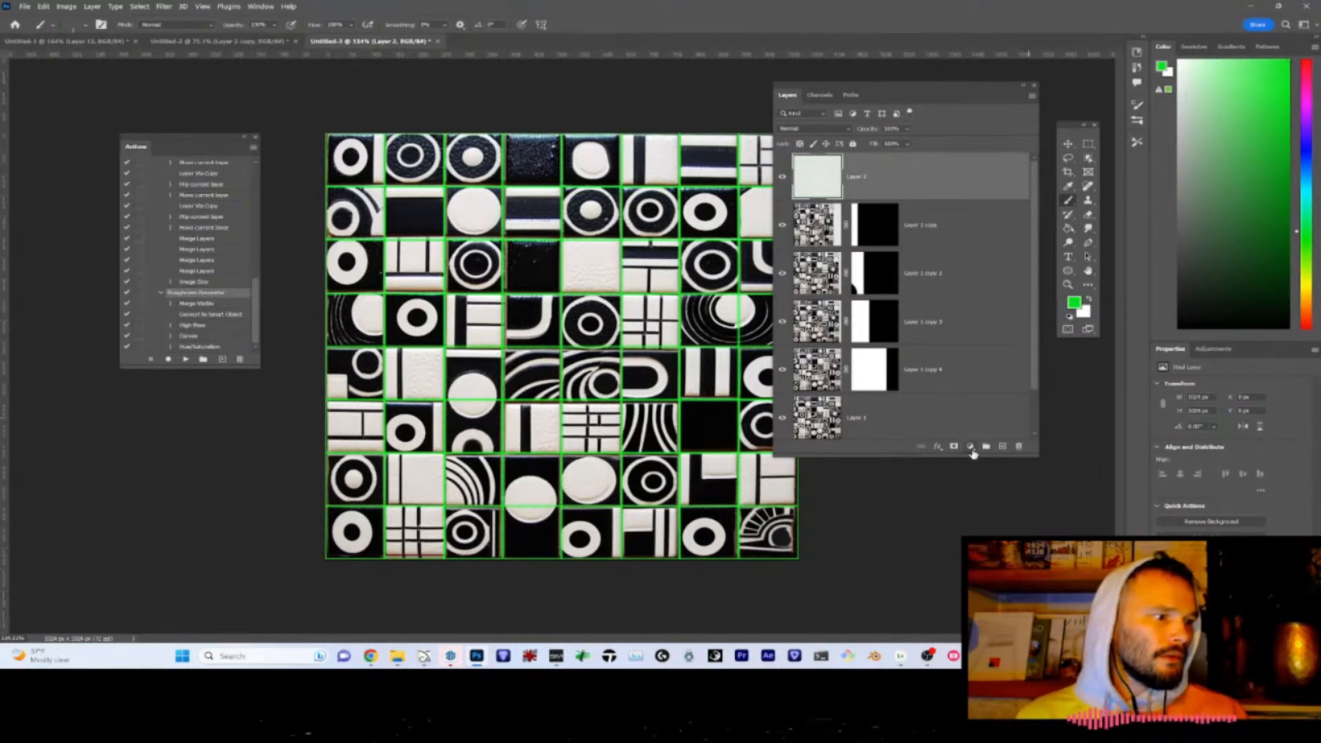
- Turn the grid lines white with a clipped Hue/Saturation adjustment at saturation -100 and lightness +100
click(970, 447)
click(1004, 343)
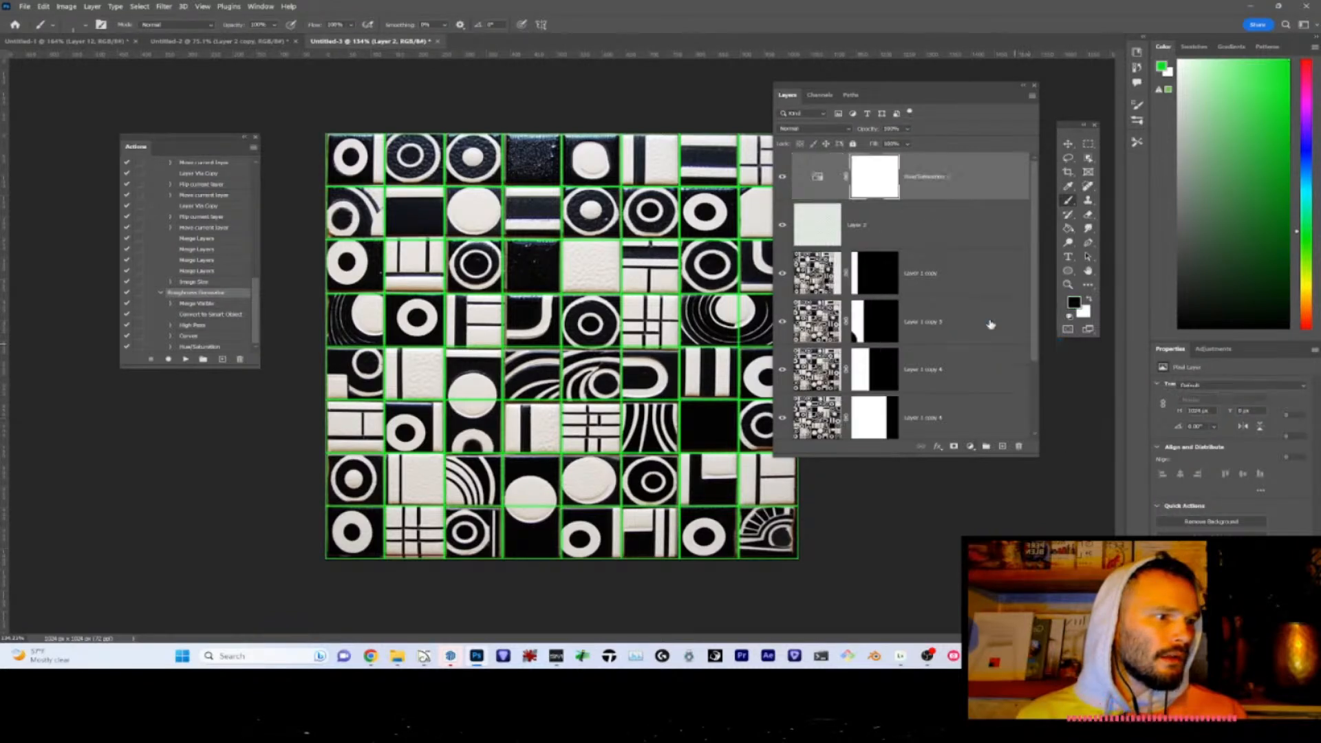
alt+click(834, 201)
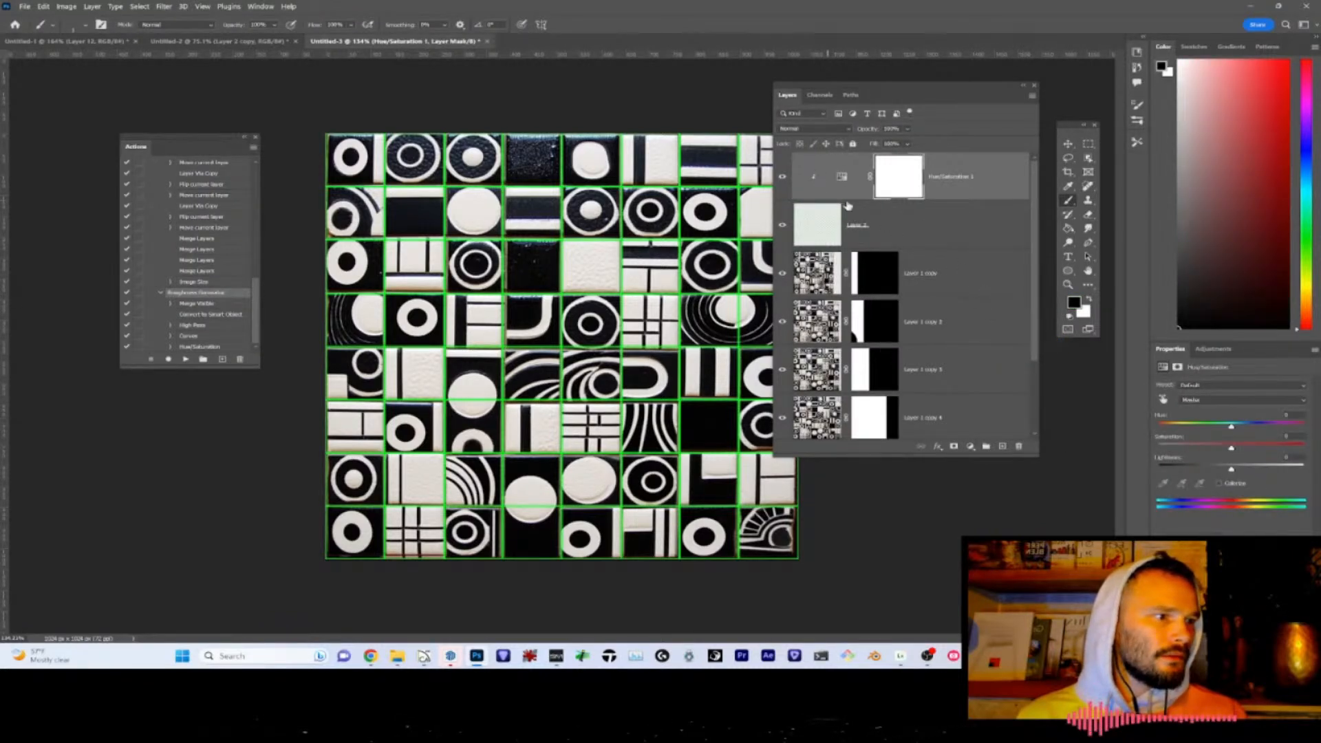
drag(1214, 454, 1051, 440)
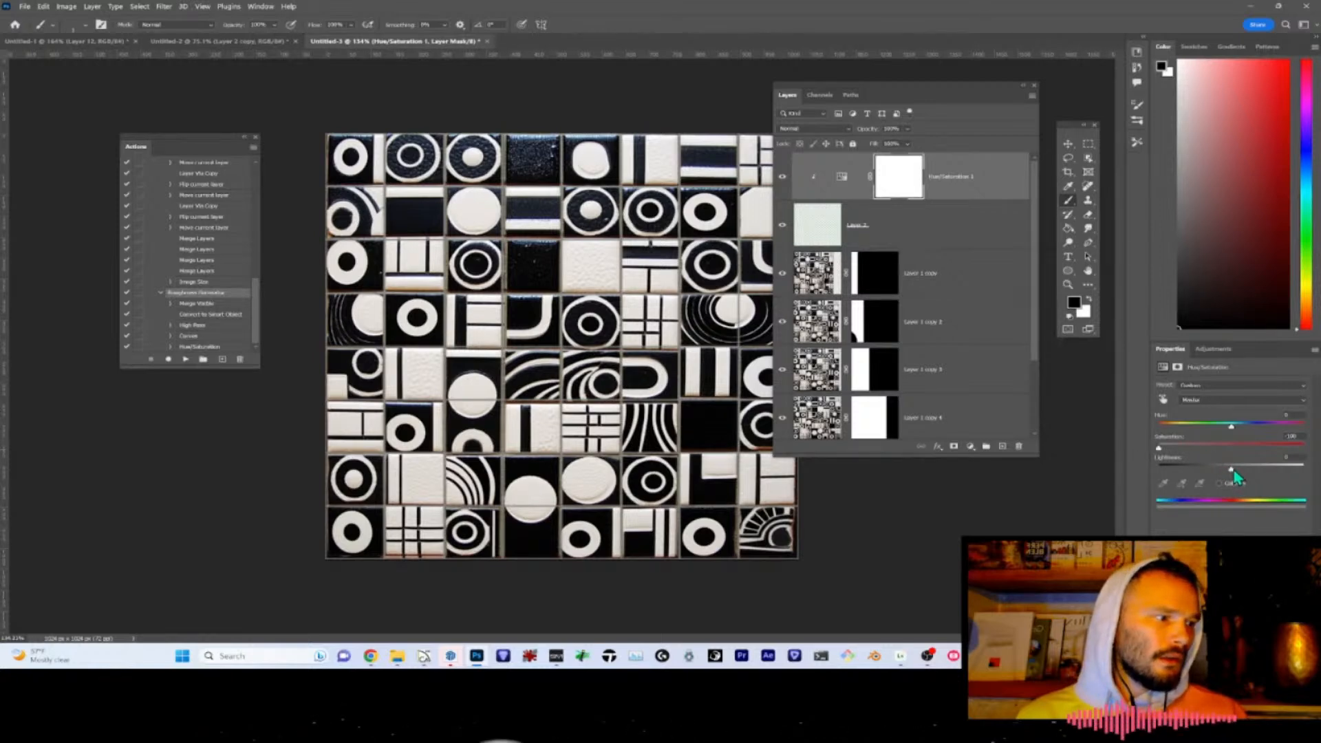
drag(1232, 469, 1303, 470)
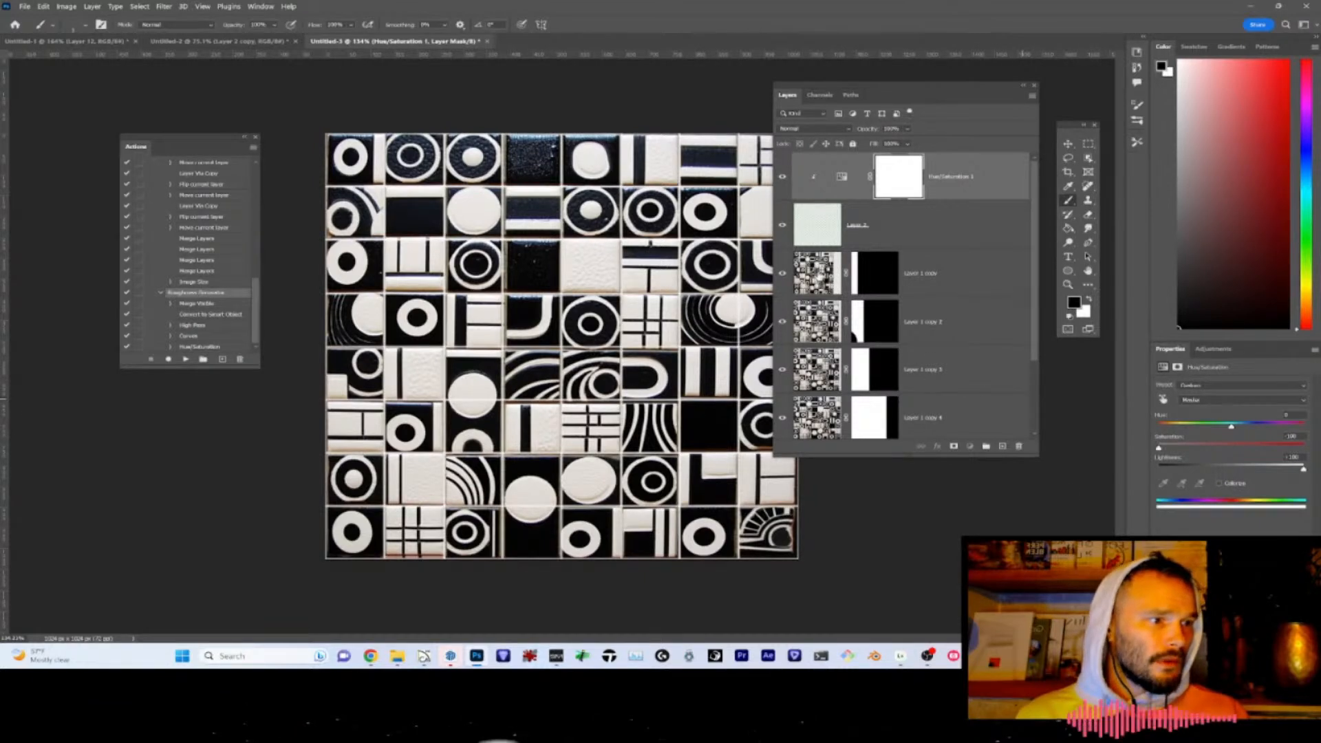
- Run the roughness generator action on the tile pattern with the line layer hidden, and show the white lines again
click(819, 273)
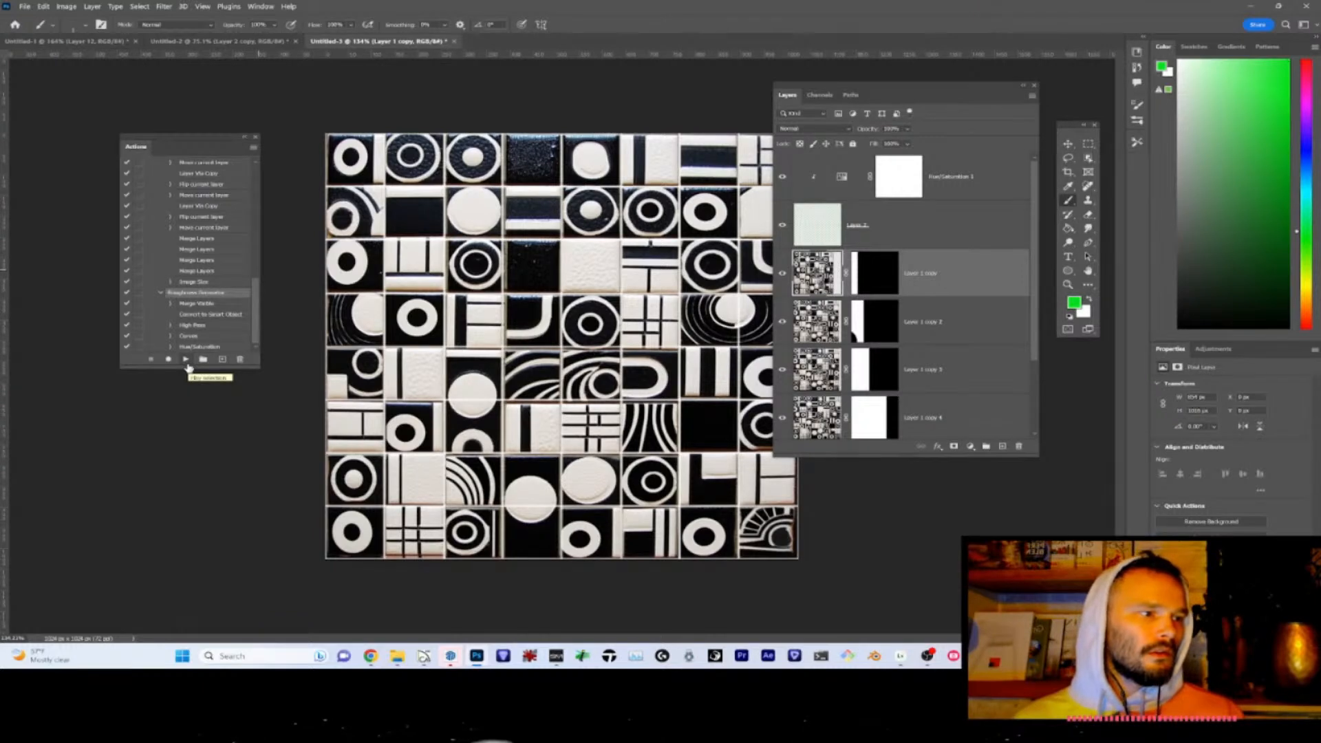
click(783, 226)
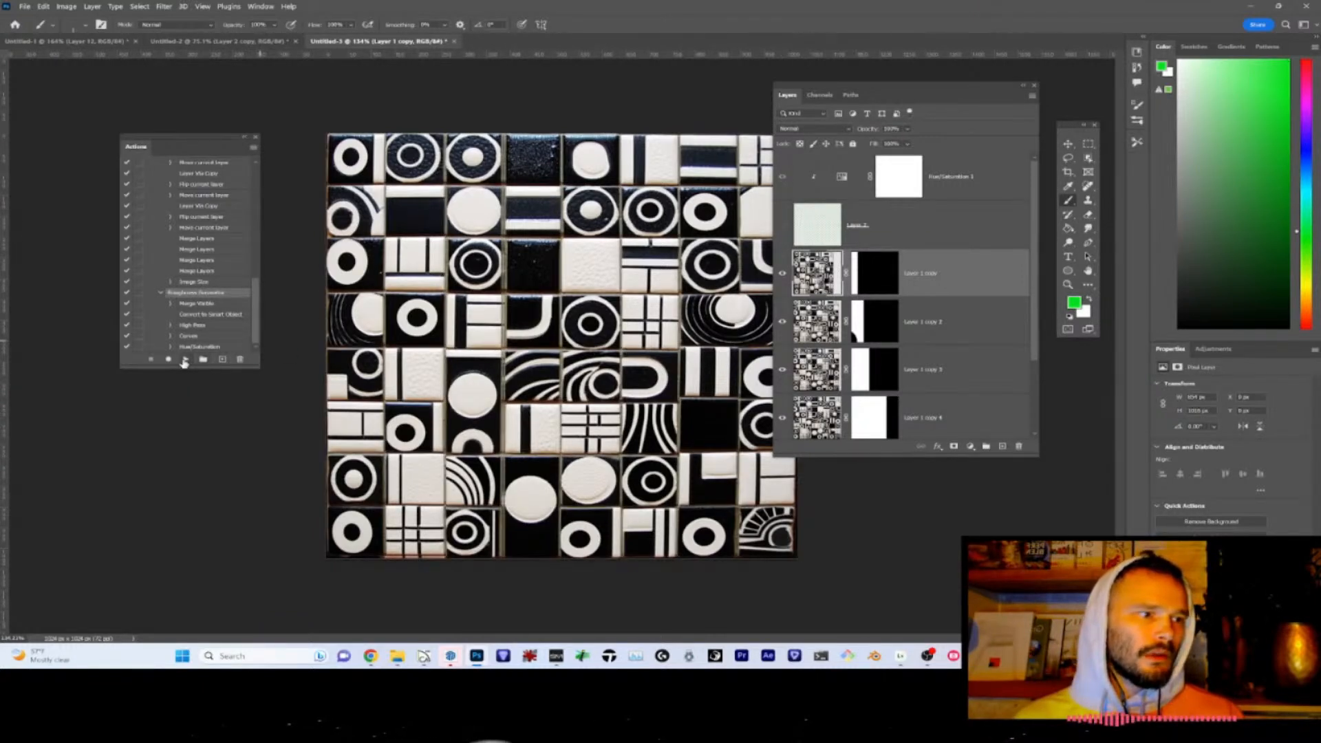
click(183, 361)
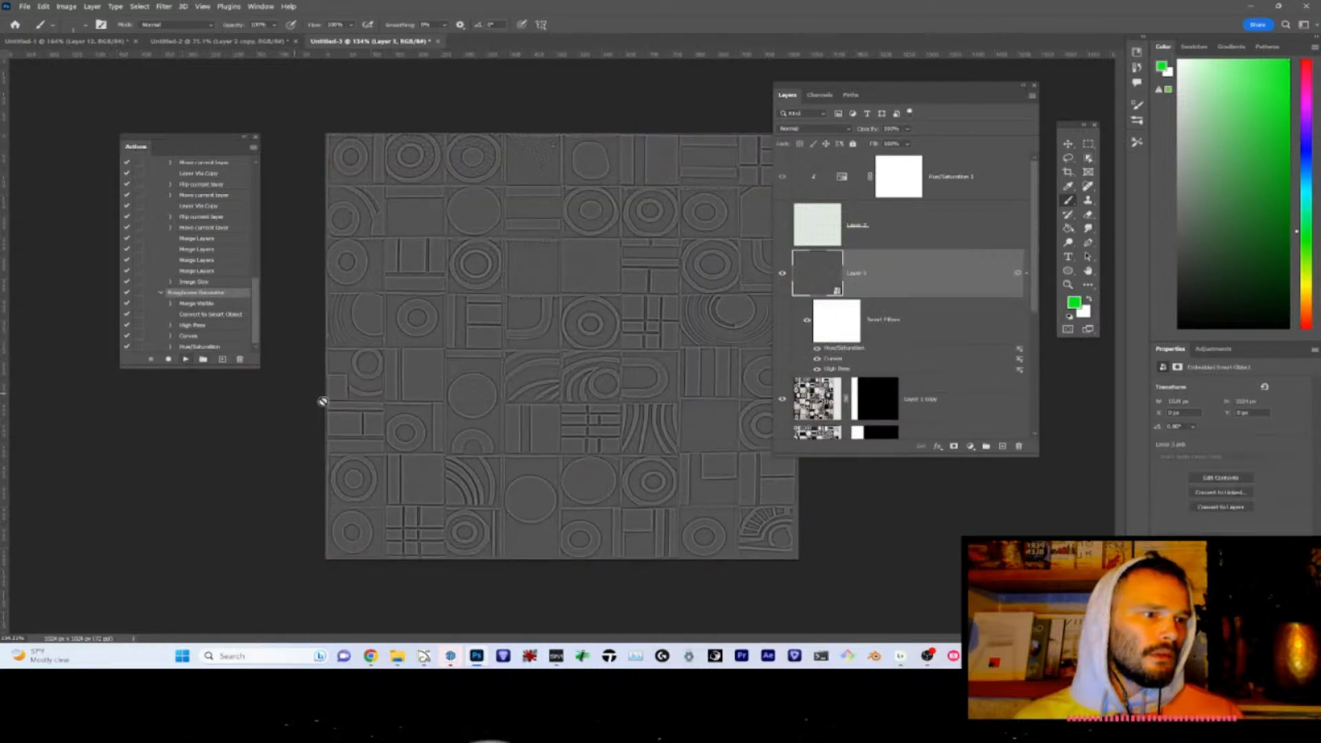
click(782, 227)
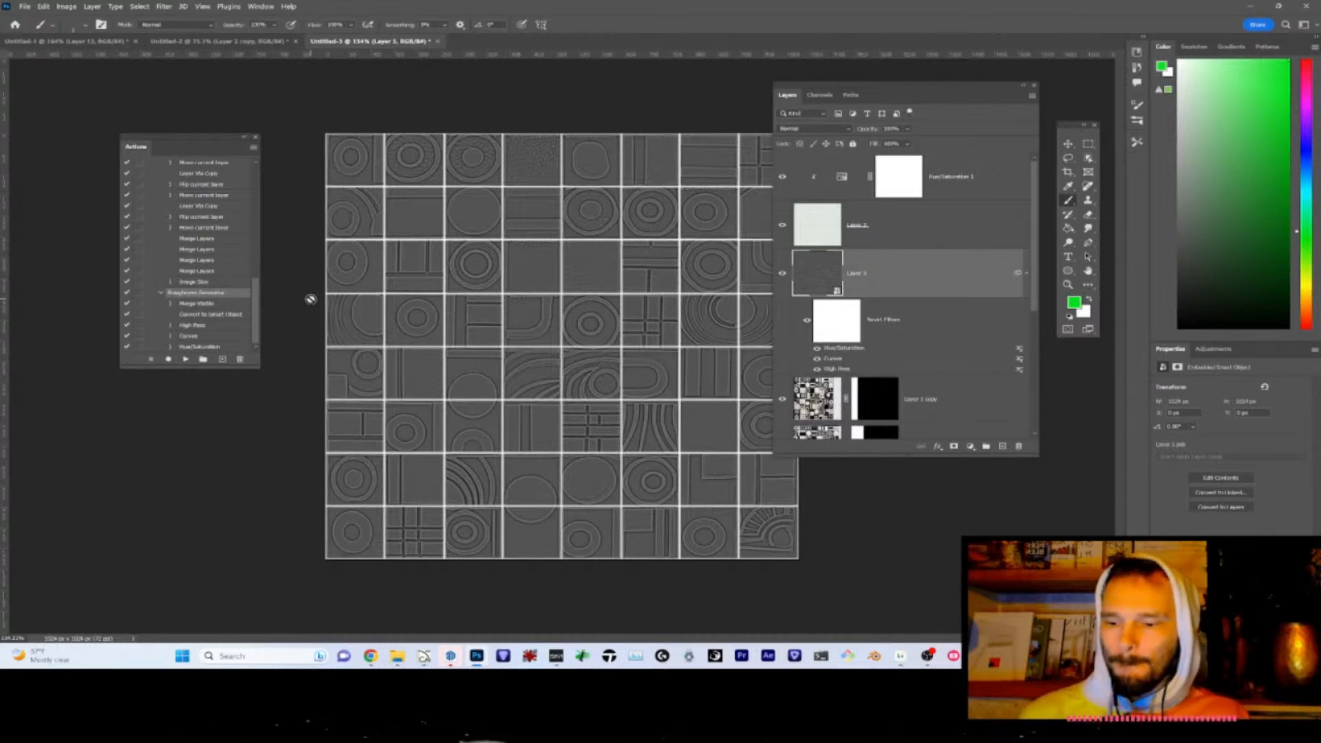
- Export the roughness map with white grid lines as a JPG named Spaz-Roughness in the Mosaic folder
key(ctrl+alt+shift+w)
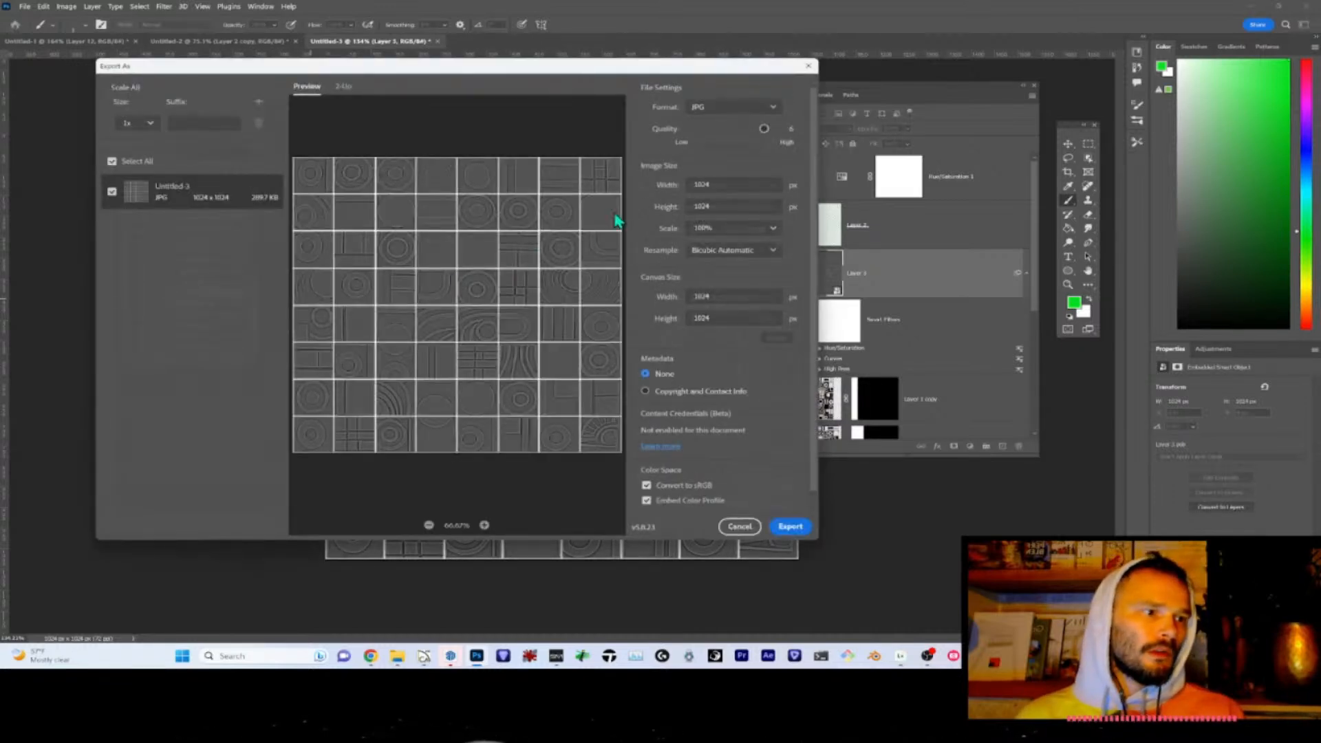
click(790, 527)
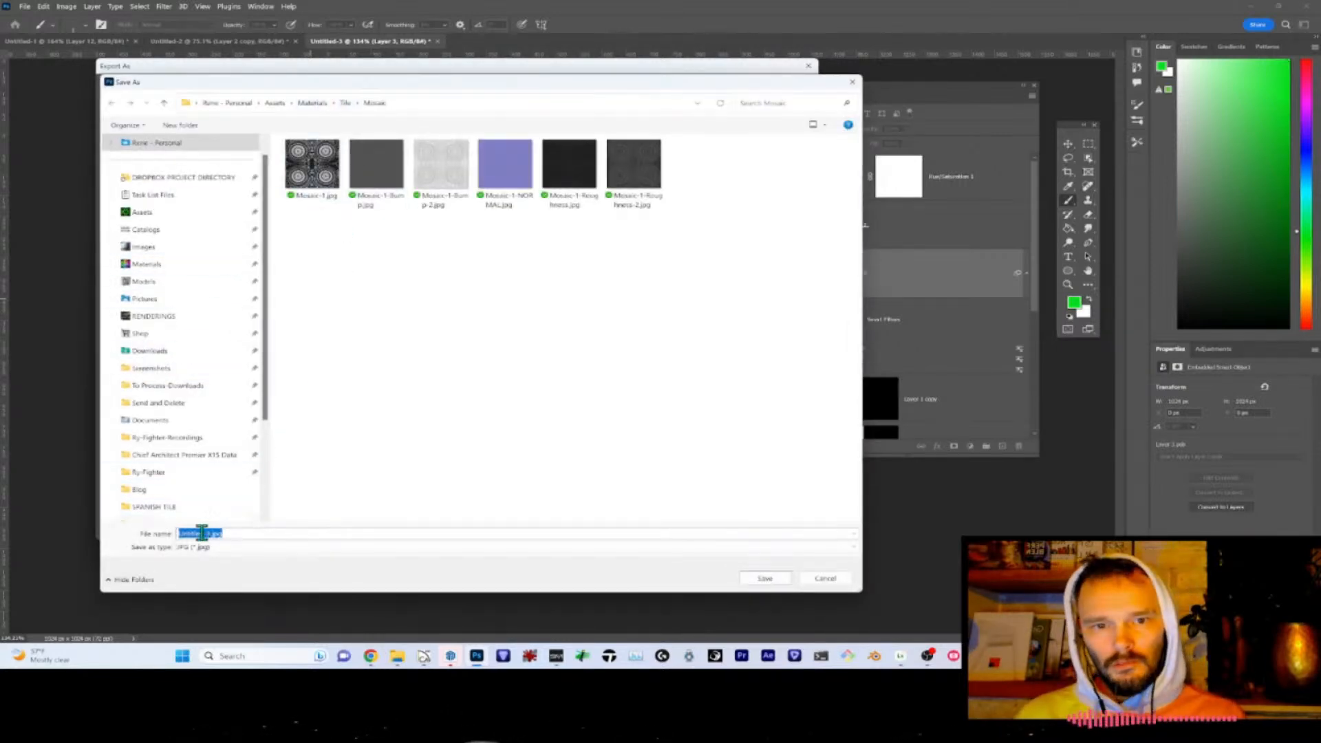
text(S)
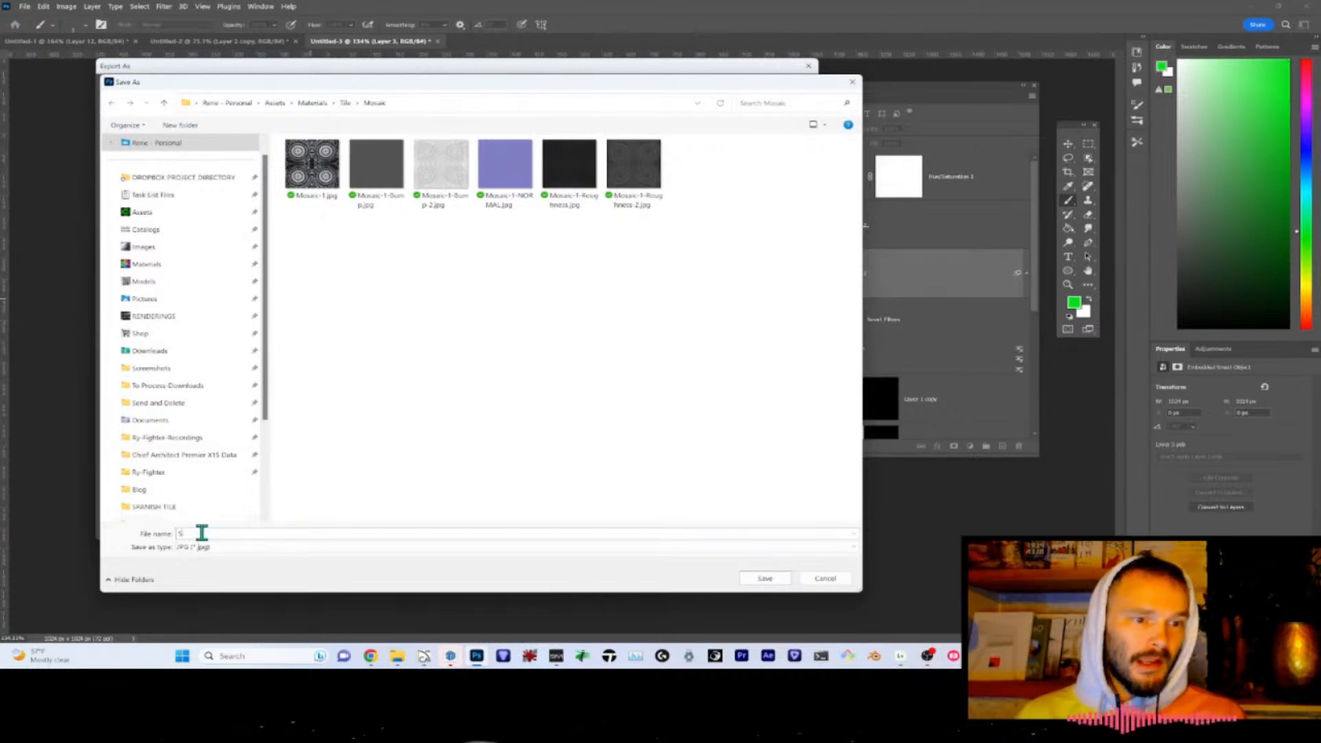
text(paz-Roughn)
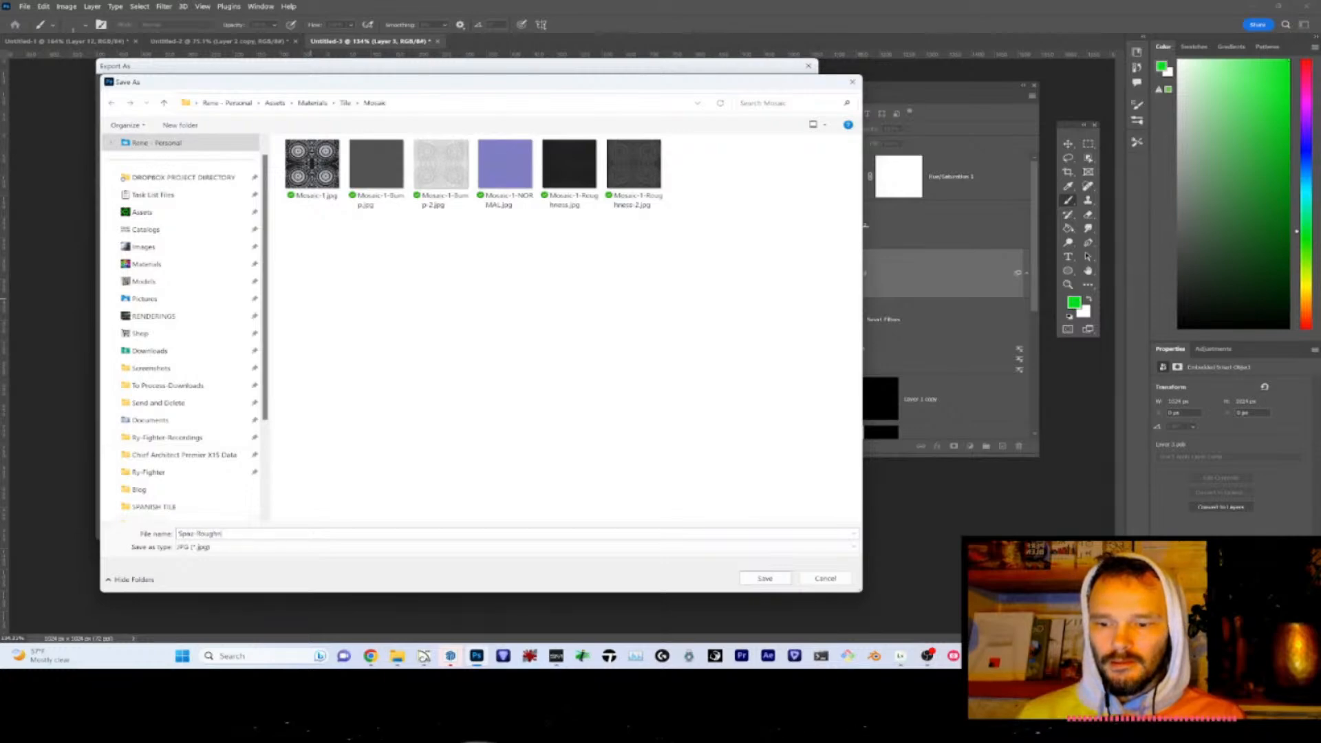
text(ess)
key(Return)
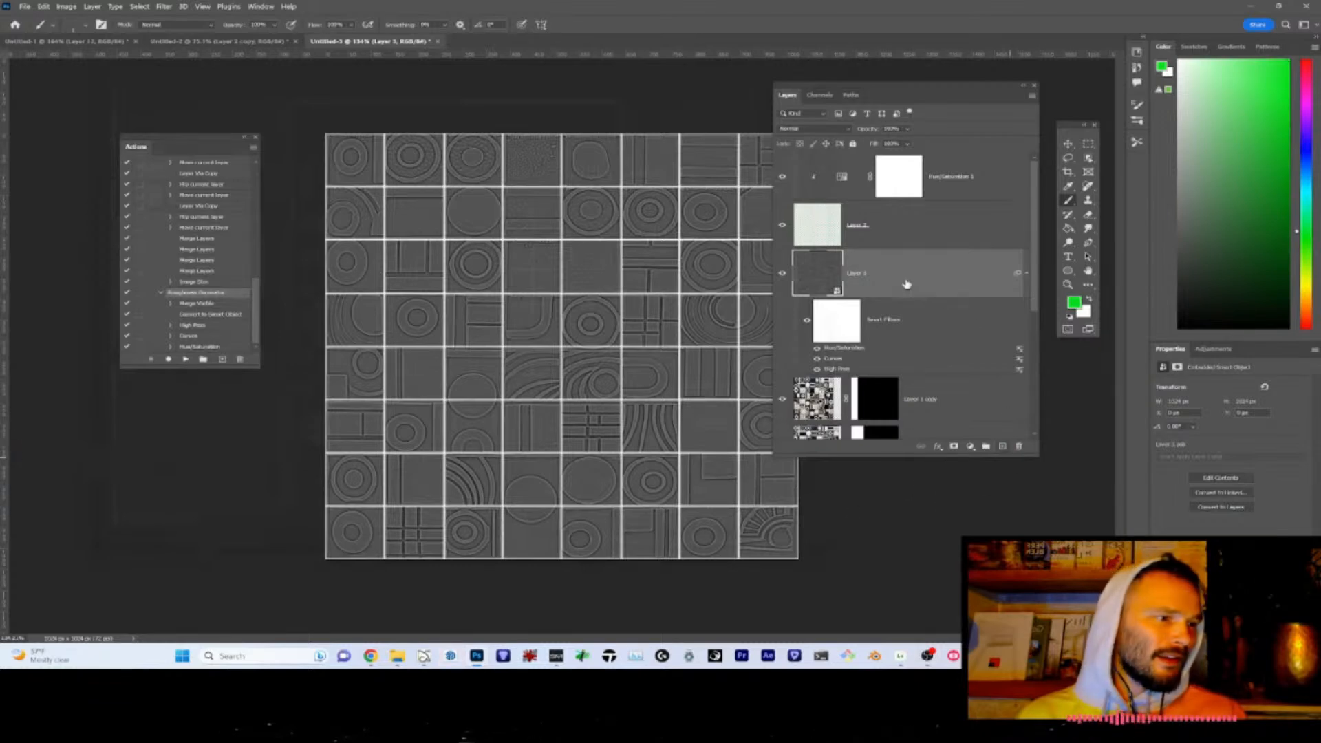
- Hide the roughness and line layers and export the plain tile pattern as a JPG named Spaz
click(783, 274)
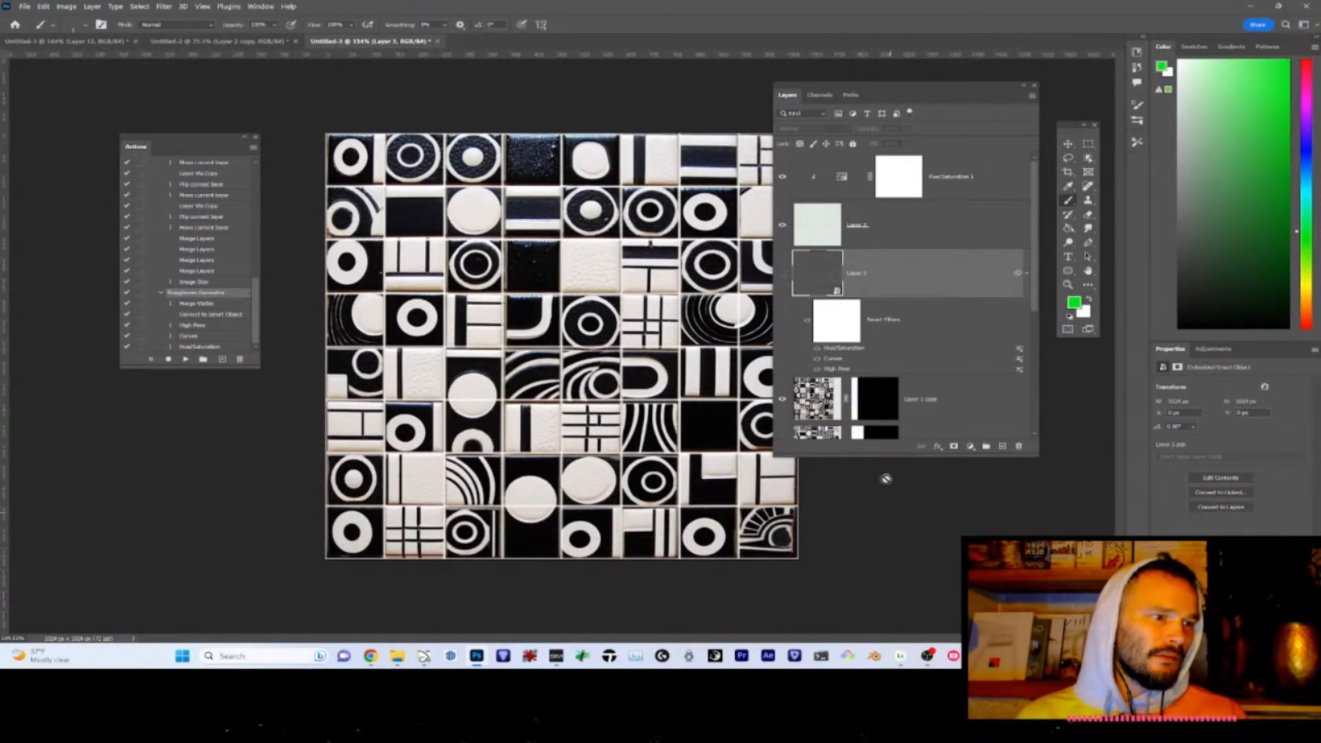
click(783, 225)
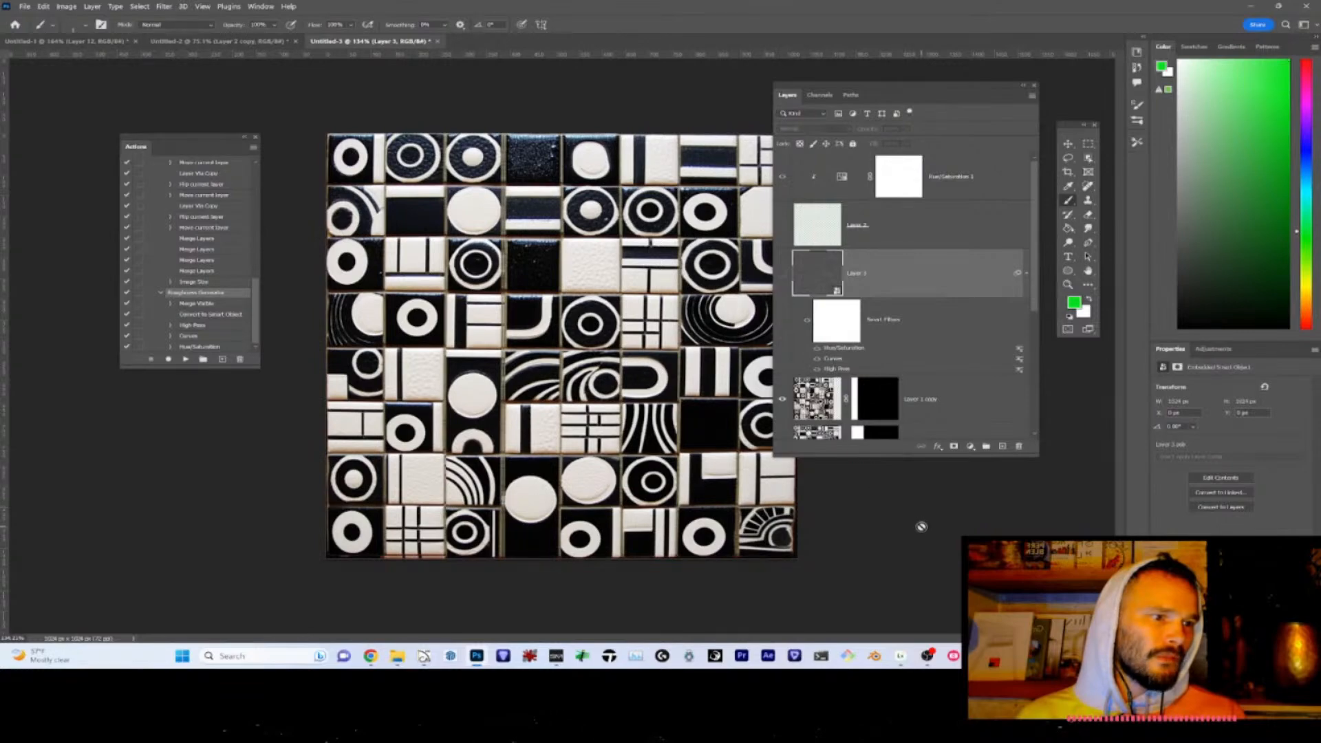
key(ctrl+alt+shift+w)
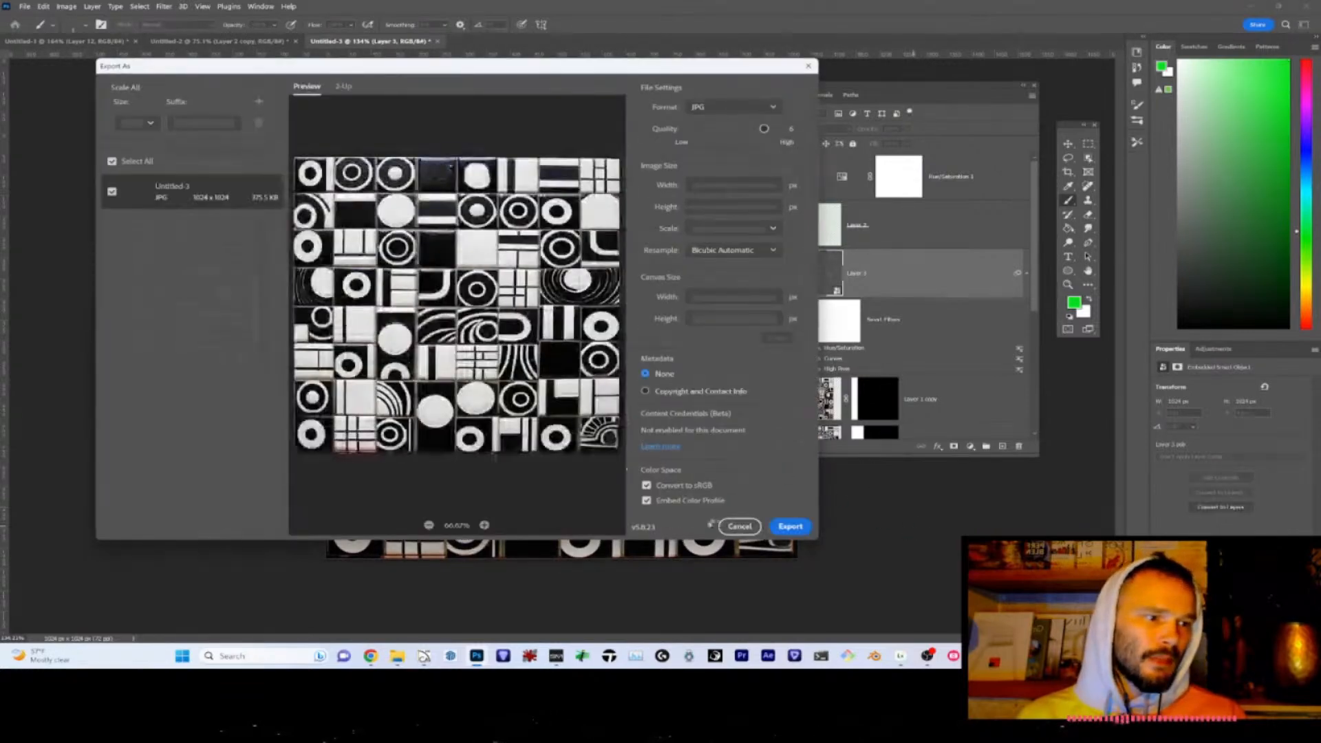
click(799, 528)
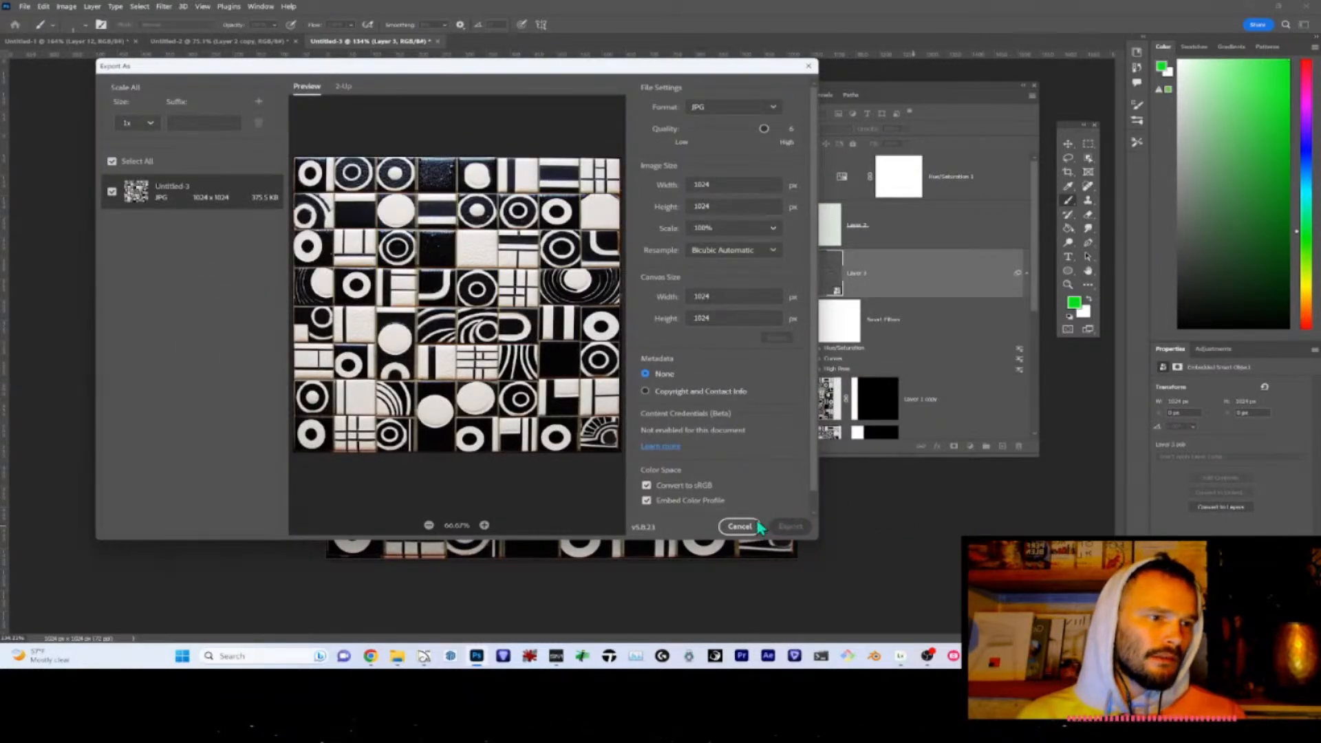
click(701, 199)
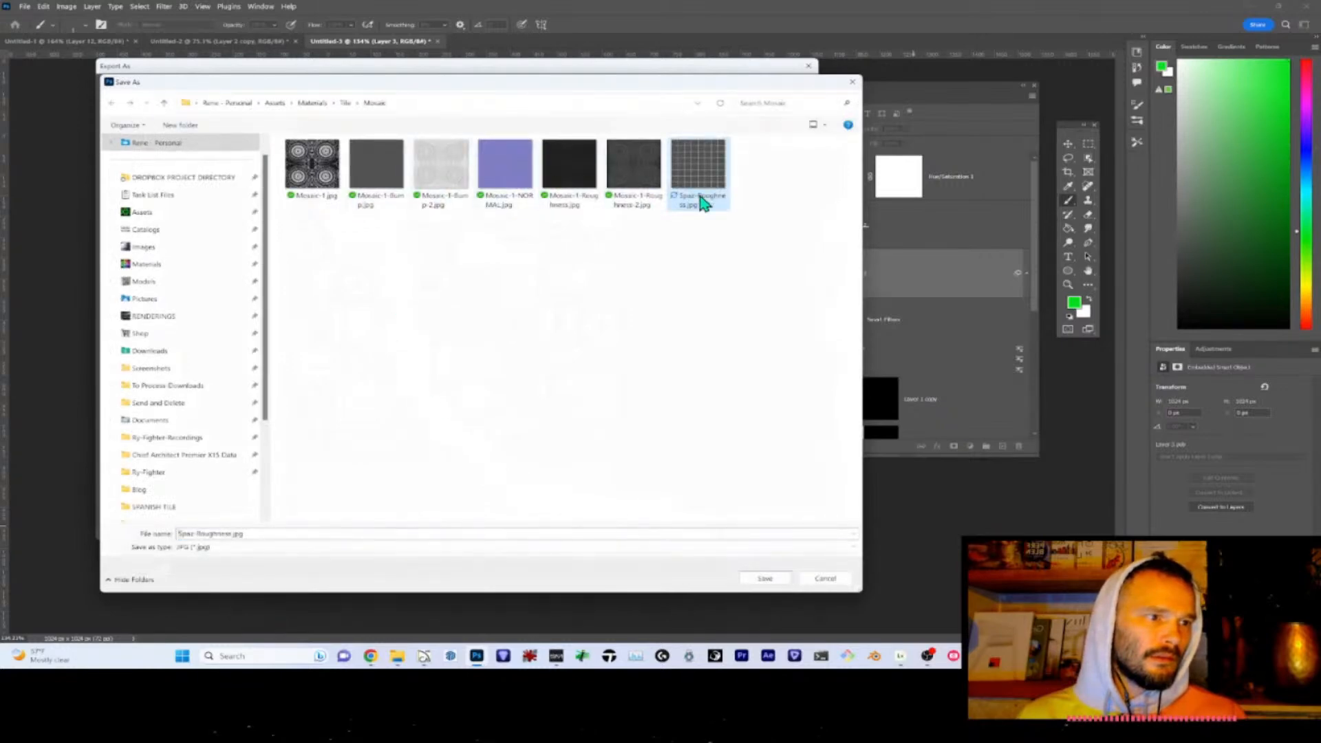
click(240, 534)
click(240, 535)
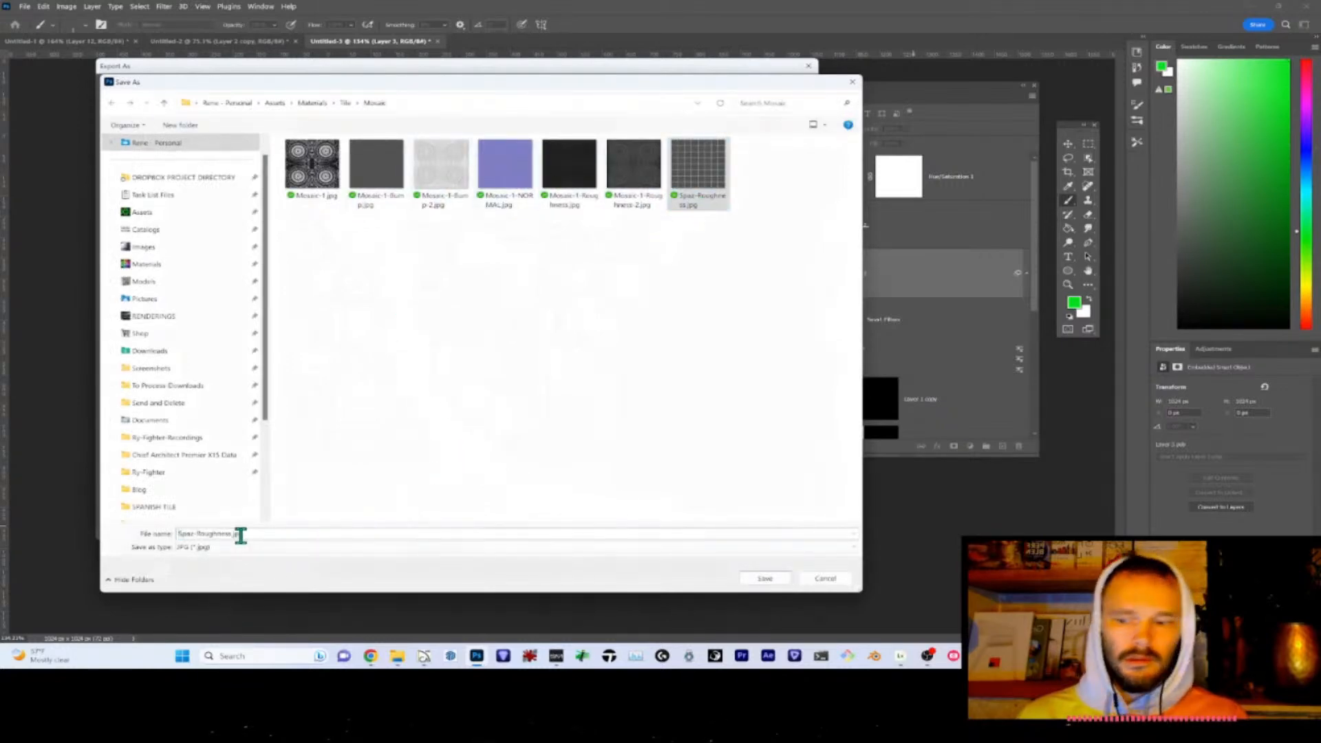
key(ctrl+a)
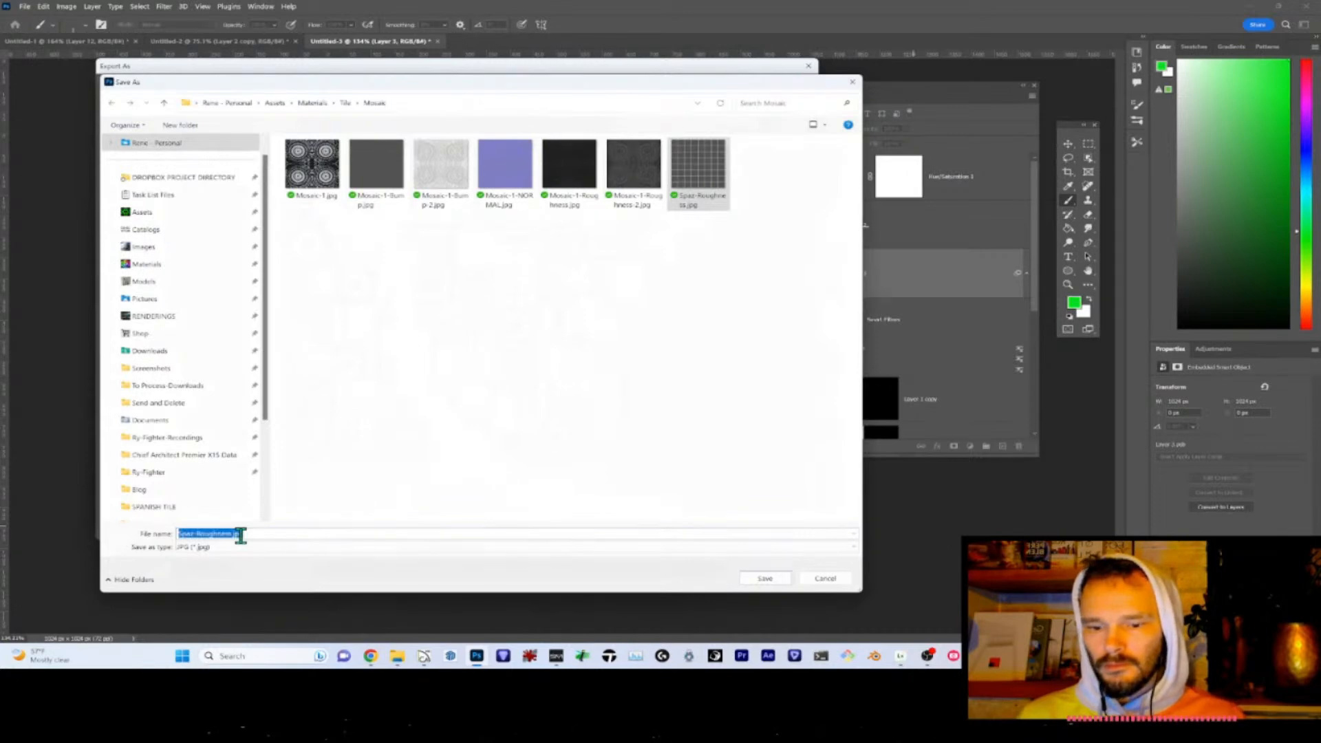
text(Spaz)
key(Return)
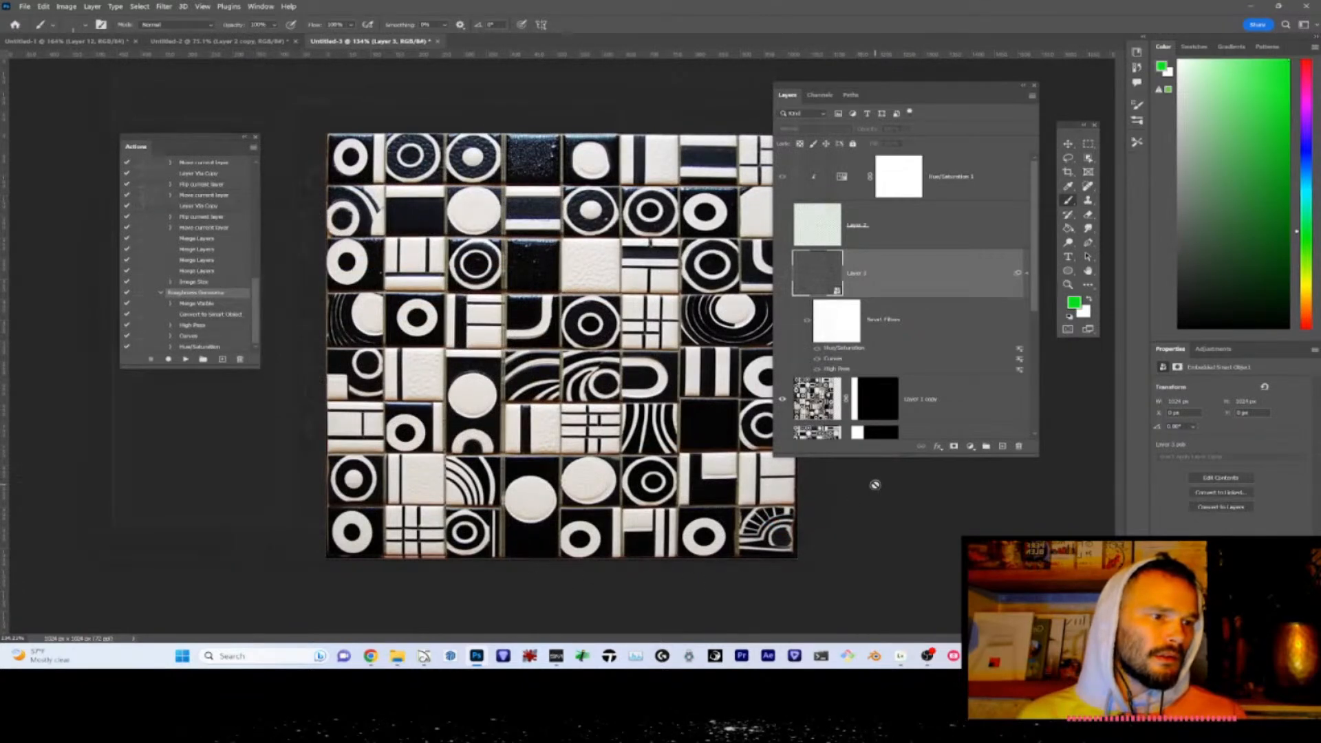
- Show the white line layer and the roughness layer again
click(781, 275)
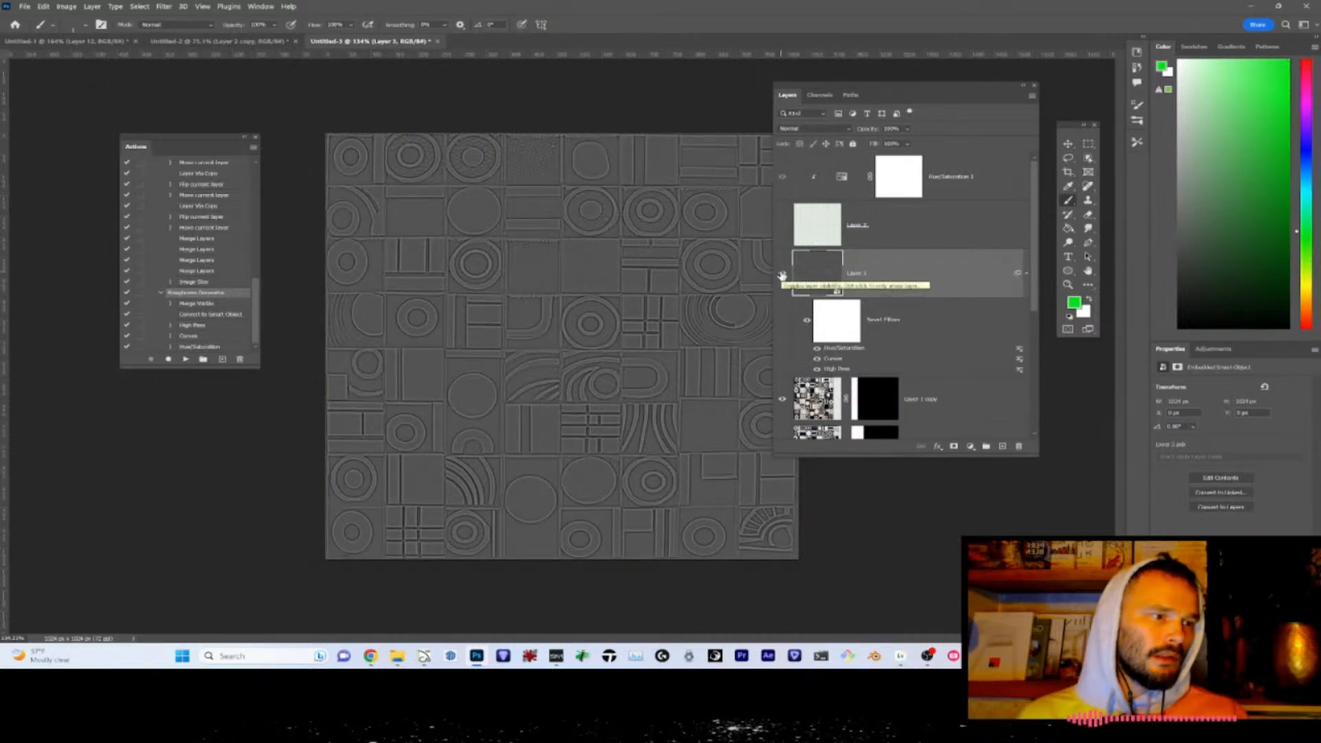
click(781, 274)
click(782, 227)
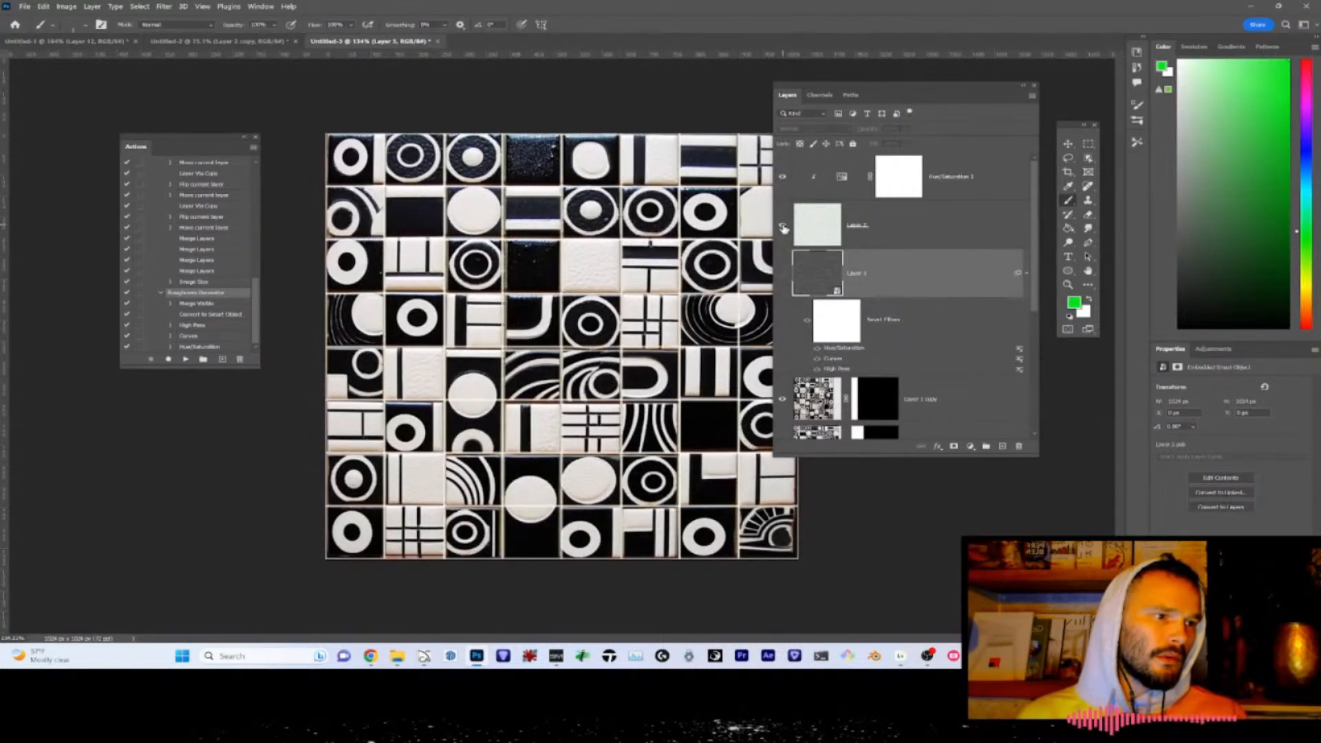
click(783, 274)
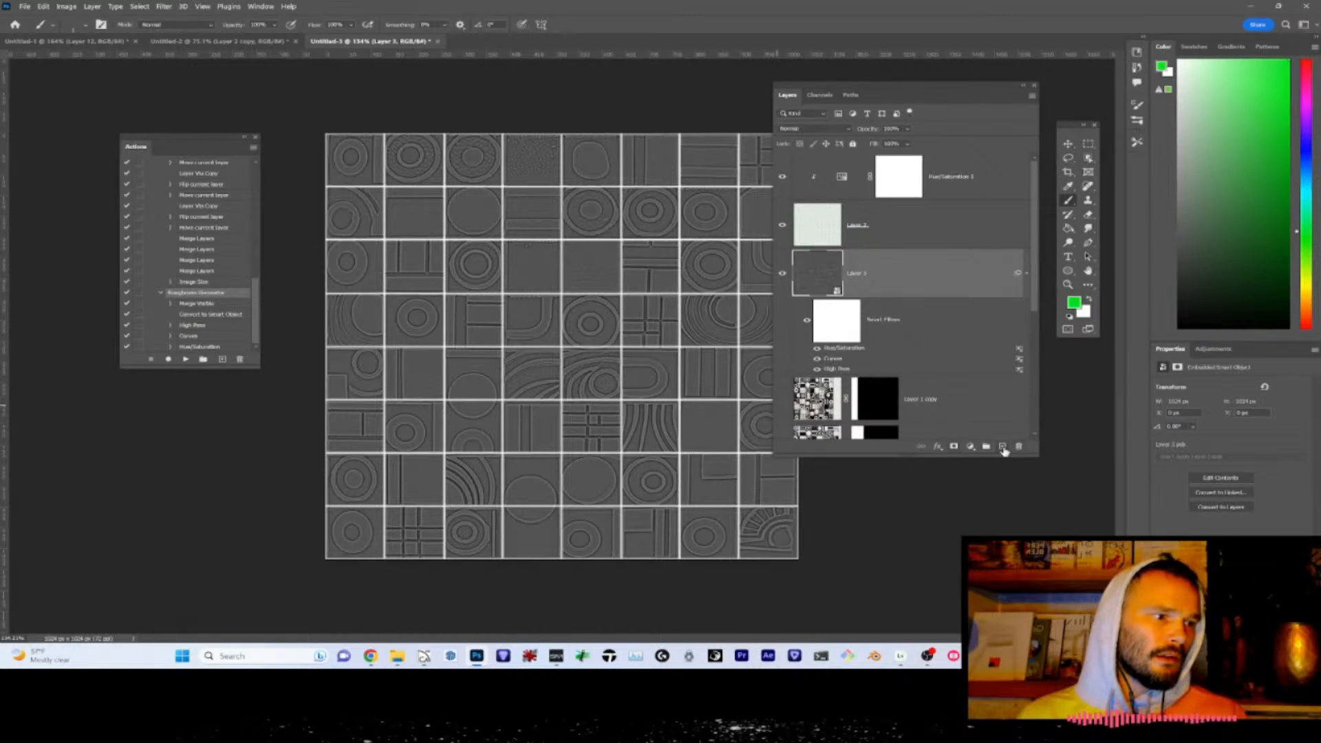
- Add a new layer between the white lines and the roughness layer and fill it with dark gray
click(1002, 447)
key(g)
key(d)
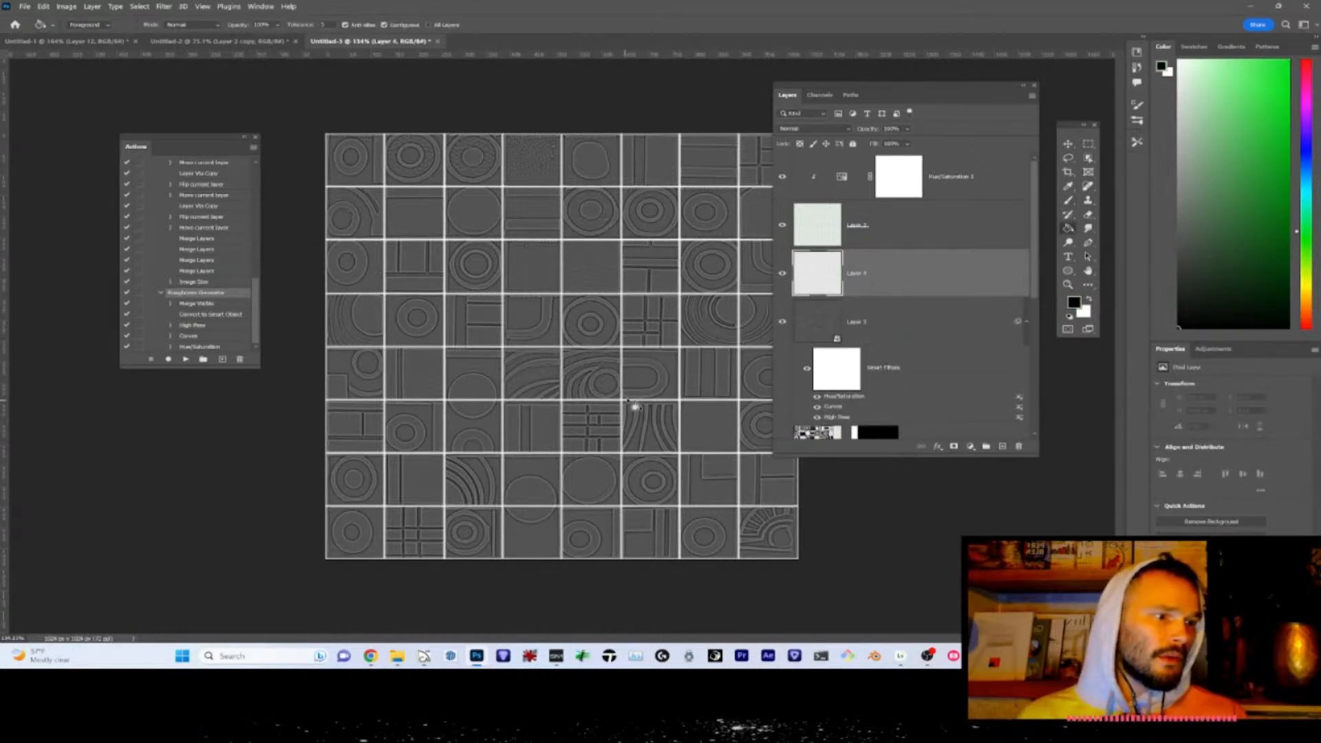
drag(1243, 321, 1178, 248)
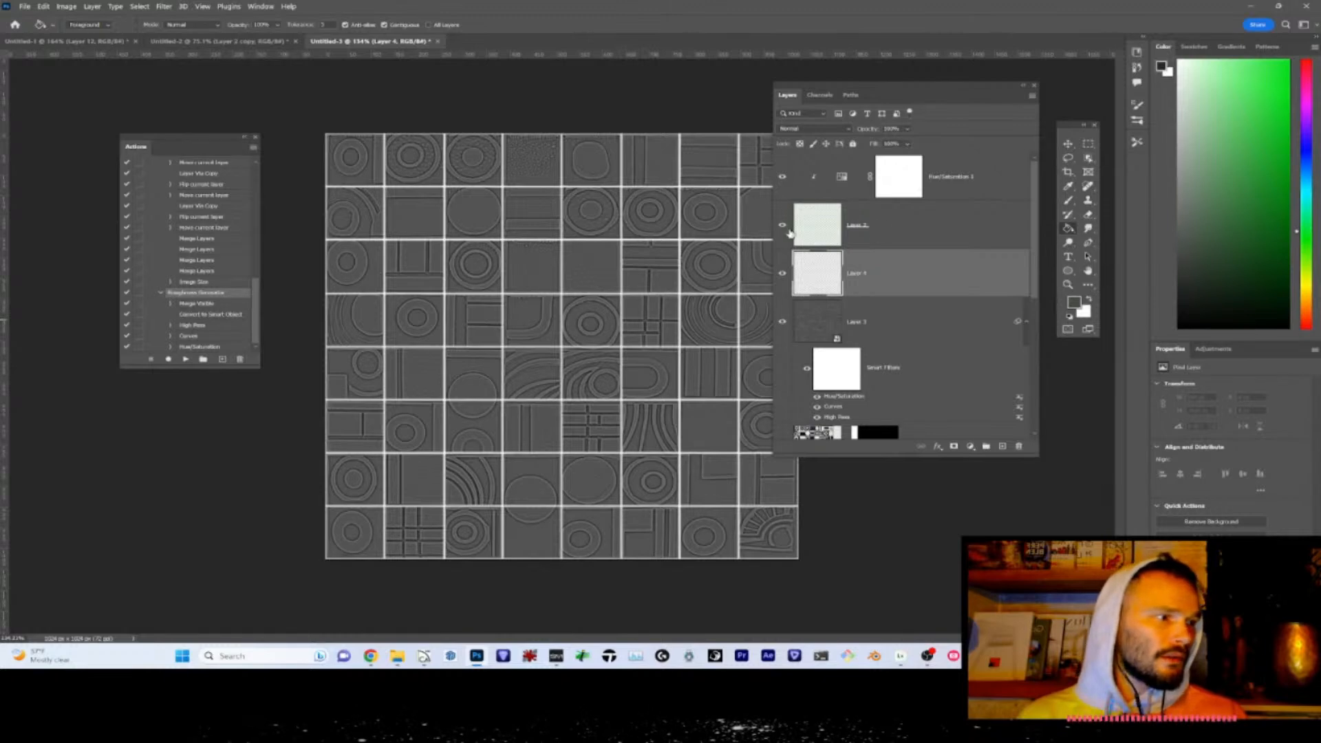
click(597, 309)
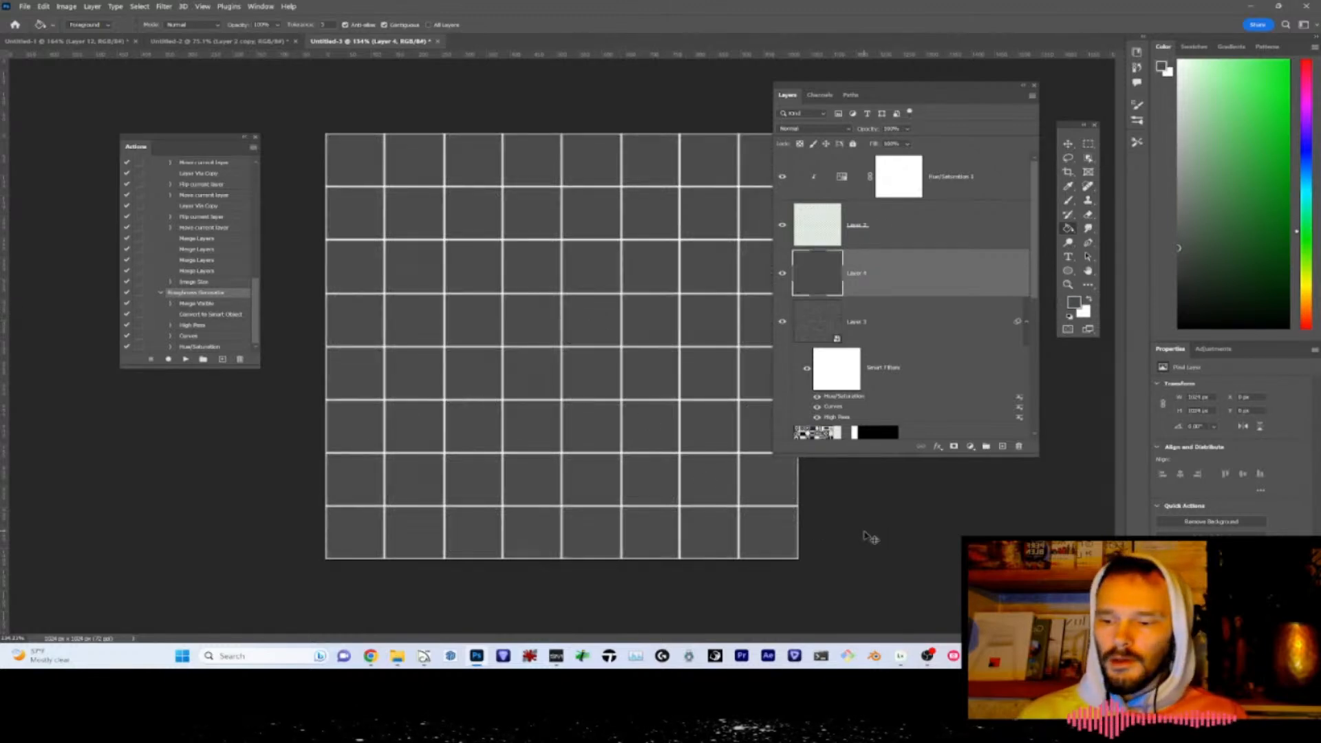
- Export the flat gray fill with white grid lines as a JPG named Spaz-Bump in the Mosaic folder
key(ctrl+alt+shift+w)
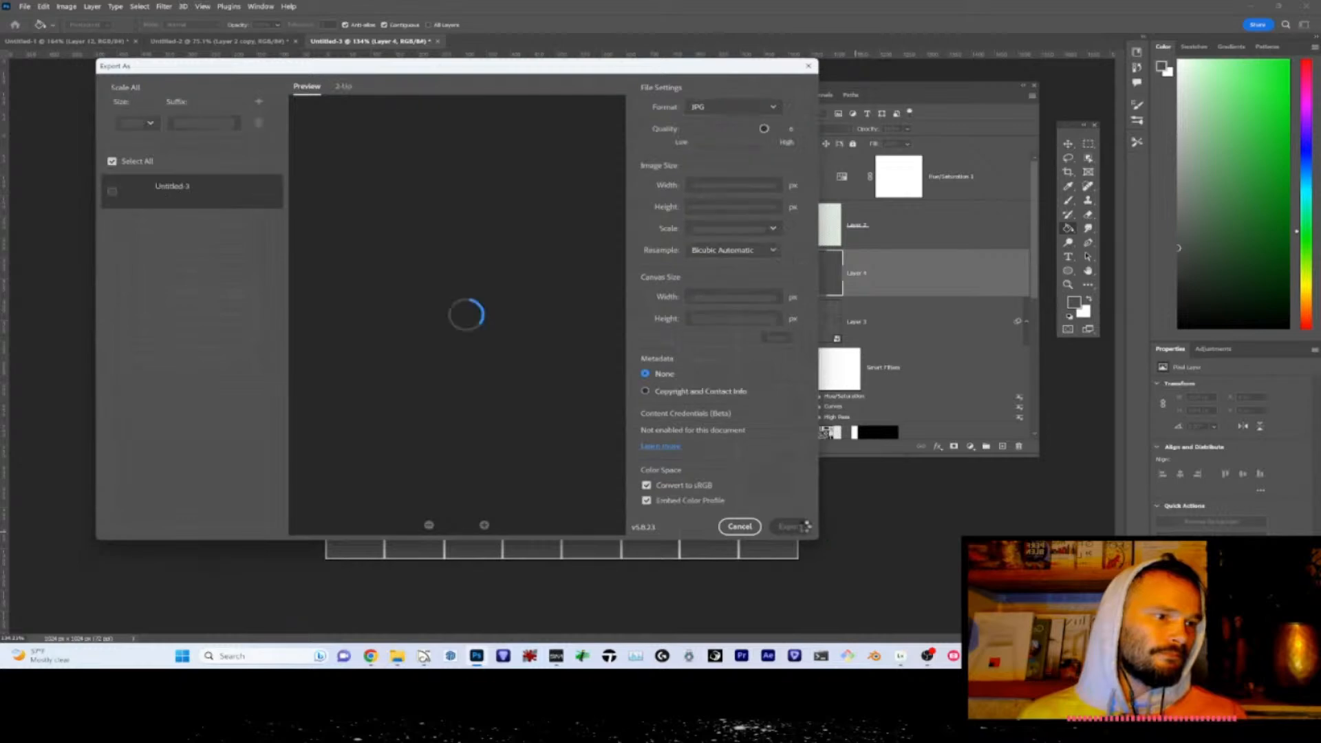
click(790, 527)
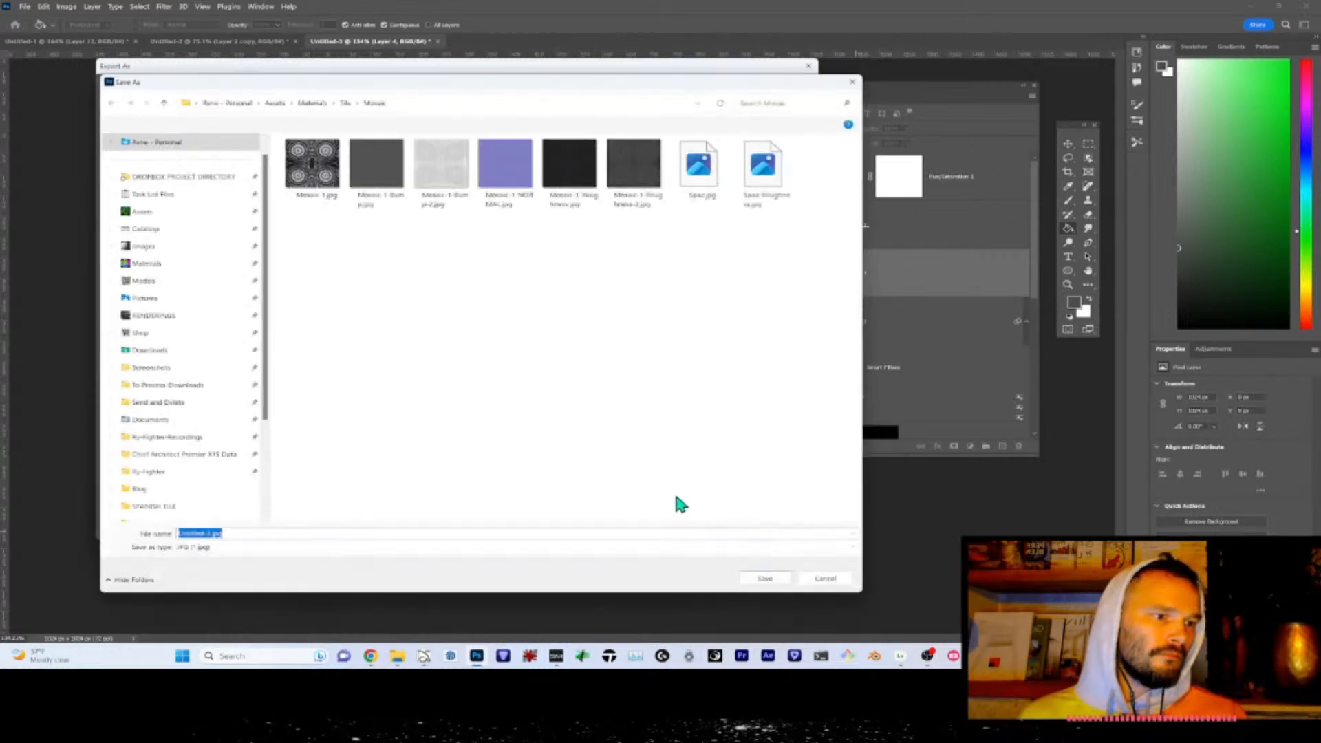
click(753, 190)
click(219, 534)
drag(197, 534, 317, 542)
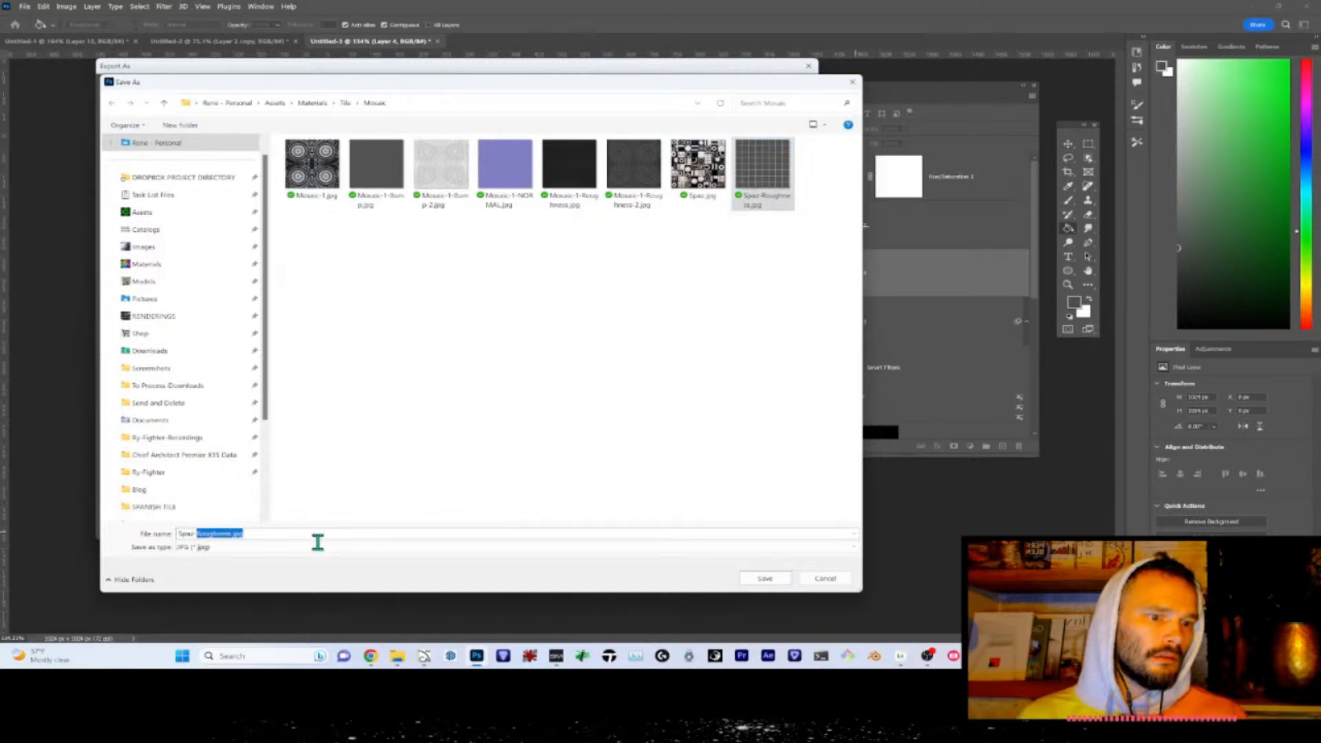
text(Bump.jpg)
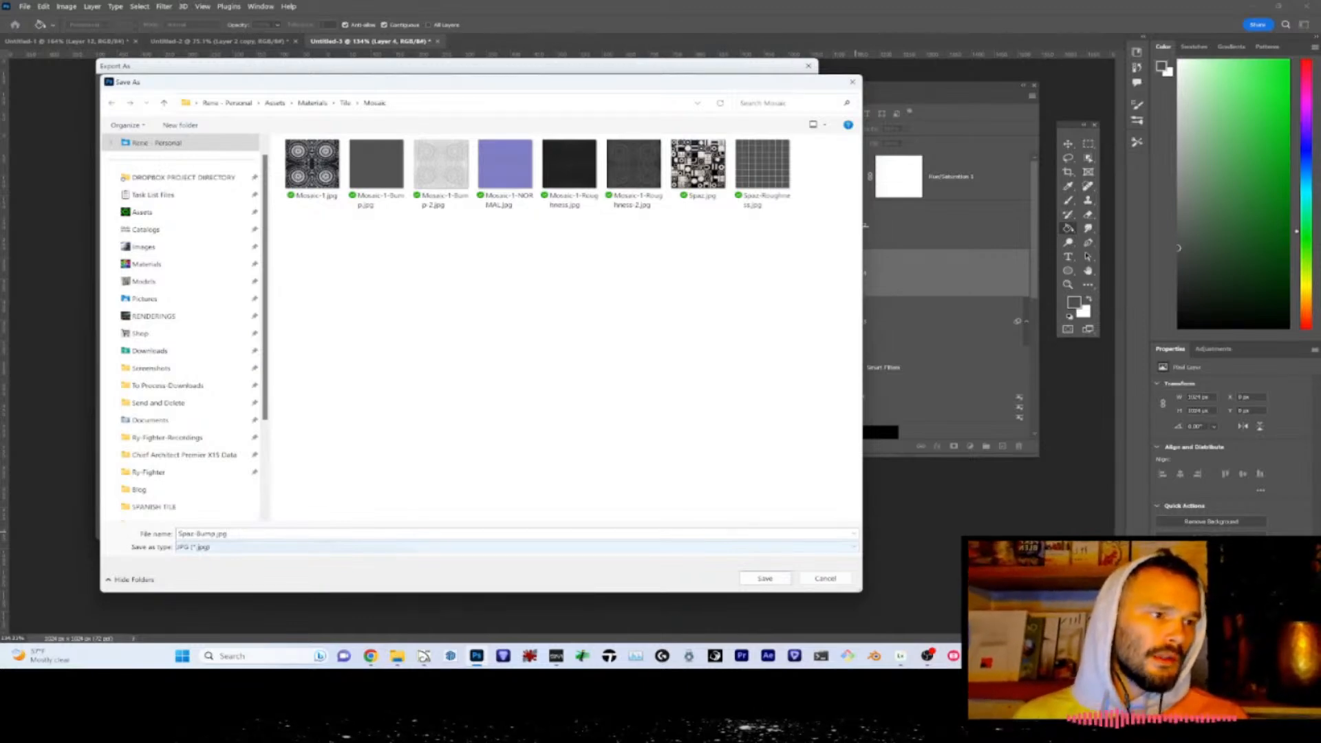
key(Return)
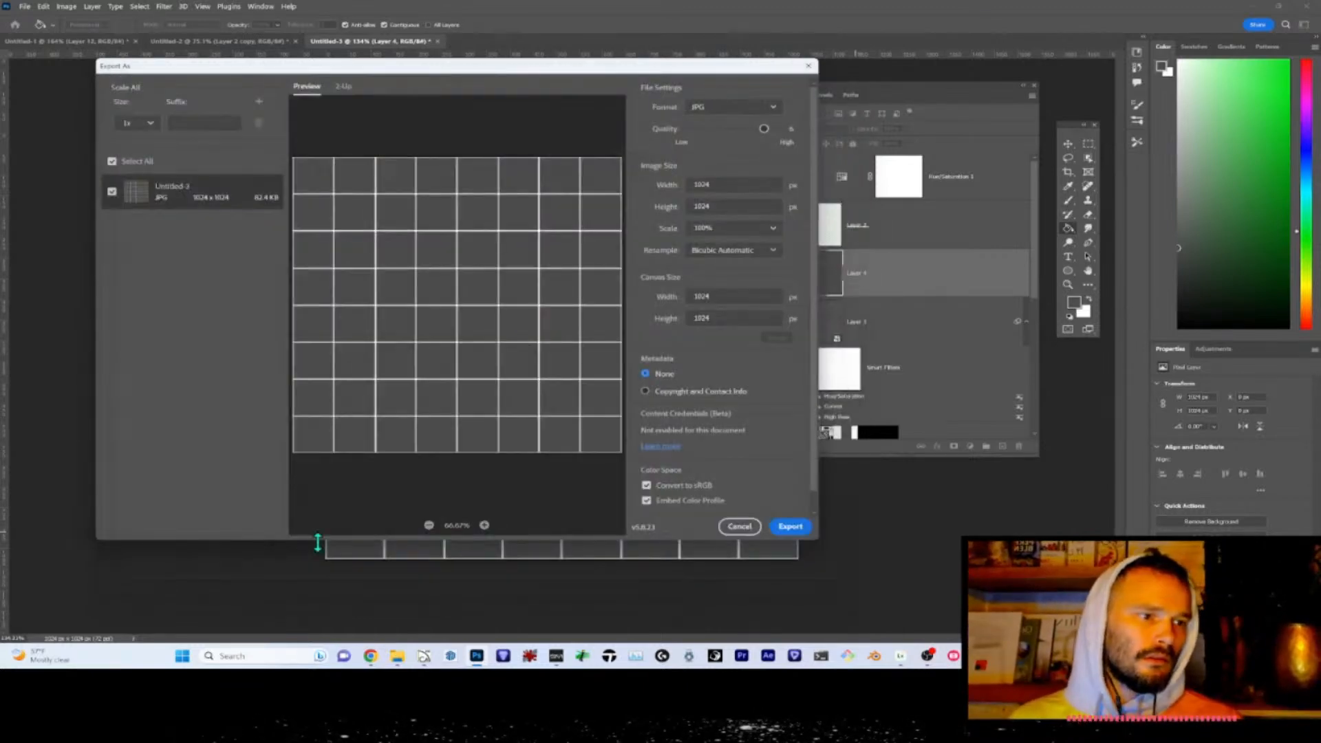
- Hide the gray fill layer and lower the Curves smart filter on the roughness layer to darken the pattern
click(781, 275)
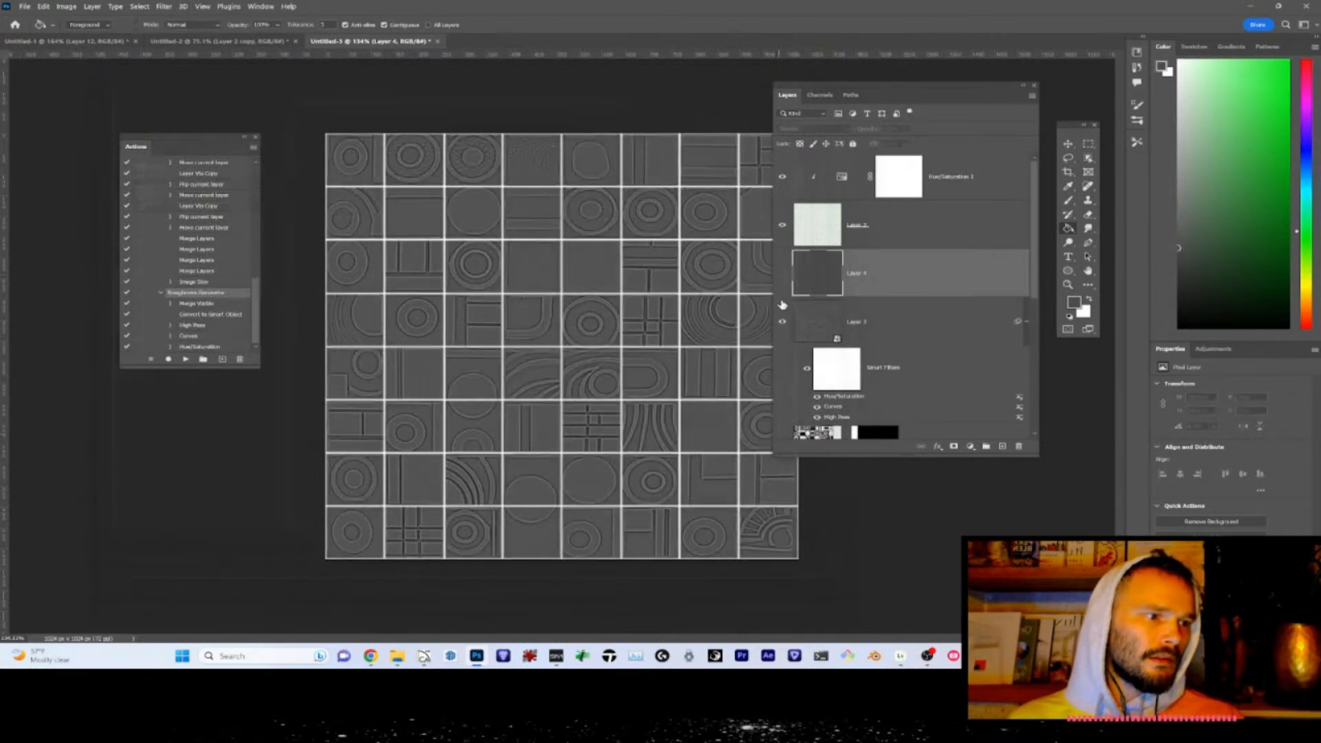
click(814, 325)
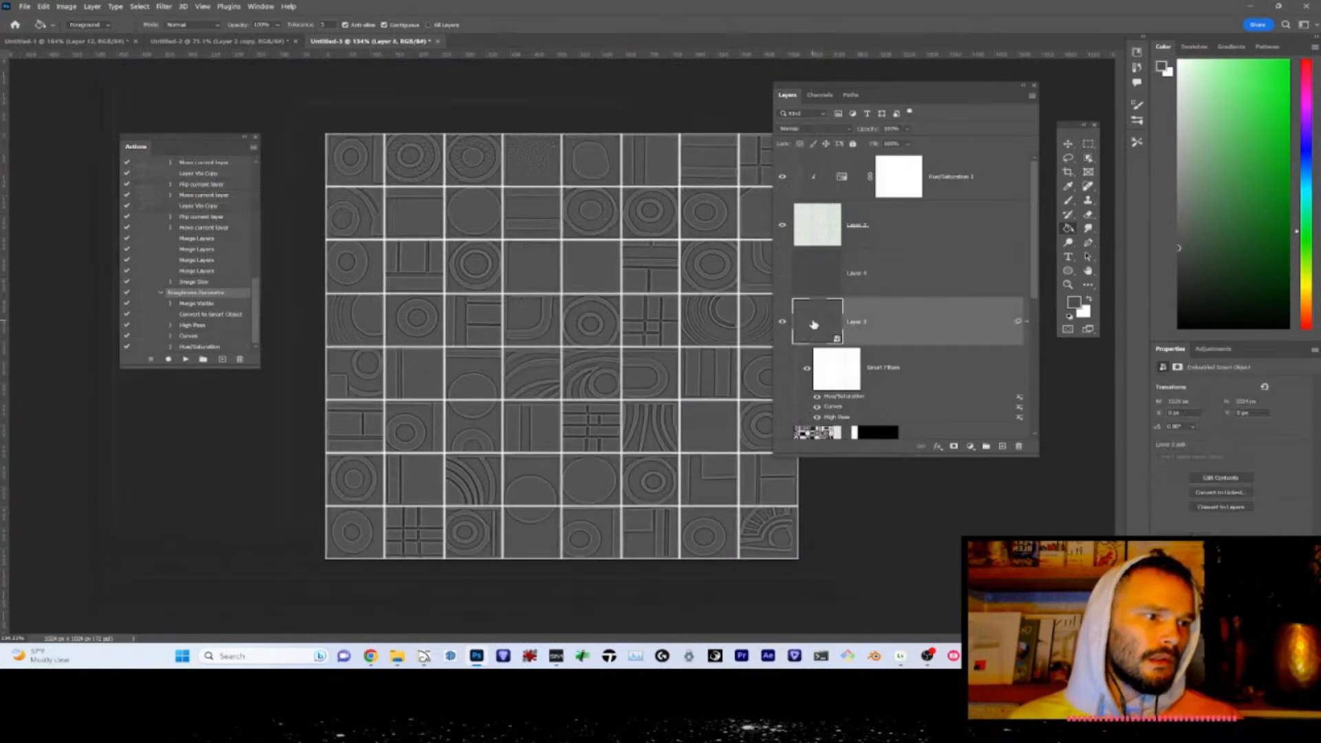
double_click(832, 409)
click(724, 260)
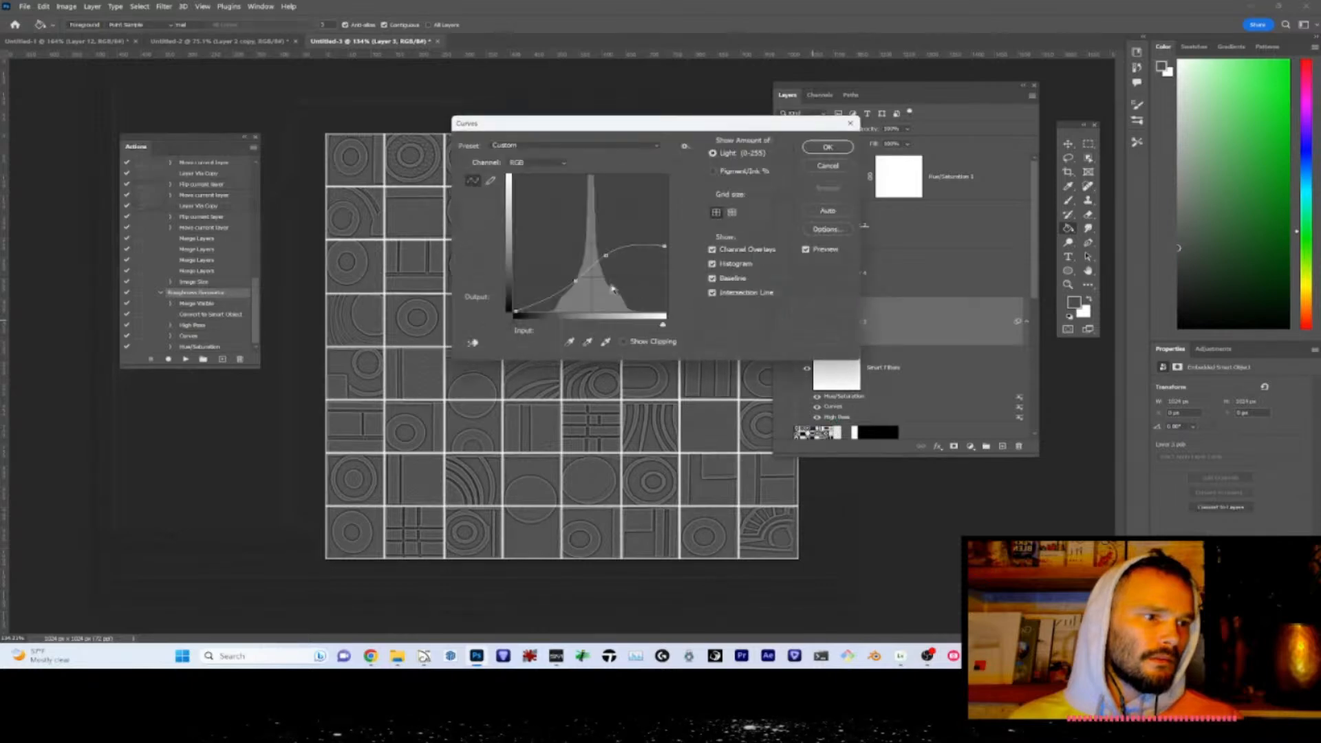
drag(575, 281, 583, 291)
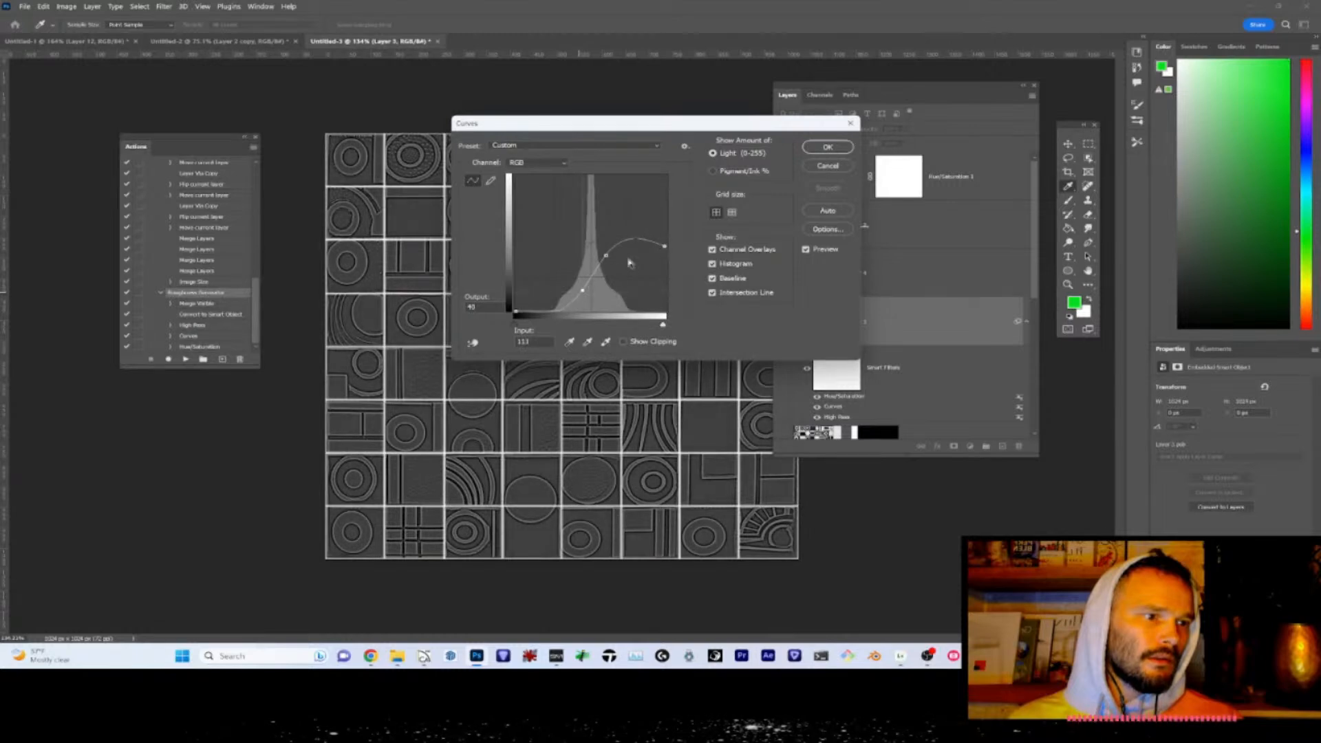
drag(666, 256, 572, 301)
drag(615, 259, 603, 283)
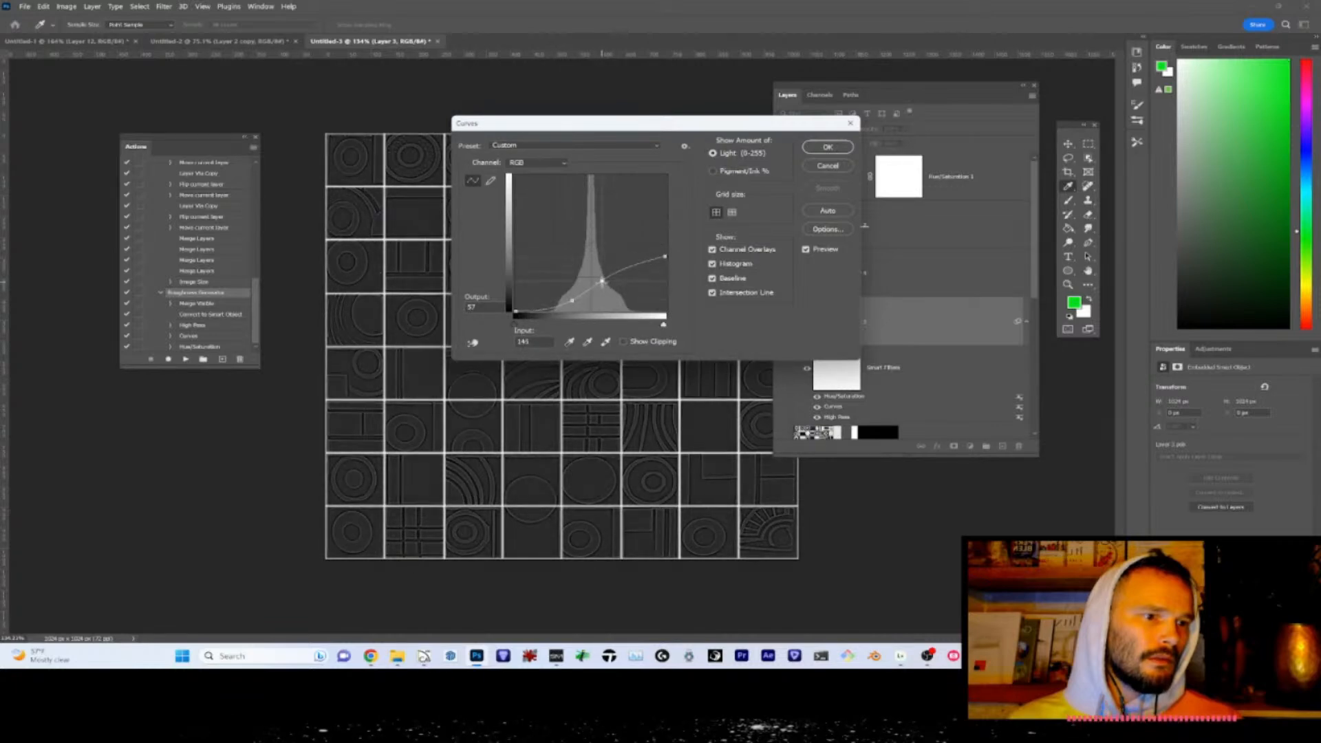
click(829, 147)
key(d)
- Export the darkened roughness map as a JPG named Spaz-Roughness-2 in the Mosaic folder
key(ctrl+alt+shift+w)
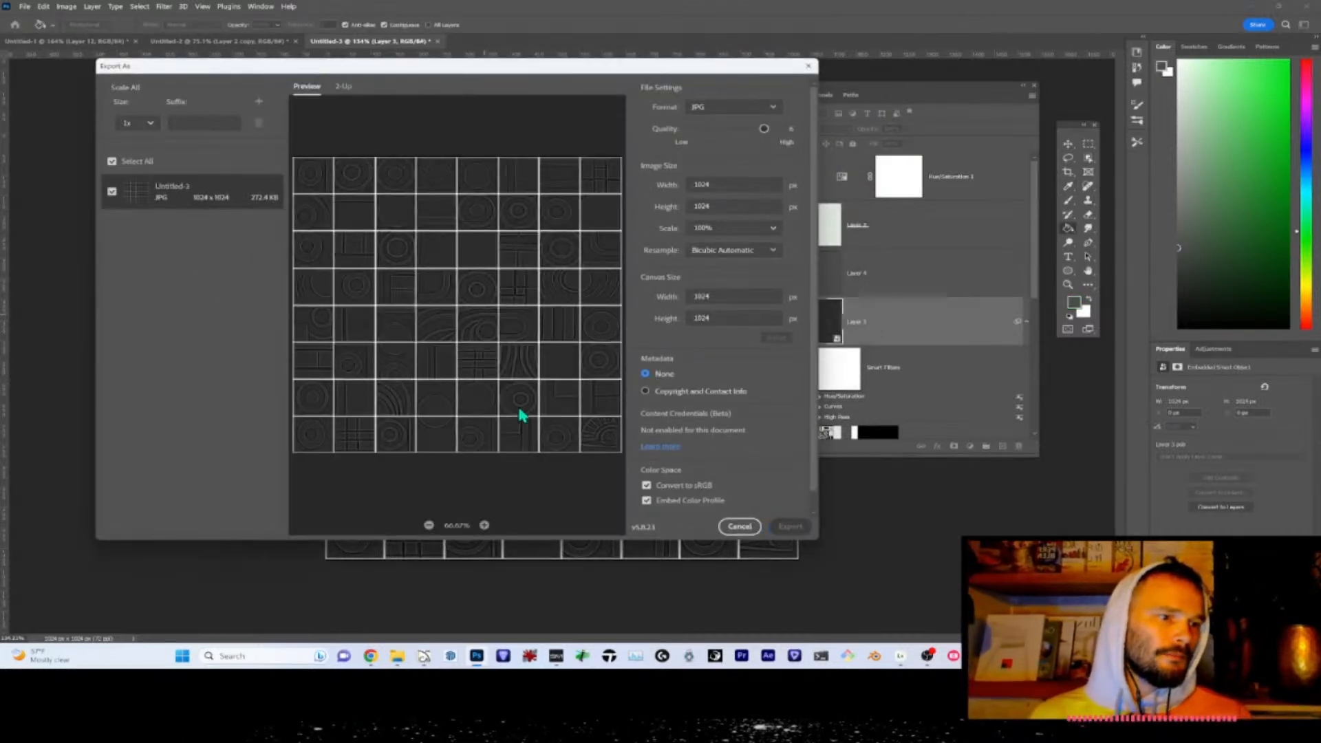
key(Return)
click(636, 165)
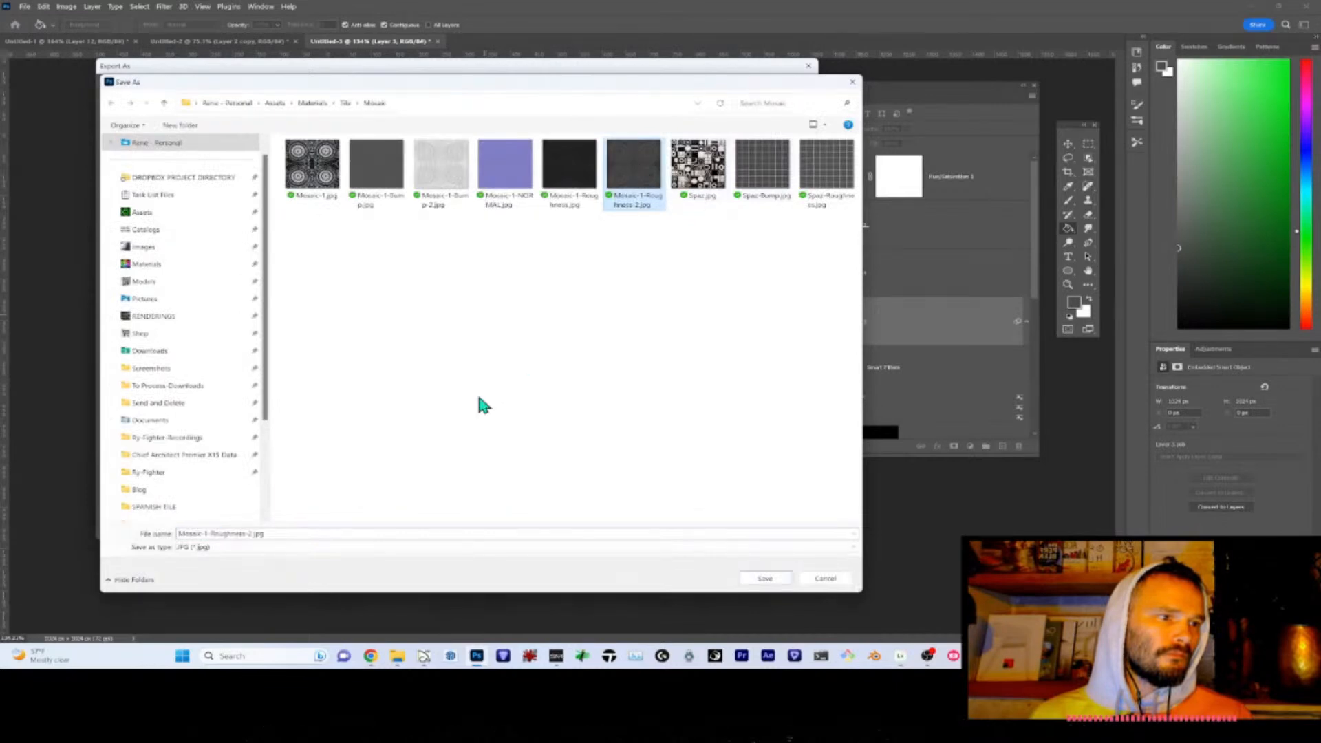
click(806, 170)
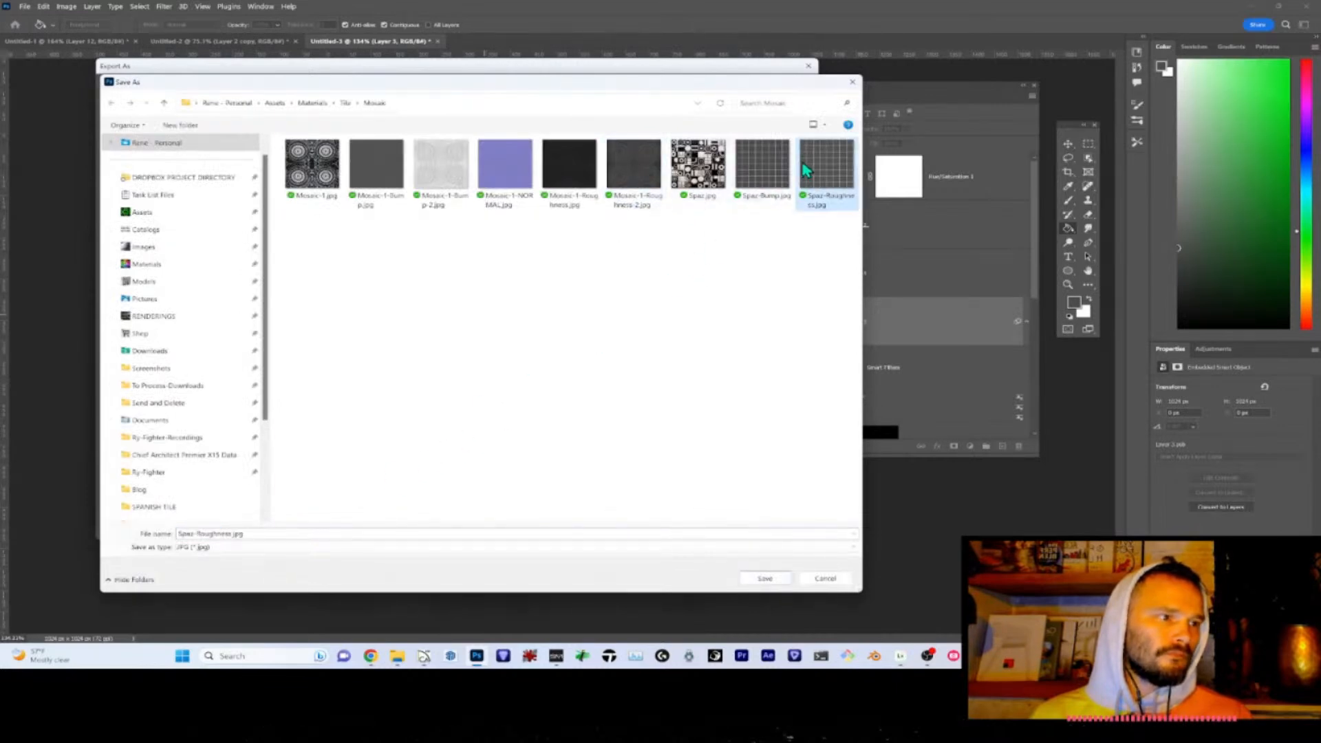
double_click(229, 534)
click(230, 534)
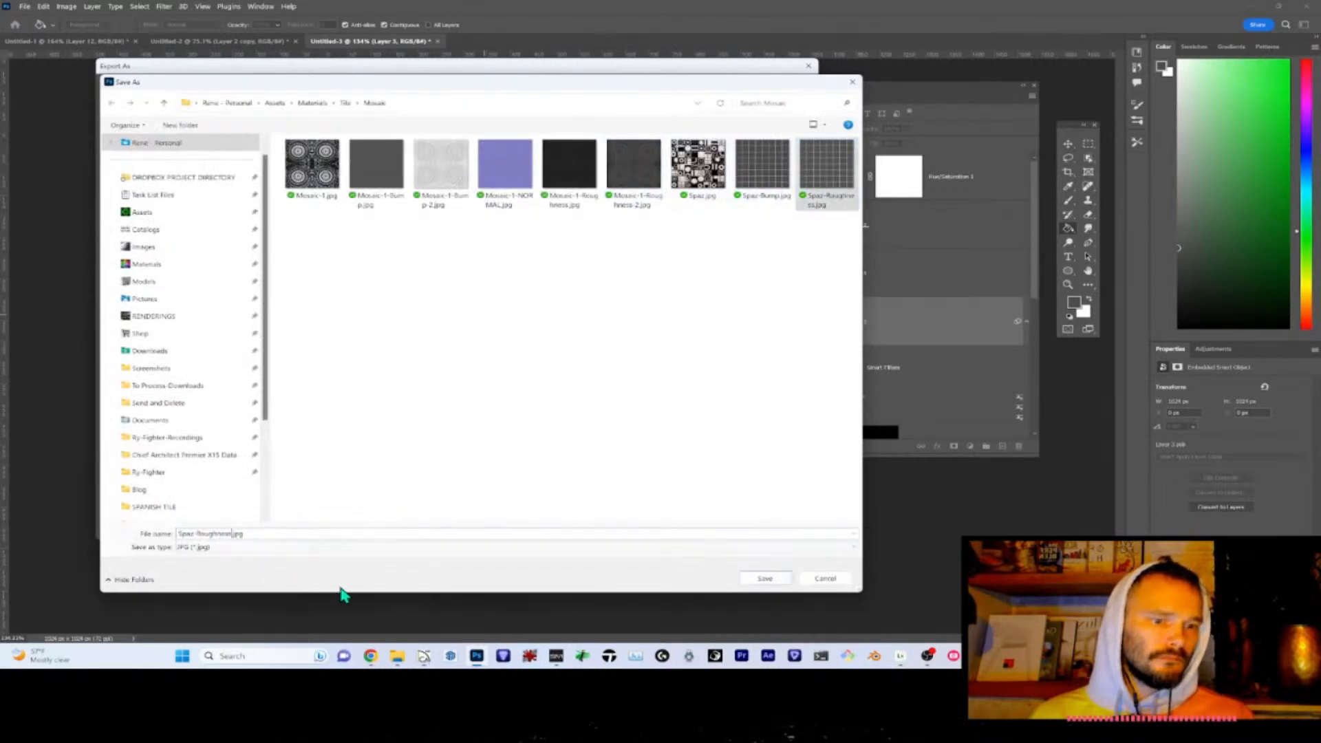
text(-2)
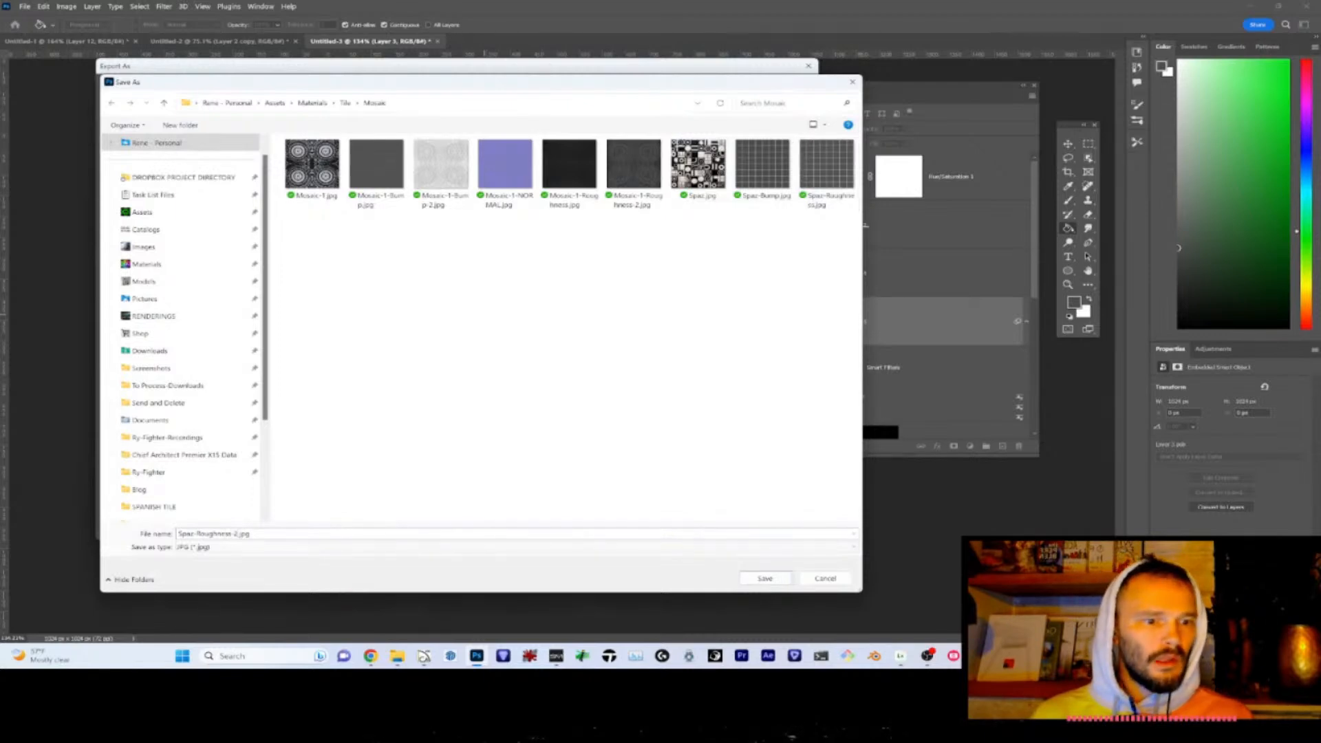
key(Return)
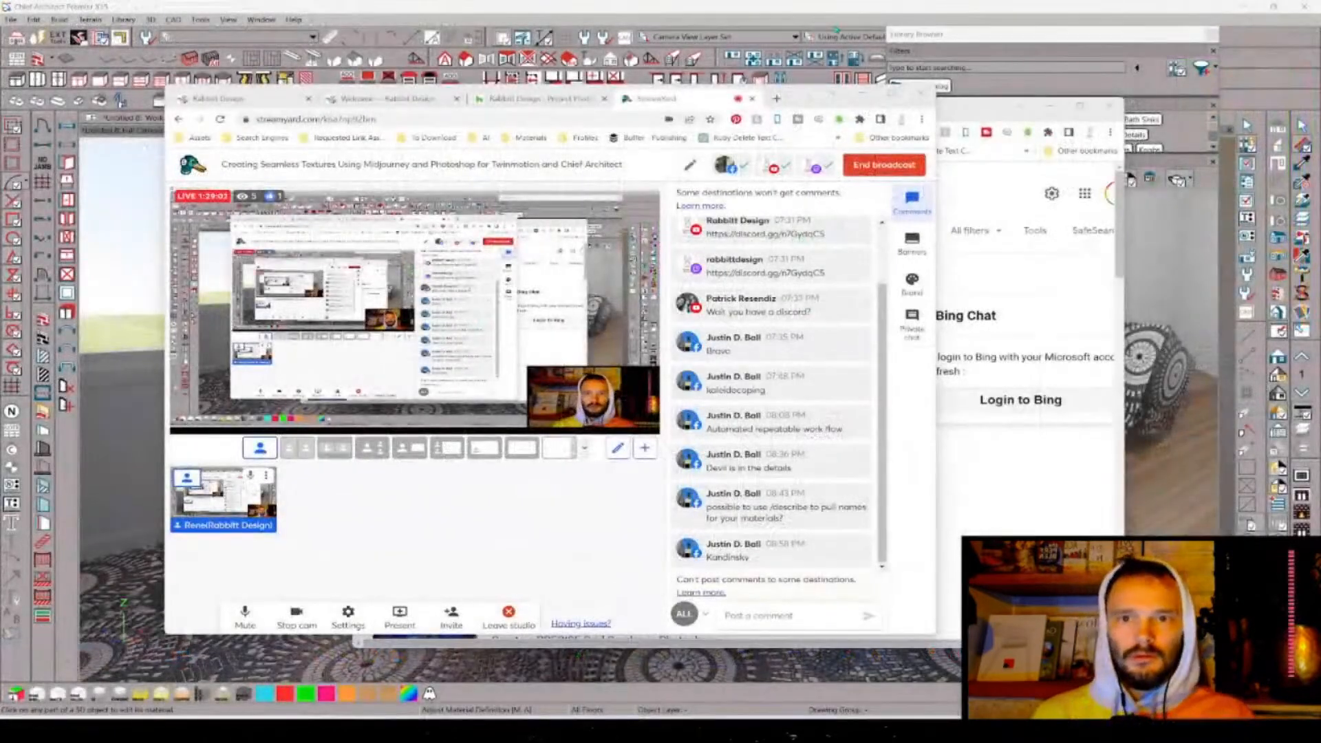
- Switch to Chief Architect and open the material definition of the black-and-white mosaic on the floor
click(822, 12)
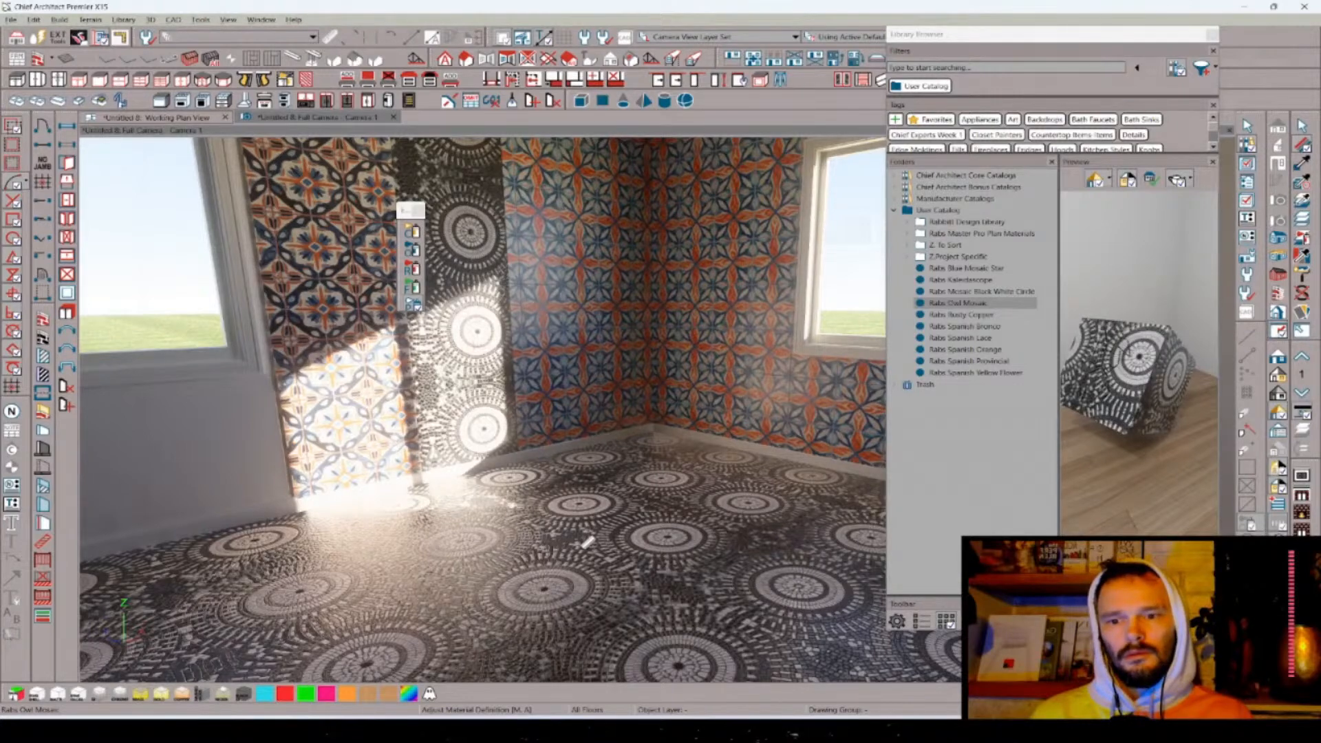
click(588, 542)
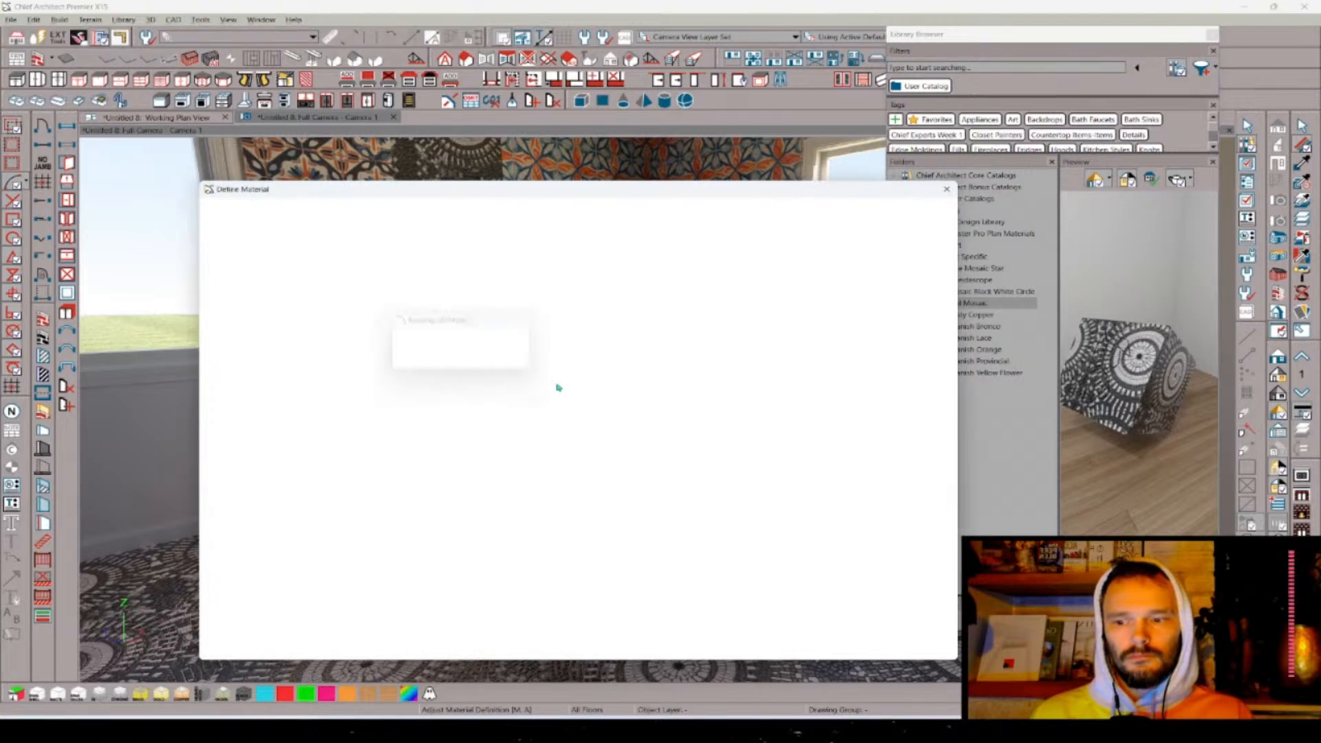
key(alt+Tab)
key(Tab)
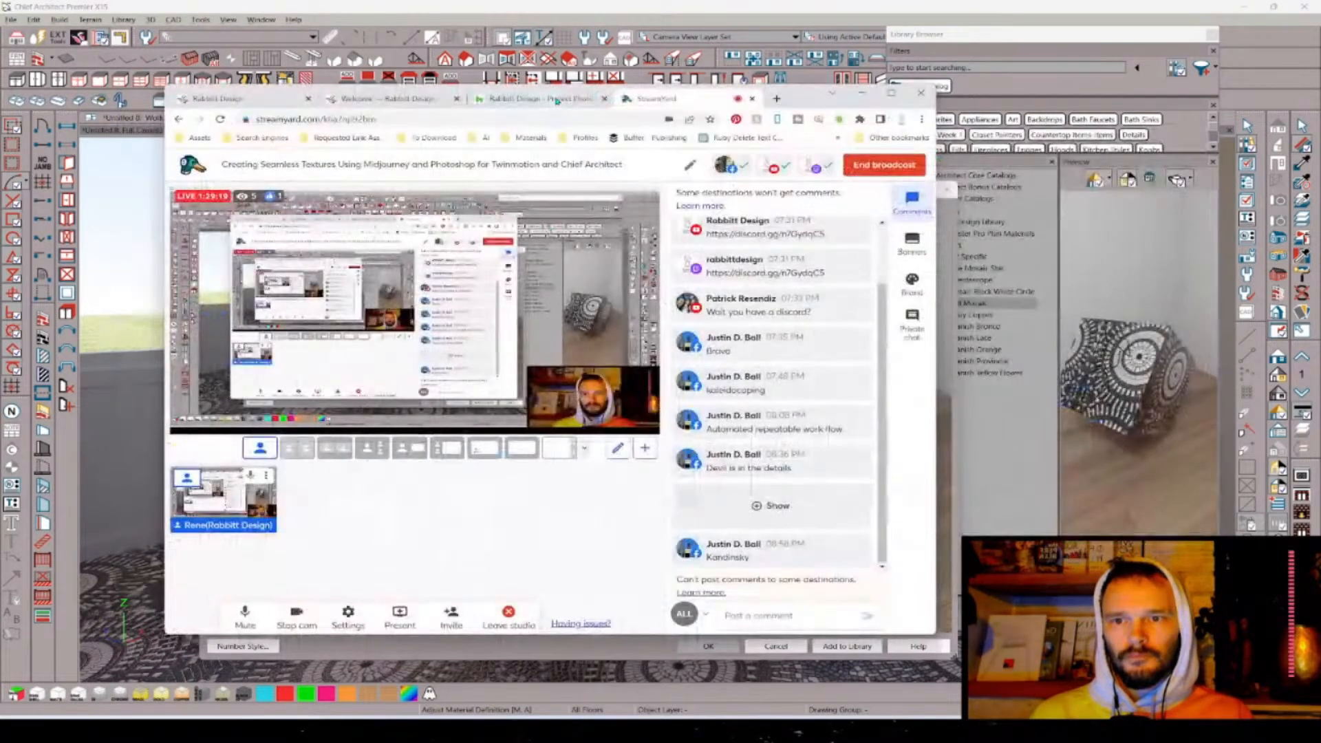
key(alt+Tab)
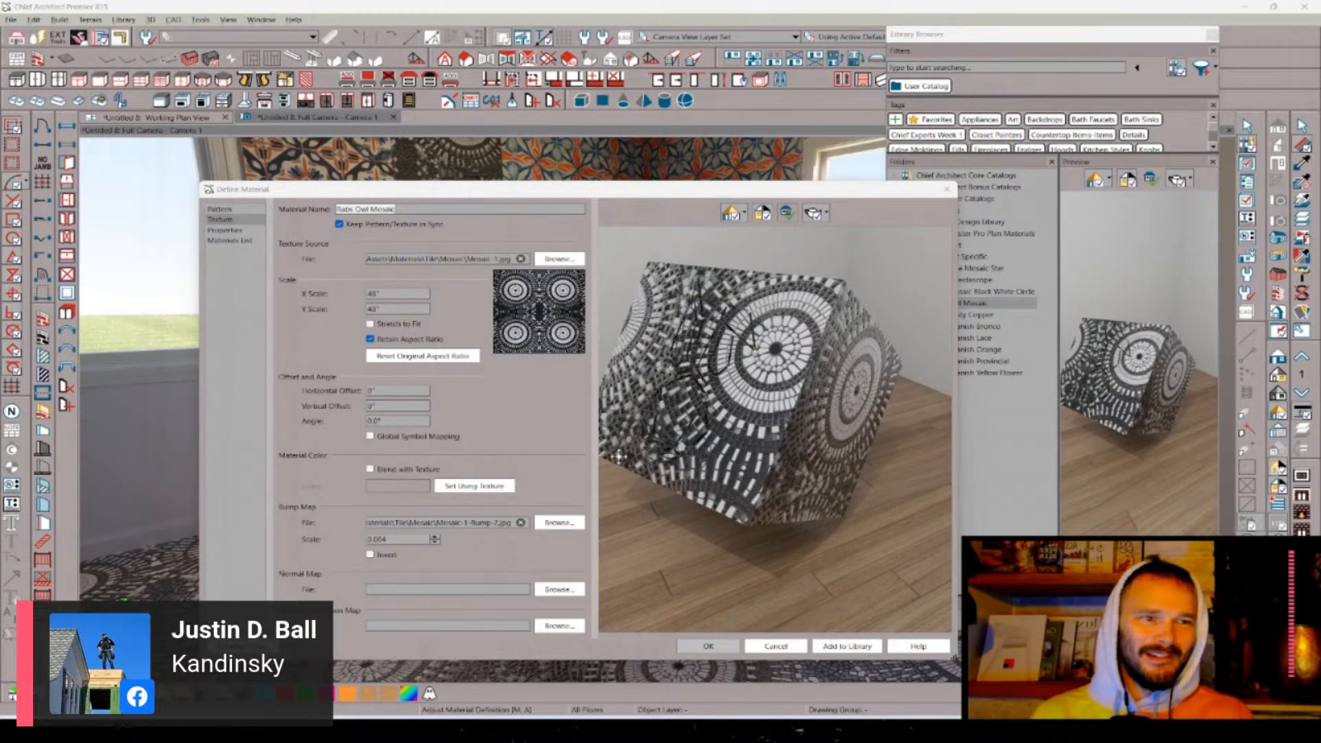
- Set the material's texture source to Spaz.jpg and its bump map to Spaz-Bump.jpg from the Mosaic folder
click(559, 259)
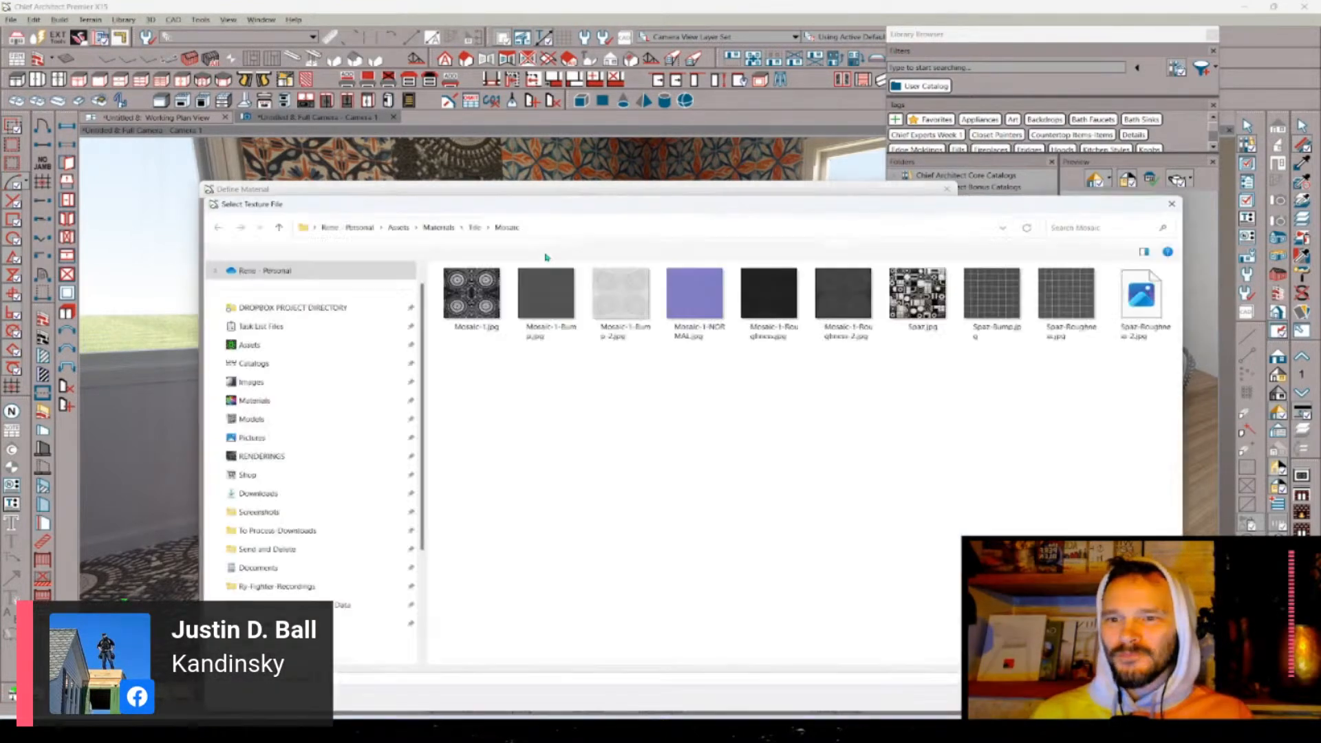
double_click(915, 300)
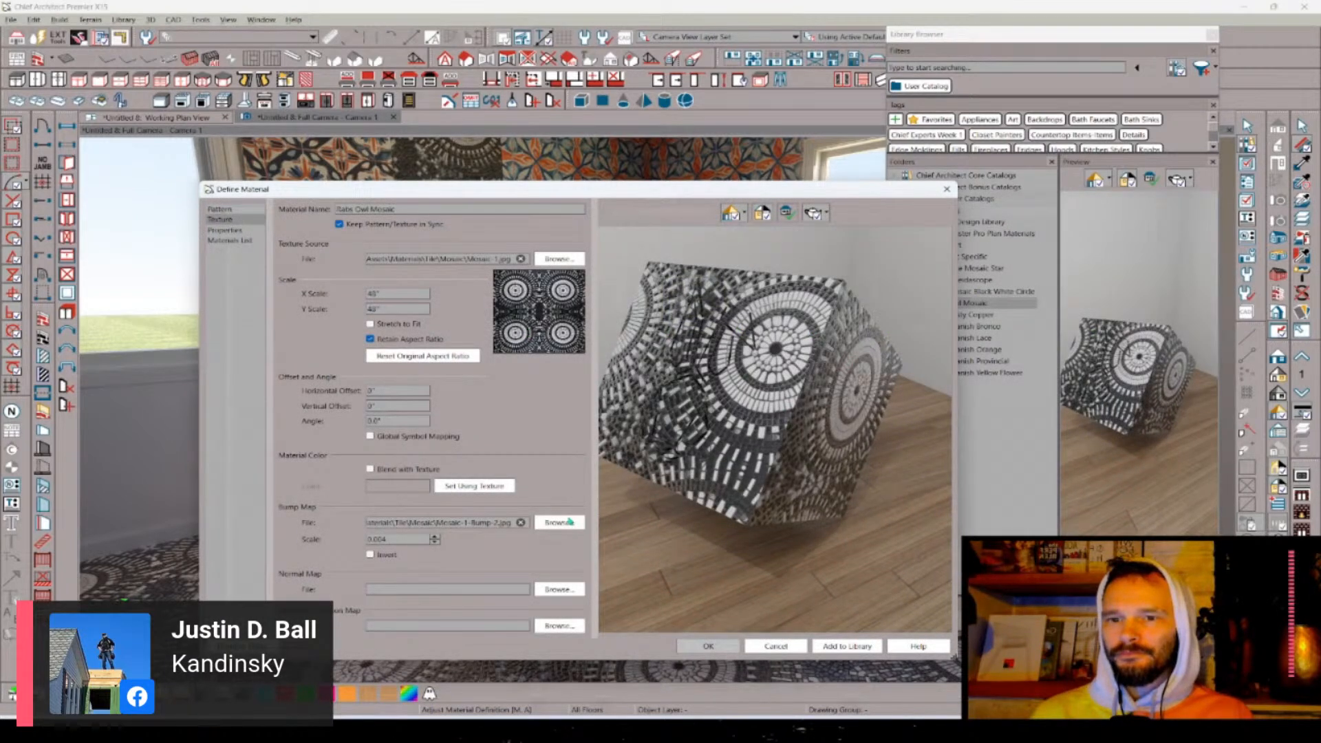
double_click(437, 322)
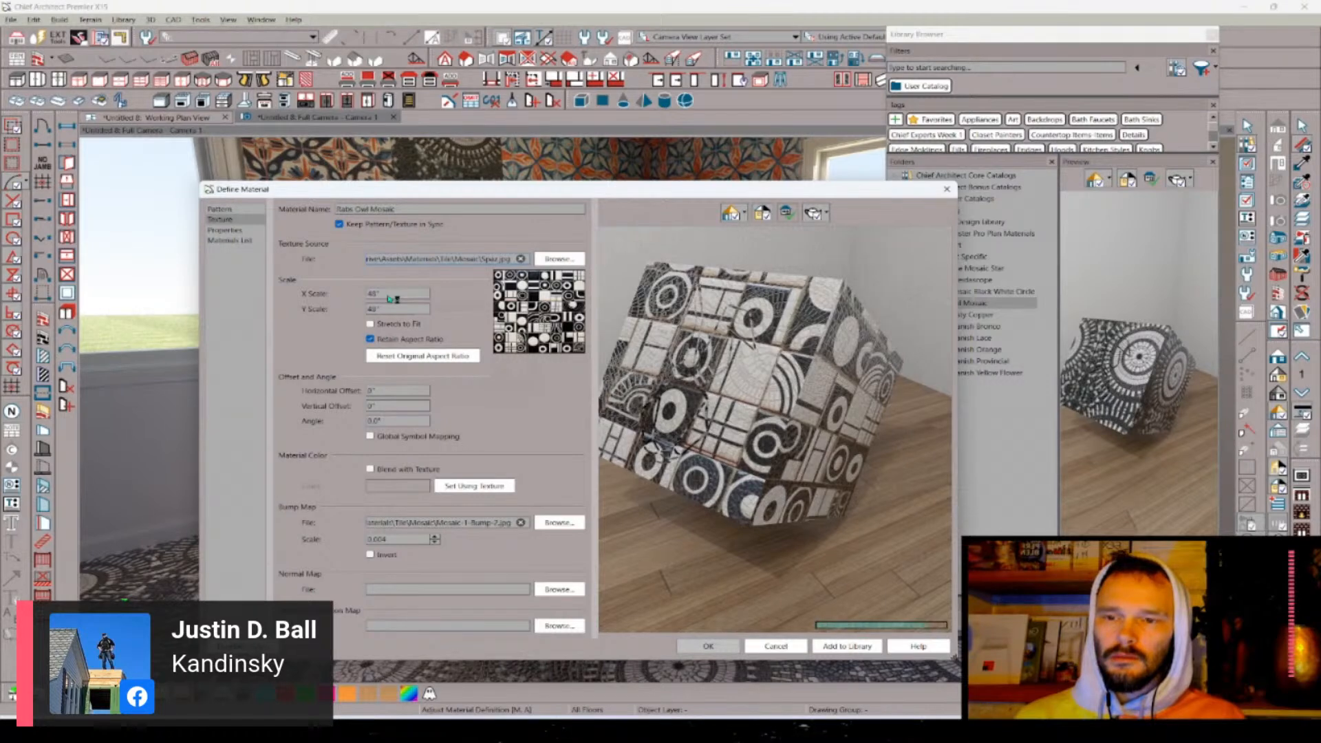
right_click(391, 299)
click(401, 326)
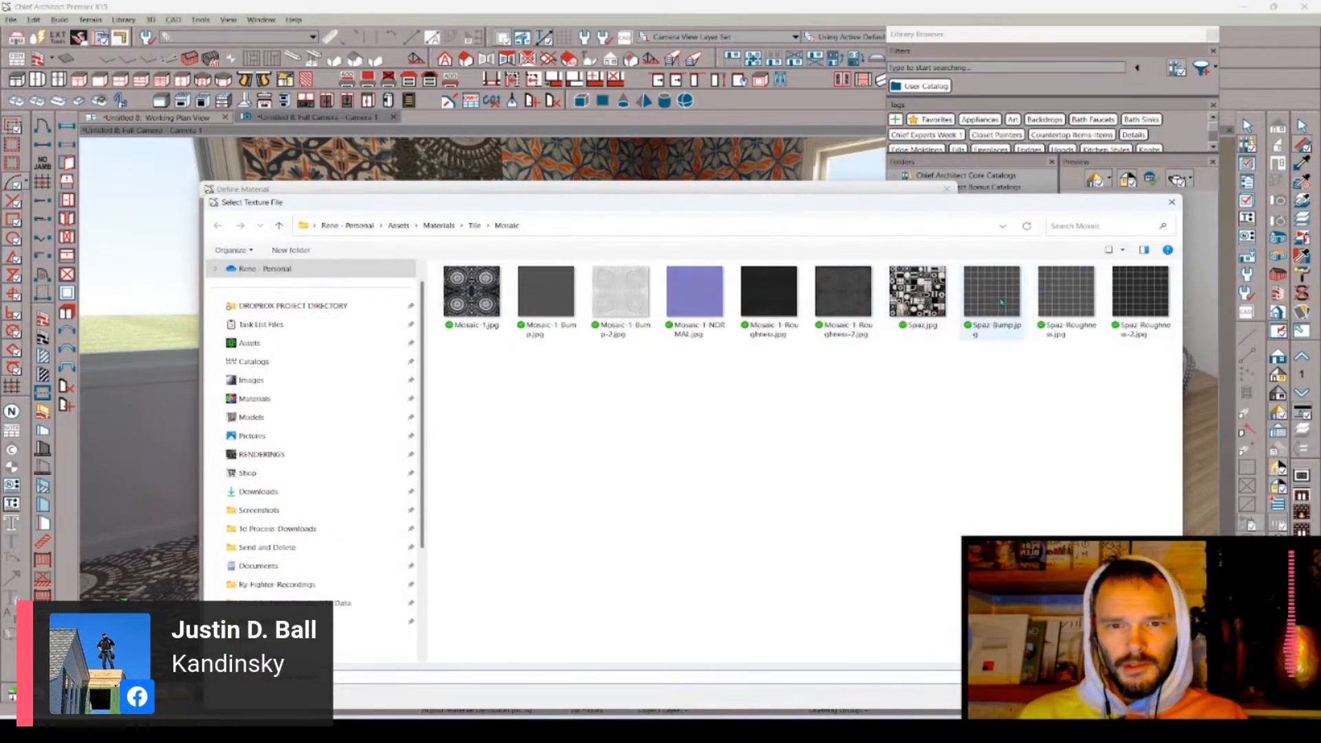
double_click(1002, 302)
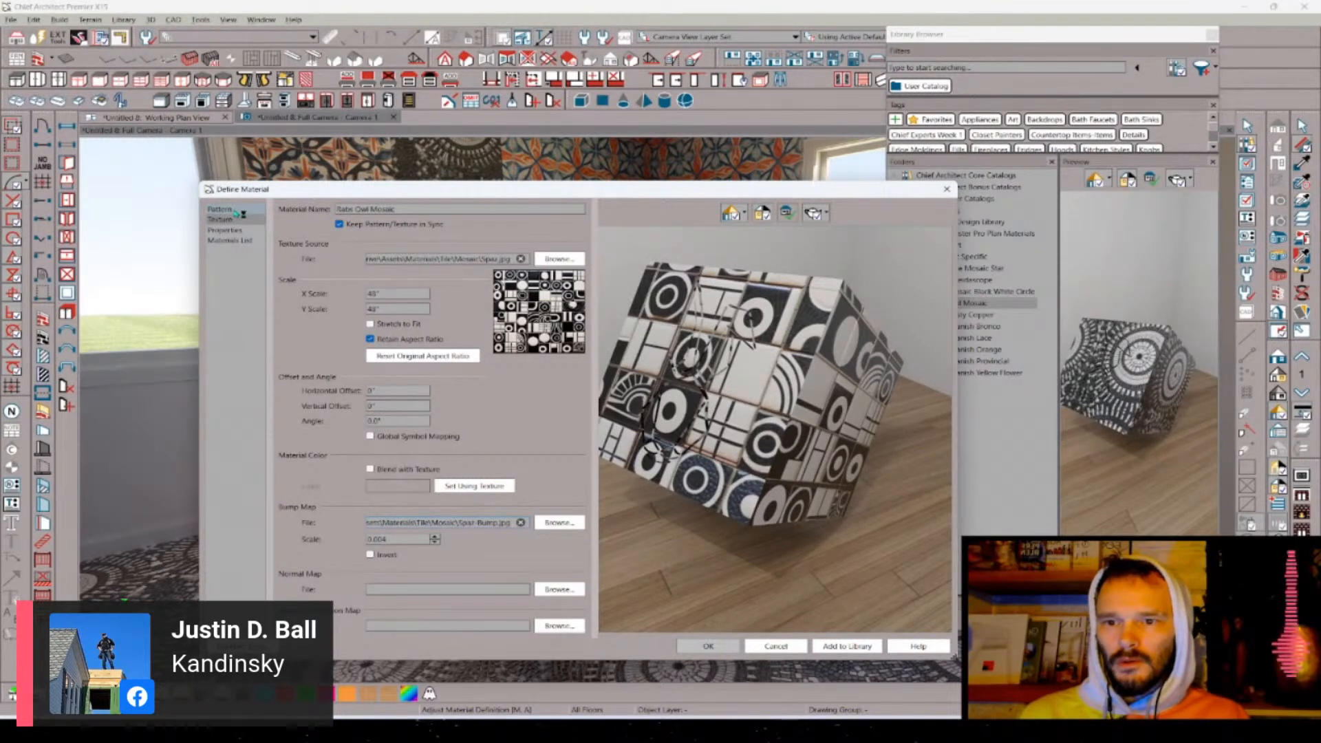
- Show the material's pattern settings and calculate 48 divided by 8 in Calculator for the tile size
click(227, 209)
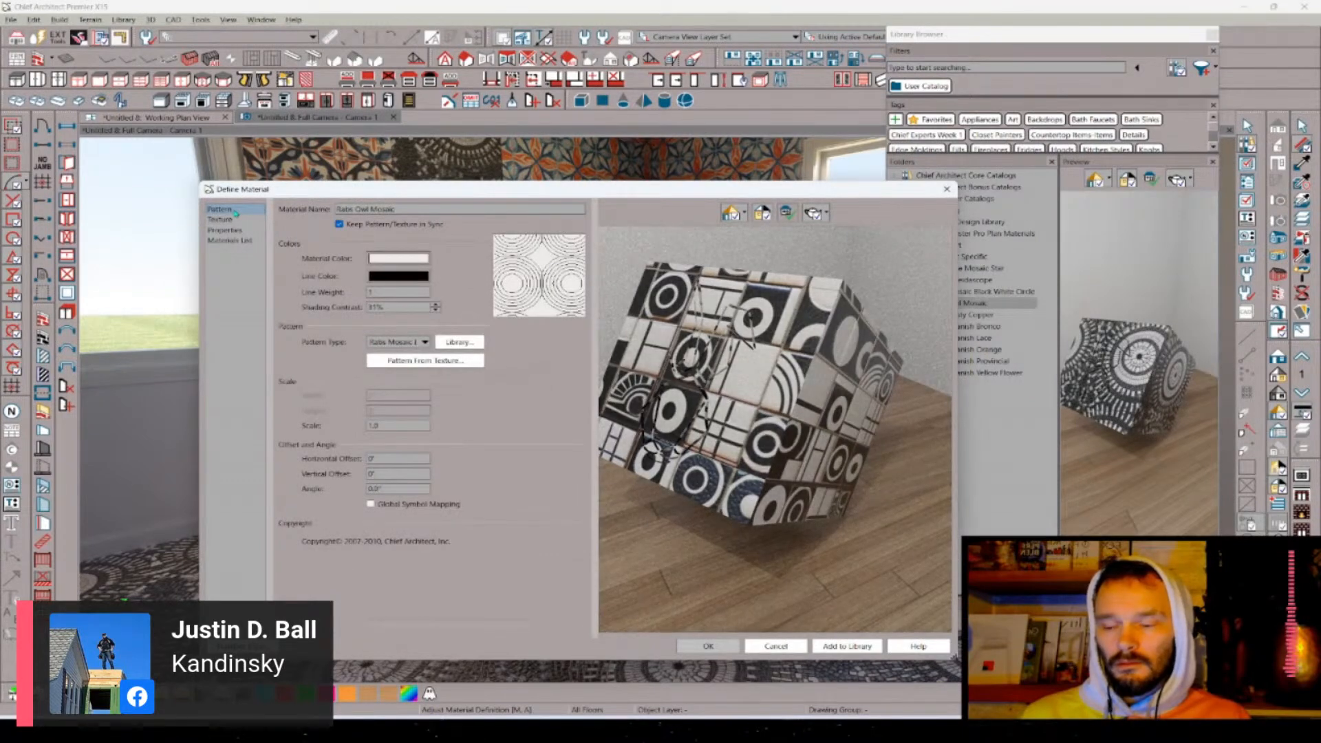
key(super)
text(calc)
key(Return)
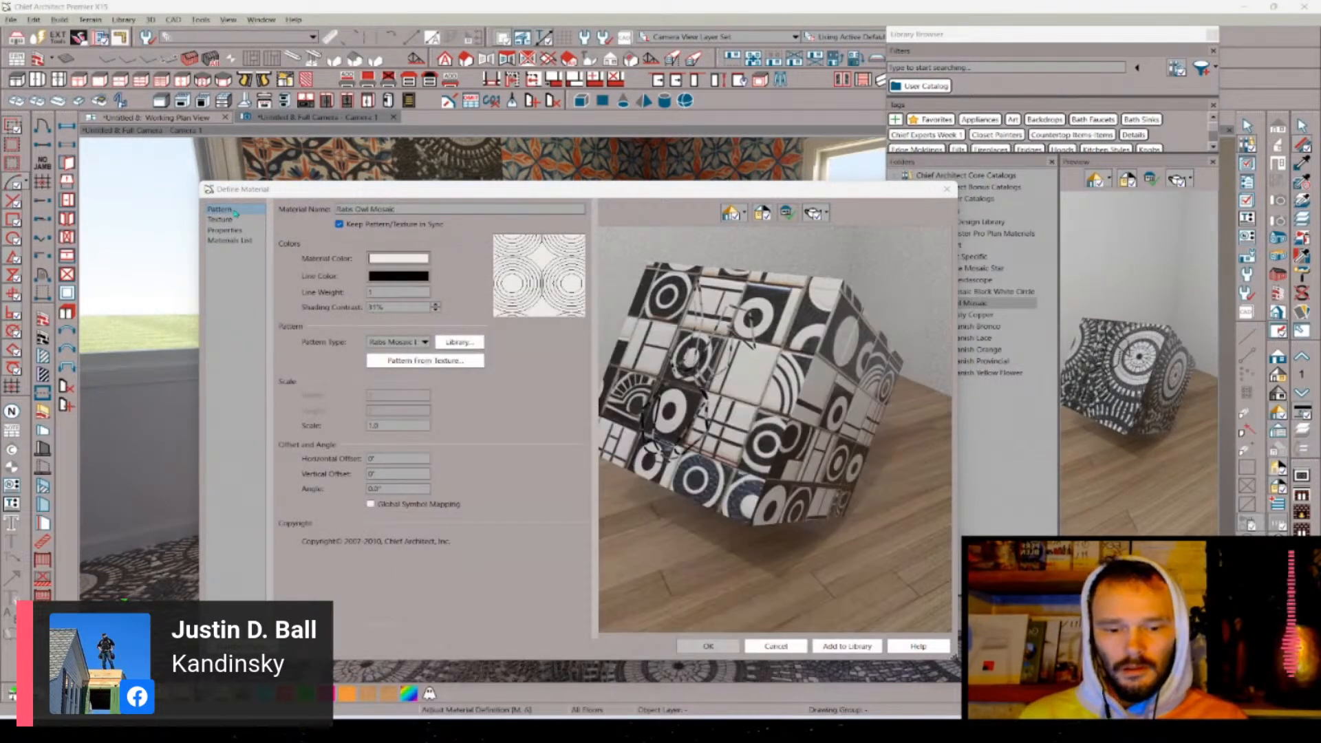
text(48/8)
key(Return)
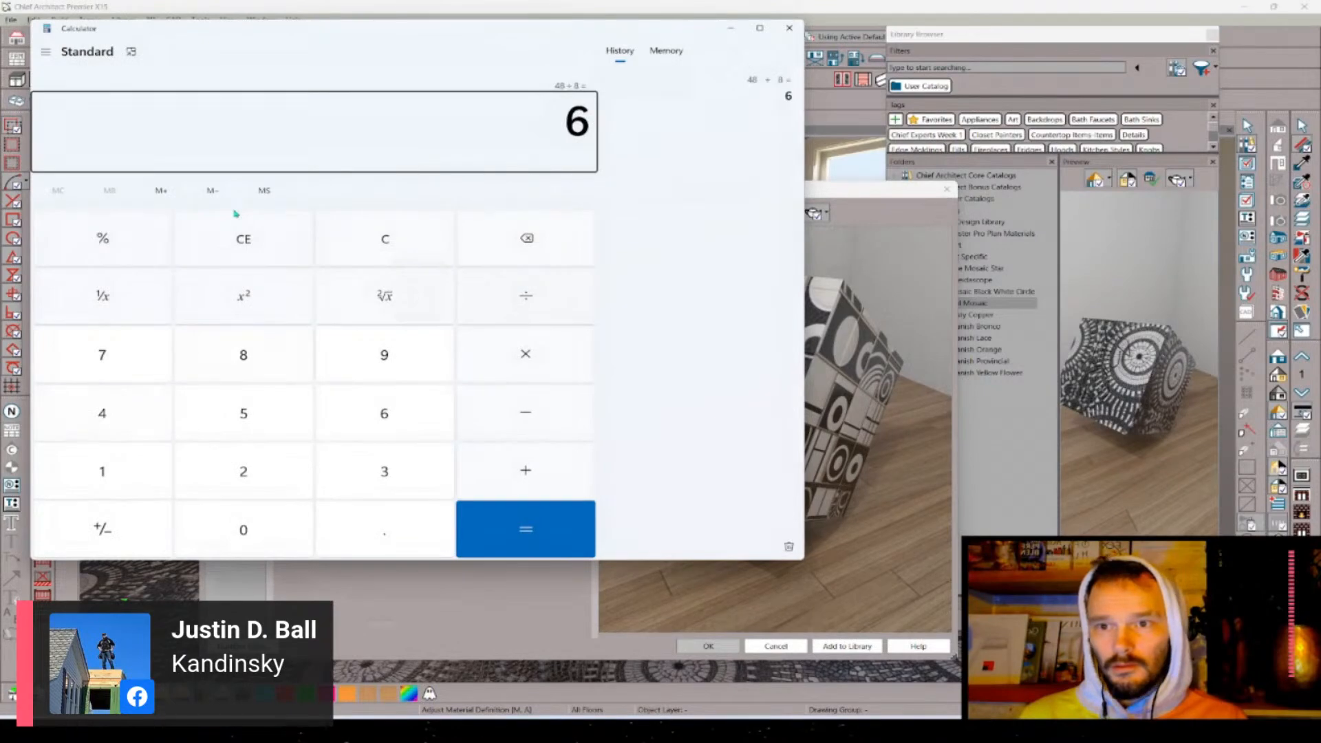
click(730, 29)
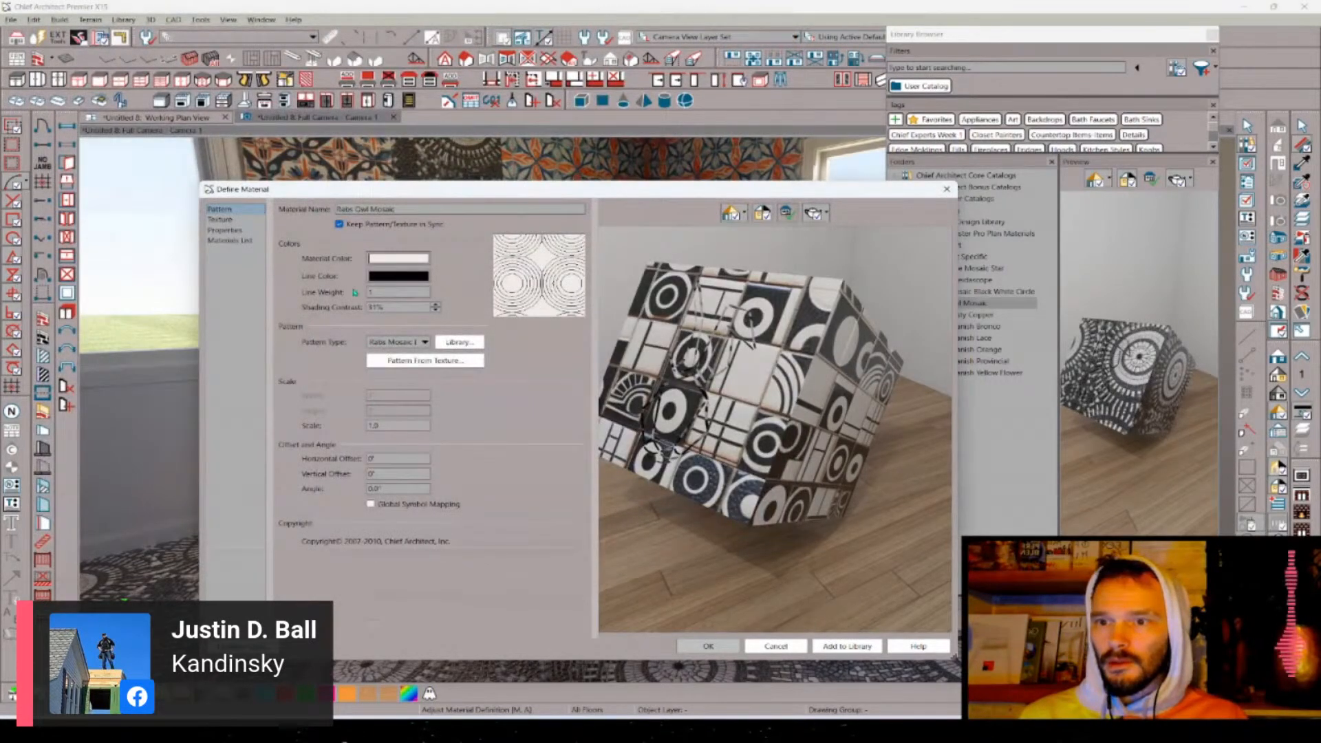
- Set the material's pattern type to Grid with 8" width and 8" height, and preview it in Vector View
click(408, 341)
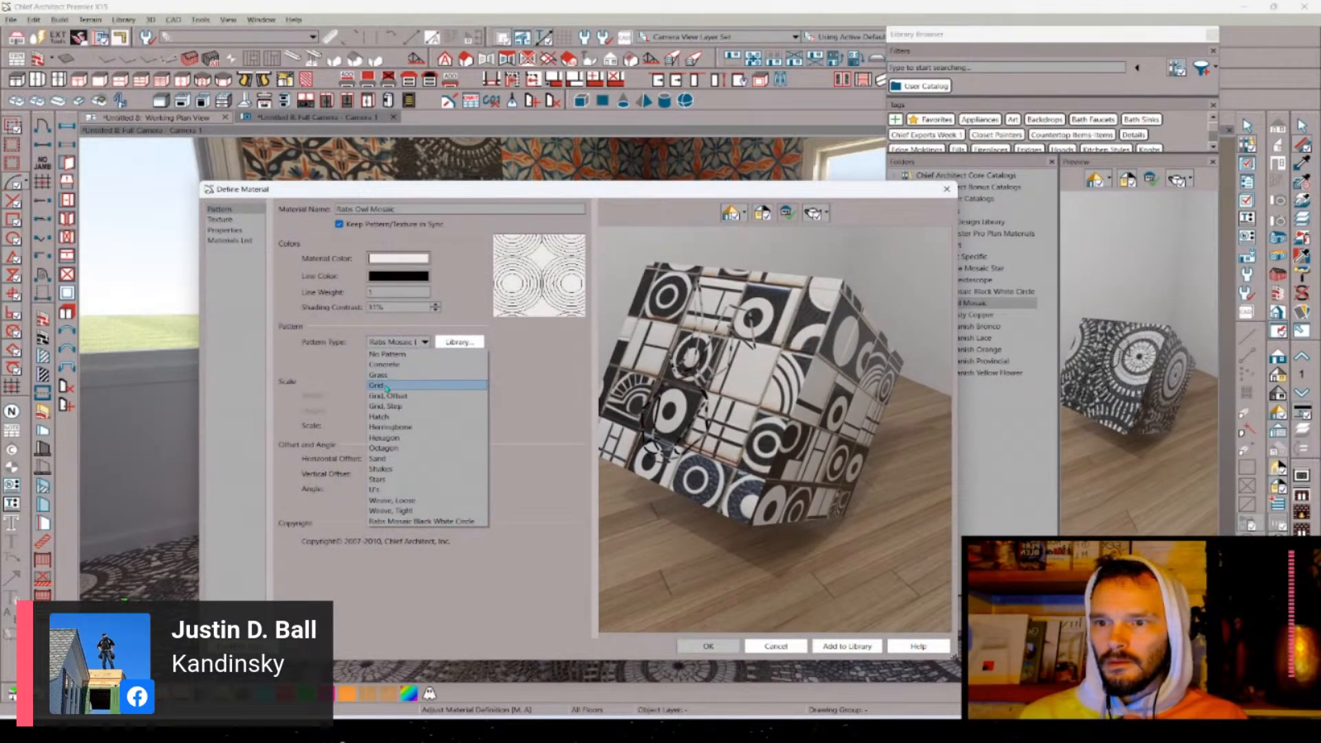
click(399, 378)
click(409, 397)
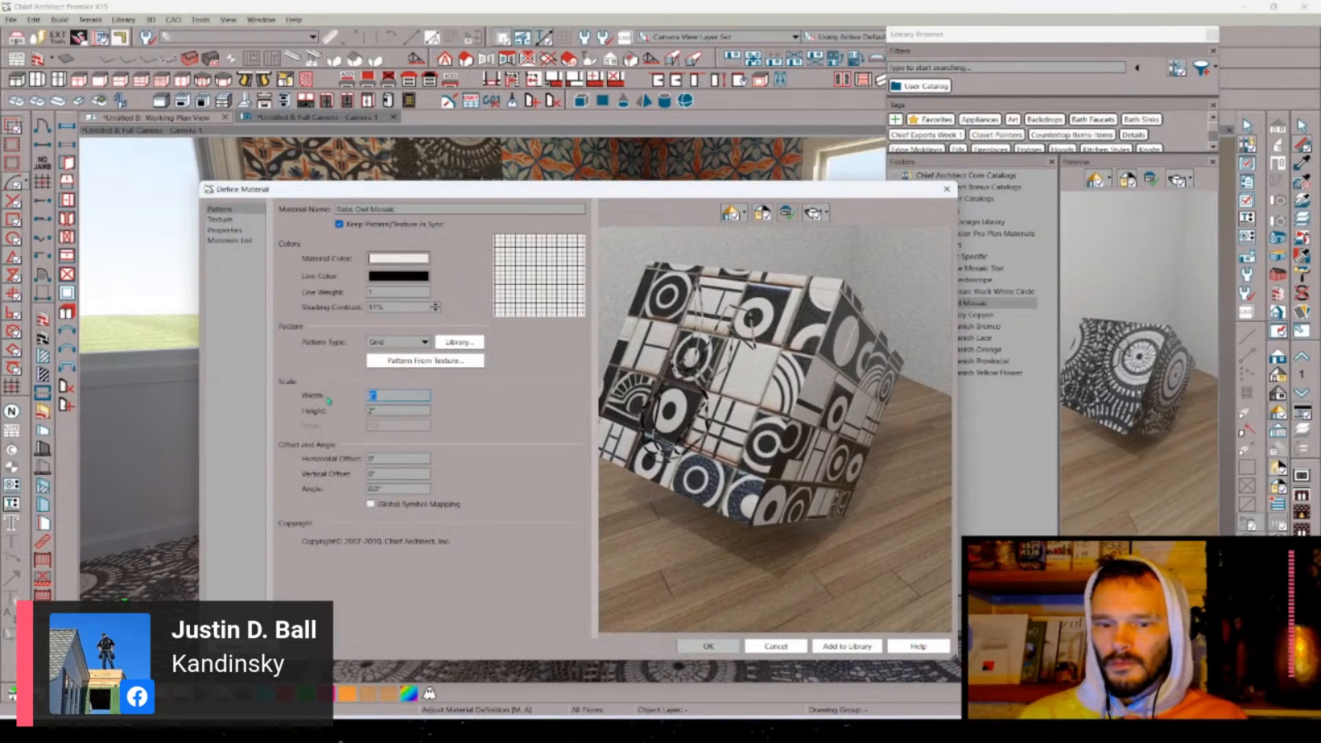
text(8)
key(Tab)
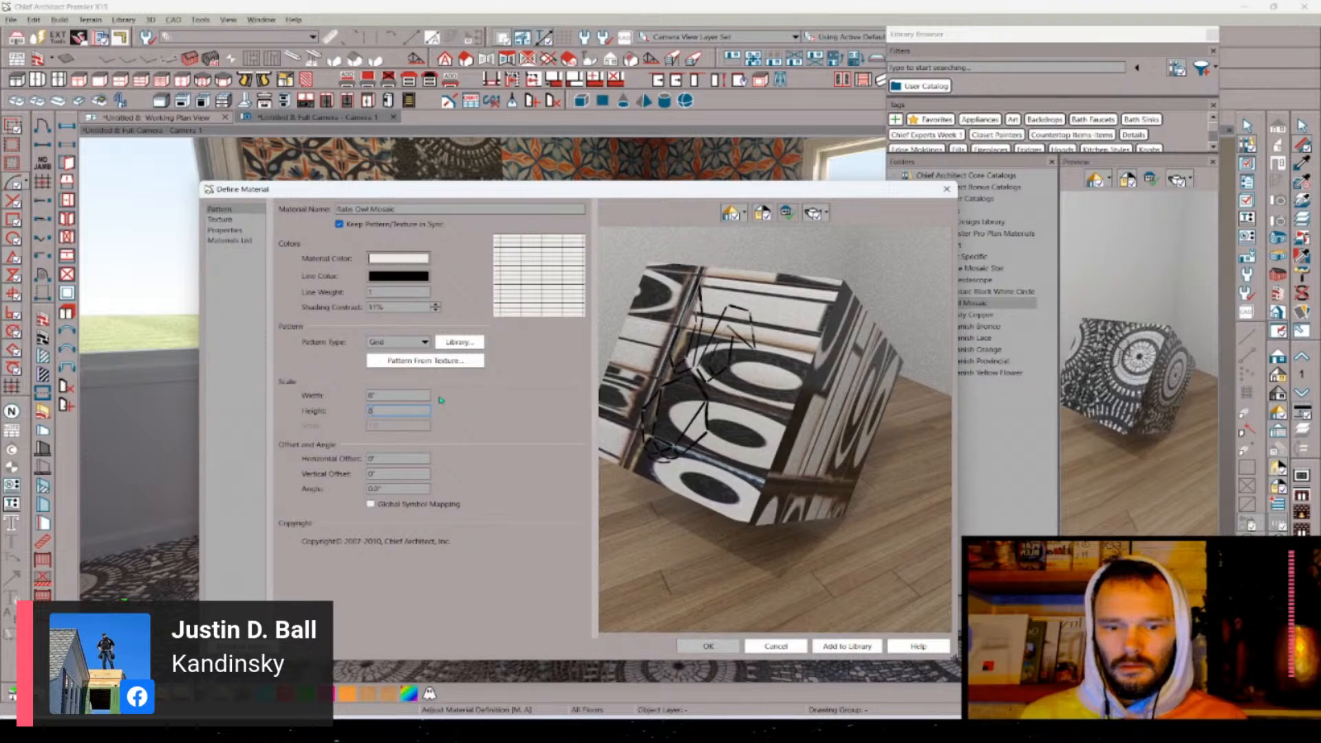
text(8)
key(Tab)
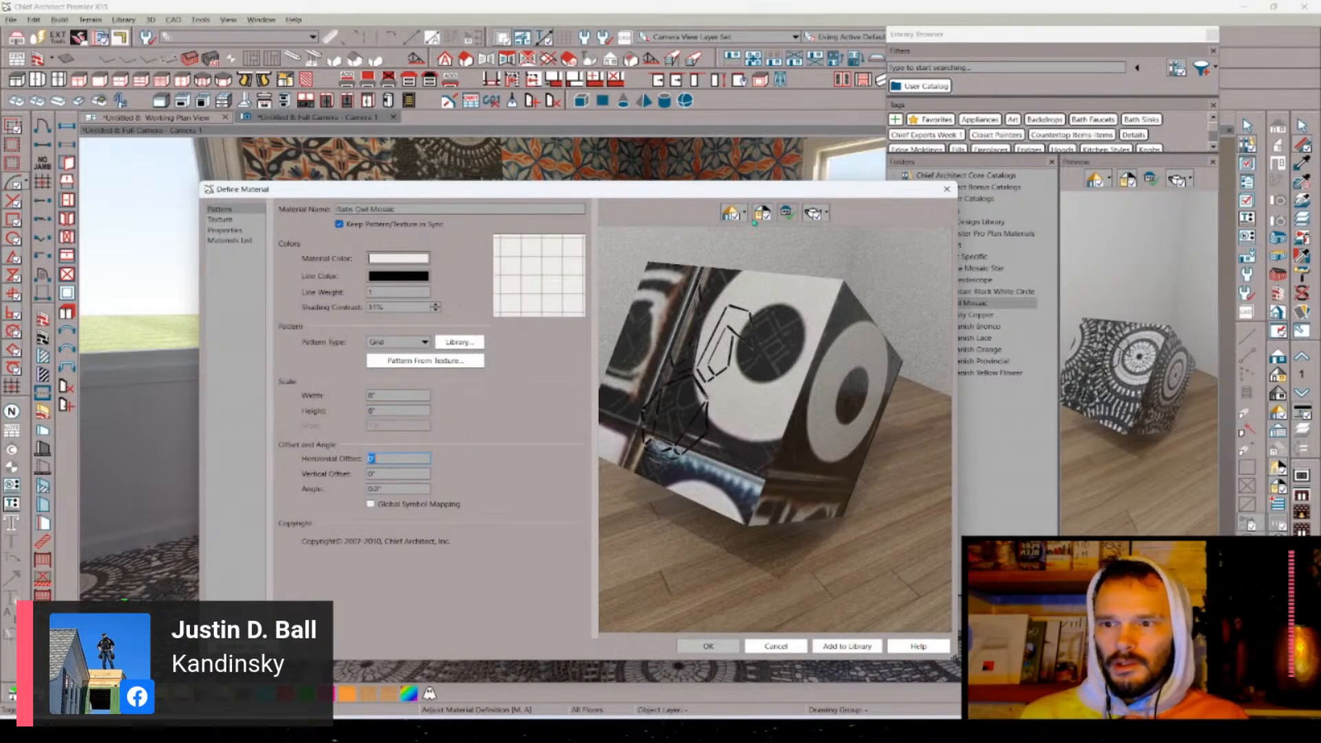
click(745, 214)
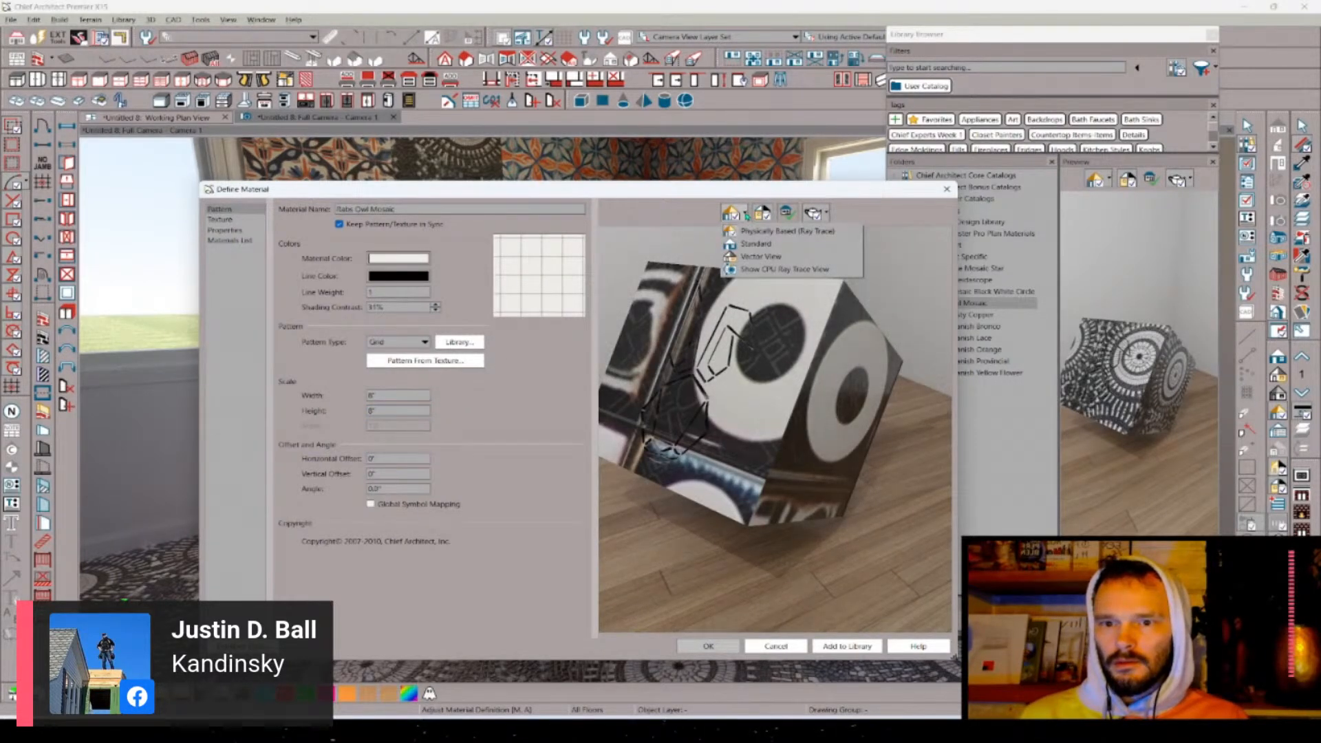
click(755, 255)
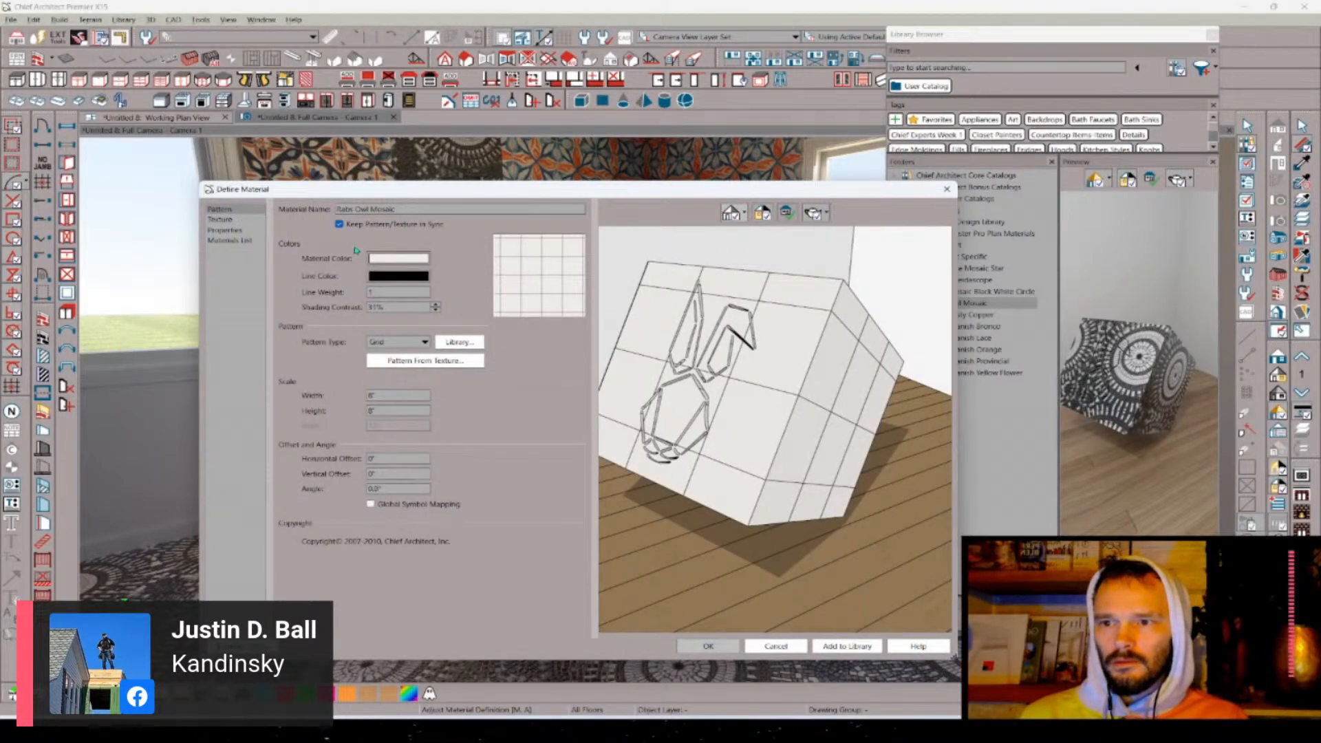
- Turn off pattern and texture syncing and set the texture's X and Y scale to 40"
click(235, 221)
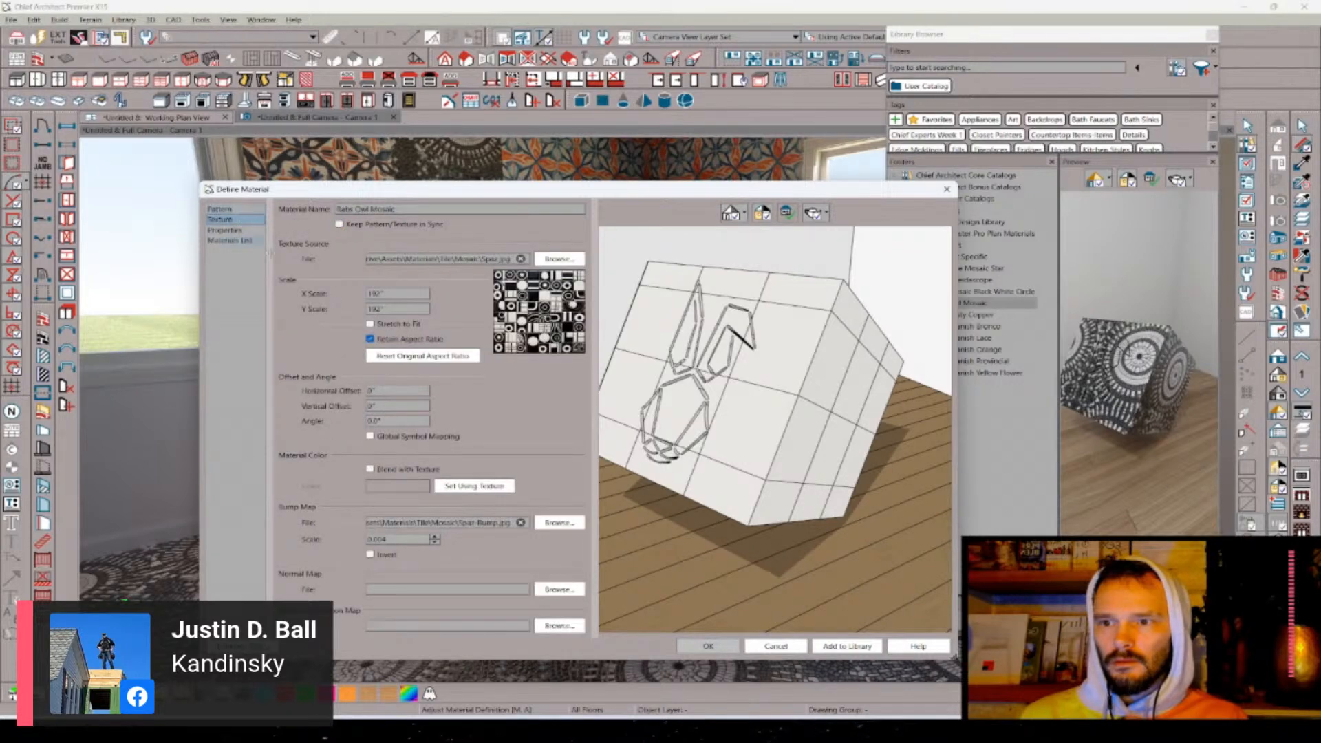
double_click(384, 293)
text(40)
key(Tab)
click(220, 209)
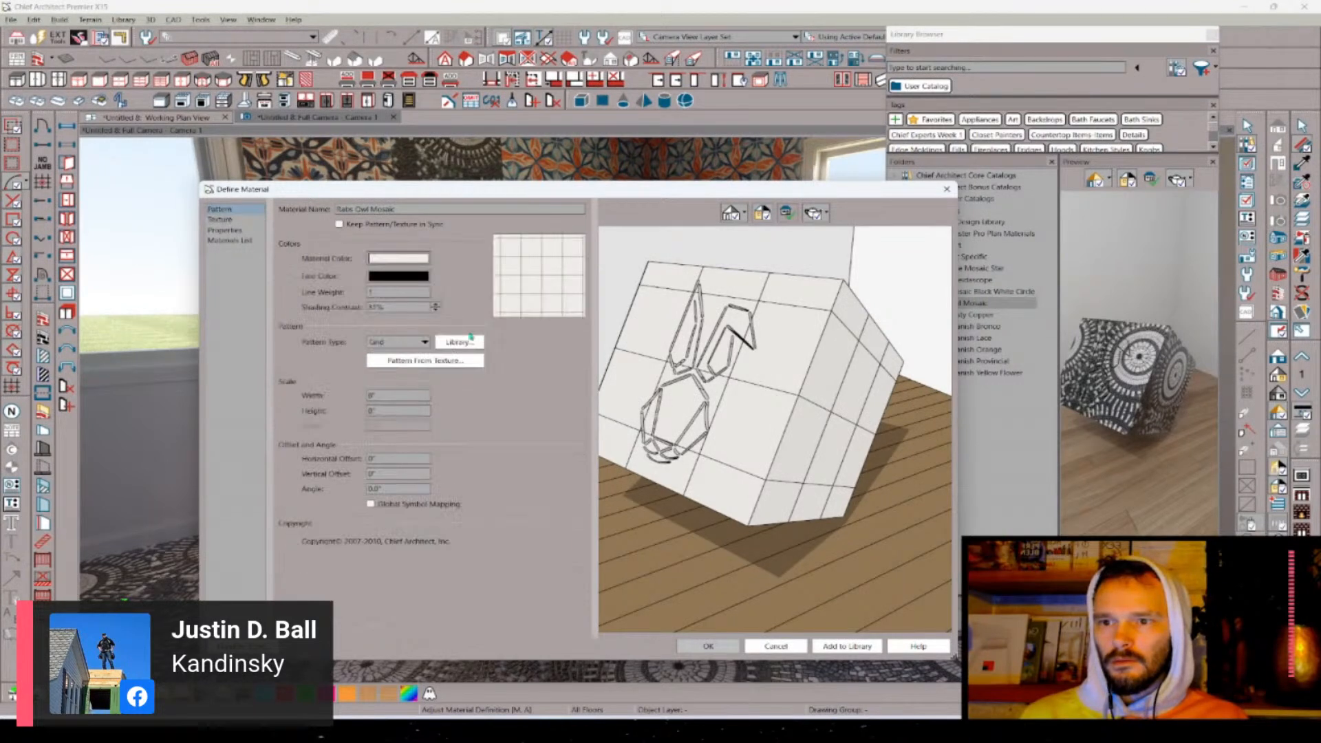
- Compare the material's Standard and Vector View previews, and set the grid pattern's width and height to 6"
click(744, 214)
click(741, 243)
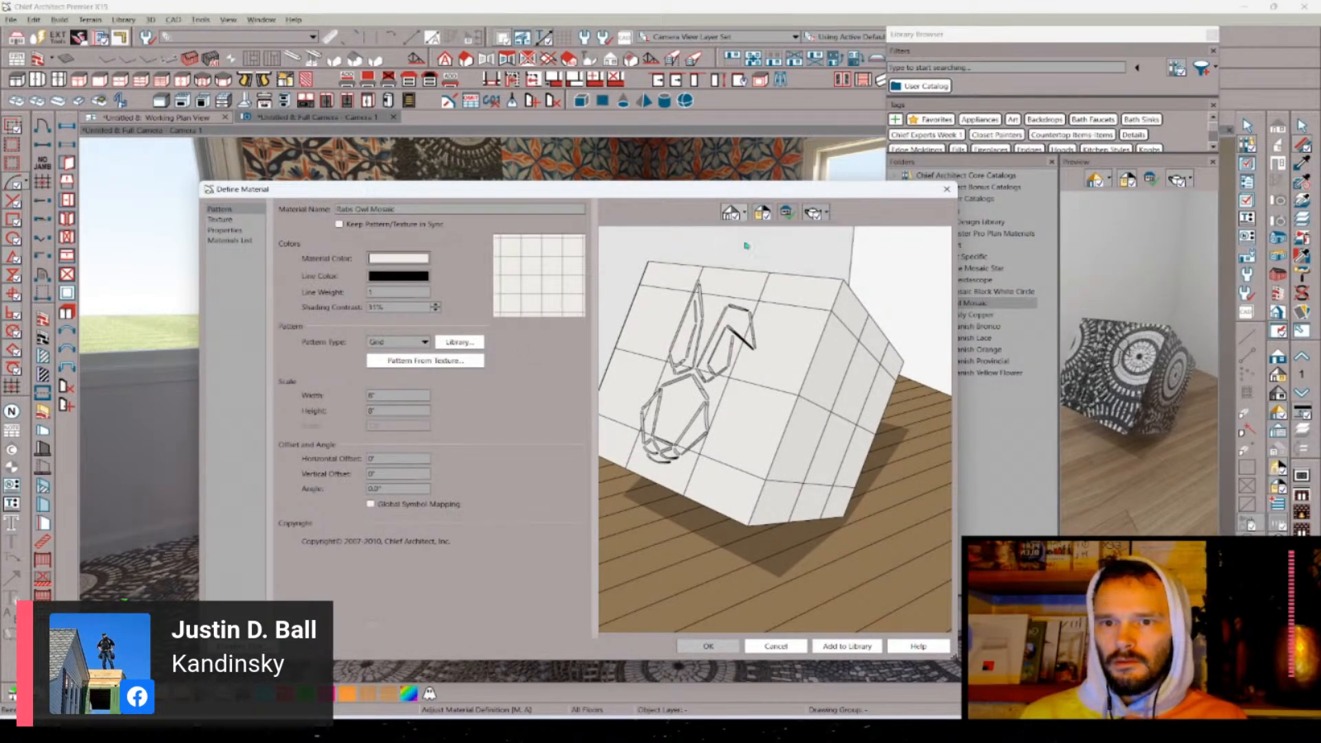
click(744, 214)
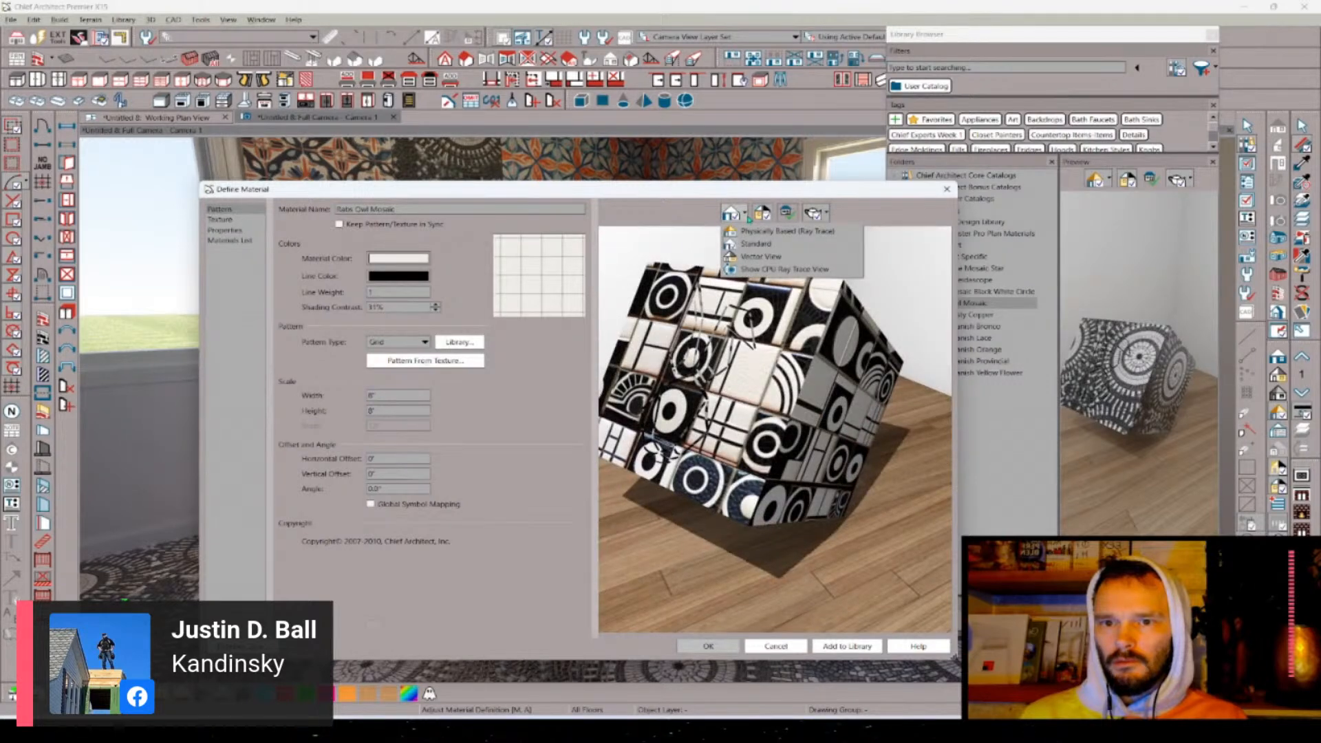
click(746, 255)
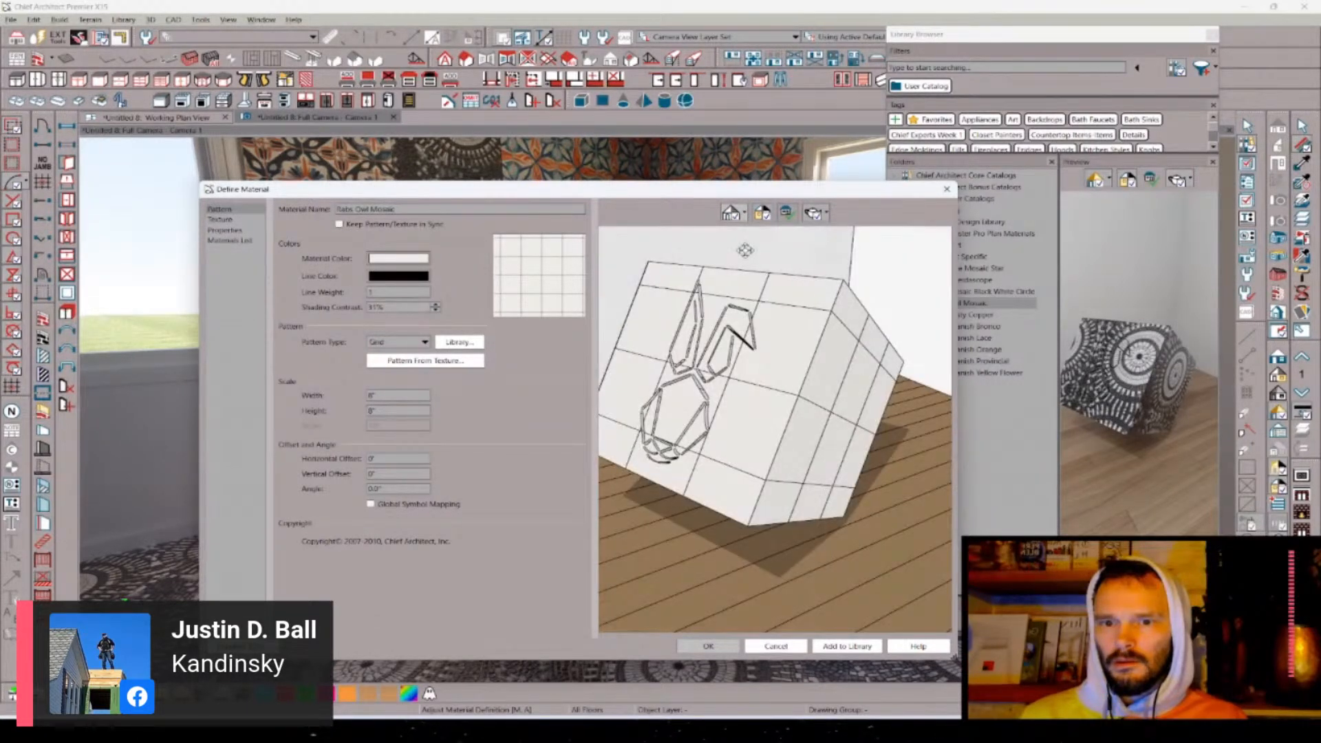
double_click(417, 393)
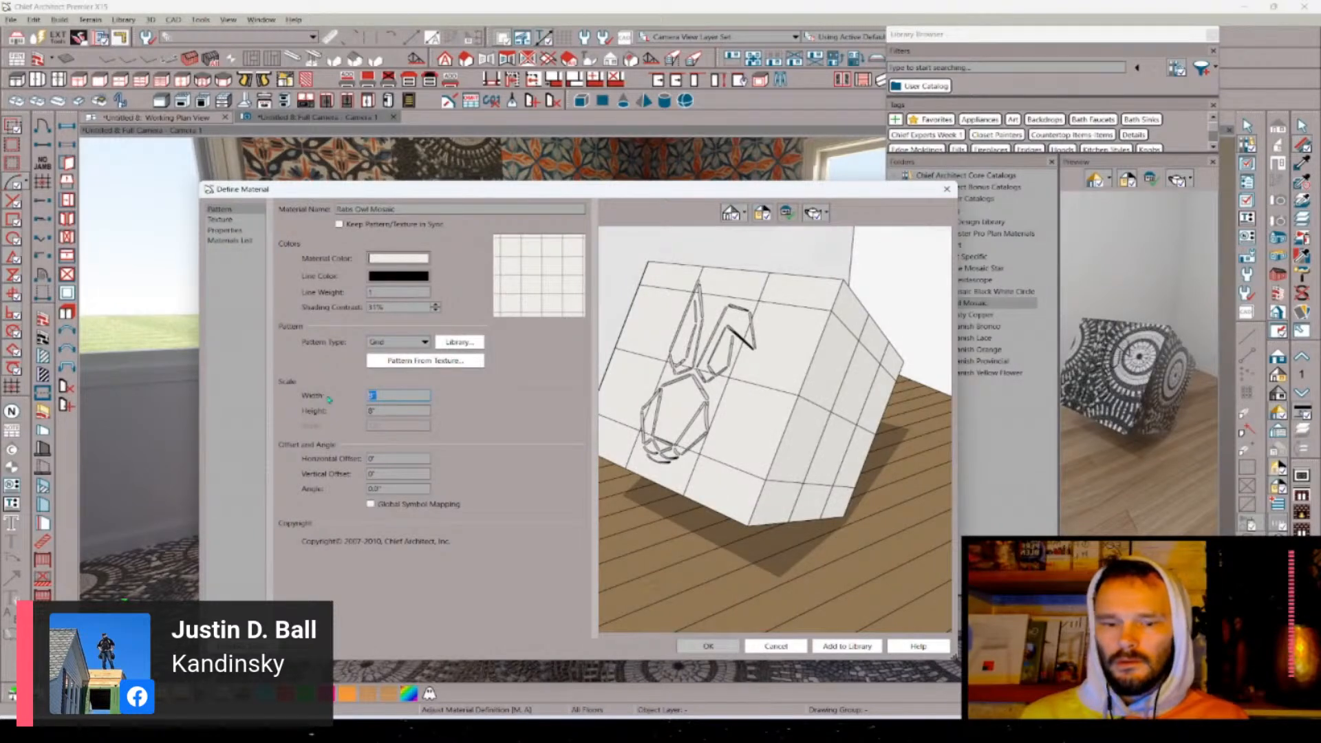
text(6)
key(Tab)
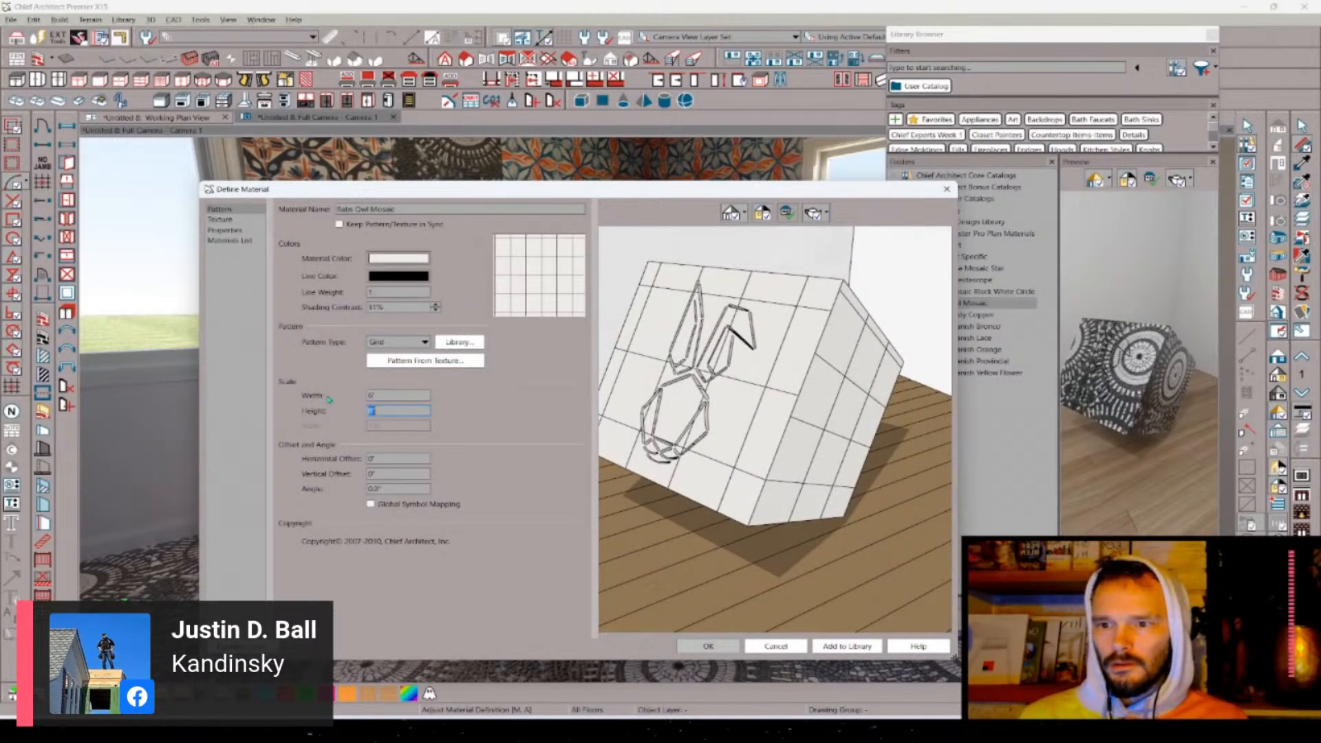
text(6)
key(Tab)
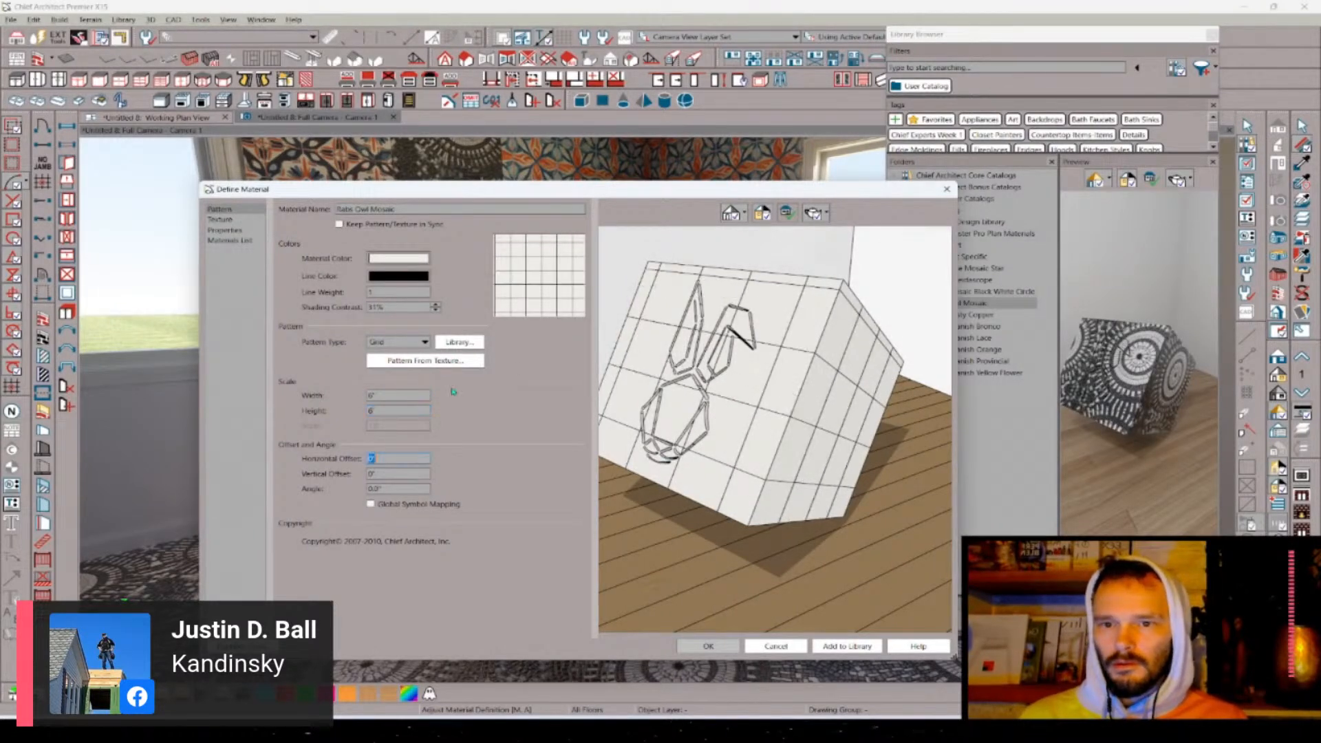
- Preview the material in Standard and Physically Based (Ray Trace) rendering, and turn pattern and texture syncing back on
click(745, 214)
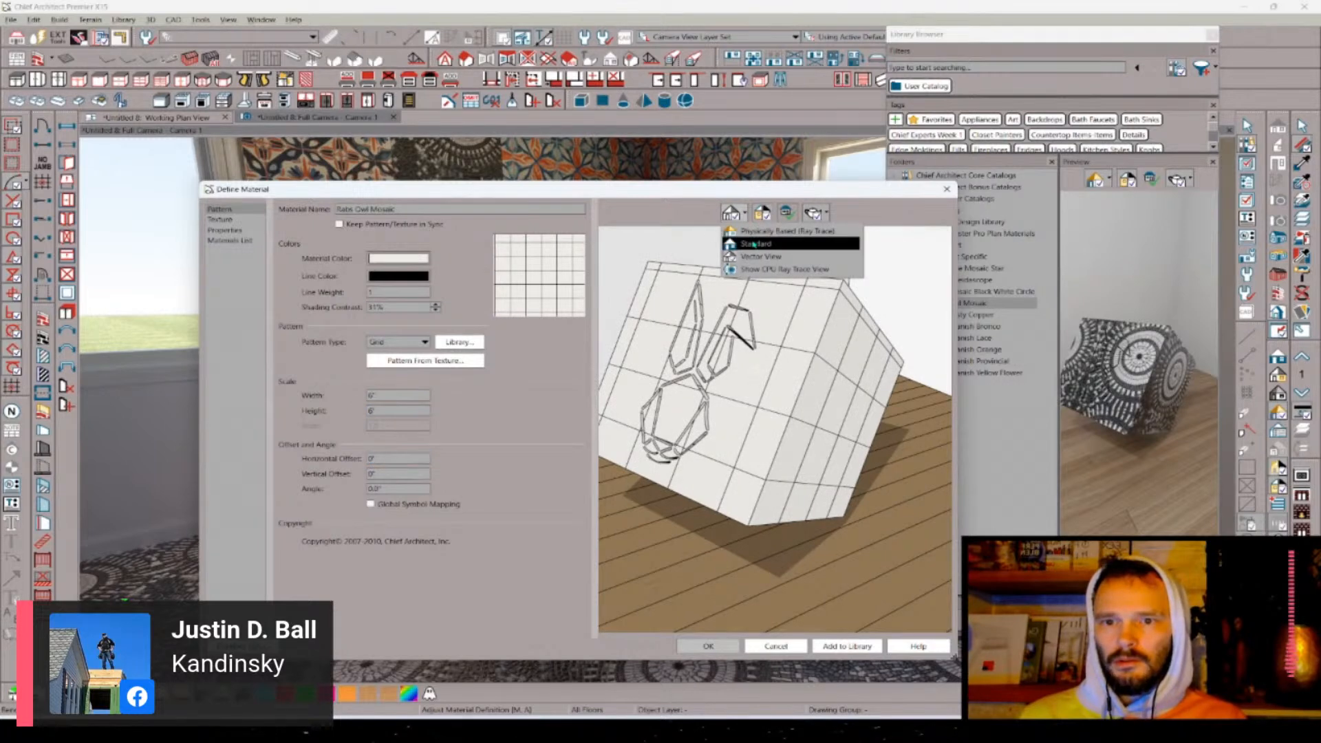
click(751, 240)
click(744, 214)
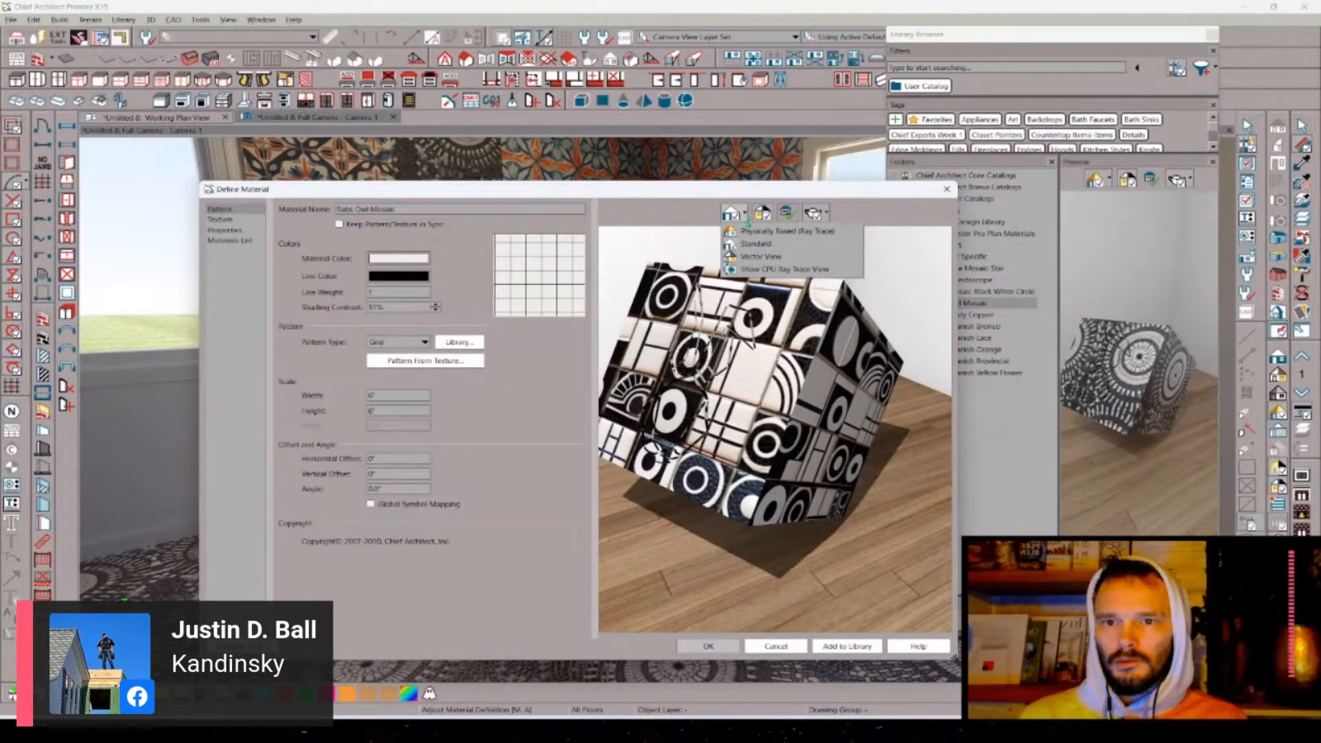
click(764, 231)
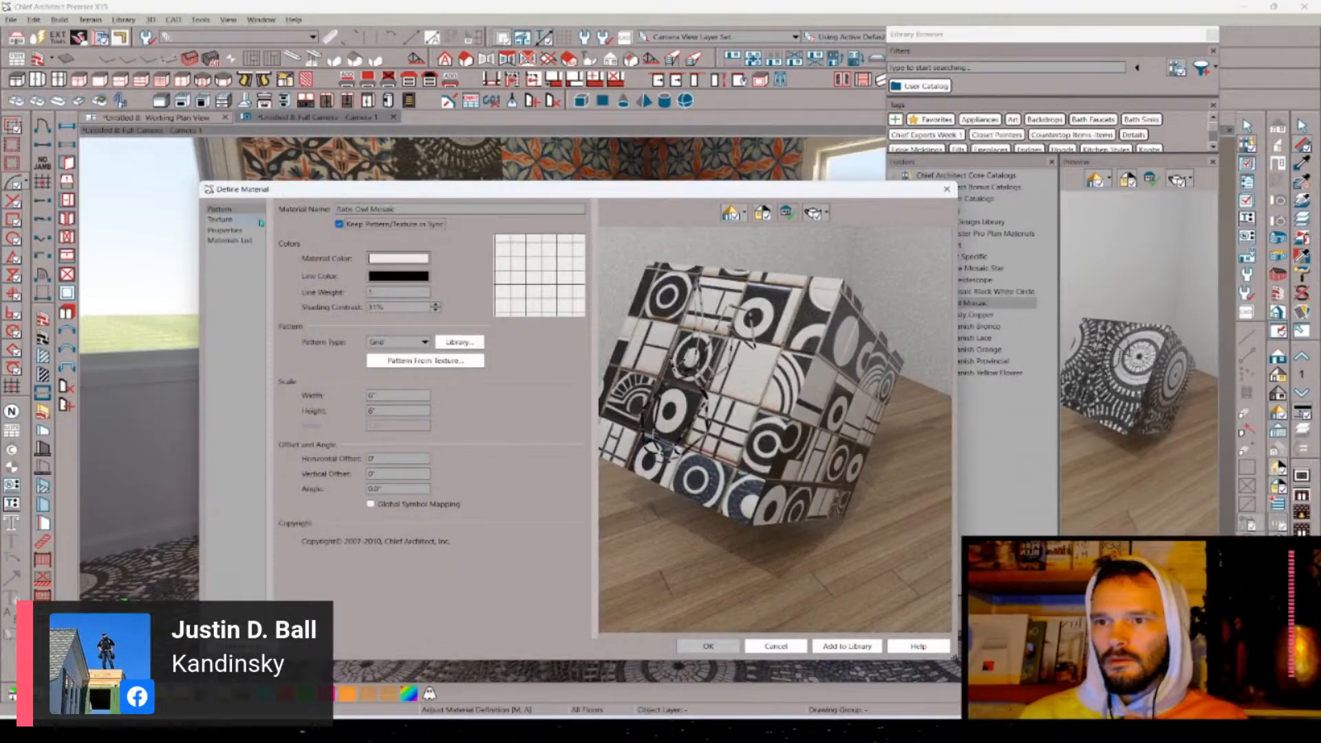
- Assign Spaz-Roughness-2.jpg from the Mosaic folder as the material's roughness map
click(234, 218)
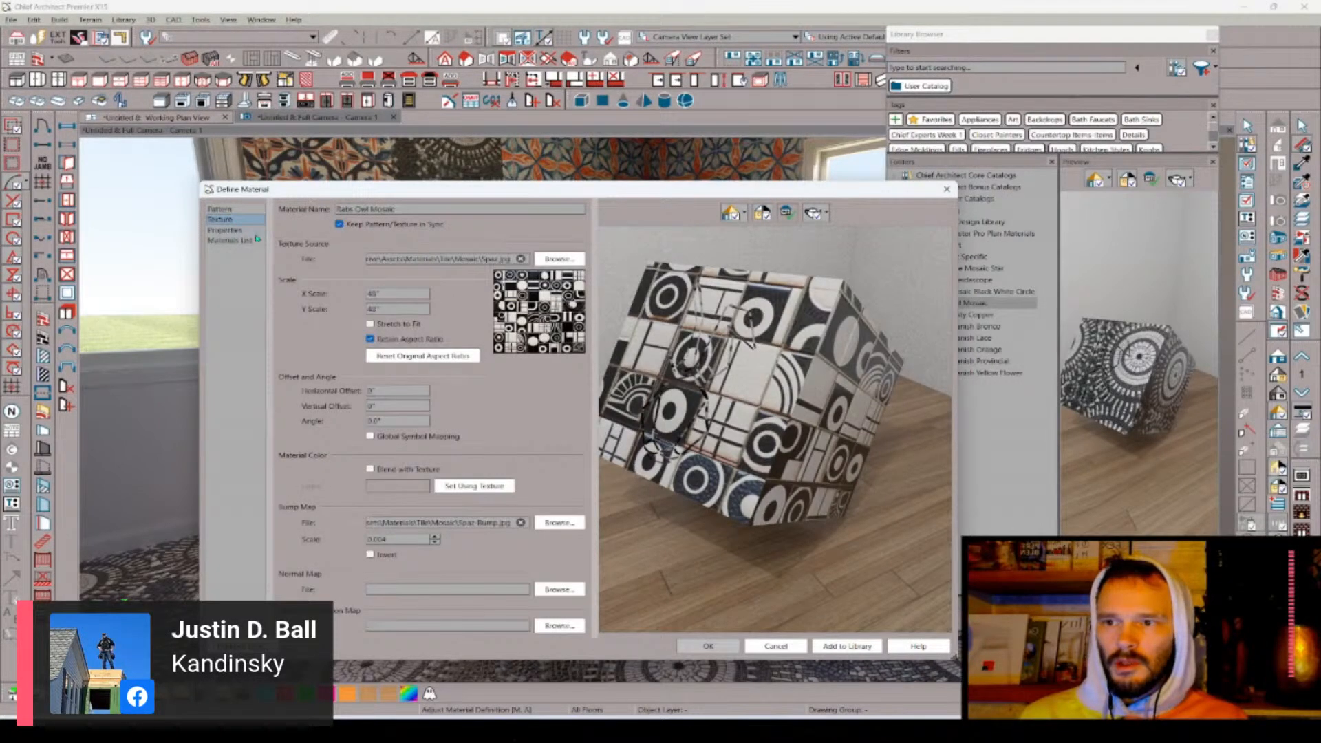
click(225, 229)
click(558, 357)
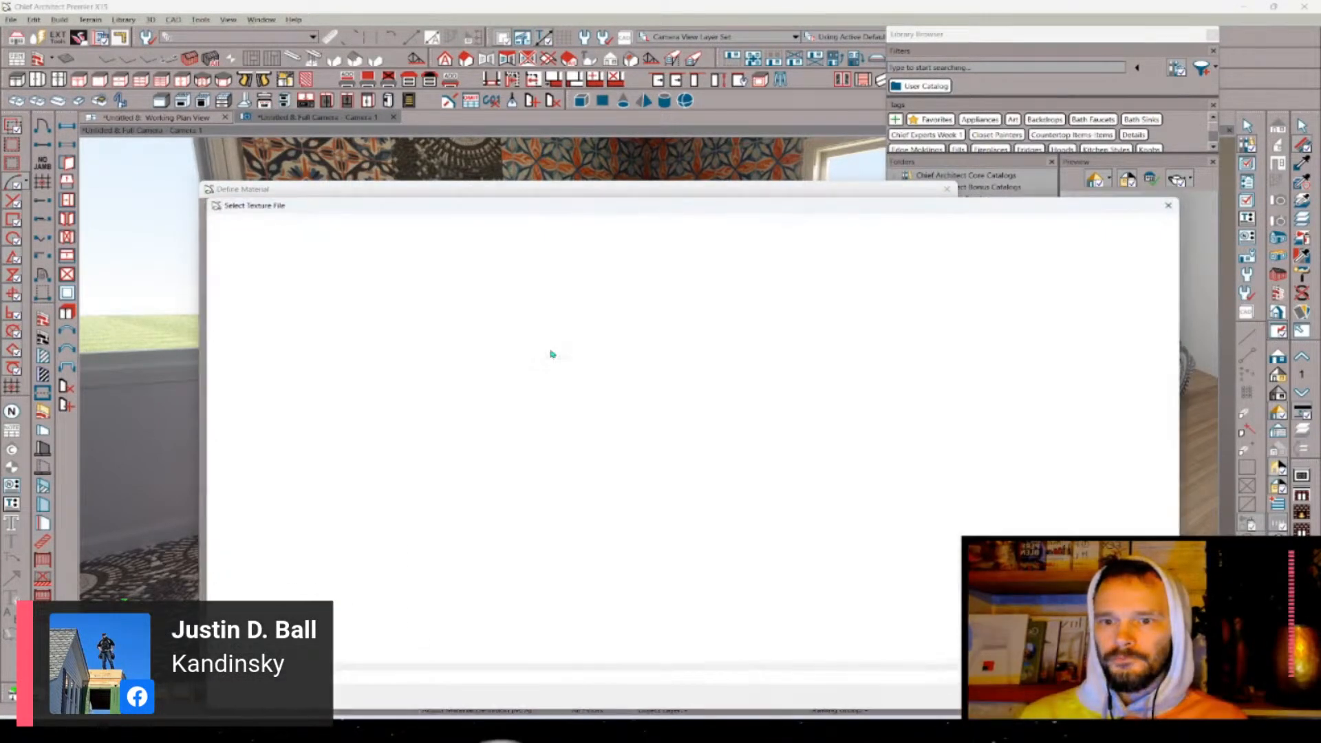
double_click(1140, 299)
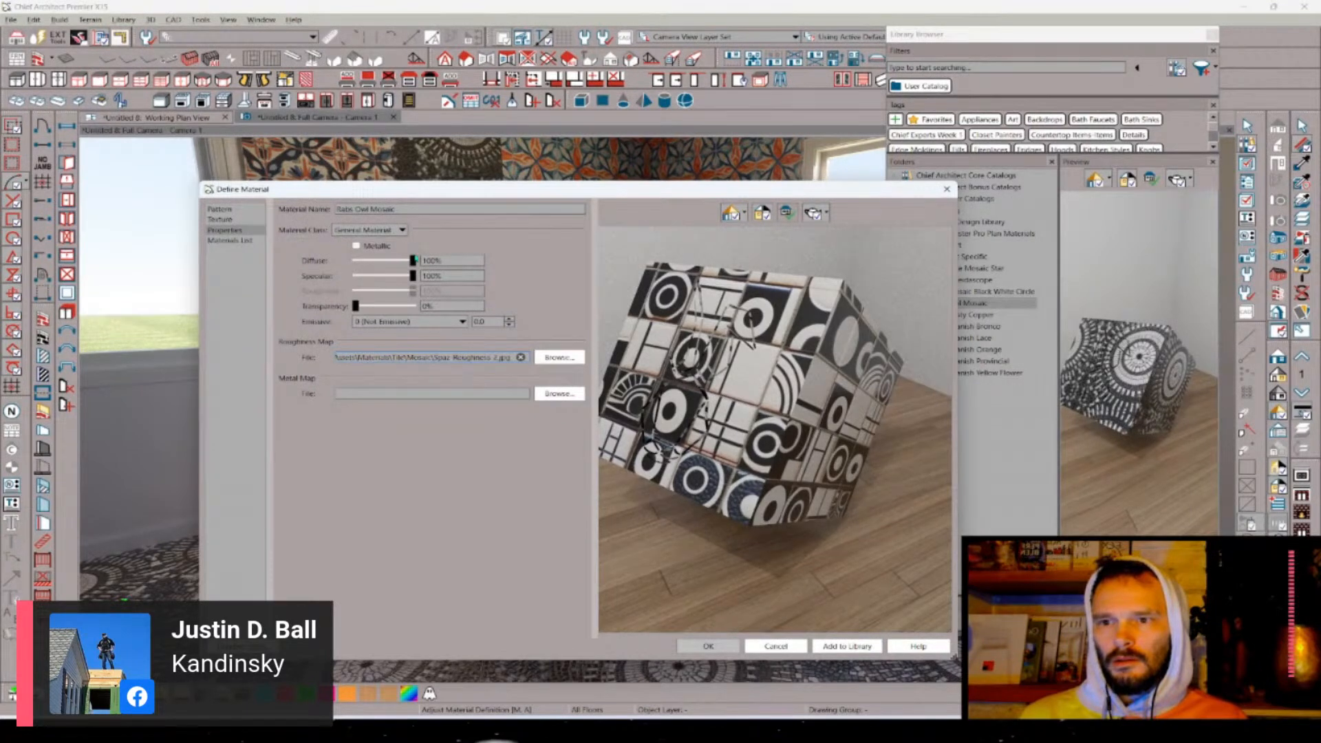
- Replace "Owl Mosaic" in the material's name with "Spaz Mosaic" and apply the material definition
drag(353, 209, 408, 206)
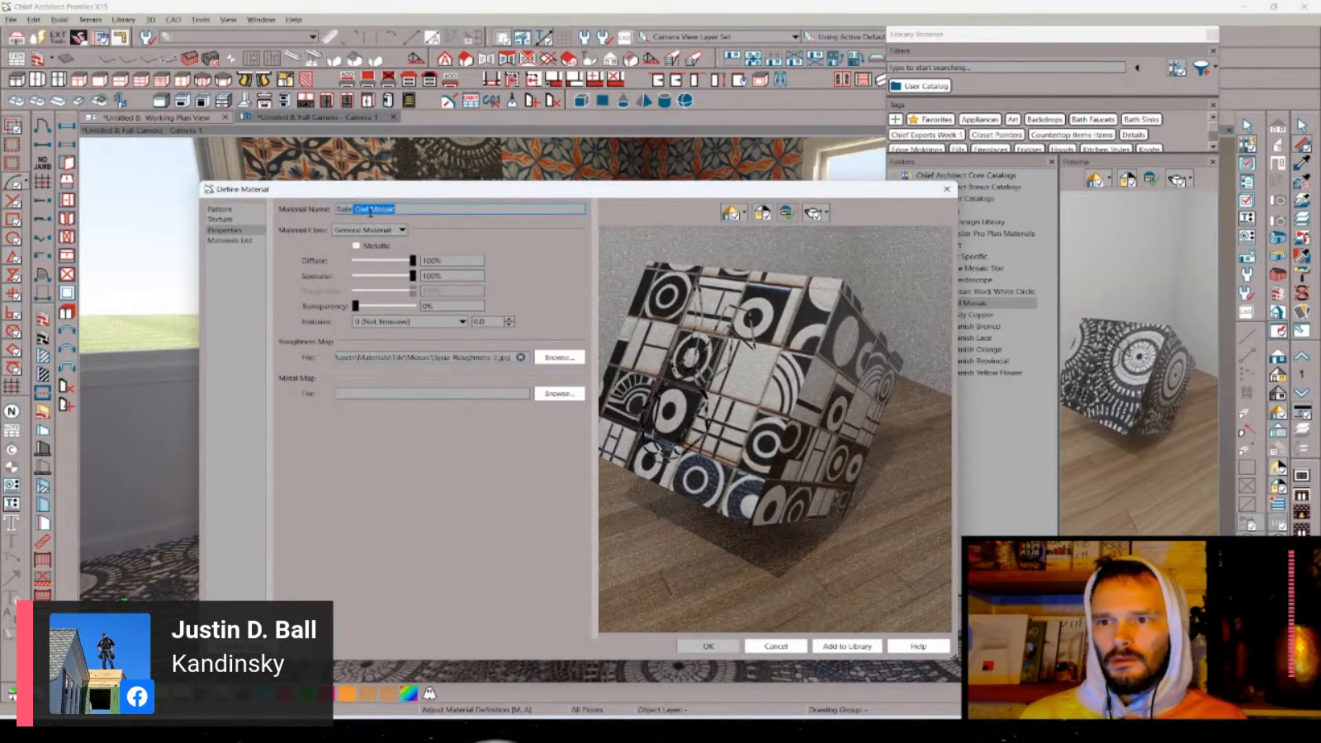
text(Spaz Mos)
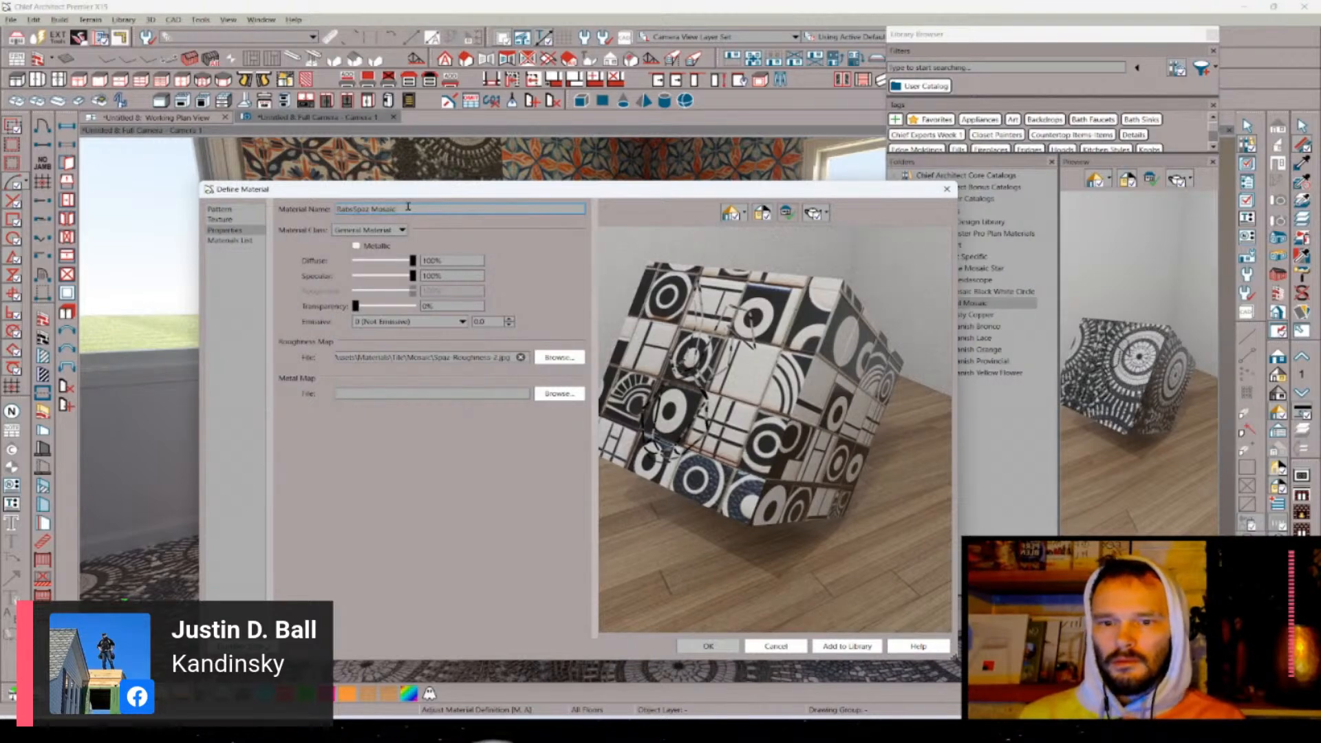
key(Return)
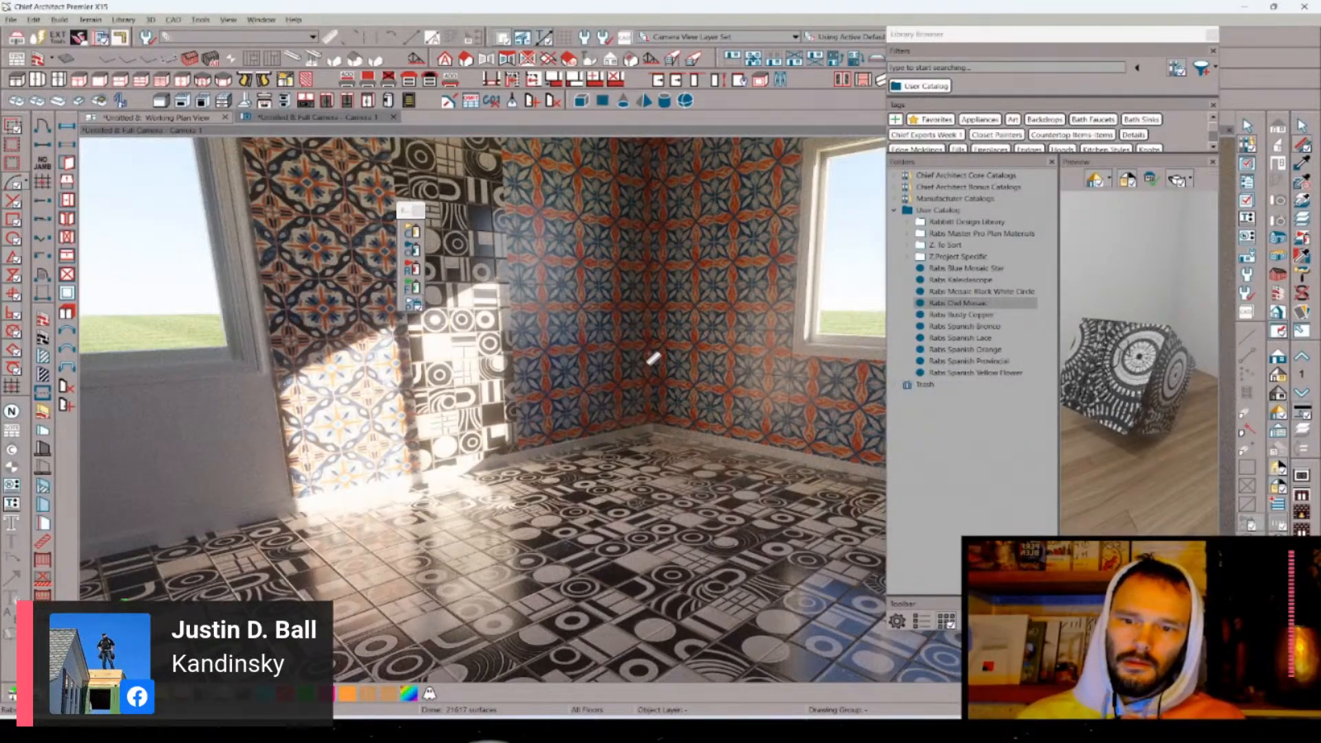
- Reopen the floor tile's material definition, set its texture X and Y scale to 12" and apply it
drag(647, 353, 648, 353)
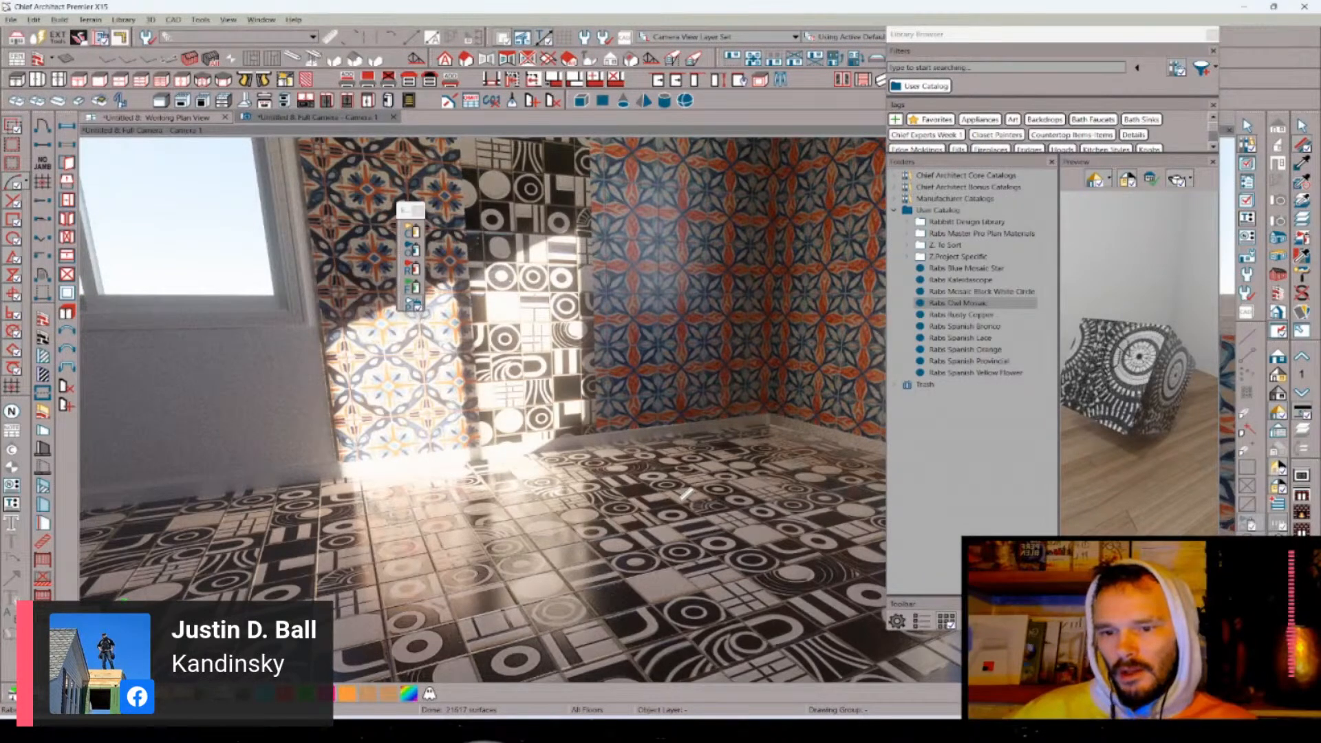
click(685, 493)
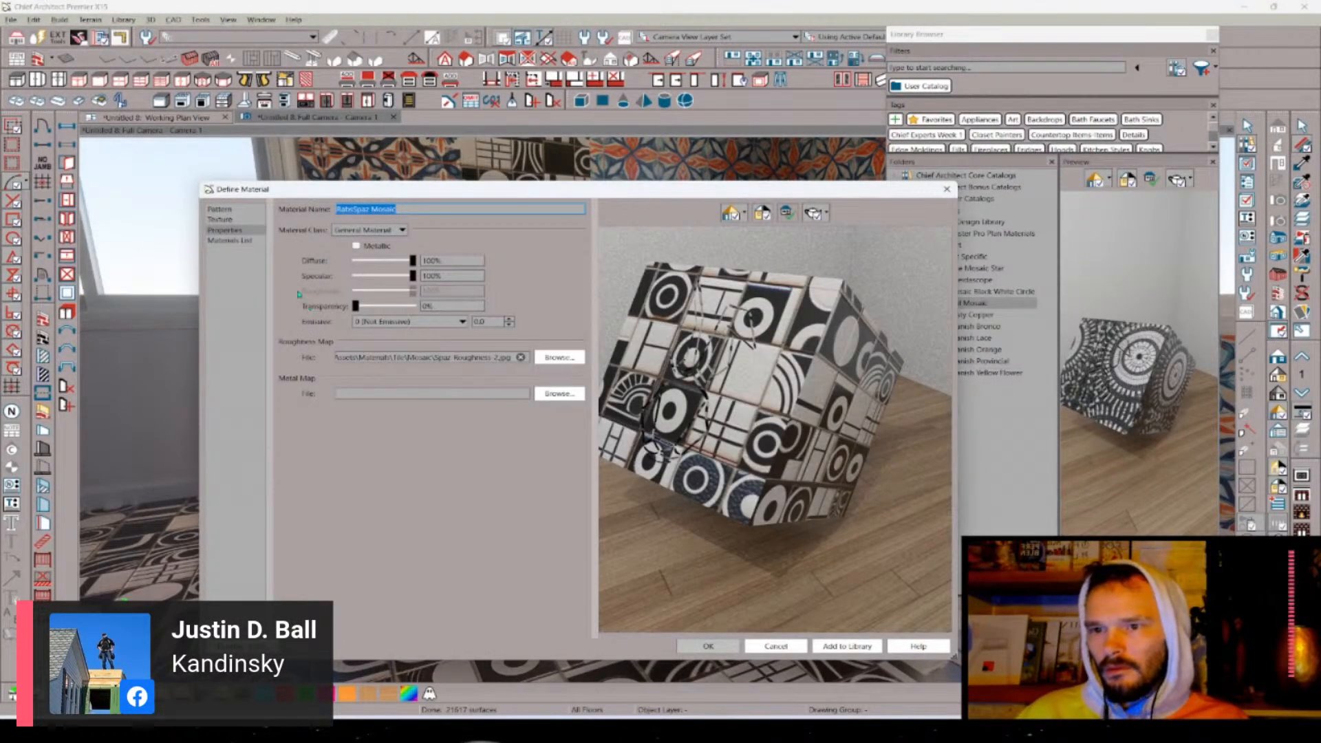
click(237, 220)
double_click(399, 291)
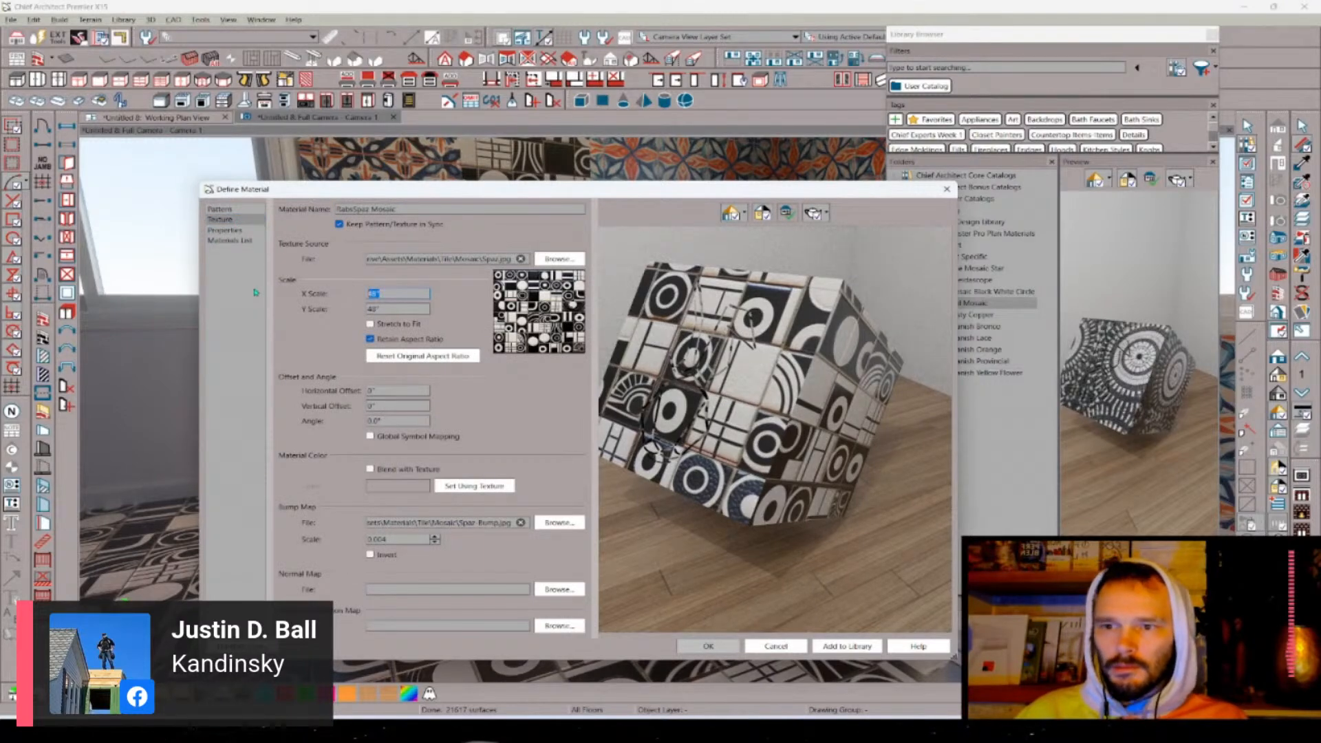
text(12)
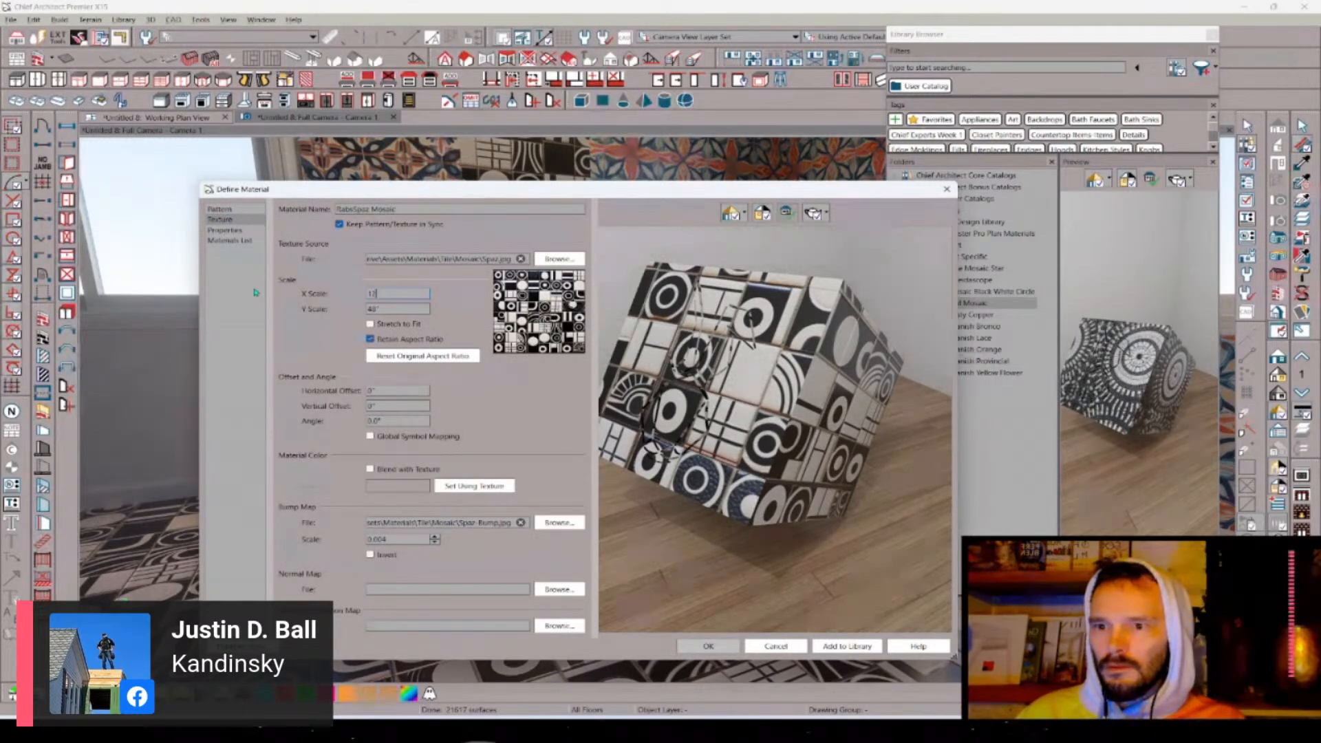
key(Return)
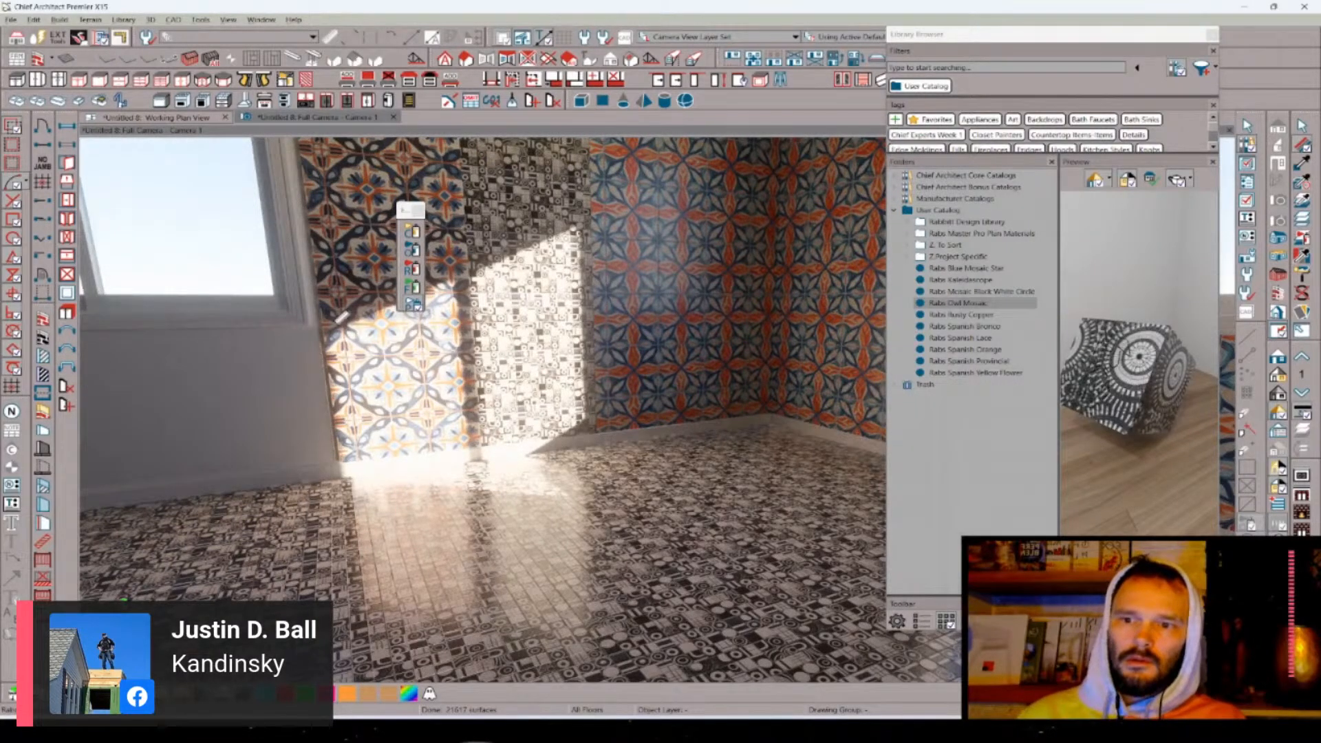
- Reselect Spaz-Roughness-2.jpg as the floor material's roughness map and apply the definition
drag(389, 331, 395, 336)
scroll(394, 336, up, 5)
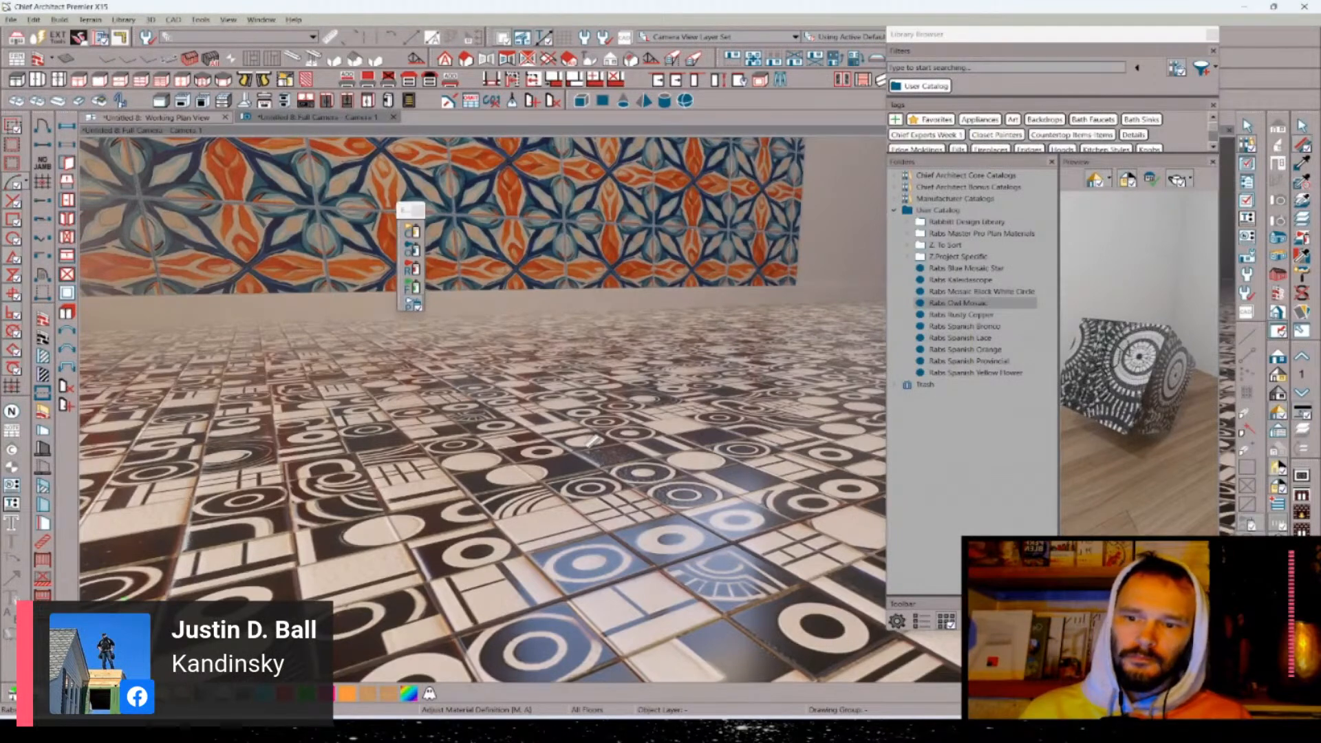
click(660, 461)
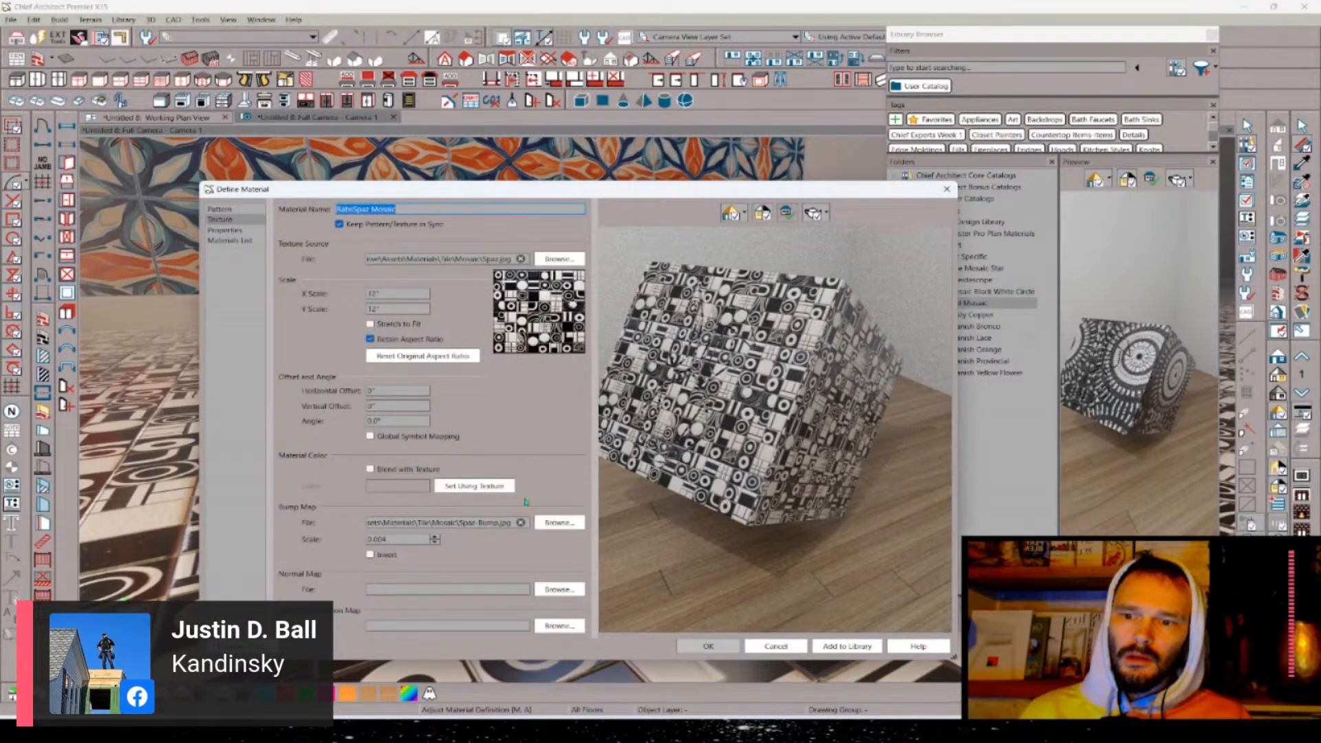
click(236, 231)
click(559, 357)
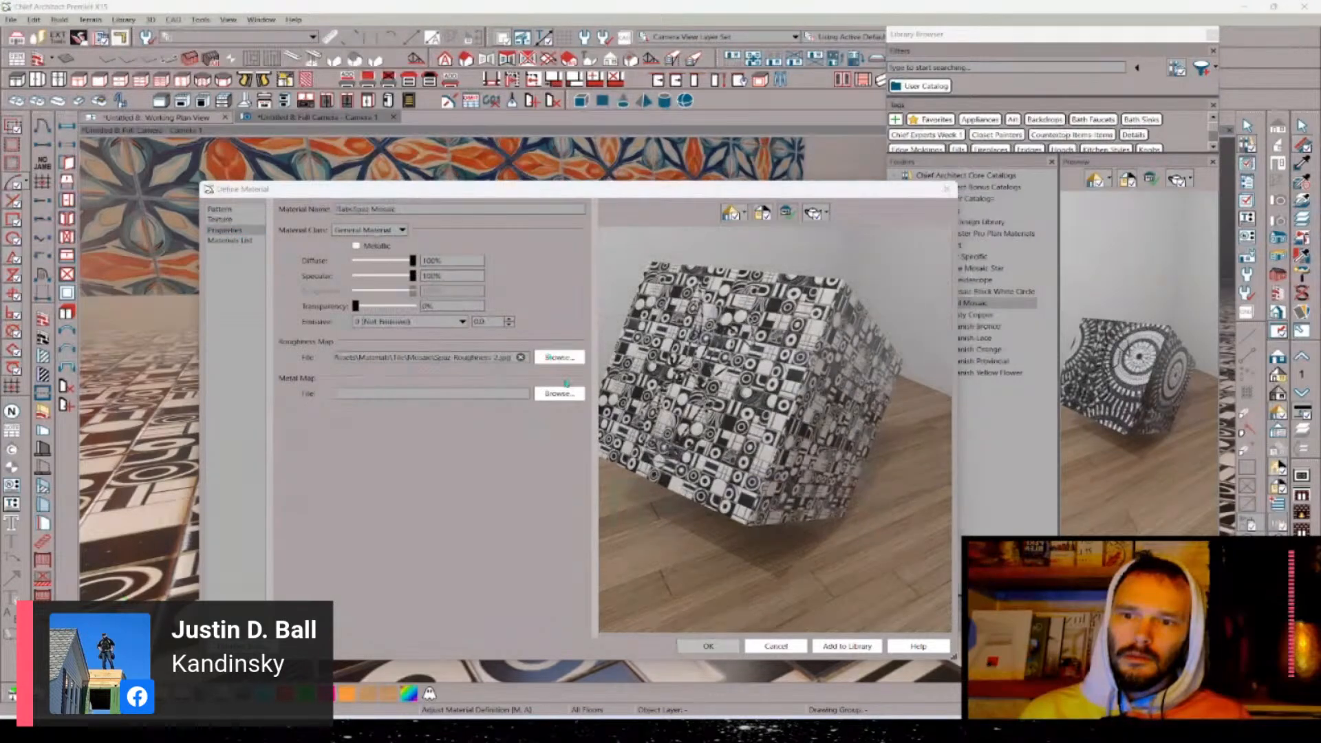
double_click(1142, 306)
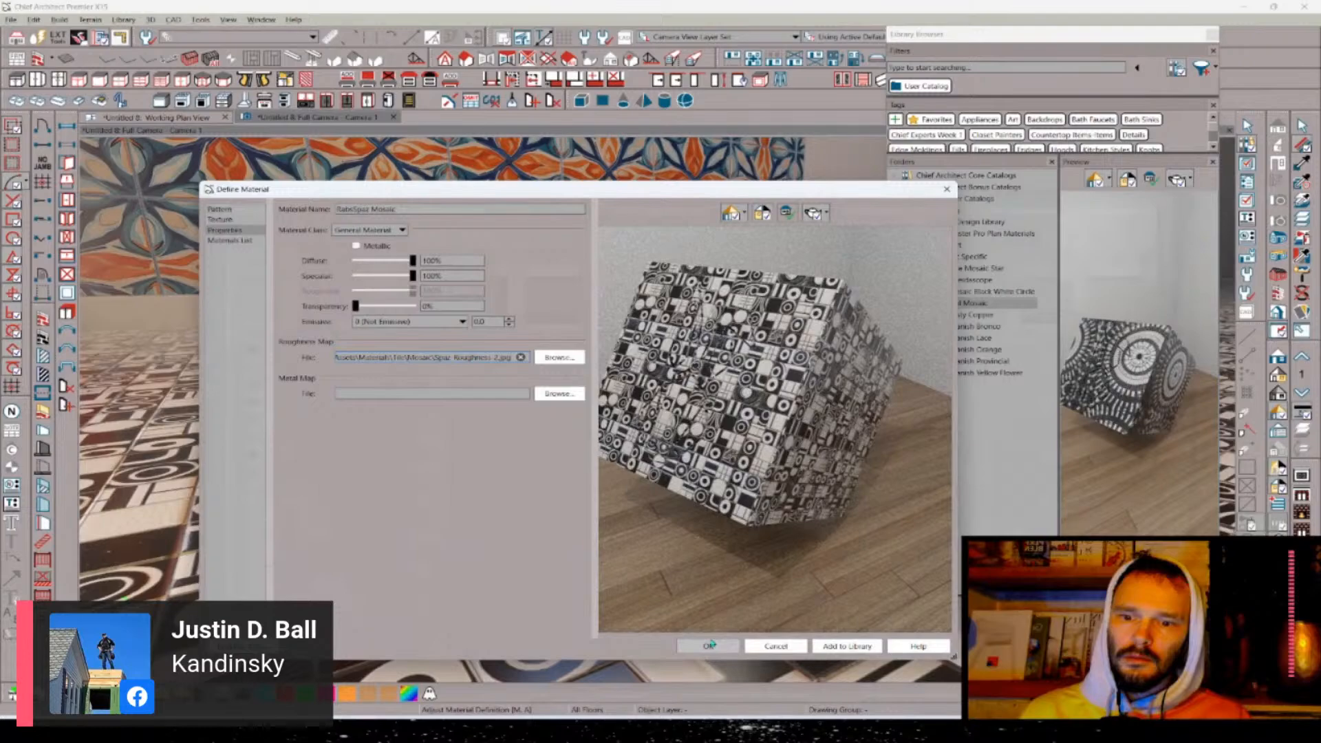
click(708, 647)
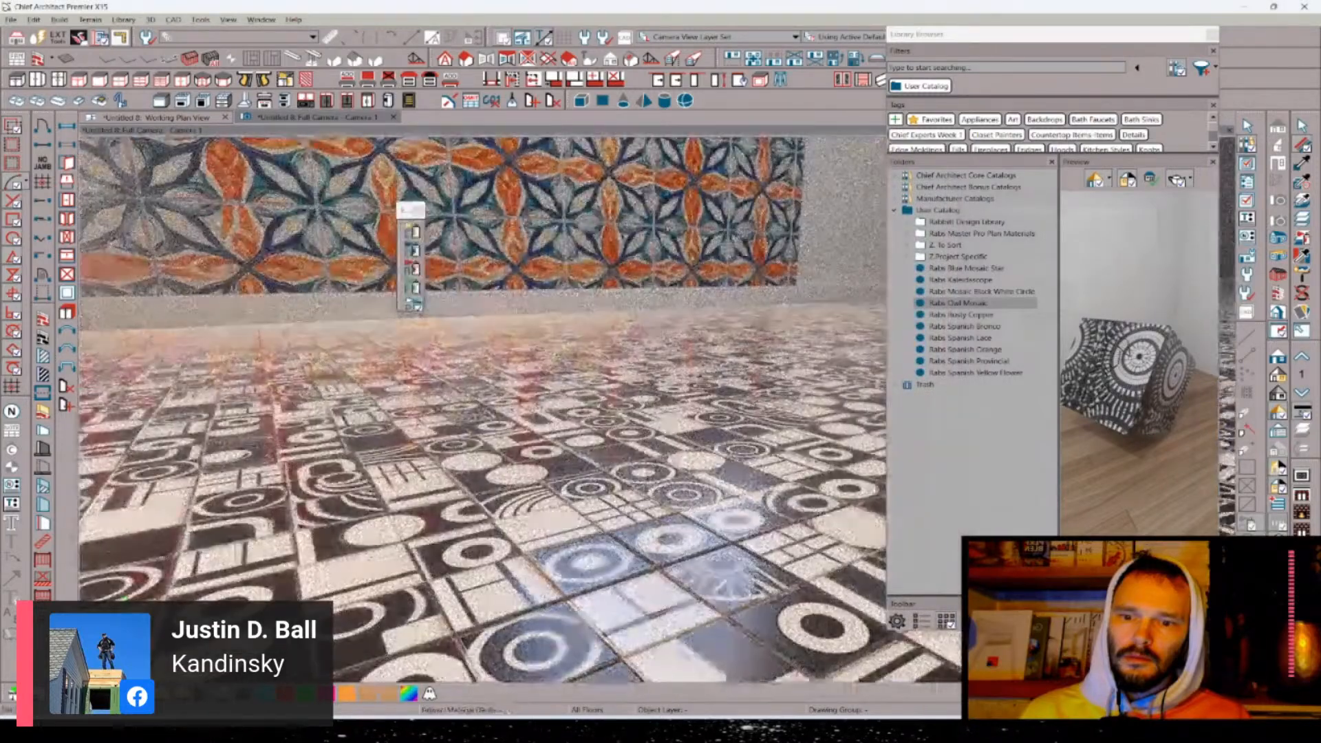
- Make the floor tile's material metallic and apply the change
drag(759, 570, 629, 494)
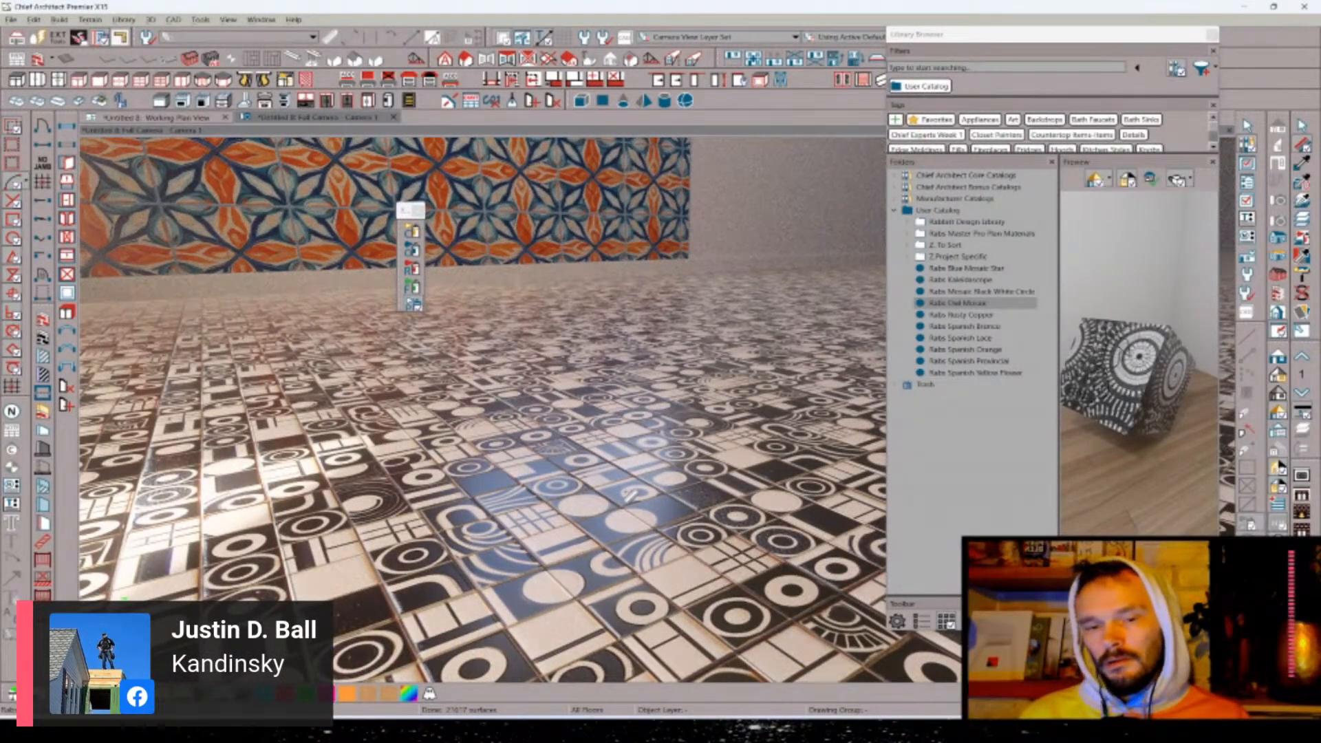
click(629, 495)
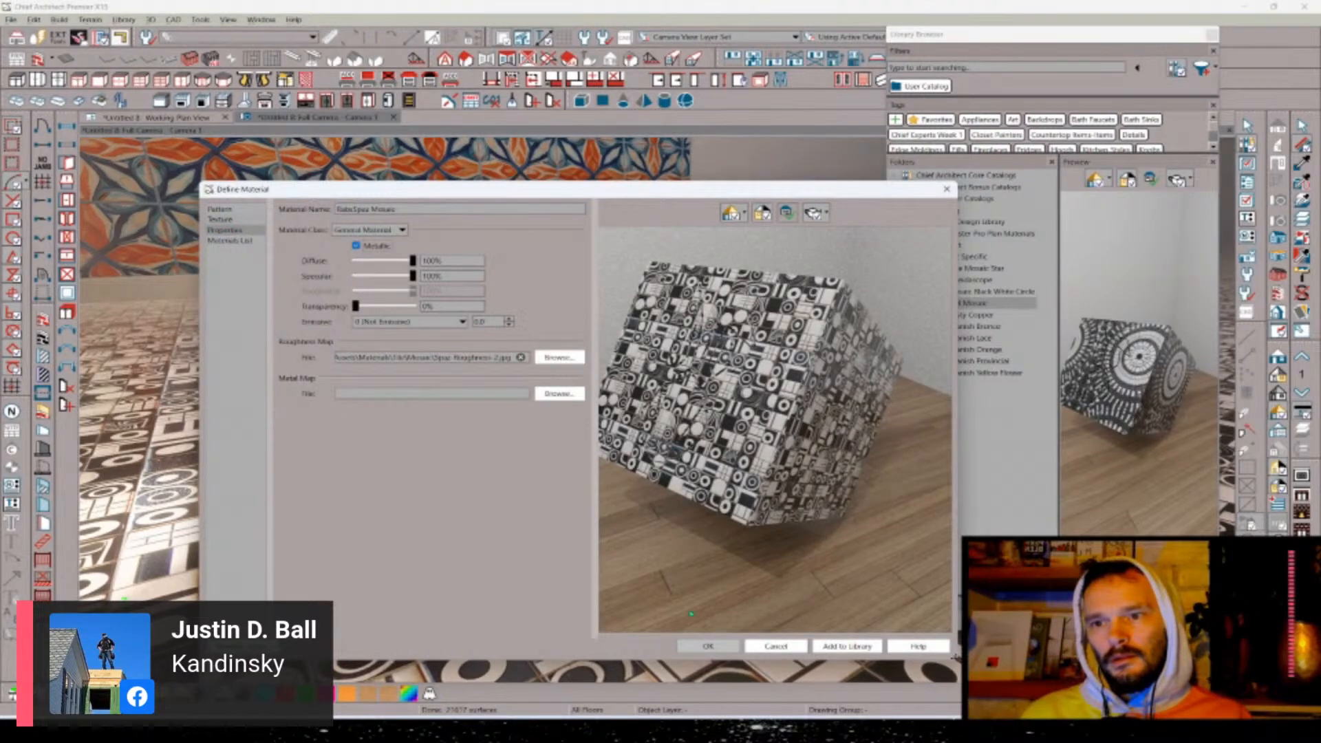
click(719, 646)
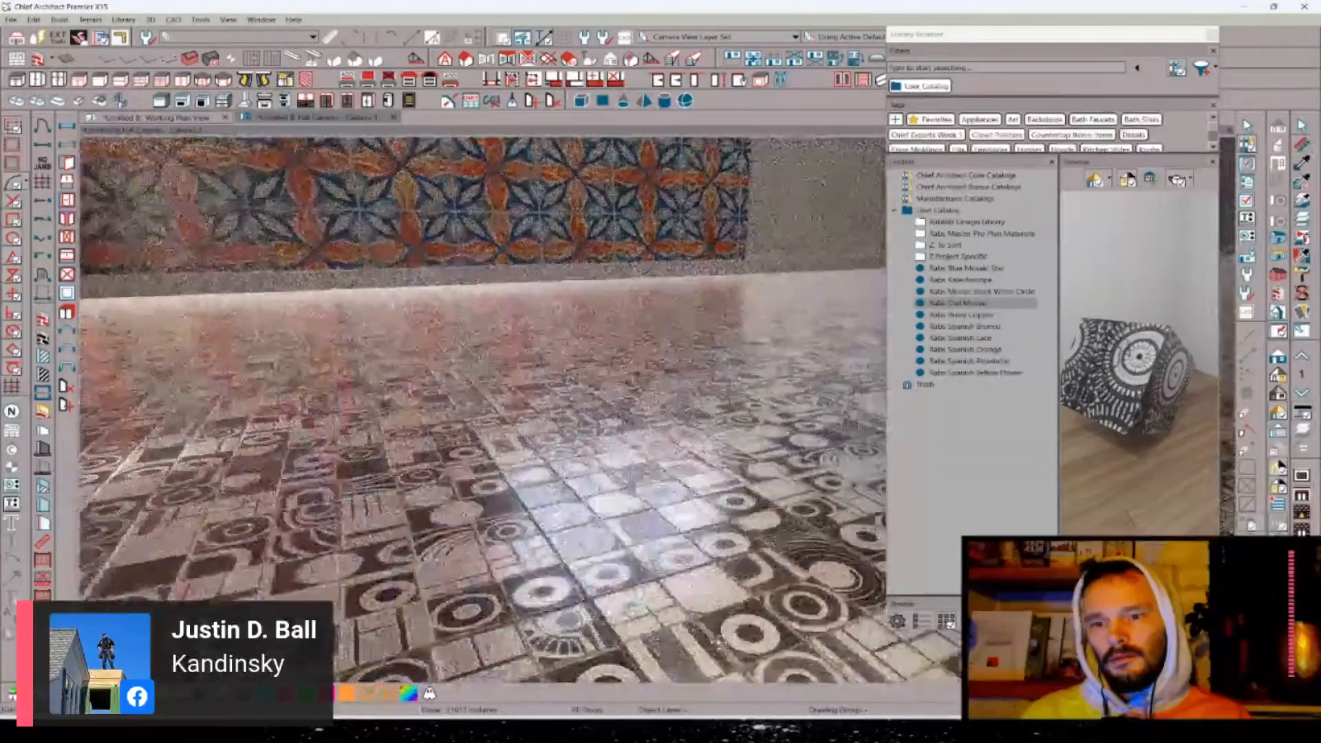
- Examine the metallic mosaic's reflections on the floor and walls from several camera positions in the room
drag(716, 640, 118, 485)
key(Left)
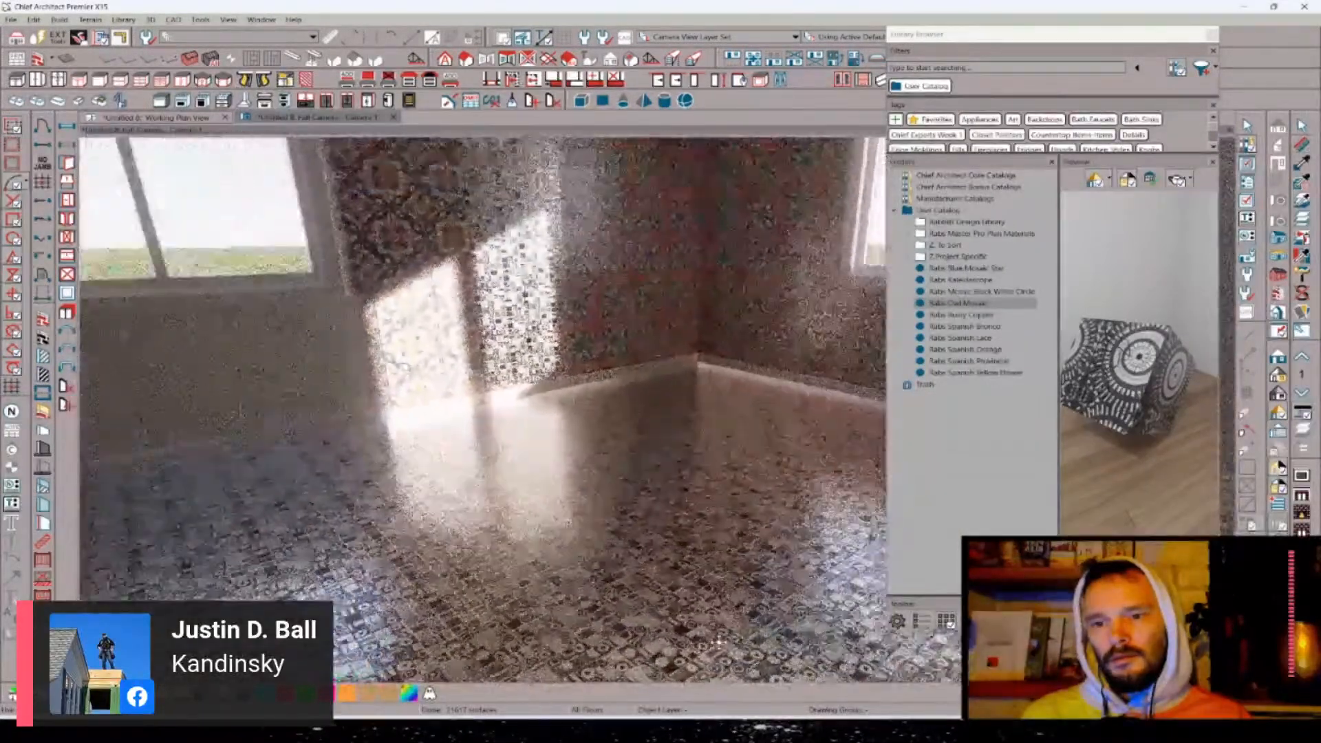
scroll(720, 642, down, 3)
drag(690, 569, 626, 505)
key(Right)
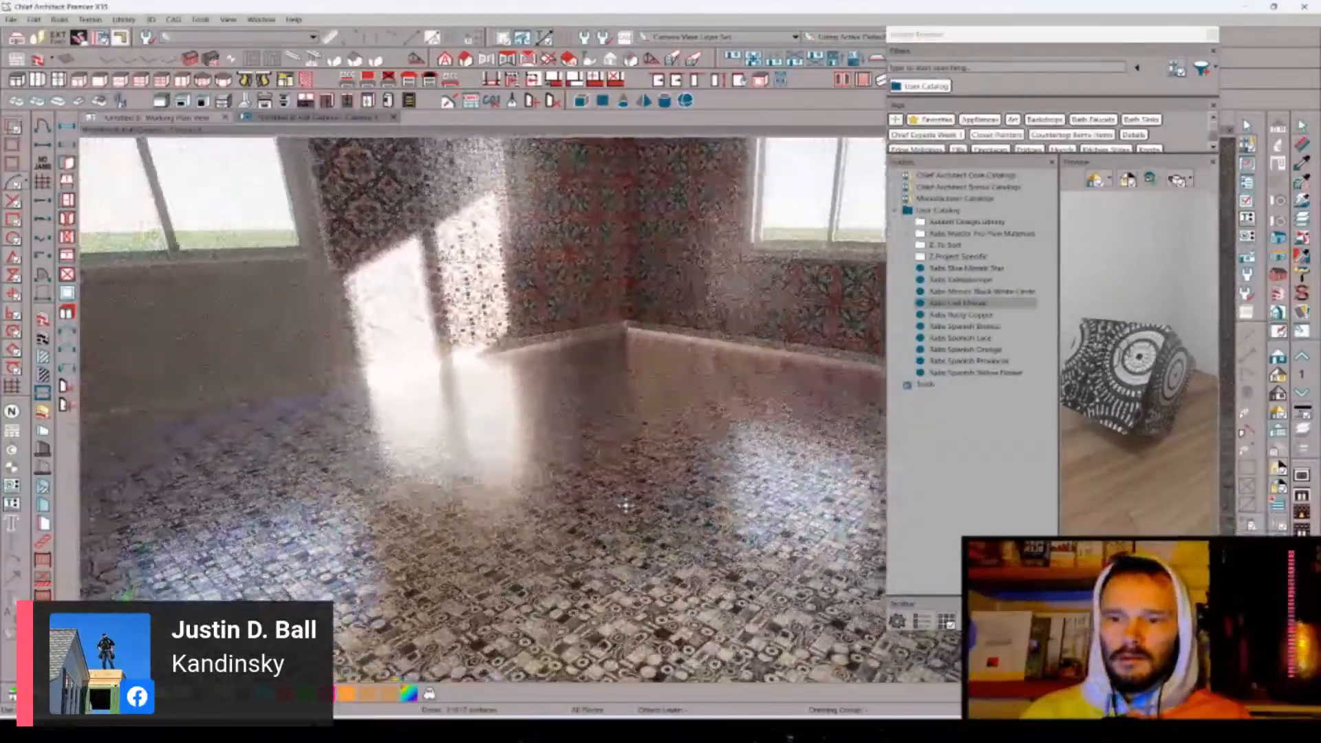
key(Left)
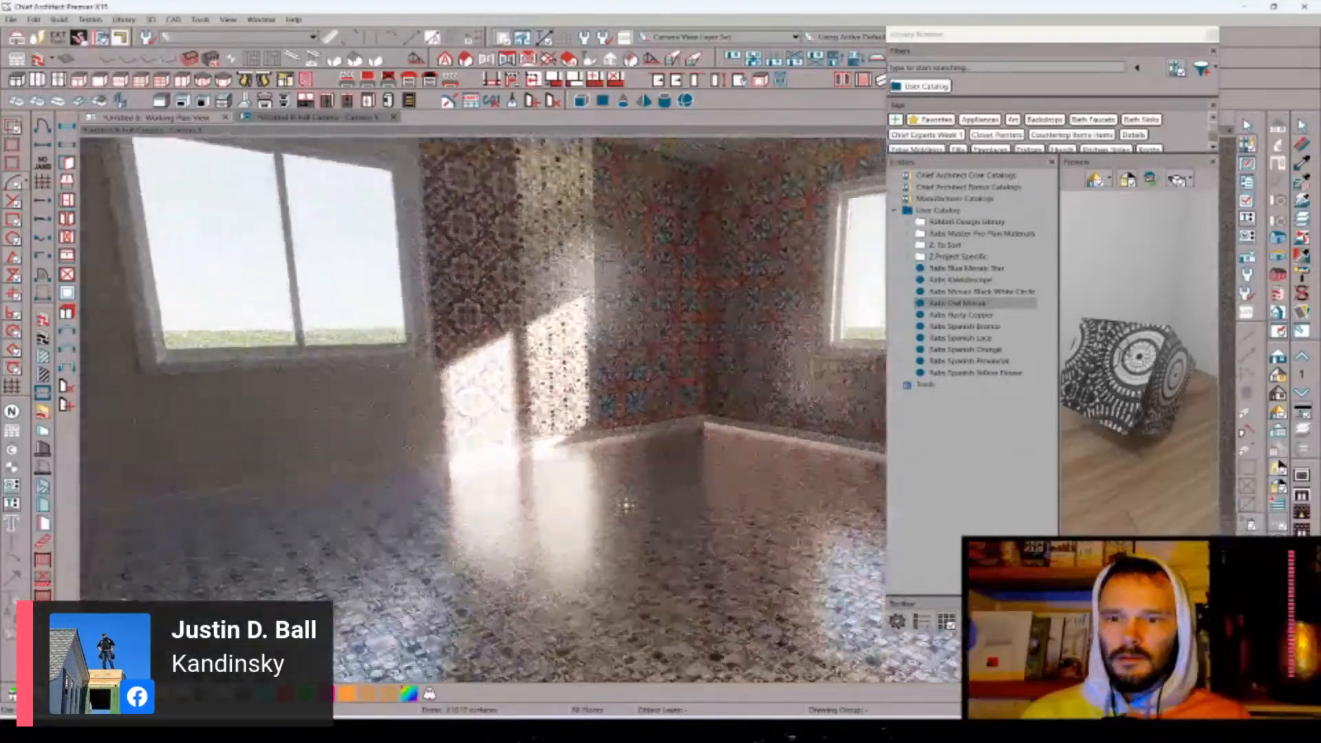
key(Up)
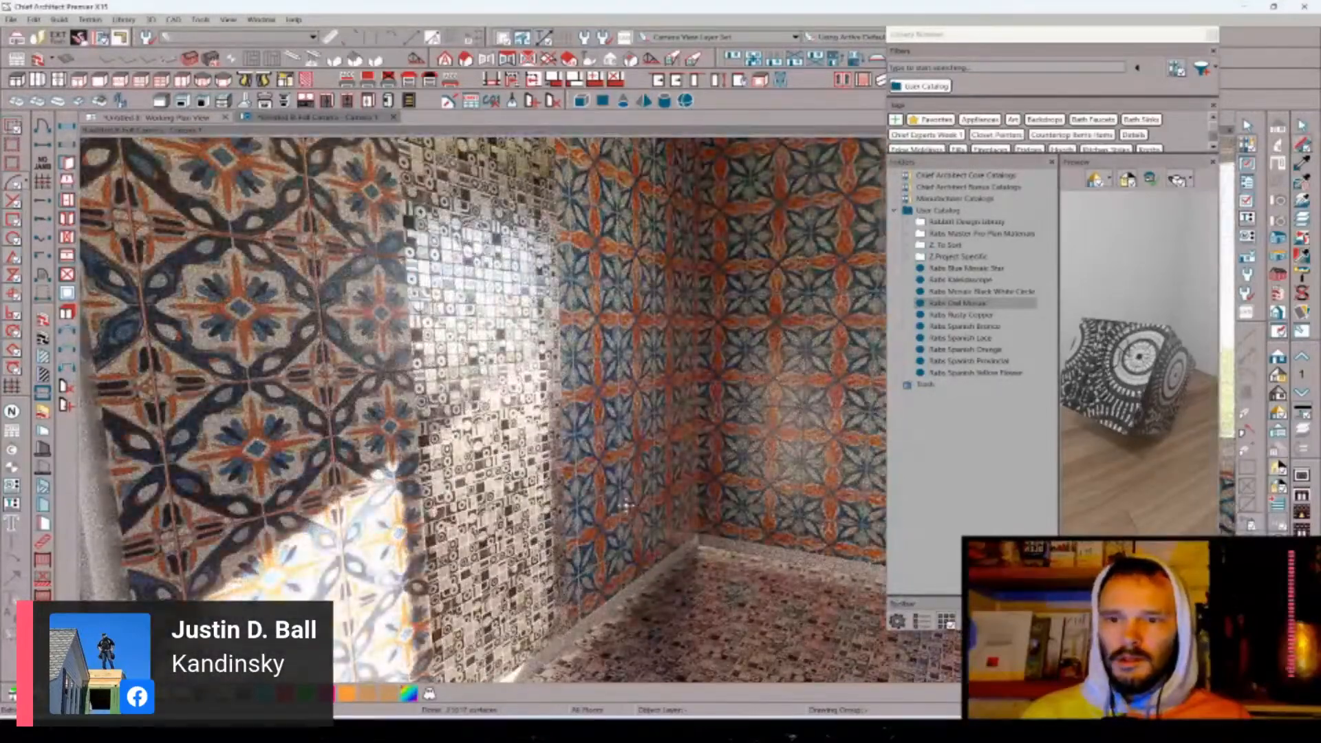
key(Left)
key(Up)
key(Up)
key(Left)
key(Down)
key(Down)
key(Down)
key(Right)
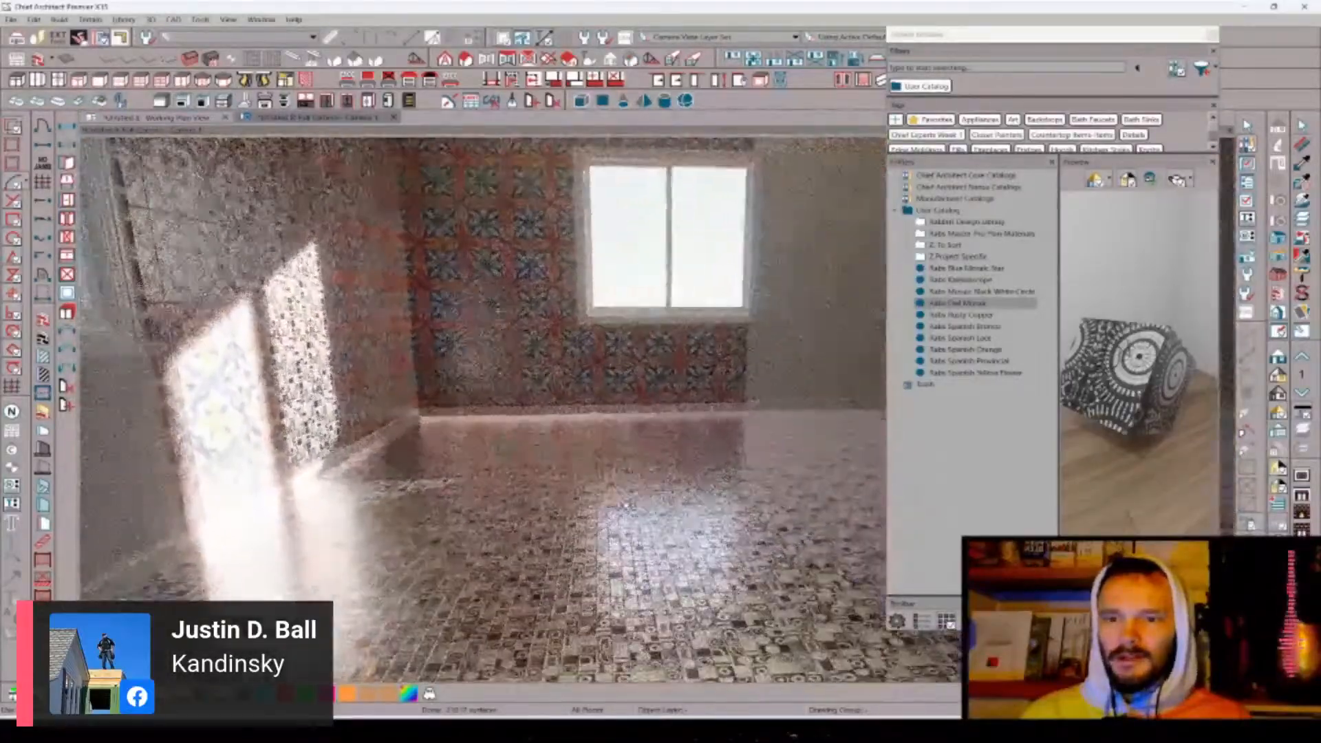
- Move through the room toward the wall and examine the mosaic strip between the patterned tiles
key(Right)
key(Right)
key(Right)
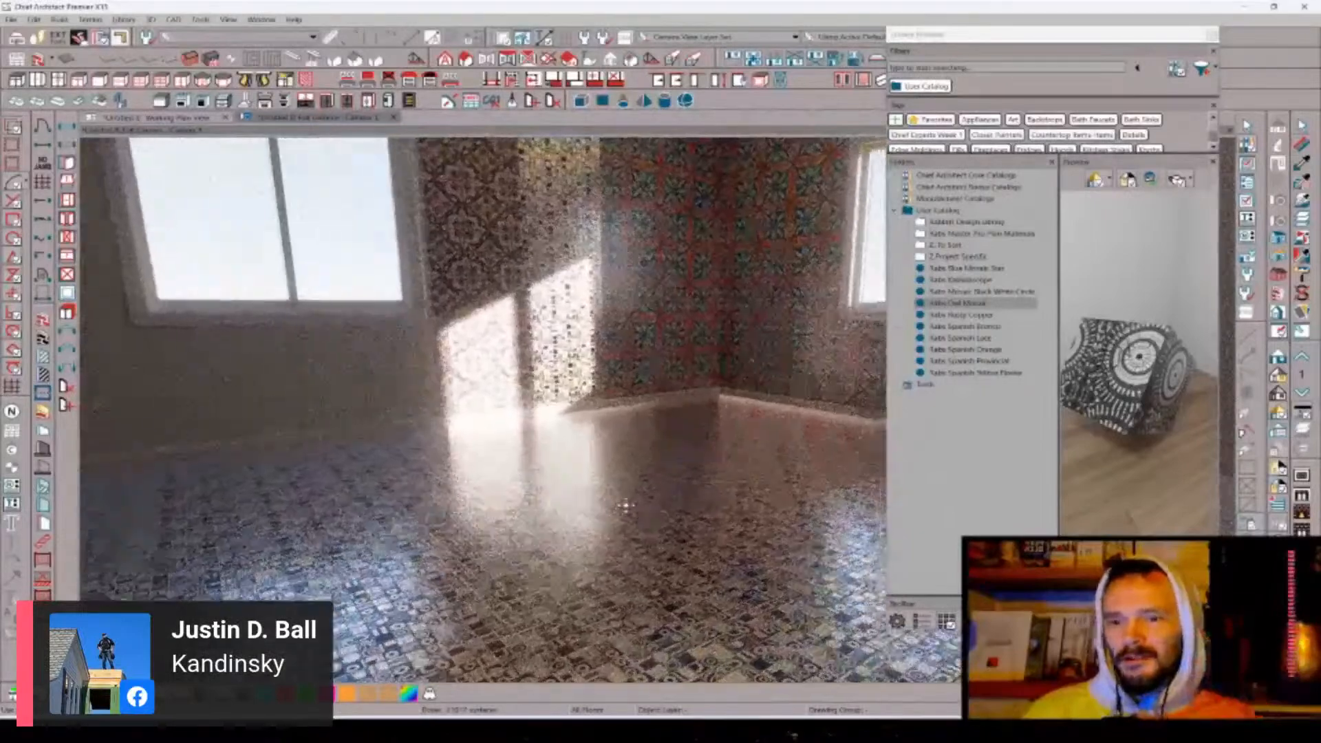
key(Up)
key(Up)
key(Up)
key(Up)
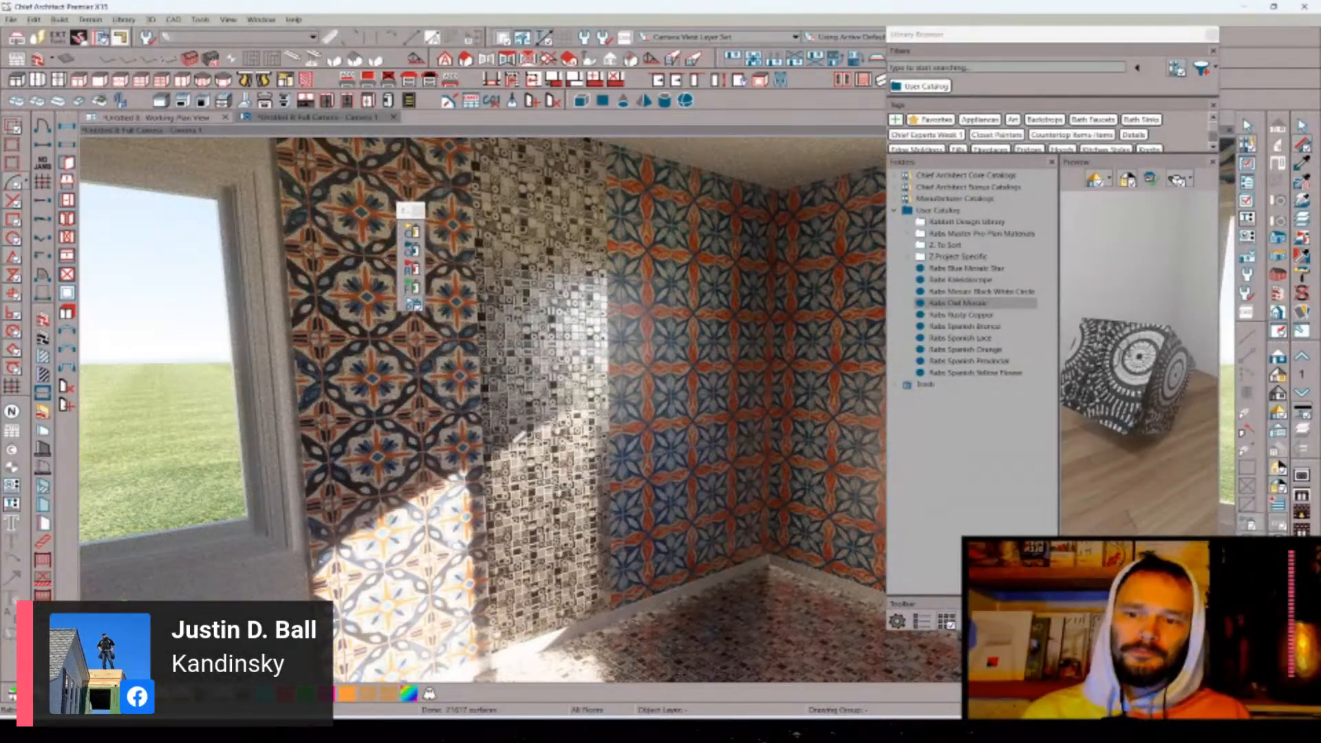
click(524, 444)
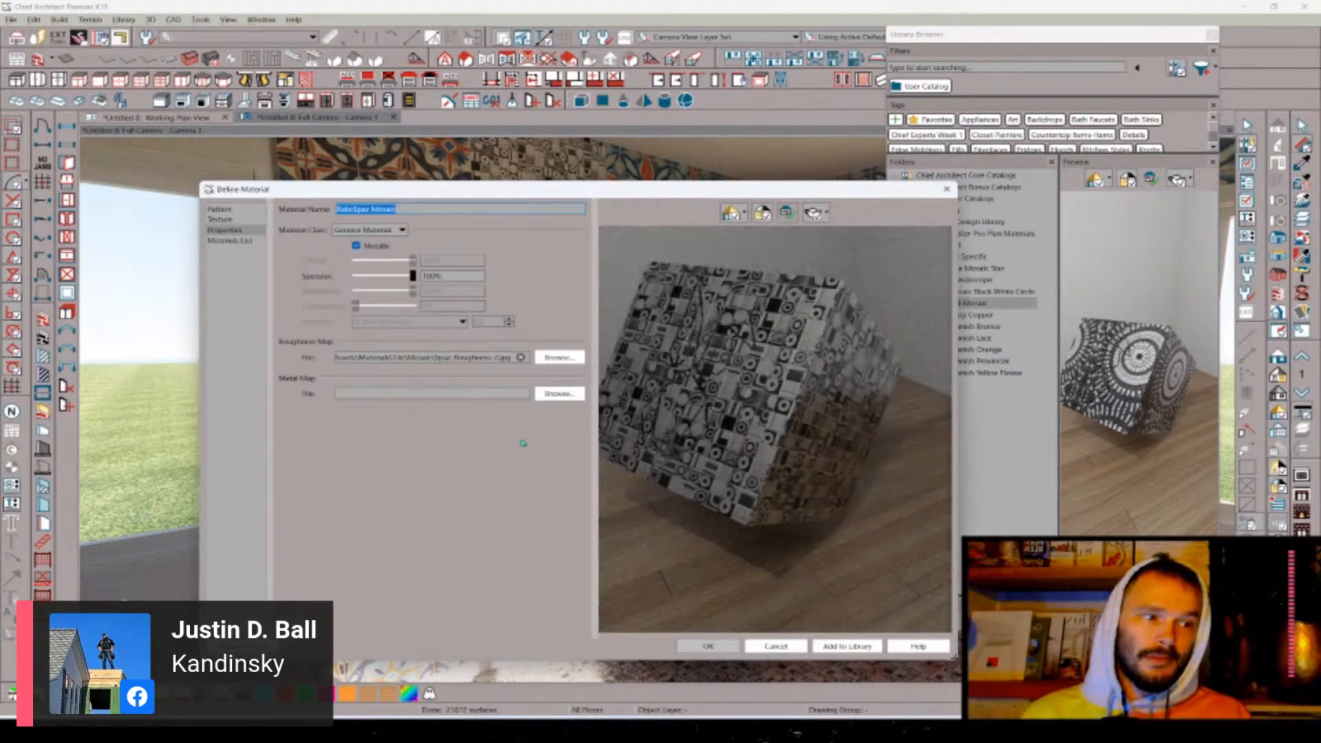
click(946, 189)
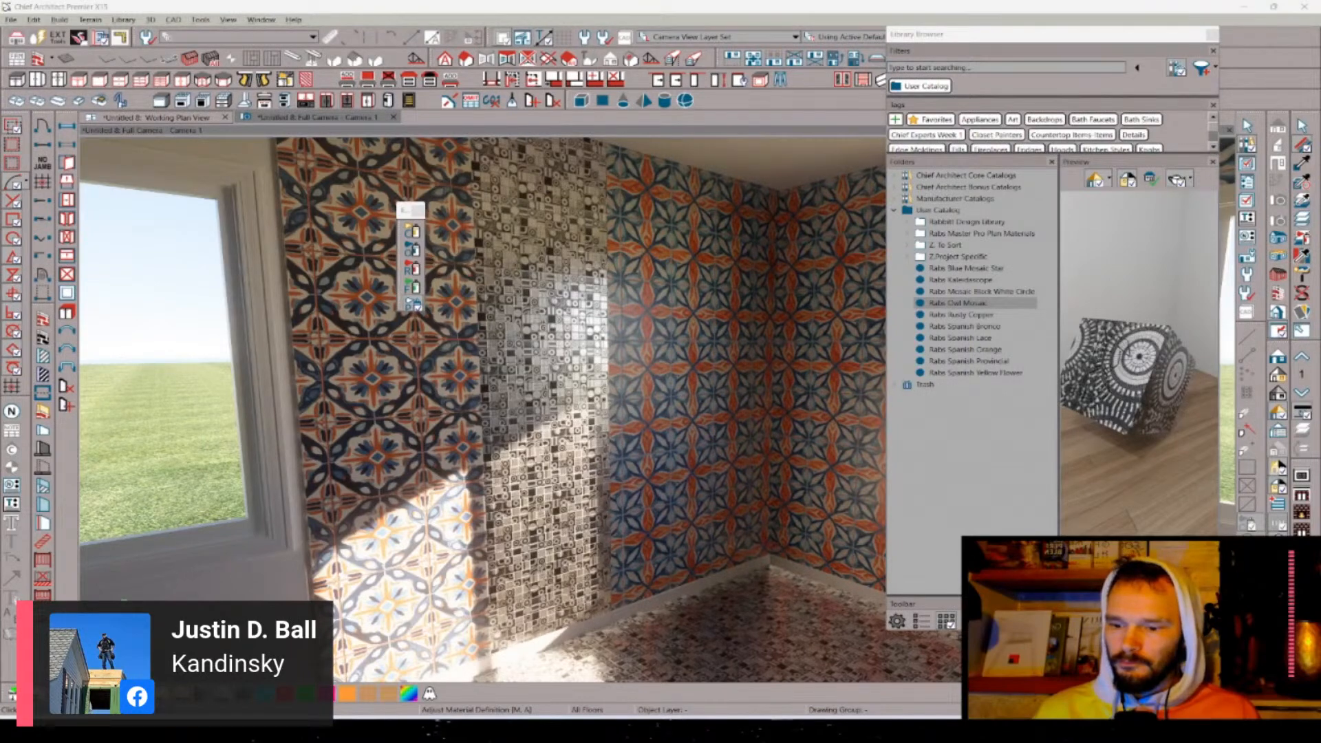
key(super)
key(super)
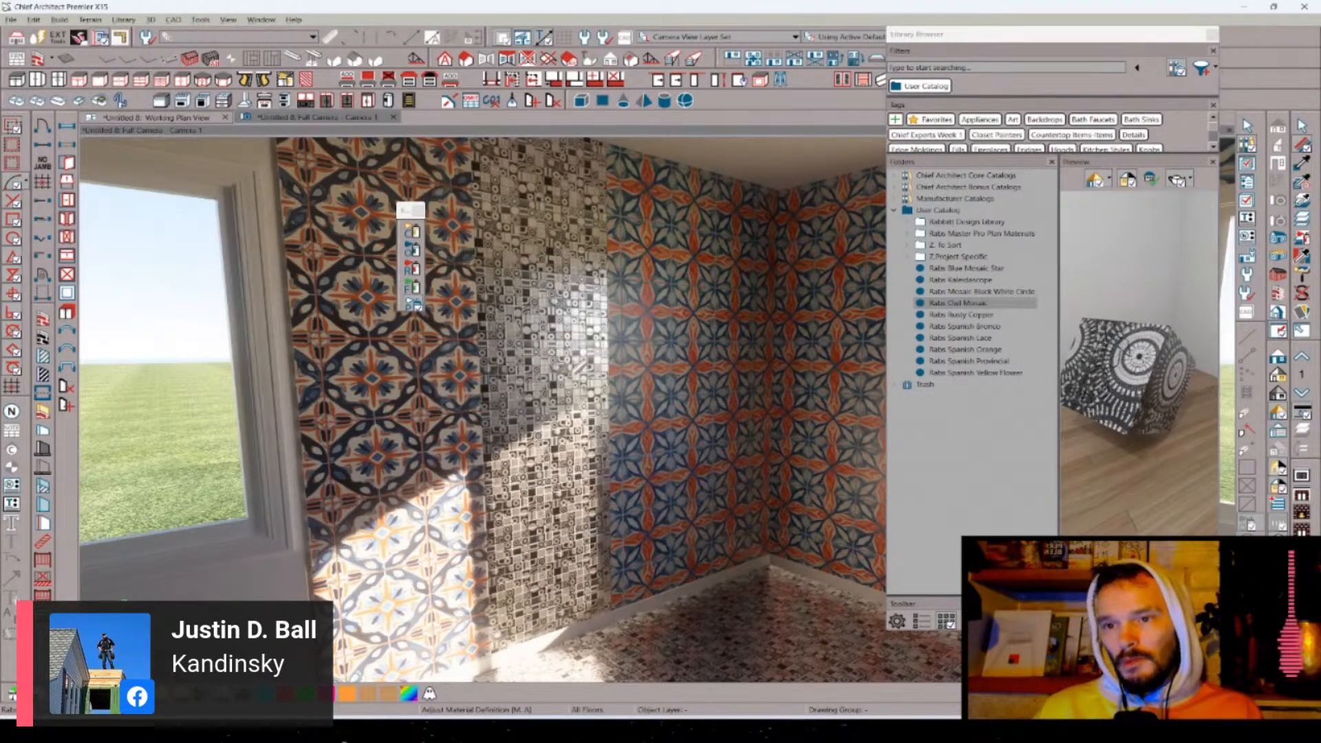
- Open the wall mosaic's material definition, assign Spaz-Metal.jpg as its metal map and inspect the preview cube up close
click(575, 366)
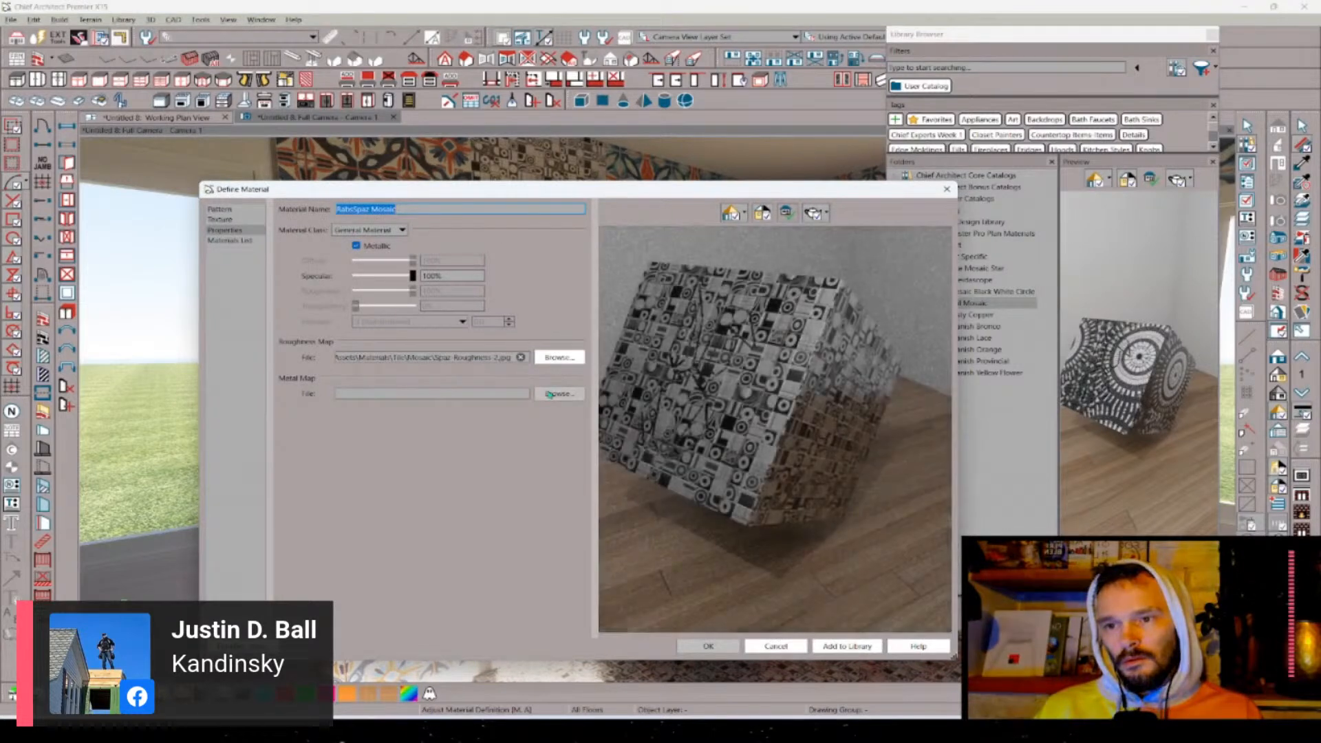
click(554, 394)
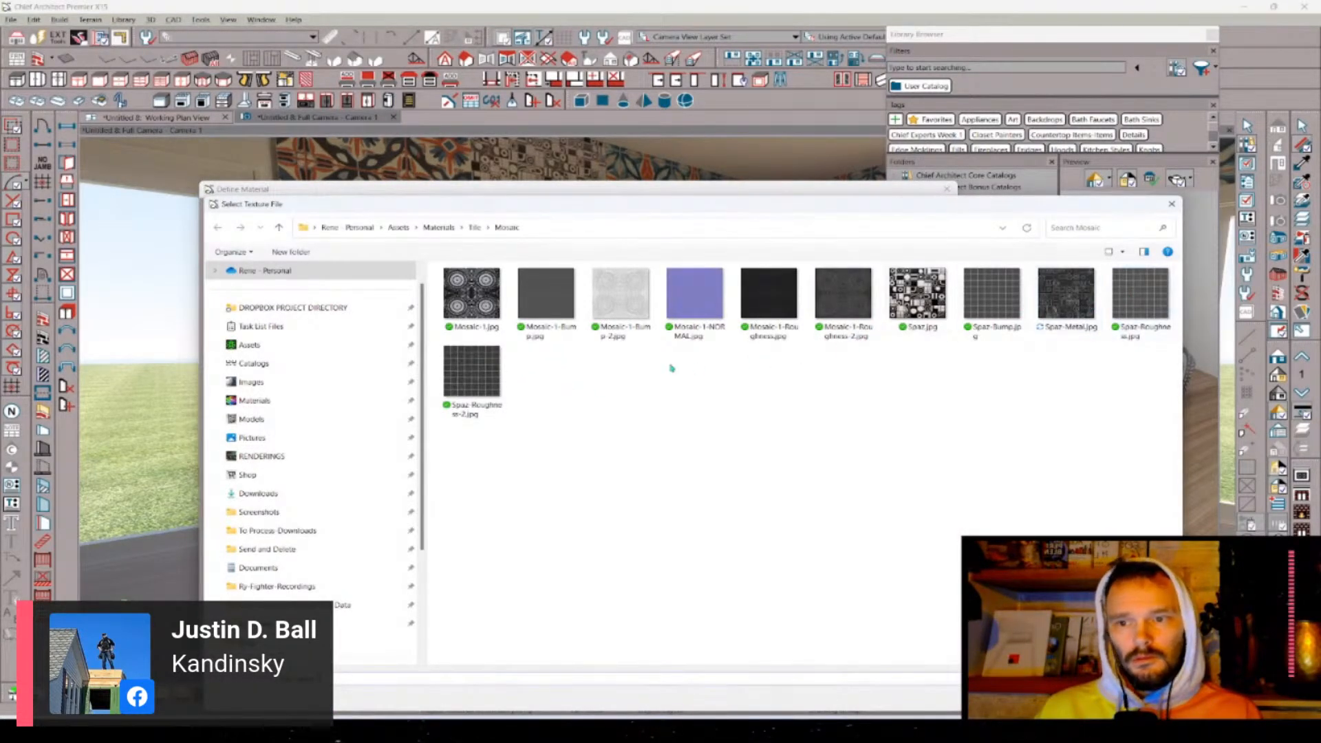
double_click(1061, 292)
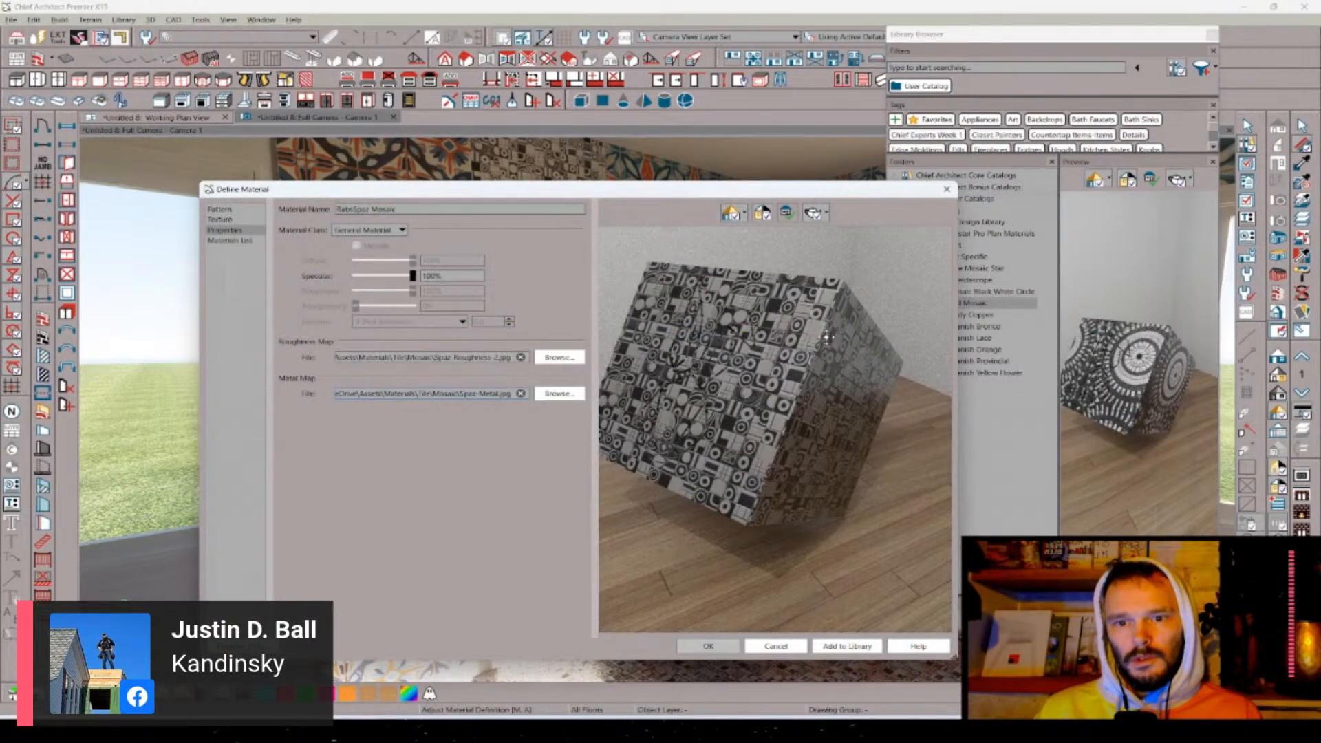
drag(797, 342, 411, 252)
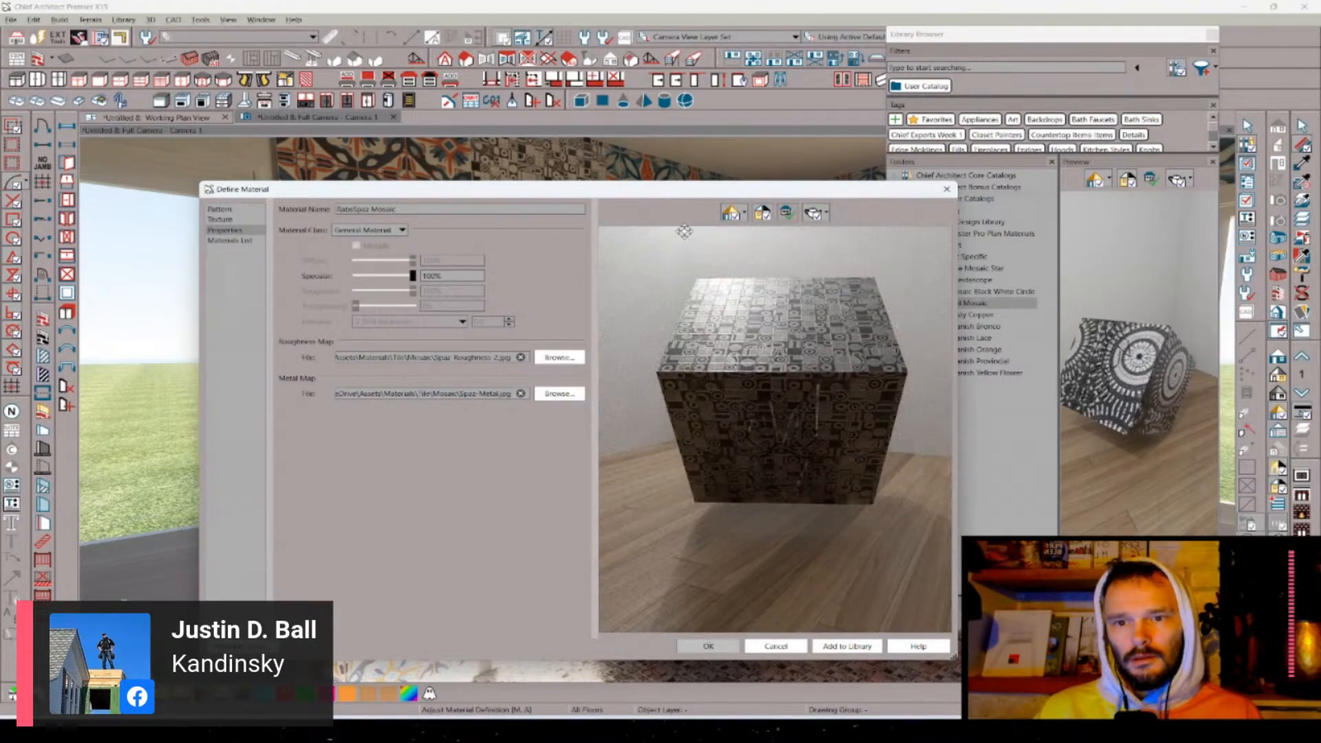
scroll(702, 246, up, 5)
drag(702, 247, 786, 261)
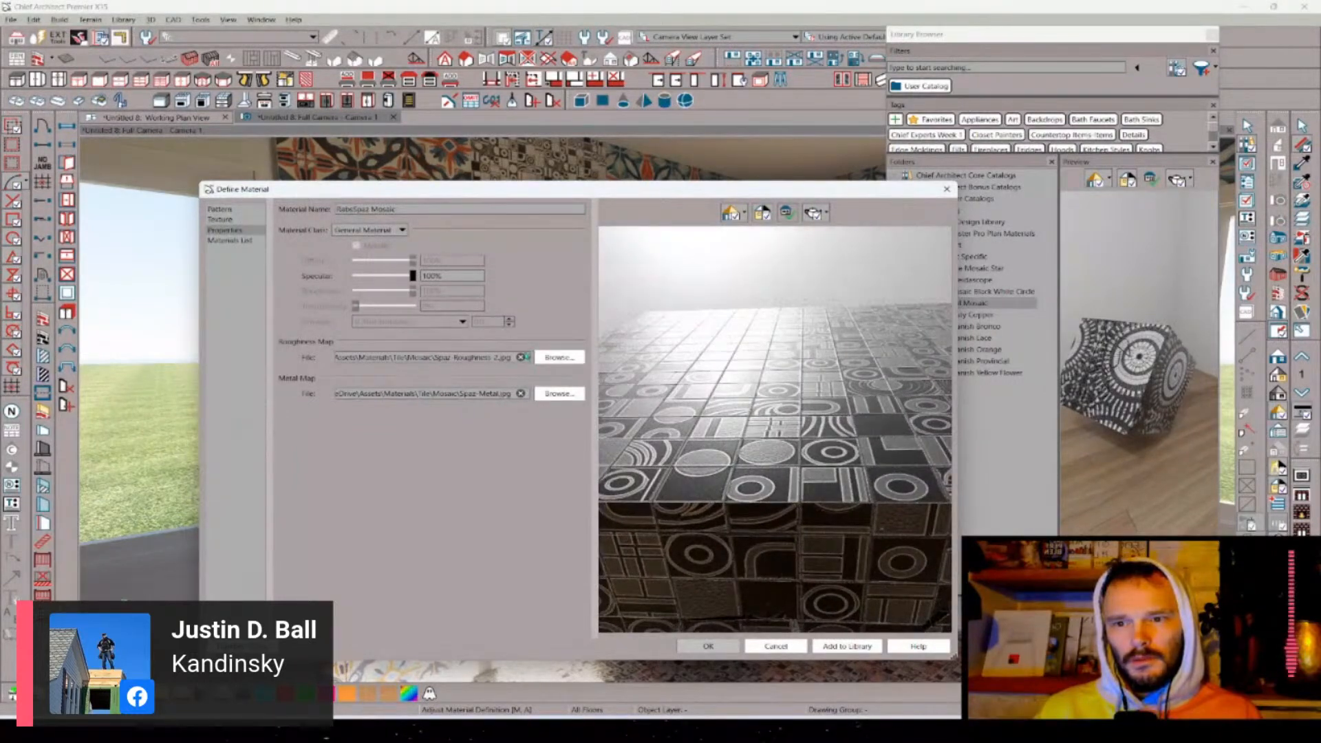
- Clear the mosaic material's roughness map, set its roughness to 4% and inspect the reflections on the preview cube
key(ctrl+z)
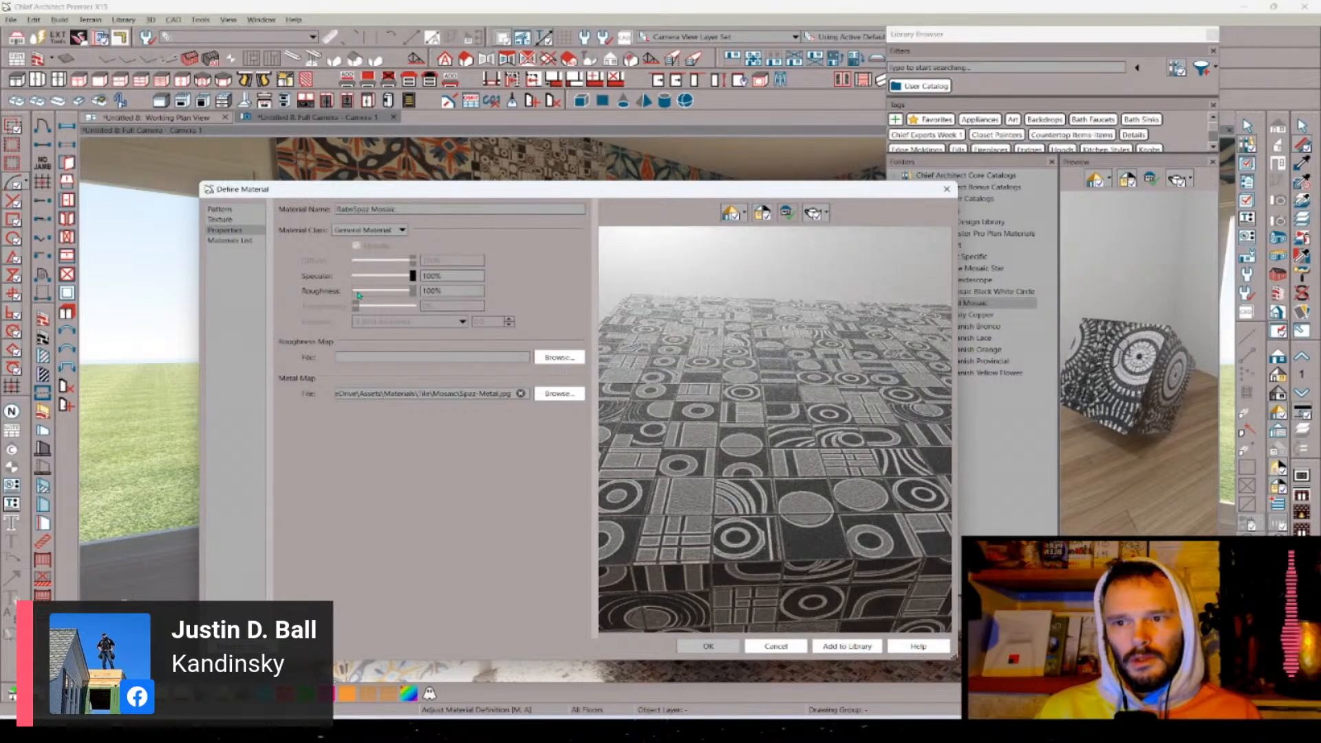
drag(412, 291, 358, 295)
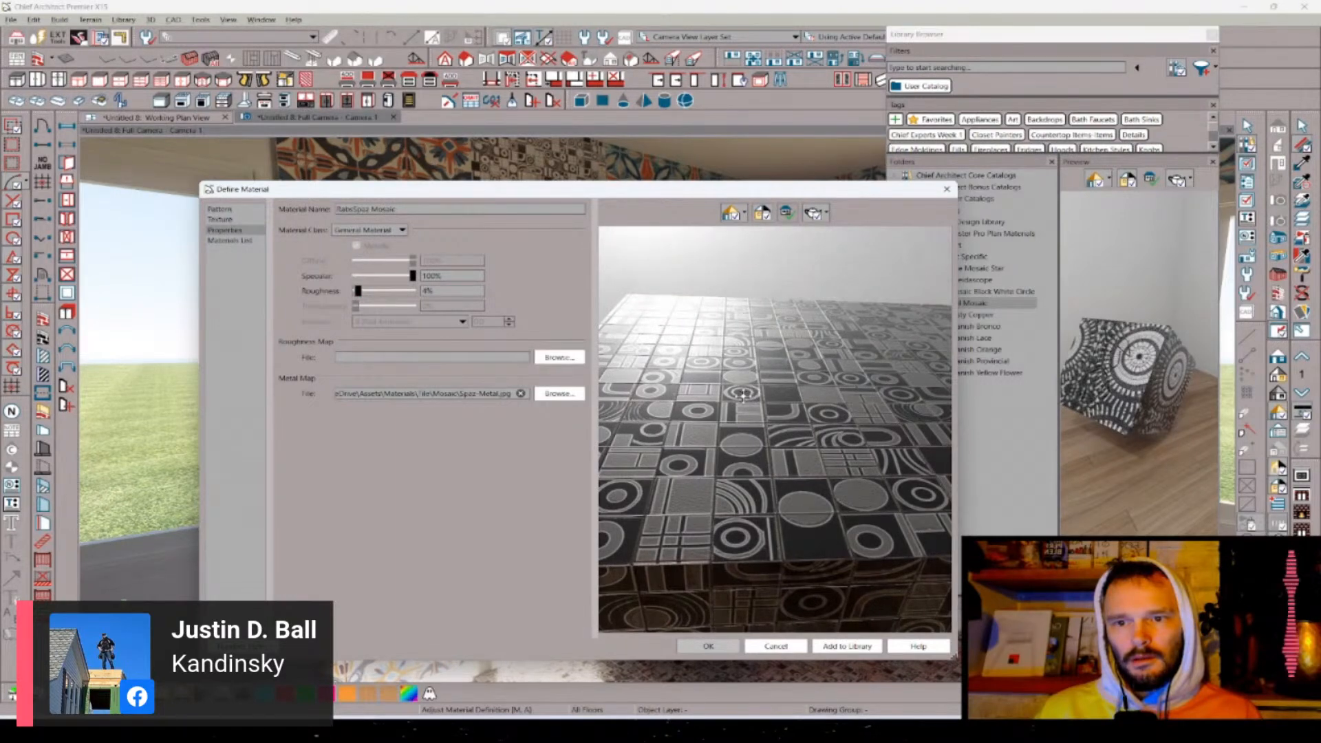
drag(739, 395, 603, 418)
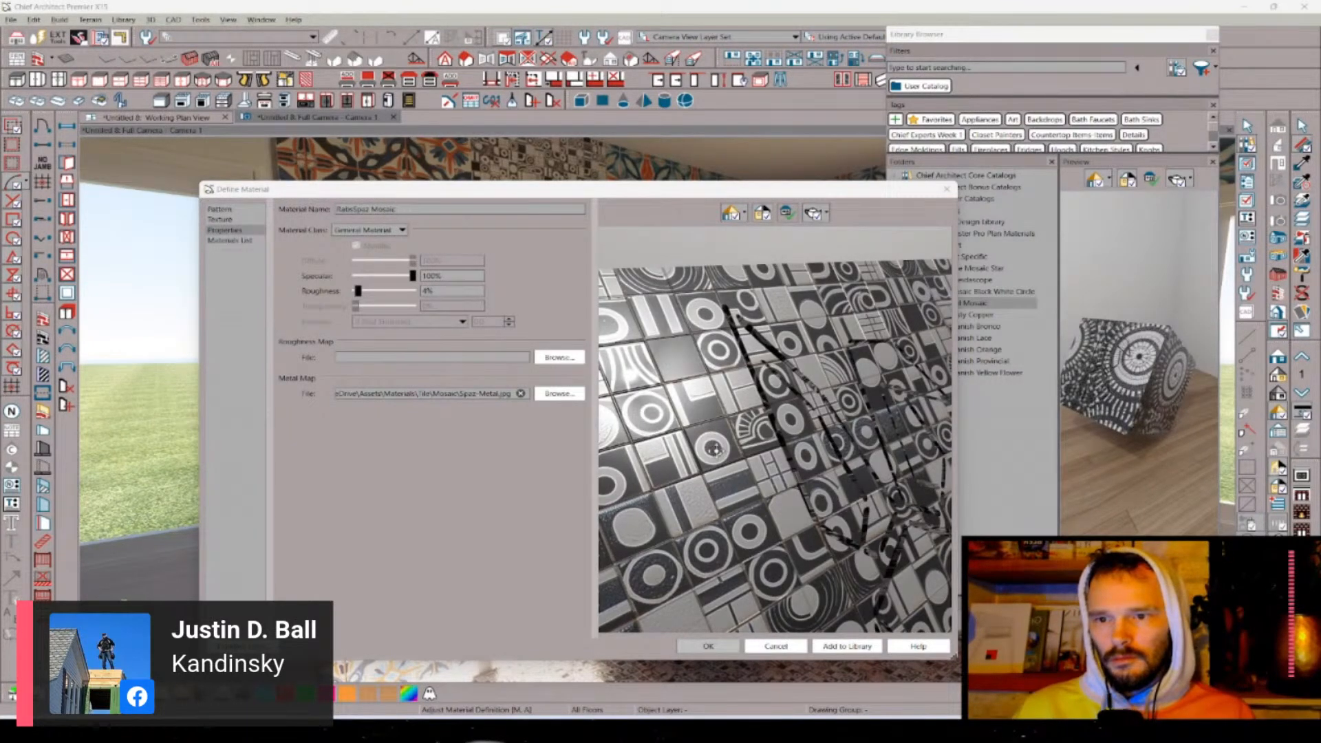
- Try Spaz-Metal-2.jpg as the mosaic's metal map and inspect the preview cube from several angles
click(499, 394)
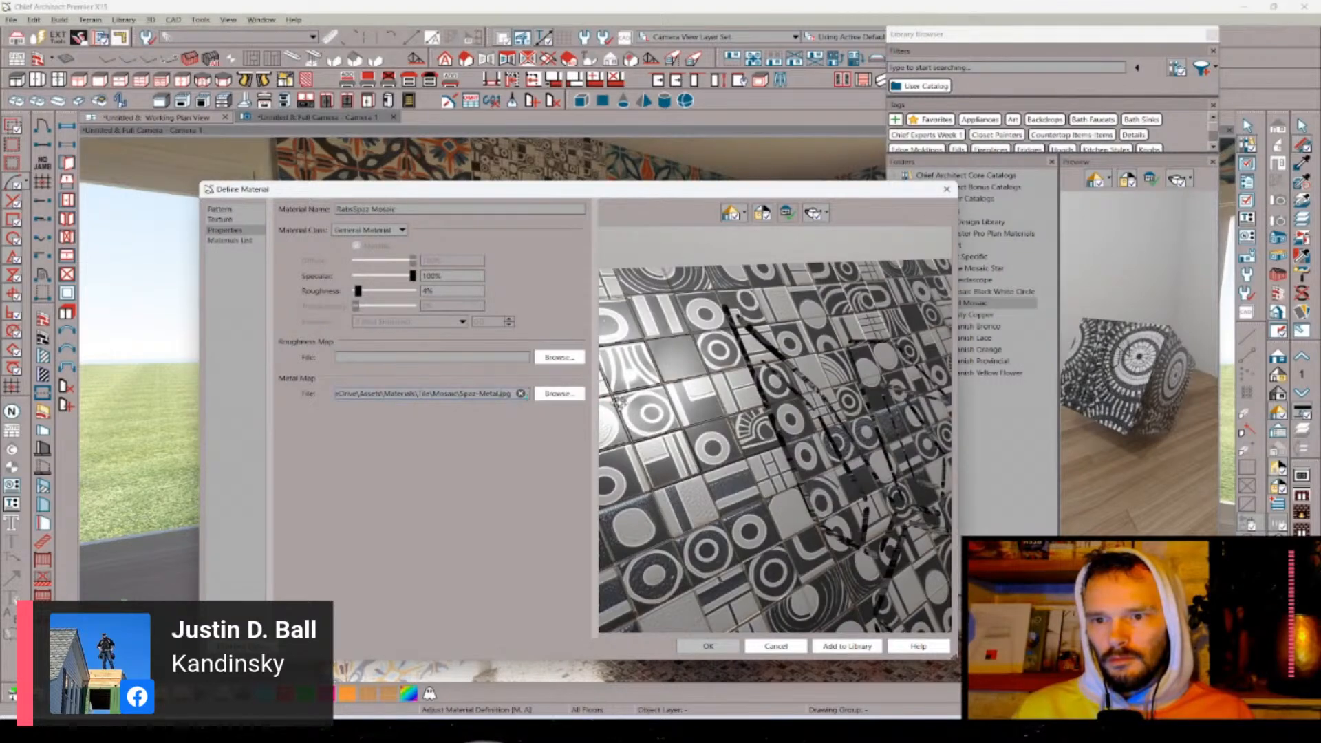
key(BackSpace)
key(BackSpace)
key(BackSpace)
key(BackSpace)
text(2)
click(482, 357)
drag(793, 446, 762, 346)
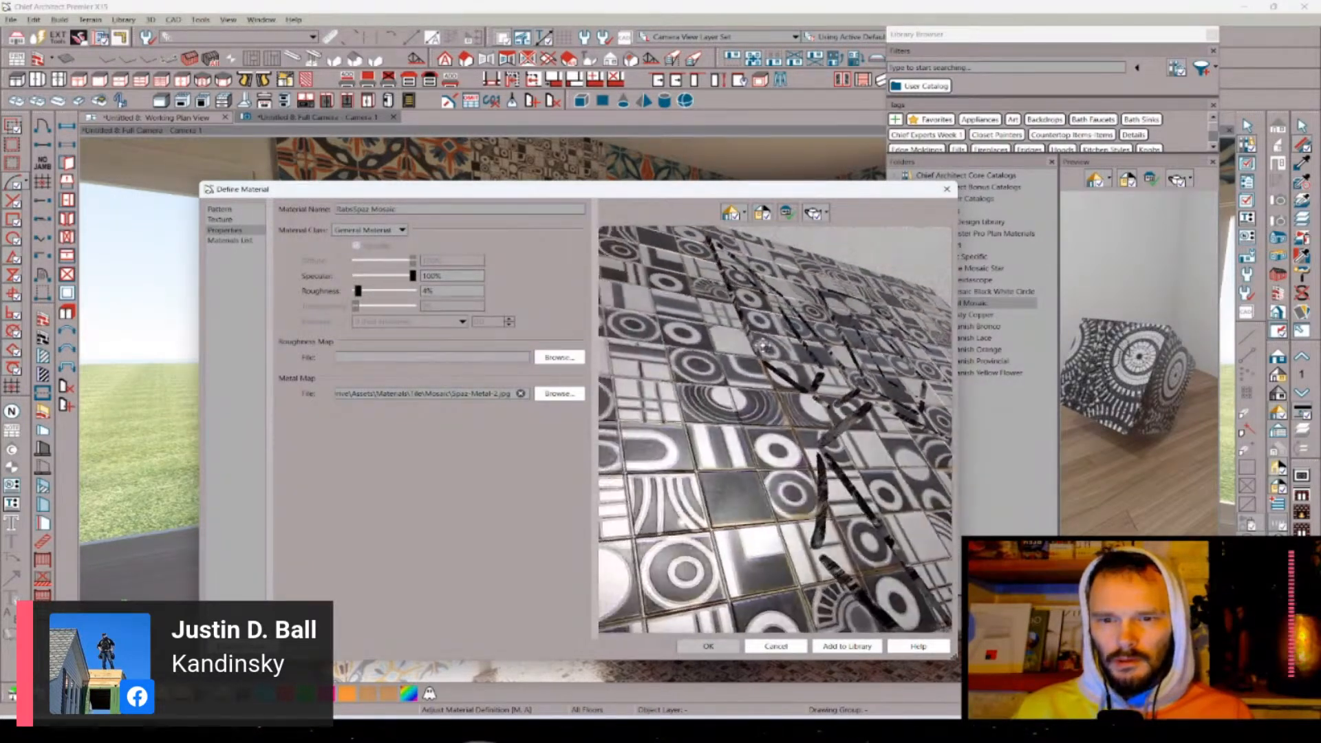
scroll(758, 398, down, 6)
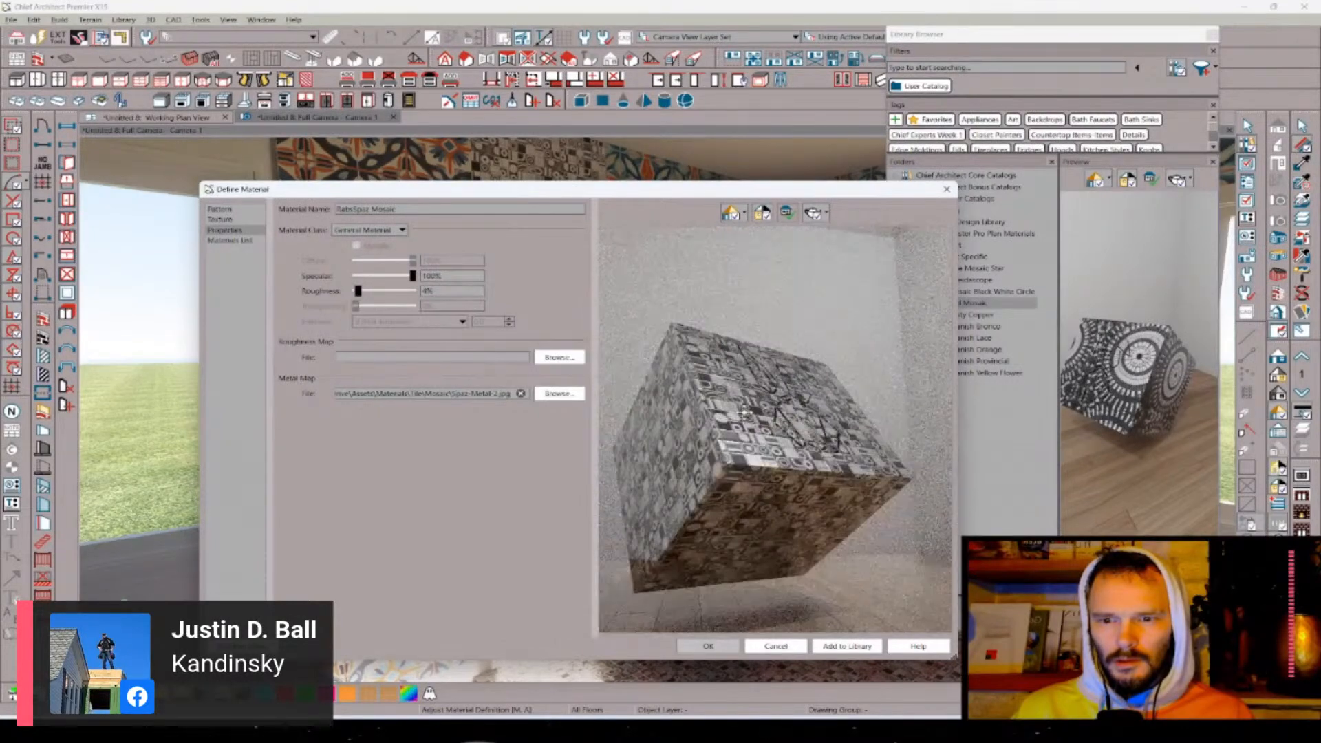
drag(758, 398, 890, 554)
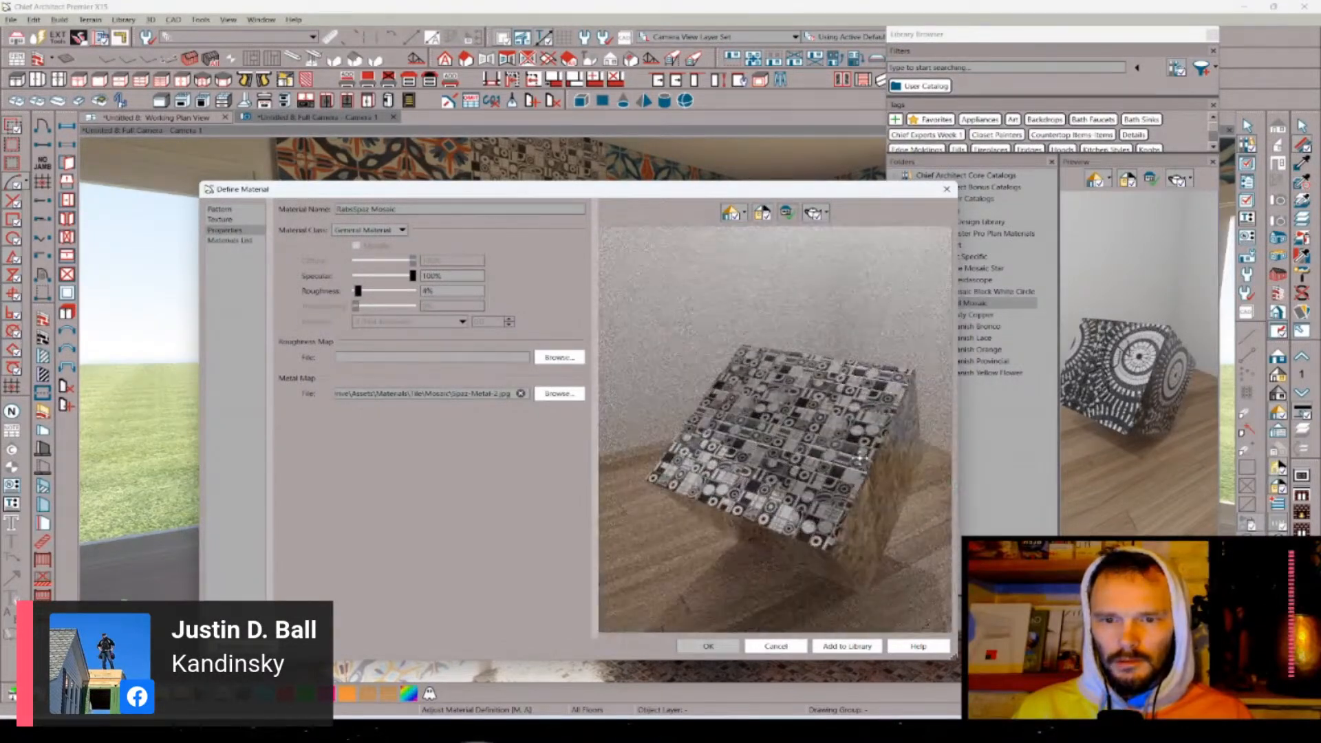
drag(788, 516, 682, 453)
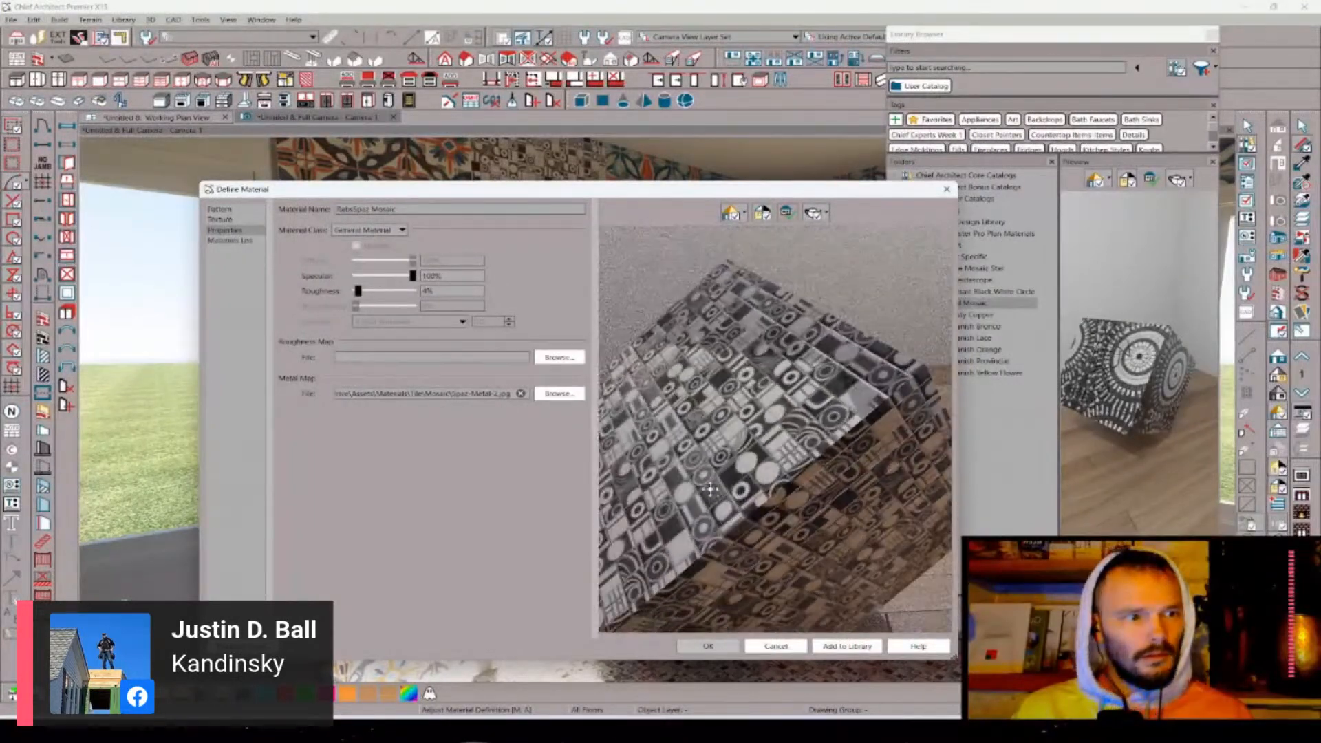
- Return the metal map to Spaz-Metal.jpg, apply the definition and view the mosaic in the room
drag(781, 509, 491, 486)
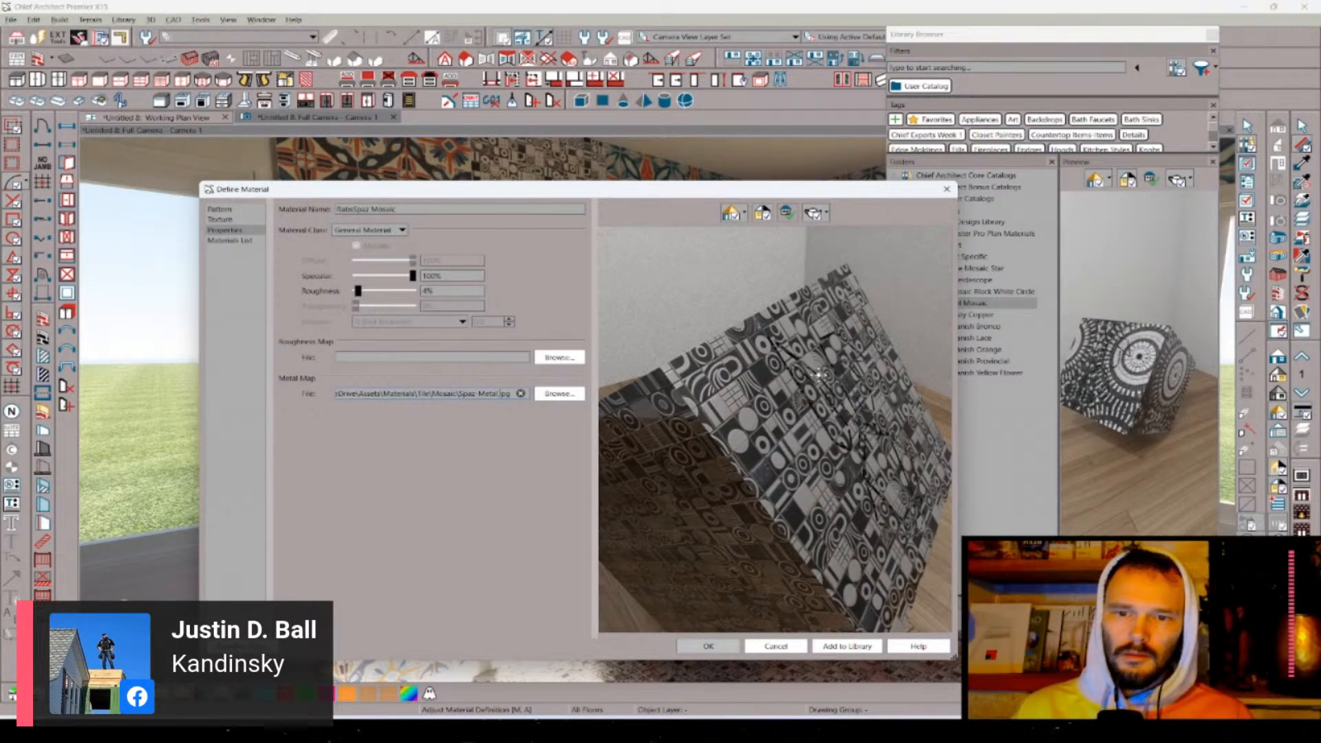
drag(862, 427, 841, 301)
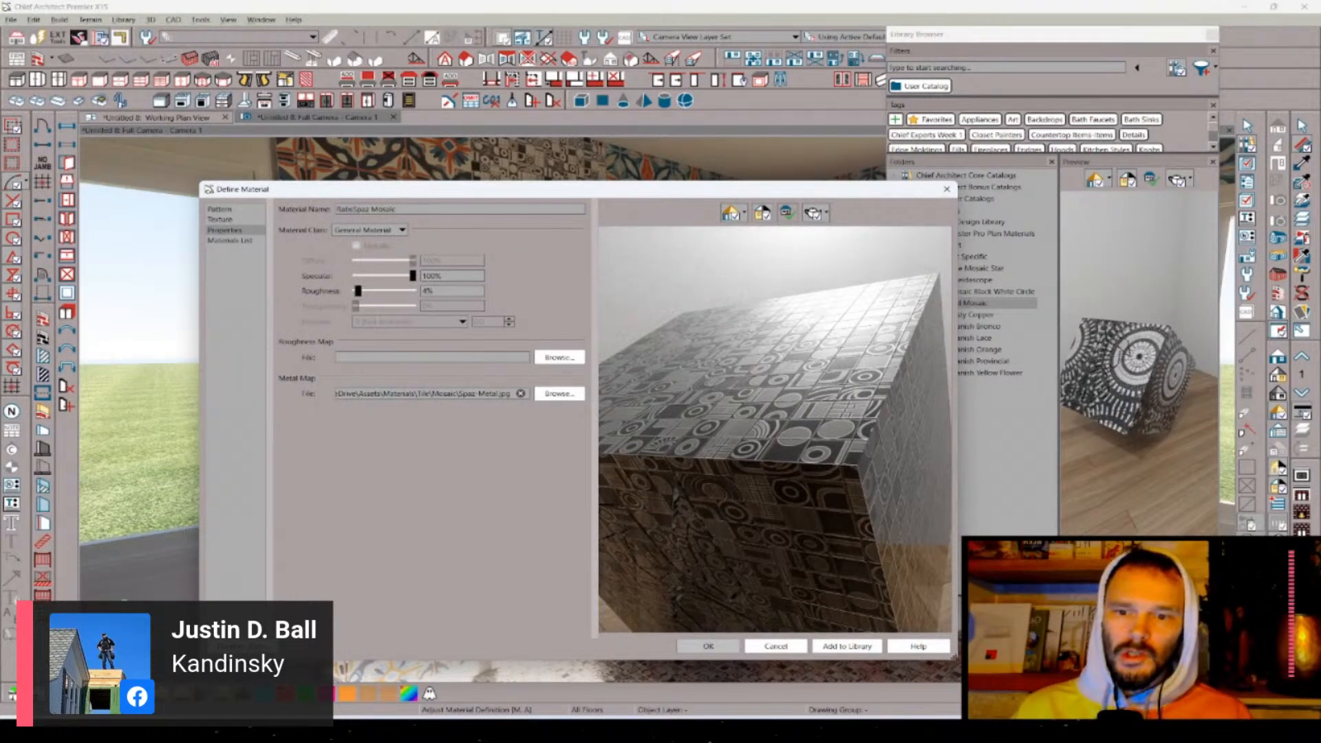
click(713, 646)
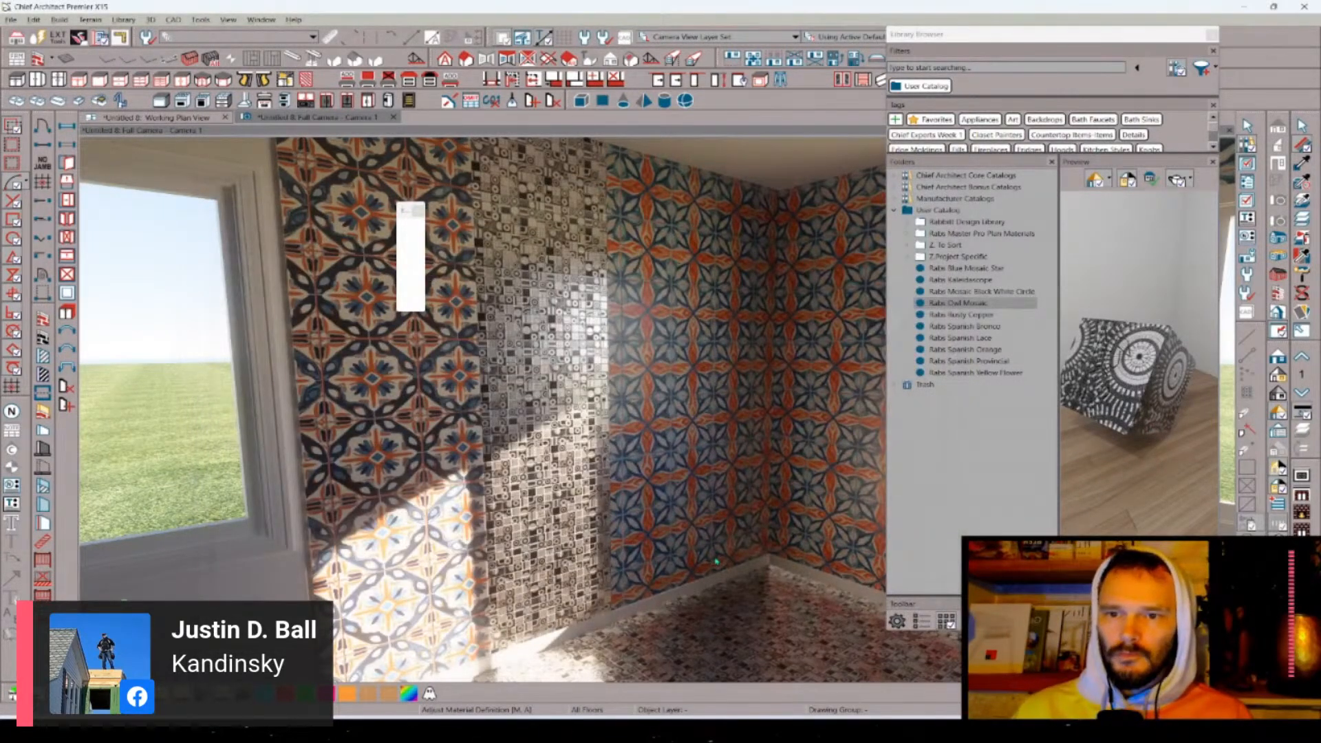
drag(715, 560, 715, 556)
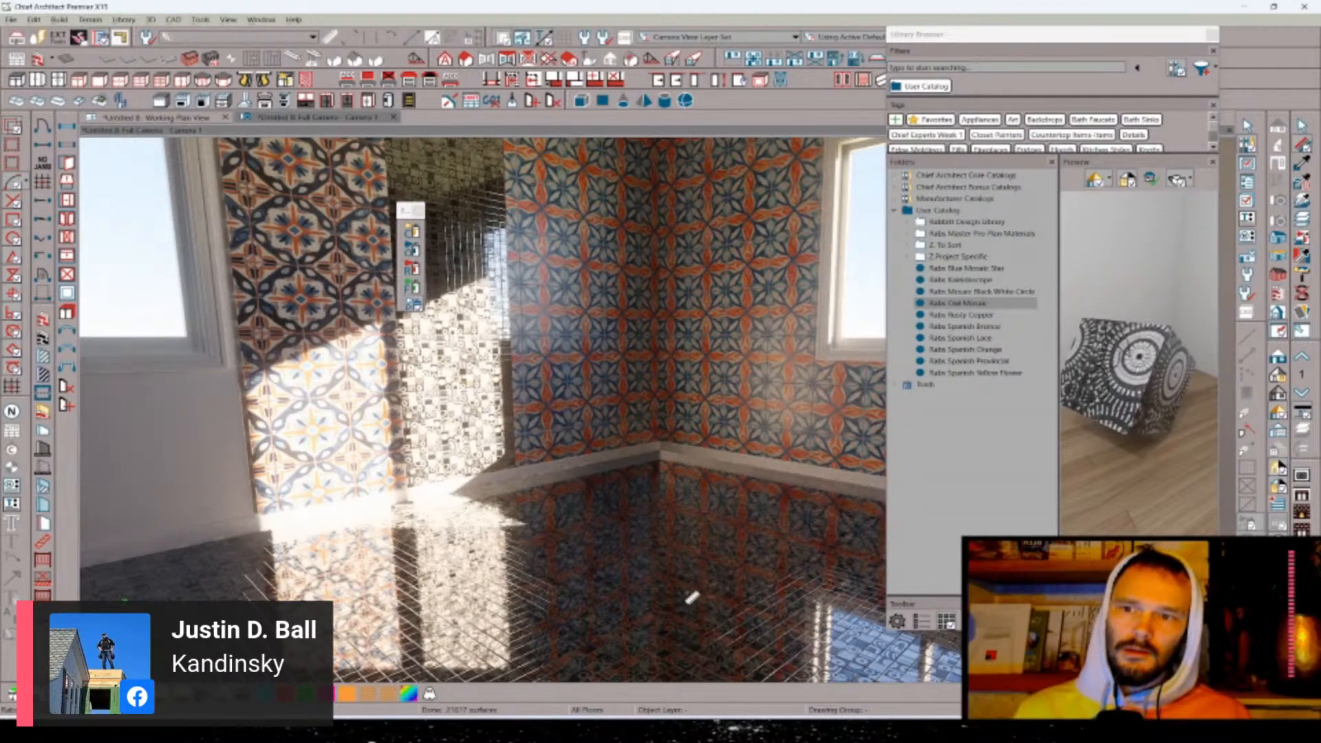
- Reopen the floor mosaic's material definition, try a roughness of 20% and settle on 0%
click(692, 598)
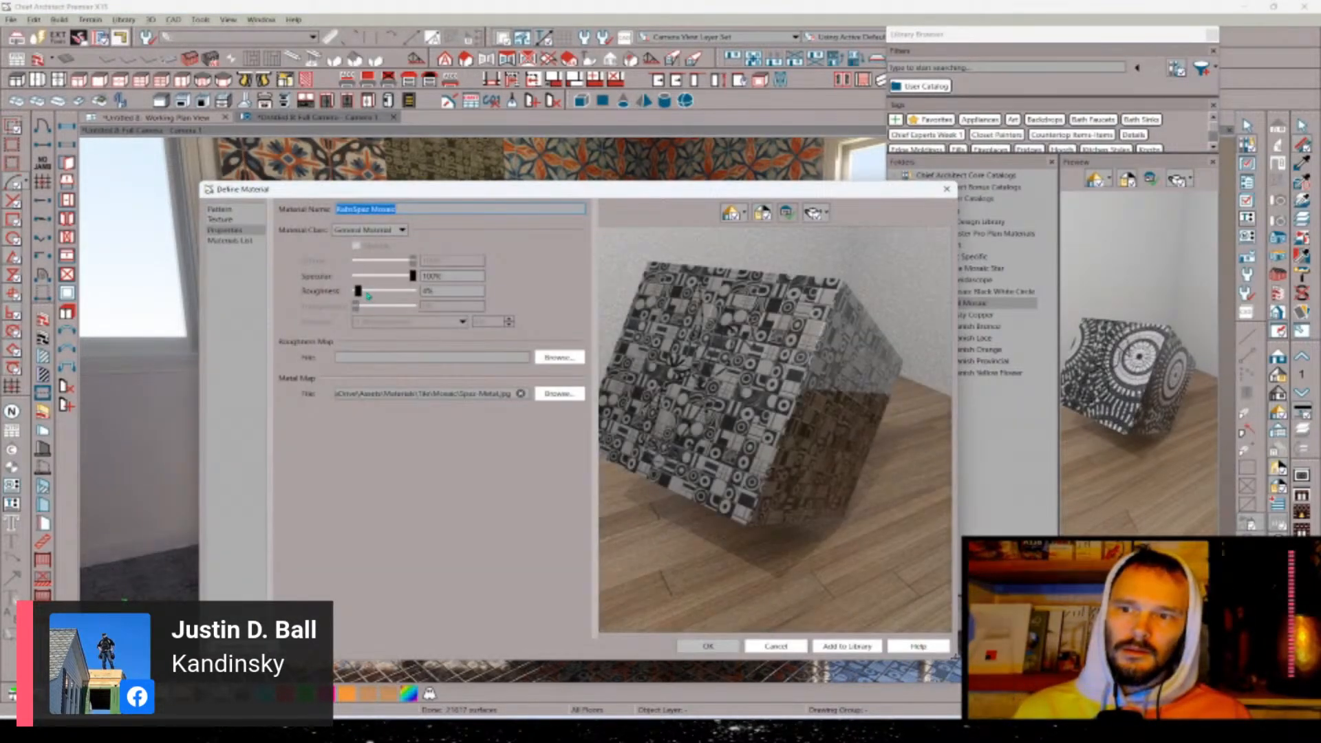
click(437, 291)
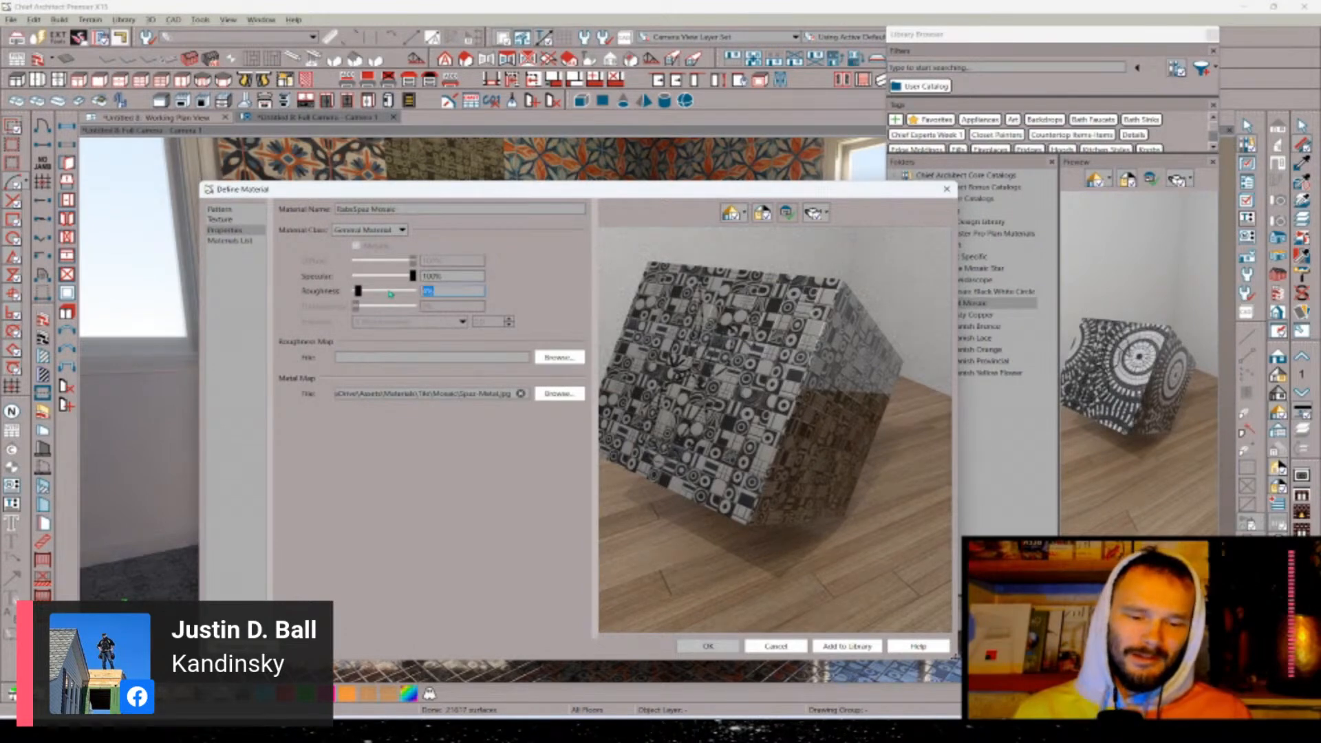
text(20)
key(Tab)
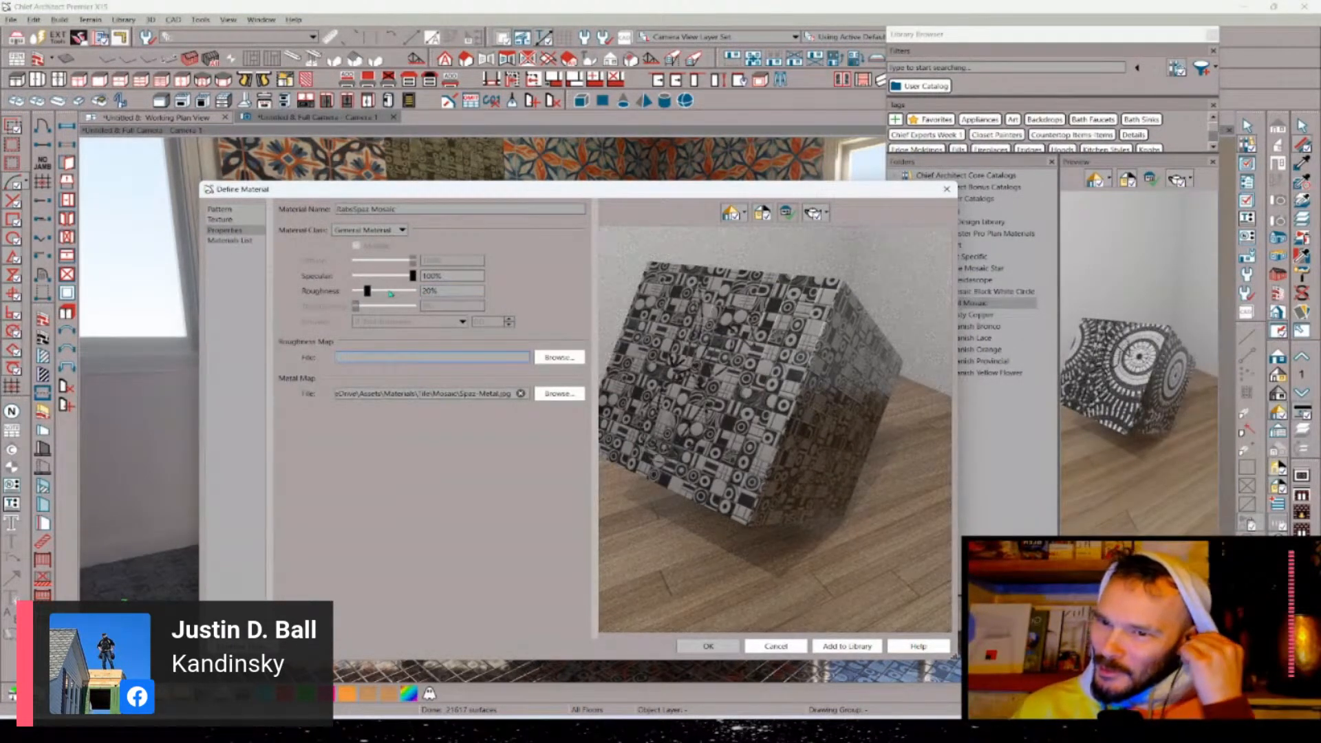
key(shift+Tab)
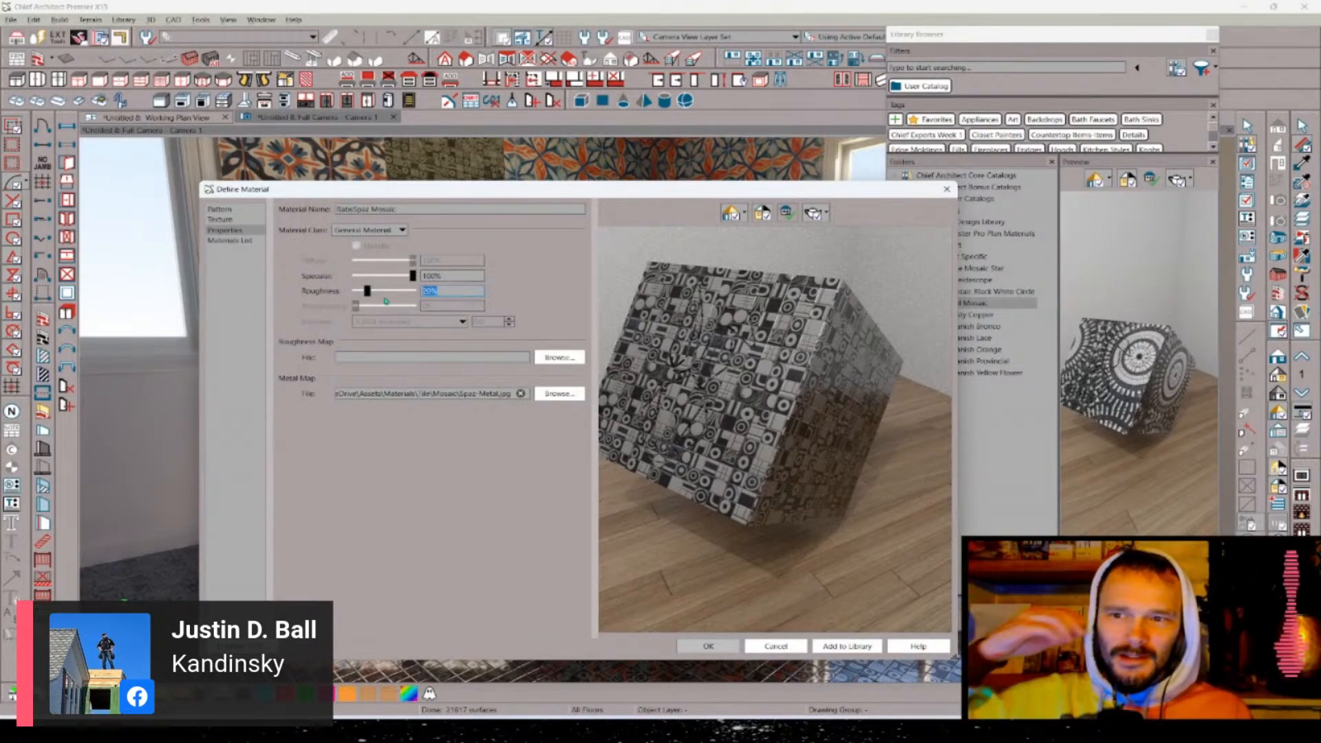
text(0)
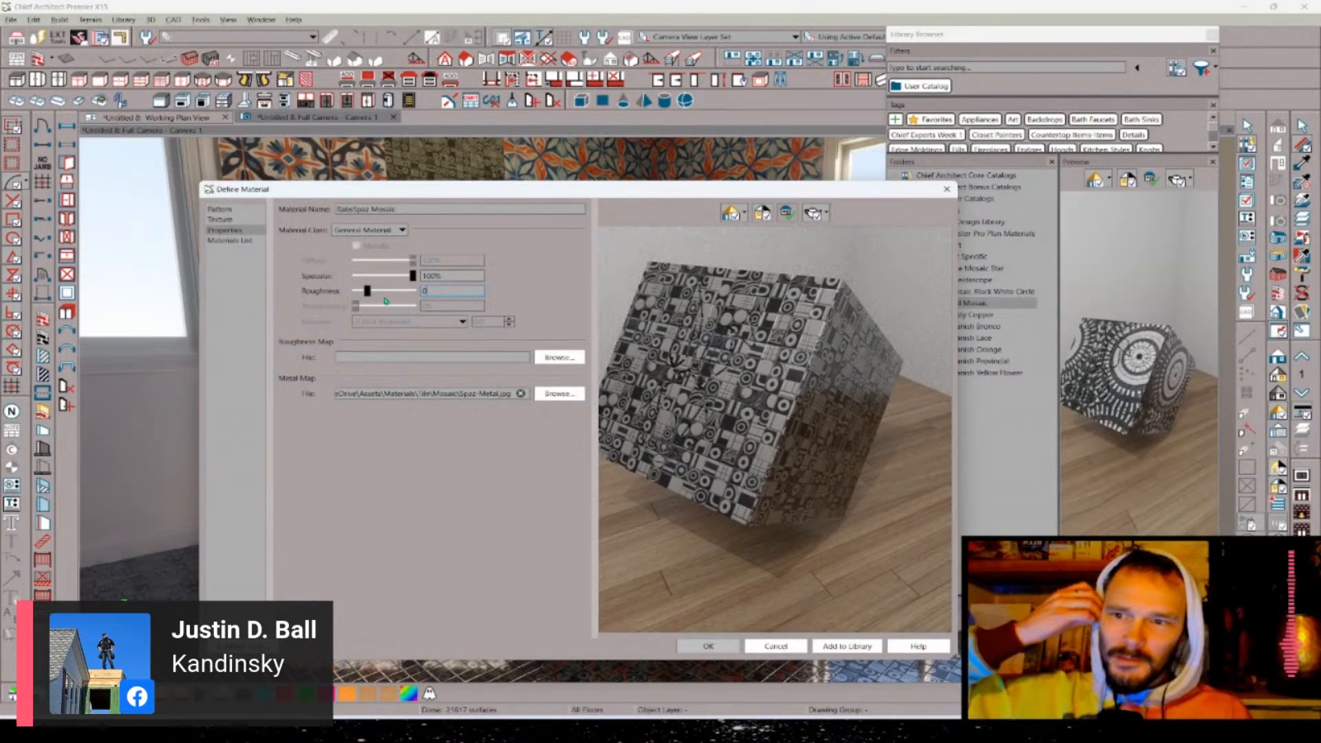
- Switch the metal map to Spaz-Metal-2.jpg, apply the definition and view the wall mosaic up close
click(495, 393)
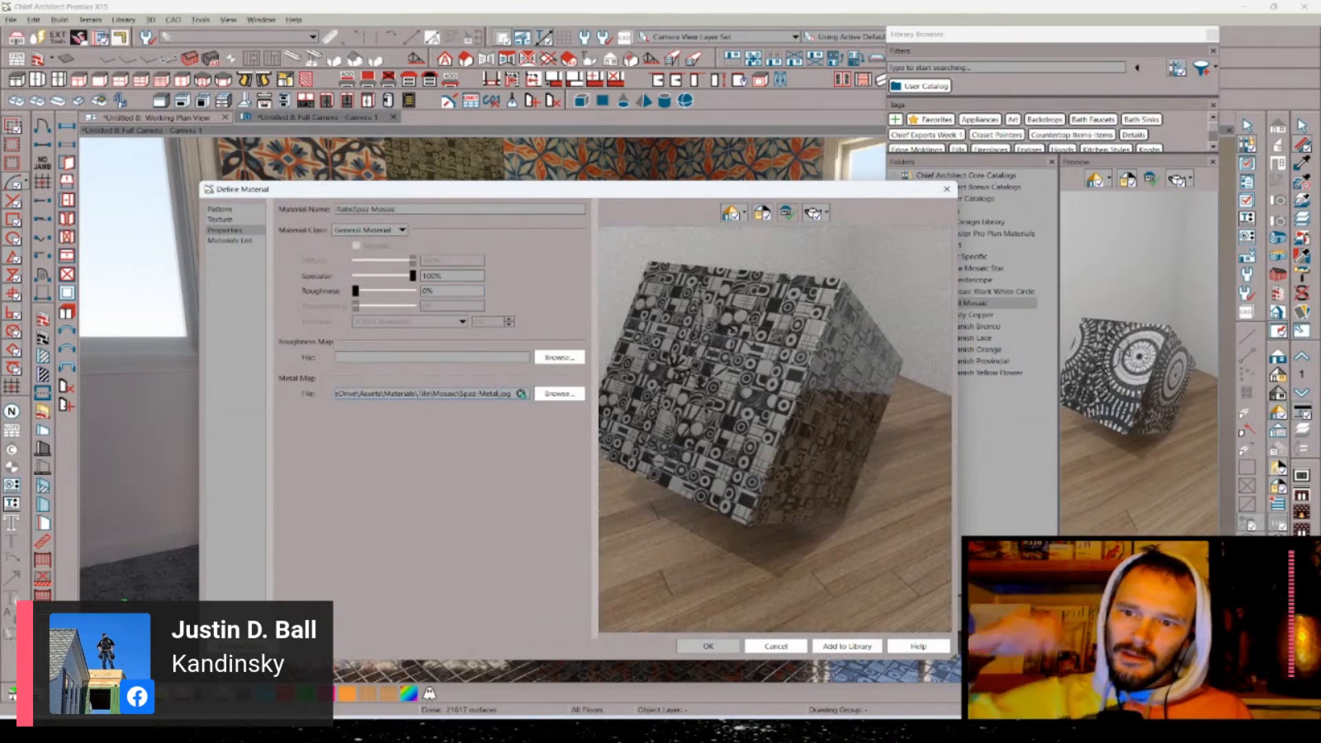
text(-)
key(Return)
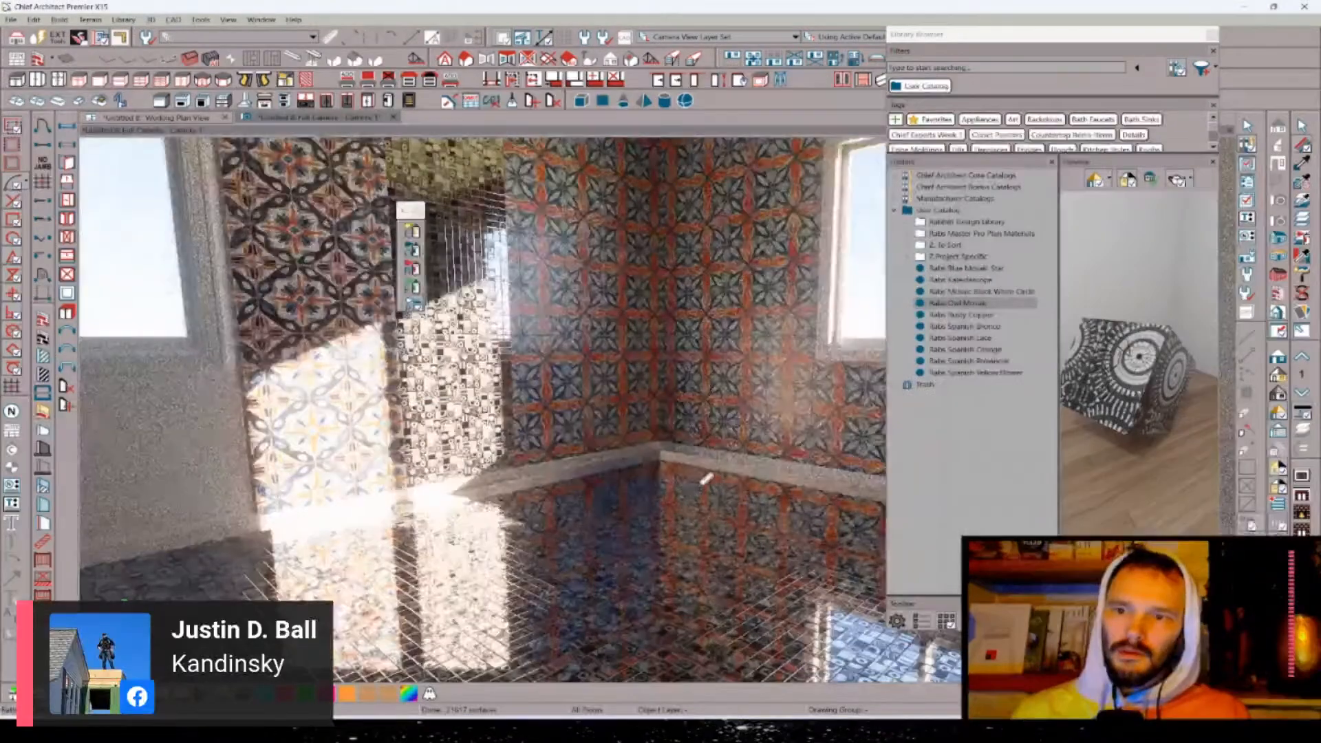
drag(693, 476, 692, 475)
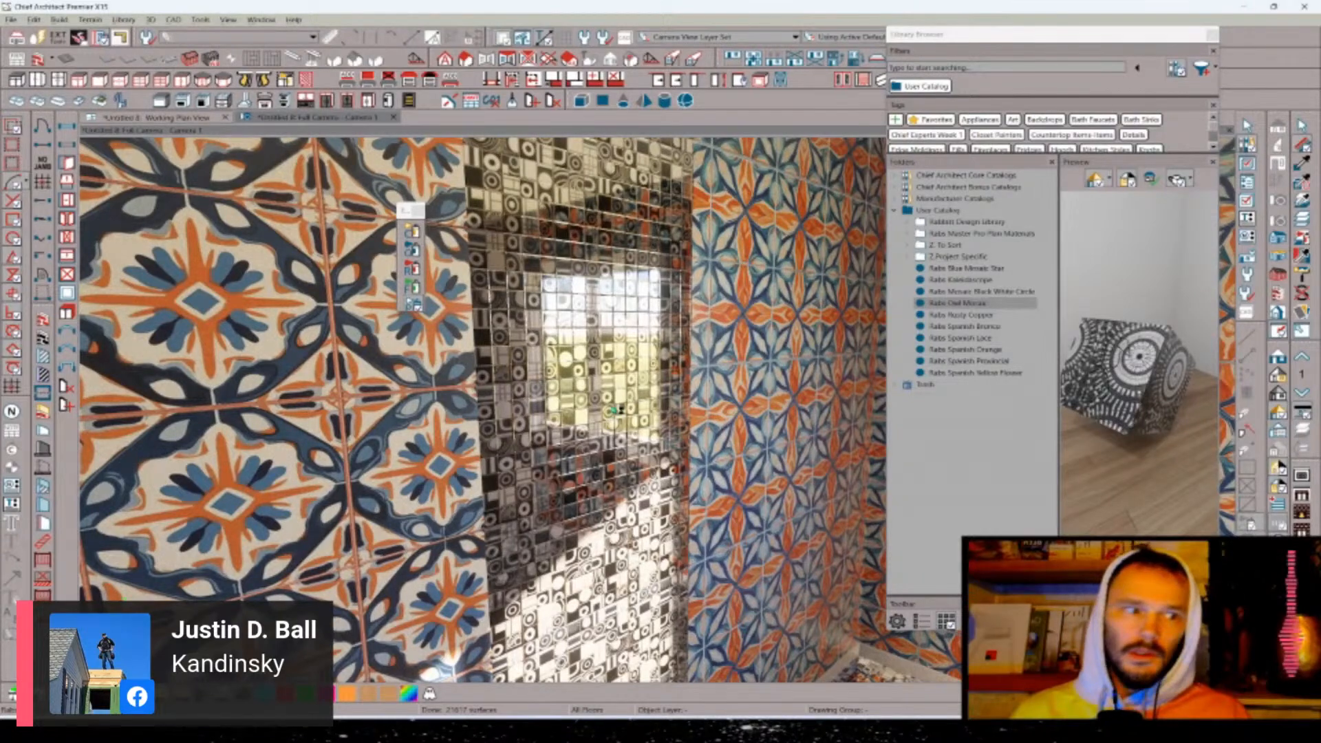
- Reopen the wall mosaic's material definition, change its metal map to Spaz-Metal-3.jpg and inspect the preview cube
click(612, 407)
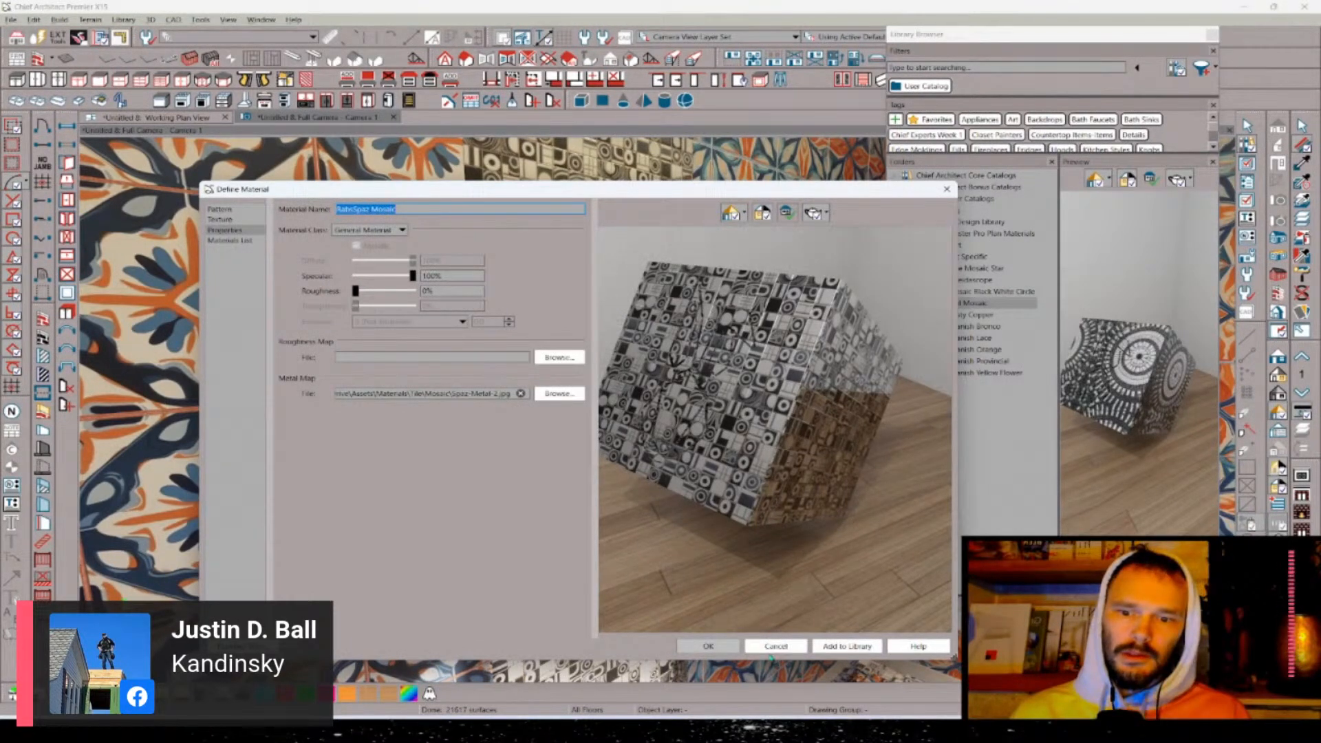
click(776, 647)
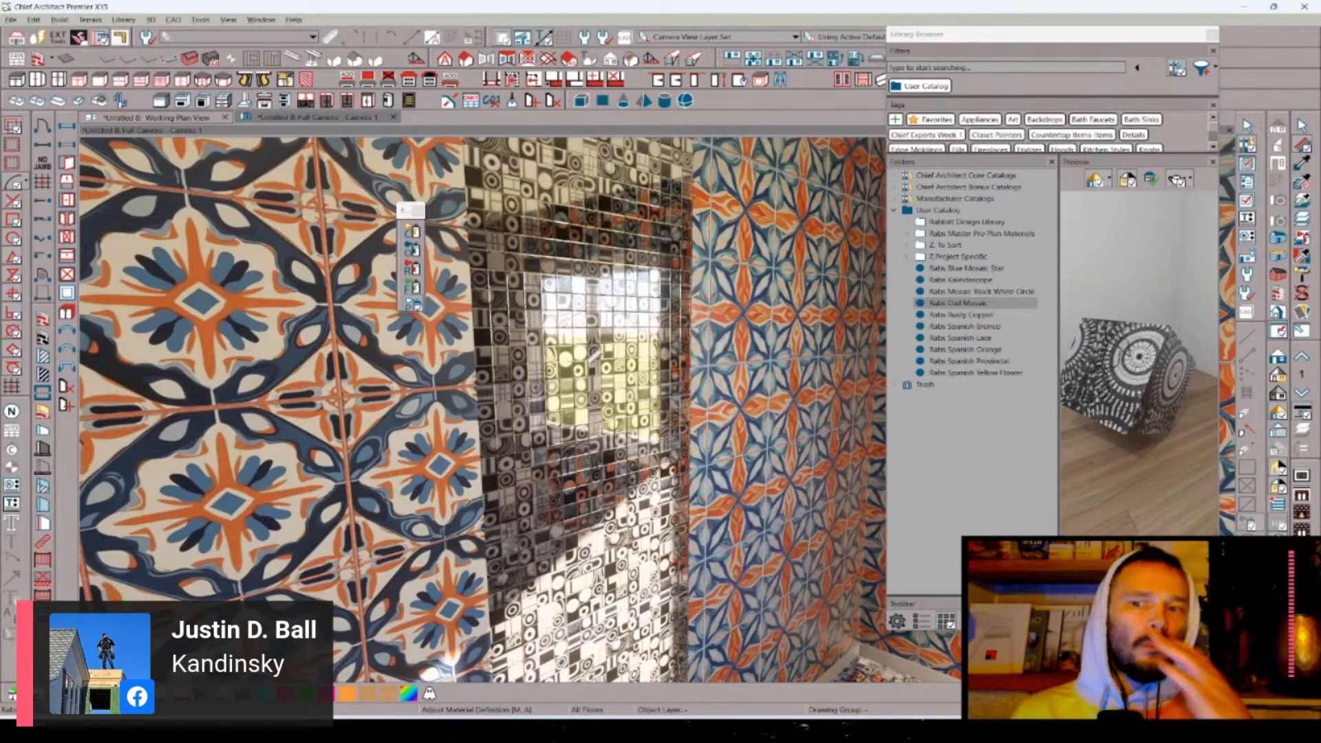
click(595, 355)
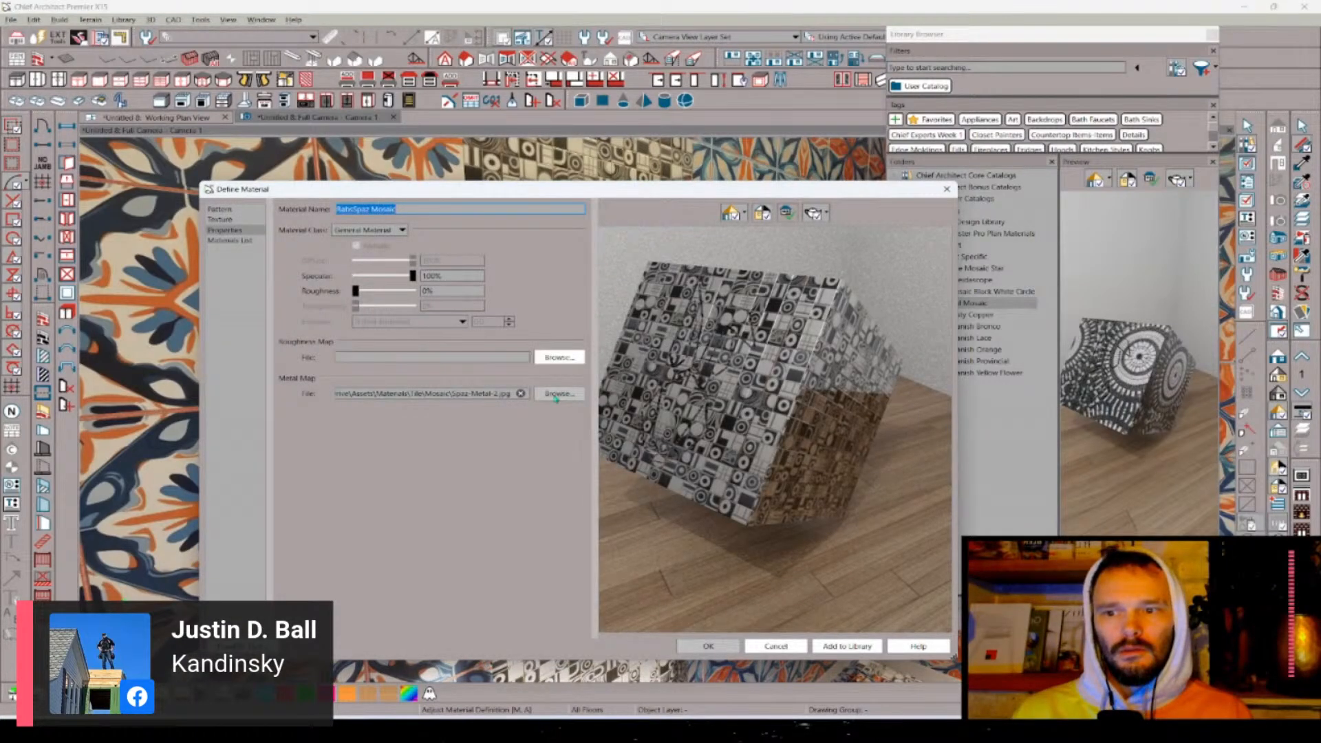
click(499, 394)
key(BackSpace)
text(3)
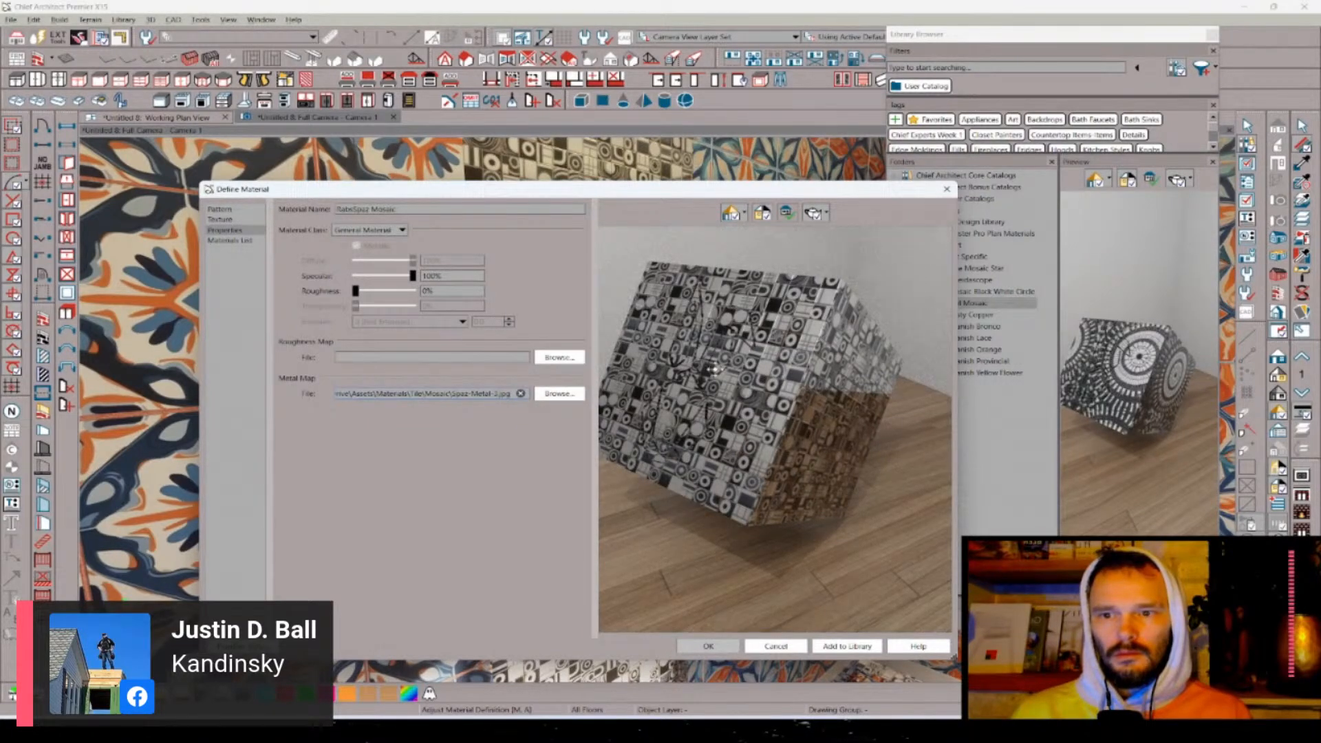
drag(781, 367, 556, 300)
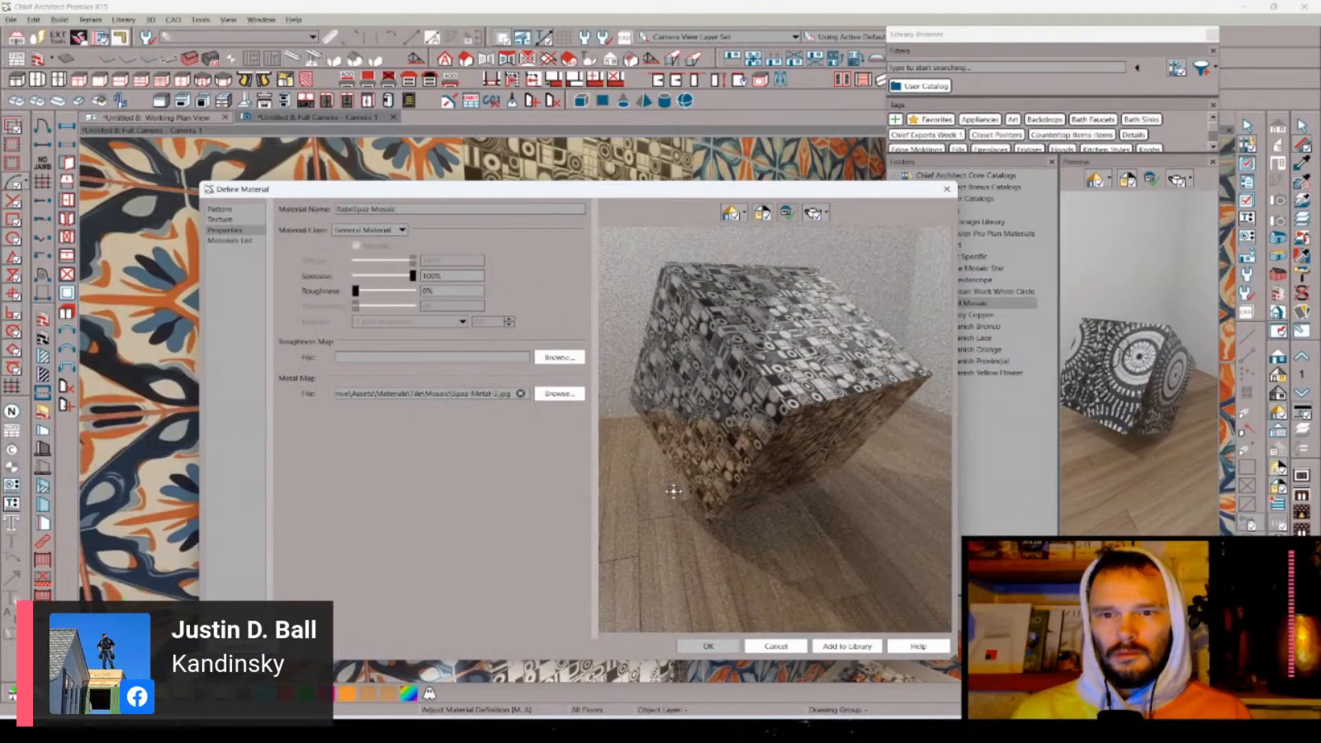
- Apply the material definition with the Spaz-Metal-3.jpg metal map and inspect the mosaic on the wall and floor
click(705, 645)
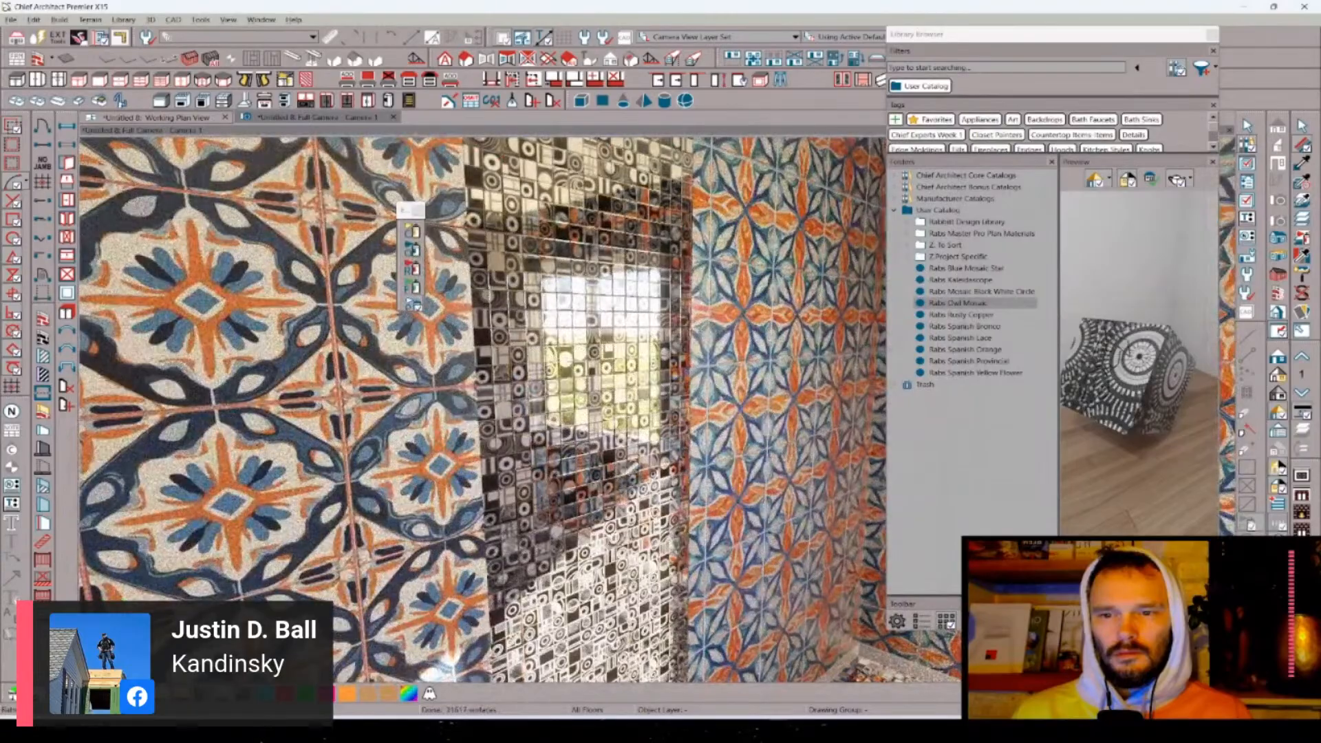
mouse_move(631, 467)
mouse_down()
mouse_move(682, 540)
mouse_move(210, 470)
mouse_move(295, 483)
mouse_up()
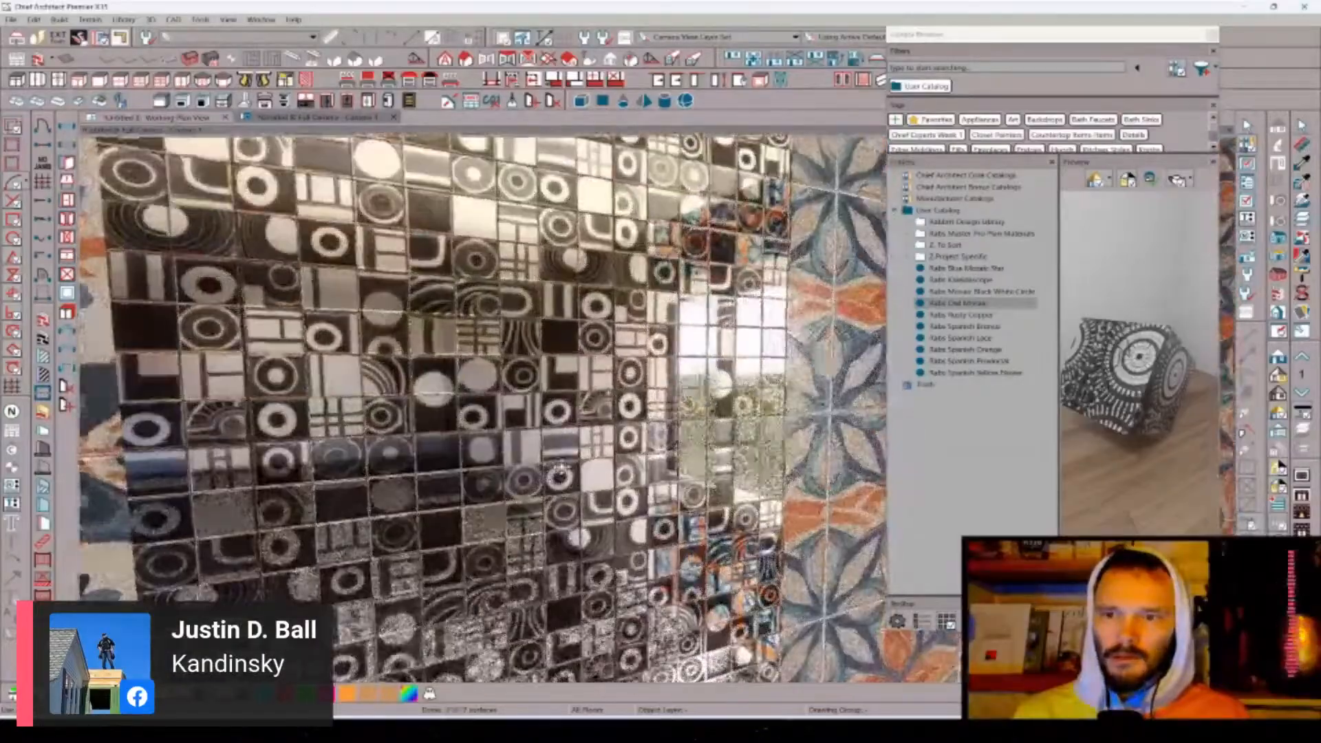
scroll(561, 471, down, 5)
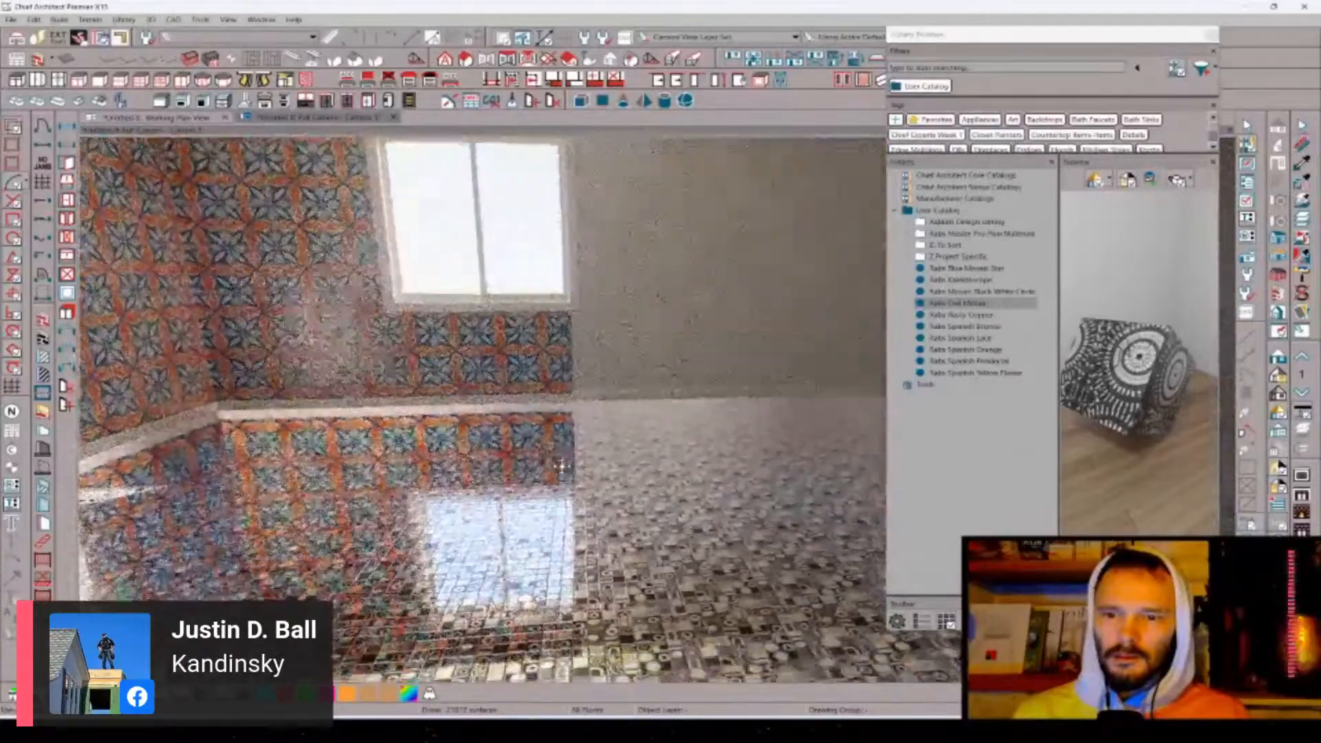
scroll(562, 467, up, 5)
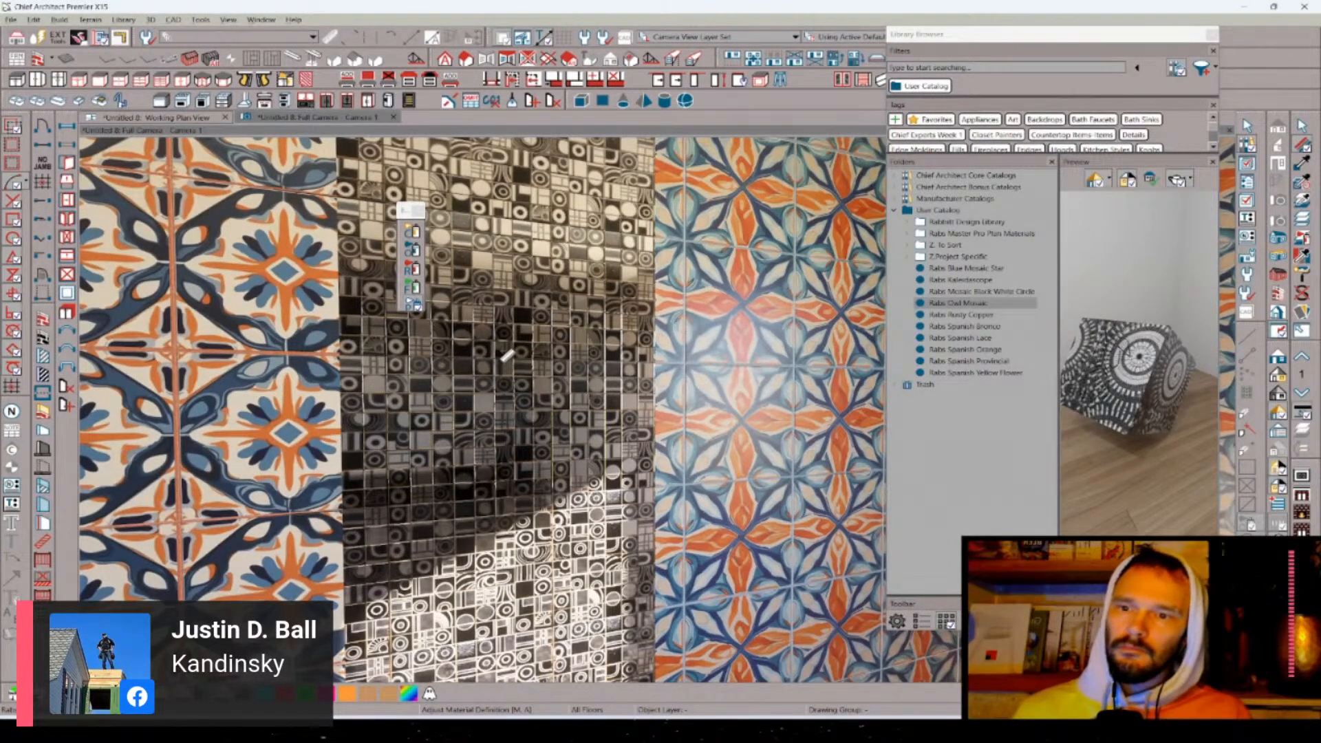
- Reopen the wall mosaic's material definition, try another version of the Spaz-Metal map and view the wall from different distances
click(520, 355)
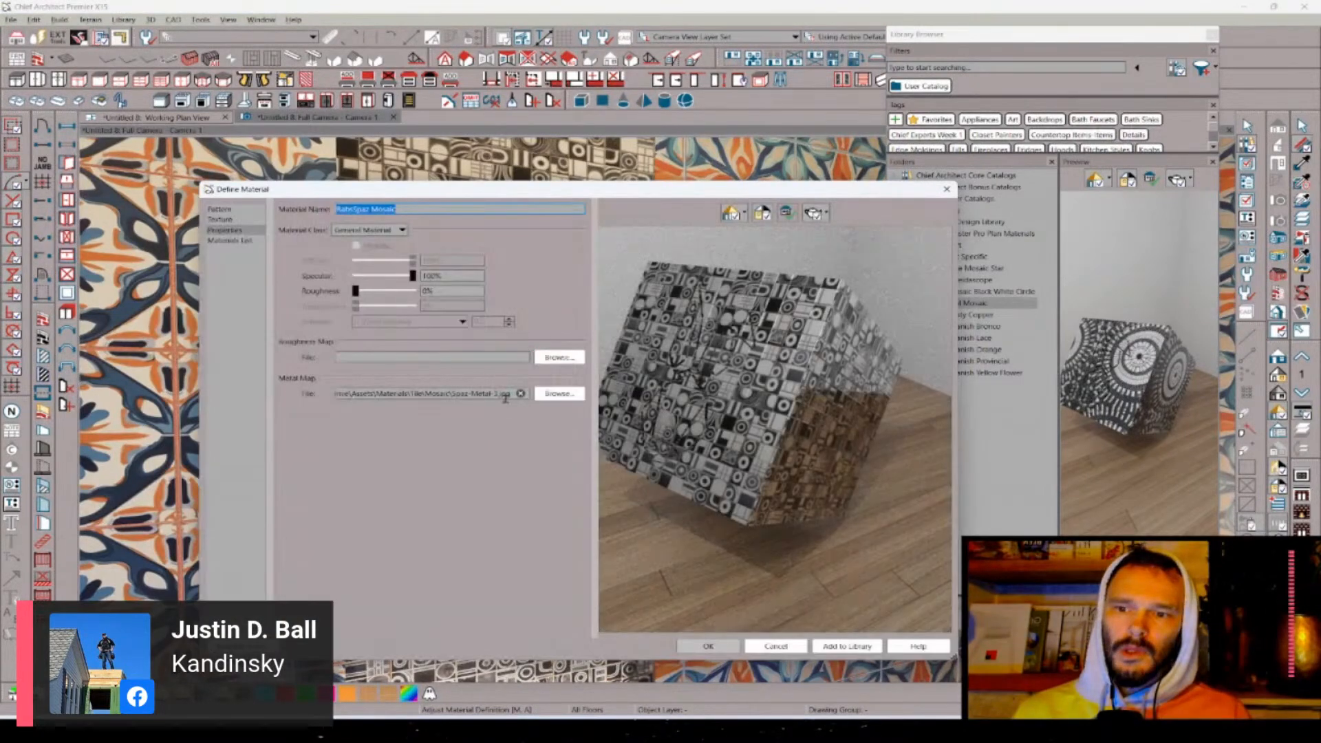
click(497, 393)
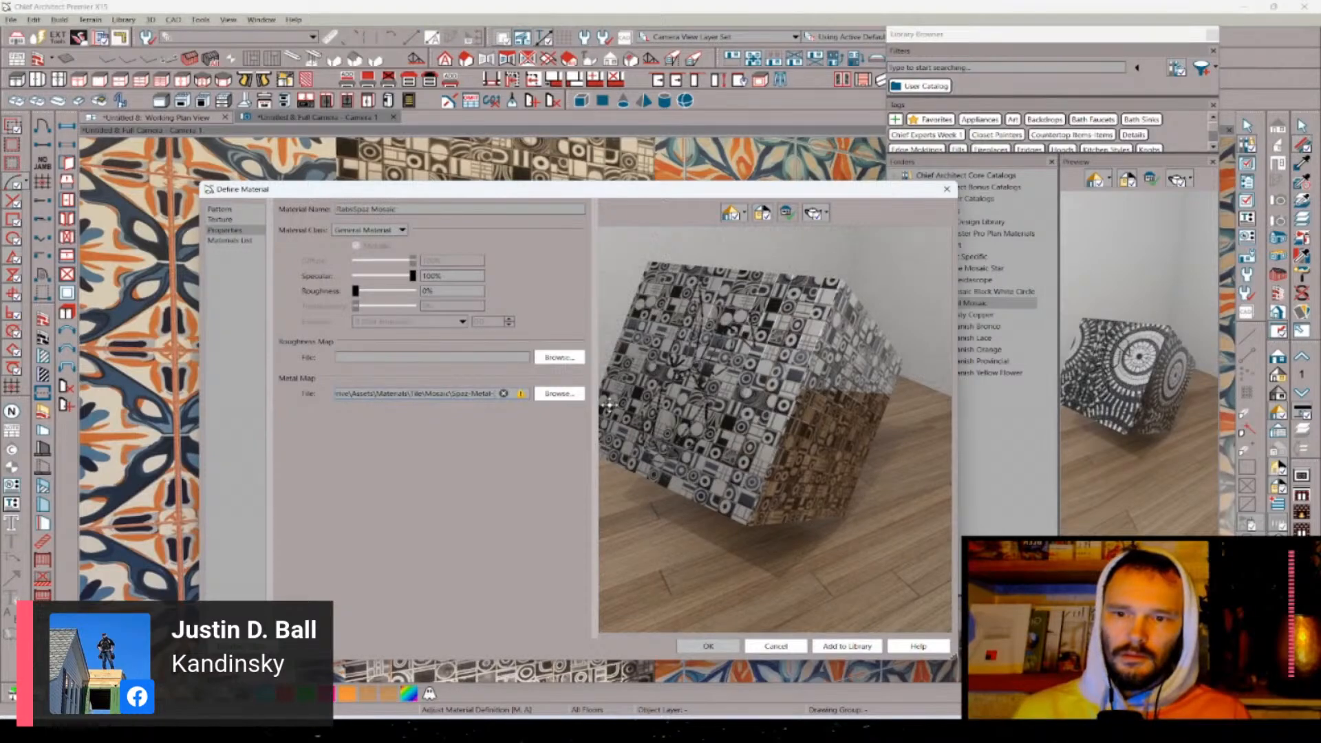
key(Return)
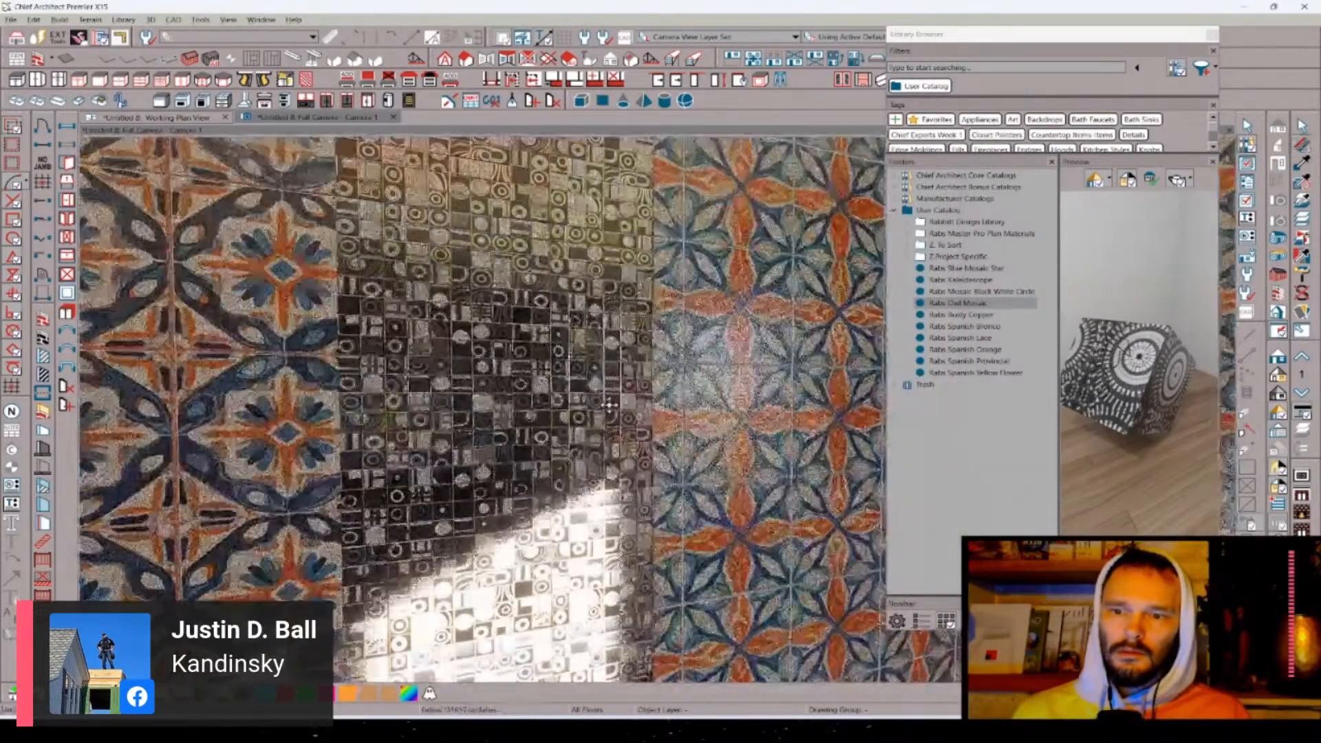
drag(609, 406, 609, 405)
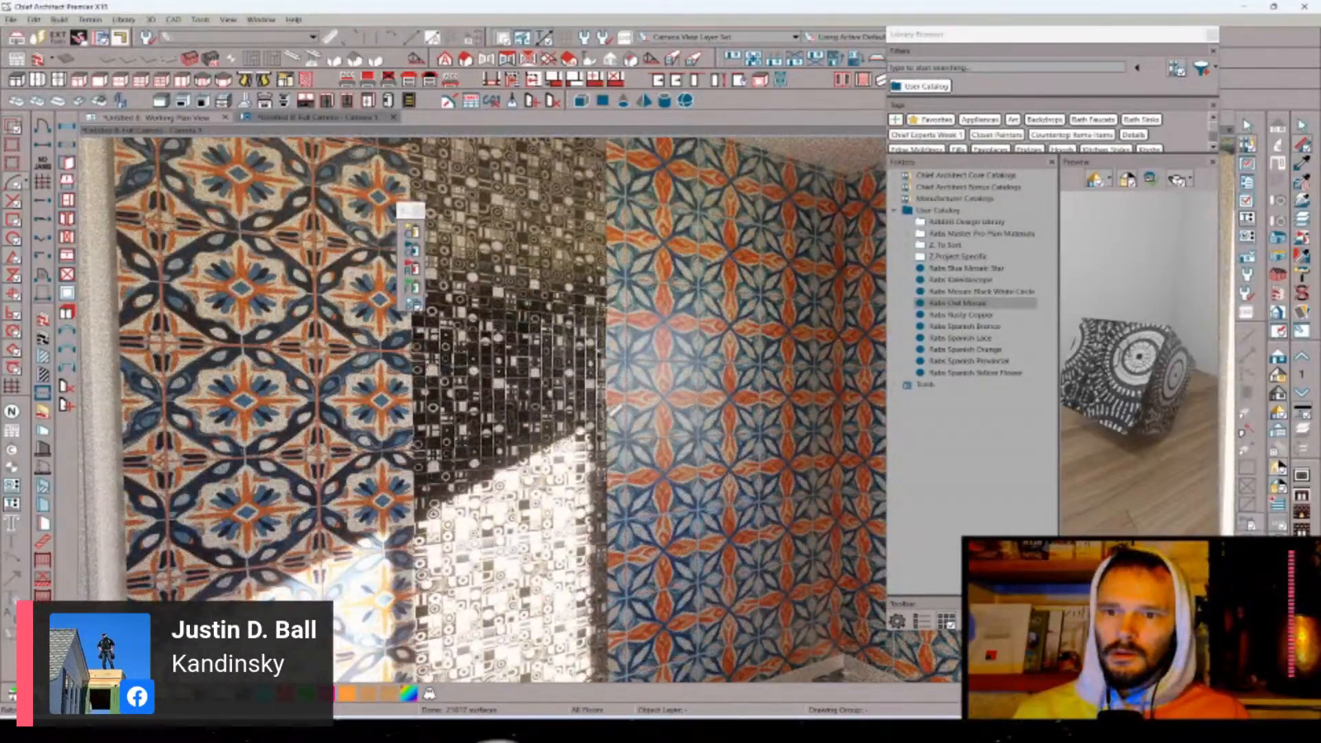
scroll(615, 410, down, 5)
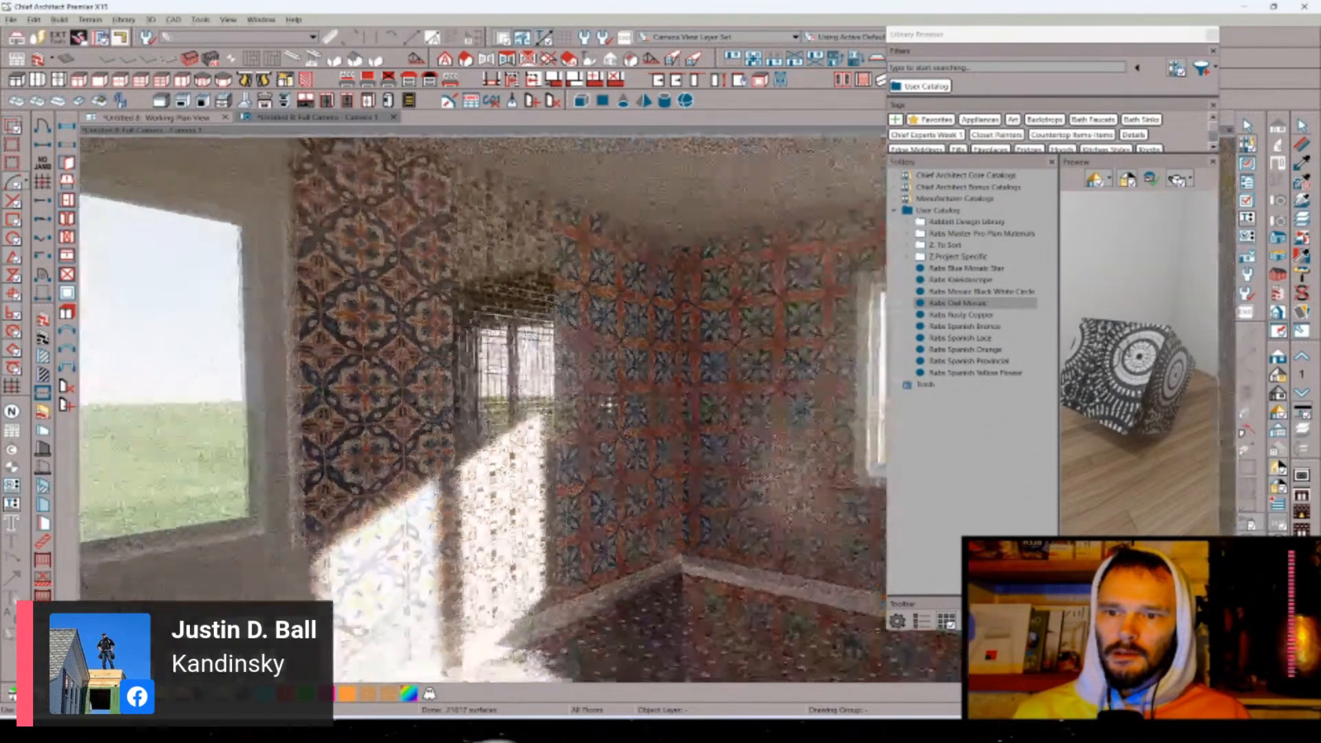
drag(610, 405, 502, 361)
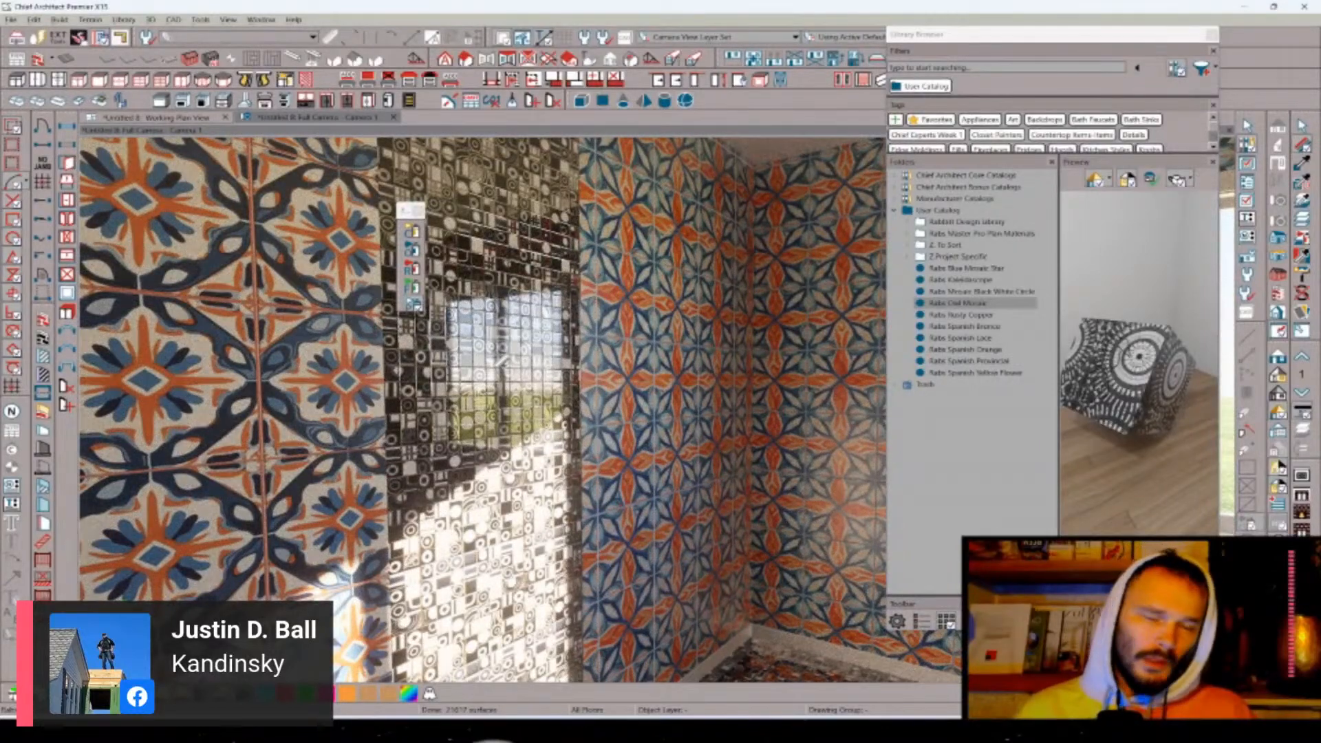
- Set the wall mosaic's metal map back to Spaz-Metal-3.jpg and its roughness to 25%, apply the definition and view the floor
click(502, 360)
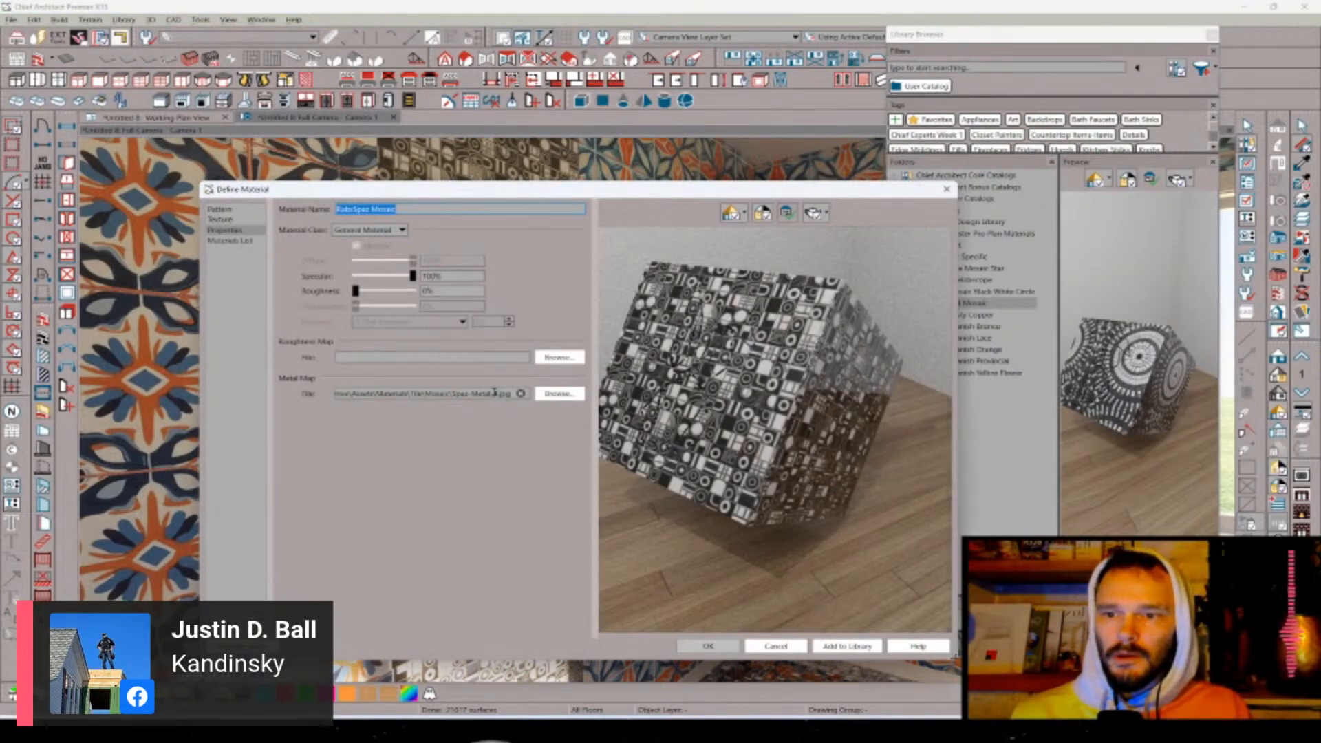
click(497, 393)
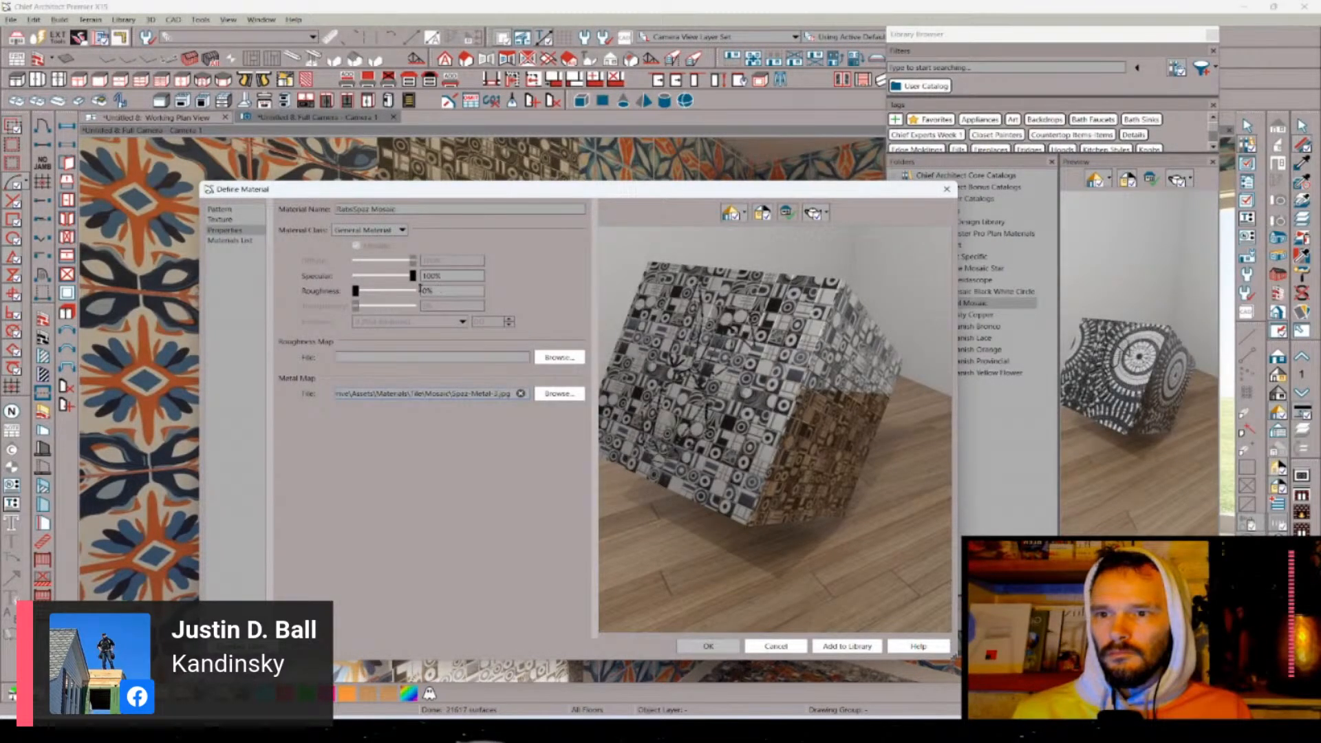
drag(424, 289, 435, 291)
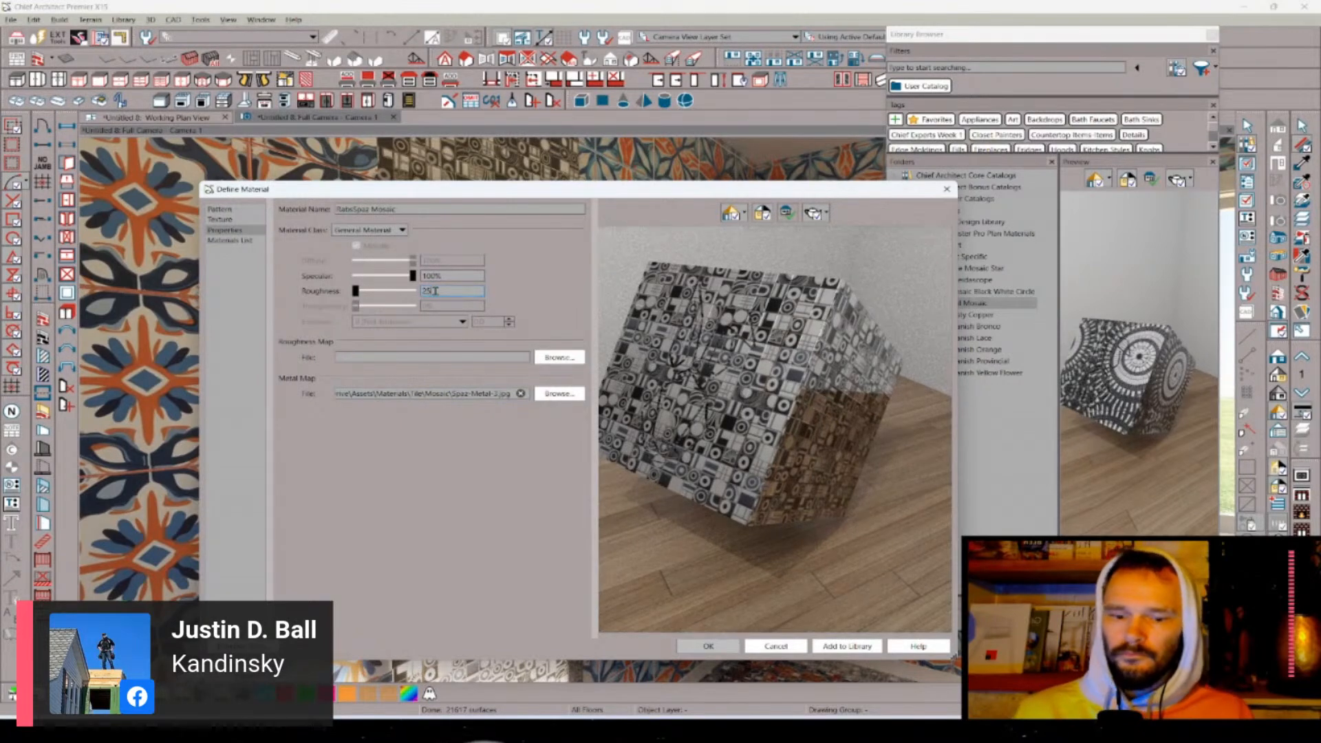
text(25)
key(Return)
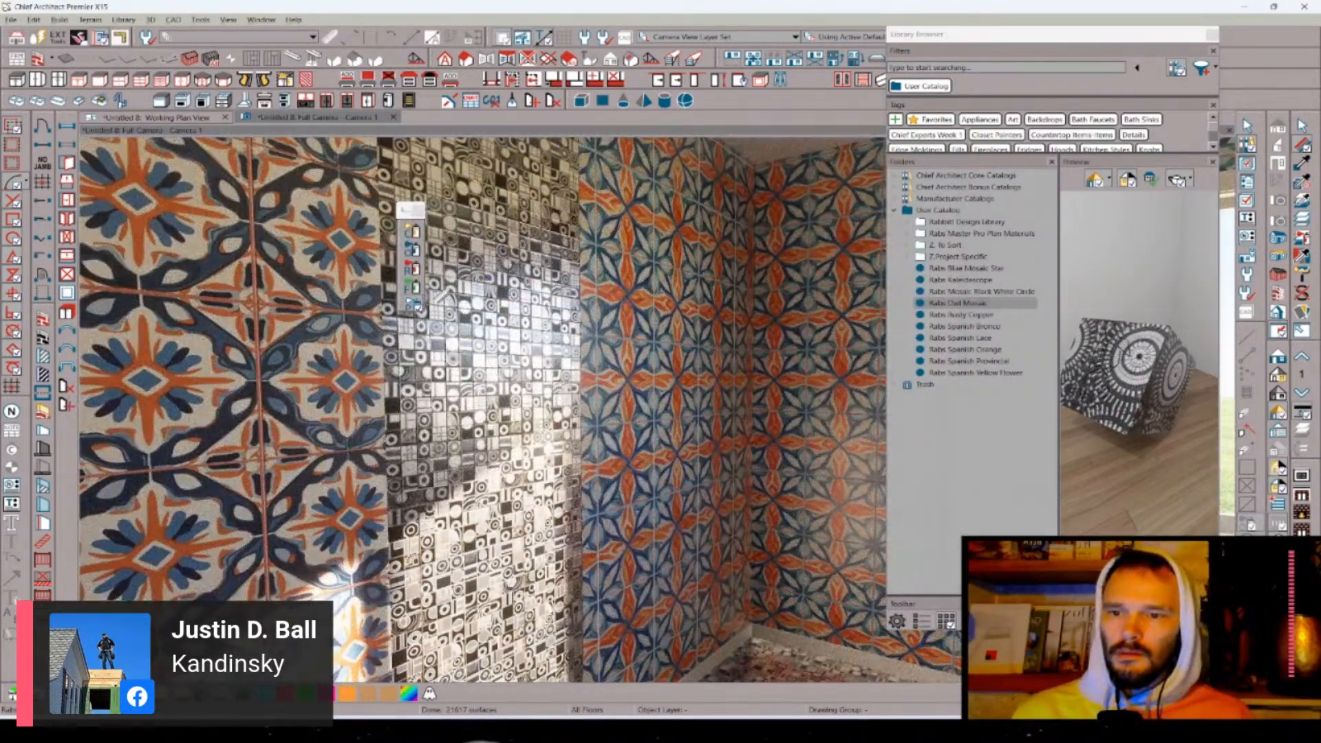
drag(440, 296, 468, 275)
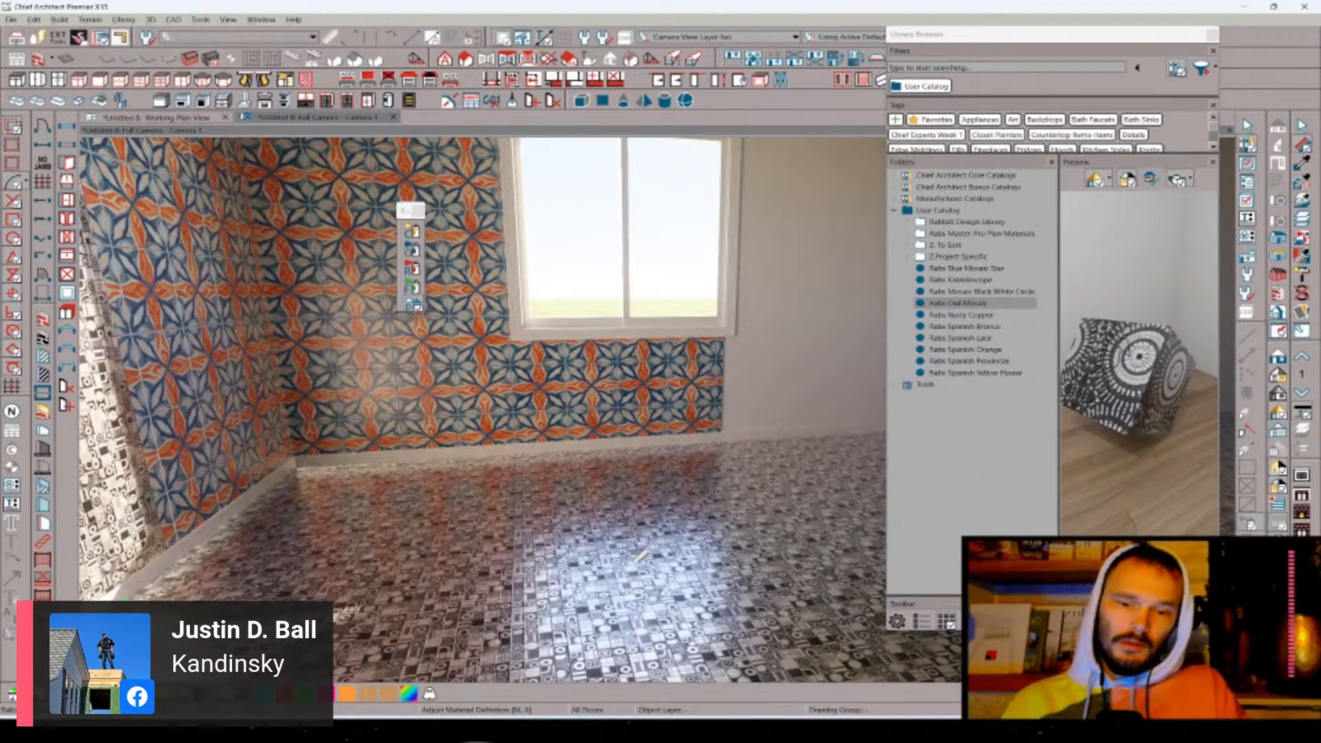
- Reopen the floor mosaic's material definition, set its roughness to 15%, apply it and inspect the reflections on floor and walls
click(641, 555)
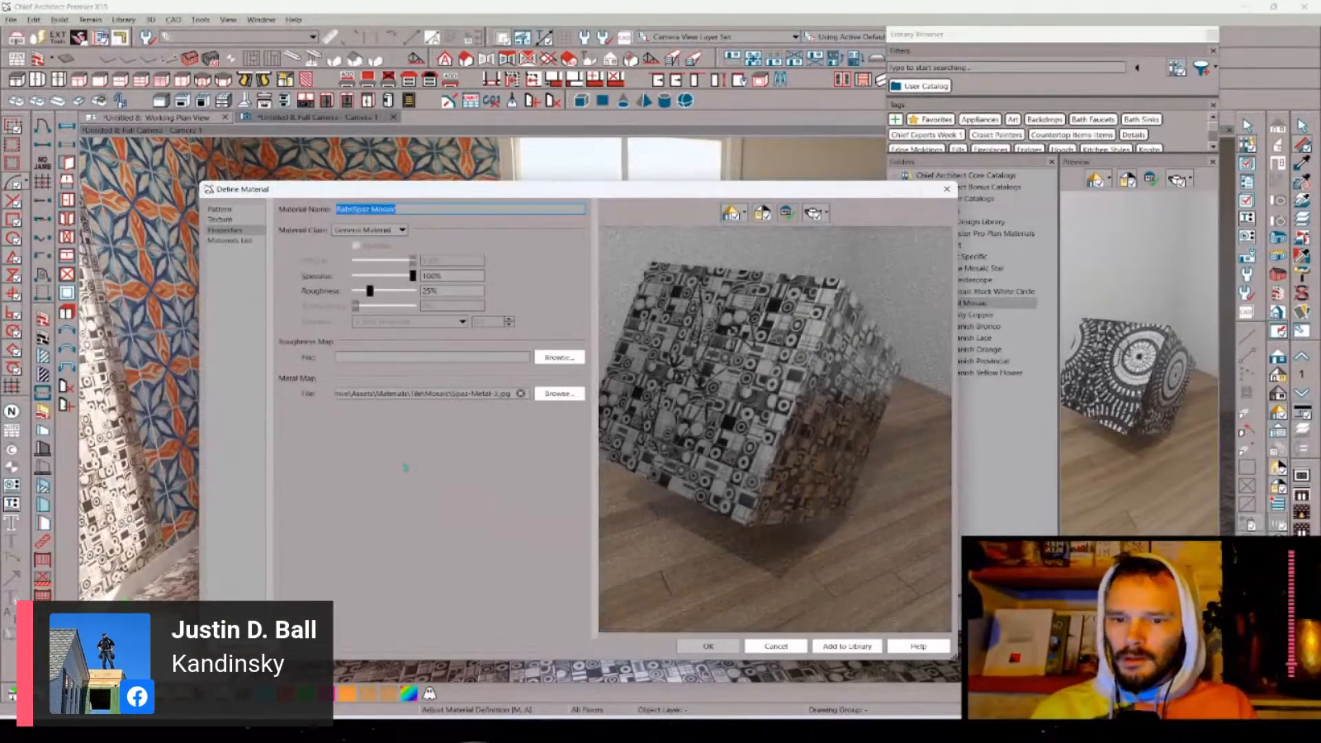
click(221, 220)
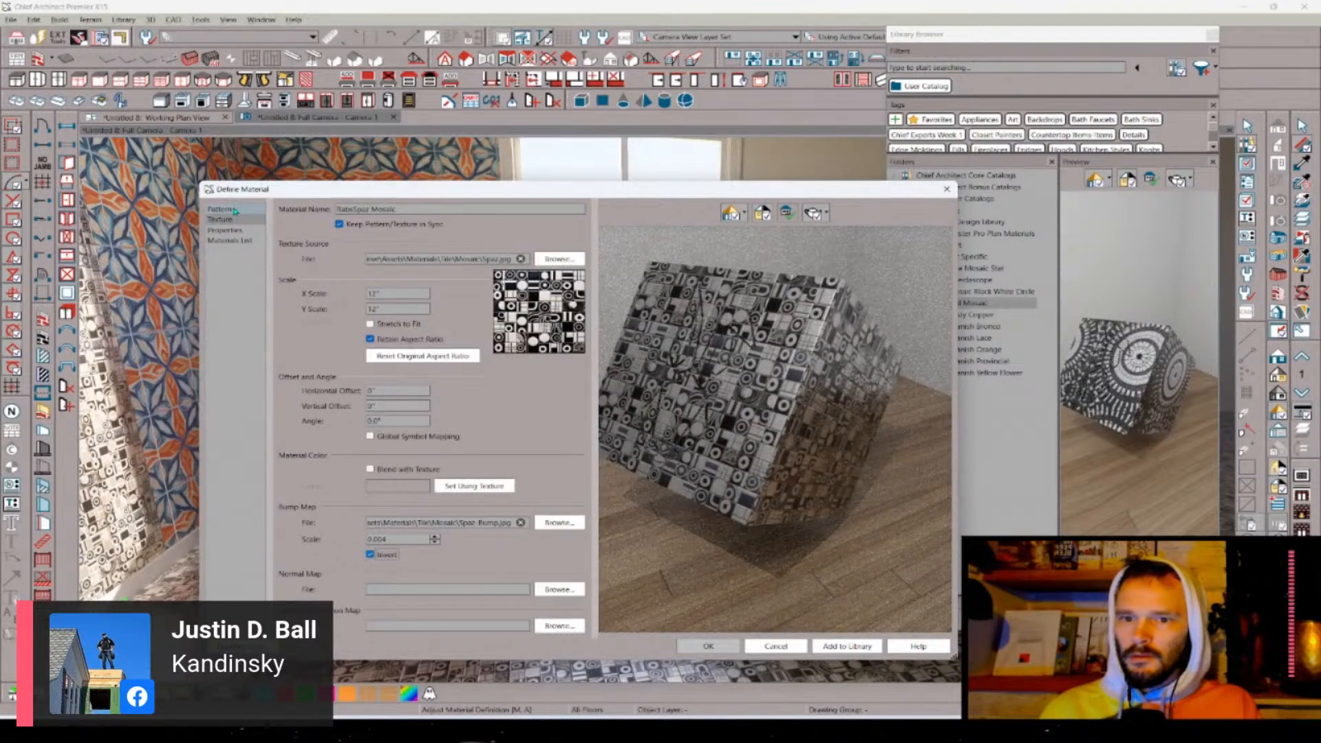
click(225, 229)
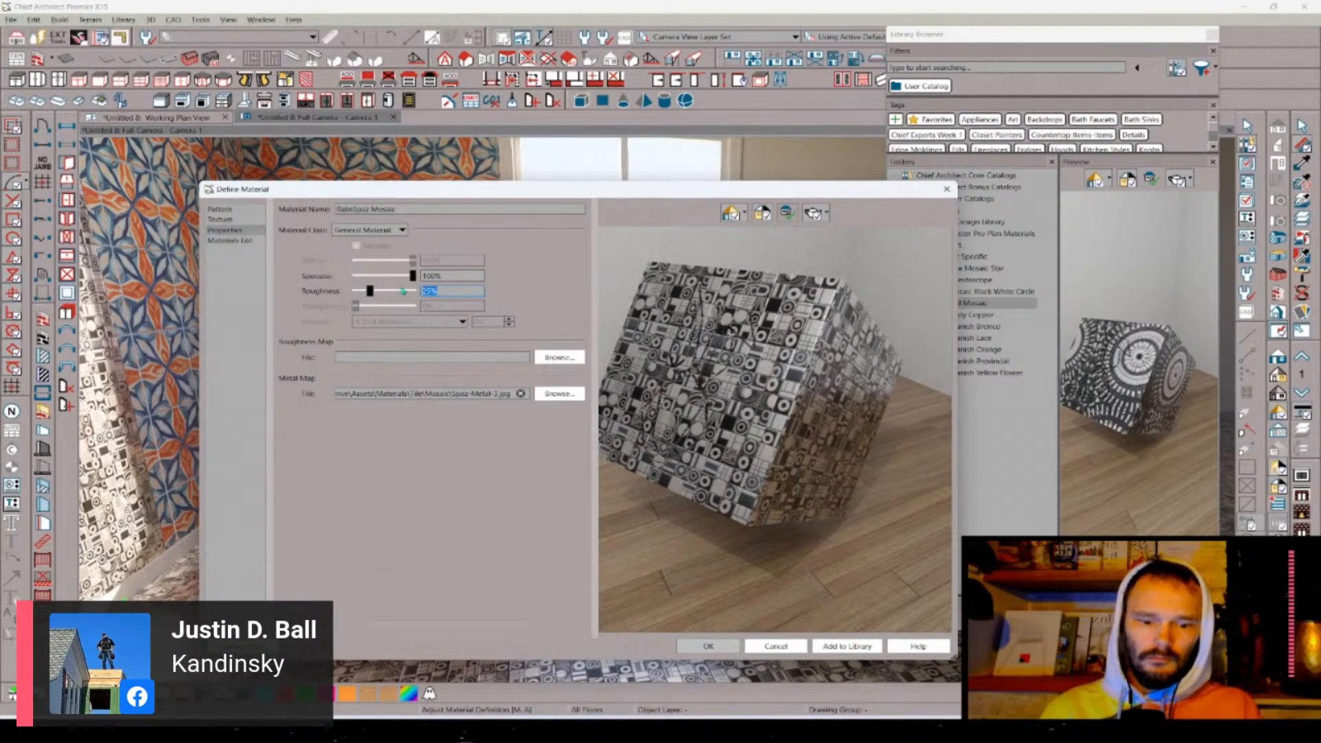
key(Return)
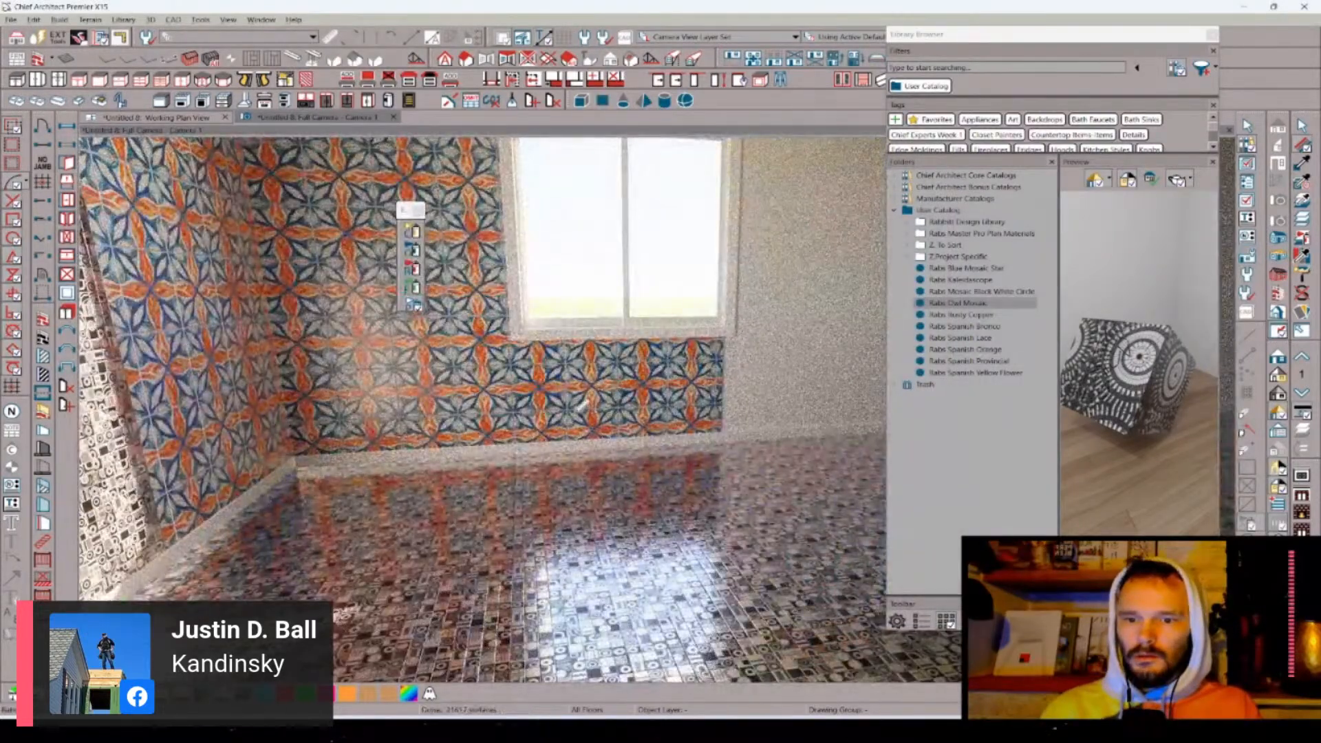
drag(583, 405, 583, 403)
scroll(585, 406, down, 5)
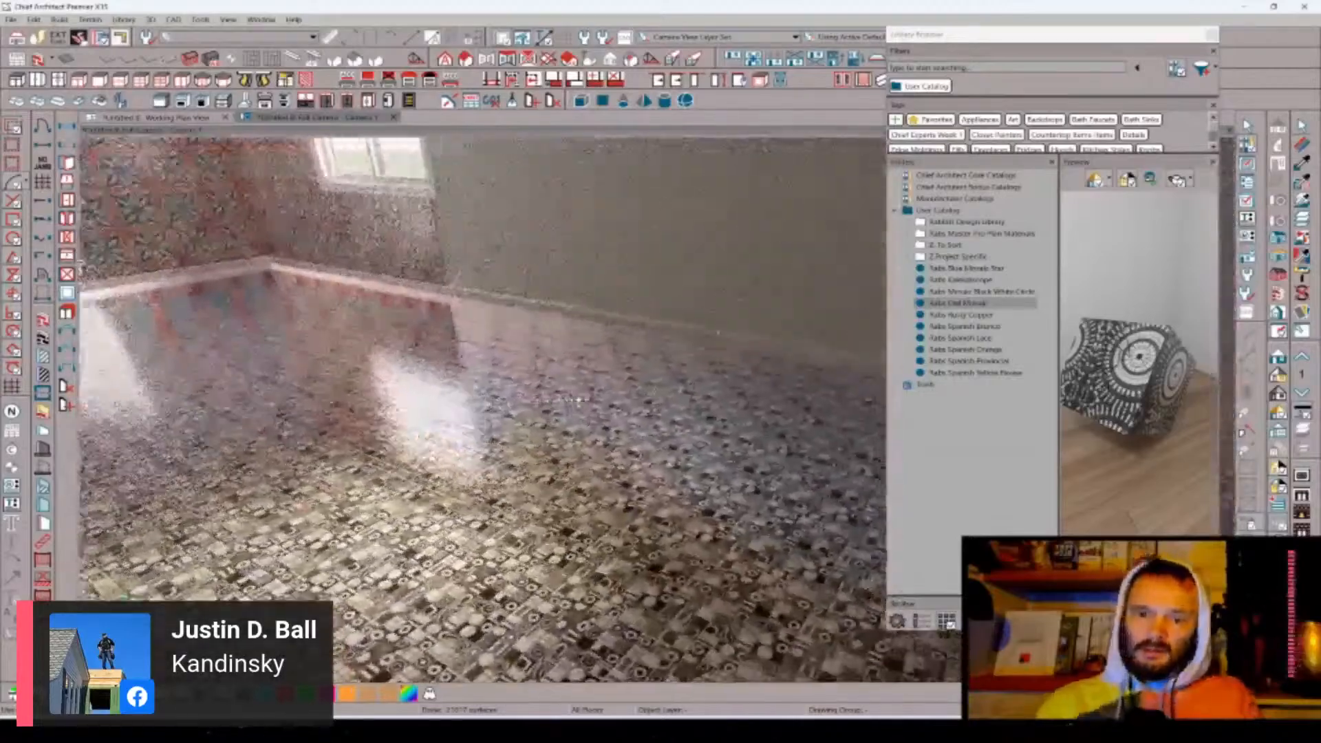
drag(579, 400, 579, 400)
scroll(578, 399, up, 4)
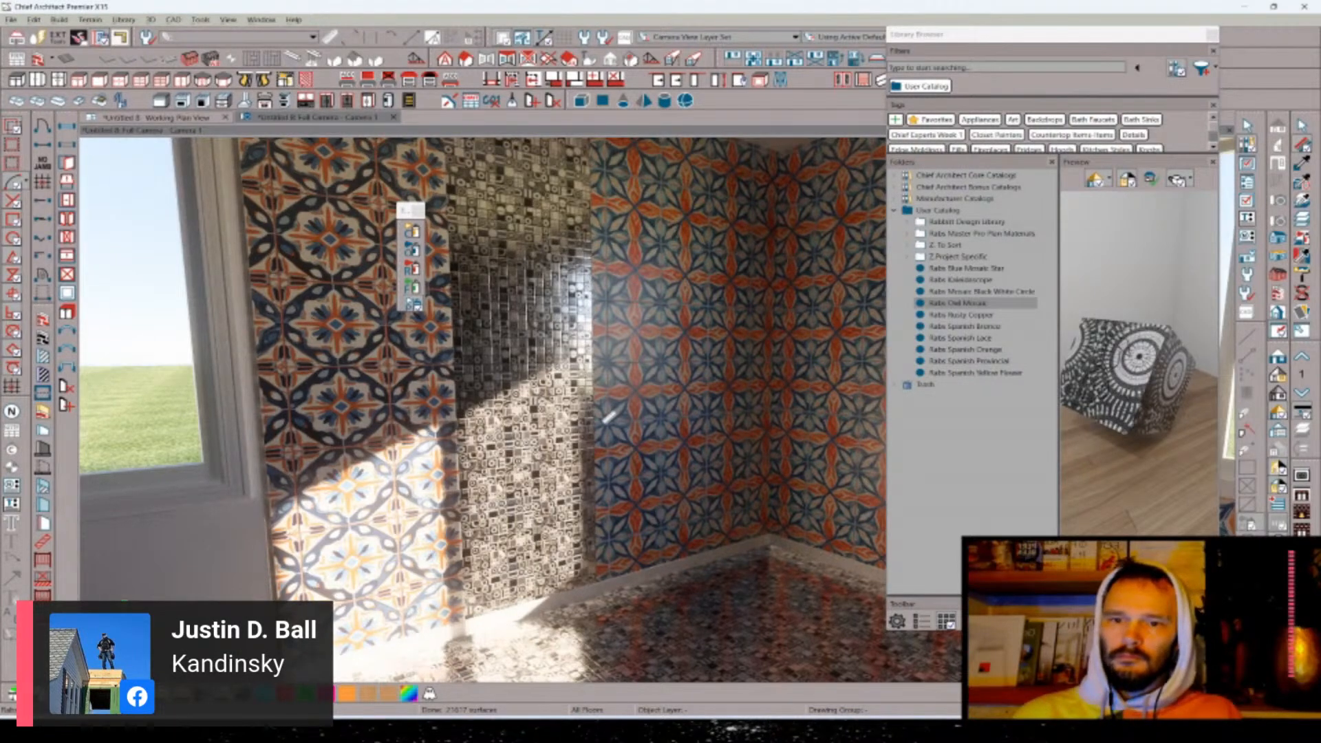
- Set the mosaic's texture scale to 16" with the aspect ratio retained, apply the definition and view it around the room
key(alt+Tab)
key(alt+Tab)
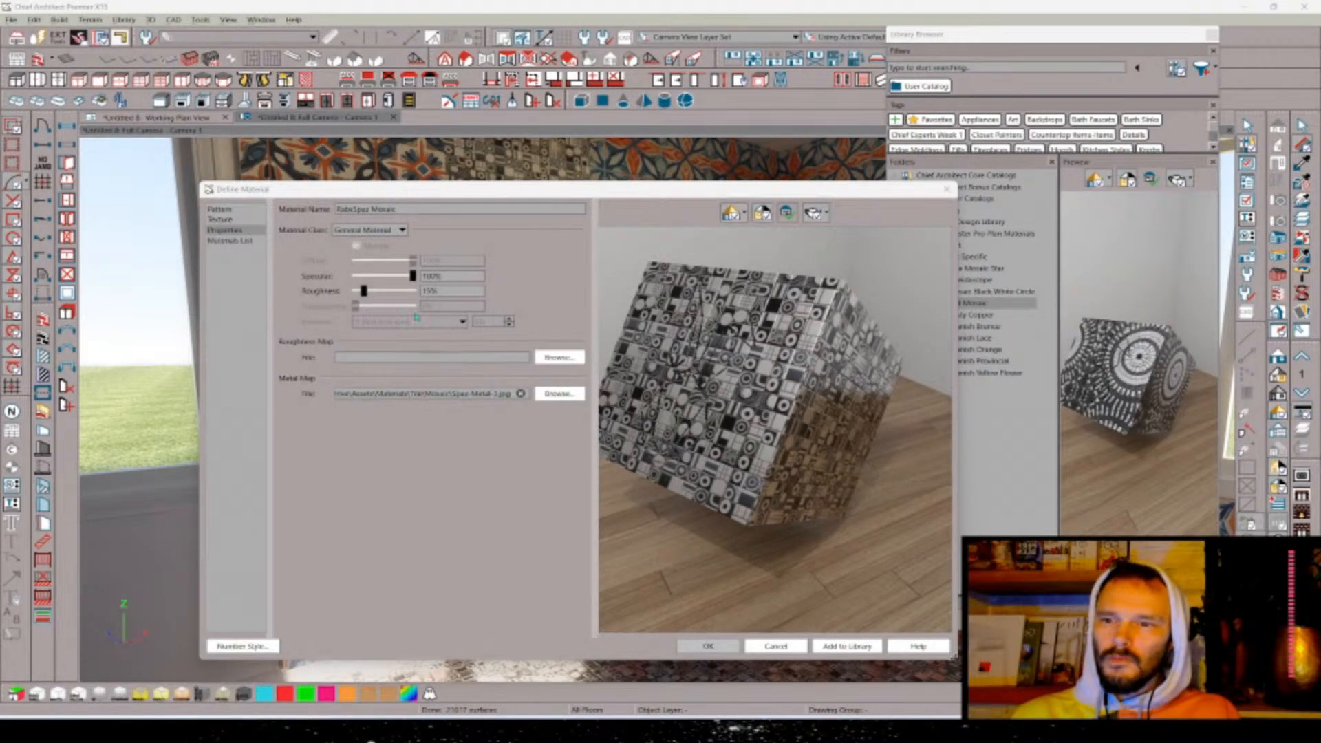
click(256, 220)
double_click(389, 295)
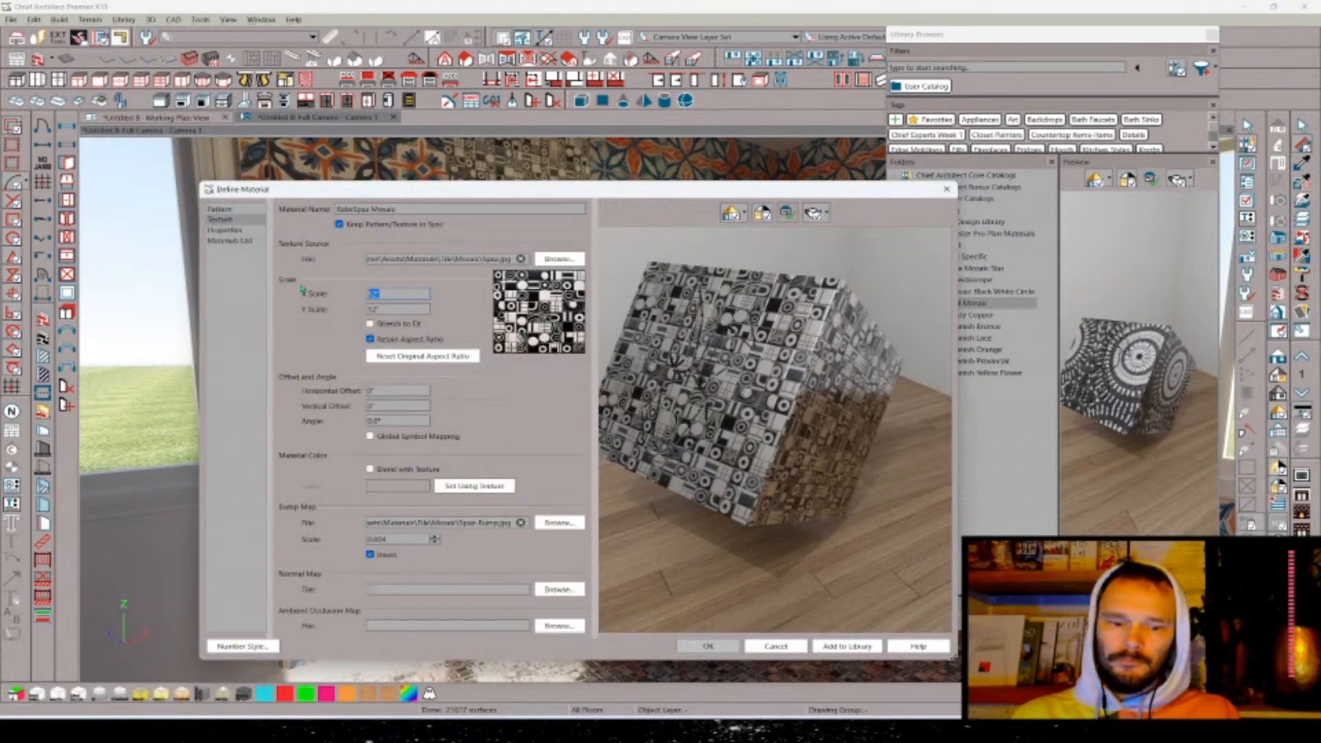
text(16)
key(Tab)
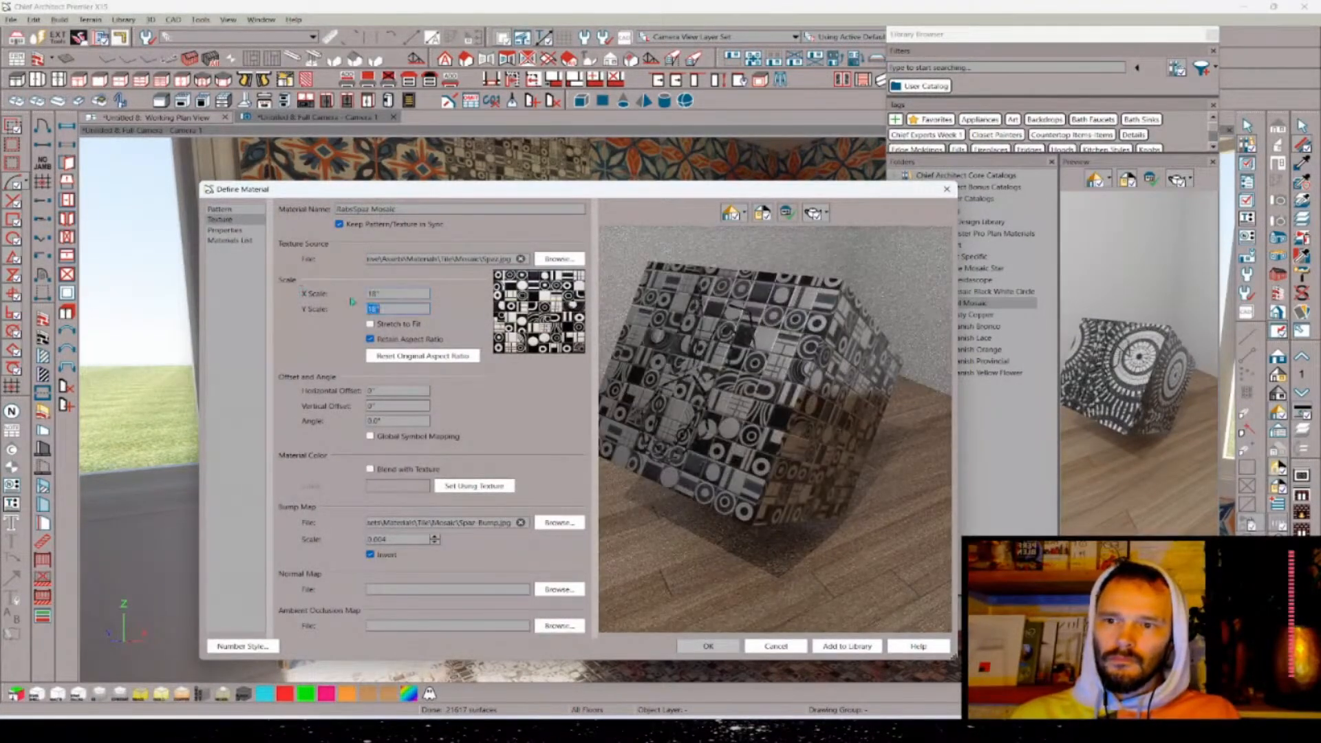
click(717, 648)
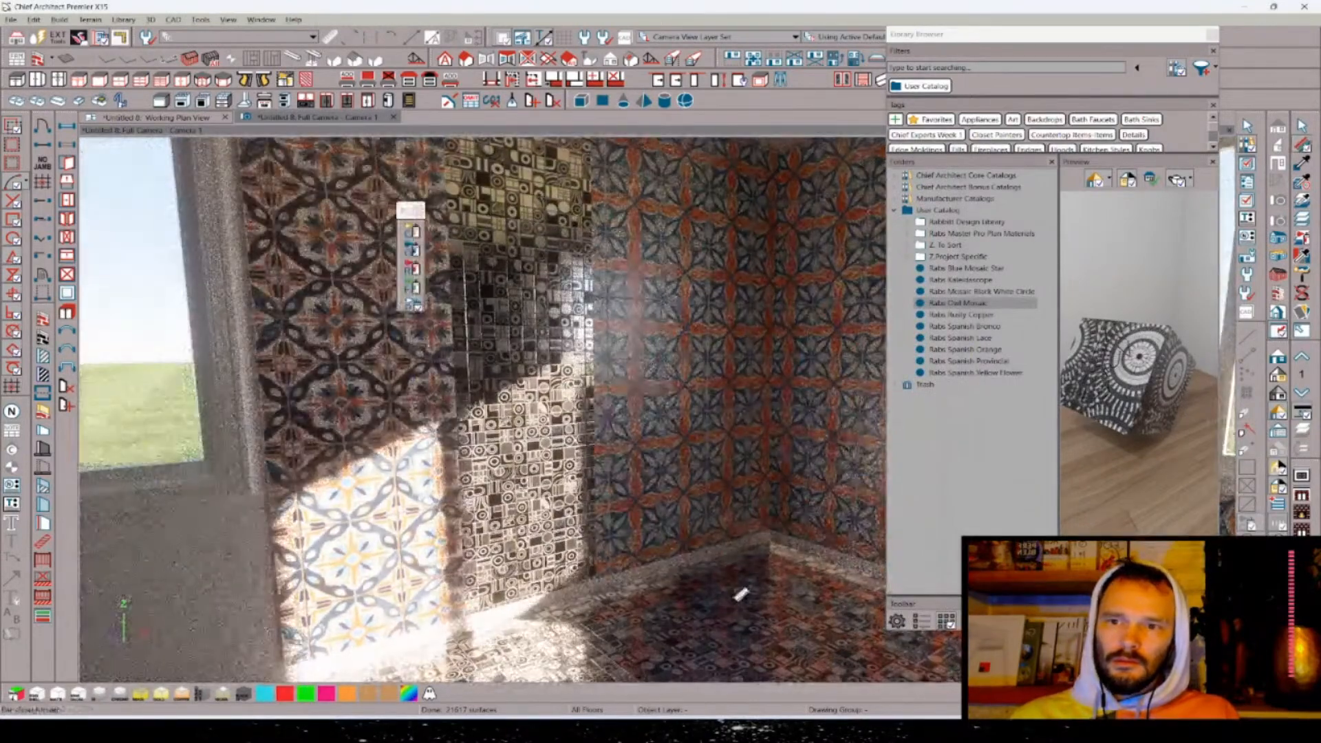
drag(741, 594, 741, 594)
scroll(733, 589, down, 3)
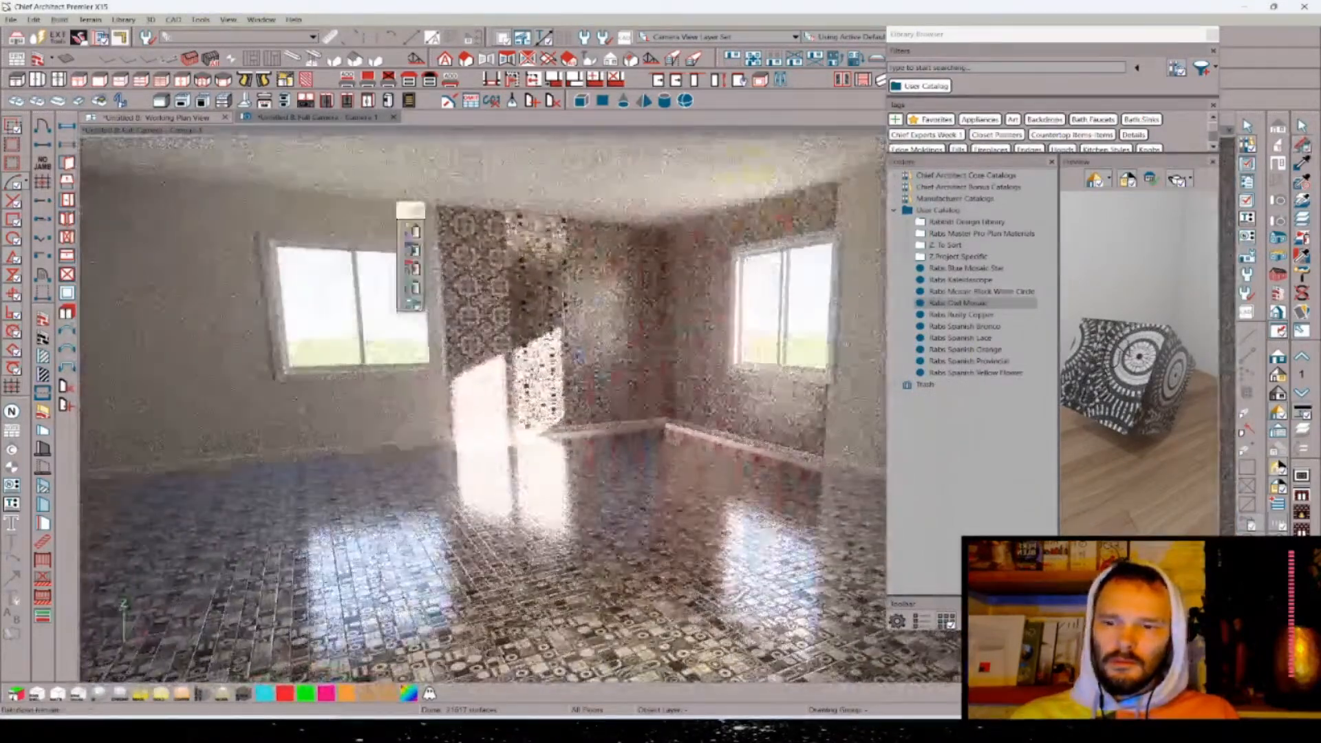
scroll(741, 593, up, 7)
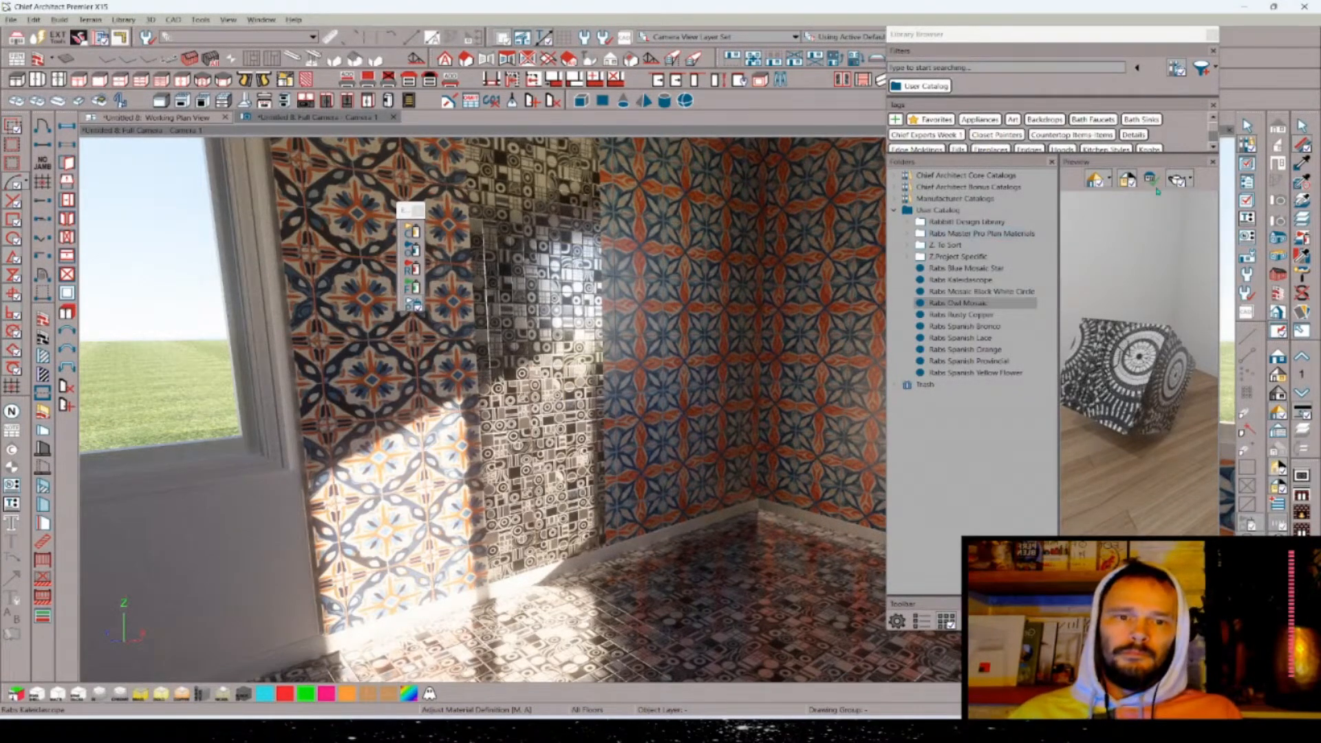
- Sample the mosaic from the wall strip and paint it onto the end section of tile around the window
click(1302, 163)
click(497, 237)
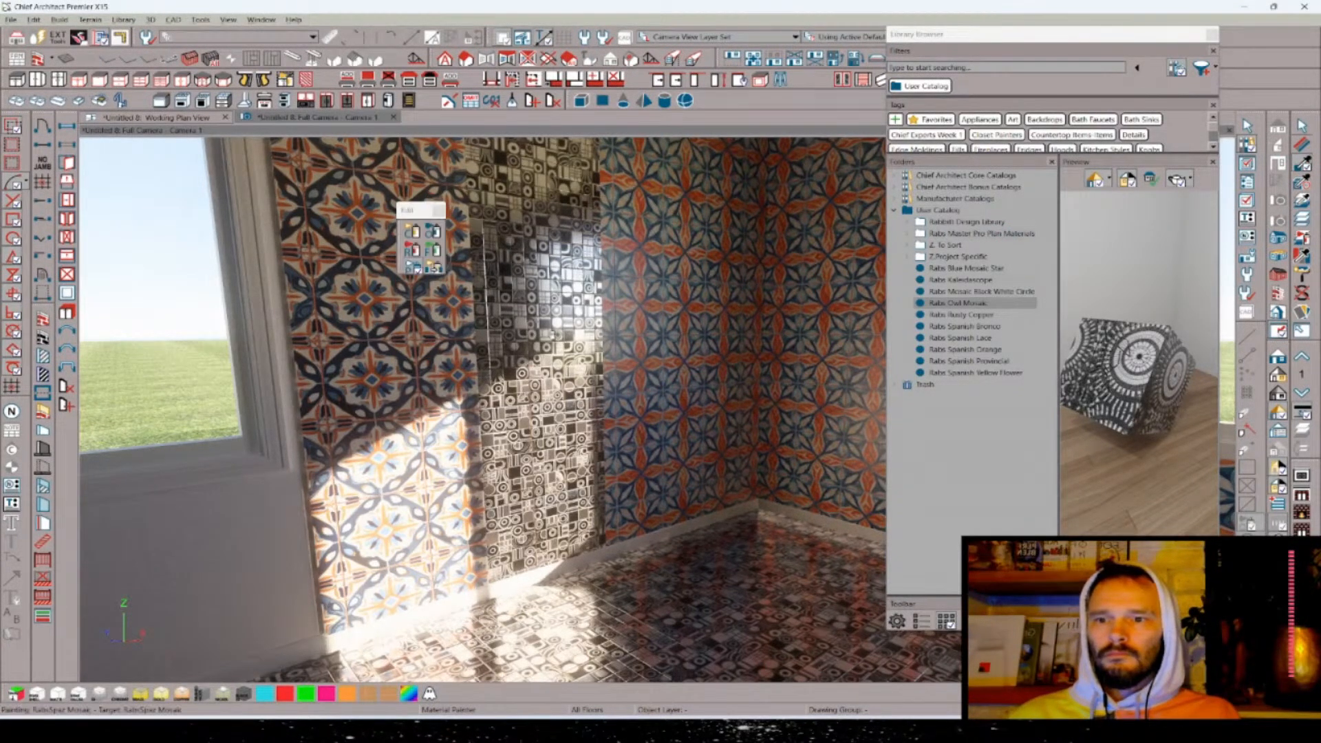
drag(498, 237, 422, 235)
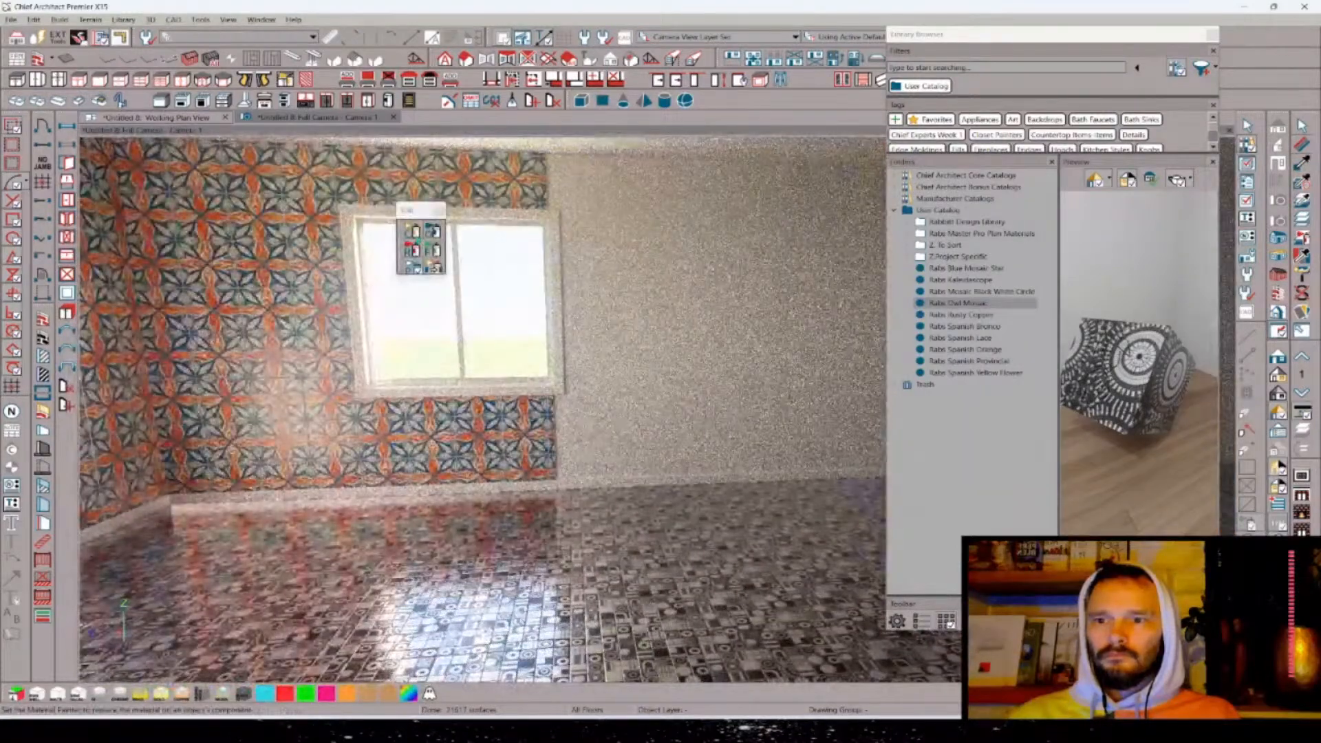
click(528, 196)
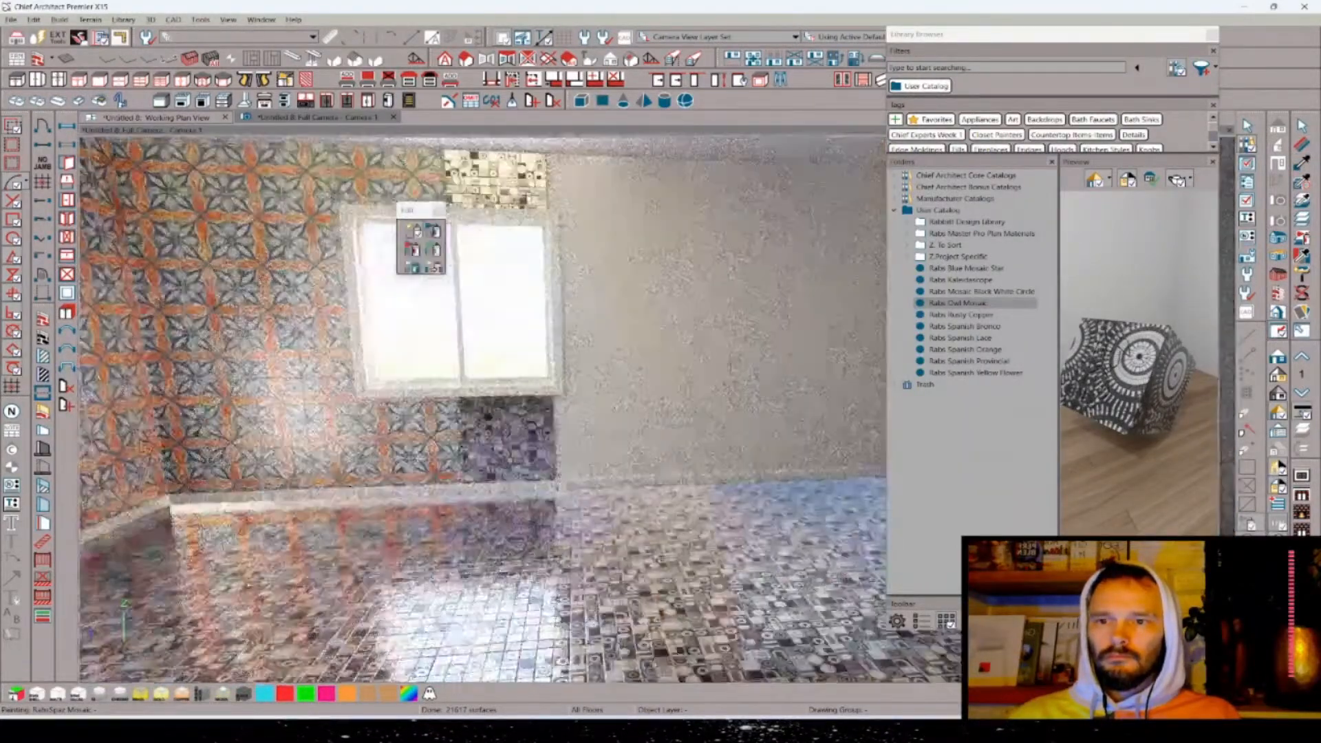
drag(528, 196, 642, 198)
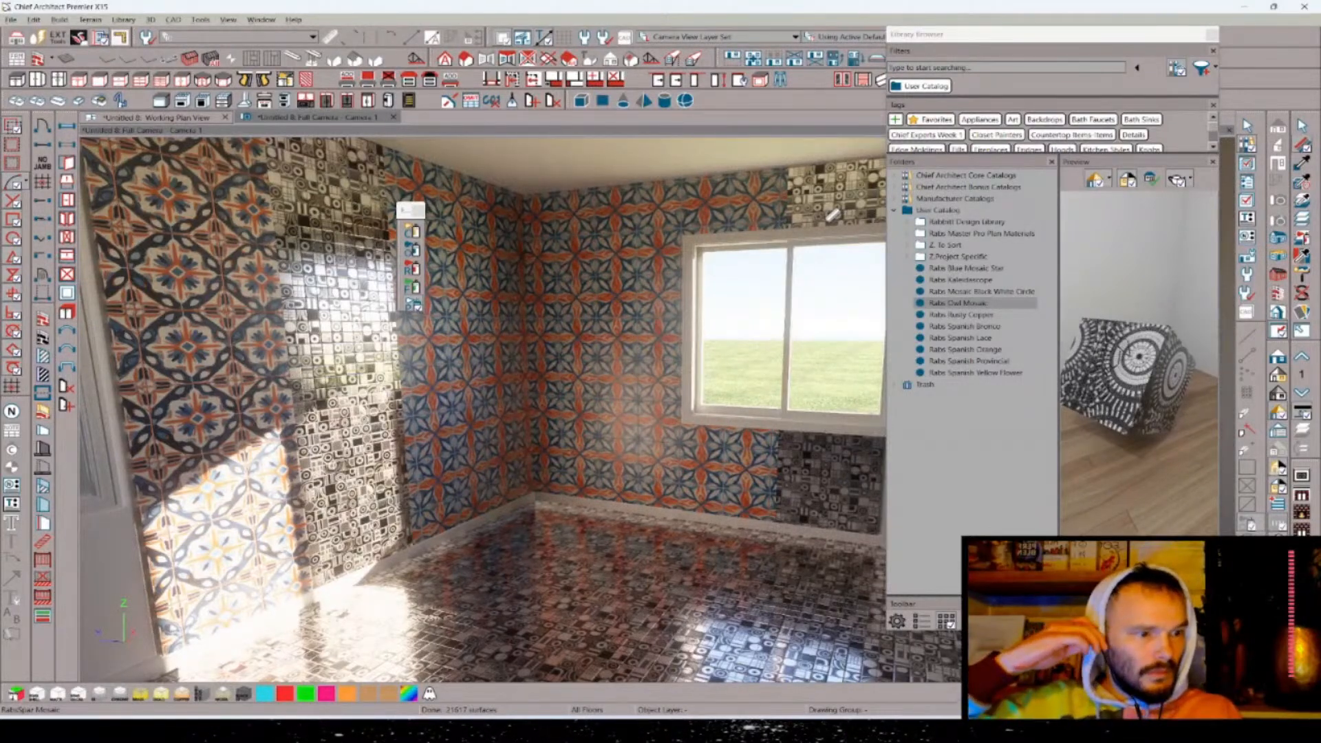
- Rename the mosaic material to Rabs Spaz Mosaic, add it to the library and apply the definition
click(833, 216)
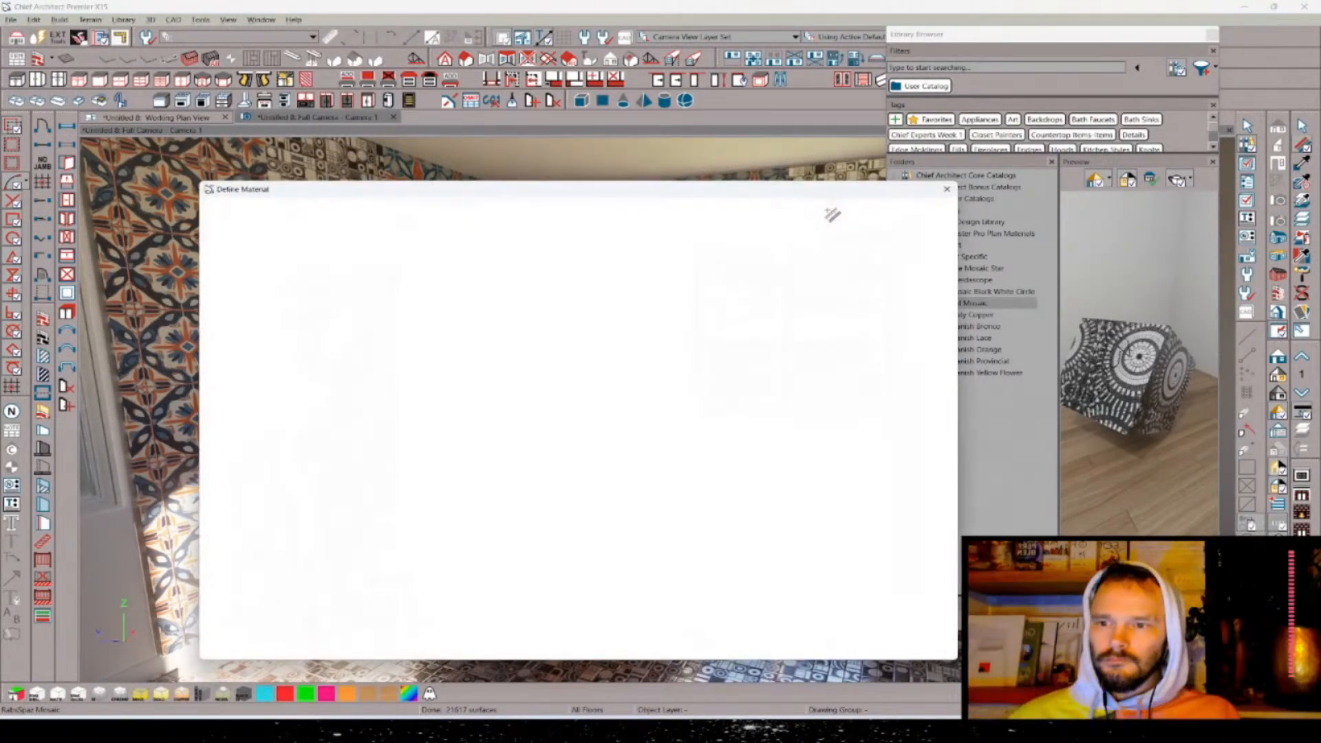
click(359, 209)
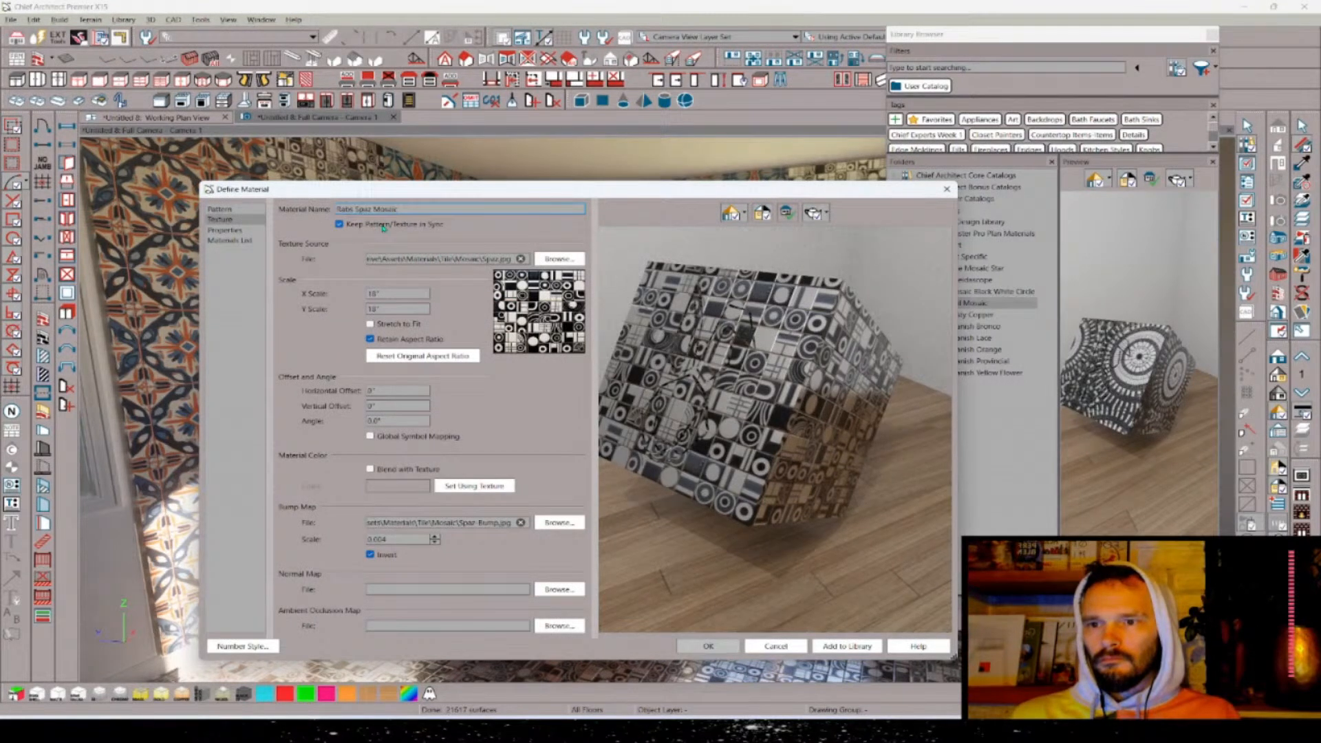
click(843, 646)
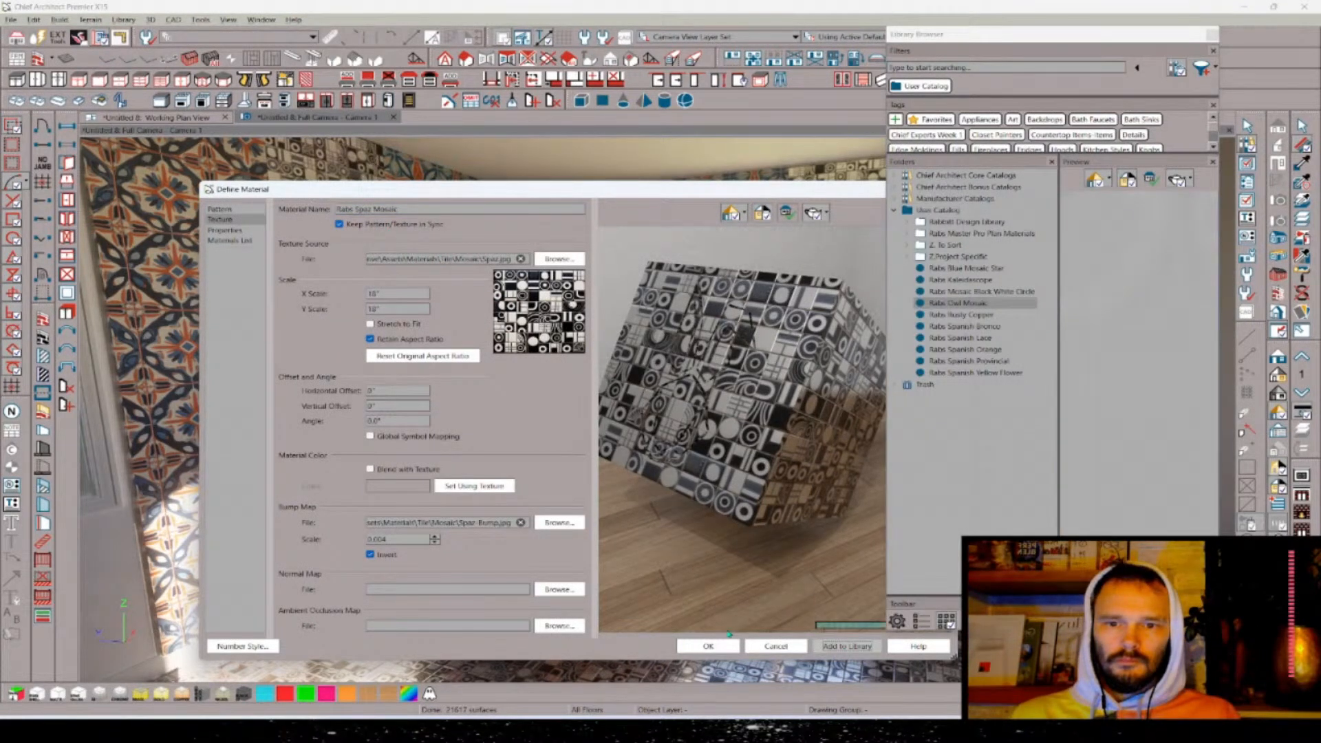
click(709, 647)
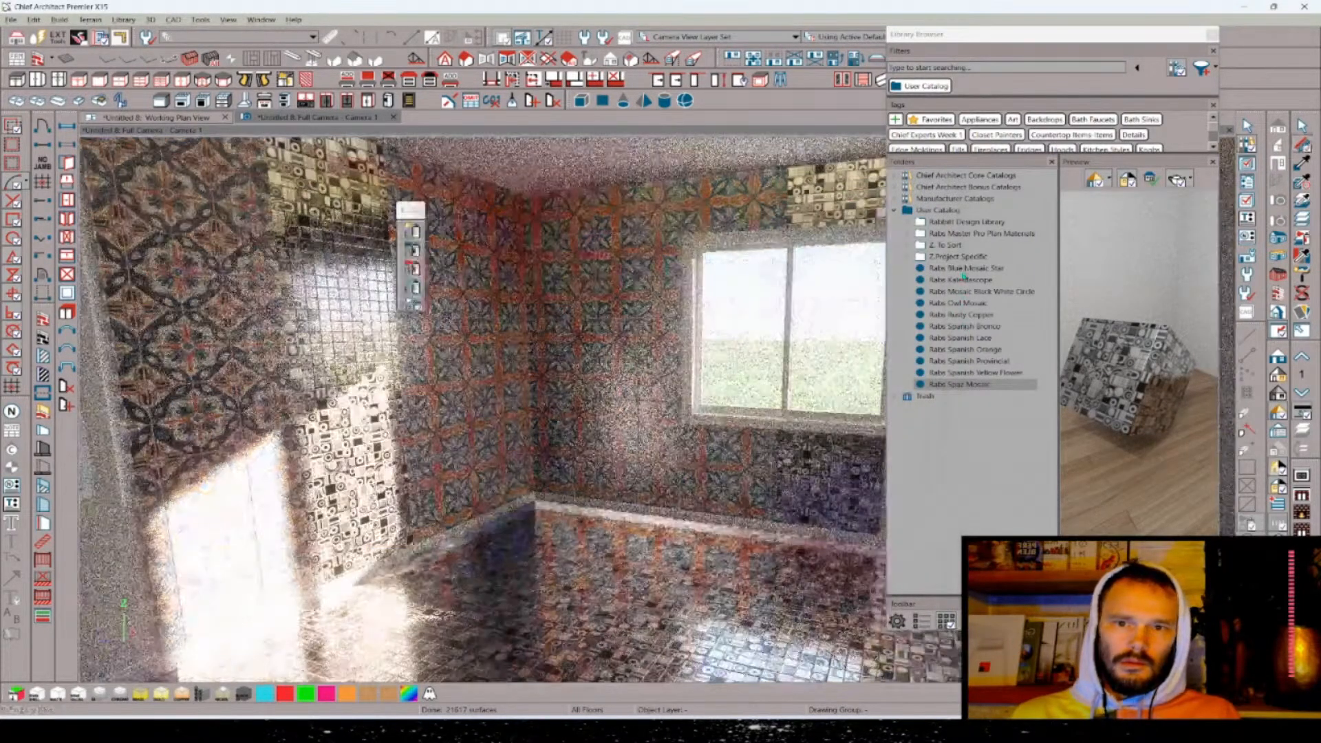
- Select all the loose materials from Rabs Blue Mosaic Star to Rabs Spaz Mosaic and tag them Mtl-Tile
drag(964, 270, 966, 291)
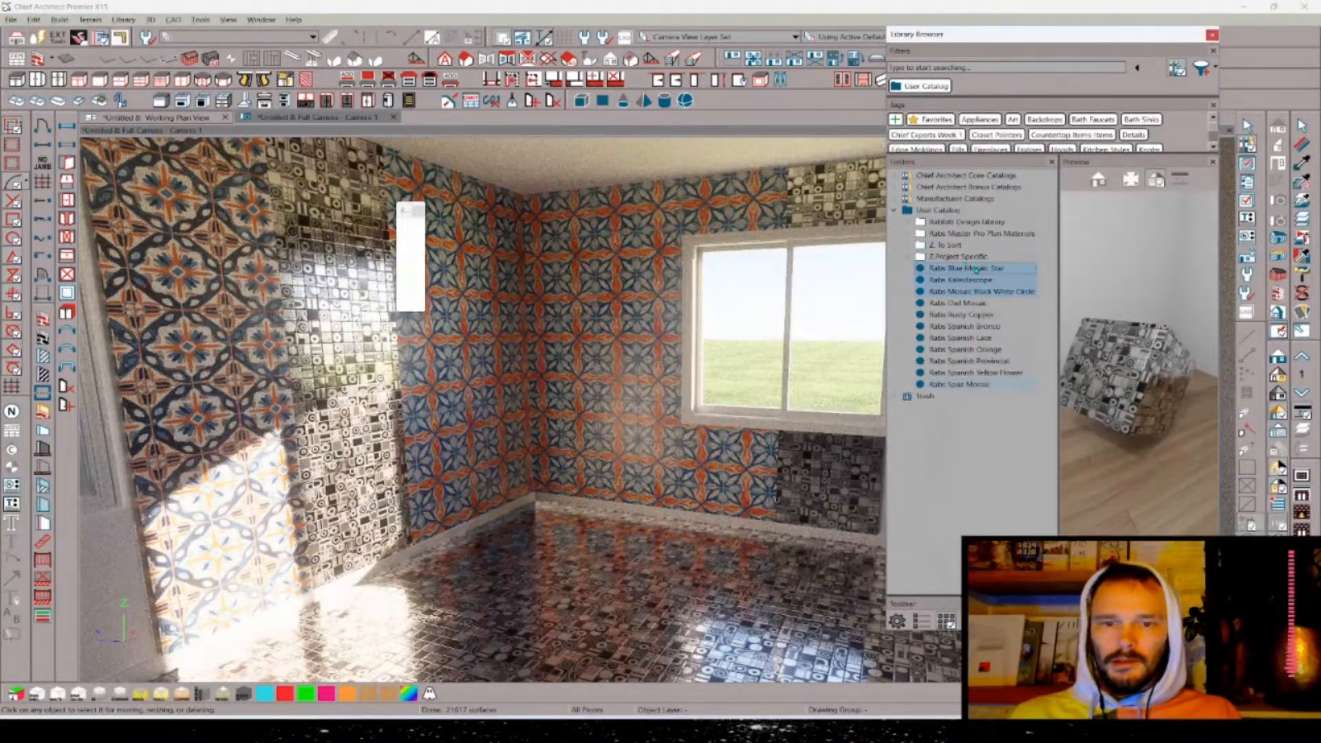
click(975, 385)
shift+click(956, 270)
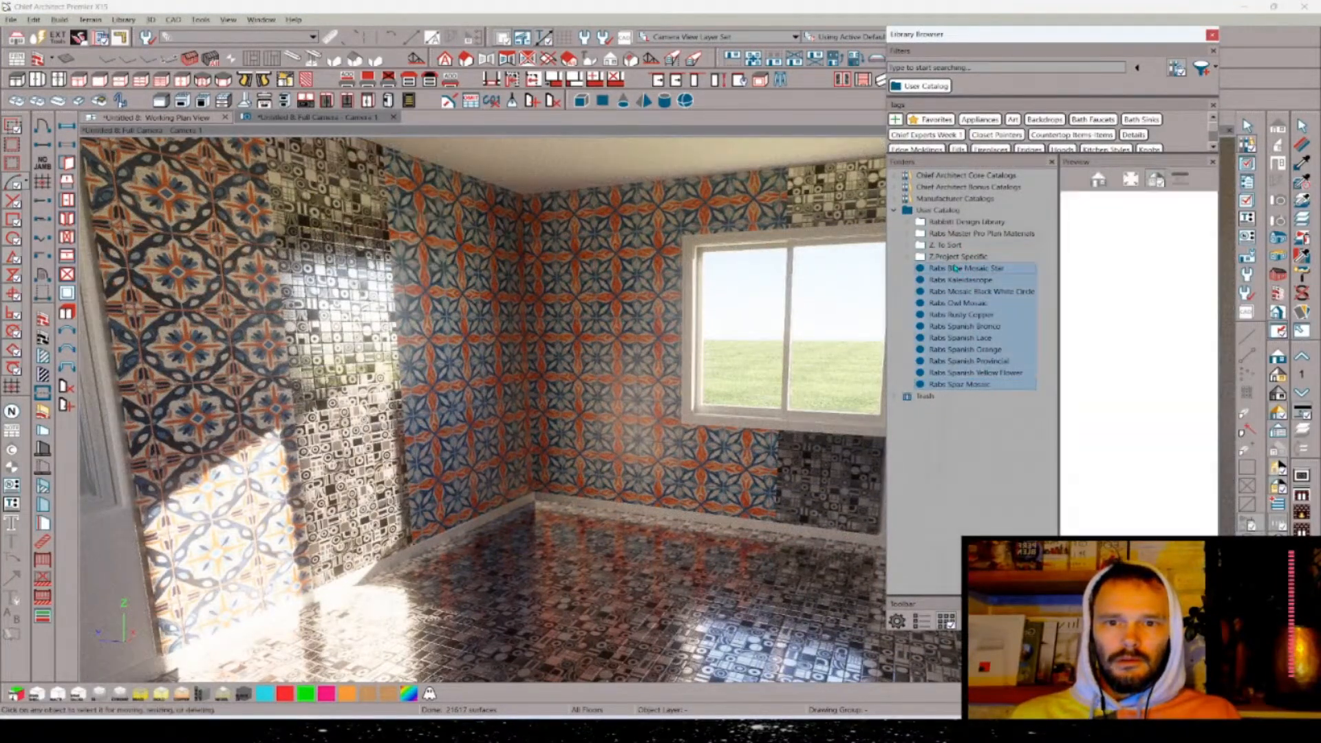
drag(1002, 36, 625, 34)
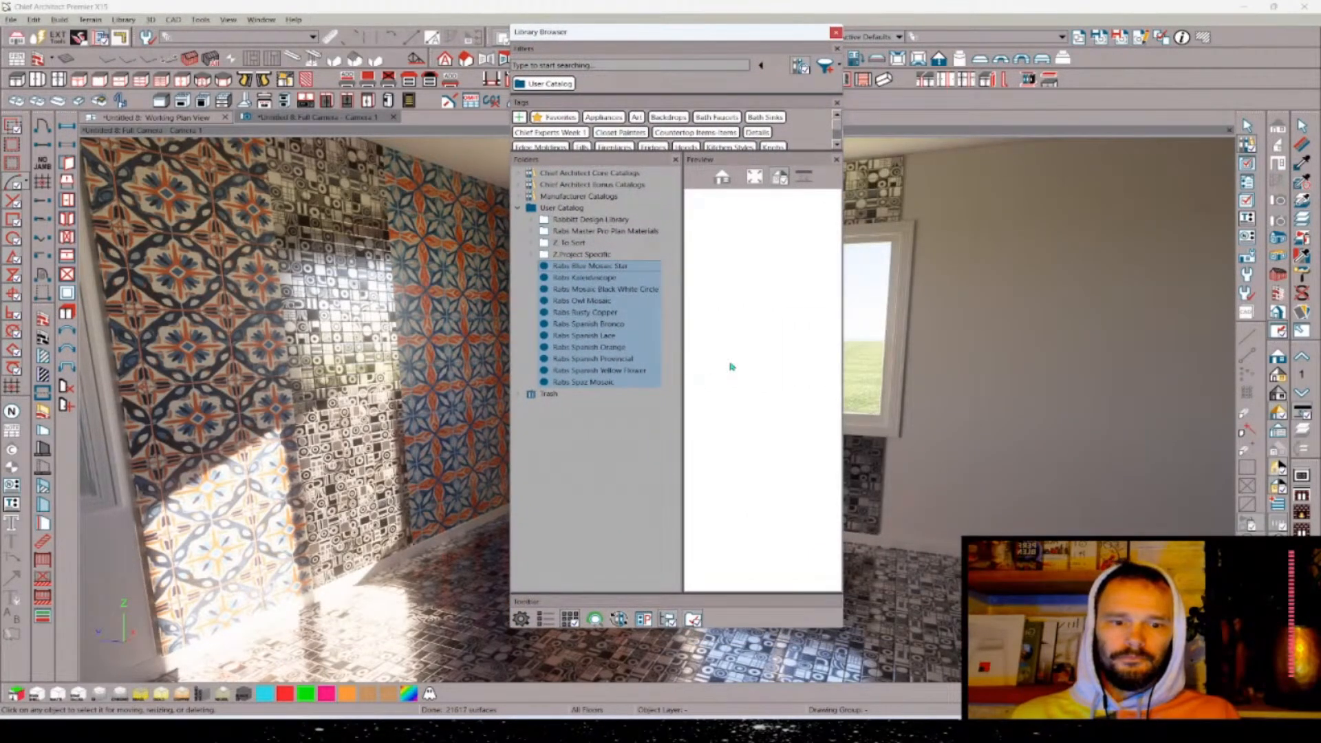
right_click(604, 308)
mouse_move(661, 397)
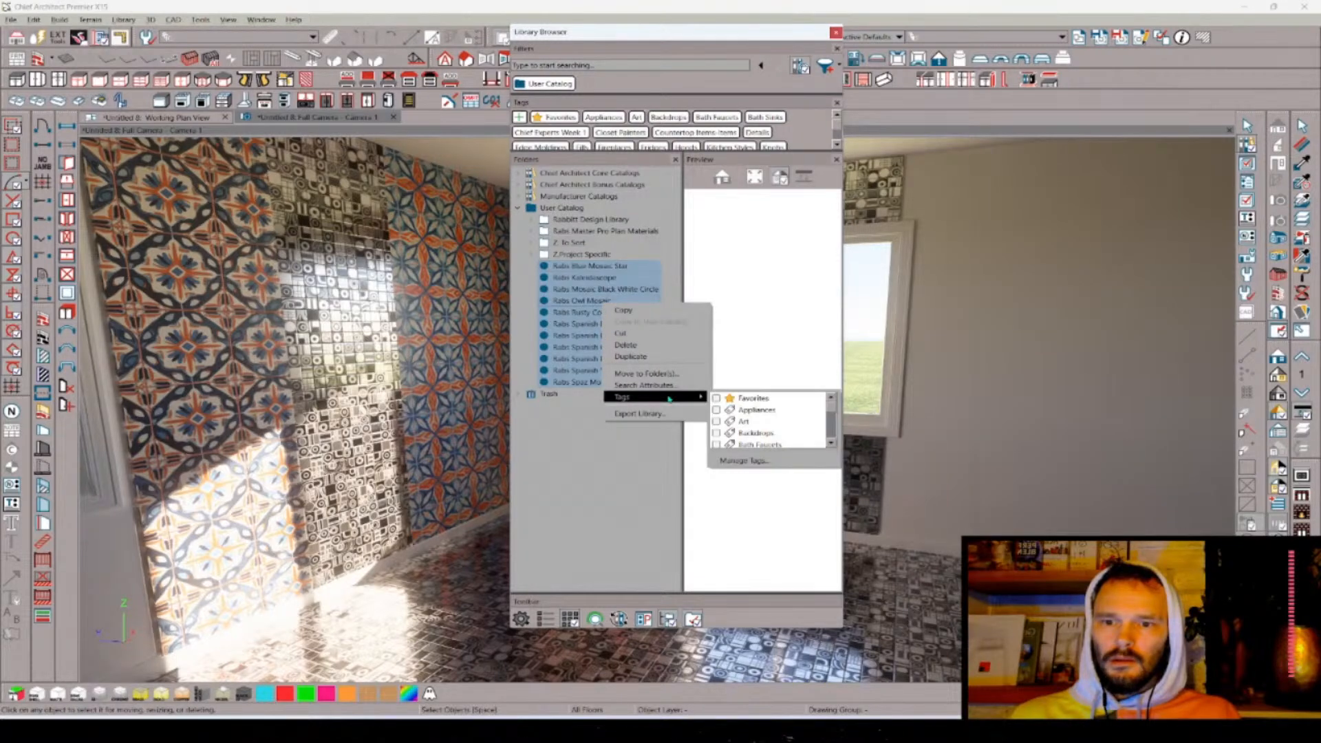
scroll(749, 412, down, 8)
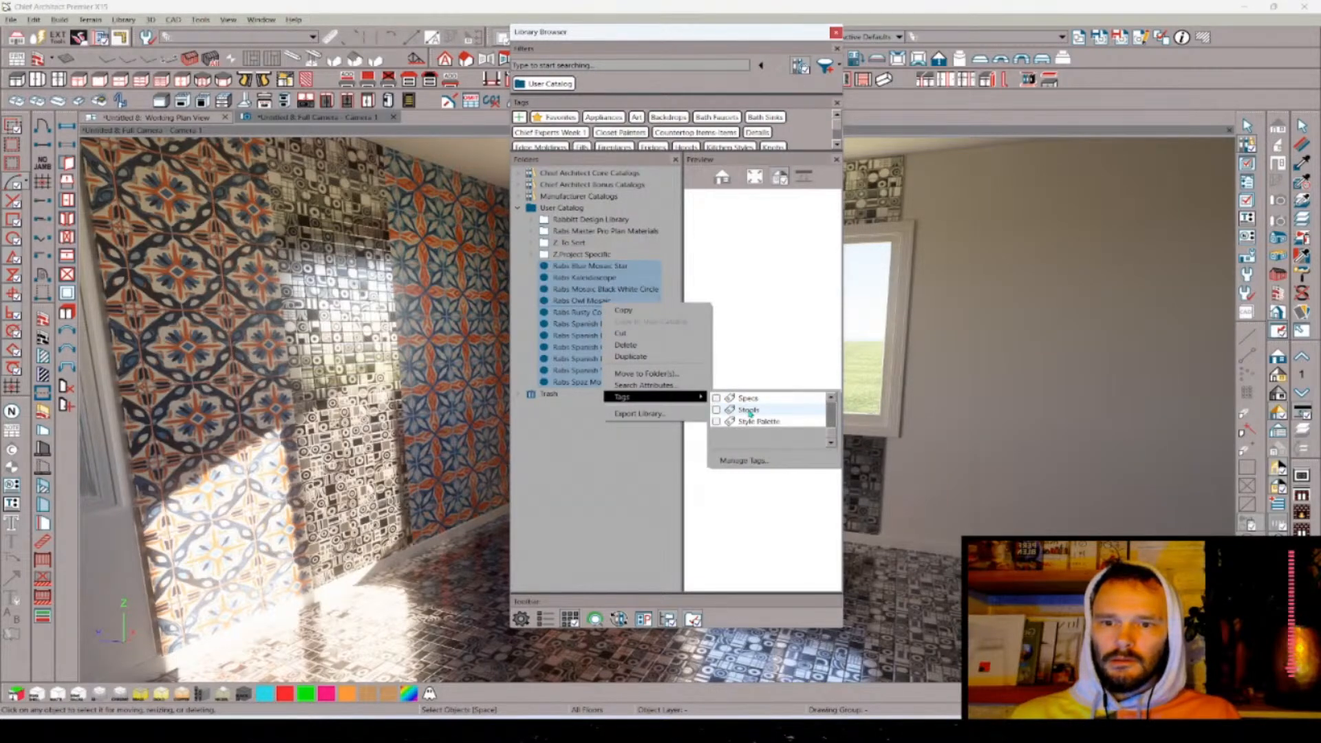
scroll(764, 411, up, 5)
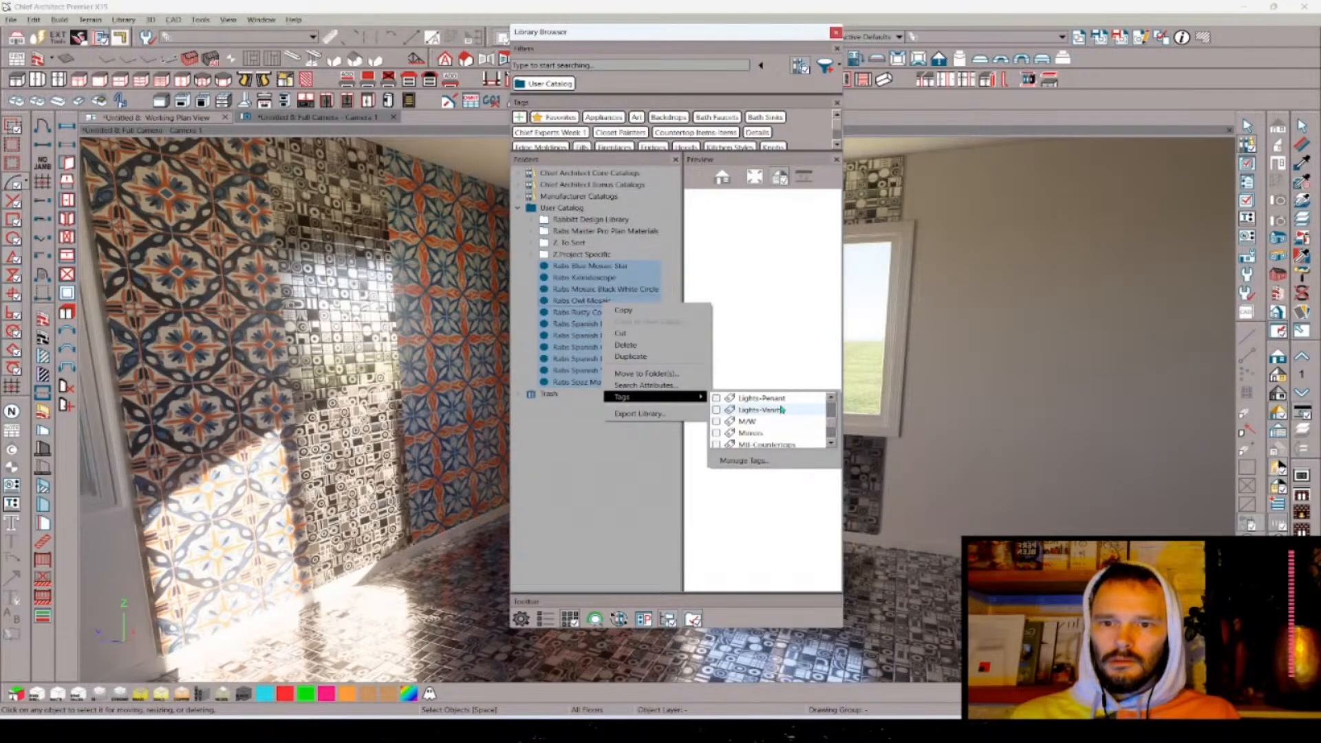
scroll(782, 409, down, 5)
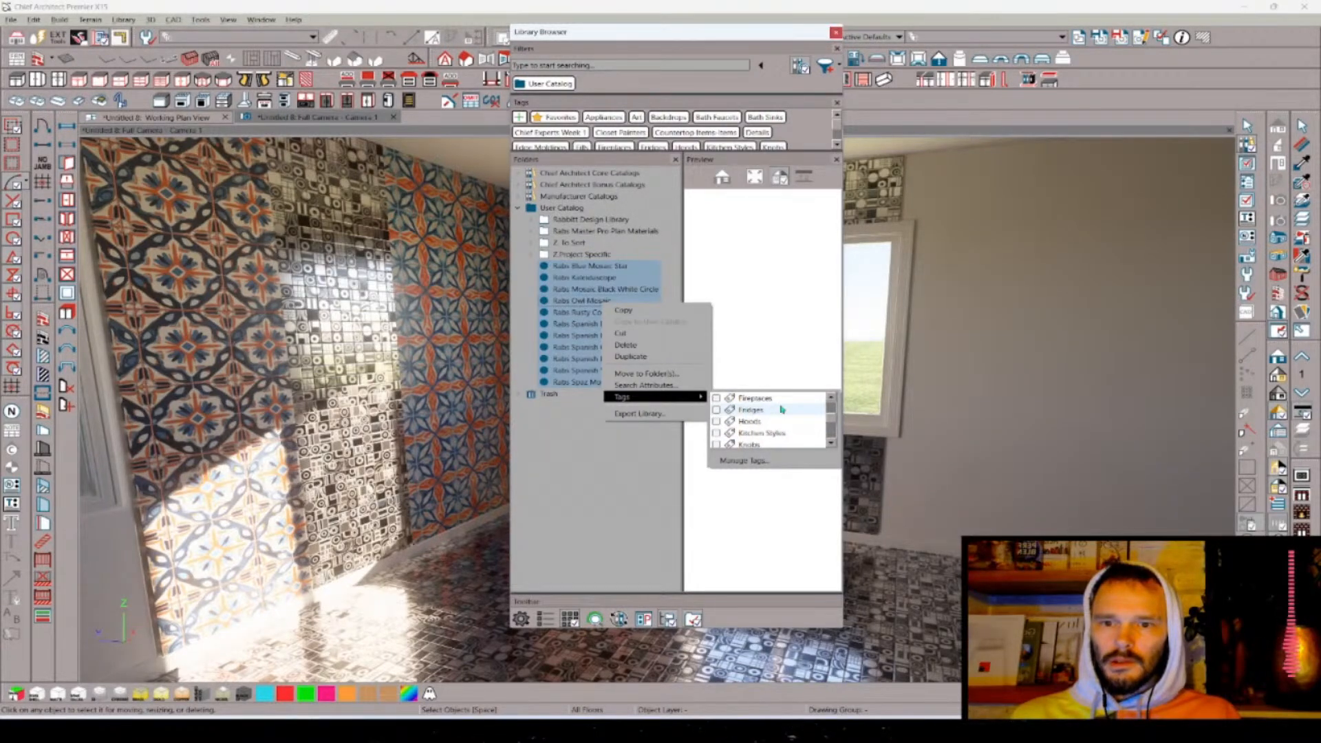
scroll(782, 410, down, 3)
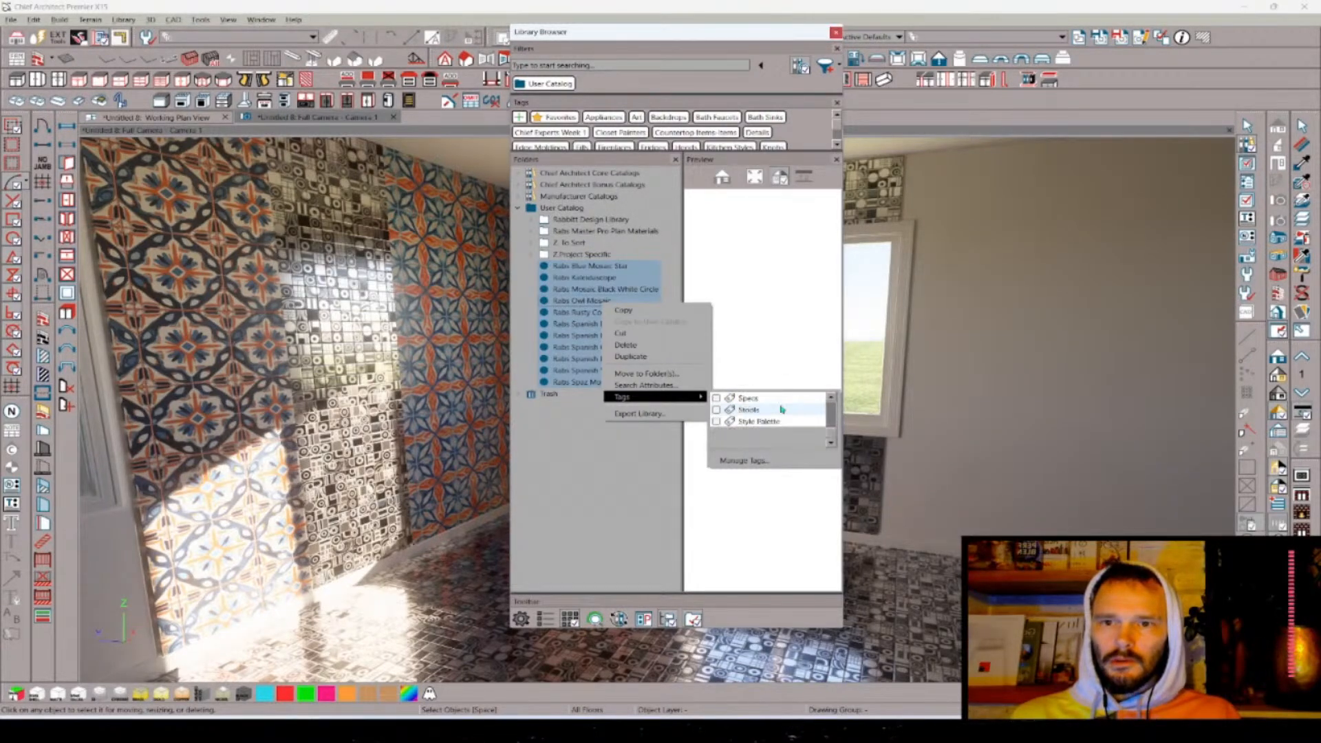
click(751, 465)
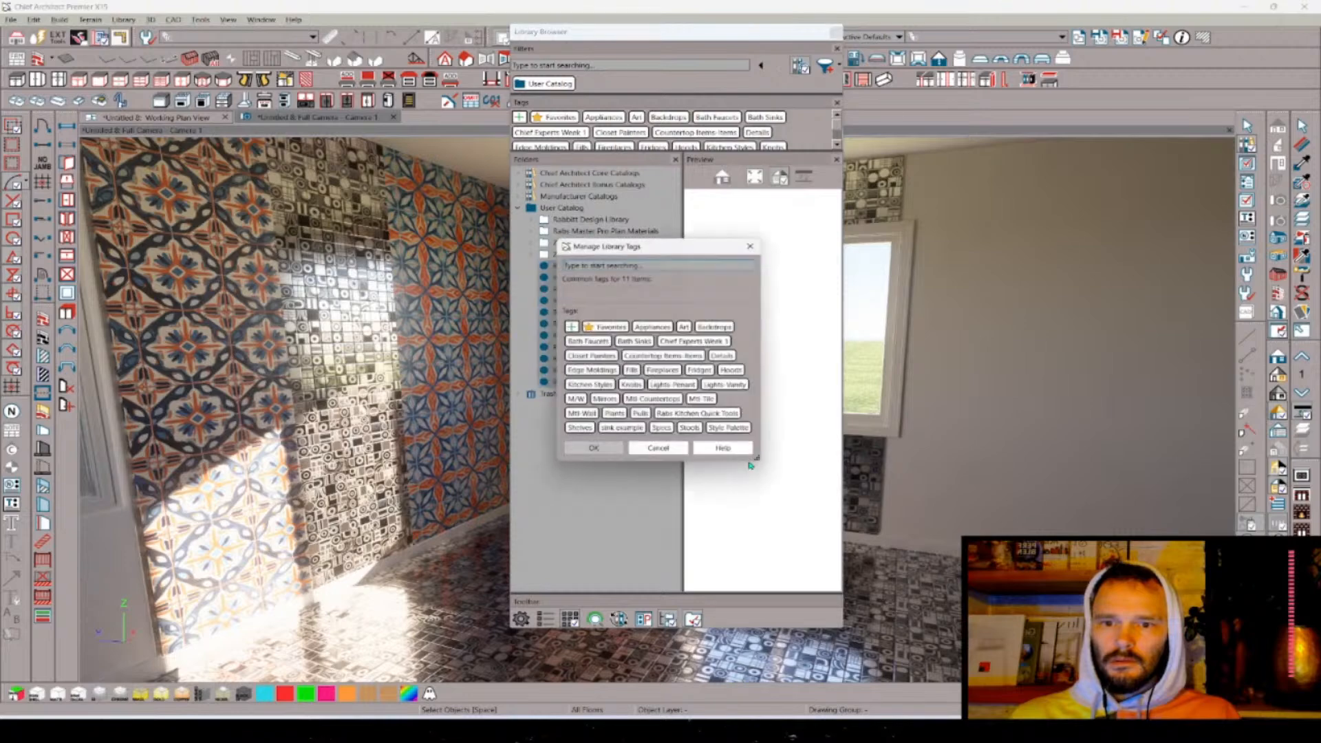
click(705, 402)
click(611, 453)
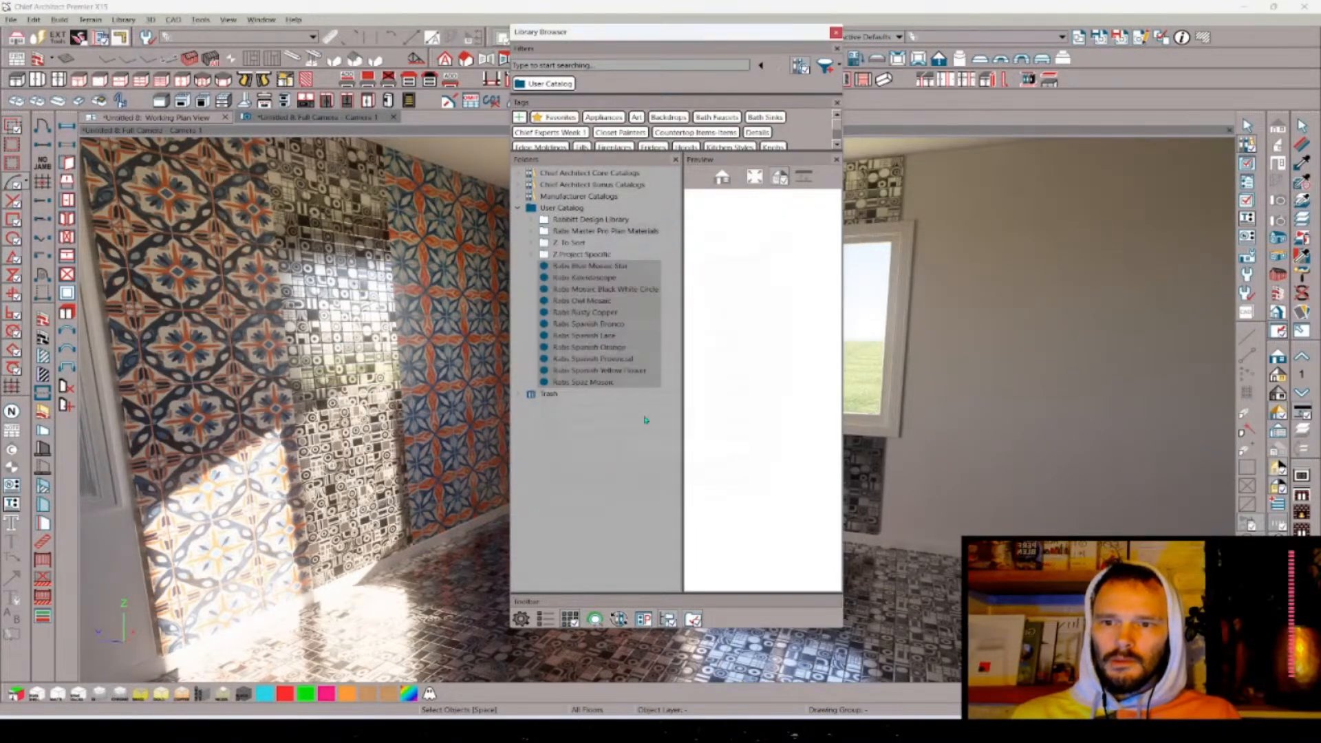
- Review the search attributes and keywords of the selected tile materials without changing them
right_click(603, 298)
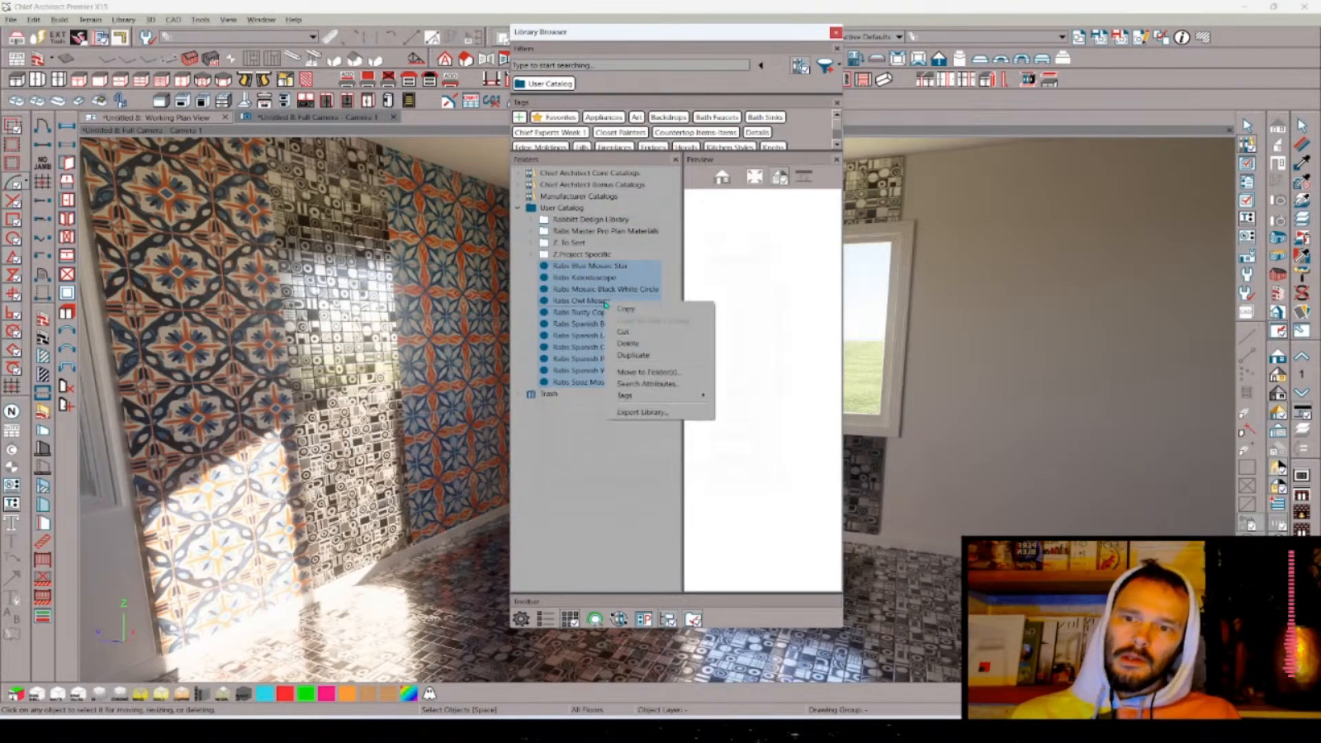
click(685, 387)
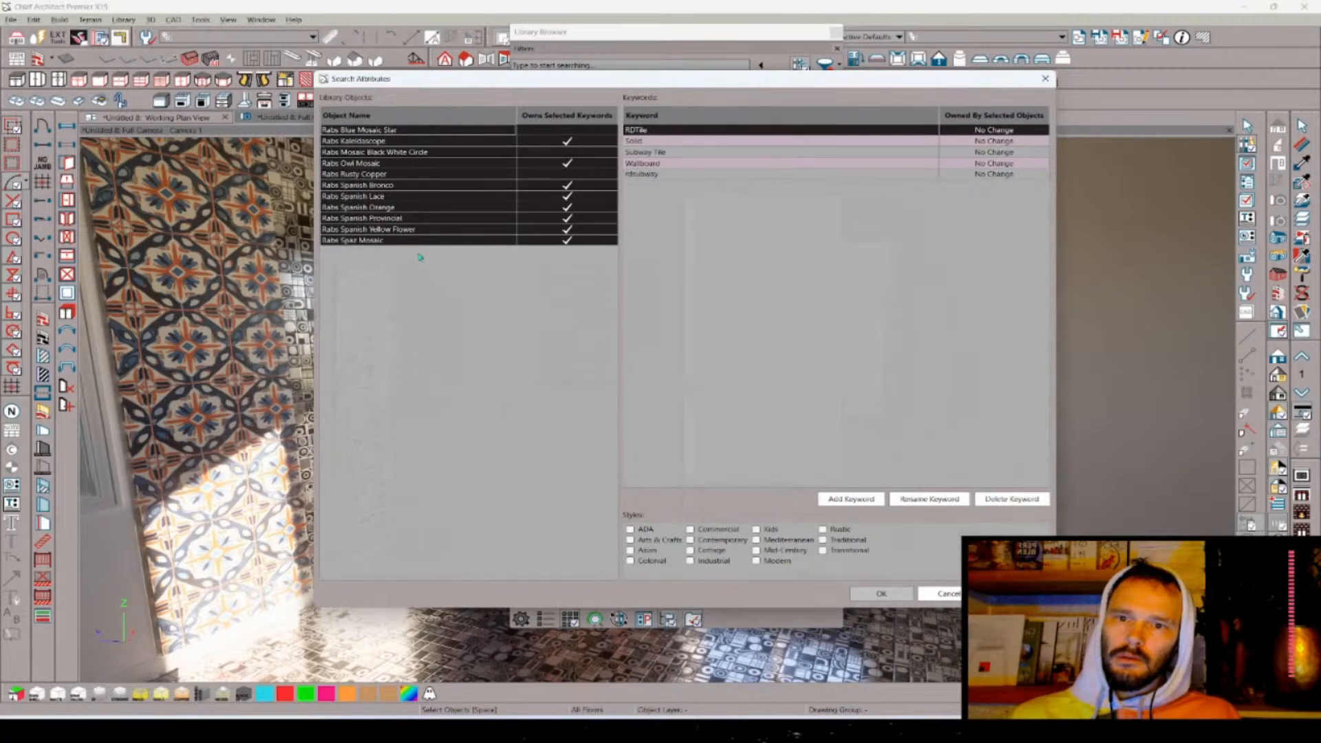
click(943, 593)
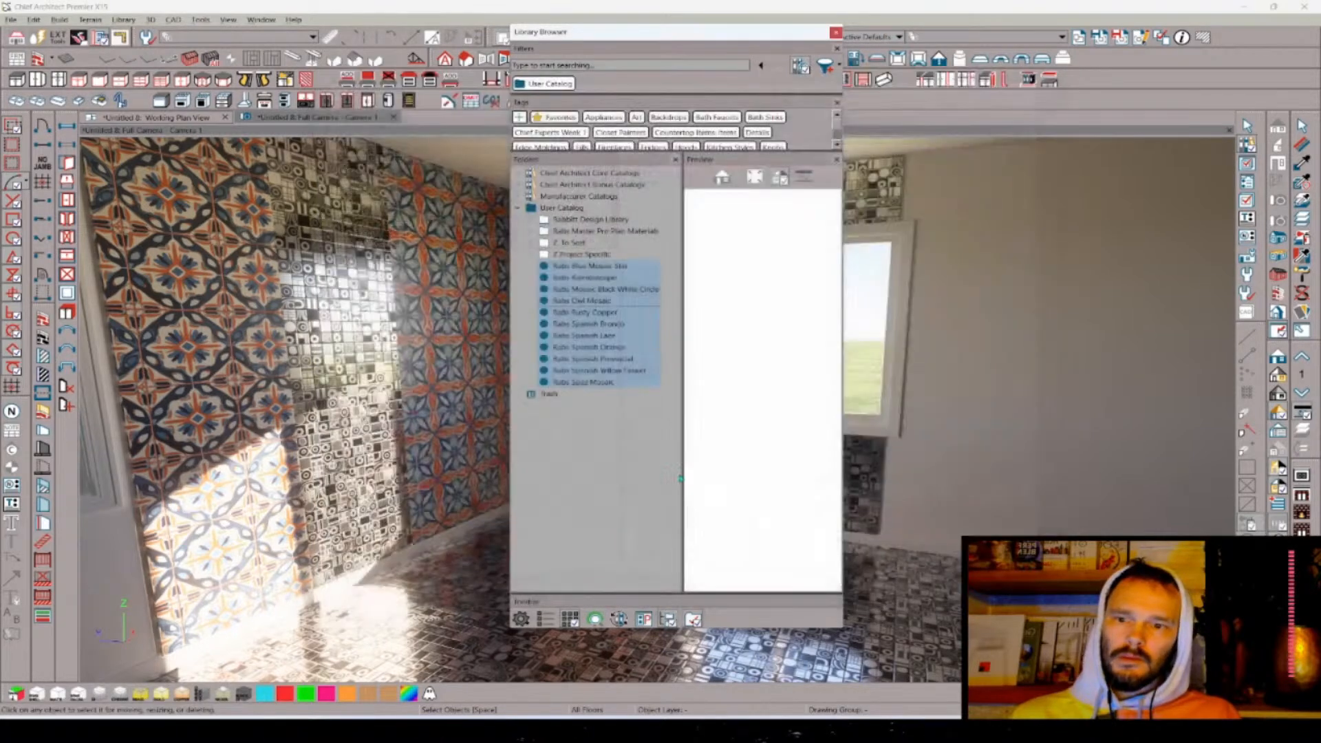
- Move the selected tile materials into the Tile-RD folder under Materials-Kitchen-RD in the user catalog
right_click(603, 355)
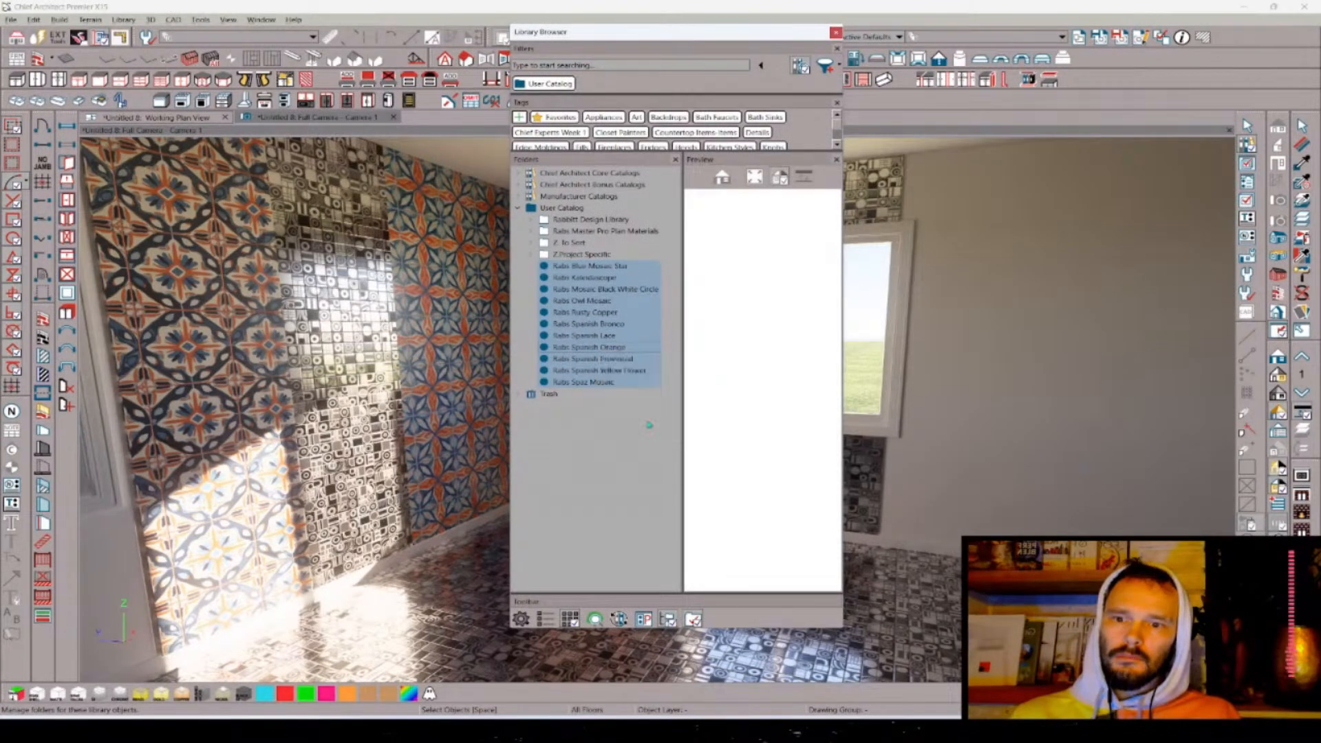
click(643, 418)
text(tile)
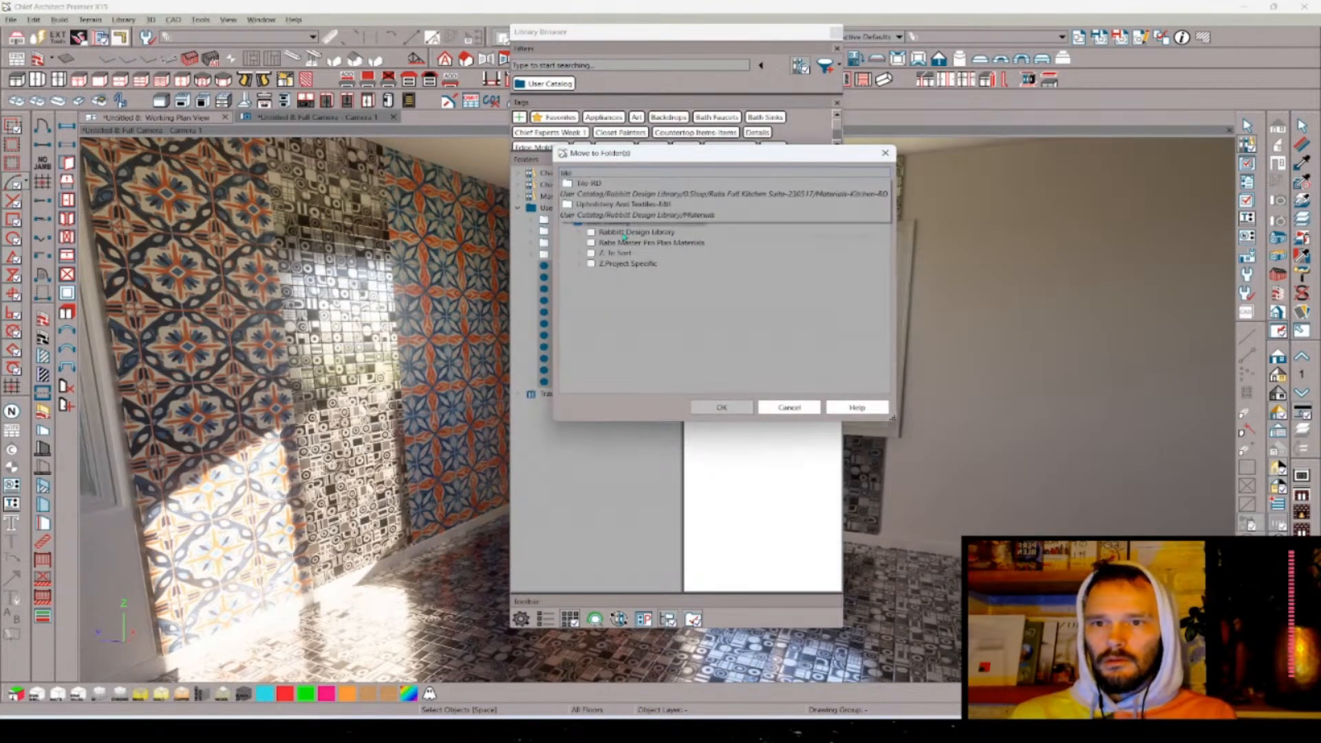
click(603, 193)
click(723, 408)
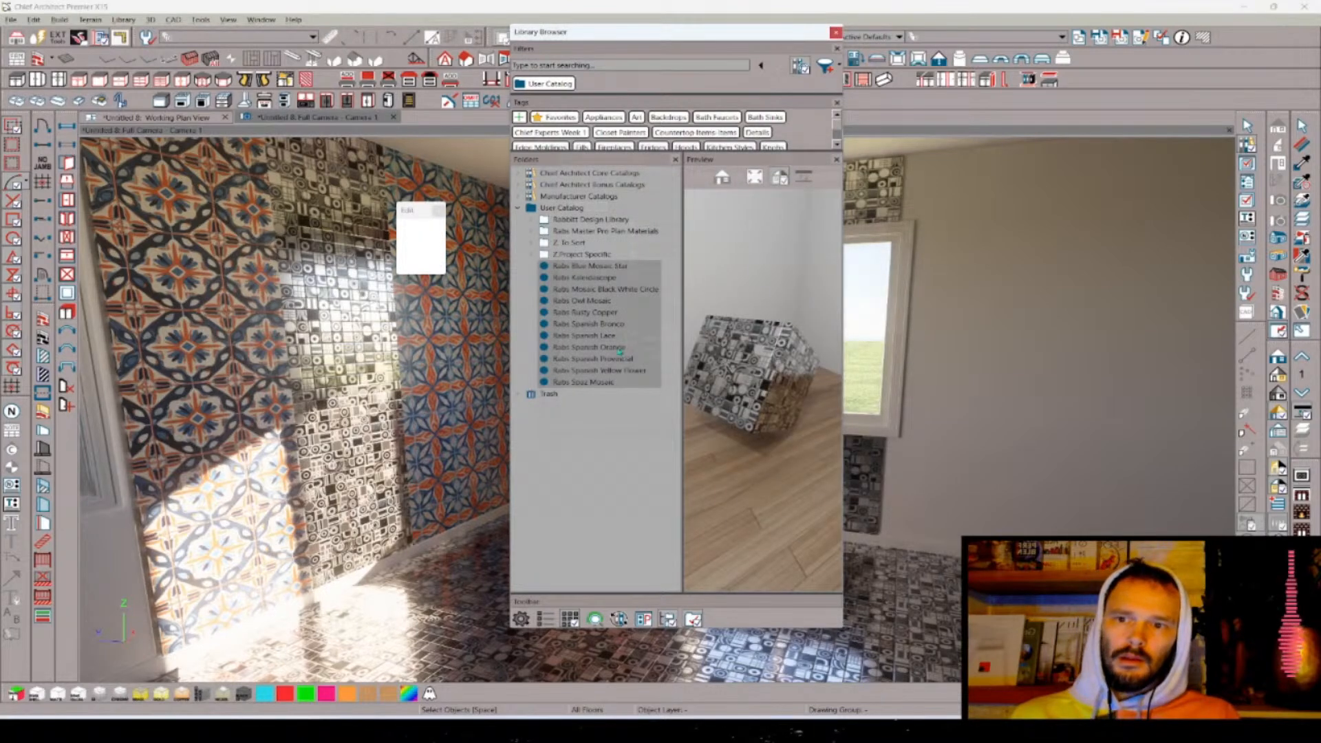
- Search the library for rdtile
click(557, 65)
text(til)
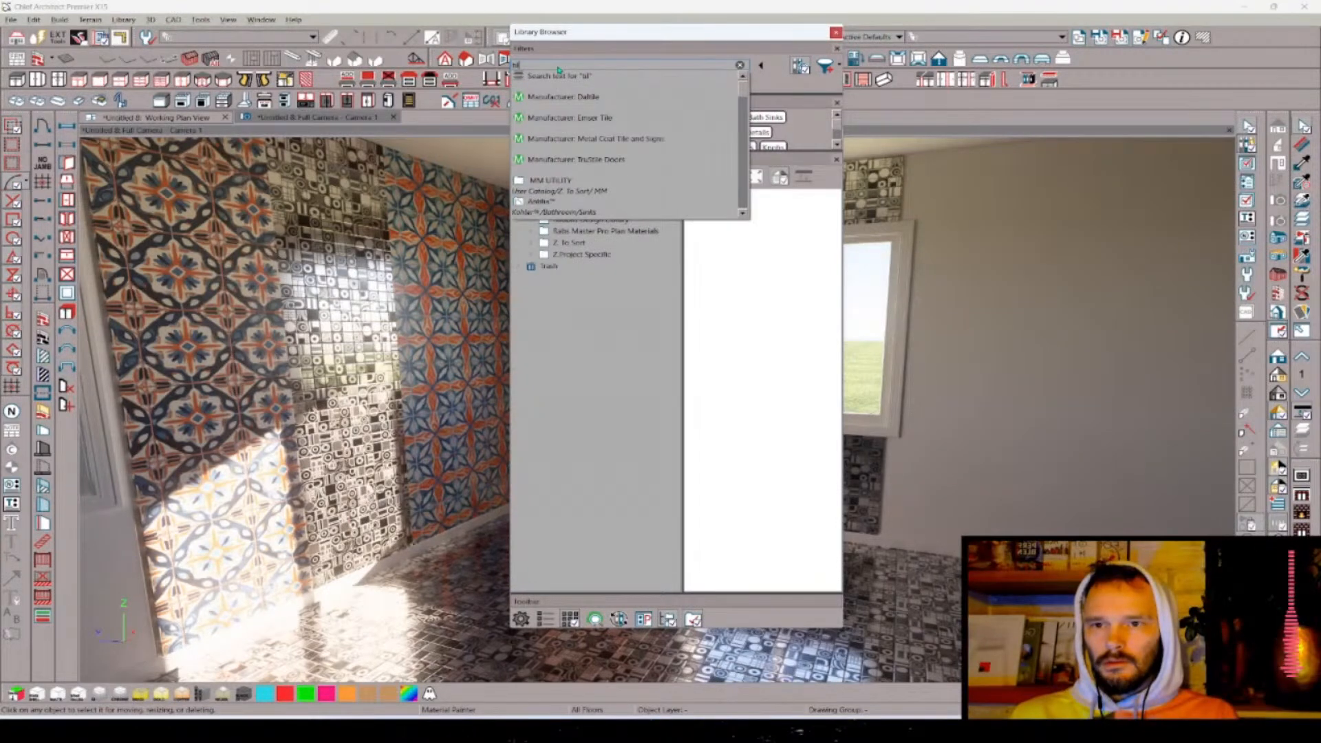
key(BackSpace)
key(BackSpace)
key(BackSpace)
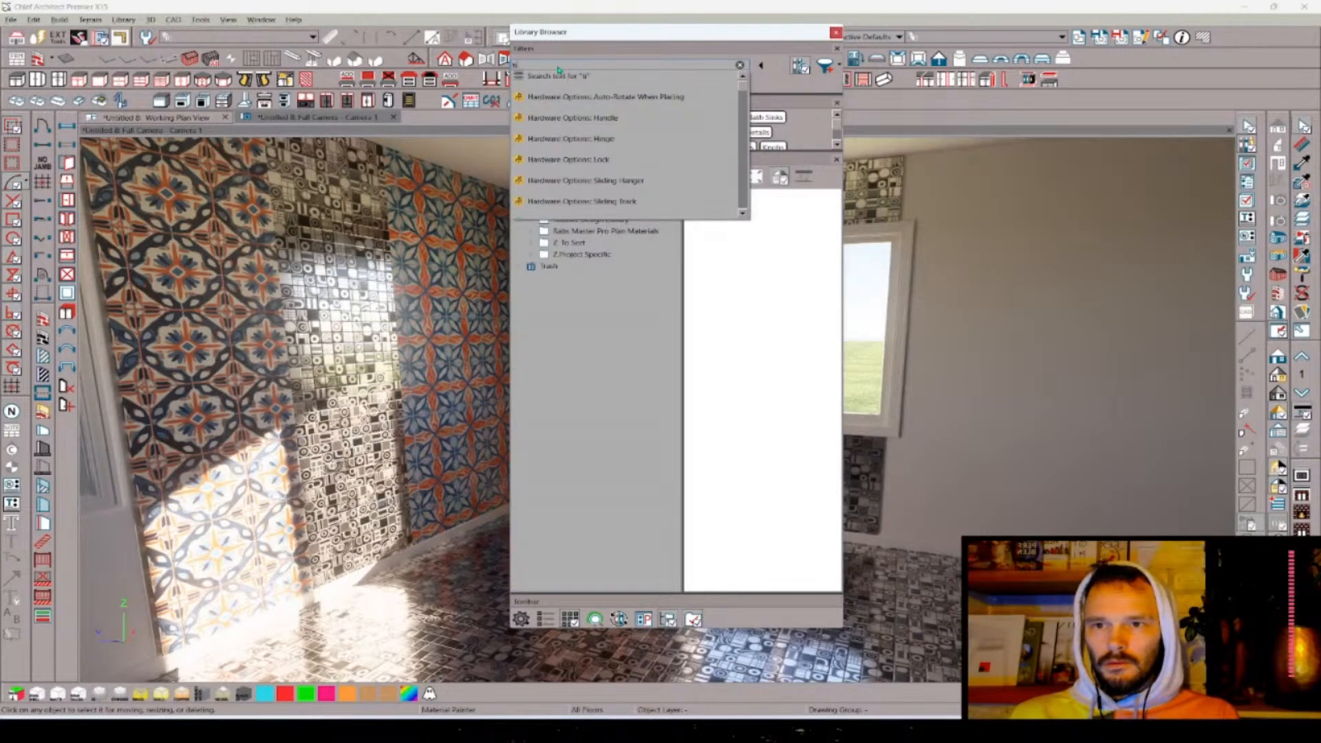
text(rdtile)
key(Return)
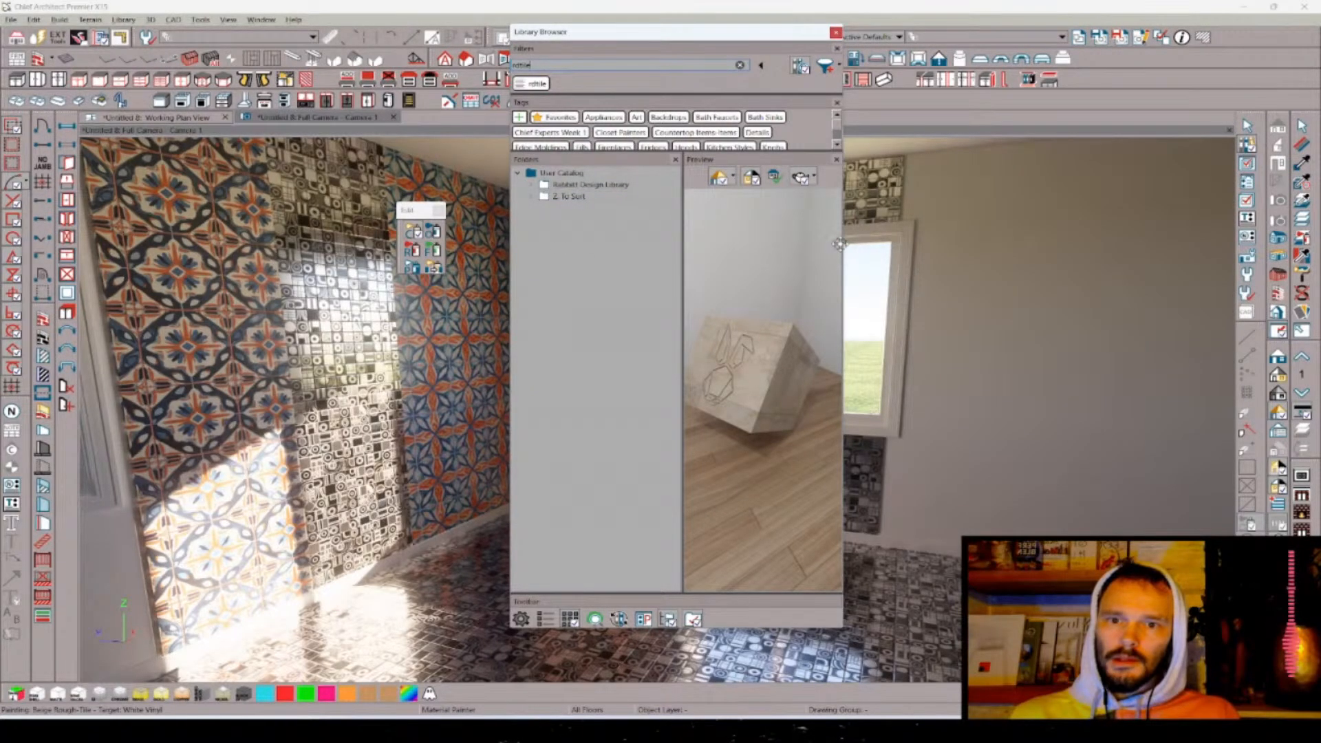
- Enlarge the library browser and its tag area, and filter the library by the Mtl-Tile tag alone
drag(843, 244, 970, 244)
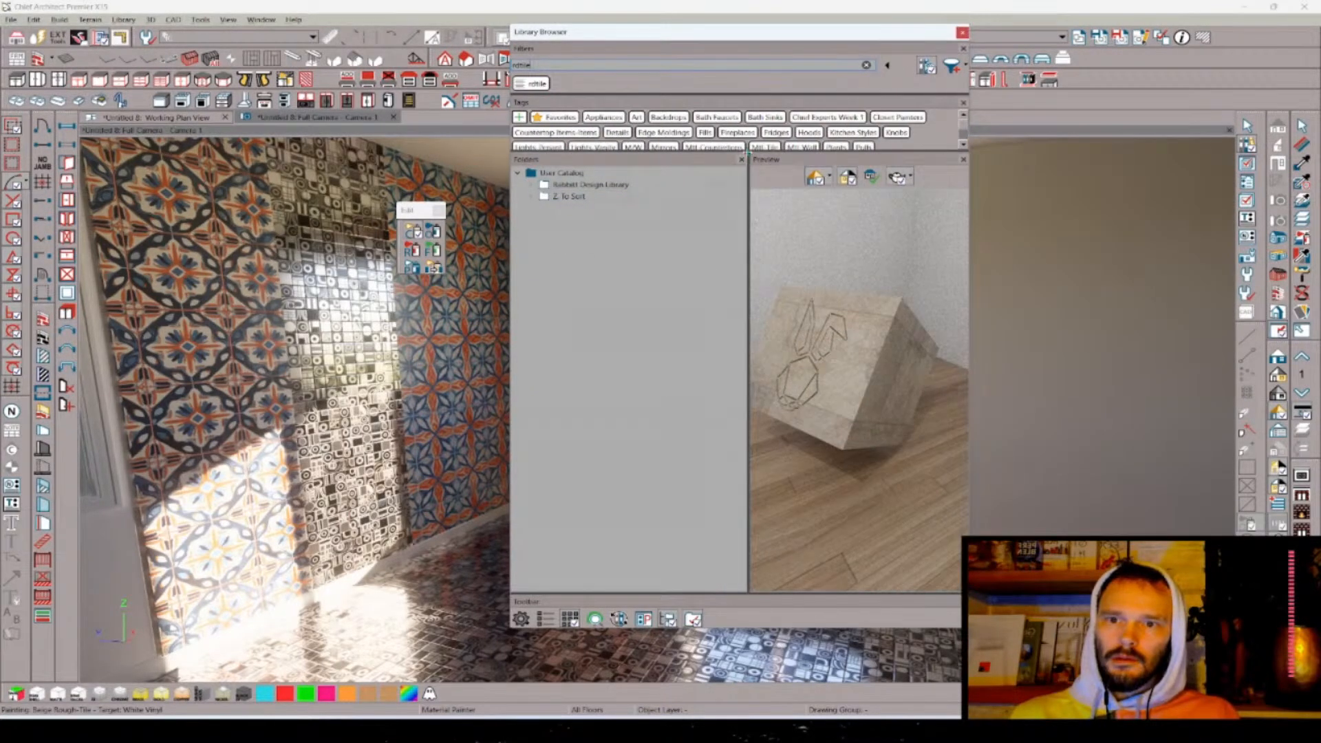
drag(764, 157, 774, 194)
click(765, 147)
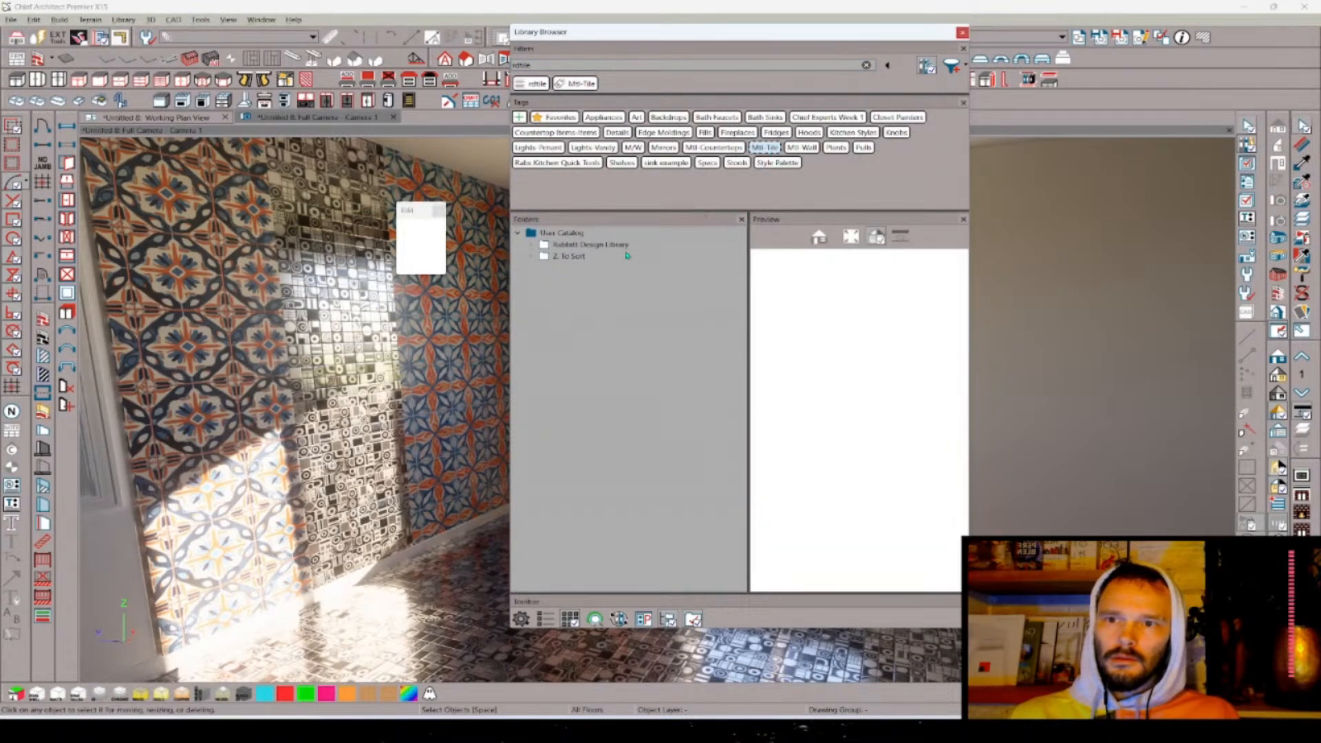
click(520, 83)
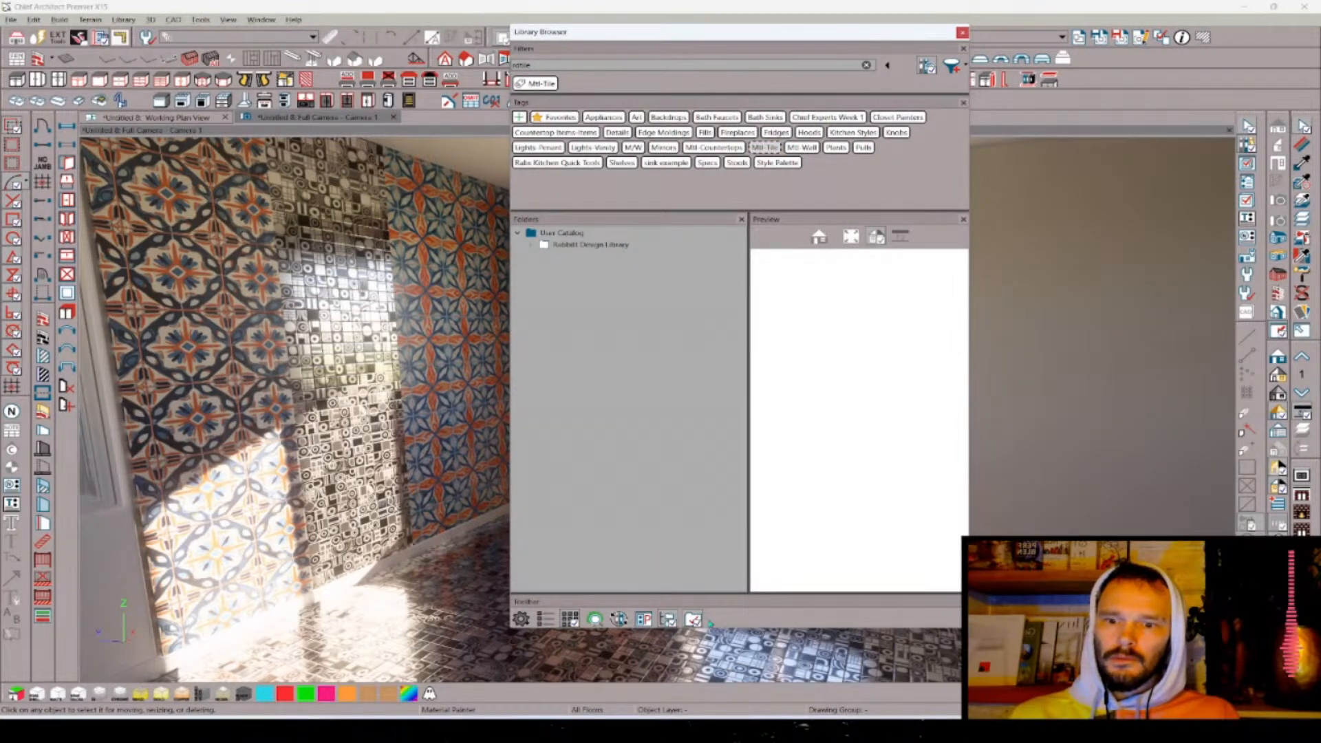
- Clear the tag filter and expand the Materials folder inside Rabbitt Design Library
click(575, 247)
click(531, 245)
click(534, 84)
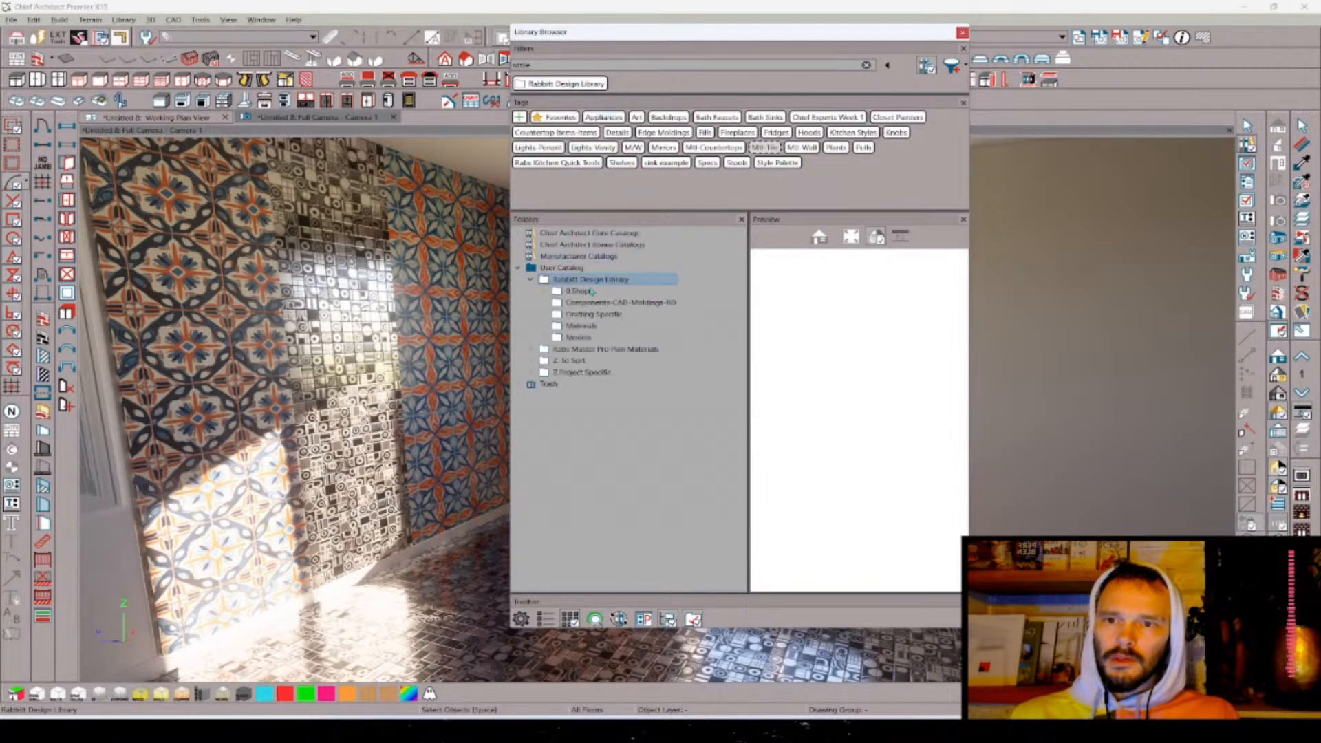
click(572, 327)
click(543, 327)
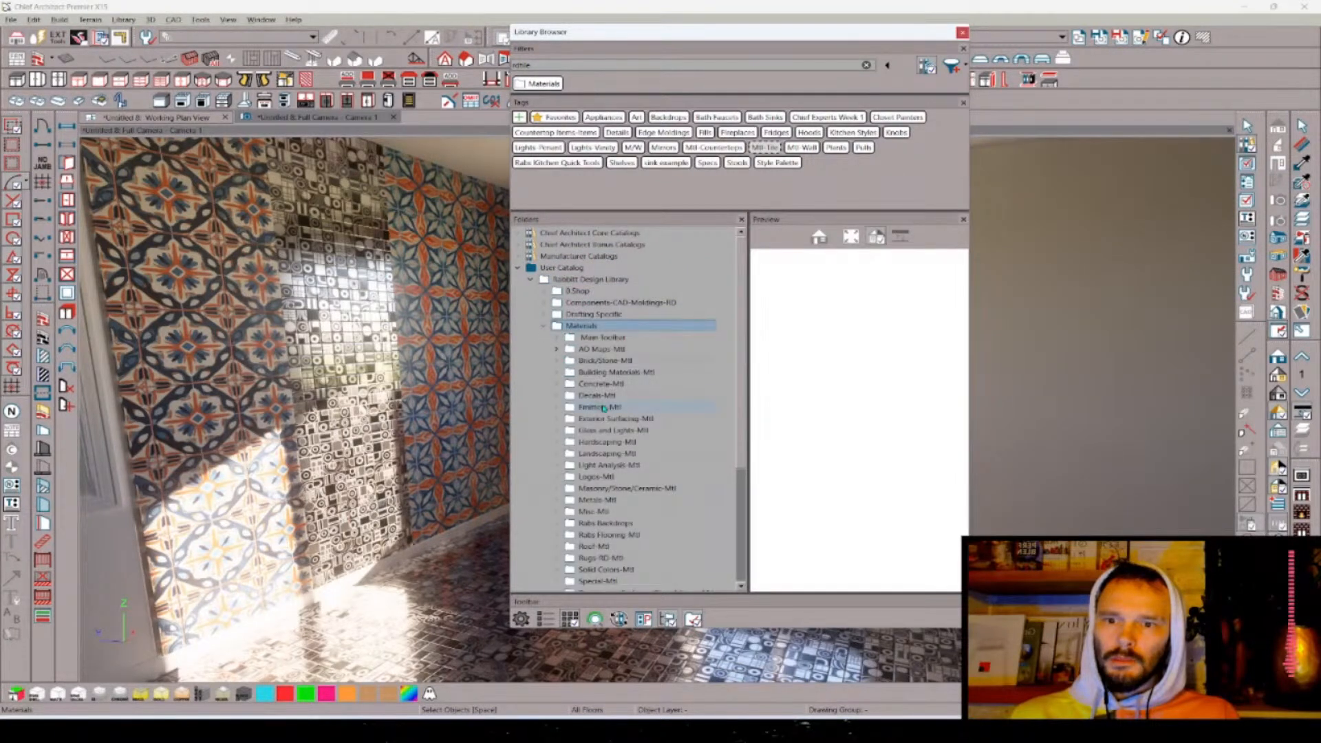
- Look through the material subfolders and the Trash contents for the tile folder
scroll(631, 484, down, 5)
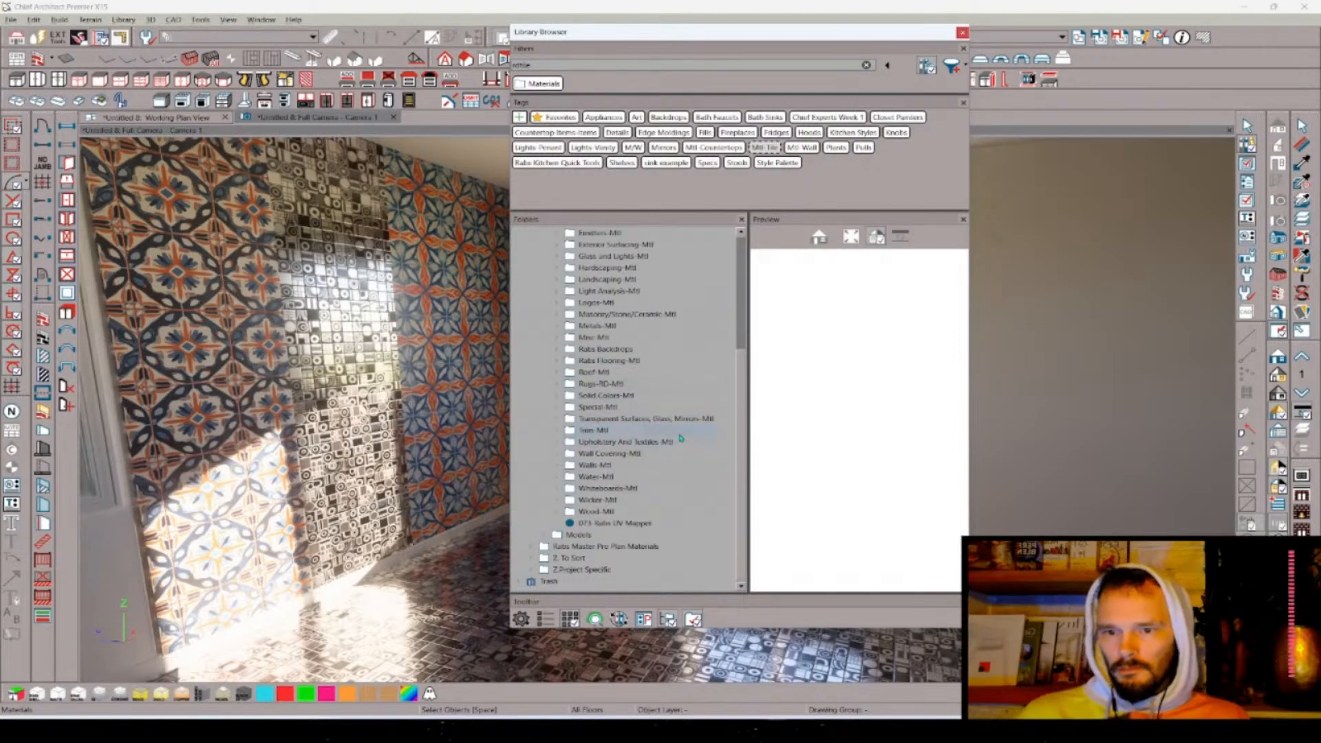
scroll(647, 440, up, 1)
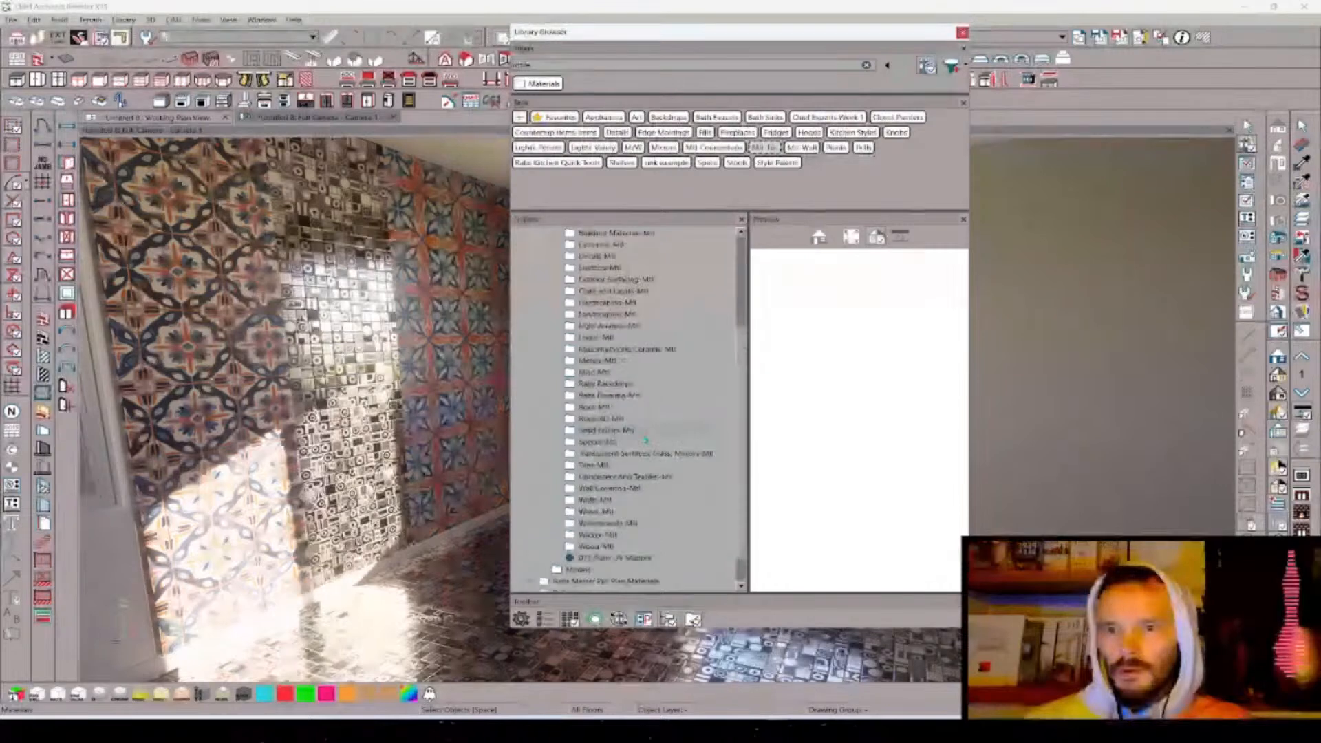
scroll(645, 440, down, 1)
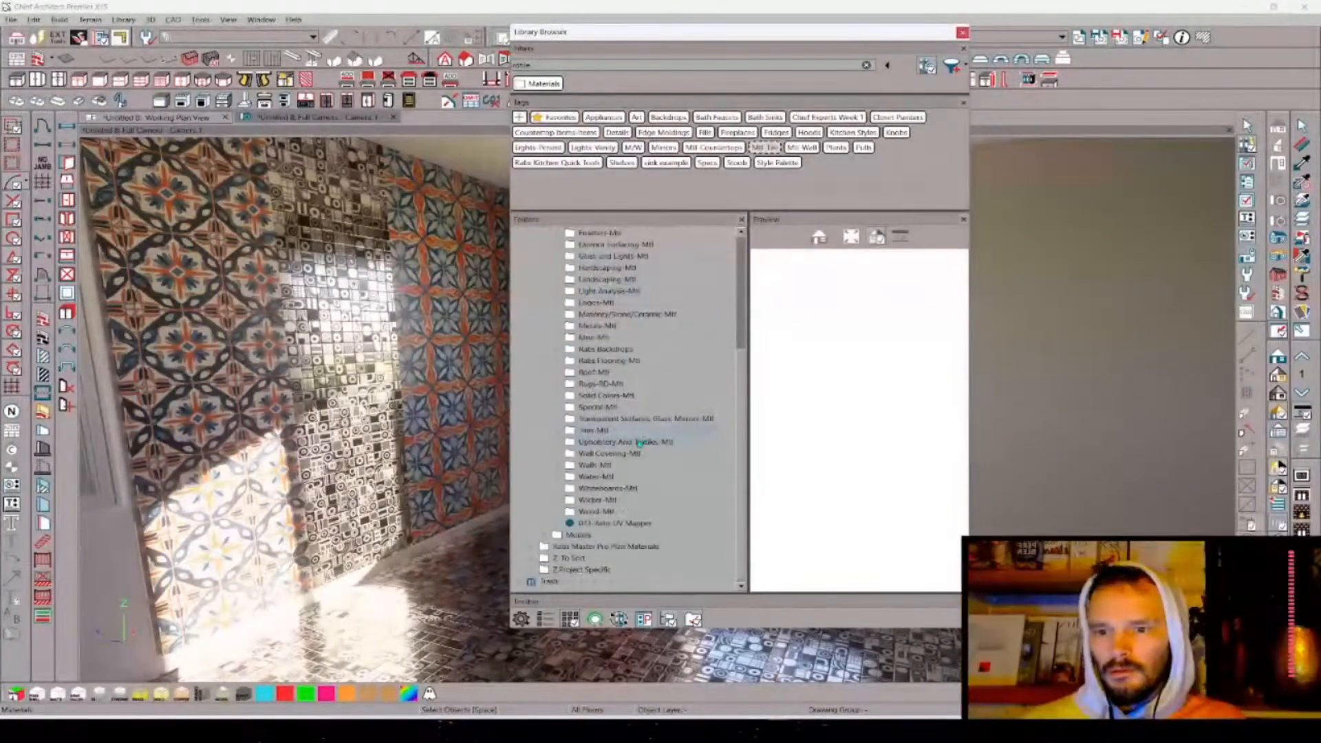
scroll(538, 568, down, 3)
click(519, 477)
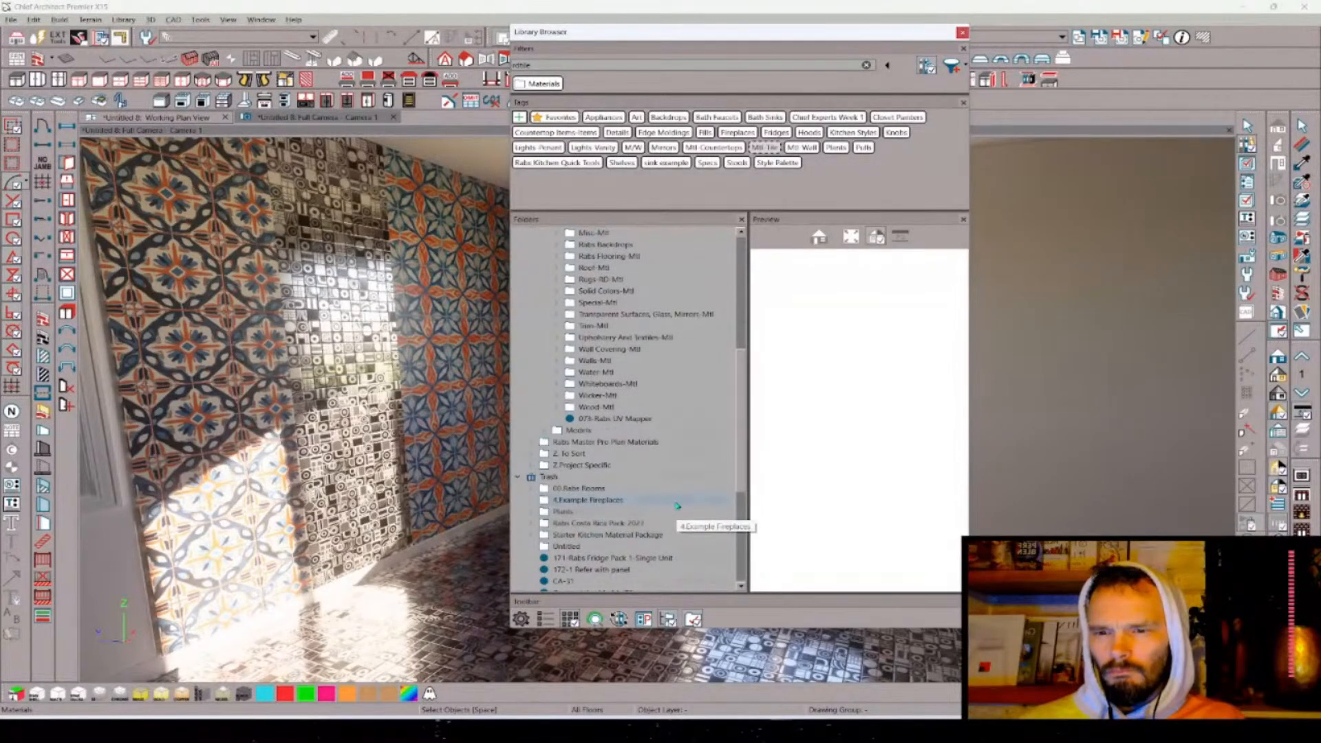
scroll(677, 503, down, 3)
scroll(675, 499, down, 3)
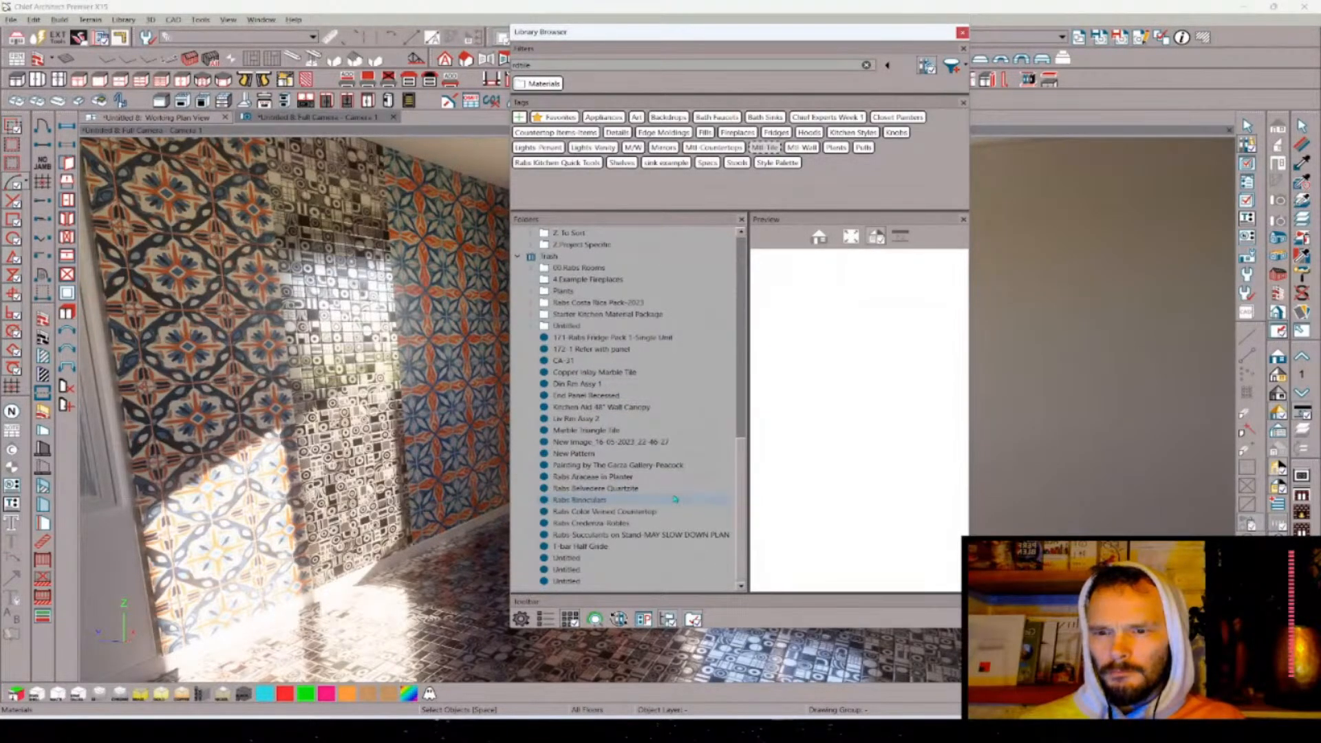
scroll(675, 500, up, 10)
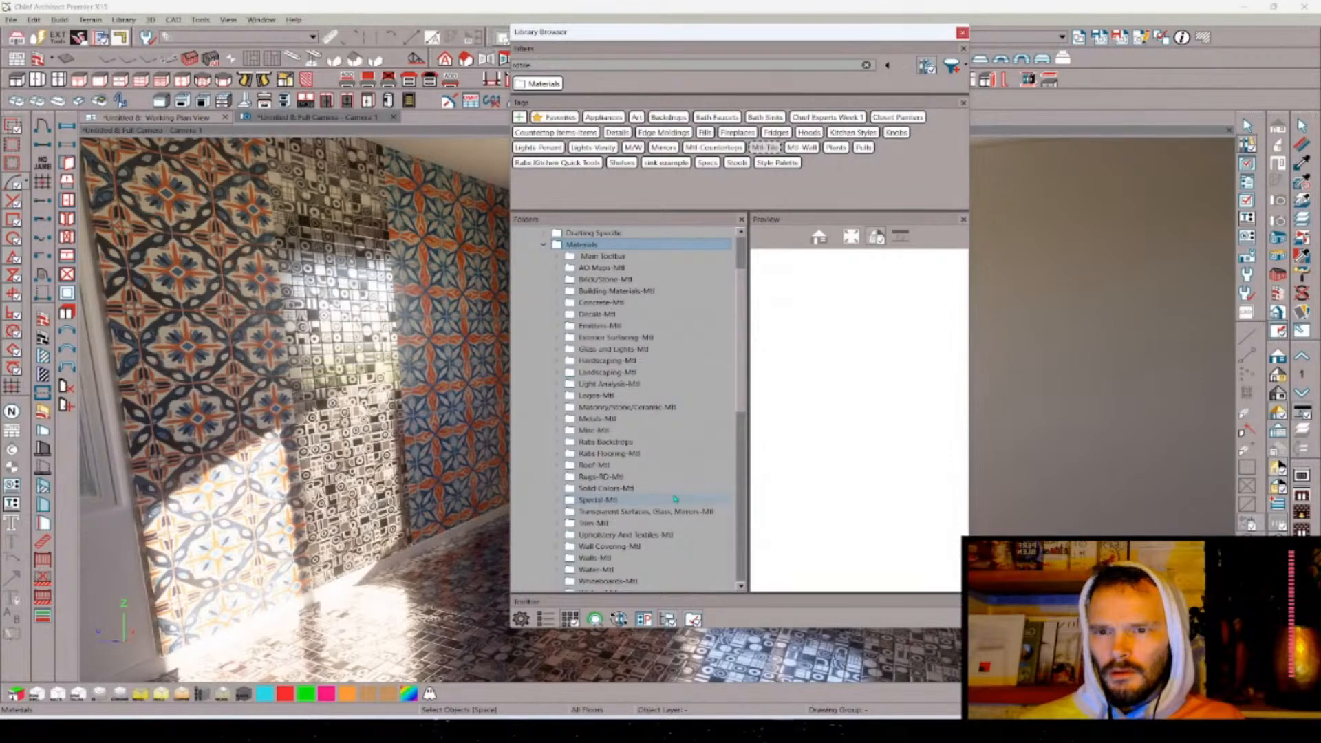
scroll(675, 499, down, 2)
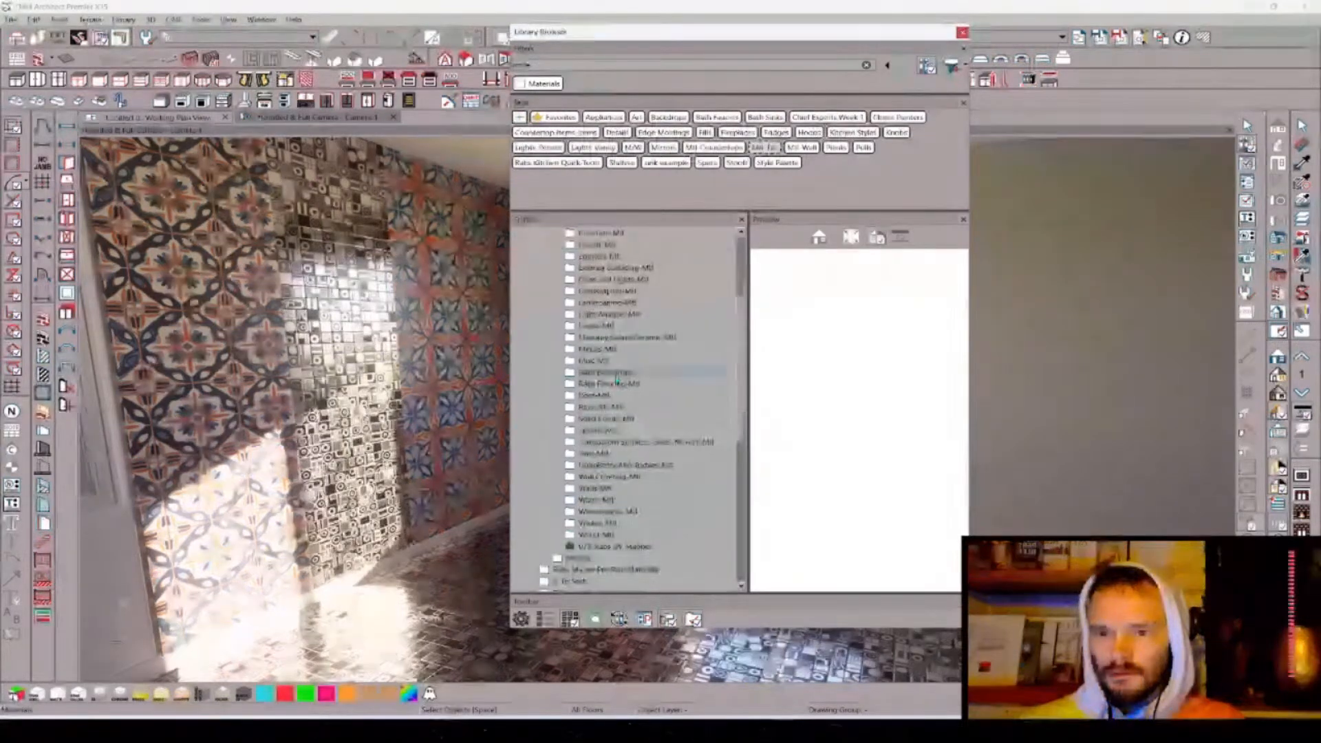
- Search the library for tile, then drop the search term so only the User Catalog is browsed
double_click(550, 64)
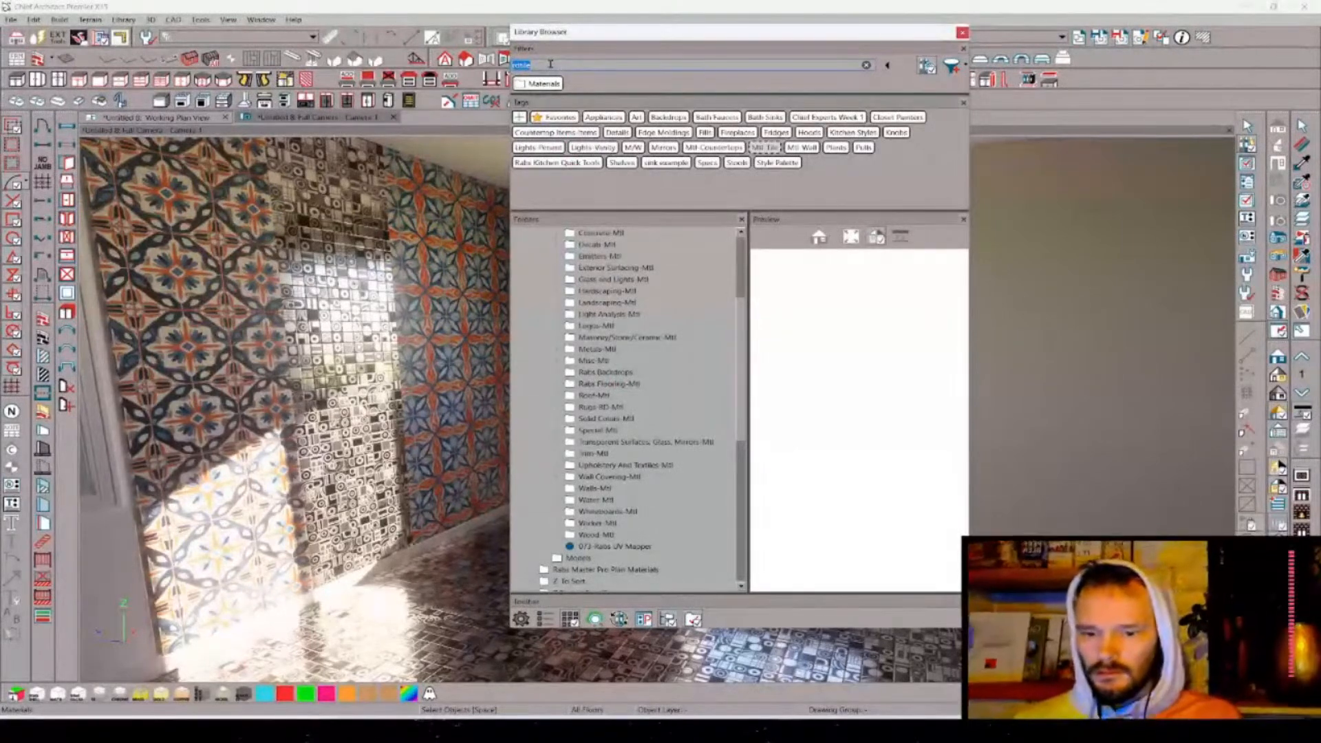
text(tile)
key(Return)
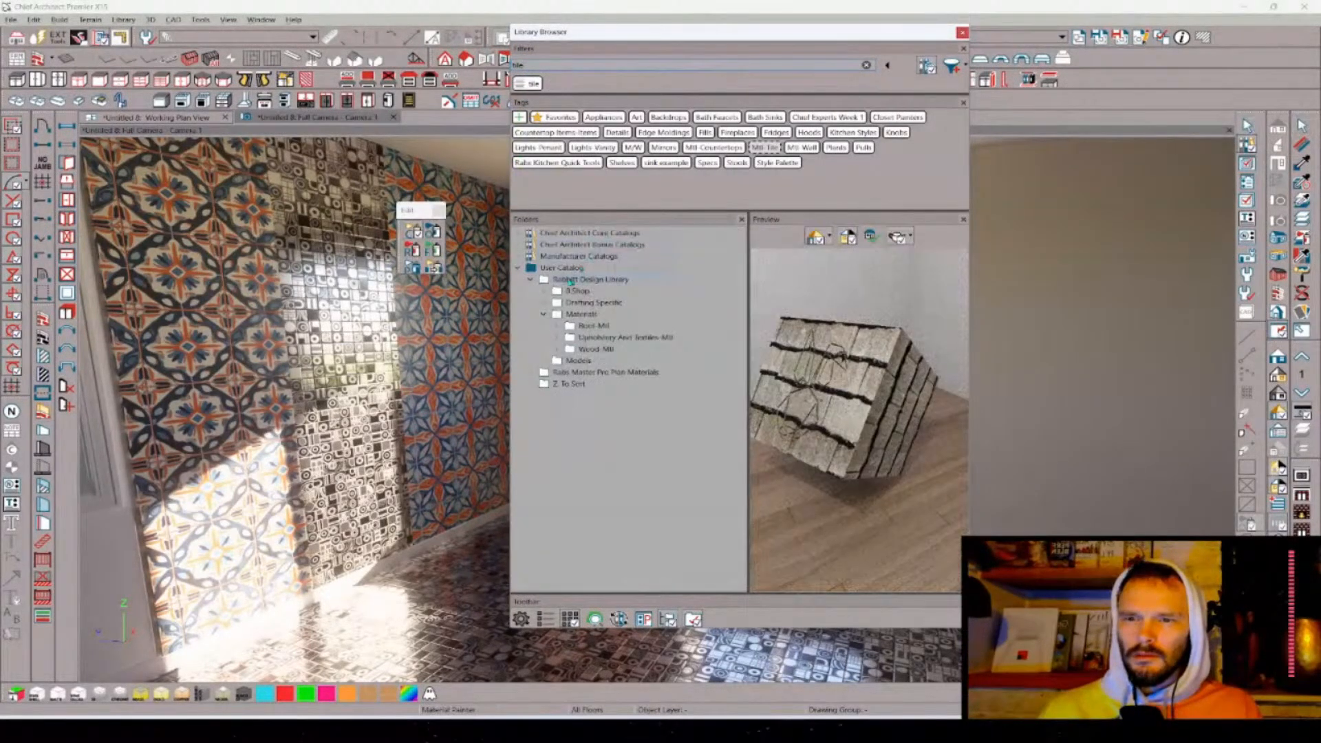
click(555, 272)
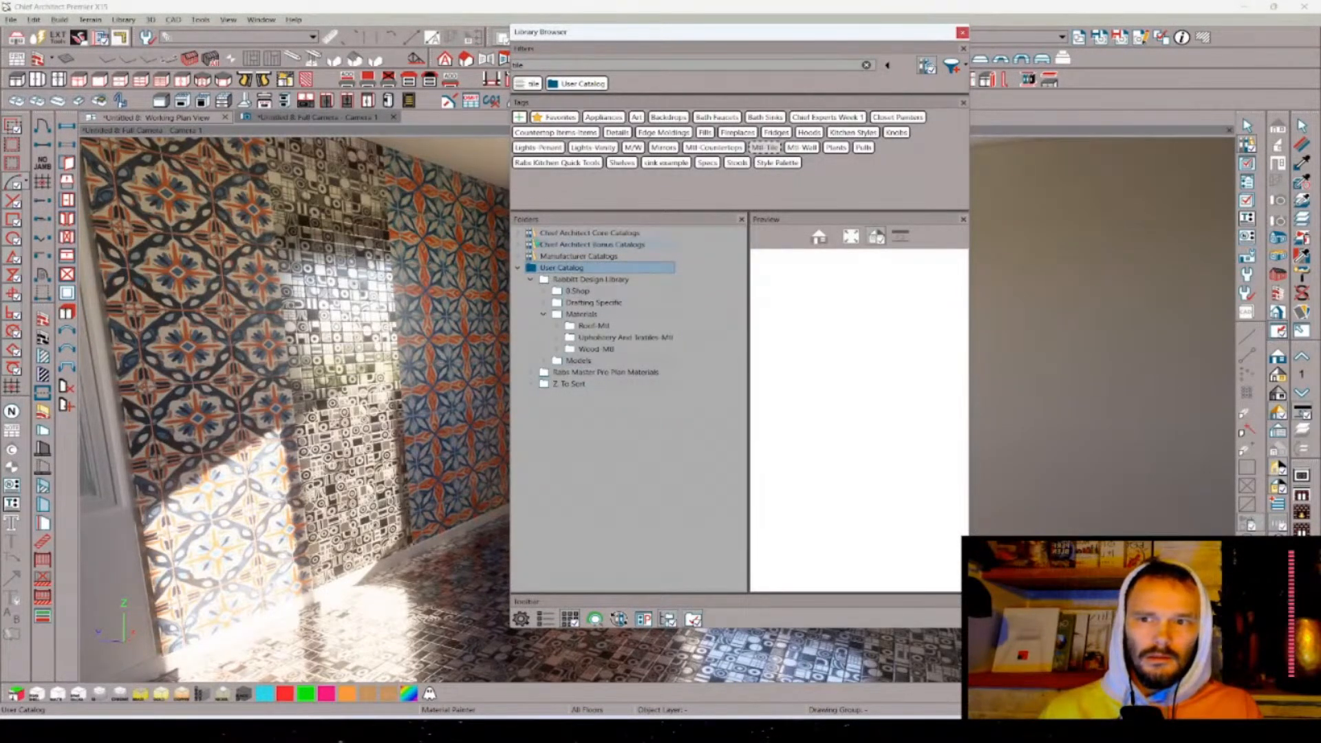
click(533, 83)
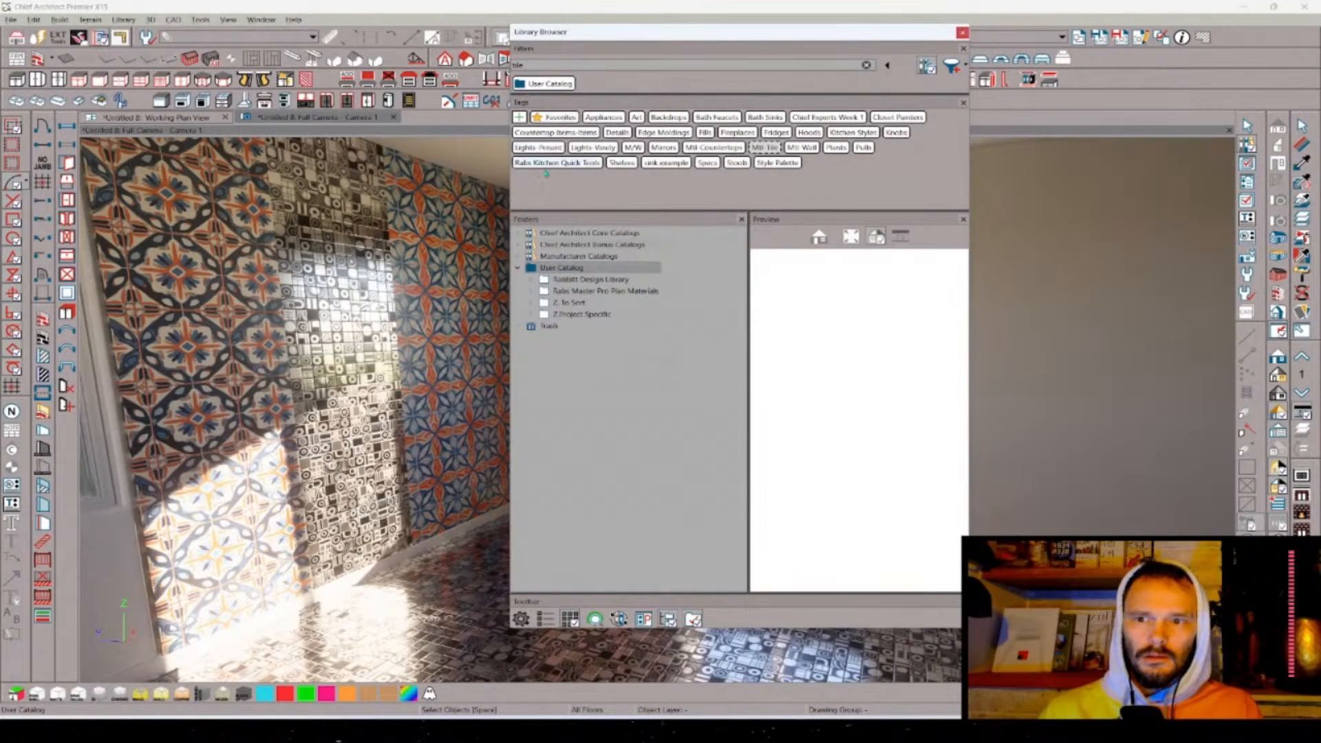
- Look through the Rabs Master Pro Plan Materials folder and the Models and Materials folders of Rabbitt Design Library for the tile folder
click(534, 292)
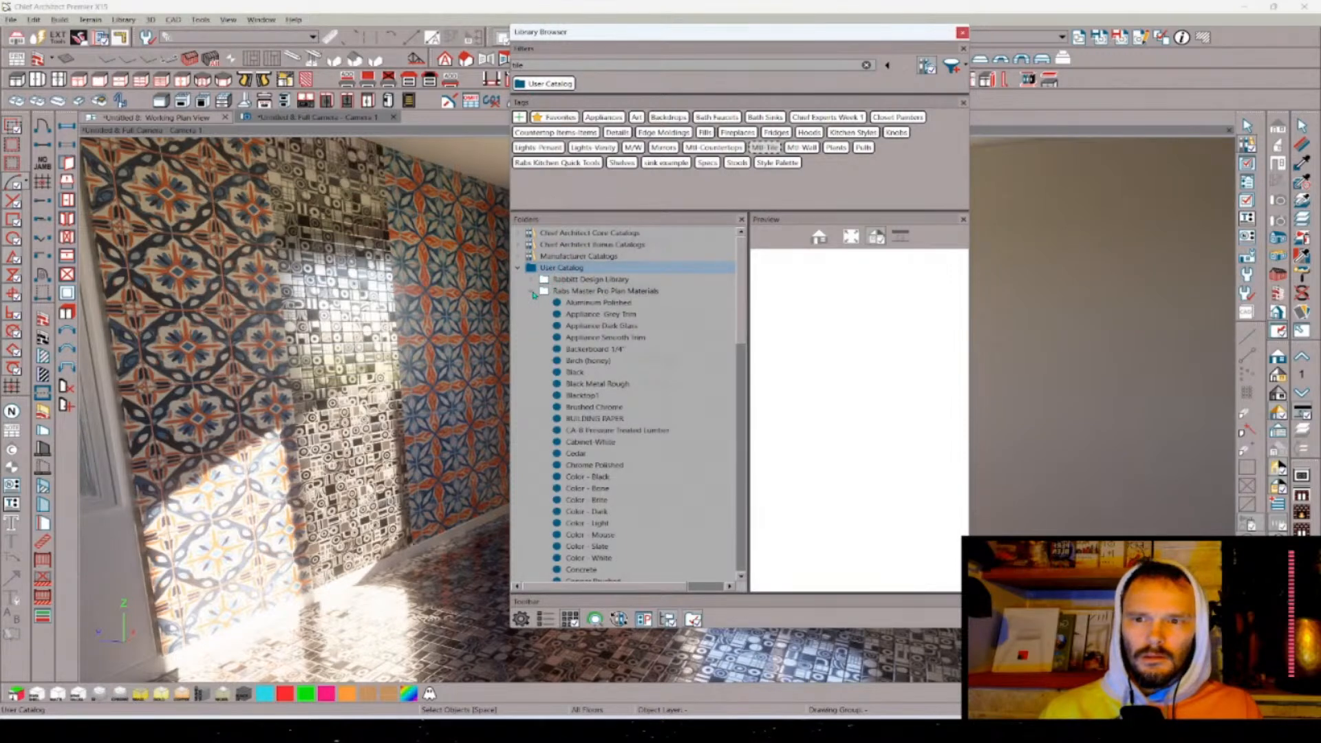
click(532, 281)
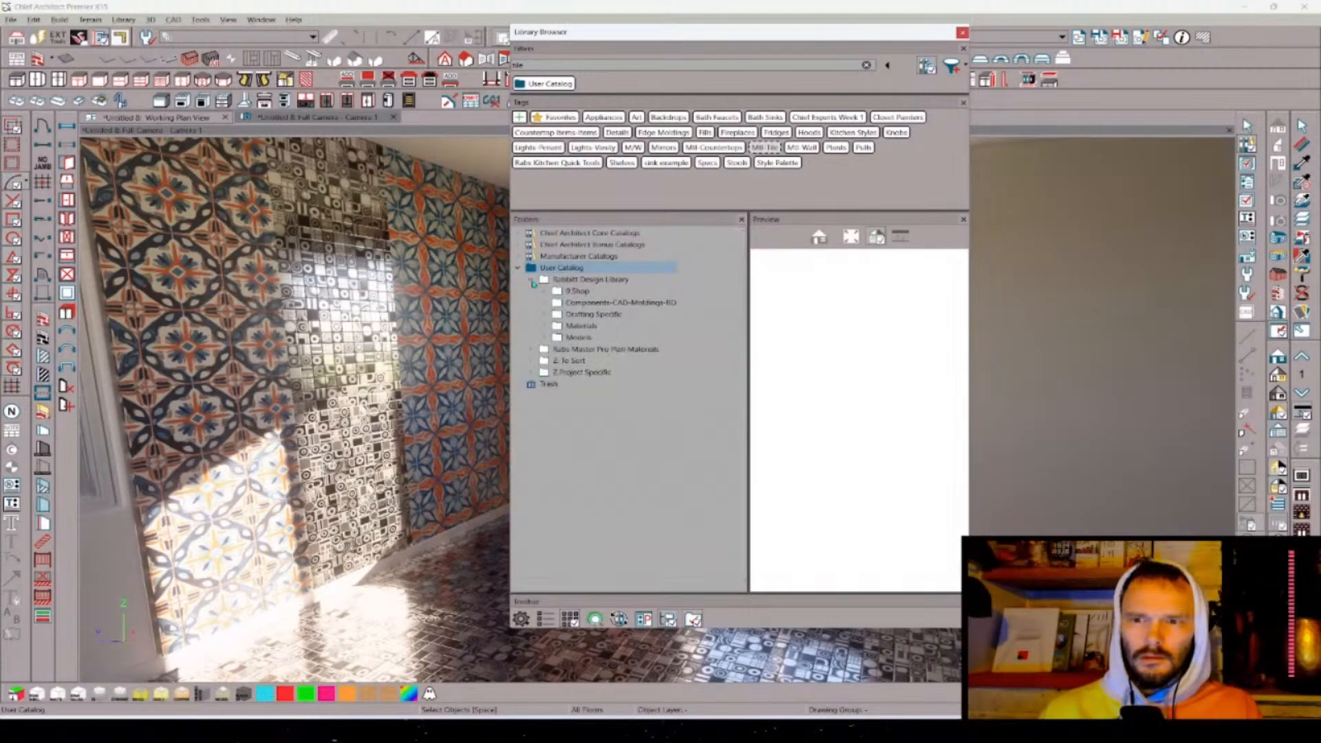
click(543, 337)
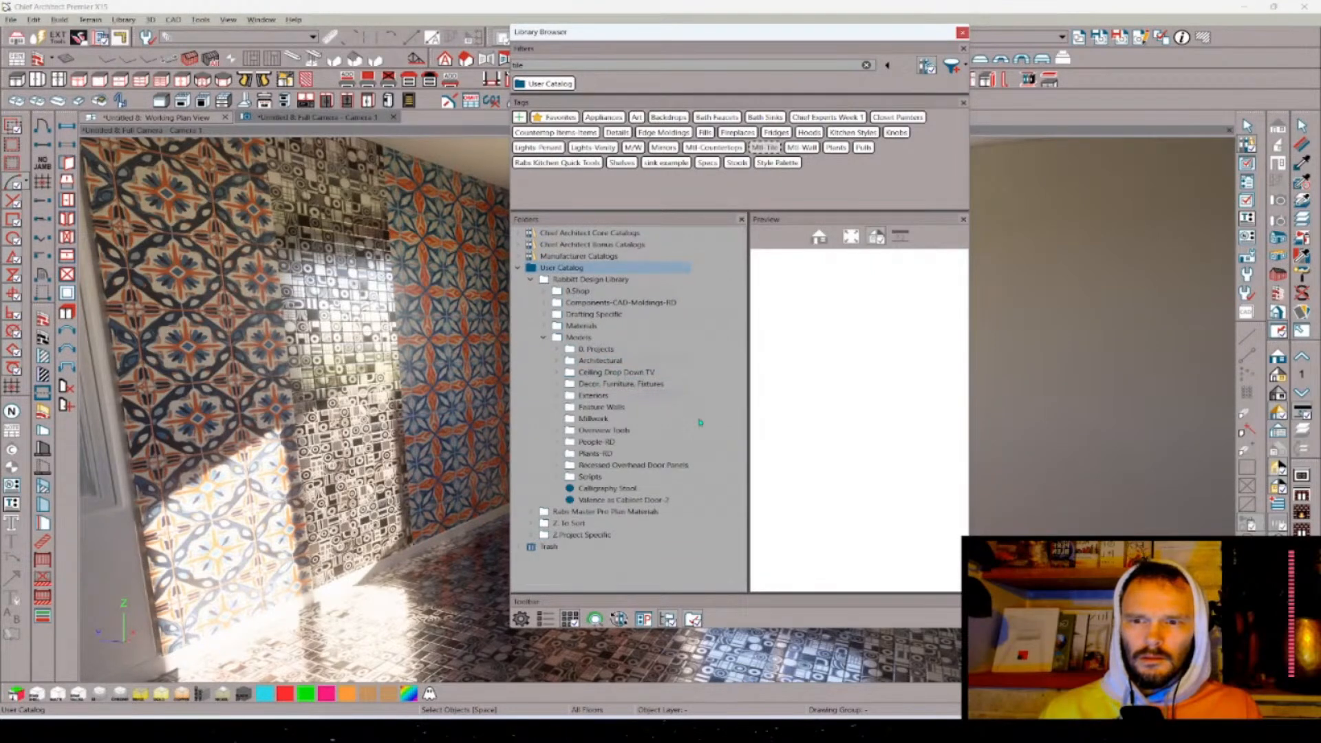
click(544, 338)
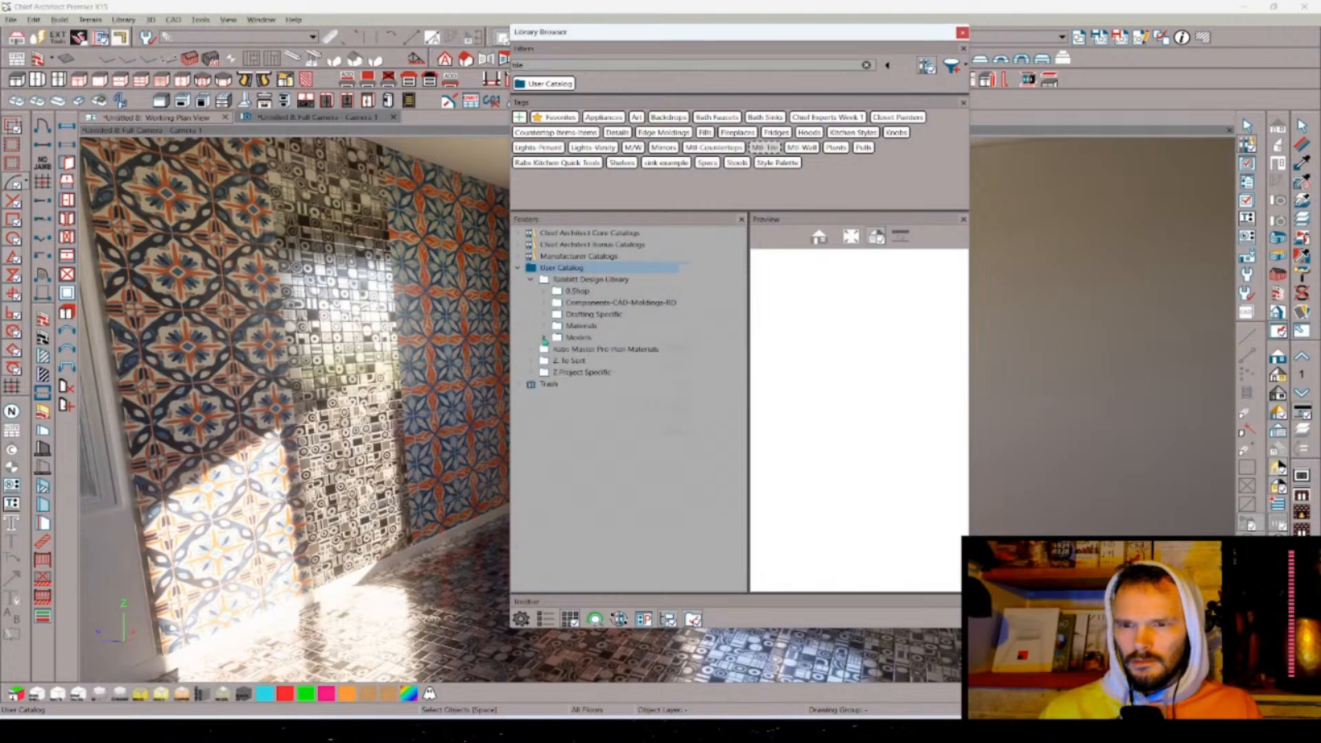
click(544, 326)
scroll(616, 413, down, 5)
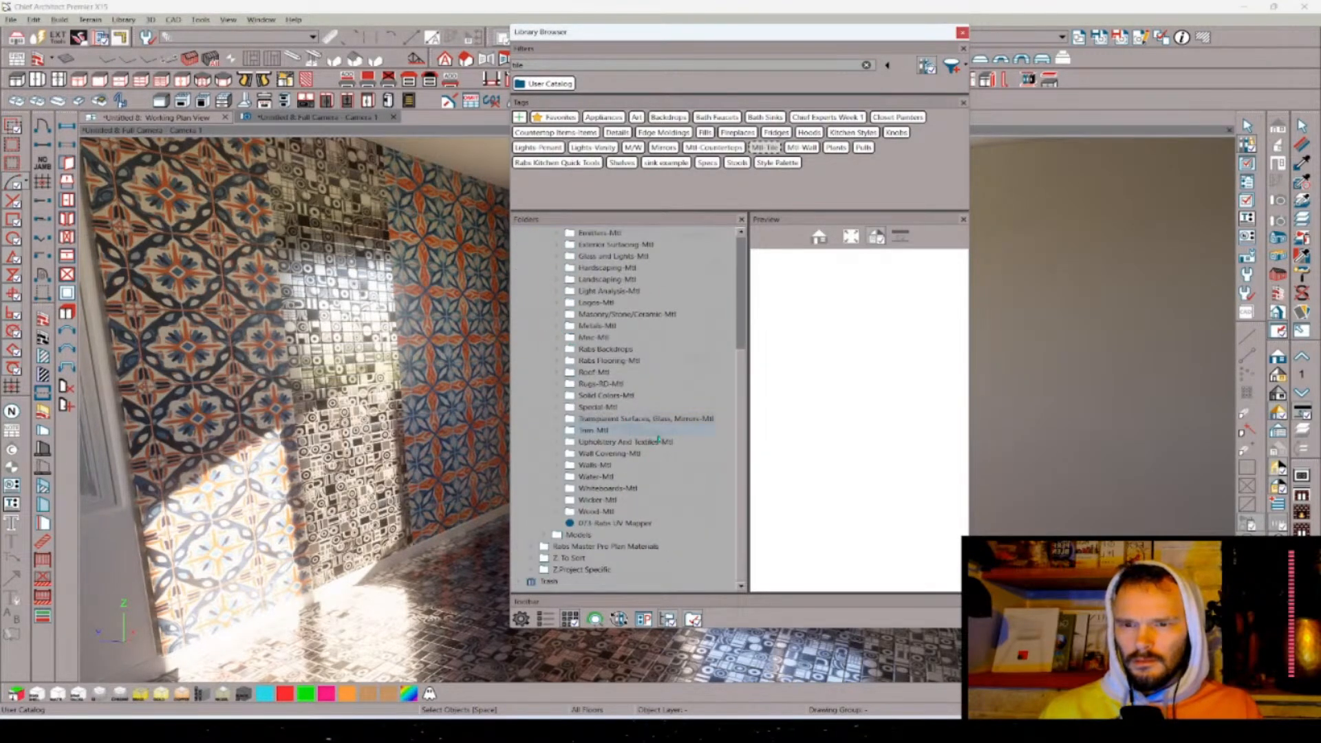
- Check the Trim-Mtl and Upholstery And Textiles-Mtl material folders for tile materials
click(618, 432)
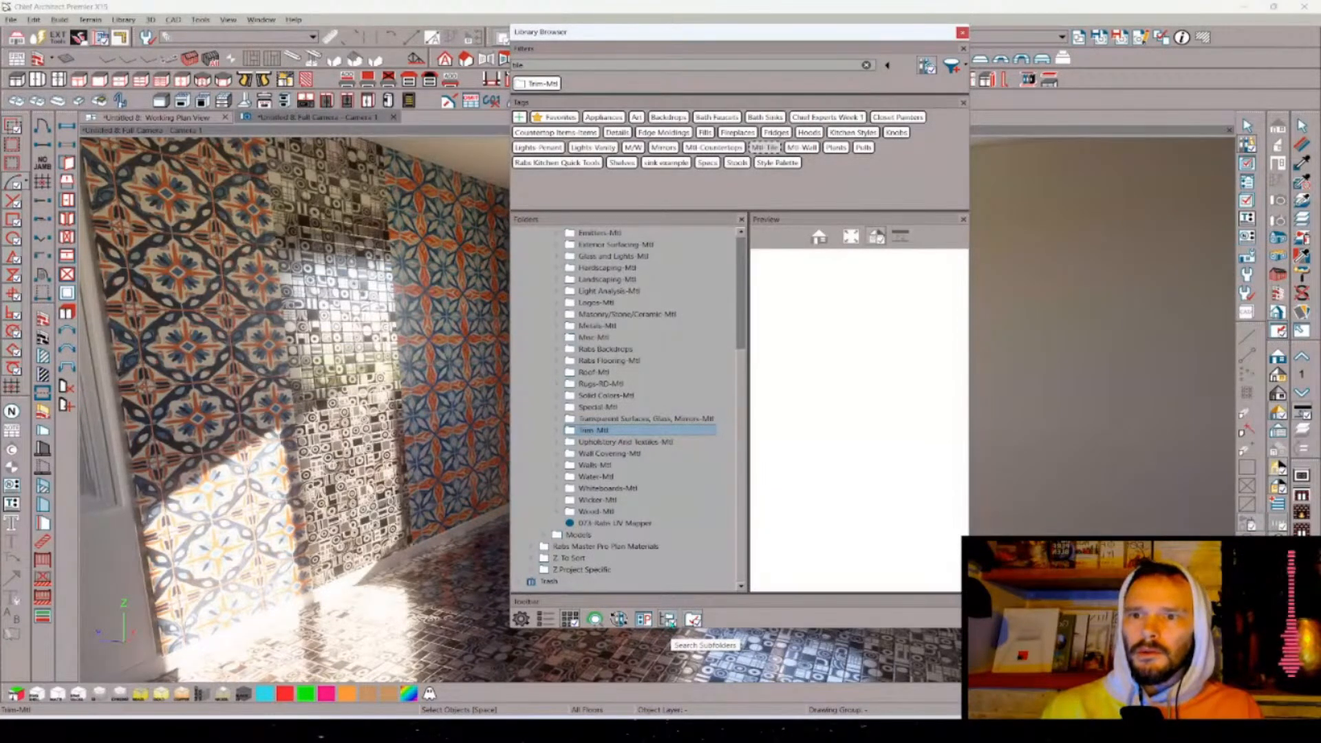
click(541, 85)
click(609, 431)
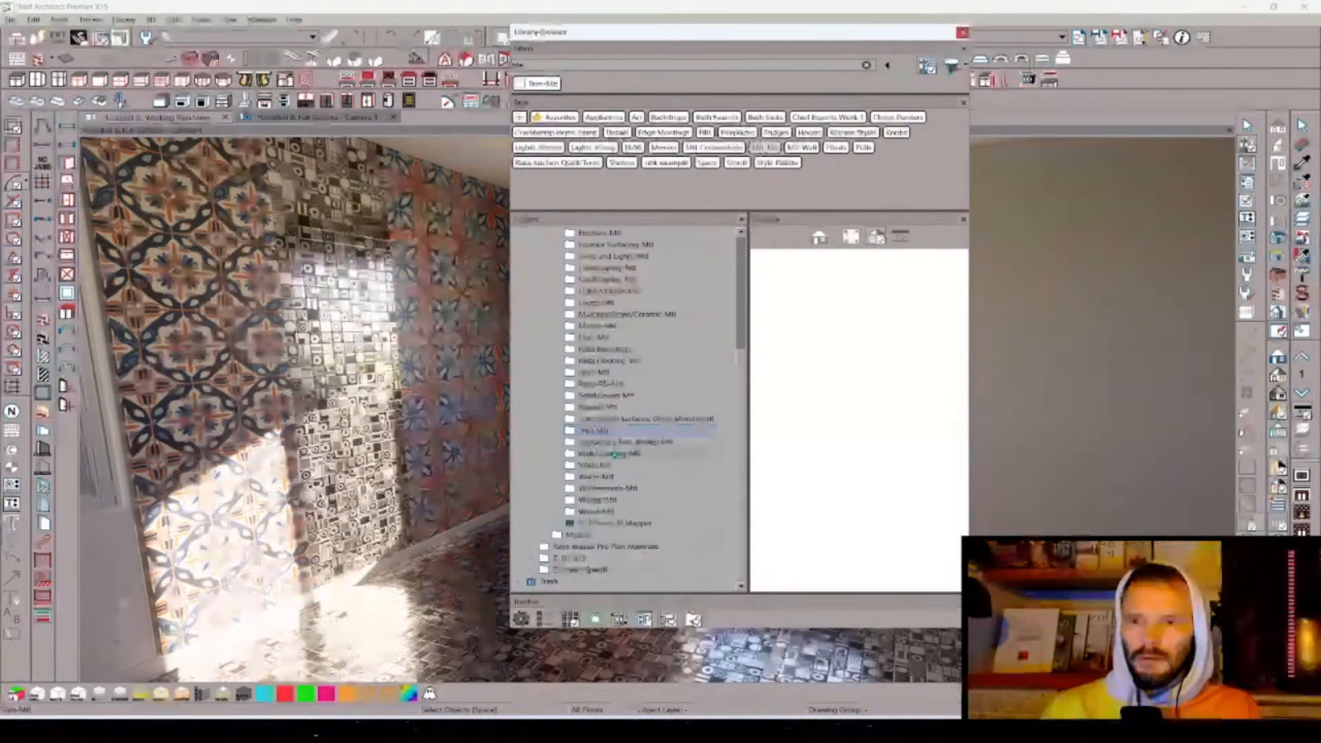
click(605, 442)
click(557, 444)
click(558, 443)
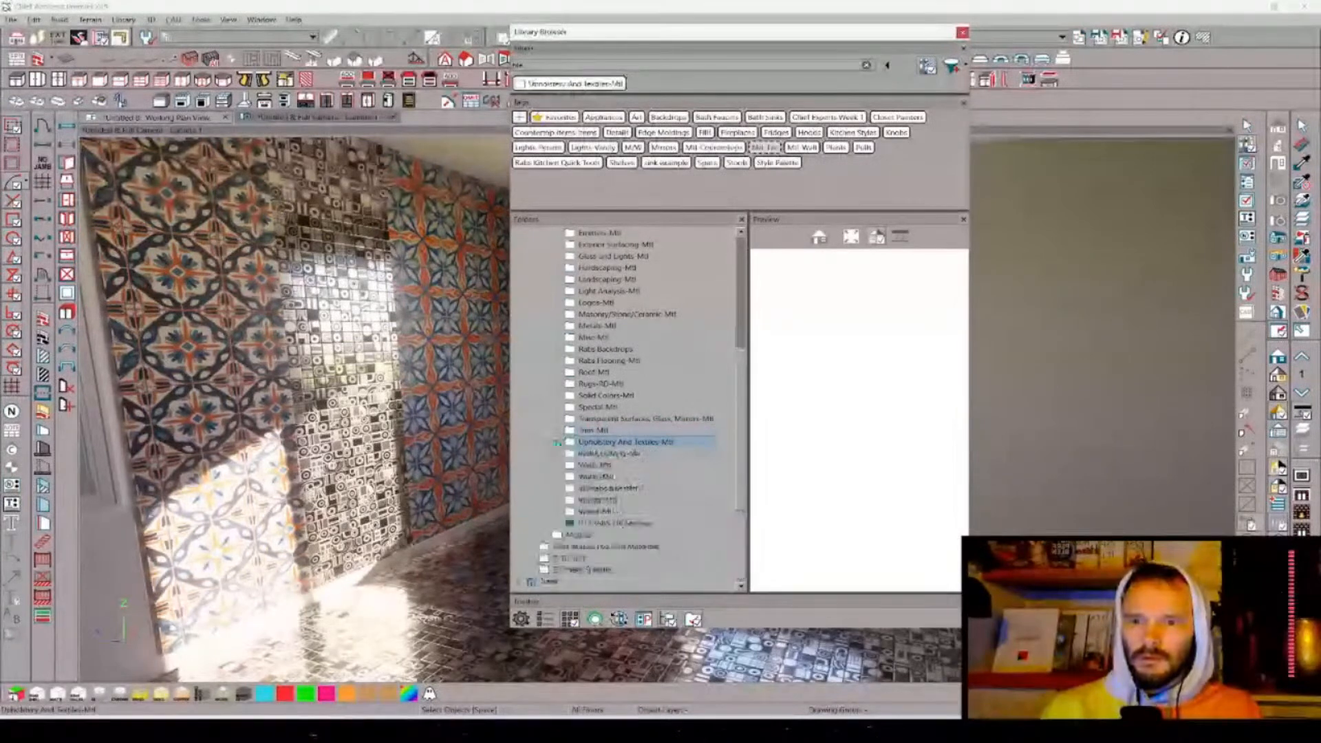
click(593, 430)
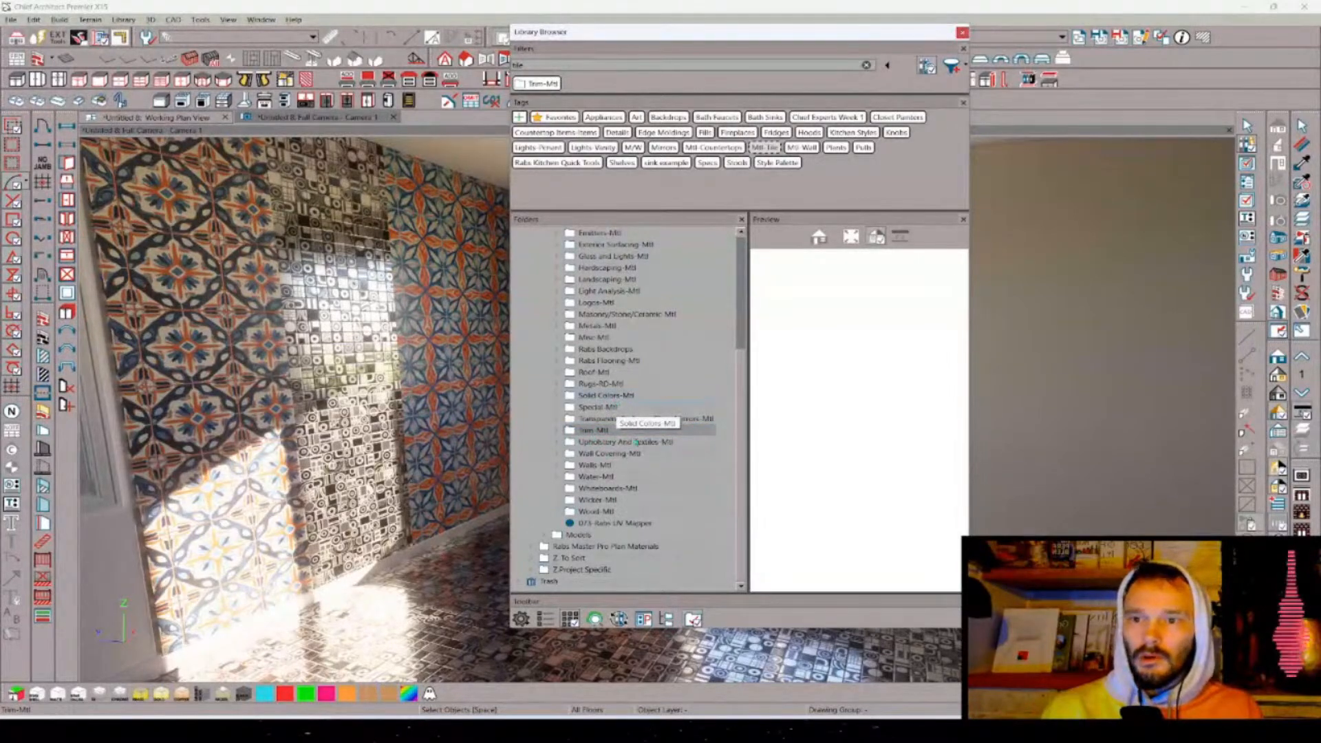
- Display the filter results in the library browser and replace the Trim-Mtl folder filter with the Mtl-Tile tag
click(522, 618)
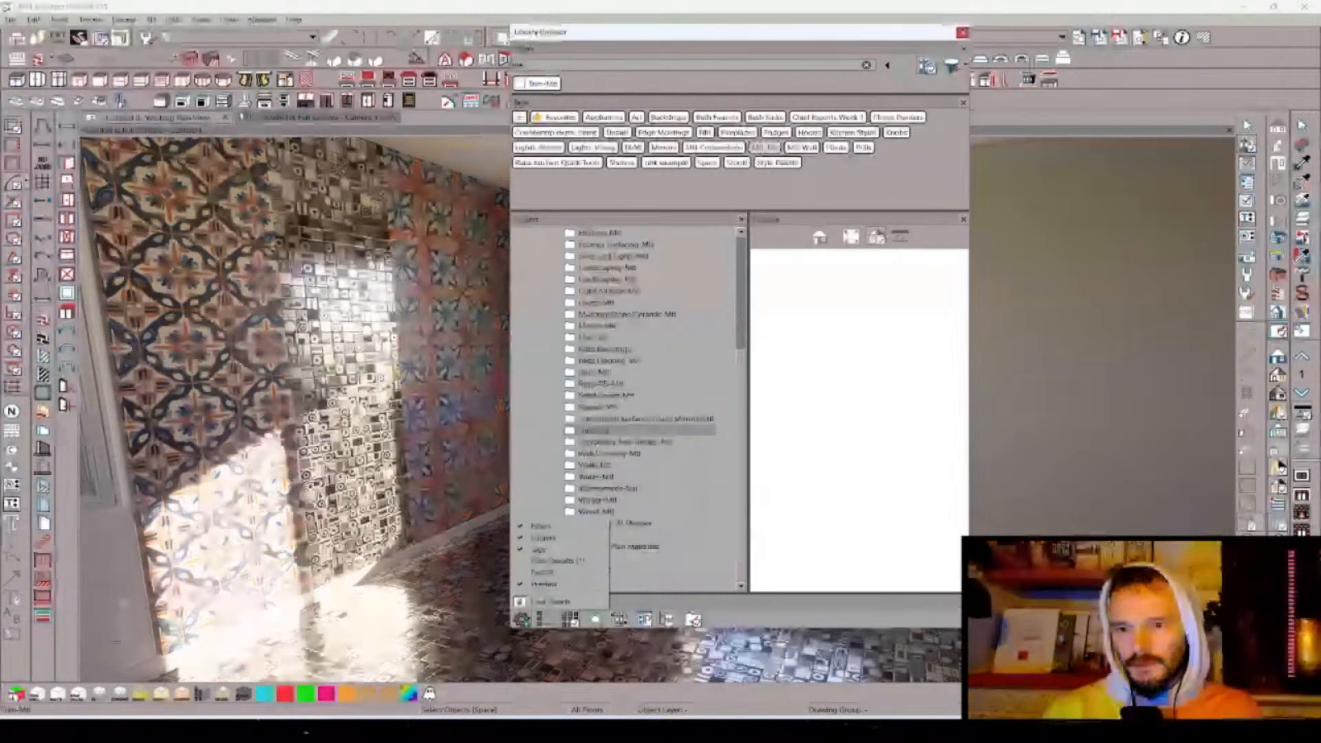
click(567, 558)
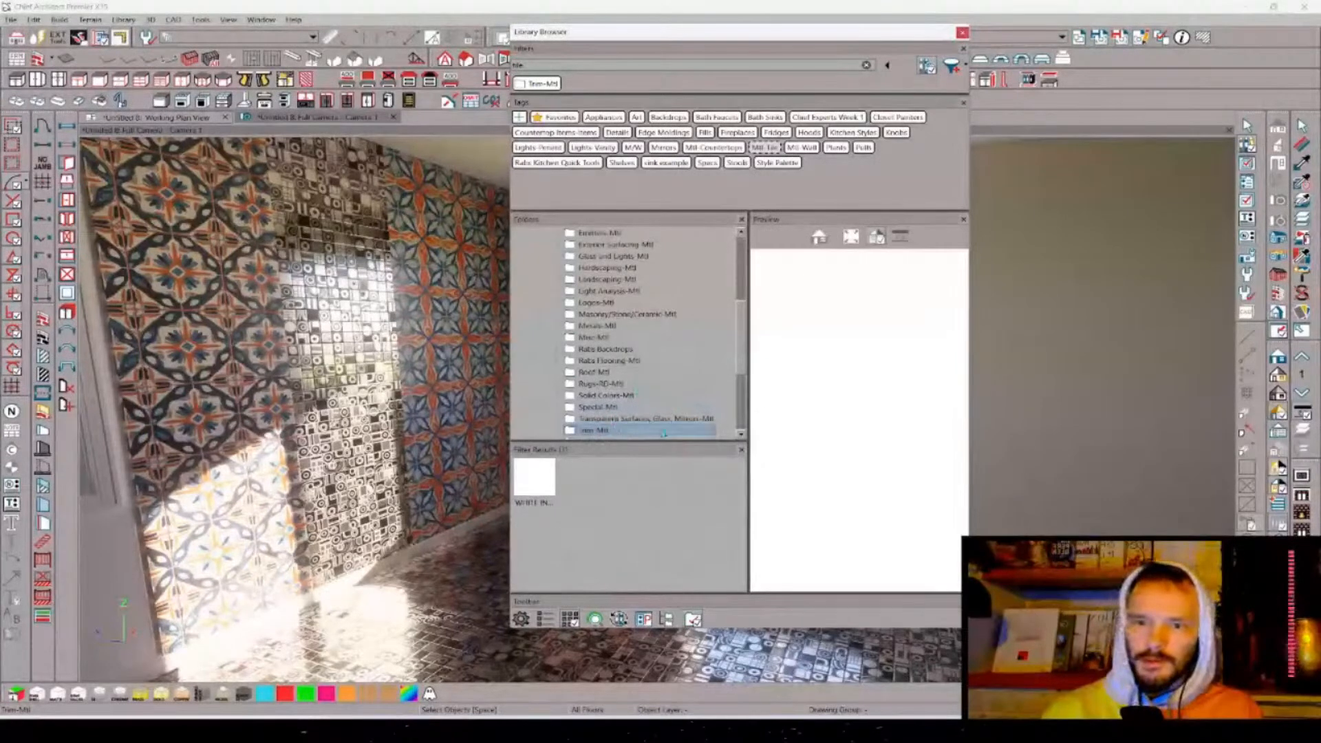
click(538, 84)
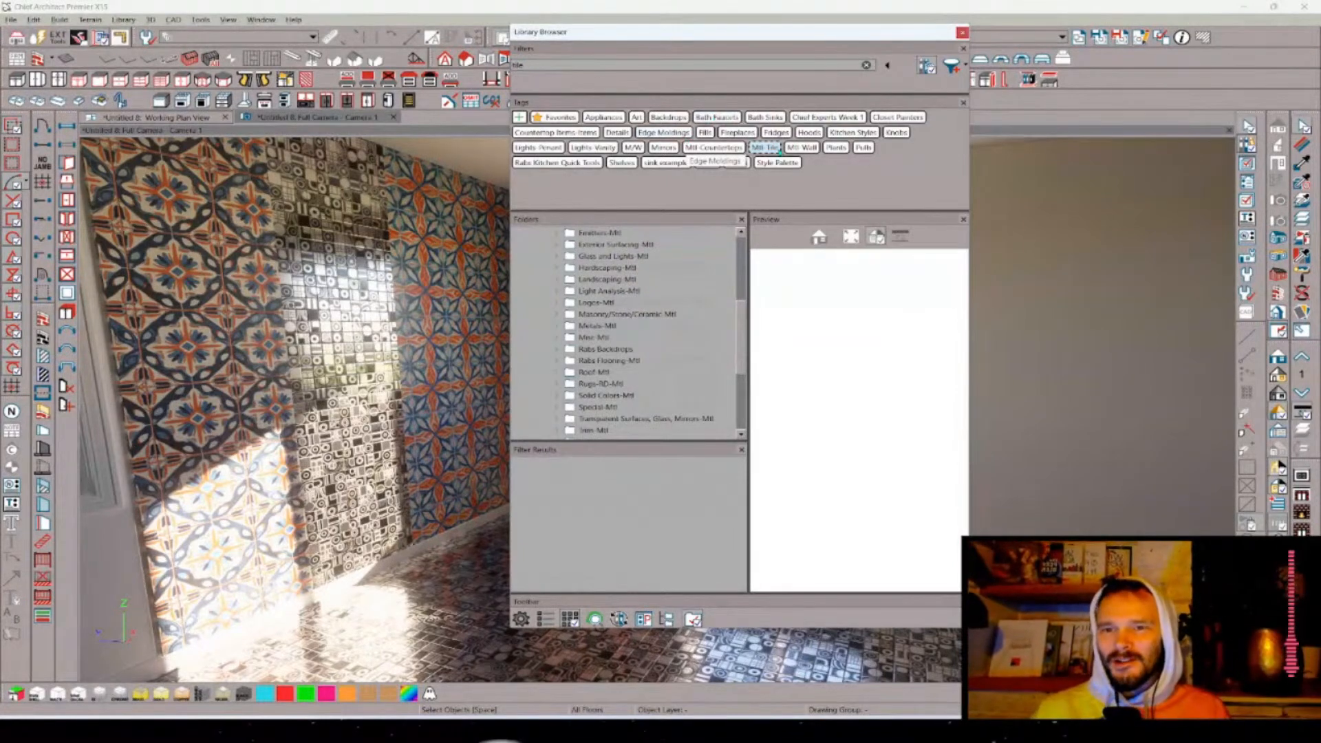
click(764, 147)
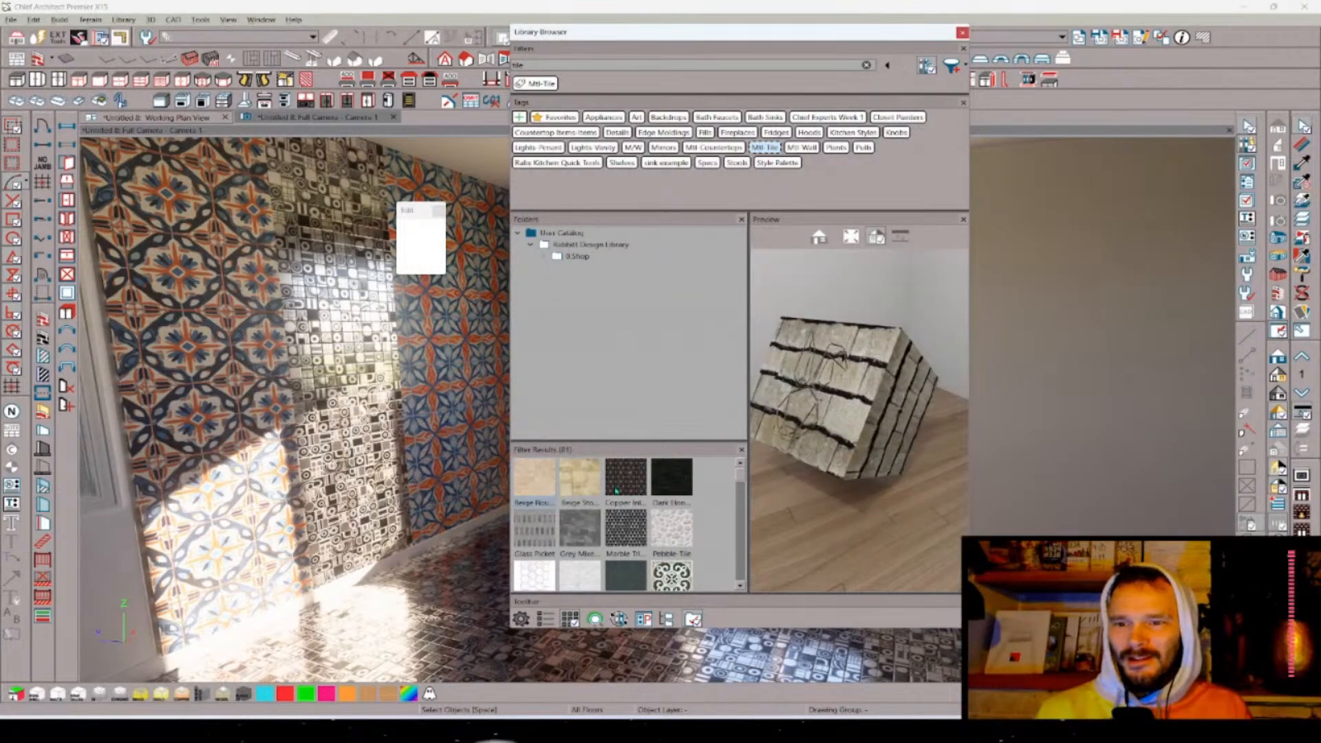
- View the search attributes of the Beige Rough-Tile material and close them without changes
right_click(543, 486)
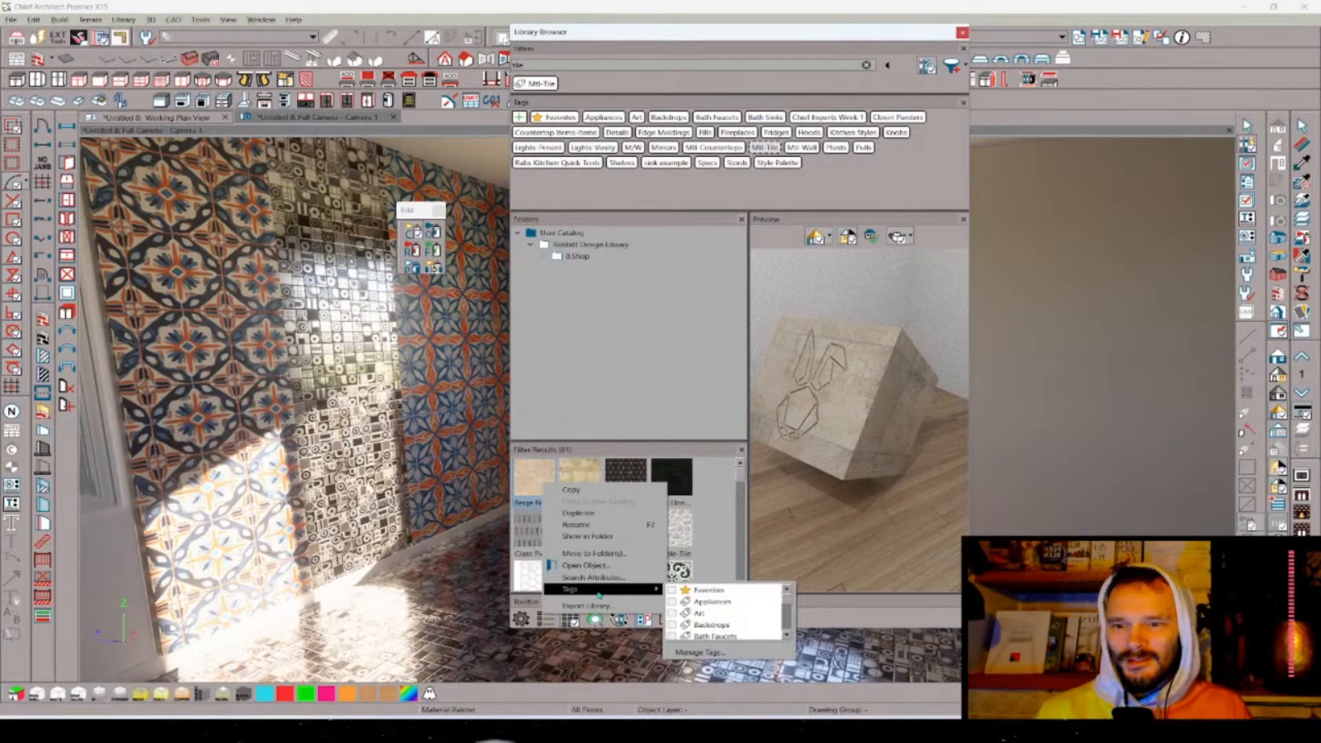
click(612, 578)
click(947, 593)
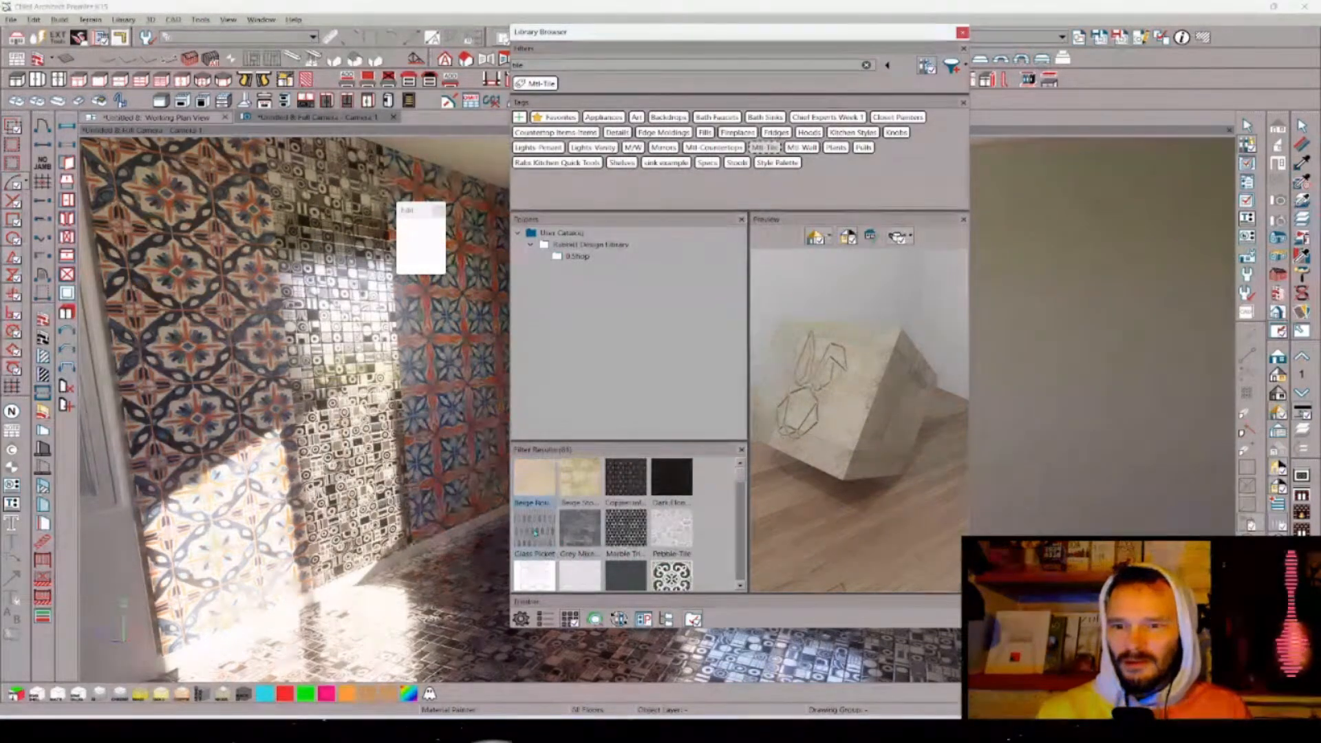
- Show the Beige Rough-Tile material in its library folder and select the containing Tile-RD folder
click(538, 531)
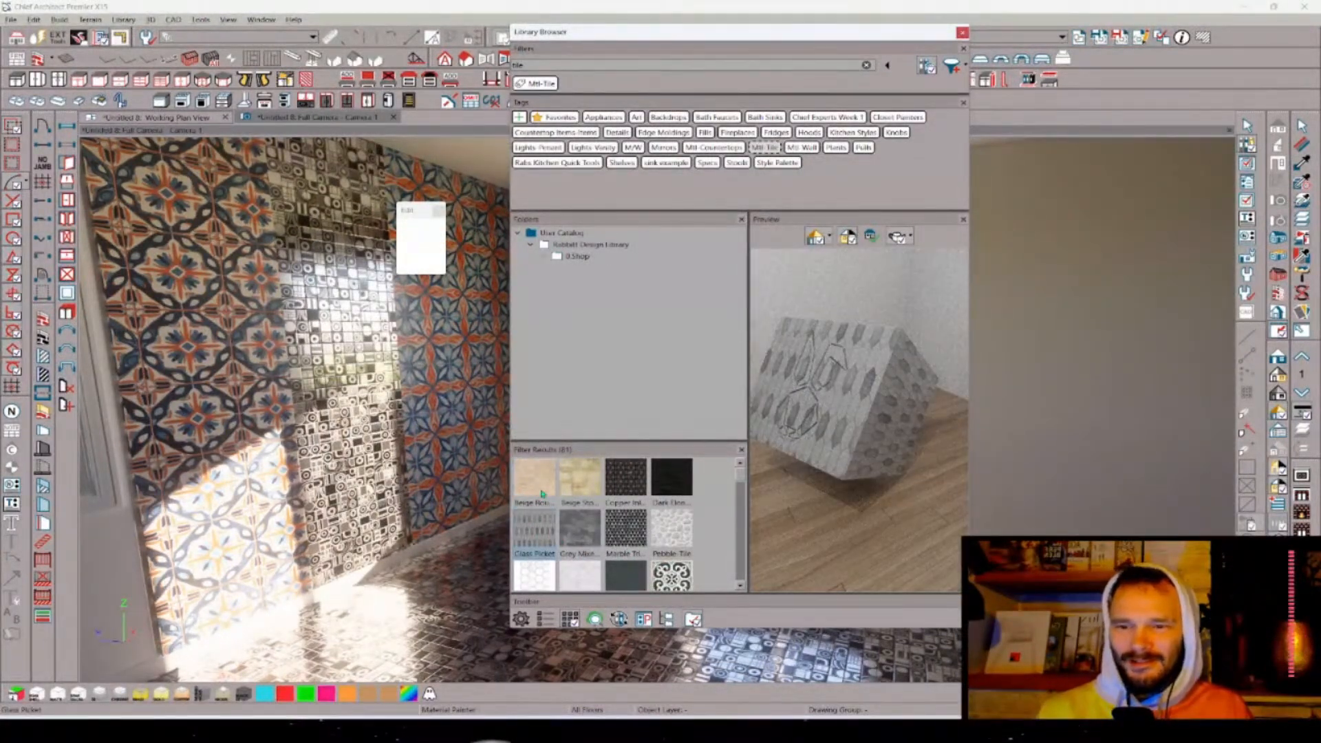
click(543, 493)
right_click(543, 494)
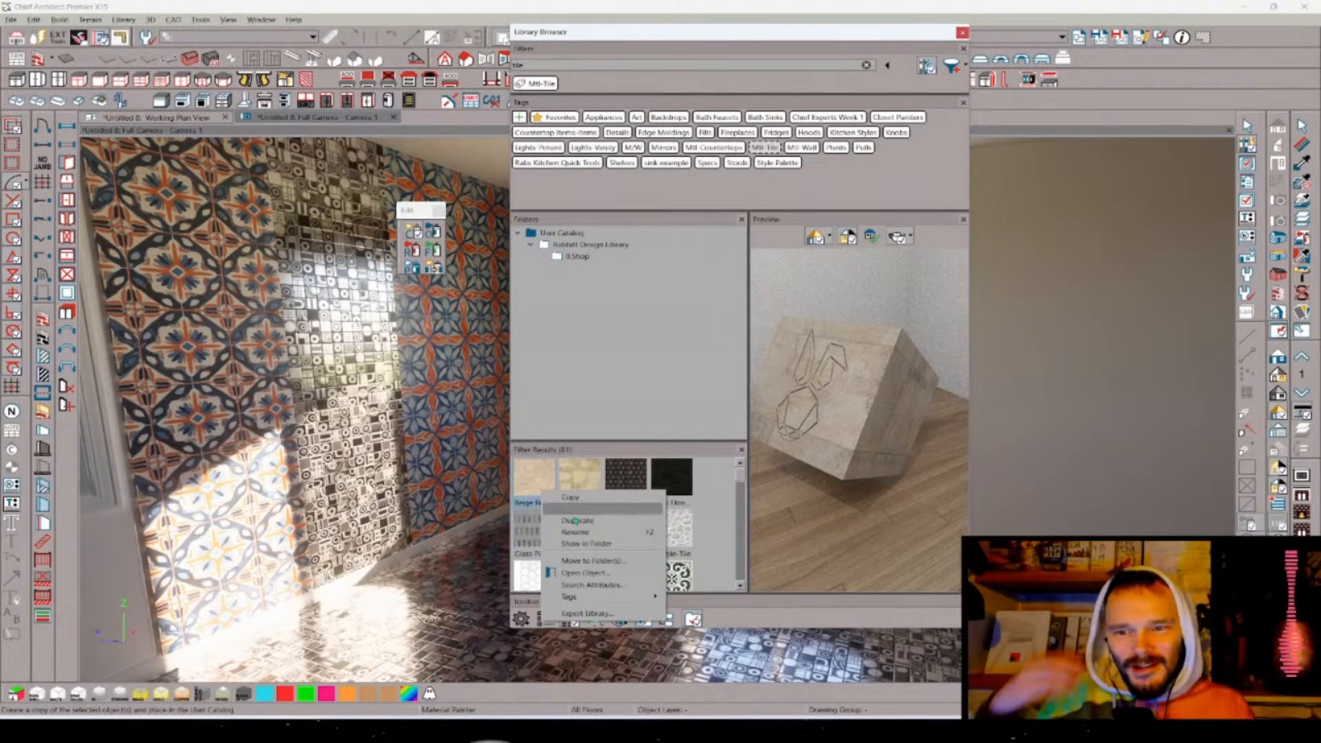
click(597, 546)
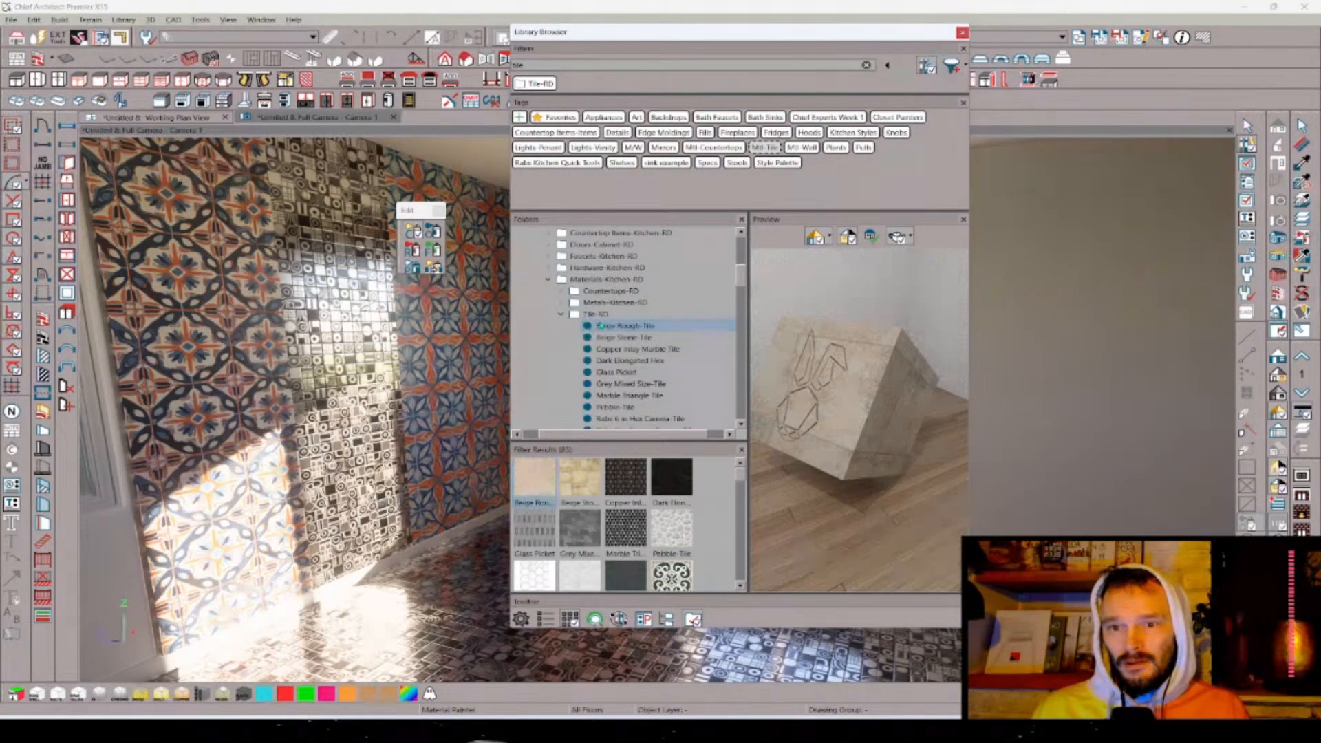
click(602, 314)
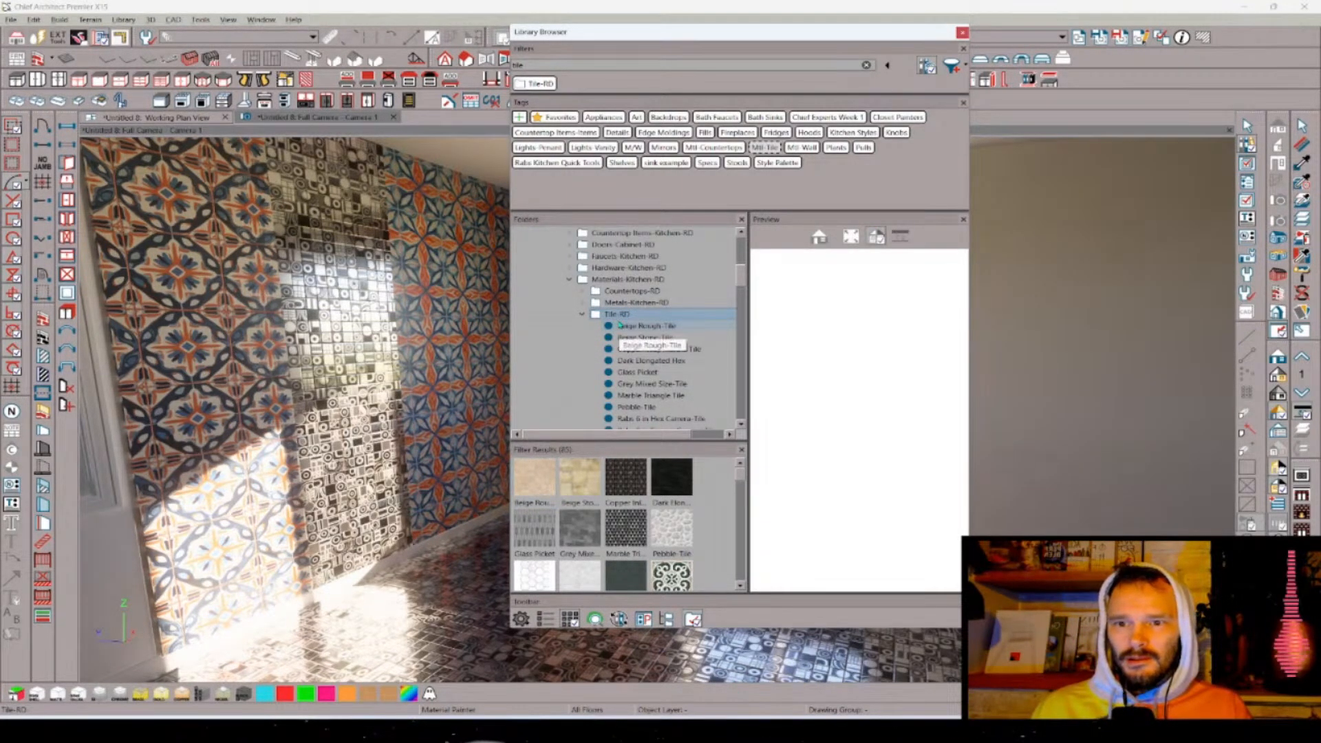
- Select all the tile materials in the filter results and open their search attributes
click(703, 510)
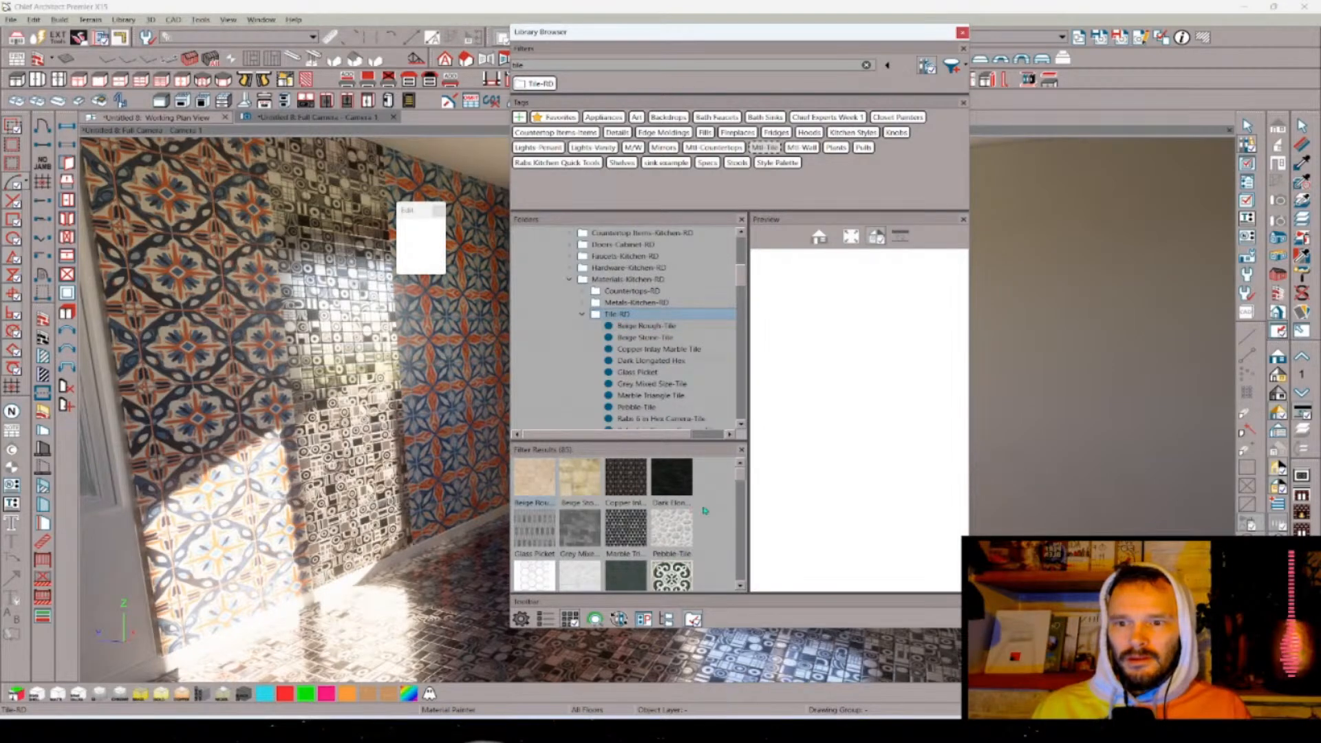
scroll(705, 511, down, 3)
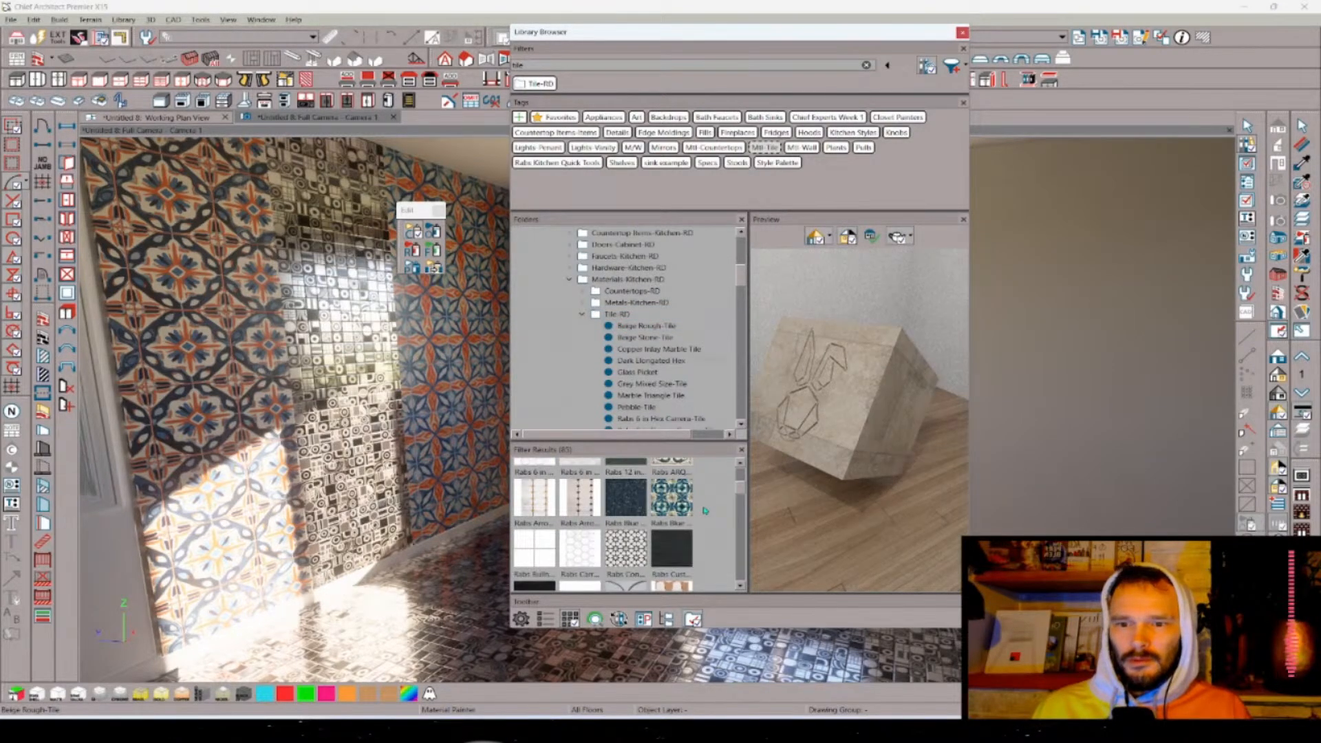
scroll(704, 510, down, 8)
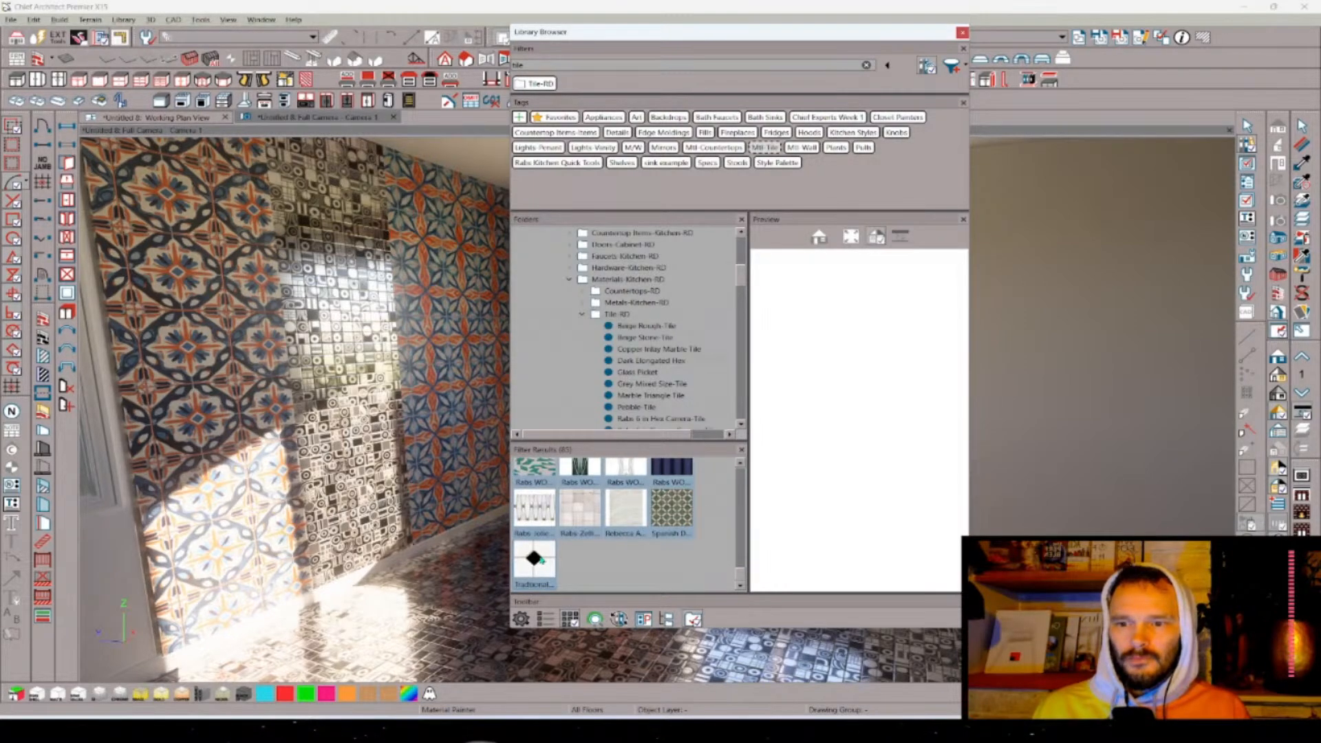
right_click(547, 558)
click(591, 611)
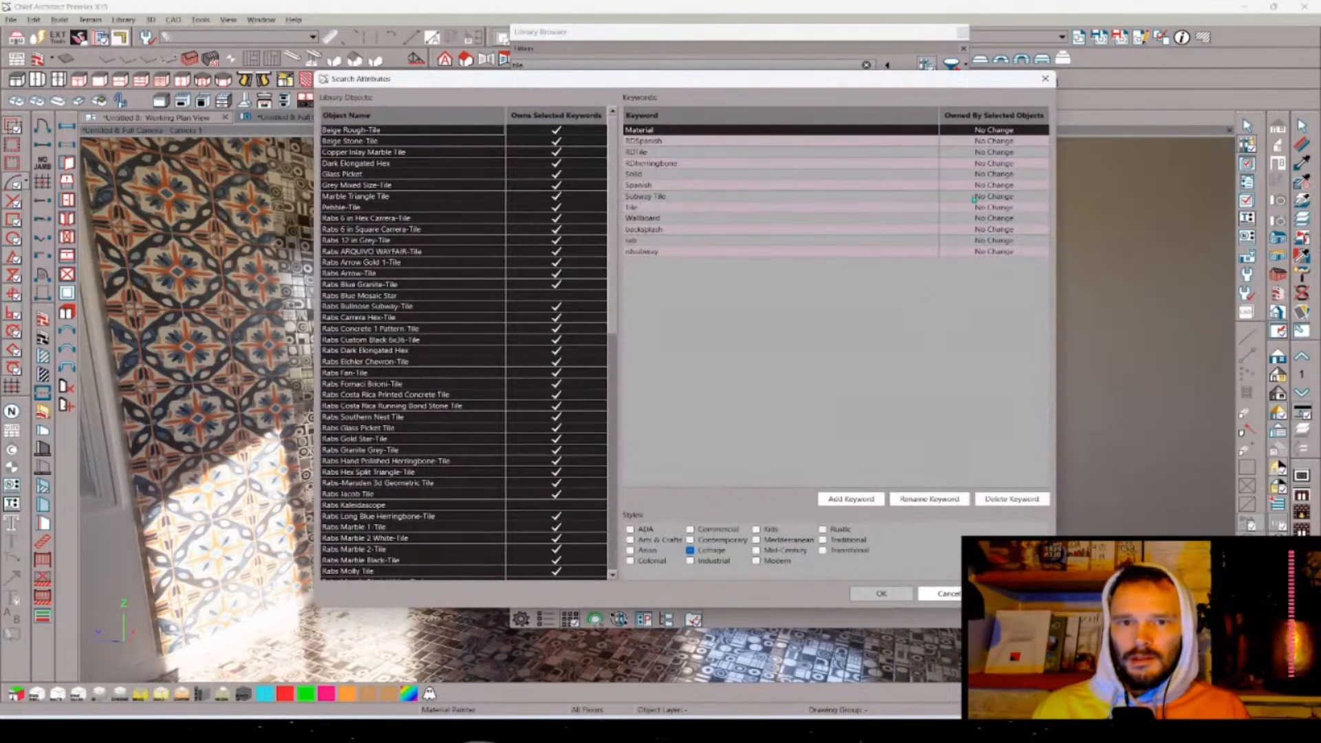
- Assign the keywords Material, RDSpanish, RDTile and Tile to all the selected tile materials
click(994, 130)
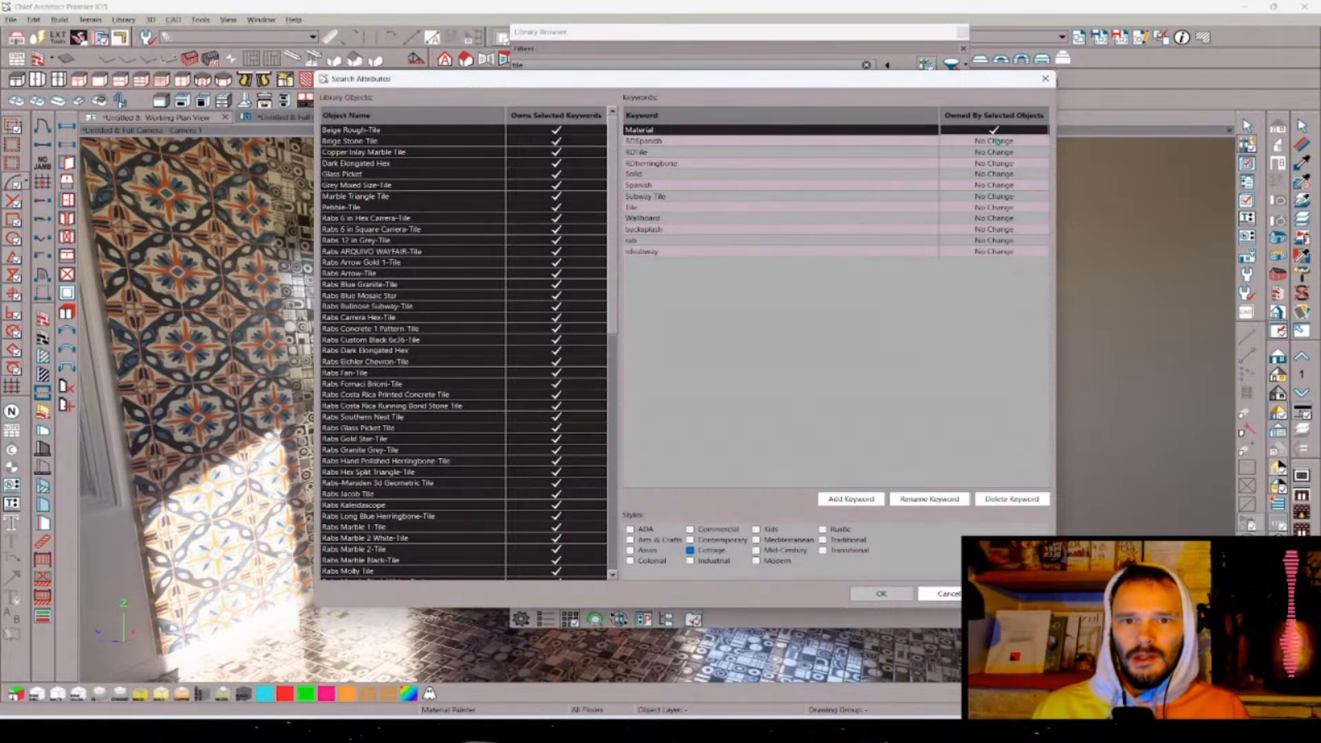
click(995, 141)
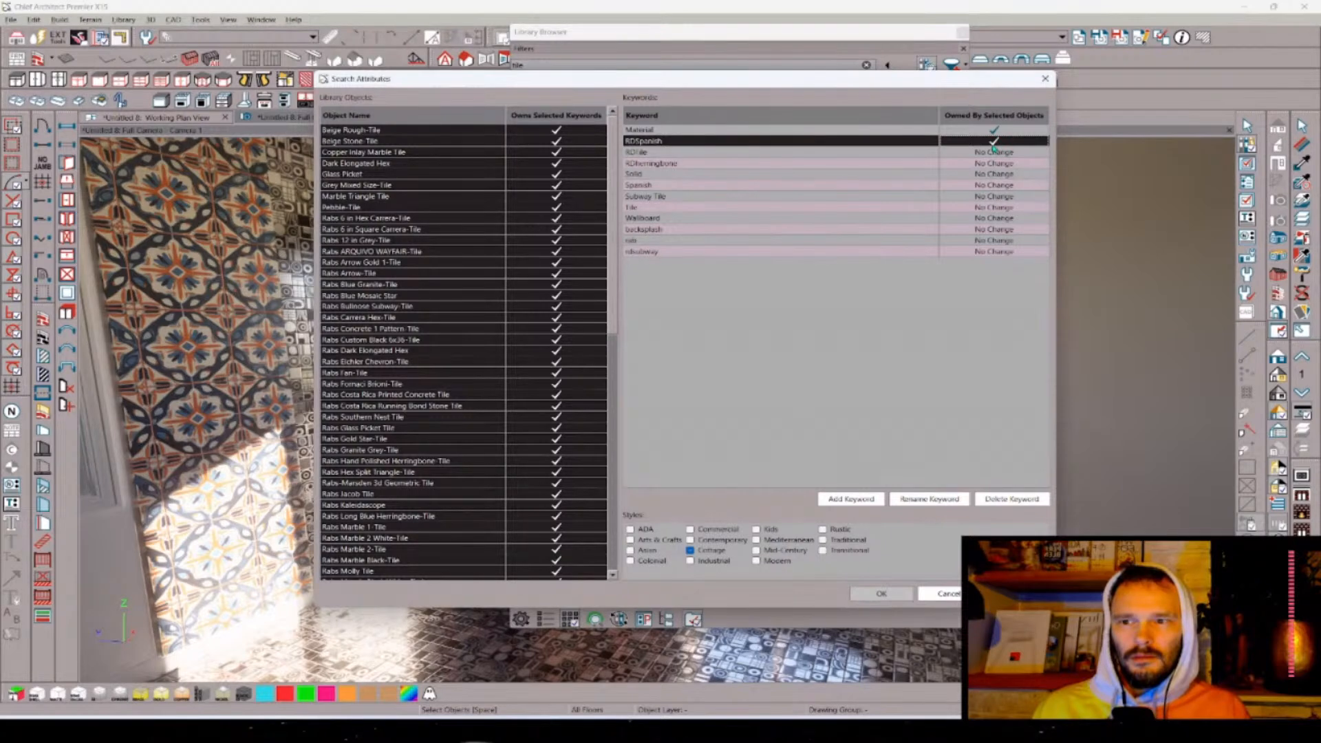
click(994, 153)
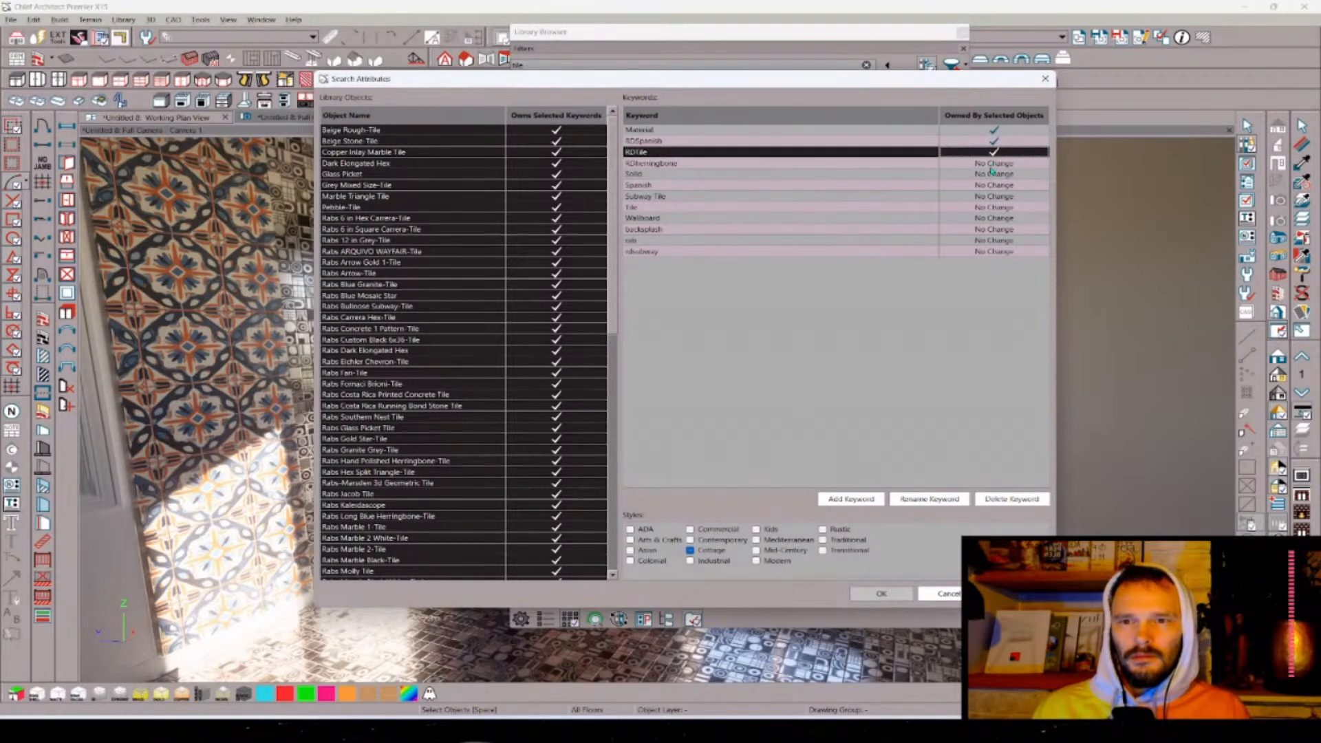
click(993, 208)
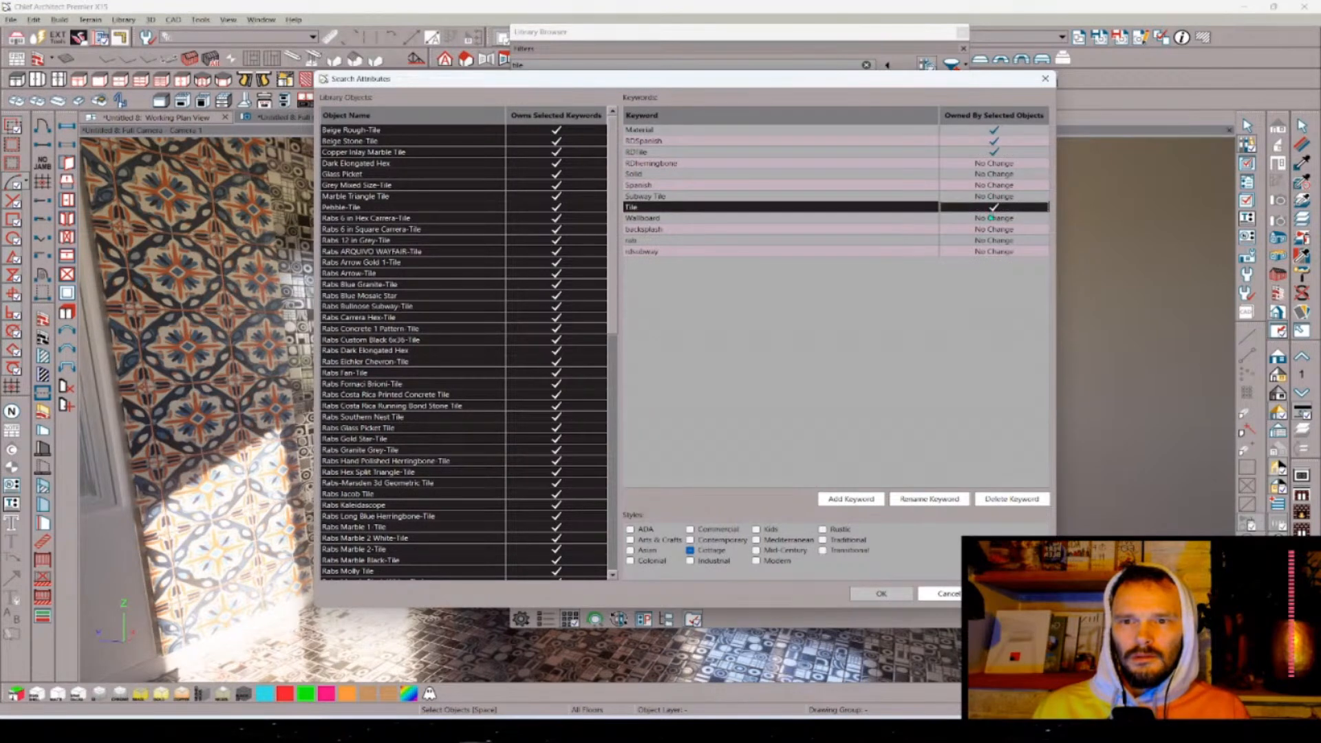
- Delete the Wallboard keyword and assign backsplash and rab to all the selected tile materials
click(901, 220)
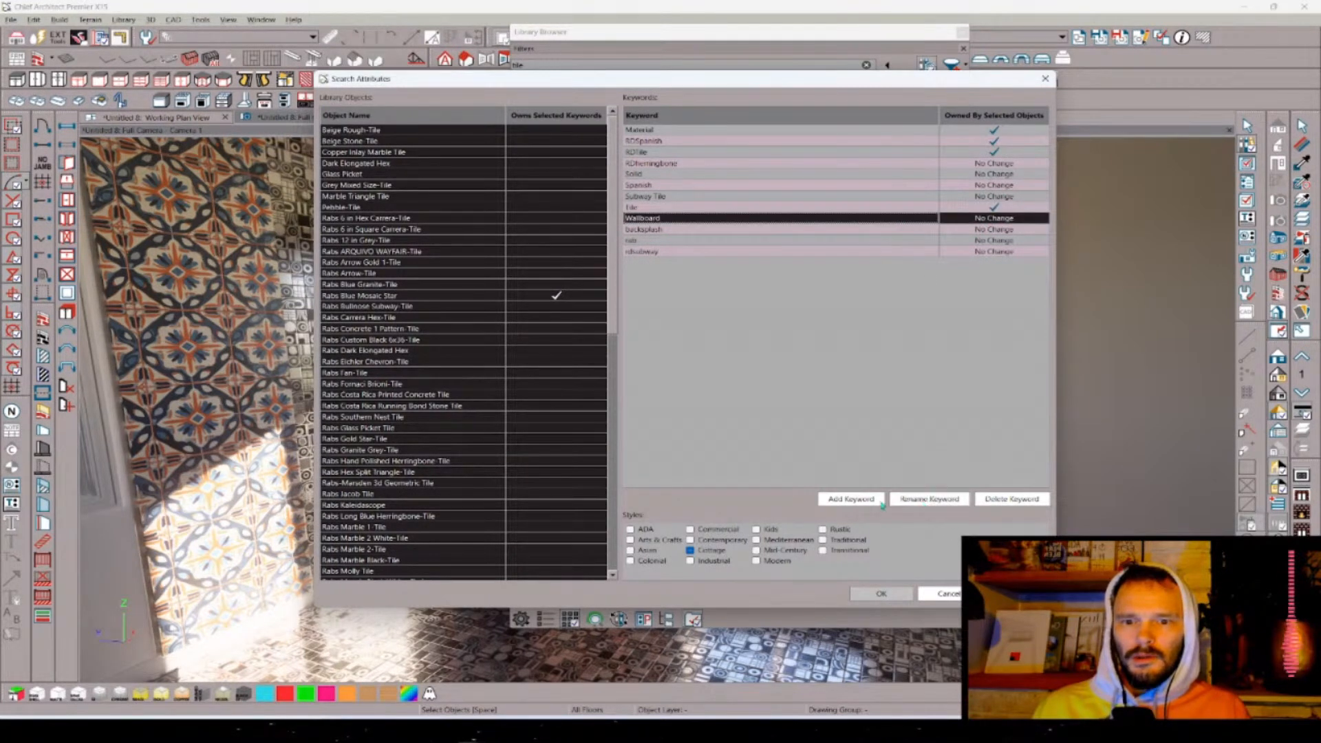
click(988, 504)
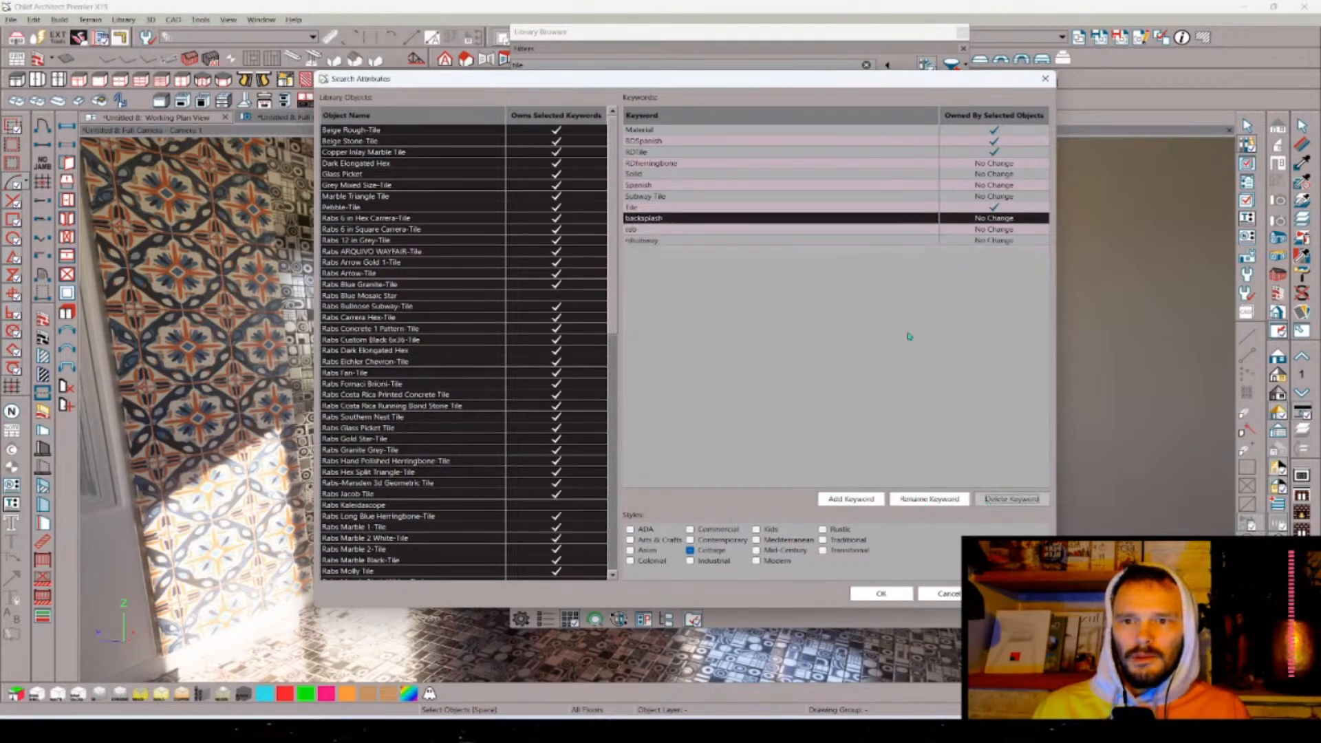
click(996, 218)
click(994, 230)
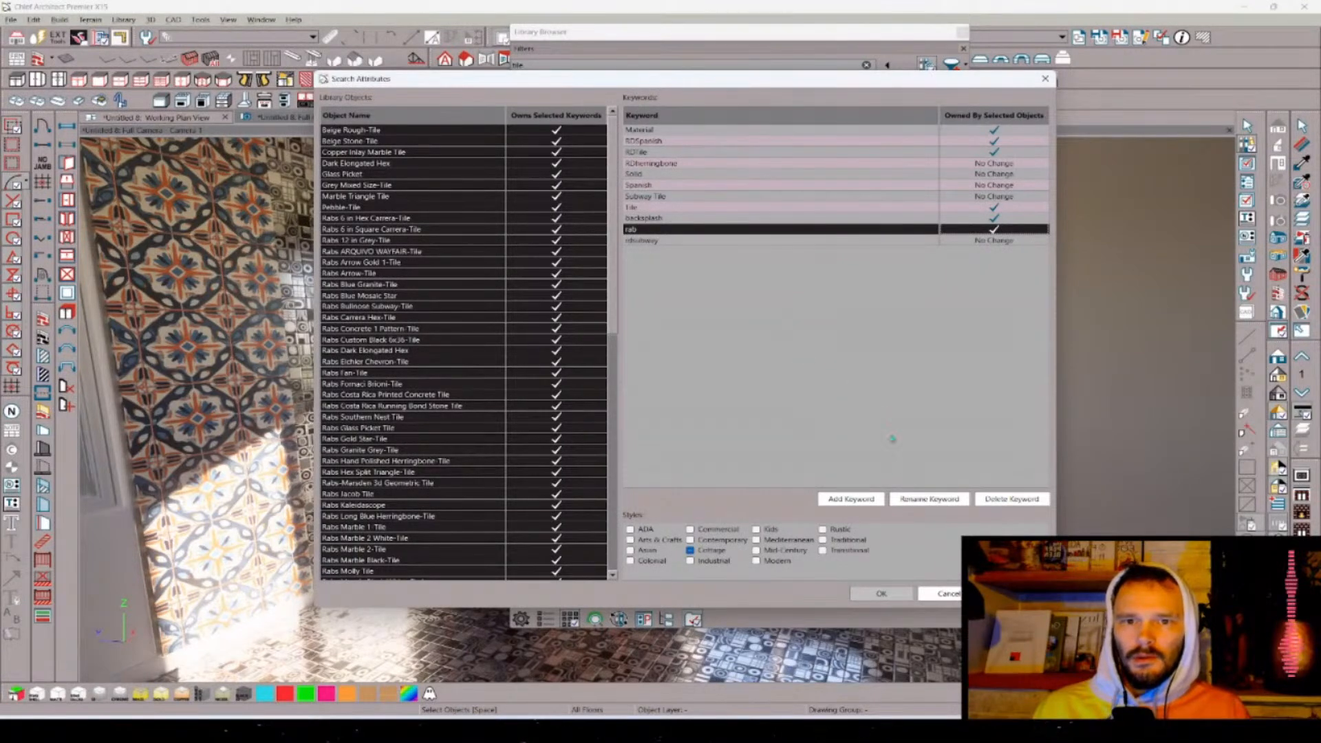
click(882, 593)
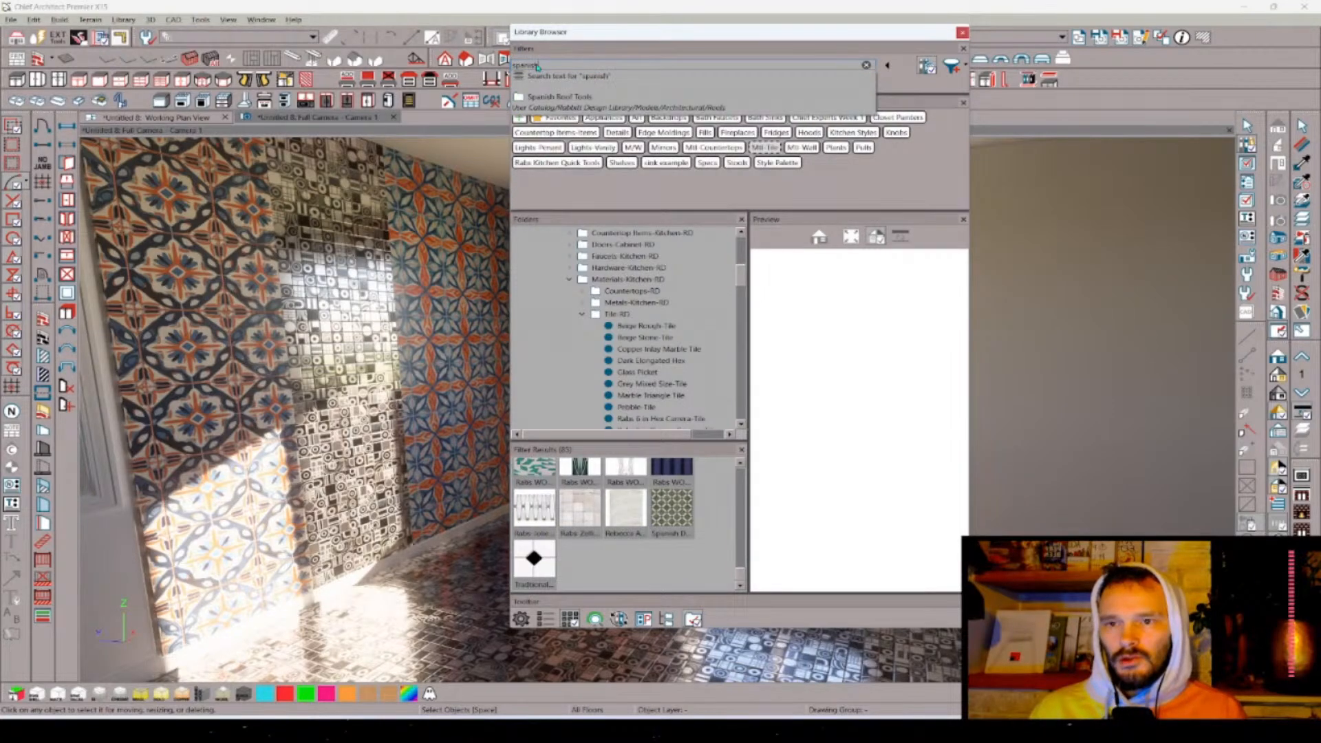
- Search the library for spanish combined with the Mtl-Tile tag, and enlarge the filter results area to review the tiles
text(nish)
click(772, 149)
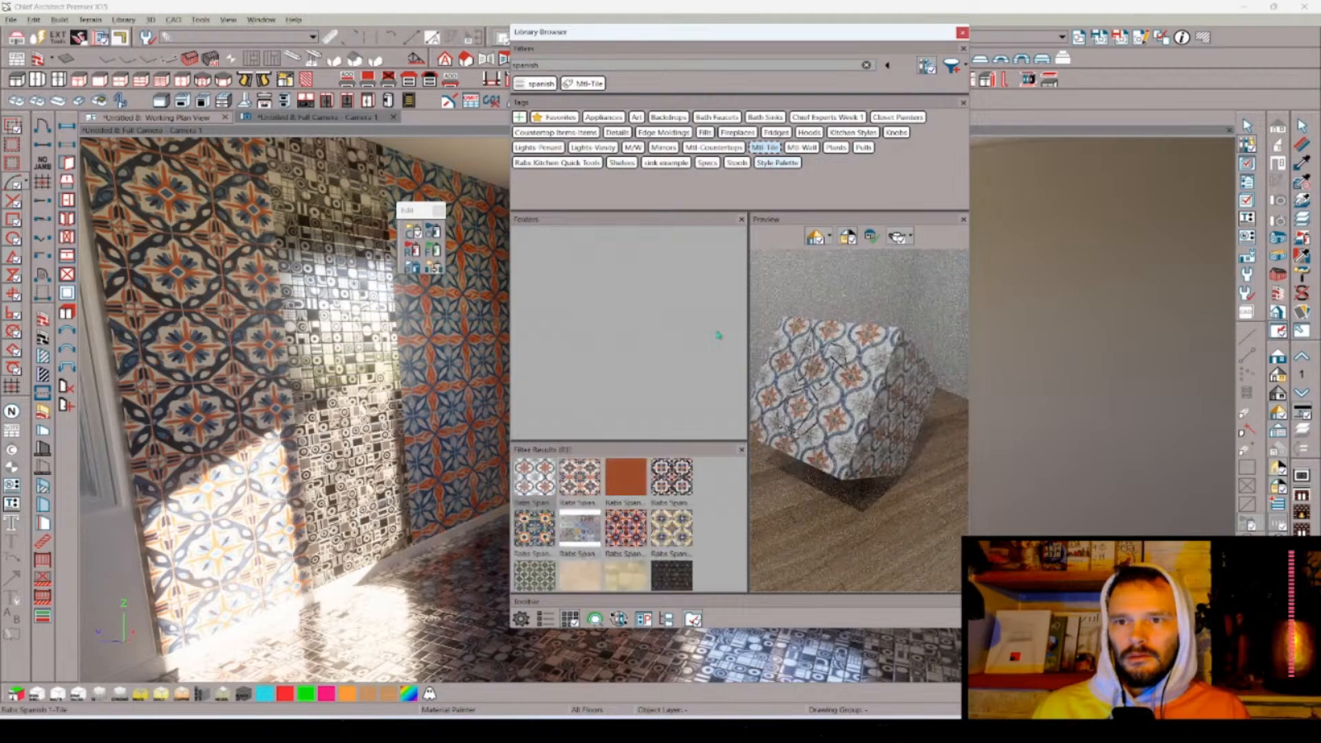
drag(618, 441, 619, 348)
drag(711, 34, 1046, 29)
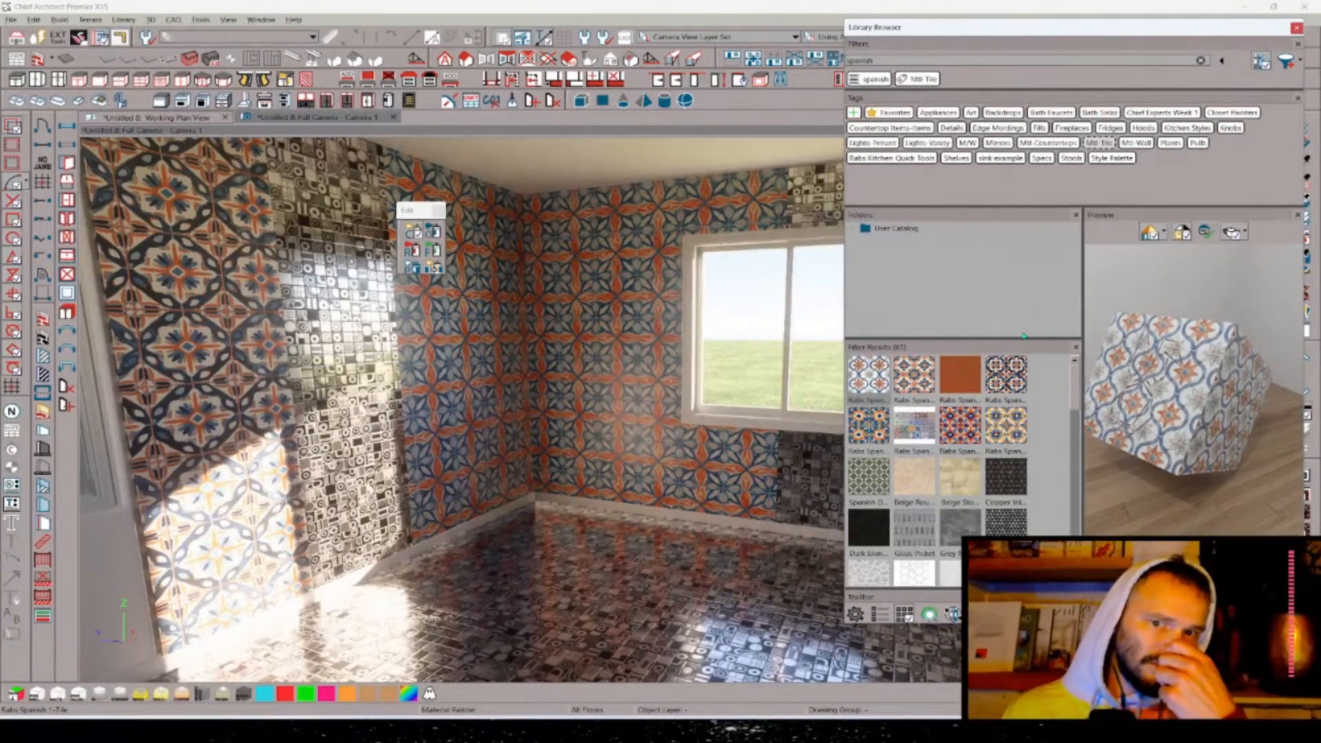
scroll(992, 444, down, 10)
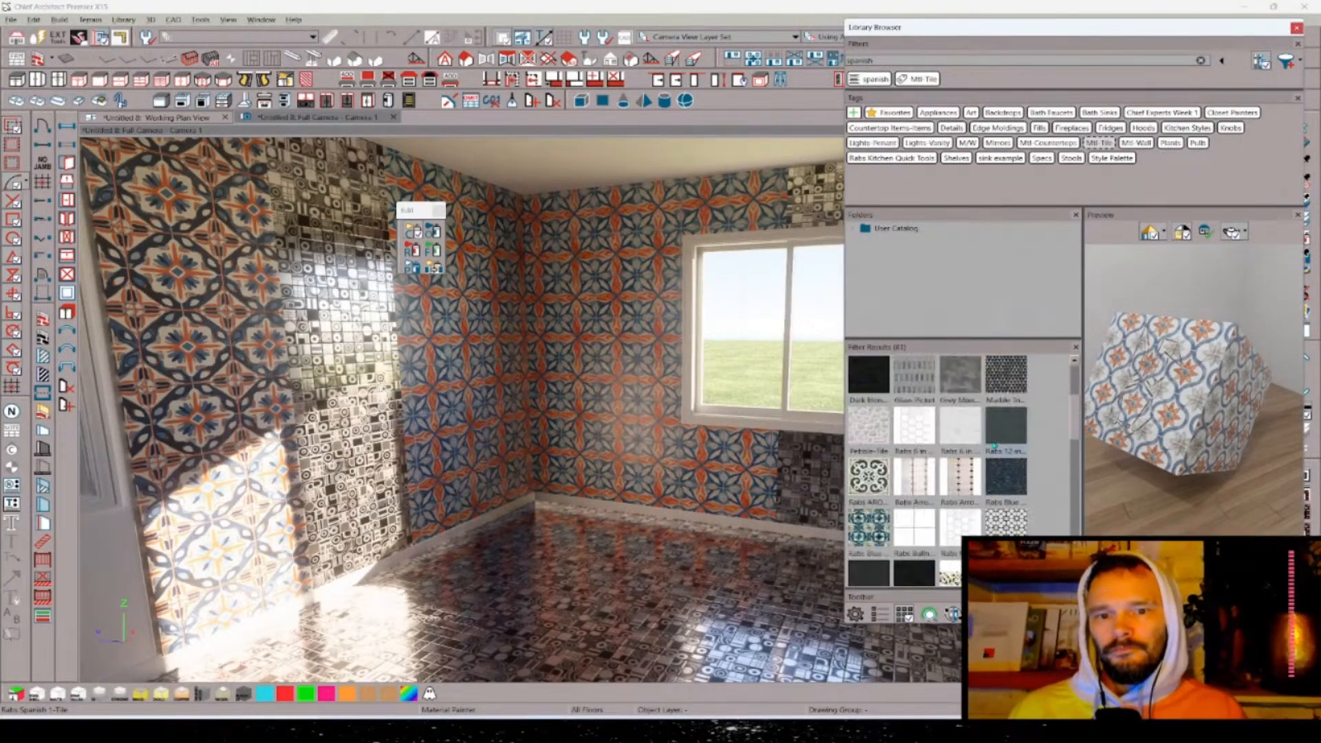
scroll(993, 446, down, 8)
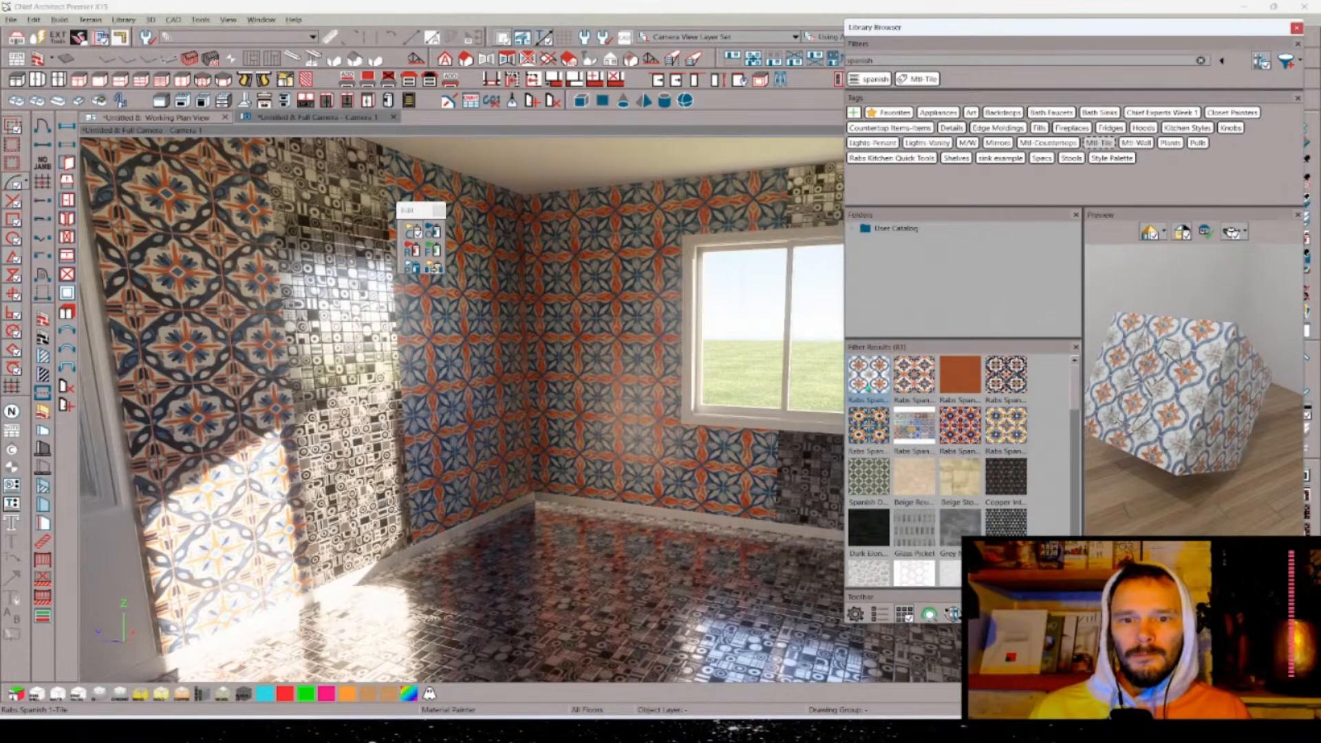
- Paint the Rabs Blue Mosaic Star tile onto the wall sections above, below and left of the window
scroll(950, 412, down, 5)
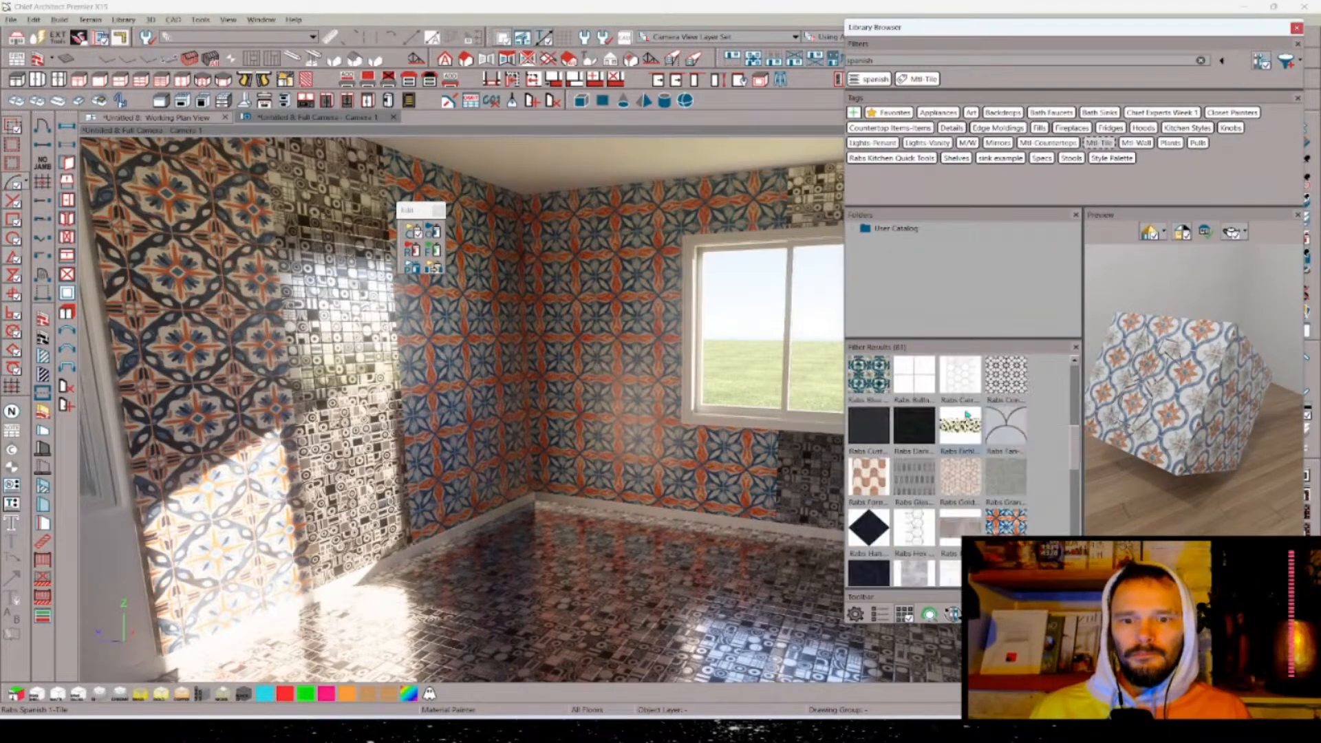
scroll(887, 412, up, 3)
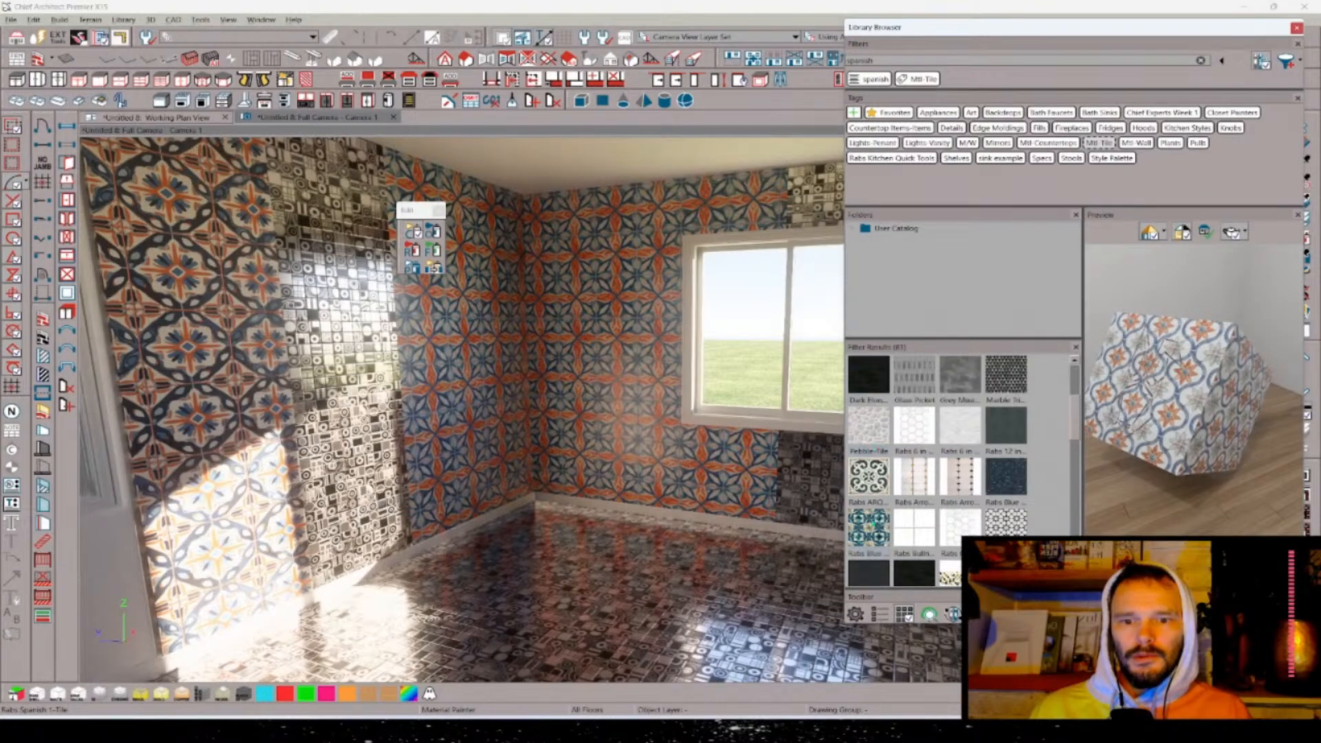
click(870, 529)
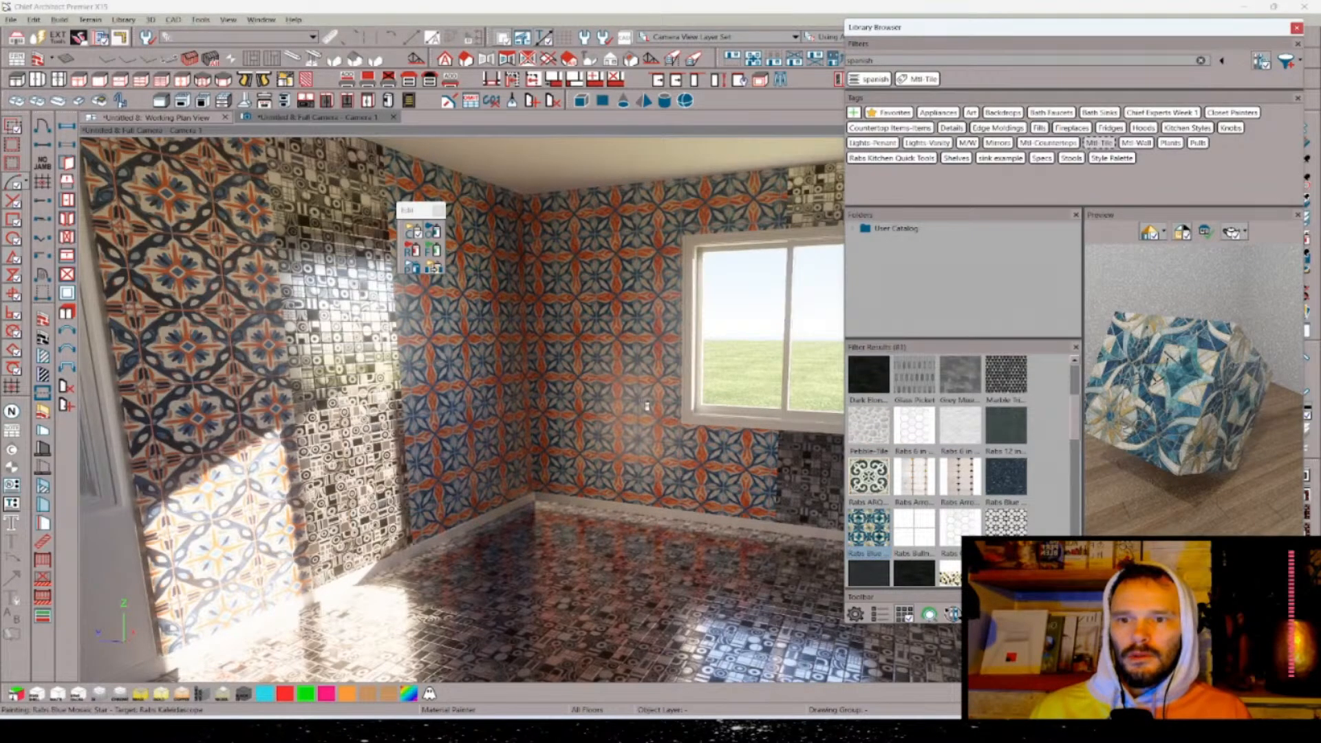
click(720, 466)
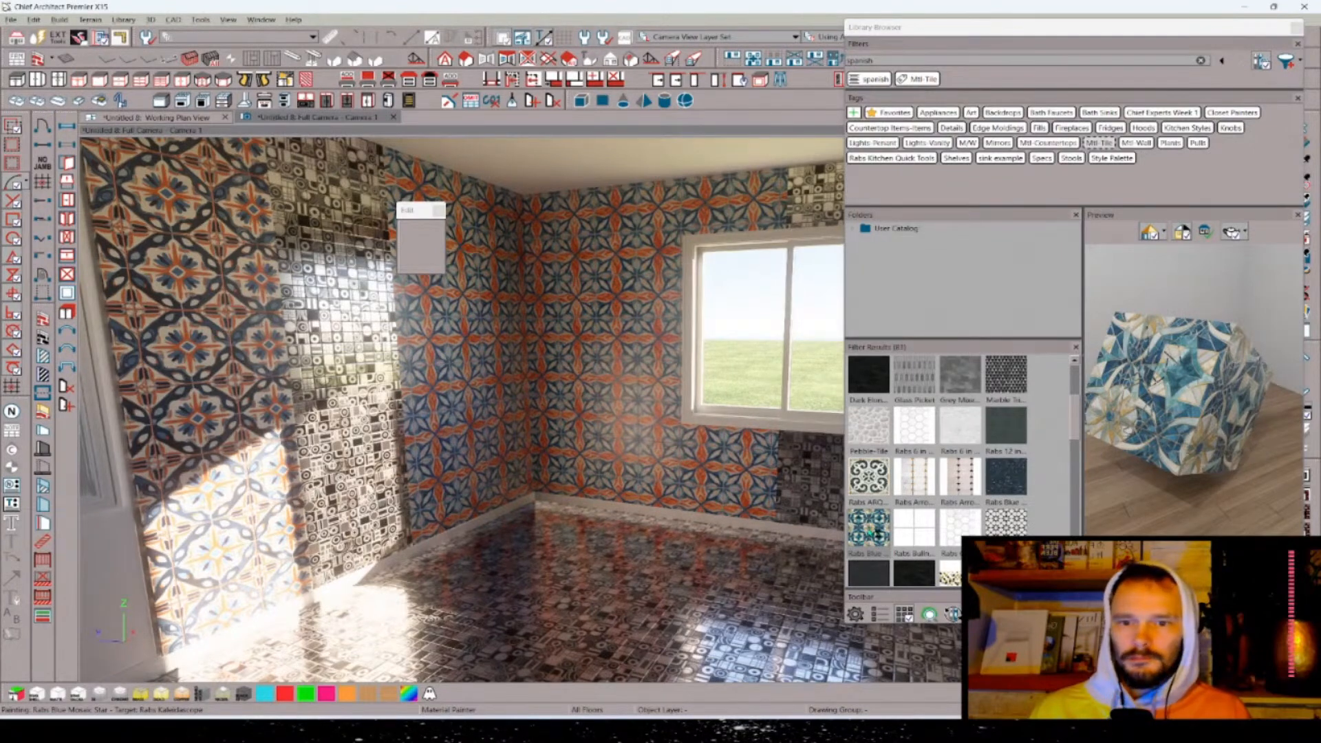
click(872, 533)
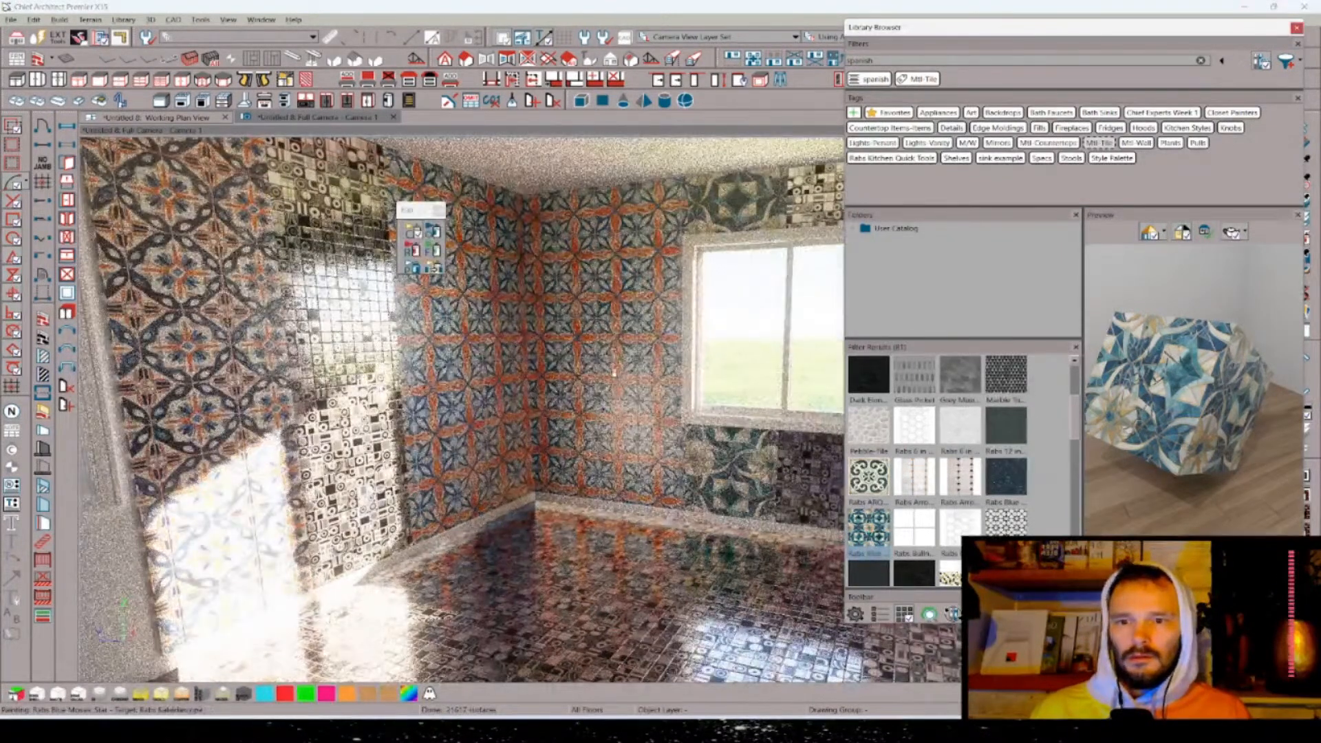
click(646, 306)
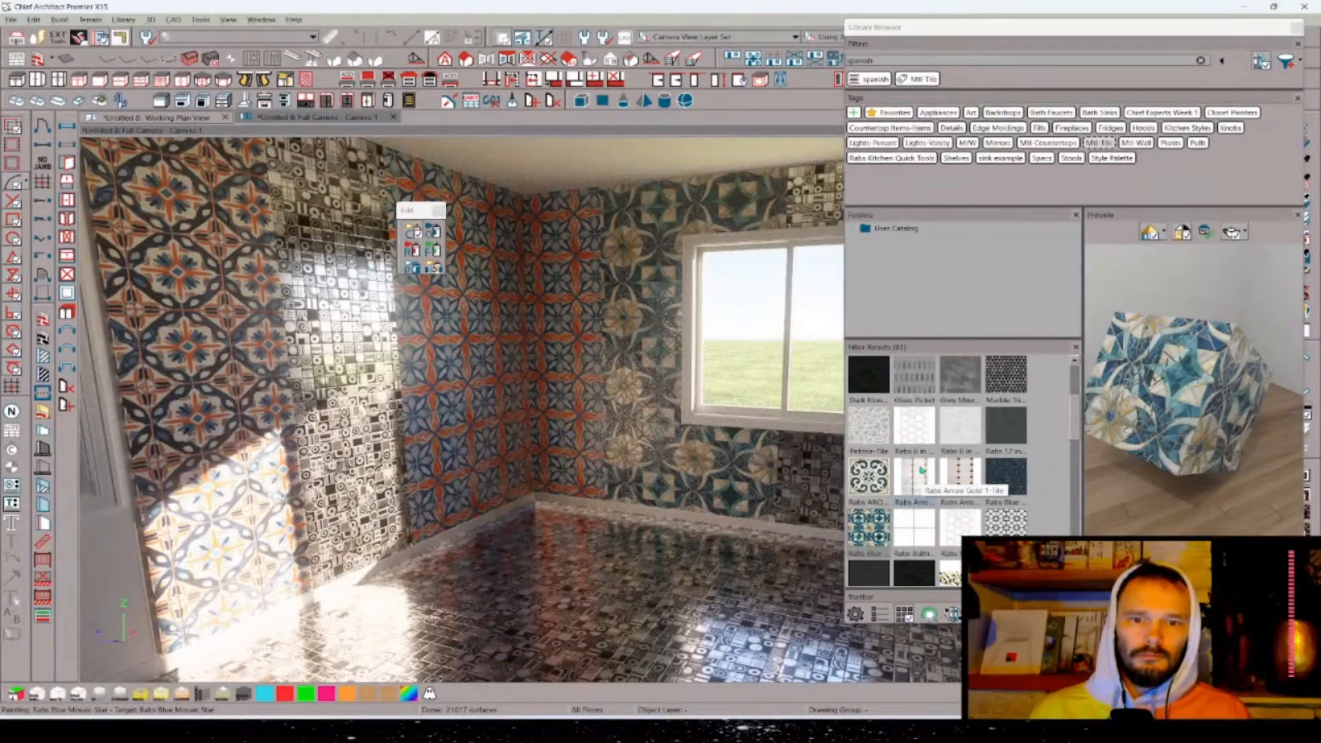
- Paint the left wall's strip nearest the corner with Rabs Spanish Yellow Flower and its black-and-white mosaic section with Rabs Spanish Orange
scroll(922, 470, up, 3)
click(1021, 423)
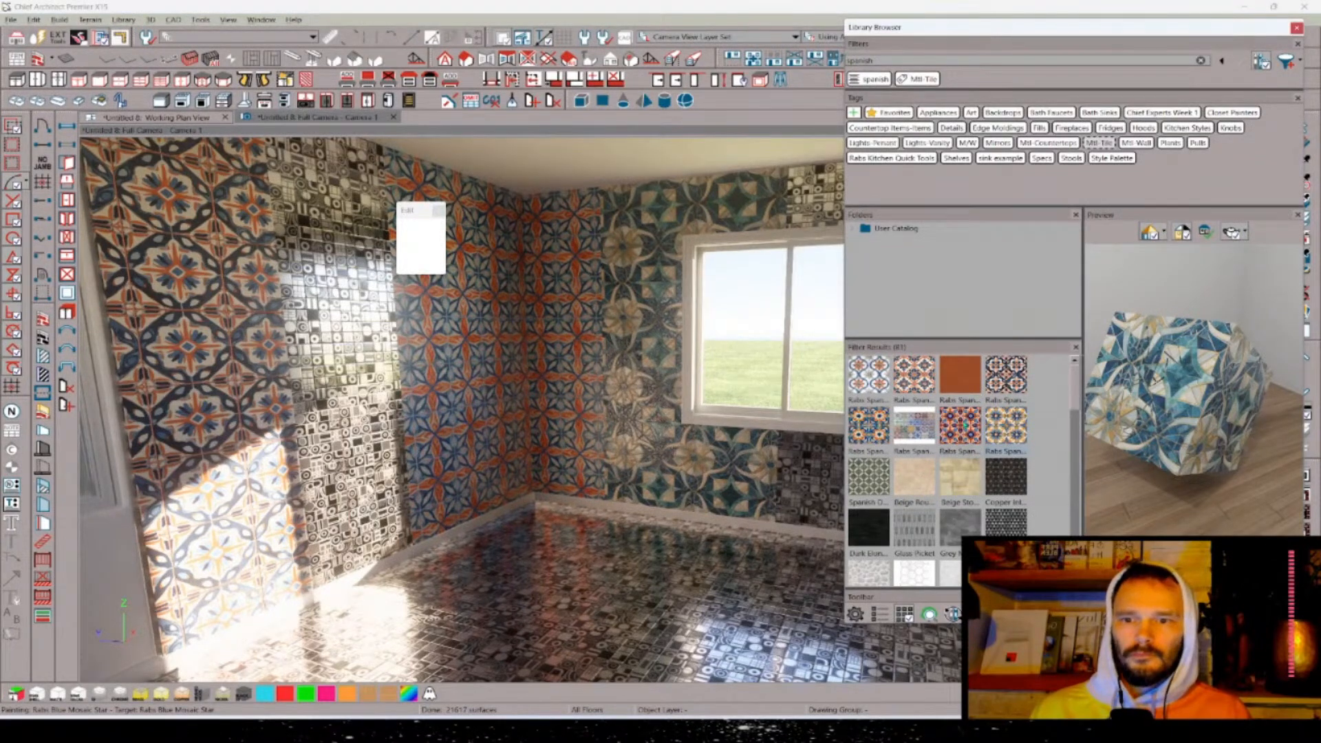
click(517, 366)
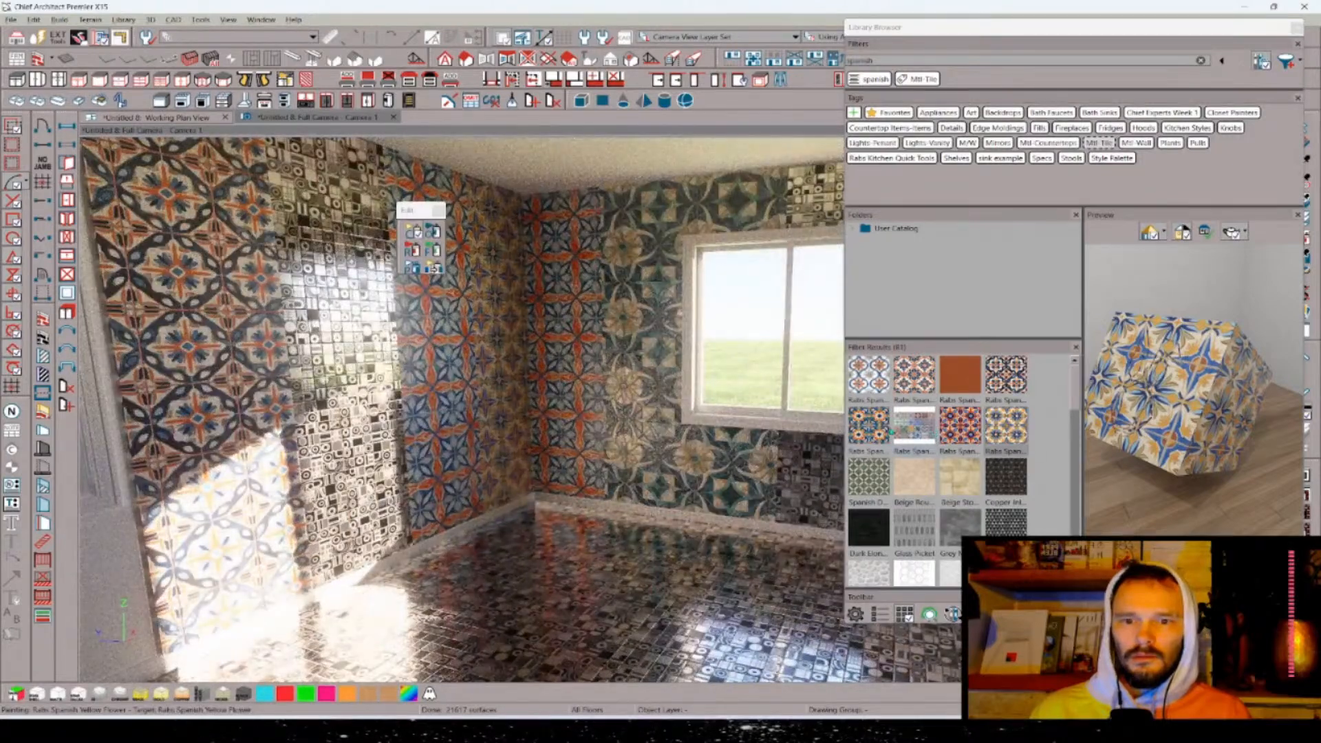
click(878, 432)
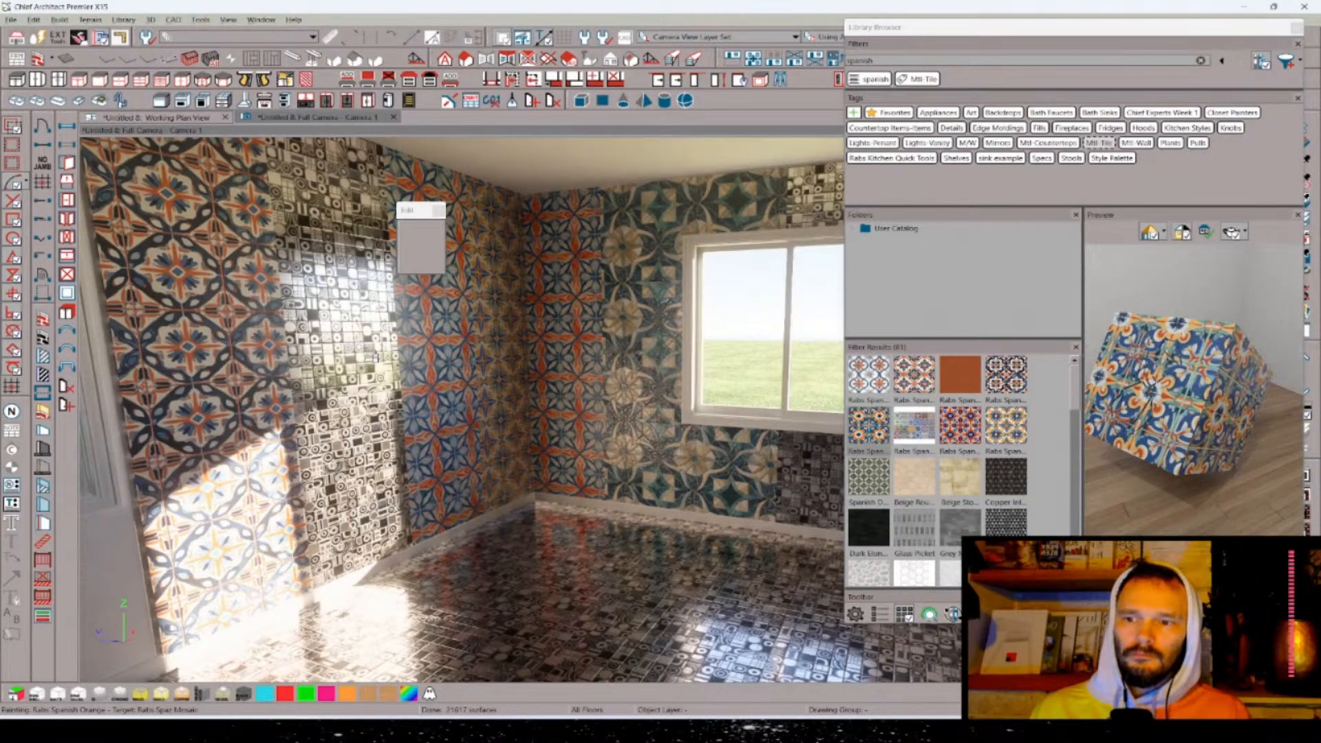
click(375, 357)
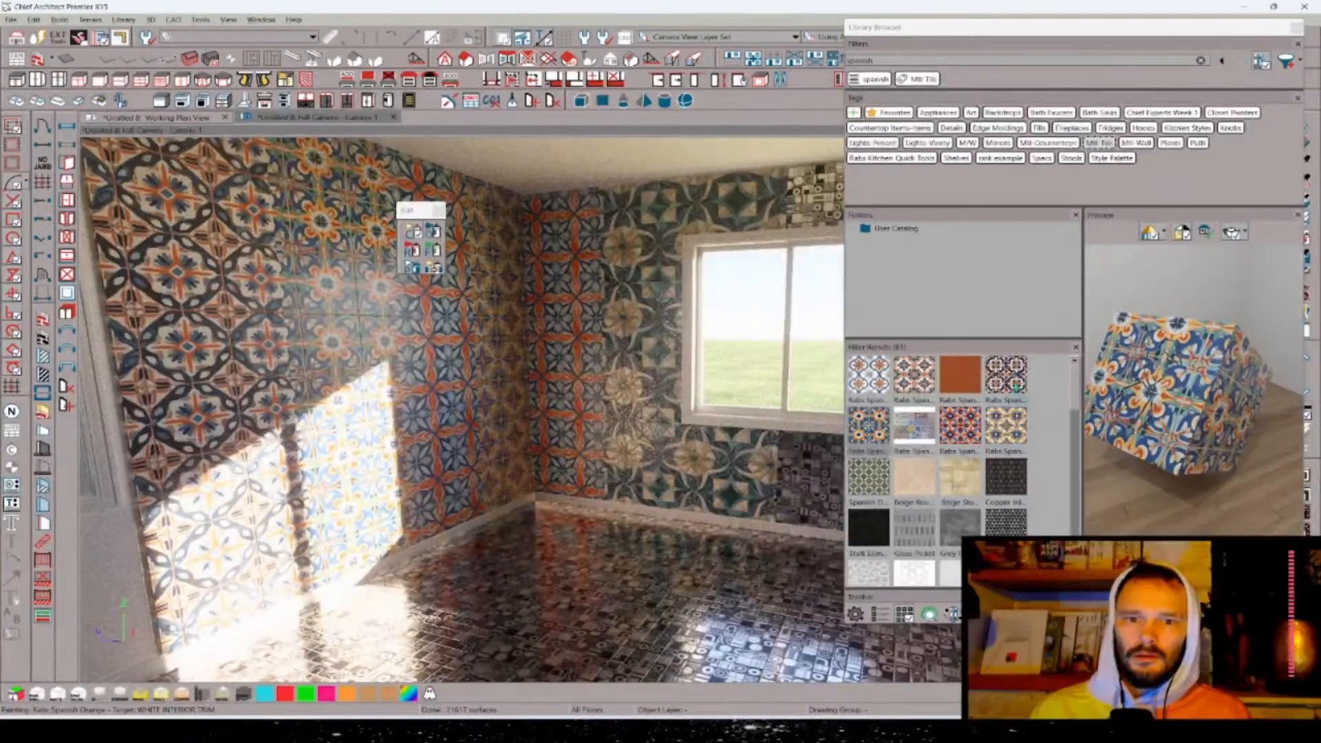
- Paint the room's floor with the Rabs Spanish Bronco tile
click(1015, 384)
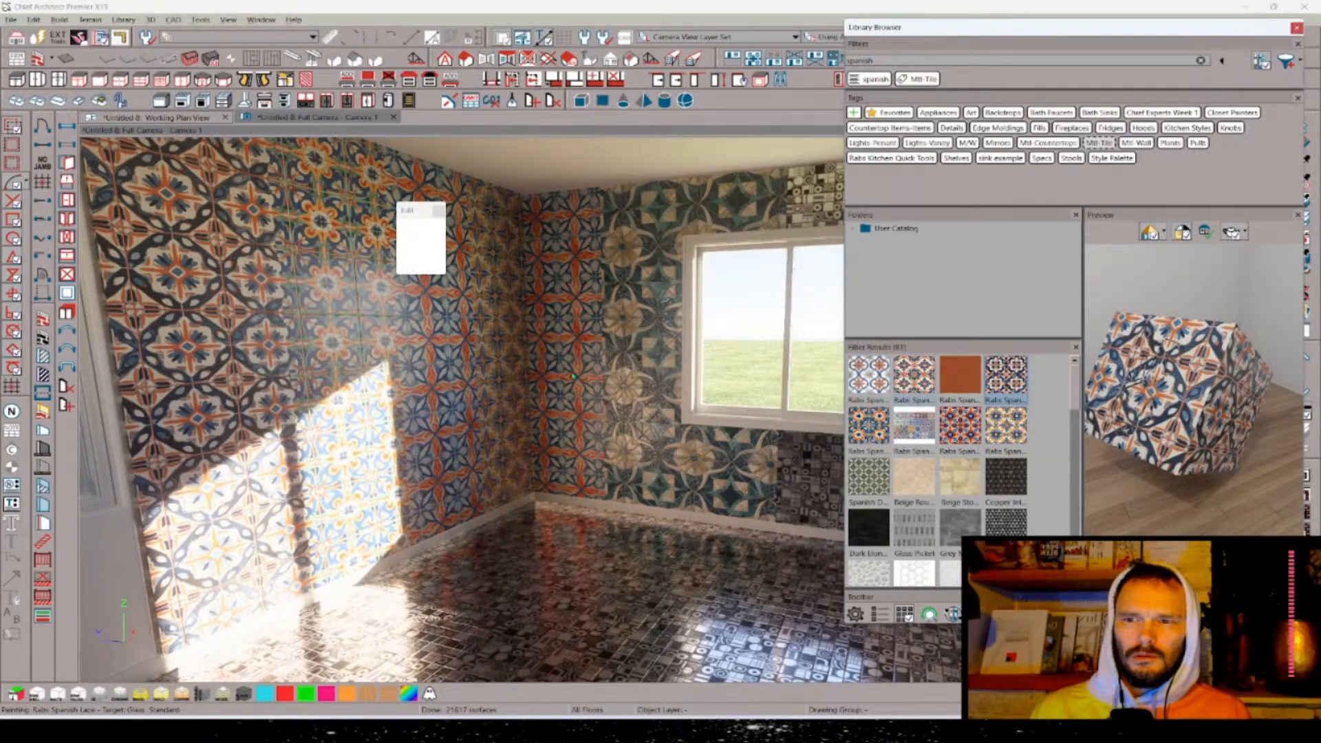
click(606, 554)
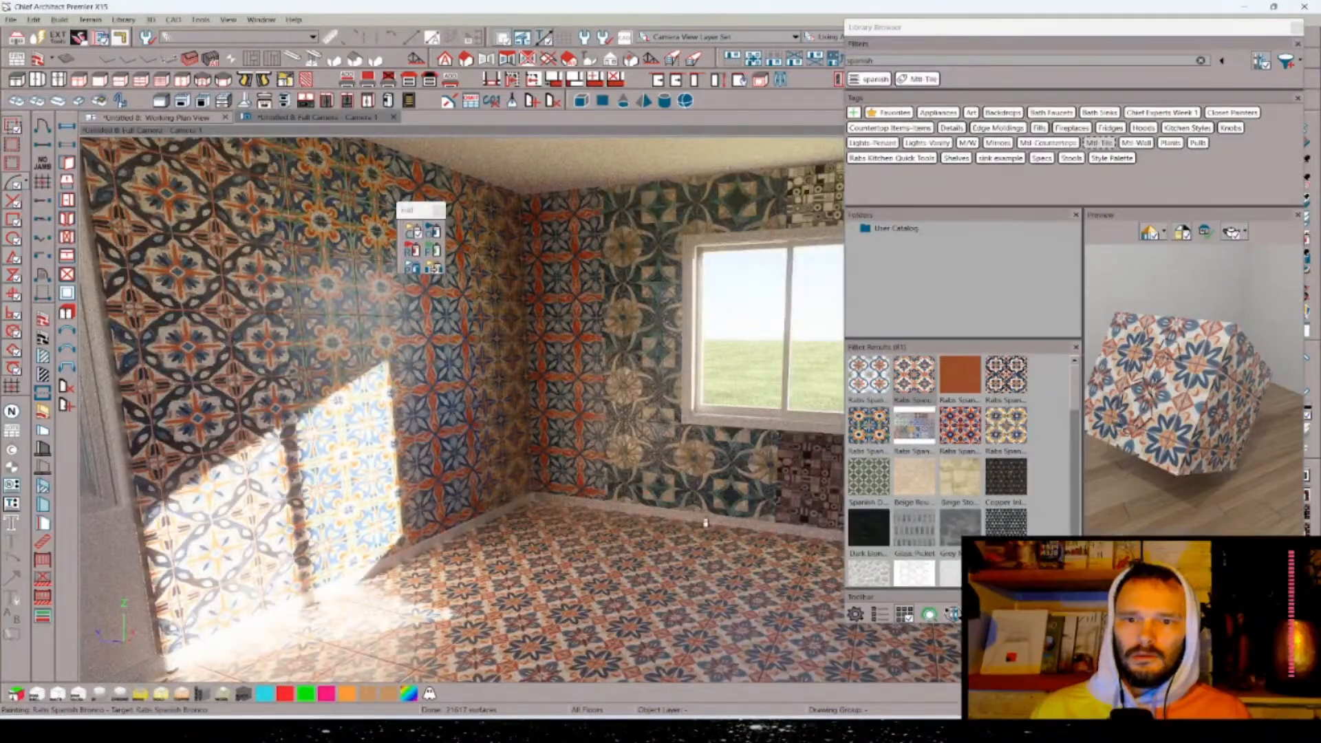
- Find the Rabs Owl Mosaic tile in the filter results and paint it onto the floor
scroll(1015, 445, down, 5)
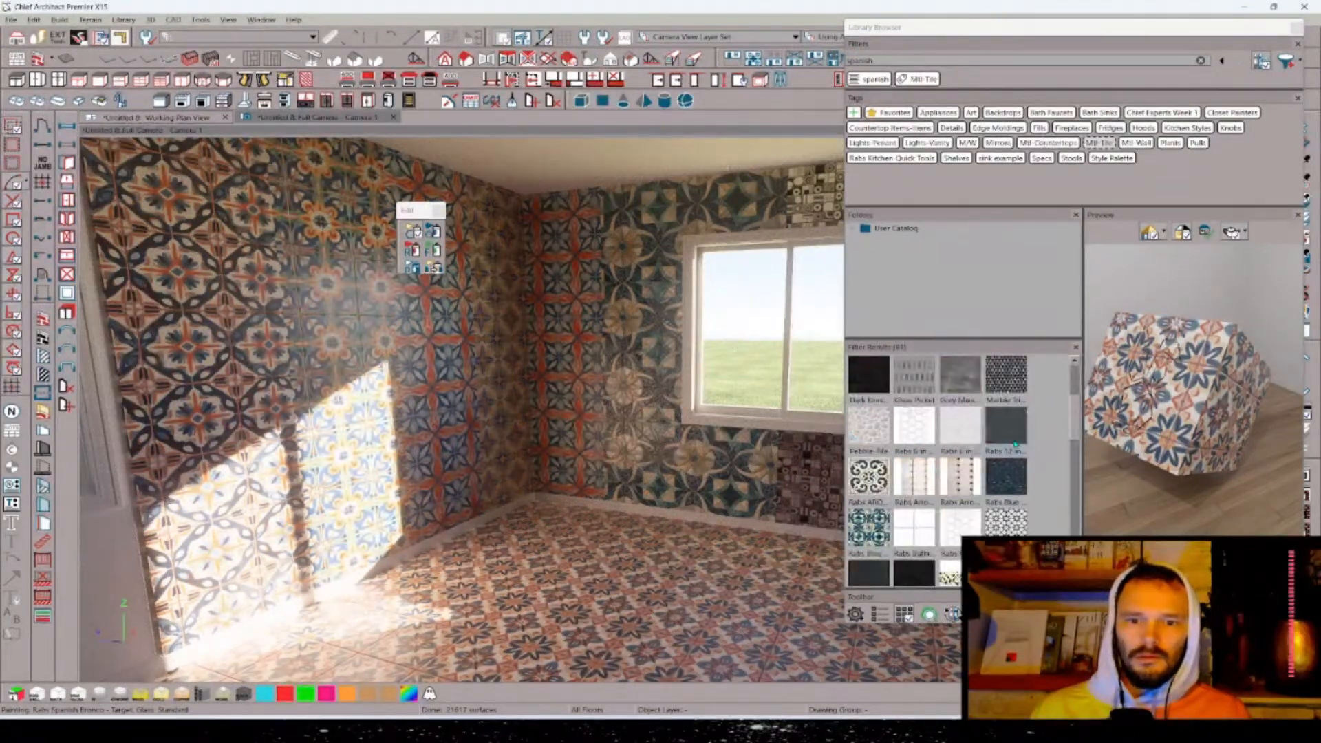
scroll(1016, 445, up, 3)
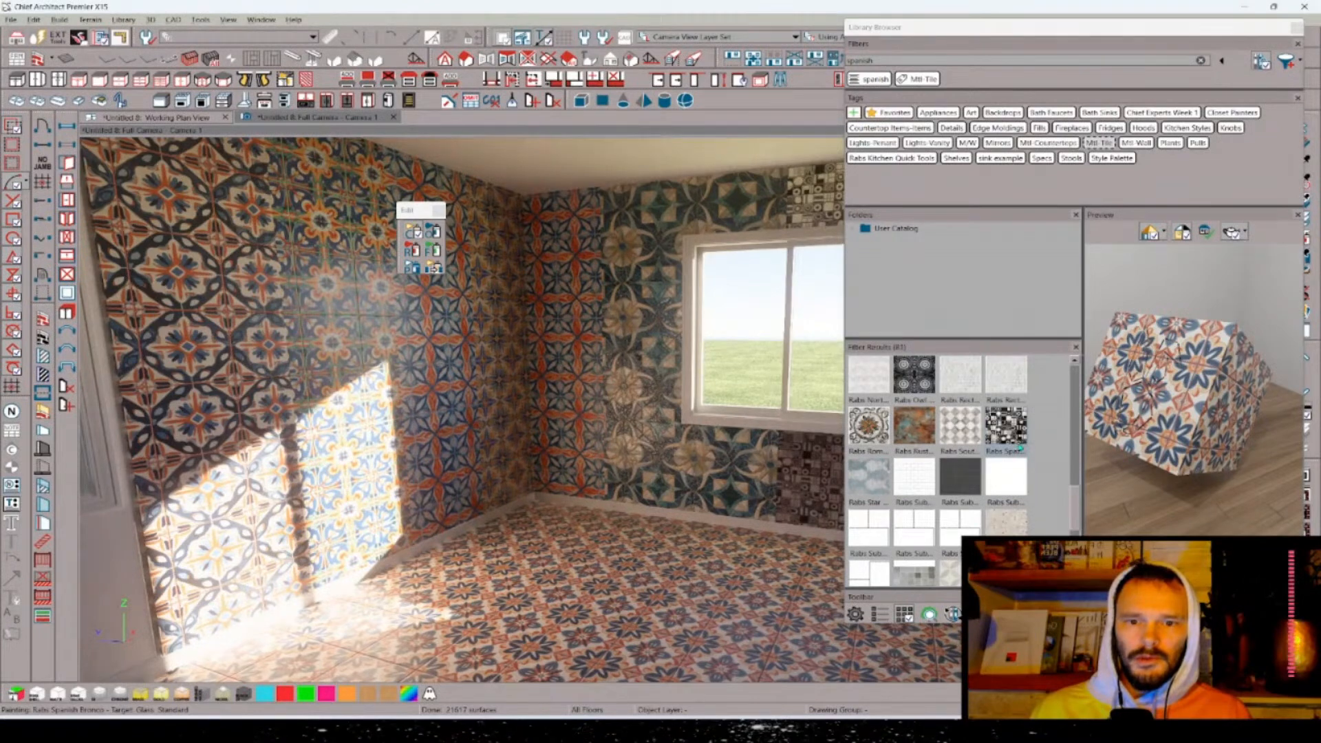
scroll(1019, 447, up, 3)
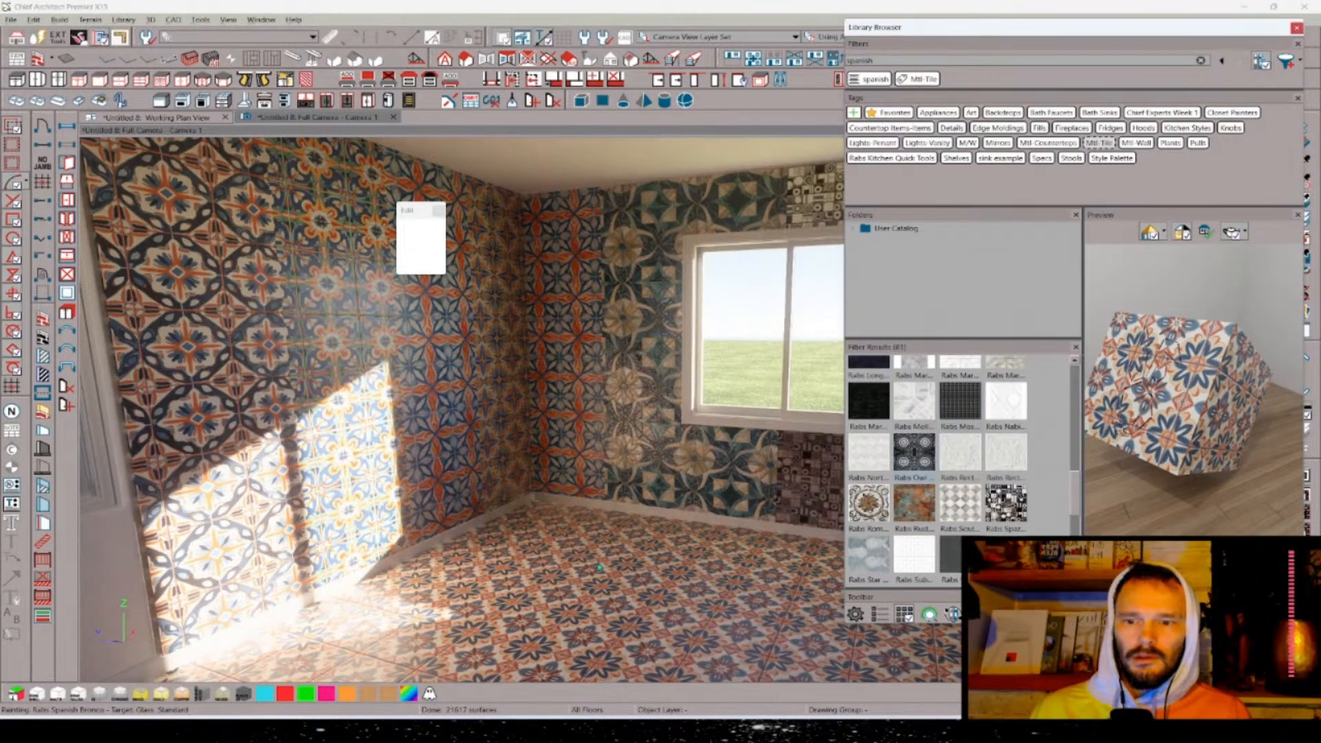
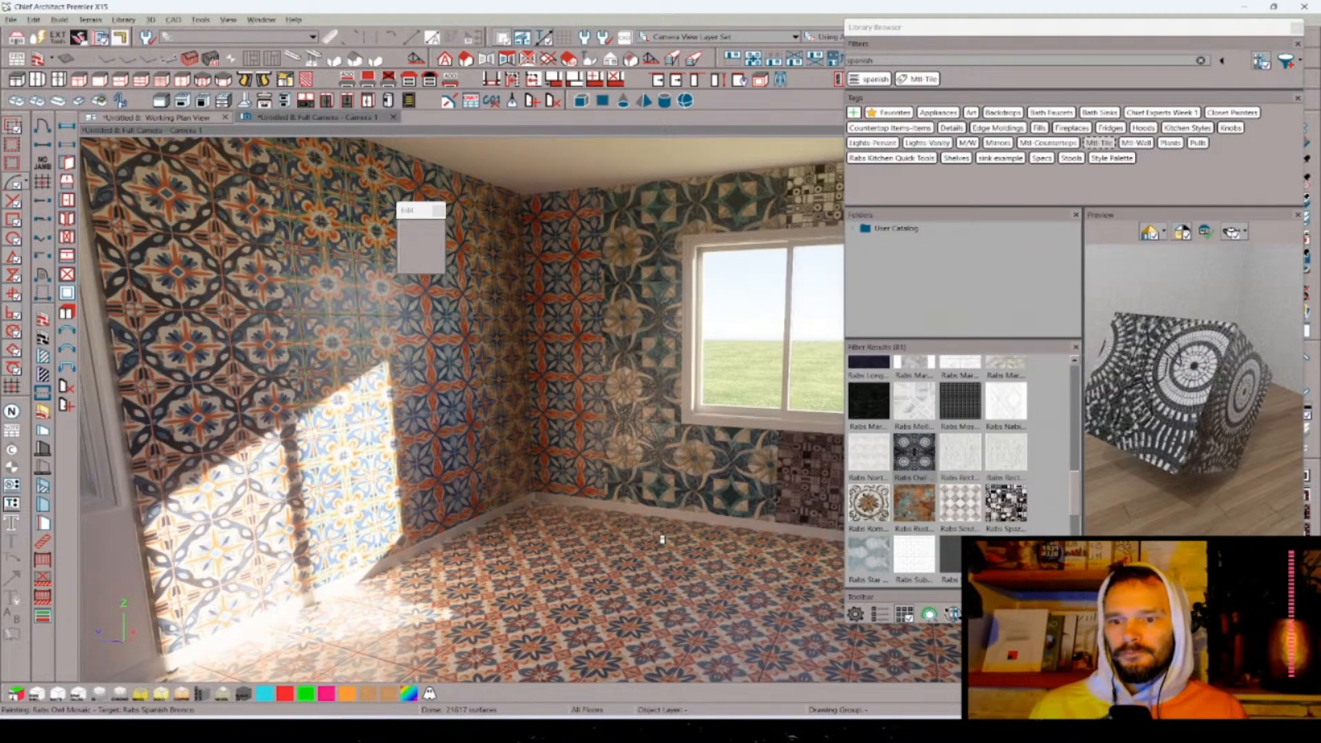
click(662, 539)
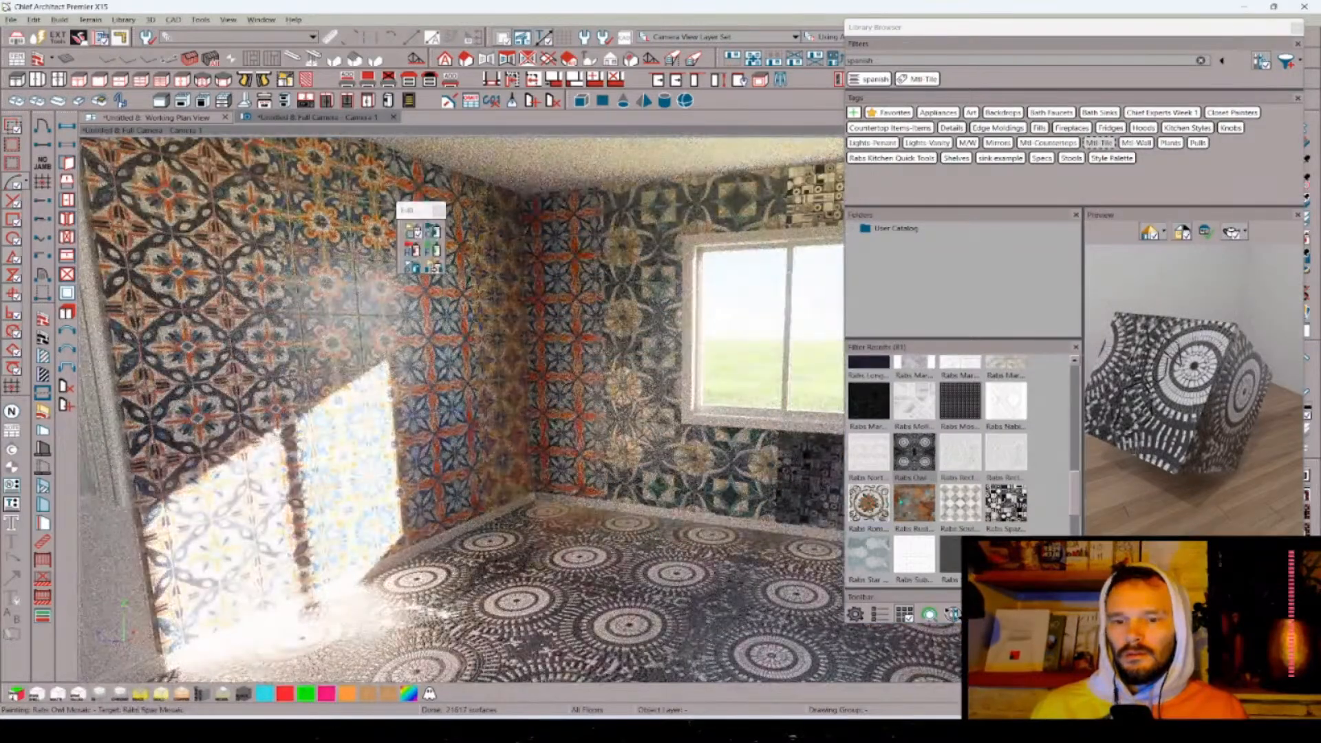
- Paint the Rabs Spanish 1-Tile material over the remaining Spaz Mosaic section of the window wall
scroll(977, 476, down, 3)
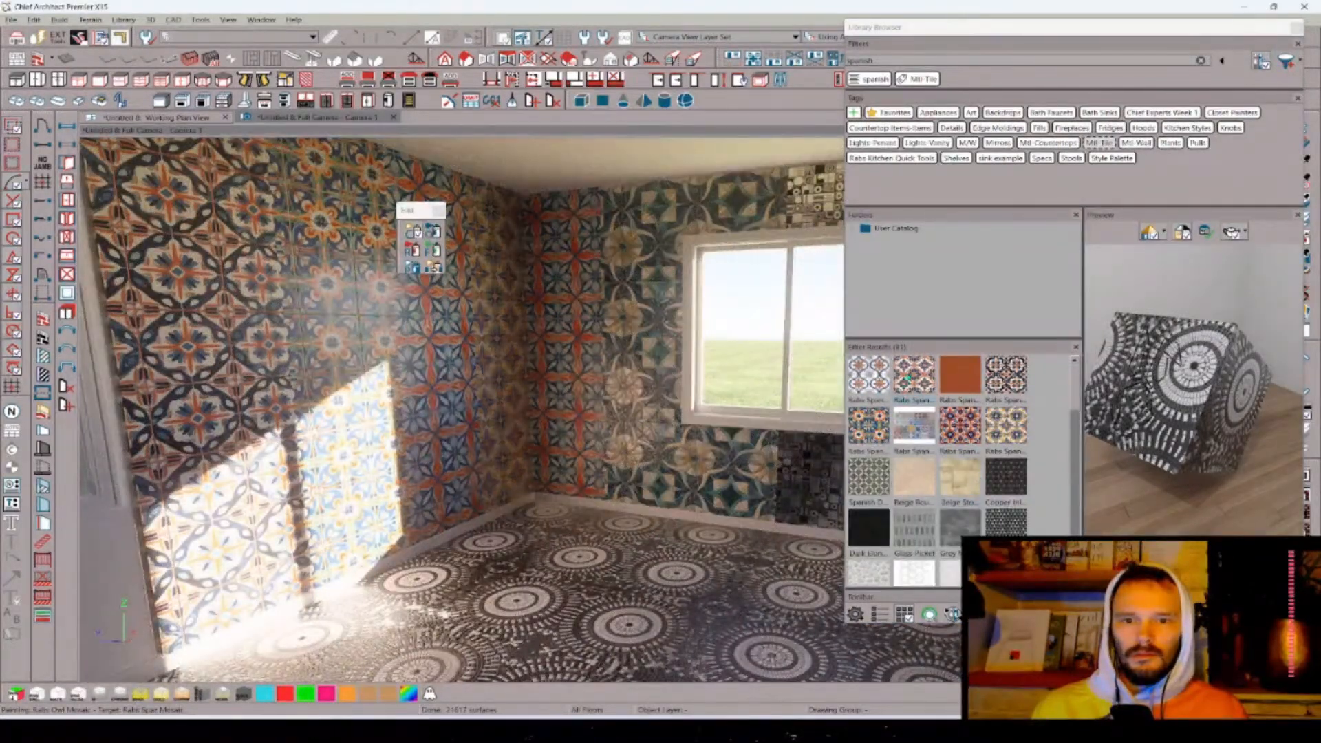
click(877, 375)
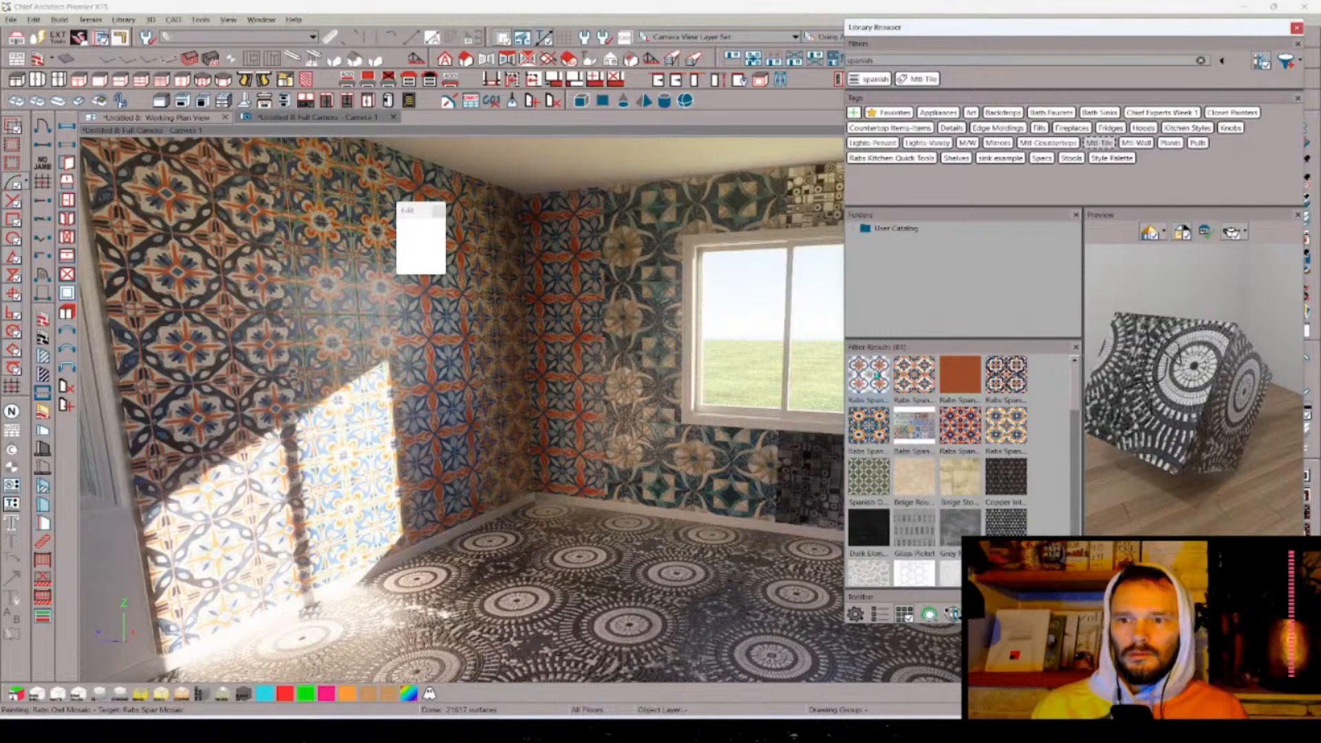
click(858, 398)
click(802, 458)
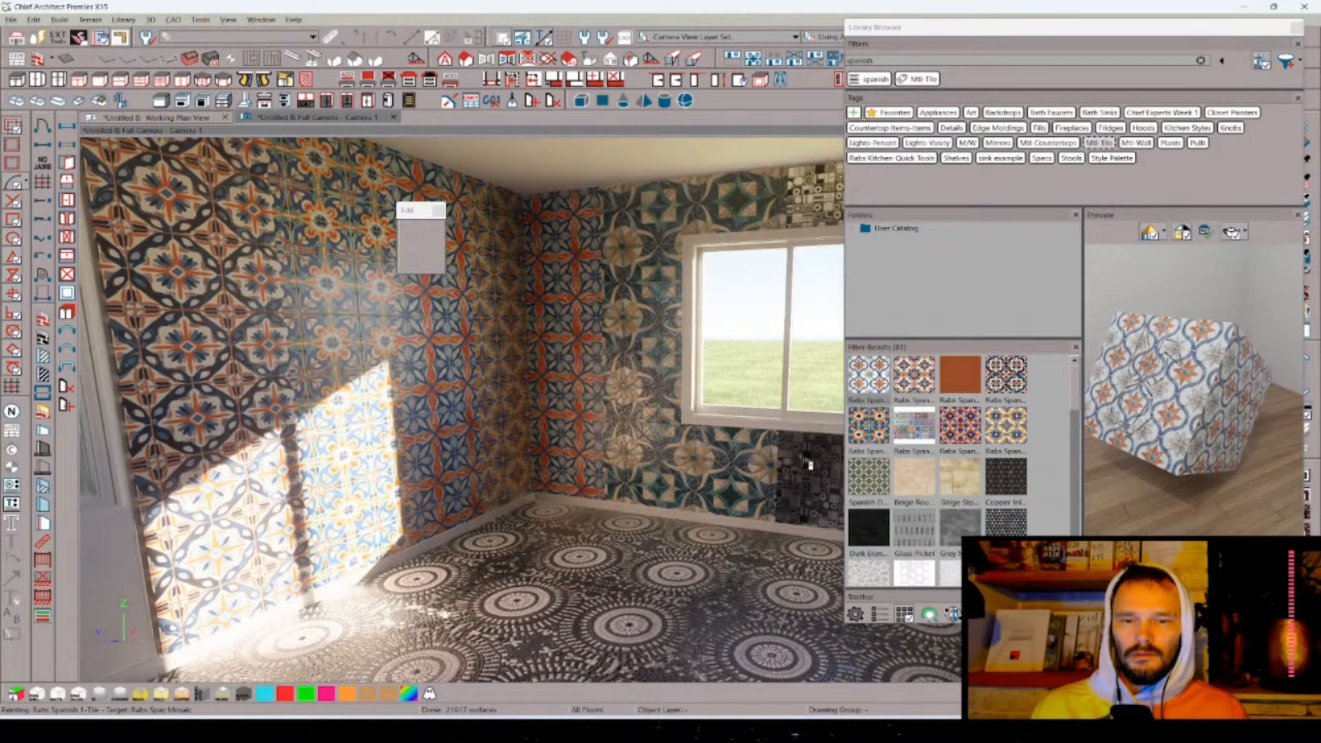
click(809, 461)
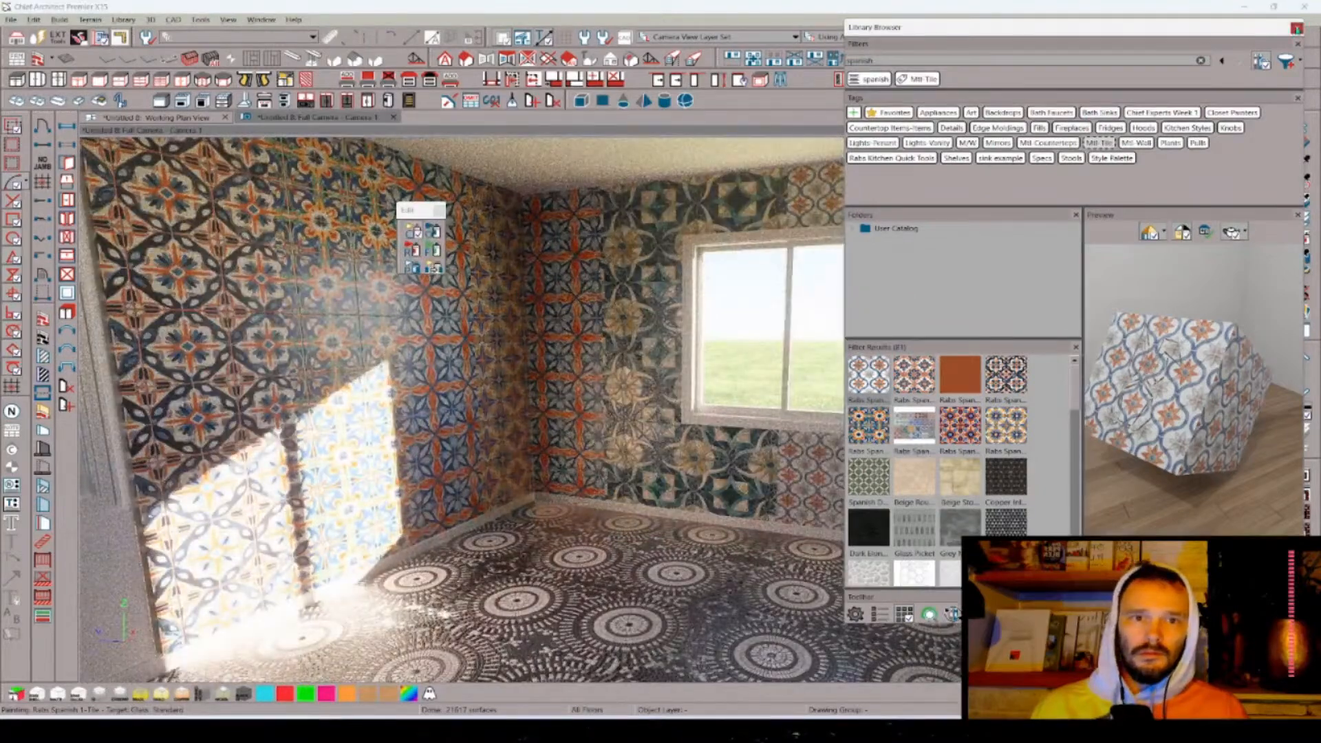
- Close the Library Browser and frame the tiled corner and both windows in the camera view
click(1297, 28)
drag(963, 451, 970, 457)
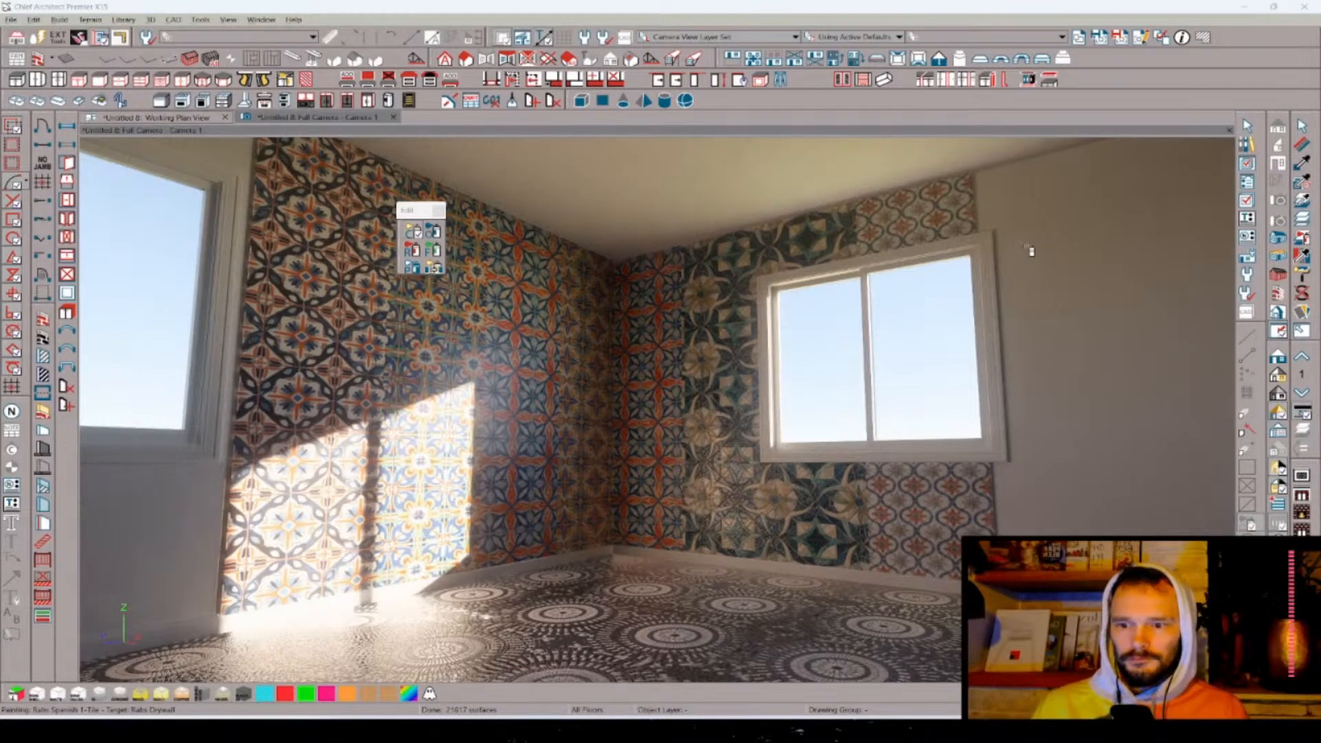
drag(1017, 236, 1023, 243)
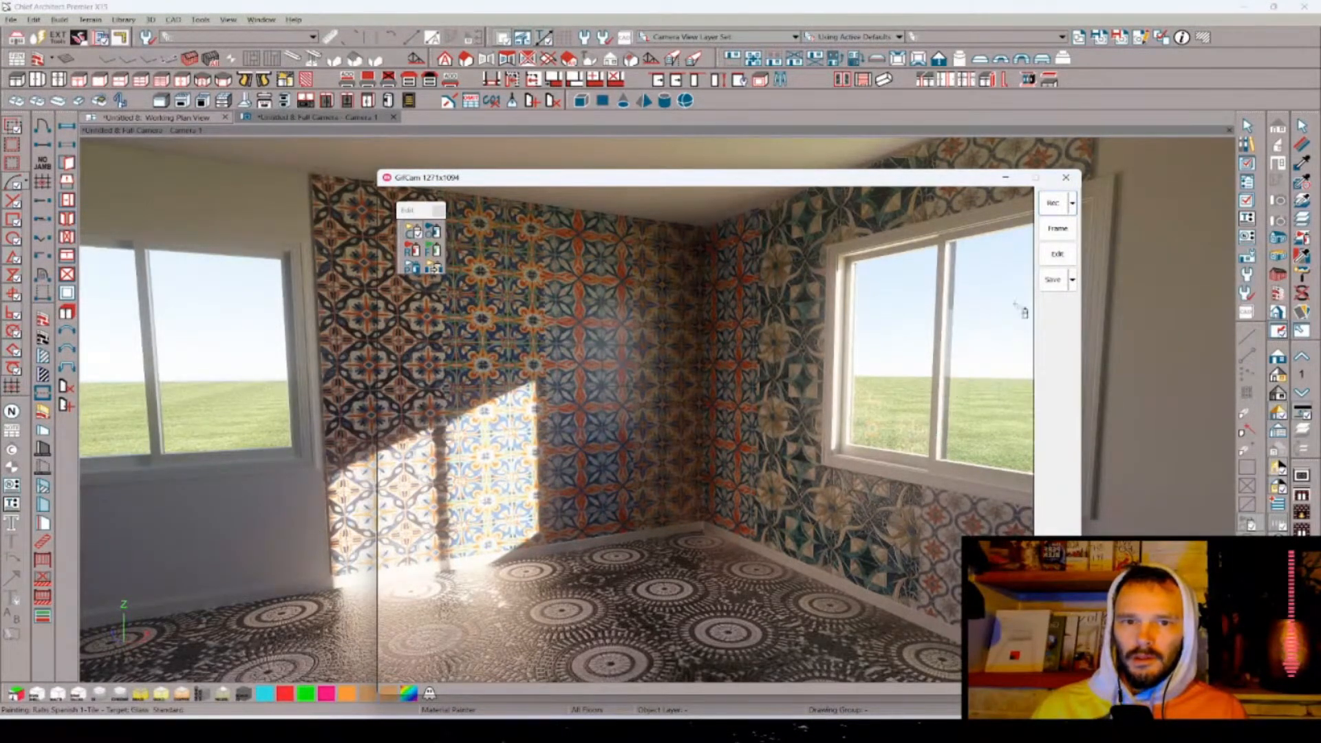
- Use GifCam to record the tiled room while orbiting the camera, and stop the recording
click(1059, 208)
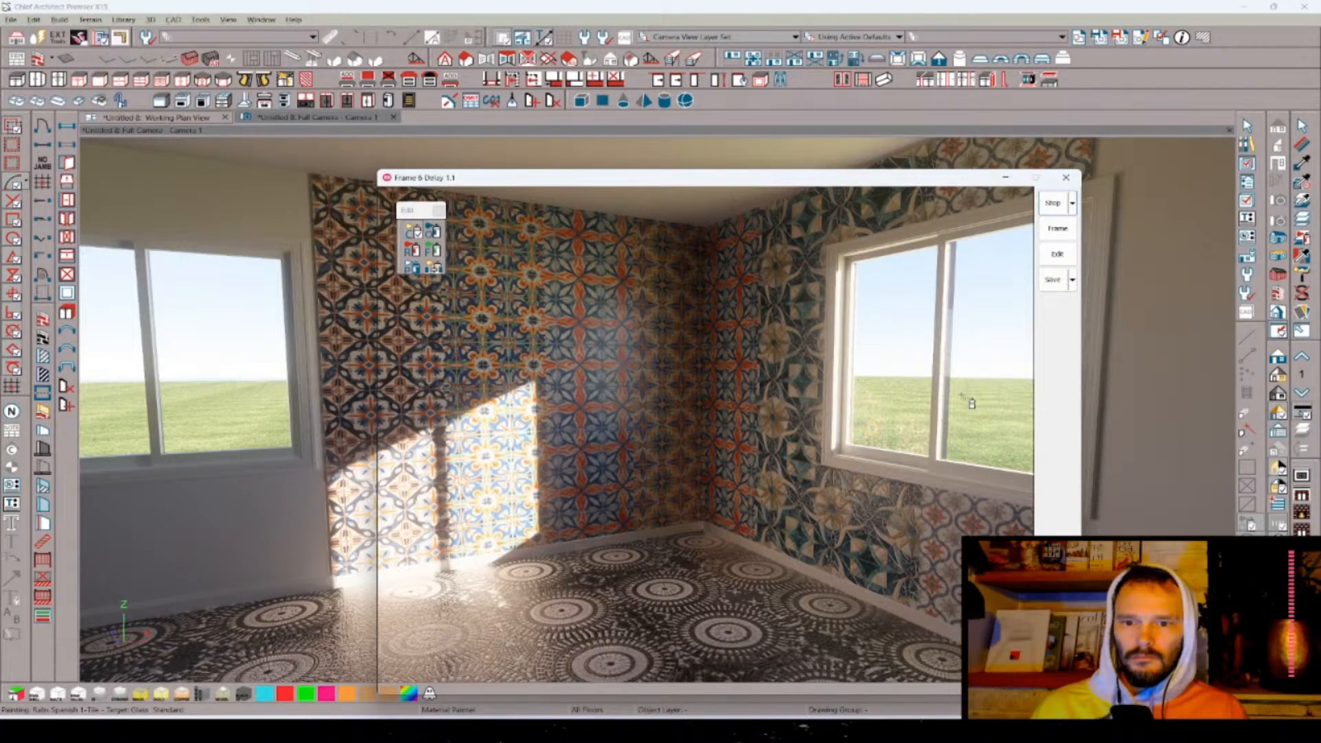
drag(917, 290, 916, 297)
click(1053, 203)
click(1072, 203)
click(1069, 225)
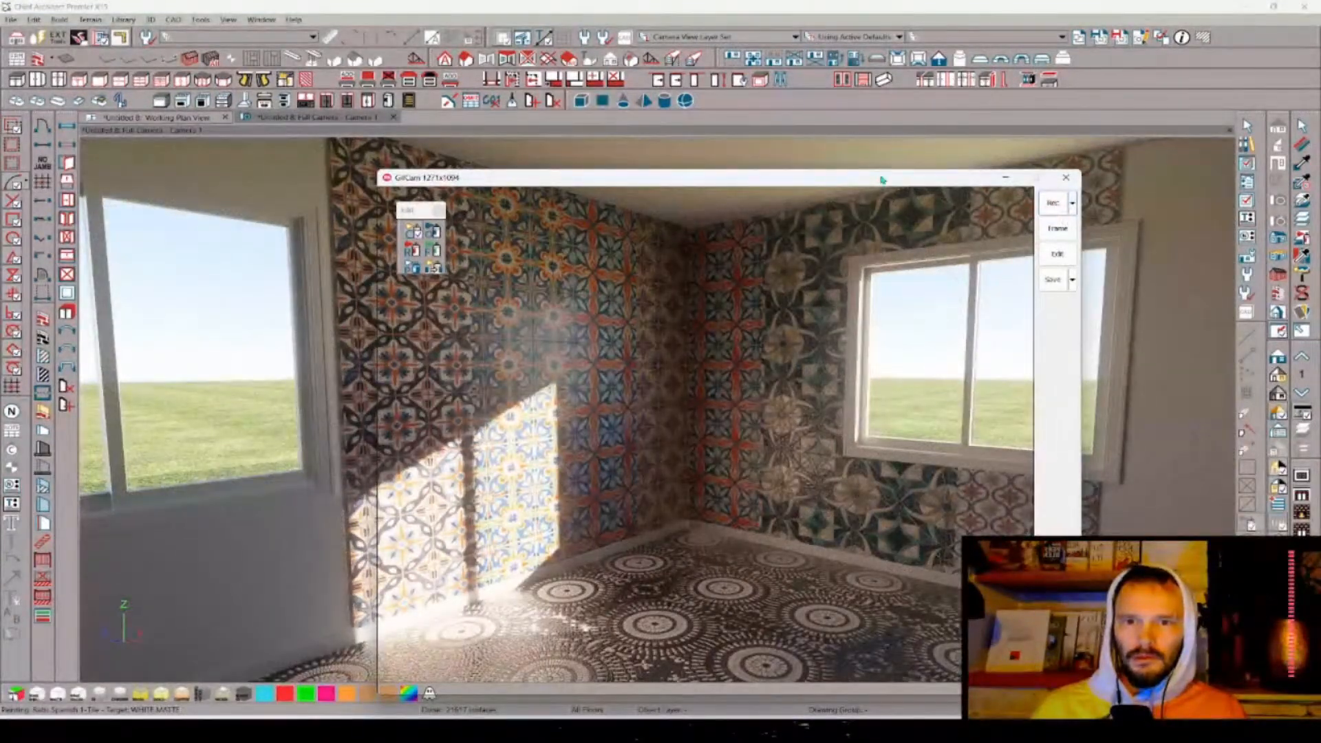
- Exit the Material Painter and orbit the camera around the tiled corner of the room
click(800, 338)
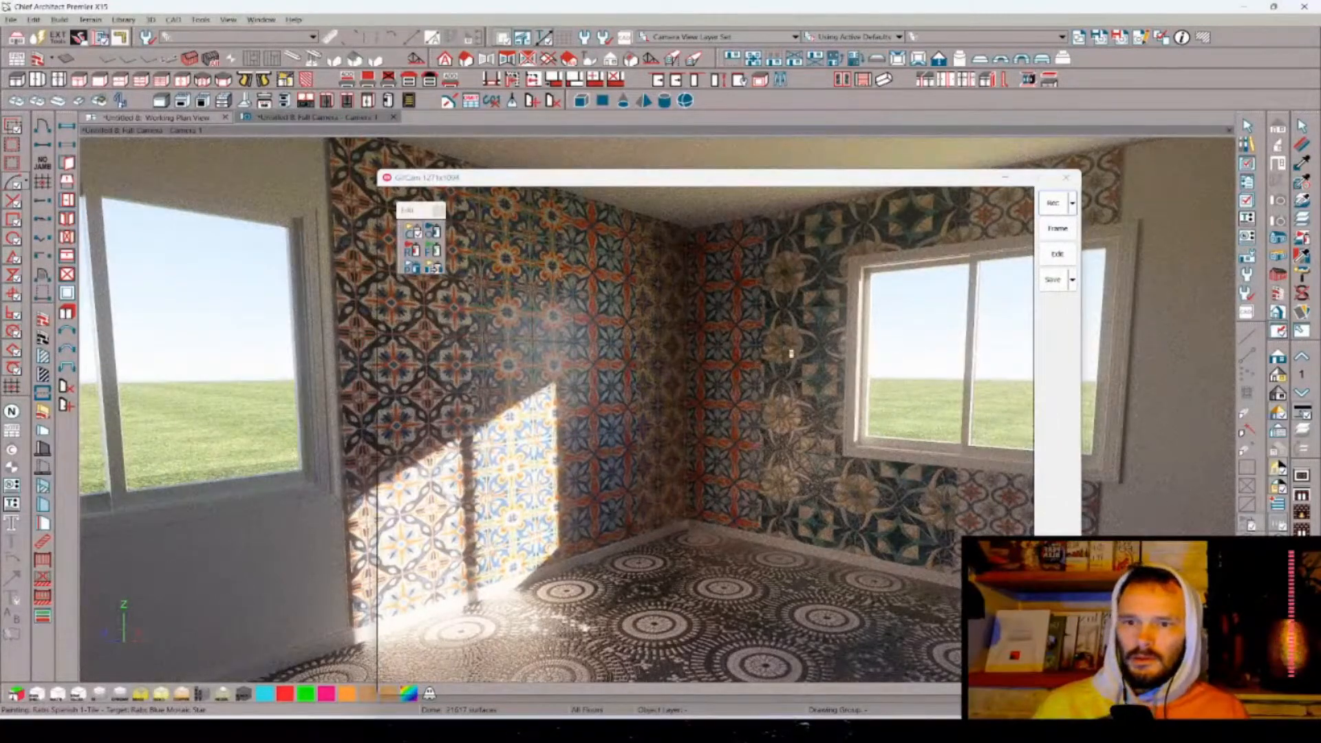
key(Escape)
key(Right)
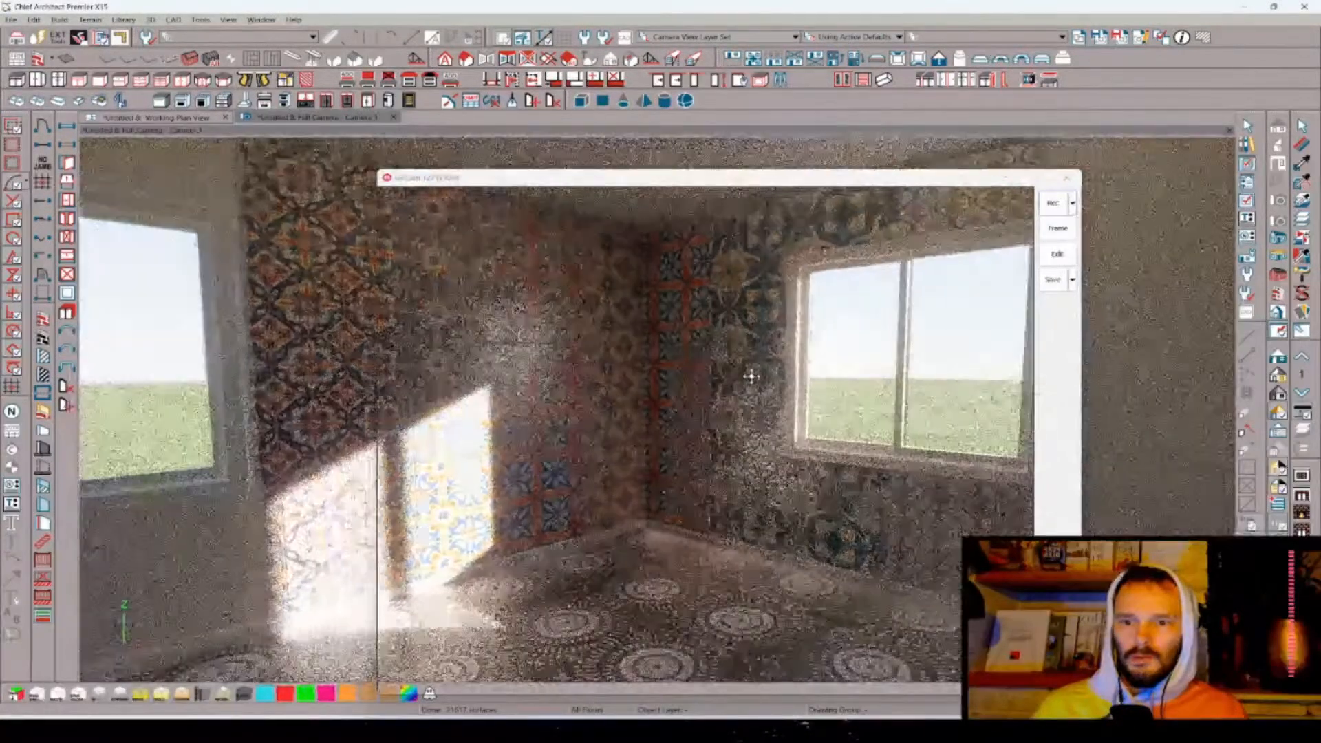
drag(751, 376, 751, 377)
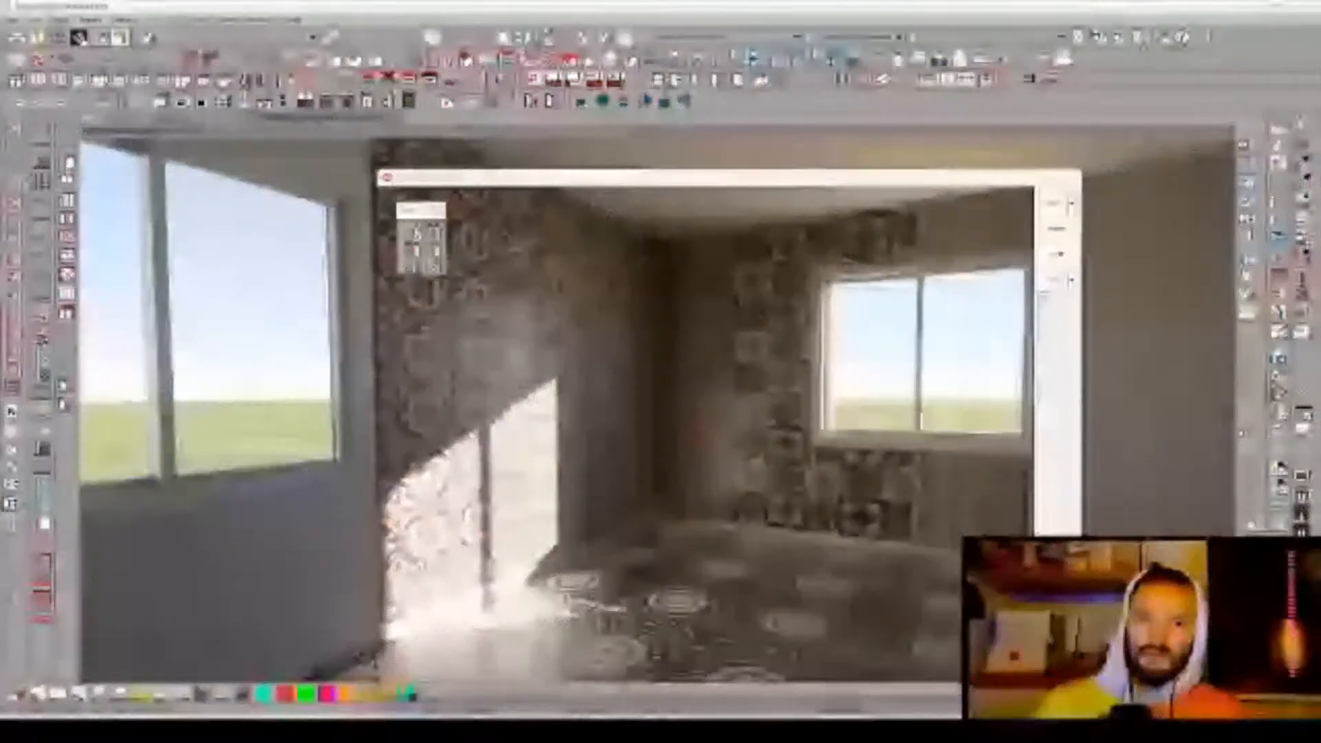
- Save the recording as a GIF in the parent of the suggested folder, and close GifCam
click(1053, 281)
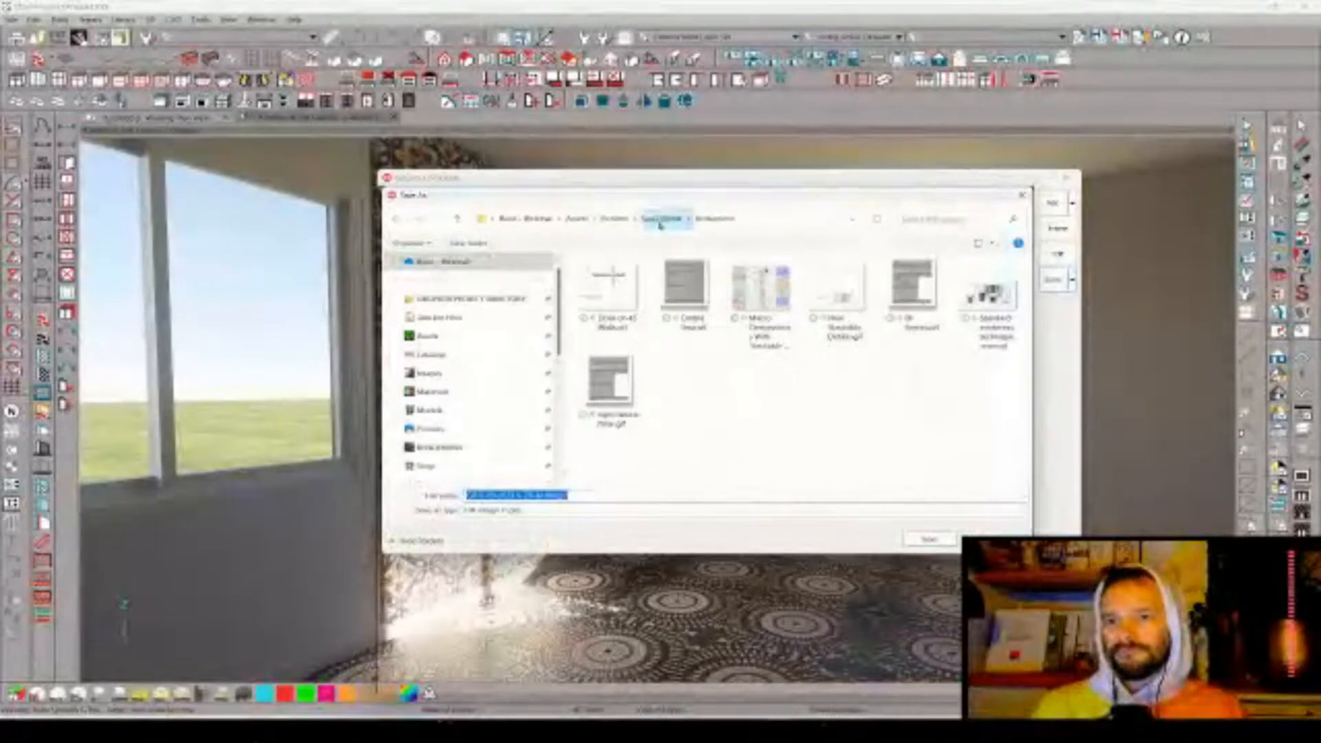
click(659, 220)
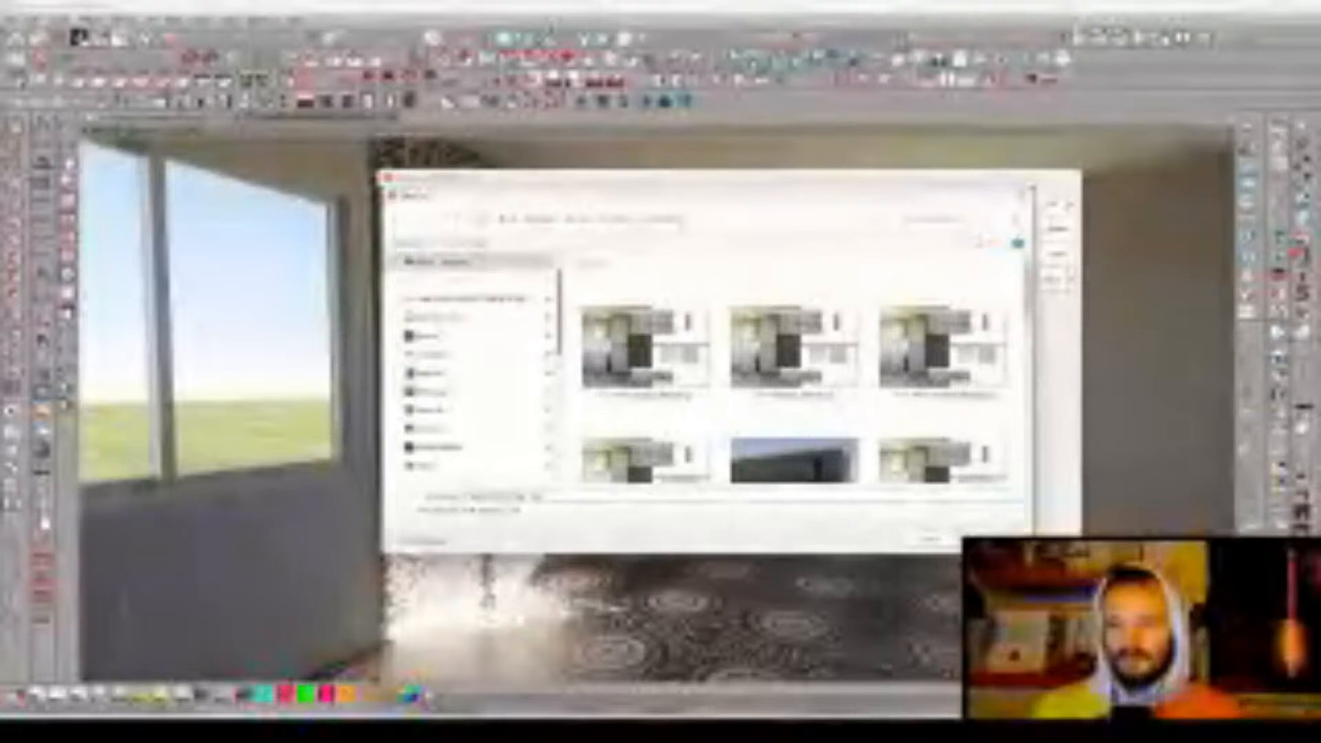
key(Return)
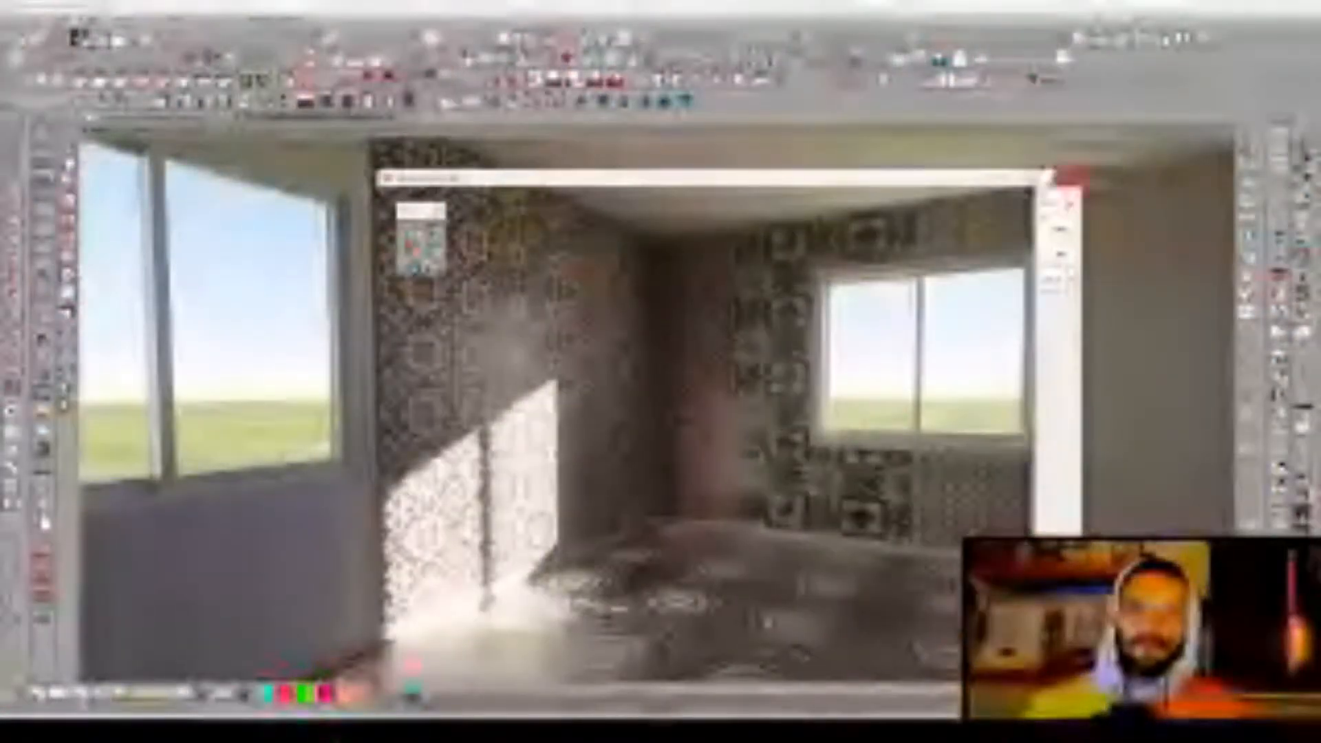
click(1063, 182)
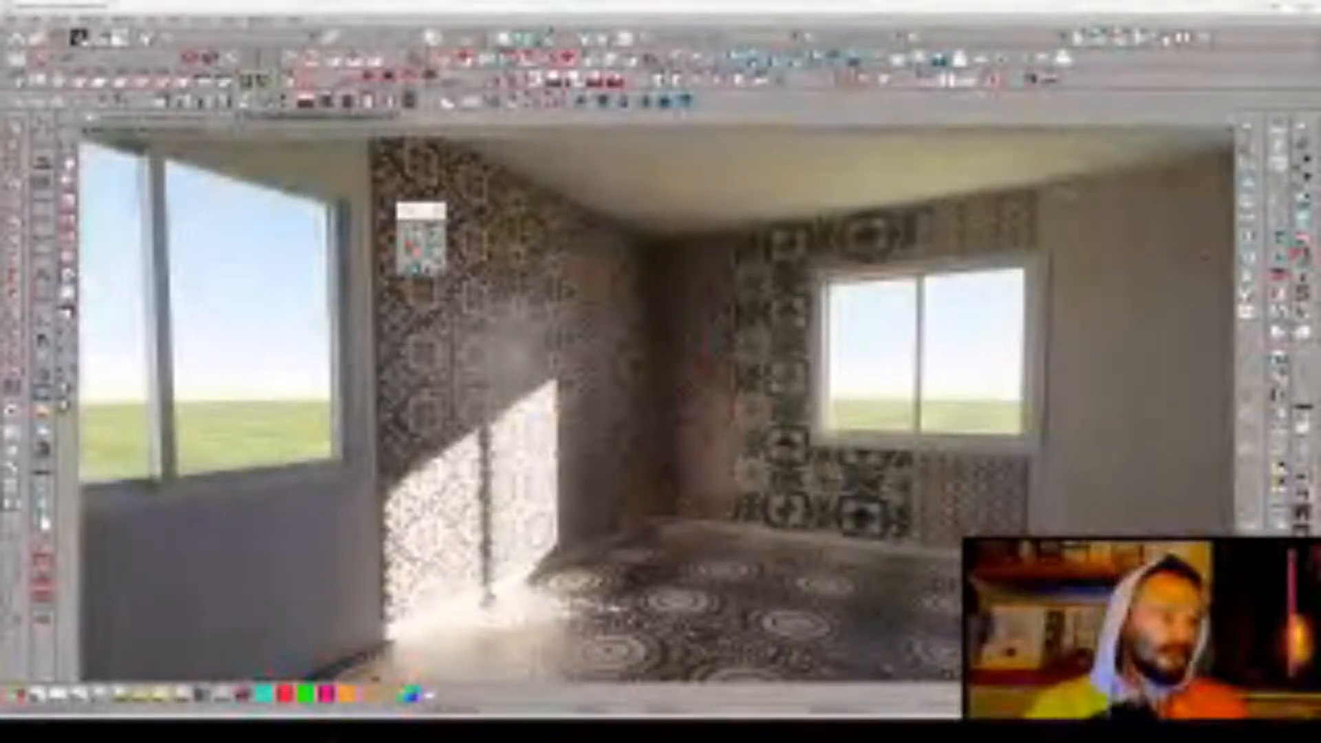